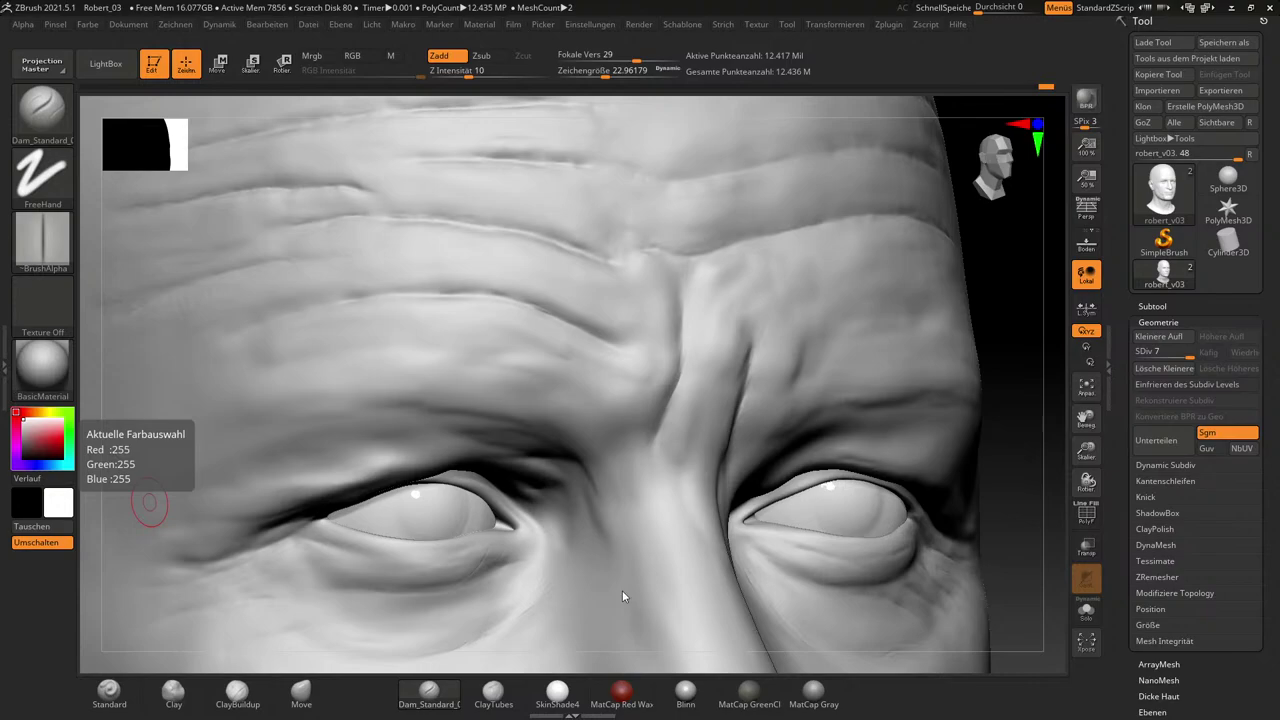
Frame the whole head model and place the portrait reference board beside it, enlarged on the main photo's face.
{"action": "left_click_drag", "start_coordinate": [1034, 494], "coordinate": [1020, 486]}
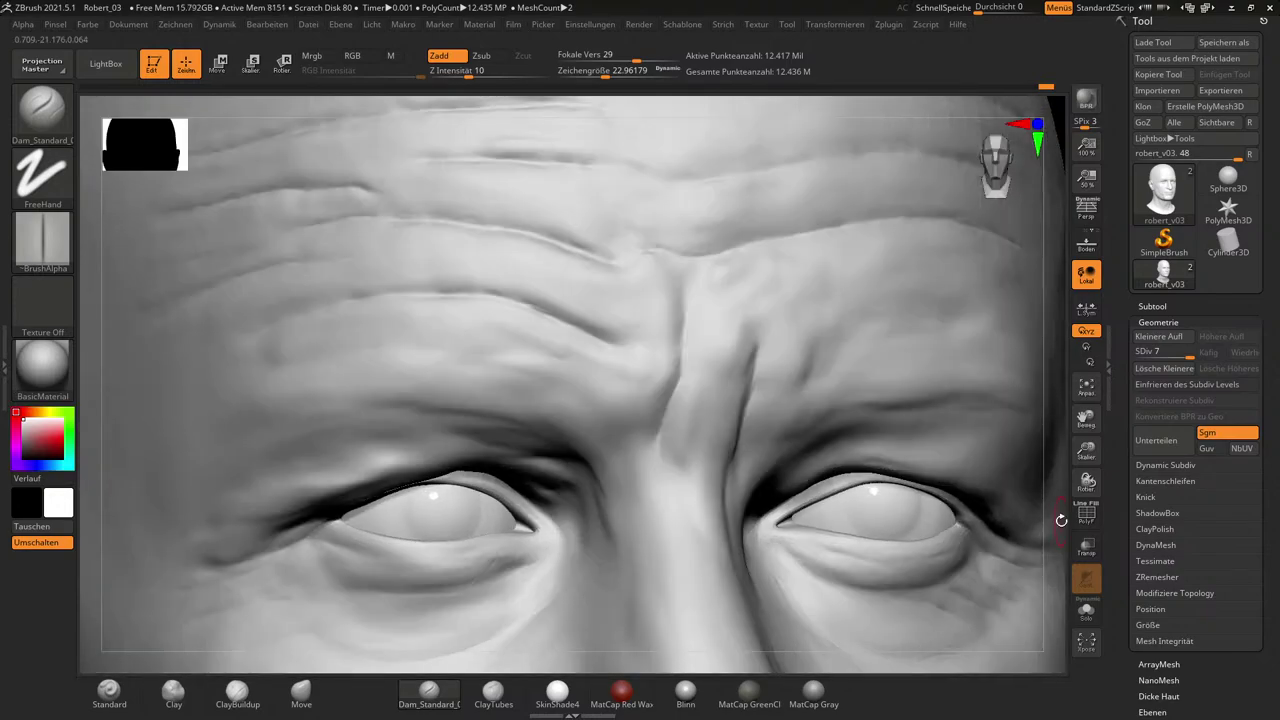
{"action": "key", "text": "f"}
{"action": "mouse_move", "coordinate": [983, 459]}
{"action": "left_mouse_down"}
{"action": "mouse_move", "coordinate": [931, 423]}
{"action": "mouse_move", "coordinate": [906, 429]}
{"action": "mouse_move", "coordinate": [920, 447]}
{"action": "mouse_move", "coordinate": [946, 408]}
{"action": "left_mouse_up"}
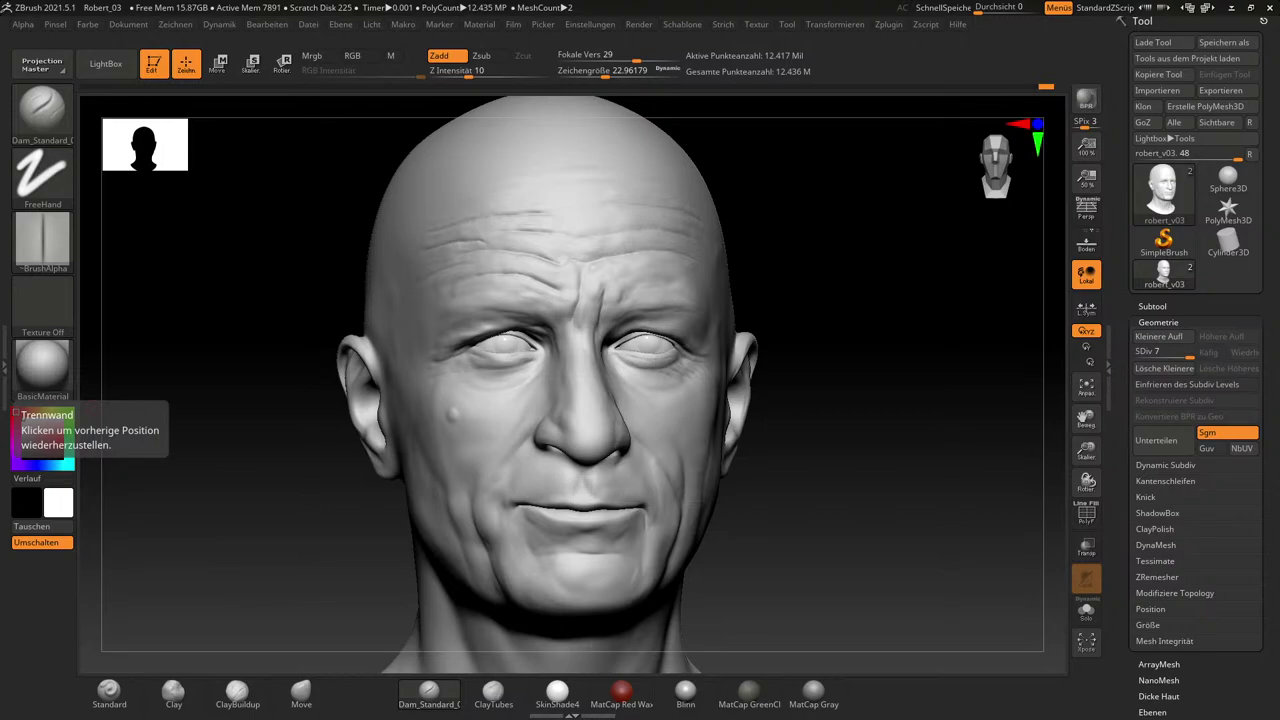
{"action": "right_click_drag", "start_coordinate": [0, 480], "coordinate": [142, 113]}
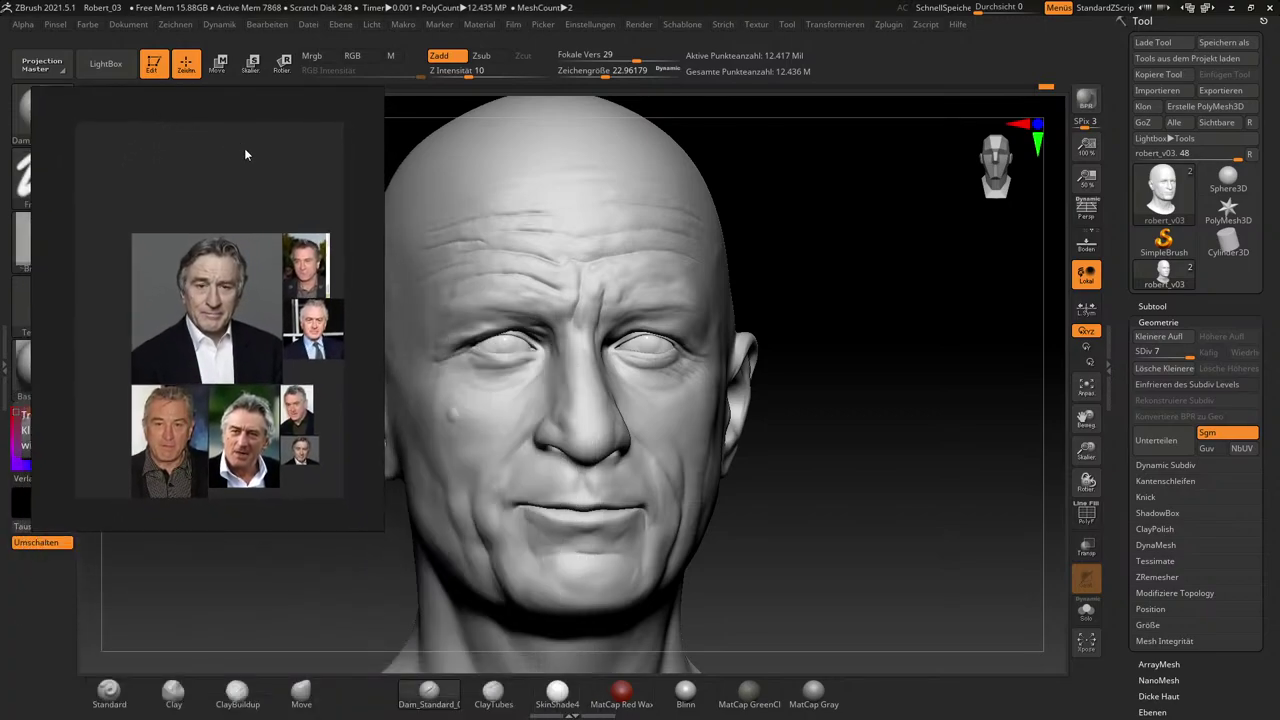
{"action": "scroll", "coordinate": [200, 262], "scroll_direction": "up", "scroll_amount": 6}
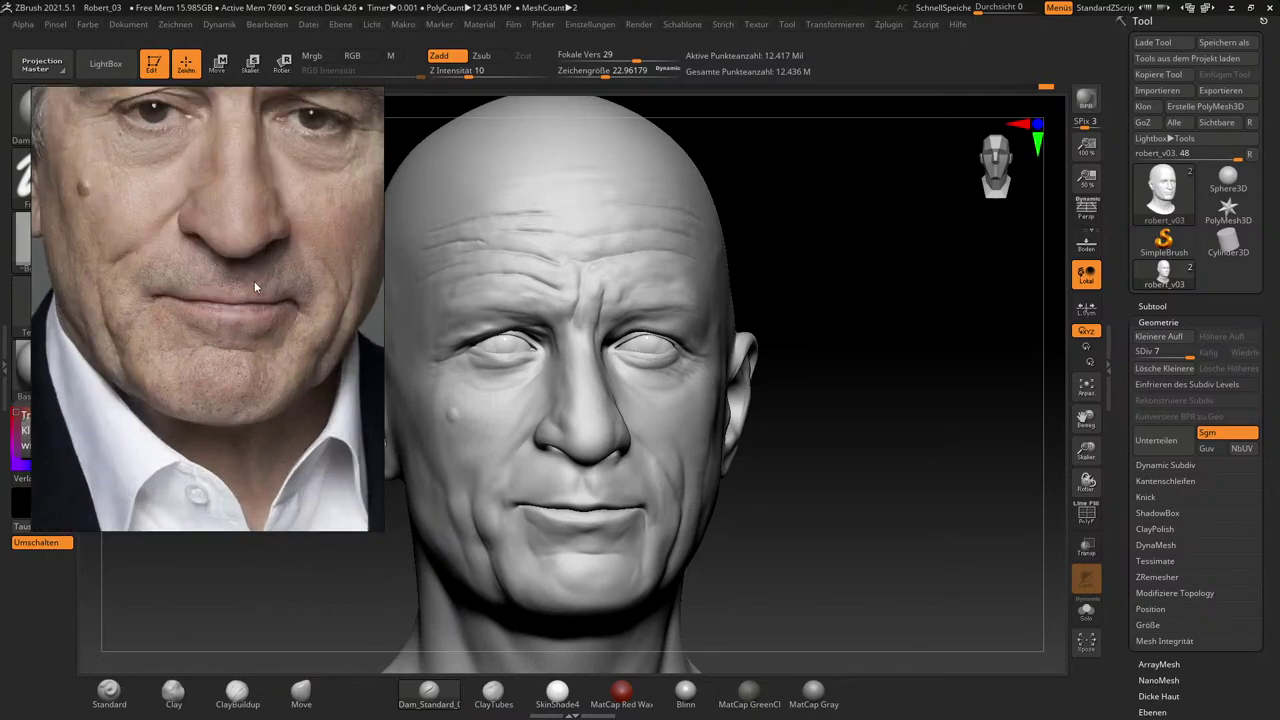
{"action": "mouse_move", "coordinate": [275, 281]}
{"action": "right_mouse_down"}
{"action": "mouse_move", "coordinate": [288, 311]}
{"action": "mouse_move", "coordinate": [252, 290]}
{"action": "mouse_move", "coordinate": [262, 281]}
{"action": "right_mouse_up"}
{"action": "left_click_drag", "start_coordinate": [263, 285], "coordinate": [304, 286]}
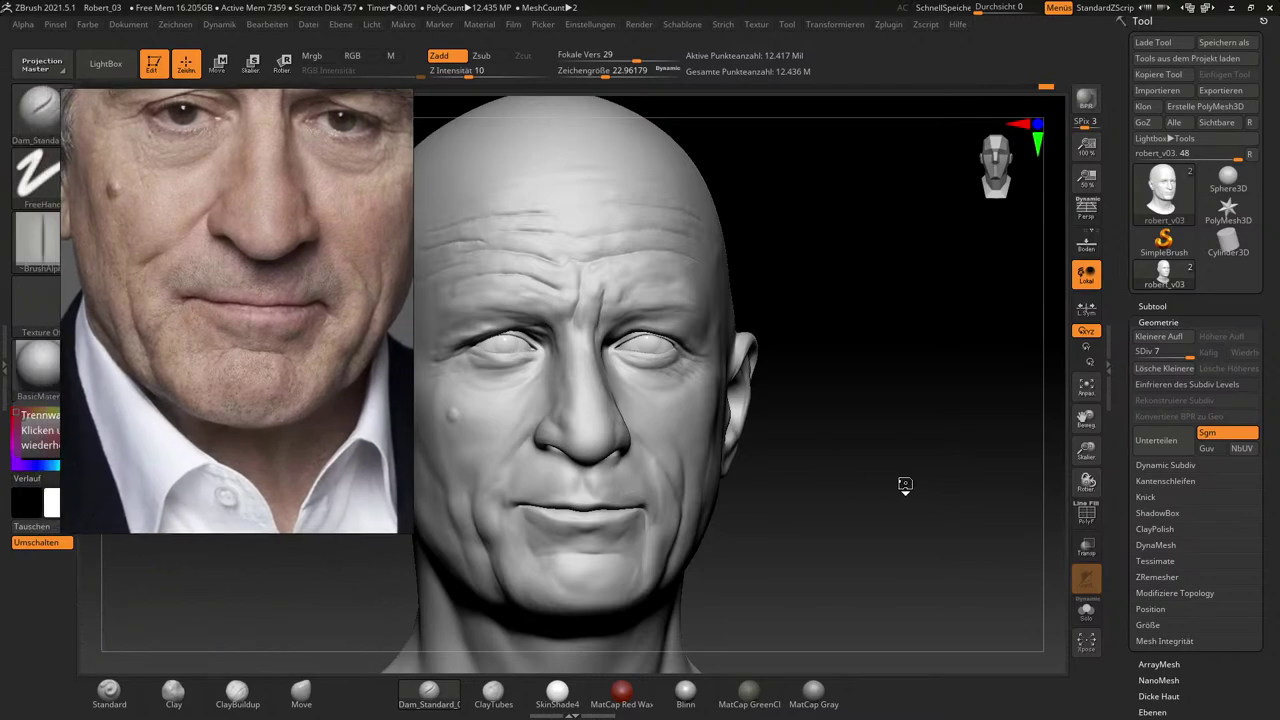
Match the head's frontal view to the main portrait photo and compare the facial features.
{"action": "left_click_drag", "start_coordinate": [900, 486], "coordinate": [960, 477]}
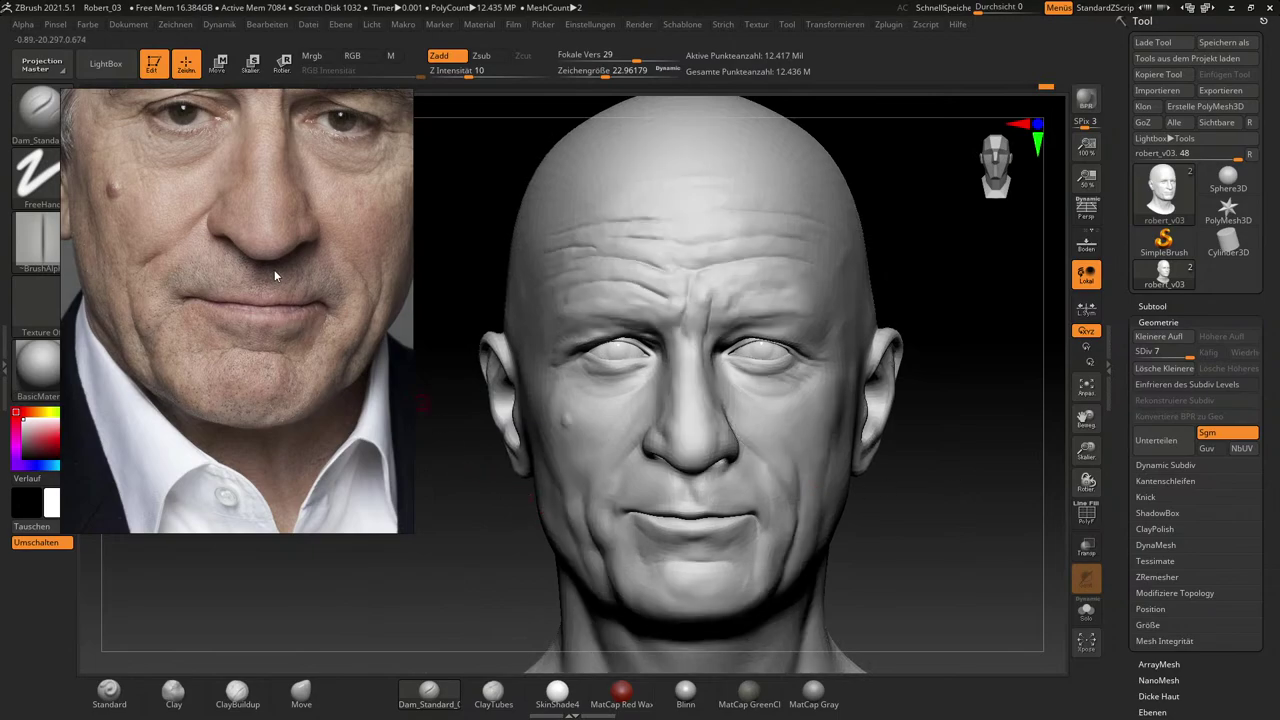
{"action": "left_click_drag", "start_coordinate": [274, 269], "coordinate": [254, 365]}
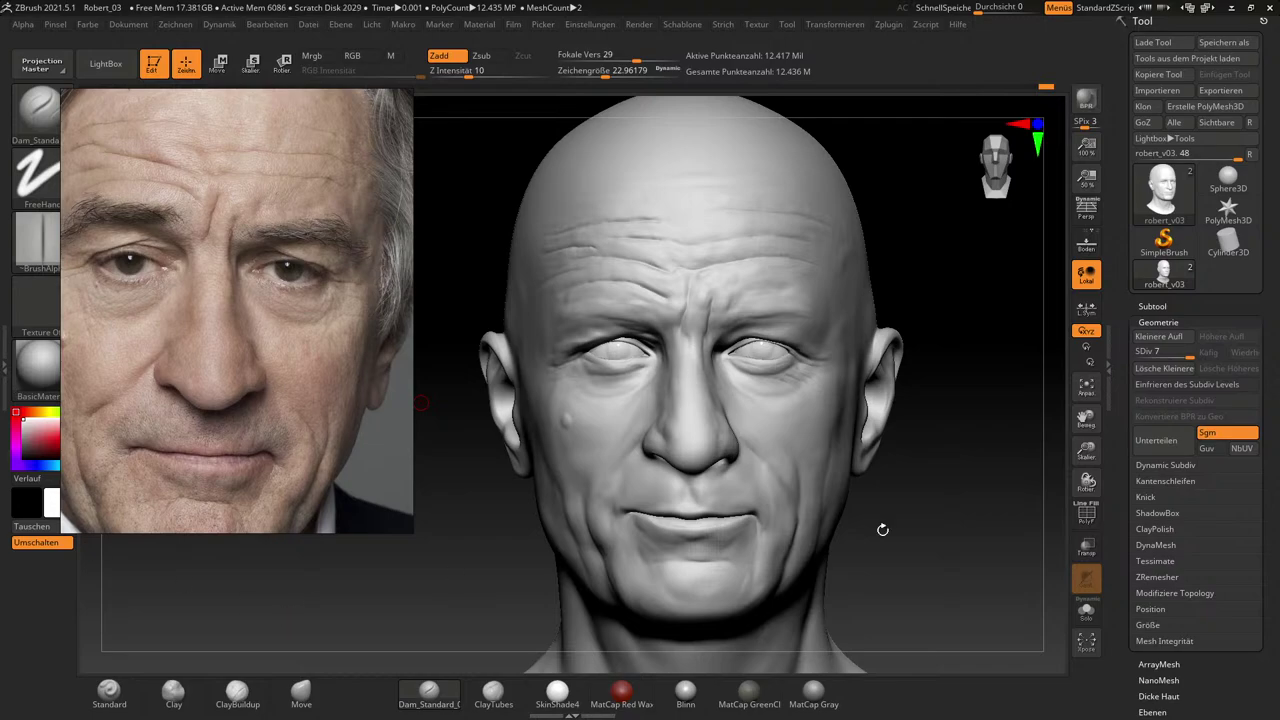
{"action": "mouse_move", "coordinate": [972, 541]}
{"action": "left_mouse_down"}
{"action": "mouse_move", "coordinate": [1048, 531]}
{"action": "mouse_move", "coordinate": [967, 538]}
{"action": "mouse_move", "coordinate": [993, 555]}
{"action": "mouse_move", "coordinate": [977, 528]}
{"action": "left_mouse_up"}
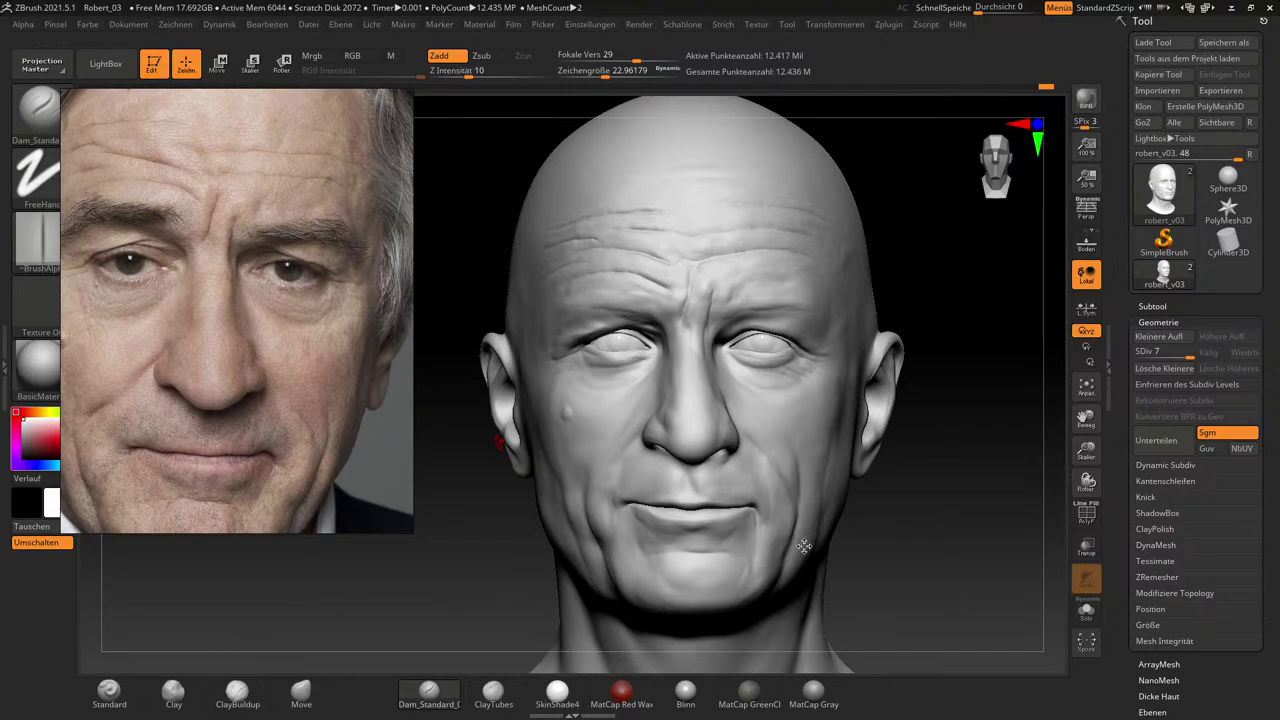
{"action": "left_click_drag", "start_coordinate": [947, 559], "coordinate": [945, 557]}
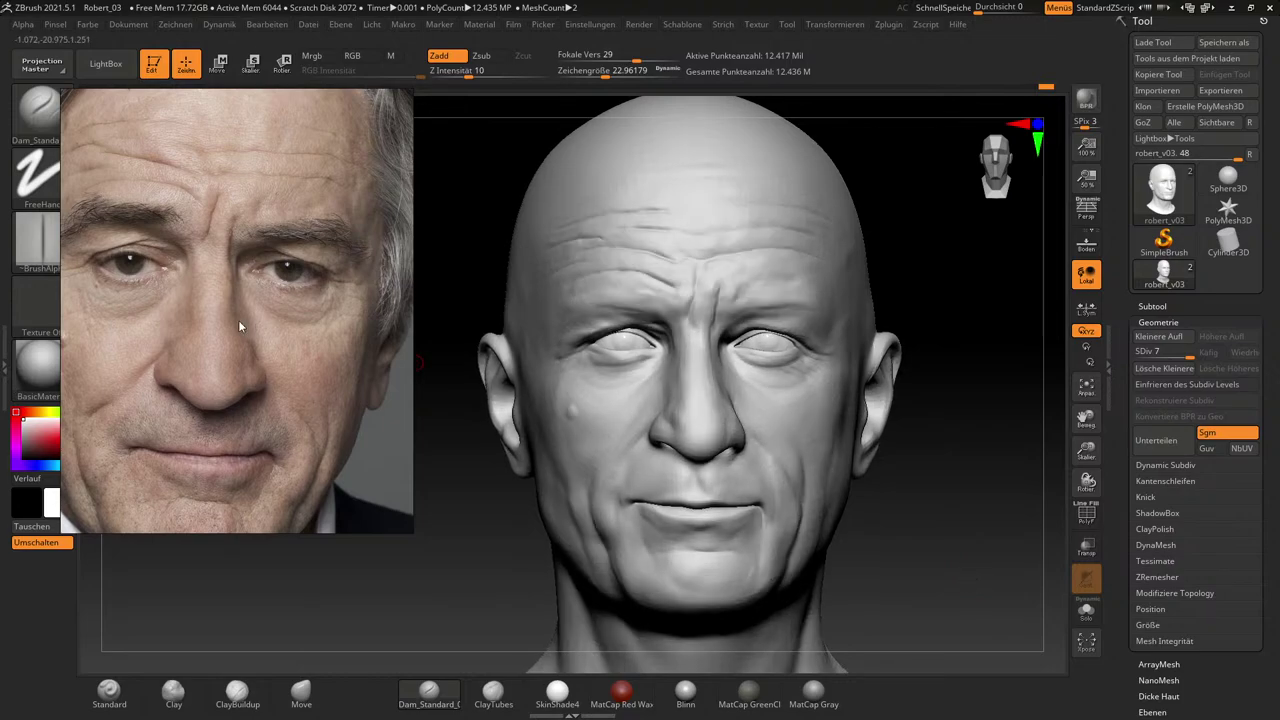
Examine the cheeks, nose and mouth in the watermarked outdoor photo on the reference board.
{"action": "scroll", "coordinate": [244, 332], "scroll_direction": "down", "scroll_amount": 4}
{"action": "scroll", "coordinate": [252, 345], "scroll_direction": "down", "scroll_amount": 4}
{"action": "scroll", "coordinate": [360, 301], "scroll_direction": "up", "scroll_amount": 10}
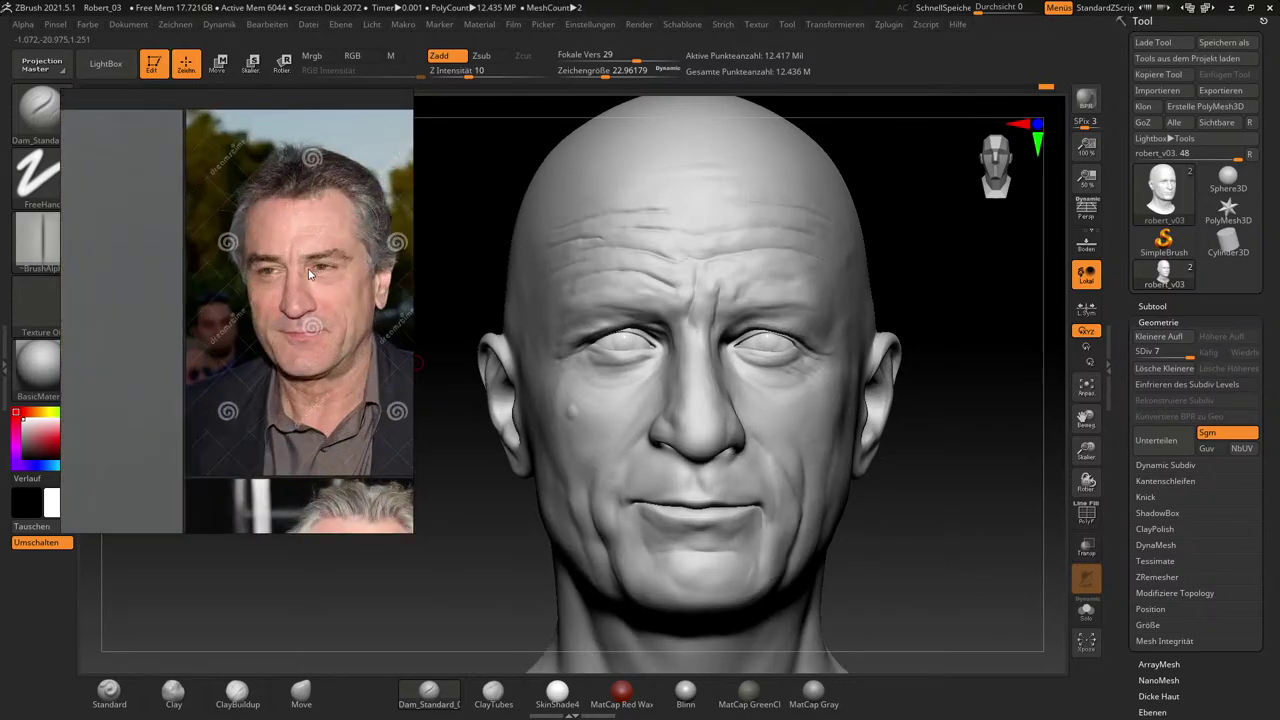
{"action": "scroll", "coordinate": [330, 302], "scroll_direction": "up", "scroll_amount": 1}
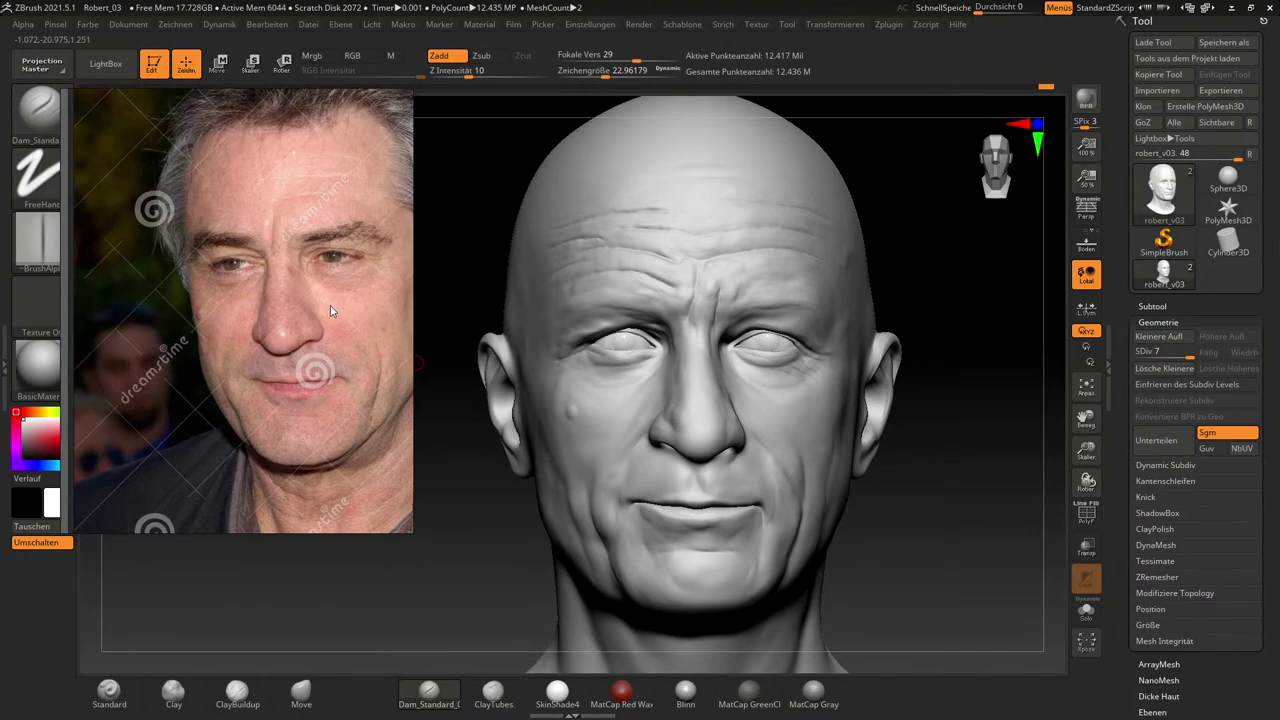
{"action": "scroll", "coordinate": [330, 305], "scroll_direction": "up", "scroll_amount": 1}
{"action": "scroll", "coordinate": [330, 306], "scroll_direction": "down", "scroll_amount": 1}
{"action": "scroll", "coordinate": [330, 306], "scroll_direction": "up", "scroll_amount": 1}
{"action": "scroll", "coordinate": [330, 306], "scroll_direction": "up", "scroll_amount": 2}
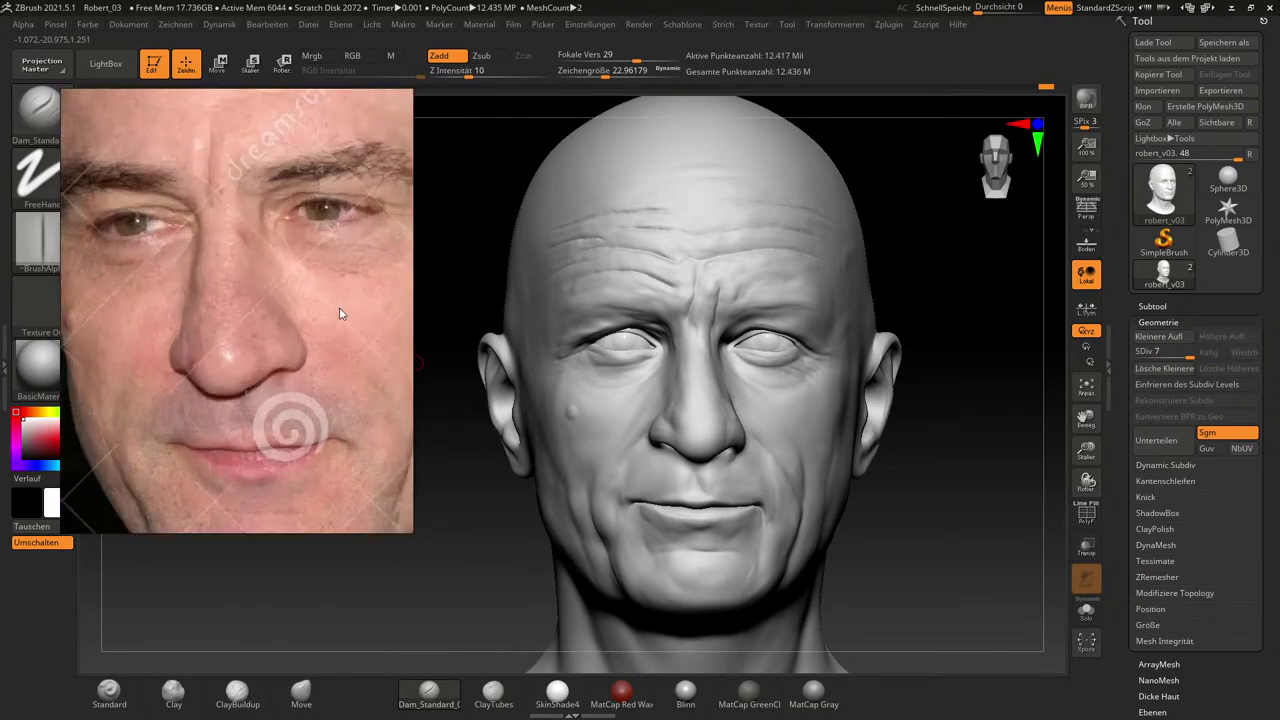
{"action": "scroll", "coordinate": [339, 307], "scroll_direction": "down", "scroll_amount": 3}
Examine the face in the blue-shirt-and-tie photo, then bring the whole reference board back into view.
{"action": "scroll", "coordinate": [363, 398], "scroll_direction": "up", "scroll_amount": 2}
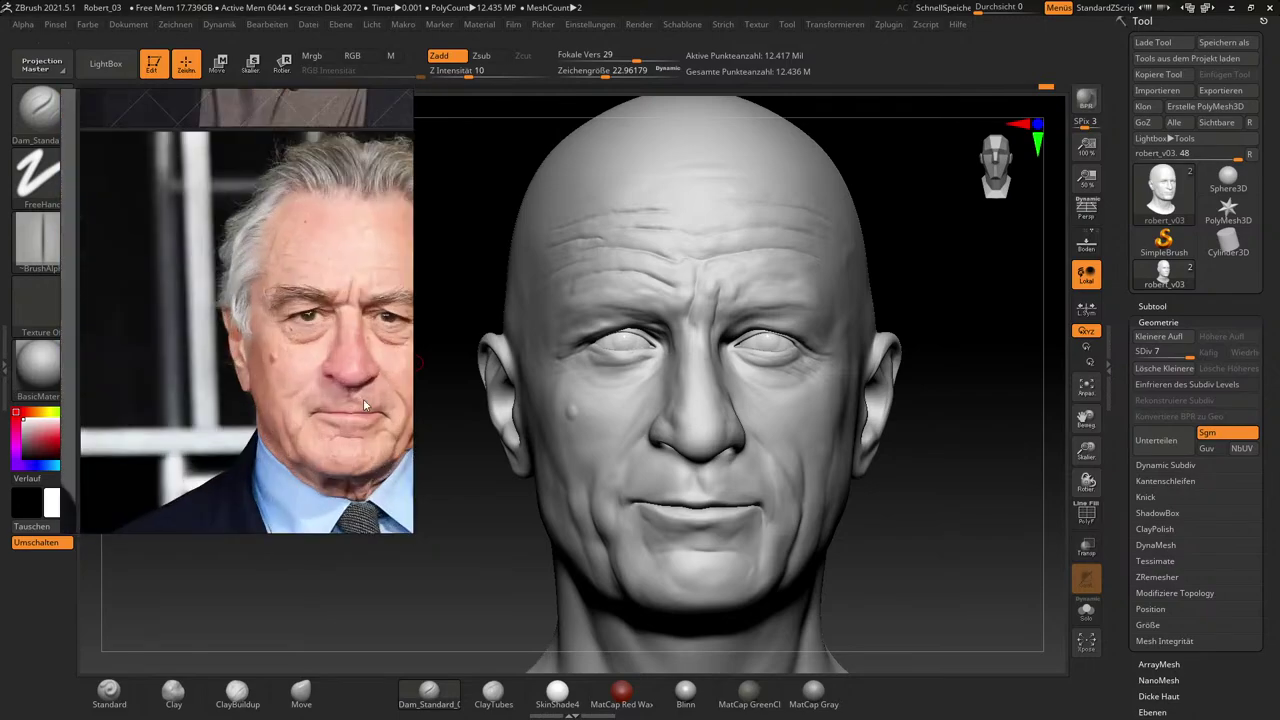
{"action": "scroll", "coordinate": [351, 349], "scroll_direction": "up", "scroll_amount": 1}
{"action": "scroll", "coordinate": [351, 349], "scroll_direction": "down", "scroll_amount": 1}
{"action": "scroll", "coordinate": [351, 349], "scroll_direction": "down", "scroll_amount": 1}
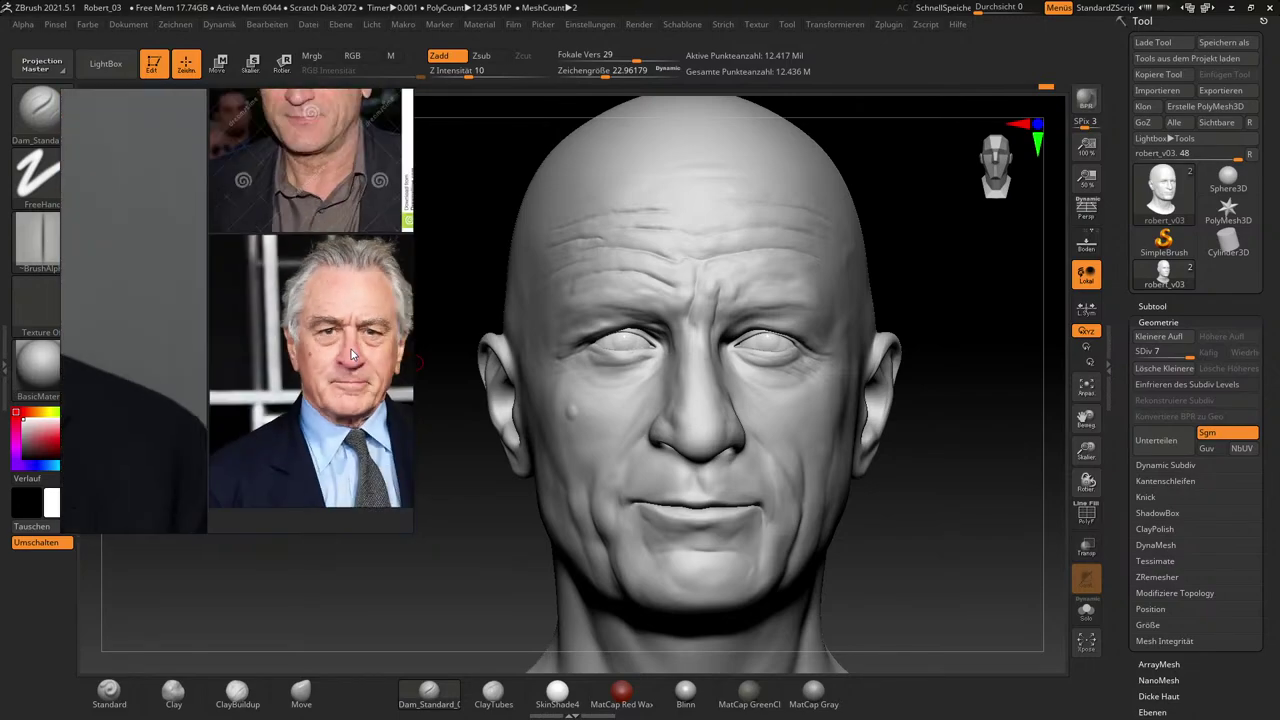
{"action": "scroll", "coordinate": [351, 349], "scroll_direction": "down", "scroll_amount": 3}
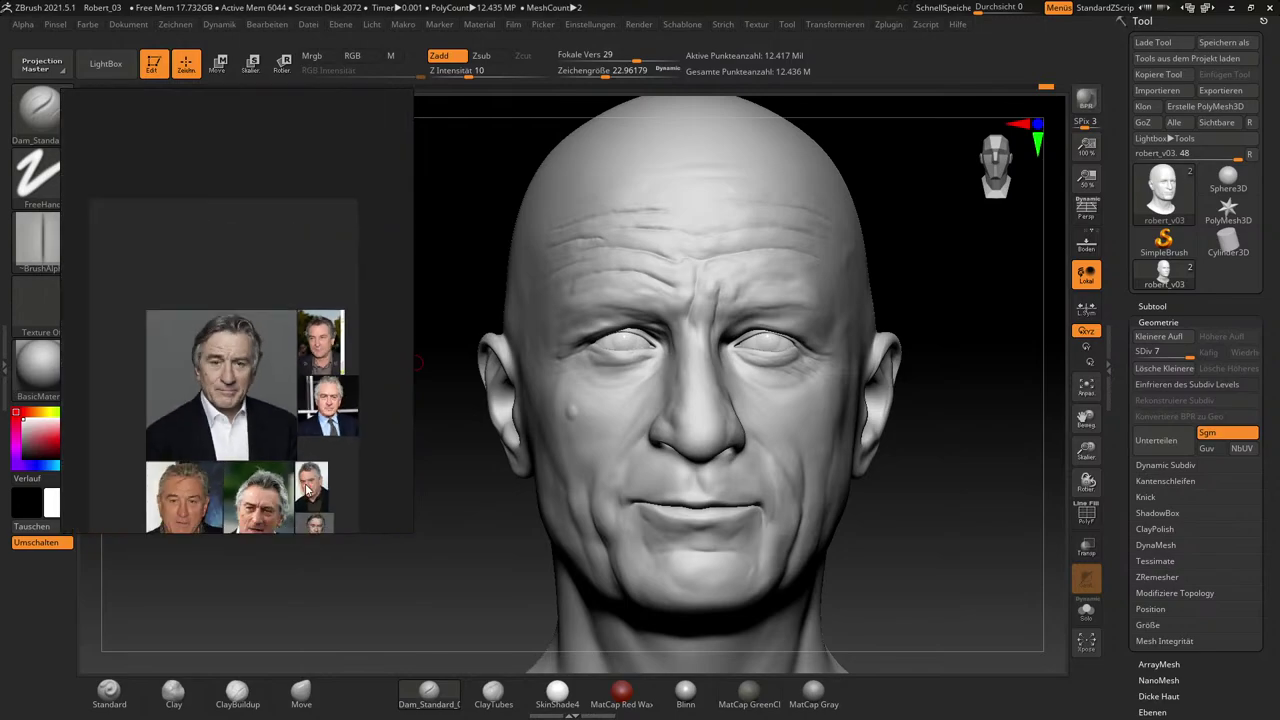
{"action": "scroll", "coordinate": [240, 236], "scroll_direction": "down", "scroll_amount": 1}
{"action": "middle_click_drag", "start_coordinate": [214, 260], "coordinate": [234, 147]}
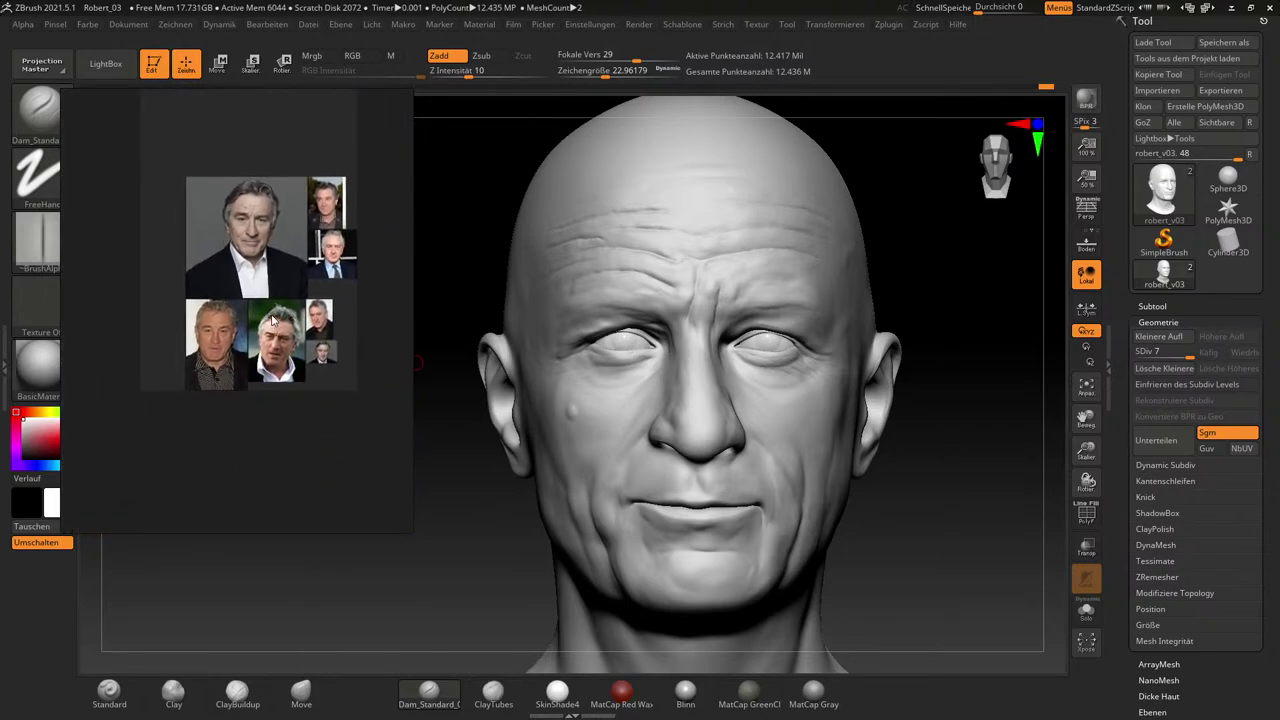
Examine the open-collar photo with the green backdrop and the two small portraits for facial folds and proportions.
{"action": "scroll", "coordinate": [272, 320], "scroll_direction": "up", "scroll_amount": 6}
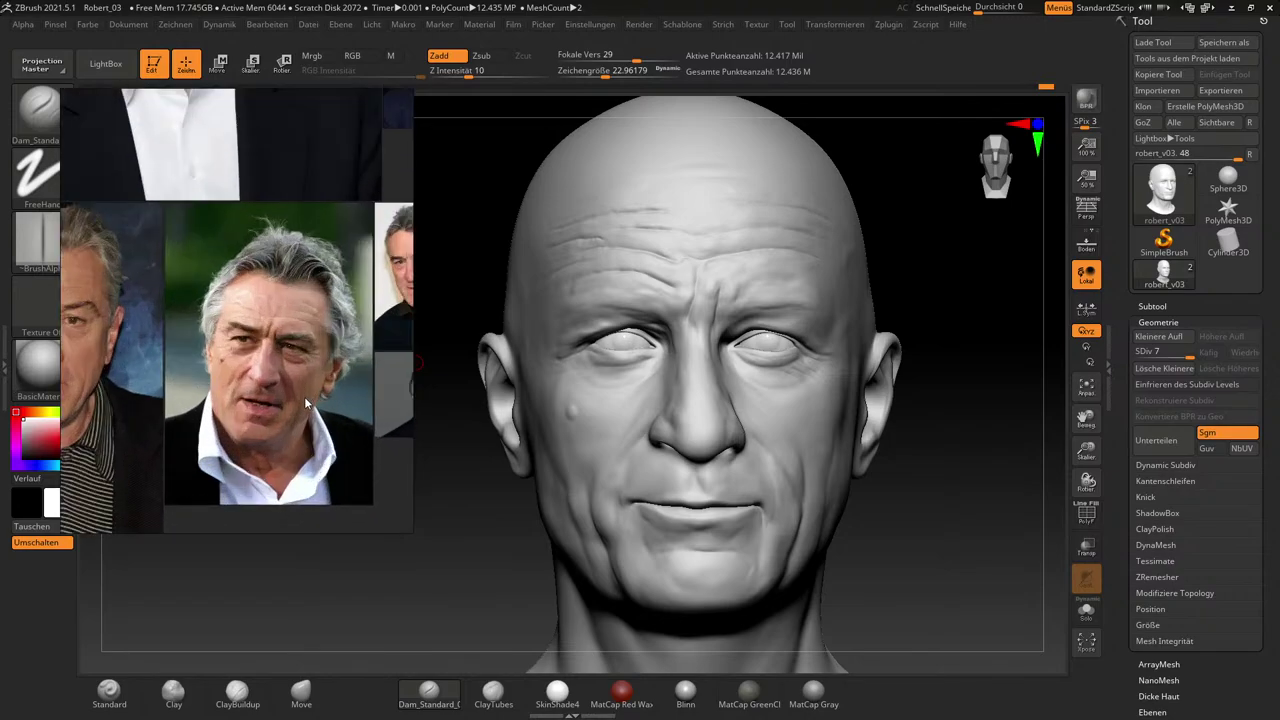
{"action": "scroll", "coordinate": [299, 404], "scroll_direction": "up", "scroll_amount": 2}
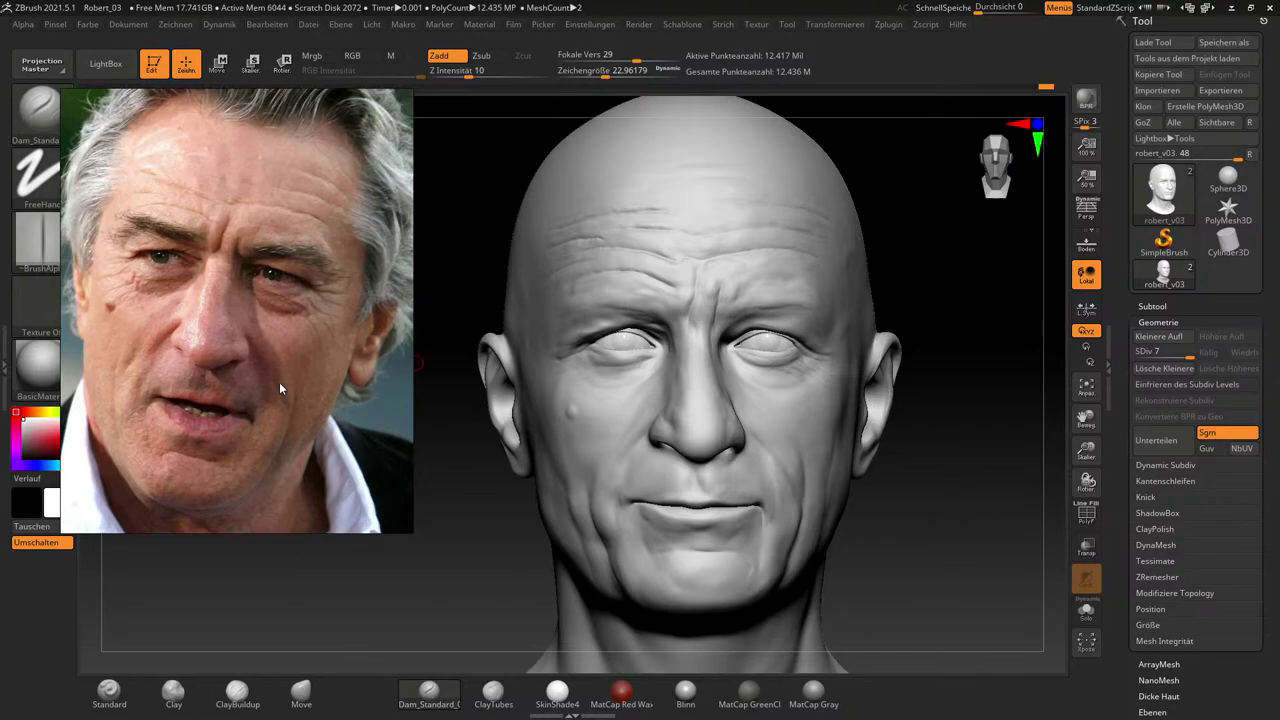
{"action": "scroll", "coordinate": [267, 353], "scroll_direction": "down", "scroll_amount": 8}
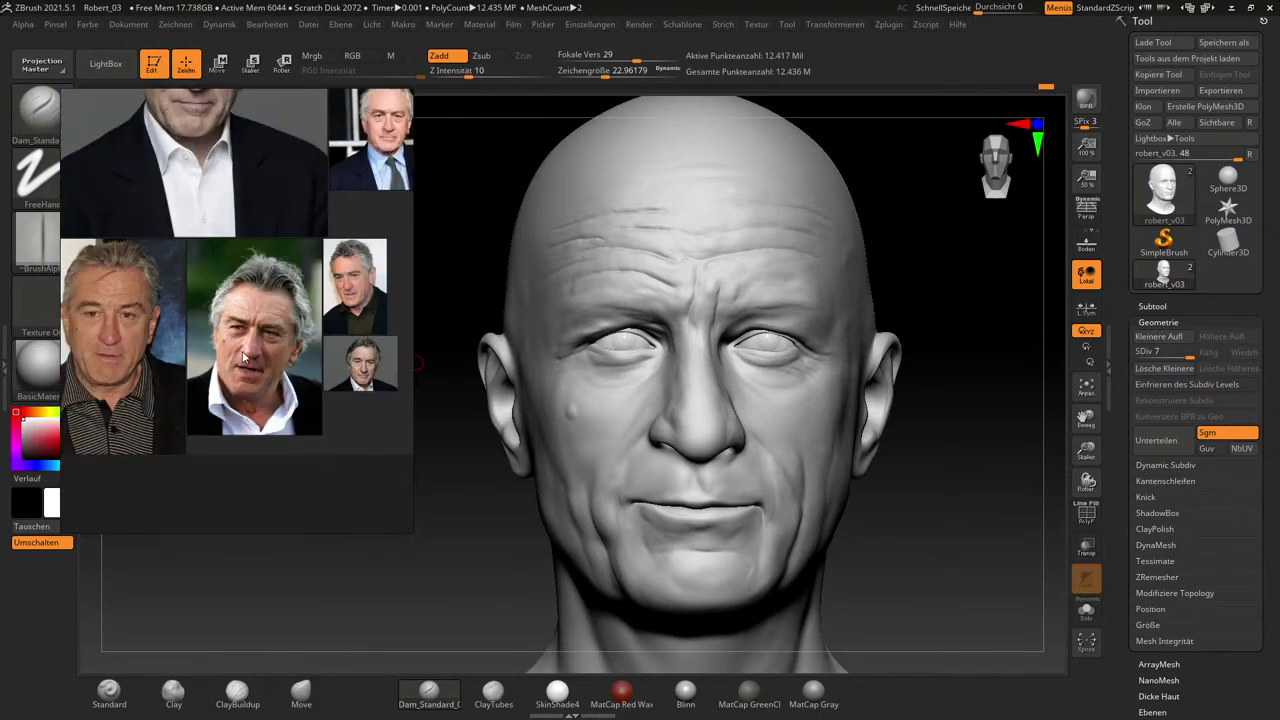
{"action": "scroll", "coordinate": [220, 351], "scroll_direction": "down", "scroll_amount": 4}
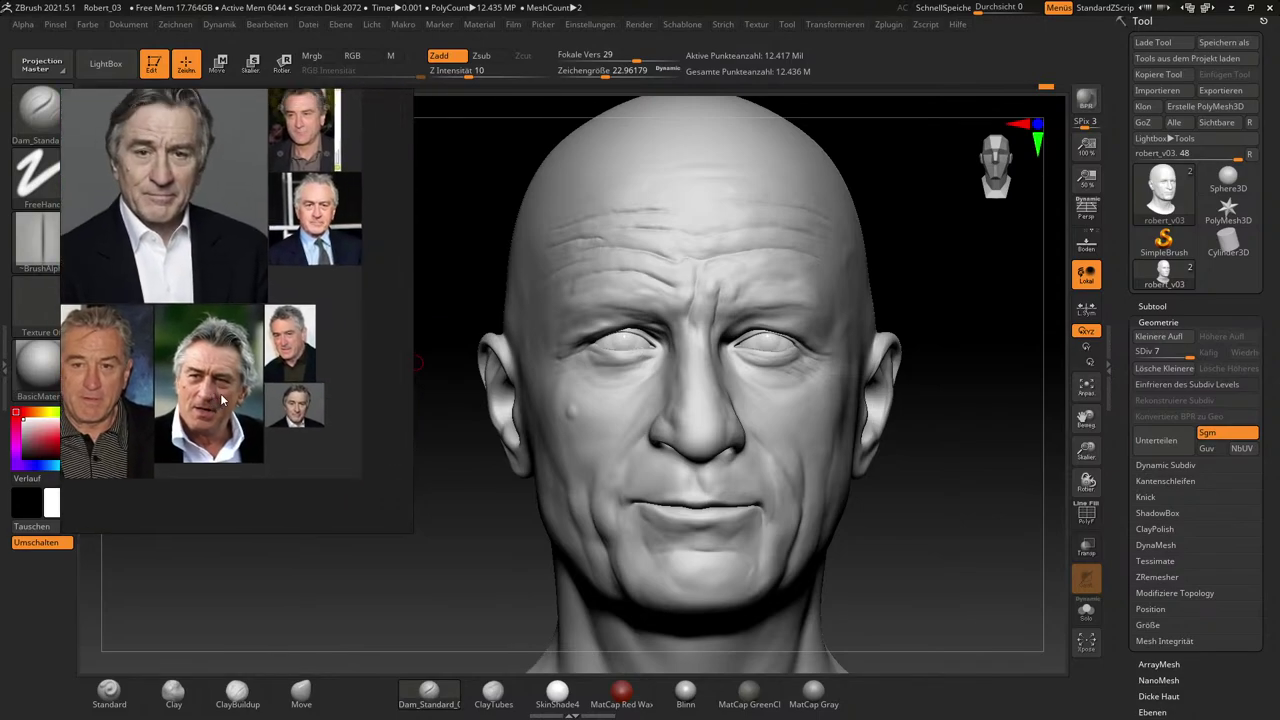
{"action": "scroll", "coordinate": [314, 318], "scroll_direction": "down", "scroll_amount": 2}
{"action": "left_click", "coordinate": [289, 368]}
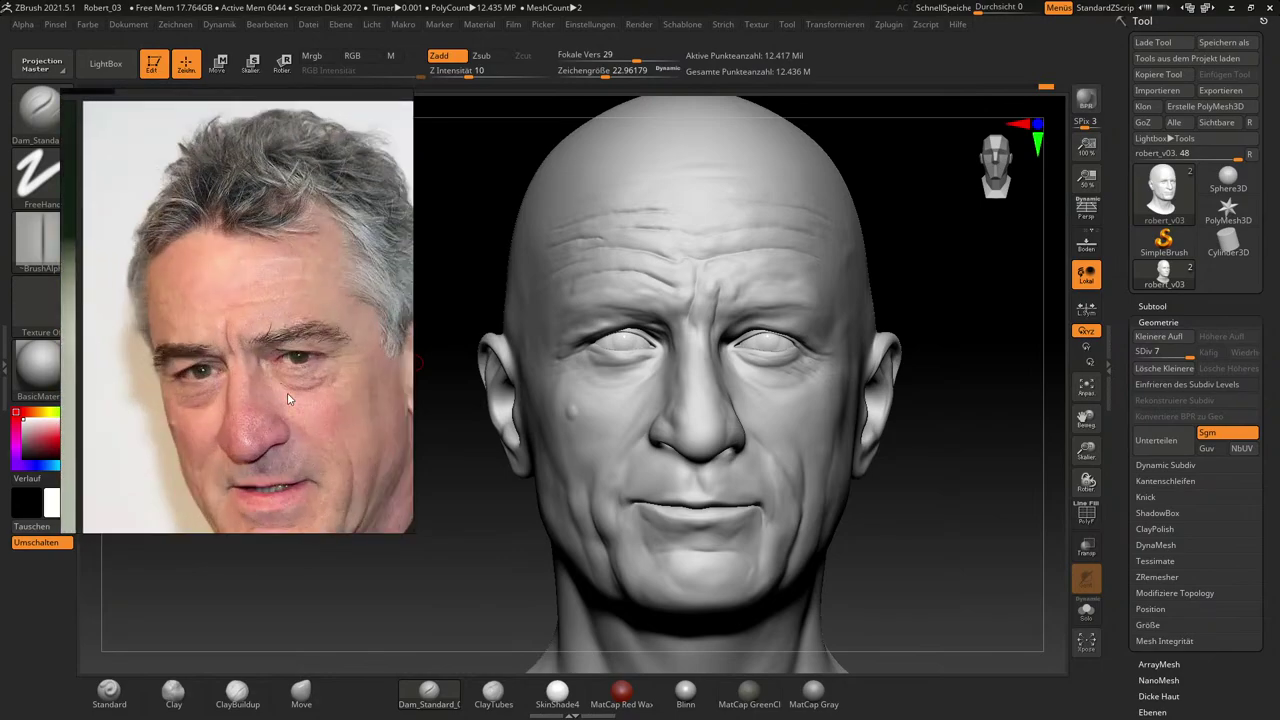
{"action": "left_click", "coordinate": [287, 392]}
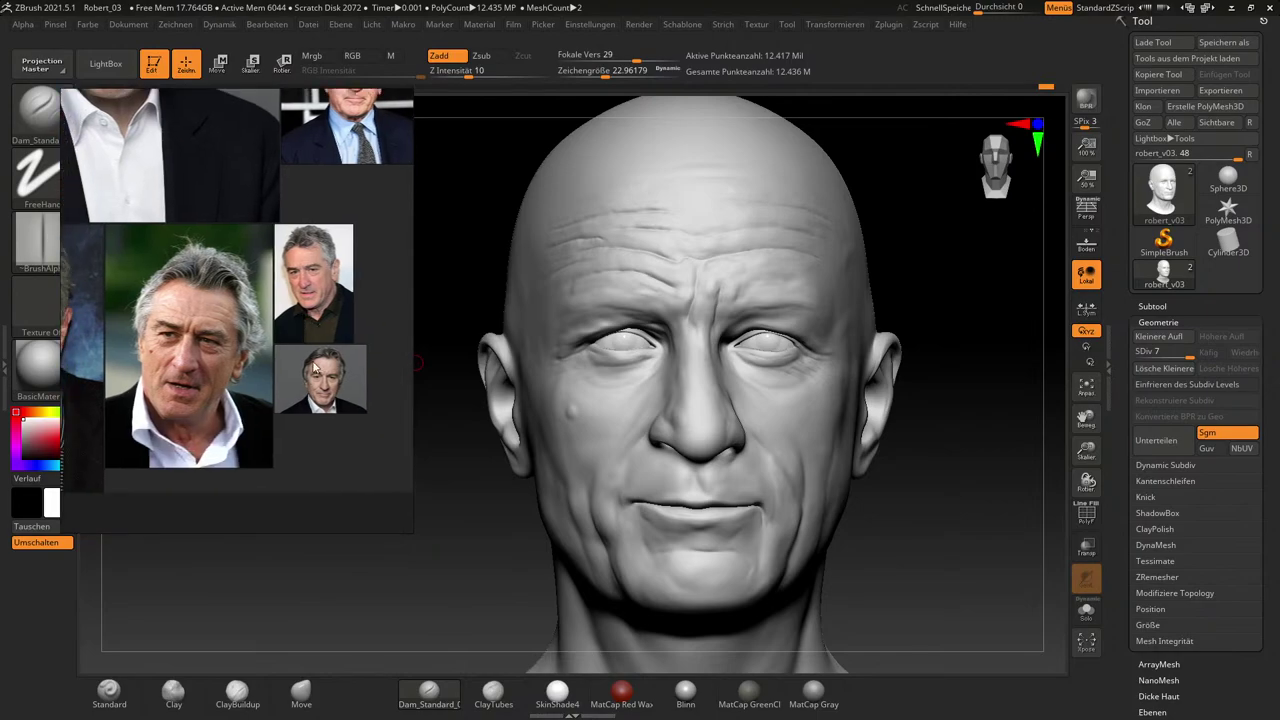
{"action": "left_click", "coordinate": [314, 368]}
{"action": "left_click", "coordinate": [328, 392]}
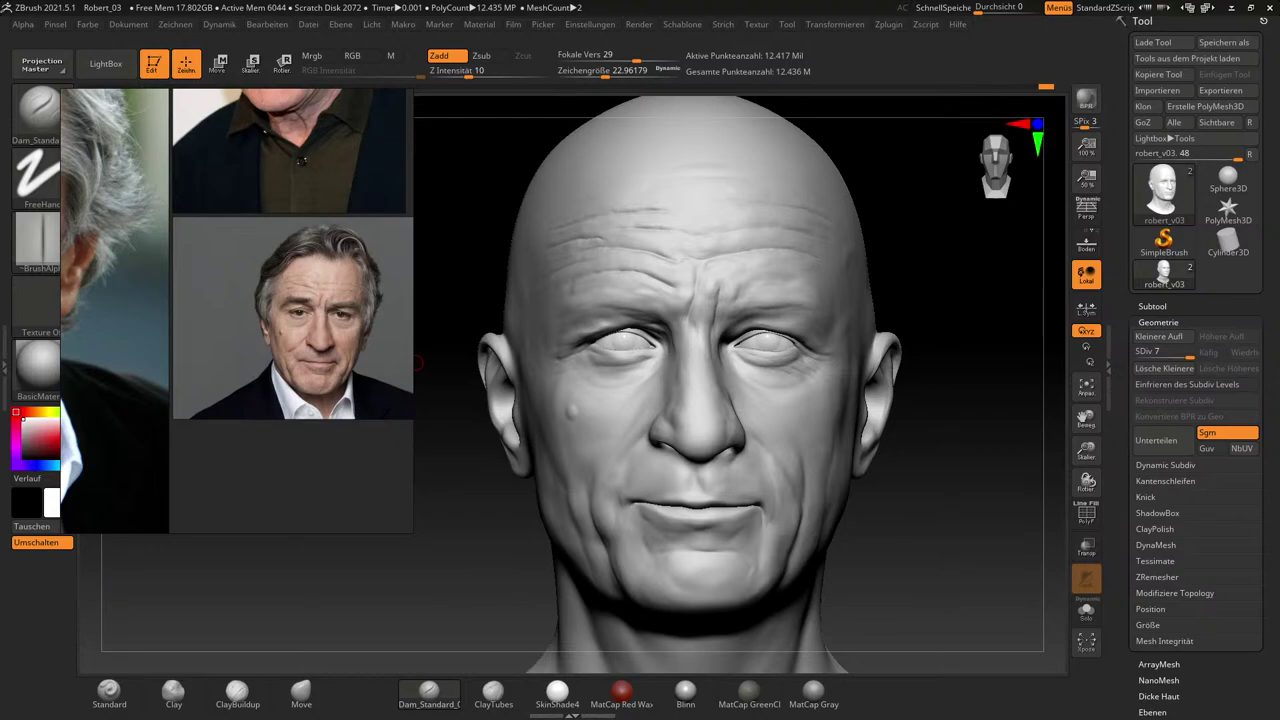
Return from the green-backdrop photo to the large grey-background portrait and enlarge its face as the sculpting reference.
{"action": "double_click", "coordinate": [164, 251]}
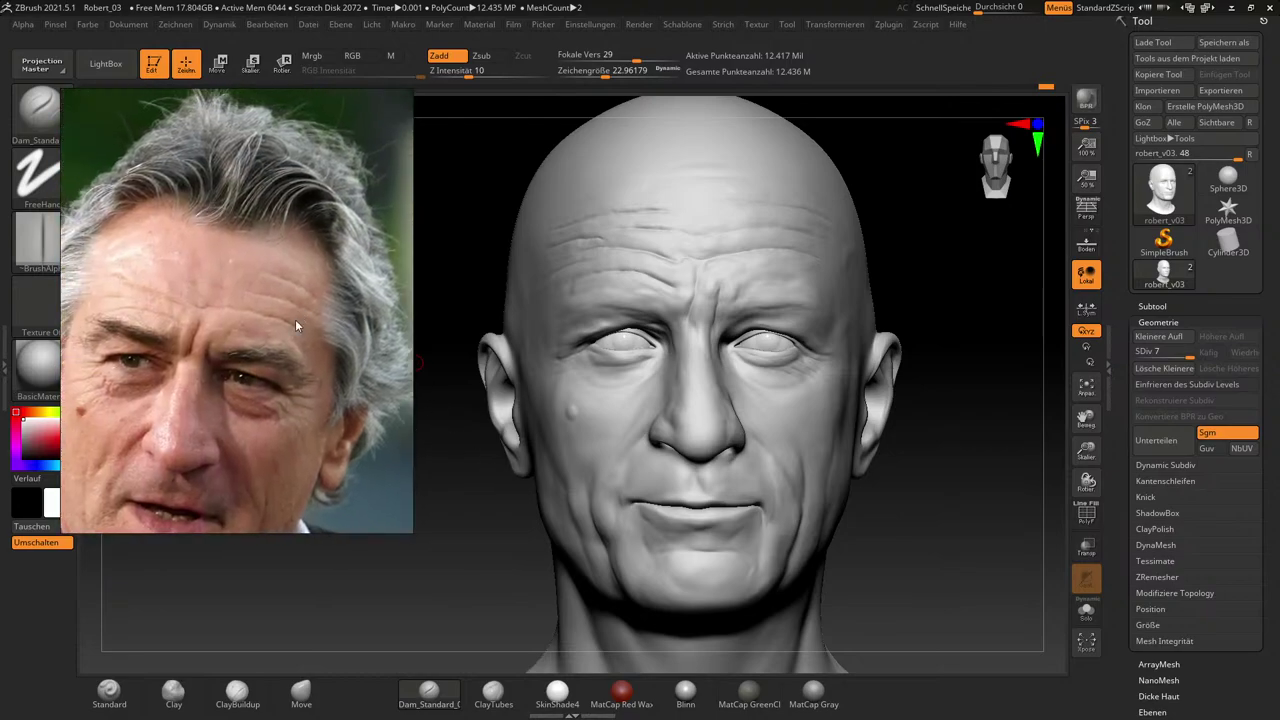
{"action": "middle_click_drag", "start_coordinate": [287, 135], "coordinate": [302, 470]}
{"action": "mouse_move", "coordinate": [290, 140]}
{"action": "middle_mouse_down"}
{"action": "mouse_move", "coordinate": [323, 440]}
{"action": "mouse_move", "coordinate": [350, 480]}
{"action": "middle_mouse_up"}
{"action": "mouse_move", "coordinate": [300, 120]}
{"action": "middle_mouse_down"}
{"action": "mouse_move", "coordinate": [320, 293]}
{"action": "mouse_move", "coordinate": [368, 418]}
{"action": "middle_mouse_up"}
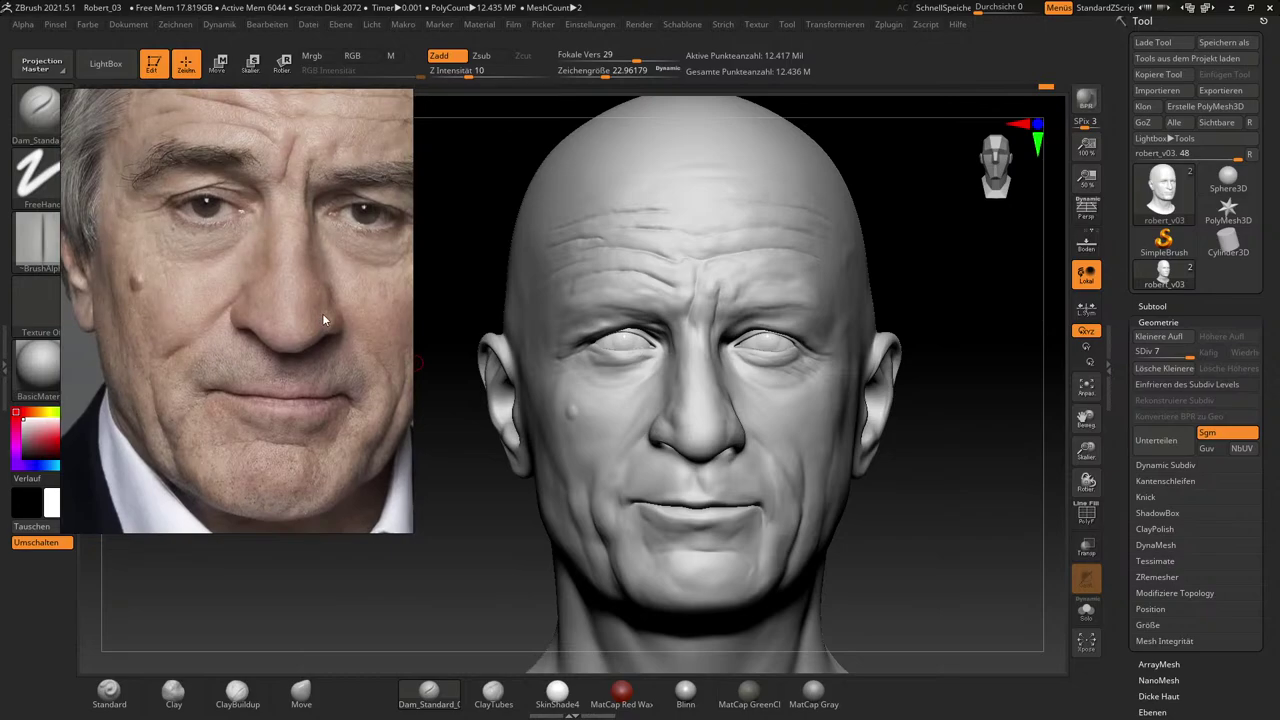
Lower the head to subdivision level 4 and choose the ClayBuildup brush with a draw size of about 76.
{"action": "mouse_move", "coordinate": [925, 548]}
{"action": "left_mouse_down"}
{"action": "mouse_move", "coordinate": [966, 522]}
{"action": "mouse_move", "coordinate": [978, 586]}
{"action": "left_mouse_up"}
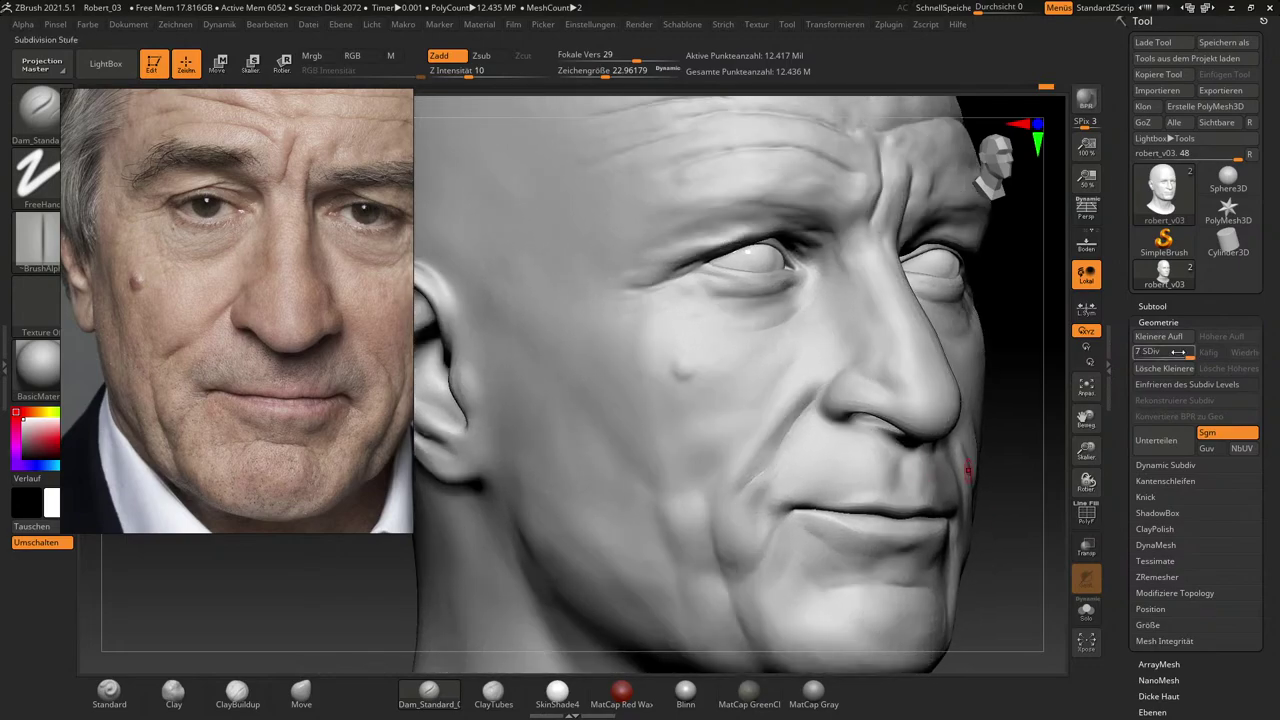
{"action": "left_click_drag", "start_coordinate": [1178, 352], "coordinate": [1163, 352]}
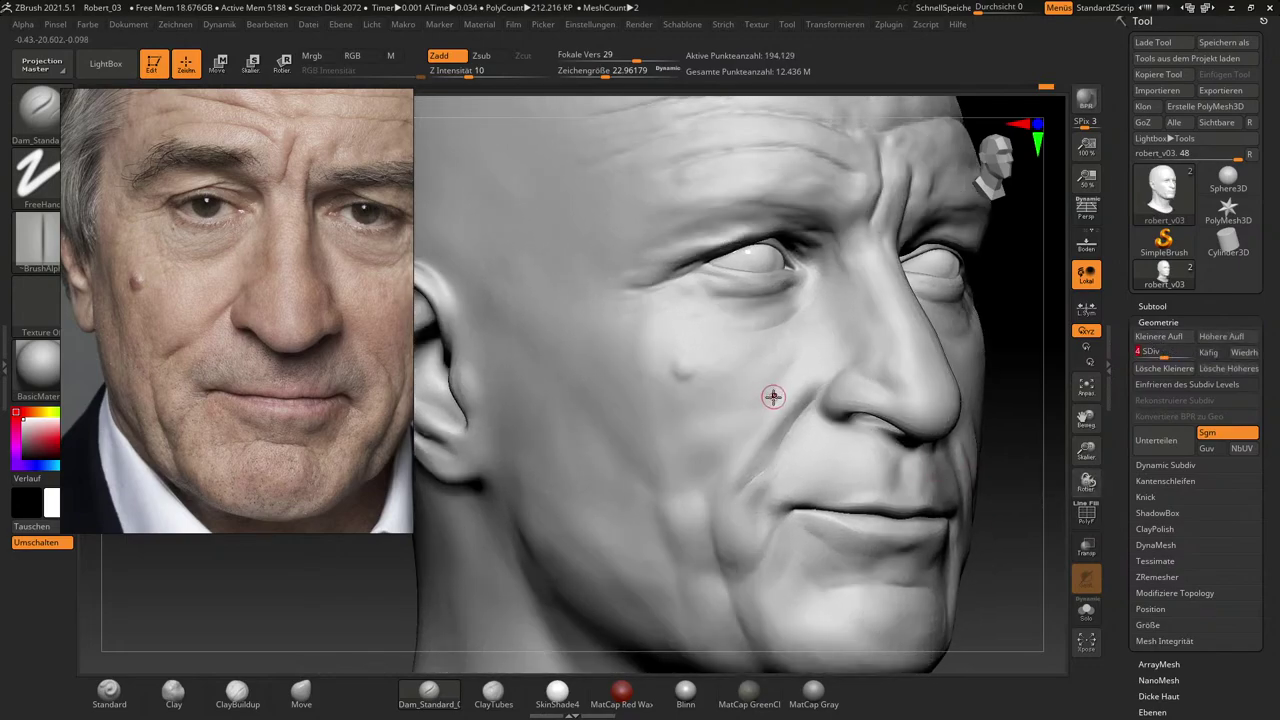
{"action": "key", "text": "s"}
{"action": "left_click_drag", "start_coordinate": [773, 397], "coordinate": [790, 404]}
{"action": "left_click", "coordinate": [237, 694]}
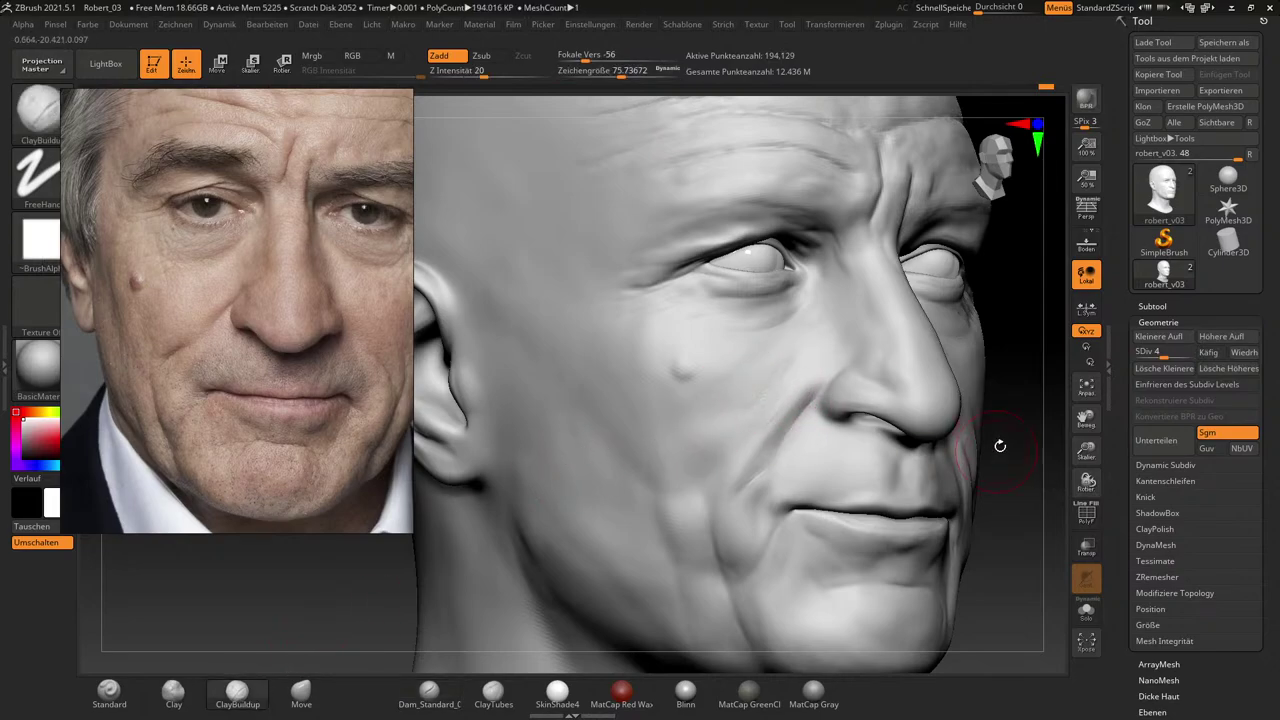
Build up the cheek between the mole and the nose with ClayBuildup and smooth it into the nasolabial fold.
{"action": "left_click_drag", "start_coordinate": [1016, 450], "coordinate": [922, 448]}
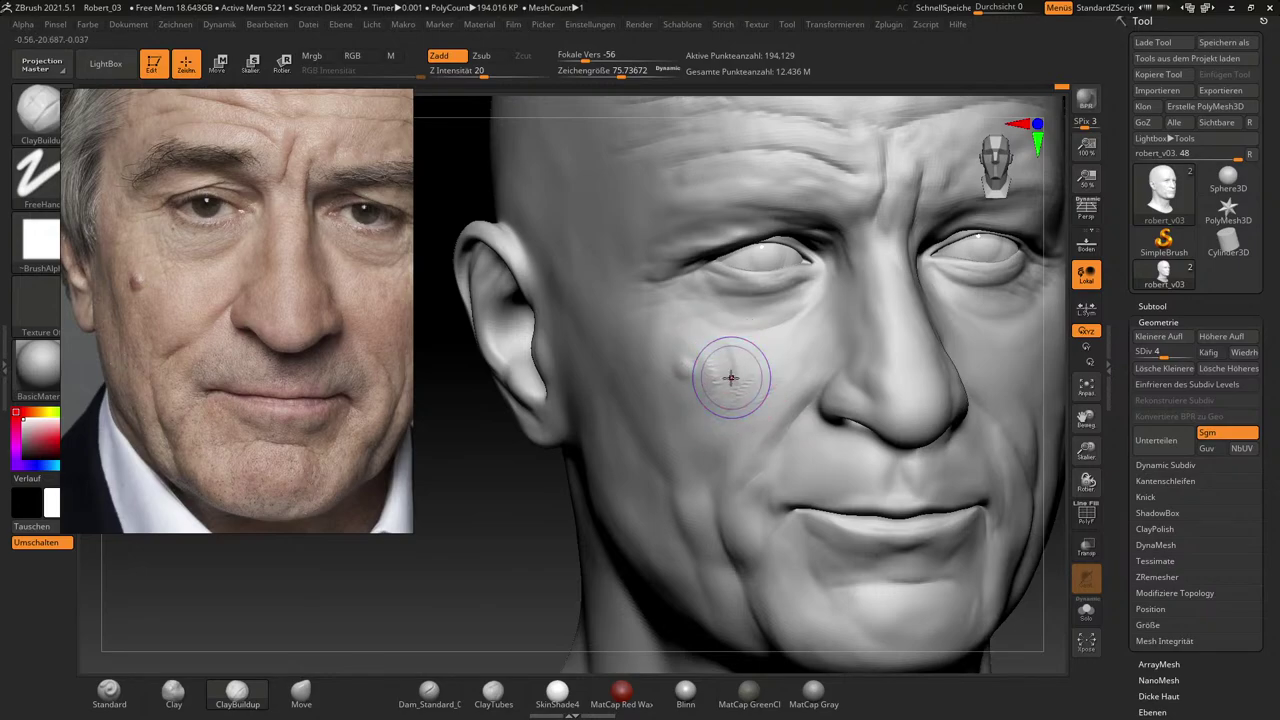
{"action": "key", "text": "shift"}
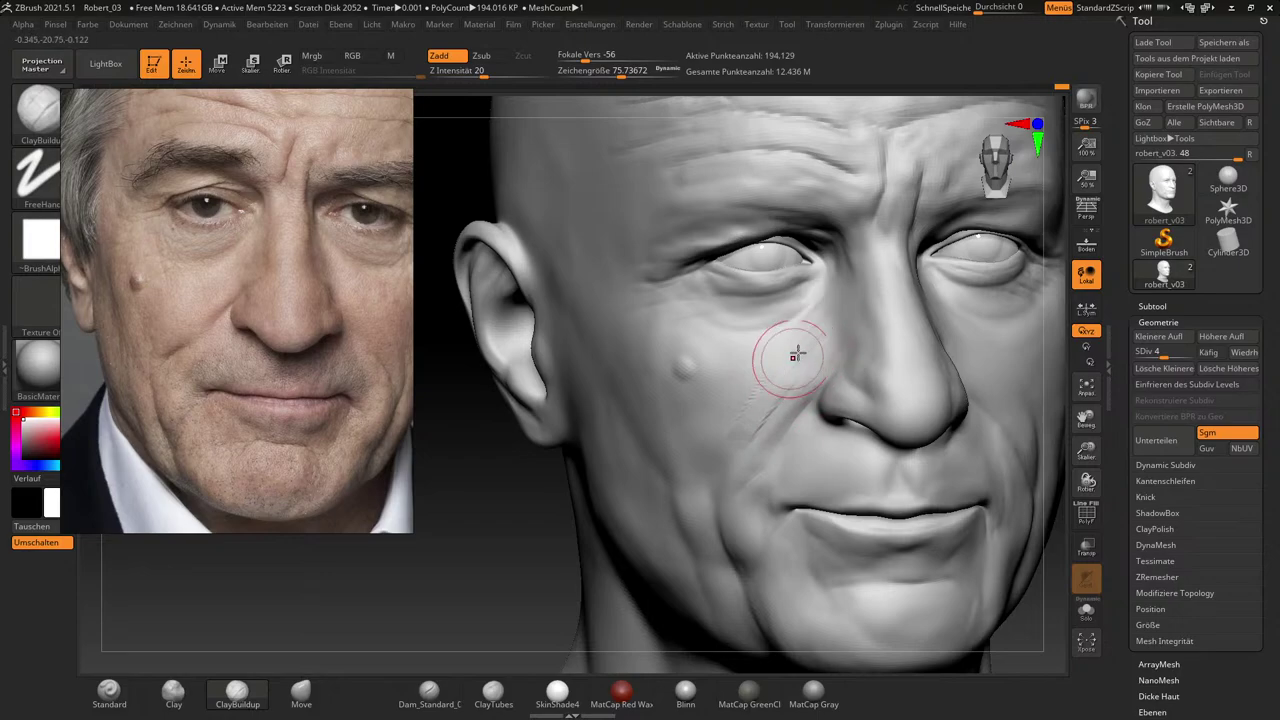
{"action": "key", "text": "shift"}
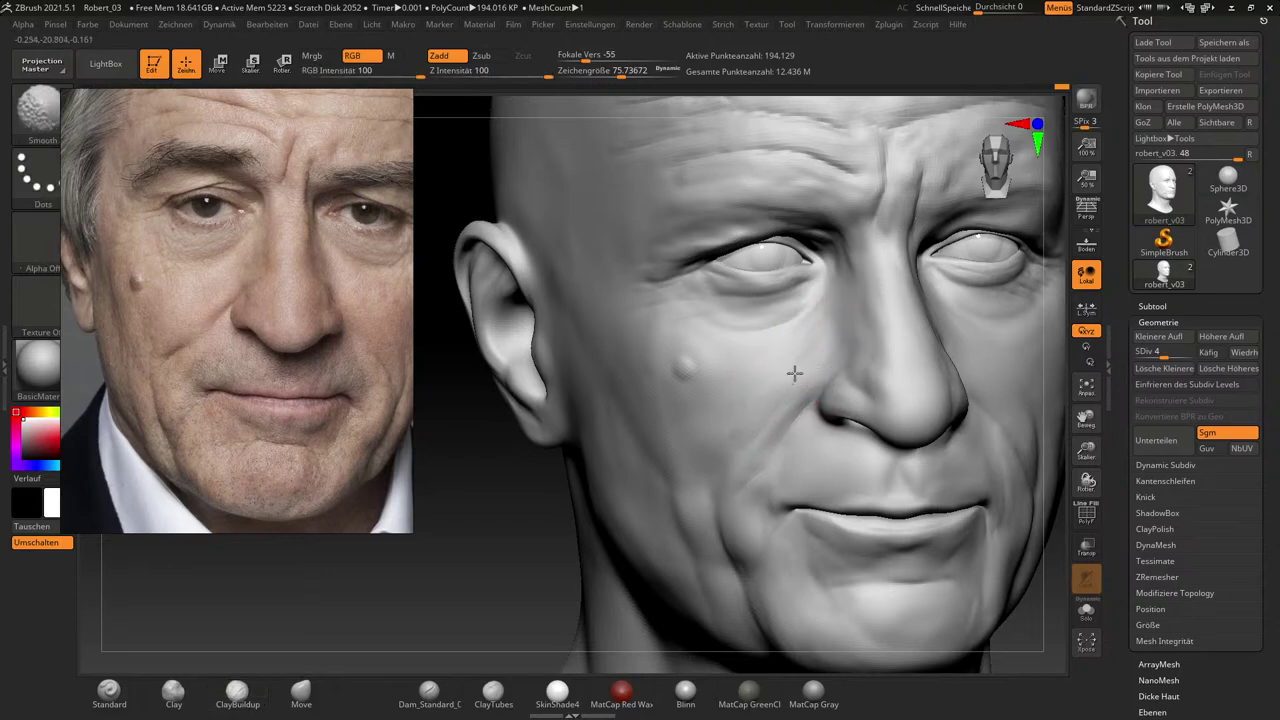
{"action": "mouse_move", "coordinate": [794, 373]}
{"action": "left_mouse_down", "text": "shift"}
{"action": "mouse_move", "coordinate": [751, 447]}
{"action": "mouse_move", "coordinate": [799, 382]}
{"action": "left_mouse_up", "text": "shift"}
{"action": "left_click_drag", "start_coordinate": [818, 336], "coordinate": [796, 357], "text": "shift"}
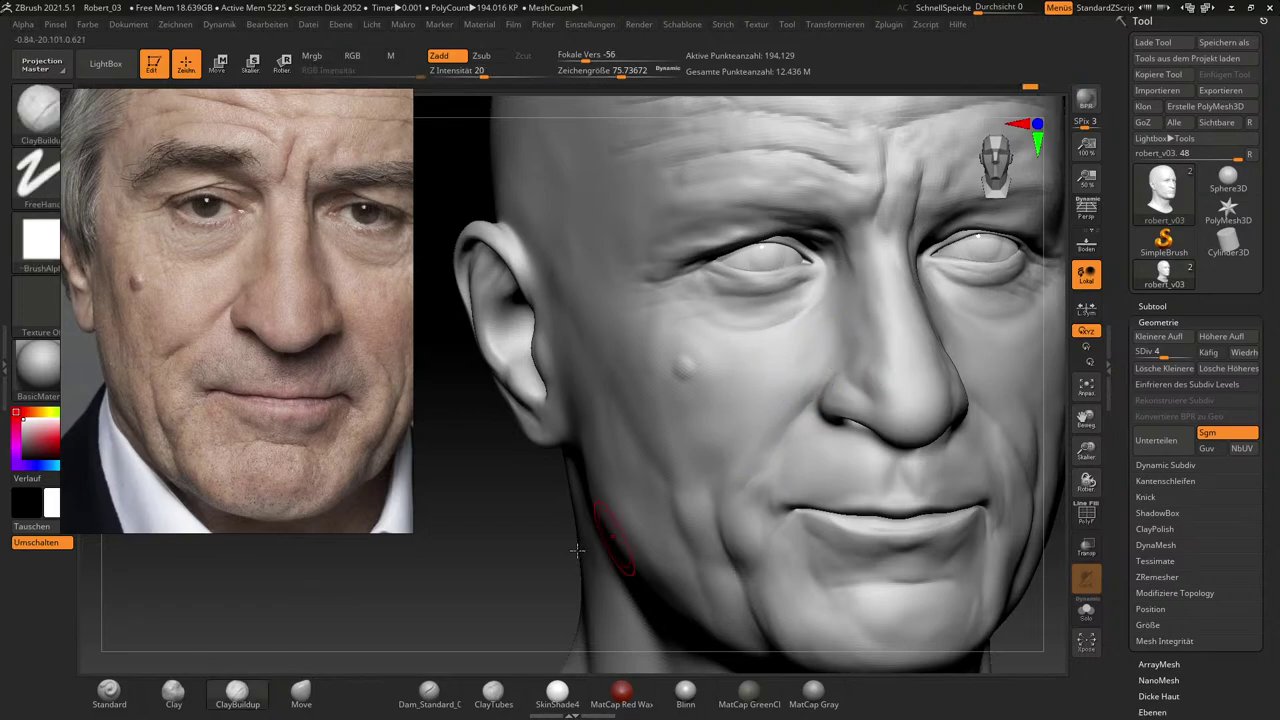
Refine the cheek and upper nasolabial fold beside the nostril from a side view, smoothing the added clay.
{"action": "mouse_move", "coordinate": [532, 560]}
{"action": "left_mouse_down"}
{"action": "mouse_move", "coordinate": [545, 480]}
{"action": "mouse_move", "coordinate": [560, 480]}
{"action": "left_mouse_up"}
{"action": "left_click_drag", "start_coordinate": [429, 571], "coordinate": [486, 586]}
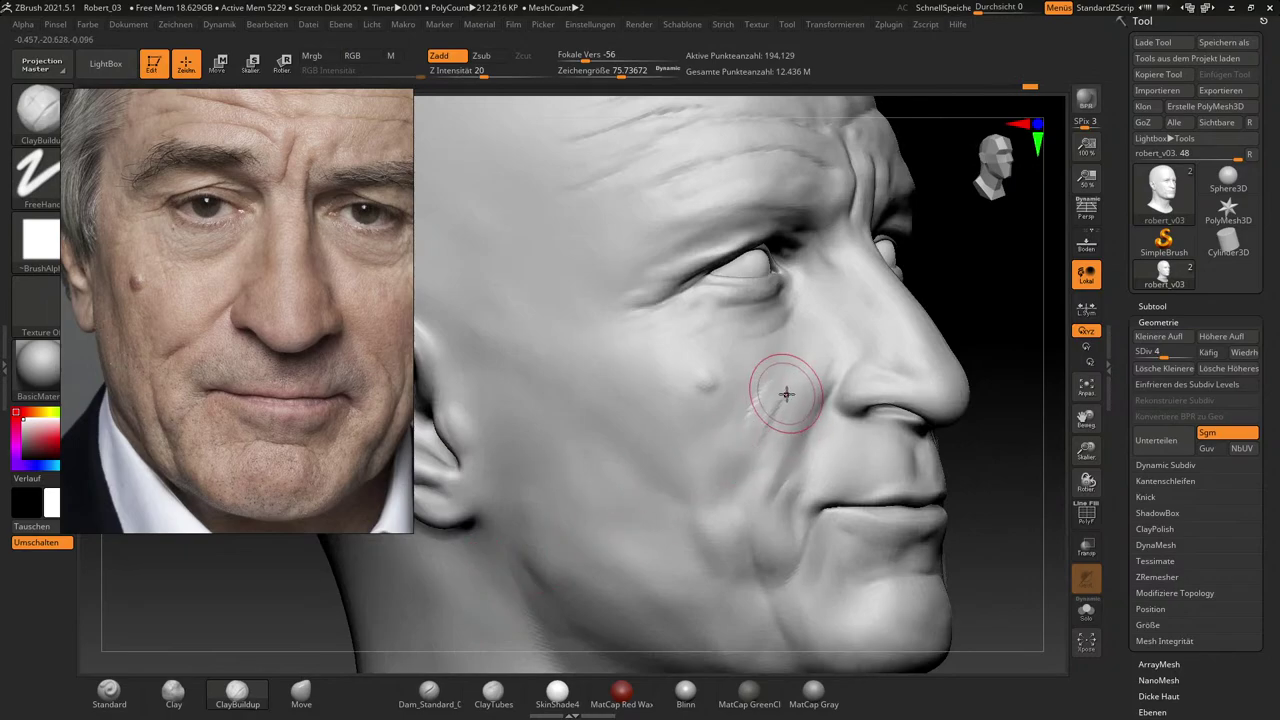
{"action": "key", "text": "shift"}
{"action": "mouse_move", "coordinate": [810, 387]}
{"action": "left_mouse_down", "text": "shift"}
{"action": "mouse_move", "coordinate": [766, 400]}
{"action": "mouse_move", "coordinate": [822, 404]}
{"action": "left_mouse_up", "text": "shift"}
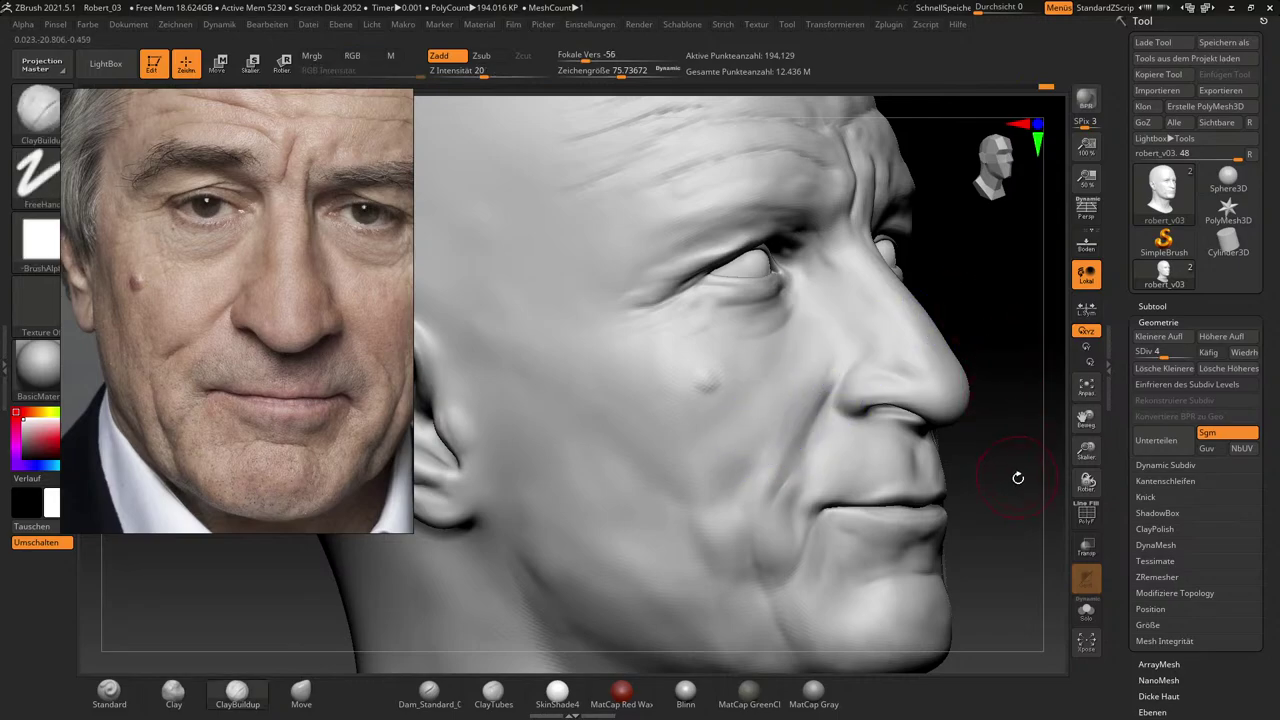
{"action": "key", "text": "shift"}
{"action": "mouse_move", "coordinate": [831, 364]}
{"action": "left_mouse_down", "text": "shift"}
{"action": "mouse_move", "coordinate": [763, 458]}
{"action": "mouse_move", "coordinate": [828, 366]}
{"action": "left_mouse_up", "text": "shift"}
{"action": "left_click_drag", "start_coordinate": [1015, 483], "coordinate": [985, 505]}
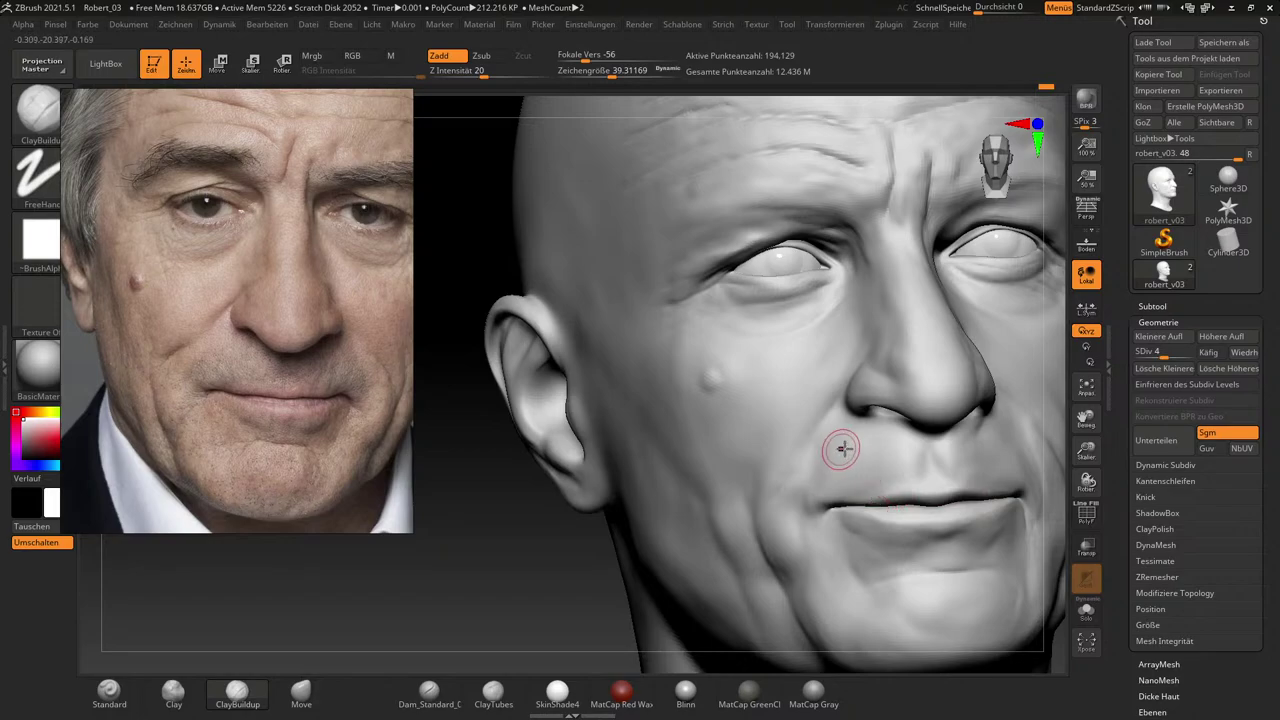
Set the ClayBuildup brush to a draw size of about 58 and review the cheek and nasolabial fold from side and front.
{"action": "left_click_drag", "start_coordinate": [544, 587], "coordinate": [565, 593]}
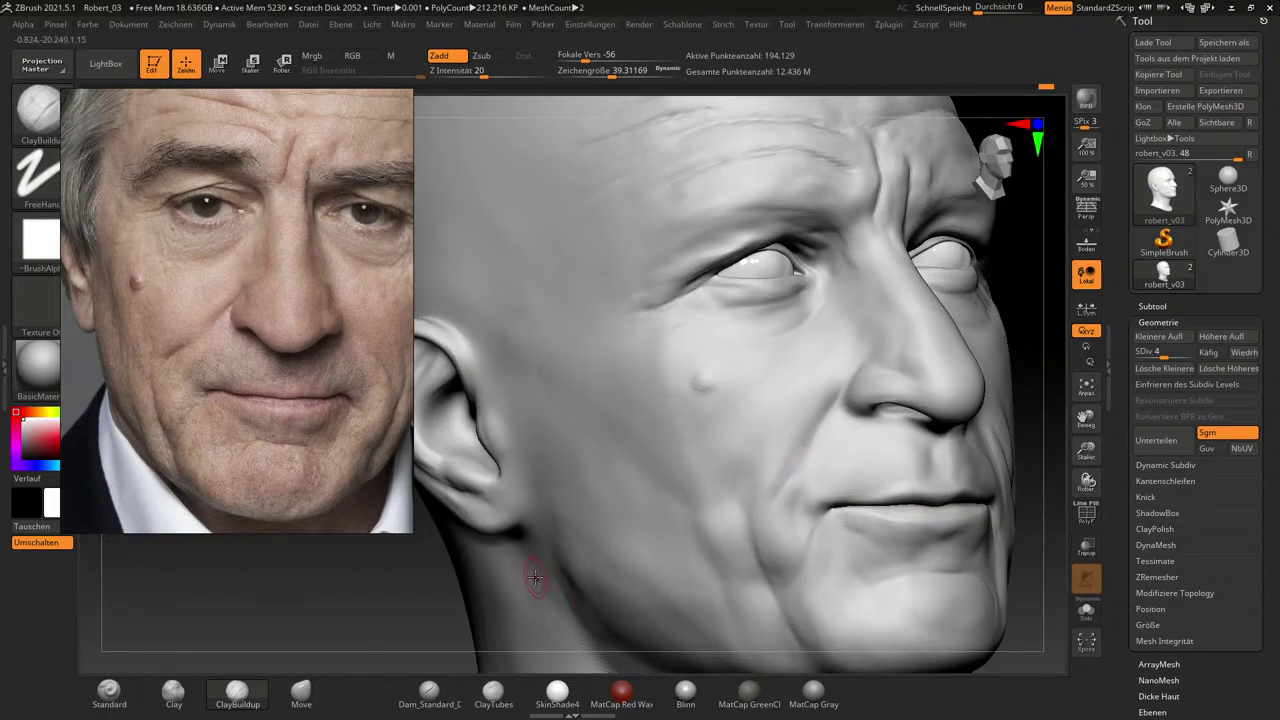
{"action": "left_click", "coordinate": [429, 690]}
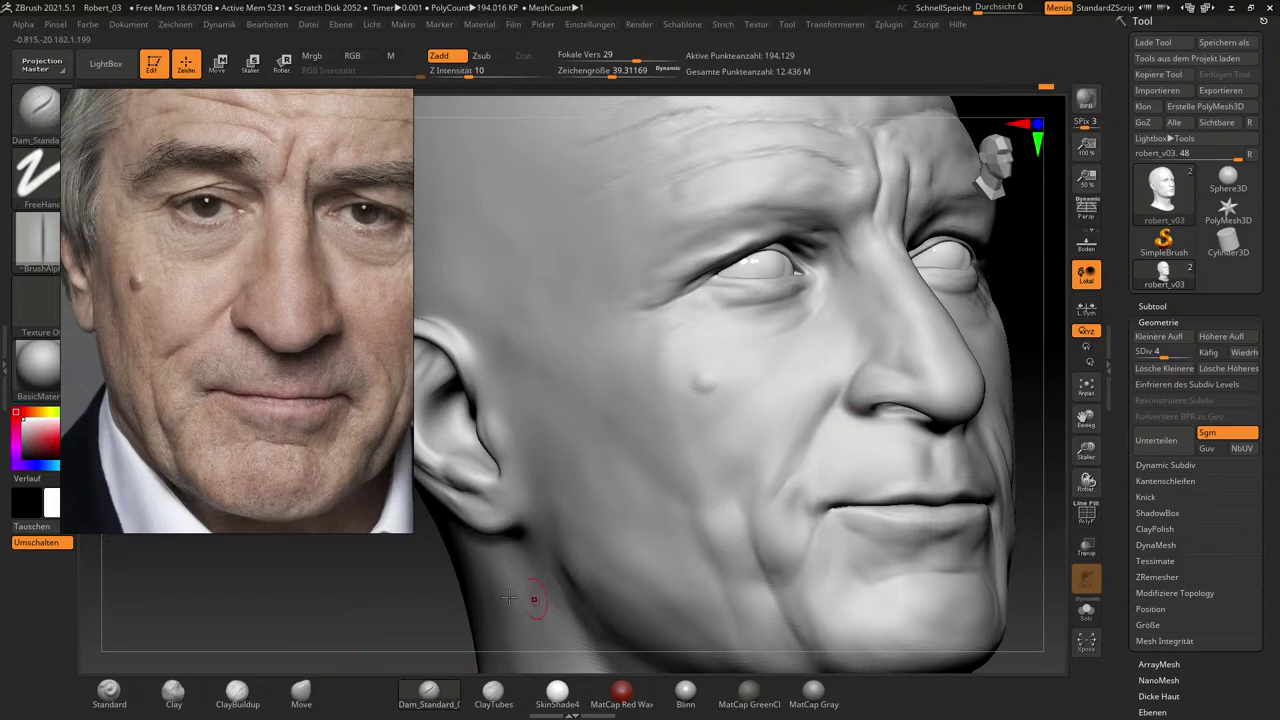
{"action": "mouse_move", "coordinate": [398, 605]}
{"action": "left_mouse_down"}
{"action": "mouse_move", "coordinate": [520, 605]}
{"action": "mouse_move", "coordinate": [539, 618]}
{"action": "left_mouse_up"}
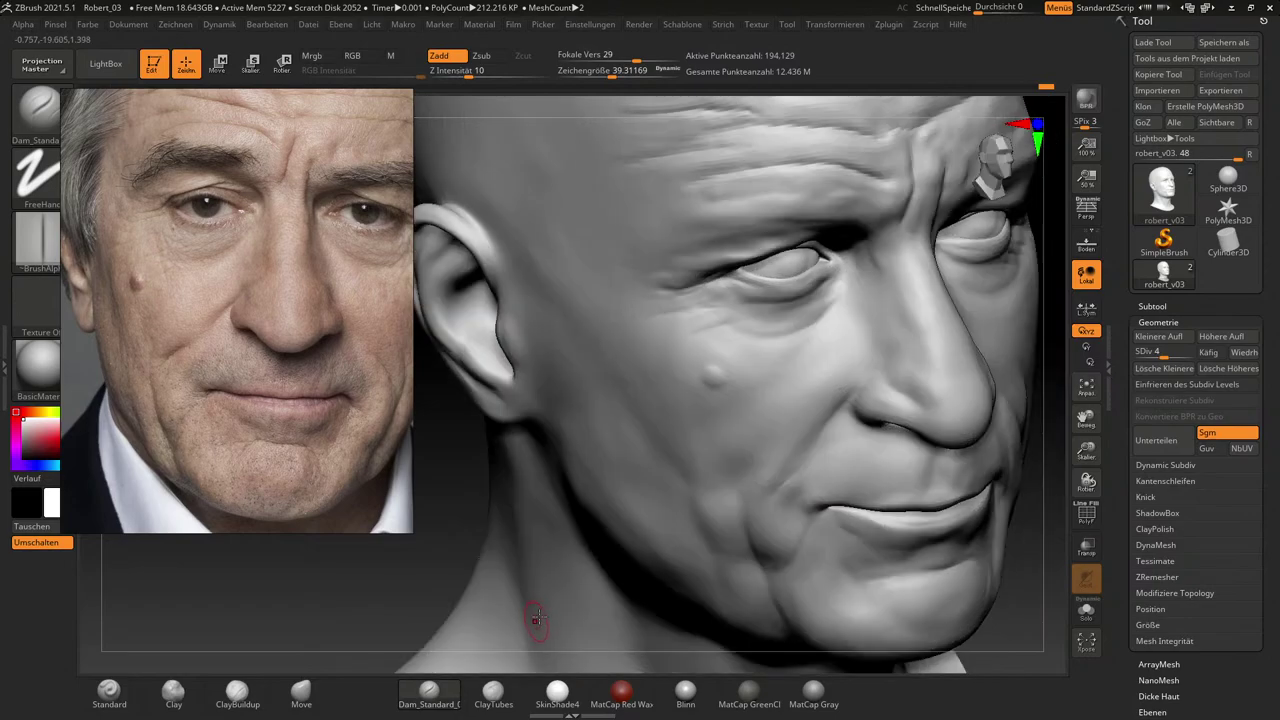
{"action": "left_click", "coordinate": [243, 691]}
{"action": "key", "text": "s"}
{"action": "left_click_drag", "start_coordinate": [812, 460], "coordinate": [820, 463]}
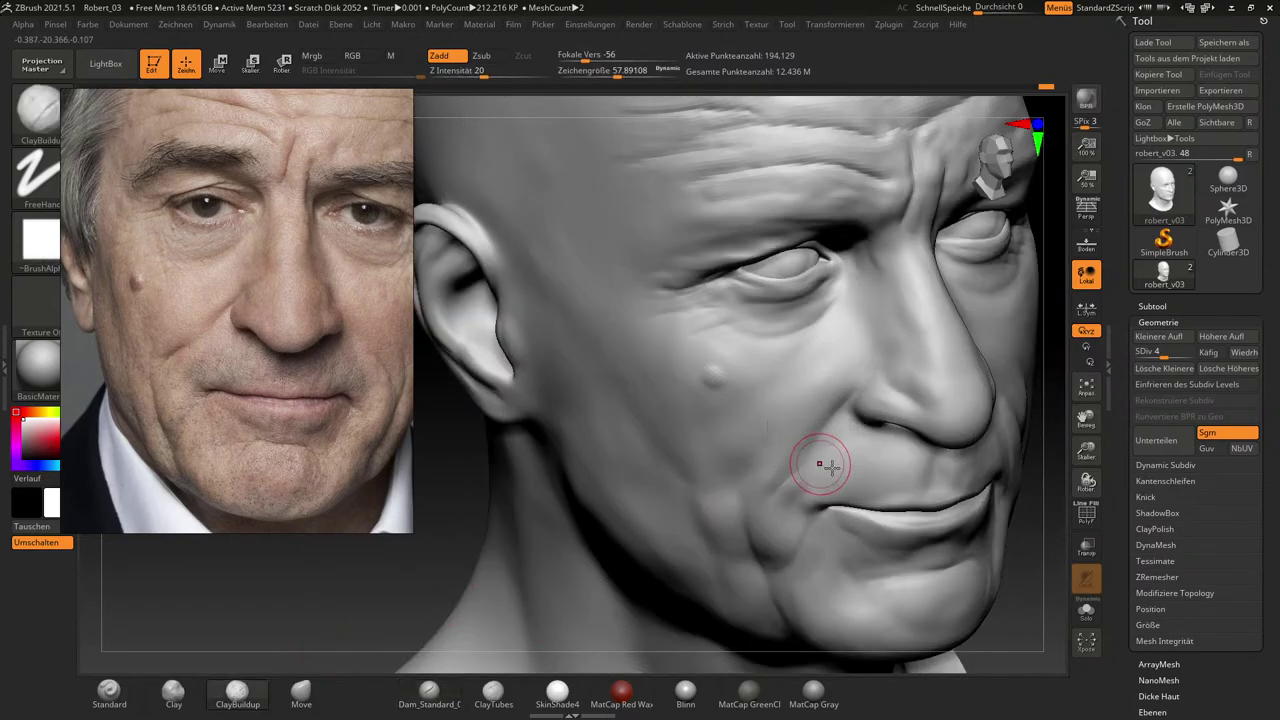
{"action": "left_click_drag", "start_coordinate": [1020, 594], "coordinate": [1024, 592]}
{"action": "left_click_drag", "start_coordinate": [565, 596], "coordinate": [382, 600], "text": "alt"}
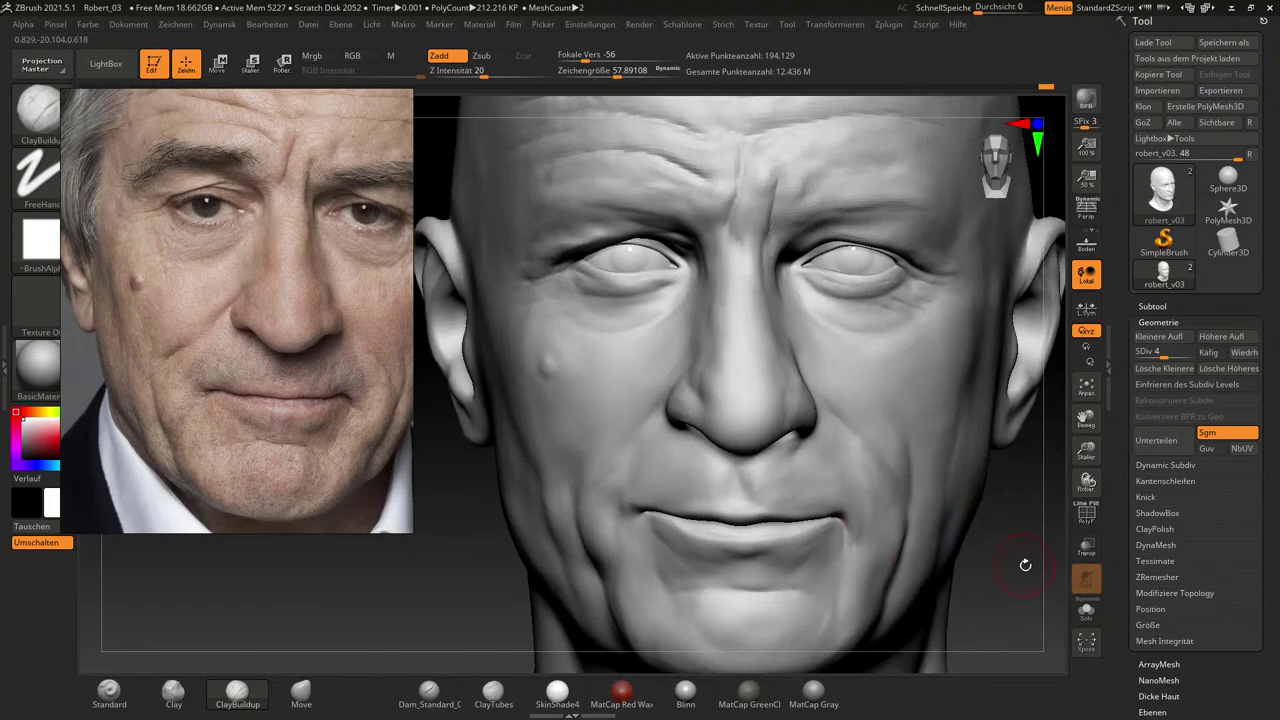
{"action": "mouse_move", "coordinate": [1025, 567]}
{"action": "left_mouse_down"}
{"action": "mouse_move", "coordinate": [1017, 577]}
{"action": "mouse_move", "coordinate": [971, 500]}
{"action": "left_mouse_up"}
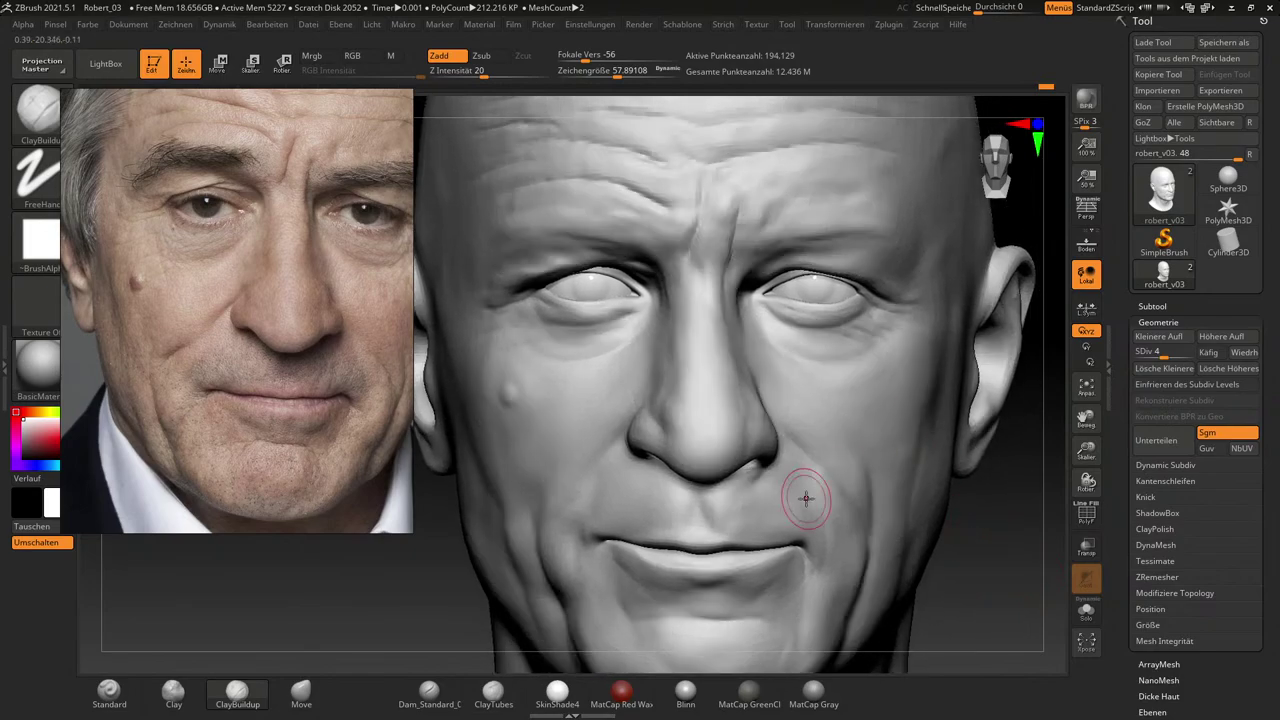
Adjust the upper eyelid of the head's left eye with the Move brush at a draw size of about 63.
{"action": "left_click", "coordinate": [301, 691]}
{"action": "key", "text": "bracketright"}
{"action": "key", "text": "bracketright"}
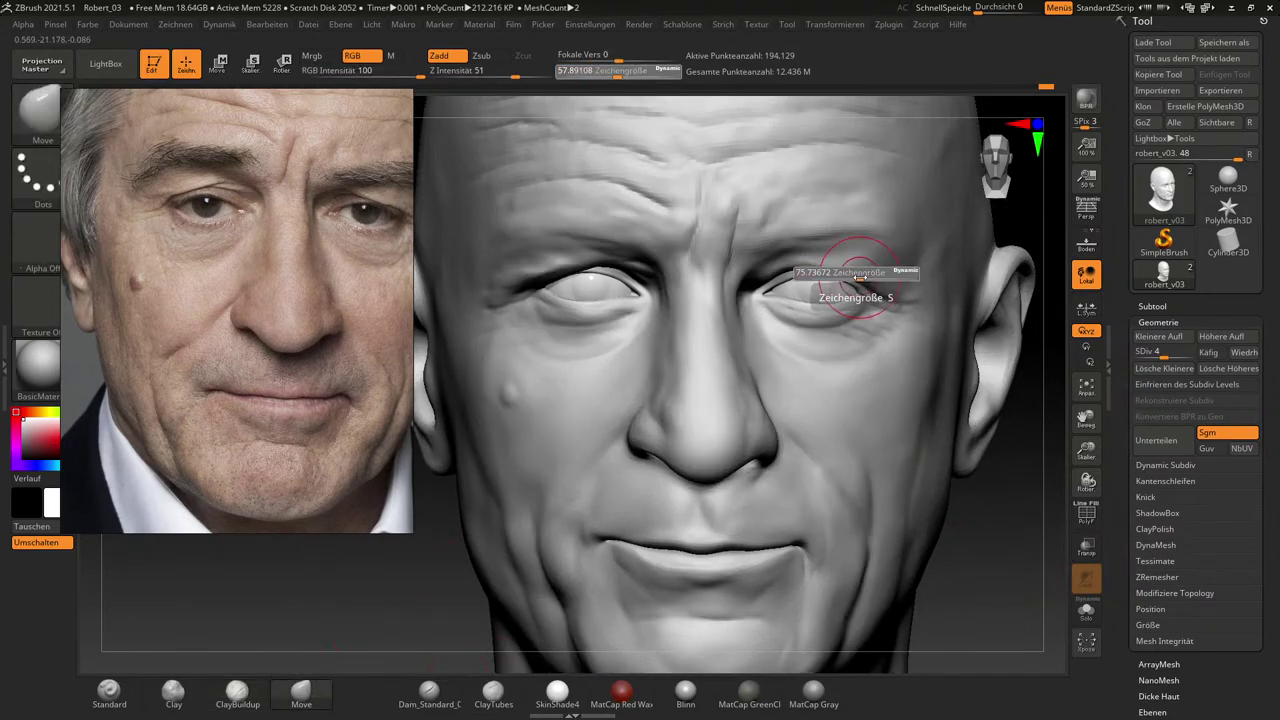
{"action": "key", "text": "s"}
{"action": "left_click", "coordinate": [851, 270]}
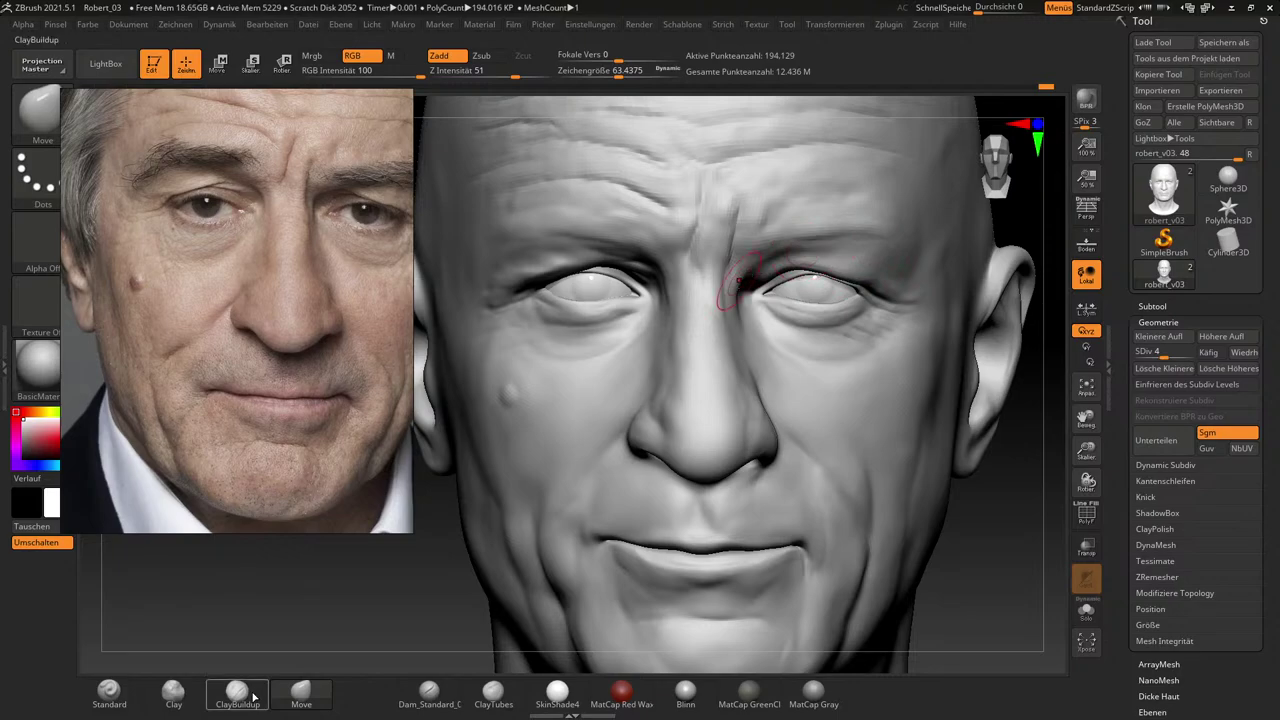
{"action": "key", "text": "b"}
{"action": "key", "text": "c"}
{"action": "key", "text": "b"}
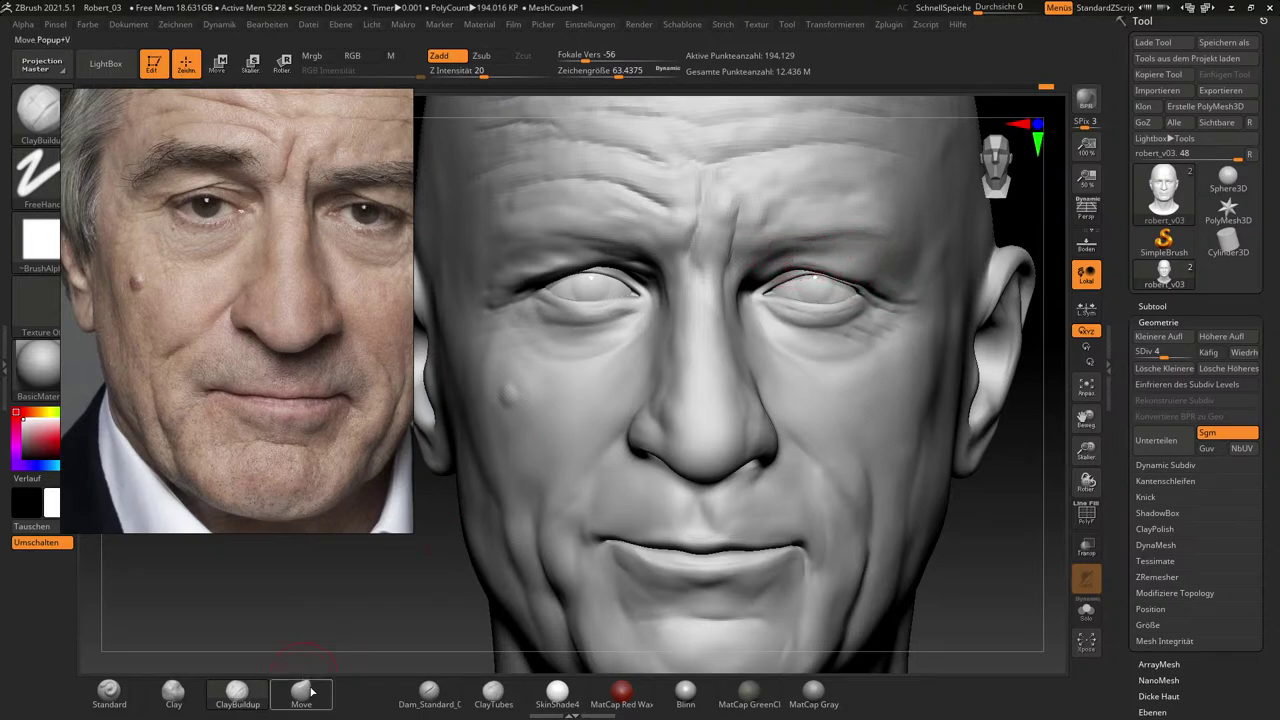
{"action": "key", "text": "b"}
{"action": "key", "text": "m"}
{"action": "key", "text": "v"}
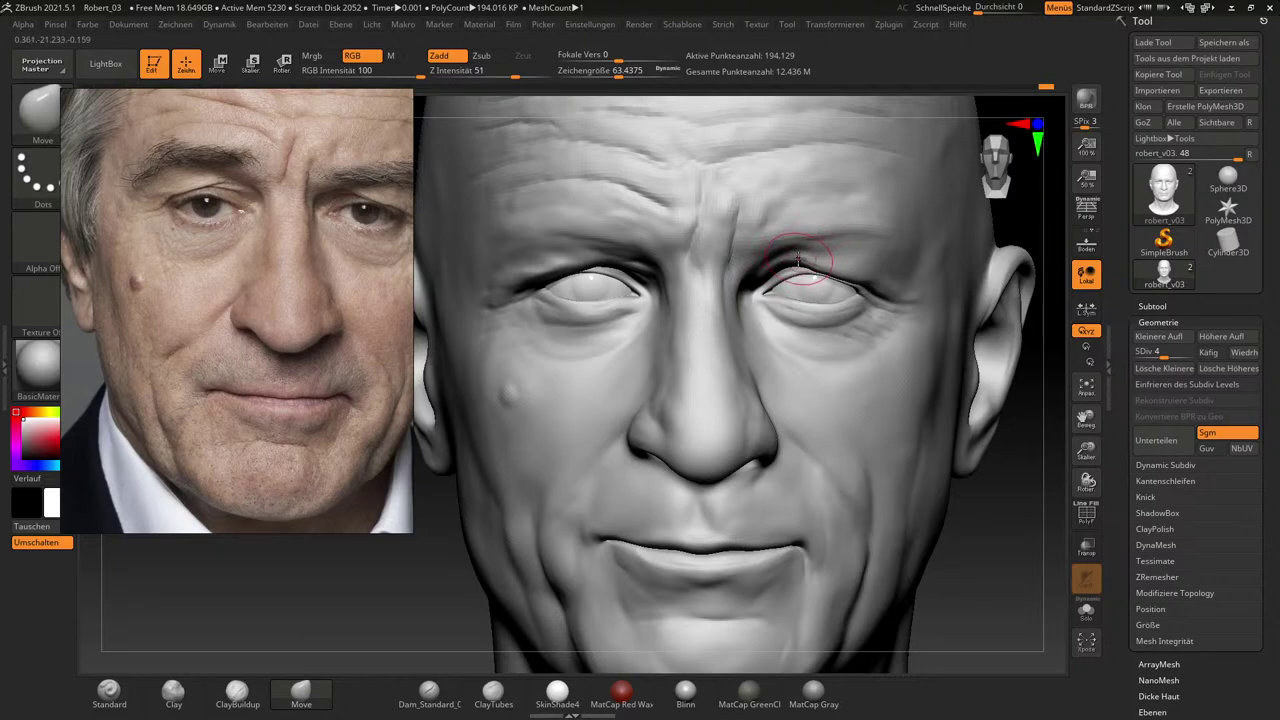
Build up the hollow above the left eye's inner corner with ClayBuildup at a draw size of about 43 and smooth it.
{"action": "left_click_drag", "start_coordinate": [1027, 495], "coordinate": [995, 415]}
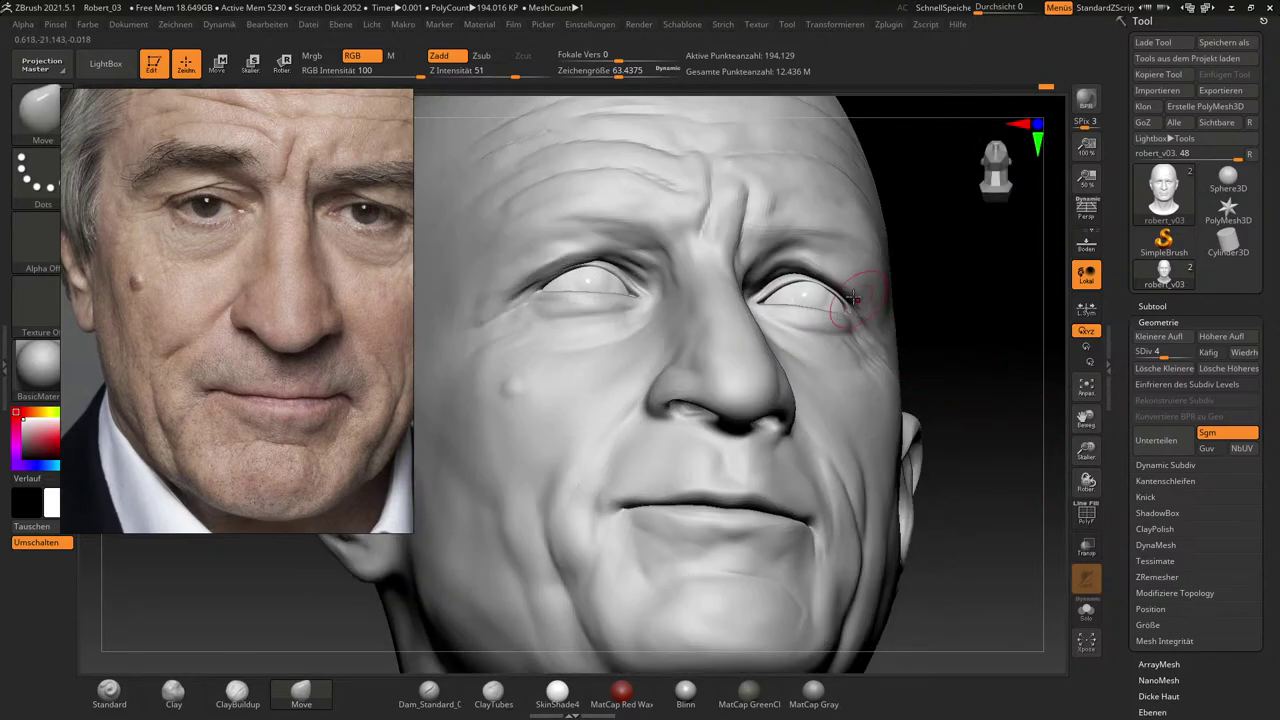
{"action": "left_click", "coordinate": [258, 684]}
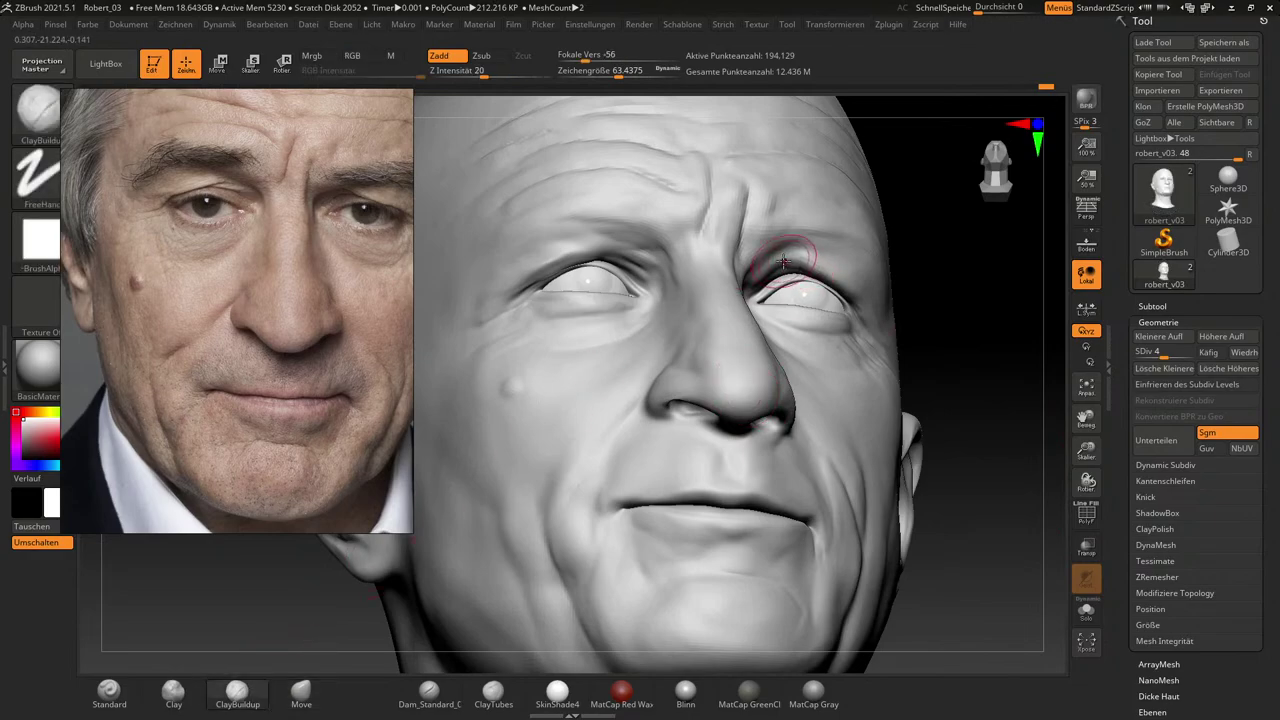
{"action": "key", "text": "s"}
{"action": "left_click_drag", "start_coordinate": [783, 261], "coordinate": [791, 262]}
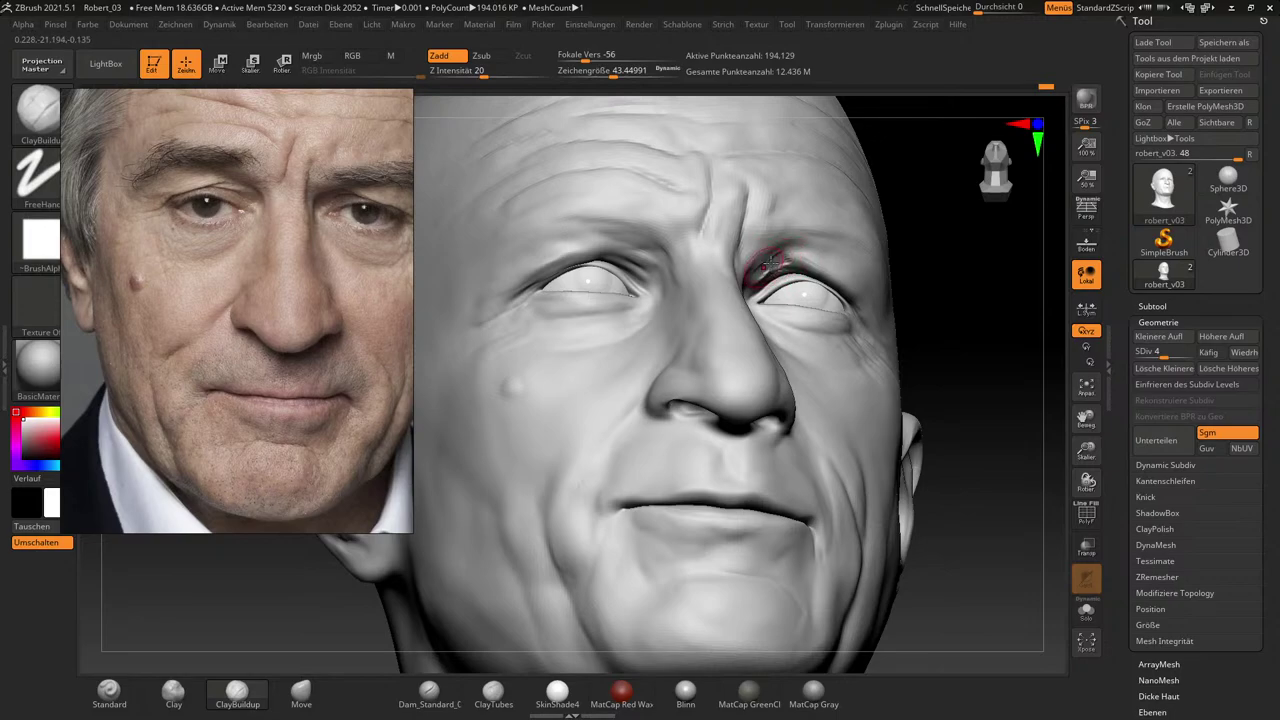
{"action": "left_click_drag", "start_coordinate": [969, 262], "coordinate": [797, 288]}
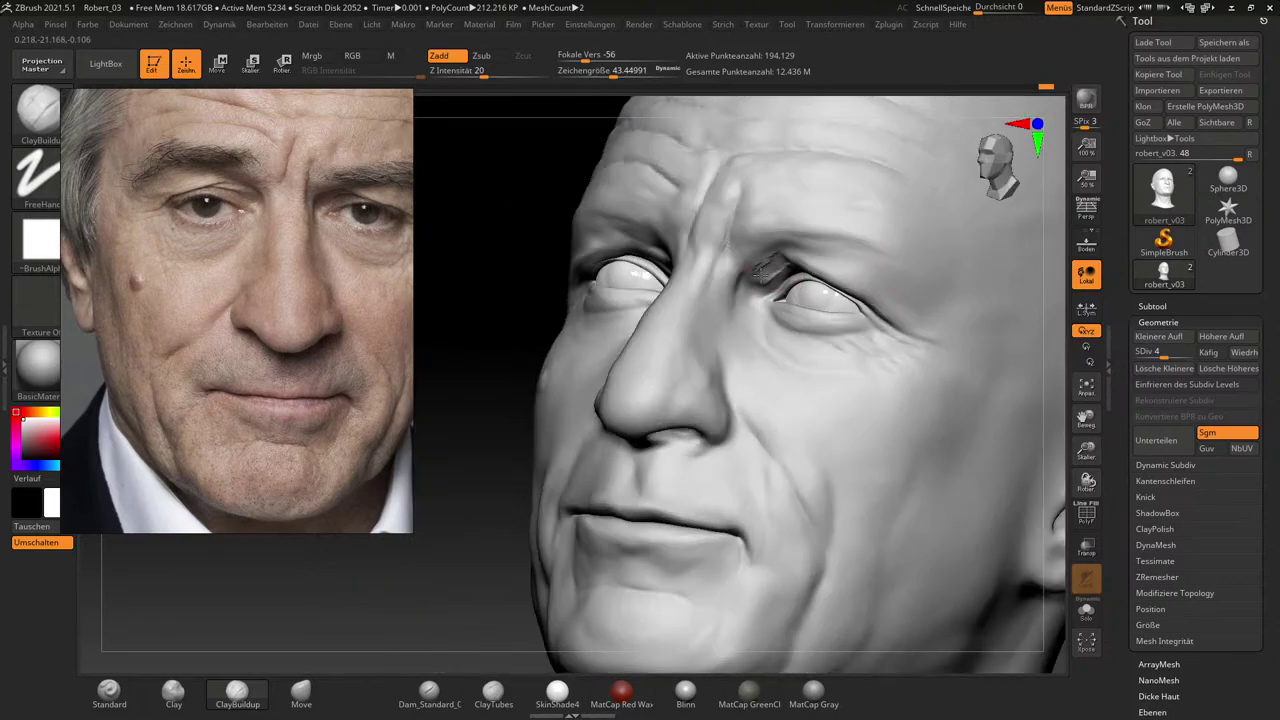
{"action": "key", "text": "shift"}
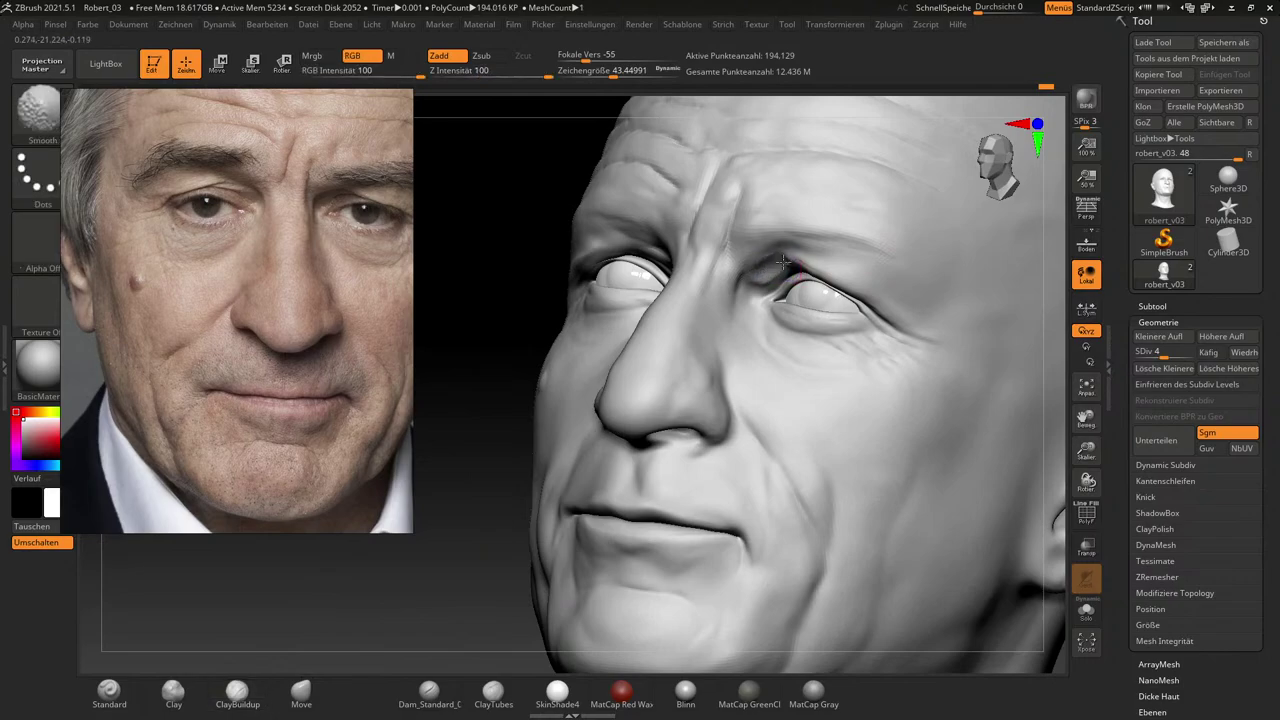
{"action": "mouse_move", "coordinate": [795, 260]}
{"action": "left_mouse_down", "text": "shift"}
{"action": "mouse_move", "coordinate": [767, 279]}
{"action": "mouse_move", "coordinate": [779, 255]}
{"action": "left_mouse_up", "text": "shift"}
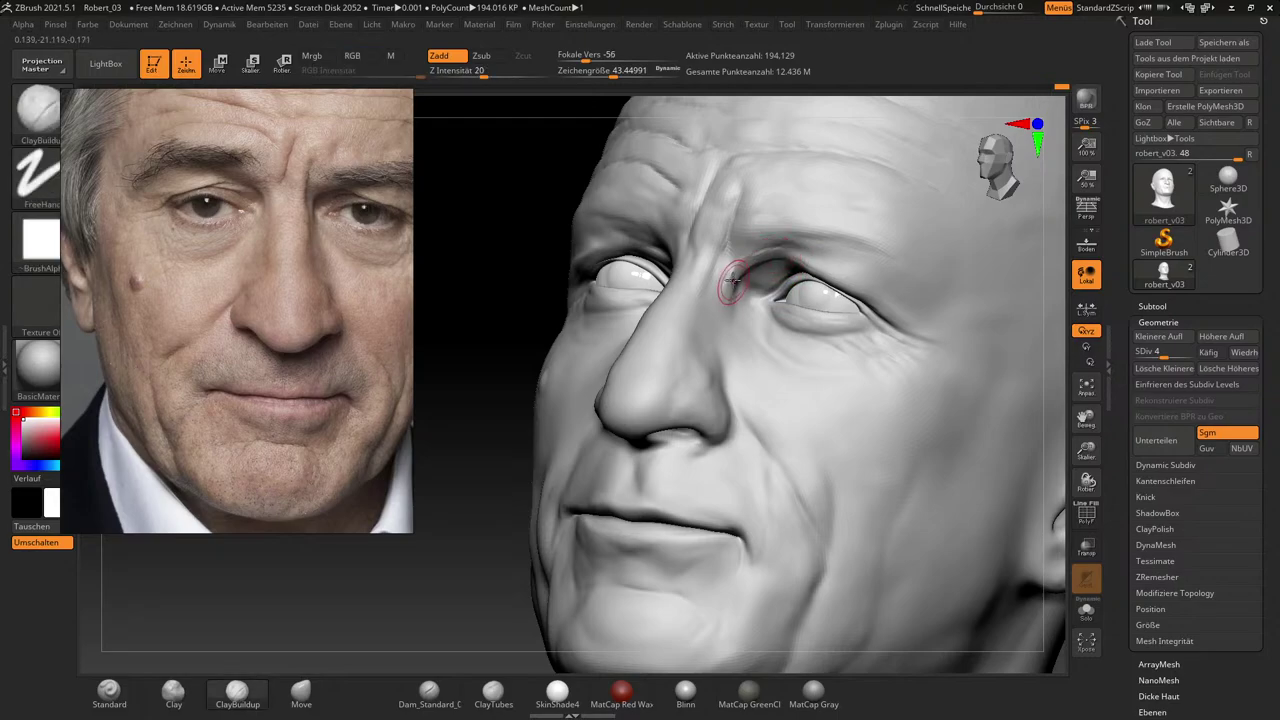
Add clay along the fold between the left eyebrow and eyelid, from the nose bridge outward, and smooth it.
{"action": "mouse_move", "coordinate": [735, 283]}
{"action": "left_mouse_down"}
{"action": "mouse_move", "coordinate": [778, 253]}
{"action": "mouse_move", "coordinate": [866, 266]}
{"action": "left_mouse_up"}
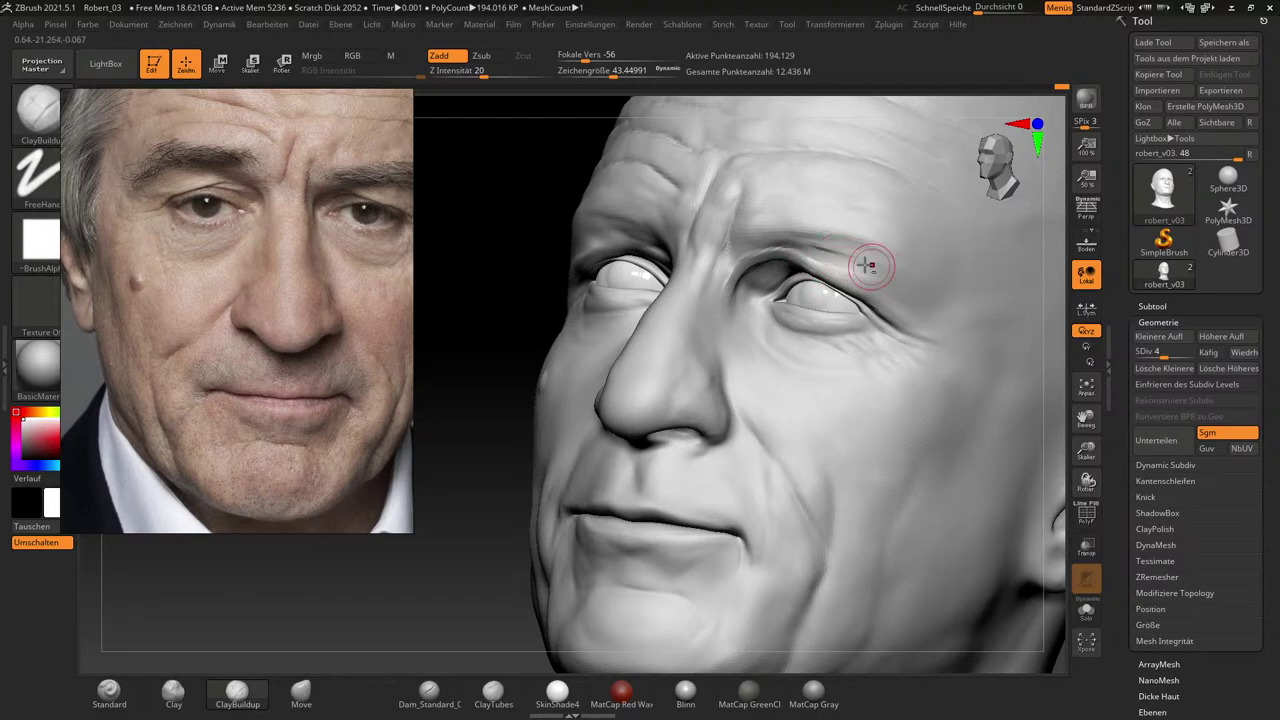
{"action": "key", "text": "shift"}
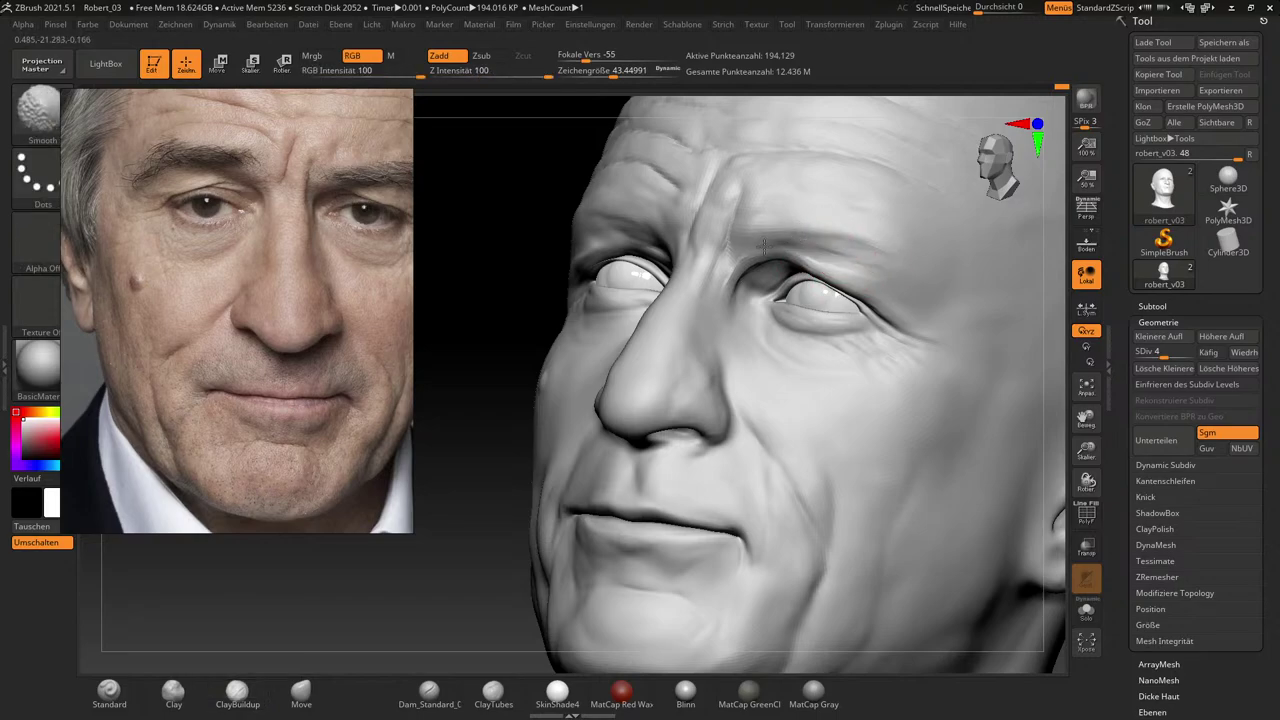
{"action": "left_click_drag", "start_coordinate": [735, 266], "coordinate": [903, 281], "text": "shift"}
{"action": "left_click_drag", "start_coordinate": [745, 261], "coordinate": [920, 263], "text": "shift"}
{"action": "left_click_drag", "start_coordinate": [467, 545], "coordinate": [608, 466]}
{"action": "key", "text": "shift"}
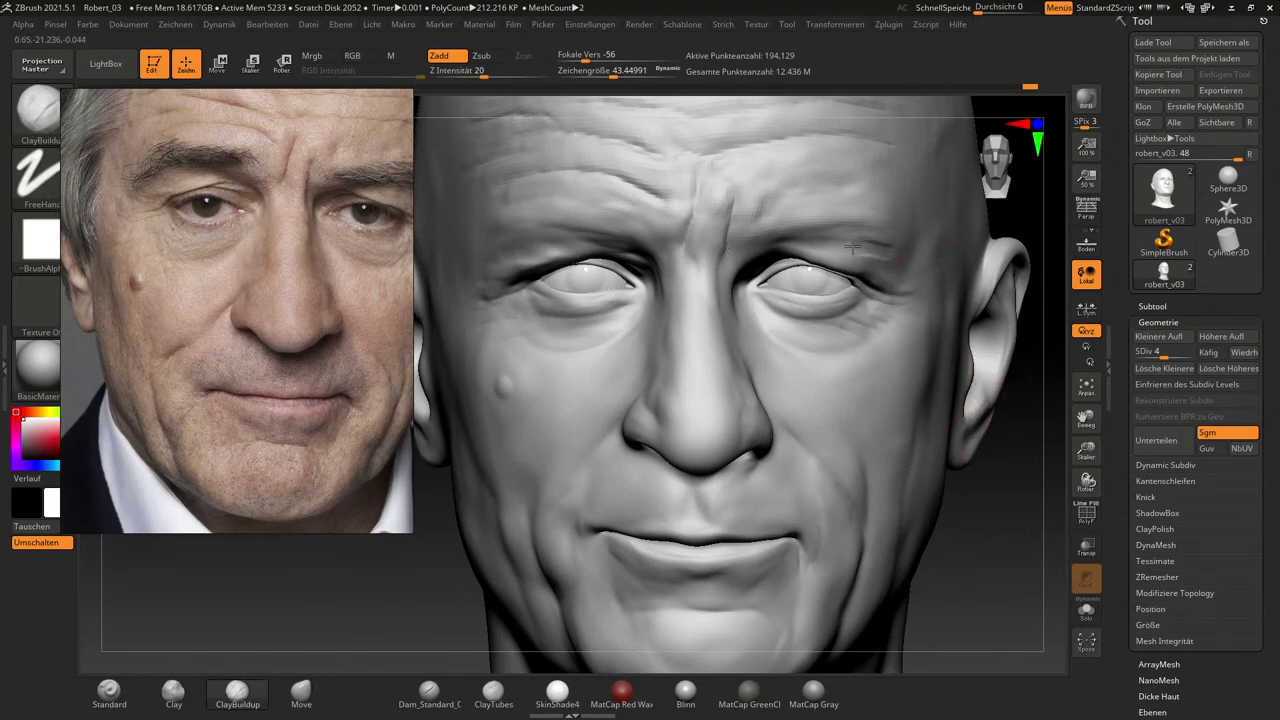
{"action": "key", "text": "shift"}
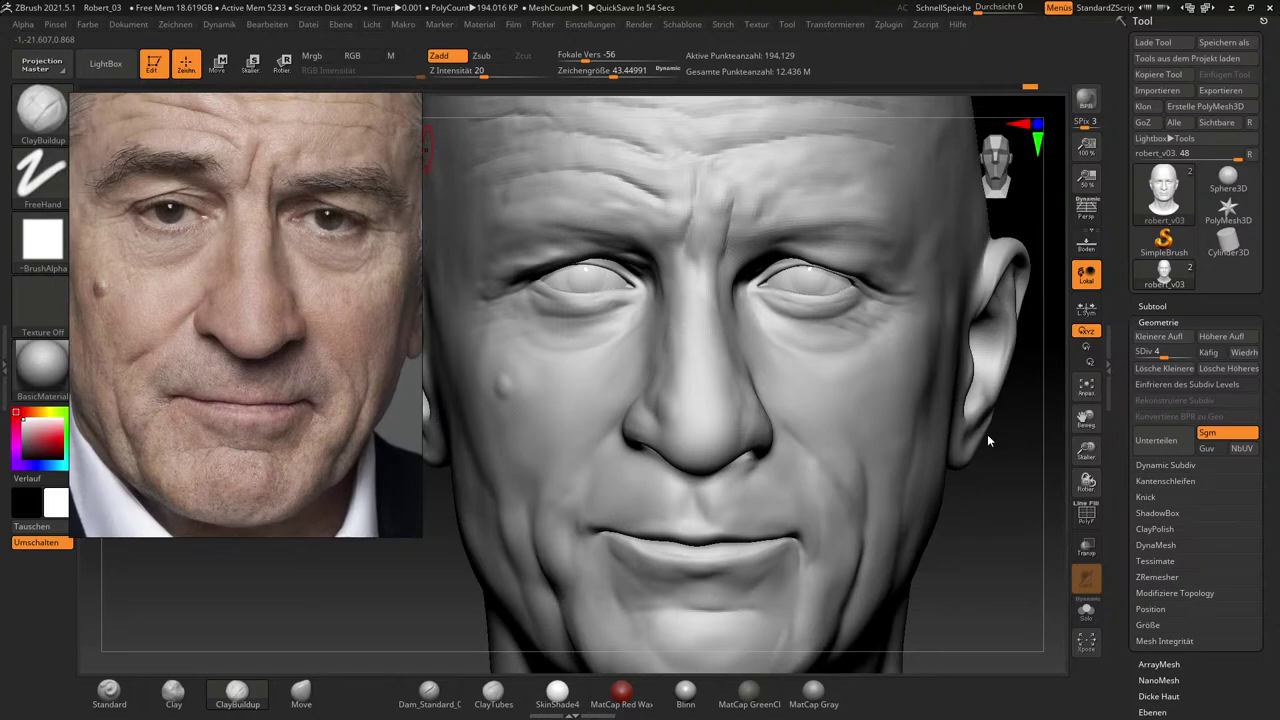
Refine the inner fold above the left eye with ClayBuildup at a draw size of about 37 and smooth it.
{"action": "mouse_move", "coordinate": [994, 439]}
{"action": "left_mouse_down"}
{"action": "mouse_move", "coordinate": [989, 448]}
{"action": "mouse_move", "coordinate": [814, 238]}
{"action": "left_mouse_up"}
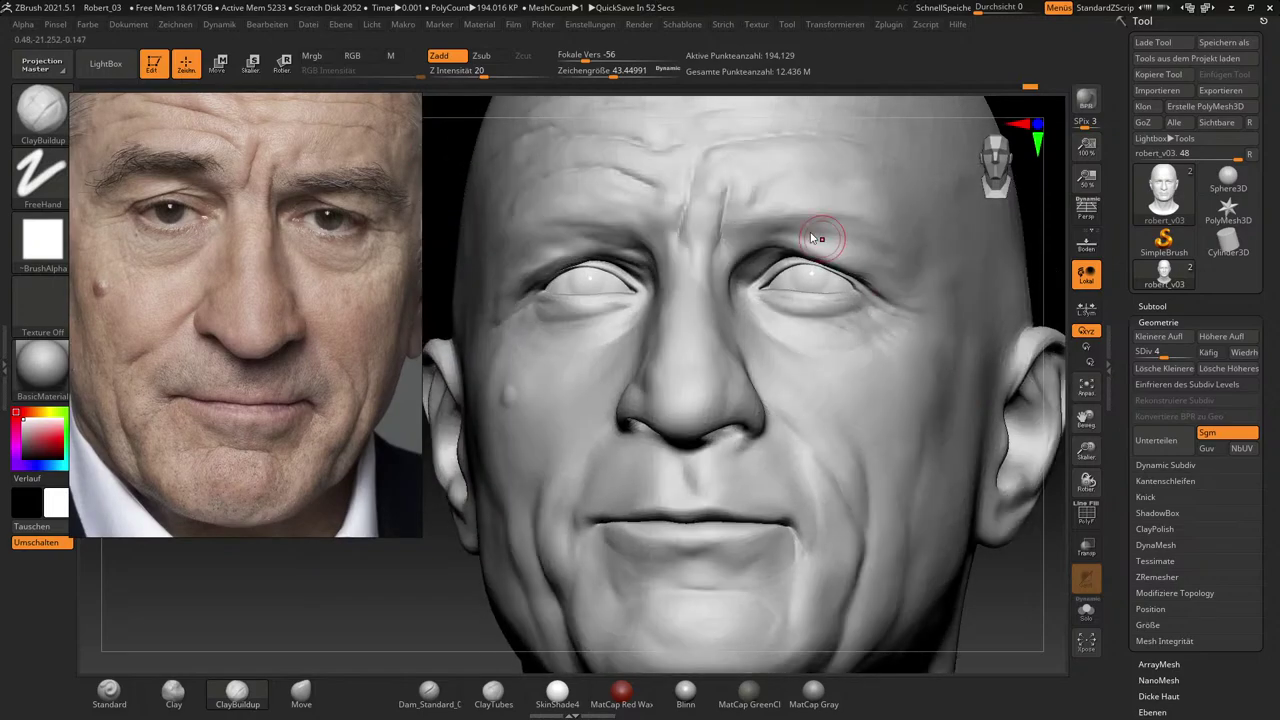
{"action": "key", "text": "bracketleft"}
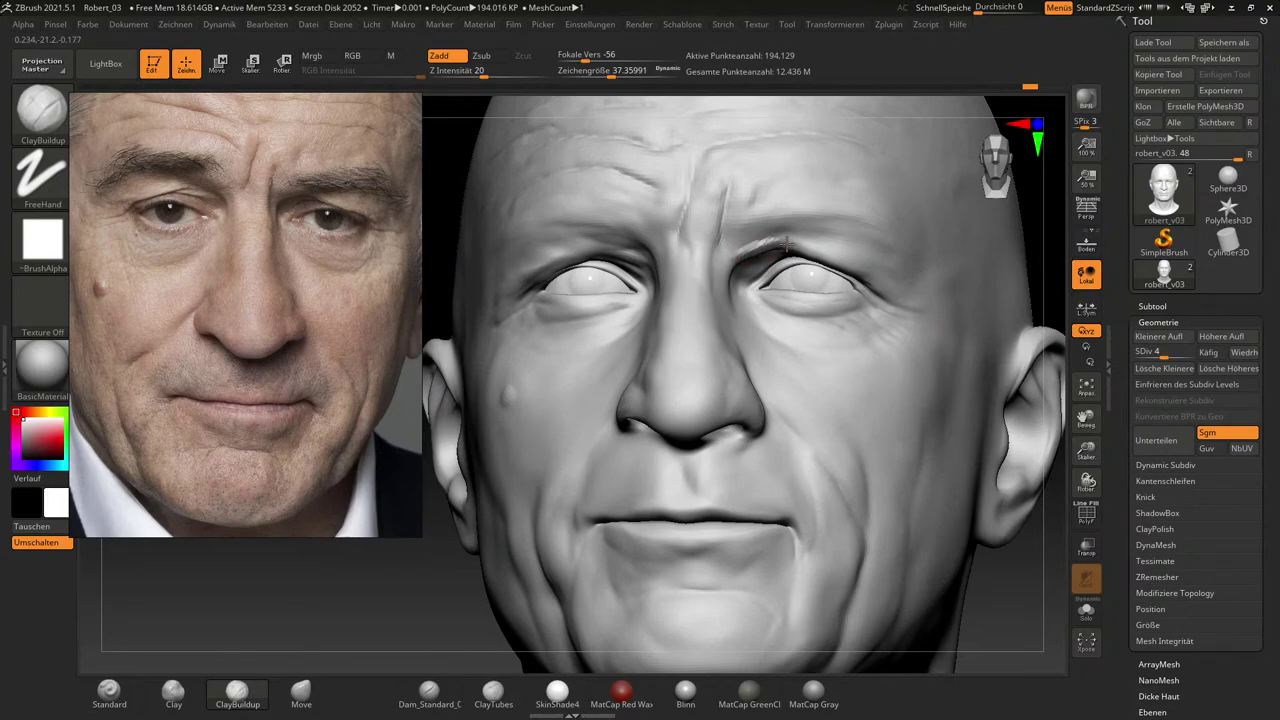
{"action": "key", "text": "shift"}
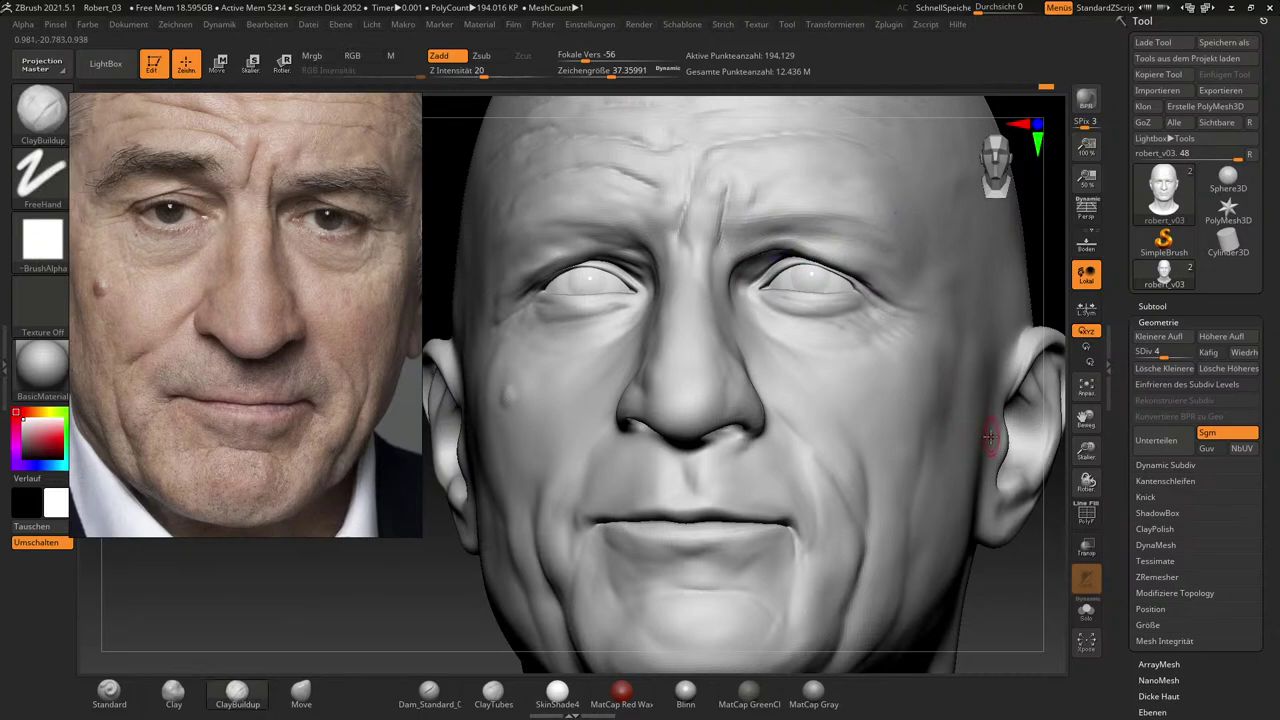
{"action": "mouse_move", "coordinate": [1012, 533]}
{"action": "left_mouse_down"}
{"action": "mouse_move", "coordinate": [1043, 557]}
{"action": "mouse_move", "coordinate": [1029, 552]}
{"action": "left_mouse_up"}
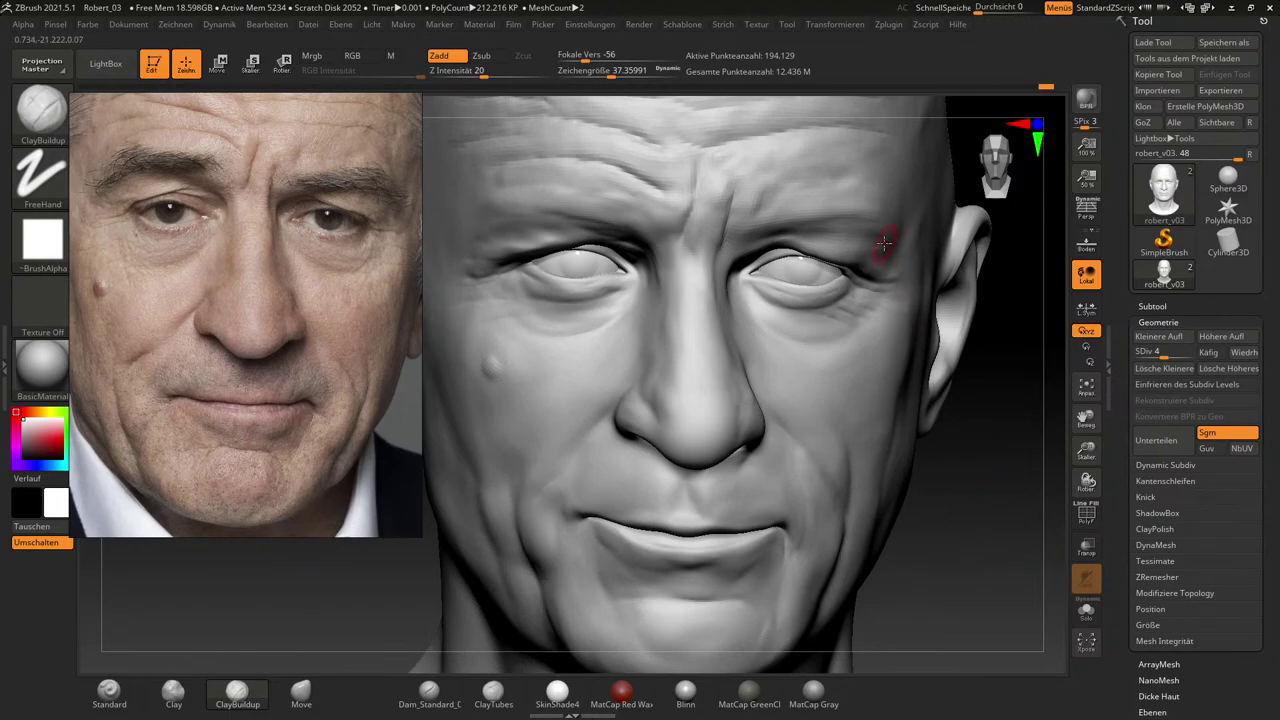
Inspect the mesh wireframe around the nose and left eye from below, ending with the wireframe hidden.
{"action": "left_click_drag", "start_coordinate": [965, 506], "coordinate": [995, 490]}
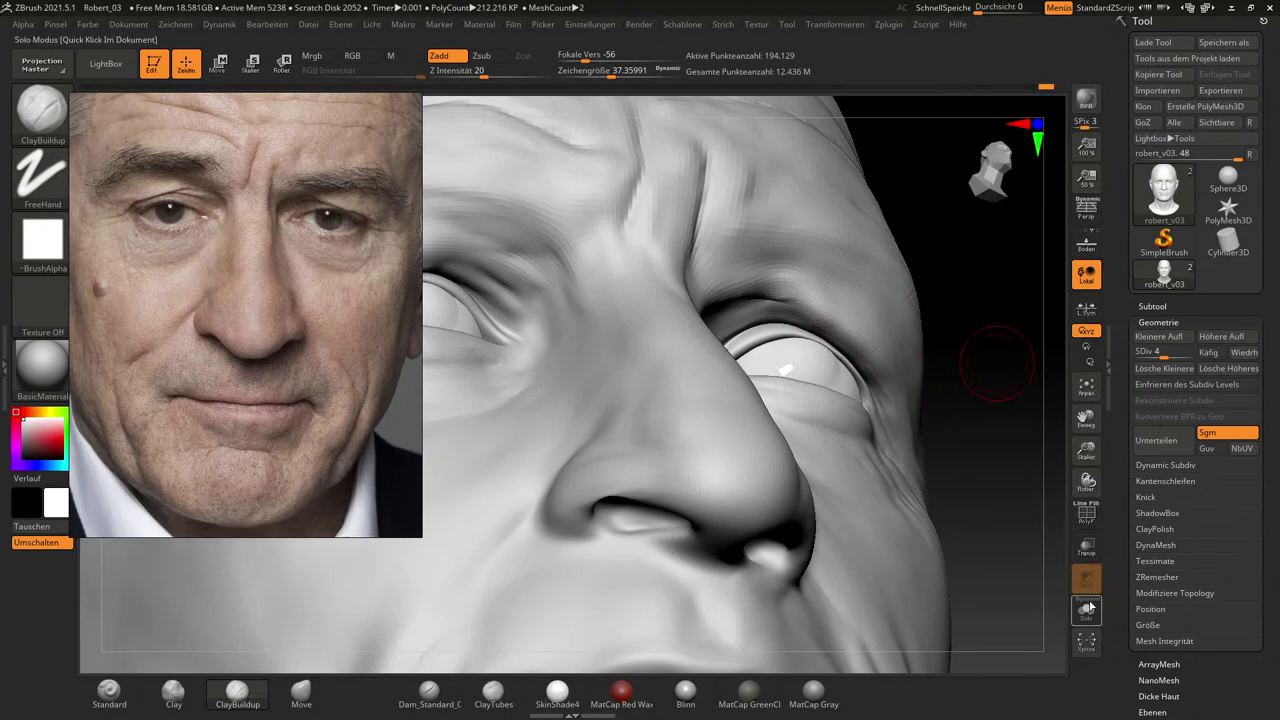
{"action": "left_click", "coordinate": [1087, 515]}
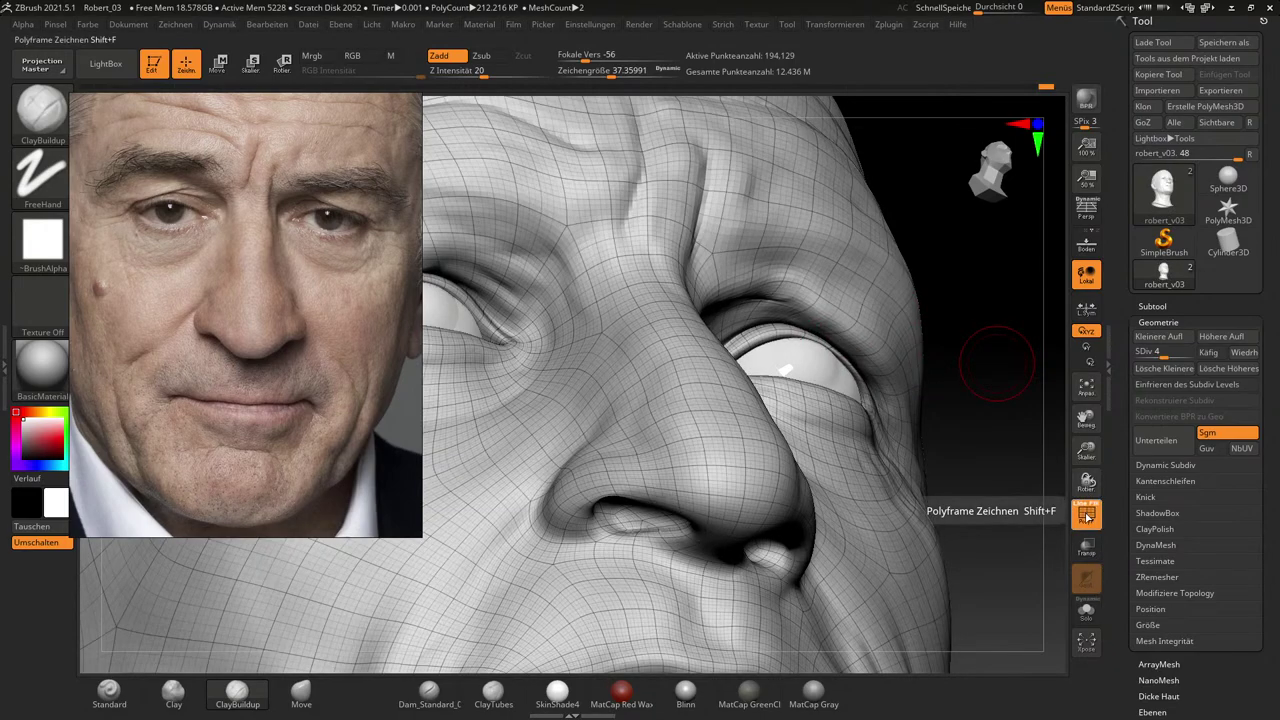
{"action": "left_click", "coordinate": [1087, 515]}
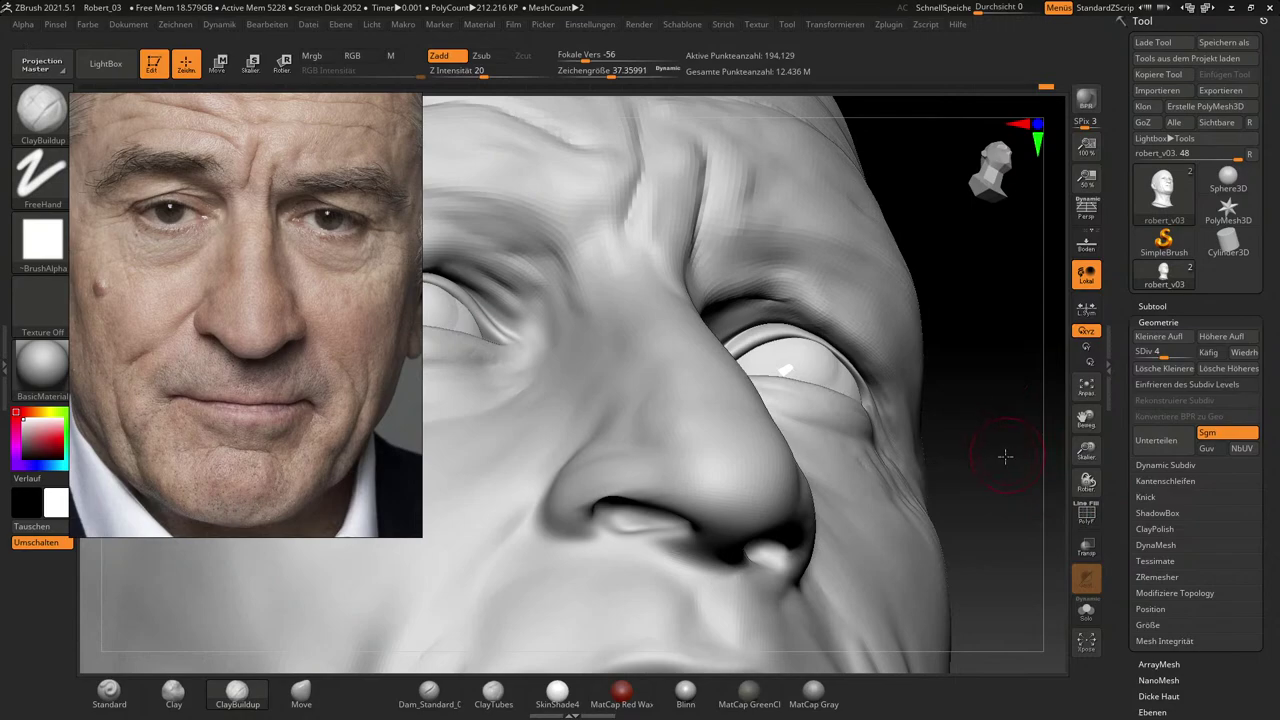
Reshape the left upper eyelid from below with the Move brush at a draw size of about 69.
{"action": "left_click_drag", "start_coordinate": [1005, 458], "coordinate": [983, 406]}
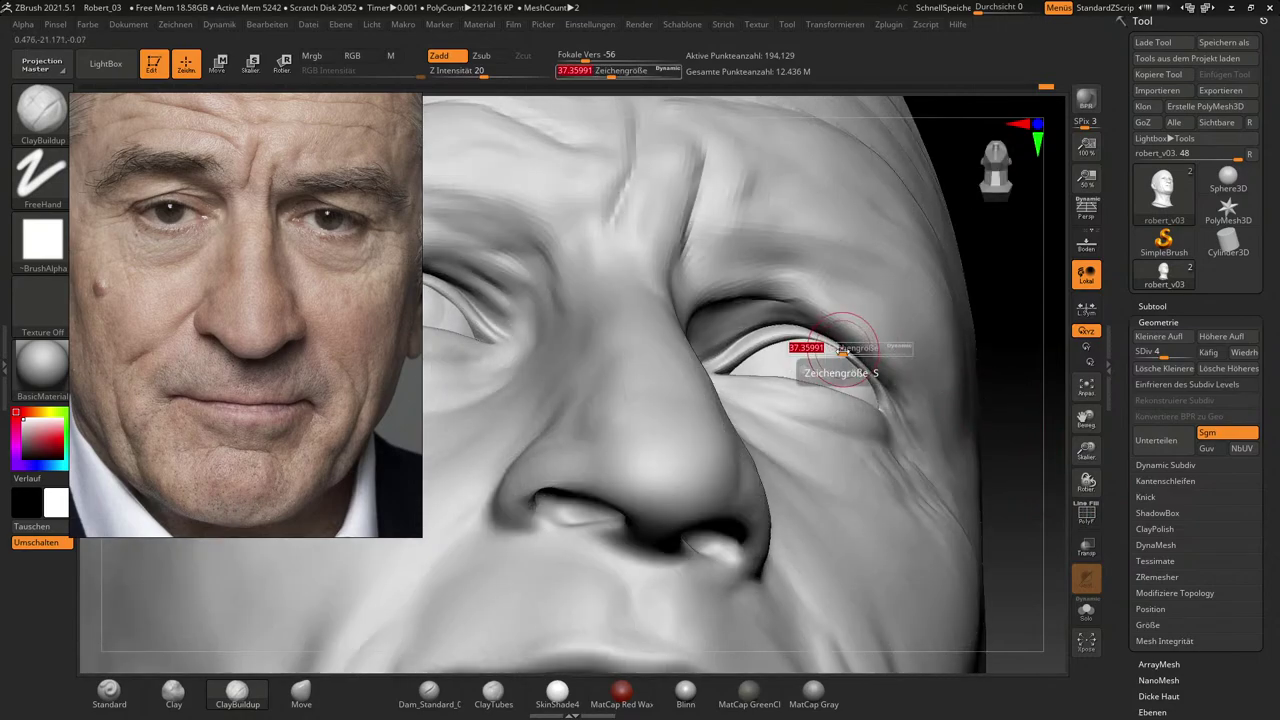
{"action": "left_click", "coordinate": [301, 690]}
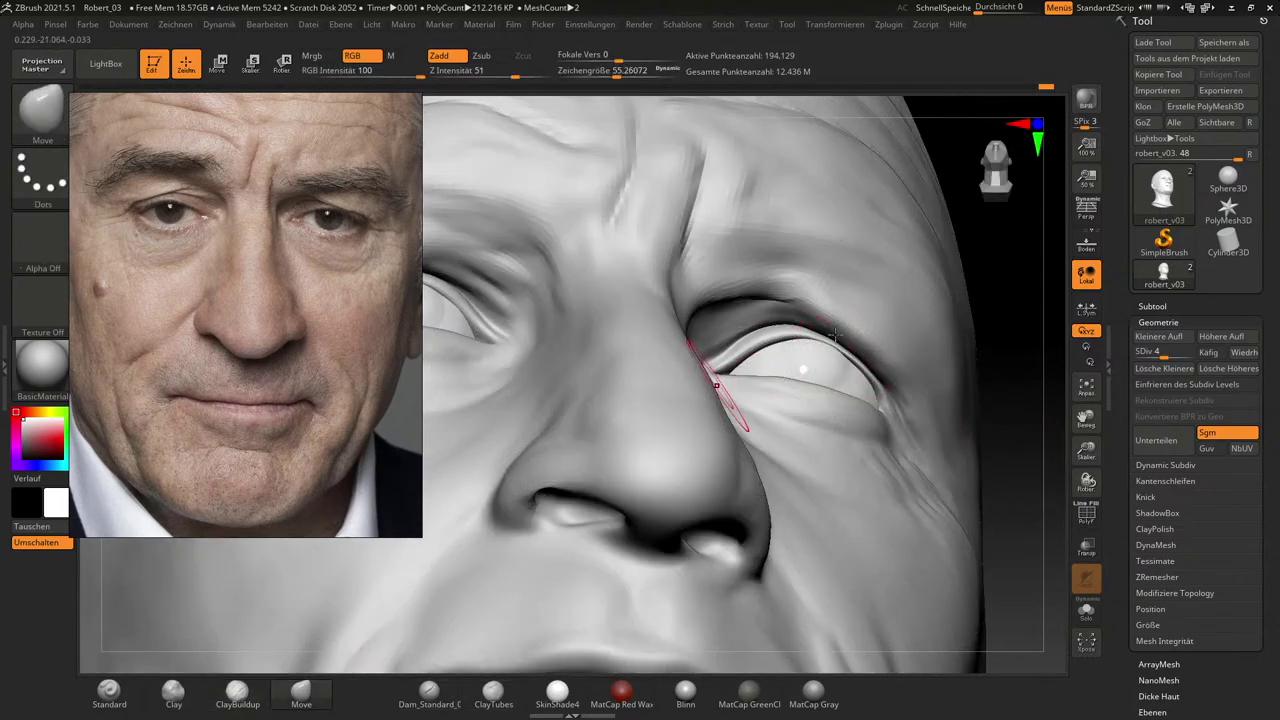
{"action": "key", "text": "s"}
{"action": "left_click_drag", "start_coordinate": [829, 344], "coordinate": [838, 345]}
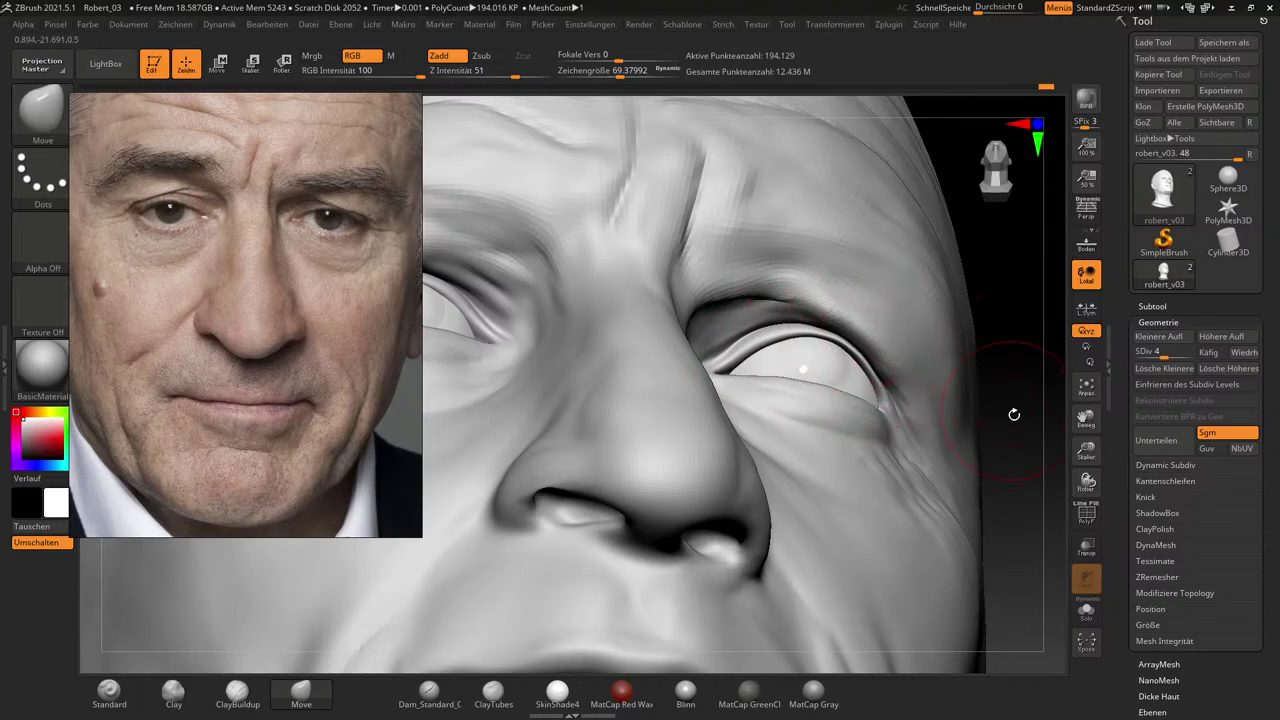
{"action": "mouse_move", "coordinate": [1034, 422]}
{"action": "left_mouse_down"}
{"action": "mouse_move", "coordinate": [1019, 466]}
{"action": "mouse_move", "coordinate": [1040, 449]}
{"action": "mouse_move", "coordinate": [997, 423]}
{"action": "mouse_move", "coordinate": [997, 480]}
{"action": "mouse_move", "coordinate": [1009, 444]}
{"action": "left_mouse_up"}
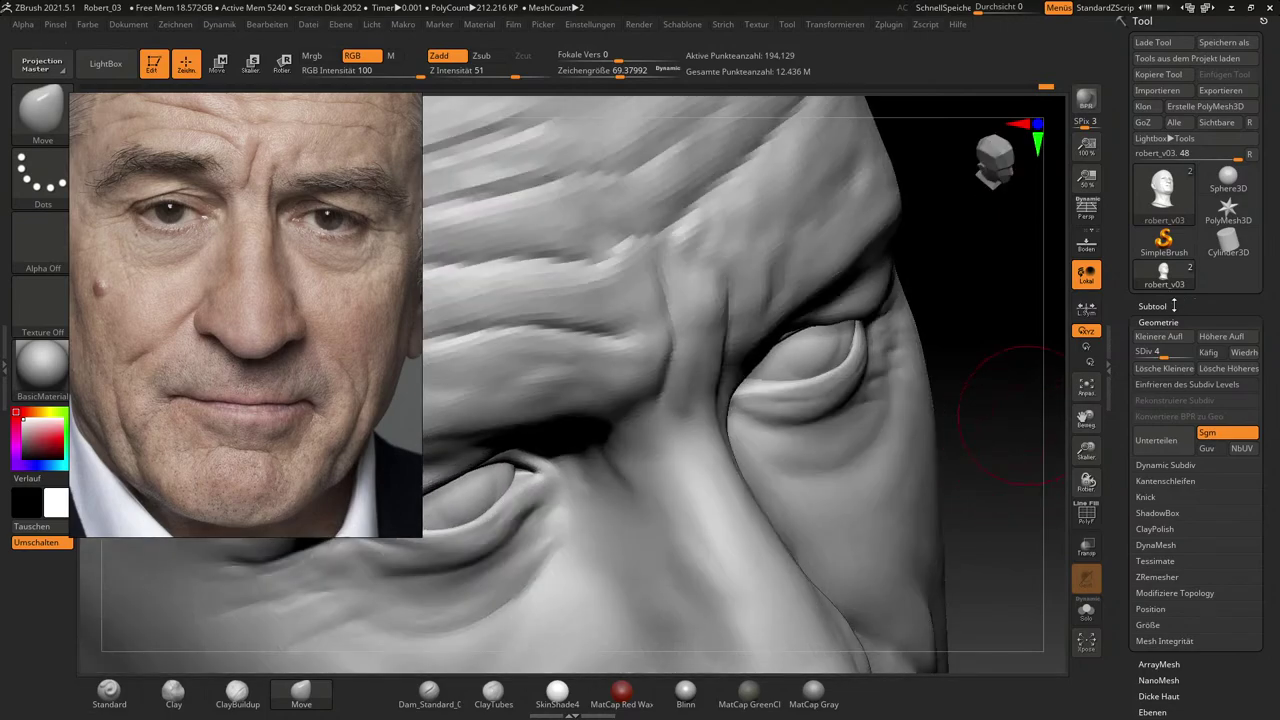
Hide the augenglas_double1 subtool and compare the left eye close up with the enlarged eye in the reference photo.
{"action": "left_click", "coordinate": [1236, 316]}
{"action": "left_click", "coordinate": [1252, 368]}
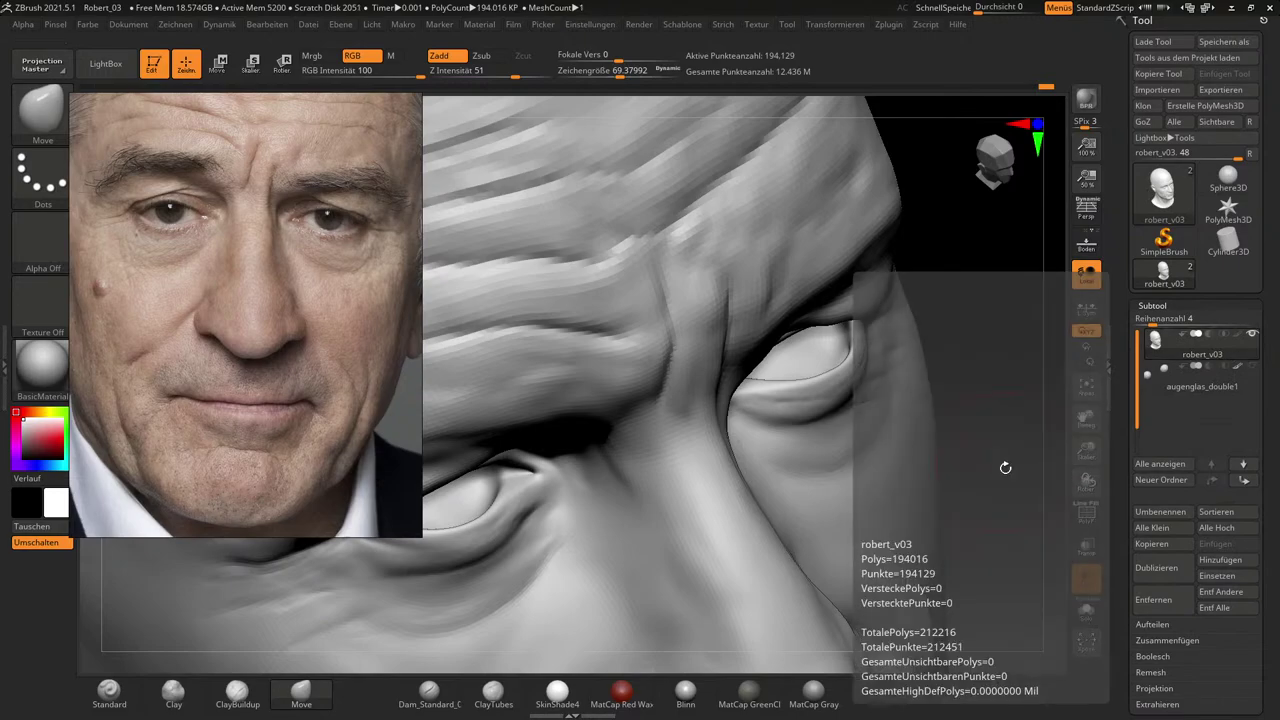
{"action": "mouse_move", "coordinate": [1020, 491]}
{"action": "left_mouse_down"}
{"action": "mouse_move", "coordinate": [1040, 457]}
{"action": "mouse_move", "coordinate": [1044, 525]}
{"action": "left_mouse_up"}
{"action": "left_click_drag", "start_coordinate": [1046, 449], "coordinate": [917, 506]}
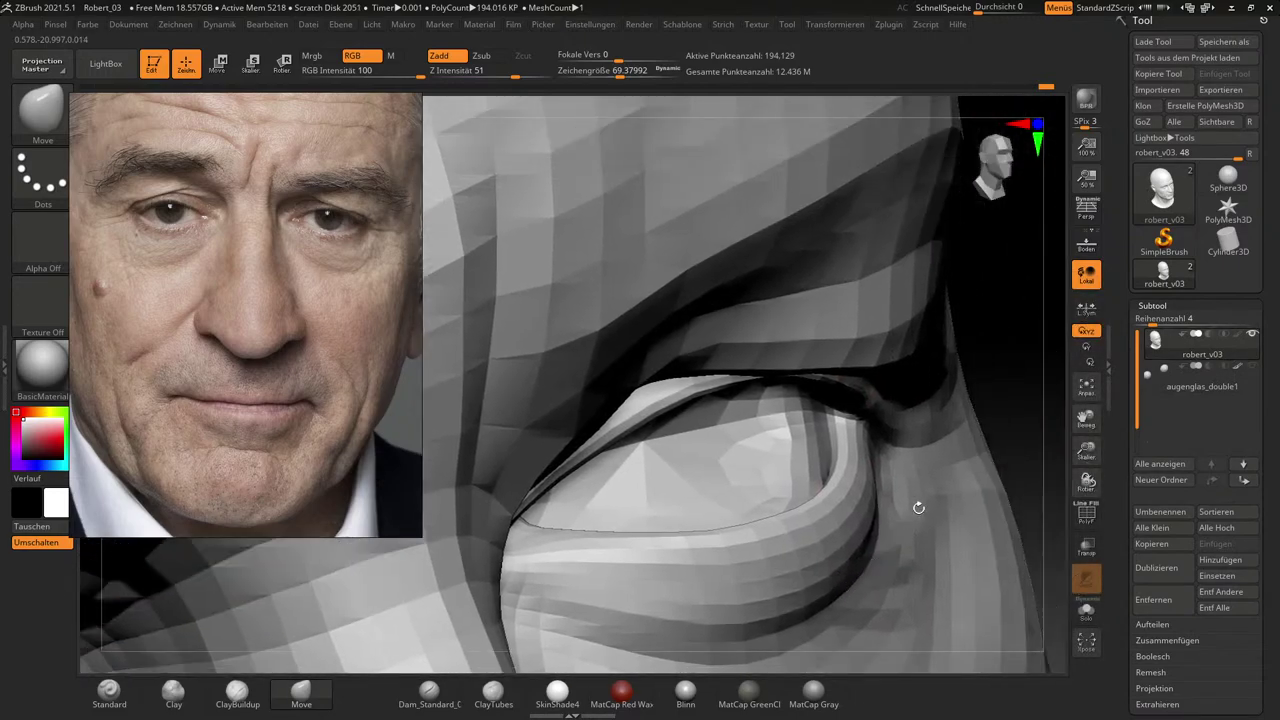
{"action": "left_click_drag", "start_coordinate": [1034, 452], "coordinate": [1026, 446]}
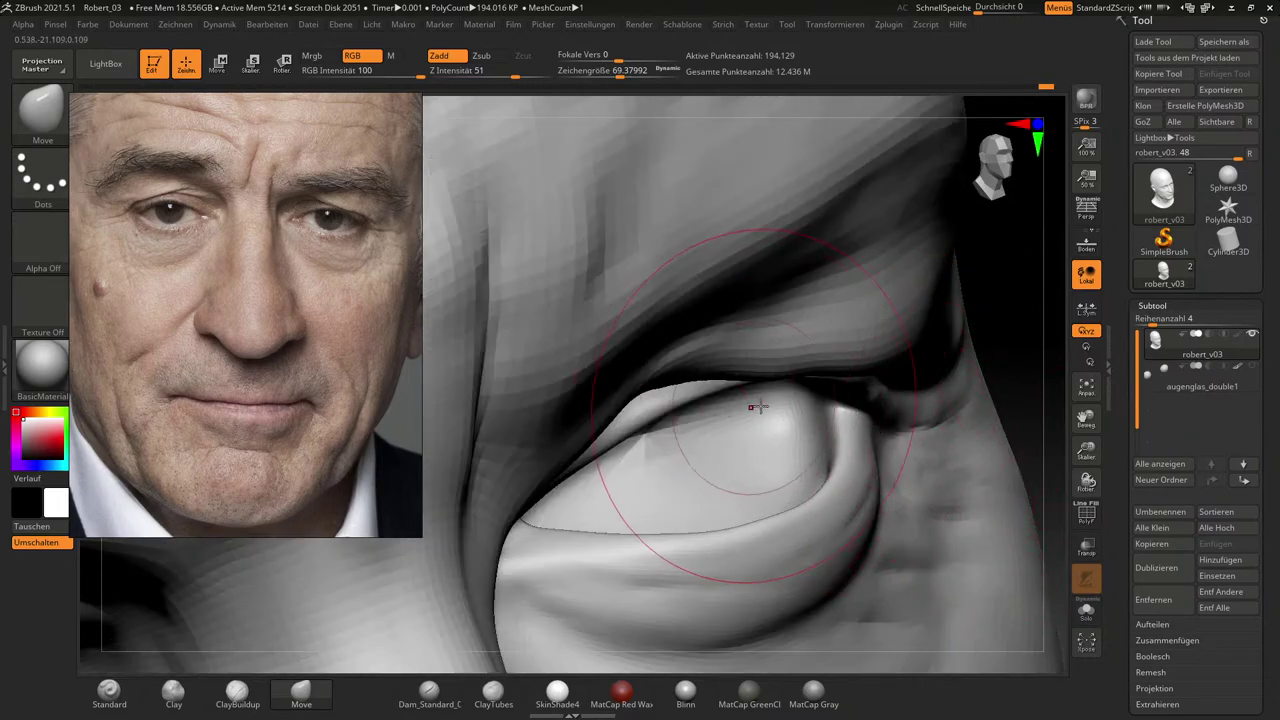
{"action": "scroll", "coordinate": [240, 314], "scroll_direction": "up", "scroll_amount": 10}
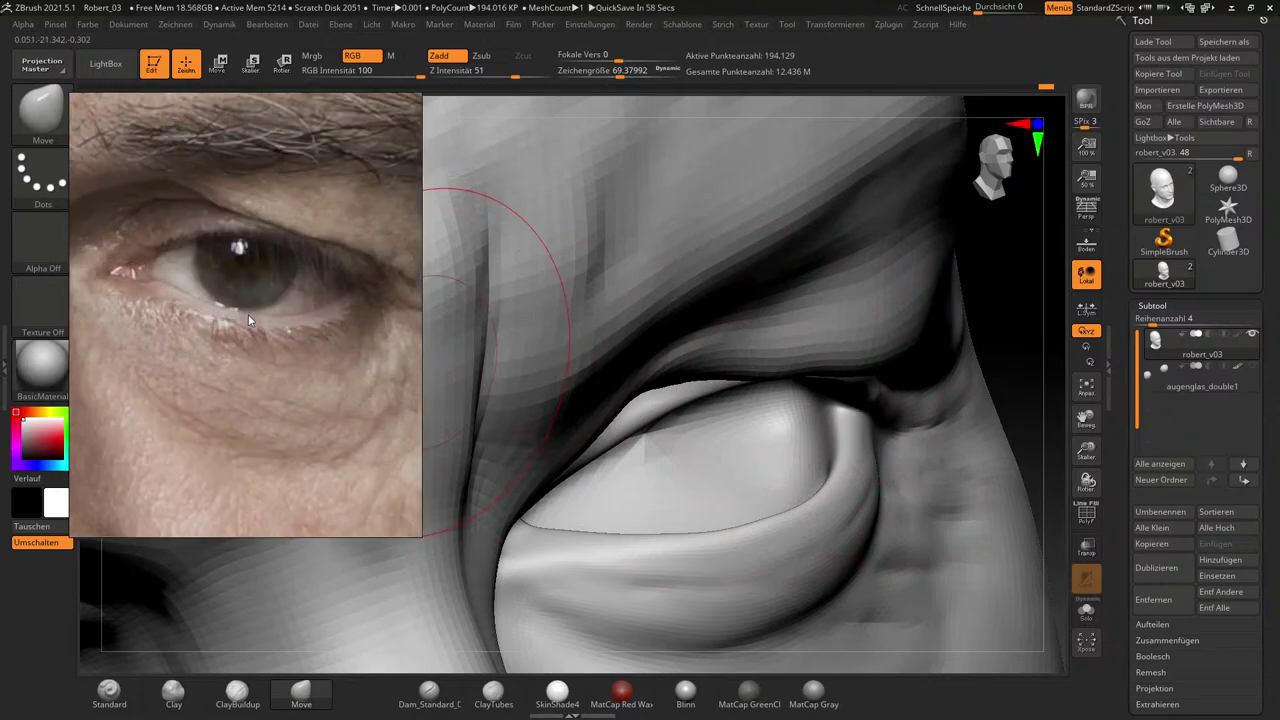
Reframe the reference photo to show the whole eye and eyebrow, and compare it with the left eye of the sculpt.
{"action": "scroll", "coordinate": [249, 311], "scroll_direction": "up", "scroll_amount": 4}
{"action": "middle_click_drag", "start_coordinate": [255, 331], "coordinate": [290, 337]}
{"action": "scroll", "coordinate": [280, 334], "scroll_direction": "down", "scroll_amount": 2}
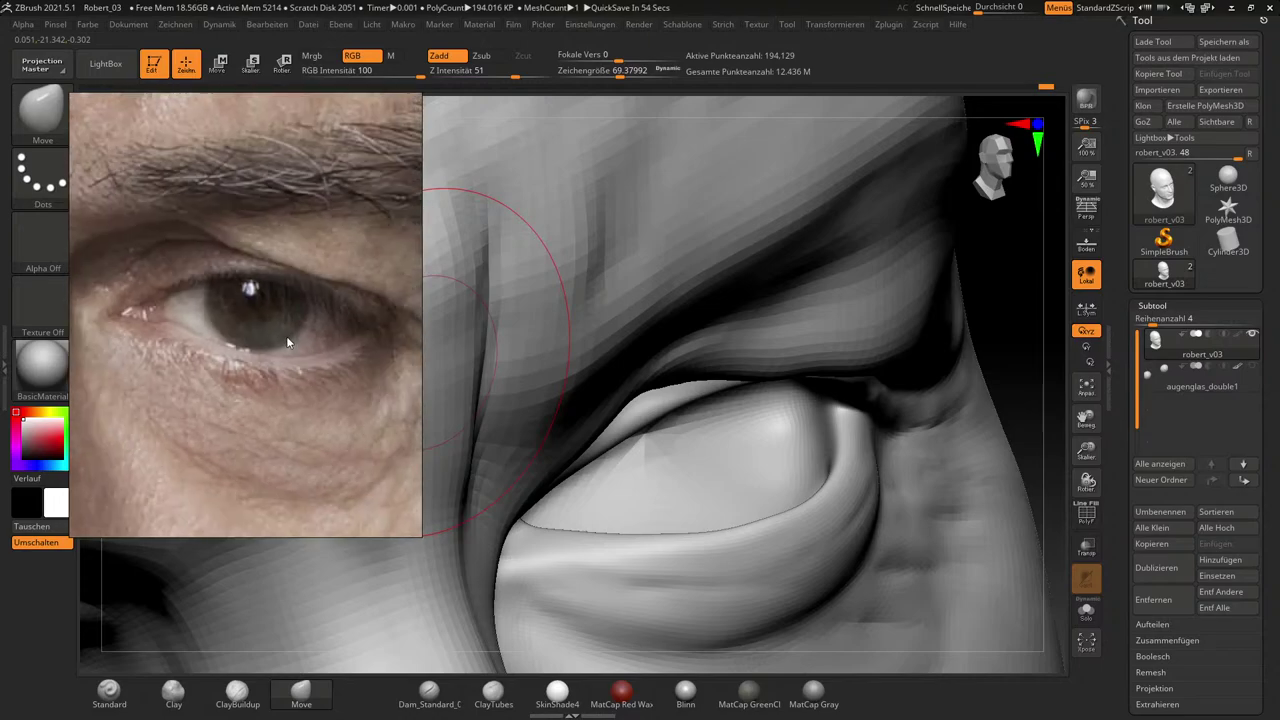
{"action": "mouse_move", "coordinate": [1038, 411]}
{"action": "left_mouse_down"}
{"action": "mouse_move", "coordinate": [1035, 398]}
{"action": "mouse_move", "coordinate": [1029, 411]}
{"action": "left_mouse_up"}
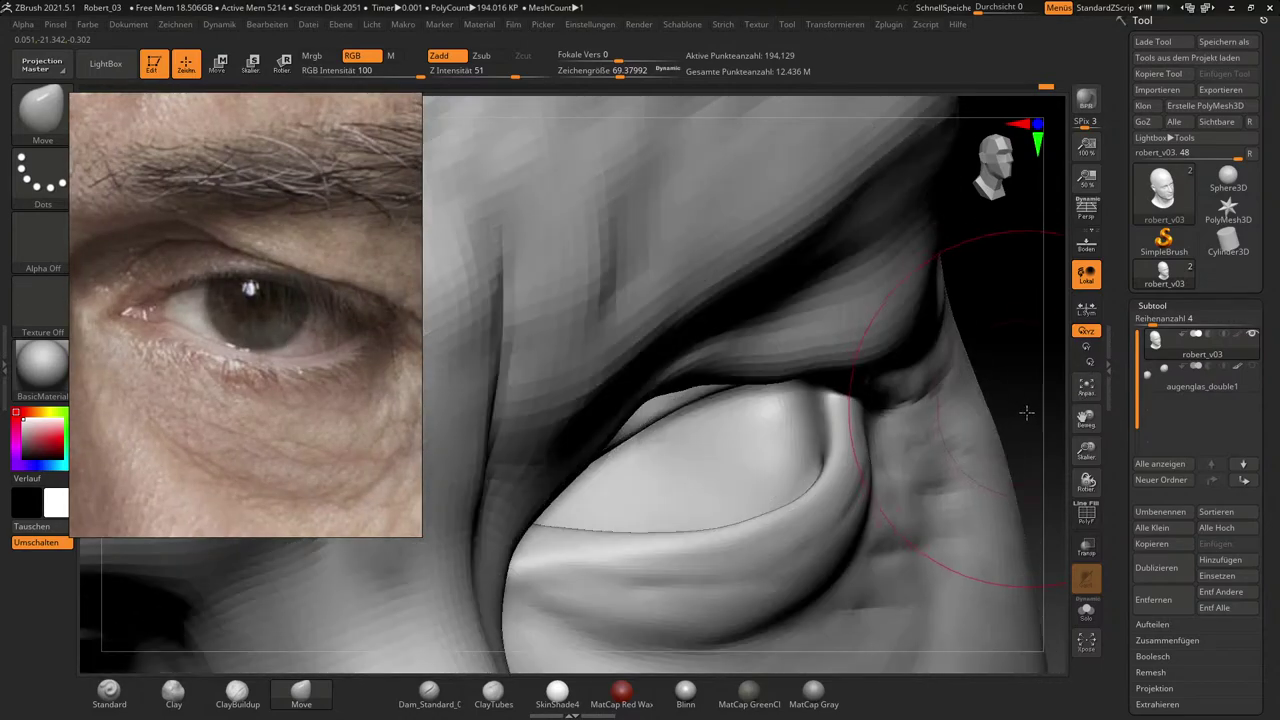
Flatten the rim of the left lower eyelid near the outer corner with the TrimDynamic brush at a draw size of about 14.
{"action": "key", "text": "s"}
{"action": "left_click_drag", "start_coordinate": [878, 455], "coordinate": [874, 455]}
{"action": "left_click_drag", "start_coordinate": [860, 456], "coordinate": [857, 456]}
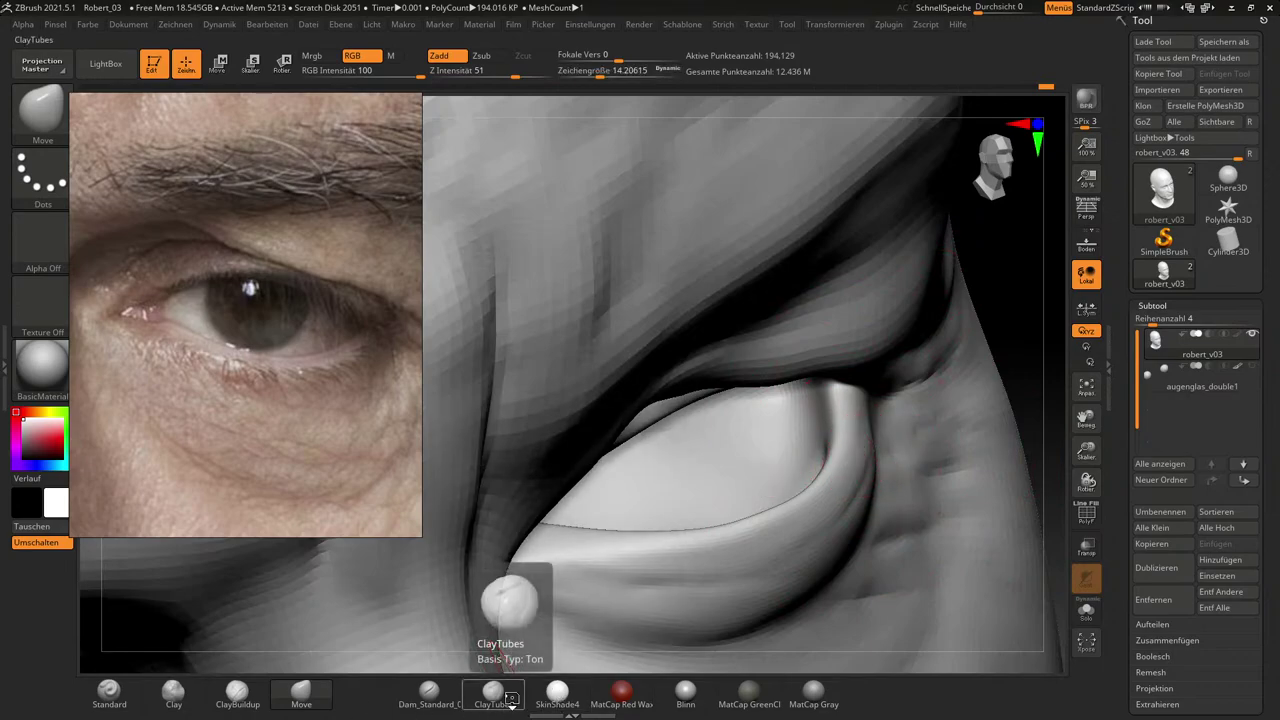
{"action": "left_click", "coordinate": [173, 690]}
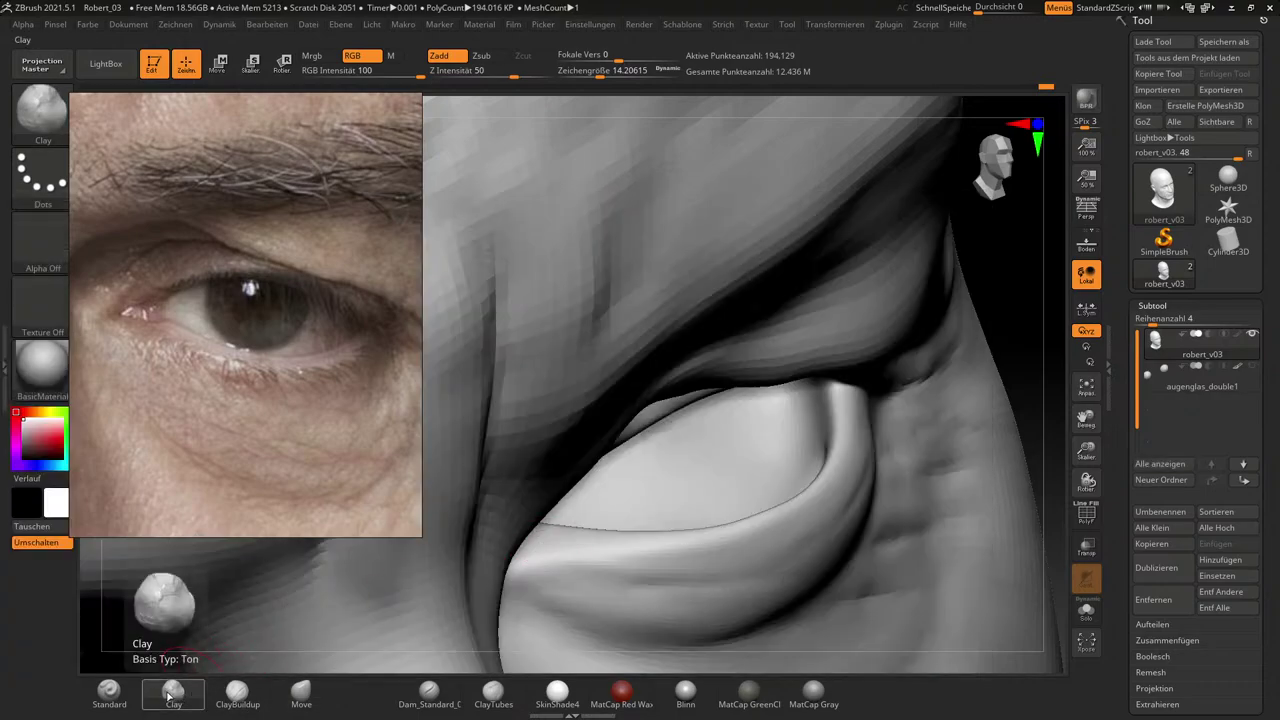
{"action": "key", "text": "b"}
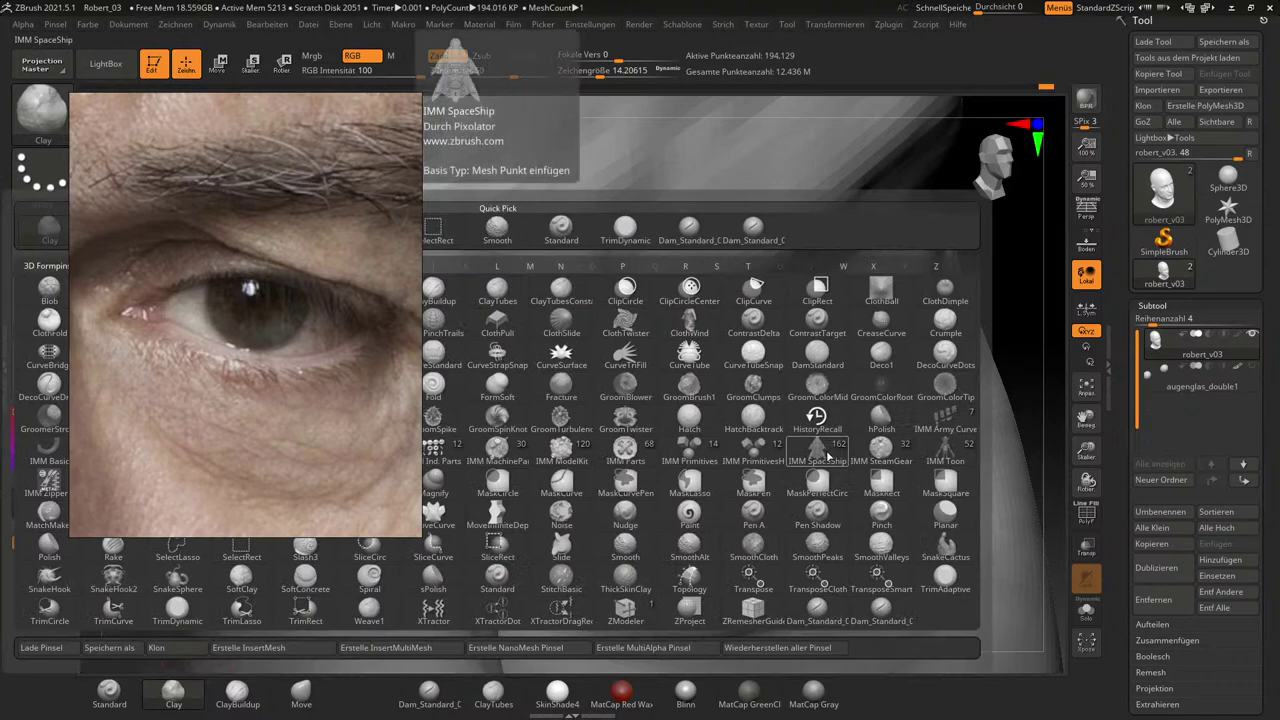
{"action": "left_click", "coordinate": [632, 230]}
{"action": "mouse_move", "coordinate": [850, 430]}
{"action": "left_mouse_down"}
{"action": "mouse_move", "coordinate": [829, 425]}
{"action": "mouse_move", "coordinate": [834, 457]}
{"action": "left_mouse_up"}
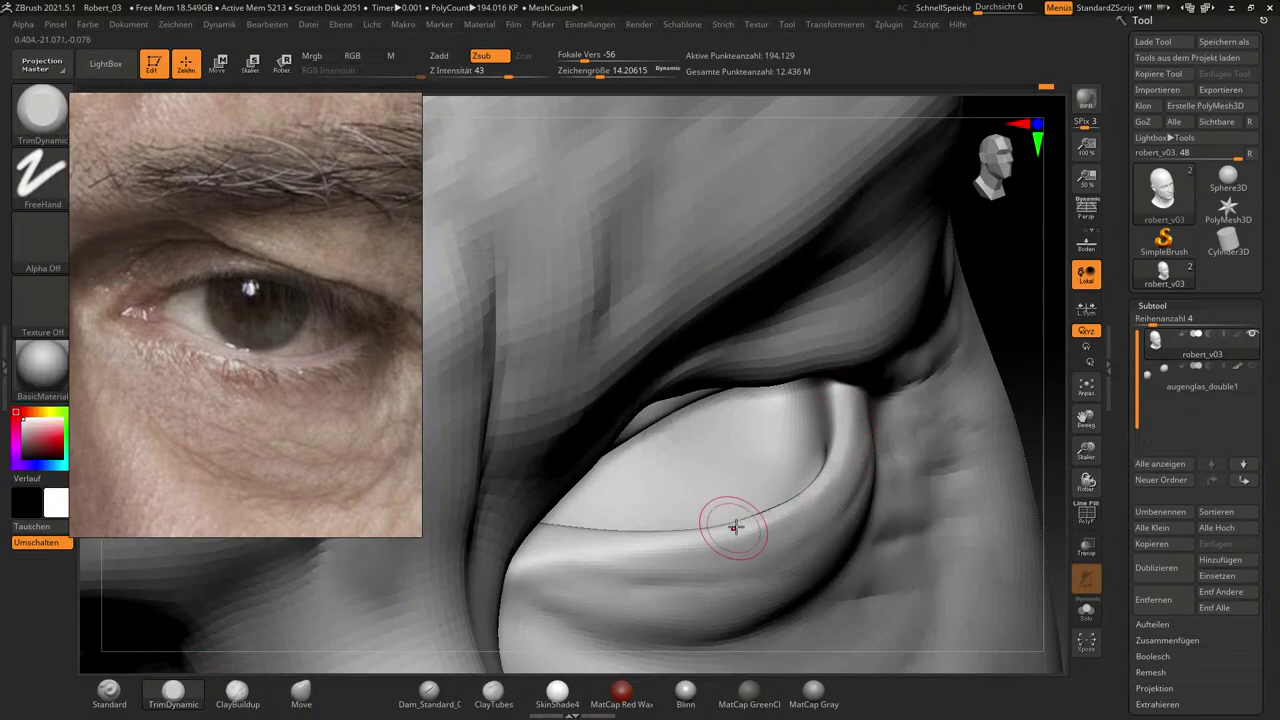
Trim along the left lower eyelid's rim from the outer corner toward the middle, checking its thickness from several angles.
{"action": "right_click_drag", "start_coordinate": [1047, 439], "coordinate": [968, 444]}
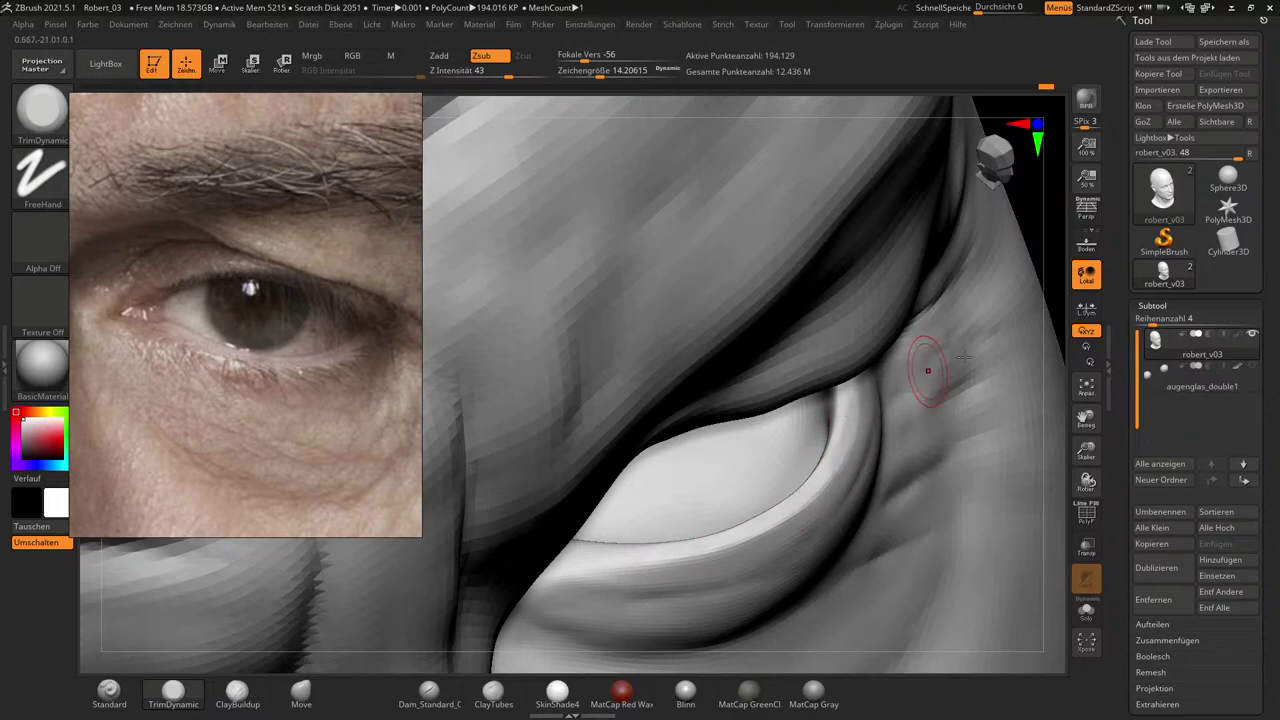
{"action": "left_click_drag", "start_coordinate": [1056, 259], "coordinate": [950, 330]}
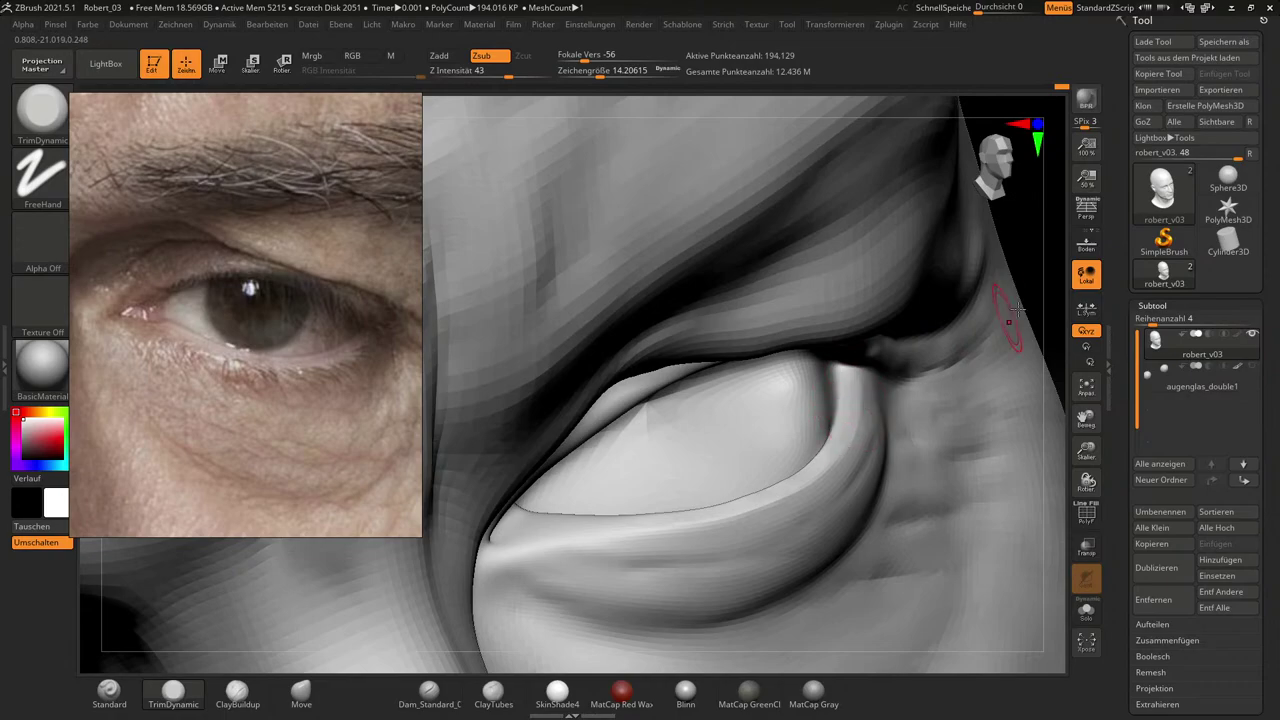
{"action": "left_click_drag", "start_coordinate": [1046, 296], "coordinate": [1050, 258]}
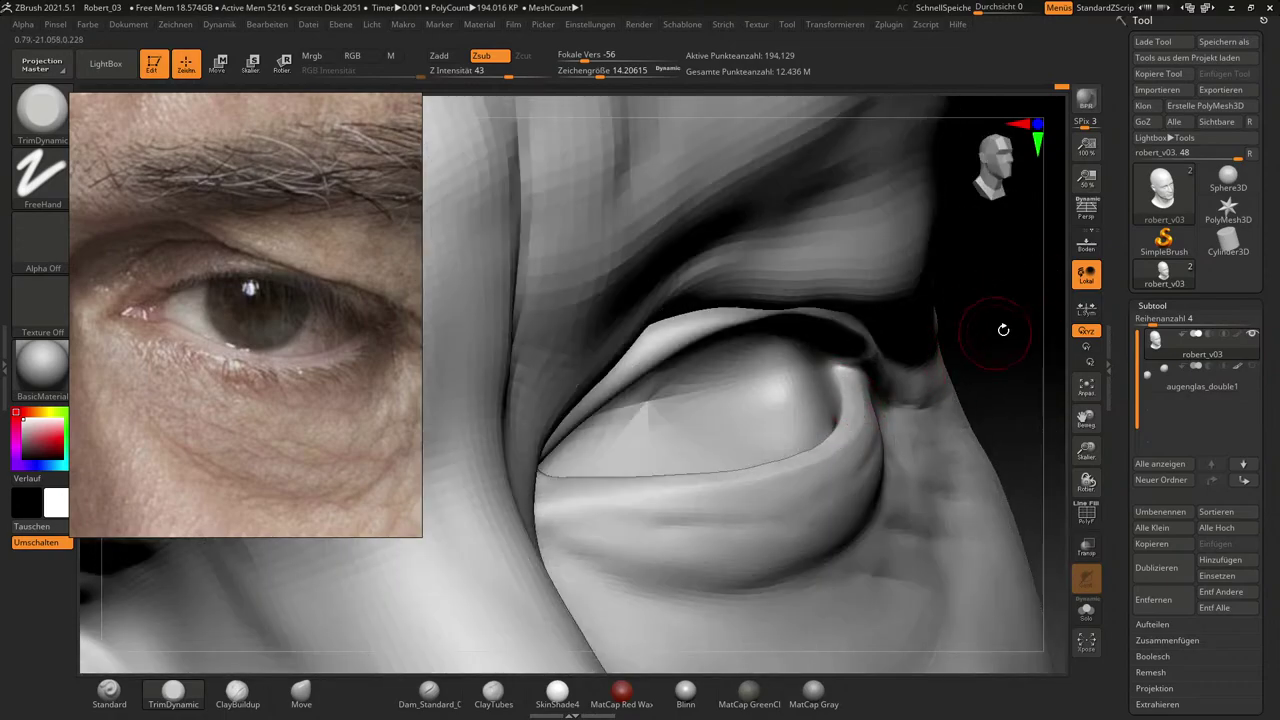
{"action": "mouse_move", "coordinate": [1003, 330]}
{"action": "left_mouse_down"}
{"action": "mouse_move", "coordinate": [977, 366]}
{"action": "mouse_move", "coordinate": [845, 457]}
{"action": "left_mouse_up"}
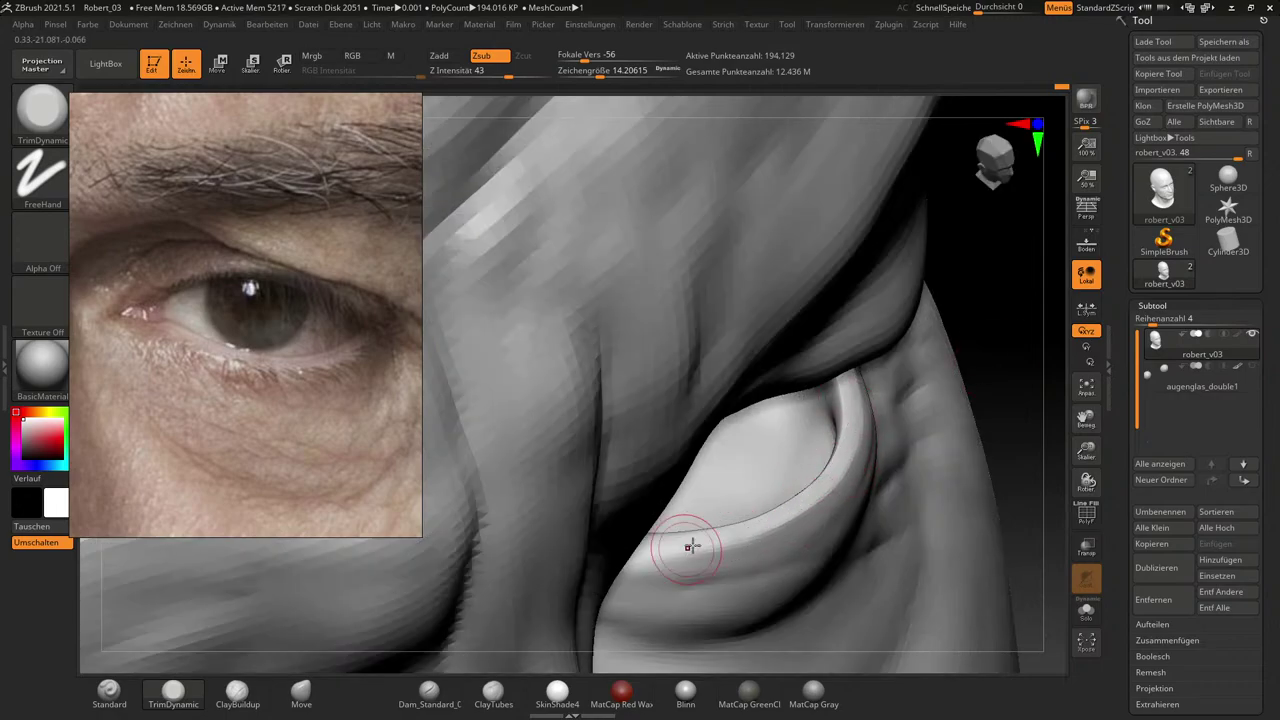
{"action": "left_click_drag", "start_coordinate": [799, 498], "coordinate": [745, 526]}
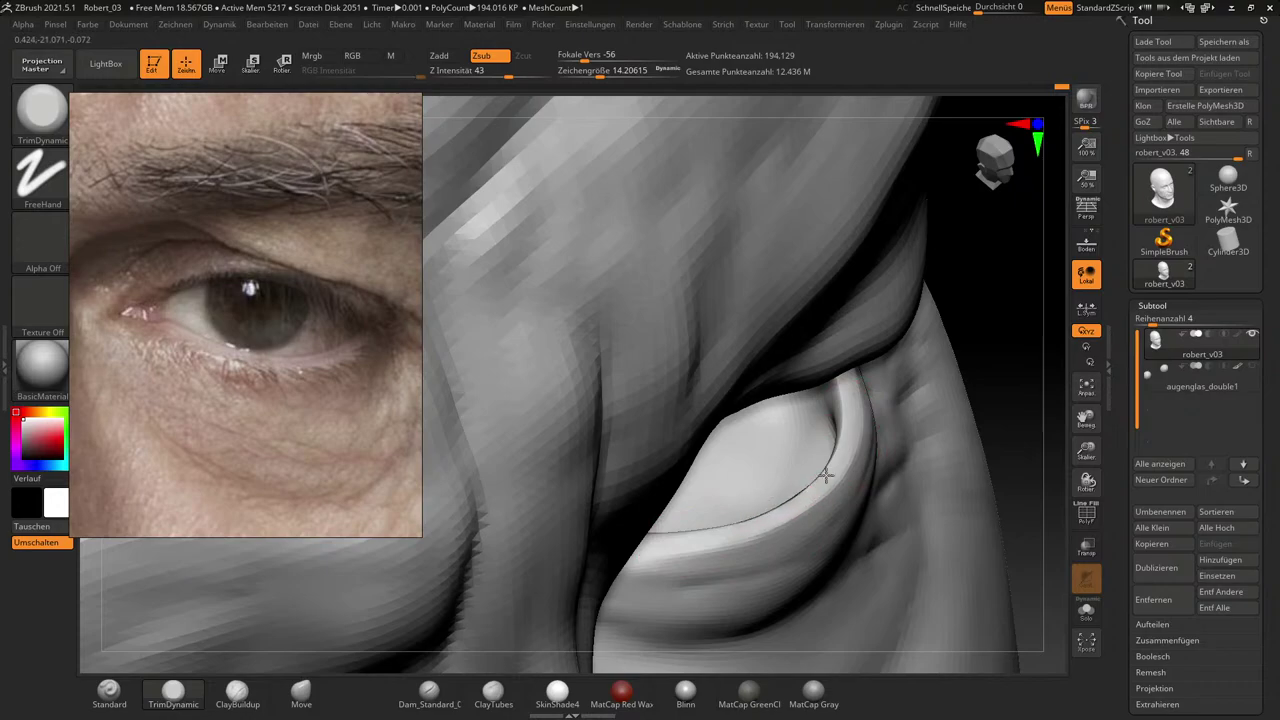
Build up the underside of the left upper eyelid's rim from below with ClayBuildup at a draw size of about 14.
{"action": "mouse_move", "coordinate": [1008, 312]}
{"action": "left_mouse_down"}
{"action": "mouse_move", "coordinate": [1019, 270]}
{"action": "mouse_move", "coordinate": [926, 303]}
{"action": "left_mouse_up"}
{"action": "right_click_drag", "start_coordinate": [926, 303], "coordinate": [920, 302]}
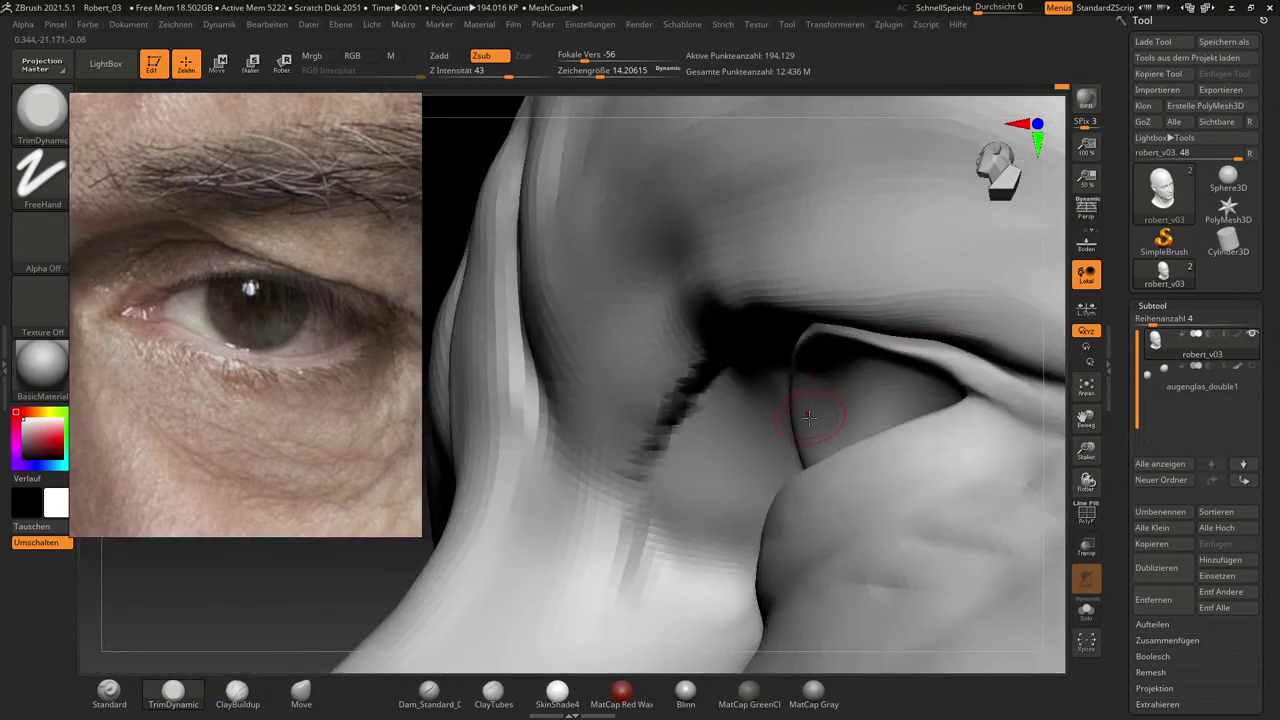
{"action": "mouse_move", "coordinate": [1054, 382]}
{"action": "left_mouse_down"}
{"action": "mouse_move", "coordinate": [1066, 355]}
{"action": "mouse_move", "coordinate": [918, 381]}
{"action": "left_mouse_up"}
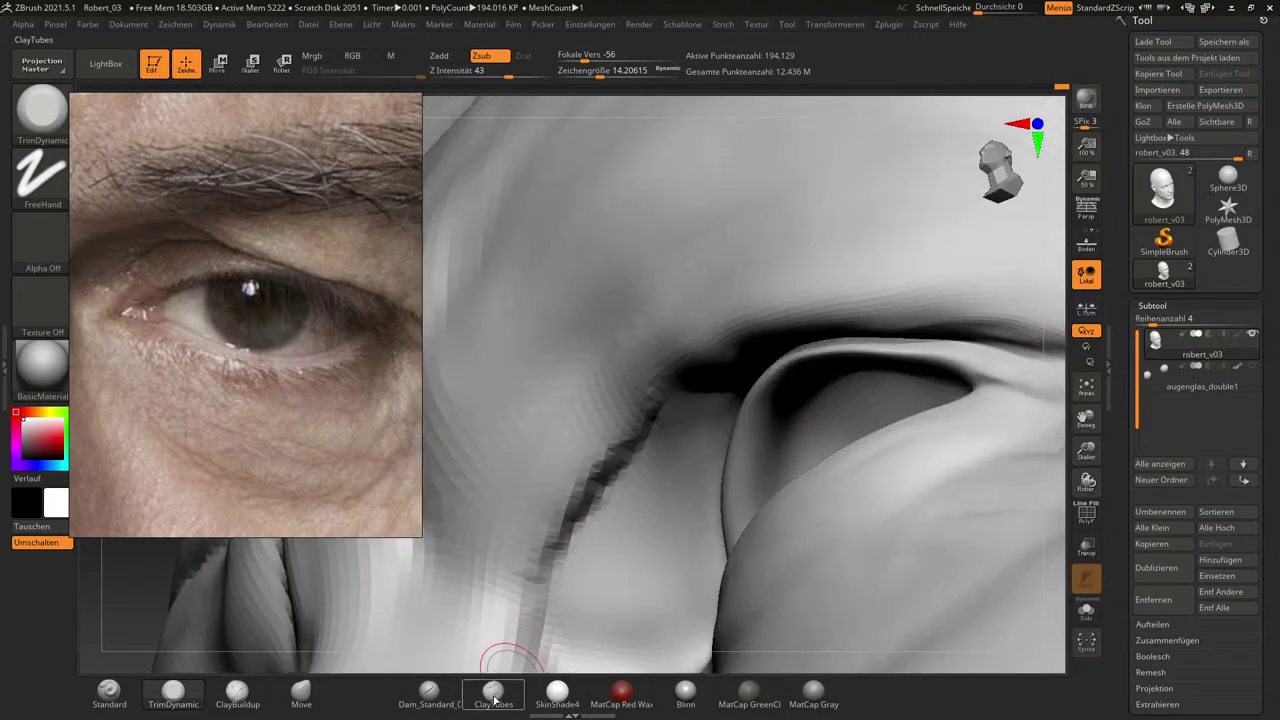
{"action": "left_click", "coordinate": [250, 694]}
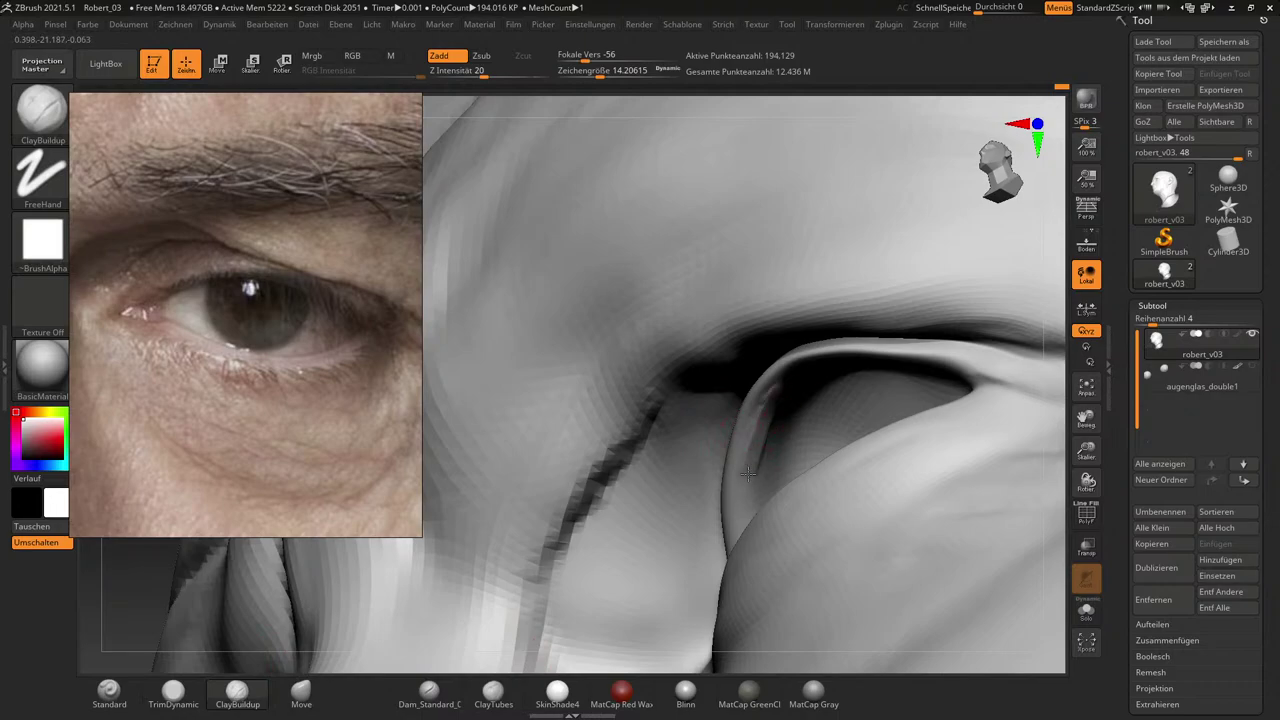
{"action": "mouse_move", "coordinate": [810, 388]}
{"action": "right_mouse_down"}
{"action": "mouse_move", "coordinate": [1034, 406]}
{"action": "mouse_move", "coordinate": [980, 334]}
{"action": "mouse_move", "coordinate": [815, 371]}
{"action": "right_mouse_up"}
{"action": "right_click_drag", "start_coordinate": [1068, 344], "coordinate": [889, 347]}
{"action": "left_click_drag", "start_coordinate": [814, 364], "coordinate": [865, 339]}
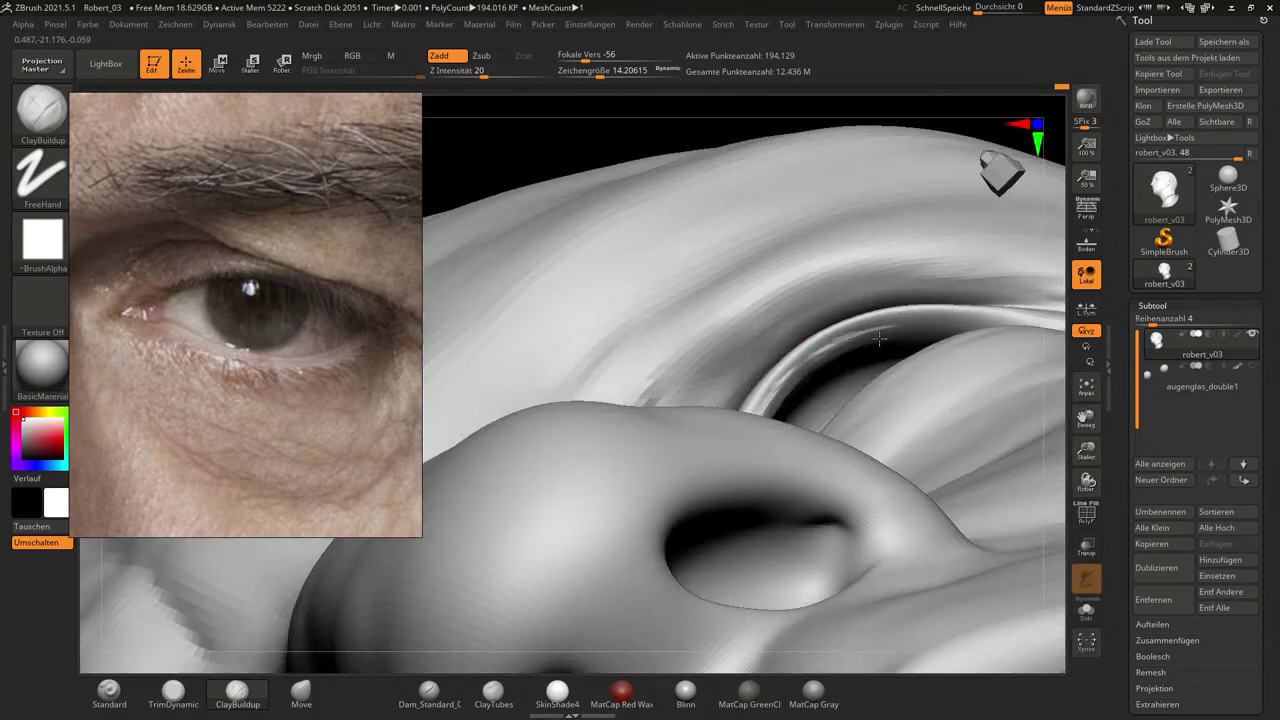
Even out the left upper eyelid's rim by adding ClayBuildup strokes toward the outer corner and smoothing them.
{"action": "mouse_move", "coordinate": [1037, 357]}
{"action": "right_mouse_down"}
{"action": "mouse_move", "coordinate": [1063, 357]}
{"action": "mouse_move", "coordinate": [966, 323]}
{"action": "right_mouse_up"}
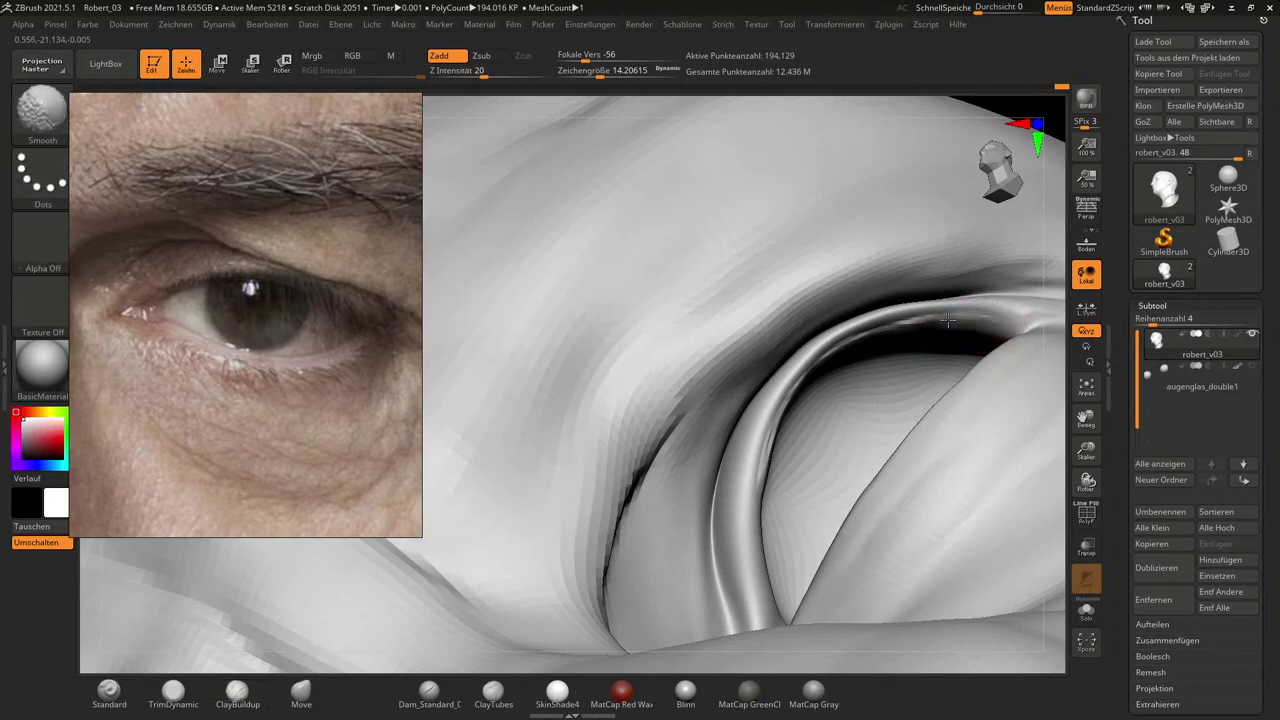
{"action": "key", "text": "shift"}
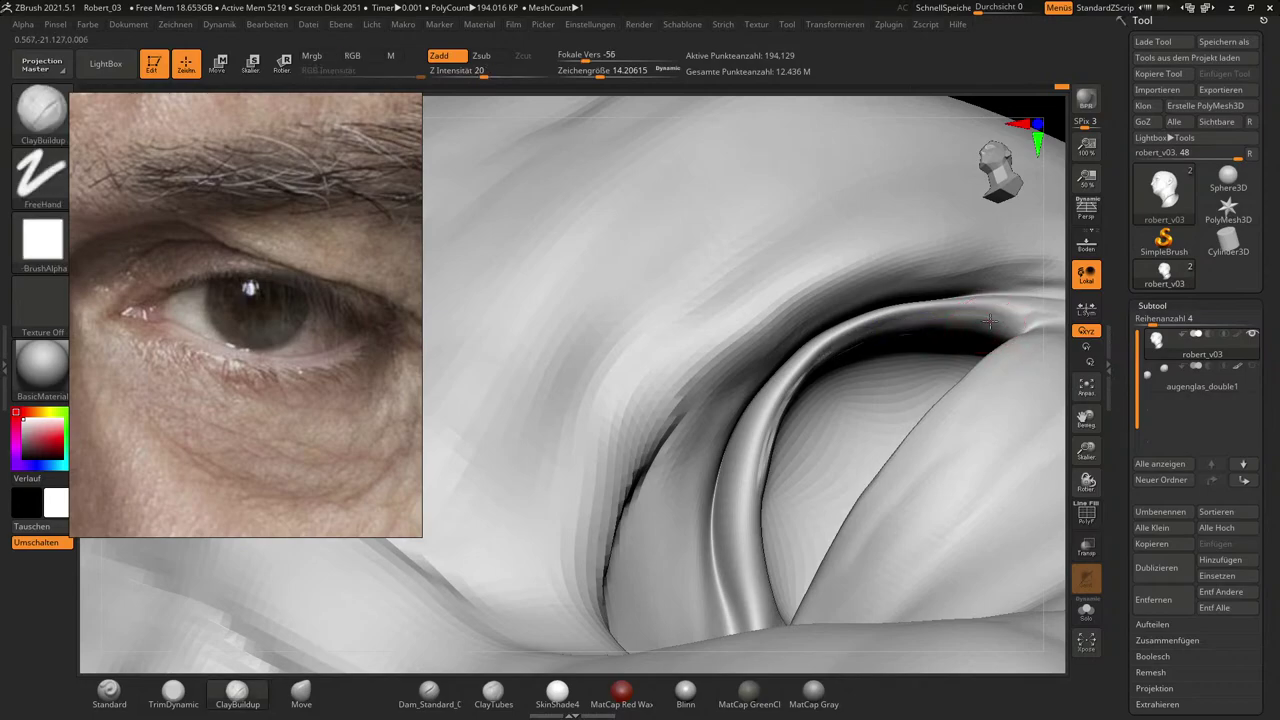
{"action": "mouse_move", "coordinate": [988, 325]}
{"action": "left_mouse_down"}
{"action": "mouse_move", "coordinate": [910, 322]}
{"action": "mouse_move", "coordinate": [858, 341]}
{"action": "left_mouse_up"}
{"action": "key", "text": "shift"}
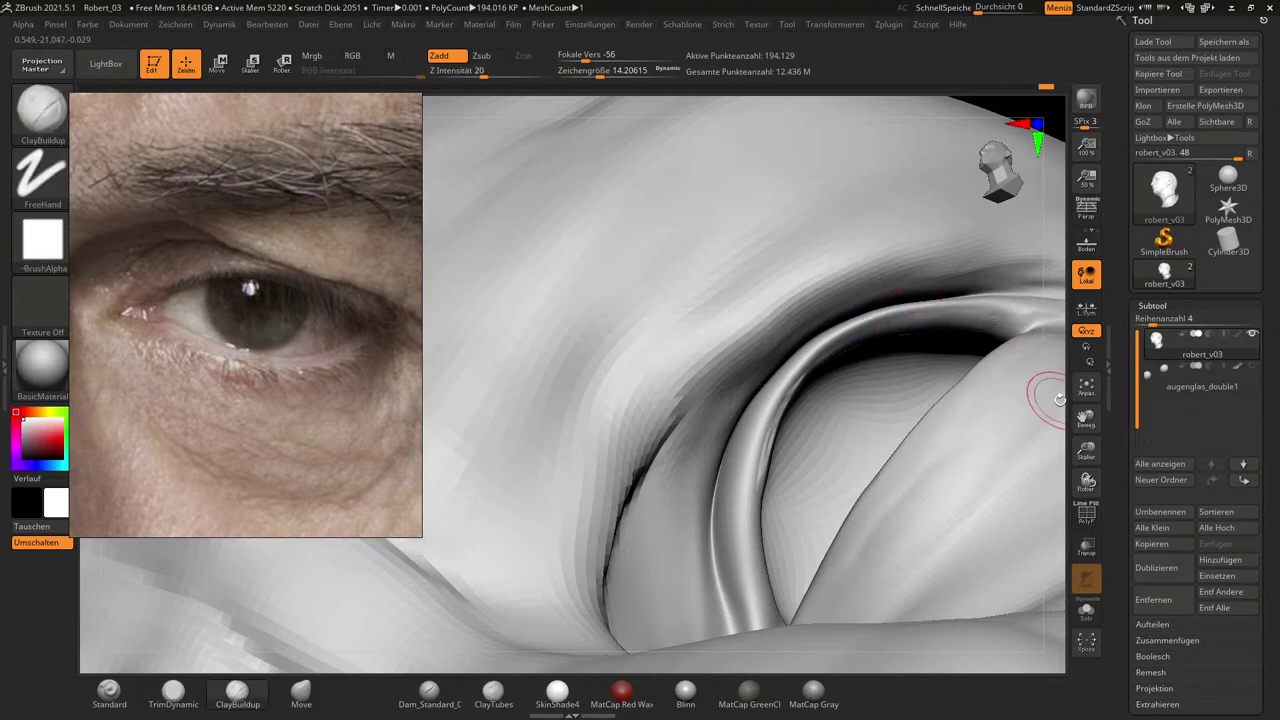
{"action": "right_click_drag", "start_coordinate": [1057, 386], "coordinate": [891, 400]}
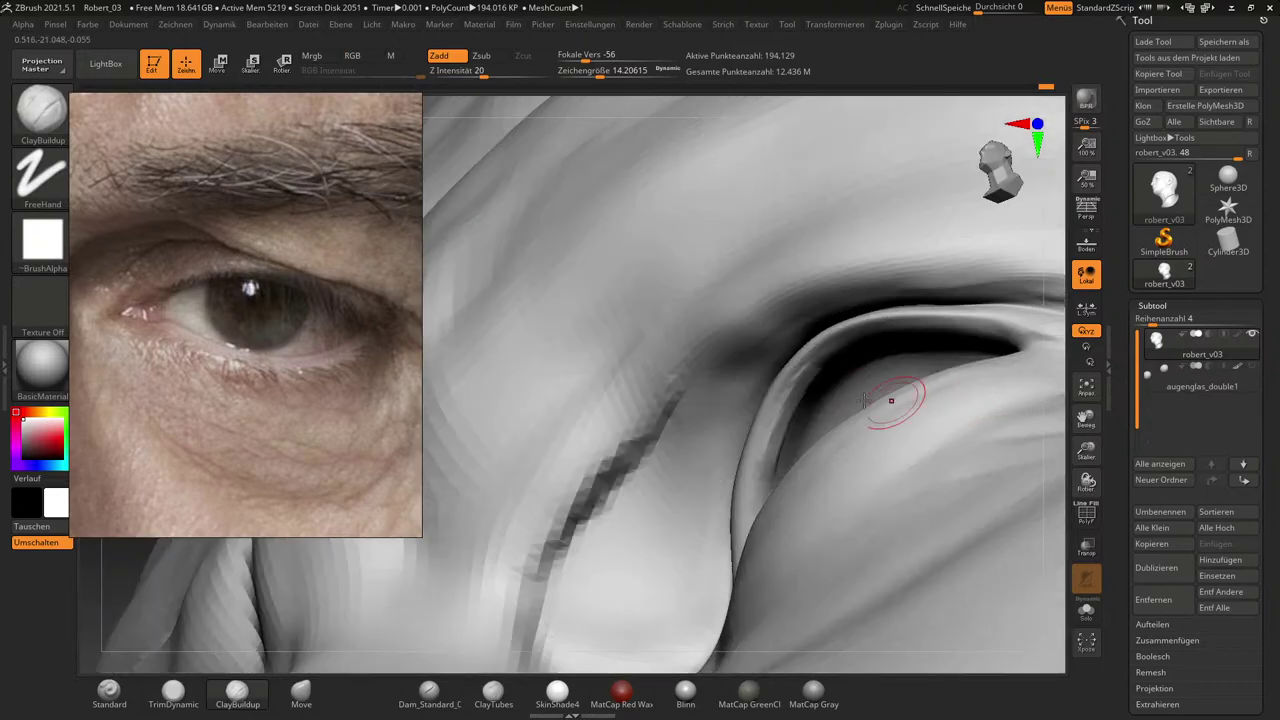
{"action": "key", "text": "shift"}
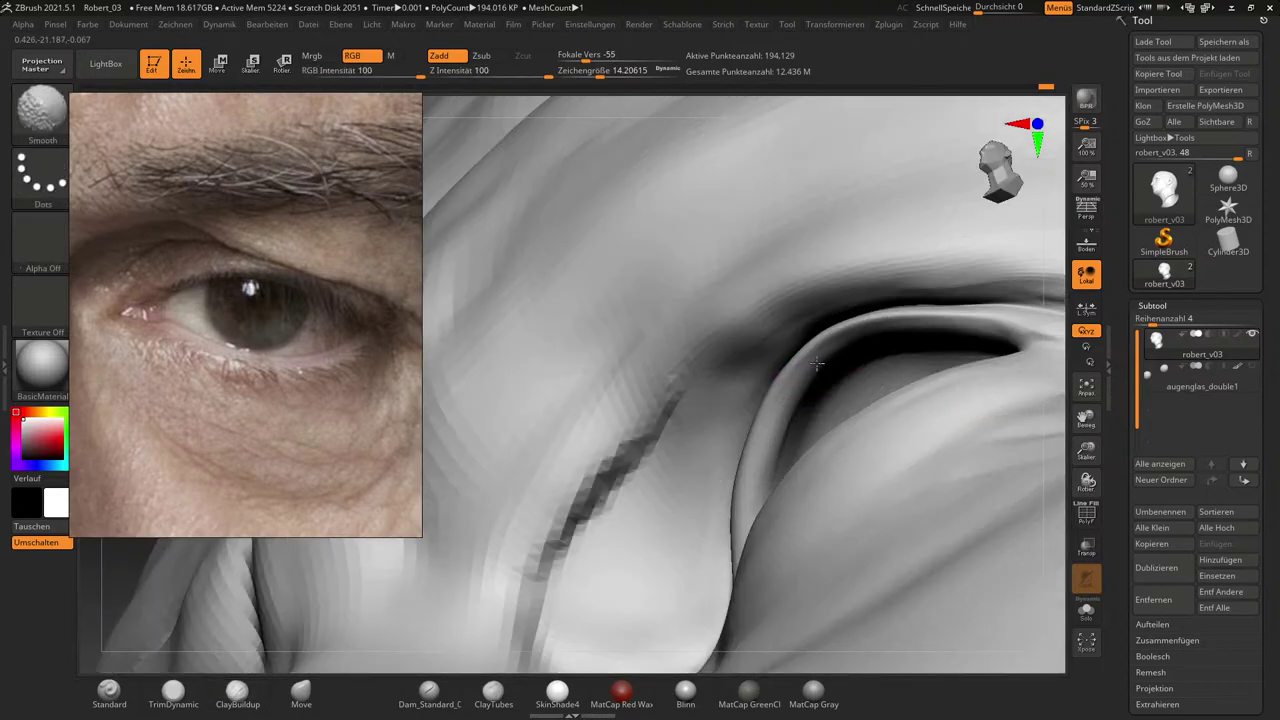
{"action": "mouse_move", "coordinate": [1052, 426]}
{"action": "right_mouse_down"}
{"action": "mouse_move", "coordinate": [1074, 491]}
{"action": "mouse_move", "coordinate": [1080, 545]}
{"action": "mouse_move", "coordinate": [1068, 548]}
{"action": "right_mouse_up"}
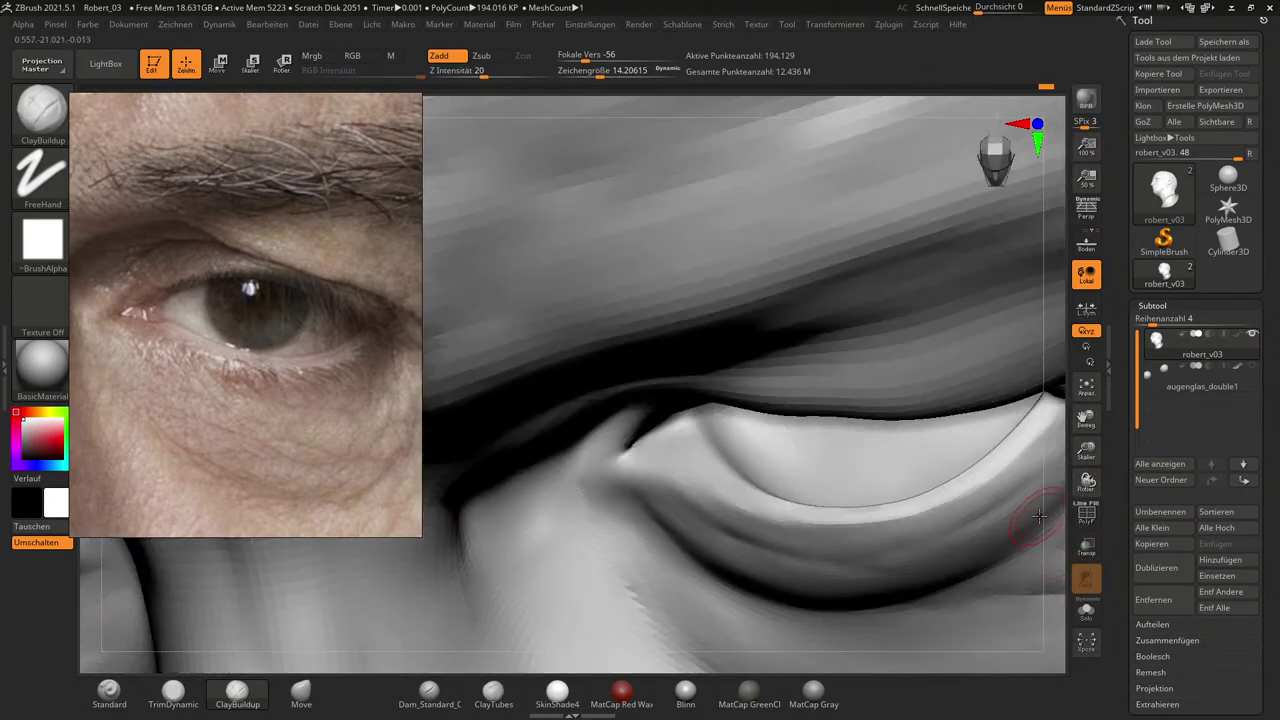
Flatten the right eye's lower eyelid rim around the outer corner with the TrimDynamic brush.
{"action": "right_click_drag", "start_coordinate": [1053, 521], "coordinate": [984, 525]}
{"action": "right_click_drag", "start_coordinate": [361, 586], "coordinate": [464, 555]}
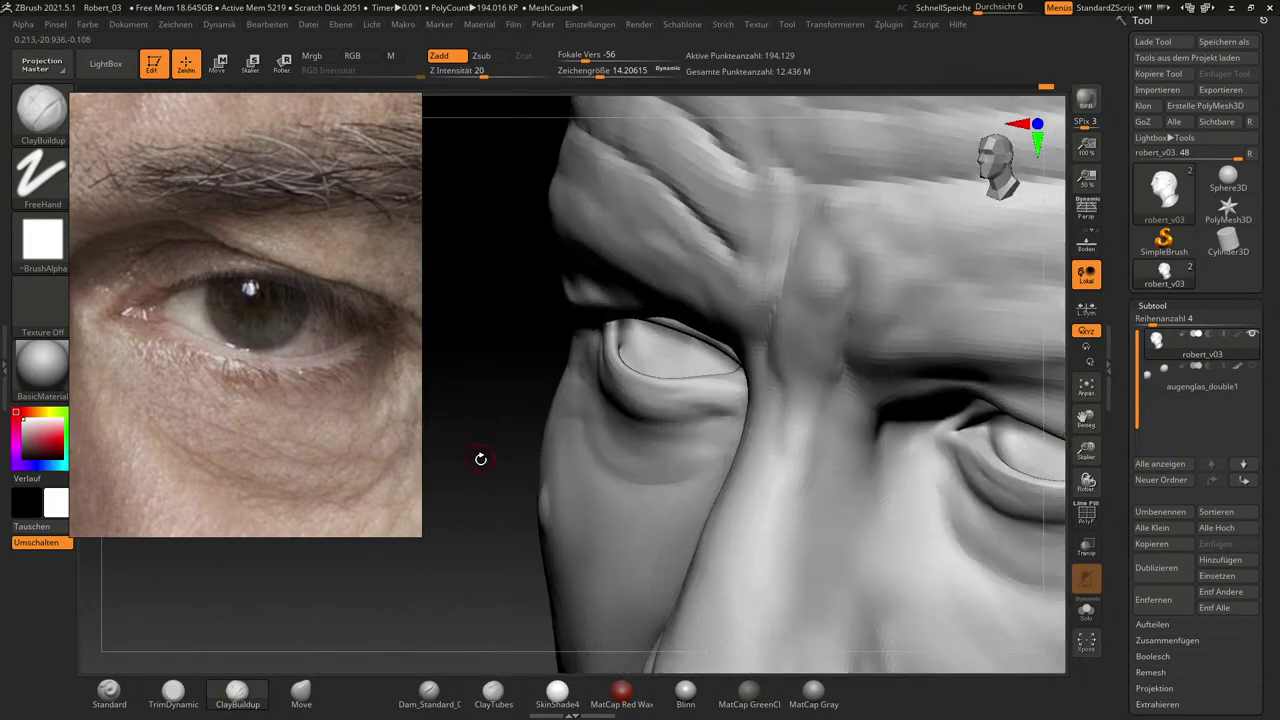
{"action": "right_click_drag", "start_coordinate": [481, 472], "coordinate": [570, 535]}
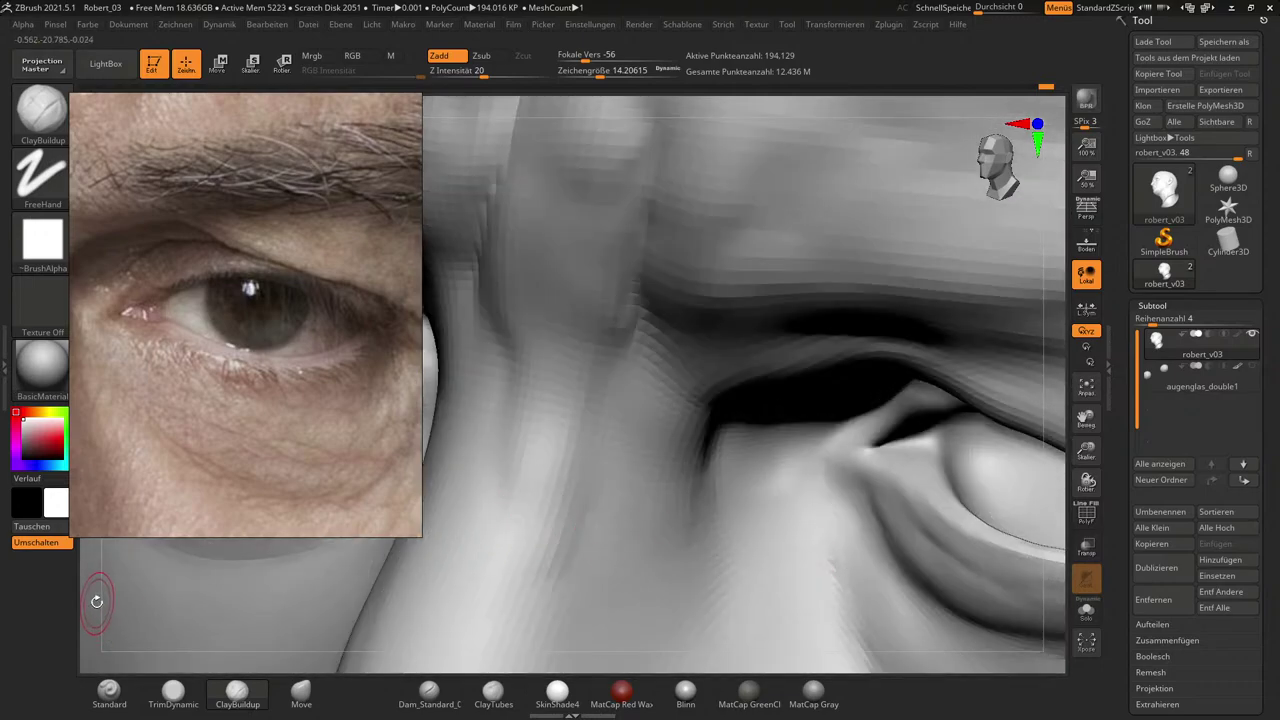
{"action": "right_click_drag", "start_coordinate": [94, 600], "coordinate": [625, 624]}
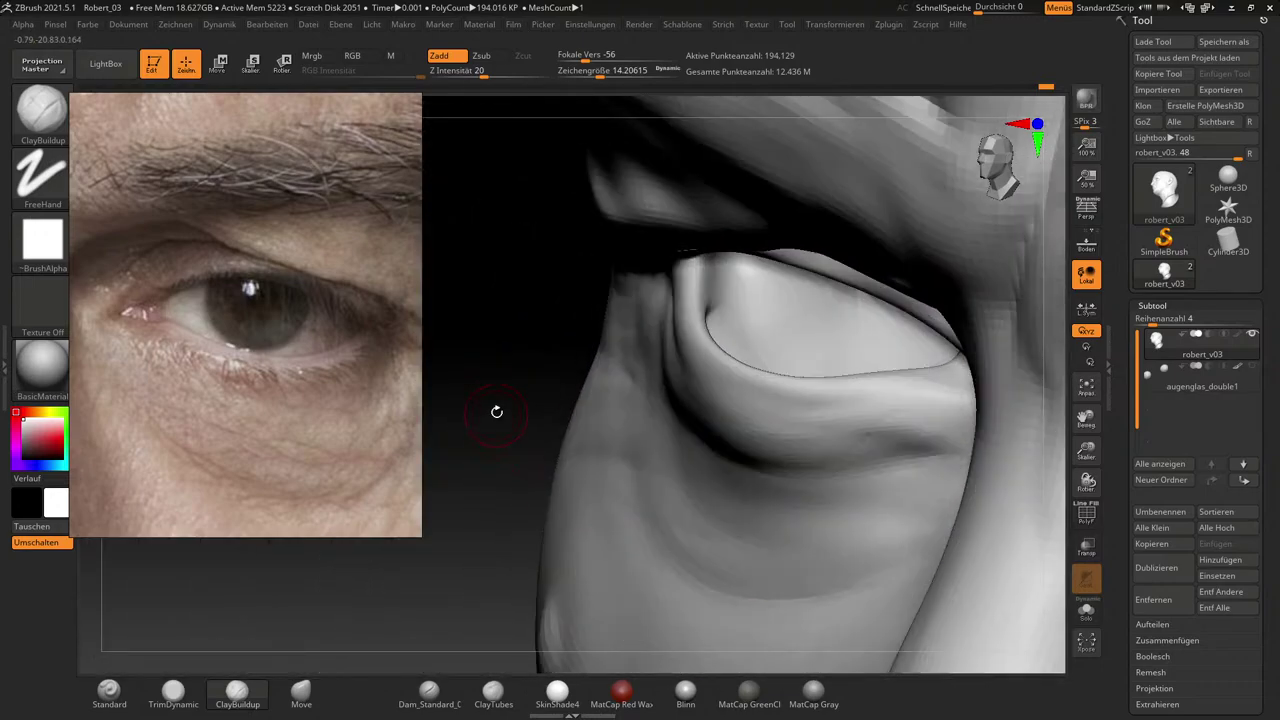
{"action": "right_click_drag", "start_coordinate": [500, 402], "coordinate": [474, 466], "text": "alt"}
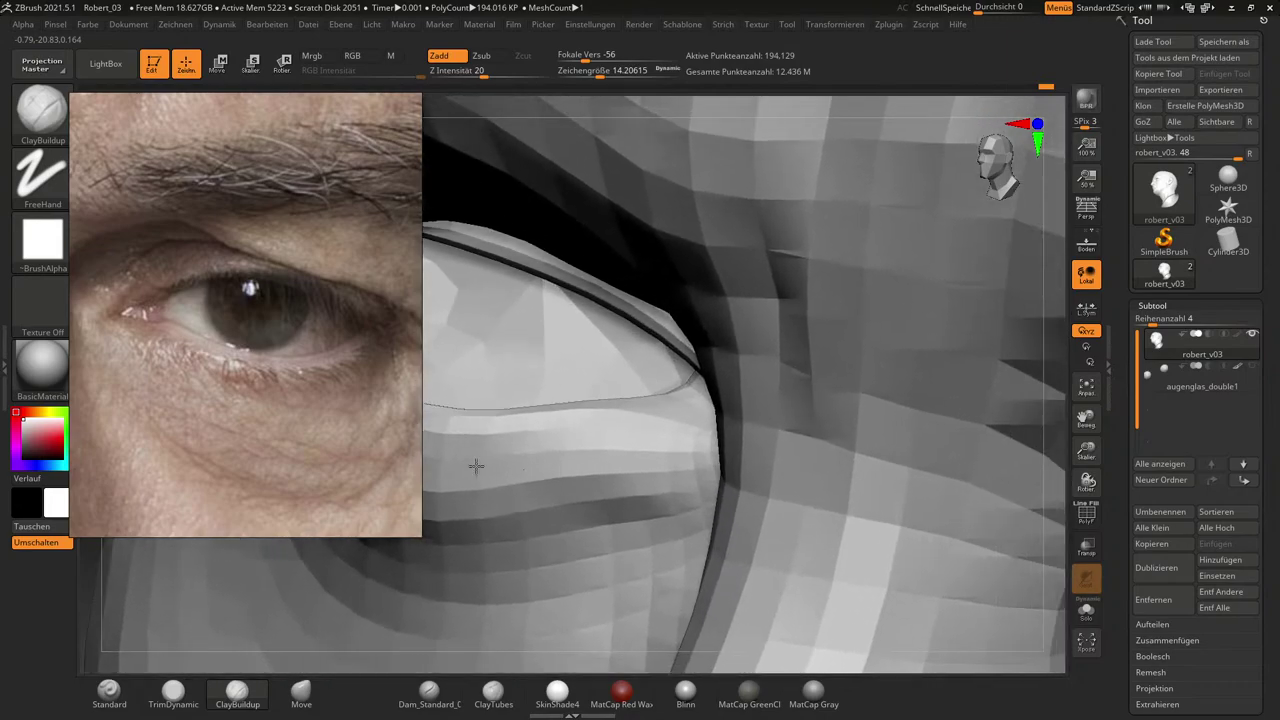
{"action": "right_click_drag", "start_coordinate": [150, 576], "coordinate": [560, 560]}
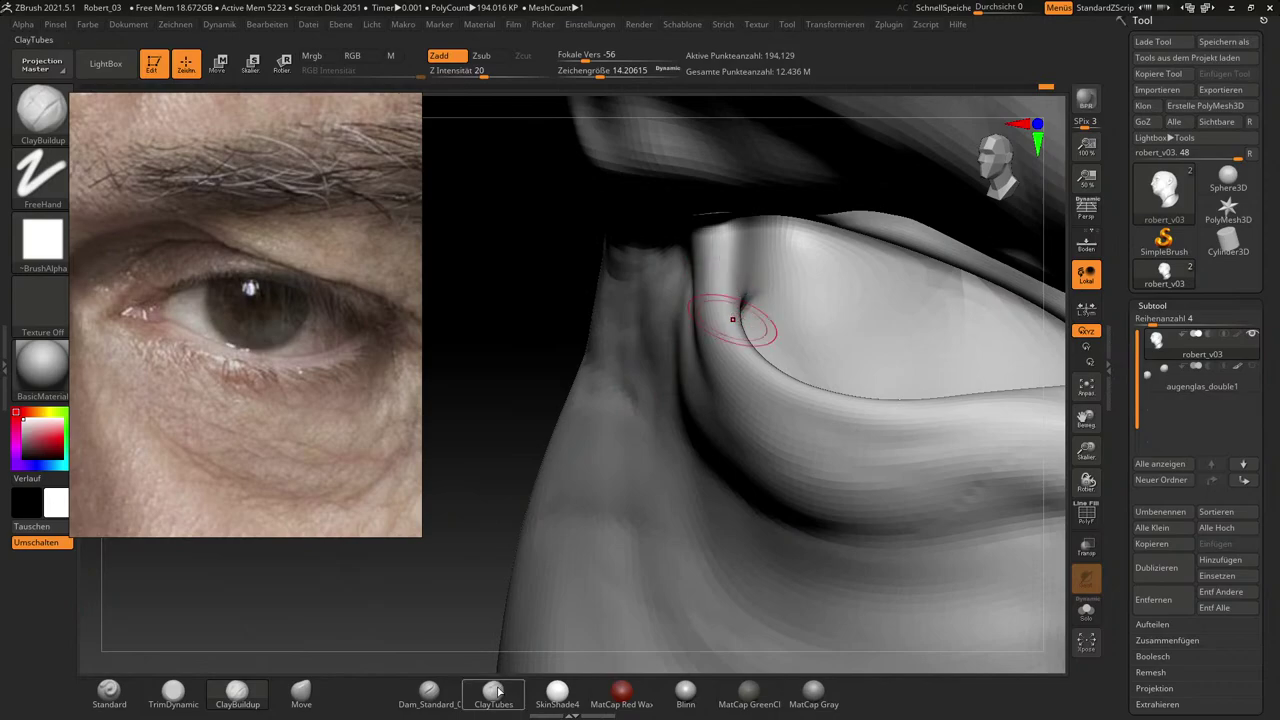
{"action": "left_click", "coordinate": [193, 699]}
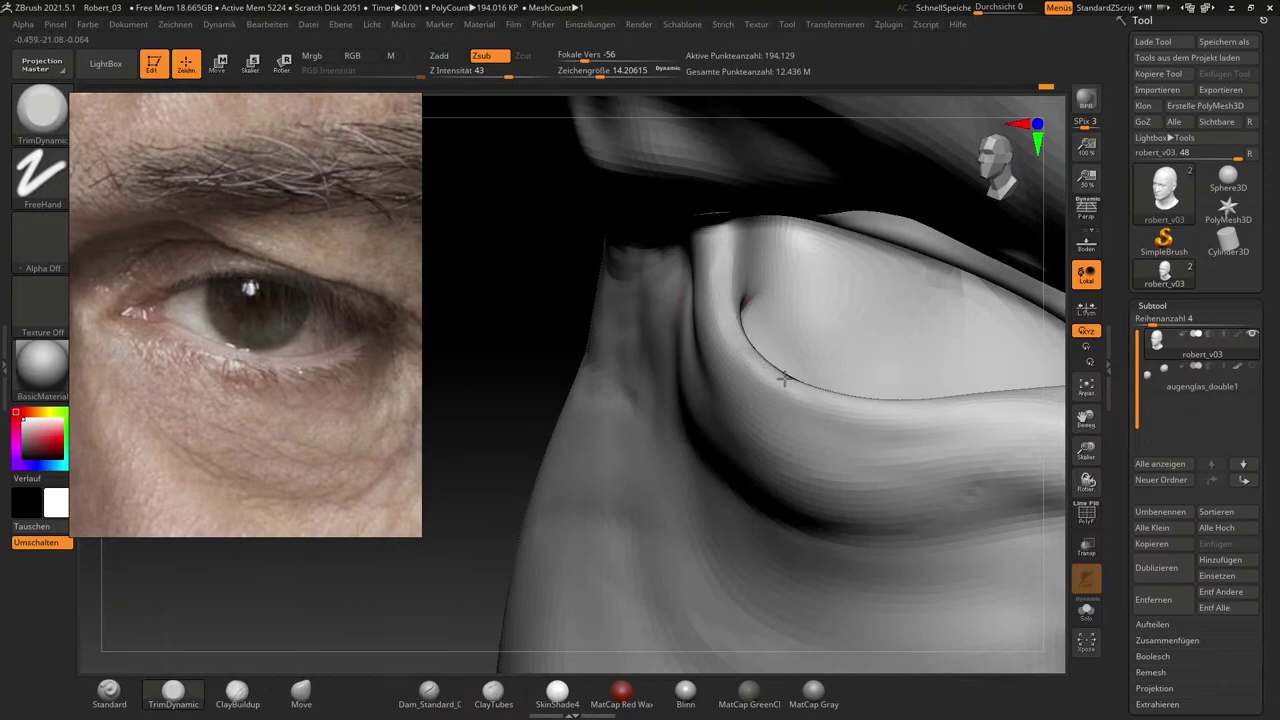
{"action": "left_click_drag", "start_coordinate": [737, 323], "coordinate": [725, 244]}
{"action": "left_click_drag", "start_coordinate": [512, 395], "coordinate": [652, 374]}
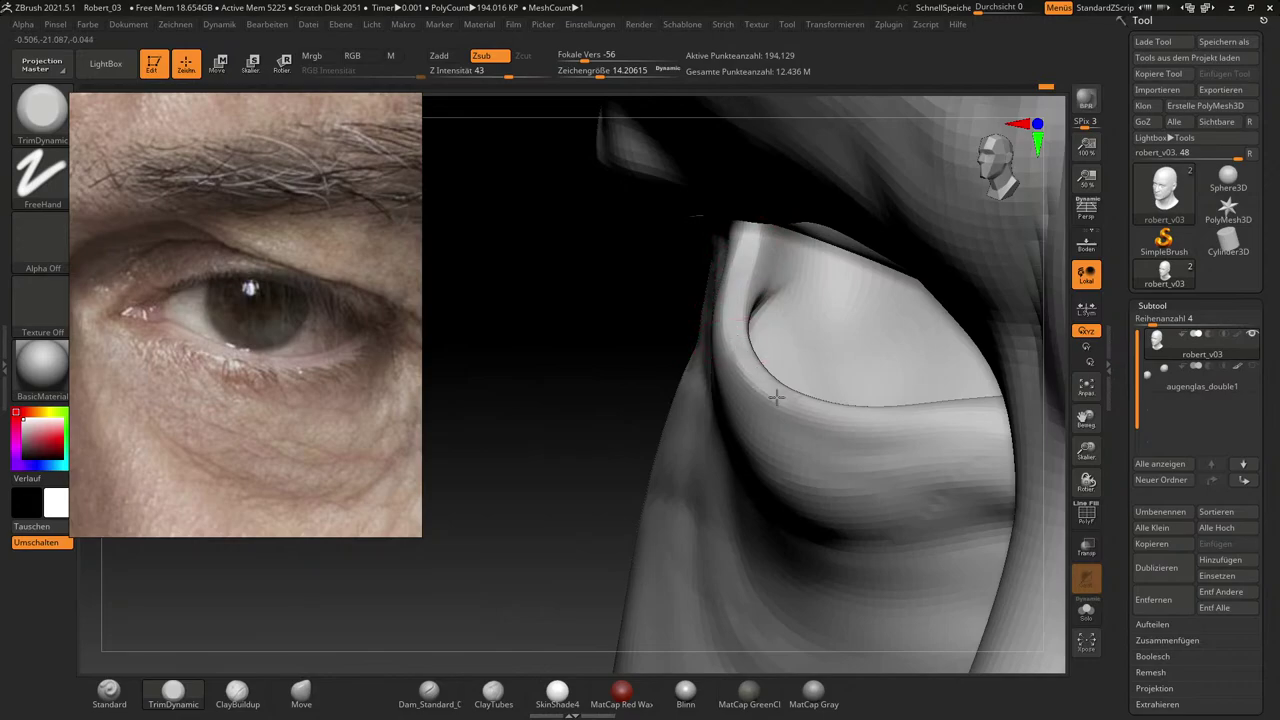
{"action": "mouse_move", "coordinate": [776, 397]}
{"action": "left_mouse_down"}
{"action": "mouse_move", "coordinate": [840, 417]}
{"action": "mouse_move", "coordinate": [819, 408]}
{"action": "left_mouse_up"}
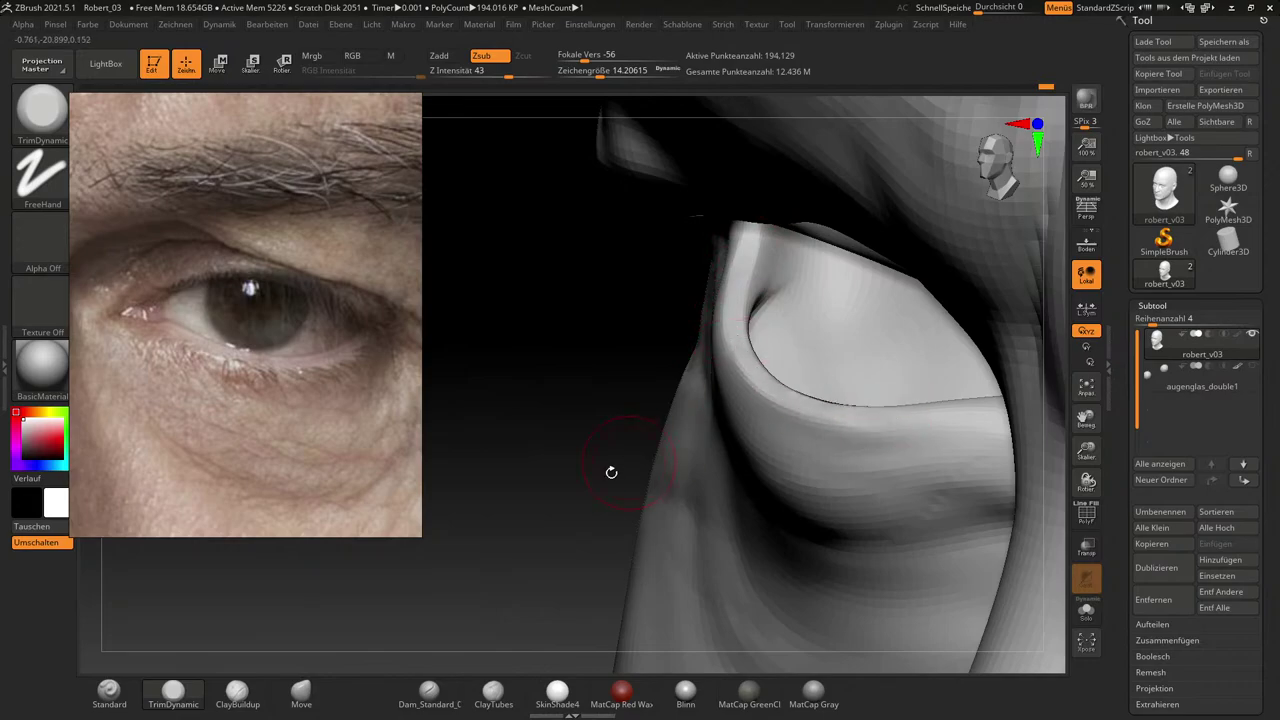
Trim the right eye's lower eyelid rim around the outer corner with TrimDynamic, checking it from the front and side.
{"action": "left_click_drag", "start_coordinate": [611, 472], "coordinate": [886, 425]}
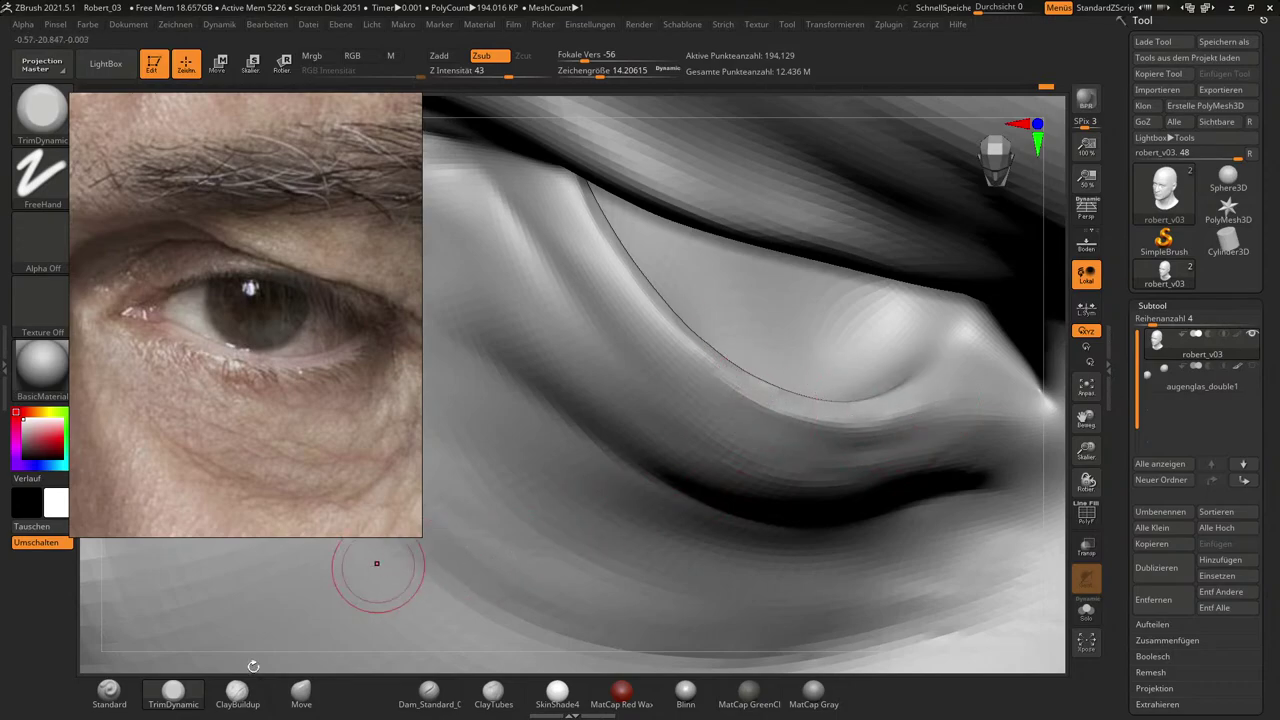
{"action": "left_click_drag", "start_coordinate": [286, 663], "coordinate": [256, 590]}
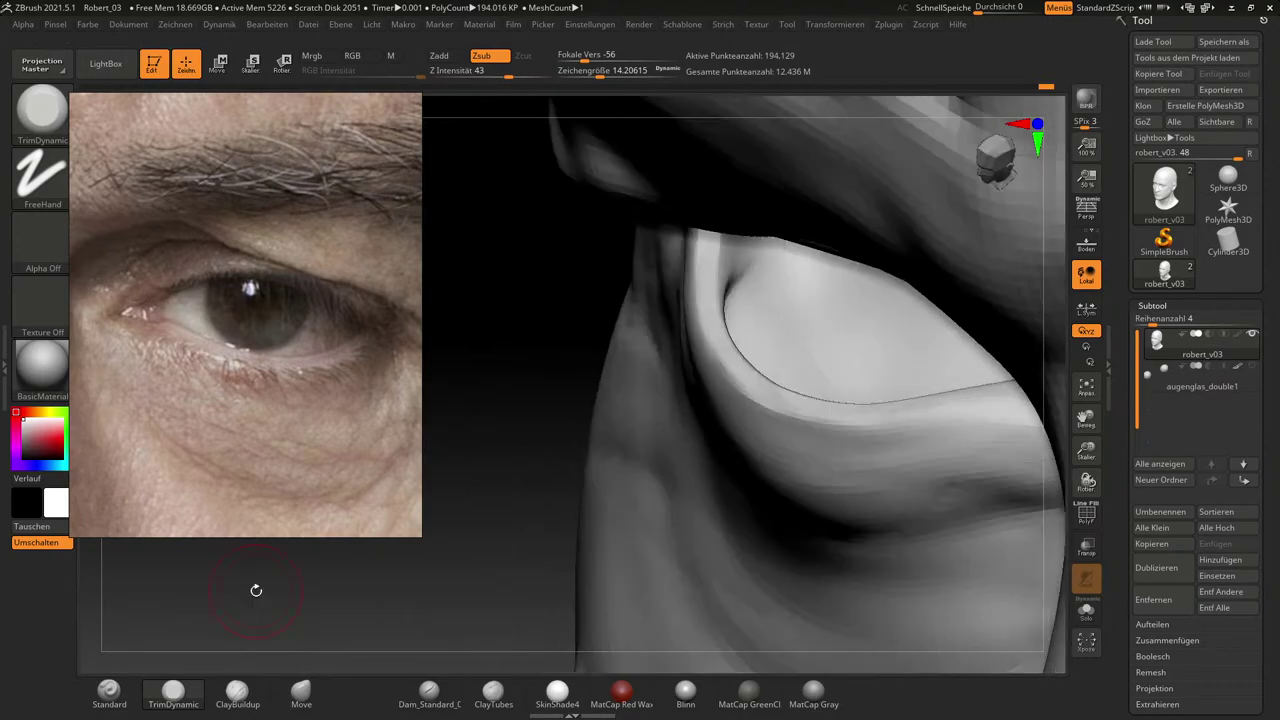
{"action": "mouse_move", "coordinate": [554, 503]}
{"action": "left_mouse_down"}
{"action": "mouse_move", "coordinate": [554, 437]}
{"action": "mouse_move", "coordinate": [757, 288]}
{"action": "left_mouse_up"}
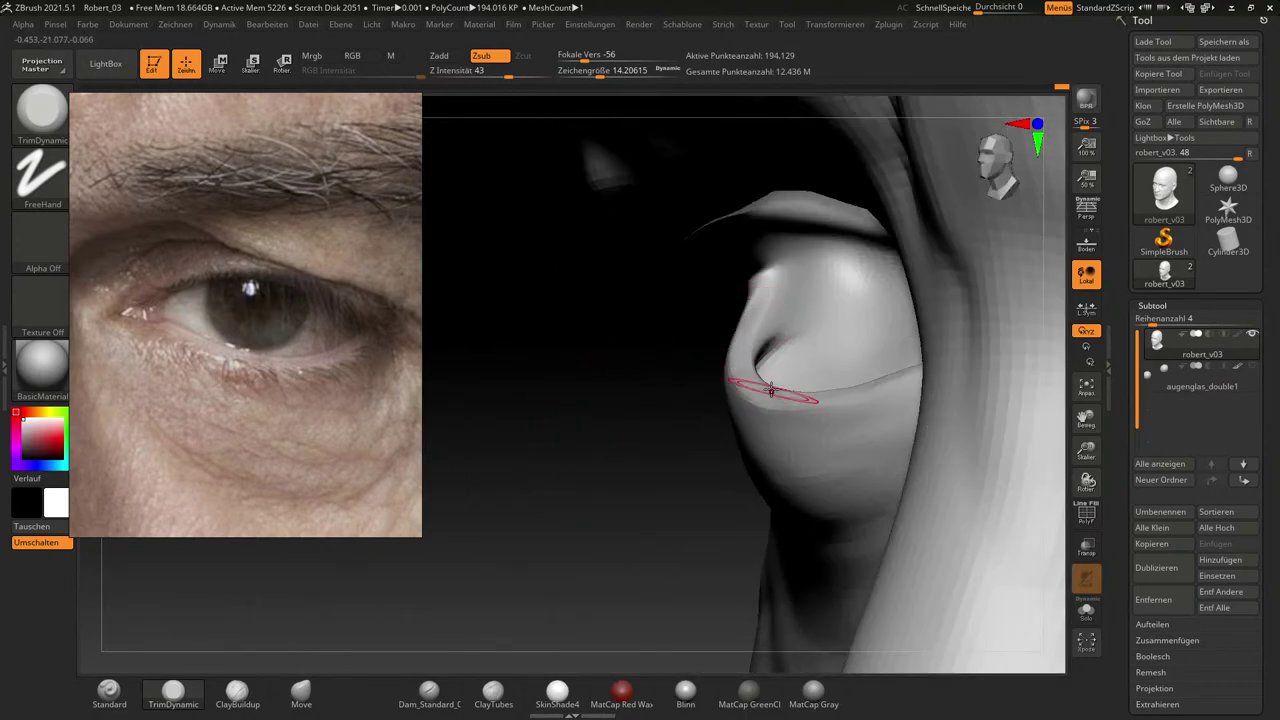
{"action": "left_click_drag", "start_coordinate": [797, 291], "coordinate": [764, 282]}
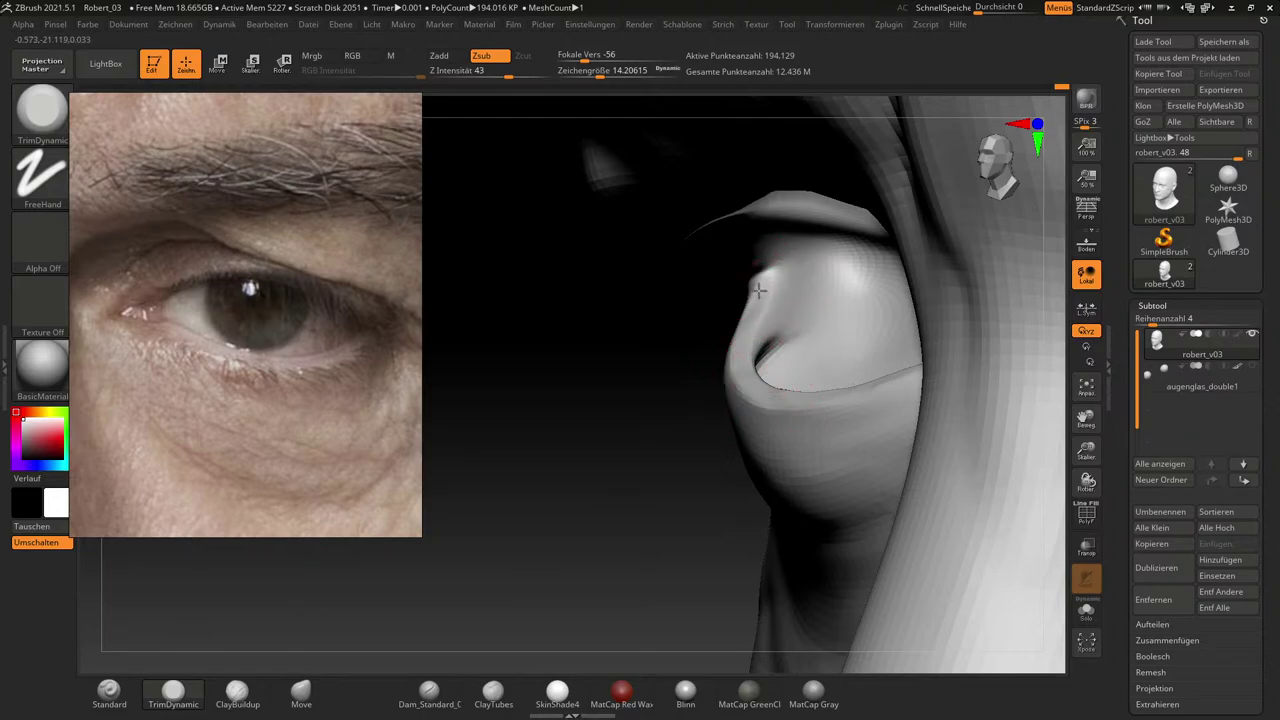
{"action": "left_click_drag", "start_coordinate": [663, 449], "coordinate": [800, 275]}
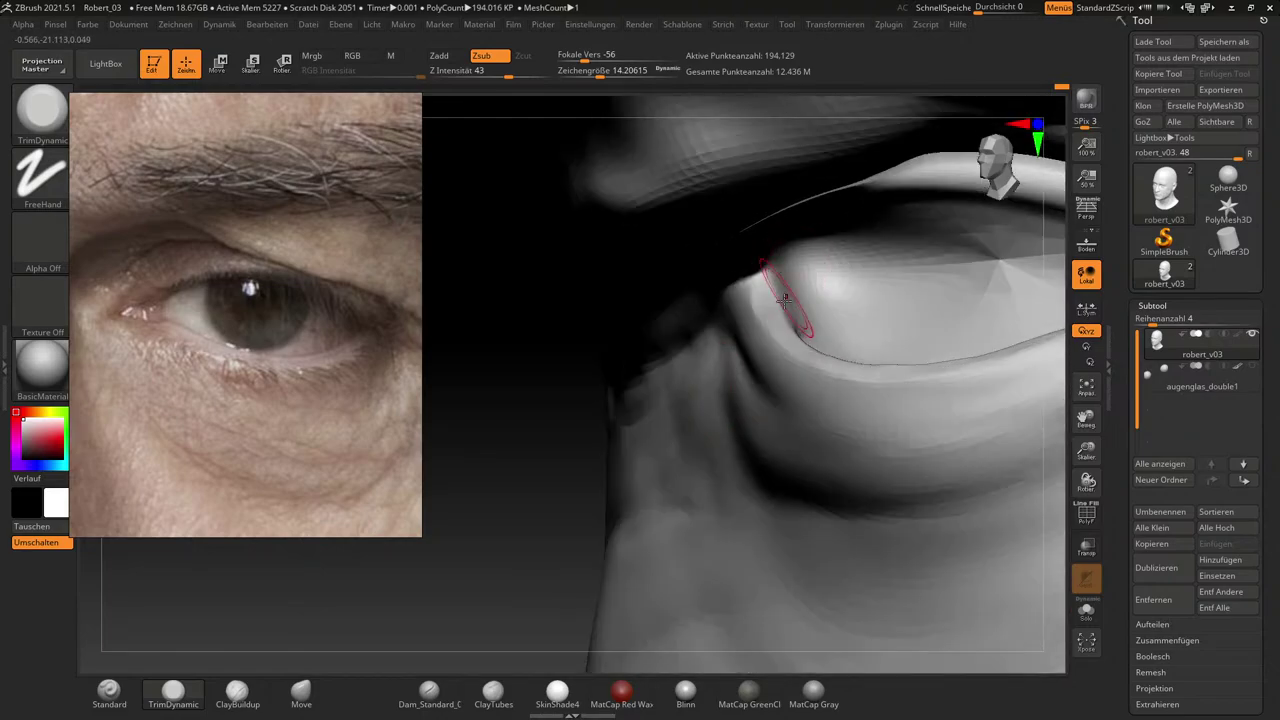
Flatten the right lower eyelid's narrow rim from the outer corner toward the middle with TrimDynamic at a draw size of about 8.
{"action": "key", "text": "s"}
{"action": "left_click_drag", "start_coordinate": [788, 318], "coordinate": [775, 311]}
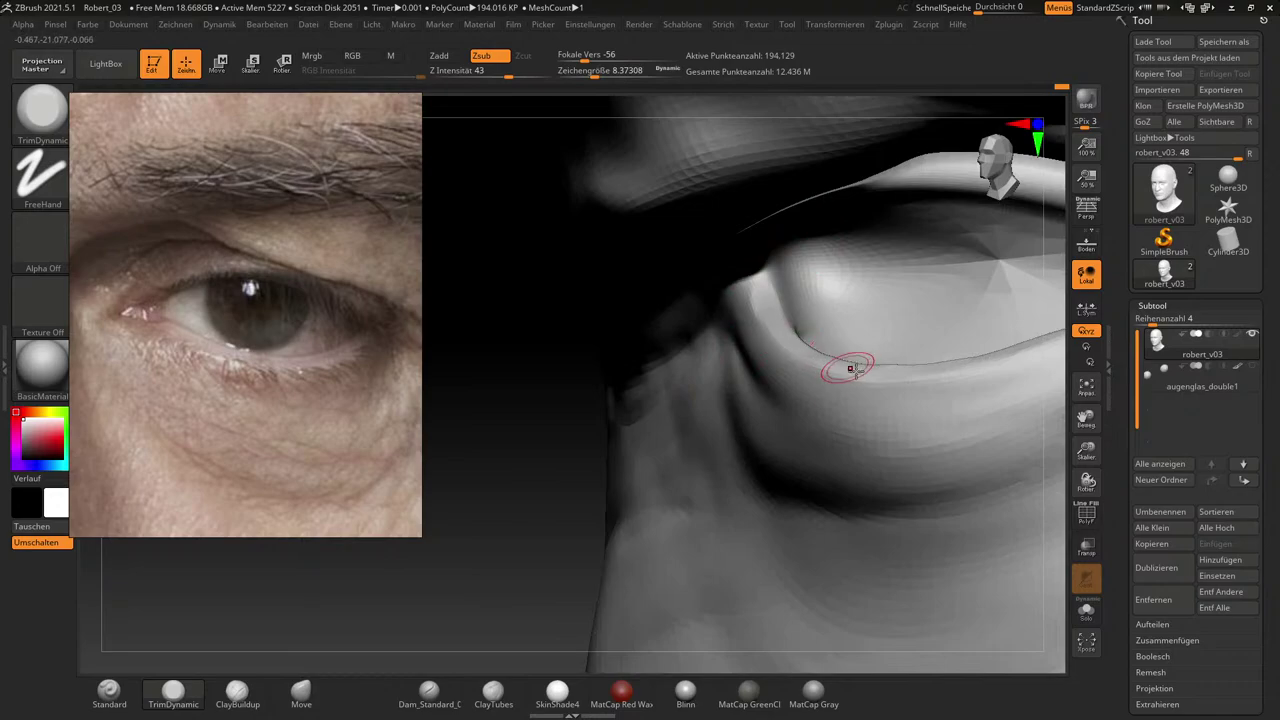
{"action": "left_click_drag", "start_coordinate": [583, 519], "coordinate": [640, 543]}
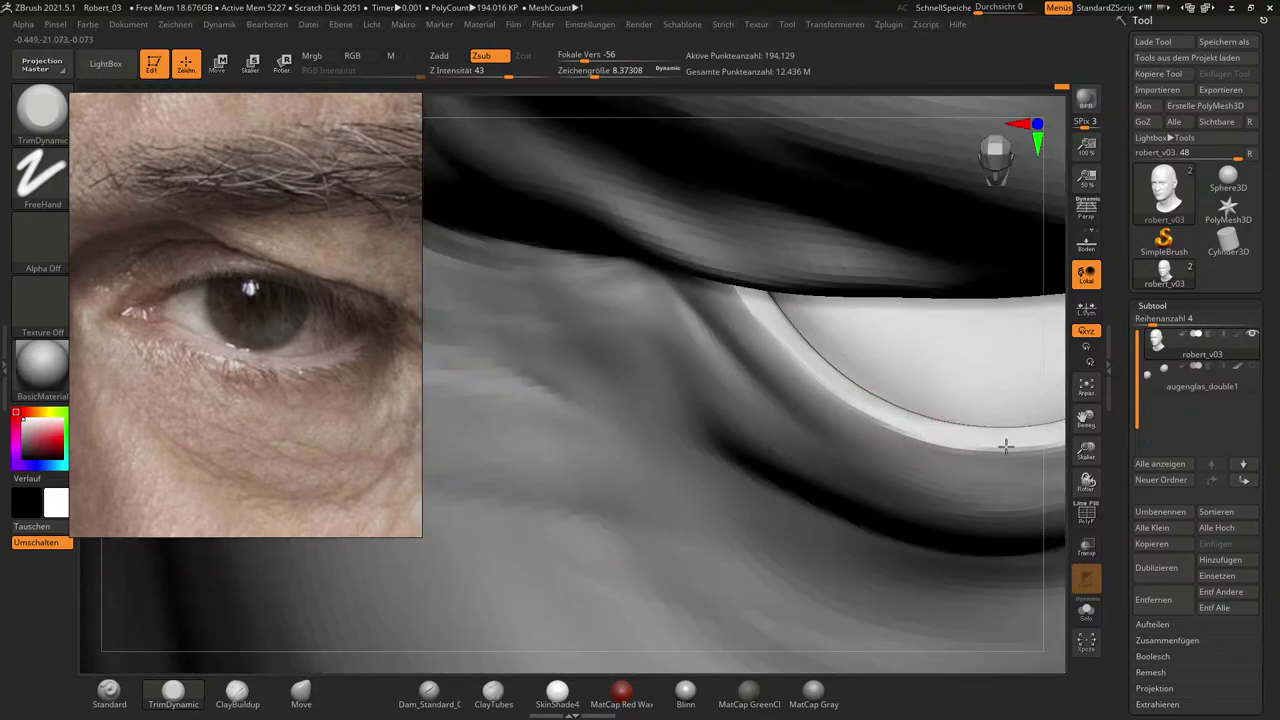
{"action": "left_click_drag", "start_coordinate": [1053, 527], "coordinate": [1045, 515], "text": "alt"}
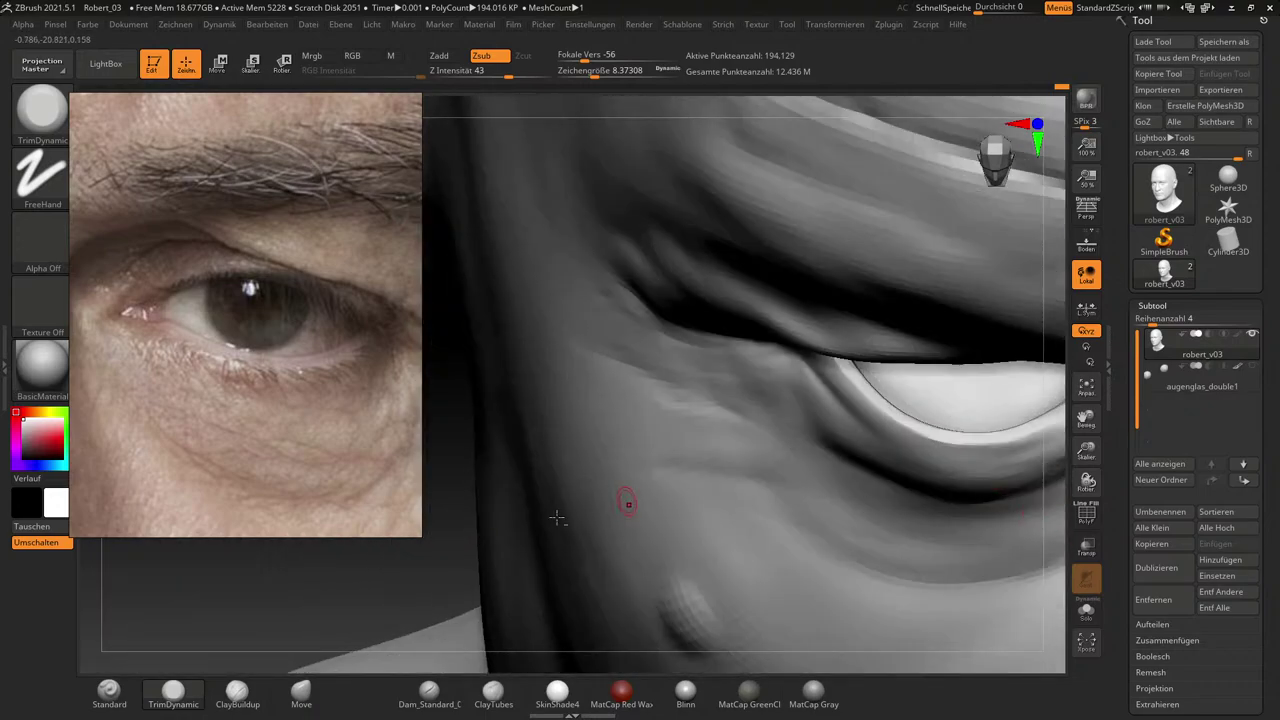
Examine the right eyelids from above and below, and compare both eyes on the whole head from several angles.
{"action": "left_click_drag", "start_coordinate": [370, 577], "coordinate": [299, 586]}
{"action": "right_click_drag", "start_coordinate": [298, 587], "coordinate": [804, 498]}
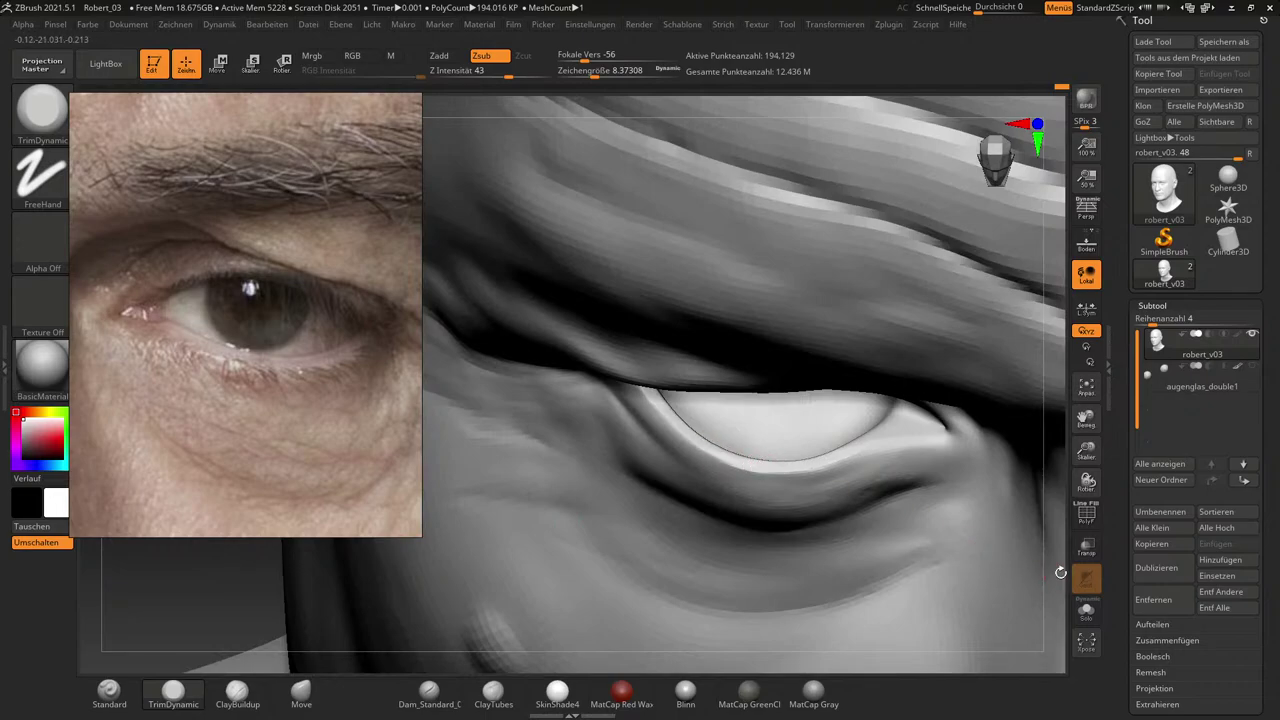
{"action": "right_click_drag", "start_coordinate": [1057, 571], "coordinate": [1065, 466]}
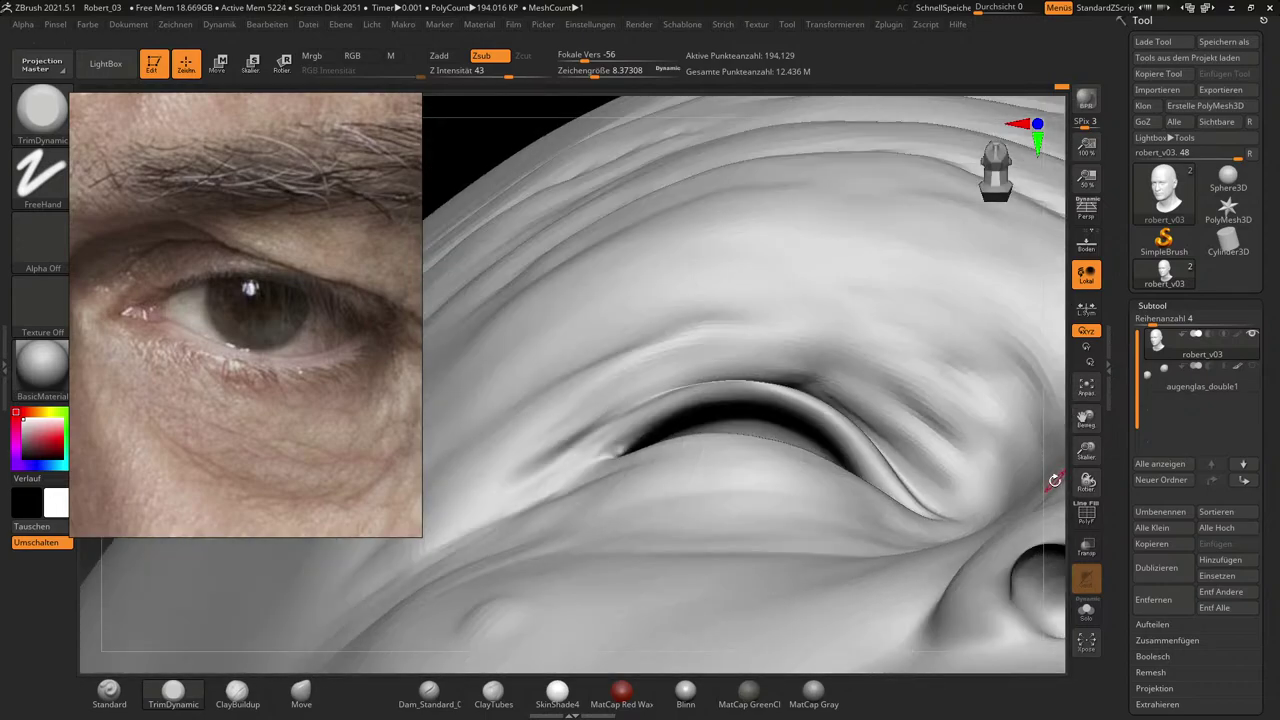
{"action": "key", "text": "f"}
{"action": "right_click_drag", "start_coordinate": [979, 483], "coordinate": [901, 461]}
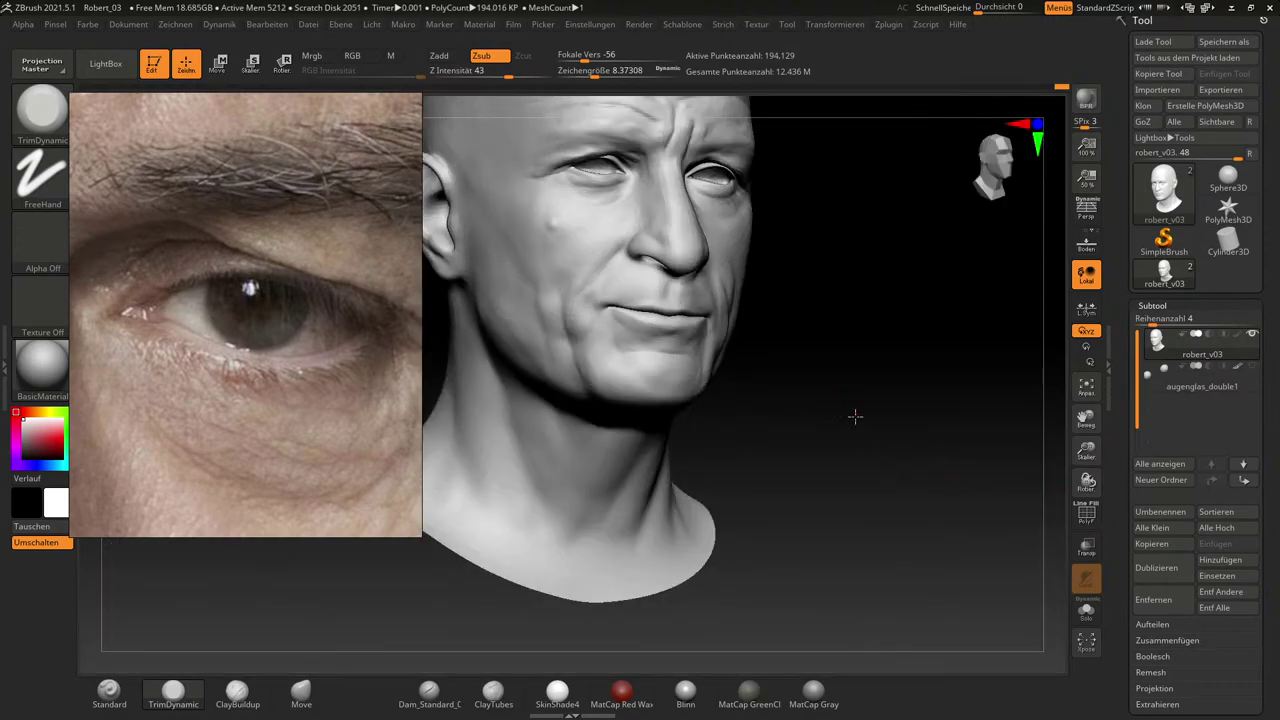
{"action": "mouse_move", "coordinate": [855, 416]}
{"action": "right_mouse_down"}
{"action": "mouse_move", "coordinate": [880, 537]}
{"action": "mouse_move", "coordinate": [952, 441]}
{"action": "mouse_move", "coordinate": [928, 477]}
{"action": "mouse_move", "coordinate": [918, 469]}
{"action": "right_mouse_up"}
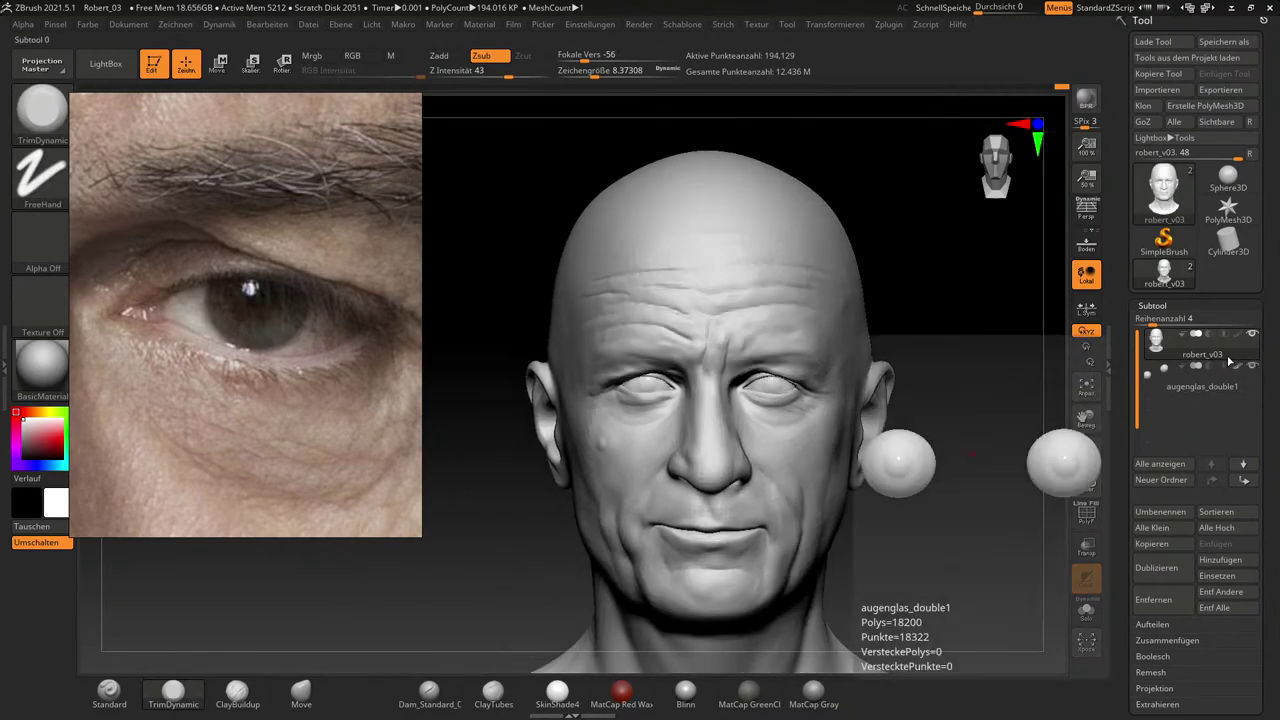
{"action": "mouse_move", "coordinate": [955, 487]}
{"action": "right_mouse_down"}
{"action": "mouse_move", "coordinate": [957, 509]}
{"action": "mouse_move", "coordinate": [1036, 514]}
{"action": "right_mouse_up"}
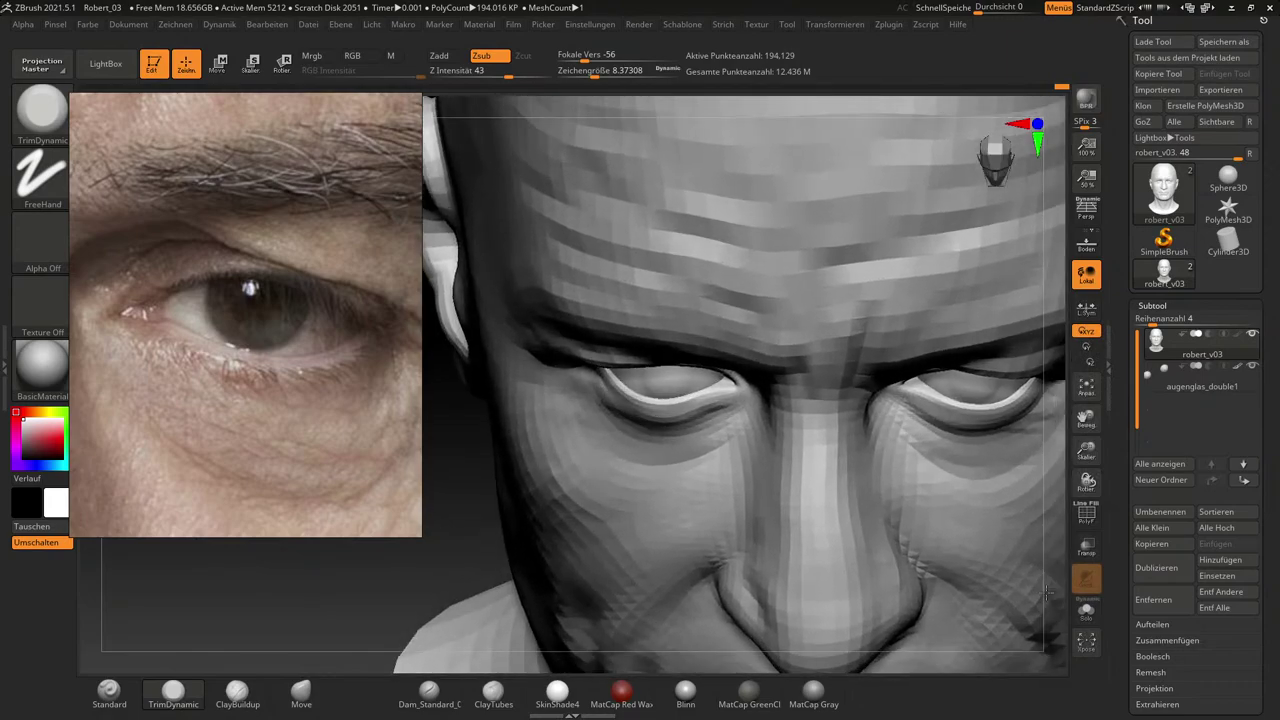
Switch to the Move brush and set its draw size to about 119 while checking both eyes from the front.
{"action": "key", "text": "s"}
{"action": "left_click_drag", "start_coordinate": [997, 427], "coordinate": [1013, 427]}
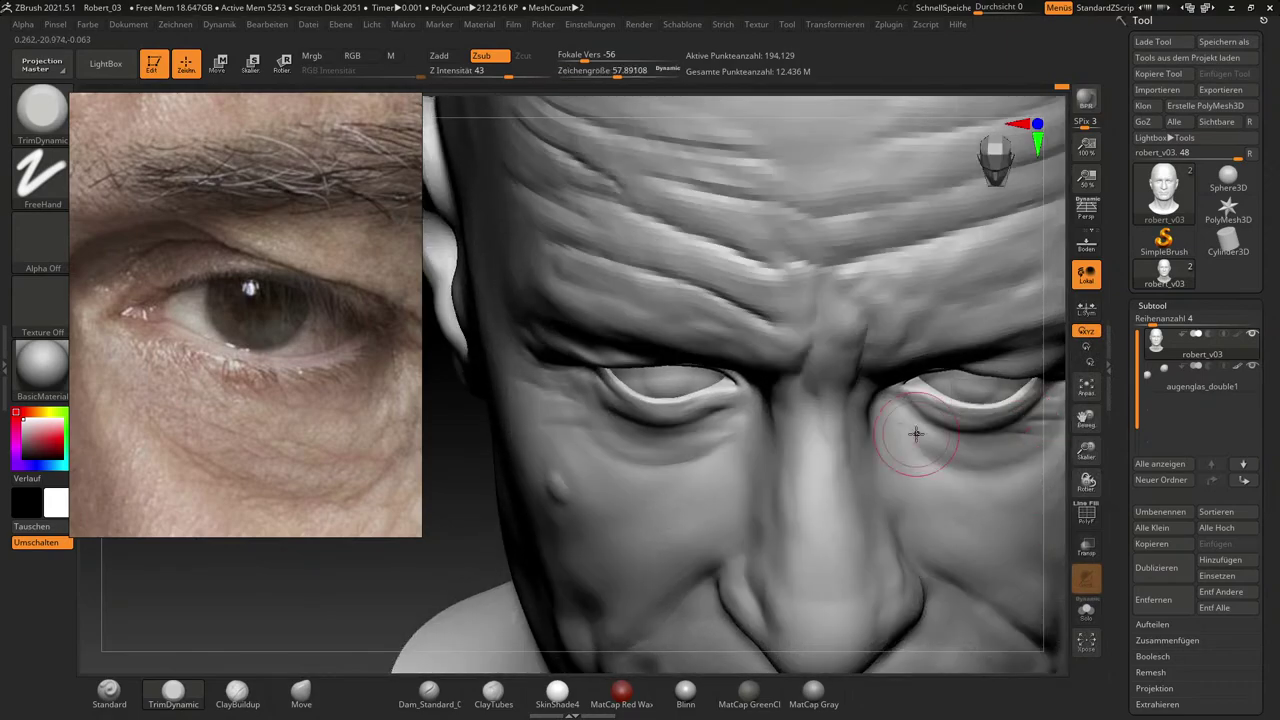
{"action": "left_click", "coordinate": [330, 691]}
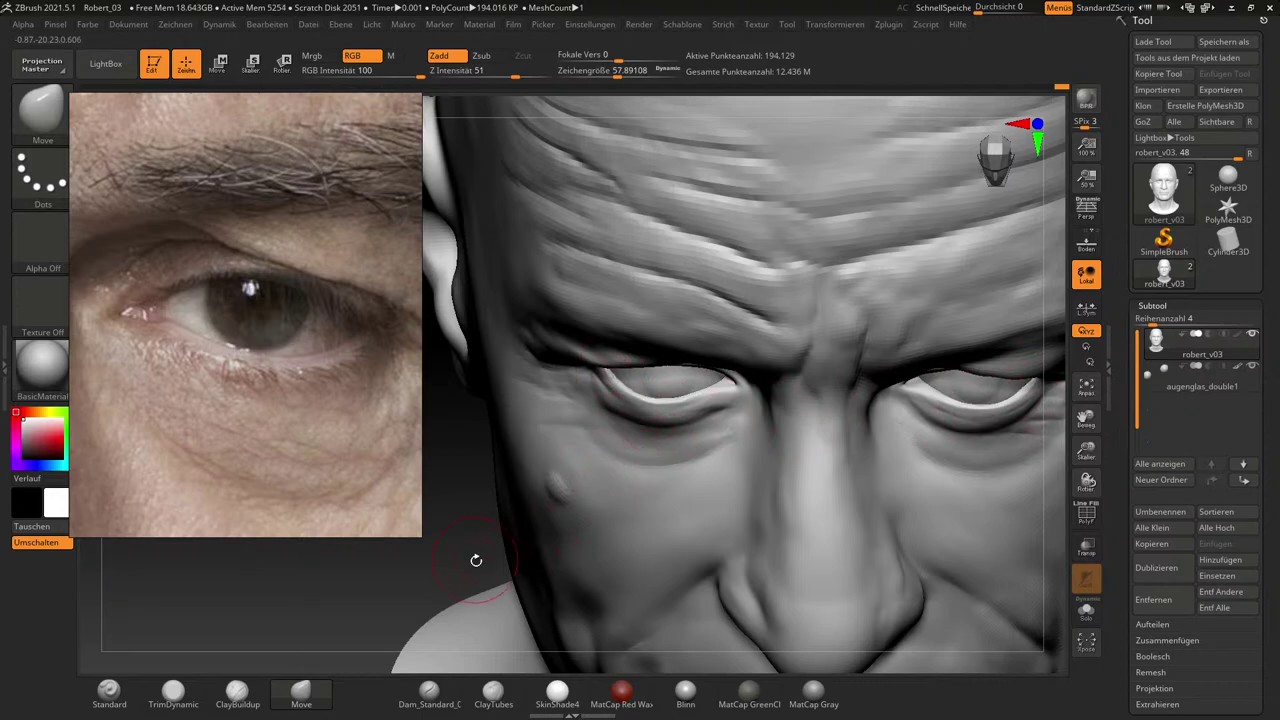
{"action": "left_click_drag", "start_coordinate": [477, 557], "coordinate": [484, 501]}
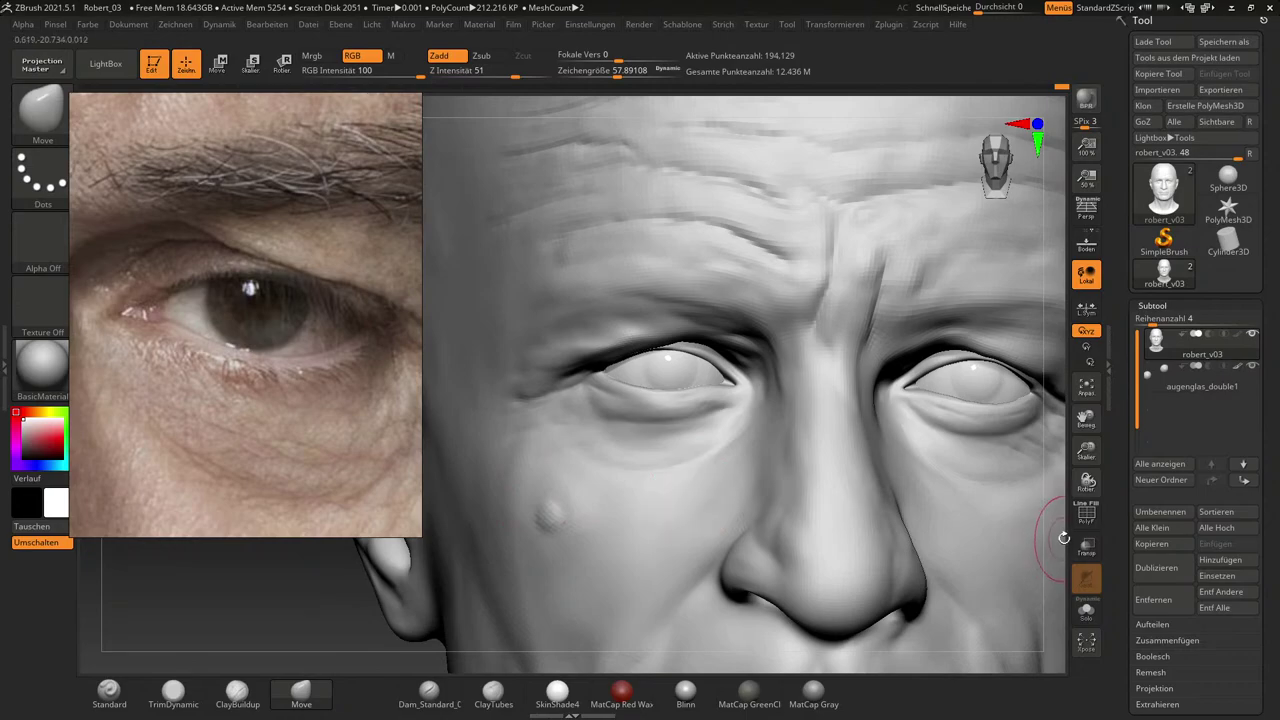
{"action": "left_click_drag", "start_coordinate": [1060, 543], "coordinate": [1006, 463], "text": "alt"}
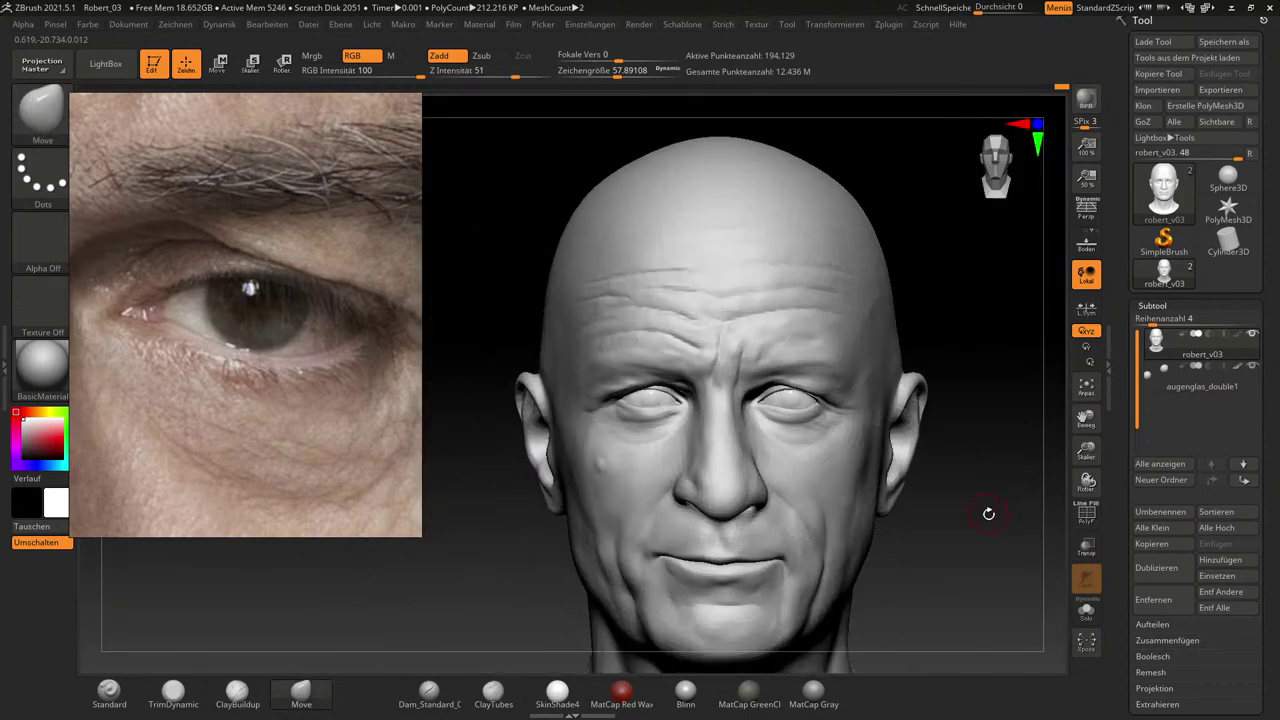
{"action": "left_click_drag", "start_coordinate": [1004, 529], "coordinate": [995, 502], "text": "alt"}
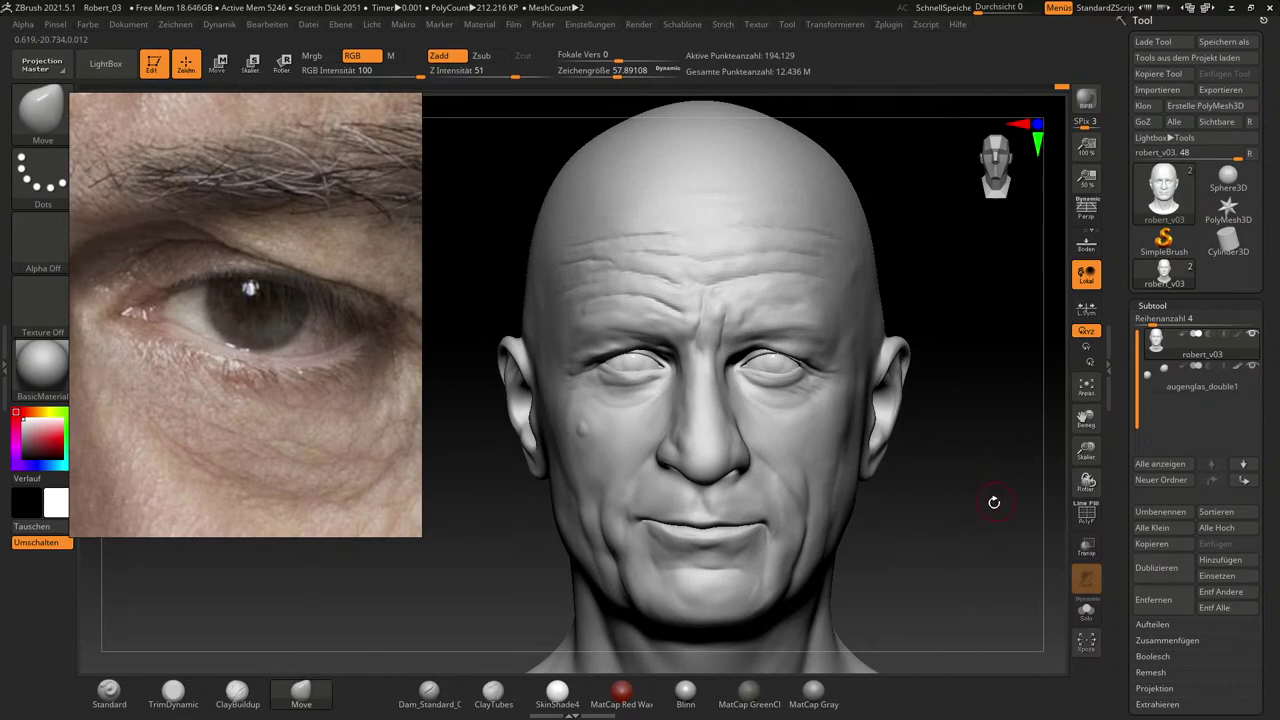
{"action": "key", "text": "s"}
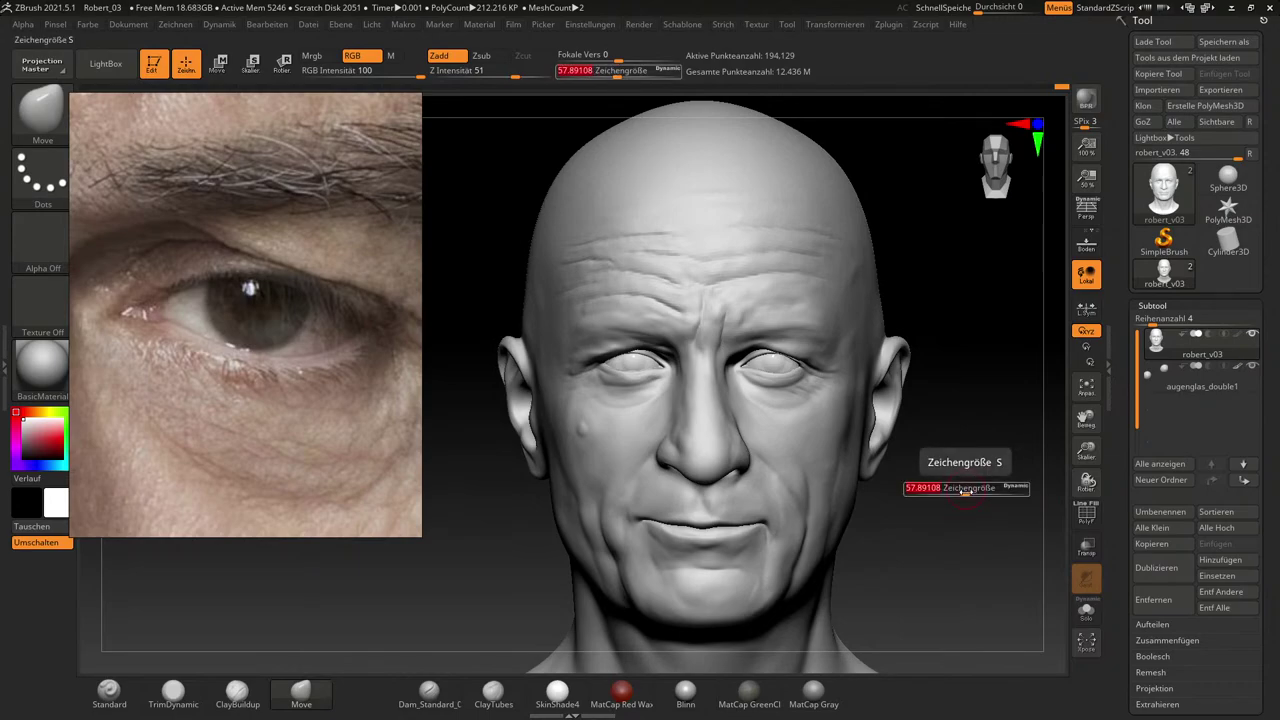
{"action": "mouse_move", "coordinate": [966, 491]}
{"action": "left_mouse_down"}
{"action": "mouse_move", "coordinate": [980, 490]}
{"action": "mouse_move", "coordinate": [1051, 578]}
{"action": "mouse_move", "coordinate": [966, 594]}
{"action": "mouse_move", "coordinate": [978, 582]}
{"action": "left_mouse_up"}
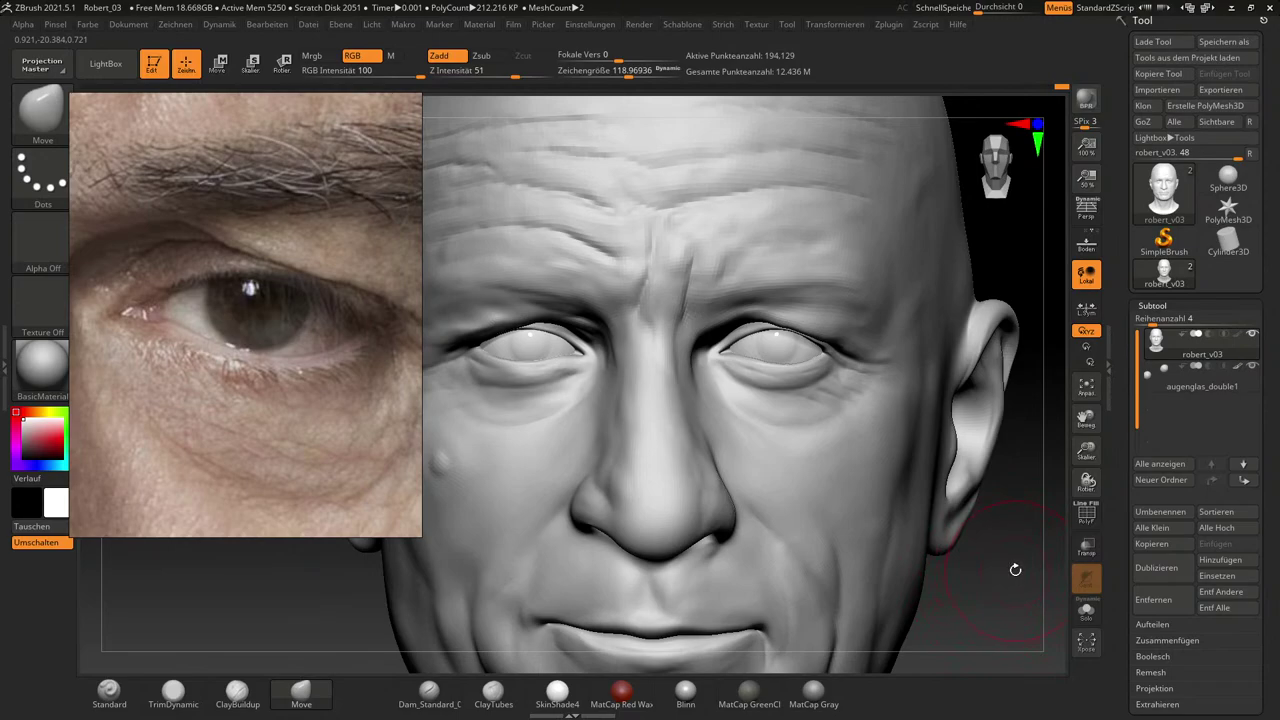
Adjust the left eye's lower lid toward the outer corner with the Move brush at a draw size of about 83.
{"action": "left_click_drag", "start_coordinate": [1014, 576], "coordinate": [1048, 640], "text": "alt"}
{"action": "left_click_drag", "start_coordinate": [910, 358], "coordinate": [900, 357]}
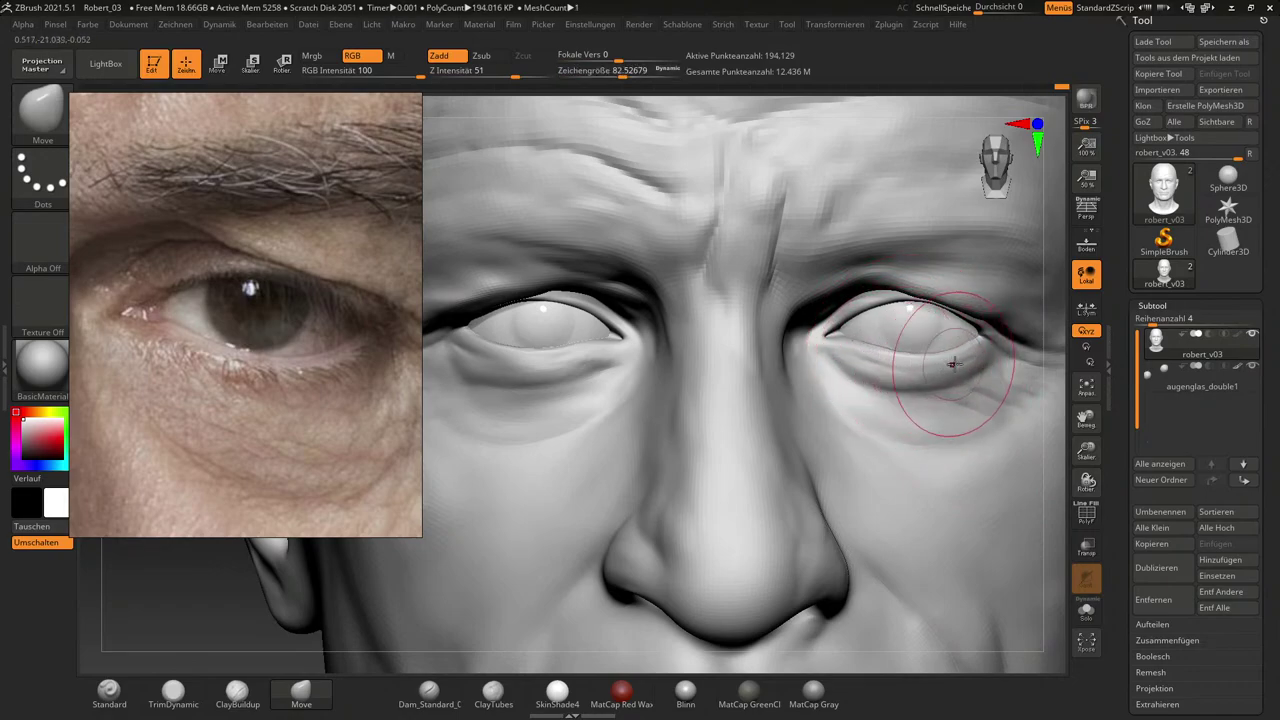
{"action": "left_click_drag", "start_coordinate": [1057, 428], "coordinate": [1025, 409]}
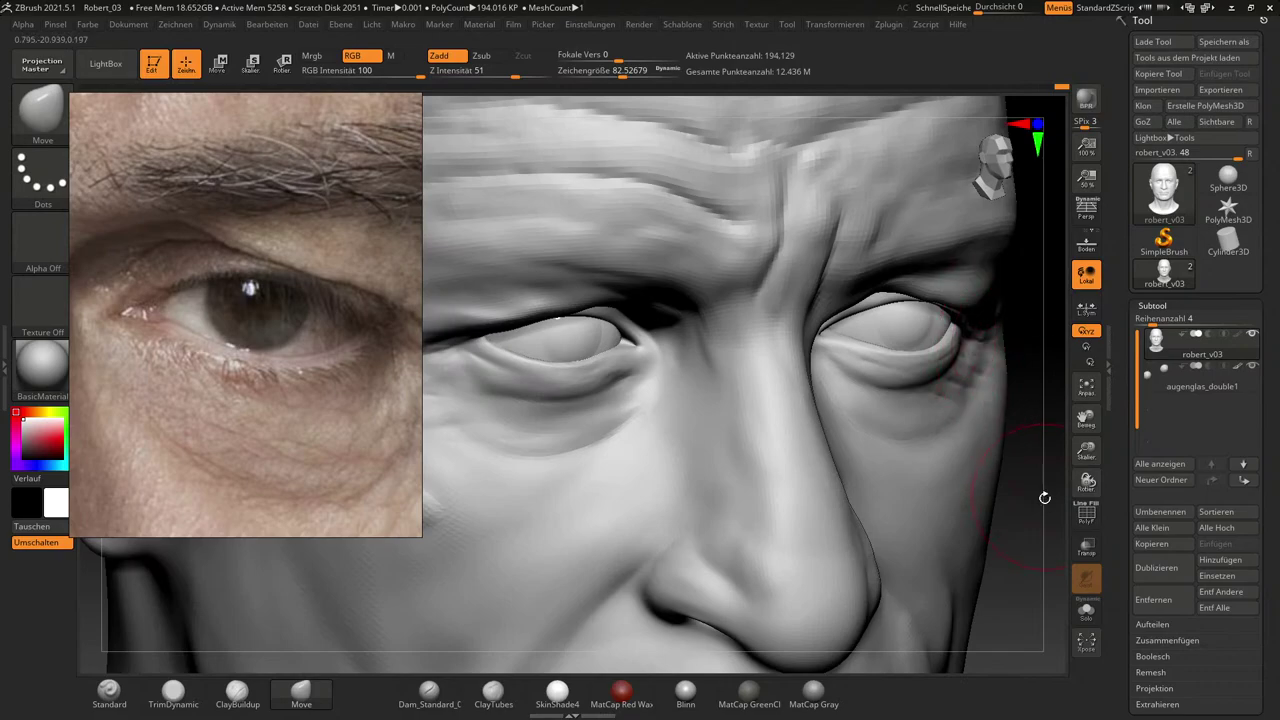
{"action": "mouse_move", "coordinate": [1044, 497]}
{"action": "left_mouse_down"}
{"action": "mouse_move", "coordinate": [1054, 513]}
{"action": "mouse_move", "coordinate": [1041, 462]}
{"action": "mouse_move", "coordinate": [1037, 493]}
{"action": "mouse_move", "coordinate": [1025, 492]}
{"action": "left_mouse_up"}
Build up the hollow above the left upper eyelid with ClayBuildup at a draw size of about 34.
{"action": "key", "text": "s"}
{"action": "left_click_drag", "start_coordinate": [871, 224], "coordinate": [838, 238]}
{"action": "left_click", "coordinate": [257, 698]}
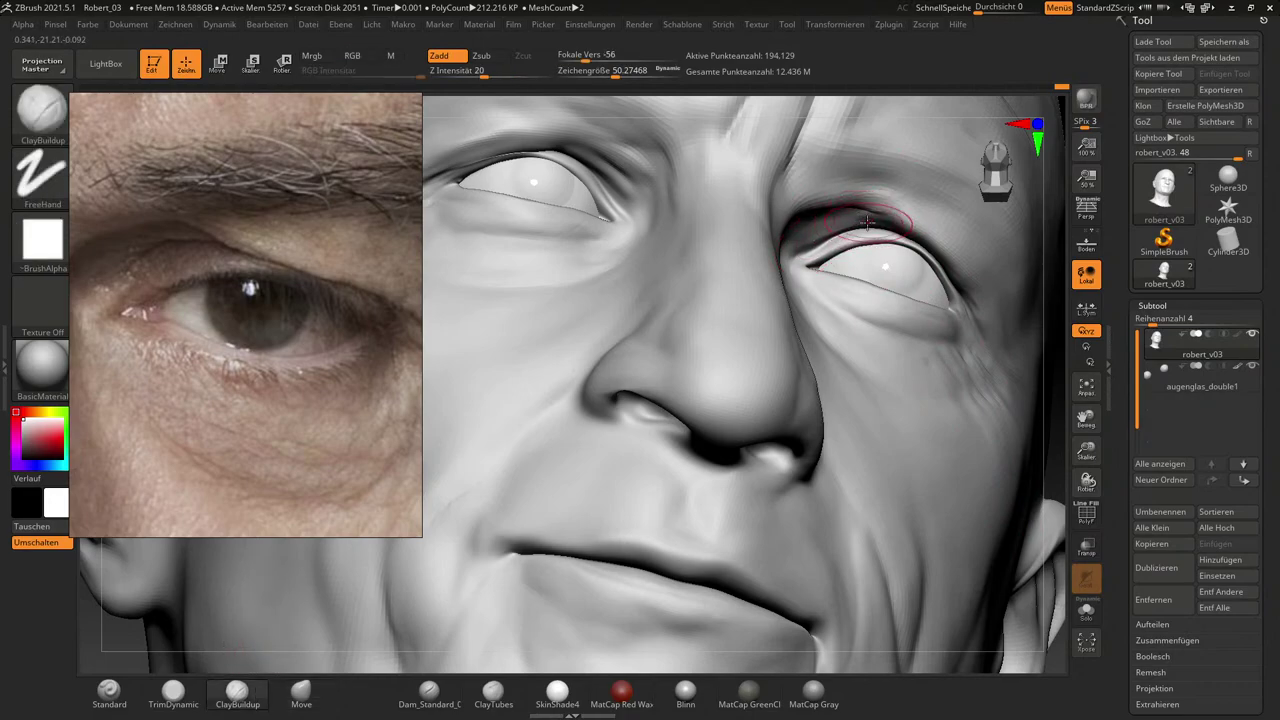
{"action": "key", "text": "bracketleft"}
{"action": "key", "text": "bracketleft"}
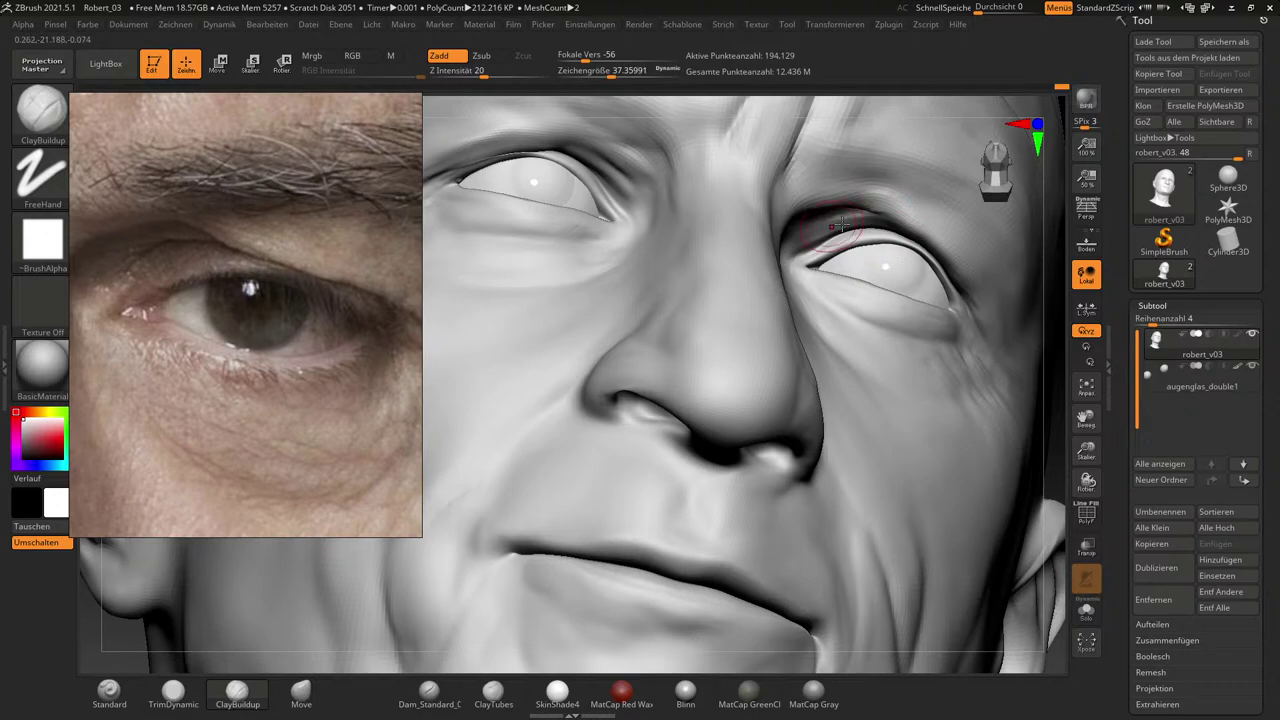
{"action": "key", "text": "s"}
{"action": "left_click_drag", "start_coordinate": [845, 229], "coordinate": [843, 229]}
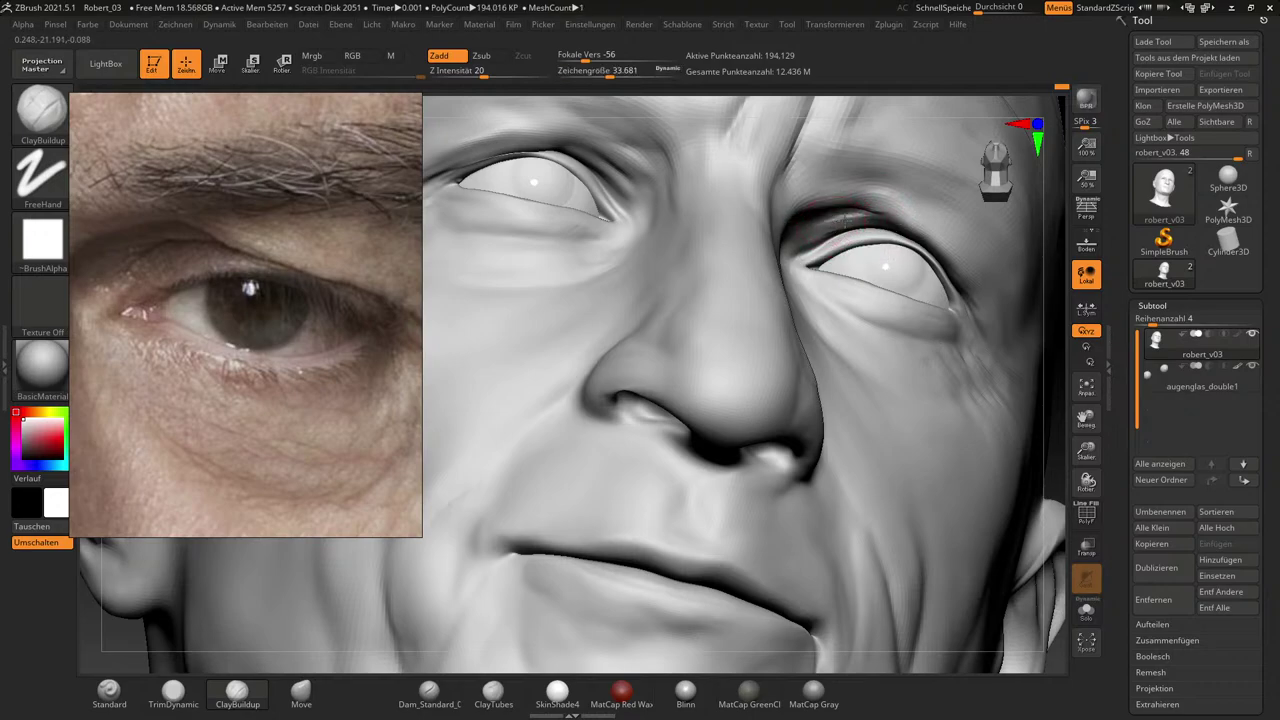
Refine the fold above the left upper eyelid with ClayBuildup at a draw size of about 18 and smooth the strokes.
{"action": "key", "text": "bracketleft"}
{"action": "key", "text": "bracketleft"}
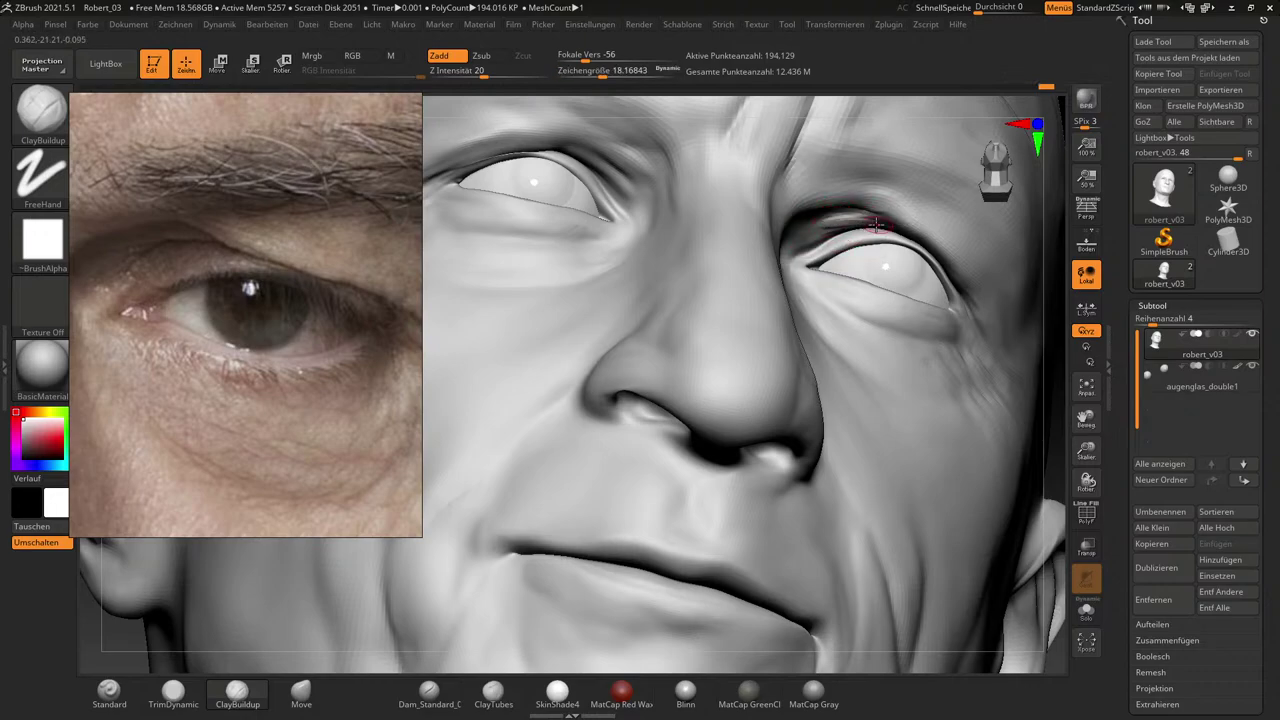
{"action": "key", "text": "shift"}
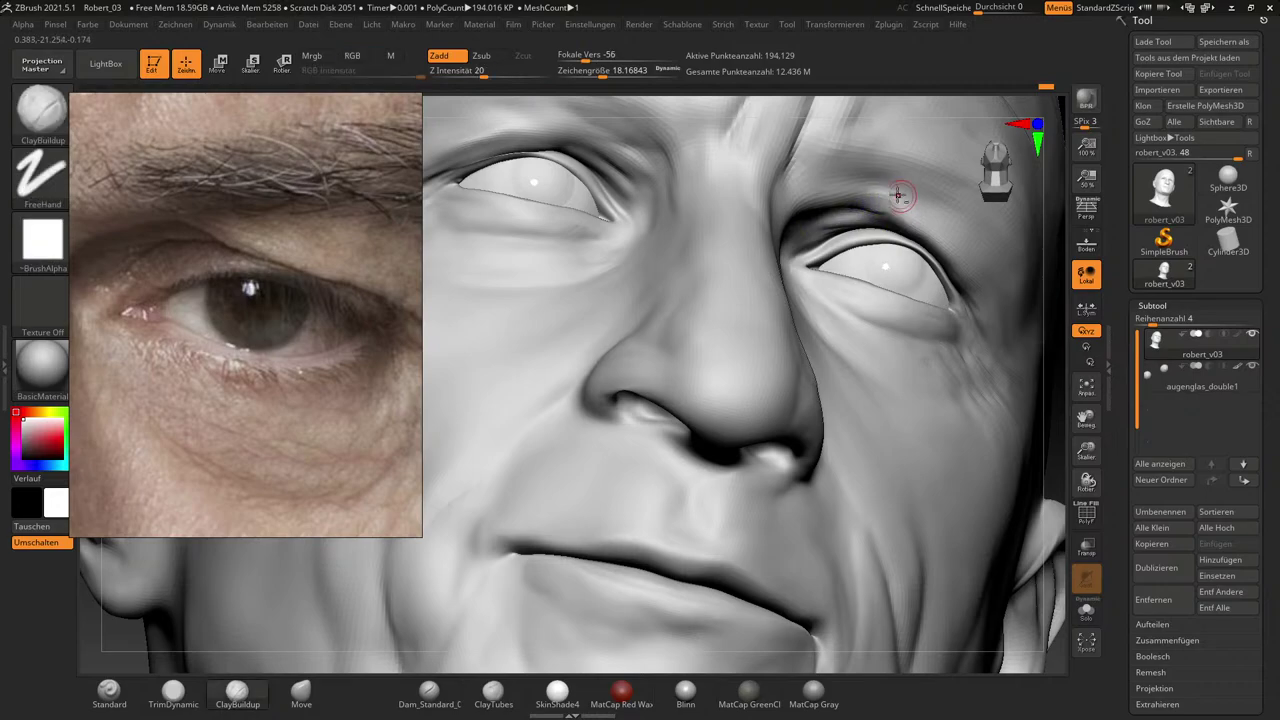
{"action": "key", "text": "shift"}
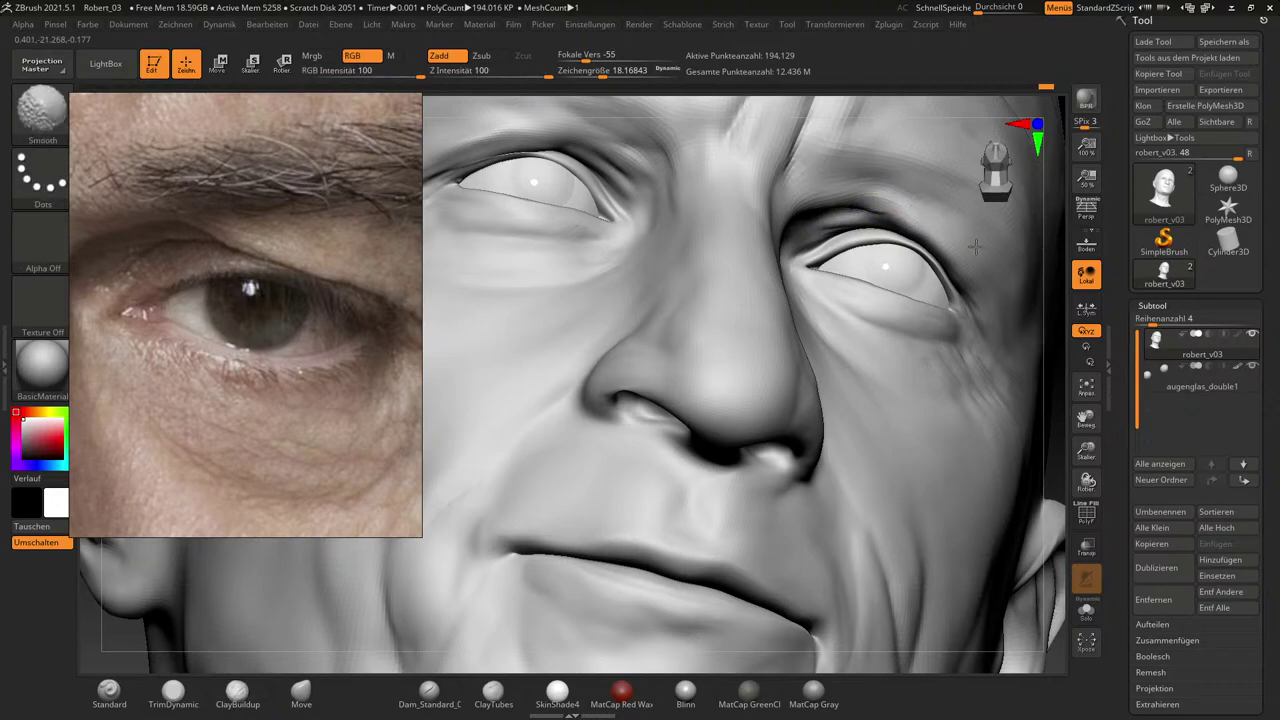
Examine the head from the front and three-quarter view, and bring the mouth corner into view in the reference photo.
{"action": "left_click_drag", "start_coordinate": [1053, 412], "coordinate": [941, 469]}
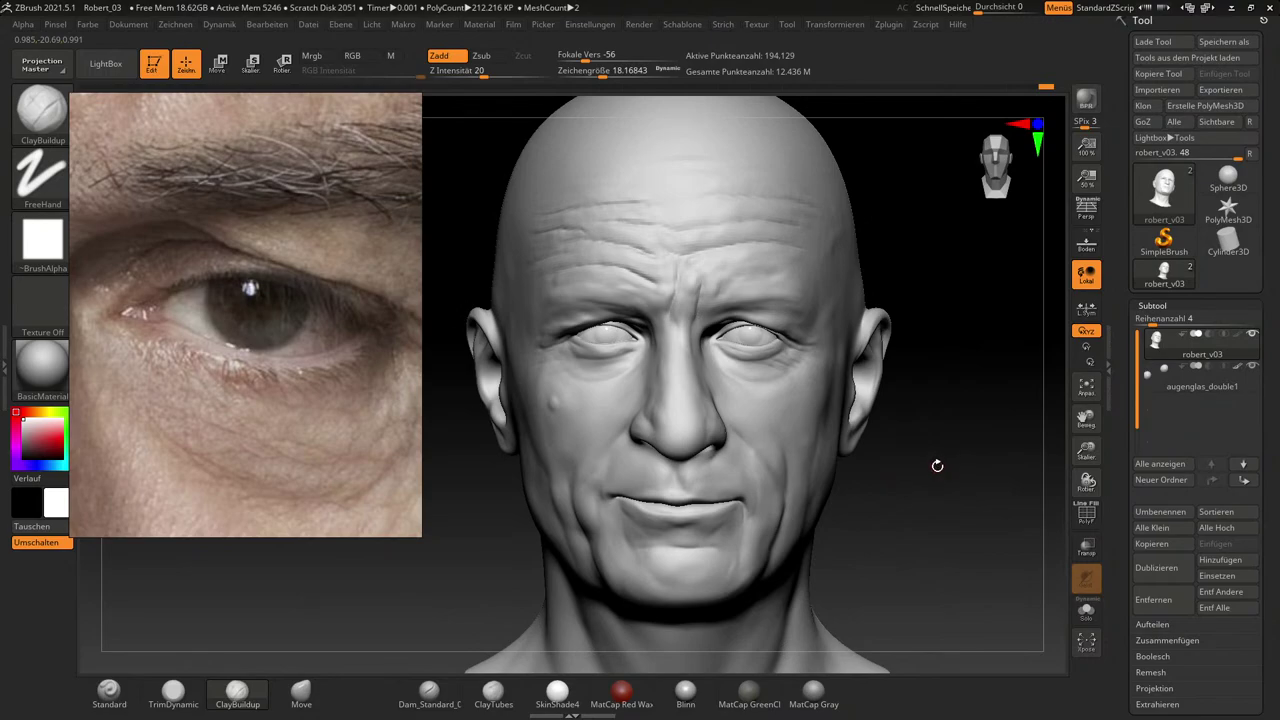
{"action": "mouse_move", "coordinate": [938, 466]}
{"action": "left_mouse_down"}
{"action": "mouse_move", "coordinate": [969, 451]}
{"action": "mouse_move", "coordinate": [971, 486]}
{"action": "mouse_move", "coordinate": [940, 472]}
{"action": "mouse_move", "coordinate": [966, 451]}
{"action": "mouse_move", "coordinate": [920, 449]}
{"action": "left_mouse_up"}
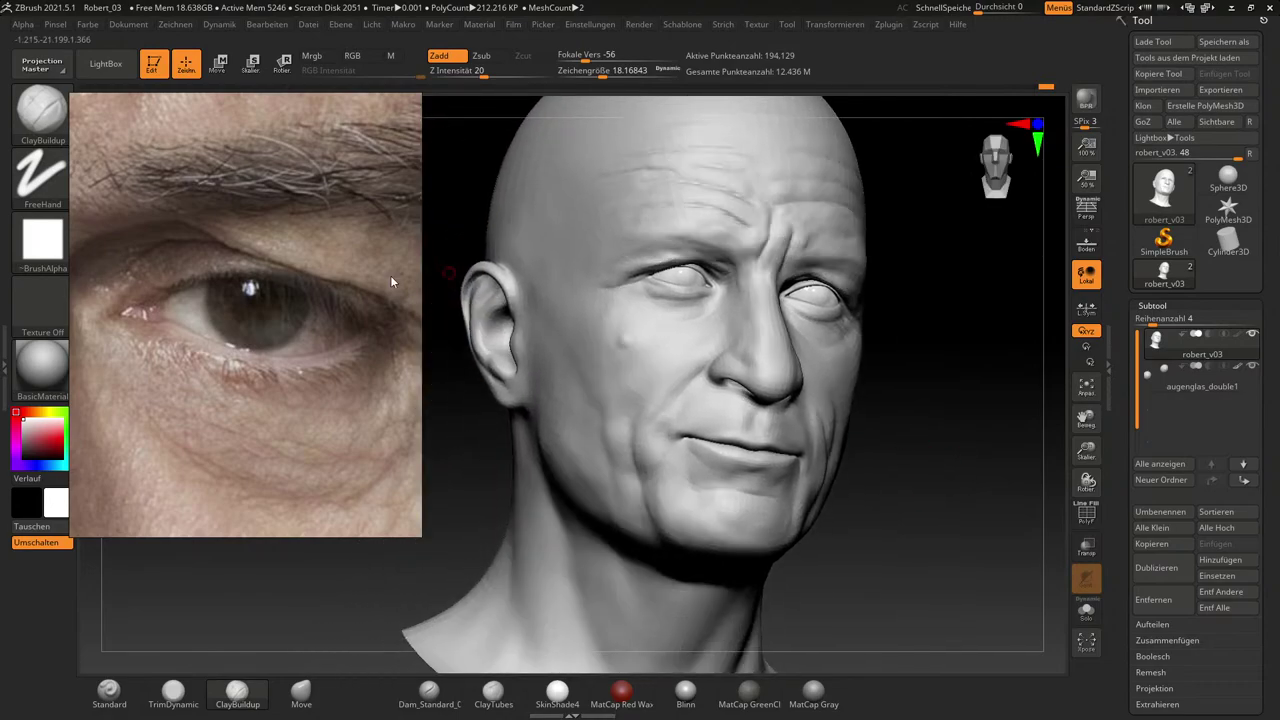
{"action": "scroll", "coordinate": [178, 344], "scroll_direction": "down", "scroll_amount": 7}
{"action": "middle_click_drag", "start_coordinate": [215, 370], "coordinate": [345, 389]}
{"action": "middle_click_drag", "start_coordinate": [263, 374], "coordinate": [350, 276]}
{"action": "middle_click_drag", "start_coordinate": [334, 405], "coordinate": [308, 352]}
{"action": "scroll", "coordinate": [276, 366], "scroll_direction": "up", "scroll_amount": 5}
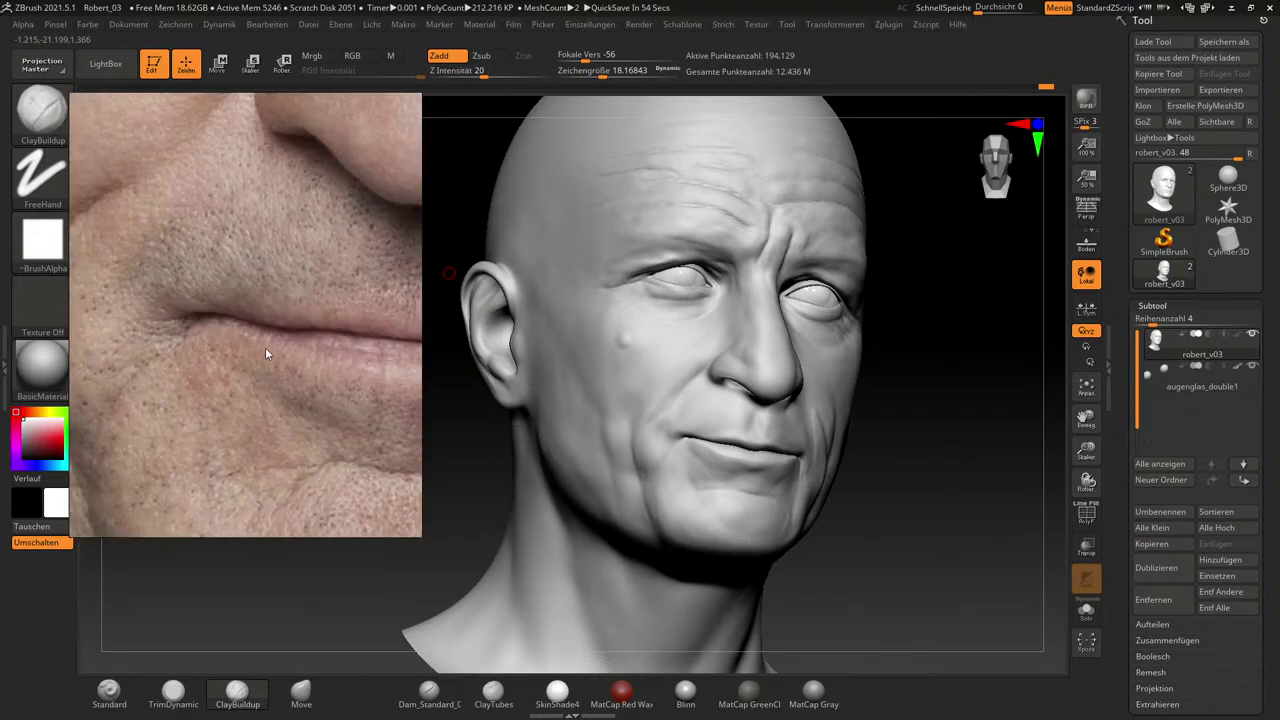
{"action": "scroll", "coordinate": [267, 347], "scroll_direction": "down", "scroll_amount": 3}
{"action": "scroll", "coordinate": [272, 360], "scroll_direction": "up", "scroll_amount": 3}
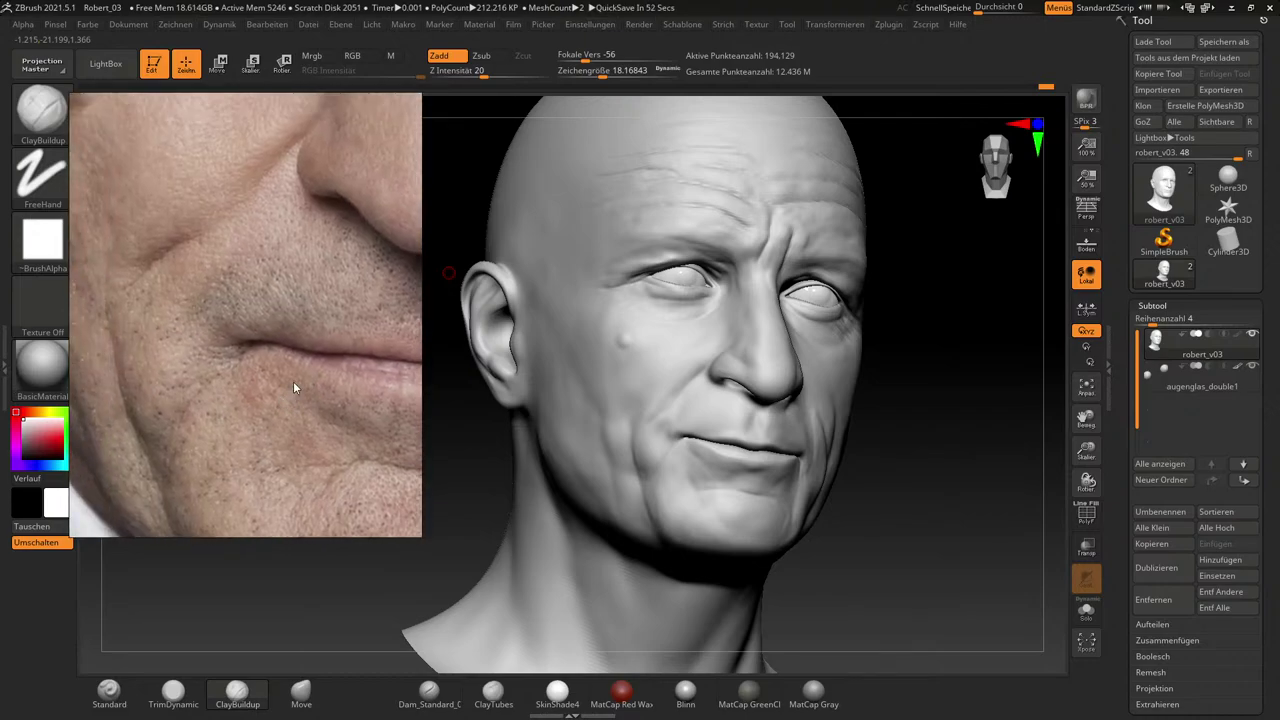
Build up the skin around the right mouth corner with ClayBuildup at a draw size of about 53 and smooth it.
{"action": "mouse_move", "coordinate": [928, 486]}
{"action": "left_mouse_down"}
{"action": "mouse_move", "coordinate": [931, 500]}
{"action": "mouse_move", "coordinate": [929, 489]}
{"action": "mouse_move", "coordinate": [949, 497]}
{"action": "mouse_move", "coordinate": [967, 547]}
{"action": "mouse_move", "coordinate": [1056, 449]}
{"action": "left_mouse_up"}
{"action": "key", "text": "s"}
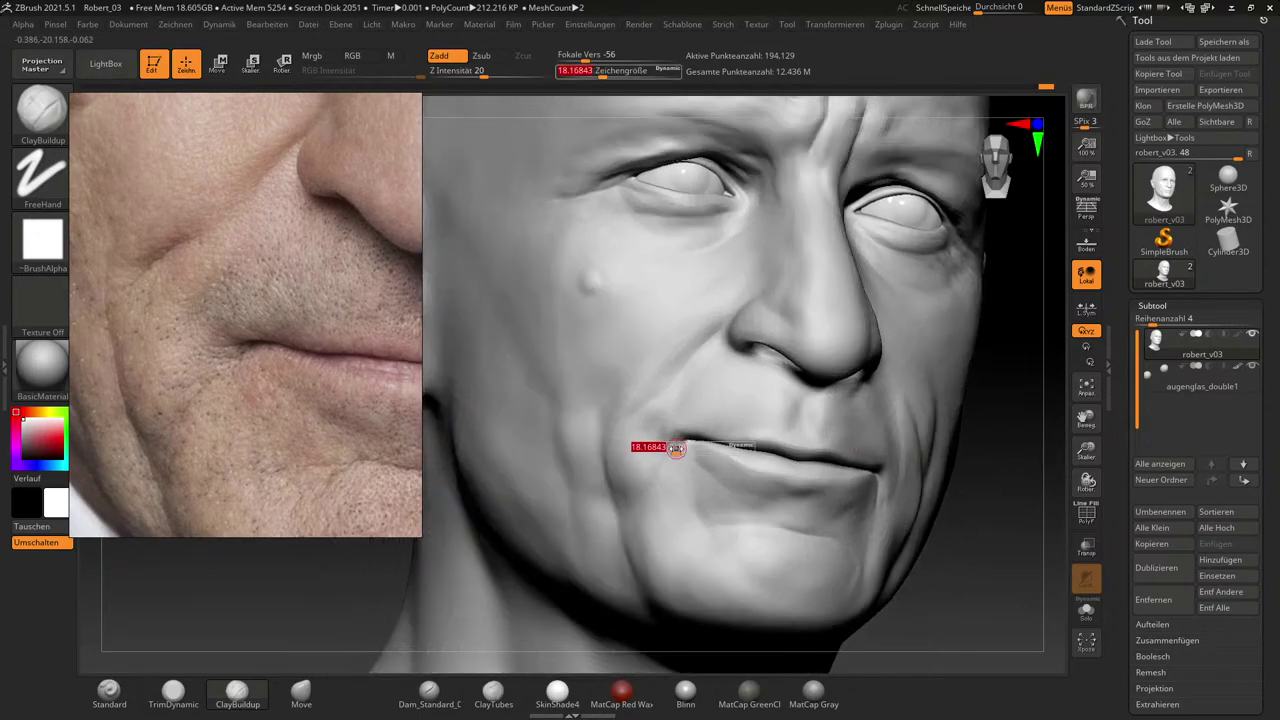
{"action": "left_click_drag", "start_coordinate": [676, 449], "coordinate": [634, 449]}
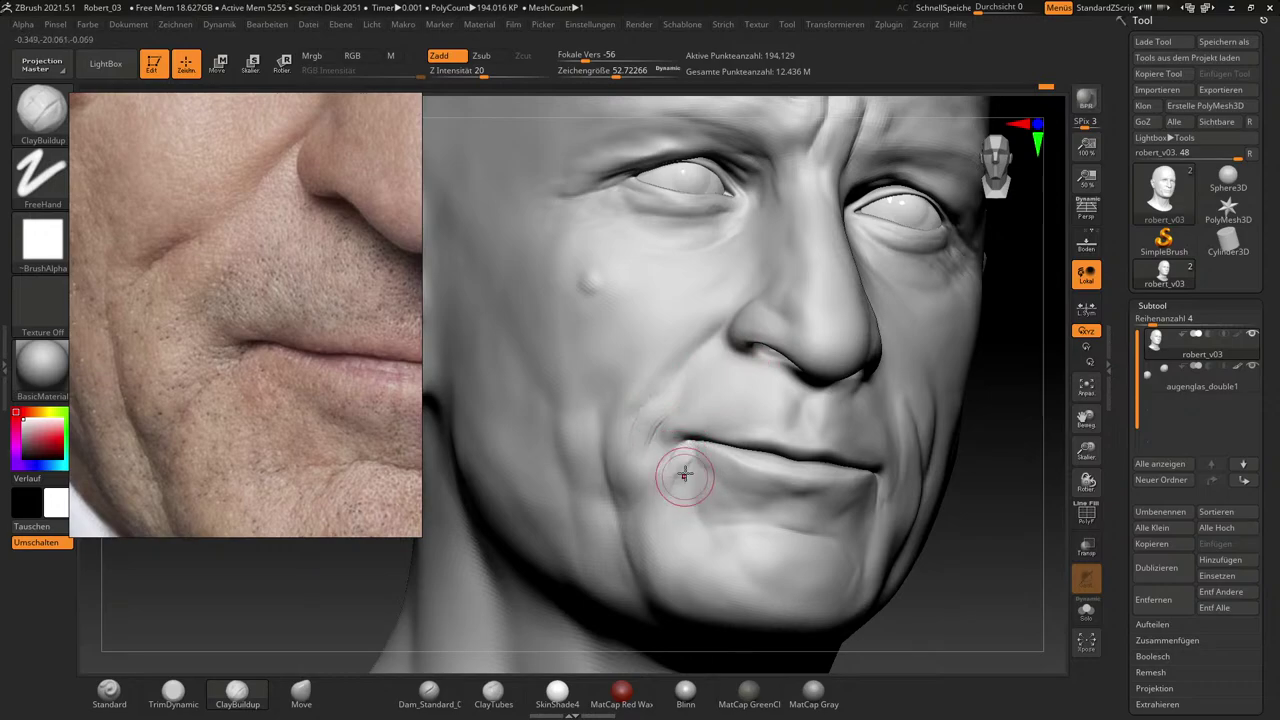
{"action": "key", "text": "shift"}
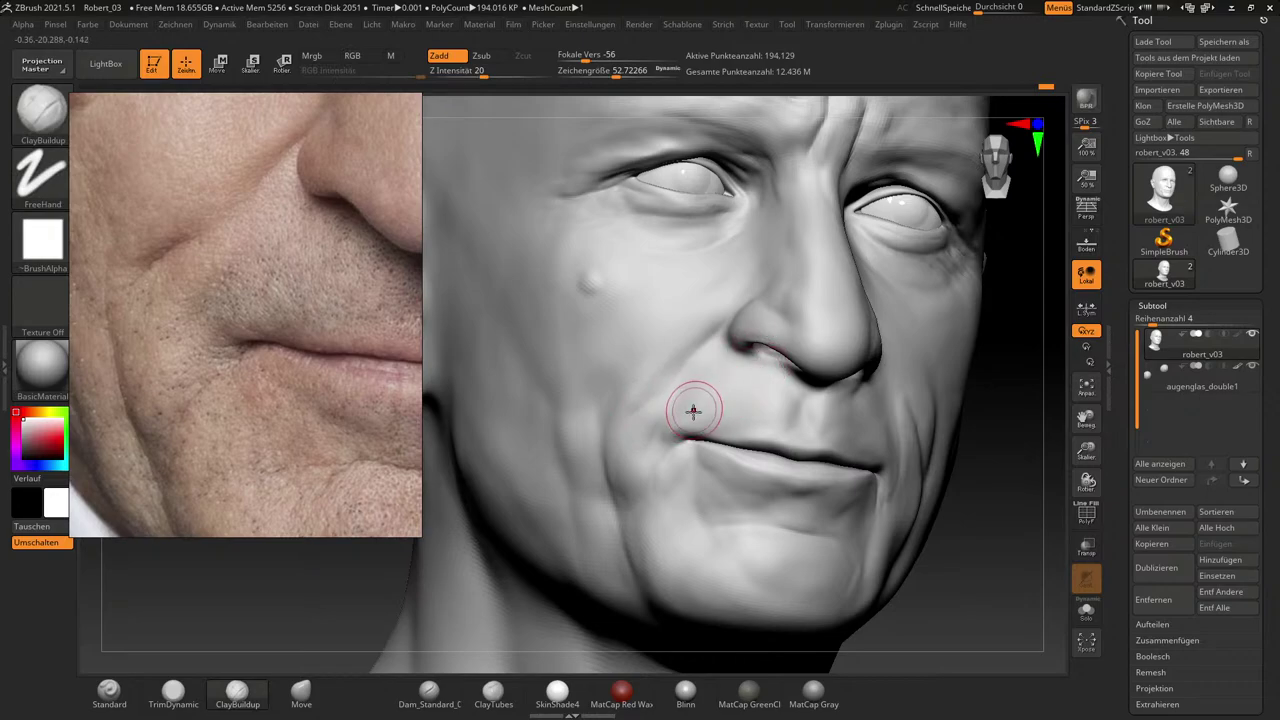
Smooth the skin between the right mouth corner and the right nostril.
{"action": "key", "text": "shift"}
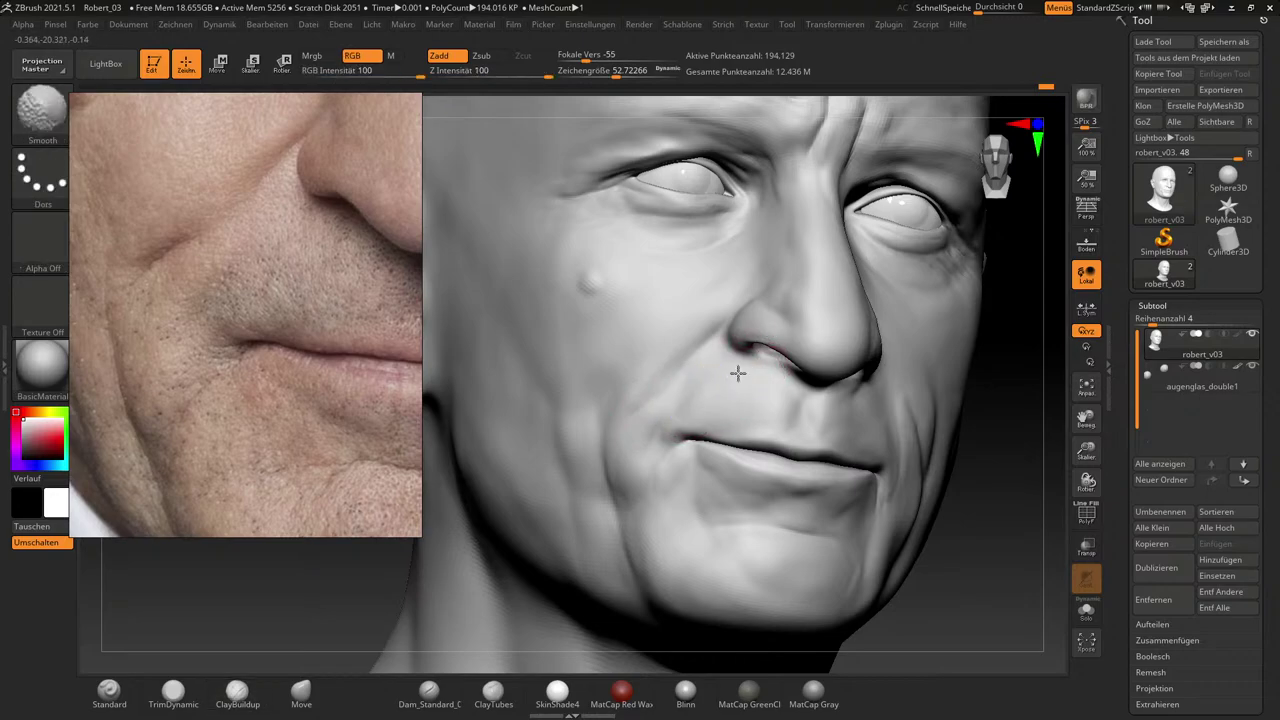
{"action": "left_click_drag", "start_coordinate": [738, 373], "coordinate": [790, 346], "text": "shift"}
{"action": "left_click_drag", "start_coordinate": [698, 397], "coordinate": [734, 365], "text": "shift"}
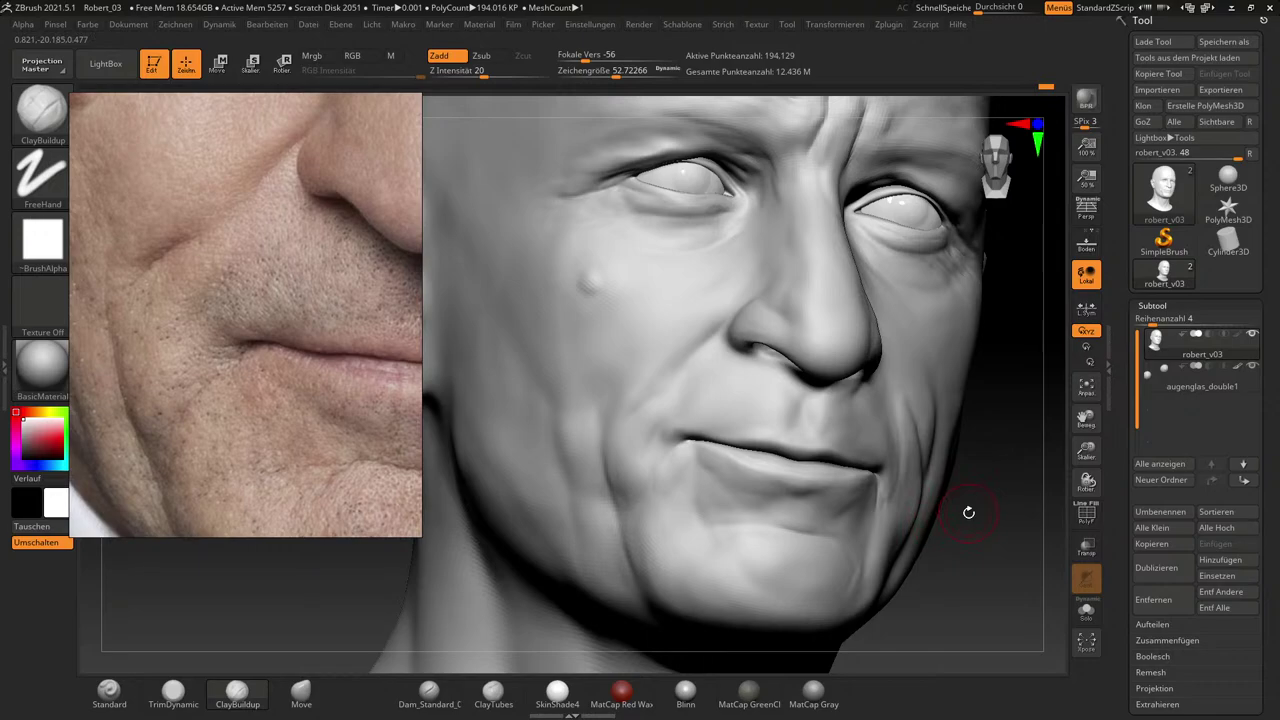
Check the mouth from the left three-quarter and front views, and smooth the skin around the lips.
{"action": "key", "text": "shift"}
{"action": "mouse_move", "coordinate": [1006, 526]}
{"action": "left_mouse_down", "text": "shift"}
{"action": "mouse_move", "coordinate": [980, 534]}
{"action": "mouse_move", "coordinate": [1023, 580]}
{"action": "mouse_move", "coordinate": [958, 551]}
{"action": "mouse_move", "coordinate": [571, 583]}
{"action": "left_mouse_up", "text": "shift"}
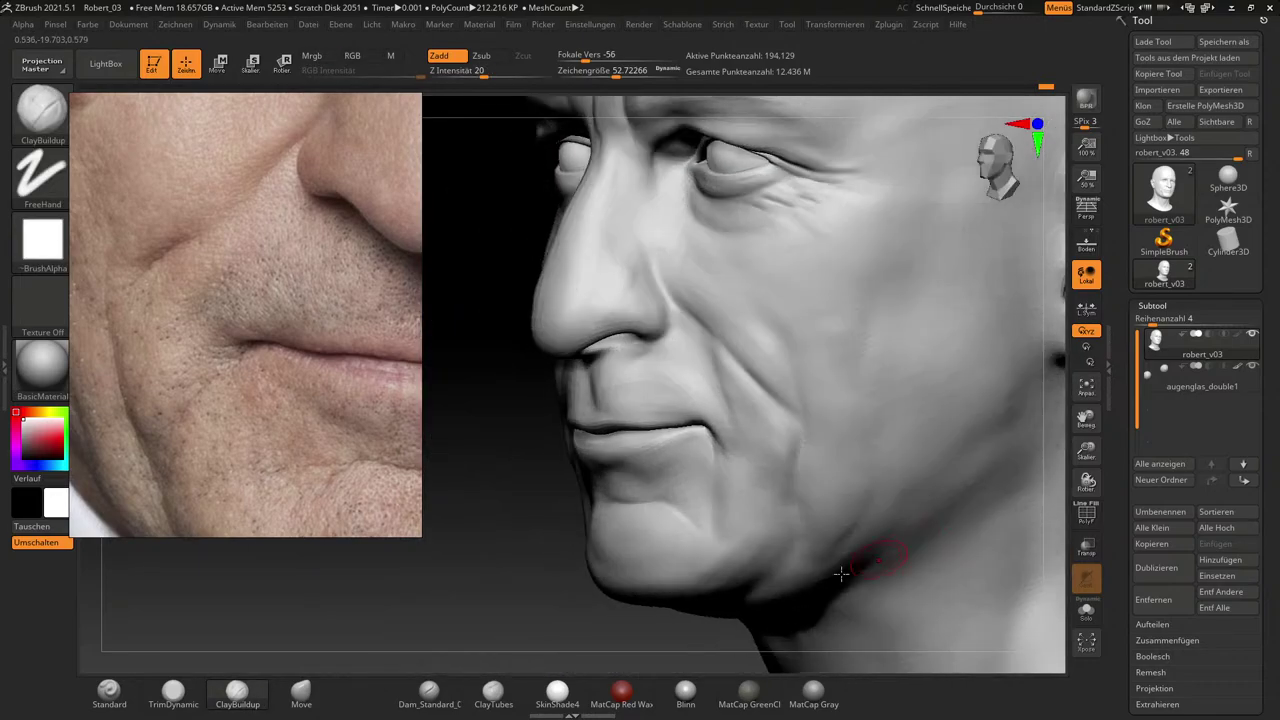
{"action": "left_click_drag", "start_coordinate": [490, 593], "coordinate": [565, 570]}
{"action": "left_click_drag", "start_coordinate": [1032, 517], "coordinate": [1047, 521]}
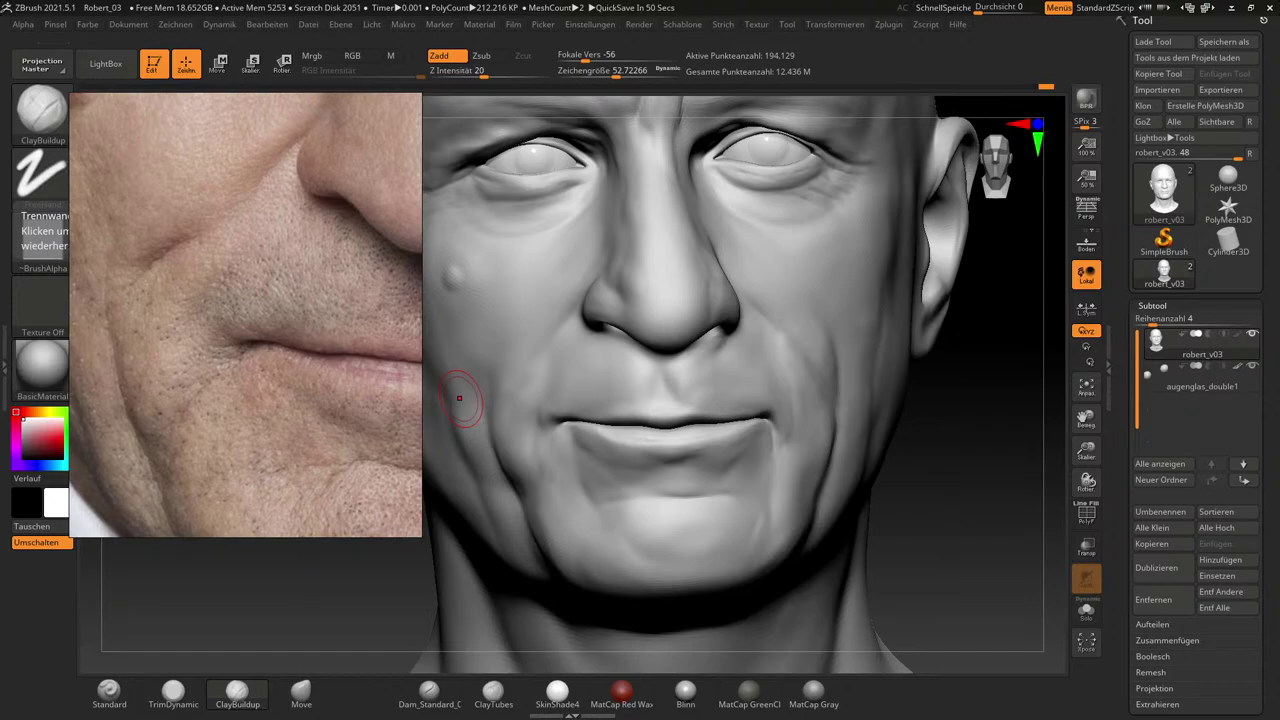
{"action": "left_click_drag", "start_coordinate": [964, 540], "coordinate": [963, 526]}
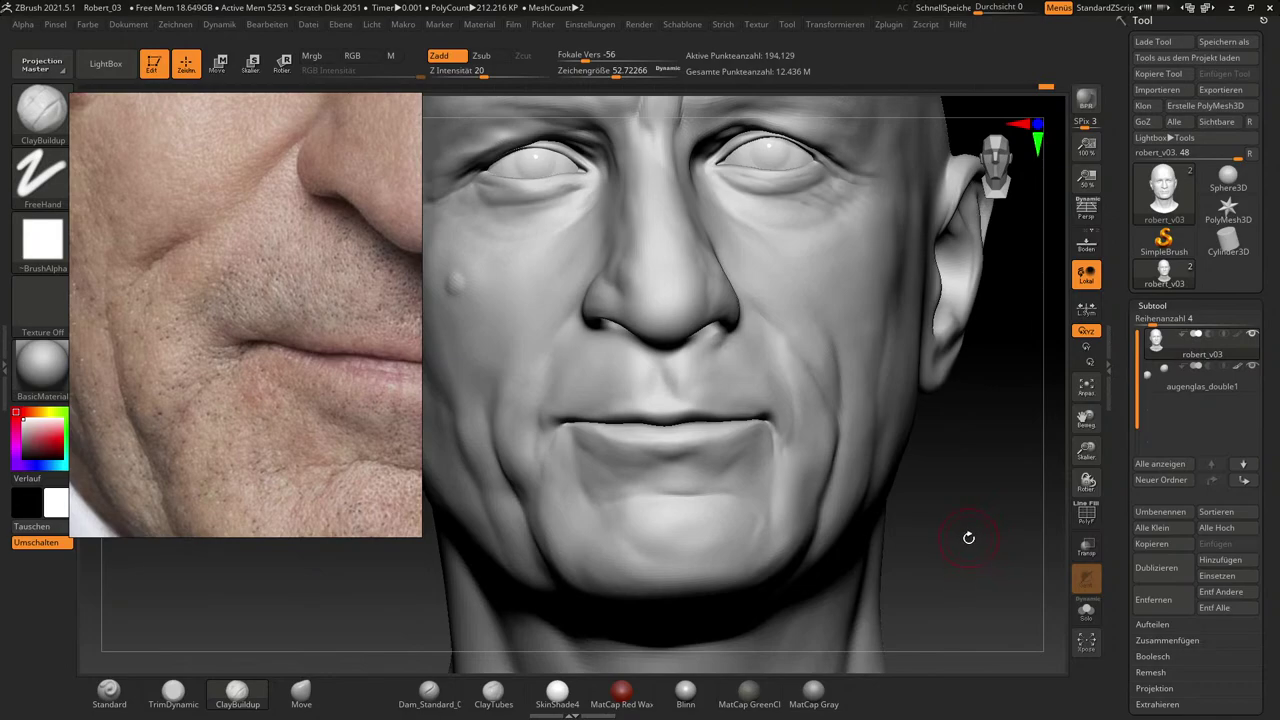
{"action": "left_click_drag", "start_coordinate": [967, 556], "coordinate": [971, 536]}
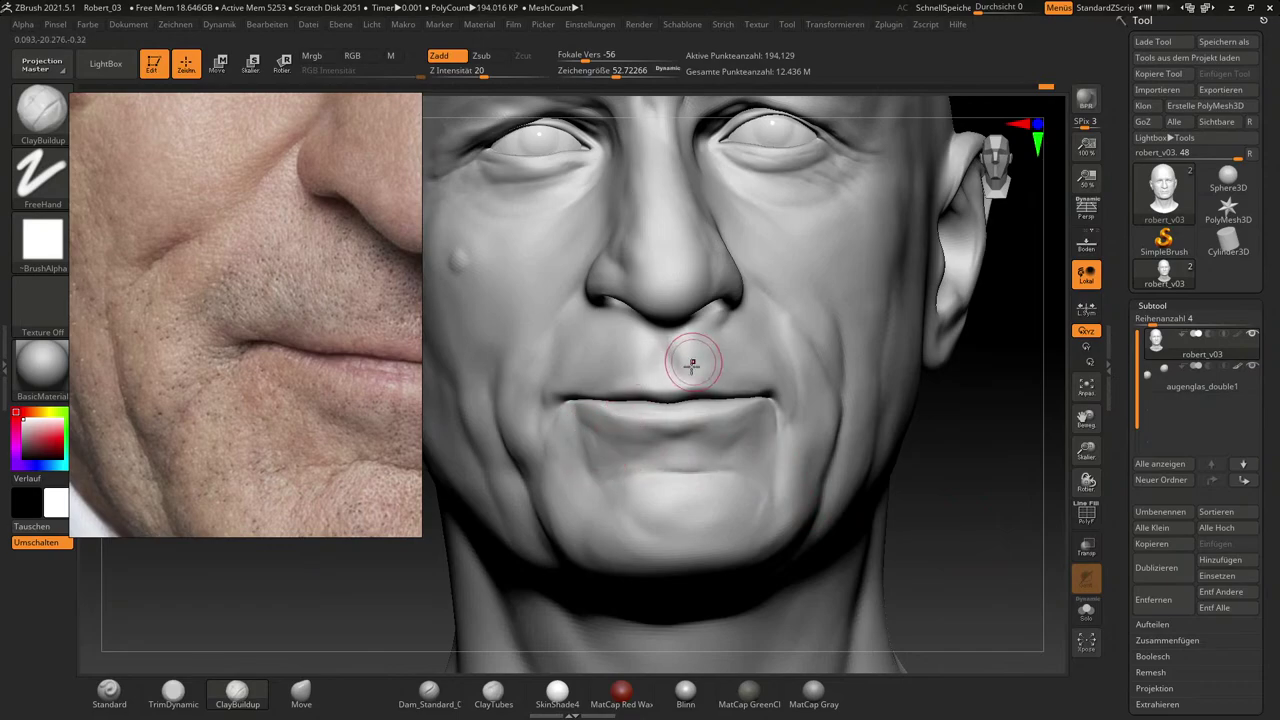
{"action": "key", "text": "shift"}
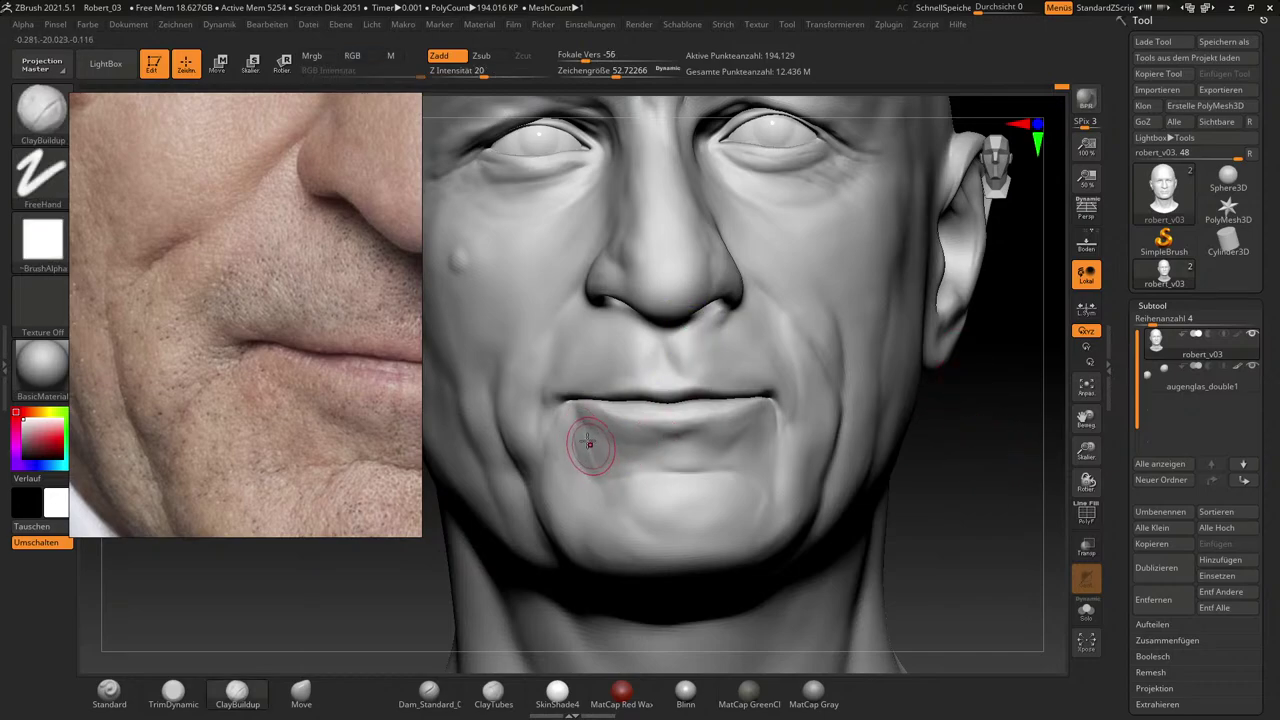
Examine the whole head from the front, and bring the nose and full mouth into view in the reference photo.
{"action": "left_click_drag", "start_coordinate": [1006, 462], "coordinate": [995, 533]}
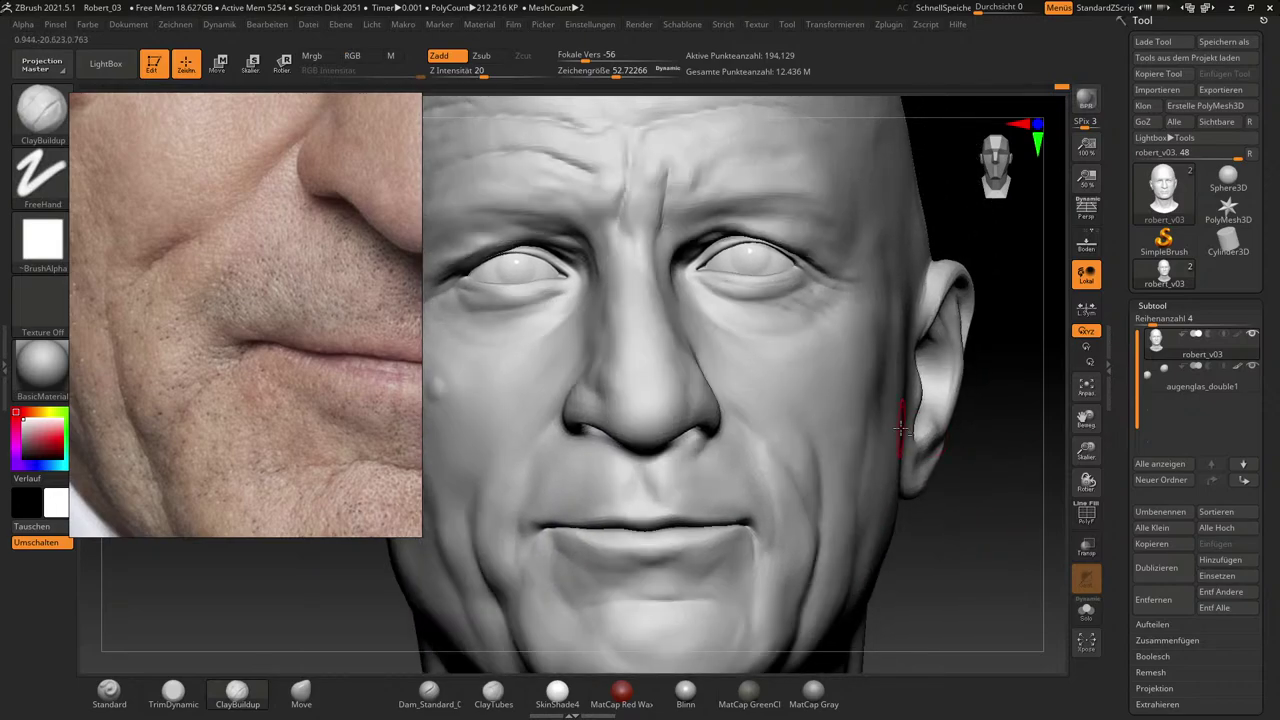
{"action": "mouse_move", "coordinate": [994, 540]}
{"action": "left_mouse_down"}
{"action": "mouse_move", "coordinate": [949, 523]}
{"action": "mouse_move", "coordinate": [957, 491]}
{"action": "mouse_move", "coordinate": [963, 514]}
{"action": "mouse_move", "coordinate": [934, 520]}
{"action": "mouse_move", "coordinate": [974, 509]}
{"action": "mouse_move", "coordinate": [949, 523]}
{"action": "mouse_move", "coordinate": [960, 500]}
{"action": "mouse_move", "coordinate": [875, 476]}
{"action": "left_mouse_up"}
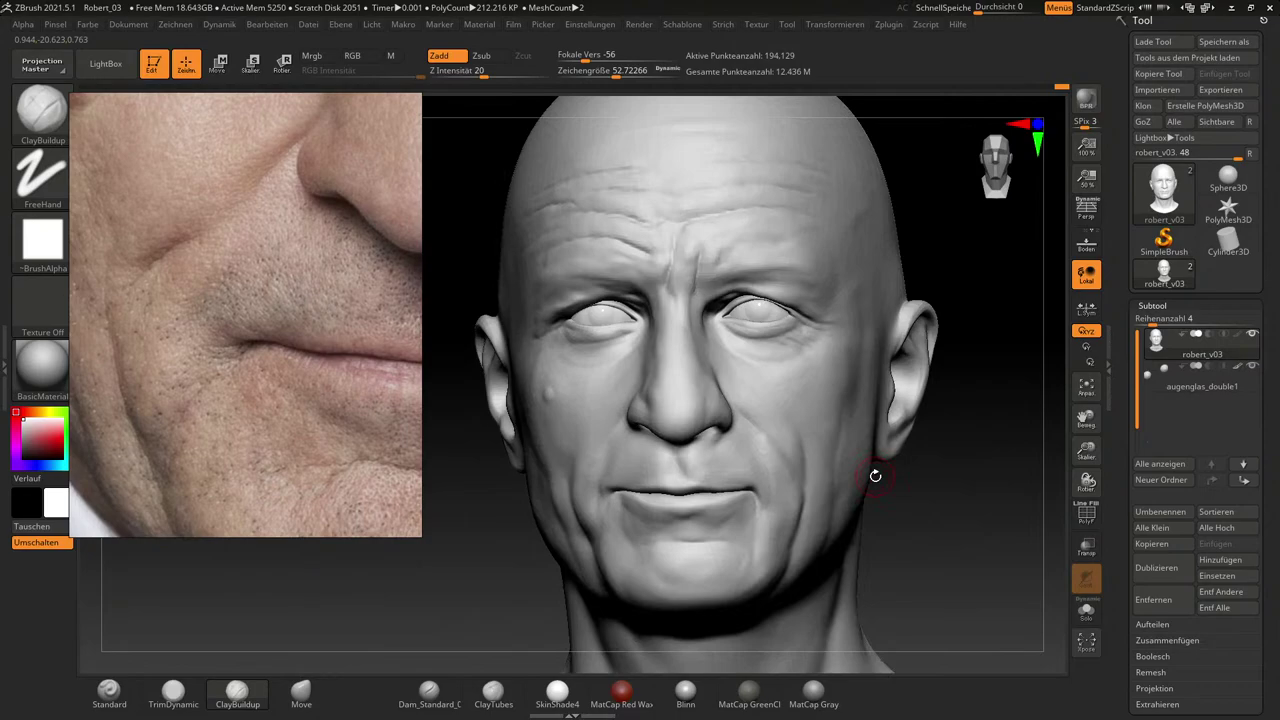
{"action": "left_click_drag", "start_coordinate": [322, 366], "coordinate": [156, 386]}
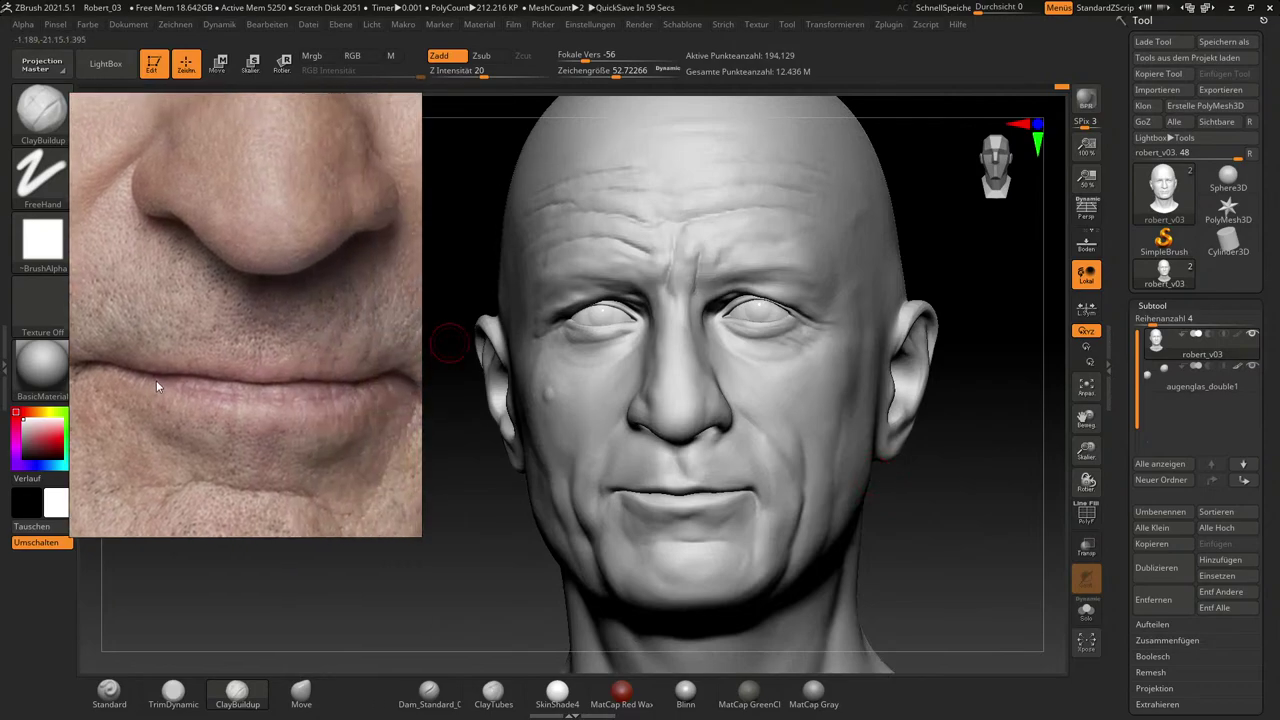
{"action": "mouse_move", "coordinate": [960, 533]}
{"action": "left_mouse_down"}
{"action": "mouse_move", "coordinate": [973, 534]}
{"action": "mouse_move", "coordinate": [959, 541]}
{"action": "left_mouse_up"}
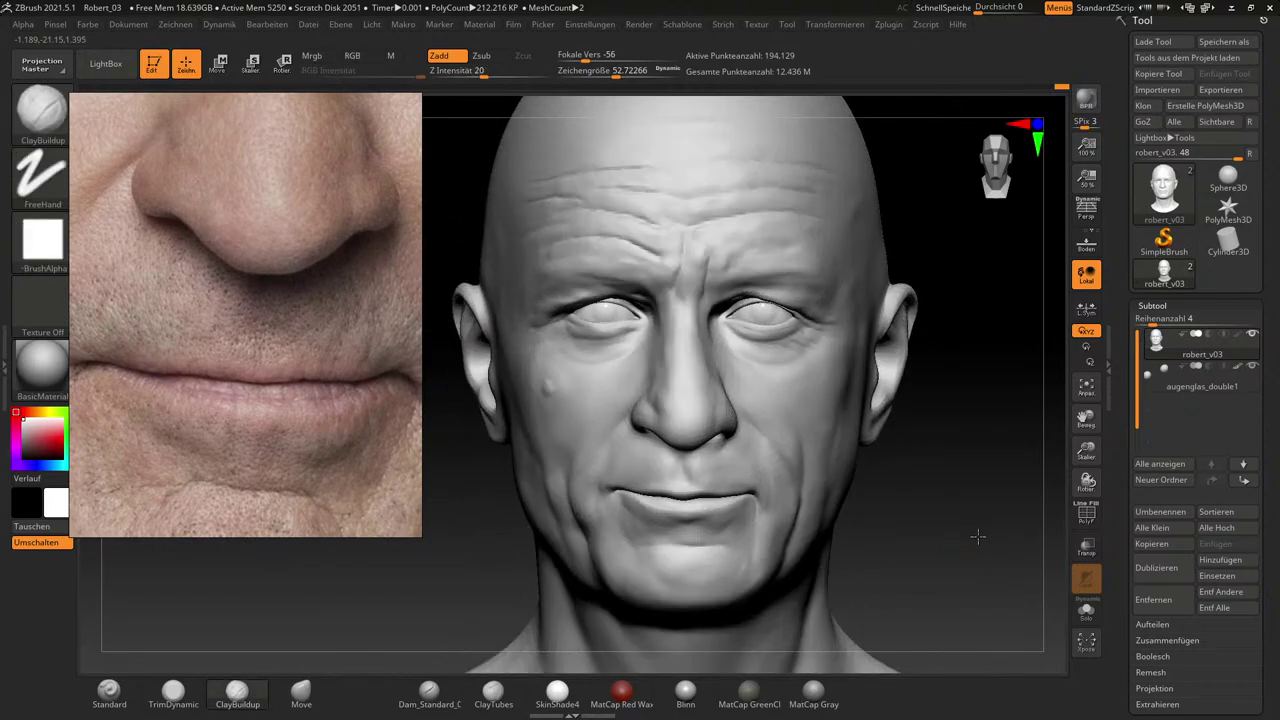
Build up the right side of the nose tip with ClayBuildup at a draw size of about 17, and smooth both sides of the tip.
{"action": "left_click_drag", "start_coordinate": [978, 537], "coordinate": [996, 576], "text": "alt"}
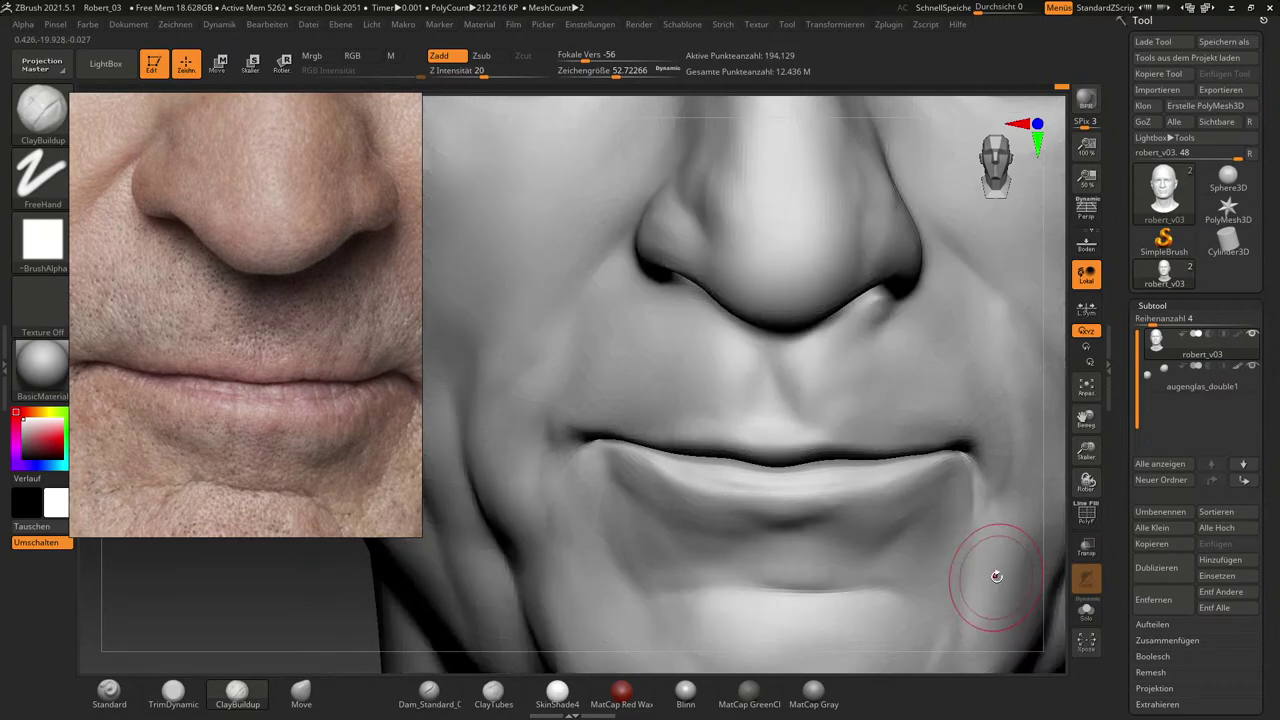
{"action": "left_click", "coordinate": [302, 699]}
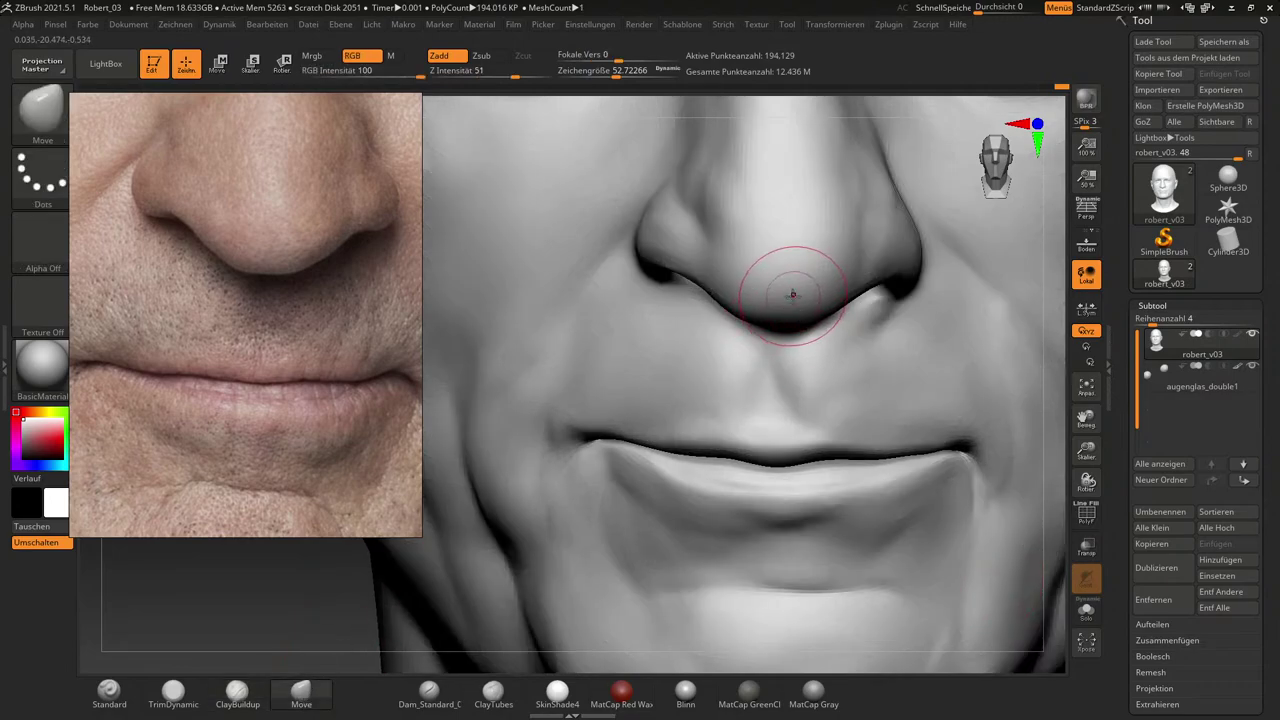
{"action": "key", "text": "b"}
{"action": "key", "text": "c"}
{"action": "key", "text": "b"}
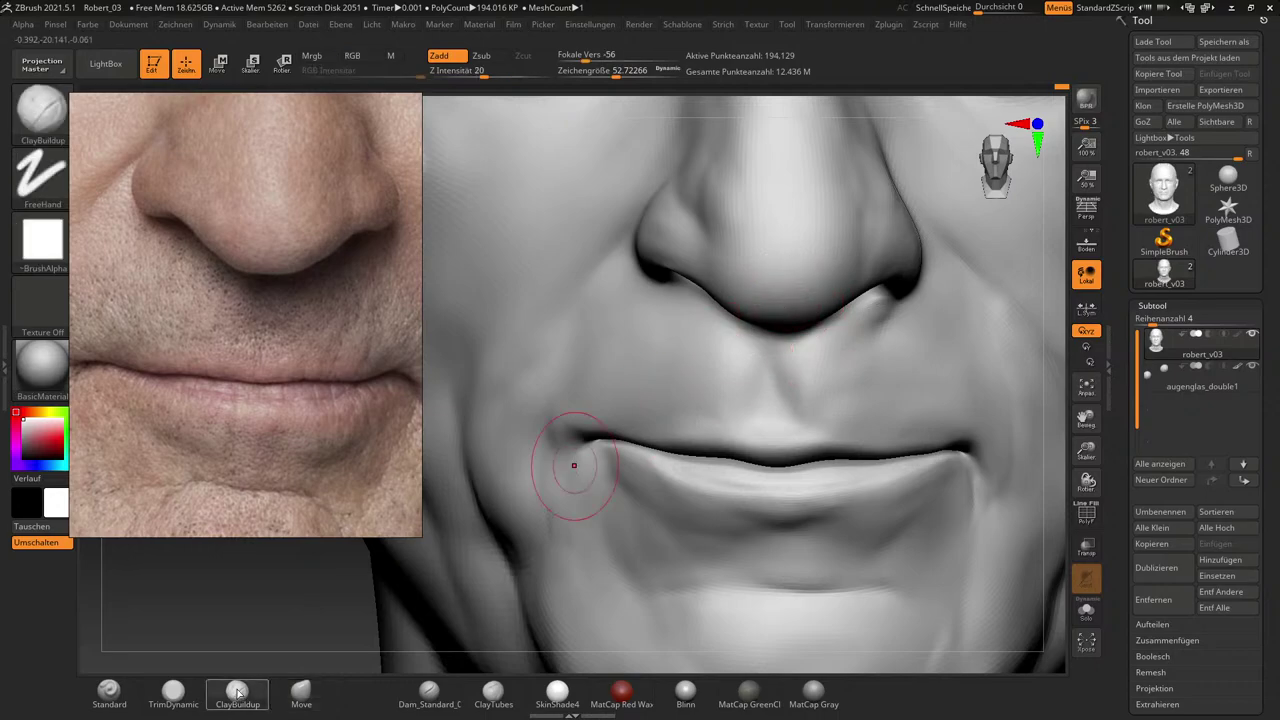
{"action": "key", "text": "s"}
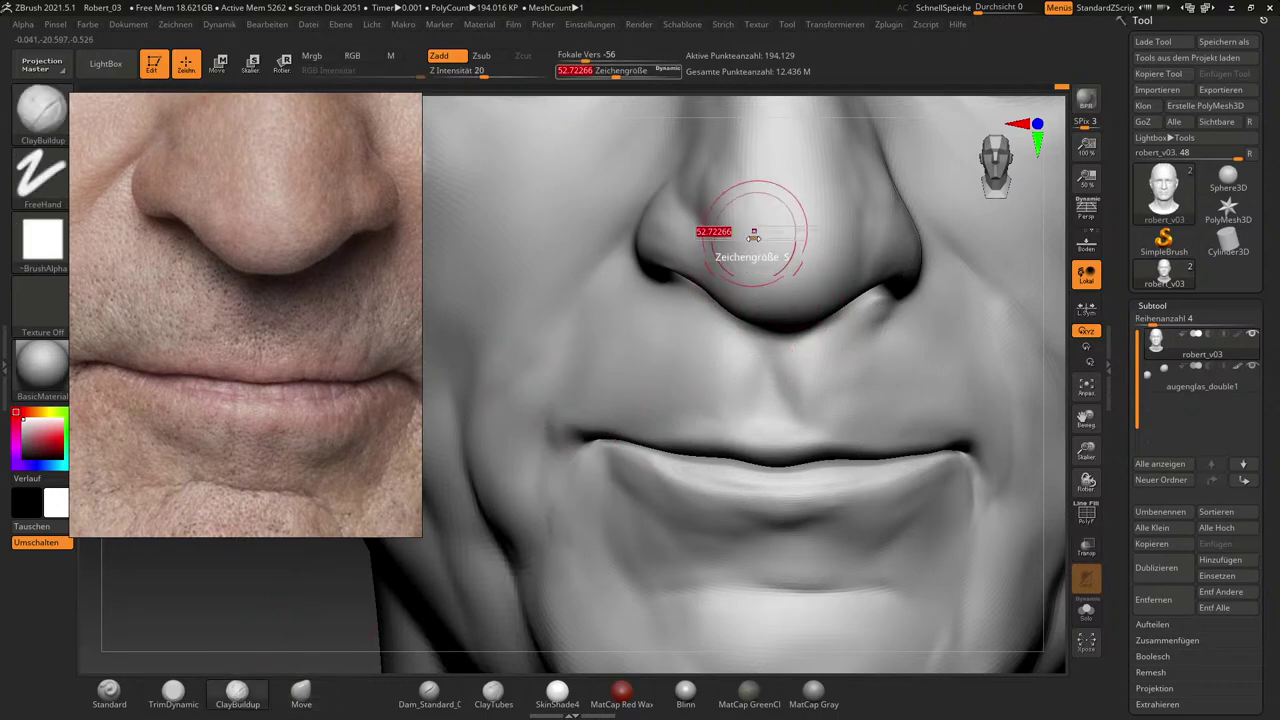
{"action": "left_click_drag", "start_coordinate": [760, 236], "coordinate": [736, 238]}
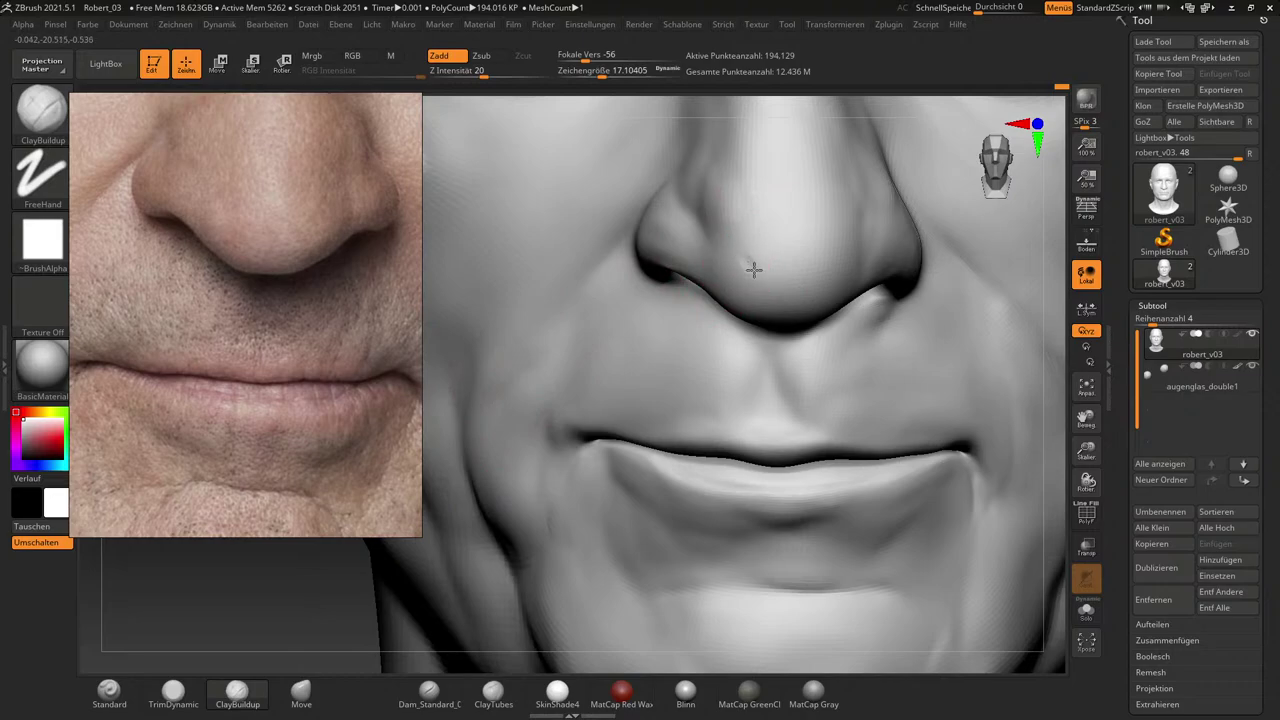
{"action": "left_click_drag", "start_coordinate": [743, 260], "coordinate": [751, 263]}
{"action": "key", "text": "shift"}
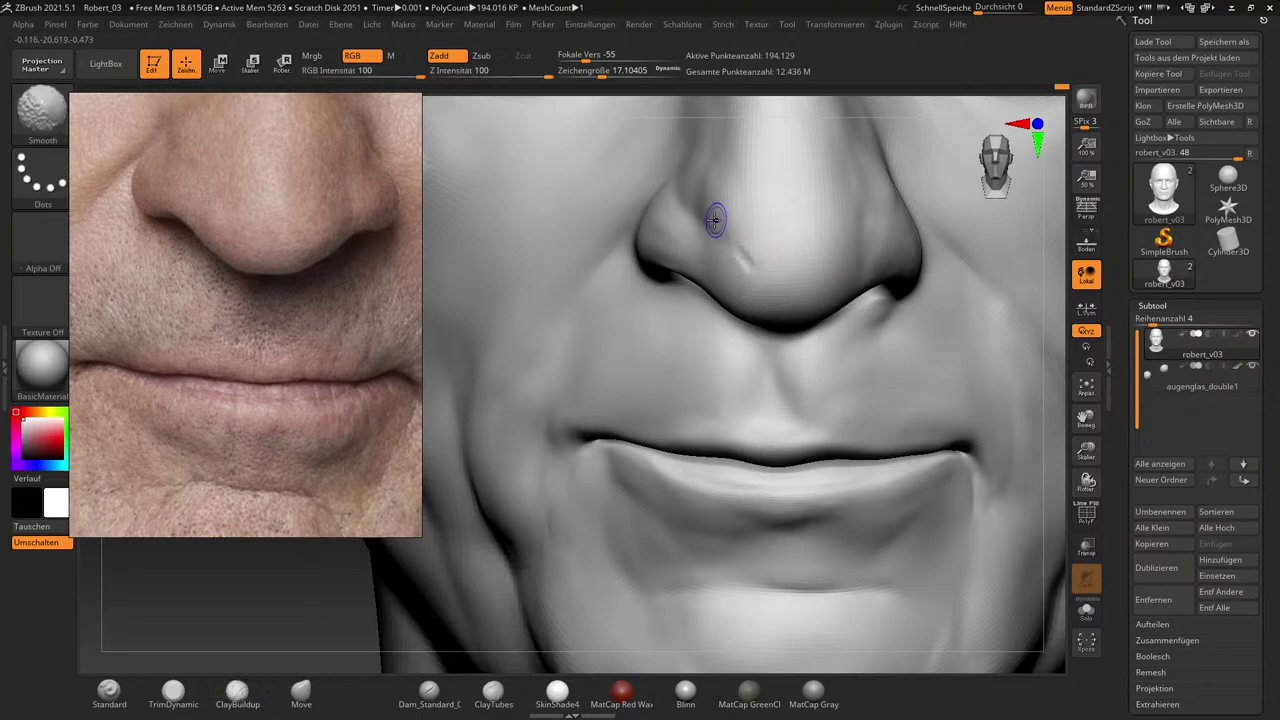
{"action": "mouse_move", "coordinate": [731, 231]}
{"action": "left_mouse_down", "text": "shift"}
{"action": "mouse_move", "coordinate": [753, 275]}
{"action": "mouse_move", "coordinate": [751, 263]}
{"action": "mouse_move", "coordinate": [743, 275]}
{"action": "left_mouse_up", "text": "shift"}
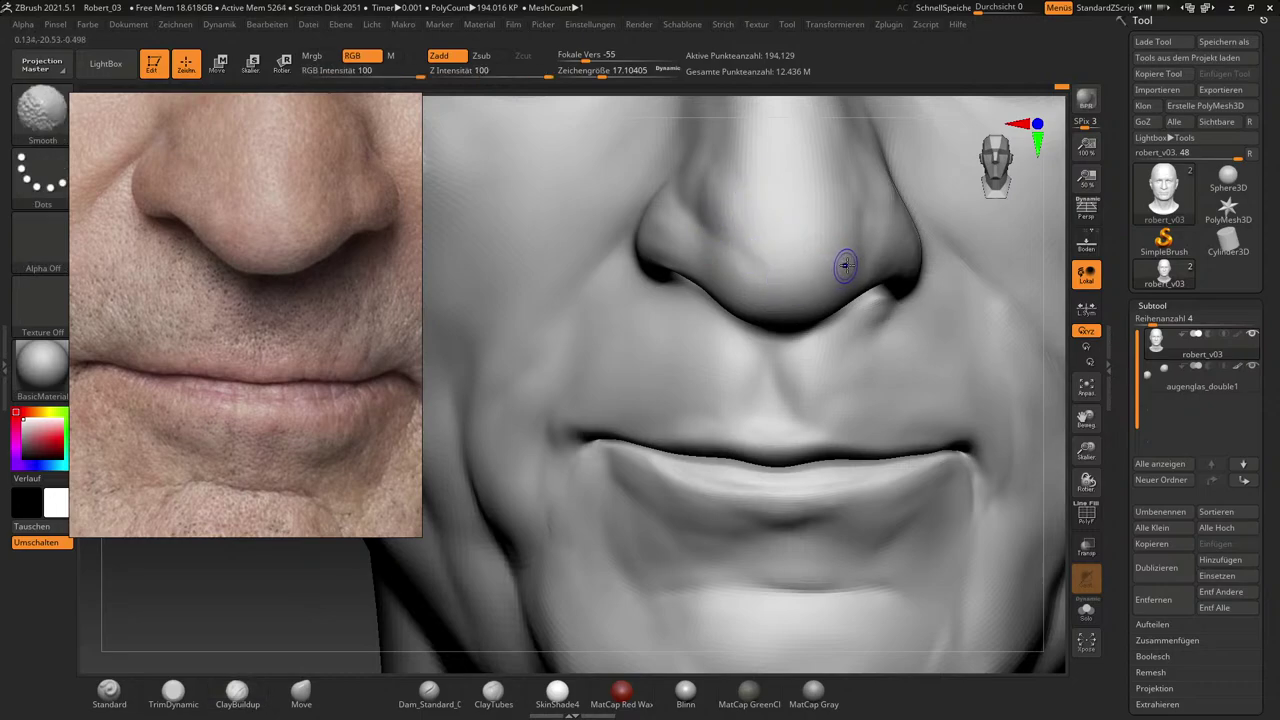
{"action": "left_click_drag", "start_coordinate": [846, 265], "coordinate": [823, 274], "text": "shift"}
Refine the right nostril wing with ClayBuildup and smooth the surface up toward the nose bridge.
{"action": "key", "text": "shift"}
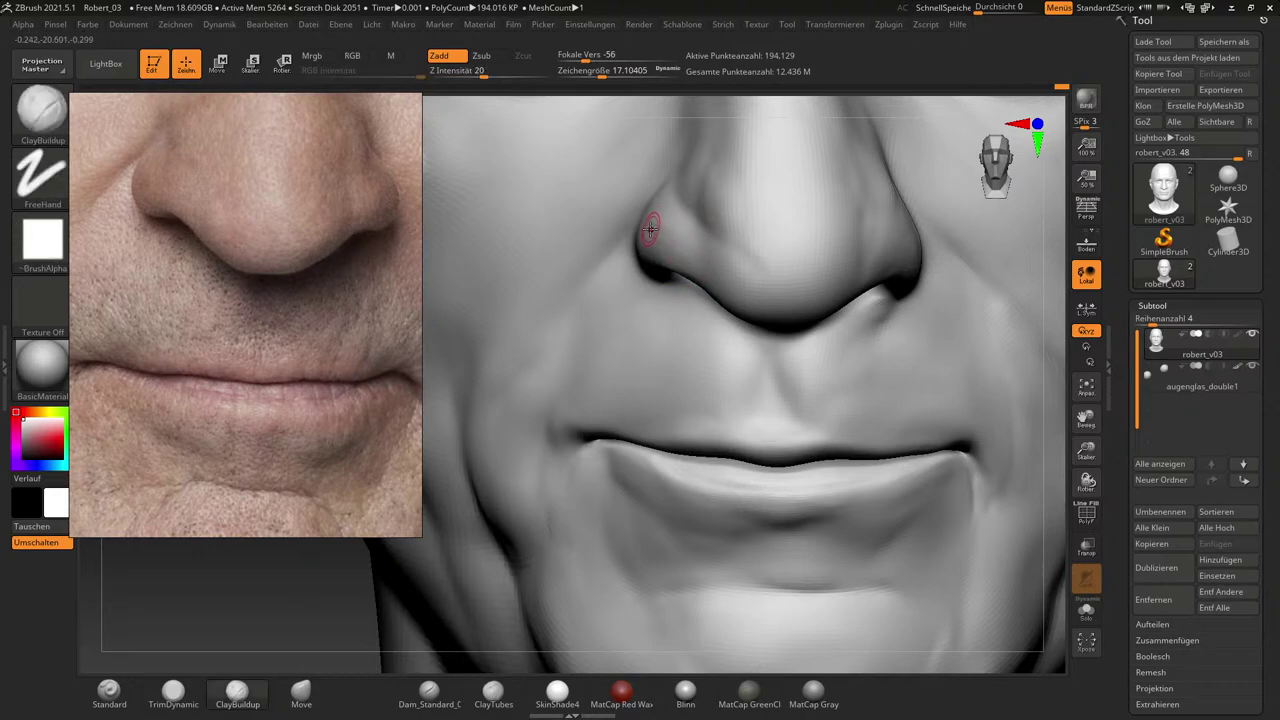
{"action": "key", "text": "shift"}
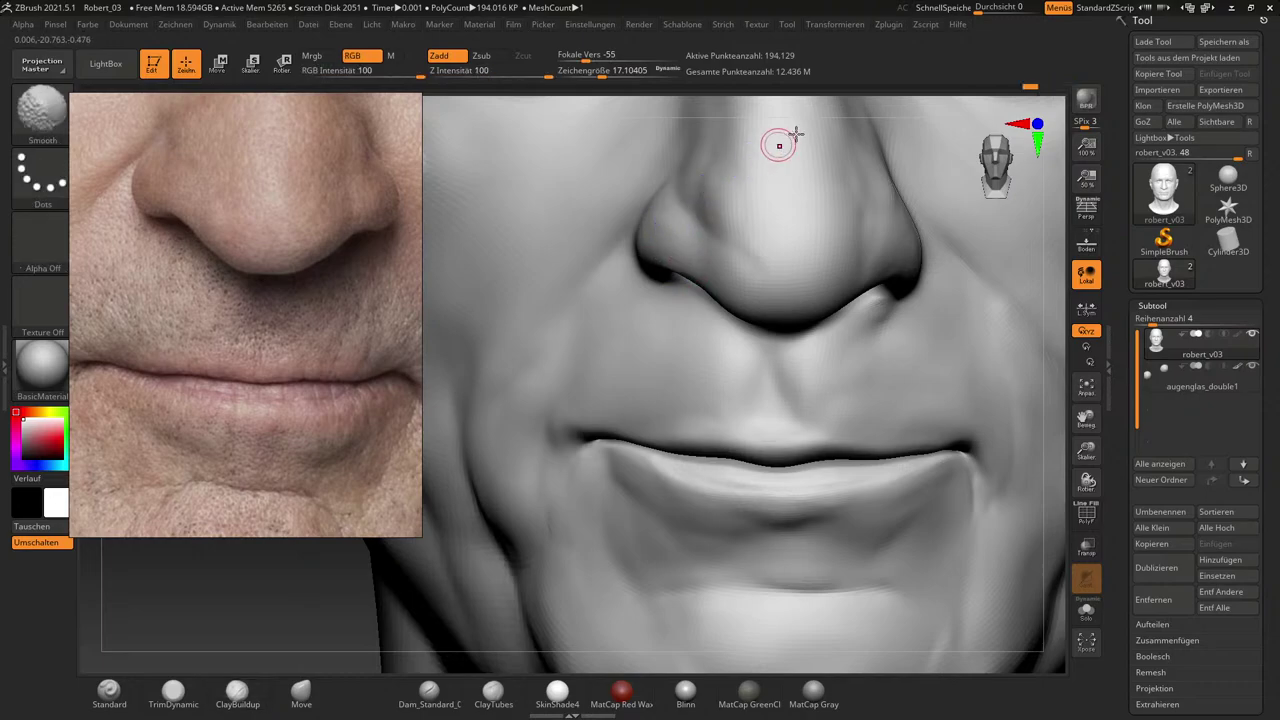
{"action": "key", "text": "shift"}
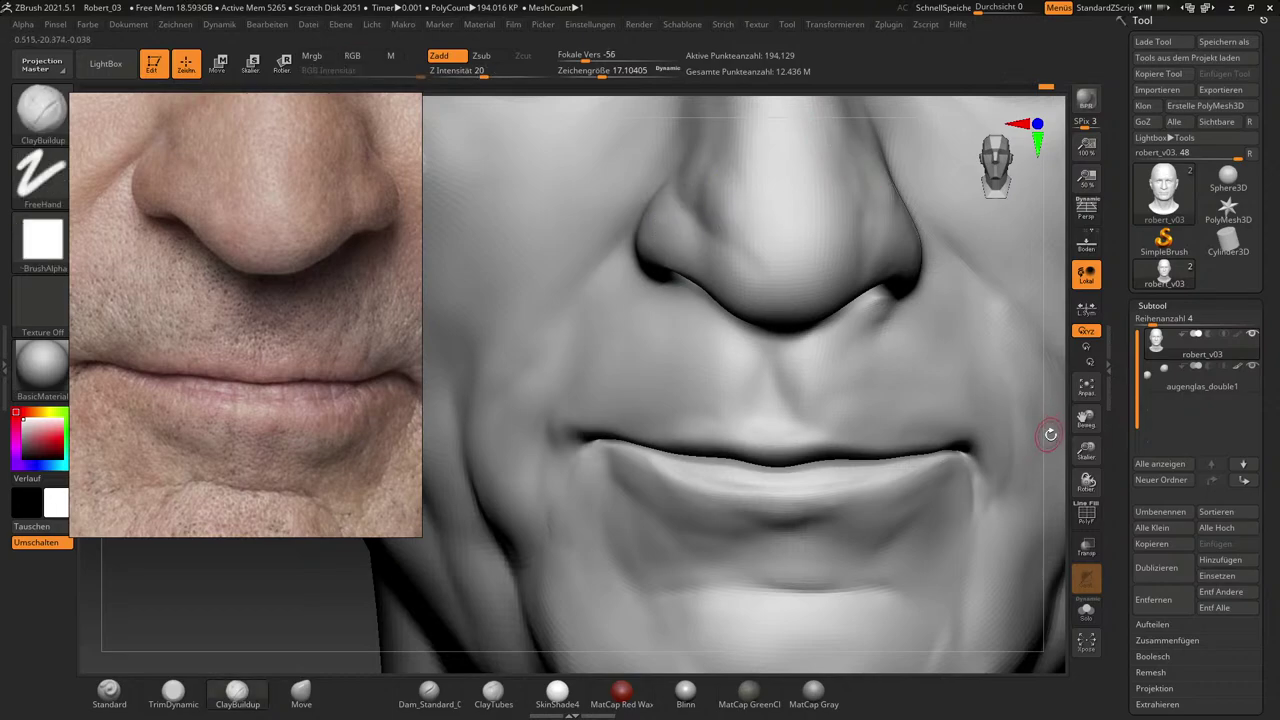
Build up the area under the left half of the lower lip with ClayBuildup at a draw size of about 41 and smooth it.
{"action": "left_click_drag", "start_coordinate": [1049, 434], "coordinate": [1021, 414], "text": "alt"}
{"action": "mouse_move", "coordinate": [1021, 414]}
{"action": "right_mouse_down"}
{"action": "mouse_move", "coordinate": [966, 448]}
{"action": "mouse_move", "coordinate": [1014, 459]}
{"action": "right_mouse_up"}
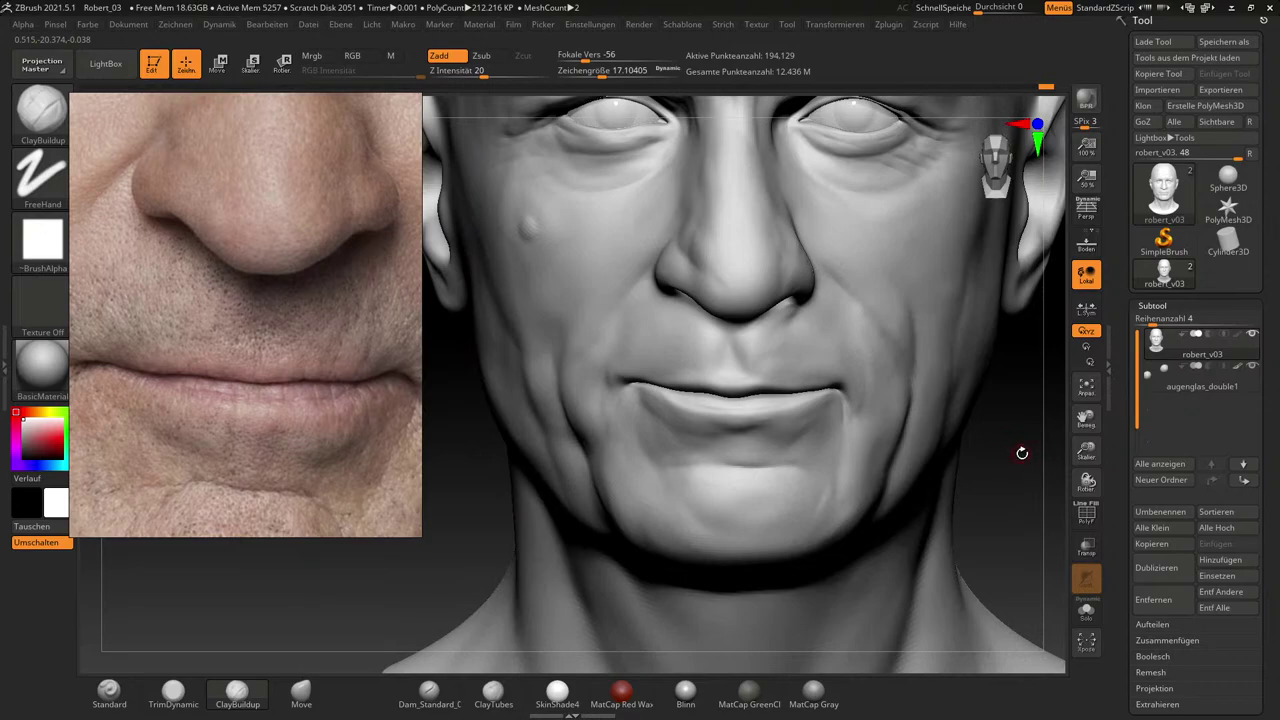
{"action": "right_click_drag", "start_coordinate": [1026, 463], "coordinate": [1038, 545], "text": "ctrl"}
{"action": "key", "text": "s"}
{"action": "left_click_drag", "start_coordinate": [847, 514], "coordinate": [856, 514]}
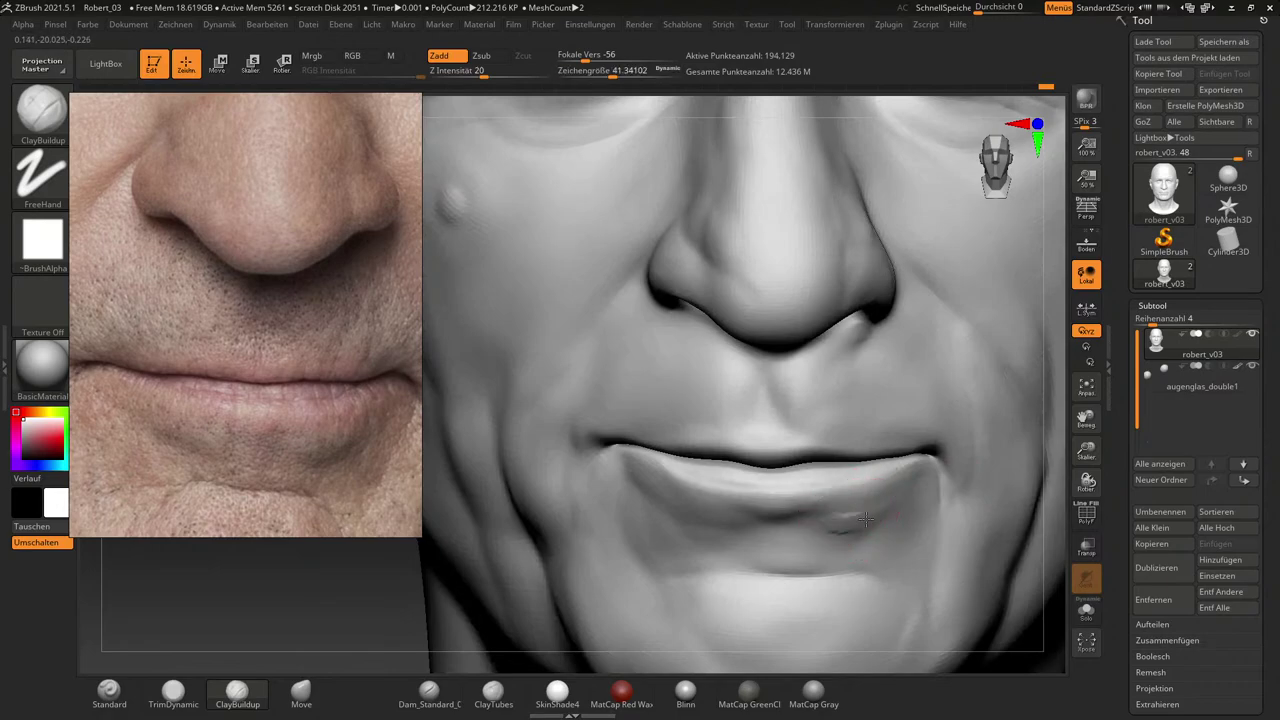
{"action": "key", "text": "shift"}
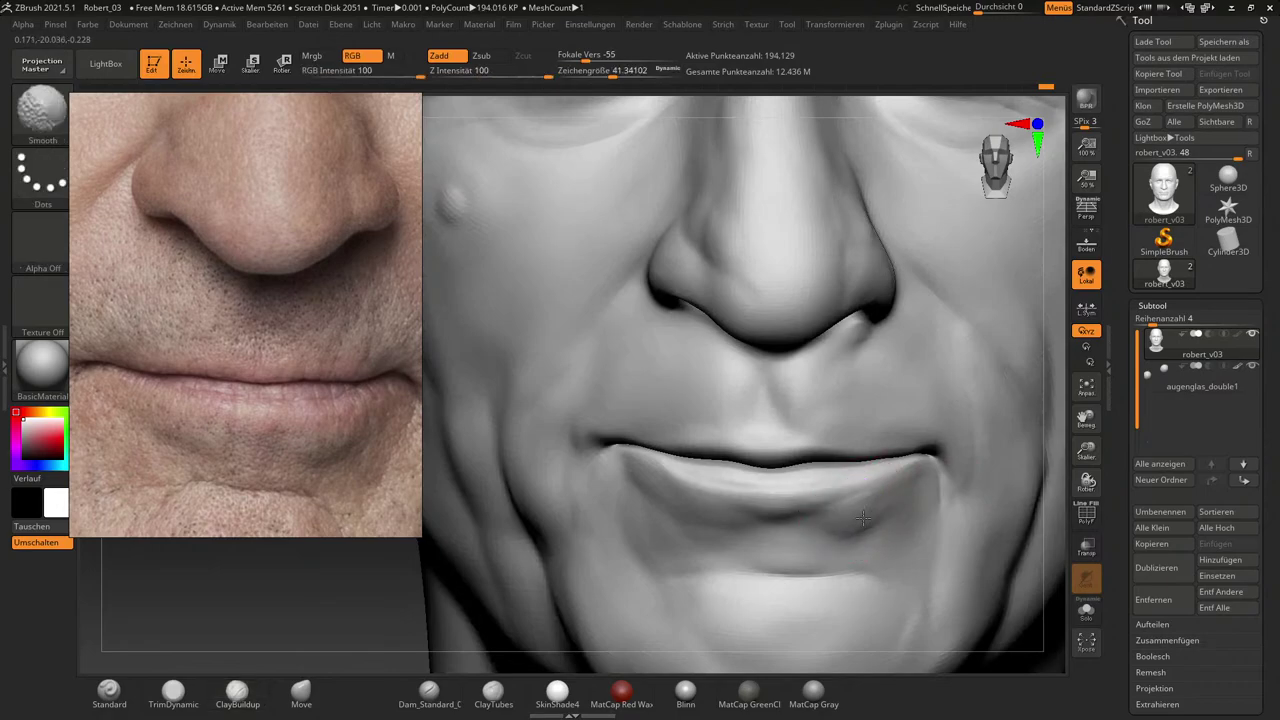
{"action": "mouse_move", "coordinate": [863, 518]}
{"action": "left_mouse_down", "text": "shift"}
{"action": "mouse_move", "coordinate": [846, 526]}
{"action": "mouse_move", "coordinate": [854, 503]}
{"action": "left_mouse_up", "text": "shift"}
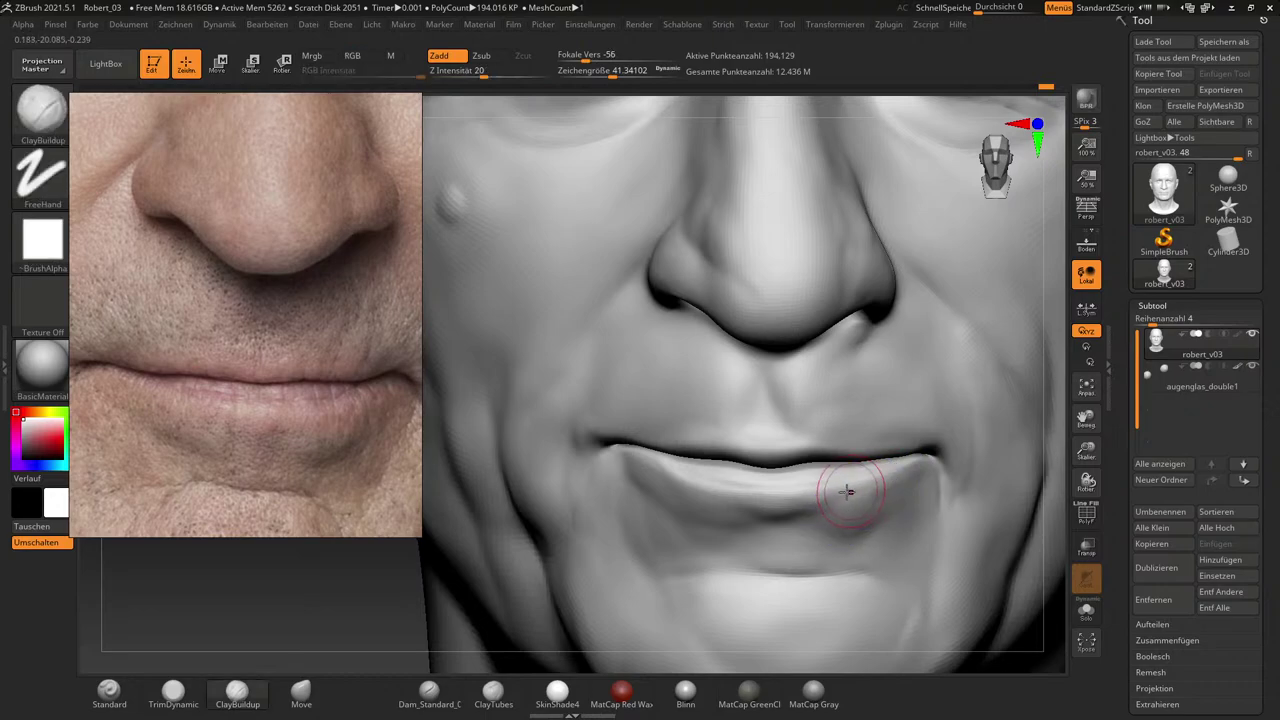
{"action": "key", "text": "shift"}
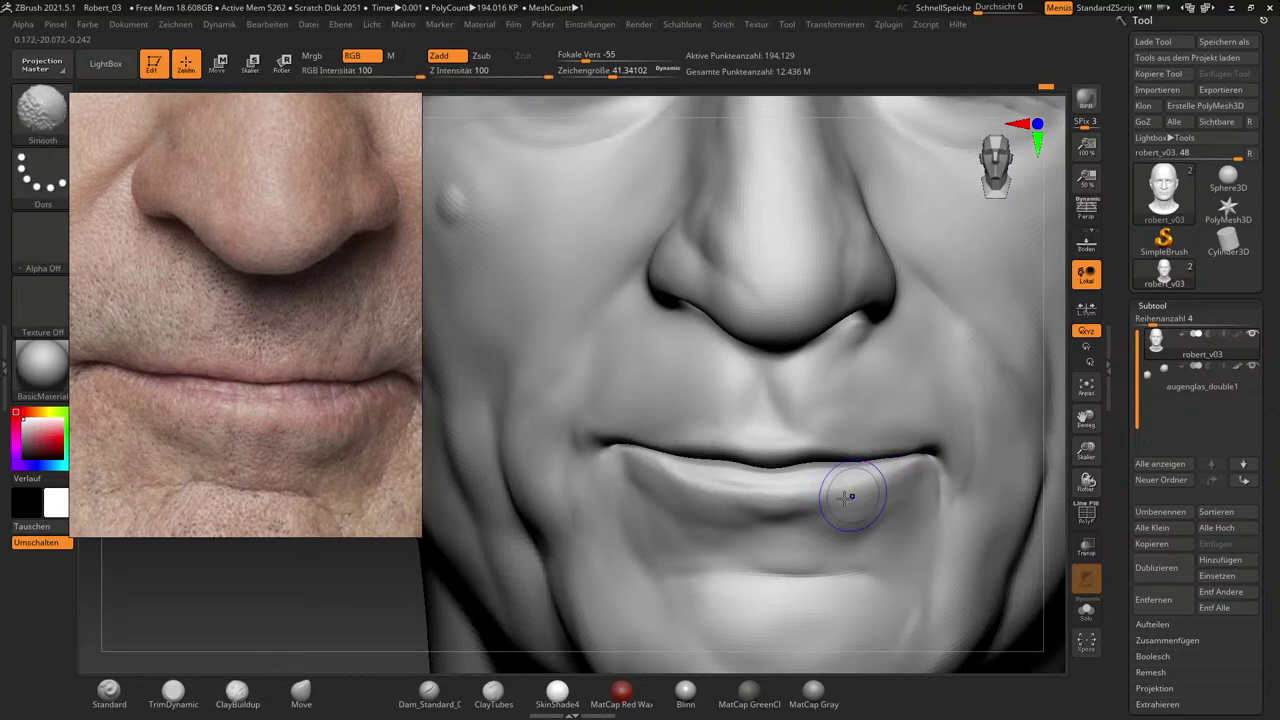
{"action": "left_click_drag", "start_coordinate": [850, 497], "coordinate": [831, 506], "text": "shift"}
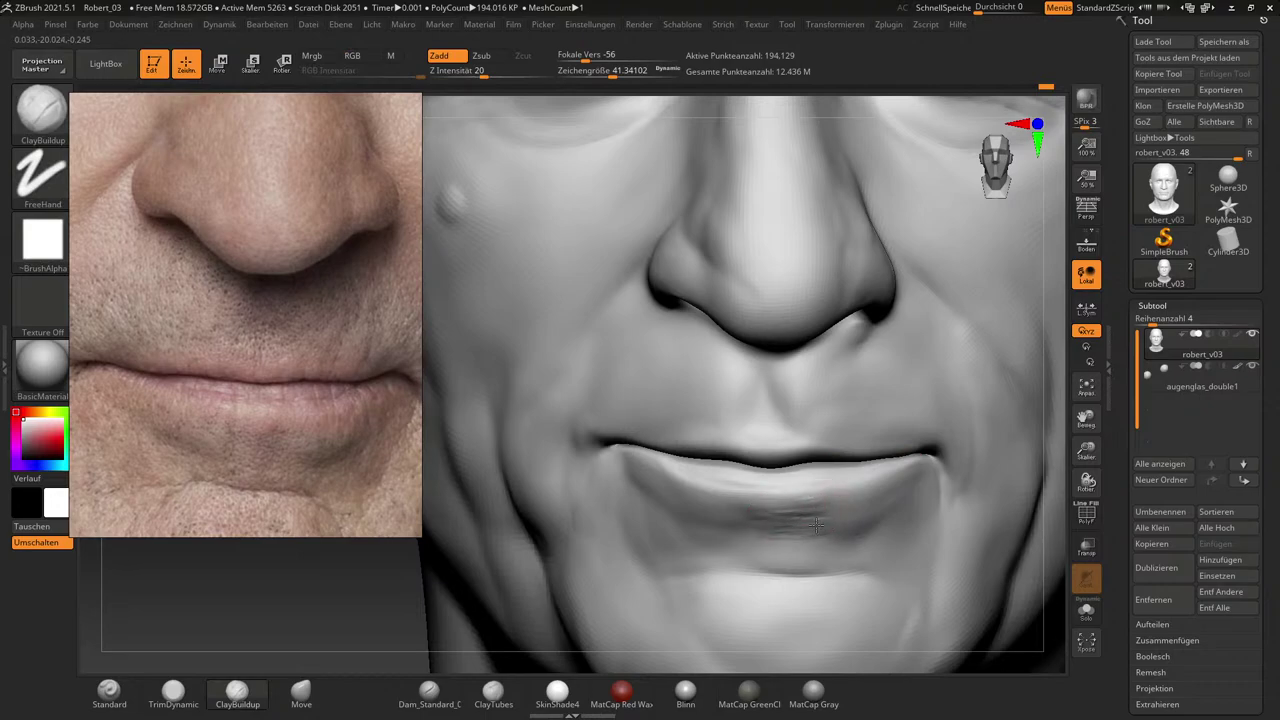
Fill in the hollow between the middle of the lower lip and the chin with ClayBuildup and smooth the strokes.
{"action": "key", "text": "shift"}
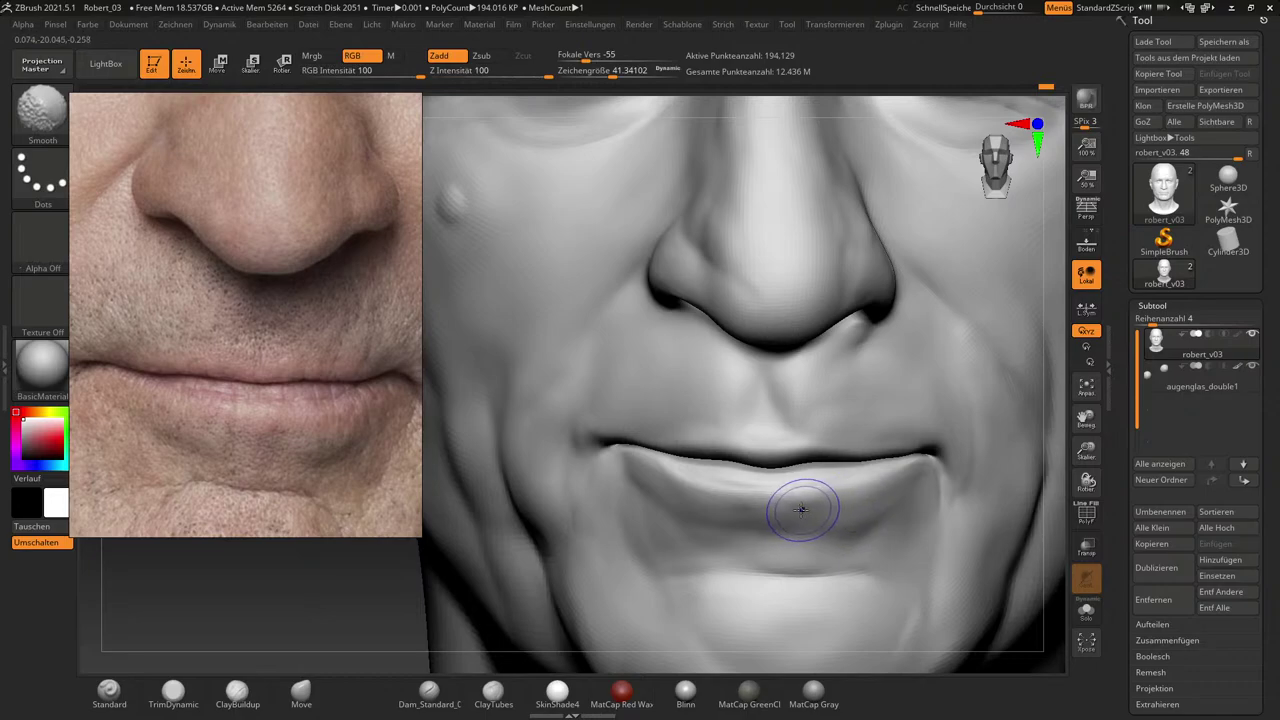
{"action": "key", "text": "shift"}
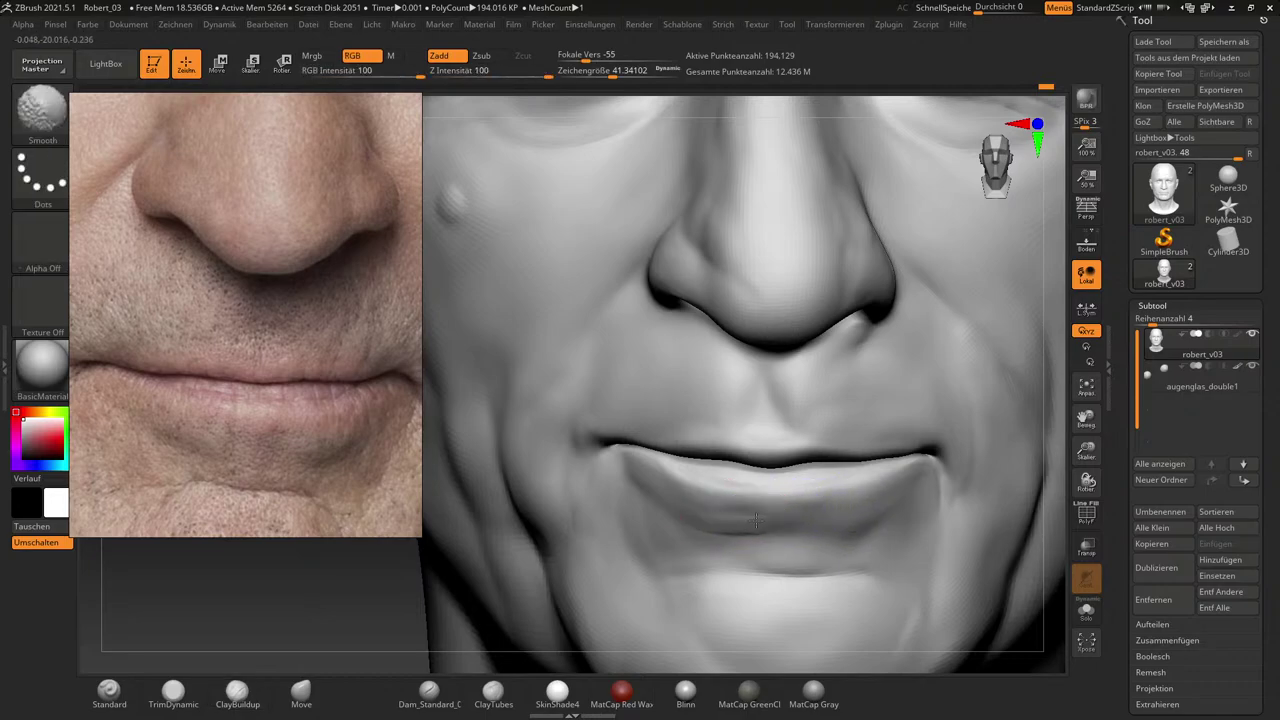
{"action": "key", "text": "shift"}
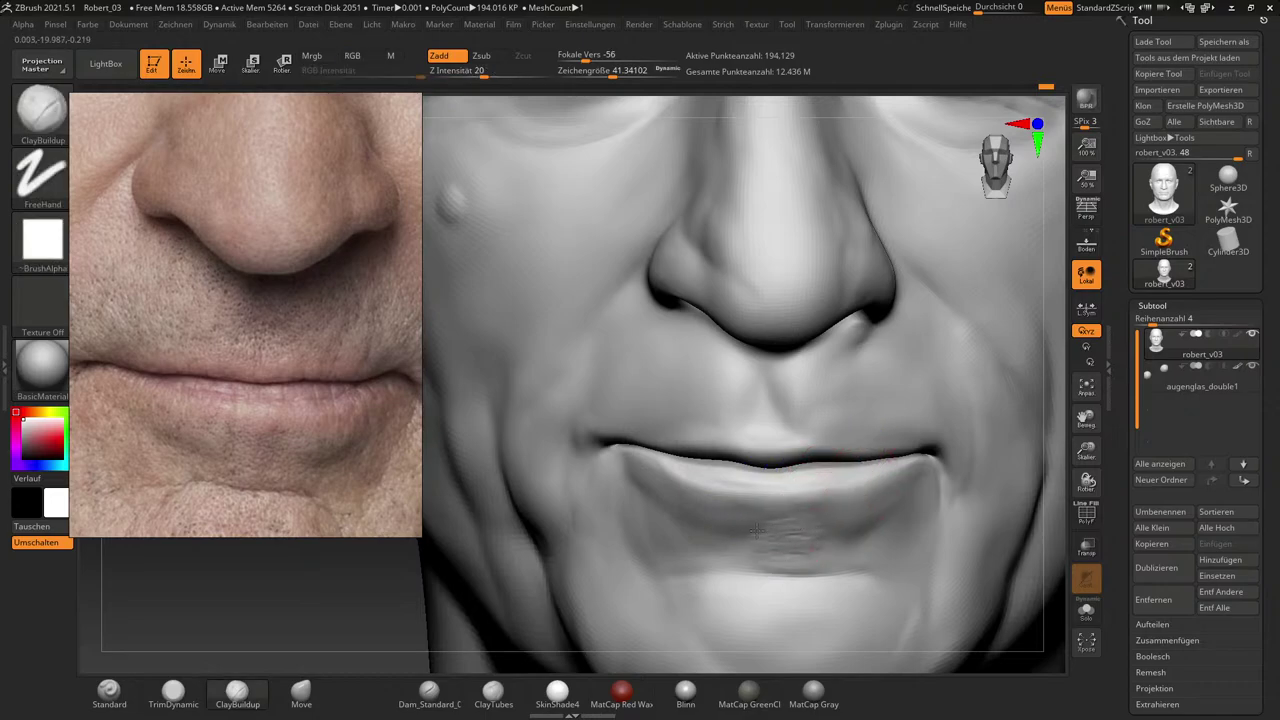
{"action": "key", "text": "shift"}
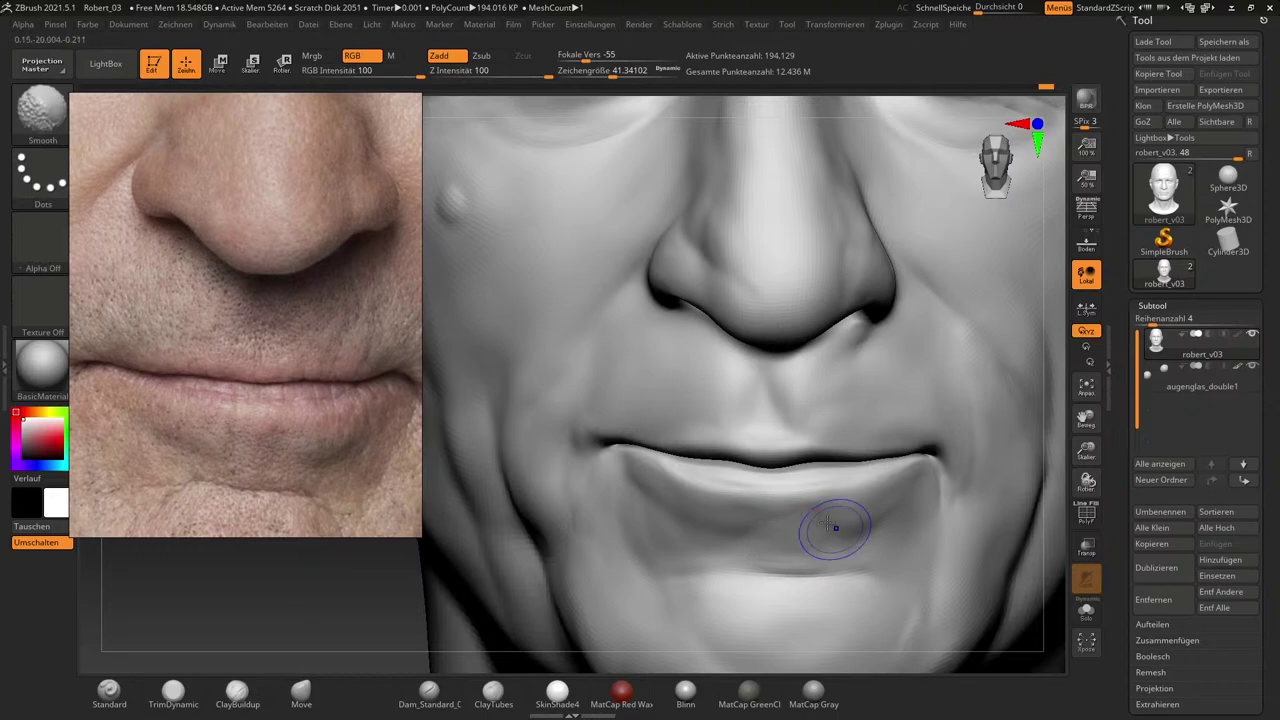
{"action": "mouse_move", "coordinate": [828, 523]}
{"action": "left_mouse_down", "text": "shift"}
{"action": "mouse_move", "coordinate": [769, 524]}
{"action": "mouse_move", "coordinate": [794, 521]}
{"action": "left_mouse_up", "text": "shift"}
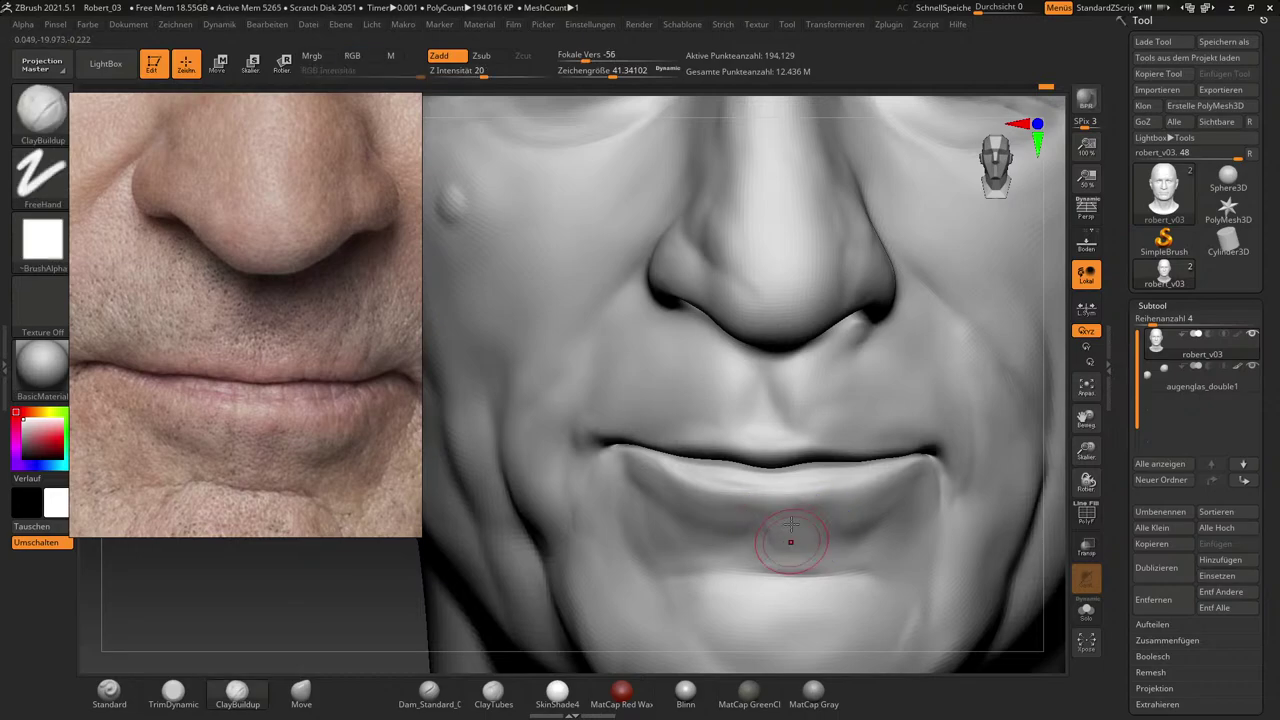
{"action": "key", "text": "shift"}
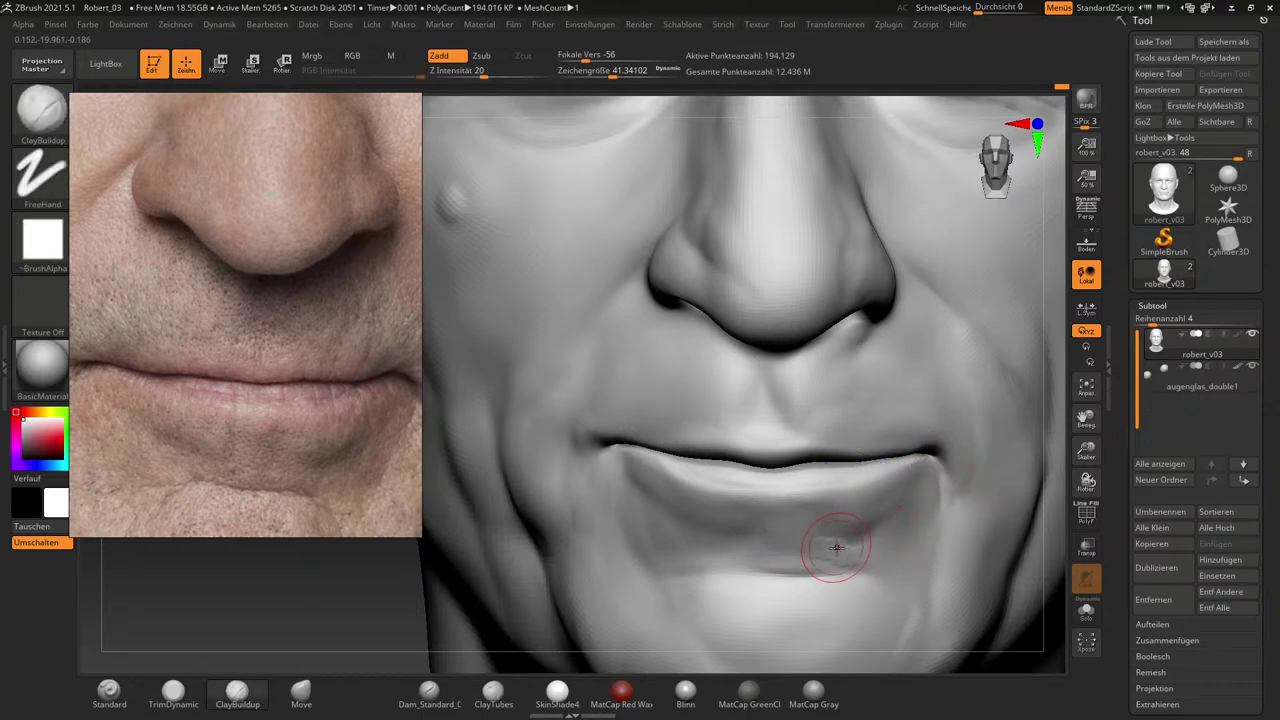
{"action": "key", "text": "shift"}
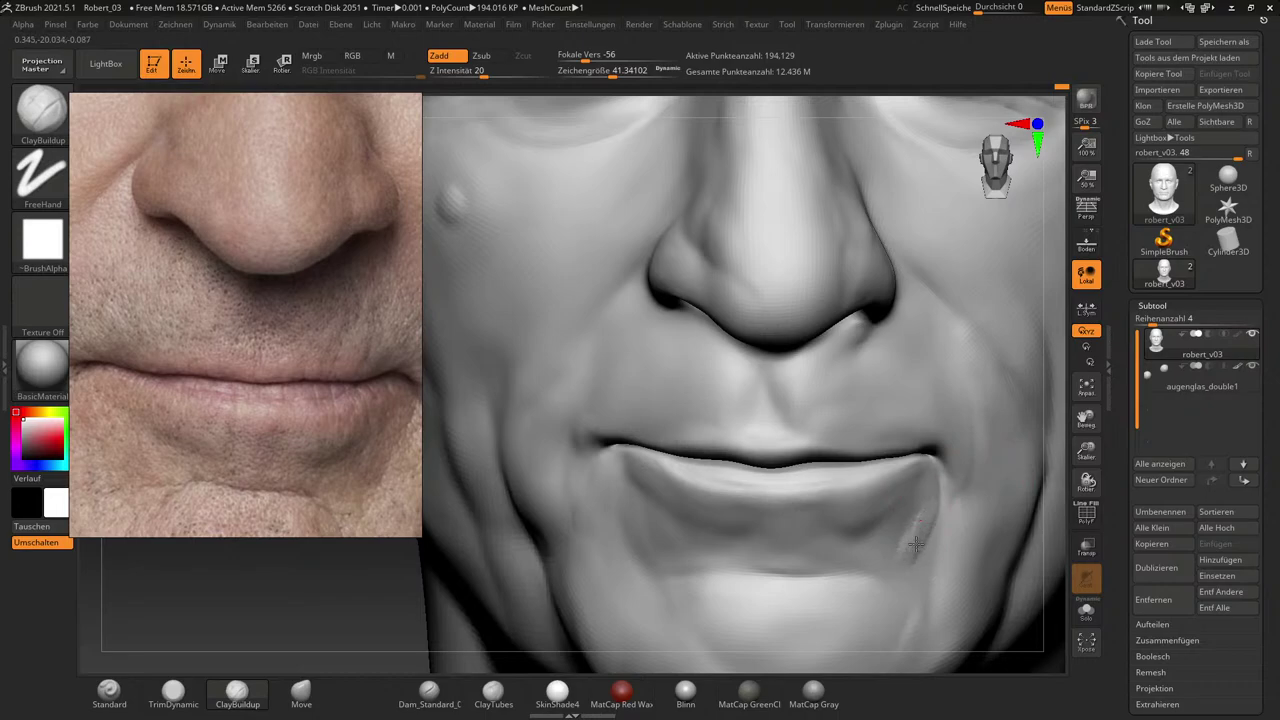
Fill in the fold running down from the right mouth corner with ClayBuildup and smooth the strokes.
{"action": "key", "text": "shift"}
{"action": "mouse_move", "coordinate": [922, 512]}
{"action": "left_mouse_down", "text": "shift"}
{"action": "mouse_move", "coordinate": [943, 526]}
{"action": "mouse_move", "coordinate": [931, 570]}
{"action": "mouse_move", "coordinate": [935, 557]}
{"action": "left_mouse_up", "text": "shift"}
{"action": "key", "text": "shift"}
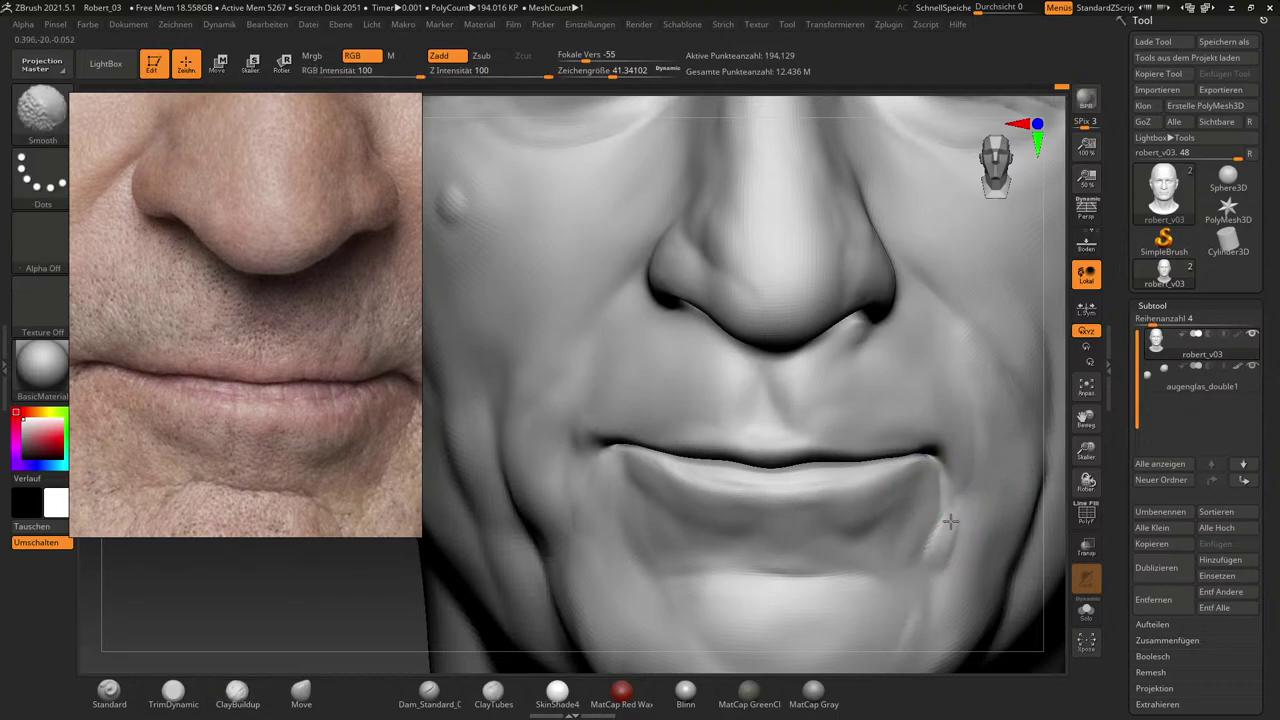
{"action": "key", "text": "shift"}
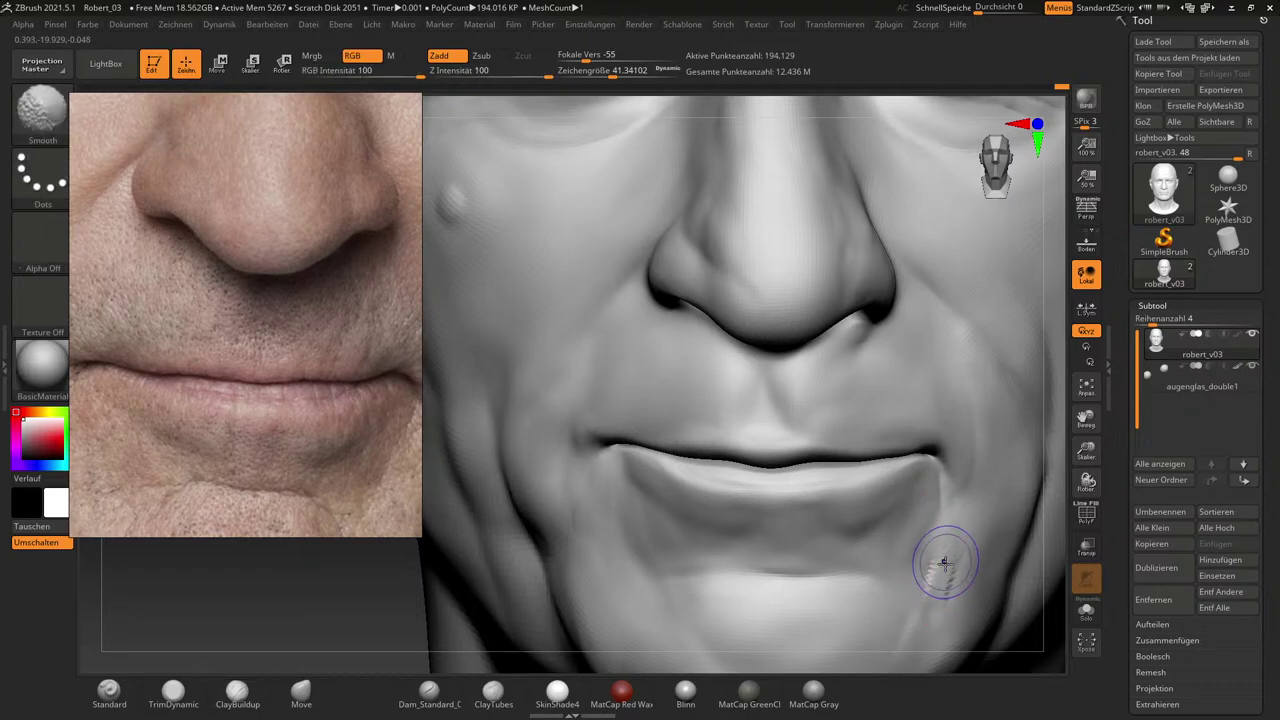
{"action": "mouse_move", "coordinate": [947, 578]}
{"action": "left_mouse_down", "text": "shift"}
{"action": "mouse_move", "coordinate": [986, 508]}
{"action": "mouse_move", "coordinate": [937, 571]}
{"action": "mouse_move", "coordinate": [960, 527]}
{"action": "left_mouse_up", "text": "shift"}
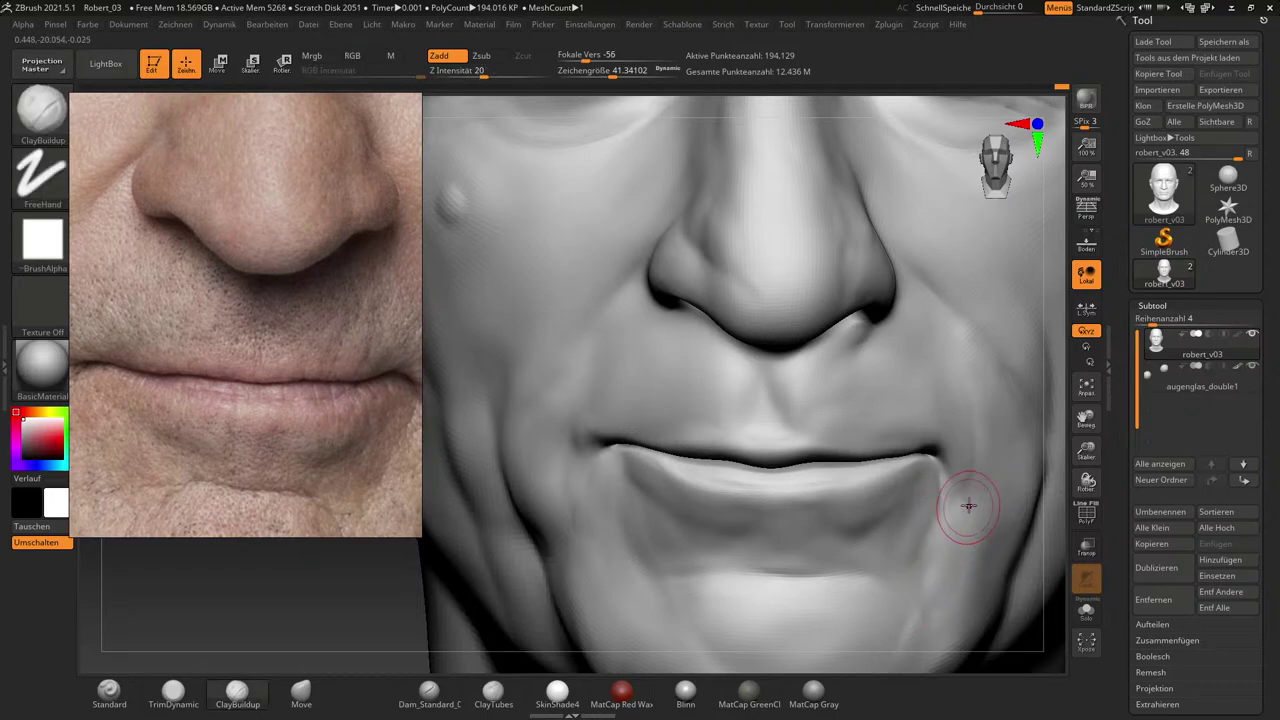
Build up the jowl on the side opposite the mole with ClayBuildup at a draw size of about 97 and smooth it.
{"action": "left_click_drag", "start_coordinate": [1055, 576], "coordinate": [1023, 548], "text": "alt"}
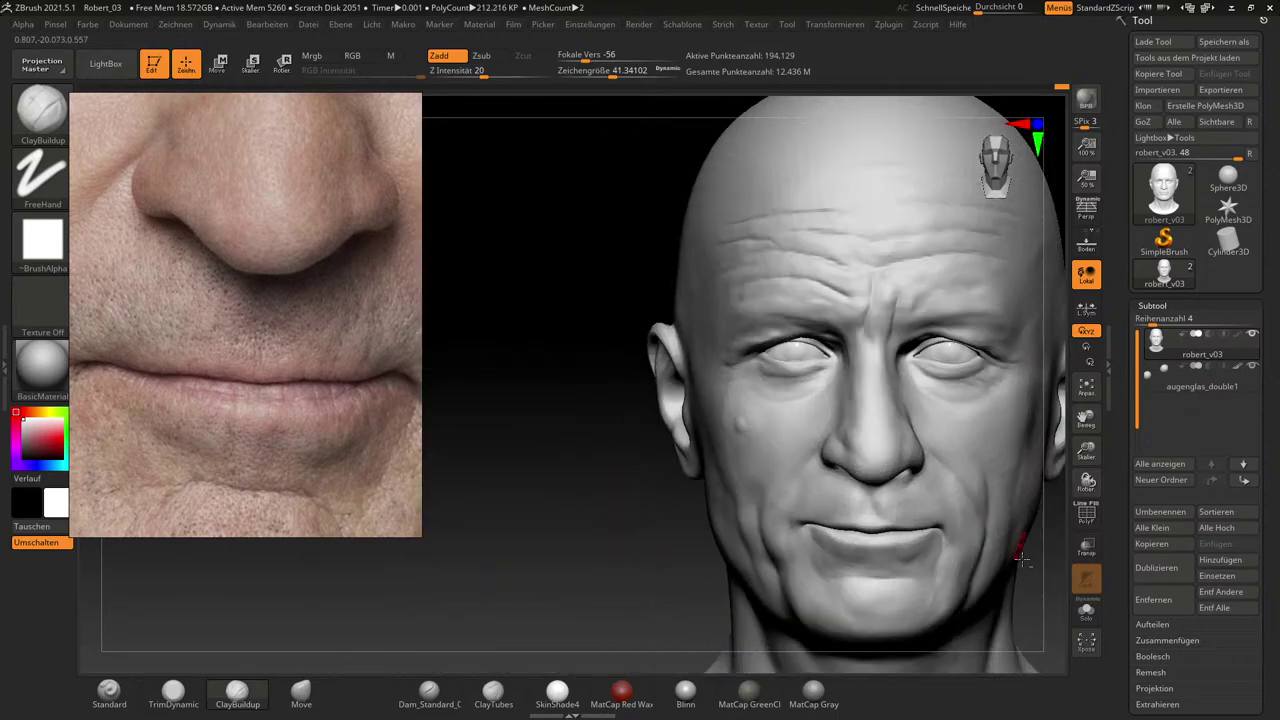
{"action": "left_click_drag", "start_coordinate": [590, 578], "coordinate": [517, 574]}
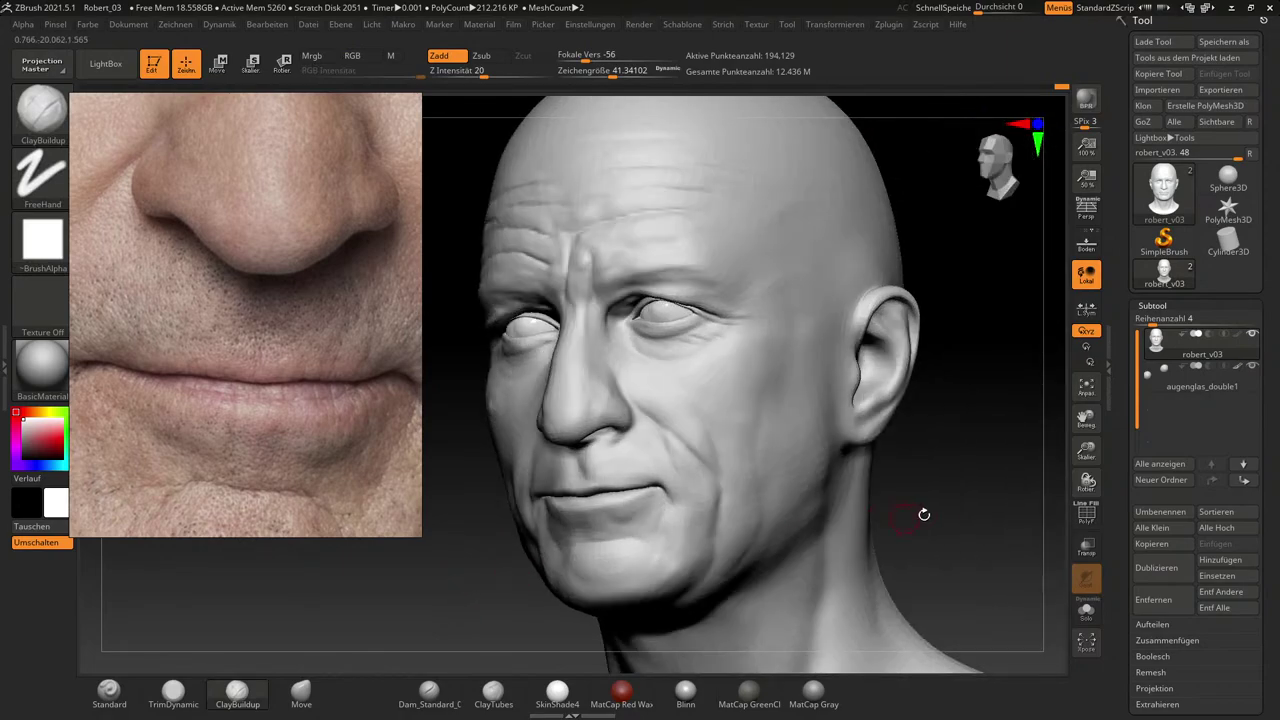
{"action": "mouse_move", "coordinate": [923, 517]}
{"action": "left_mouse_down"}
{"action": "mouse_move", "coordinate": [977, 509]}
{"action": "mouse_move", "coordinate": [941, 501]}
{"action": "mouse_move", "coordinate": [760, 606]}
{"action": "mouse_move", "coordinate": [748, 626]}
{"action": "left_mouse_up"}
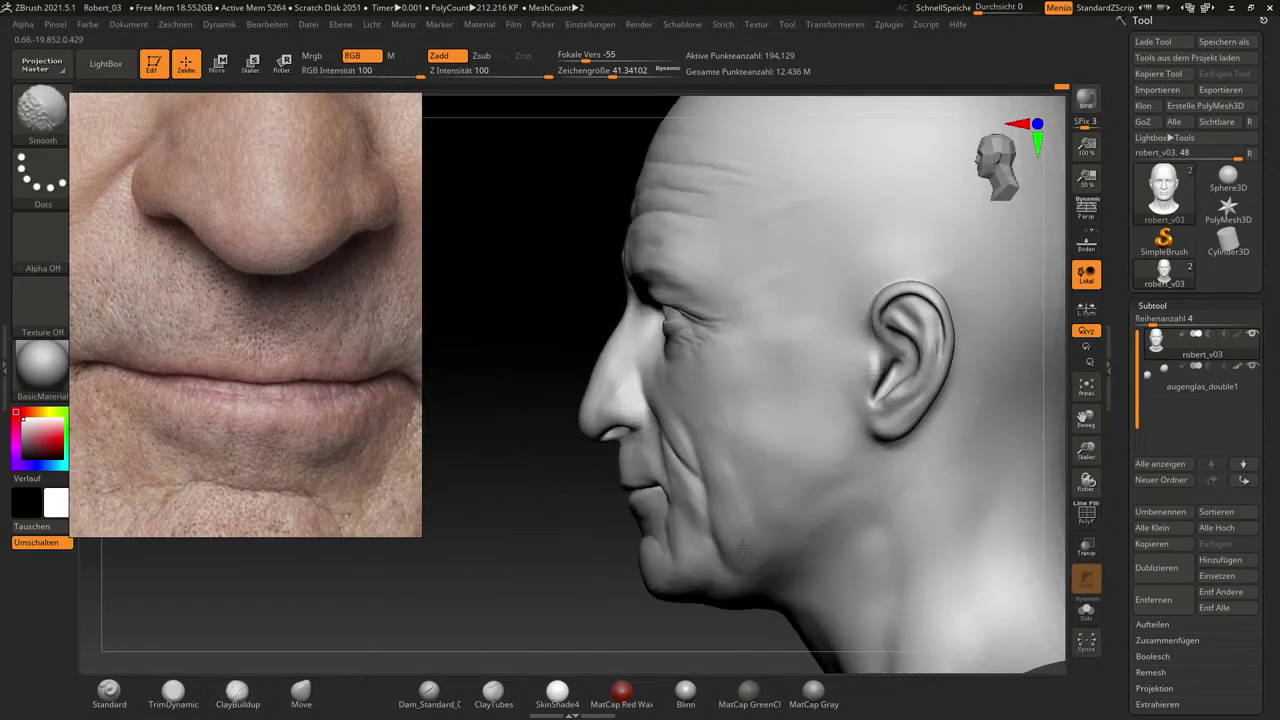
{"action": "left_click_drag", "start_coordinate": [610, 611], "coordinate": [583, 518], "text": "alt"}
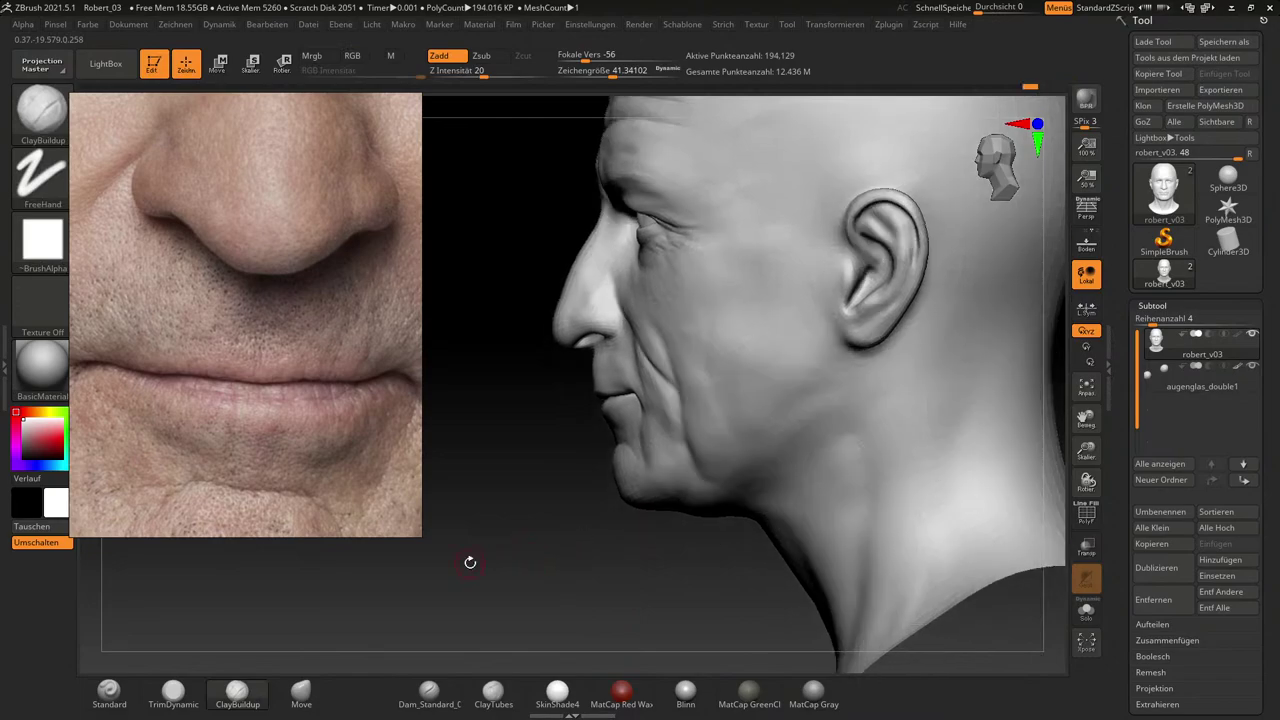
{"action": "middle_click_drag", "start_coordinate": [295, 375], "coordinate": [93, 343]}
{"action": "middle_click_drag", "start_coordinate": [351, 362], "coordinate": [365, 229]}
{"action": "left_click_drag", "start_coordinate": [674, 566], "coordinate": [700, 546]}
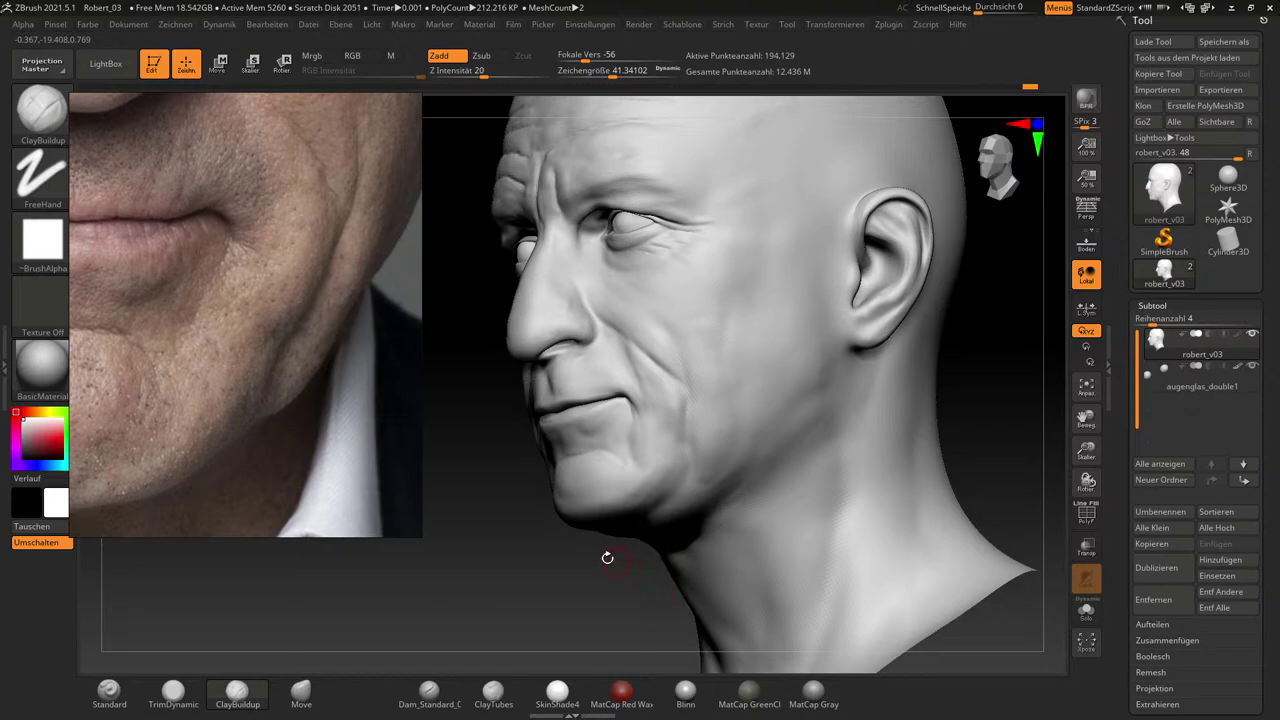
{"action": "mouse_move", "coordinate": [607, 557]}
{"action": "left_mouse_down"}
{"action": "mouse_move", "coordinate": [589, 578]}
{"action": "mouse_move", "coordinate": [611, 571]}
{"action": "left_mouse_up"}
{"action": "key", "text": "s"}
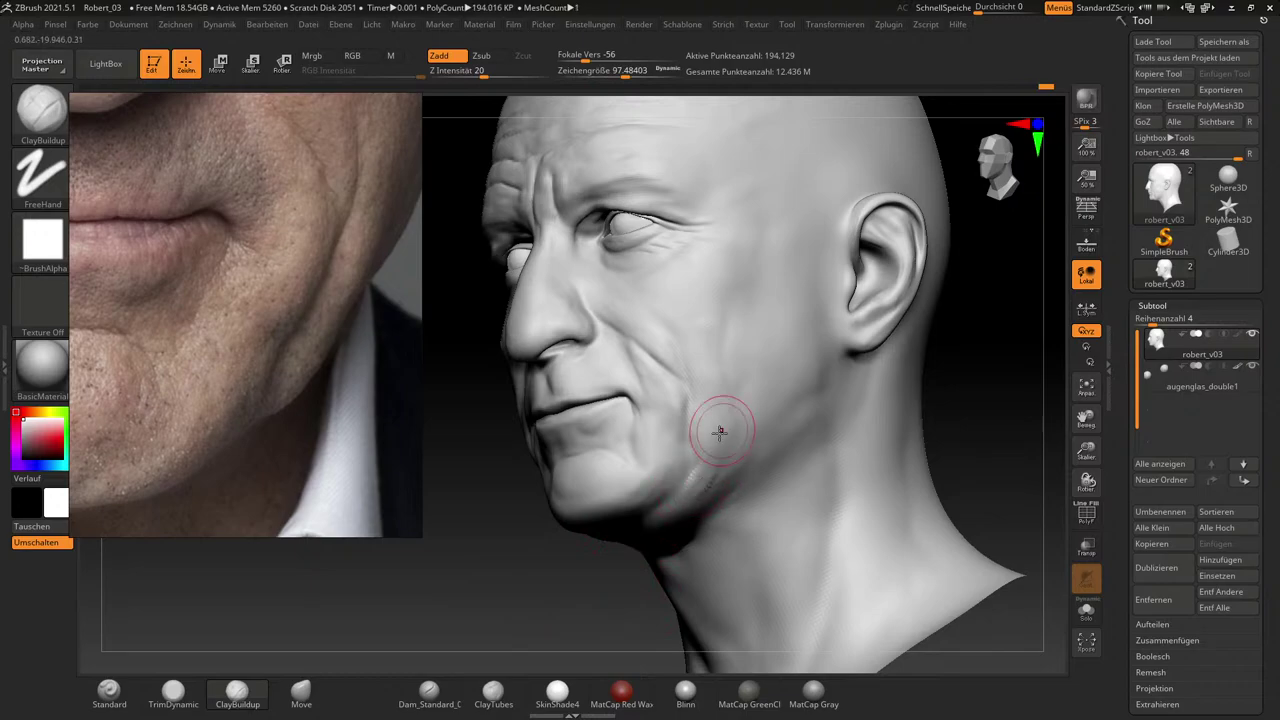
{"action": "key", "text": "shift"}
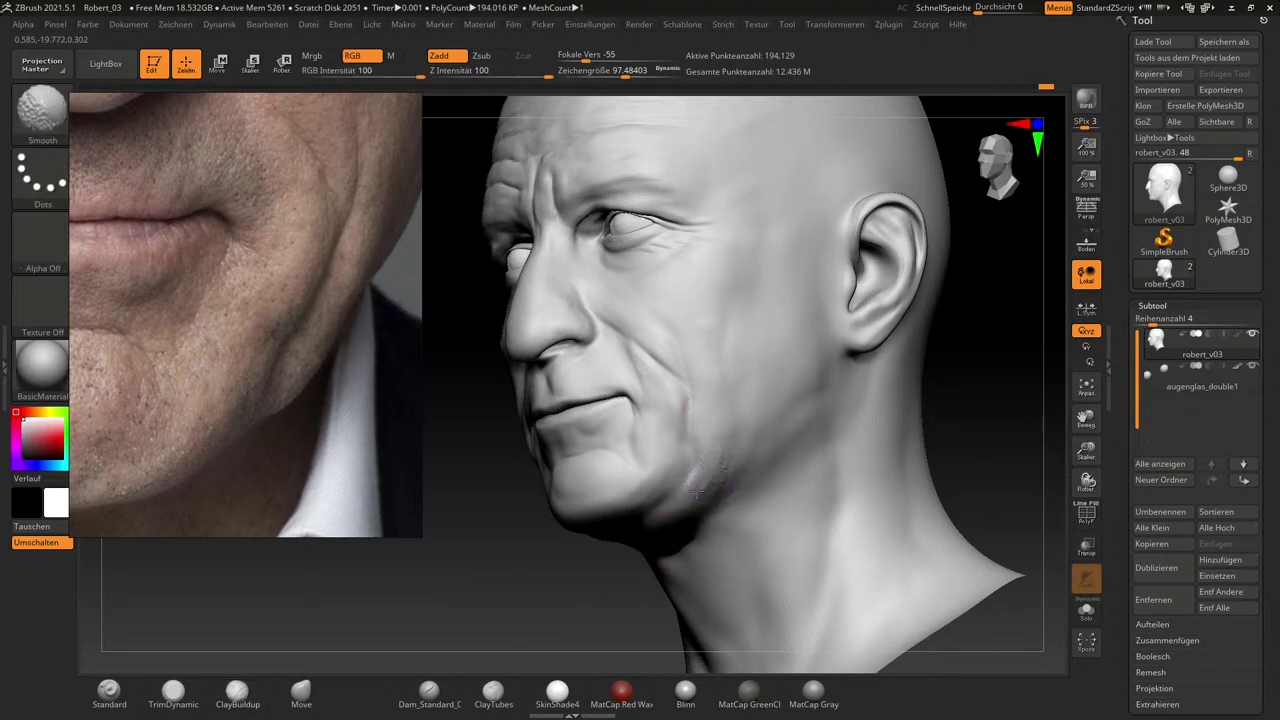
Build up the jowl between the mouth fold and the jawline on the mole side with ClayBuildup.
{"action": "left_click_drag", "start_coordinate": [543, 623], "coordinate": [723, 543]}
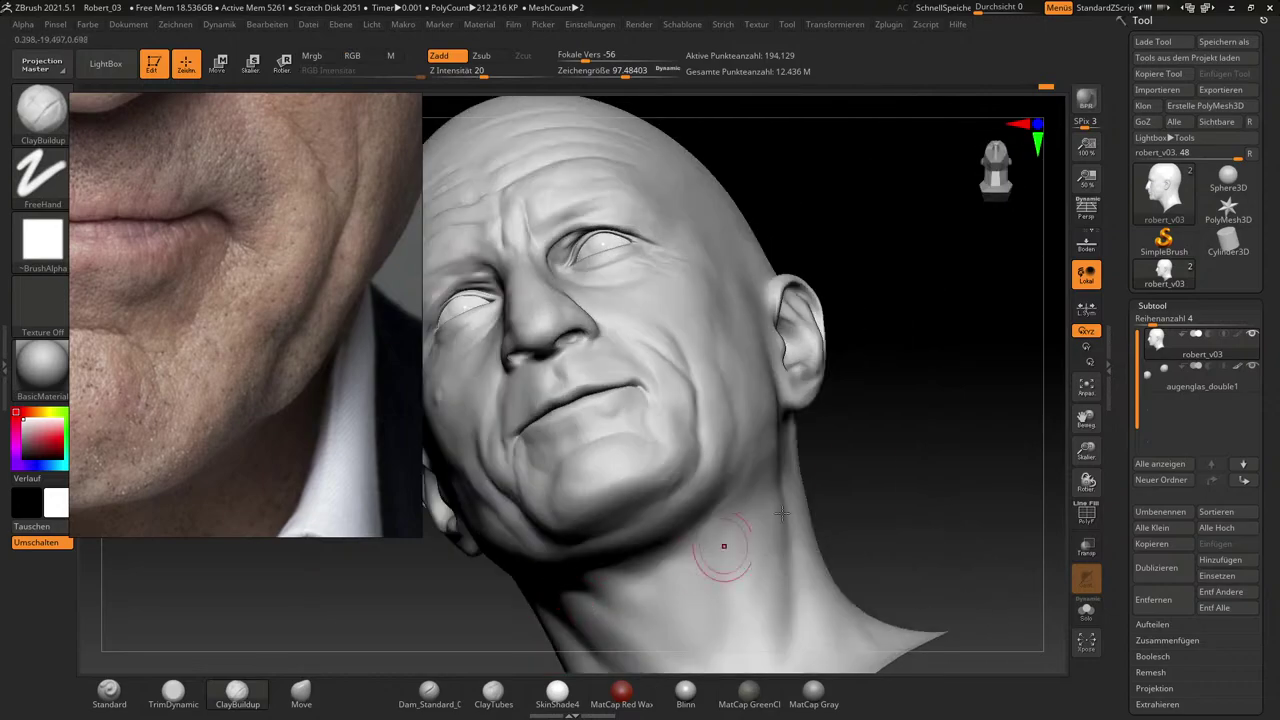
{"action": "left_click_drag", "start_coordinate": [939, 430], "coordinate": [746, 482]}
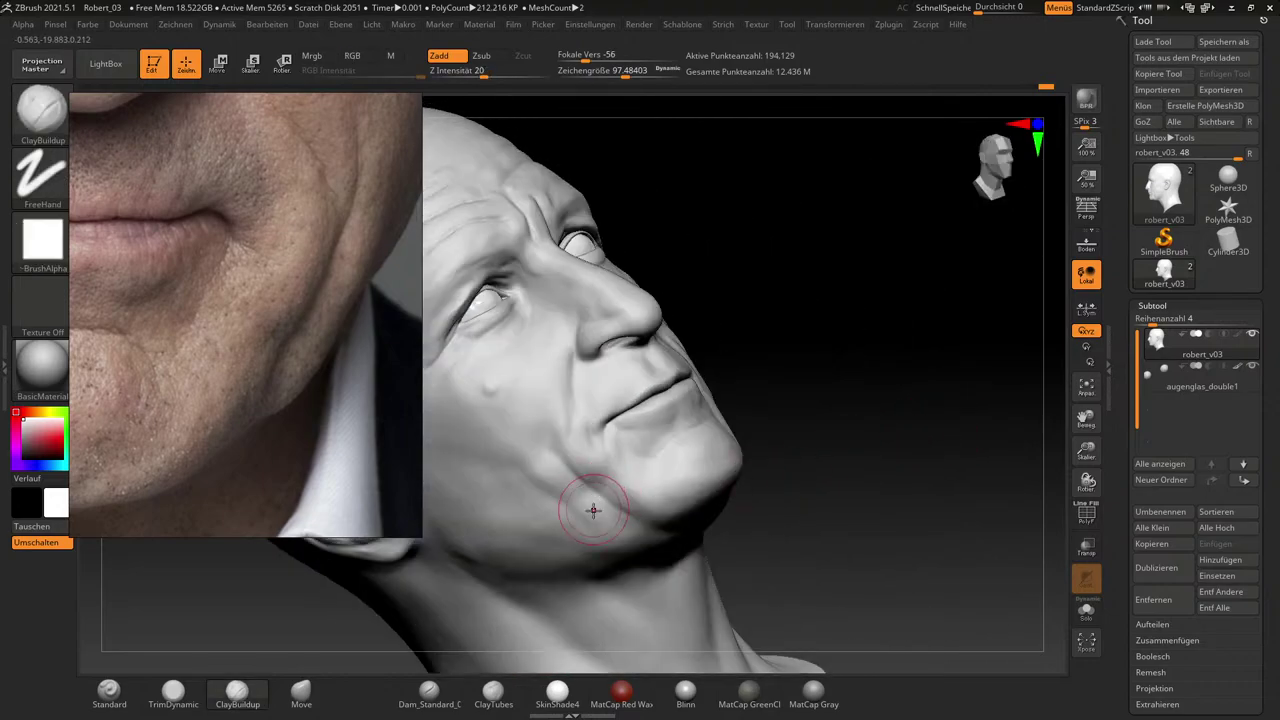
{"action": "mouse_move", "coordinate": [638, 536]}
{"action": "left_mouse_down"}
{"action": "mouse_move", "coordinate": [585, 503]}
{"action": "mouse_move", "coordinate": [580, 475]}
{"action": "left_mouse_up"}
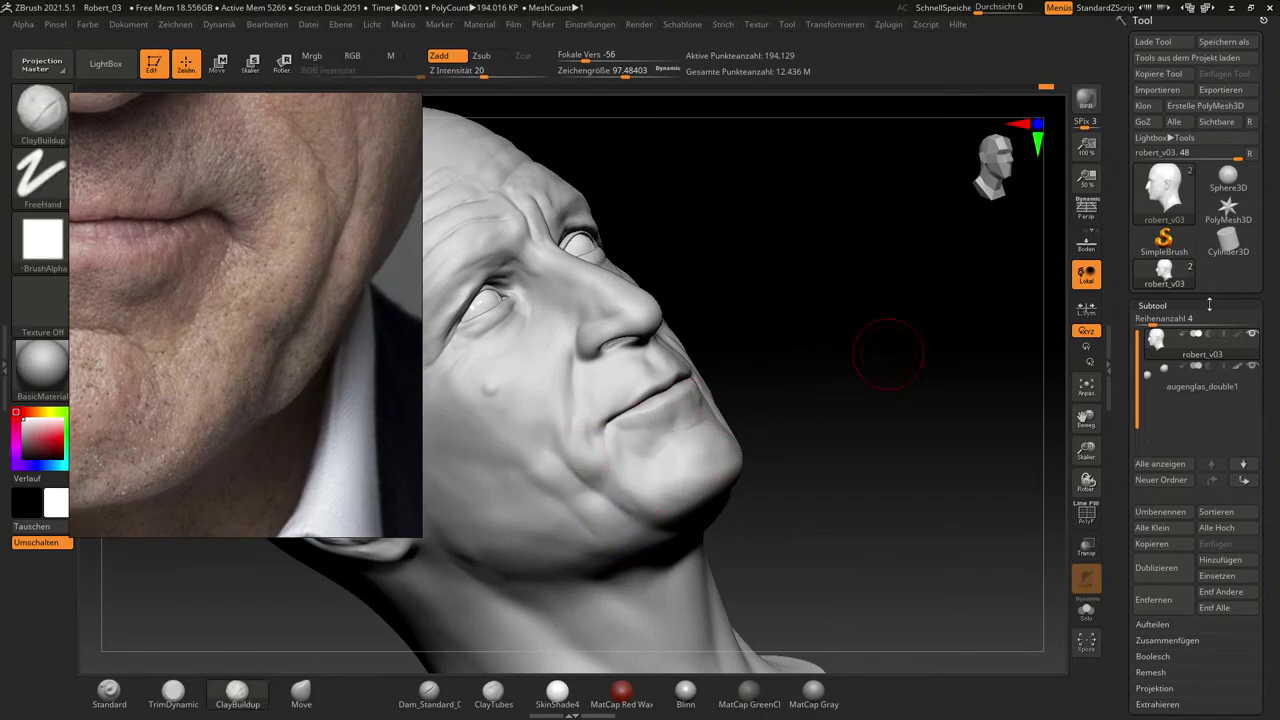
Raise the head mesh to subdivision level 5 and smooth the jowl on the mole side.
{"action": "left_click", "coordinate": [1190, 306]}
{"action": "left_click", "coordinate": [1191, 321]}
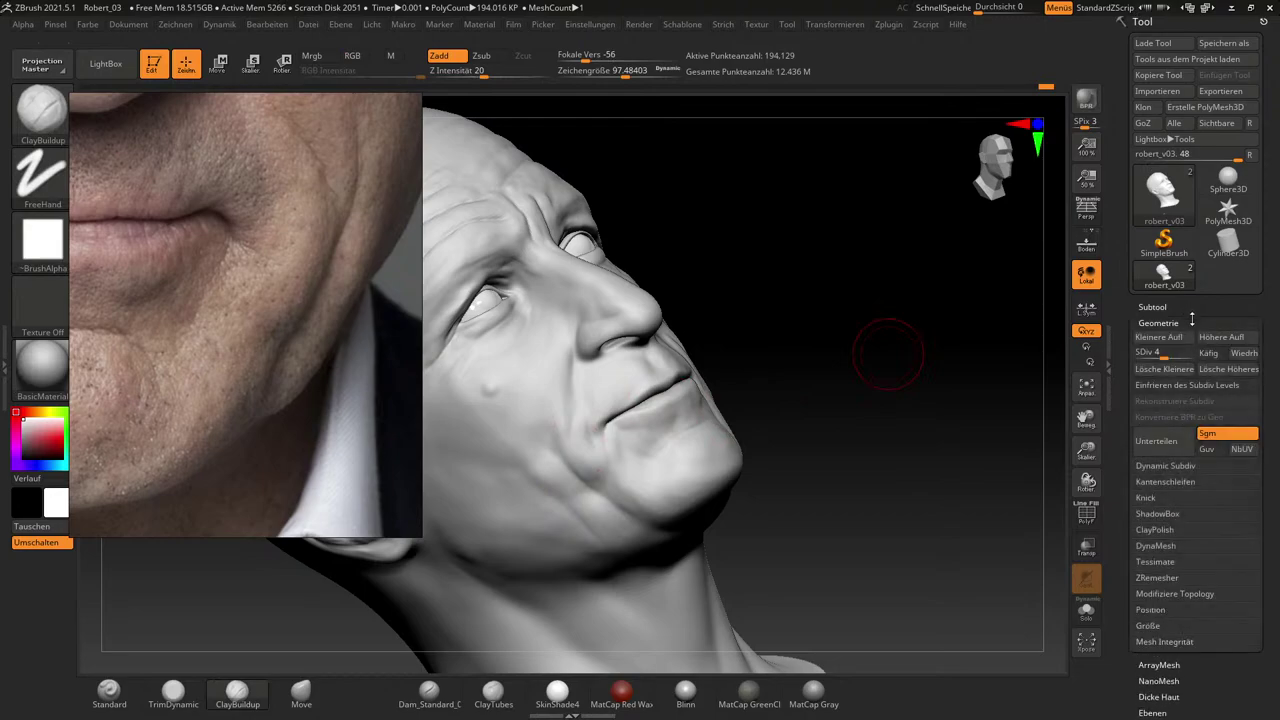
{"action": "left_click", "coordinate": [1177, 353]}
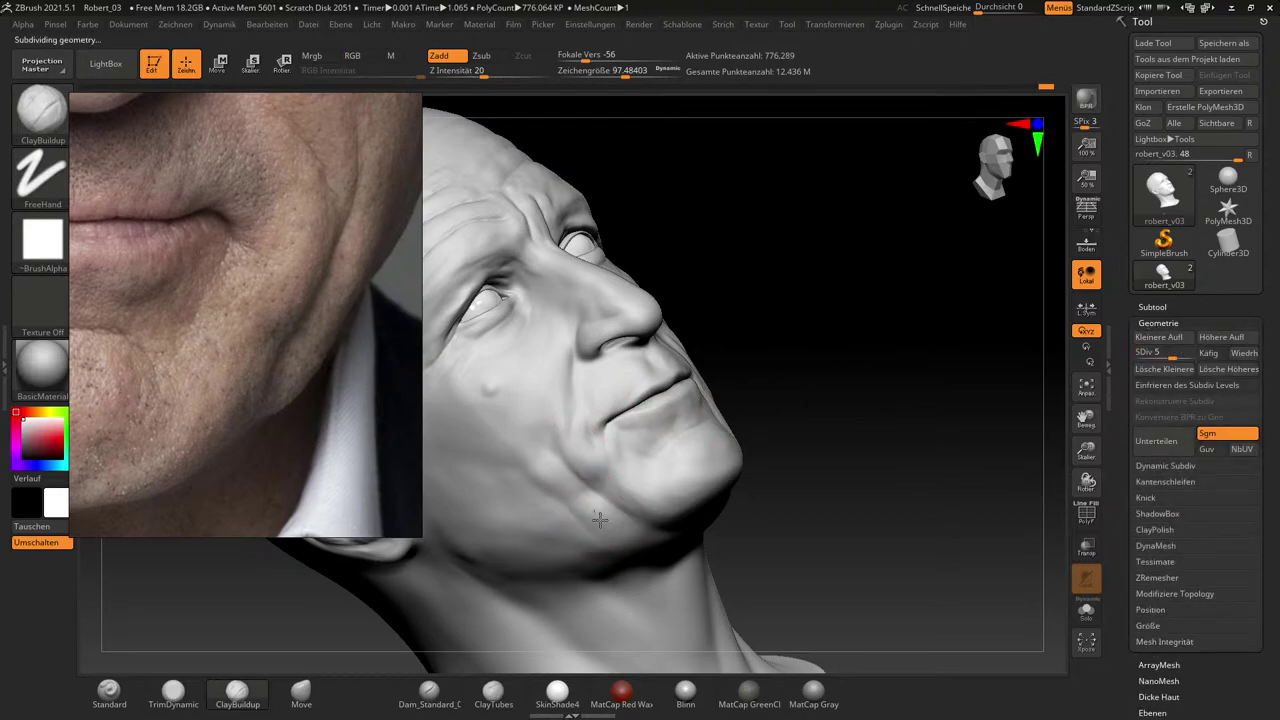
{"action": "key", "text": "shift"}
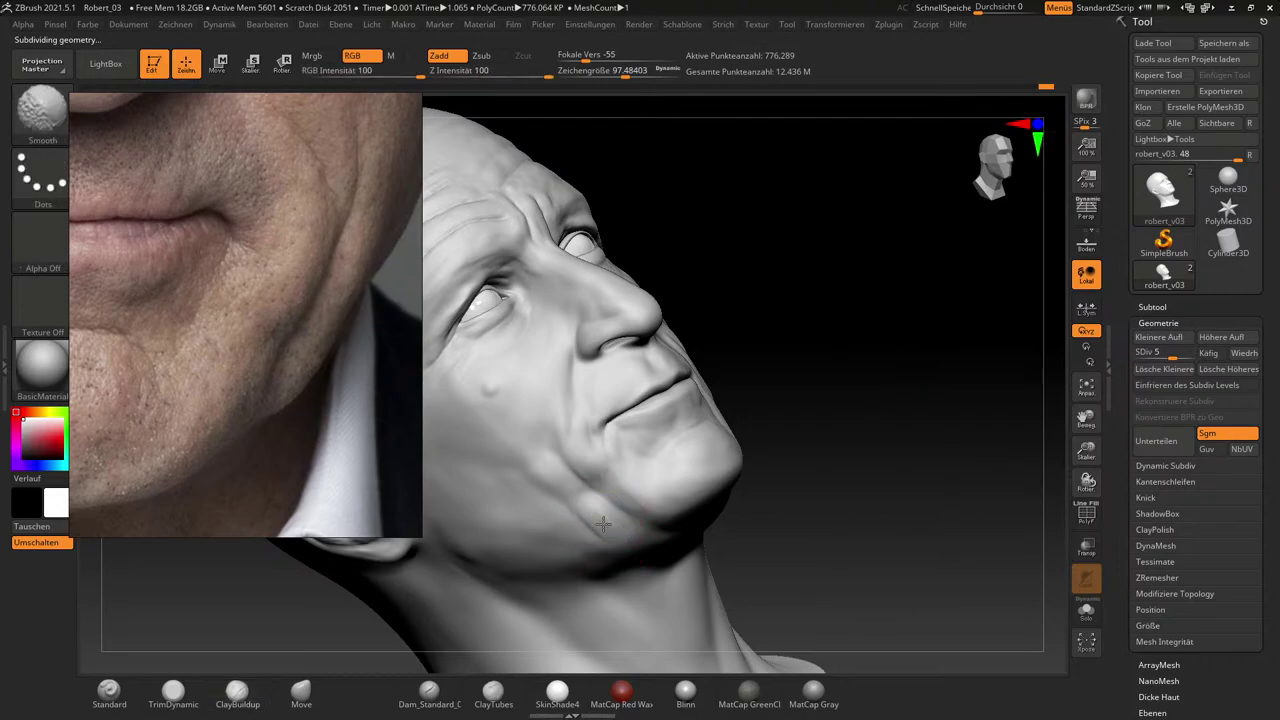
Save the project as Robert_03.zpr, replacing the existing file.
{"action": "mouse_move", "coordinate": [823, 374]}
{"action": "left_mouse_down", "text": "shift"}
{"action": "mouse_move", "coordinate": [863, 351]}
{"action": "mouse_move", "coordinate": [951, 479]}
{"action": "mouse_move", "coordinate": [975, 447]}
{"action": "mouse_move", "coordinate": [951, 441]}
{"action": "left_mouse_up", "text": "shift"}
{"action": "key", "text": "ctrl+s"}
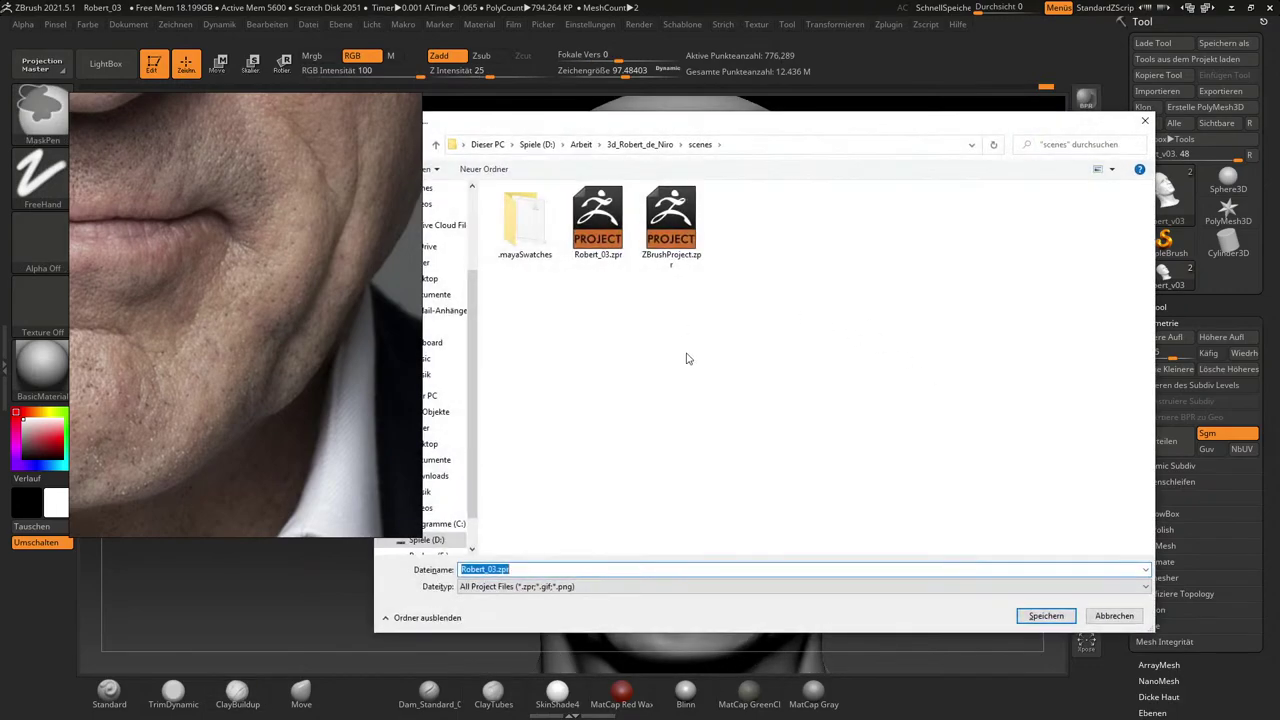
{"action": "key", "text": "Return"}
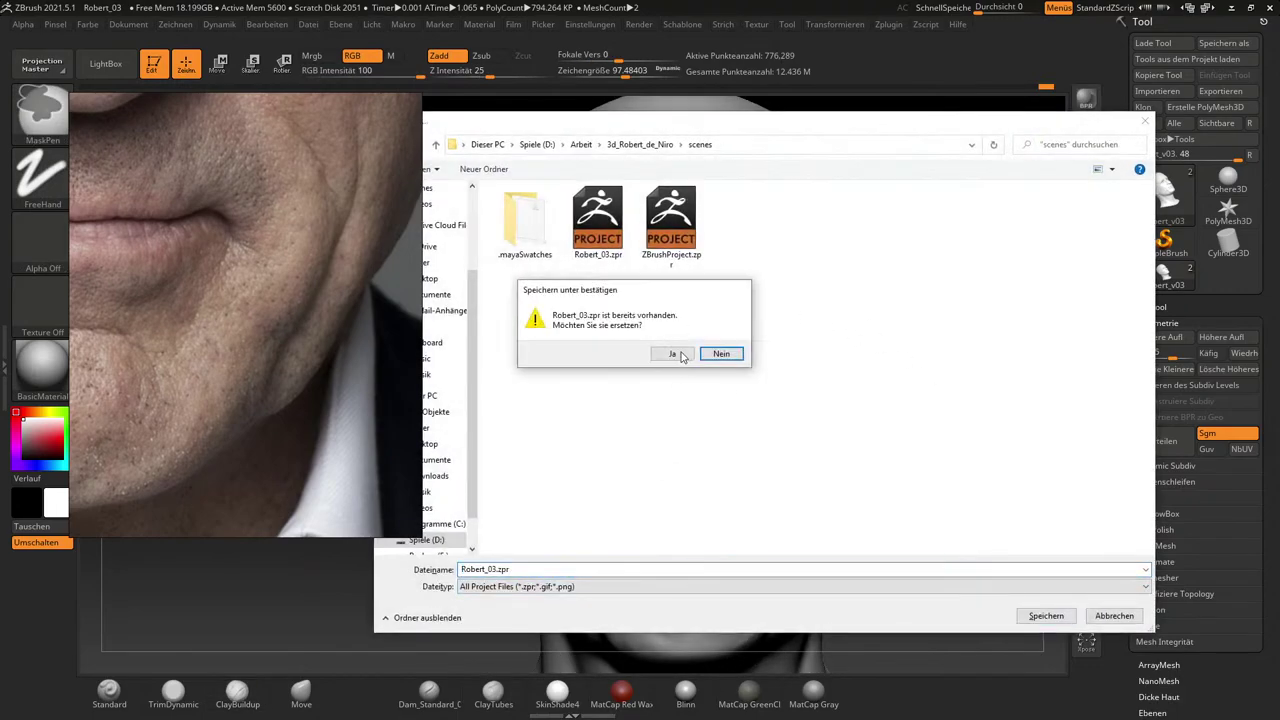
{"action": "left_click", "coordinate": [672, 354]}
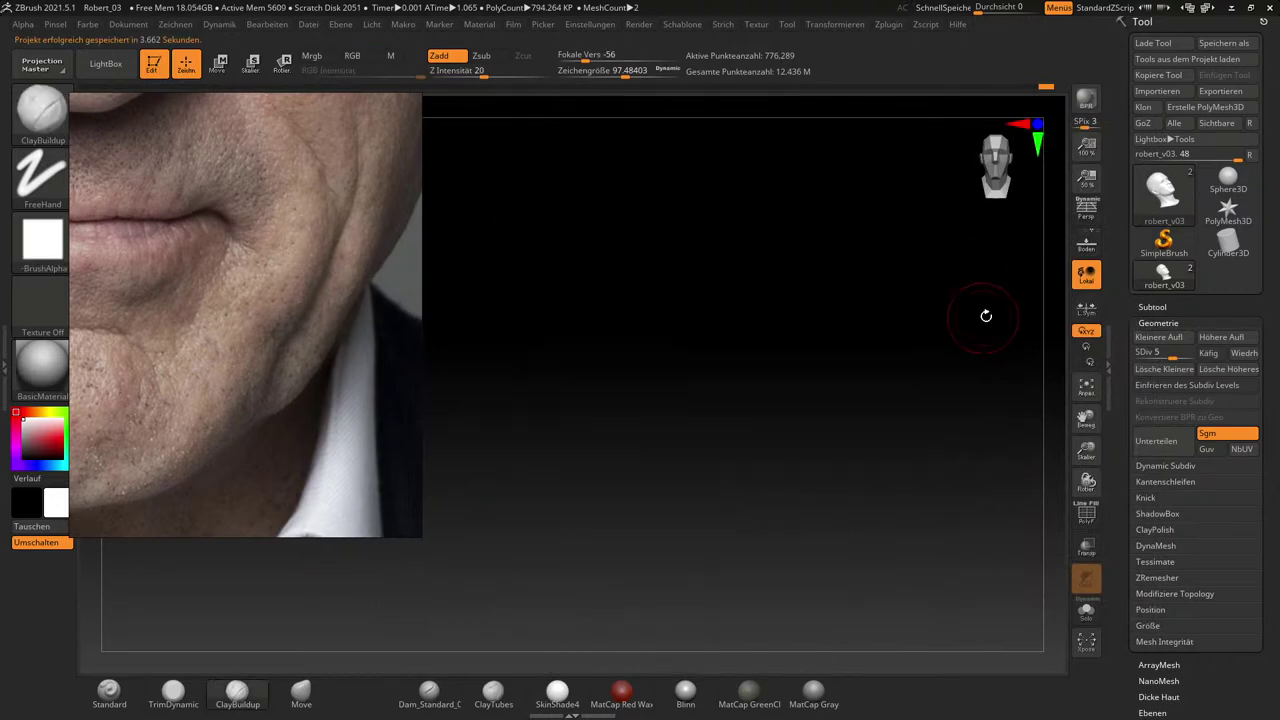
Compare the front of the head with the reference photo, examining the eye and cheek on the mole side.
{"action": "left_click_drag", "start_coordinate": [1015, 309], "coordinate": [1016, 315]}
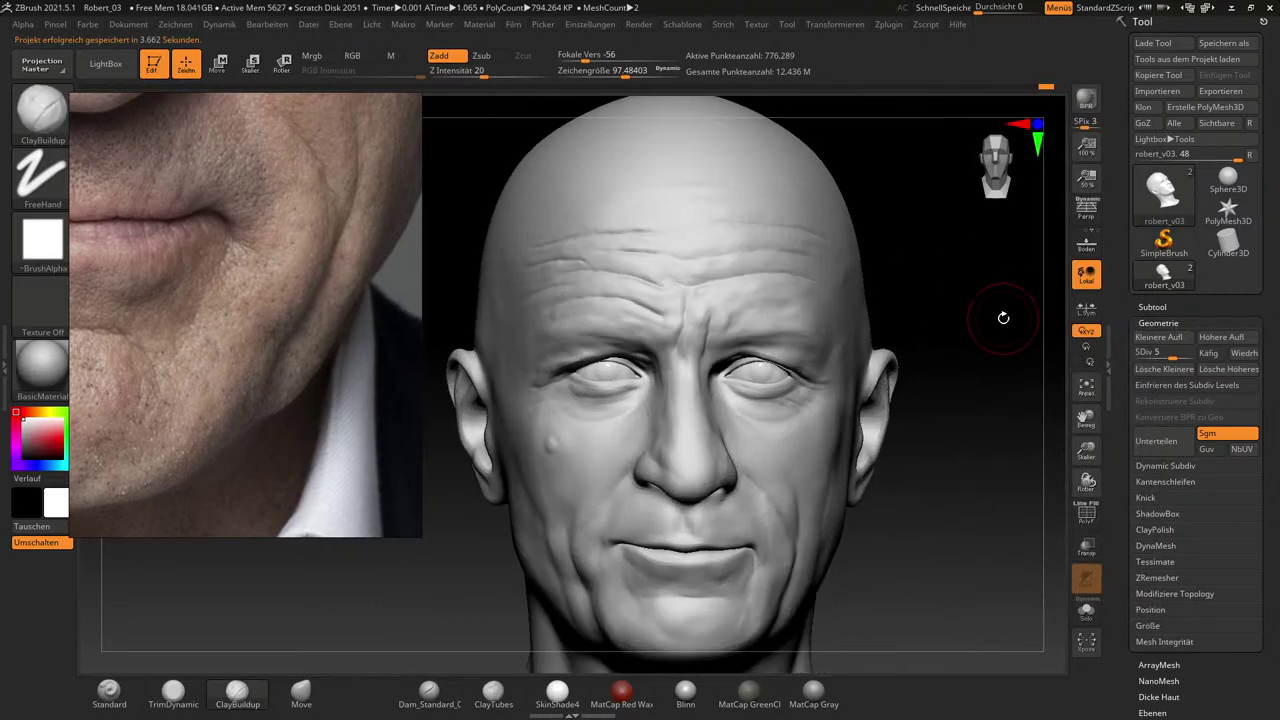
{"action": "left_click_drag", "start_coordinate": [986, 526], "coordinate": [980, 523], "text": "shift"}
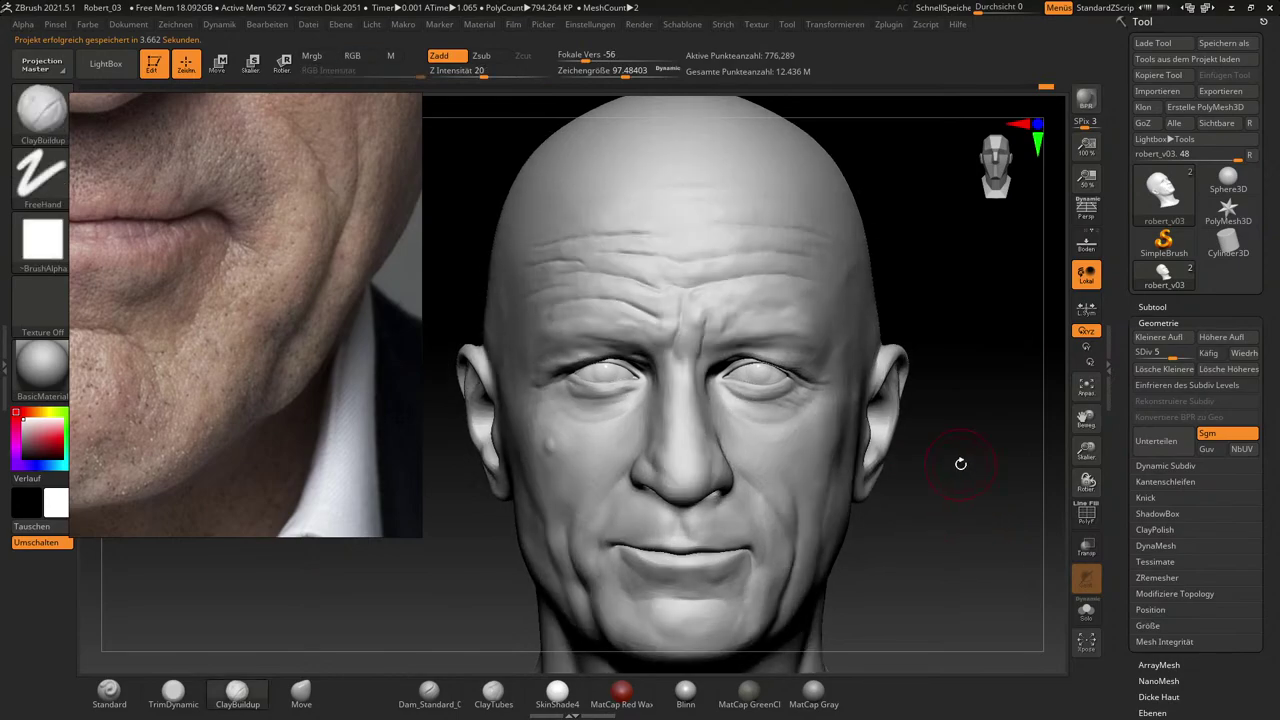
{"action": "middle_click_drag", "start_coordinate": [310, 340], "coordinate": [354, 389]}
{"action": "middle_click_drag", "start_coordinate": [315, 160], "coordinate": [340, 385]}
{"action": "scroll", "coordinate": [262, 293], "scroll_direction": "up", "scroll_amount": 5}
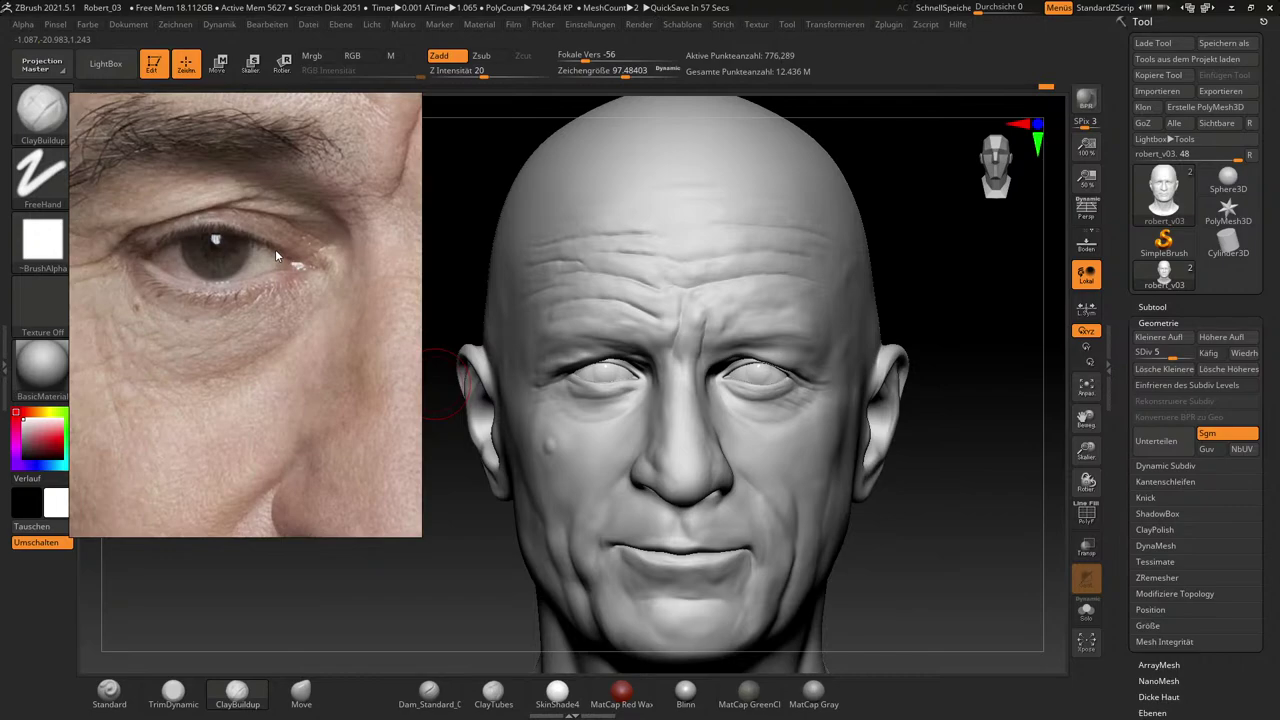
{"action": "scroll", "coordinate": [276, 249], "scroll_direction": "up", "scroll_amount": 3}
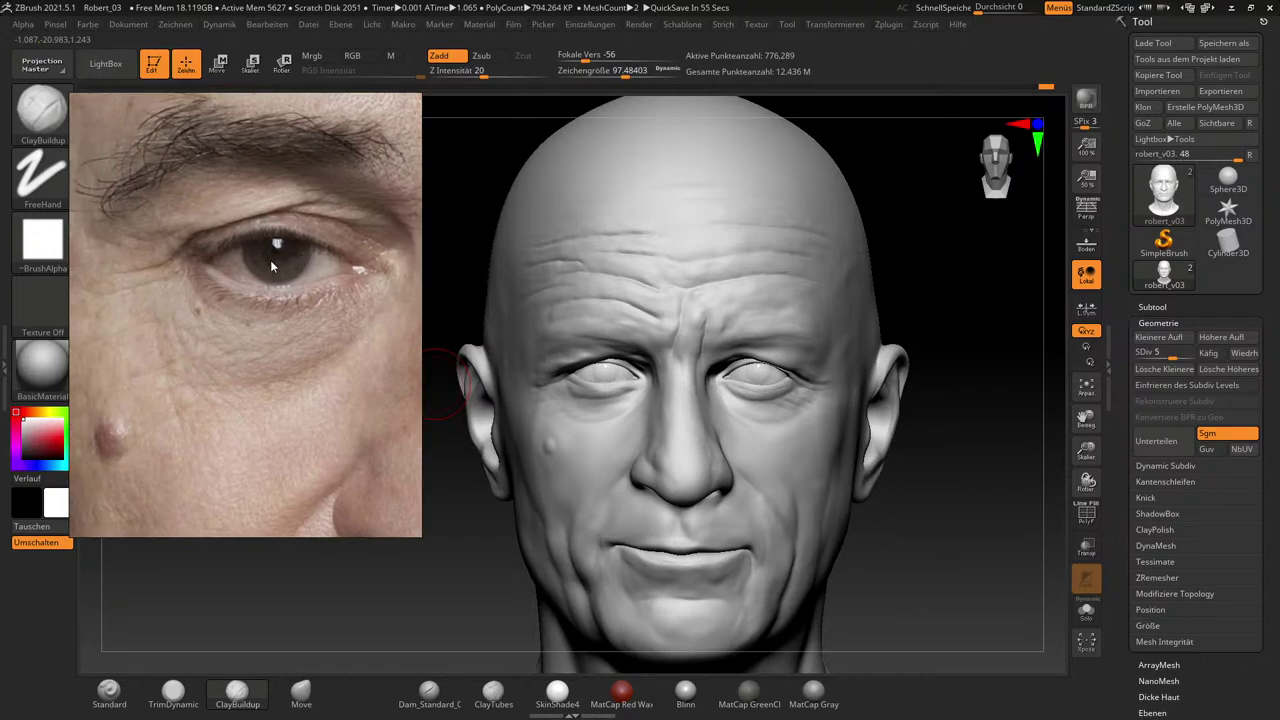
{"action": "scroll", "coordinate": [280, 264], "scroll_direction": "up", "scroll_amount": 2}
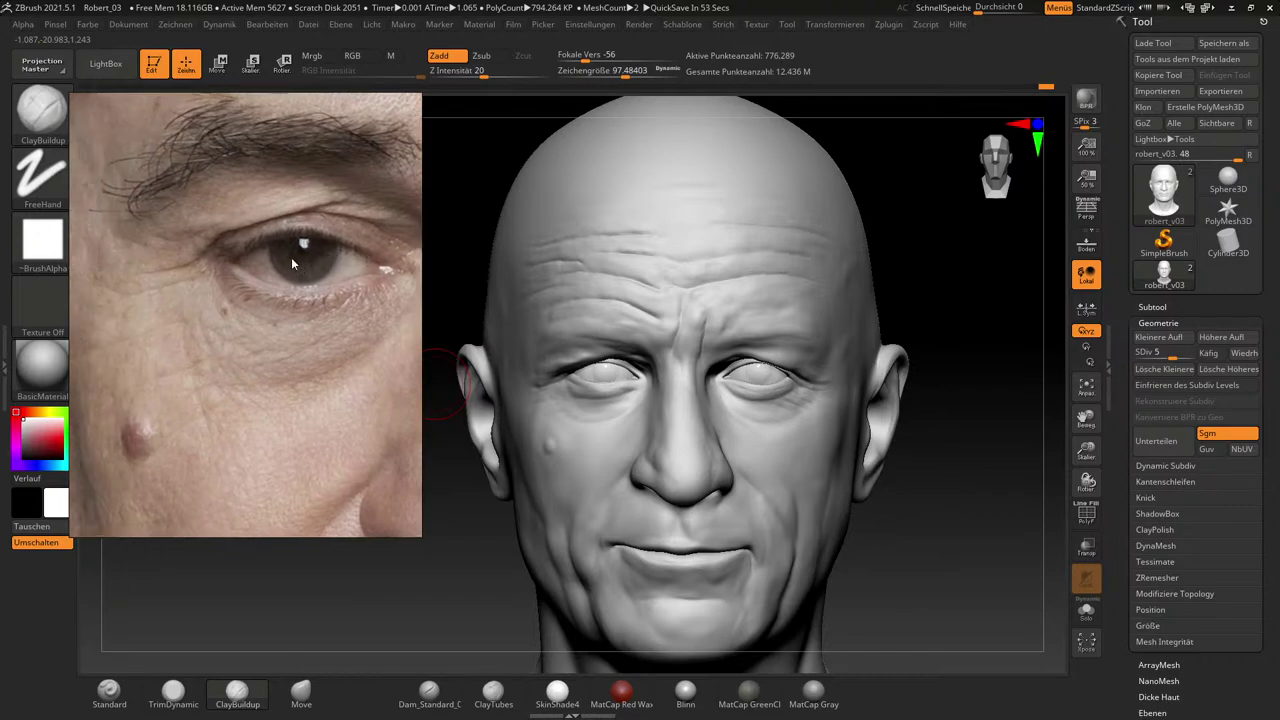
{"action": "mouse_move", "coordinate": [966, 498]}
{"action": "left_mouse_down"}
{"action": "mouse_move", "coordinate": [986, 520]}
{"action": "mouse_move", "coordinate": [960, 506]}
{"action": "mouse_move", "coordinate": [970, 526]}
{"action": "mouse_move", "coordinate": [952, 465]}
{"action": "left_mouse_up"}
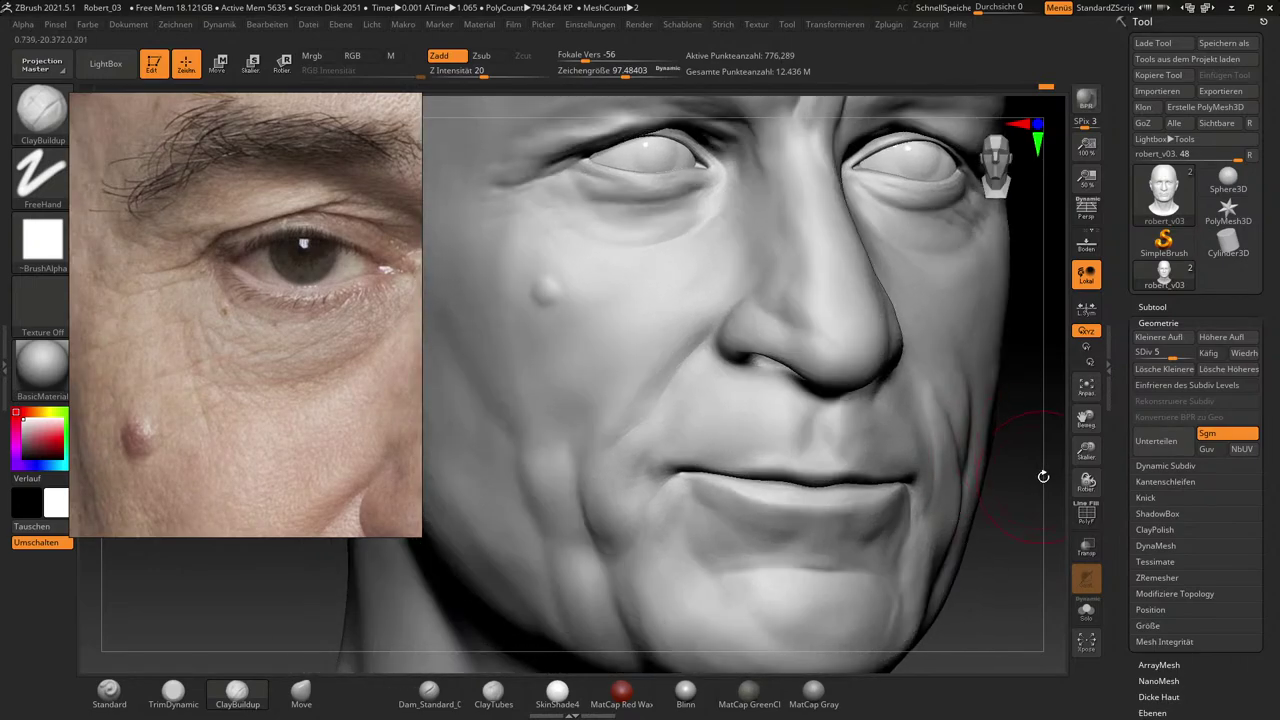
{"action": "mouse_move", "coordinate": [1043, 477]}
{"action": "left_mouse_down"}
{"action": "mouse_move", "coordinate": [1050, 533]}
{"action": "mouse_move", "coordinate": [1034, 619]}
{"action": "mouse_move", "coordinate": [1030, 602]}
{"action": "mouse_move", "coordinate": [923, 523]}
{"action": "left_mouse_up"}
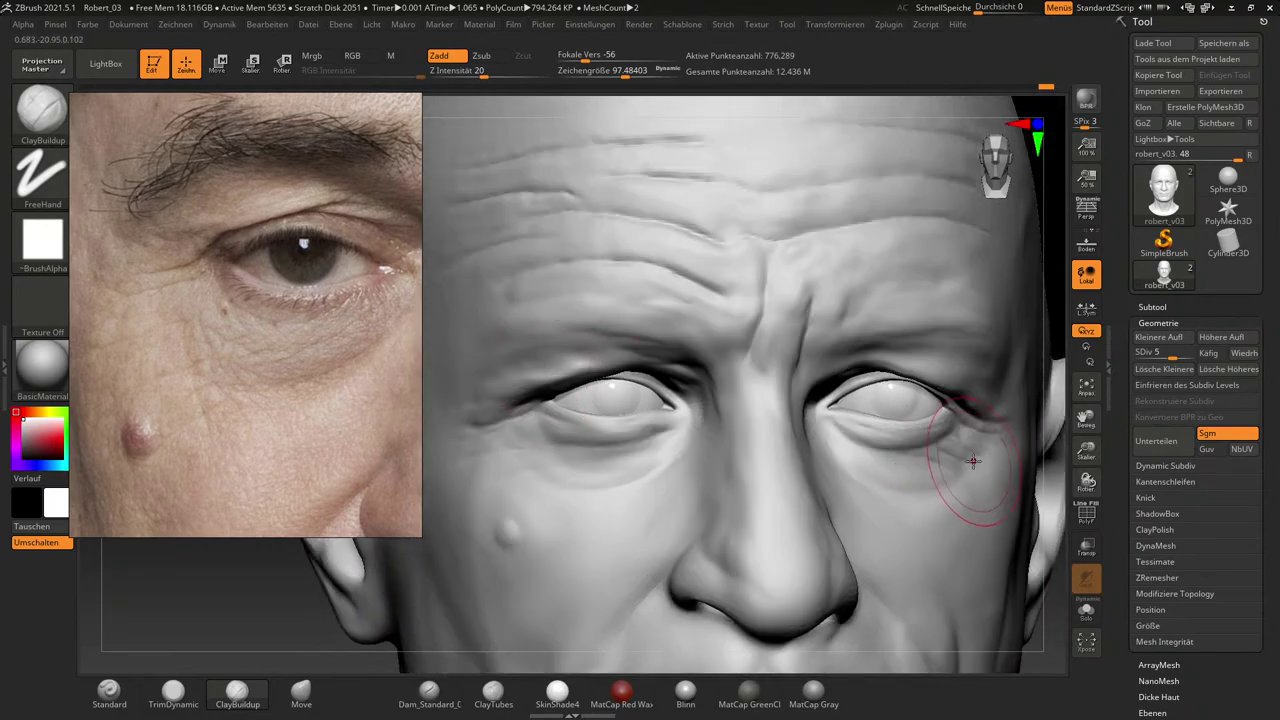
Sculpt the skin fold at the outer corner of the mole-side eye with ClayBuildup at a draw size of about 19 and smooth it.
{"action": "key", "text": "s"}
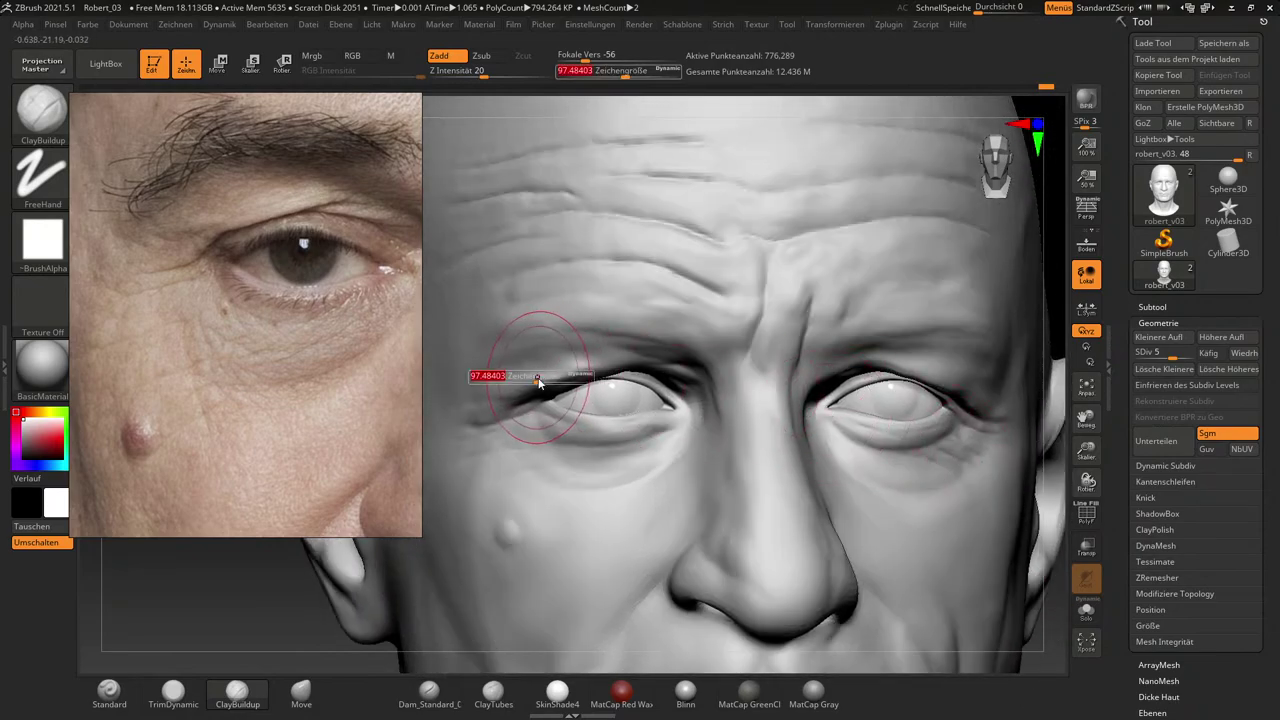
{"action": "mouse_move", "coordinate": [537, 381]}
{"action": "left_mouse_down"}
{"action": "mouse_move", "coordinate": [505, 379]}
{"action": "mouse_move", "coordinate": [497, 394]}
{"action": "left_mouse_up"}
{"action": "key", "text": "s"}
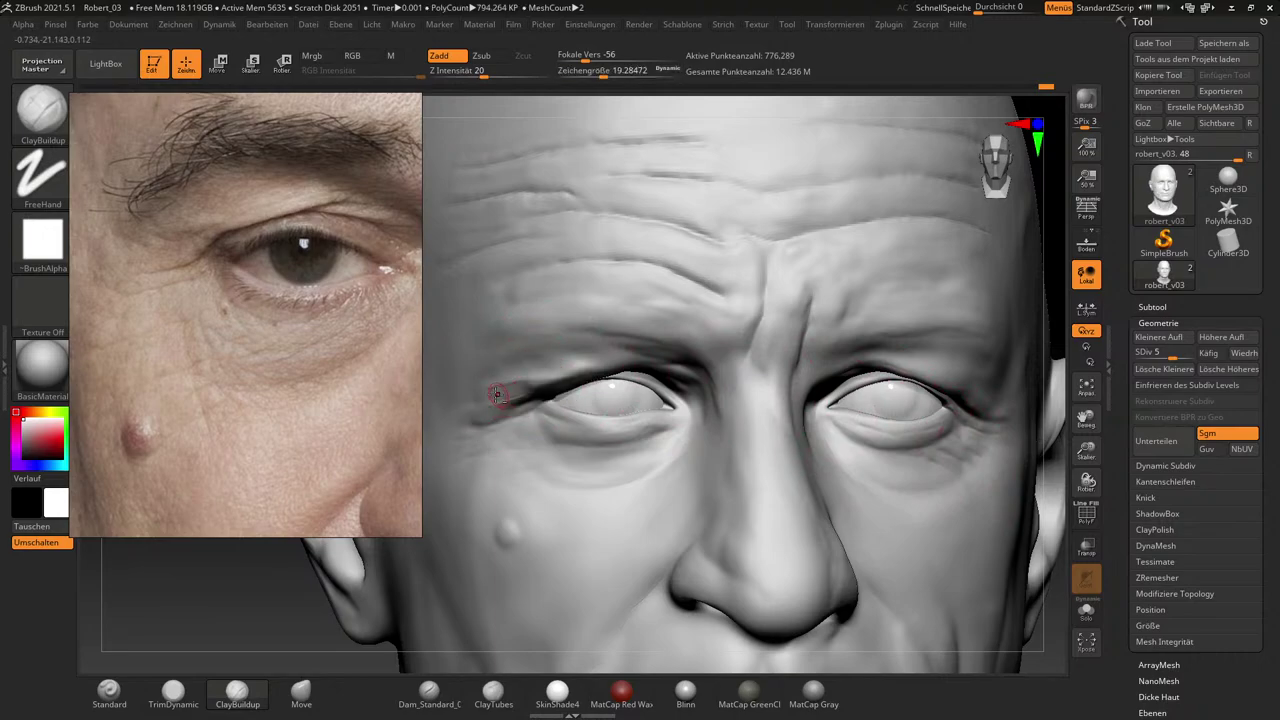
{"action": "key", "text": "shift"}
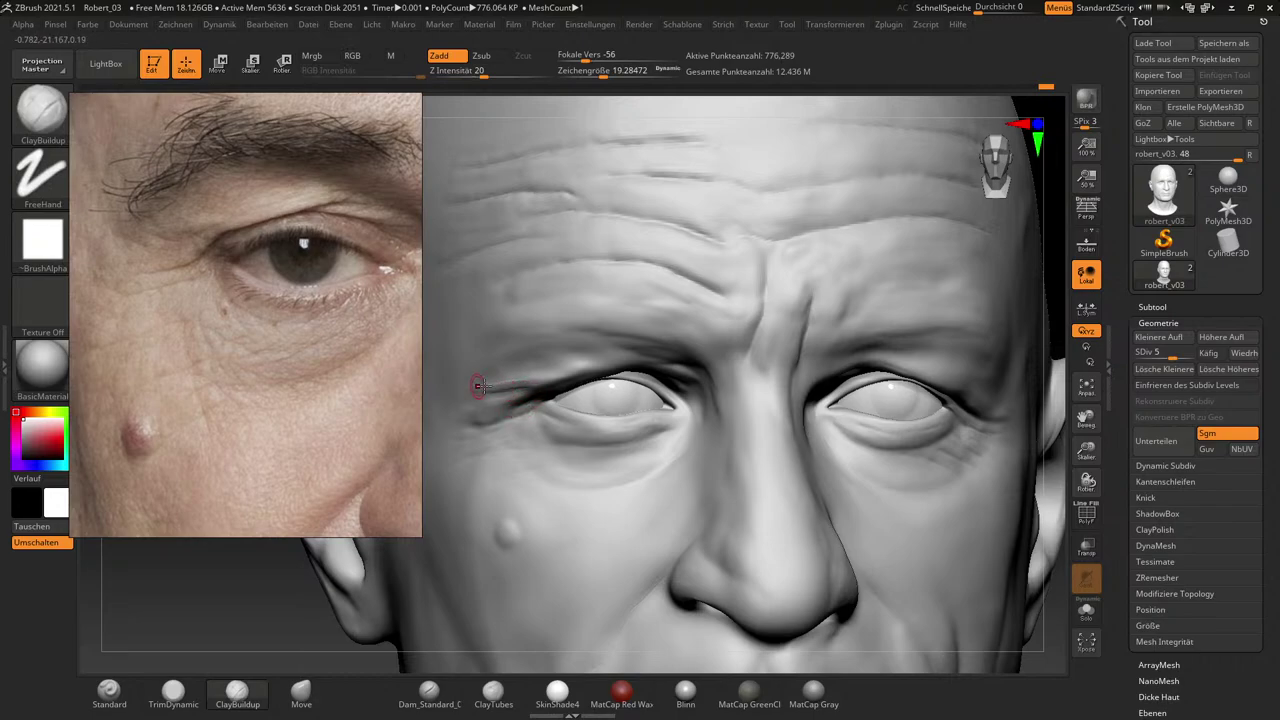
{"action": "key", "text": "shift"}
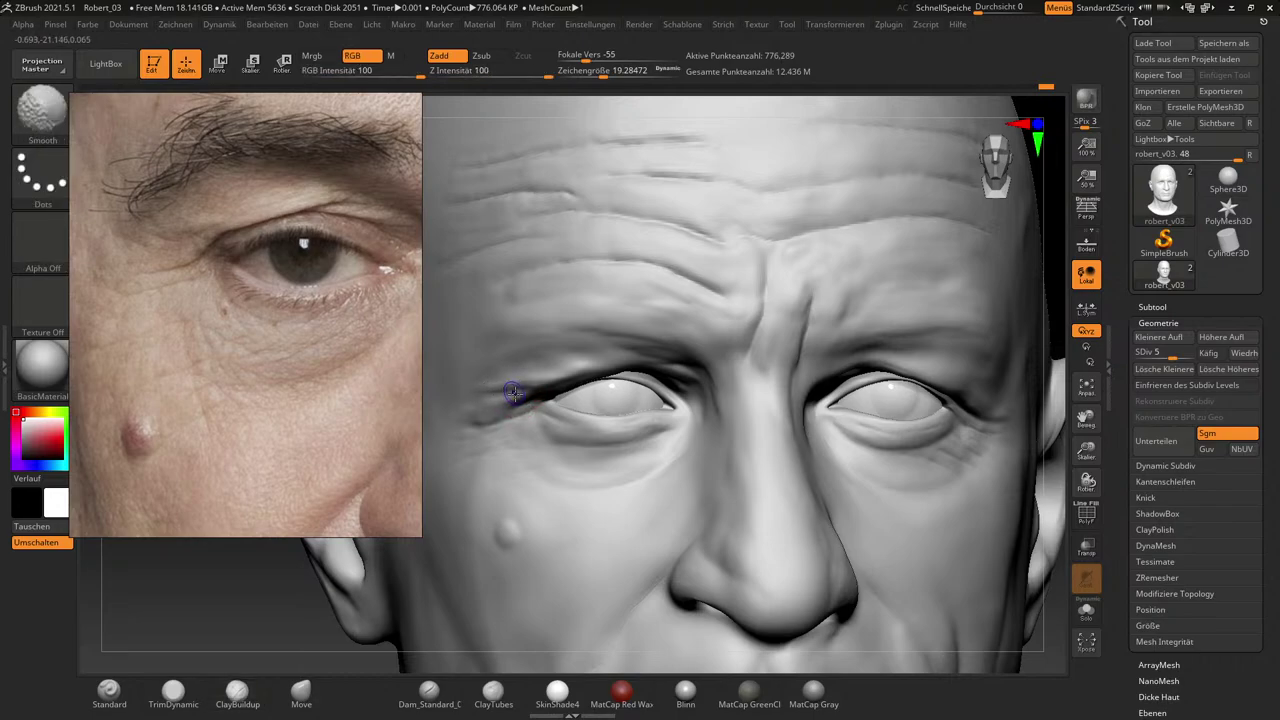
{"action": "mouse_move", "coordinate": [499, 398]}
{"action": "left_mouse_down"}
{"action": "mouse_move", "coordinate": [520, 397]}
{"action": "mouse_move", "coordinate": [481, 403]}
{"action": "left_mouse_up"}
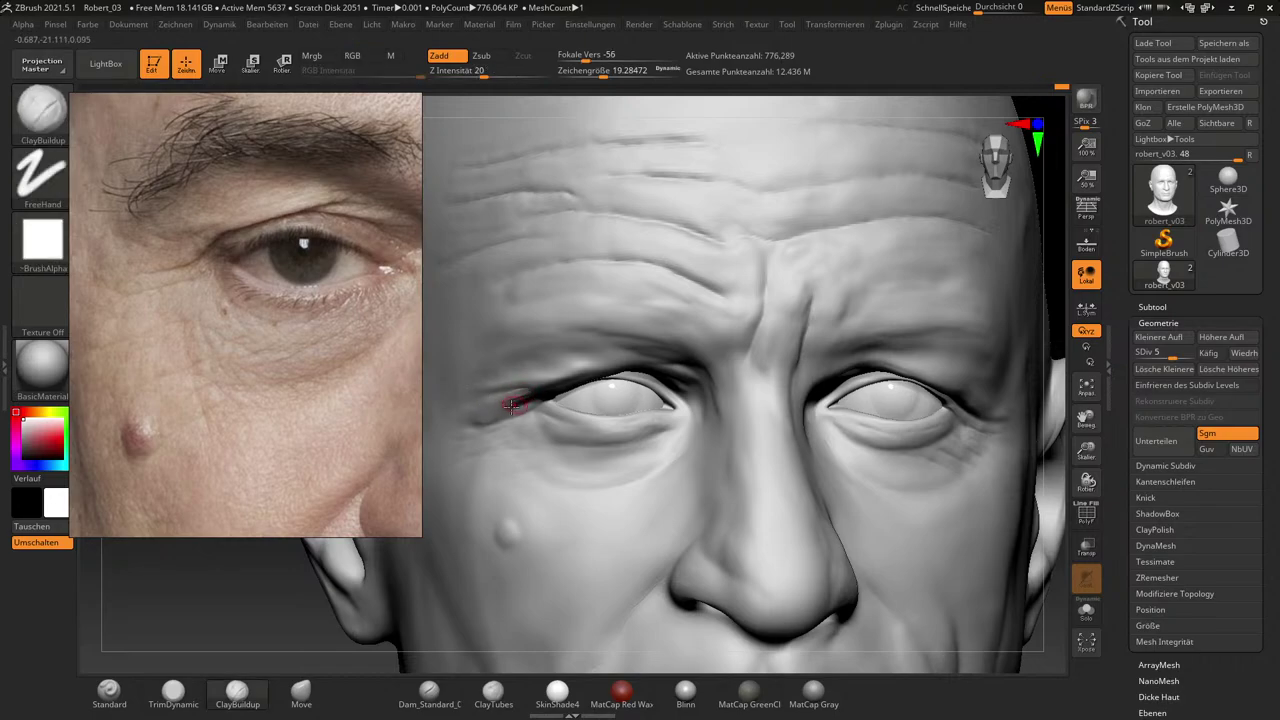
{"action": "key", "text": "shift"}
Reshape the fold at the mole-side eye's outer corner with the Move brush at a draw size of about 63.
{"action": "key", "text": "b"}
{"action": "key", "text": "m"}
{"action": "key", "text": "v"}
{"action": "key", "text": "s"}
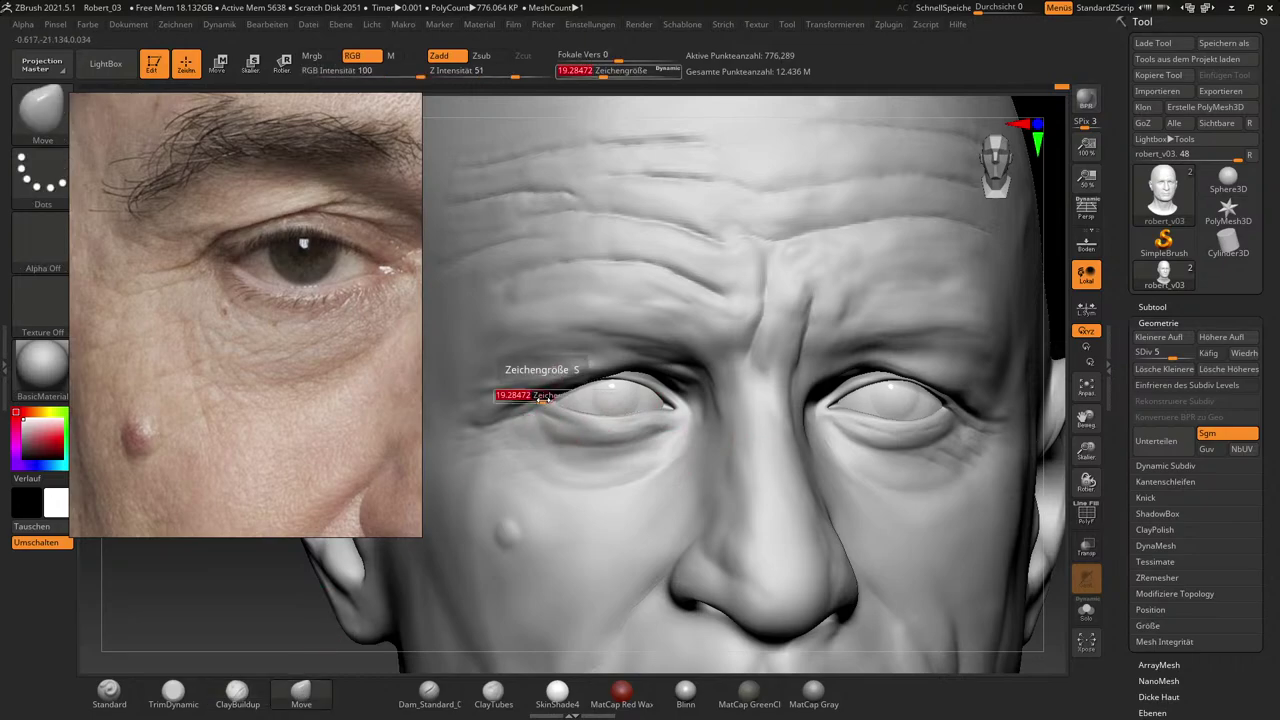
{"action": "left_click_drag", "start_coordinate": [543, 399], "coordinate": [519, 402]}
{"action": "key", "text": "s"}
{"action": "key", "text": "s"}
{"action": "key", "text": "s"}
{"action": "left_click", "coordinate": [510, 405]}
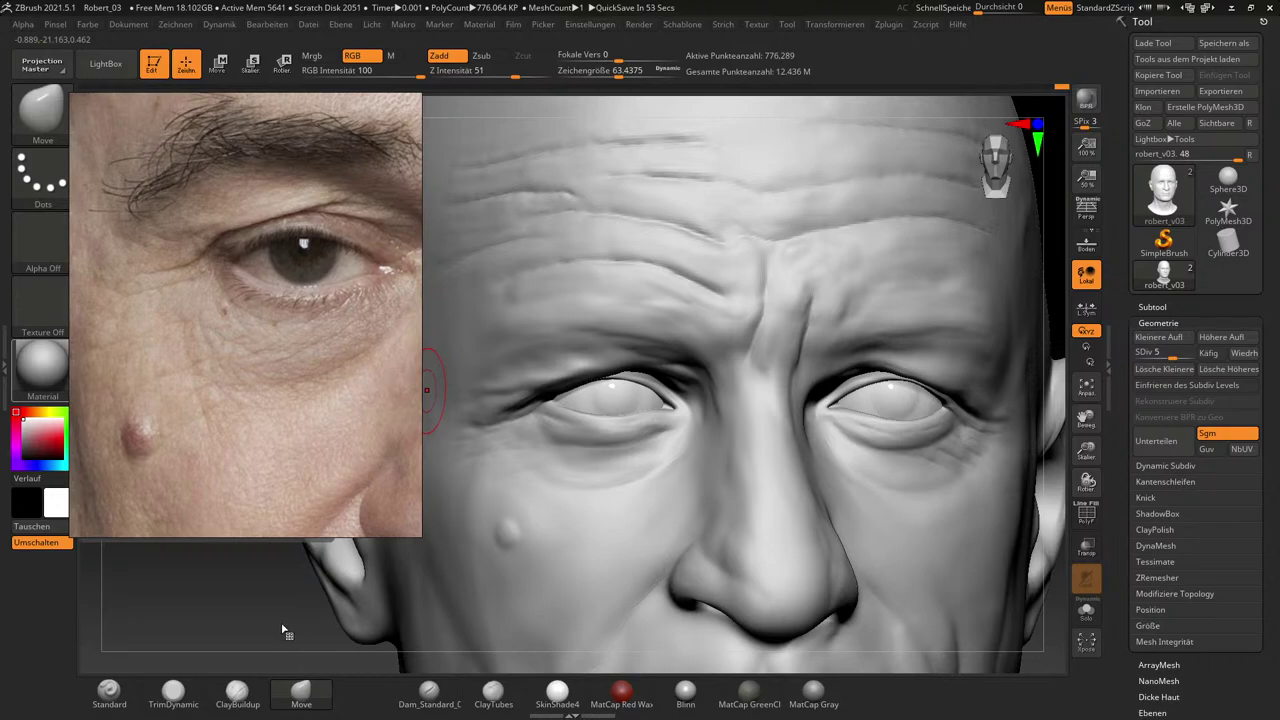
{"action": "left_click_drag", "start_coordinate": [286, 629], "coordinate": [314, 636]}
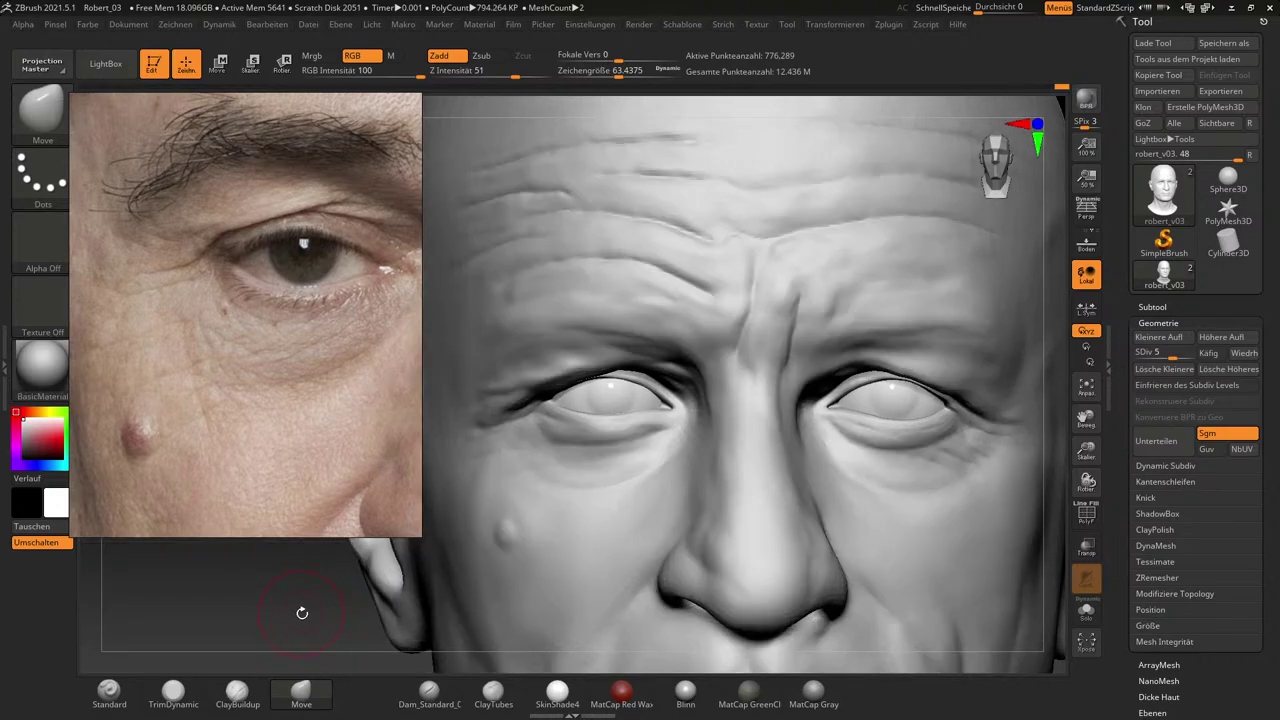
{"action": "left_click_drag", "start_coordinate": [300, 609], "coordinate": [306, 606]}
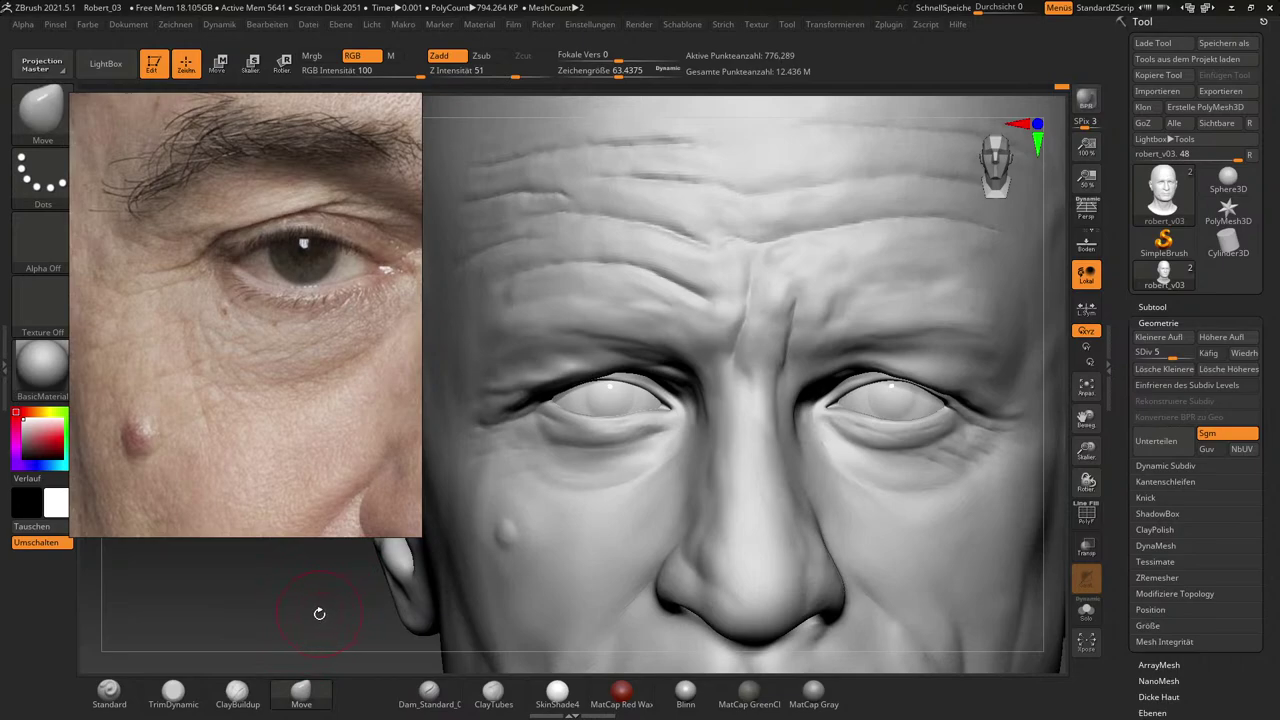
Compare the brow area with the reference photo and refine the skin between the eyebrows with ClayBuildup at a draw size of about 35.
{"action": "left_click_drag", "start_coordinate": [316, 612], "coordinate": [284, 620], "text": "alt"}
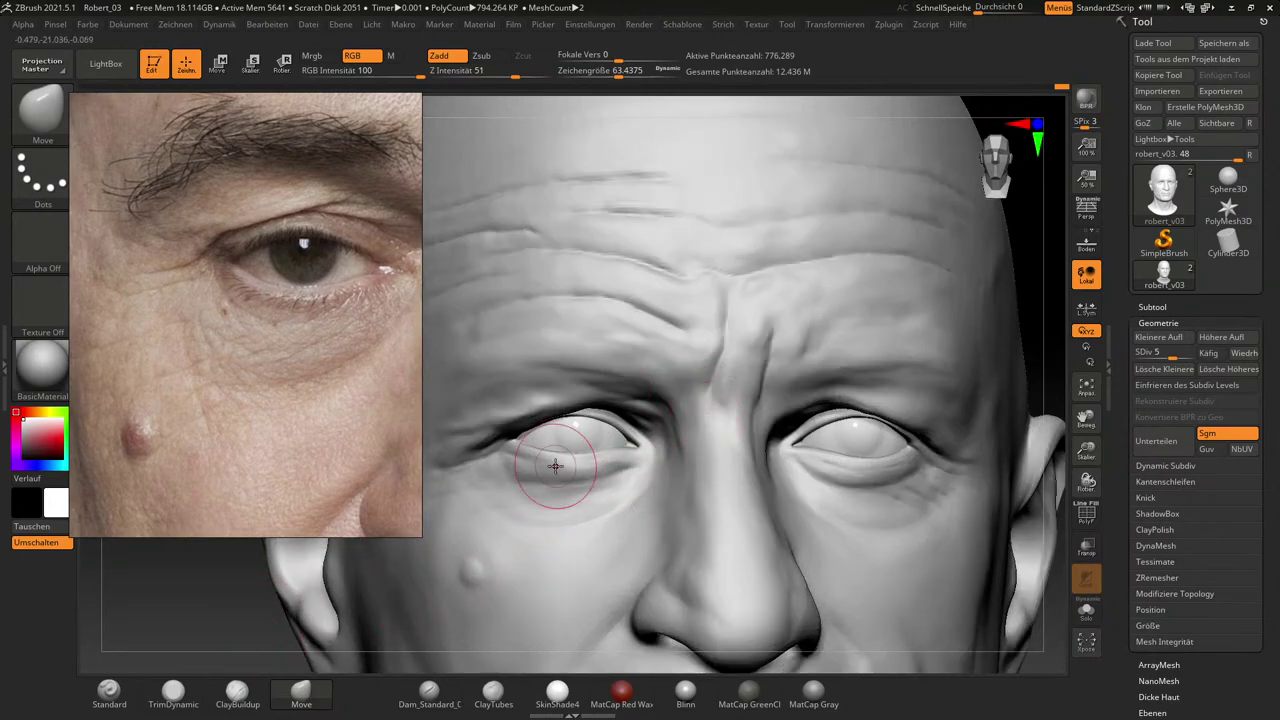
{"action": "scroll", "coordinate": [261, 294], "scroll_direction": "down", "scroll_amount": 3}
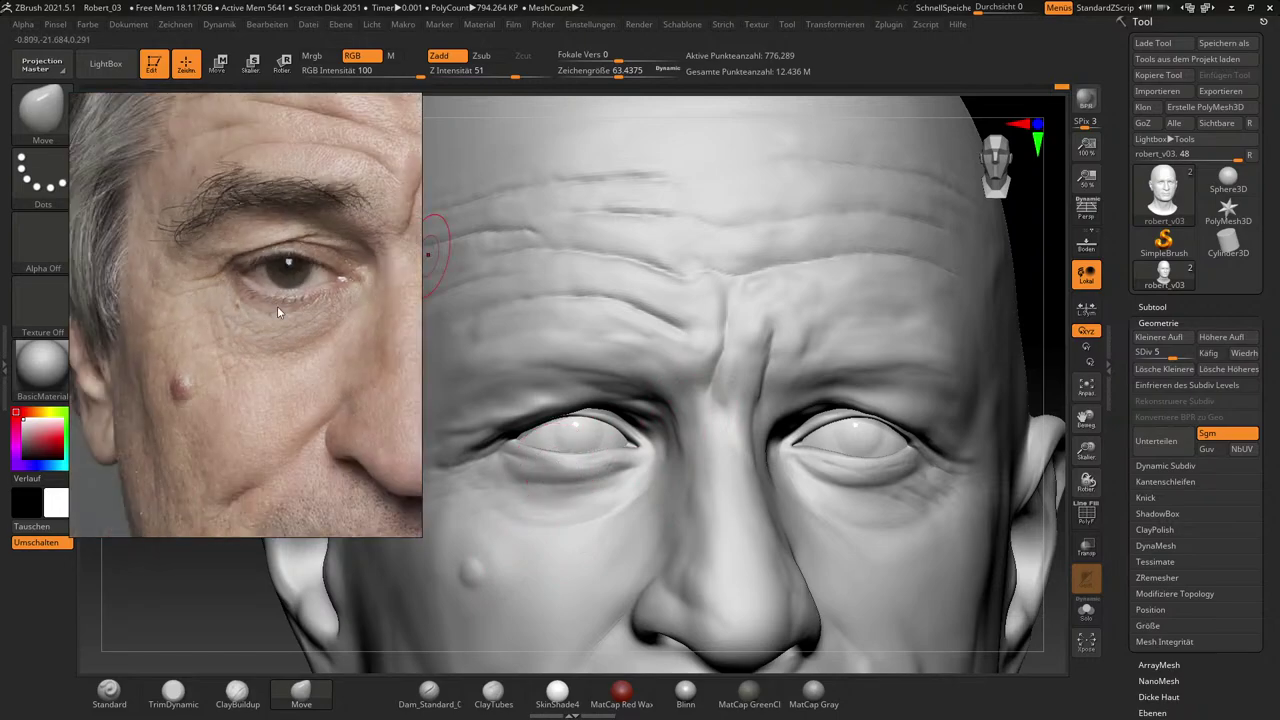
{"action": "middle_click_drag", "start_coordinate": [304, 338], "coordinate": [184, 350]}
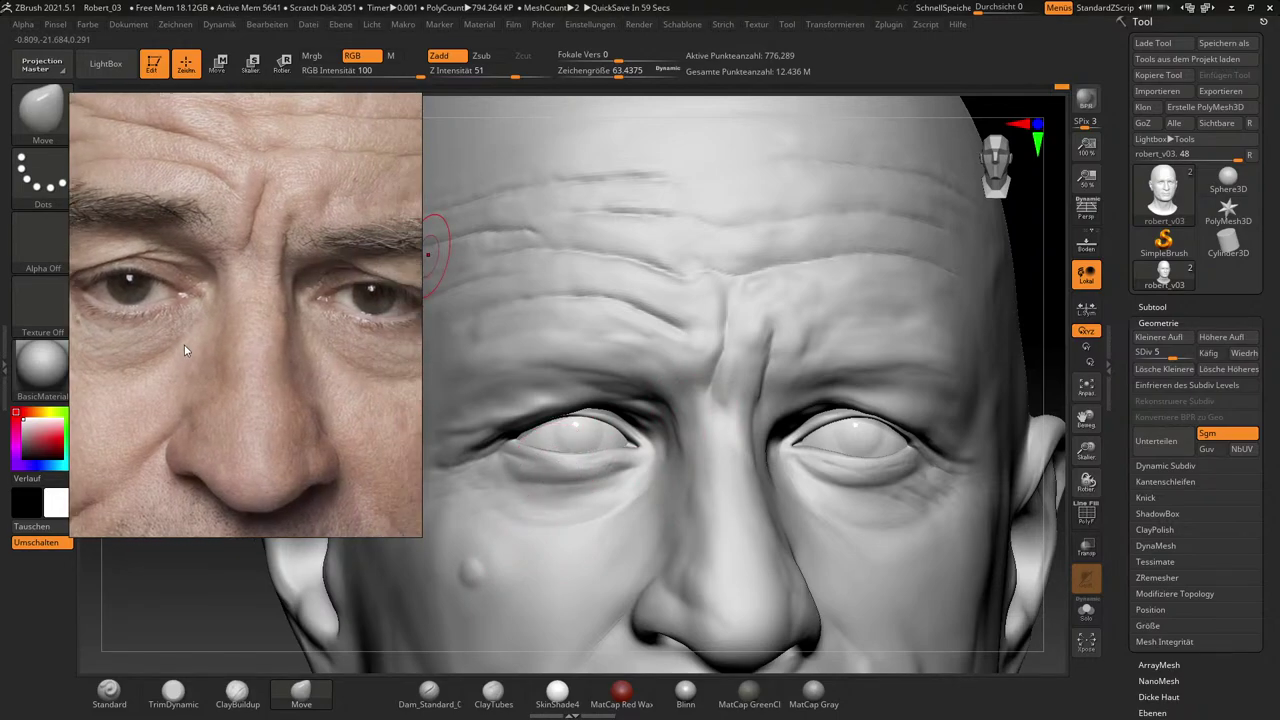
{"action": "left_click_drag", "start_coordinate": [232, 601], "coordinate": [229, 620]}
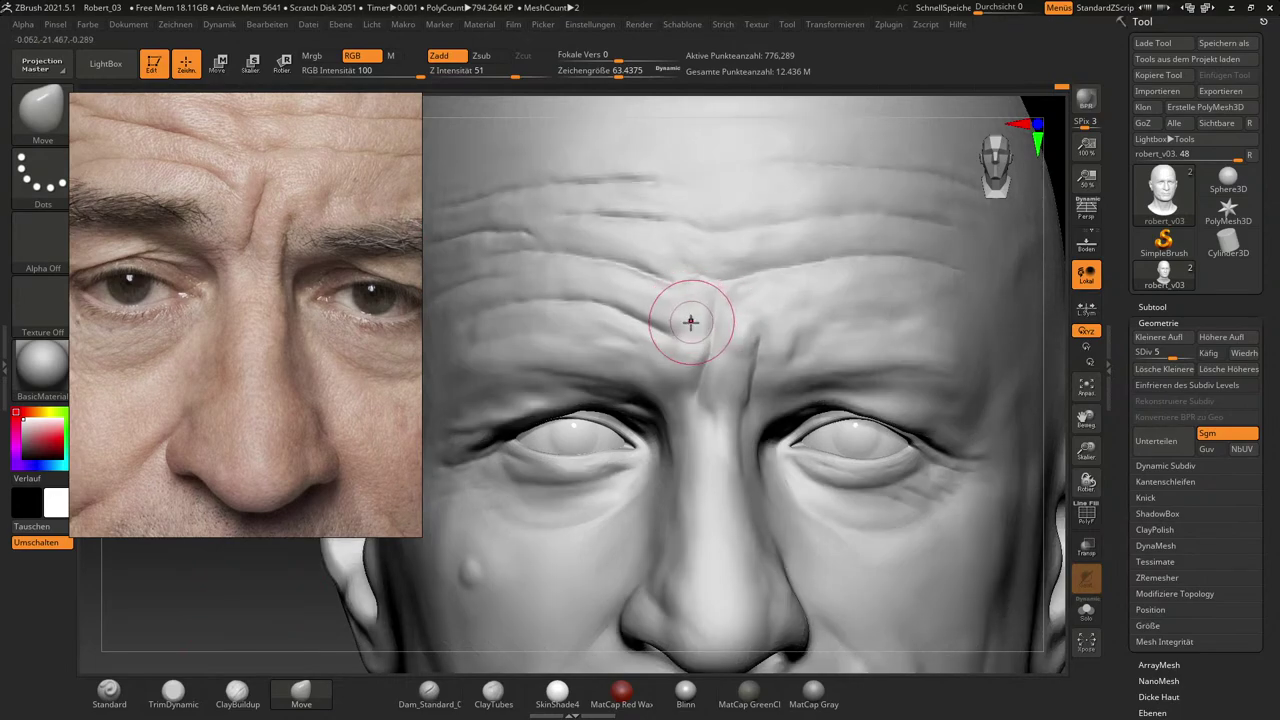
{"action": "key", "text": "ctrl"}
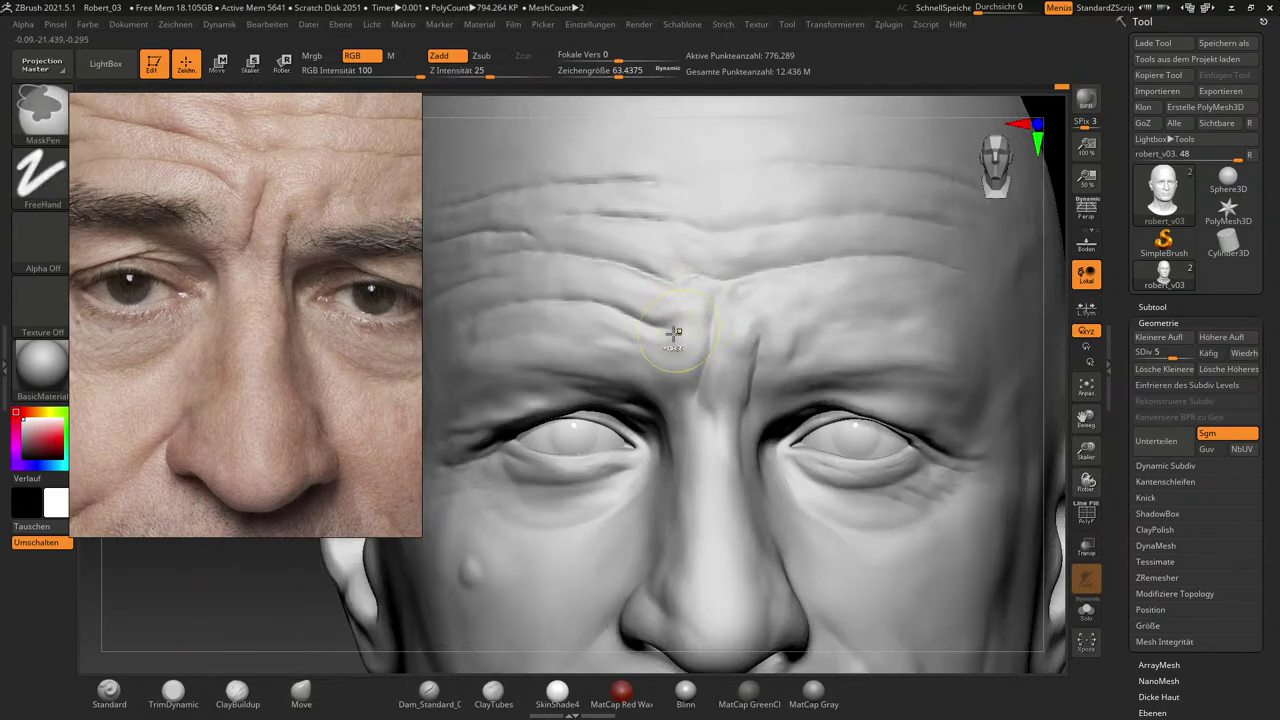
{"action": "left_click", "coordinate": [237, 690]}
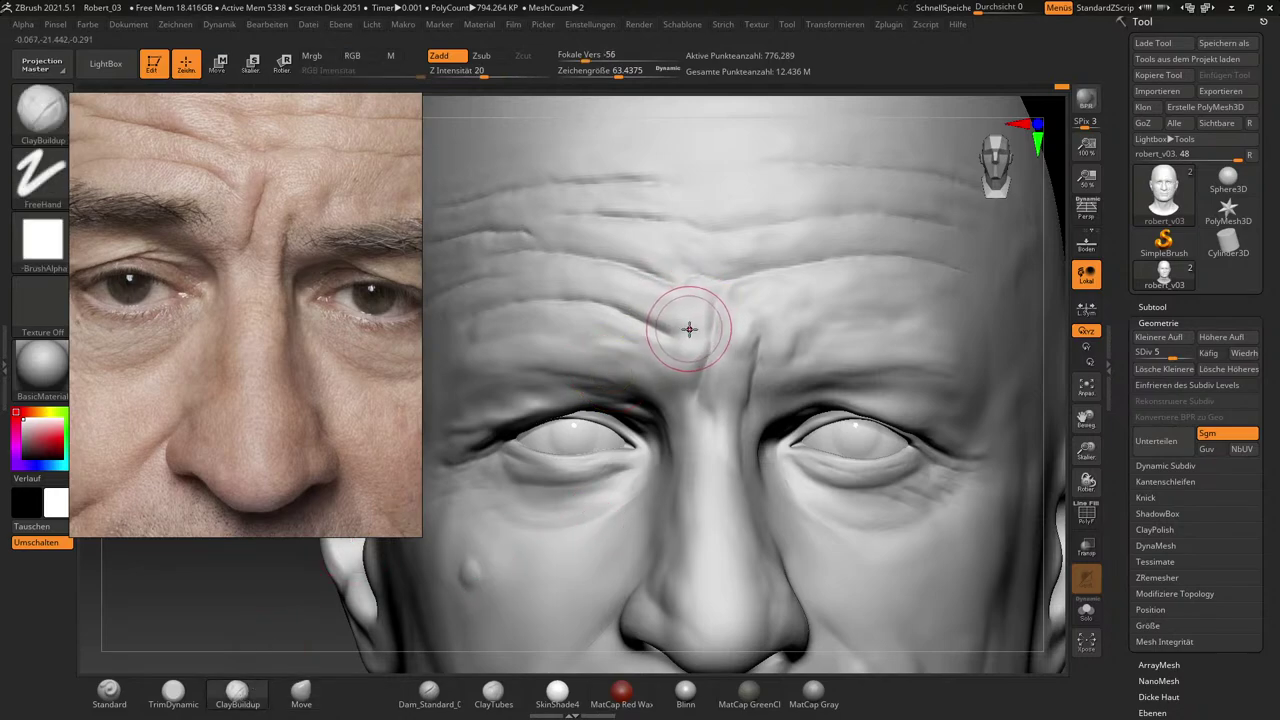
{"action": "key", "text": "shift"}
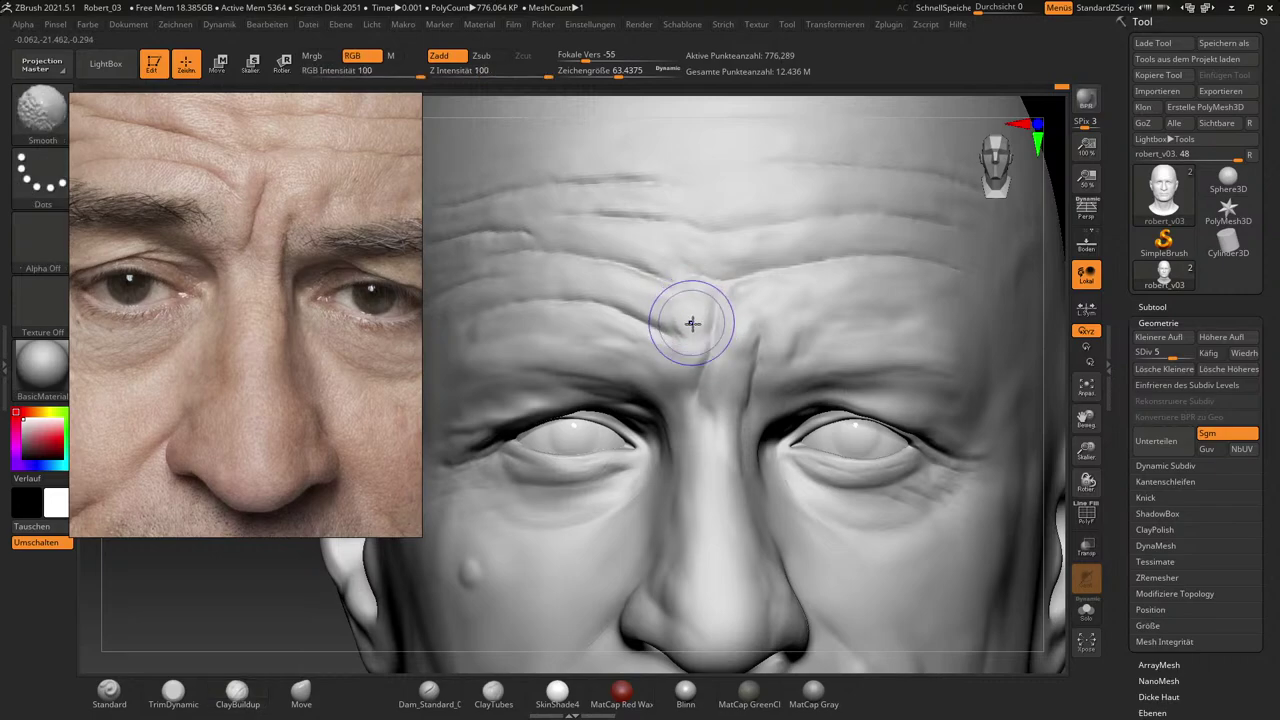
{"action": "key", "text": "s"}
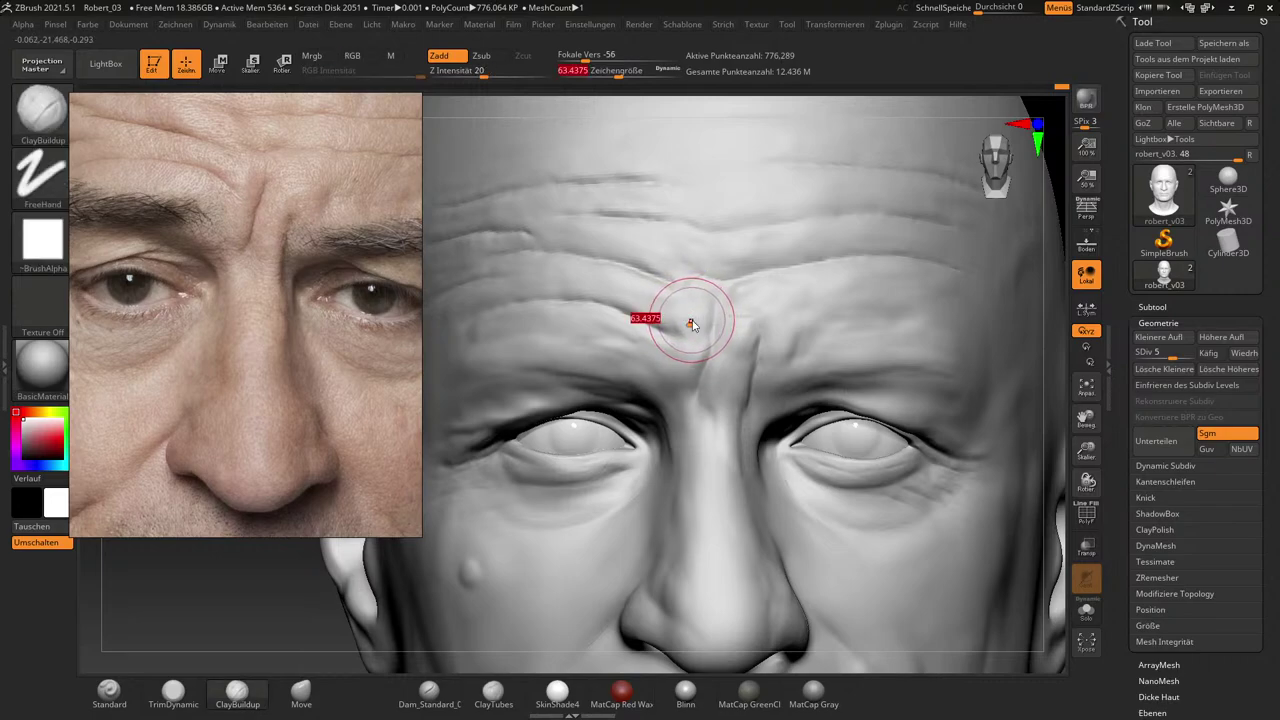
{"action": "left_click_drag", "start_coordinate": [686, 319], "coordinate": [680, 306]}
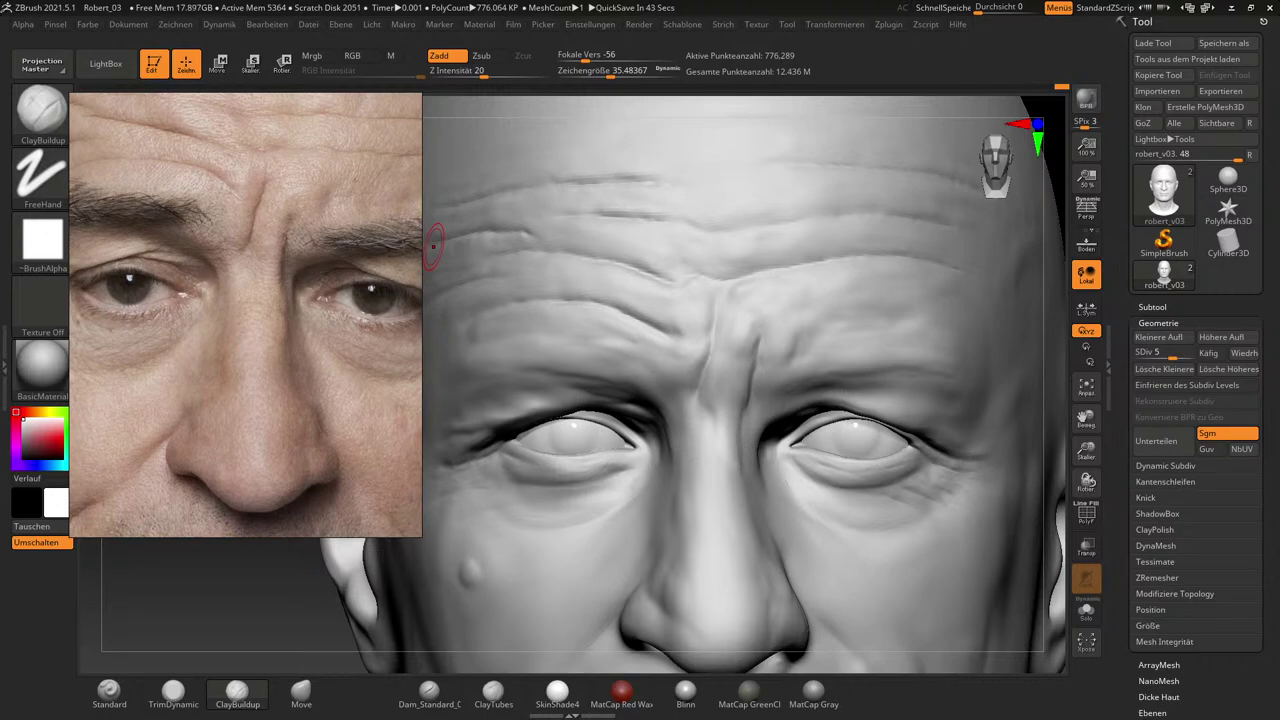
Check the whole head from the front and raise its subdivision level to 7.
{"action": "left_click_drag", "start_coordinate": [324, 626], "coordinate": [133, 608]}
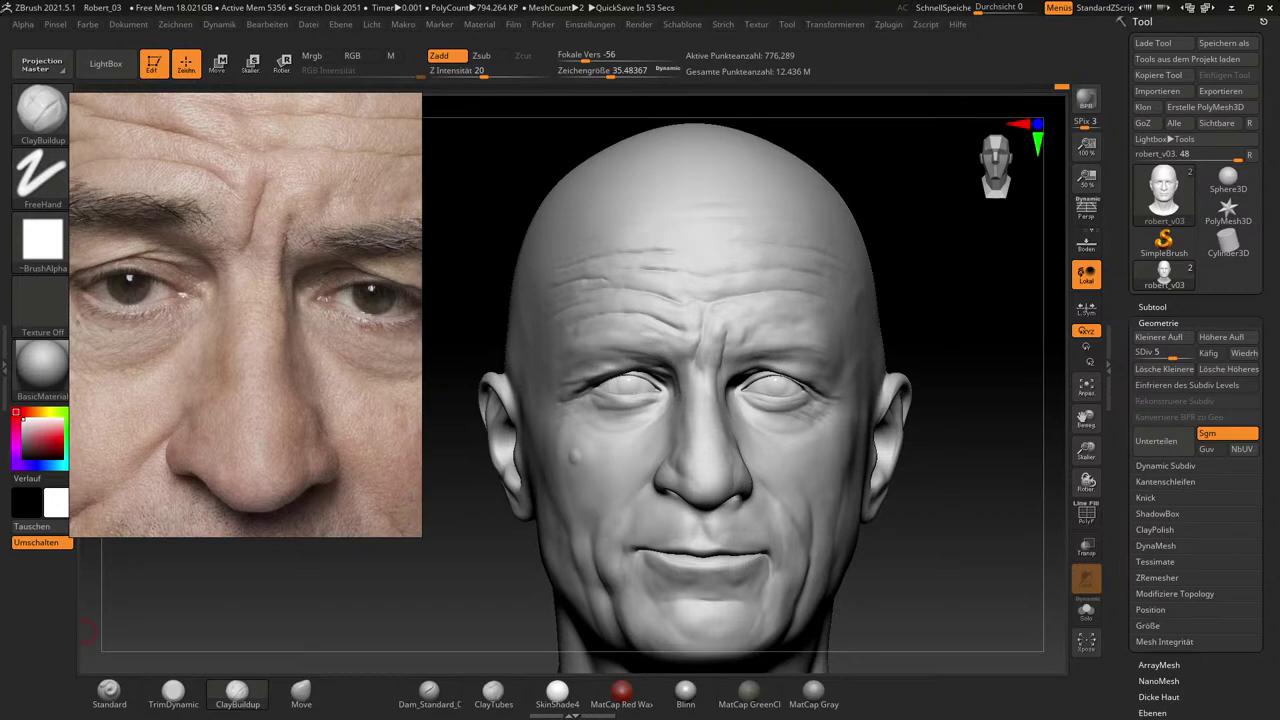
{"action": "mouse_move", "coordinate": [966, 576]}
{"action": "left_mouse_down"}
{"action": "mouse_move", "coordinate": [969, 521]}
{"action": "mouse_move", "coordinate": [946, 526]}
{"action": "mouse_move", "coordinate": [940, 507]}
{"action": "left_mouse_up"}
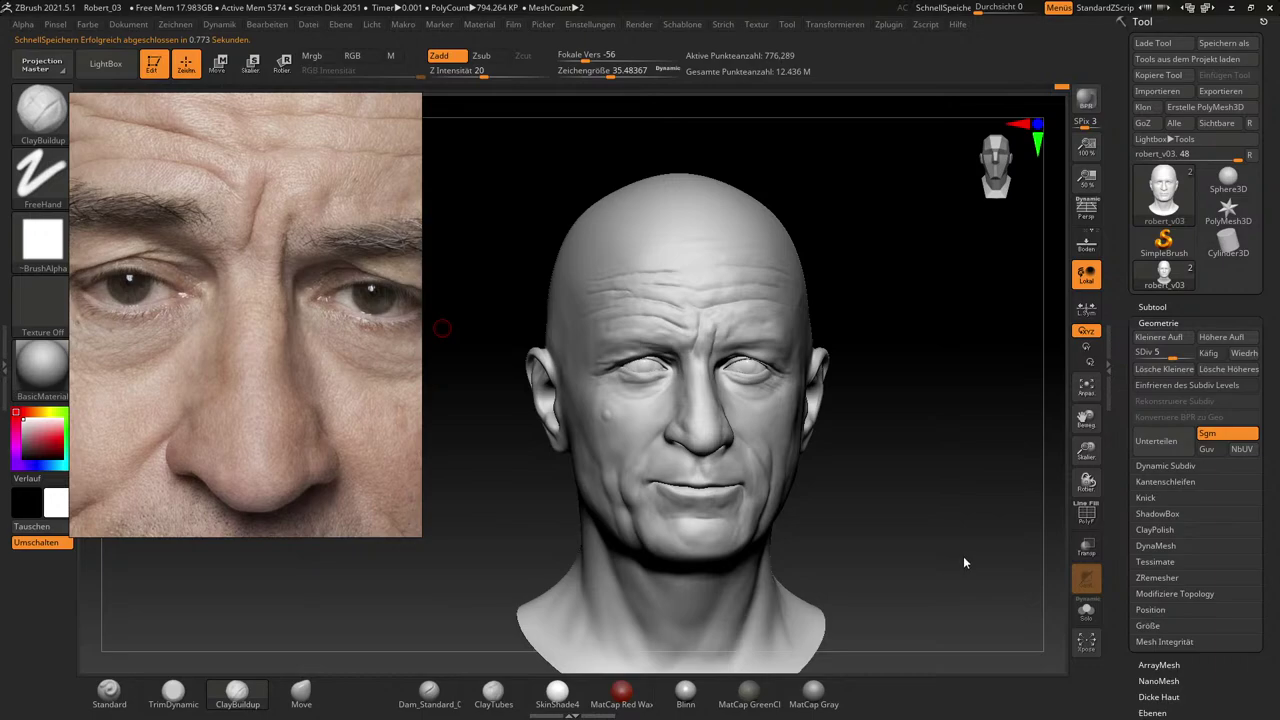
{"action": "left_click_drag", "start_coordinate": [963, 556], "coordinate": [1017, 645]}
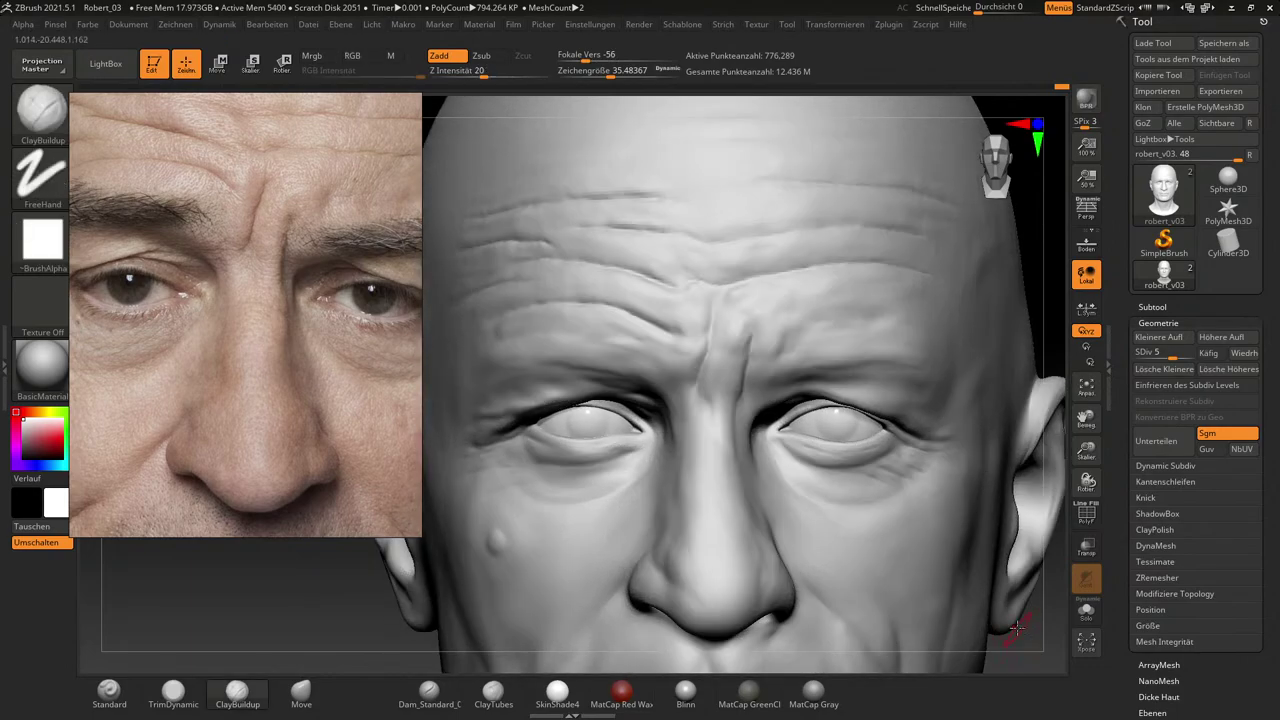
{"action": "left_click_drag", "start_coordinate": [1176, 358], "coordinate": [1192, 359]}
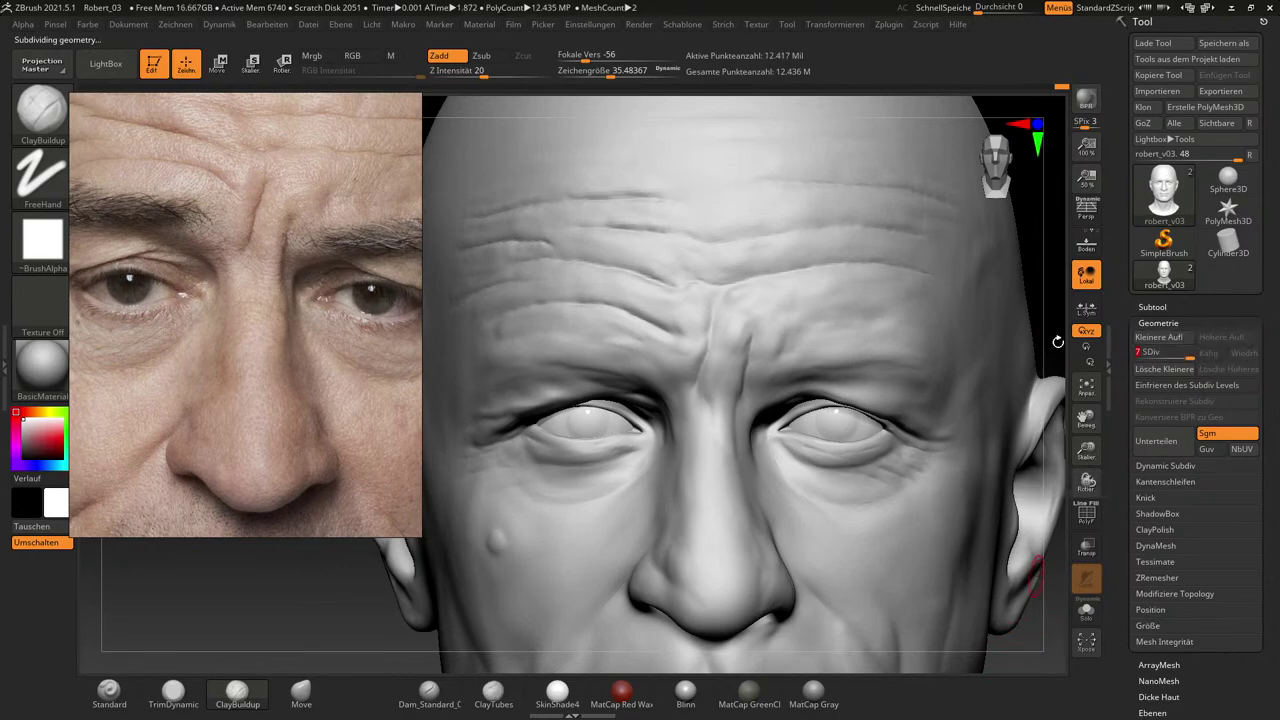
Carve the lowest forehead wrinkle and the vertical frown line with Dam_Standard at a draw size of about 27, following the reference photo.
{"action": "mouse_move", "coordinate": [1057, 342]}
{"action": "left_mouse_down"}
{"action": "mouse_move", "coordinate": [1001, 380]}
{"action": "mouse_move", "coordinate": [986, 457]}
{"action": "mouse_move", "coordinate": [991, 443]}
{"action": "mouse_move", "coordinate": [1023, 479]}
{"action": "mouse_move", "coordinate": [958, 455]}
{"action": "left_mouse_up"}
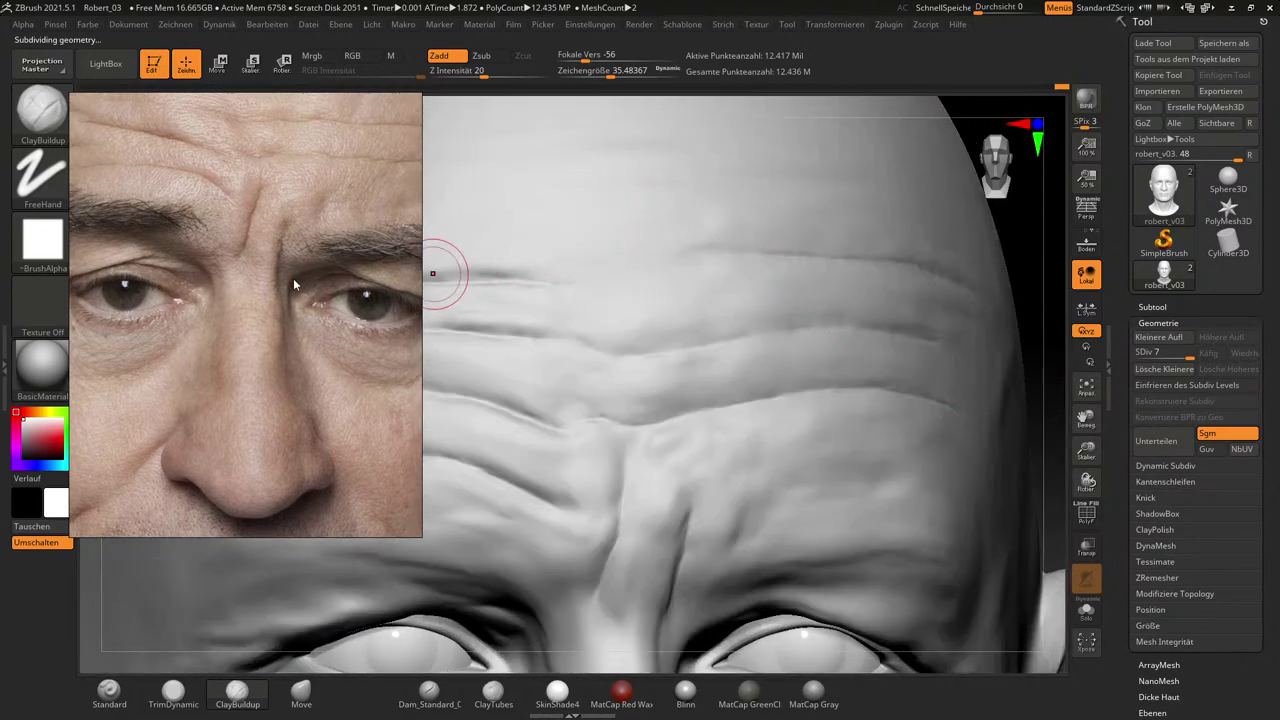
{"action": "left_click_drag", "start_coordinate": [293, 278], "coordinate": [222, 368]}
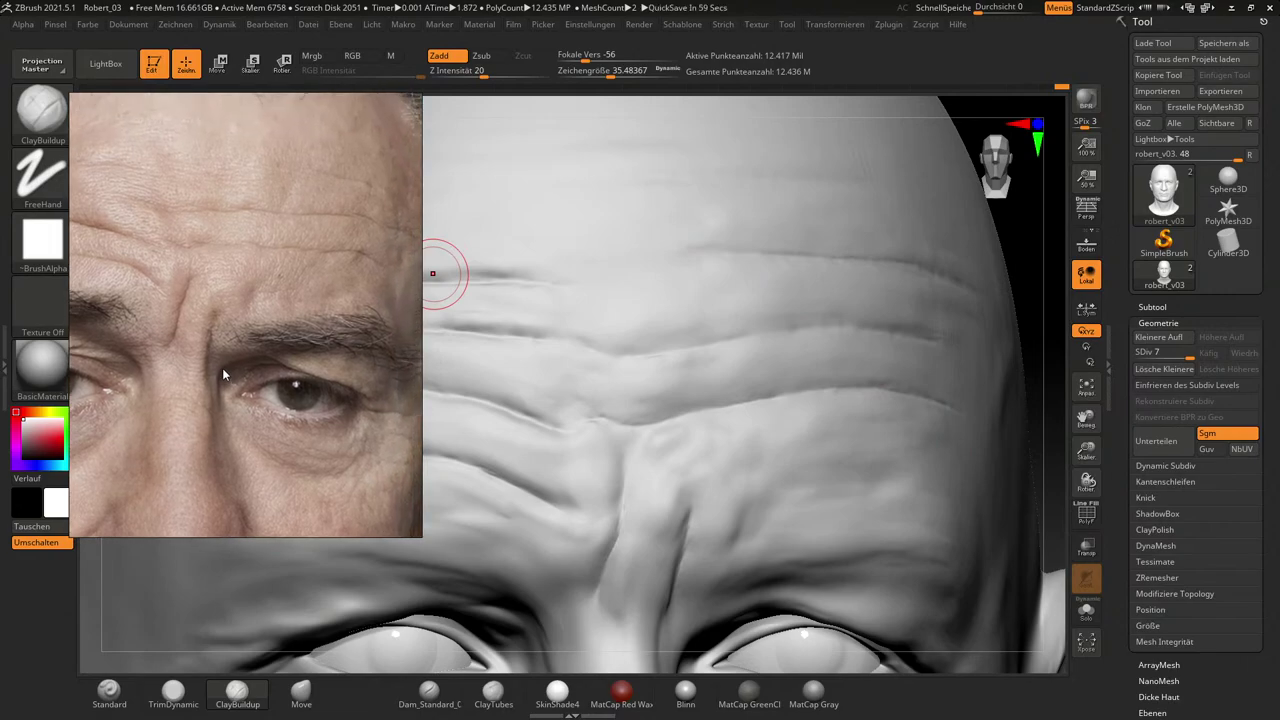
{"action": "left_click", "coordinate": [428, 690]}
{"action": "left_click_drag", "start_coordinate": [833, 405], "coordinate": [828, 408]}
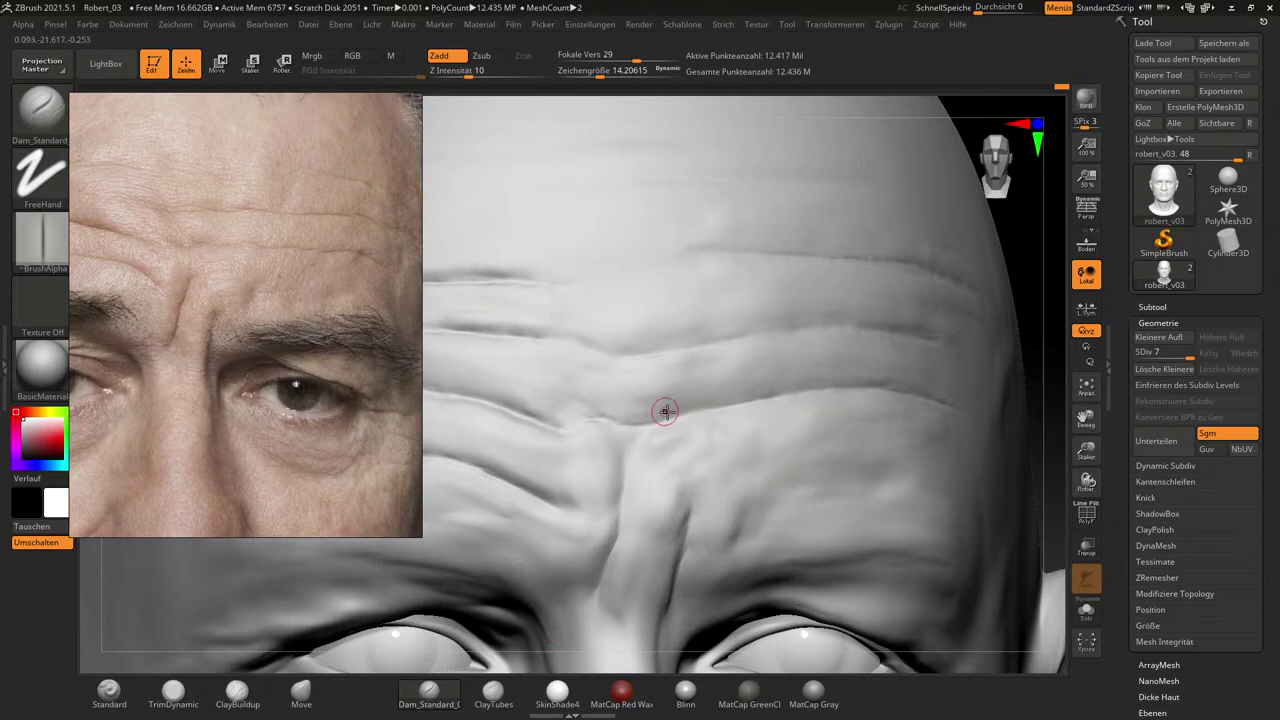
{"action": "left_click_drag", "start_coordinate": [622, 464], "coordinate": [619, 530]}
{"action": "key", "text": "s"}
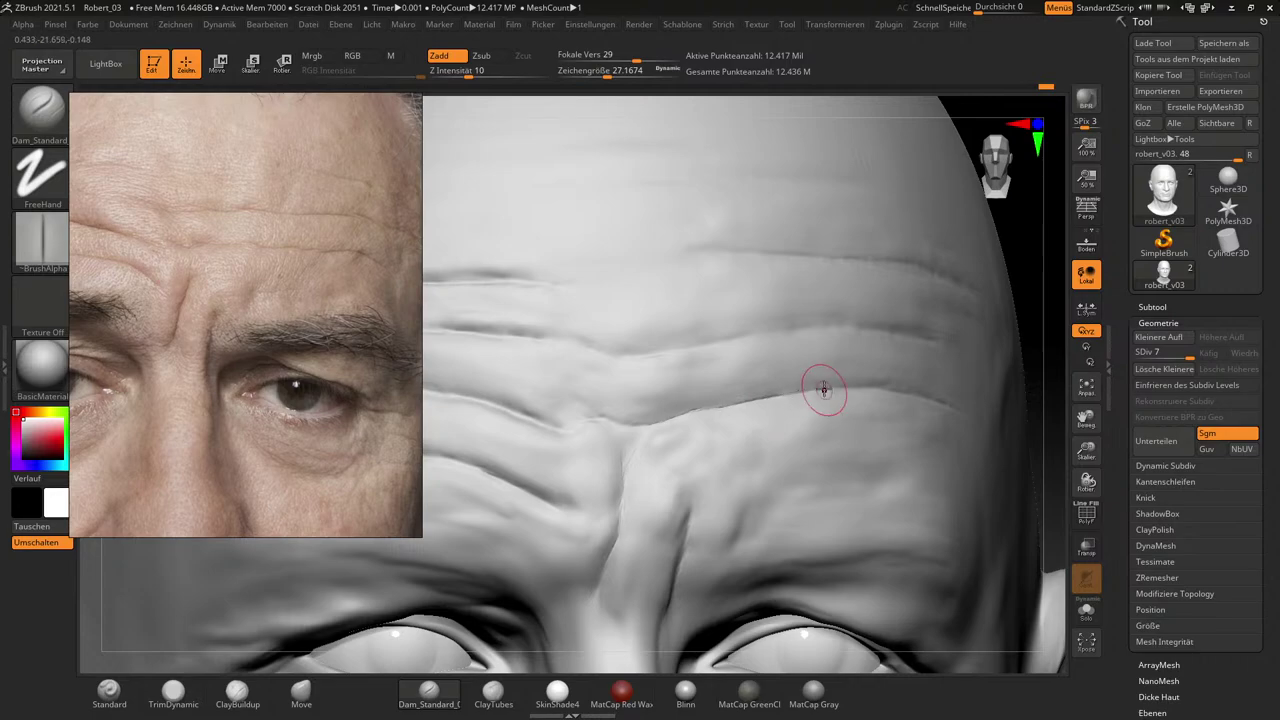
Sharpen the two lower forehead wrinkles on the side opposite the mole with Dam_Standard at a draw size of about 19.
{"action": "mouse_move", "coordinate": [1057, 442]}
{"action": "left_mouse_down"}
{"action": "mouse_move", "coordinate": [1037, 437]}
{"action": "mouse_move", "coordinate": [1063, 529]}
{"action": "mouse_move", "coordinate": [960, 475]}
{"action": "left_mouse_up"}
{"action": "key", "text": "s"}
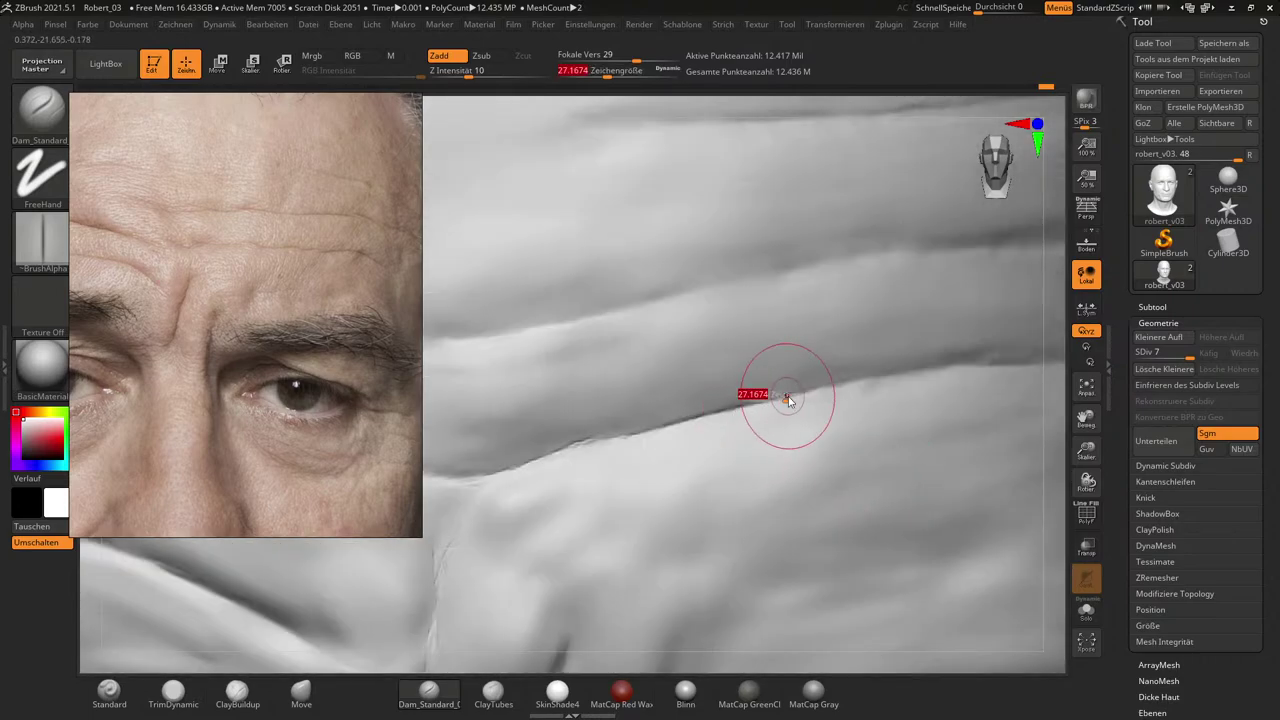
{"action": "left_click_drag", "start_coordinate": [784, 397], "coordinate": [822, 396]}
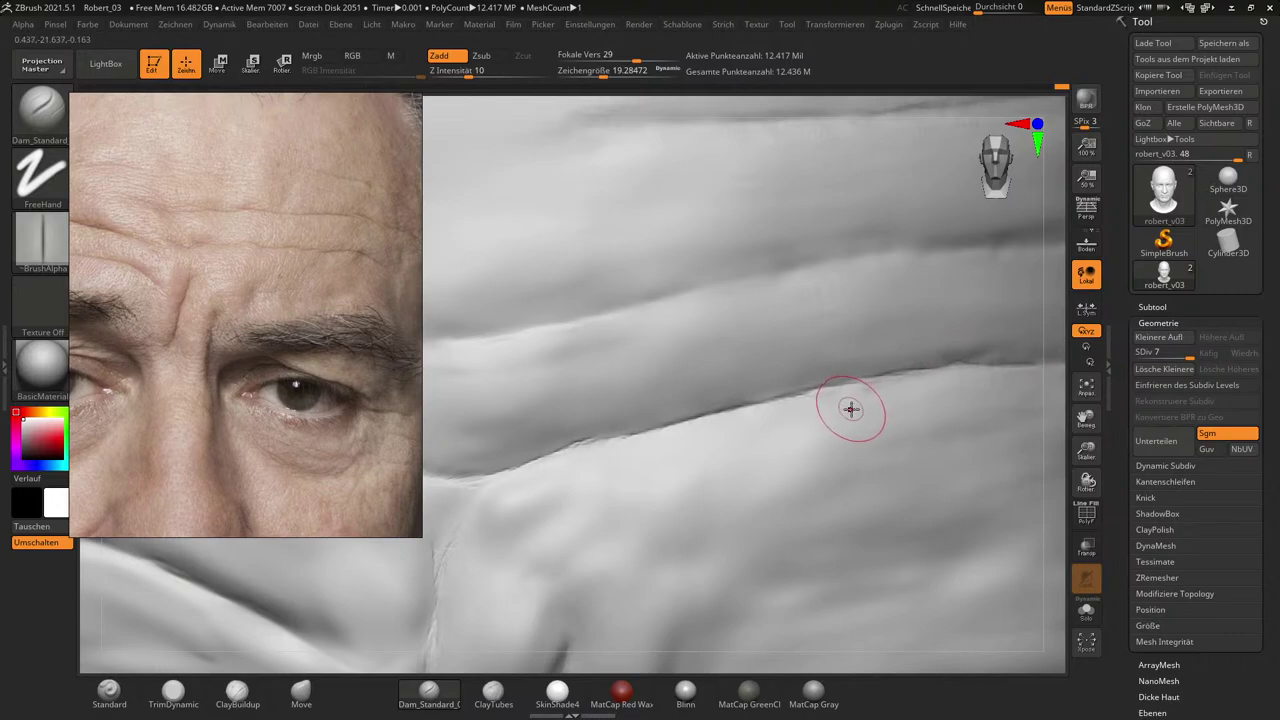
{"action": "left_click_drag", "start_coordinate": [1051, 477], "coordinate": [838, 378]}
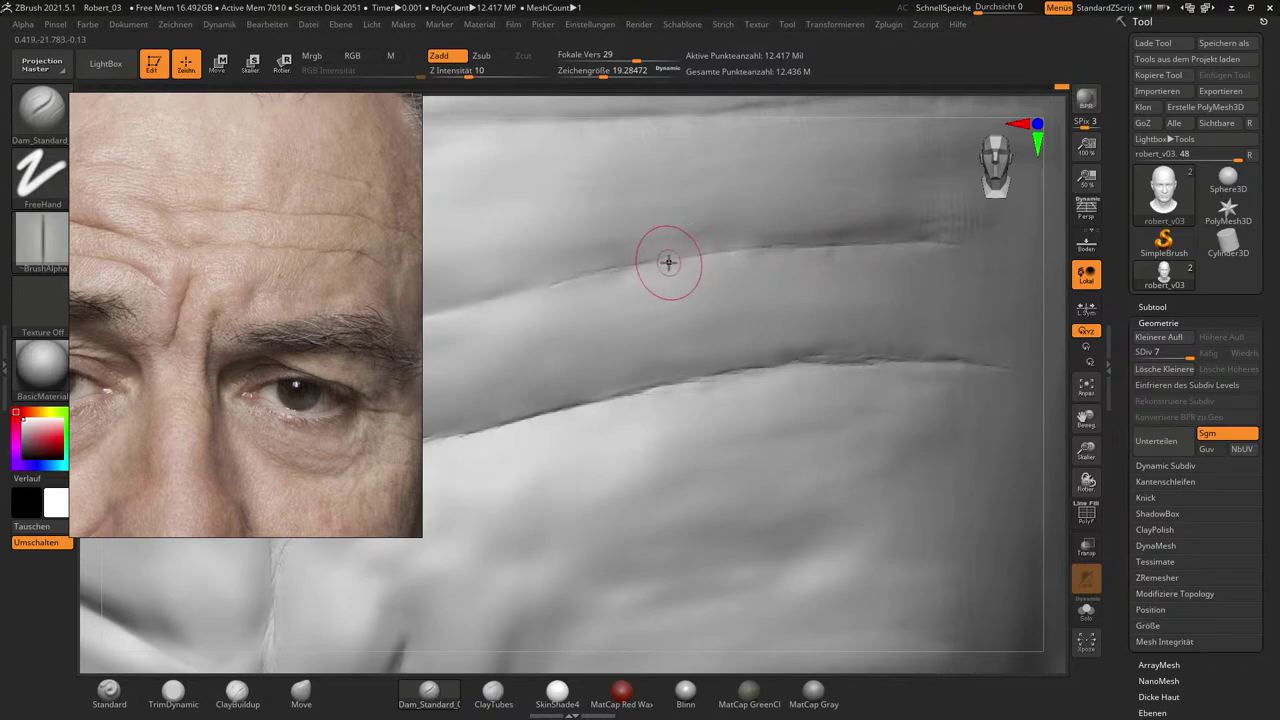
{"action": "left_click_drag", "start_coordinate": [1049, 430], "coordinate": [738, 328]}
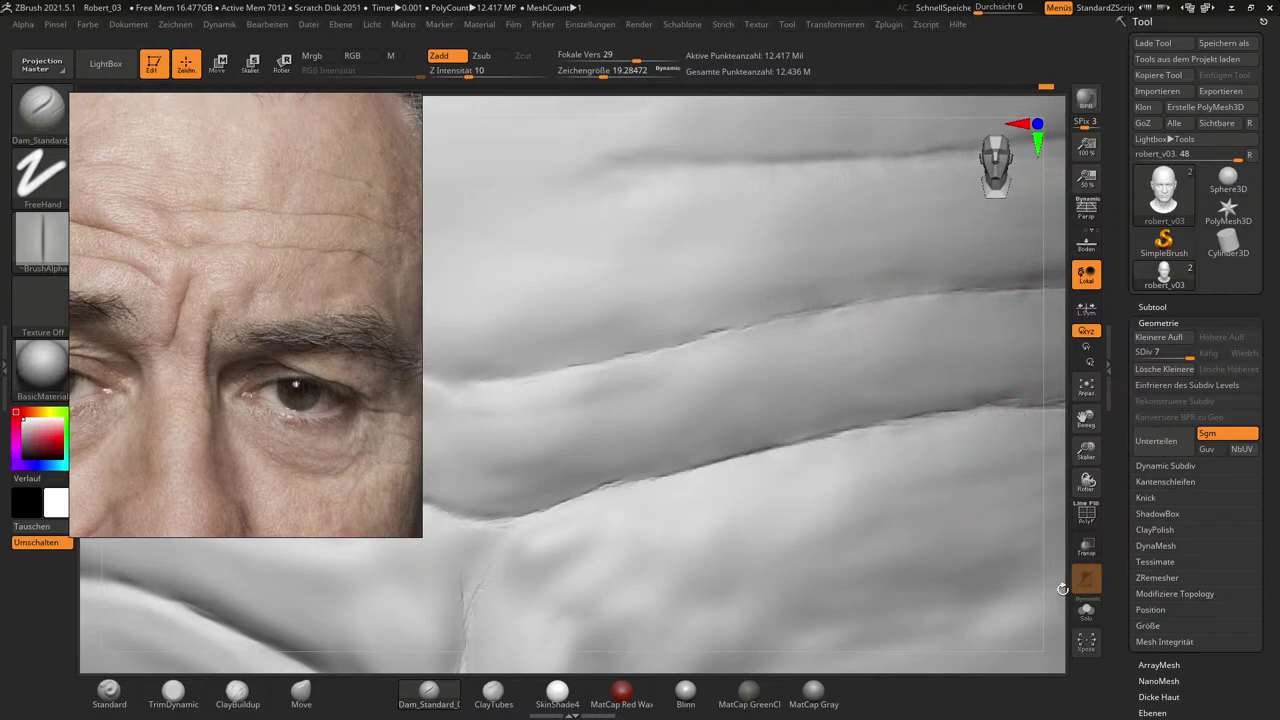
Continue the second-lowest forehead wrinkle across the centre of the forehead towards the mole side with Dam_Standard.
{"action": "left_click_drag", "start_coordinate": [1062, 588], "coordinate": [1083, 578]}
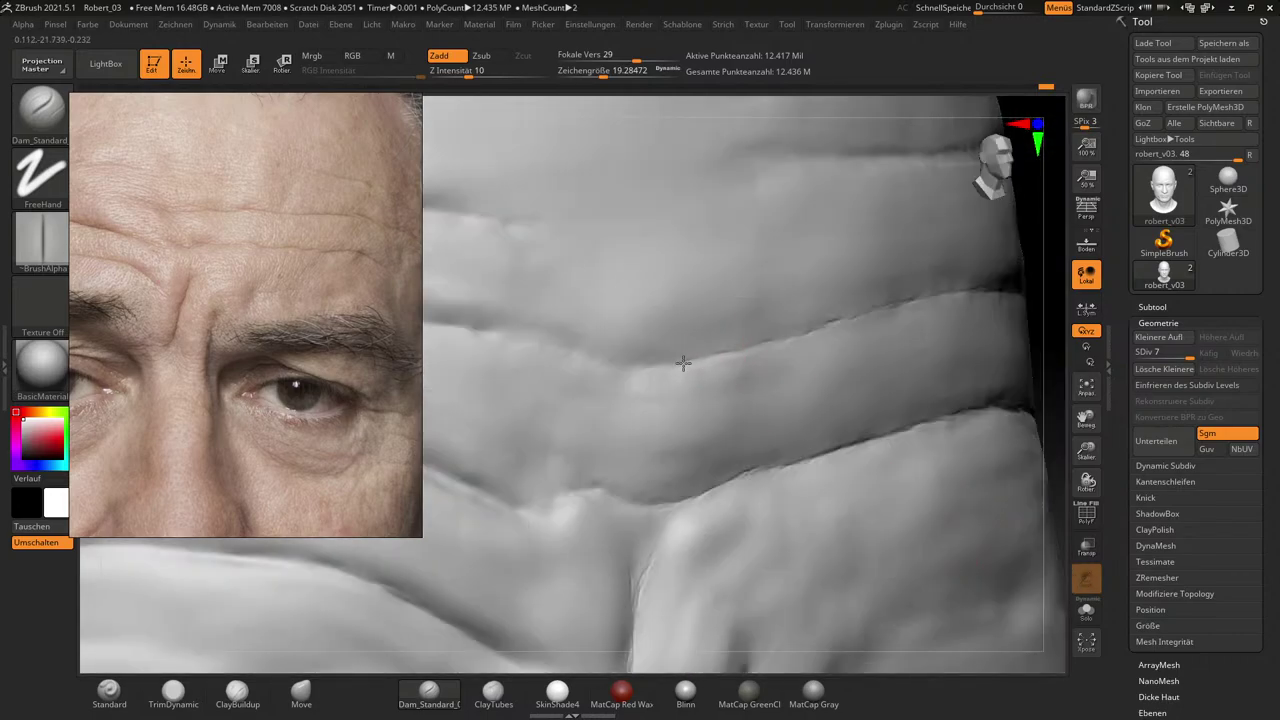
{"action": "mouse_move", "coordinate": [620, 366]}
{"action": "left_mouse_down"}
{"action": "mouse_move", "coordinate": [489, 335]}
{"action": "mouse_move", "coordinate": [531, 339]}
{"action": "left_mouse_up"}
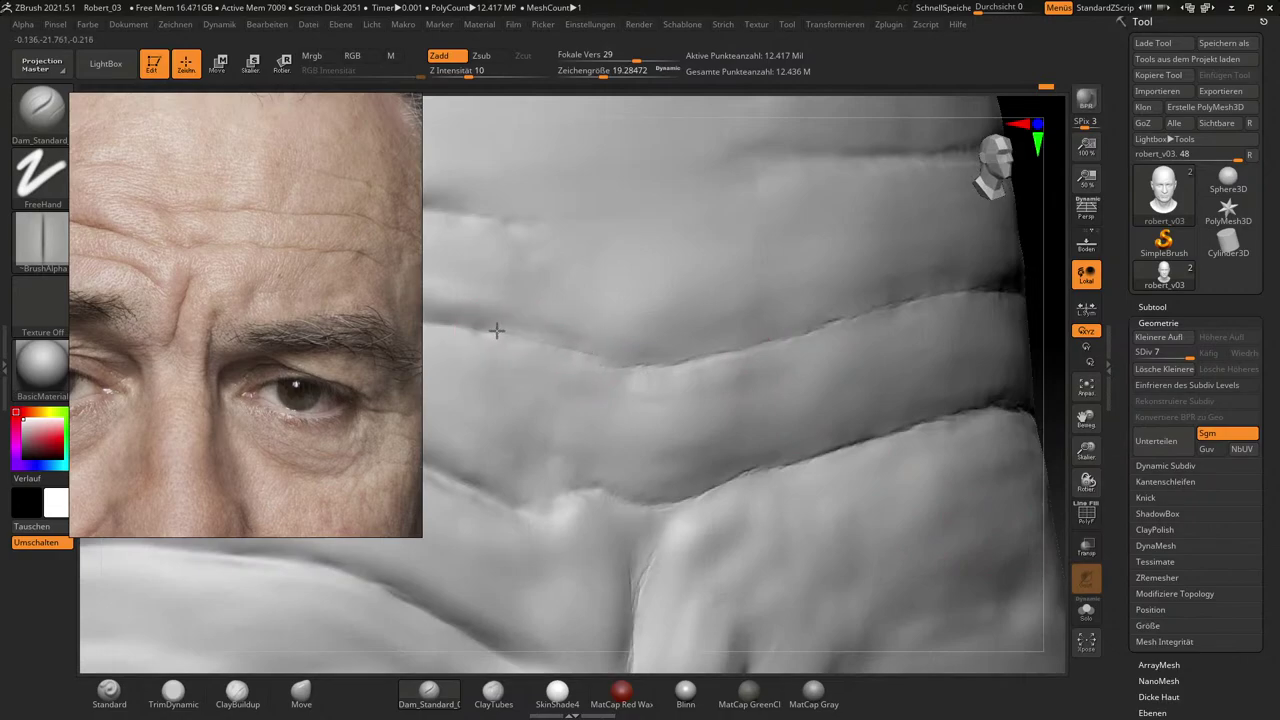
{"action": "left_click", "coordinate": [493, 333]}
{"action": "left_click", "coordinate": [563, 347]}
{"action": "left_click", "coordinate": [578, 356]}
{"action": "left_click_drag", "start_coordinate": [572, 357], "coordinate": [590, 358]}
Smooth the carved forehead wrinkles and the vertical frown line, reducing the draw size to about 12.
{"action": "left_click_drag", "start_coordinate": [514, 339], "coordinate": [546, 348], "text": "shift"}
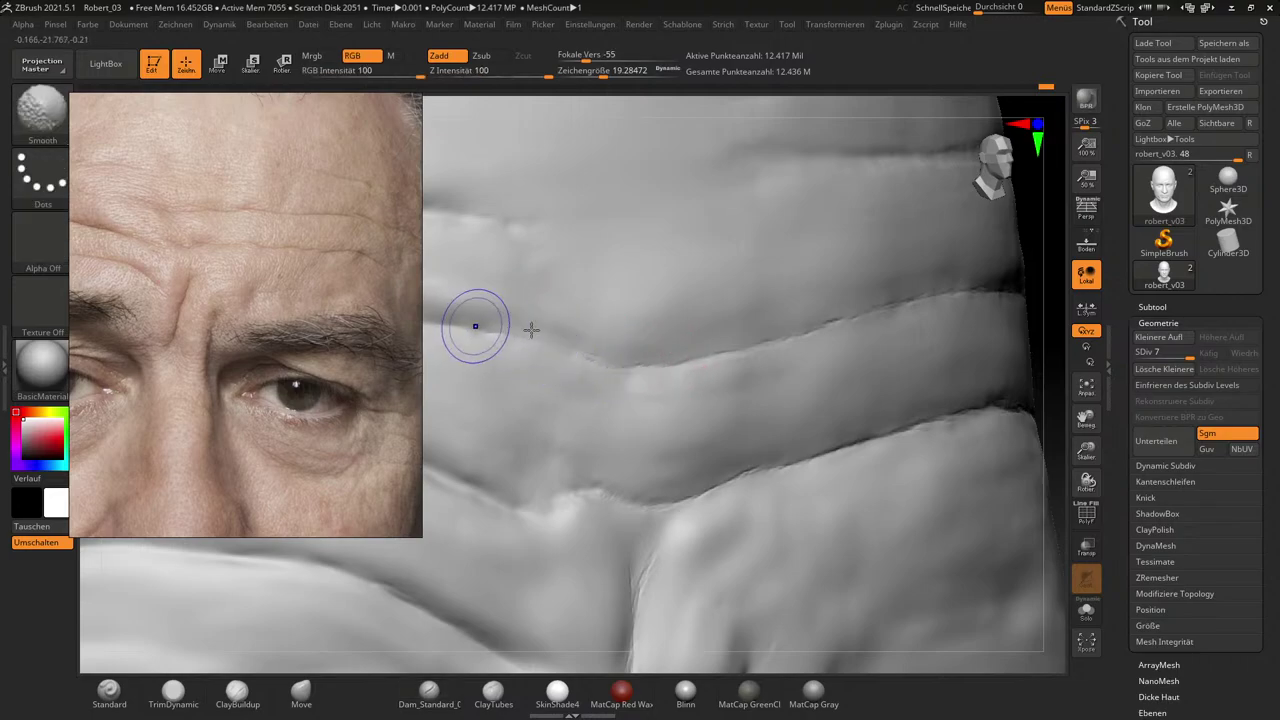
{"action": "left_click_drag", "start_coordinate": [797, 344], "coordinate": [833, 323], "text": "shift"}
{"action": "key", "text": "s"}
{"action": "left_click_drag", "start_coordinate": [964, 296], "coordinate": [1005, 291], "text": "shift"}
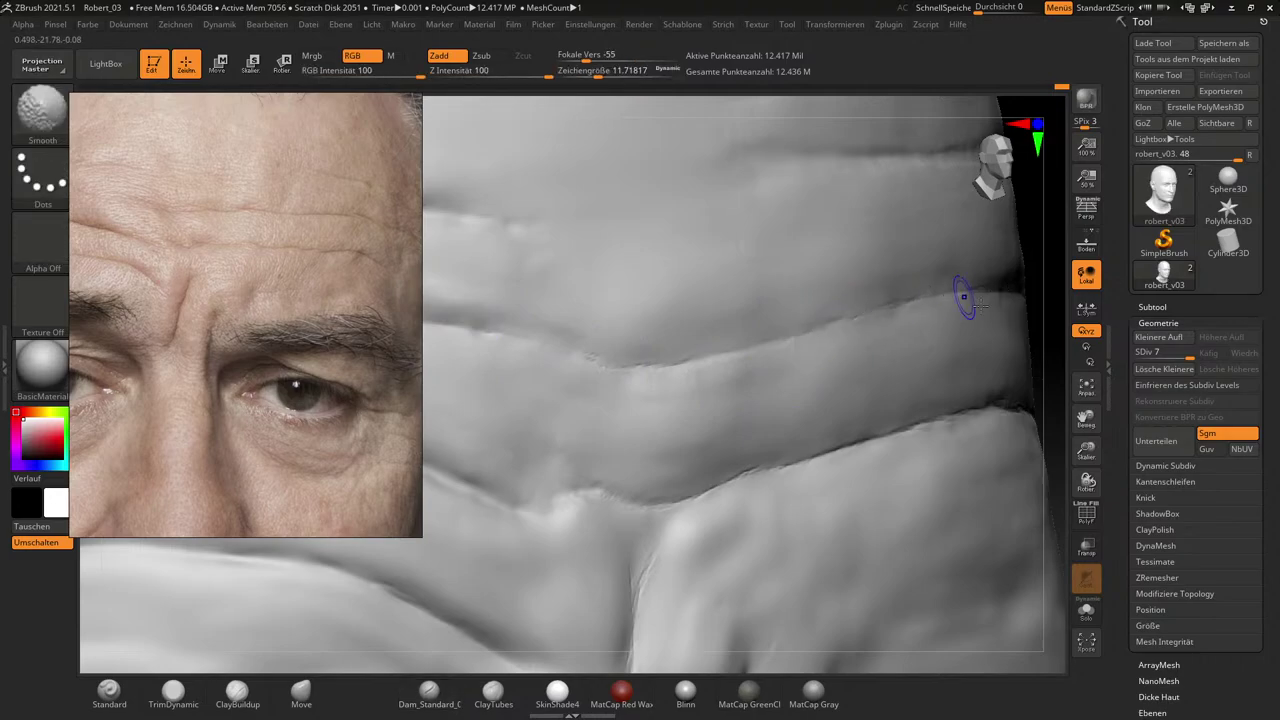
{"action": "mouse_move", "coordinate": [994, 420]}
{"action": "left_mouse_down", "text": "shift"}
{"action": "mouse_move", "coordinate": [942, 443]}
{"action": "mouse_move", "coordinate": [847, 450]}
{"action": "left_mouse_up", "text": "shift"}
{"action": "left_click_drag", "start_coordinate": [638, 502], "coordinate": [690, 498], "text": "shift"}
{"action": "mouse_move", "coordinate": [652, 560]}
{"action": "left_mouse_down", "text": "shift"}
{"action": "mouse_move", "coordinate": [626, 630]}
{"action": "mouse_move", "coordinate": [637, 605]}
{"action": "left_mouse_up", "text": "shift"}
{"action": "left_click_drag", "start_coordinate": [893, 445], "coordinate": [935, 425], "text": "shift"}
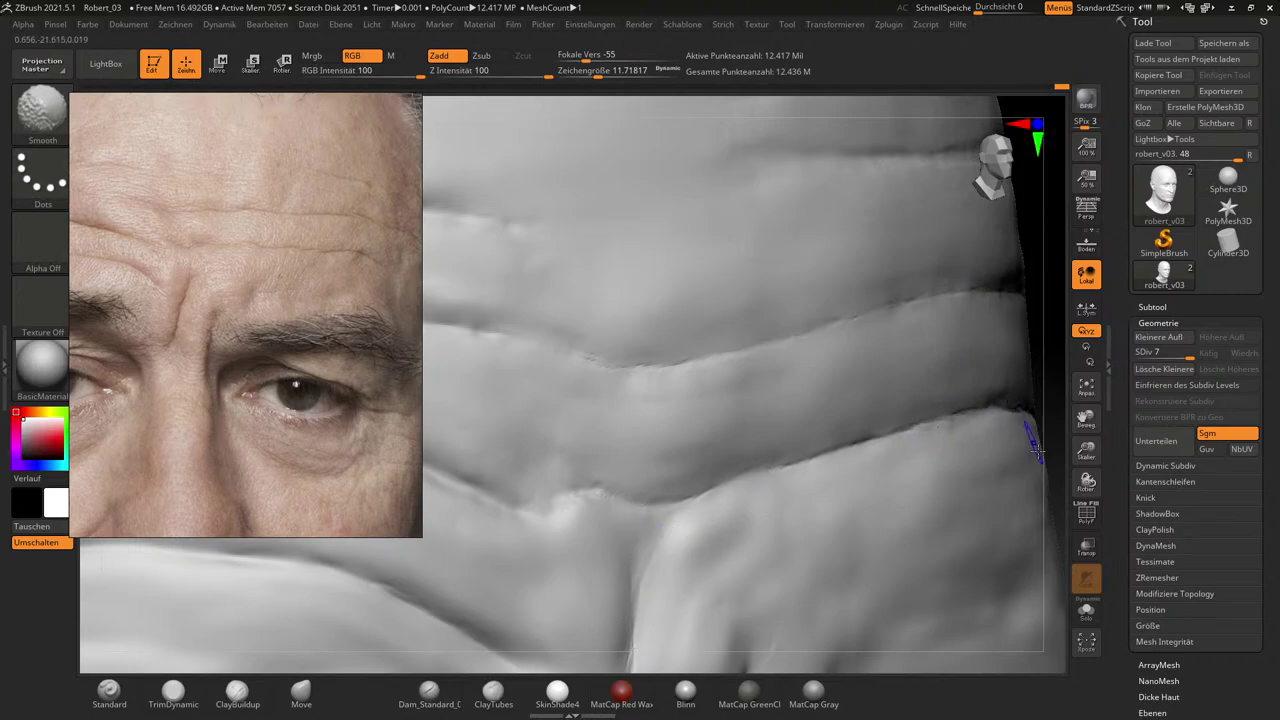
Examine the whole head from the front and three-quarter views and open the brush selection.
{"action": "key", "text": "f"}
{"action": "left_click_drag", "start_coordinate": [1037, 485], "coordinate": [955, 465]}
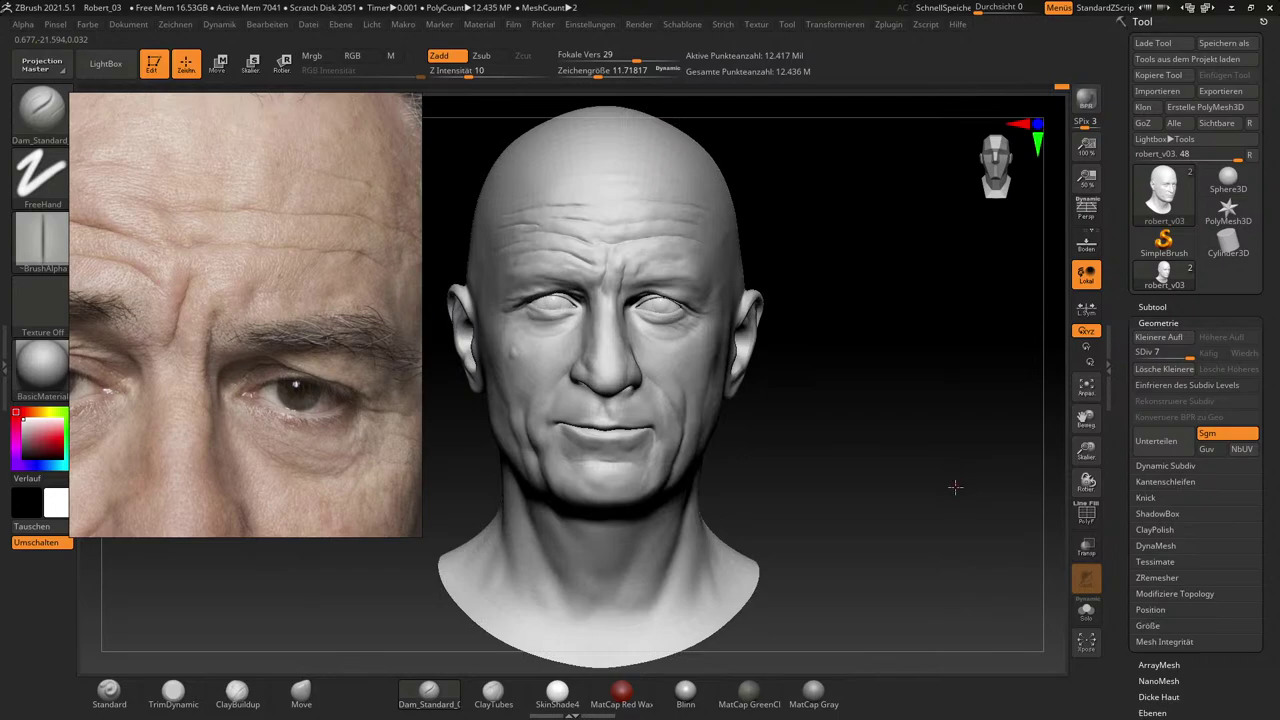
{"action": "mouse_move", "coordinate": [955, 487]}
{"action": "left_mouse_down"}
{"action": "mouse_move", "coordinate": [970, 482]}
{"action": "mouse_move", "coordinate": [930, 448]}
{"action": "left_mouse_up"}
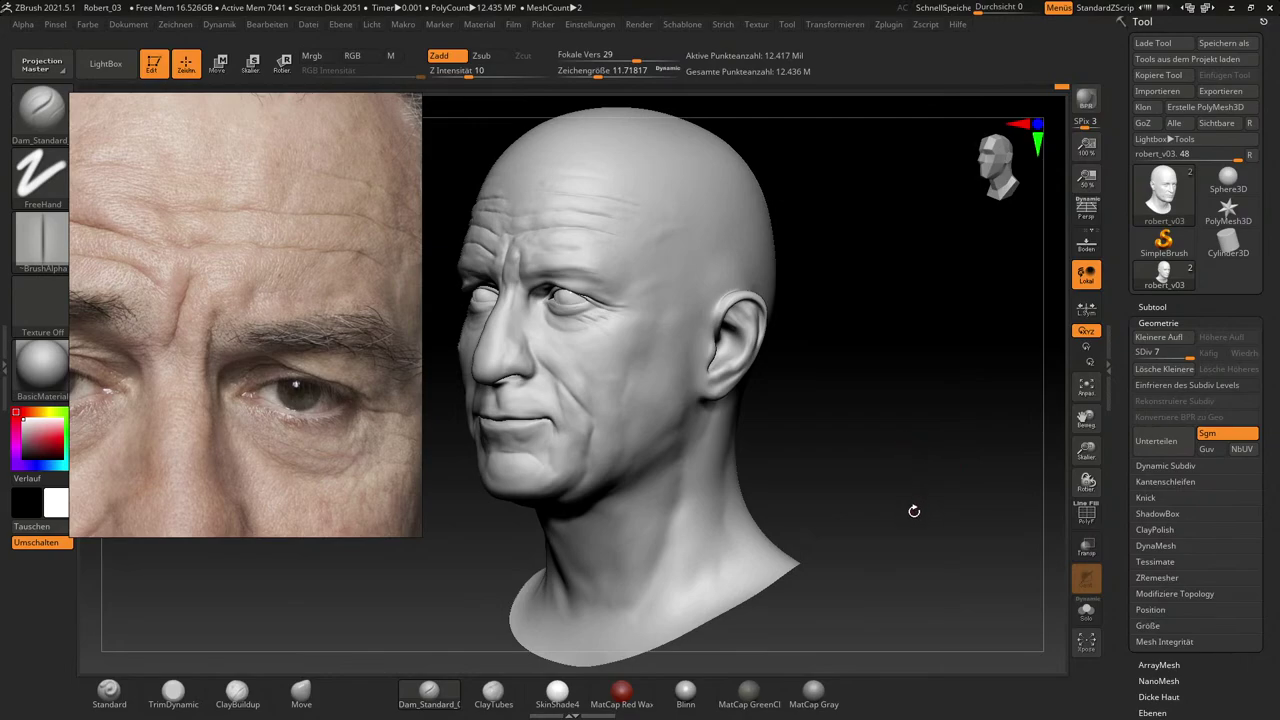
{"action": "left_click_drag", "start_coordinate": [910, 523], "coordinate": [924, 513]}
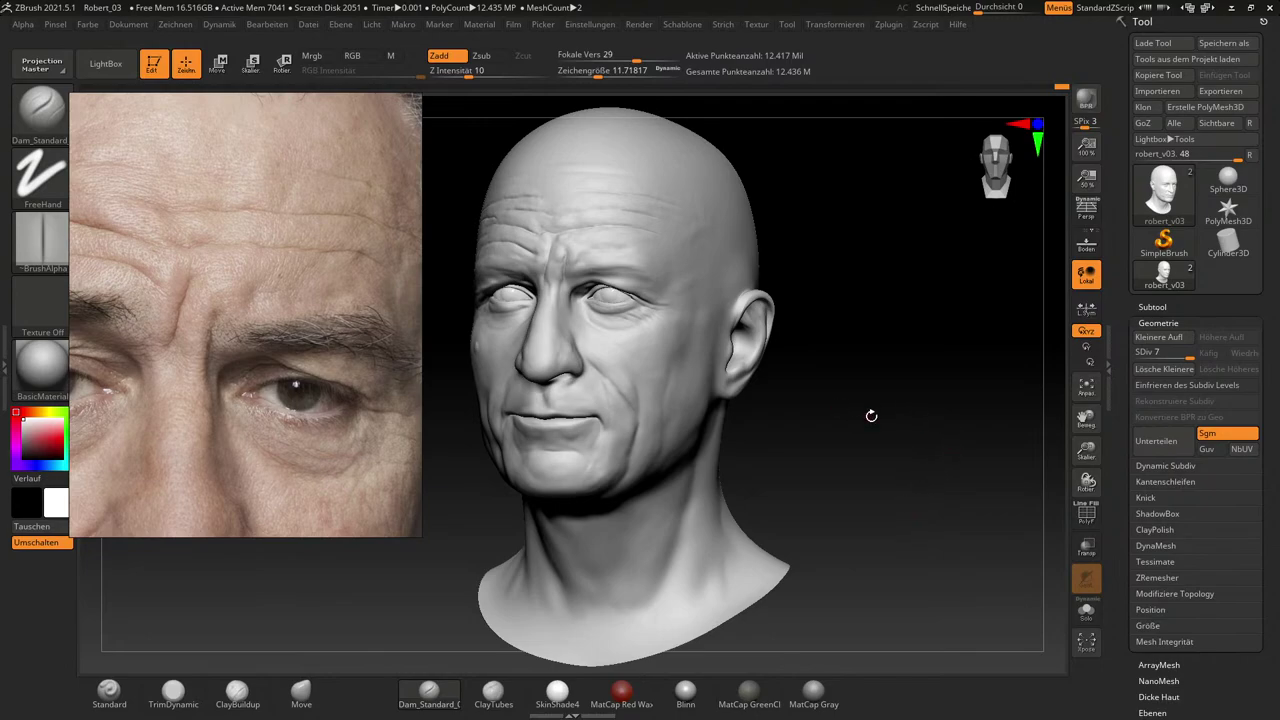
{"action": "left_click_drag", "start_coordinate": [895, 437], "coordinate": [925, 472], "text": "alt"}
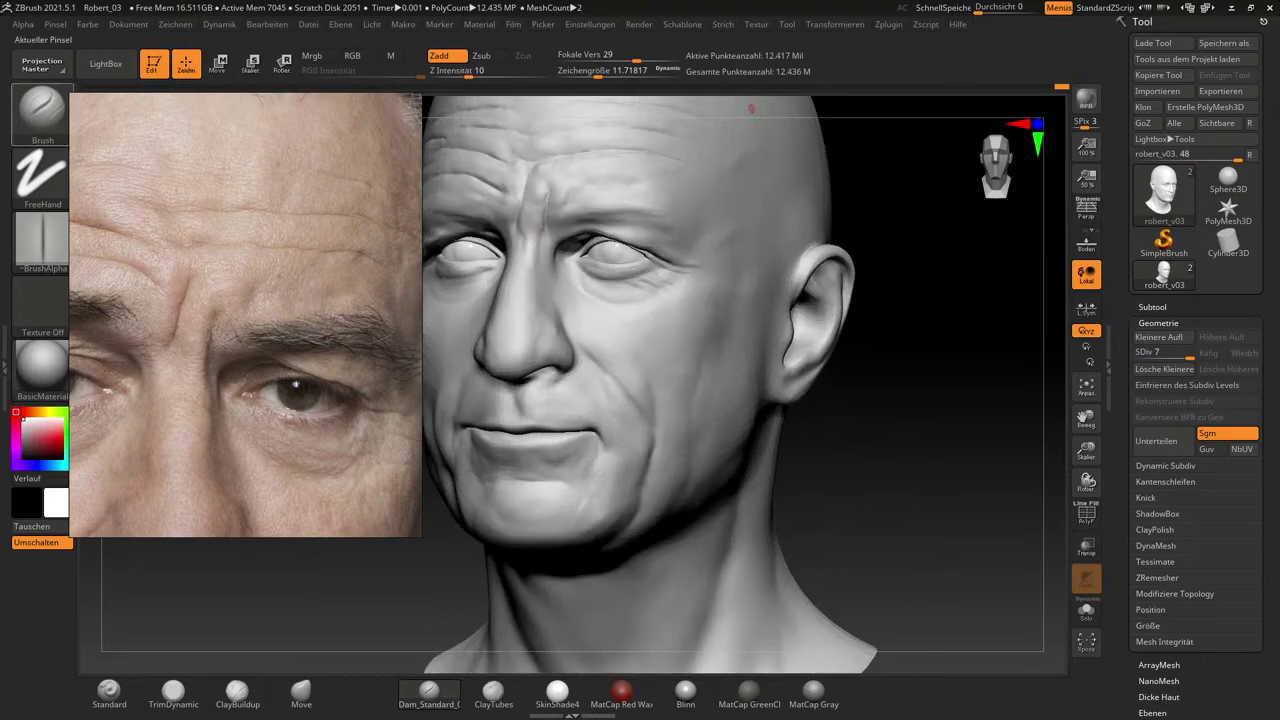
{"action": "left_click", "coordinate": [42, 110]}
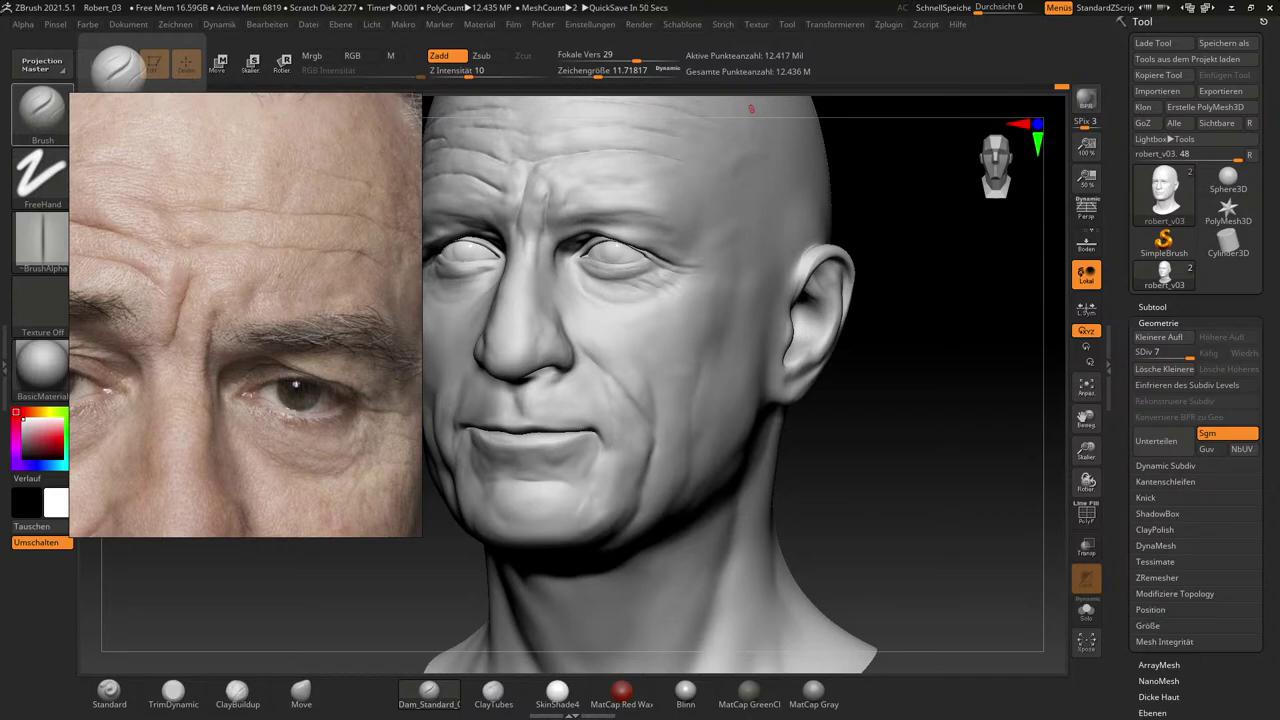
Deepen the cheek folds beside the mouth with Dam_Standard at a draw size of about 35, and smooth the strokes.
{"action": "mouse_move", "coordinate": [893, 522]}
{"action": "left_mouse_down"}
{"action": "mouse_move", "coordinate": [920, 506]}
{"action": "mouse_move", "coordinate": [913, 496]}
{"action": "mouse_move", "coordinate": [954, 570]}
{"action": "left_mouse_up"}
{"action": "key", "text": "s"}
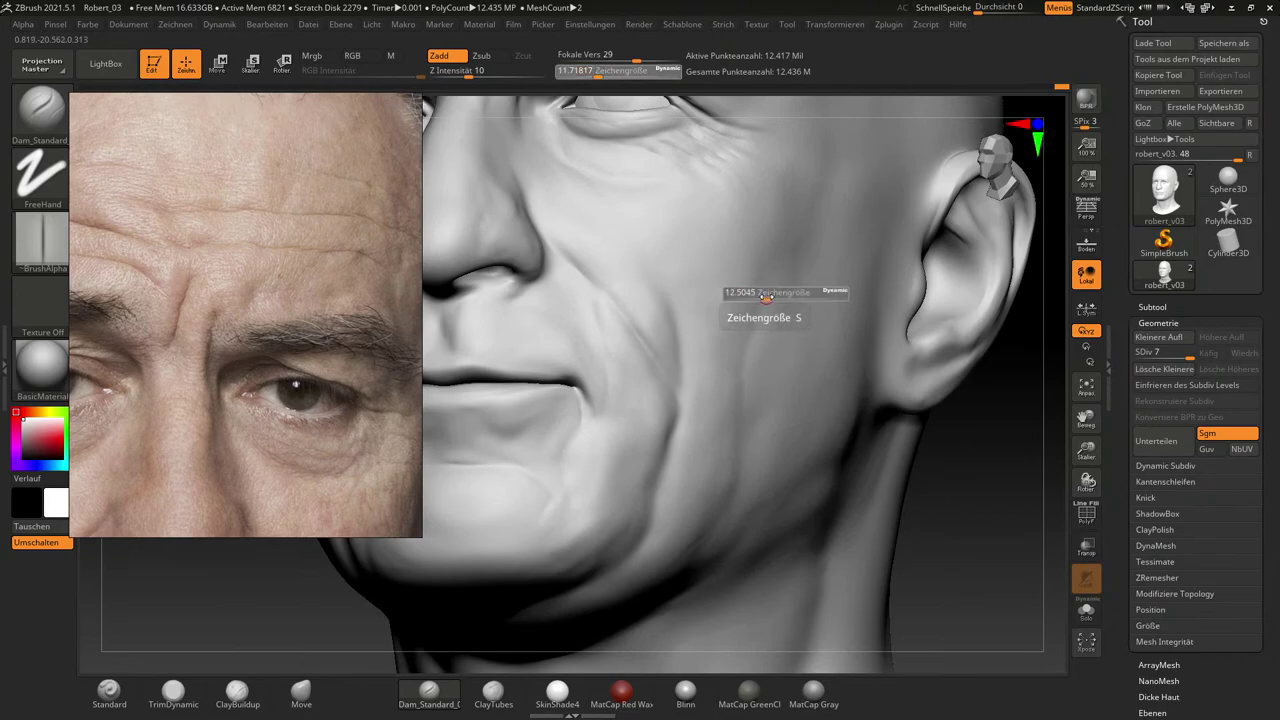
{"action": "left_click_drag", "start_coordinate": [764, 294], "coordinate": [767, 294]}
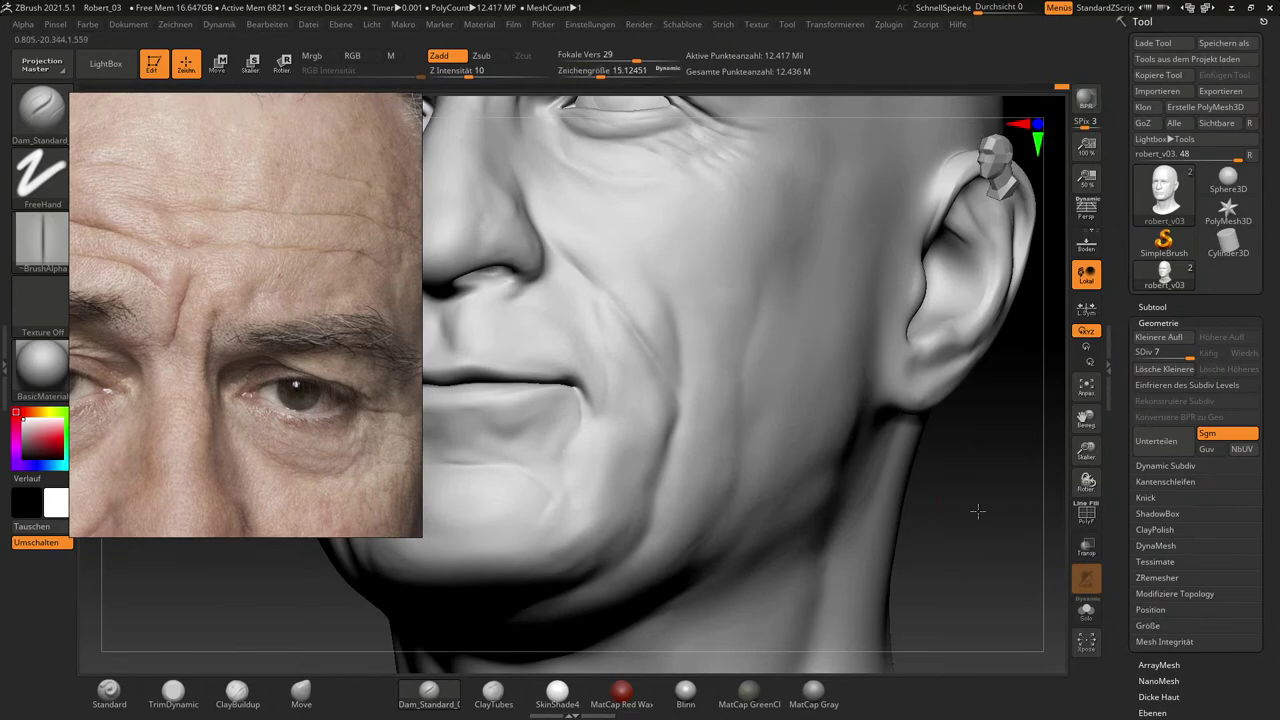
{"action": "left_click_drag", "start_coordinate": [975, 513], "coordinate": [933, 475]}
{"action": "key", "text": "s"}
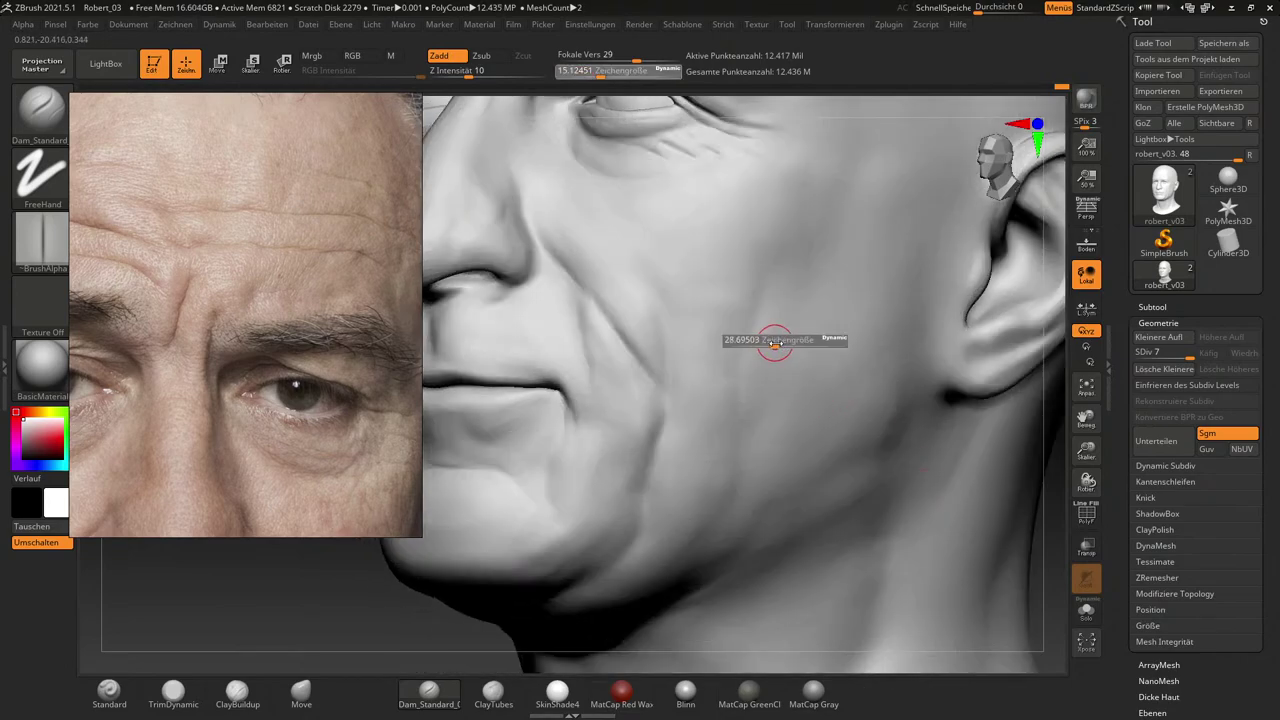
{"action": "left_click_drag", "start_coordinate": [771, 341], "coordinate": [763, 294]}
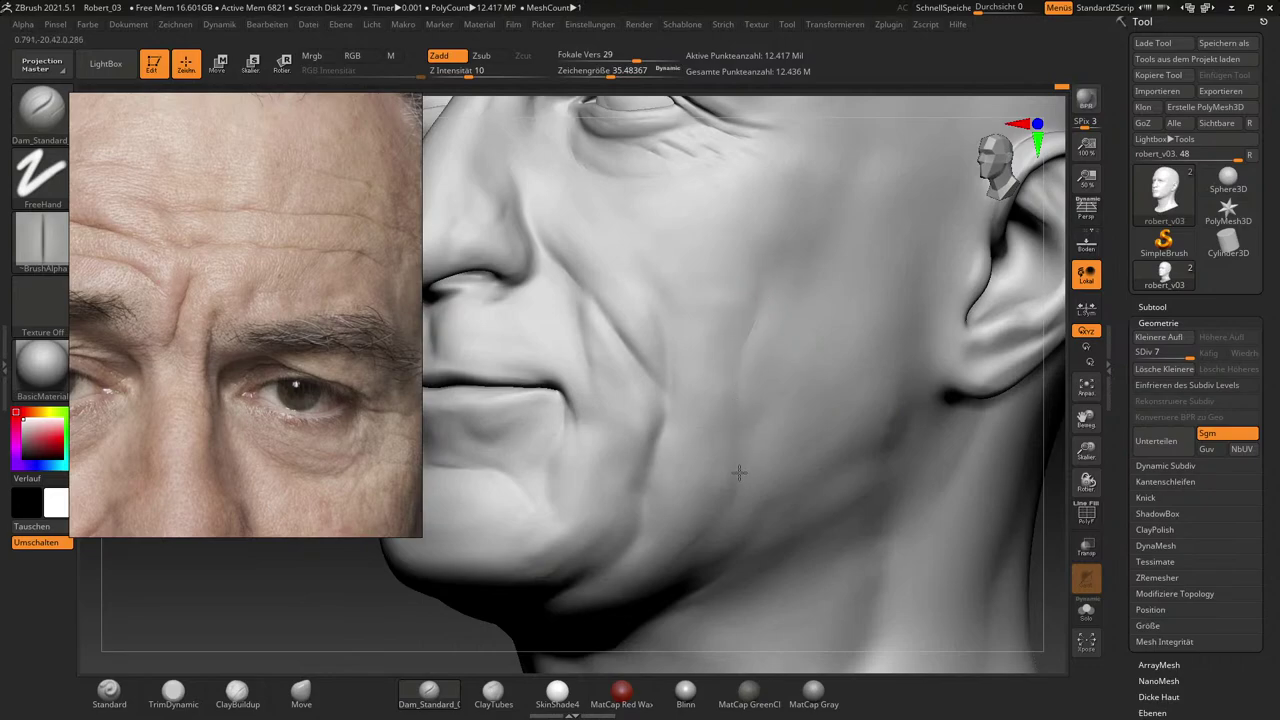
{"action": "left_click_drag", "start_coordinate": [739, 472], "coordinate": [738, 479]}
{"action": "left_click_drag", "start_coordinate": [631, 353], "coordinate": [657, 390]}
{"action": "key", "text": "shift"}
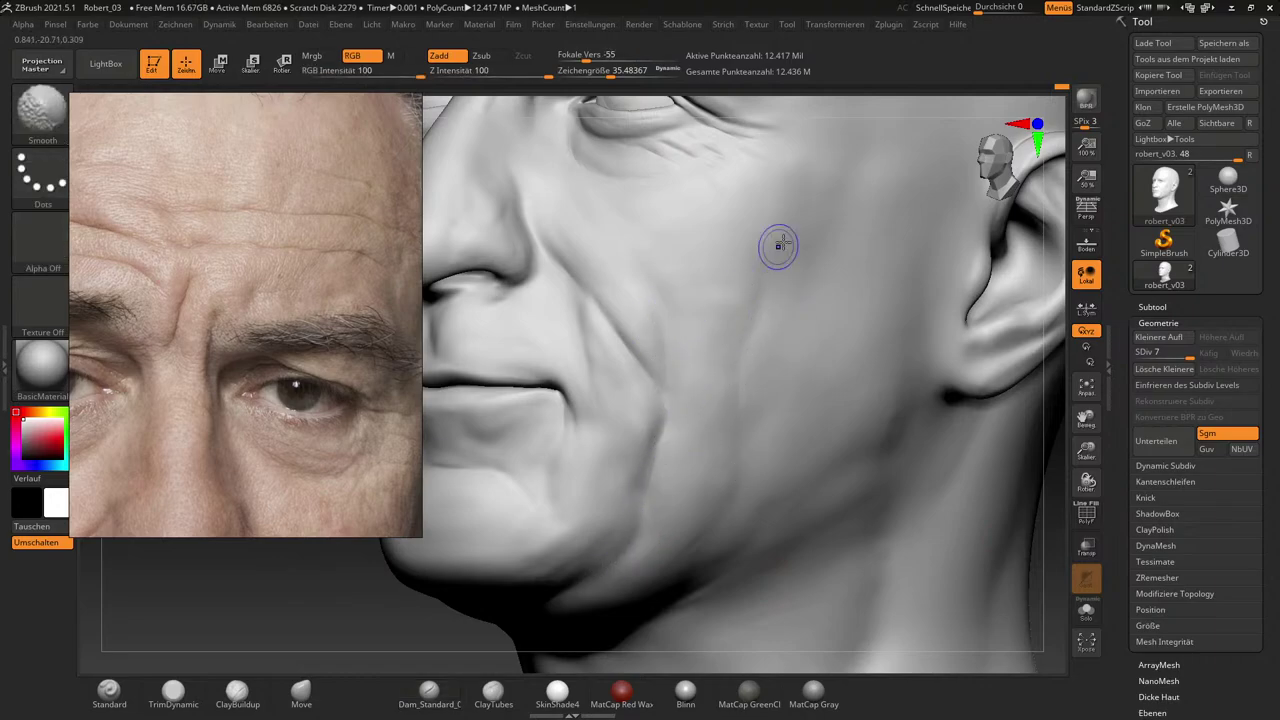
Carve fine lines across the eye bag opposite the mole with Dam_Standard at a draw size of about 27.
{"action": "mouse_move", "coordinate": [1050, 530]}
{"action": "left_mouse_down"}
{"action": "mouse_move", "coordinate": [1076, 557]}
{"action": "mouse_move", "coordinate": [976, 508]}
{"action": "mouse_move", "coordinate": [1017, 599]}
{"action": "left_mouse_up"}
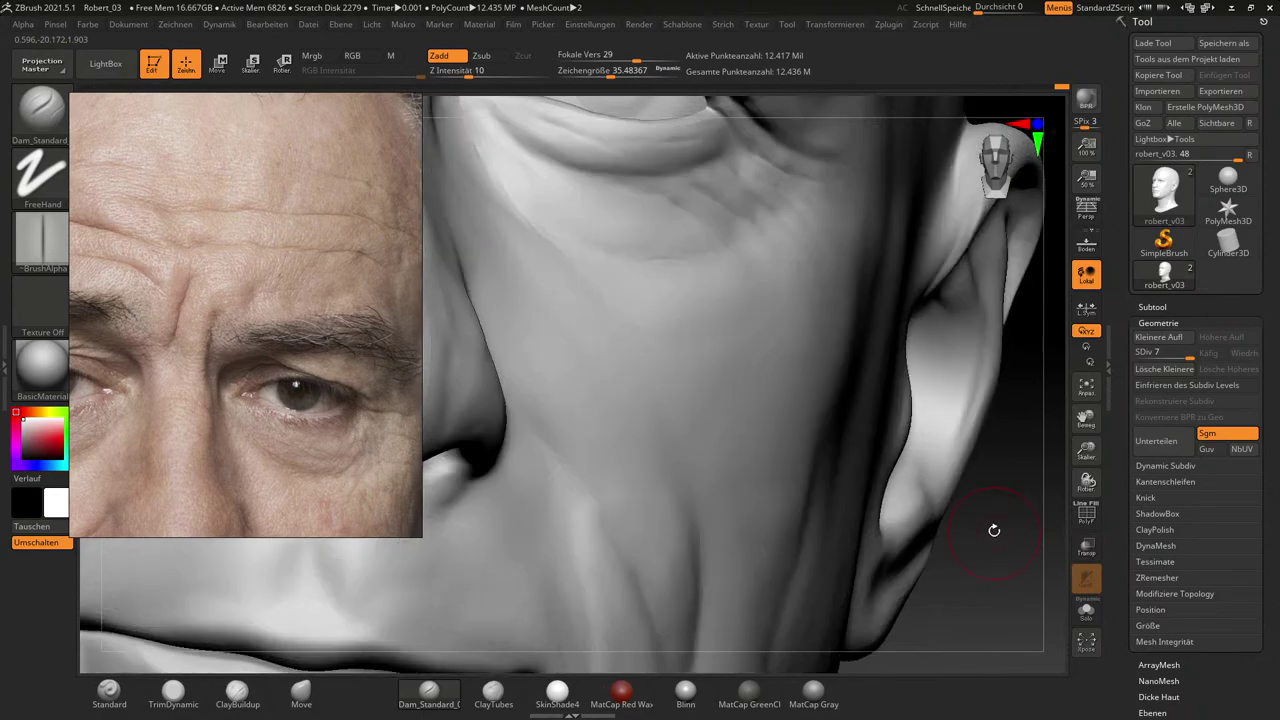
{"action": "left_click_drag", "start_coordinate": [1013, 535], "coordinate": [1040, 612], "text": "alt"}
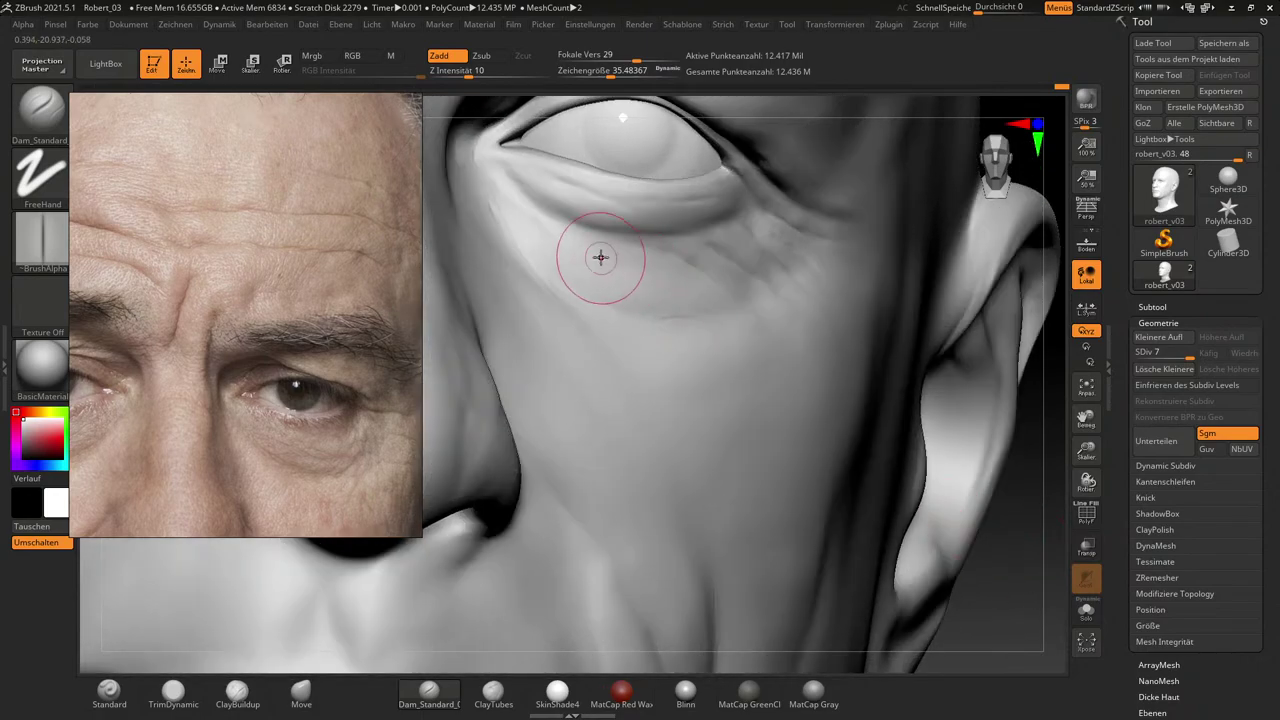
{"action": "key", "text": "s"}
{"action": "left_click_drag", "start_coordinate": [599, 259], "coordinate": [595, 258]}
{"action": "left_click_drag", "start_coordinate": [583, 251], "coordinate": [612, 265]}
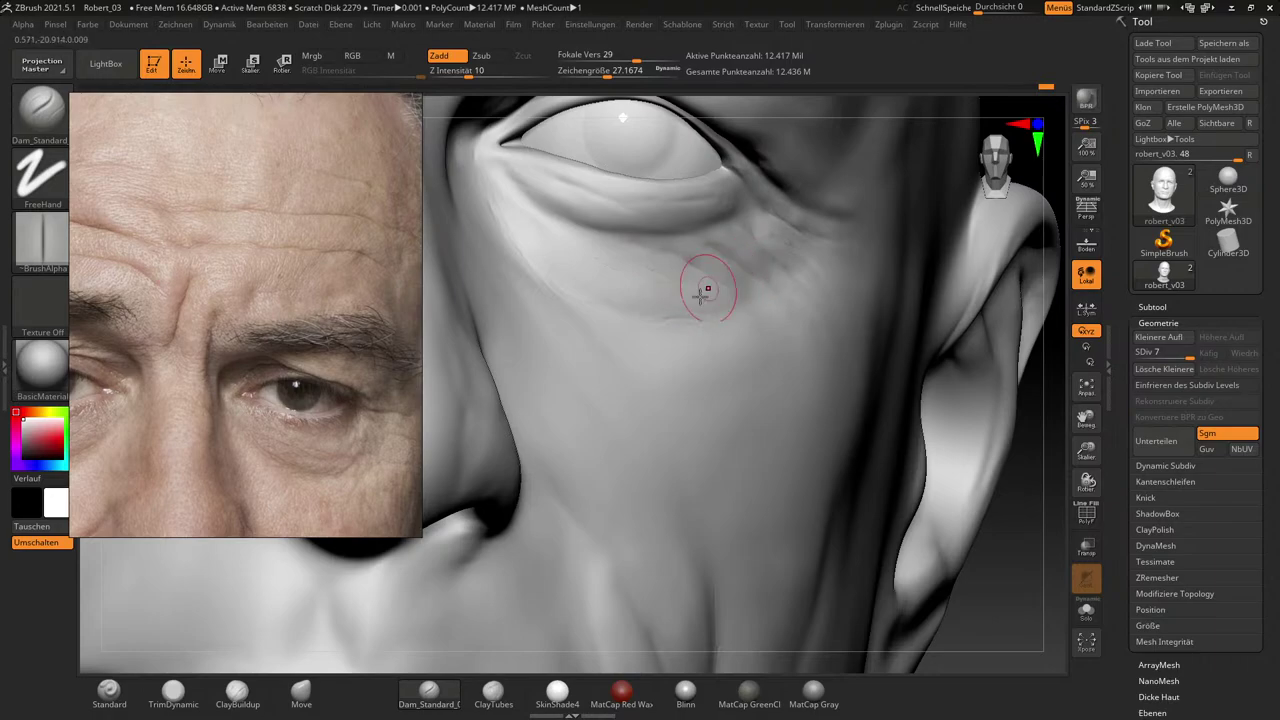
Build up the wrinkles below the eye's outer corner with ClayBuildup at subdivision level 6 and a draw size of about 13.
{"action": "left_click_drag", "start_coordinate": [1186, 356], "coordinate": [1180, 356]}
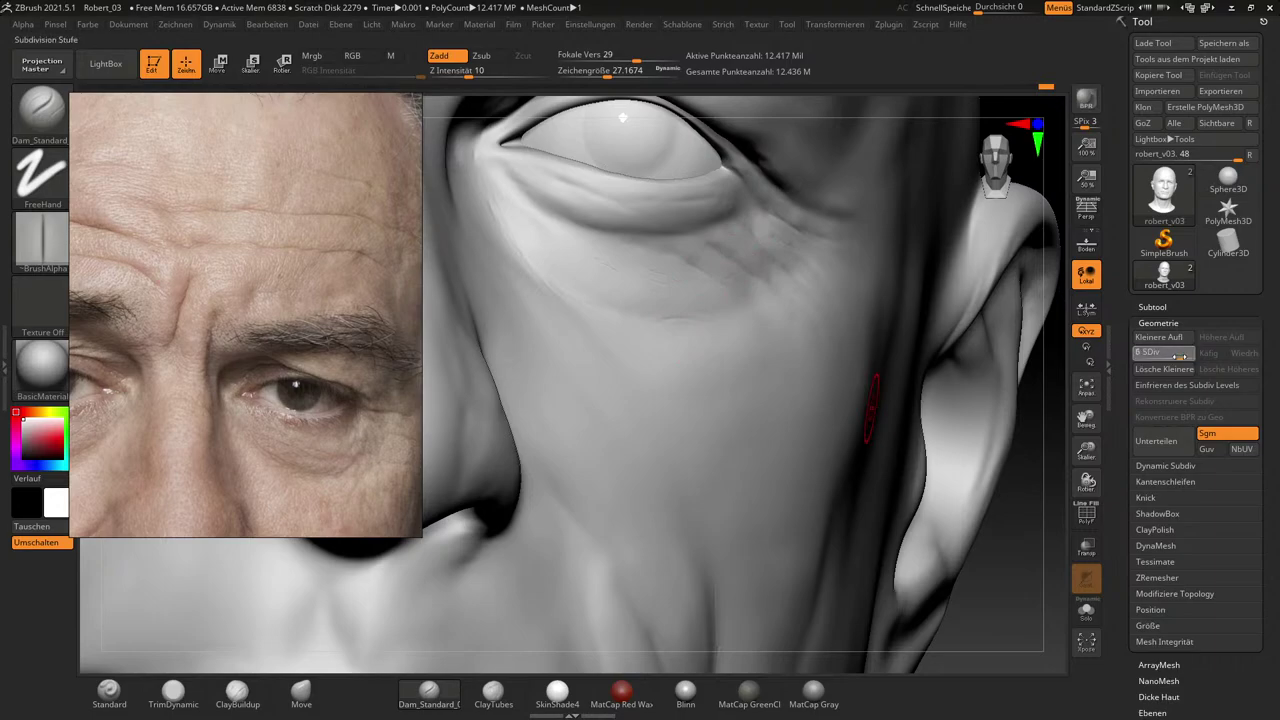
{"action": "left_click", "coordinate": [237, 690]}
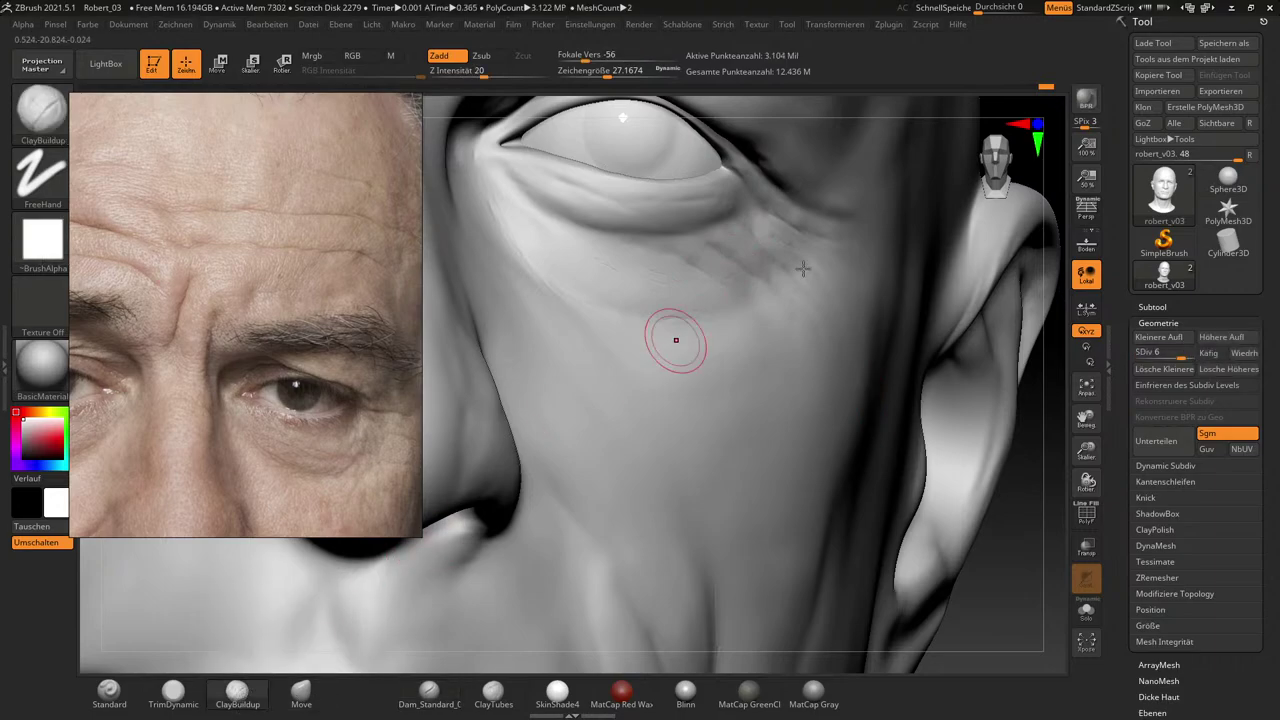
{"action": "key", "text": "s"}
{"action": "left_click_drag", "start_coordinate": [789, 267], "coordinate": [776, 268]}
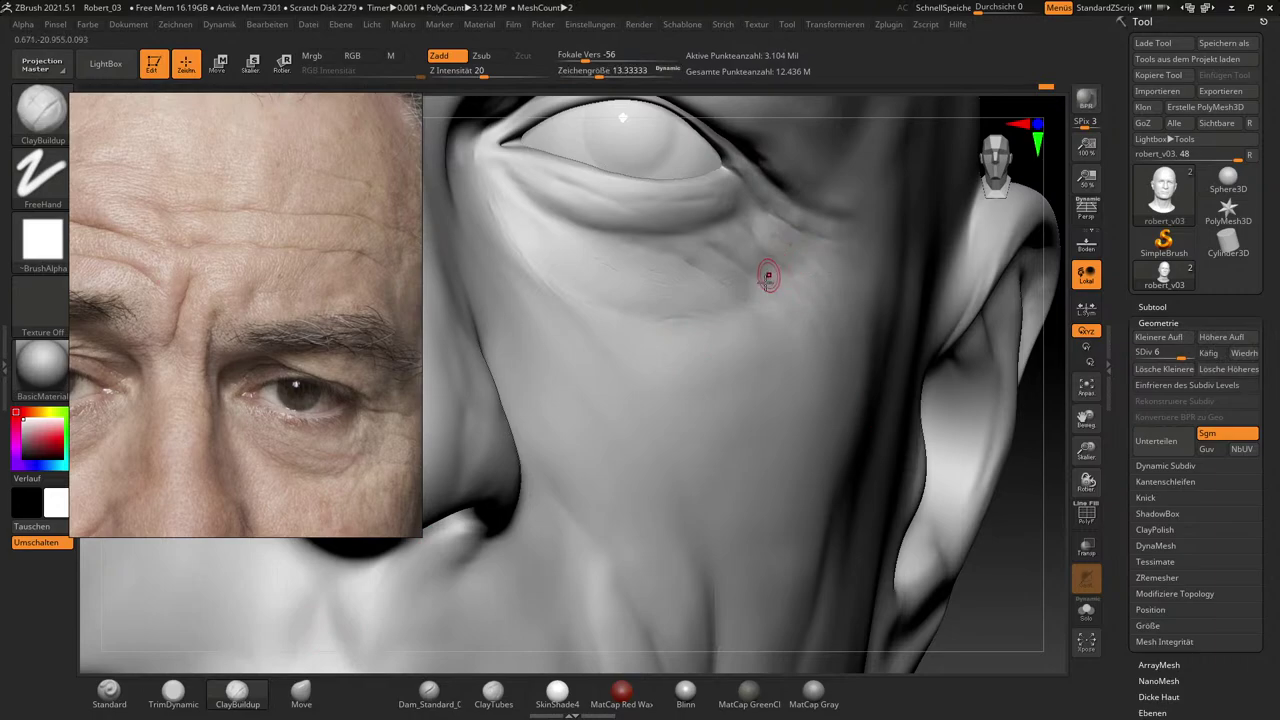
Lower the head to subdivision level 5 and alternately build up and smooth the small folds below the eye's outer corner.
{"action": "left_click_drag", "start_coordinate": [1180, 356], "coordinate": [1170, 356]}
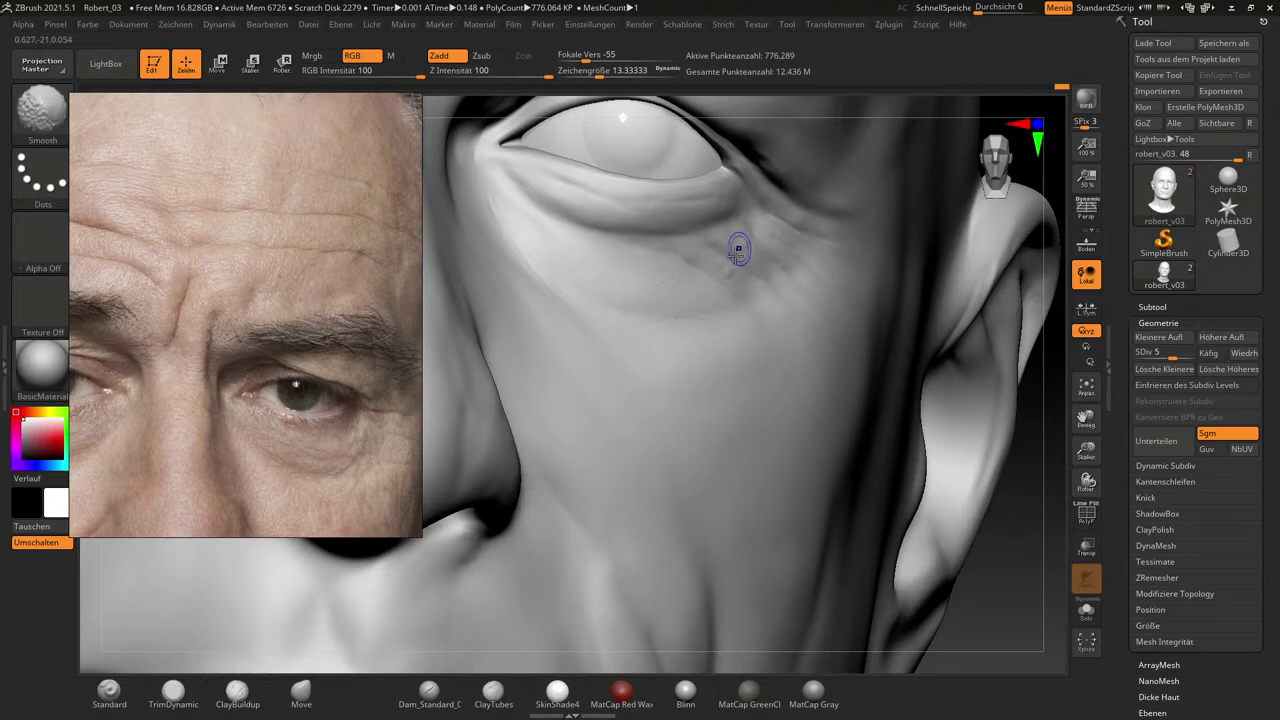
{"action": "key", "text": "shift"}
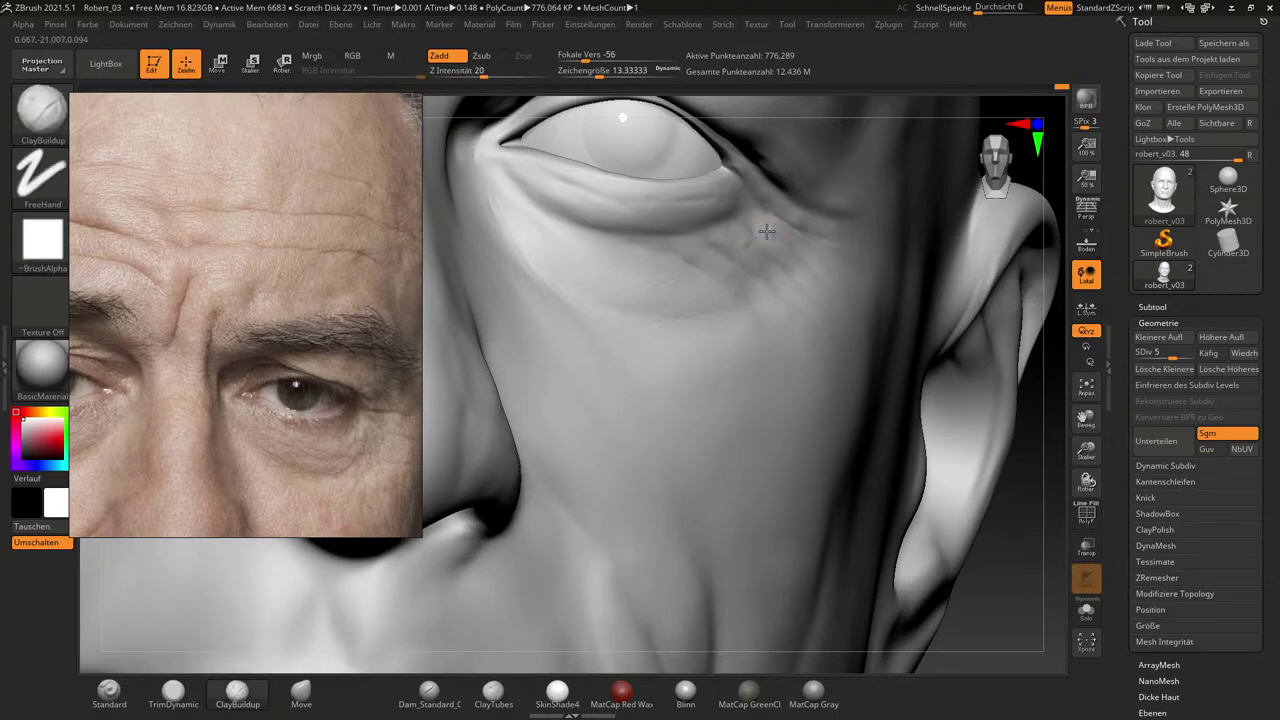
{"action": "key", "text": "shift"}
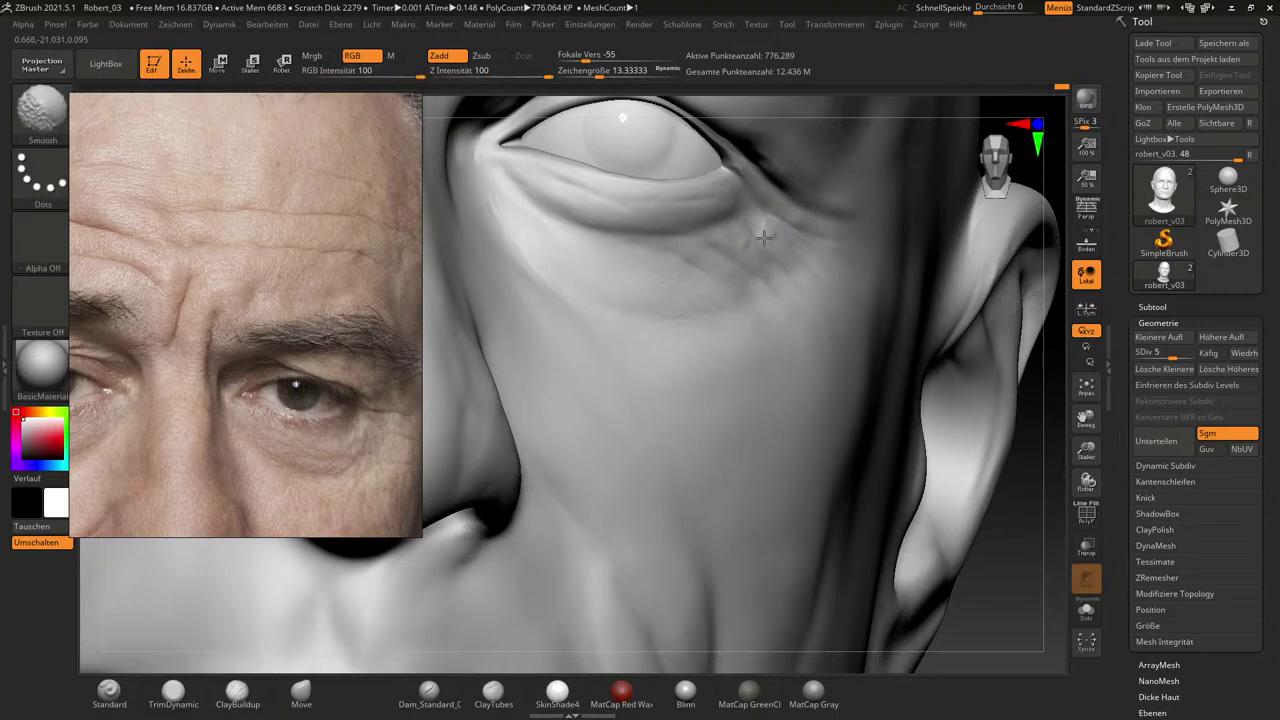
{"action": "key", "text": "shift"}
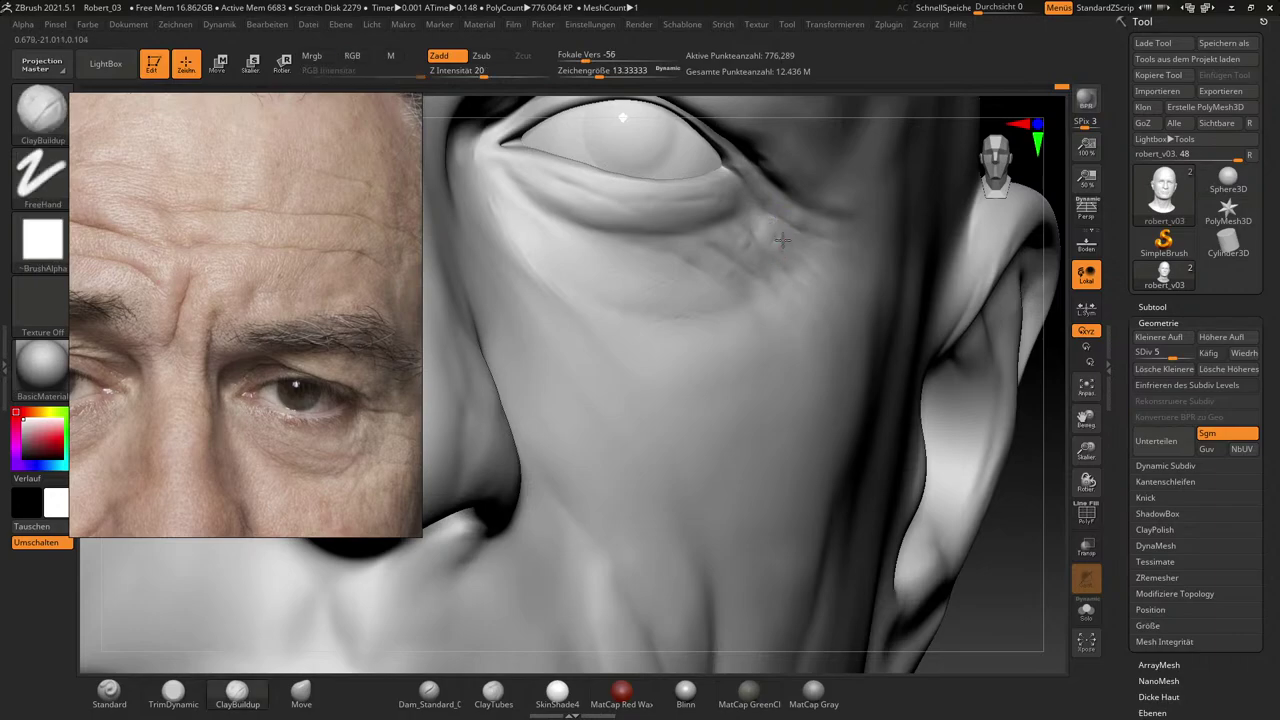
{"action": "key", "text": "shift"}
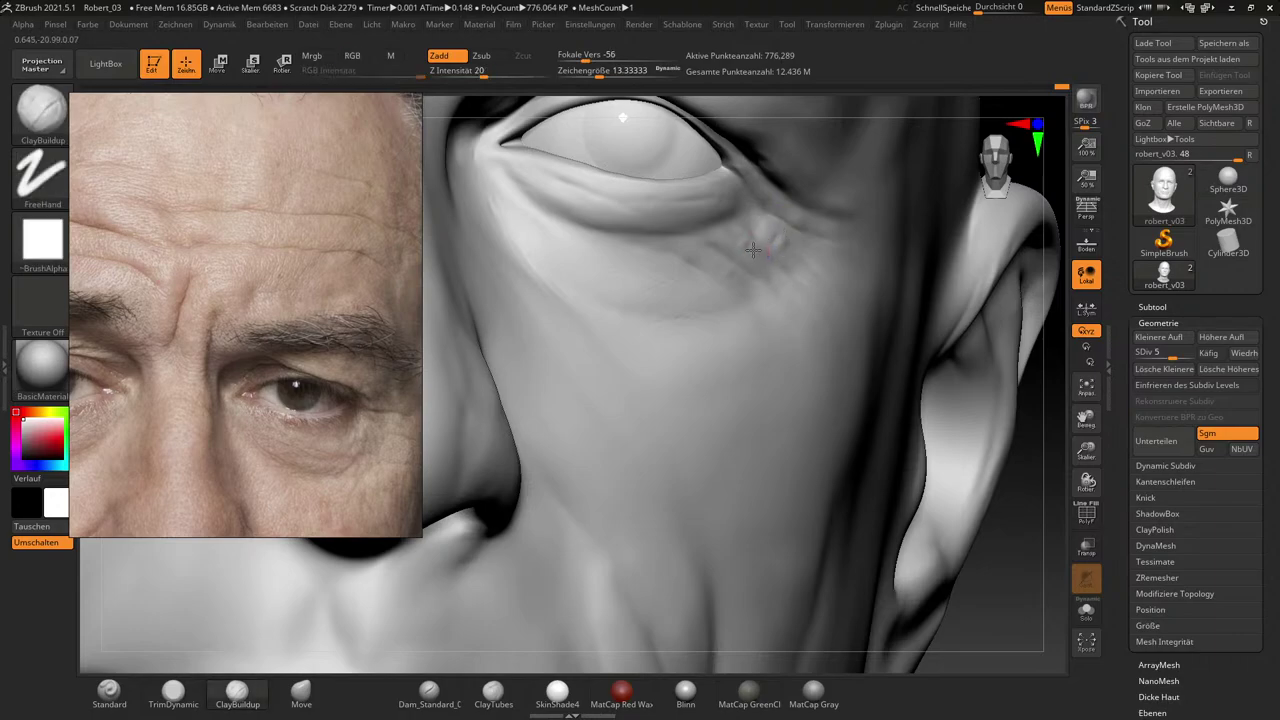
{"action": "key", "text": "shift"}
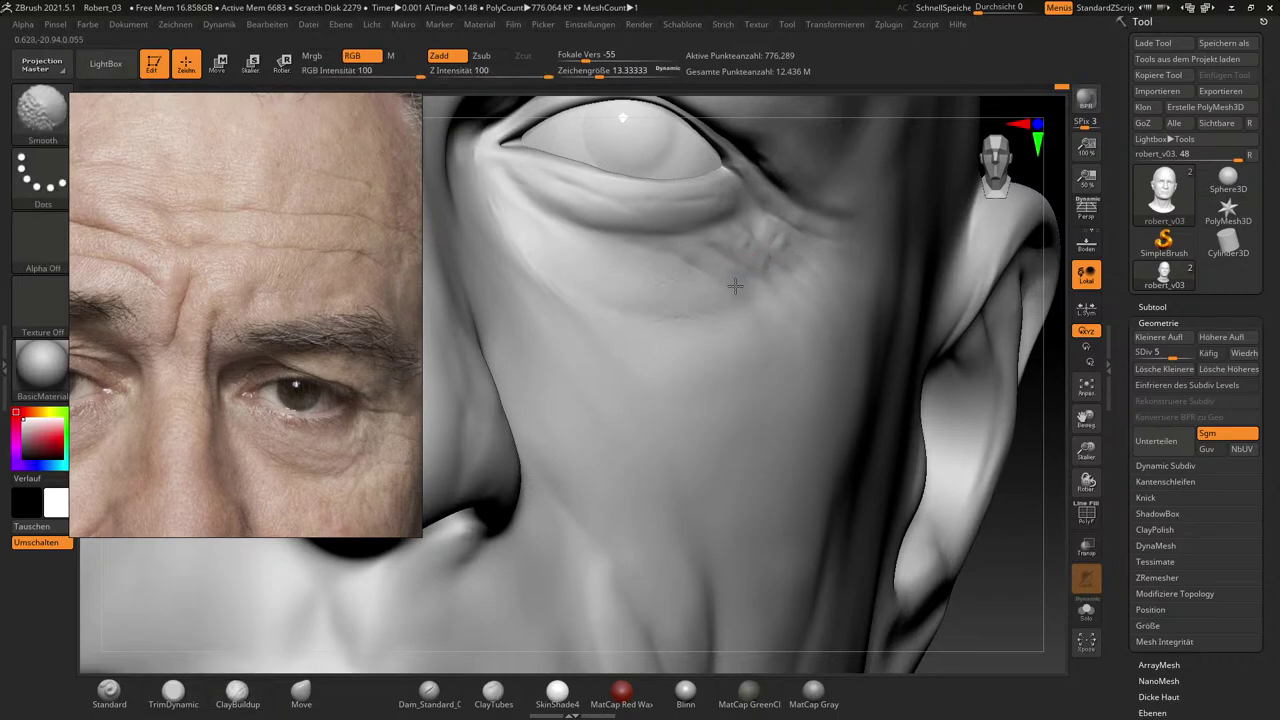
{"action": "key", "text": "shift"}
{"action": "key", "text": "shift"}
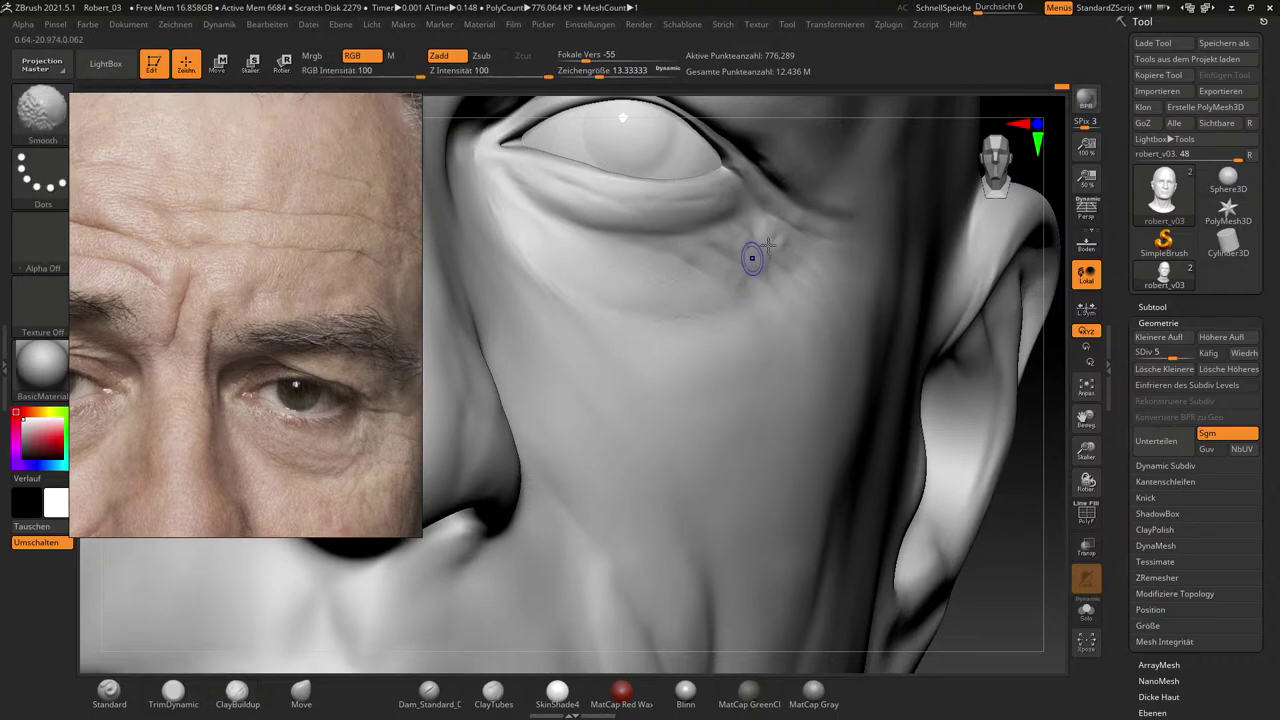
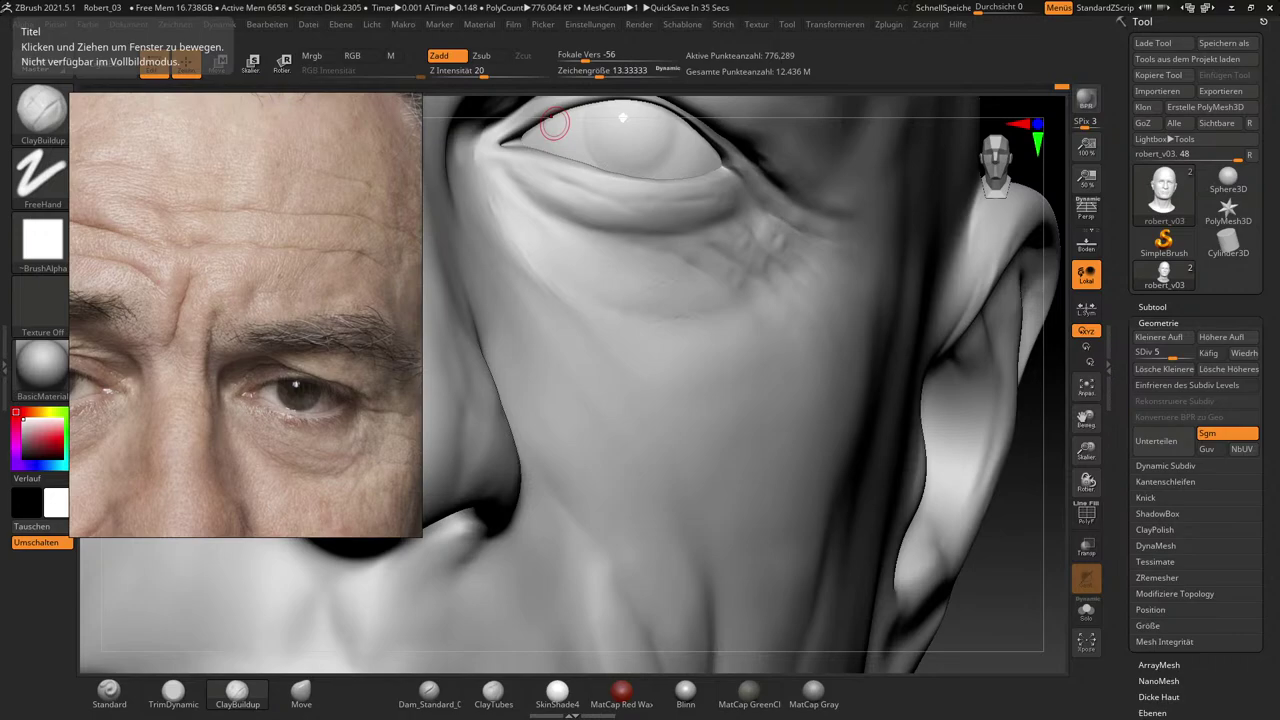
Soften the folds at the outer eye corner and add ClayBuildup strokes beside the inner corner of the same eye.
{"action": "left_click_drag", "start_coordinate": [1013, 615], "coordinate": [946, 473]}
{"action": "key", "text": "f"}
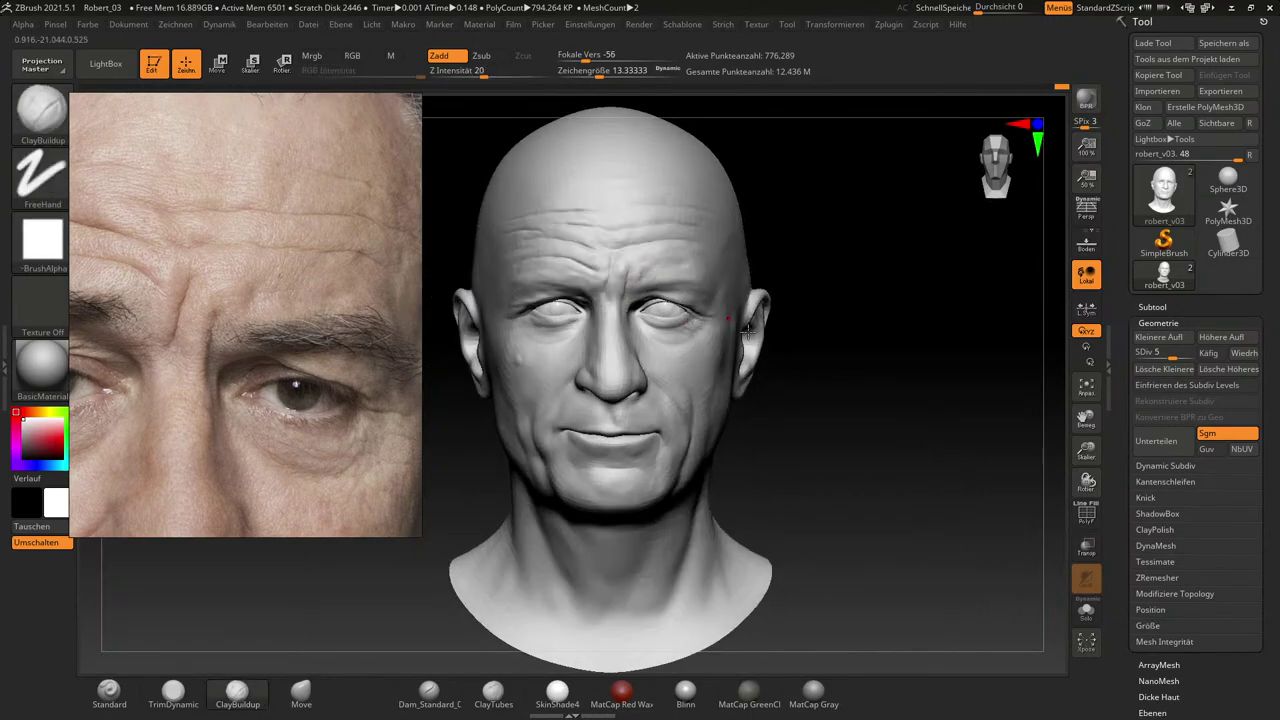
{"action": "left_click_drag", "start_coordinate": [935, 351], "coordinate": [920, 437], "text": "alt"}
{"action": "left_click_drag", "start_coordinate": [932, 358], "coordinate": [1002, 578]}
{"action": "mouse_move", "coordinate": [705, 376]}
{"action": "left_mouse_down", "text": "shift"}
{"action": "mouse_move", "coordinate": [686, 377]}
{"action": "mouse_move", "coordinate": [672, 412]}
{"action": "mouse_move", "coordinate": [653, 411]}
{"action": "mouse_move", "coordinate": [677, 377]}
{"action": "mouse_move", "coordinate": [668, 413]}
{"action": "mouse_move", "coordinate": [697, 373]}
{"action": "mouse_move", "coordinate": [635, 400]}
{"action": "mouse_move", "coordinate": [655, 363]}
{"action": "mouse_move", "coordinate": [675, 397]}
{"action": "mouse_move", "coordinate": [704, 395]}
{"action": "left_mouse_up", "text": "shift"}
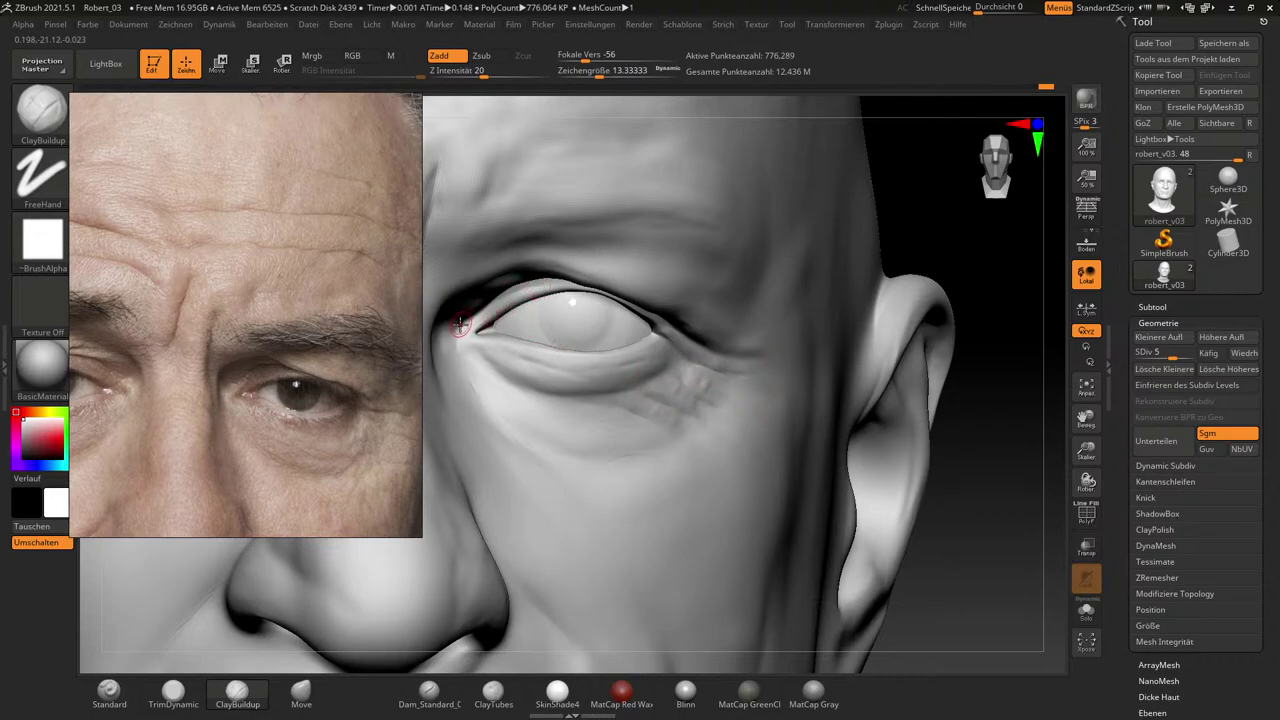
{"action": "left_click_drag", "start_coordinate": [454, 340], "coordinate": [466, 339]}
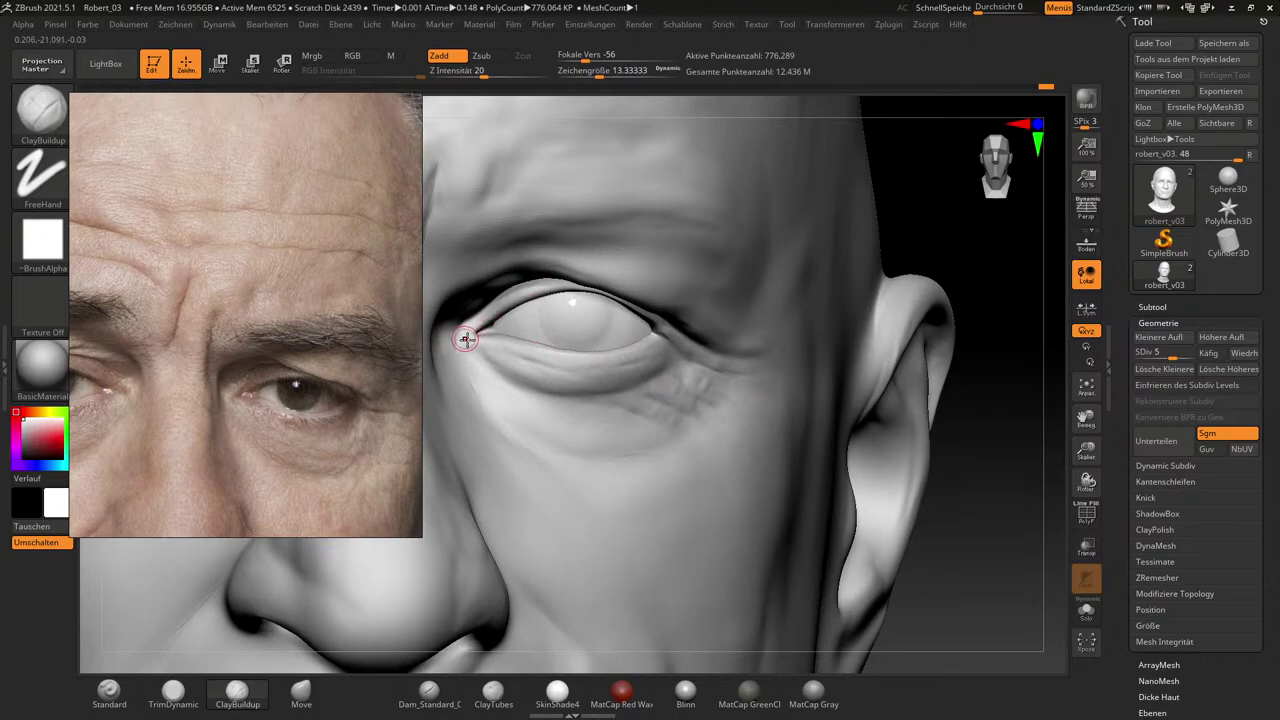
Shape the area between the inner eye corner and nose bridge with ClayBuildup at subdivision level 4 and a draw size of about 27.
{"action": "left_click_drag", "start_coordinate": [989, 548], "coordinate": [1067, 555], "text": "alt"}
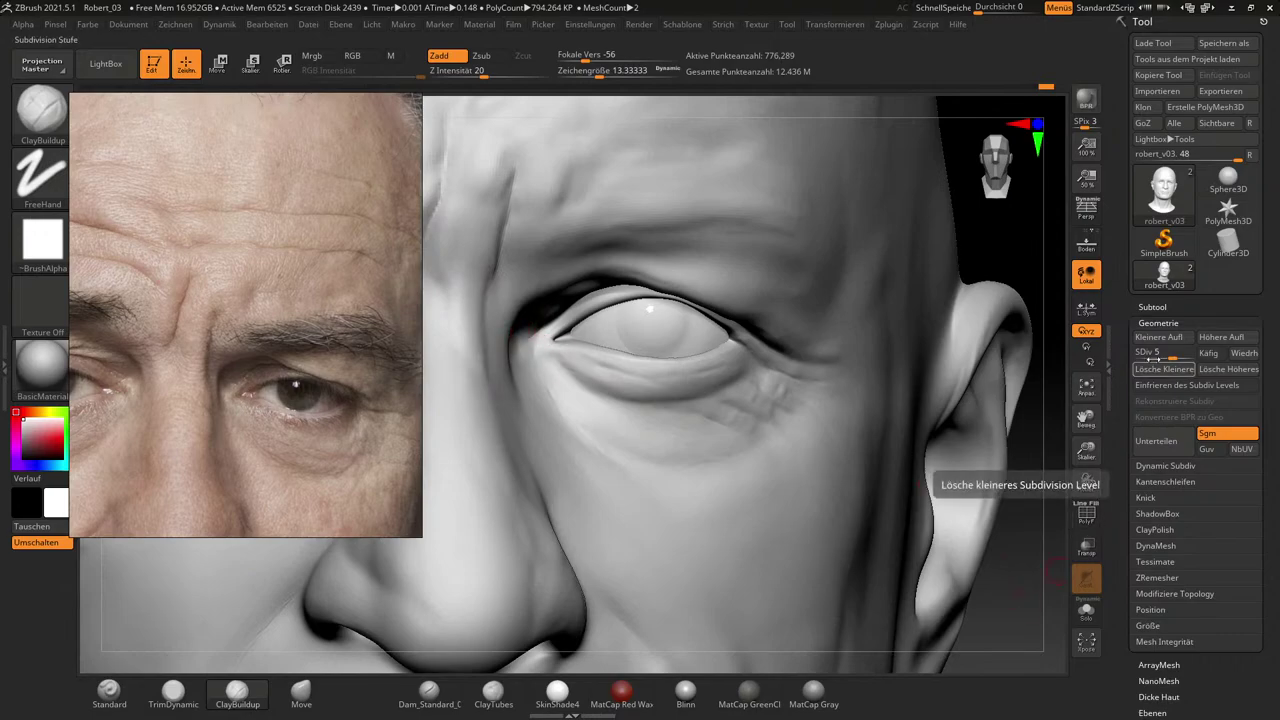
{"action": "left_click", "coordinate": [1164, 355]}
{"action": "left_click_drag", "start_coordinate": [1003, 629], "coordinate": [902, 603]}
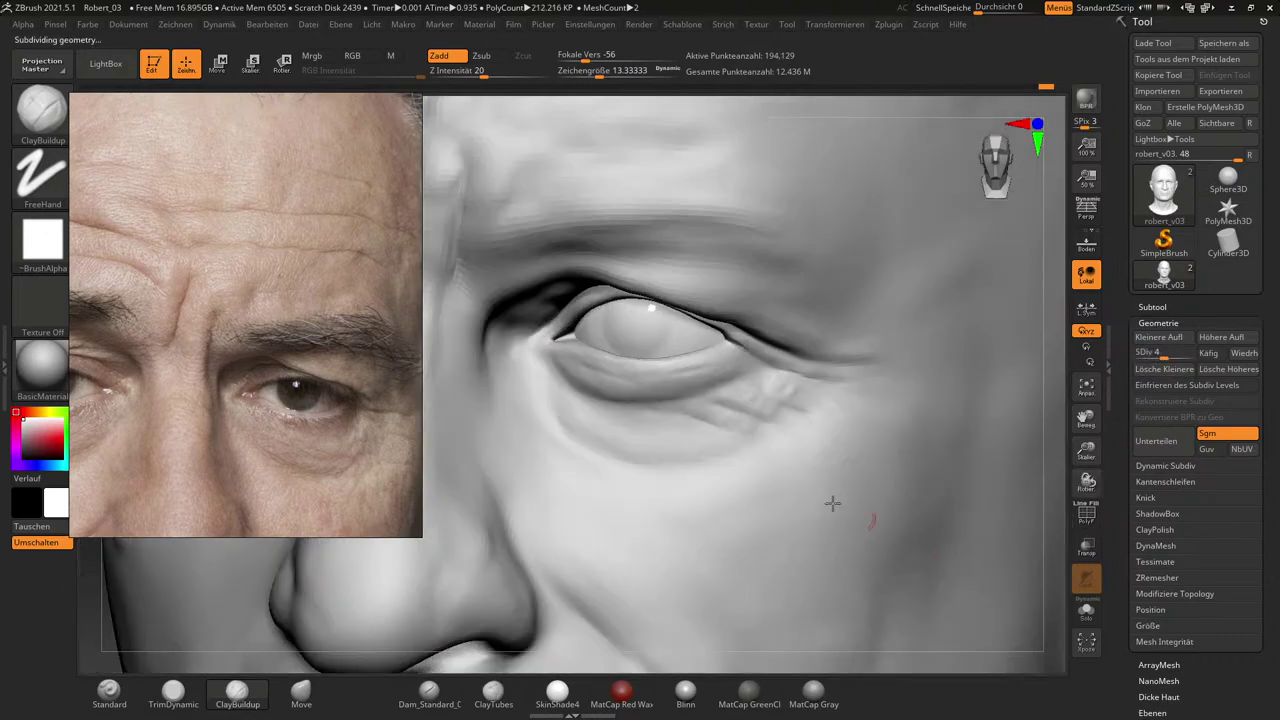
{"action": "key", "text": "s"}
{"action": "left_click_drag", "start_coordinate": [495, 323], "coordinate": [498, 322]}
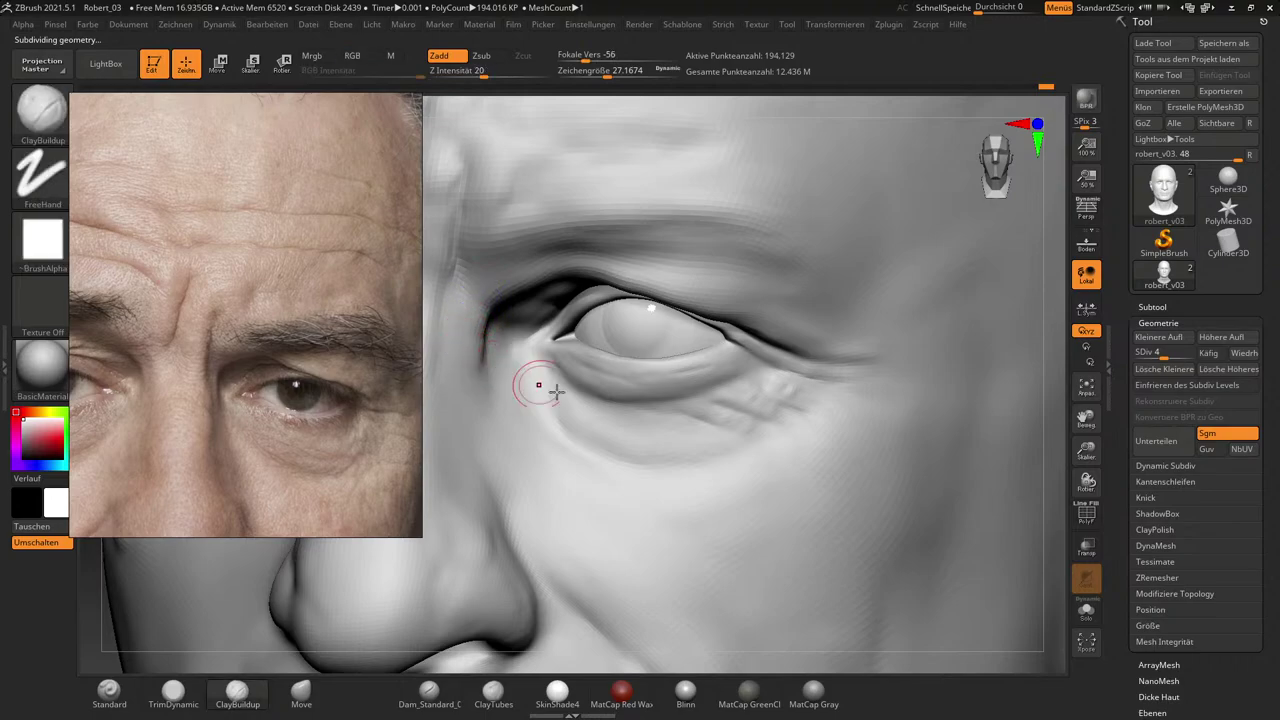
{"action": "left_click_drag", "start_coordinate": [1060, 604], "coordinate": [1035, 609]}
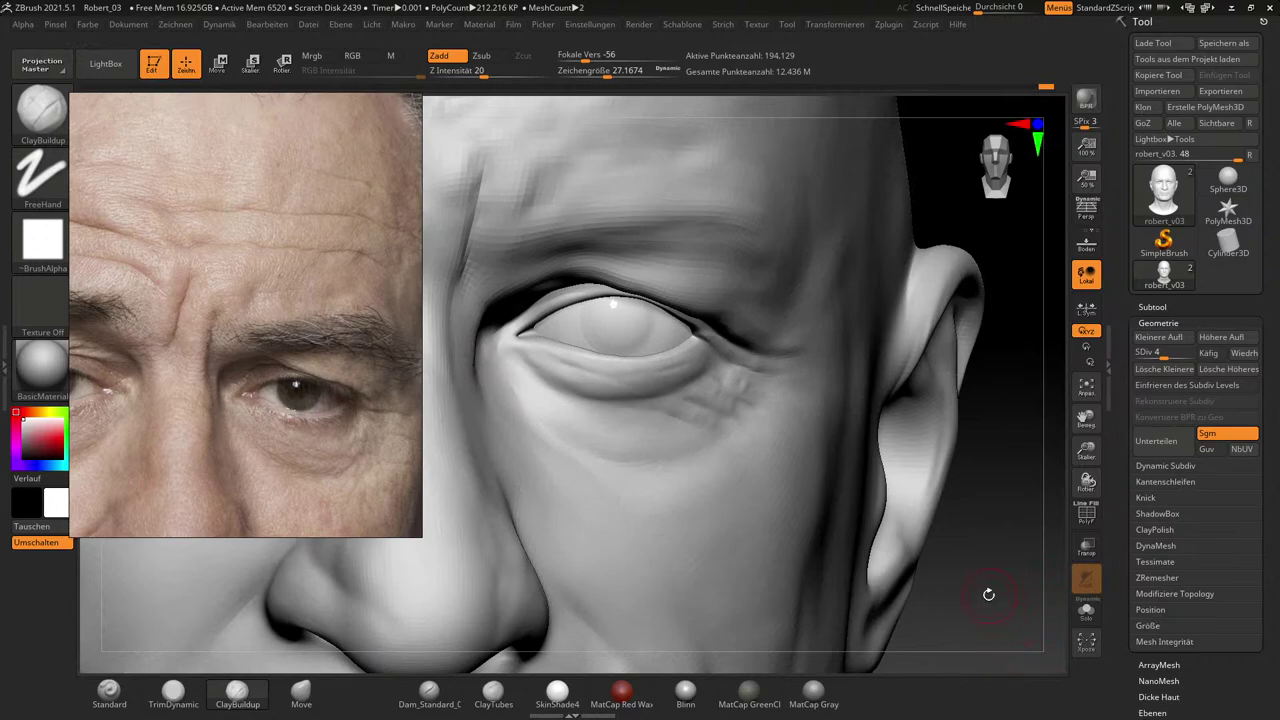
Build up the upper nose bridge between the eyes with ClayBuildup and smooth it up to the frown line.
{"action": "mouse_move", "coordinate": [995, 605]}
{"action": "left_mouse_down"}
{"action": "mouse_move", "coordinate": [1026, 614]}
{"action": "mouse_move", "coordinate": [913, 509]}
{"action": "mouse_move", "coordinate": [914, 528]}
{"action": "mouse_move", "coordinate": [968, 567]}
{"action": "left_mouse_up"}
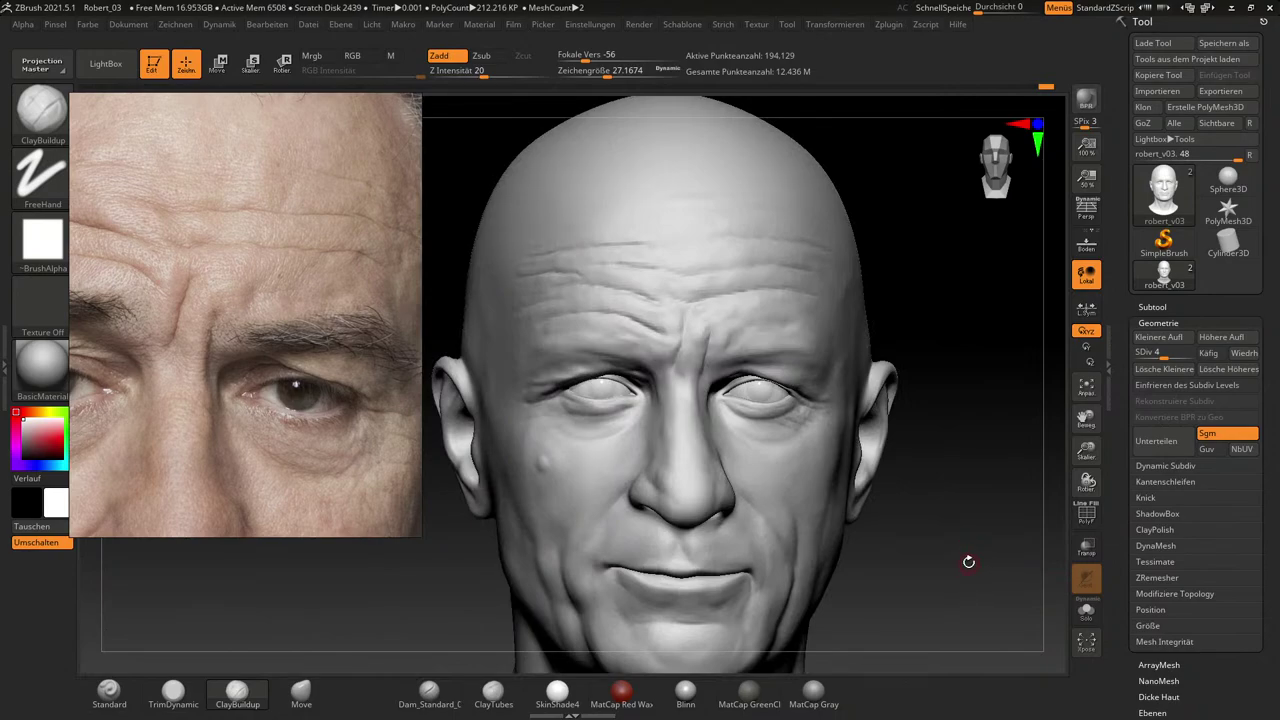
{"action": "mouse_move", "coordinate": [984, 555]}
{"action": "left_mouse_down"}
{"action": "mouse_move", "coordinate": [980, 534]}
{"action": "mouse_move", "coordinate": [985, 548]}
{"action": "mouse_move", "coordinate": [834, 531]}
{"action": "left_mouse_up"}
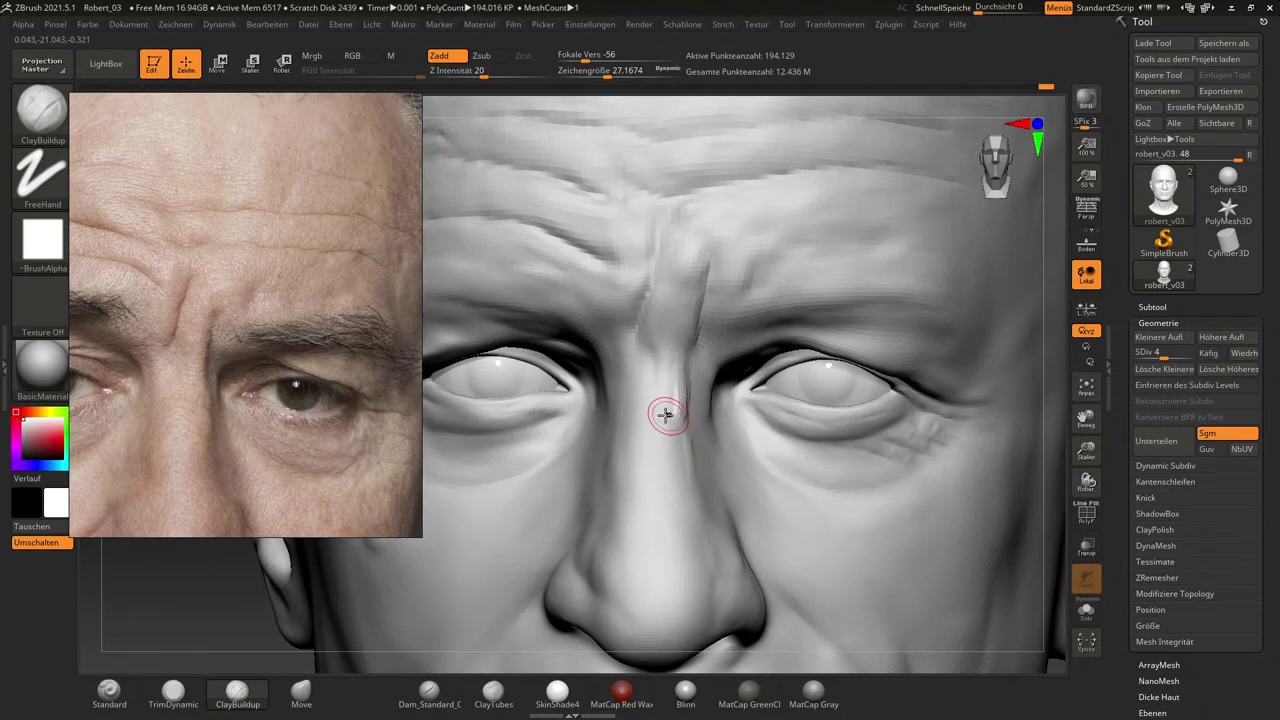
{"action": "key", "text": "shift"}
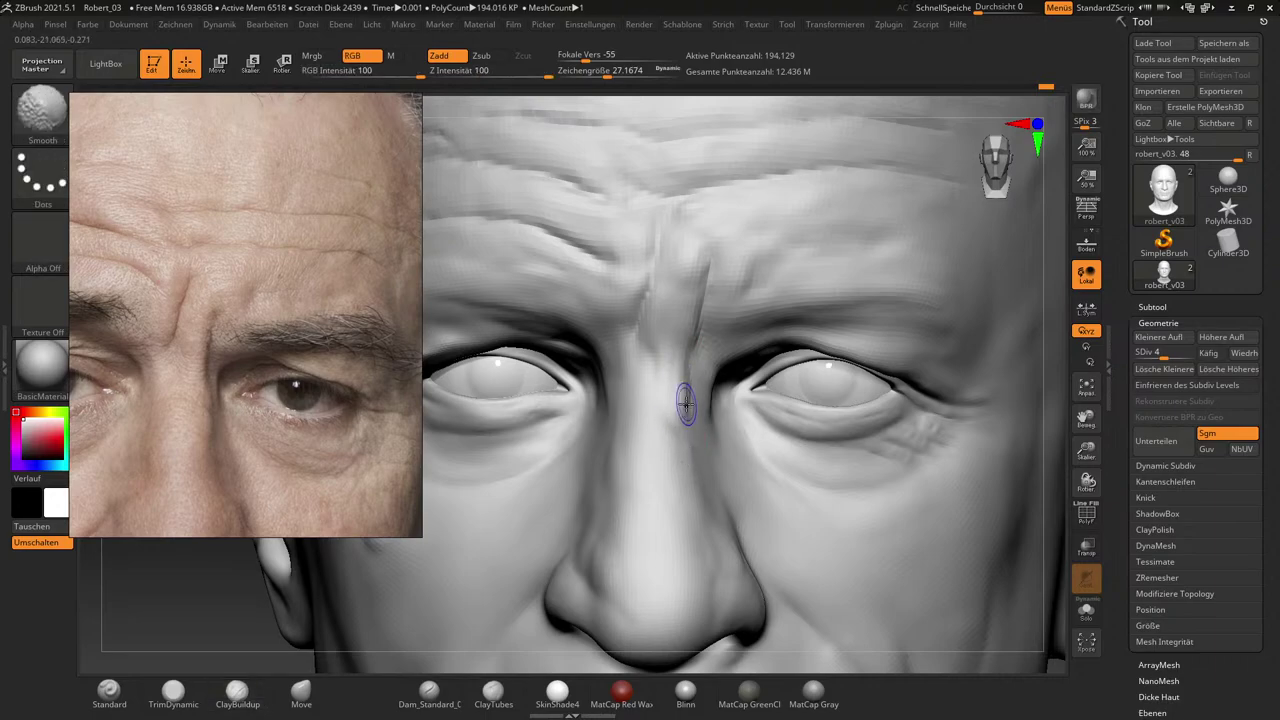
{"action": "left_click_drag", "start_coordinate": [688, 338], "coordinate": [691, 329], "text": "shift"}
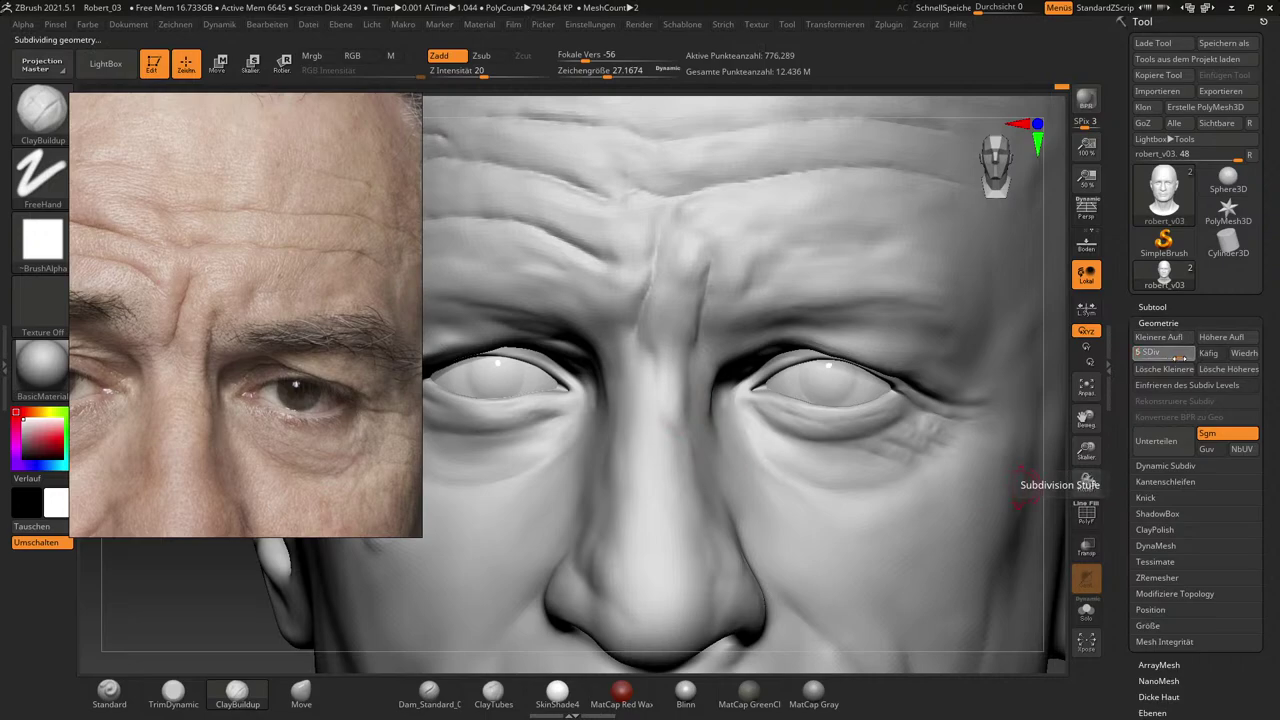
Carve a fine crease across the upper nose bridge with Dam_Standard at subdivision level 6 and smooth it.
{"action": "left_click", "coordinate": [429, 690]}
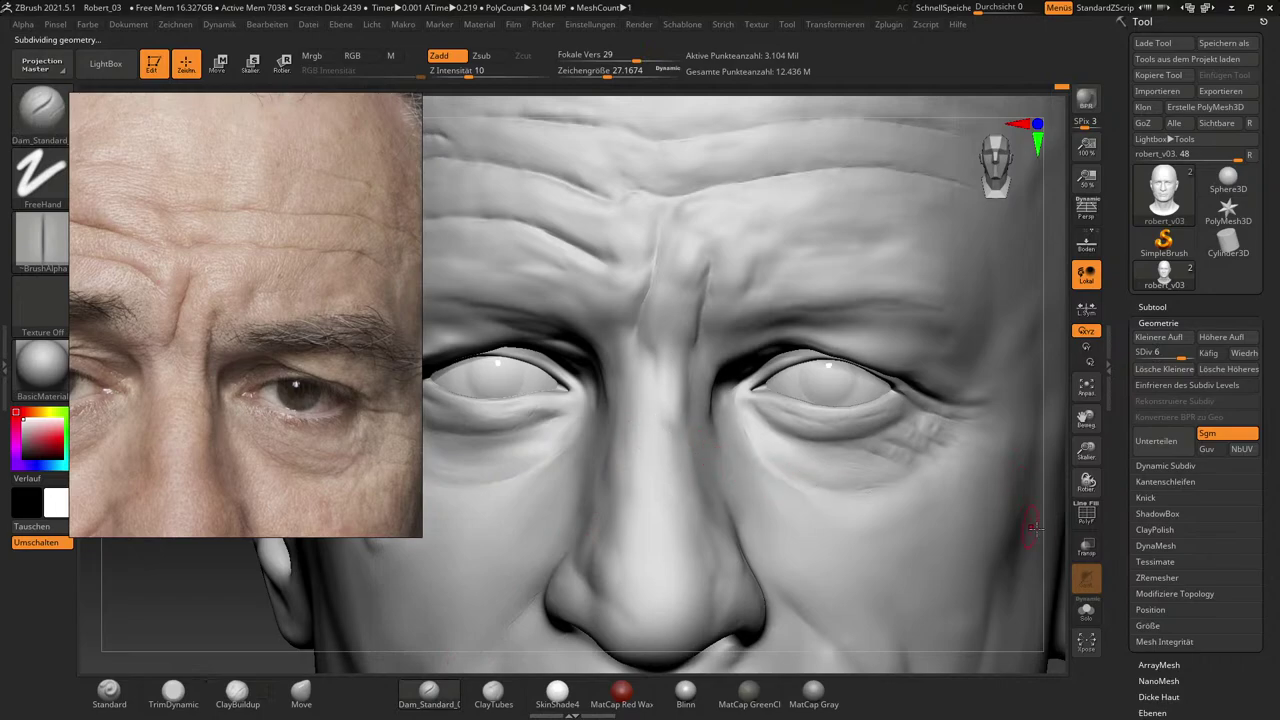
{"action": "mouse_move", "coordinate": [1045, 525]}
{"action": "left_mouse_down"}
{"action": "mouse_move", "coordinate": [925, 487]}
{"action": "mouse_move", "coordinate": [806, 474]}
{"action": "left_mouse_up"}
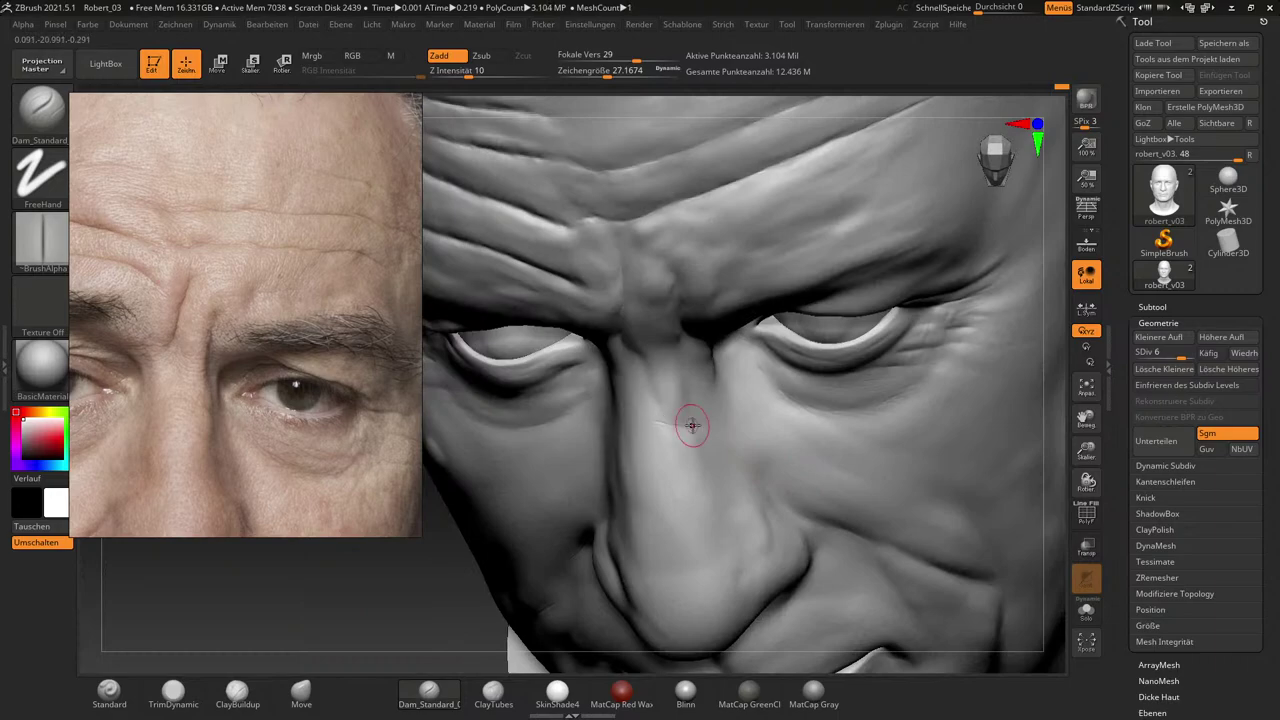
{"action": "left_click_drag", "start_coordinate": [655, 421], "coordinate": [704, 432]}
{"action": "left_click_drag", "start_coordinate": [1057, 546], "coordinate": [1066, 523]}
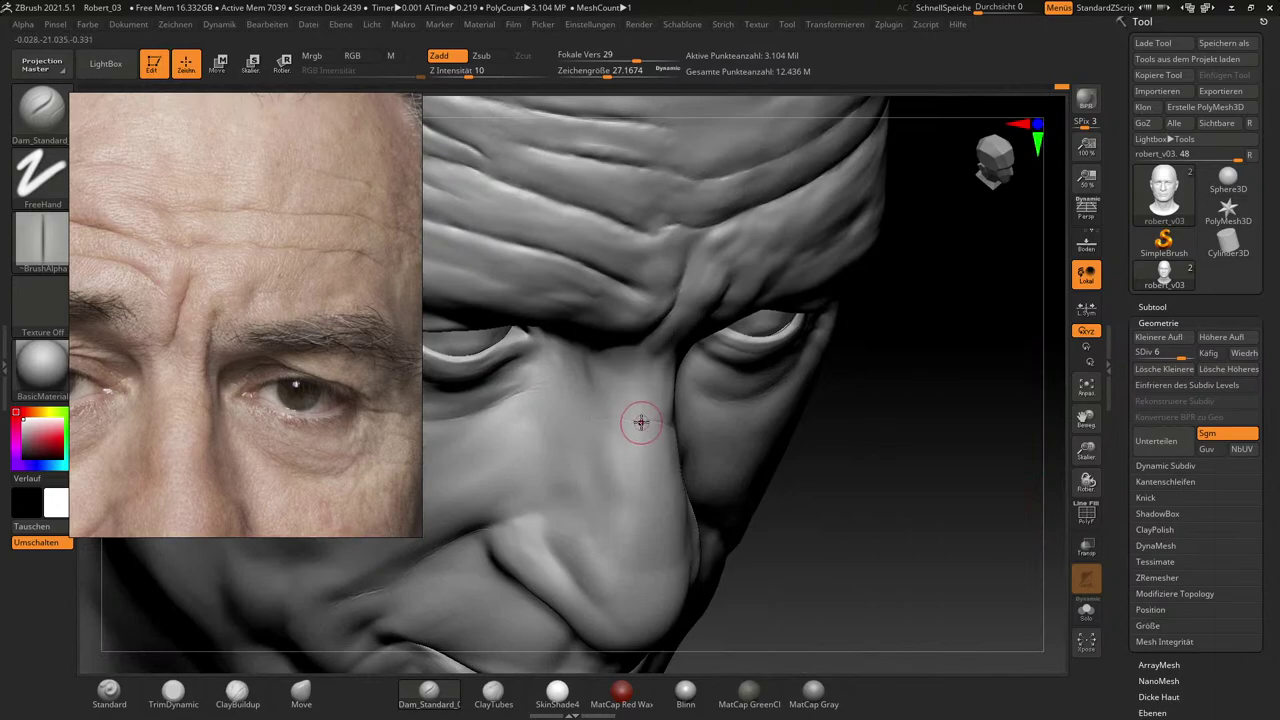
{"action": "key", "text": "shift"}
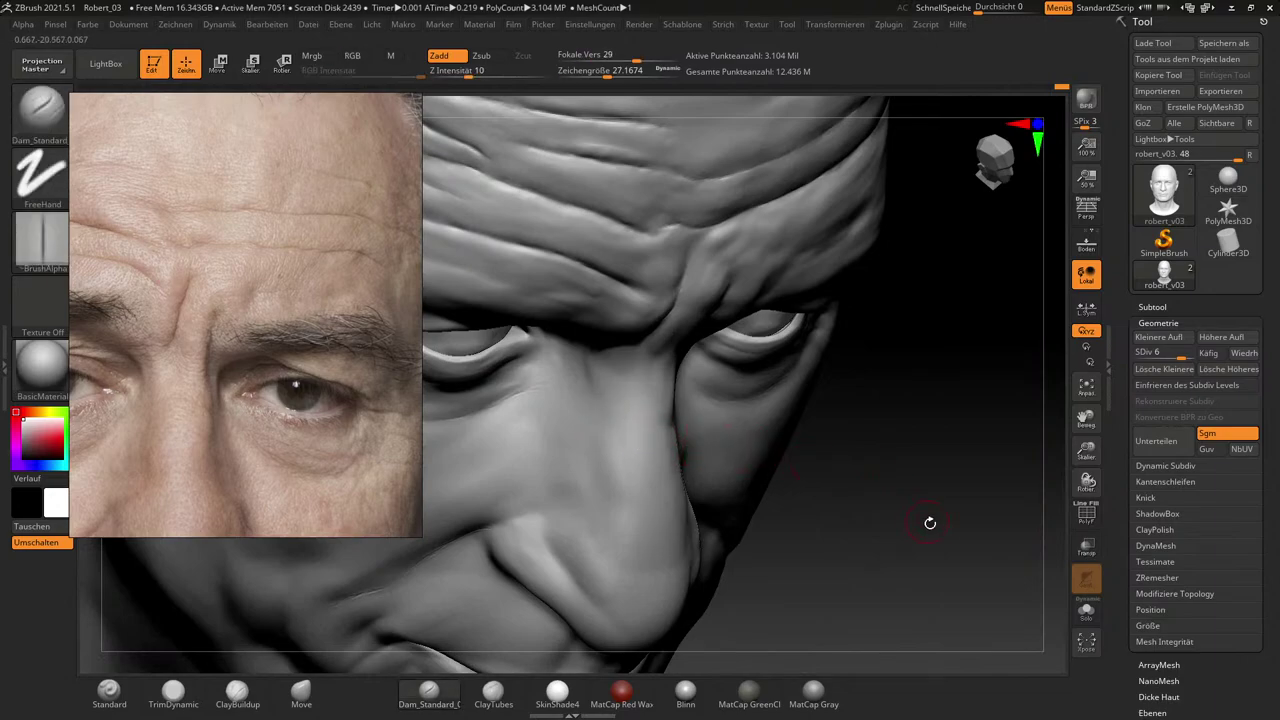
{"action": "left_click_drag", "start_coordinate": [944, 521], "coordinate": [742, 470]}
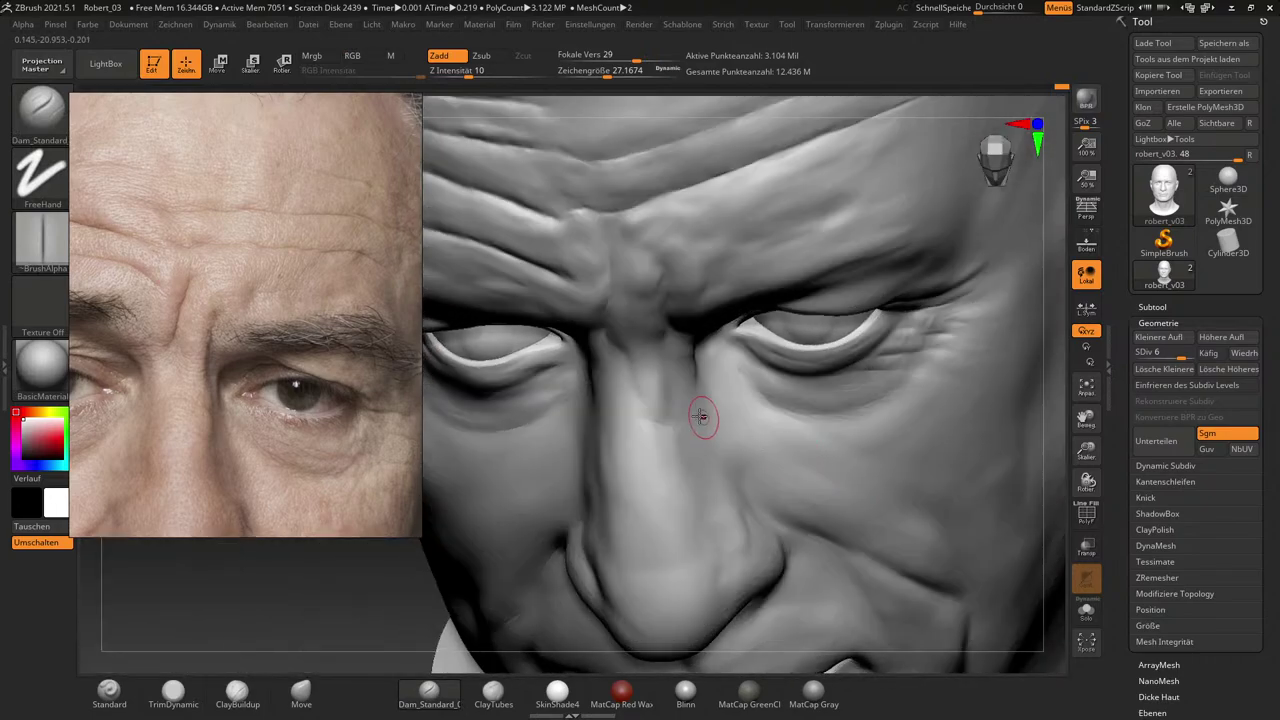
Smooth the surface between the nose side, lower eyelid and upper cheek.
{"action": "key", "text": "shift"}
{"action": "key", "text": "shift"}
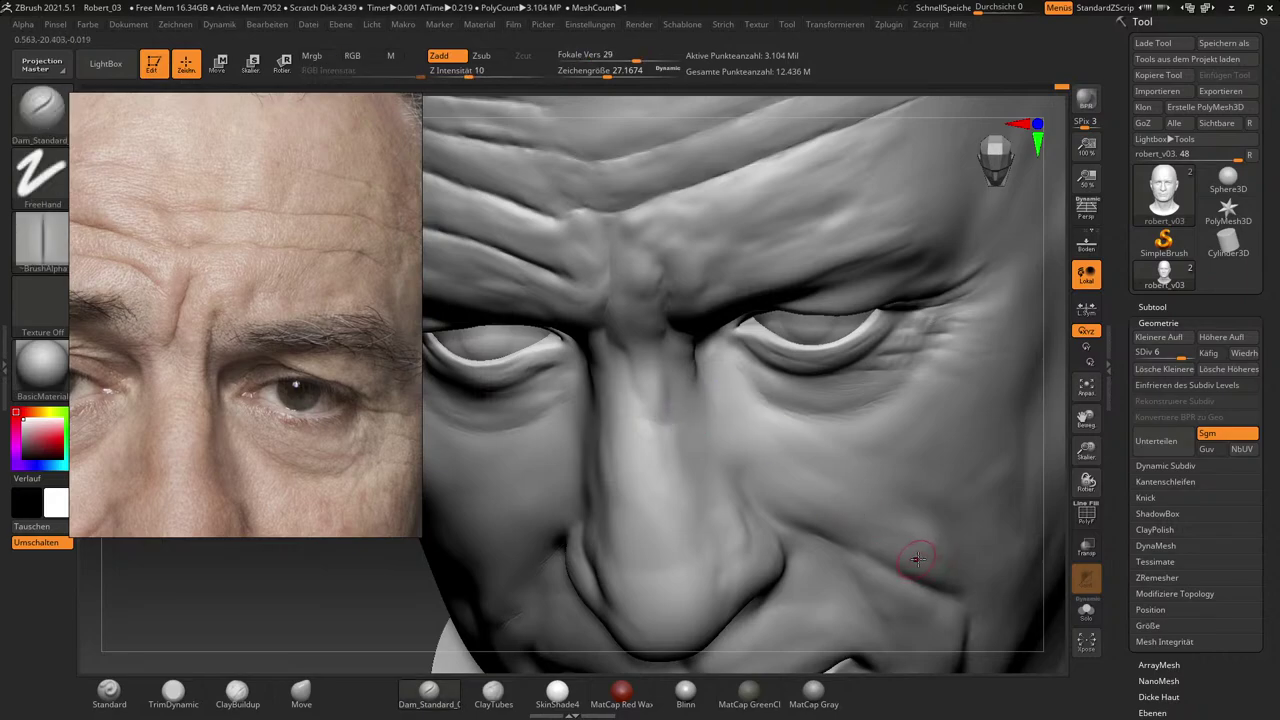
{"action": "key", "text": "f"}
{"action": "left_click_drag", "start_coordinate": [903, 560], "coordinate": [921, 458]}
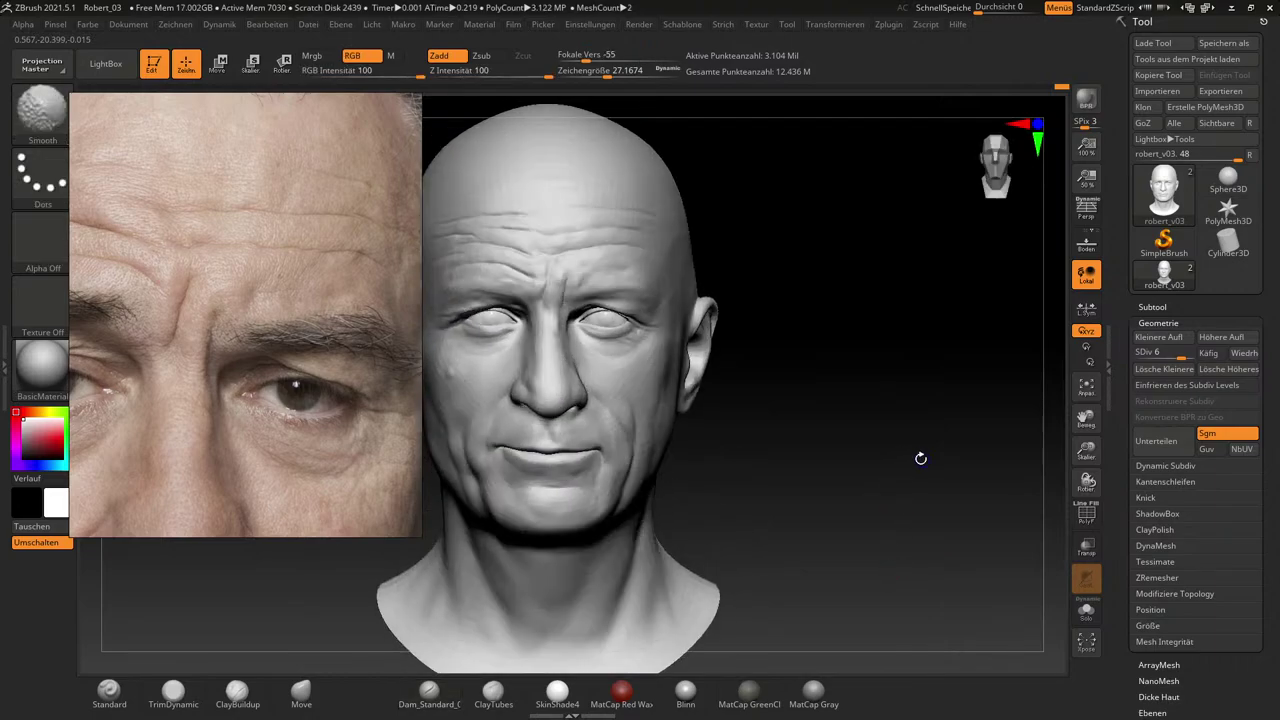
{"action": "mouse_move", "coordinate": [859, 418]}
{"action": "left_mouse_down"}
{"action": "mouse_move", "coordinate": [871, 443]}
{"action": "mouse_move", "coordinate": [925, 445]}
{"action": "left_mouse_up"}
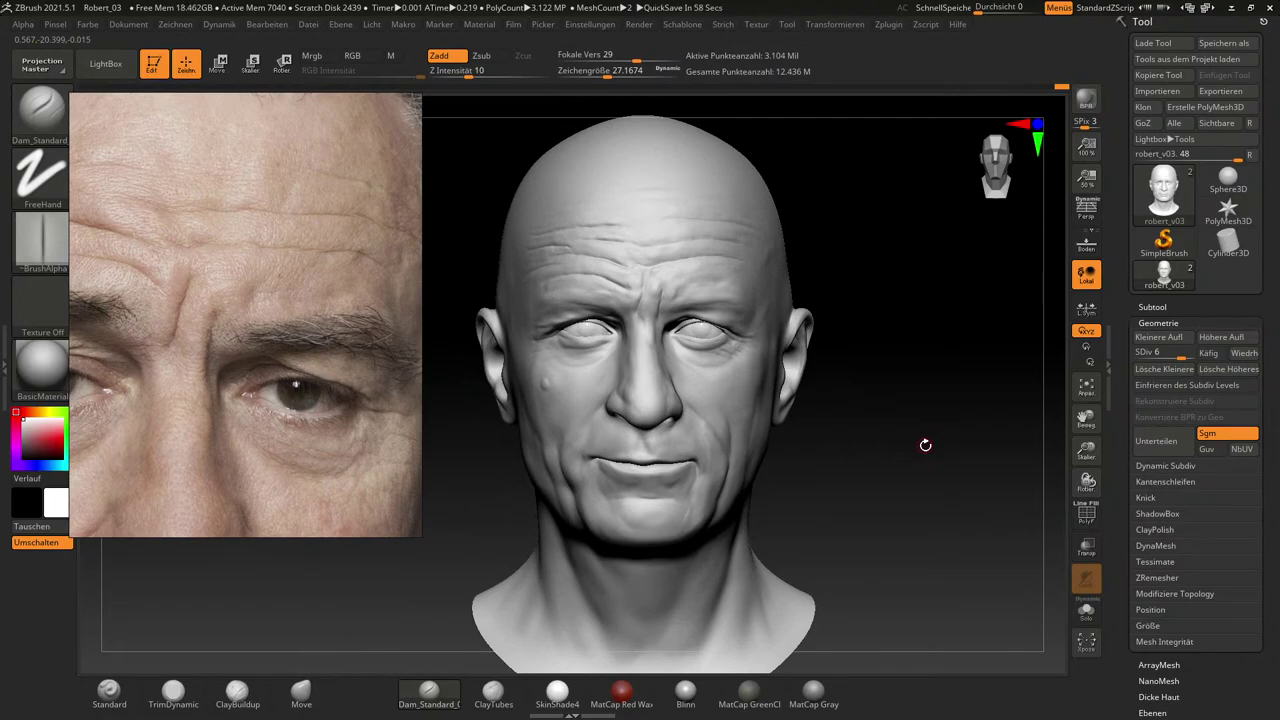
{"action": "mouse_move", "coordinate": [872, 452]}
{"action": "left_mouse_down", "text": "alt"}
{"action": "mouse_move", "coordinate": [883, 480]}
{"action": "mouse_move", "coordinate": [895, 460]}
{"action": "left_mouse_up", "text": "alt"}
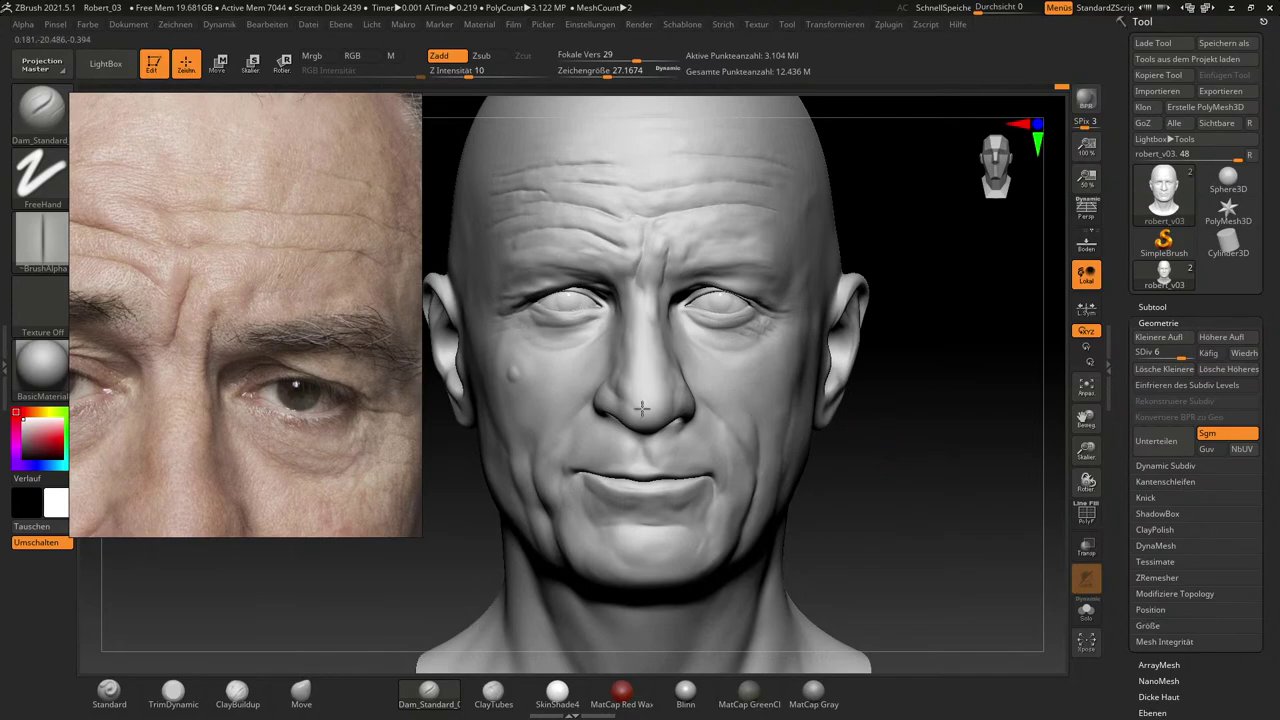
Examine the ear in the reference photos and compare its shape with the sculpted ear from several angles.
{"action": "scroll", "coordinate": [264, 319], "scroll_direction": "down", "scroll_amount": 5}
{"action": "scroll", "coordinate": [267, 316], "scroll_direction": "down", "scroll_amount": 2}
{"action": "middle_click_drag", "start_coordinate": [363, 403], "coordinate": [229, 304]}
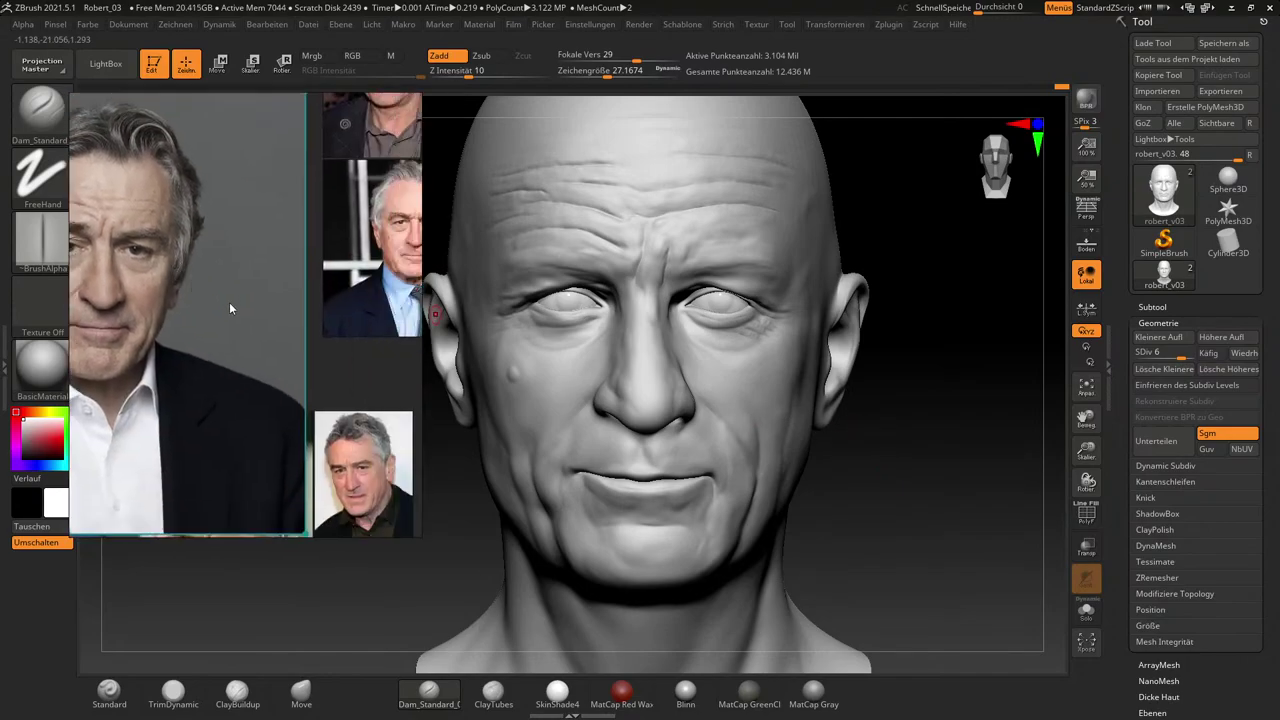
{"action": "scroll", "coordinate": [377, 425], "scroll_direction": "up", "scroll_amount": 8}
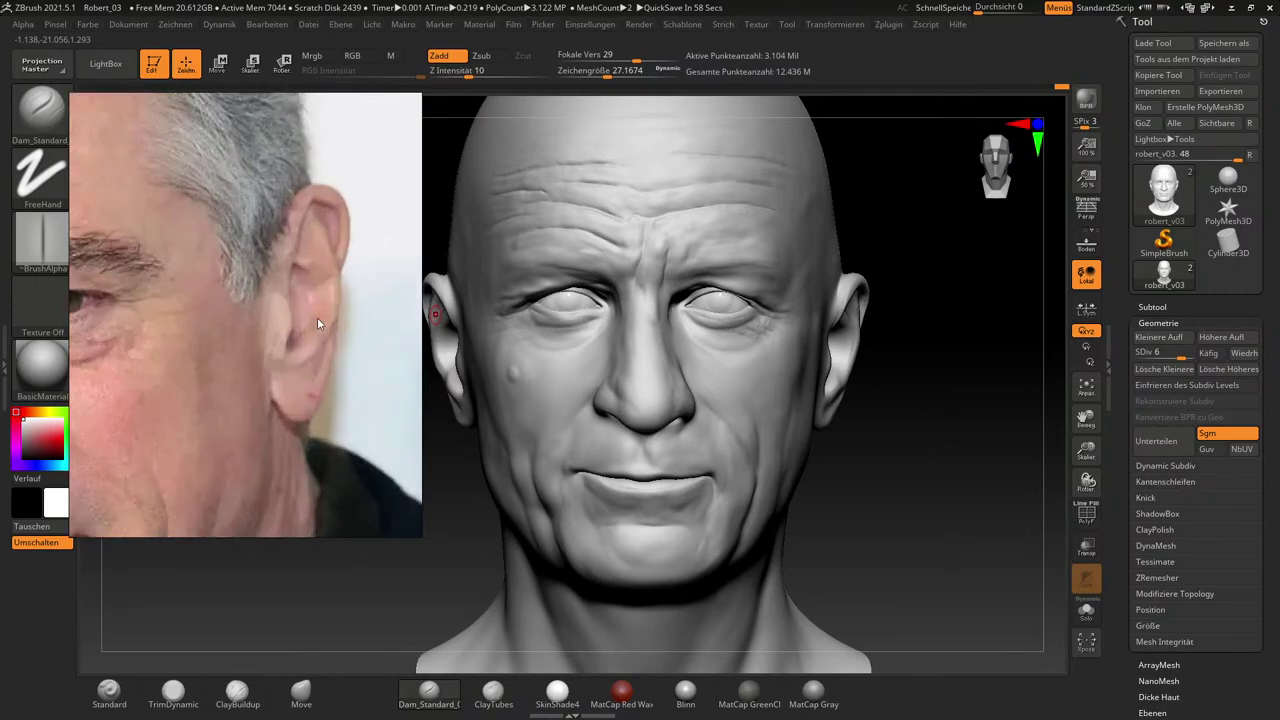
{"action": "scroll", "coordinate": [323, 313], "scroll_direction": "down", "scroll_amount": 8}
{"action": "middle_click_drag", "start_coordinate": [349, 236], "coordinate": [276, 422]}
{"action": "middle_click_drag", "start_coordinate": [326, 260], "coordinate": [368, 177]}
{"action": "middle_click_drag", "start_coordinate": [288, 402], "coordinate": [316, 368]}
{"action": "scroll", "coordinate": [335, 369], "scroll_direction": "up", "scroll_amount": 6}
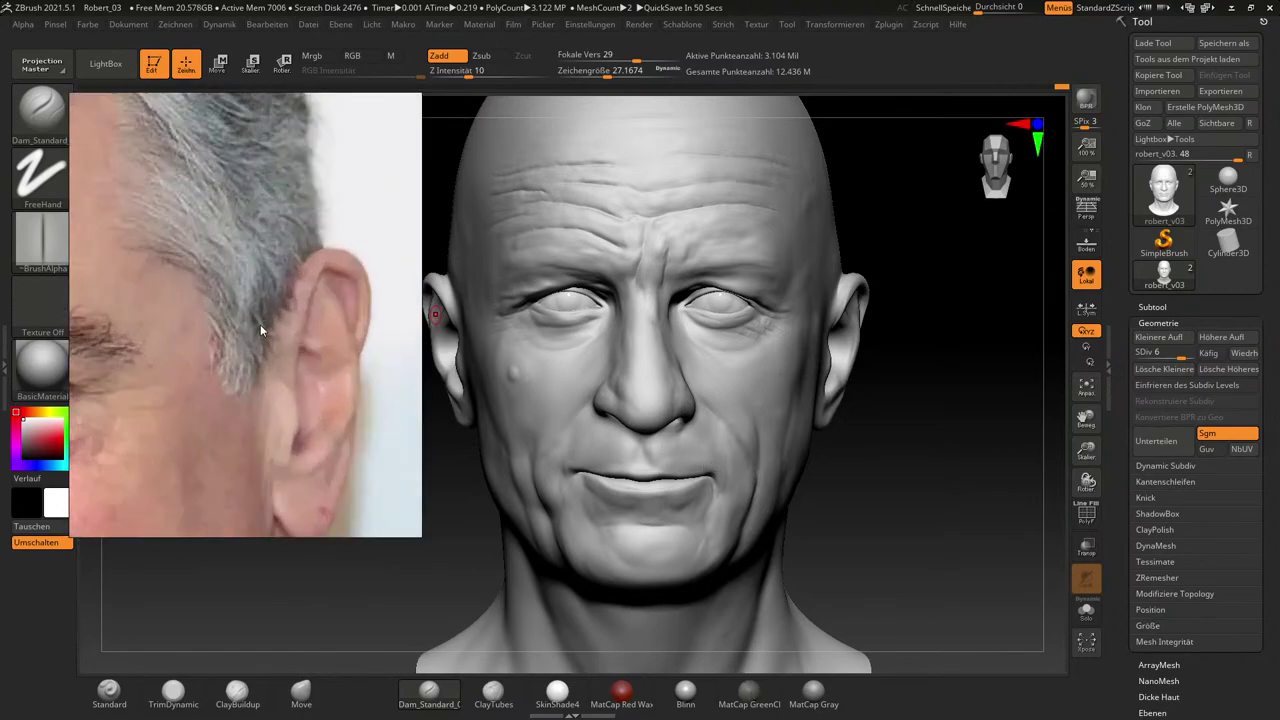
{"action": "mouse_move", "coordinate": [322, 374]}
{"action": "middle_mouse_down"}
{"action": "mouse_move", "coordinate": [318, 357]}
{"action": "mouse_move", "coordinate": [333, 357]}
{"action": "middle_mouse_up"}
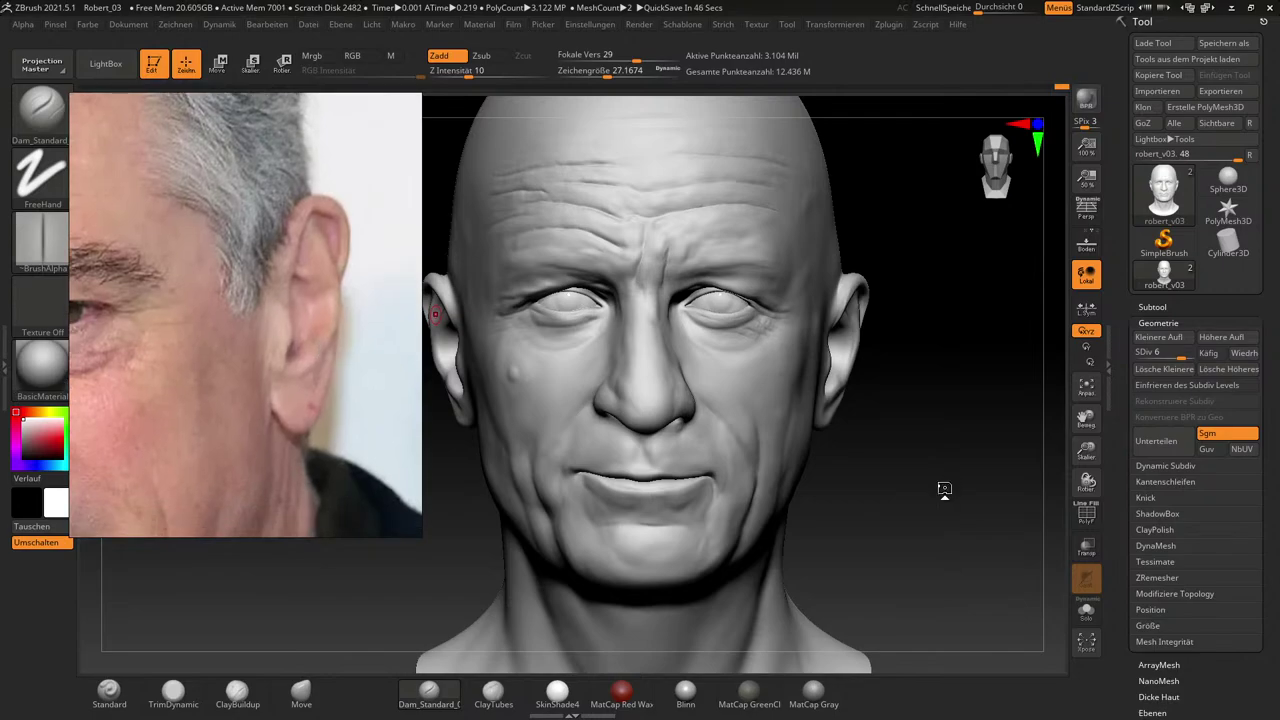
{"action": "mouse_move", "coordinate": [939, 497]}
{"action": "left_mouse_down"}
{"action": "mouse_move", "coordinate": [929, 523]}
{"action": "mouse_move", "coordinate": [940, 343]}
{"action": "mouse_move", "coordinate": [943, 394]}
{"action": "mouse_move", "coordinate": [889, 358]}
{"action": "left_mouse_up"}
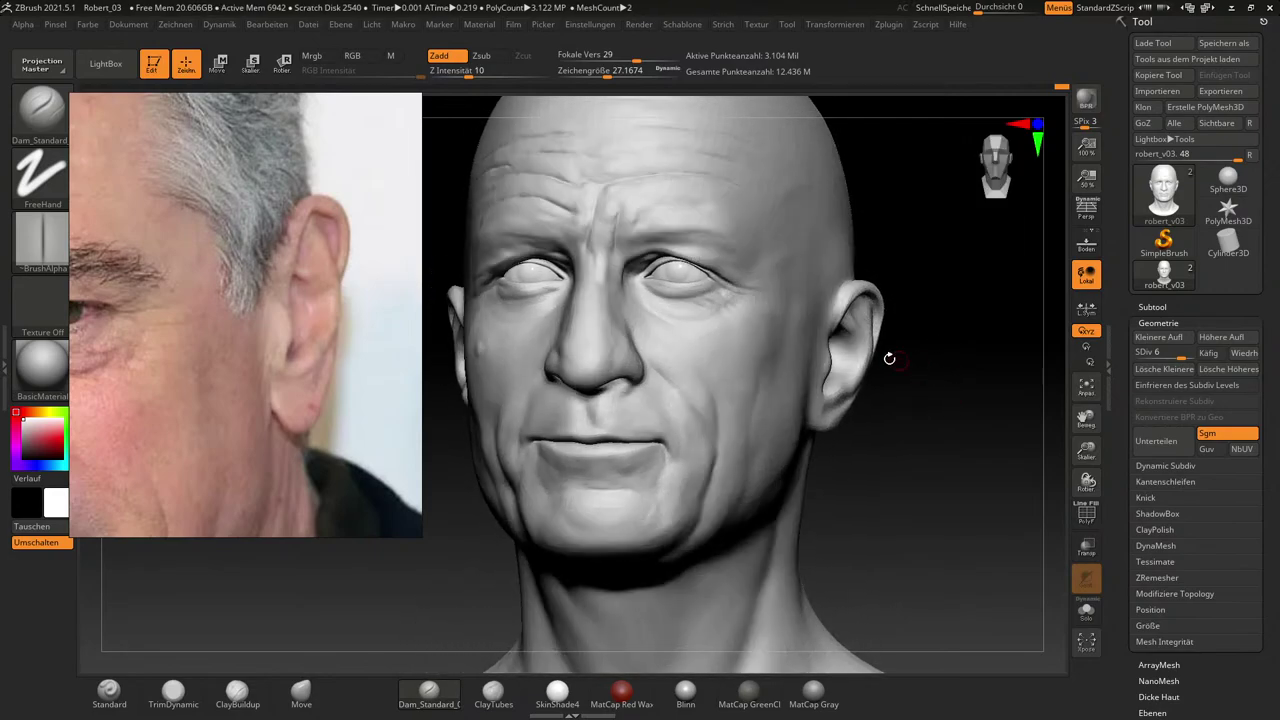
{"action": "left_click_drag", "start_coordinate": [929, 408], "coordinate": [741, 484]}
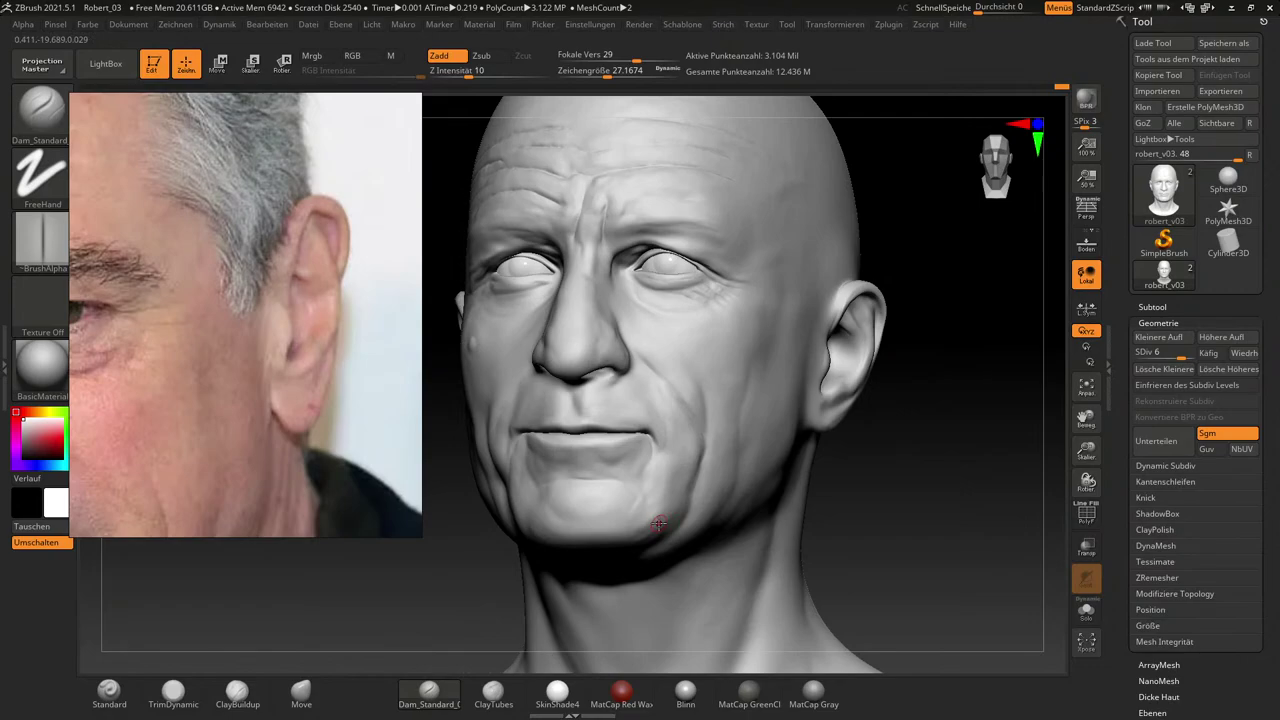
{"action": "left_click_drag", "start_coordinate": [908, 482], "coordinate": [916, 482]}
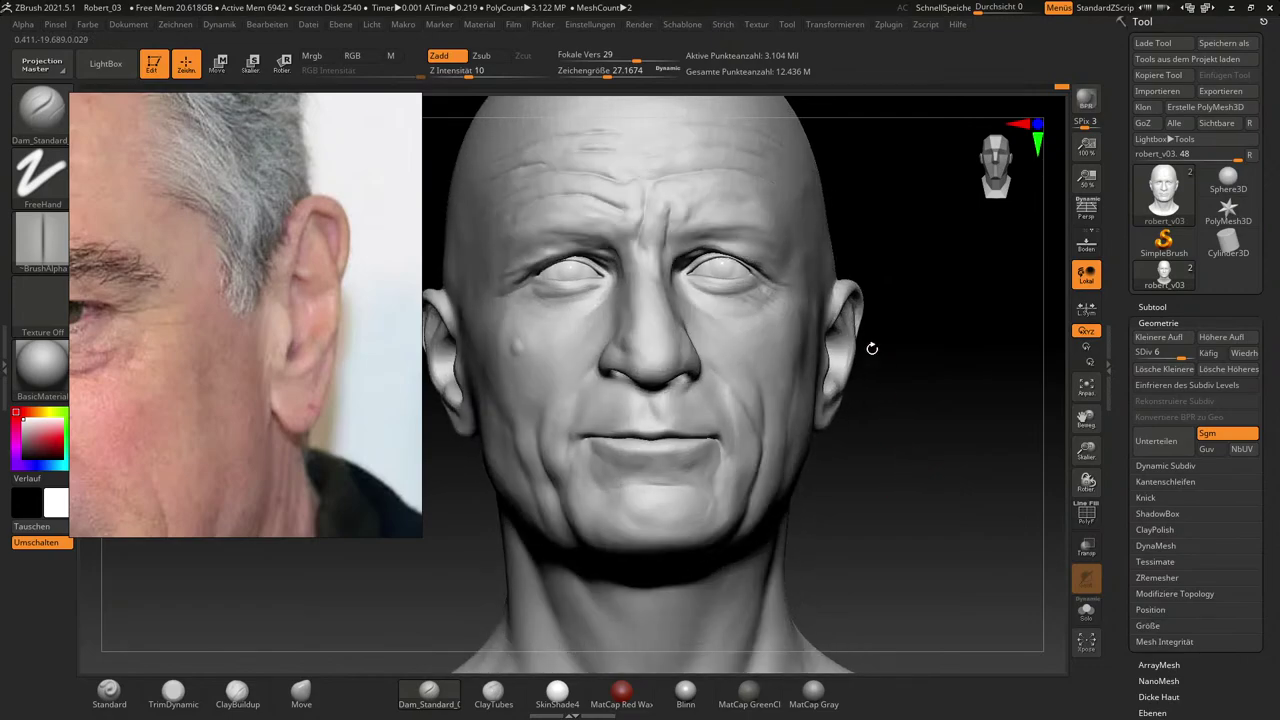
{"action": "mouse_move", "coordinate": [937, 471]}
{"action": "left_mouse_down"}
{"action": "mouse_move", "coordinate": [911, 457]}
{"action": "mouse_move", "coordinate": [925, 456]}
{"action": "left_mouse_up"}
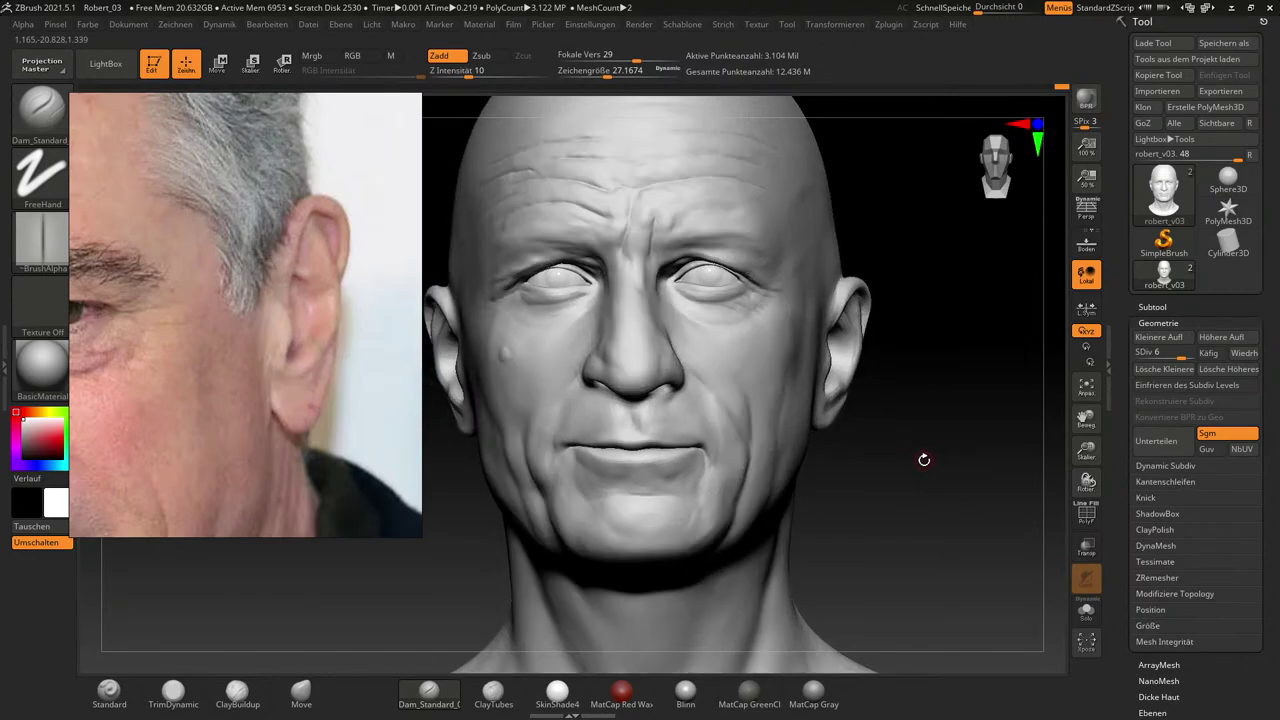
Enable posable symmetry for the head so strokes mirror across X by topology.
{"action": "left_click", "coordinate": [843, 31]}
{"action": "left_click", "coordinate": [880, 395]}
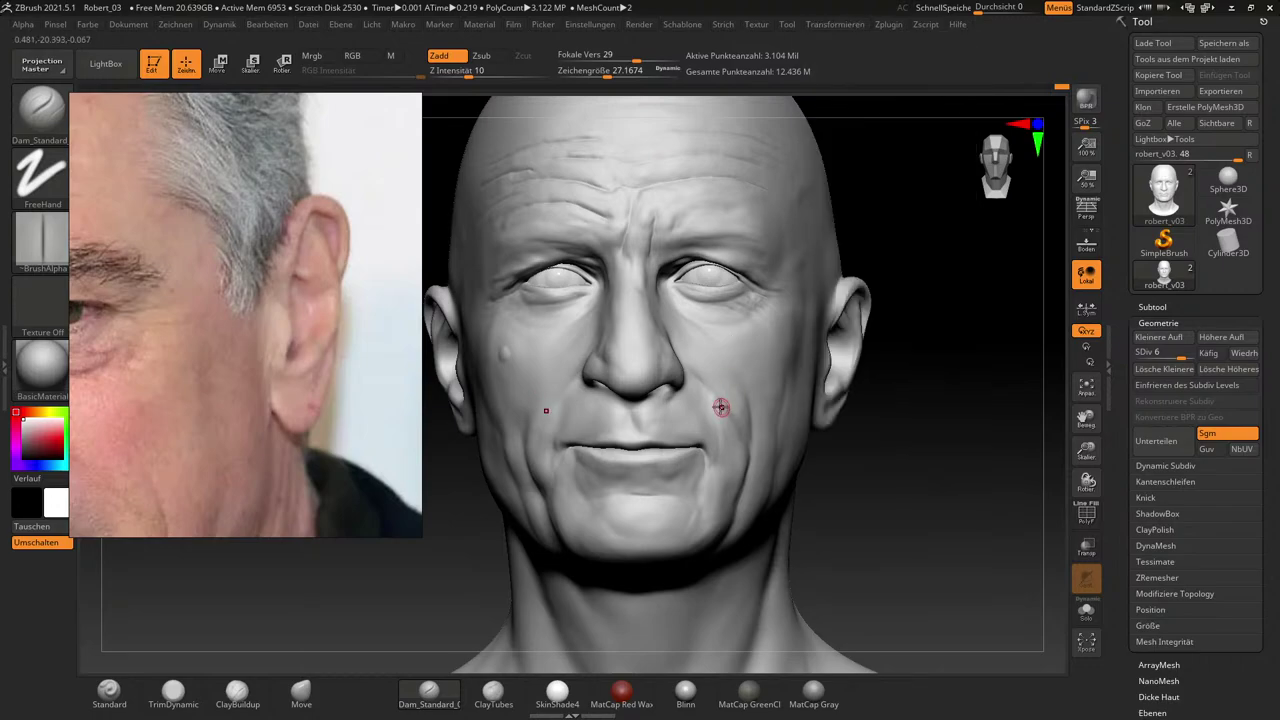
{"action": "left_click", "coordinate": [842, 23]}
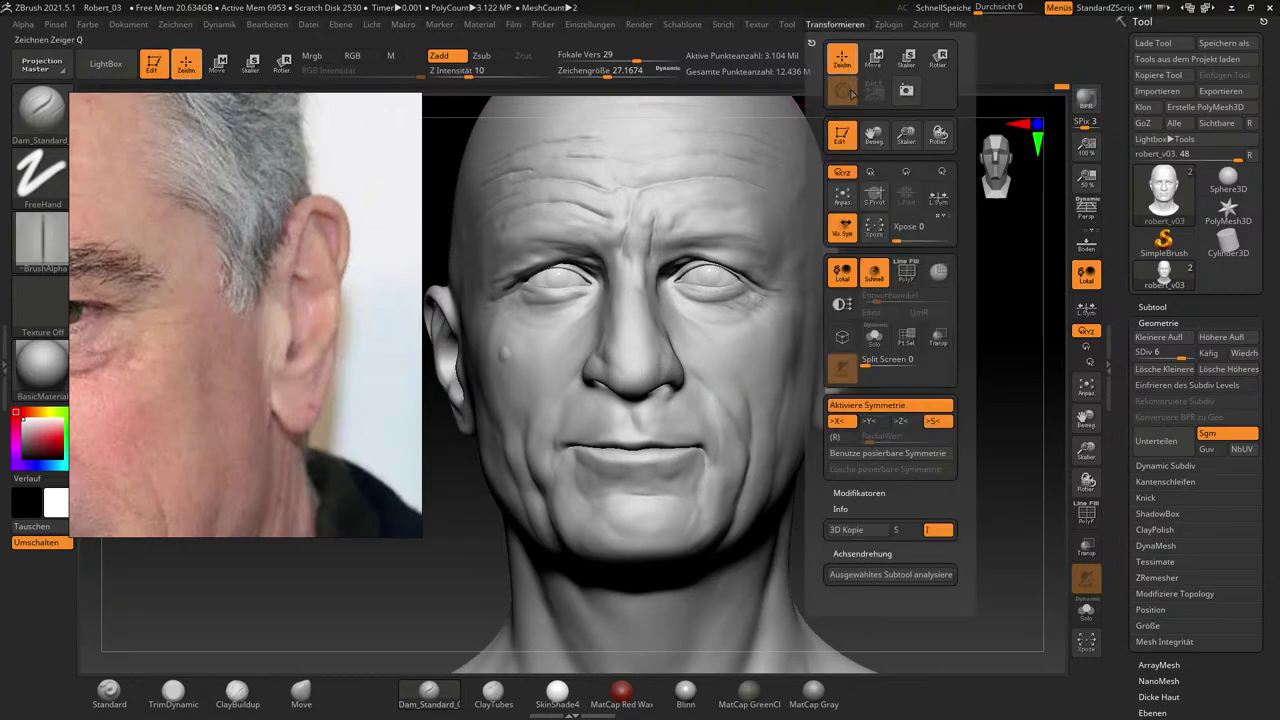
{"action": "left_click", "coordinate": [928, 455]}
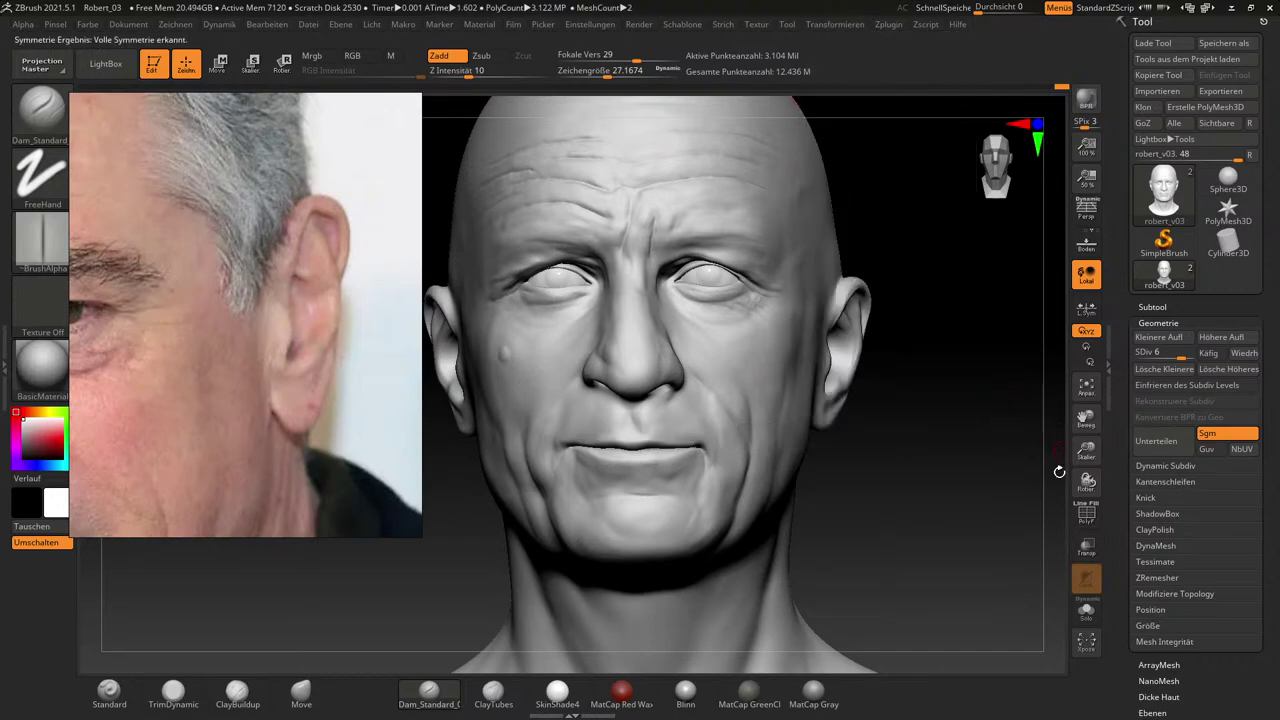
Build up the tragus and the earlobe with ClayBuildup at a draw size of about 50.
{"action": "left_click_drag", "start_coordinate": [967, 488], "coordinate": [957, 486]}
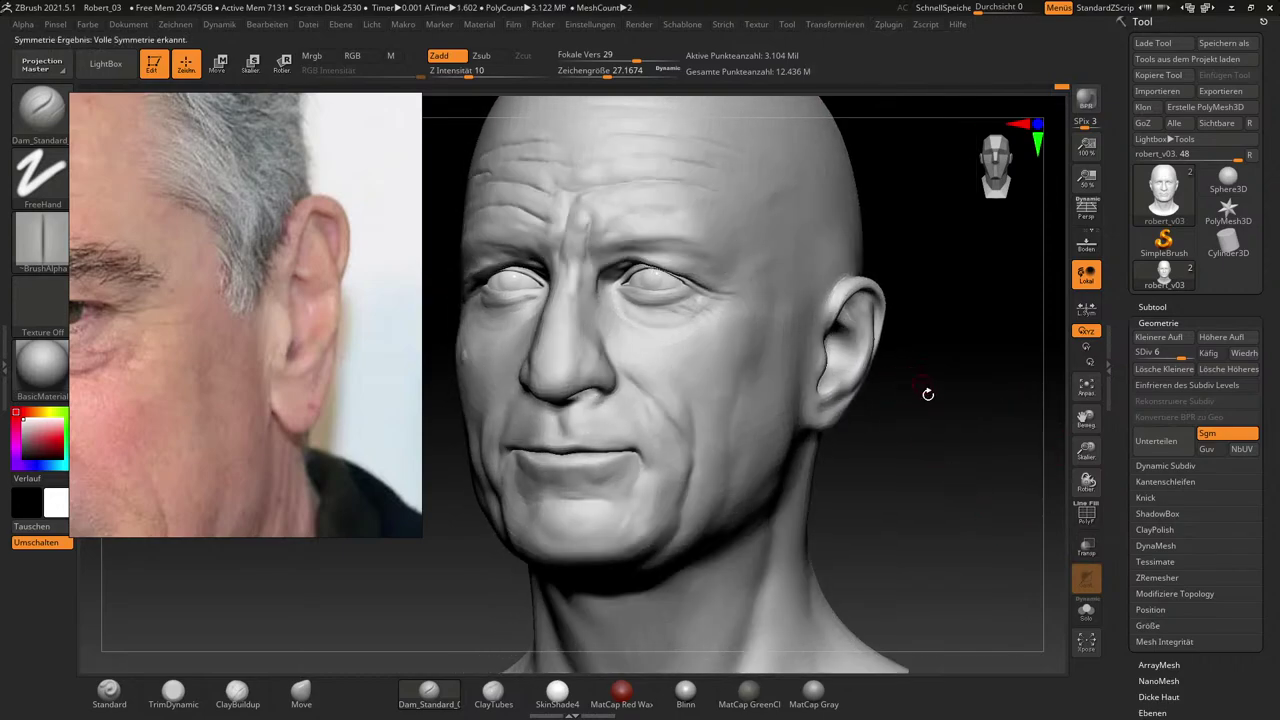
{"action": "mouse_move", "coordinate": [944, 398]}
{"action": "left_mouse_down"}
{"action": "mouse_move", "coordinate": [923, 414]}
{"action": "mouse_move", "coordinate": [921, 498]}
{"action": "left_mouse_up"}
{"action": "key", "text": "s"}
{"action": "left_click_drag", "start_coordinate": [846, 346], "coordinate": [870, 344]}
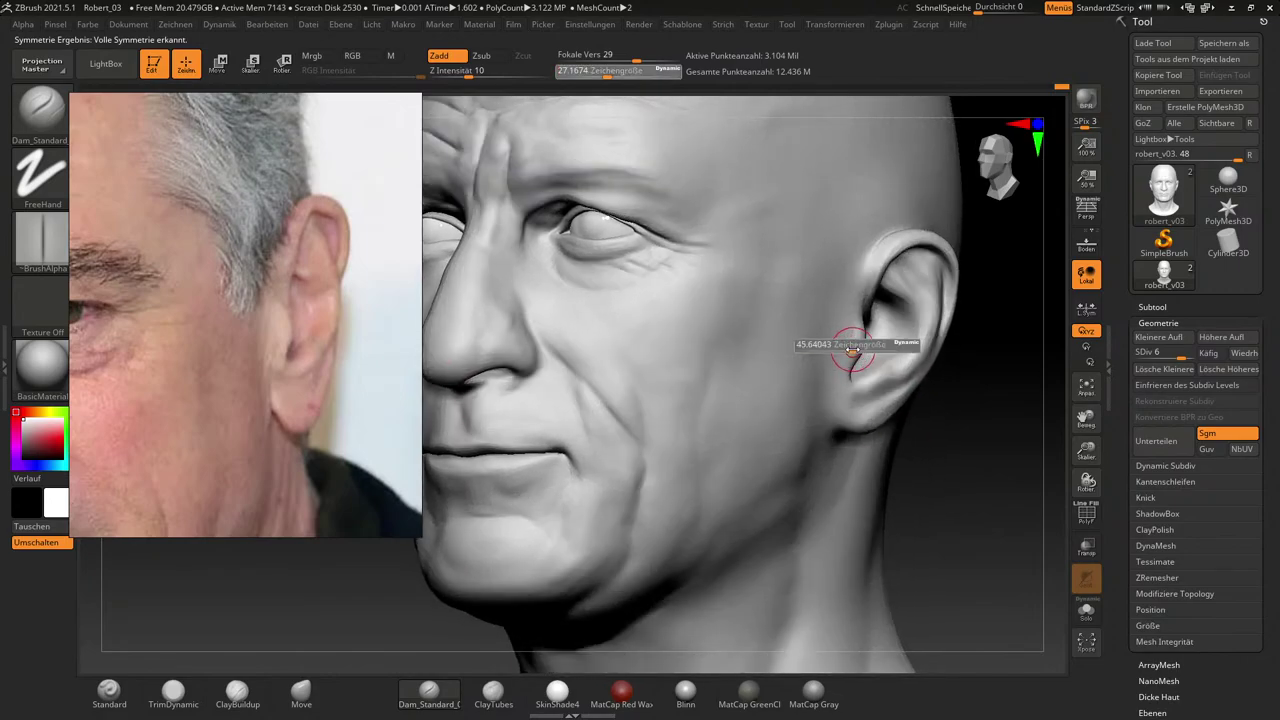
{"action": "left_click", "coordinate": [237, 694]}
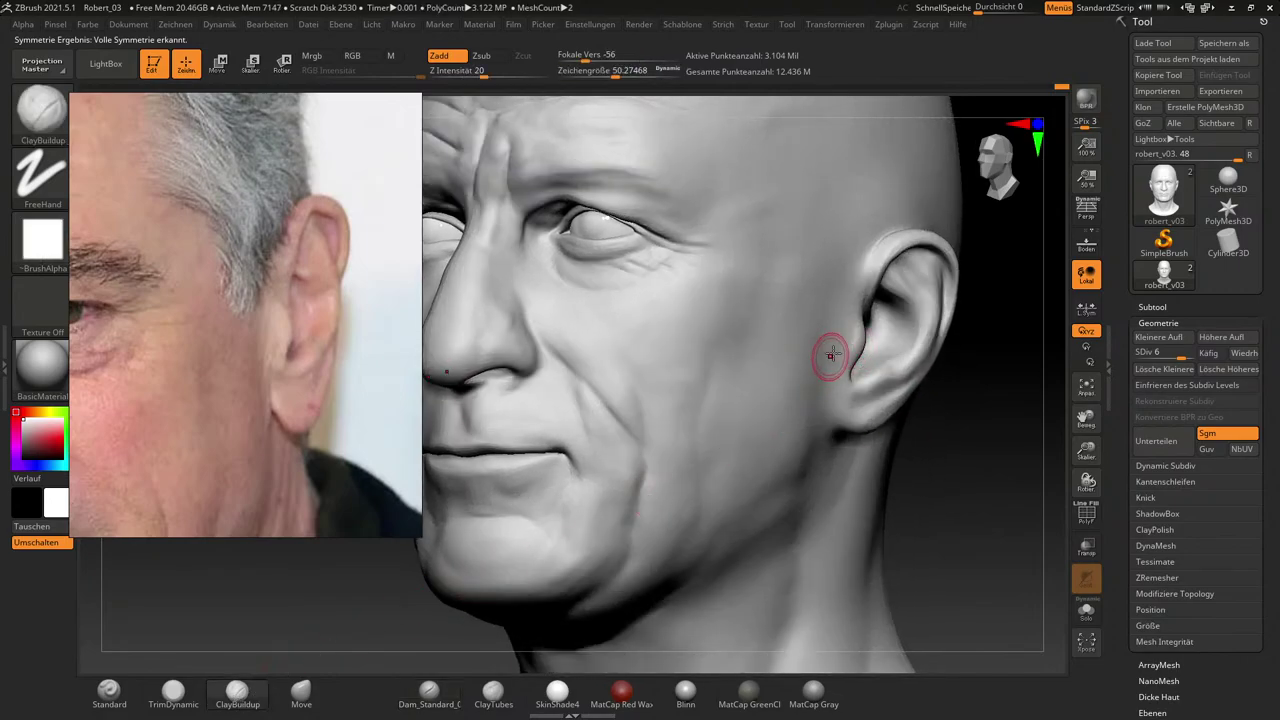
{"action": "left_click_drag", "start_coordinate": [841, 341], "coordinate": [851, 429]}
{"action": "left_click_drag", "start_coordinate": [990, 536], "coordinate": [986, 480]}
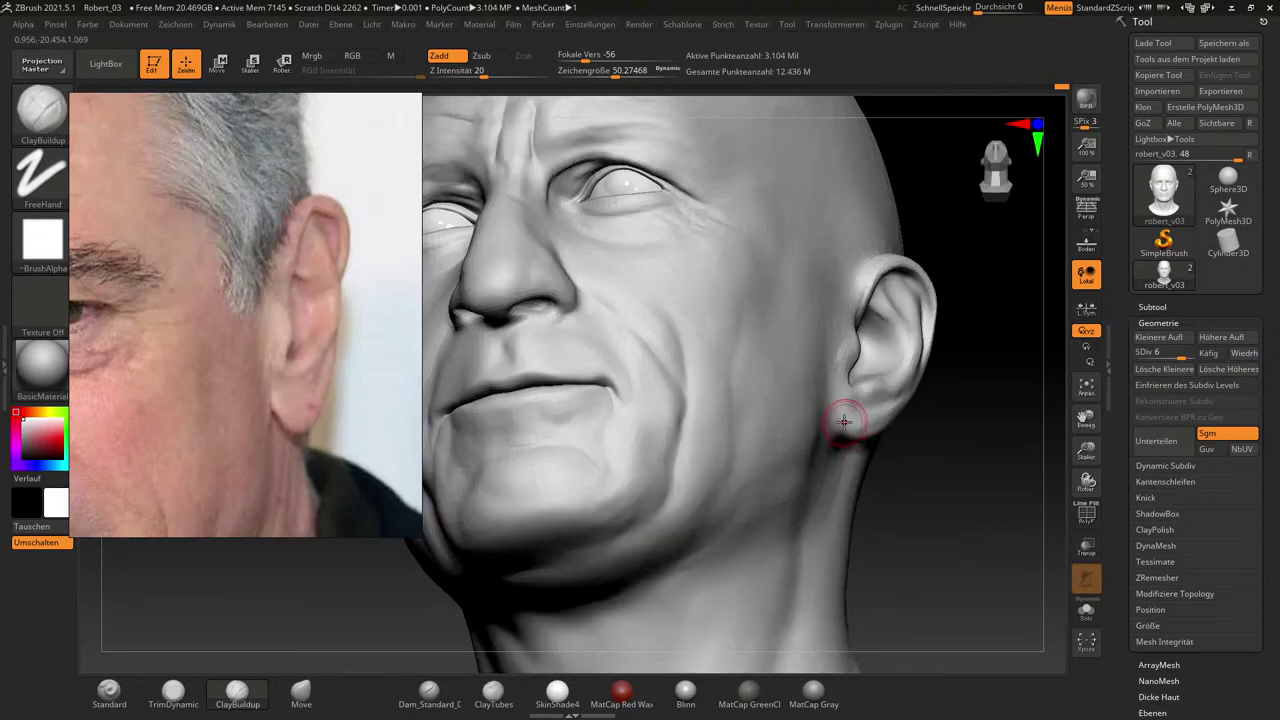
{"action": "mouse_move", "coordinate": [852, 427]}
{"action": "left_mouse_down"}
{"action": "mouse_move", "coordinate": [846, 417]}
{"action": "mouse_move", "coordinate": [859, 437]}
{"action": "mouse_move", "coordinate": [848, 420]}
{"action": "mouse_move", "coordinate": [870, 418]}
{"action": "mouse_move", "coordinate": [966, 463]}
{"action": "mouse_move", "coordinate": [967, 451]}
{"action": "left_mouse_up"}
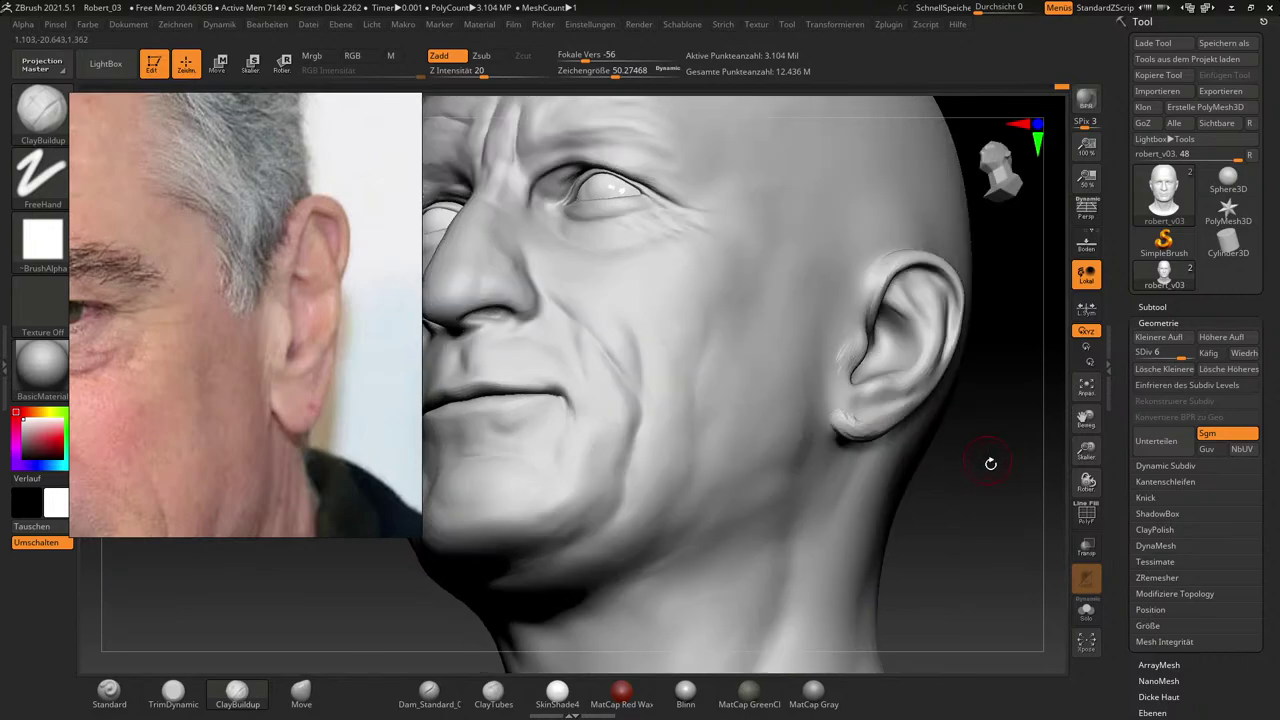
Add ClayBuildup strokes along the ear's lower outer rim at a draw size of about 46.
{"action": "left_click_drag", "start_coordinate": [986, 493], "coordinate": [946, 496]}
{"action": "key", "text": "s"}
{"action": "left_click", "coordinate": [889, 418]}
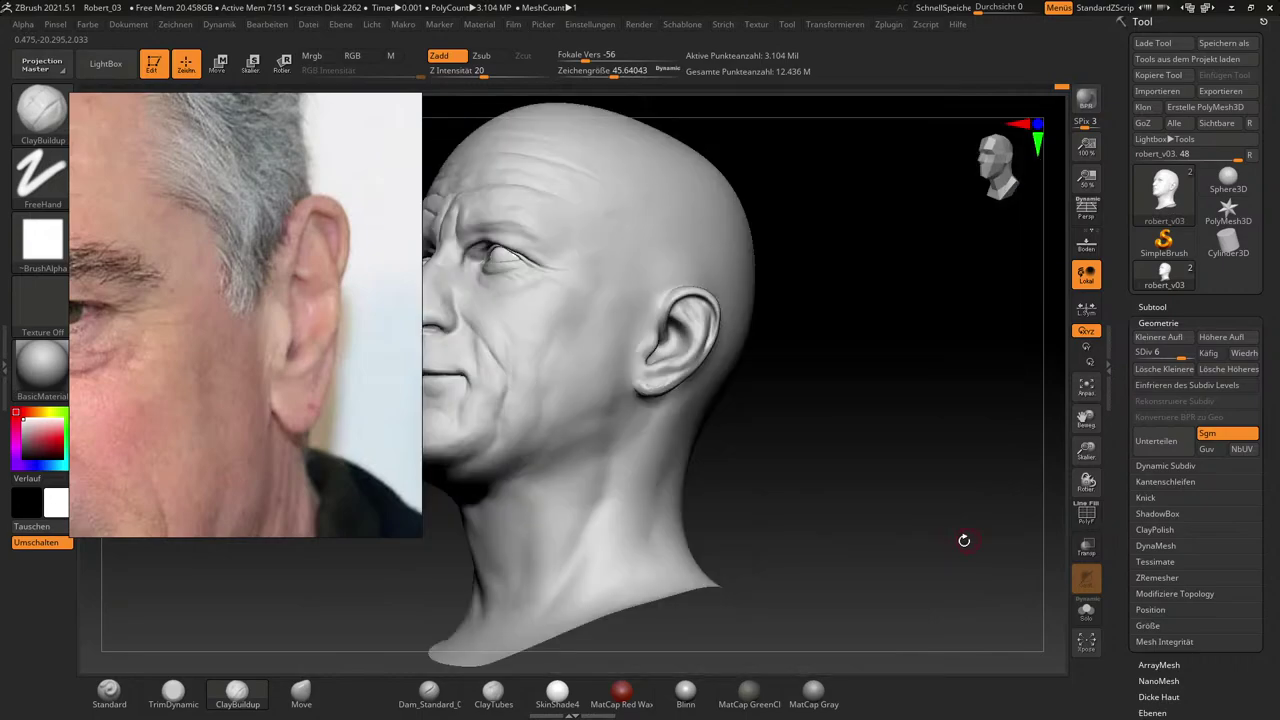
{"action": "mouse_move", "coordinate": [963, 537]}
{"action": "left_mouse_down"}
{"action": "mouse_move", "coordinate": [920, 520]}
{"action": "mouse_move", "coordinate": [966, 509]}
{"action": "mouse_move", "coordinate": [972, 519]}
{"action": "mouse_move", "coordinate": [910, 512]}
{"action": "left_mouse_up"}
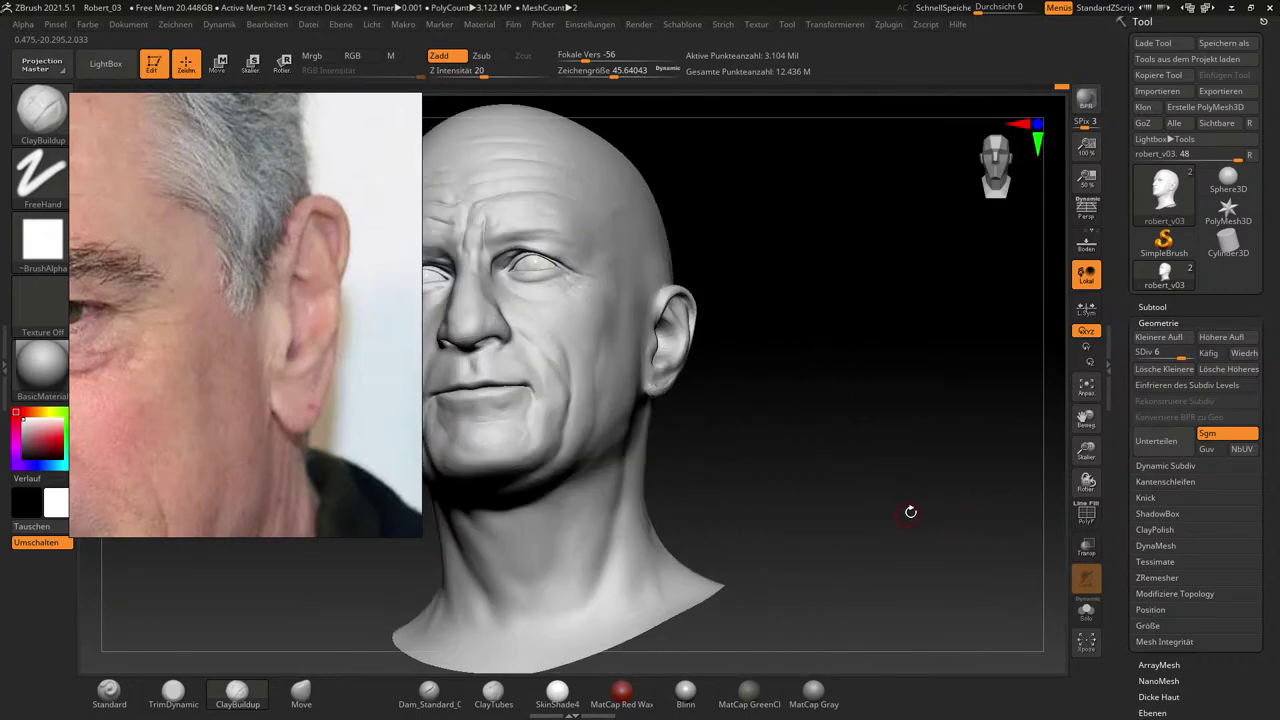
{"action": "mouse_move", "coordinate": [920, 465]}
{"action": "left_mouse_down"}
{"action": "mouse_move", "coordinate": [889, 428]}
{"action": "mouse_move", "coordinate": [934, 531]}
{"action": "mouse_move", "coordinate": [934, 569]}
{"action": "mouse_move", "coordinate": [881, 475]}
{"action": "mouse_move", "coordinate": [912, 489]}
{"action": "left_mouse_up"}
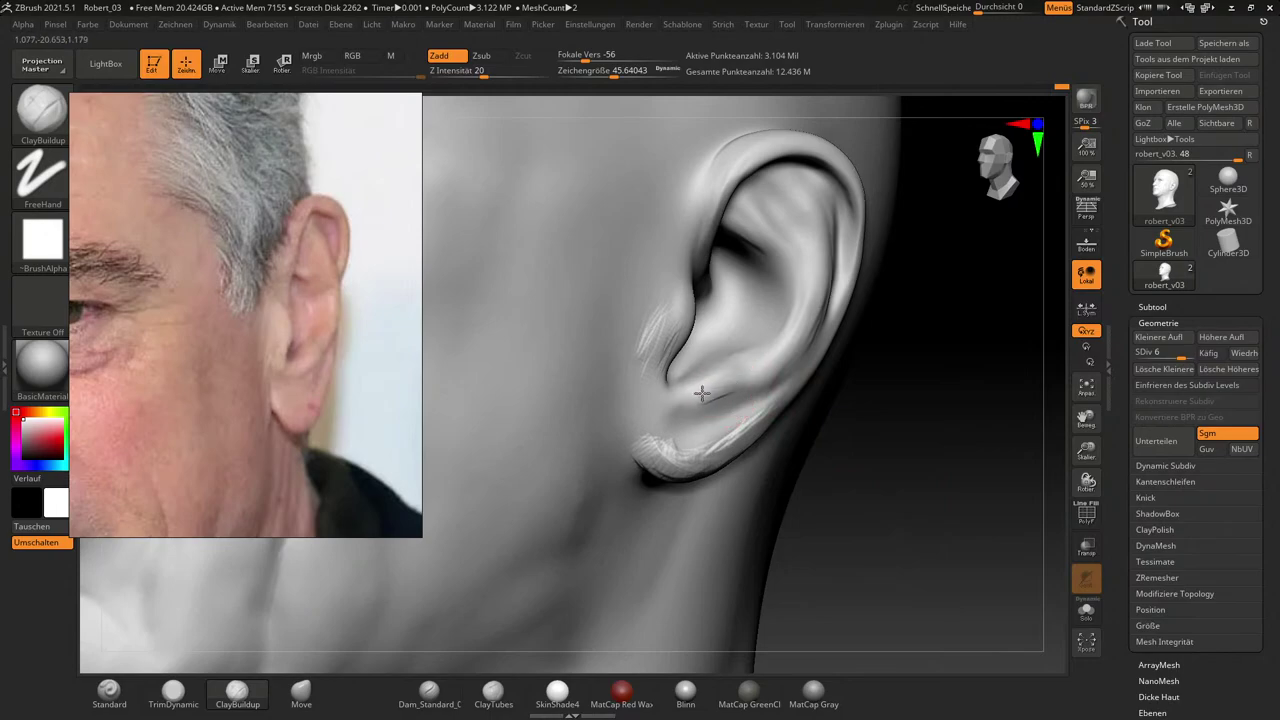
Build up the fold above the earlobe and the small ridge inside the ear with ClayBuildup at a draw size of about 24.
{"action": "key", "text": "s"}
{"action": "left_click_drag", "start_coordinate": [728, 384], "coordinate": [713, 388]}
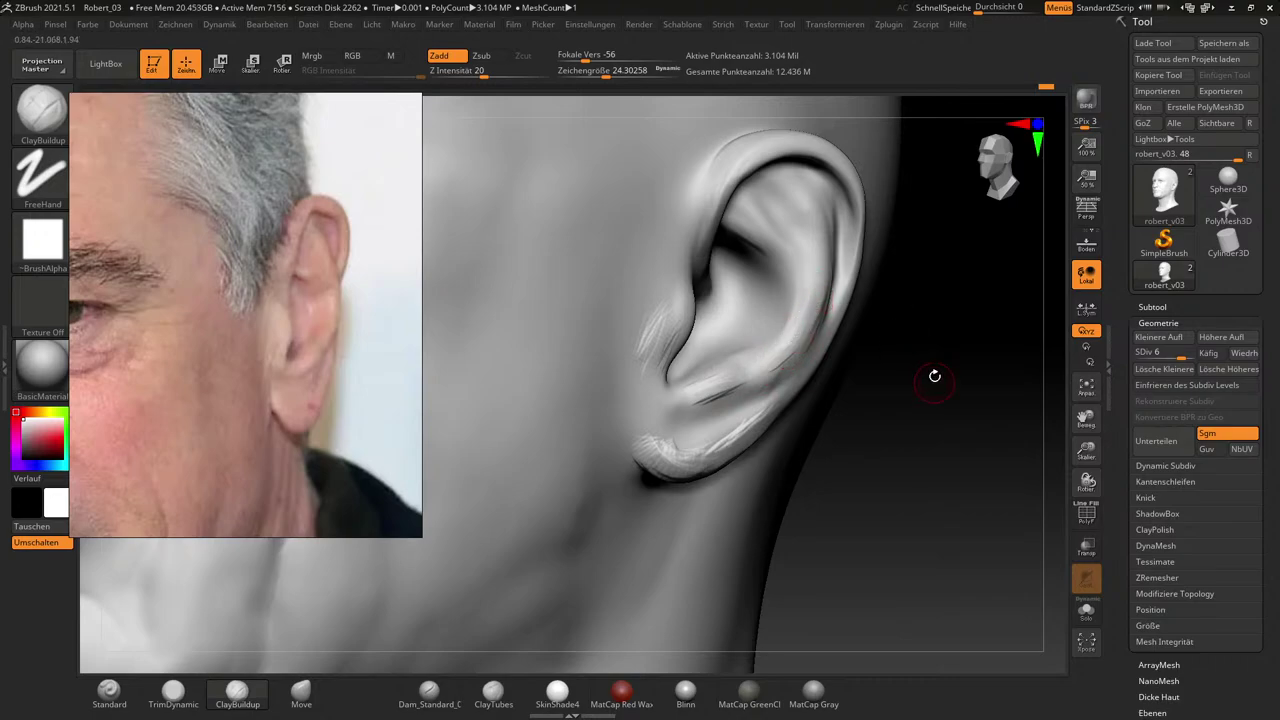
{"action": "left_click_drag", "start_coordinate": [936, 394], "coordinate": [763, 260]}
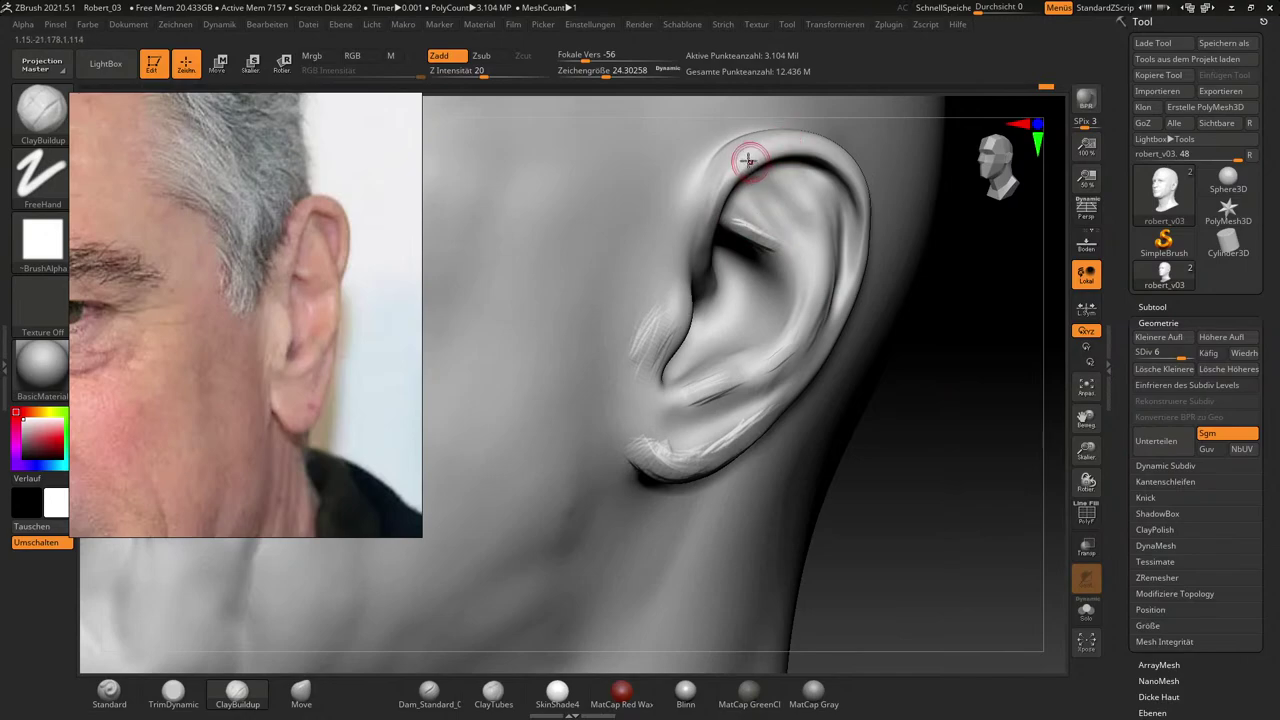
Add ClayBuildup strokes along the upper helix rim of the ear and around its rear curve.
{"action": "left_click_drag", "start_coordinate": [732, 174], "coordinate": [762, 155]}
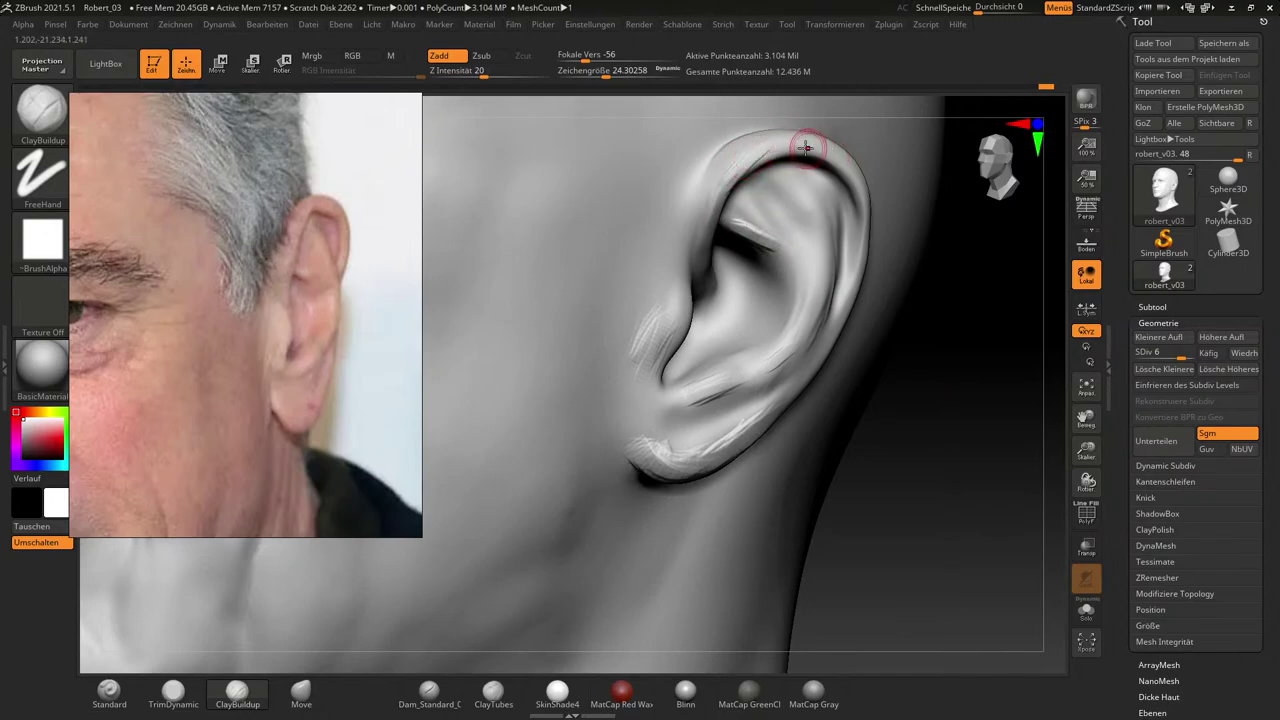
{"action": "mouse_move", "coordinate": [850, 169]}
{"action": "left_mouse_down"}
{"action": "mouse_move", "coordinate": [791, 146]}
{"action": "mouse_move", "coordinate": [846, 172]}
{"action": "left_mouse_up"}
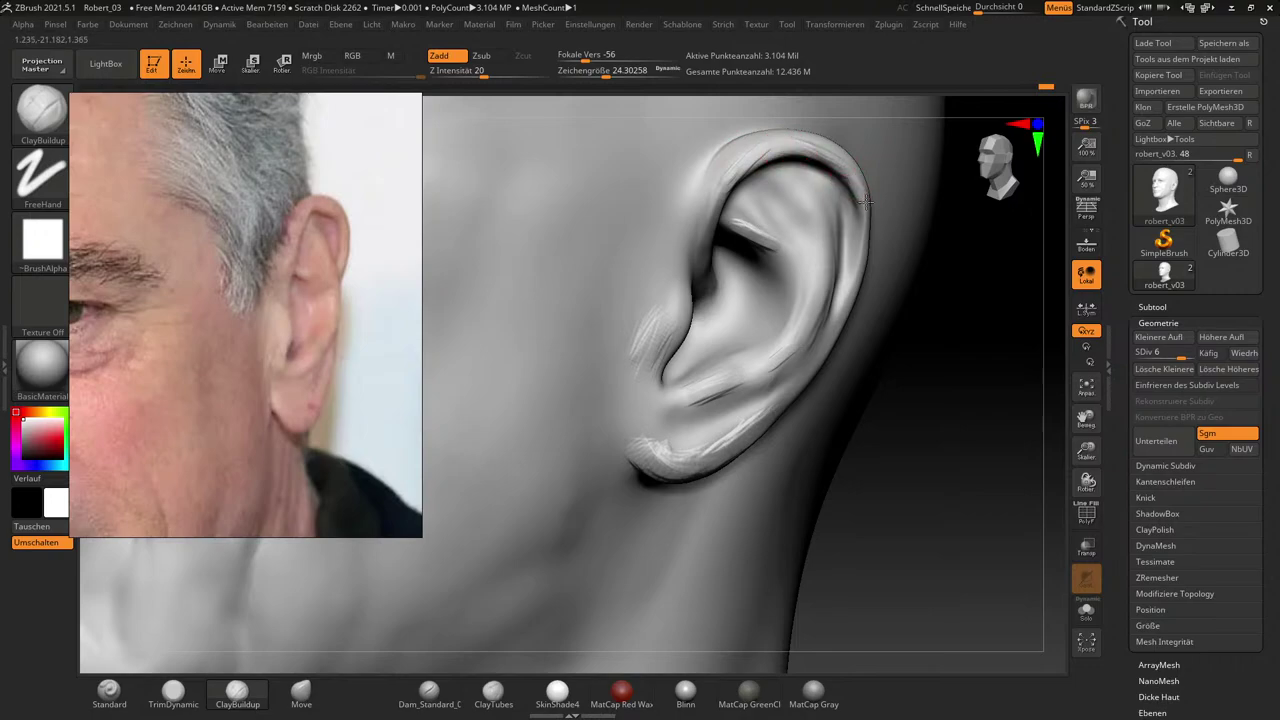
{"action": "mouse_move", "coordinate": [972, 430]}
{"action": "left_mouse_down"}
{"action": "mouse_move", "coordinate": [994, 429]}
{"action": "mouse_move", "coordinate": [955, 428]}
{"action": "left_mouse_up"}
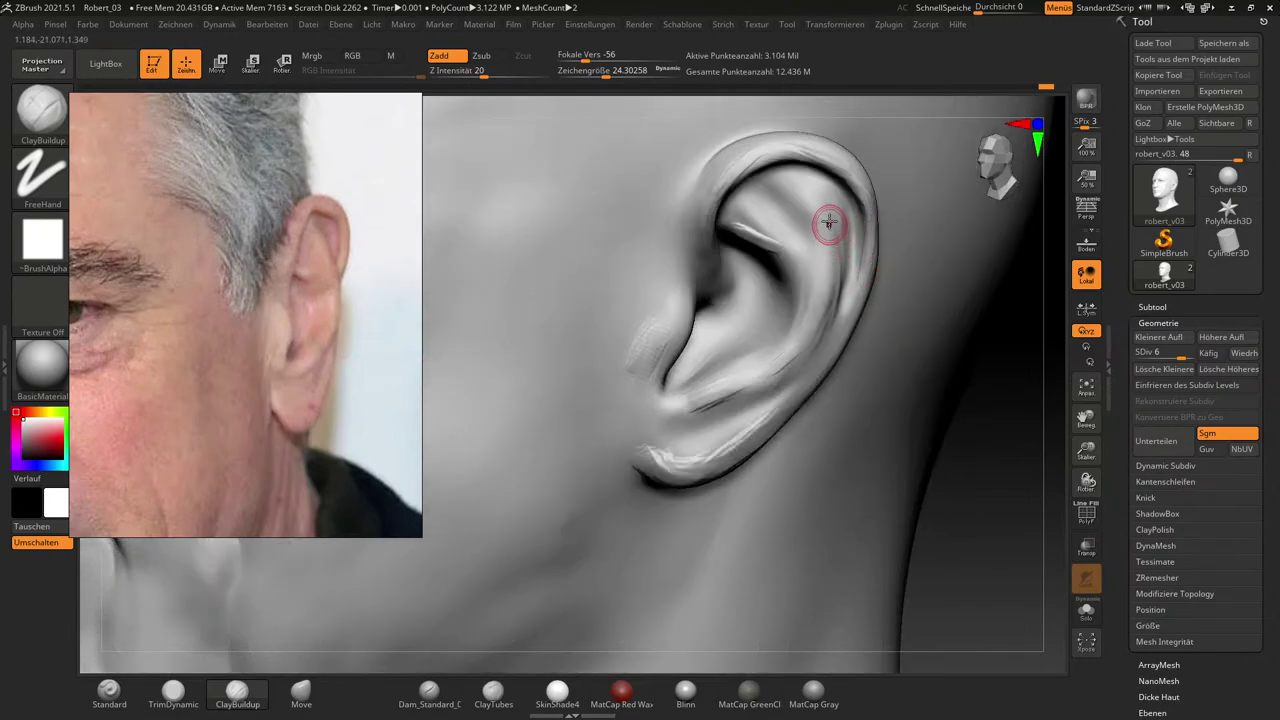
Define the antihelix folds and the inner bowl of the ear with fine ClayBuildup strokes.
{"action": "mouse_move", "coordinate": [812, 206]}
{"action": "left_mouse_down"}
{"action": "mouse_move", "coordinate": [829, 237]}
{"action": "mouse_move", "coordinate": [815, 248]}
{"action": "left_mouse_up"}
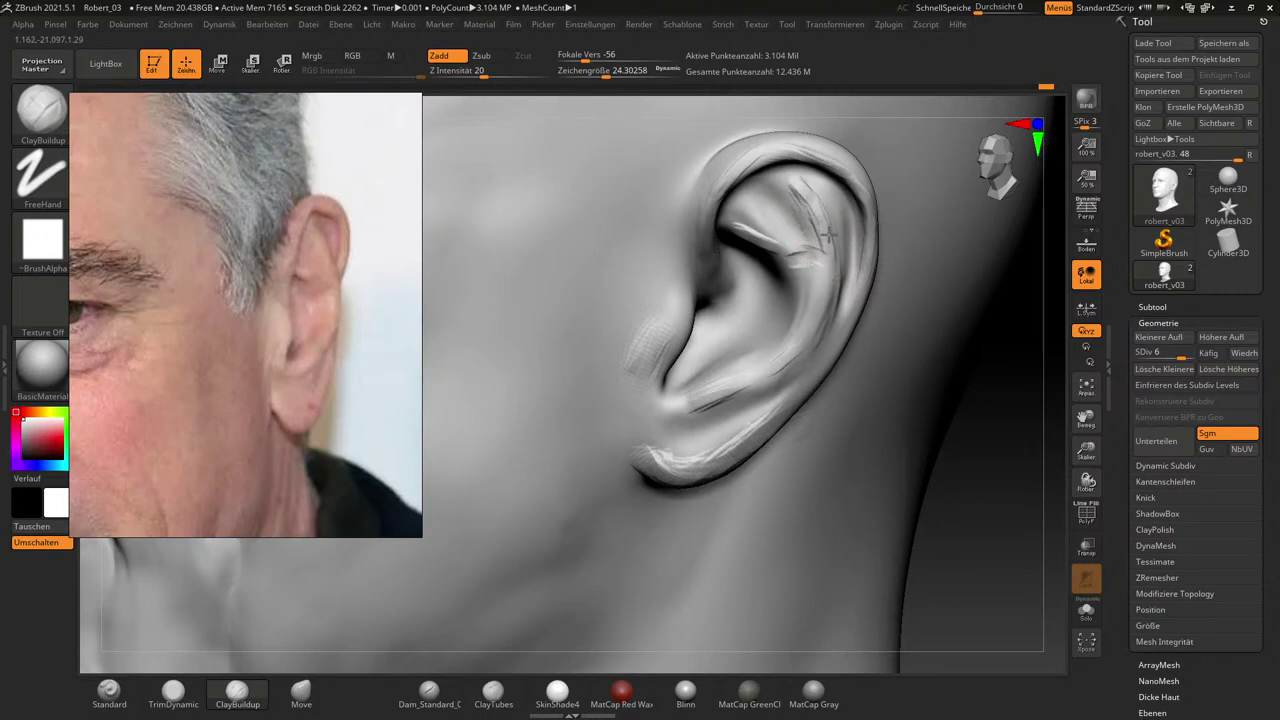
{"action": "left_click_drag", "start_coordinate": [834, 269], "coordinate": [831, 308]}
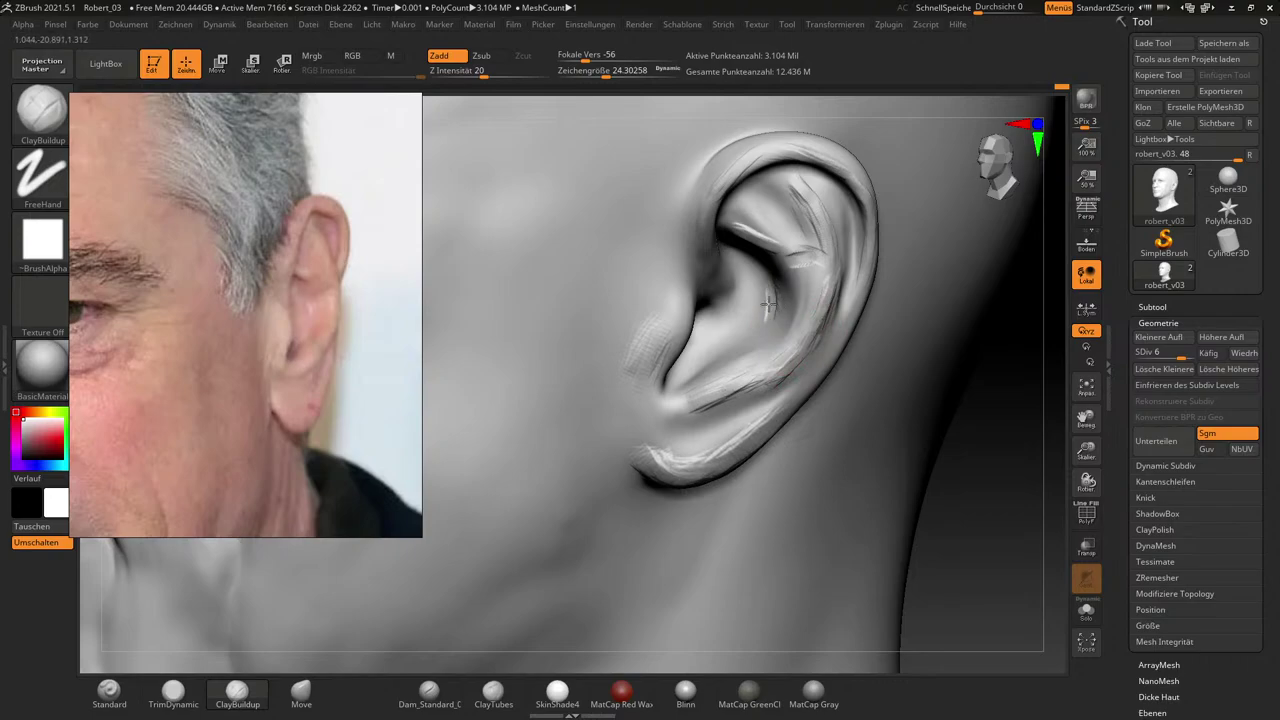
{"action": "left_click_drag", "start_coordinate": [788, 271], "coordinate": [728, 216]}
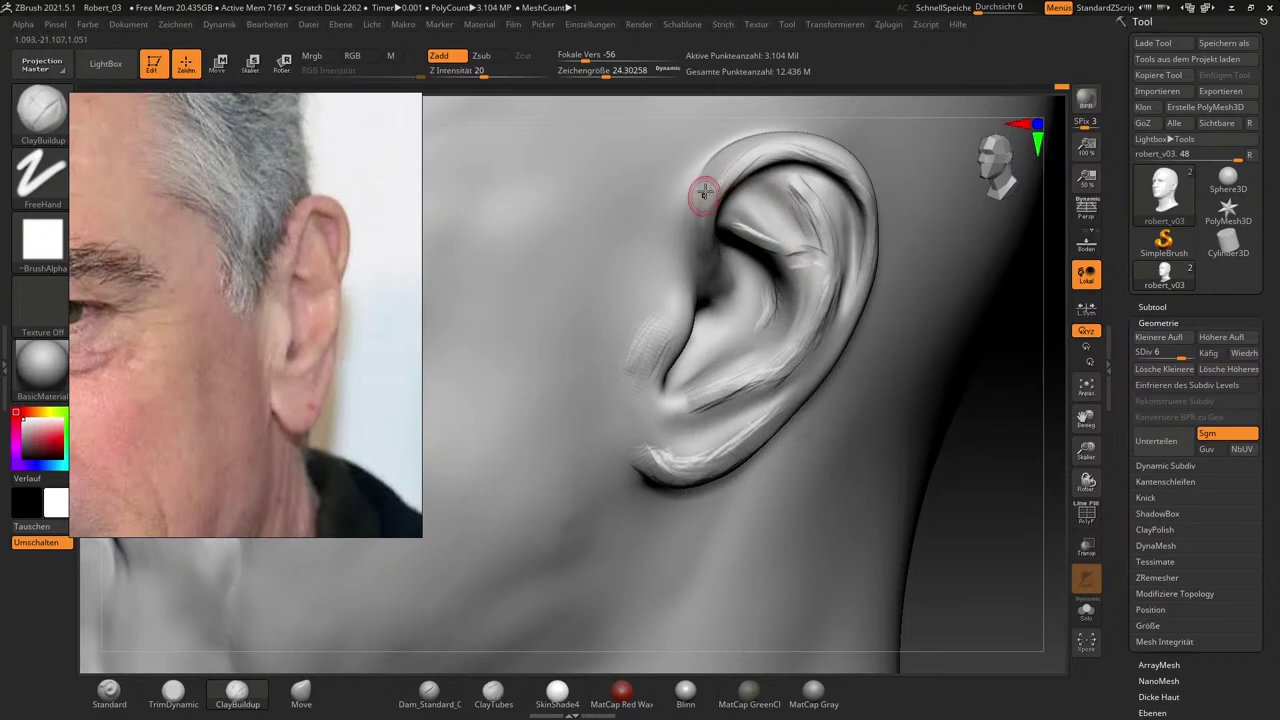
Thicken the upper helix rim with ClayBuildup at a draw size of about 50.
{"action": "left_click_drag", "start_coordinate": [1021, 488], "coordinate": [914, 333]}
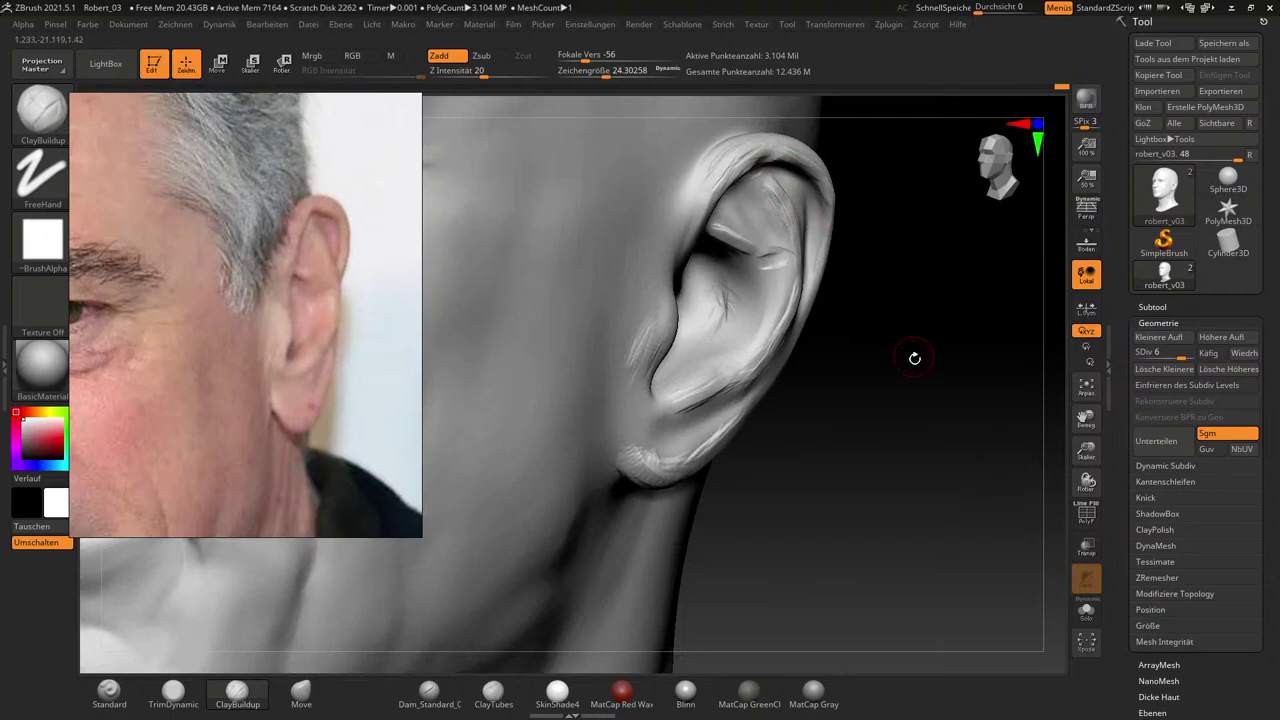
{"action": "left_click_drag", "start_coordinate": [914, 357], "coordinate": [900, 420]}
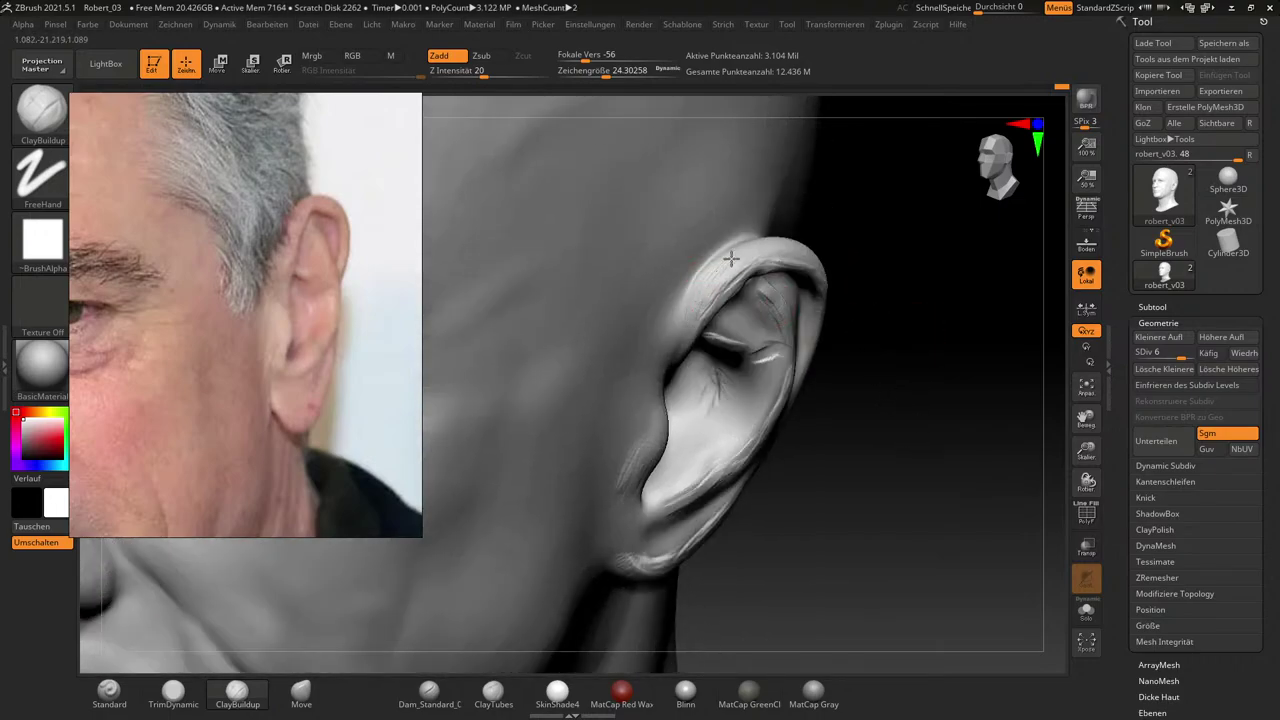
{"action": "key", "text": "bracketright"}
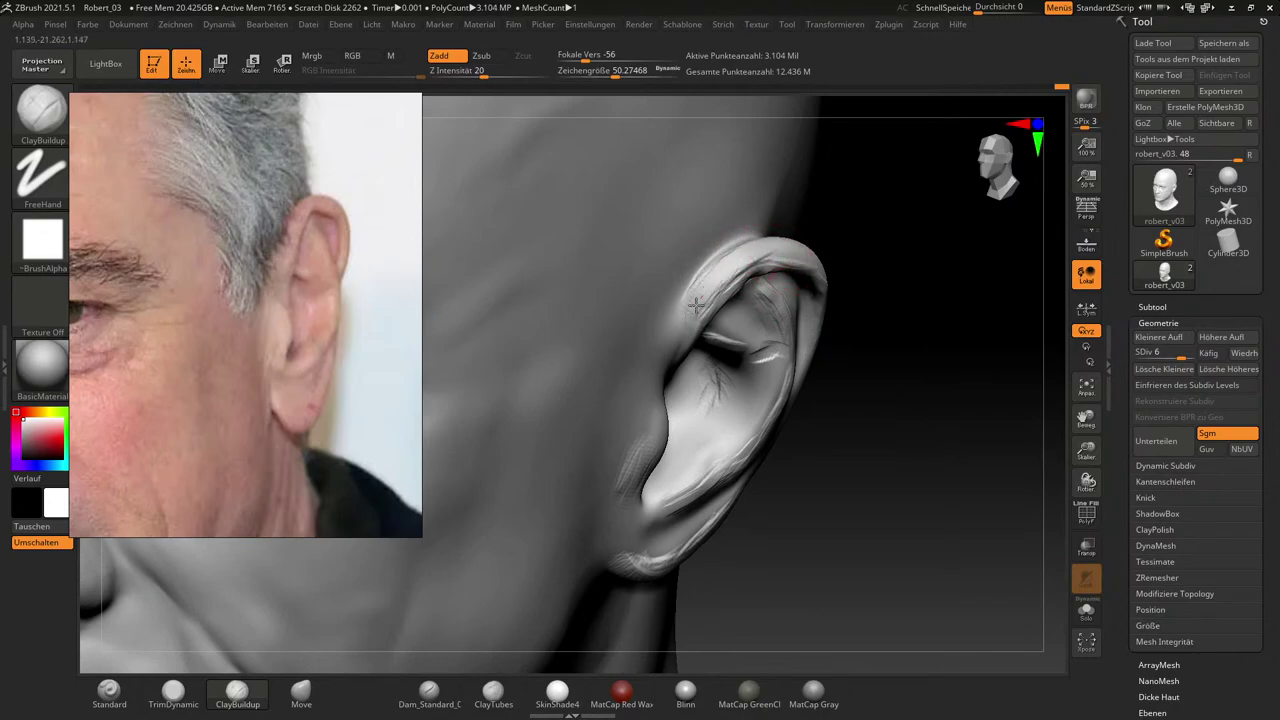
{"action": "left_click_drag", "start_coordinate": [885, 525], "coordinate": [797, 303]}
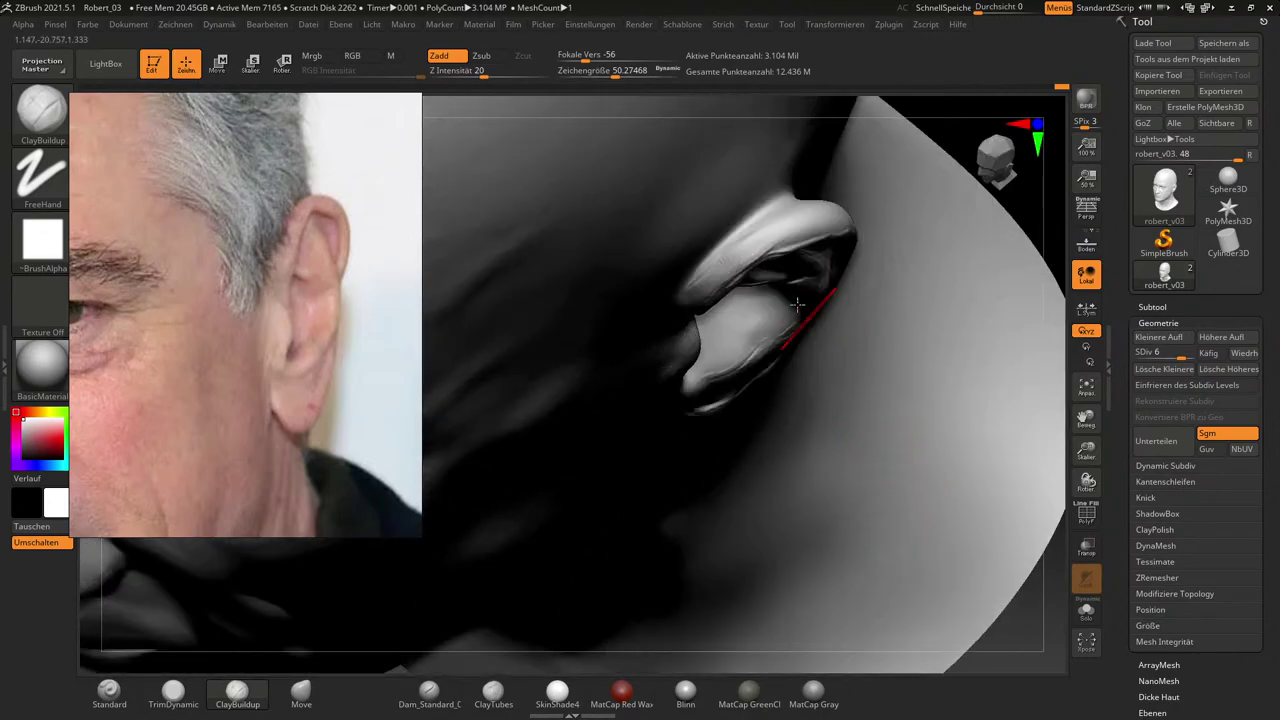
Build up the front of the helix rim with ClayBuildup and smooth the strokes at a draw size of about 37.
{"action": "mouse_move", "coordinate": [696, 288]}
{"action": "left_mouse_down"}
{"action": "mouse_move", "coordinate": [780, 243]}
{"action": "mouse_move", "coordinate": [694, 295]}
{"action": "left_mouse_up"}
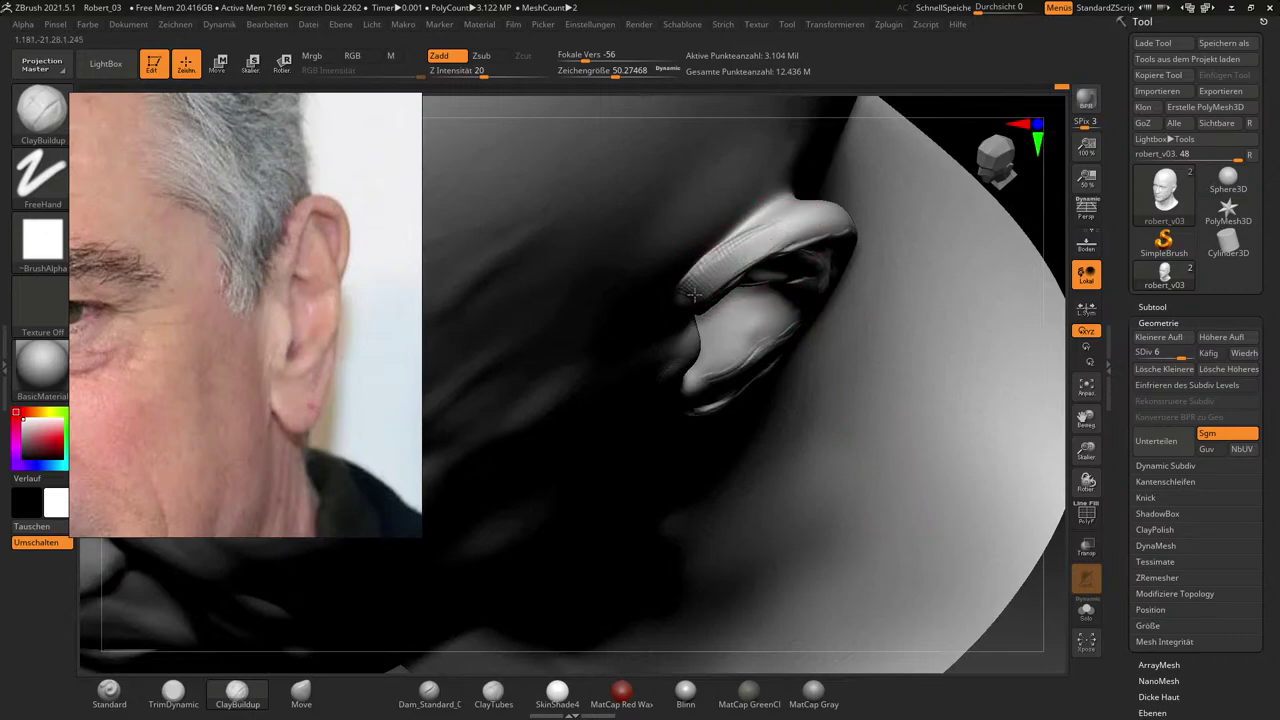
{"action": "key", "text": "s"}
{"action": "left_click_drag", "start_coordinate": [764, 243], "coordinate": [747, 244]}
{"action": "key", "text": "s"}
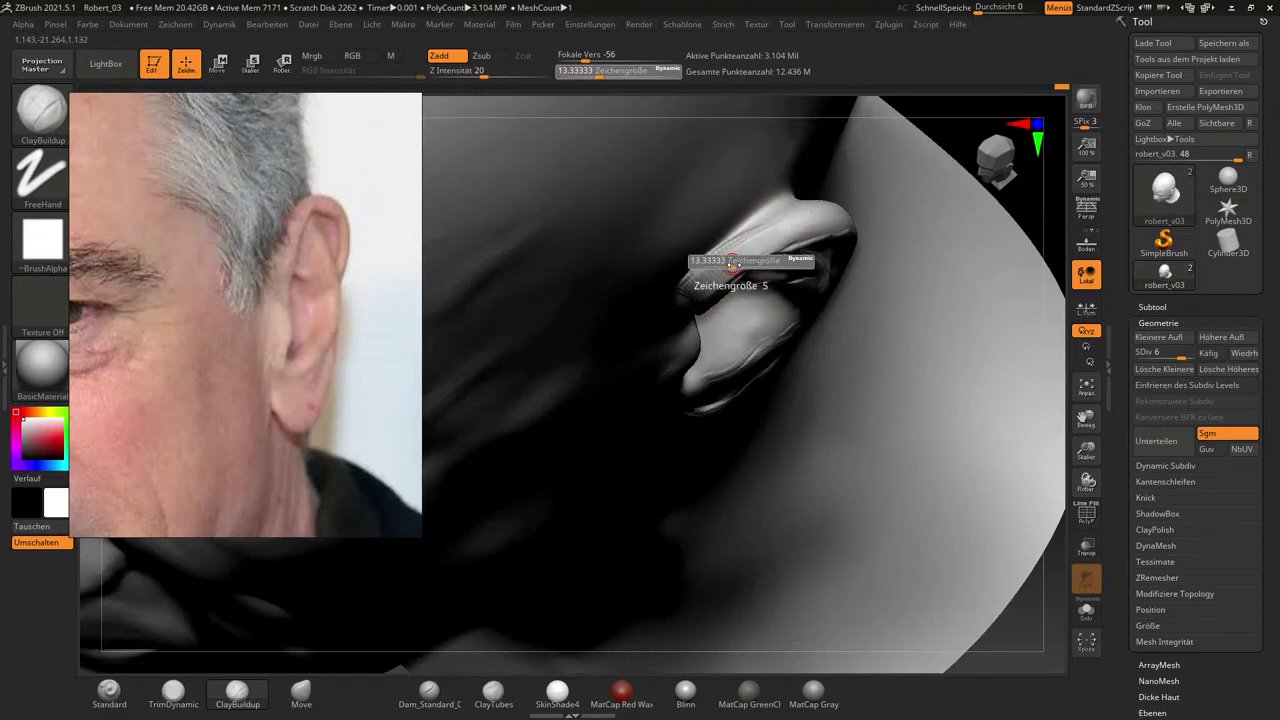
{"action": "key", "text": "shift"}
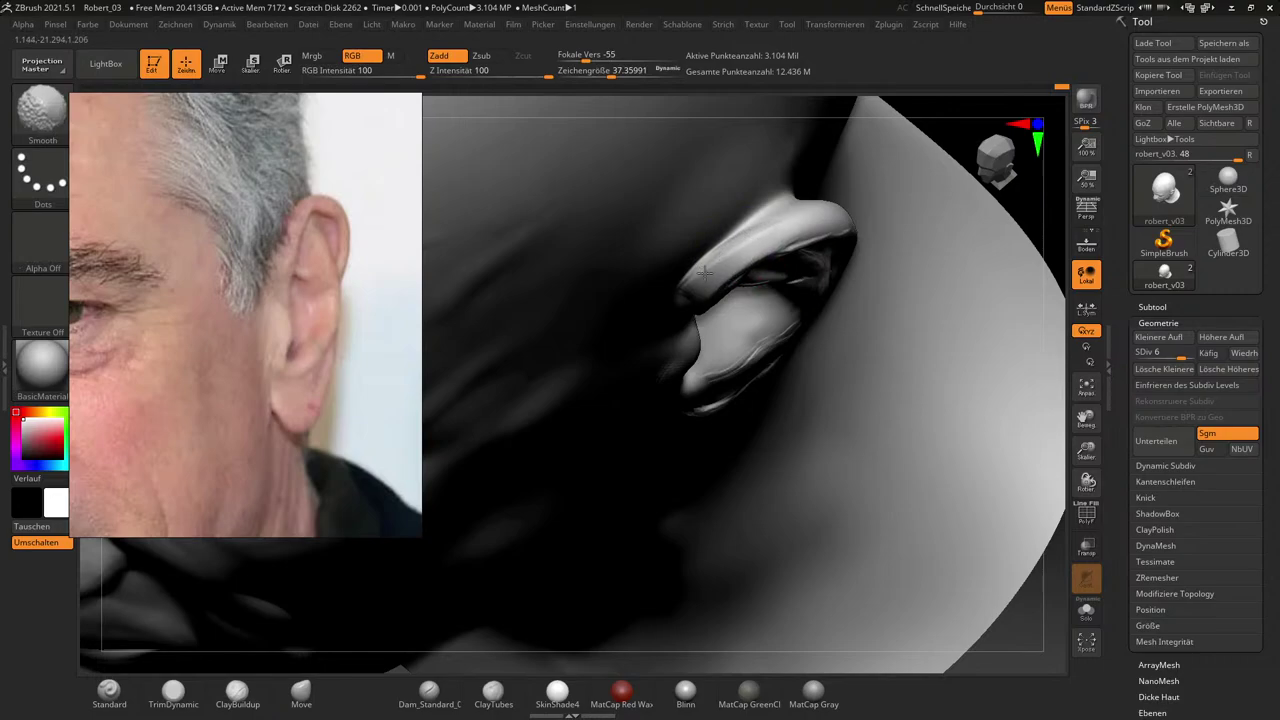
{"action": "left_click_drag", "start_coordinate": [1050, 572], "coordinate": [929, 434]}
{"action": "left_click_drag", "start_coordinate": [715, 275], "coordinate": [696, 312], "text": "shift"}
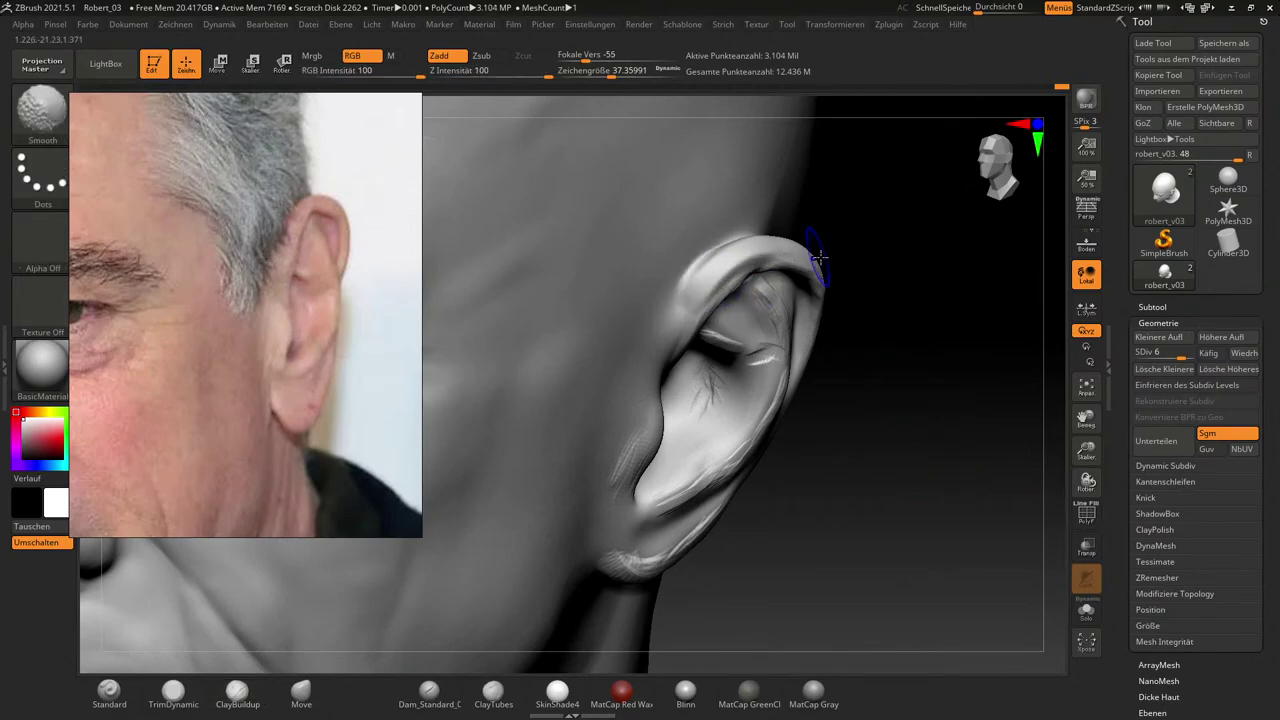
Smooth the ClayBuildup strokes on the antihelix folds, the tragus and the earlobe.
{"action": "mouse_move", "coordinate": [818, 258]}
{"action": "left_mouse_down"}
{"action": "mouse_move", "coordinate": [934, 434]}
{"action": "mouse_move", "coordinate": [894, 337]}
{"action": "mouse_move", "coordinate": [858, 373]}
{"action": "left_mouse_up"}
{"action": "left_click_drag", "start_coordinate": [812, 335], "coordinate": [793, 308], "text": "shift"}
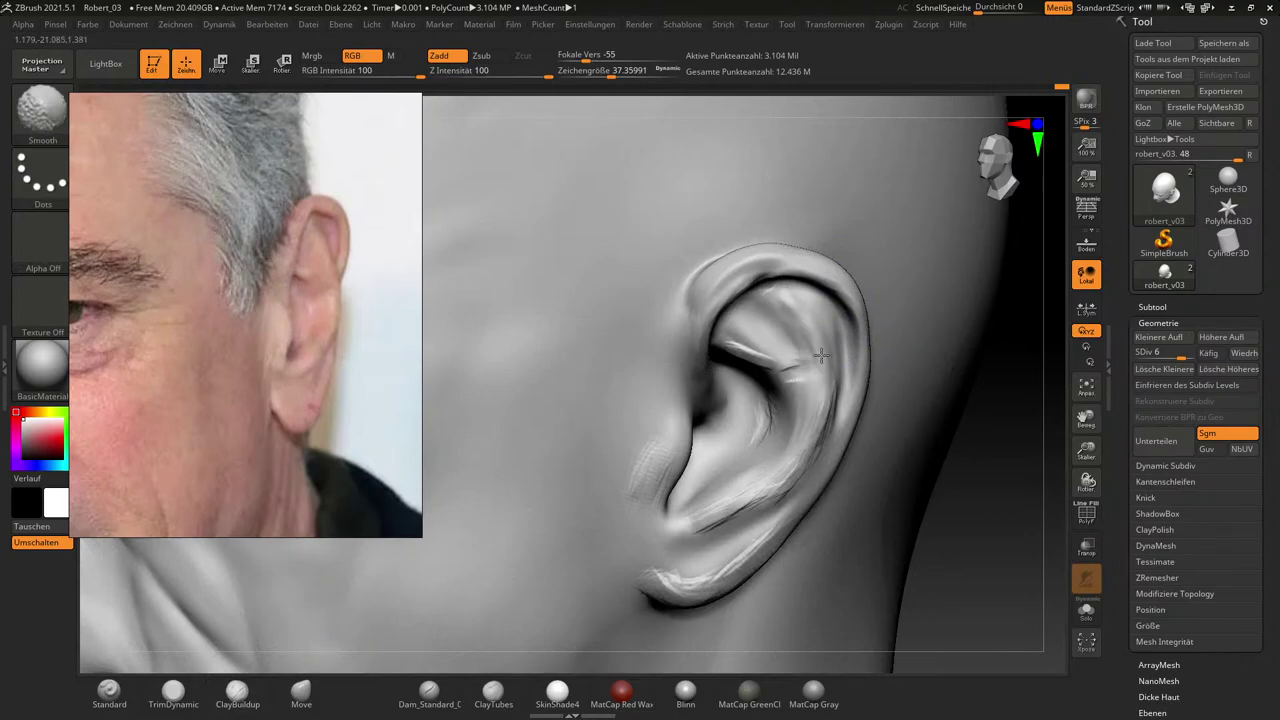
{"action": "left_click_drag", "start_coordinate": [840, 352], "coordinate": [811, 446], "text": "shift"}
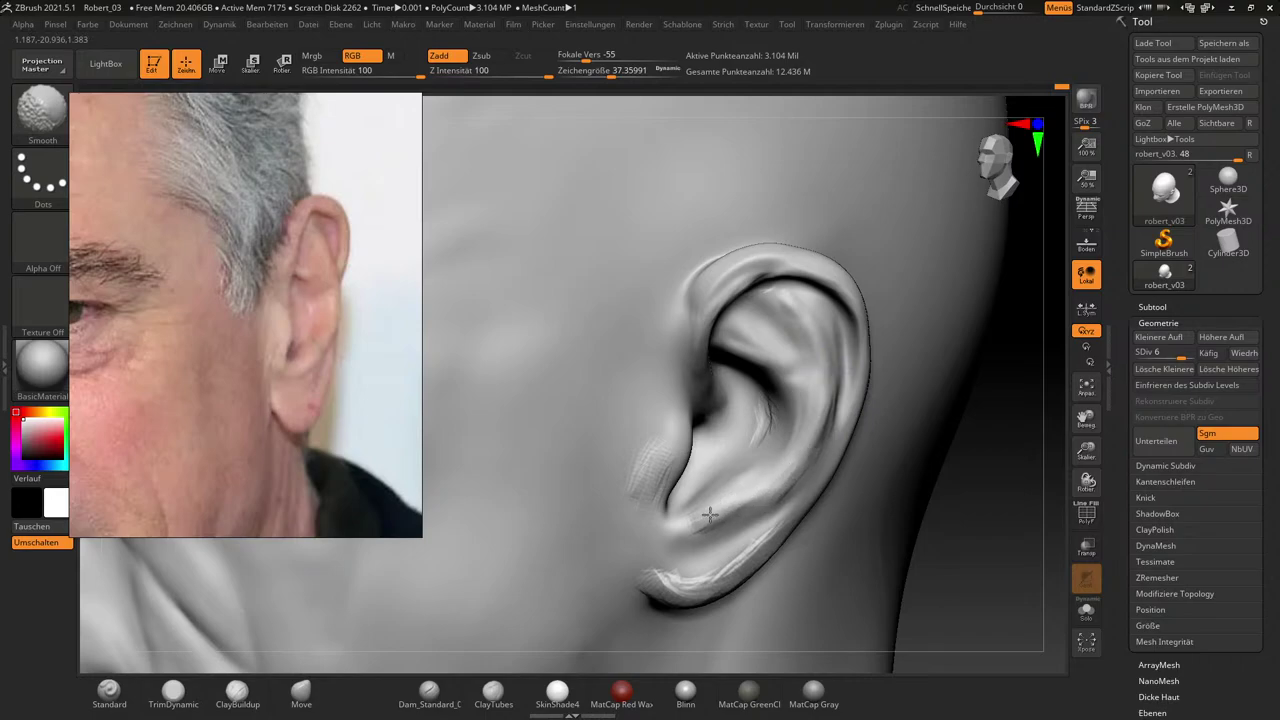
{"action": "mouse_move", "coordinate": [709, 514]}
{"action": "left_mouse_down", "text": "shift"}
{"action": "mouse_move", "coordinate": [639, 459]}
{"action": "mouse_move", "coordinate": [686, 509]}
{"action": "mouse_move", "coordinate": [682, 591]}
{"action": "left_mouse_up", "text": "shift"}
{"action": "left_click_drag", "start_coordinate": [771, 531], "coordinate": [681, 582], "text": "shift"}
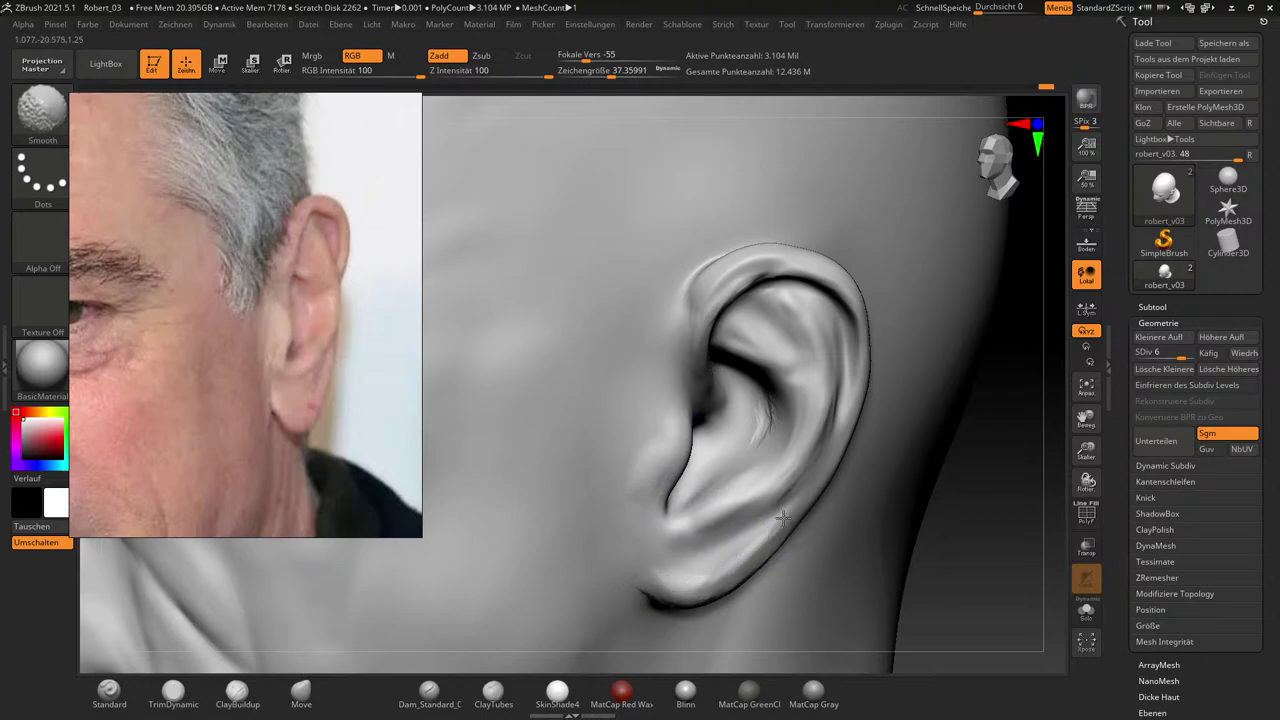
Add volume to the front of the upper helix with ClayBuildup at a draw size of about 22.
{"action": "key", "text": "b"}
{"action": "key", "text": "c"}
{"action": "key", "text": "b"}
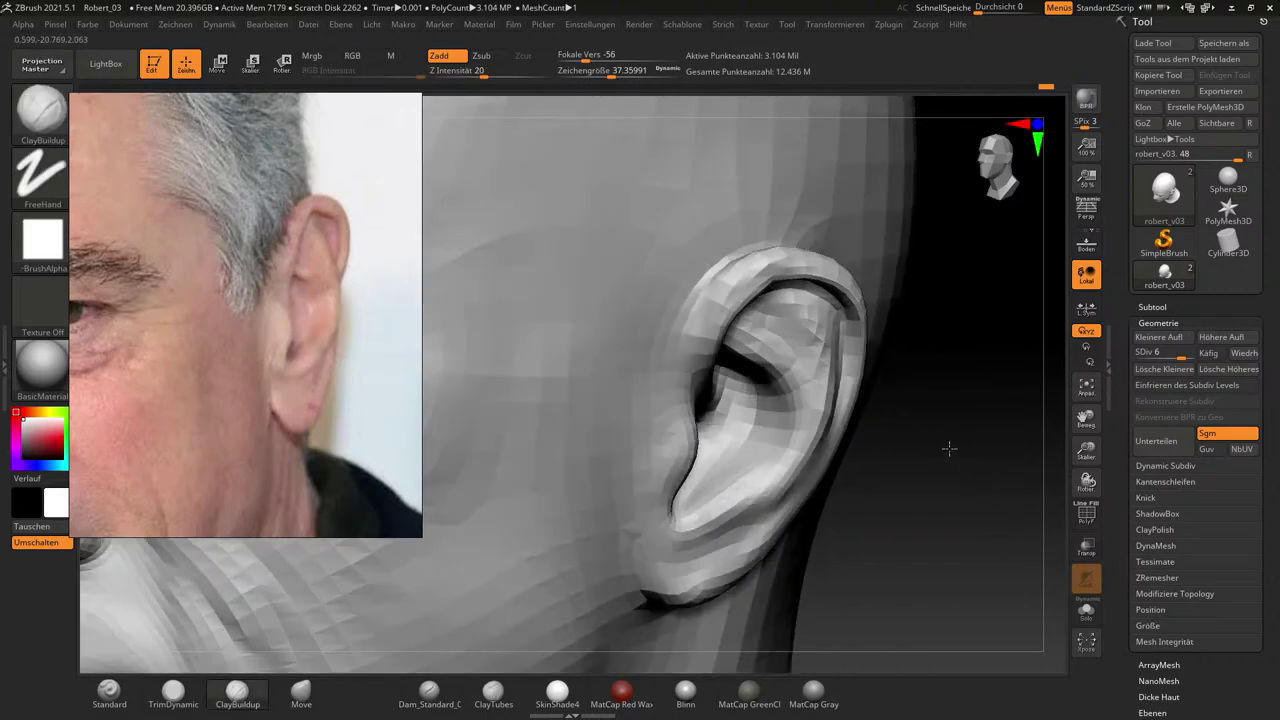
{"action": "key", "text": "s"}
{"action": "left_click_drag", "start_coordinate": [762, 264], "coordinate": [752, 265]}
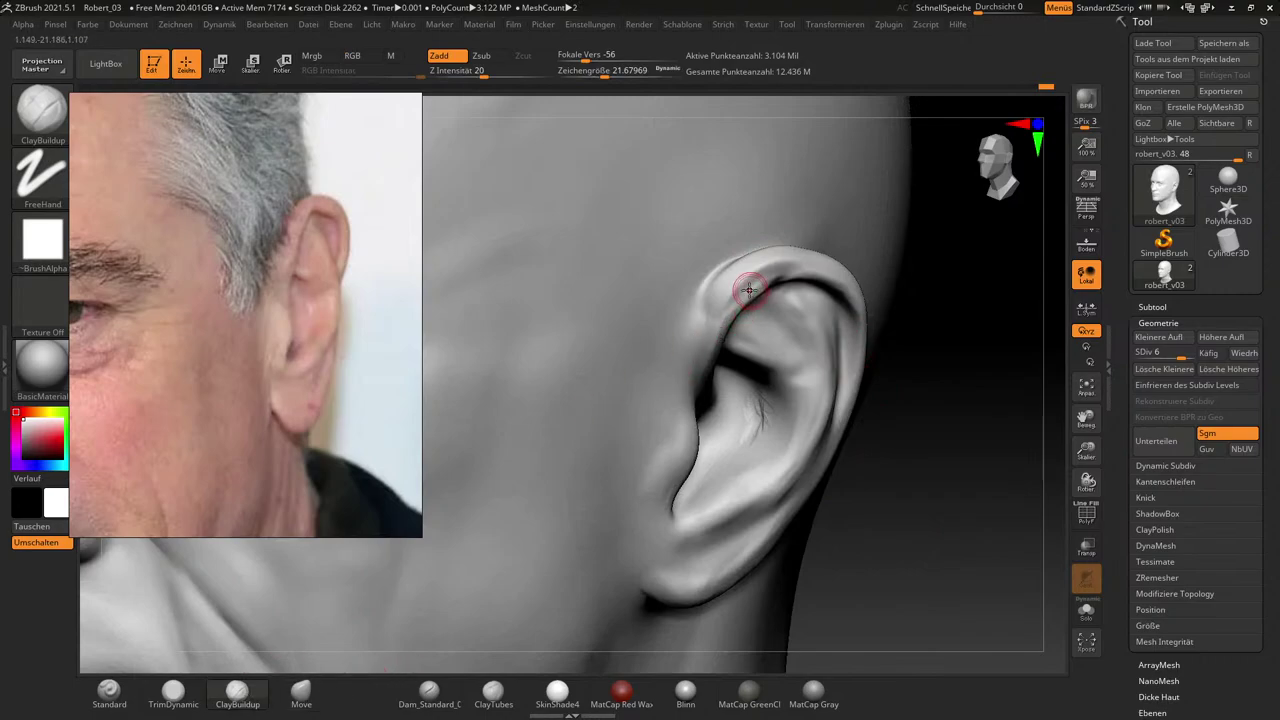
{"action": "left_click_drag", "start_coordinate": [773, 270], "coordinate": [735, 293]}
{"action": "key", "text": "shift"}
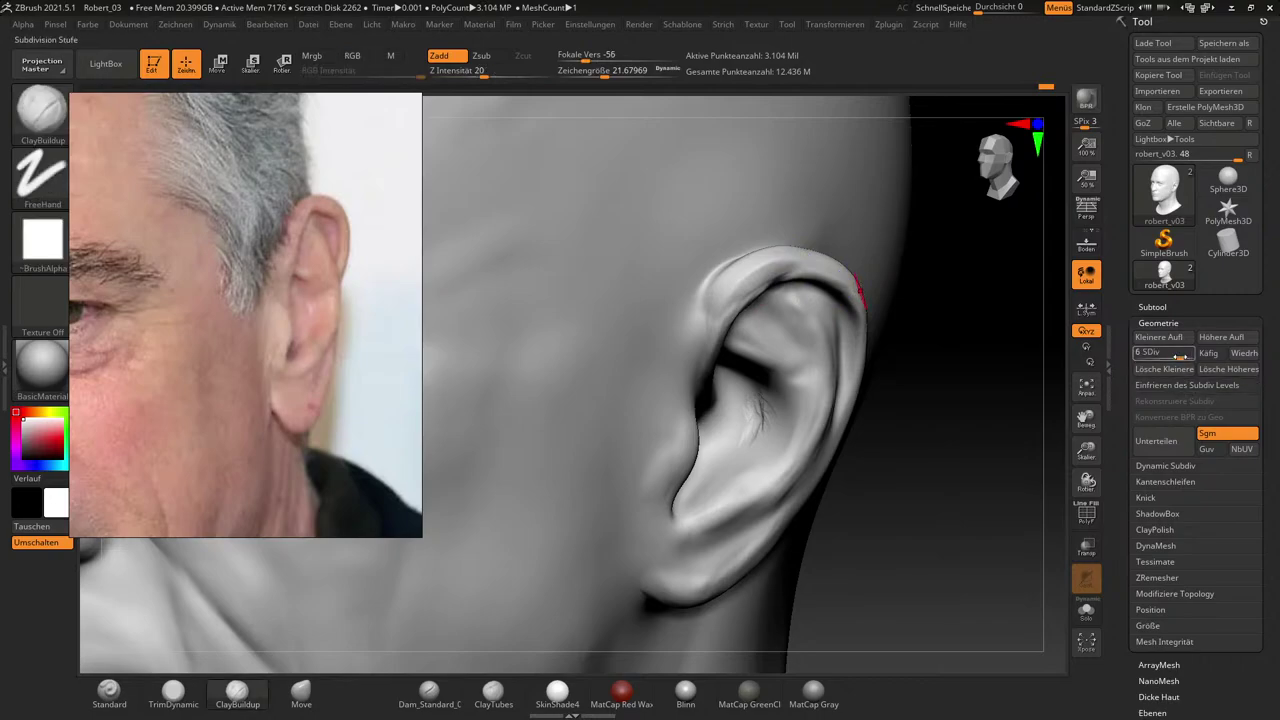
Lower the head's subdivision level to 4 and smooth the upper helix rim.
{"action": "left_click", "coordinate": [1173, 357]}
{"action": "key", "text": "shift"}
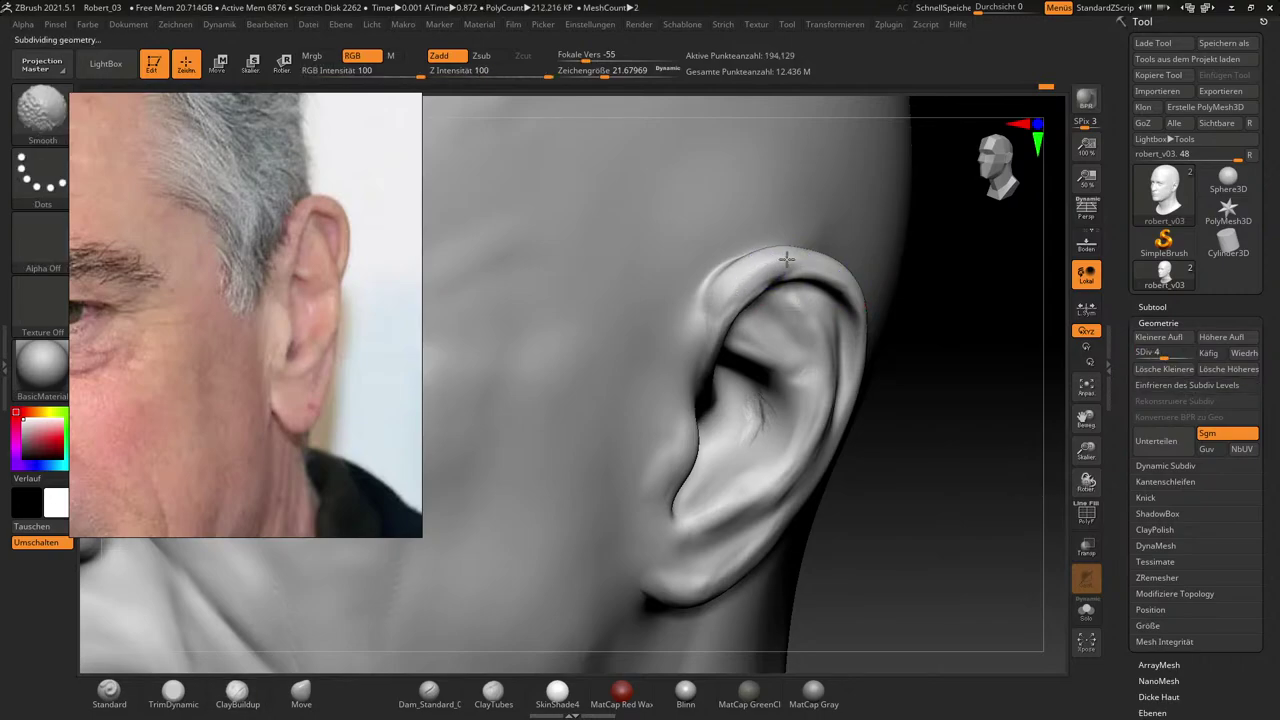
{"action": "left_click_drag", "start_coordinate": [727, 299], "coordinate": [820, 258], "text": "shift"}
{"action": "left_click_drag", "start_coordinate": [957, 389], "coordinate": [902, 382]}
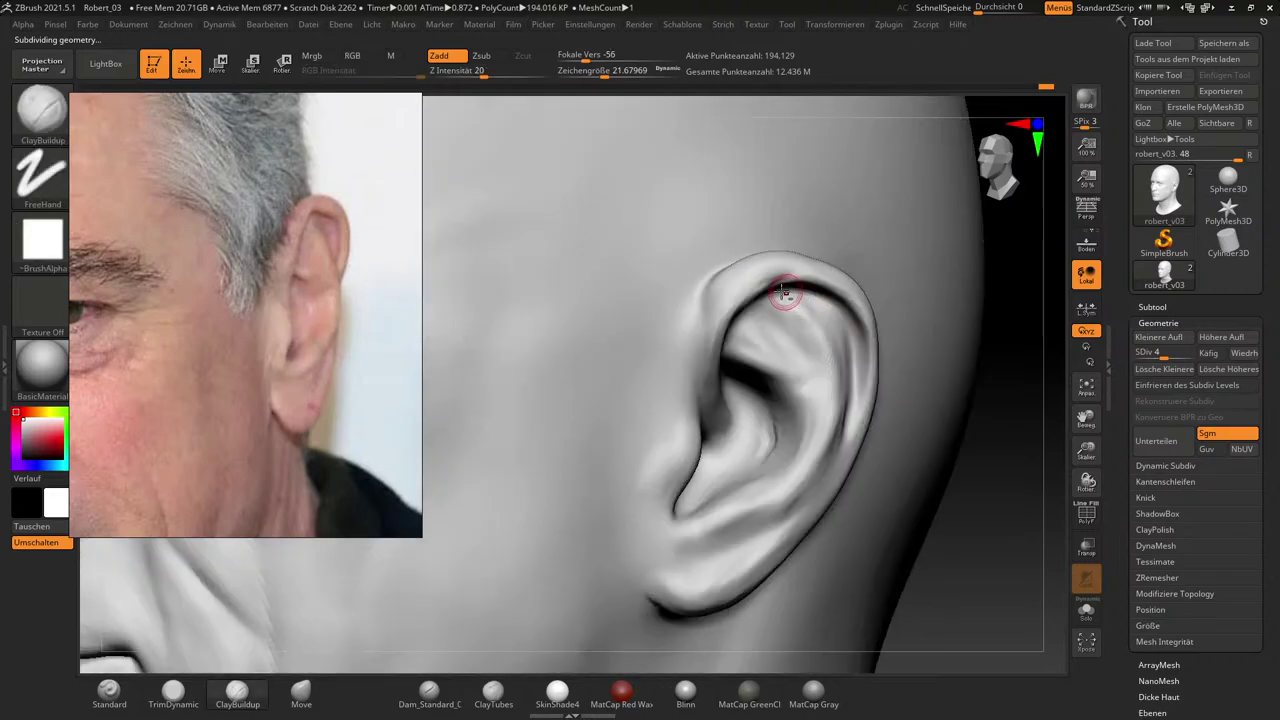
{"action": "key", "text": "shift"}
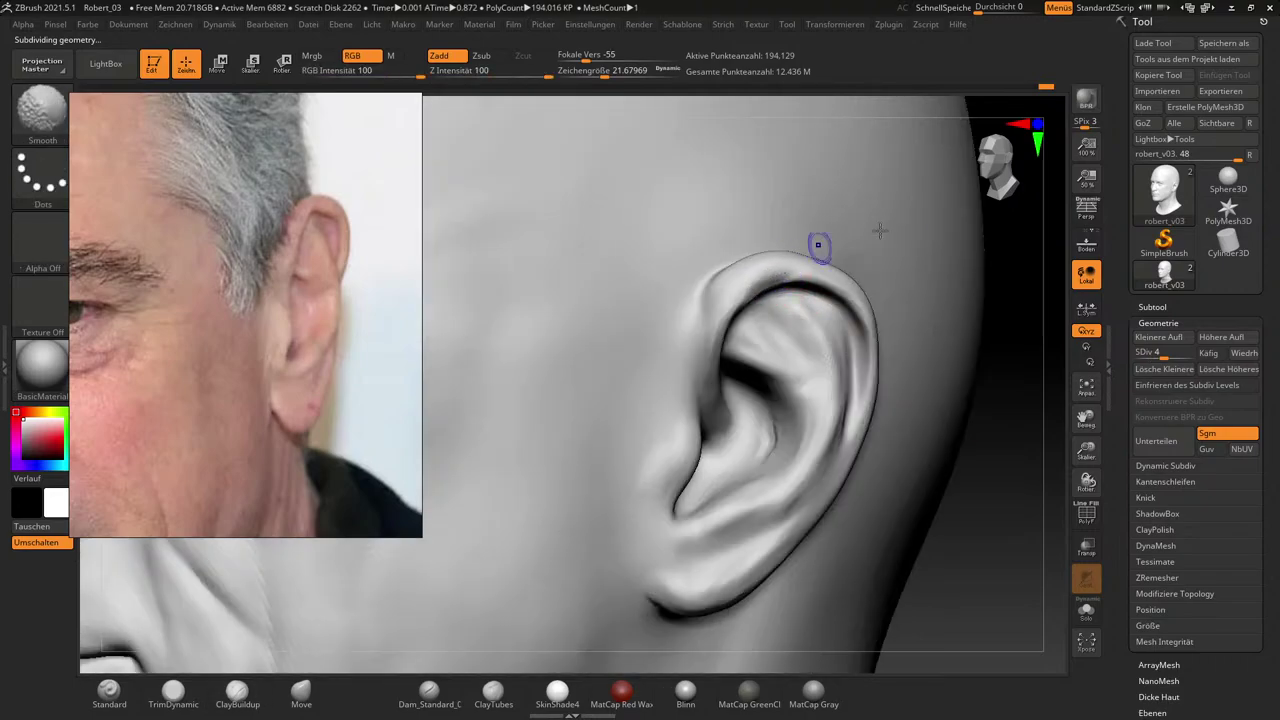
Adjust the rear curve of the ear with the Move brush at a draw size of about 66.
{"action": "mouse_move", "coordinate": [1030, 537]}
{"action": "left_mouse_down"}
{"action": "mouse_move", "coordinate": [877, 377]}
{"action": "mouse_move", "coordinate": [875, 361]}
{"action": "mouse_move", "coordinate": [890, 367]}
{"action": "left_mouse_up"}
{"action": "key", "text": "s"}
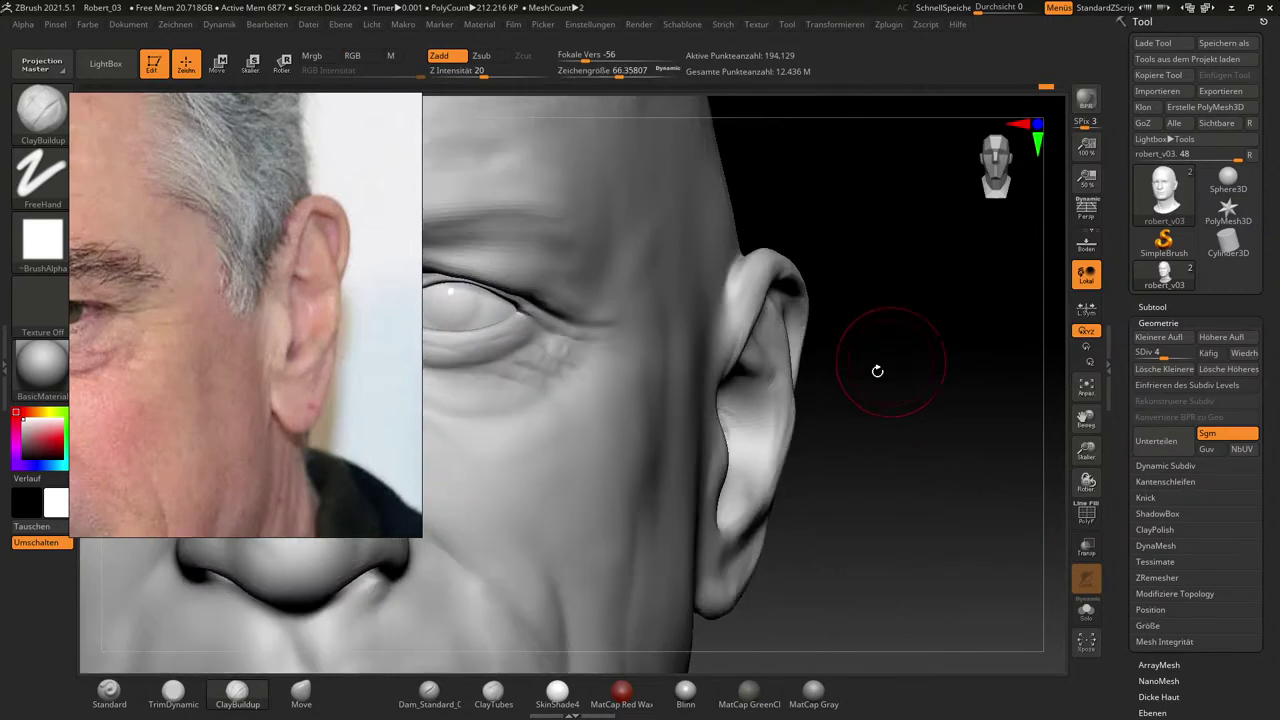
{"action": "left_click", "coordinate": [301, 692]}
{"action": "left_click_drag", "start_coordinate": [920, 420], "coordinate": [860, 340]}
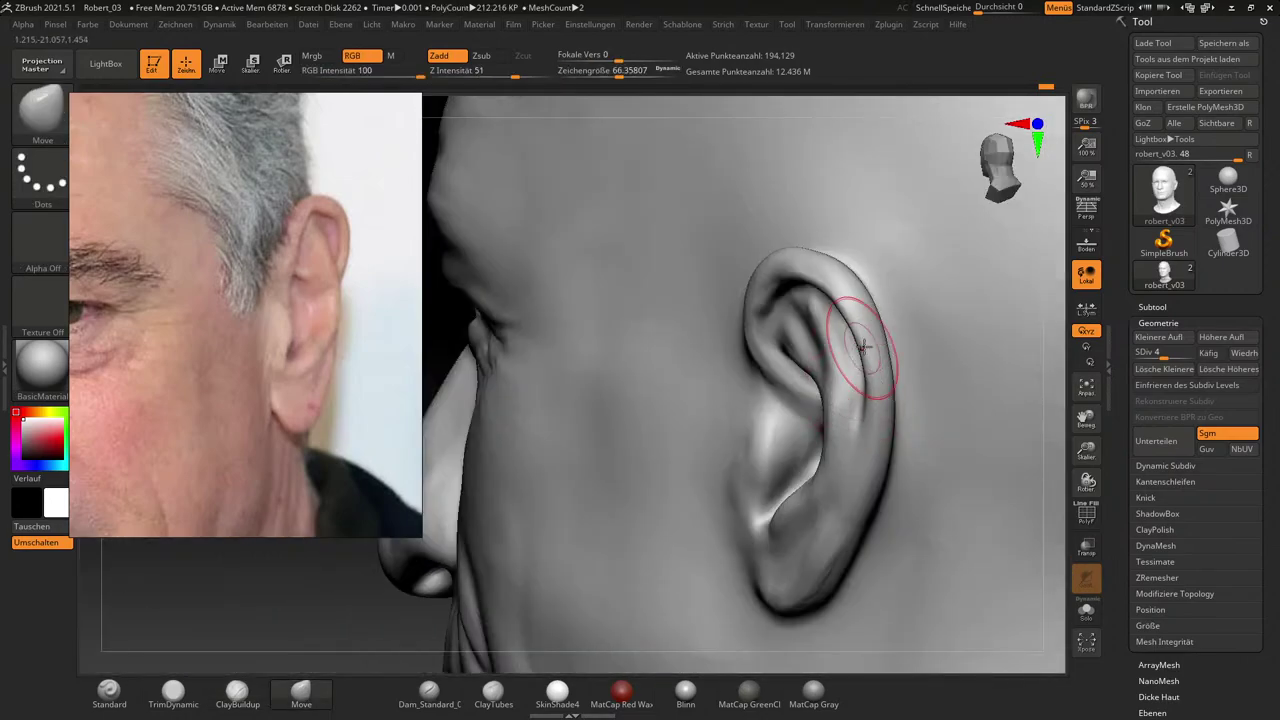
{"action": "left_click_drag", "start_coordinate": [873, 389], "coordinate": [880, 403]}
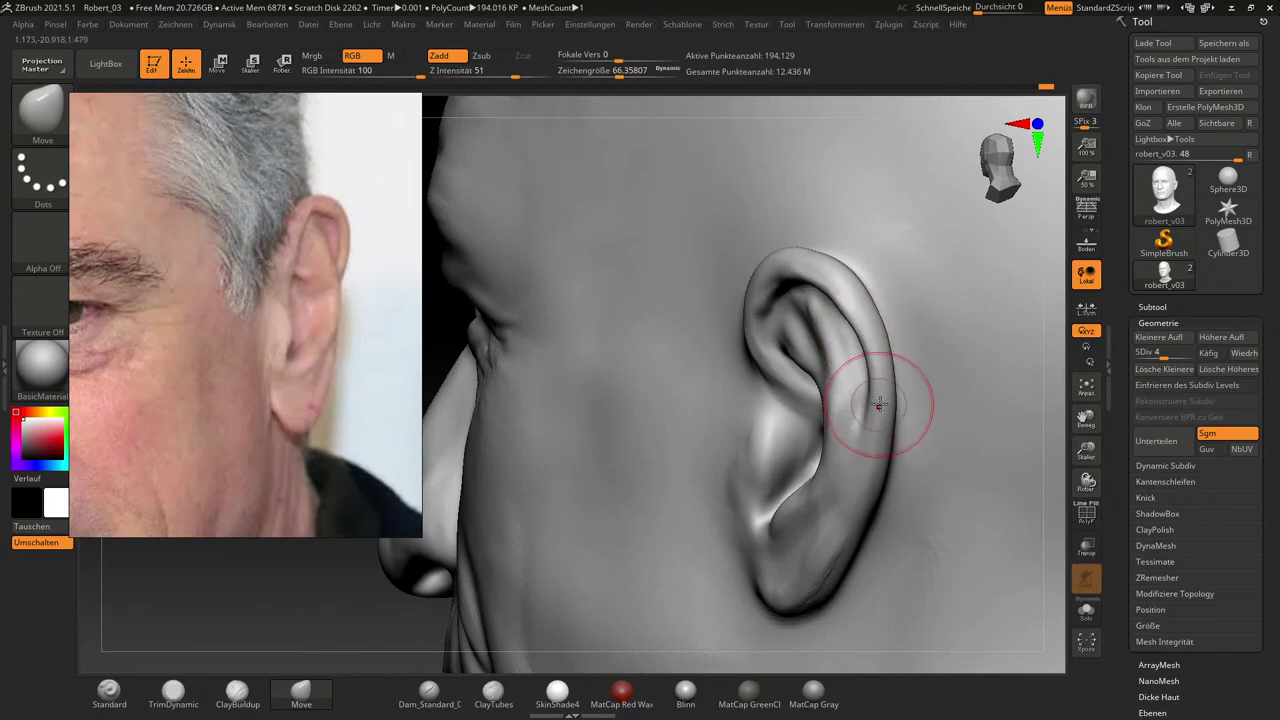
Reshape the top of the helix with the Move brush at a draw size of about 86.
{"action": "key", "text": "s"}
{"action": "left_click_drag", "start_coordinate": [801, 260], "coordinate": [806, 260]}
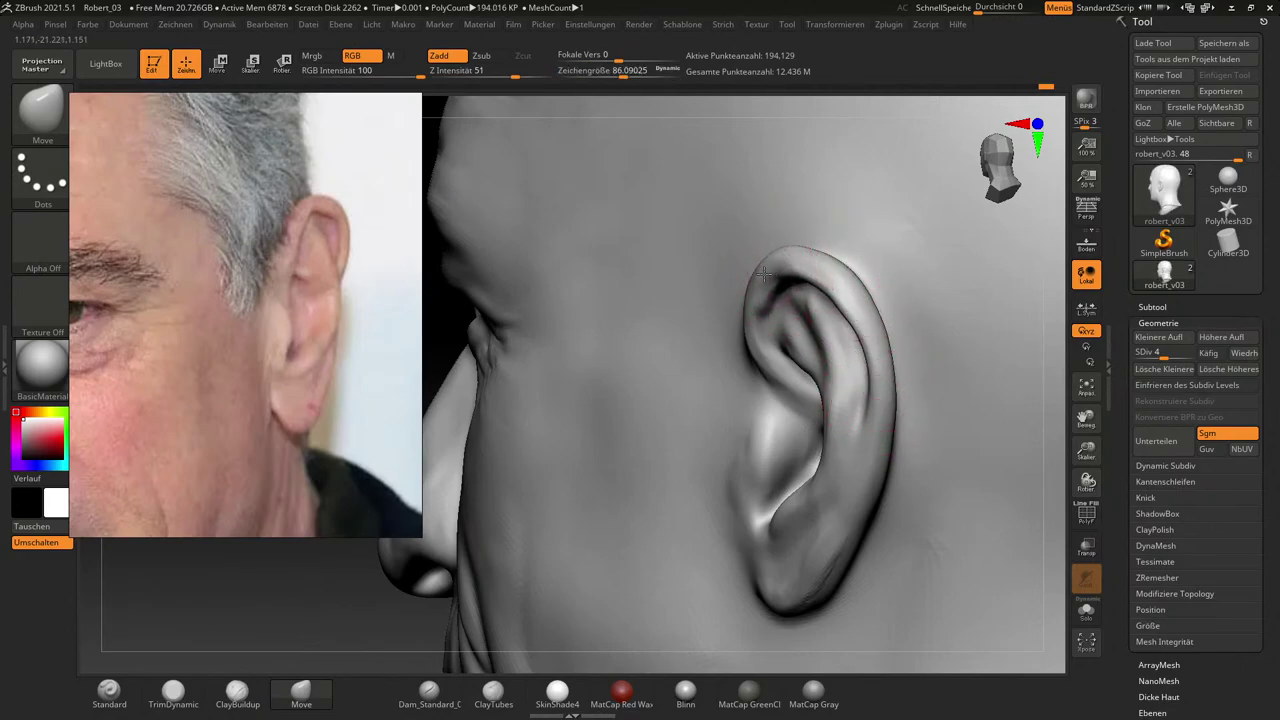
{"action": "left_click_drag", "start_coordinate": [824, 272], "coordinate": [831, 265]}
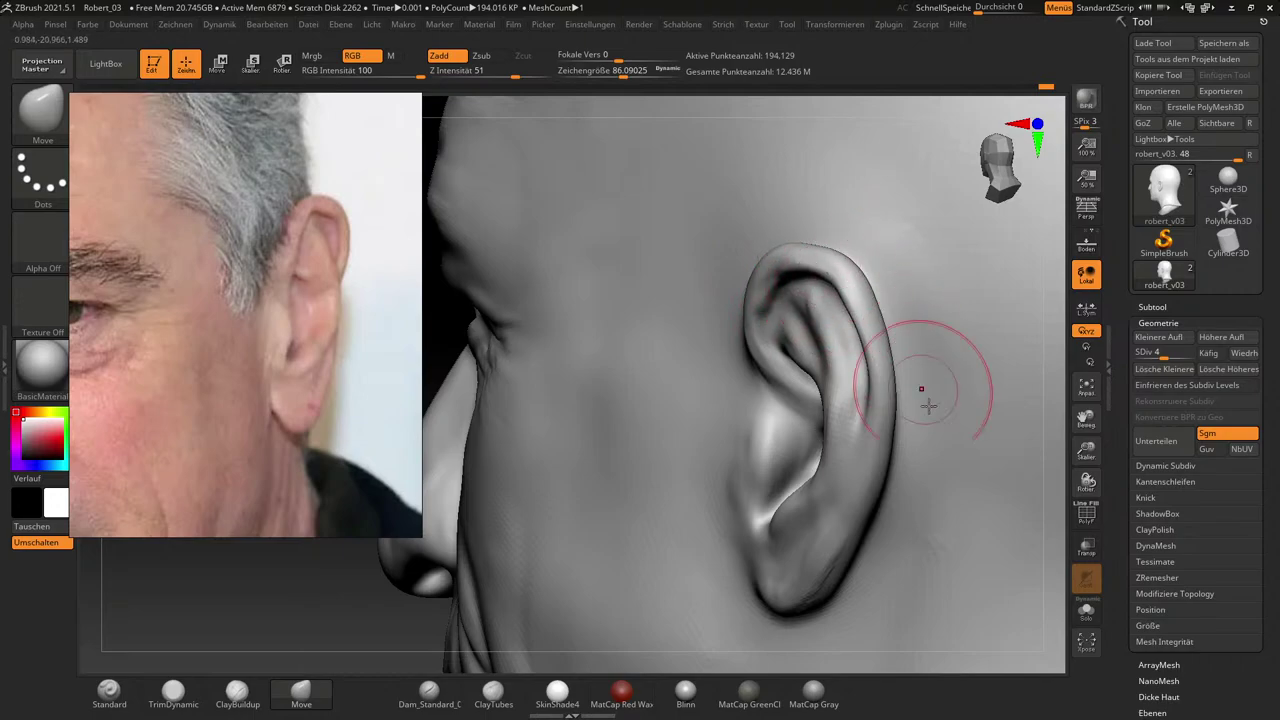
Reposition the upper front of the ear where the helix meets the head with the Move brush.
{"action": "mouse_move", "coordinate": [1087, 580]}
{"action": "left_mouse_down"}
{"action": "mouse_move", "coordinate": [1020, 566]}
{"action": "mouse_move", "coordinate": [982, 533]}
{"action": "left_mouse_up"}
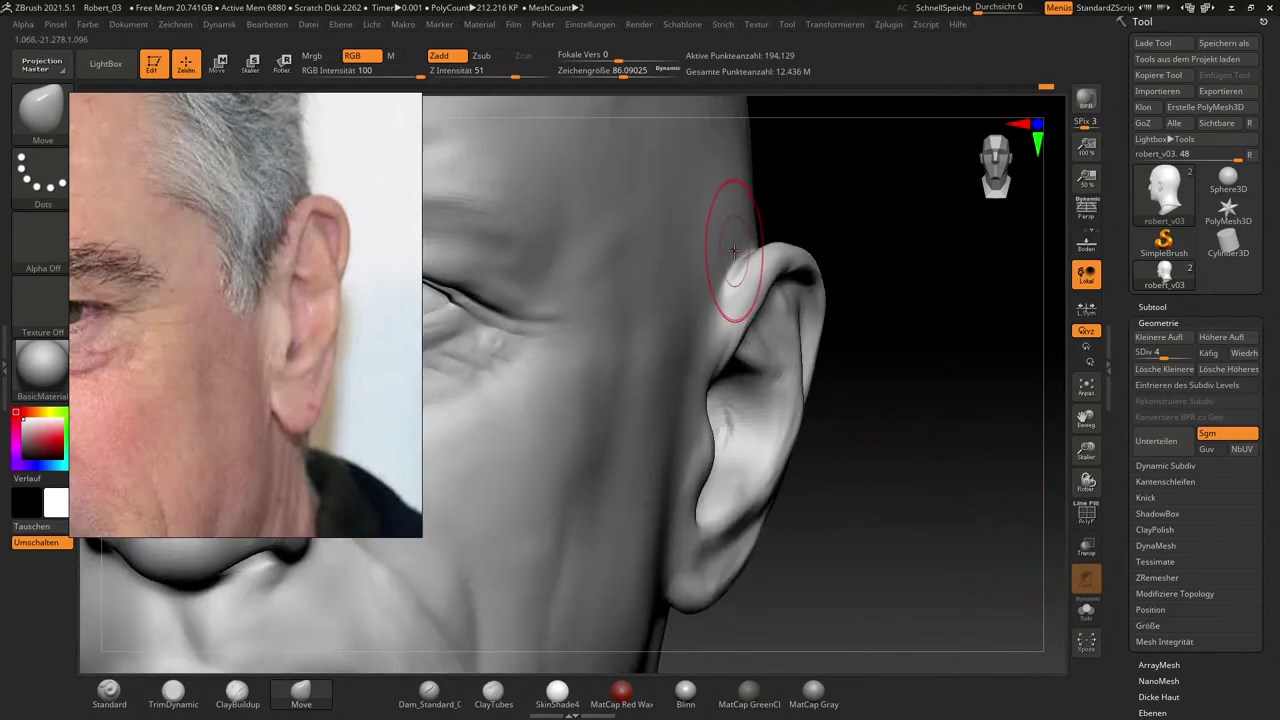
{"action": "left_click_drag", "start_coordinate": [891, 242], "coordinate": [728, 270]}
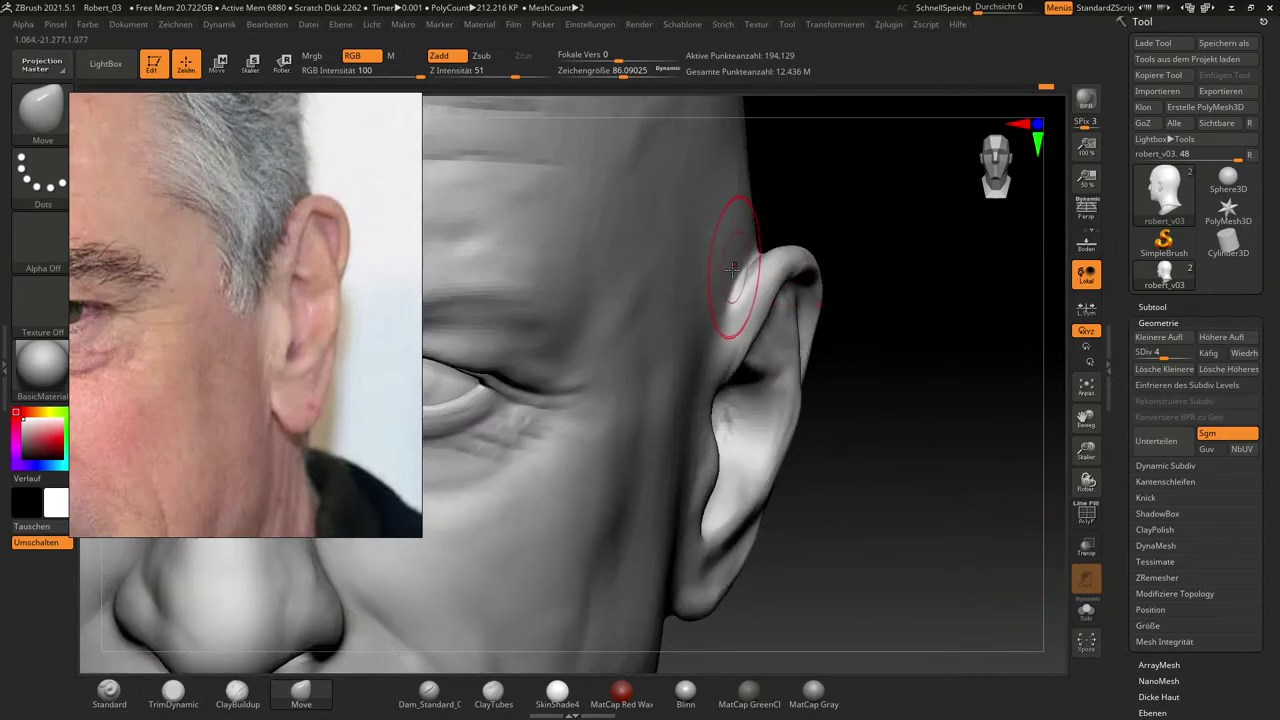
{"action": "mouse_move", "coordinate": [883, 251]}
{"action": "left_mouse_down"}
{"action": "mouse_move", "coordinate": [757, 251]}
{"action": "mouse_move", "coordinate": [728, 276]}
{"action": "left_mouse_up"}
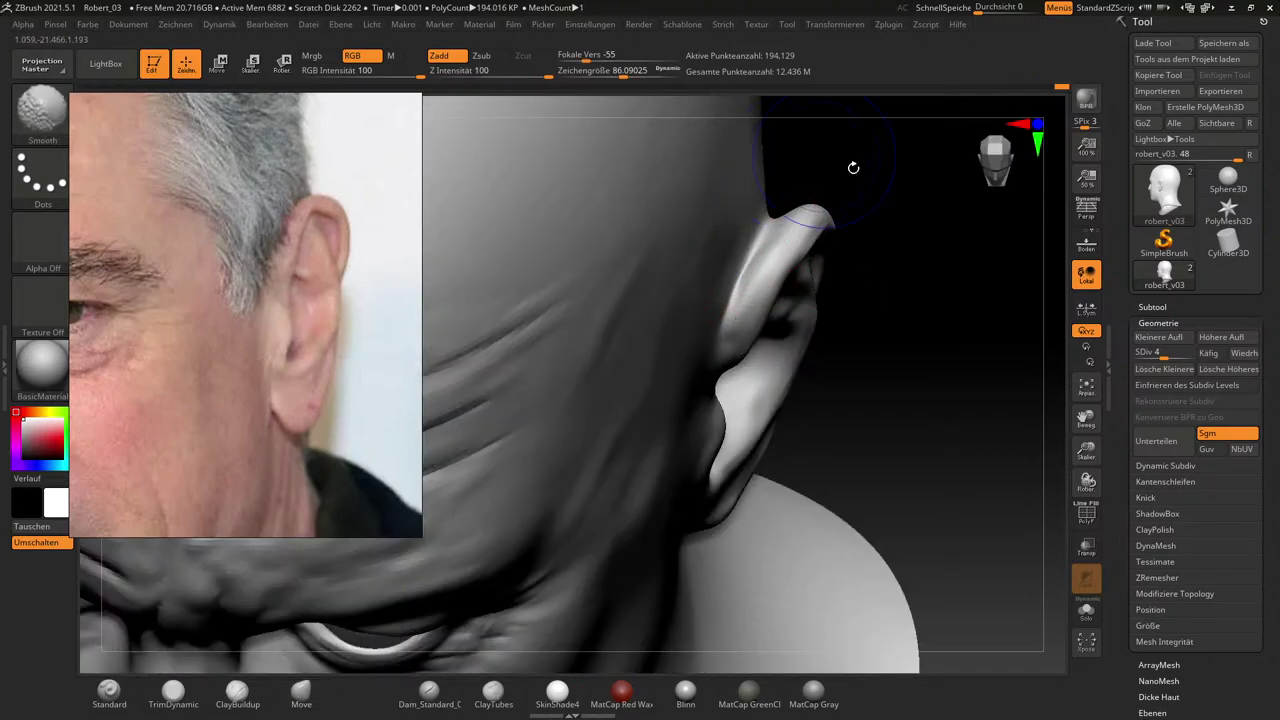
{"action": "mouse_move", "coordinate": [853, 168]}
{"action": "left_mouse_down", "text": "shift"}
{"action": "mouse_move", "coordinate": [934, 386]}
{"action": "mouse_move", "coordinate": [911, 357]}
{"action": "mouse_move", "coordinate": [960, 340]}
{"action": "left_mouse_up", "text": "shift"}
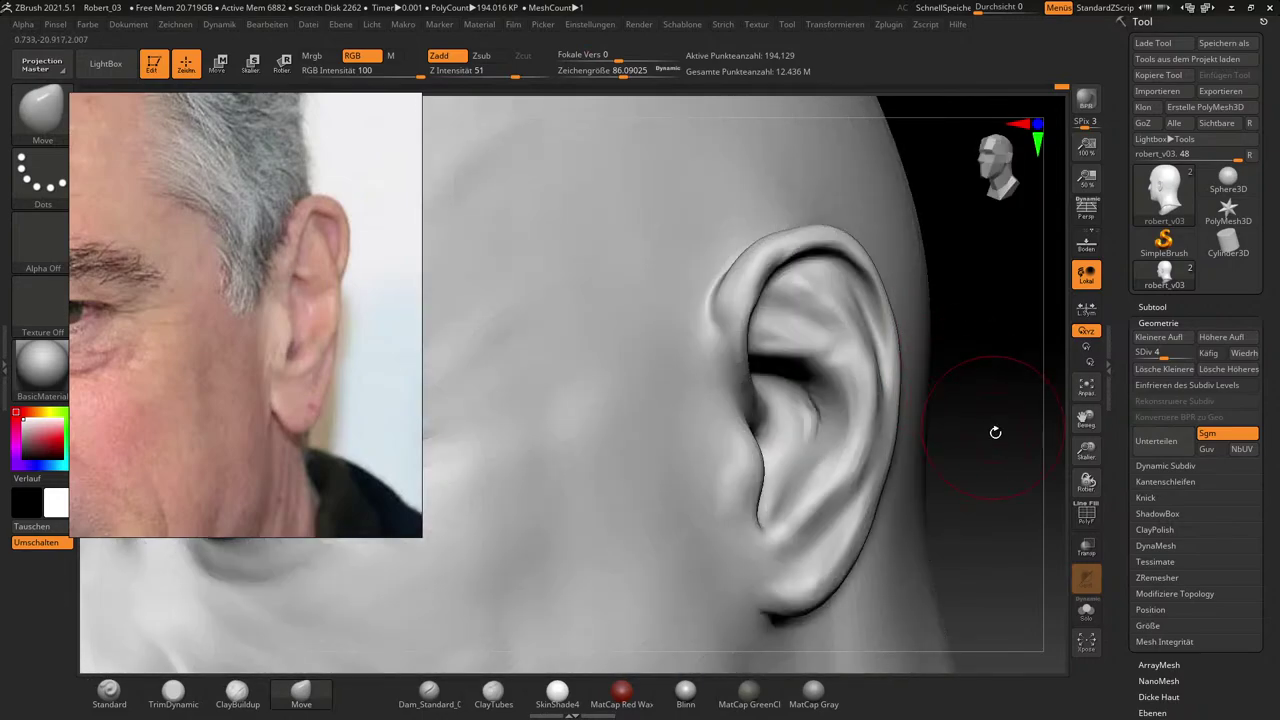
Shape the earlobe with the Move brush, judging it from front and three-quarter views of the head.
{"action": "left_click_drag", "start_coordinate": [995, 432], "coordinate": [1003, 464]}
{"action": "key", "text": "f"}
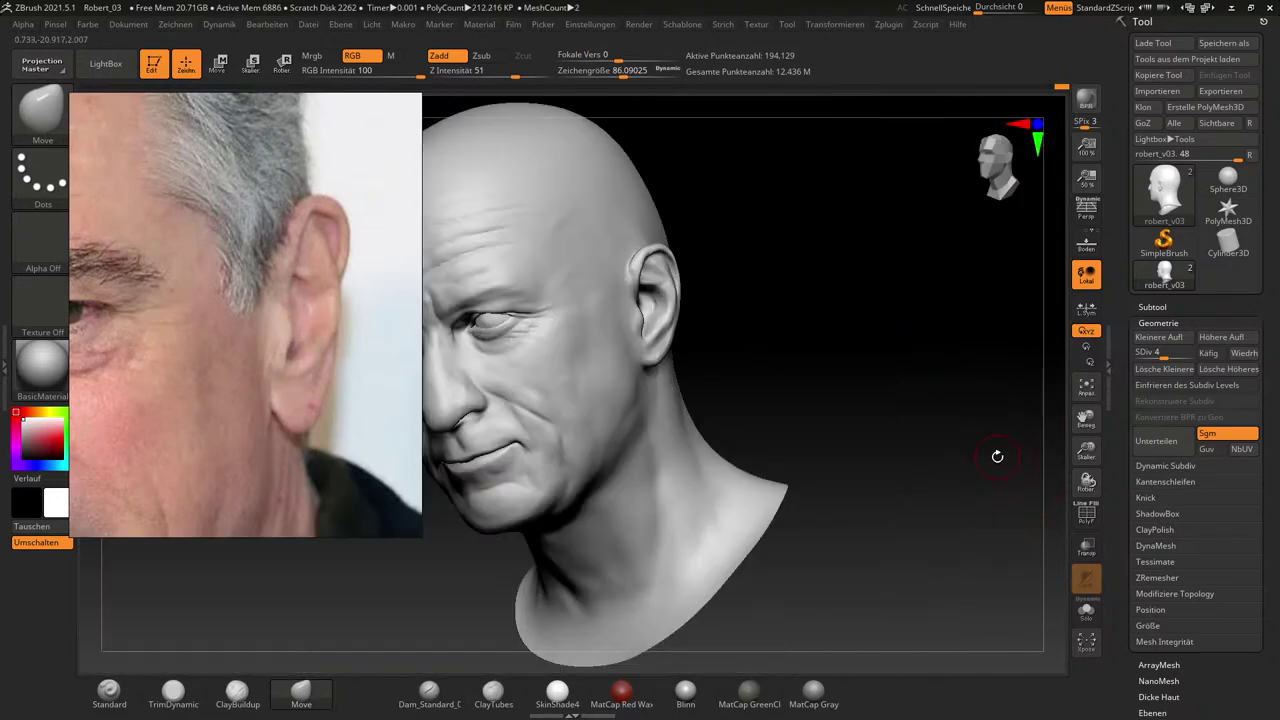
{"action": "left_click_drag", "start_coordinate": [906, 443], "coordinate": [977, 483], "text": "shift"}
{"action": "left_click_drag", "start_coordinate": [970, 545], "coordinate": [963, 518]}
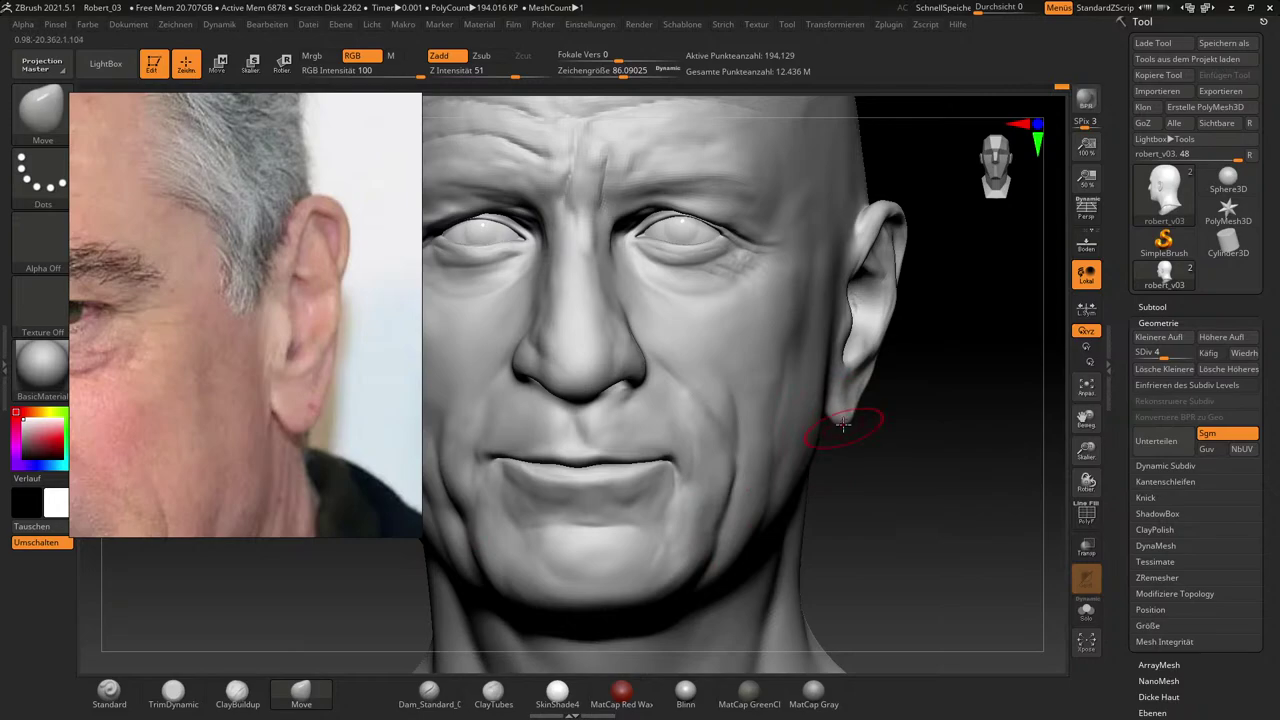
{"action": "right_click_drag", "start_coordinate": [848, 425], "coordinate": [884, 412]}
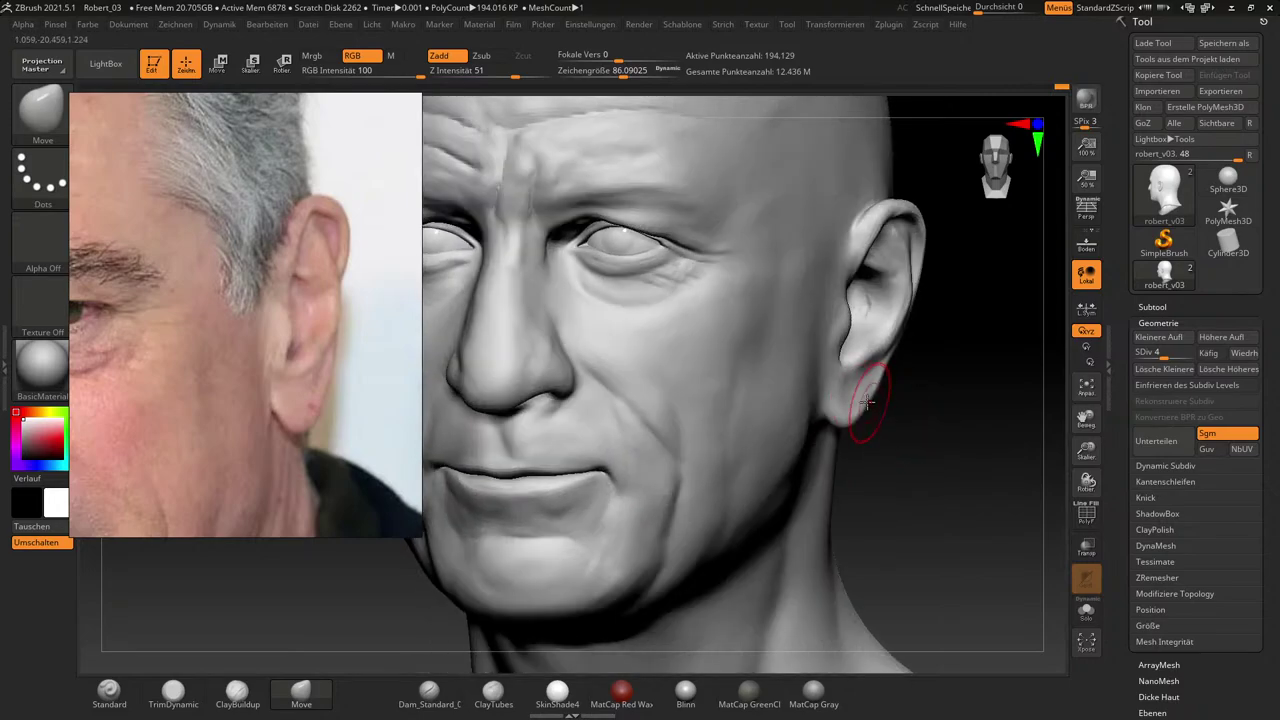
{"action": "right_click_drag", "start_coordinate": [948, 372], "coordinate": [963, 391]}
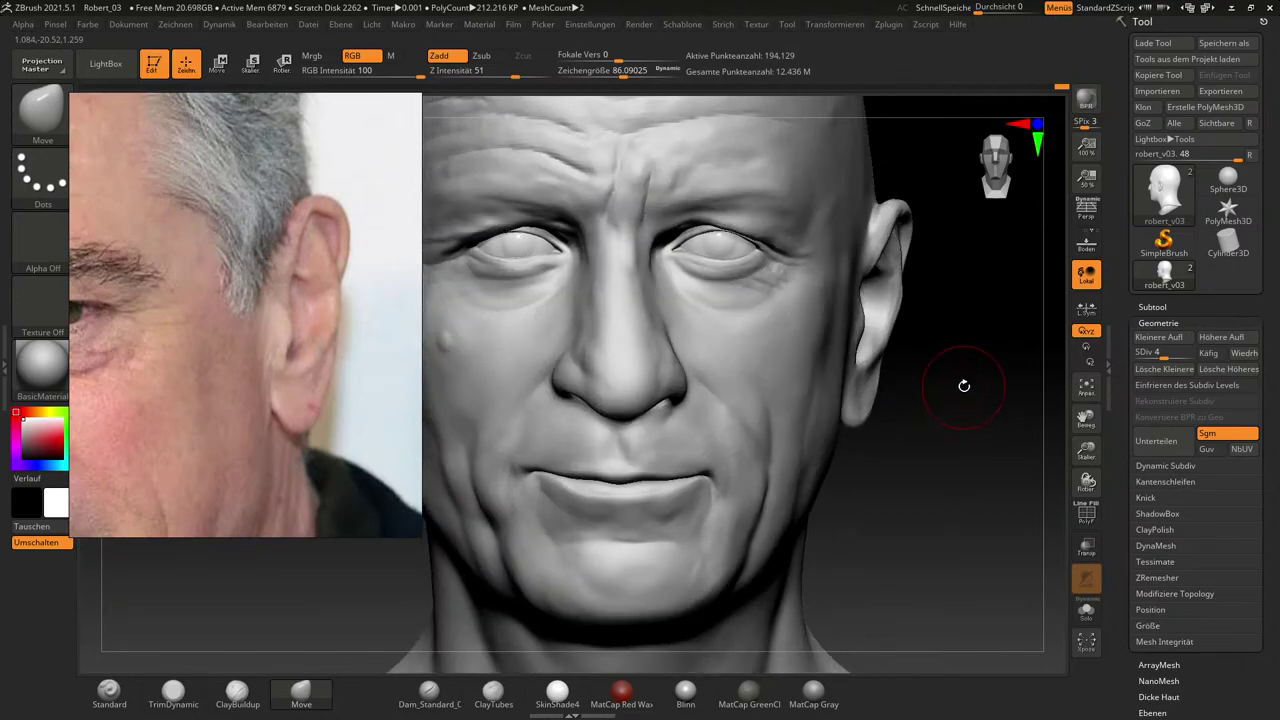
{"action": "right_click_drag", "start_coordinate": [977, 341], "coordinate": [977, 396]}
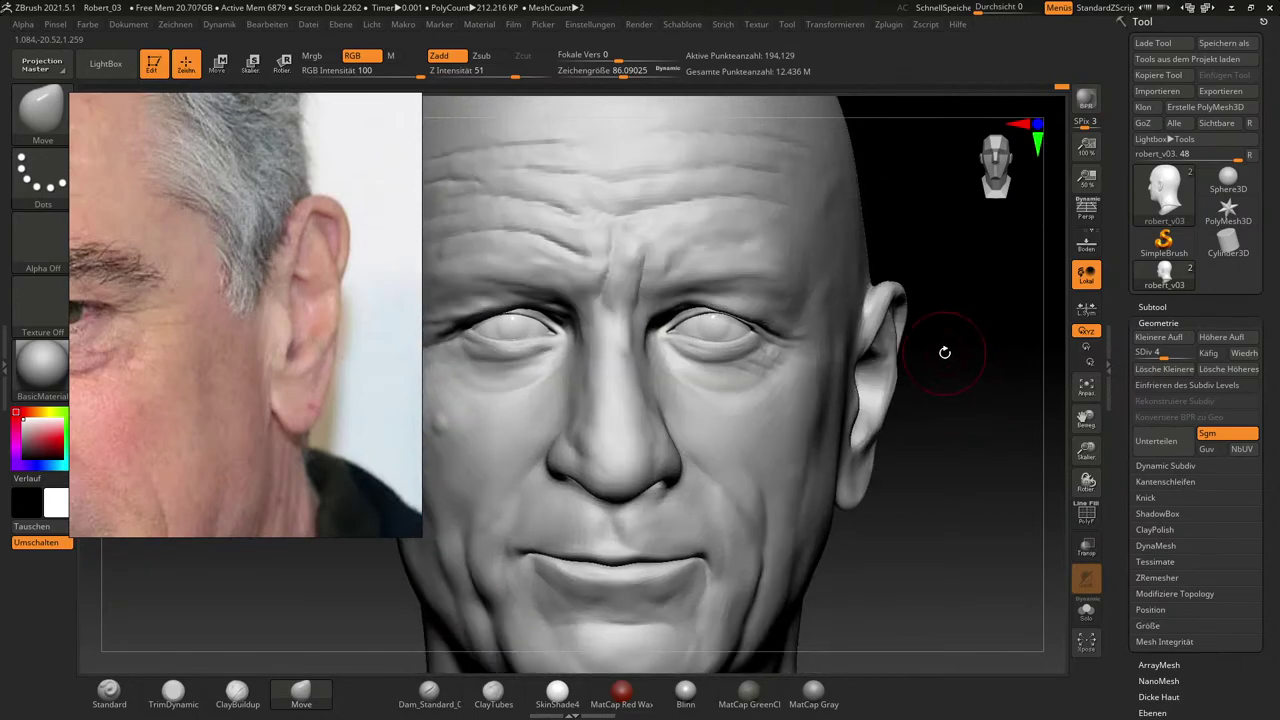
Adjust how far the ear stands out from the head with the Move brush at draw sizes of about 161 and 139.
{"action": "key", "text": "s"}
{"action": "left_click_drag", "start_coordinate": [945, 354], "coordinate": [956, 354]}
{"action": "left_click_drag", "start_coordinate": [966, 360], "coordinate": [913, 362]}
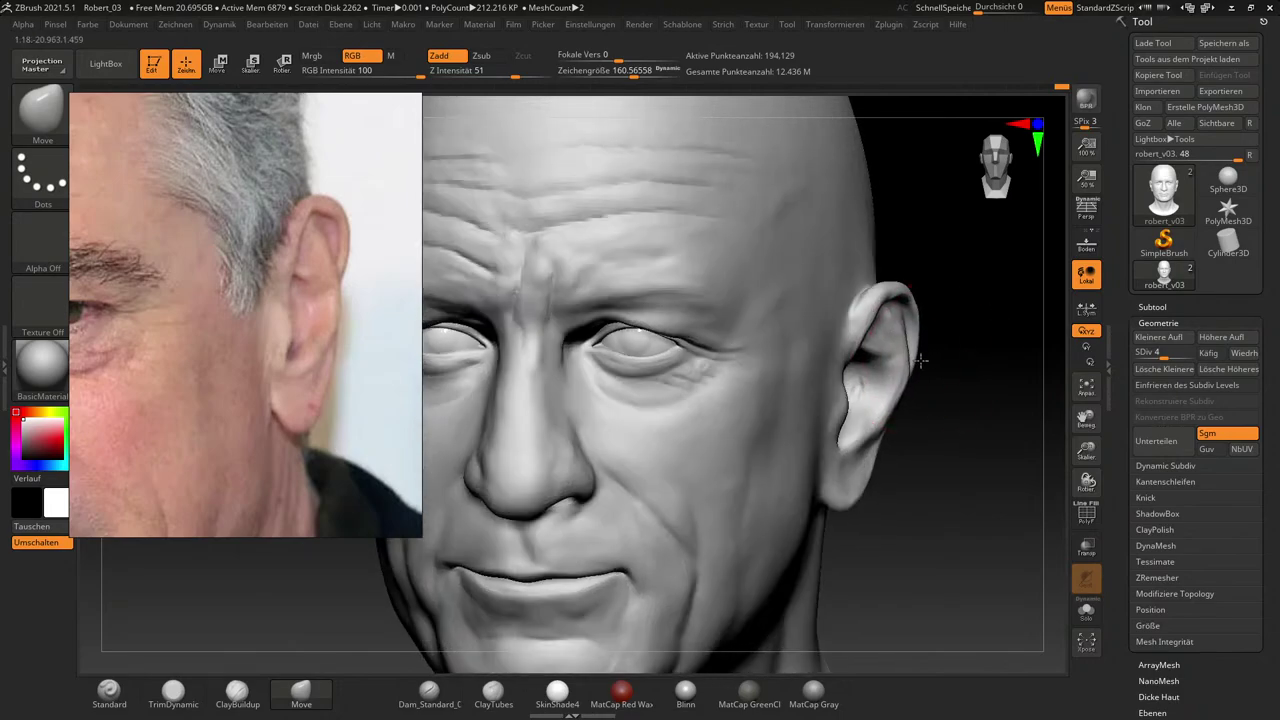
{"action": "left_click_drag", "start_coordinate": [946, 441], "coordinate": [943, 371]}
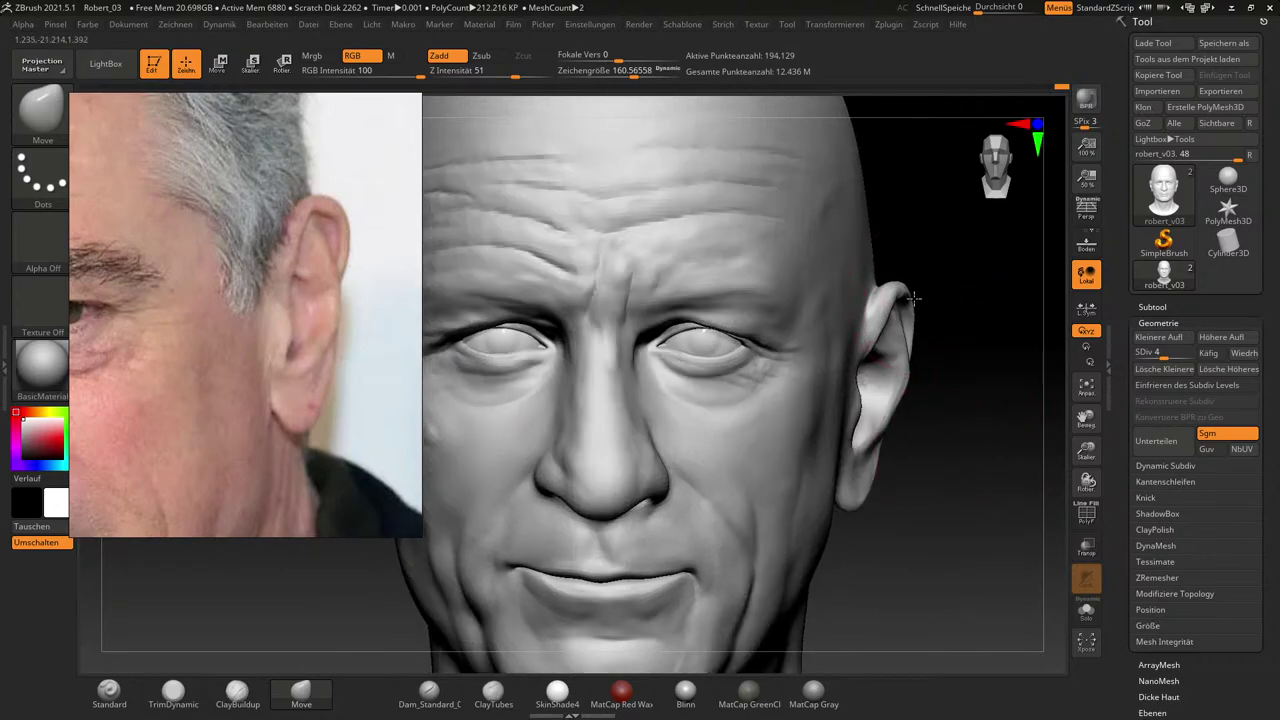
{"action": "mouse_move", "coordinate": [914, 298]}
{"action": "left_mouse_down"}
{"action": "mouse_move", "coordinate": [943, 329]}
{"action": "mouse_move", "coordinate": [963, 317]}
{"action": "mouse_move", "coordinate": [968, 337]}
{"action": "mouse_move", "coordinate": [930, 308]}
{"action": "mouse_move", "coordinate": [937, 263]}
{"action": "mouse_move", "coordinate": [688, 496]}
{"action": "mouse_move", "coordinate": [971, 420]}
{"action": "mouse_move", "coordinate": [951, 451]}
{"action": "mouse_move", "coordinate": [927, 435]}
{"action": "left_mouse_up"}
{"action": "key", "text": "s"}
{"action": "mouse_move", "coordinate": [950, 447]}
{"action": "left_mouse_down"}
{"action": "mouse_move", "coordinate": [980, 460]}
{"action": "mouse_move", "coordinate": [962, 455]}
{"action": "left_mouse_up"}
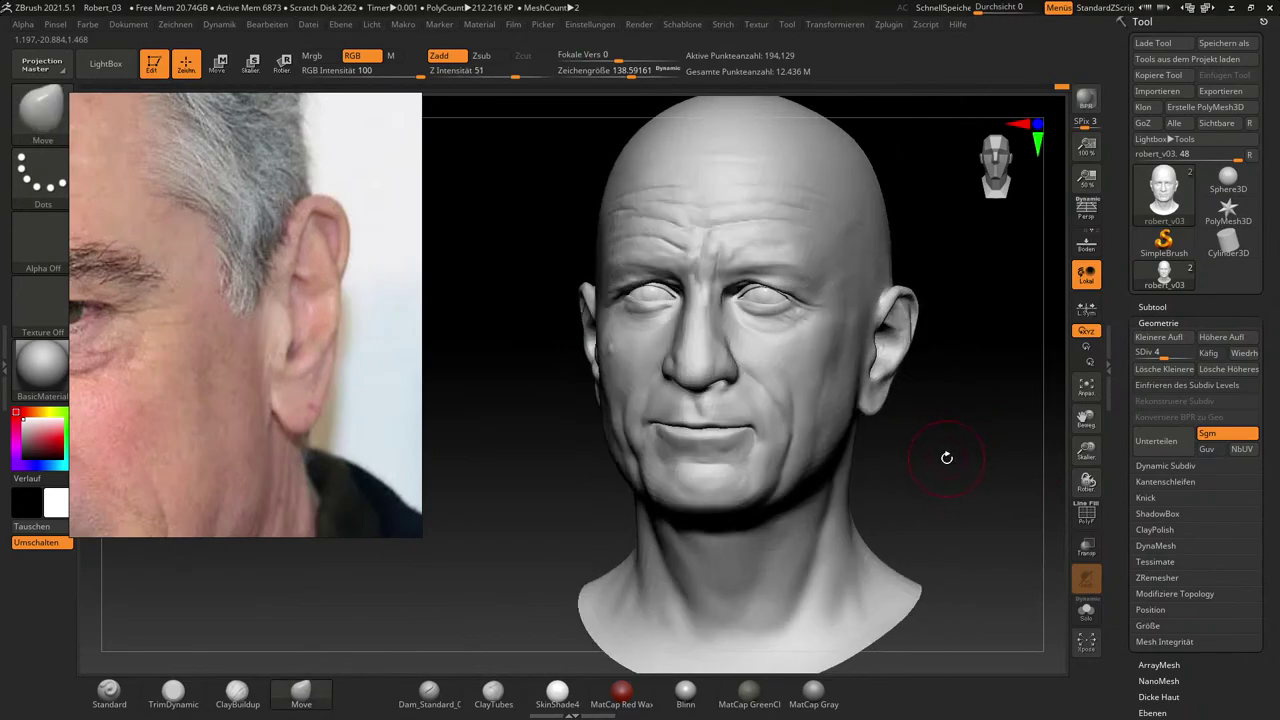
{"action": "mouse_move", "coordinate": [942, 462]}
{"action": "left_mouse_down"}
{"action": "mouse_move", "coordinate": [965, 463]}
{"action": "mouse_move", "coordinate": [944, 449]}
{"action": "left_mouse_up"}
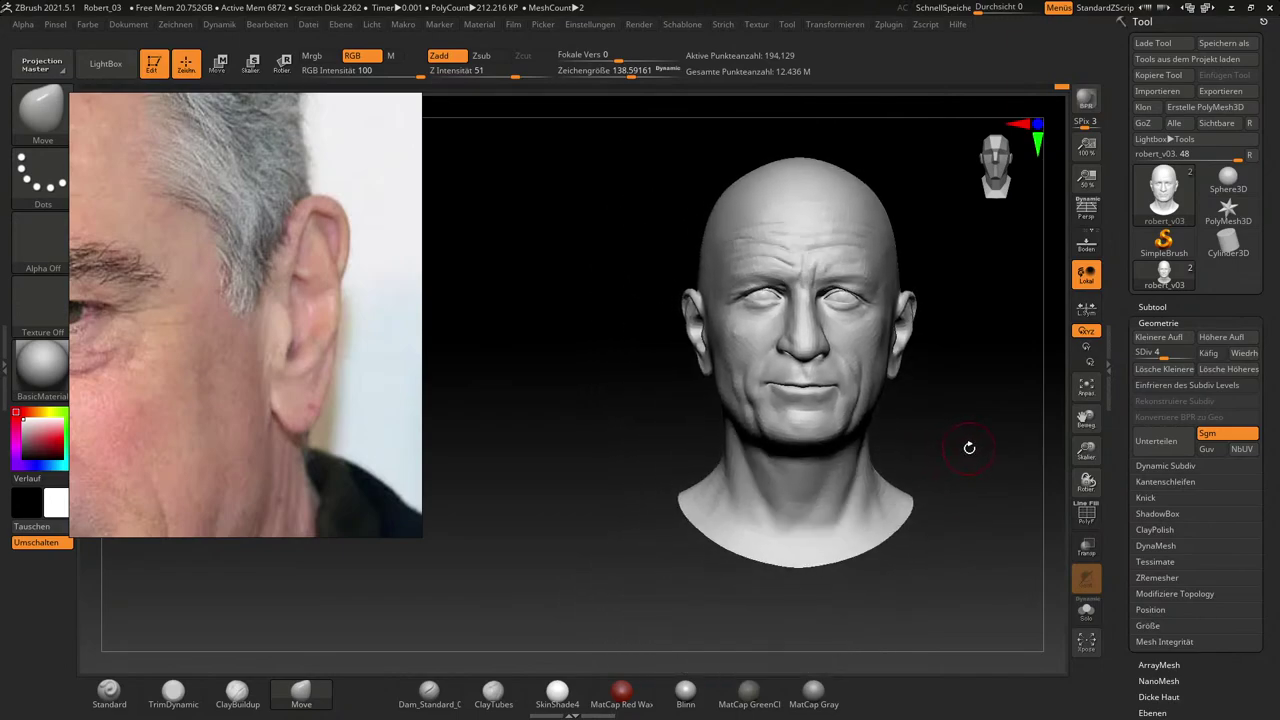
Shift the upper ear as a whole with the Move brush at a draw size of about 303.
{"action": "mouse_move", "coordinate": [982, 439]}
{"action": "left_mouse_down"}
{"action": "mouse_move", "coordinate": [971, 449]}
{"action": "mouse_move", "coordinate": [980, 440]}
{"action": "mouse_move", "coordinate": [986, 486]}
{"action": "mouse_move", "coordinate": [893, 279]}
{"action": "mouse_move", "coordinate": [883, 316]}
{"action": "left_mouse_up"}
{"action": "key", "text": "s"}
{"action": "key", "text": "s"}
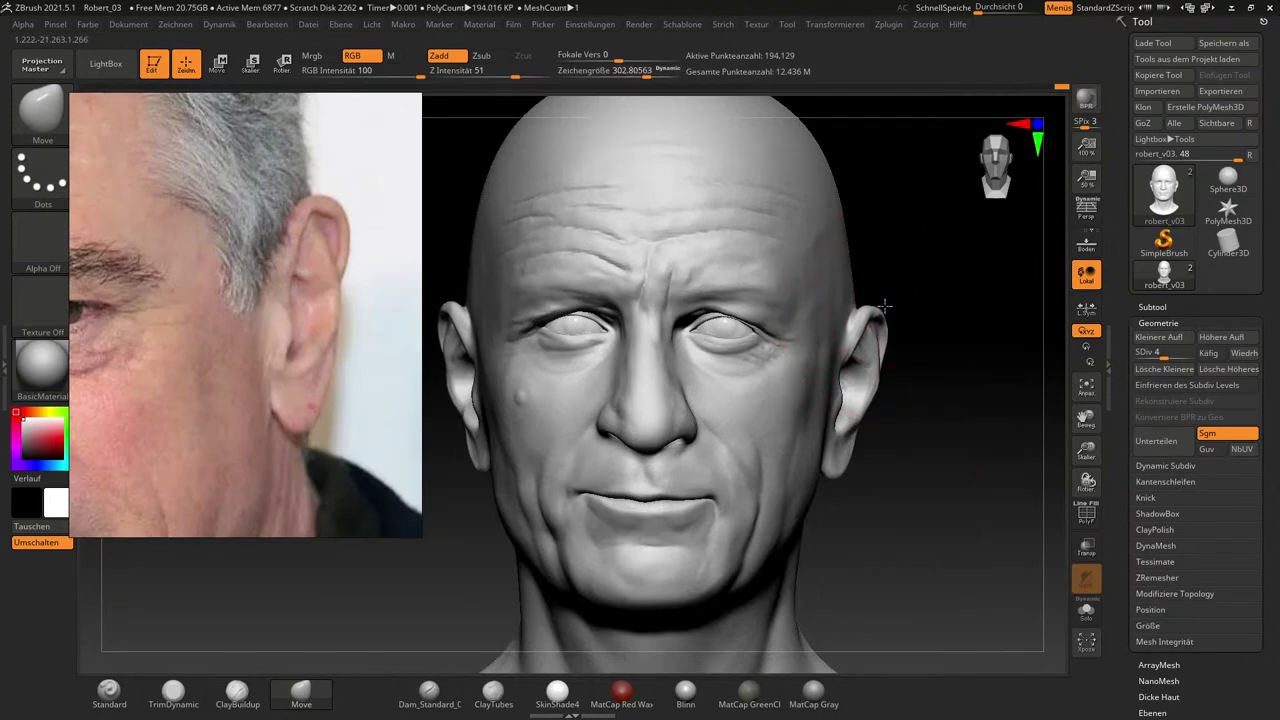
{"action": "mouse_move", "coordinate": [900, 300]}
{"action": "left_mouse_down"}
{"action": "mouse_move", "coordinate": [914, 337]}
{"action": "mouse_move", "coordinate": [864, 350]}
{"action": "left_mouse_up"}
{"action": "left_click_drag", "start_coordinate": [649, 491], "coordinate": [680, 440]}
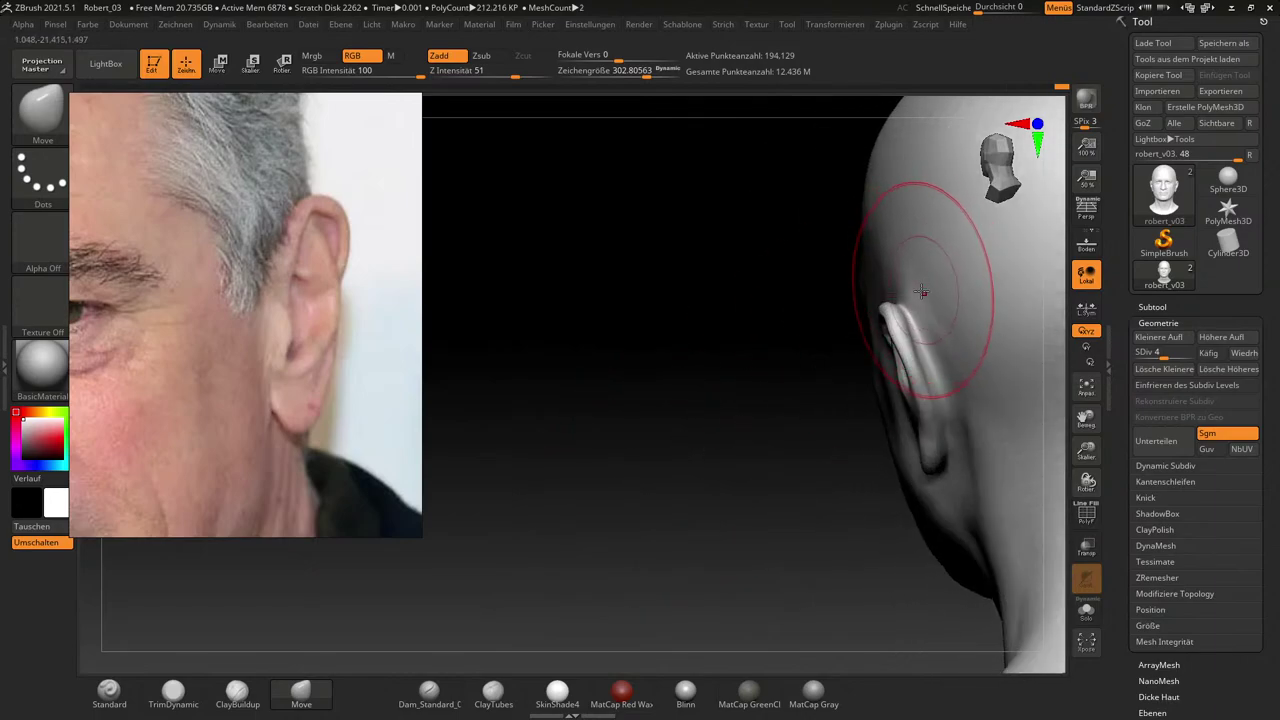
Adjust the area behind the upper ear with the Move brush at a draw size of about 192 and redo the last edits.
{"action": "key", "text": "s"}
{"action": "left_click_drag", "start_coordinate": [932, 305], "coordinate": [922, 304]}
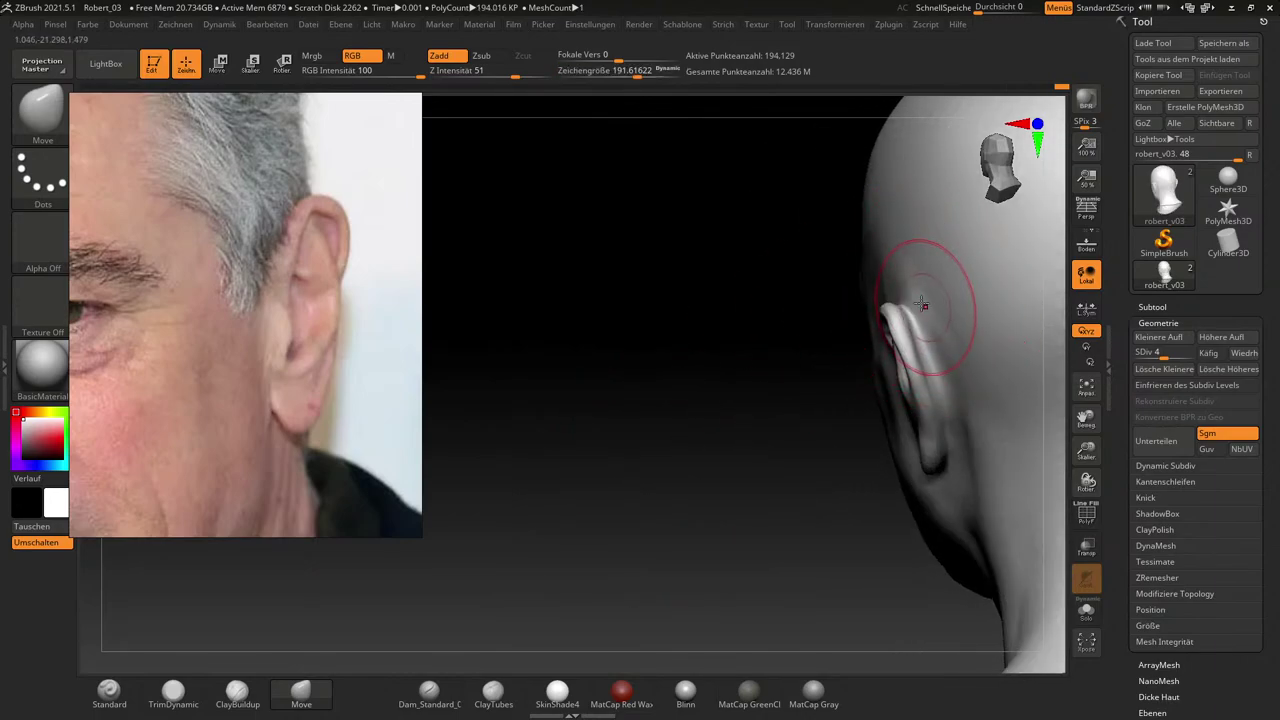
{"action": "left_click_drag", "start_coordinate": [765, 430], "coordinate": [999, 481]}
{"action": "key", "text": "ctrl+shift+z"}
{"action": "key", "text": "ctrl+shift+z"}
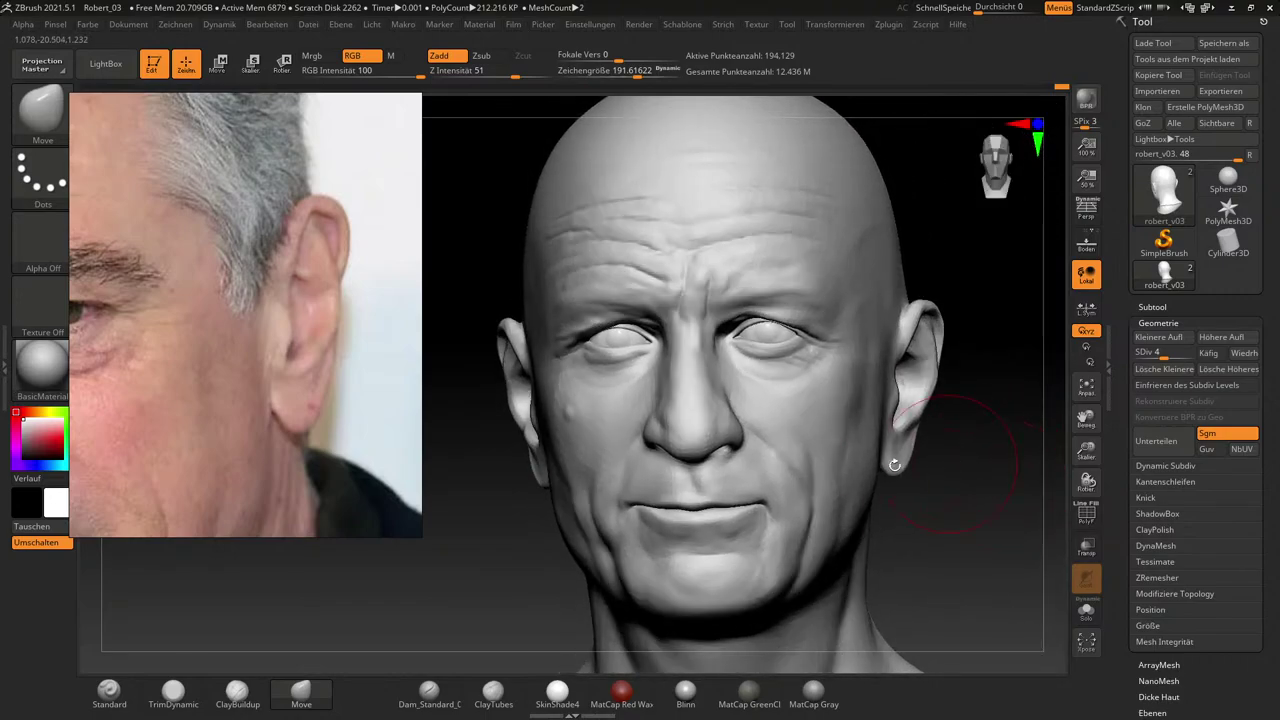
Nudge the upper outer rim of the ear with the Move brush at a draw size of about 149, comparing it with the three-quarter reference photo.
{"action": "scroll", "coordinate": [229, 332], "scroll_direction": "down", "scroll_amount": 5}
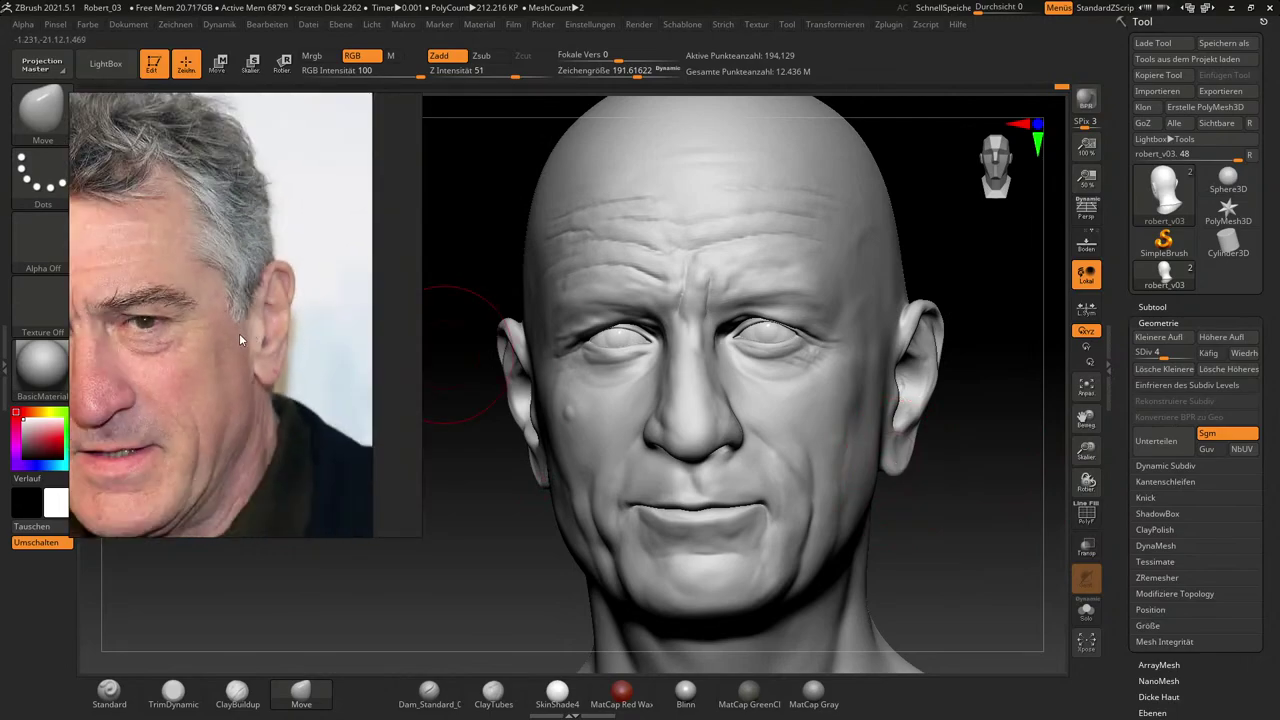
{"action": "middle_click_drag", "start_coordinate": [242, 335], "coordinate": [340, 342]}
{"action": "left_click_drag", "start_coordinate": [980, 498], "coordinate": [938, 515]}
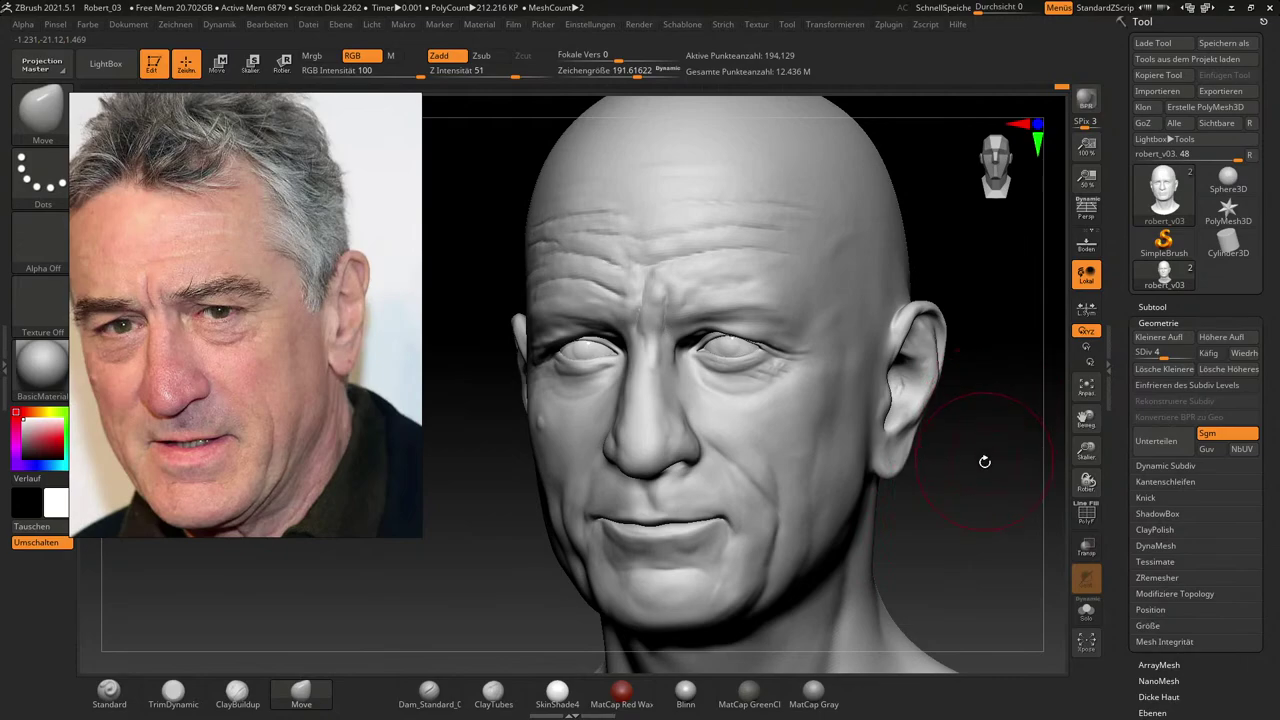
{"action": "left_click_drag", "start_coordinate": [983, 457], "coordinate": [981, 474]}
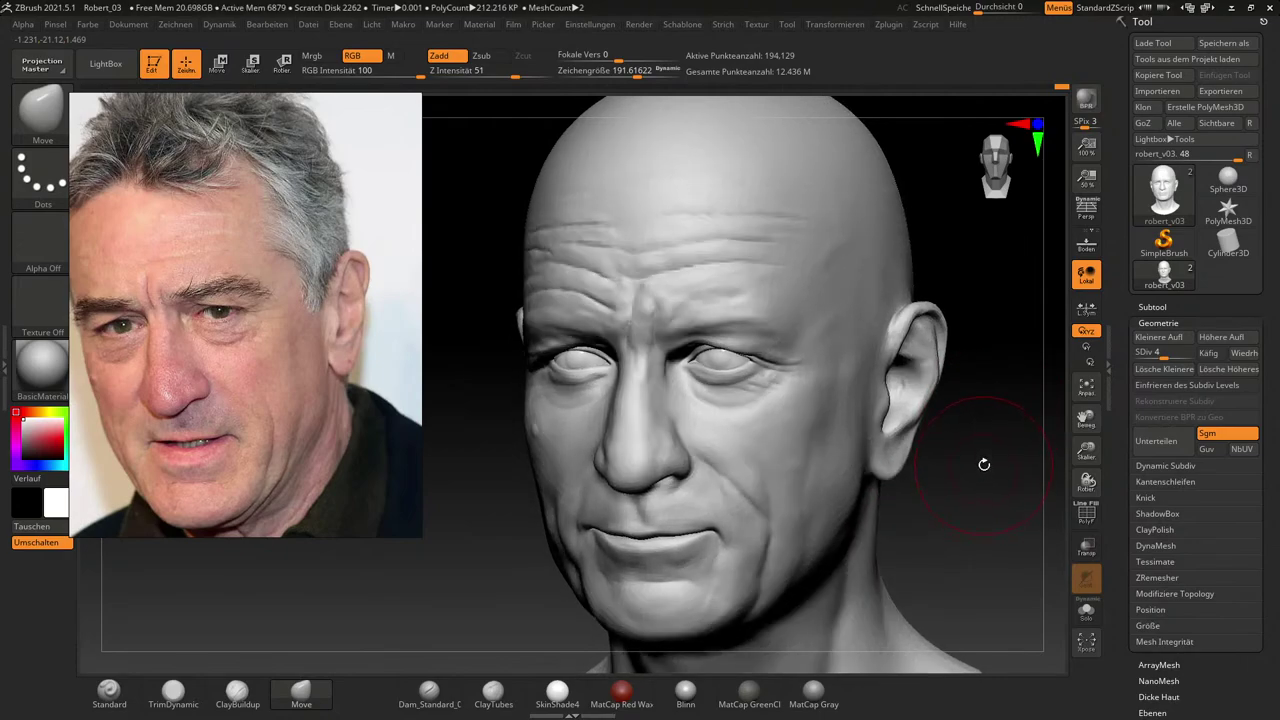
{"action": "key", "text": "s"}
{"action": "left_click_drag", "start_coordinate": [938, 307], "coordinate": [935, 311]}
{"action": "left_click_drag", "start_coordinate": [936, 308], "coordinate": [934, 311]}
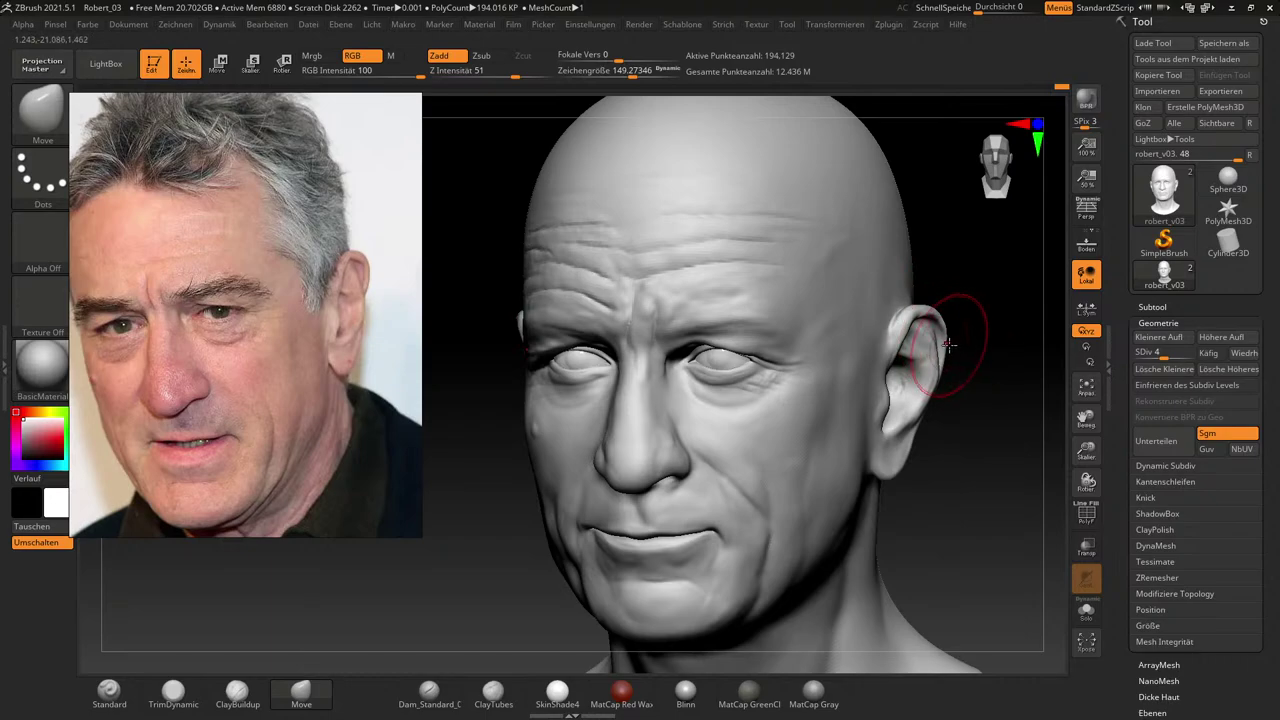
Move the reference photo clear of the brush settings and turn on backface masking for the Move brush.
{"action": "left_click_drag", "start_coordinate": [991, 435], "coordinate": [860, 430]}
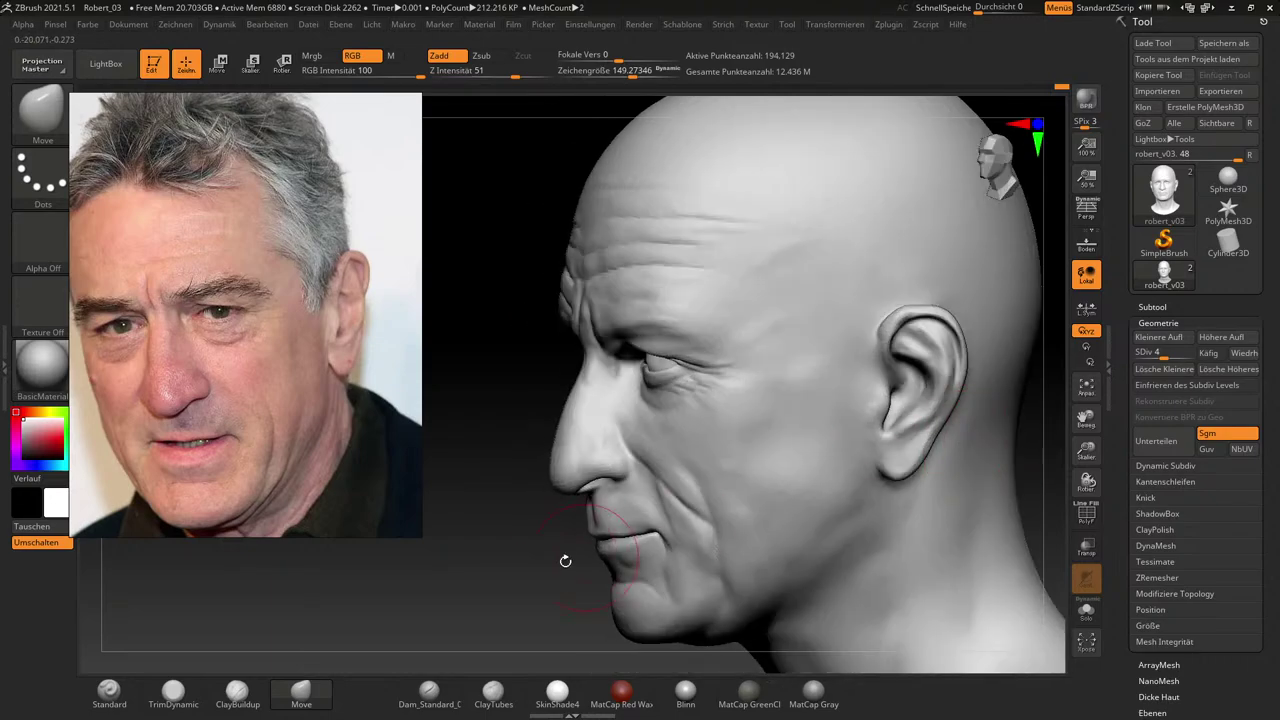
{"action": "left_click_drag", "start_coordinate": [526, 573], "coordinate": [466, 583]}
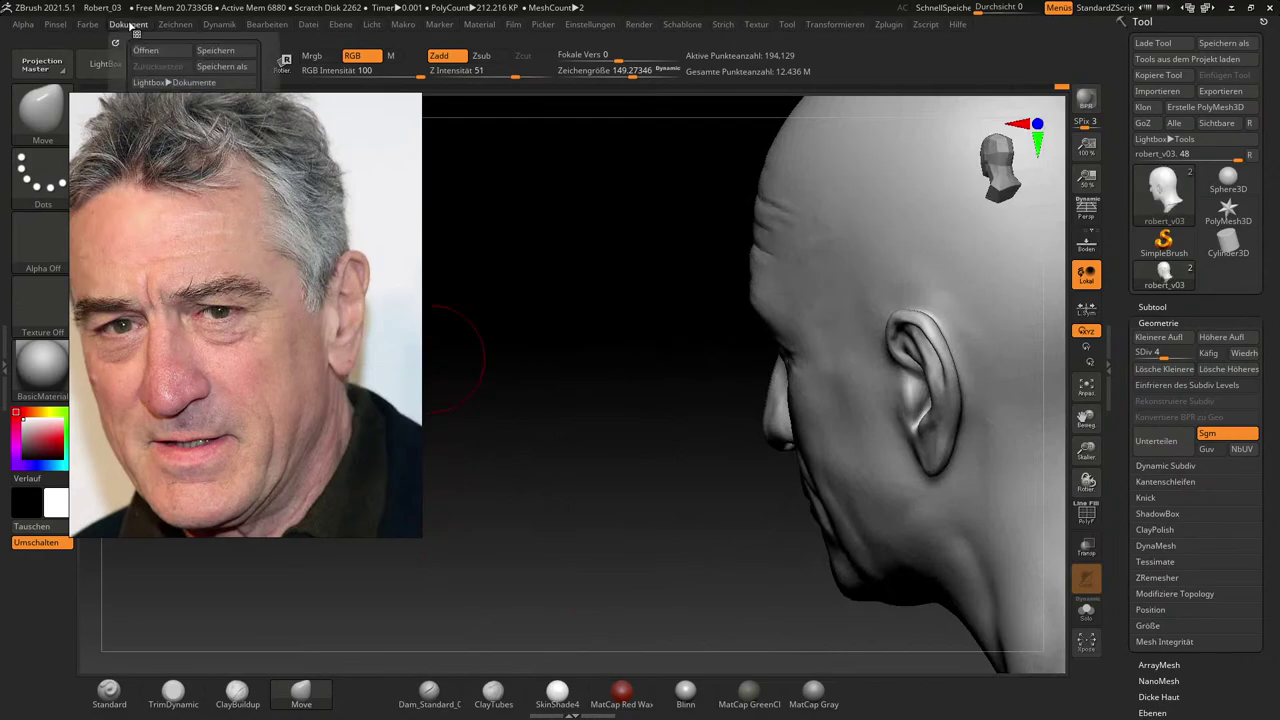
{"action": "left_click_drag", "start_coordinate": [181, 211], "coordinate": [331, 289]}
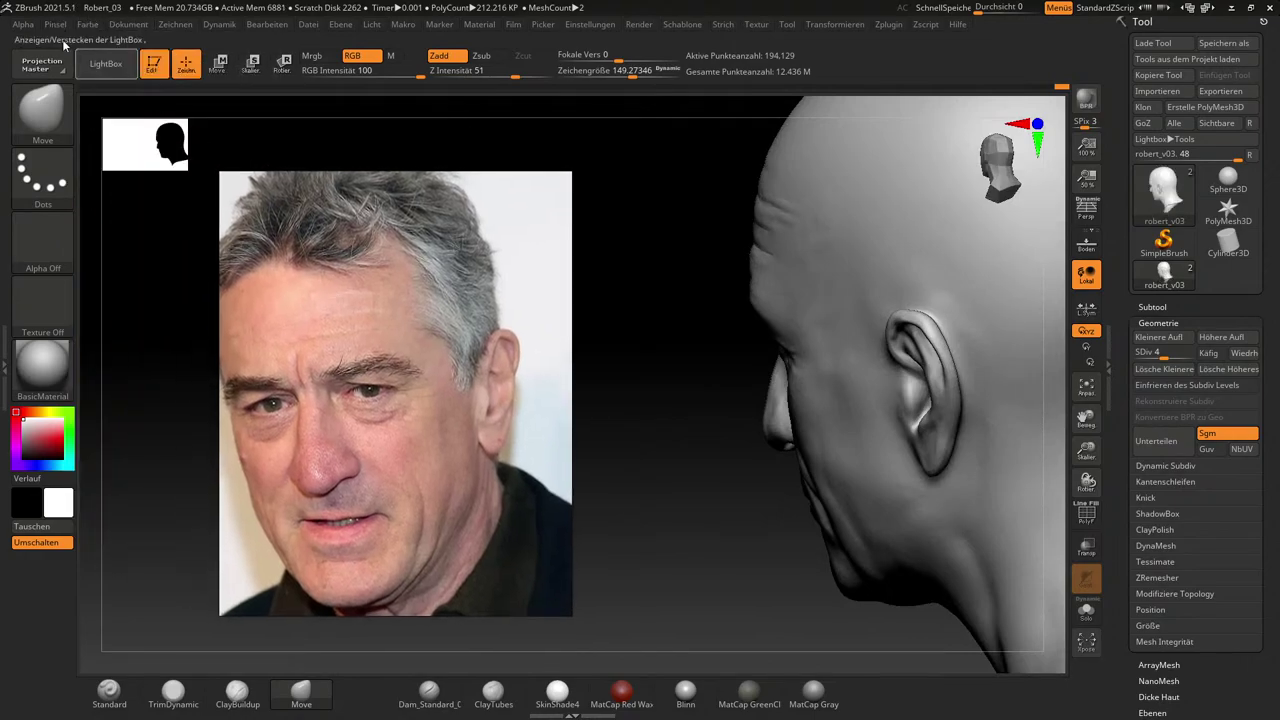
{"action": "left_click", "coordinate": [58, 25]}
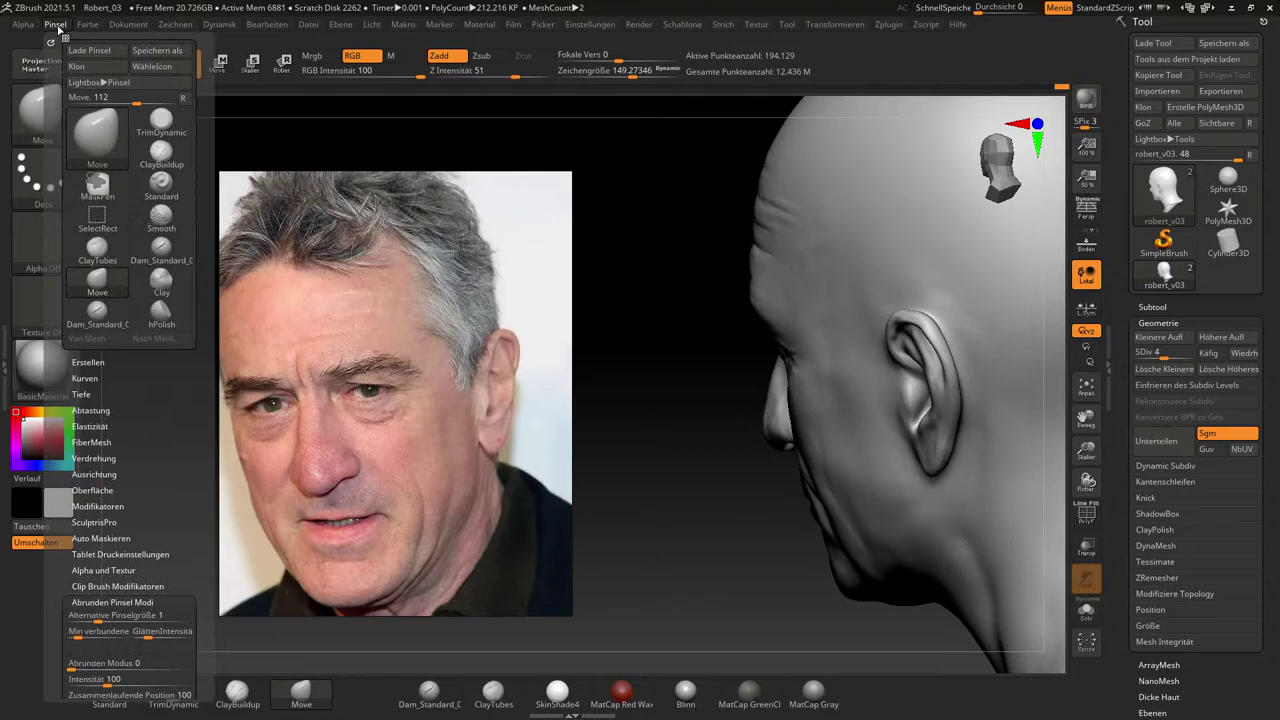
{"action": "left_click", "coordinate": [120, 538]}
{"action": "scroll", "coordinate": [183, 437], "scroll_direction": "down", "scroll_amount": 5}
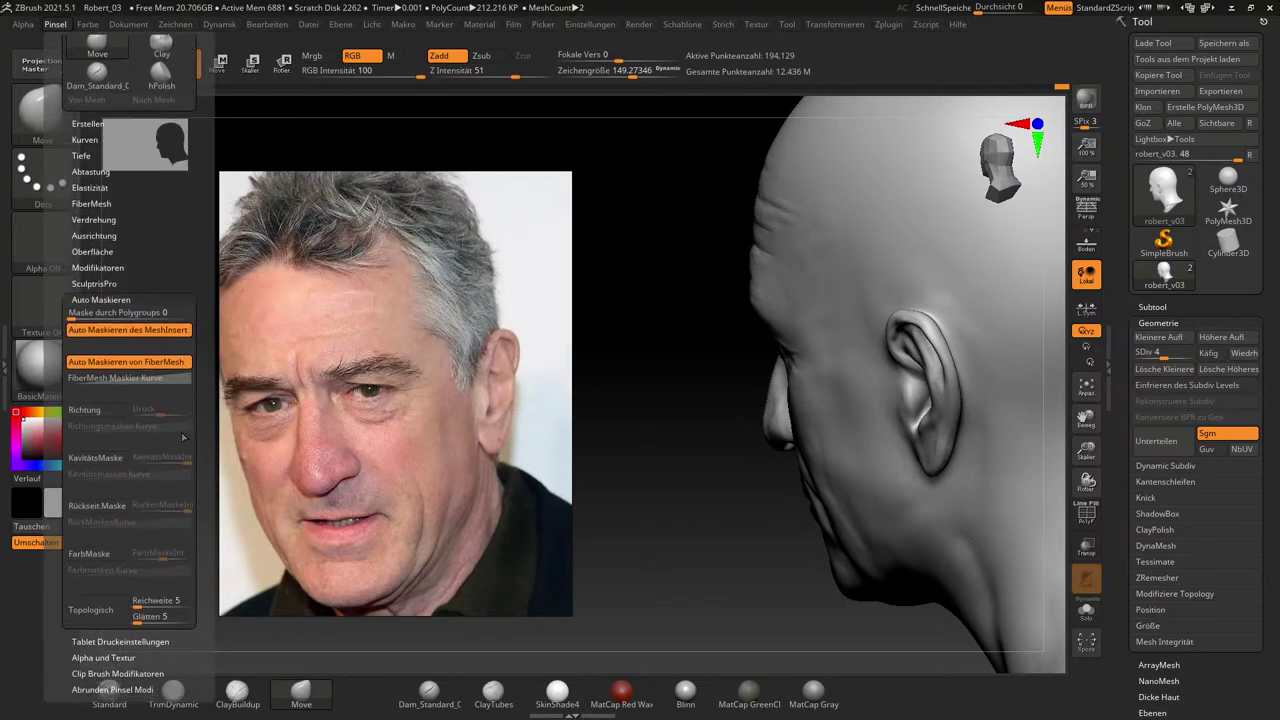
{"action": "left_click", "coordinate": [97, 505]}
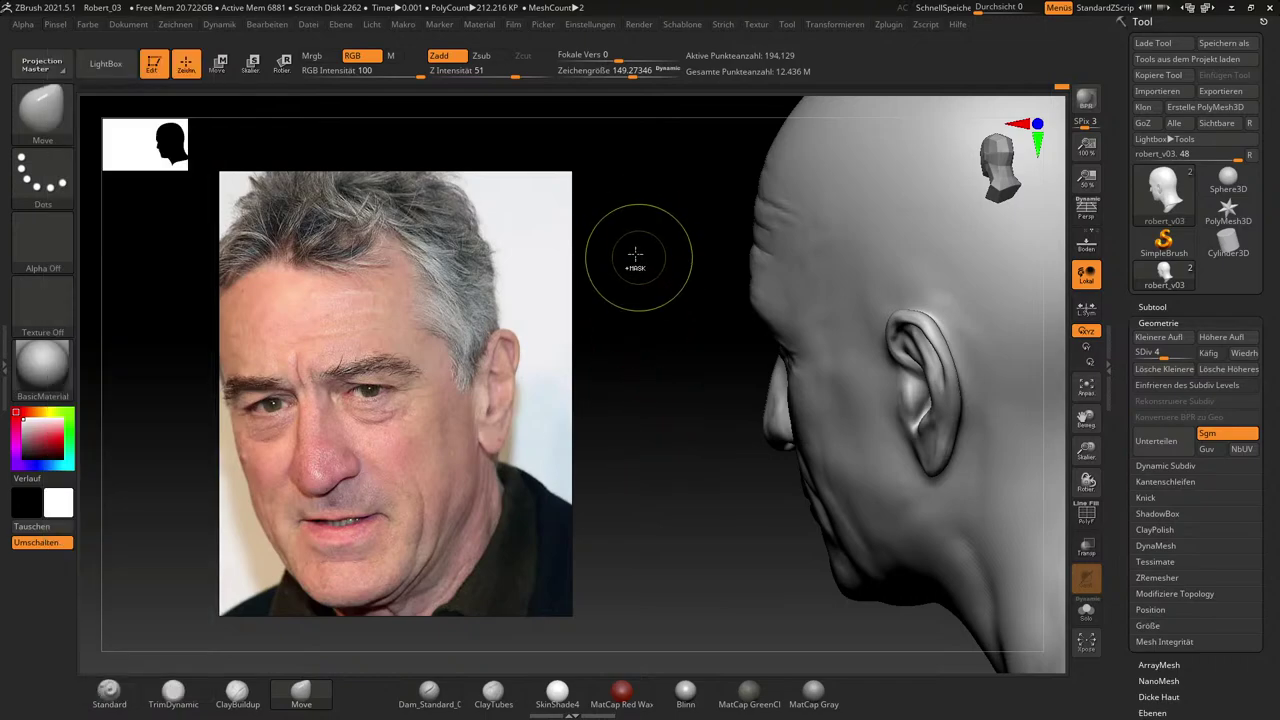
Save the project as Robert_03 in the scenes folder, overwriting the existing file.
{"action": "key", "text": "ctrl+s"}
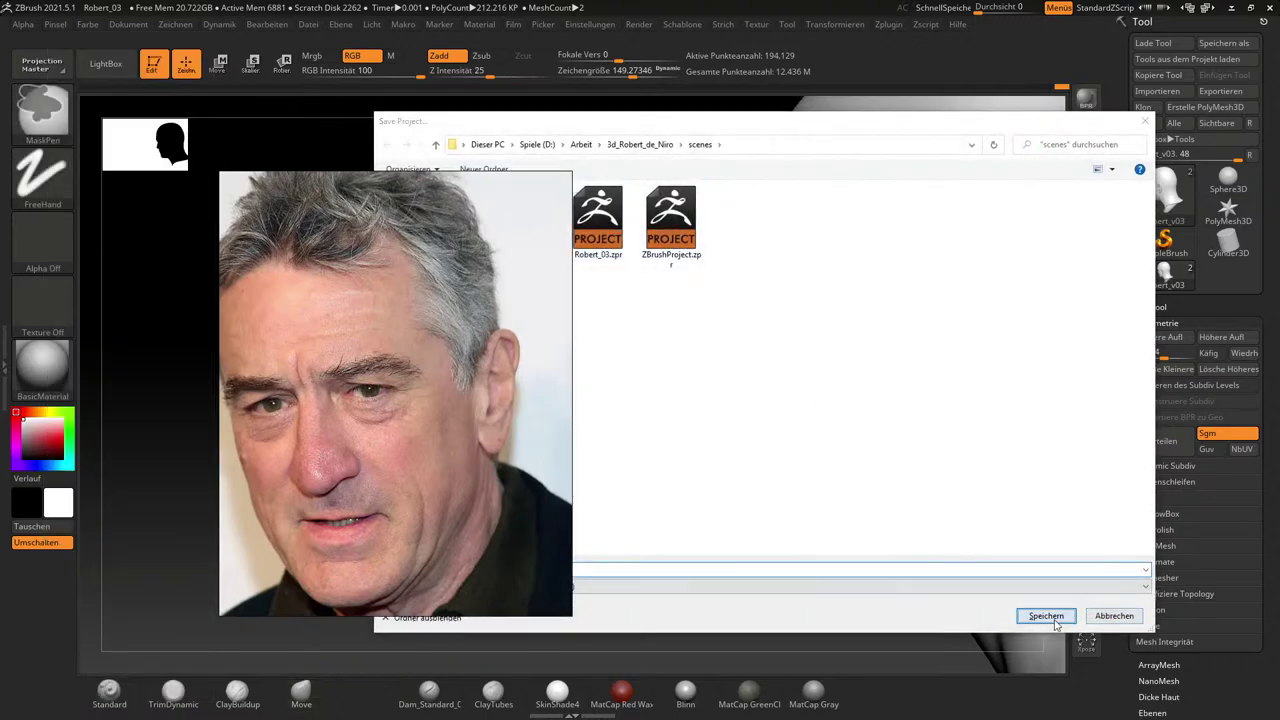
{"action": "left_click", "coordinate": [1046, 616]}
{"action": "left_click", "coordinate": [668, 351]}
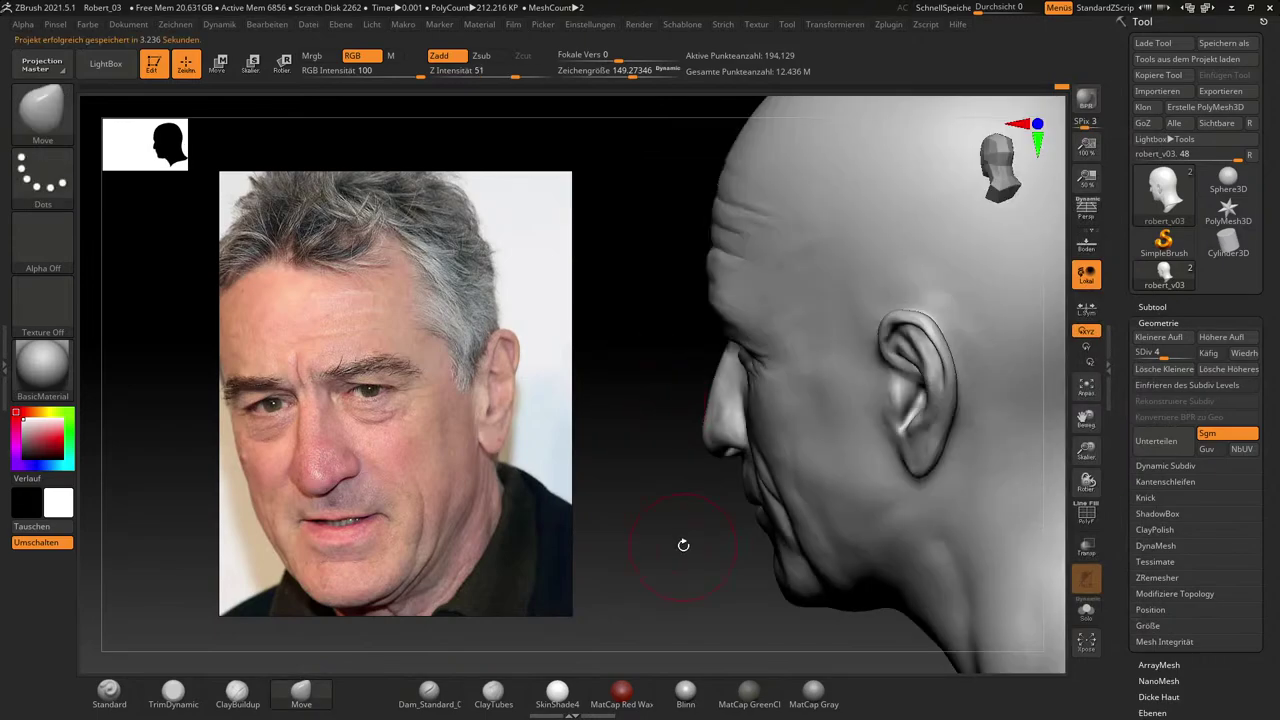
Build up the outer rim of the upper ear with the ClayBuildup brush at draw sizes of about 37 and 27.
{"action": "mouse_move", "coordinate": [683, 545]}
{"action": "left_mouse_down"}
{"action": "mouse_move", "coordinate": [980, 429]}
{"action": "mouse_move", "coordinate": [1070, 444]}
{"action": "mouse_move", "coordinate": [866, 478]}
{"action": "left_mouse_up"}
{"action": "mouse_move", "coordinate": [802, 513]}
{"action": "left_mouse_down"}
{"action": "mouse_move", "coordinate": [806, 523]}
{"action": "mouse_move", "coordinate": [644, 573]}
{"action": "left_mouse_up"}
{"action": "left_click", "coordinate": [246, 696]}
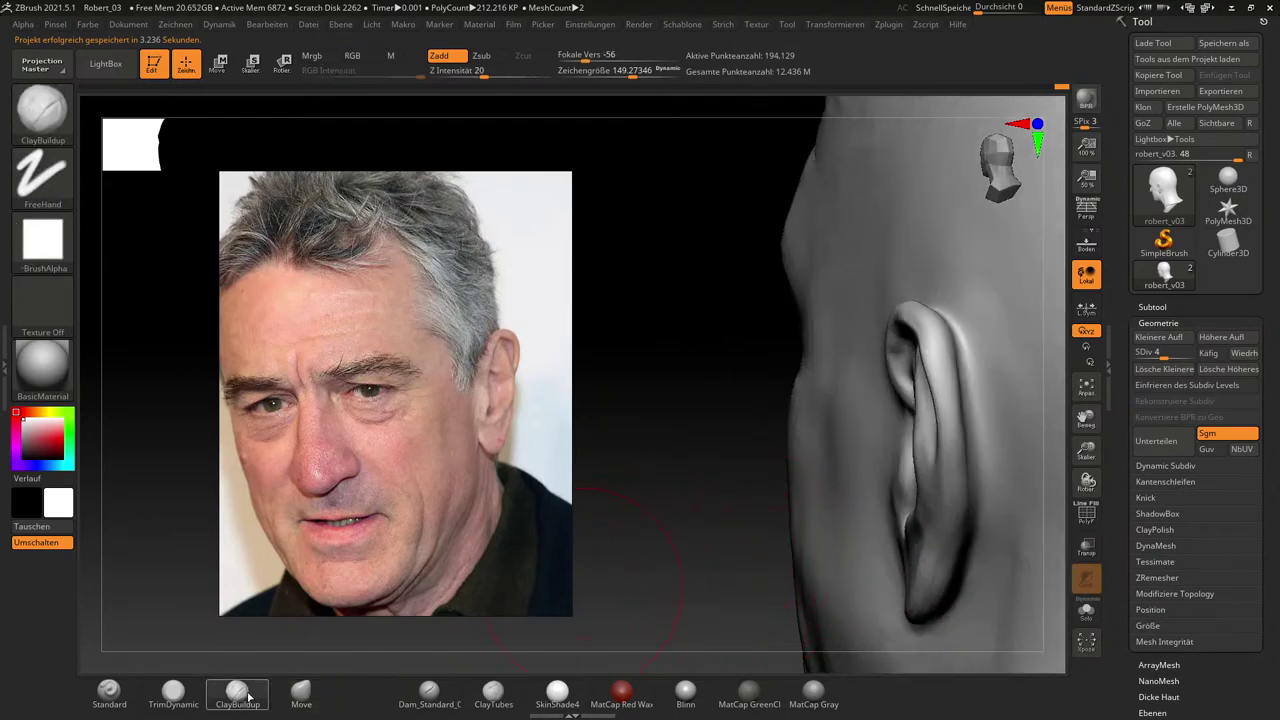
{"action": "key", "text": "s"}
{"action": "mouse_move", "coordinate": [736, 486]}
{"action": "left_mouse_down"}
{"action": "mouse_move", "coordinate": [719, 487]}
{"action": "mouse_move", "coordinate": [857, 371]}
{"action": "left_mouse_up"}
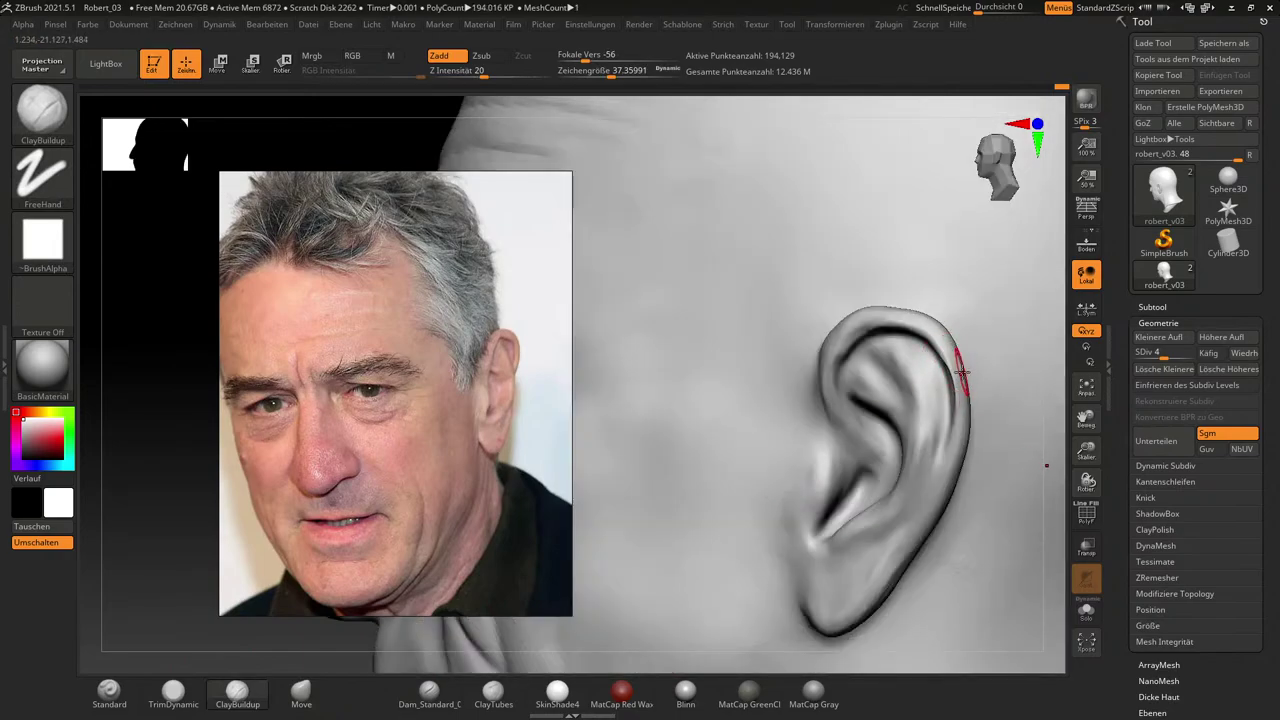
{"action": "left_click_drag", "start_coordinate": [1051, 577], "coordinate": [1103, 577]}
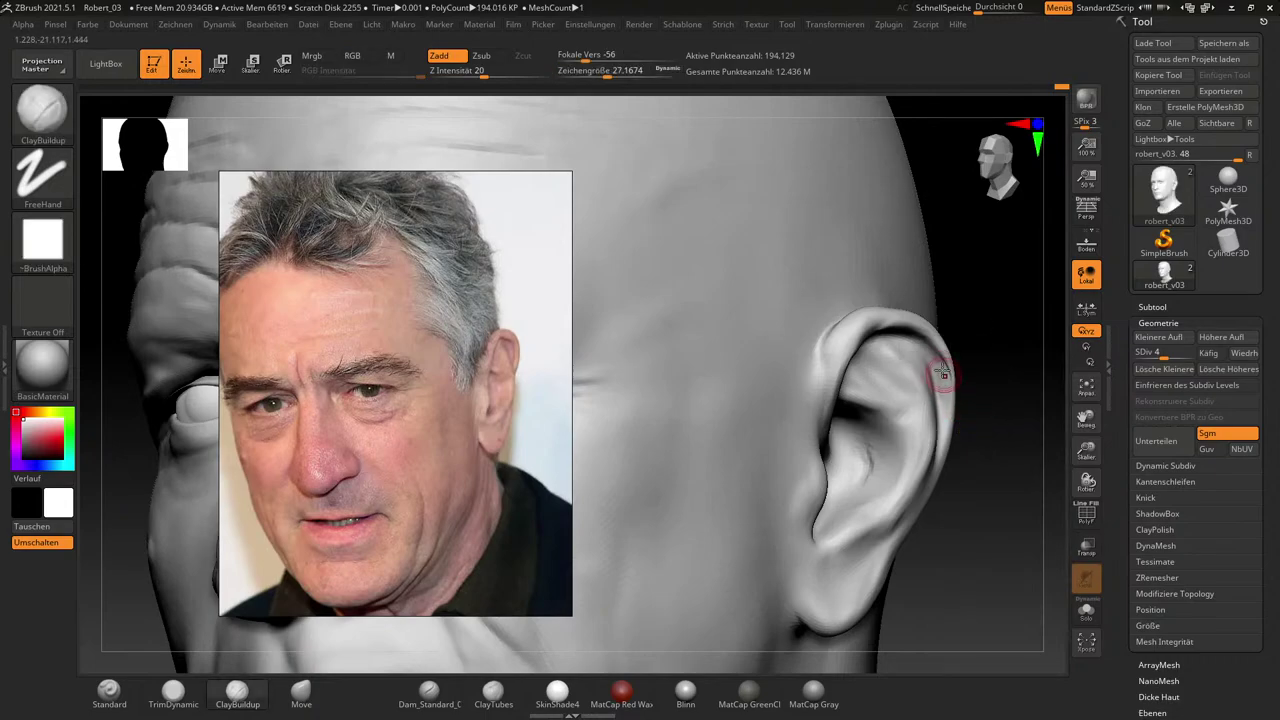
Smooth the ear's outer rim and refine it from side and three-quarter views with ClayBuildup at draw sizes of about 27 and 19.
{"action": "key", "text": "shift"}
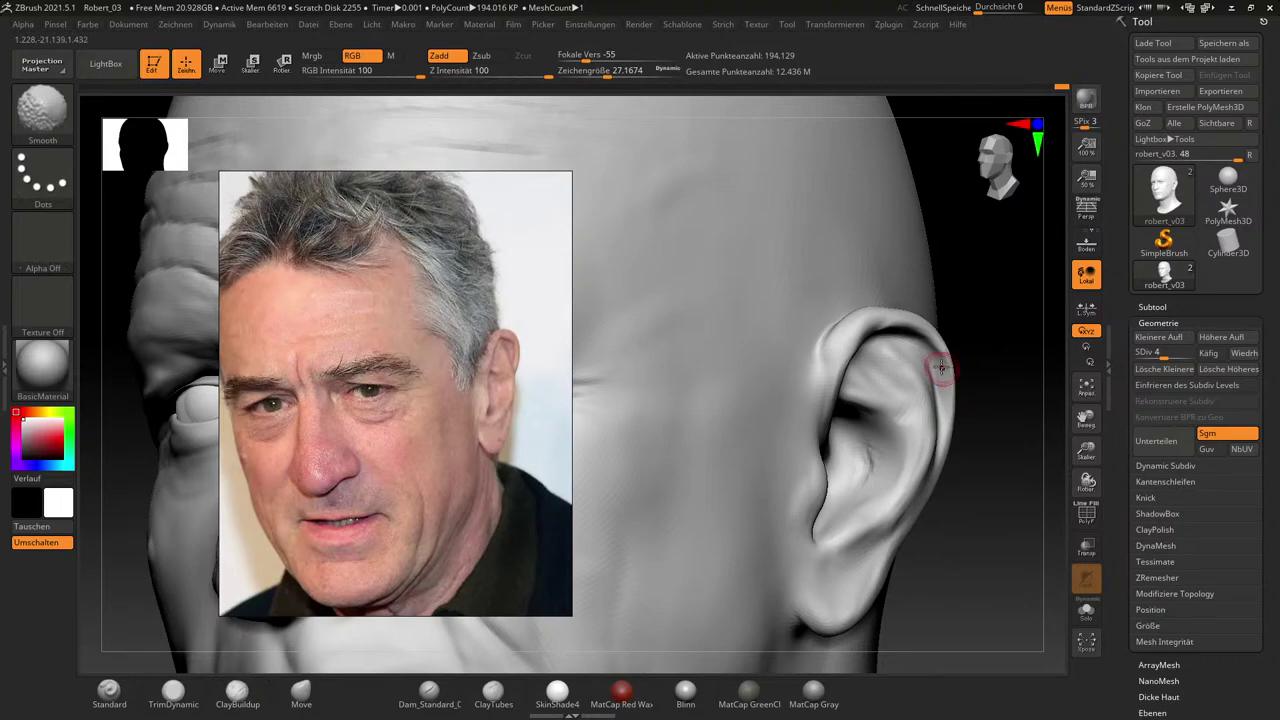
{"action": "left_click_drag", "start_coordinate": [1001, 421], "coordinate": [953, 362]}
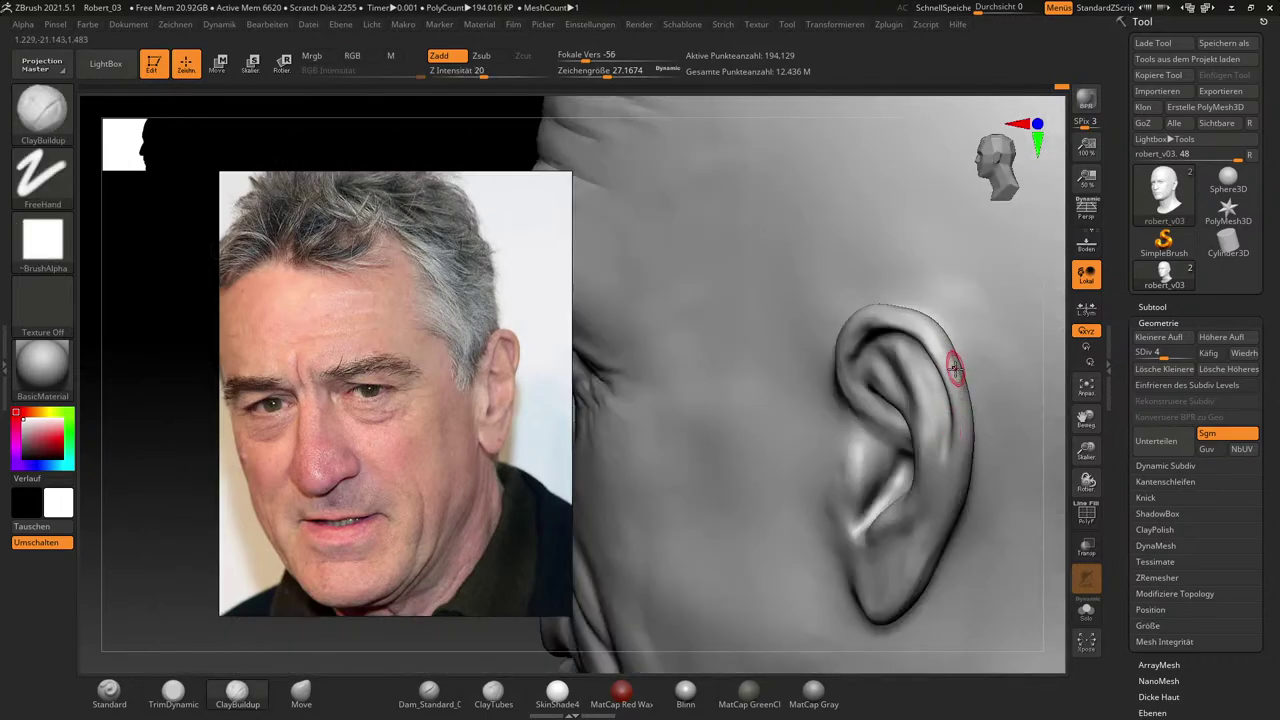
{"action": "mouse_move", "coordinate": [1048, 578]}
{"action": "left_mouse_down"}
{"action": "mouse_move", "coordinate": [1071, 571]}
{"action": "mouse_move", "coordinate": [1062, 560]}
{"action": "left_mouse_up"}
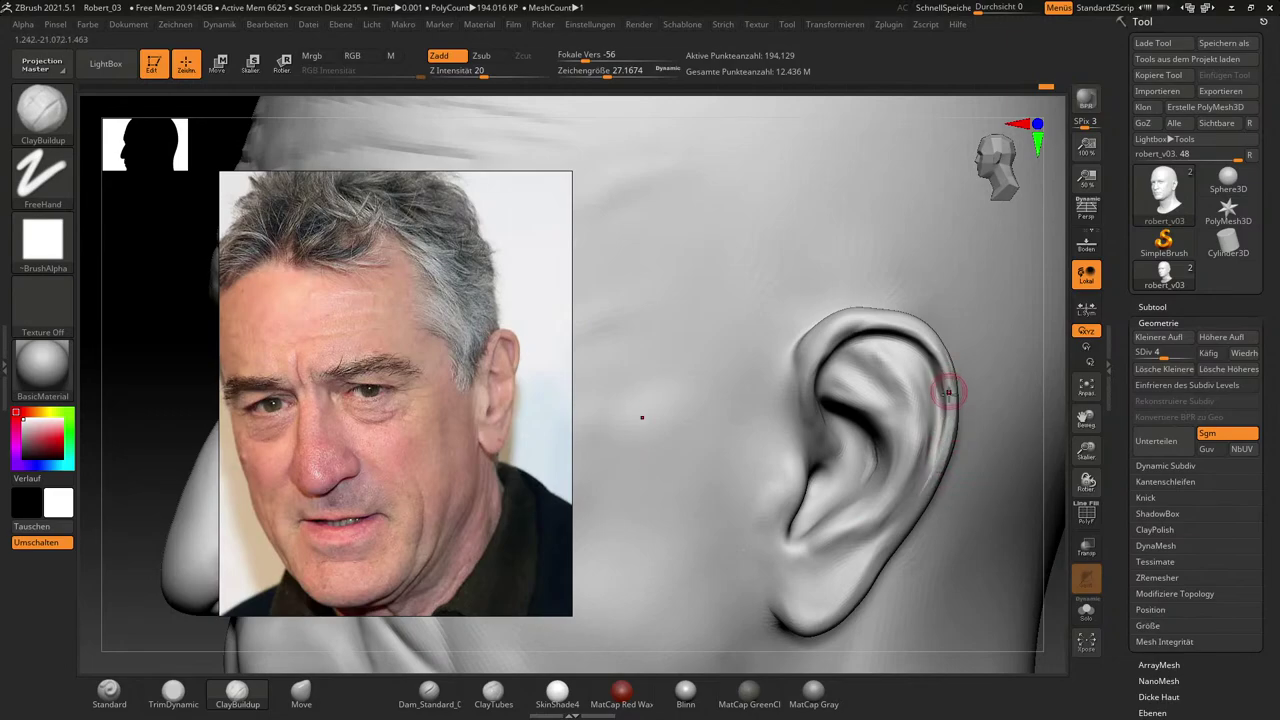
{"action": "mouse_move", "coordinate": [1054, 517]}
{"action": "left_mouse_down"}
{"action": "mouse_move", "coordinate": [1054, 486]}
{"action": "mouse_move", "coordinate": [942, 372]}
{"action": "left_mouse_up"}
{"action": "key", "text": "s"}
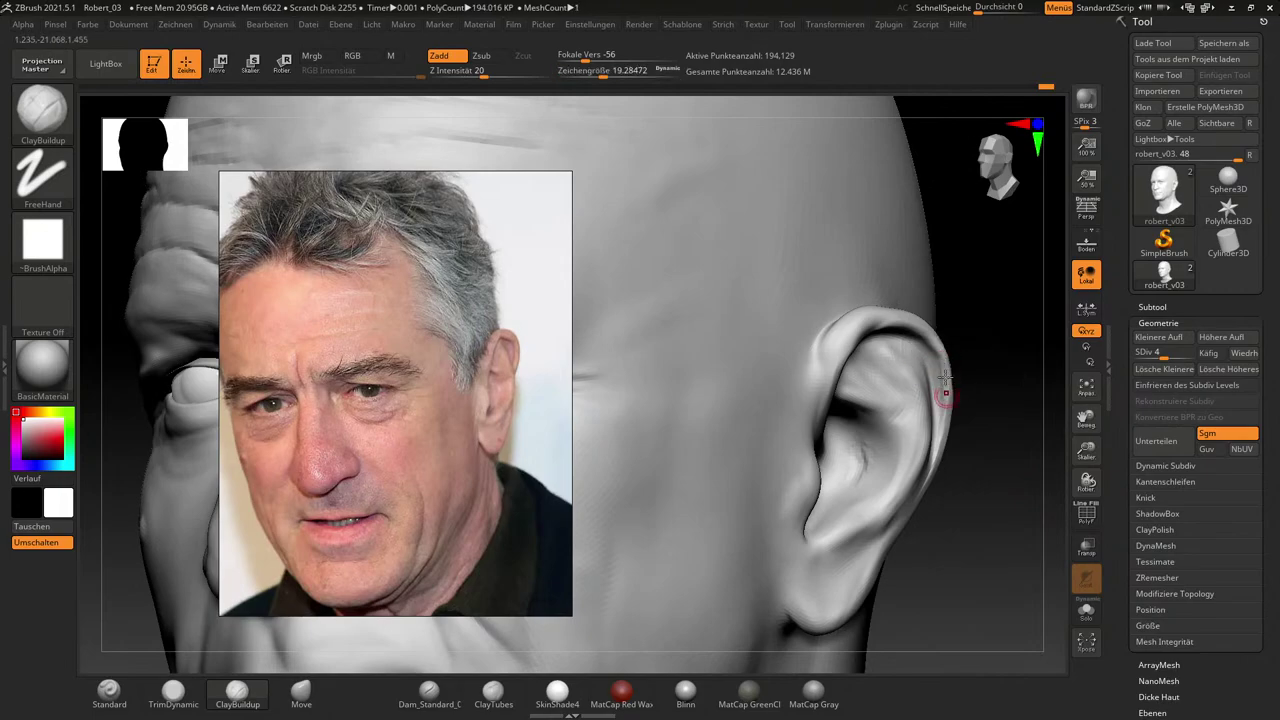
Smooth the outer rim of the ear with the Smooth brush.
{"action": "key", "text": "shift"}
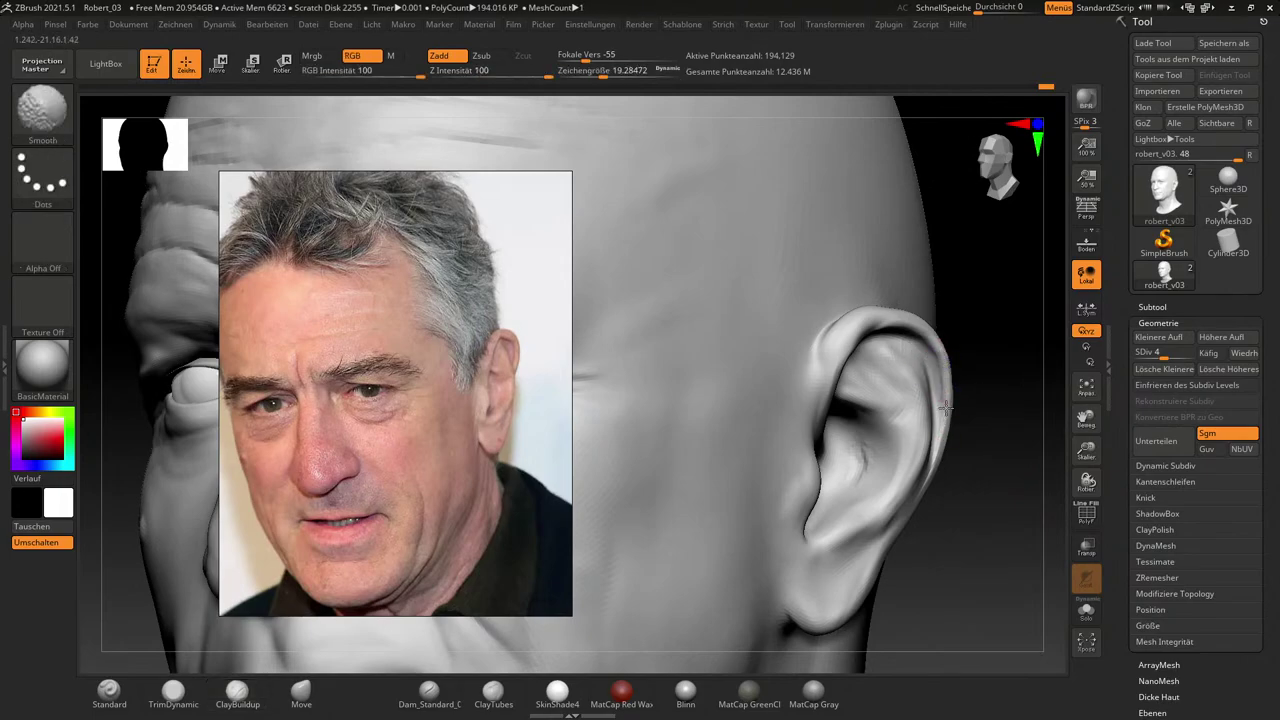
{"action": "mouse_move", "coordinate": [929, 481]}
{"action": "left_mouse_down", "text": "shift"}
{"action": "mouse_move", "coordinate": [960, 478]}
{"action": "mouse_move", "coordinate": [954, 466]}
{"action": "left_mouse_up", "text": "shift"}
{"action": "key", "text": "shift"}
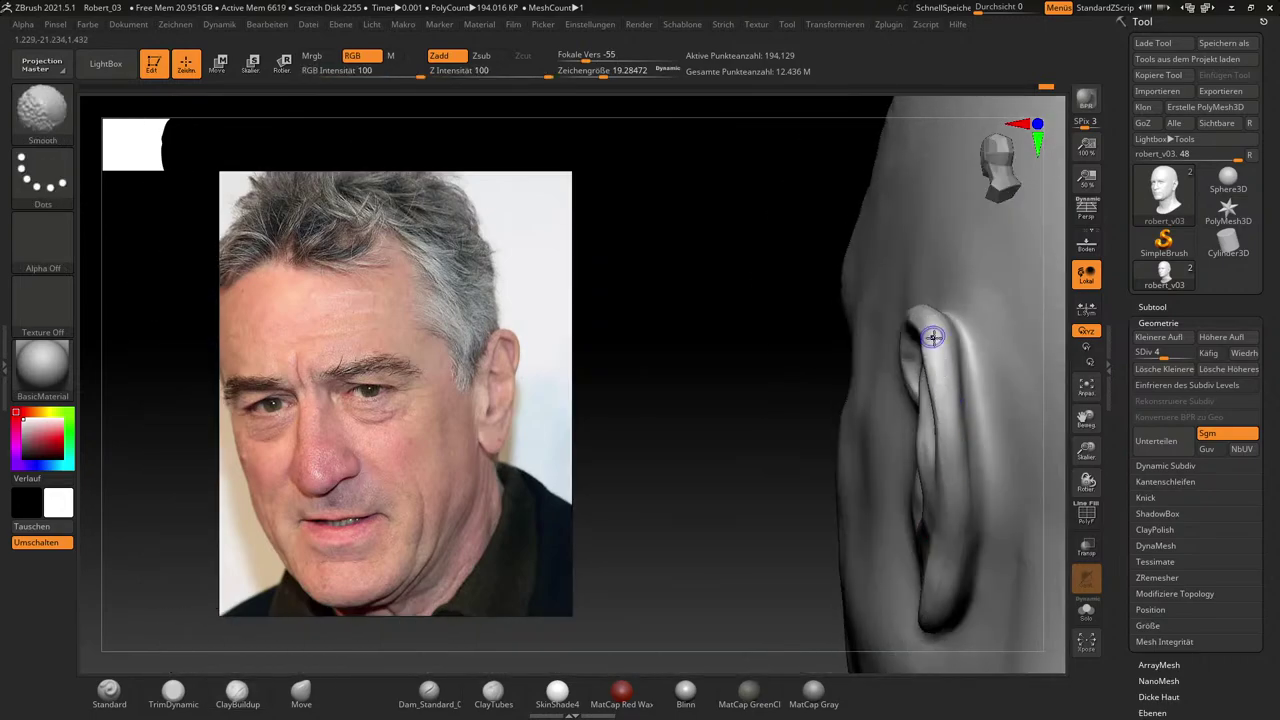
{"action": "mouse_move", "coordinate": [731, 508]}
{"action": "left_mouse_down"}
{"action": "mouse_move", "coordinate": [992, 551]}
{"action": "mouse_move", "coordinate": [960, 537]}
{"action": "mouse_move", "coordinate": [985, 510]}
{"action": "mouse_move", "coordinate": [1004, 545]}
{"action": "mouse_move", "coordinate": [988, 547]}
{"action": "mouse_move", "coordinate": [1011, 543]}
{"action": "mouse_move", "coordinate": [1017, 583]}
{"action": "left_mouse_up"}
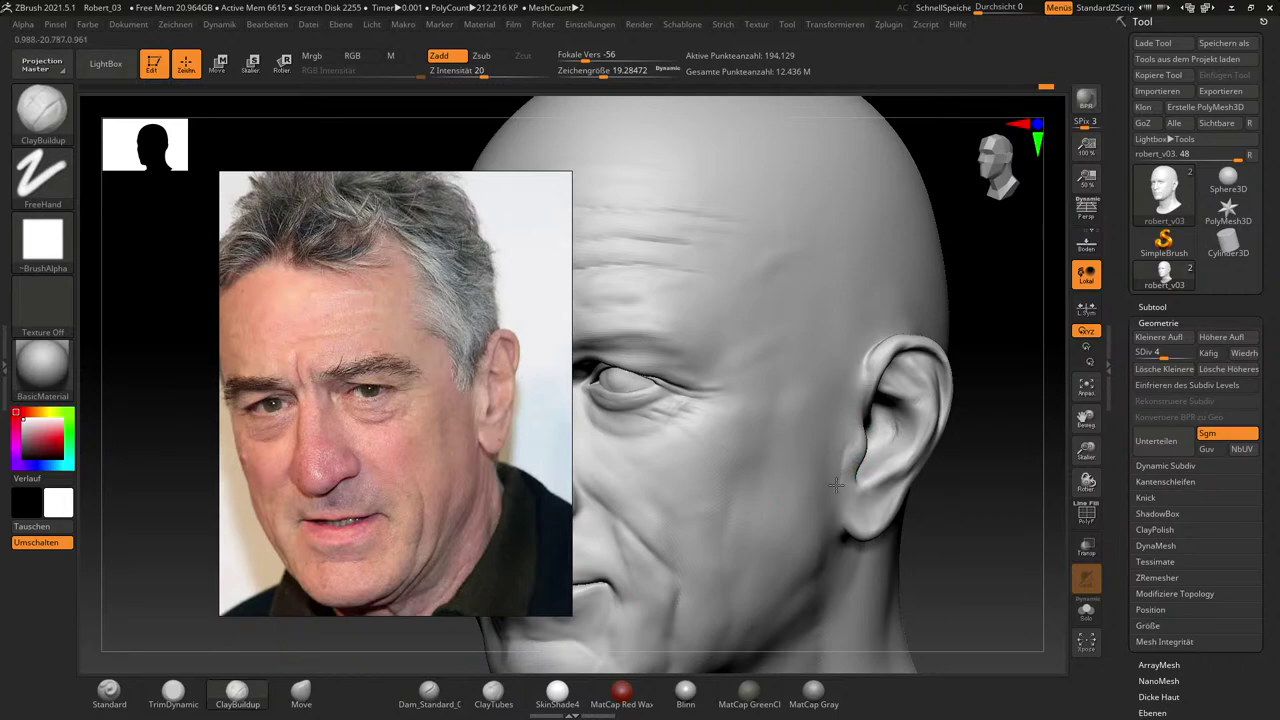
Smooth the skin in front of the ear and build up the tragus with ClayBuildup at draw size about 30.
{"action": "key", "text": "shift"}
{"action": "left_click_drag", "start_coordinate": [850, 437], "coordinate": [852, 450], "text": "shift"}
{"action": "key", "text": "shift"}
{"action": "key", "text": "shift"}
{"action": "key", "text": "s"}
{"action": "left_click_drag", "start_coordinate": [853, 417], "coordinate": [865, 418]}
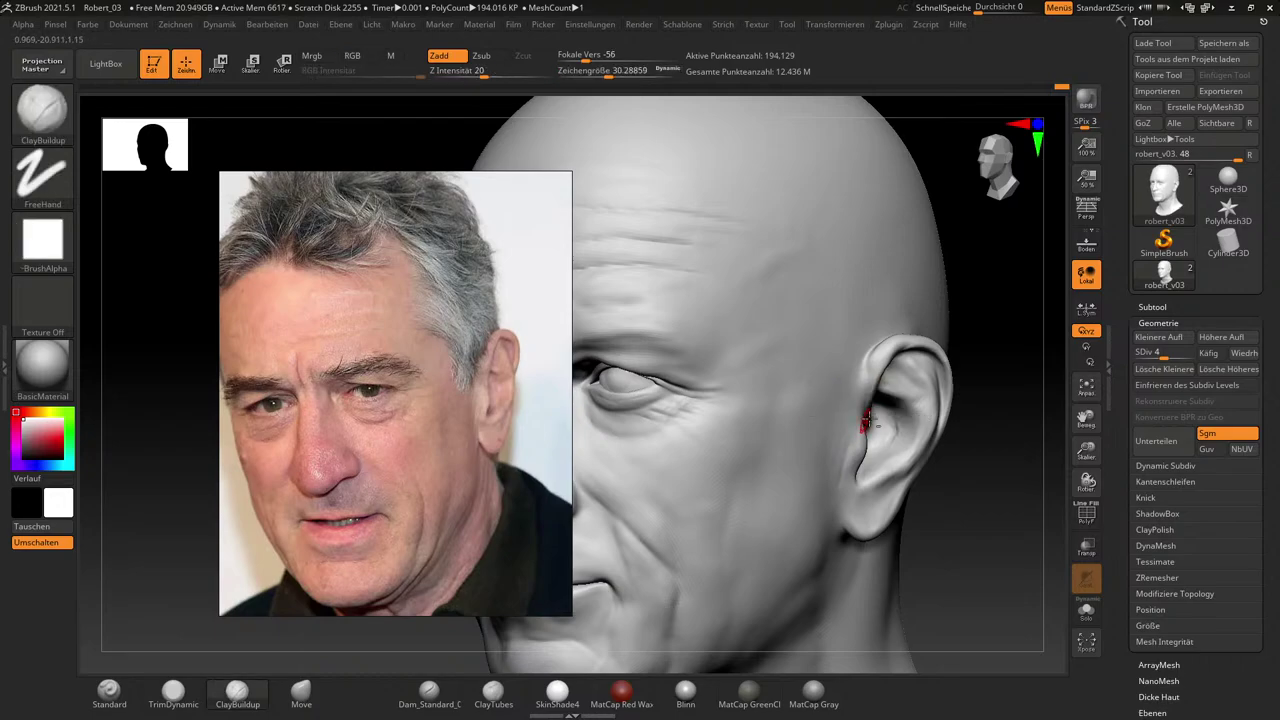
{"action": "left_click_drag", "start_coordinate": [951, 477], "coordinate": [868, 422]}
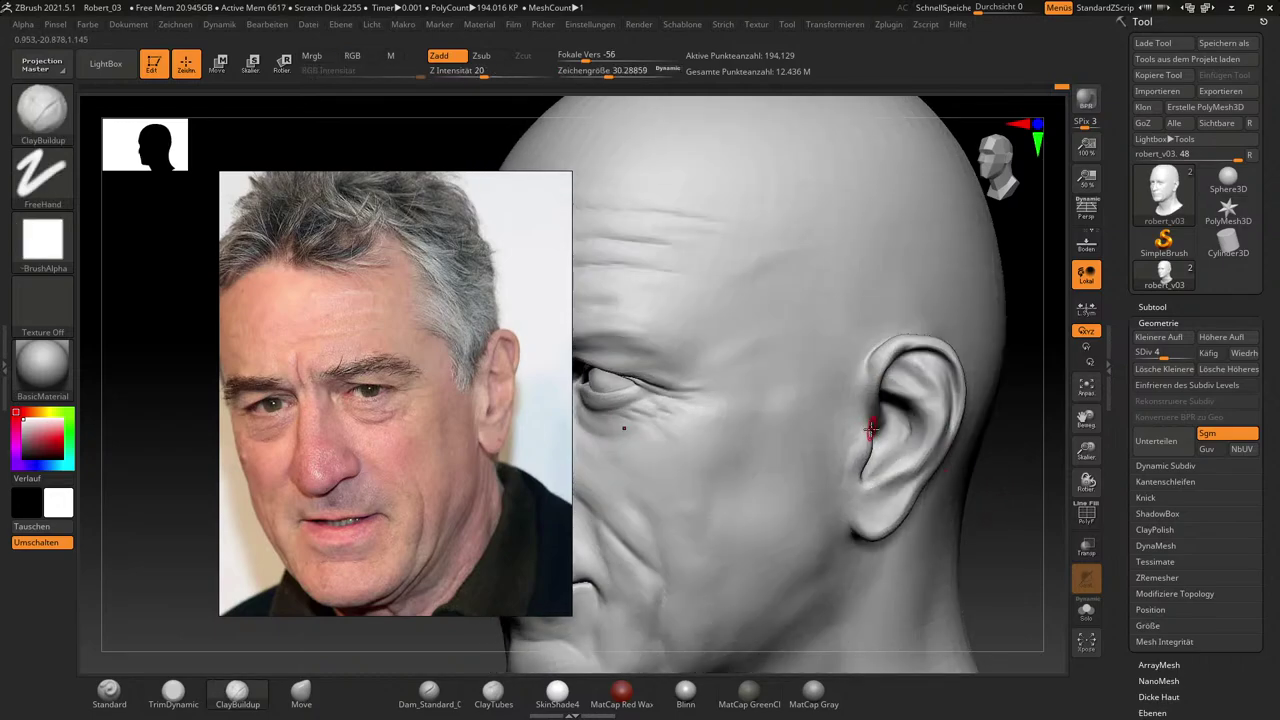
Reshape the tragus and the ear opening with the Move brush at draw size about 72.5.
{"action": "left_click", "coordinate": [301, 690]}
{"action": "key", "text": "s"}
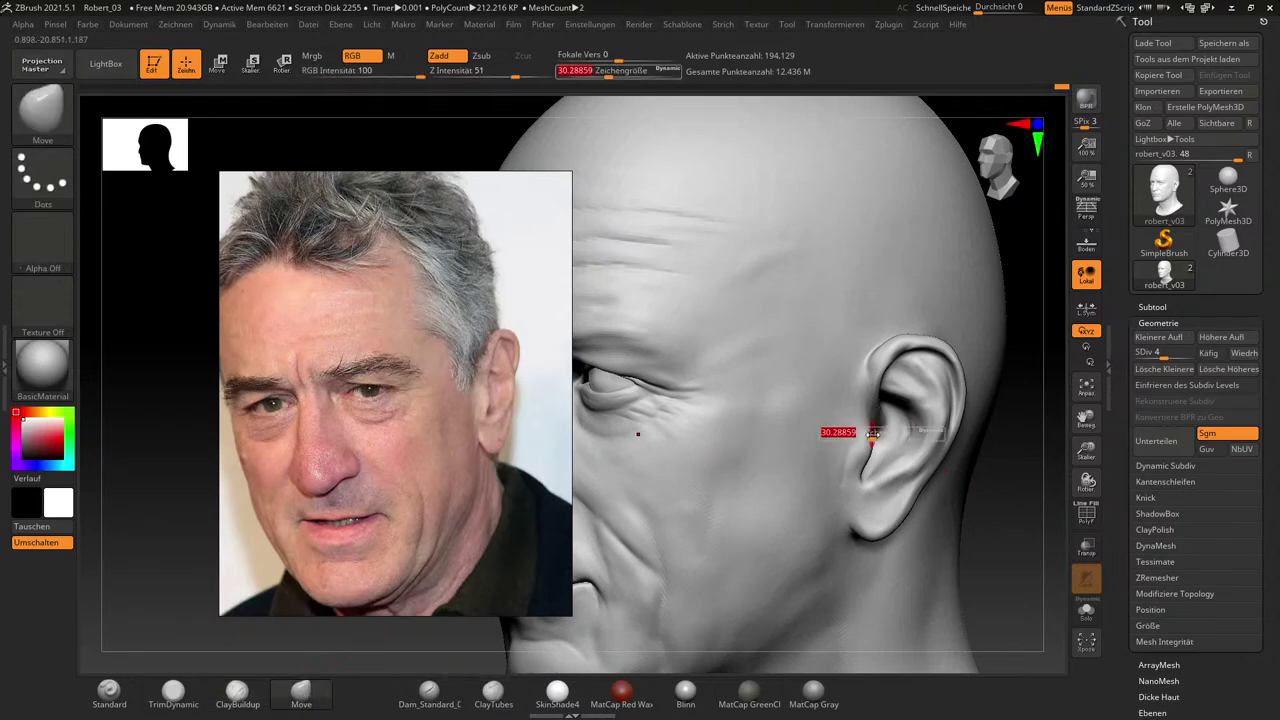
{"action": "left_click_drag", "start_coordinate": [873, 432], "coordinate": [862, 432]}
{"action": "key", "text": "s"}
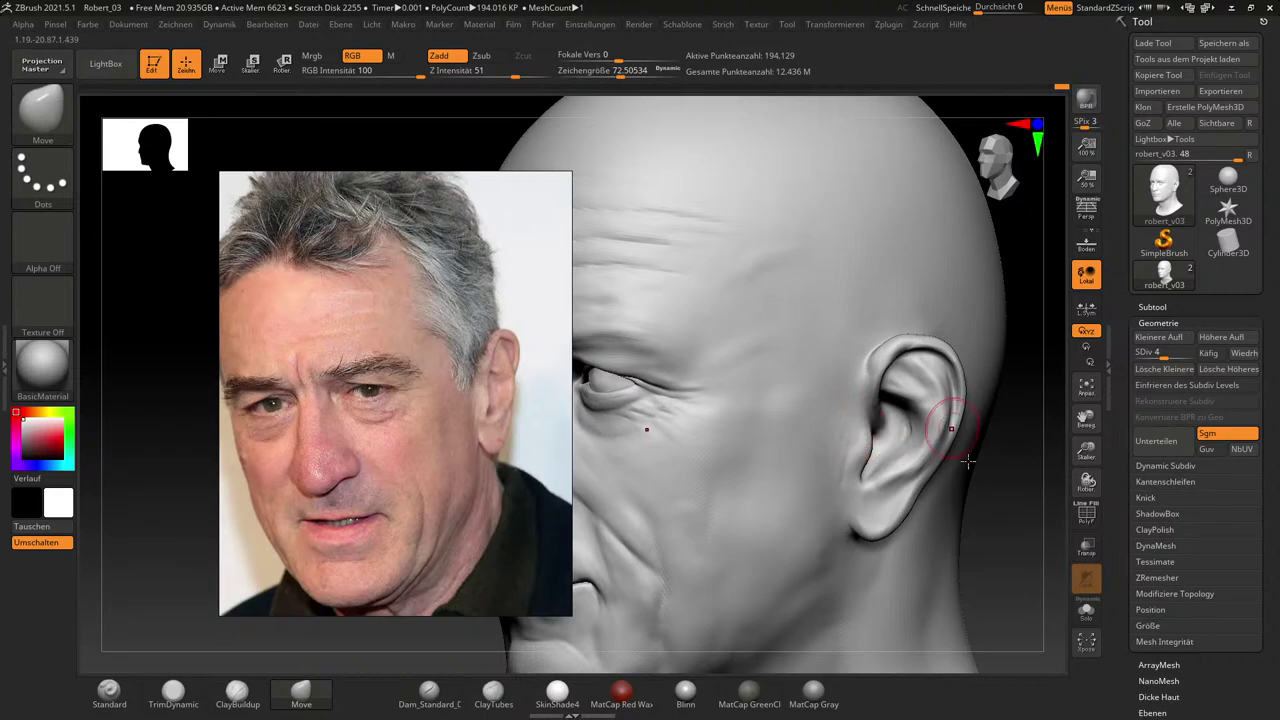
{"action": "left_click_drag", "start_coordinate": [1024, 537], "coordinate": [990, 526]}
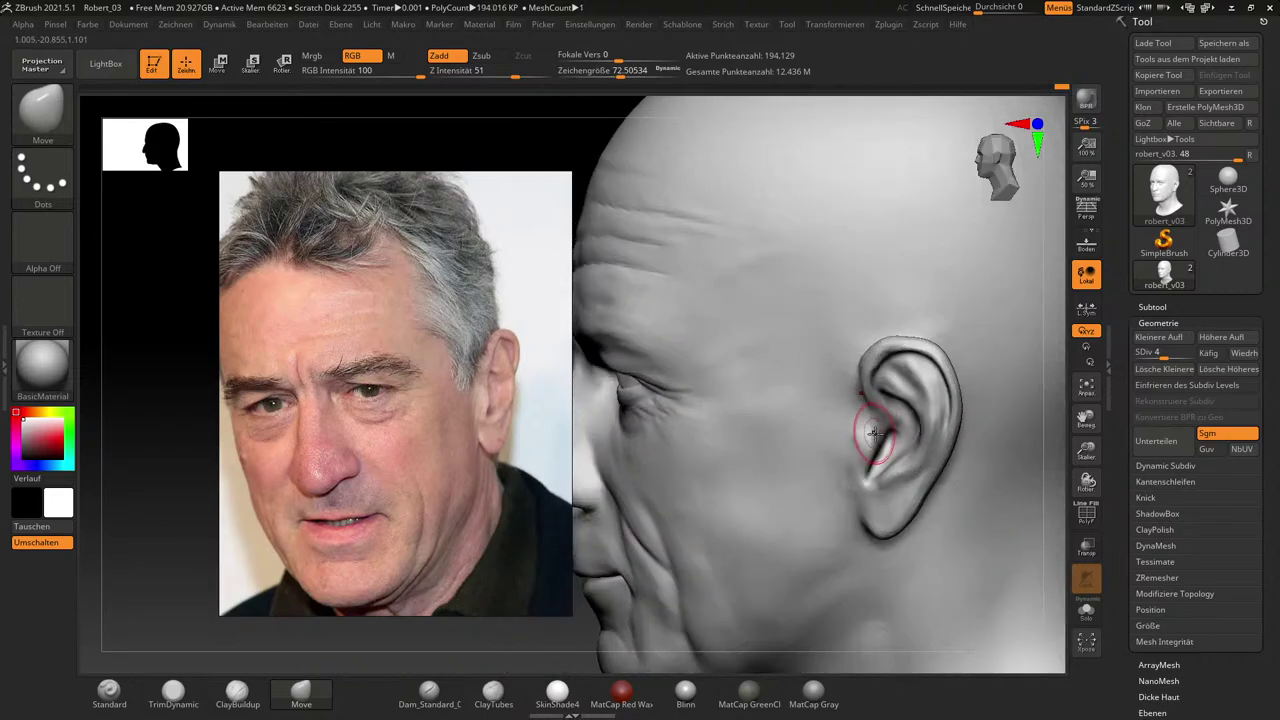
{"action": "left_click_drag", "start_coordinate": [1055, 533], "coordinate": [1036, 525]}
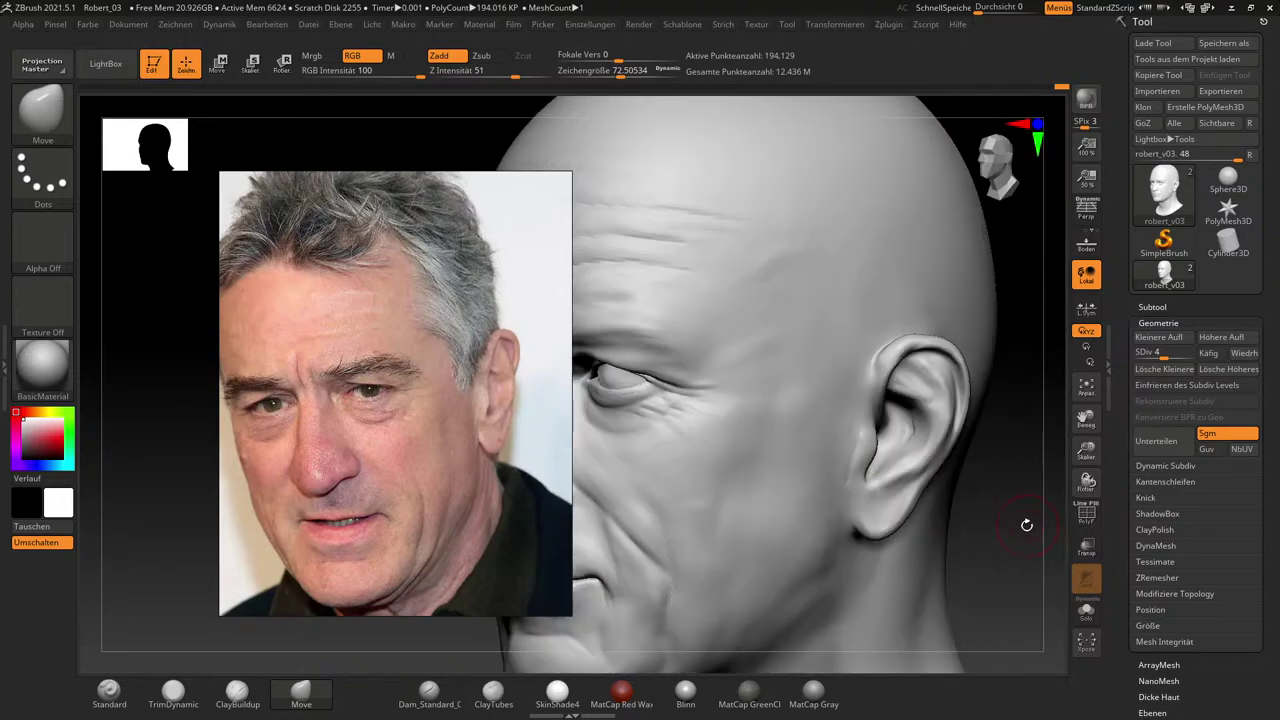
{"action": "right_click_drag", "start_coordinate": [1026, 525], "coordinate": [1015, 522]}
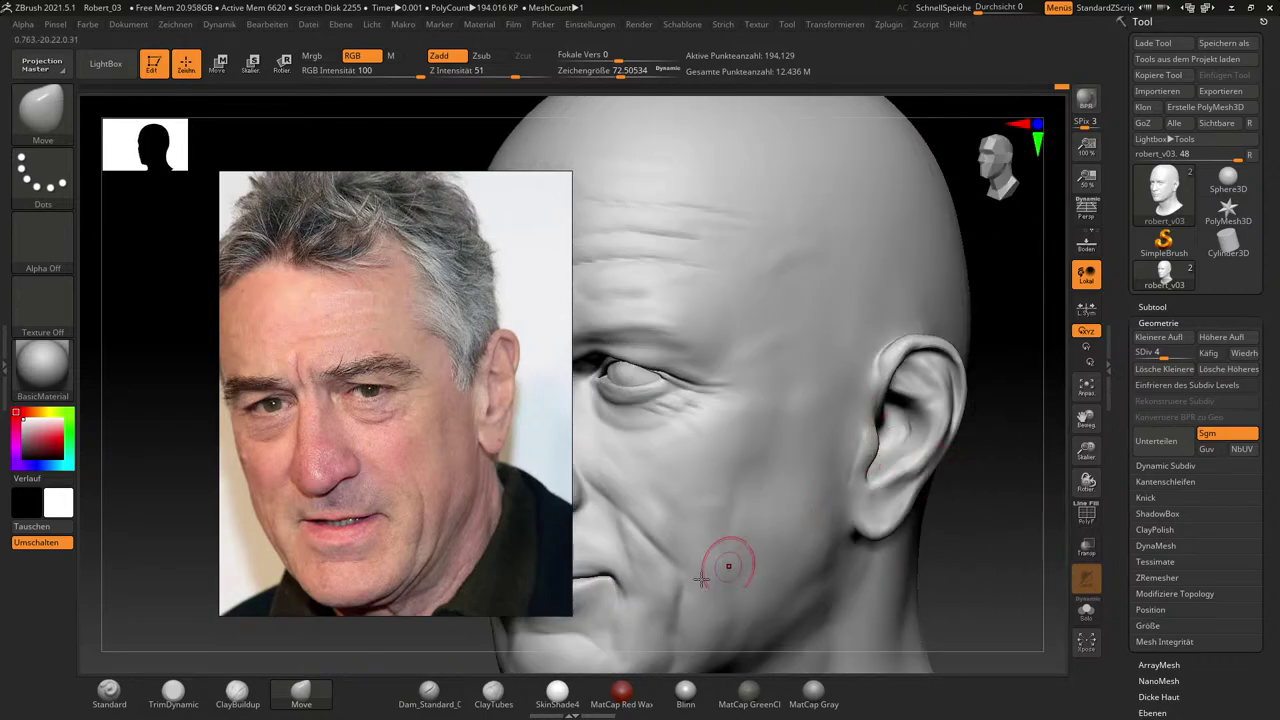
Build up the transition between tragus and front ear rim with ClayBuildup at draw size about 41, and smooth it.
{"action": "left_click", "coordinate": [237, 690]}
{"action": "right_click_drag", "start_coordinate": [956, 501], "coordinate": [880, 440]}
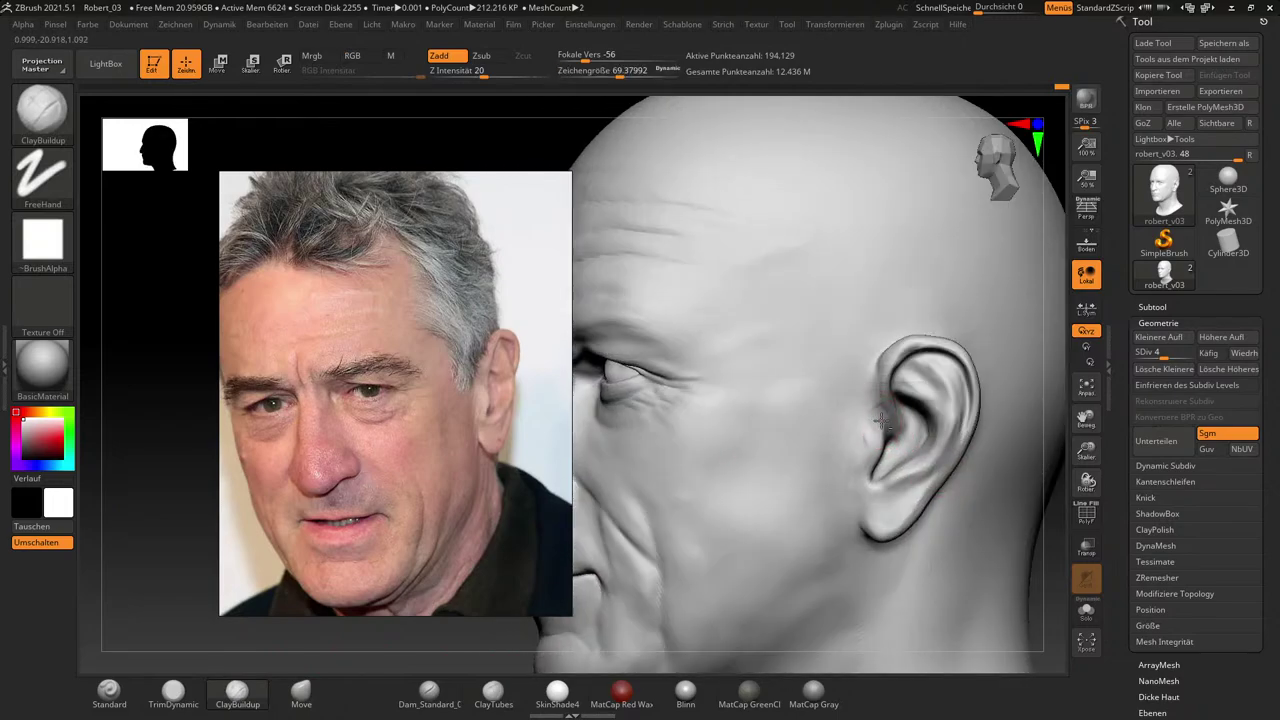
{"action": "key", "text": "s"}
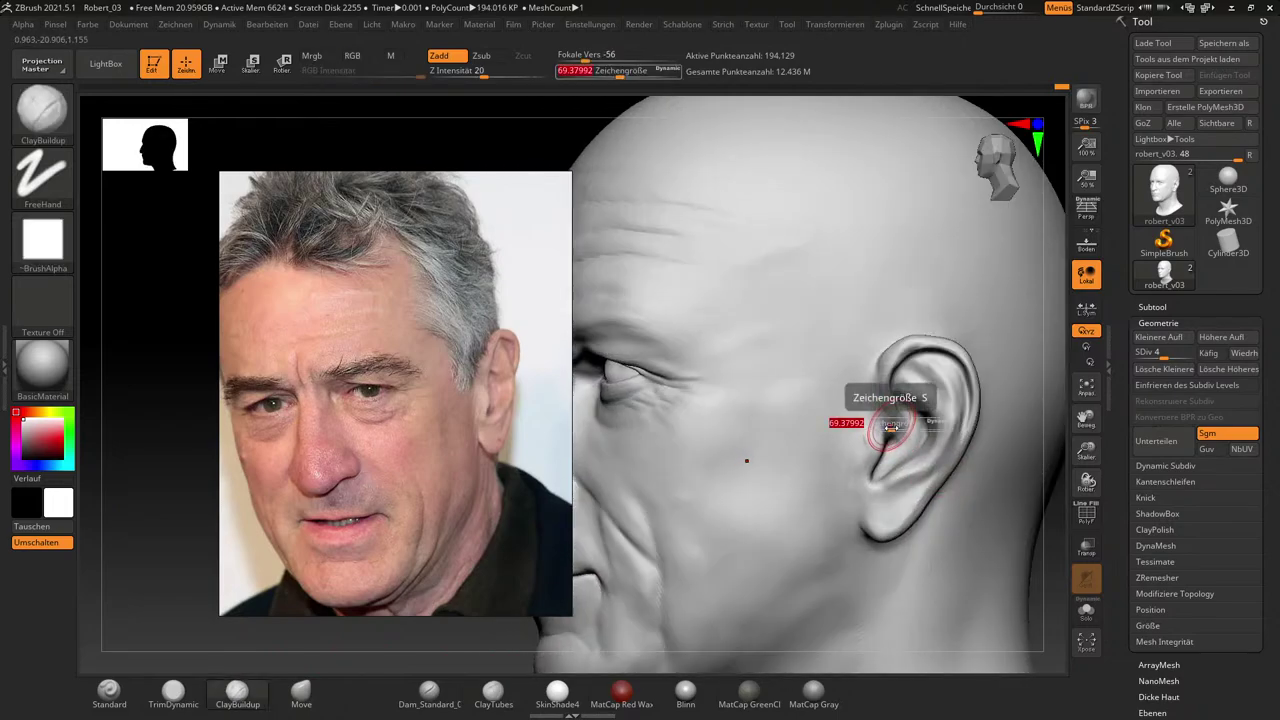
{"action": "left_click_drag", "start_coordinate": [887, 427], "coordinate": [885, 427]}
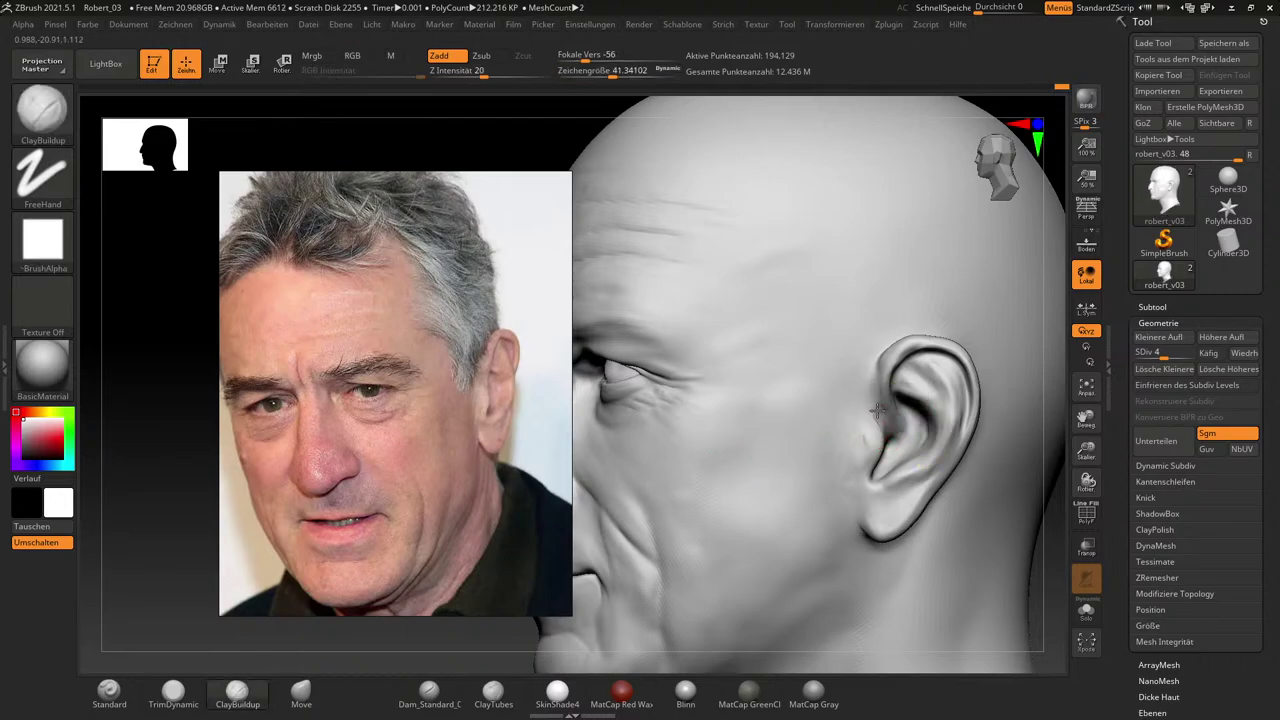
{"action": "key", "text": "shift"}
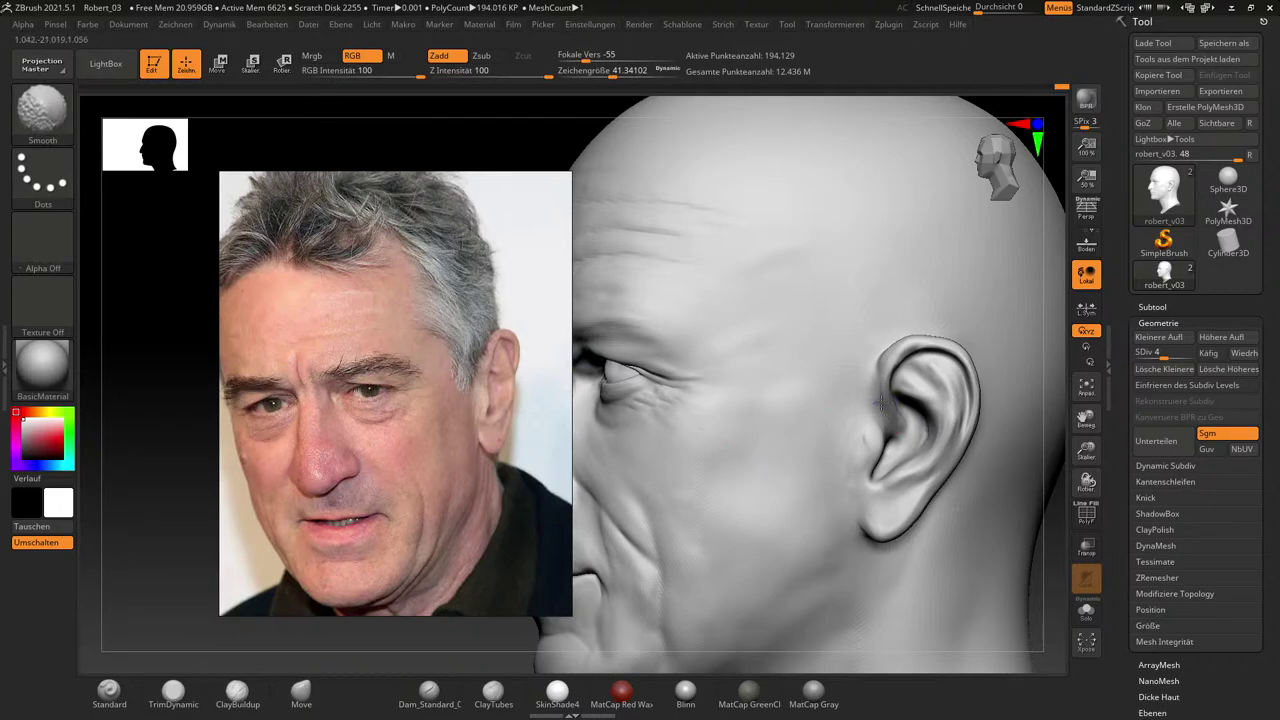
{"action": "mouse_move", "coordinate": [1046, 523]}
{"action": "left_mouse_down"}
{"action": "mouse_move", "coordinate": [1061, 524]}
{"action": "mouse_move", "coordinate": [1031, 528]}
{"action": "mouse_move", "coordinate": [980, 503]}
{"action": "left_mouse_up"}
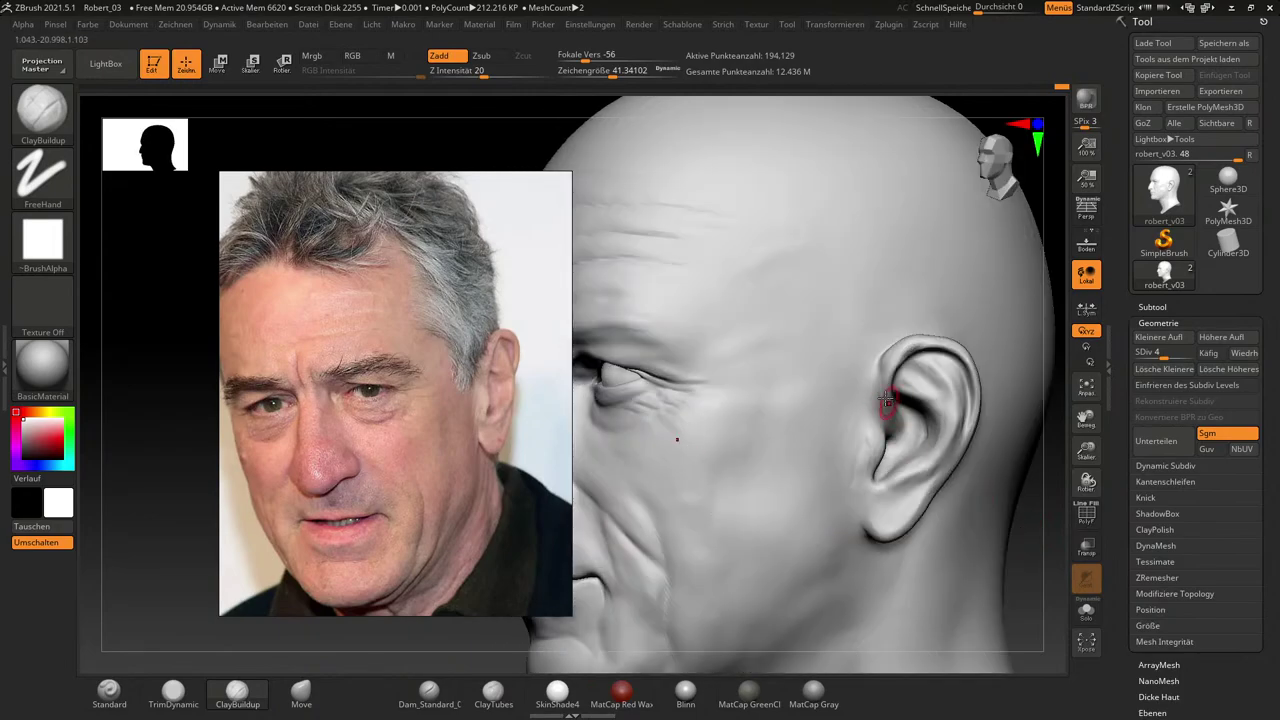
{"action": "left_click_drag", "start_coordinate": [893, 415], "coordinate": [895, 408], "text": "shift"}
{"action": "left_click_drag", "start_coordinate": [1053, 525], "coordinate": [1035, 527]}
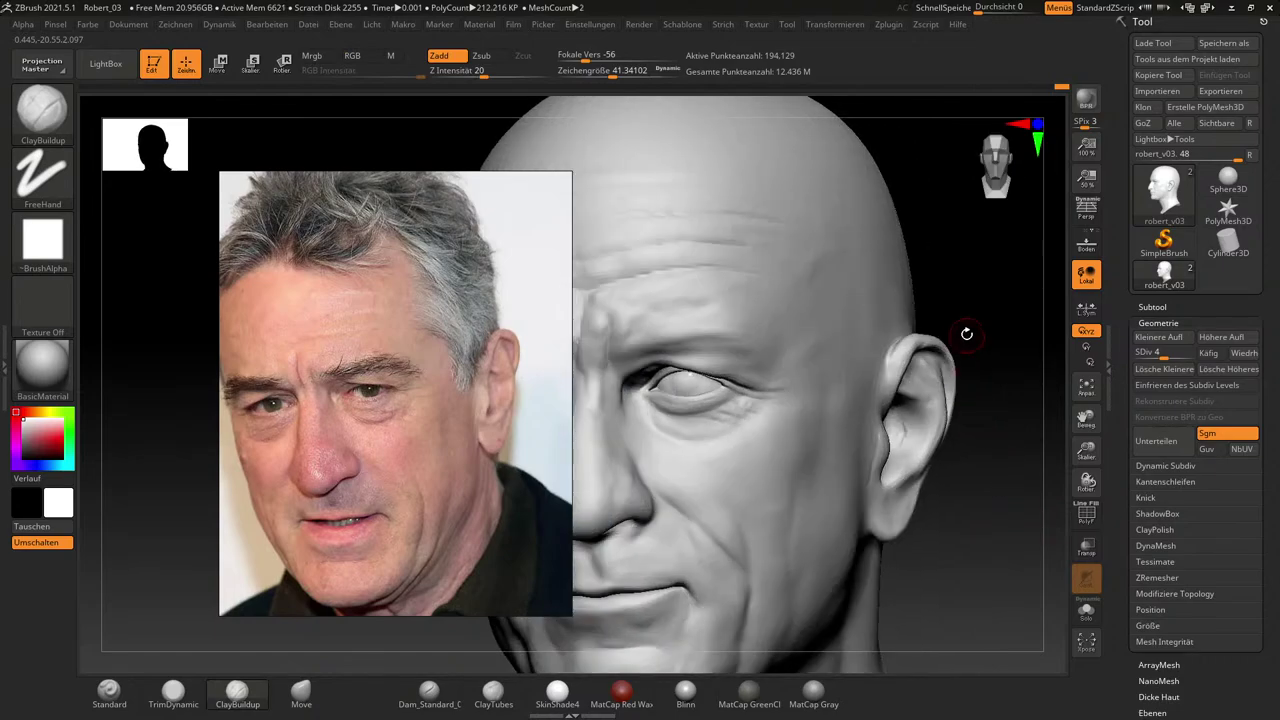
Smooth the inner folds in the upper half of the ear.
{"action": "left_click_drag", "start_coordinate": [1002, 517], "coordinate": [1005, 515]}
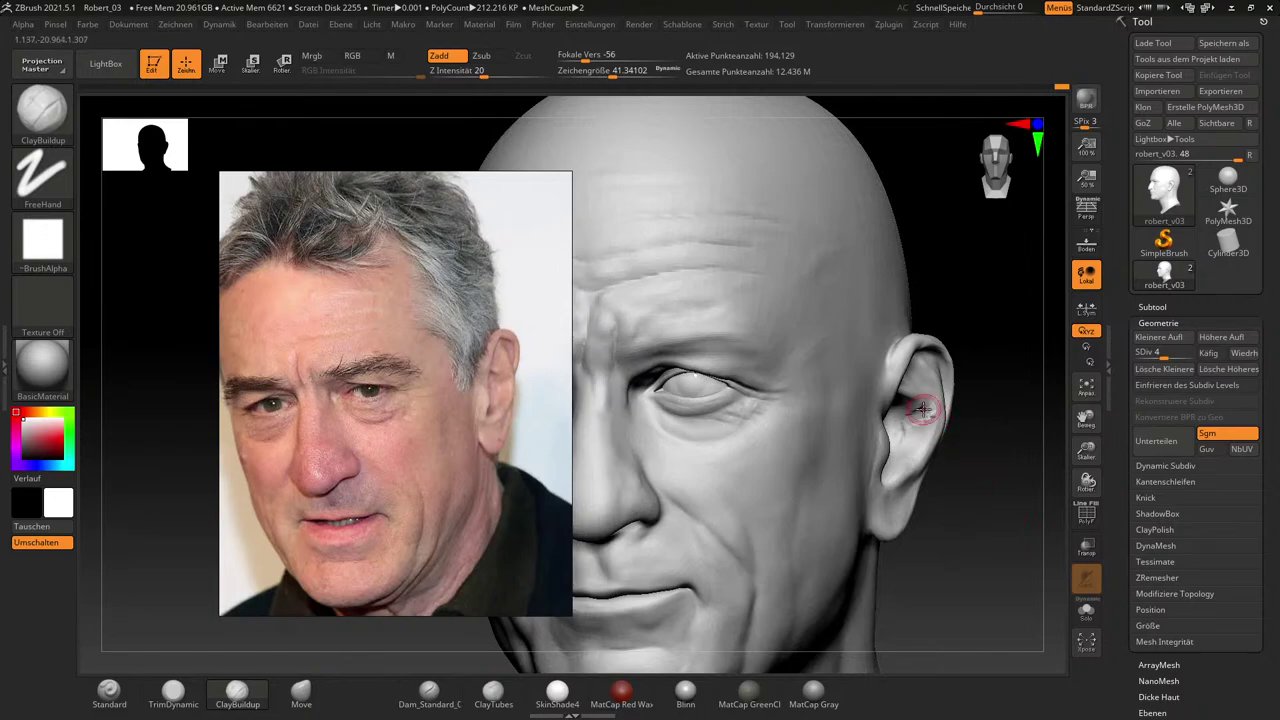
{"action": "key", "text": "shift"}
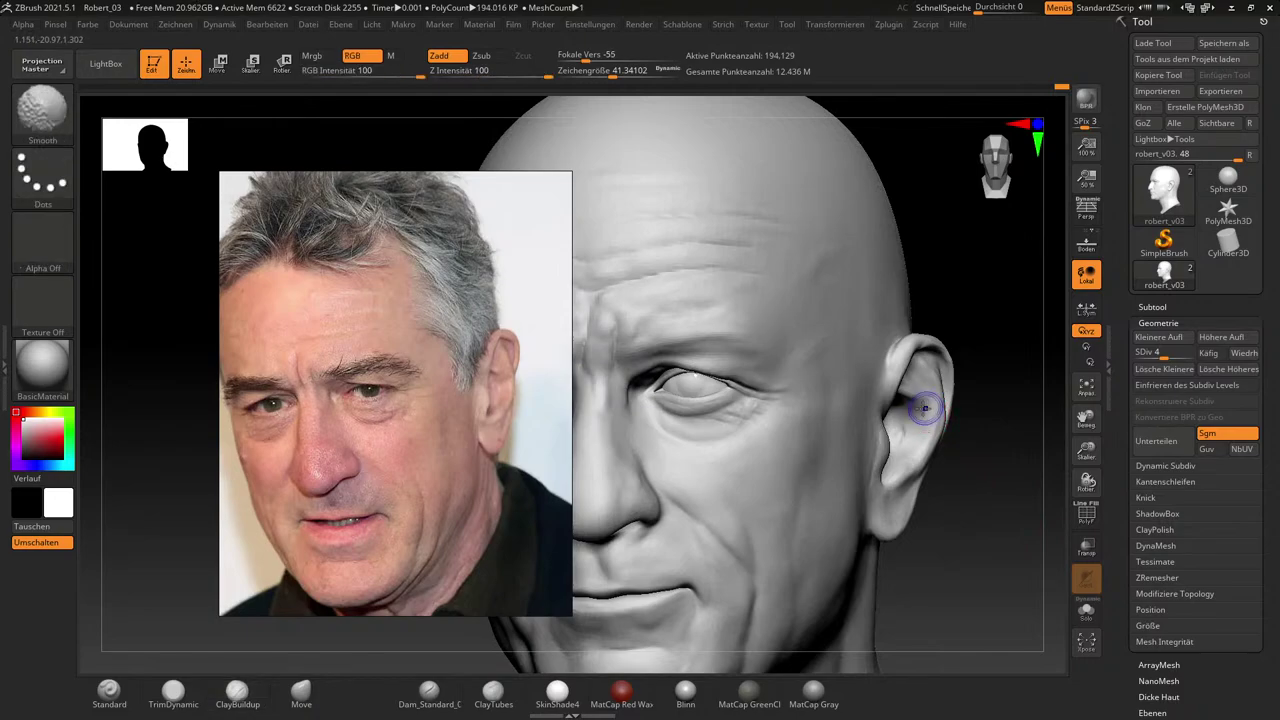
{"action": "left_click_drag", "start_coordinate": [925, 408], "coordinate": [920, 381], "text": "shift"}
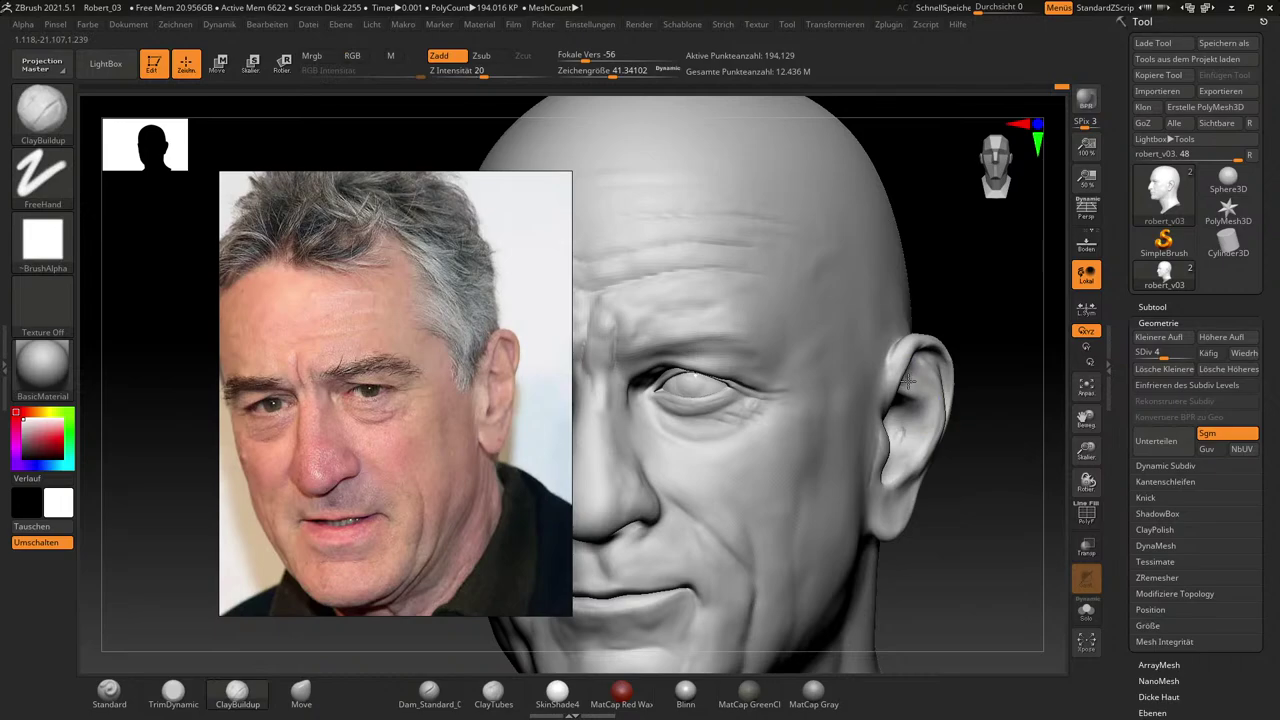
{"action": "key", "text": "shift"}
{"action": "mouse_move", "coordinate": [1005, 477]}
{"action": "left_mouse_down"}
{"action": "mouse_move", "coordinate": [994, 415]}
{"action": "mouse_move", "coordinate": [903, 399]}
{"action": "left_mouse_up"}
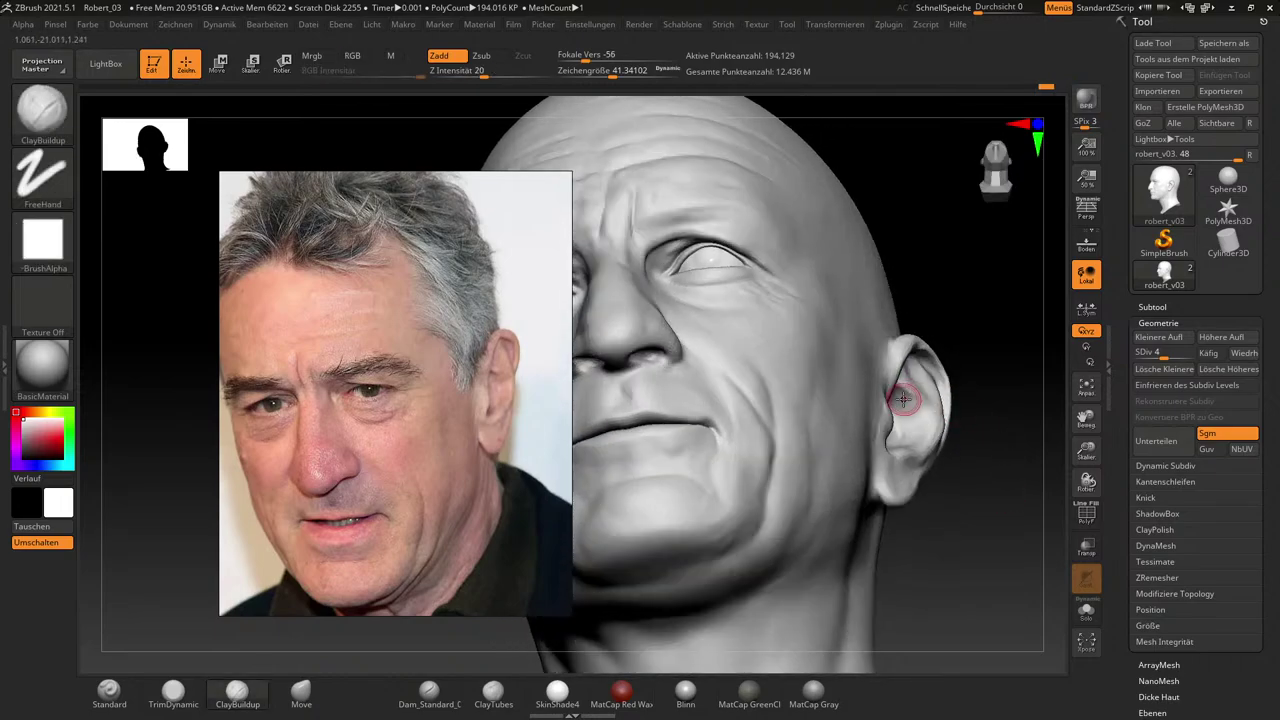
Refine and smooth the ear's inner bowl behind the tragus, working from a low viewpoint.
{"action": "left_click_drag", "start_coordinate": [1003, 447], "coordinate": [873, 395]}
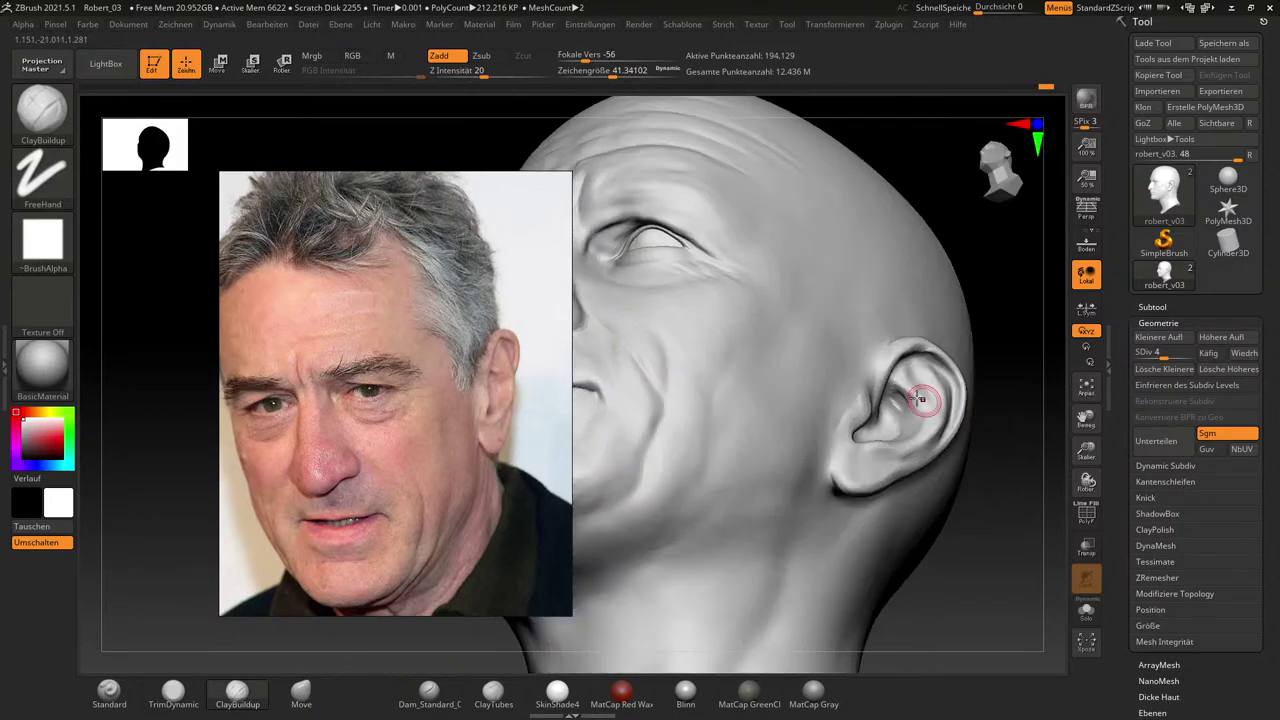
{"action": "key", "text": "shift"}
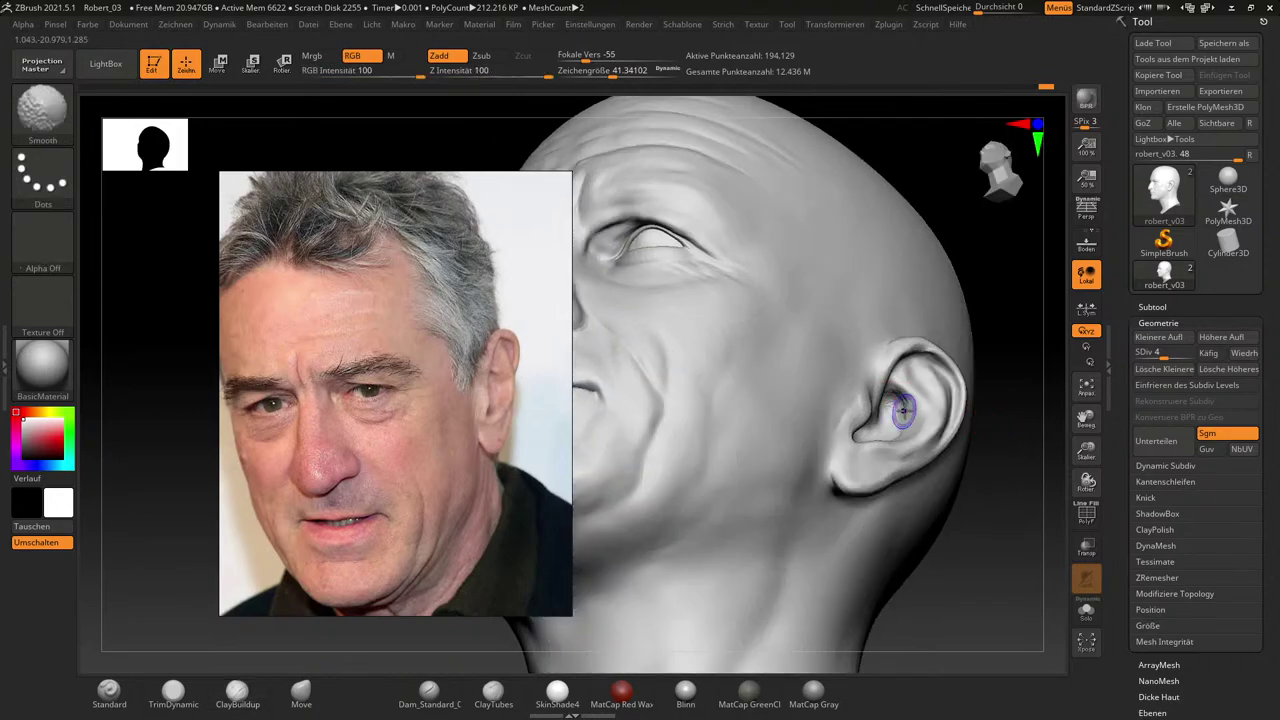
{"action": "left_click_drag", "start_coordinate": [893, 404], "coordinate": [889, 390], "text": "shift"}
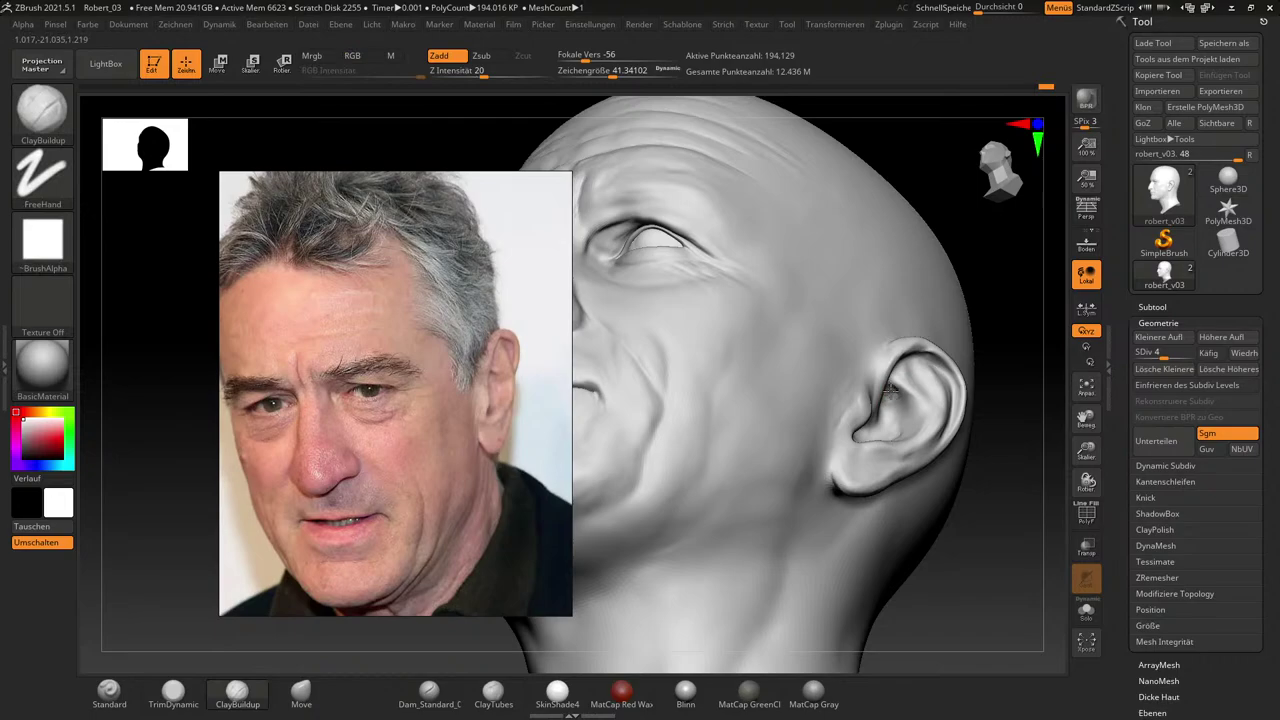
{"action": "key", "text": "shift"}
{"action": "left_click_drag", "start_coordinate": [1006, 380], "coordinate": [1009, 513]}
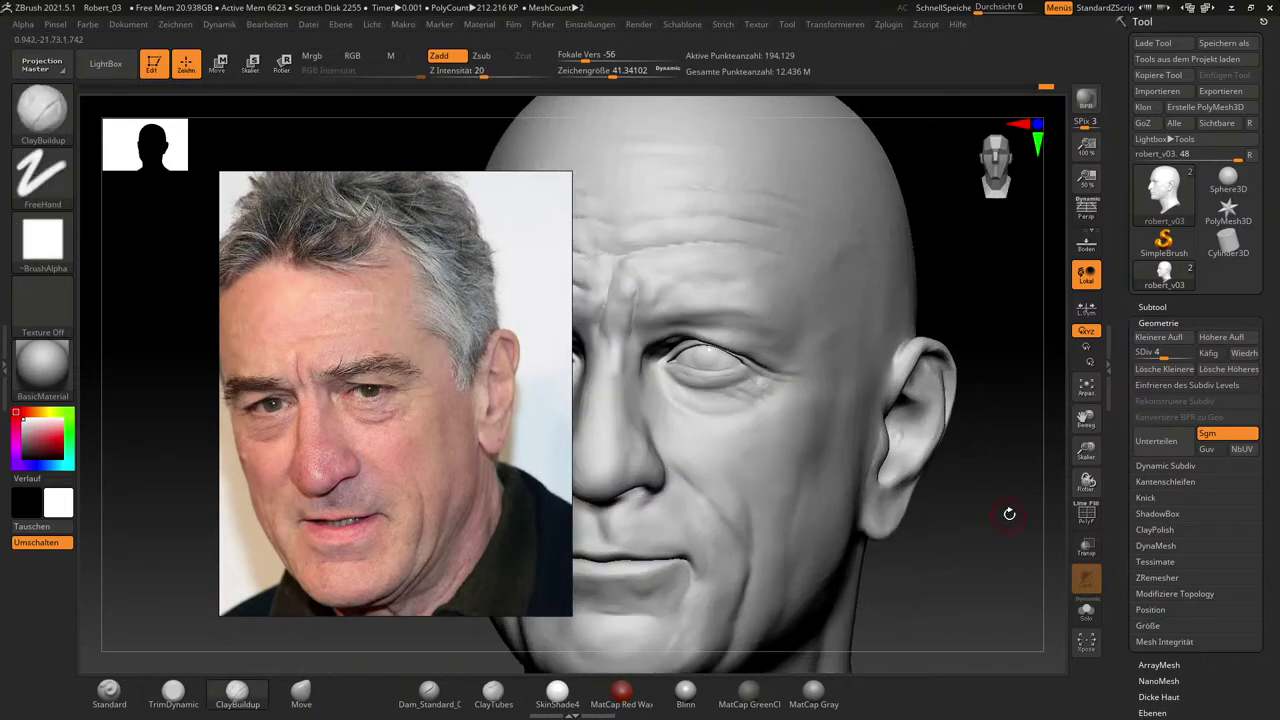
Smooth the back of the ear rim down towards the earlobe.
{"action": "left_click_drag", "start_coordinate": [1006, 453], "coordinate": [966, 409]}
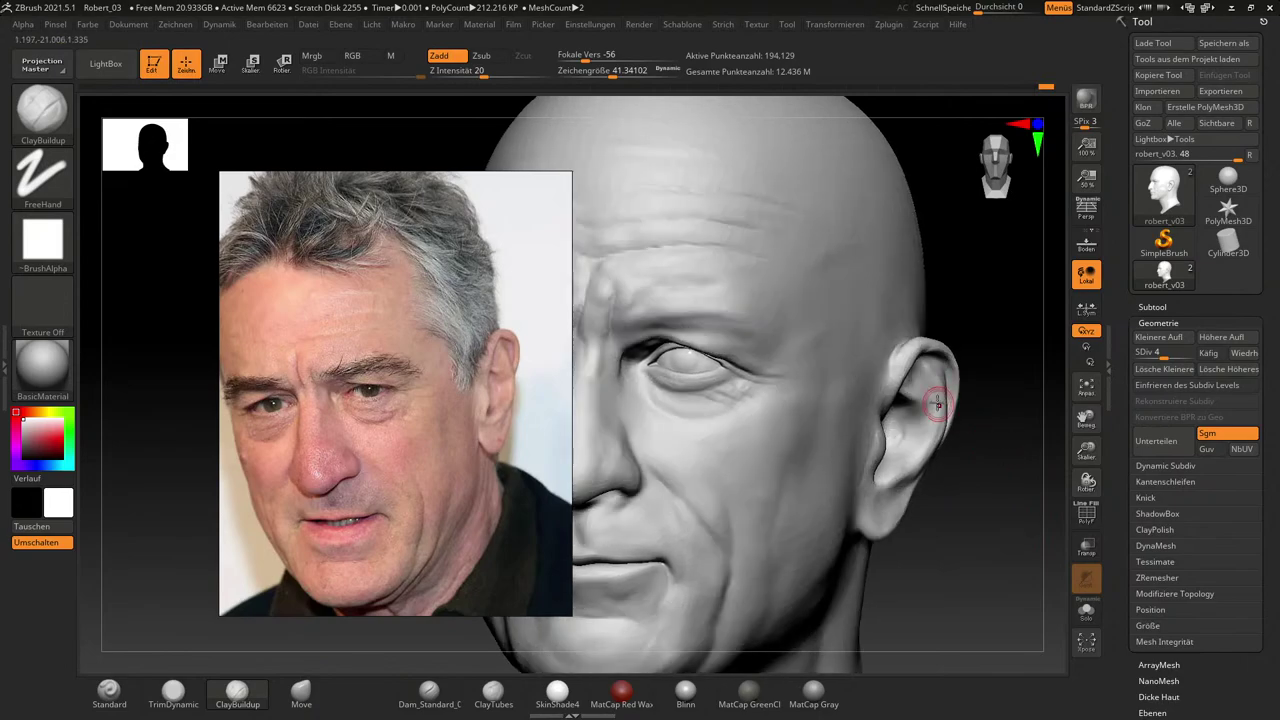
{"action": "key", "text": "shift"}
{"action": "mouse_move", "coordinate": [971, 523]}
{"action": "left_mouse_down"}
{"action": "mouse_move", "coordinate": [984, 537]}
{"action": "mouse_move", "coordinate": [899, 503]}
{"action": "left_mouse_up"}
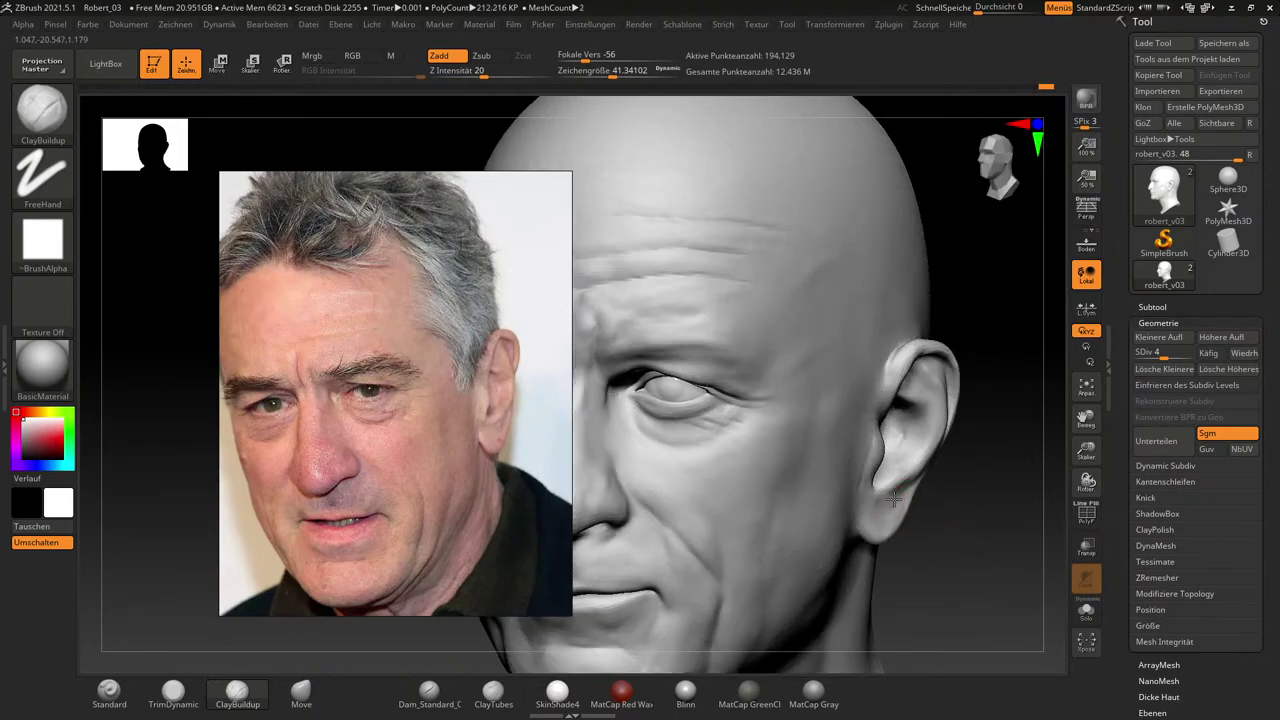
{"action": "key", "text": "shift"}
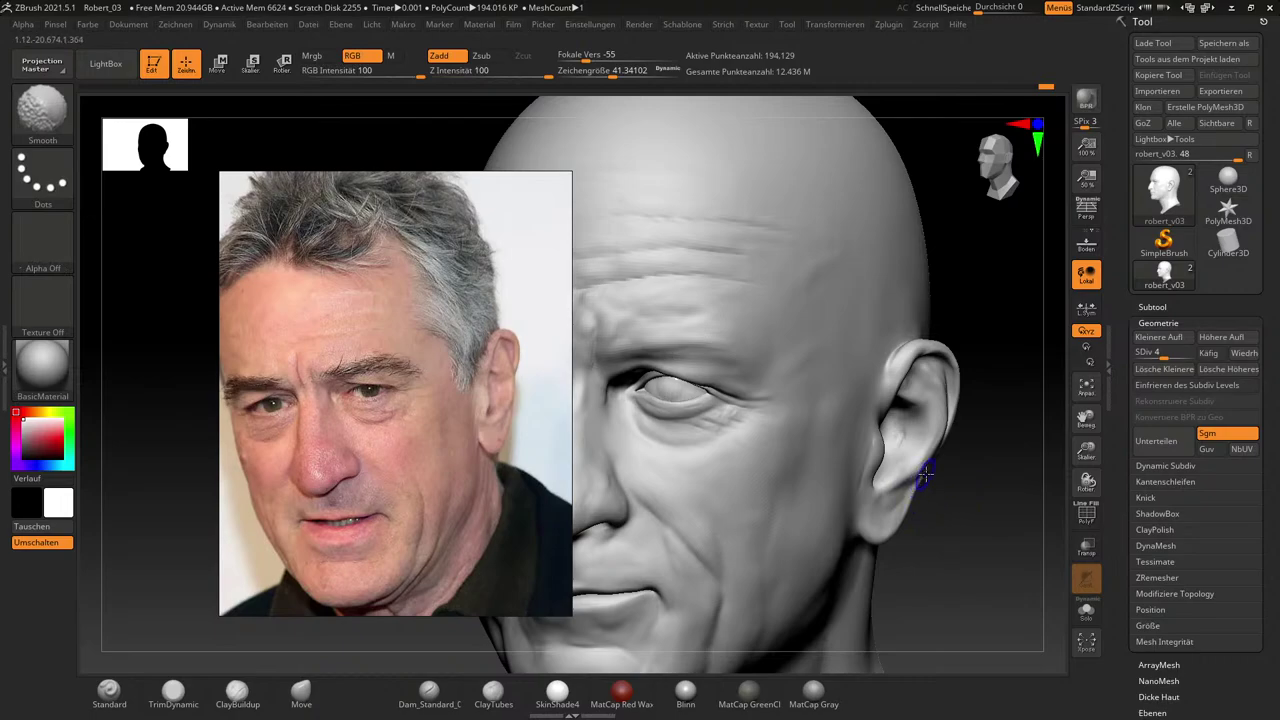
Sculpt a fine ridge along the inner edge of the ear rim down into the earlobe with ClayBuildup at draw size about 12.5.
{"action": "mouse_move", "coordinate": [1012, 475]}
{"action": "left_mouse_down"}
{"action": "mouse_move", "coordinate": [972, 478]}
{"action": "mouse_move", "coordinate": [1057, 543]}
{"action": "mouse_move", "coordinate": [1066, 640]}
{"action": "left_mouse_up"}
{"action": "left_click", "coordinate": [433, 693]}
{"action": "key", "text": "b"}
{"action": "key", "text": "c"}
{"action": "key", "text": "b"}
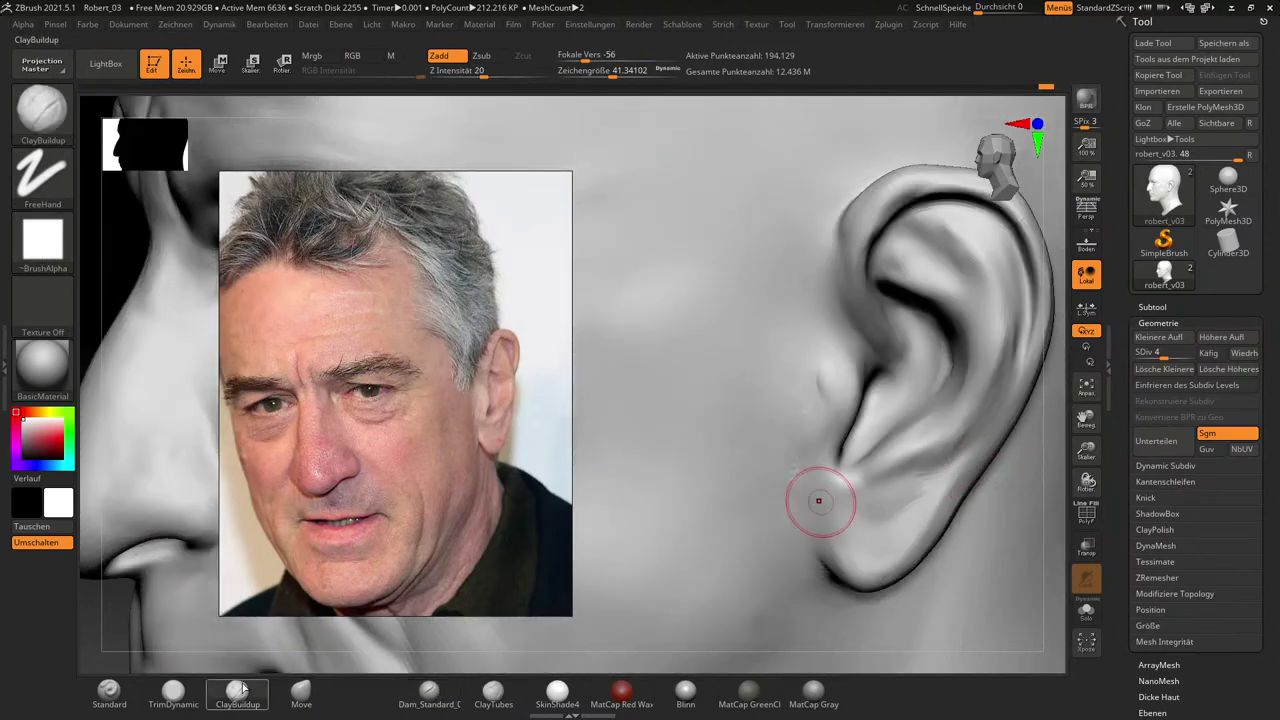
{"action": "key", "text": "s"}
{"action": "left_click_drag", "start_coordinate": [968, 476], "coordinate": [952, 476]}
{"action": "key", "text": "s"}
{"action": "left_click_drag", "start_coordinate": [981, 433], "coordinate": [1014, 368]}
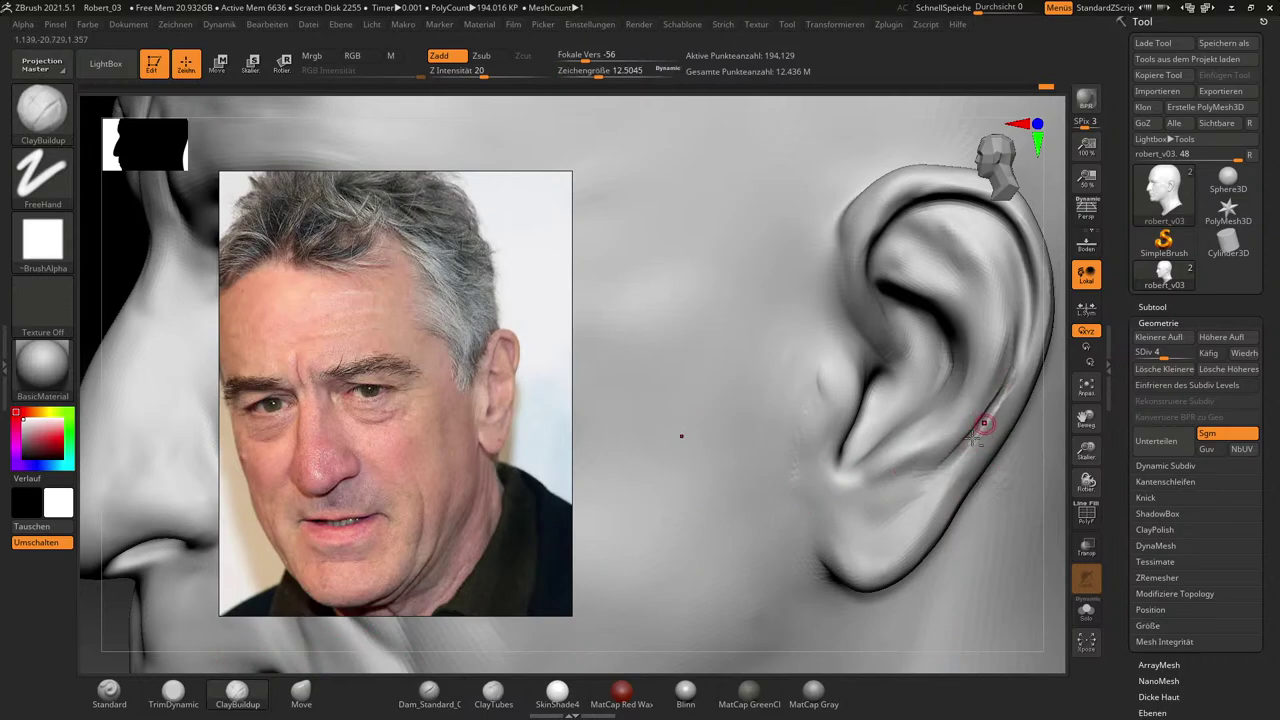
{"action": "left_click_drag", "start_coordinate": [984, 424], "coordinate": [883, 531]}
Smooth the new ridge along the ear rim and the rough skin in front of the tragus.
{"action": "key", "text": "shift"}
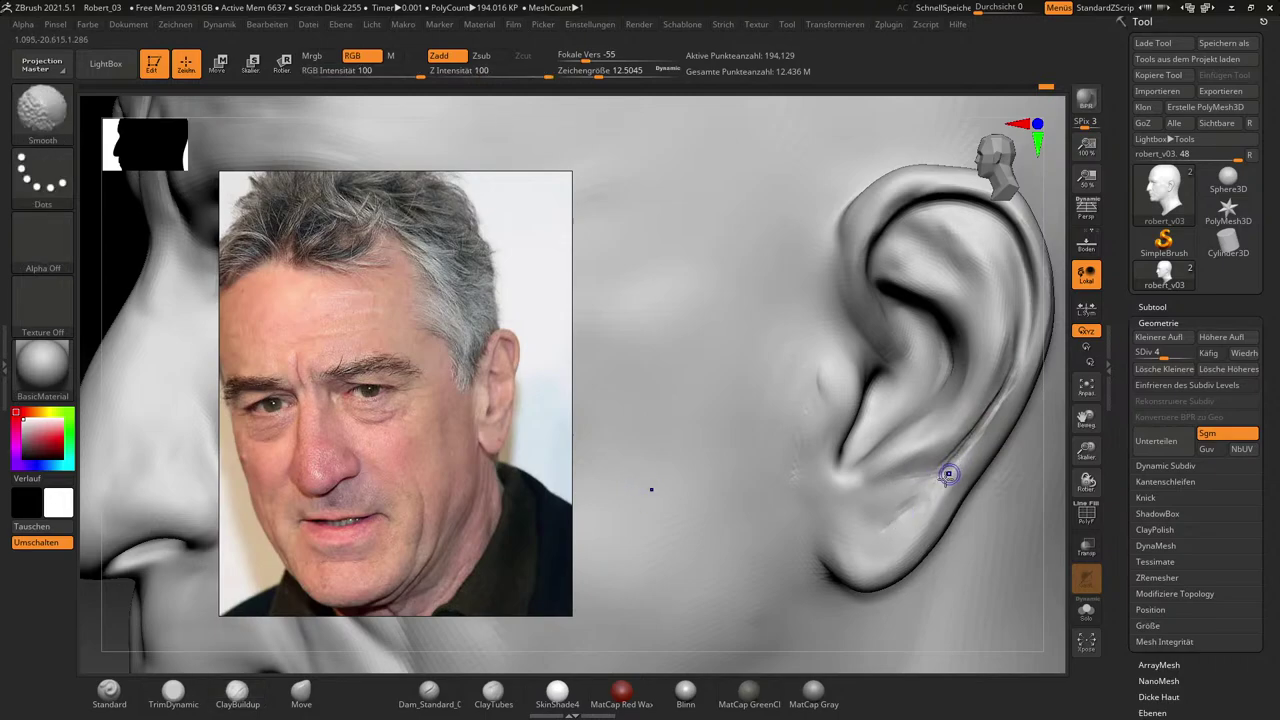
{"action": "left_click_drag", "start_coordinate": [948, 474], "coordinate": [990, 397], "text": "shift"}
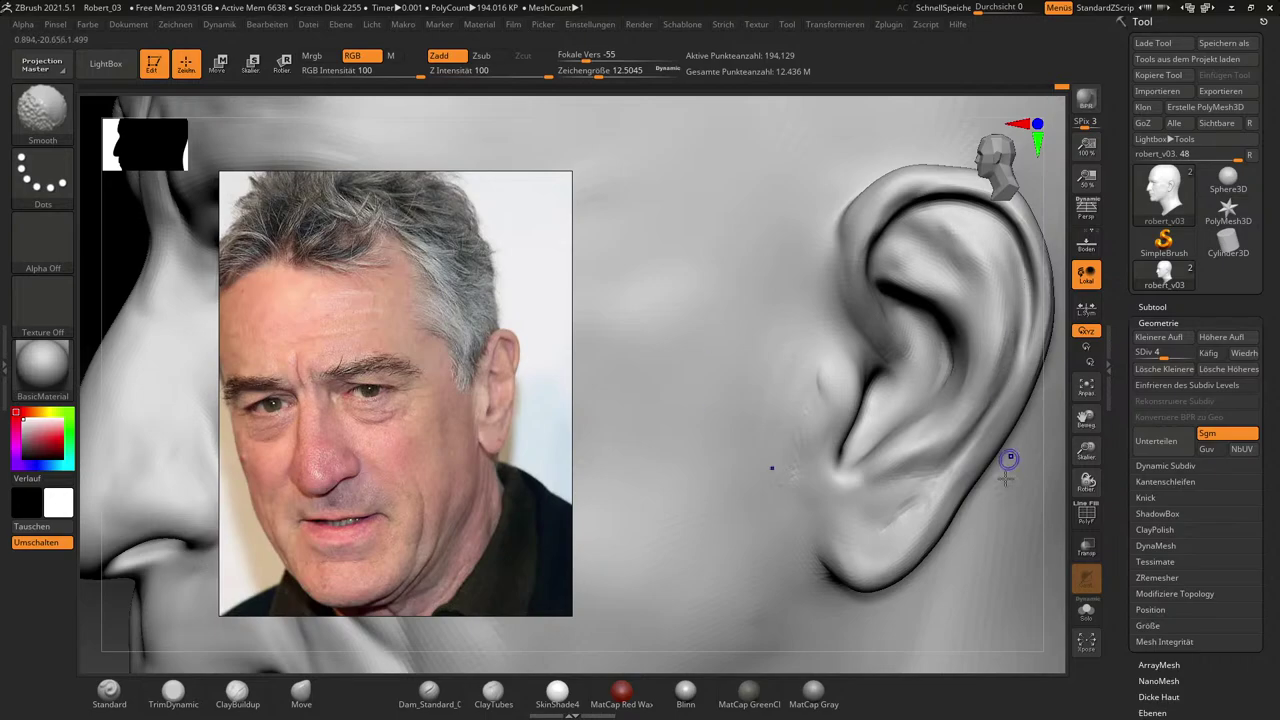
{"action": "mouse_move", "coordinate": [803, 457]}
{"action": "left_mouse_down", "text": "shift"}
{"action": "mouse_move", "coordinate": [794, 467]}
{"action": "mouse_move", "coordinate": [817, 418]}
{"action": "left_mouse_up", "text": "shift"}
Examine the whole head from frontal and three-quarter views against the reference photo.
{"action": "key", "text": "f"}
{"action": "mouse_move", "coordinate": [938, 501]}
{"action": "left_mouse_down"}
{"action": "mouse_move", "coordinate": [980, 491]}
{"action": "mouse_move", "coordinate": [937, 526]}
{"action": "mouse_move", "coordinate": [970, 518]}
{"action": "mouse_move", "coordinate": [980, 535]}
{"action": "mouse_move", "coordinate": [963, 546]}
{"action": "mouse_move", "coordinate": [981, 517]}
{"action": "left_mouse_up"}
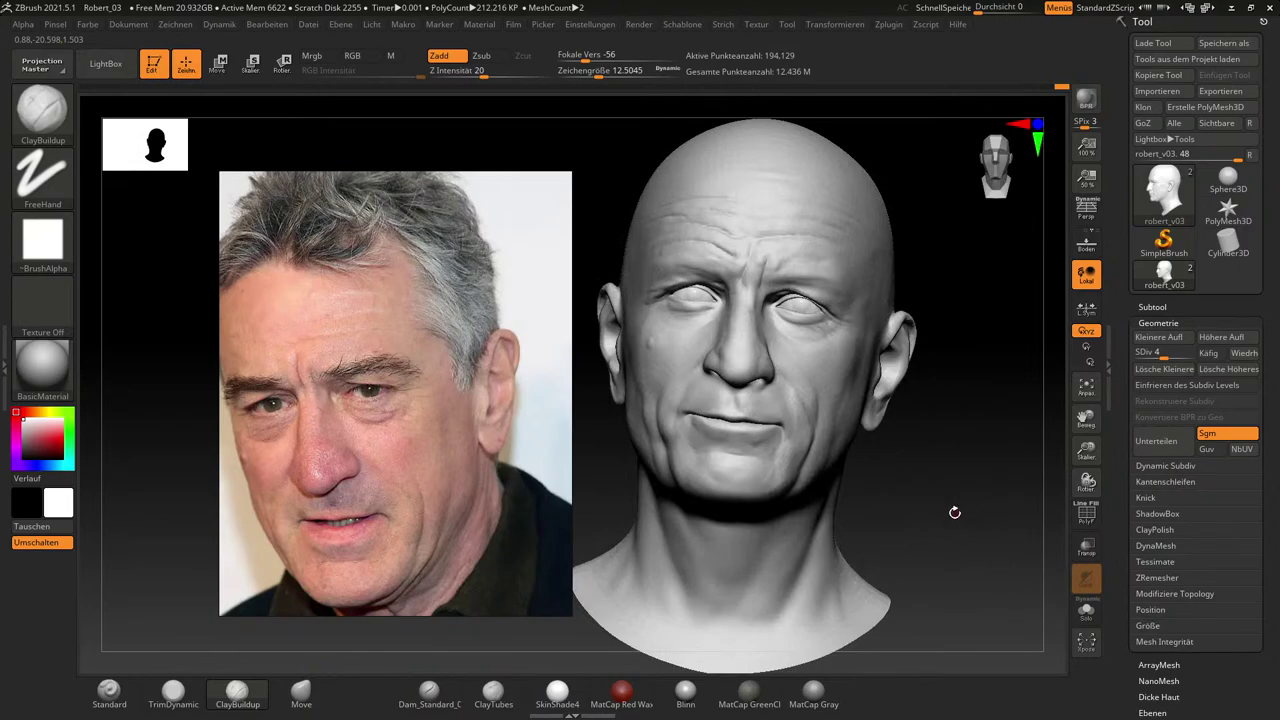
{"action": "left_click_drag", "start_coordinate": [960, 510], "coordinate": [952, 513]}
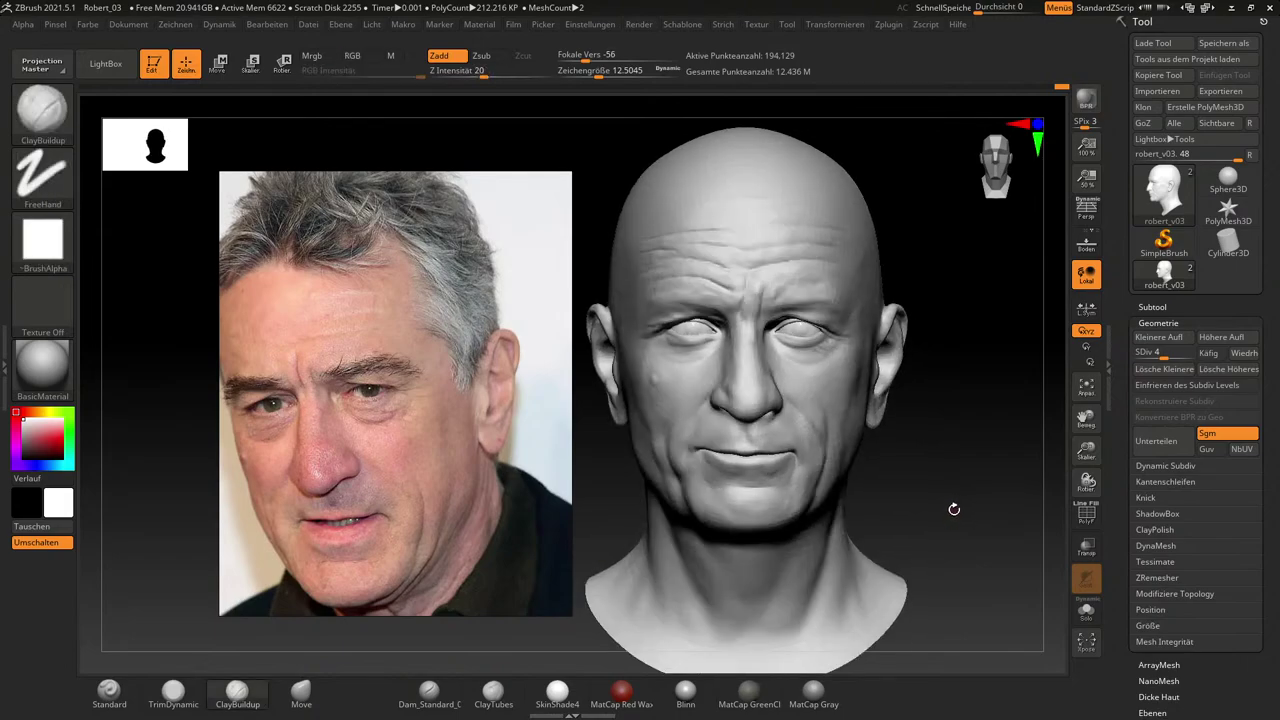
{"action": "mouse_move", "coordinate": [961, 494]}
{"action": "left_mouse_down", "text": "alt"}
{"action": "mouse_move", "coordinate": [977, 563]}
{"action": "mouse_move", "coordinate": [1035, 600]}
{"action": "mouse_move", "coordinate": [1030, 612]}
{"action": "mouse_move", "coordinate": [1005, 576]}
{"action": "mouse_move", "coordinate": [1040, 582]}
{"action": "mouse_move", "coordinate": [989, 526]}
{"action": "mouse_move", "coordinate": [1023, 537]}
{"action": "mouse_move", "coordinate": [1022, 470]}
{"action": "mouse_move", "coordinate": [1003, 485]}
{"action": "left_mouse_up", "text": "alt"}
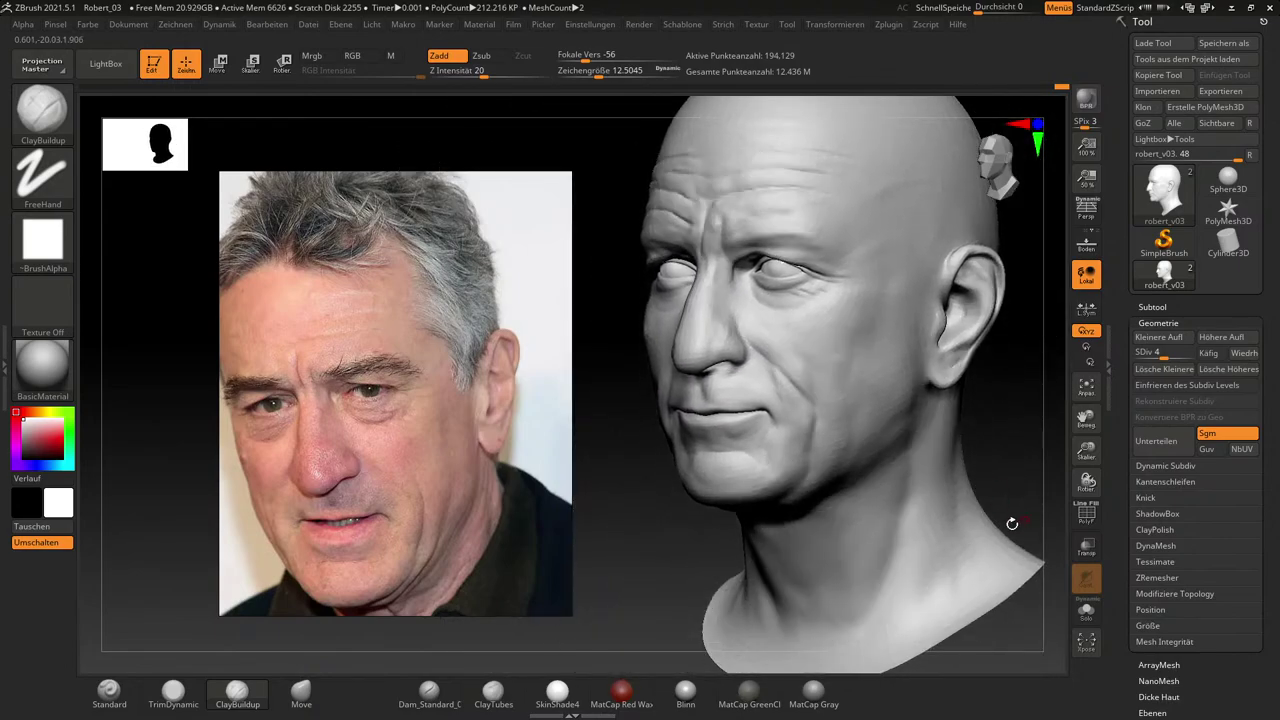
Sculpt the vertical neck cords below the jaw with ClayBuildup at draw size about 94 and smooth them.
{"action": "middle_click_drag", "start_coordinate": [490, 563], "coordinate": [478, 489]}
{"action": "mouse_move", "coordinate": [1036, 496]}
{"action": "left_mouse_down"}
{"action": "mouse_move", "coordinate": [1031, 480]}
{"action": "mouse_move", "coordinate": [1029, 491]}
{"action": "left_mouse_up"}
{"action": "key", "text": "s"}
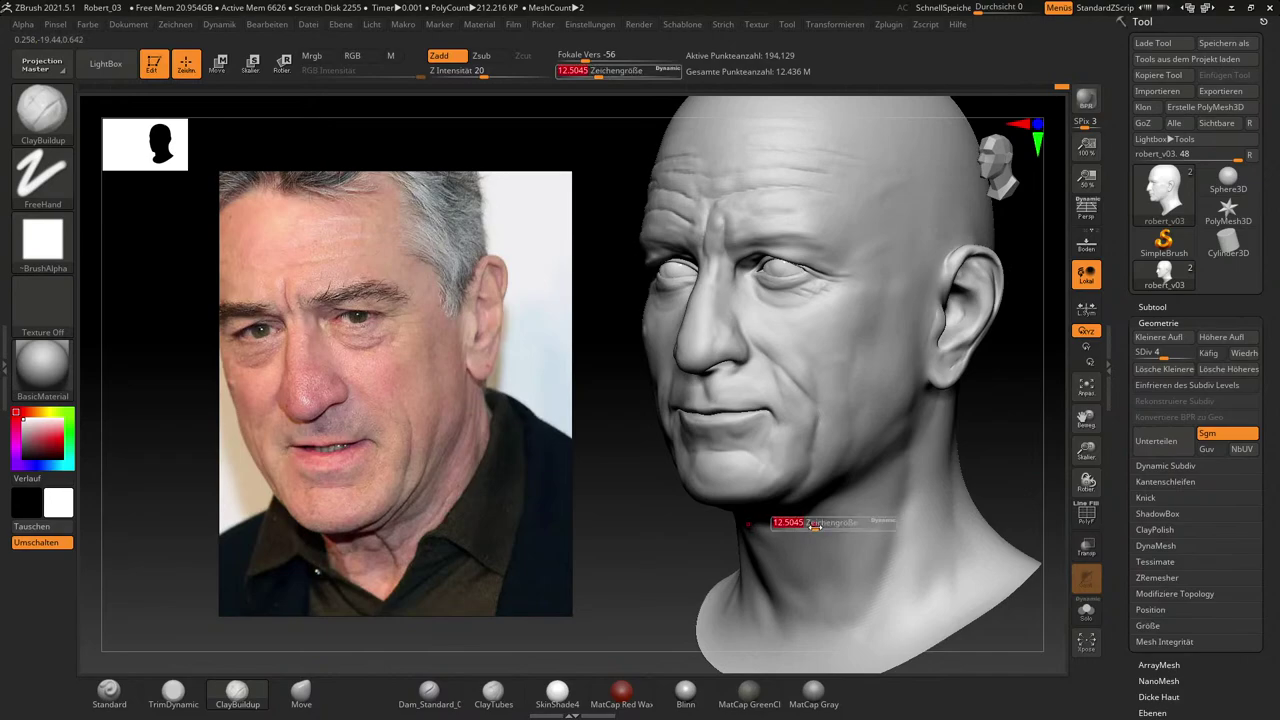
{"action": "left_click", "coordinate": [837, 530]}
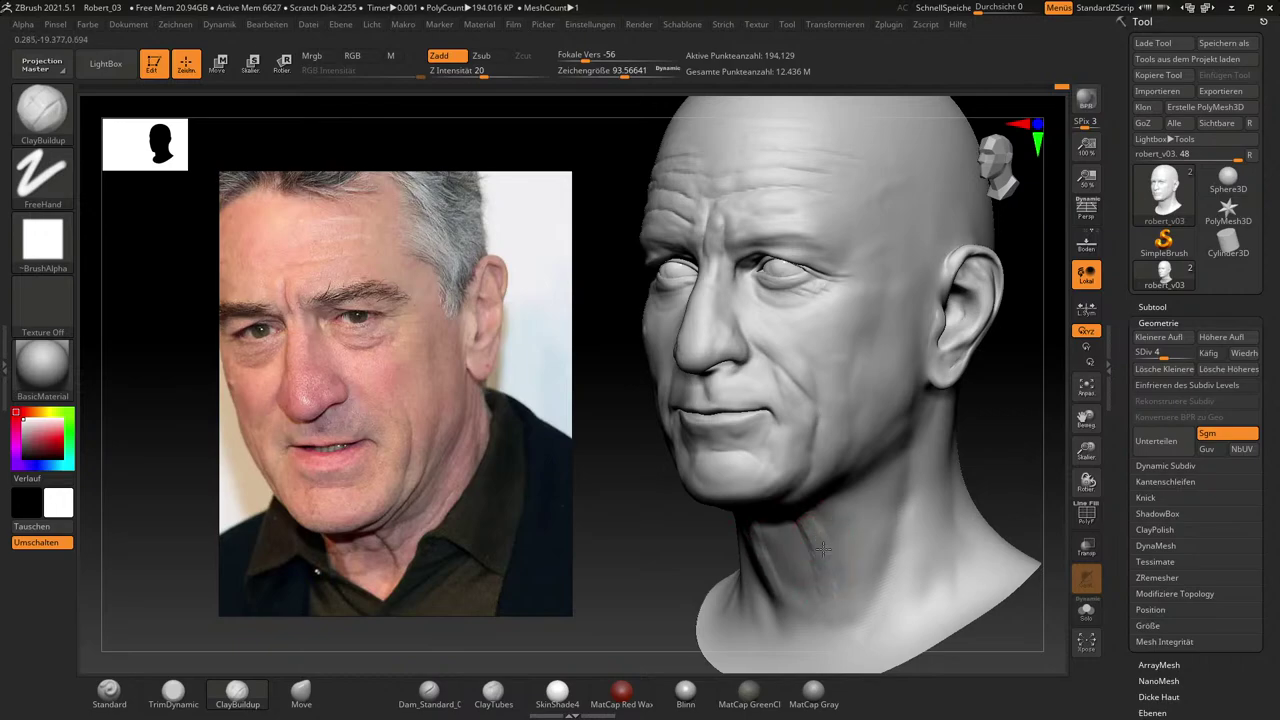
{"action": "mouse_move", "coordinate": [822, 548]}
{"action": "left_mouse_down"}
{"action": "mouse_move", "coordinate": [828, 600]}
{"action": "mouse_move", "coordinate": [844, 513]}
{"action": "mouse_move", "coordinate": [806, 511]}
{"action": "left_mouse_up"}
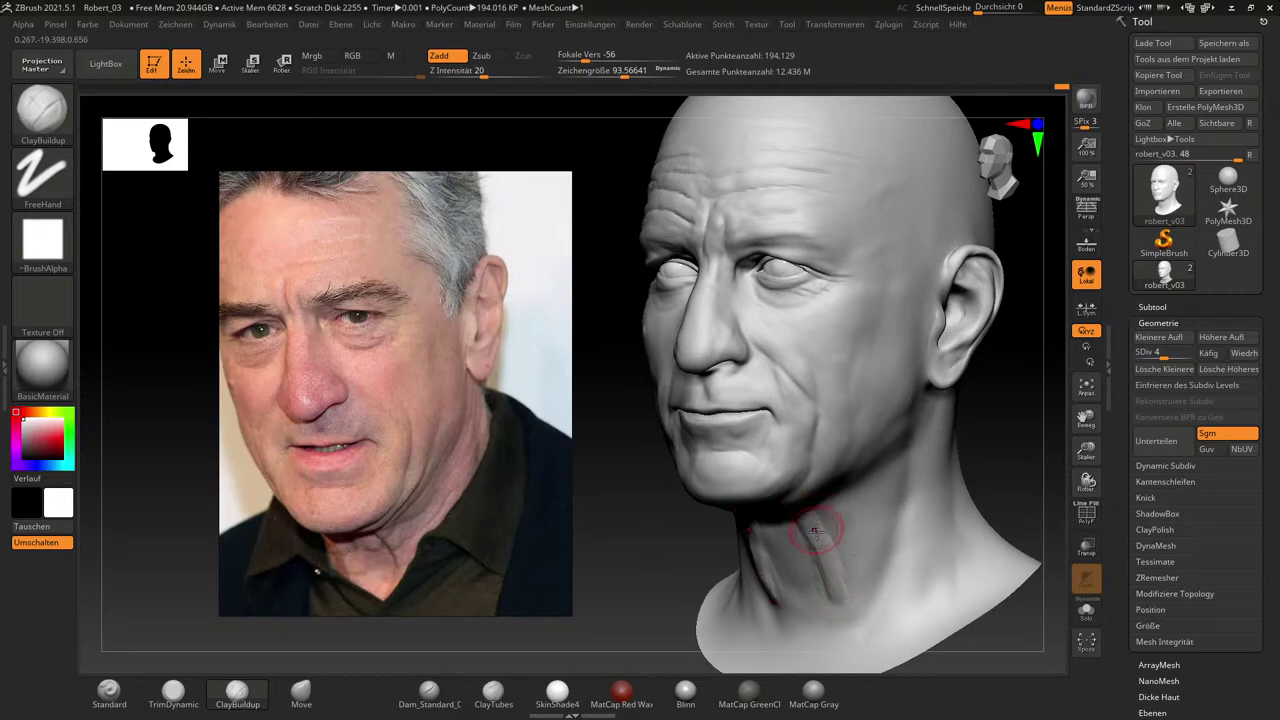
{"action": "left_click_drag", "start_coordinate": [814, 554], "coordinate": [834, 580]}
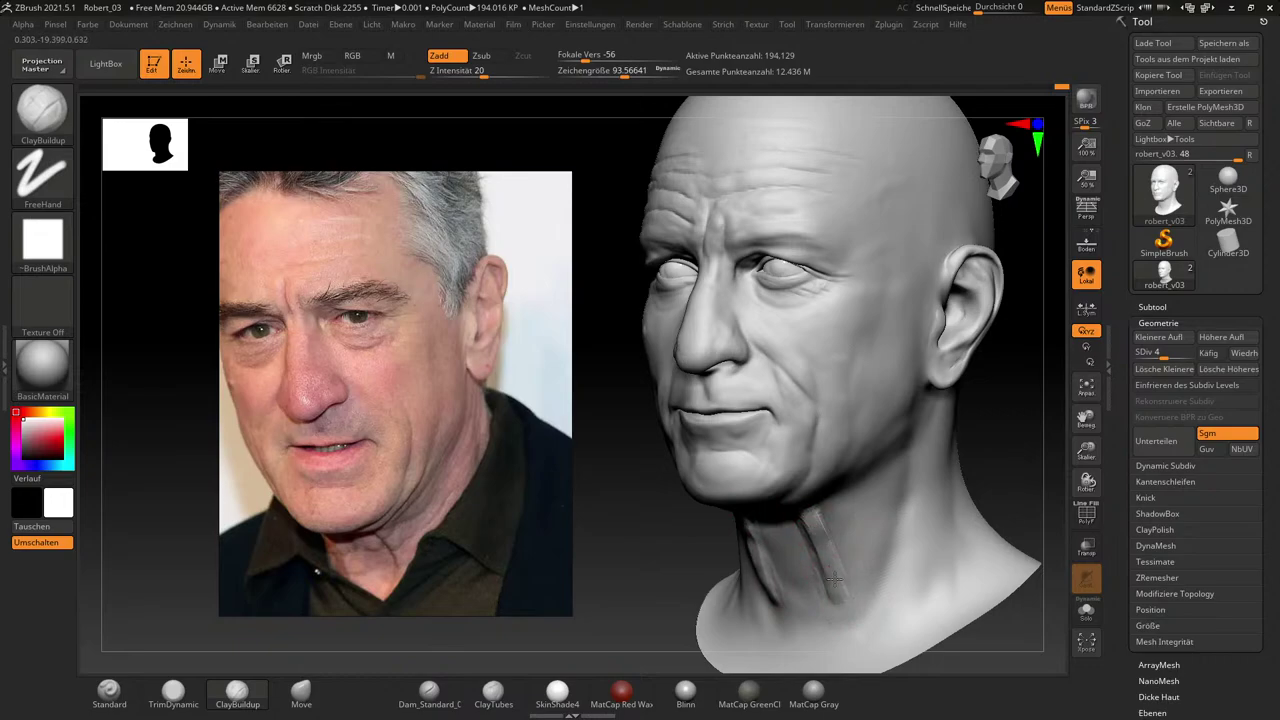
{"action": "key", "text": "shift"}
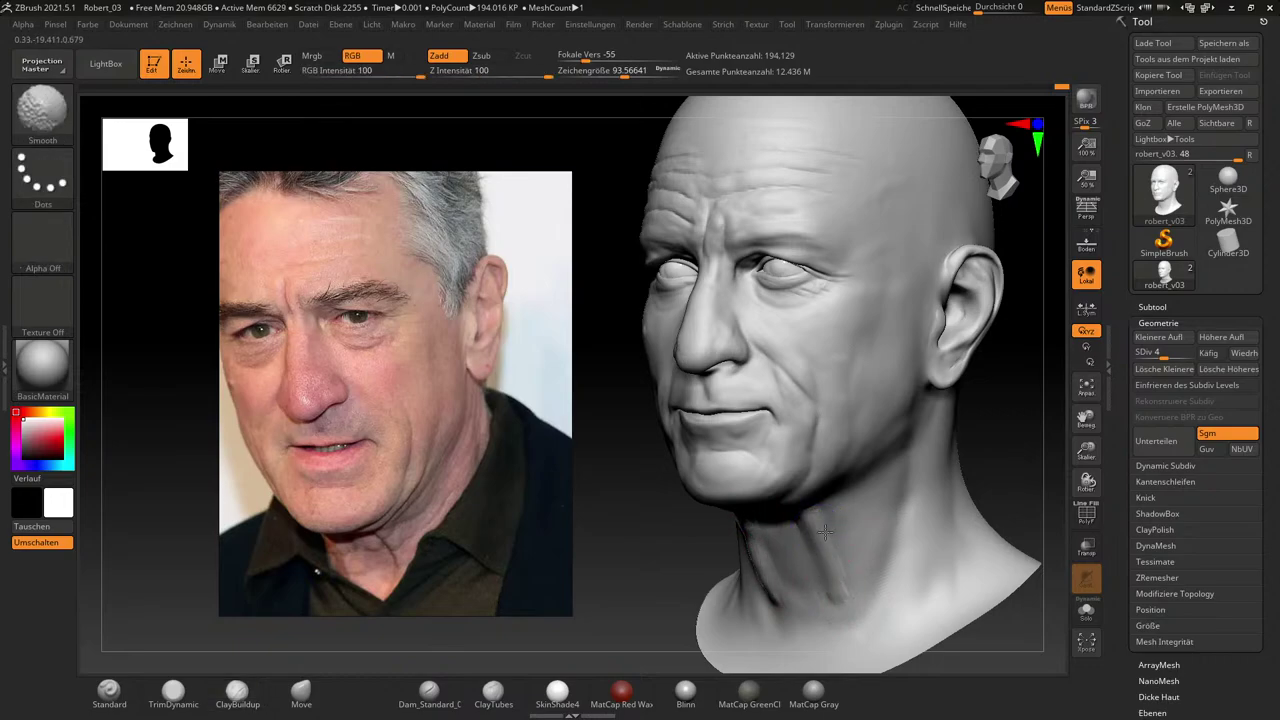
Strengthen the lower part of the neck cords with ClayBuildup at draw size about 66 and blend them into the neck.
{"action": "key", "text": "s"}
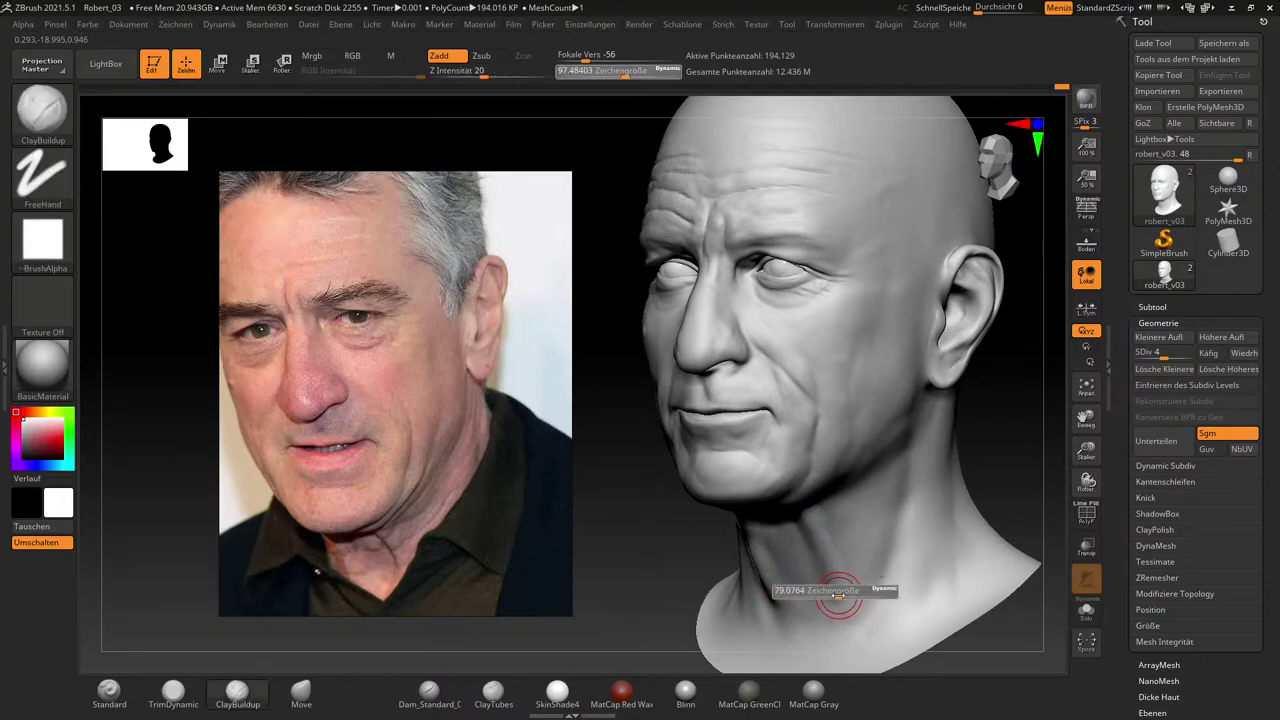
{"action": "left_click_drag", "start_coordinate": [838, 595], "coordinate": [841, 600]}
{"action": "left_click_drag", "start_coordinate": [824, 552], "coordinate": [837, 594]}
{"action": "key", "text": "shift"}
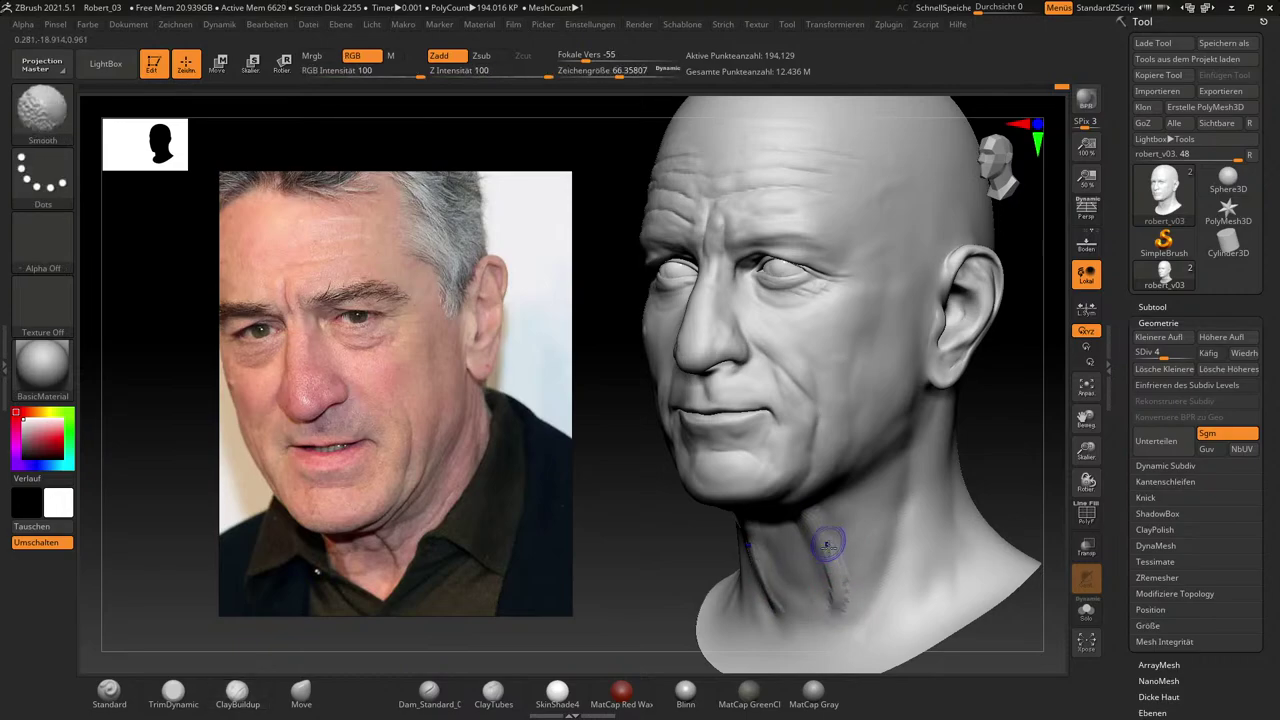
{"action": "mouse_move", "coordinate": [827, 544]}
{"action": "left_mouse_down", "text": "shift"}
{"action": "mouse_move", "coordinate": [832, 596]}
{"action": "mouse_move", "coordinate": [823, 514]}
{"action": "mouse_move", "coordinate": [829, 533]}
{"action": "left_mouse_up", "text": "shift"}
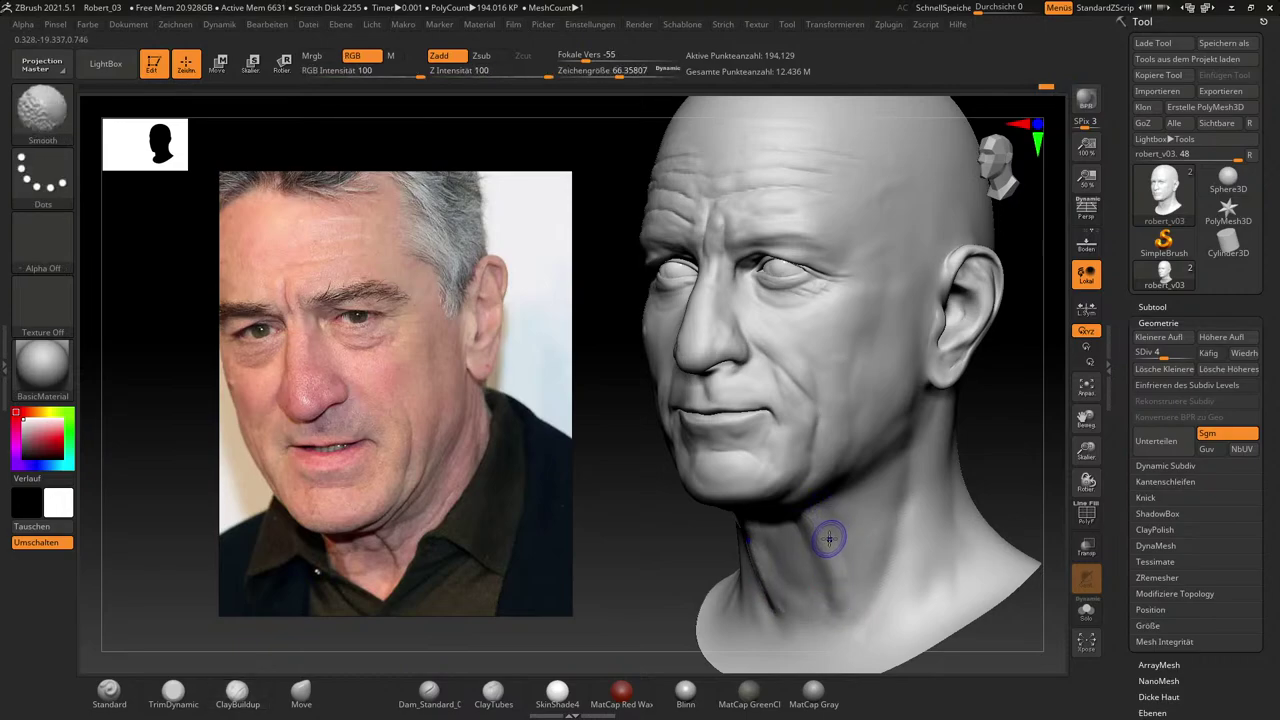
Add ClayBuildup volume to the throat and beneath the jaw between the neck cords, smoothing the strokes.
{"action": "left_click_drag", "start_coordinate": [1029, 522], "coordinate": [1041, 508]}
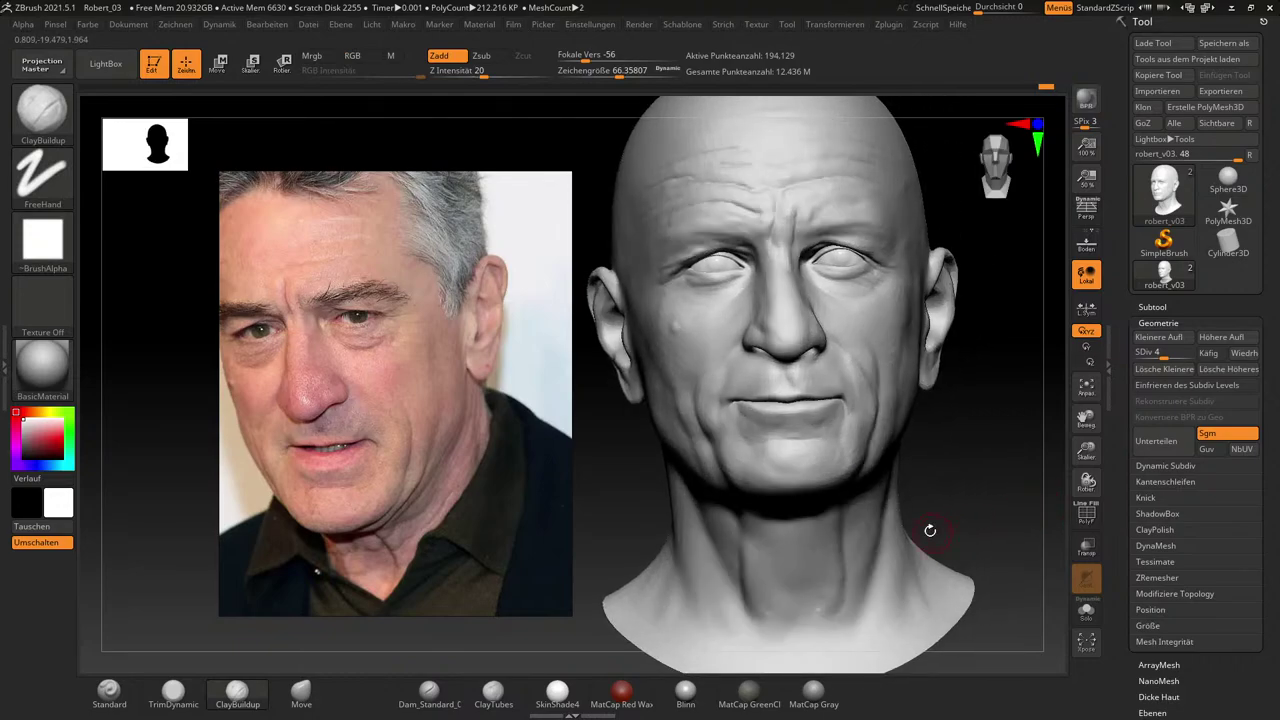
{"action": "left_click_drag", "start_coordinate": [929, 529], "coordinate": [986, 477]}
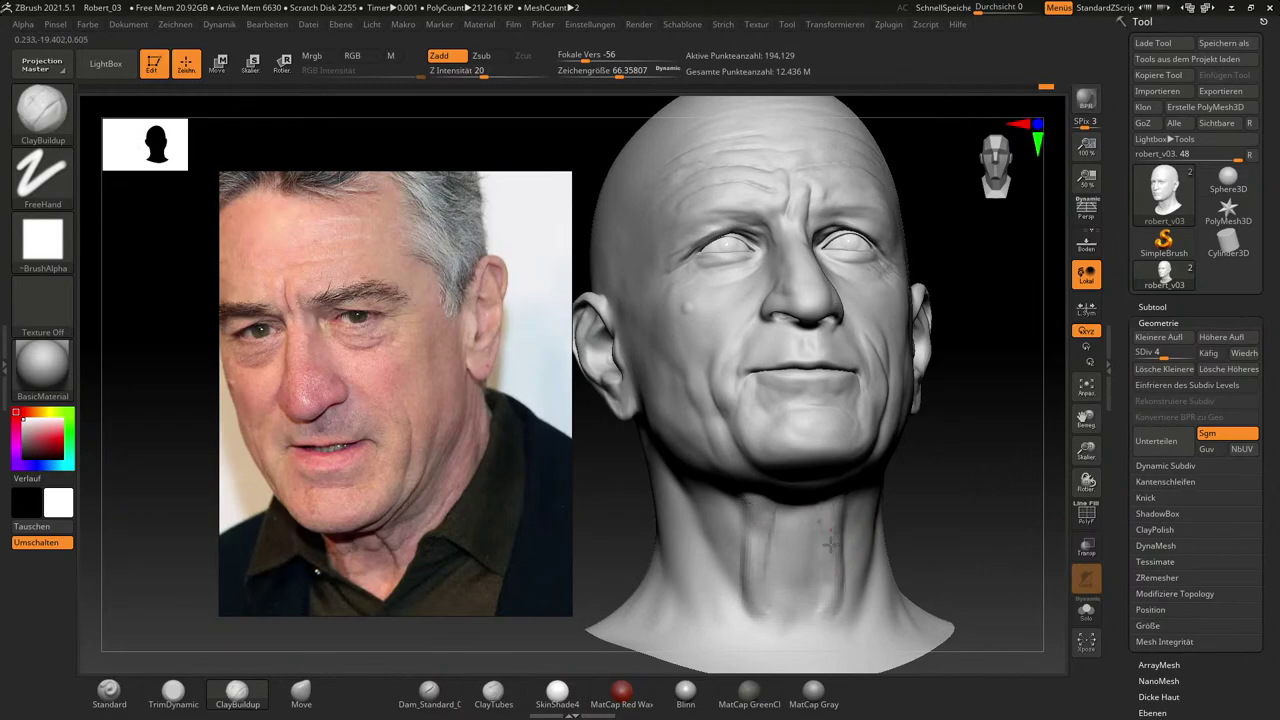
{"action": "key", "text": "shift"}
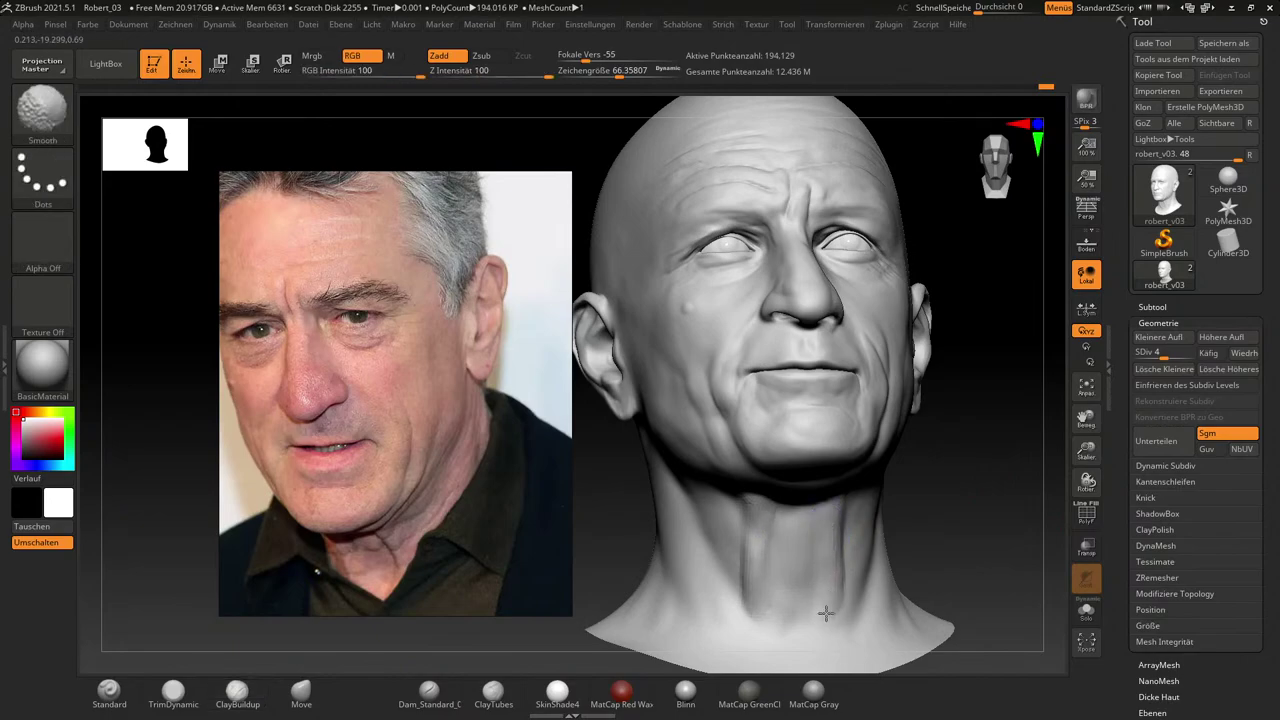
{"action": "left_click_drag", "start_coordinate": [971, 514], "coordinate": [883, 482]}
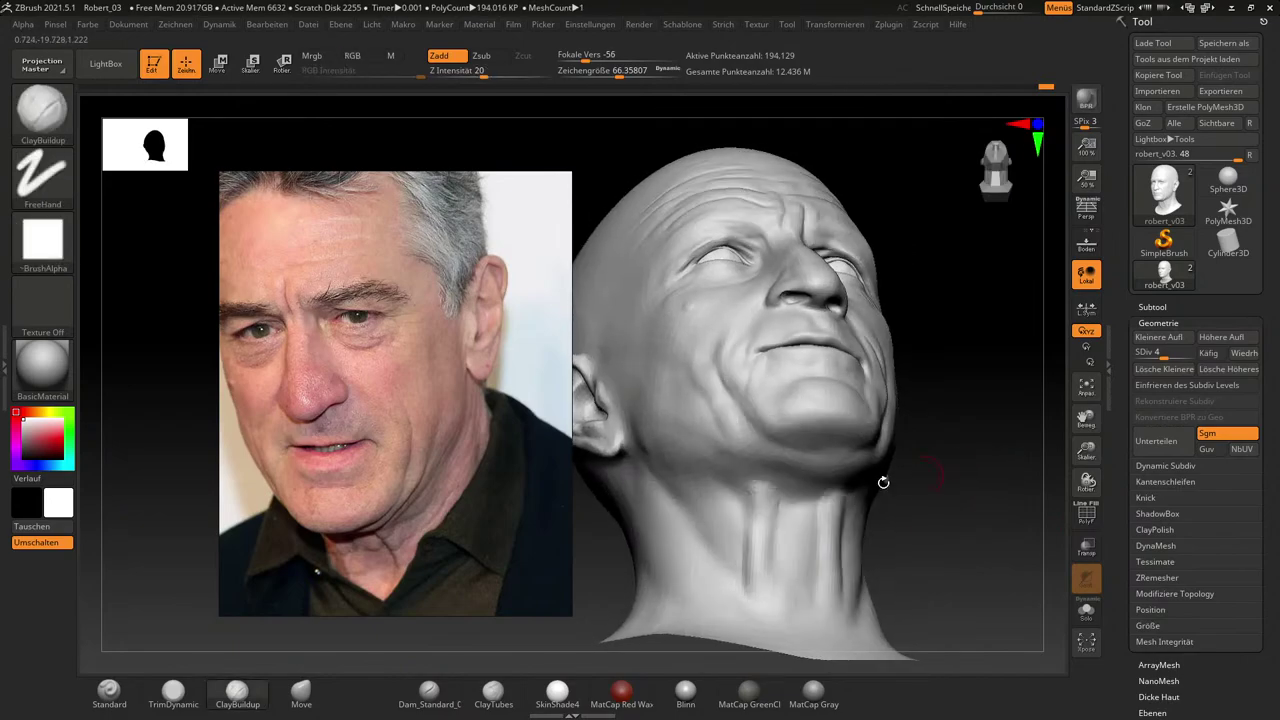
{"action": "mouse_move", "coordinate": [757, 483]}
{"action": "left_mouse_down"}
{"action": "mouse_move", "coordinate": [764, 522]}
{"action": "mouse_move", "coordinate": [762, 507]}
{"action": "left_mouse_up"}
{"action": "key", "text": "shift"}
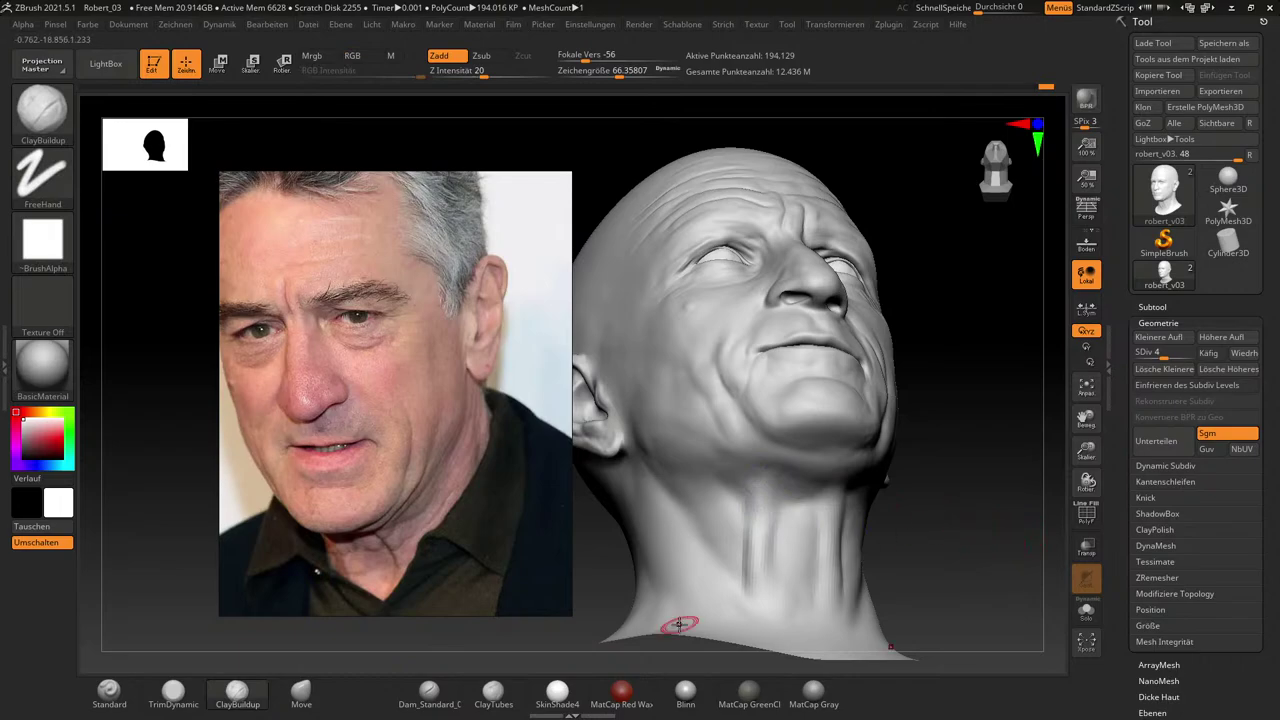
Carve fine horizontal skin creases across the throat and sides of the neck with the Dam_Standard brush.
{"action": "left_click", "coordinate": [429, 690]}
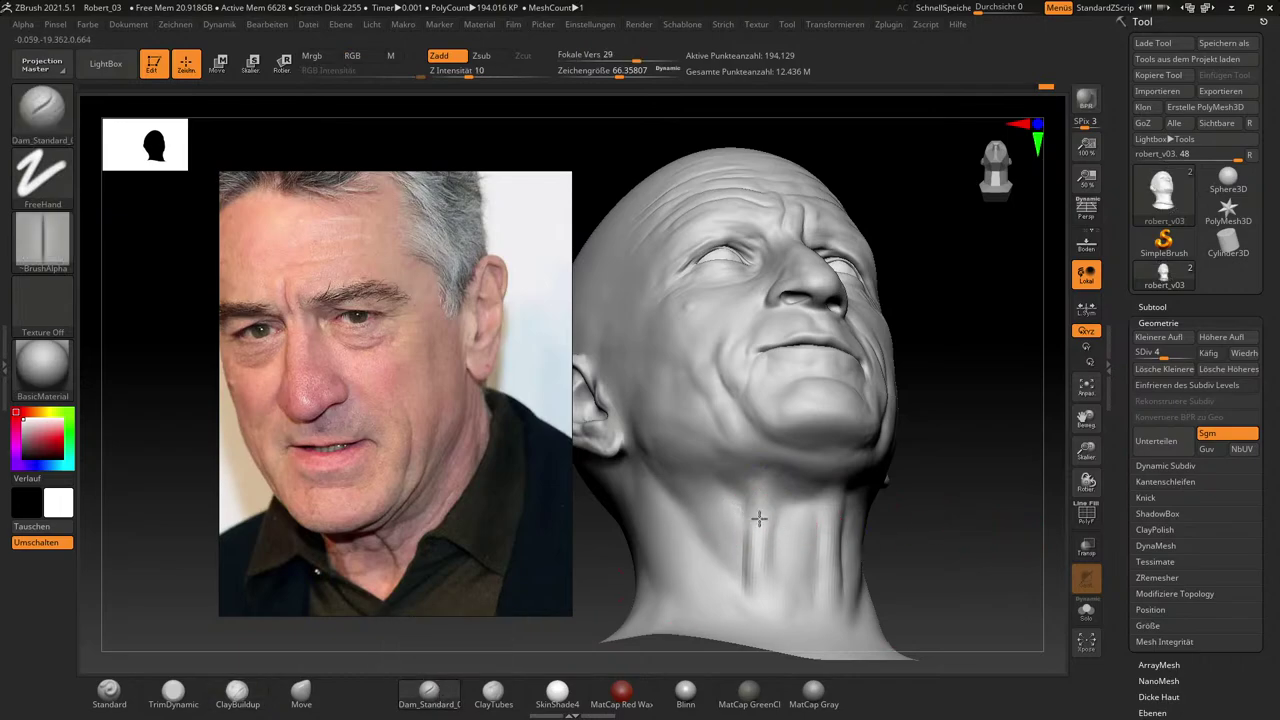
{"action": "left_click_drag", "start_coordinate": [759, 519], "coordinate": [776, 530]}
{"action": "left_click_drag", "start_coordinate": [743, 507], "coordinate": [777, 530]}
{"action": "key", "text": "shift"}
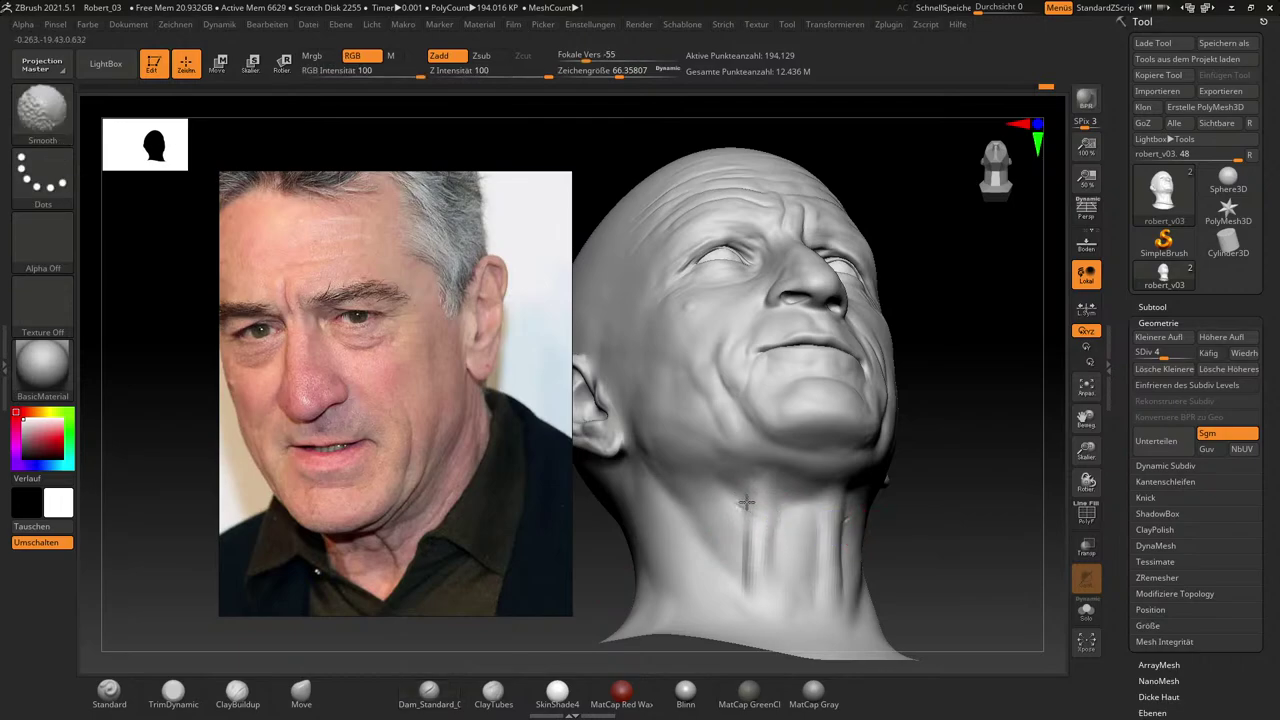
{"action": "left_click_drag", "start_coordinate": [943, 509], "coordinate": [860, 529]}
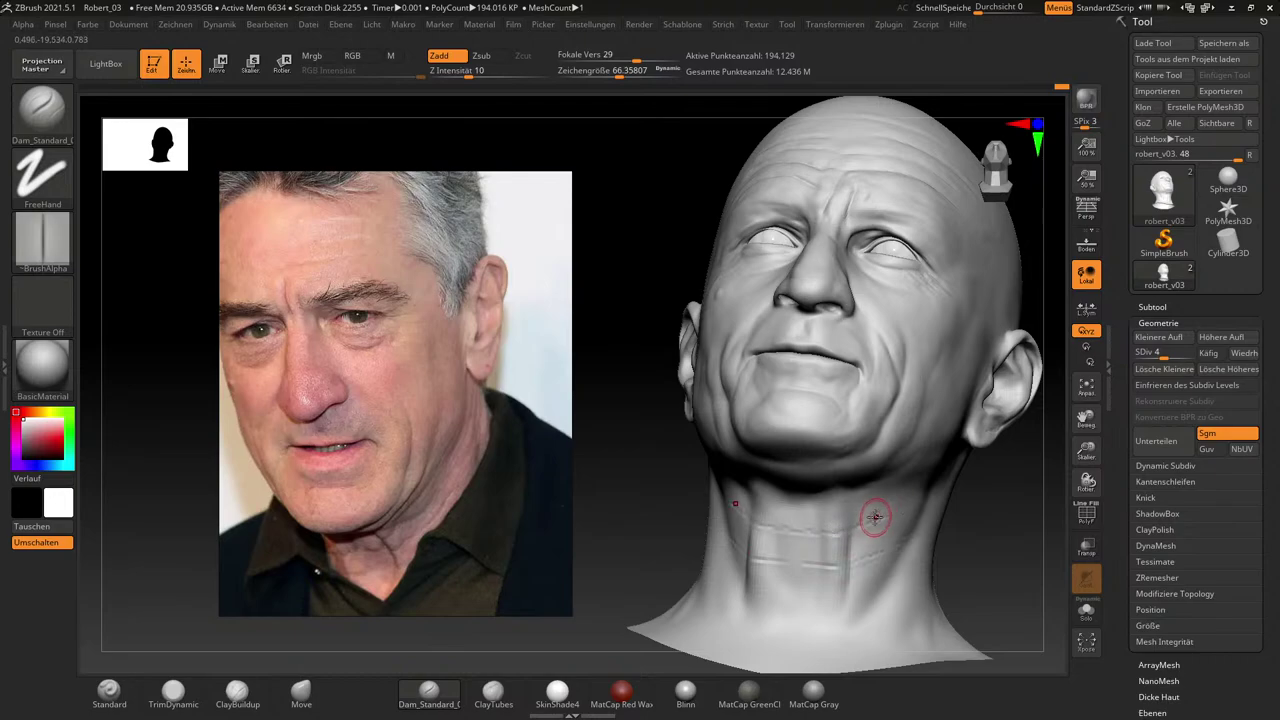
{"action": "mouse_move", "coordinate": [1016, 522]}
{"action": "left_mouse_down"}
{"action": "mouse_move", "coordinate": [955, 498]}
{"action": "mouse_move", "coordinate": [843, 535]}
{"action": "mouse_move", "coordinate": [789, 524]}
{"action": "left_mouse_up"}
Smooth the horizontal creases across the throat and side of the neck.
{"action": "left_click_drag", "start_coordinate": [844, 568], "coordinate": [789, 562], "text": "shift"}
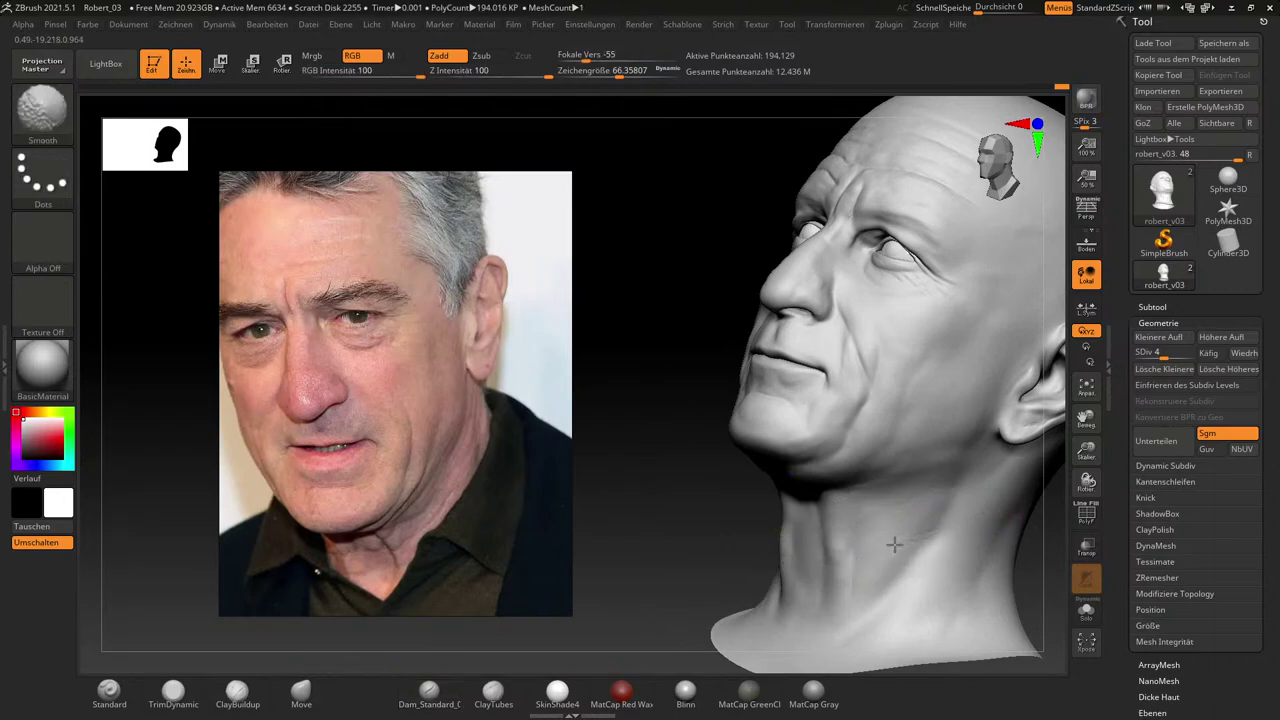
{"action": "mouse_move", "coordinate": [894, 544]}
{"action": "left_mouse_down", "text": "shift"}
{"action": "mouse_move", "coordinate": [788, 560]}
{"action": "mouse_move", "coordinate": [773, 606]}
{"action": "left_mouse_up", "text": "shift"}
{"action": "left_click_drag", "start_coordinate": [961, 529], "coordinate": [1028, 466], "text": "shift"}
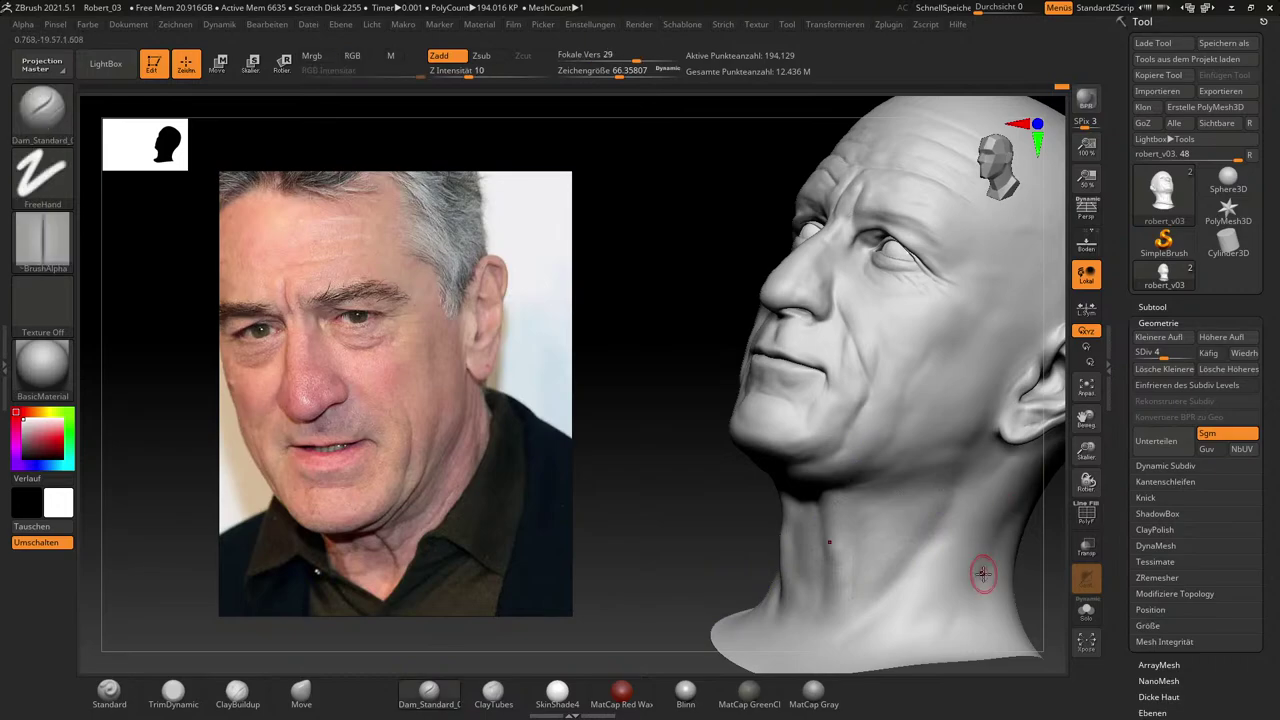
{"action": "mouse_move", "coordinate": [1046, 568]}
{"action": "left_mouse_down"}
{"action": "mouse_move", "coordinate": [1057, 581]}
{"action": "mouse_move", "coordinate": [1053, 562]}
{"action": "left_mouse_up"}
{"action": "left_click_drag", "start_coordinate": [768, 542], "coordinate": [746, 580], "text": "shift"}
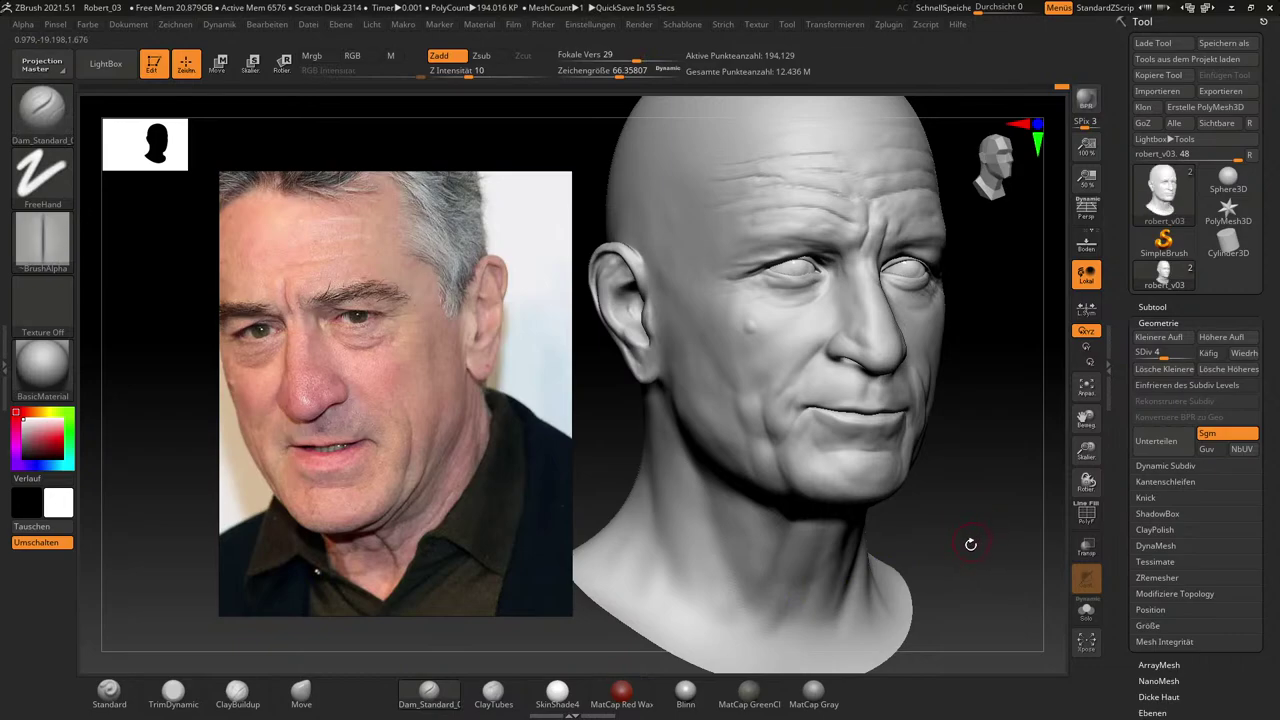
Build up the bags under the eyes with ClayBuildup at draw size about 46 and smooth them.
{"action": "mouse_move", "coordinate": [970, 543]}
{"action": "left_mouse_down"}
{"action": "mouse_move", "coordinate": [960, 531]}
{"action": "mouse_move", "coordinate": [997, 478]}
{"action": "mouse_move", "coordinate": [992, 500]}
{"action": "mouse_move", "coordinate": [1012, 520]}
{"action": "mouse_move", "coordinate": [988, 536]}
{"action": "left_mouse_up"}
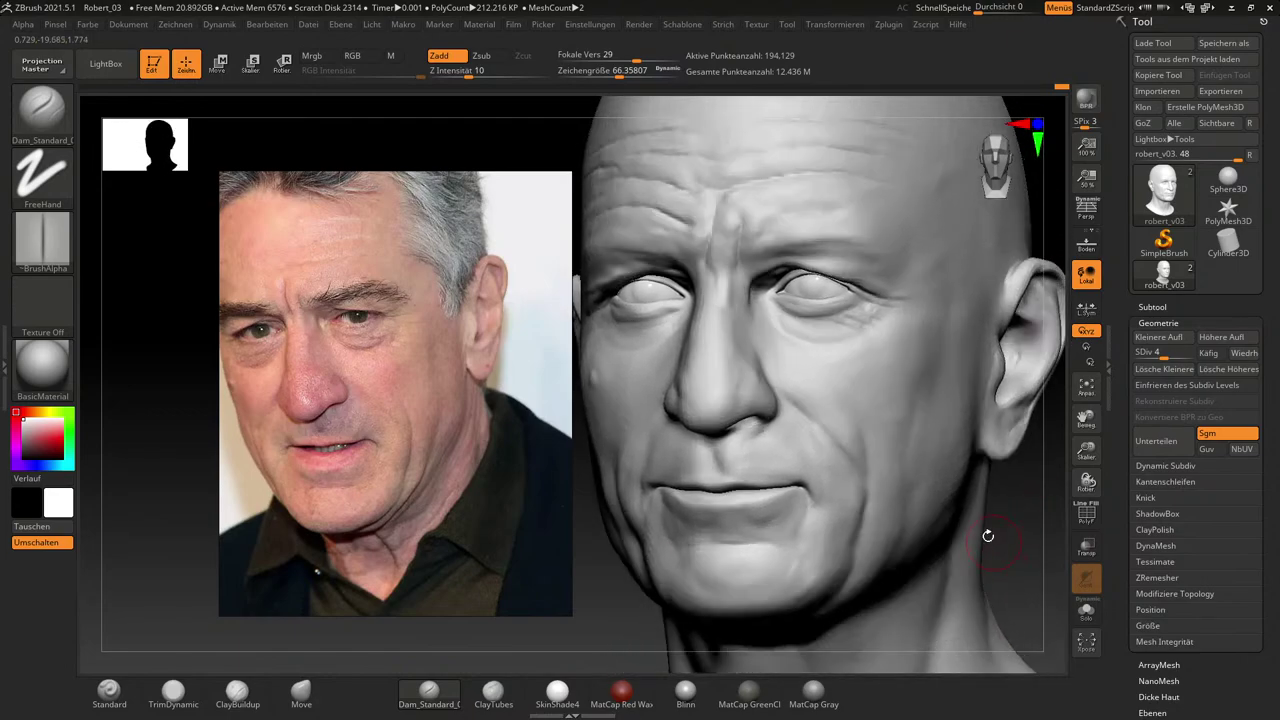
{"action": "left_click", "coordinate": [250, 688]}
{"action": "mouse_move", "coordinate": [1029, 529]}
{"action": "left_mouse_down", "text": "alt"}
{"action": "mouse_move", "coordinate": [935, 375]}
{"action": "mouse_move", "coordinate": [880, 423]}
{"action": "left_mouse_up", "text": "alt"}
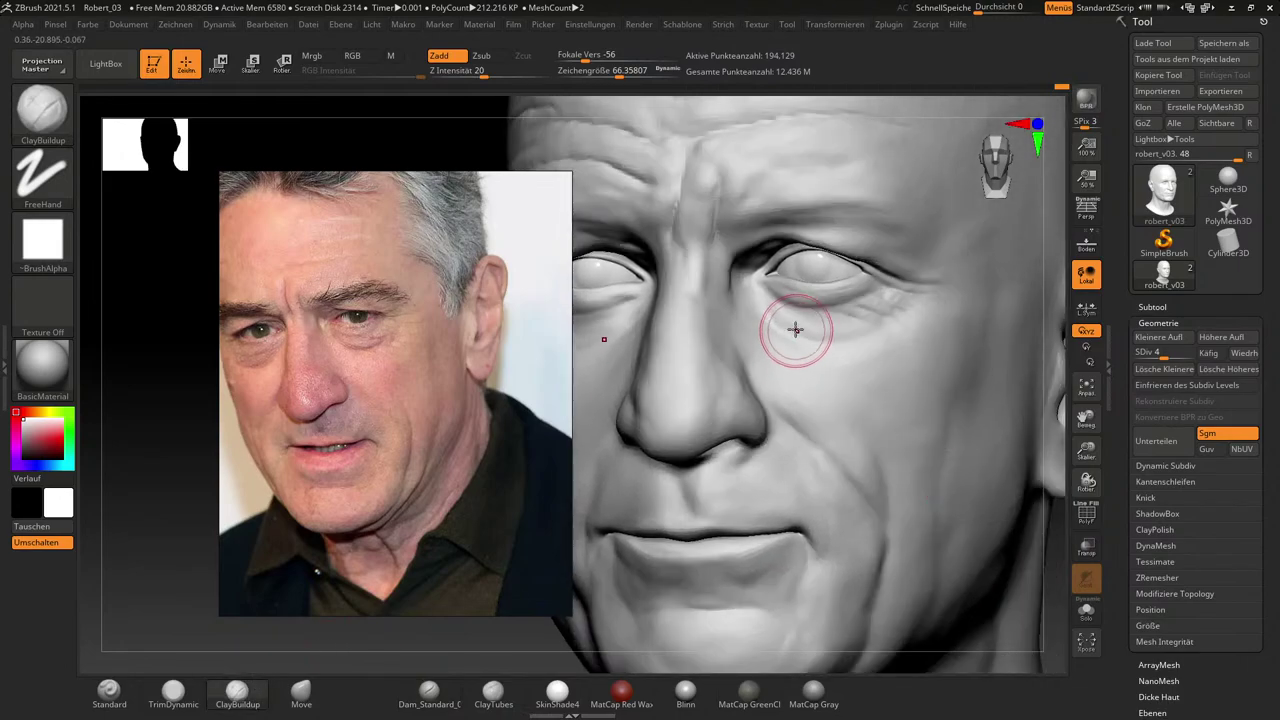
{"action": "key", "text": "s"}
{"action": "left_click_drag", "start_coordinate": [795, 331], "coordinate": [788, 328]}
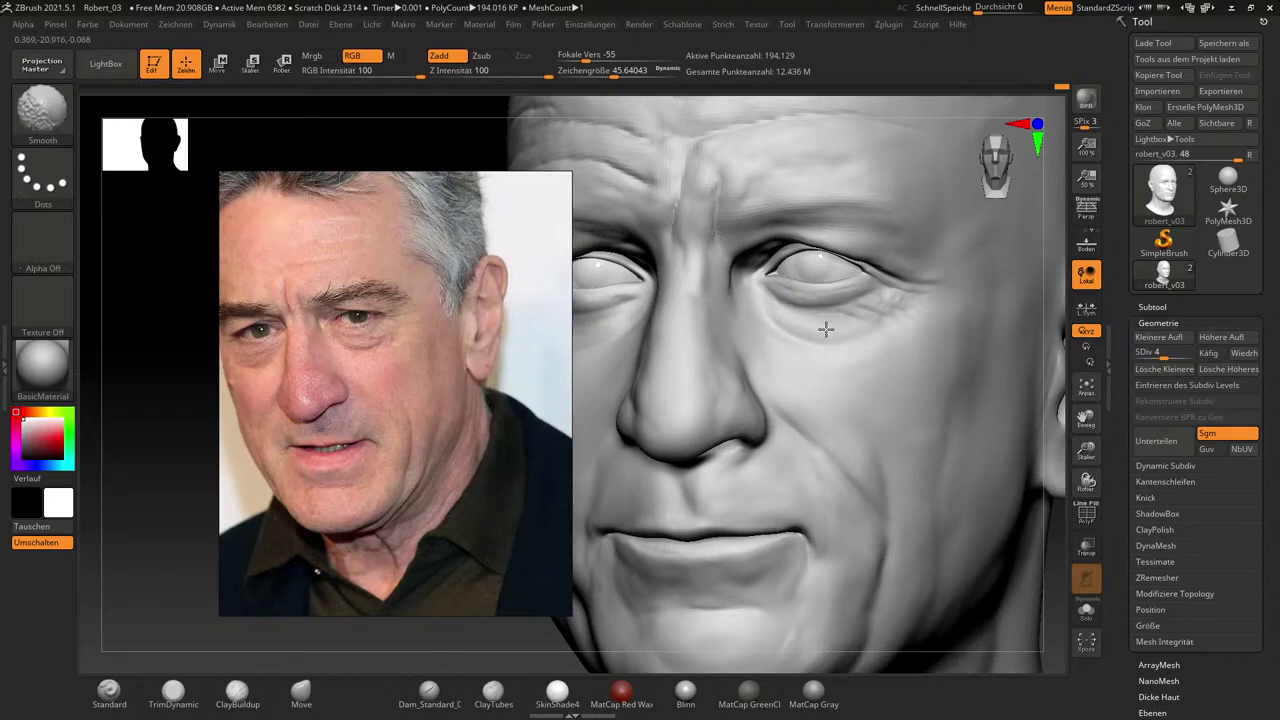
{"action": "mouse_move", "coordinate": [1046, 514]}
{"action": "left_mouse_down"}
{"action": "mouse_move", "coordinate": [1063, 528]}
{"action": "mouse_move", "coordinate": [1020, 540]}
{"action": "mouse_move", "coordinate": [1043, 538]}
{"action": "mouse_move", "coordinate": [1044, 555]}
{"action": "left_mouse_up"}
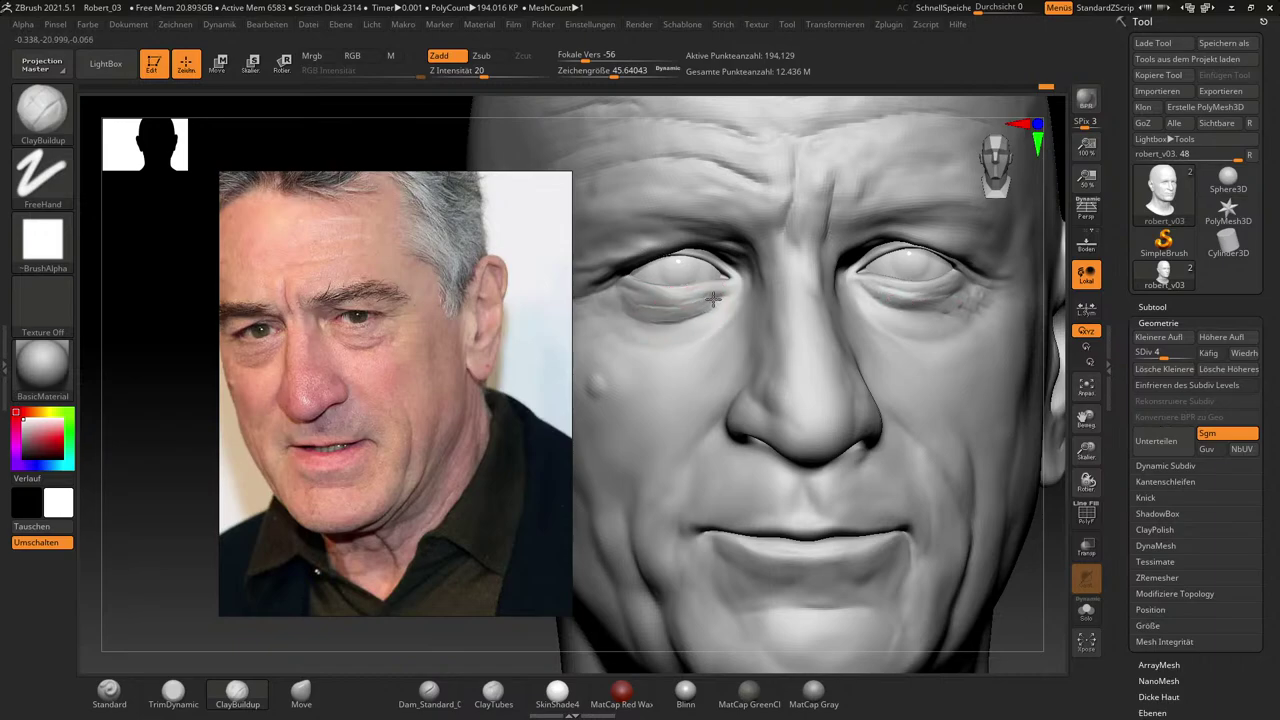
{"action": "key", "text": "shift"}
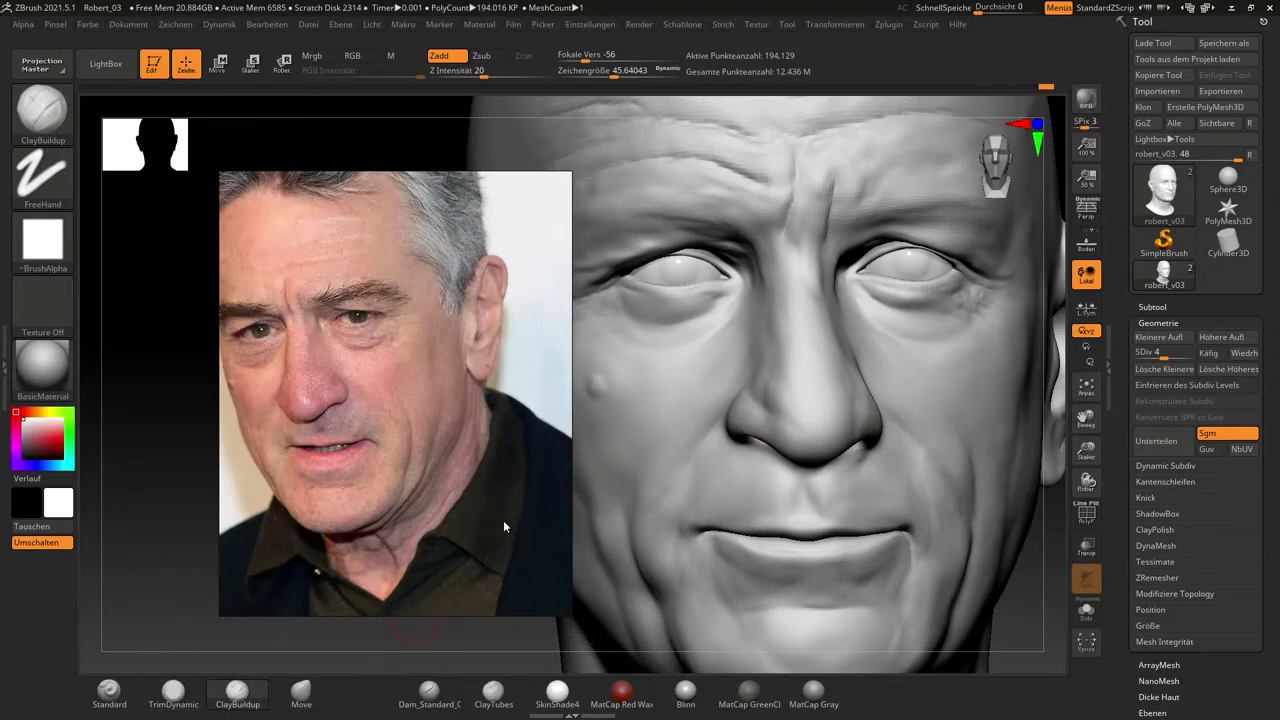
Sculpt a thin fold below the lower eyelid with ClayBuildup, reducing the draw size to about 16, and smooth it.
{"action": "key", "text": "s"}
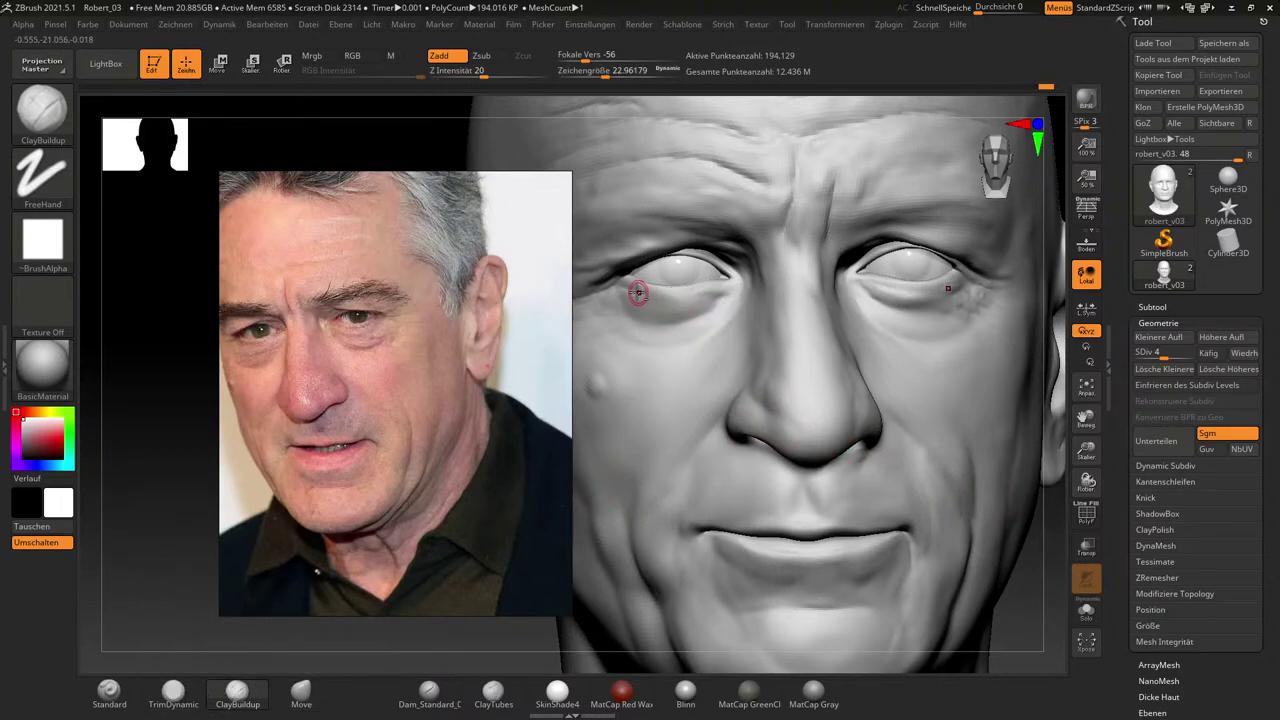
{"action": "mouse_move", "coordinate": [638, 292]}
{"action": "left_mouse_down"}
{"action": "mouse_move", "coordinate": [688, 298]}
{"action": "mouse_move", "coordinate": [676, 299]}
{"action": "left_mouse_up"}
{"action": "key", "text": "s"}
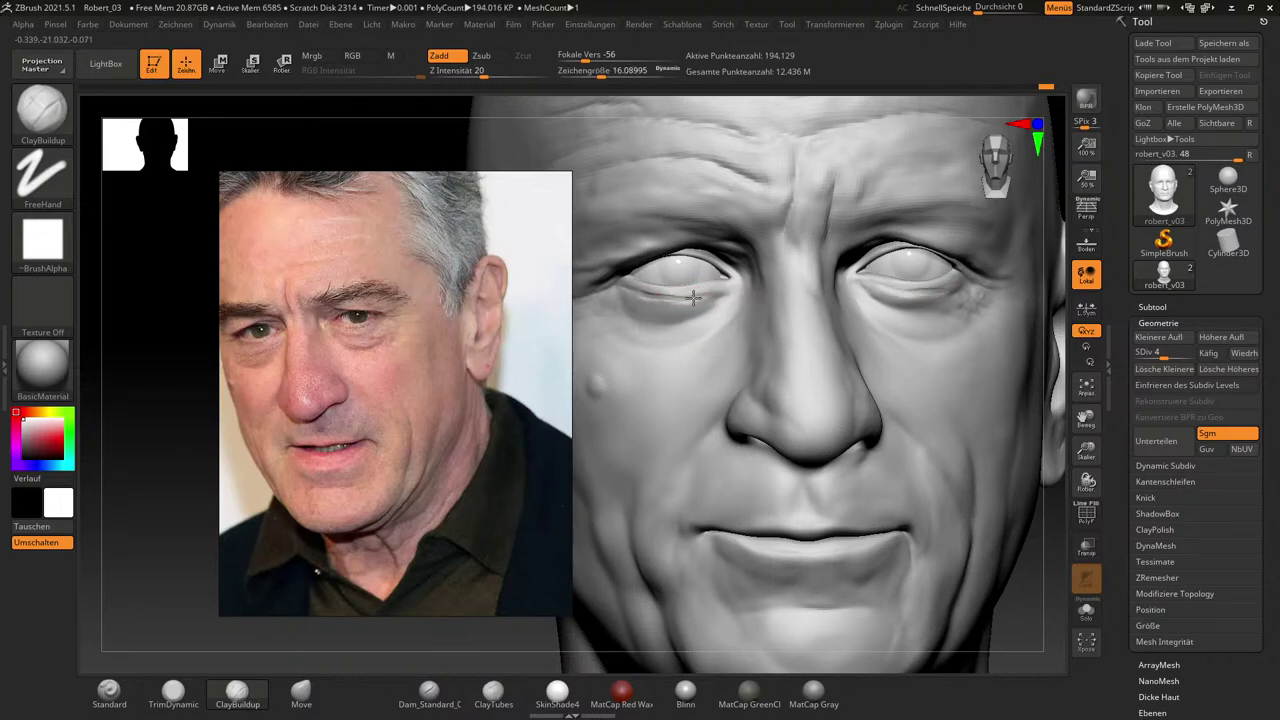
{"action": "key", "text": "shift"}
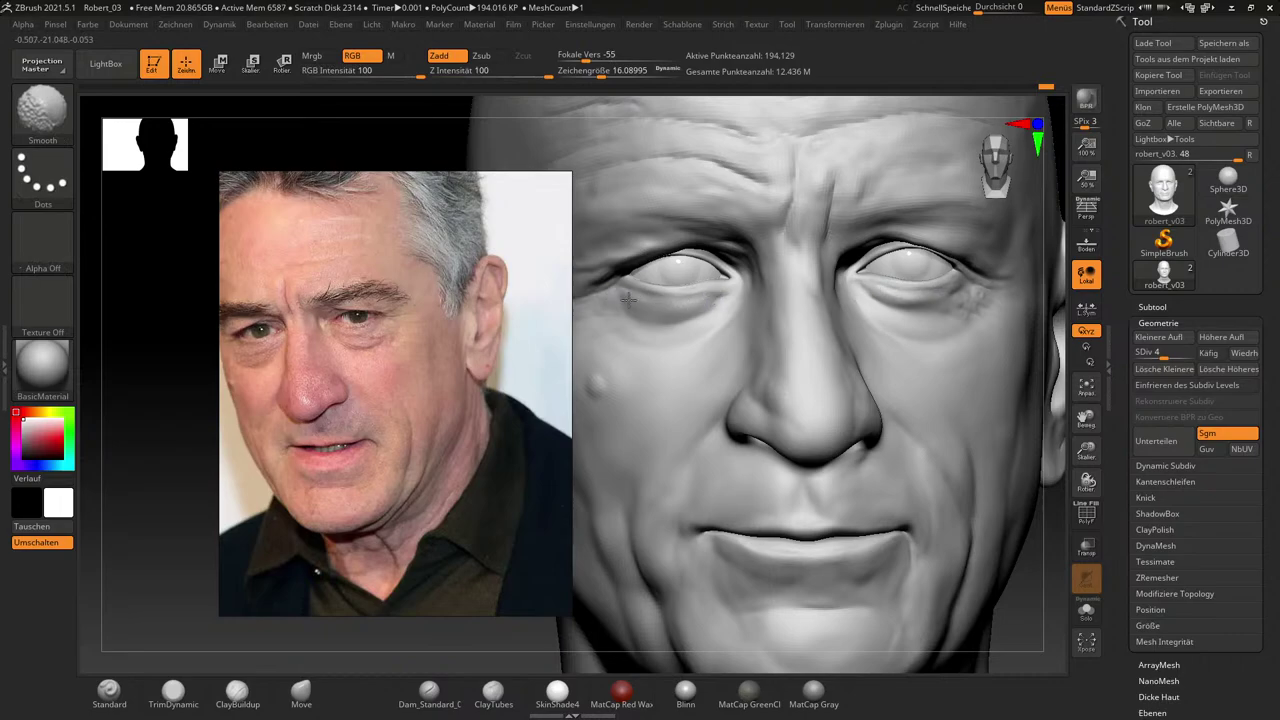
{"action": "left_click_drag", "start_coordinate": [696, 303], "coordinate": [684, 304], "text": "shift"}
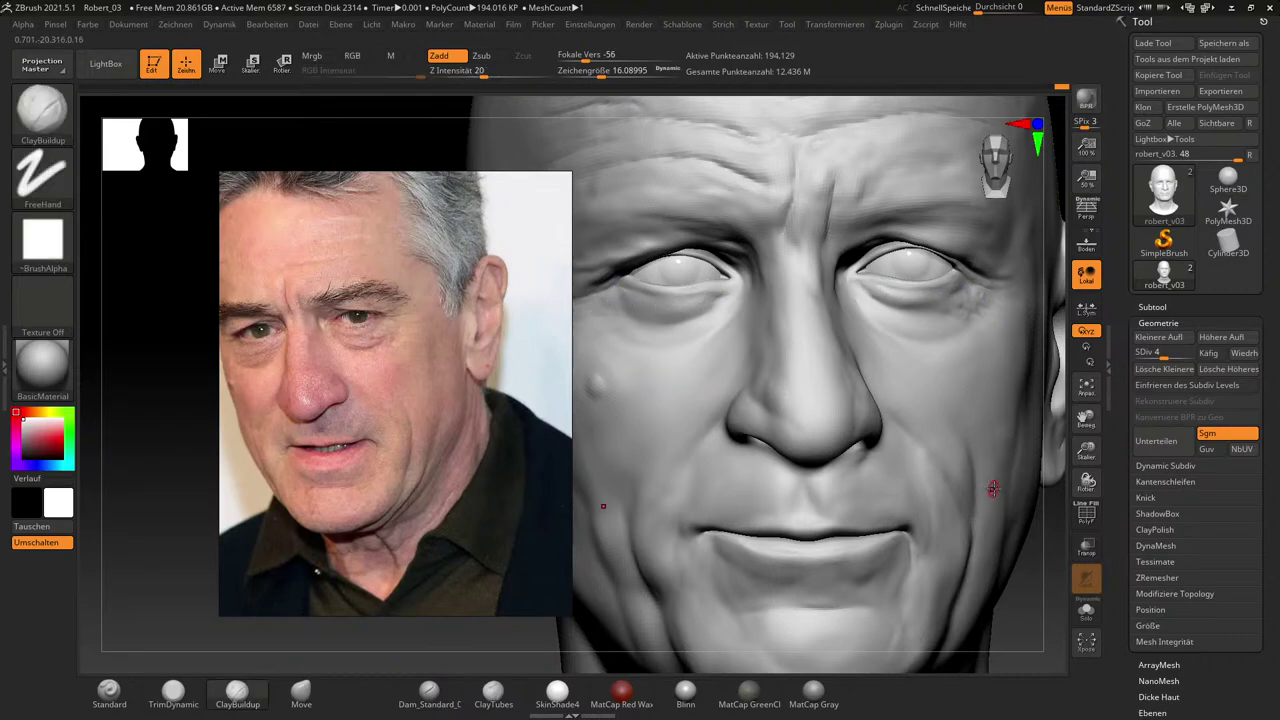
Add volume along the lower edge of the eye bags with ClayBuildup at draw size about 58 and smooth it.
{"action": "mouse_move", "coordinate": [1037, 598]}
{"action": "left_mouse_down", "text": "alt"}
{"action": "mouse_move", "coordinate": [1009, 538]}
{"action": "mouse_move", "coordinate": [991, 534]}
{"action": "left_mouse_up", "text": "alt"}
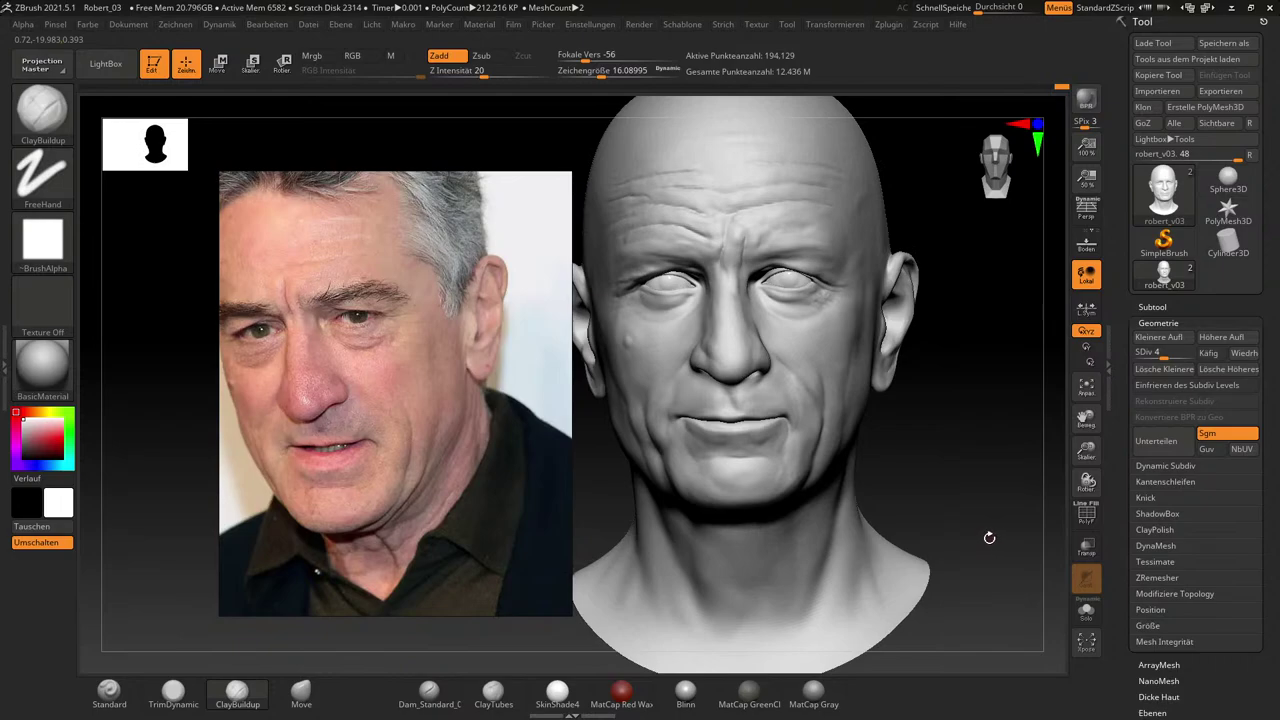
{"action": "key", "text": "s"}
{"action": "mouse_move", "coordinate": [929, 411]}
{"action": "left_mouse_down"}
{"action": "mouse_move", "coordinate": [904, 399]}
{"action": "mouse_move", "coordinate": [920, 402]}
{"action": "left_mouse_up"}
{"action": "key", "text": "s"}
{"action": "left_click", "coordinate": [870, 344]}
{"action": "key", "text": "s"}
{"action": "left_click_drag", "start_coordinate": [957, 400], "coordinate": [963, 443], "text": "alt"}
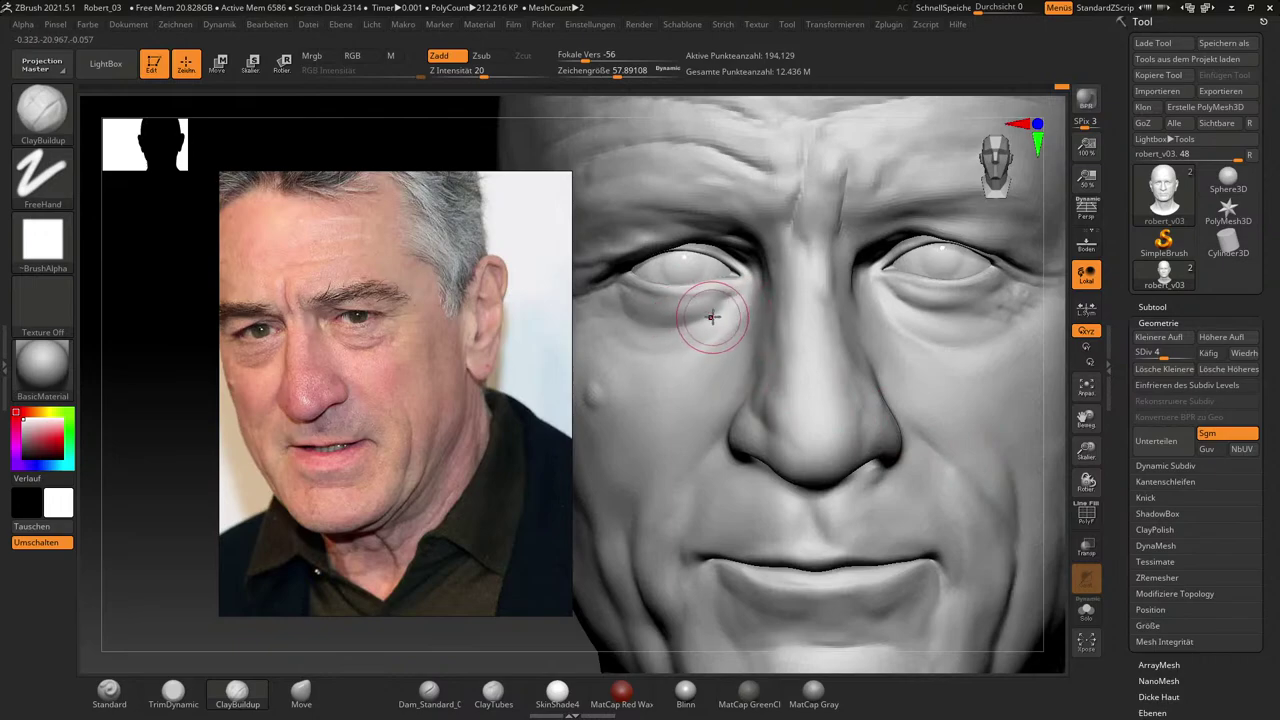
{"action": "mouse_move", "coordinate": [724, 315]}
{"action": "left_mouse_down"}
{"action": "mouse_move", "coordinate": [655, 336]}
{"action": "mouse_move", "coordinate": [629, 319]}
{"action": "left_mouse_up"}
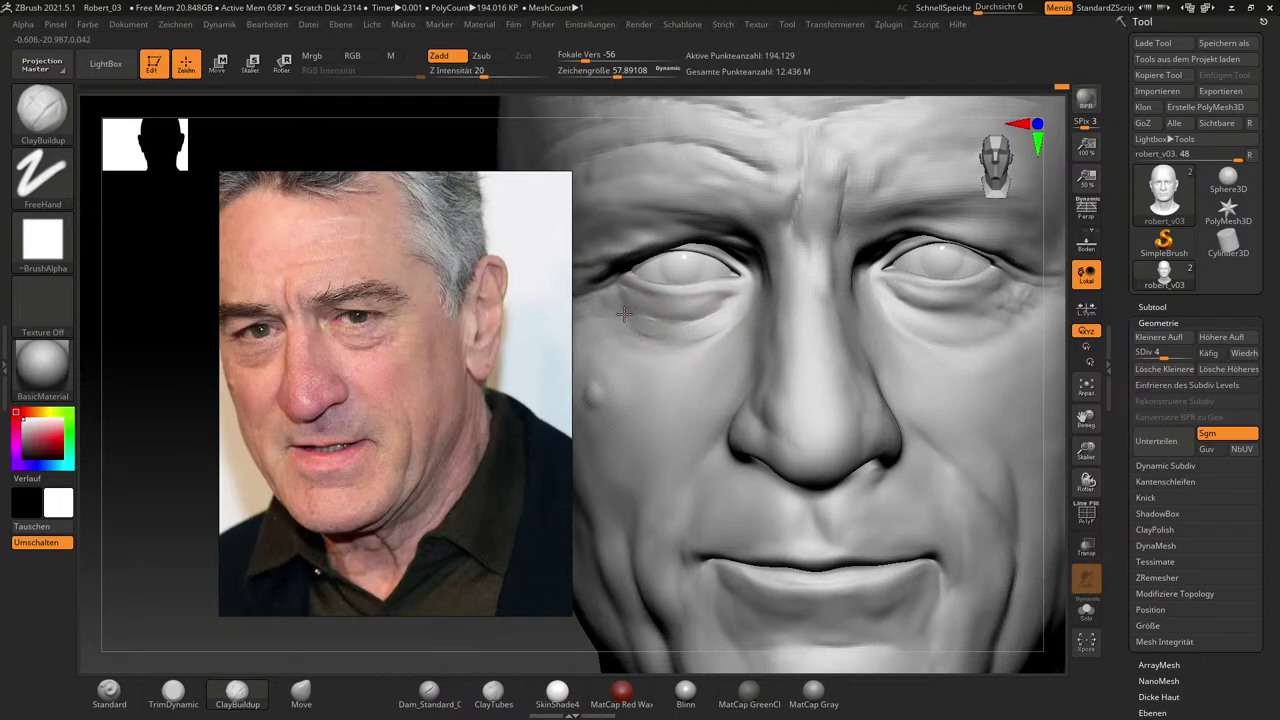
{"action": "key", "text": "shift"}
{"action": "left_click_drag", "start_coordinate": [618, 297], "coordinate": [629, 297]}
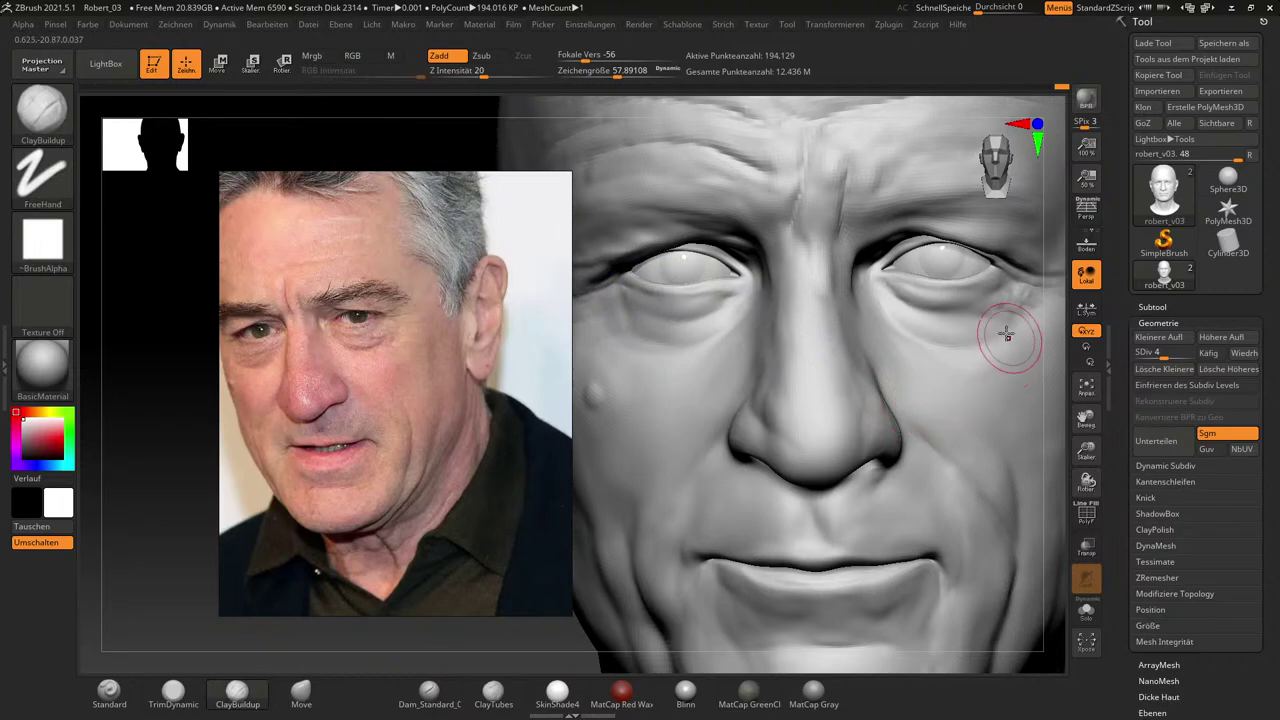
Sculpt the outer part of the eye bag towards the cheekbone with ClayBuildup at draw size about 43 and smooth it.
{"action": "key", "text": "s"}
{"action": "left_click", "coordinate": [938, 327]}
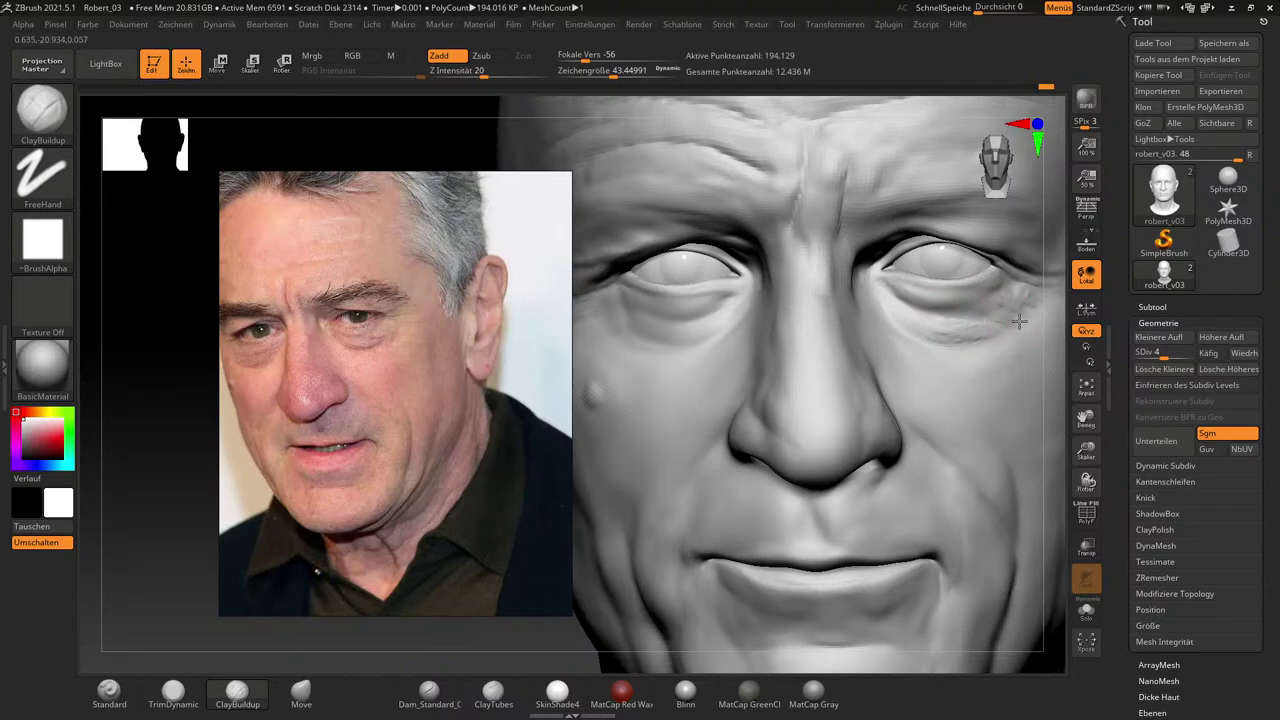
{"action": "key", "text": "shift"}
{"action": "key", "text": "shift"}
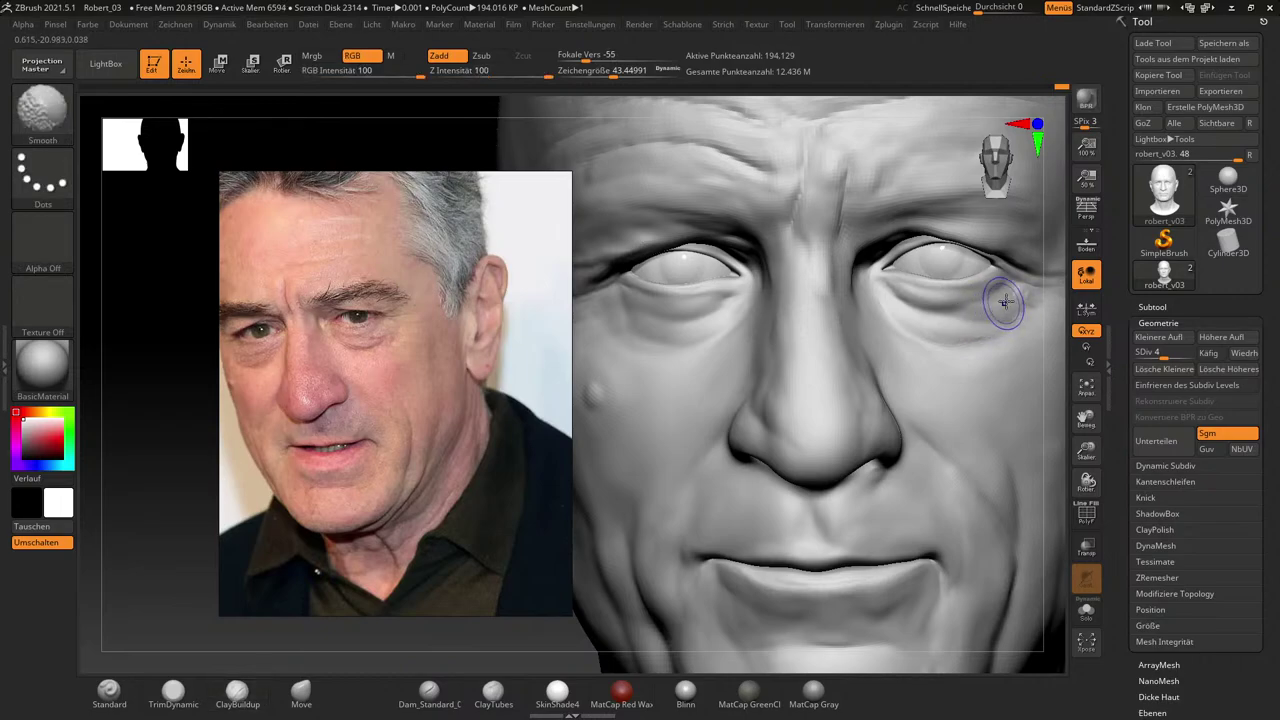
{"action": "key", "text": "shift"}
{"action": "key", "text": "f"}
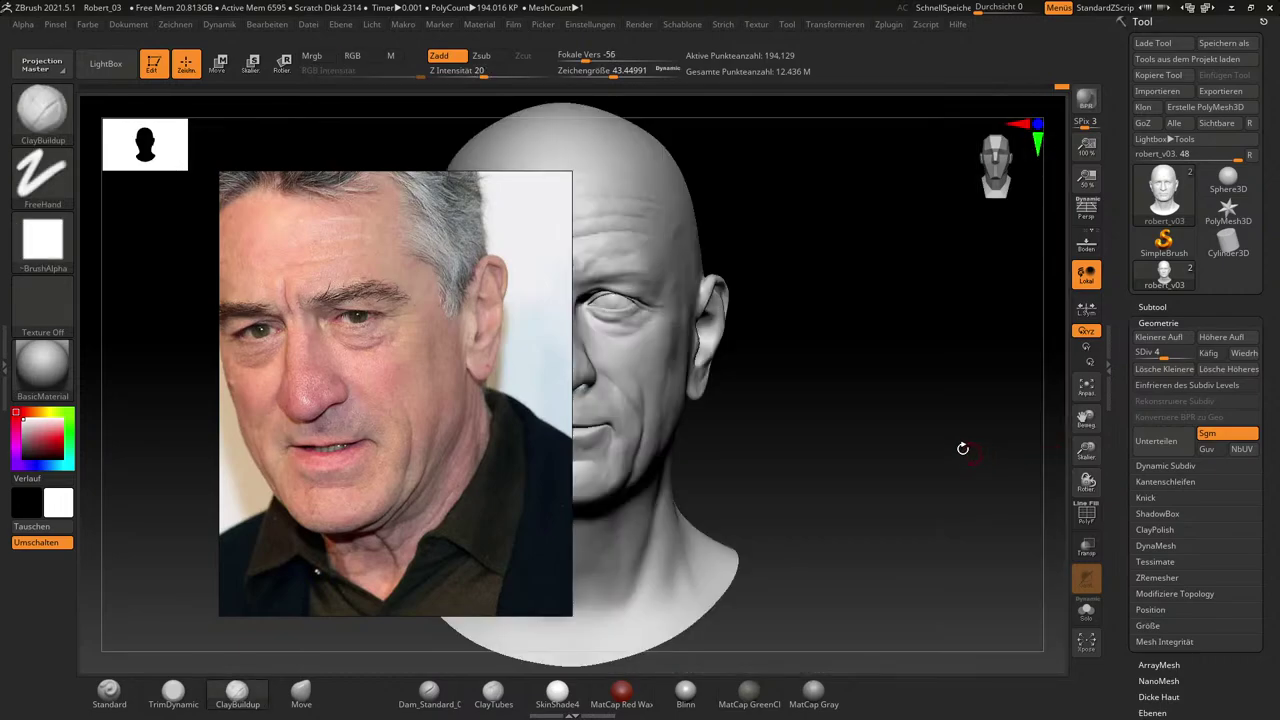
Refine the outer part of the eye bag towards the cheekbone with ClayBuildup at draw size about 35 and smooth it.
{"action": "mouse_move", "coordinate": [880, 441]}
{"action": "left_mouse_down", "text": "alt"}
{"action": "mouse_move", "coordinate": [1051, 449]}
{"action": "mouse_move", "coordinate": [988, 453]}
{"action": "mouse_move", "coordinate": [1018, 508]}
{"action": "left_mouse_up", "text": "alt"}
{"action": "key", "text": "s"}
{"action": "mouse_move", "coordinate": [780, 248]}
{"action": "left_mouse_down"}
{"action": "mouse_move", "coordinate": [829, 257]}
{"action": "mouse_move", "coordinate": [781, 247]}
{"action": "mouse_move", "coordinate": [825, 245]}
{"action": "left_mouse_up"}
{"action": "key", "text": "shift"}
{"action": "key", "text": "shift"}
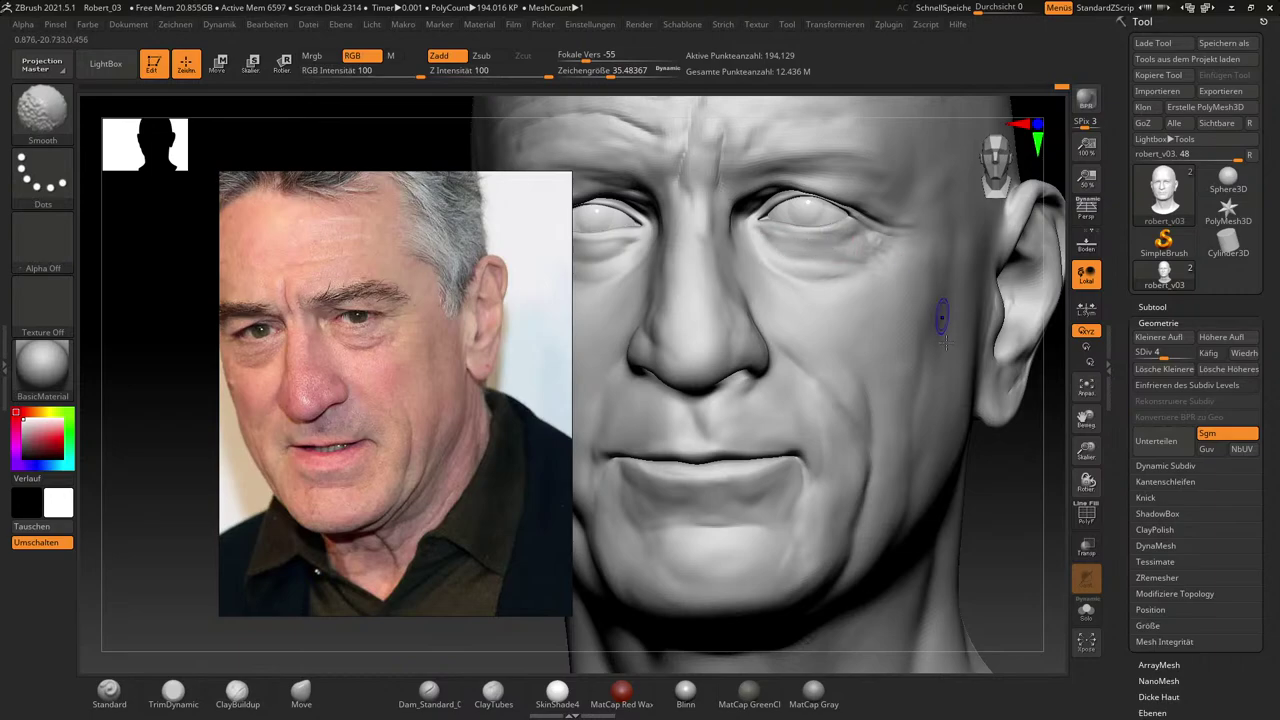
Build up the inner and middle parts of the eye bags below the lower eyelids with ClayBuildup and smooth them.
{"action": "mouse_move", "coordinate": [1006, 508]}
{"action": "left_mouse_down"}
{"action": "mouse_move", "coordinate": [1048, 516]}
{"action": "mouse_move", "coordinate": [1049, 529]}
{"action": "left_mouse_up"}
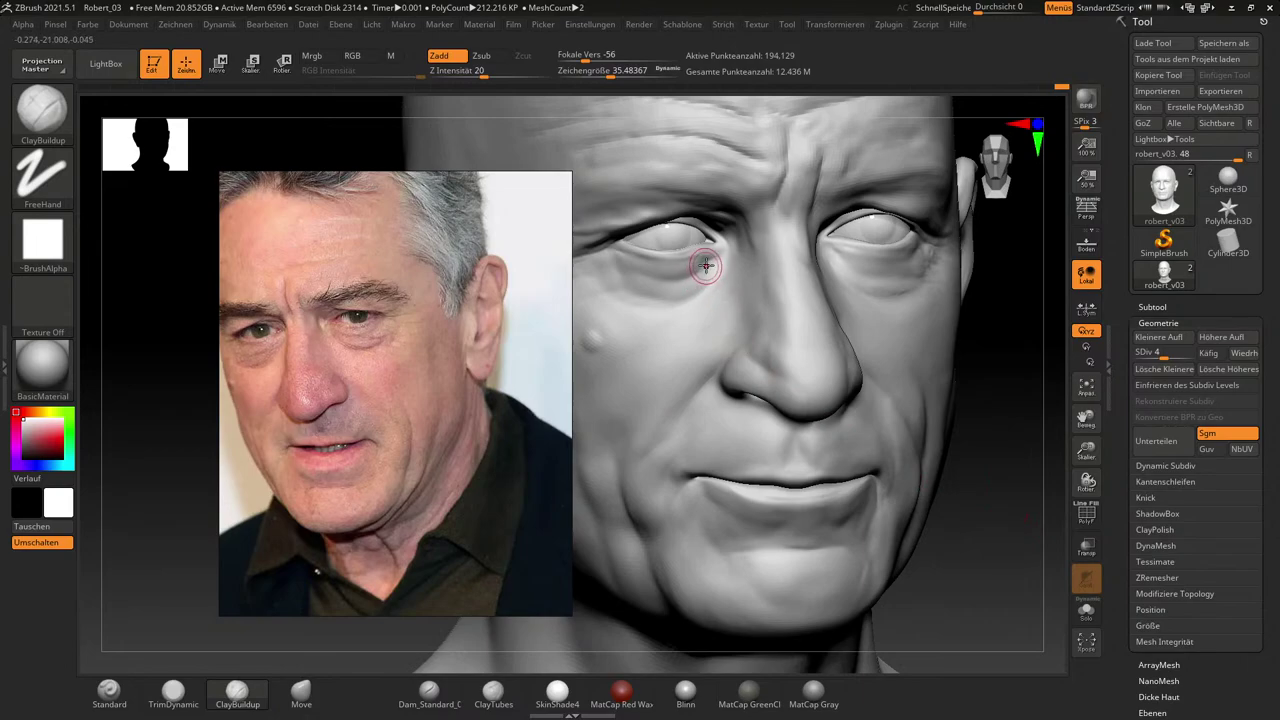
{"action": "mouse_move", "coordinate": [694, 273]}
{"action": "left_mouse_down"}
{"action": "mouse_move", "coordinate": [657, 278]}
{"action": "mouse_move", "coordinate": [702, 271]}
{"action": "mouse_move", "coordinate": [690, 268]}
{"action": "left_mouse_up"}
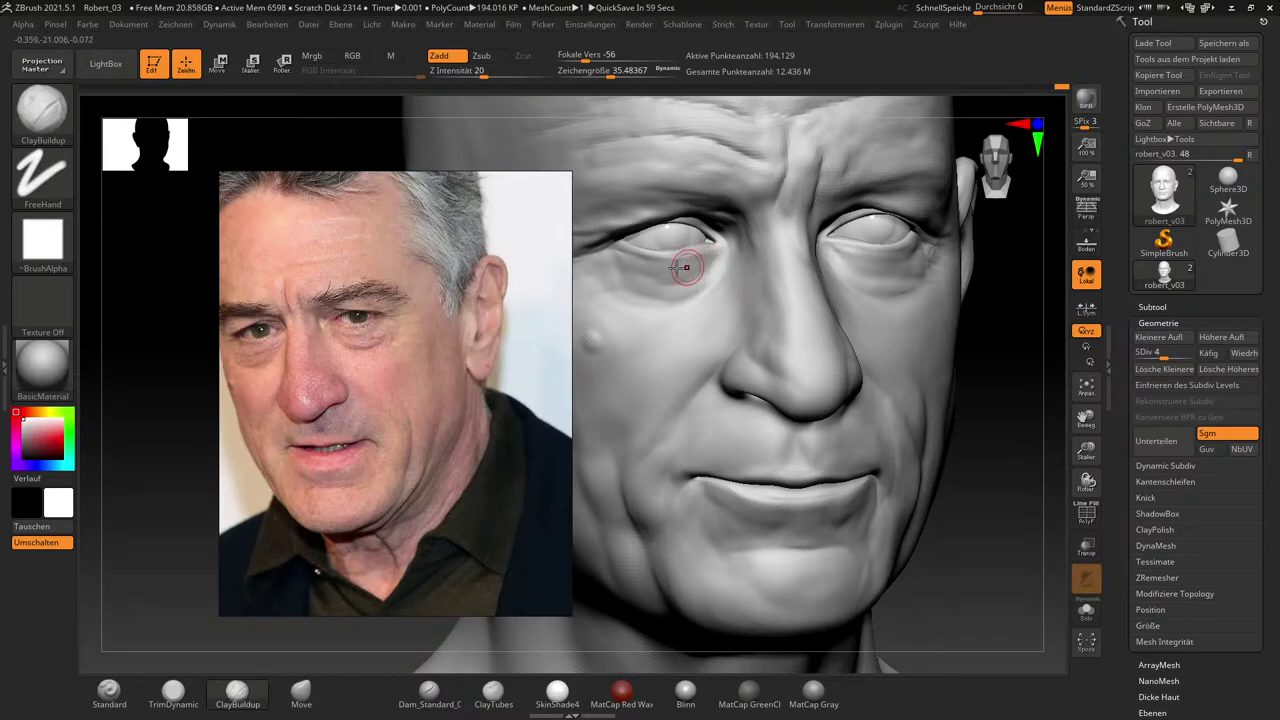
{"action": "mouse_move", "coordinate": [636, 267]}
{"action": "left_mouse_down"}
{"action": "mouse_move", "coordinate": [622, 262]}
{"action": "mouse_move", "coordinate": [638, 263]}
{"action": "left_mouse_up"}
{"action": "left_click_drag", "start_coordinate": [1023, 525], "coordinate": [1042, 528]}
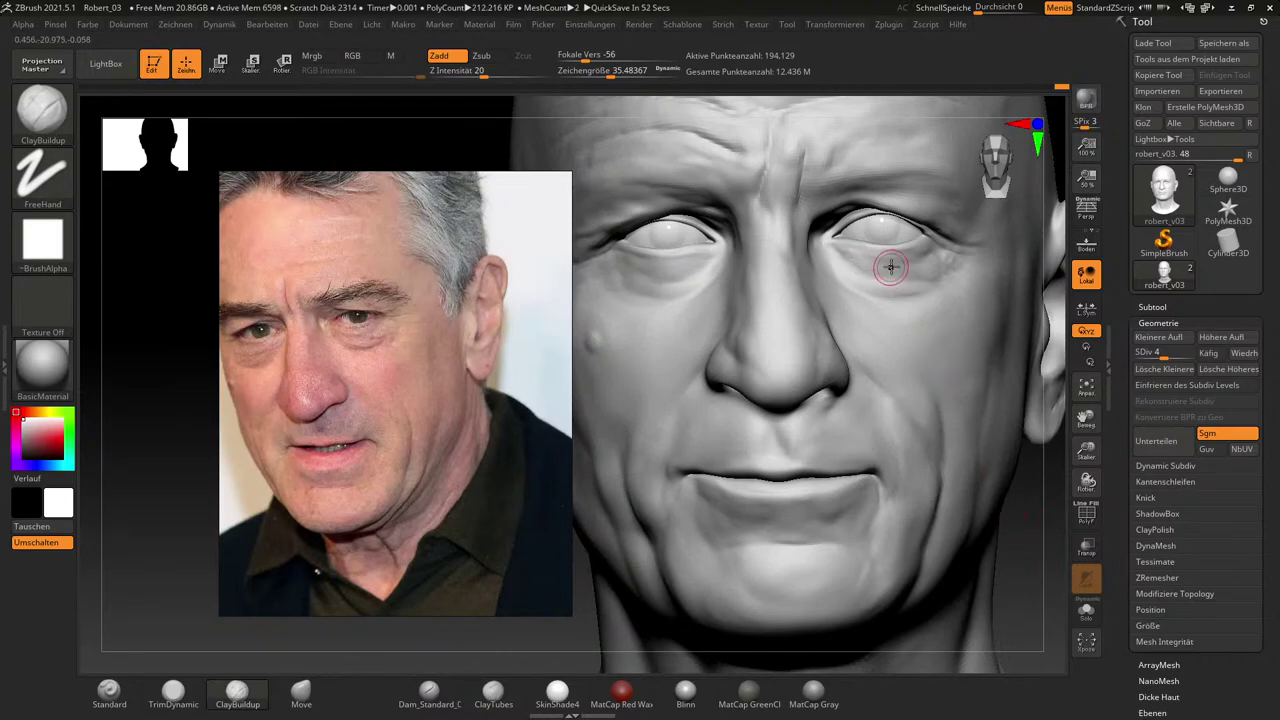
{"action": "key", "text": "shift"}
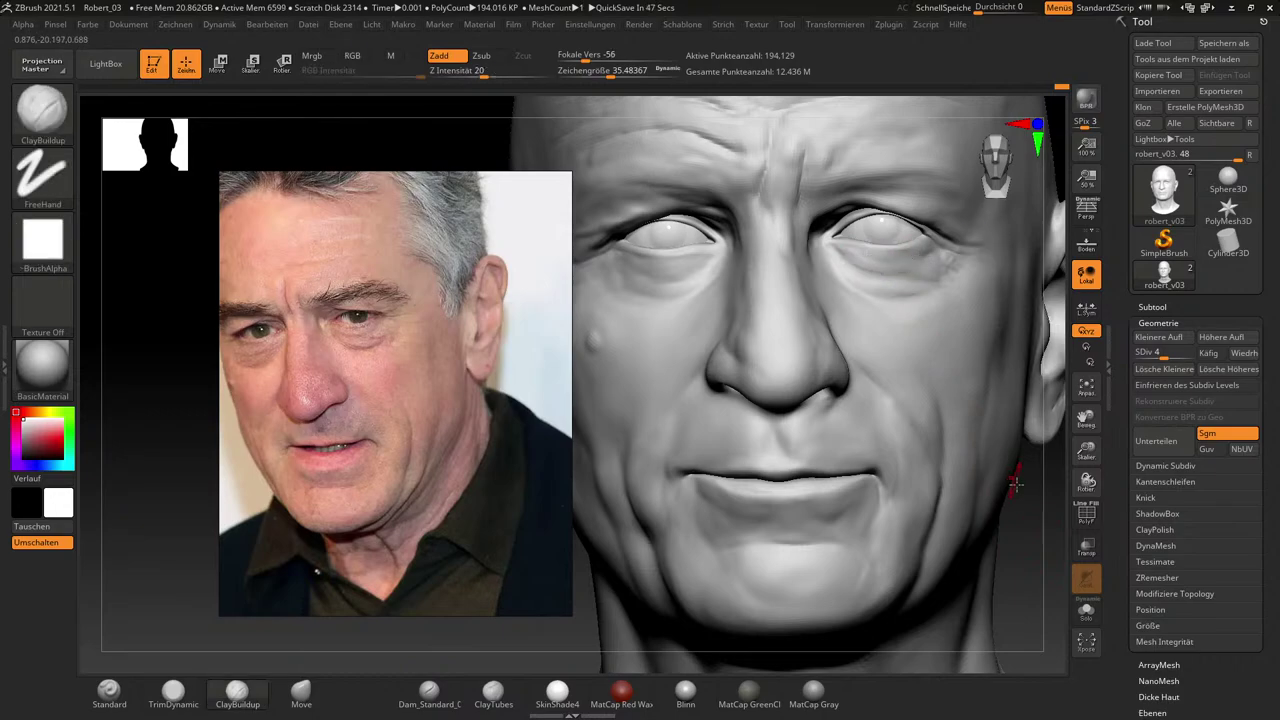
Raise the head to subdivision level 7 and examine the whole face against the reference photo.
{"action": "mouse_move", "coordinate": [1041, 541]}
{"action": "left_mouse_down"}
{"action": "mouse_move", "coordinate": [994, 526]}
{"action": "mouse_move", "coordinate": [1018, 524]}
{"action": "mouse_move", "coordinate": [1000, 578]}
{"action": "mouse_move", "coordinate": [994, 519]}
{"action": "left_mouse_up"}
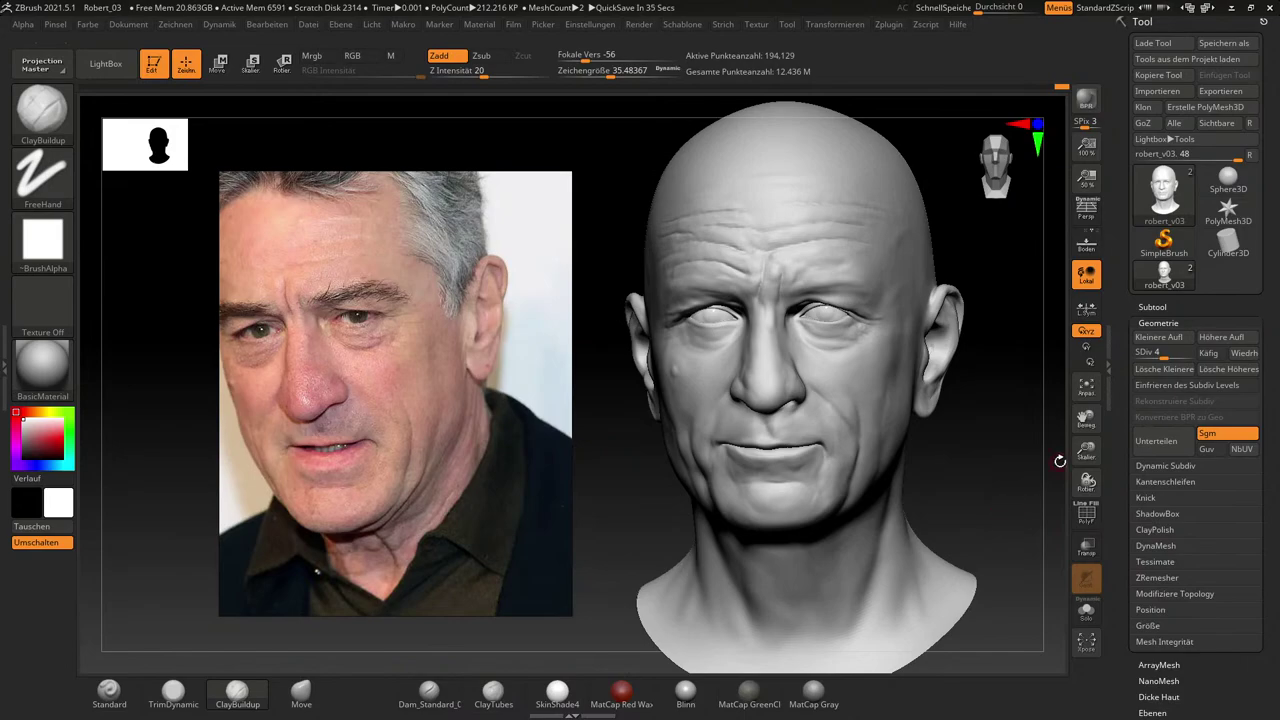
{"action": "left_click_drag", "start_coordinate": [1168, 356], "coordinate": [1198, 354]}
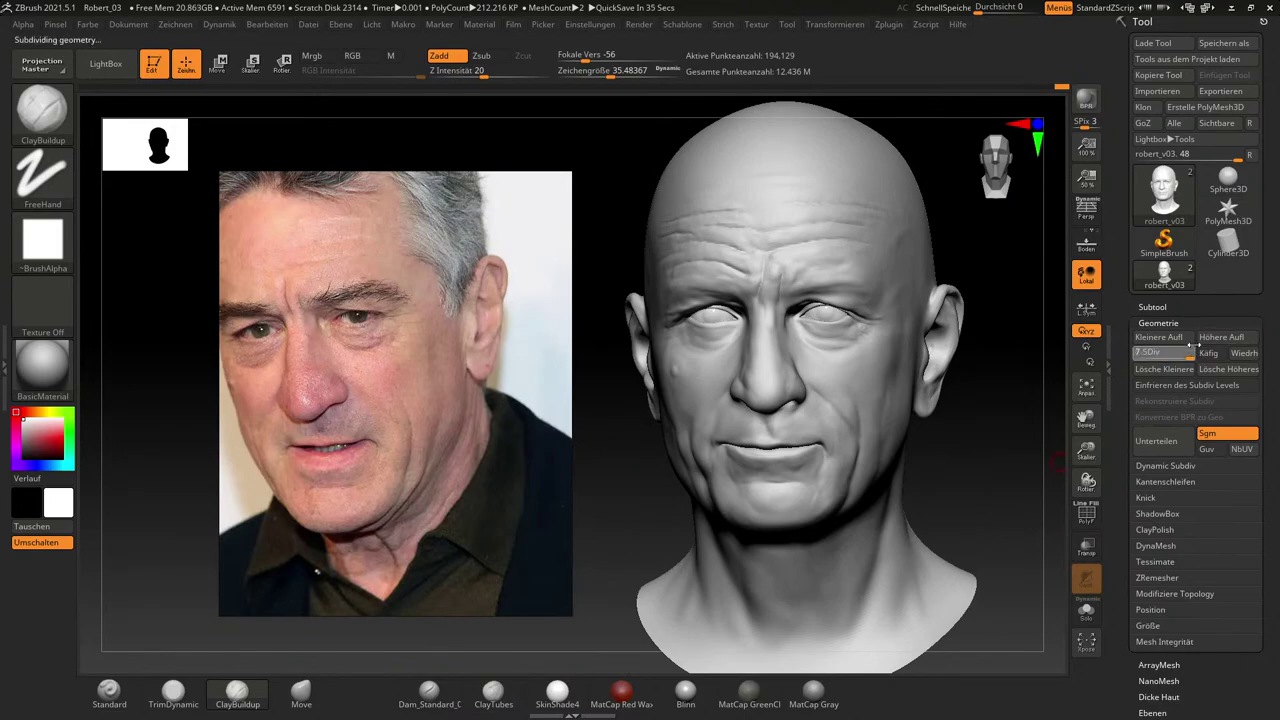
{"action": "left_click_drag", "start_coordinate": [970, 493], "coordinate": [983, 508]}
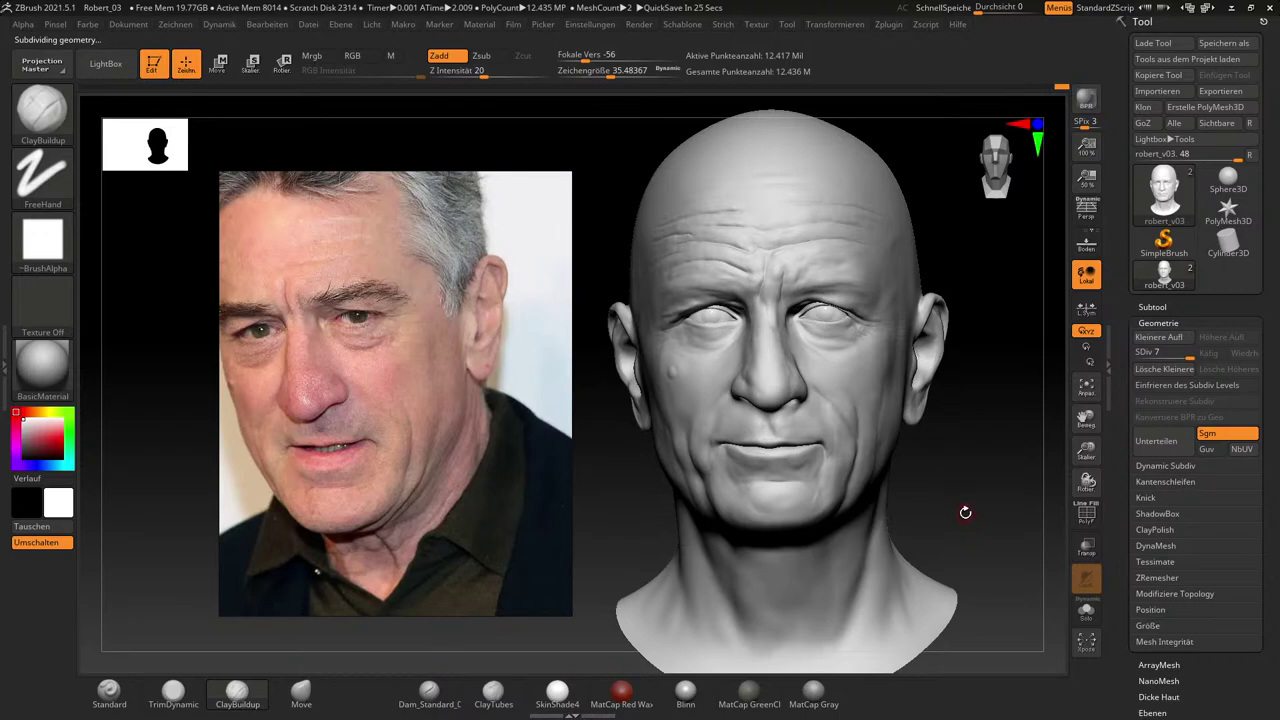
{"action": "mouse_move", "coordinate": [965, 512]}
{"action": "left_mouse_down"}
{"action": "mouse_move", "coordinate": [1000, 491]}
{"action": "mouse_move", "coordinate": [980, 516]}
{"action": "left_mouse_up"}
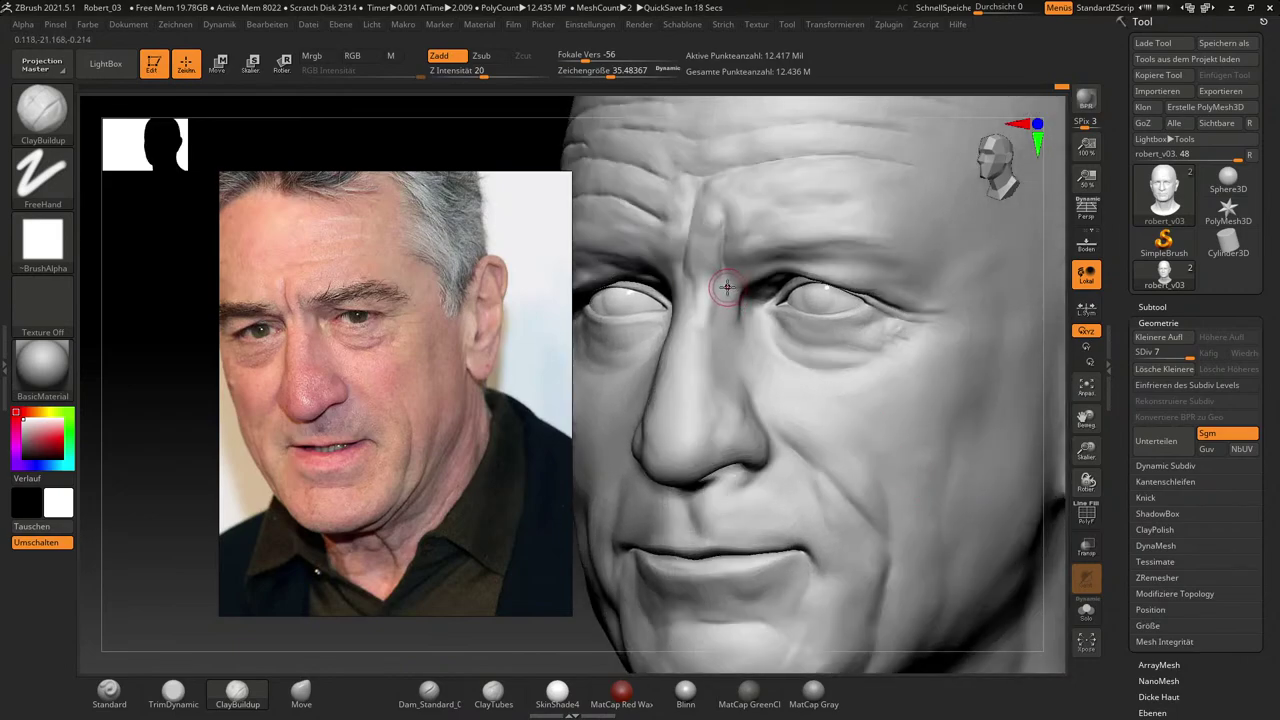
Lower the head to subdivision level 5, then sculpt and smooth the upper nose bridge with ClayBuildup at draw size about 30.
{"action": "key", "text": "s"}
{"action": "left_click_drag", "start_coordinate": [733, 290], "coordinate": [729, 285]}
{"action": "key", "text": "shift+d"}
{"action": "key", "text": "shift+d"}
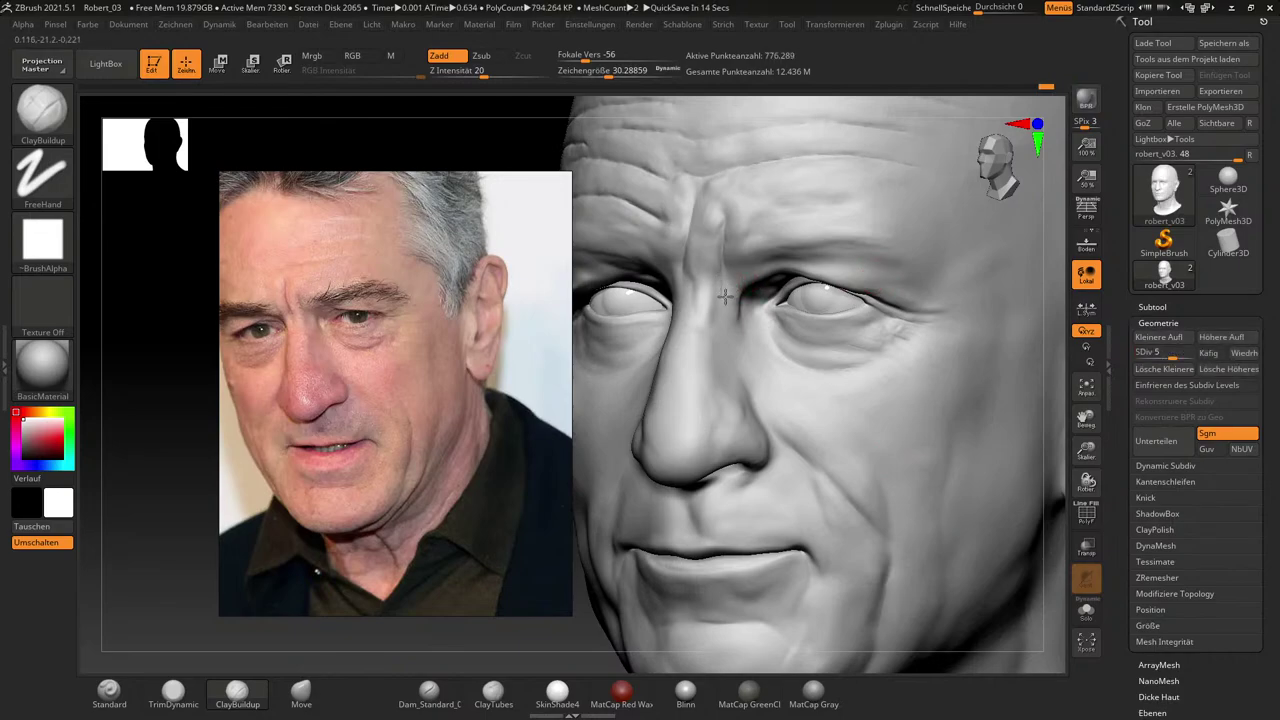
{"action": "key", "text": "shift"}
{"action": "key", "text": "shift"}
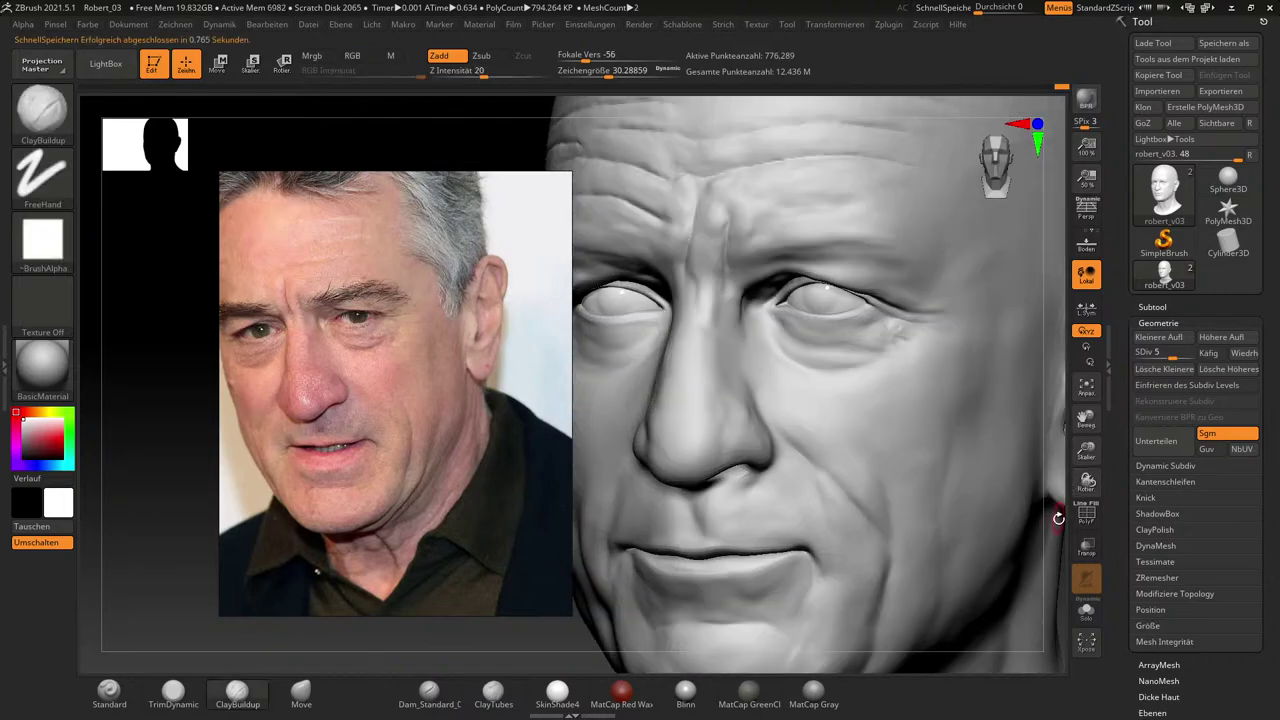
Add volume between the outer brow and the upper eyelid with ClayBuildup and smooth it towards the temple.
{"action": "left_click_drag", "start_coordinate": [1057, 514], "coordinate": [1019, 517]}
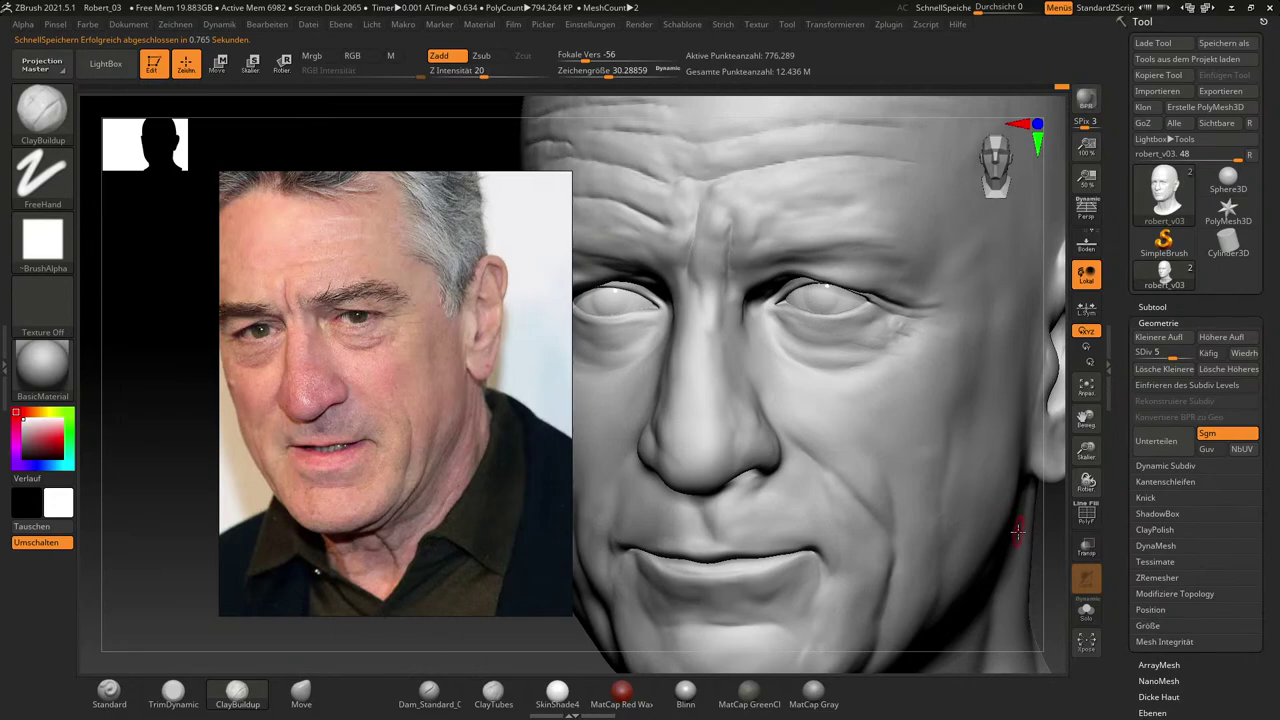
{"action": "left_click_drag", "start_coordinate": [1064, 566], "coordinate": [1032, 598]}
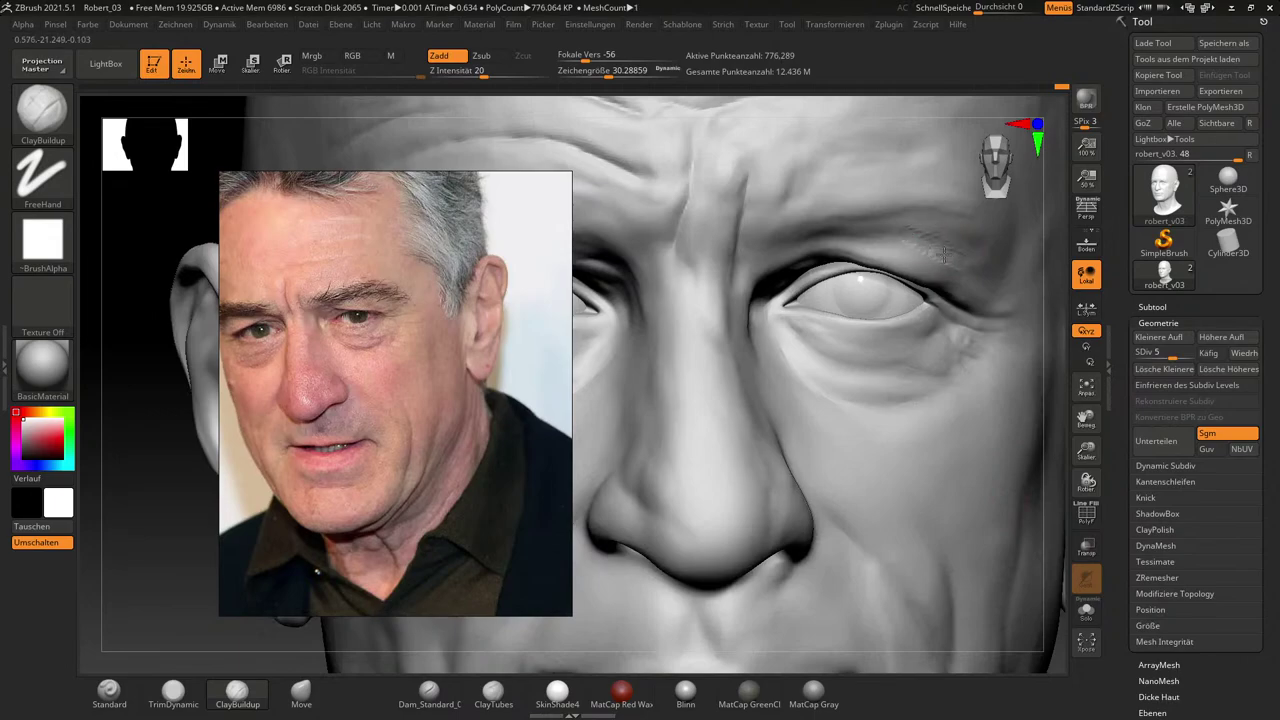
{"action": "key", "text": "shift"}
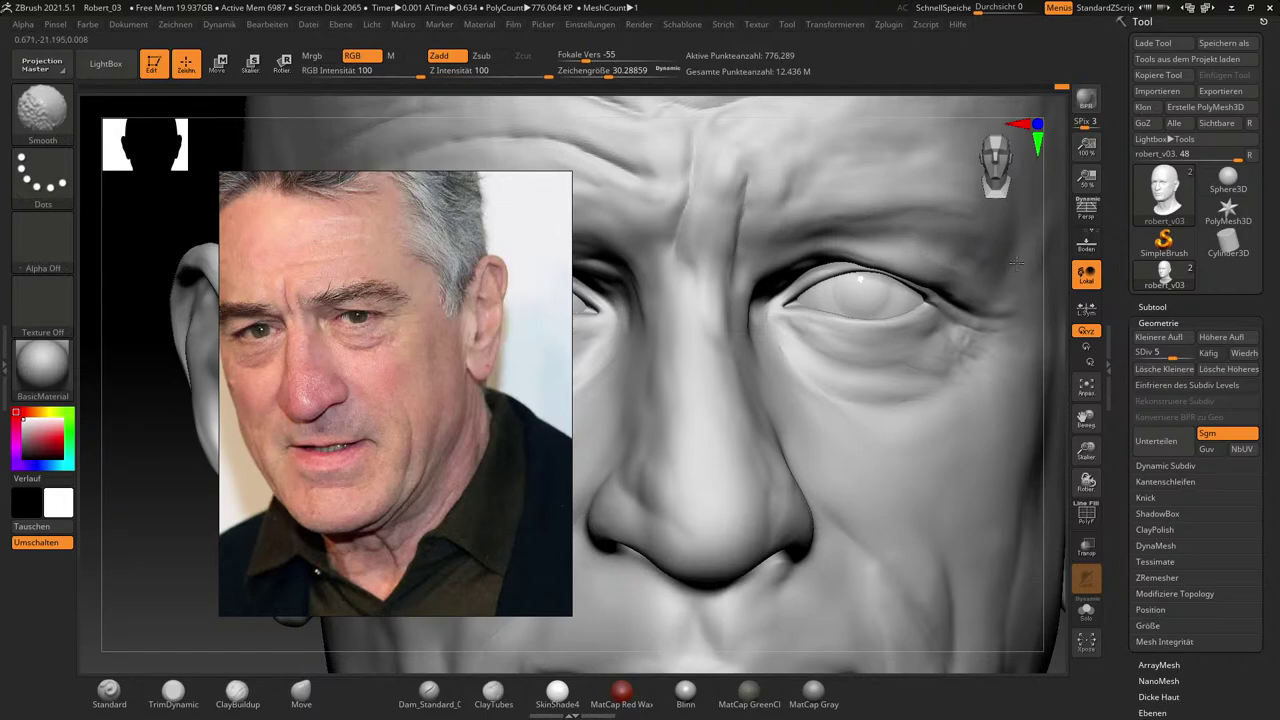
{"action": "left_click_drag", "start_coordinate": [1016, 263], "coordinate": [1044, 262], "text": "shift"}
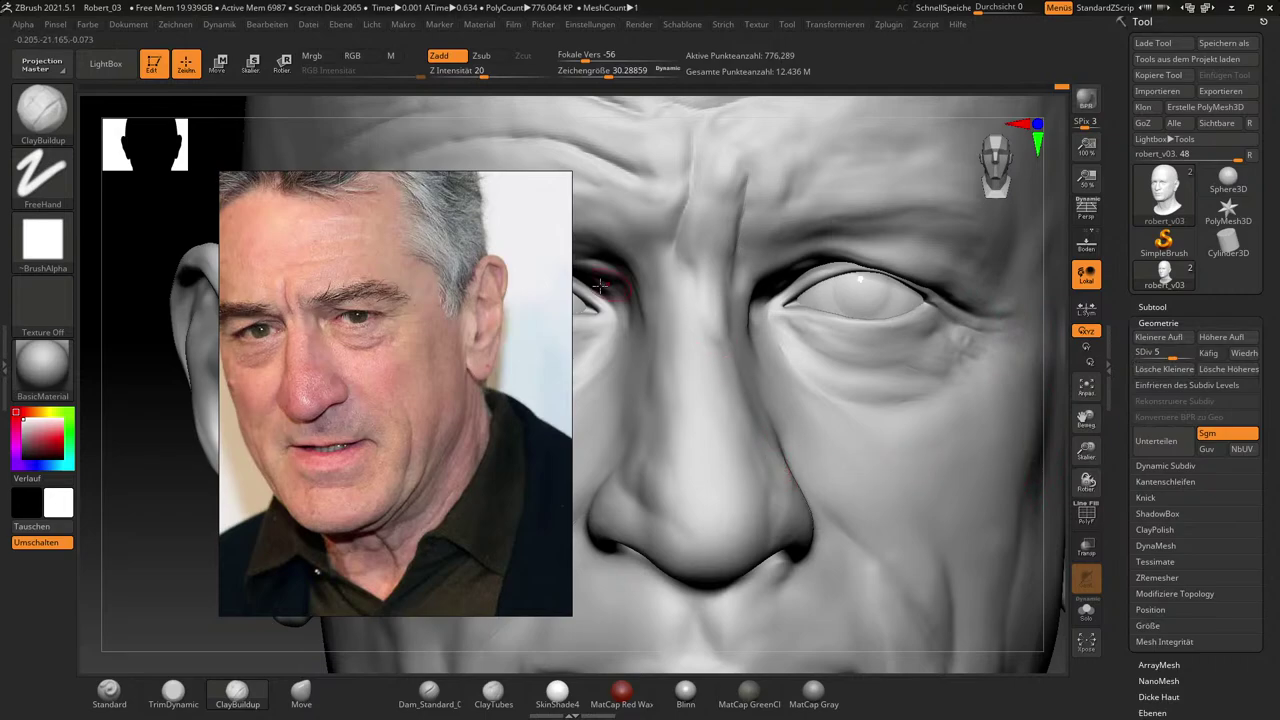
Enlarge the reference photo around the eye and raise the head to subdivision level 7 for finer detail.
{"action": "scroll", "coordinate": [365, 299], "scroll_direction": "up", "scroll_amount": 2}
{"action": "scroll", "coordinate": [366, 301], "scroll_direction": "up", "scroll_amount": 2}
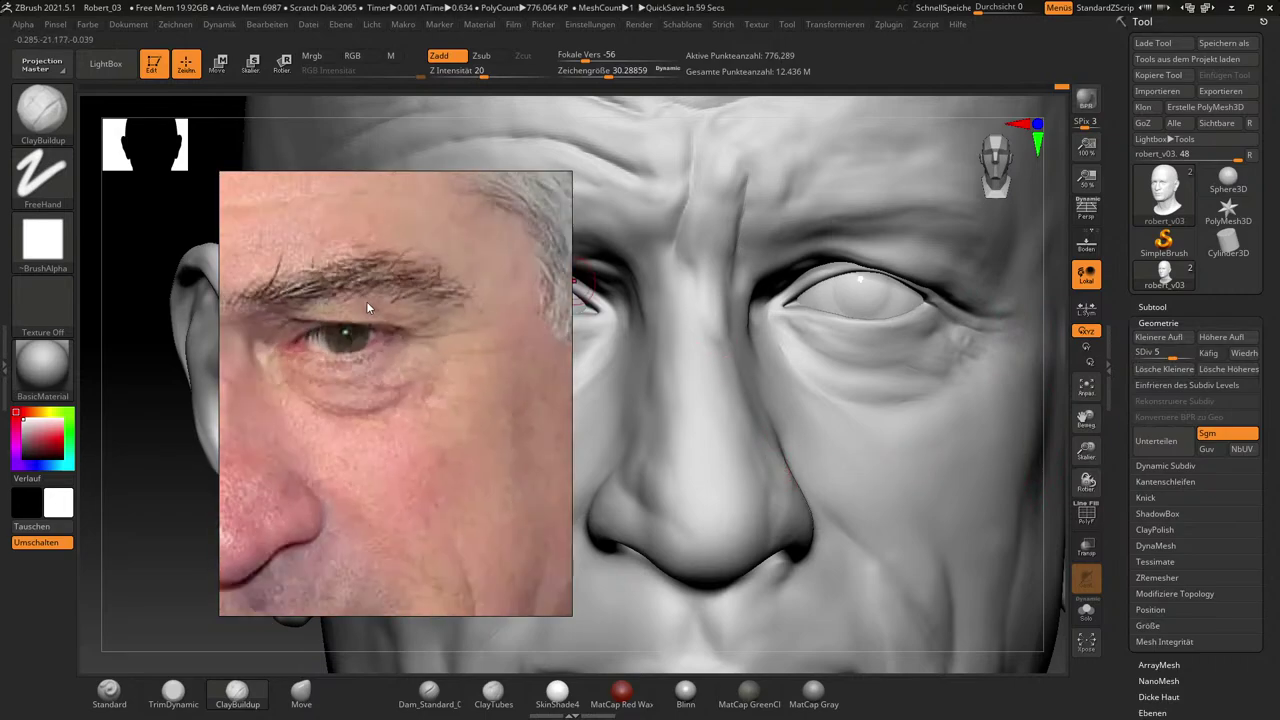
{"action": "mouse_move", "coordinate": [1039, 550]}
{"action": "left_mouse_down"}
{"action": "mouse_move", "coordinate": [930, 562]}
{"action": "mouse_move", "coordinate": [984, 560]}
{"action": "left_mouse_up"}
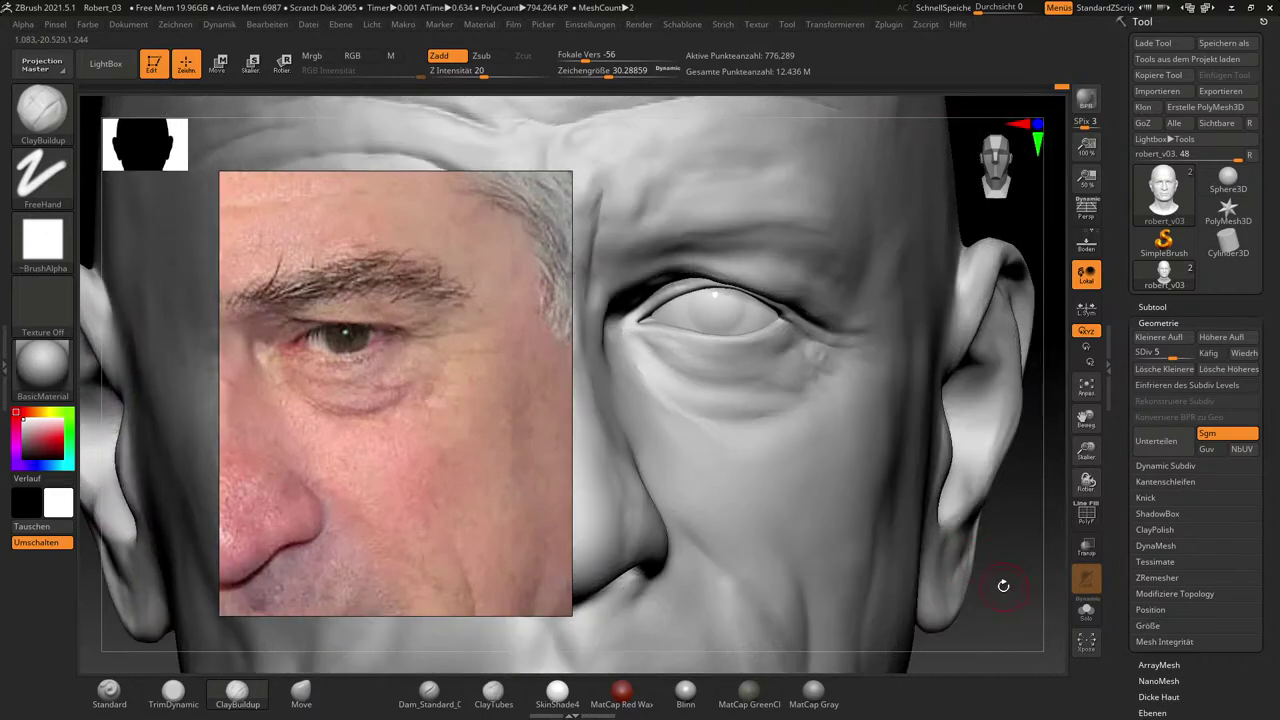
{"action": "left_click_drag", "start_coordinate": [1015, 602], "coordinate": [1035, 488]}
{"action": "key", "text": "ctrl+d"}
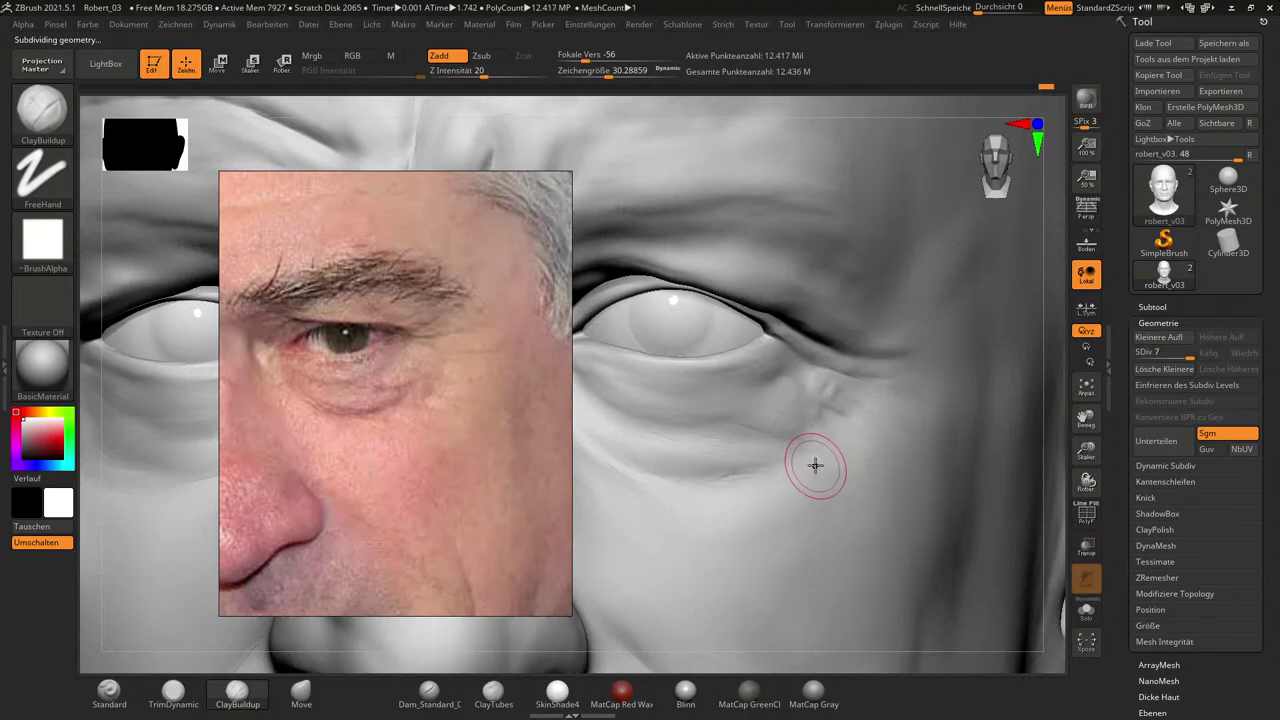
Sculpt fine creases beyond the outer edge of the eye bag with ClayBuildup and smooth them at draw size about 24.
{"action": "left_click_drag", "start_coordinate": [858, 455], "coordinate": [849, 454]}
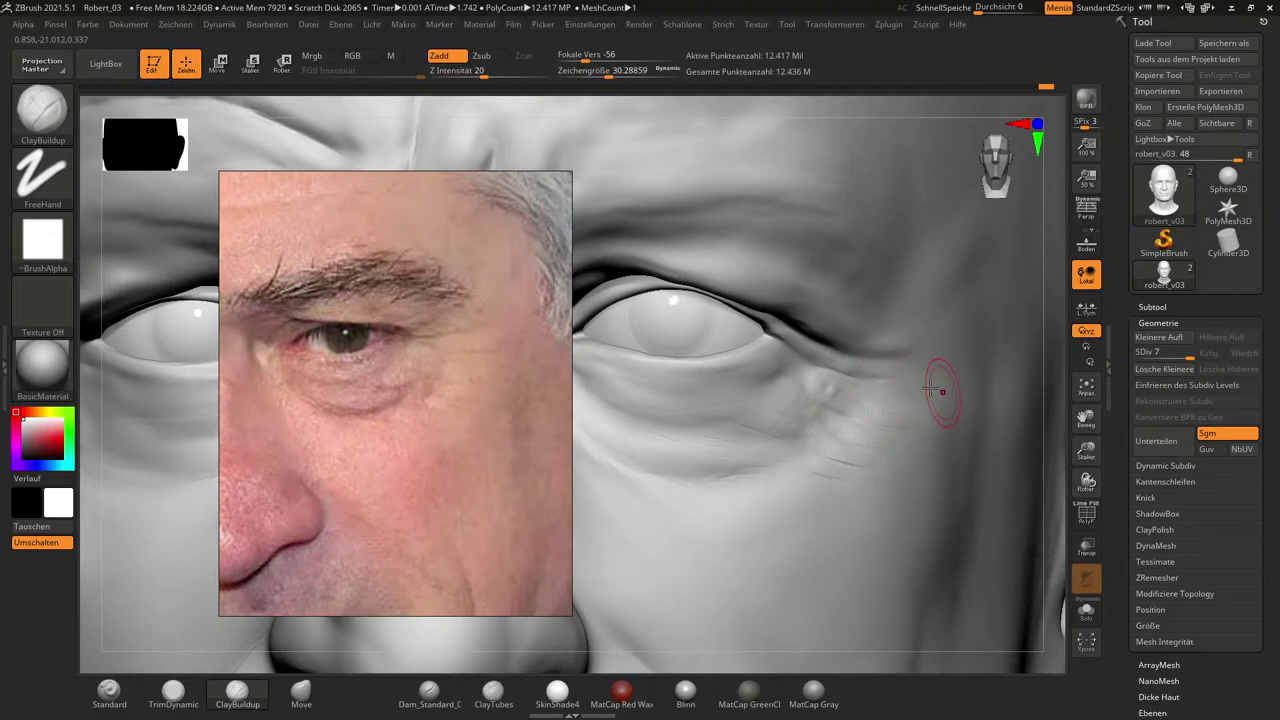
{"action": "key", "text": "shift"}
{"action": "key", "text": "s"}
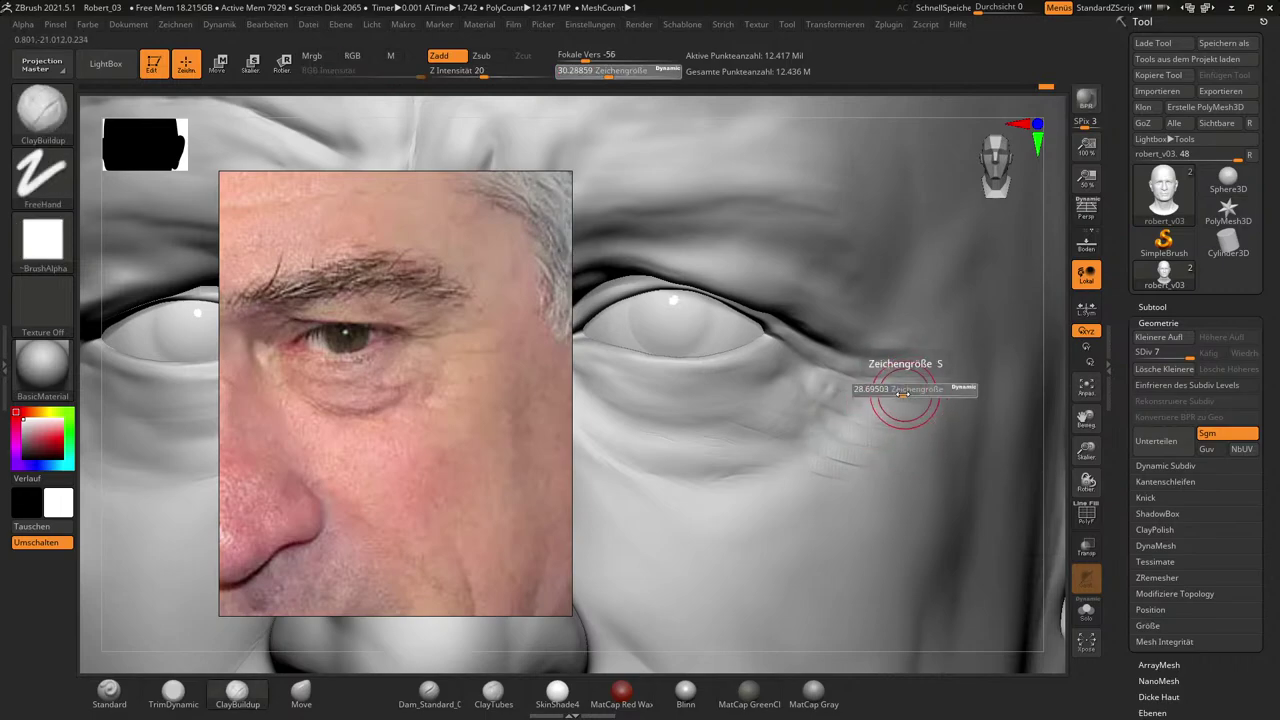
{"action": "left_click_drag", "start_coordinate": [906, 396], "coordinate": [900, 396]}
{"action": "mouse_move", "coordinate": [895, 392]}
{"action": "left_mouse_down", "text": "shift"}
{"action": "mouse_move", "coordinate": [919, 394]}
{"action": "mouse_move", "coordinate": [829, 451]}
{"action": "left_mouse_up", "text": "shift"}
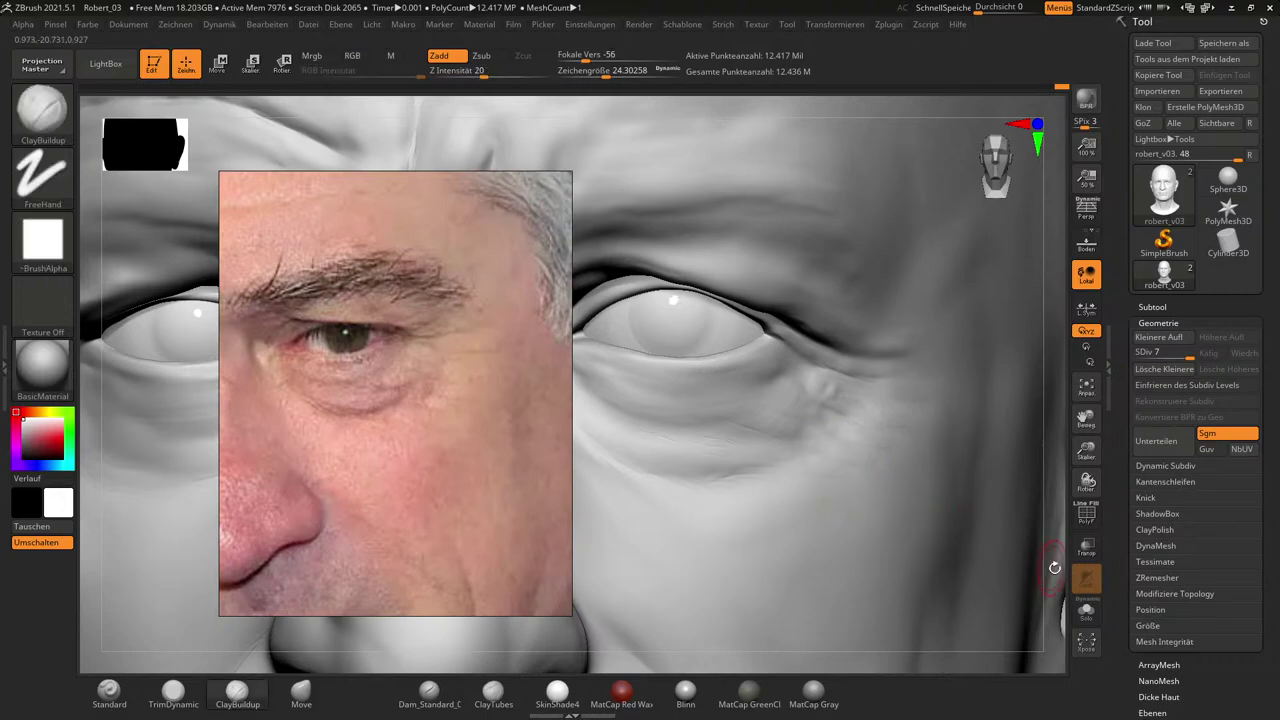
Sculpt a thin fold just below the lower eyelid with ClayBuildup at draw size about 10 and smooth it.
{"action": "mouse_move", "coordinate": [1060, 565]}
{"action": "left_mouse_down"}
{"action": "mouse_move", "coordinate": [1009, 528]}
{"action": "mouse_move", "coordinate": [1006, 580]}
{"action": "mouse_move", "coordinate": [984, 550]}
{"action": "mouse_move", "coordinate": [1003, 580]}
{"action": "mouse_move", "coordinate": [969, 568]}
{"action": "left_mouse_up"}
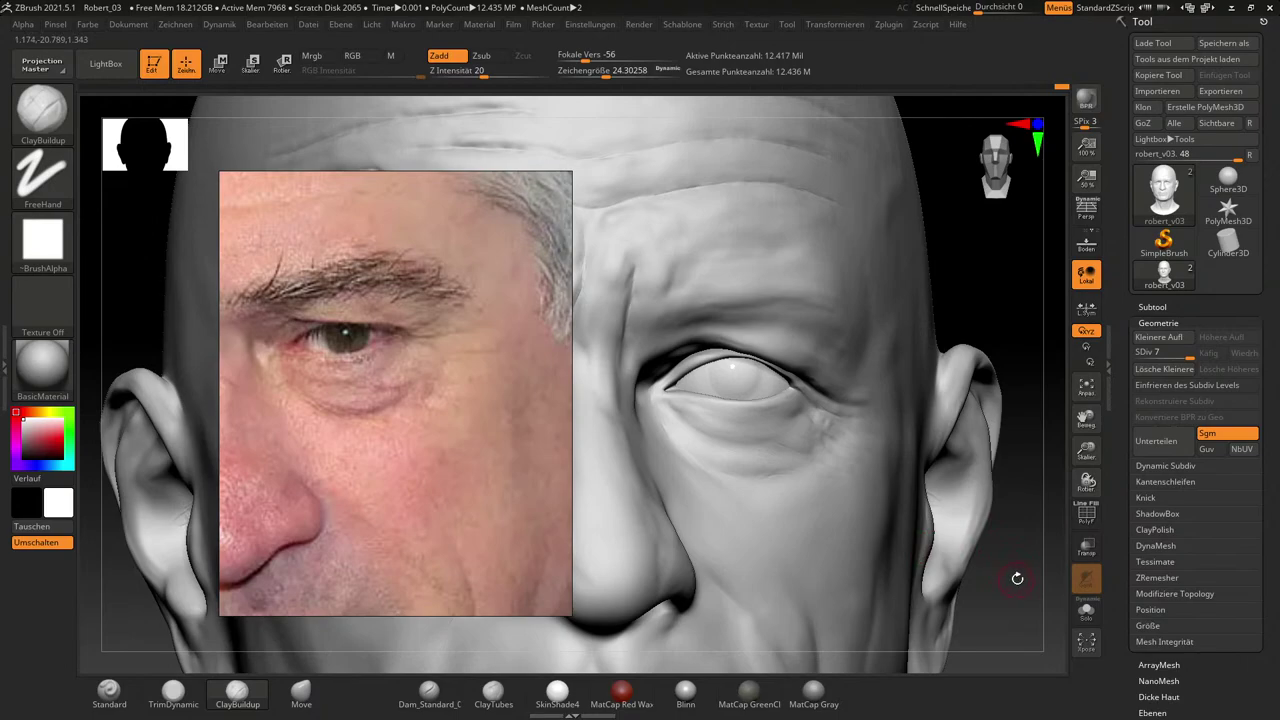
{"action": "mouse_move", "coordinate": [1034, 578]}
{"action": "left_mouse_down", "text": "alt"}
{"action": "mouse_move", "coordinate": [1037, 594]}
{"action": "mouse_move", "coordinate": [920, 540]}
{"action": "left_mouse_up", "text": "alt"}
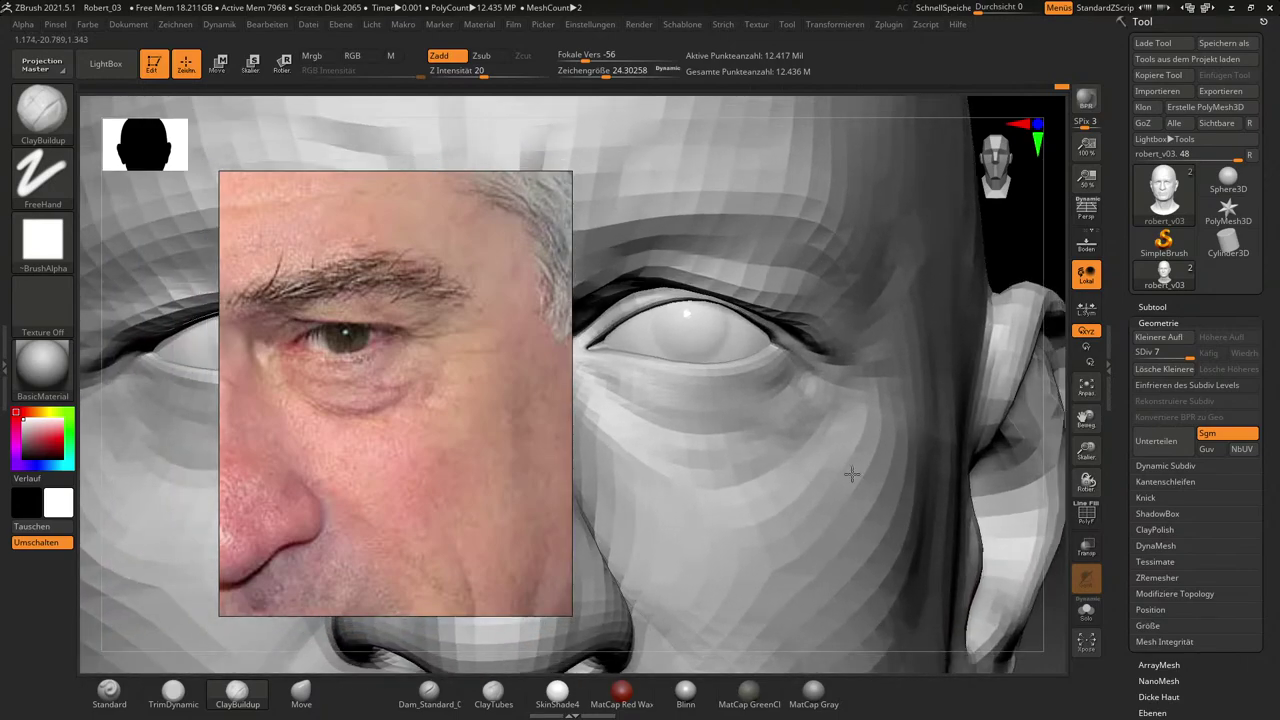
{"action": "key", "text": "s"}
{"action": "mouse_move", "coordinate": [686, 379]}
{"action": "left_mouse_down"}
{"action": "mouse_move", "coordinate": [663, 381]}
{"action": "mouse_move", "coordinate": [749, 380]}
{"action": "left_mouse_up"}
{"action": "key", "text": "s"}
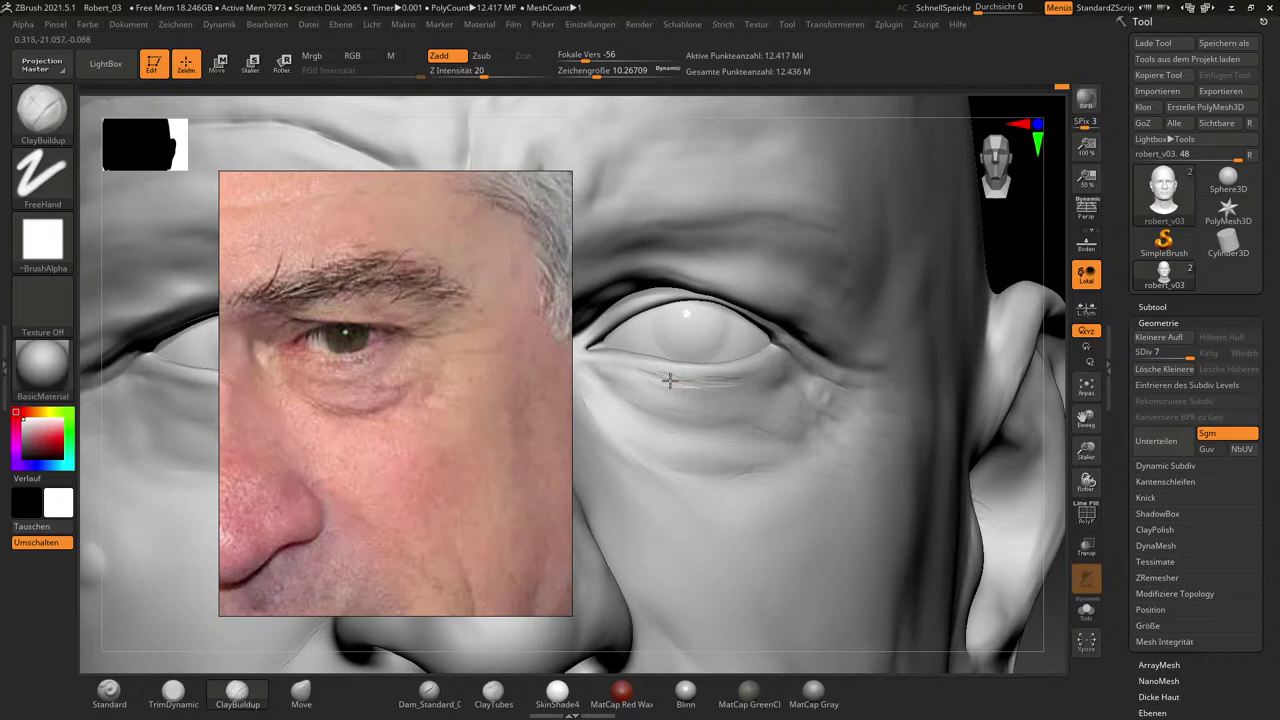
{"action": "key", "text": "shift"}
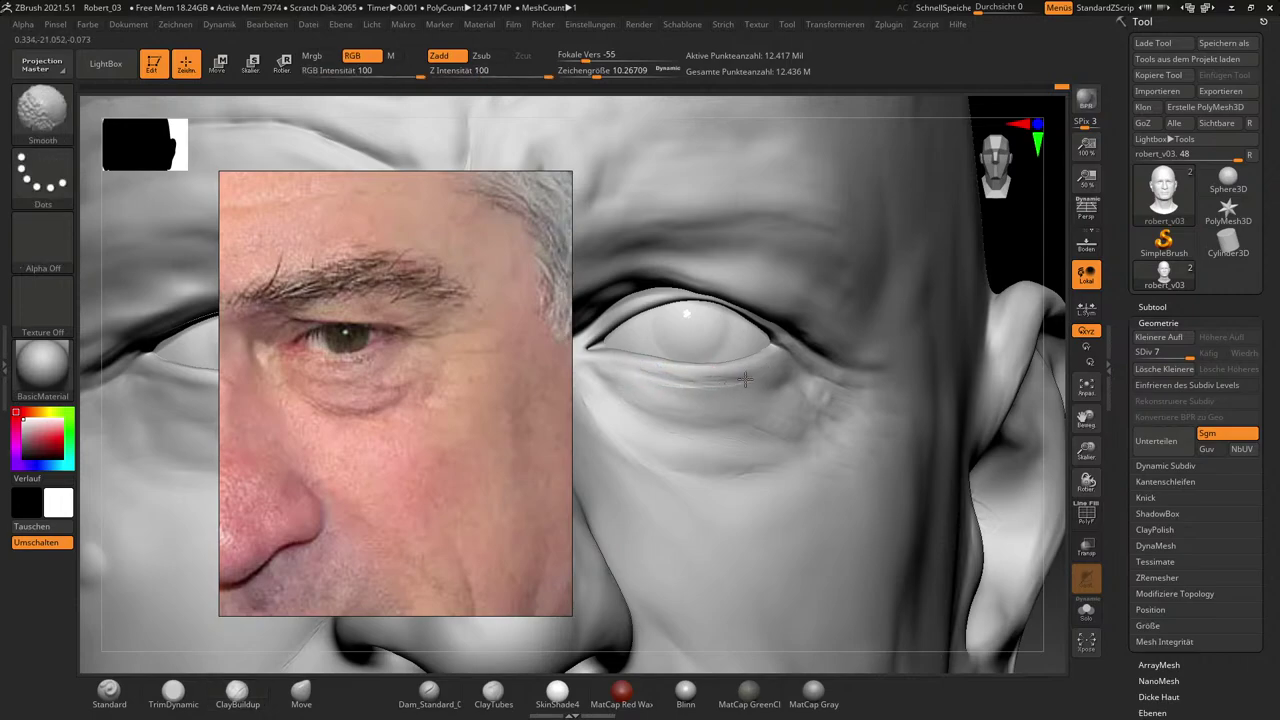
{"action": "left_click_drag", "start_coordinate": [745, 380], "coordinate": [661, 381], "text": "shift"}
Soften the lower eyelid fold and refine the outer edge of the eye bag at draw size about 15.
{"action": "key", "text": "s"}
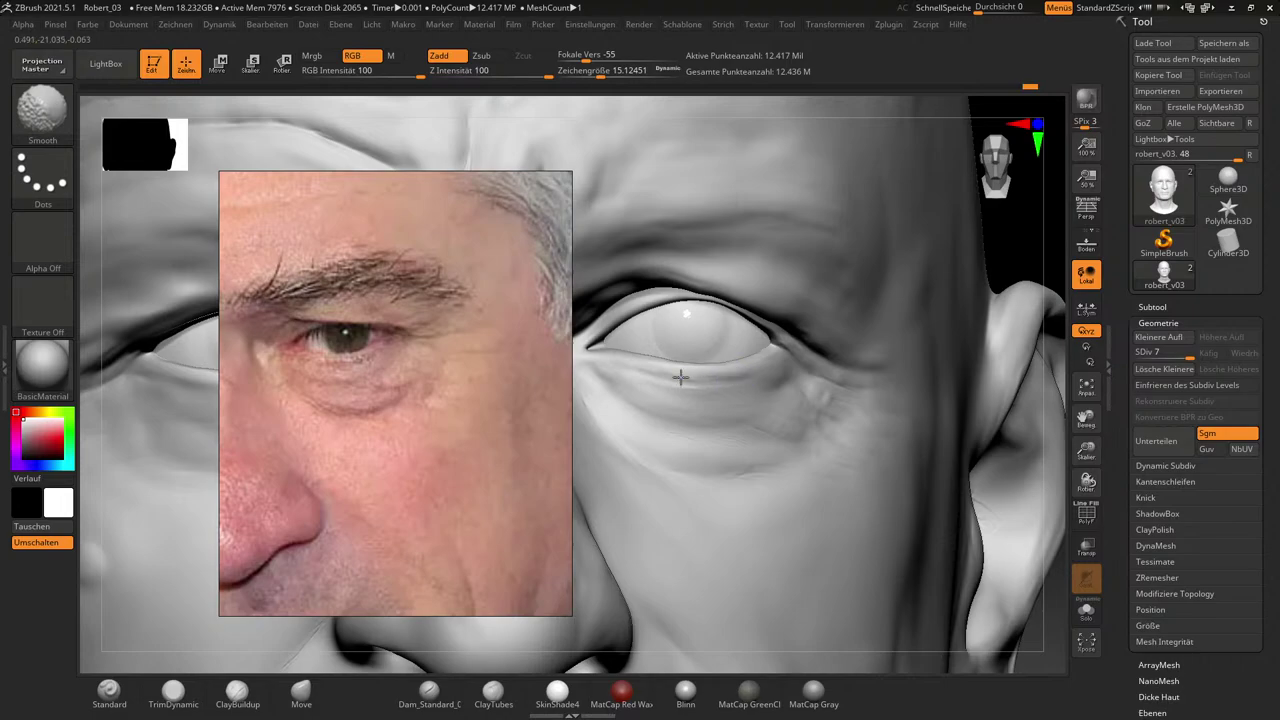
{"action": "key", "text": "shift"}
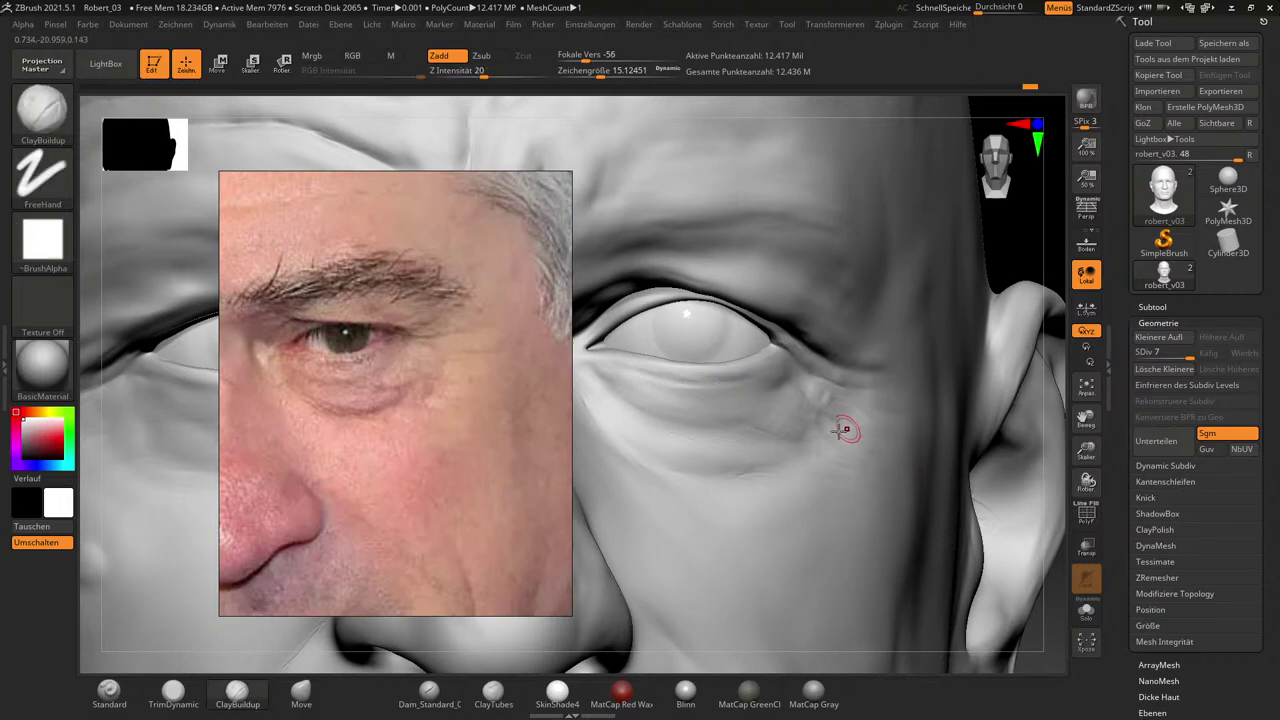
{"action": "key", "text": "shift"}
{"action": "key", "text": "shift"}
Turn off X symmetry for the head and bring the geometry subdivision settings back into view.
{"action": "key", "text": "x"}
{"action": "left_click_drag", "start_coordinate": [1060, 604], "coordinate": [1038, 666]}
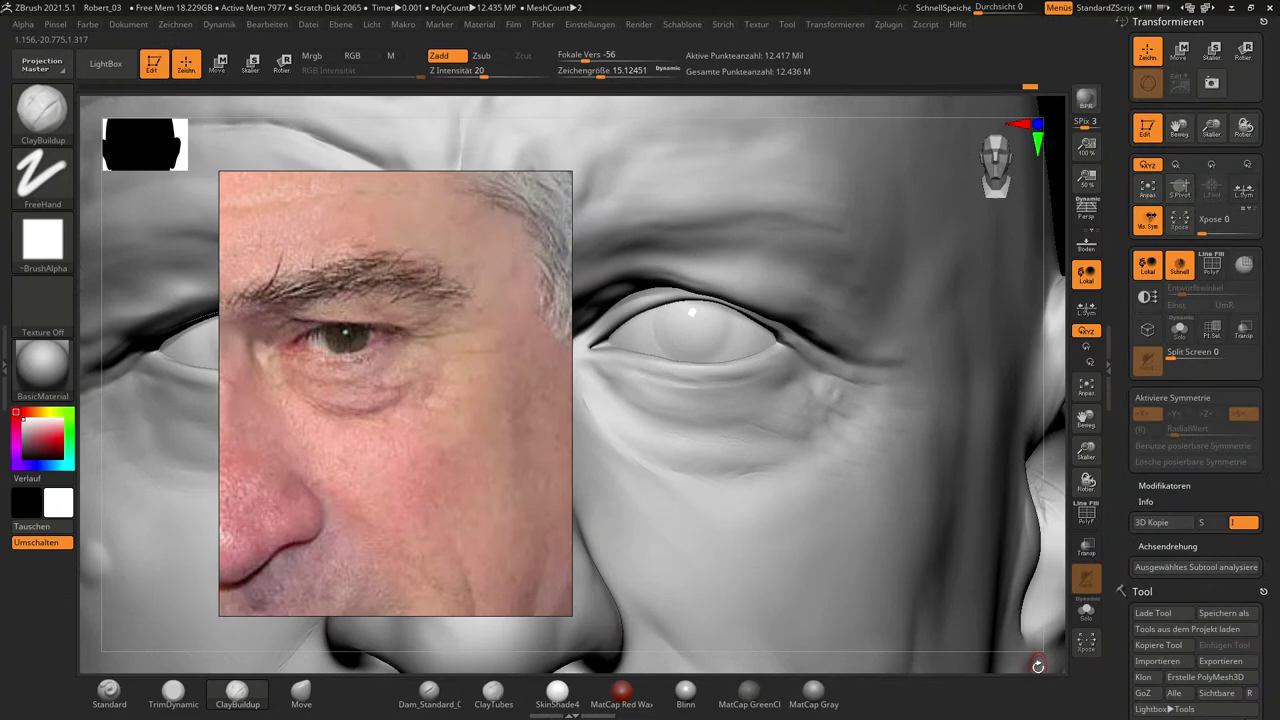
{"action": "left_click_drag", "start_coordinate": [1121, 647], "coordinate": [1117, 494]}
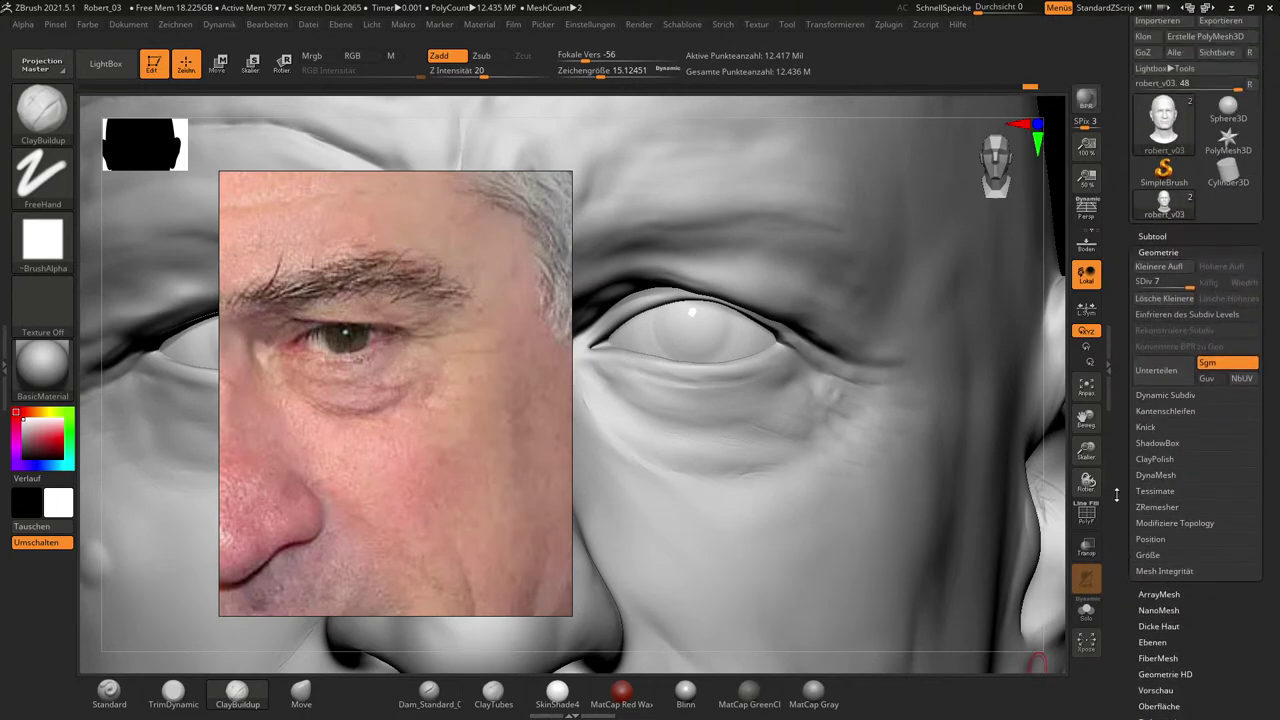
{"action": "scroll", "coordinate": [1116, 494], "scroll_direction": "down", "scroll_amount": 2}
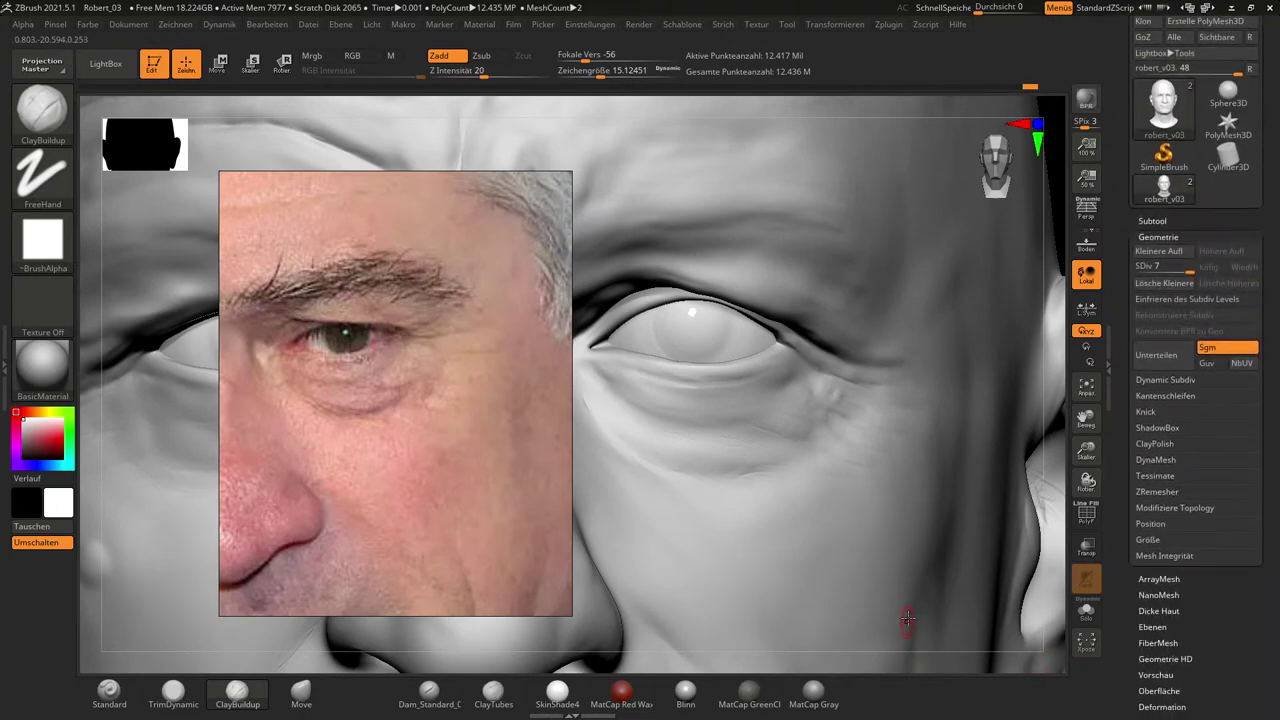
Set the head to subdivision level 6, then sculpt and smooth the folds below the opposite eye's inner corner, following the reference photo.
{"action": "key", "text": "f"}
{"action": "mouse_move", "coordinate": [865, 528]}
{"action": "left_mouse_down"}
{"action": "mouse_move", "coordinate": [813, 480]}
{"action": "mouse_move", "coordinate": [997, 513]}
{"action": "mouse_move", "coordinate": [851, 514]}
{"action": "left_mouse_up"}
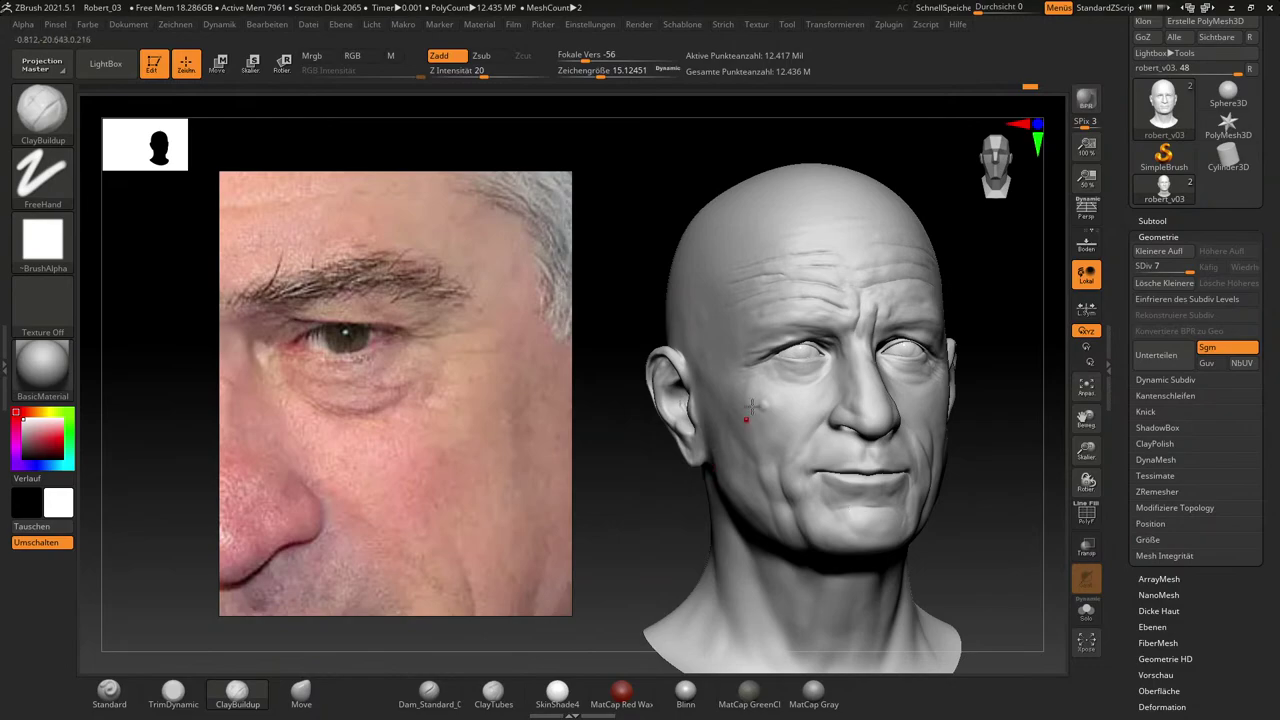
{"action": "middle_click_drag", "start_coordinate": [493, 398], "coordinate": [688, 400]}
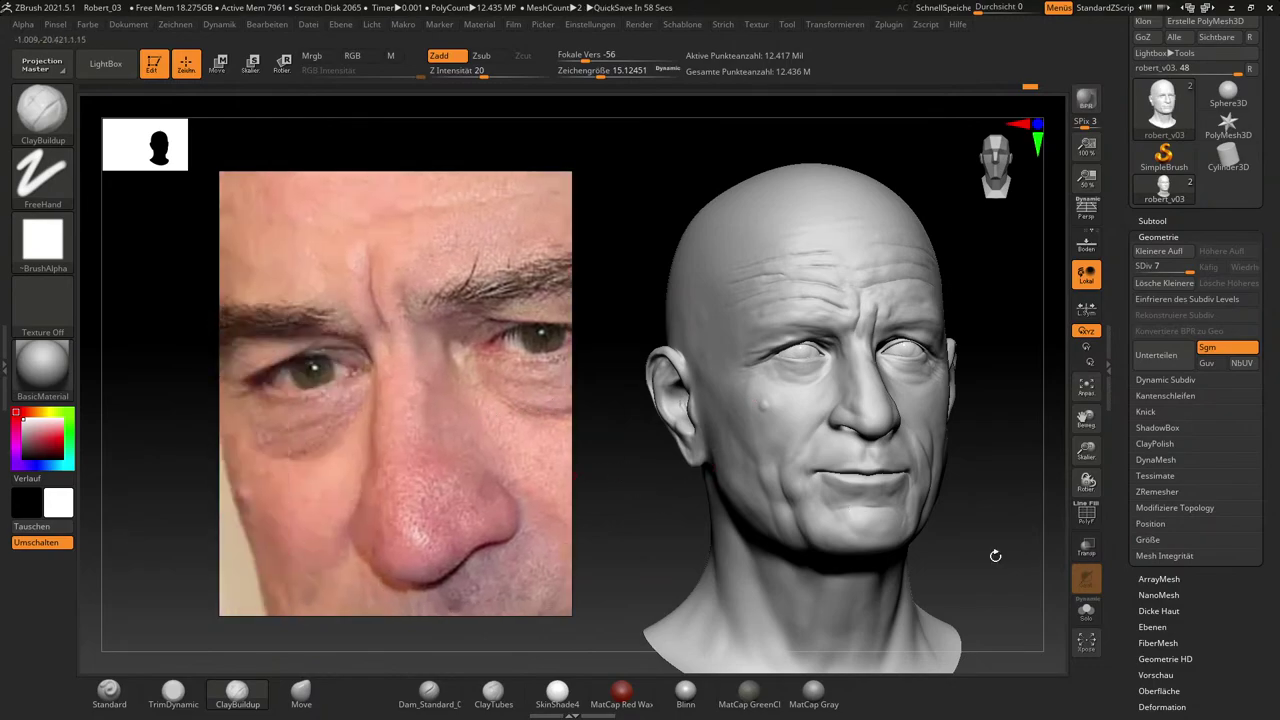
{"action": "left_click_drag", "start_coordinate": [994, 555], "coordinate": [923, 534]}
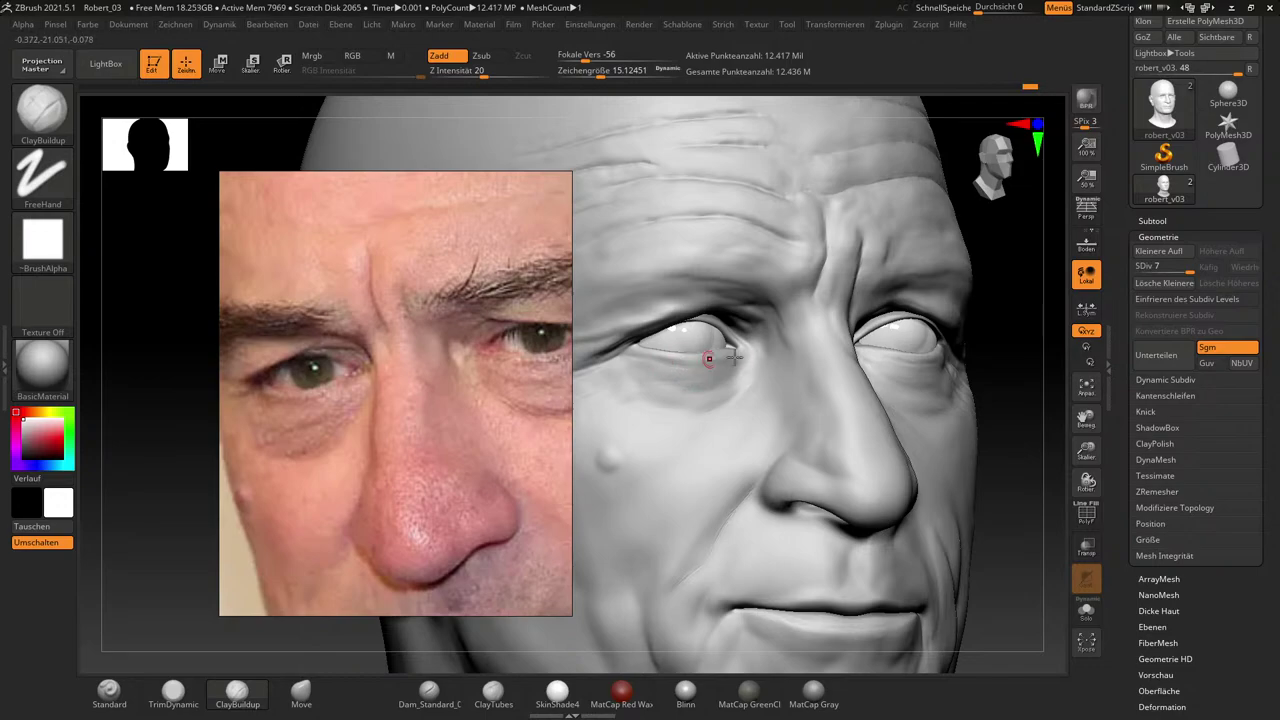
{"action": "left_click", "coordinate": [1185, 269]}
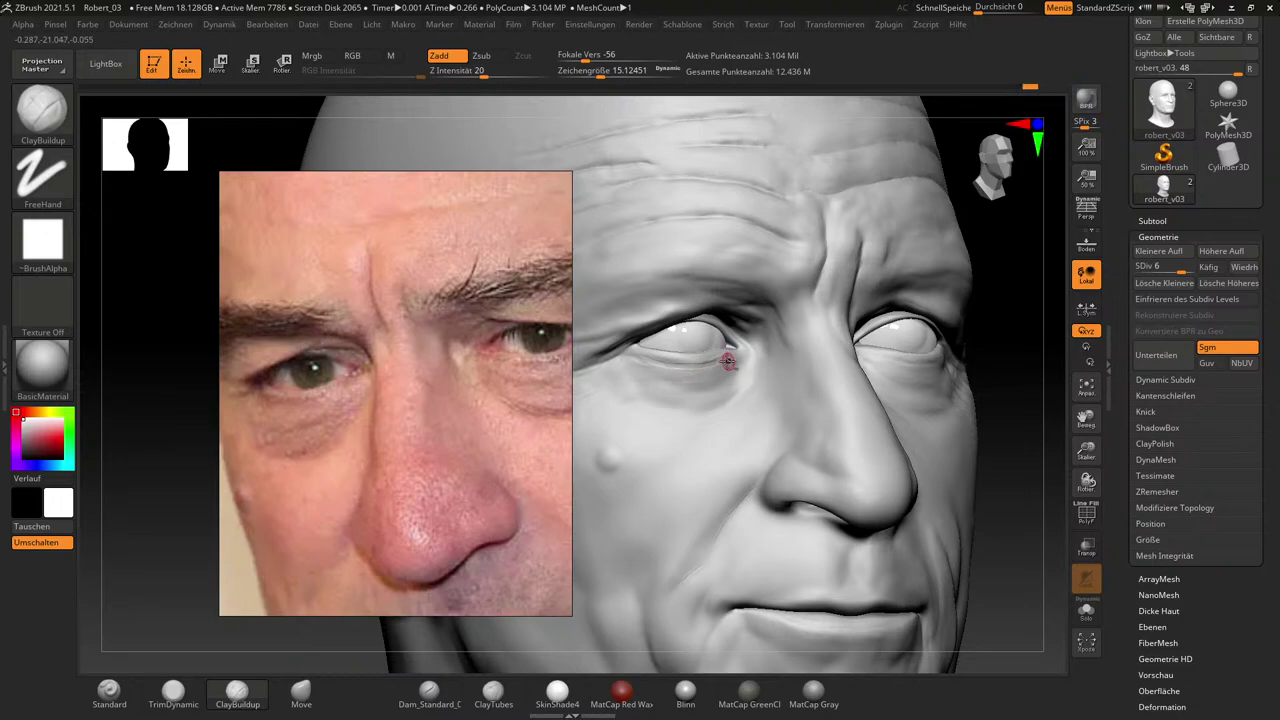
{"action": "key", "text": "shift"}
{"action": "key", "text": "shift"}
{"action": "key", "text": "shift"}
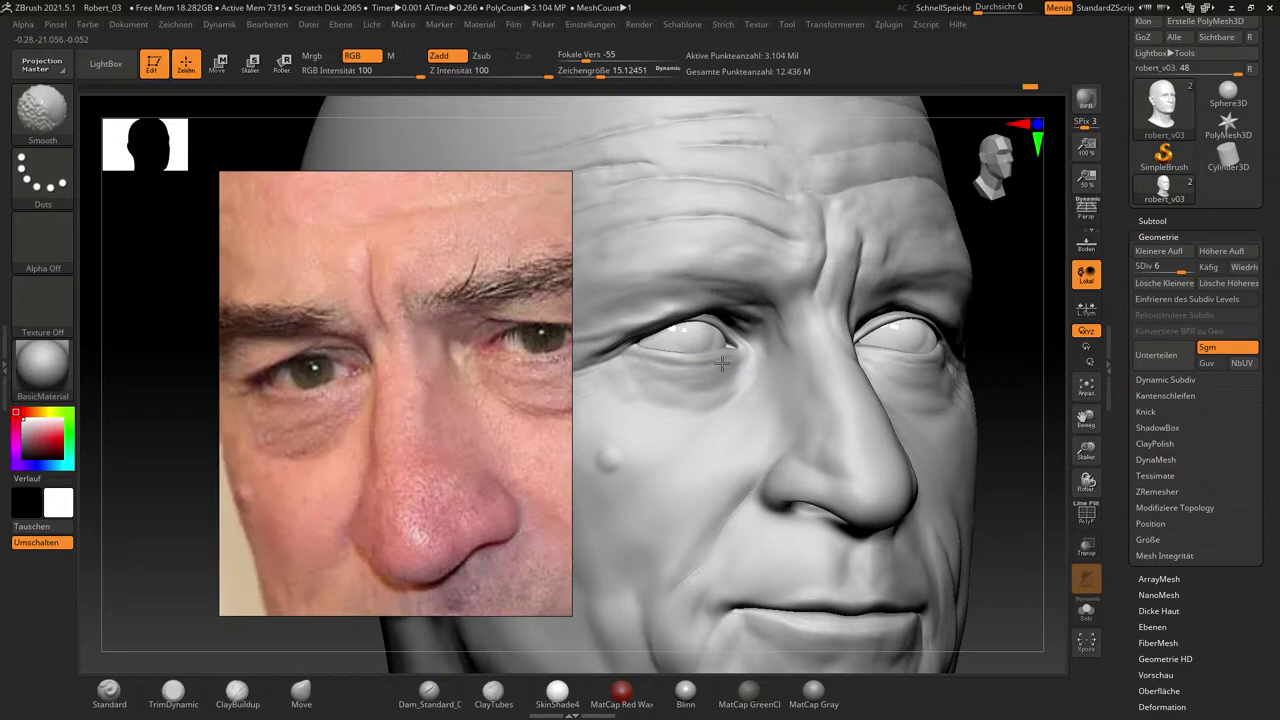
Smooth the fold below the eye's inner corner and check it from the front.
{"action": "left_click_drag", "start_coordinate": [722, 363], "coordinate": [730, 352], "text": "shift"}
{"action": "left_click_drag", "start_coordinate": [1048, 555], "coordinate": [1035, 555]}
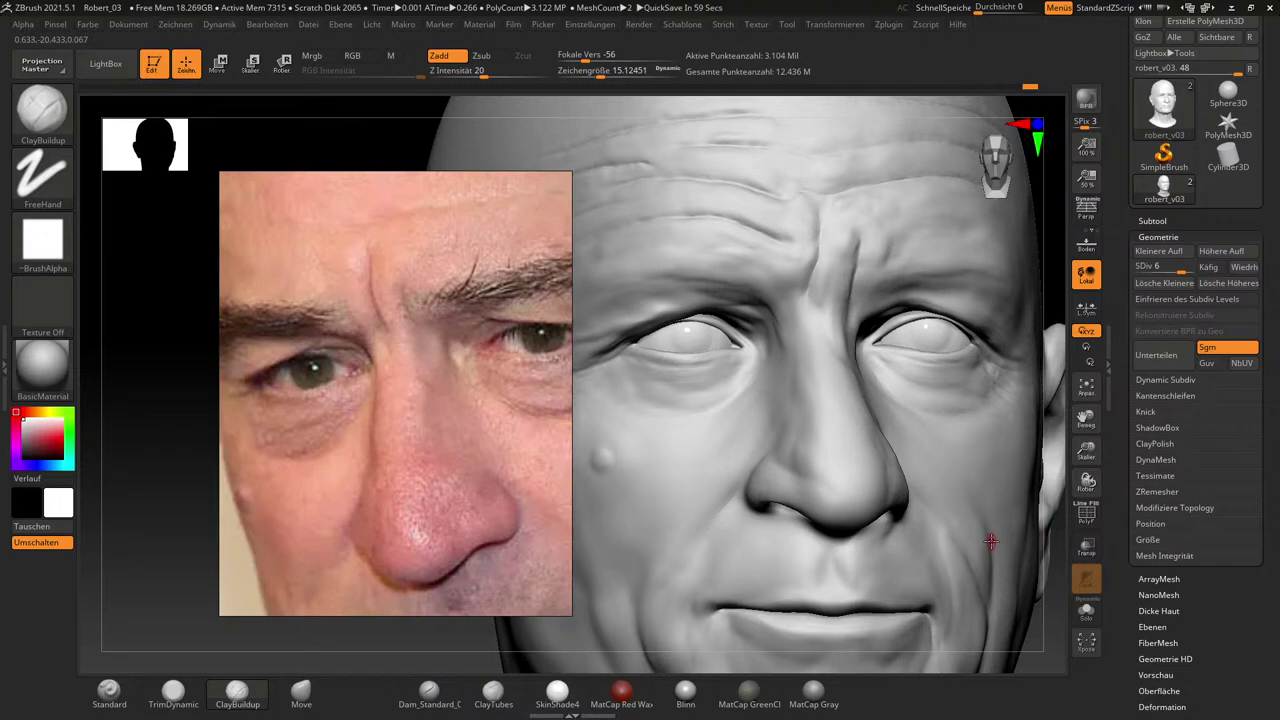
{"action": "left_click_drag", "start_coordinate": [1055, 552], "coordinate": [1008, 578]}
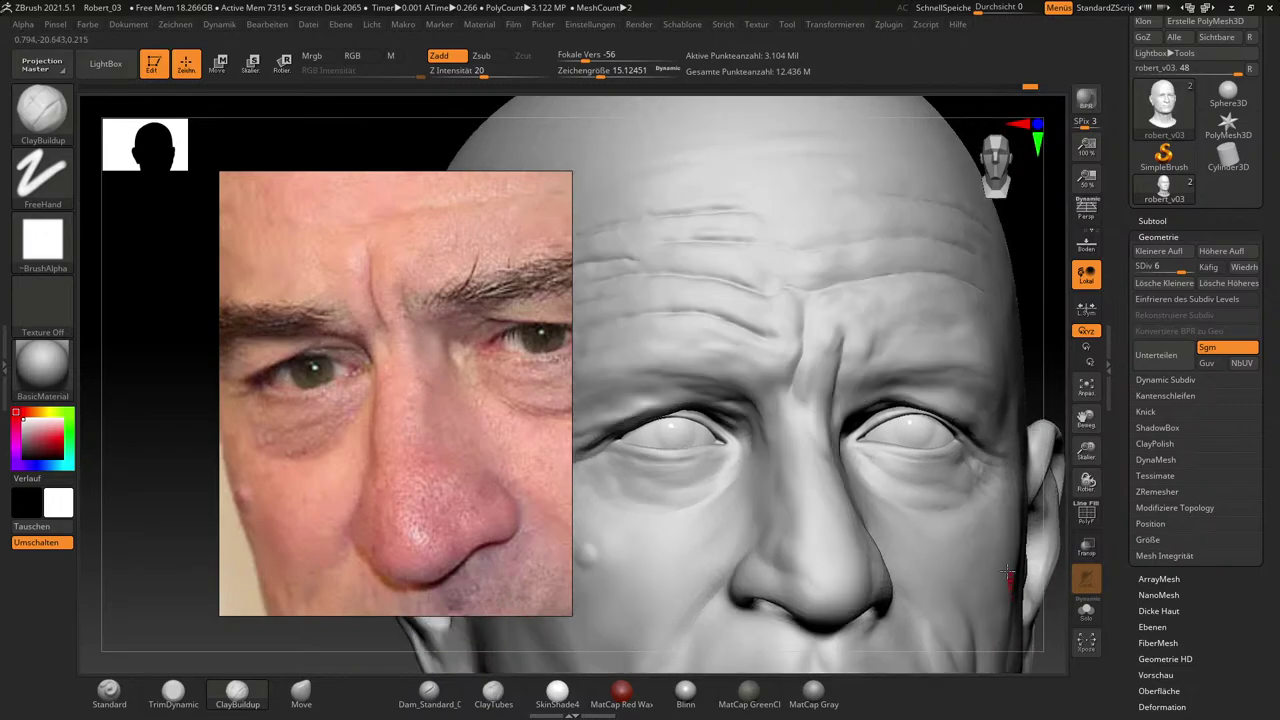
Switch the reference to the frontal portrait in the dark suit and enlarge it around the eye and brow.
{"action": "scroll", "coordinate": [364, 401], "scroll_direction": "down", "scroll_amount": 4}
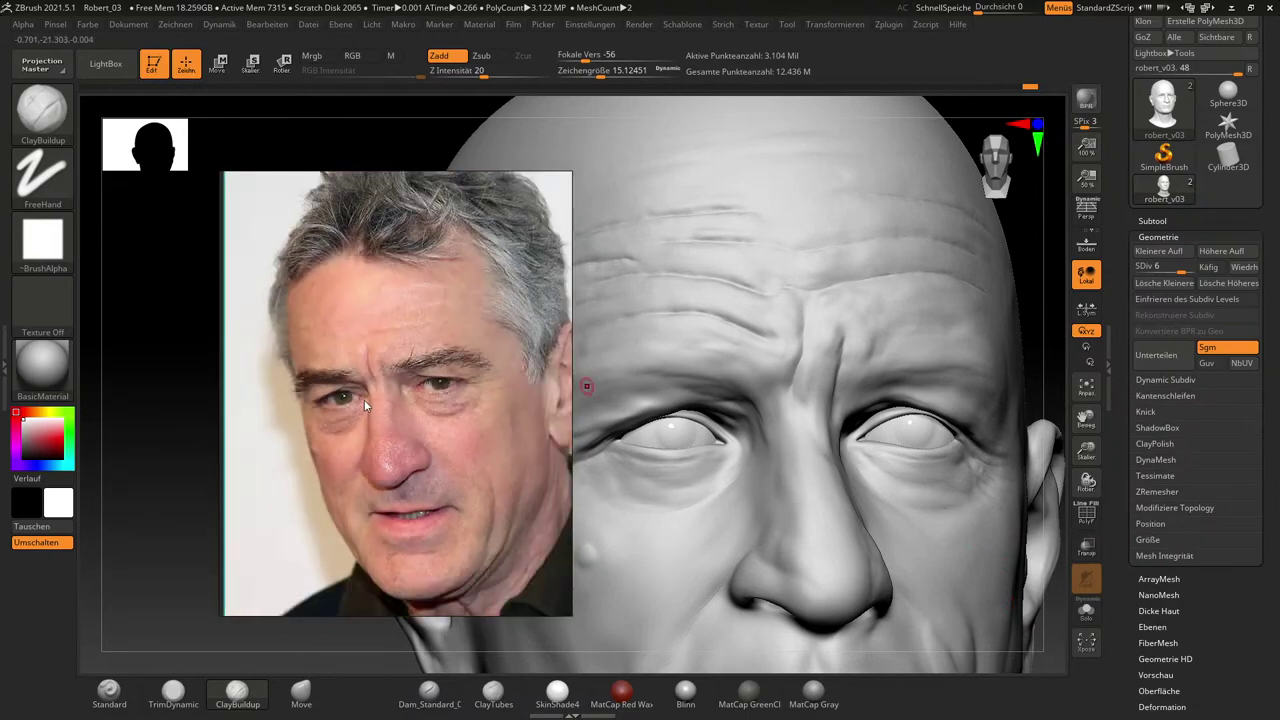
{"action": "scroll", "coordinate": [364, 399], "scroll_direction": "down", "scroll_amount": 3}
{"action": "scroll", "coordinate": [410, 335], "scroll_direction": "up", "scroll_amount": 5}
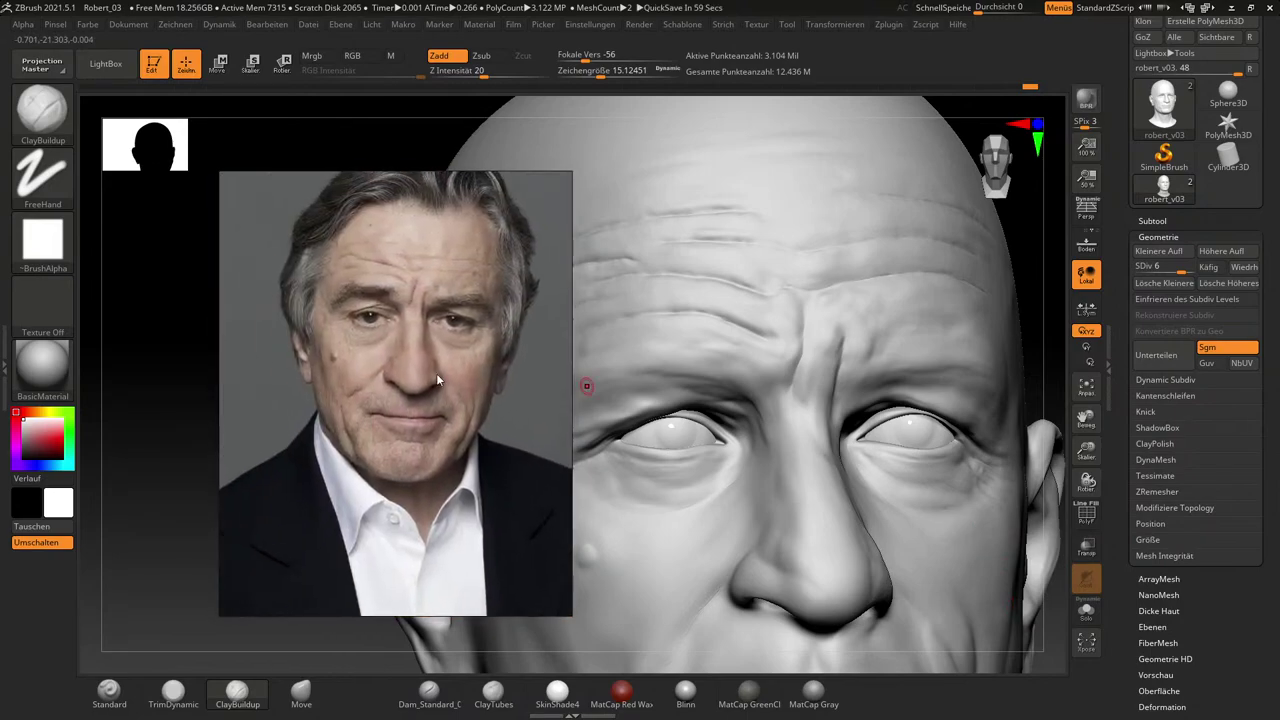
{"action": "scroll", "coordinate": [437, 378], "scroll_direction": "up", "scroll_amount": 4}
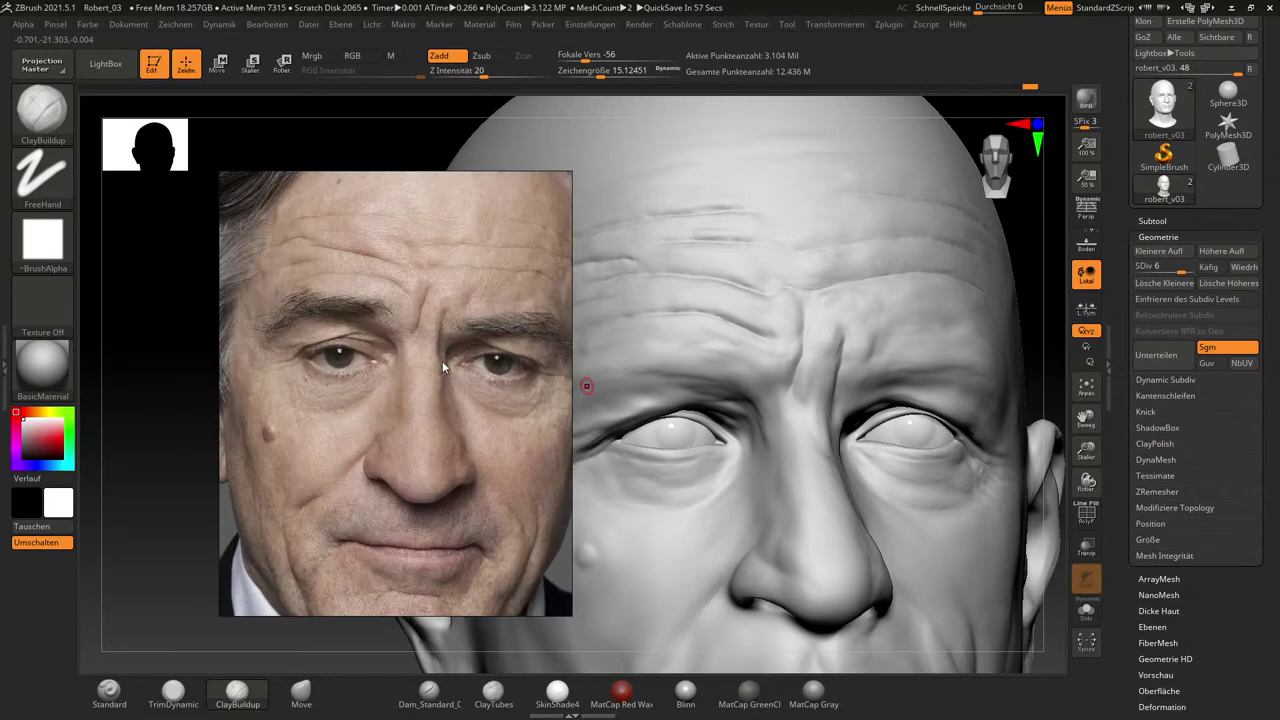
{"action": "scroll", "coordinate": [446, 362], "scroll_direction": "up", "scroll_amount": 5}
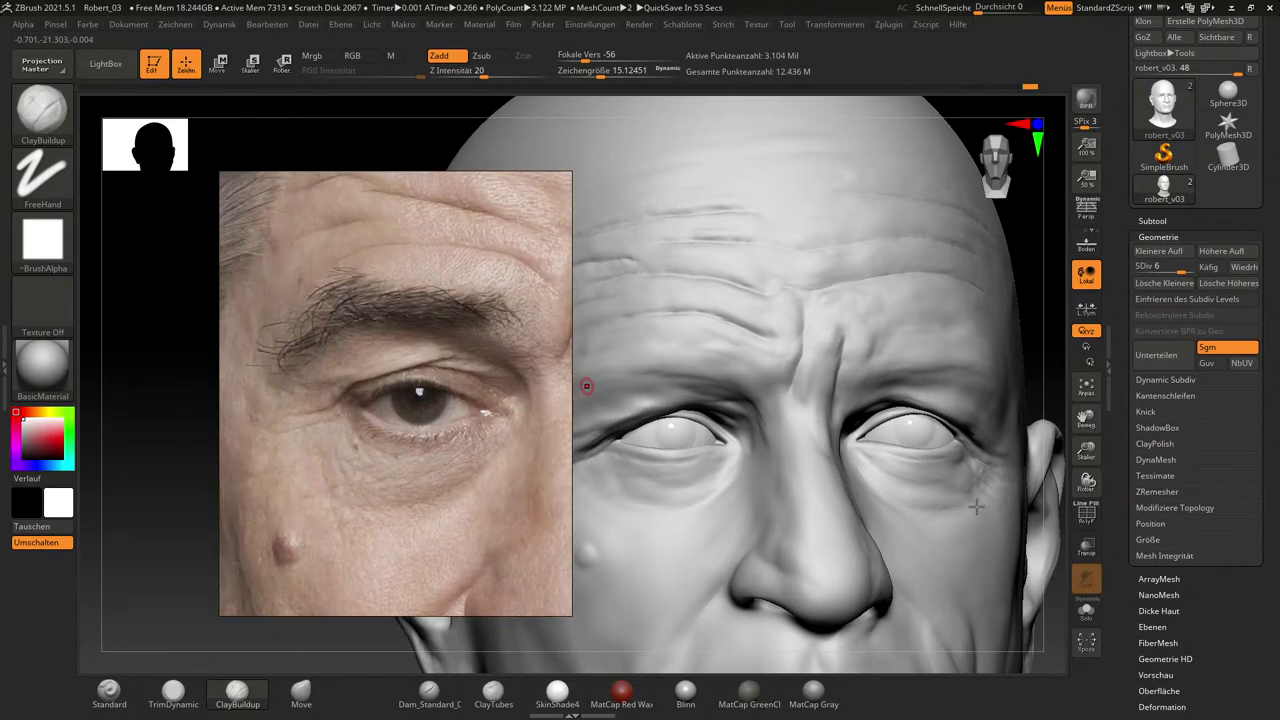
Build up the lowest forehead wrinkle above the brow with ClayTubes at draw size about 15, then smooth it at subdivision level 7.
{"action": "left_click_drag", "start_coordinate": [1050, 549], "coordinate": [961, 497]}
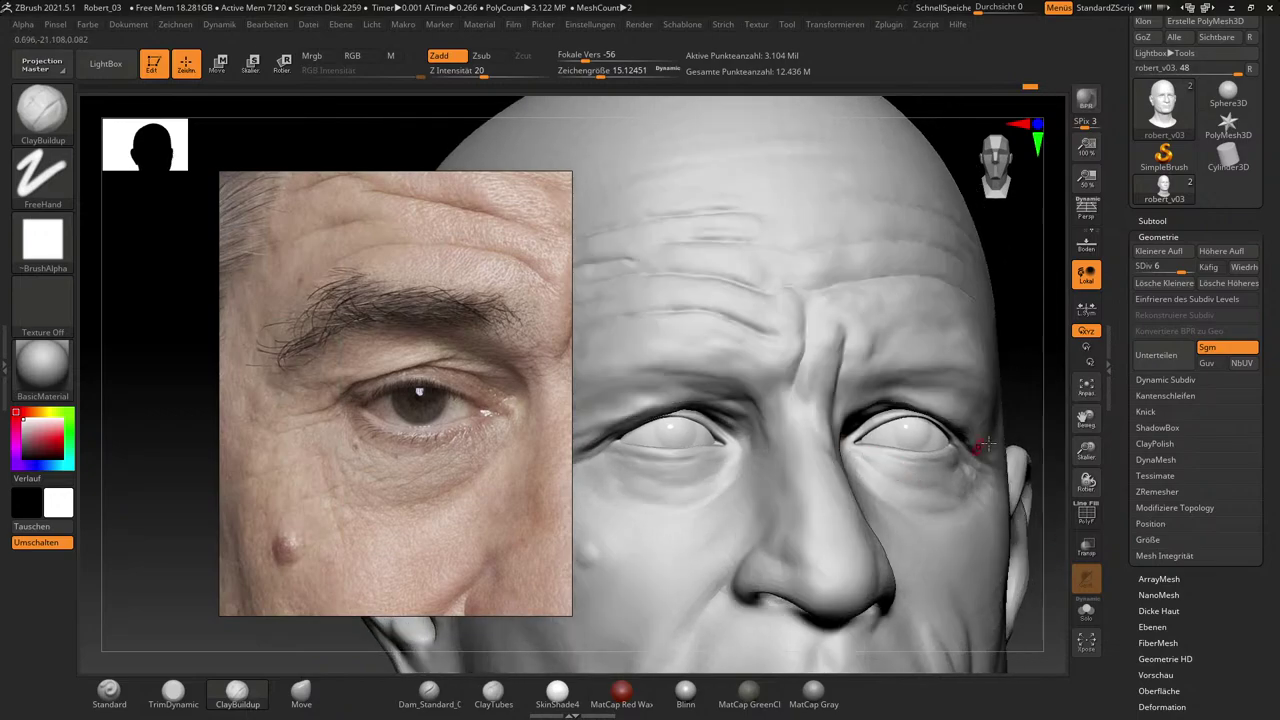
{"action": "left_click_drag", "start_coordinate": [1034, 410], "coordinate": [1005, 505]}
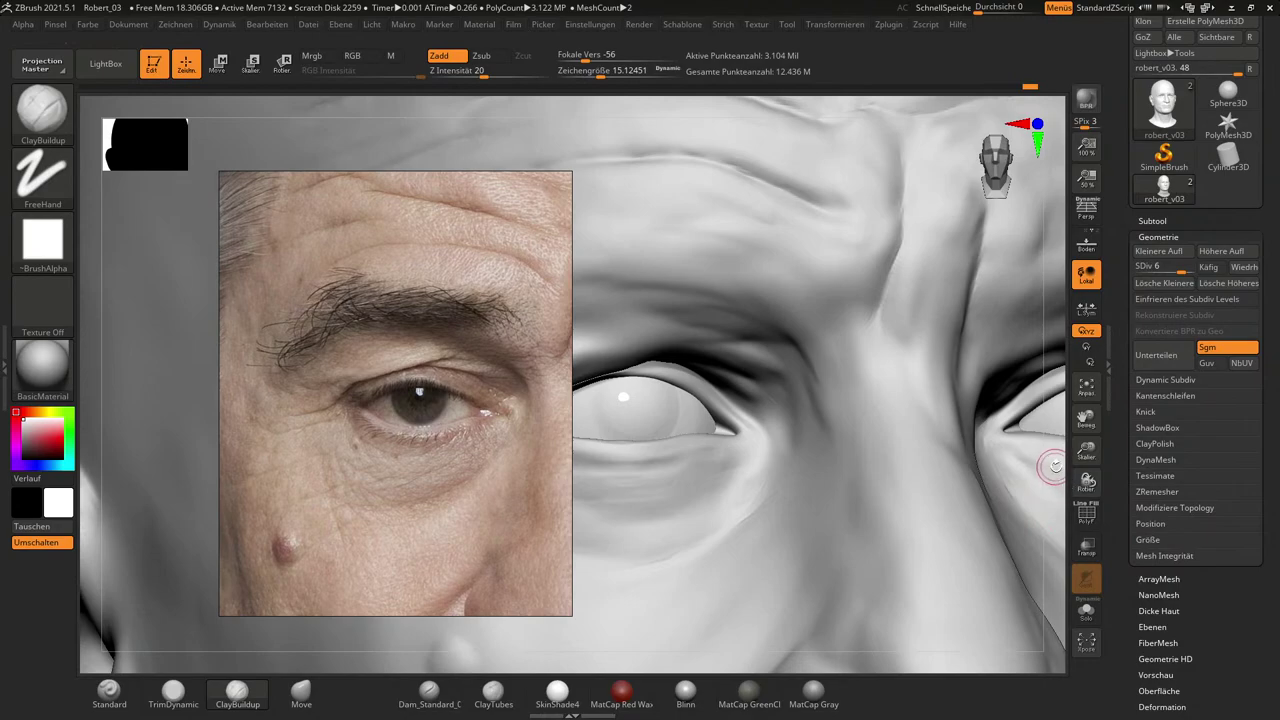
{"action": "left_click_drag", "start_coordinate": [1052, 466], "coordinate": [1045, 590]}
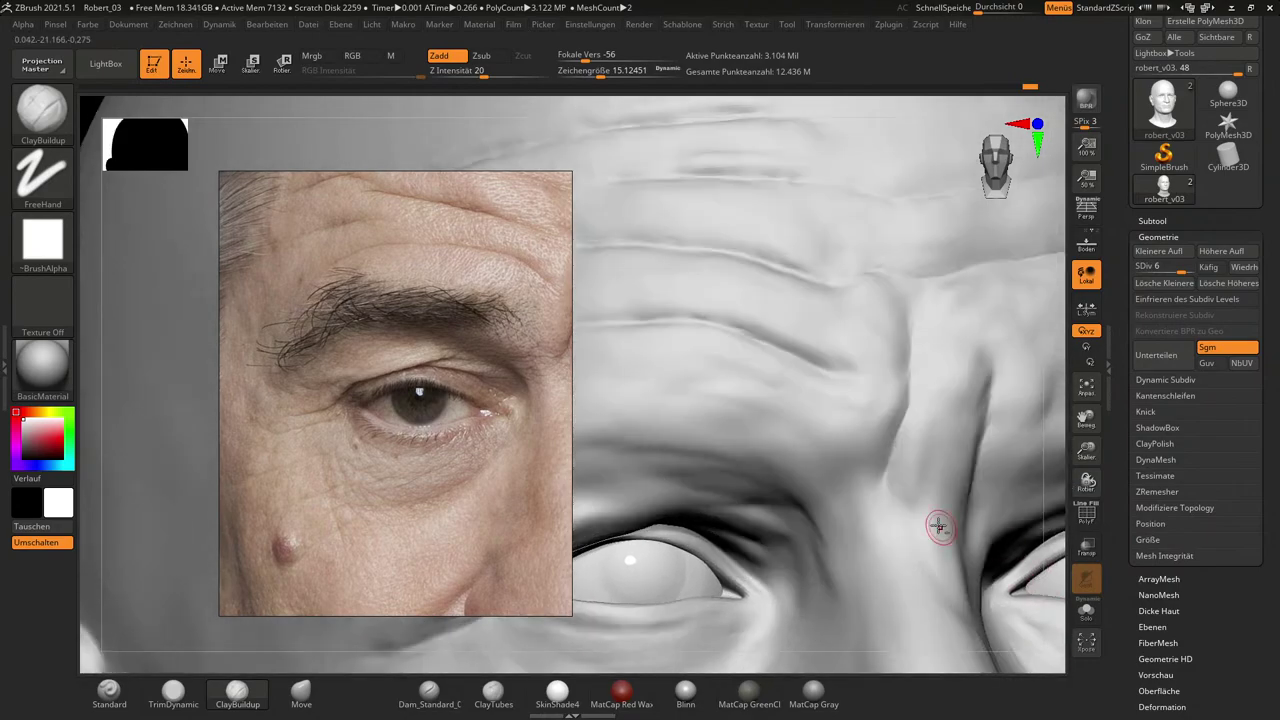
{"action": "left_click_drag", "start_coordinate": [1053, 534], "coordinate": [1196, 576], "text": "alt"}
{"action": "left_click_drag", "start_coordinate": [1055, 468], "coordinate": [1066, 508]}
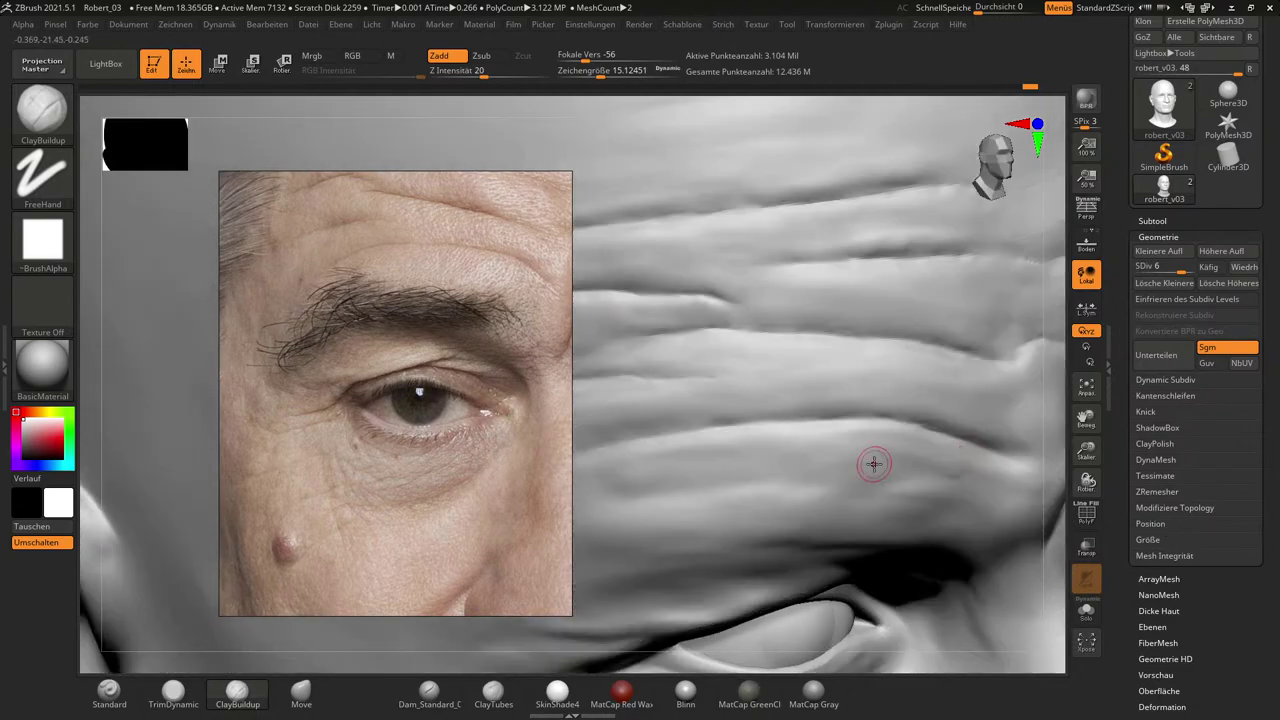
{"action": "left_click", "coordinate": [476, 704]}
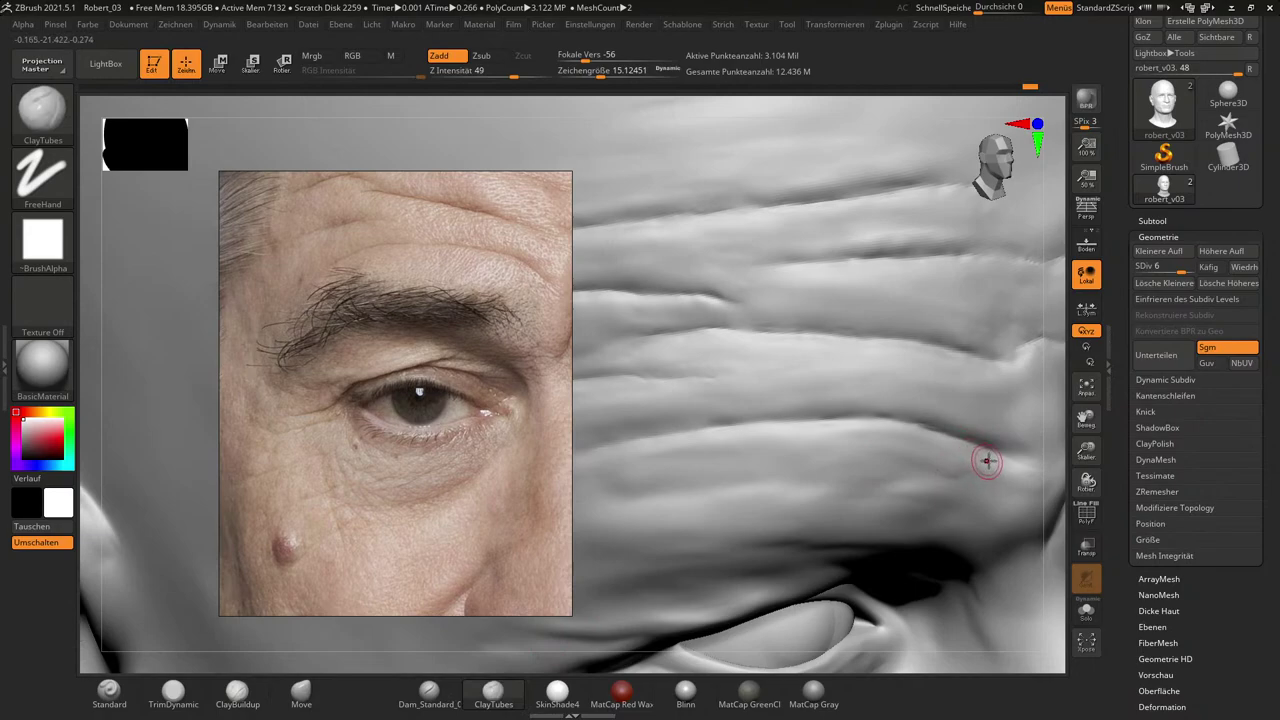
{"action": "mouse_move", "coordinate": [940, 438]}
{"action": "left_mouse_down"}
{"action": "mouse_move", "coordinate": [826, 423]}
{"action": "mouse_move", "coordinate": [691, 439]}
{"action": "left_mouse_up"}
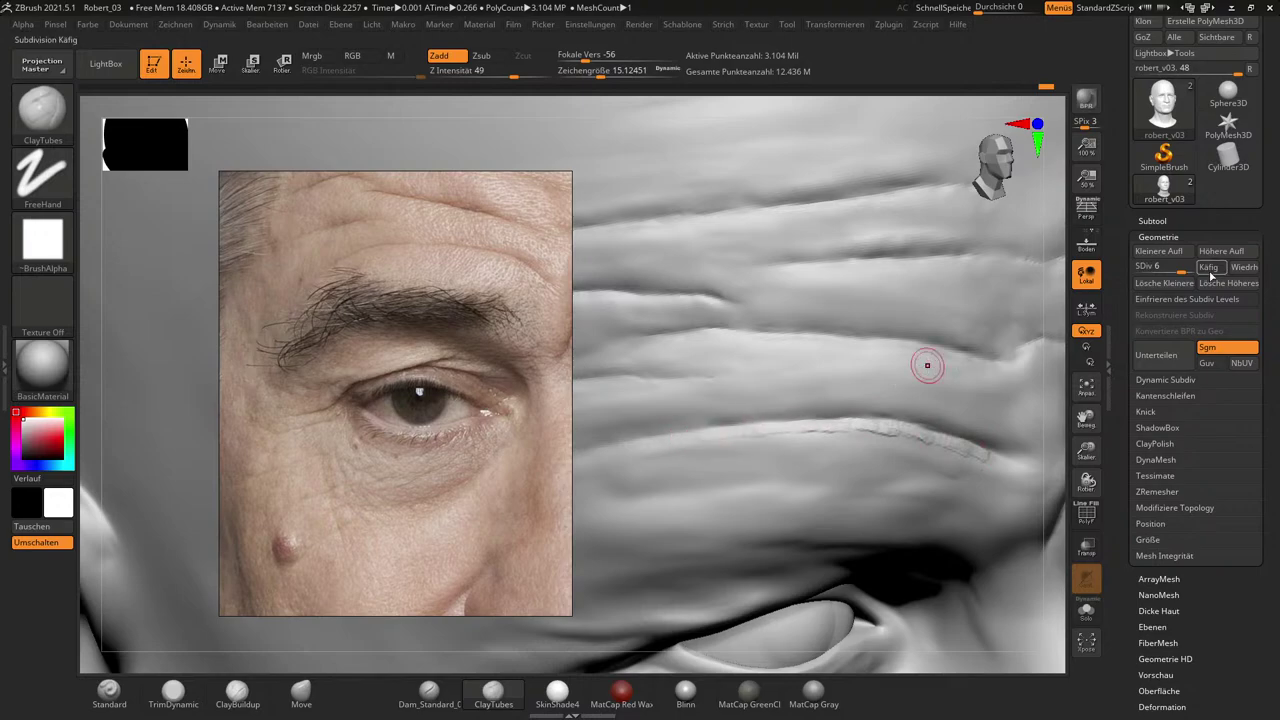
{"action": "left_click_drag", "start_coordinate": [1183, 270], "coordinate": [1222, 267]}
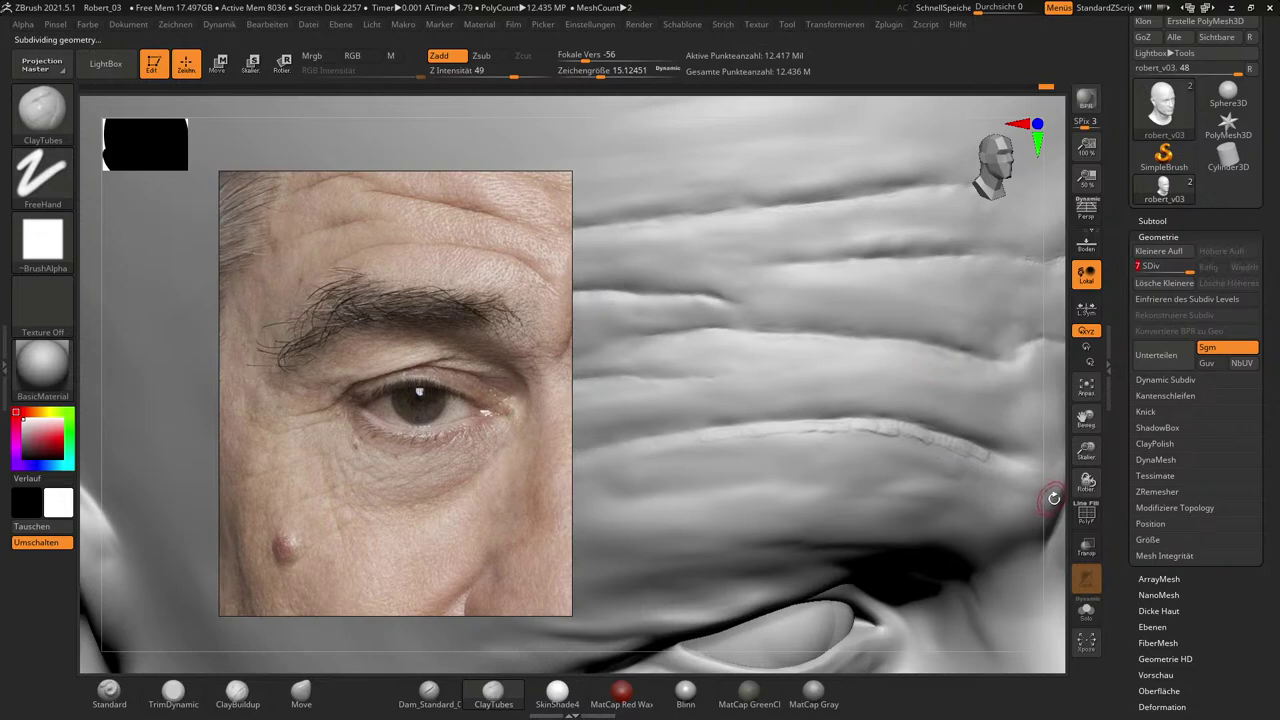
{"action": "key", "text": "shift"}
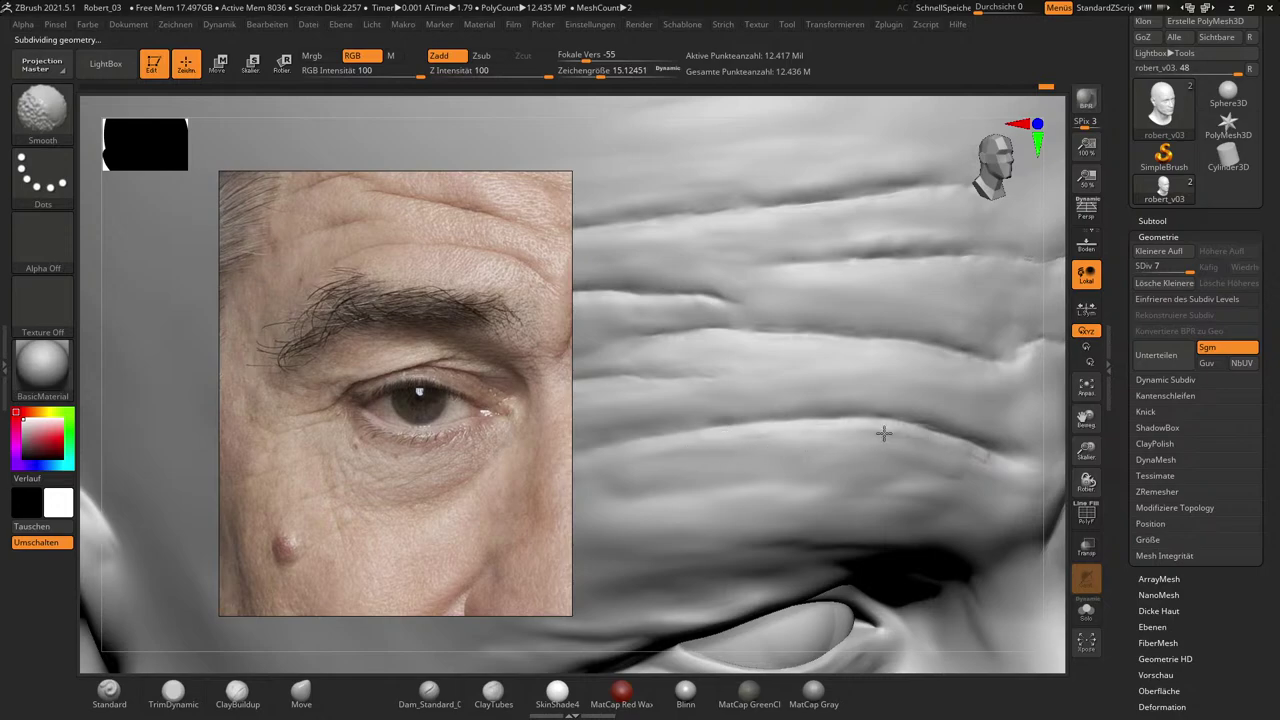
Smooth the forehead below the lowest wrinkle at subdivision level 5, then return the head to level 7.
{"action": "key", "text": "shift+d"}
{"action": "key", "text": "shift+d"}
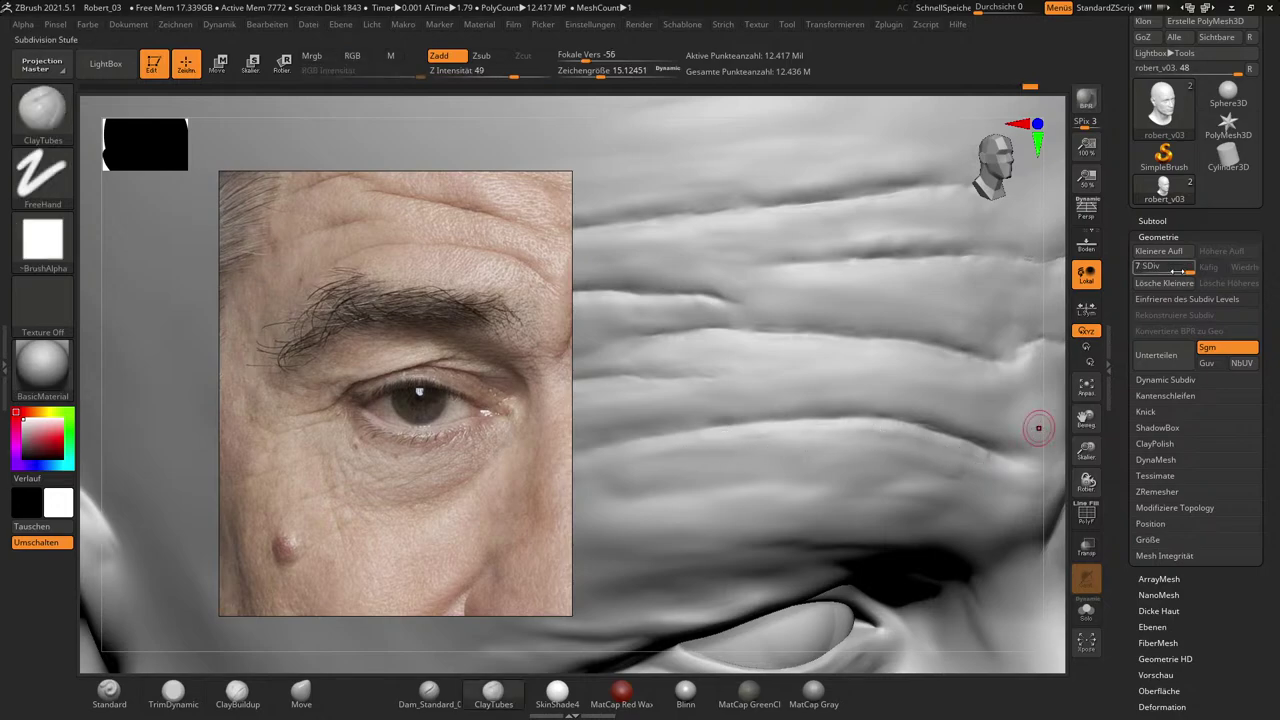
{"action": "key", "text": "shift"}
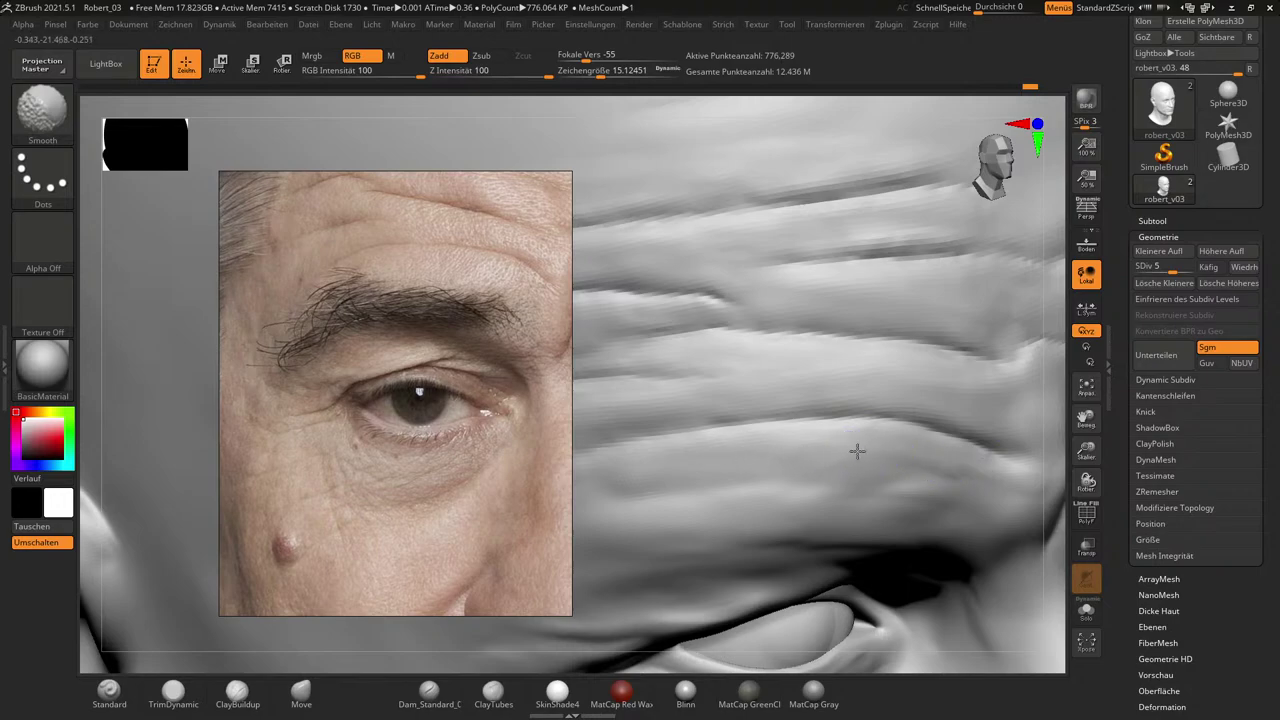
{"action": "key", "text": "shift"}
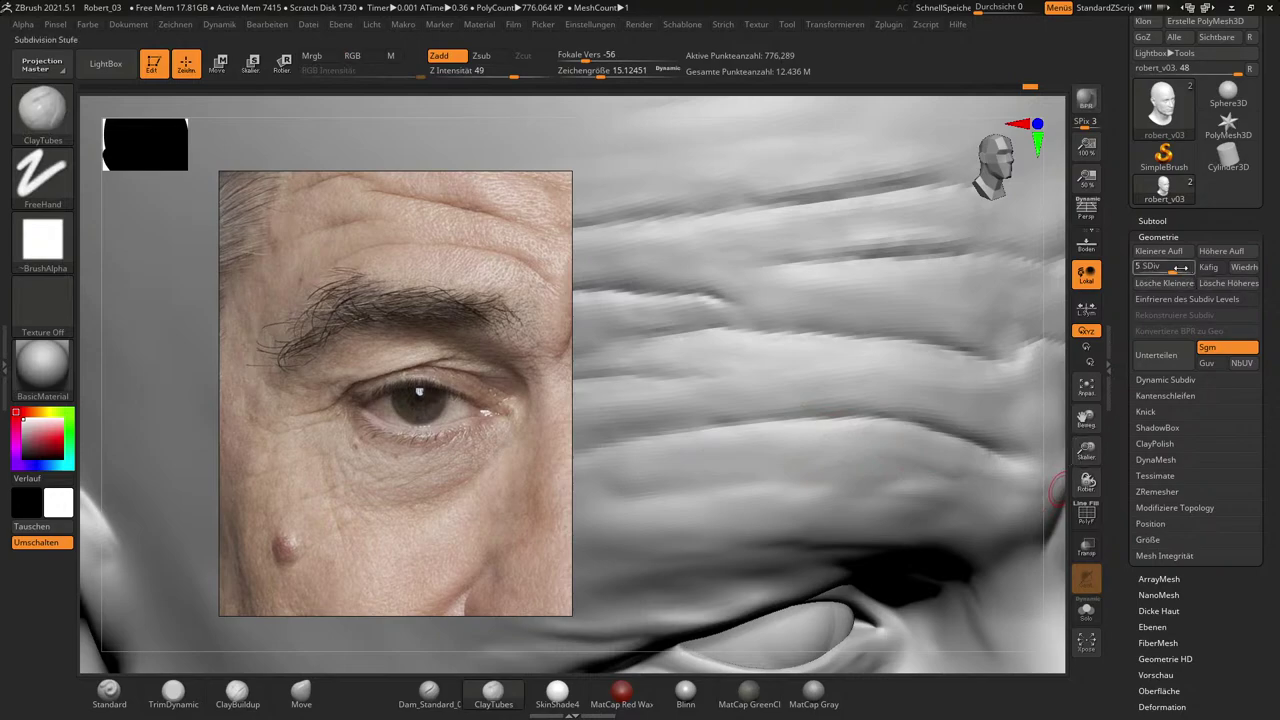
{"action": "left_click_drag", "start_coordinate": [1174, 271], "coordinate": [1208, 278]}
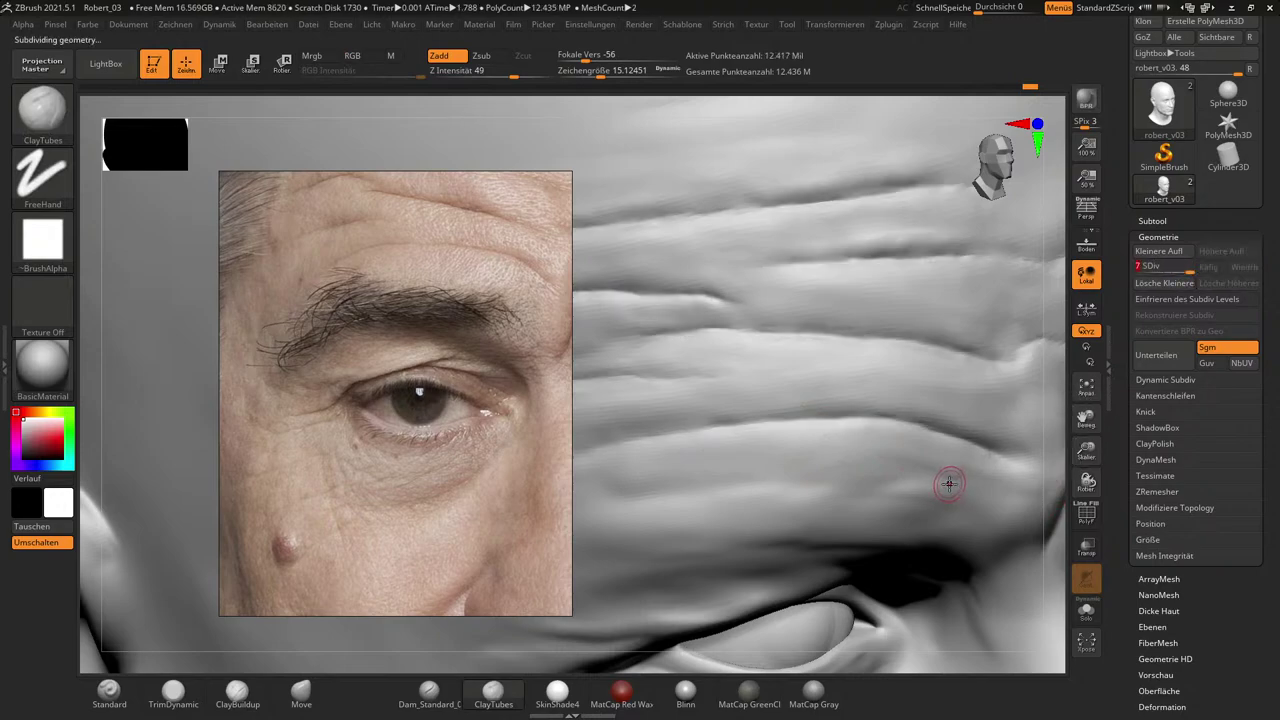
Set the head to subdivision level 6, then build up and smooth the forehead wrinkle ends toward the temple.
{"action": "left_click_drag", "start_coordinate": [1053, 496], "coordinate": [1210, 551]}
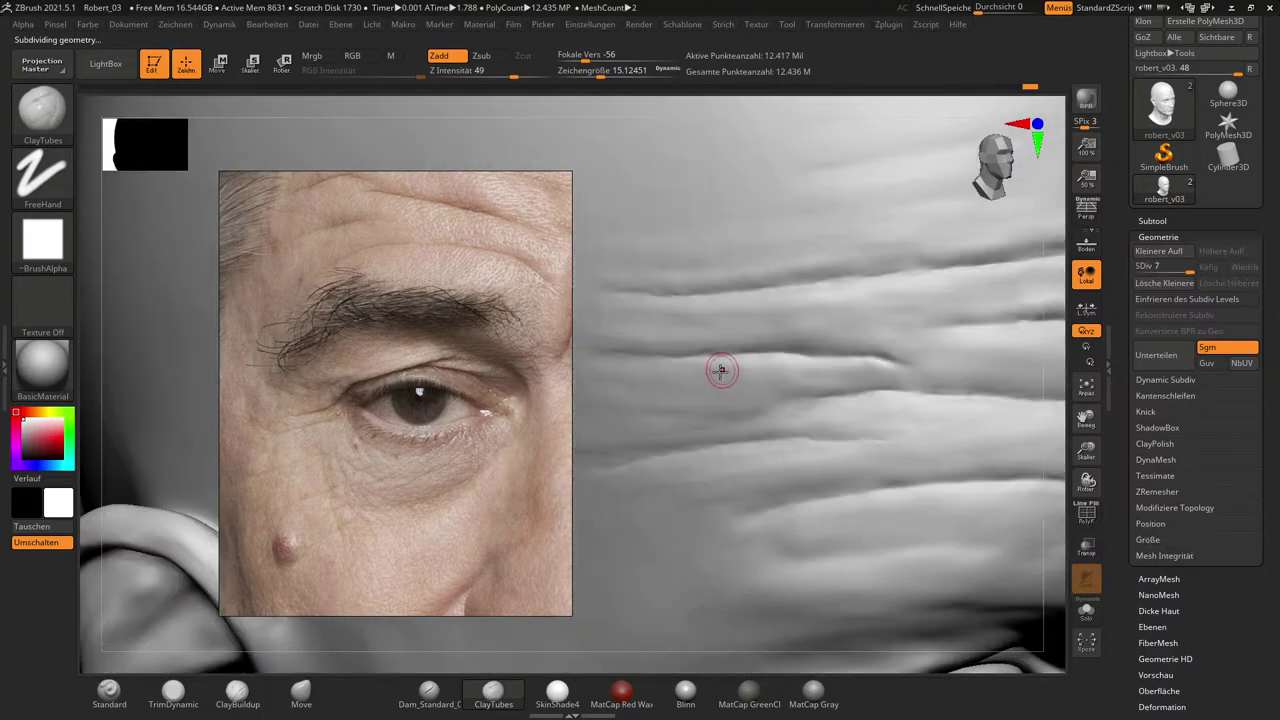
{"action": "left_click_drag", "start_coordinate": [1190, 267], "coordinate": [1183, 266]}
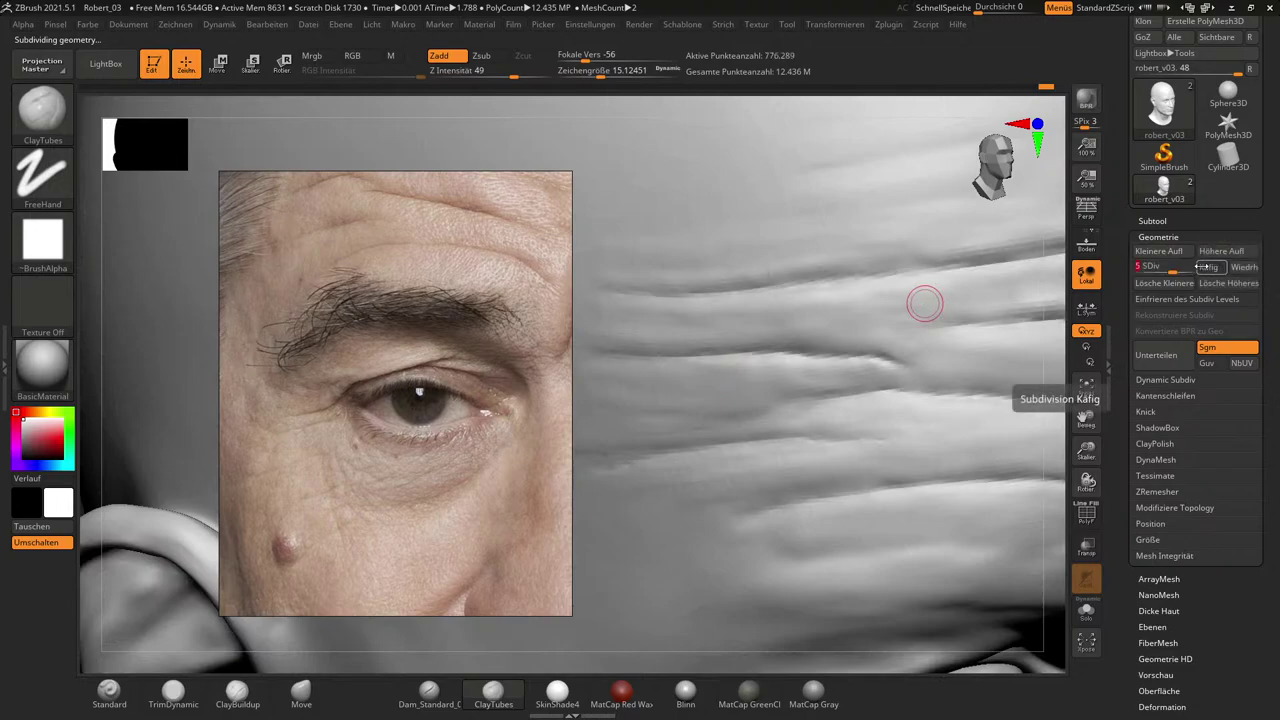
{"action": "key", "text": "d"}
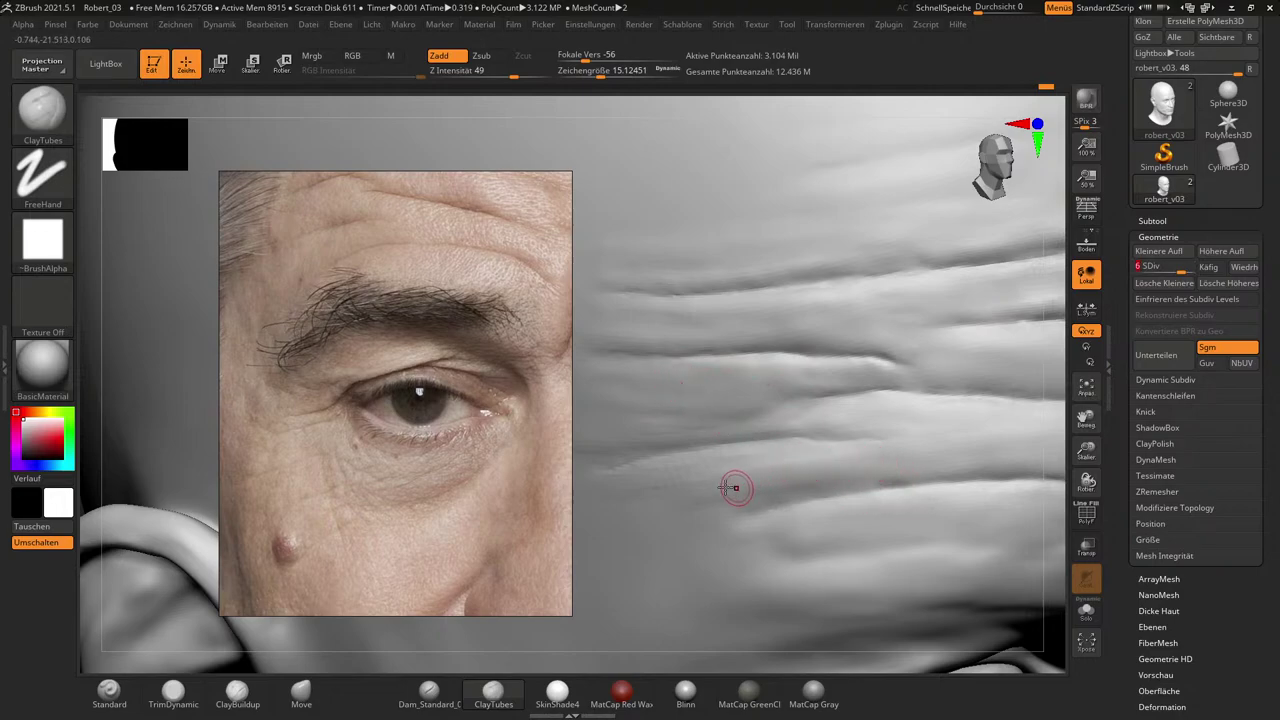
{"action": "key", "text": "shift"}
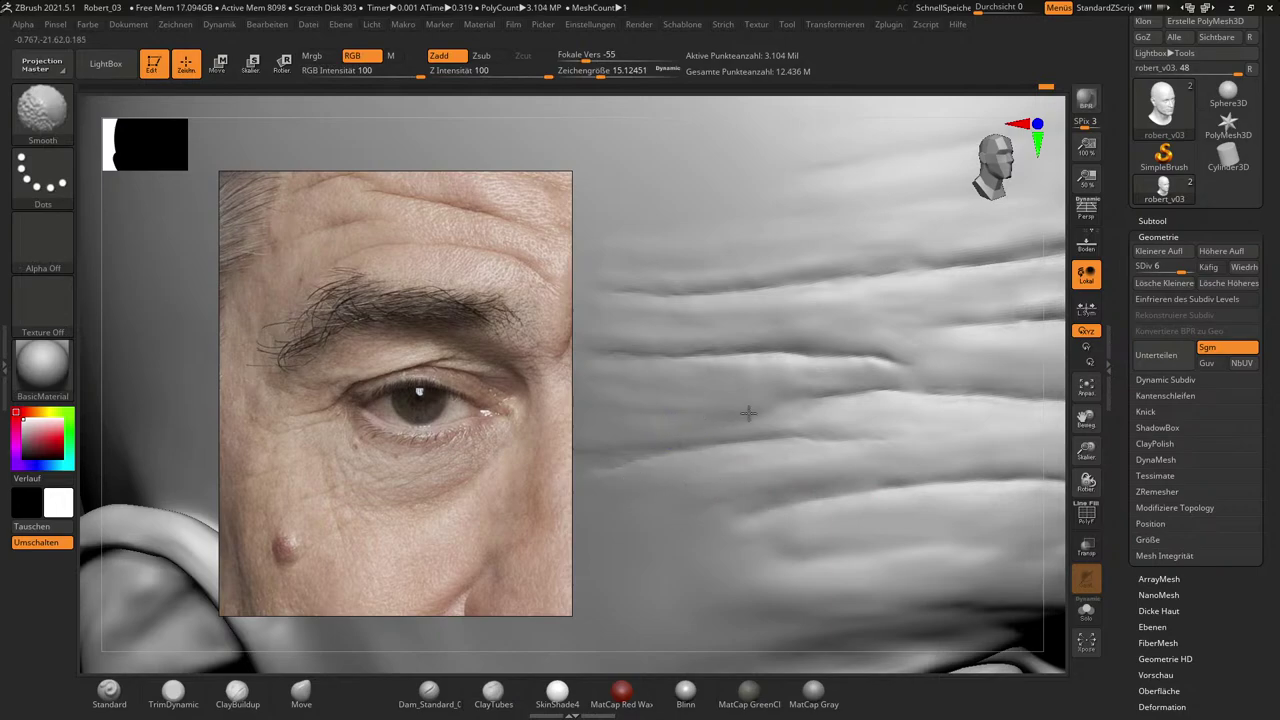
{"action": "left_click_drag", "start_coordinate": [623, 413], "coordinate": [724, 374], "text": "shift"}
{"action": "left_click_drag", "start_coordinate": [712, 268], "coordinate": [659, 263], "text": "shift"}
Add a short ridge below the middle forehead wrinkle with ClayTubes at draw size about 32, then smooth it at about 14.
{"action": "key", "text": "s"}
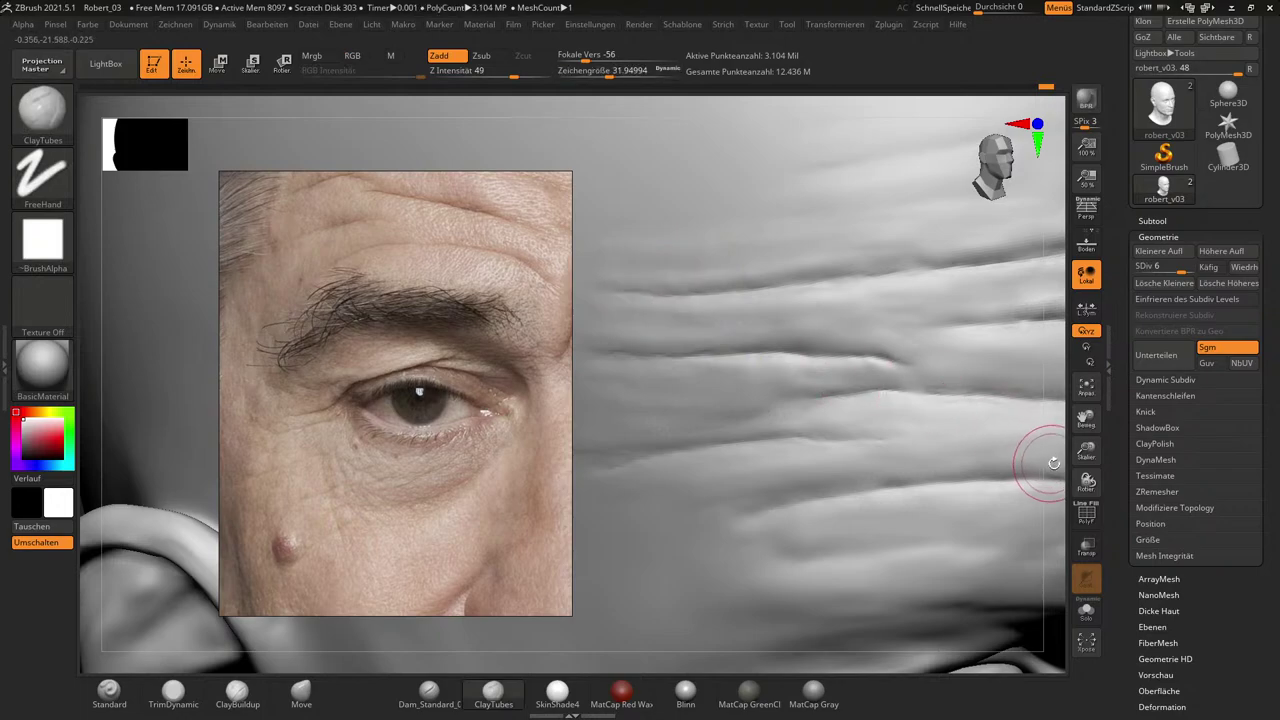
{"action": "mouse_move", "coordinate": [1055, 460]}
{"action": "left_mouse_down"}
{"action": "mouse_move", "coordinate": [1073, 490]}
{"action": "mouse_move", "coordinate": [1063, 482]}
{"action": "left_mouse_up"}
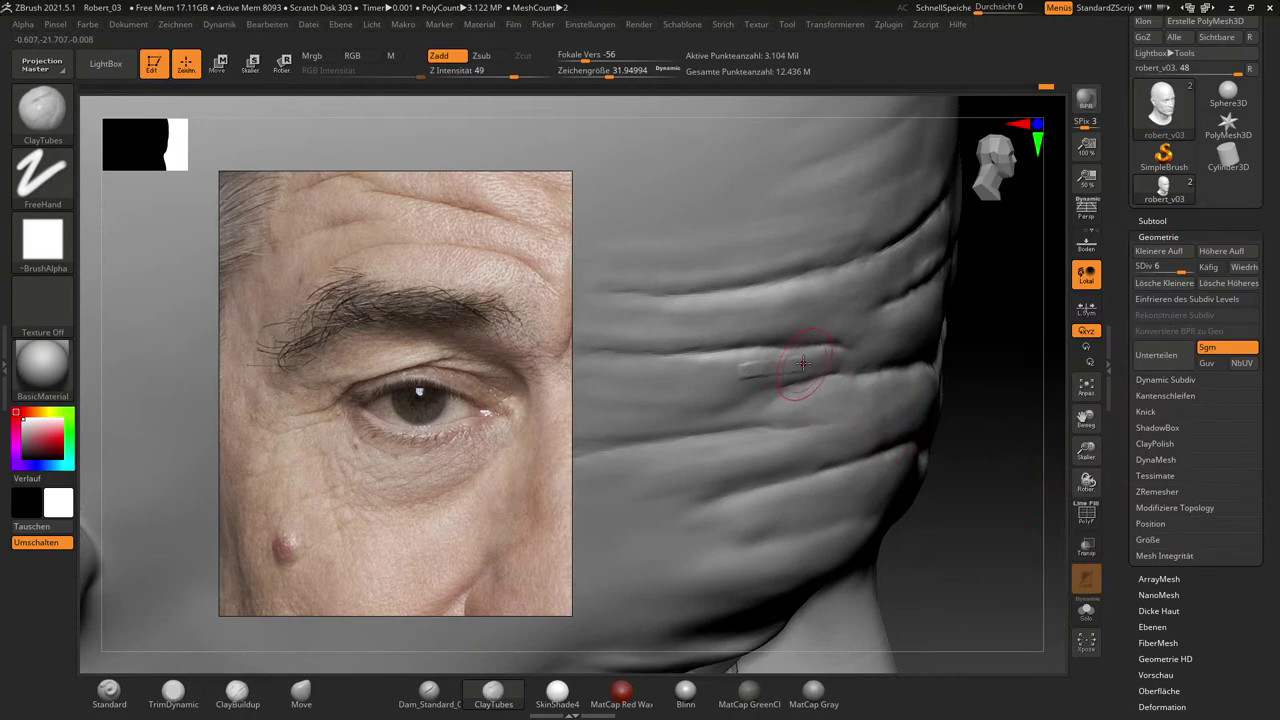
{"action": "mouse_move", "coordinate": [803, 363]}
{"action": "left_mouse_down"}
{"action": "mouse_move", "coordinate": [716, 370]}
{"action": "mouse_move", "coordinate": [742, 373]}
{"action": "left_mouse_up"}
{"action": "key", "text": "s"}
{"action": "mouse_move", "coordinate": [745, 372]}
{"action": "left_mouse_down", "text": "shift"}
{"action": "mouse_move", "coordinate": [770, 371]}
{"action": "mouse_move", "coordinate": [745, 368]}
{"action": "left_mouse_up", "text": "shift"}
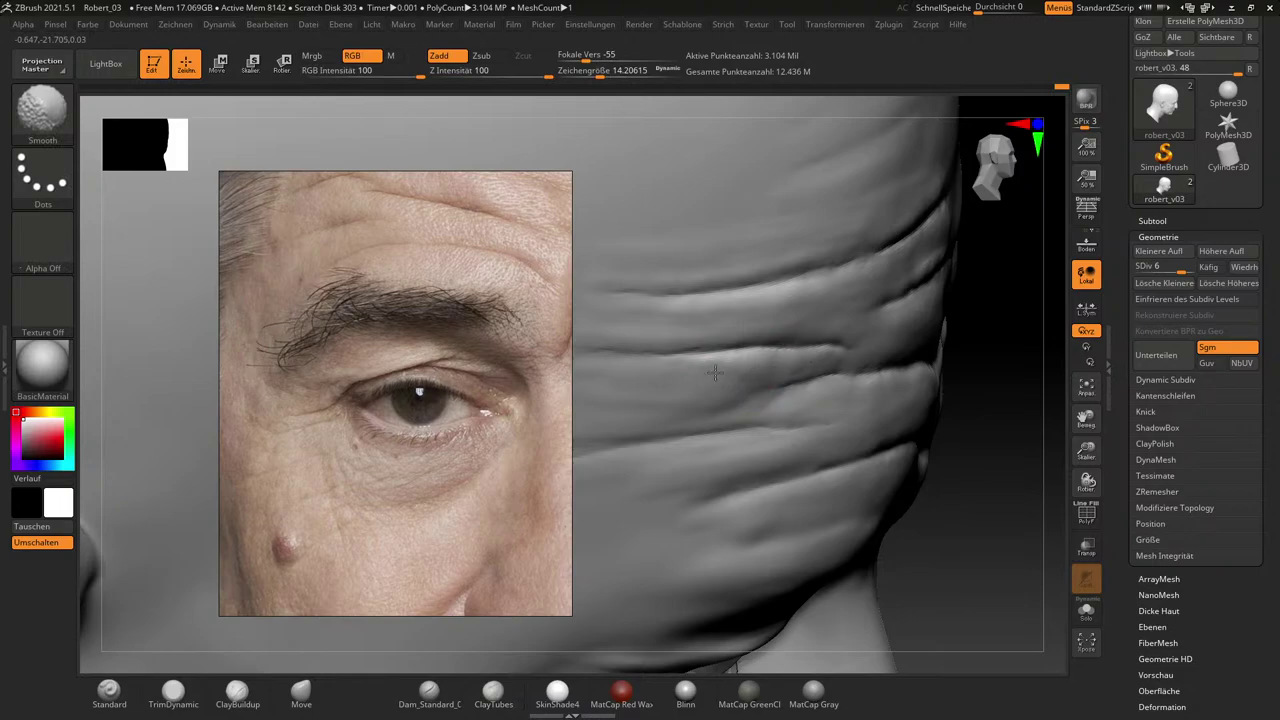
Refine the two upper forehead wrinkles with ClayTubes at draw size about 14 and smooth their edges.
{"action": "left_click_drag", "start_coordinate": [1034, 474], "coordinate": [1016, 482]}
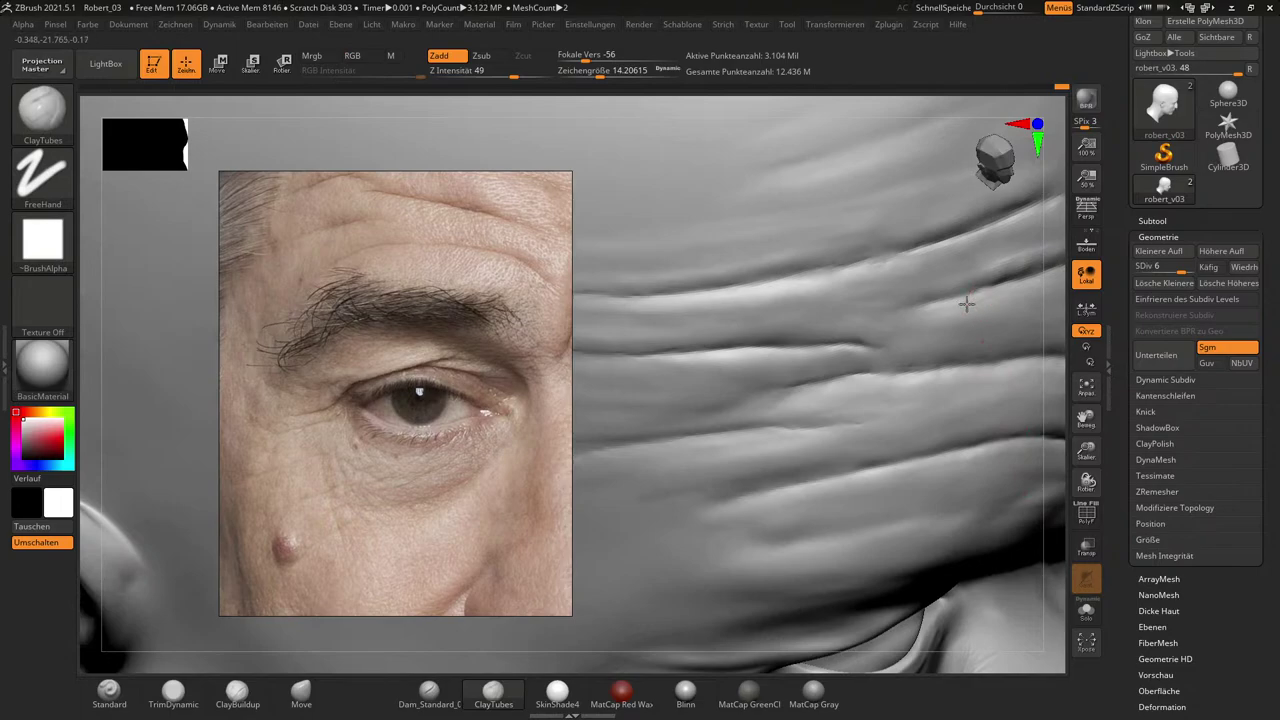
{"action": "key", "text": "shift"}
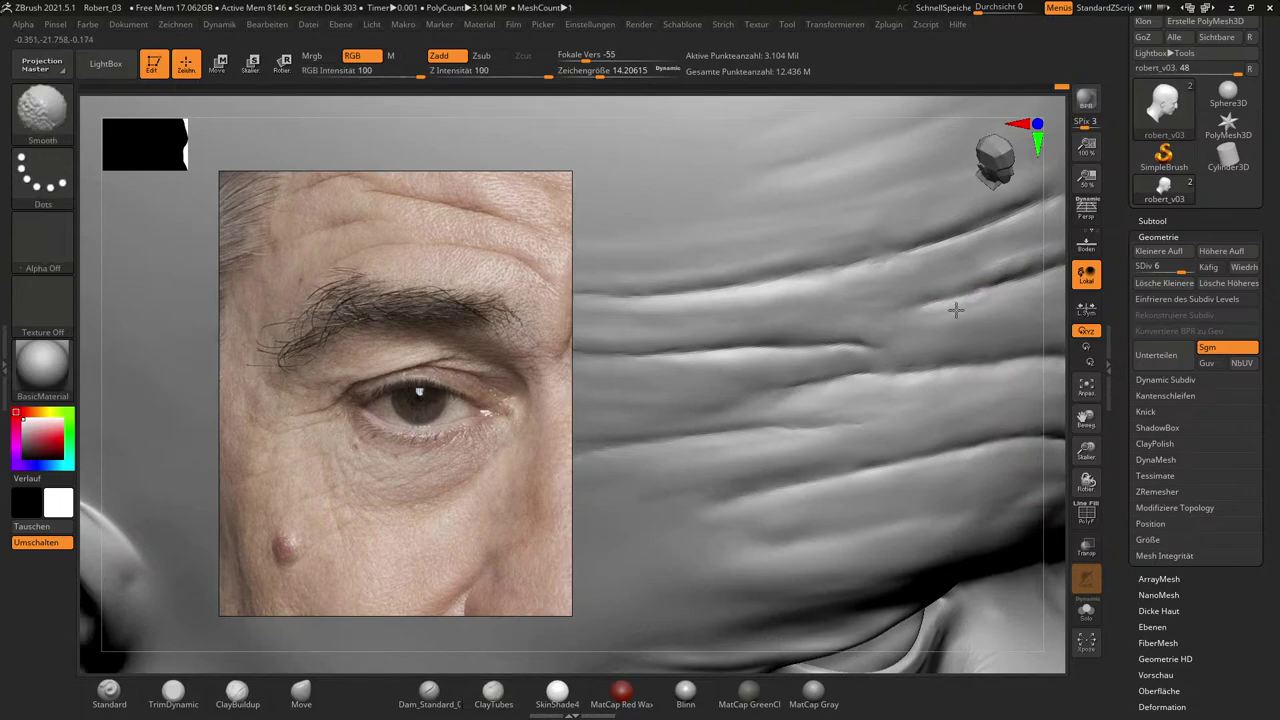
{"action": "left_click_drag", "start_coordinate": [985, 303], "coordinate": [930, 318], "text": "shift"}
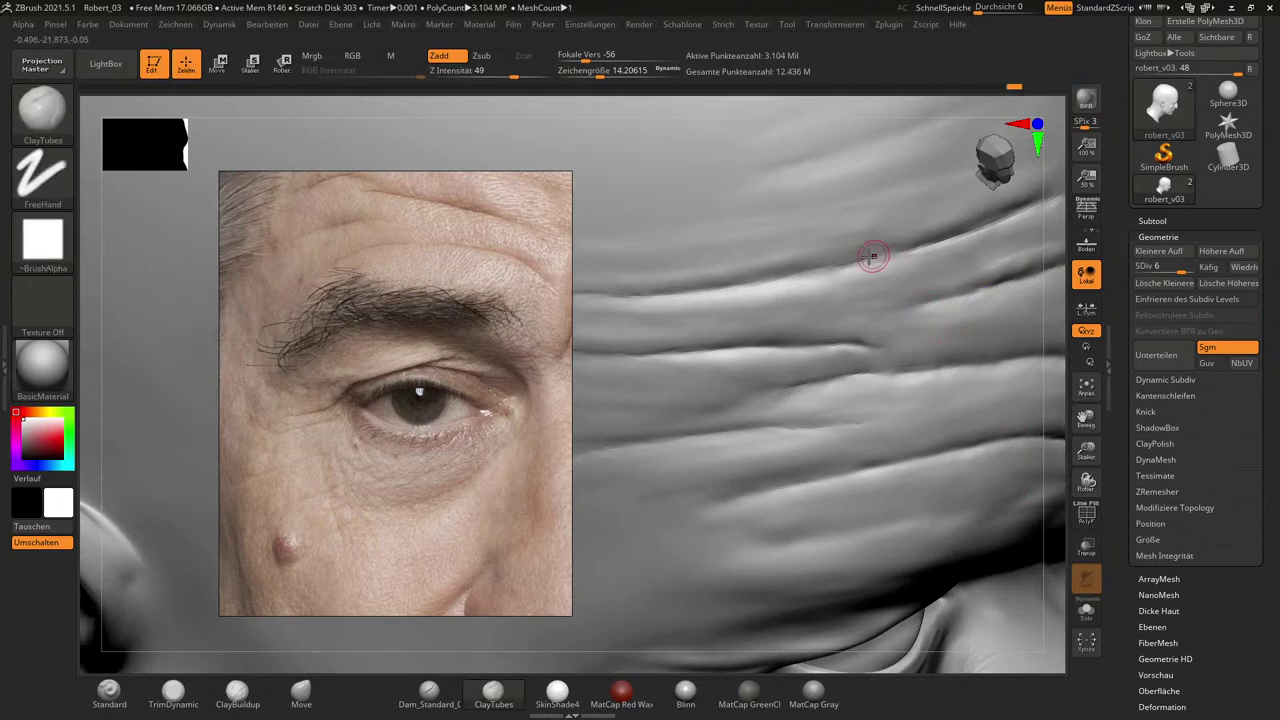
{"action": "left_click_drag", "start_coordinate": [838, 255], "coordinate": [914, 238]}
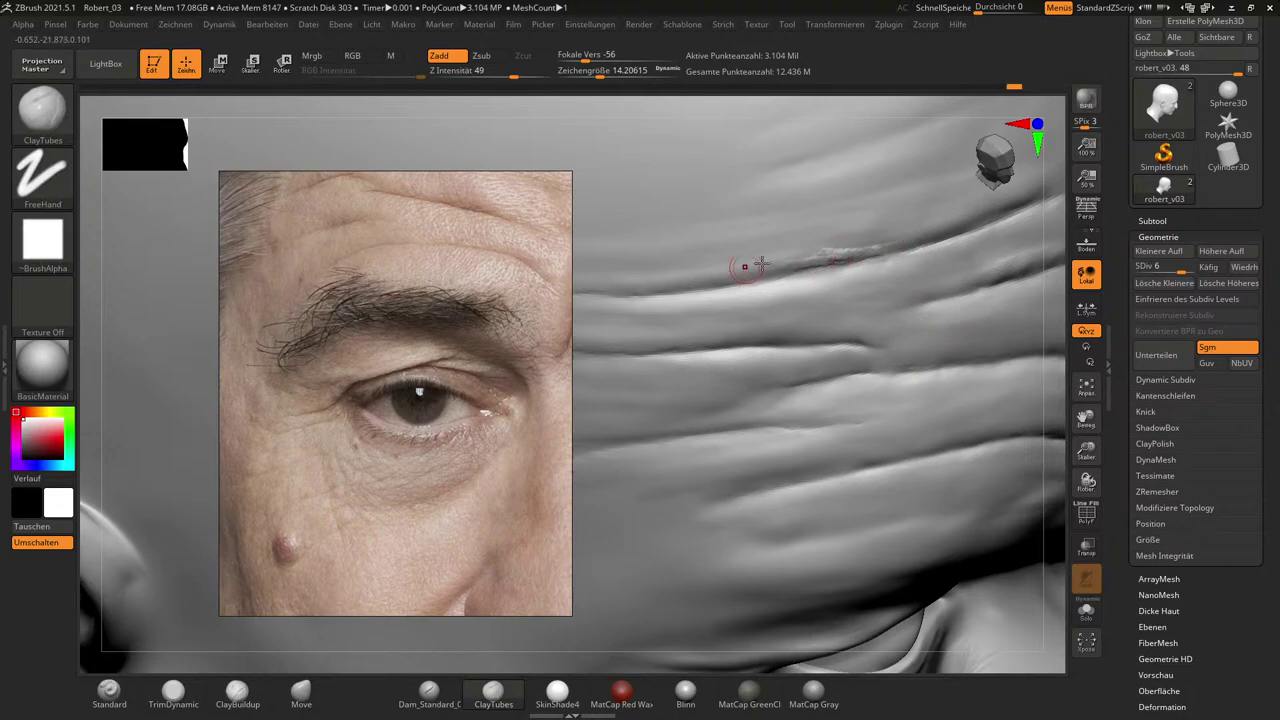
{"action": "key", "text": "shift"}
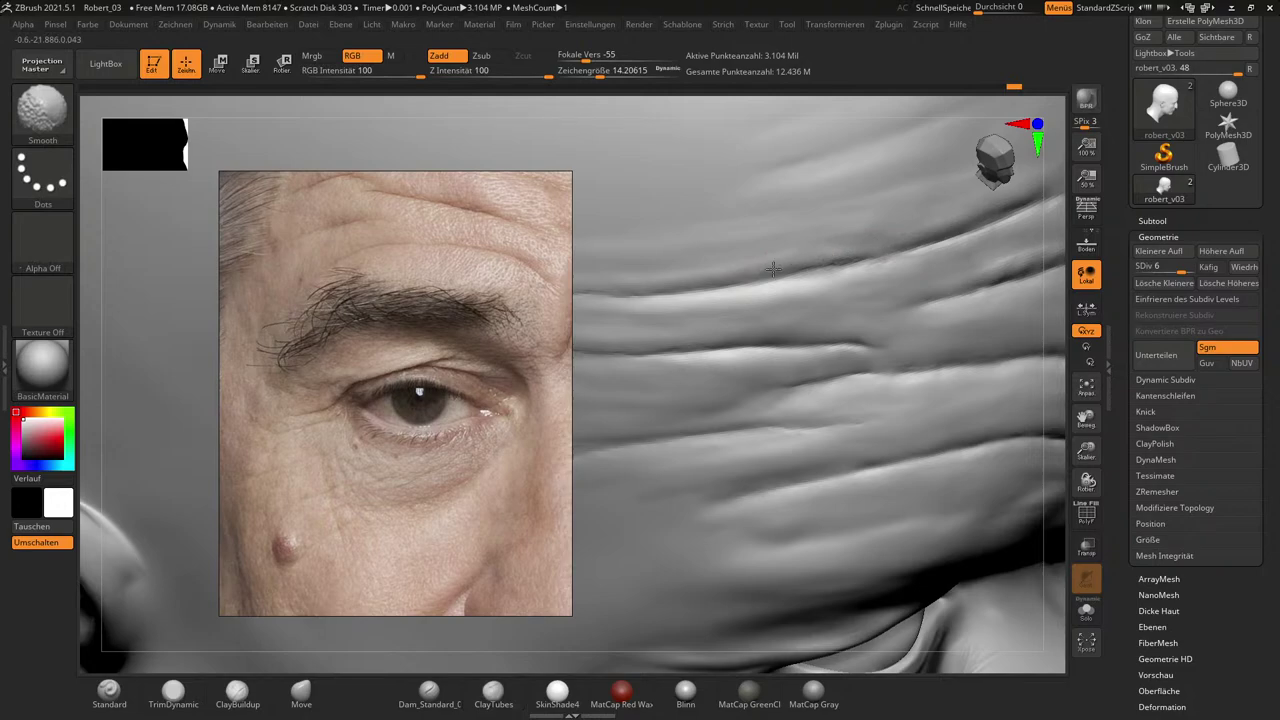
Raise the head to subdivision level 7, then touch up and smooth the edge of the uppermost forehead wrinkle.
{"action": "key", "text": "ctrl+d"}
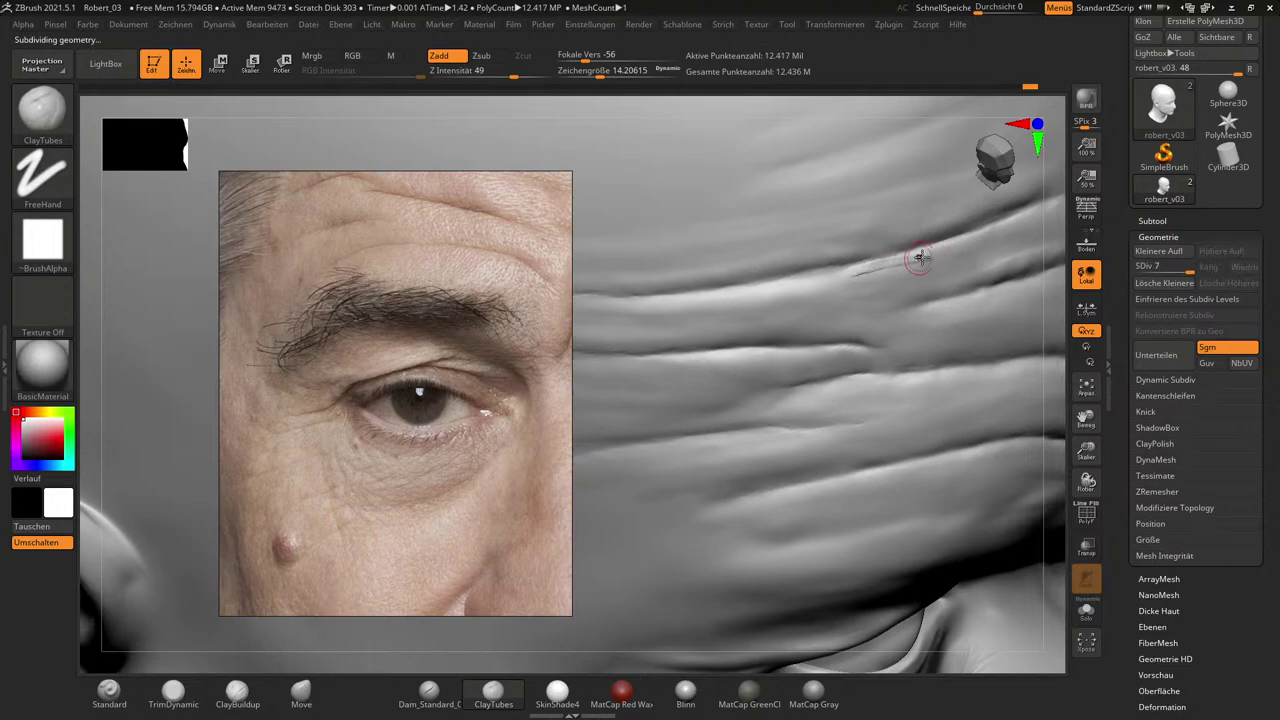
{"action": "key", "text": "shift"}
{"action": "key", "text": "shift"}
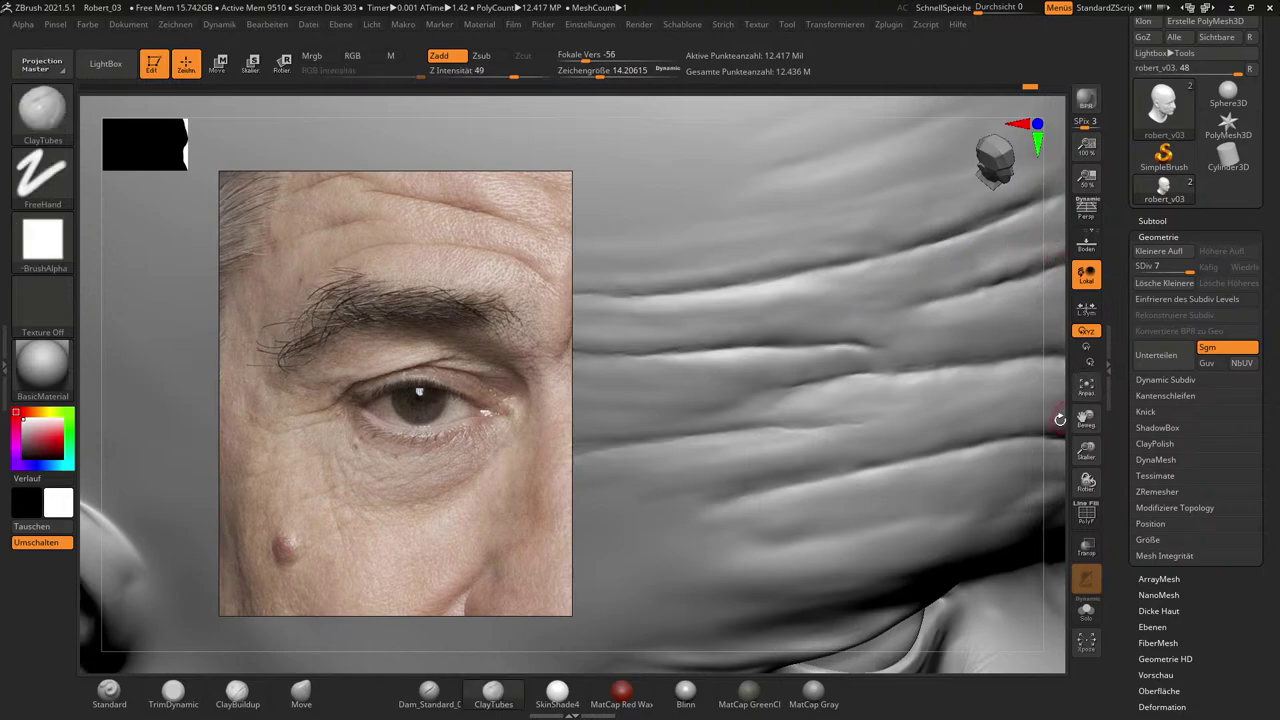
Frame the whole head from the front and show the full face in the reference photo to compare the likeness.
{"action": "left_click_drag", "start_coordinate": [1057, 420], "coordinate": [1000, 335]}
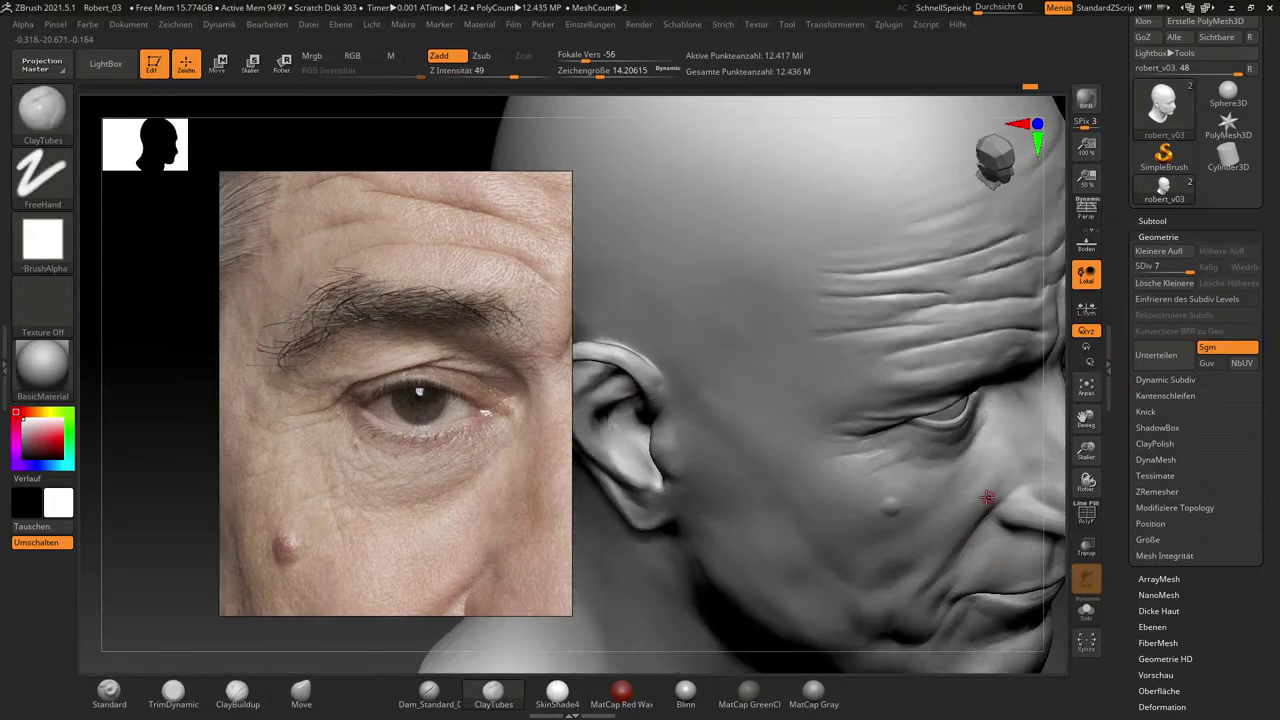
{"action": "key", "text": "f"}
{"action": "left_click_drag", "start_coordinate": [950, 519], "coordinate": [900, 423]}
{"action": "key", "text": "f"}
{"action": "mouse_move", "coordinate": [971, 486]}
{"action": "left_mouse_down", "text": "alt"}
{"action": "mouse_move", "coordinate": [989, 491]}
{"action": "mouse_move", "coordinate": [972, 490]}
{"action": "left_mouse_up", "text": "alt"}
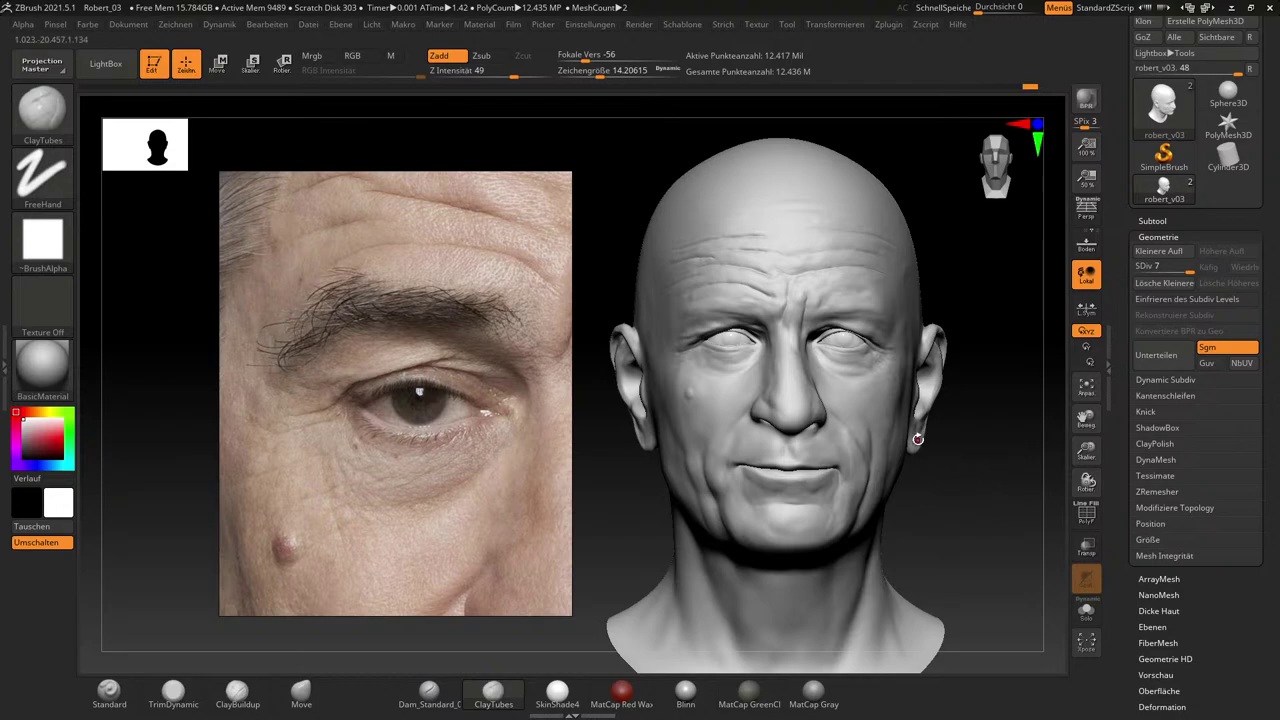
{"action": "scroll", "coordinate": [435, 338], "scroll_direction": "down", "scroll_amount": 5}
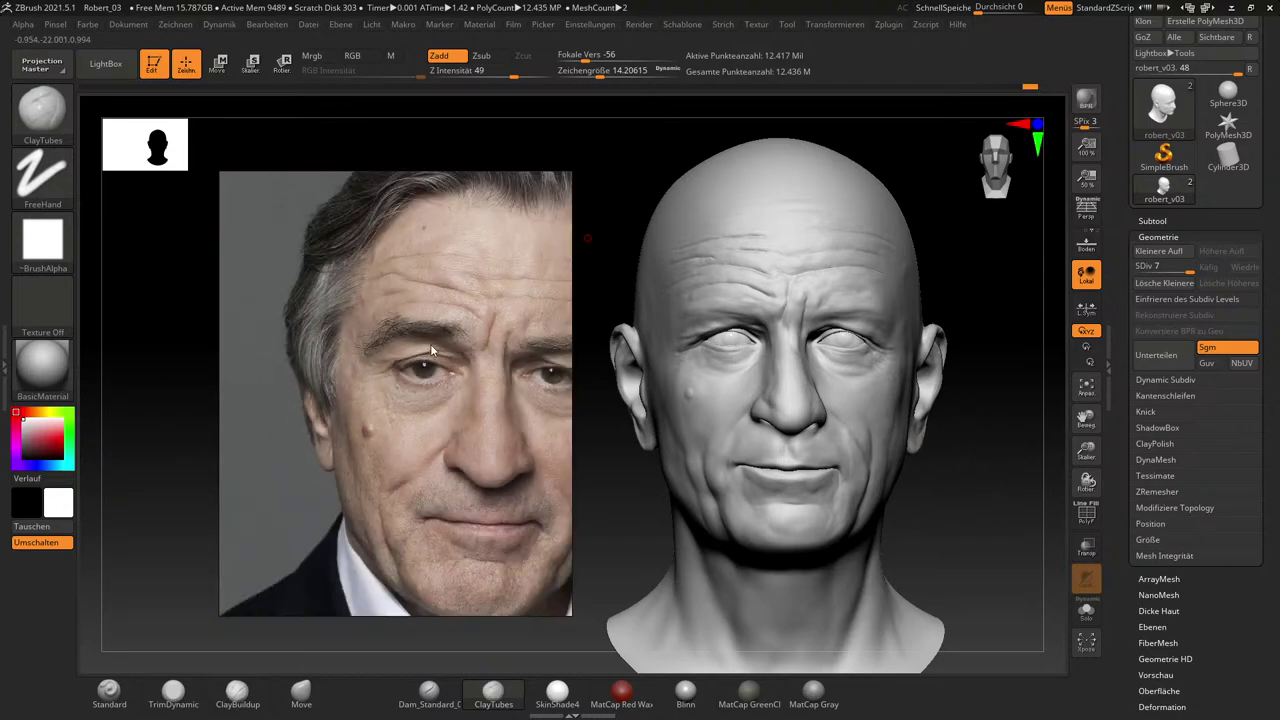
Compare the full-face reference photo with the head from the front and in three-quarter view.
{"action": "scroll", "coordinate": [464, 437], "scroll_direction": "down", "scroll_amount": 3}
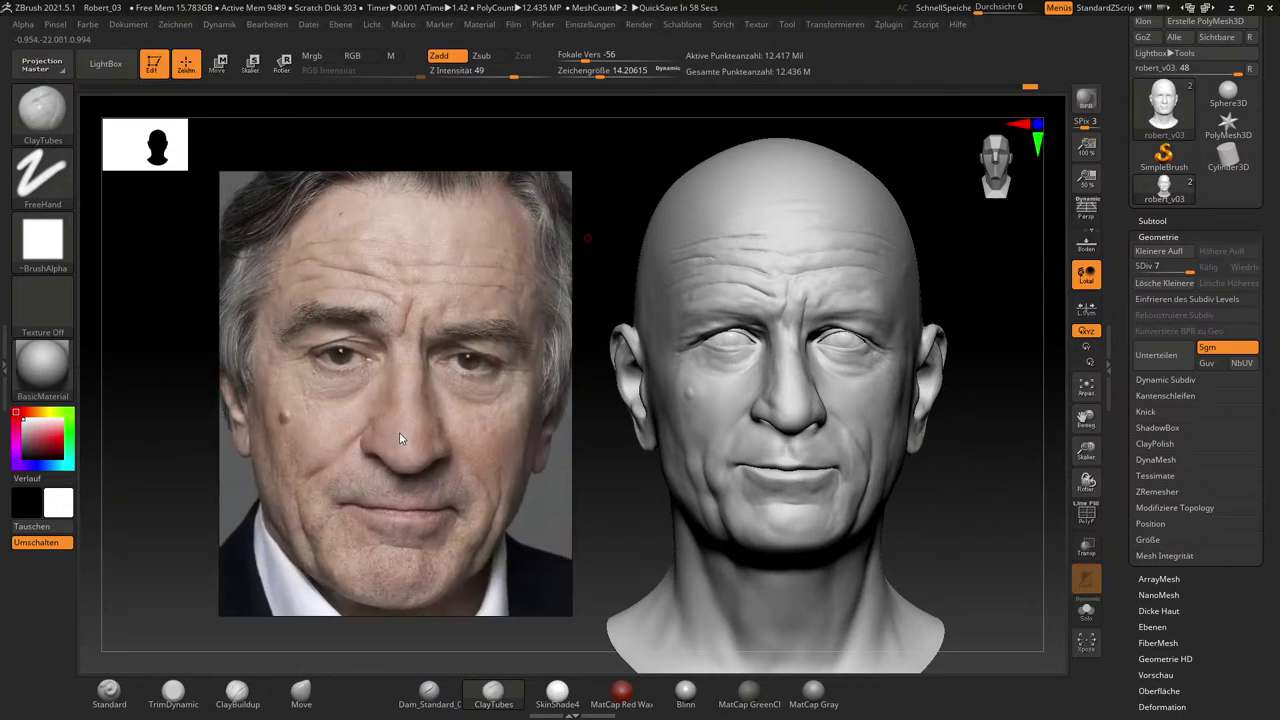
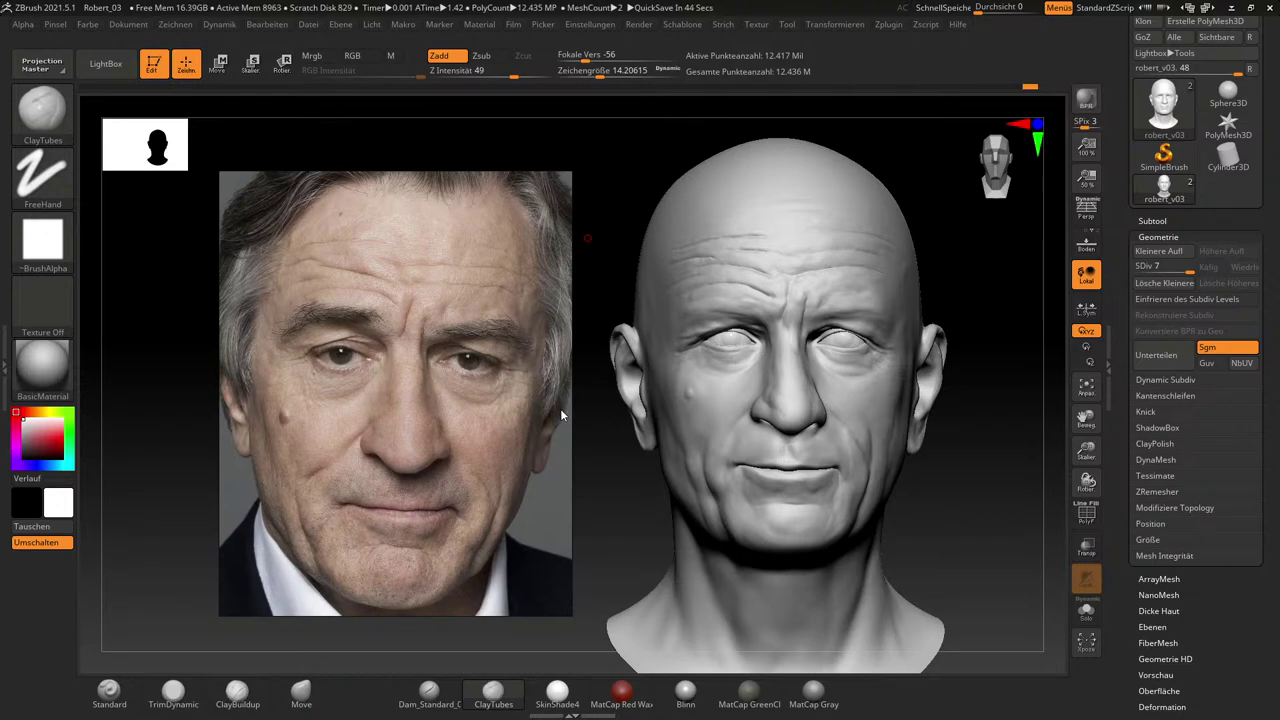
{"action": "mouse_move", "coordinate": [957, 523]}
{"action": "left_mouse_down"}
{"action": "mouse_move", "coordinate": [979, 538]}
{"action": "mouse_move", "coordinate": [988, 517]}
{"action": "left_mouse_up"}
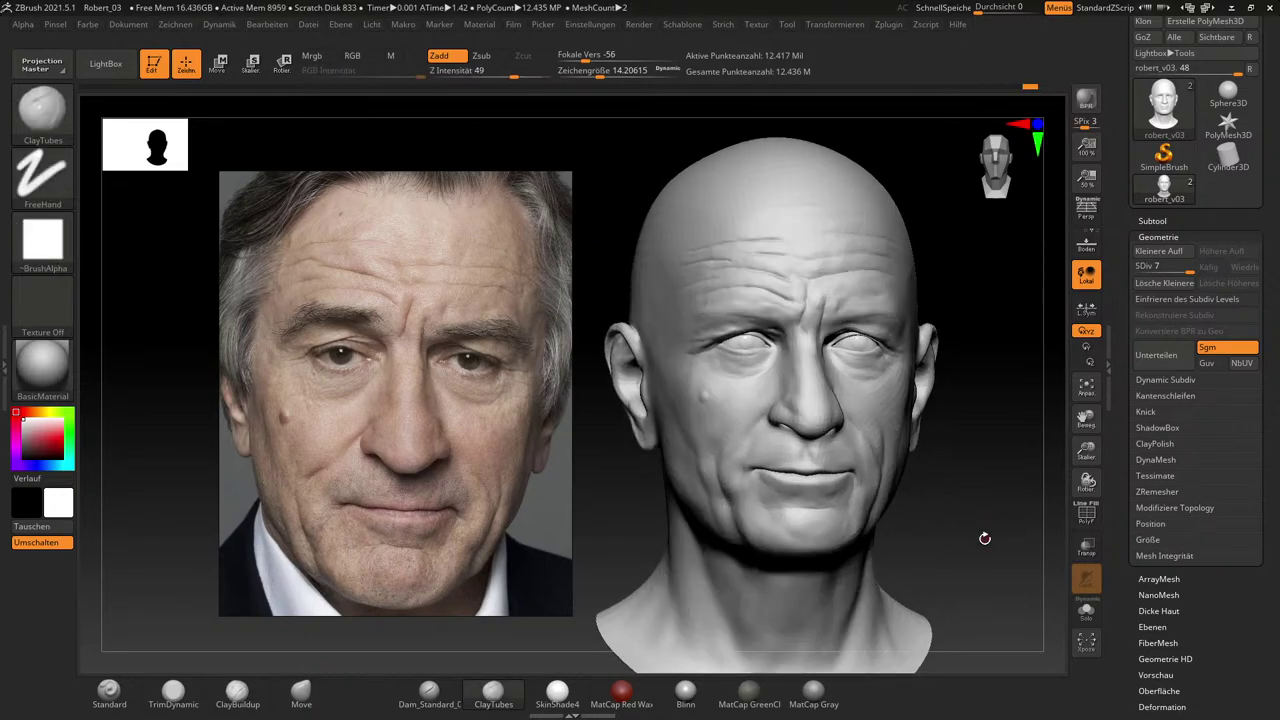
{"action": "left_click_drag", "start_coordinate": [608, 157], "coordinate": [628, 151]}
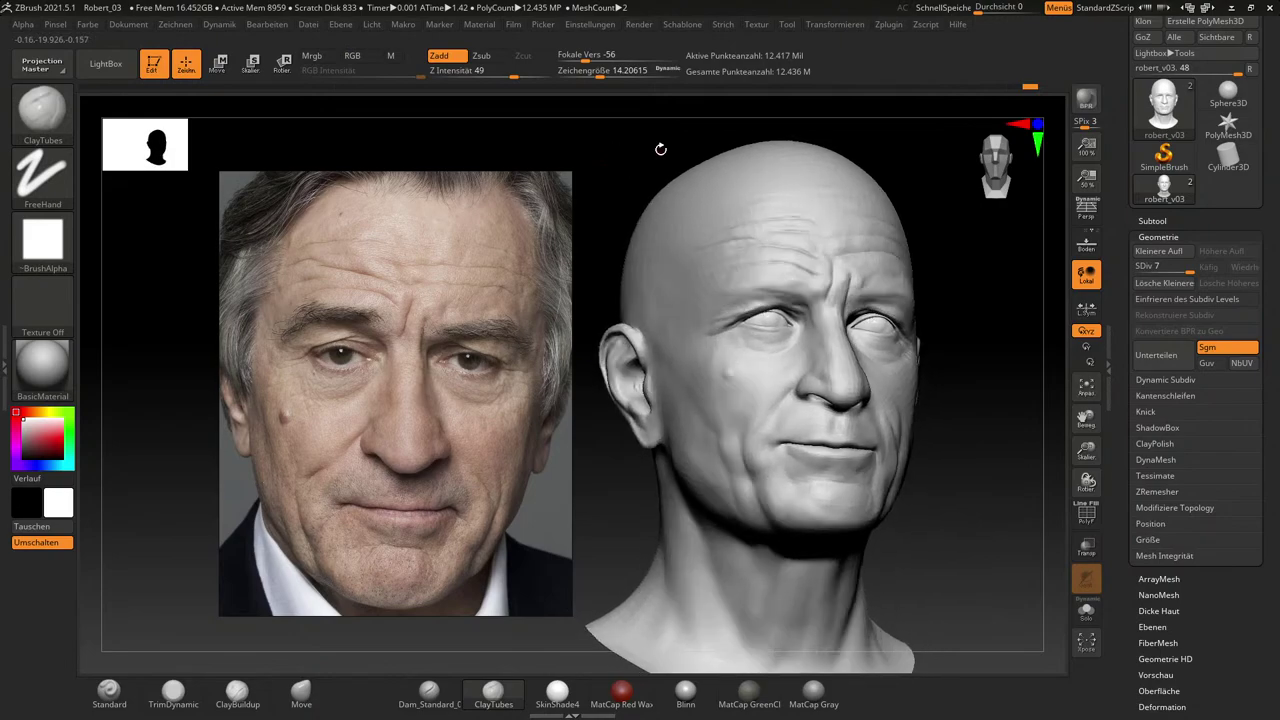
{"action": "left_click_drag", "start_coordinate": [940, 640], "coordinate": [986, 577]}
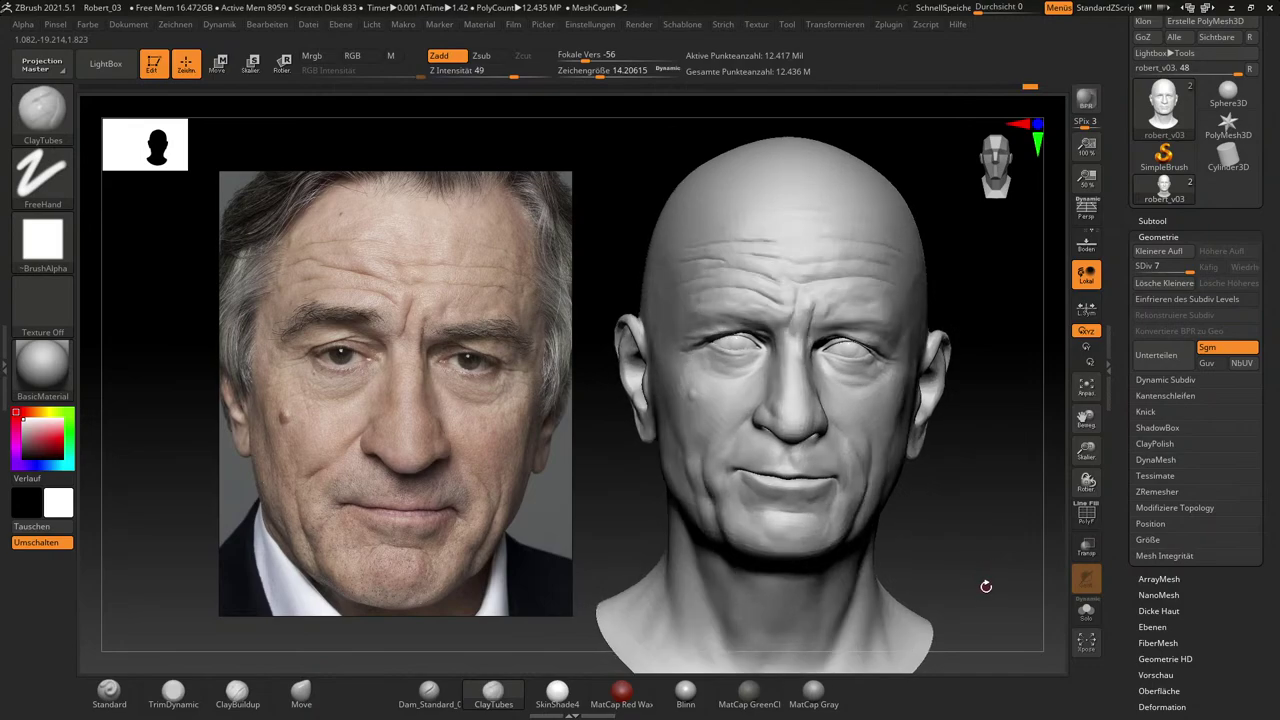
Lower the head to subdivision level 5, then shape and smooth the left side of the chin with ClayTubes at draw size about 37.
{"action": "mouse_move", "coordinate": [1000, 577]}
{"action": "left_mouse_down", "text": "alt"}
{"action": "mouse_move", "coordinate": [1003, 610]}
{"action": "mouse_move", "coordinate": [998, 589]}
{"action": "left_mouse_up", "text": "alt"}
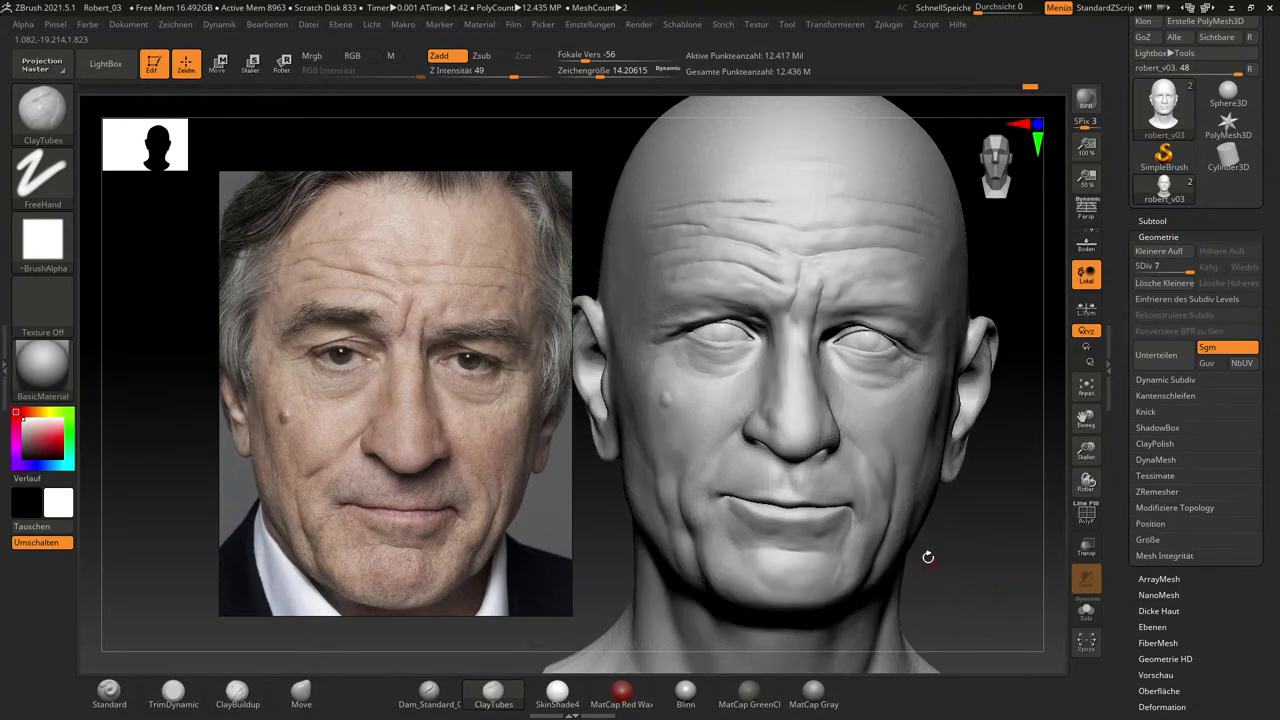
{"action": "key", "text": "s"}
{"action": "left_click_drag", "start_coordinate": [841, 572], "coordinate": [852, 578]}
{"action": "left_click", "coordinate": [1174, 268]}
{"action": "key", "text": "s"}
{"action": "left_click", "coordinate": [847, 578]}
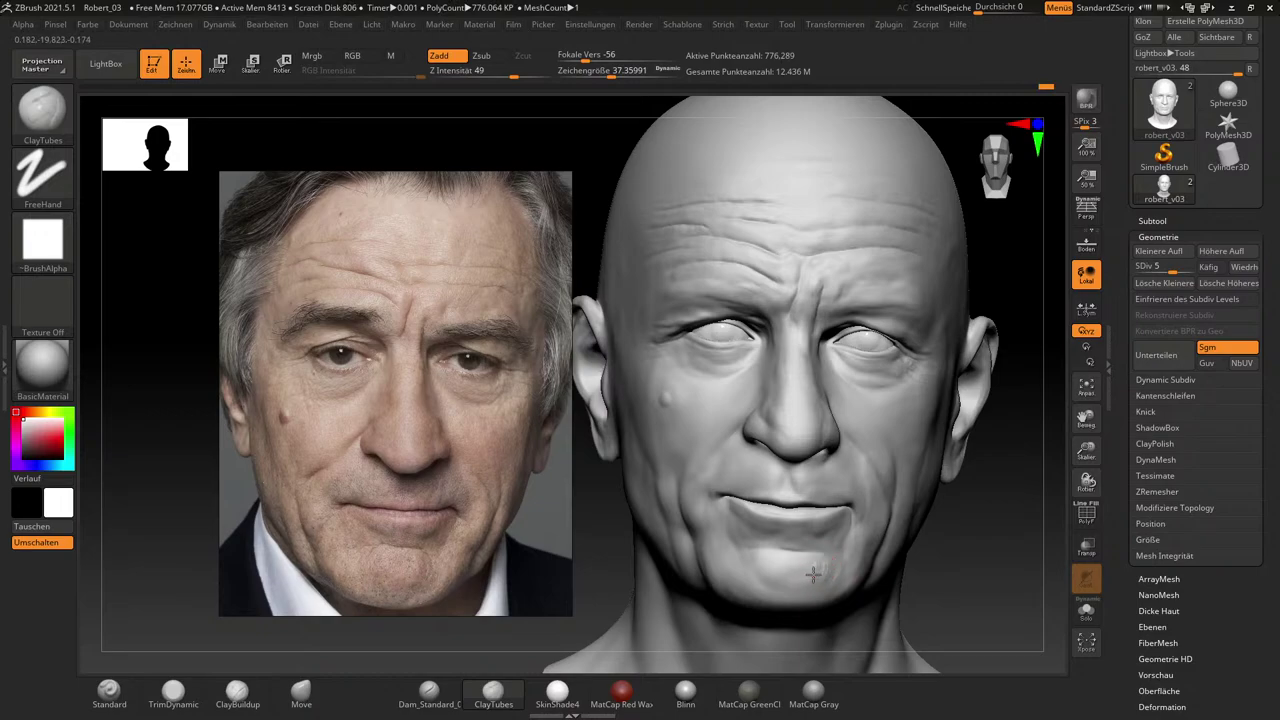
{"action": "key", "text": "shift"}
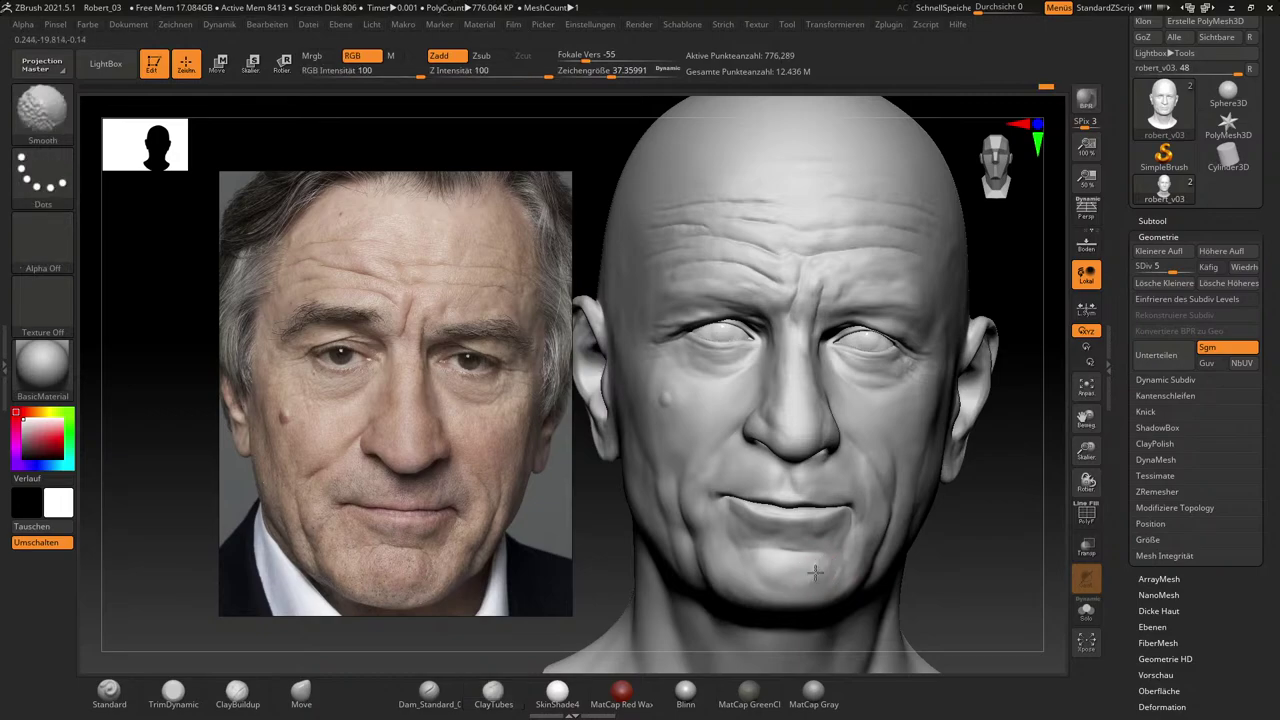
{"action": "left_click_drag", "start_coordinate": [814, 571], "coordinate": [832, 562], "text": "shift"}
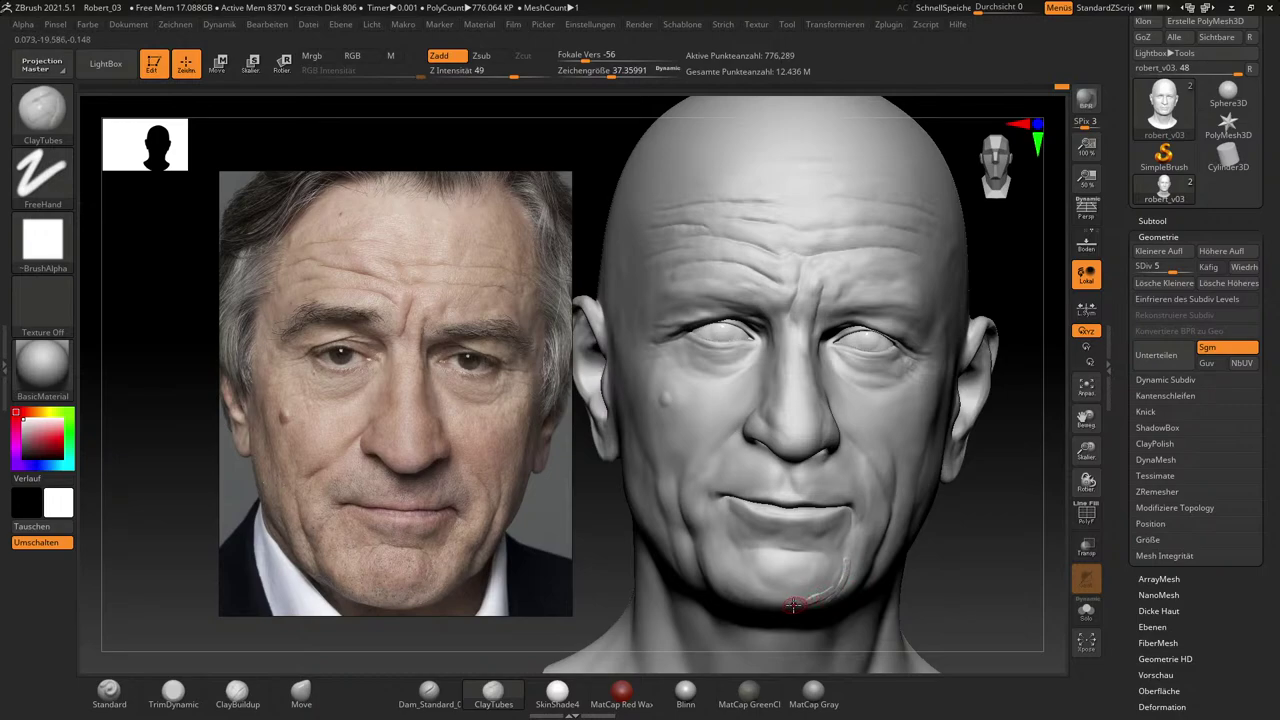
{"action": "left_click_drag", "start_coordinate": [809, 595], "coordinate": [797, 602]}
{"action": "key", "text": "shift"}
Lower the head to subdivision level 4, then rework and smooth the left side of the chin with ClayTubes at draw size about 50.
{"action": "left_click", "coordinate": [1168, 270]}
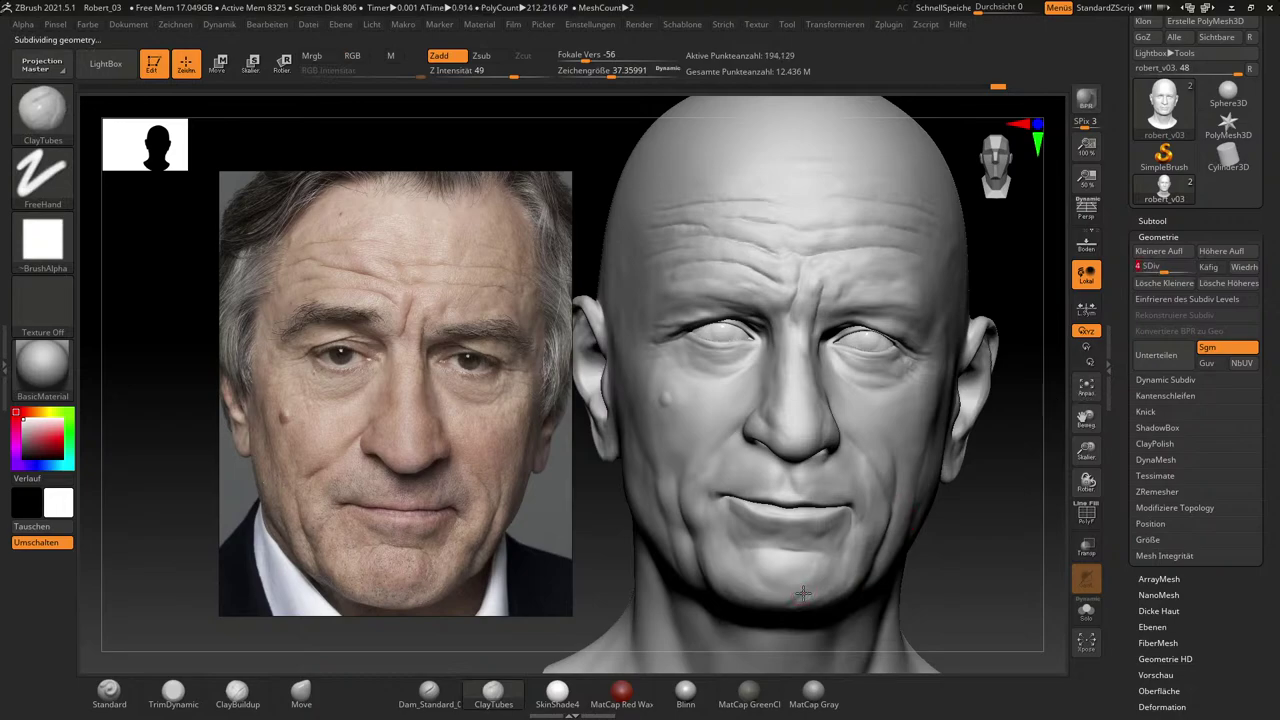
{"action": "key", "text": "shift"}
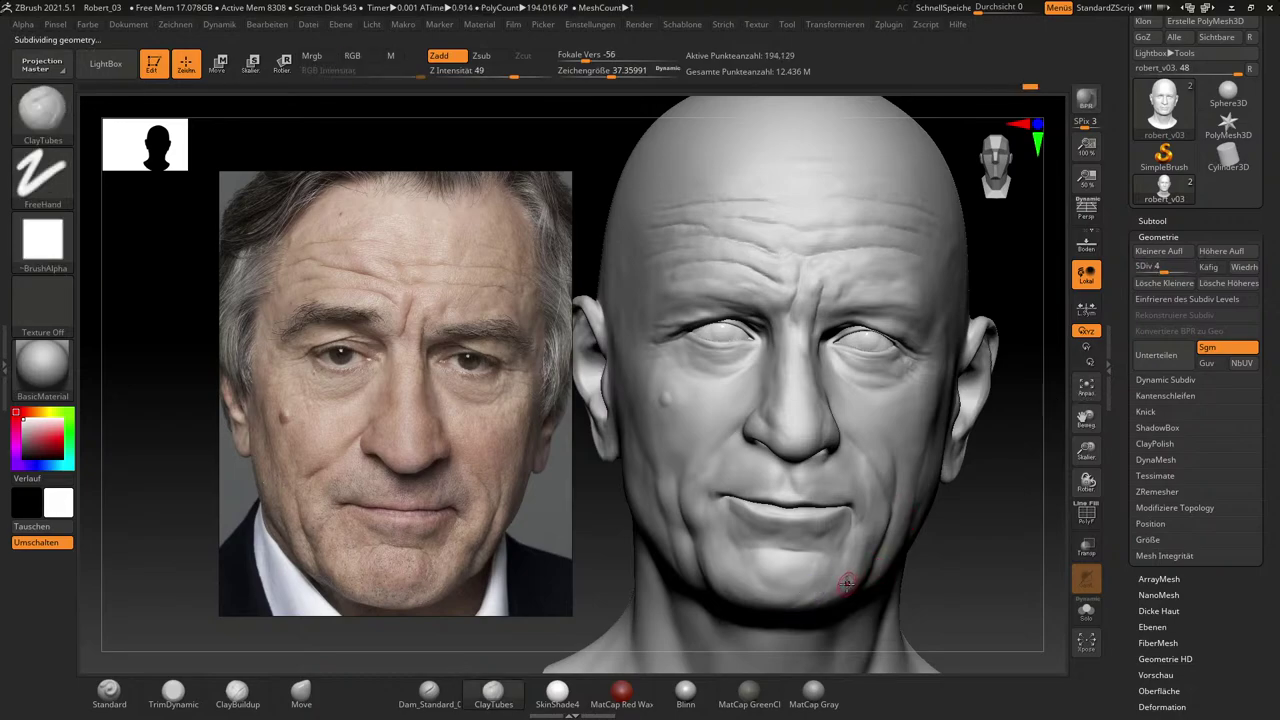
{"action": "key", "text": "s"}
{"action": "left_click_drag", "start_coordinate": [842, 560], "coordinate": [826, 570]}
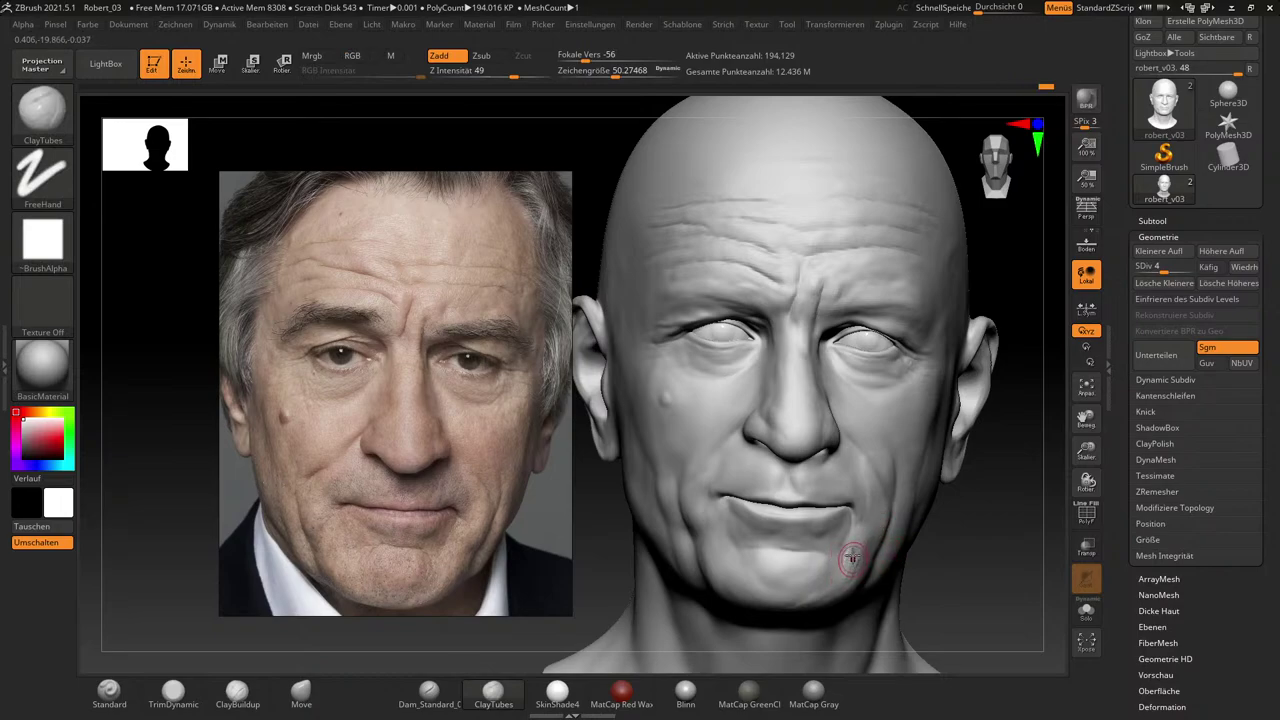
{"action": "key", "text": "shift"}
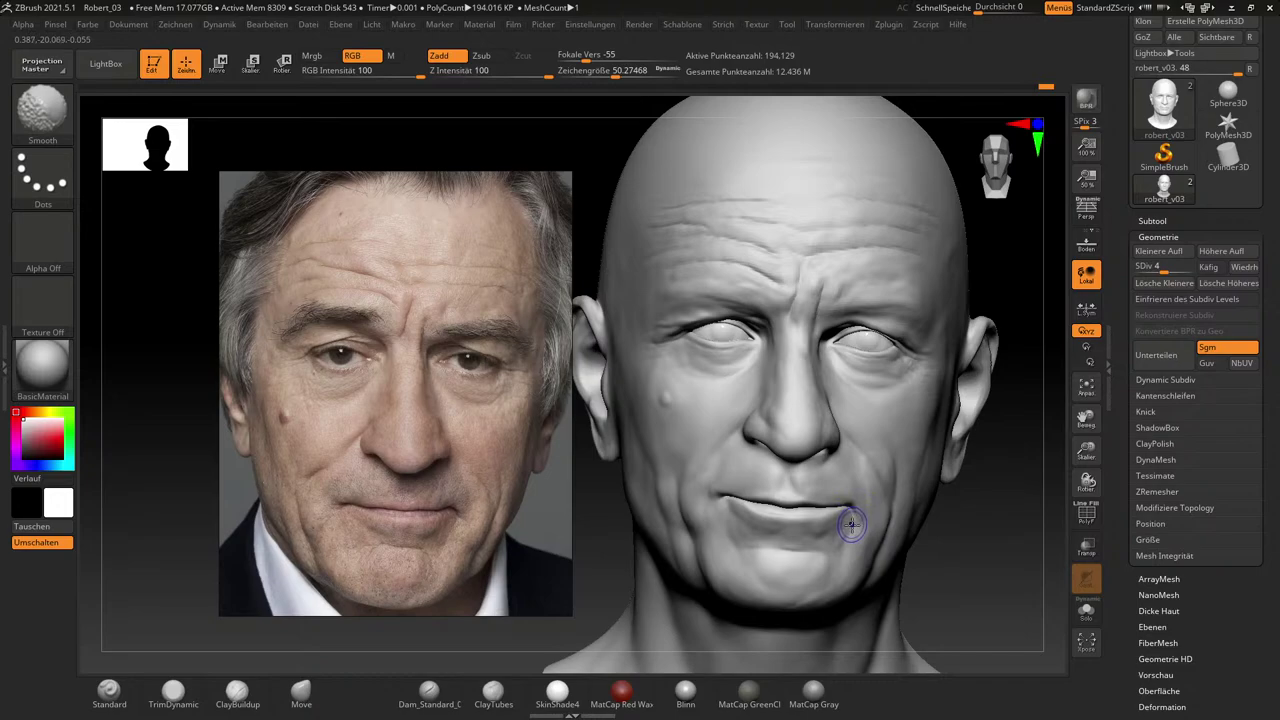
Build up the area beside the head's left mouth corner with ClayTubes and smooth it into the cheek fold.
{"action": "key", "text": "shift"}
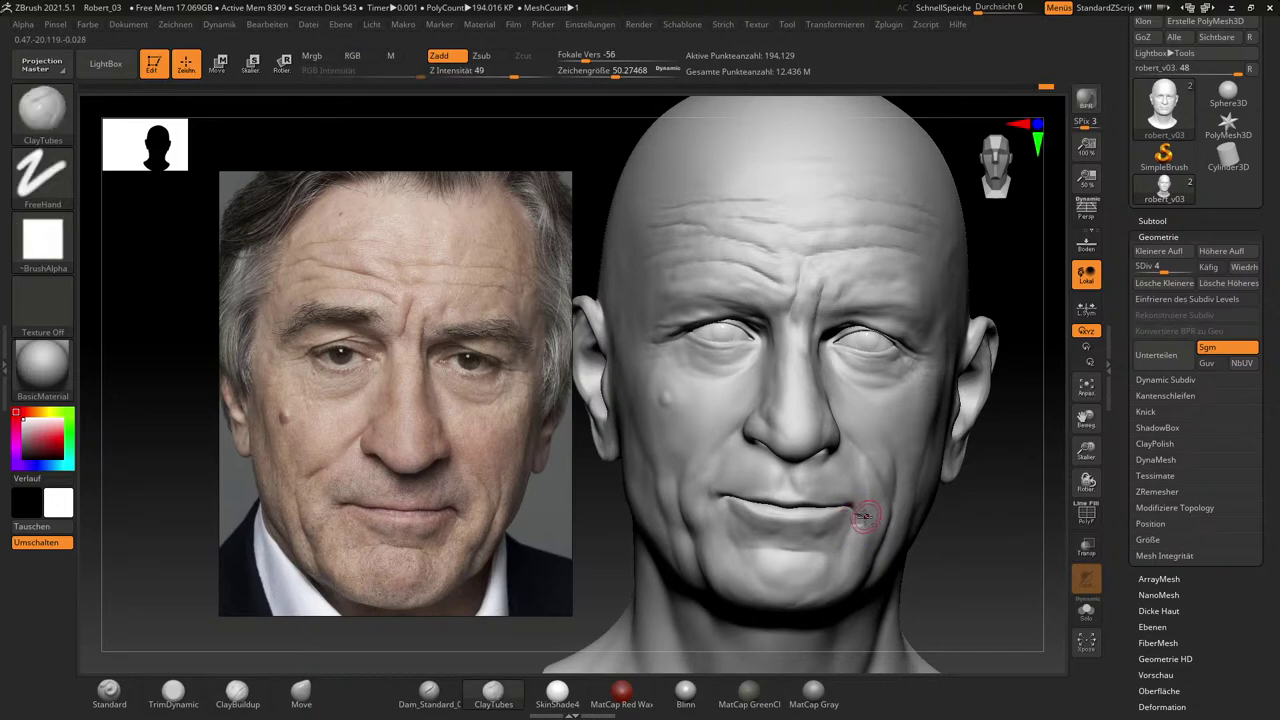
{"action": "key", "text": "shift"}
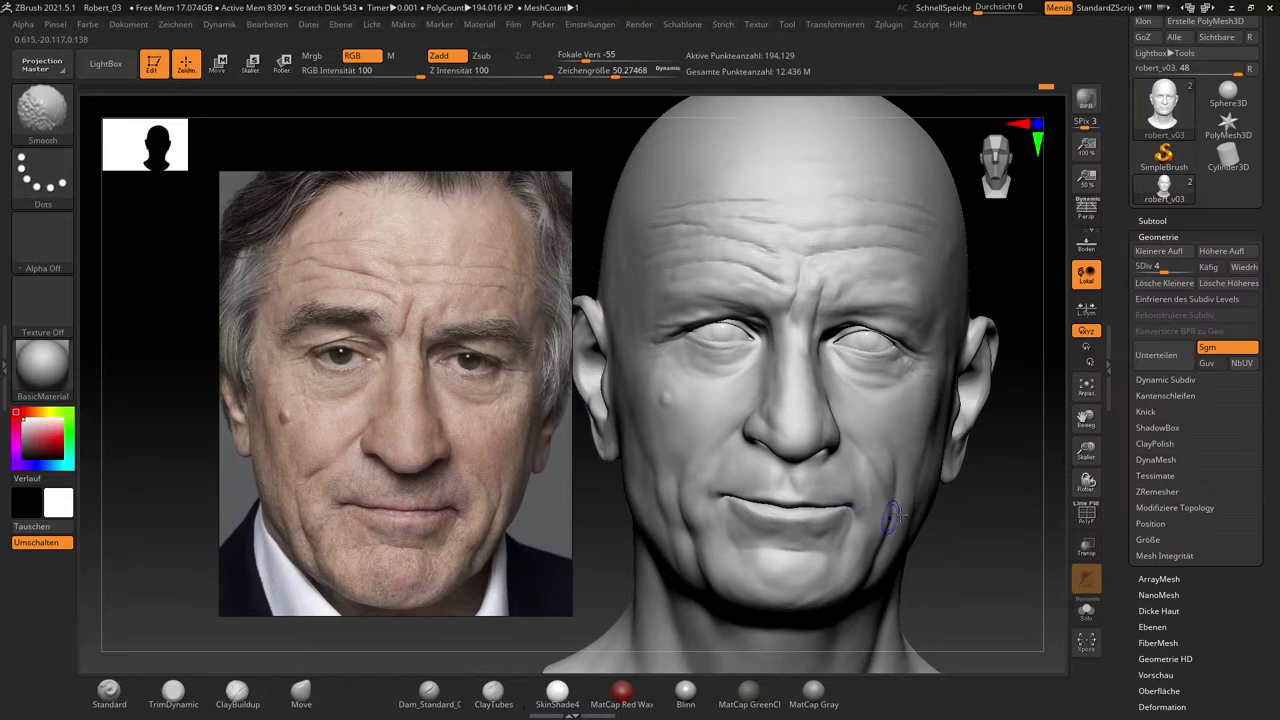
{"action": "key", "text": "shift"}
{"action": "key", "text": "shift"}
{"action": "key", "text": "shift"}
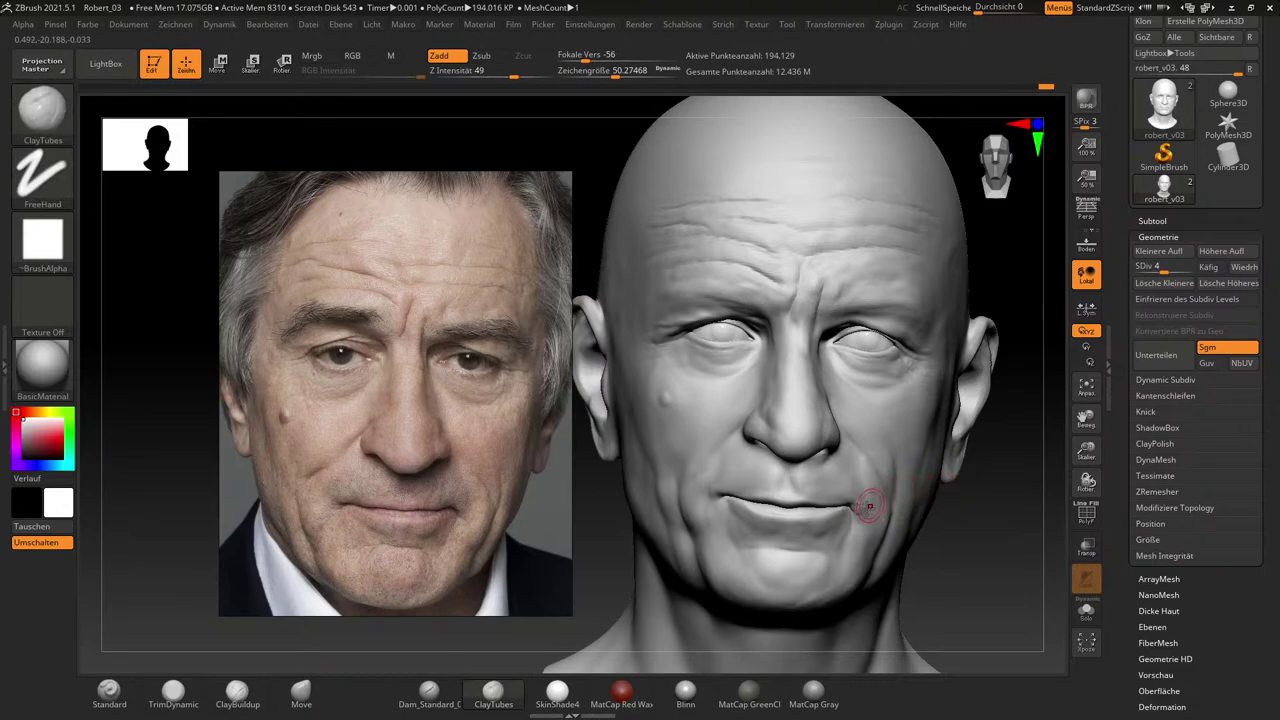
{"action": "key", "text": "shift"}
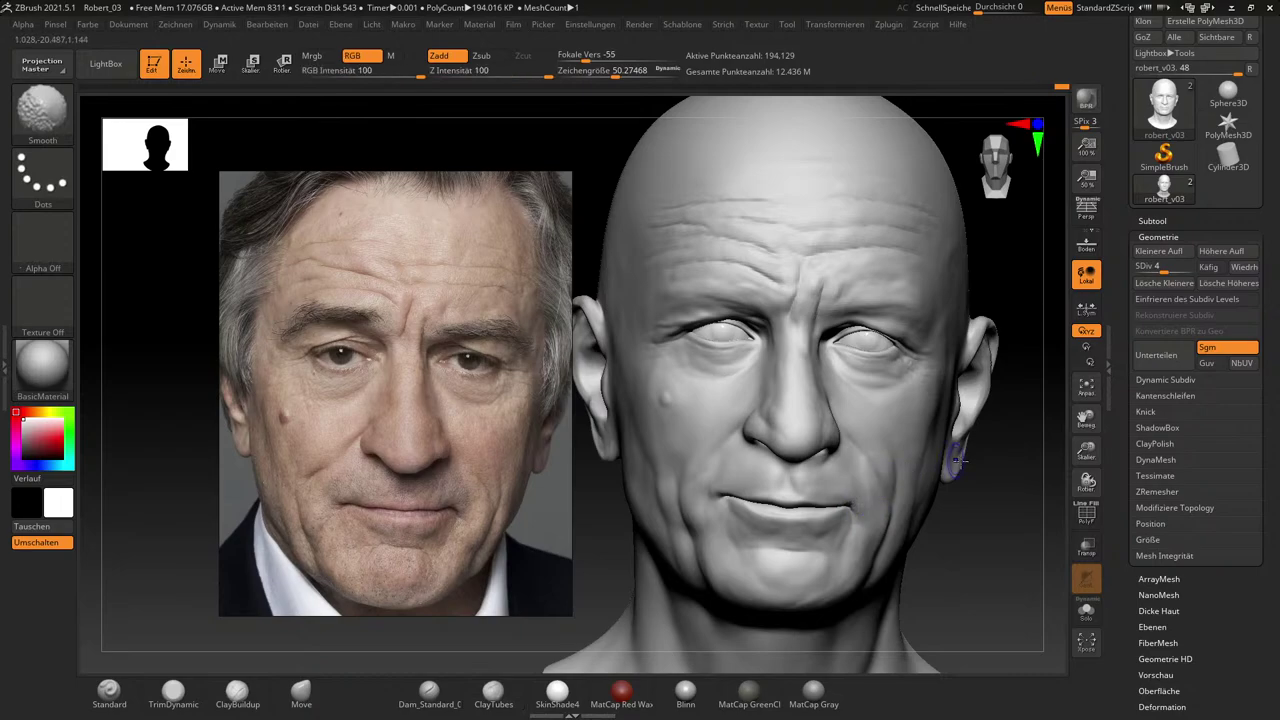
{"action": "key", "text": "shift"}
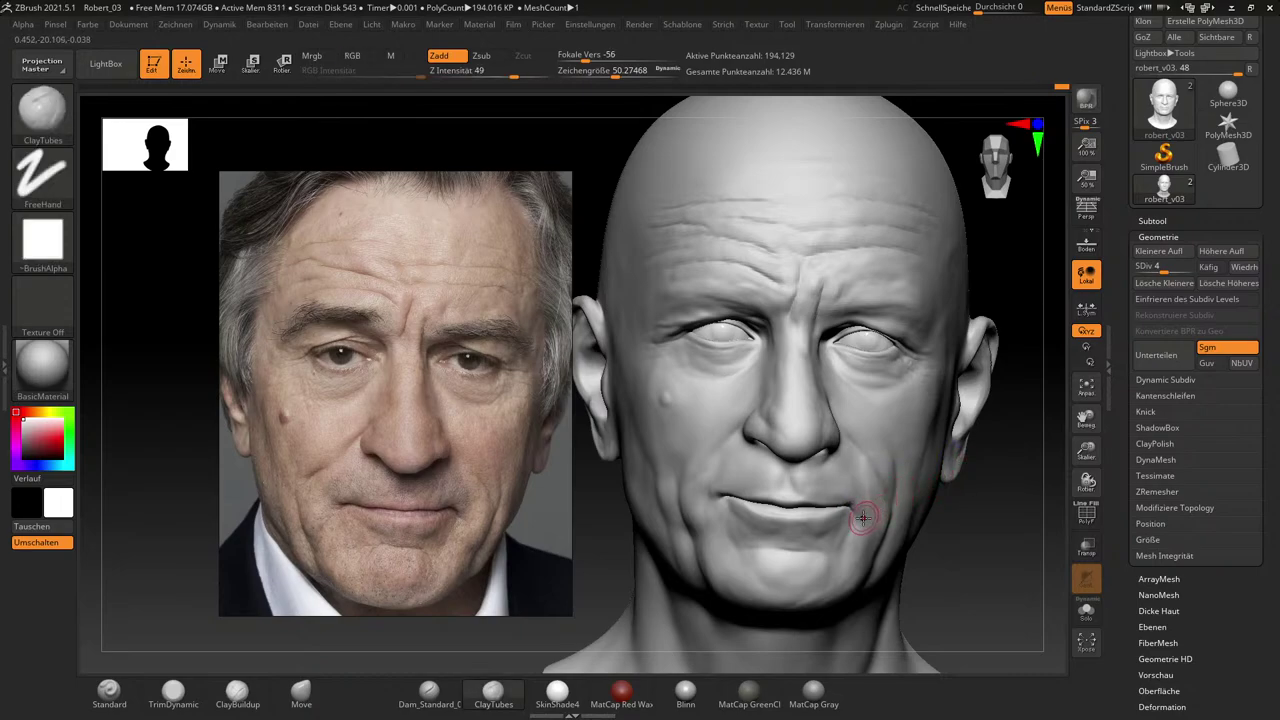
Soften the head's right mouth corner with Smooth, reducing the draw size to about 35 for the finer transitions.
{"action": "left_click_drag", "start_coordinate": [983, 580], "coordinate": [1014, 614], "text": "alt"}
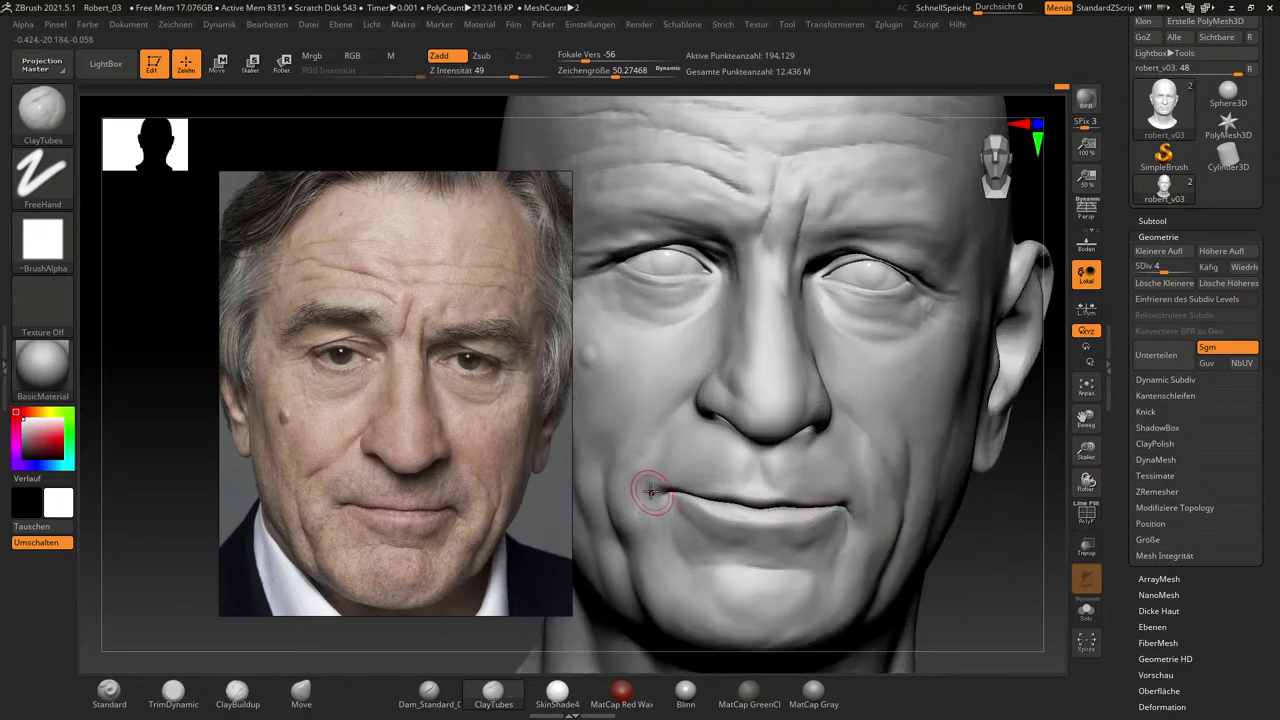
{"action": "key", "text": "shift"}
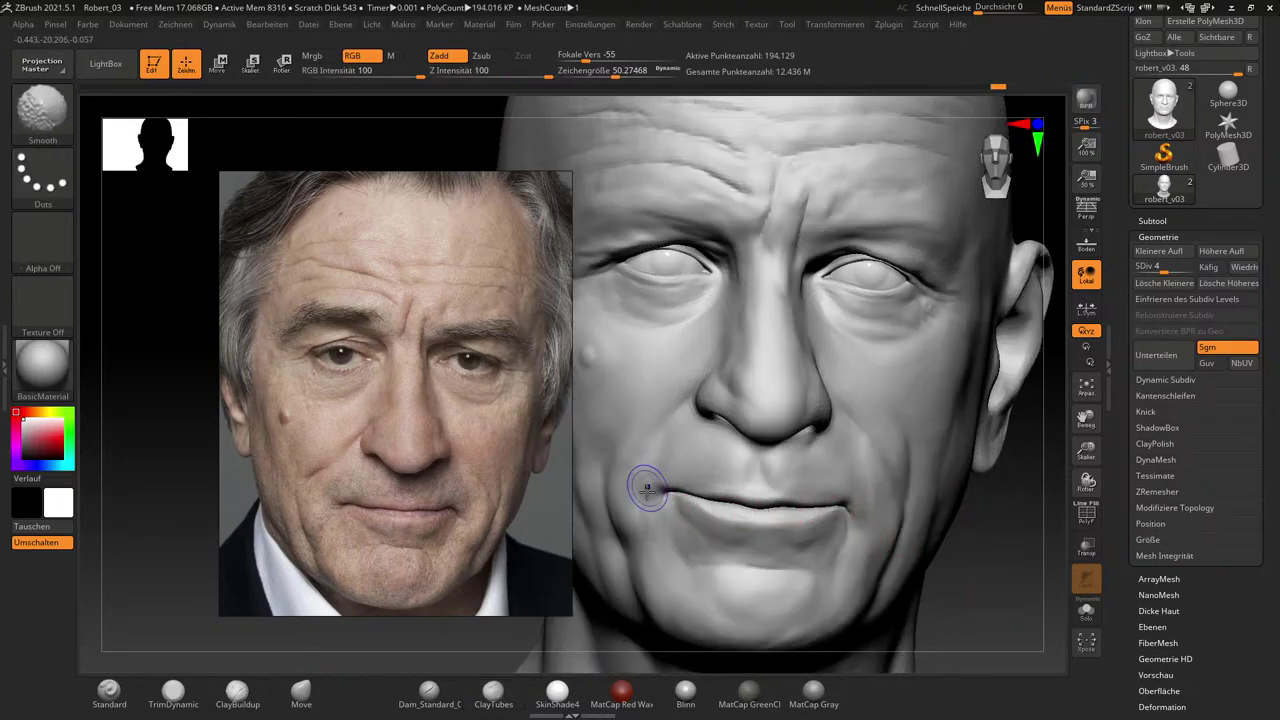
{"action": "left_click_drag", "start_coordinate": [655, 476], "coordinate": [660, 528], "text": "shift"}
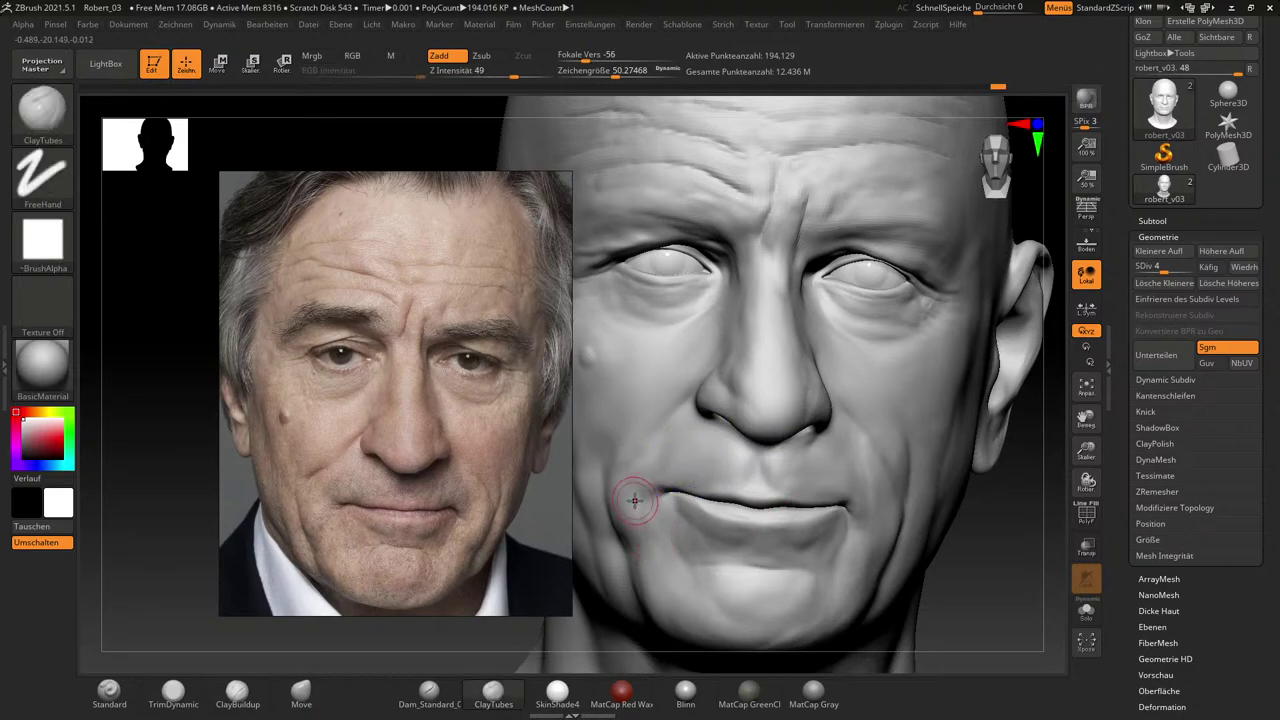
{"action": "key", "text": "s"}
{"action": "left_click_drag", "start_coordinate": [639, 473], "coordinate": [634, 480]}
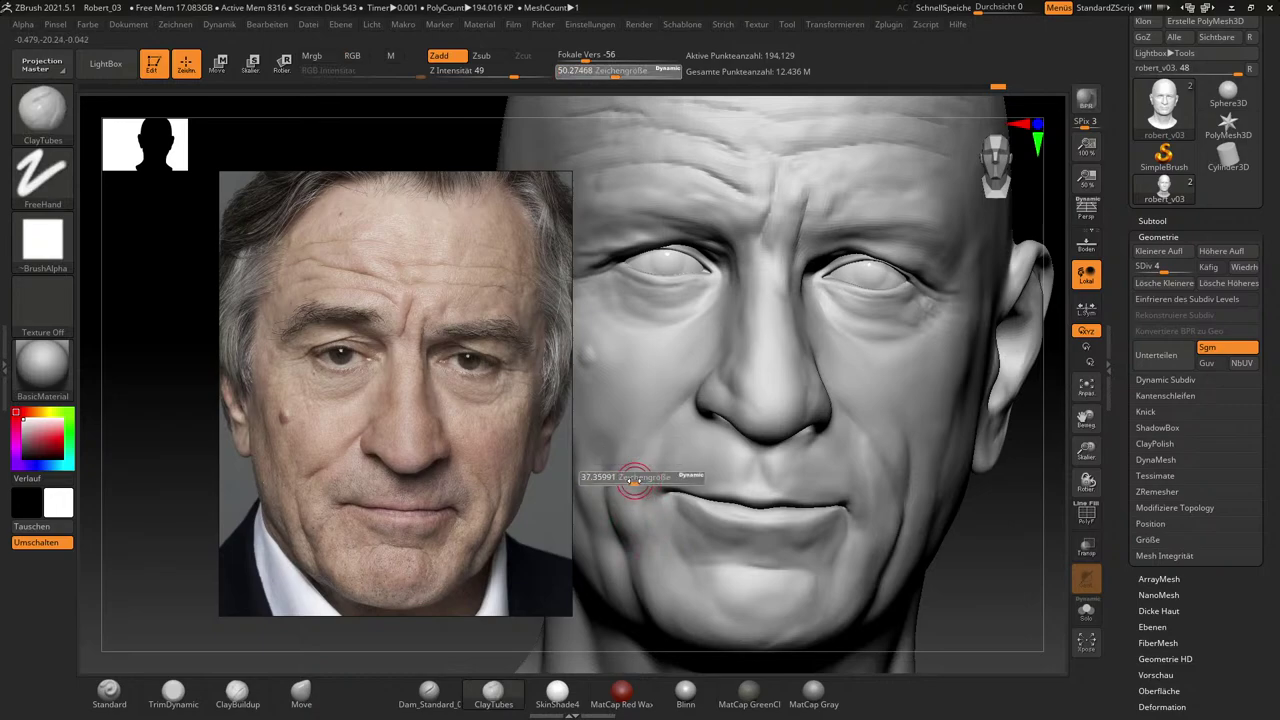
{"action": "key", "text": "shift"}
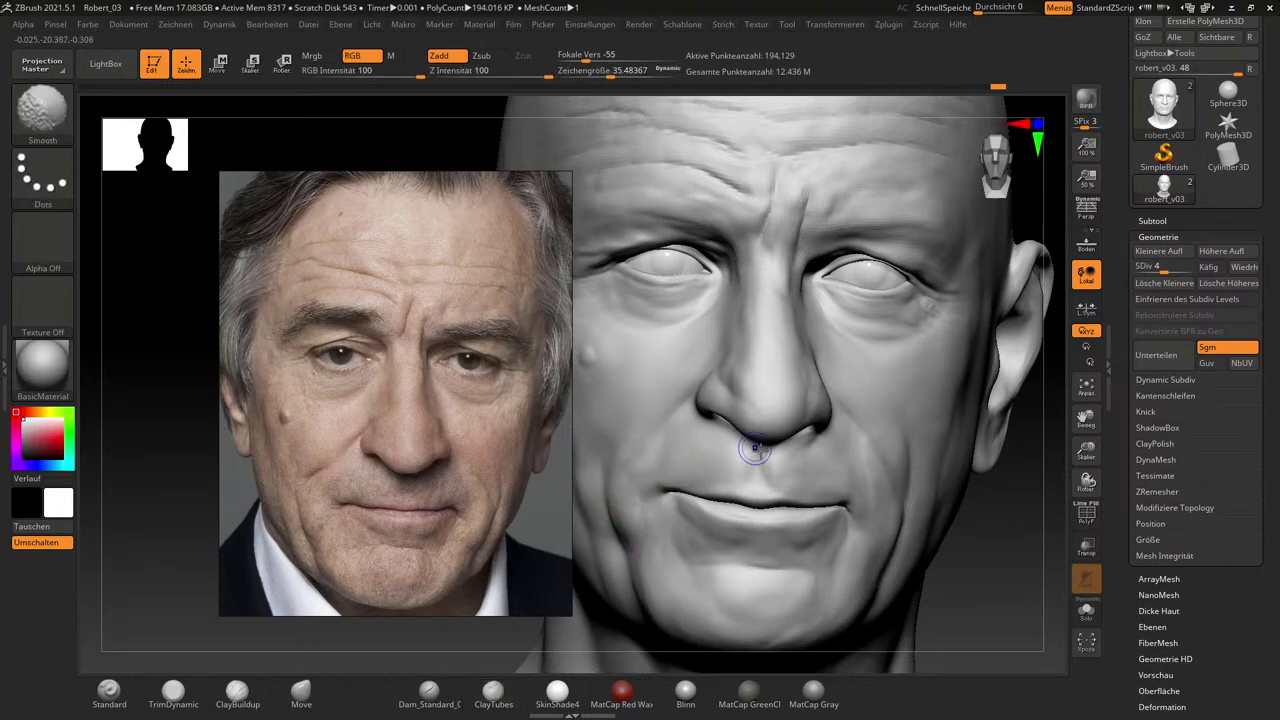
{"action": "left_click_drag", "start_coordinate": [638, 498], "coordinate": [648, 490], "text": "shift"}
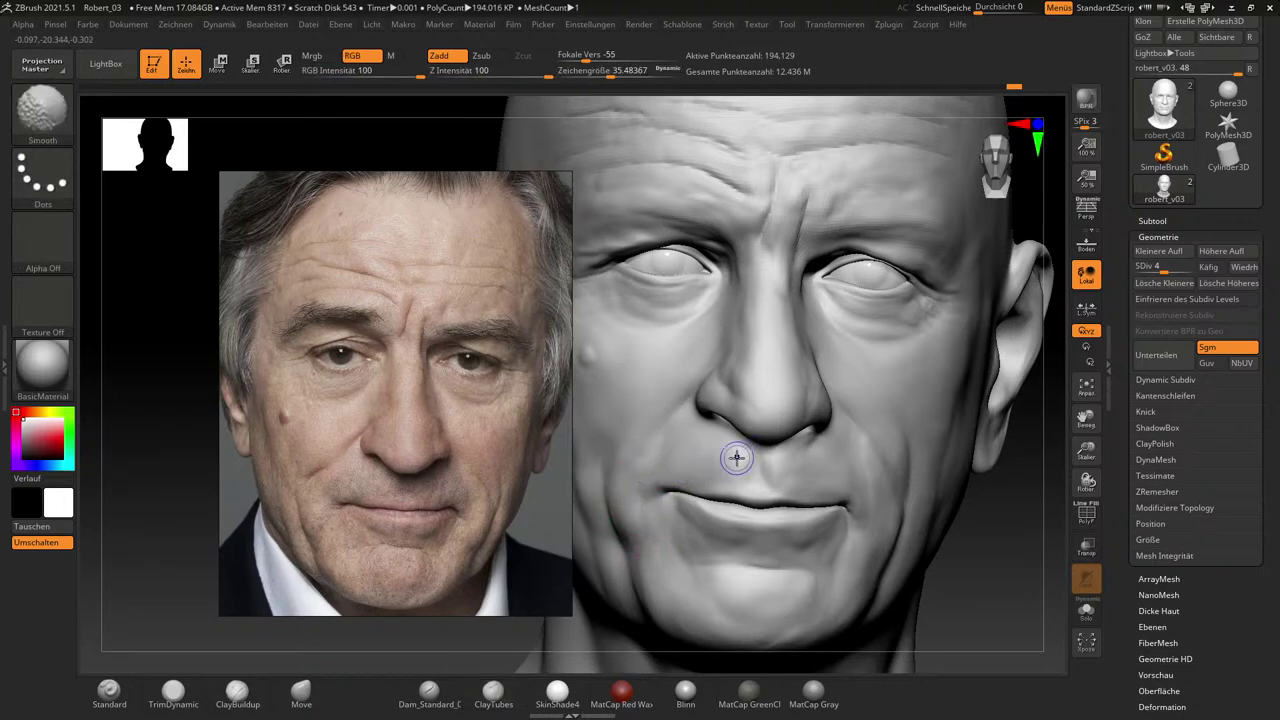
Frame the head from the front and rotate the main portrait reference slightly counterclockwise to match its pose.
{"action": "mouse_move", "coordinate": [1023, 555]}
{"action": "left_mouse_down", "text": "shift"}
{"action": "mouse_move", "coordinate": [986, 540]}
{"action": "mouse_move", "coordinate": [1040, 560]}
{"action": "left_mouse_up", "text": "shift"}
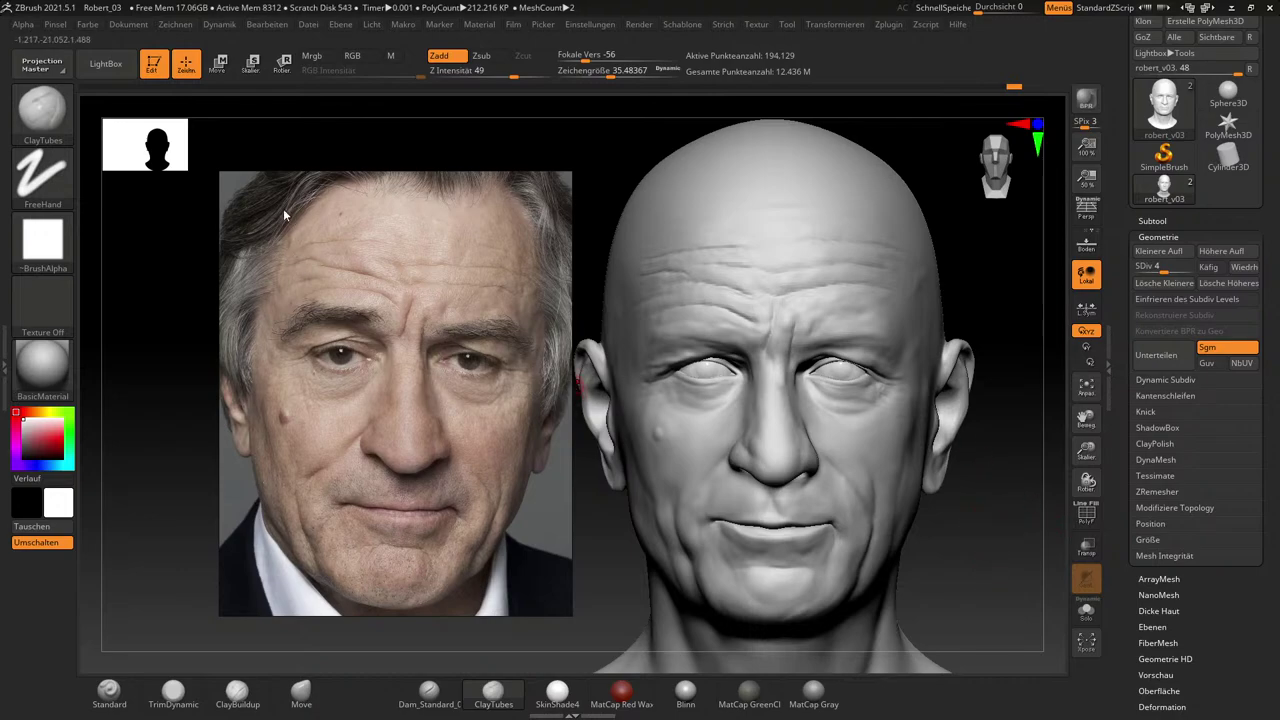
{"action": "right_click_drag", "start_coordinate": [412, 300], "coordinate": [434, 321]}
{"action": "scroll", "coordinate": [434, 321], "scroll_direction": "down", "scroll_amount": 6}
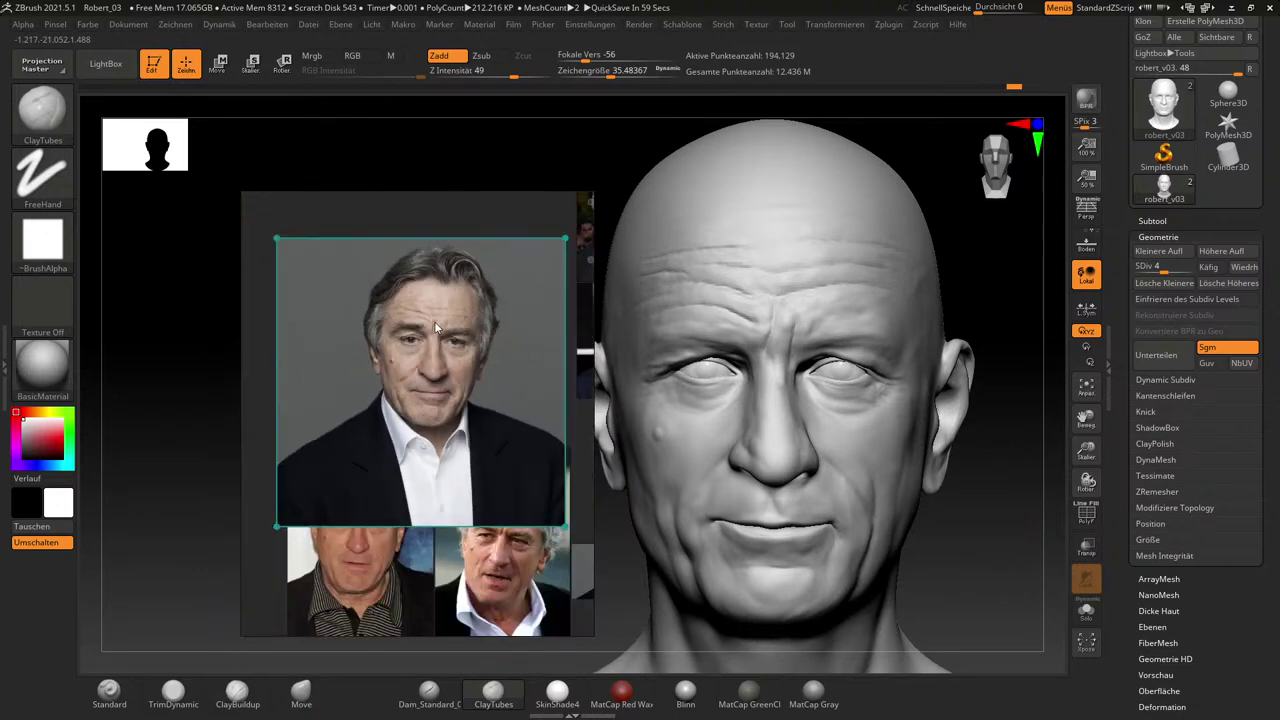
{"action": "left_click_drag", "start_coordinate": [274, 232], "coordinate": [260, 248]}
{"action": "scroll", "coordinate": [362, 278], "scroll_direction": "up", "scroll_amount": 3}
{"action": "scroll", "coordinate": [361, 277], "scroll_direction": "up", "scroll_amount": 1}
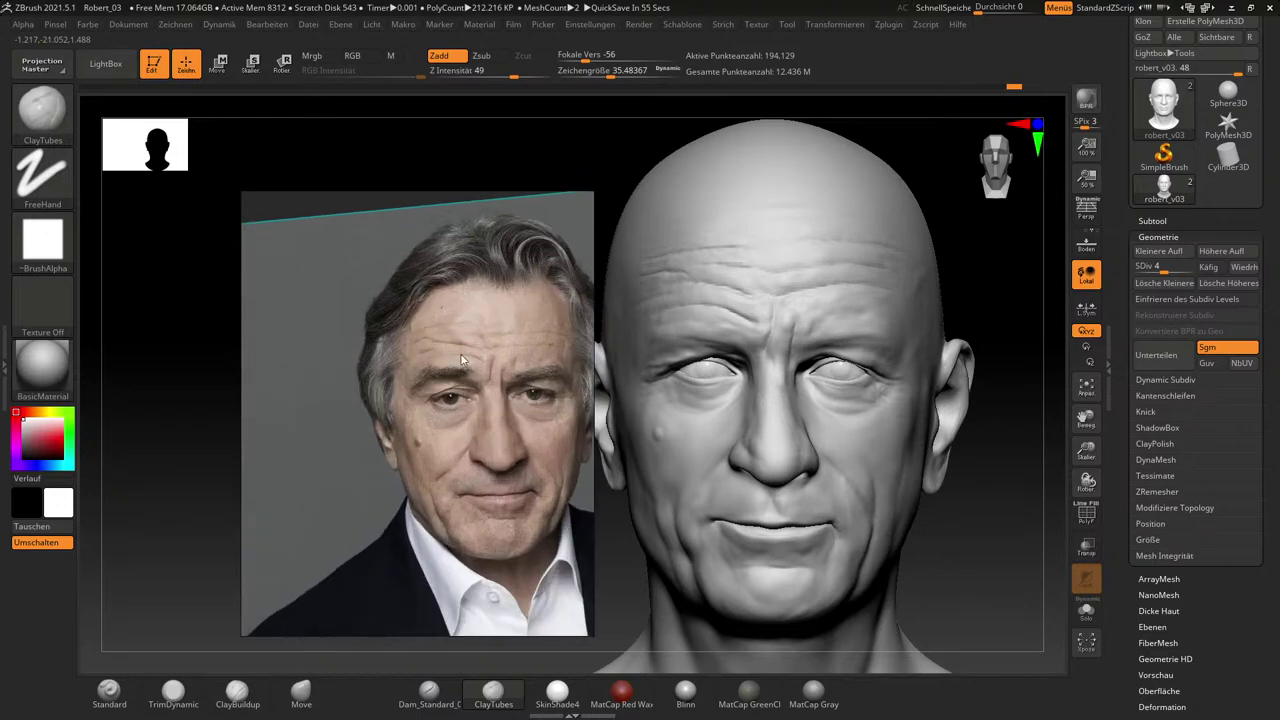
{"action": "middle_click_drag", "start_coordinate": [461, 356], "coordinate": [417, 360]}
{"action": "scroll", "coordinate": [460, 391], "scroll_direction": "up", "scroll_amount": 1}
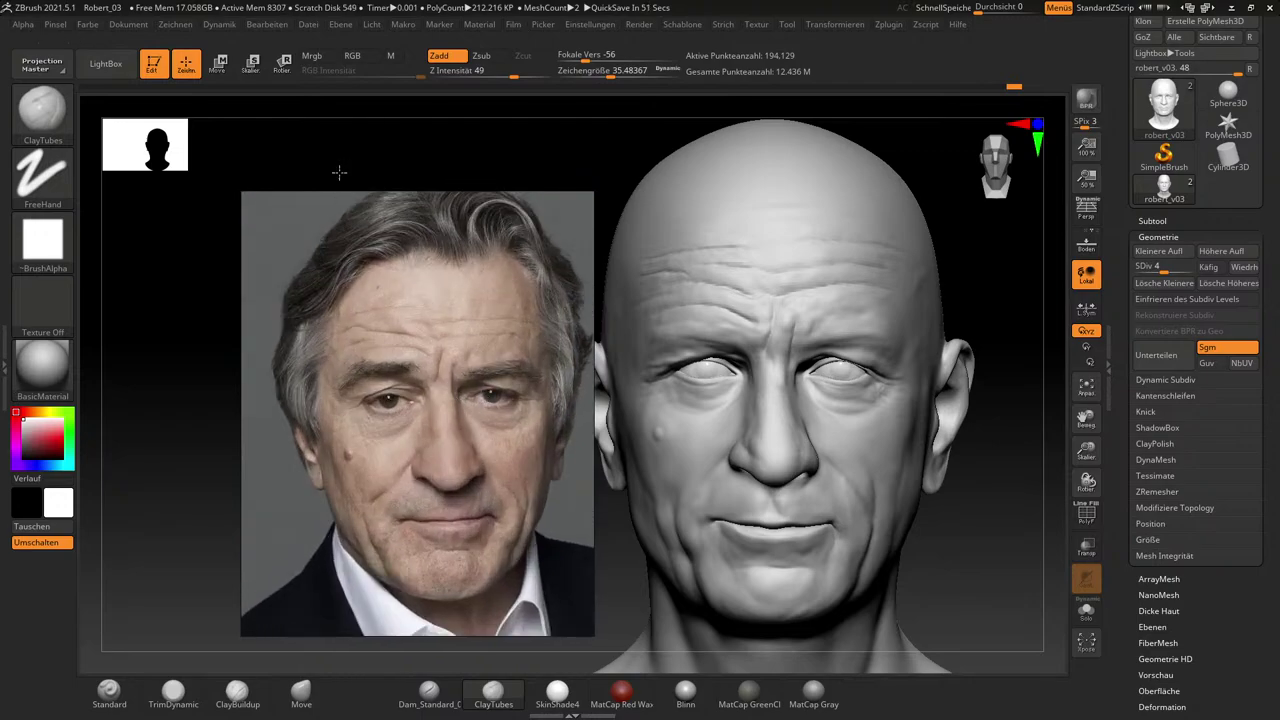
Reselect the main portrait reference and reduce its tilt so the face sits more upright.
{"action": "double_click", "coordinate": [392, 284]}
{"action": "left_click", "coordinate": [359, 229]}
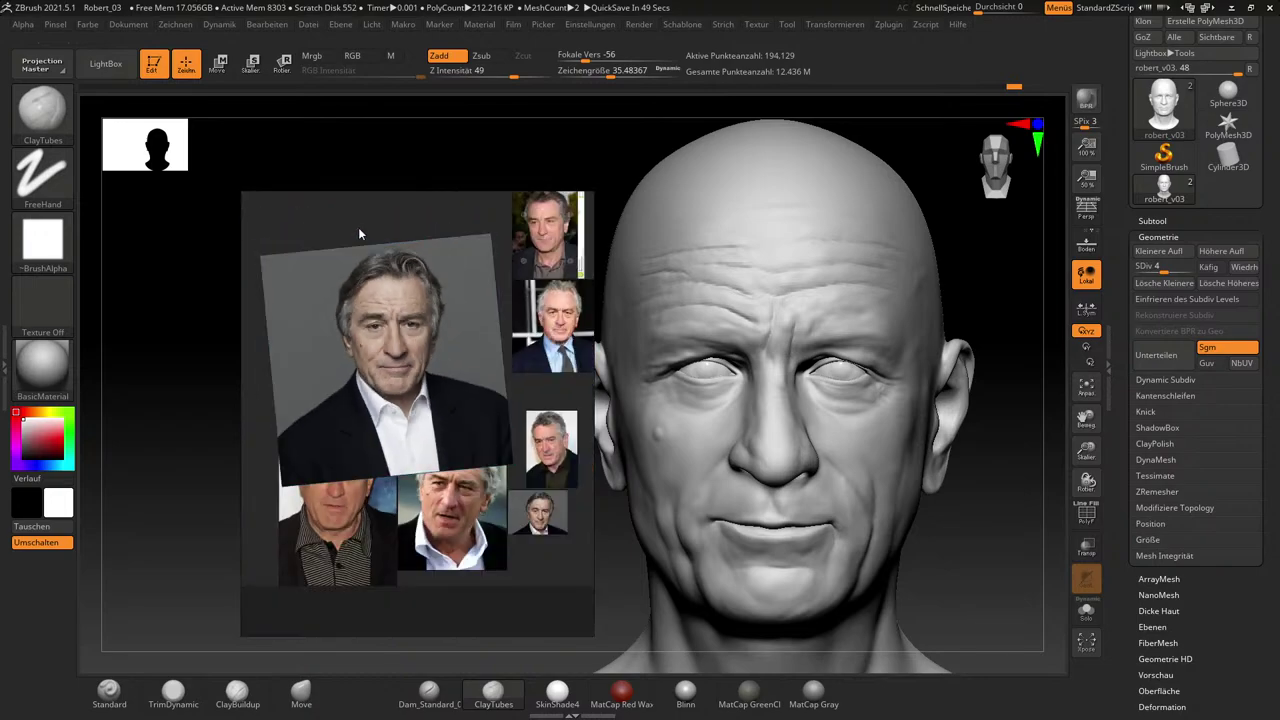
{"action": "left_click", "coordinate": [332, 259]}
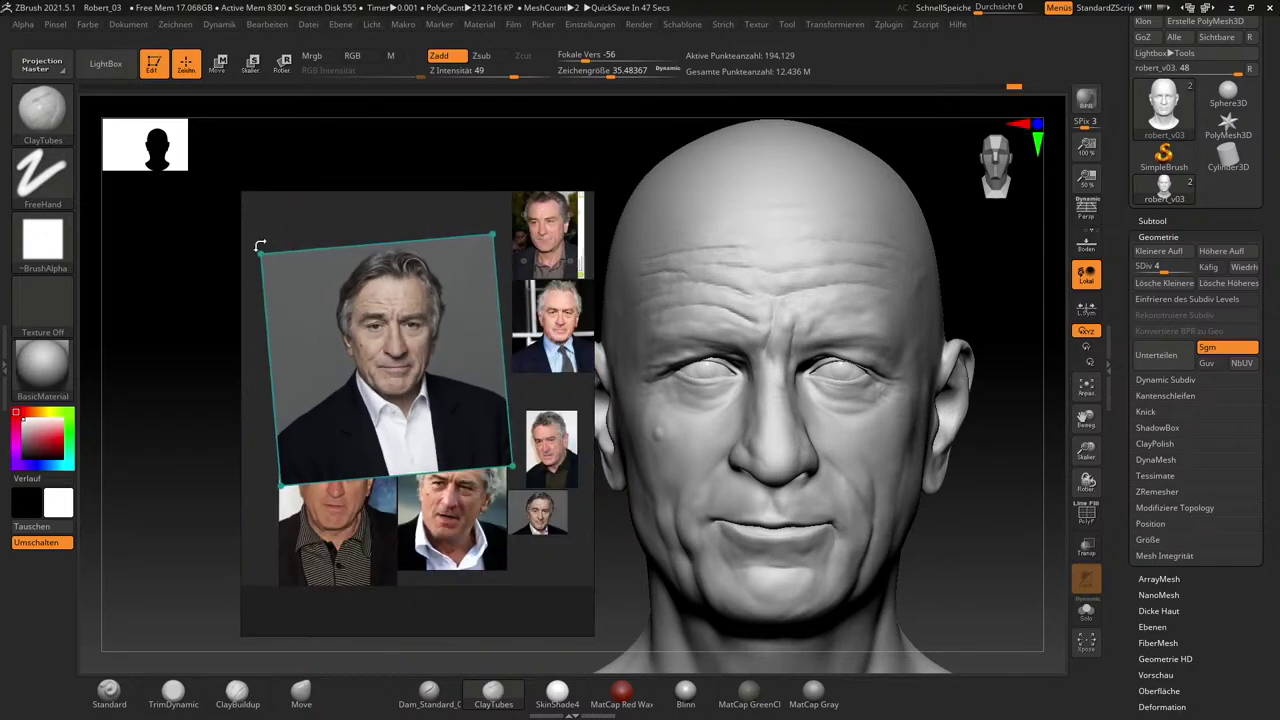
{"action": "scroll", "coordinate": [320, 281], "scroll_direction": "up", "scroll_amount": 5}
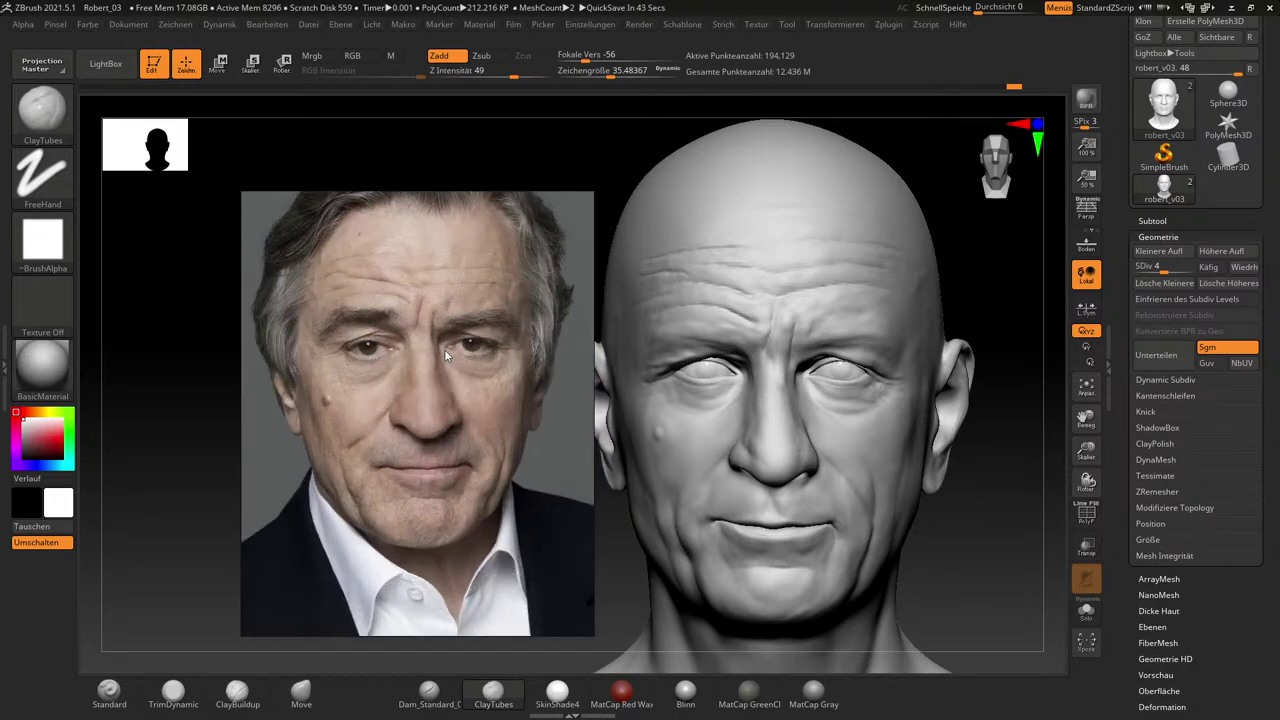
Enlarge the portrait's face to match the sculpted head and compare the two side by side.
{"action": "scroll", "coordinate": [297, 220], "scroll_direction": "down", "scroll_amount": 2}
{"action": "scroll", "coordinate": [326, 273], "scroll_direction": "down", "scroll_amount": 3}
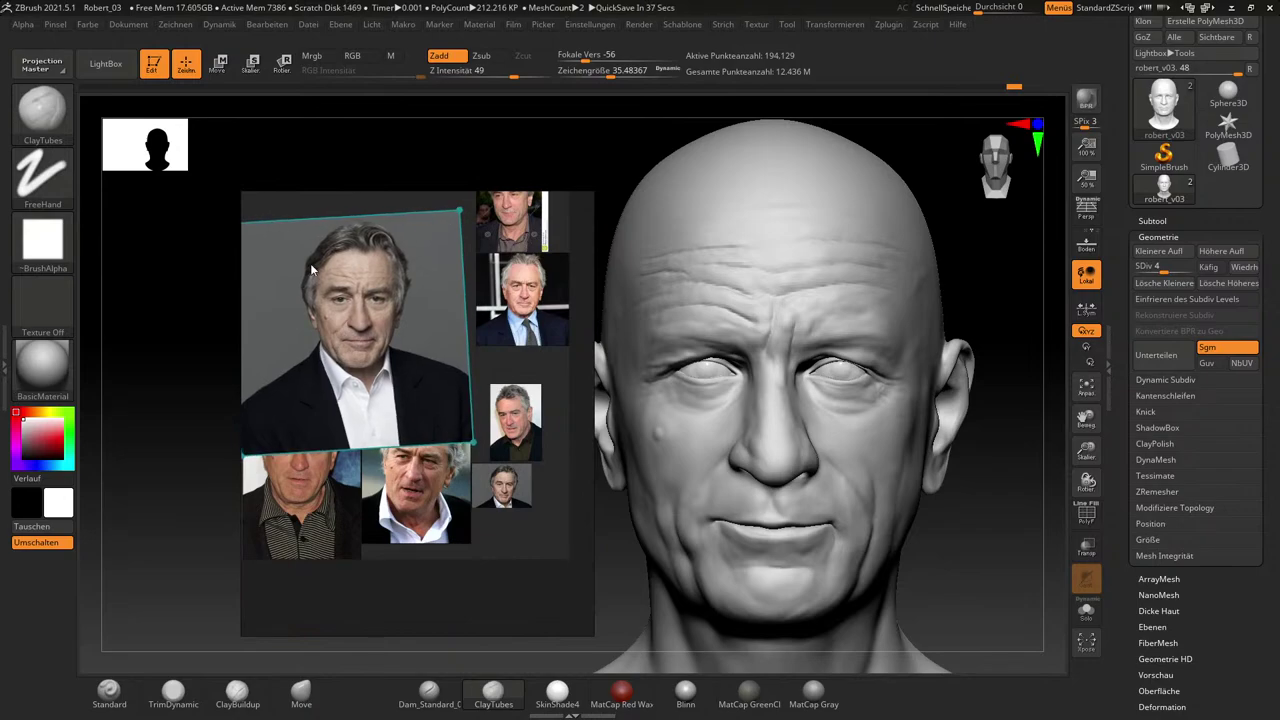
{"action": "scroll", "coordinate": [310, 263], "scroll_direction": "up", "scroll_amount": 4}
{"action": "scroll", "coordinate": [450, 364], "scroll_direction": "up", "scroll_amount": 2}
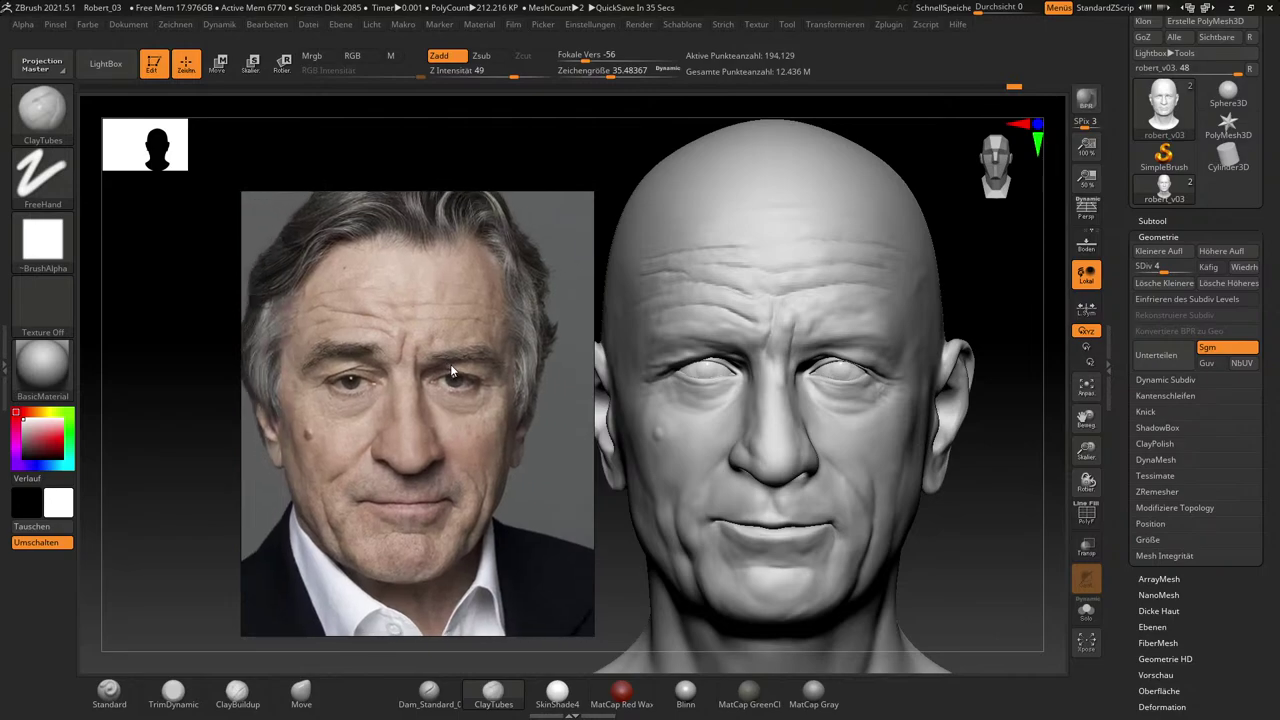
{"action": "scroll", "coordinate": [451, 362], "scroll_direction": "up", "scroll_amount": 2}
{"action": "scroll", "coordinate": [451, 362], "scroll_direction": "down", "scroll_amount": 2}
{"action": "left_click_drag", "start_coordinate": [451, 362], "coordinate": [475, 360]}
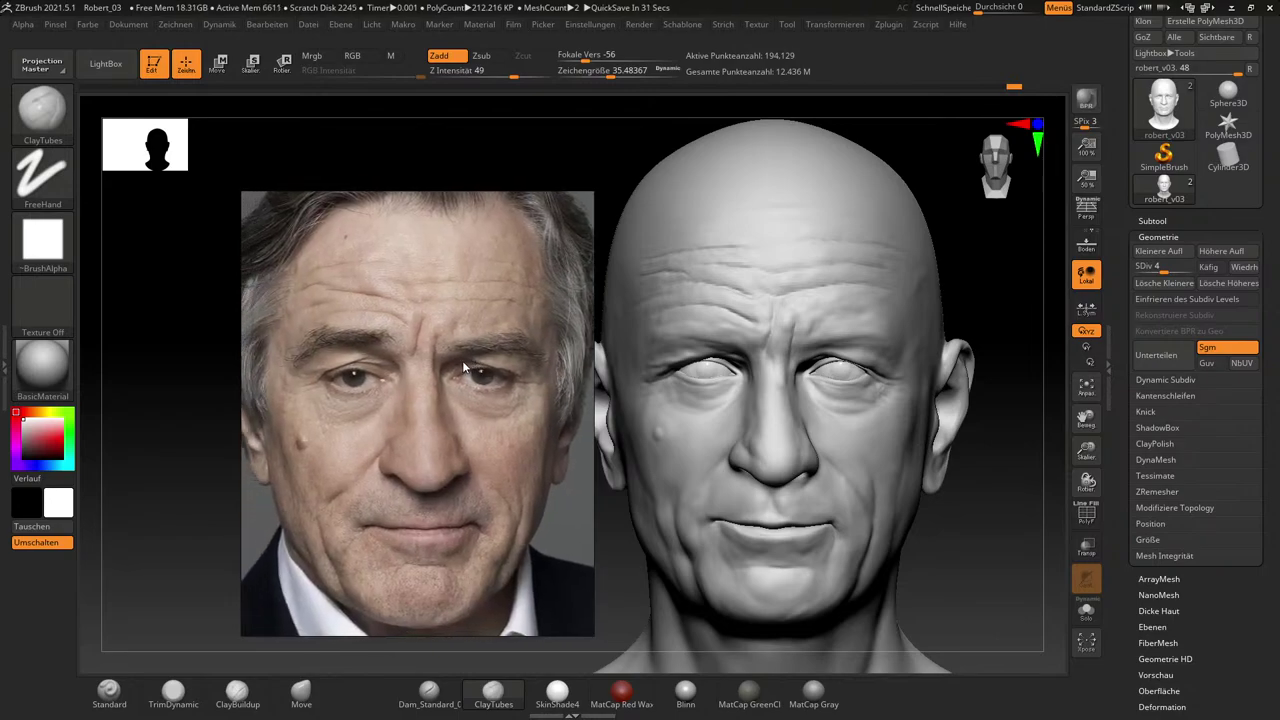
{"action": "left_click_drag", "start_coordinate": [992, 556], "coordinate": [1000, 557]}
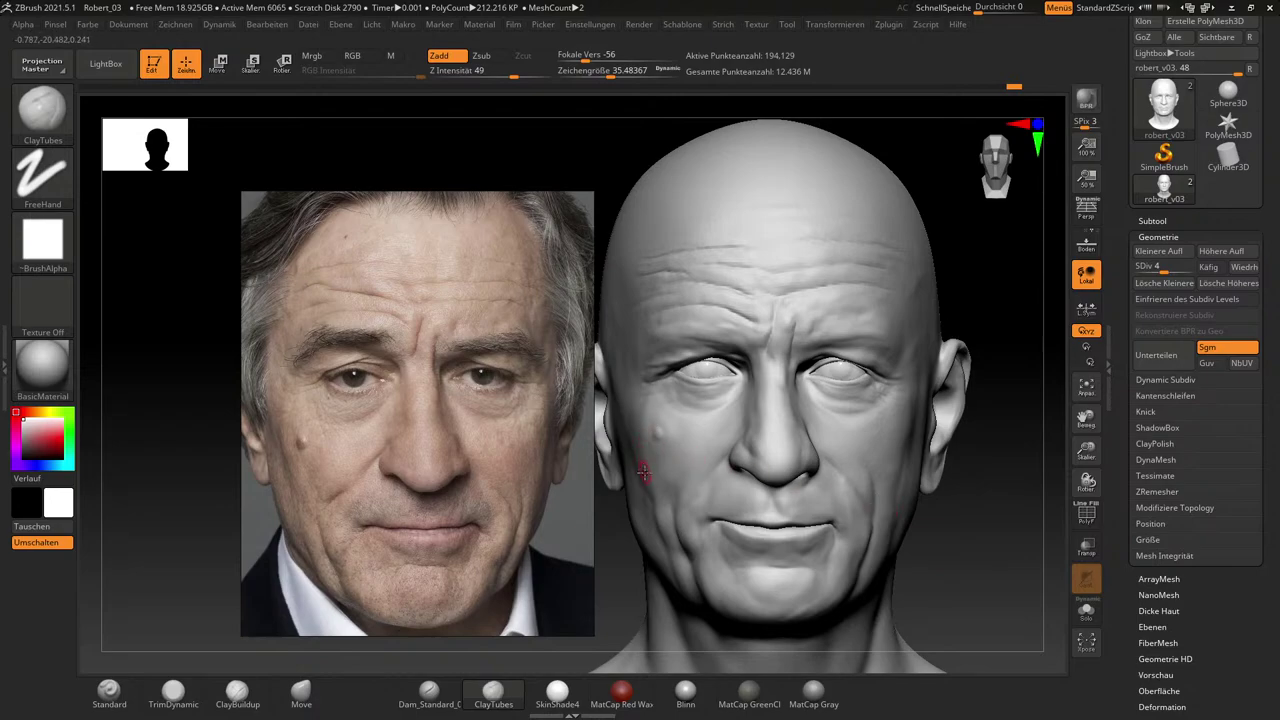
Refine the outer cheek on the head's right side with ClayBuildup at draw size about 58, smoothing the transitions toward the eye.
{"action": "mouse_move", "coordinate": [988, 548]}
{"action": "left_mouse_down"}
{"action": "mouse_move", "coordinate": [1003, 546]}
{"action": "mouse_move", "coordinate": [994, 557]}
{"action": "left_mouse_up"}
{"action": "key", "text": "s"}
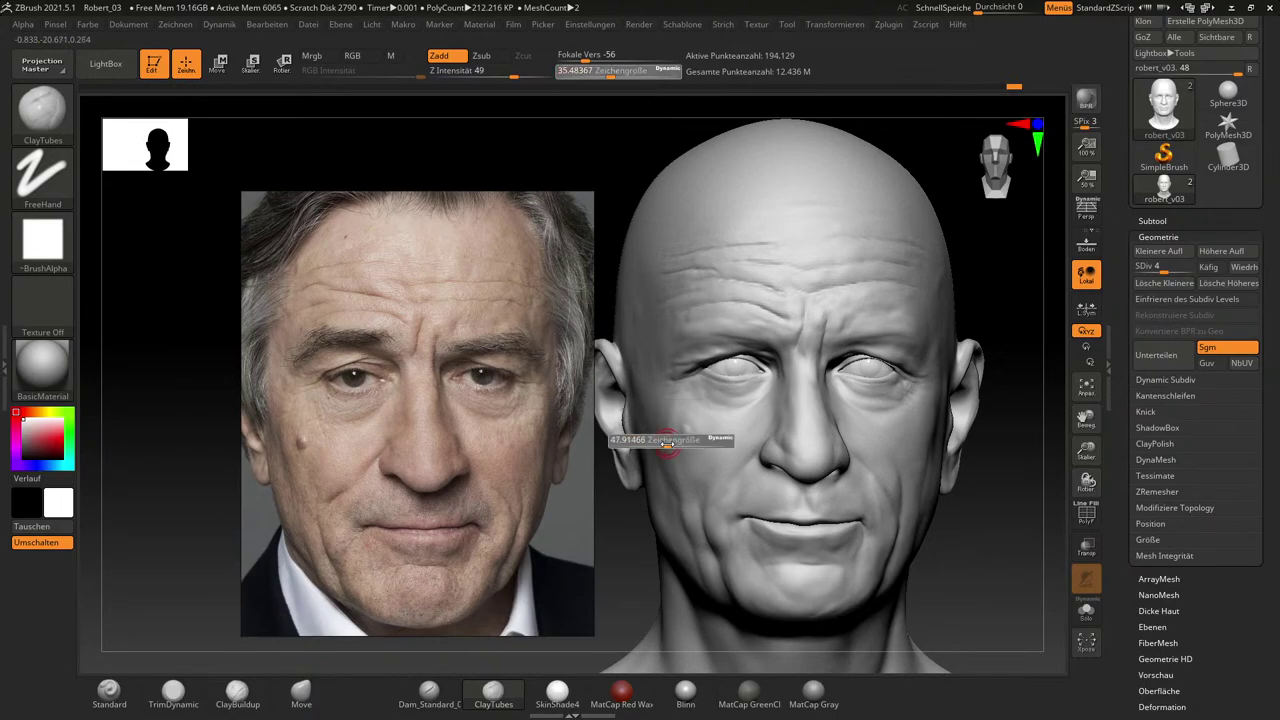
{"action": "left_click_drag", "start_coordinate": [667, 445], "coordinate": [671, 445]}
{"action": "left_click", "coordinate": [247, 698]}
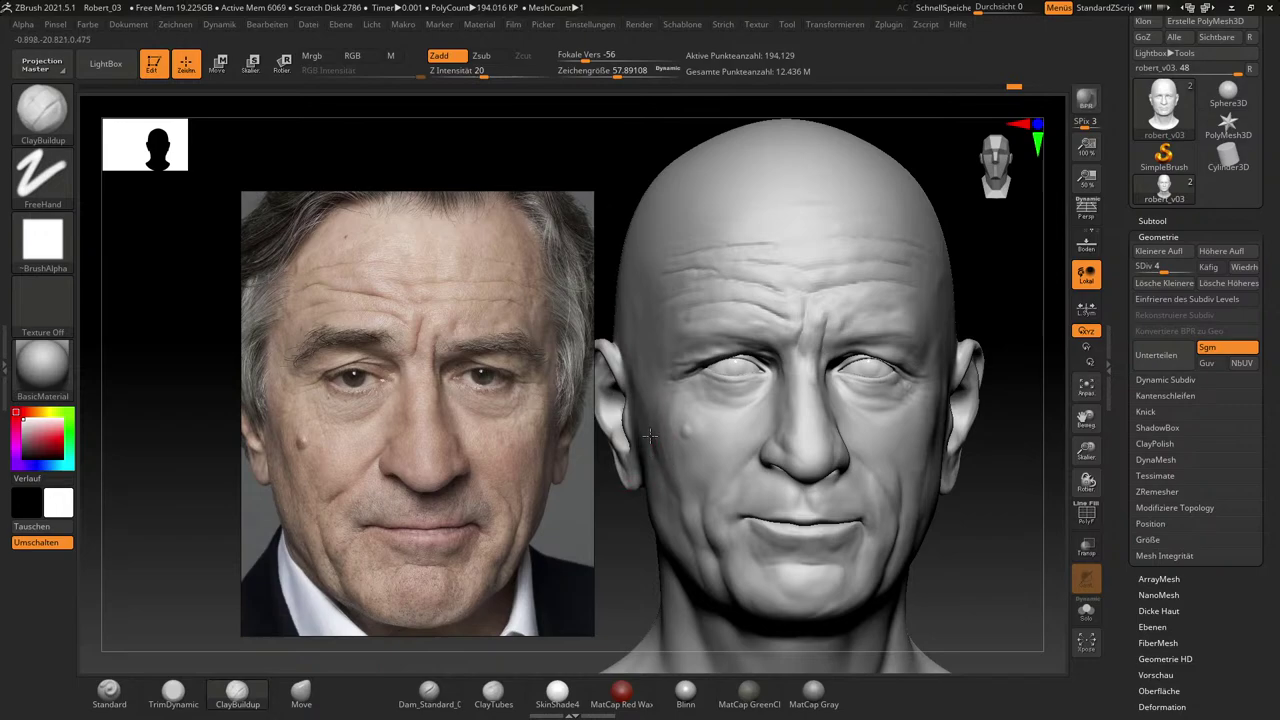
{"action": "key", "text": "shift"}
{"action": "key", "text": "shift"}
{"action": "key", "text": "shift"}
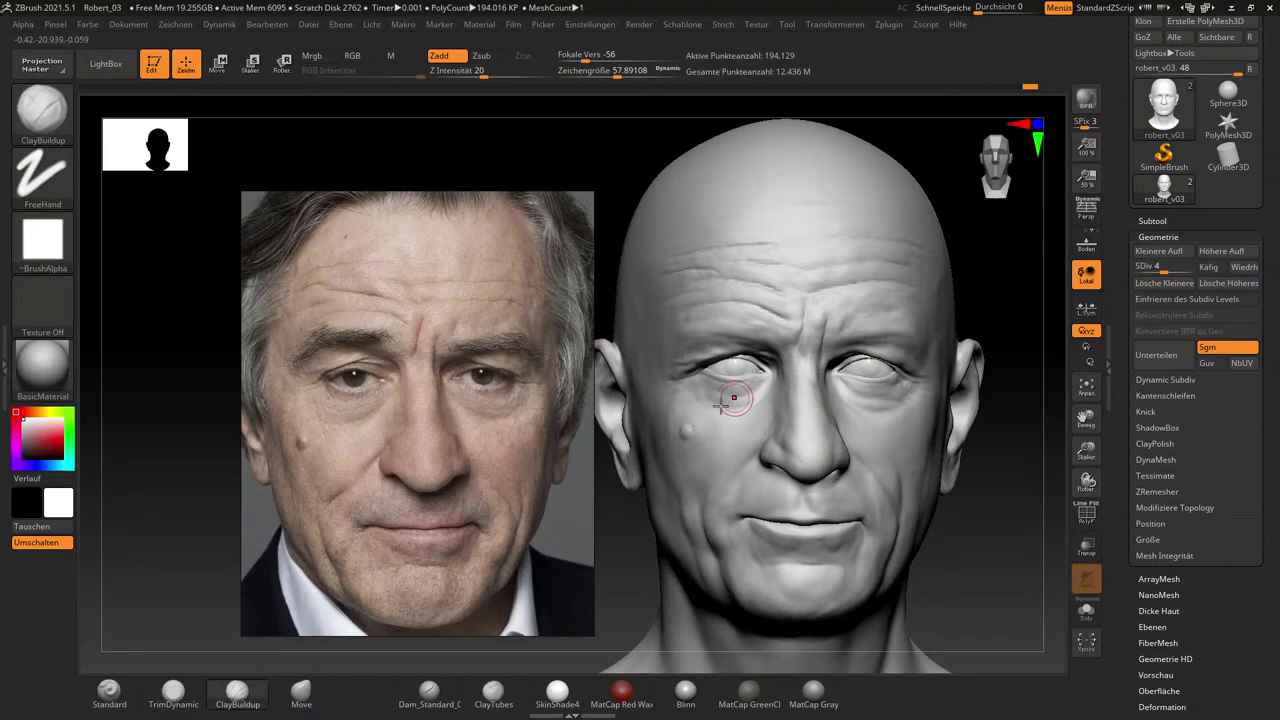
{"action": "key", "text": "shift"}
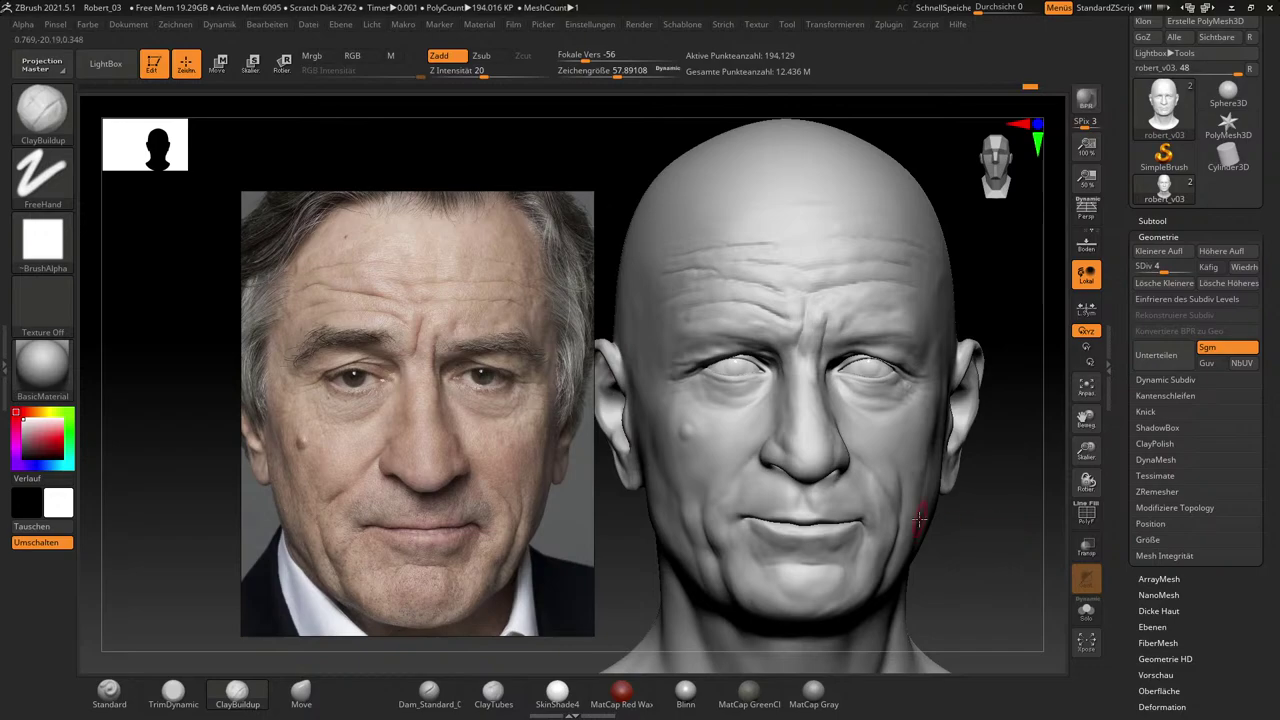
Reshape the outer corner and lower lid of the head's left eye with the Move brush at draw size about 102.
{"action": "key", "text": "b"}
{"action": "key", "text": "m"}
{"action": "key", "text": "v"}
{"action": "key", "text": "s"}
{"action": "left_click_drag", "start_coordinate": [900, 370], "coordinate": [910, 368]}
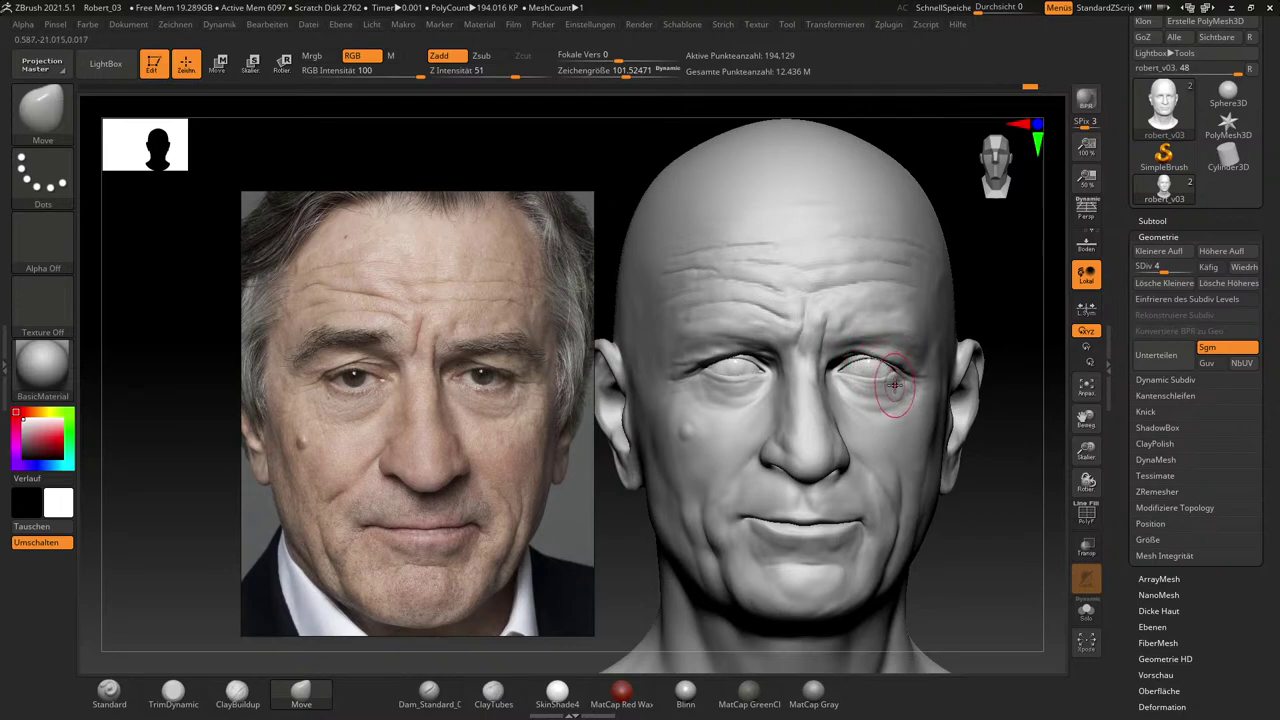
{"action": "mouse_move", "coordinate": [966, 426]}
{"action": "left_mouse_down"}
{"action": "mouse_move", "coordinate": [1011, 449]}
{"action": "mouse_move", "coordinate": [912, 356]}
{"action": "mouse_move", "coordinate": [997, 449]}
{"action": "mouse_move", "coordinate": [994, 500]}
{"action": "mouse_move", "coordinate": [954, 431]}
{"action": "left_mouse_up"}
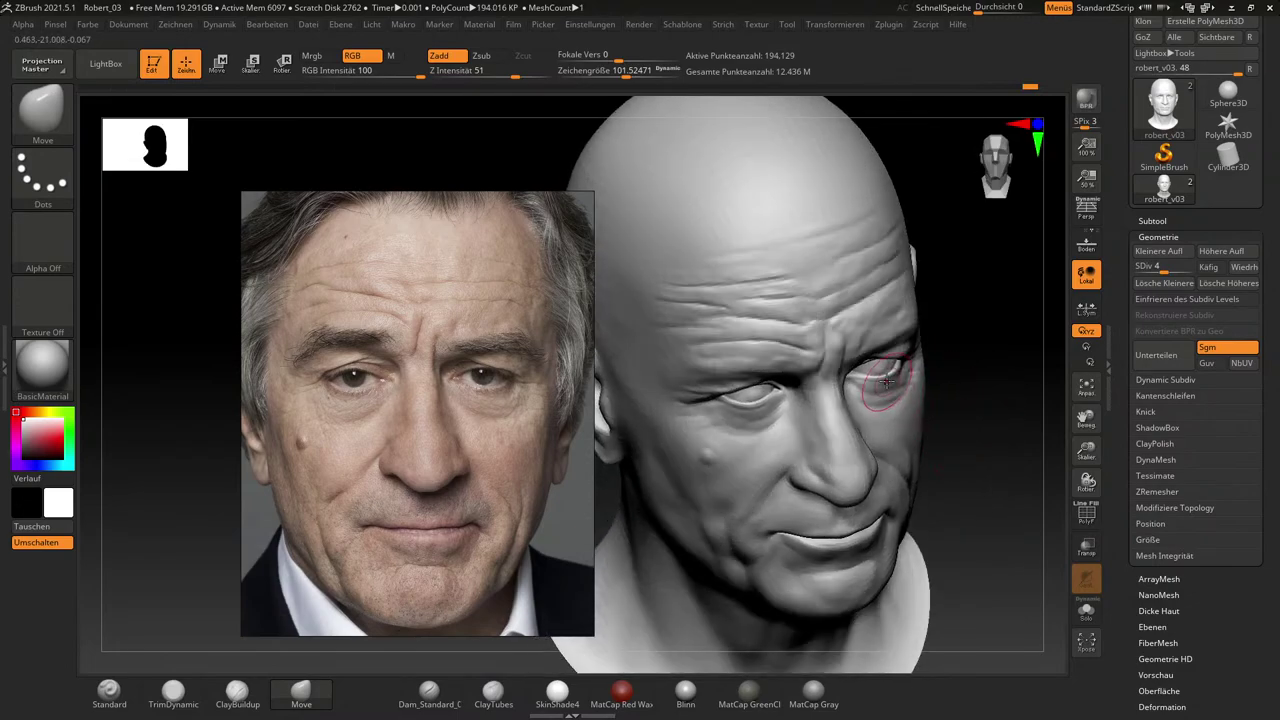
{"action": "left_click_drag", "start_coordinate": [887, 382], "coordinate": [887, 378]}
{"action": "mouse_move", "coordinate": [980, 415]}
{"action": "left_mouse_down"}
{"action": "mouse_move", "coordinate": [1020, 426]}
{"action": "mouse_move", "coordinate": [992, 402]}
{"action": "left_mouse_up"}
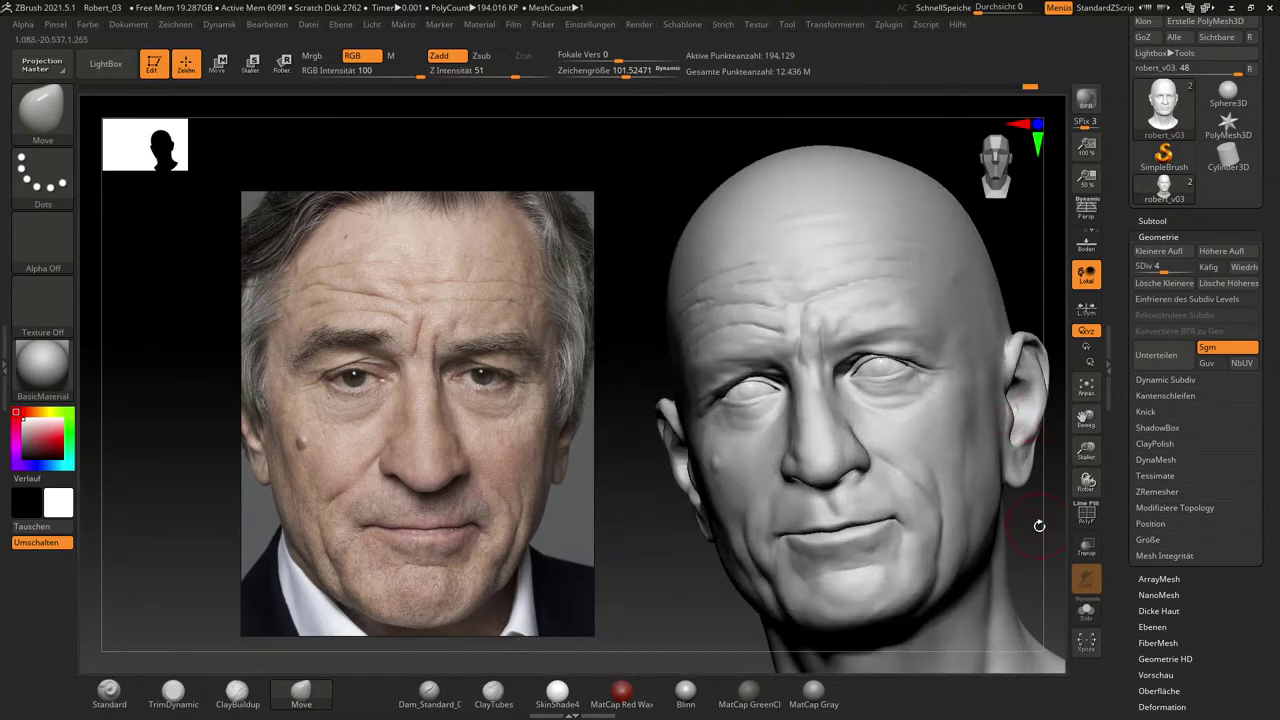
Build up the head's left temple and outer forehead with ClayBuildup at draw size about 53, smoothing the strokes to match the portrait.
{"action": "mouse_move", "coordinate": [1039, 525]}
{"action": "left_mouse_down"}
{"action": "mouse_move", "coordinate": [1051, 531]}
{"action": "mouse_move", "coordinate": [1014, 509]}
{"action": "mouse_move", "coordinate": [1006, 535]}
{"action": "left_mouse_up"}
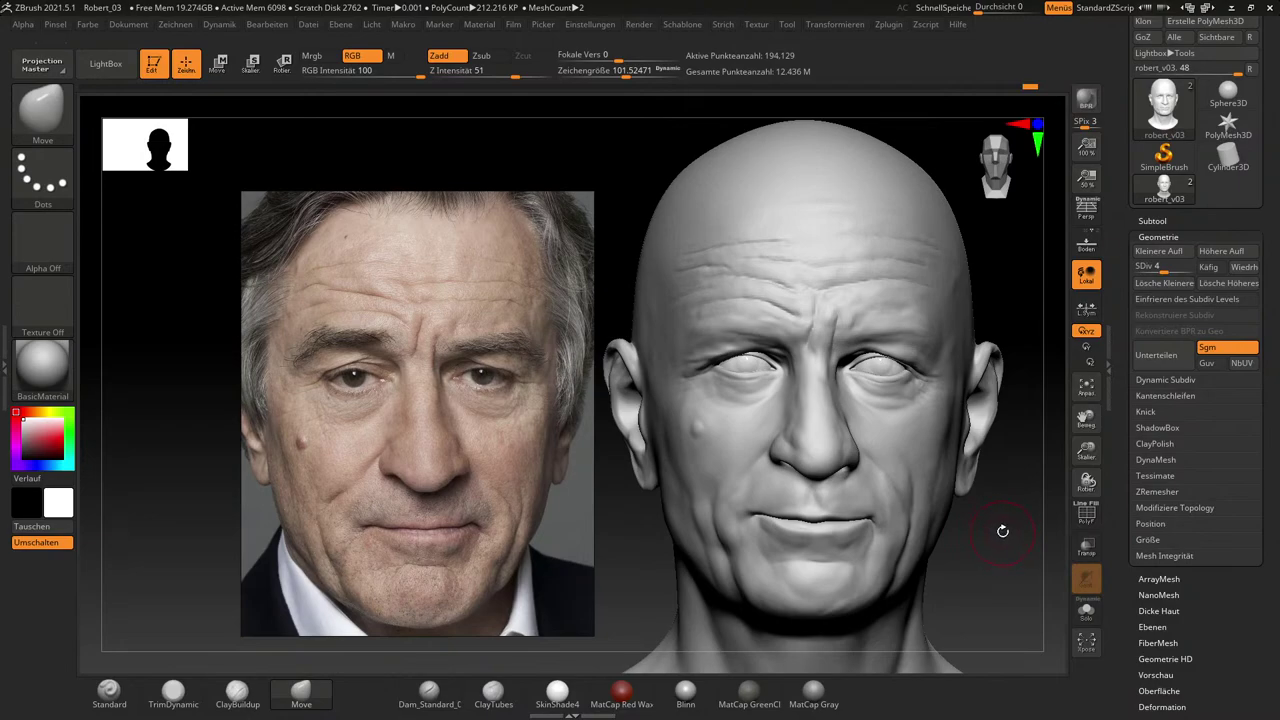
{"action": "left_click_drag", "start_coordinate": [1003, 531], "coordinate": [1010, 568]}
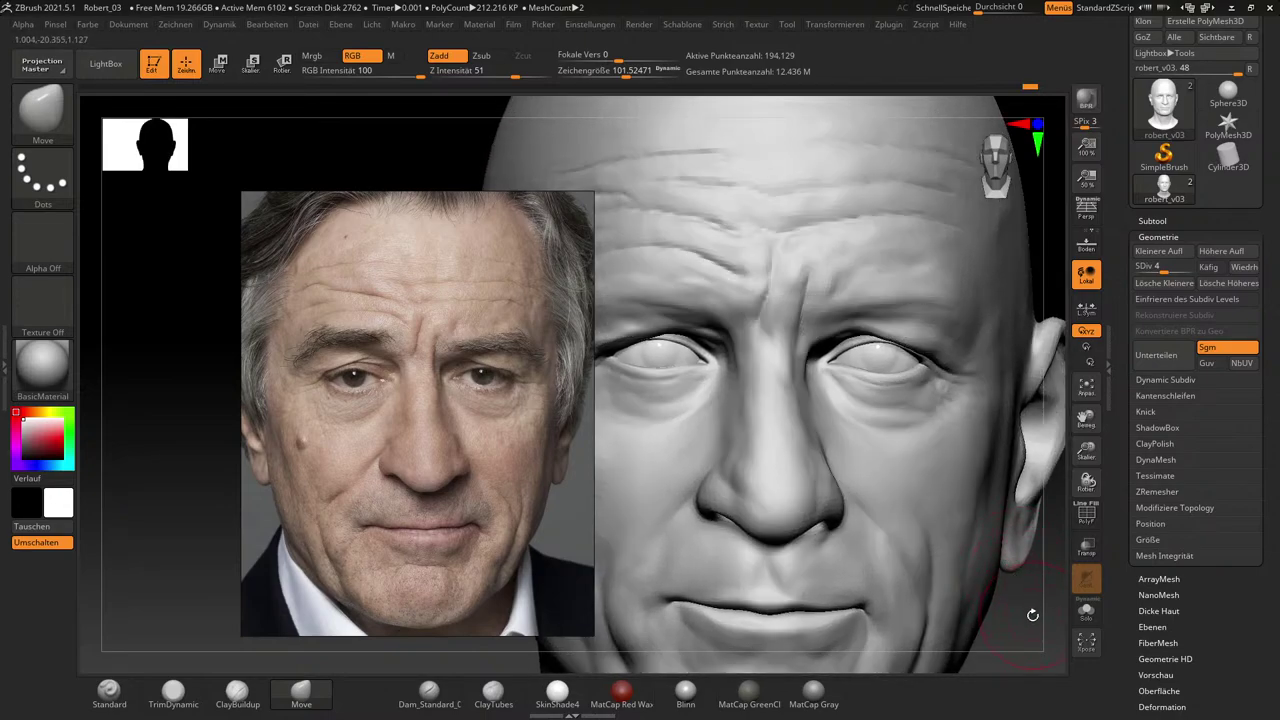
{"action": "left_click_drag", "start_coordinate": [1033, 615], "coordinate": [1069, 620], "text": "alt"}
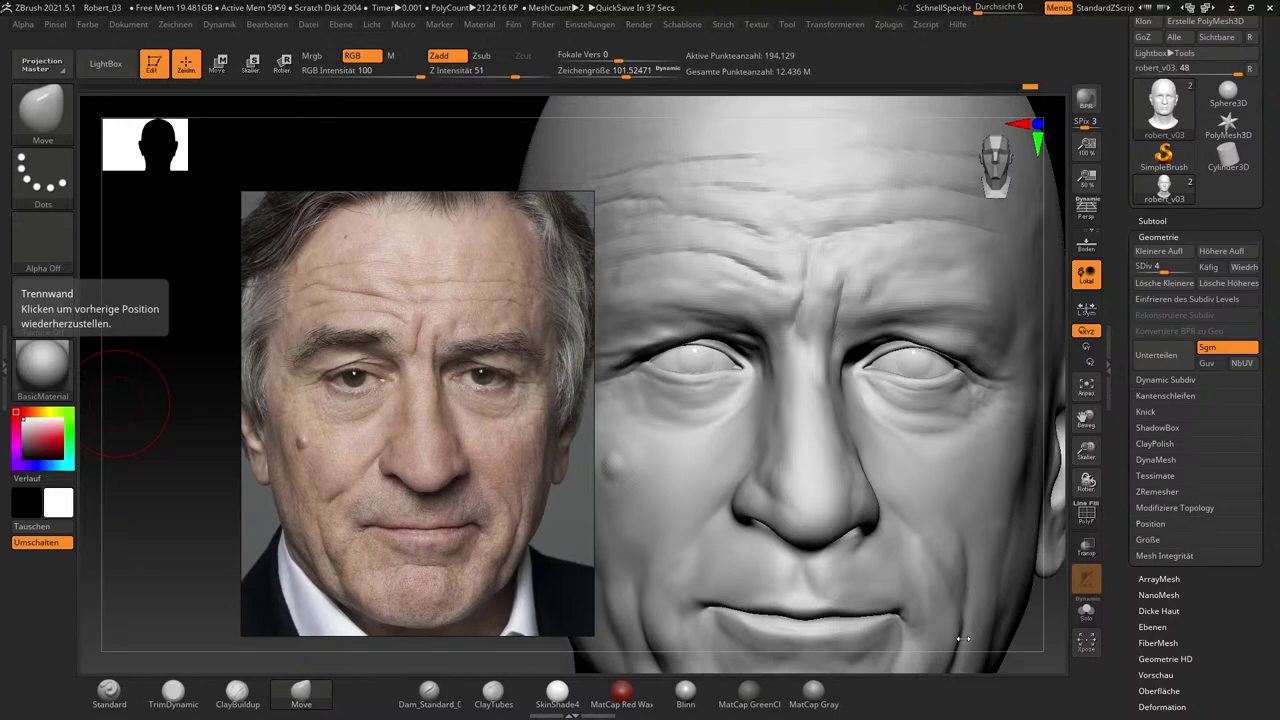
{"action": "left_click_drag", "start_coordinate": [1045, 642], "coordinate": [1034, 615]}
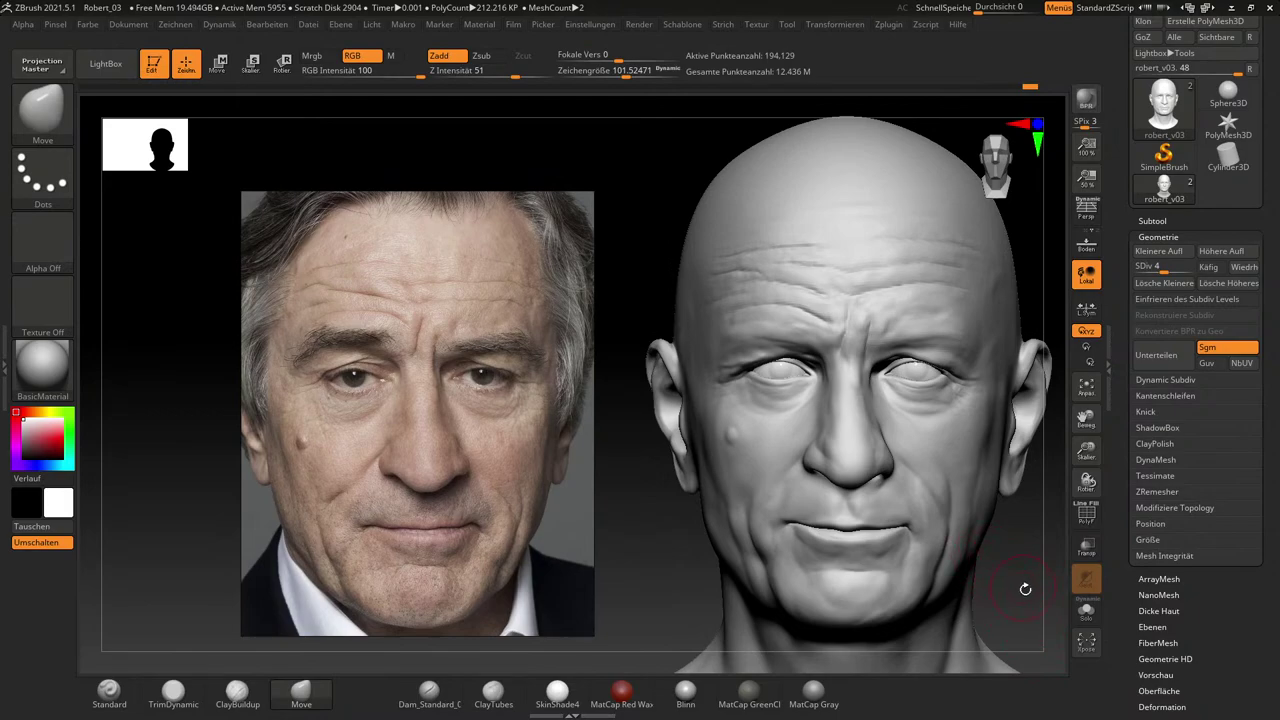
{"action": "left_click_drag", "start_coordinate": [1028, 594], "coordinate": [986, 598]}
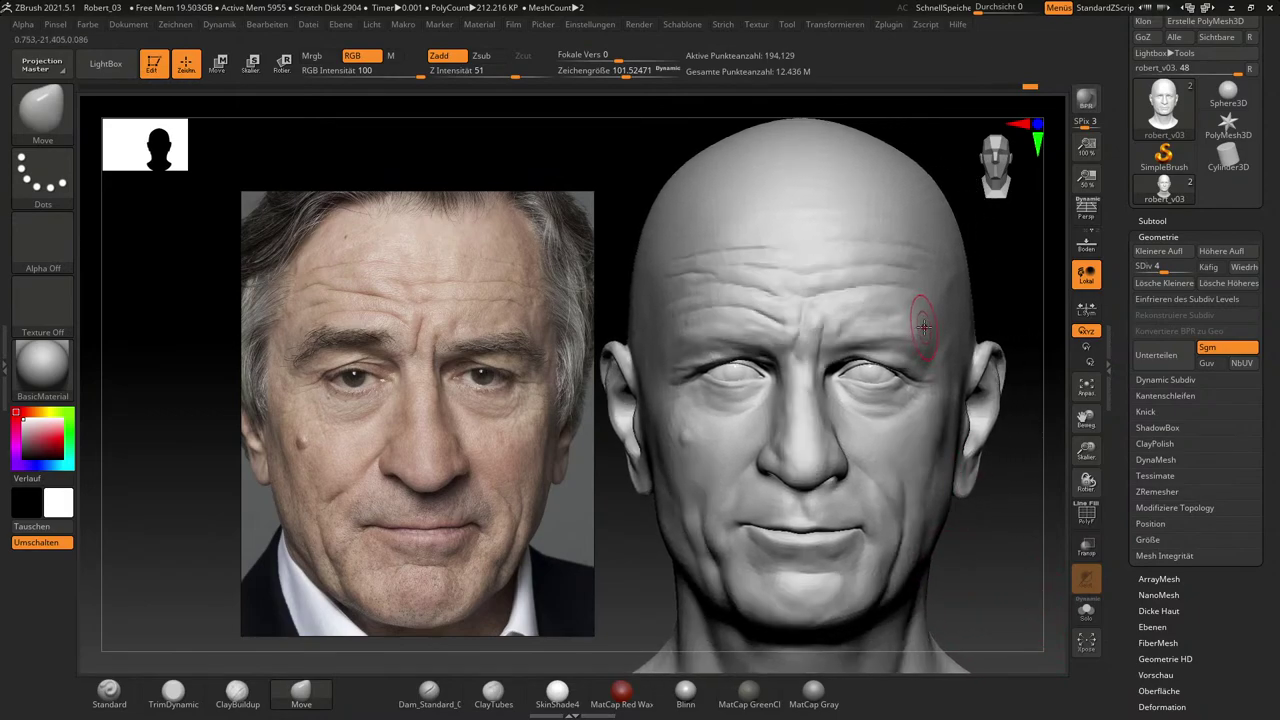
{"action": "key", "text": "bracketleft"}
{"action": "left_click", "coordinate": [264, 690]}
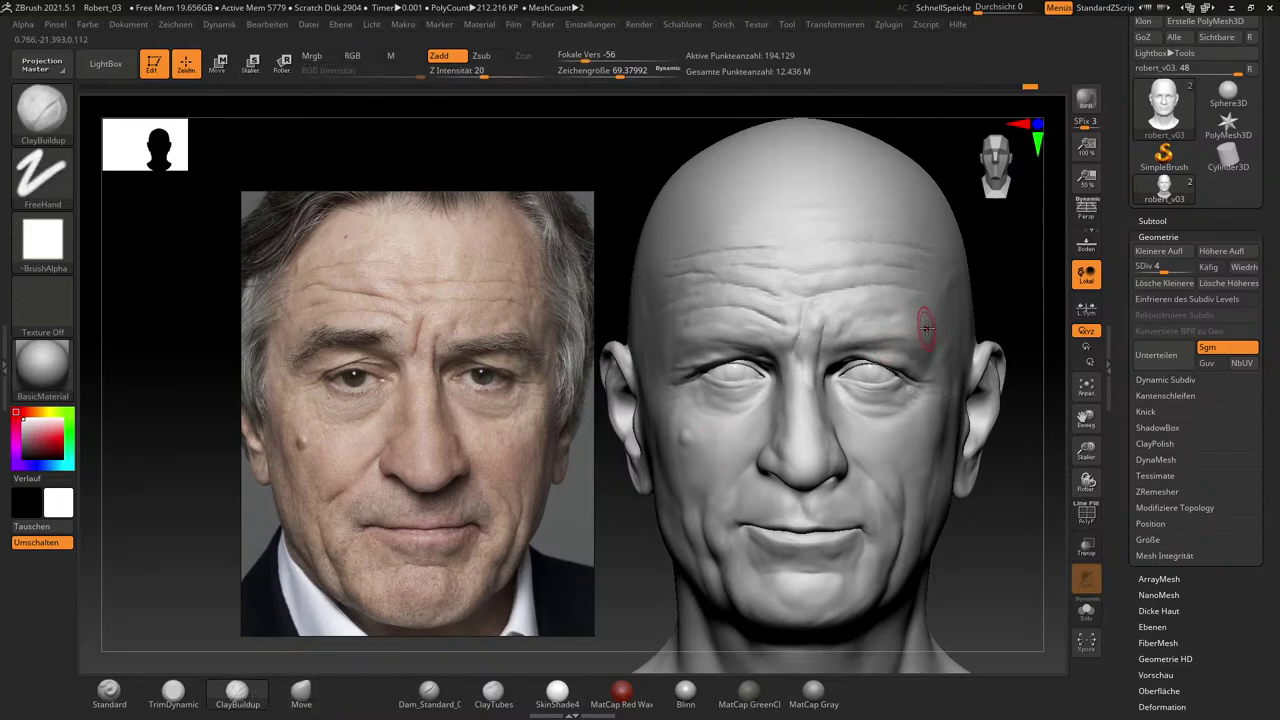
{"action": "key", "text": "["}
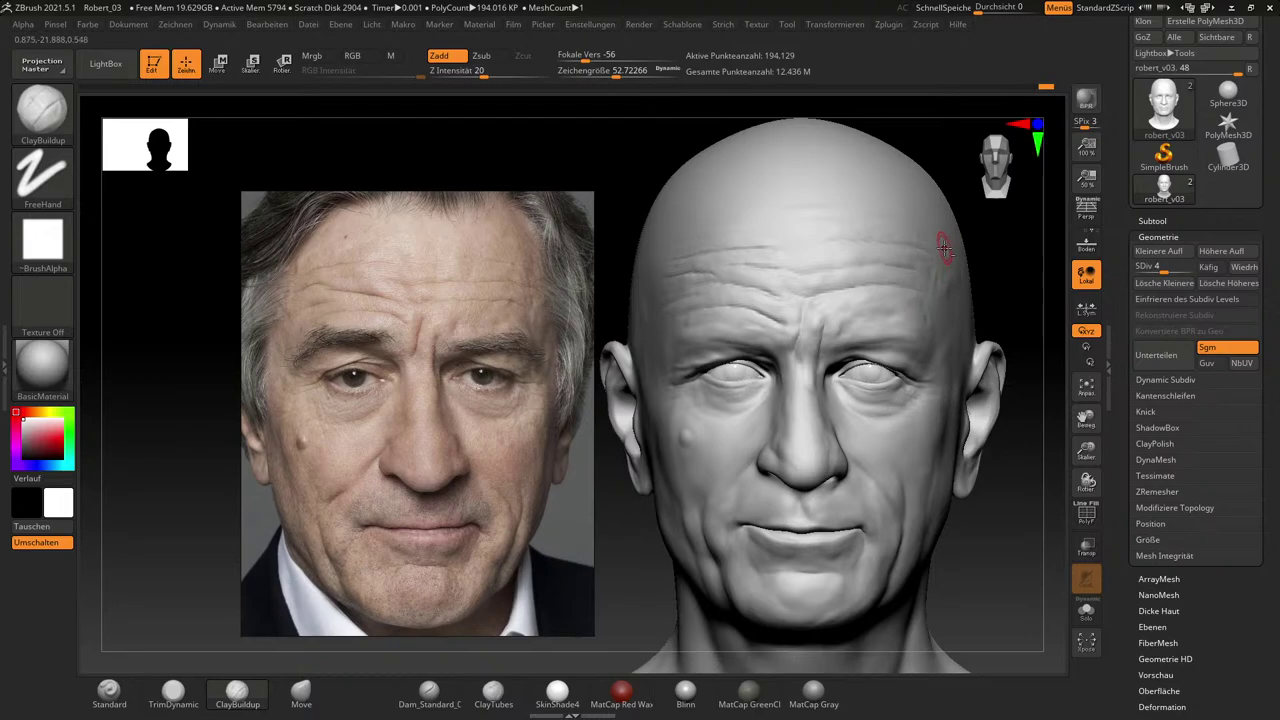
{"action": "key", "text": "shift"}
{"action": "key", "text": "shift"}
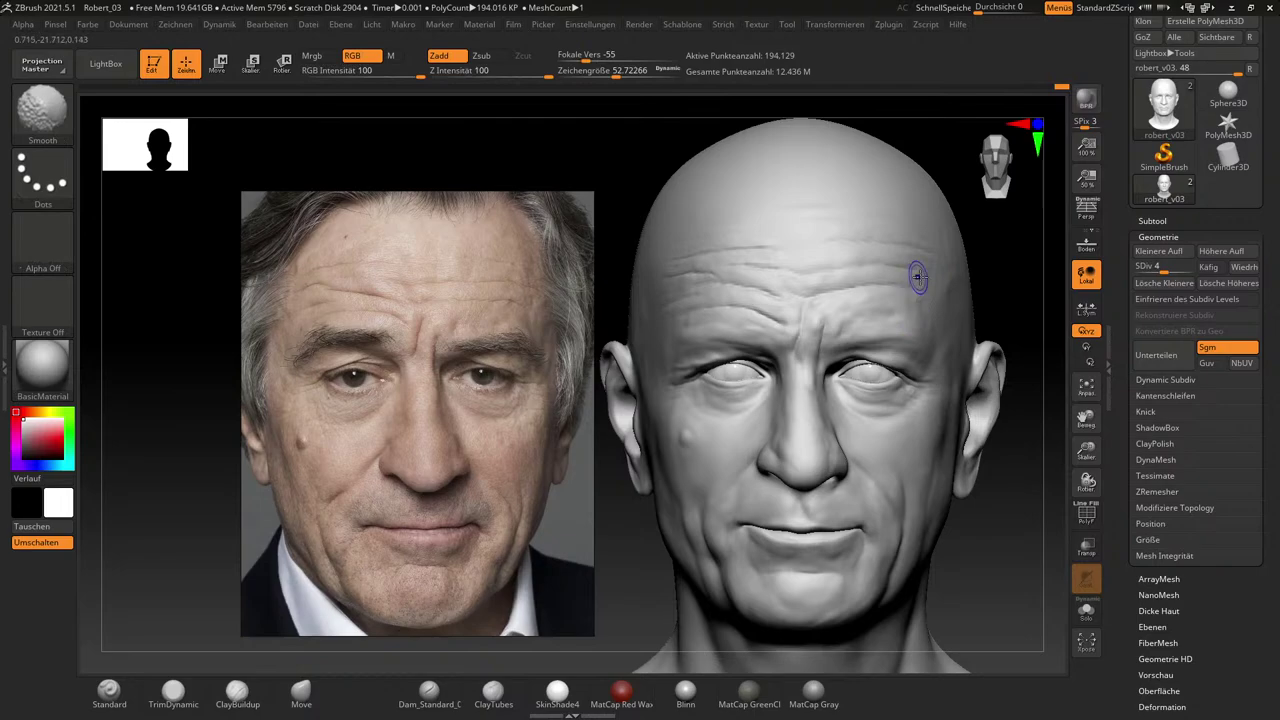
{"action": "mouse_move", "coordinate": [911, 302]}
{"action": "left_mouse_down", "text": "shift"}
{"action": "mouse_move", "coordinate": [928, 276]}
{"action": "mouse_move", "coordinate": [918, 316]}
{"action": "left_mouse_up", "text": "shift"}
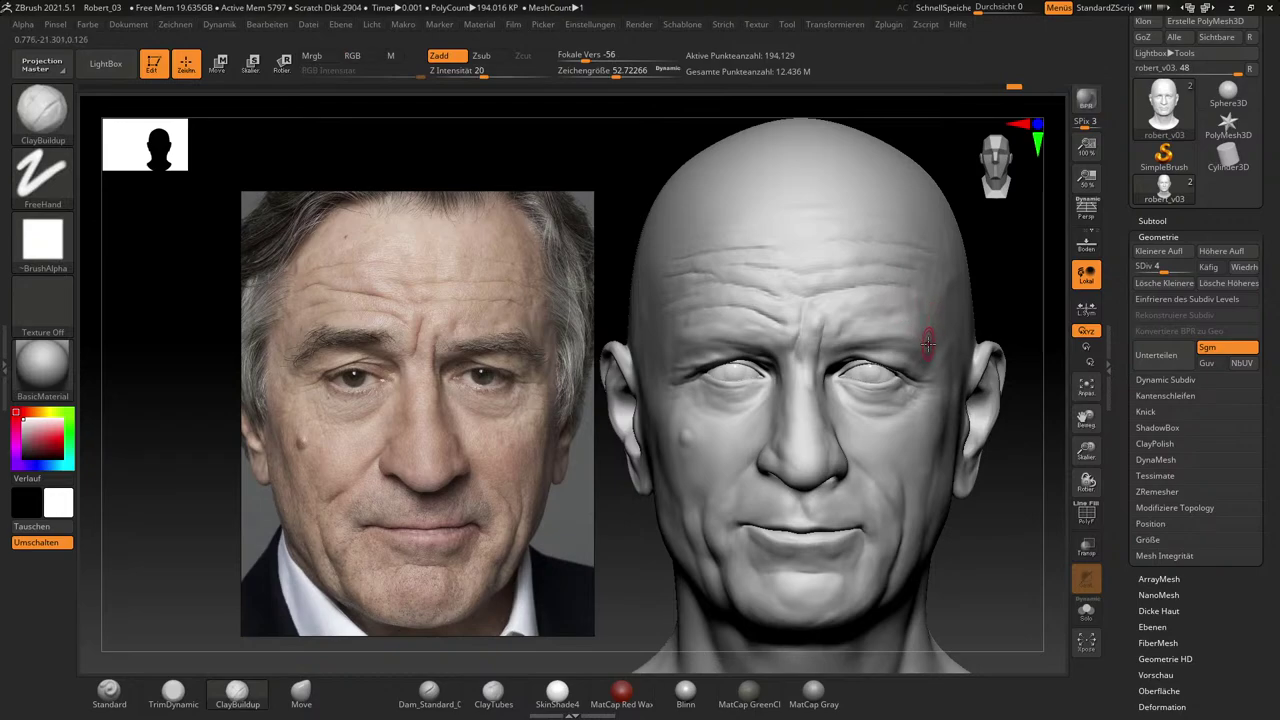
Refine and smooth both temples using ClayBuildup and Smooth at draw size about 63.
{"action": "key", "text": "s"}
{"action": "left_click_drag", "start_coordinate": [927, 341], "coordinate": [931, 341]}
{"action": "key", "text": "shift"}
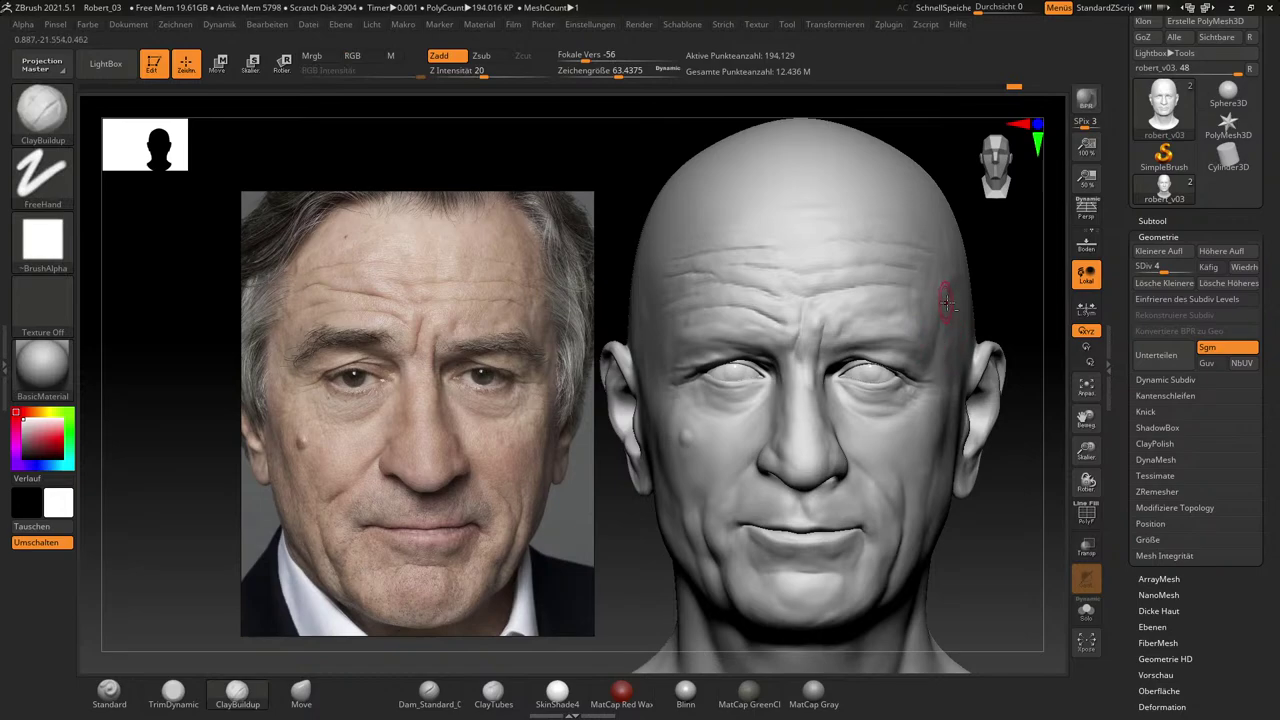
{"action": "key", "text": "shift"}
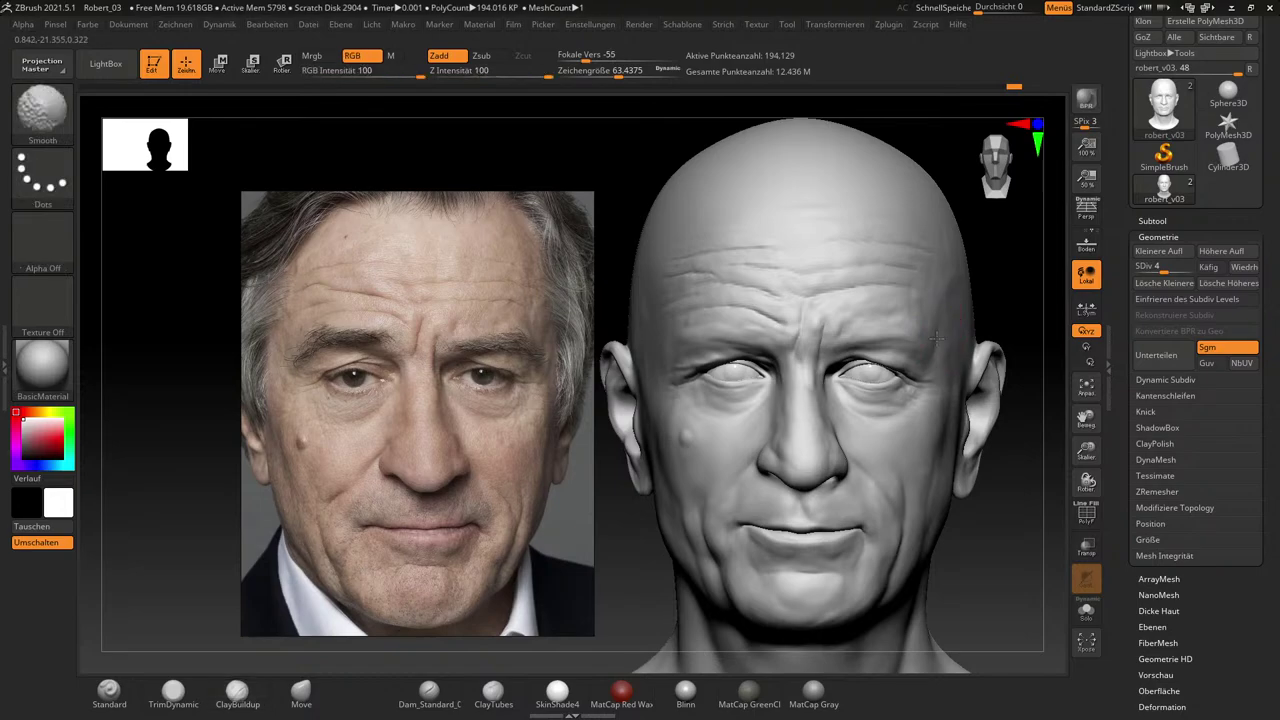
{"action": "left_click_drag", "start_coordinate": [936, 338], "coordinate": [939, 312], "text": "shift"}
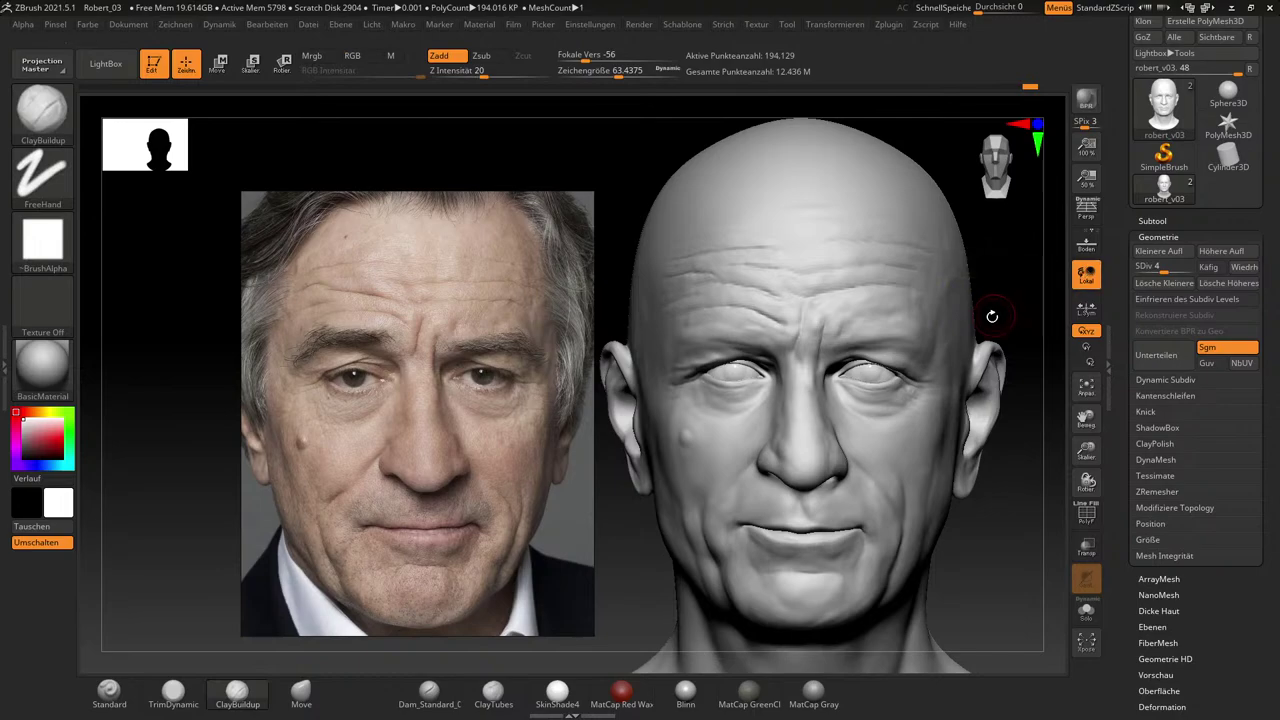
{"action": "key", "text": "shift"}
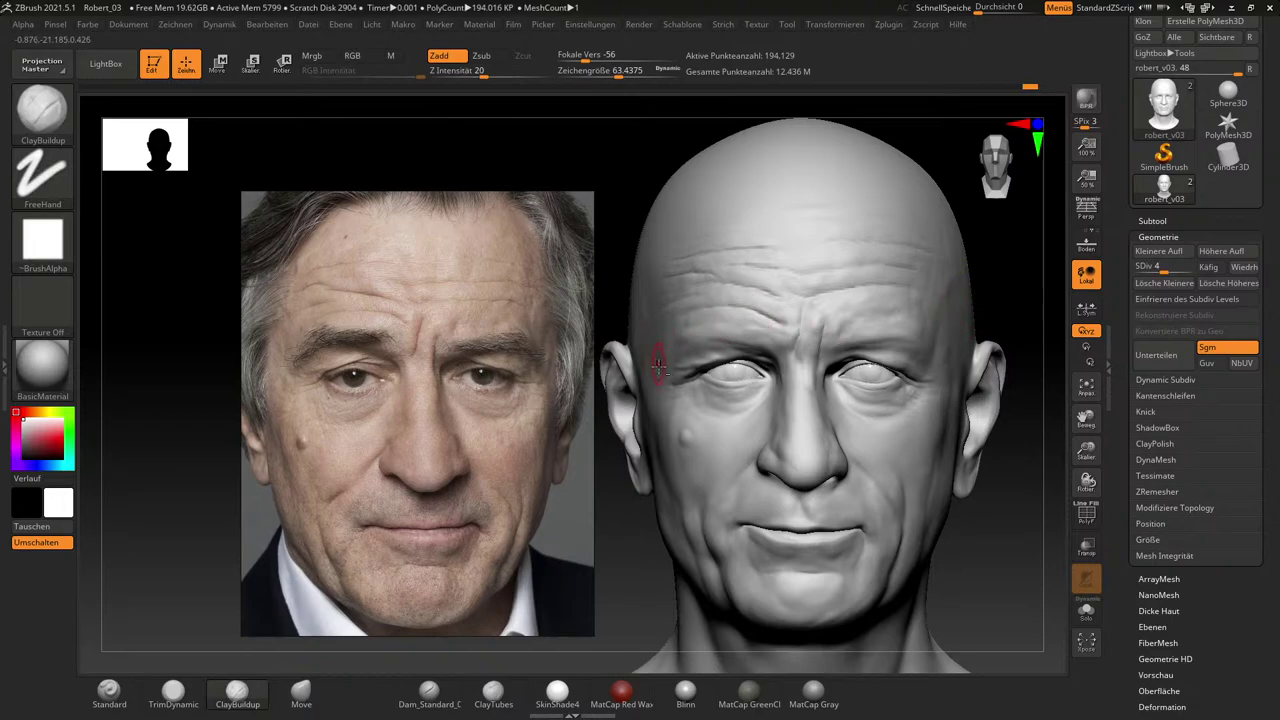
{"action": "left_click_drag", "start_coordinate": [658, 358], "coordinate": [652, 342], "text": "shift"}
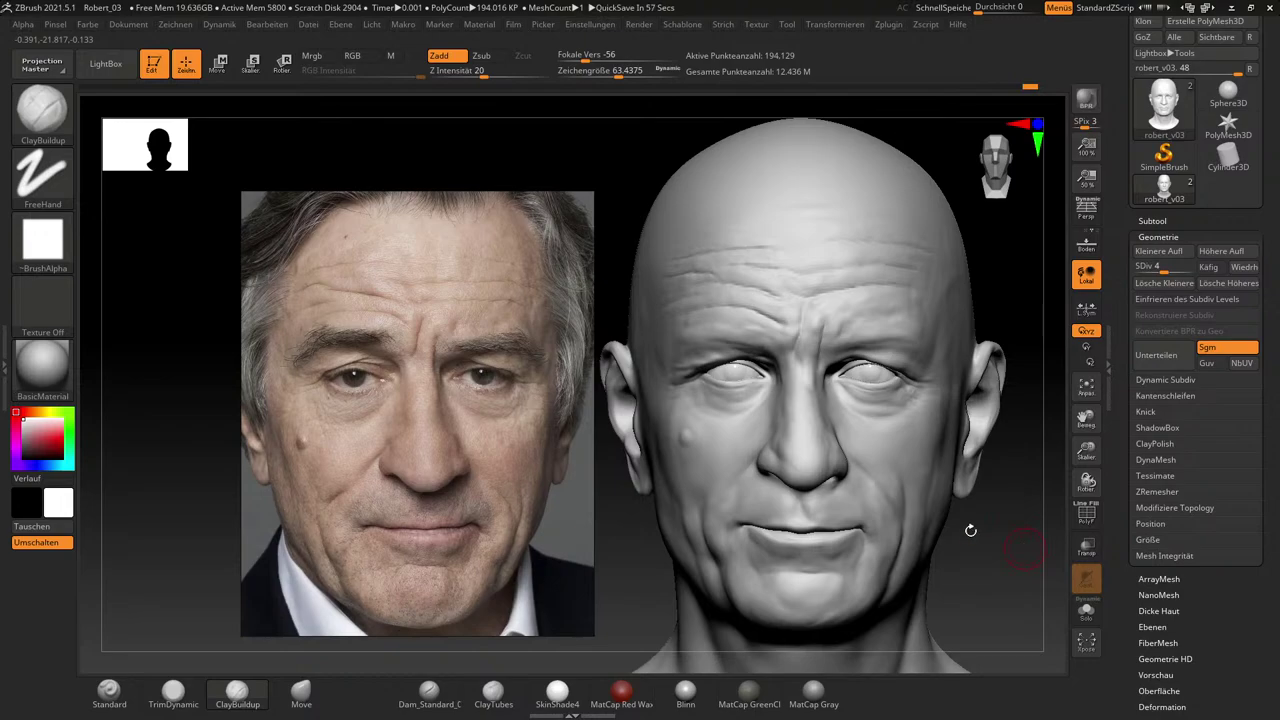
Adjust the area beneath the head's right eye with Move at draw size about 90 and smooth it.
{"action": "left_click_drag", "start_coordinate": [1008, 553], "coordinate": [1012, 562]}
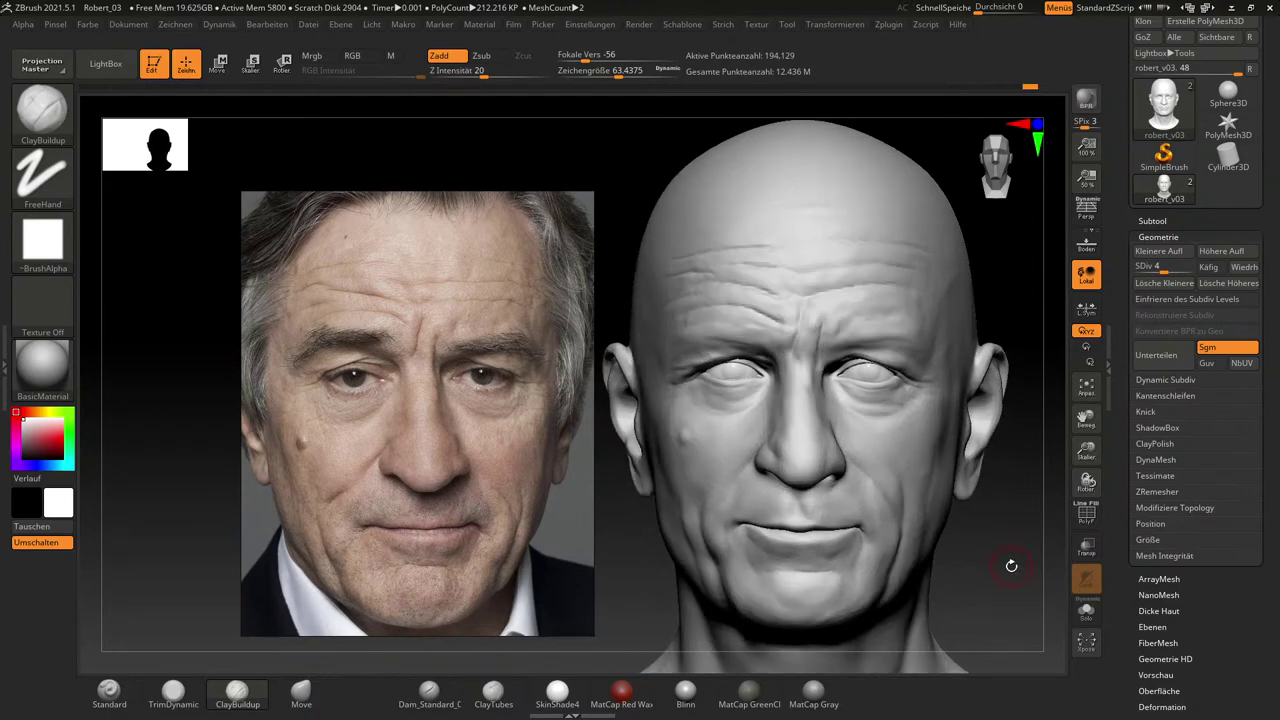
{"action": "left_click_drag", "start_coordinate": [1012, 567], "coordinate": [1009, 570]}
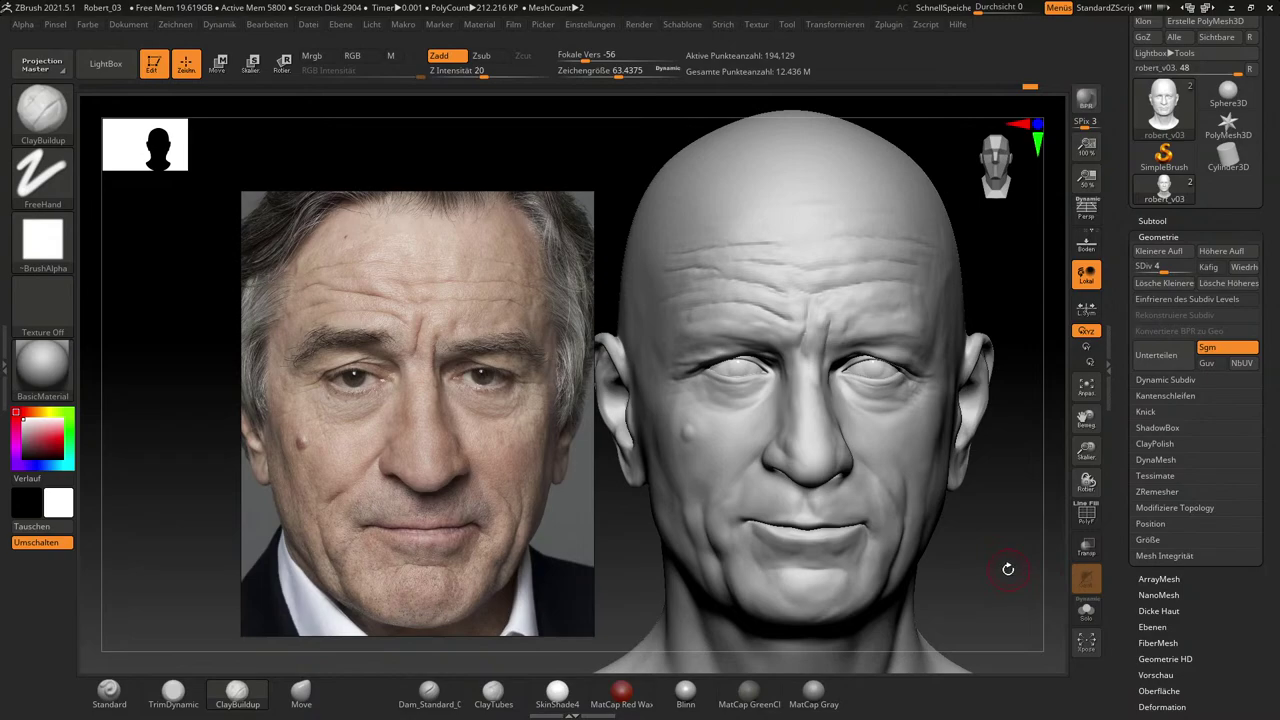
{"action": "key", "text": "s"}
{"action": "left_click_drag", "start_coordinate": [723, 388], "coordinate": [731, 390]}
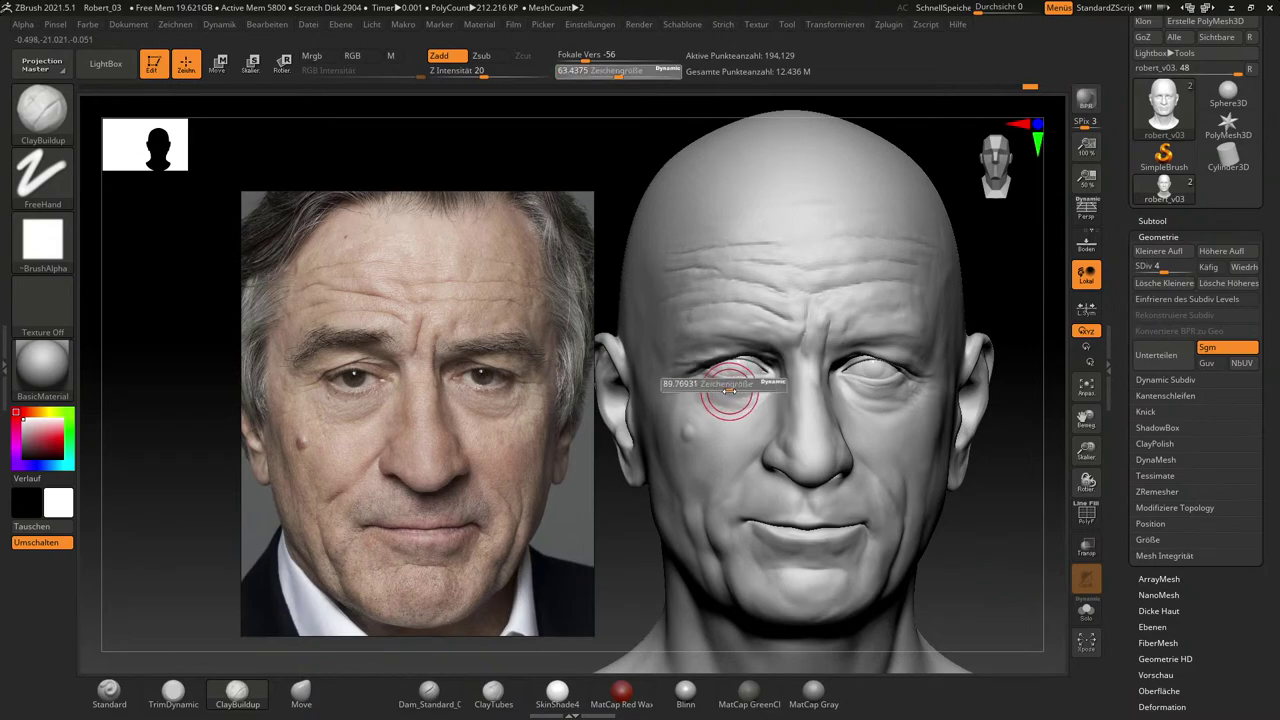
{"action": "left_click", "coordinate": [301, 690]}
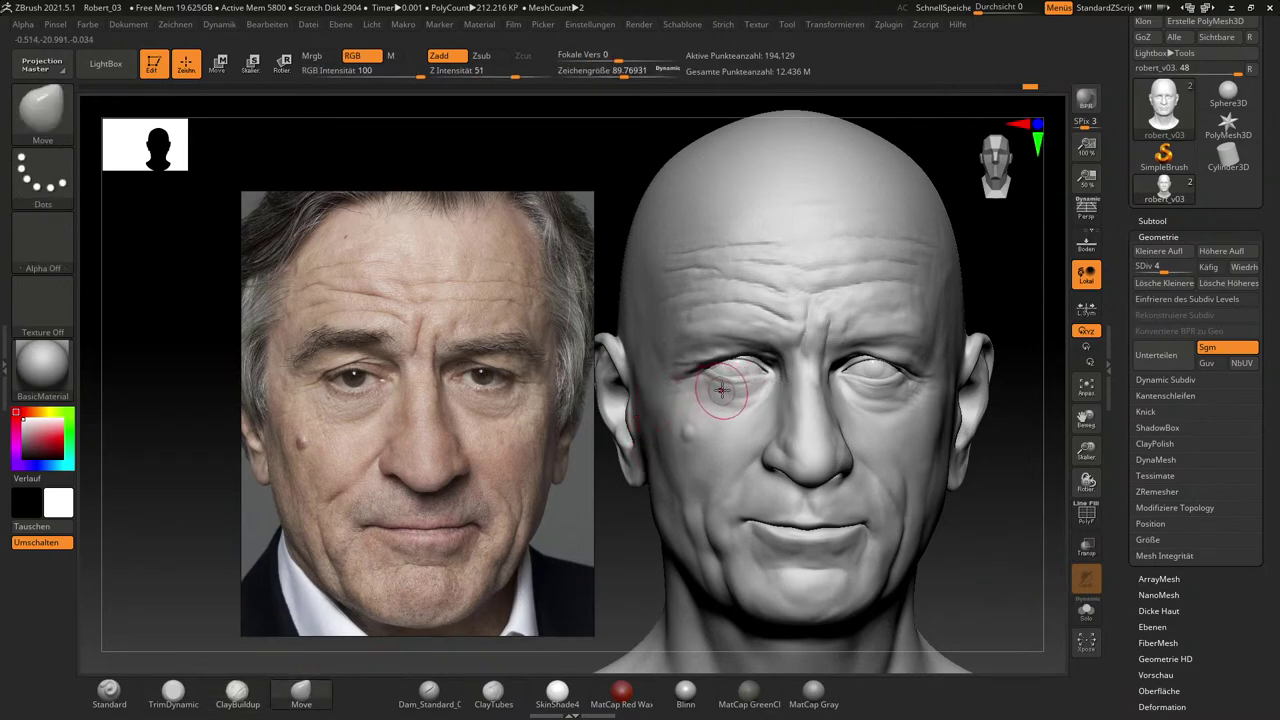
{"action": "left_click_drag", "start_coordinate": [724, 388], "coordinate": [725, 386]}
{"action": "left_click_drag", "start_coordinate": [727, 393], "coordinate": [716, 399], "text": "shift"}
Try pulling the lower lid of the head's right eye downward with Move, and undo the deformation.
{"action": "mouse_move", "coordinate": [1021, 536]}
{"action": "left_mouse_down", "text": "alt"}
{"action": "mouse_move", "coordinate": [1050, 578]}
{"action": "mouse_move", "coordinate": [1014, 528]}
{"action": "left_mouse_up", "text": "alt"}
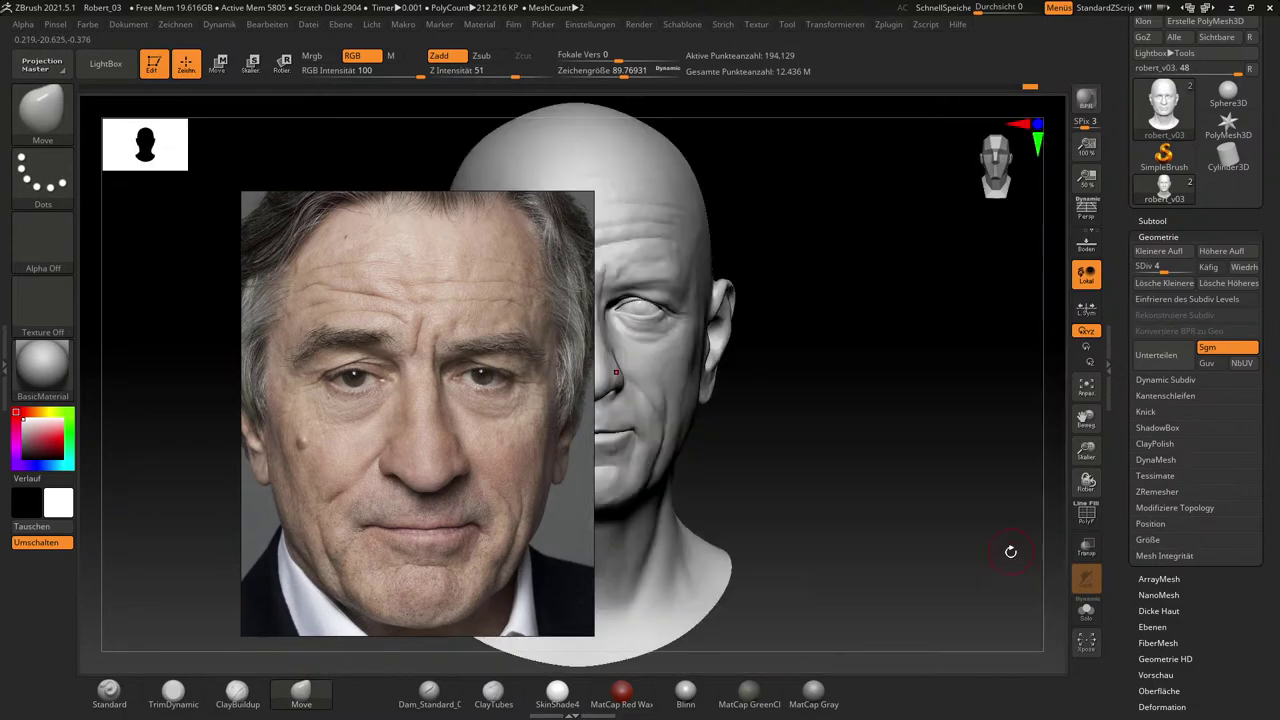
{"action": "left_click_drag", "start_coordinate": [897, 489], "coordinate": [921, 524], "text": "ctrl"}
{"action": "left_click_drag", "start_coordinate": [865, 487], "coordinate": [1008, 538], "text": "alt"}
{"action": "mouse_move", "coordinate": [1008, 538]}
{"action": "left_mouse_down"}
{"action": "mouse_move", "coordinate": [985, 514]}
{"action": "mouse_move", "coordinate": [1025, 580]}
{"action": "left_mouse_up"}
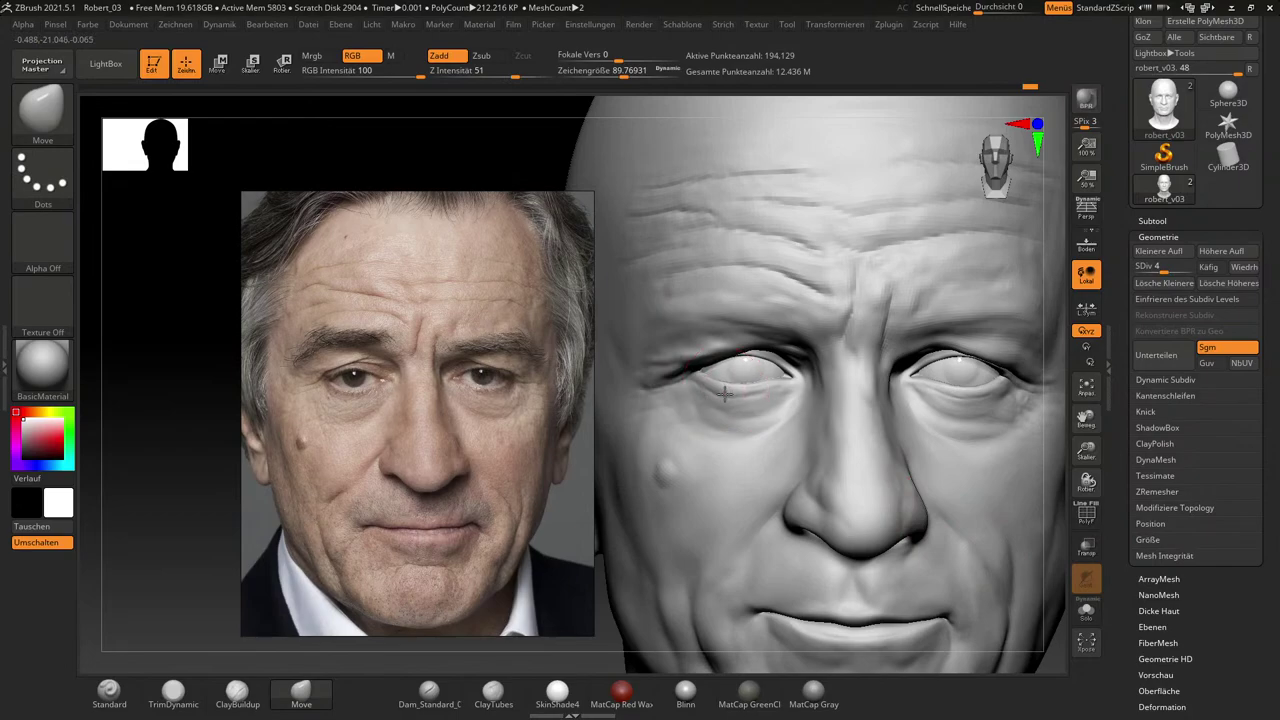
{"action": "left_click_drag", "start_coordinate": [779, 337], "coordinate": [694, 454]}
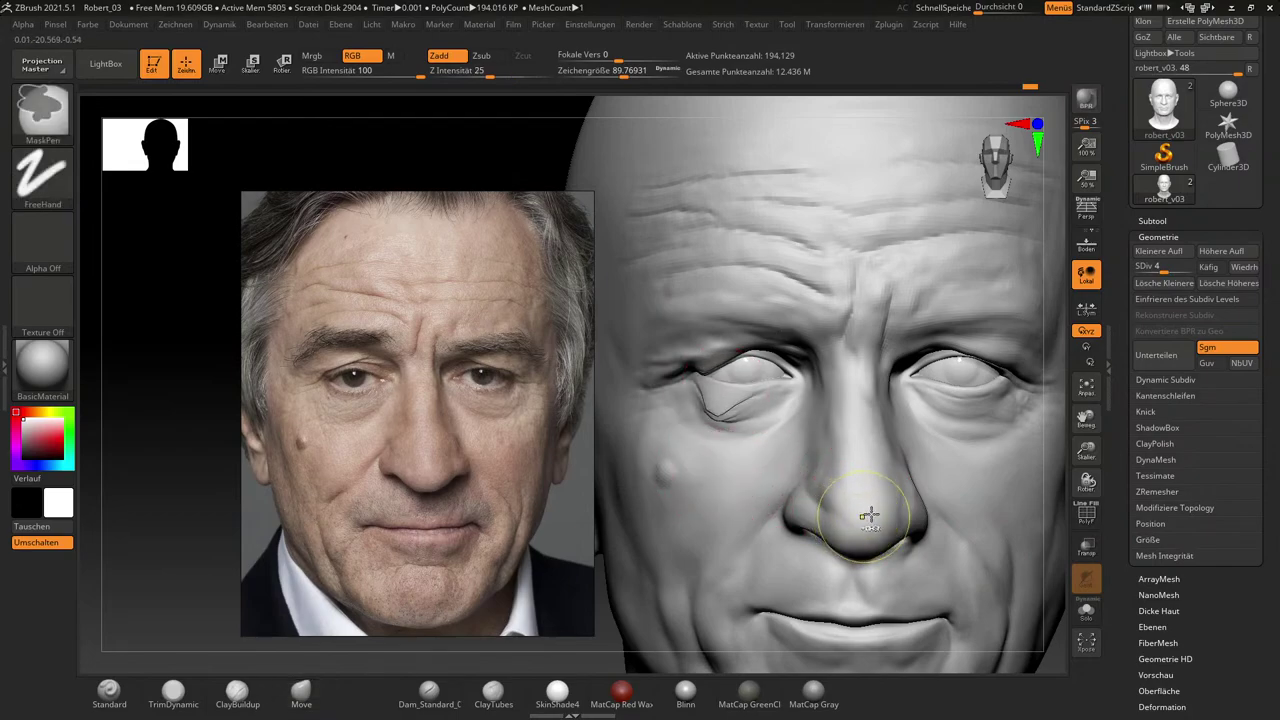
{"action": "key", "text": "ctrl+z"}
Hide the augenglas_double1 subtool and view the bare eyes on the head from an angle.
{"action": "left_click", "coordinate": [1152, 220]}
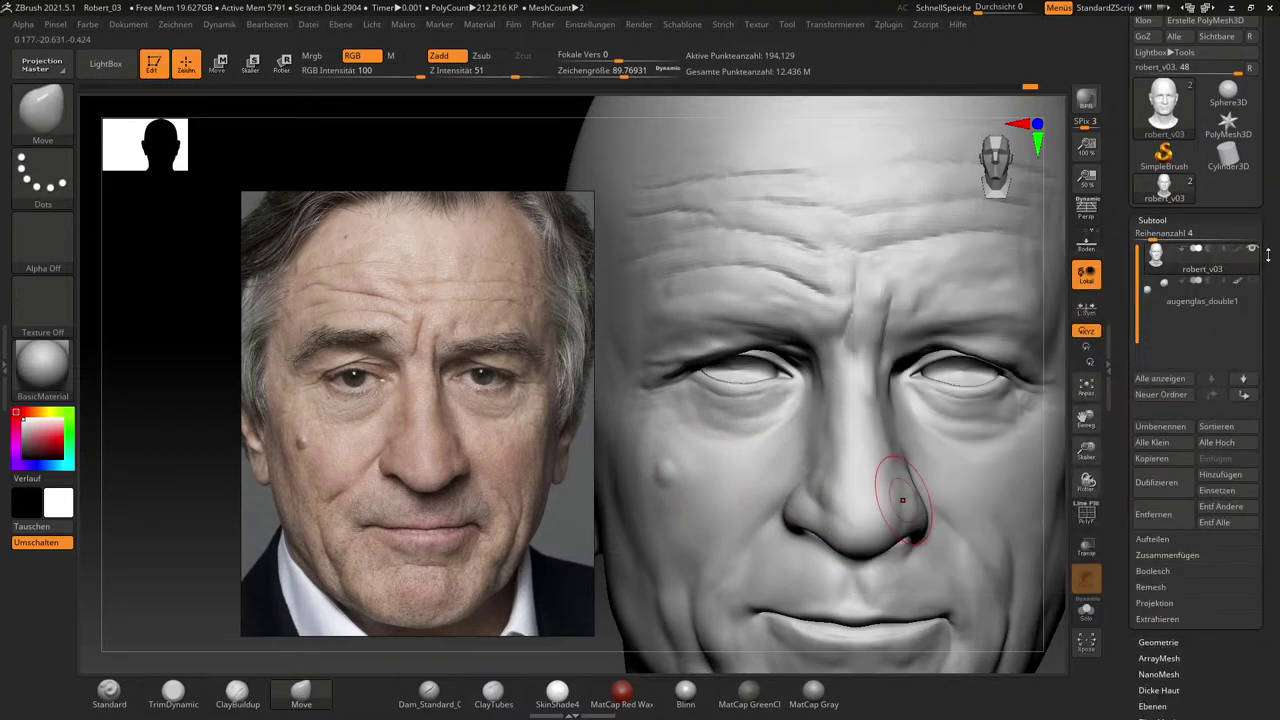
{"action": "left_click_drag", "start_coordinate": [509, 143], "coordinate": [545, 160]}
{"action": "left_click_drag", "start_coordinate": [997, 576], "coordinate": [1022, 620]}
Try deforming the head's right lower lid and eye surface with Move, undo both strokes, and collapse the subtool list.
{"action": "mouse_move", "coordinate": [737, 387]}
{"action": "left_mouse_down"}
{"action": "mouse_move", "coordinate": [717, 405]}
{"action": "mouse_move", "coordinate": [811, 354]}
{"action": "mouse_move", "coordinate": [648, 484]}
{"action": "mouse_move", "coordinate": [772, 386]}
{"action": "mouse_move", "coordinate": [711, 434]}
{"action": "left_mouse_up"}
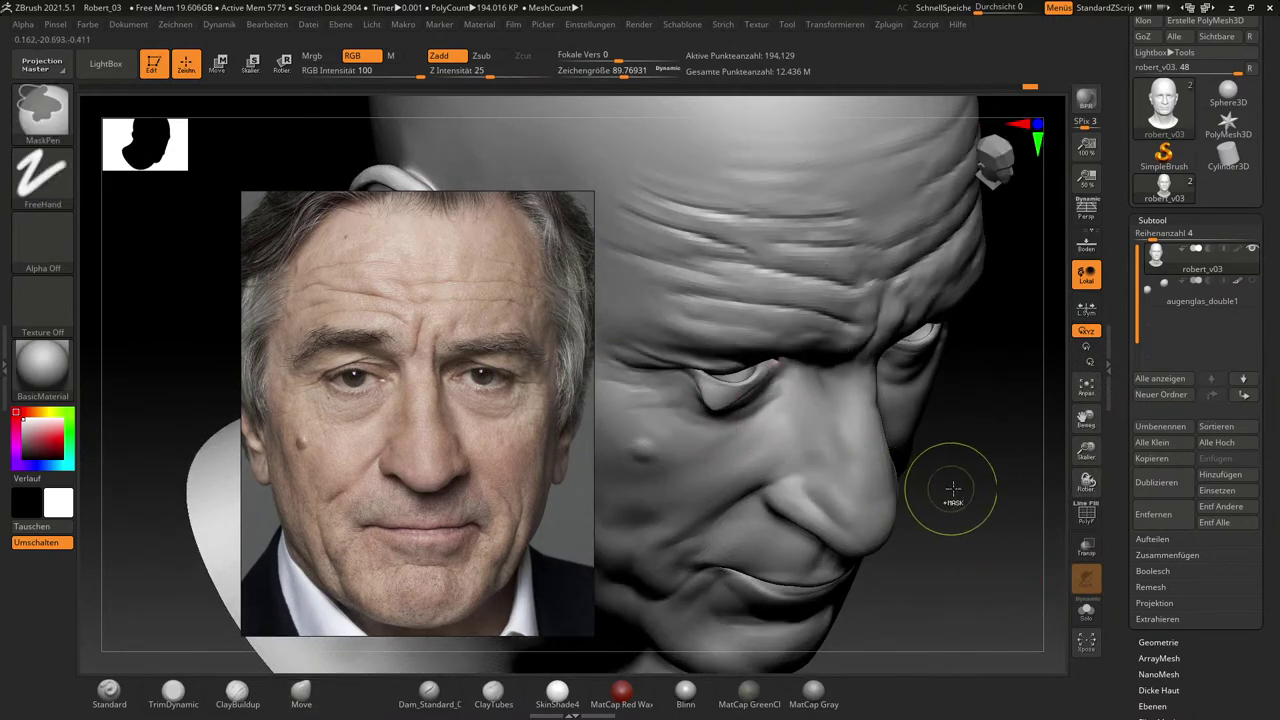
{"action": "mouse_move", "coordinate": [997, 529]}
{"action": "left_mouse_down"}
{"action": "mouse_move", "coordinate": [1010, 540]}
{"action": "mouse_move", "coordinate": [1012, 523]}
{"action": "left_mouse_up"}
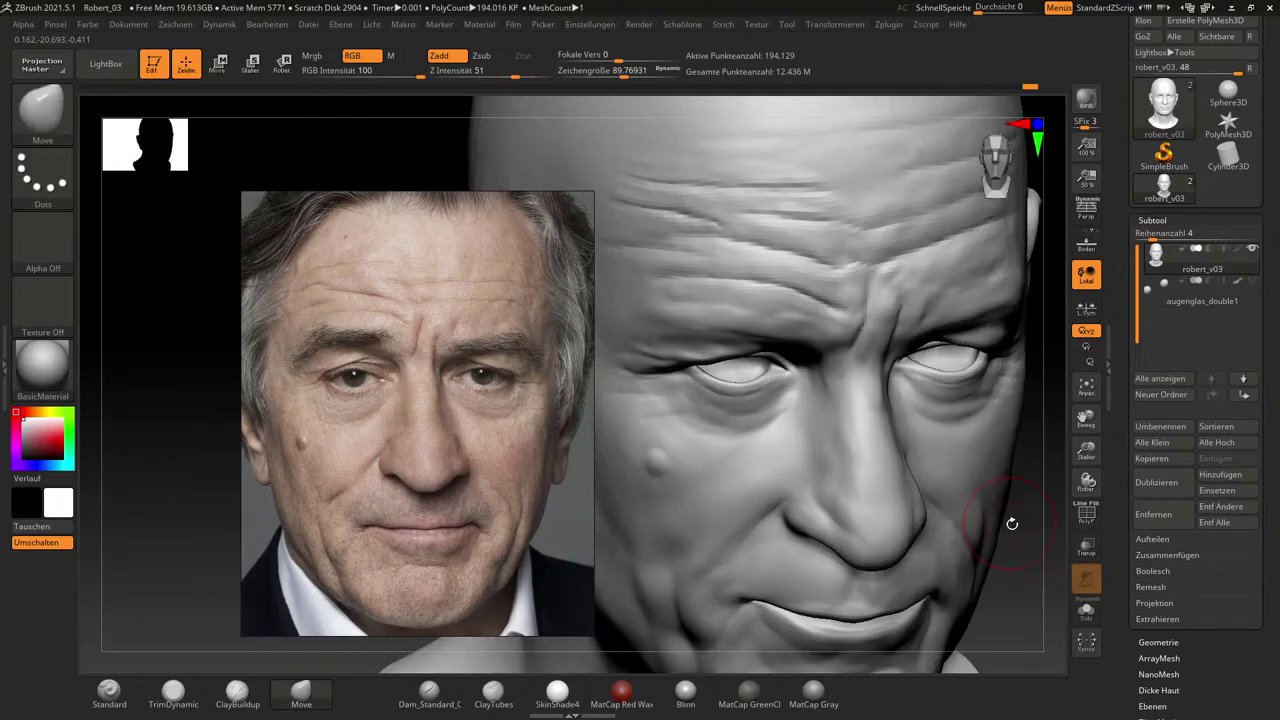
{"action": "key", "text": "ctrl+shift"}
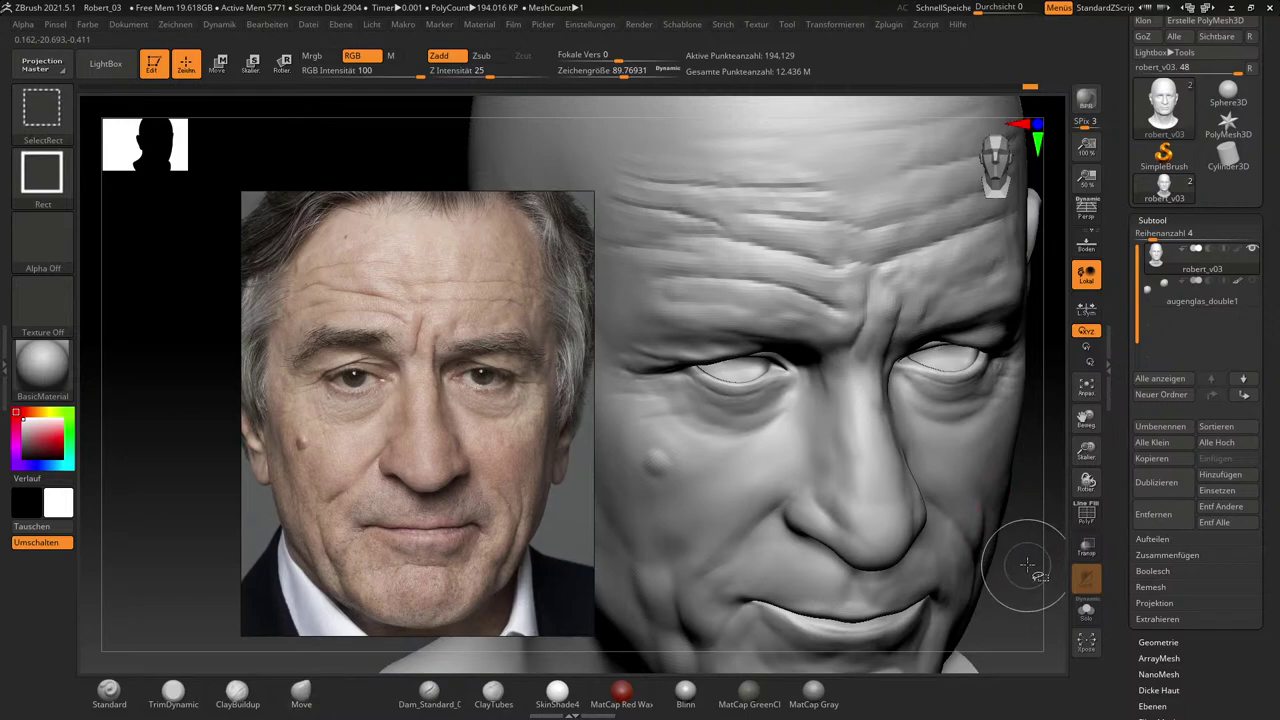
{"action": "mouse_move", "coordinate": [762, 380]}
{"action": "left_mouse_down"}
{"action": "mouse_move", "coordinate": [692, 430]}
{"action": "mouse_move", "coordinate": [790, 354]}
{"action": "mouse_move", "coordinate": [722, 430]}
{"action": "mouse_move", "coordinate": [790, 385]}
{"action": "mouse_move", "coordinate": [751, 350]}
{"action": "left_mouse_up"}
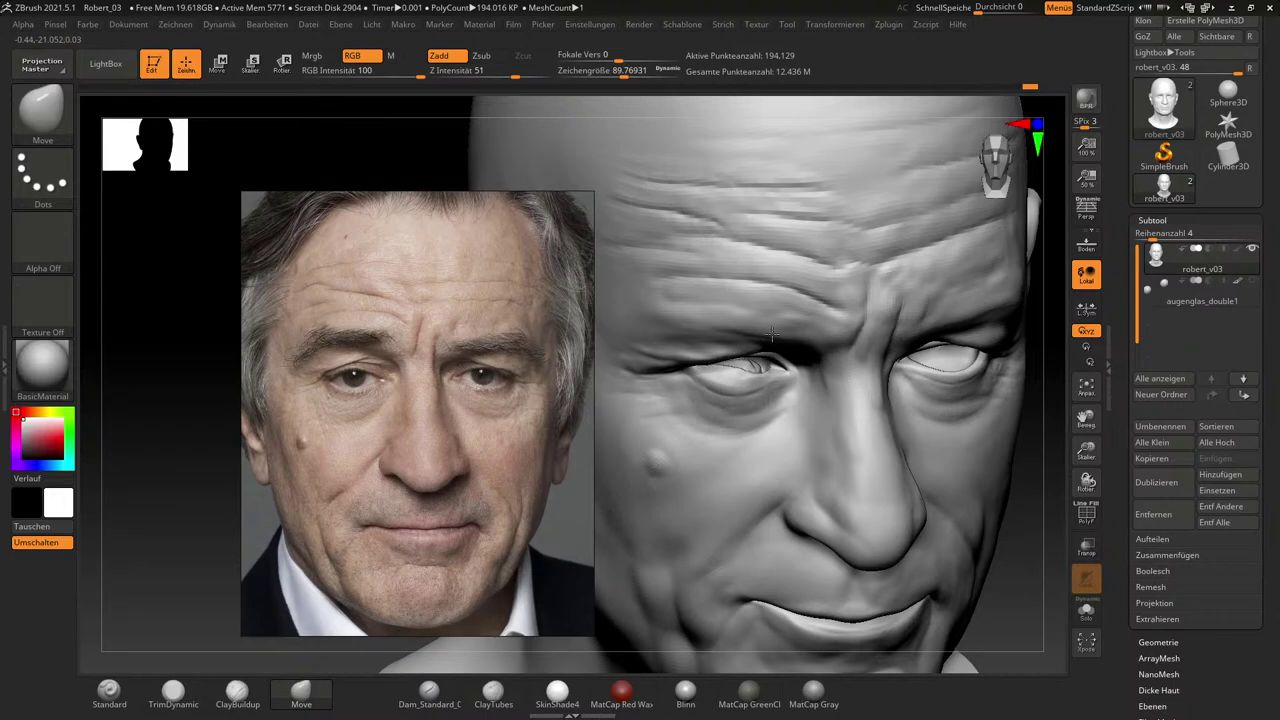
{"action": "key", "text": "ctrl+z"}
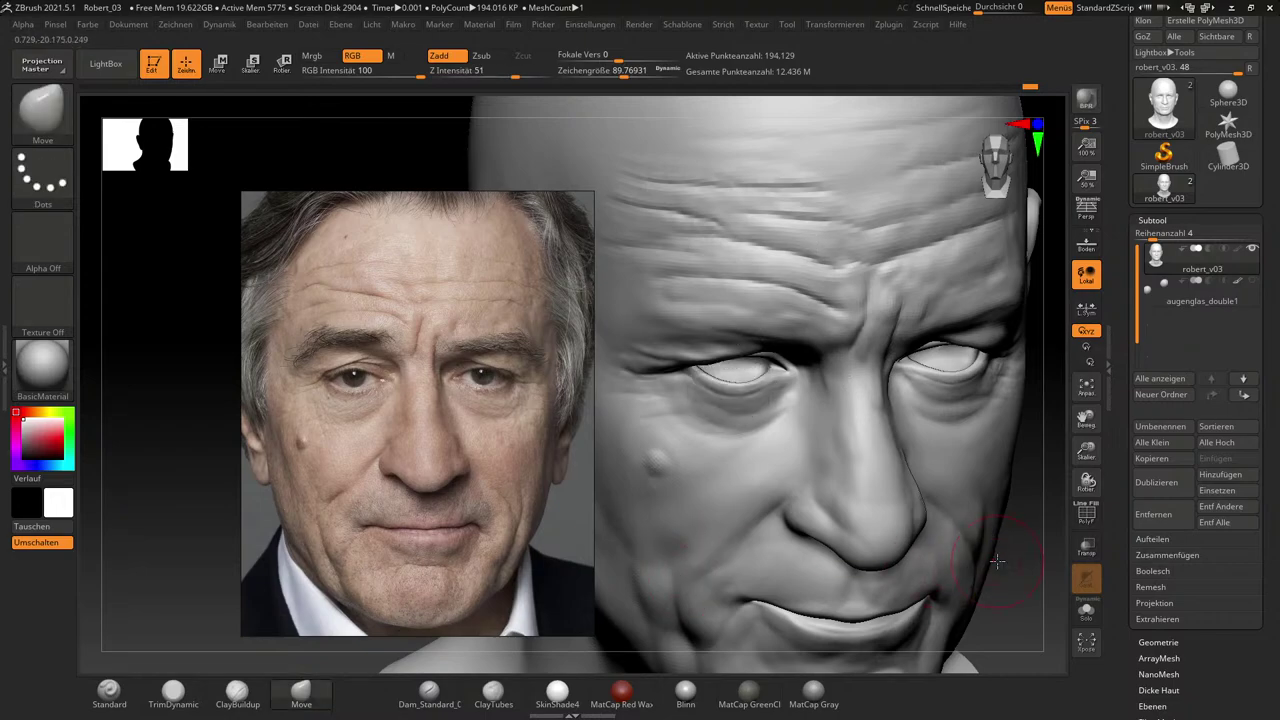
{"action": "mouse_move", "coordinate": [1030, 601]}
{"action": "left_mouse_down"}
{"action": "mouse_move", "coordinate": [1015, 596]}
{"action": "mouse_move", "coordinate": [1037, 578]}
{"action": "left_mouse_up"}
{"action": "left_click", "coordinate": [1184, 222]}
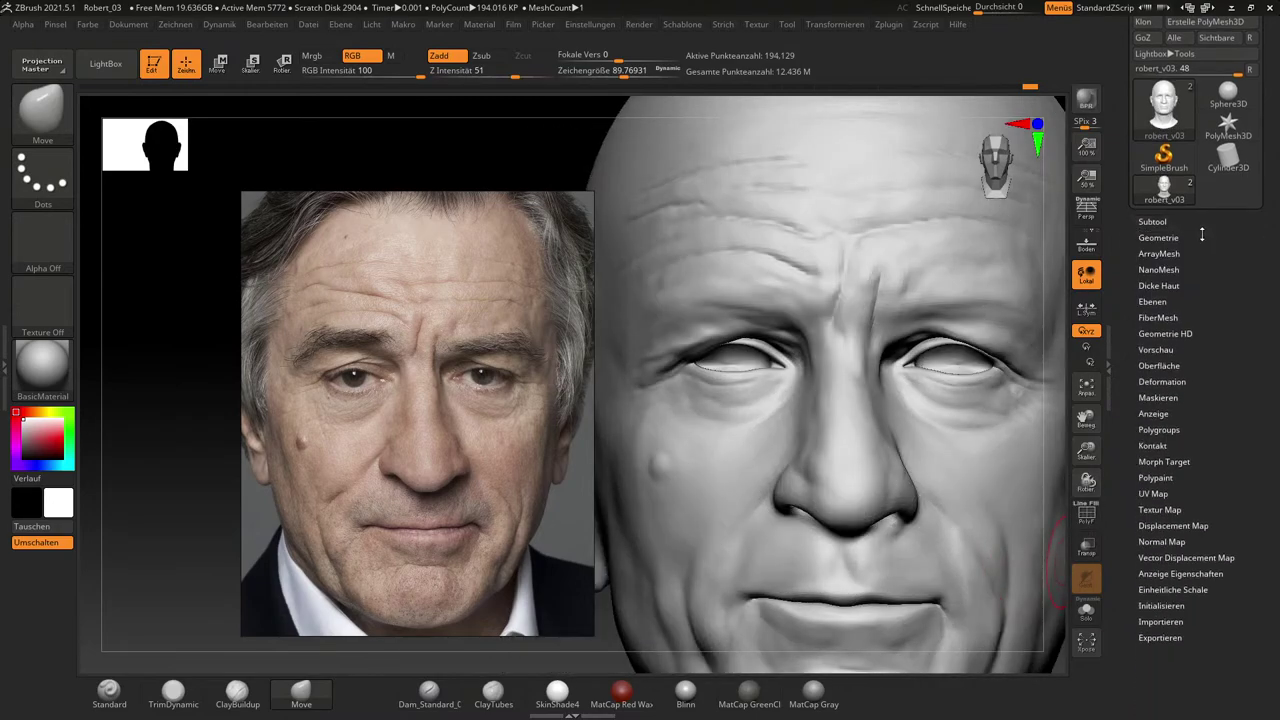
Drop the head to subdivision level 1, try deforming the right eye area with Move at draw size about 139, and undo it.
{"action": "left_click", "coordinate": [1186, 233]}
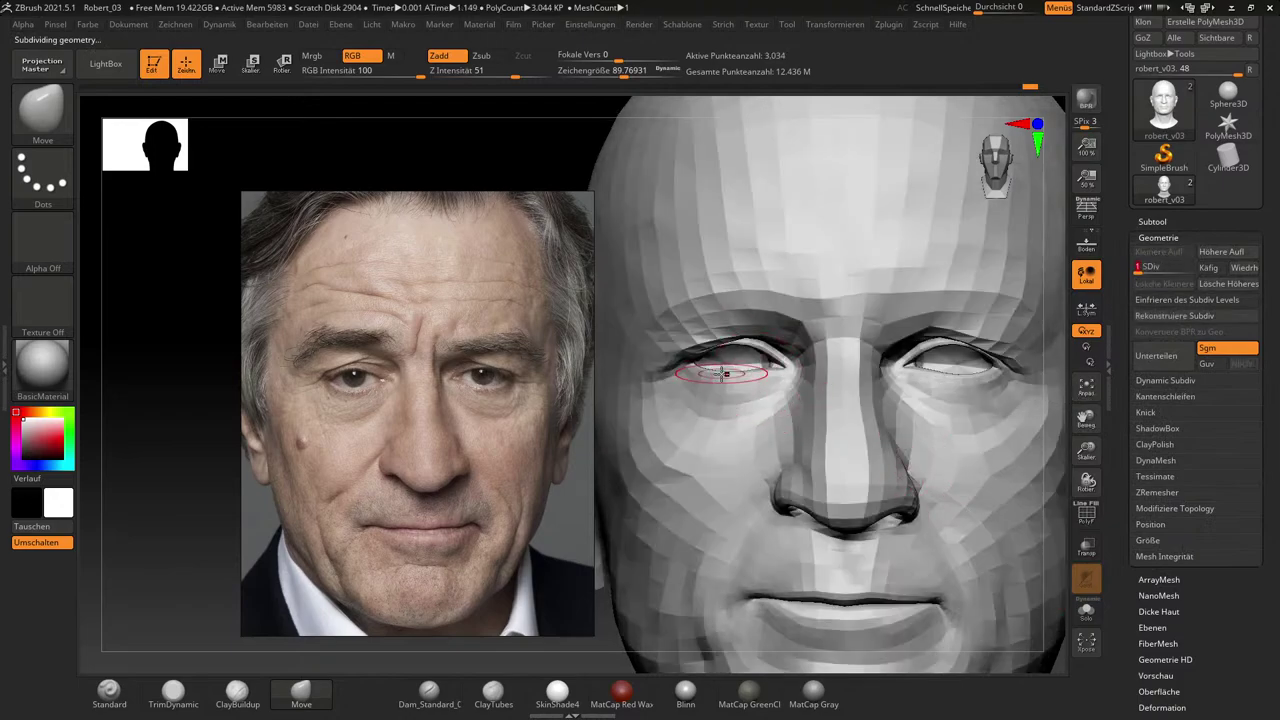
{"action": "key", "text": "s"}
{"action": "mouse_move", "coordinate": [722, 373]}
{"action": "left_mouse_down"}
{"action": "mouse_move", "coordinate": [691, 392]}
{"action": "mouse_move", "coordinate": [743, 163]}
{"action": "mouse_move", "coordinate": [621, 610]}
{"action": "mouse_move", "coordinate": [640, 603]}
{"action": "left_mouse_up"}
{"action": "key", "text": "ctrl+z"}
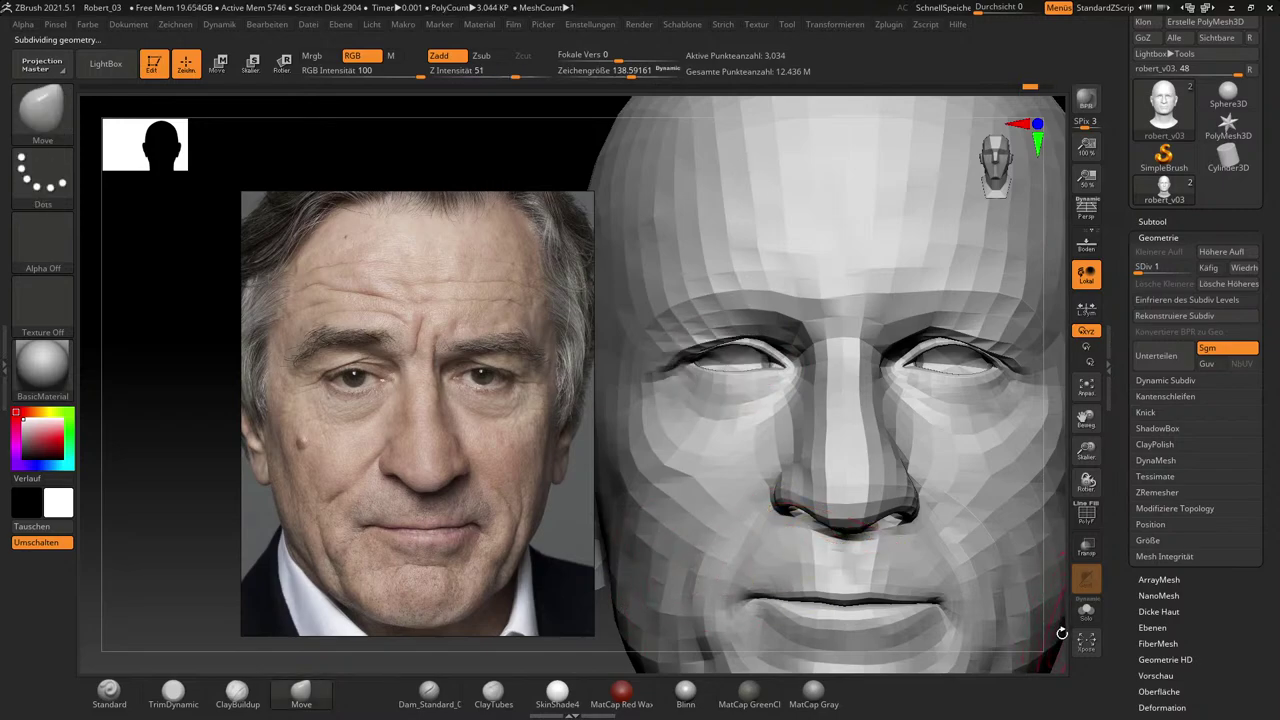
{"action": "mouse_move", "coordinate": [1062, 634]}
{"action": "left_mouse_down", "text": "alt"}
{"action": "mouse_move", "coordinate": [944, 568]}
{"action": "mouse_move", "coordinate": [995, 547]}
{"action": "left_mouse_up", "text": "alt"}
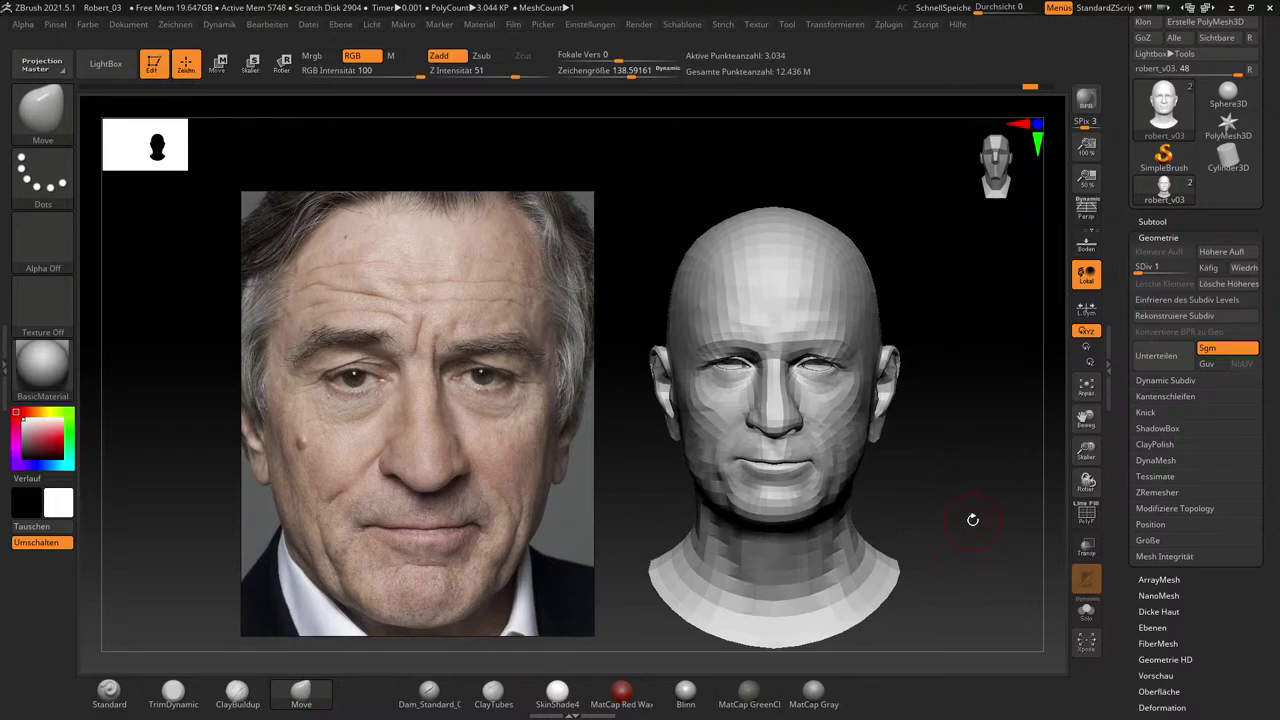
Raise the head to subdivision level 7, then mask the whole head and clear the mask again.
{"action": "left_click", "coordinate": [1191, 269]}
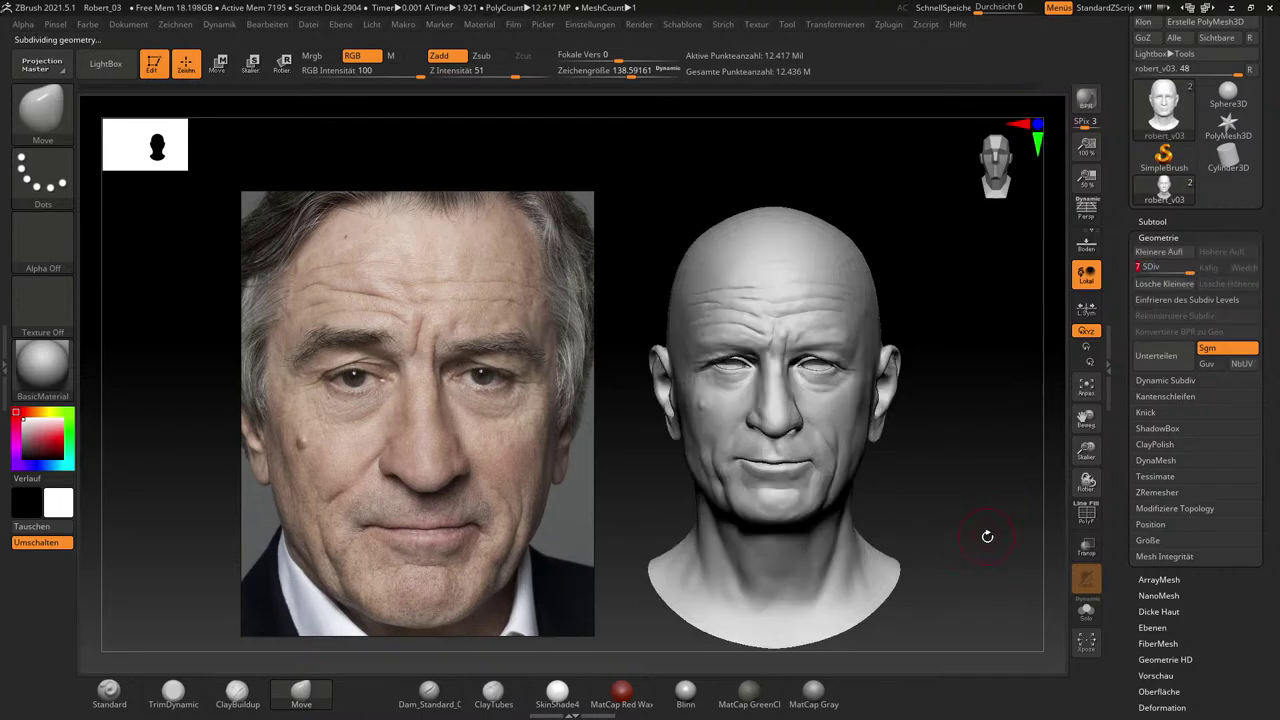
{"action": "mouse_move", "coordinate": [985, 527]}
{"action": "left_mouse_down"}
{"action": "mouse_move", "coordinate": [1024, 604]}
{"action": "mouse_move", "coordinate": [1028, 578]}
{"action": "mouse_move", "coordinate": [1021, 590]}
{"action": "left_mouse_up"}
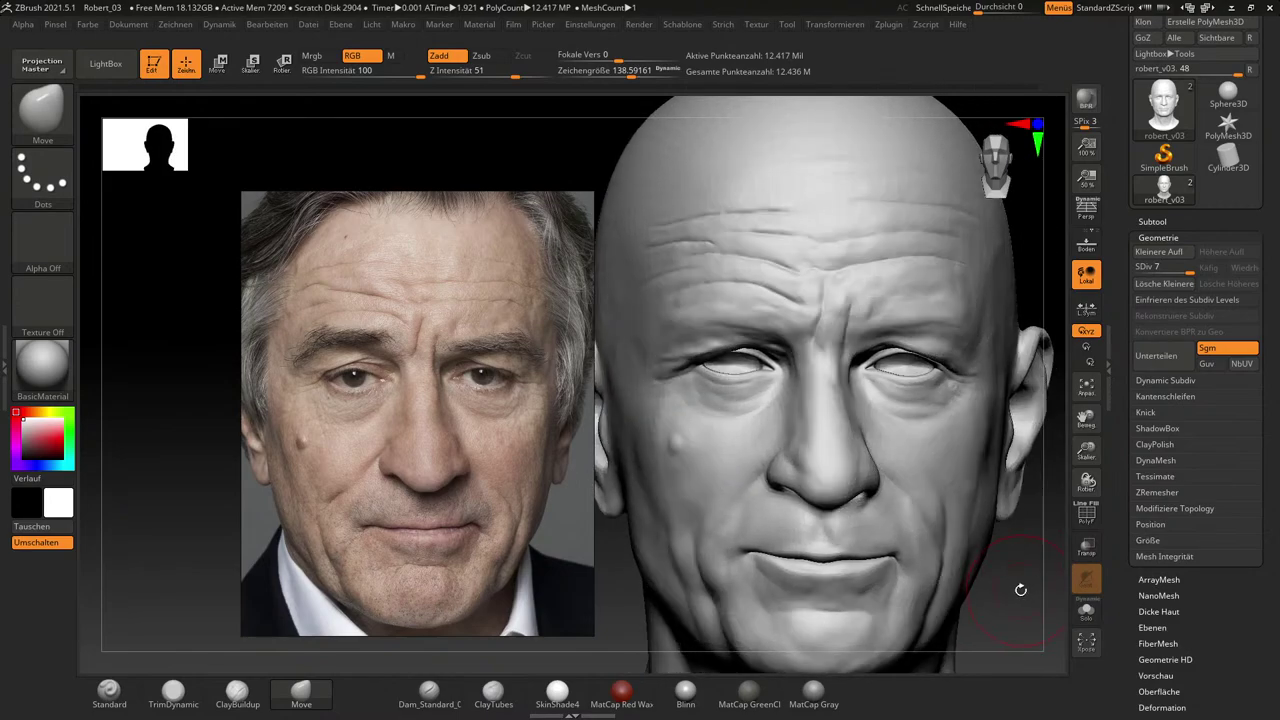
{"action": "key", "text": "ctrl"}
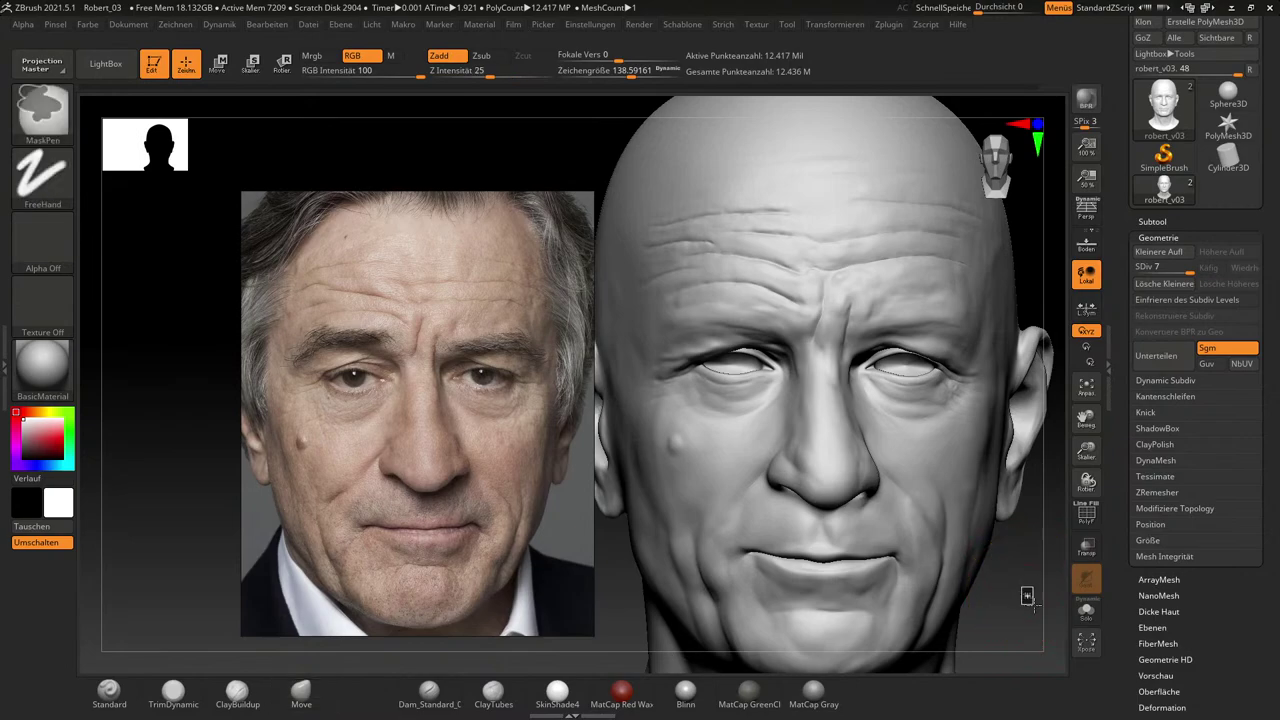
{"action": "left_click", "coordinate": [1030, 600], "text": "ctrl"}
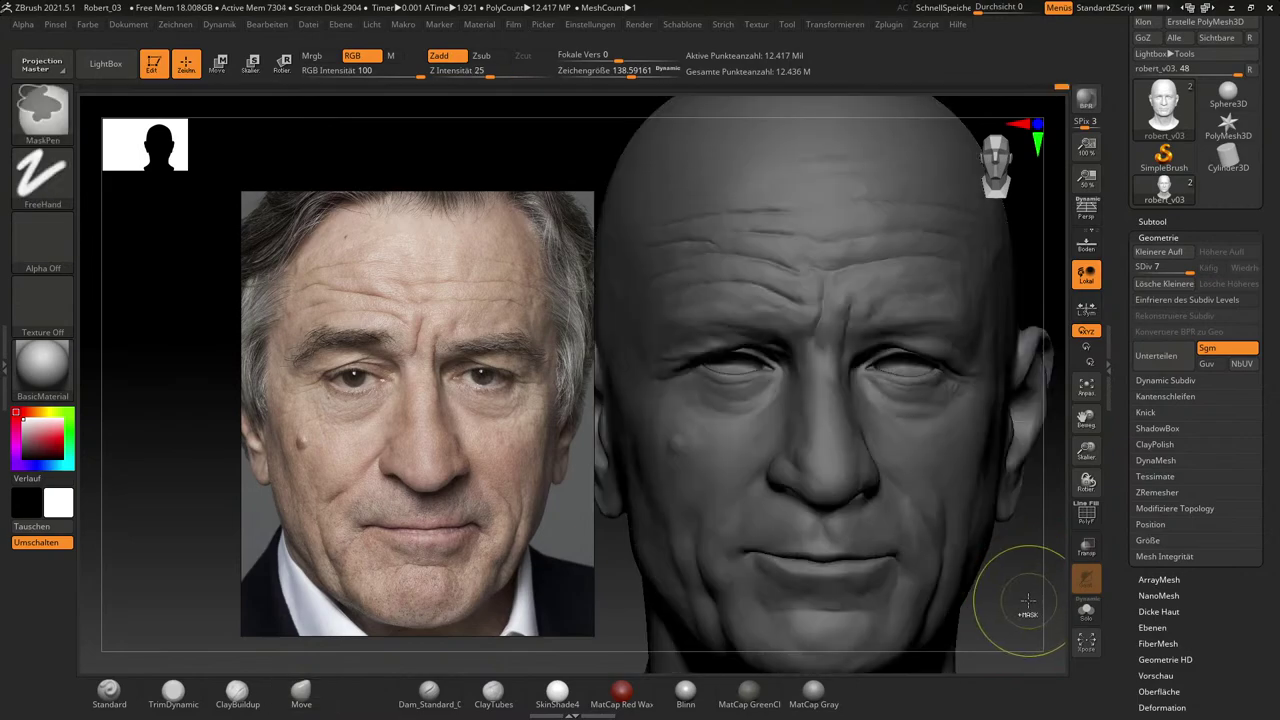
{"action": "left_click", "coordinate": [1030, 600], "text": "ctrl"}
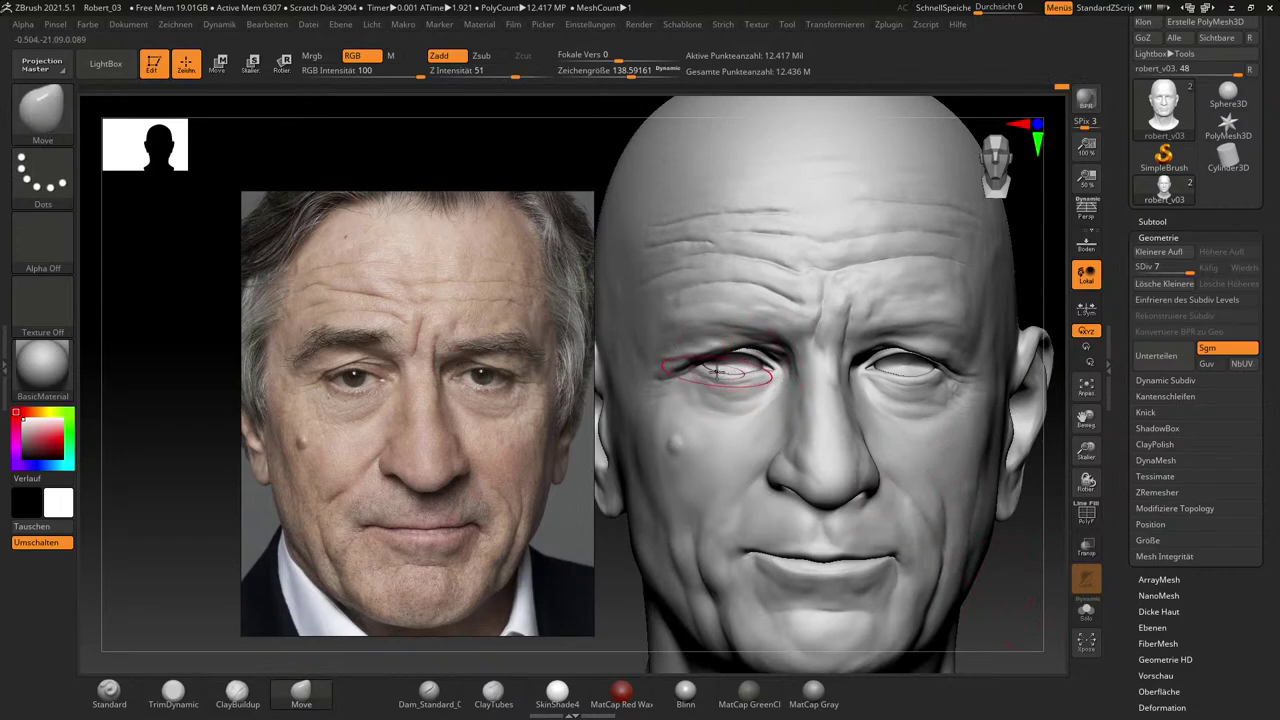
Try deforming the lids of the head's right eye with Move at draw sizes about 139 and 385, undoing the strokes.
{"action": "left_click_drag", "start_coordinate": [734, 358], "coordinate": [722, 402]}
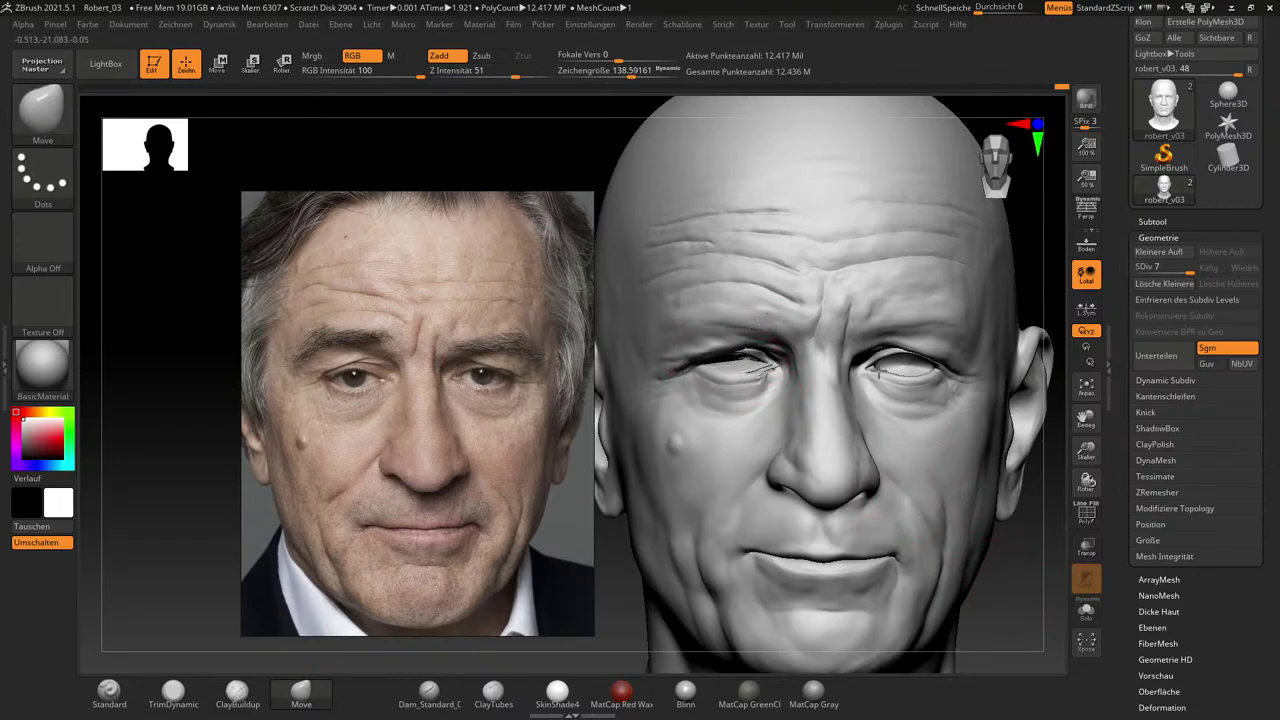
{"action": "mouse_move", "coordinate": [735, 358]}
{"action": "left_mouse_down"}
{"action": "mouse_move", "coordinate": [692, 418]}
{"action": "mouse_move", "coordinate": [702, 450]}
{"action": "left_mouse_up"}
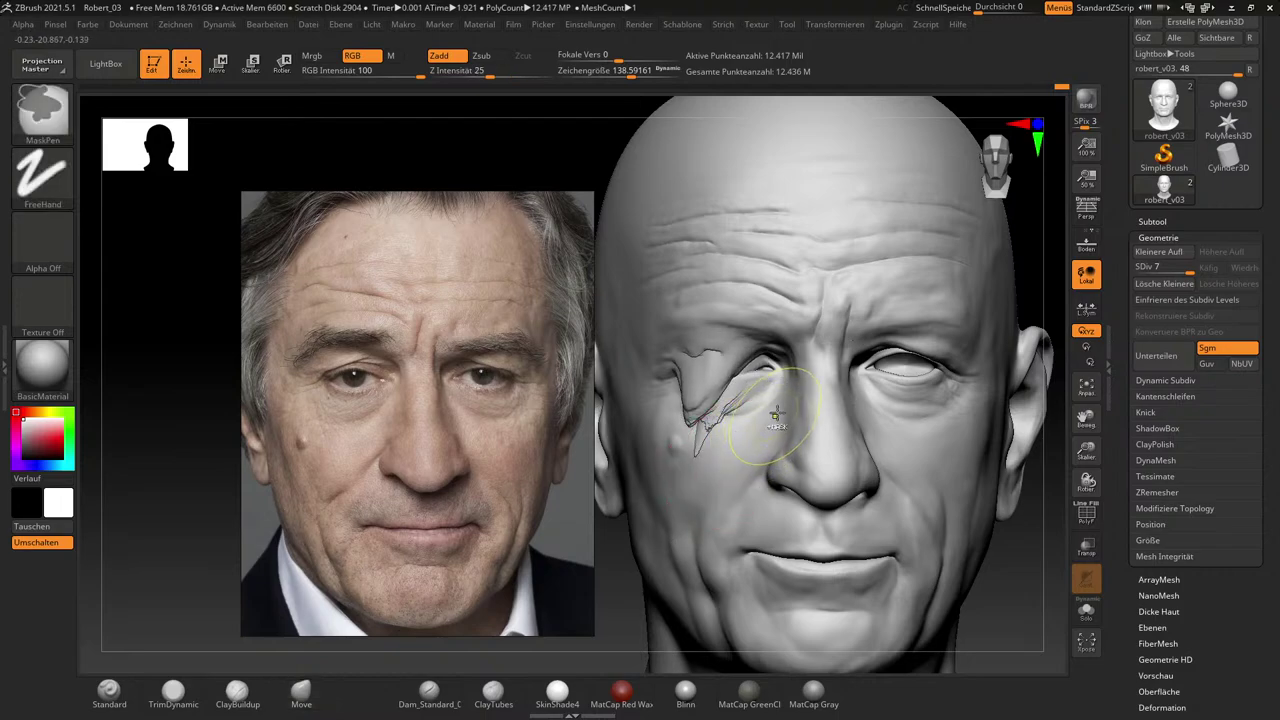
{"action": "key", "text": "ctrl+z"}
{"action": "key", "text": "s"}
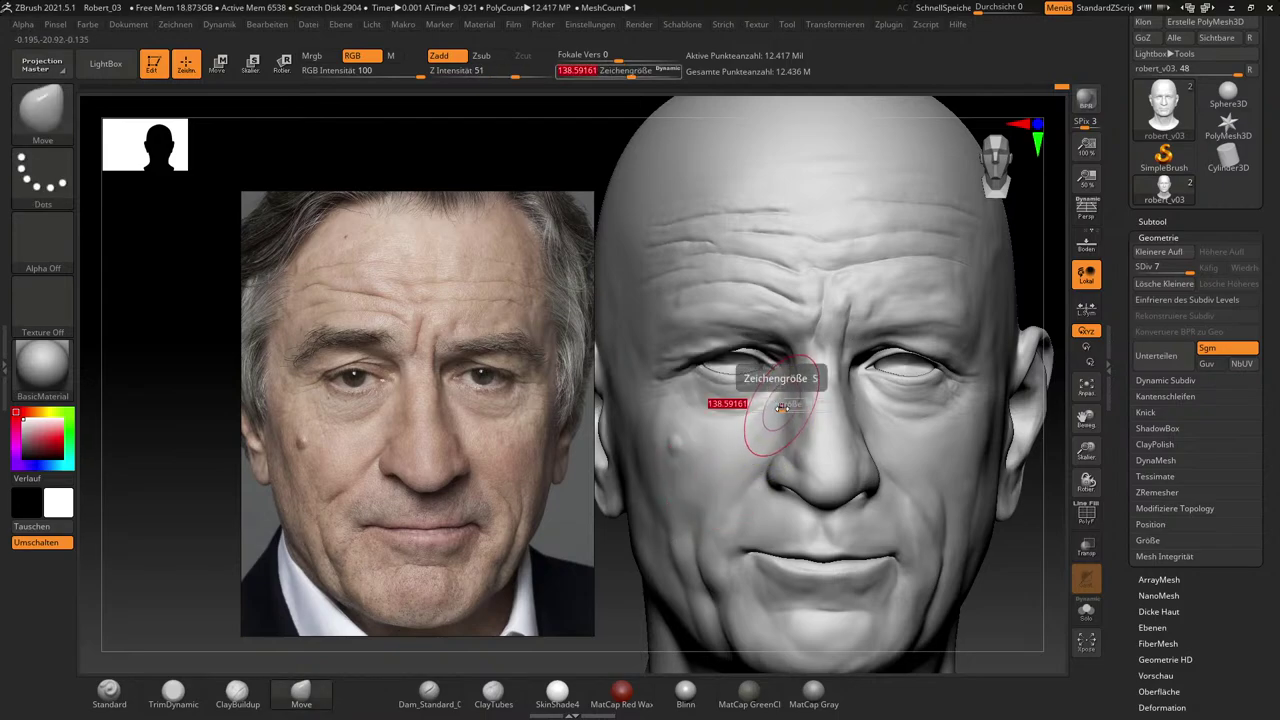
{"action": "left_click_drag", "start_coordinate": [782, 408], "coordinate": [803, 408]}
{"action": "mouse_move", "coordinate": [772, 366]}
{"action": "left_mouse_down"}
{"action": "mouse_move", "coordinate": [794, 311]}
{"action": "mouse_move", "coordinate": [812, 372]}
{"action": "mouse_move", "coordinate": [749, 454]}
{"action": "mouse_move", "coordinate": [672, 489]}
{"action": "mouse_move", "coordinate": [674, 452]}
{"action": "mouse_move", "coordinate": [764, 408]}
{"action": "mouse_move", "coordinate": [786, 418]}
{"action": "mouse_move", "coordinate": [690, 436]}
{"action": "mouse_move", "coordinate": [742, 362]}
{"action": "mouse_move", "coordinate": [755, 377]}
{"action": "mouse_move", "coordinate": [722, 398]}
{"action": "mouse_move", "coordinate": [734, 394]}
{"action": "left_mouse_up"}
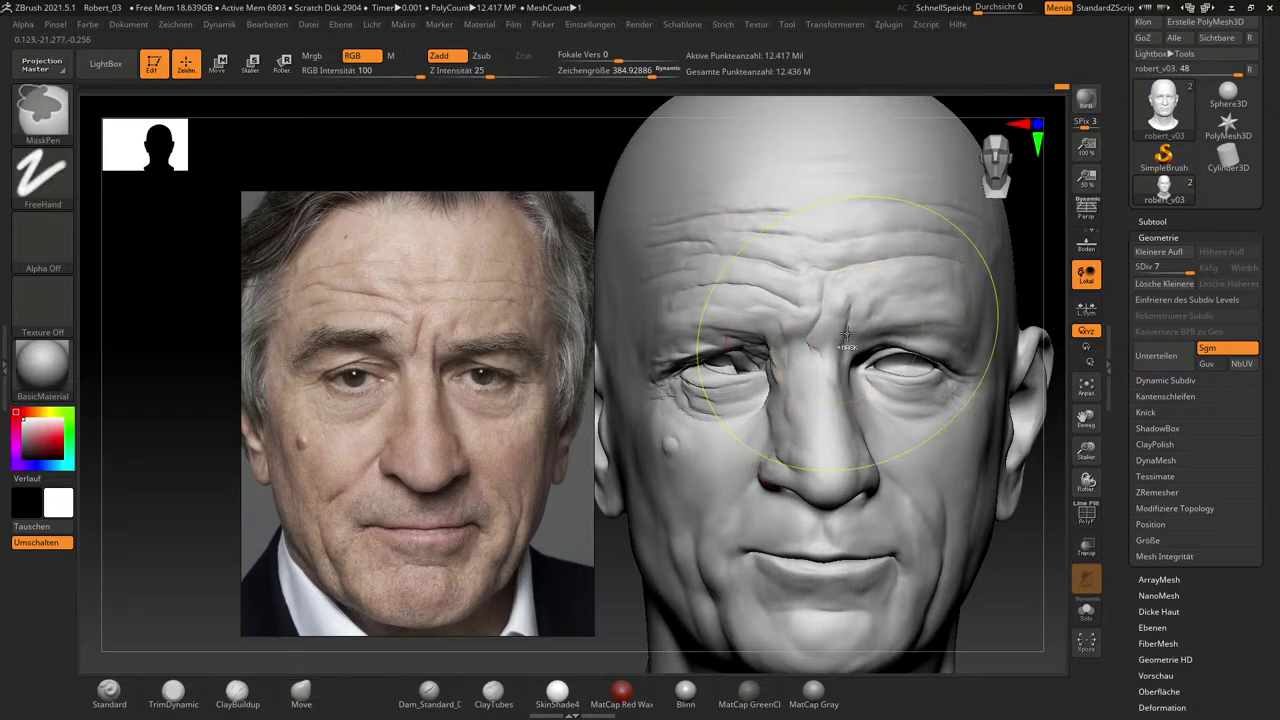
{"action": "key", "text": "ctrl+z"}
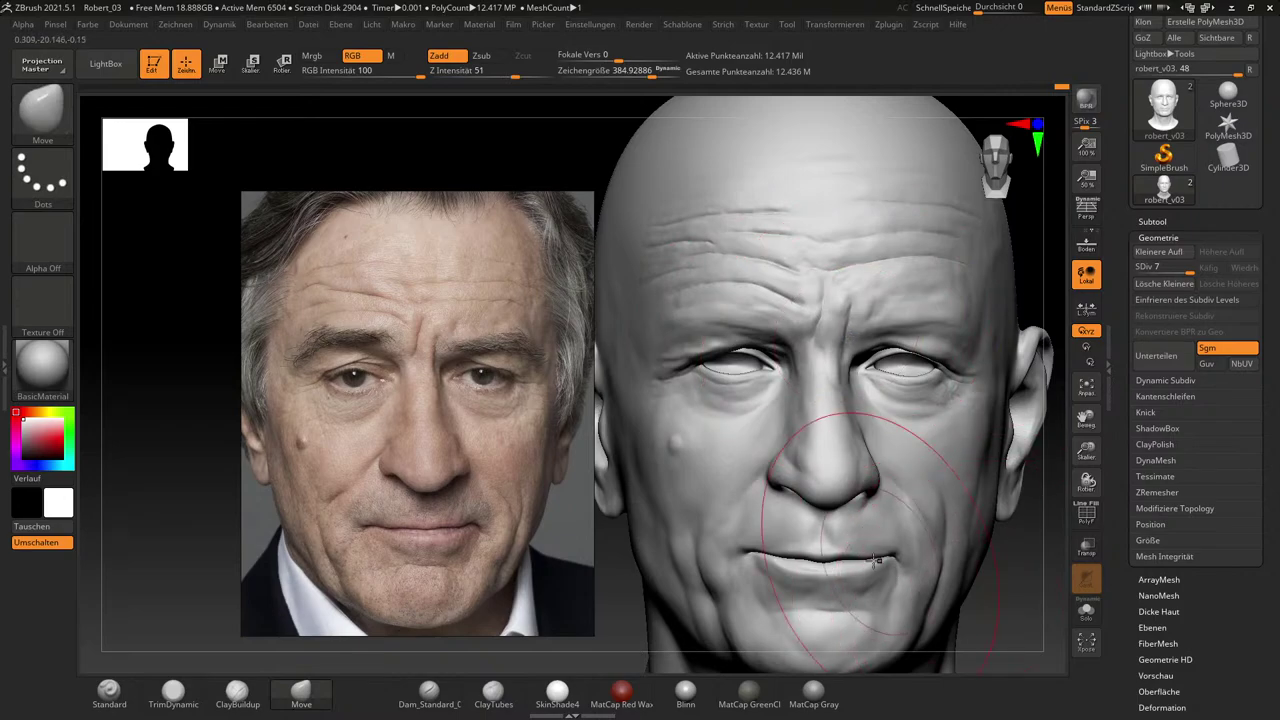
Try pulling the head's left mouth corner outward and upward with Move, compare with undo and redo, and revert it.
{"action": "mouse_move", "coordinate": [890, 601]}
{"action": "left_mouse_down"}
{"action": "mouse_move", "coordinate": [965, 534]}
{"action": "mouse_move", "coordinate": [1003, 436]}
{"action": "left_mouse_up"}
{"action": "key", "text": "ctrl+z"}
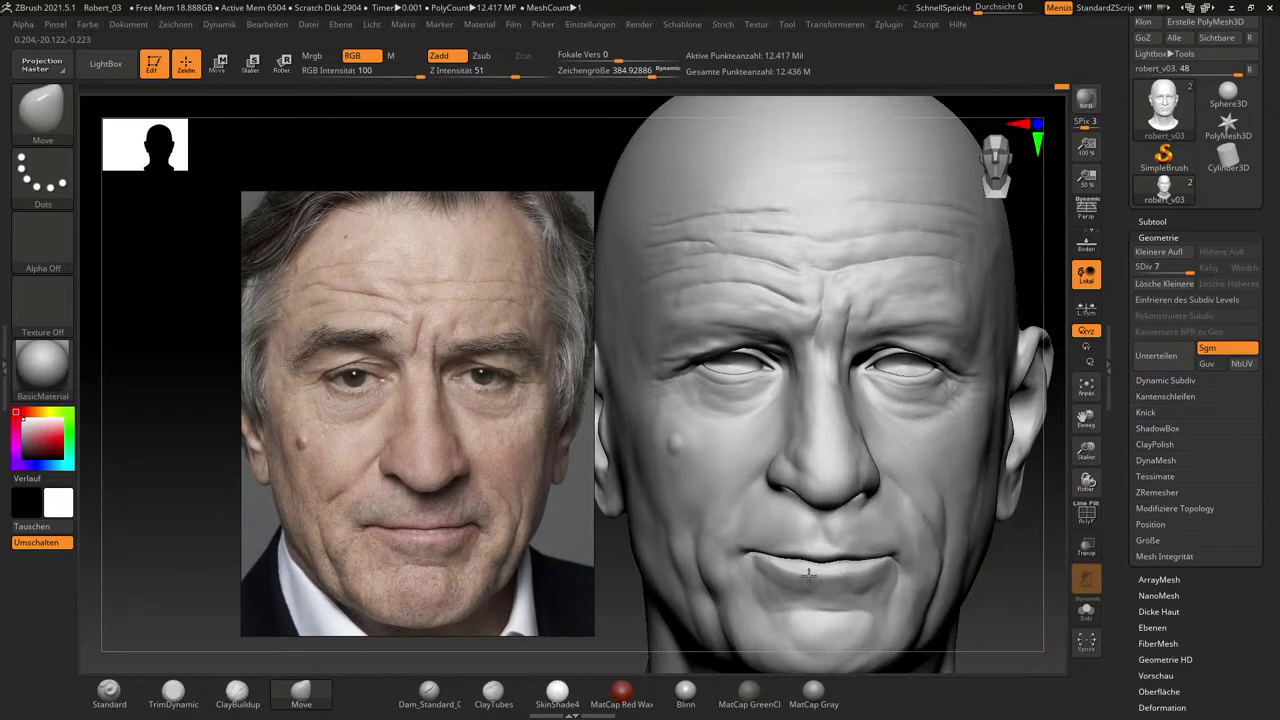
{"action": "key", "text": "ctrl+shift+z"}
{"action": "key", "text": "ctrl"}
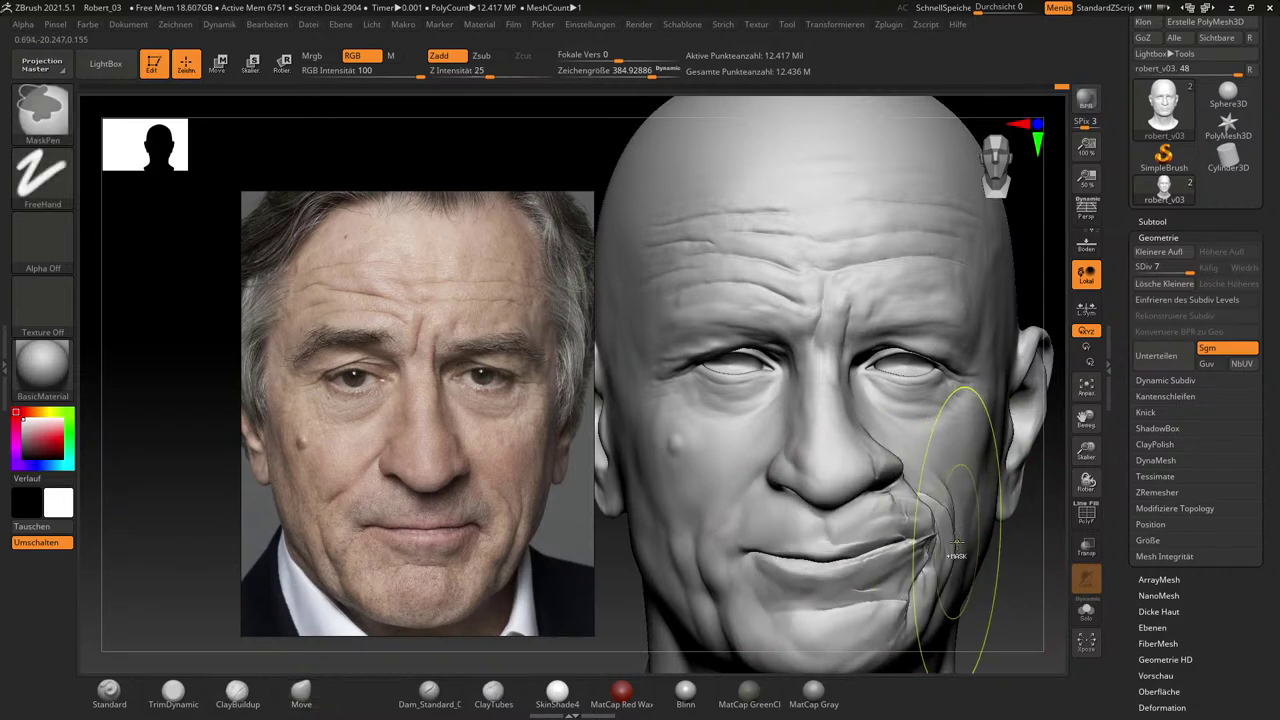
{"action": "key", "text": "ctrl+z"}
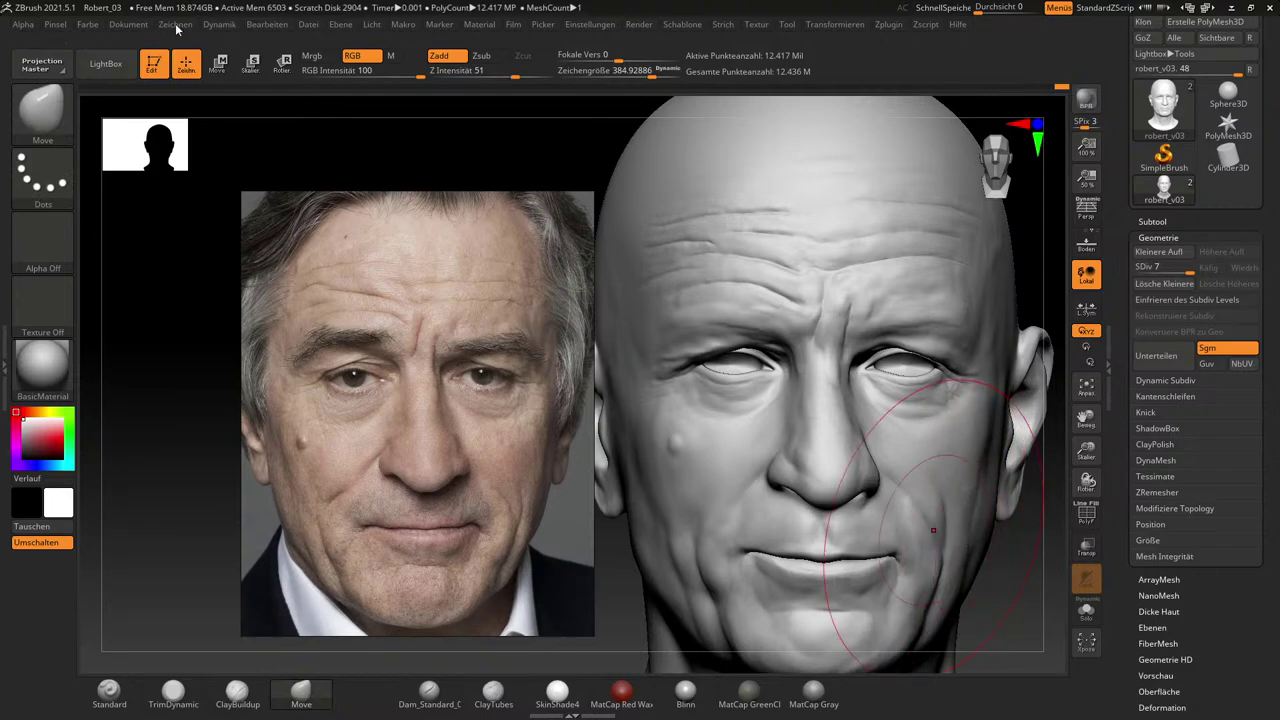
Examine the Move brush's auto-masking options, including the Rückseit.Maske setting.
{"action": "left_click", "coordinate": [55, 24]}
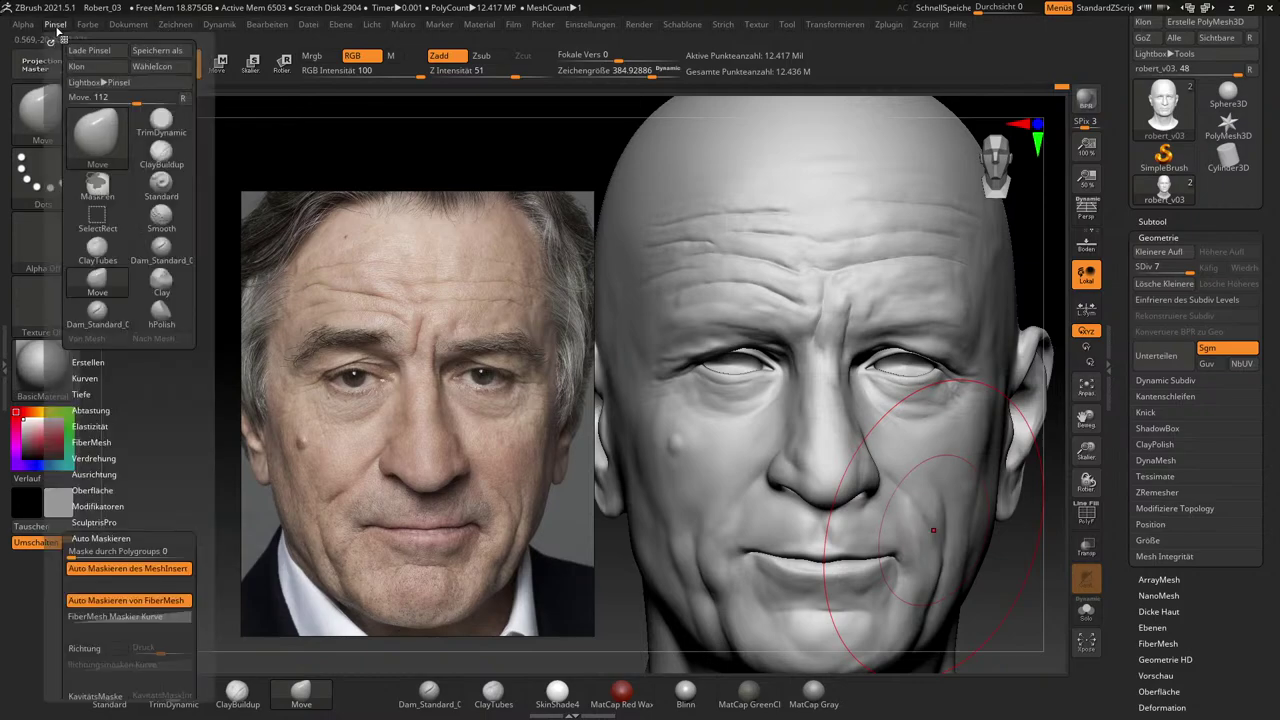
{"action": "left_click", "coordinate": [58, 25]}
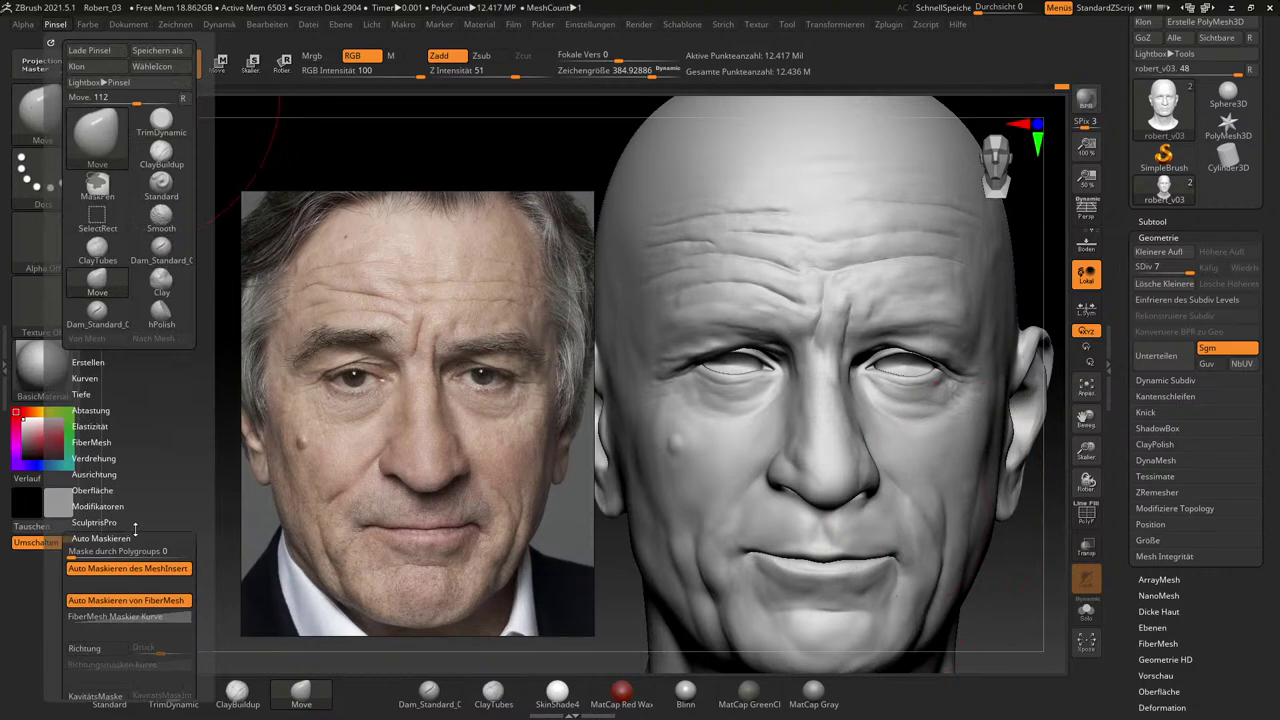
{"action": "scroll", "coordinate": [160, 470], "scroll_direction": "down", "scroll_amount": 1}
{"action": "scroll", "coordinate": [160, 470], "scroll_direction": "down", "scroll_amount": 4}
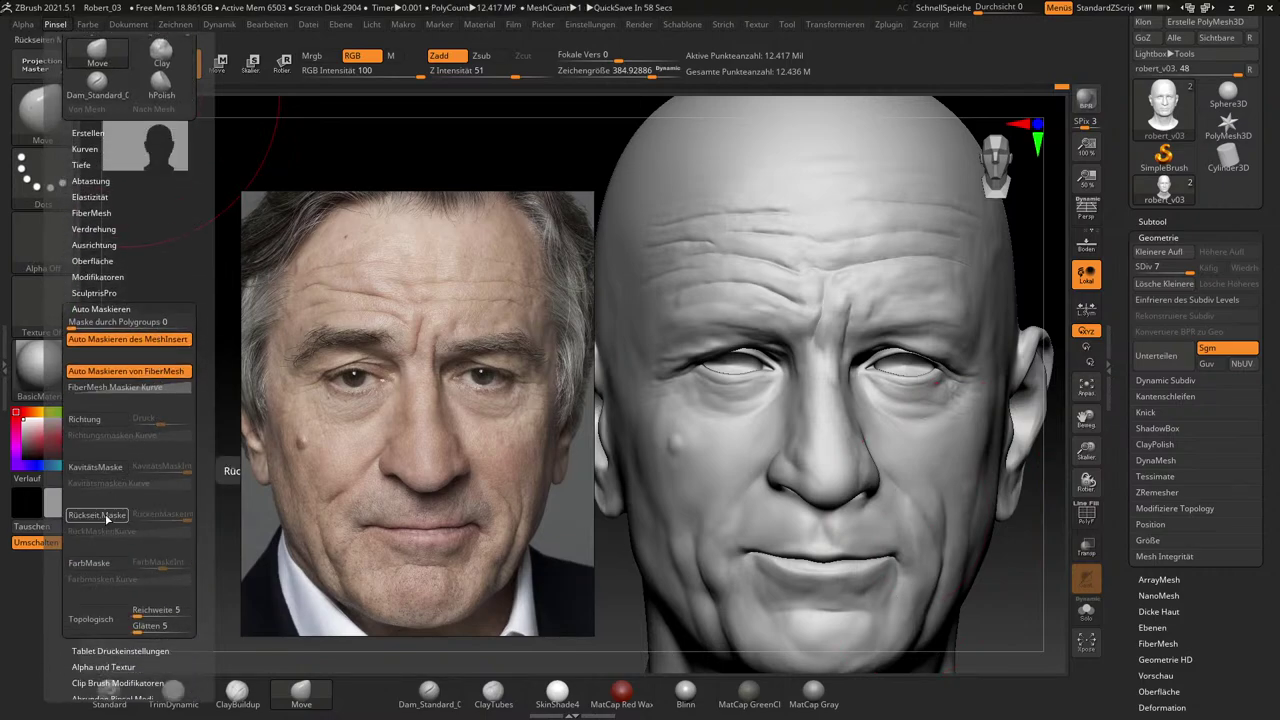
Return the head to subdivision level 4 and show the augenglas_double1 subtool.
{"action": "left_click_drag", "start_coordinate": [1186, 271], "coordinate": [1187, 218]}
{"action": "left_click", "coordinate": [1190, 215]}
{"action": "left_click", "coordinate": [1249, 280]}
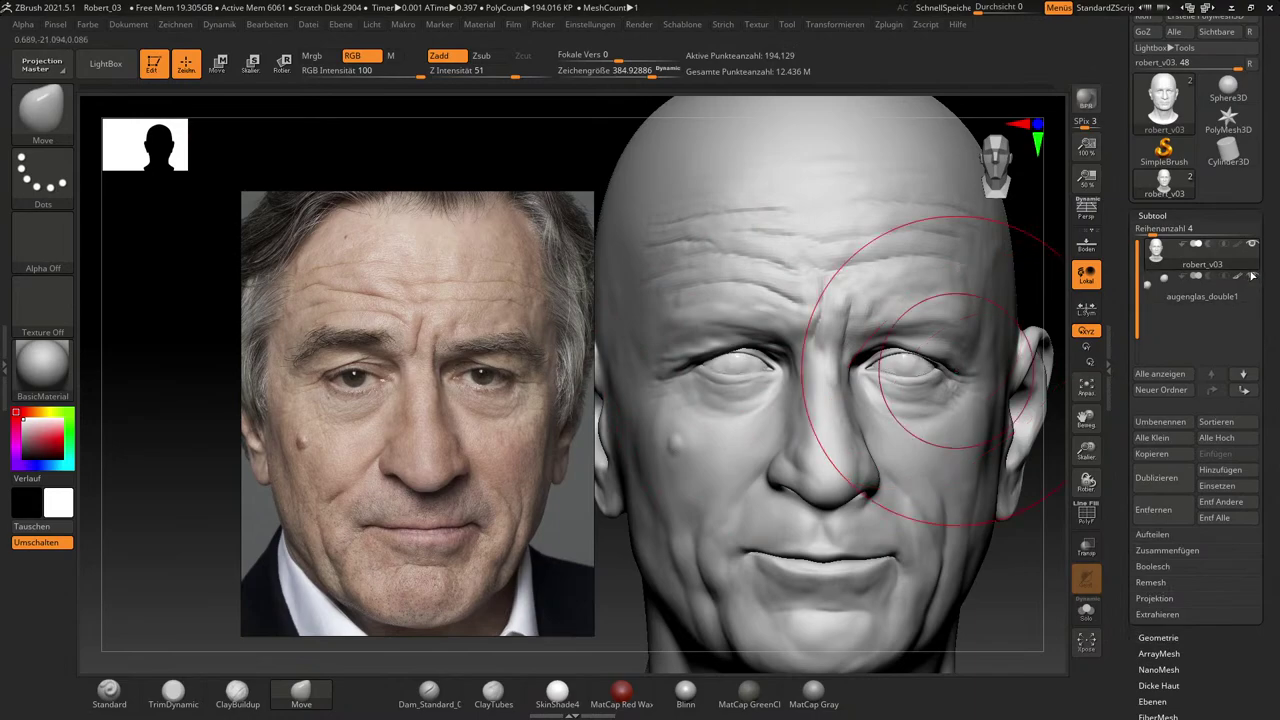
Reduce the Move brush's draw size to about 114 and frame the head's right eye in close-up from an angle.
{"action": "key", "text": "s"}
{"action": "left_click_drag", "start_coordinate": [748, 396], "coordinate": [728, 397]}
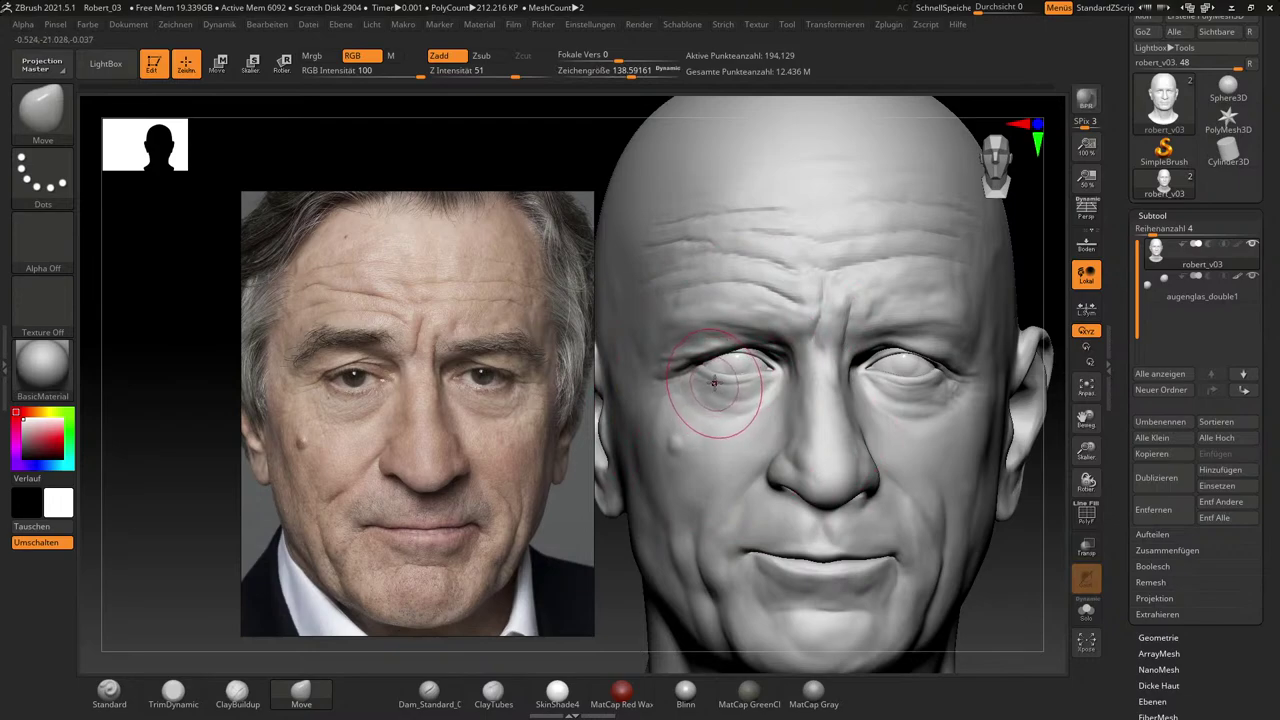
{"action": "key", "text": "s"}
{"action": "left_click_drag", "start_coordinate": [716, 381], "coordinate": [713, 383]}
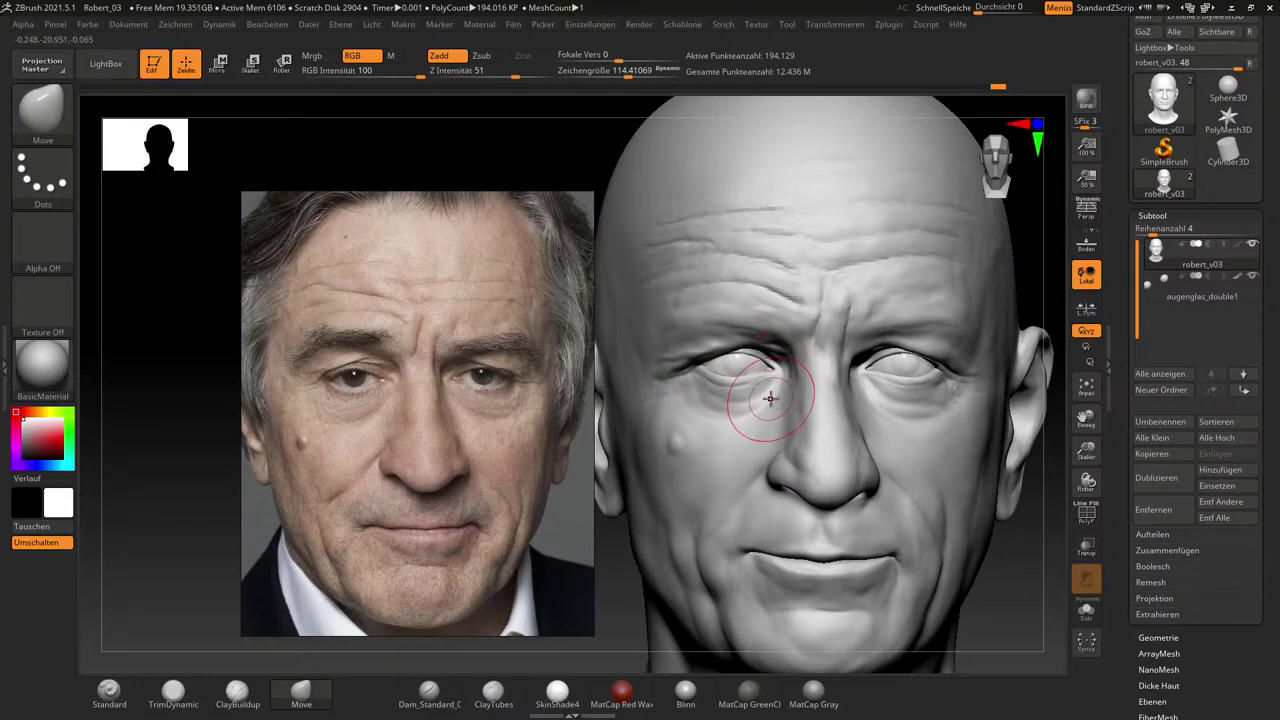
{"action": "left_click_drag", "start_coordinate": [1013, 560], "coordinate": [1016, 408]}
{"action": "left_click_drag", "start_coordinate": [1024, 350], "coordinate": [1044, 495], "text": "alt"}
{"action": "mouse_move", "coordinate": [1044, 495]}
{"action": "right_mouse_down"}
{"action": "mouse_move", "coordinate": [1026, 480]}
{"action": "mouse_move", "coordinate": [1050, 449]}
{"action": "right_mouse_up"}
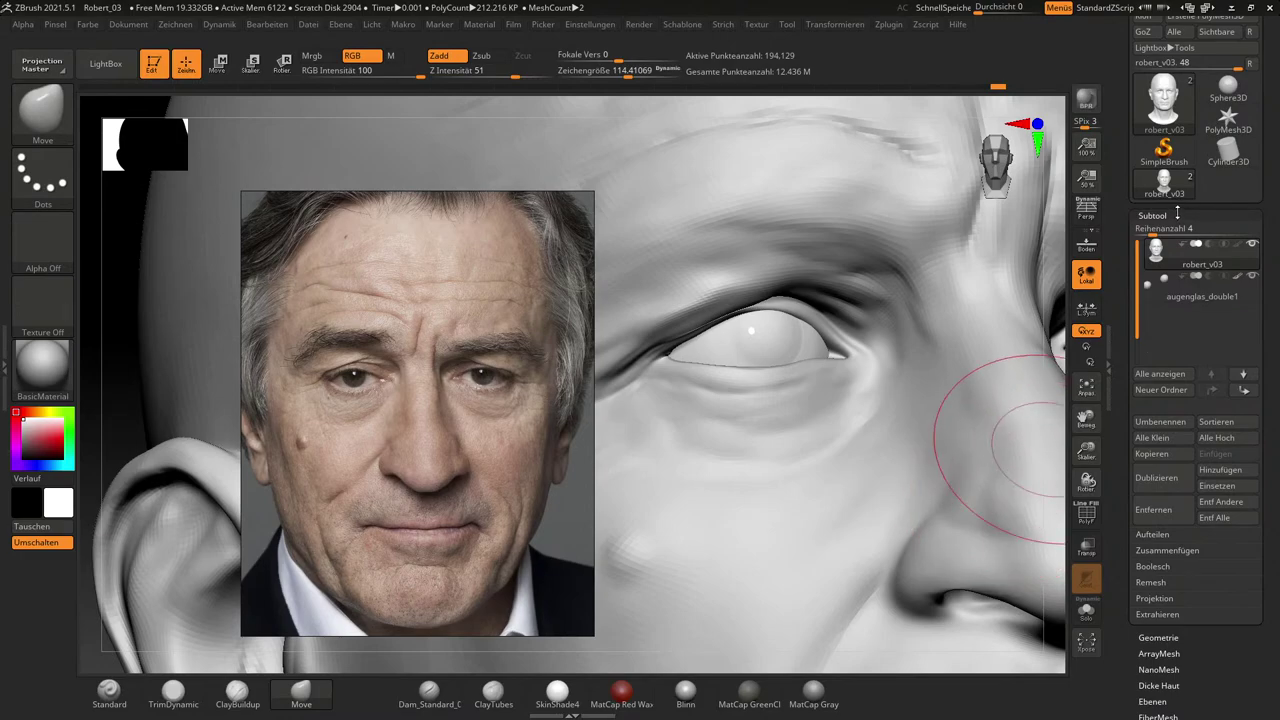
Set the head to subdivision level 1 and select the ZModeler brush.
{"action": "left_click", "coordinate": [1177, 213]}
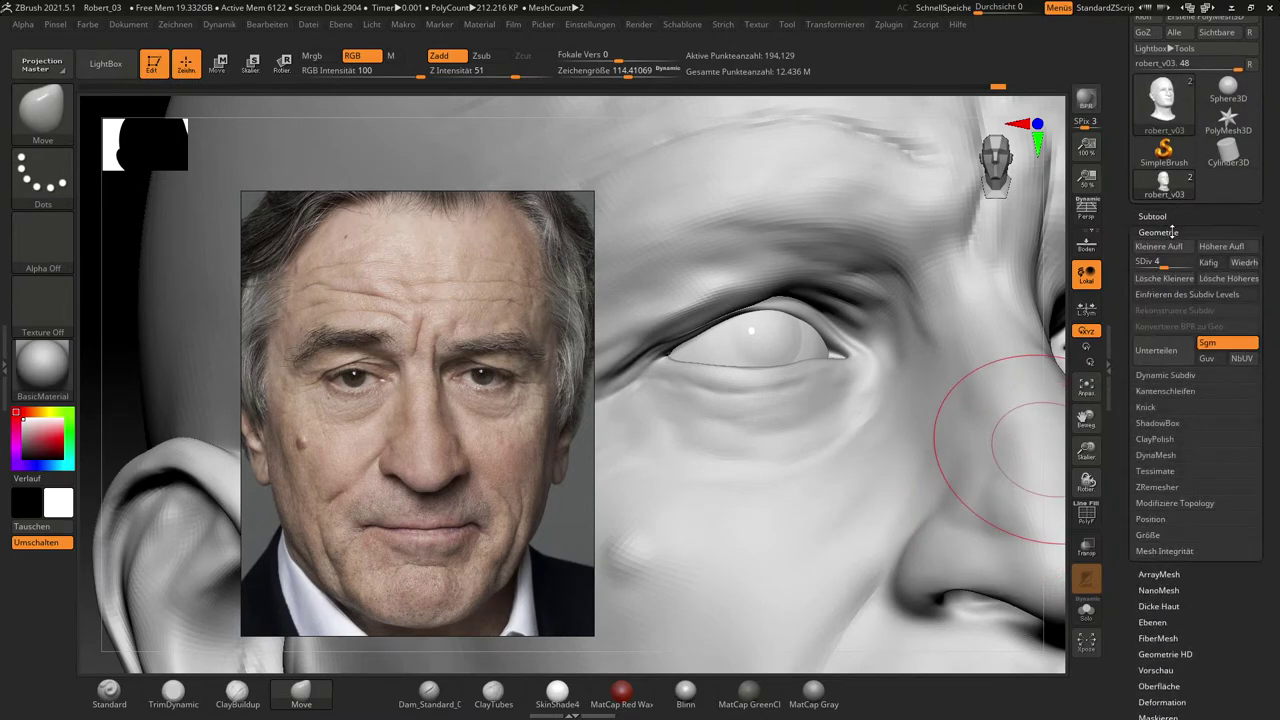
{"action": "left_click", "coordinate": [1169, 232]}
{"action": "left_click_drag", "start_coordinate": [1172, 261], "coordinate": [1137, 246]}
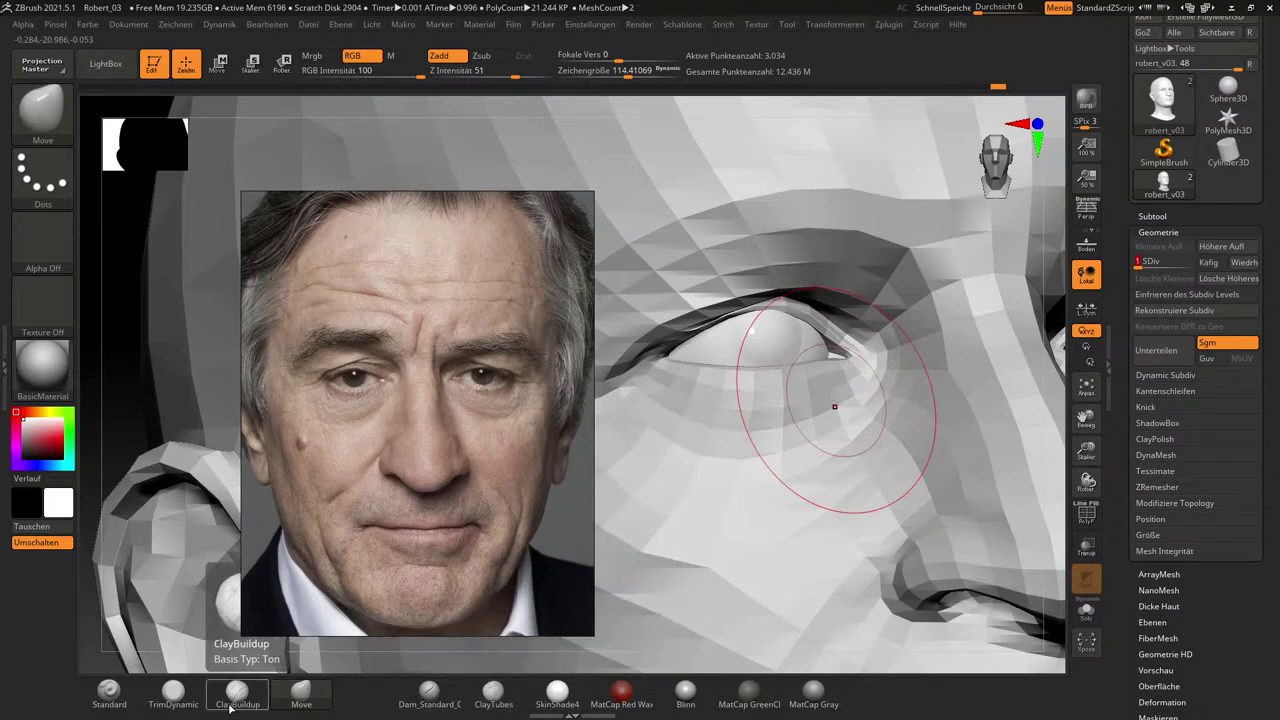
{"action": "left_click", "coordinate": [173, 692]}
{"action": "key", "text": "b"}
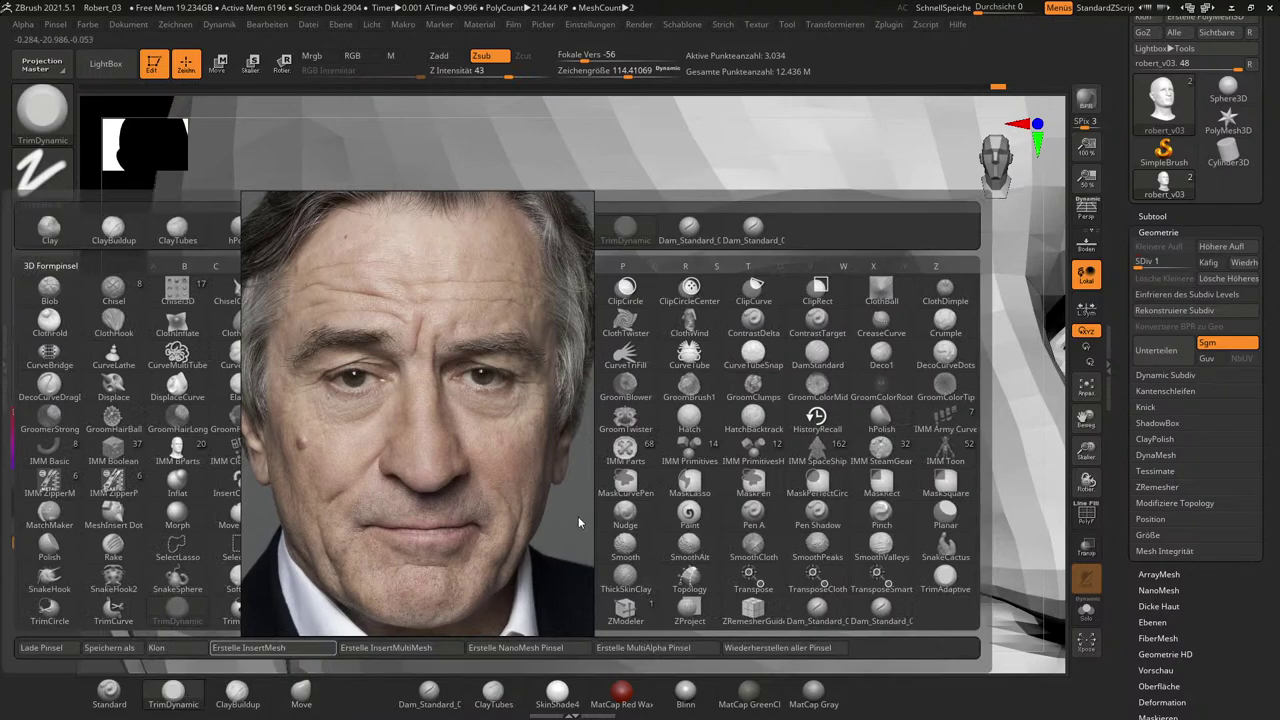
{"action": "key", "text": "z"}
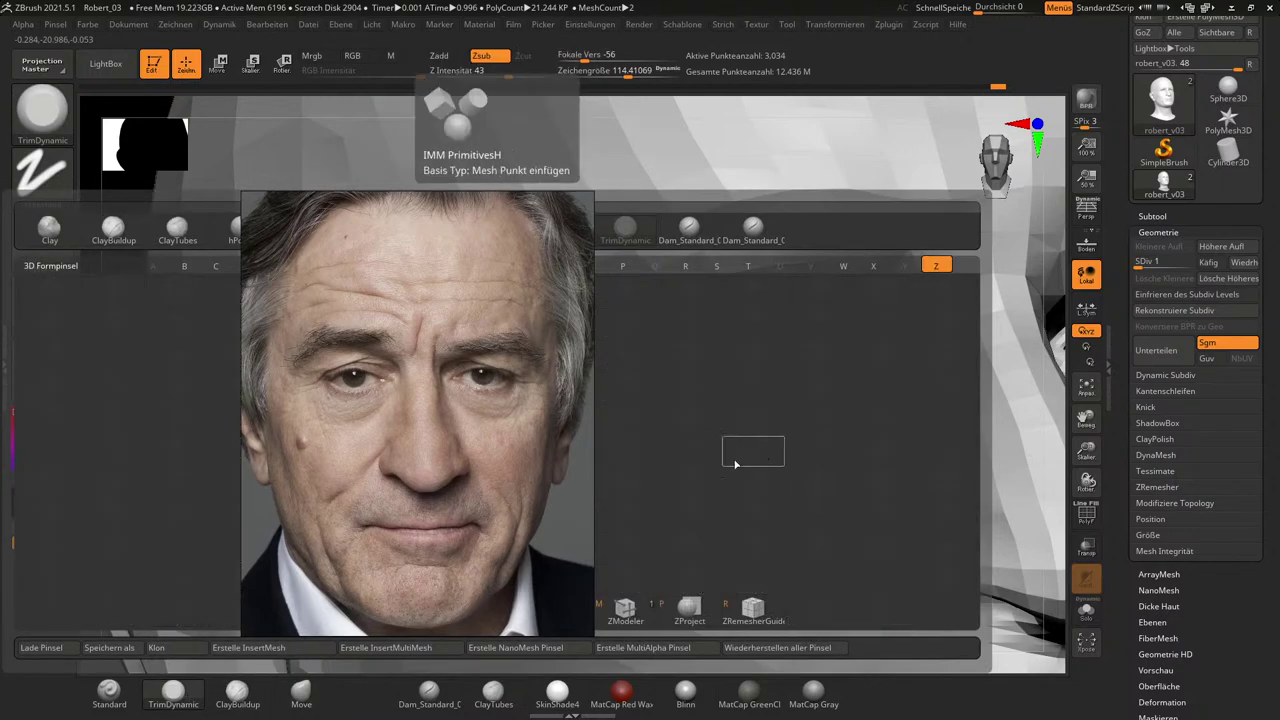
{"action": "left_click", "coordinate": [625, 607]}
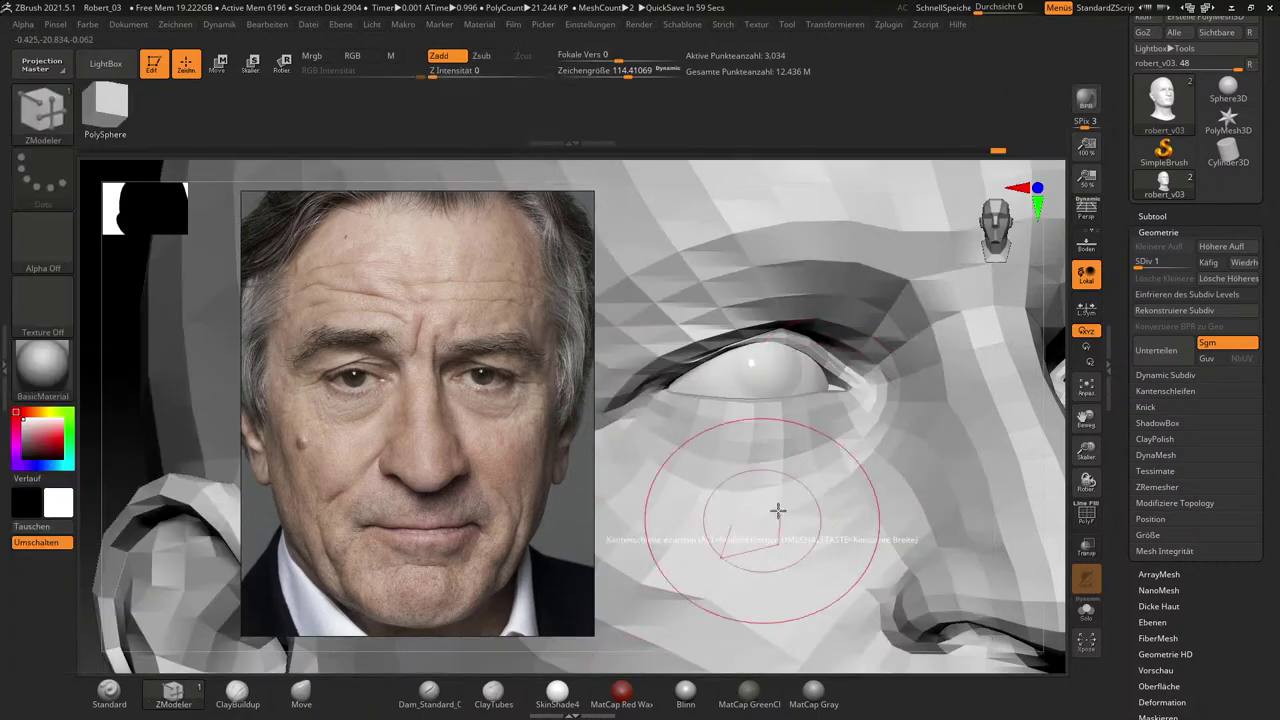
Try to insert an edge loop below the head's right eye with ZModeler.
{"action": "key", "text": "ctrl+shift"}
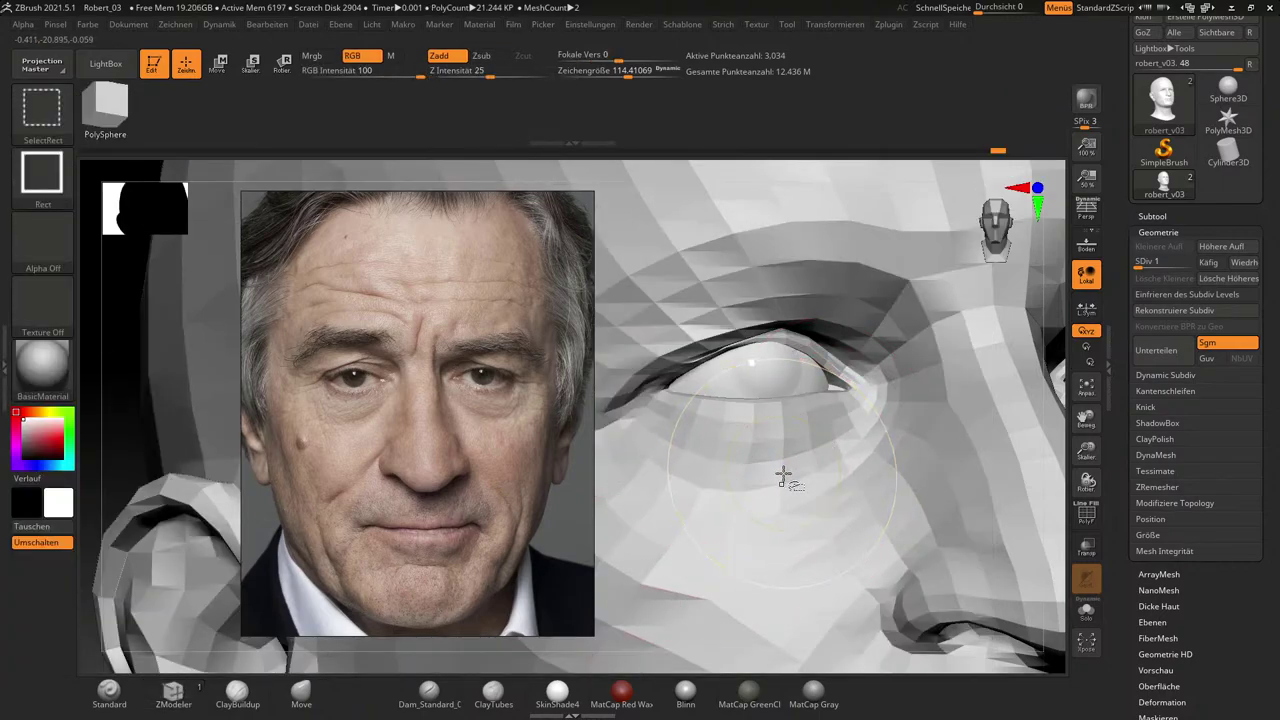
{"action": "key", "text": "ctrl"}
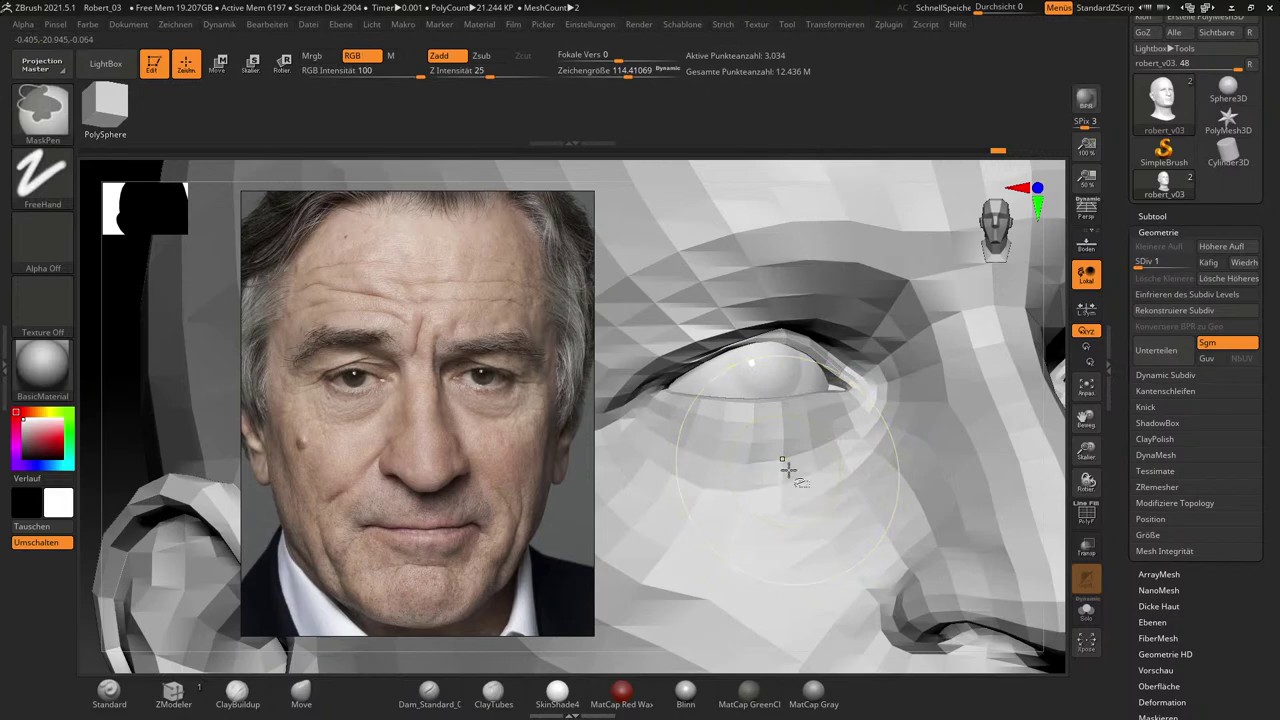
{"action": "key", "text": "shift"}
{"action": "key", "text": "ctrl"}
{"action": "key", "text": "ctrl"}
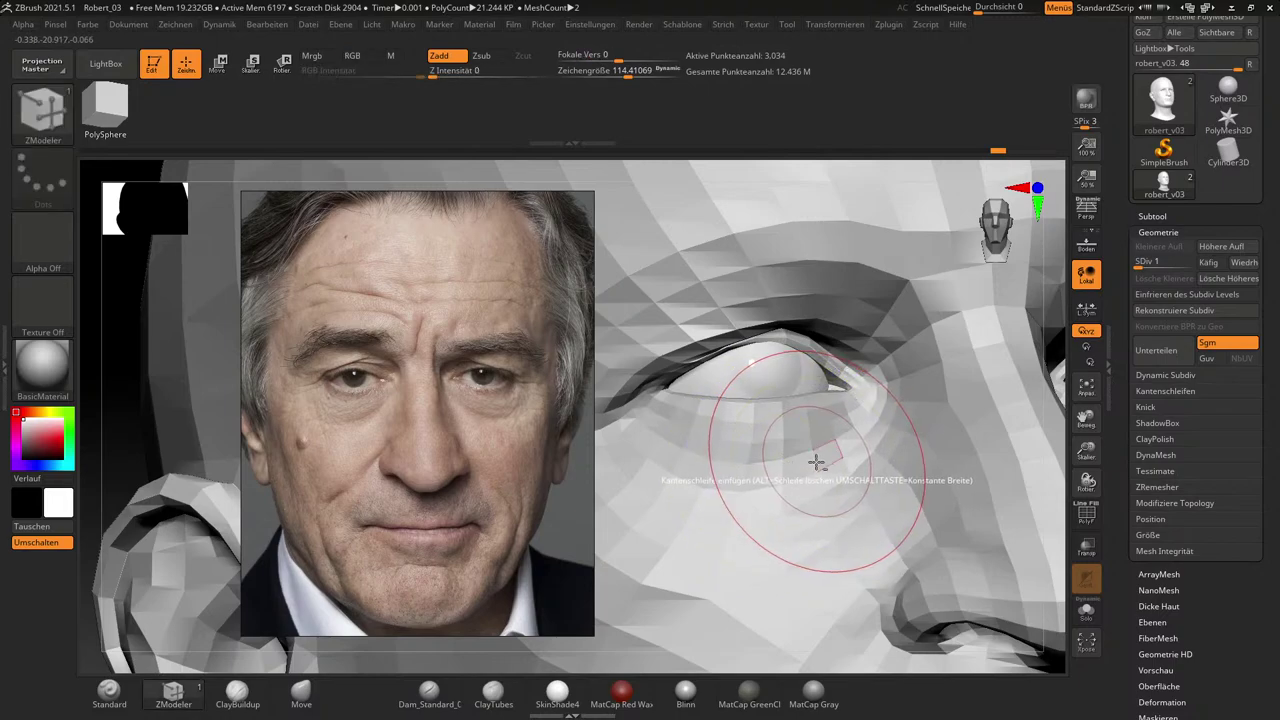
{"action": "left_click", "coordinate": [840, 450]}
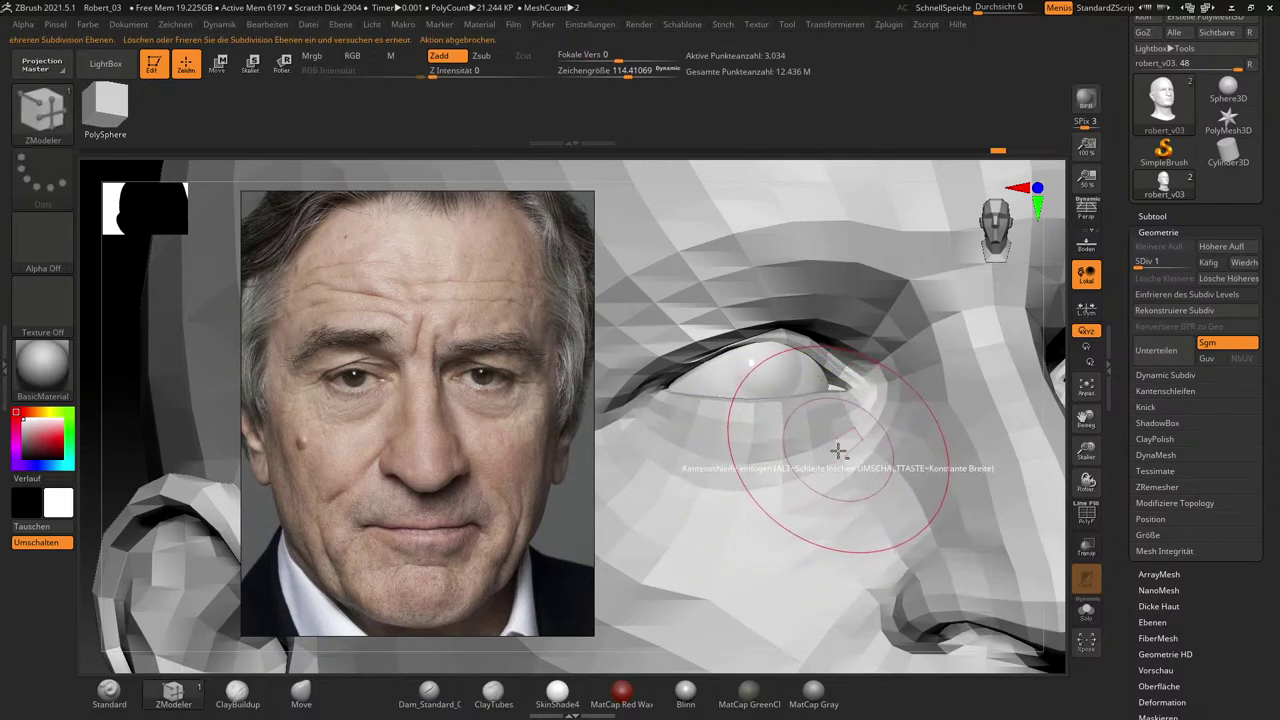
Raise the head to subdivision level 7 and frame the whole face beside the reference portrait.
{"action": "key", "text": "d"}
{"action": "key", "text": "d"}
{"action": "key", "text": "d"}
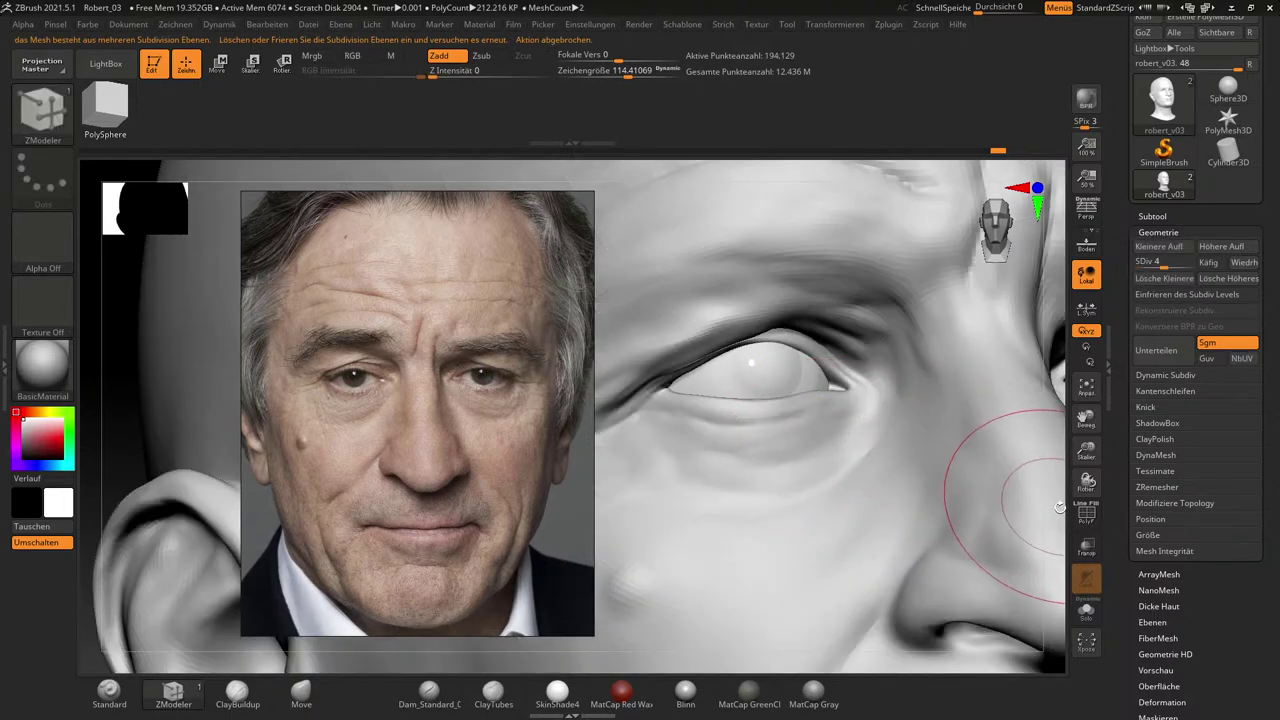
{"action": "right_click_drag", "start_coordinate": [1050, 496], "coordinate": [942, 463], "text": "ctrl"}
{"action": "left_click_drag", "start_coordinate": [1052, 505], "coordinate": [1047, 409]}
{"action": "key", "text": "f"}
{"action": "key", "text": "ctrl+d"}
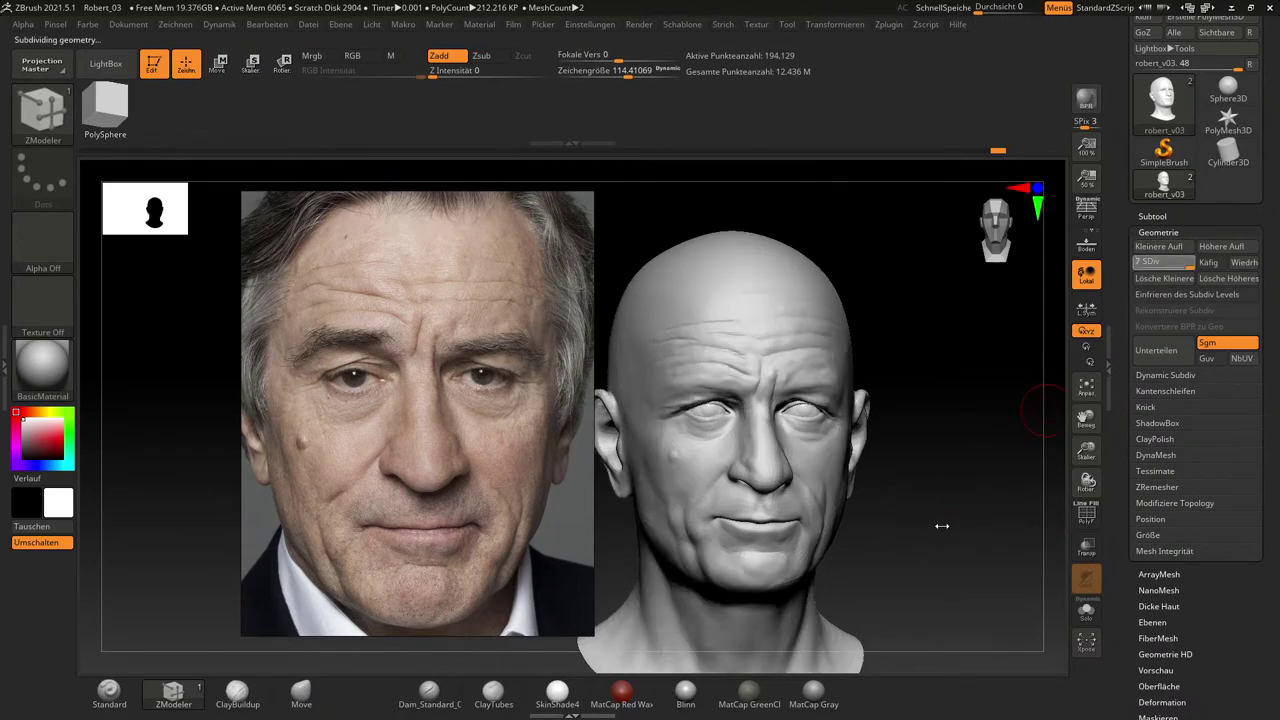
{"action": "left_click_drag", "start_coordinate": [950, 525], "coordinate": [1006, 530], "text": "alt"}
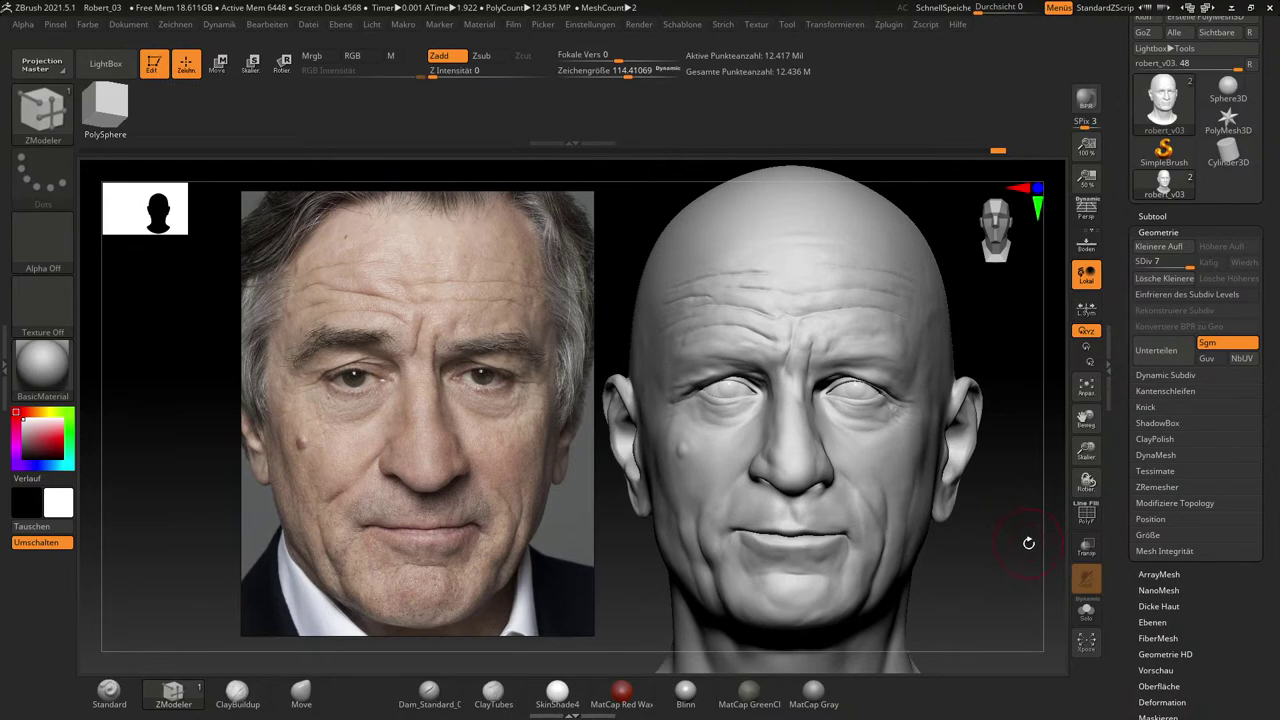
Set the head to subdivision level 1 and enable posable symmetry for the mesh.
{"action": "mouse_move", "coordinate": [1026, 546]}
{"action": "left_mouse_down"}
{"action": "mouse_move", "coordinate": [1028, 569]}
{"action": "mouse_move", "coordinate": [1016, 519]}
{"action": "left_mouse_up"}
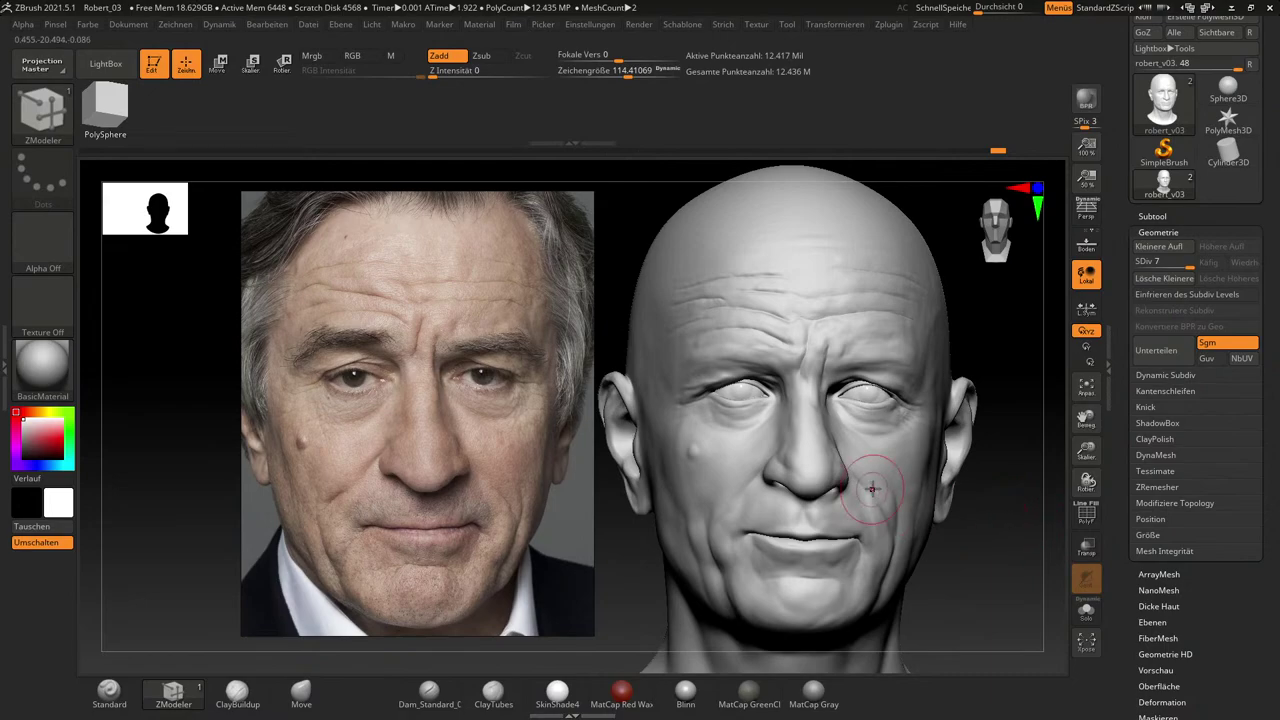
{"action": "left_click_drag", "start_coordinate": [1001, 554], "coordinate": [1022, 616], "text": "alt"}
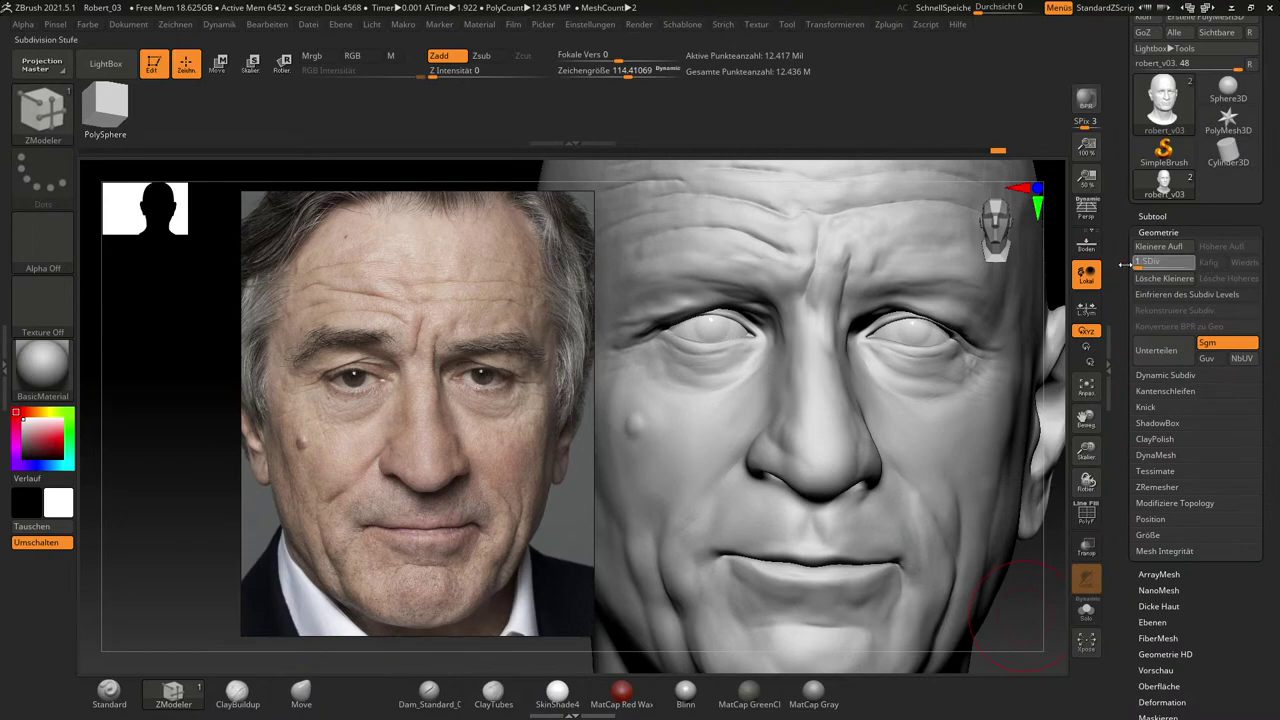
{"action": "left_click_drag", "start_coordinate": [898, 399], "coordinate": [888, 399]}
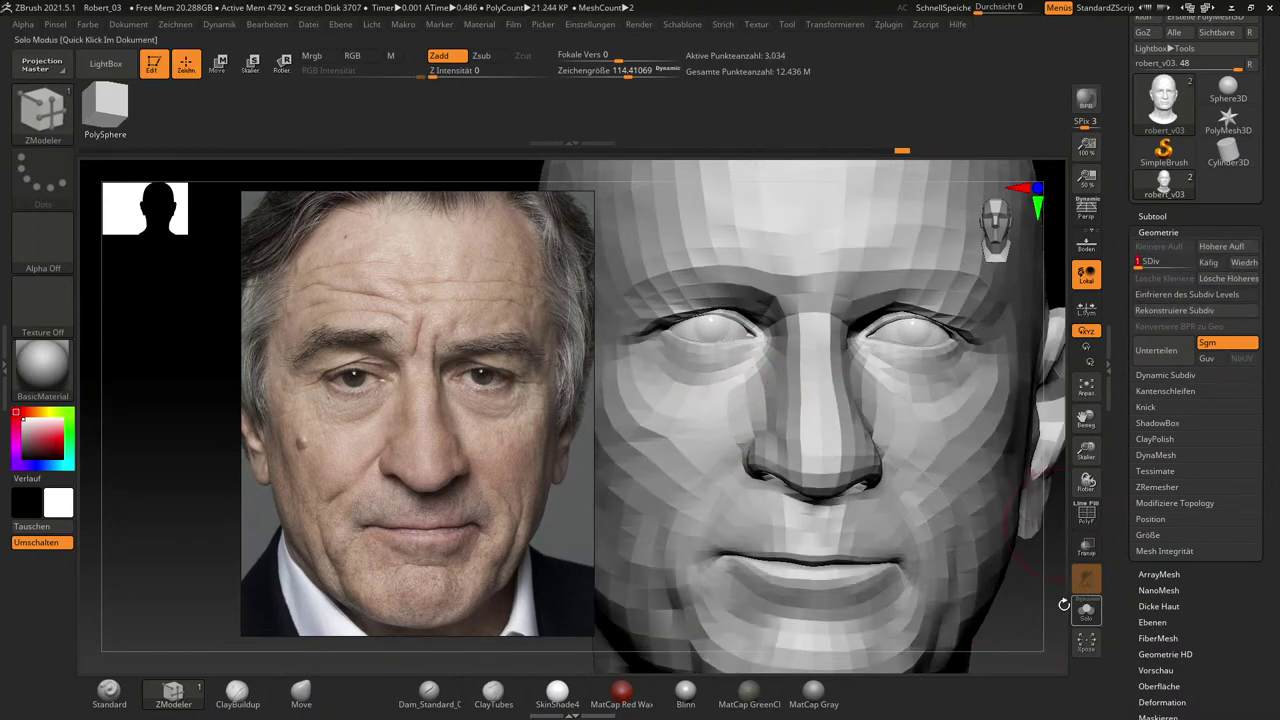
{"action": "left_click_drag", "start_coordinate": [1047, 600], "coordinate": [1054, 636], "text": "alt"}
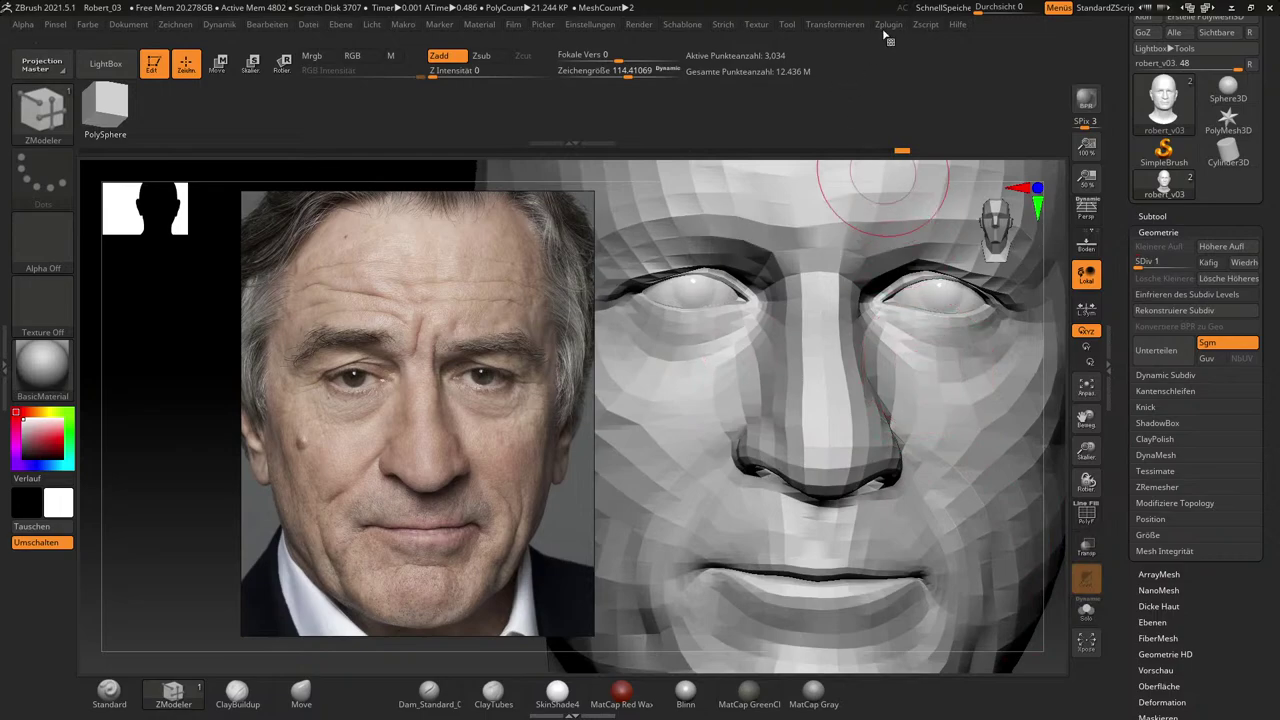
{"action": "left_click", "coordinate": [856, 26]}
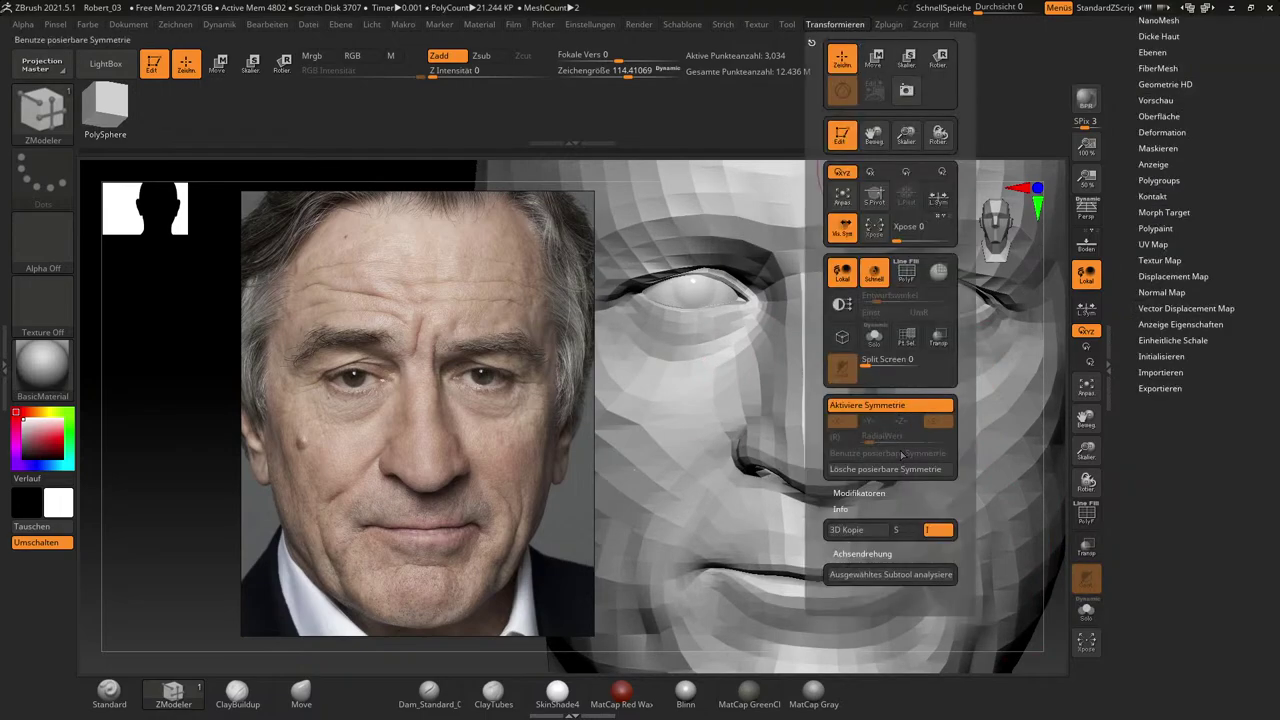
{"action": "left_click", "coordinate": [901, 454]}
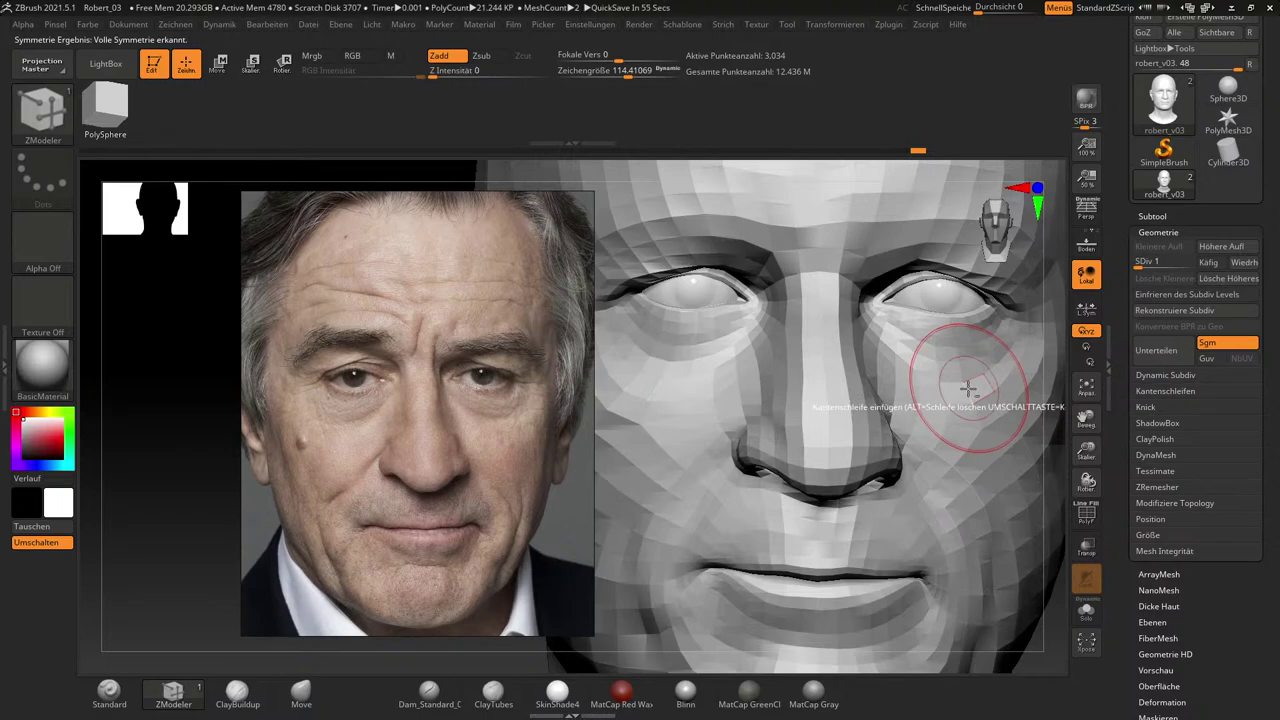
Display the polygon wireframe and try to insert an edge loop on the cheek below the head's left eye with ZModeler.
{"action": "left_click", "coordinate": [968, 388]}
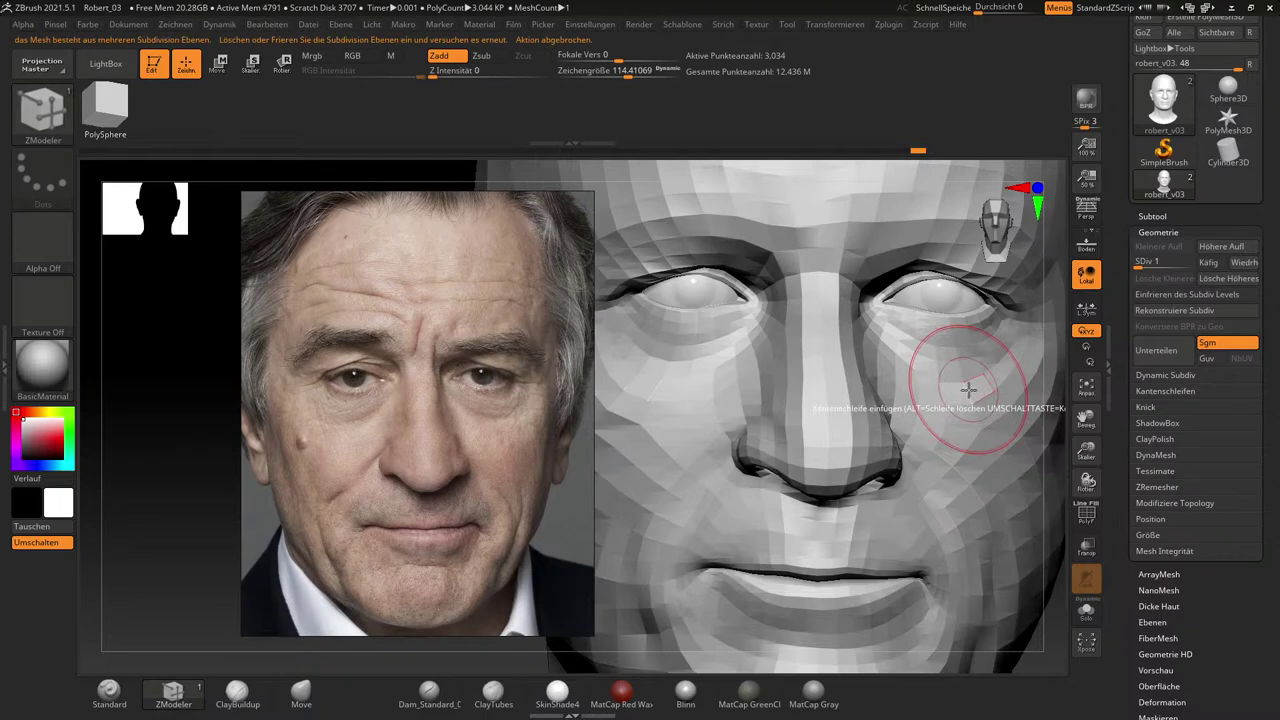
{"action": "left_click_drag", "start_coordinate": [1062, 539], "coordinate": [985, 520]}
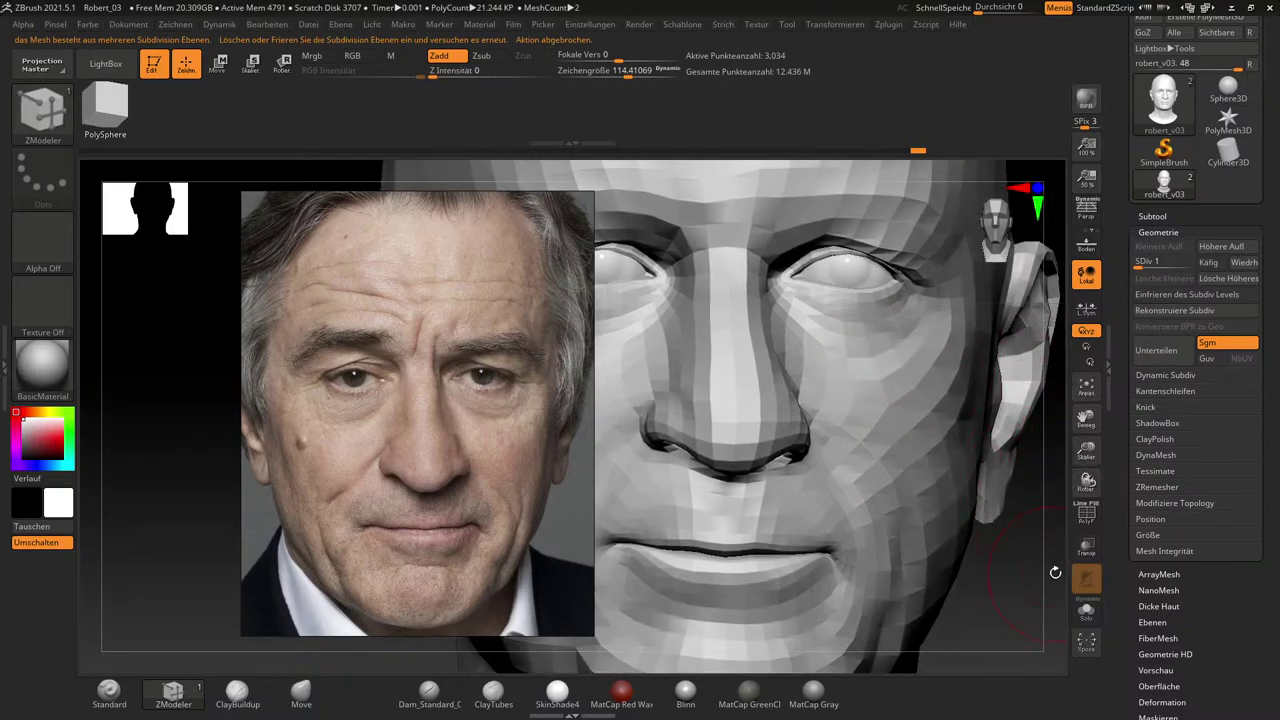
{"action": "left_click", "coordinate": [1086, 513]}
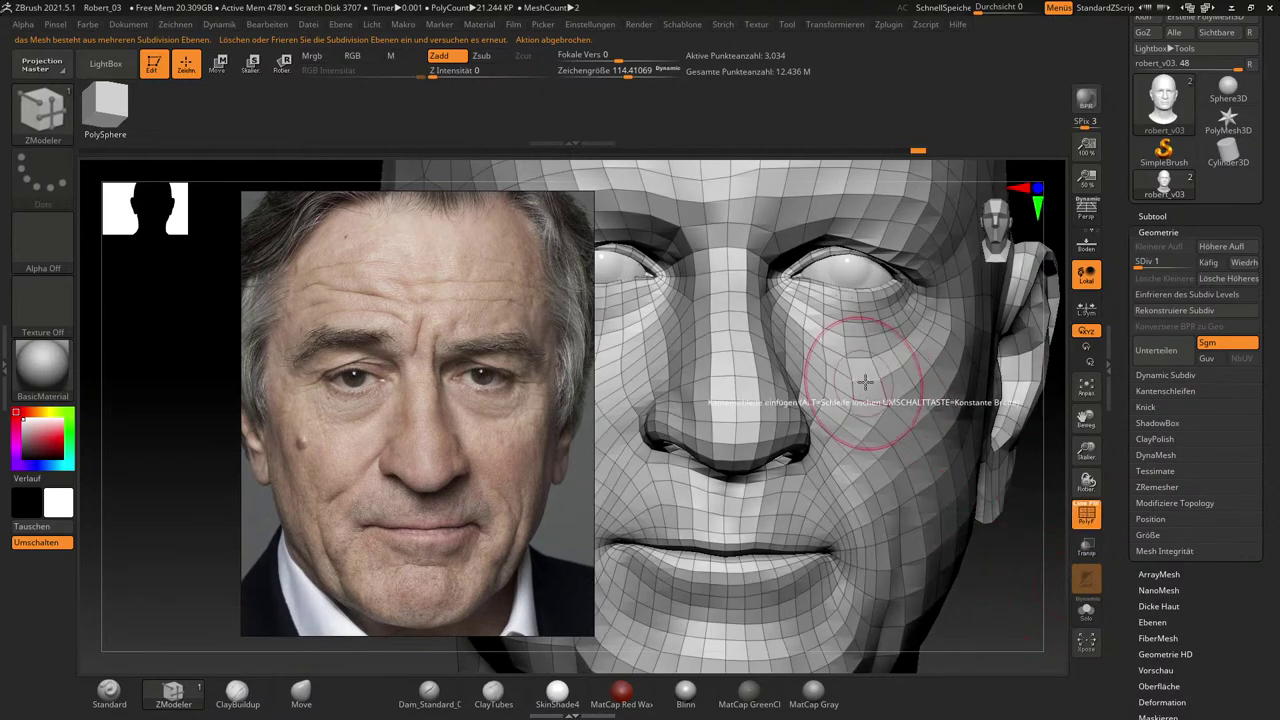
{"action": "key", "text": "ctrl"}
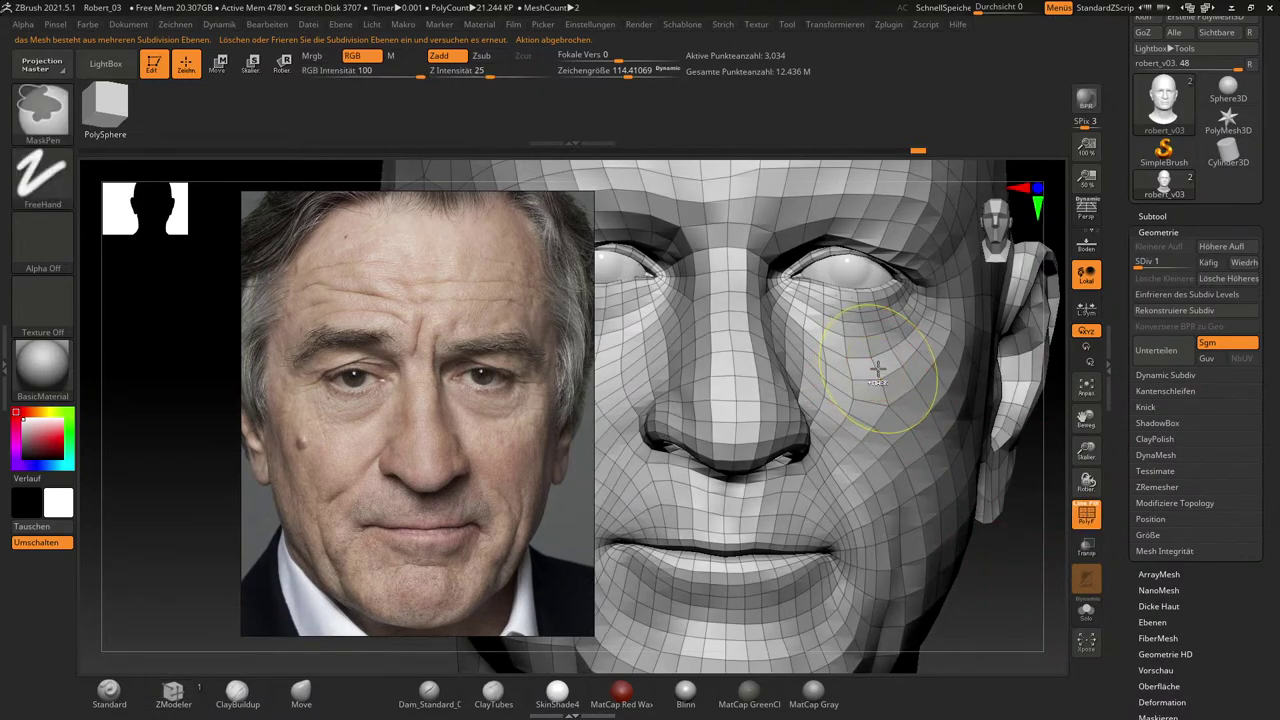
{"action": "key", "text": "shift"}
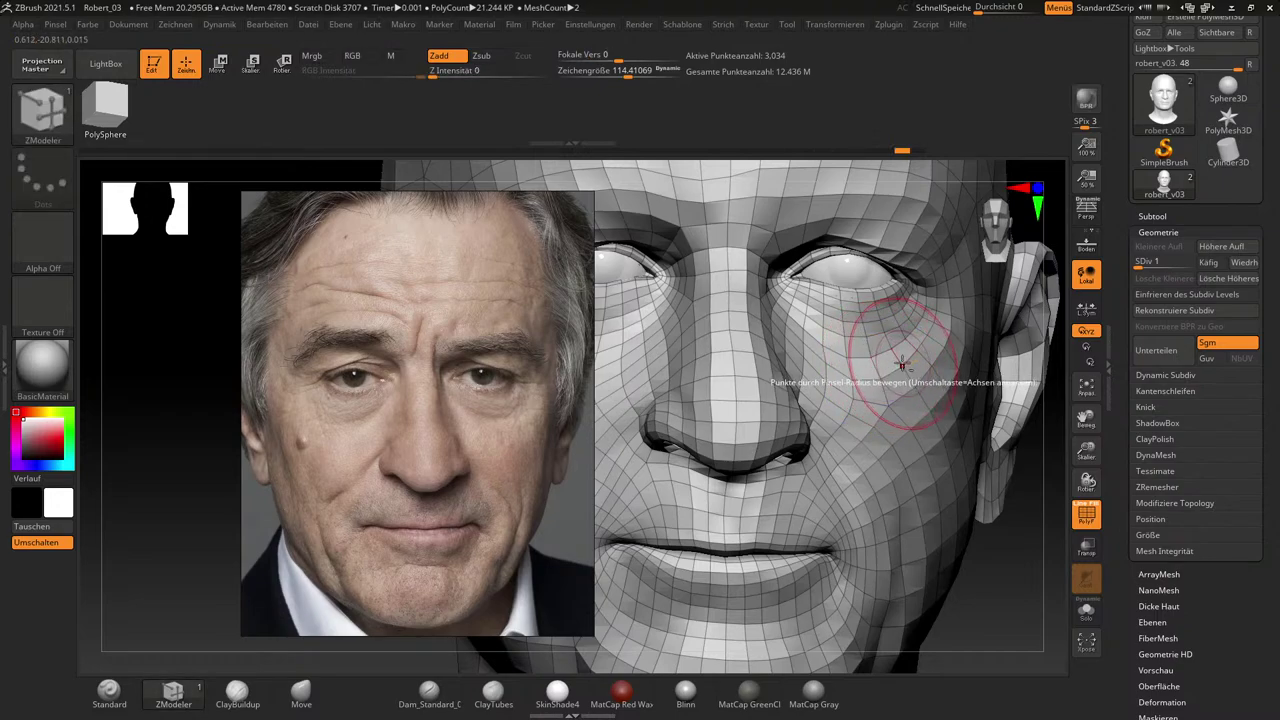
{"action": "left_click", "coordinate": [898, 357]}
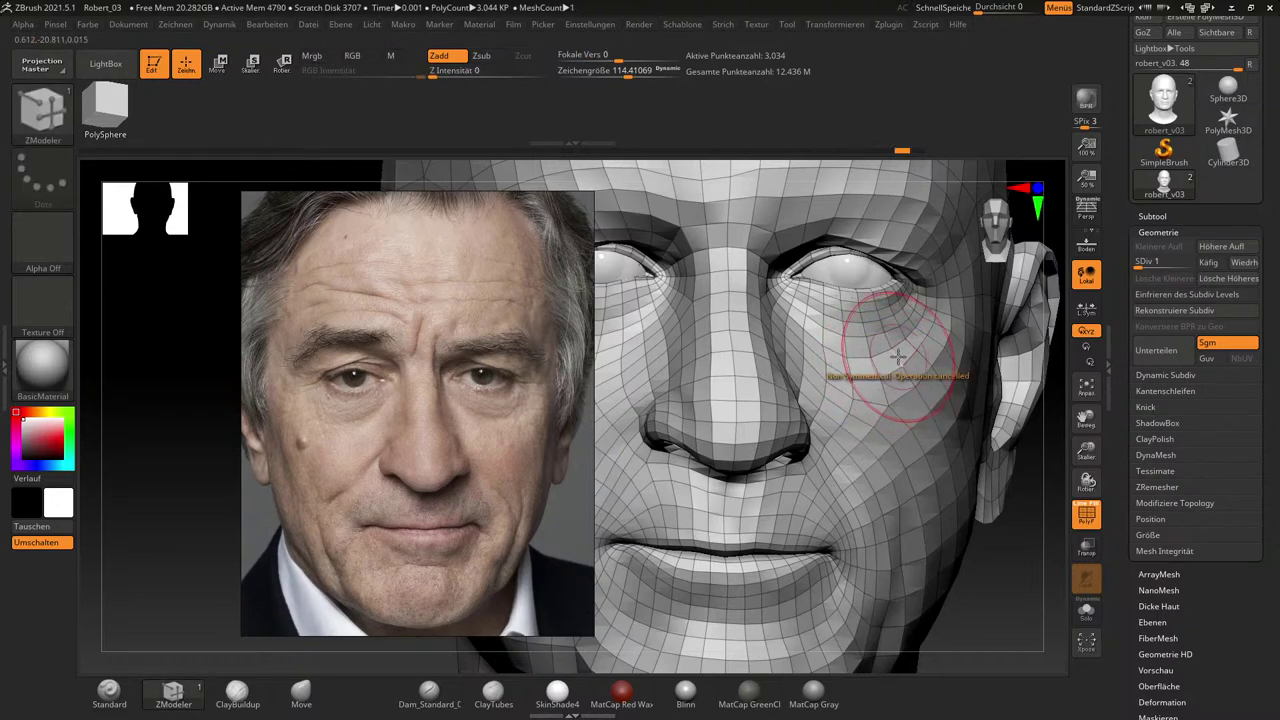
Change the visibility selection brush from SelectRect to SelectLasso.
{"action": "left_click_drag", "start_coordinate": [1001, 585], "coordinate": [1013, 558]}
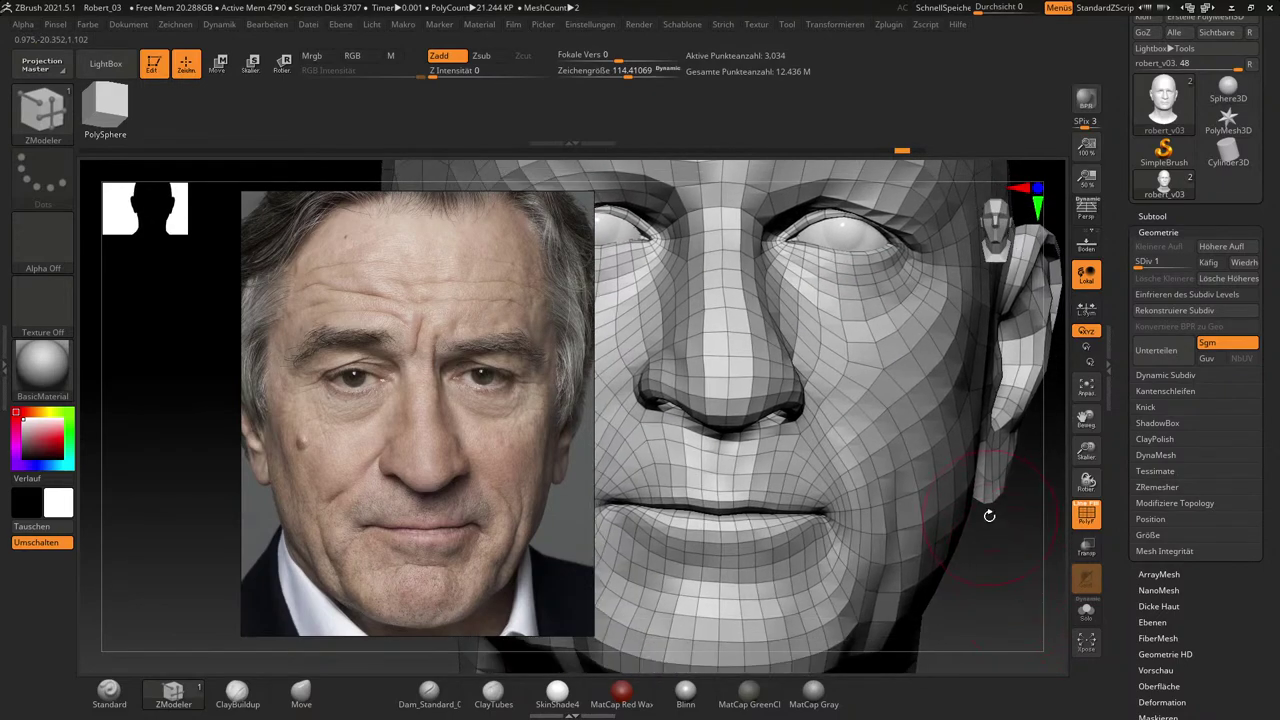
{"action": "key", "text": "ctrl+shift"}
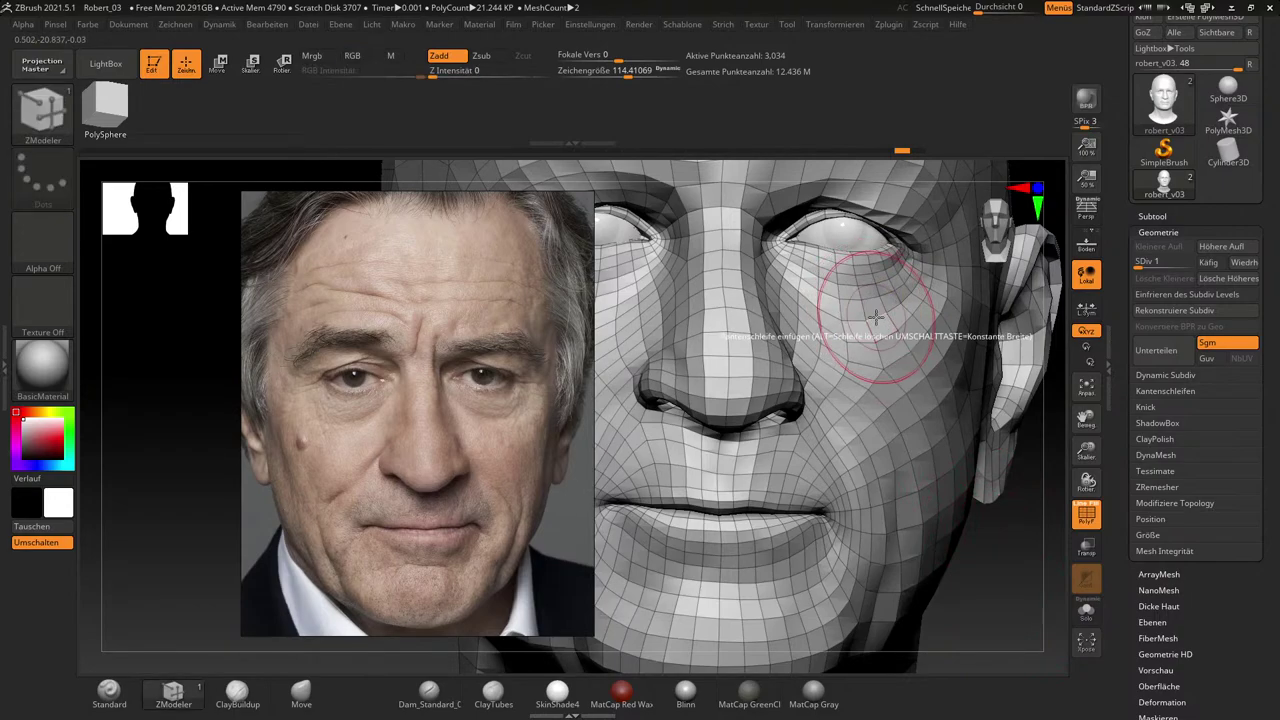
{"action": "key", "text": "ctrl+shift"}
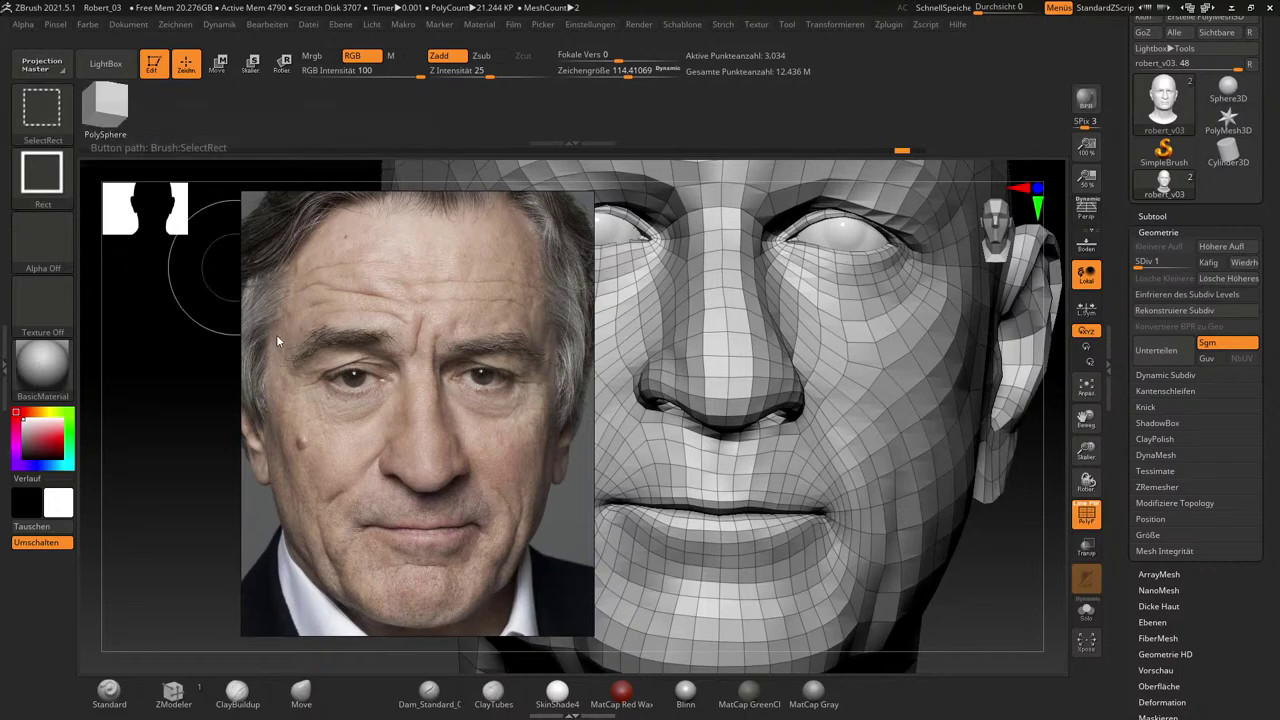
{"action": "left_click_drag", "start_coordinate": [152, 337], "coordinate": [176, 379], "text": "ctrl+shift"}
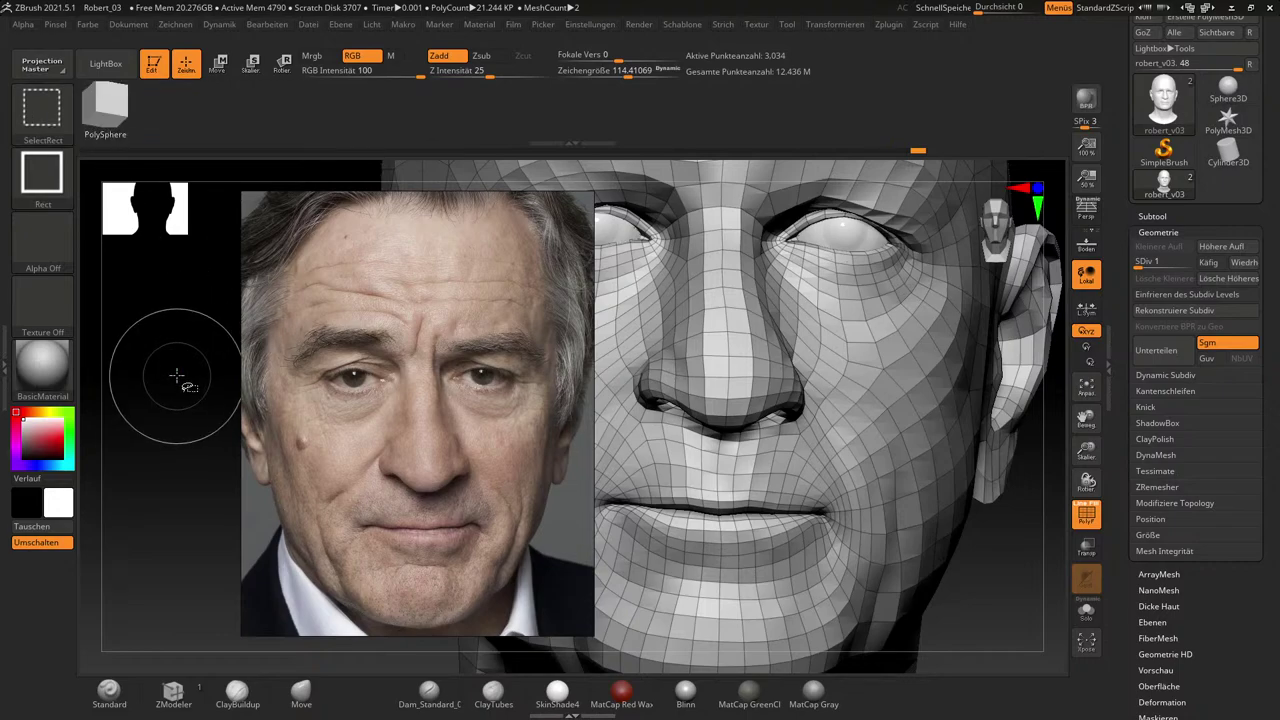
{"action": "left_click", "coordinate": [59, 117]}
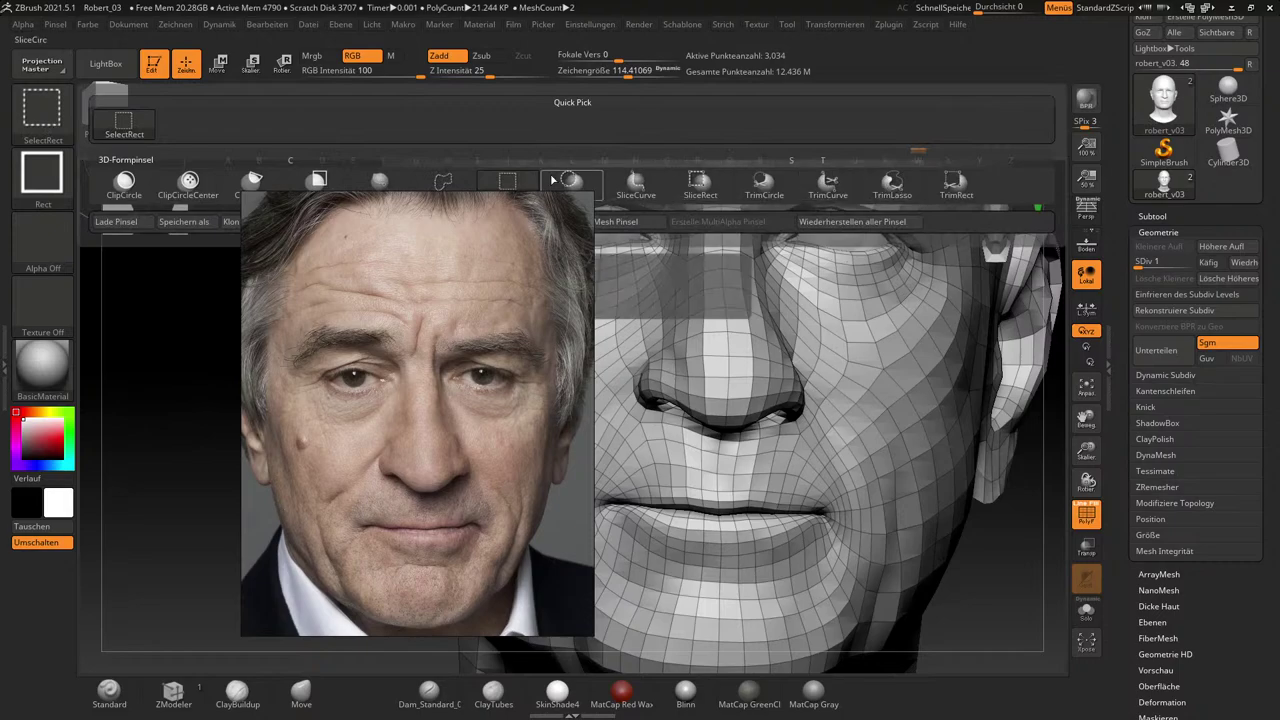
{"action": "left_click", "coordinate": [444, 183]}
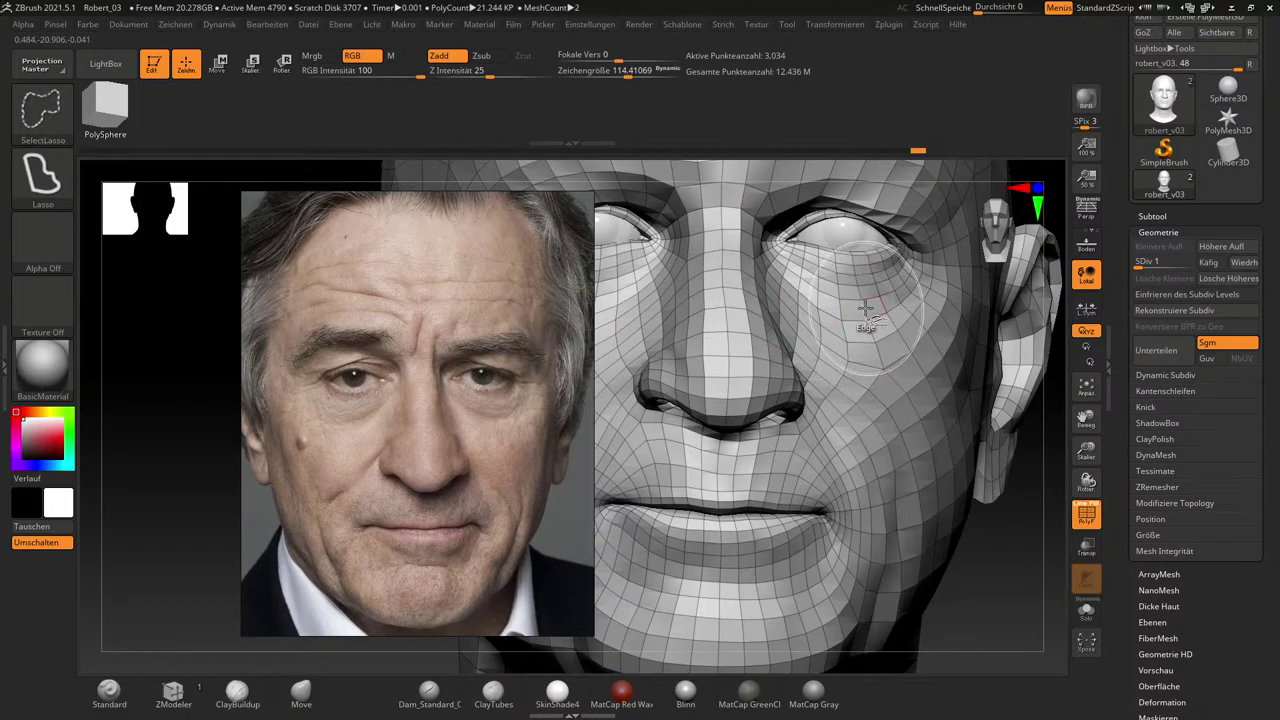
Hide two neighbouring polygon loops encircling the head's left eye with SelectLasso.
{"action": "left_click", "coordinate": [864, 308], "text": "ctrl+shift"}
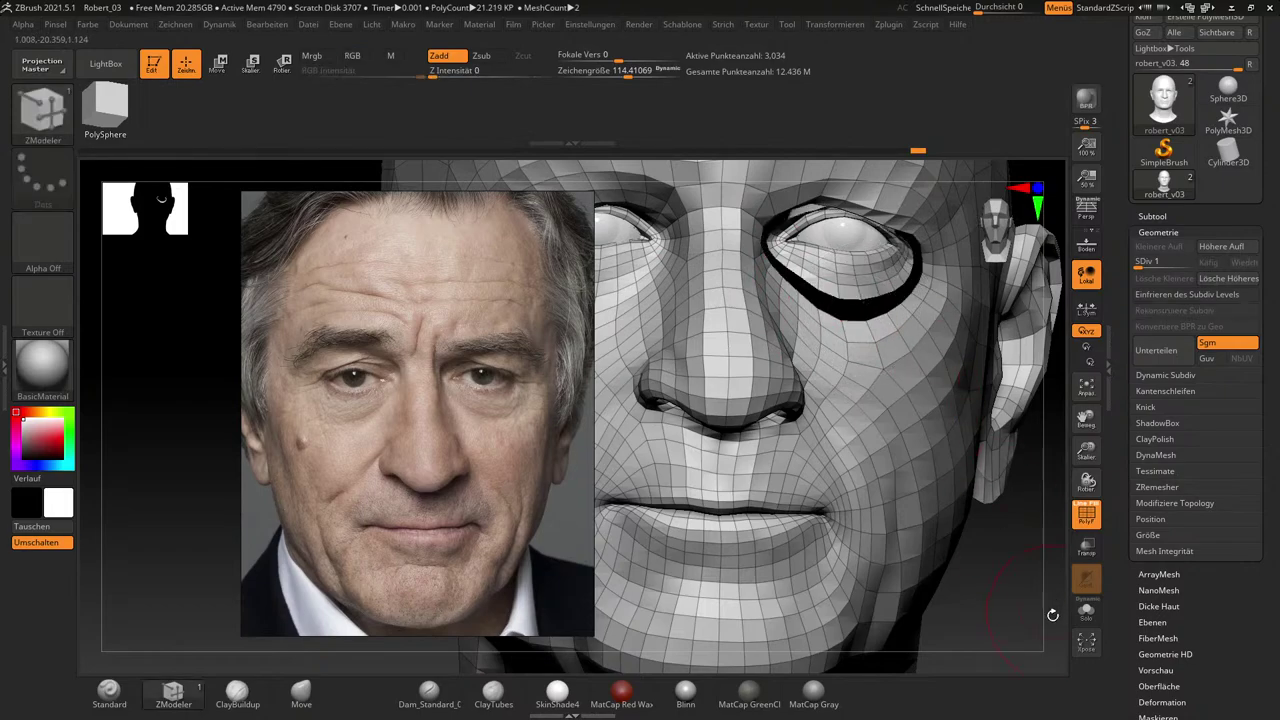
{"action": "mouse_move", "coordinate": [1018, 590]}
{"action": "left_mouse_down"}
{"action": "mouse_move", "coordinate": [1083, 597]}
{"action": "mouse_move", "coordinate": [1057, 591]}
{"action": "mouse_move", "coordinate": [1048, 570]}
{"action": "mouse_move", "coordinate": [1056, 488]}
{"action": "mouse_move", "coordinate": [1052, 571]}
{"action": "mouse_move", "coordinate": [1048, 522]}
{"action": "left_mouse_up"}
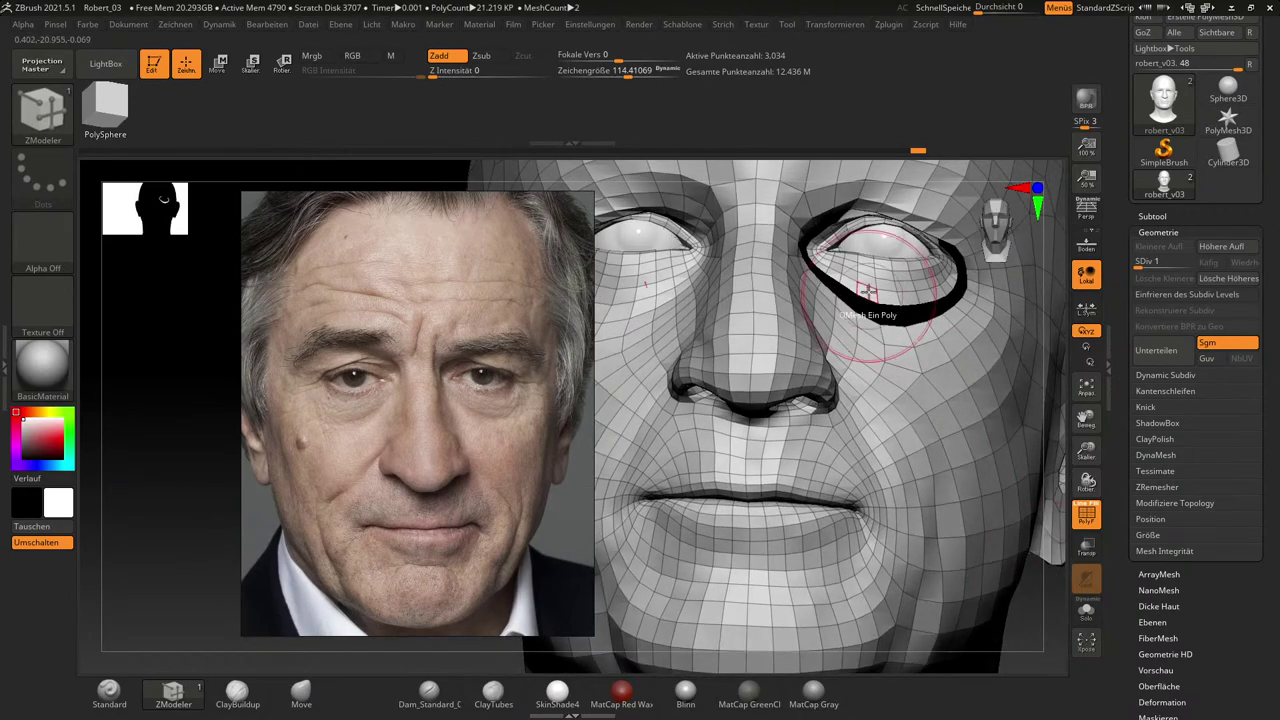
{"action": "key", "text": "ctrl+shift"}
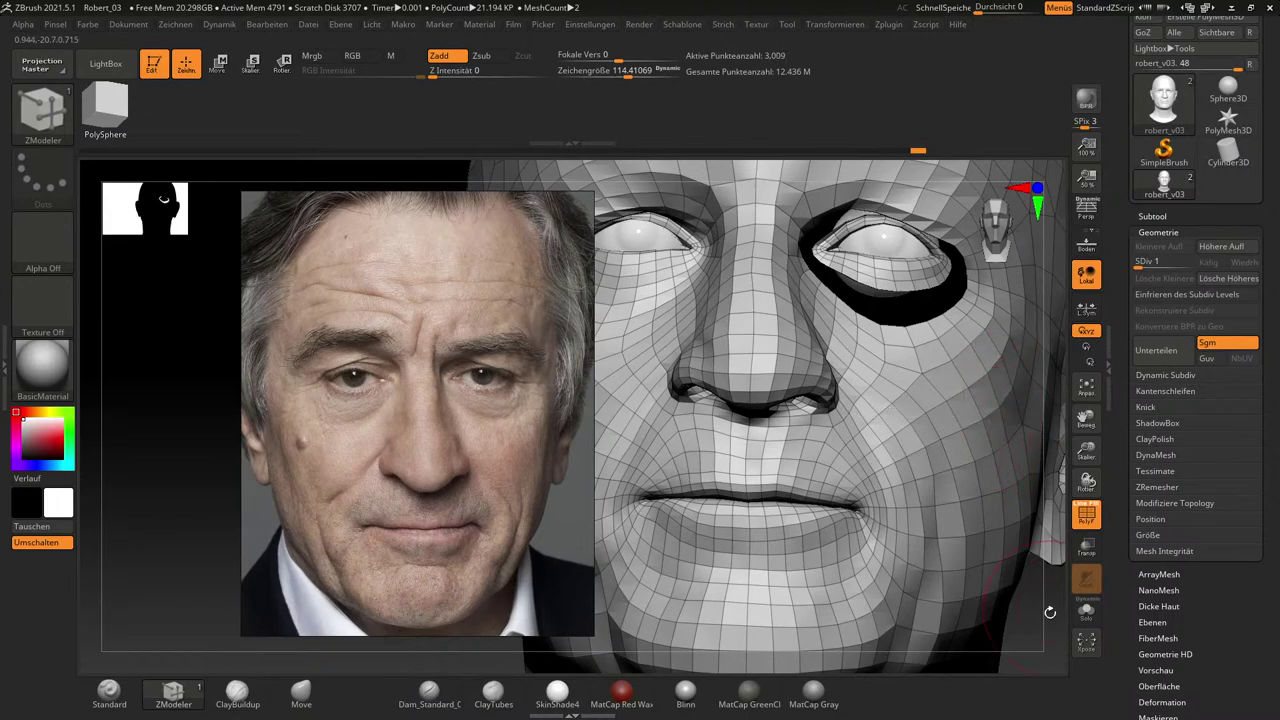
{"action": "left_click_drag", "start_coordinate": [1050, 612], "coordinate": [1048, 588]}
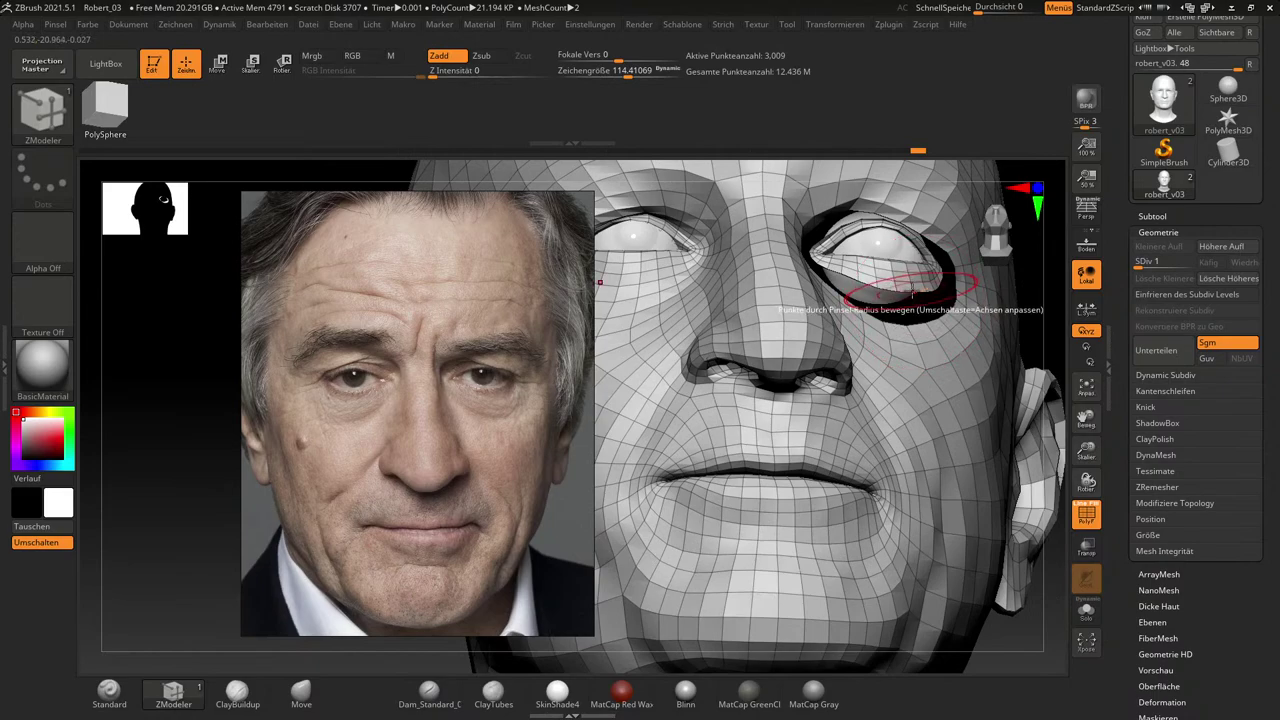
{"action": "key", "text": "ctrl+shift"}
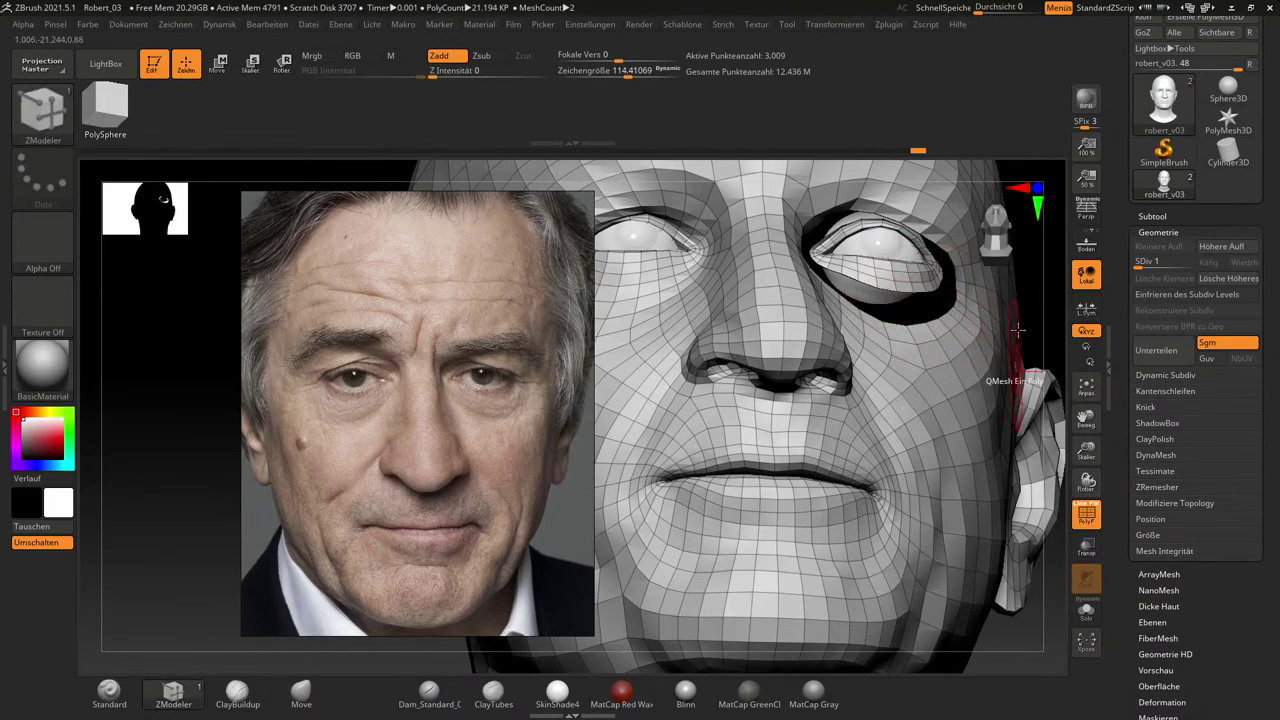
{"action": "left_click_drag", "start_coordinate": [1058, 315], "coordinate": [1057, 457], "text": "alt"}
Hide a third polygon loop around the head's left eye, next to the remaining eyelid polygons.
{"action": "key", "text": "ctrl+shift"}
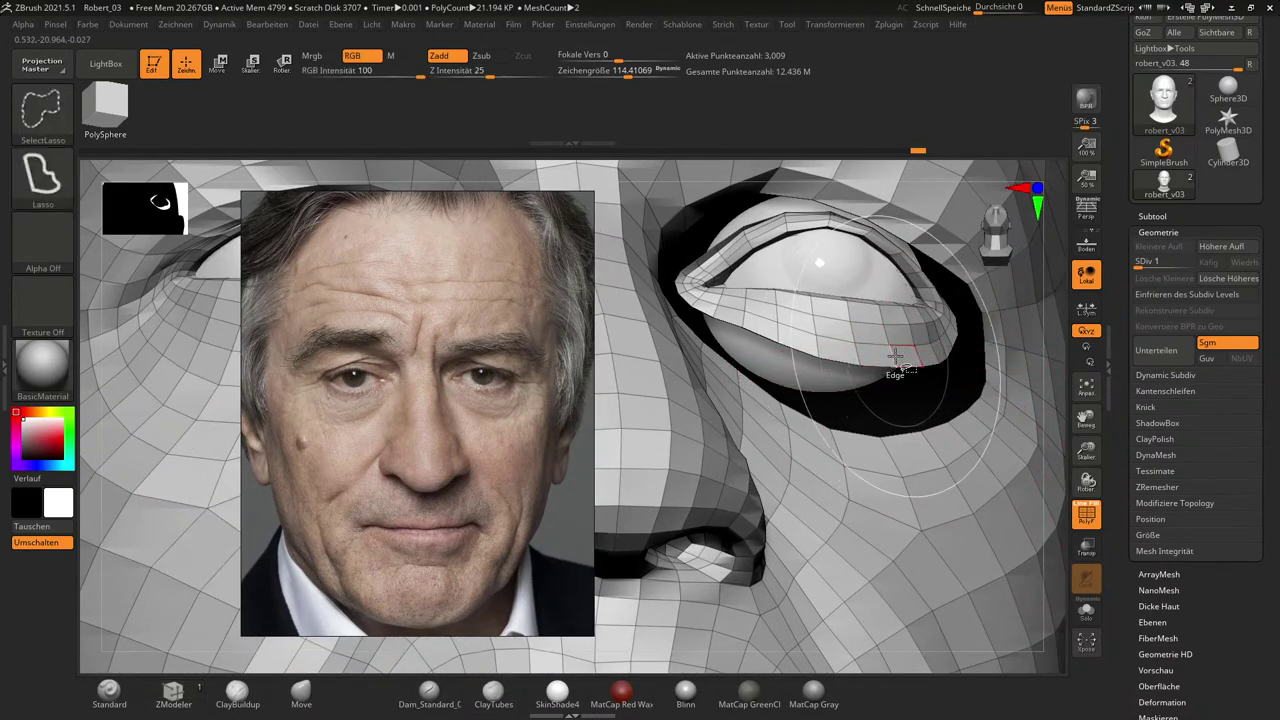
{"action": "mouse_move", "coordinate": [934, 374]}
{"action": "left_mouse_down"}
{"action": "mouse_move", "coordinate": [974, 393]}
{"action": "mouse_move", "coordinate": [911, 399]}
{"action": "mouse_move", "coordinate": [906, 366]}
{"action": "left_mouse_up"}
{"action": "key", "text": "ctrl"}
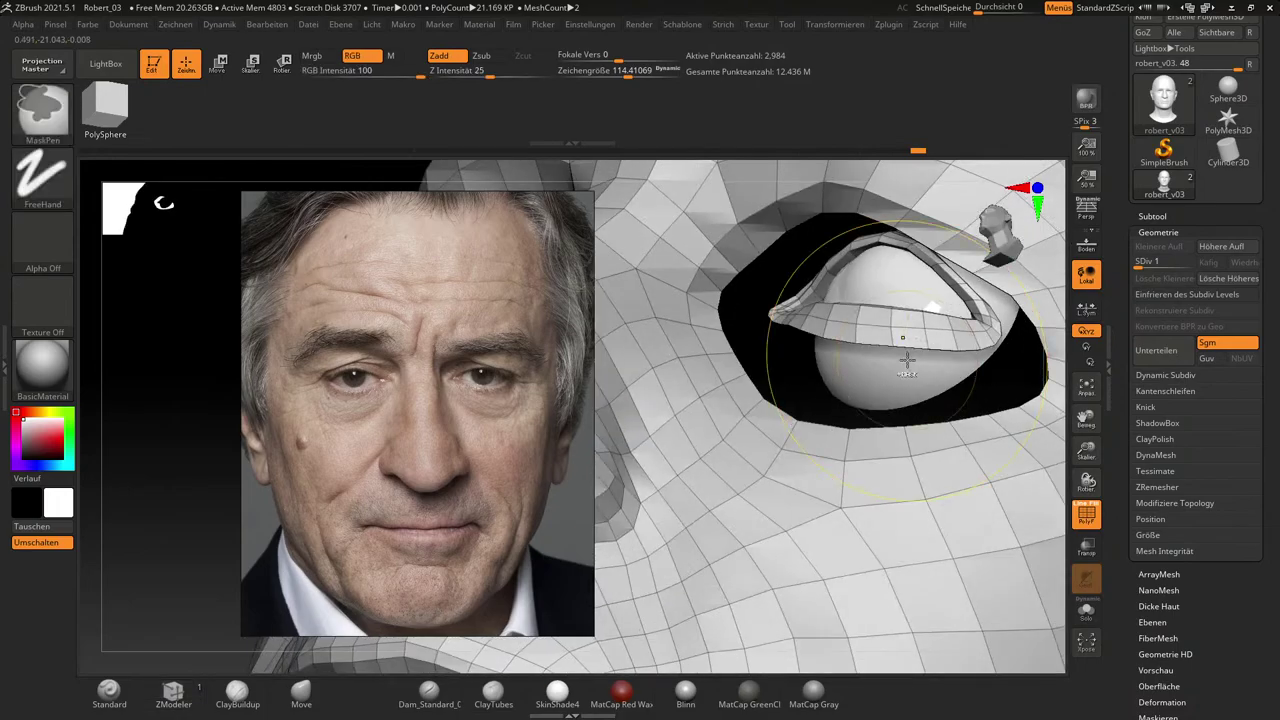
{"action": "mouse_move", "coordinate": [814, 393]}
{"action": "left_mouse_down"}
{"action": "mouse_move", "coordinate": [774, 400]}
{"action": "mouse_move", "coordinate": [786, 363]}
{"action": "mouse_move", "coordinate": [870, 410]}
{"action": "mouse_move", "coordinate": [775, 330]}
{"action": "left_mouse_up"}
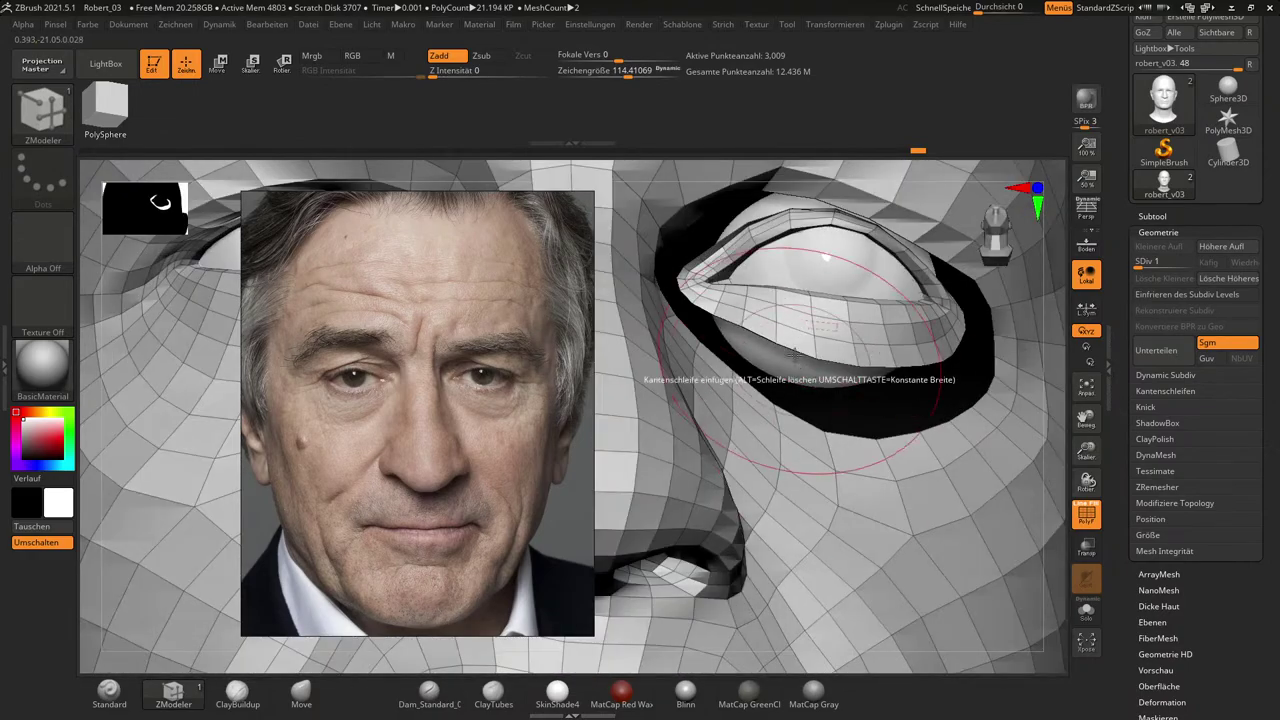
{"action": "key", "text": "ctrl+shift"}
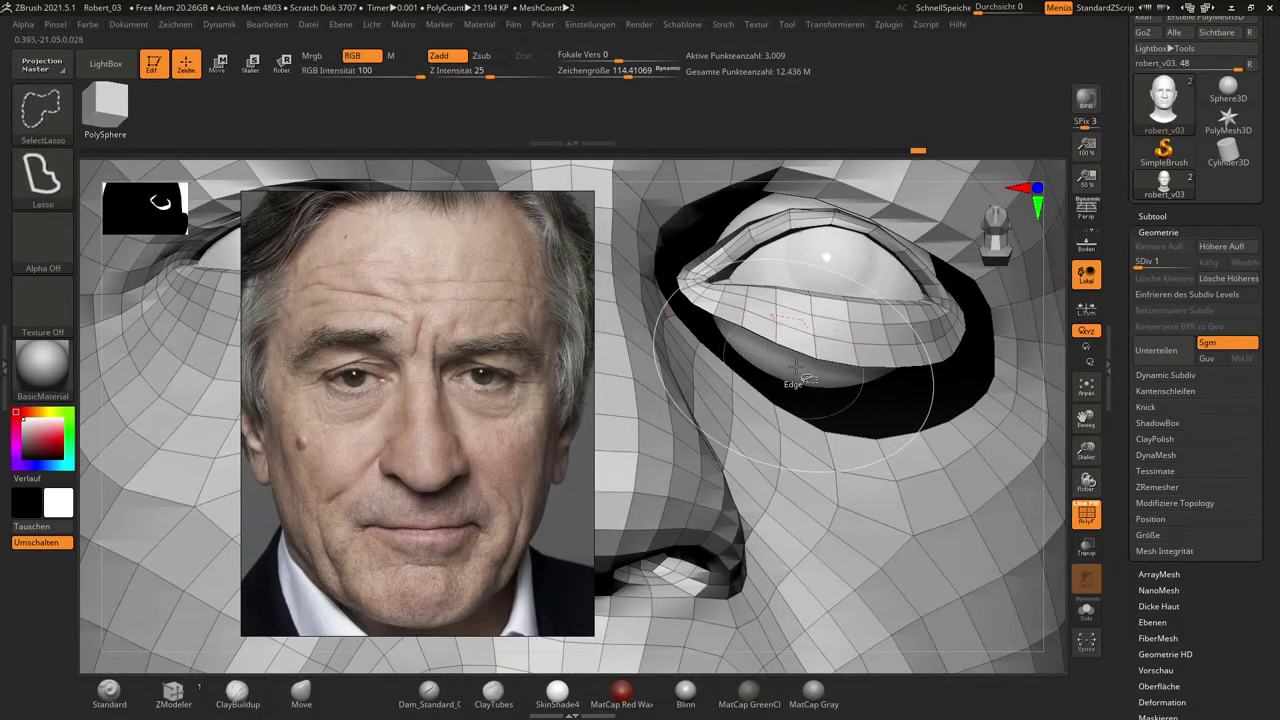
{"action": "left_click", "coordinate": [890, 353], "text": "ctrl+shift"}
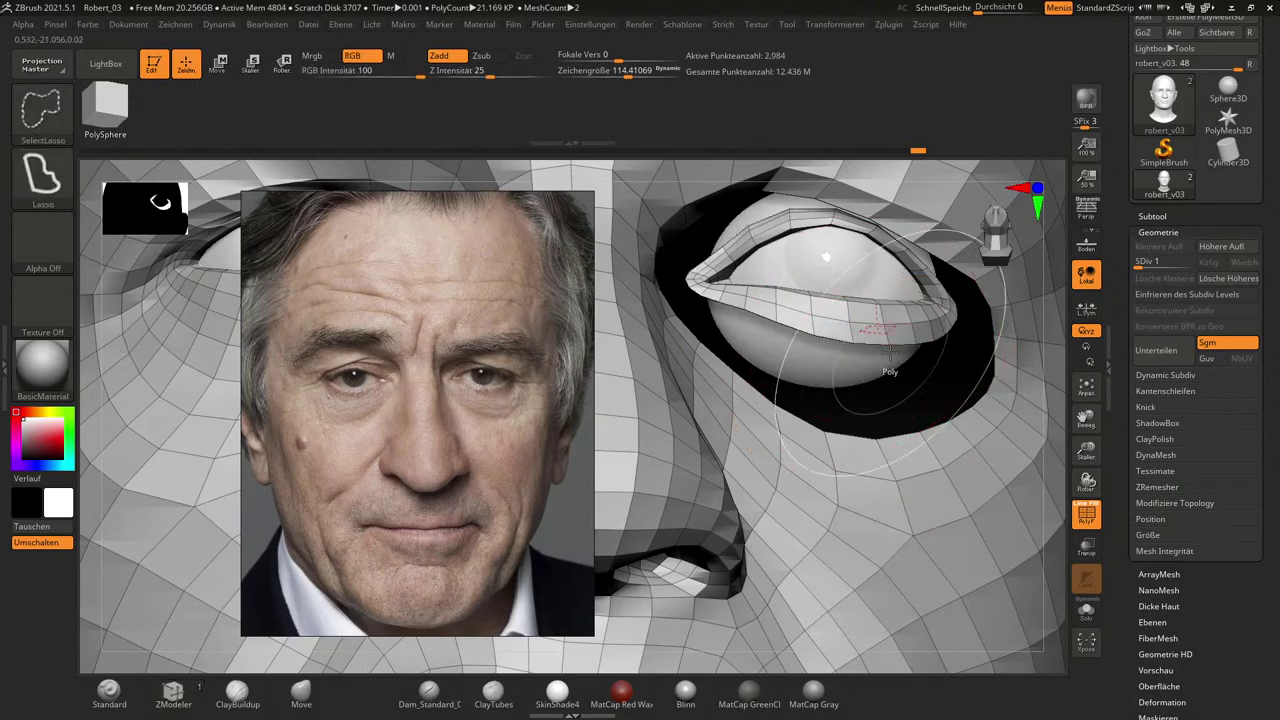
Hide three neighbouring polygon loops encircling the head's right eye to match the left side.
{"action": "mouse_move", "coordinate": [946, 371]}
{"action": "right_mouse_down"}
{"action": "mouse_move", "coordinate": [897, 399]}
{"action": "mouse_move", "coordinate": [1005, 428]}
{"action": "mouse_move", "coordinate": [960, 415]}
{"action": "right_mouse_up"}
{"action": "key", "text": "ctrl+shift"}
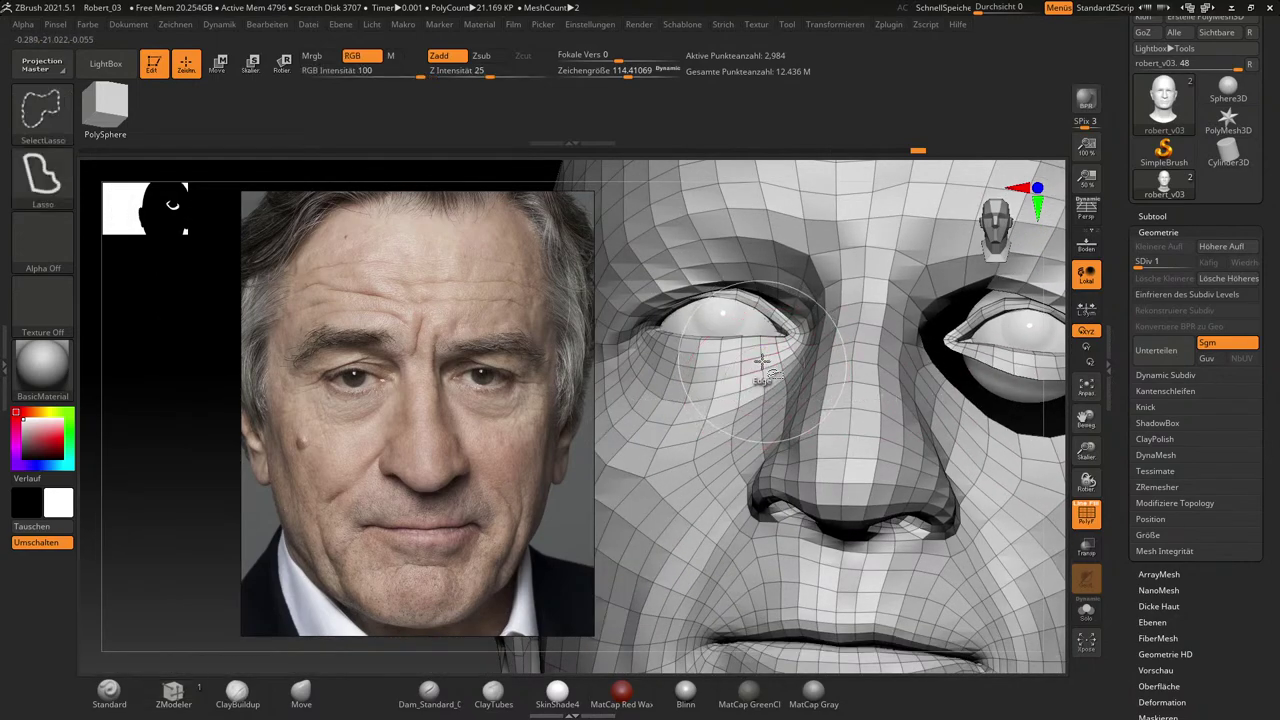
{"action": "left_click", "coordinate": [762, 361], "text": "ctrl+shift"}
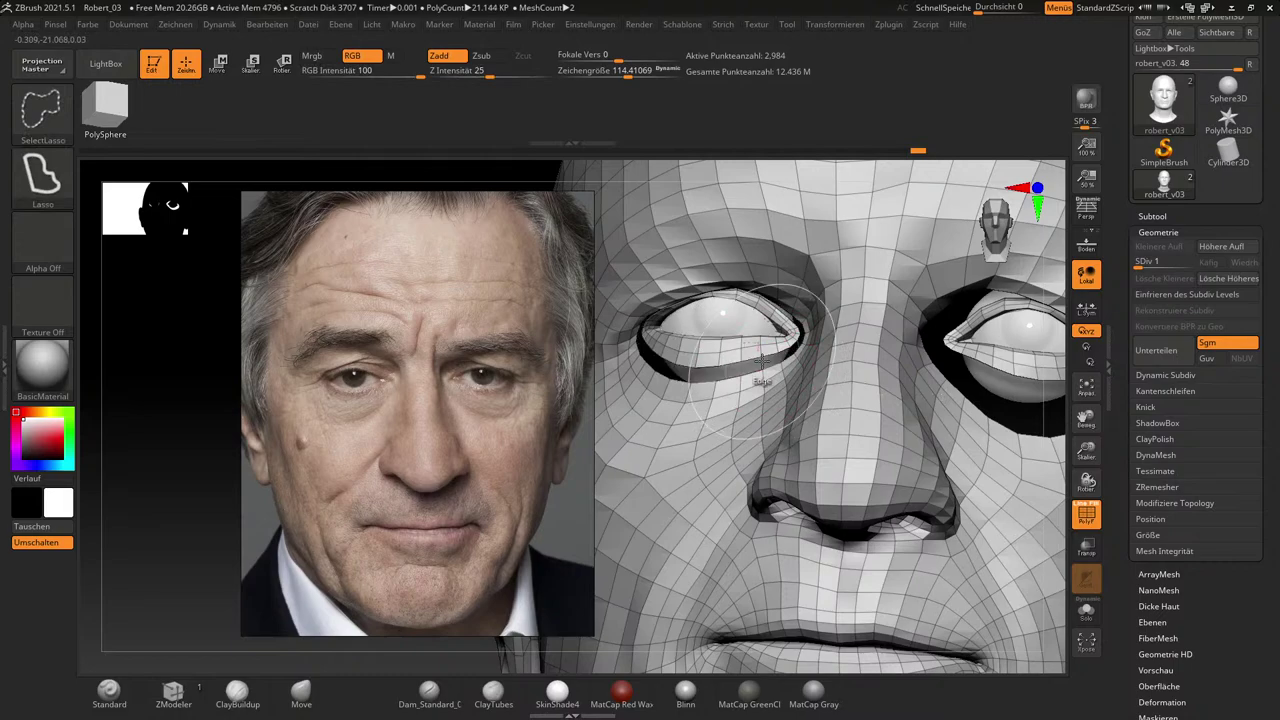
{"action": "left_click", "coordinate": [762, 365]}
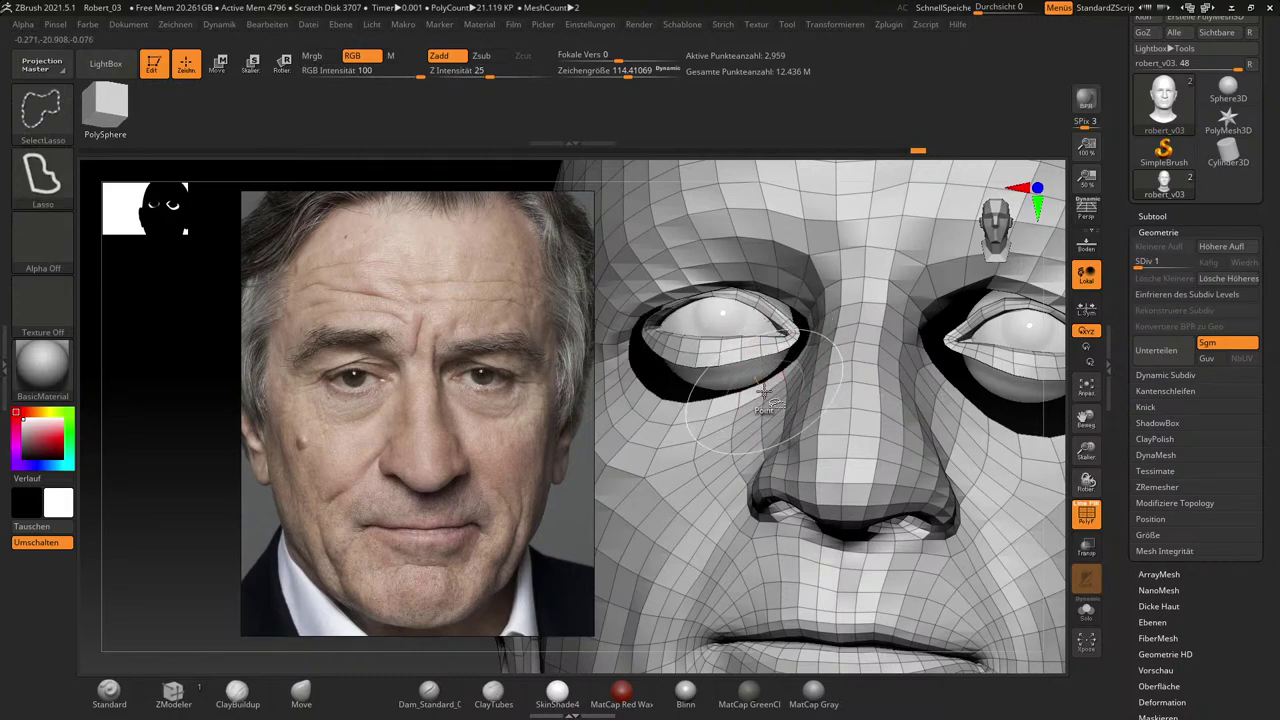
{"action": "key", "text": "ctrl+shift+z"}
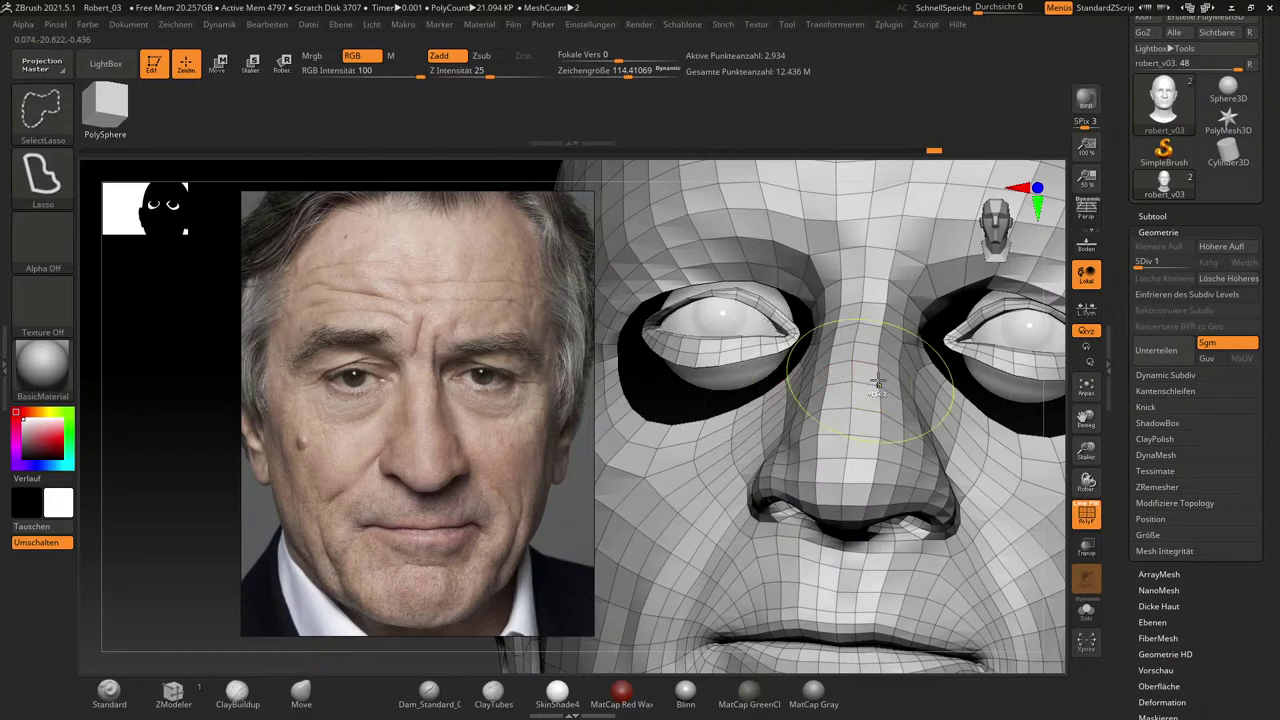
{"action": "left_click_drag", "start_coordinate": [1037, 420], "coordinate": [943, 371]}
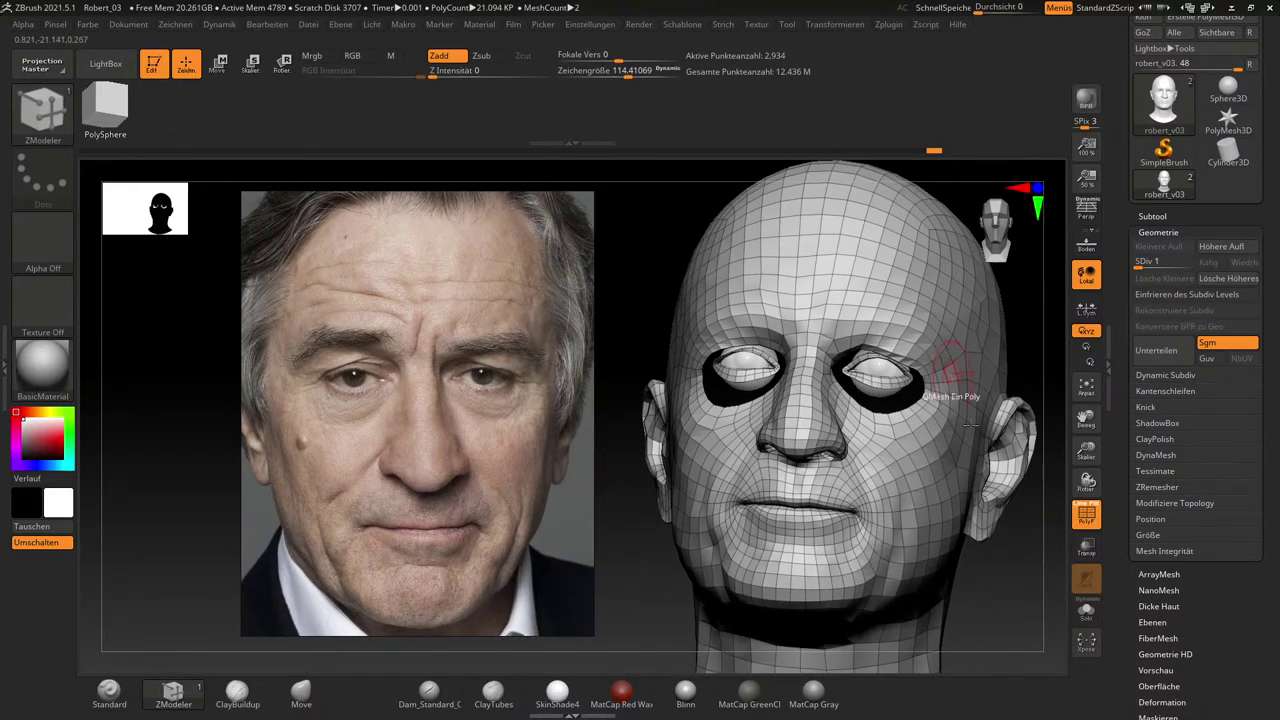
{"action": "left_click_drag", "start_coordinate": [1014, 600], "coordinate": [989, 480], "text": "alt"}
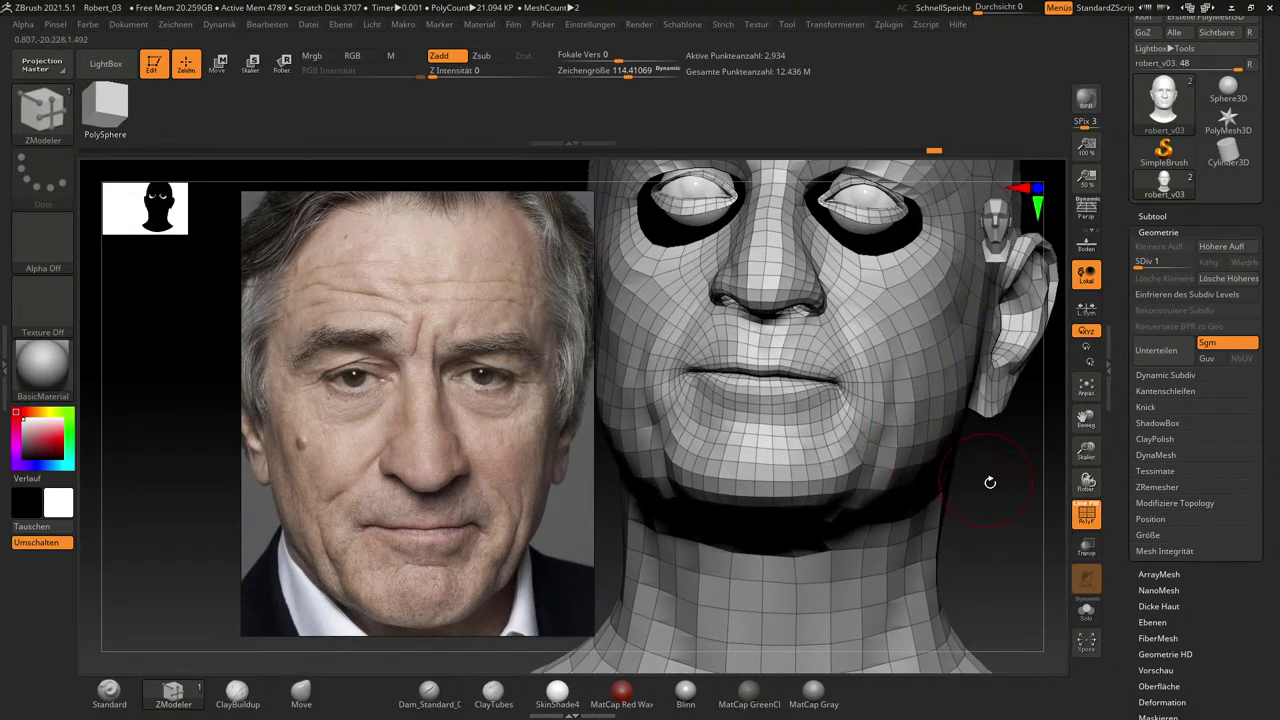
{"action": "left_click_drag", "start_coordinate": [1028, 522], "coordinate": [1002, 512]}
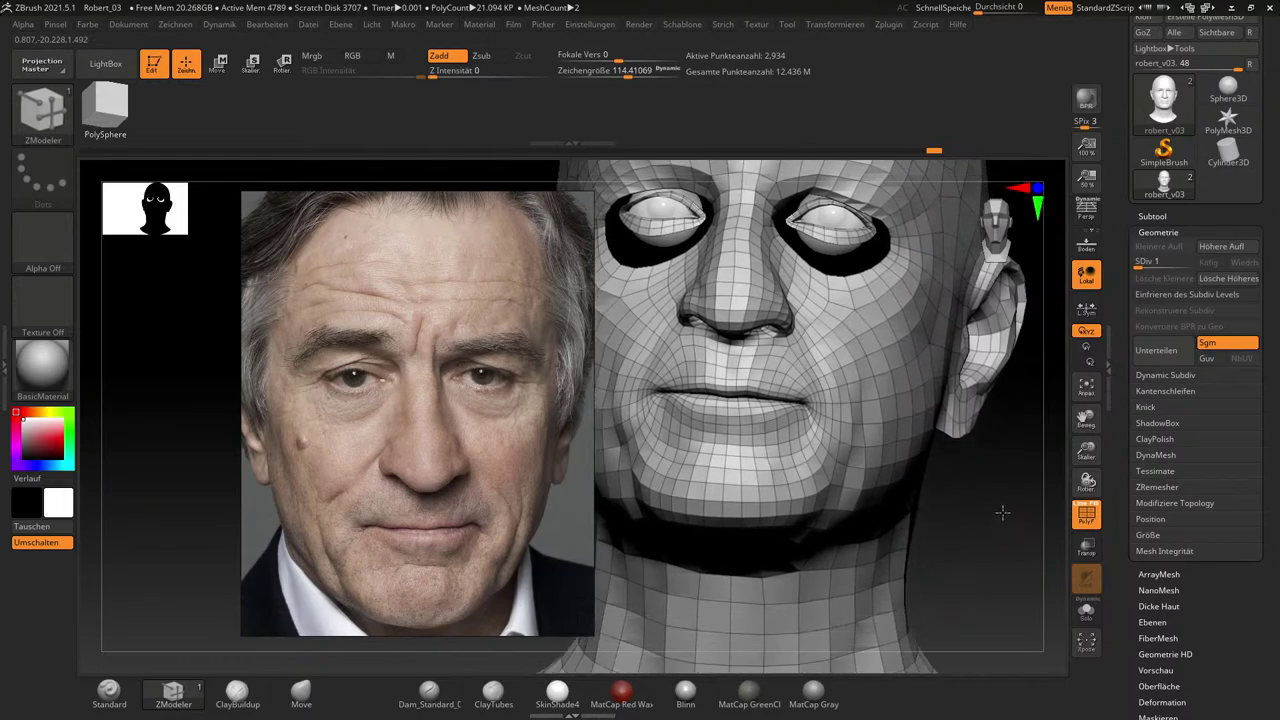
Split the visible face and the two separated eyelid areas into their own polygroups with Auto Groups.
{"action": "left_click", "coordinate": [1153, 215]}
{"action": "left_click", "coordinate": [1153, 215]}
{"action": "left_click", "coordinate": [1159, 231]}
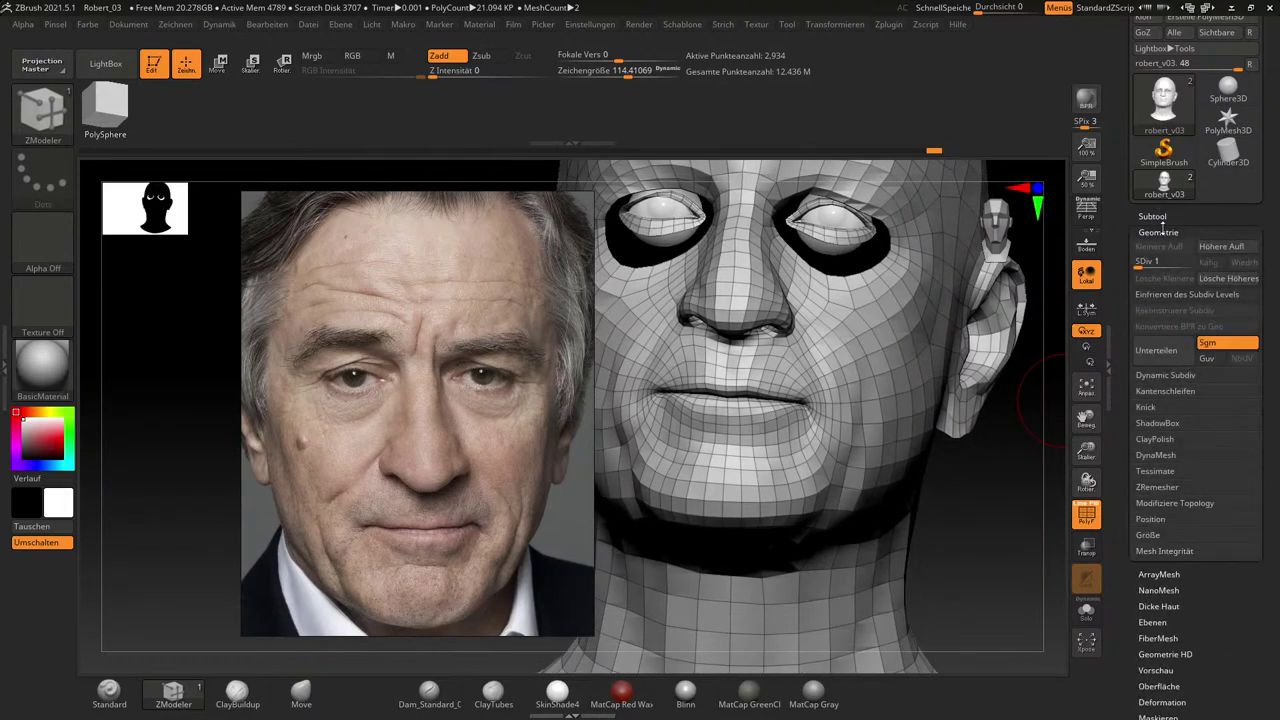
{"action": "left_click", "coordinate": [1160, 231]}
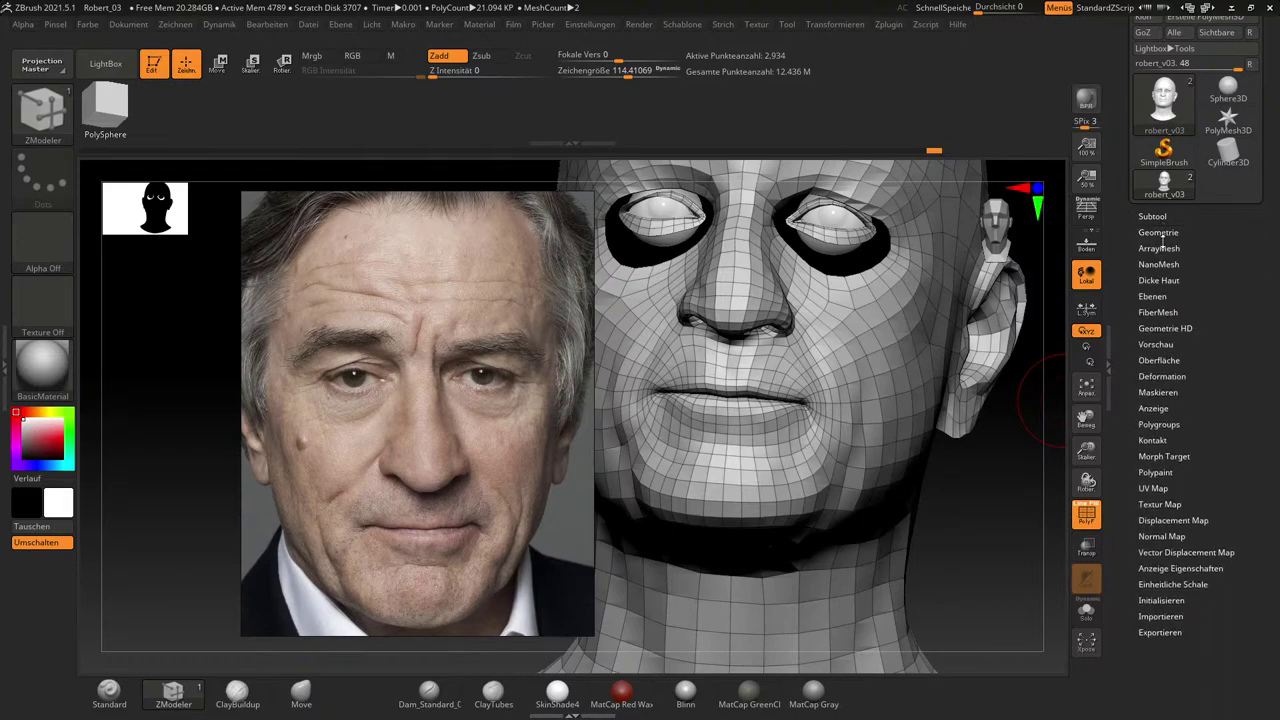
{"action": "left_click", "coordinate": [1166, 423]}
{"action": "left_click", "coordinate": [1168, 440]}
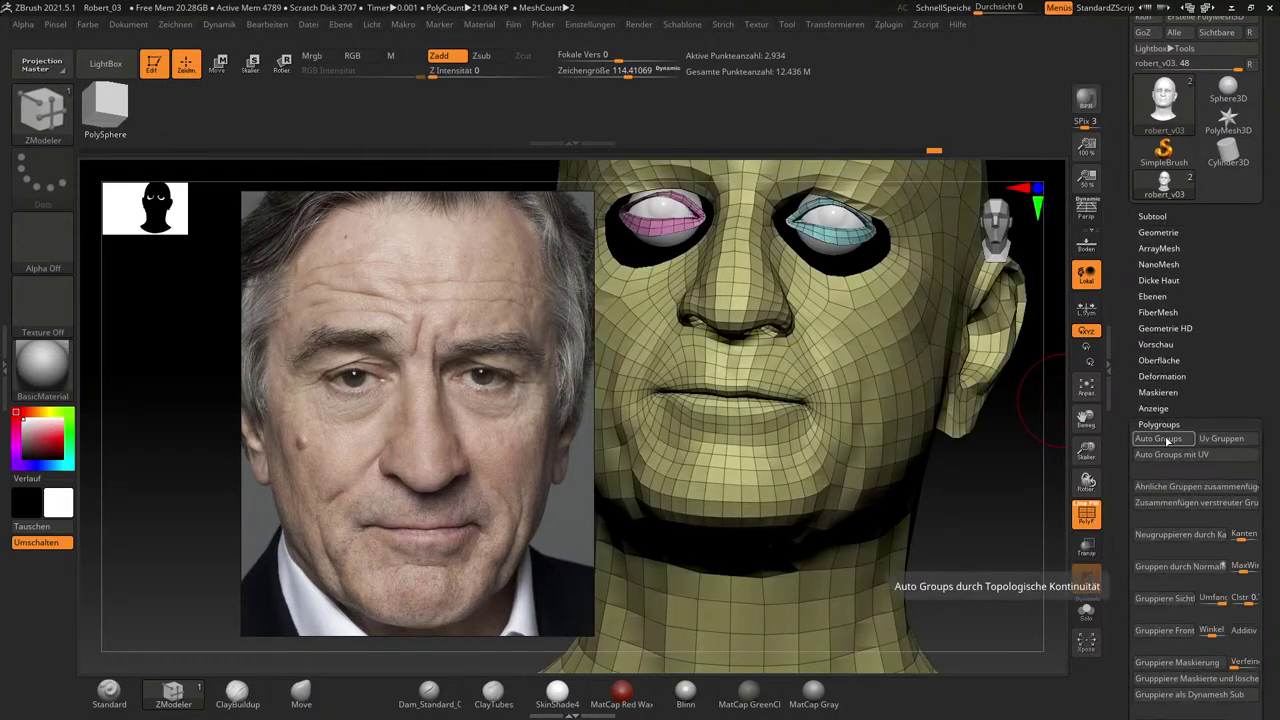
Reveal the hidden polygon loops around both eyes so the complete head is shown.
{"action": "left_click_drag", "start_coordinate": [1003, 543], "coordinate": [1058, 562]}
{"action": "left_click_drag", "start_coordinate": [629, 484], "coordinate": [724, 559], "text": "alt"}
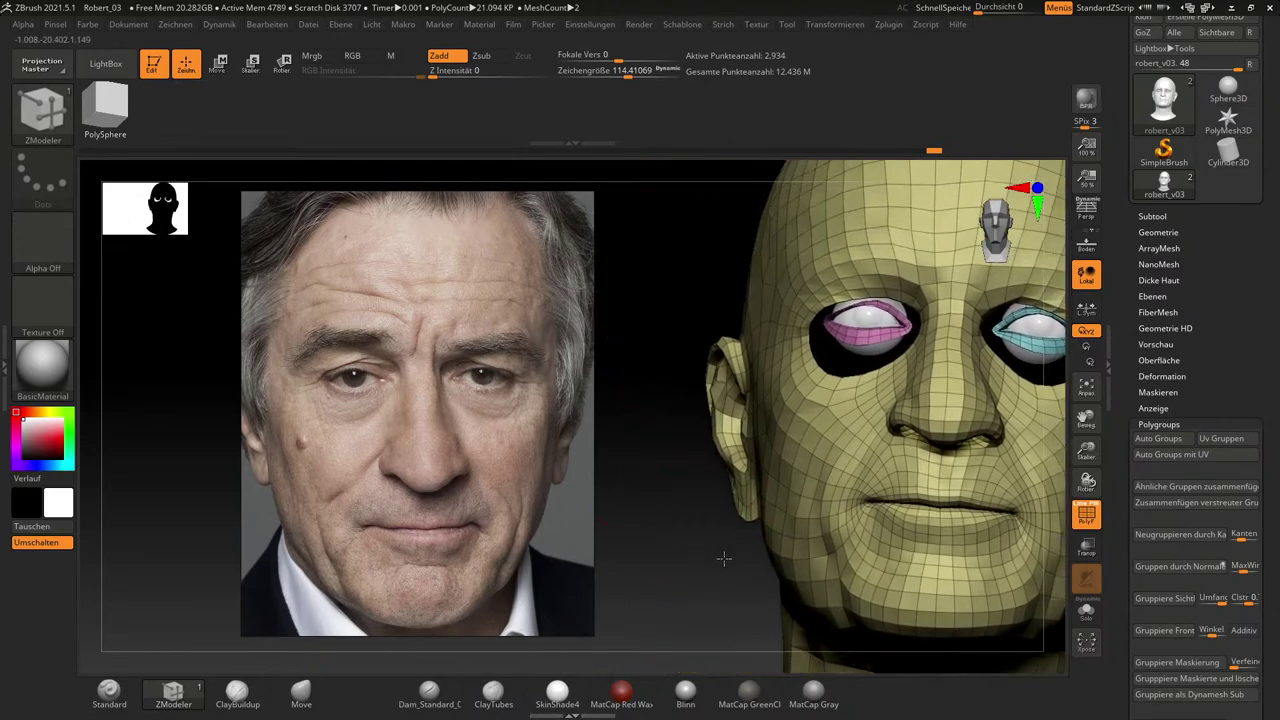
{"action": "key", "text": "ctrl+z"}
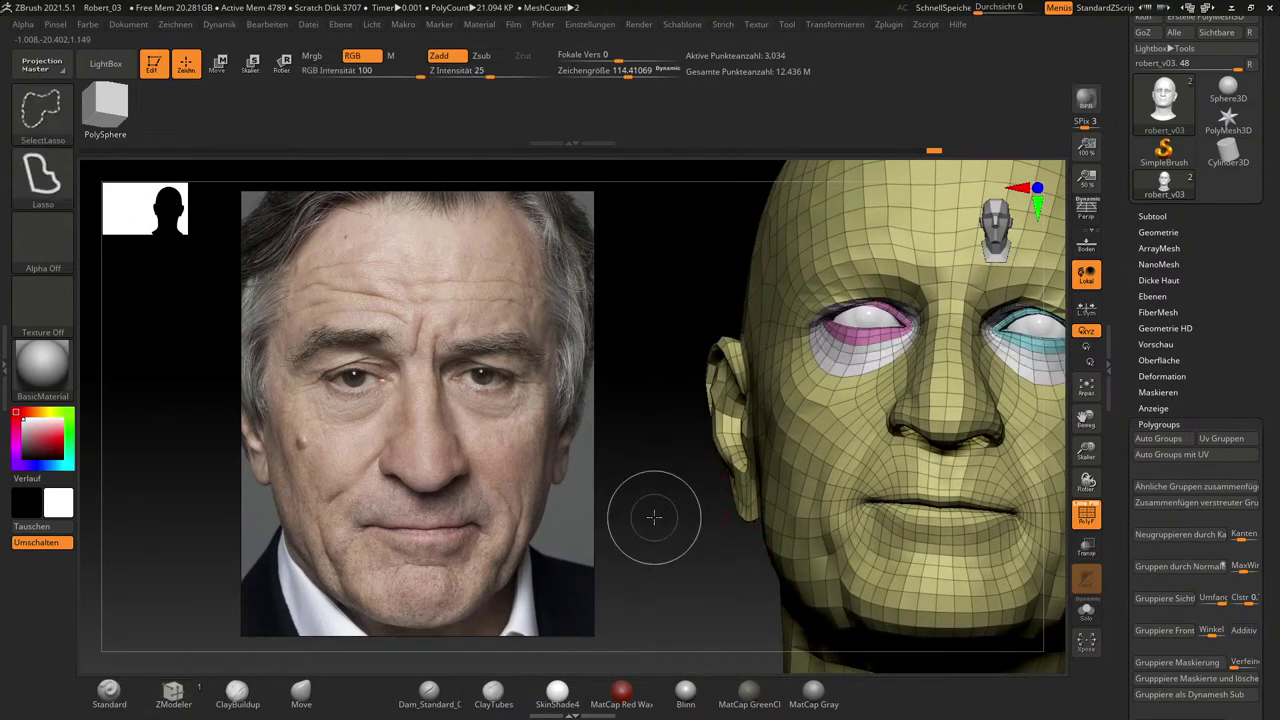
{"action": "left_click_drag", "start_coordinate": [631, 409], "coordinate": [657, 533], "text": "alt"}
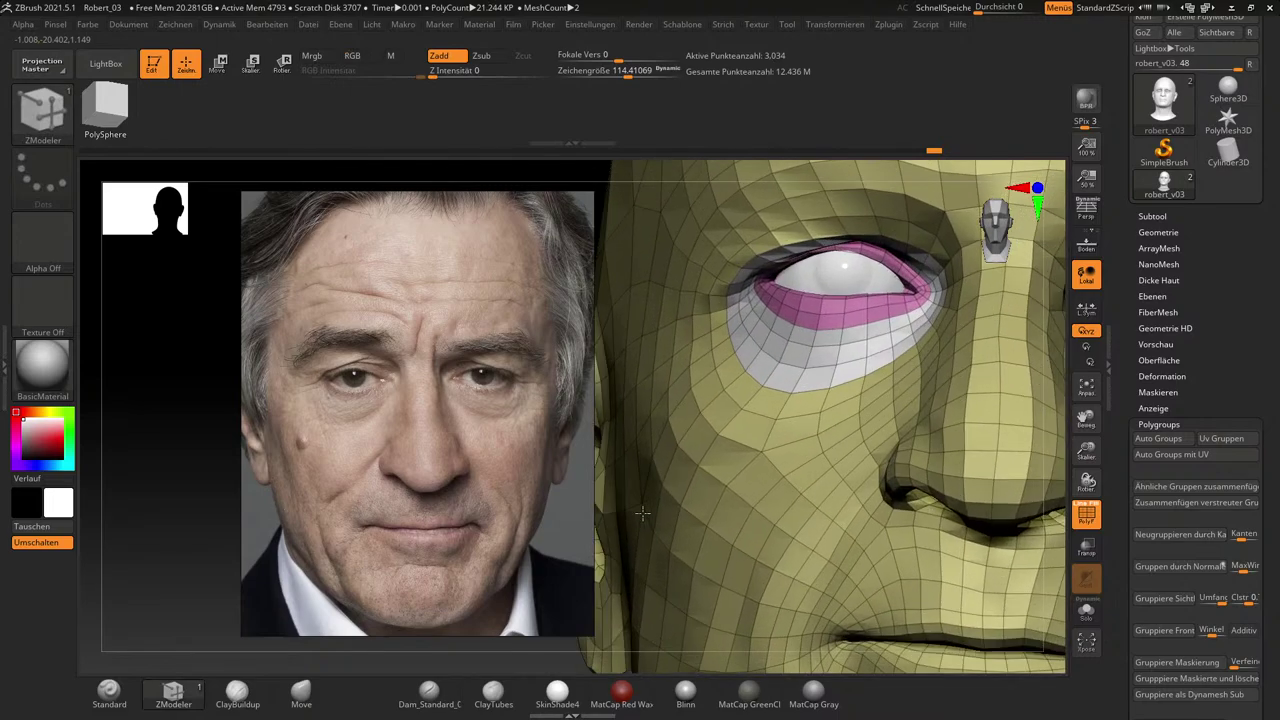
Isolate the white polygroup around both eyes, then invert the visibility to hide it.
{"action": "key", "text": "ctrl+shift"}
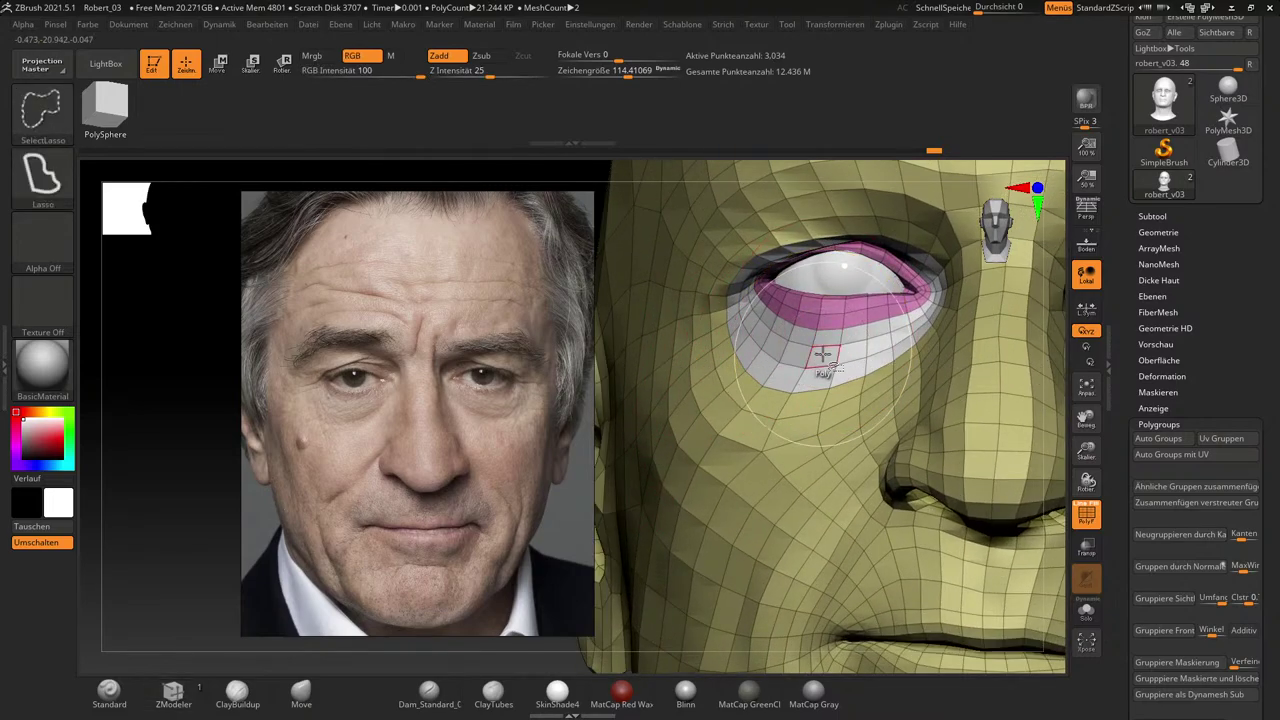
{"action": "key", "text": "ctrl+shift"}
{"action": "left_click", "coordinate": [822, 355], "text": "ctrl+shift"}
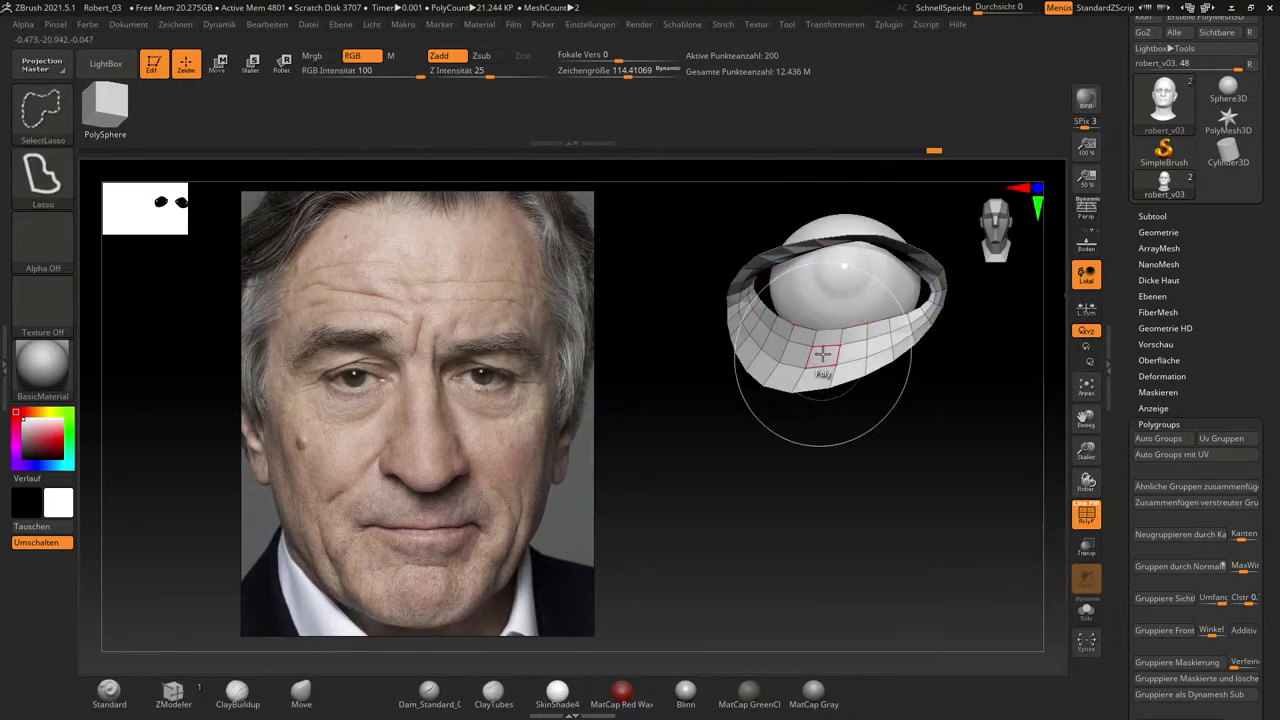
{"action": "left_click", "coordinate": [822, 355], "text": "ctrl+shift"}
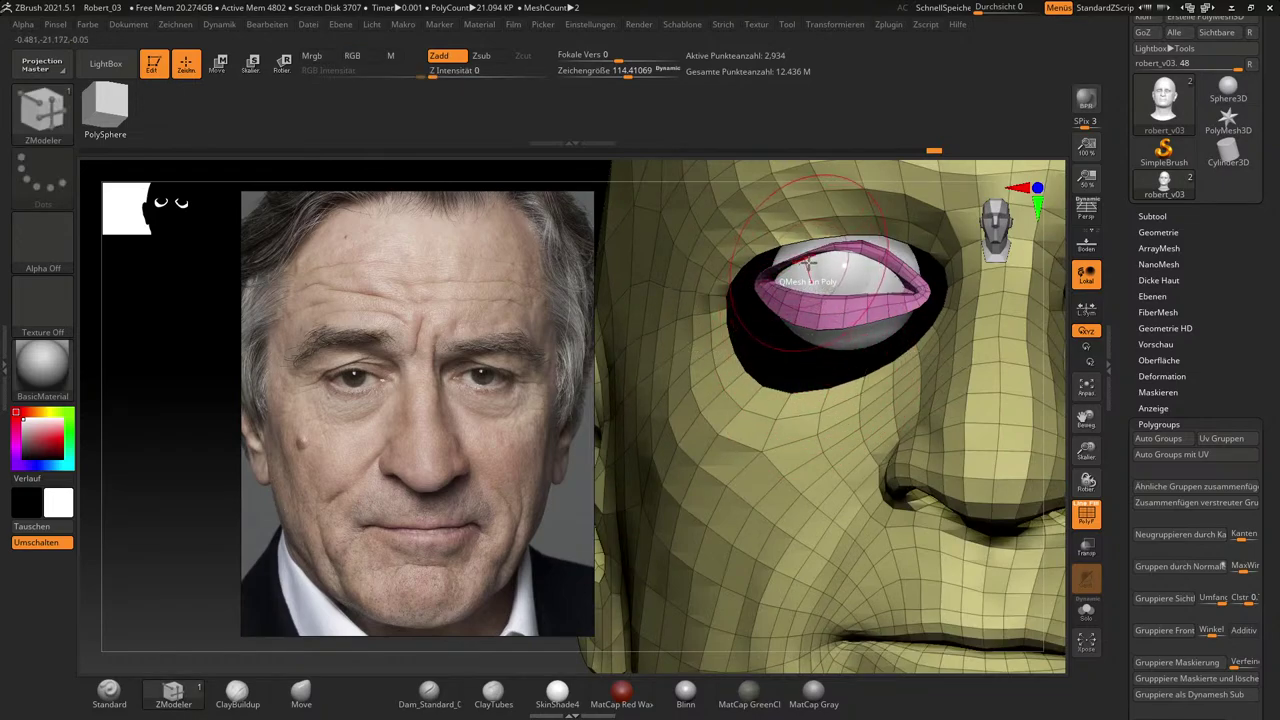
Change the sculpting brush to TrimDynamic for work on the eyelids.
{"action": "left_click", "coordinate": [301, 692]}
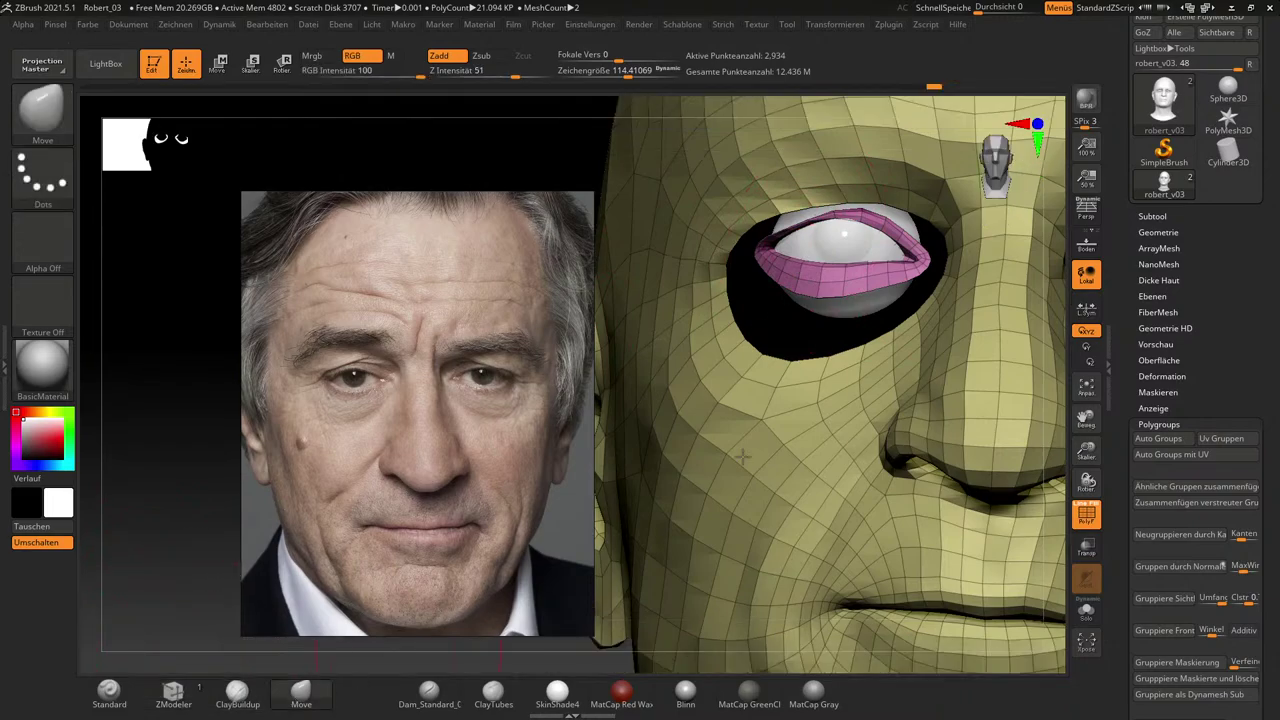
{"action": "left_click", "coordinate": [172, 692]}
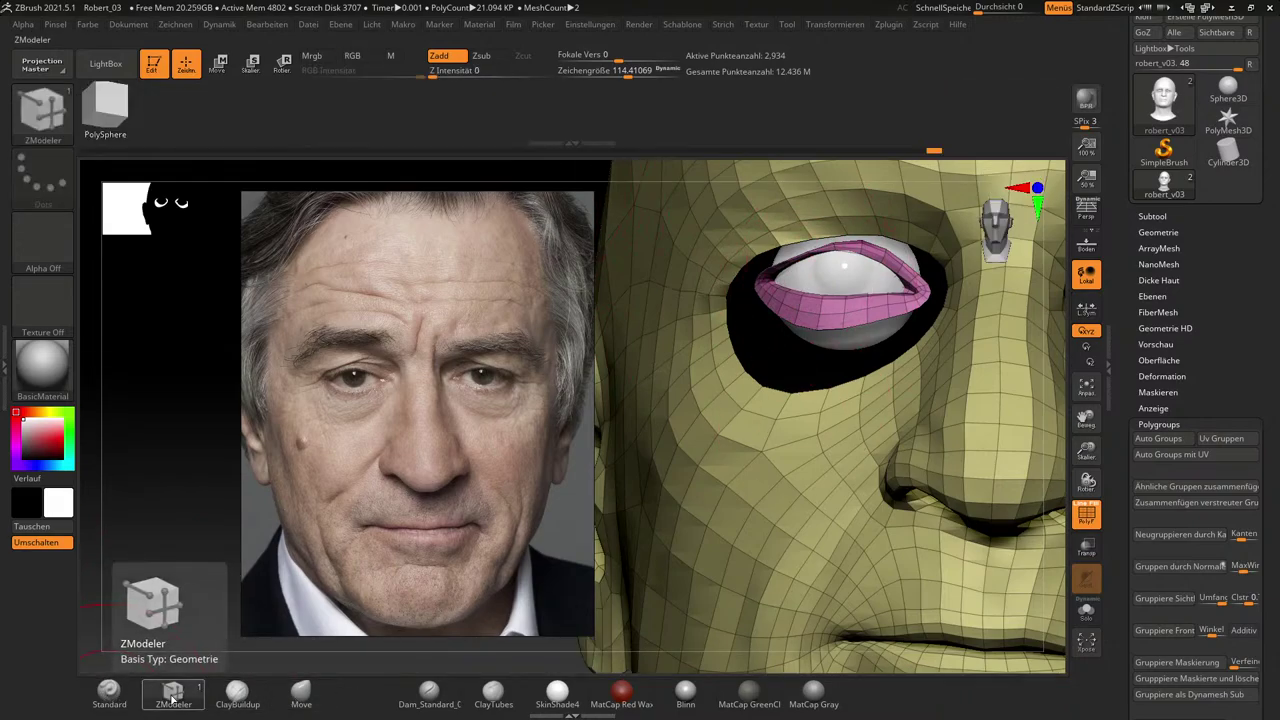
{"action": "key", "text": "b"}
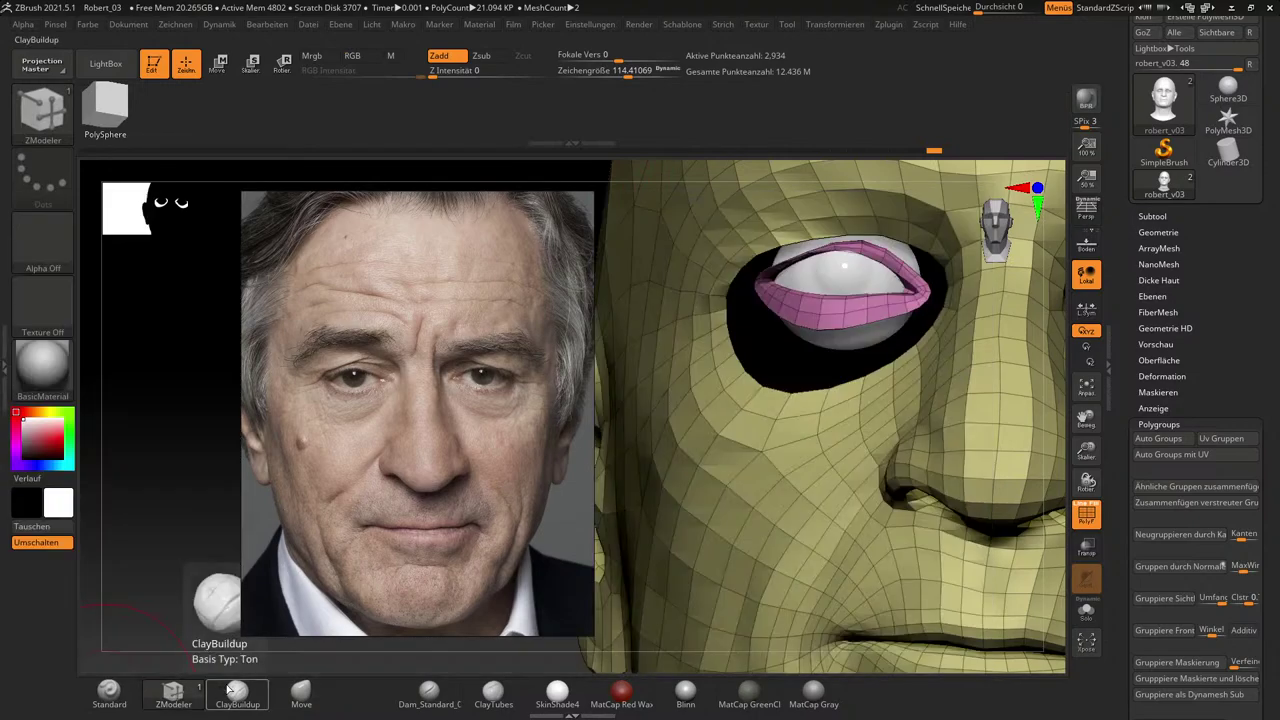
{"action": "key", "text": "b"}
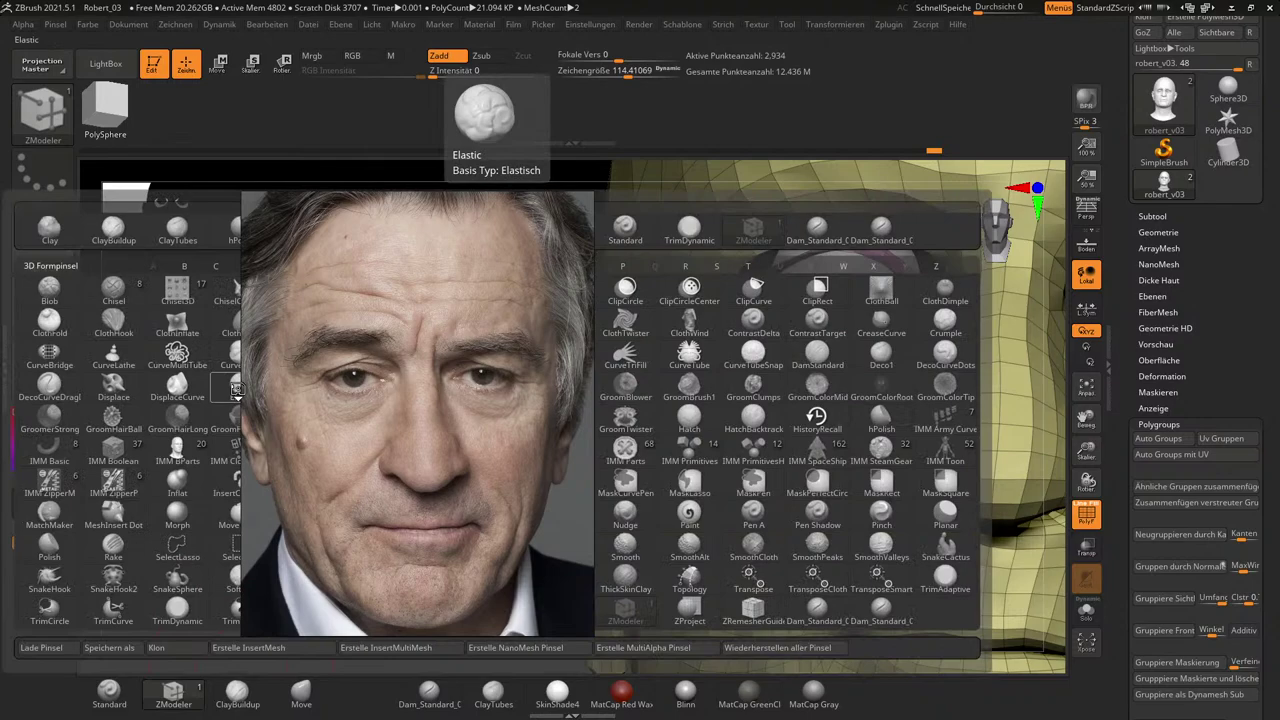
{"action": "left_click", "coordinate": [689, 230]}
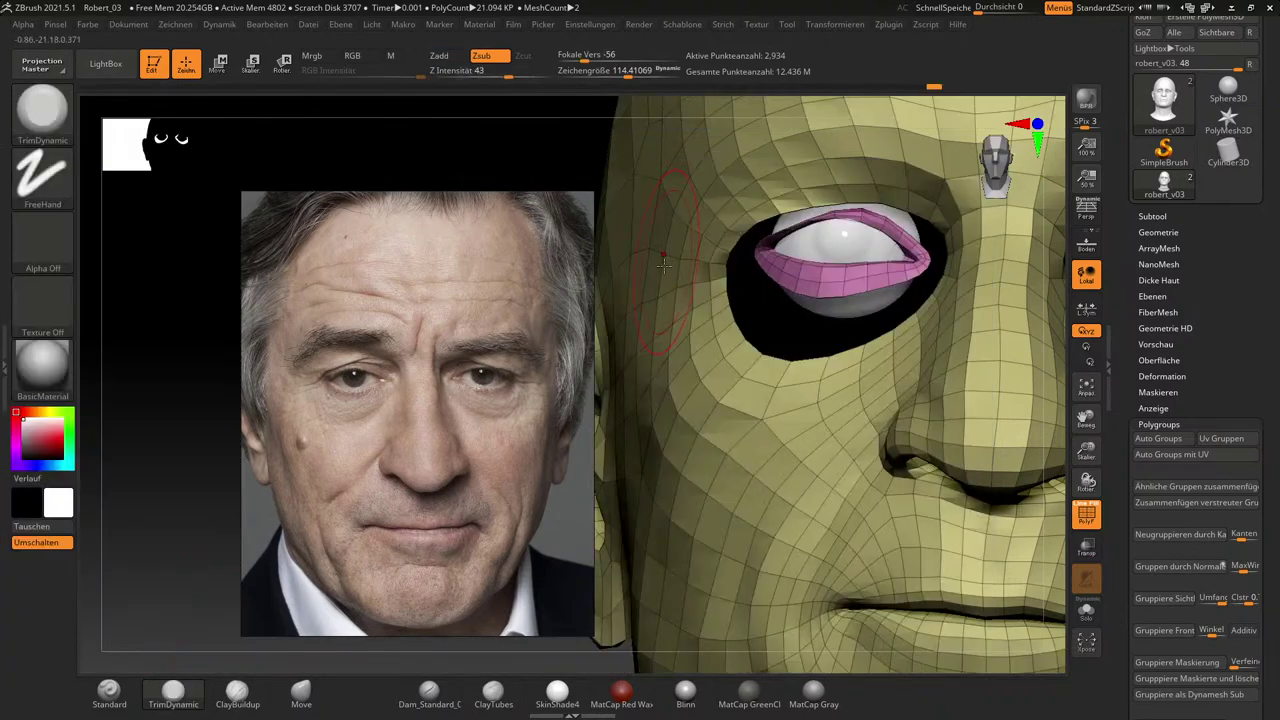
{"action": "left_click_drag", "start_coordinate": [184, 445], "coordinate": [121, 469], "text": "alt"}
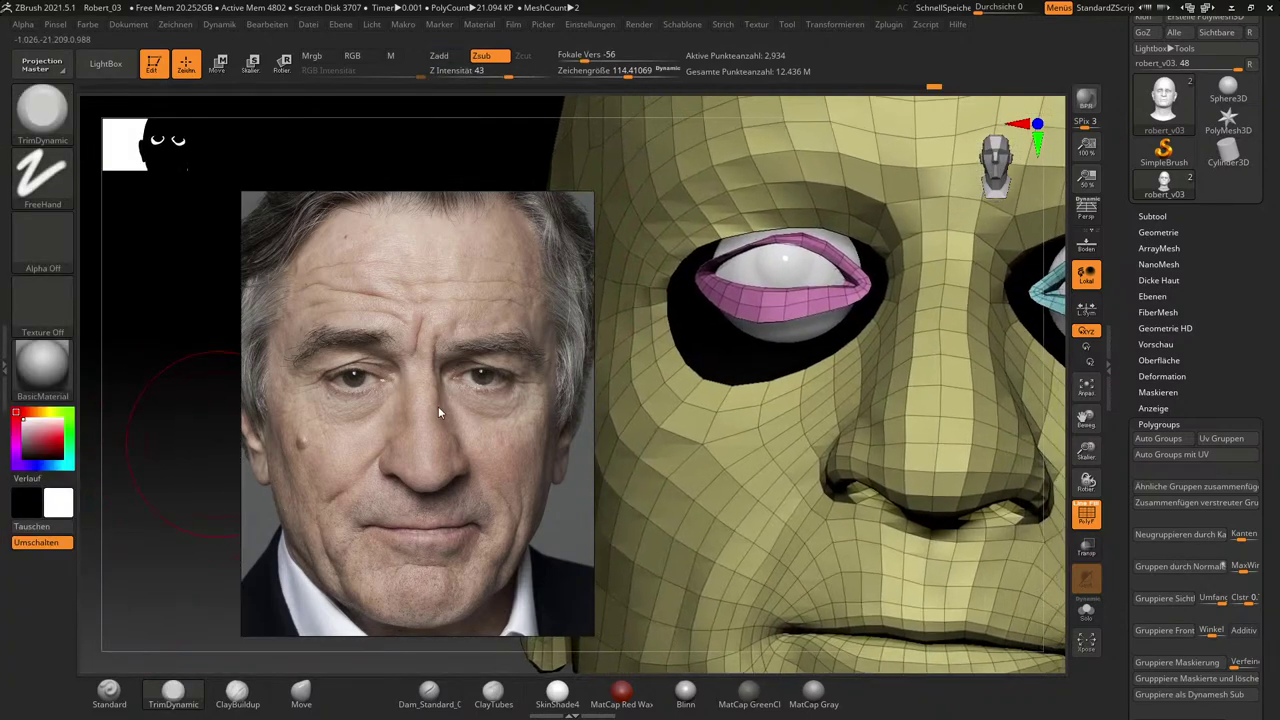
{"action": "left_click_drag", "start_coordinate": [477, 150], "coordinate": [472, 156]}
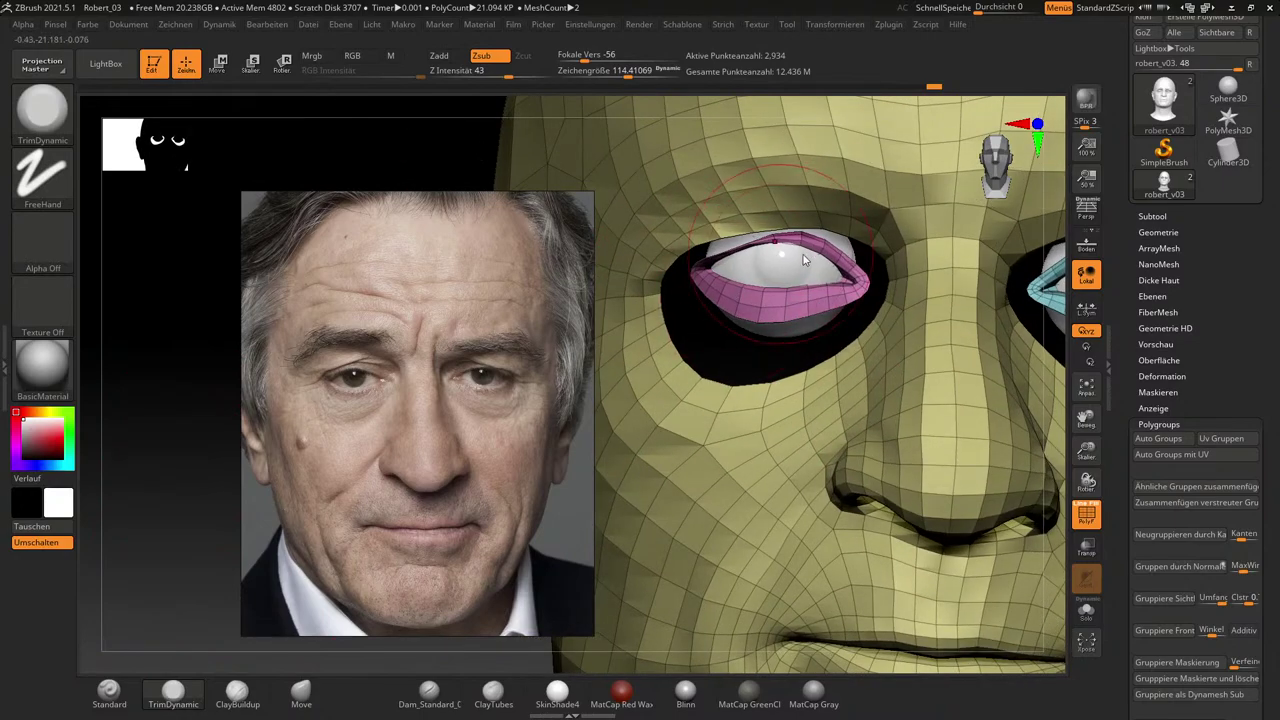
Reduce the draw size to about 60.6 and try a TrimDynamic stroke on the upper eyelid's edge near the inner corner.
{"action": "key", "text": "s"}
{"action": "left_click_drag", "start_coordinate": [830, 280], "coordinate": [780, 284]}
{"action": "left_click_drag", "start_coordinate": [759, 355], "coordinate": [796, 514], "text": "alt"}
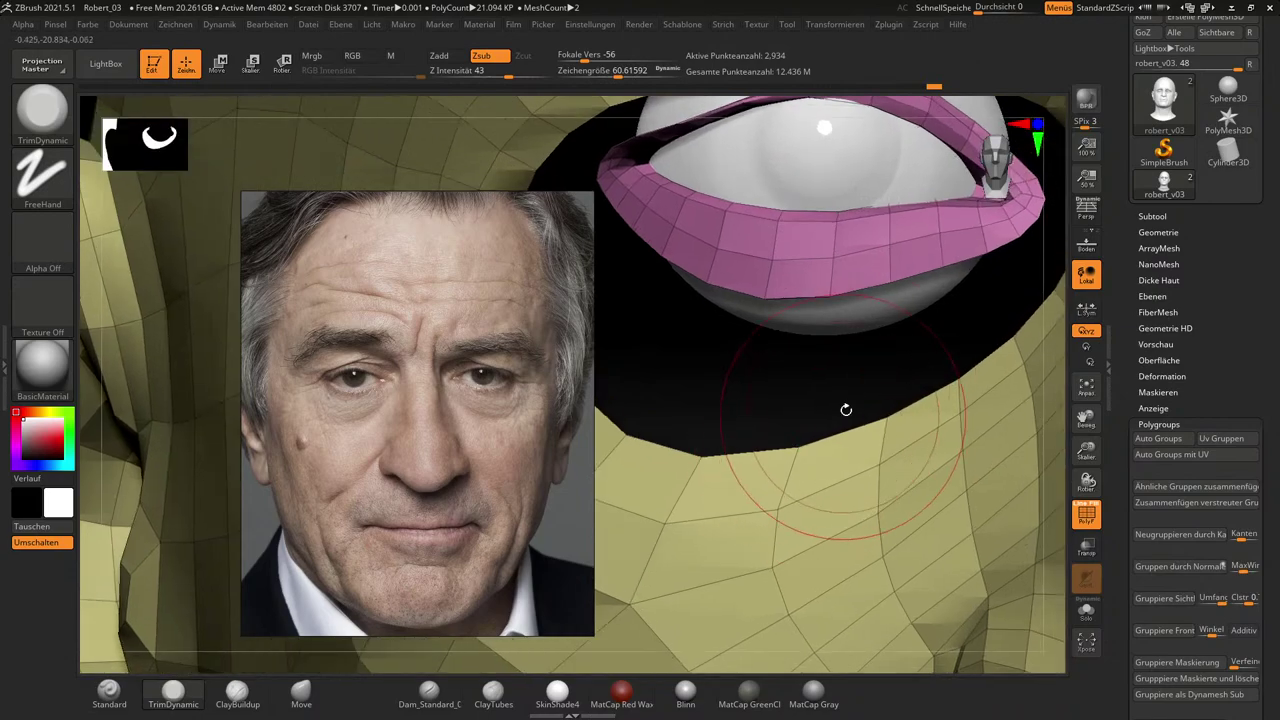
{"action": "left_click_drag", "start_coordinate": [836, 414], "coordinate": [701, 576], "text": "alt"}
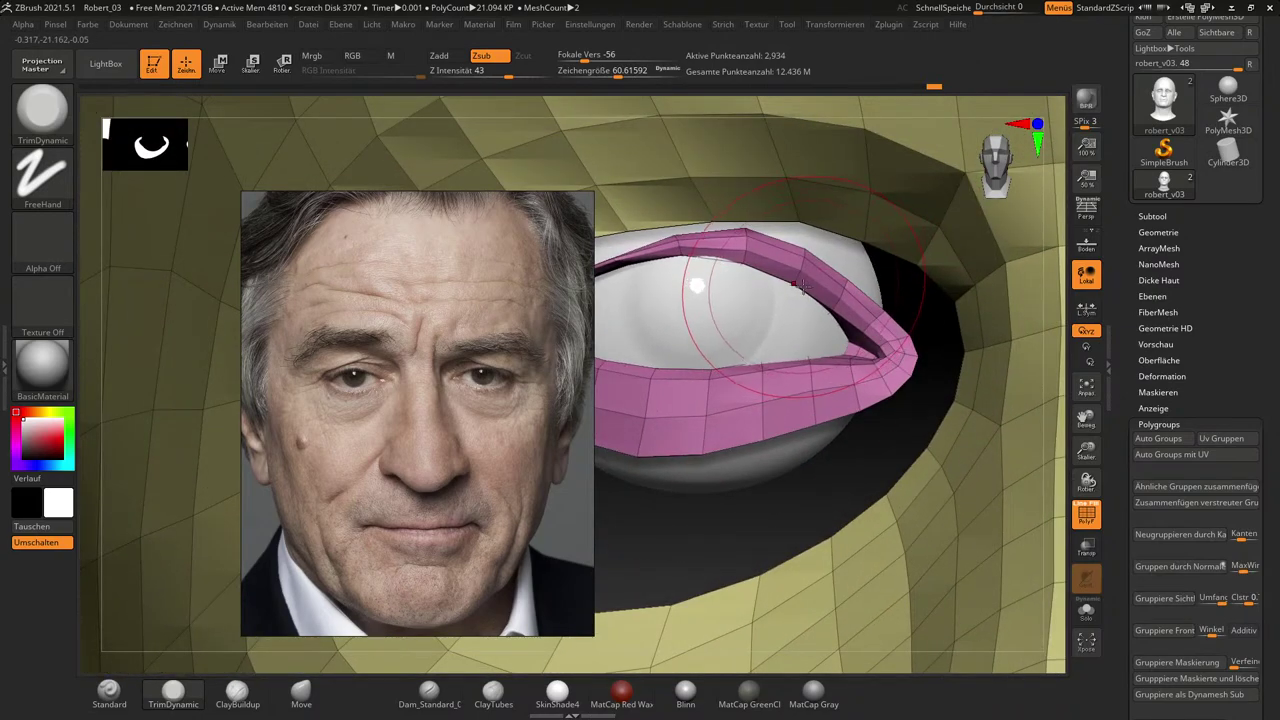
{"action": "left_click_drag", "start_coordinate": [787, 282], "coordinate": [802, 294]}
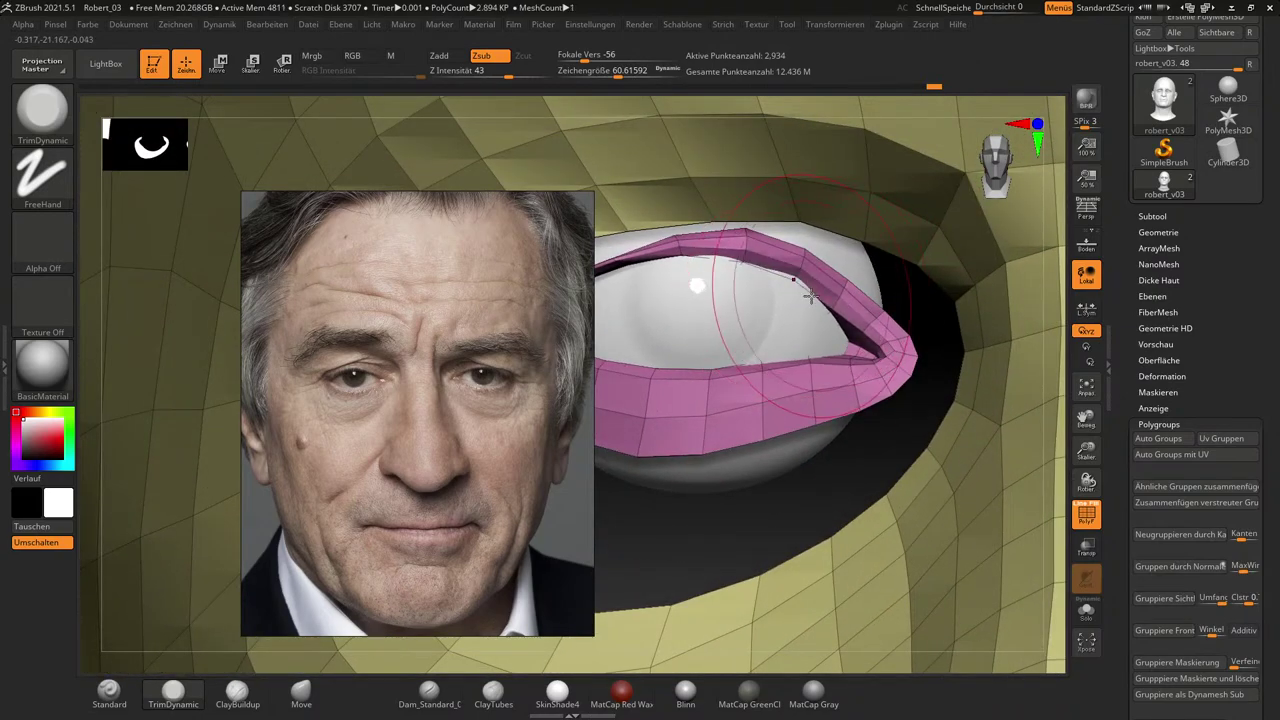
Switch to the Move brush and set its draw size to about 33.7 for the eyelid.
{"action": "left_click", "coordinate": [304, 696]}
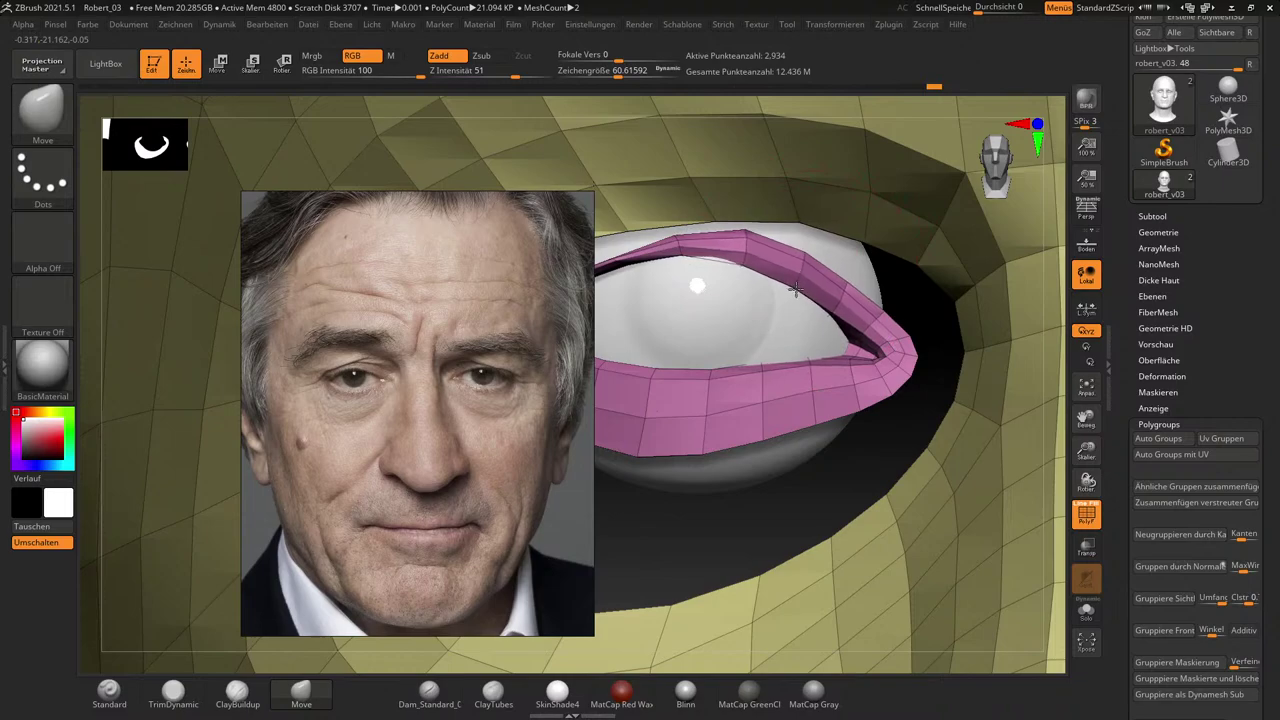
{"action": "key", "text": "s"}
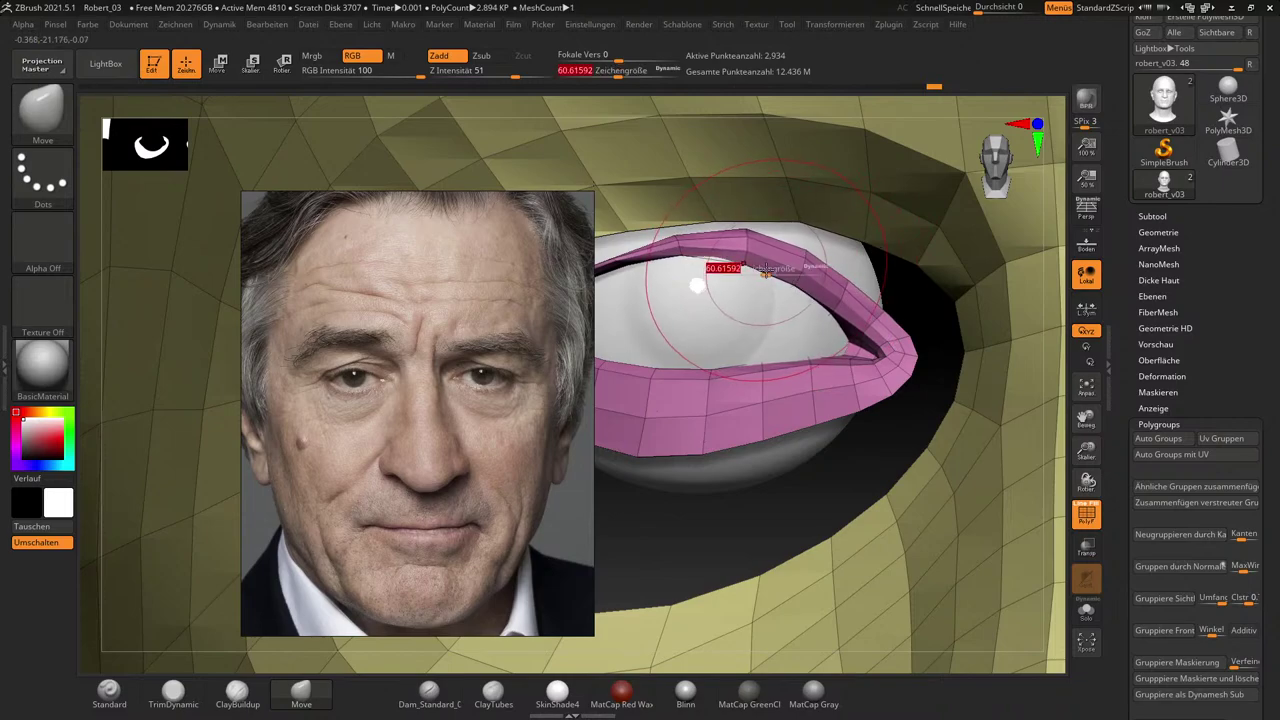
{"action": "left_click_drag", "start_coordinate": [723, 268], "coordinate": [714, 268]}
{"action": "right_click_drag", "start_coordinate": [915, 455], "coordinate": [815, 323]}
{"action": "right_click_drag", "start_coordinate": [844, 453], "coordinate": [835, 327]}
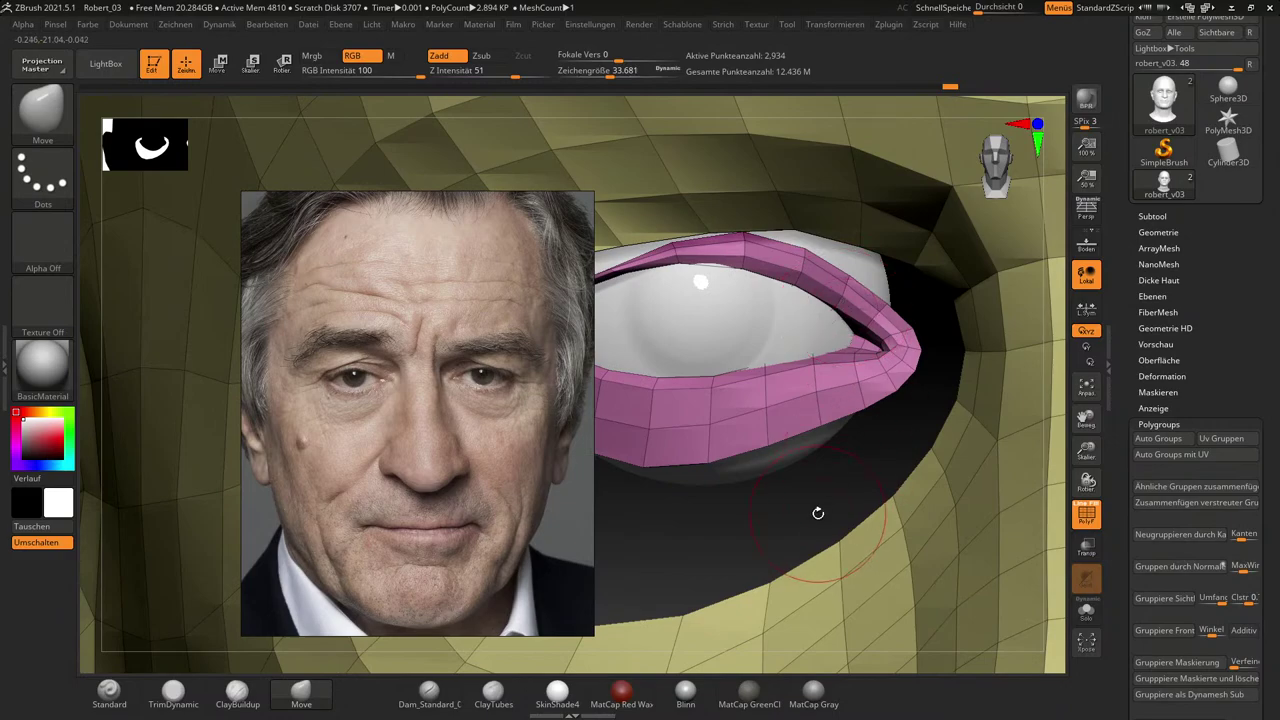
{"action": "right_click_drag", "start_coordinate": [817, 514], "coordinate": [896, 521], "text": "alt"}
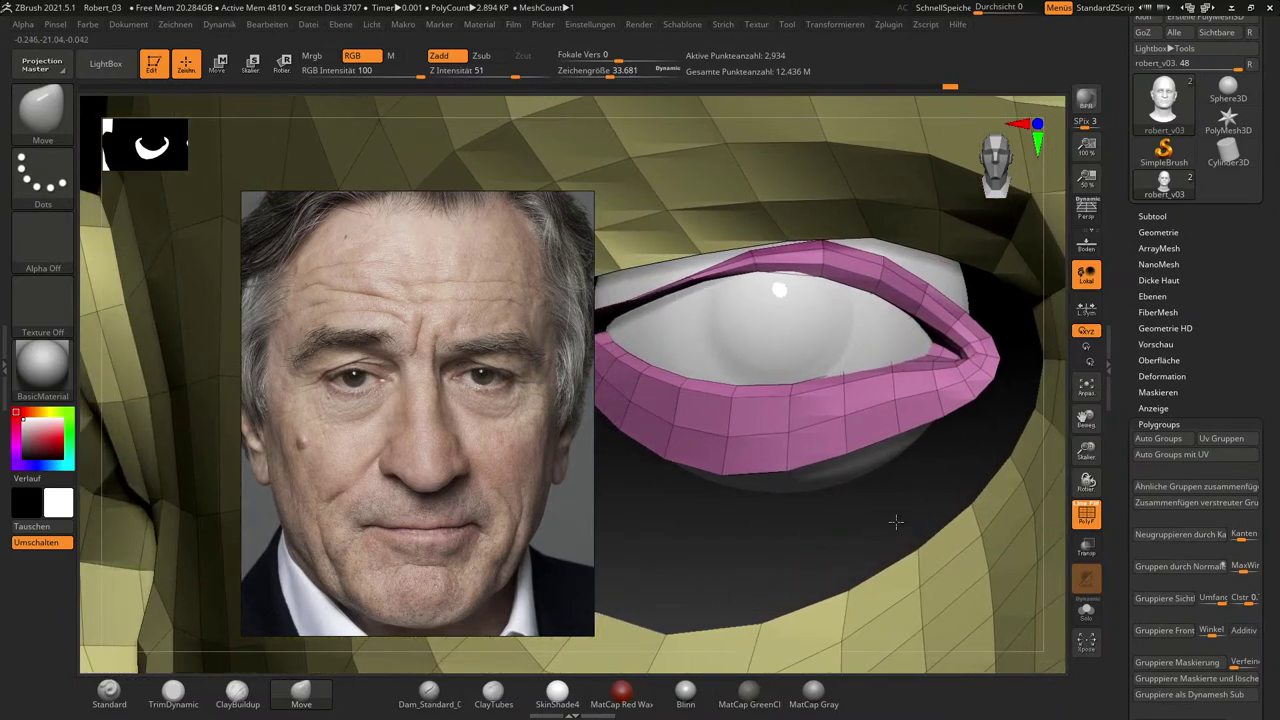
Invert the visibility to examine the loops hidden around the eyes, then invert it back to the head without them.
{"action": "key", "text": "ctrl"}
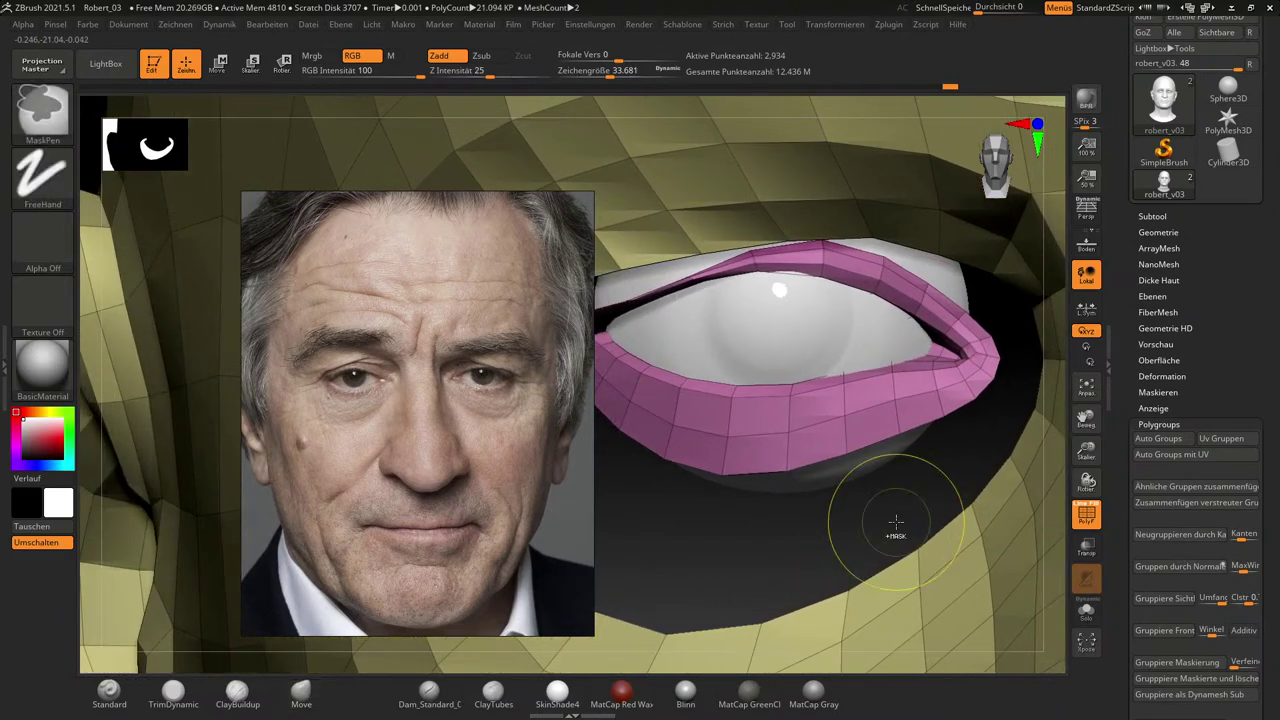
{"action": "key", "text": "ctrl+z"}
{"action": "left_click", "coordinate": [896, 521], "text": "ctrl+shift"}
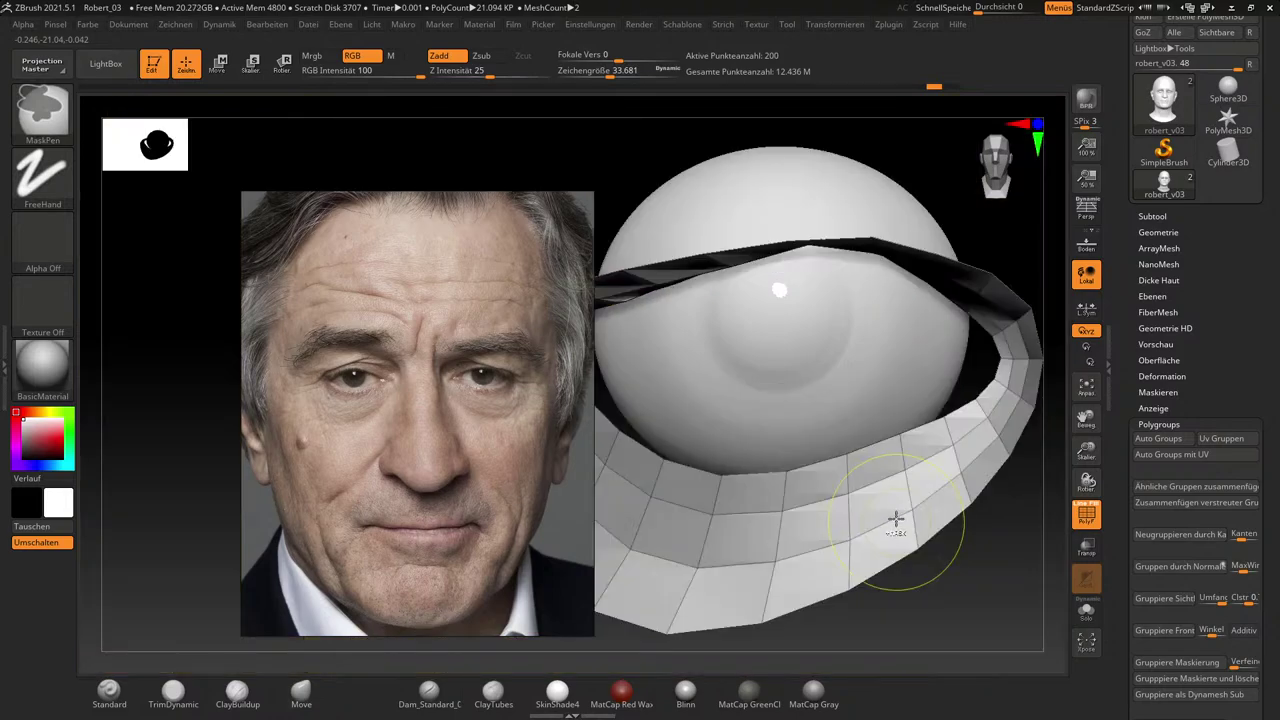
{"action": "left_click_drag", "start_coordinate": [977, 603], "coordinate": [731, 463], "text": "alt"}
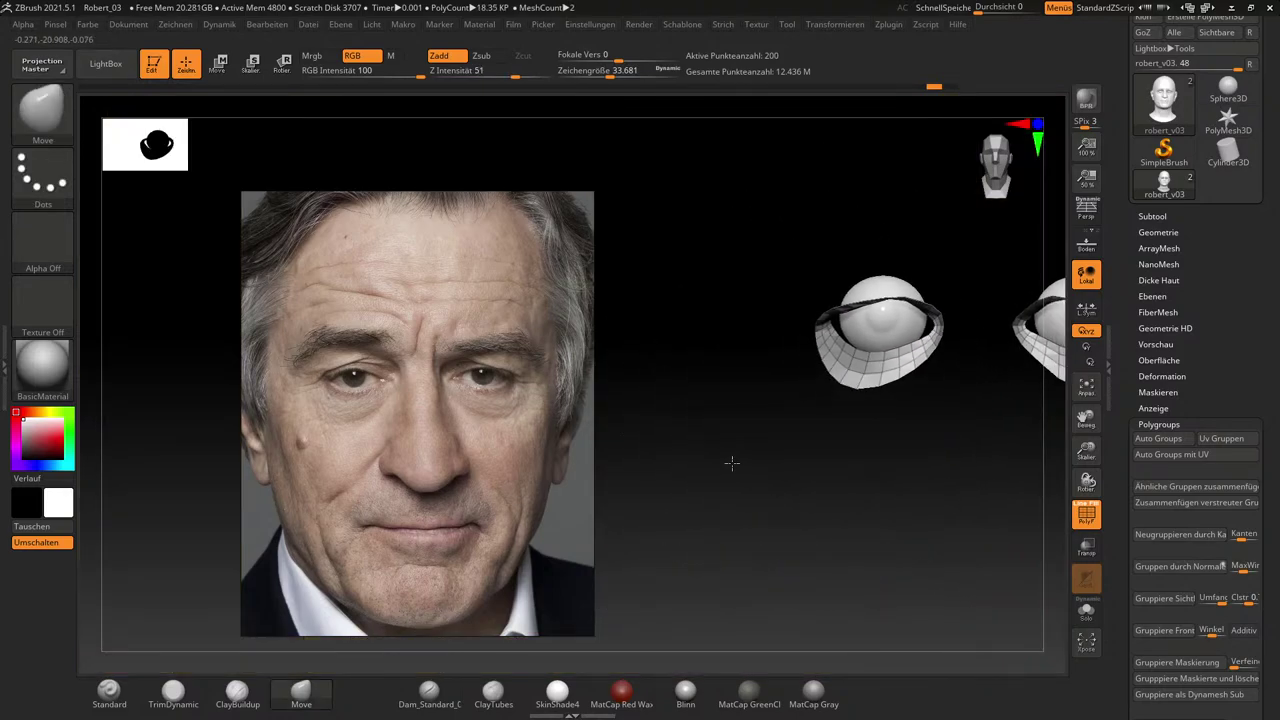
{"action": "left_click", "coordinate": [897, 365]}
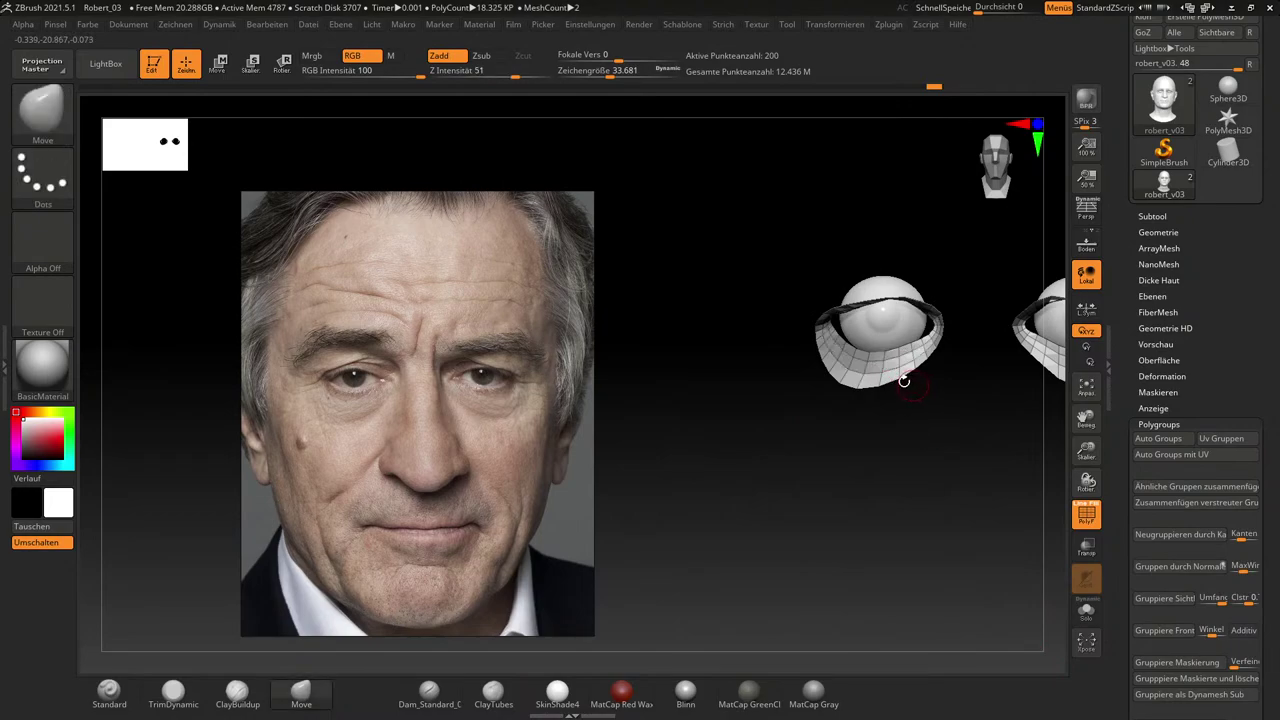
{"action": "left_click", "coordinate": [893, 376], "text": "ctrl+shift"}
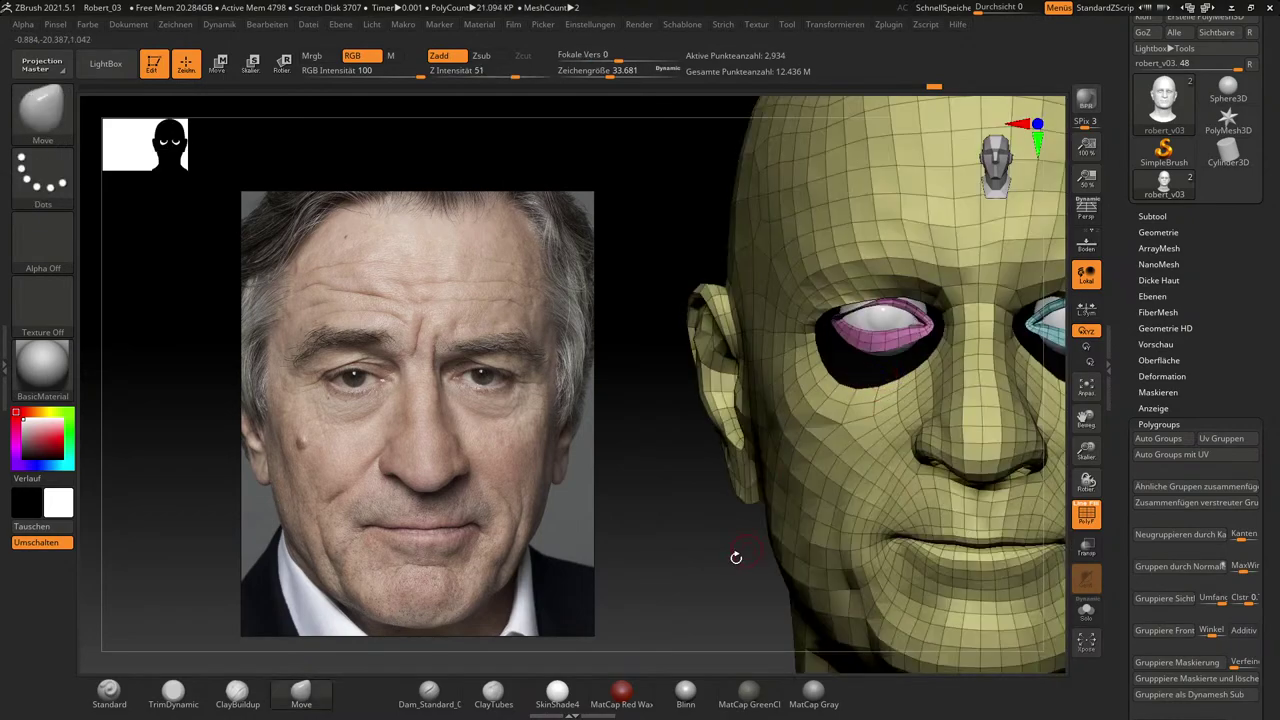
{"action": "left_click_drag", "start_coordinate": [737, 551], "coordinate": [668, 565], "text": "alt"}
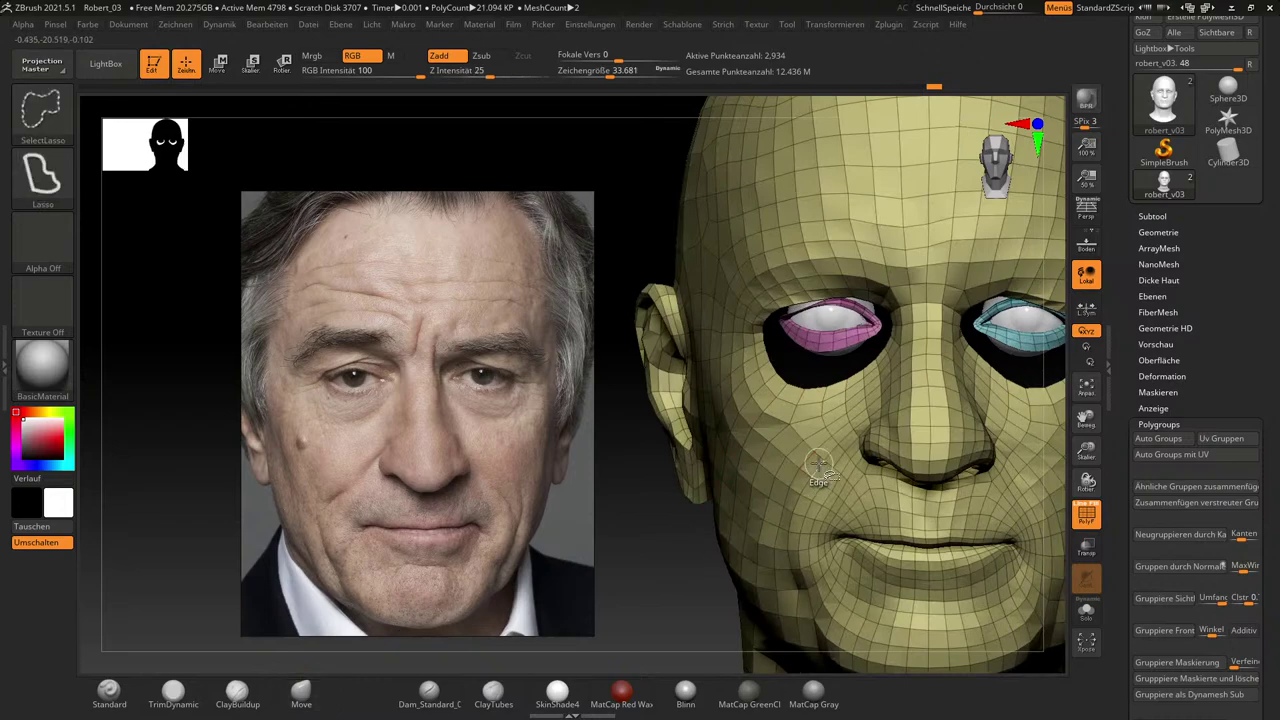
{"action": "left_click_drag", "start_coordinate": [778, 430], "coordinate": [818, 462], "text": "ctrl+shift"}
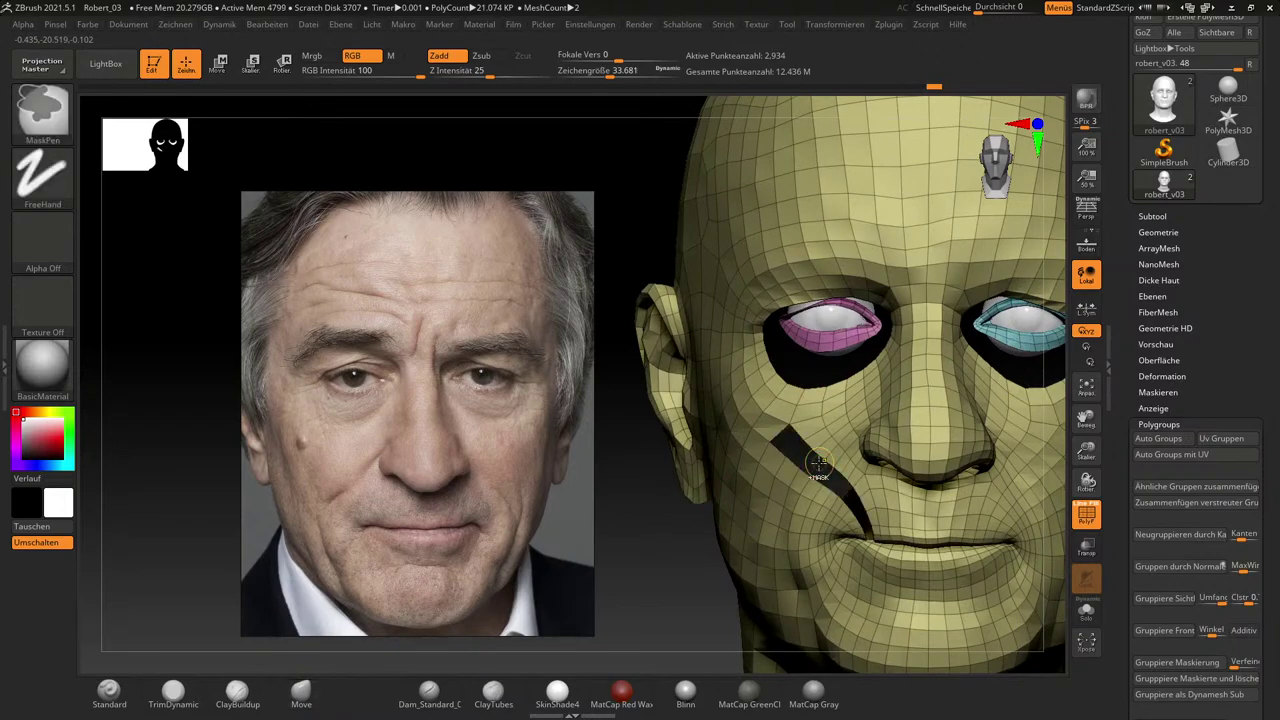
{"action": "key", "text": "ctrl+z"}
Mask the whole head except both eyelid polygroups: mask the eyelids in isolation, reveal the head and invert the mask.
{"action": "left_click", "coordinate": [818, 442], "text": "ctrl+shift"}
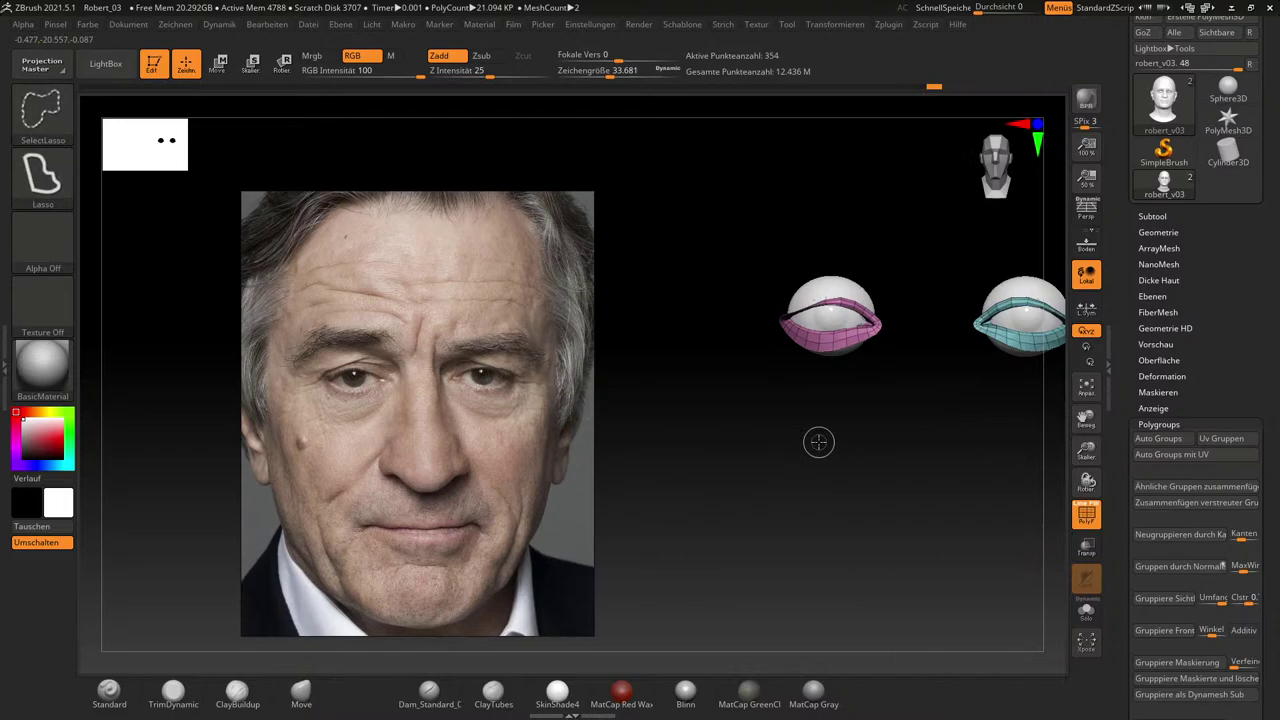
{"action": "key", "text": "f"}
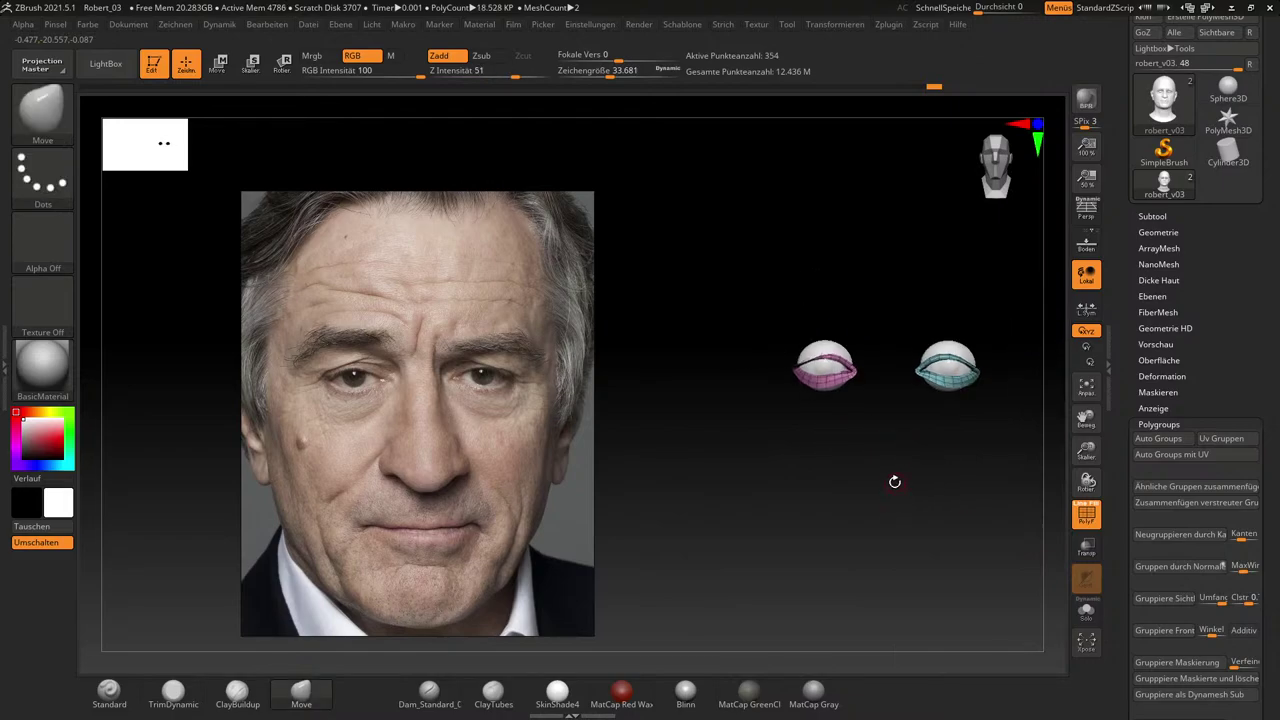
{"action": "left_click_drag", "start_coordinate": [729, 257], "coordinate": [1066, 519], "text": "ctrl"}
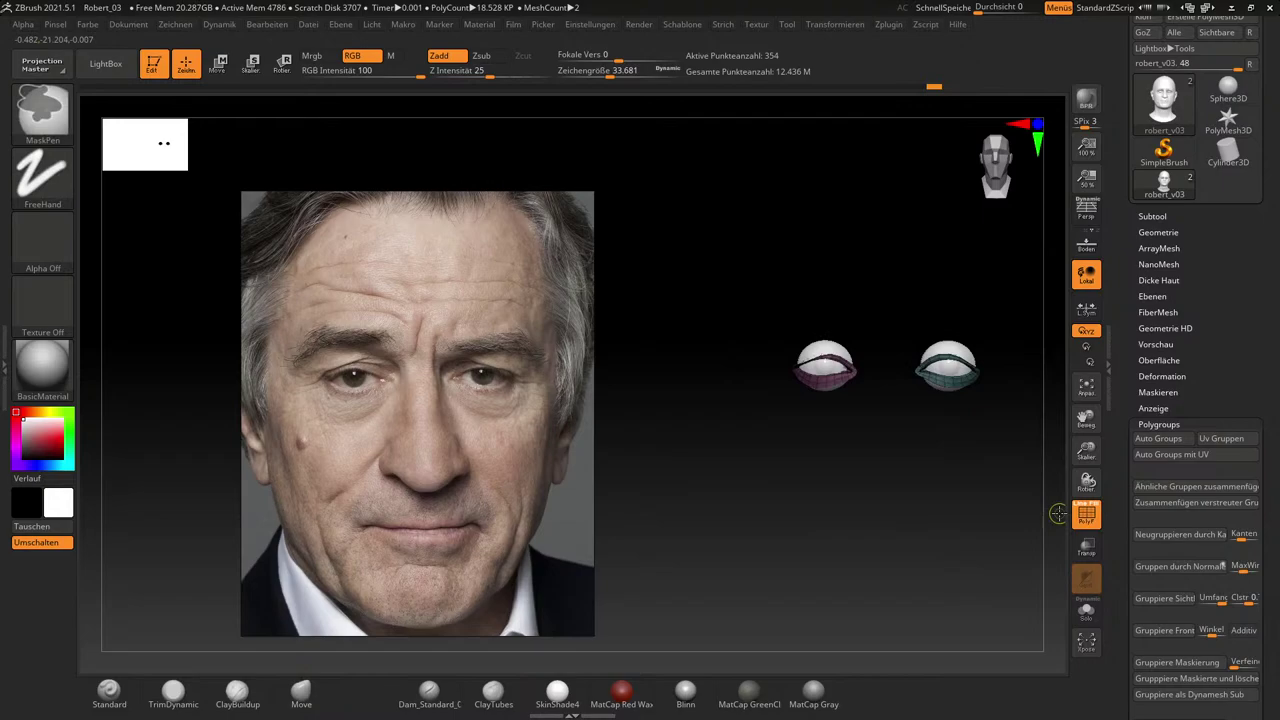
{"action": "left_click", "coordinate": [640, 205], "text": "ctrl+shift"}
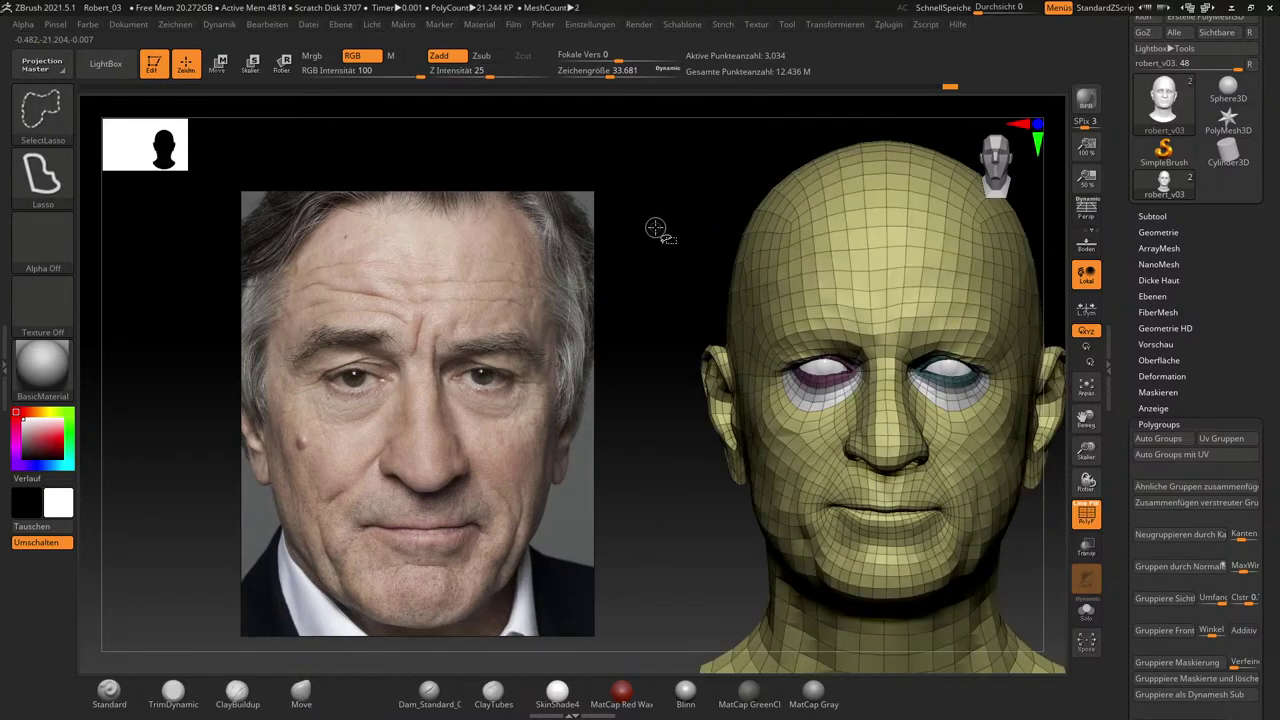
{"action": "left_click", "coordinate": [652, 223], "text": "ctrl"}
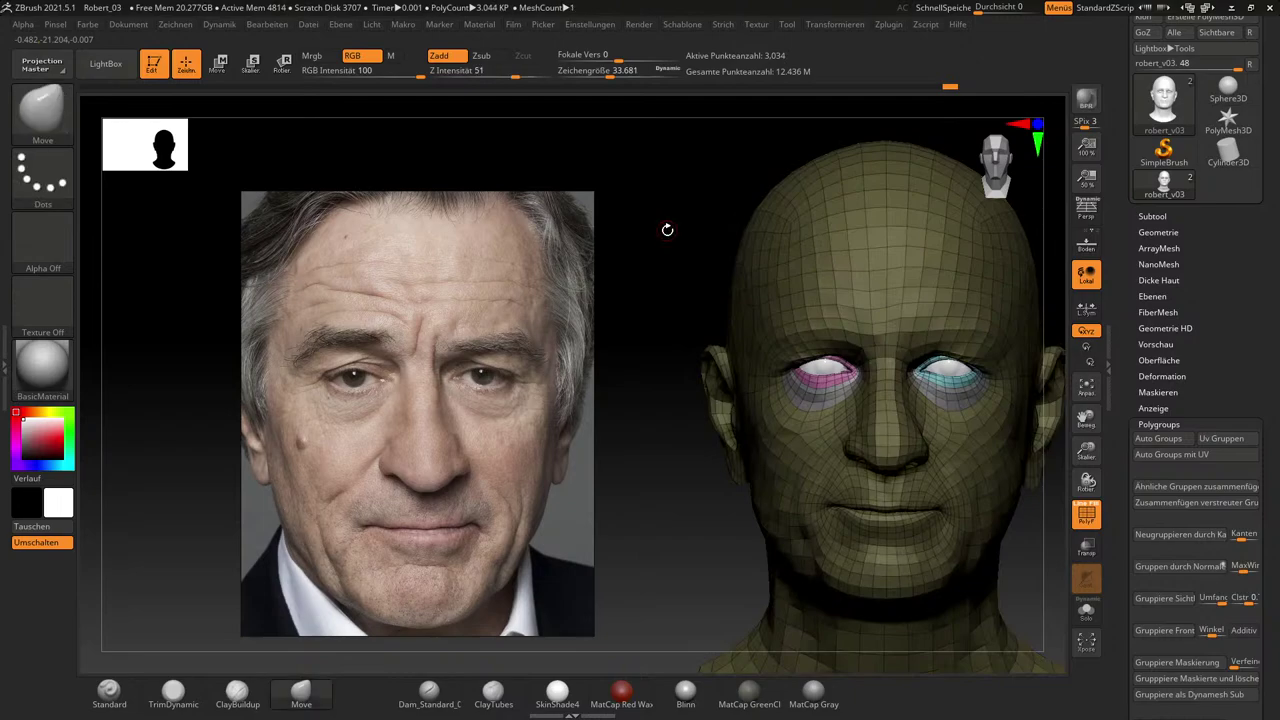
Mask the lower eyelid so that only the upper eyelid stays editable.
{"action": "left_click_drag", "start_coordinate": [682, 485], "coordinate": [708, 555], "text": "alt"}
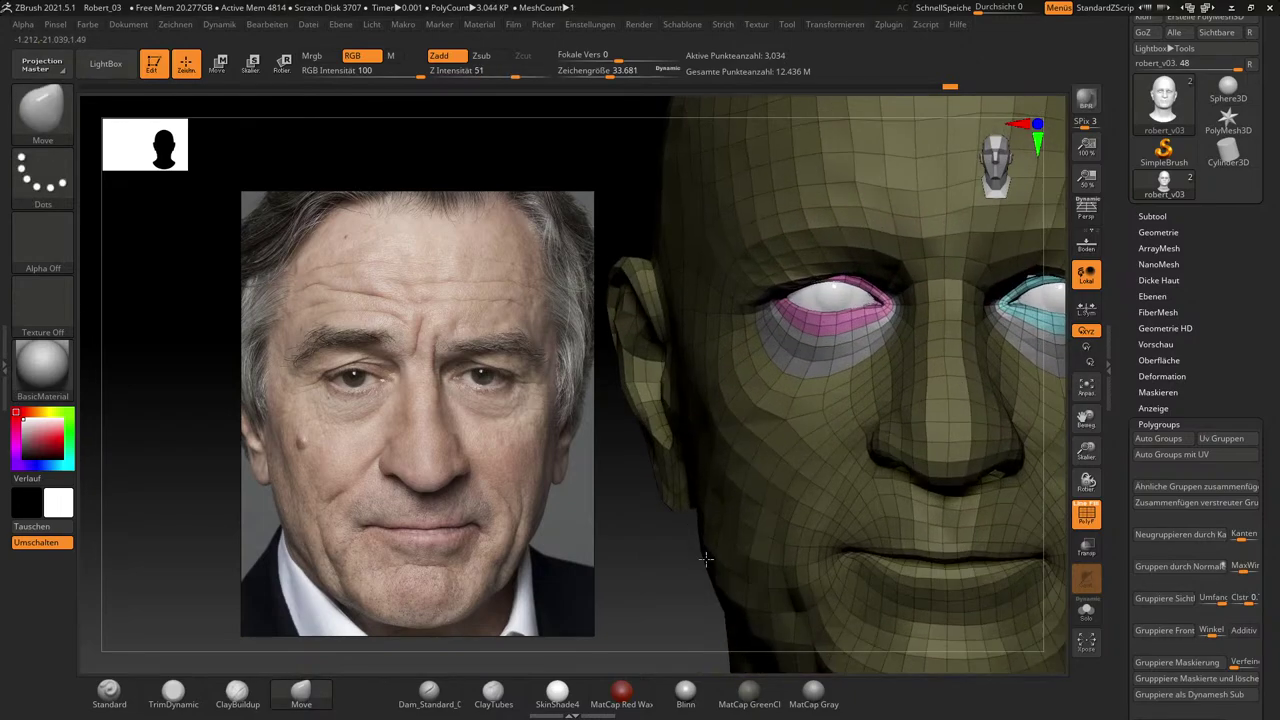
{"action": "left_click_drag", "start_coordinate": [649, 491], "coordinate": [803, 566], "text": "alt"}
{"action": "left_click_drag", "start_coordinate": [688, 506], "coordinate": [572, 530], "text": "alt"}
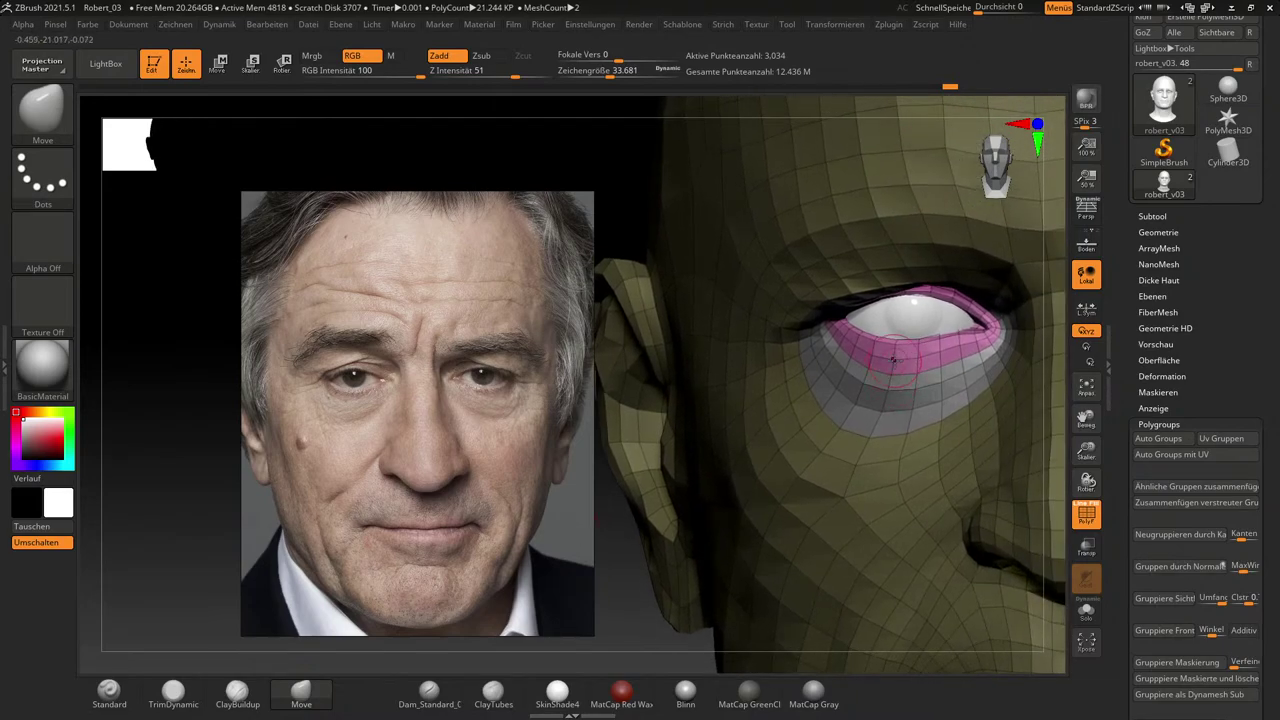
{"action": "key", "text": "ctrl"}
{"action": "mouse_move", "coordinate": [920, 362]}
{"action": "left_mouse_down", "text": "ctrl"}
{"action": "mouse_move", "coordinate": [838, 352]}
{"action": "mouse_move", "coordinate": [945, 366]}
{"action": "mouse_move", "coordinate": [901, 347]}
{"action": "mouse_move", "coordinate": [956, 352]}
{"action": "mouse_move", "coordinate": [988, 338]}
{"action": "mouse_move", "coordinate": [970, 349]}
{"action": "left_mouse_up", "text": "ctrl"}
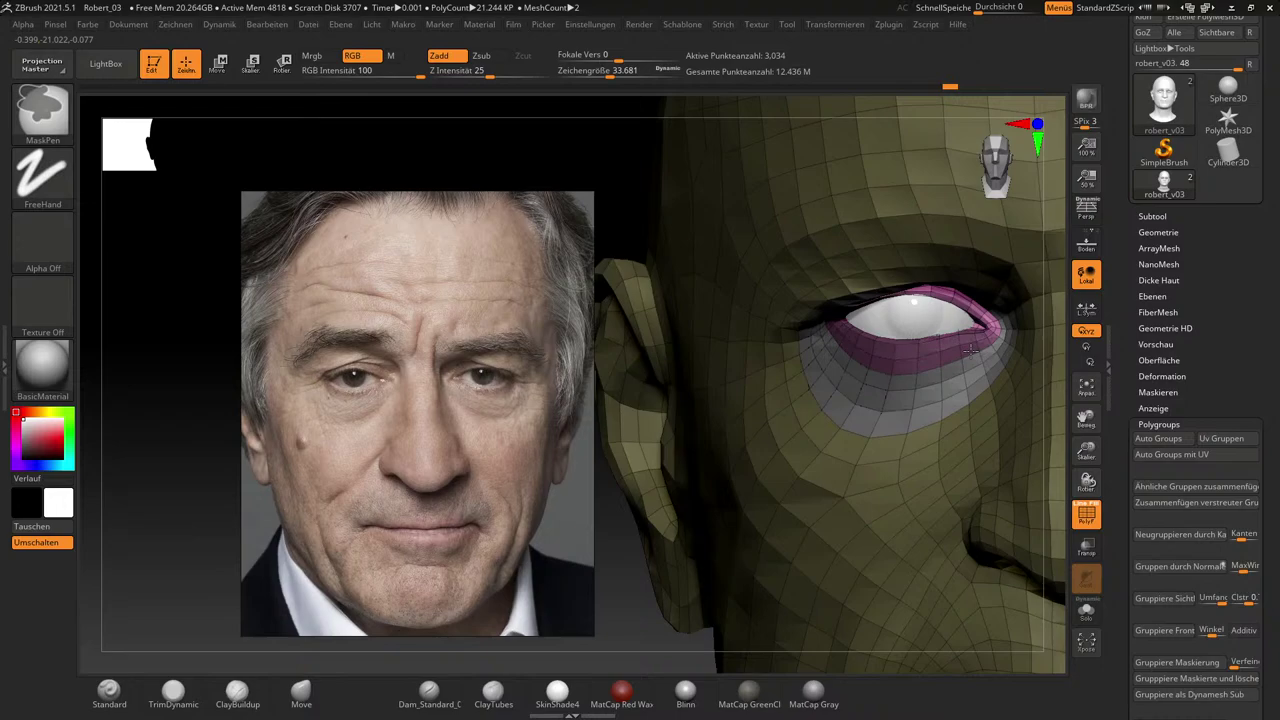
{"action": "left_click", "coordinate": [972, 402], "text": "ctrl"}
Set the Move brush's draw size to about 75.7 and adjust the inner half of the upper eyelid's edge.
{"action": "key", "text": "s"}
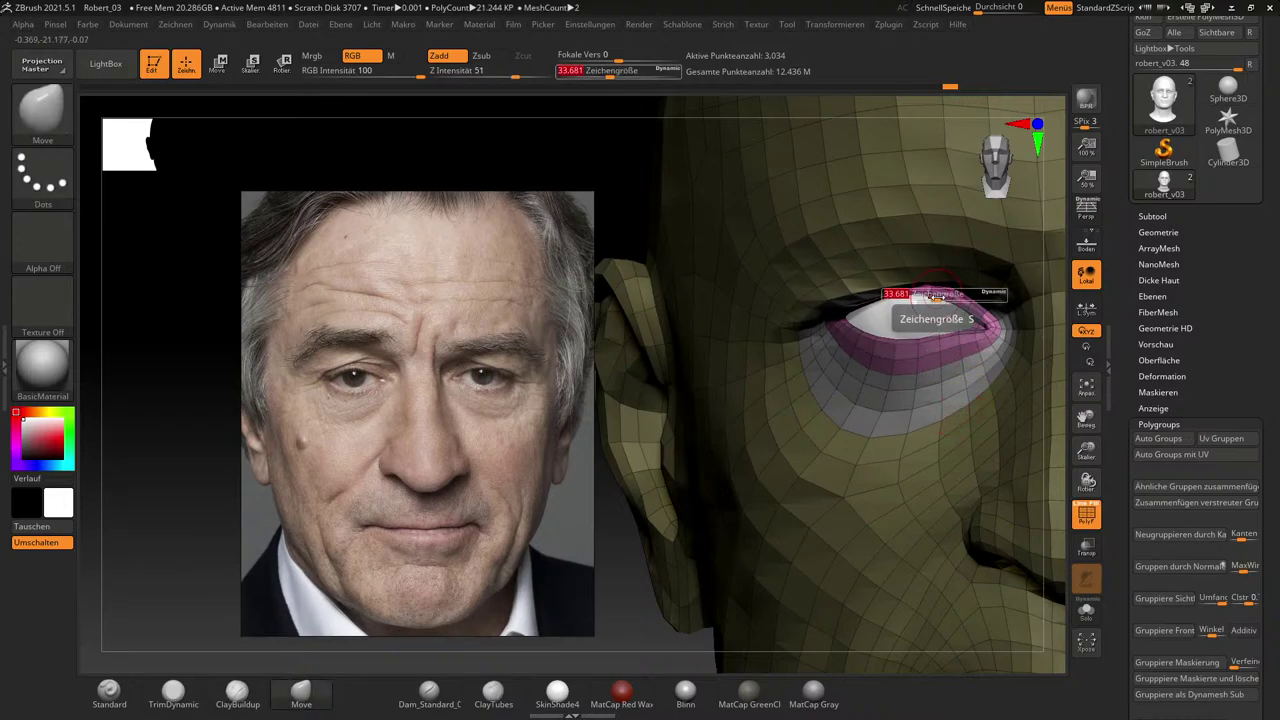
{"action": "left_click_drag", "start_coordinate": [936, 298], "coordinate": [947, 298]}
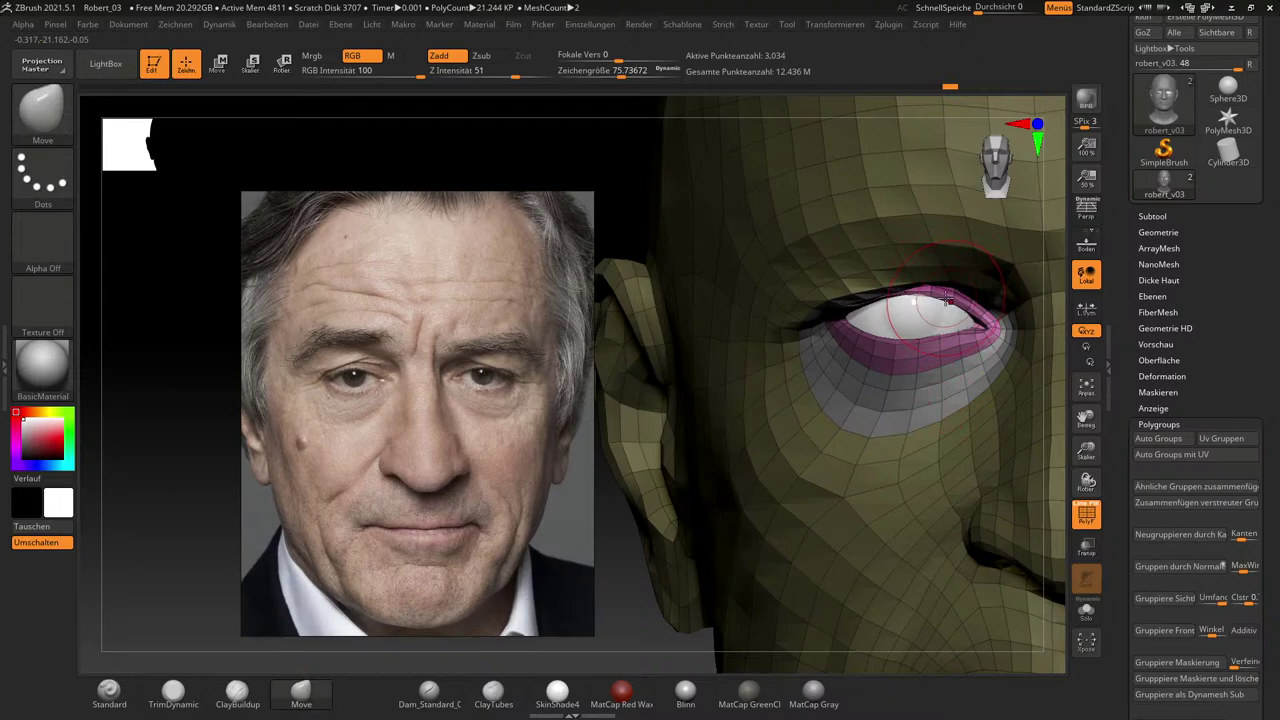
{"action": "left_click_drag", "start_coordinate": [627, 571], "coordinate": [636, 668], "text": "alt"}
{"action": "mouse_move", "coordinate": [318, 135]}
{"action": "left_mouse_down"}
{"action": "mouse_move", "coordinate": [334, 138]}
{"action": "mouse_move", "coordinate": [312, 138]}
{"action": "left_mouse_up"}
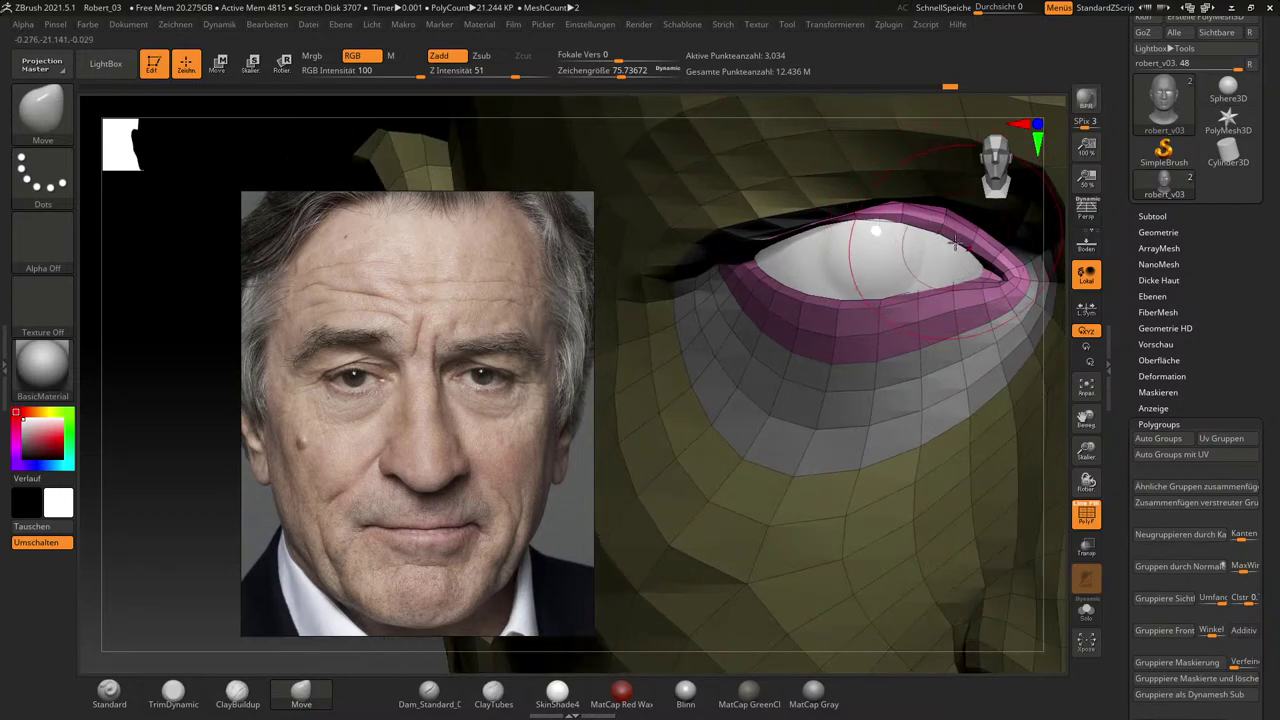
{"action": "key", "text": "s"}
{"action": "left_click_drag", "start_coordinate": [975, 253], "coordinate": [964, 262]}
{"action": "key", "text": "s"}
{"action": "mouse_move", "coordinate": [970, 239]}
{"action": "left_mouse_down"}
{"action": "mouse_move", "coordinate": [955, 238]}
{"action": "mouse_move", "coordinate": [1034, 252]}
{"action": "left_mouse_up"}
{"action": "key", "text": "s"}
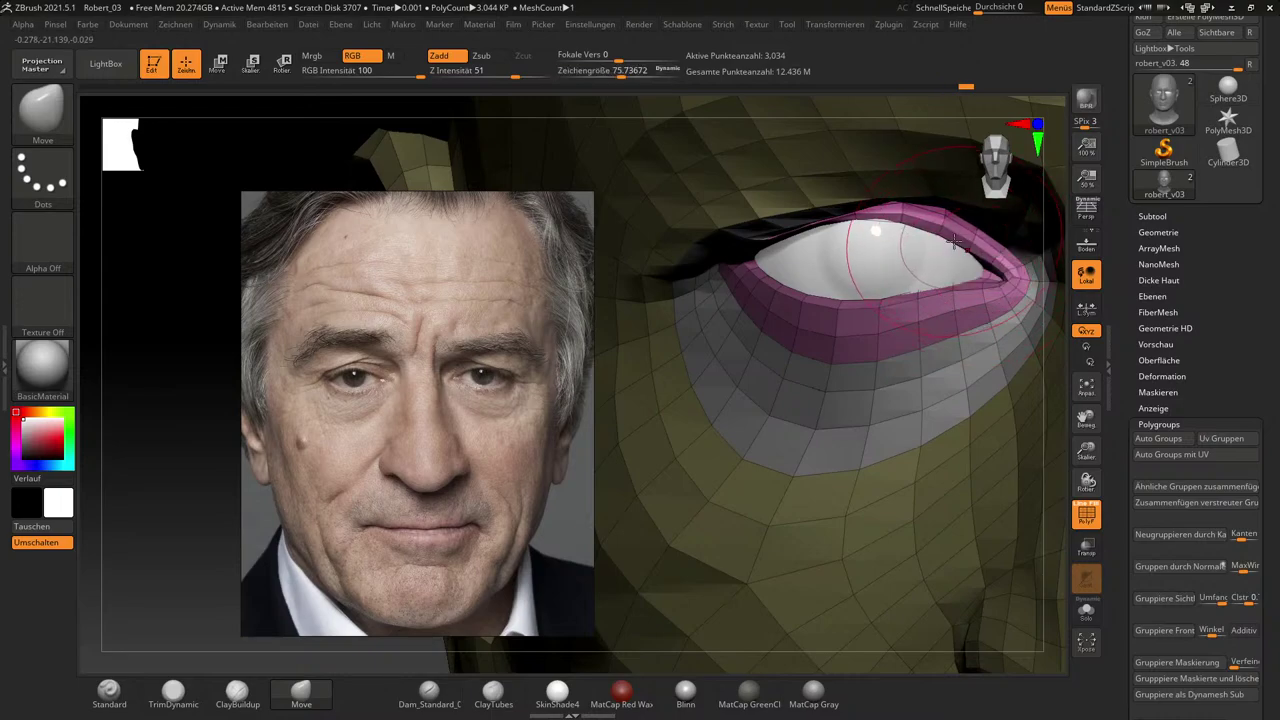
Reduce the draw size to about 52.7, lower the middle of the upper eyelid's edge, check it from the side and undo the last stroke.
{"action": "key", "text": "s"}
{"action": "left_click_drag", "start_coordinate": [953, 247], "coordinate": [951, 249]}
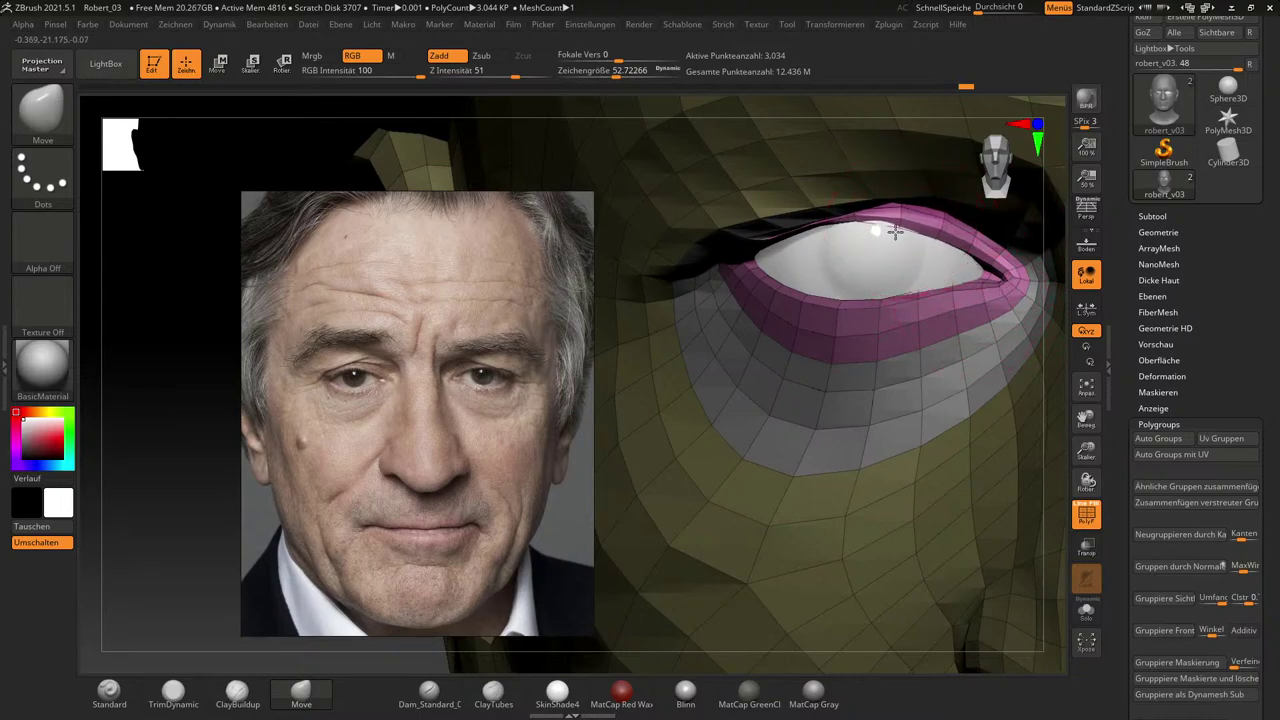
{"action": "left_click_drag", "start_coordinate": [895, 232], "coordinate": [890, 248]}
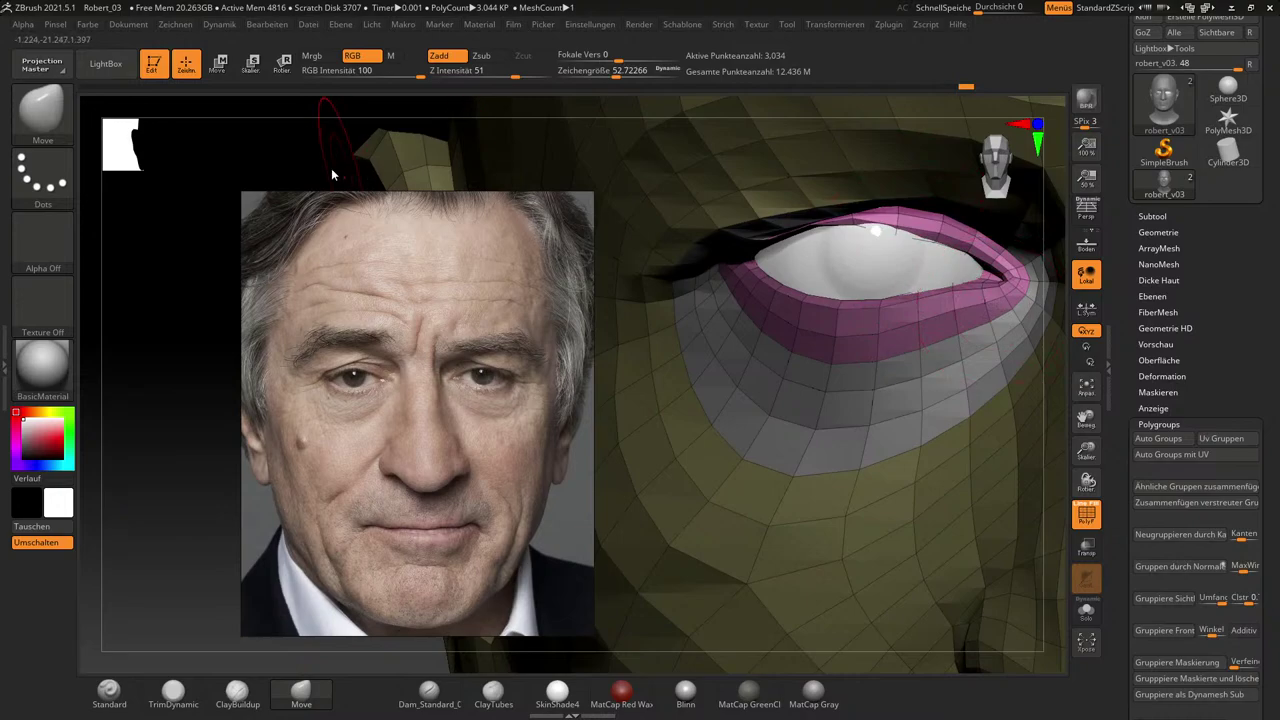
{"action": "mouse_move", "coordinate": [333, 175]}
{"action": "left_mouse_down"}
{"action": "mouse_move", "coordinate": [903, 251]}
{"action": "mouse_move", "coordinate": [897, 234]}
{"action": "left_mouse_up"}
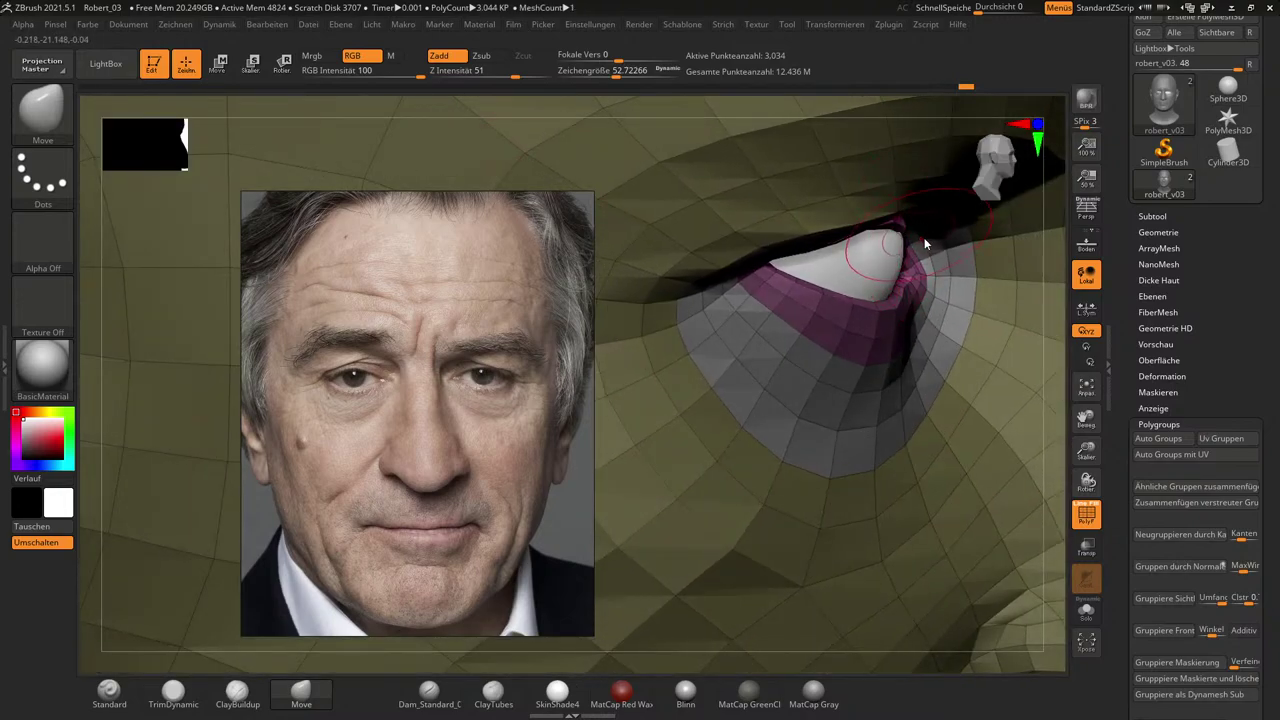
{"action": "key", "text": "ctrl+z"}
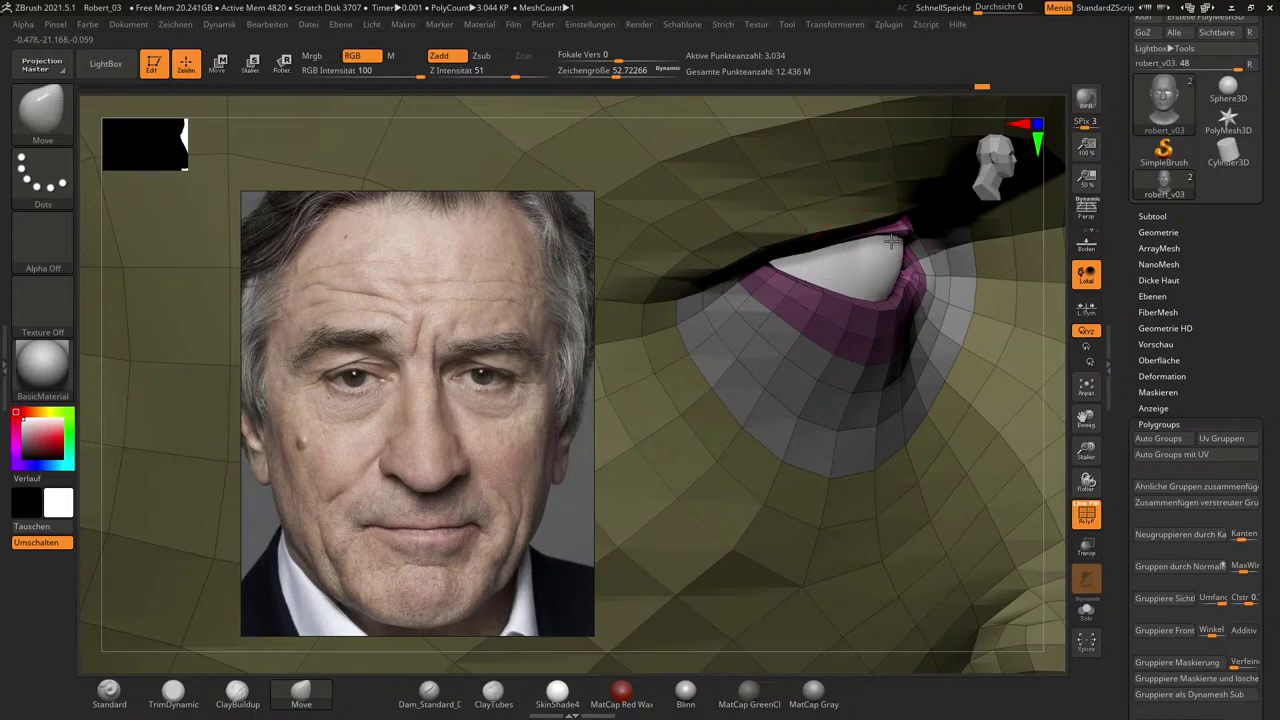
Reduce the draw size to about 6.8 and nudge individual points along the middle of the upper eyelid's edge.
{"action": "left_click_drag", "start_coordinate": [1060, 416], "coordinate": [1026, 347]}
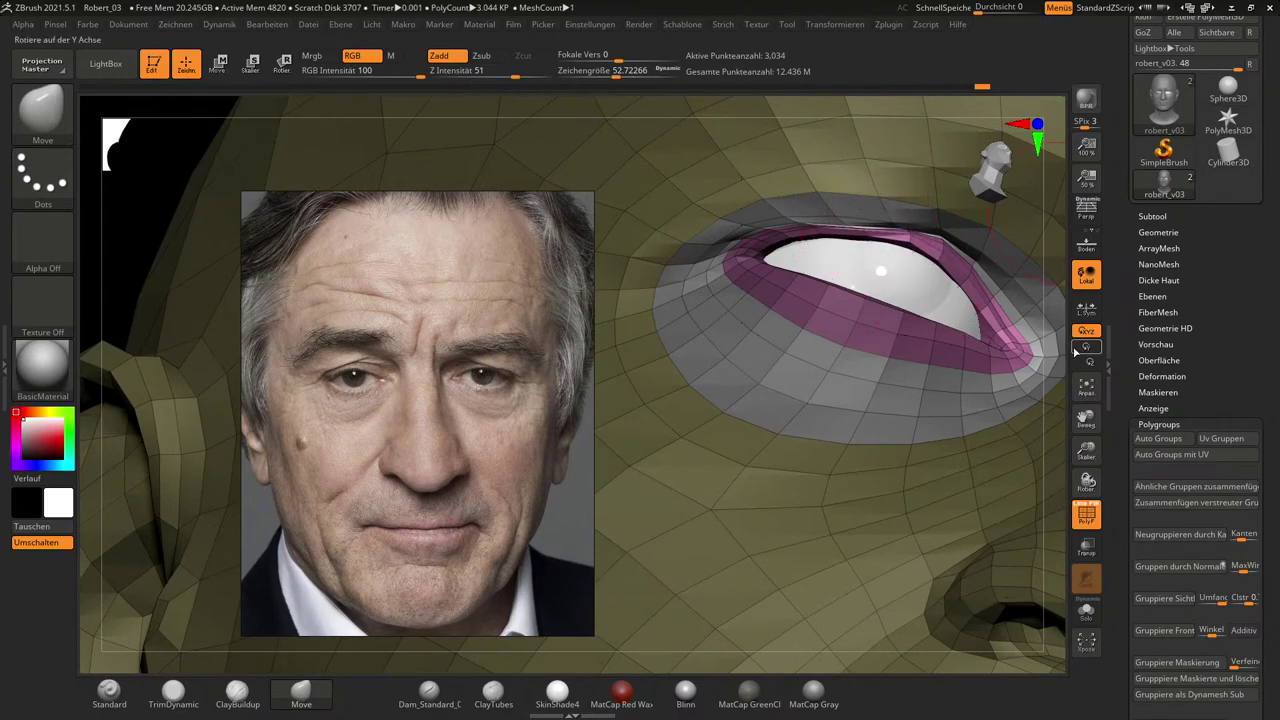
{"action": "left_click_drag", "start_coordinate": [1061, 388], "coordinate": [1068, 343]}
{"action": "mouse_move", "coordinate": [1068, 343]}
{"action": "right_mouse_down"}
{"action": "mouse_move", "coordinate": [1076, 362]}
{"action": "mouse_move", "coordinate": [1062, 310]}
{"action": "right_mouse_up"}
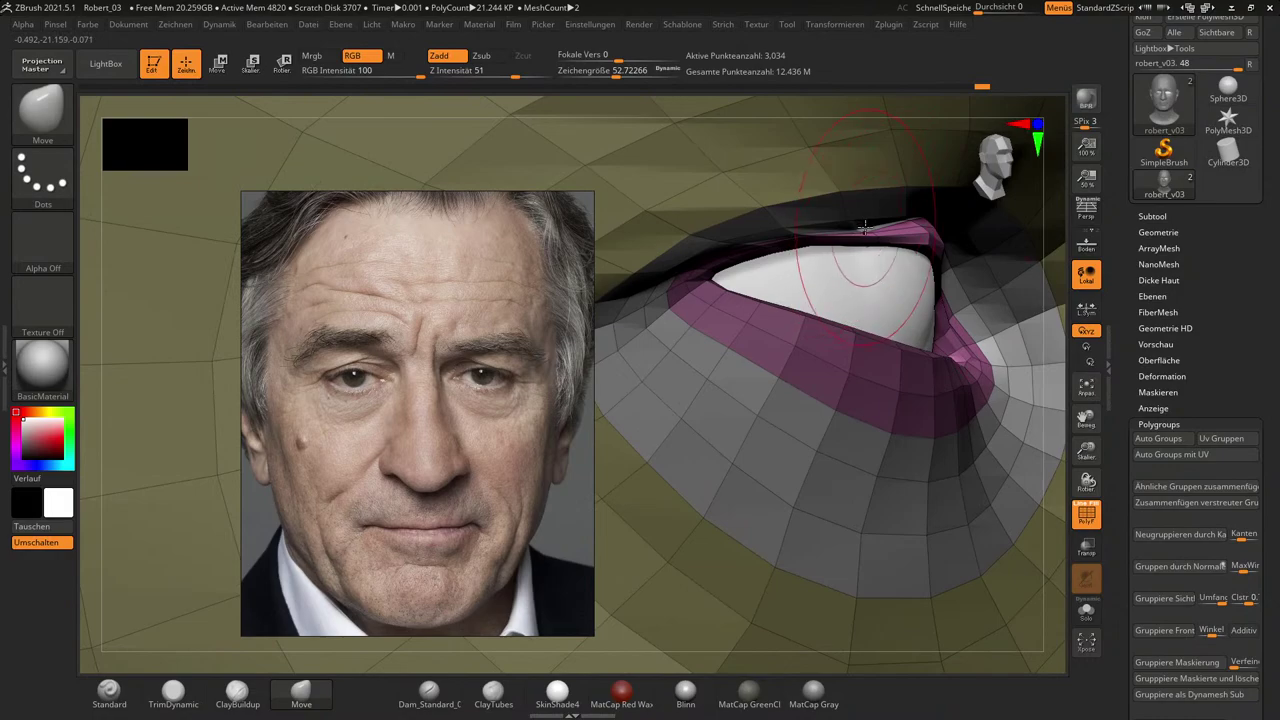
{"action": "left_click_drag", "start_coordinate": [1057, 316], "coordinate": [1076, 379], "text": "alt"}
{"action": "key", "text": "s"}
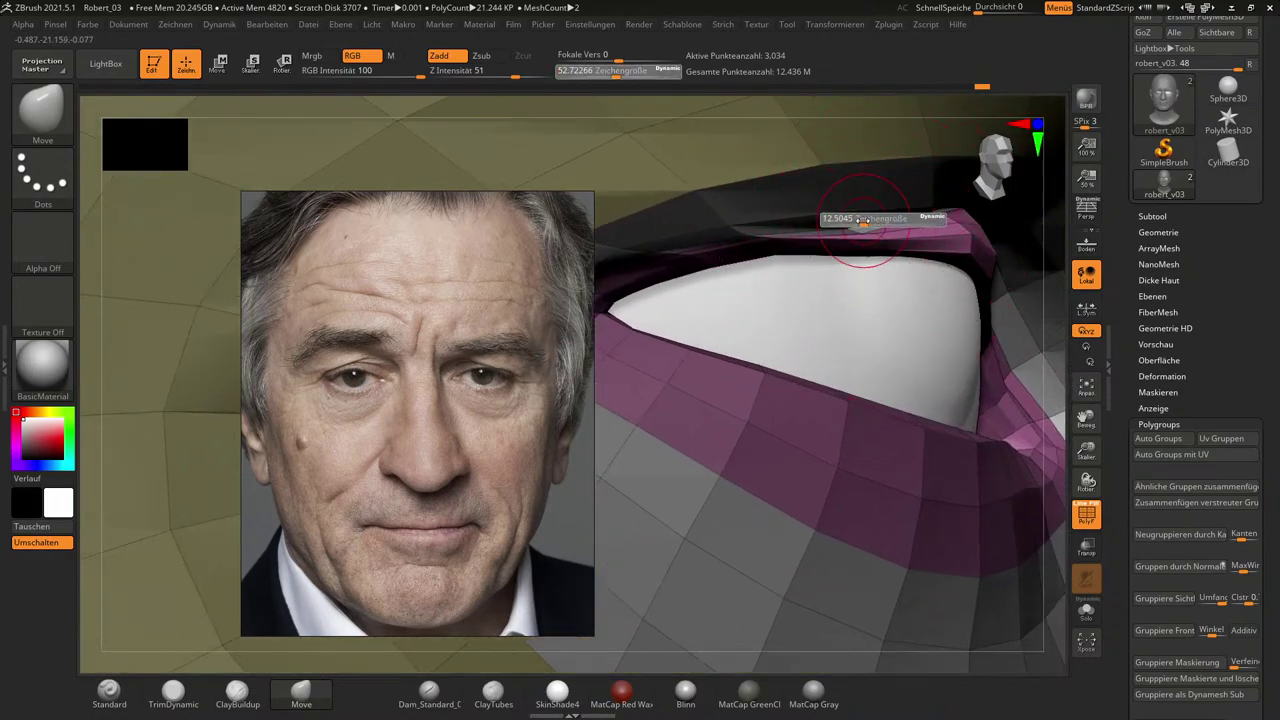
{"action": "left_click_drag", "start_coordinate": [858, 219], "coordinate": [857, 219]}
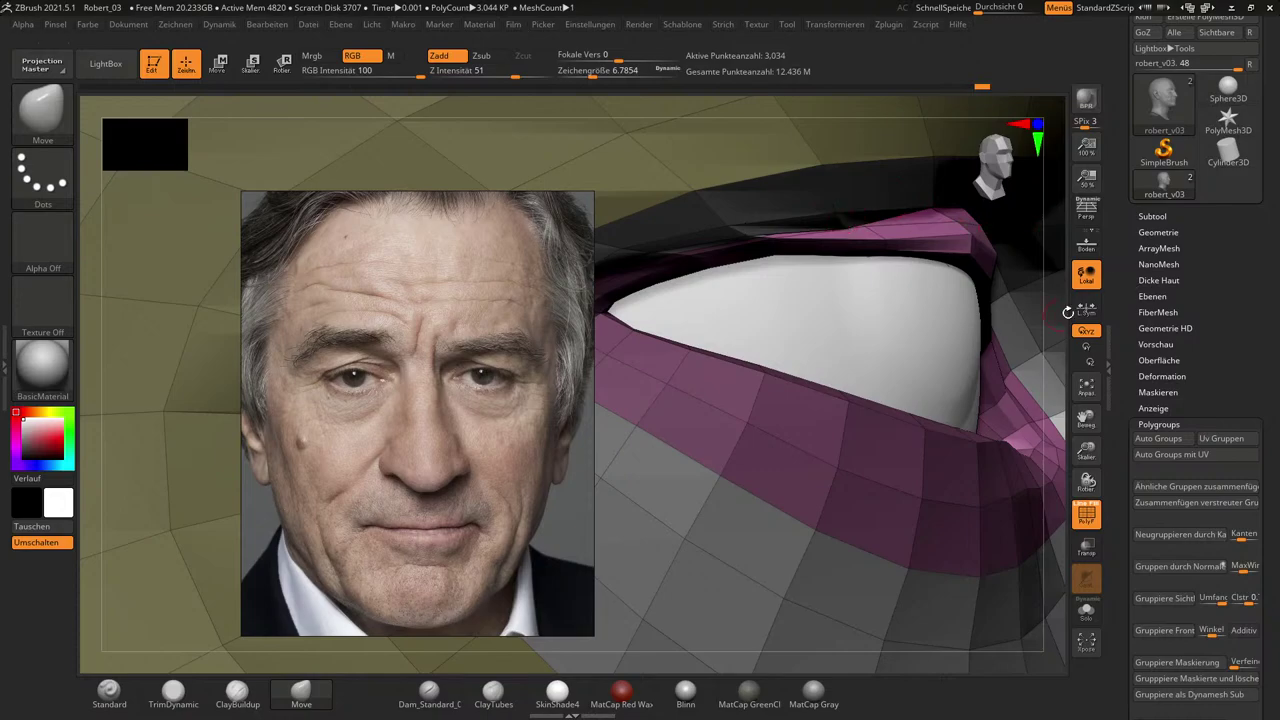
{"action": "left_click_drag", "start_coordinate": [1065, 312], "coordinate": [1050, 262]}
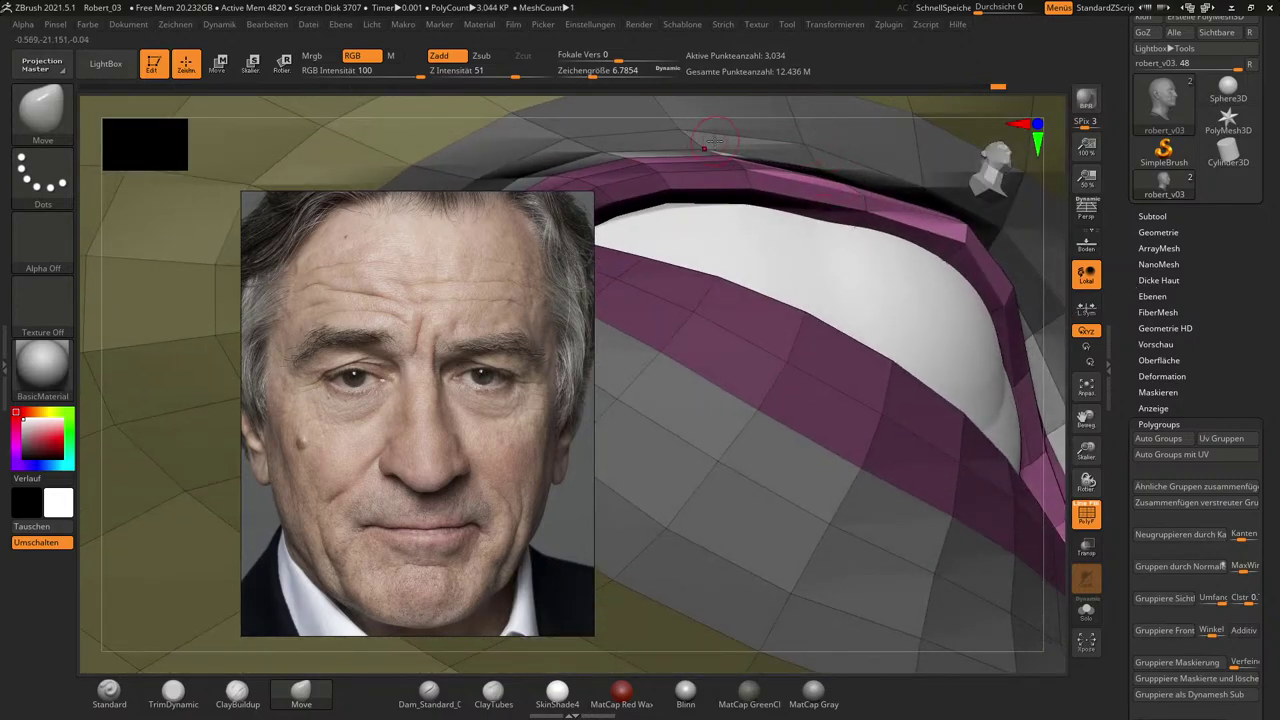
{"action": "left_click_drag", "start_coordinate": [712, 141], "coordinate": [715, 108]}
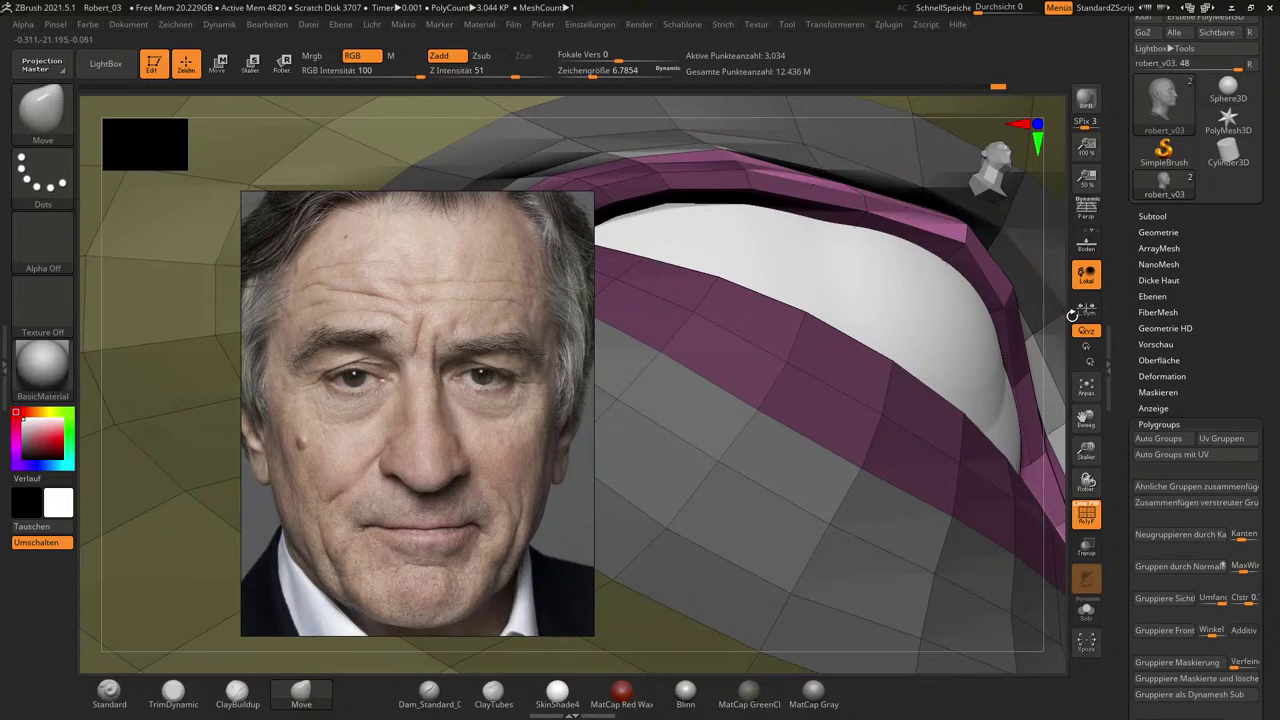
{"action": "left_click_drag", "start_coordinate": [1072, 315], "coordinate": [1010, 312]}
{"action": "mouse_move", "coordinate": [723, 156]}
{"action": "left_mouse_down"}
{"action": "mouse_move", "coordinate": [682, 150]}
{"action": "mouse_move", "coordinate": [743, 181]}
{"action": "left_mouse_up"}
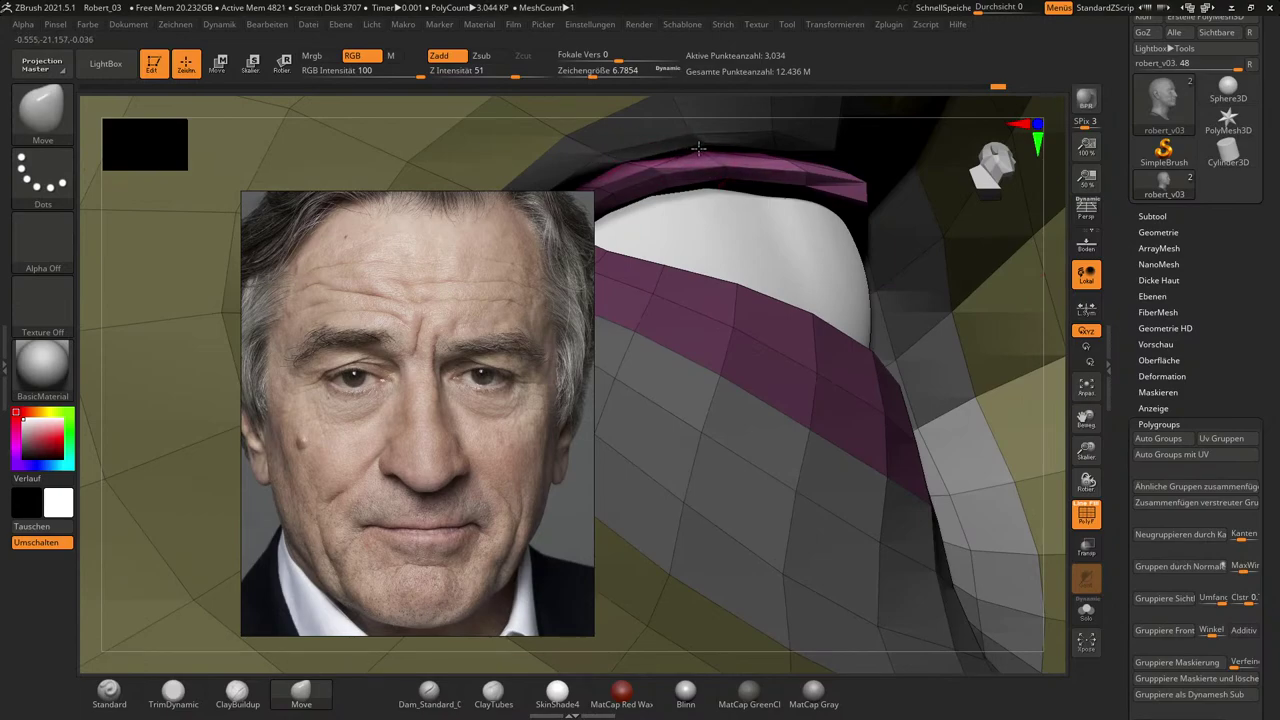
Enlarge the draw size to about 24.3 and refine the upper eyelid's edge near the inner corner from a low view.
{"action": "left_click_drag", "start_coordinate": [1058, 312], "coordinate": [1045, 250]}
{"action": "key", "text": "d"}
{"action": "key", "text": "s"}
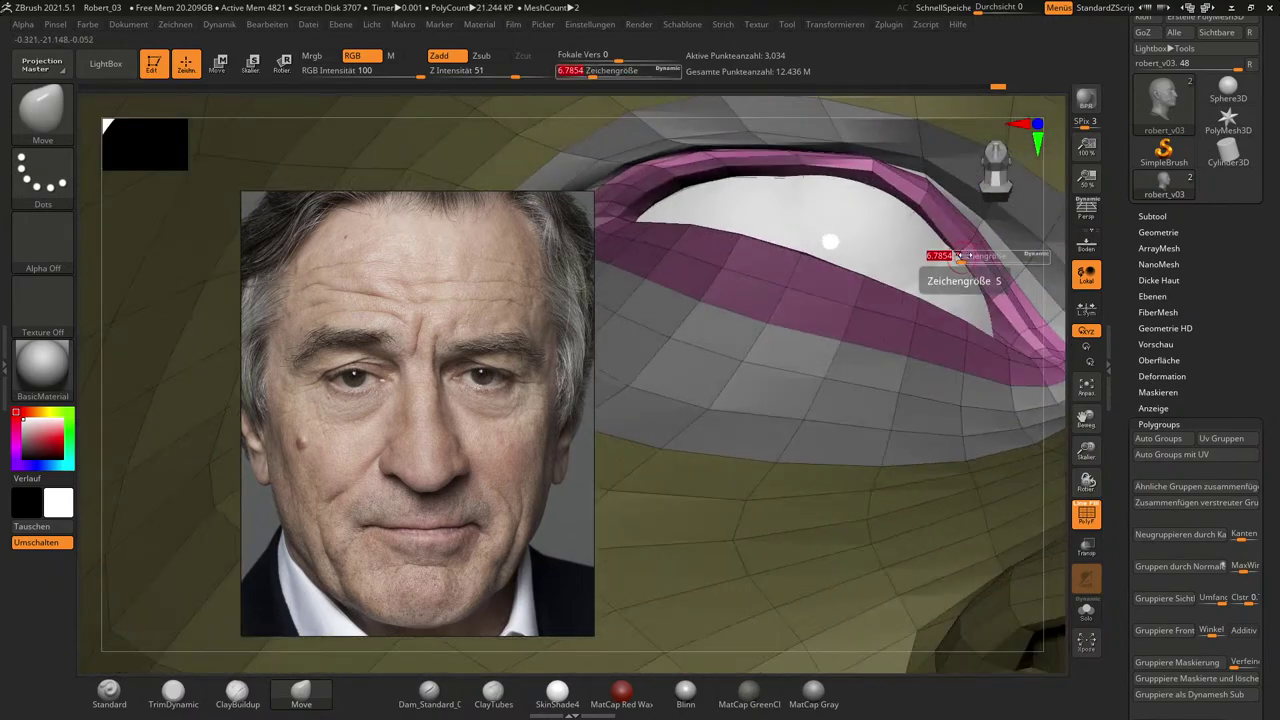
{"action": "left_click_drag", "start_coordinate": [960, 262], "coordinate": [971, 267]}
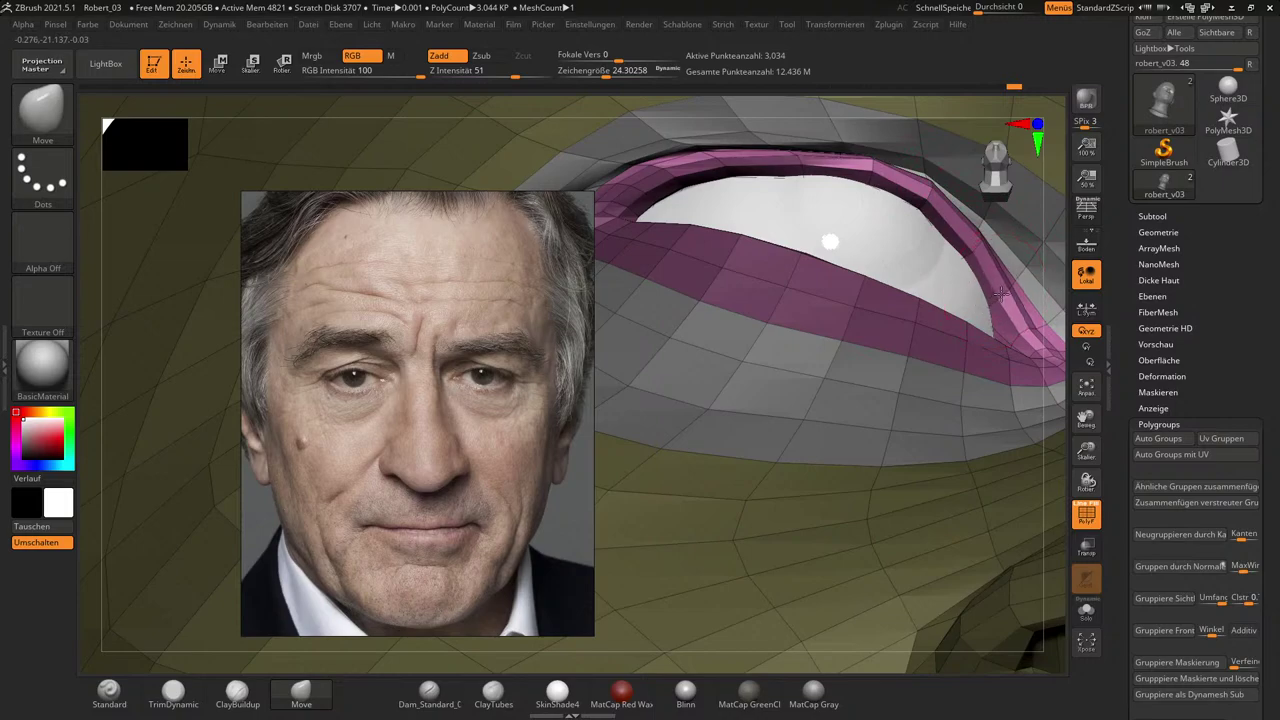
Increase the draw size to about 50.3 and move the outer part of the upper eyelid's edge to smooth its arch.
{"action": "mouse_move", "coordinate": [1058, 310]}
{"action": "left_mouse_down"}
{"action": "mouse_move", "coordinate": [1057, 368]}
{"action": "mouse_move", "coordinate": [1066, 262]}
{"action": "left_mouse_up"}
{"action": "key", "text": "s"}
{"action": "mouse_move", "coordinate": [700, 175]}
{"action": "left_mouse_down"}
{"action": "mouse_move", "coordinate": [711, 176]}
{"action": "mouse_move", "coordinate": [690, 152]}
{"action": "mouse_move", "coordinate": [745, 146]}
{"action": "left_mouse_up"}
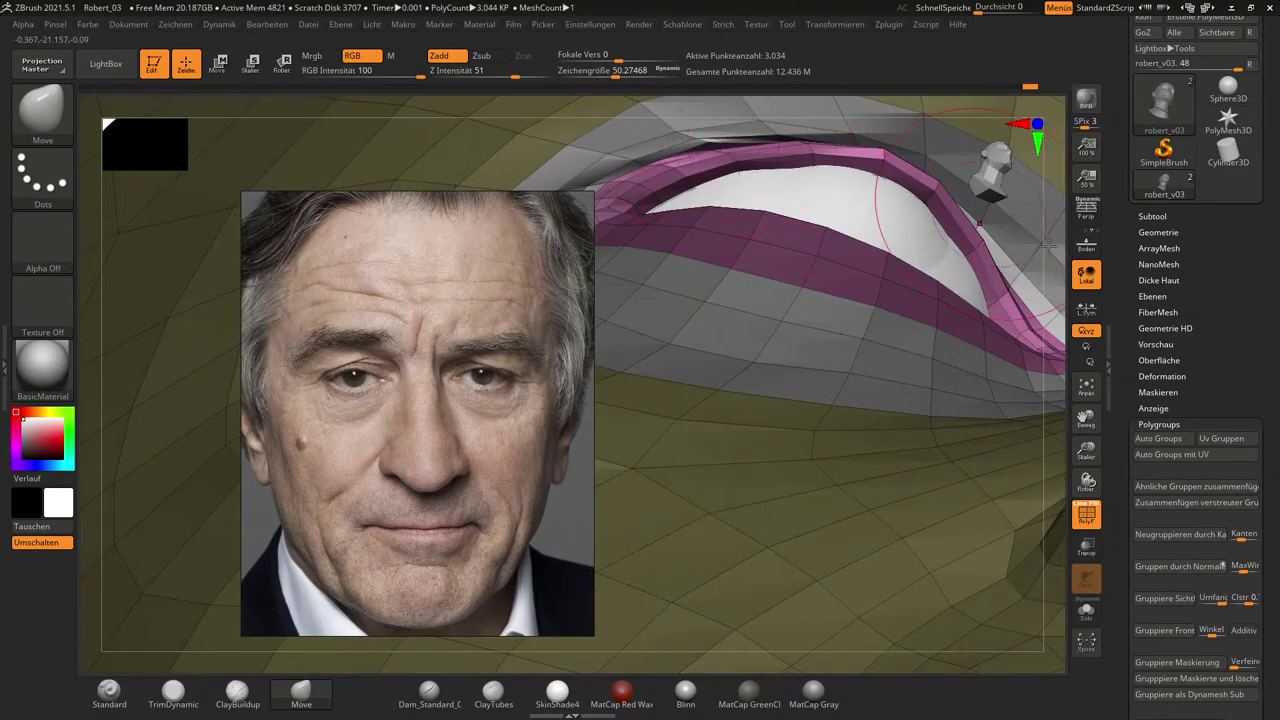
{"action": "mouse_move", "coordinate": [1057, 286]}
{"action": "left_mouse_down"}
{"action": "mouse_move", "coordinate": [1063, 334]}
{"action": "mouse_move", "coordinate": [1052, 340]}
{"action": "left_mouse_up"}
Reduce the draw size to about 6.8 and examine the upper eyelid's fit over the eyeball from the side, below and front.
{"action": "key", "text": "s"}
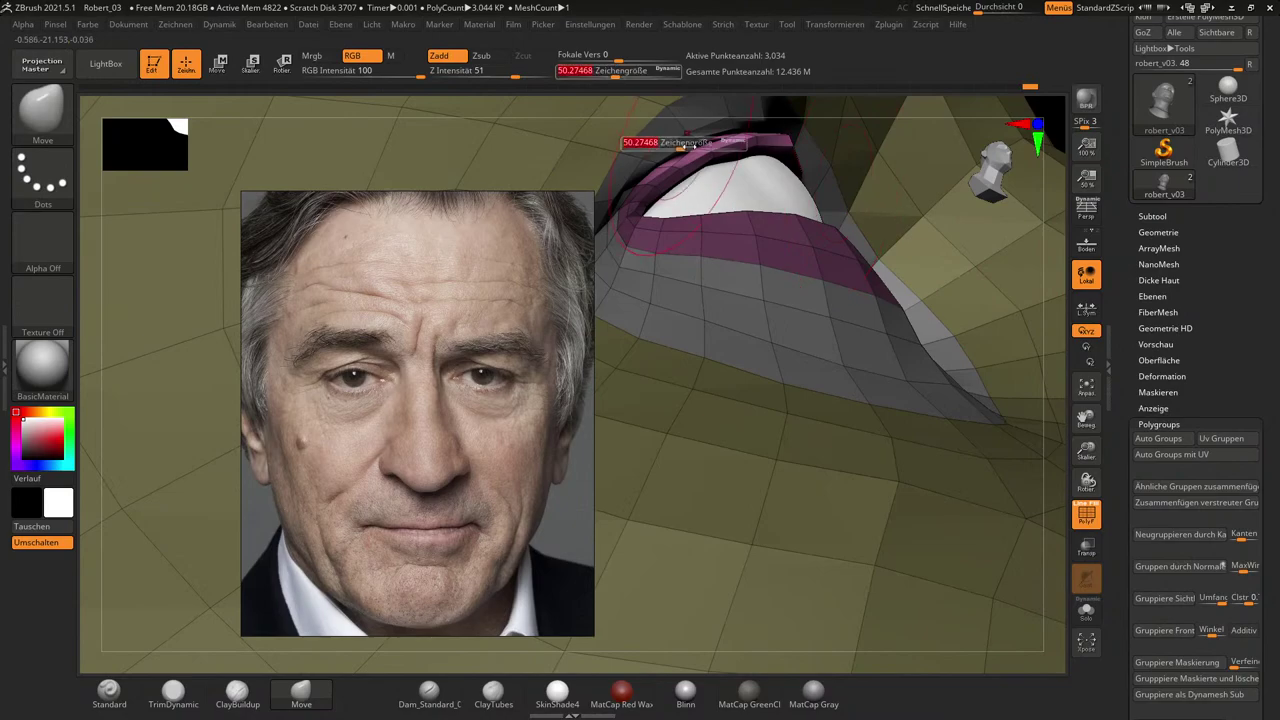
{"action": "mouse_move", "coordinate": [681, 146]}
{"action": "left_mouse_down"}
{"action": "mouse_move", "coordinate": [658, 146]}
{"action": "mouse_move", "coordinate": [699, 142]}
{"action": "left_mouse_up"}
{"action": "key", "text": "s"}
{"action": "left_click_drag", "start_coordinate": [1053, 267], "coordinate": [1076, 346], "text": "alt"}
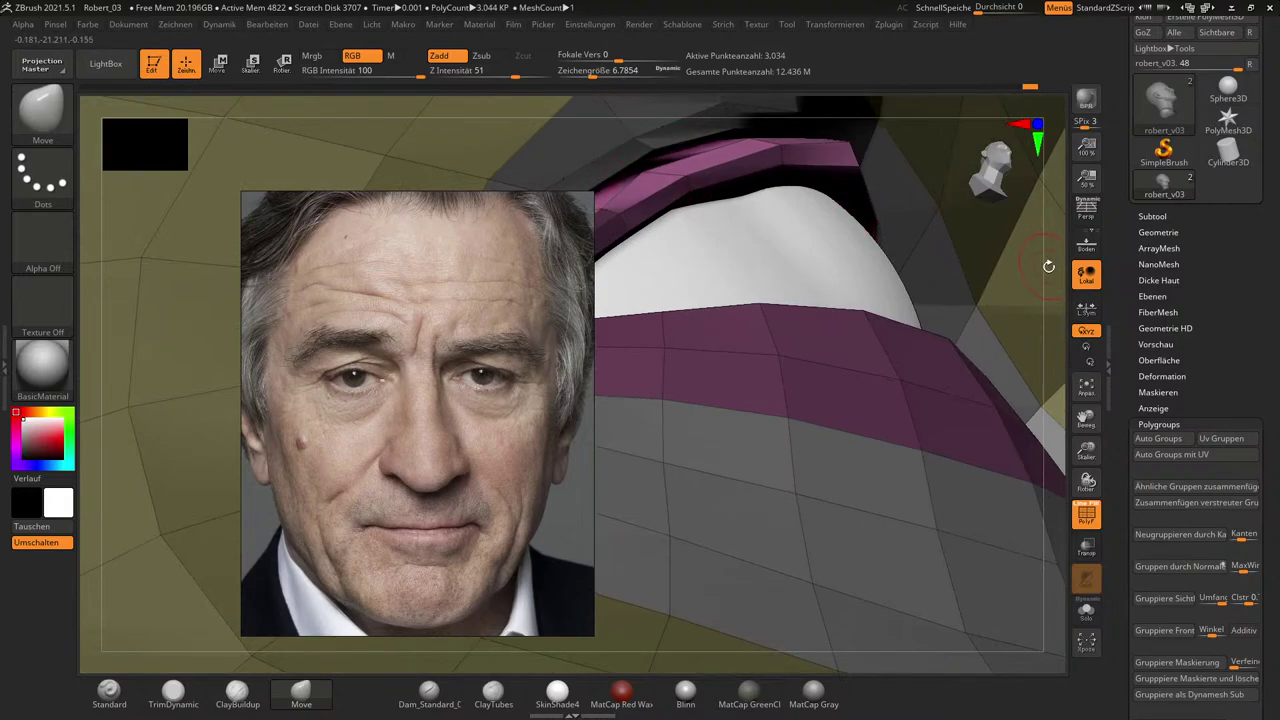
{"action": "left_click_drag", "start_coordinate": [1058, 269], "coordinate": [991, 248]}
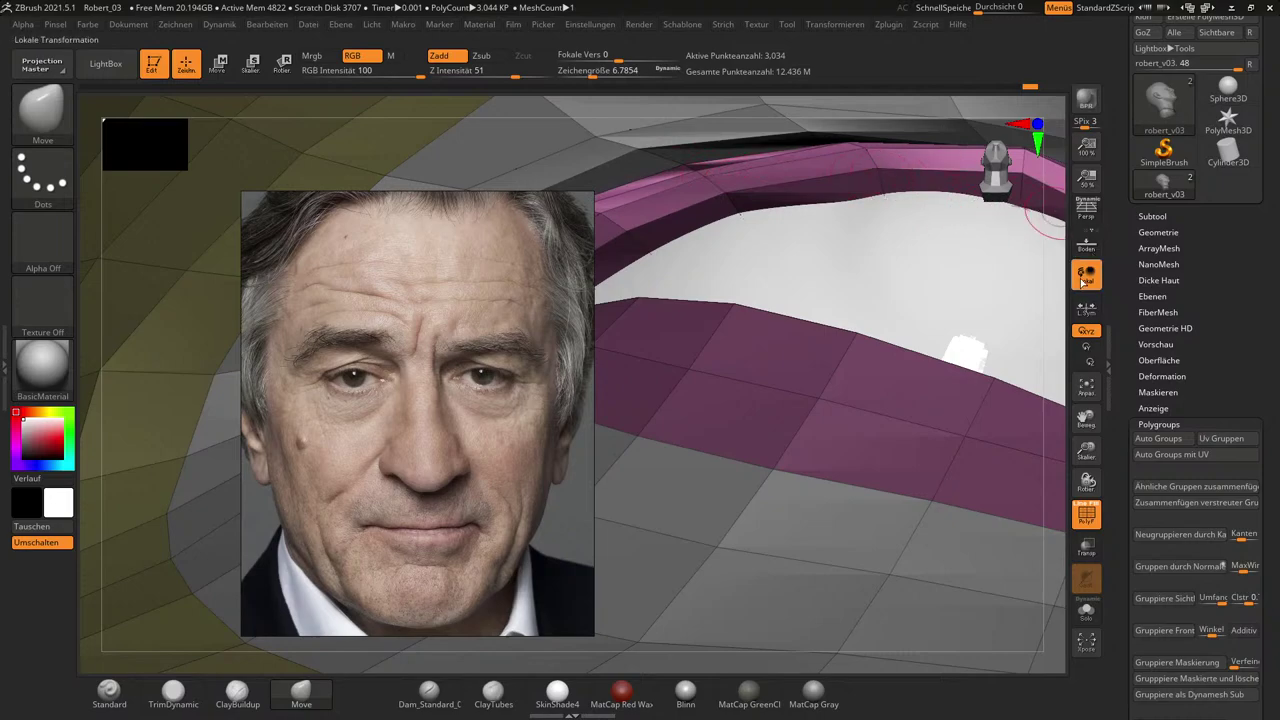
{"action": "left_click_drag", "start_coordinate": [1058, 305], "coordinate": [1085, 365]}
{"action": "right_click_drag", "start_coordinate": [950, 277], "coordinate": [945, 268], "text": "ctrl"}
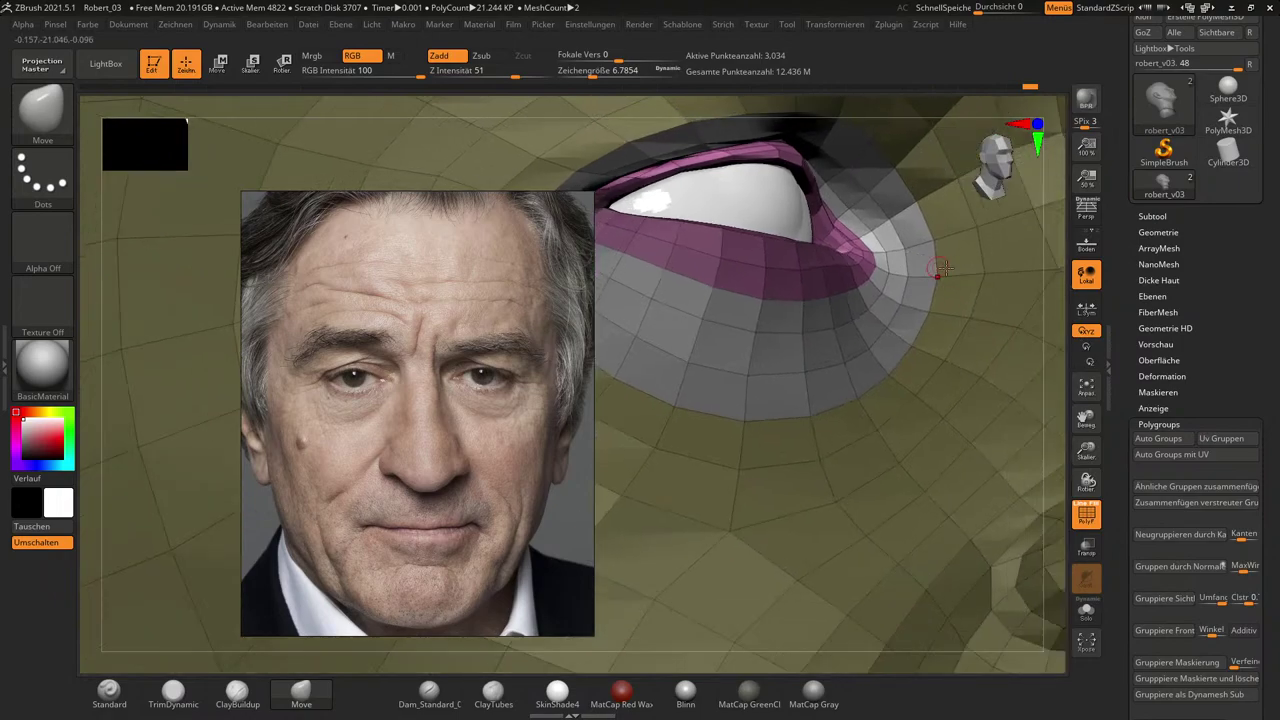
{"action": "left_click_drag", "start_coordinate": [1058, 302], "coordinate": [1030, 329]}
{"action": "right_click_drag", "start_coordinate": [1030, 328], "coordinate": [1022, 333]}
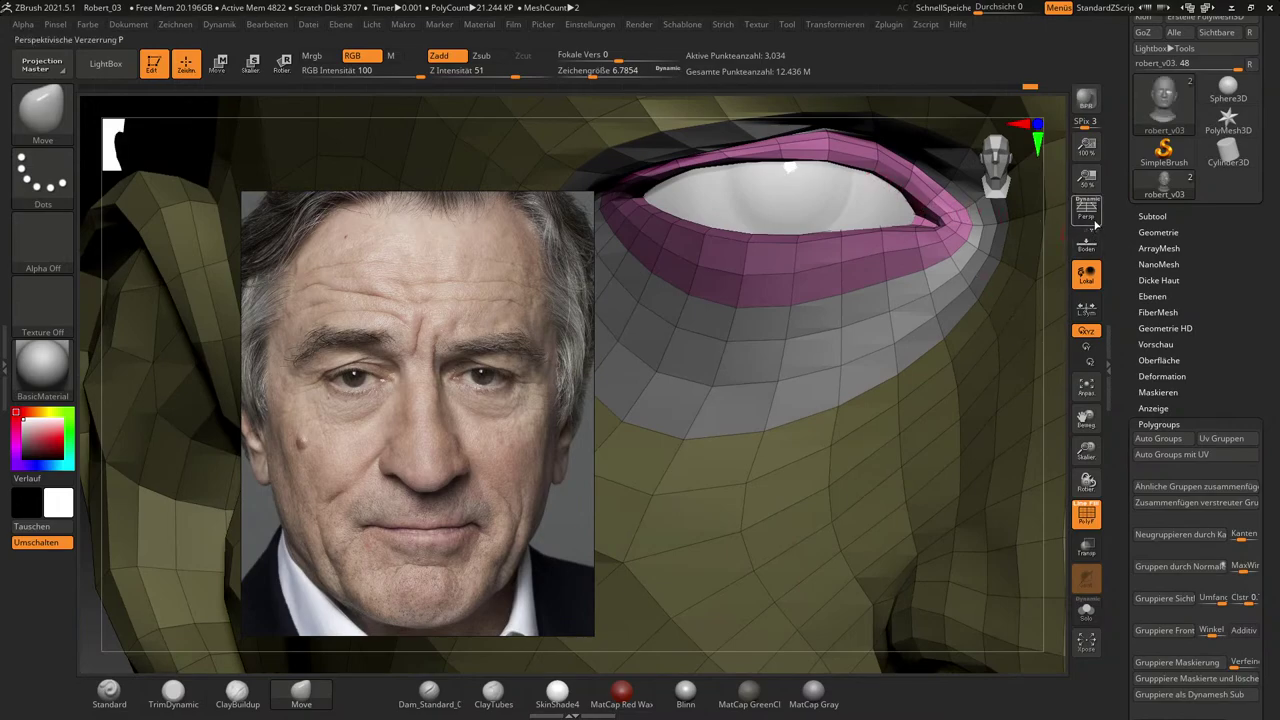
{"action": "left_click_drag", "start_coordinate": [1059, 258], "coordinate": [1043, 290], "text": "alt"}
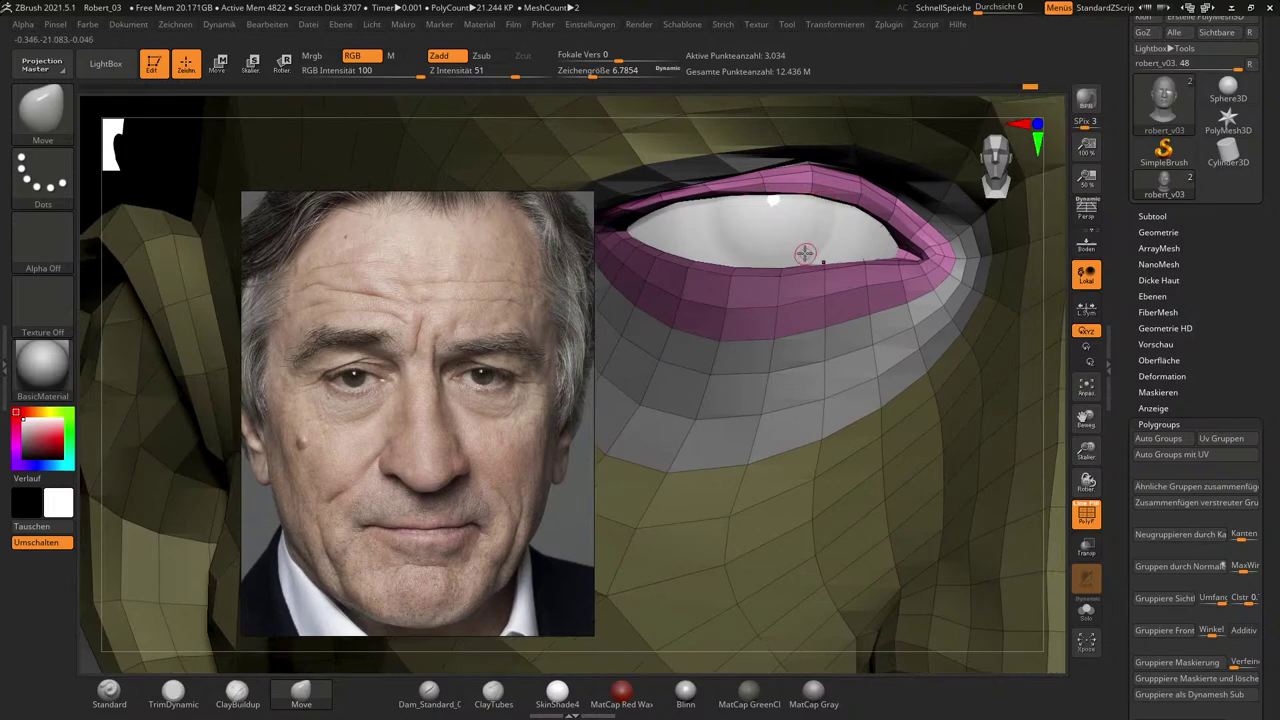
Set the draw size to about 41.3 and invert the mask so the upper eyelid is protected and the lower one is free.
{"action": "key", "text": "s"}
{"action": "left_click_drag", "start_coordinate": [775, 264], "coordinate": [784, 263]}
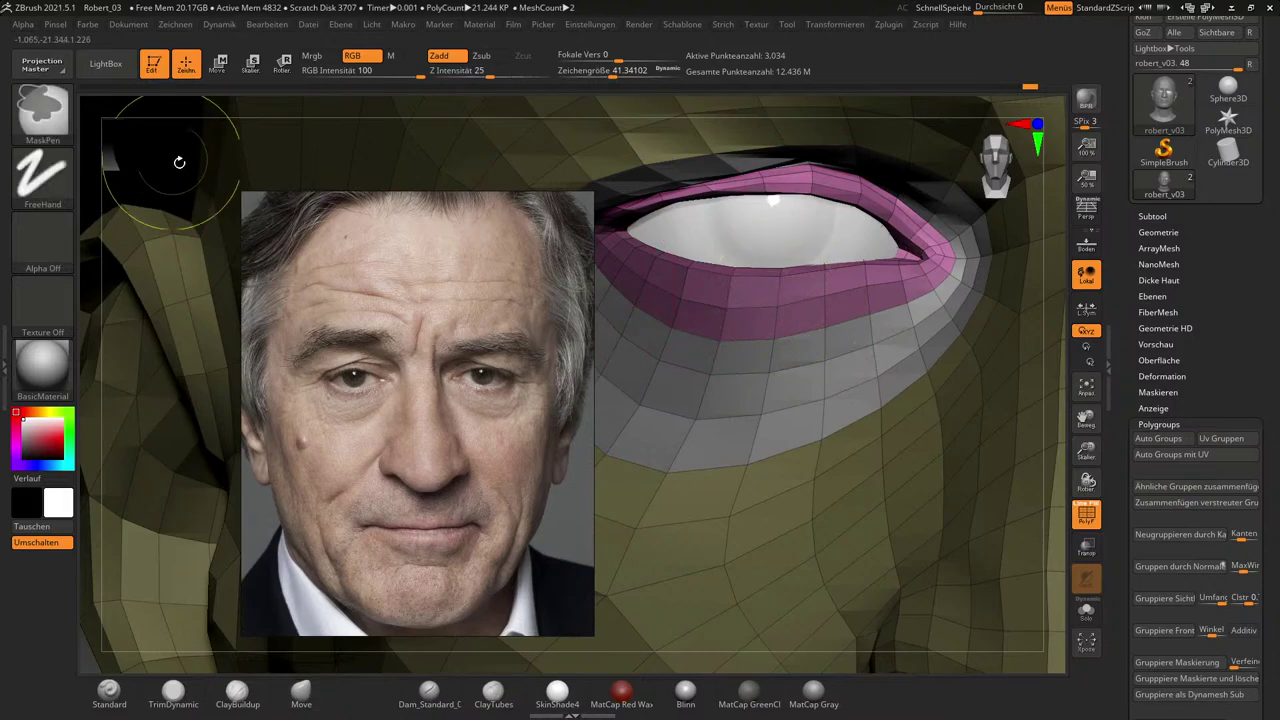
{"action": "left_click_drag", "start_coordinate": [1042, 376], "coordinate": [969, 349], "text": "alt"}
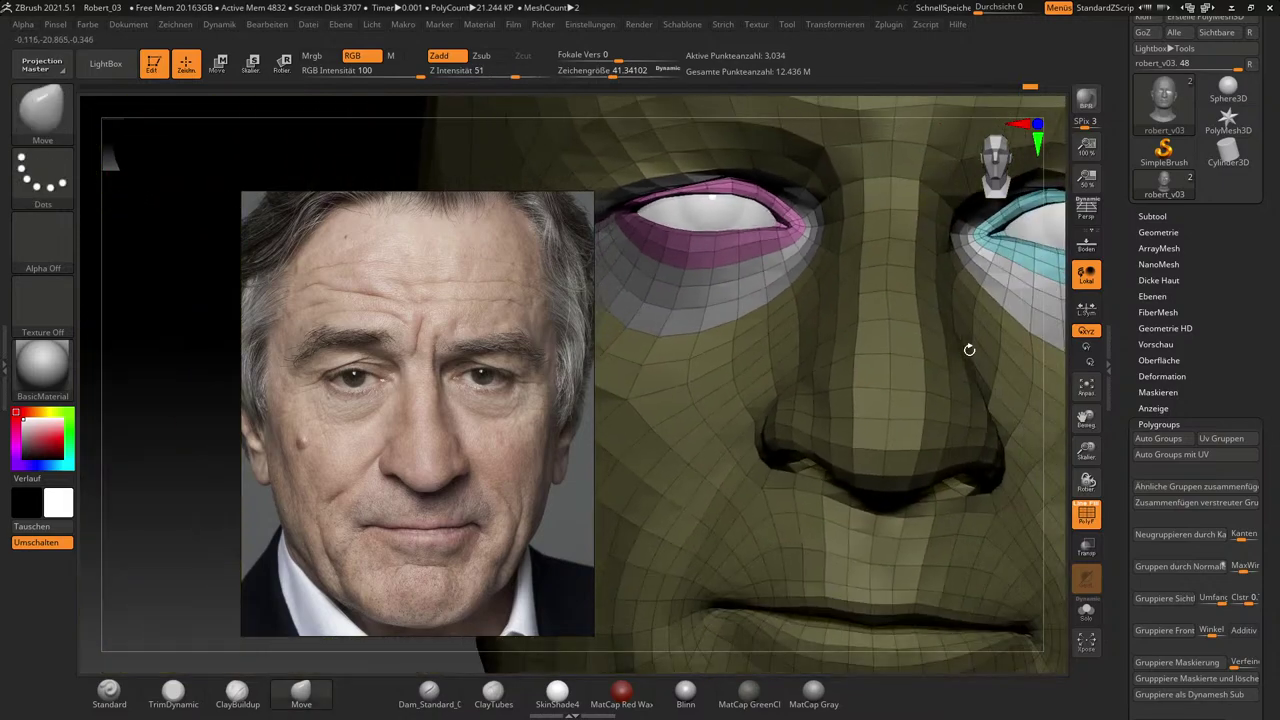
{"action": "left_click", "coordinate": [179, 207], "text": "ctrl"}
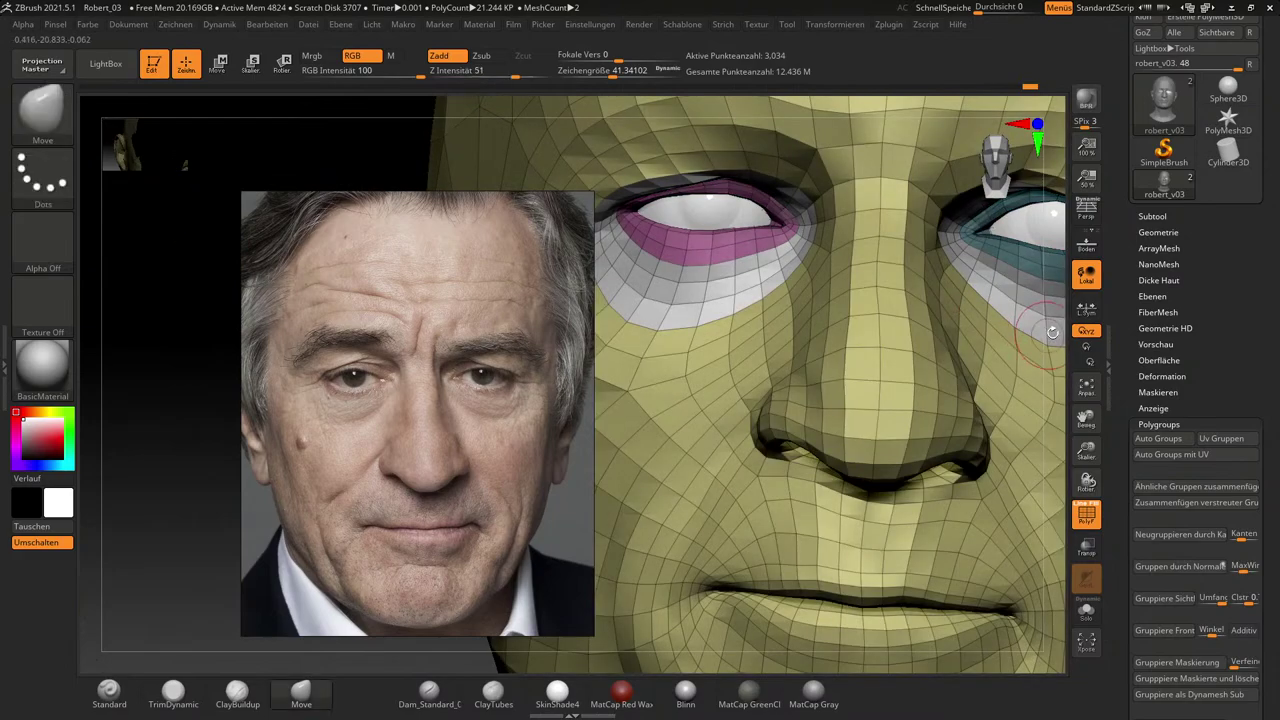
Increase the draw size to about 66.4, pull the lower eyelid's edge slightly down and check the eye from the front and below.
{"action": "left_click_drag", "start_coordinate": [1051, 323], "coordinate": [1110, 432], "text": "alt"}
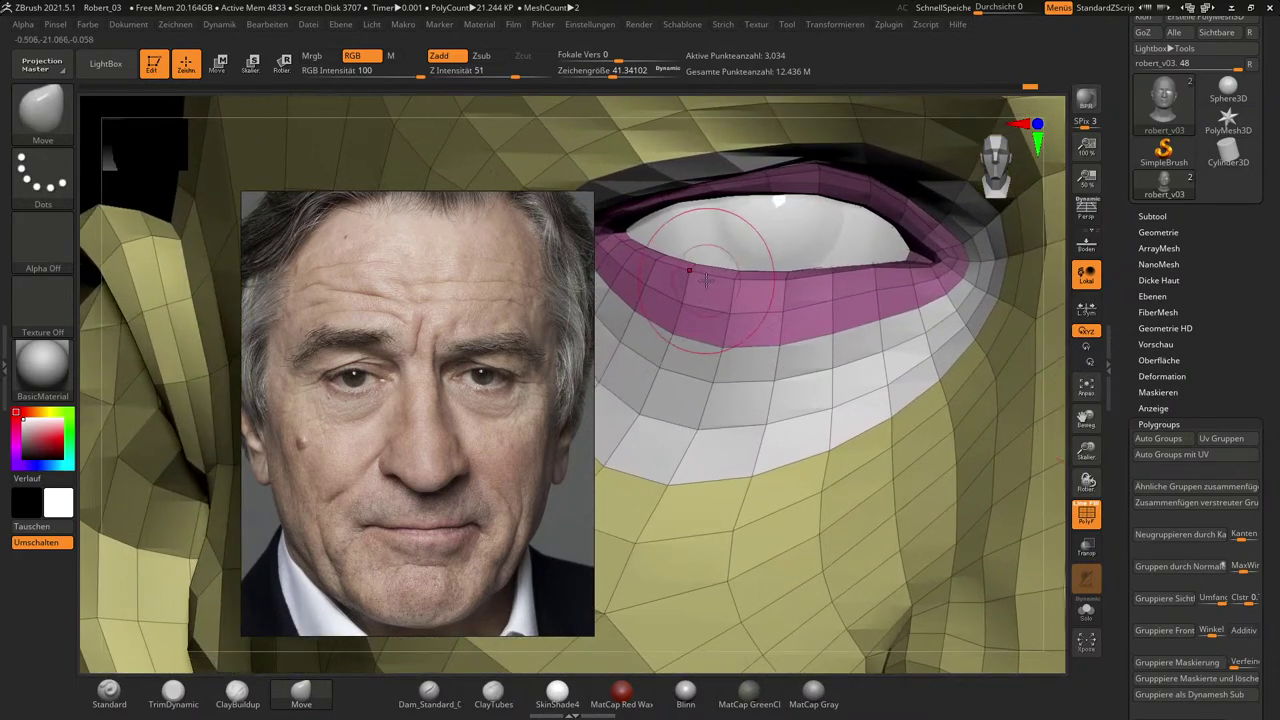
{"action": "key", "text": "s"}
{"action": "mouse_move", "coordinate": [708, 279]}
{"action": "left_mouse_down"}
{"action": "mouse_move", "coordinate": [718, 297]}
{"action": "mouse_move", "coordinate": [791, 289]}
{"action": "left_mouse_up"}
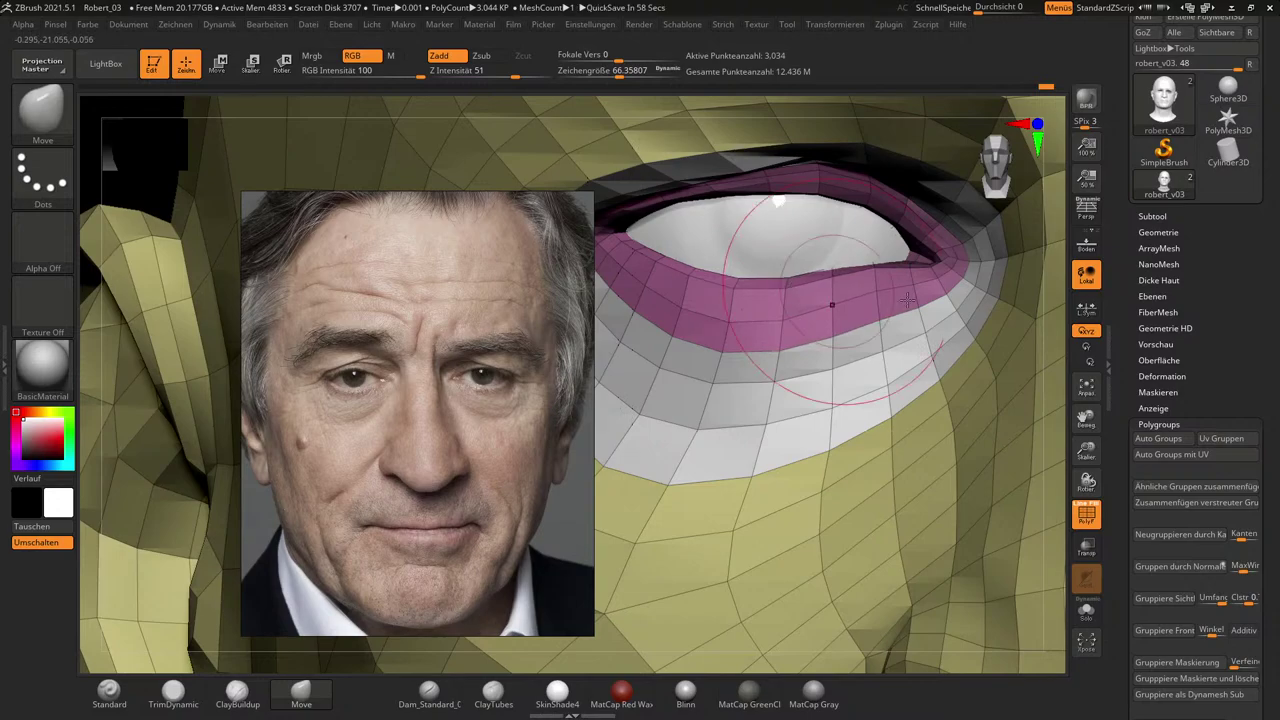
{"action": "left_click_drag", "start_coordinate": [1051, 326], "coordinate": [1031, 350]}
{"action": "right_click_drag", "start_coordinate": [1031, 350], "coordinate": [1000, 371]}
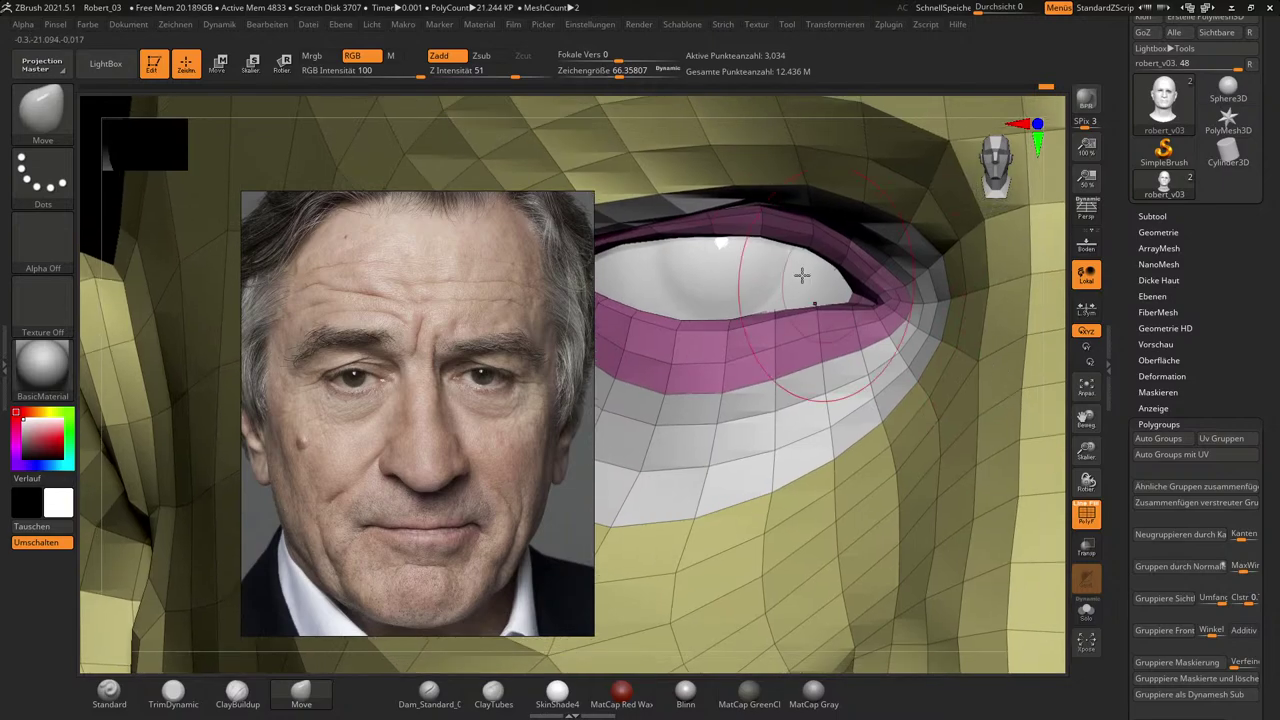
{"action": "left_click_drag", "start_coordinate": [1057, 296], "coordinate": [1062, 252]}
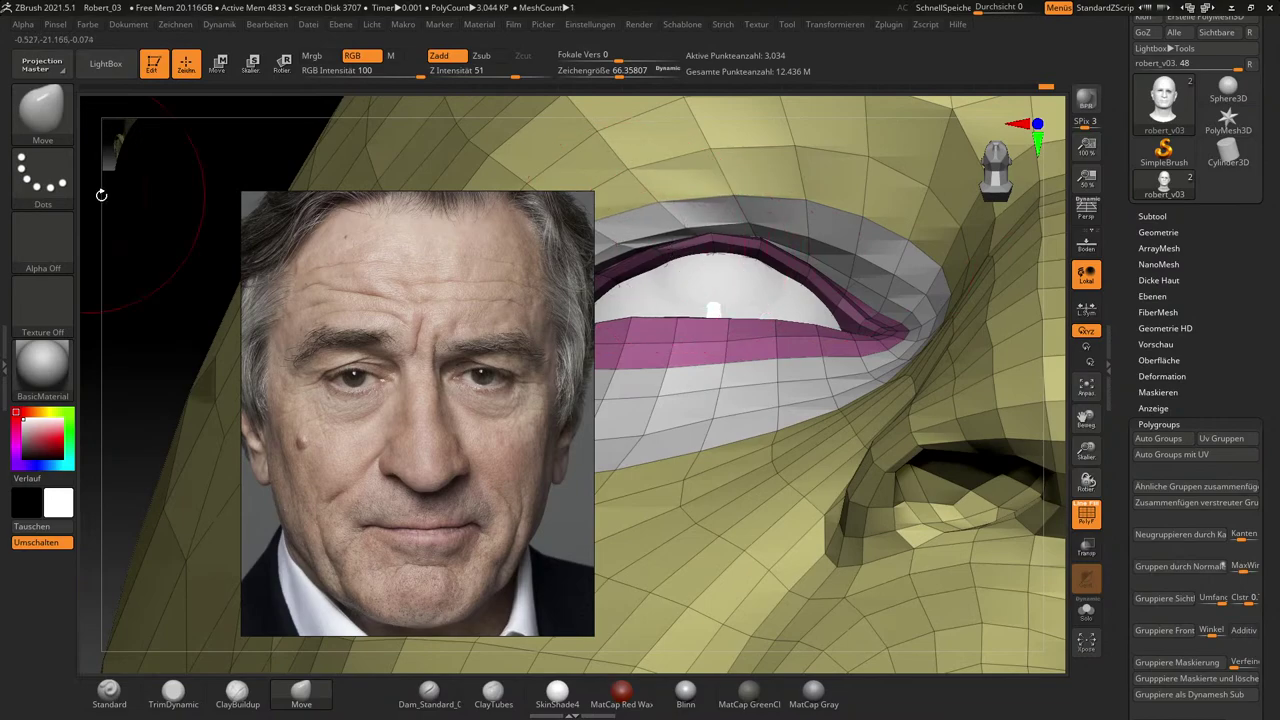
{"action": "right_click_drag", "start_coordinate": [968, 298], "coordinate": [782, 233]}
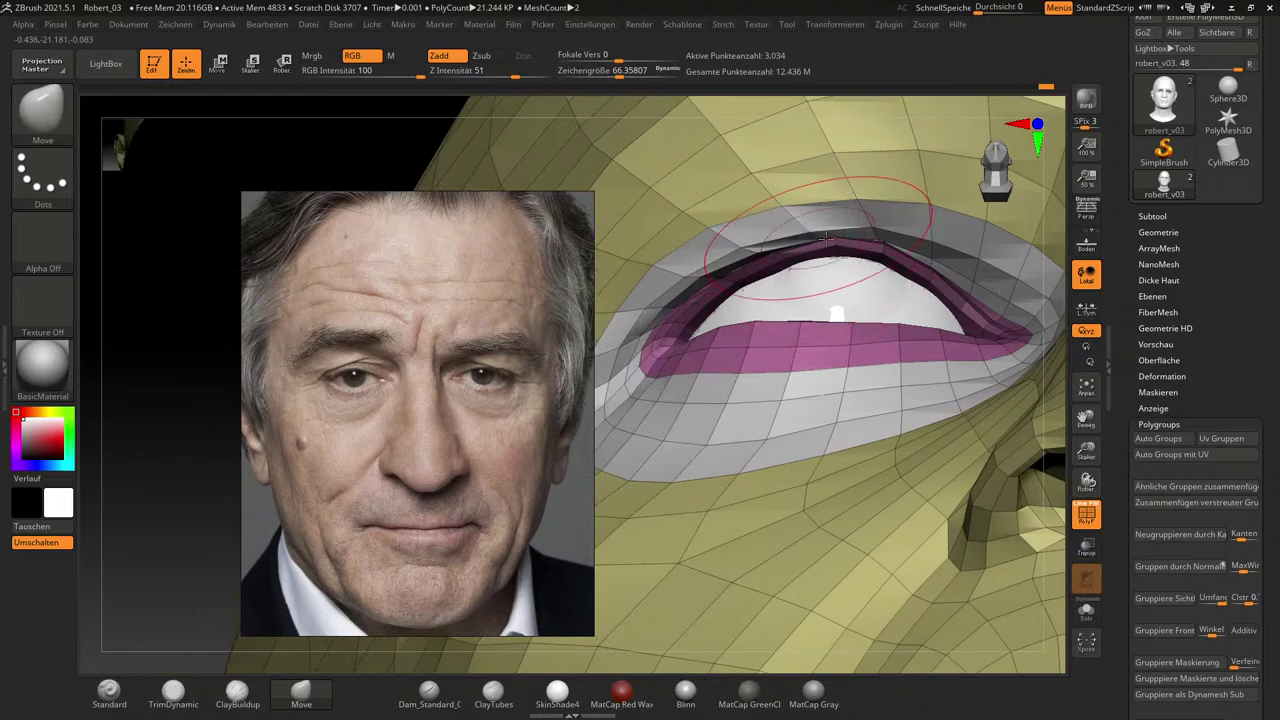
Pull the middle of the upper eyelid's edge slightly up and check the eye from the side, below and front.
{"action": "left_click_drag", "start_coordinate": [180, 188], "coordinate": [366, 164]}
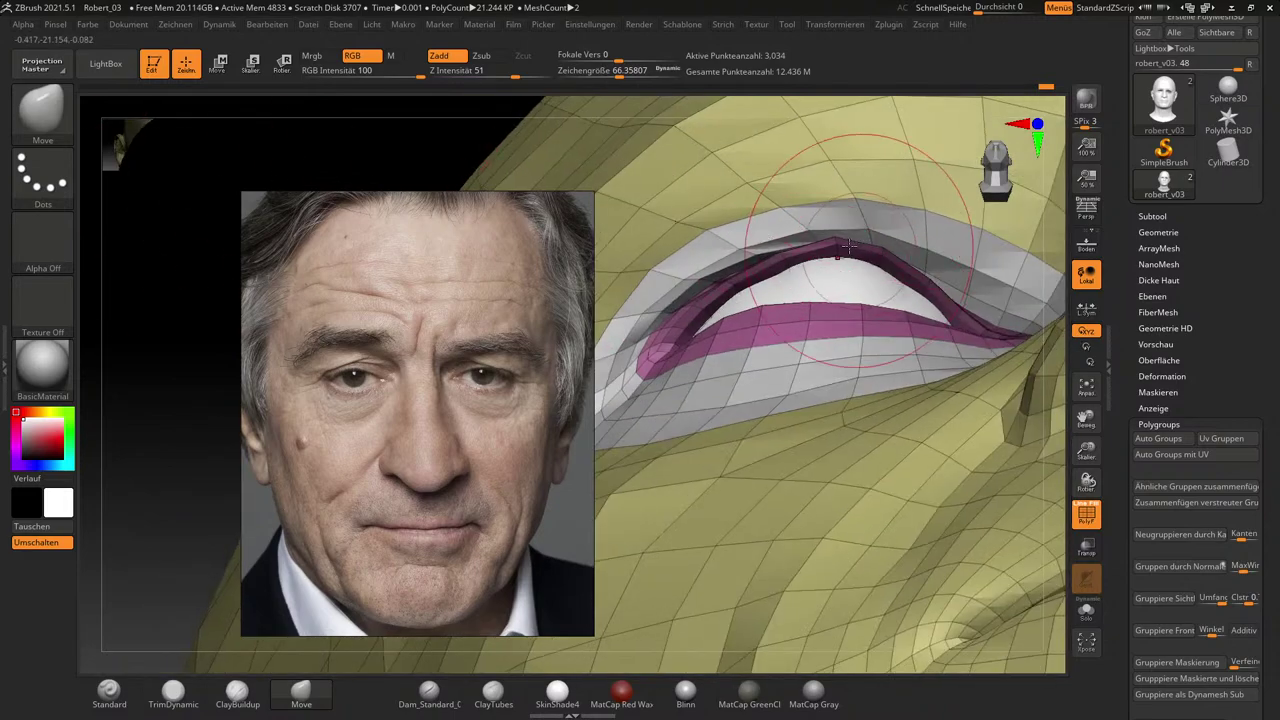
{"action": "left_click_drag", "start_coordinate": [845, 267], "coordinate": [838, 248]}
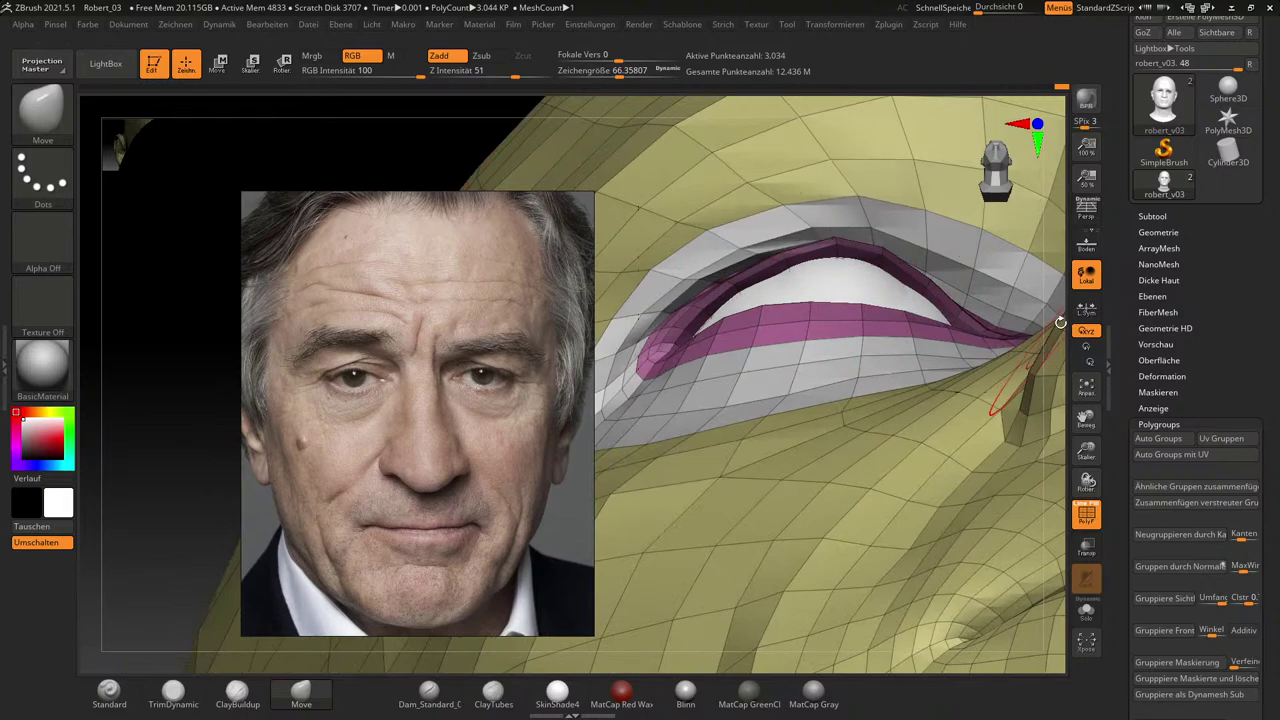
{"action": "mouse_move", "coordinate": [1058, 322]}
{"action": "left_mouse_down"}
{"action": "mouse_move", "coordinate": [1098, 342]}
{"action": "mouse_move", "coordinate": [940, 262]}
{"action": "mouse_move", "coordinate": [960, 260]}
{"action": "left_mouse_up"}
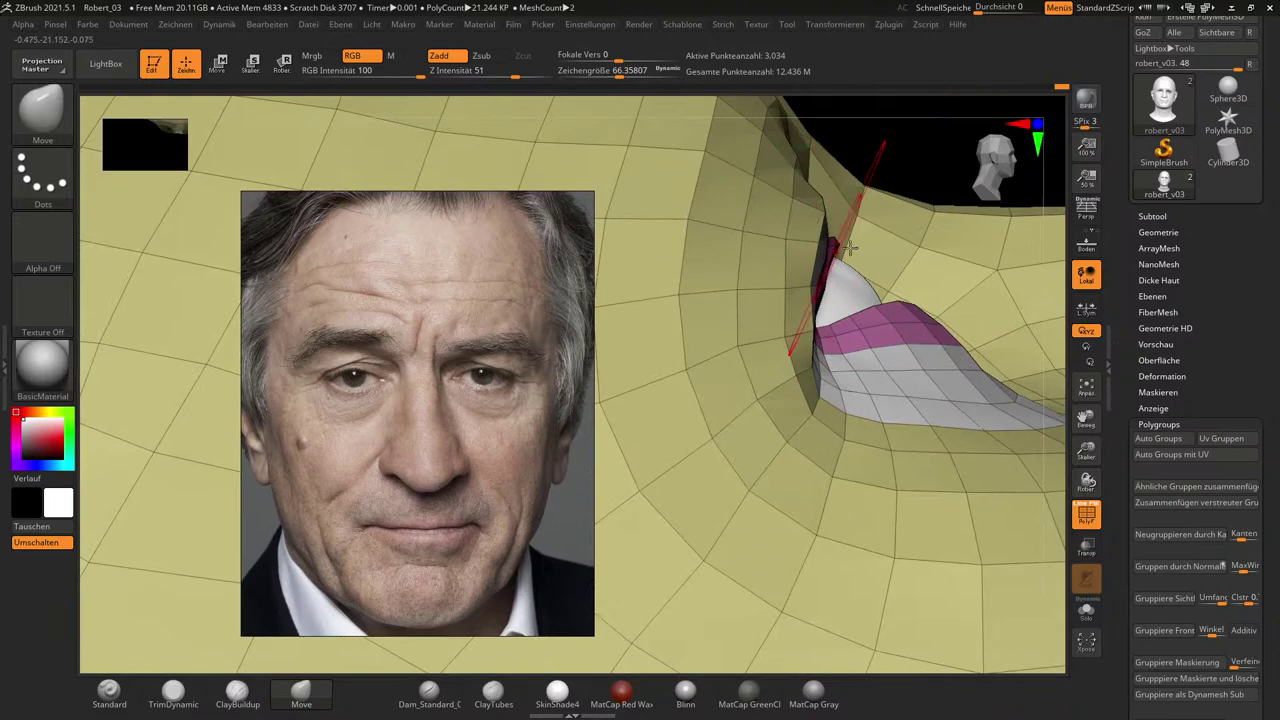
{"action": "left_click_drag", "start_coordinate": [1063, 366], "coordinate": [991, 446]}
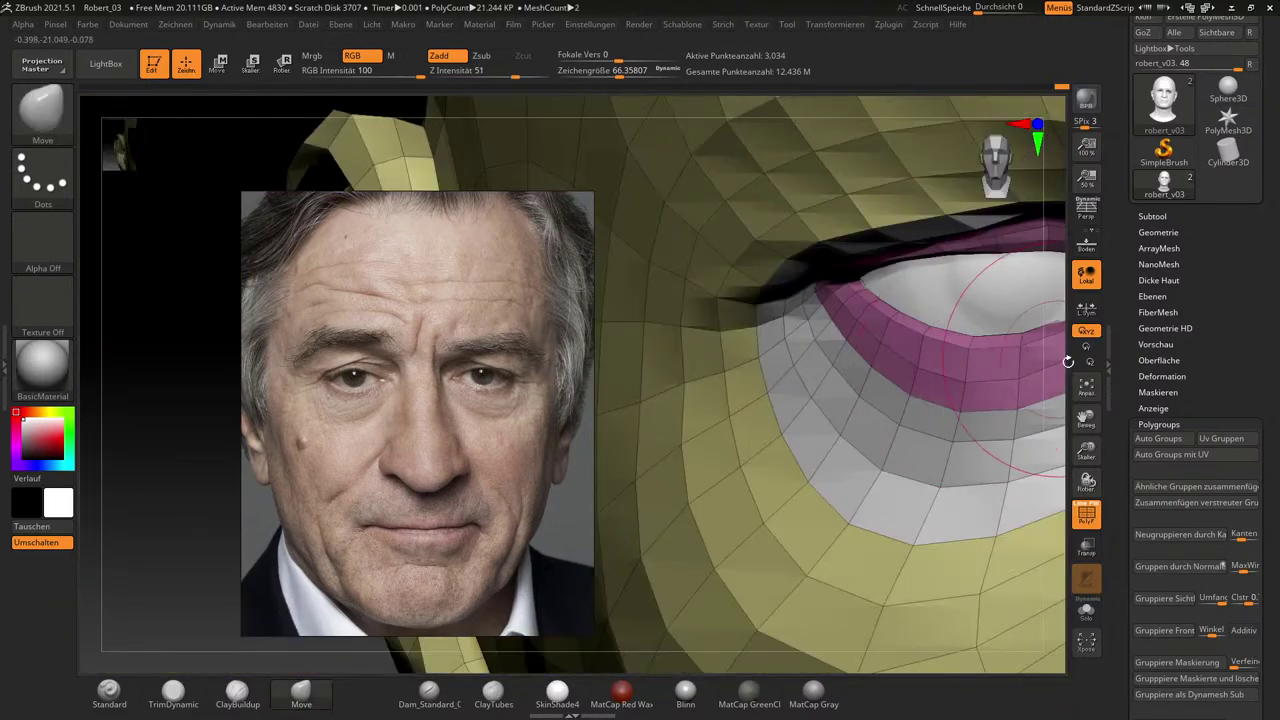
{"action": "left_click_drag", "start_coordinate": [1059, 375], "coordinate": [920, 305], "text": "alt"}
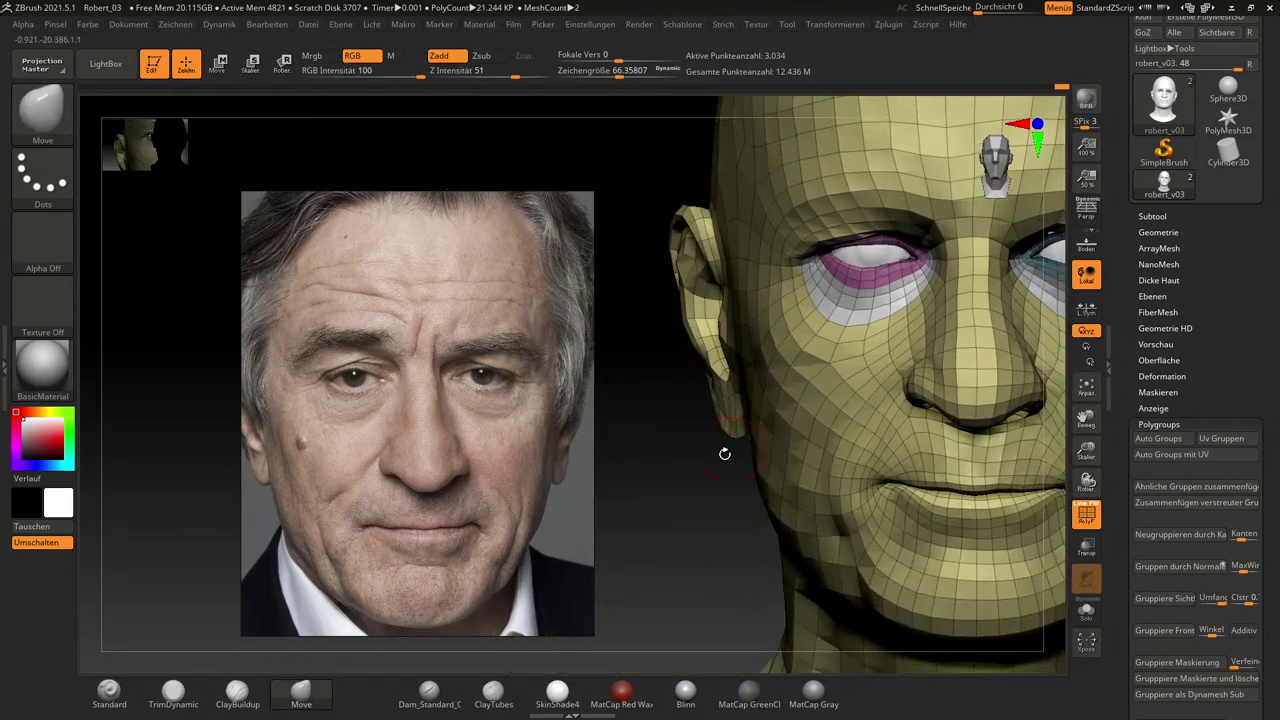
{"action": "left_click_drag", "start_coordinate": [723, 451], "coordinate": [563, 472], "text": "alt"}
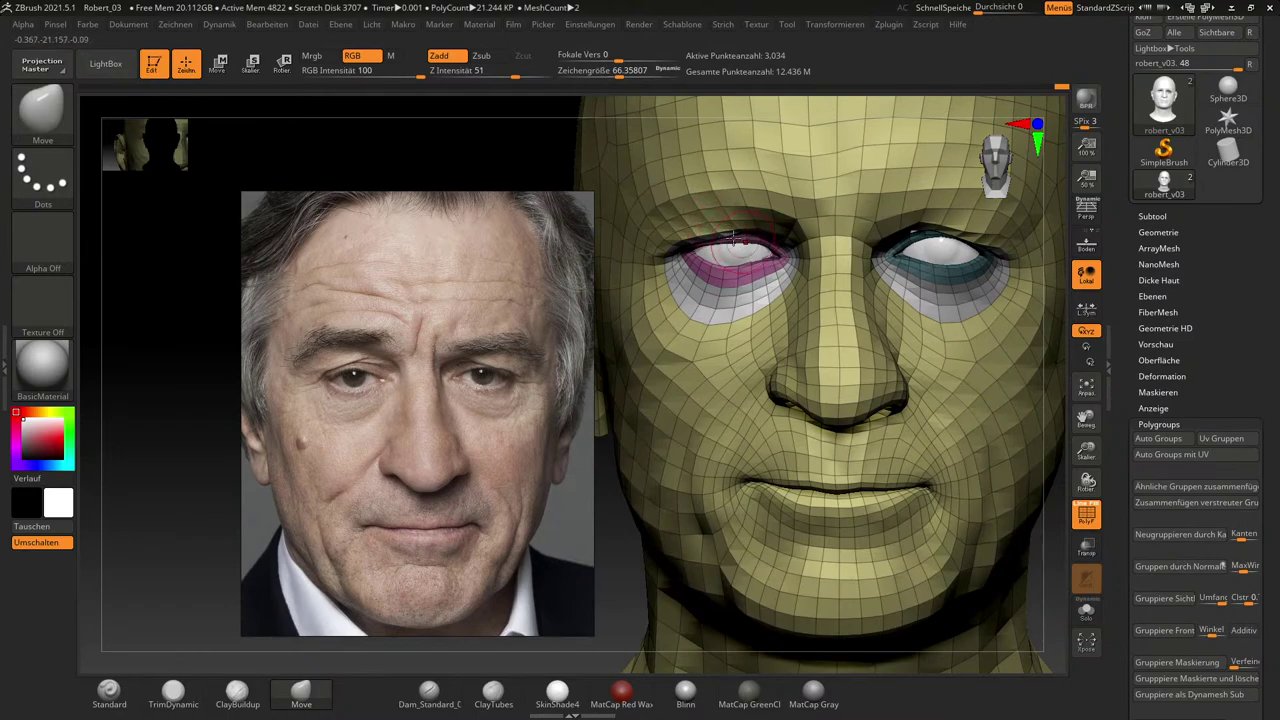
{"action": "left_click_drag", "start_coordinate": [523, 160], "coordinate": [523, 149]}
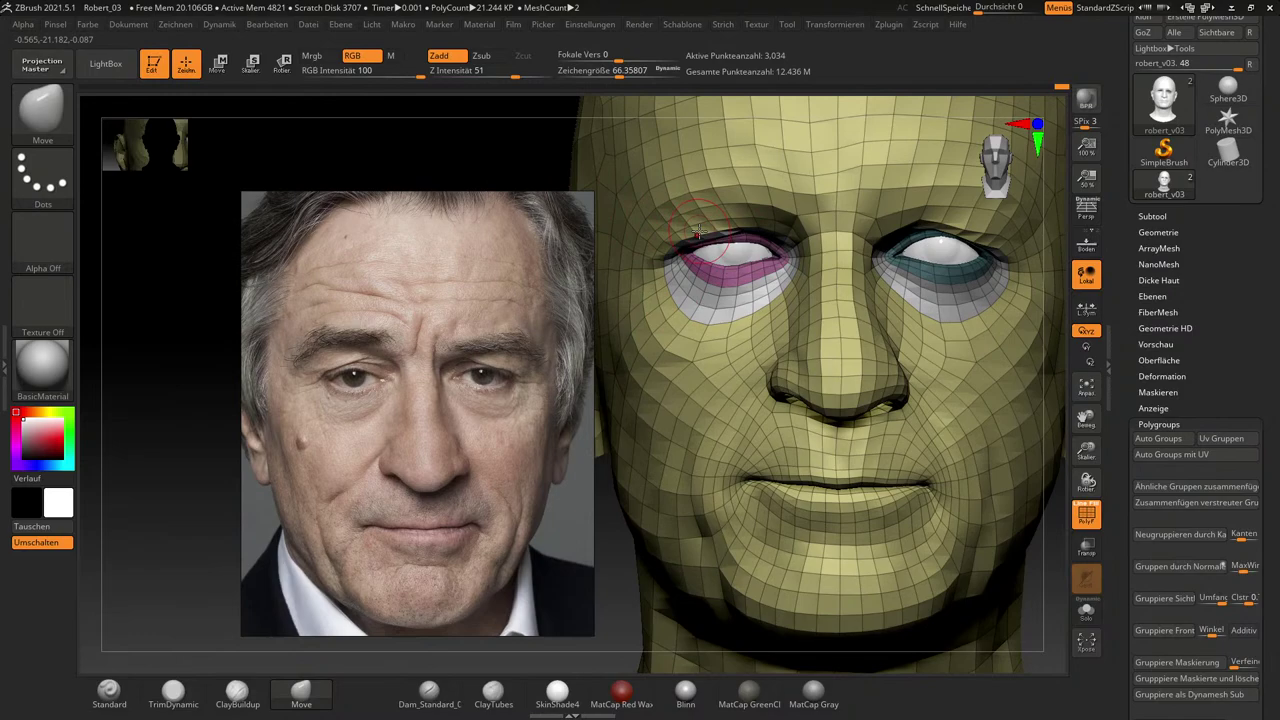
Clear the mask, nudge the upper eyelid's edge slightly down and reduce the draw size to about 69.4.
{"action": "left_click", "coordinate": [435, 148], "text": "ctrl"}
{"action": "left_click", "coordinate": [435, 148], "text": "ctrl"}
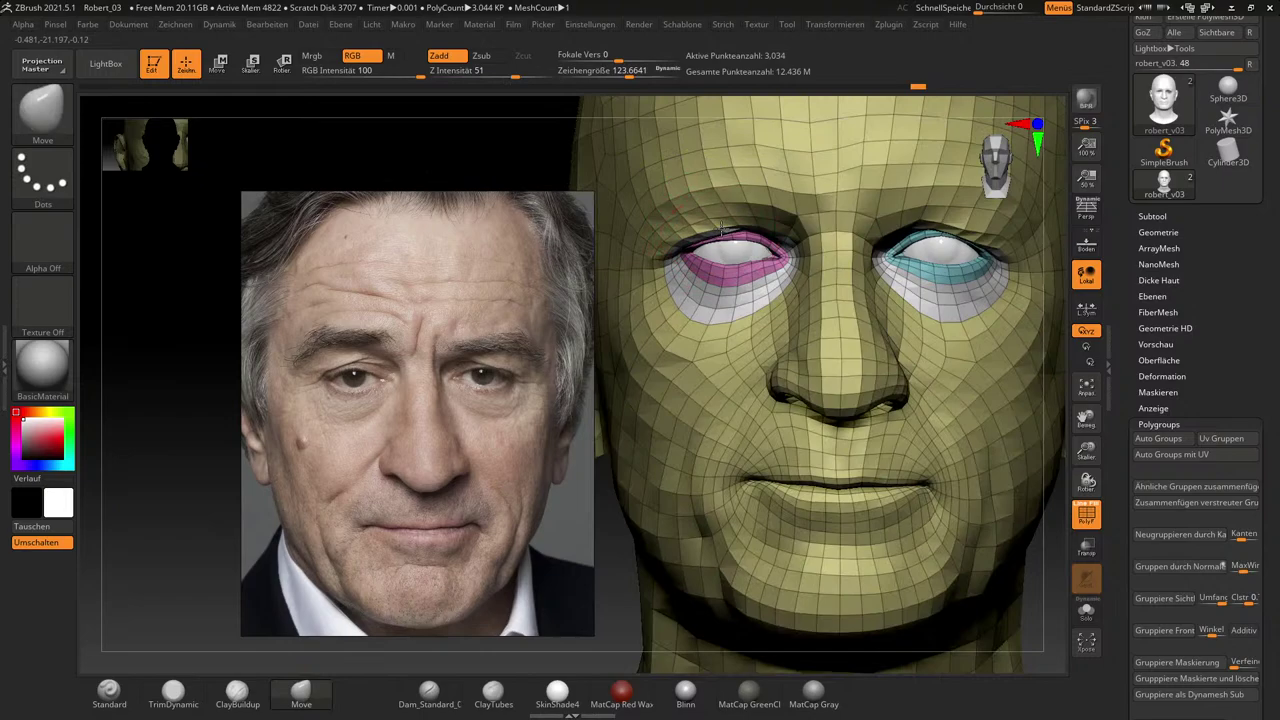
{"action": "key", "text": "s"}
{"action": "left_click_drag", "start_coordinate": [720, 232], "coordinate": [720, 235]}
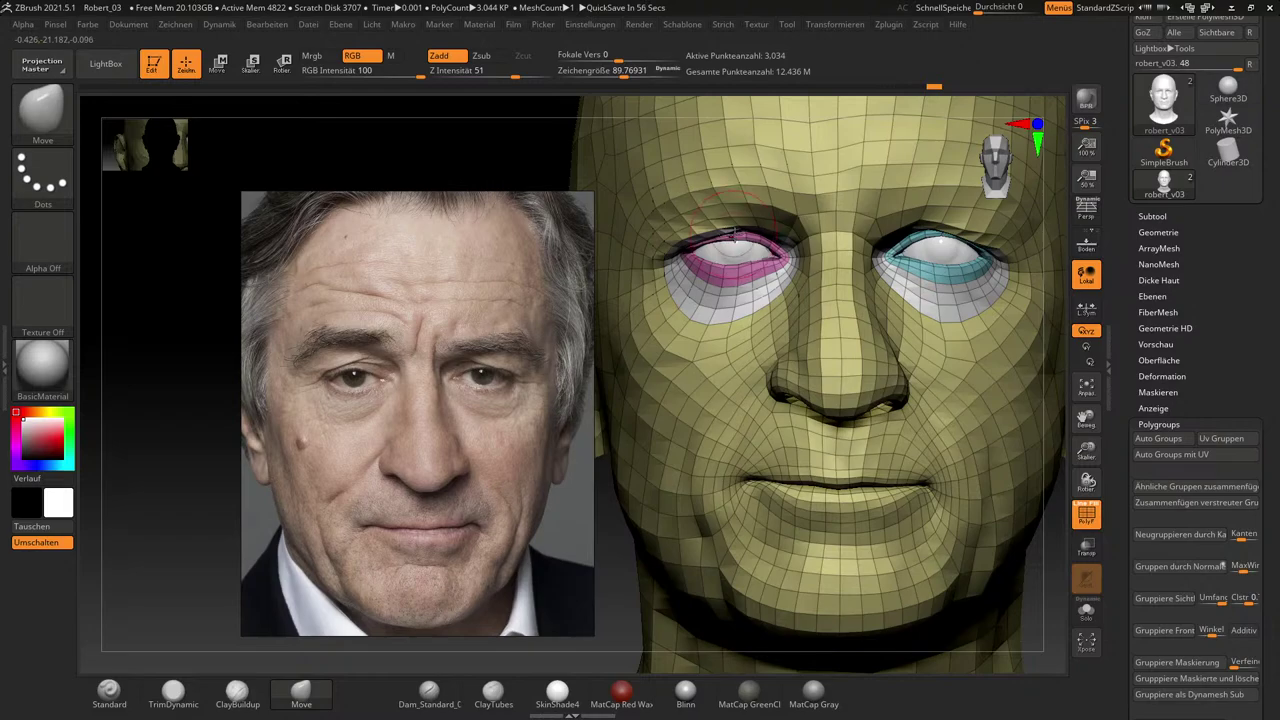
{"action": "key", "text": "bracketleft"}
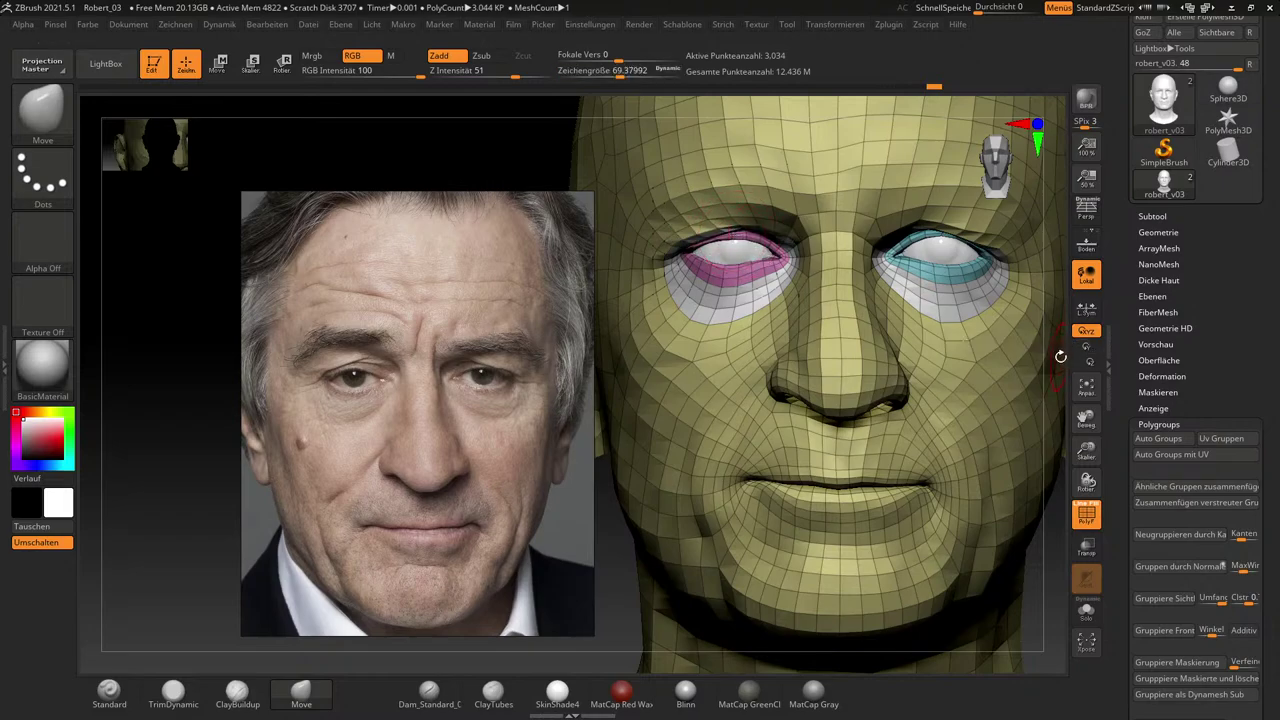
Hide the polygon wireframe and polygroup colours on the head.
{"action": "left_click_drag", "start_coordinate": [1057, 354], "coordinate": [1062, 245]}
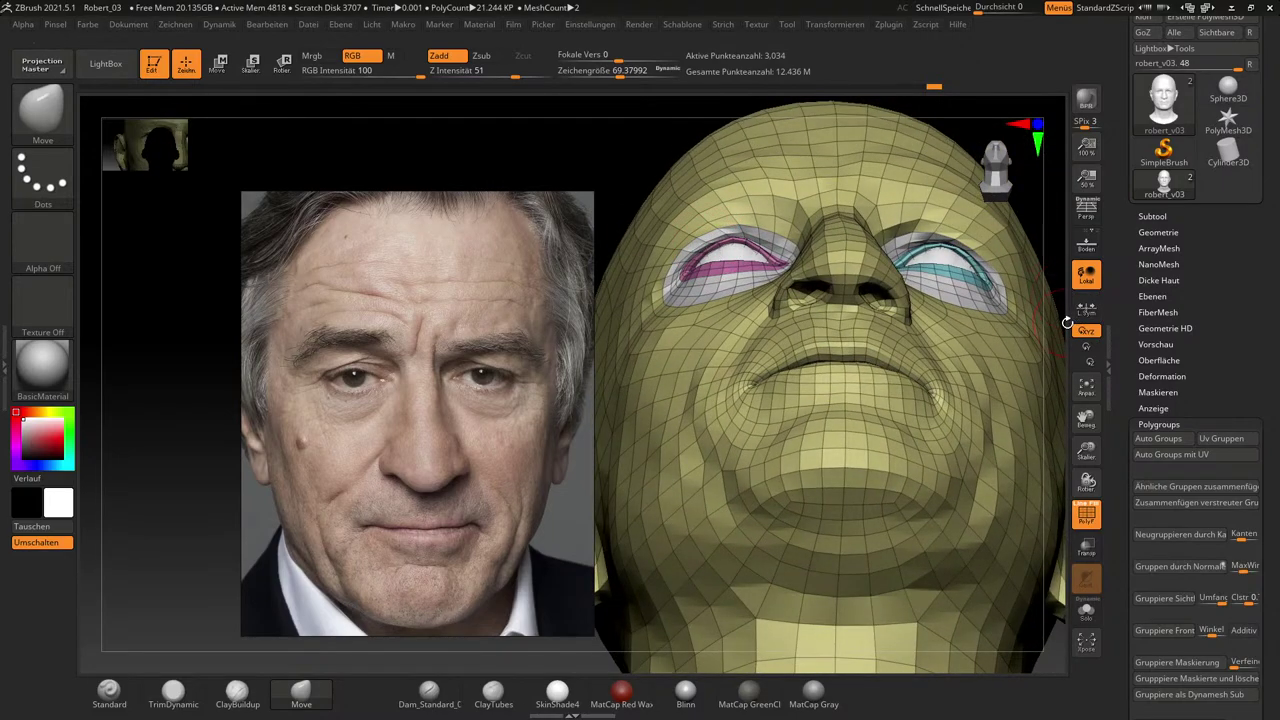
{"action": "left_click_drag", "start_coordinate": [1066, 320], "coordinate": [1069, 433]}
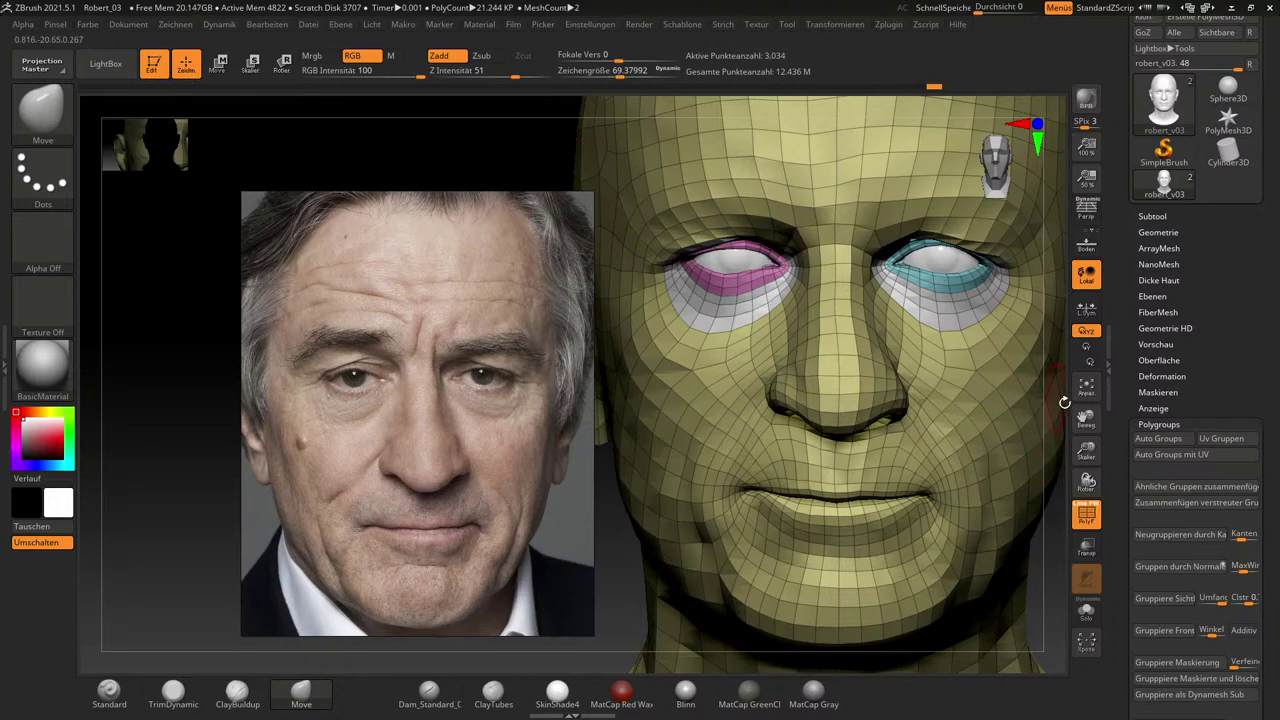
{"action": "mouse_move", "coordinate": [1056, 405]}
{"action": "left_mouse_down"}
{"action": "mouse_move", "coordinate": [1074, 451]}
{"action": "mouse_move", "coordinate": [1046, 416]}
{"action": "left_mouse_up"}
{"action": "key", "text": "s"}
{"action": "left_click_drag", "start_coordinate": [692, 265], "coordinate": [697, 265]}
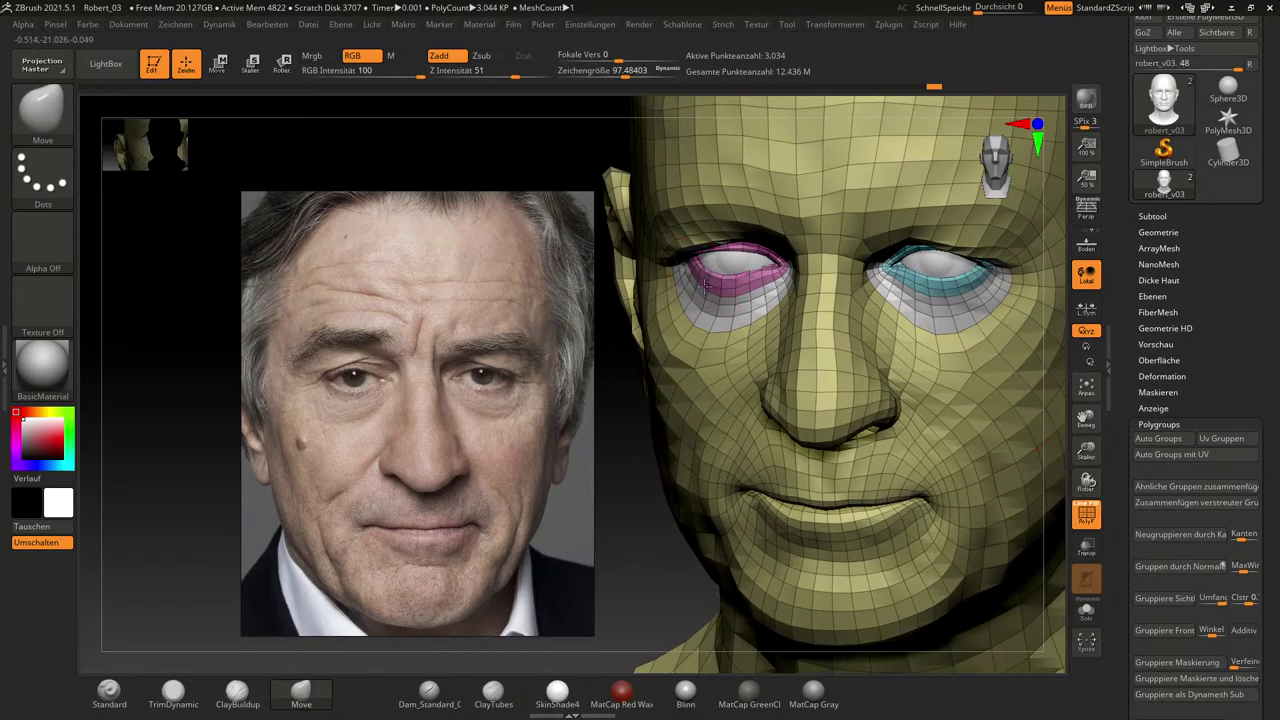
{"action": "left_click_drag", "start_coordinate": [623, 437], "coordinate": [634, 406]}
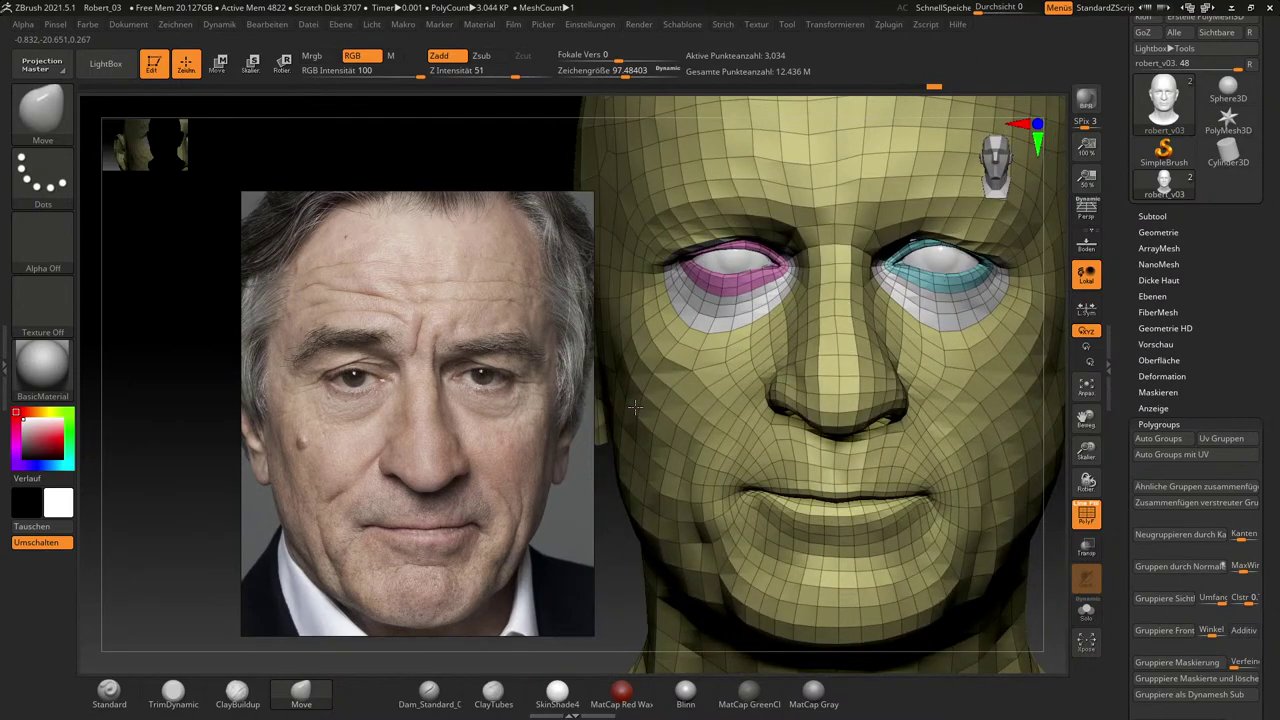
{"action": "left_click", "coordinate": [1086, 513]}
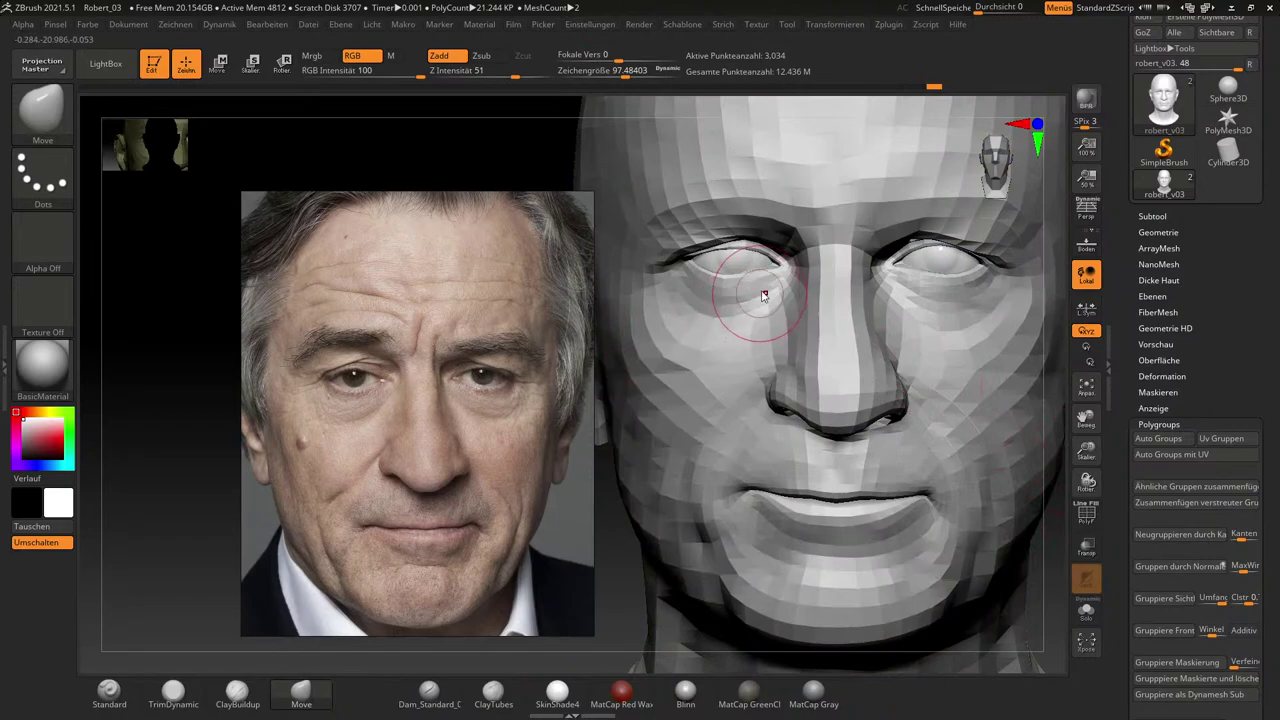
Reshape the upper eyelid using the Move brush at draw size about 61, and enlarge the brush to about 76.
{"action": "key", "text": "s"}
{"action": "left_click_drag", "start_coordinate": [761, 276], "coordinate": [743, 276]}
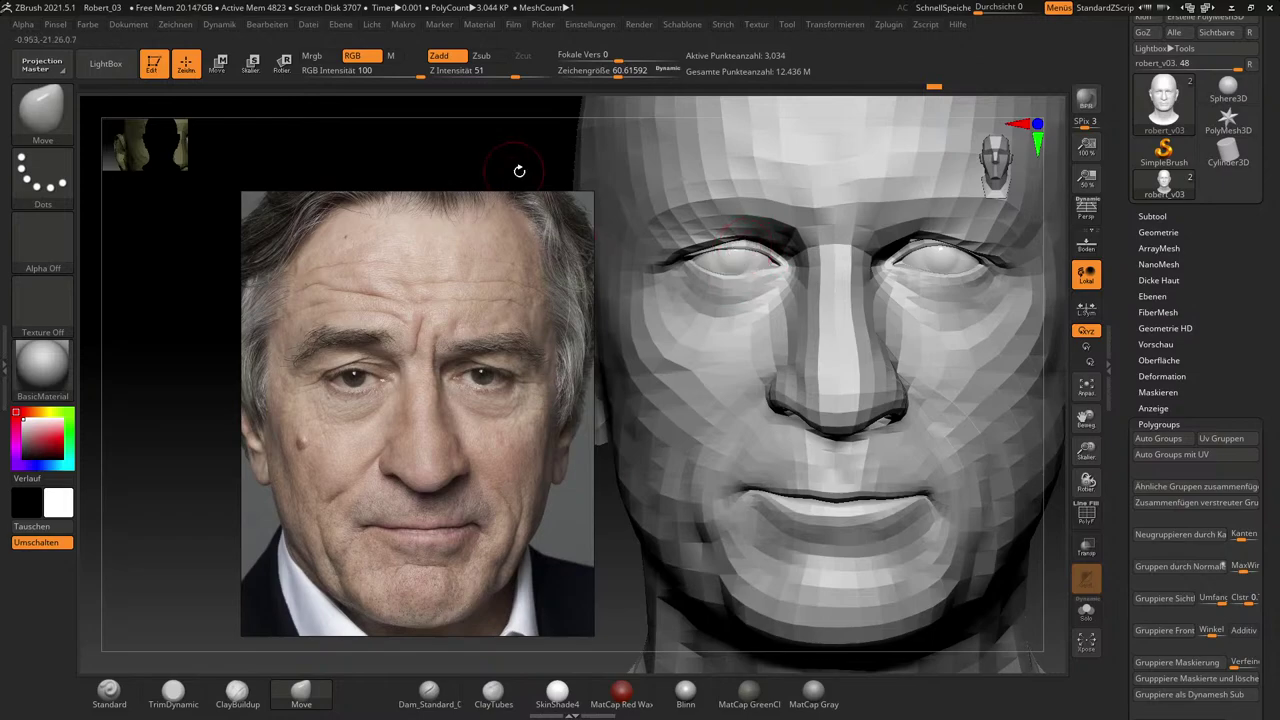
{"action": "left_click_drag", "start_coordinate": [518, 170], "coordinate": [520, 157]}
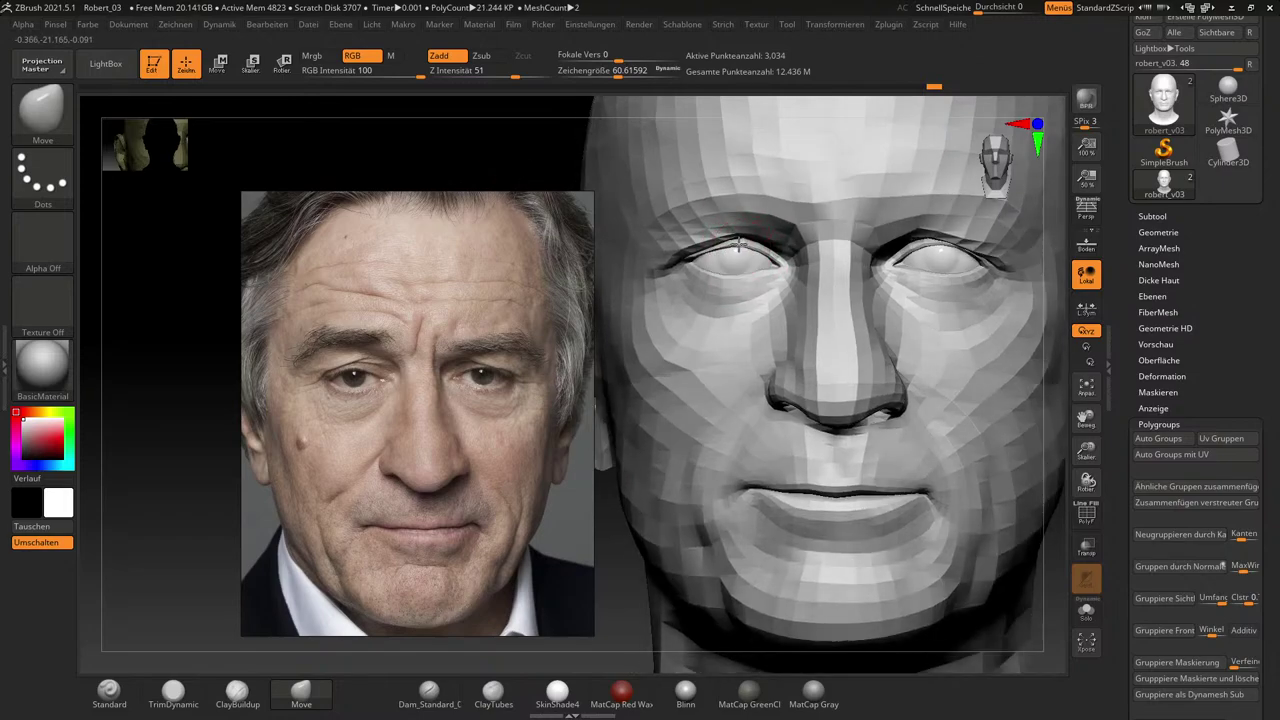
{"action": "left_click_drag", "start_coordinate": [739, 246], "coordinate": [731, 246]}
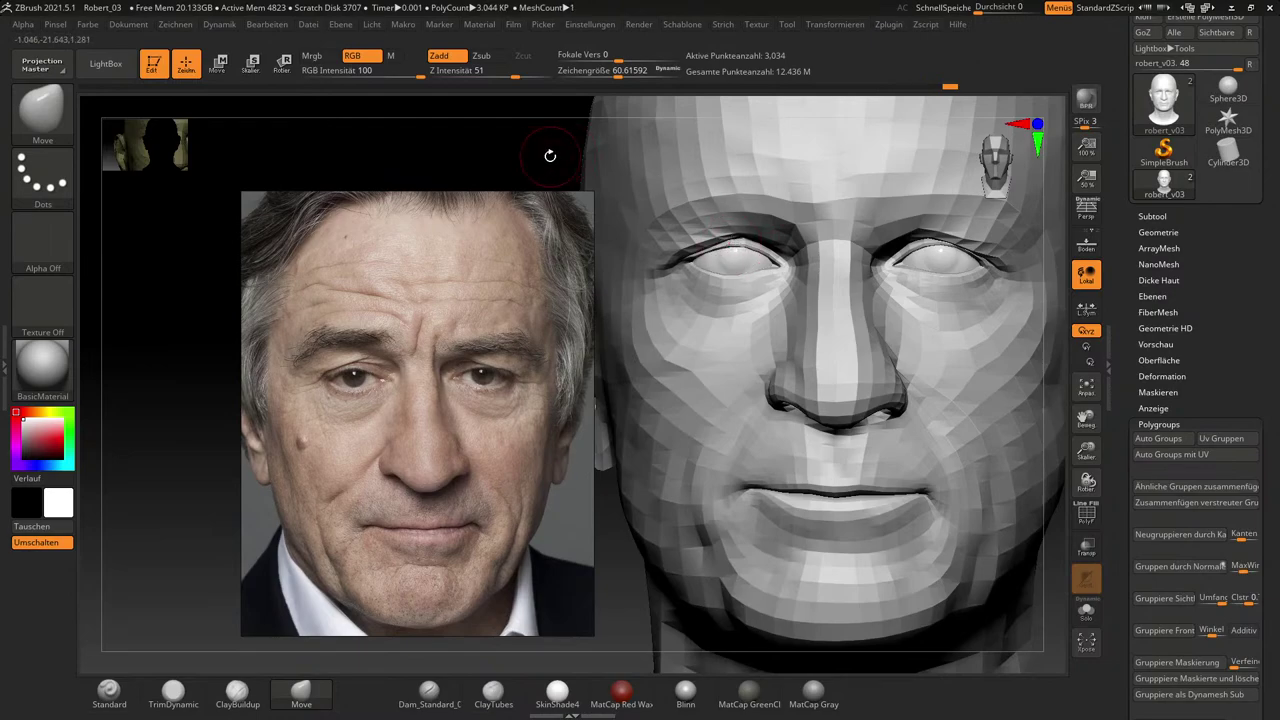
{"action": "left_click_drag", "start_coordinate": [535, 152], "coordinate": [536, 154]}
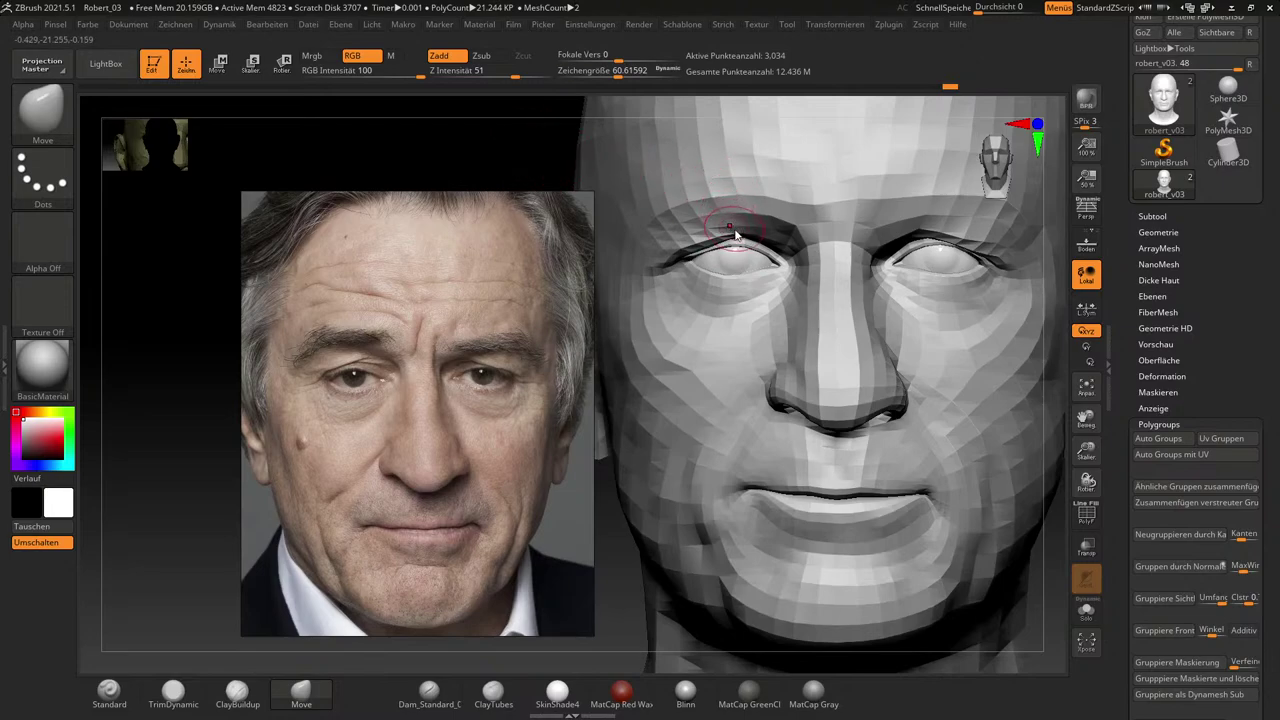
{"action": "key", "text": "bracketright"}
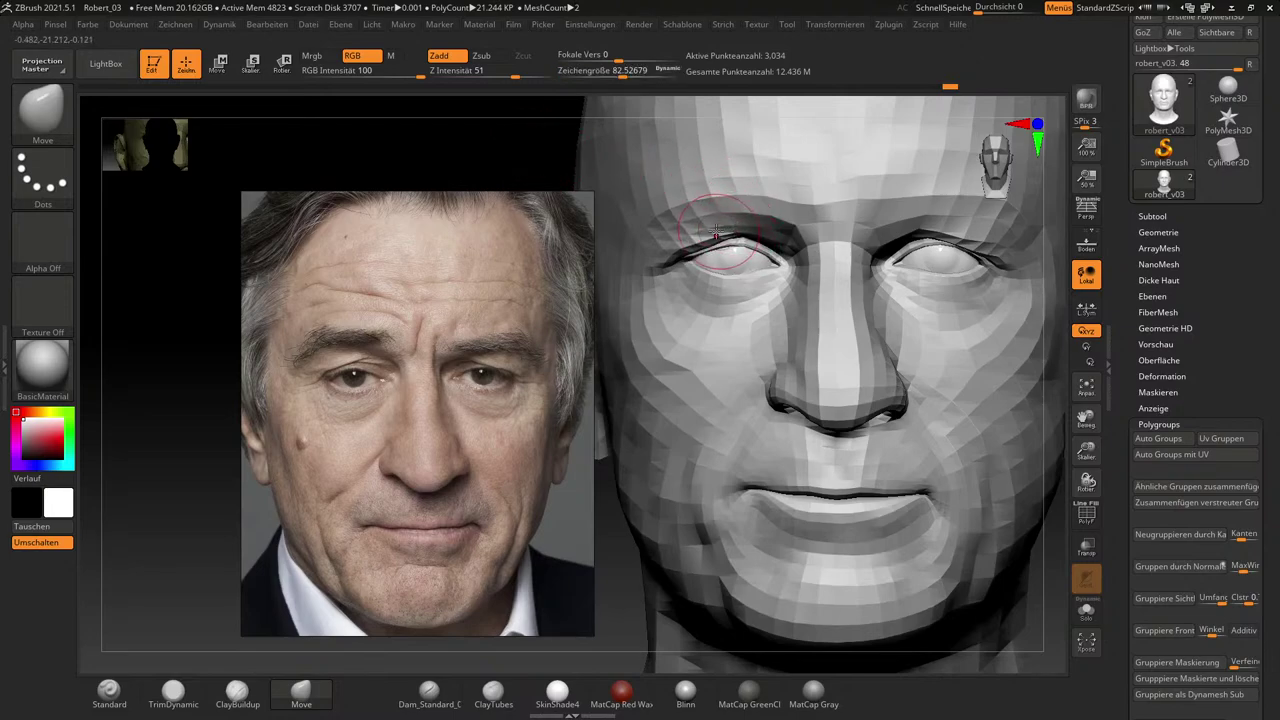
{"action": "key", "text": "bracketleft"}
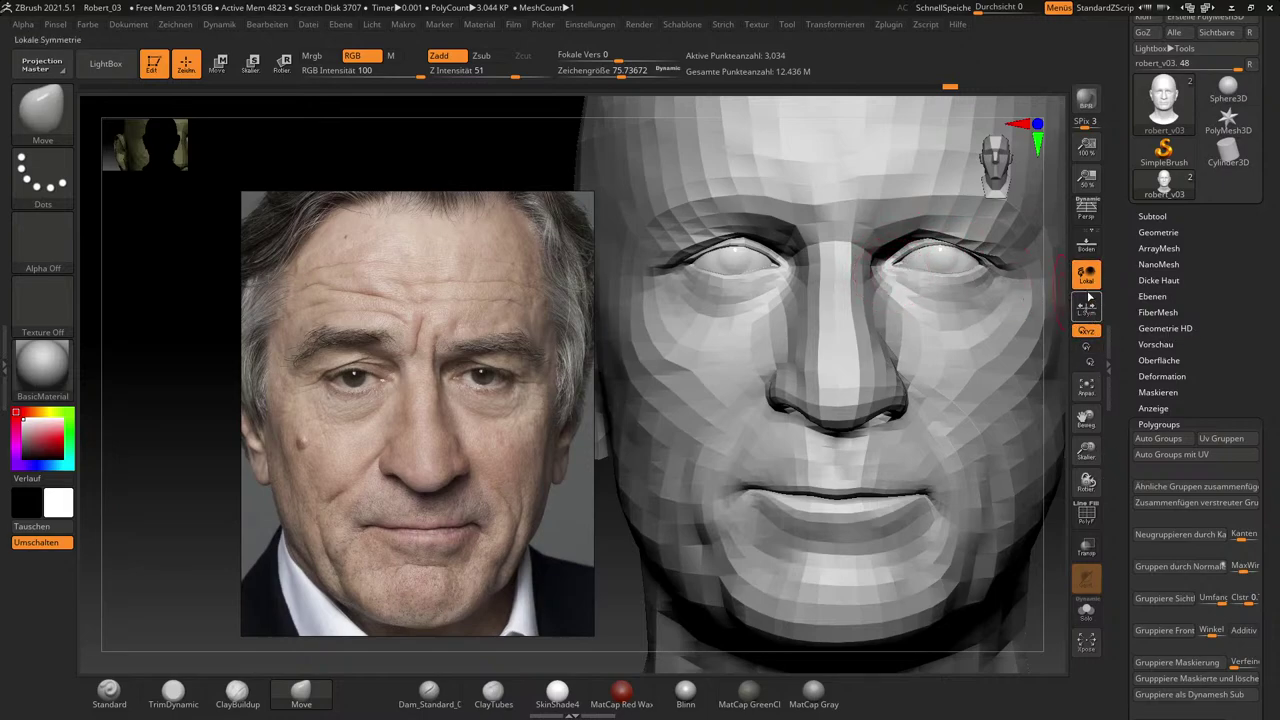
Raise the head's geometry to subdivision level 7.
{"action": "left_click_drag", "start_coordinate": [501, 158], "coordinate": [486, 163], "text": "alt"}
{"action": "left_click_drag", "start_coordinate": [1049, 467], "coordinate": [1025, 515], "text": "alt"}
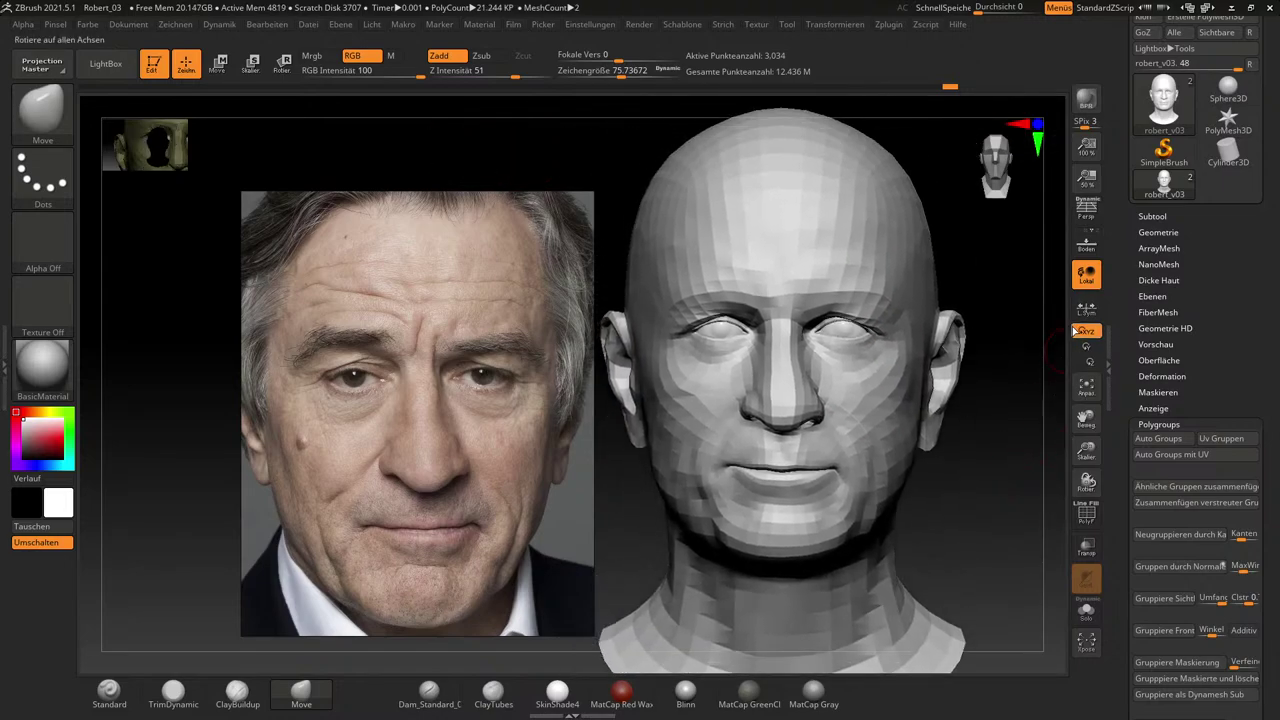
{"action": "left_click", "coordinate": [1148, 216]}
{"action": "left_click", "coordinate": [1155, 216]}
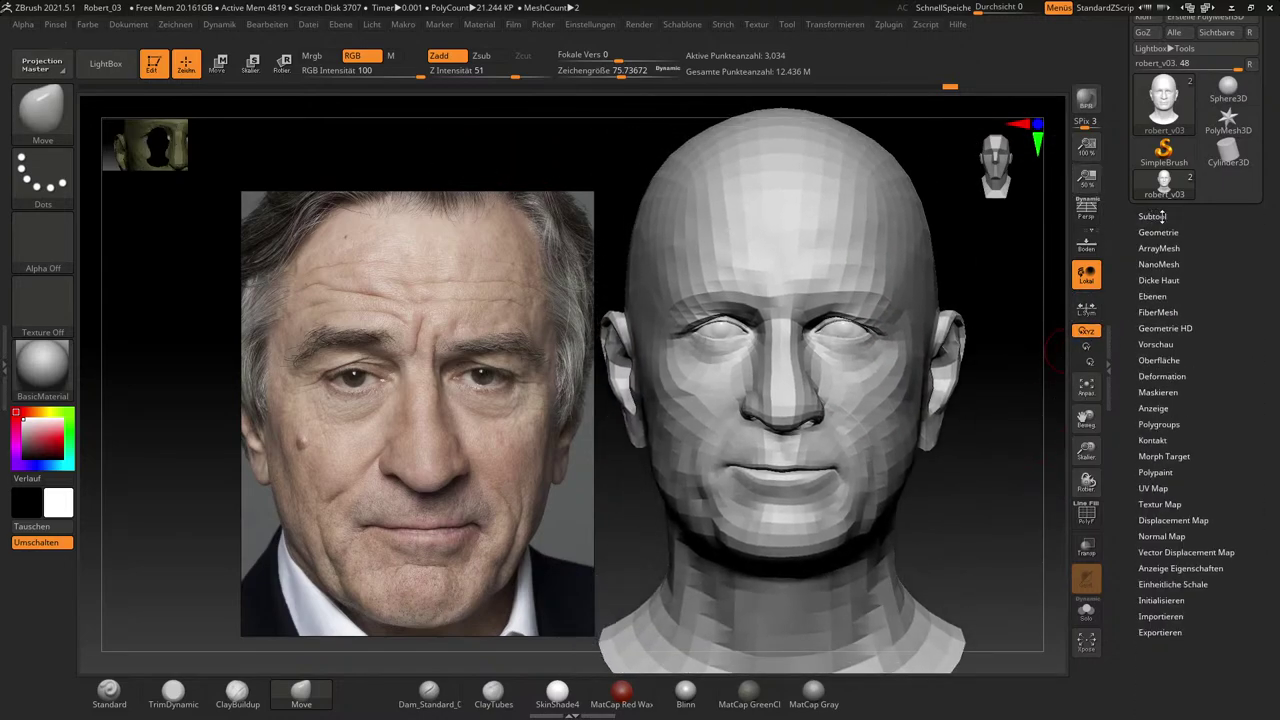
{"action": "left_click", "coordinate": [1160, 216]}
{"action": "left_click", "coordinate": [1158, 216]}
{"action": "left_click", "coordinate": [1159, 231]}
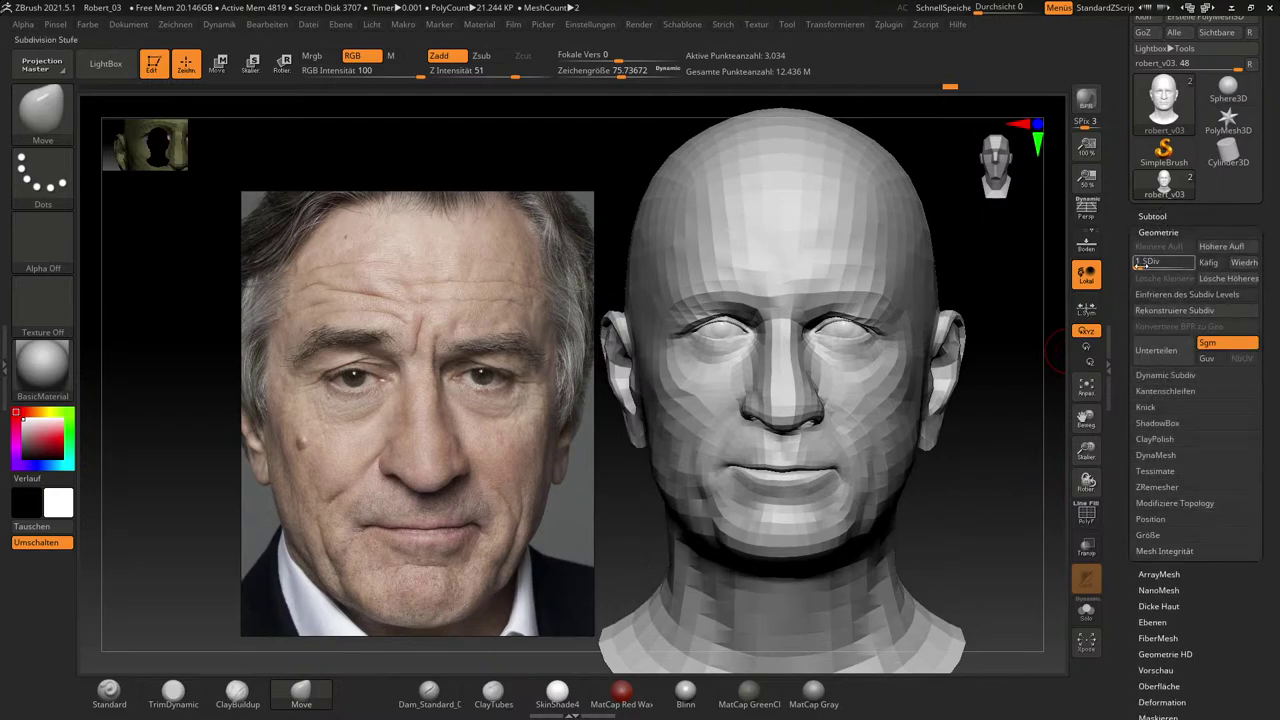
{"action": "left_click_drag", "start_coordinate": [1140, 265], "coordinate": [1180, 268]}
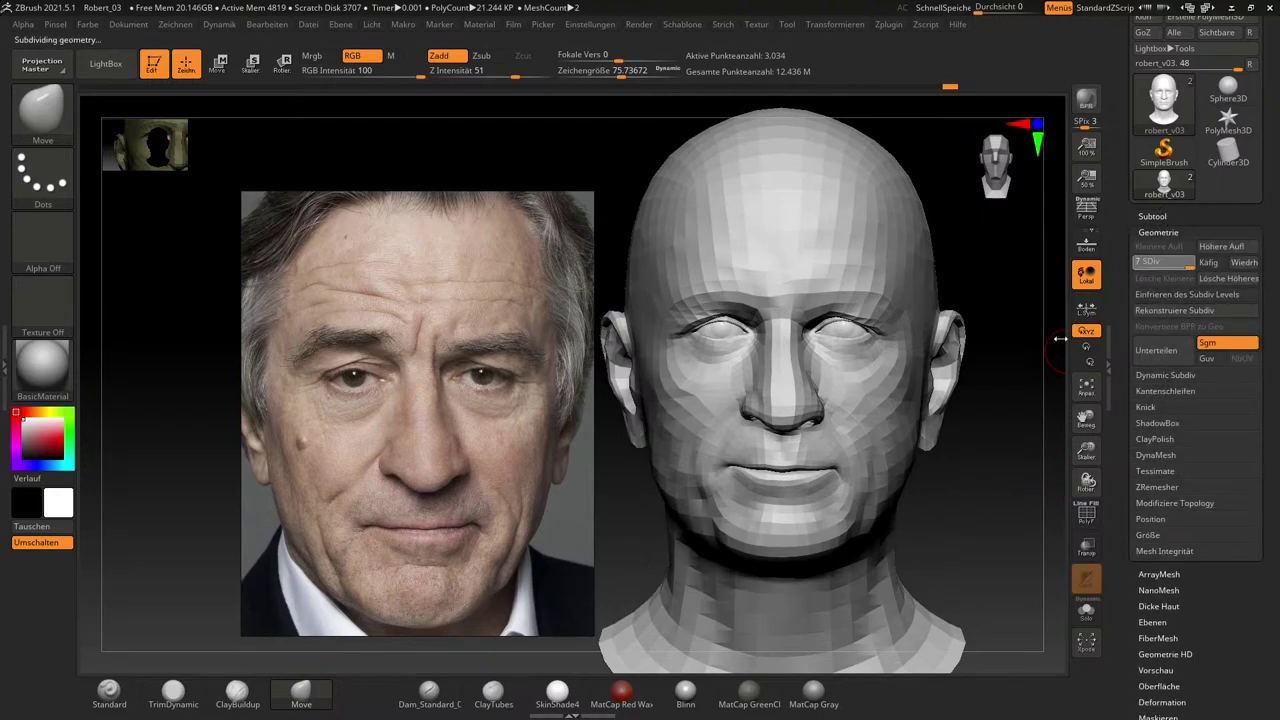
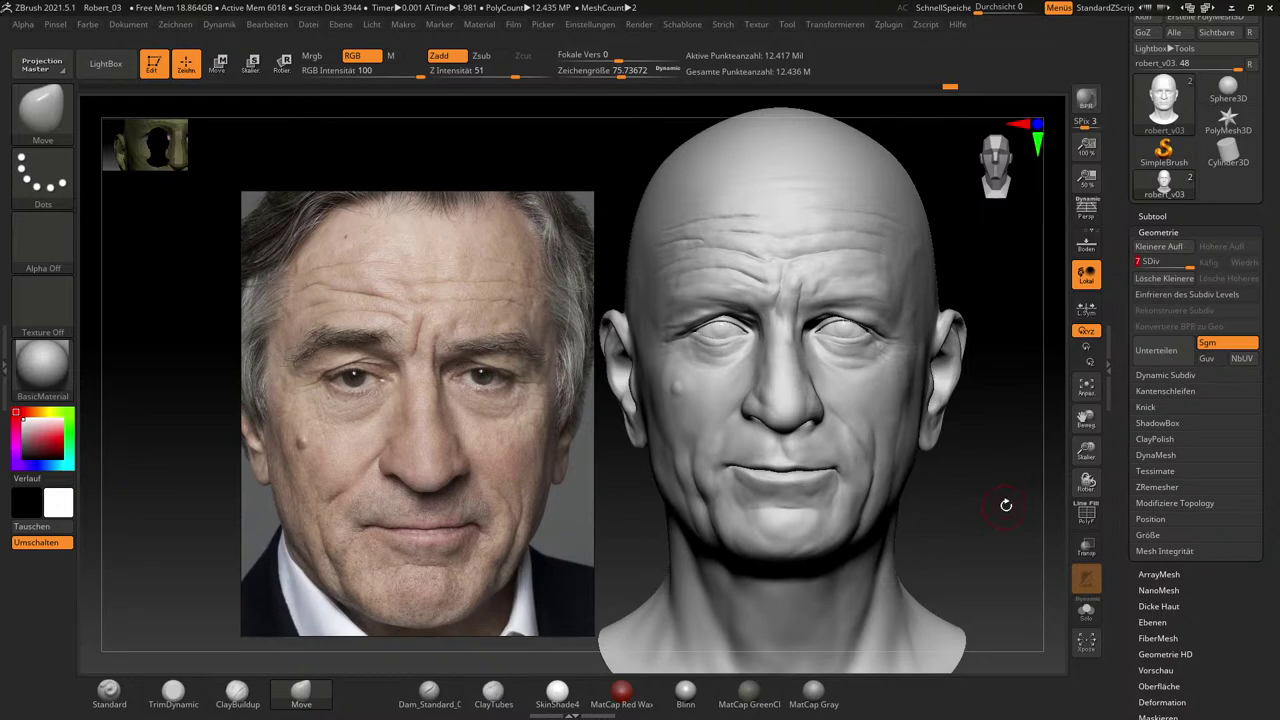
Reduce the Move brush's draw size to about 34 and enable posable symmetry for the high-resolution head.
{"action": "left_click_drag", "start_coordinate": [1006, 505], "coordinate": [1005, 504]}
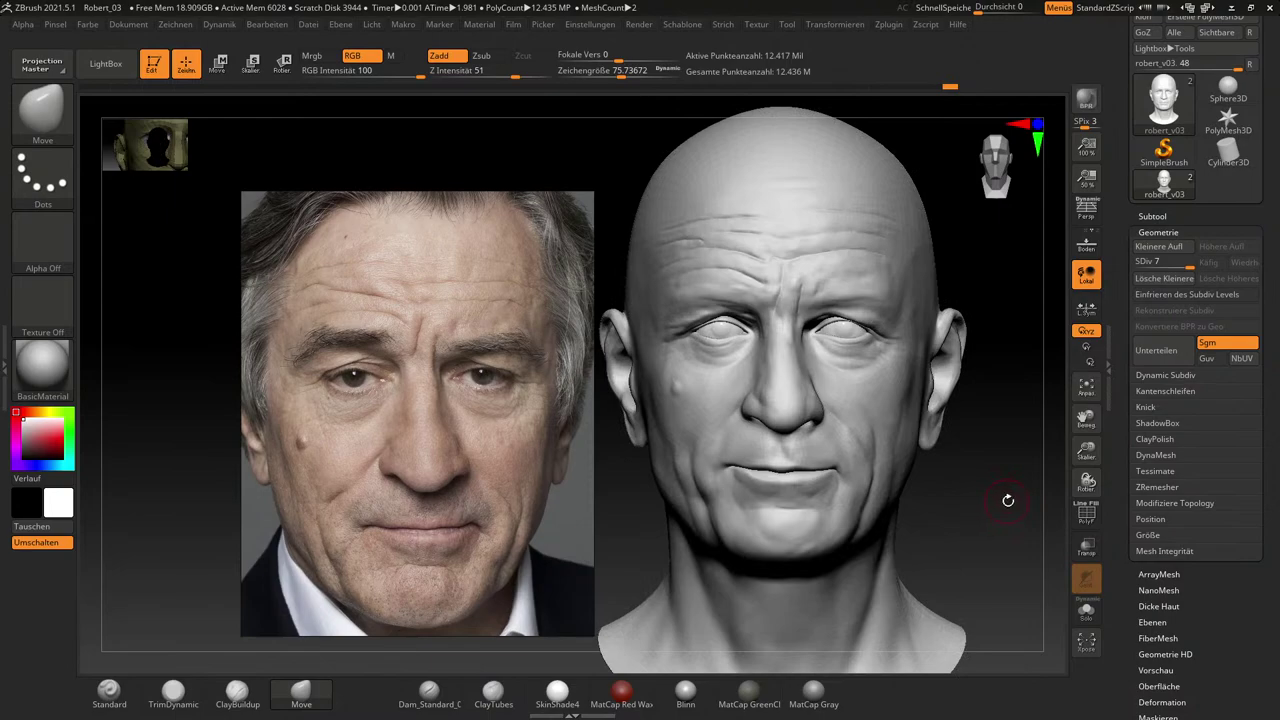
{"action": "left_click_drag", "start_coordinate": [1010, 497], "coordinate": [1069, 643], "text": "alt"}
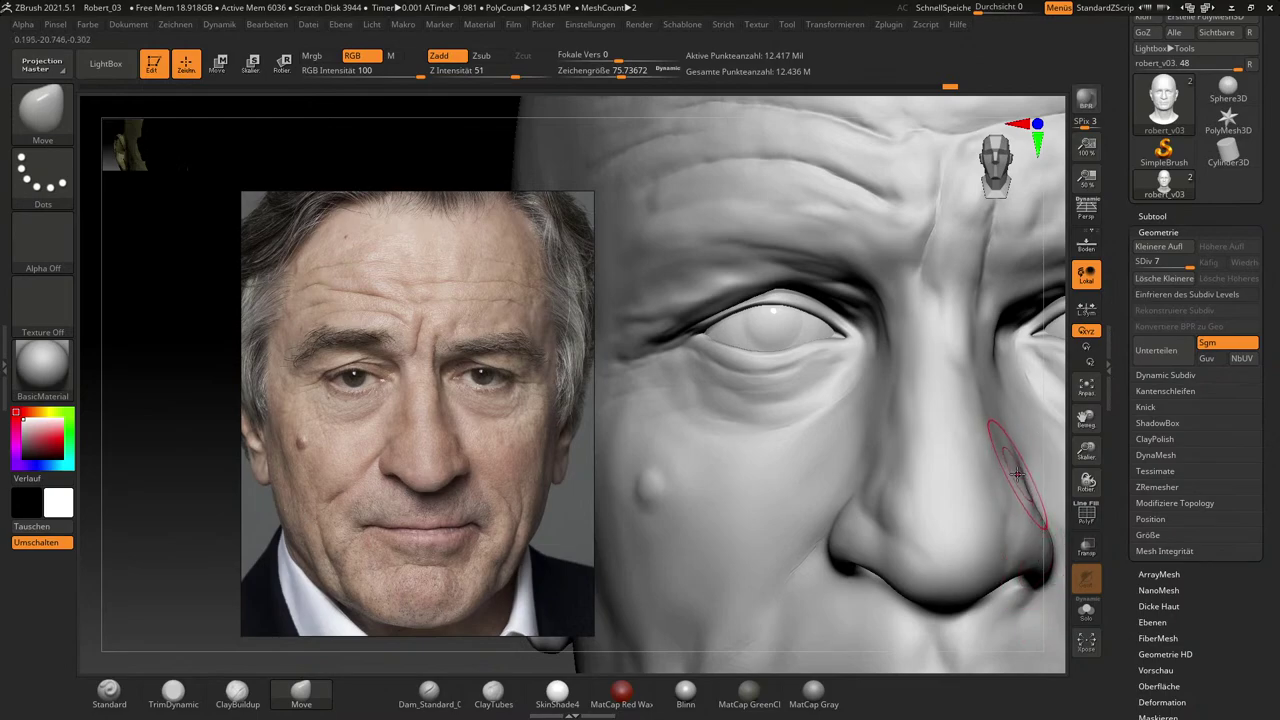
{"action": "left_click_drag", "start_coordinate": [1055, 466], "coordinate": [1094, 550], "text": "alt"}
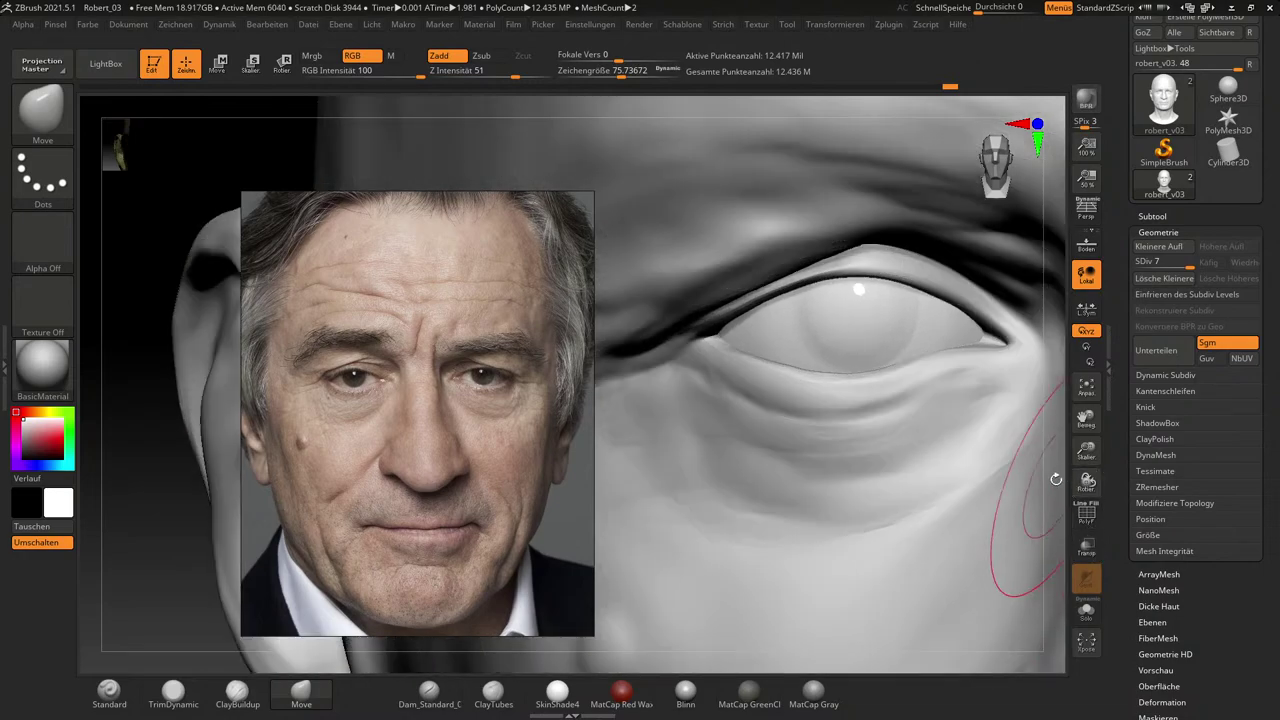
{"action": "mouse_move", "coordinate": [1054, 478]}
{"action": "left_mouse_down"}
{"action": "mouse_move", "coordinate": [1079, 497]}
{"action": "mouse_move", "coordinate": [1090, 486]}
{"action": "left_mouse_up"}
{"action": "key", "text": "s"}
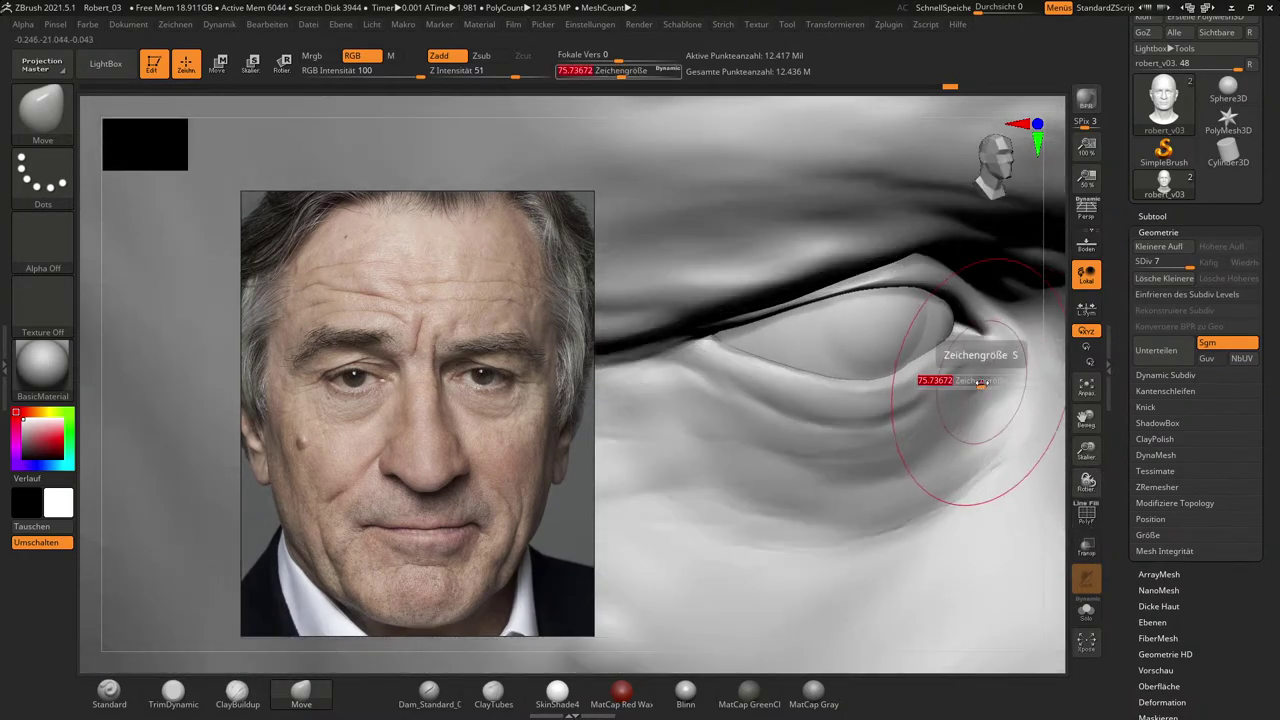
{"action": "left_click_drag", "start_coordinate": [979, 383], "coordinate": [970, 384]}
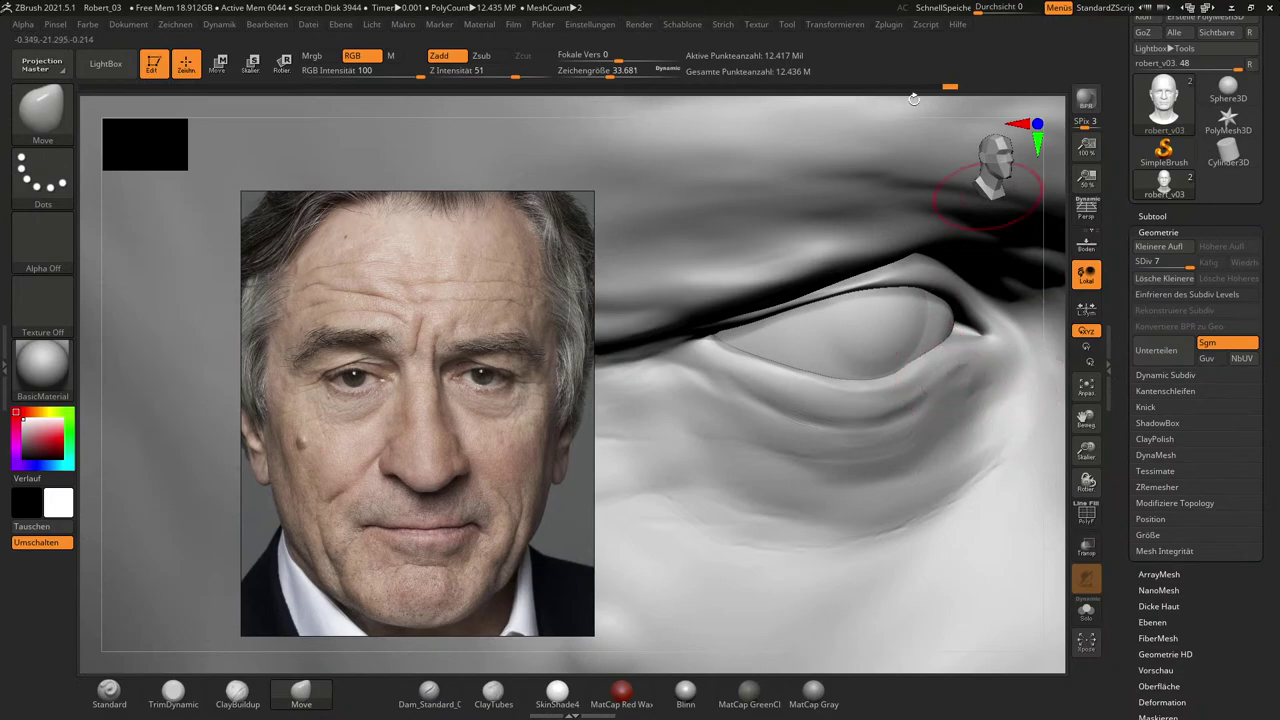
{"action": "left_click", "coordinate": [843, 25]}
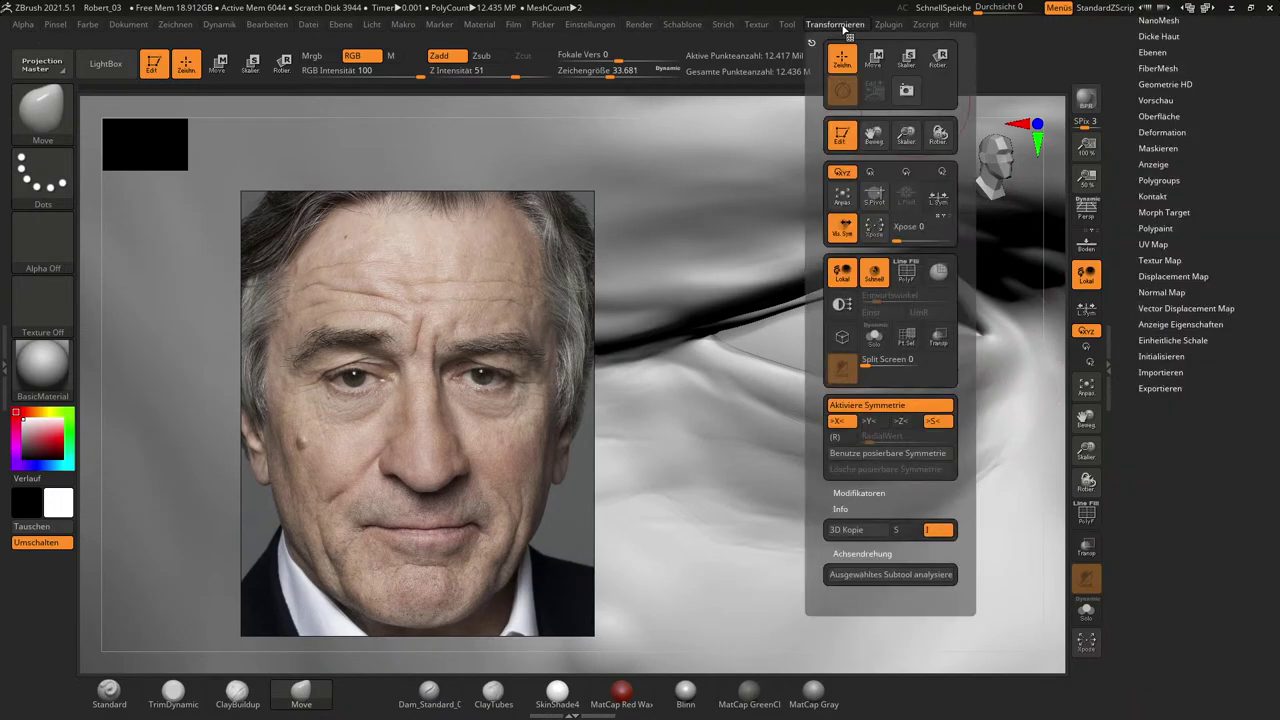
{"action": "left_click", "coordinate": [895, 454]}
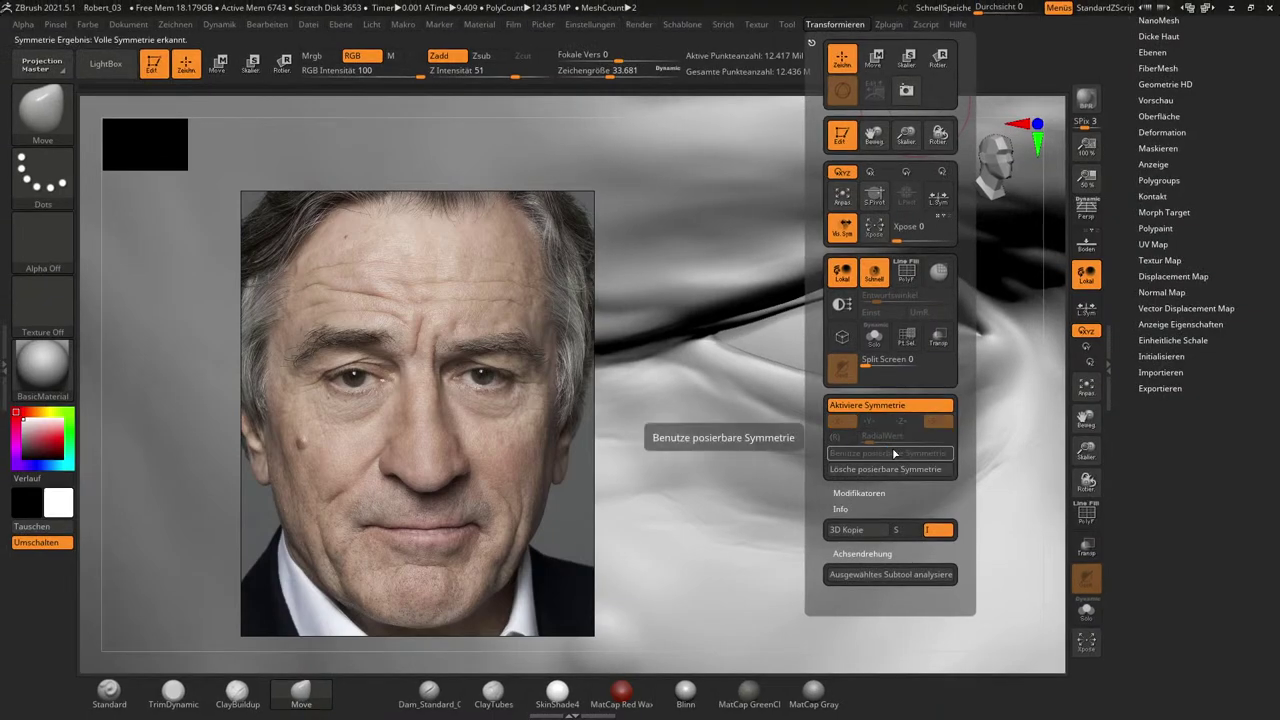
Flatten the rim of the lower eyelid from outer to inner corner with the TrimDynamic brush at draw size about 19.
{"action": "left_click", "coordinate": [158, 698]}
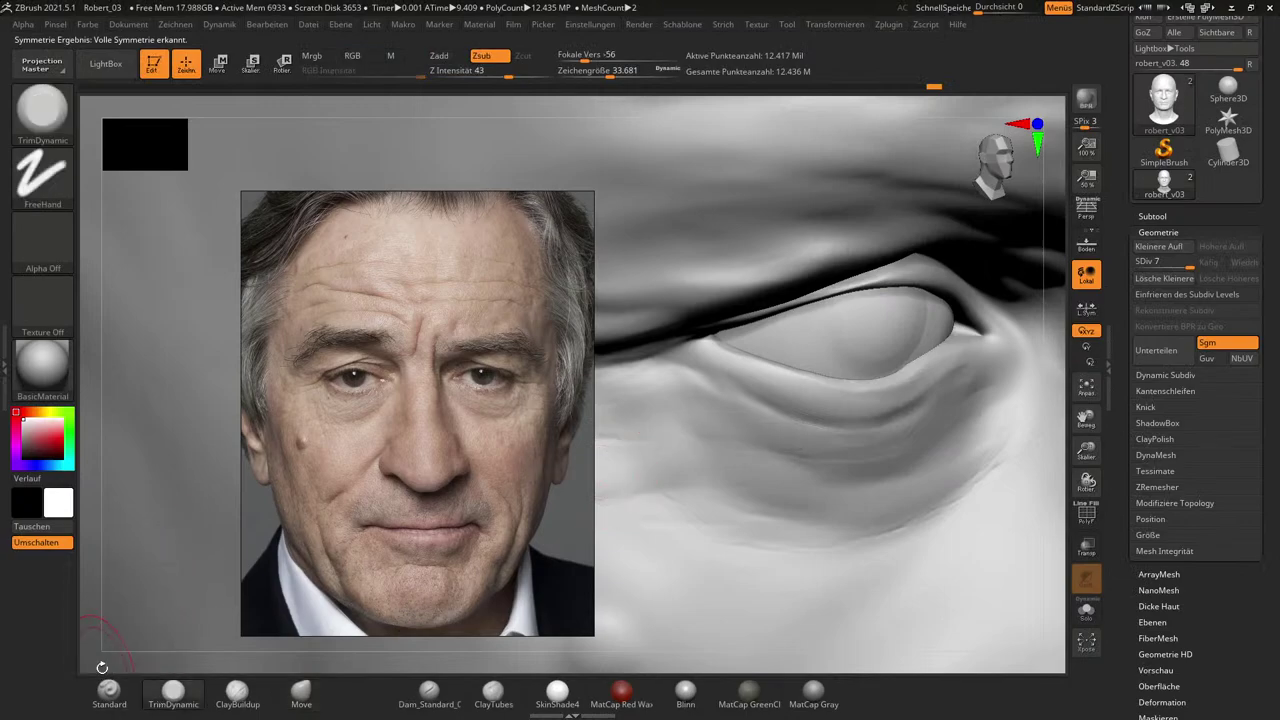
{"action": "left_click_drag", "start_coordinate": [102, 667], "coordinate": [113, 662]}
{"action": "key", "text": "s"}
{"action": "left_click_drag", "start_coordinate": [929, 363], "coordinate": [921, 363]}
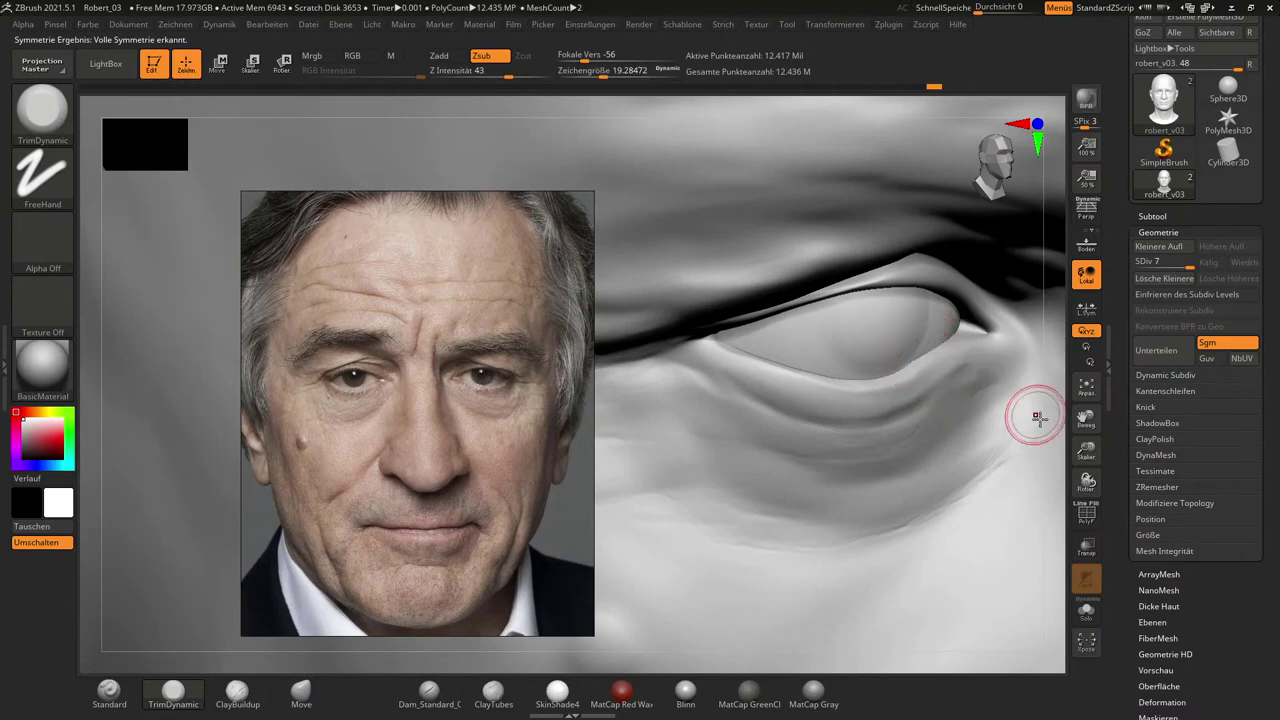
{"action": "left_click_drag", "start_coordinate": [1069, 437], "coordinate": [1072, 432]}
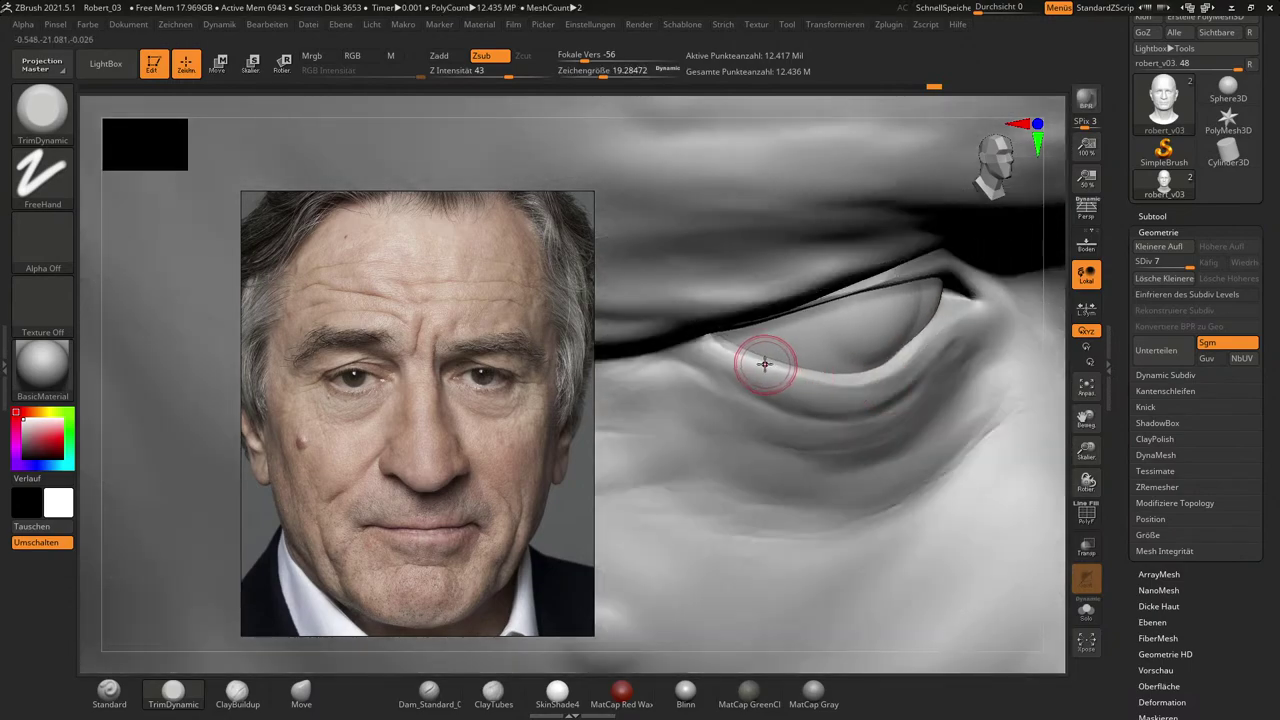
{"action": "mouse_move", "coordinate": [765, 363]}
{"action": "left_mouse_down"}
{"action": "mouse_move", "coordinate": [855, 378]}
{"action": "mouse_move", "coordinate": [771, 366]}
{"action": "left_mouse_up"}
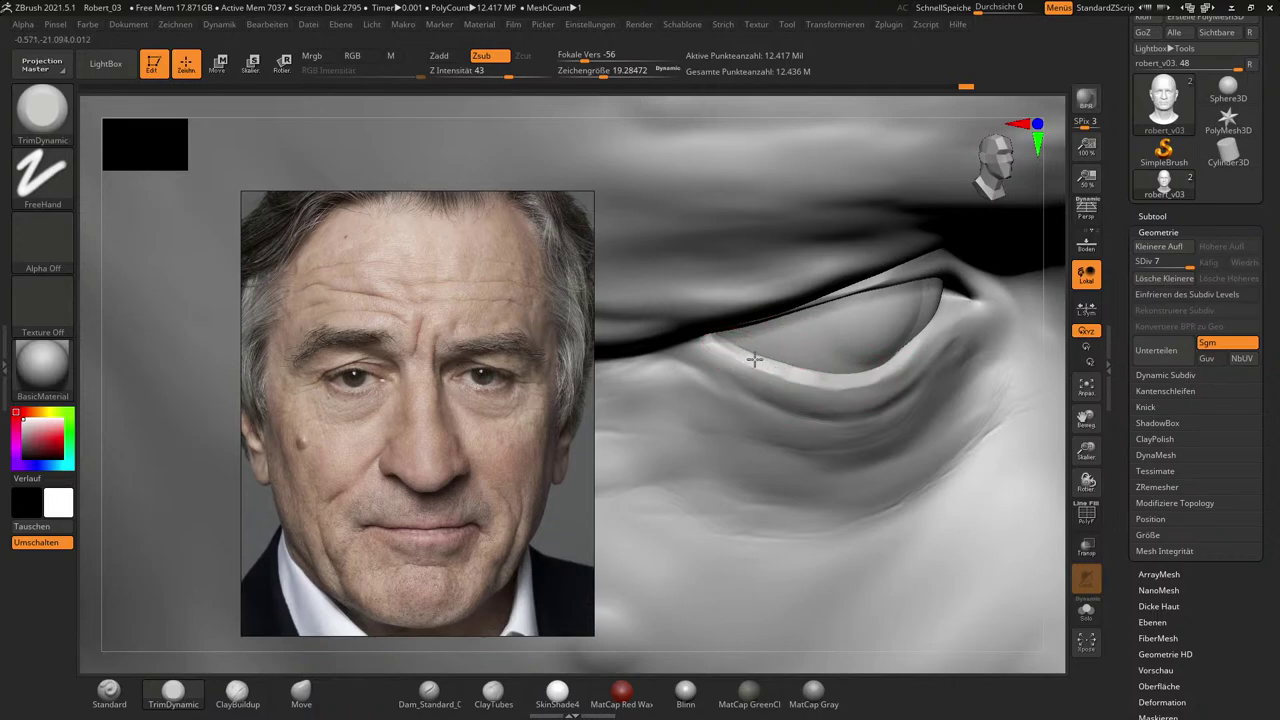
{"action": "left_click_drag", "start_coordinate": [783, 366], "coordinate": [850, 376]}
{"action": "left_click_drag", "start_coordinate": [821, 373], "coordinate": [879, 378]}
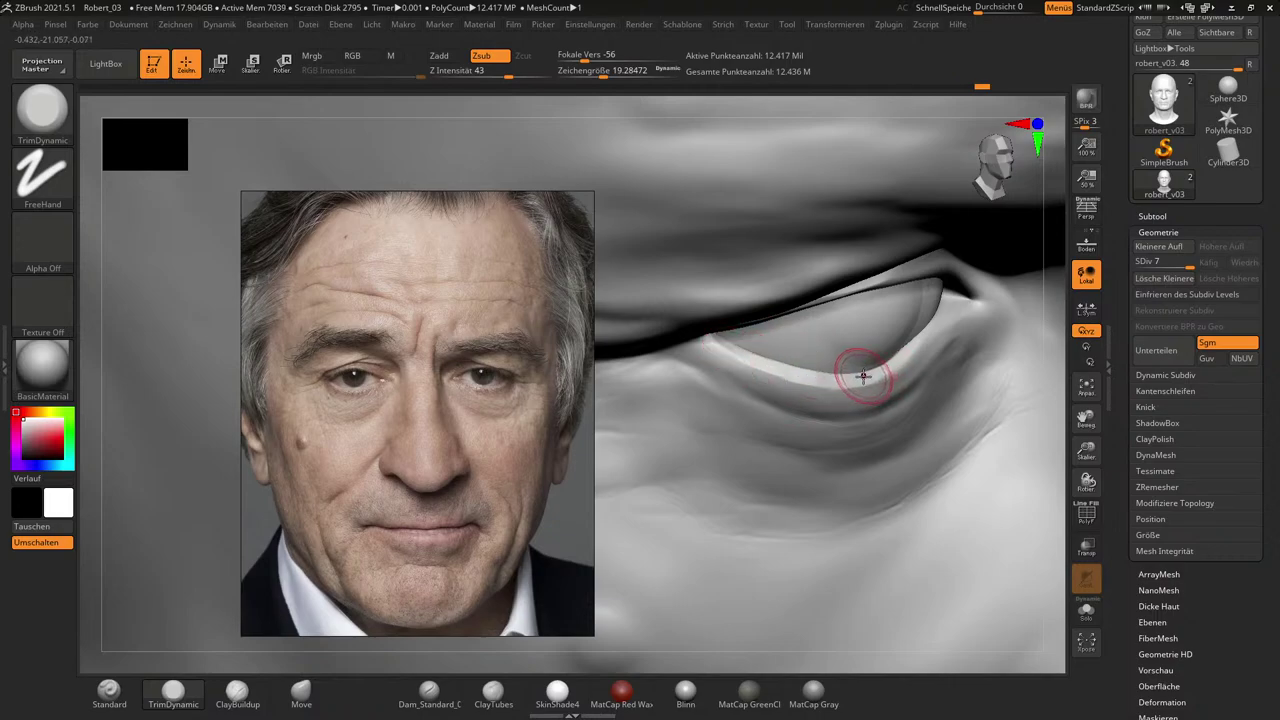
{"action": "mouse_move", "coordinate": [885, 368]}
{"action": "left_mouse_down"}
{"action": "mouse_move", "coordinate": [934, 329]}
{"action": "mouse_move", "coordinate": [926, 340]}
{"action": "left_mouse_up"}
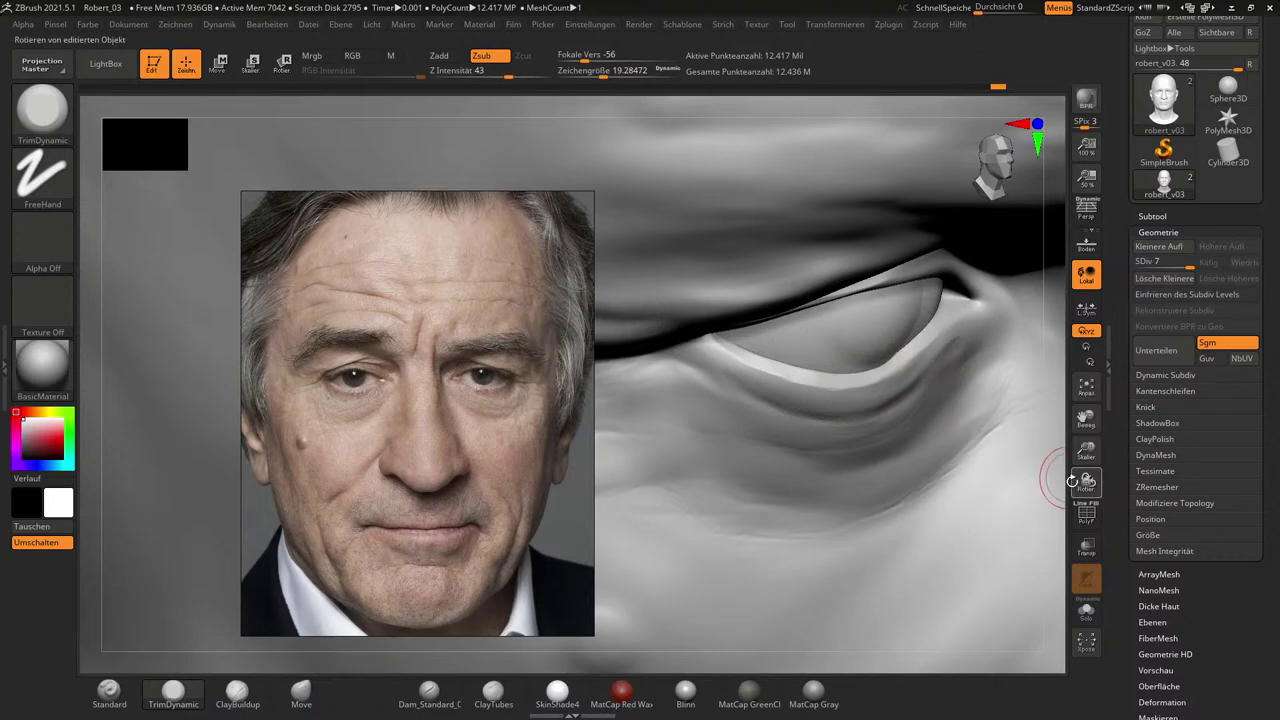
Flatten the outer part of the opposite eye's lower eyelid rim with the TrimDynamic brush.
{"action": "key", "text": "f"}
{"action": "left_click_drag", "start_coordinate": [1045, 497], "coordinate": [1008, 540]}
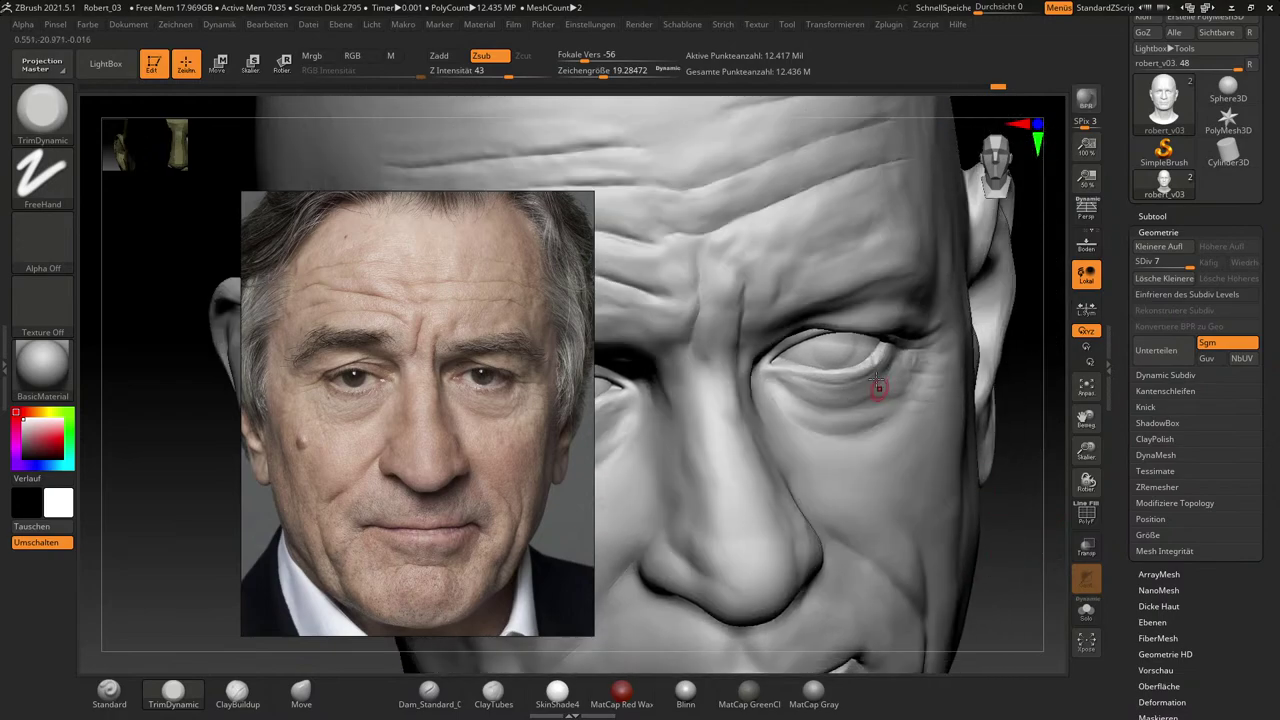
{"action": "left_click_drag", "start_coordinate": [1032, 438], "coordinate": [891, 447]}
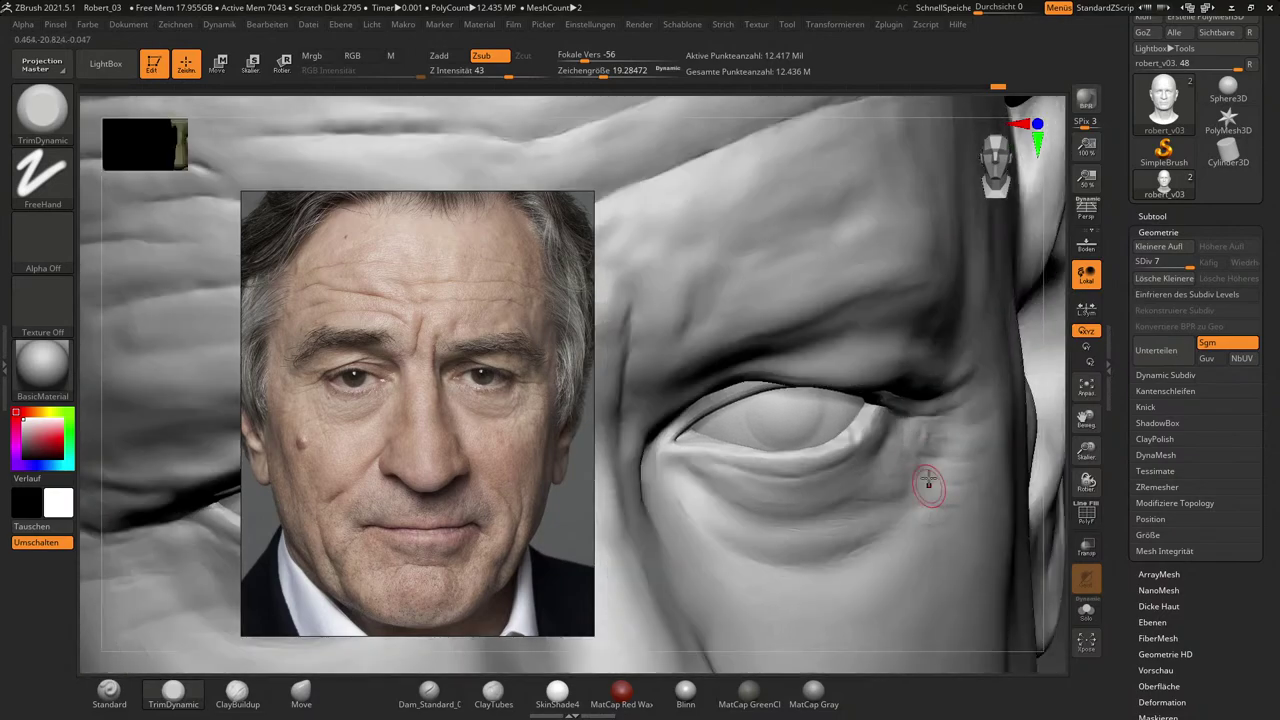
{"action": "mouse_move", "coordinate": [1055, 560]}
{"action": "left_mouse_down"}
{"action": "mouse_move", "coordinate": [1058, 580]}
{"action": "mouse_move", "coordinate": [1059, 569]}
{"action": "left_mouse_up"}
{"action": "mouse_move", "coordinate": [983, 420]}
{"action": "left_mouse_down"}
{"action": "mouse_move", "coordinate": [986, 400]}
{"action": "mouse_move", "coordinate": [952, 424]}
{"action": "left_mouse_up"}
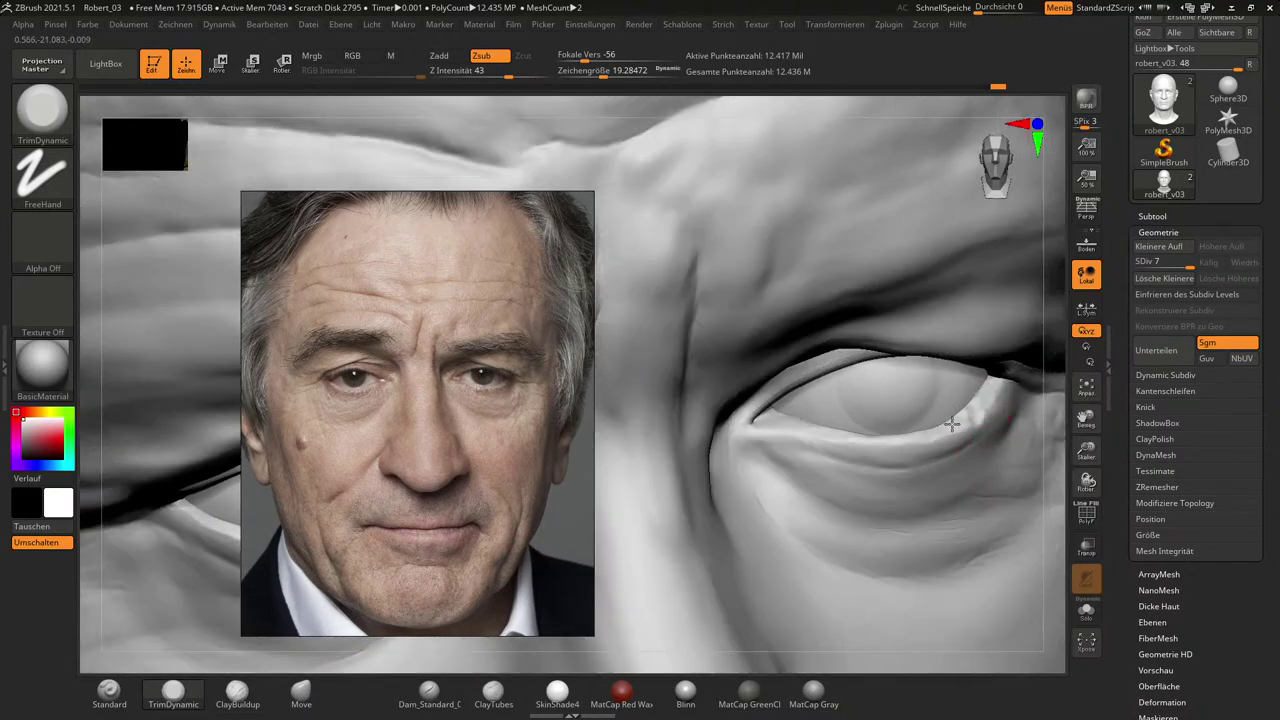
{"action": "mouse_move", "coordinate": [1046, 468]}
{"action": "left_mouse_down"}
{"action": "mouse_move", "coordinate": [1067, 541]}
{"action": "mouse_move", "coordinate": [1040, 470]}
{"action": "left_mouse_up"}
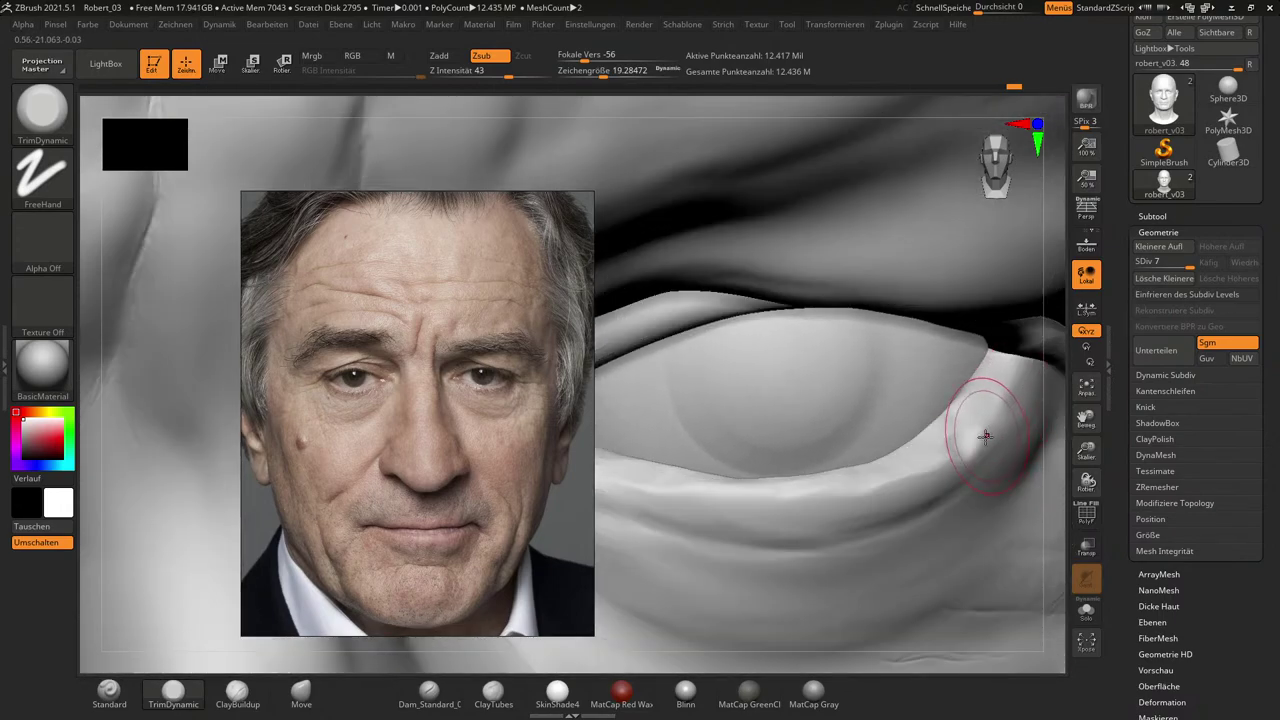
Build up the outer part of the lower eyelid with the ClayTubes brush at draw size about 7 and smooth it.
{"action": "key", "text": "s"}
{"action": "left_click_drag", "start_coordinate": [971, 450], "coordinate": [964, 450]}
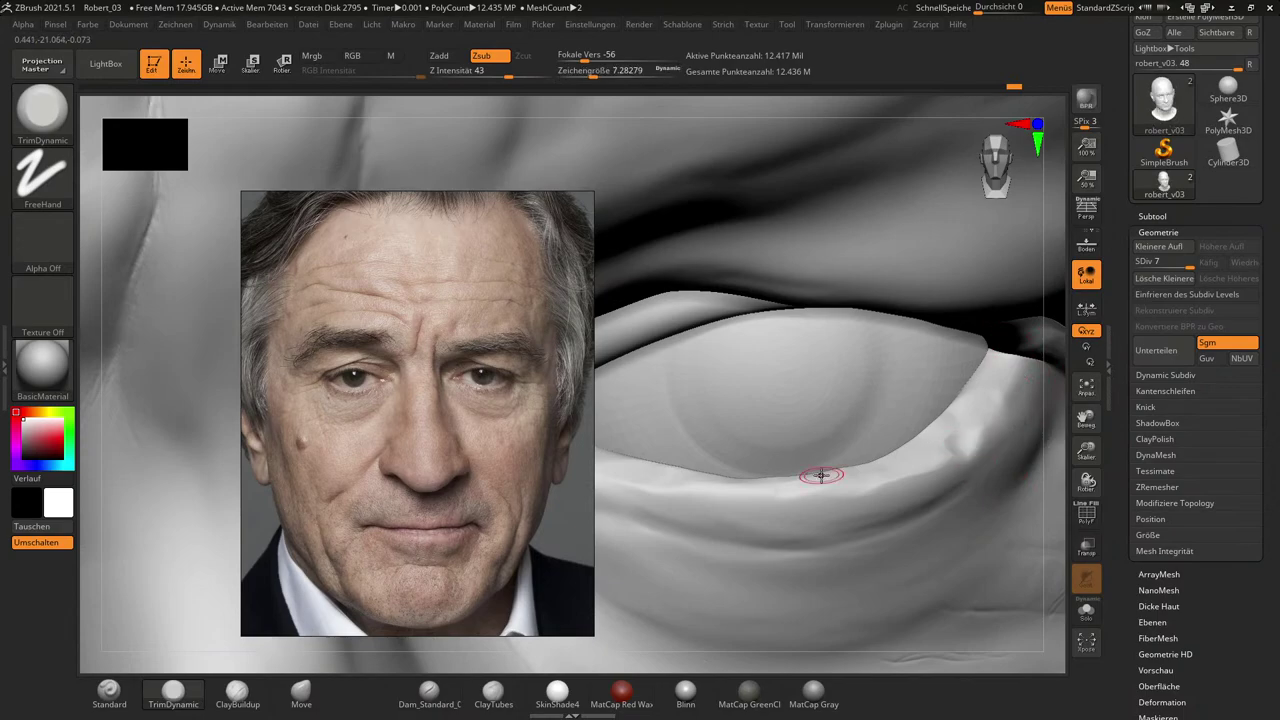
{"action": "left_click", "coordinate": [237, 690]}
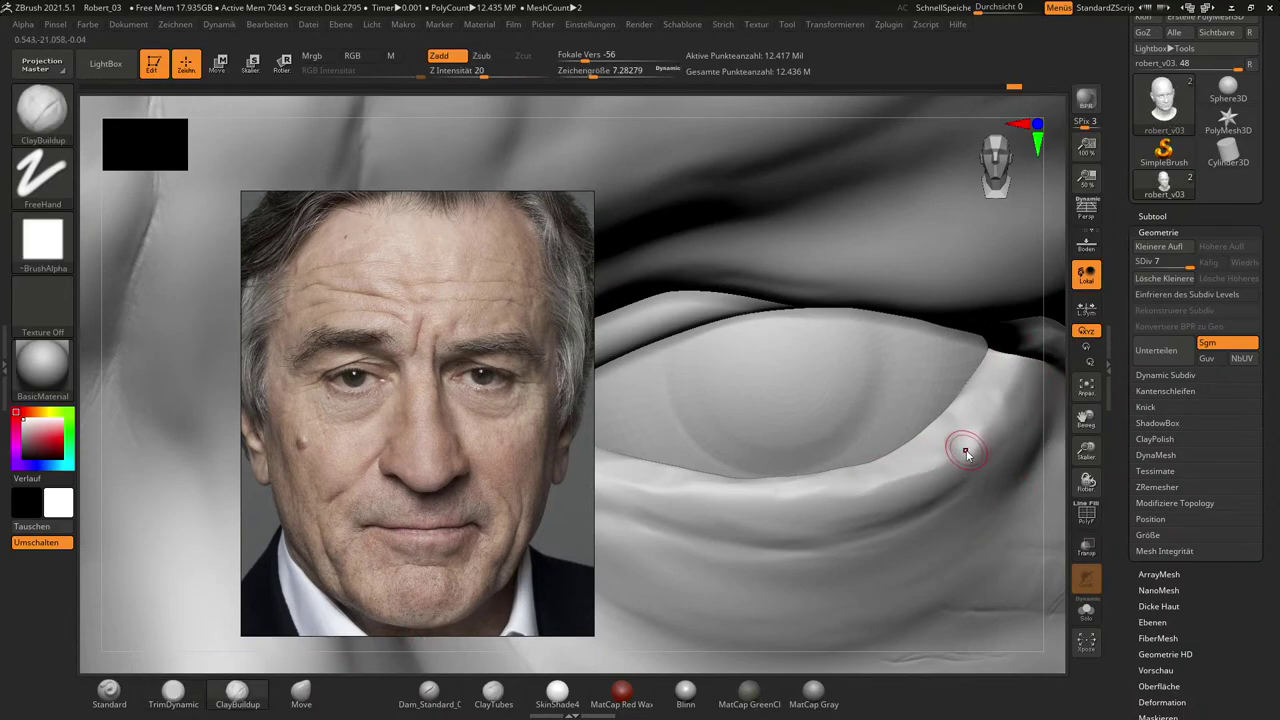
{"action": "left_click", "coordinate": [493, 692]}
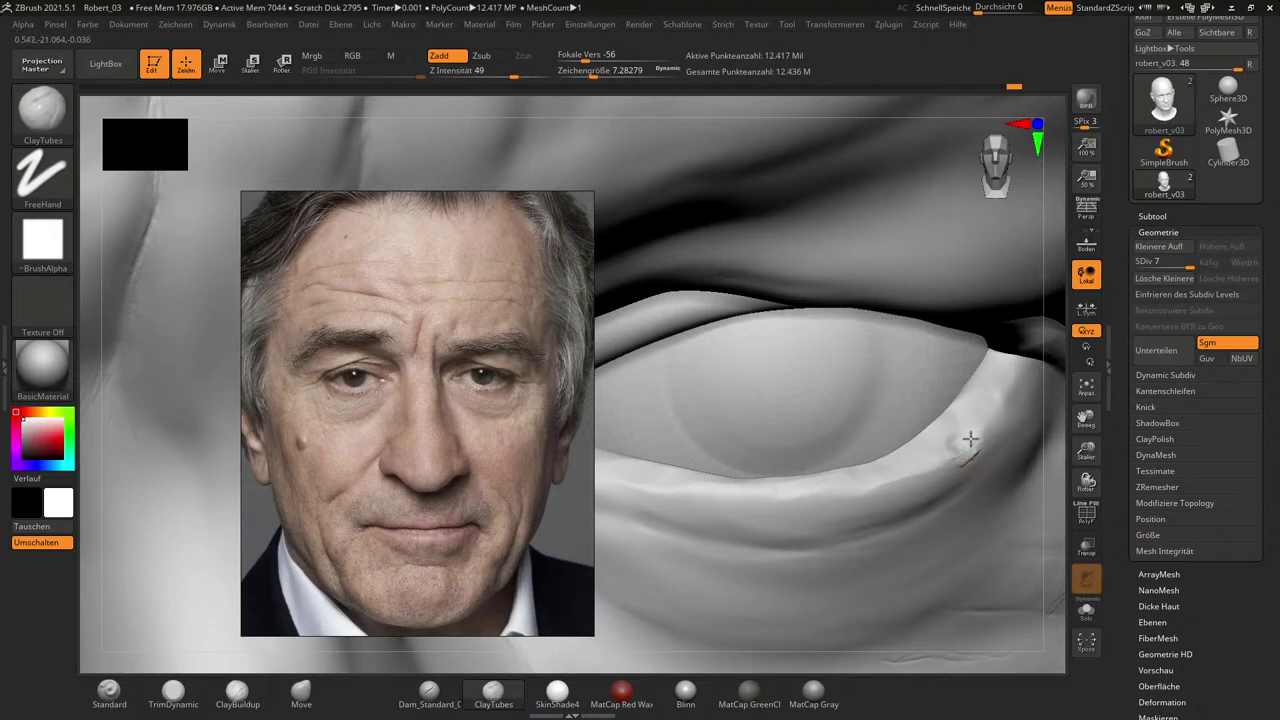
{"action": "key", "text": "shift"}
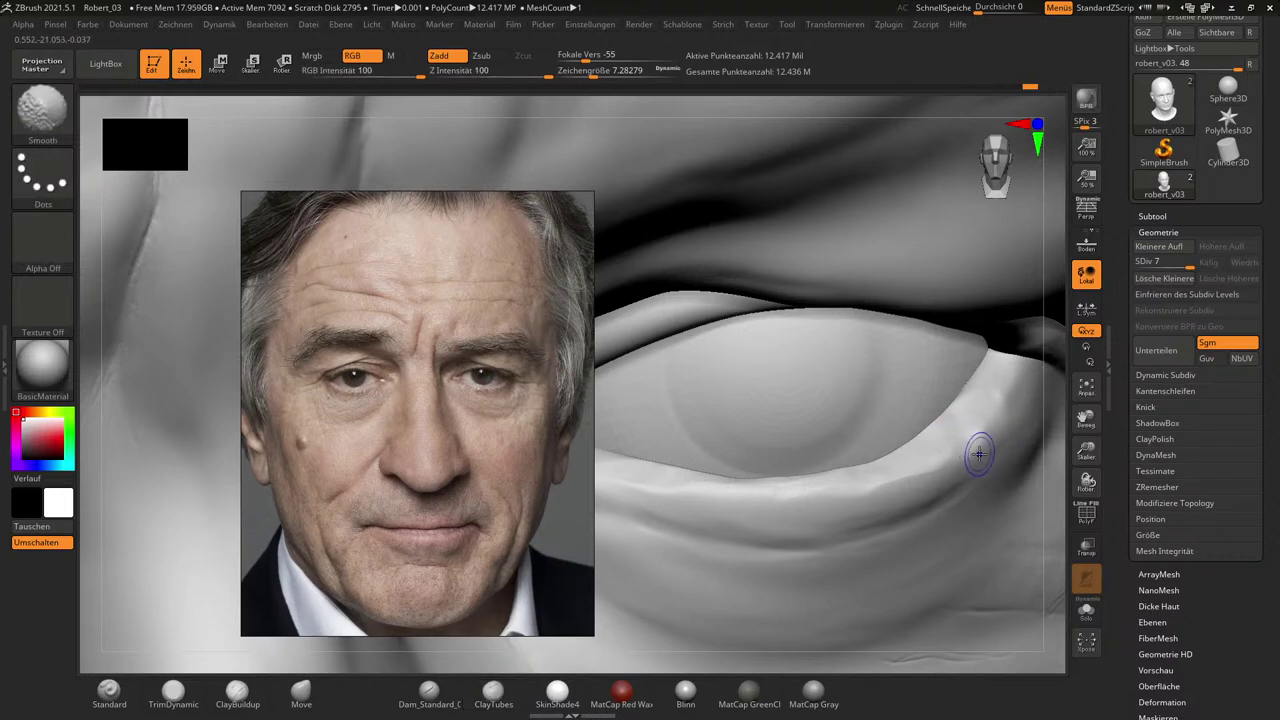
Flatten the lower eyelid rim from its middle to the outer corner with the TrimDynamic brush at draw size about 12.5.
{"action": "left_click", "coordinate": [174, 692]}
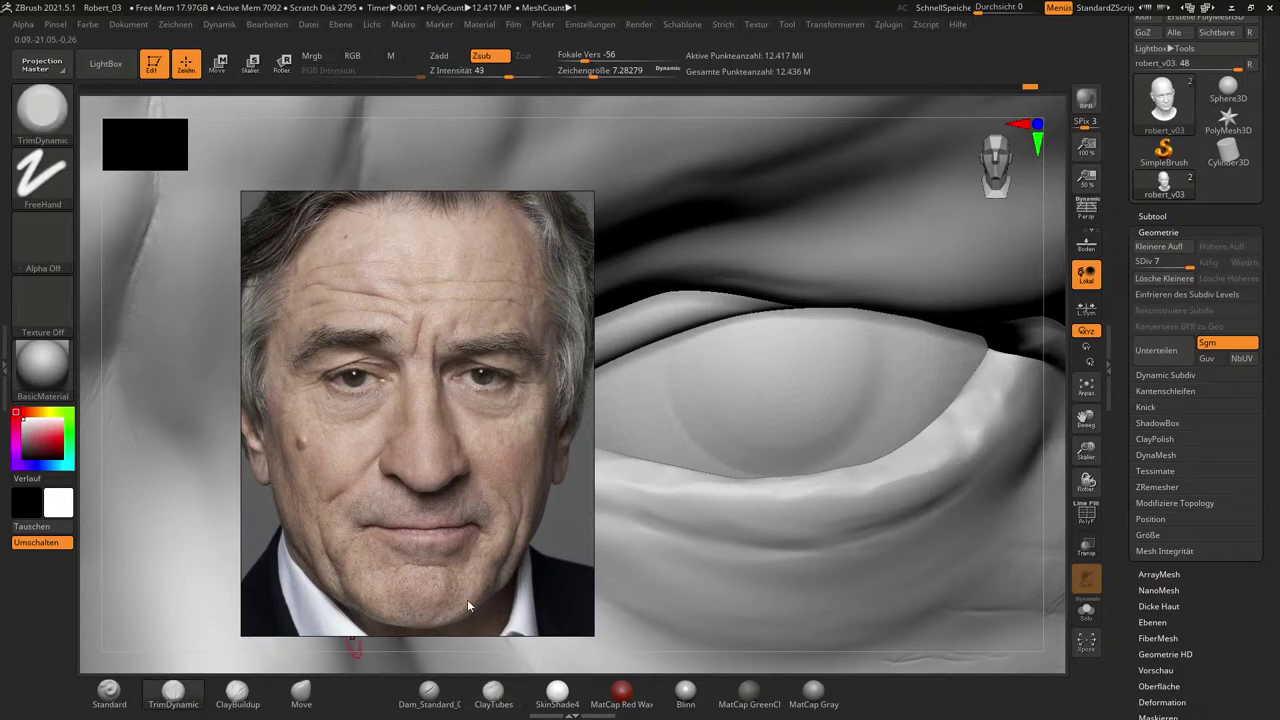
{"action": "mouse_move", "coordinate": [1057, 528]}
{"action": "left_mouse_down"}
{"action": "mouse_move", "coordinate": [1072, 550]}
{"action": "mouse_move", "coordinate": [1055, 540]}
{"action": "left_mouse_up"}
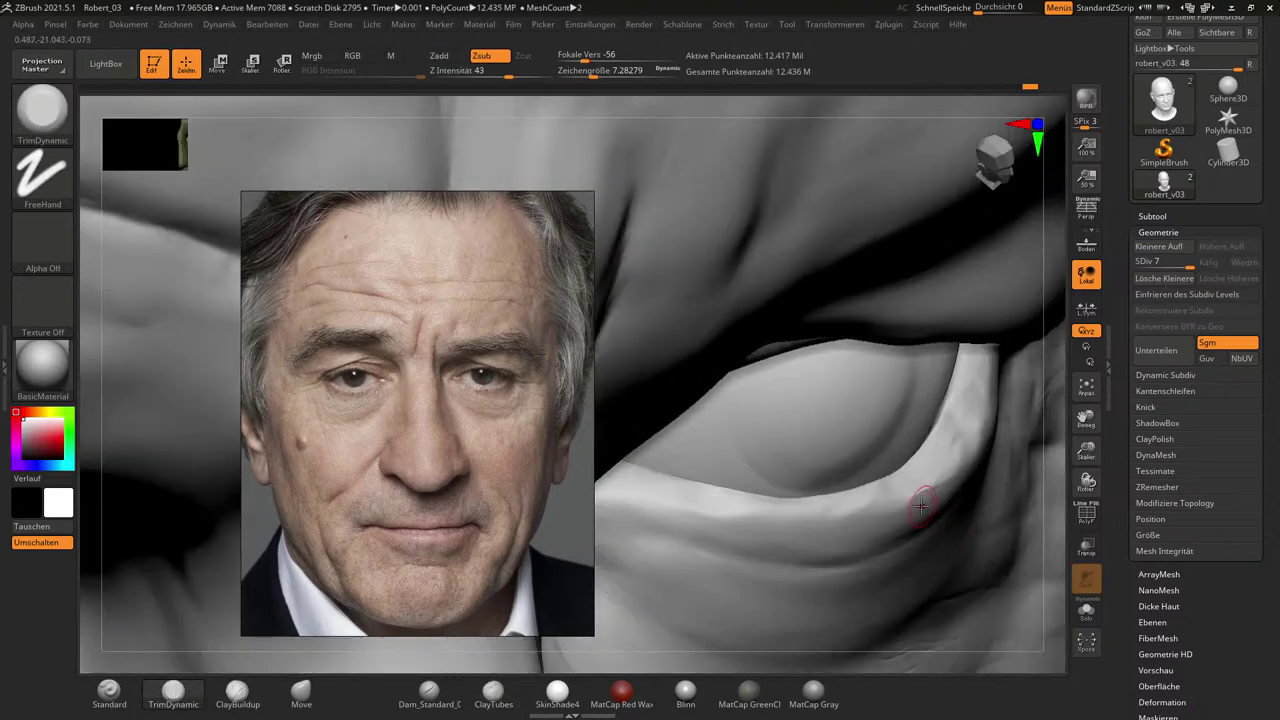
{"action": "key", "text": "s"}
{"action": "left_click_drag", "start_coordinate": [846, 505], "coordinate": [851, 505]}
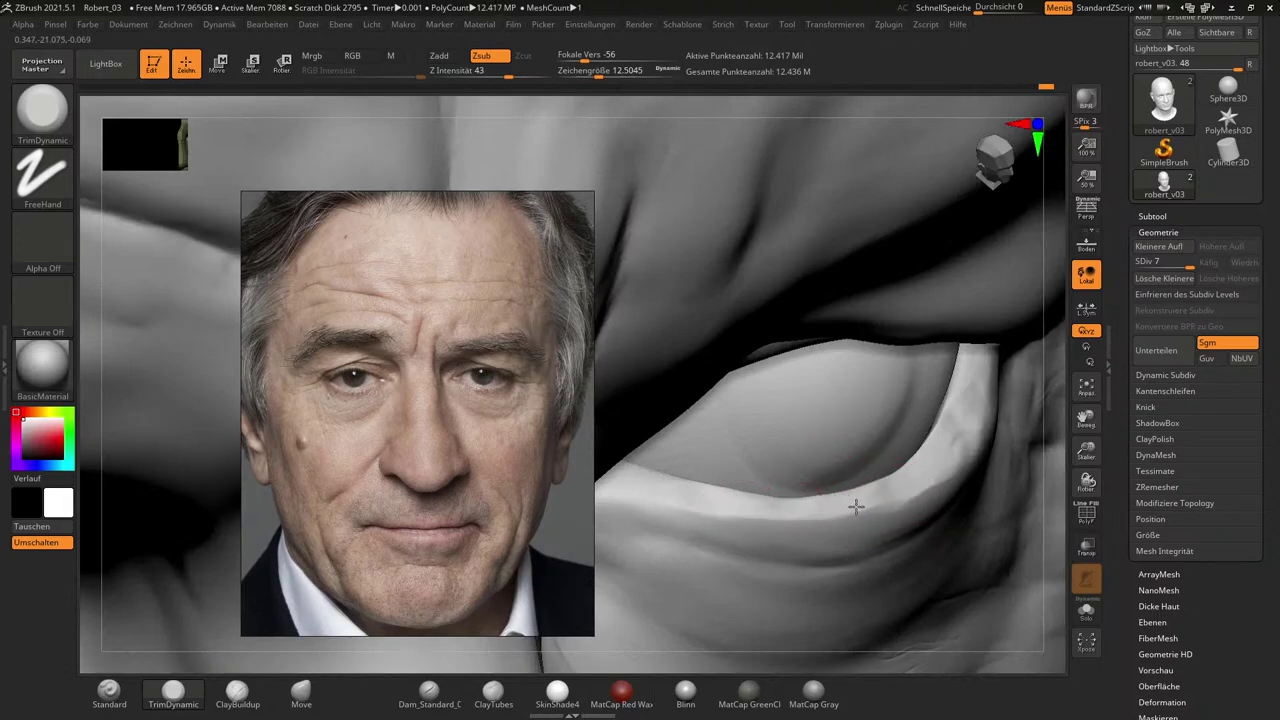
{"action": "mouse_move", "coordinate": [855, 498]}
{"action": "left_mouse_down"}
{"action": "mouse_move", "coordinate": [903, 489]}
{"action": "mouse_move", "coordinate": [940, 459]}
{"action": "left_mouse_up"}
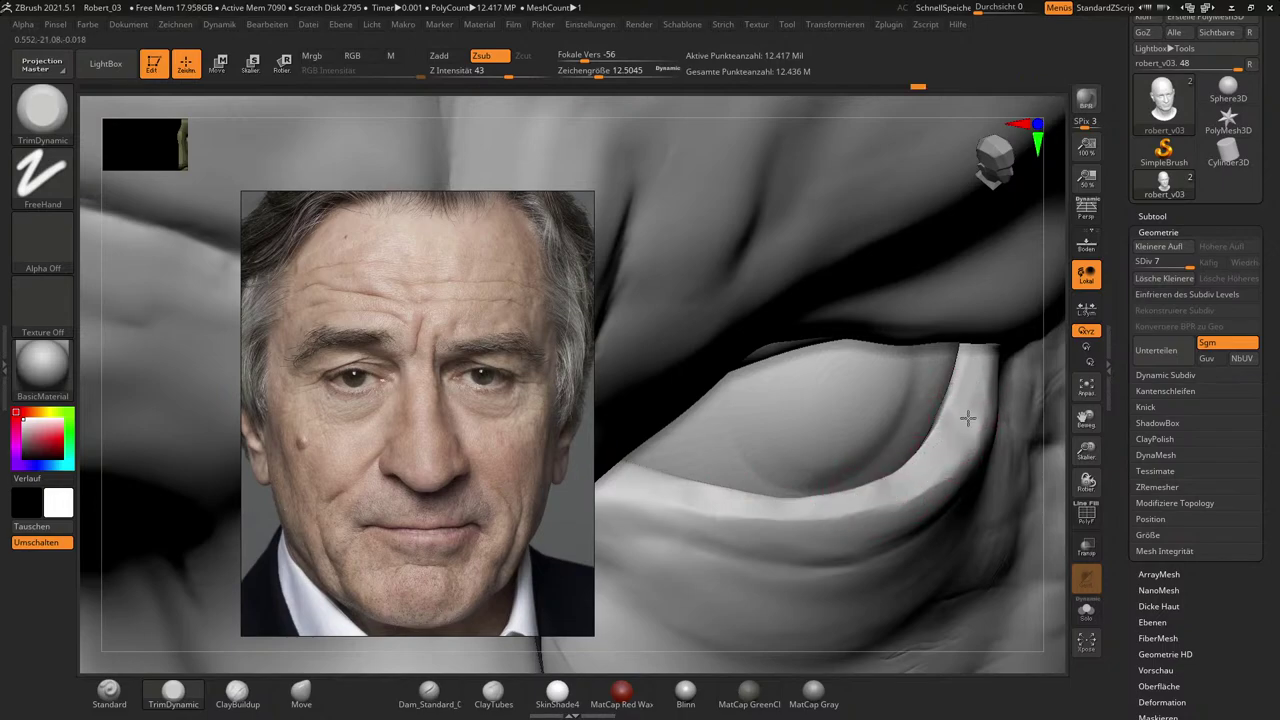
{"action": "left_click_drag", "start_coordinate": [963, 434], "coordinate": [966, 436]}
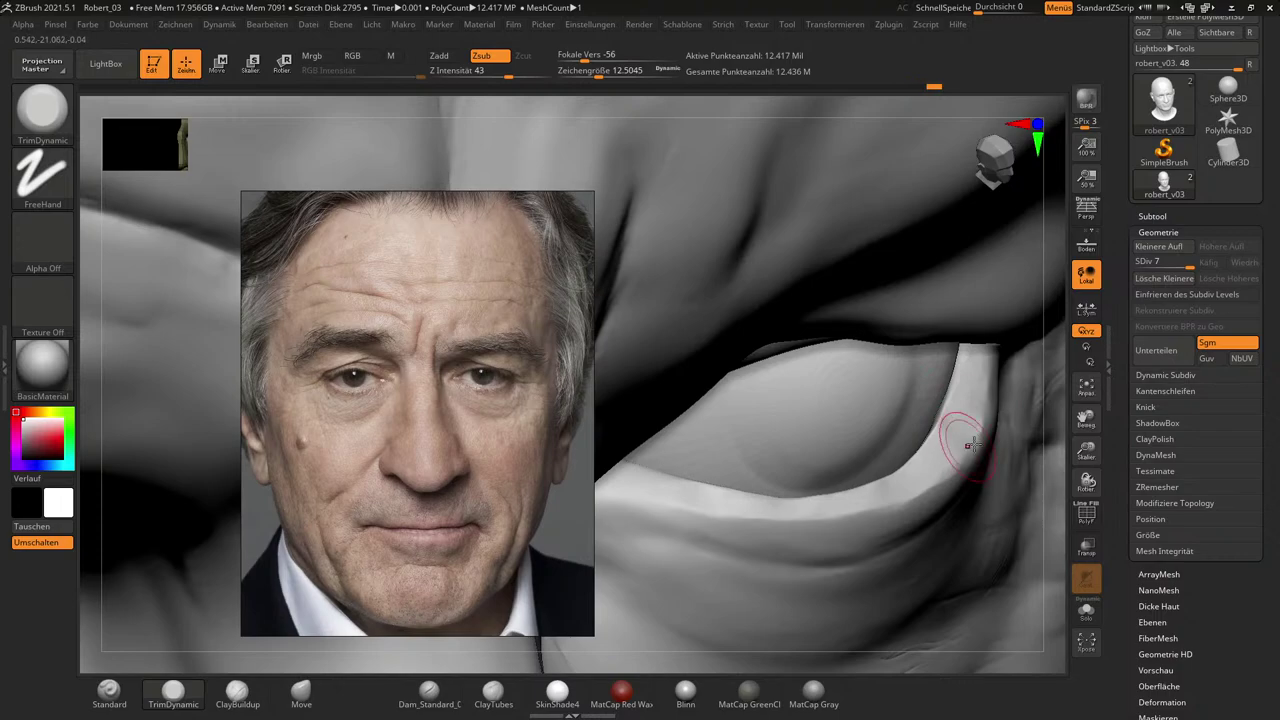
Trim the outer edge of the lower eyelid rim and smooth it with a draw size of about 7.
{"action": "mouse_move", "coordinate": [1051, 512]}
{"action": "left_mouse_down"}
{"action": "mouse_move", "coordinate": [1010, 462]}
{"action": "mouse_move", "coordinate": [936, 451]}
{"action": "left_mouse_up"}
{"action": "mouse_move", "coordinate": [998, 412]}
{"action": "left_mouse_down"}
{"action": "mouse_move", "coordinate": [936, 450]}
{"action": "mouse_move", "coordinate": [966, 436]}
{"action": "mouse_move", "coordinate": [952, 448]}
{"action": "left_mouse_up"}
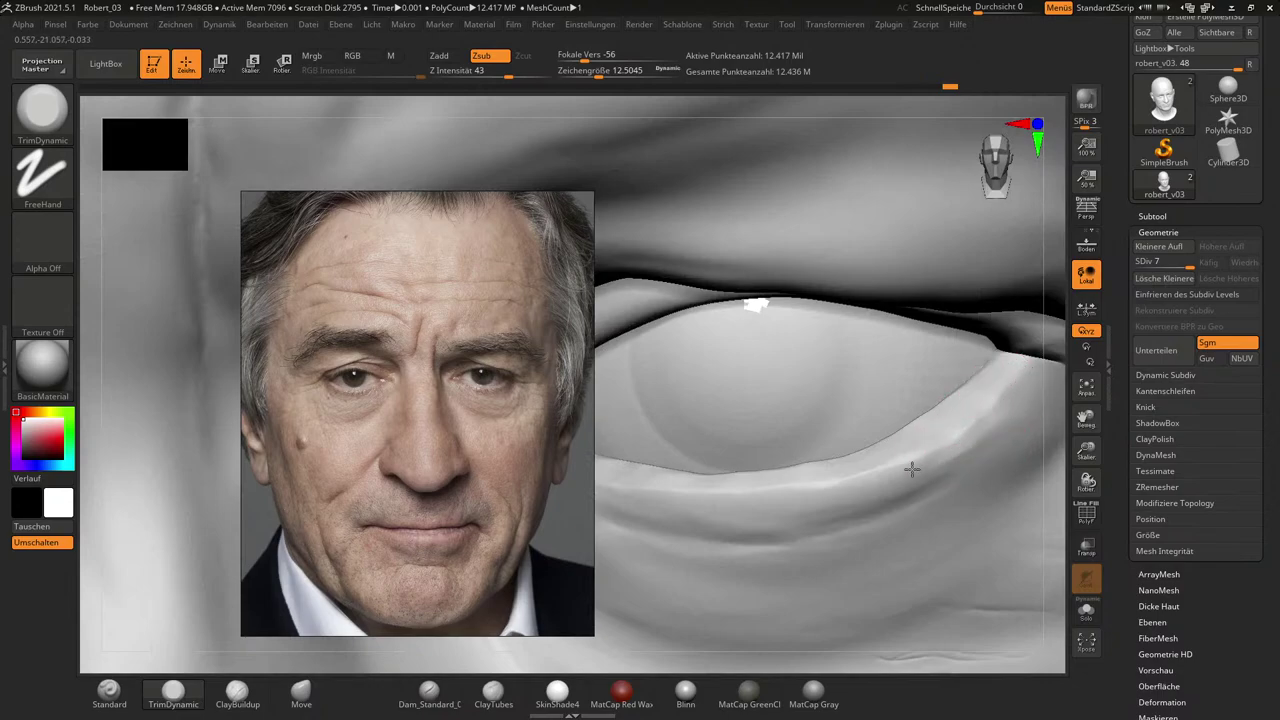
{"action": "key", "text": "shift"}
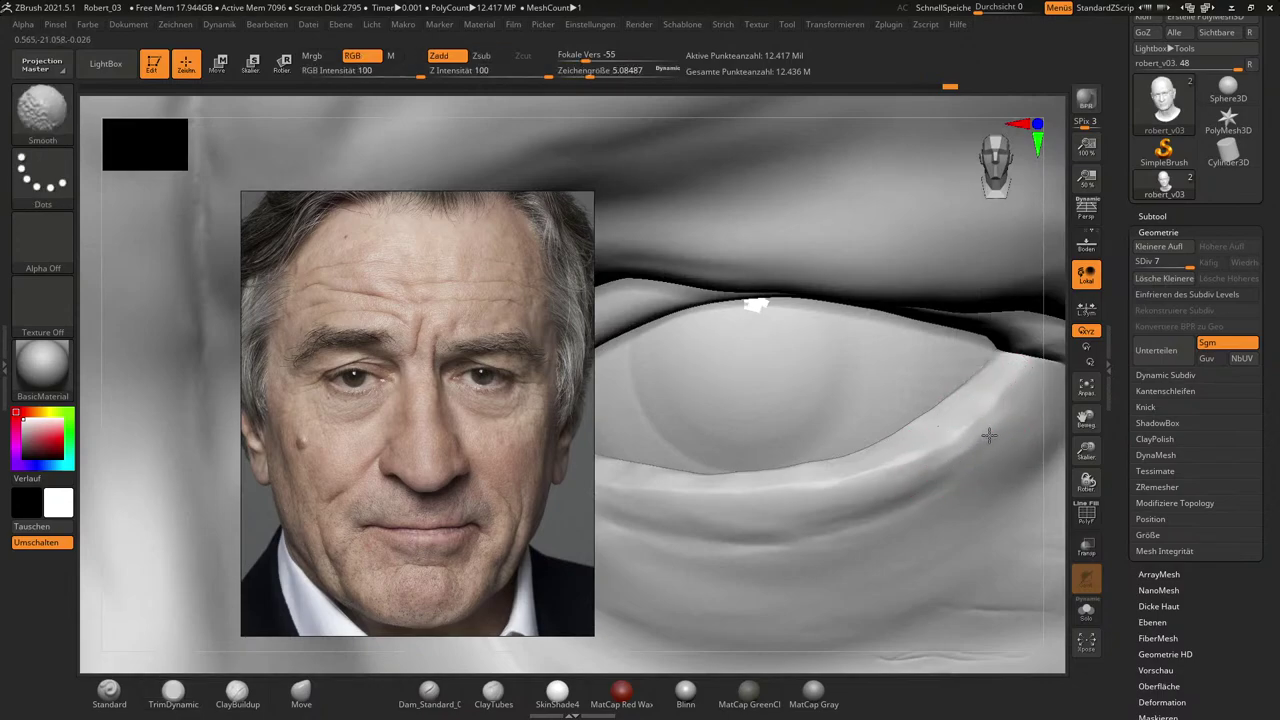
{"action": "key", "text": "bracketright"}
{"action": "left_click_drag", "start_coordinate": [981, 443], "coordinate": [946, 466], "text": "shift"}
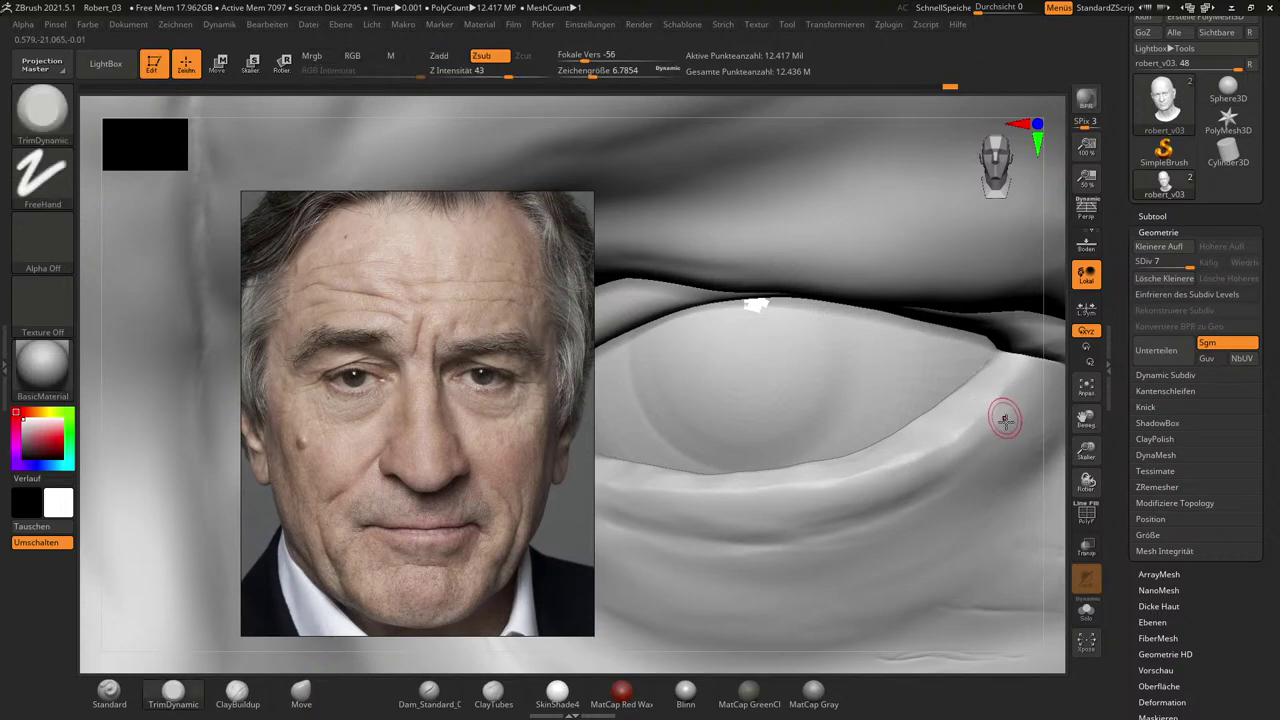
Add volume to the lower eyelid near its outer corner with the ClayBuildup brush and smooth the strokes.
{"action": "left_click", "coordinate": [237, 692]}
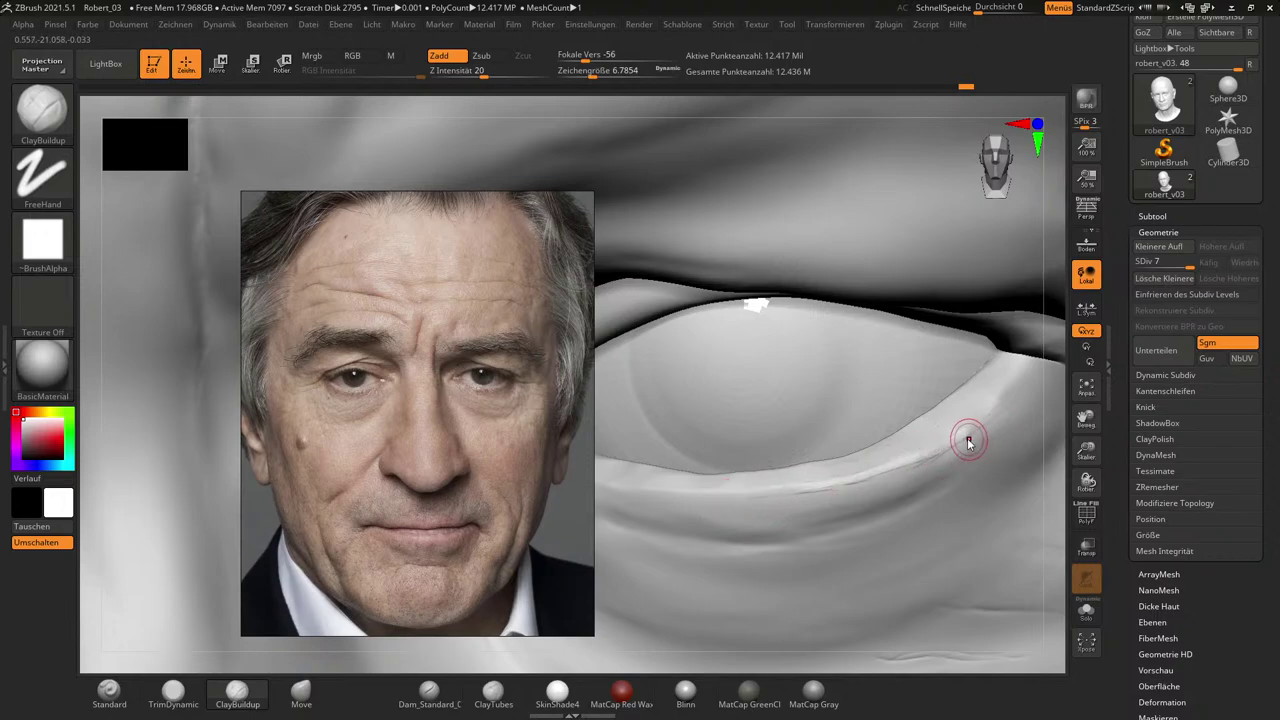
{"action": "key", "text": "shift"}
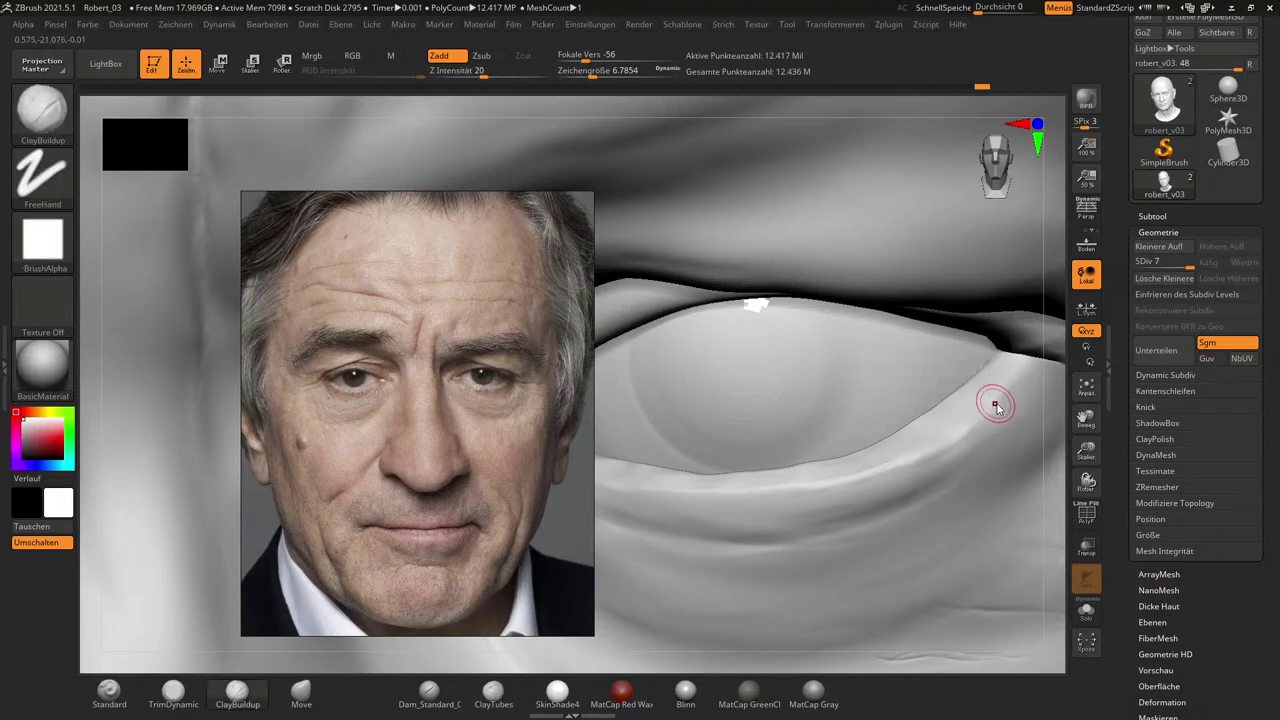
{"action": "key", "text": "shift"}
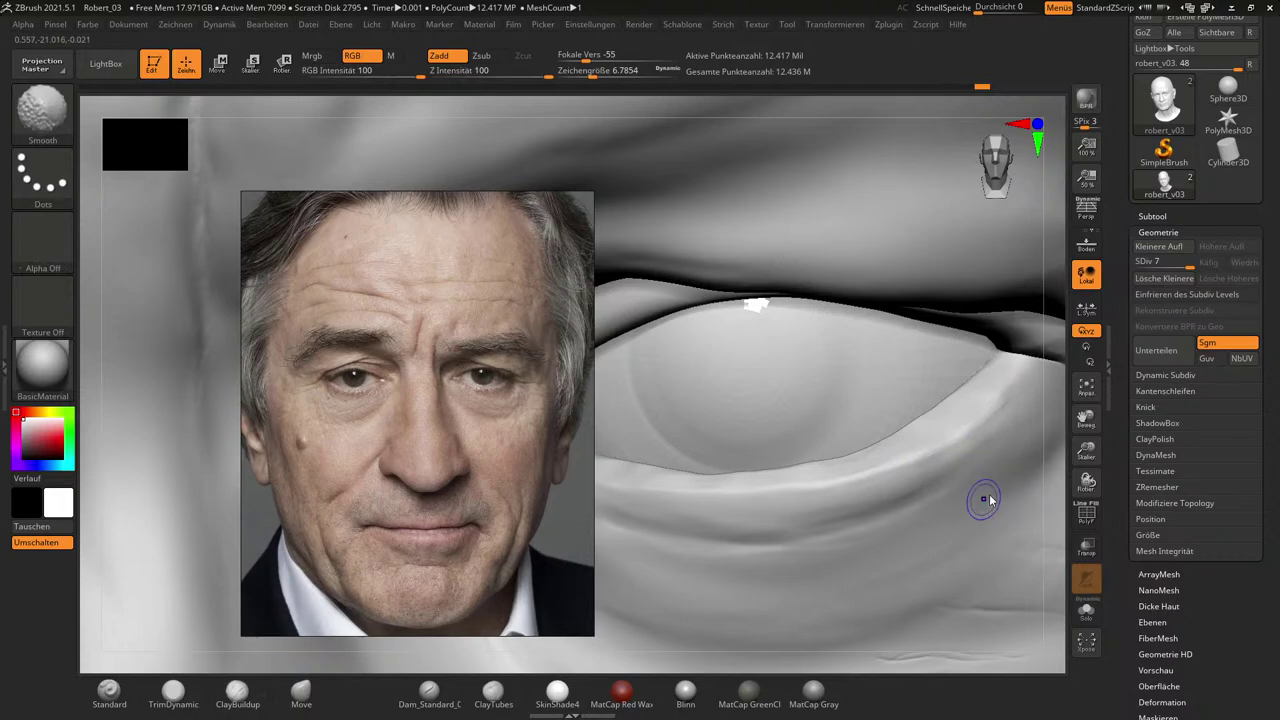
Lower the head's geometry to subdivision level 5.
{"action": "mouse_move", "coordinate": [1055, 525]}
{"action": "left_mouse_down"}
{"action": "mouse_move", "coordinate": [1025, 509]}
{"action": "mouse_move", "coordinate": [1049, 497]}
{"action": "mouse_move", "coordinate": [1044, 507]}
{"action": "left_mouse_up"}
{"action": "key", "text": "f"}
{"action": "mouse_move", "coordinate": [914, 475]}
{"action": "right_mouse_down"}
{"action": "mouse_move", "coordinate": [994, 509]}
{"action": "mouse_move", "coordinate": [988, 493]}
{"action": "mouse_move", "coordinate": [946, 517]}
{"action": "mouse_move", "coordinate": [960, 513]}
{"action": "right_mouse_up"}
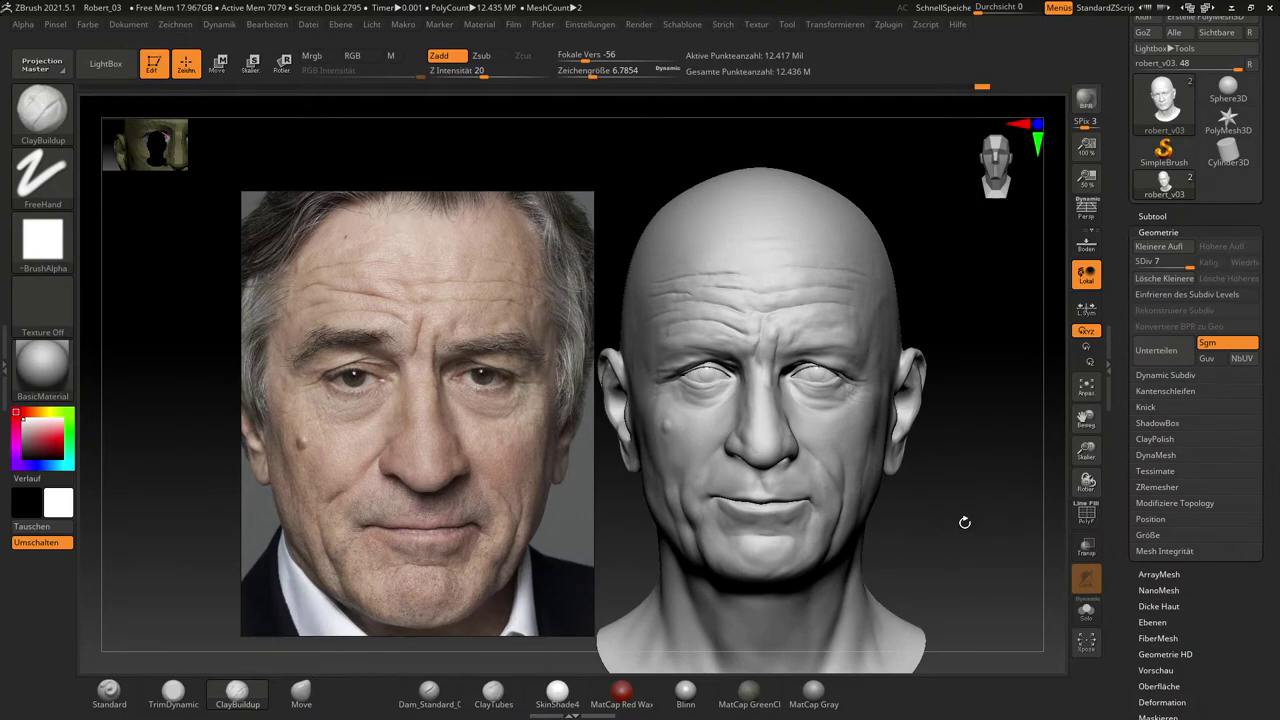
{"action": "right_click_drag", "start_coordinate": [949, 523], "coordinate": [982, 590]}
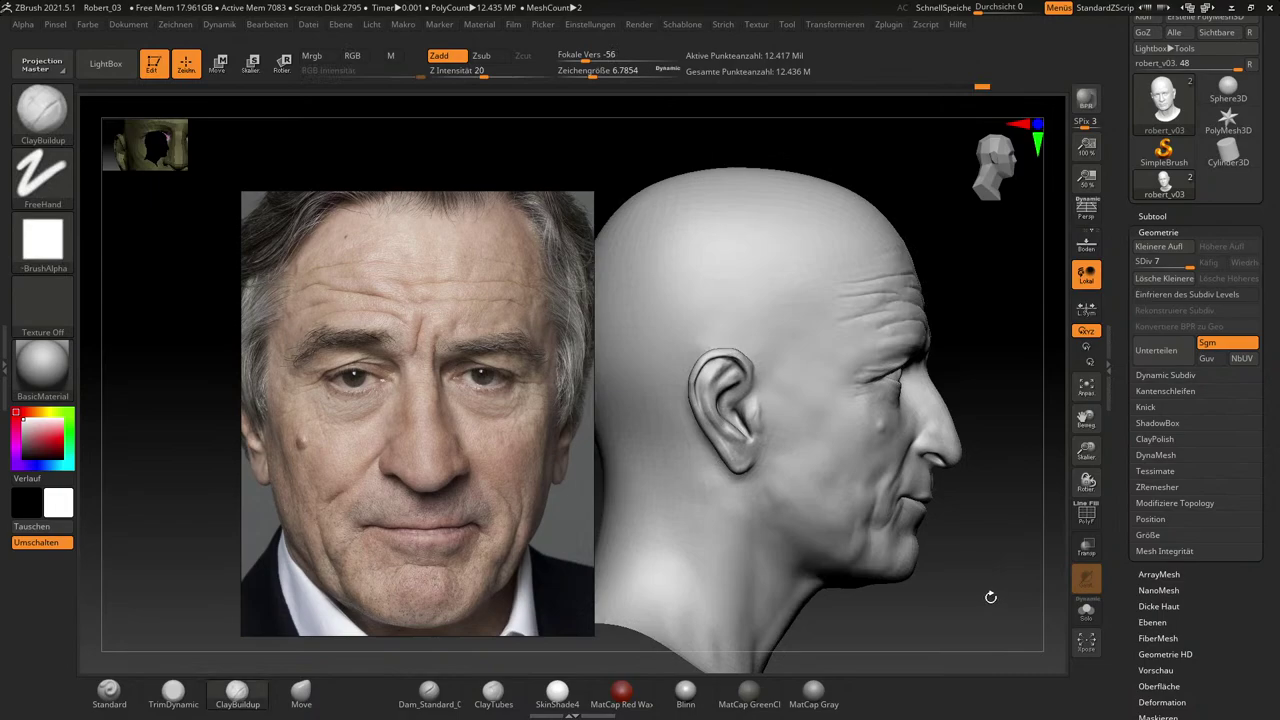
{"action": "right_click_drag", "start_coordinate": [996, 595], "coordinate": [988, 594]}
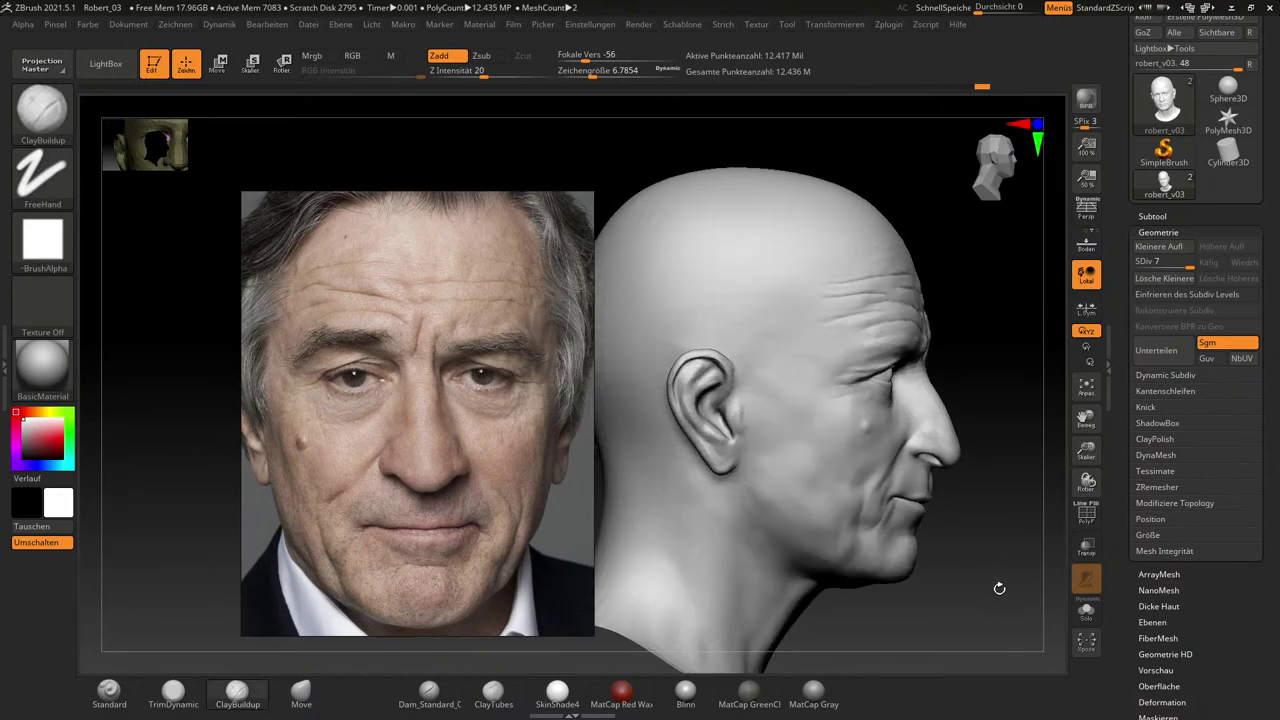
{"action": "mouse_move", "coordinate": [988, 584]}
{"action": "right_mouse_down"}
{"action": "mouse_move", "coordinate": [1035, 603]}
{"action": "mouse_move", "coordinate": [1003, 543]}
{"action": "right_mouse_up"}
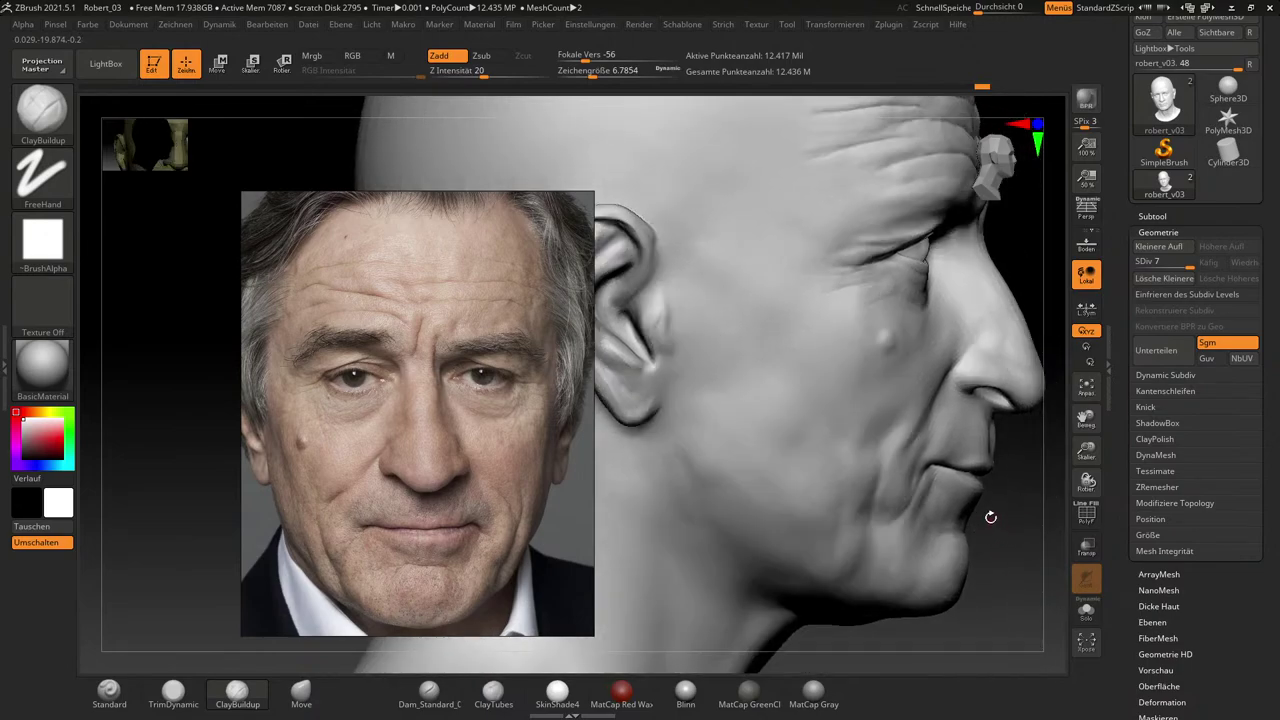
{"action": "key", "text": "shift+d"}
{"action": "key", "text": "shift+d"}
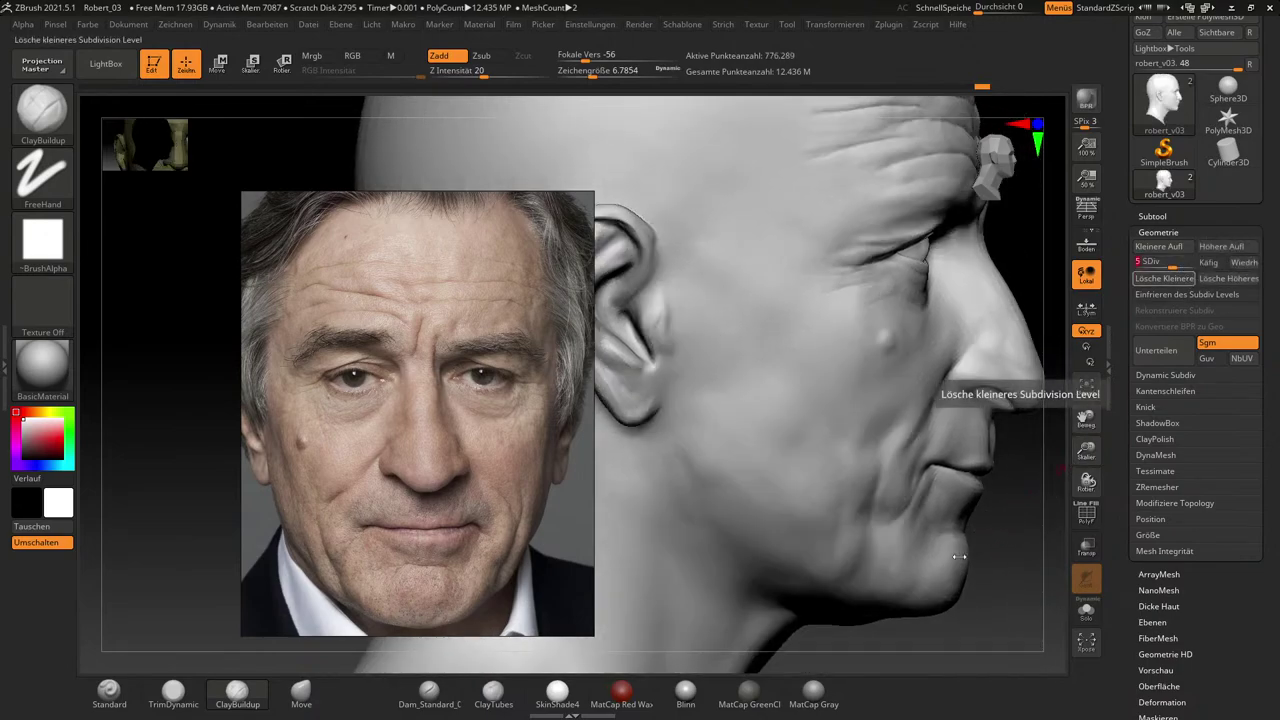
Build up the cheek fold beside the mouth corner with the ClayBuildup brush at draw size about 69 and smooth it.
{"action": "key", "text": "s"}
{"action": "left_click", "coordinate": [936, 517]}
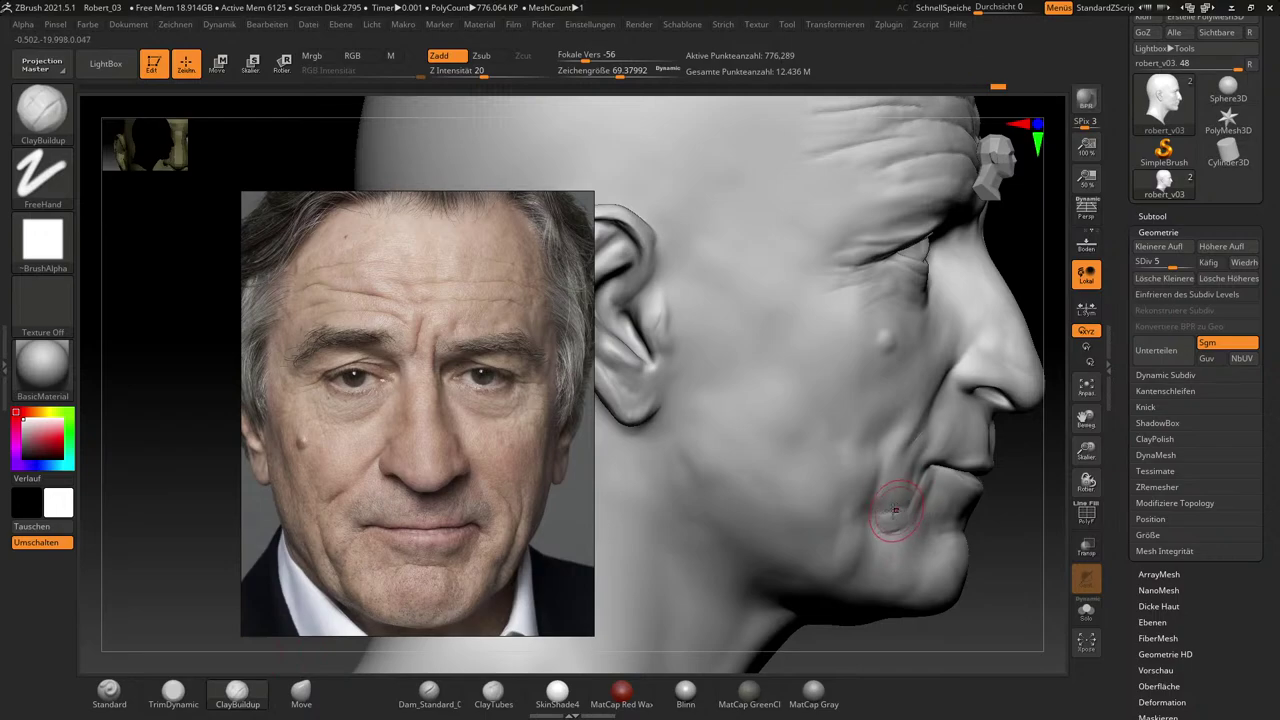
{"action": "key", "text": "shift"}
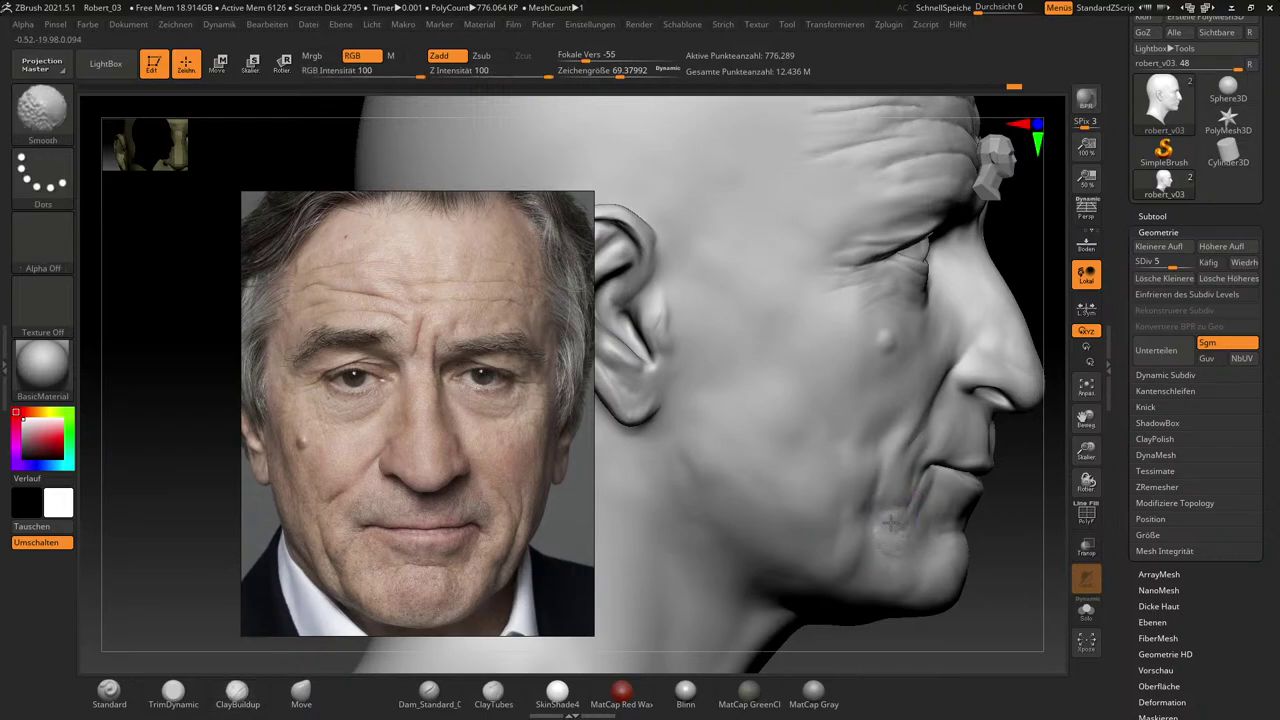
{"action": "key", "text": "shift"}
{"action": "left_click_drag", "start_coordinate": [893, 522], "coordinate": [895, 512], "text": "shift"}
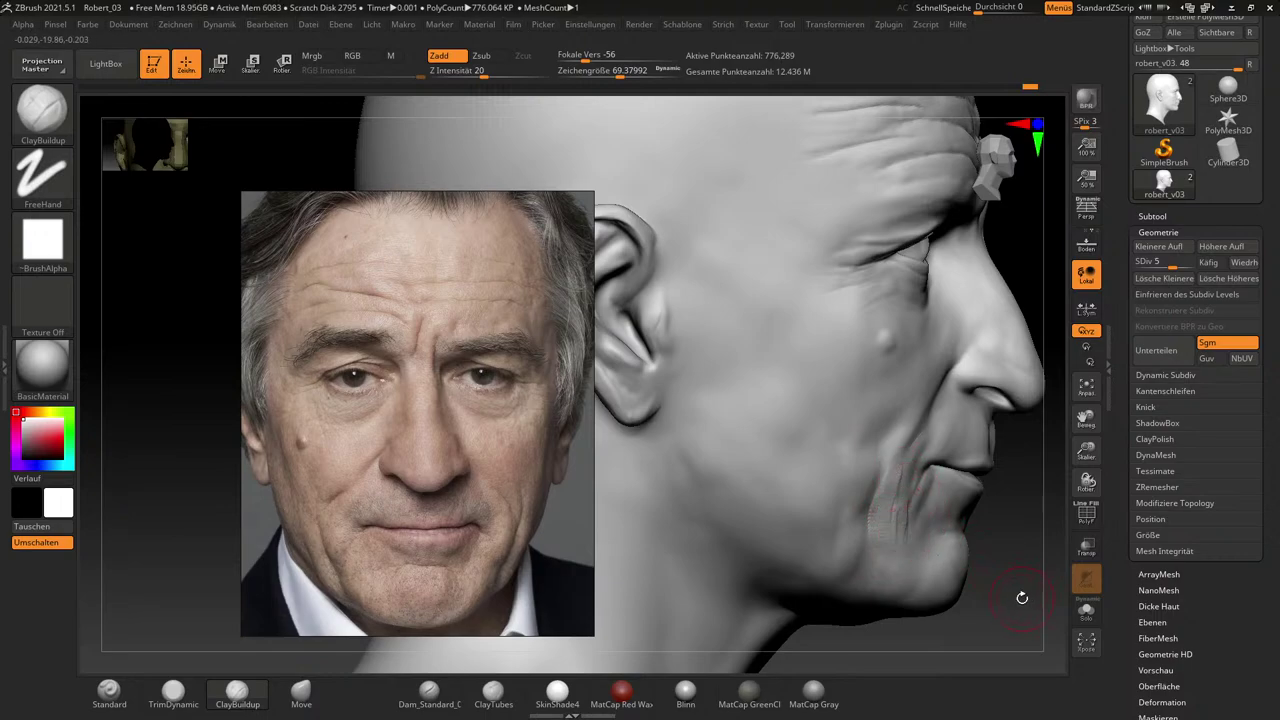
Soften the fold running from the mouth corner toward the jaw by smoothing at draw size about 50.
{"action": "left_click_drag", "start_coordinate": [1022, 600], "coordinate": [960, 555]}
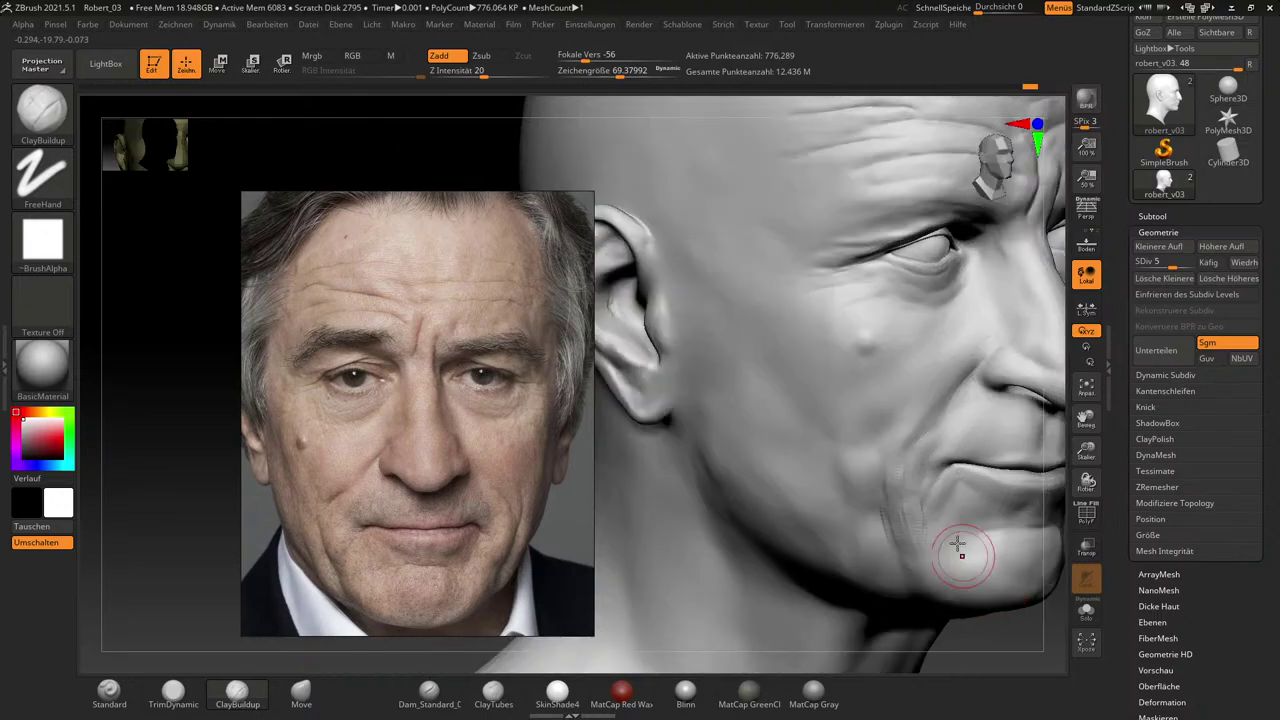
{"action": "key", "text": "shift"}
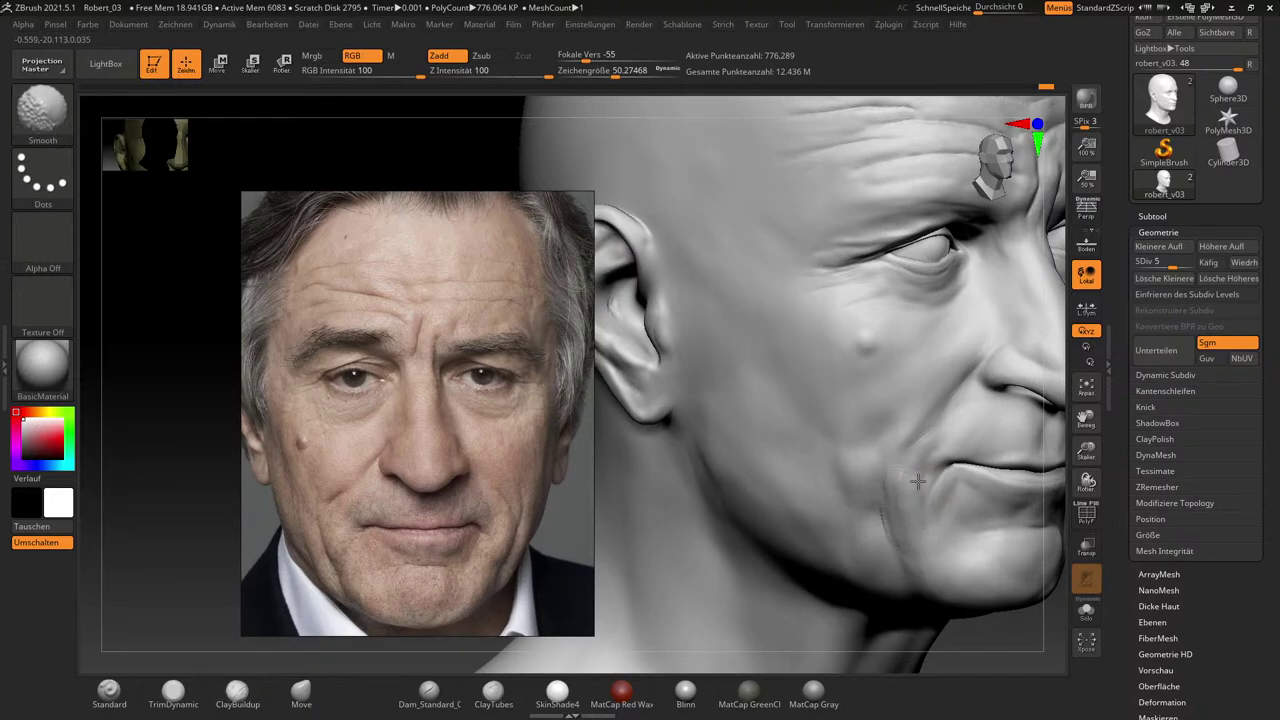
{"action": "mouse_move", "coordinate": [918, 481]}
{"action": "left_mouse_down", "text": "shift"}
{"action": "mouse_move", "coordinate": [917, 465]}
{"action": "mouse_move", "coordinate": [907, 522]}
{"action": "left_mouse_up", "text": "shift"}
Refine the lower cheek fold down to the jawline by smoothing it at draw size about 39.
{"action": "left_click_drag", "start_coordinate": [980, 637], "coordinate": [1035, 615]}
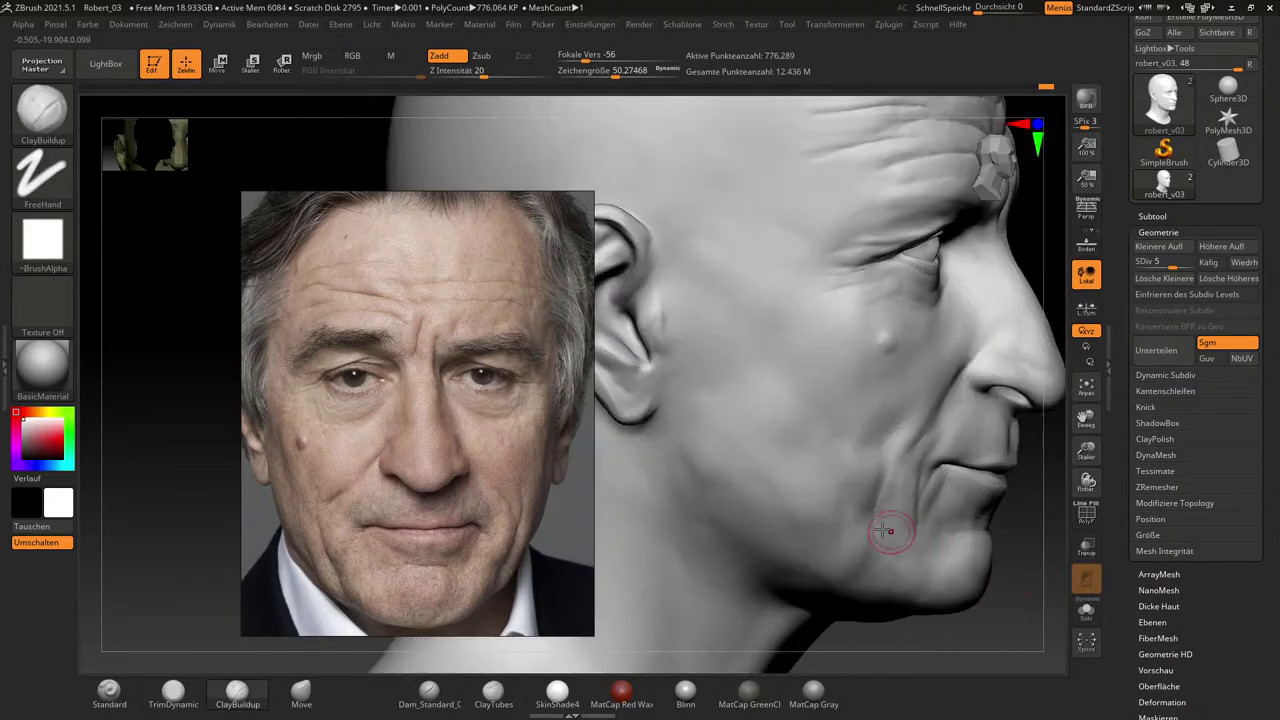
{"action": "mouse_move", "coordinate": [971, 557]}
{"action": "right_mouse_down"}
{"action": "mouse_move", "coordinate": [999, 621]}
{"action": "mouse_move", "coordinate": [985, 626]}
{"action": "right_mouse_up"}
{"action": "key", "text": "s"}
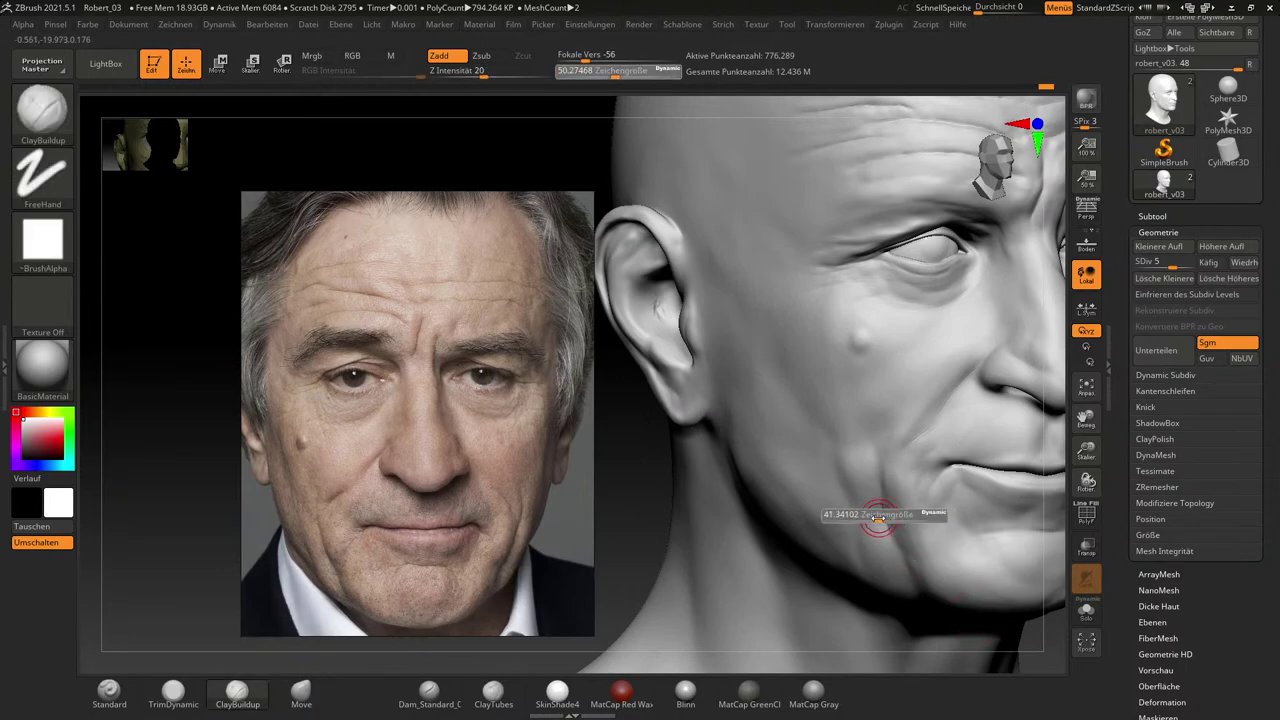
{"action": "key", "text": "shift"}
{"action": "left_click_drag", "start_coordinate": [879, 510], "coordinate": [906, 556], "text": "shift"}
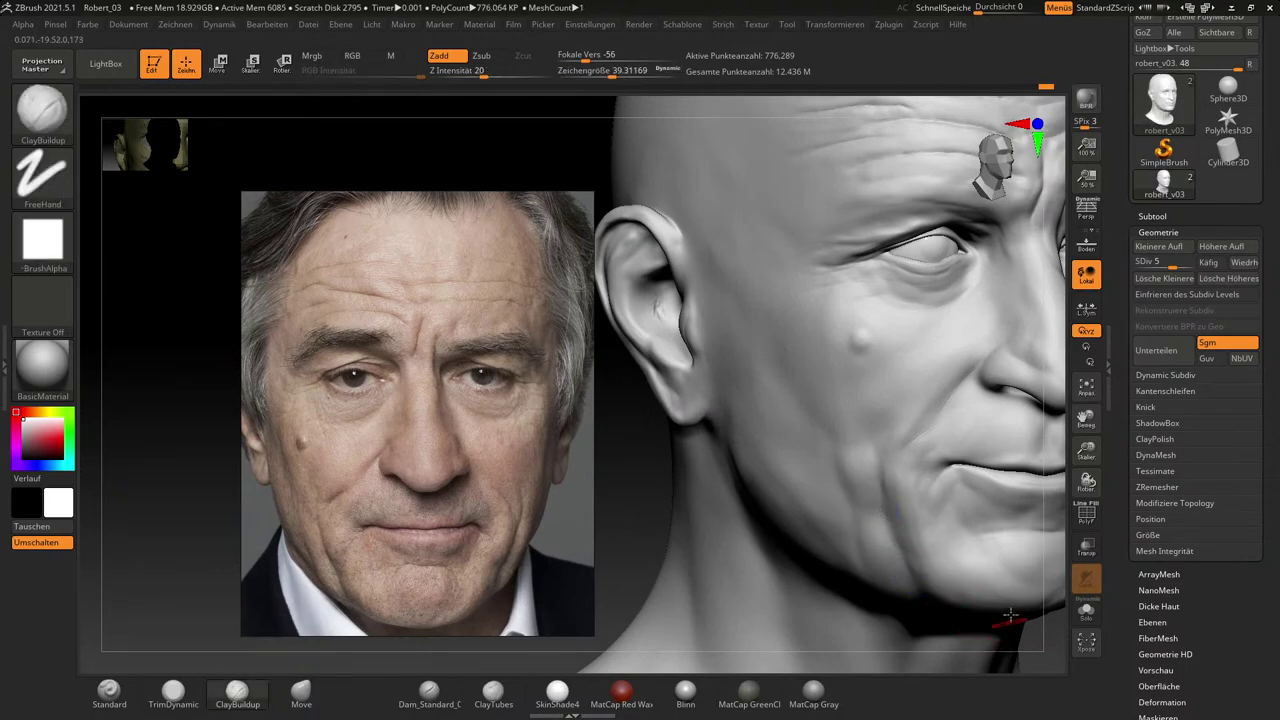
{"action": "key", "text": "shift"}
Shape the skin just below the mouth corner with the ClayBuildup brush and smooth it at draw size about 26.
{"action": "mouse_move", "coordinate": [1056, 626]}
{"action": "right_mouse_down"}
{"action": "mouse_move", "coordinate": [1063, 617]}
{"action": "mouse_move", "coordinate": [1042, 632]}
{"action": "mouse_move", "coordinate": [1043, 681]}
{"action": "right_mouse_up"}
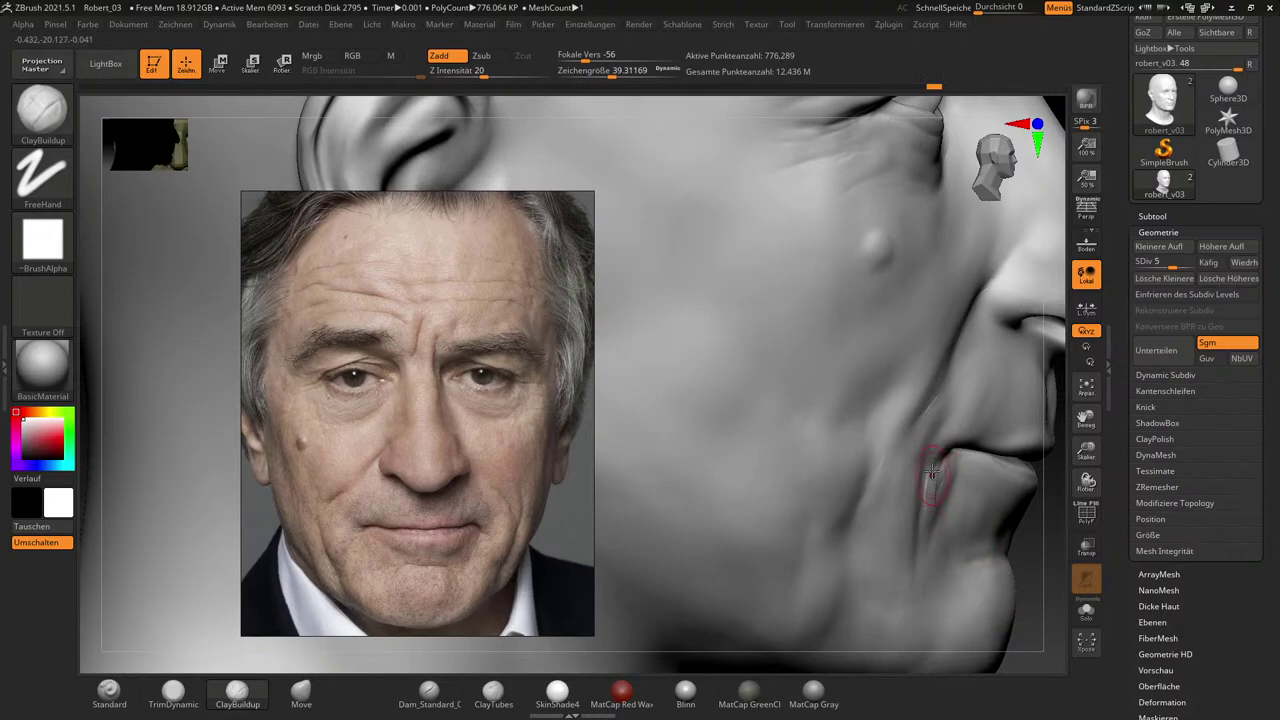
{"action": "left_click_drag", "start_coordinate": [932, 471], "coordinate": [928, 482]}
{"action": "key", "text": "s"}
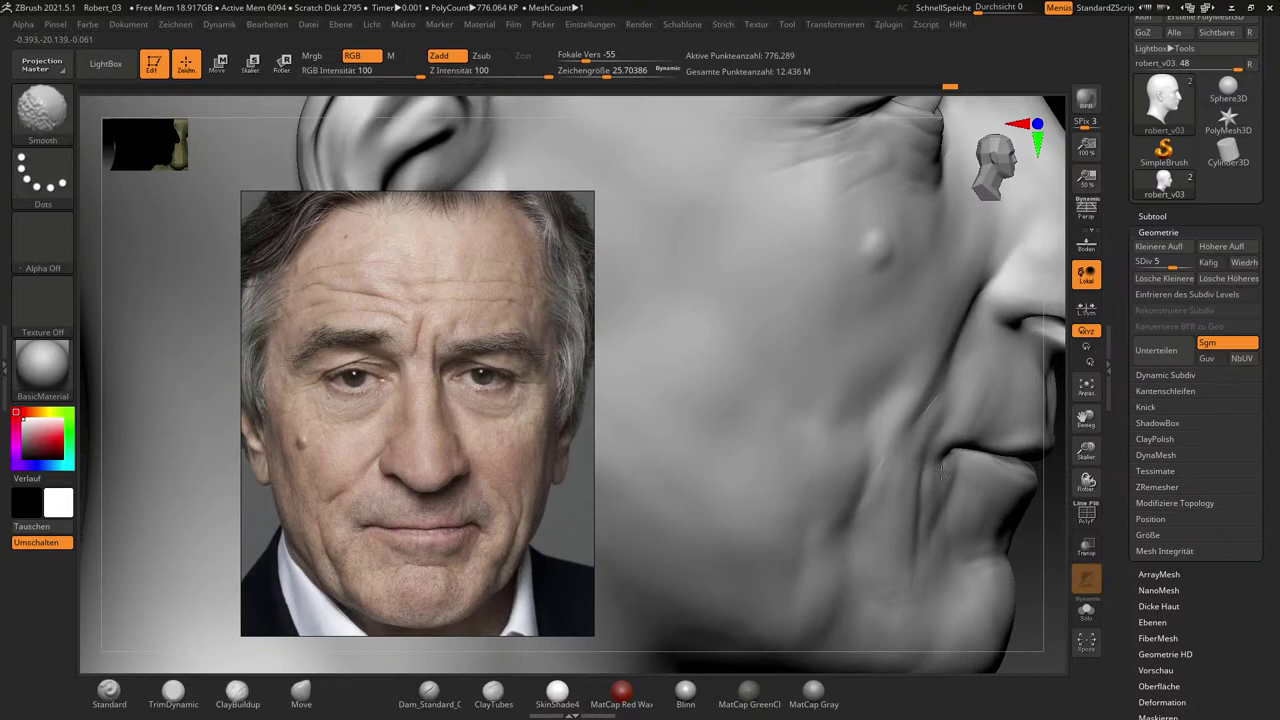
{"action": "left_click_drag", "start_coordinate": [944, 482], "coordinate": [963, 488], "text": "shift"}
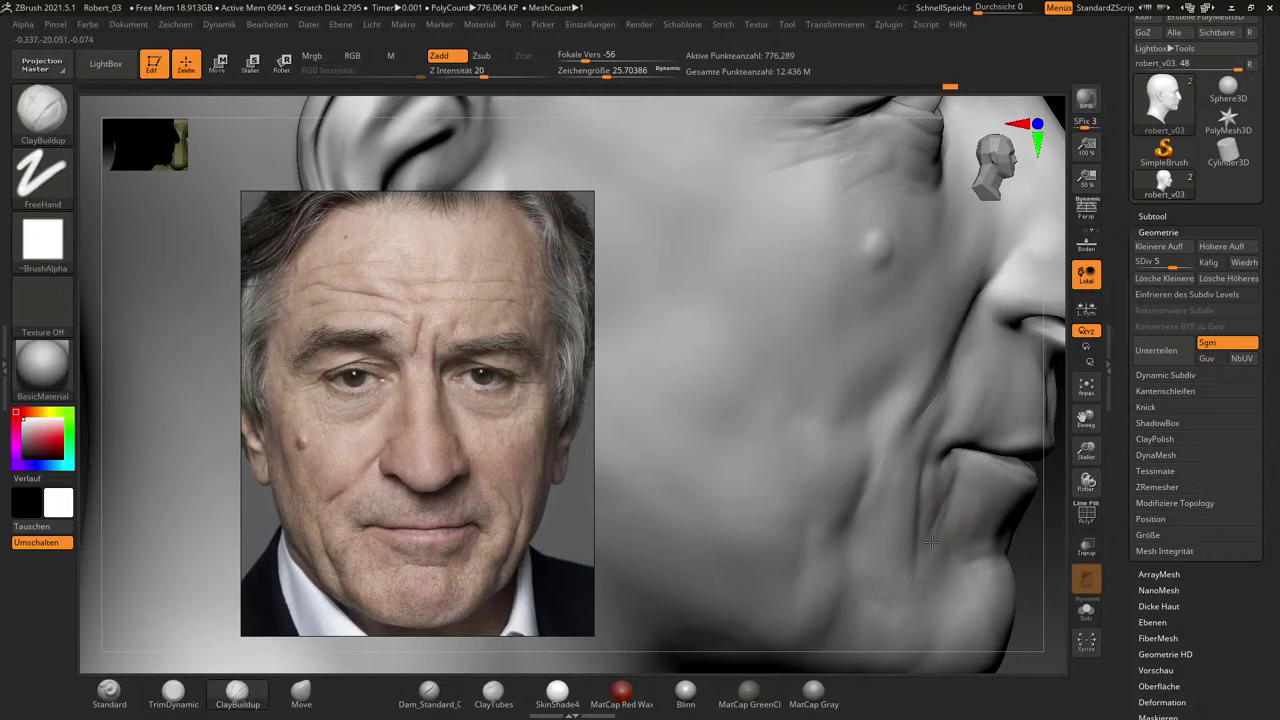
Blend the crease between the mouth corner and the chin by smoothing, and enlarge the draw size to about 34.
{"action": "key", "text": "shift"}
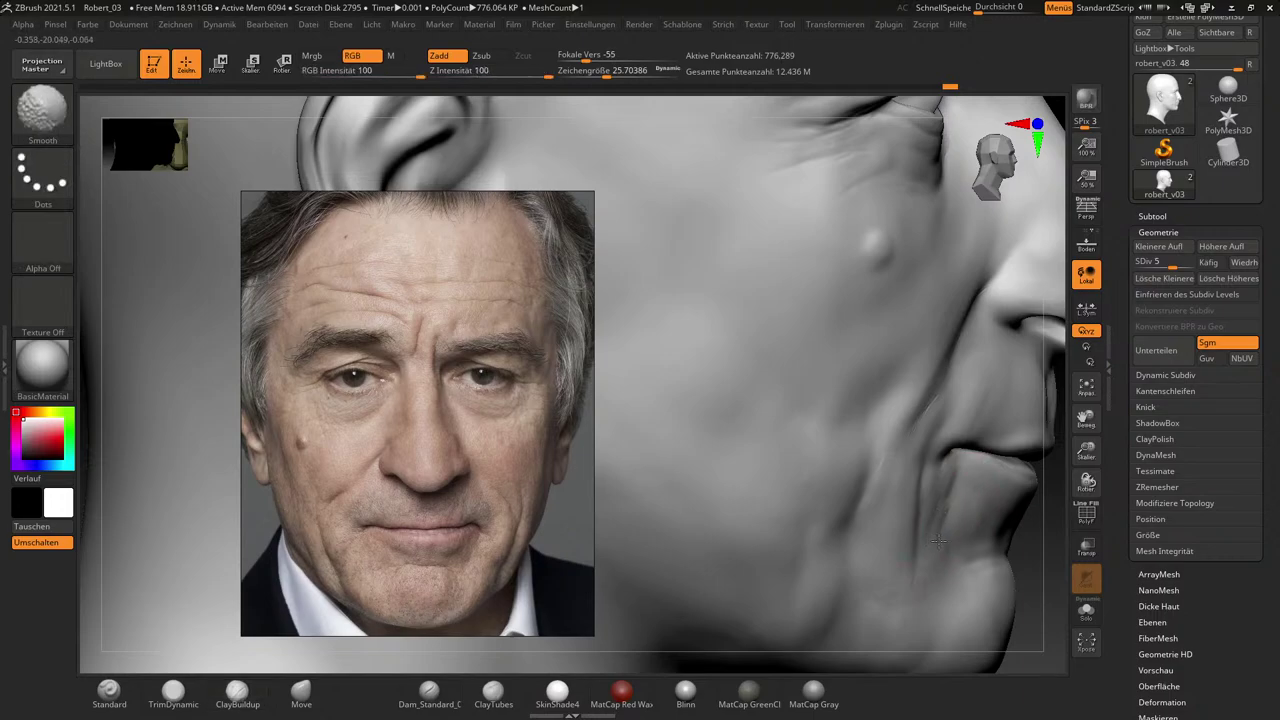
{"action": "key", "text": "shift"}
{"action": "left_click_drag", "start_coordinate": [932, 537], "coordinate": [935, 532], "text": "shift"}
{"action": "key", "text": "shift"}
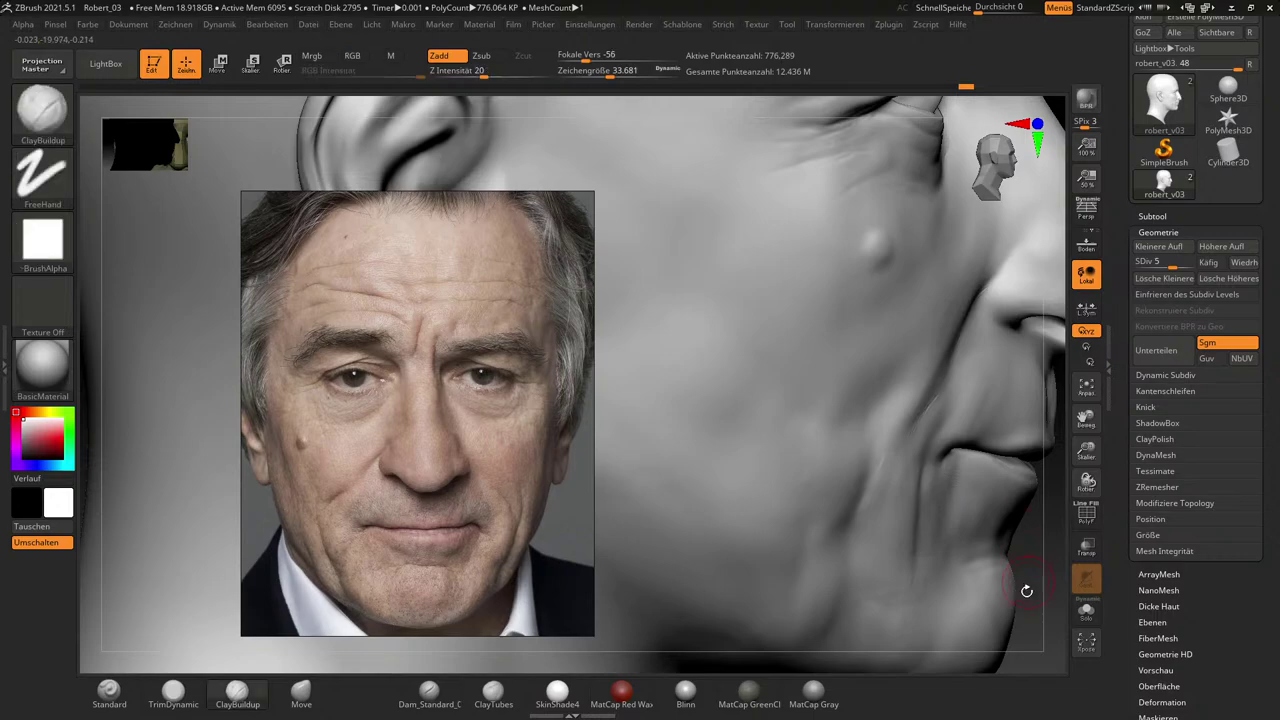
{"action": "left_click_drag", "start_coordinate": [1039, 609], "coordinate": [980, 606]}
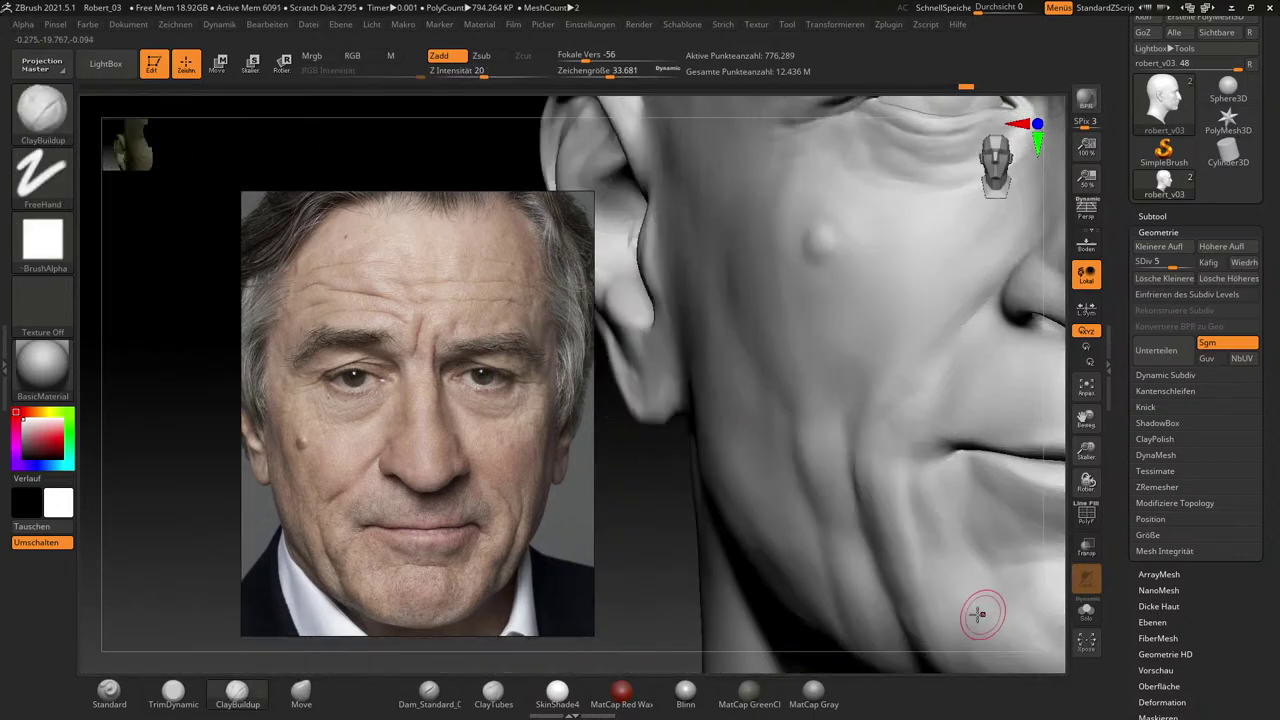
{"action": "key", "text": "f"}
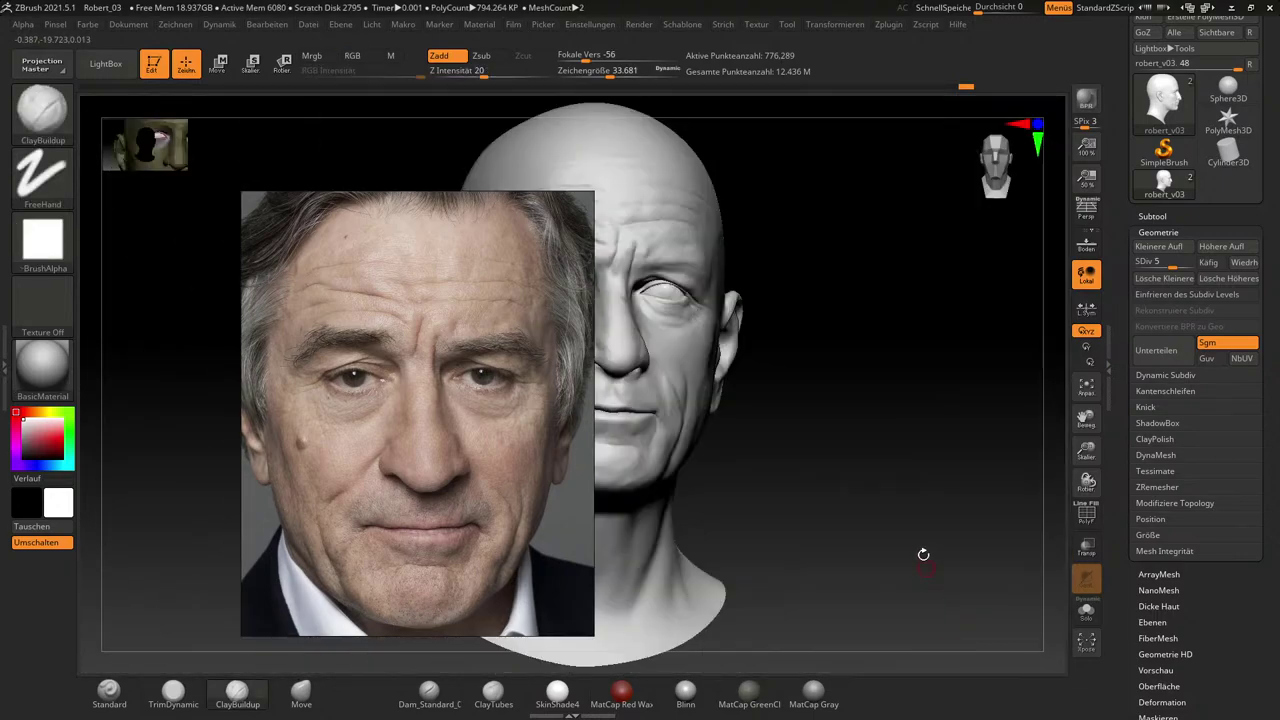
Lower the head's subdivision level to 4 and smooth the fold beside the mouth corner at draw size about 48.
{"action": "left_click_drag", "start_coordinate": [857, 525], "coordinate": [991, 559], "text": "shift"}
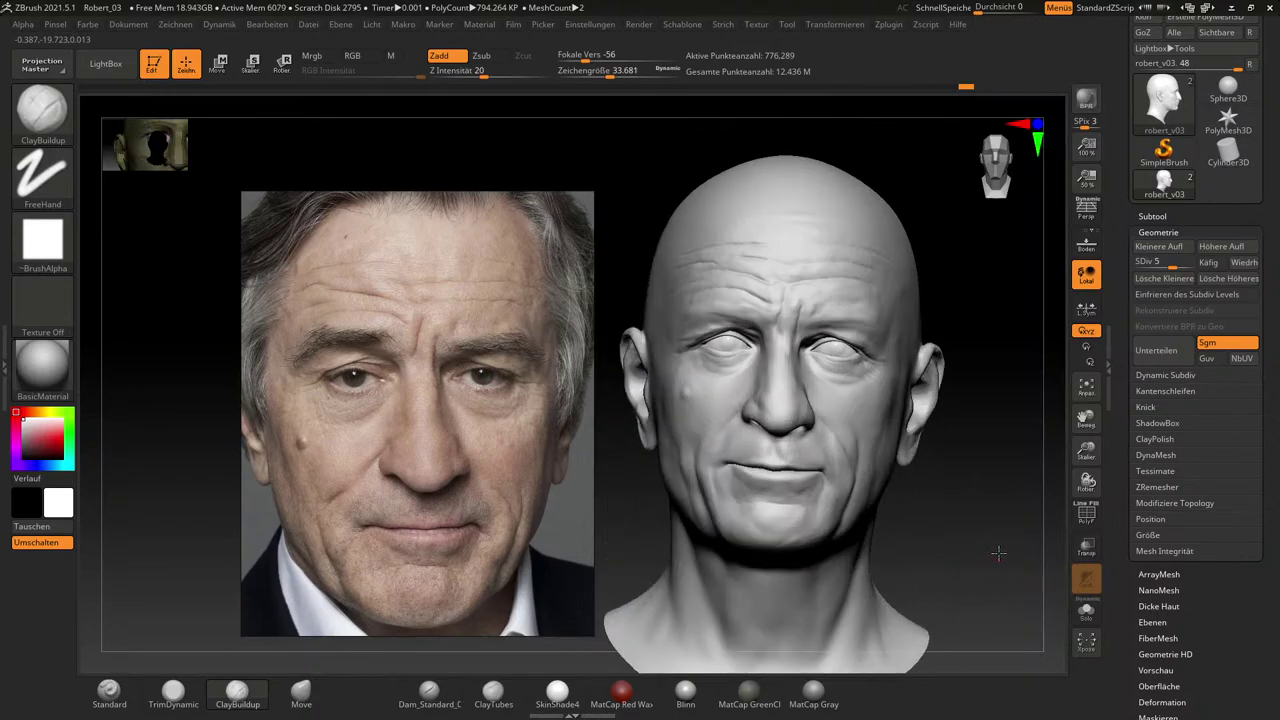
{"action": "left_click_drag", "start_coordinate": [999, 553], "coordinate": [1049, 503], "text": "alt"}
{"action": "left_click_drag", "start_coordinate": [1172, 263], "coordinate": [1166, 263]}
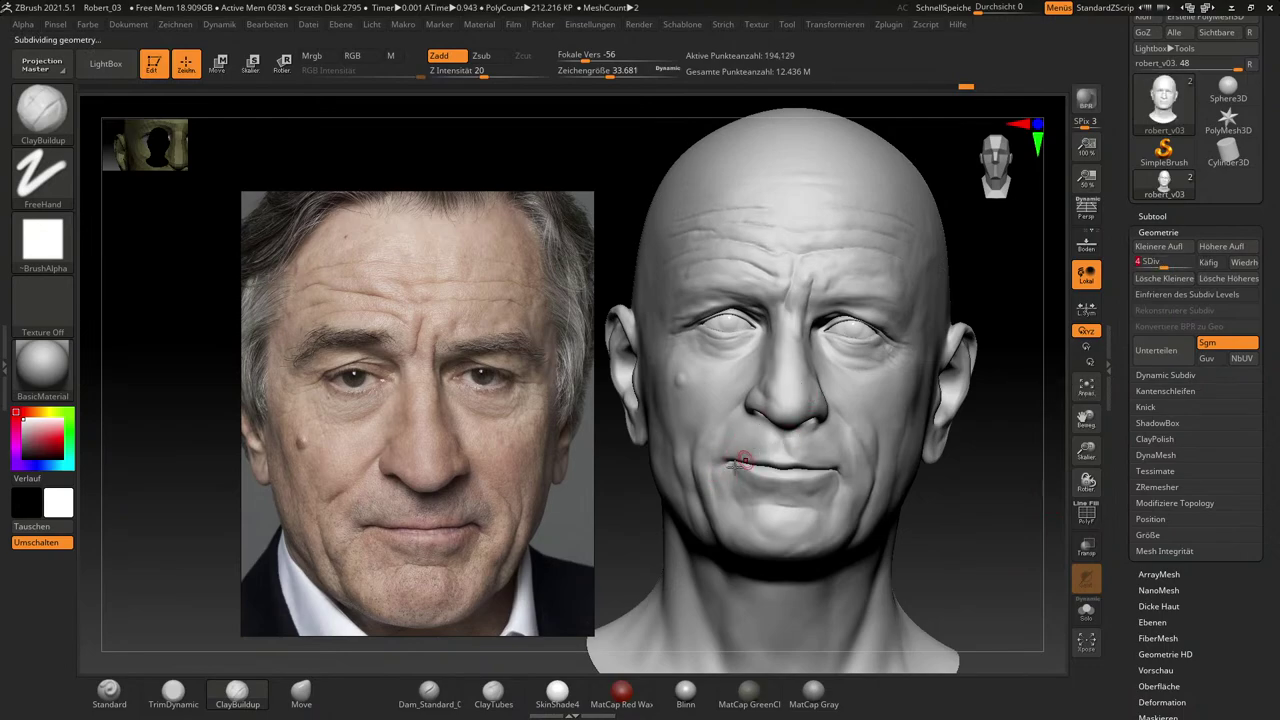
{"action": "key", "text": "s"}
{"action": "left_click_drag", "start_coordinate": [723, 474], "coordinate": [728, 476]}
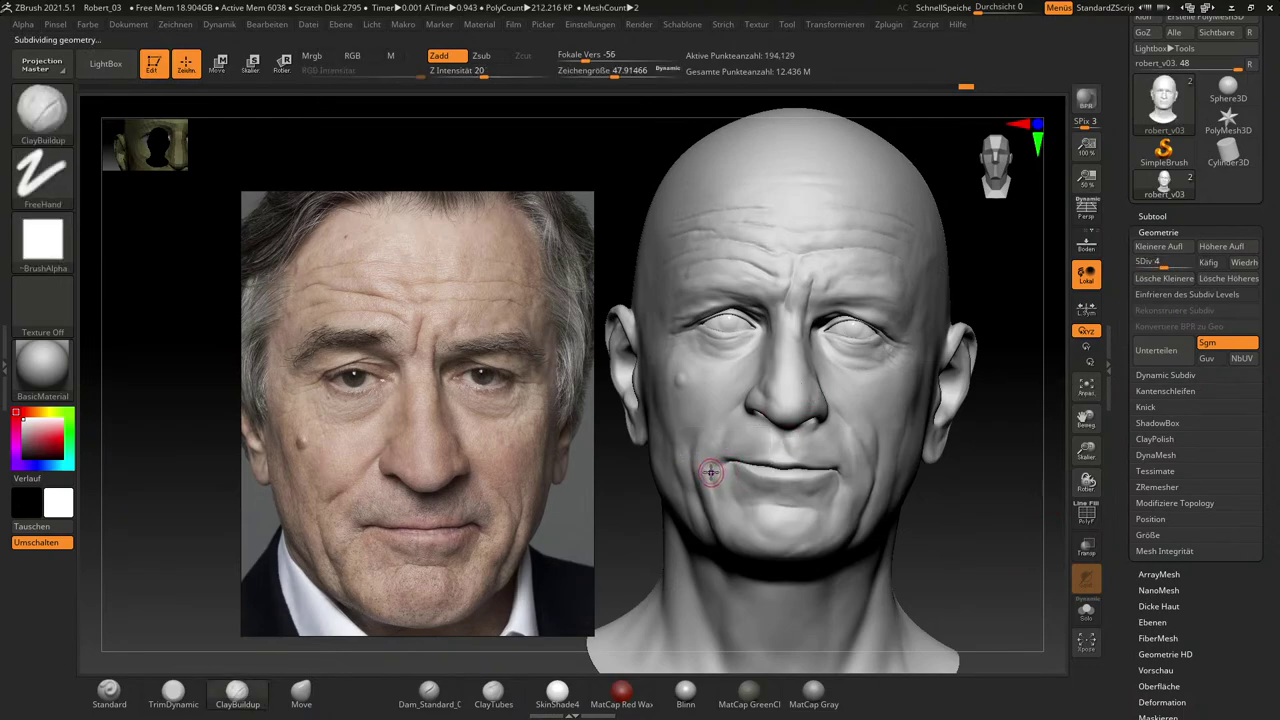
{"action": "key", "text": "shift"}
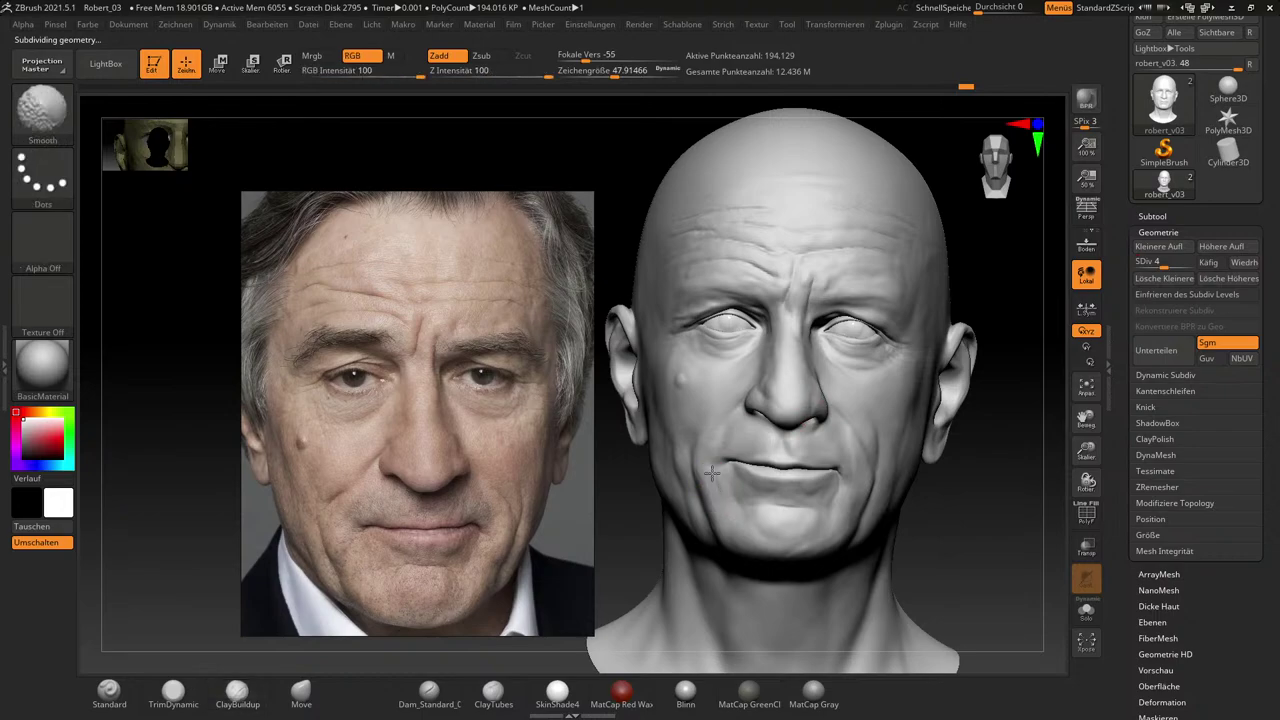
{"action": "mouse_move", "coordinate": [721, 506]}
{"action": "left_mouse_down"}
{"action": "mouse_move", "coordinate": [718, 480]}
{"action": "mouse_move", "coordinate": [730, 530]}
{"action": "left_mouse_up"}
{"action": "key", "text": "shift"}
{"action": "key", "text": "shift"}
{"action": "left_click_drag", "start_coordinate": [983, 550], "coordinate": [999, 550]}
{"action": "key", "text": "shift"}
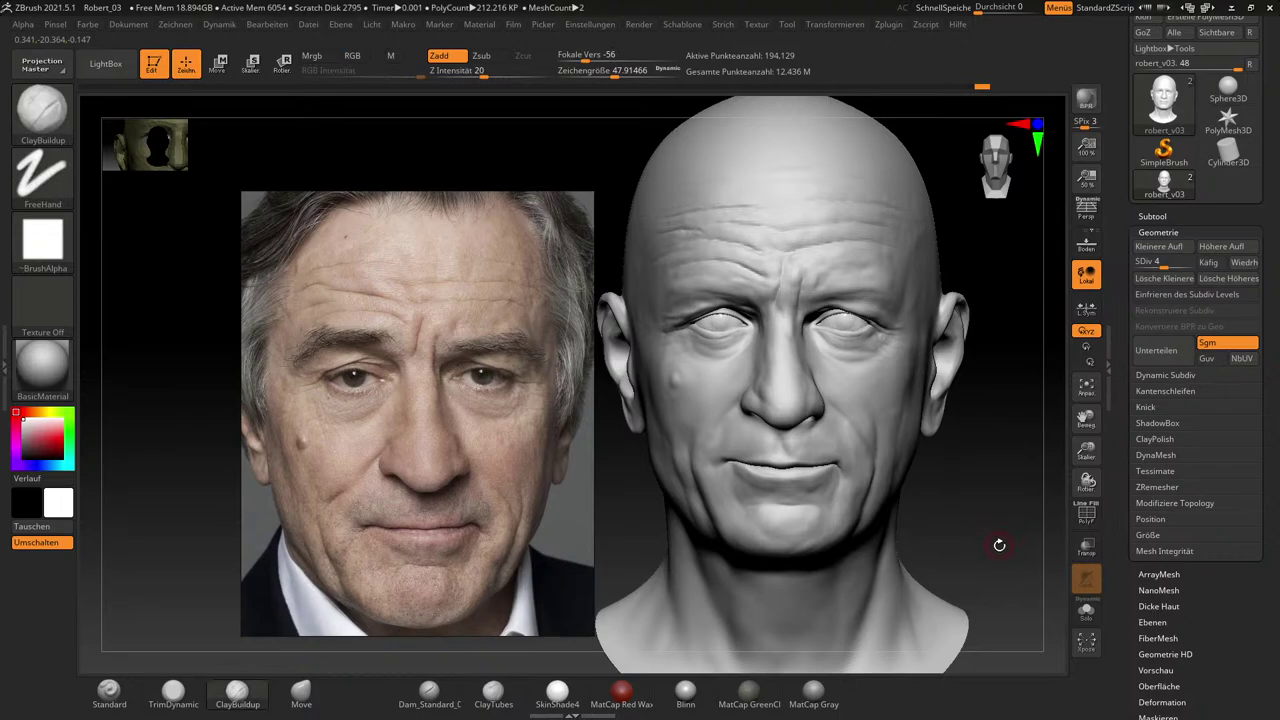
Rework the crease below the mouth corner with ClayBuildup strokes at draw sizes of about 30 and 39.
{"action": "mouse_move", "coordinate": [1005, 559]}
{"action": "left_mouse_down"}
{"action": "mouse_move", "coordinate": [1017, 531]}
{"action": "mouse_move", "coordinate": [1013, 549]}
{"action": "mouse_move", "coordinate": [991, 554]}
{"action": "mouse_move", "coordinate": [1016, 634]}
{"action": "mouse_move", "coordinate": [1050, 560]}
{"action": "left_mouse_up"}
{"action": "key", "text": "s"}
{"action": "left_click_drag", "start_coordinate": [866, 458], "coordinate": [860, 464]}
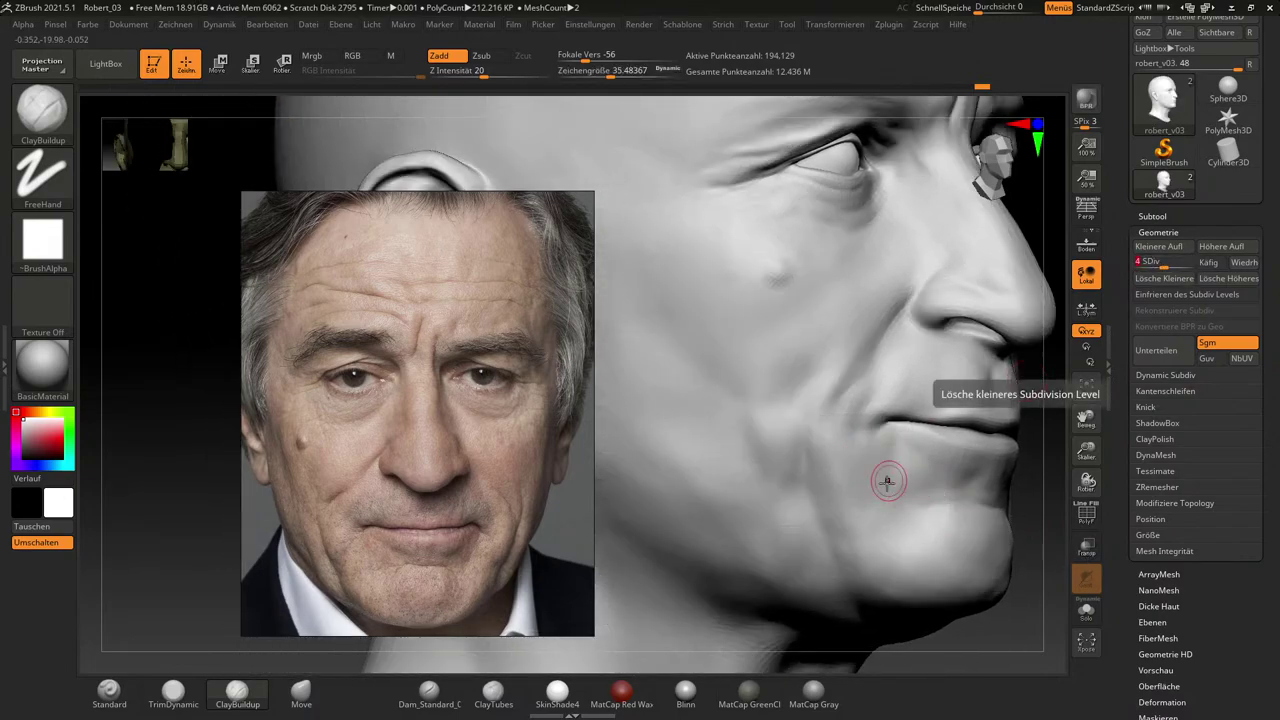
{"action": "key", "text": "s"}
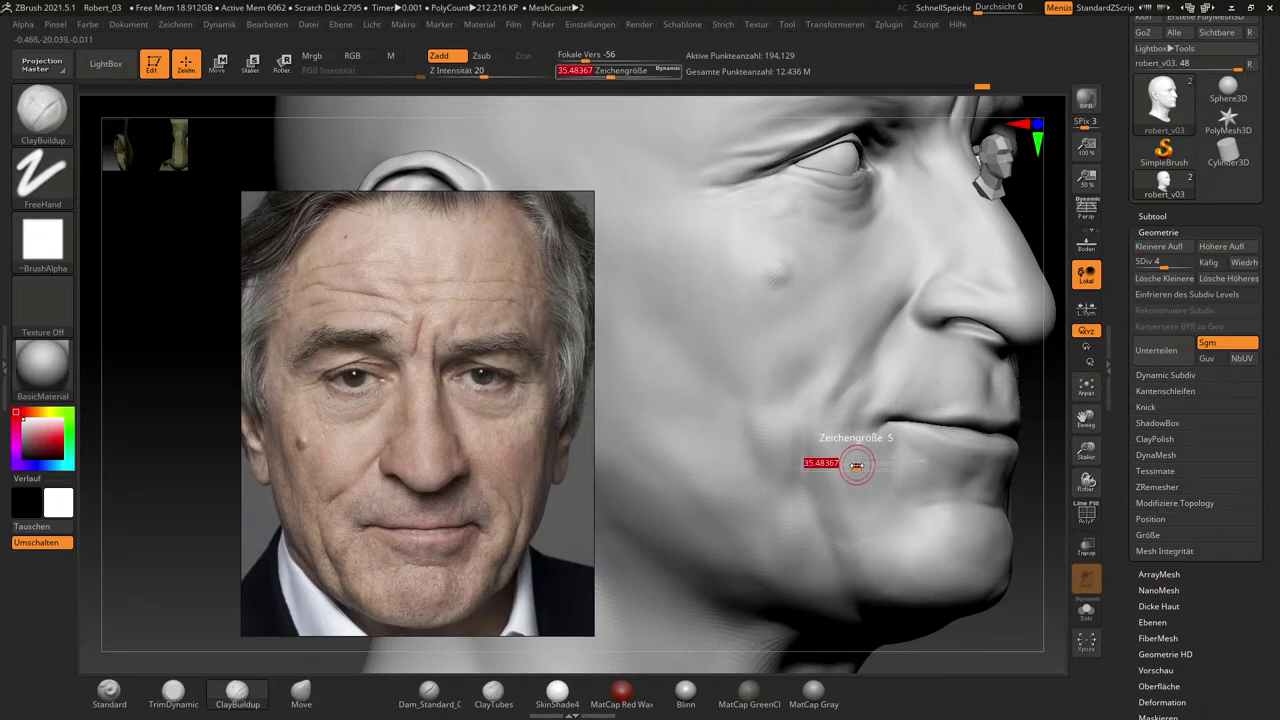
{"action": "left_click_drag", "start_coordinate": [843, 457], "coordinate": [830, 458]}
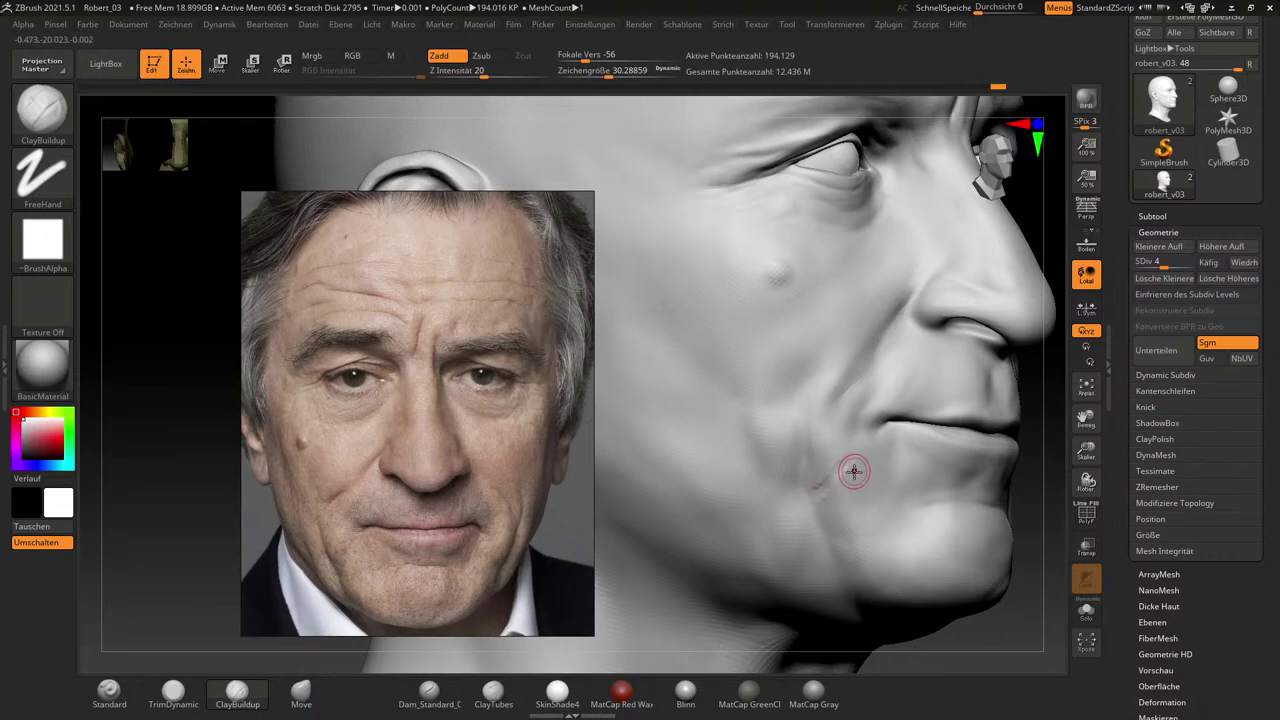
{"action": "key", "text": "s"}
{"action": "mouse_move", "coordinate": [850, 472]}
{"action": "left_mouse_down"}
{"action": "mouse_move", "coordinate": [830, 503]}
{"action": "mouse_move", "coordinate": [838, 540]}
{"action": "left_mouse_up"}
{"action": "left_click_drag", "start_coordinate": [856, 472], "coordinate": [845, 536]}
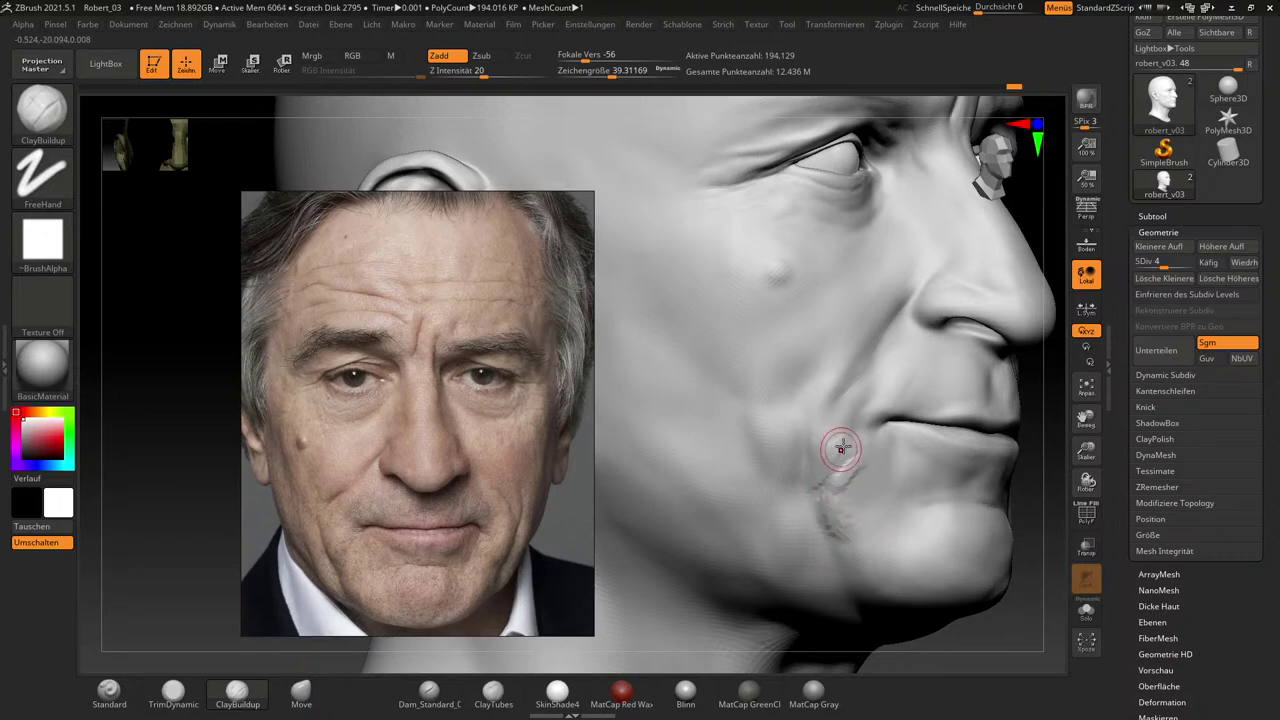
{"action": "mouse_move", "coordinate": [839, 444]}
{"action": "left_mouse_down"}
{"action": "mouse_move", "coordinate": [815, 478]}
{"action": "mouse_move", "coordinate": [842, 452]}
{"action": "mouse_move", "coordinate": [851, 477]}
{"action": "left_mouse_up"}
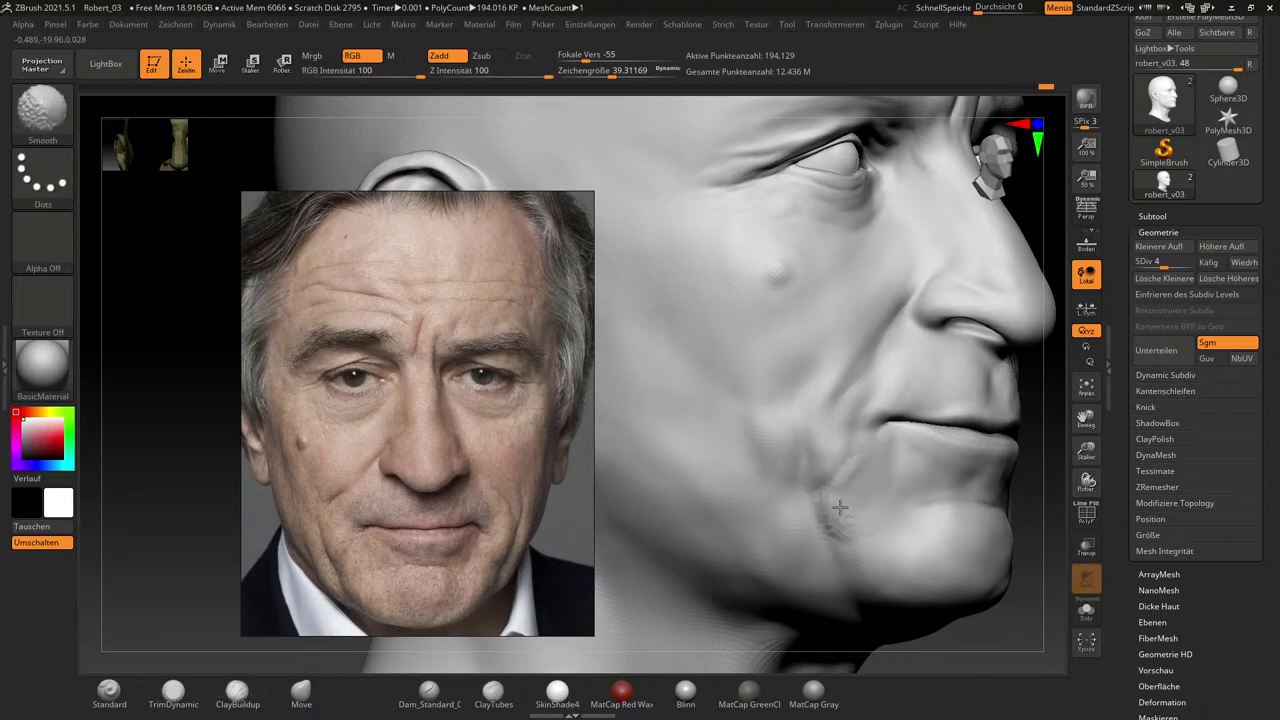
Undo the last clay stroke and smooth the crease below the mouth corner at draw size about 39.
{"action": "key", "text": "ctrl+z"}
{"action": "mouse_move", "coordinate": [845, 533]}
{"action": "left_mouse_down", "text": "shift"}
{"action": "mouse_move", "coordinate": [857, 465]}
{"action": "mouse_move", "coordinate": [880, 445]}
{"action": "left_mouse_up", "text": "shift"}
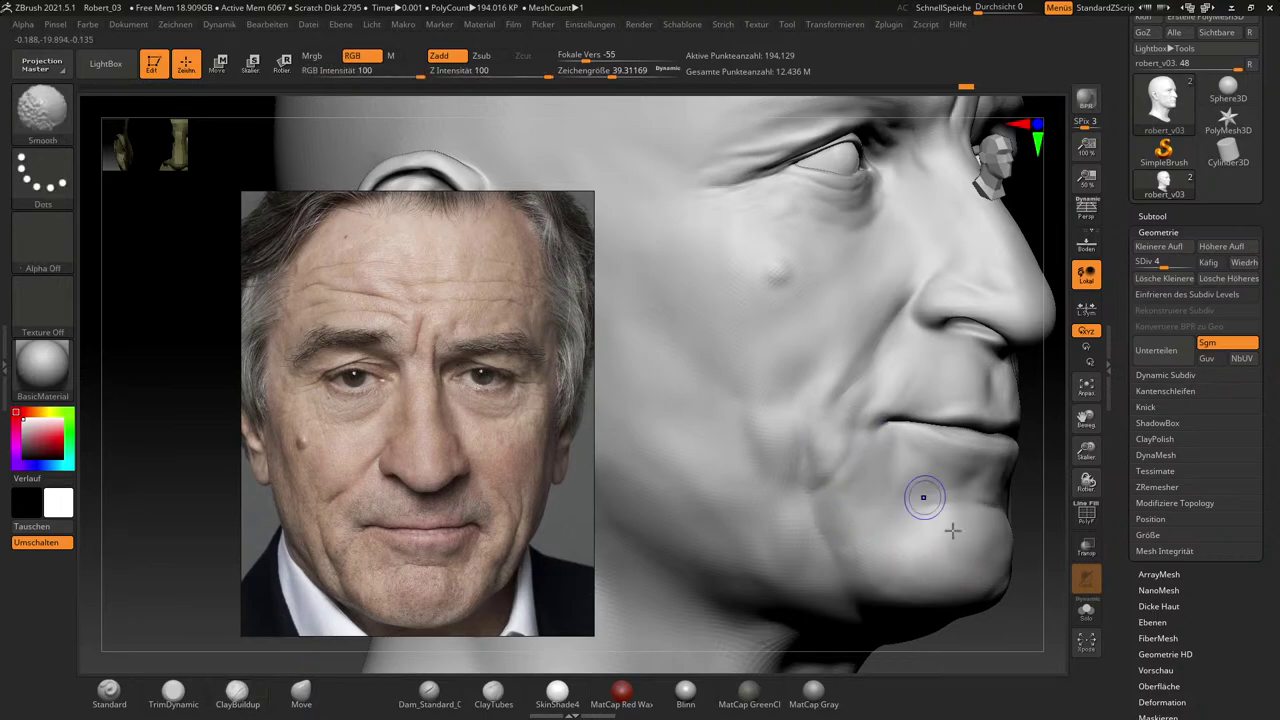
{"action": "left_click_drag", "start_coordinate": [1017, 629], "coordinate": [987, 649]}
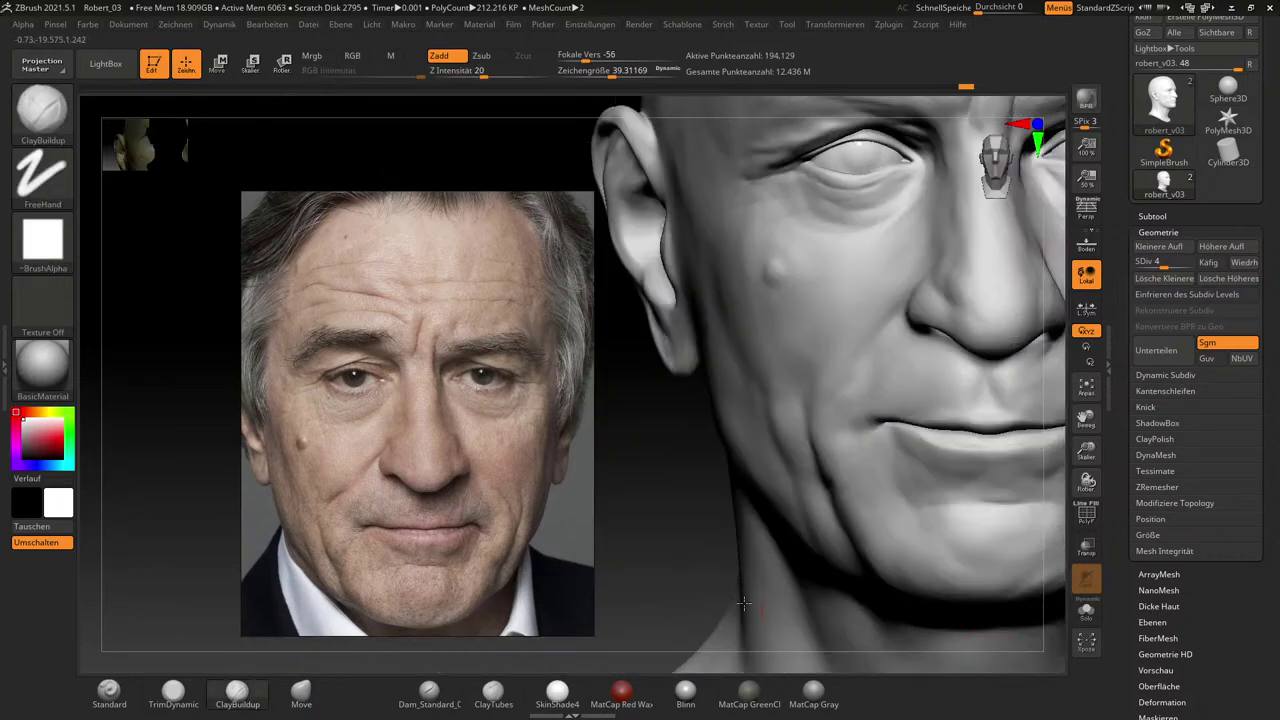
{"action": "left_click_drag", "start_coordinate": [667, 581], "coordinate": [745, 533]}
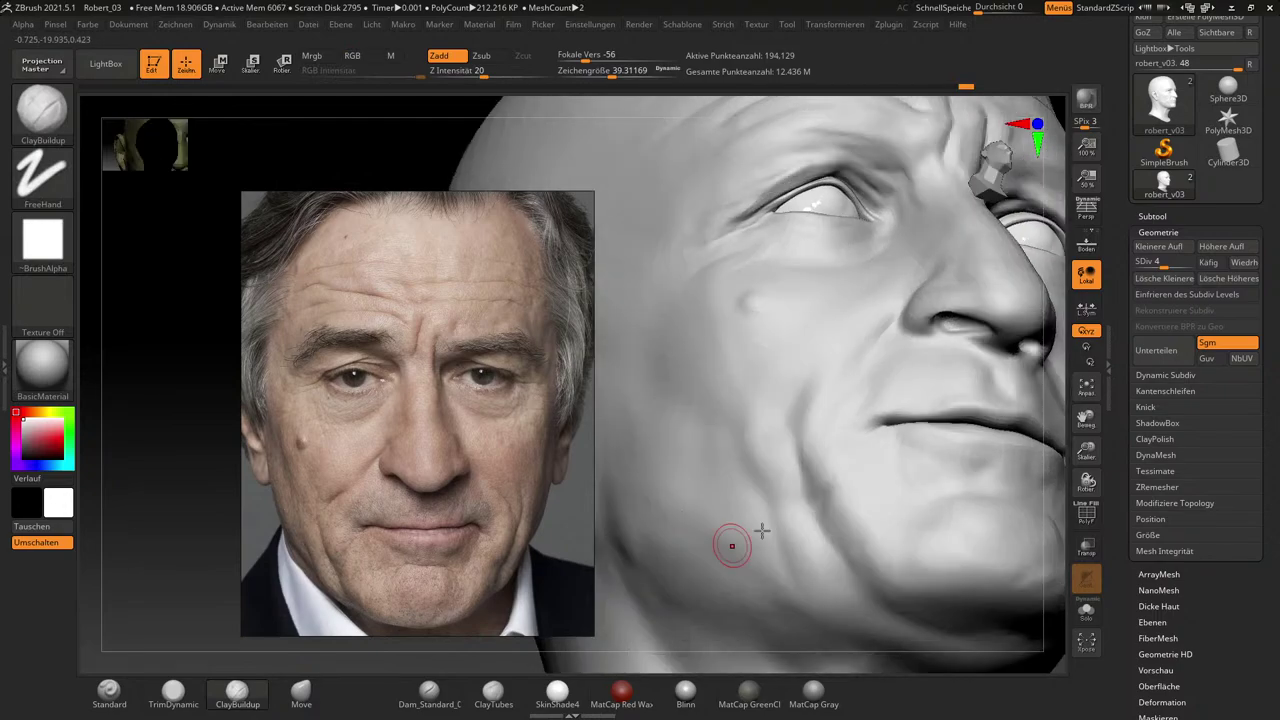
{"action": "left_click_drag", "start_coordinate": [1066, 635], "coordinate": [1014, 543]}
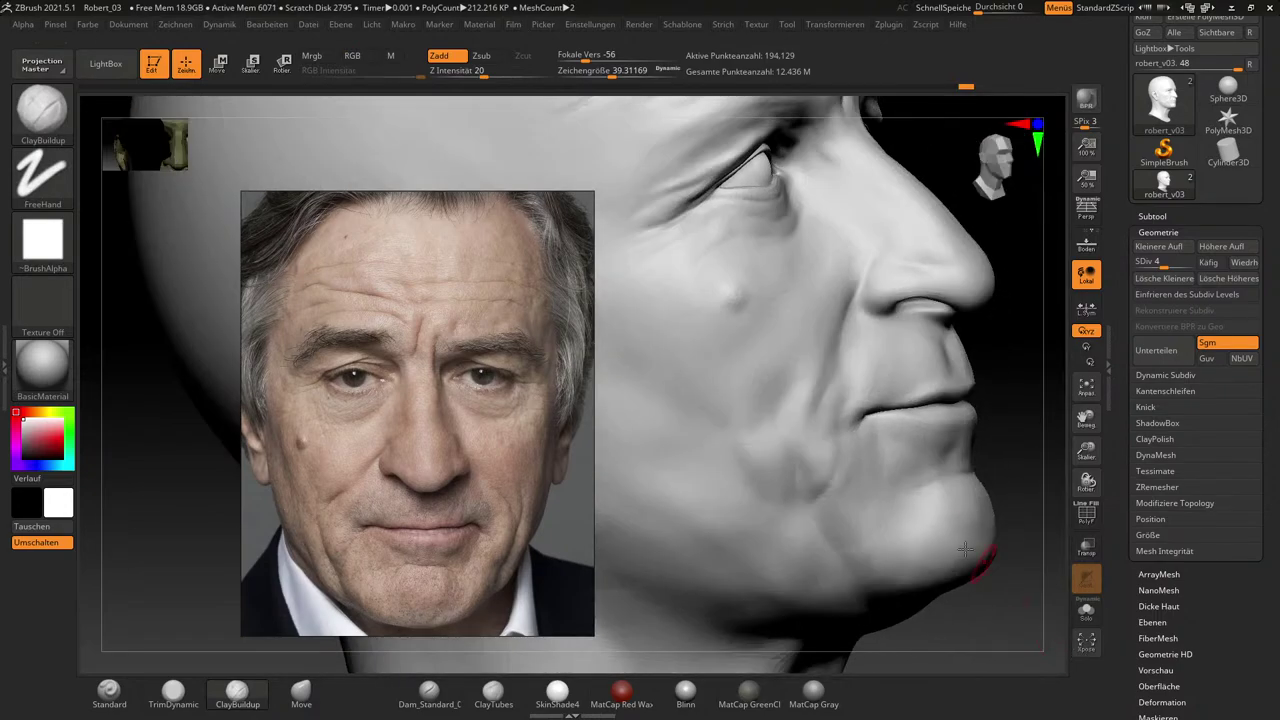
Refine the small fold directly at the mouth corner with ClayBuildup and smoothing at draw size about 24.
{"action": "key", "text": "s"}
{"action": "left_click", "coordinate": [846, 436]}
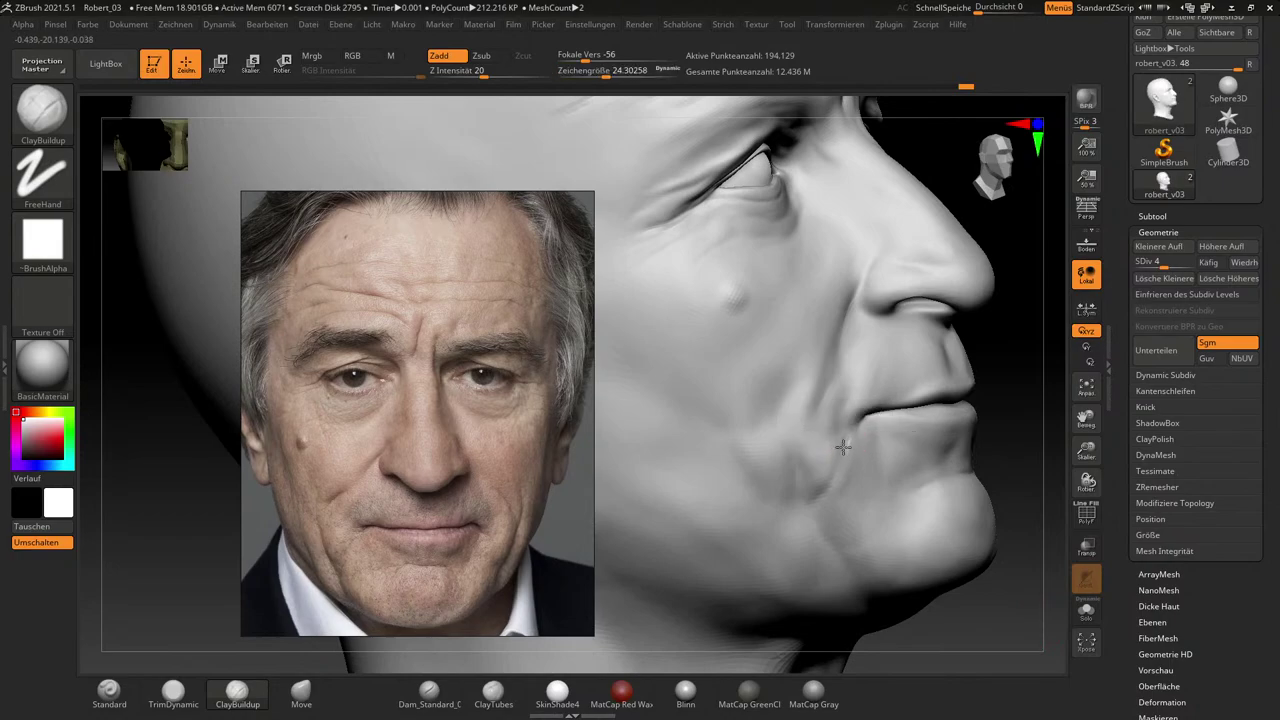
{"action": "left_click_drag", "start_coordinate": [843, 459], "coordinate": [846, 446], "text": "shift"}
{"action": "key", "text": "shift"}
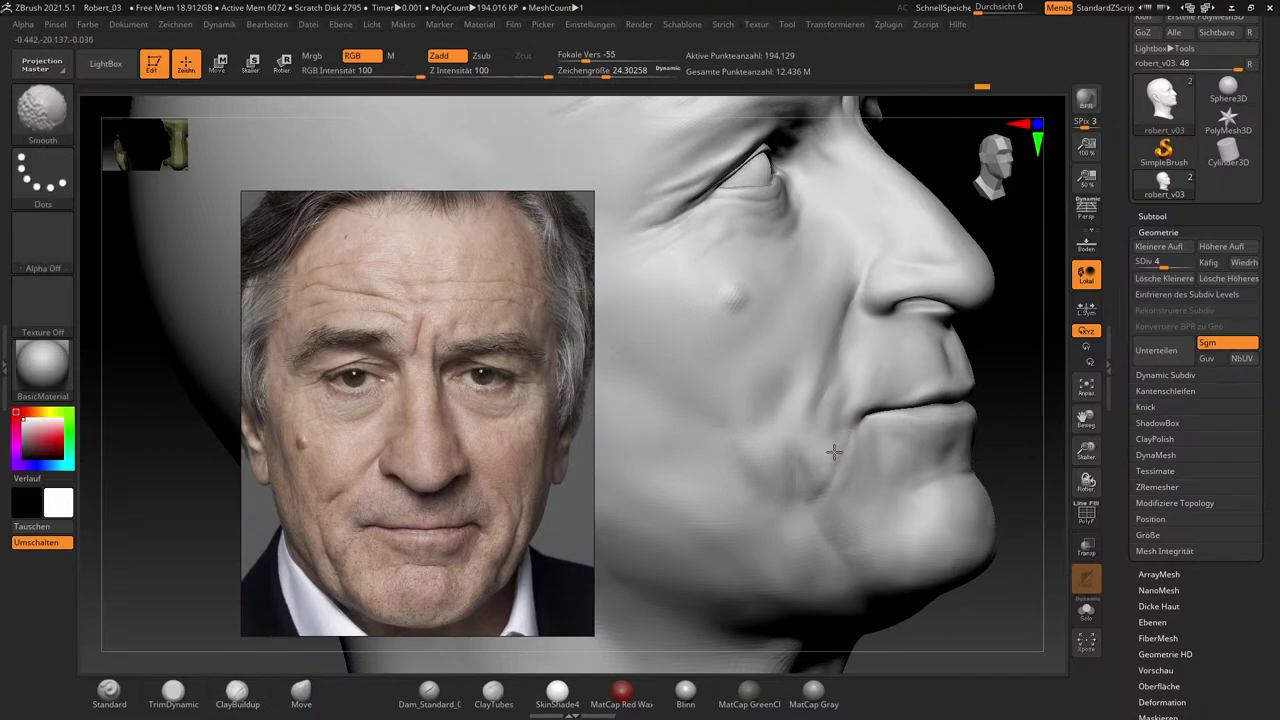
{"action": "key", "text": "shift"}
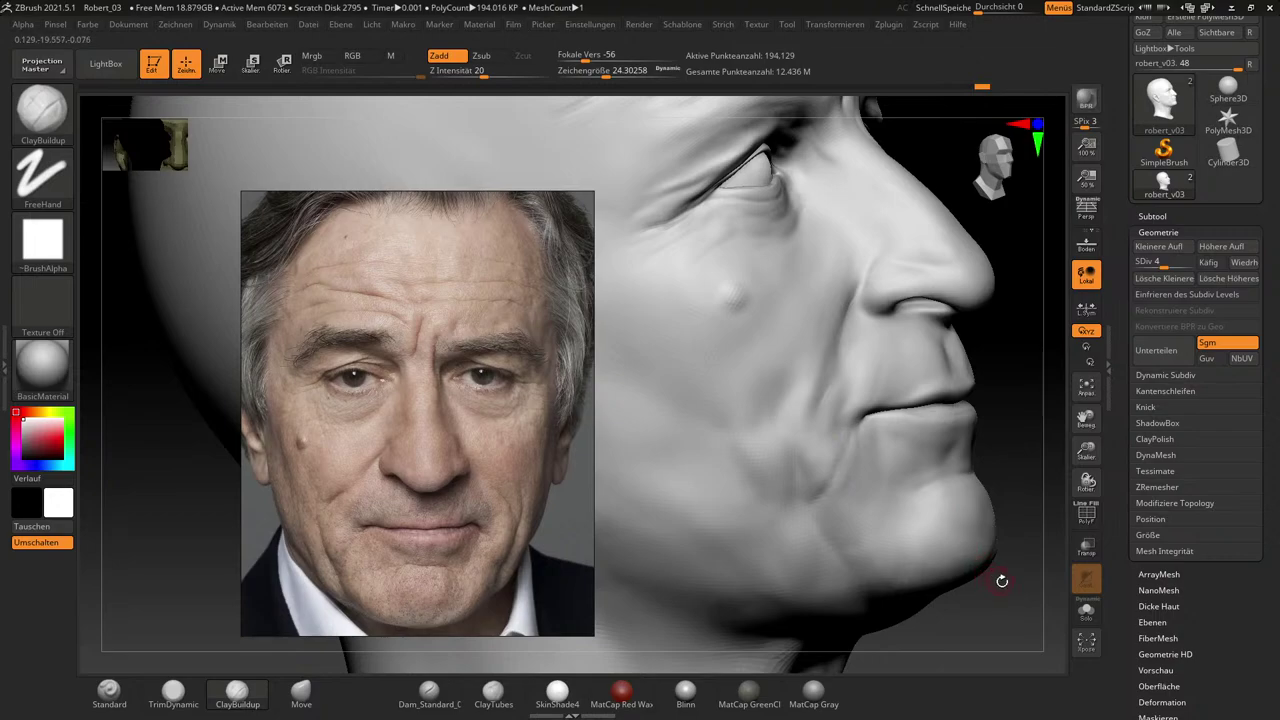
{"action": "key", "text": "shift"}
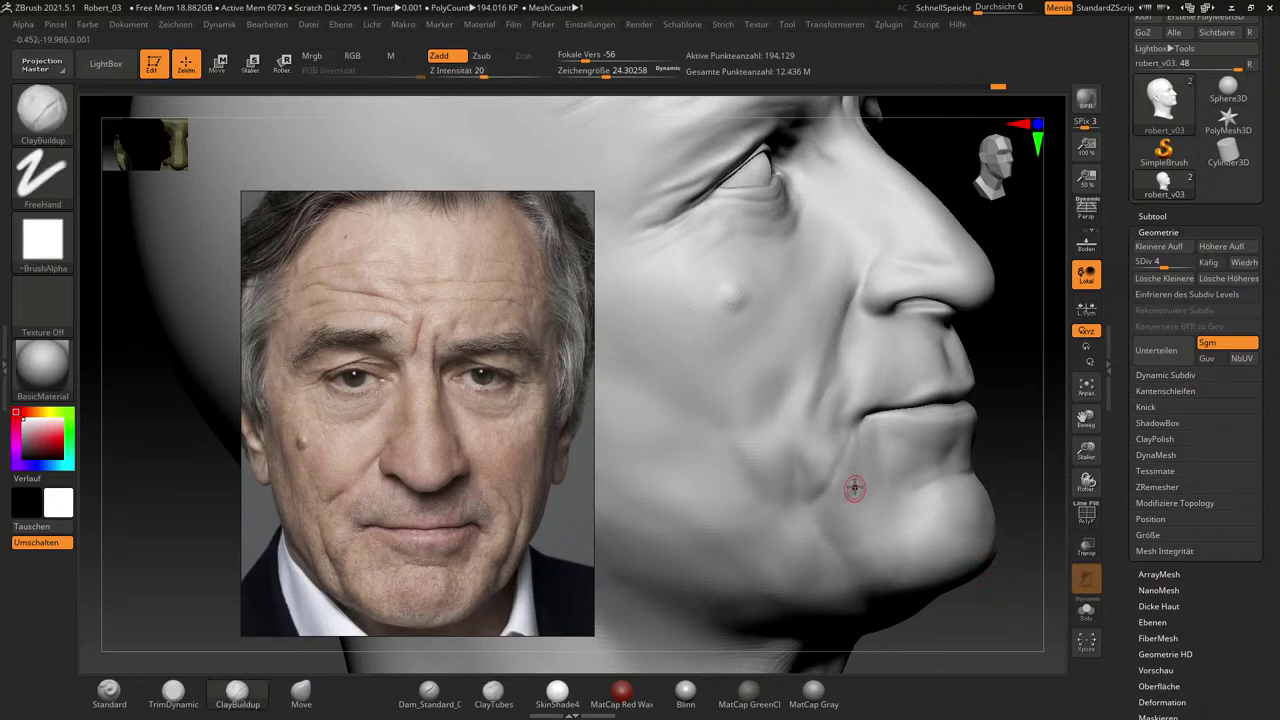
Smooth the skin between the mouth corner crease and the side of the chin at draw size about 24.
{"action": "key", "text": "shift"}
{"action": "left_click_drag", "start_coordinate": [848, 513], "coordinate": [850, 487], "text": "shift"}
{"action": "key", "text": "shift"}
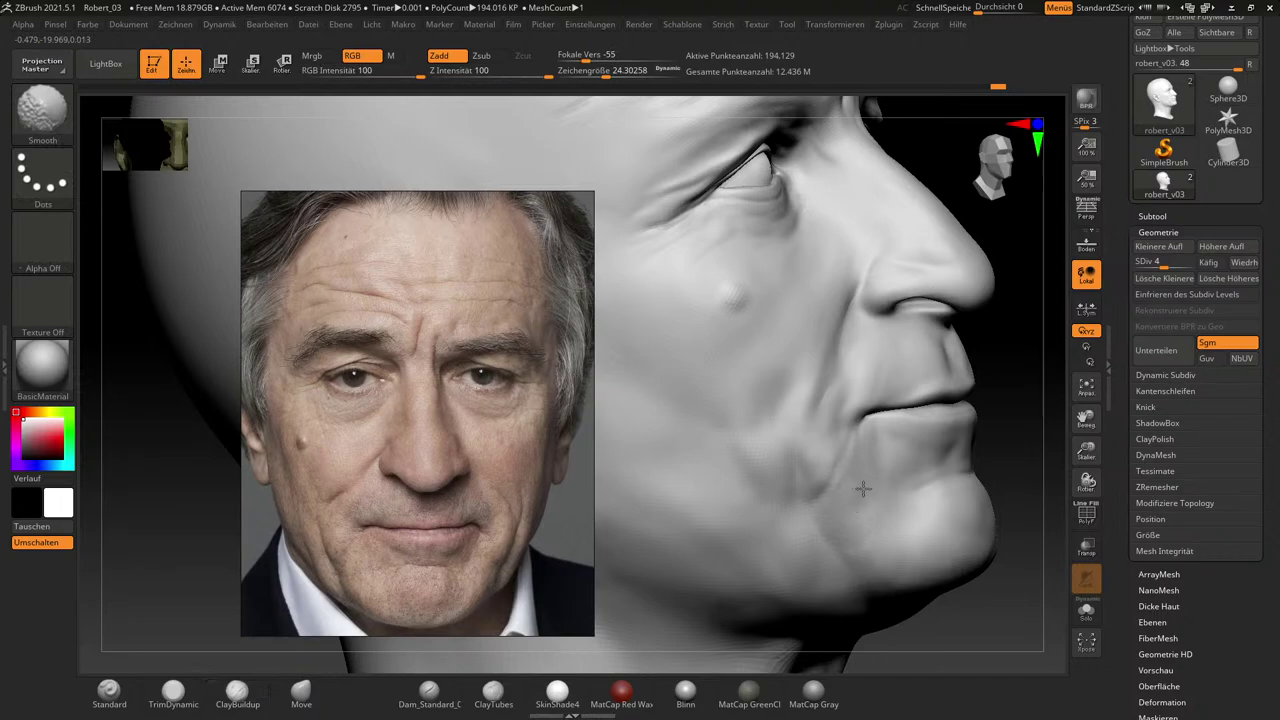
{"action": "left_click_drag", "start_coordinate": [863, 488], "coordinate": [880, 486], "text": "shift"}
Raise the subdivision level to 5 and refine the wrinkles outside the sculpture's left eye.
{"action": "mouse_move", "coordinate": [1036, 611]}
{"action": "left_mouse_down"}
{"action": "mouse_move", "coordinate": [996, 635]}
{"action": "mouse_move", "coordinate": [911, 479]}
{"action": "mouse_move", "coordinate": [1031, 517]}
{"action": "mouse_move", "coordinate": [991, 531]}
{"action": "mouse_move", "coordinate": [999, 524]}
{"action": "left_mouse_up"}
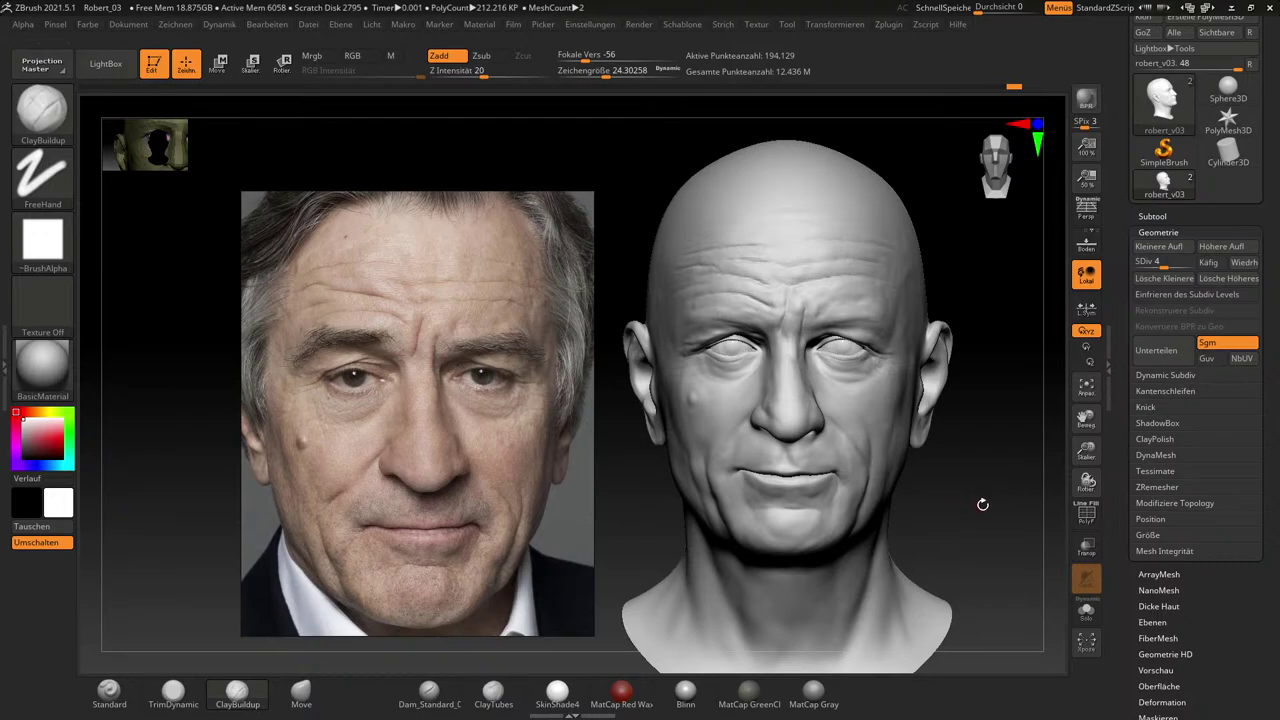
{"action": "mouse_move", "coordinate": [987, 505]}
{"action": "left_mouse_down", "text": "alt"}
{"action": "mouse_move", "coordinate": [1023, 563]}
{"action": "mouse_move", "coordinate": [957, 621]}
{"action": "left_mouse_up", "text": "alt"}
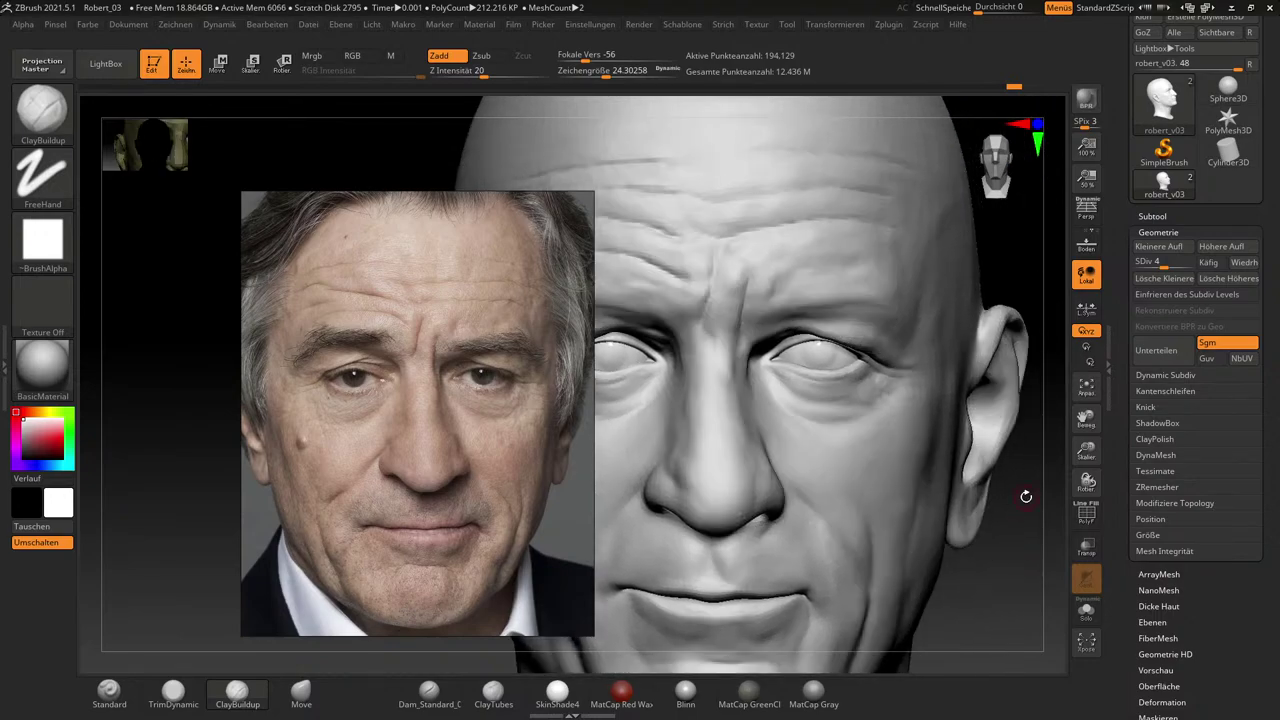
{"action": "left_click", "coordinate": [1175, 262]}
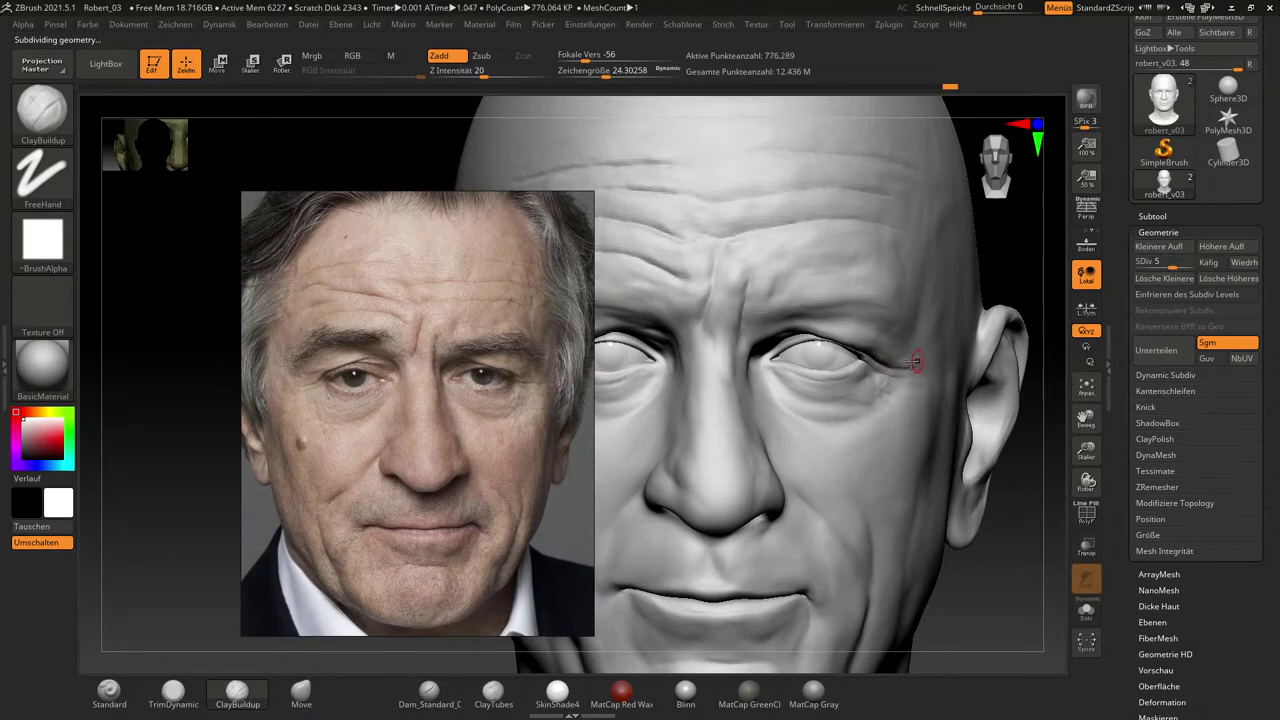
{"action": "key", "text": "shift"}
{"action": "key", "text": "shift"}
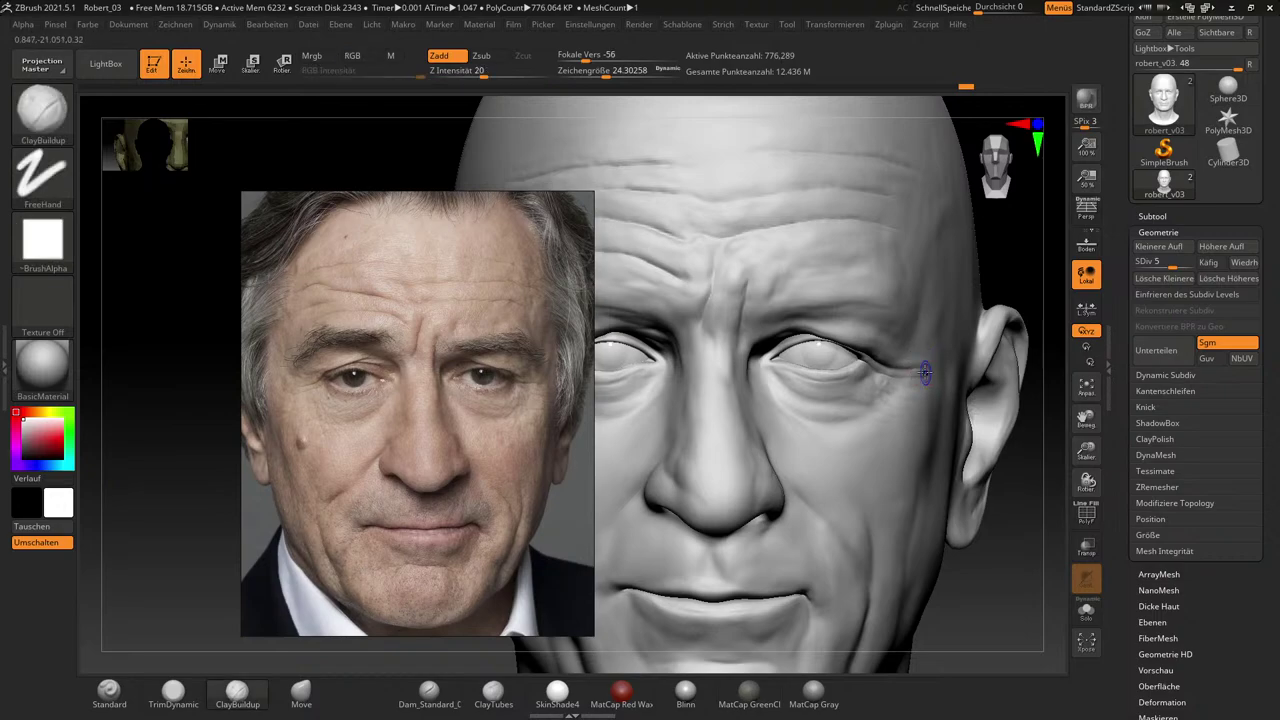
{"action": "key", "text": "shift"}
Shape the skin at the outer corner of the sculpture's right eye with ClayBuildup, raising the draw size to about 32.
{"action": "mouse_move", "coordinate": [992, 563]}
{"action": "left_mouse_down"}
{"action": "mouse_move", "coordinate": [1036, 575]}
{"action": "mouse_move", "coordinate": [1114, 524]}
{"action": "left_mouse_up"}
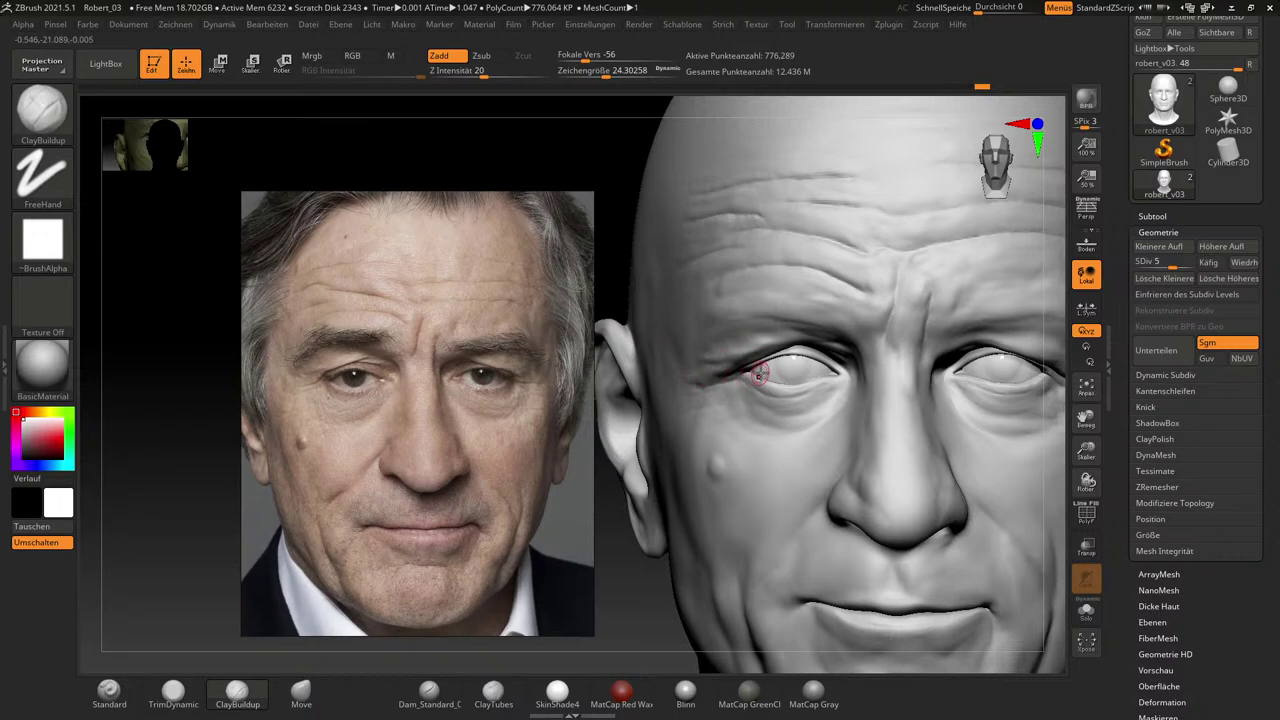
{"action": "mouse_move", "coordinate": [742, 368]}
{"action": "left_mouse_down"}
{"action": "mouse_move", "coordinate": [753, 363]}
{"action": "mouse_move", "coordinate": [700, 374]}
{"action": "mouse_move", "coordinate": [699, 387]}
{"action": "mouse_move", "coordinate": [737, 346]}
{"action": "mouse_move", "coordinate": [707, 399]}
{"action": "left_mouse_up"}
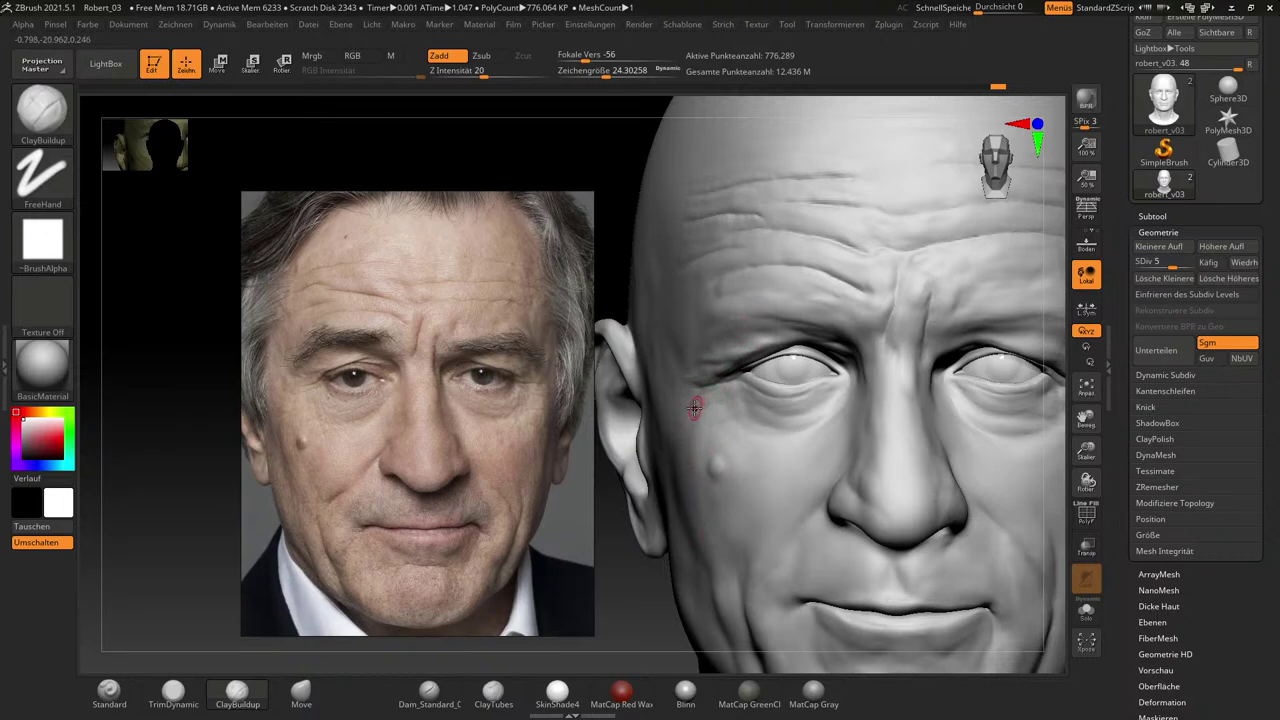
{"action": "mouse_move", "coordinate": [723, 349]}
{"action": "left_mouse_down"}
{"action": "mouse_move", "coordinate": [783, 297]}
{"action": "mouse_move", "coordinate": [694, 434]}
{"action": "mouse_move", "coordinate": [742, 318]}
{"action": "left_mouse_up"}
{"action": "key", "text": "s"}
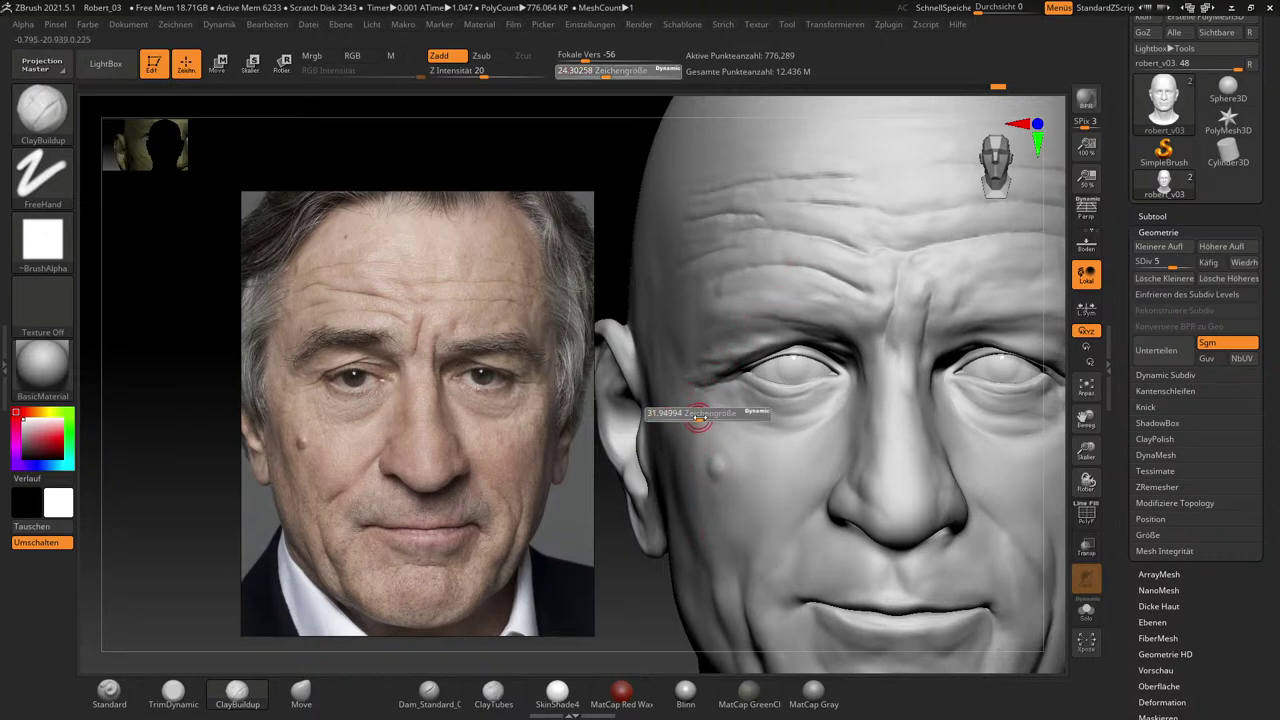
{"action": "mouse_move", "coordinate": [696, 418]}
{"action": "left_mouse_down"}
{"action": "mouse_move", "coordinate": [713, 418]}
{"action": "mouse_move", "coordinate": [692, 402]}
{"action": "left_mouse_up"}
Adjust the temple and cheek contour beside the right ear with the Move brush at draw sizes of about 161 to 242.
{"action": "left_click", "coordinate": [301, 690]}
{"action": "key", "text": "s"}
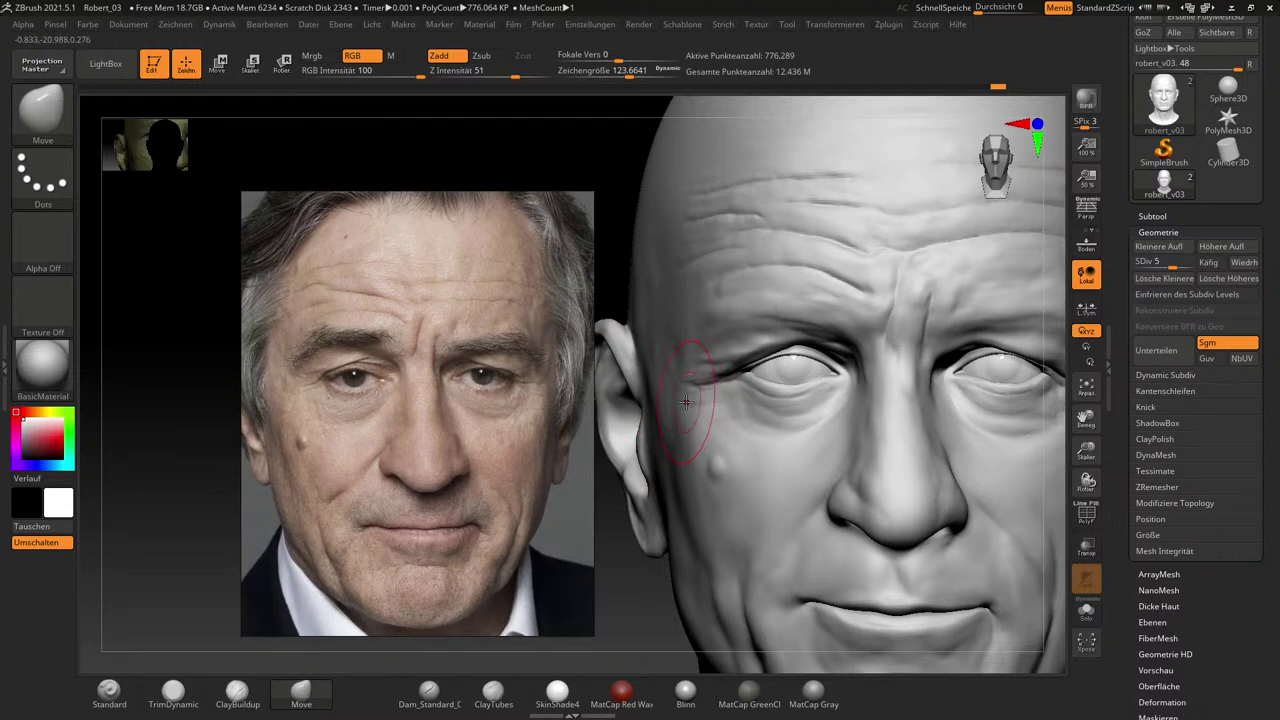
{"action": "key", "text": "s"}
{"action": "left_click_drag", "start_coordinate": [670, 402], "coordinate": [681, 400]}
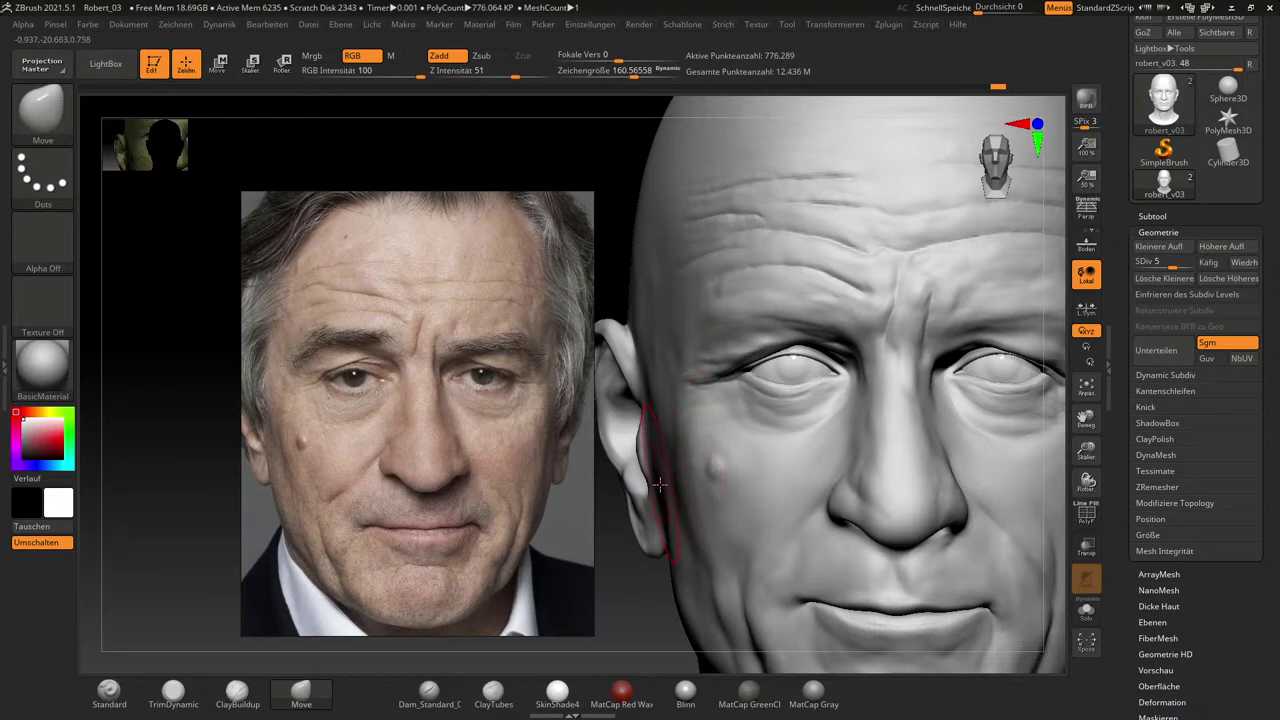
{"action": "key", "text": "s"}
{"action": "left_click_drag", "start_coordinate": [660, 485], "coordinate": [669, 487]}
{"action": "left_click_drag", "start_coordinate": [662, 520], "coordinate": [662, 525]}
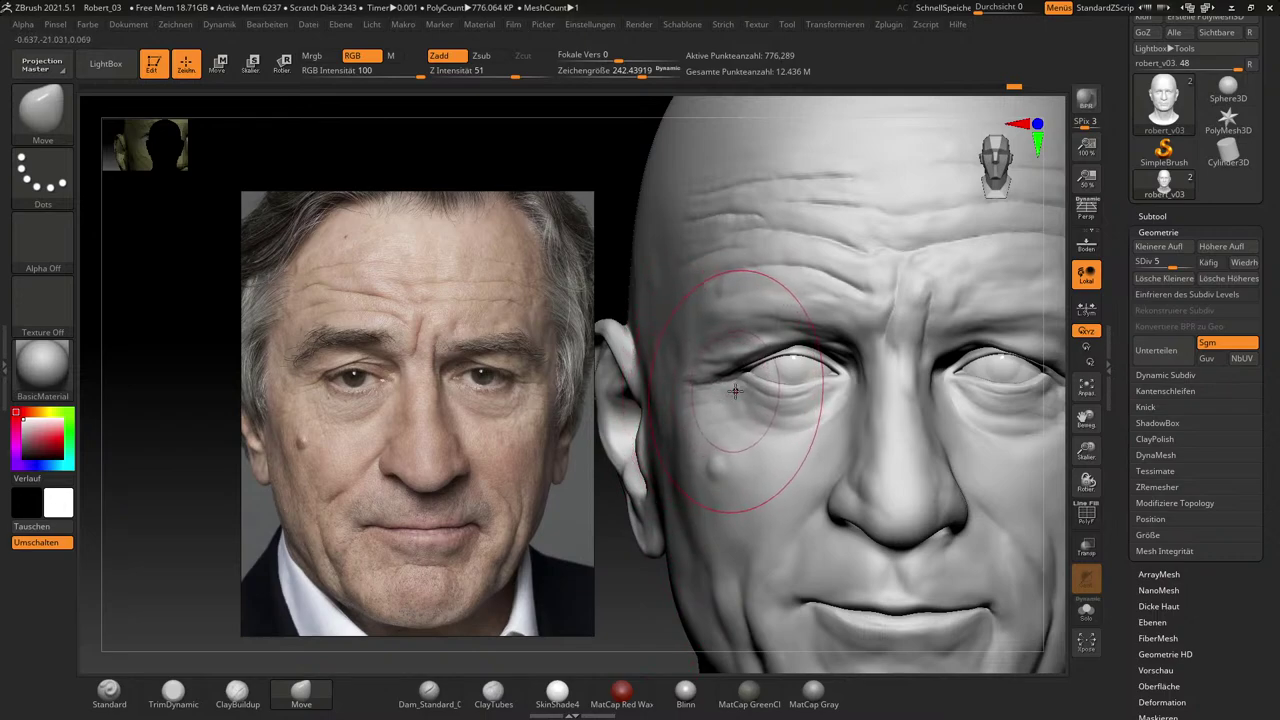
Build up the fold at the right eye's outer corner with ClayBuildup at draw size about 46.
{"action": "key", "text": "s"}
{"action": "left_click_drag", "start_coordinate": [735, 393], "coordinate": [705, 400]}
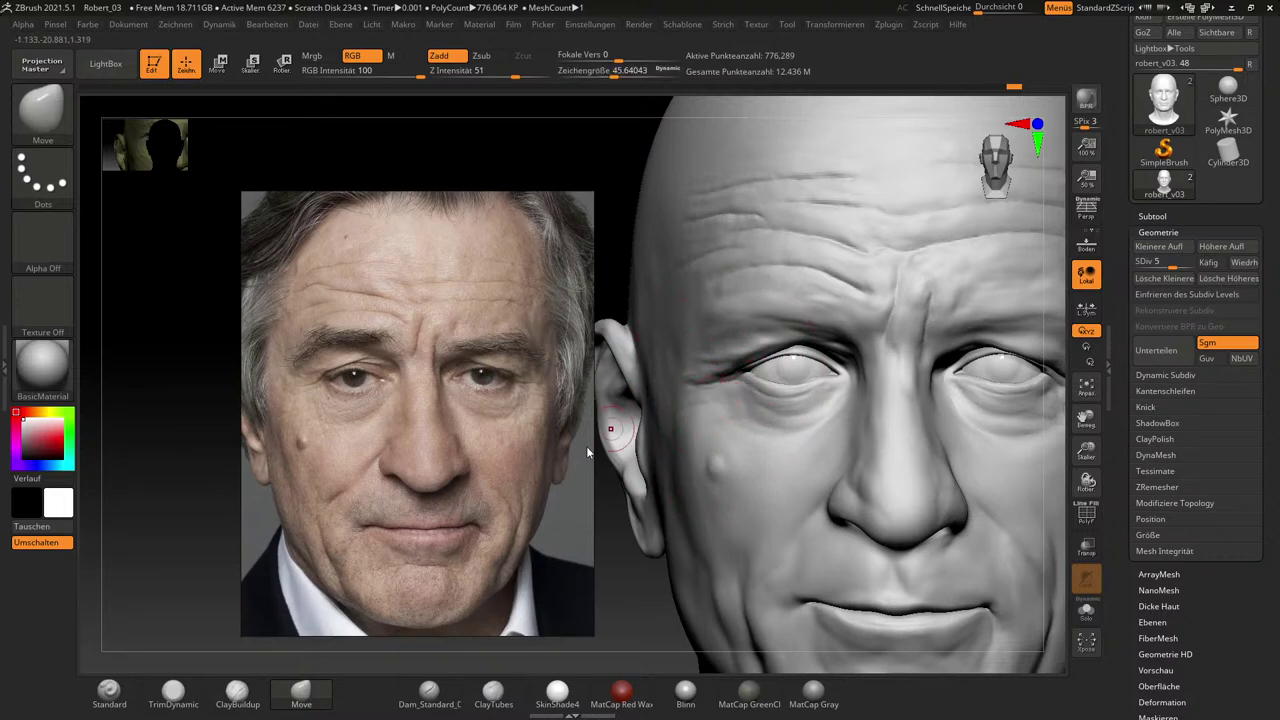
{"action": "left_click", "coordinate": [237, 690]}
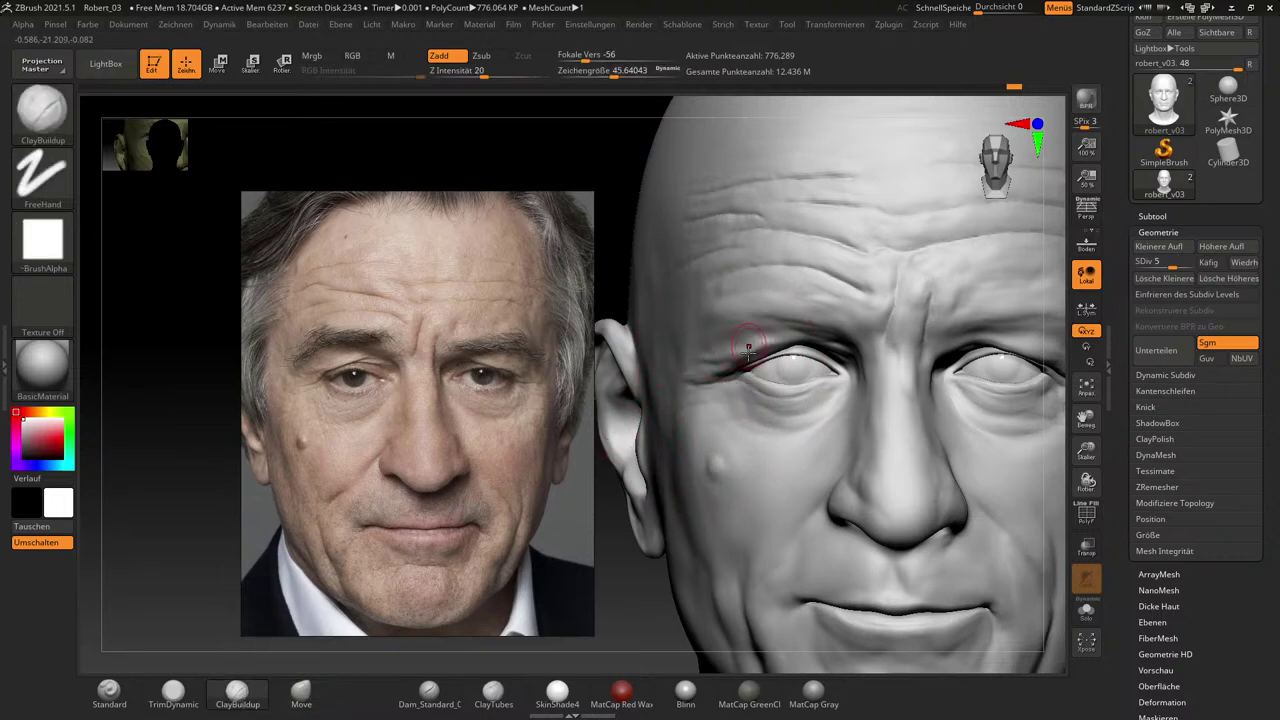
{"action": "mouse_move", "coordinate": [726, 375]}
{"action": "left_mouse_down"}
{"action": "mouse_move", "coordinate": [696, 378]}
{"action": "mouse_move", "coordinate": [724, 371]}
{"action": "left_mouse_up"}
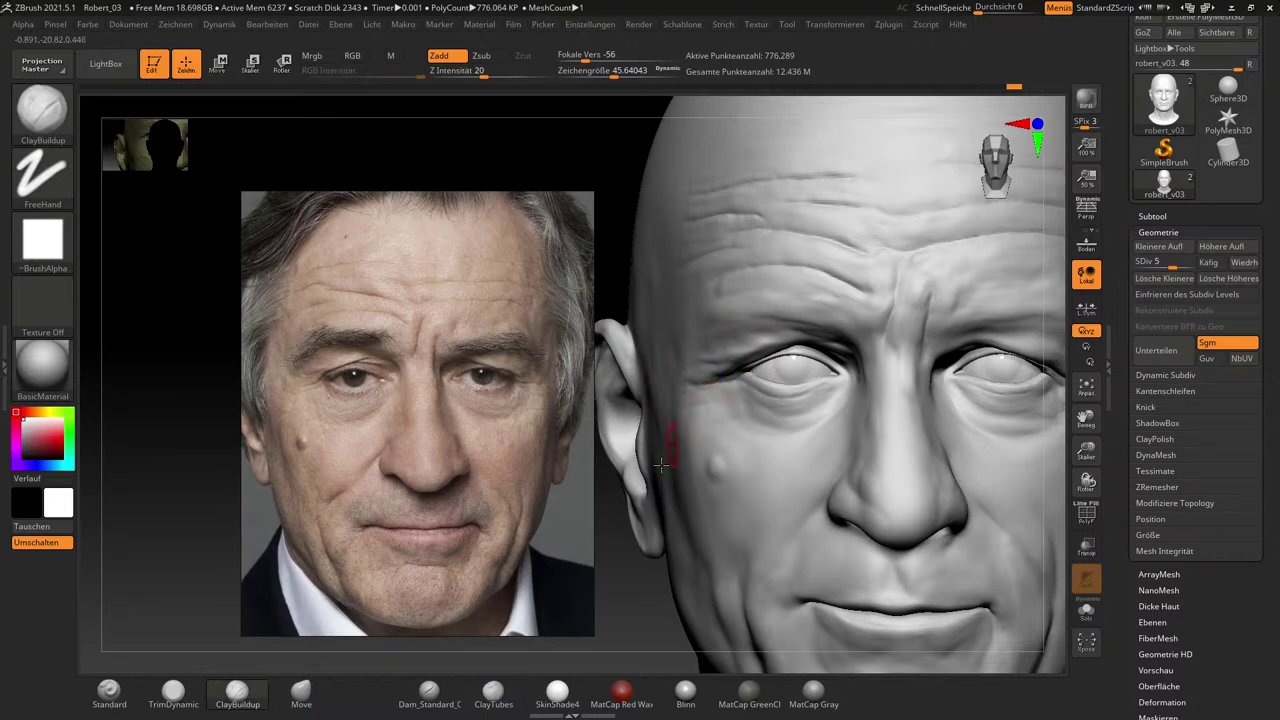
Refine the fold at the outer corner of the sculpture's right eye with ClayBuildup at draw size about 23, smoothing its edges.
{"action": "left_click_drag", "start_coordinate": [628, 592], "coordinate": [640, 632], "text": "alt"}
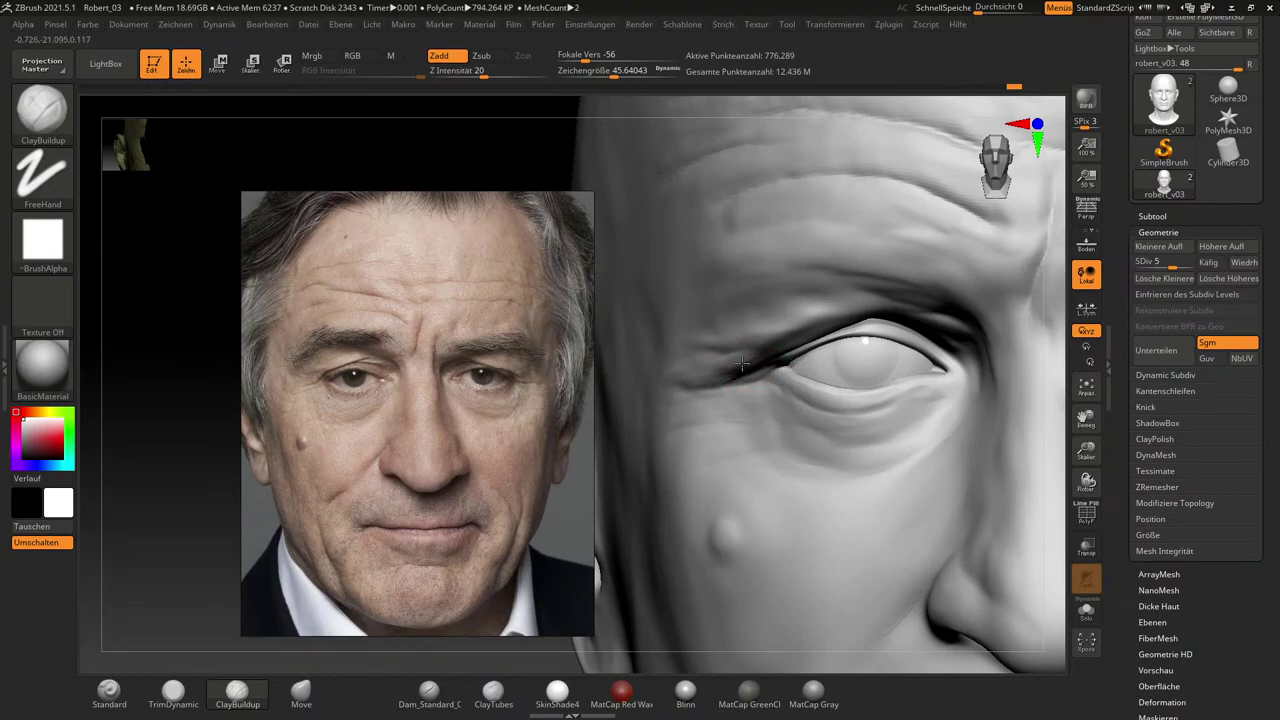
{"action": "key", "text": "bracketleft"}
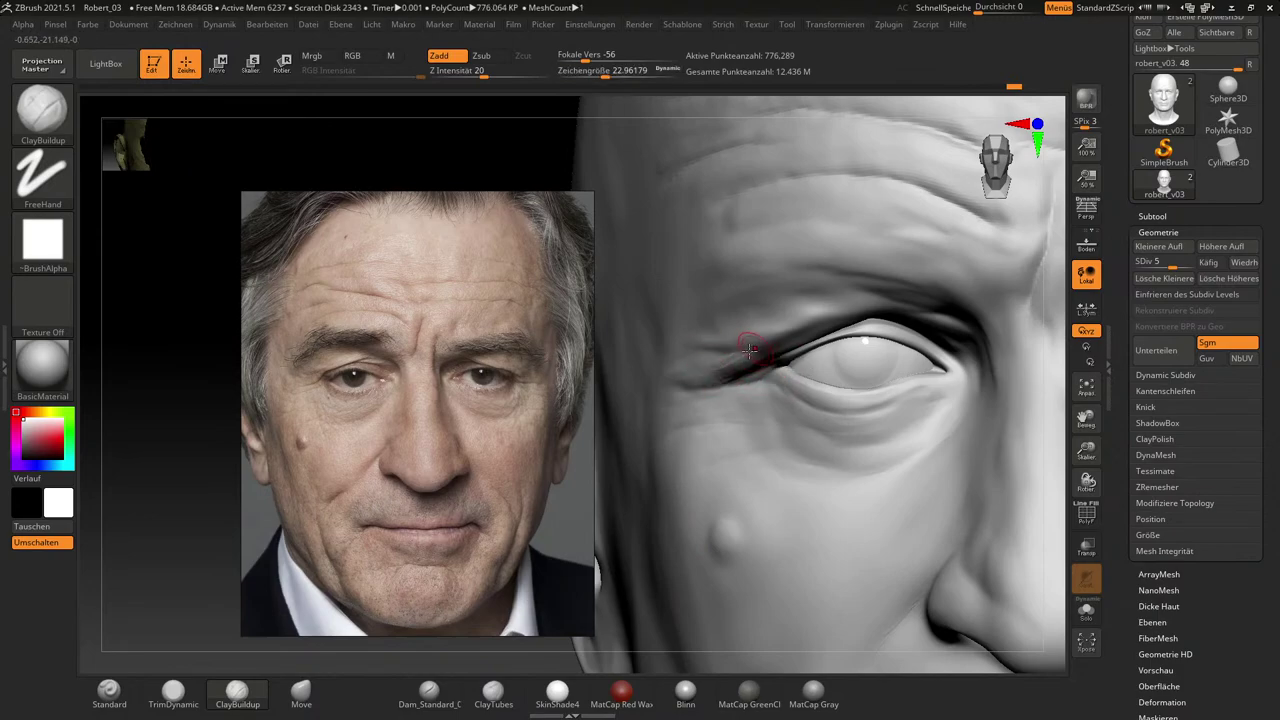
{"action": "key", "text": "shift"}
{"action": "left_click_drag", "start_coordinate": [1057, 471], "coordinate": [855, 375]}
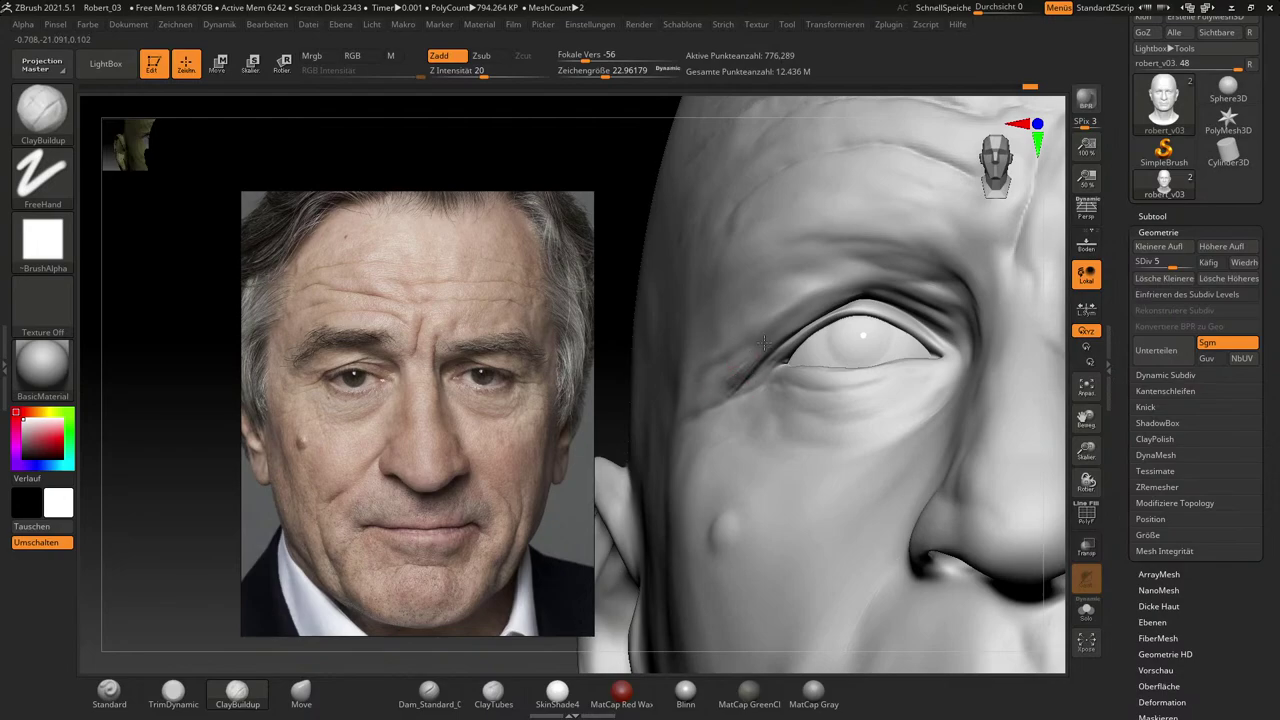
{"action": "key", "text": "shift"}
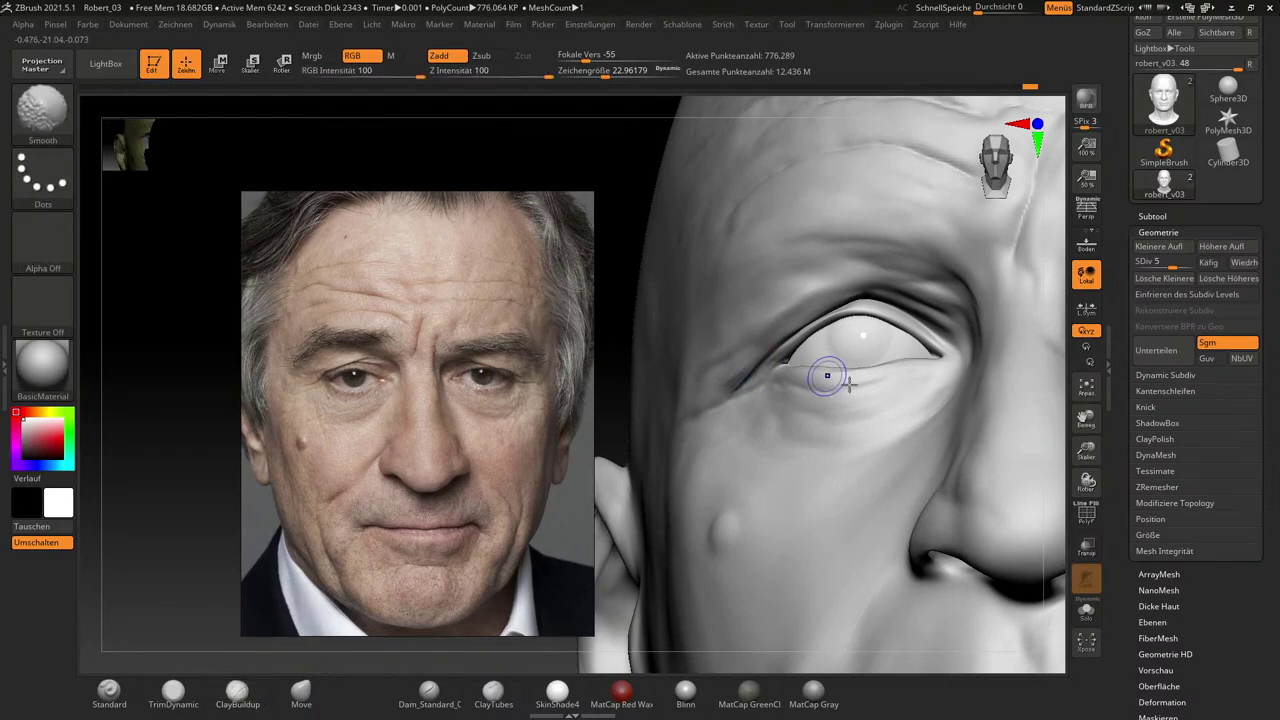
{"action": "left_click_drag", "start_coordinate": [1057, 486], "coordinate": [1084, 484]}
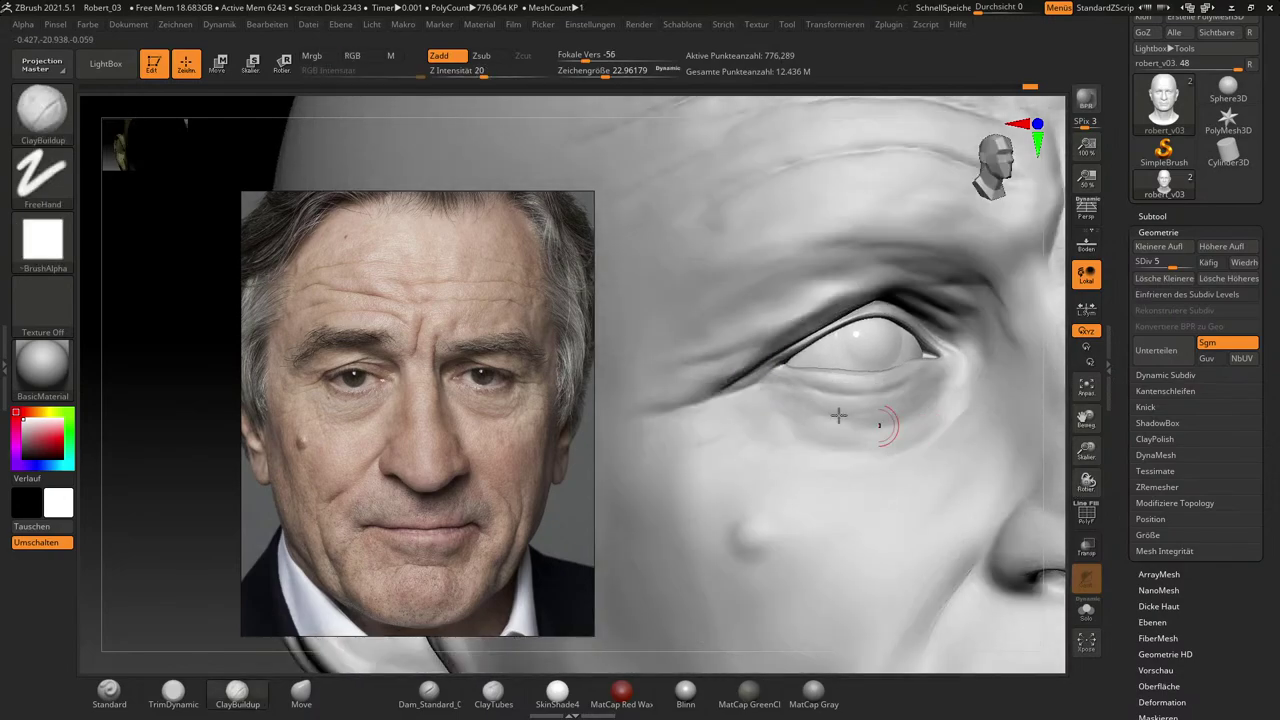
Sculpt fine crow's-feet wrinkles outside the right eye with ClayBuildup at draw size about 14 and soften them with Smooth.
{"action": "key", "text": "s"}
{"action": "left_click_drag", "start_coordinate": [771, 377], "coordinate": [766, 375]}
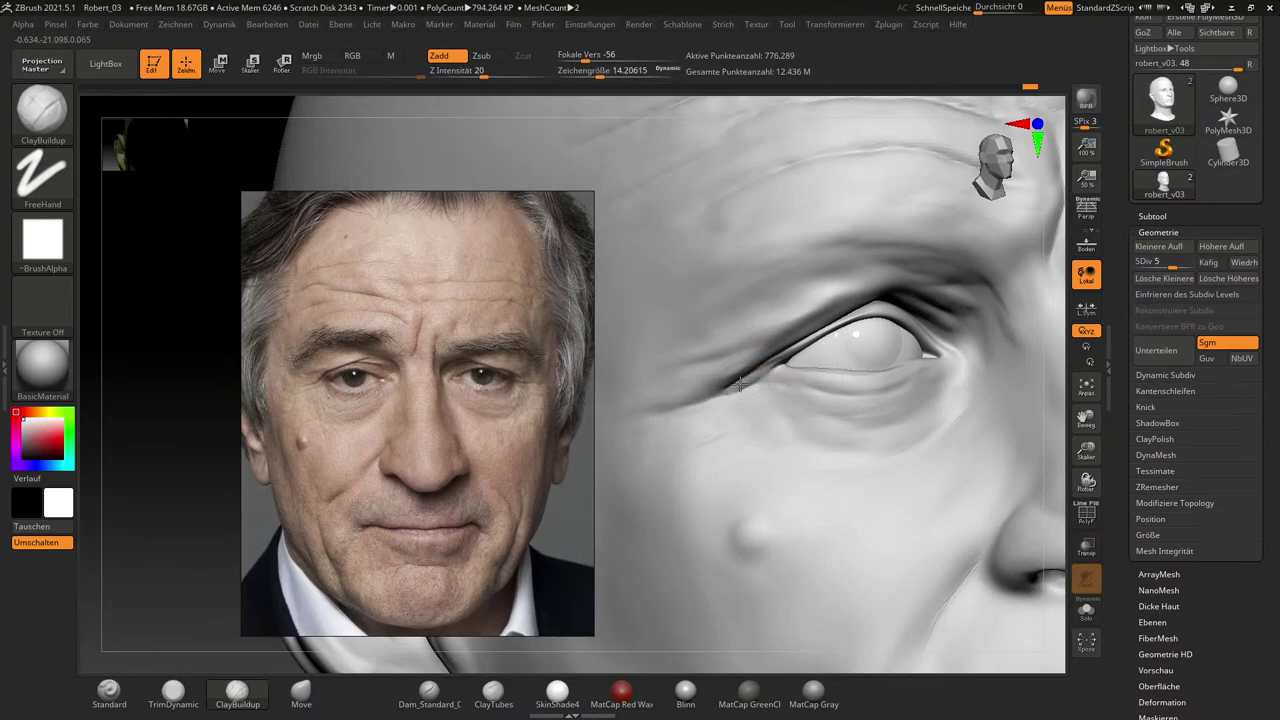
{"action": "mouse_move", "coordinate": [688, 409]}
{"action": "left_mouse_down"}
{"action": "mouse_move", "coordinate": [703, 406]}
{"action": "mouse_move", "coordinate": [657, 423]}
{"action": "mouse_move", "coordinate": [667, 434]}
{"action": "mouse_move", "coordinate": [731, 409]}
{"action": "mouse_move", "coordinate": [653, 437]}
{"action": "mouse_move", "coordinate": [723, 400]}
{"action": "mouse_move", "coordinate": [662, 408]}
{"action": "left_mouse_up"}
{"action": "key", "text": "shift"}
{"action": "key", "text": "shift"}
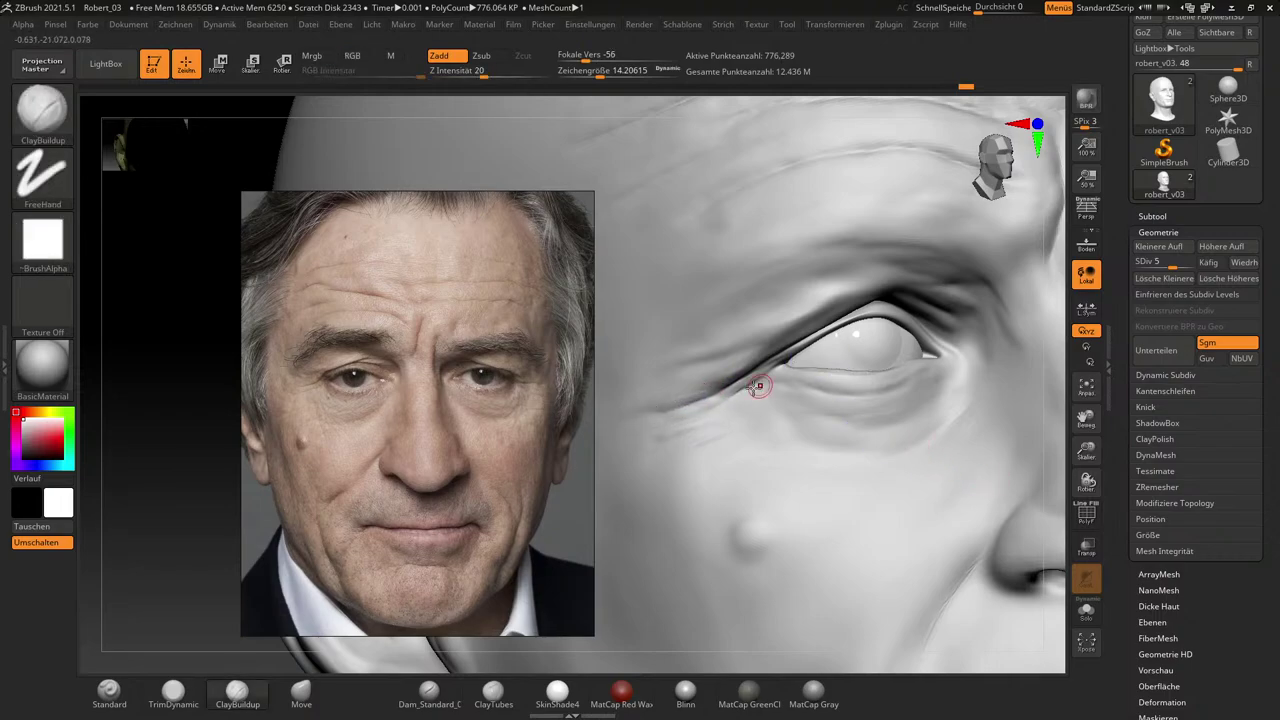
{"action": "key", "text": "shift"}
{"action": "left_click_drag", "start_coordinate": [775, 365], "coordinate": [741, 385], "text": "shift"}
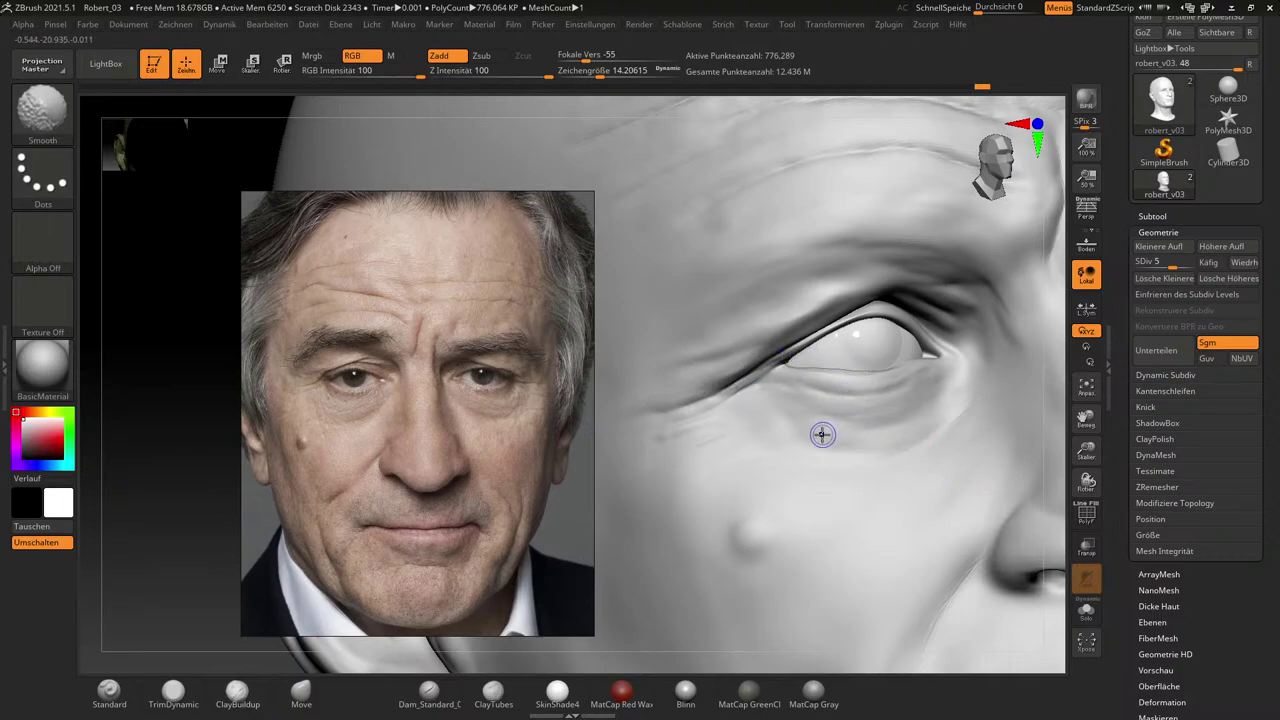
Smooth the skin below the right eye's outer corner, between the crow's feet and the upper cheek.
{"action": "left_click_drag", "start_coordinate": [1066, 514], "coordinate": [1040, 516], "text": "shift"}
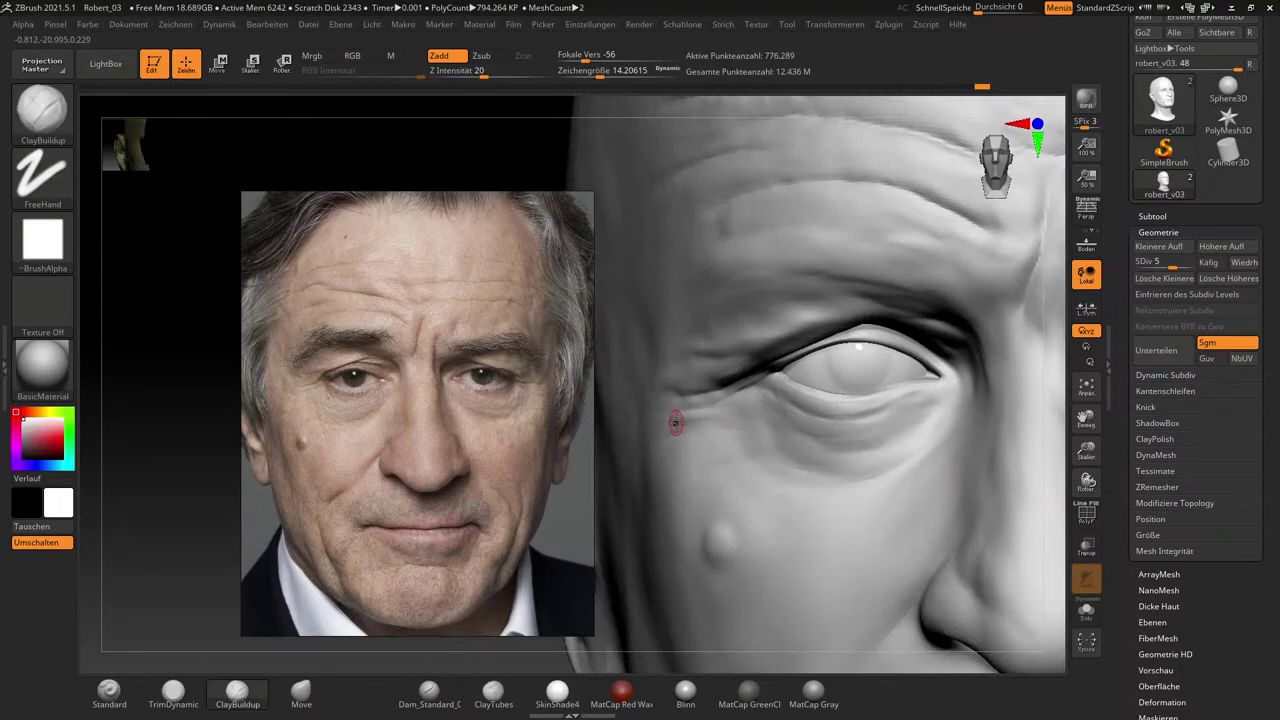
{"action": "key", "text": "shift"}
{"action": "left_click_drag", "start_coordinate": [640, 435], "coordinate": [779, 439], "text": "shift"}
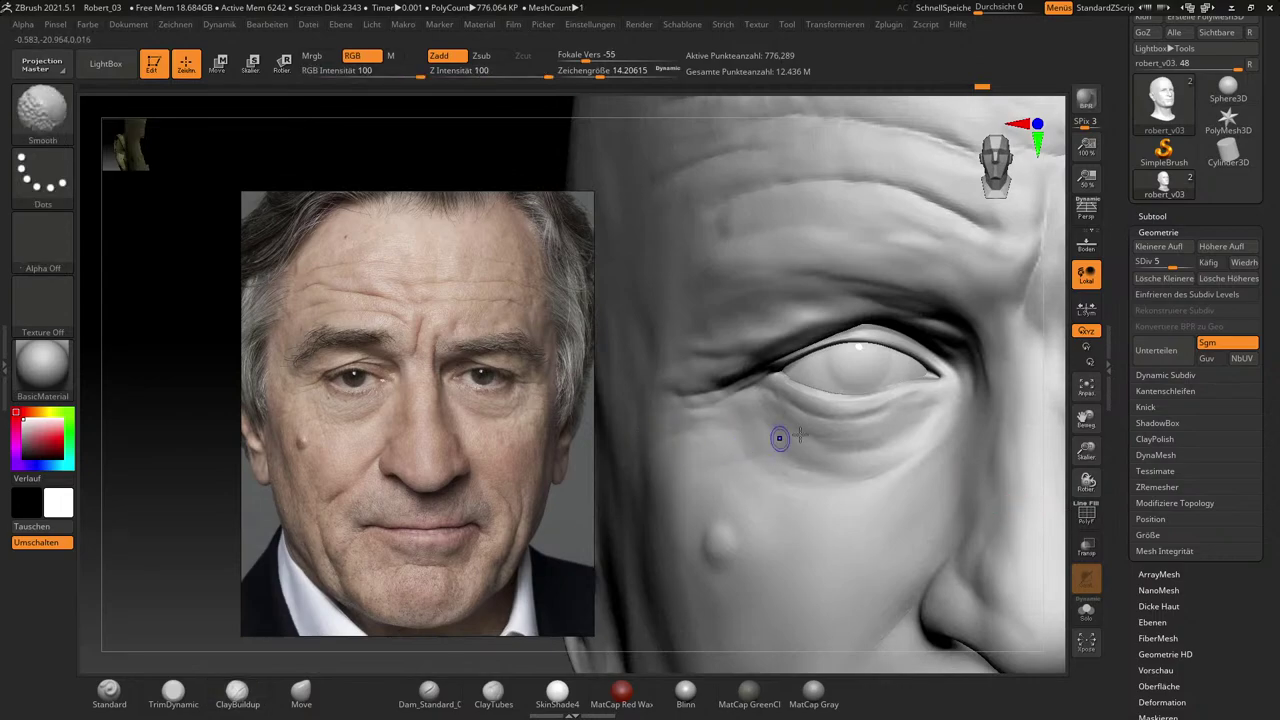
{"action": "key", "text": "shift"}
{"action": "mouse_move", "coordinate": [698, 418]}
{"action": "left_mouse_down", "text": "shift"}
{"action": "mouse_move", "coordinate": [666, 418]}
{"action": "mouse_move", "coordinate": [751, 449]}
{"action": "left_mouse_up", "text": "shift"}
Build up the skin beside the vertical frown crease between the eyebrows with ClayBuildup at draw size about 35.
{"action": "left_click_drag", "start_coordinate": [1050, 505], "coordinate": [963, 420]}
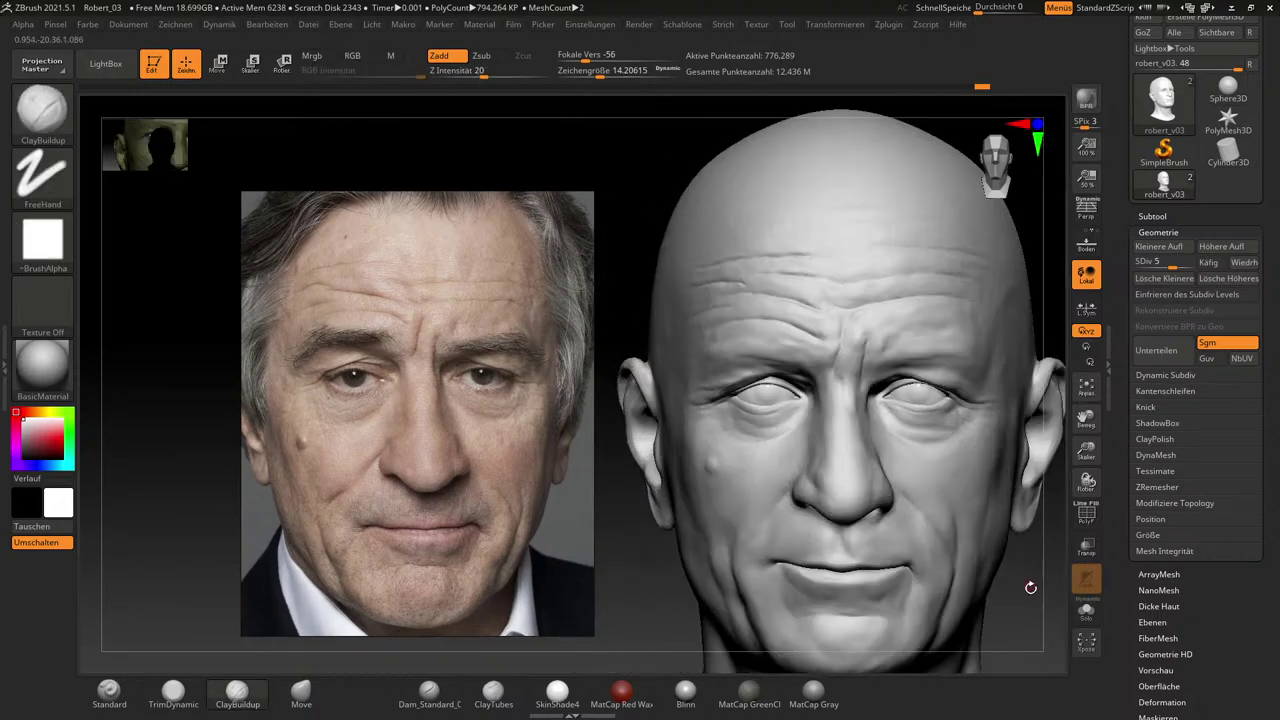
{"action": "left_click_drag", "start_coordinate": [1030, 588], "coordinate": [1006, 568]}
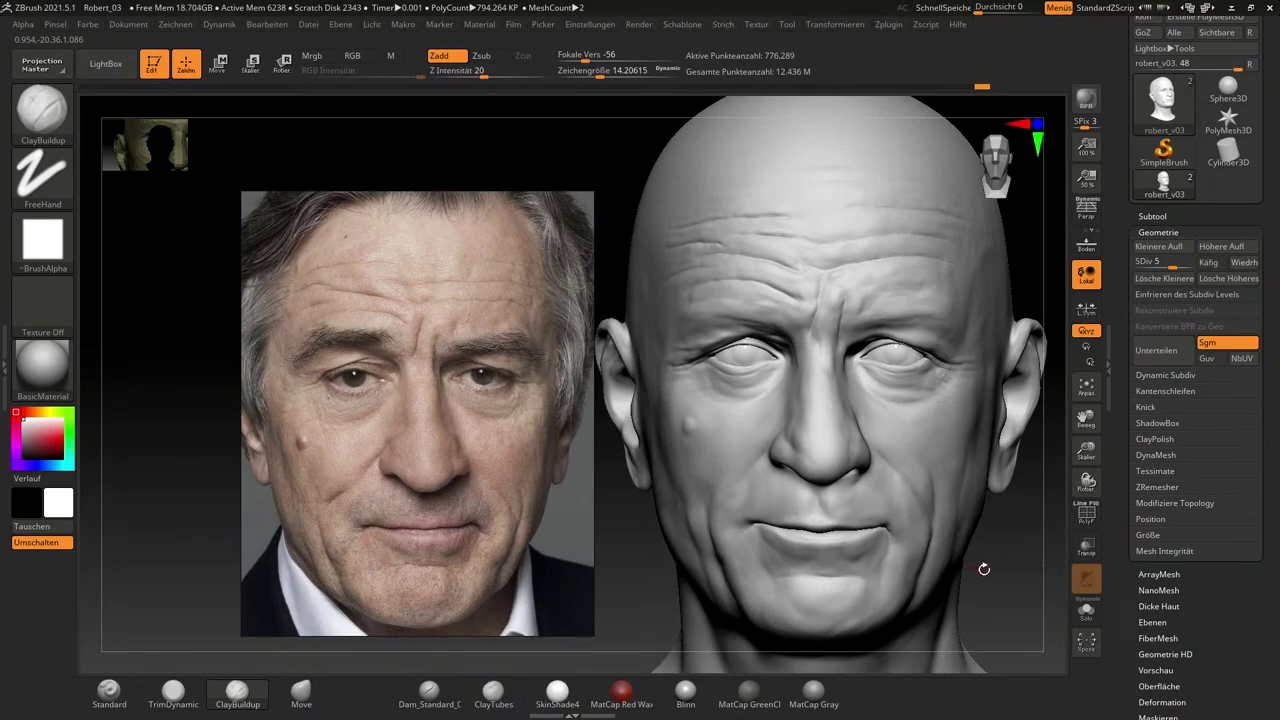
{"action": "left_click_drag", "start_coordinate": [1004, 567], "coordinate": [1010, 587]}
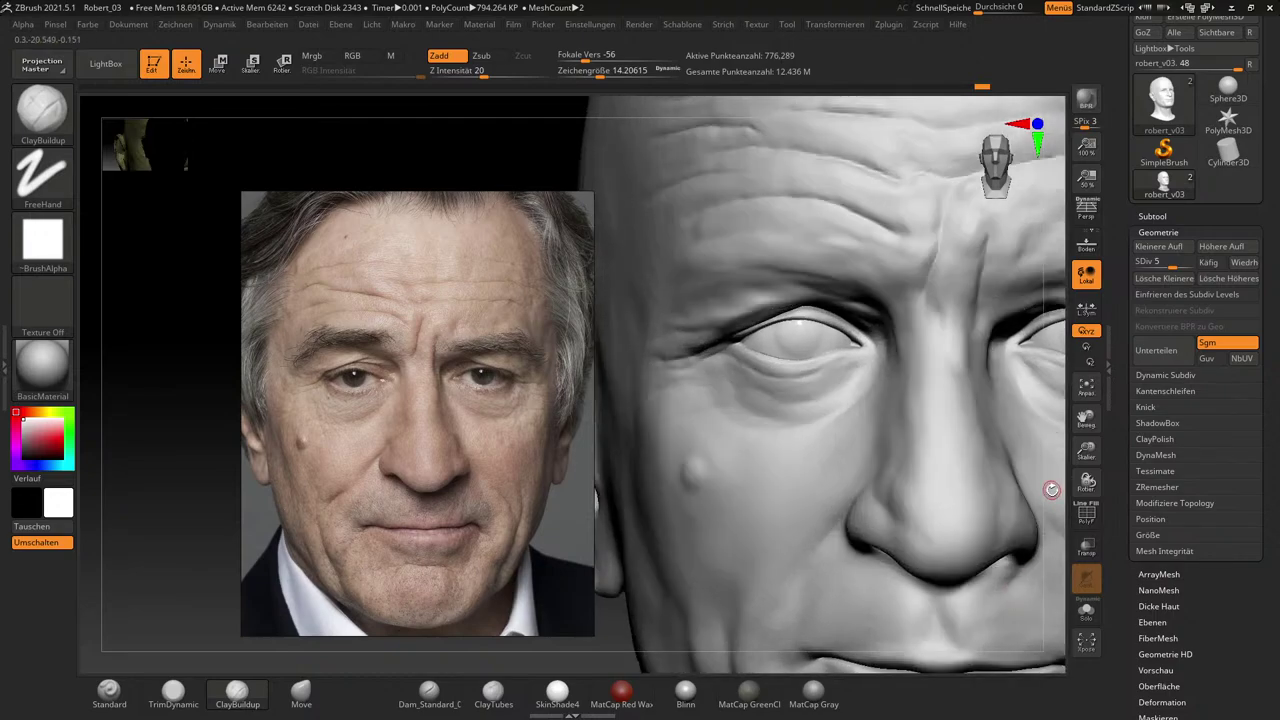
{"action": "left_click_drag", "start_coordinate": [1051, 486], "coordinate": [973, 530]}
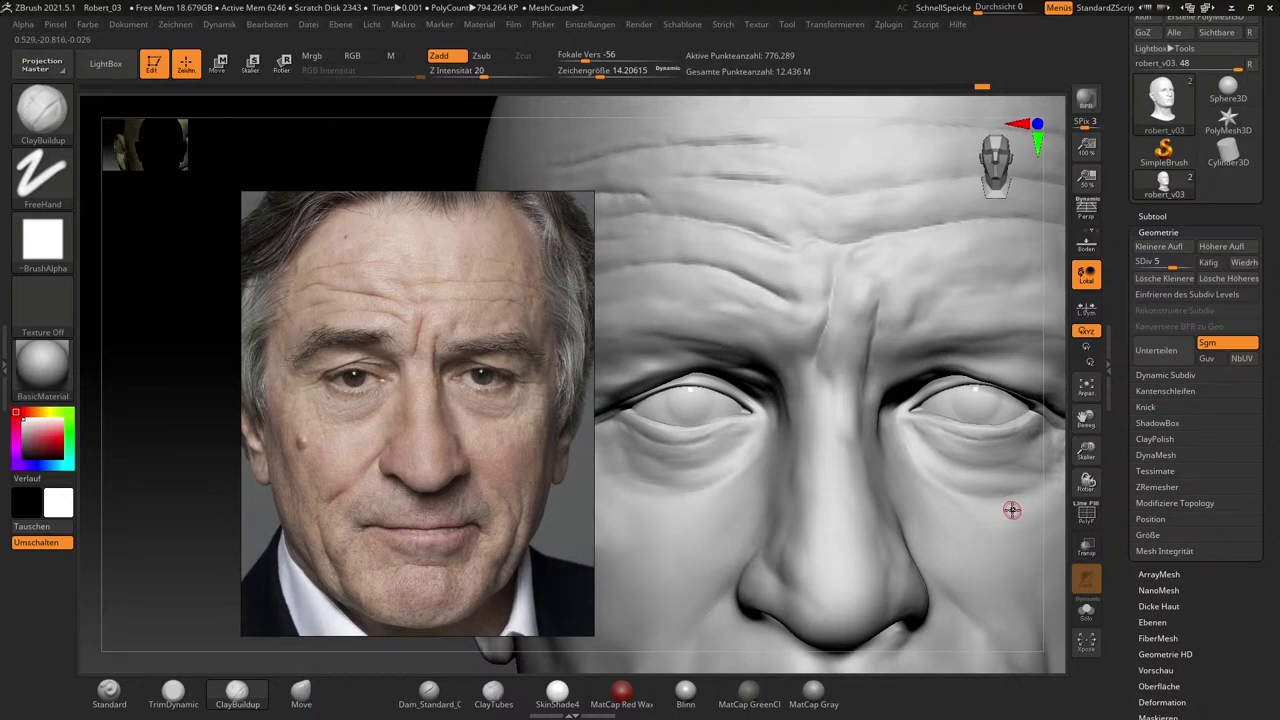
{"action": "key", "text": "s"}
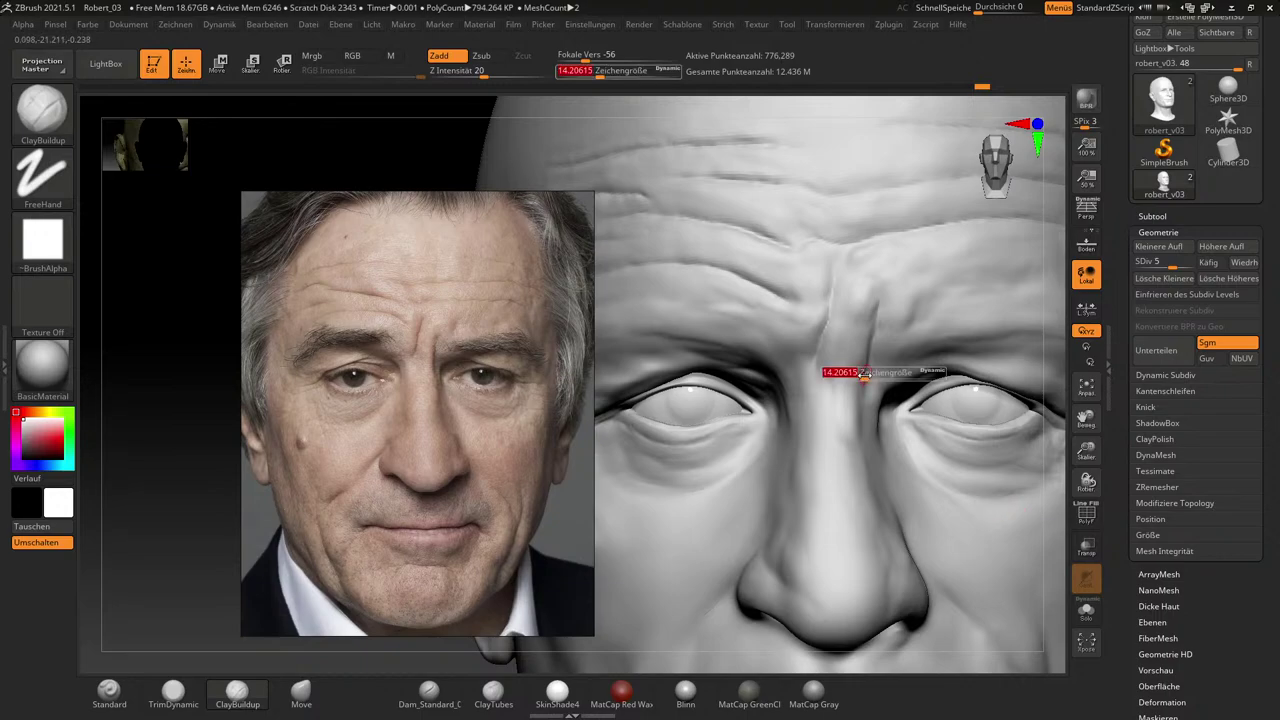
{"action": "left_click_drag", "start_coordinate": [872, 378], "coordinate": [878, 377]}
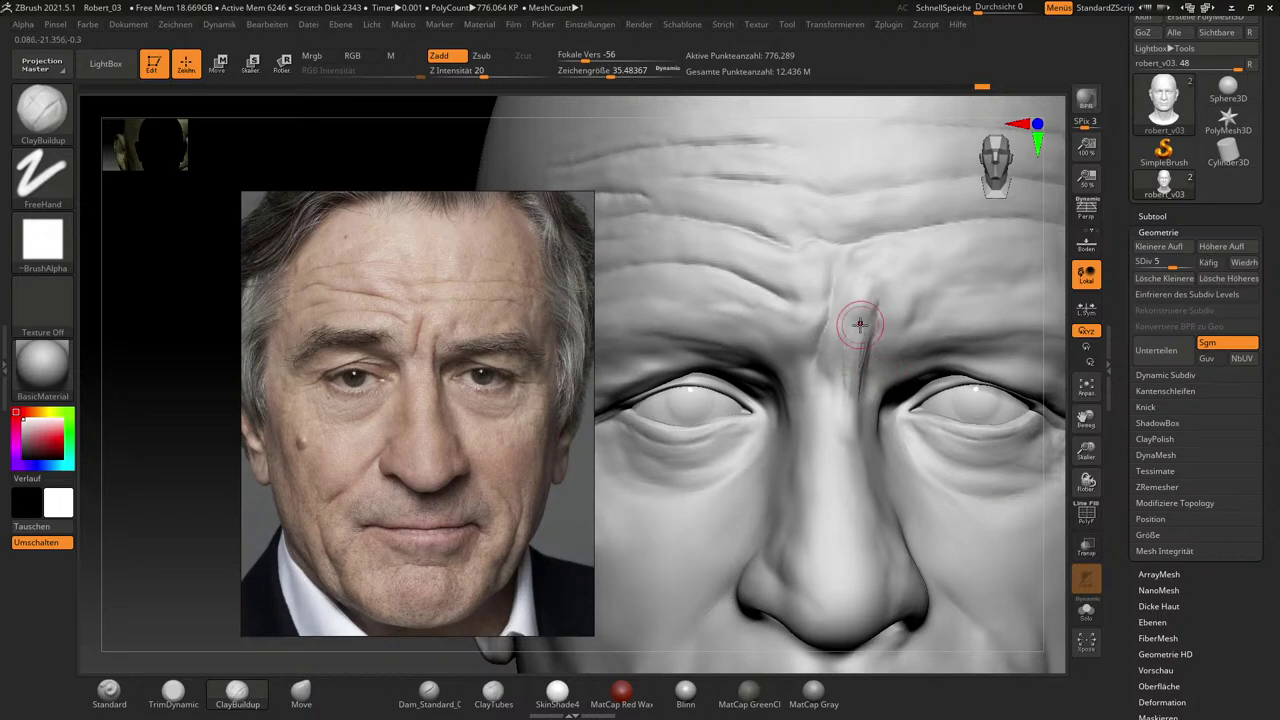
{"action": "mouse_move", "coordinate": [854, 360]}
{"action": "left_mouse_down"}
{"action": "mouse_move", "coordinate": [866, 306]}
{"action": "mouse_move", "coordinate": [858, 349]}
{"action": "left_mouse_up"}
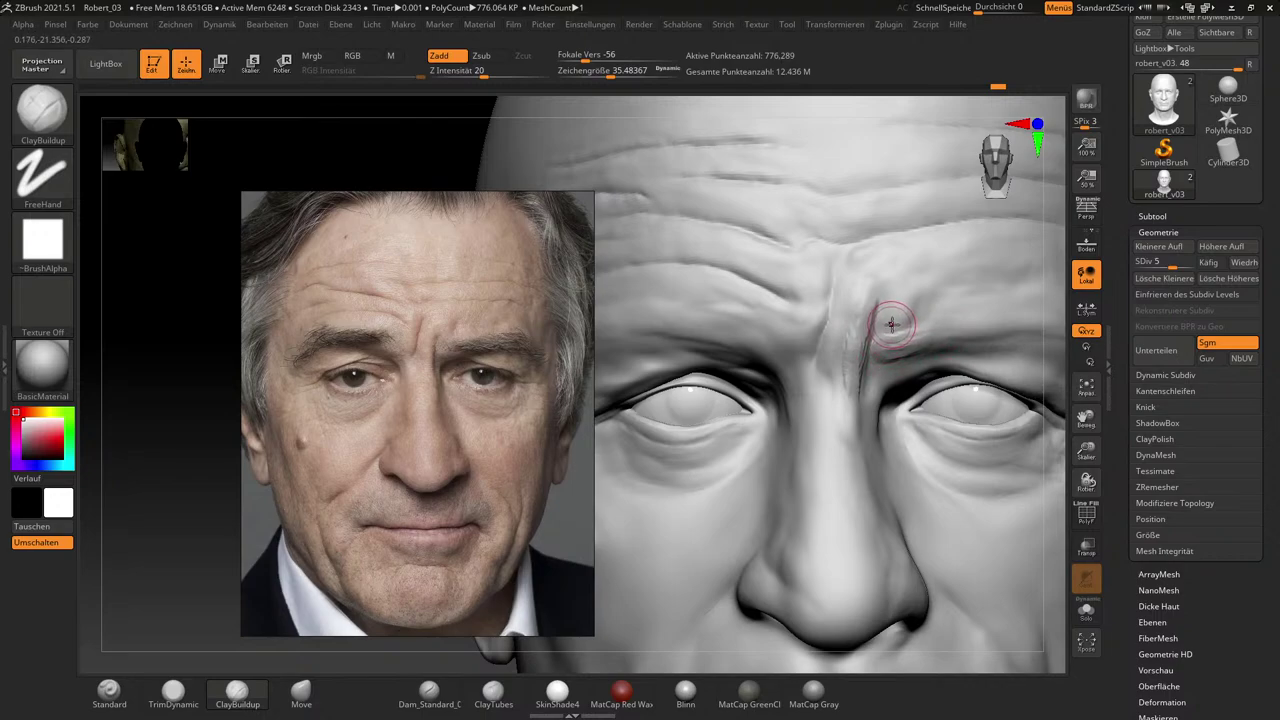
Smooth the built-up skin around the frown crease and the inner end of the left eyebrow.
{"action": "key", "text": "shift"}
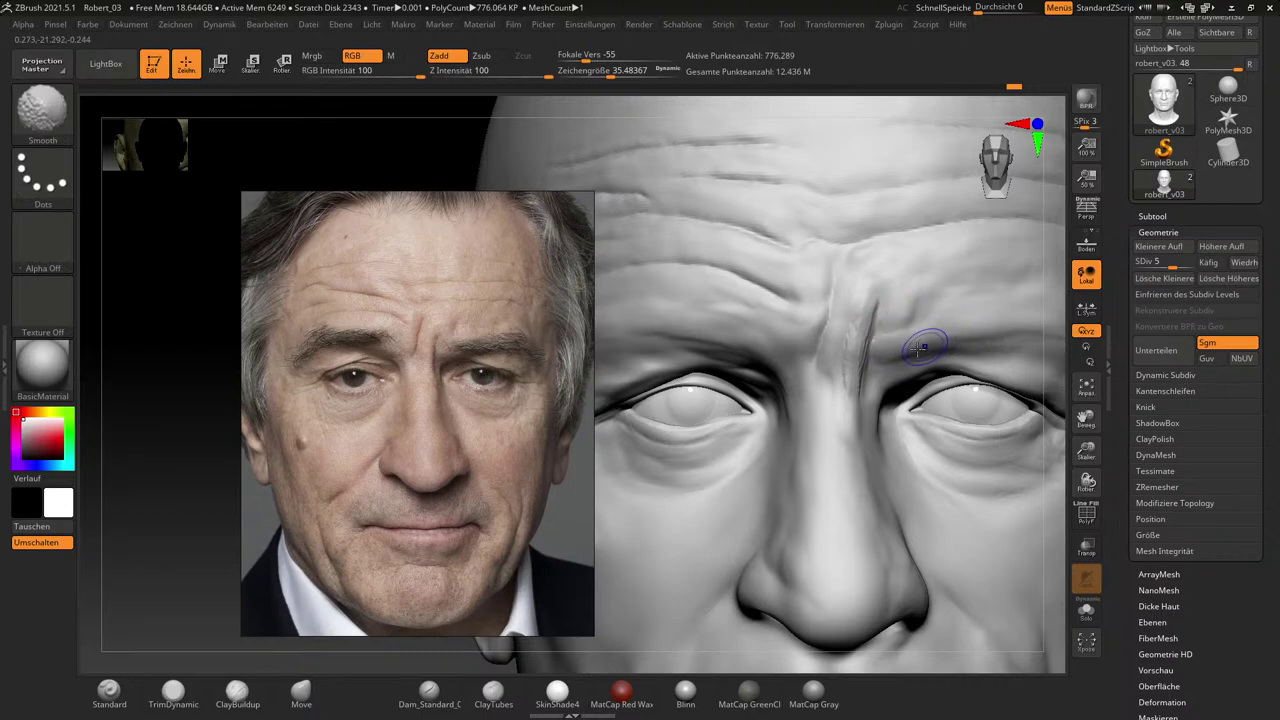
{"action": "mouse_move", "coordinate": [908, 349]}
{"action": "left_mouse_down", "text": "shift"}
{"action": "mouse_move", "coordinate": [849, 329]}
{"action": "mouse_move", "coordinate": [855, 311]}
{"action": "left_mouse_up", "text": "shift"}
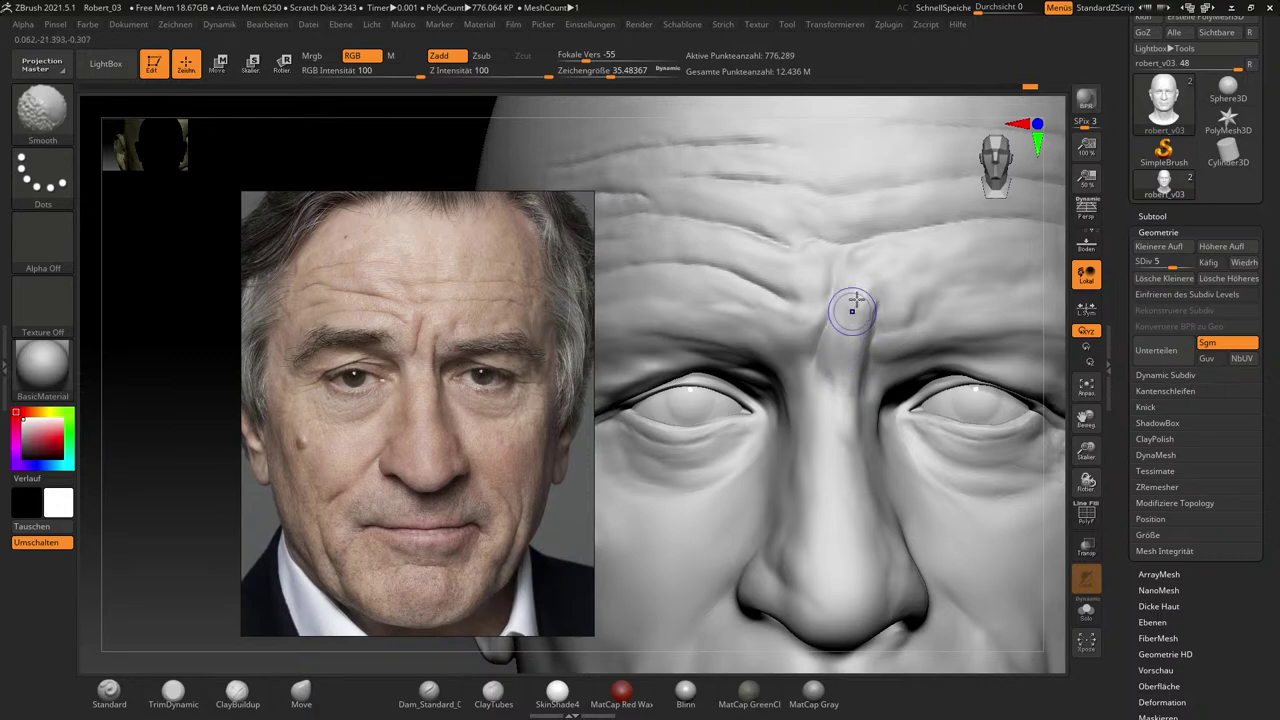
{"action": "key", "text": "shift"}
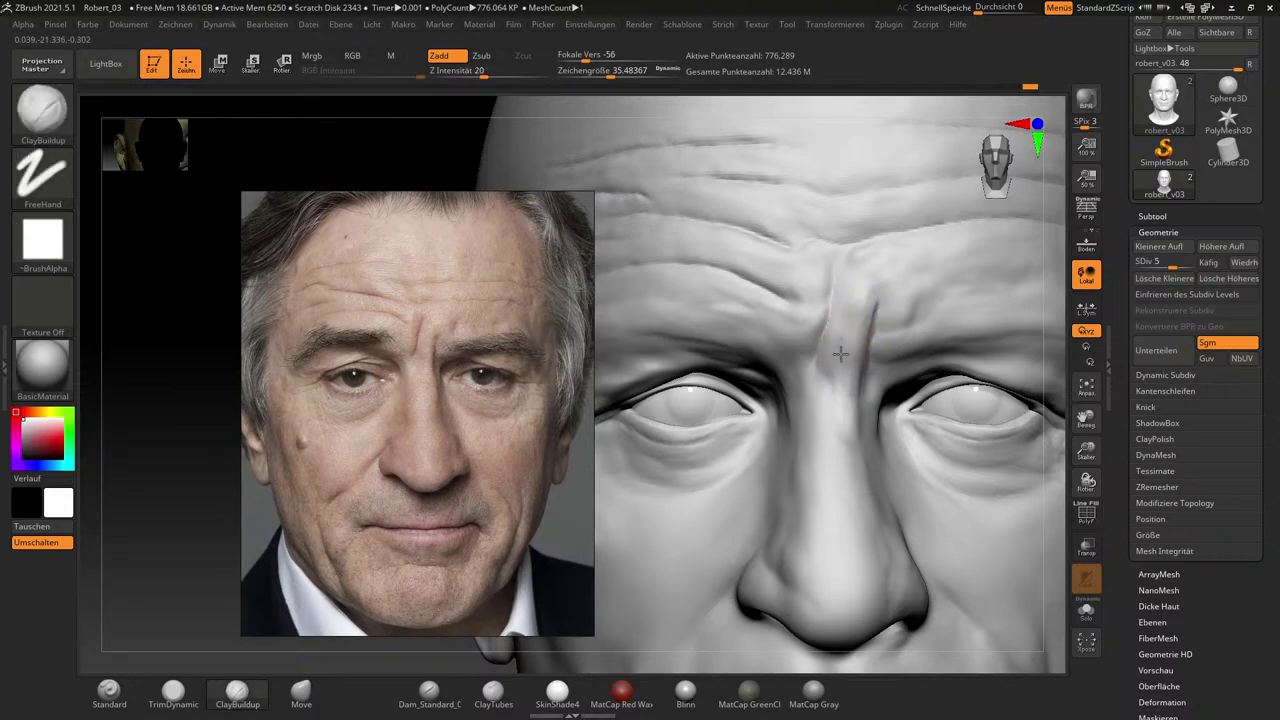
{"action": "key", "text": "shift"}
{"action": "left_click_drag", "start_coordinate": [870, 305], "coordinate": [908, 266], "text": "shift"}
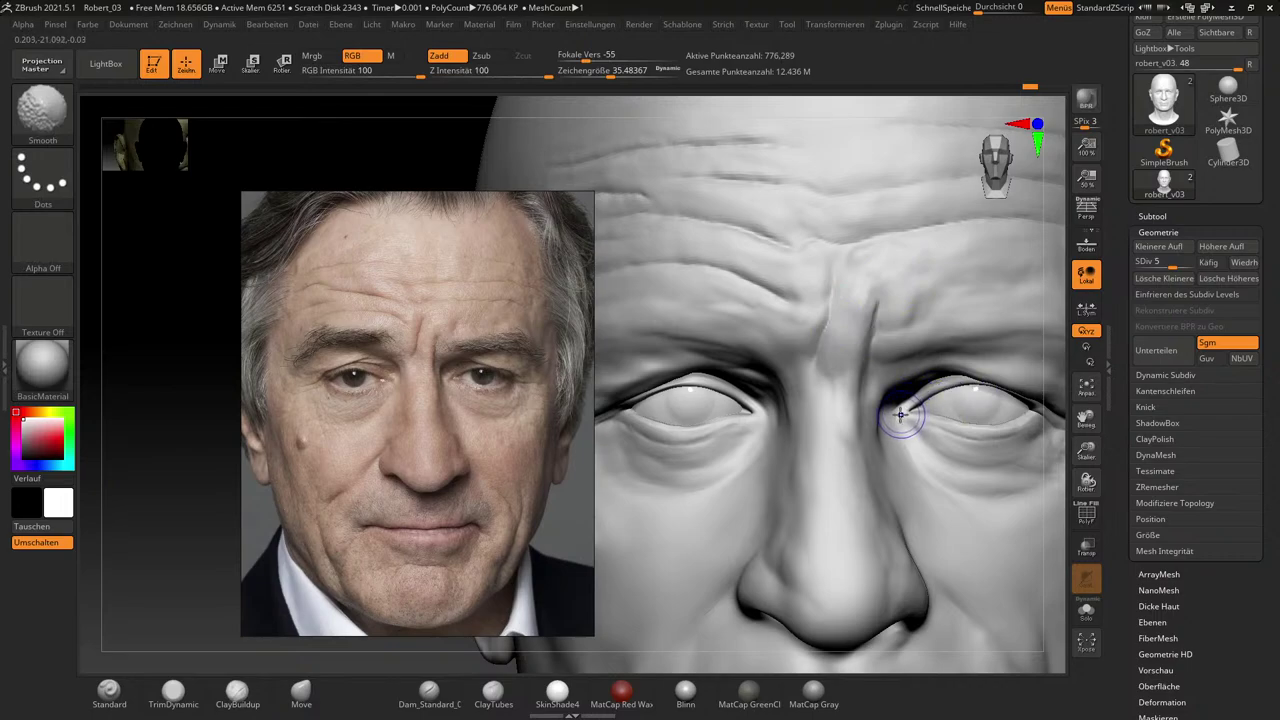
Shift the inner end of the right brow towards the nose bridge with the Move brush at draw size about 76.
{"action": "key", "text": "b"}
{"action": "key", "text": "m"}
{"action": "key", "text": "v"}
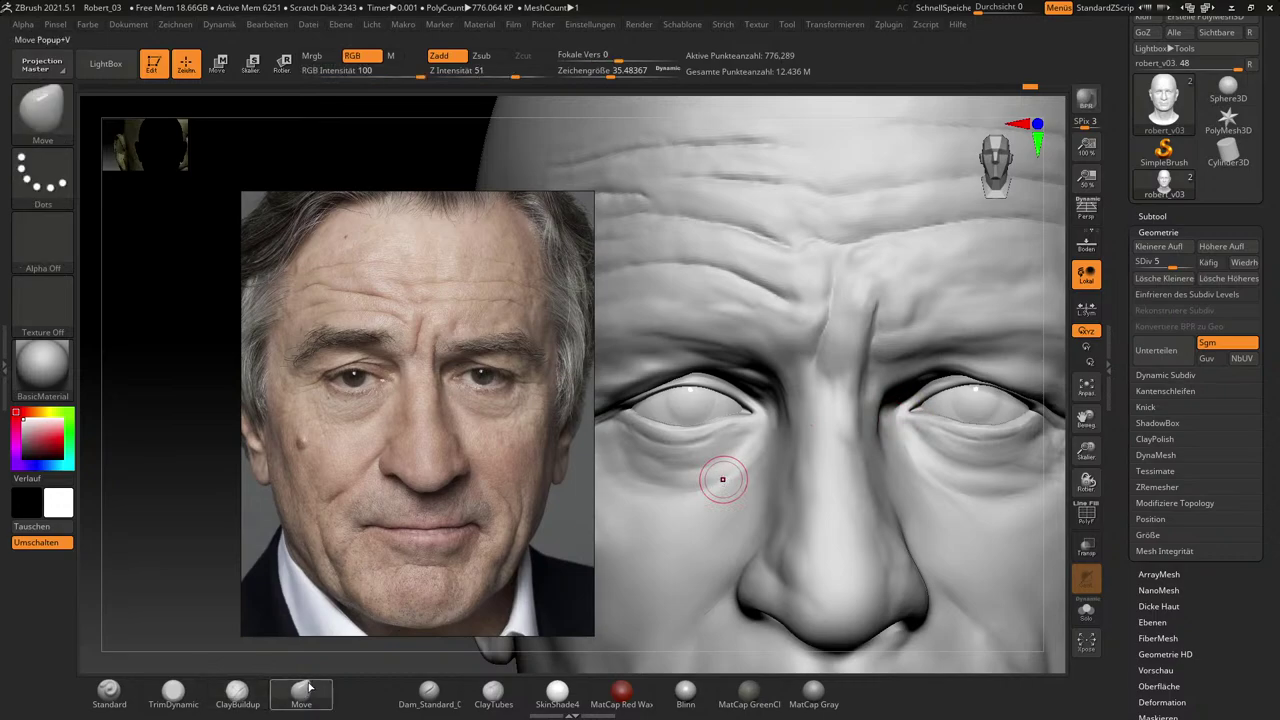
{"action": "key", "text": "s"}
{"action": "left_click_drag", "start_coordinate": [795, 345], "coordinate": [808, 346]}
{"action": "key", "text": "s"}
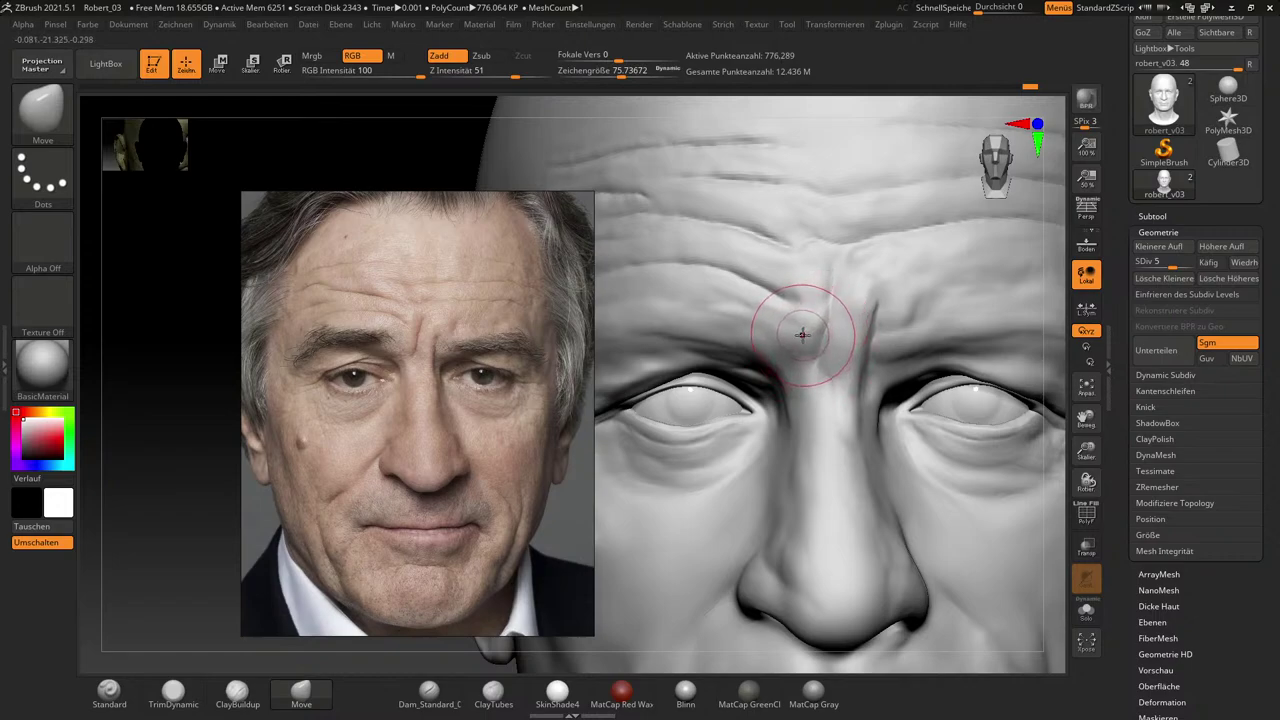
{"action": "left_click_drag", "start_coordinate": [803, 337], "coordinate": [806, 350]}
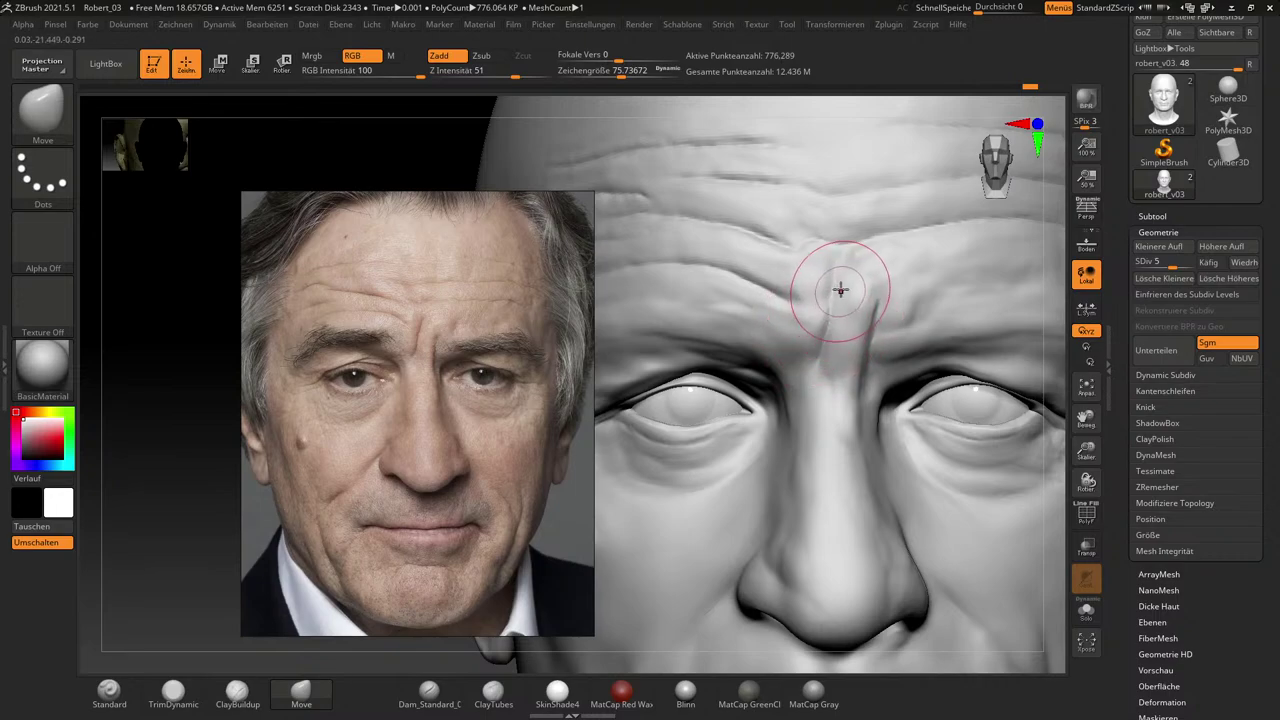
Try to reshape the frown folds between the eyebrows with the Move brush at draw sizes of about 124 and 97.
{"action": "key", "text": "s"}
{"action": "left_click_drag", "start_coordinate": [827, 270], "coordinate": [837, 264]}
{"action": "key", "text": "s"}
{"action": "left_click_drag", "start_coordinate": [834, 263], "coordinate": [834, 267]}
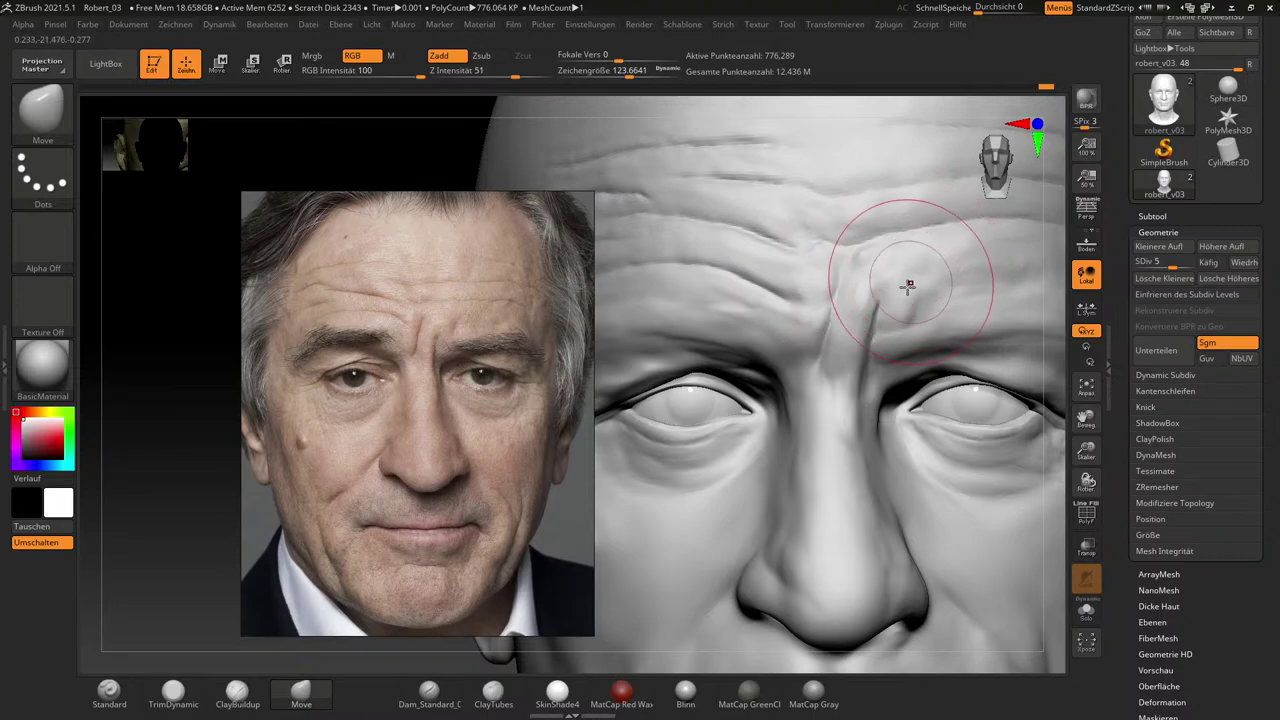
{"action": "key", "text": "s"}
{"action": "left_click", "coordinate": [891, 314]}
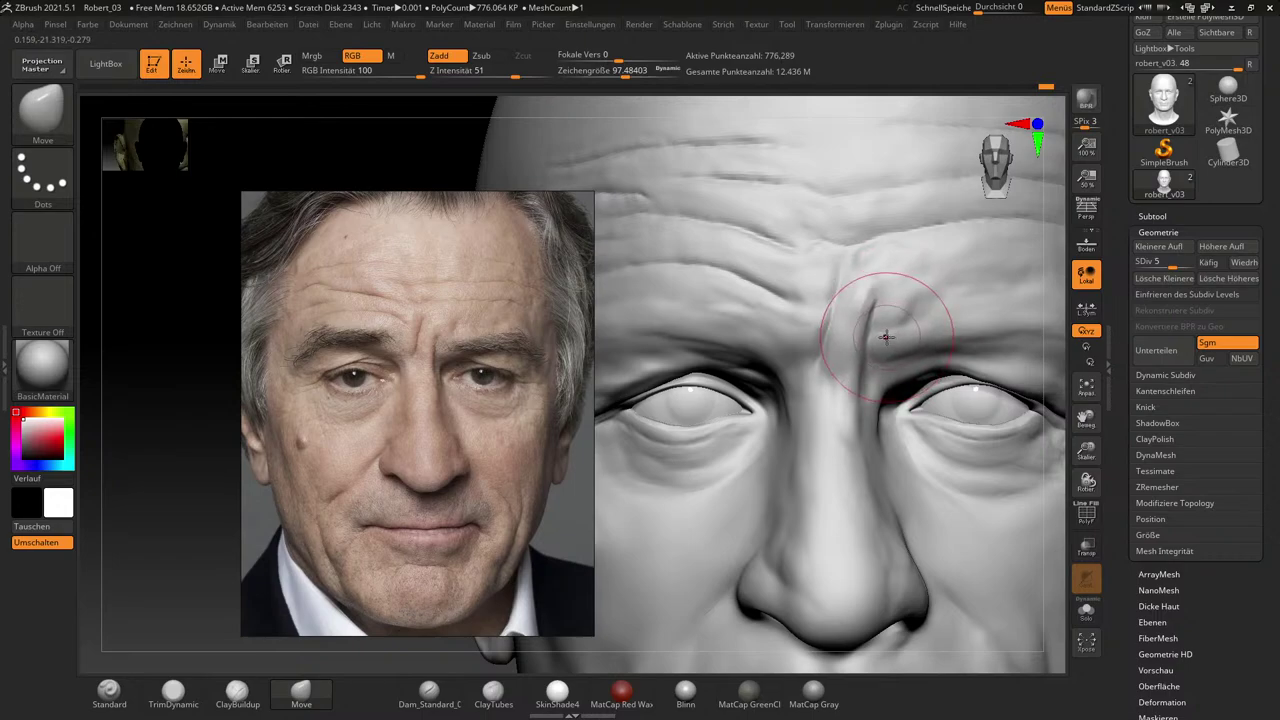
Undo the last five sculpting changes to the frown area.
{"action": "key", "text": "ctrl+z"}
{"action": "key", "text": "ctrl+z"}
{"action": "key", "text": "ctrl+z"}
{"action": "key", "text": "ctrl+z"}
{"action": "key", "text": "ctrl+z"}
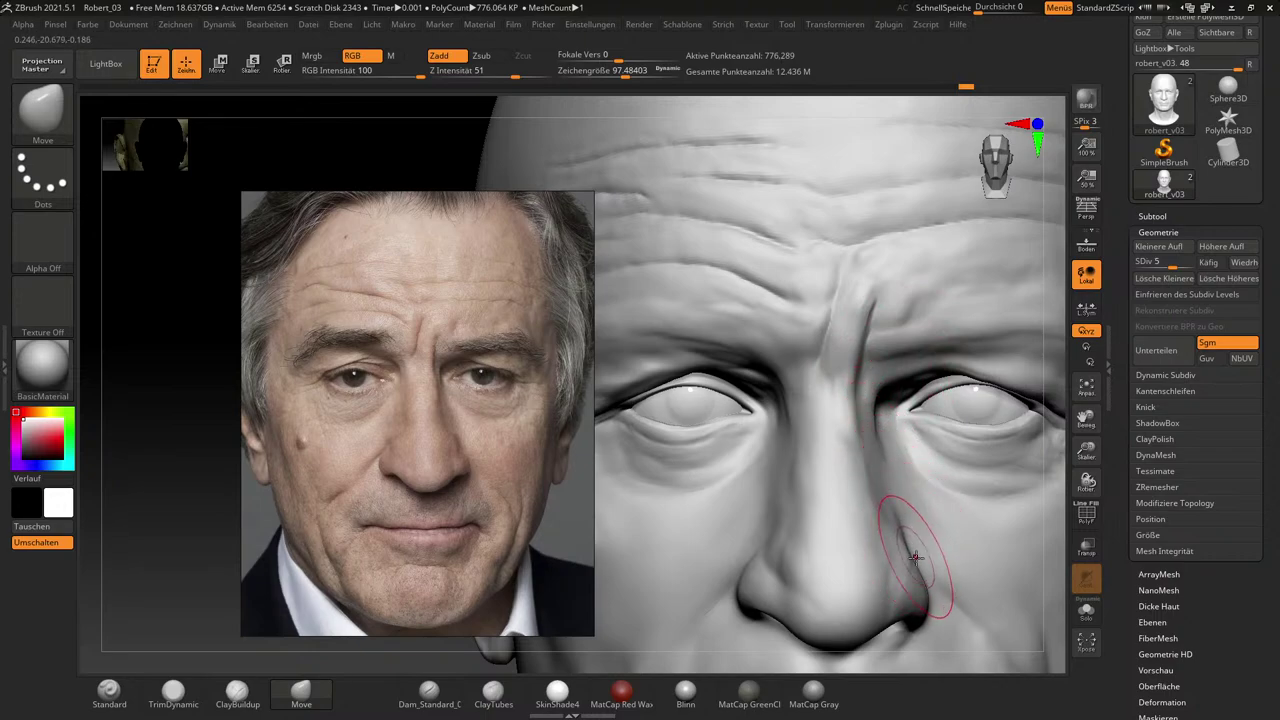
Push the upper edge of the sculpture's left nostril wing inward with the Move brush at draw size about 37.
{"action": "key", "text": "s"}
{"action": "left_click_drag", "start_coordinate": [917, 576], "coordinate": [902, 574]}
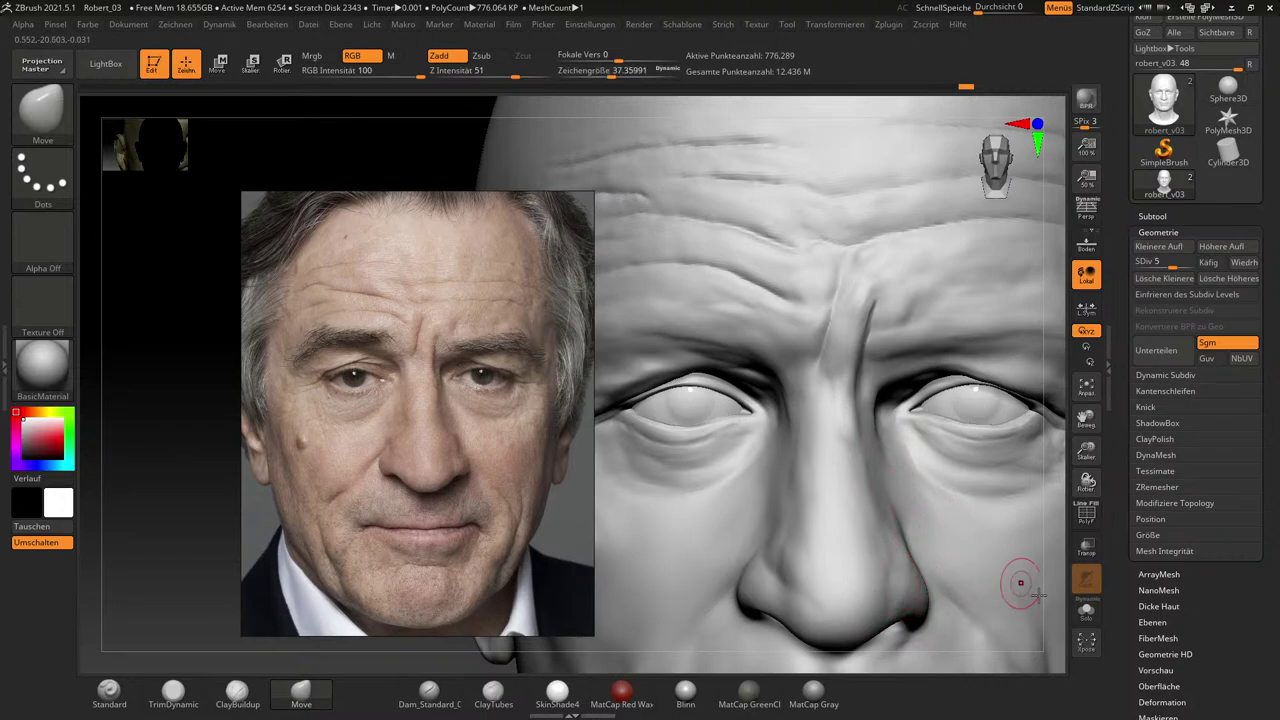
{"action": "left_click_drag", "start_coordinate": [1052, 606], "coordinate": [1045, 609]}
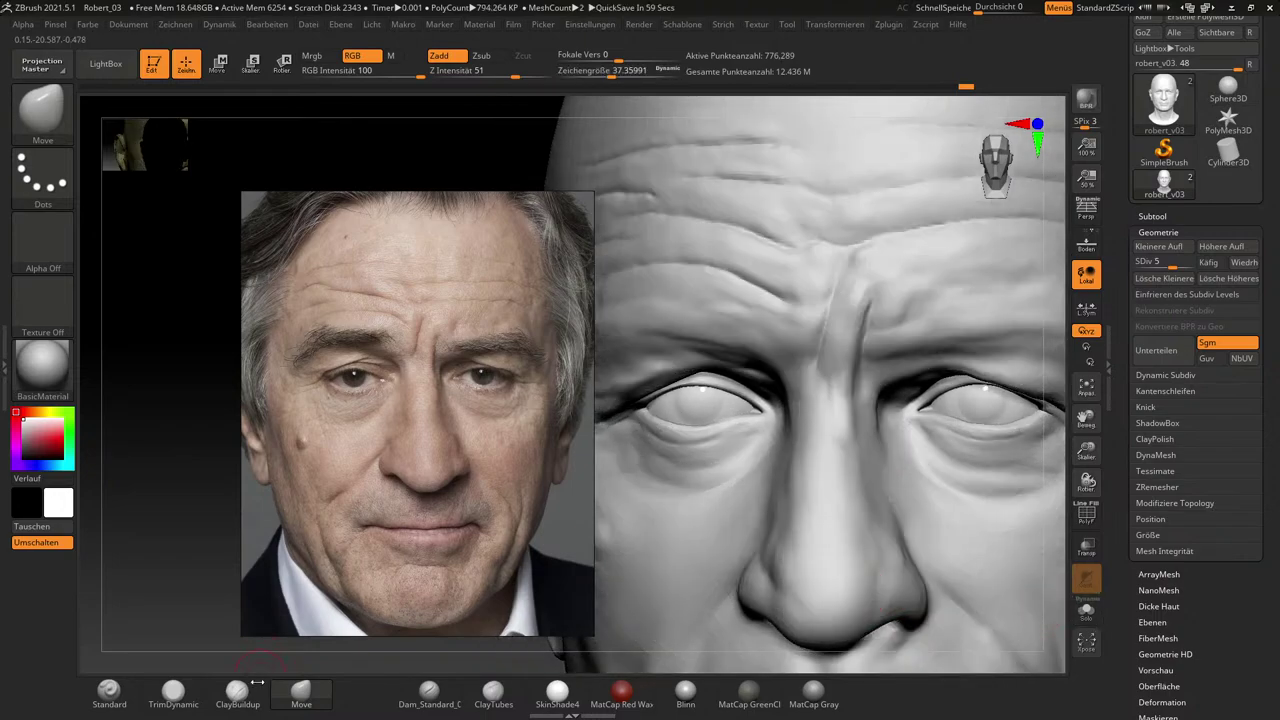
Build up the transition above the left nostril wing with ClayBuildup at draw size about 30 and smooth it into the nose.
{"action": "key", "text": "b"}
{"action": "key", "text": "c"}
{"action": "key", "text": "b"}
{"action": "key", "text": "s"}
{"action": "left_click_drag", "start_coordinate": [933, 559], "coordinate": [930, 565]}
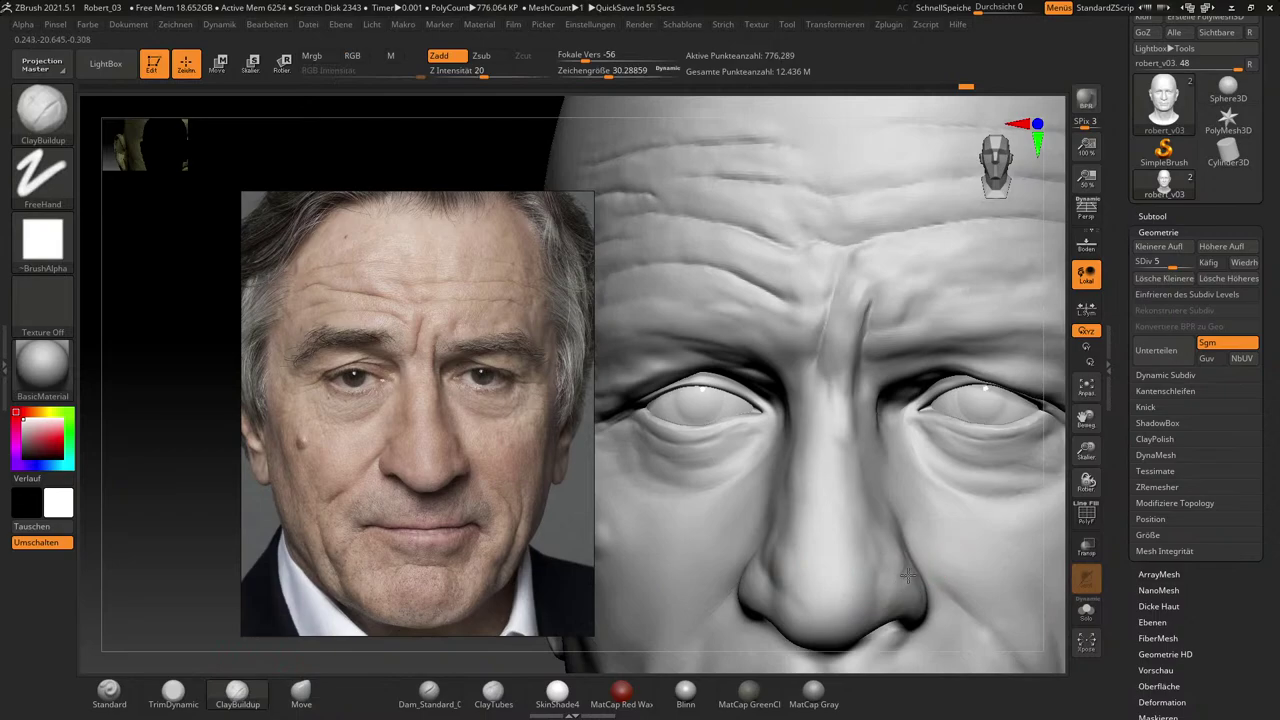
{"action": "key", "text": "shift"}
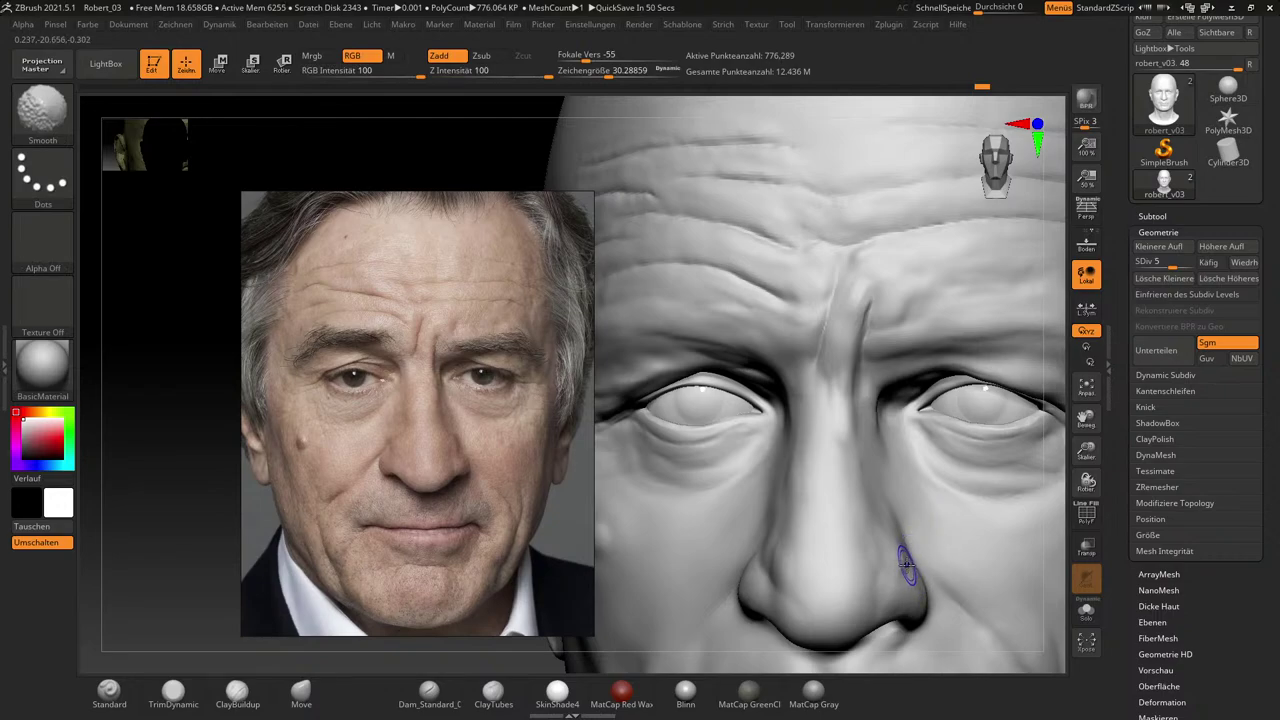
{"action": "key", "text": "shift"}
{"action": "key", "text": "shift"}
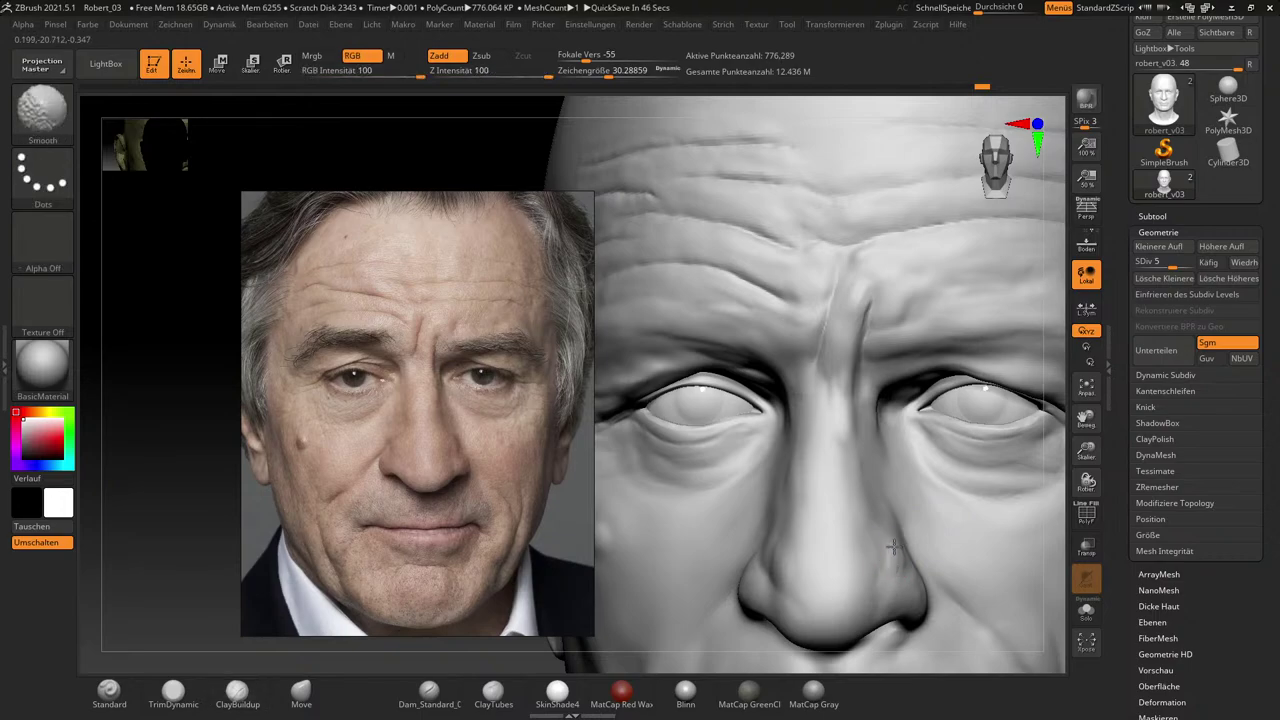
{"action": "left_click_drag", "start_coordinate": [900, 548], "coordinate": [899, 565], "text": "shift"}
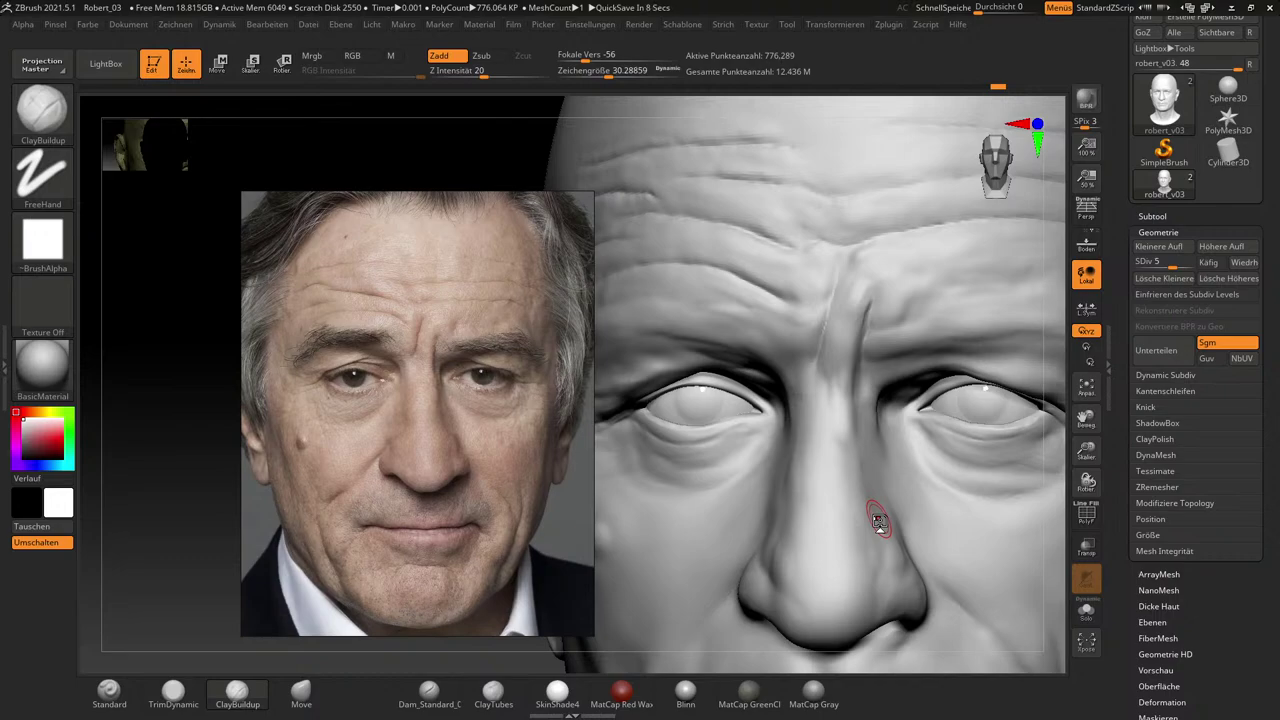
{"action": "left_click_drag", "start_coordinate": [1054, 586], "coordinate": [1063, 586]}
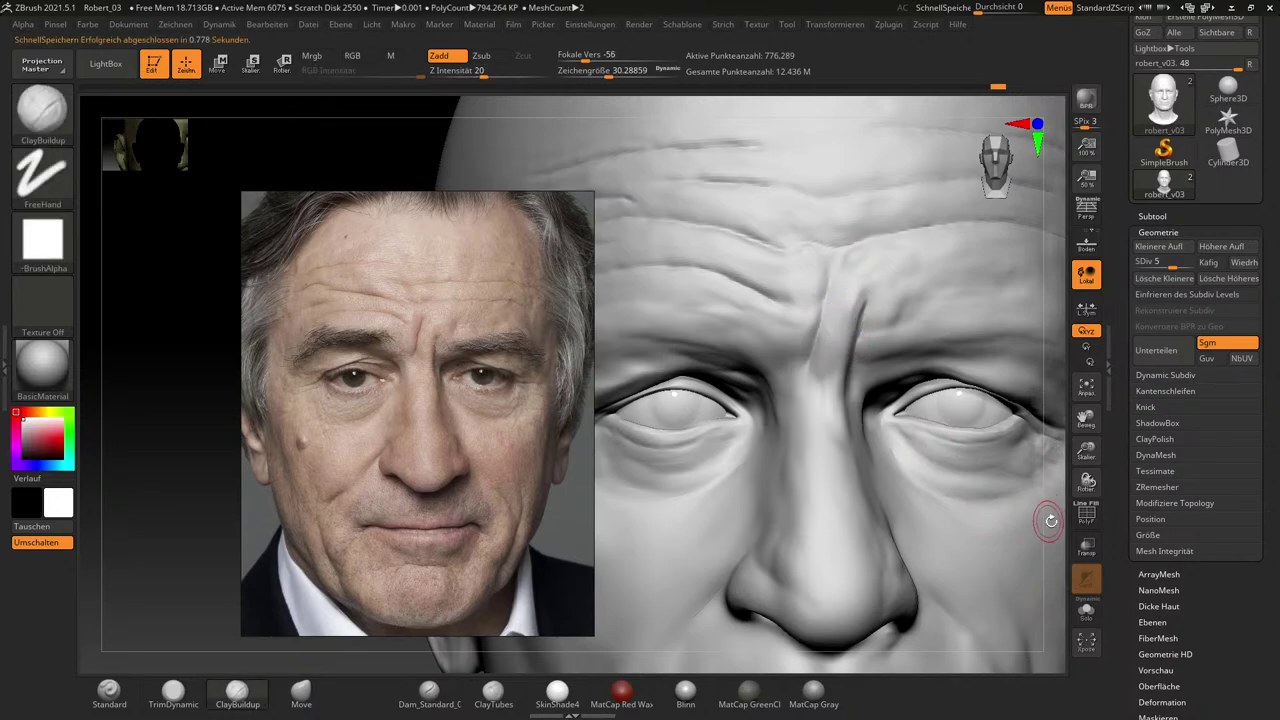
{"action": "left_click_drag", "start_coordinate": [1056, 524], "coordinate": [1060, 520]}
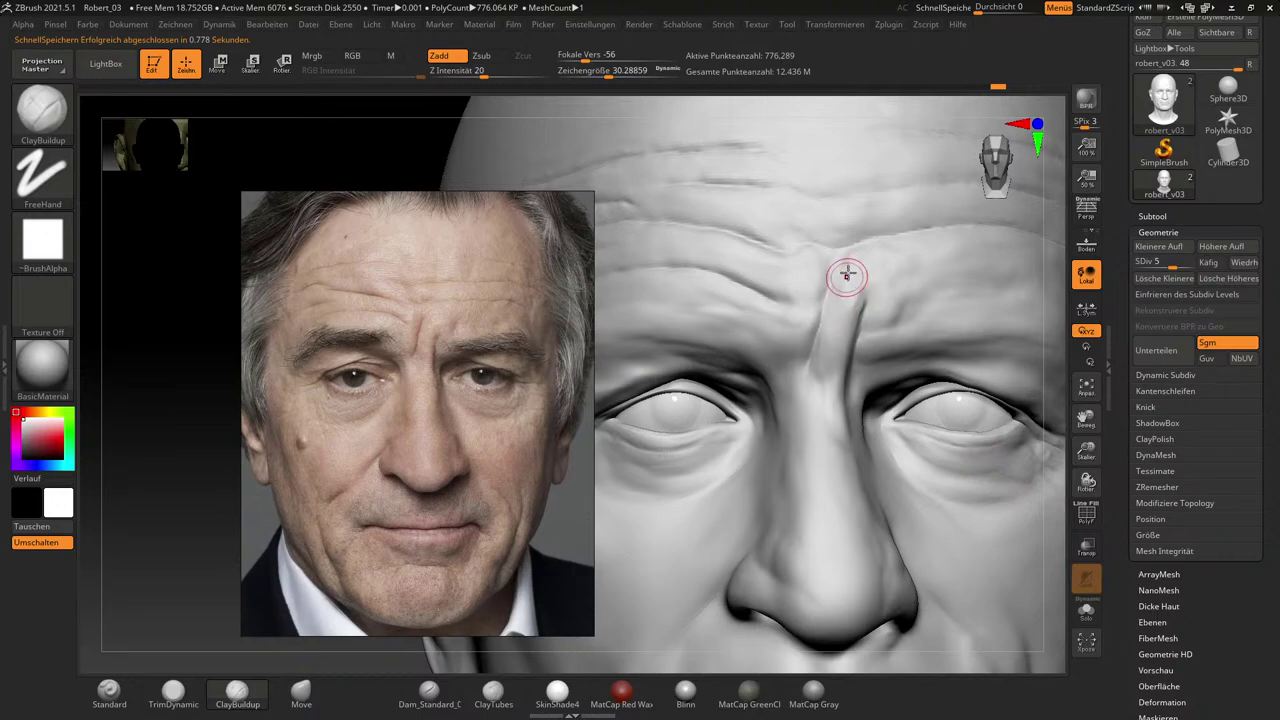
Build up the transition between the sculpture's left inner eye corner and the side of the nose with ClayBuildup at draw size about 24, smoothing it.
{"action": "key", "text": "shift"}
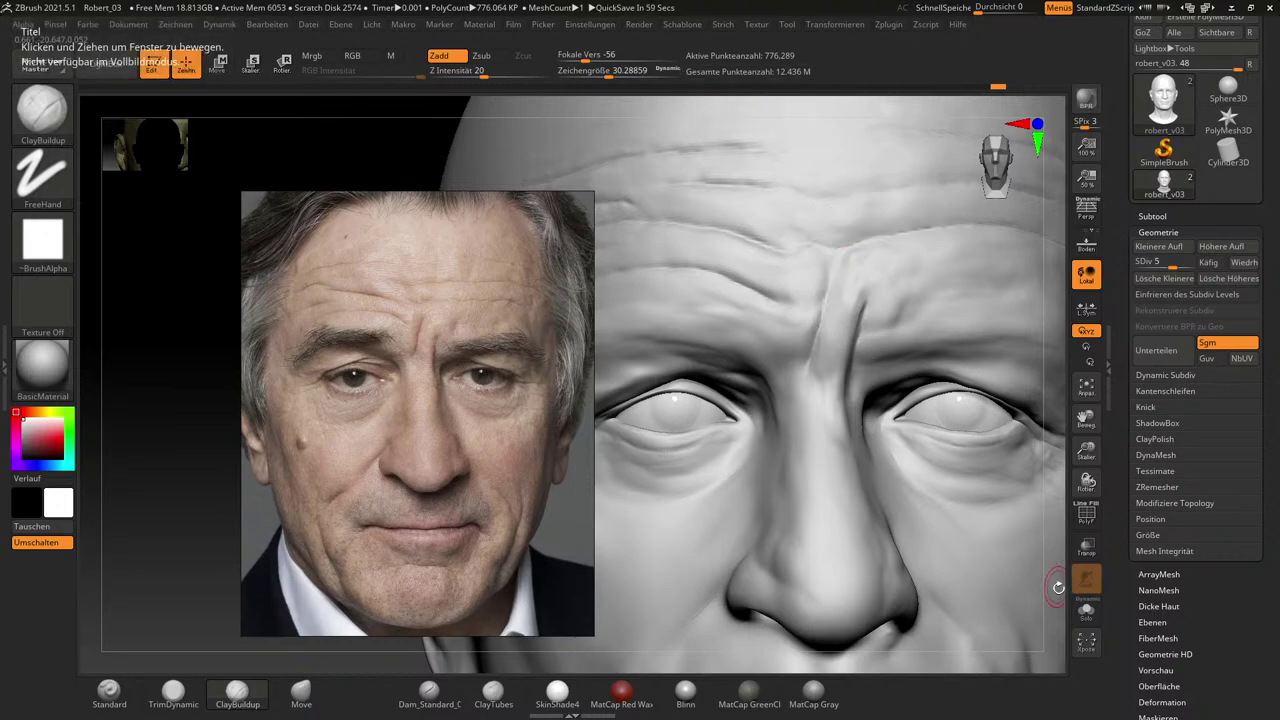
{"action": "left_click_drag", "start_coordinate": [1056, 586], "coordinate": [1054, 592]}
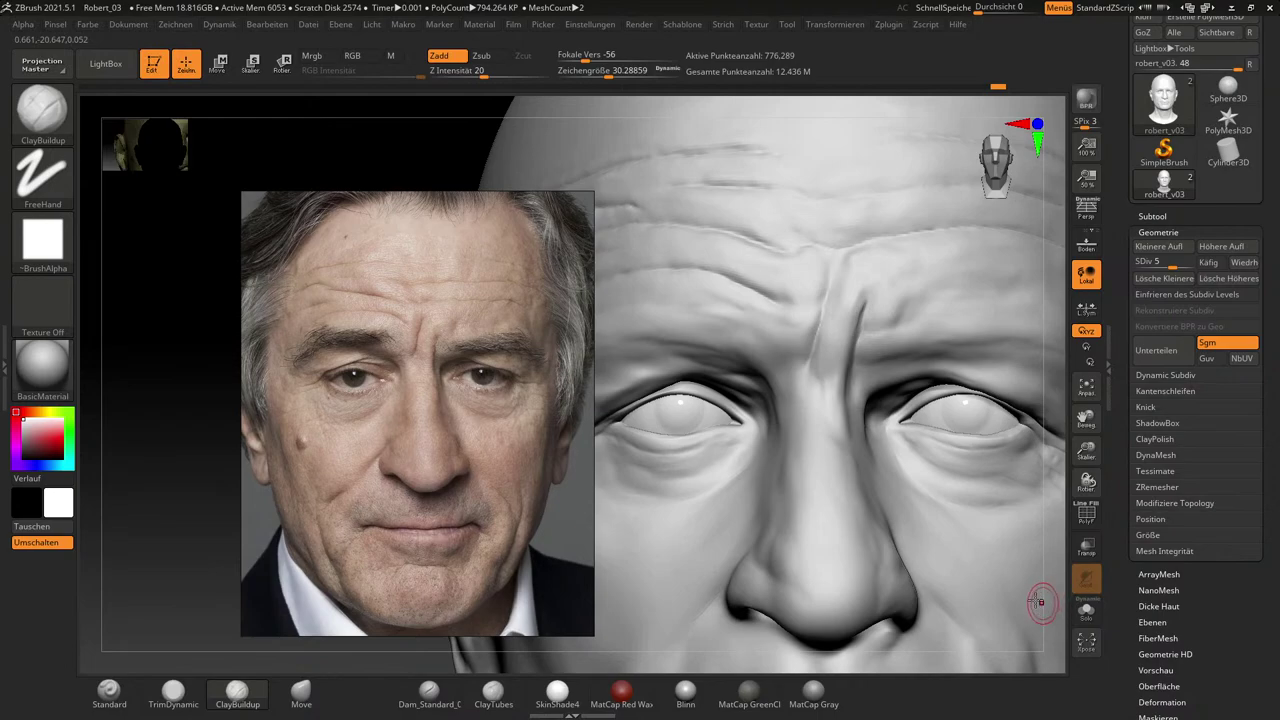
{"action": "key", "text": "s"}
{"action": "left_click_drag", "start_coordinate": [908, 484], "coordinate": [888, 477]}
{"action": "key", "text": "s"}
{"action": "key", "text": "s"}
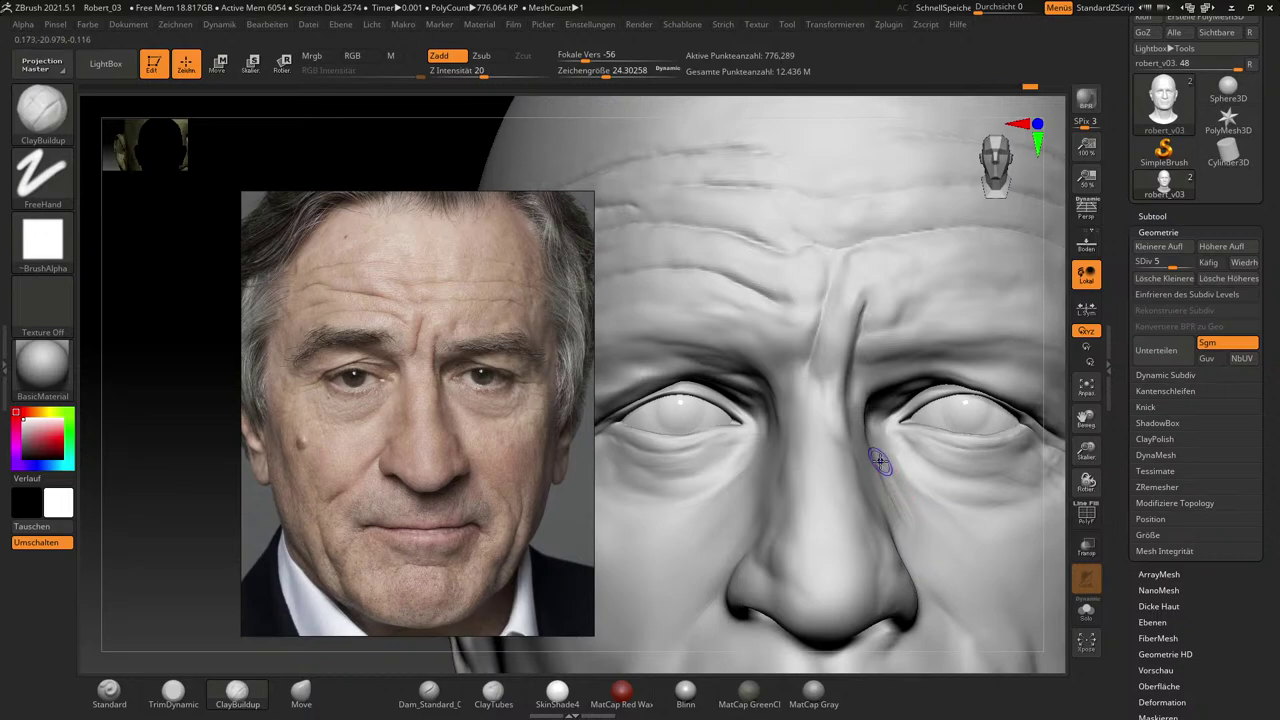
{"action": "key", "text": "shift"}
{"action": "key", "text": "shift"}
{"action": "key", "text": "shift"}
{"action": "key", "text": "shift"}
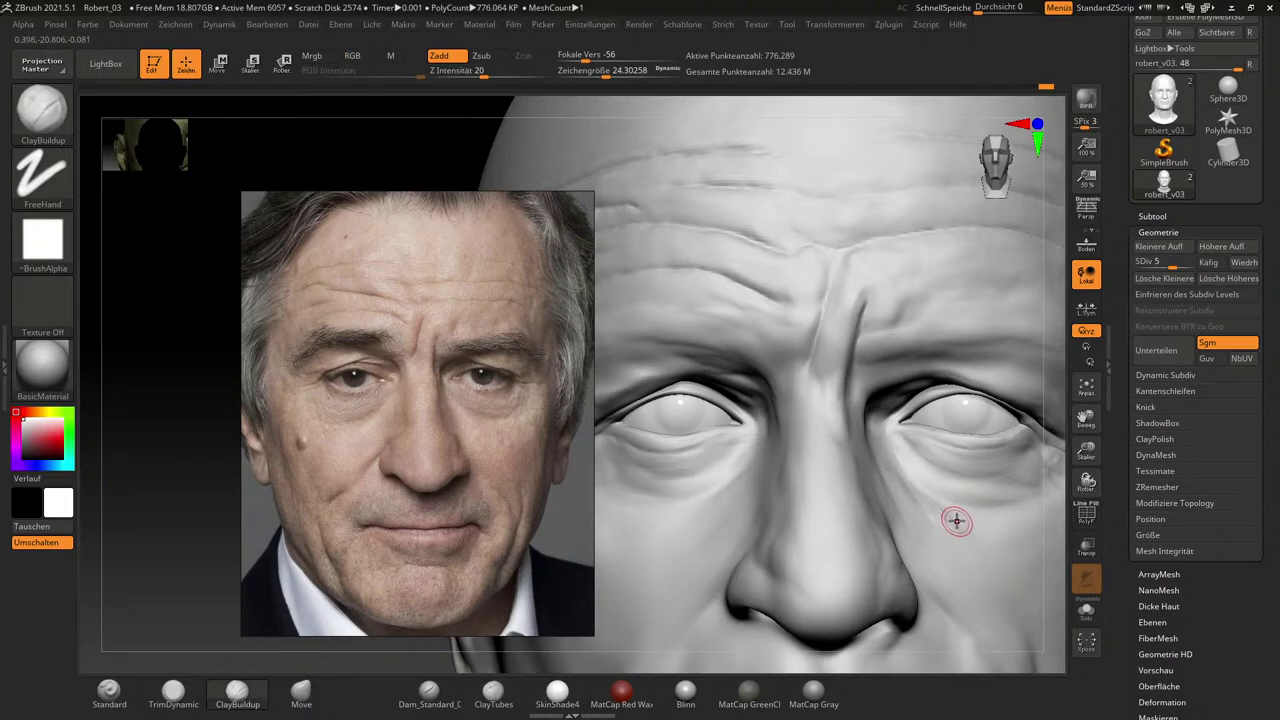
Smooth the fold between the nose and the cheek below the sculpture's left eye bag.
{"action": "key", "text": "shift"}
{"action": "key", "text": "shift"}
{"action": "left_click_drag", "start_coordinate": [902, 488], "coordinate": [930, 512], "text": "shift"}
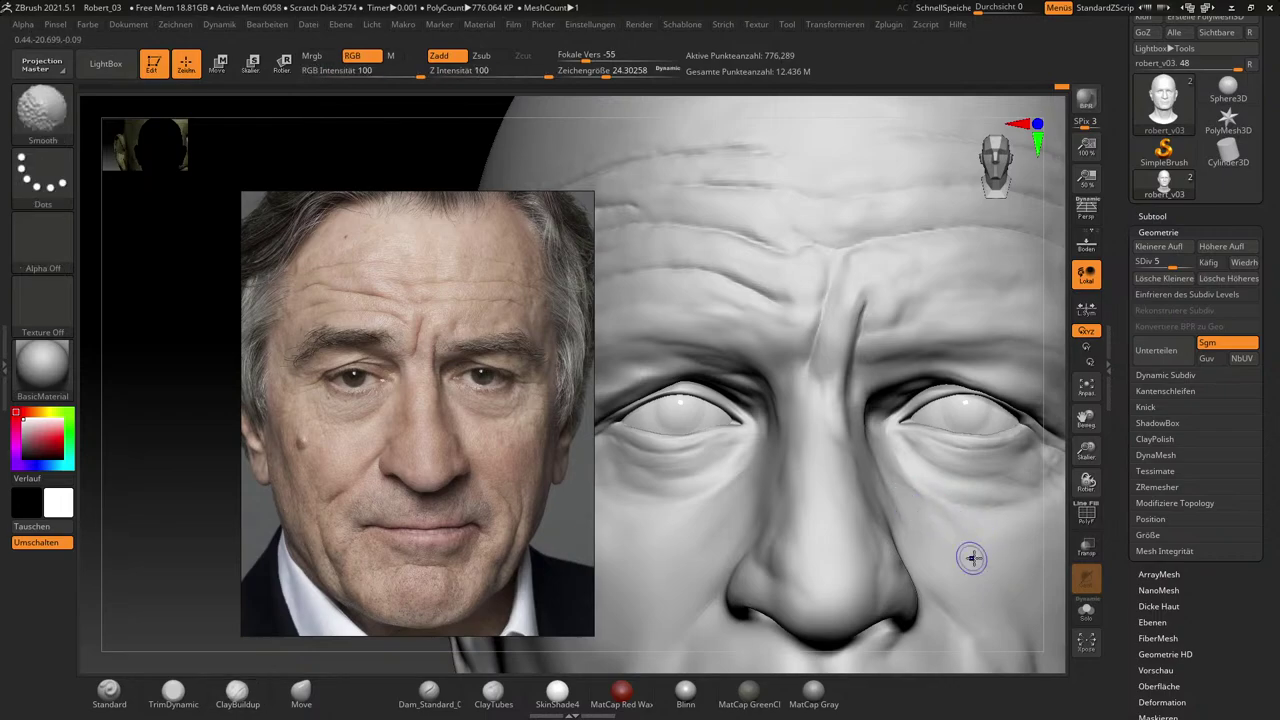
{"action": "key", "text": "shift"}
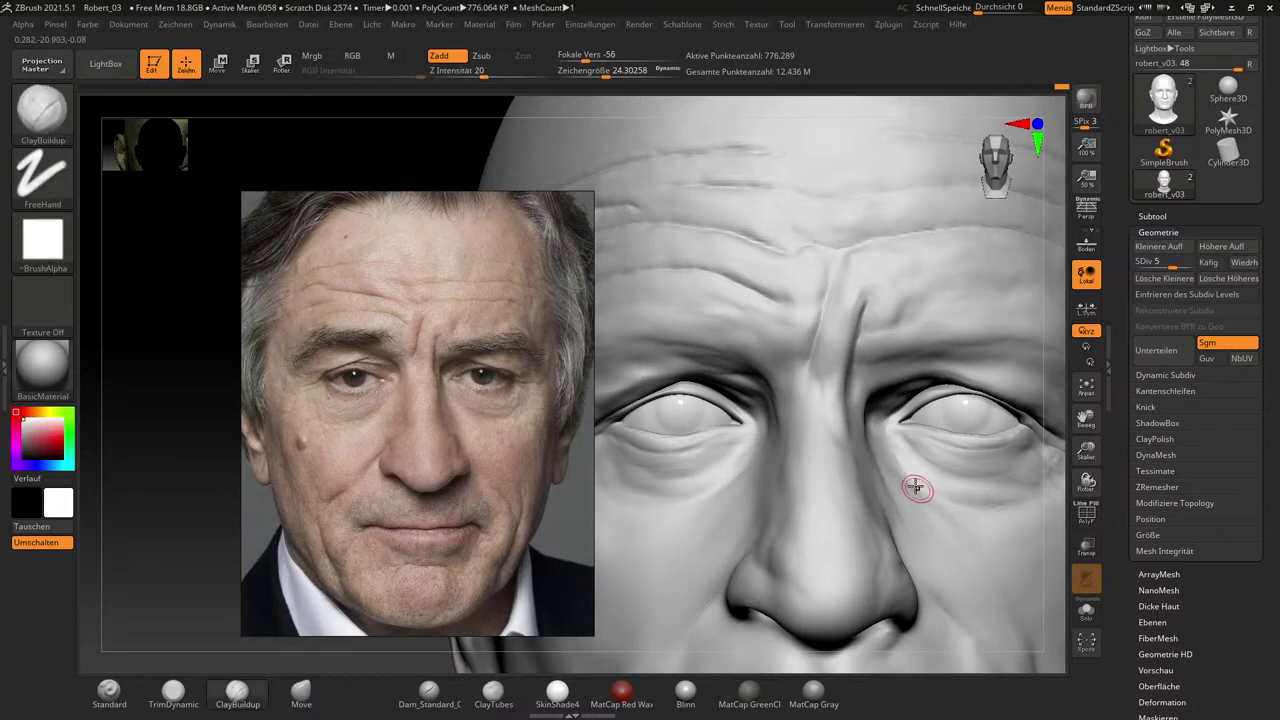
{"action": "key", "text": "shift"}
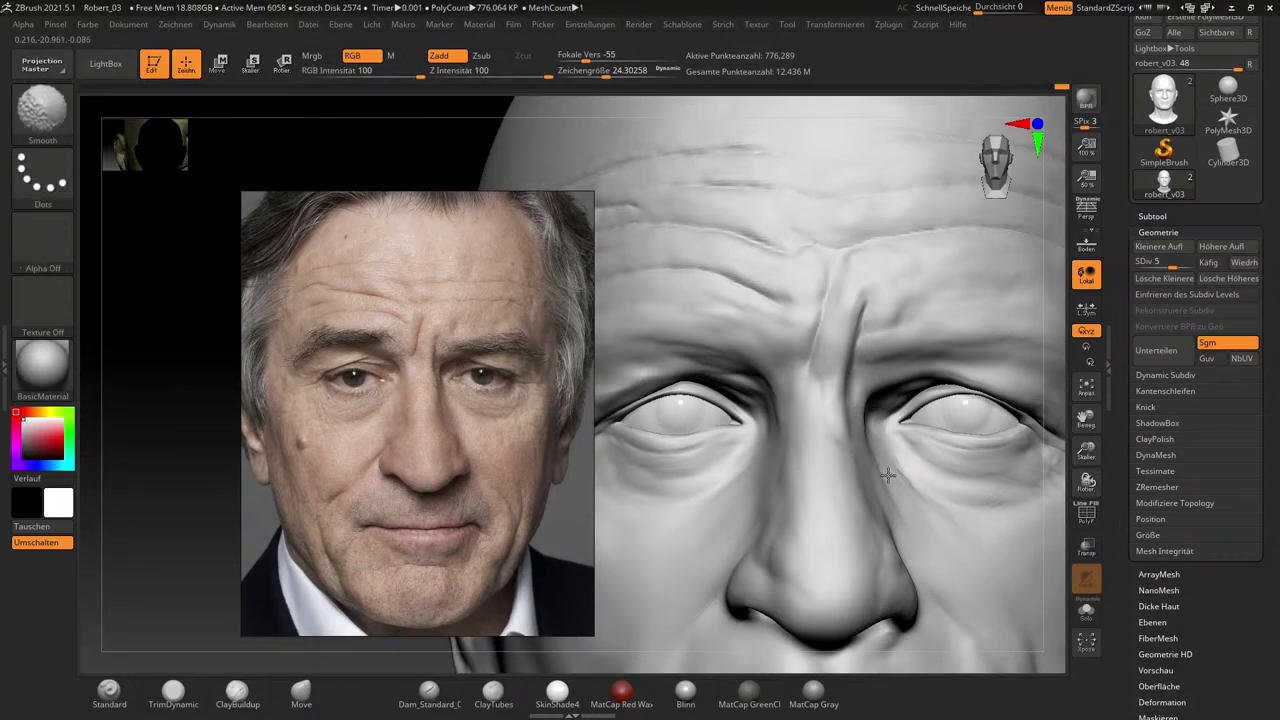
{"action": "key", "text": "shift"}
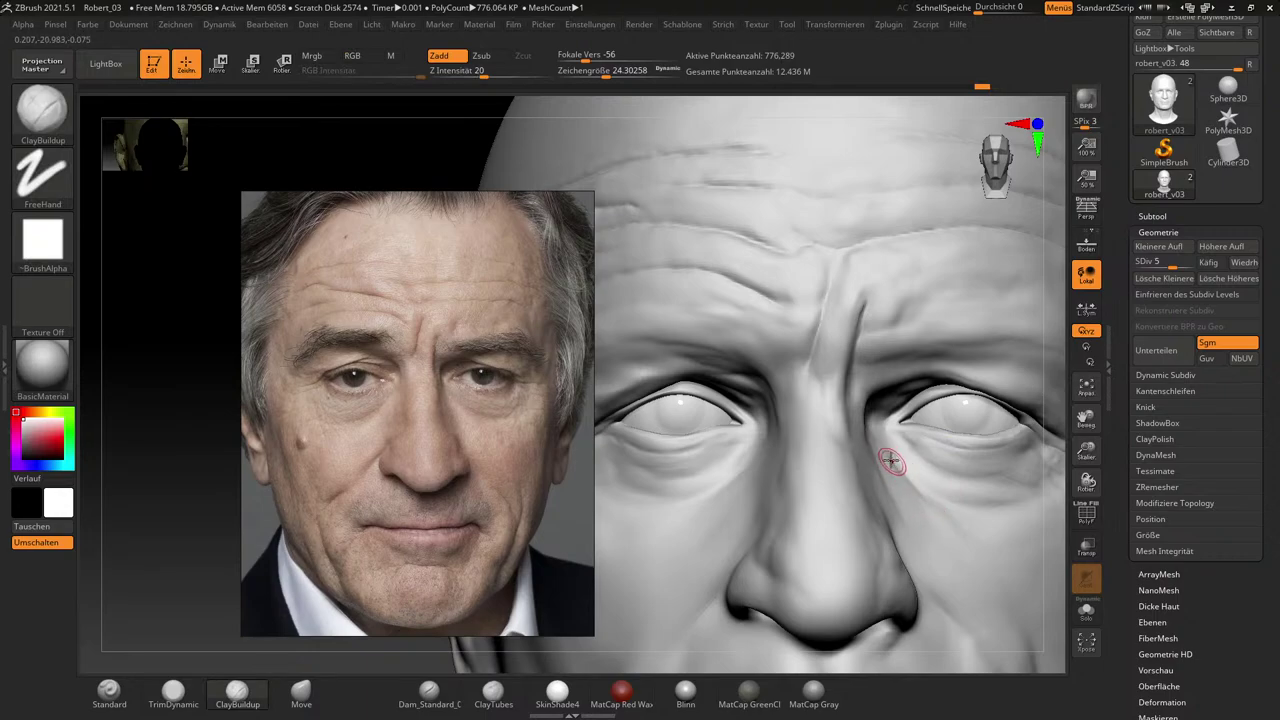
{"action": "key", "text": "shift"}
{"action": "key", "text": "shift"}
{"action": "key", "text": "shift"}
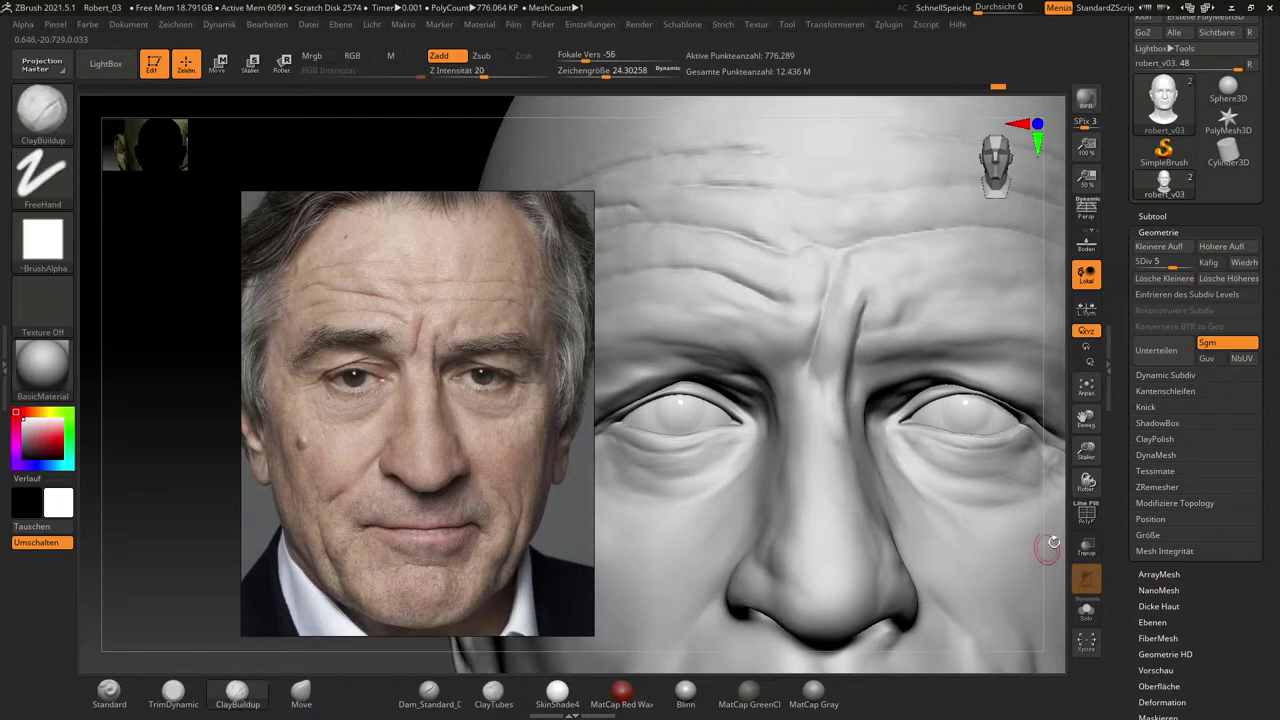
Inspect the whole head, then the left eye and temple from below and from the front, with the Move brush at draw size about 133.
{"action": "key", "text": "f"}
{"action": "mouse_move", "coordinate": [875, 495]}
{"action": "left_mouse_down", "text": "alt"}
{"action": "mouse_move", "coordinate": [1036, 560]}
{"action": "mouse_move", "coordinate": [970, 525]}
{"action": "left_mouse_up", "text": "alt"}
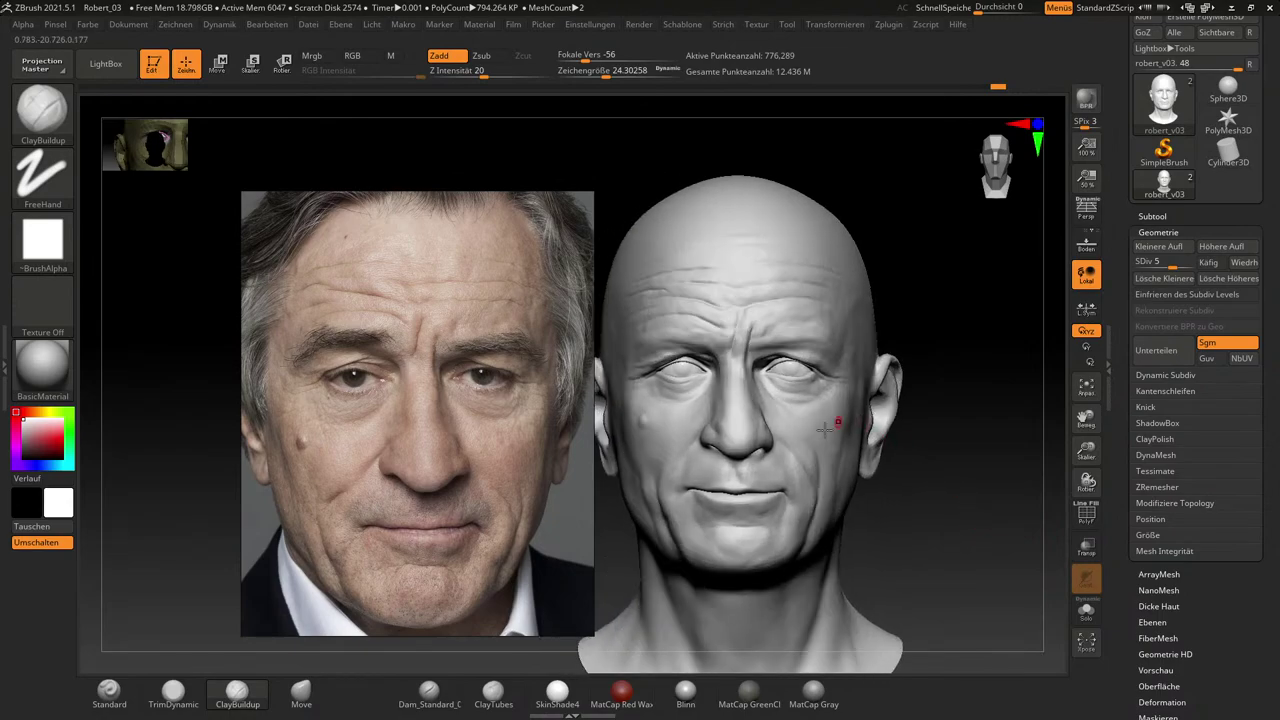
{"action": "left_click", "coordinate": [316, 686]}
{"action": "key", "text": "s"}
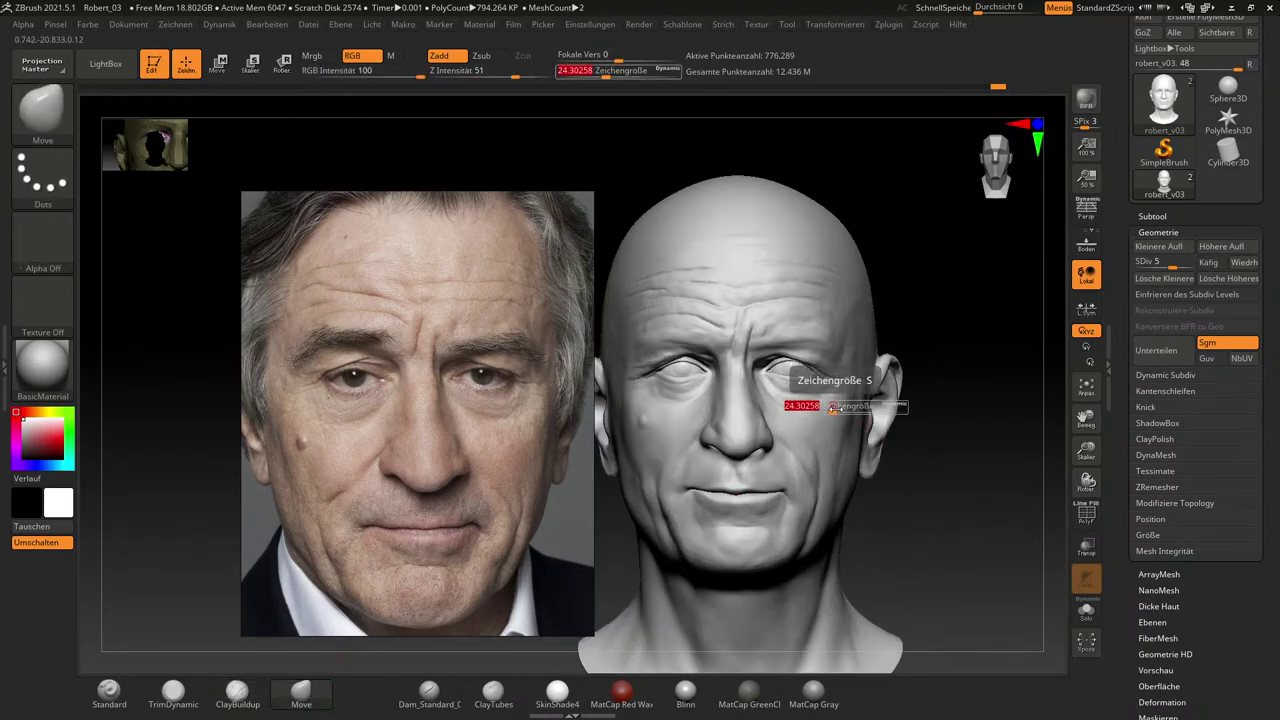
{"action": "left_click_drag", "start_coordinate": [833, 412], "coordinate": [862, 418]}
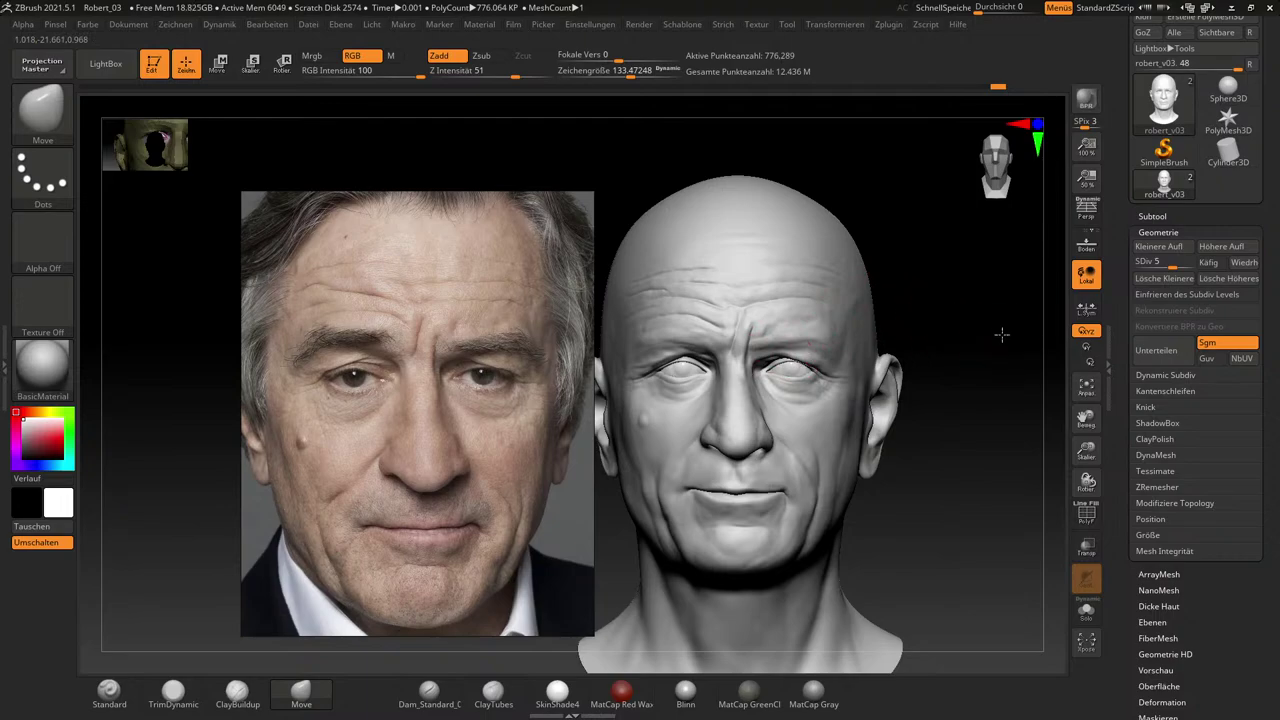
{"action": "mouse_move", "coordinate": [1000, 331]}
{"action": "left_mouse_down"}
{"action": "mouse_move", "coordinate": [997, 263]}
{"action": "mouse_move", "coordinate": [904, 283]}
{"action": "mouse_move", "coordinate": [931, 283]}
{"action": "mouse_move", "coordinate": [963, 366]}
{"action": "mouse_move", "coordinate": [886, 351]}
{"action": "left_mouse_up"}
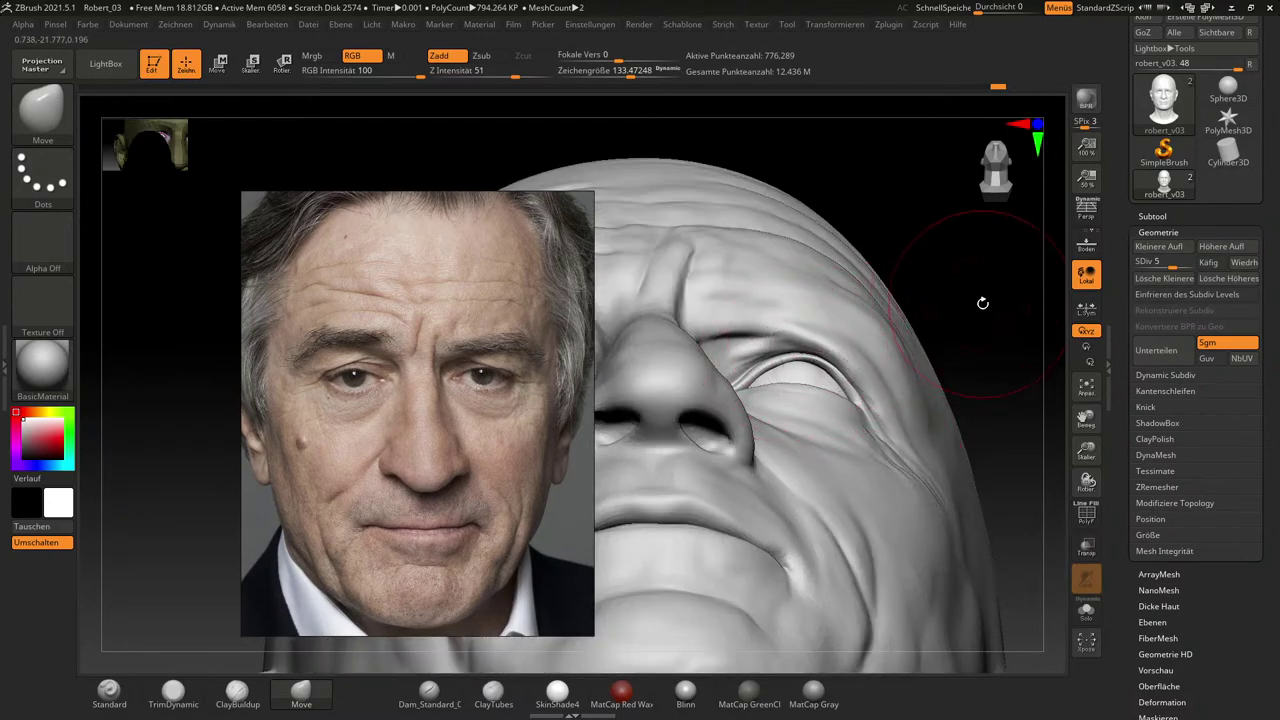
{"action": "mouse_move", "coordinate": [983, 303]}
{"action": "left_mouse_down"}
{"action": "mouse_move", "coordinate": [1005, 338]}
{"action": "mouse_move", "coordinate": [976, 458]}
{"action": "left_mouse_up"}
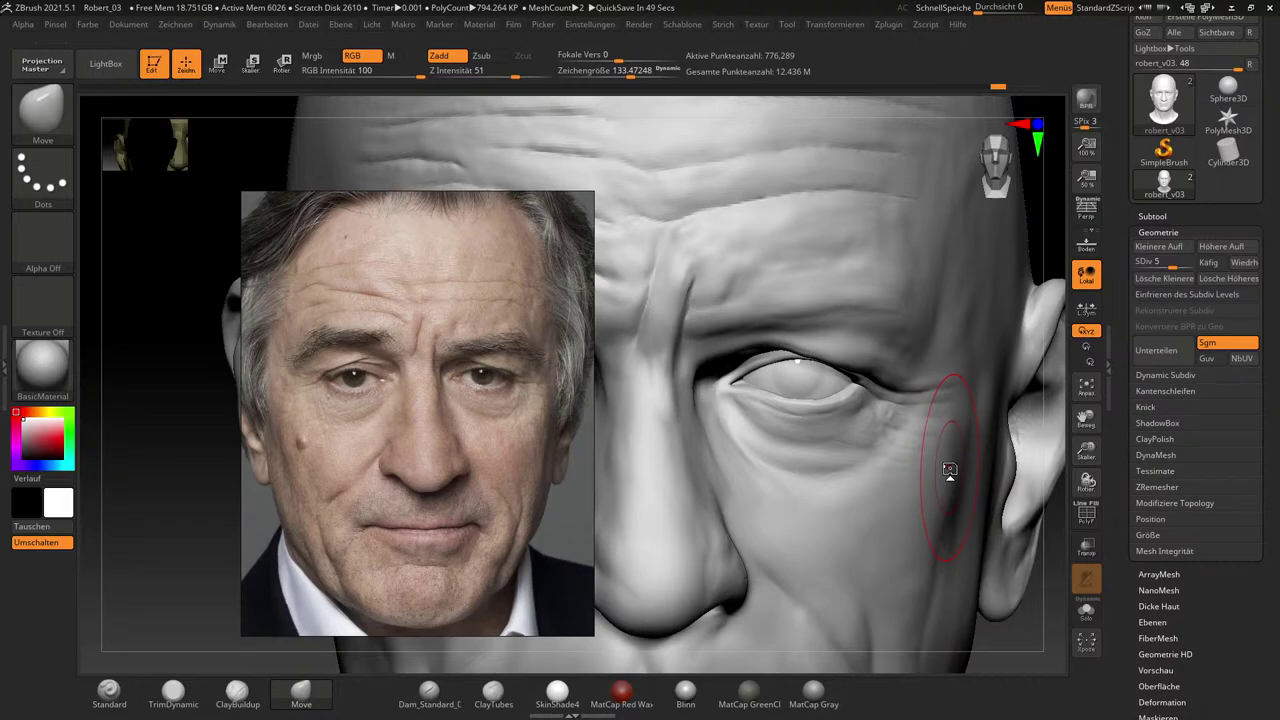
{"action": "mouse_move", "coordinate": [1036, 624]}
{"action": "left_mouse_down"}
{"action": "mouse_move", "coordinate": [1049, 612]}
{"action": "mouse_move", "coordinate": [1039, 622]}
{"action": "left_mouse_up"}
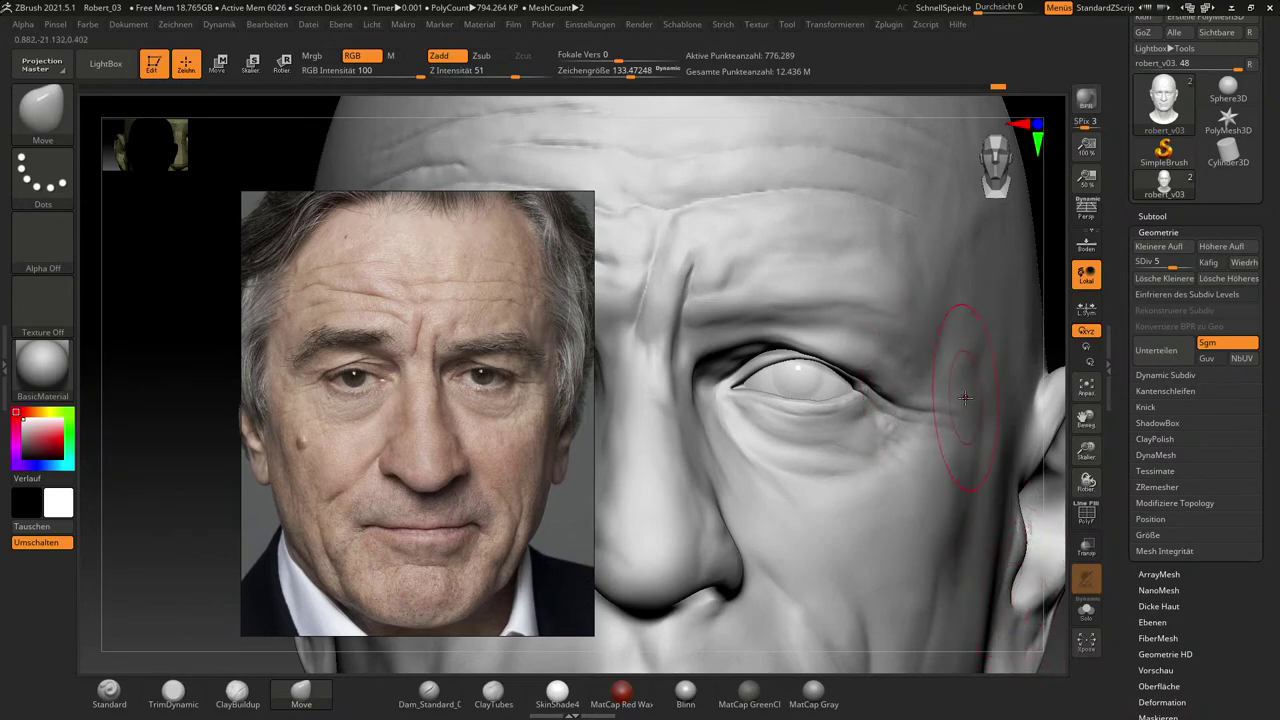
Adjust the skin fold at the sculpture's left outer eye corner with the Move brush at draw size about 48.
{"action": "key", "text": "s"}
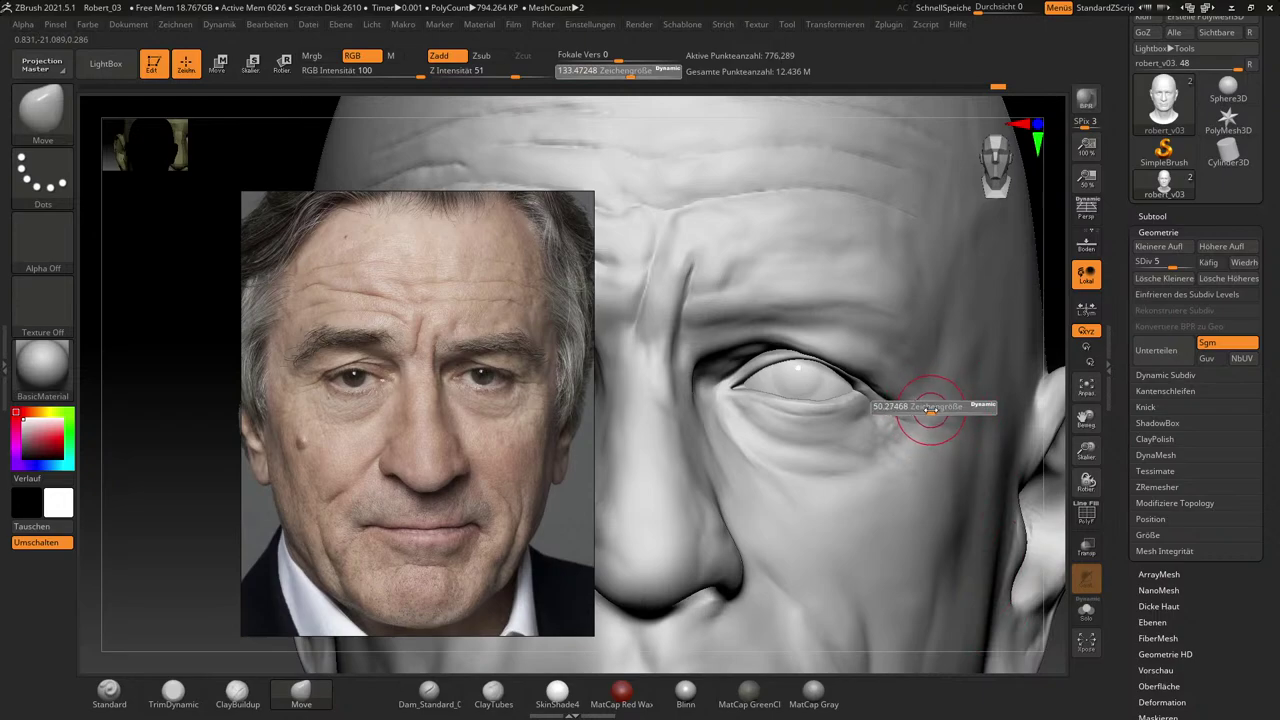
{"action": "left_click", "coordinate": [930, 409]}
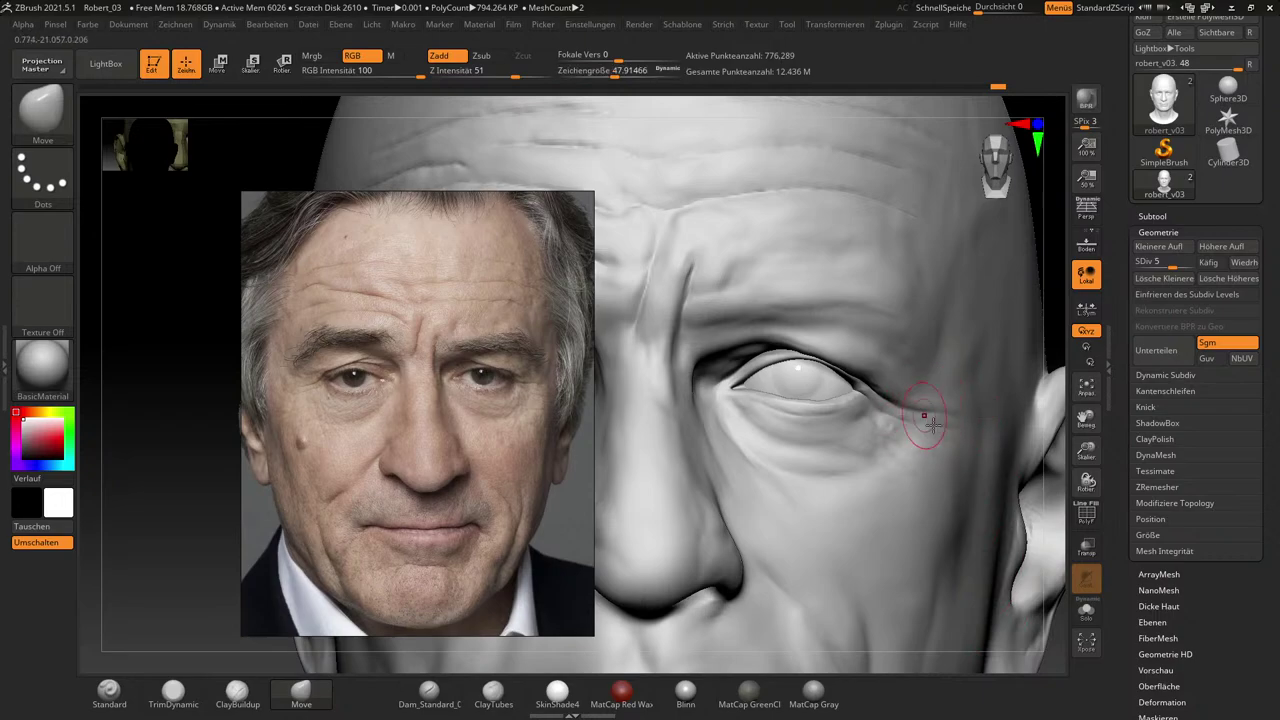
{"action": "left_click_drag", "start_coordinate": [1066, 637], "coordinate": [1004, 579], "text": "alt"}
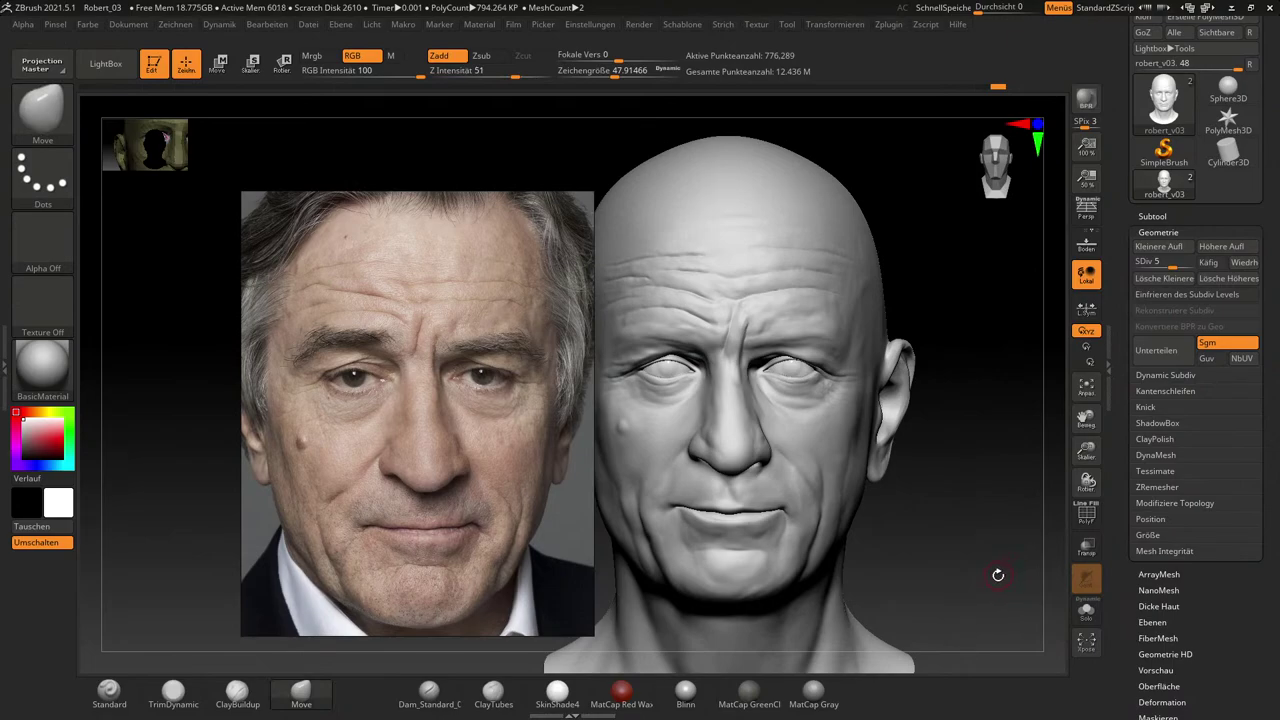
{"action": "mouse_move", "coordinate": [948, 547]}
{"action": "left_mouse_down"}
{"action": "mouse_move", "coordinate": [990, 531]}
{"action": "mouse_move", "coordinate": [1011, 557]}
{"action": "left_mouse_up"}
Lower the head to subdivision level 4 and build up the area below the sculpture's right eye with ClayBuildup at draw size about 55.
{"action": "key", "text": "shift+d"}
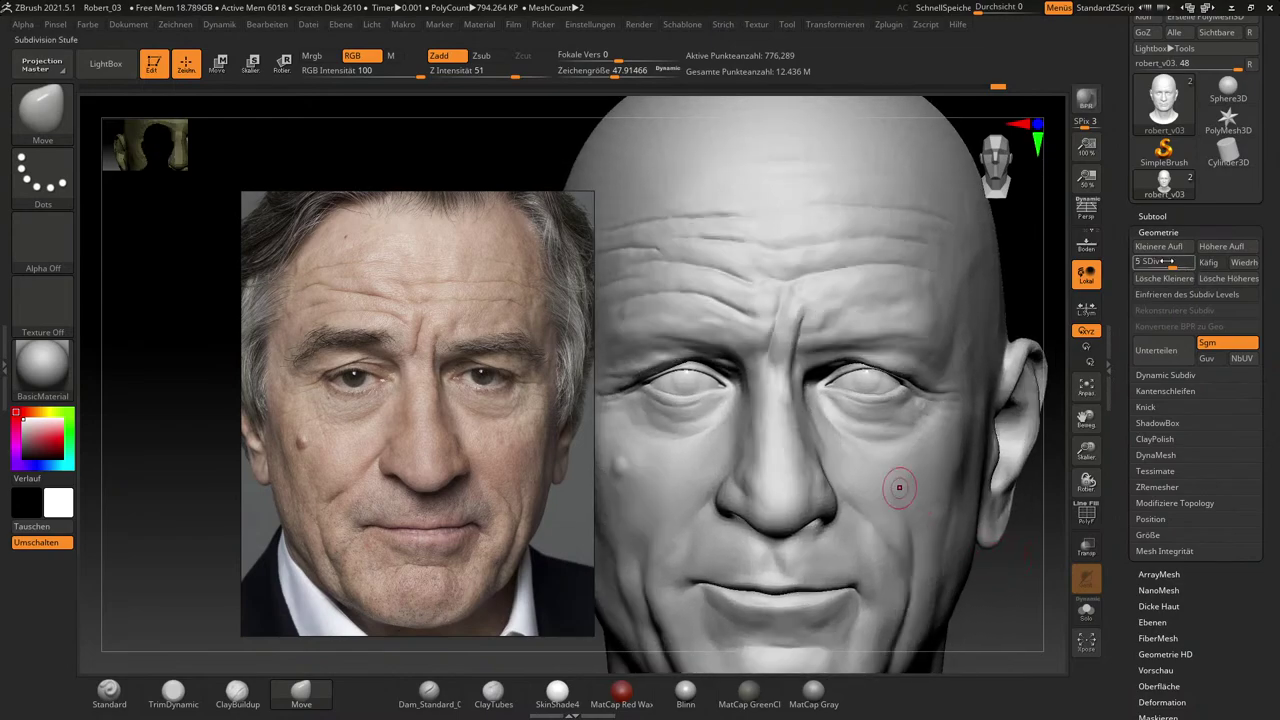
{"action": "key", "text": "b"}
{"action": "key", "text": "c"}
{"action": "key", "text": "b"}
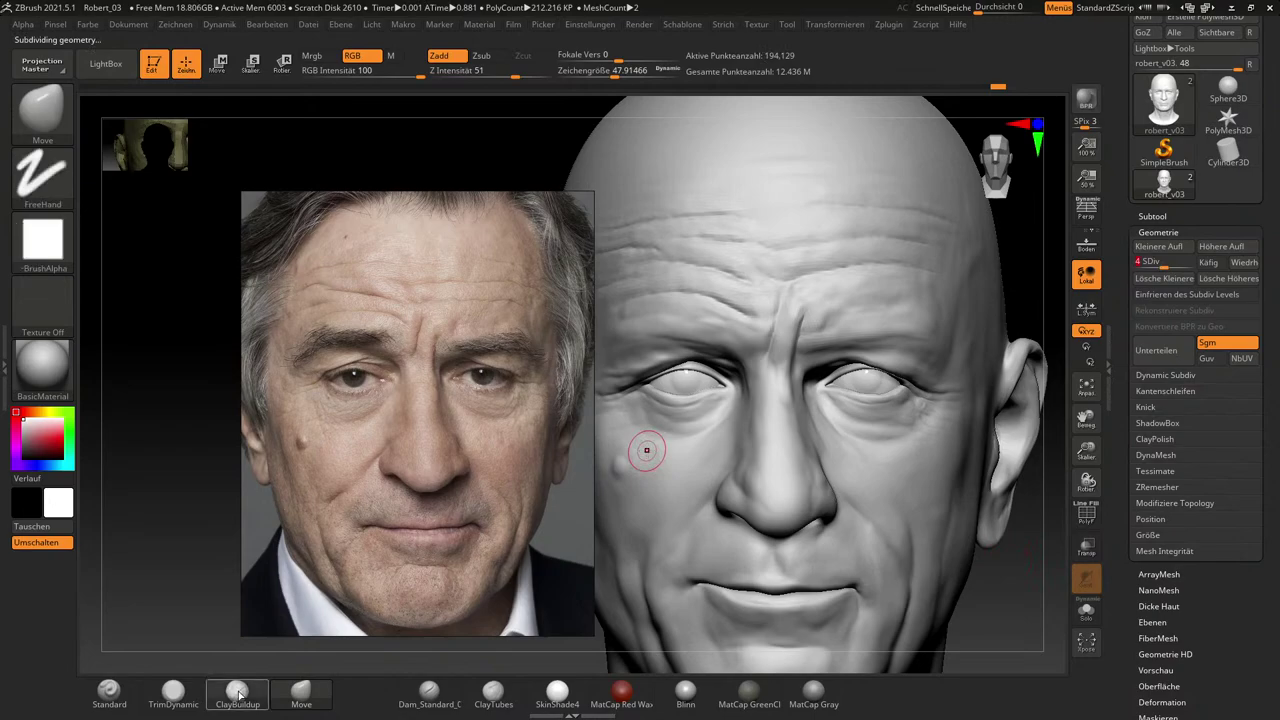
{"action": "key", "text": "s"}
{"action": "left_click_drag", "start_coordinate": [655, 387], "coordinate": [640, 418]}
{"action": "key", "text": "s"}
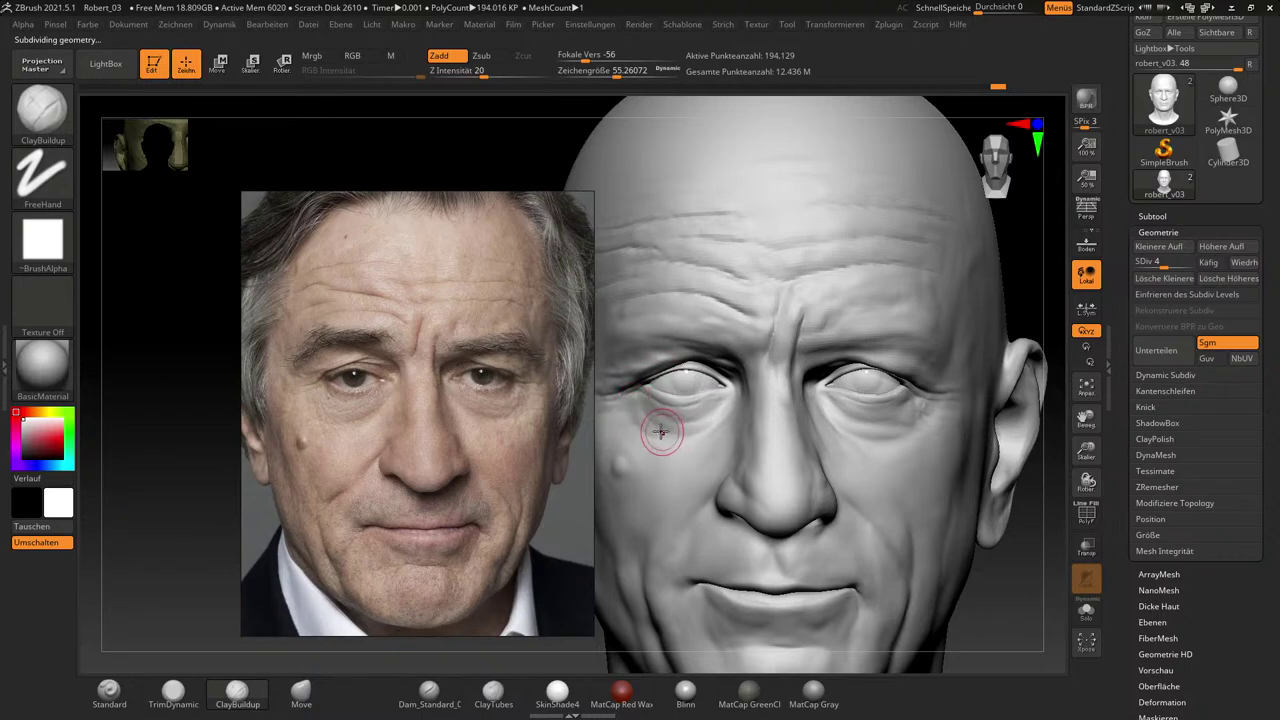
{"action": "mouse_move", "coordinate": [661, 430]}
{"action": "left_mouse_down"}
{"action": "mouse_move", "coordinate": [657, 418]}
{"action": "mouse_move", "coordinate": [675, 436]}
{"action": "mouse_move", "coordinate": [694, 431]}
{"action": "mouse_move", "coordinate": [640, 407]}
{"action": "mouse_move", "coordinate": [657, 430]}
{"action": "left_mouse_up"}
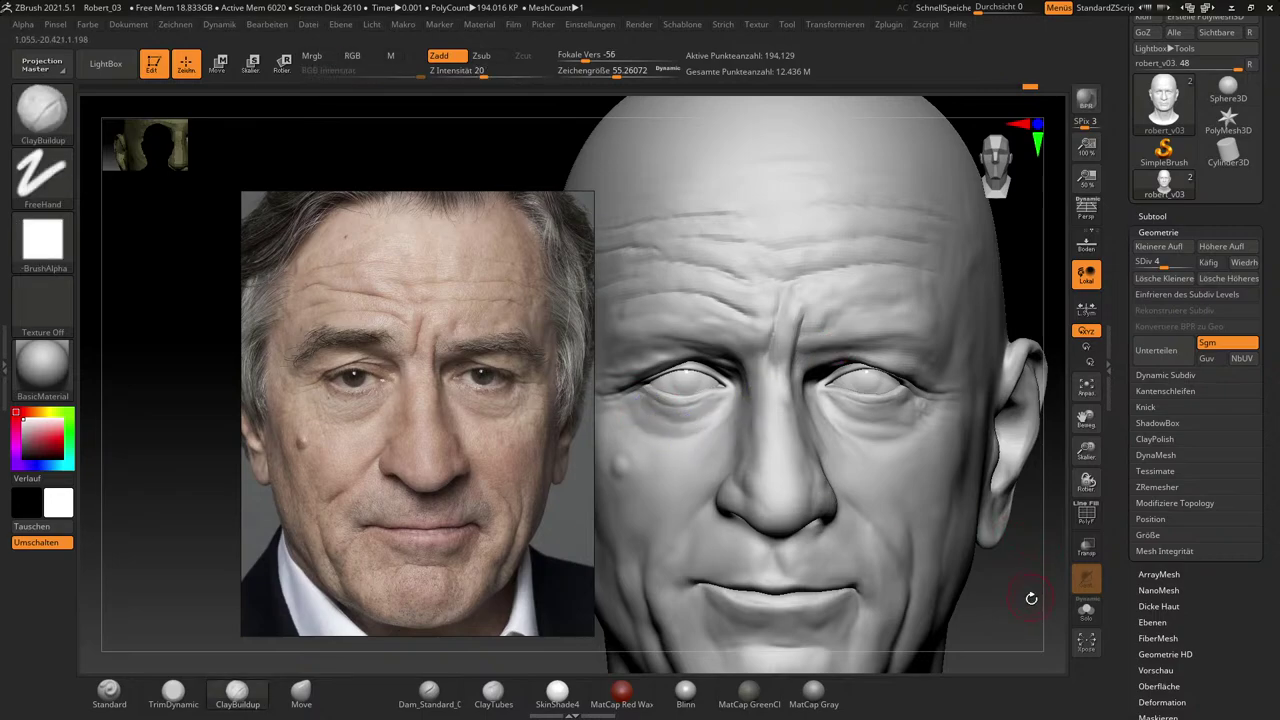
{"action": "mouse_move", "coordinate": [1031, 598]}
{"action": "left_mouse_down"}
{"action": "mouse_move", "coordinate": [1015, 554]}
{"action": "mouse_move", "coordinate": [1006, 564]}
{"action": "left_mouse_up"}
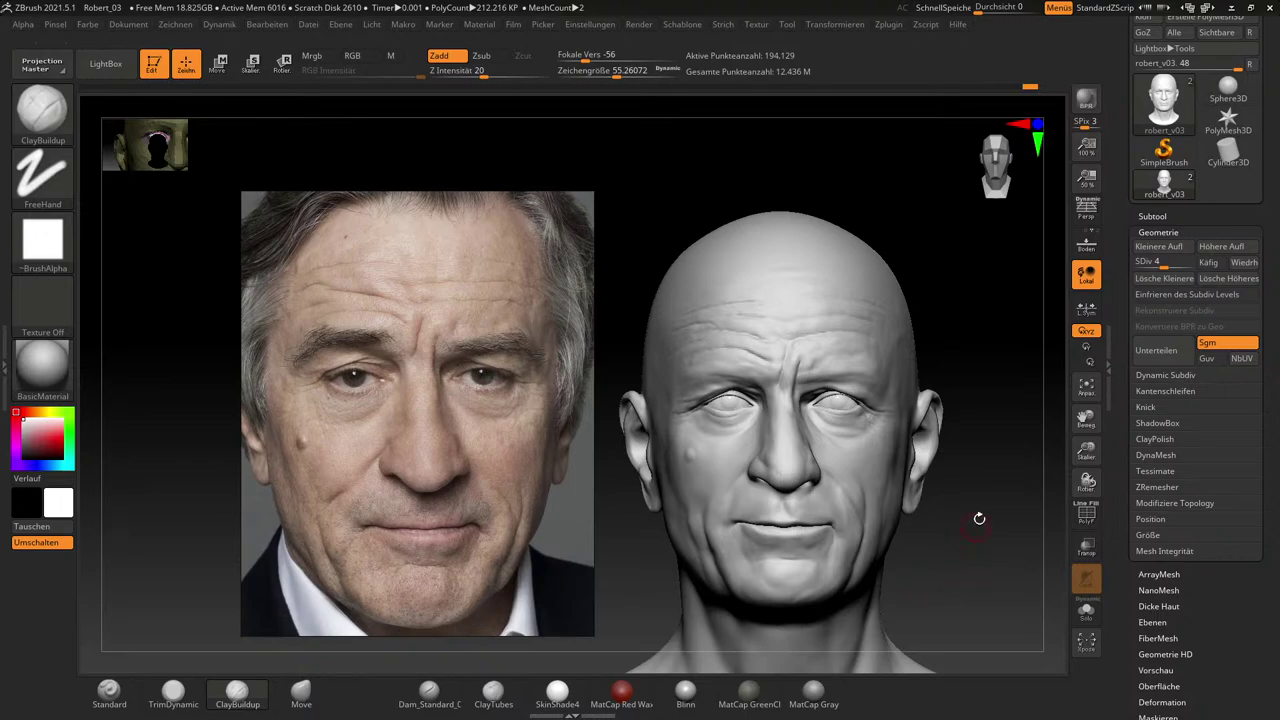
Build up the inner corner below the sculpture's left eye with ClayBuildup at draw size about 48 and smooth it.
{"action": "mouse_move", "coordinate": [983, 548]}
{"action": "left_mouse_down", "text": "alt"}
{"action": "mouse_move", "coordinate": [1014, 582]}
{"action": "mouse_move", "coordinate": [1010, 600]}
{"action": "mouse_move", "coordinate": [900, 540]}
{"action": "left_mouse_up", "text": "alt"}
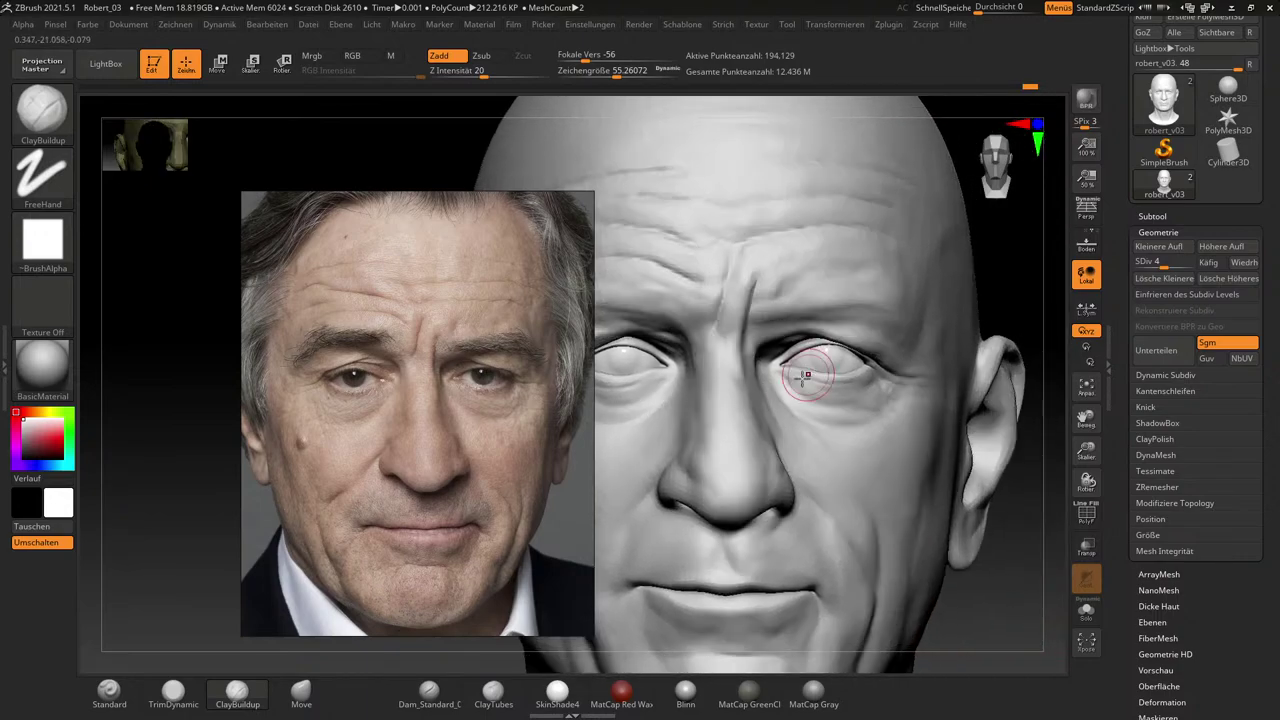
{"action": "key", "text": "s"}
{"action": "left_click_drag", "start_coordinate": [787, 390], "coordinate": [783, 388]}
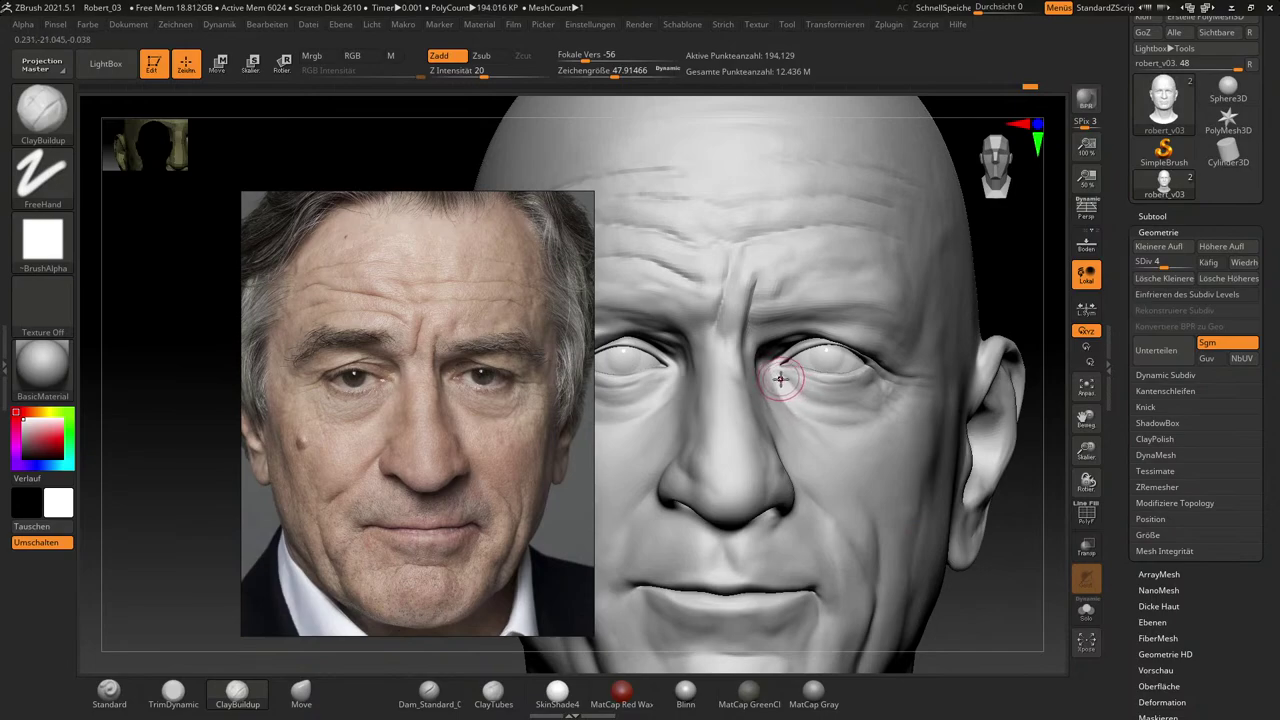
{"action": "left_click_drag", "start_coordinate": [788, 386], "coordinate": [794, 383], "text": "shift"}
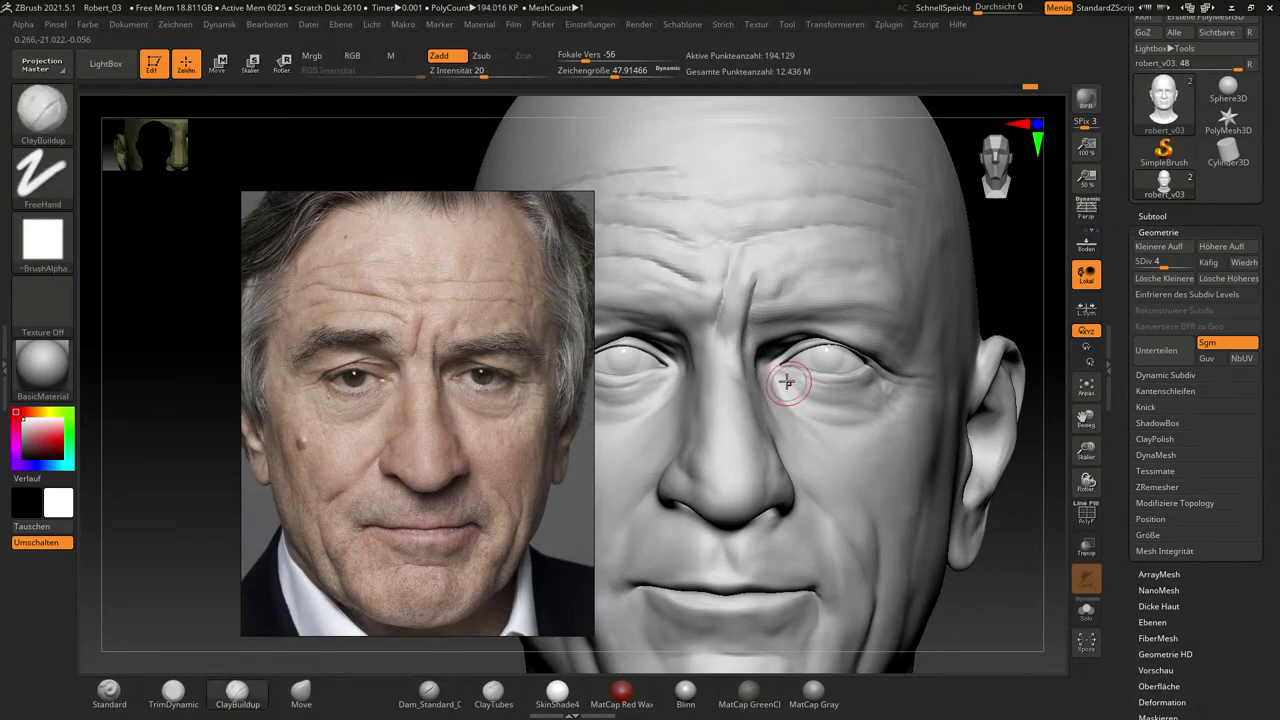
{"action": "key", "text": "shift"}
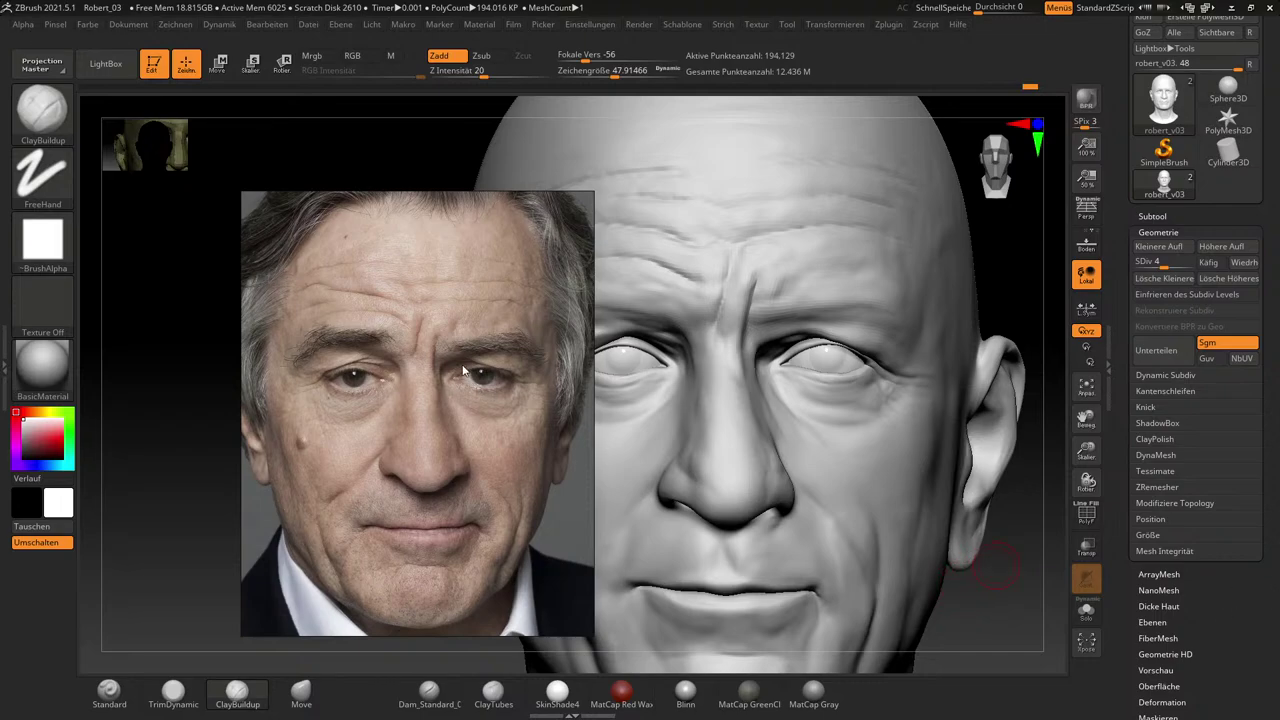
Enlarge the reference photo around the eyes and nose, and raise the head to subdivision level 7.
{"action": "scroll", "coordinate": [460, 372], "scroll_direction": "up", "scroll_amount": 3}
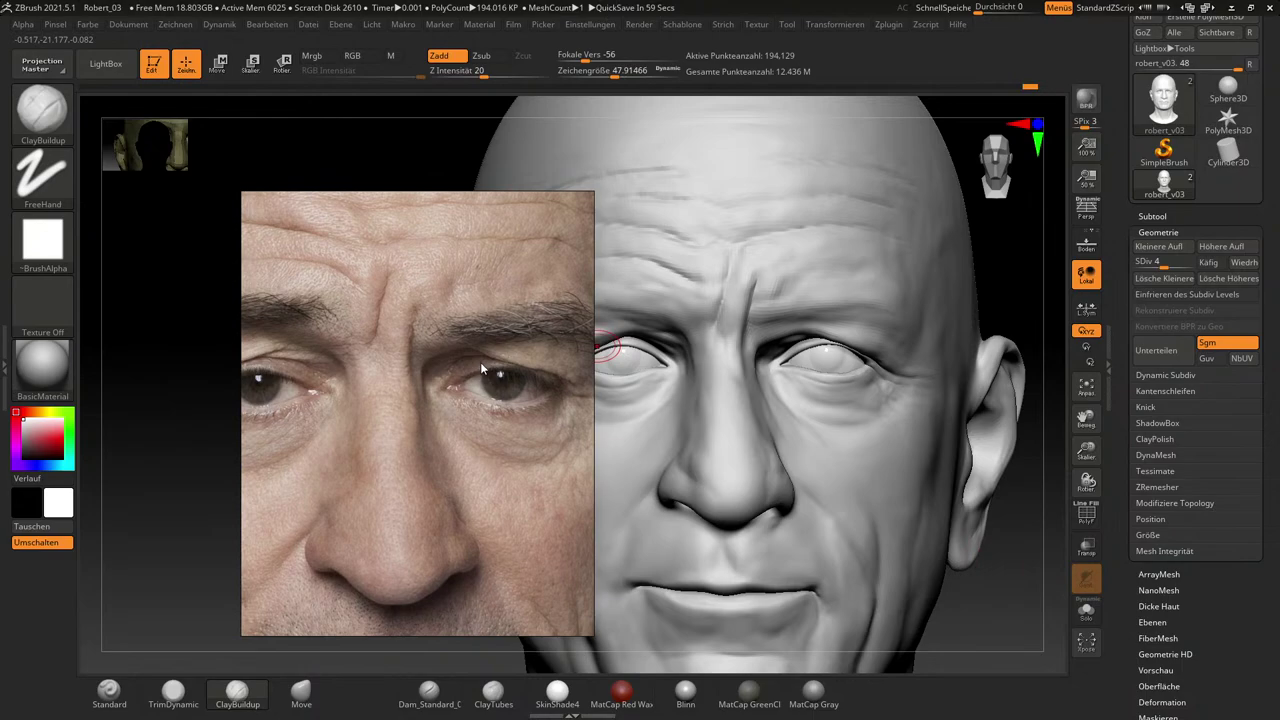
{"action": "scroll", "coordinate": [481, 368], "scroll_direction": "up", "scroll_amount": 2}
{"action": "scroll", "coordinate": [481, 367], "scroll_direction": "down", "scroll_amount": 2}
{"action": "left_click_drag", "start_coordinate": [991, 603], "coordinate": [999, 604]}
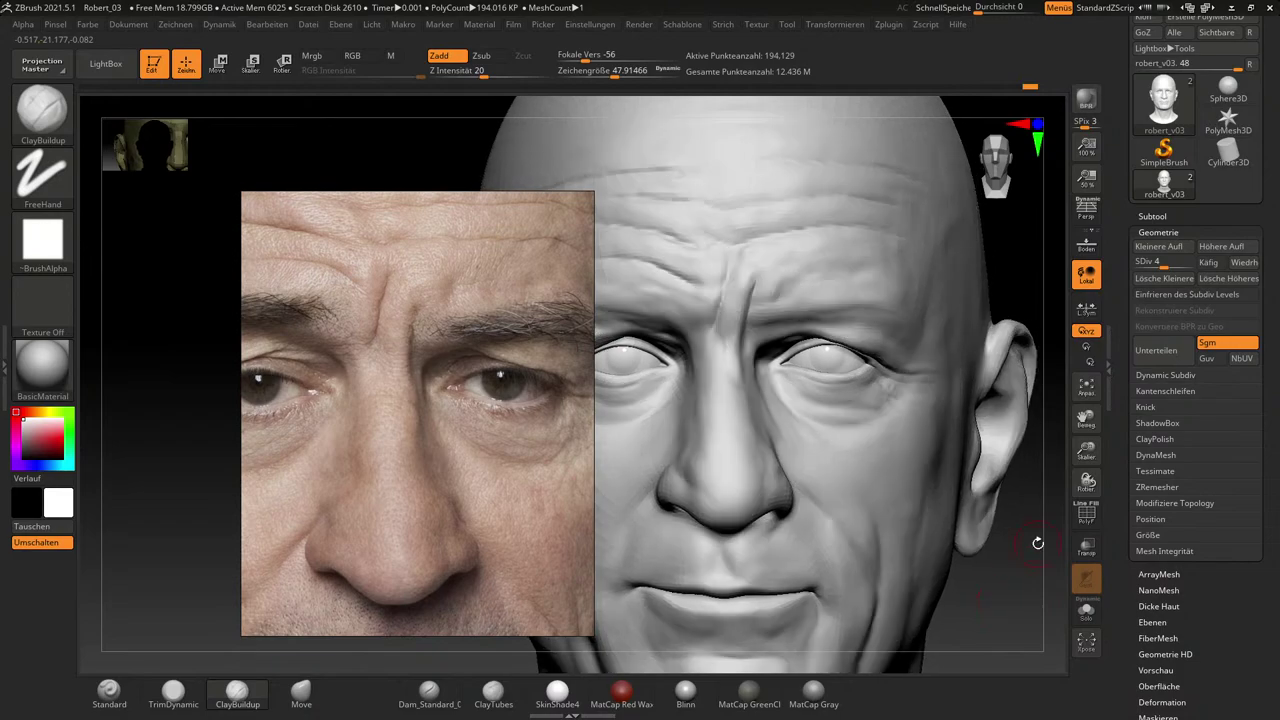
{"action": "left_click", "coordinate": [1187, 262]}
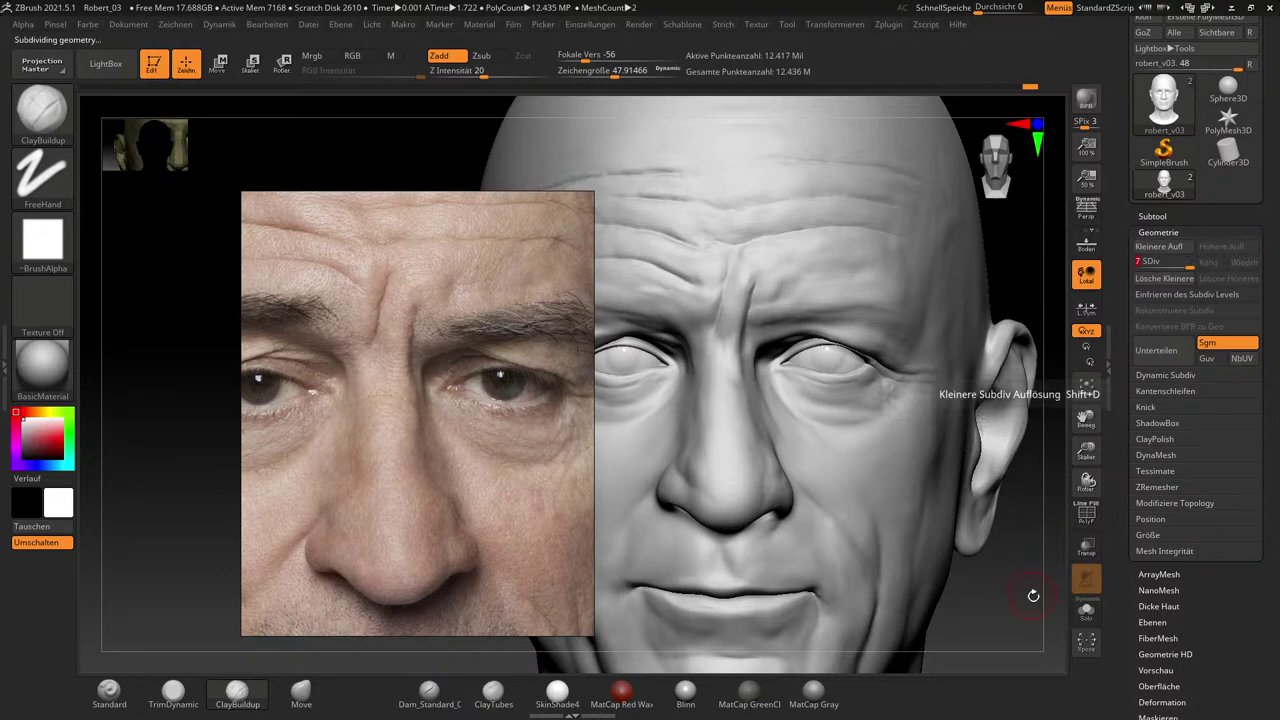
{"action": "mouse_move", "coordinate": [1034, 612]}
{"action": "left_mouse_down"}
{"action": "mouse_move", "coordinate": [991, 577]}
{"action": "mouse_move", "coordinate": [1026, 591]}
{"action": "mouse_move", "coordinate": [1043, 629]}
{"action": "mouse_move", "coordinate": [1054, 619]}
{"action": "left_mouse_up"}
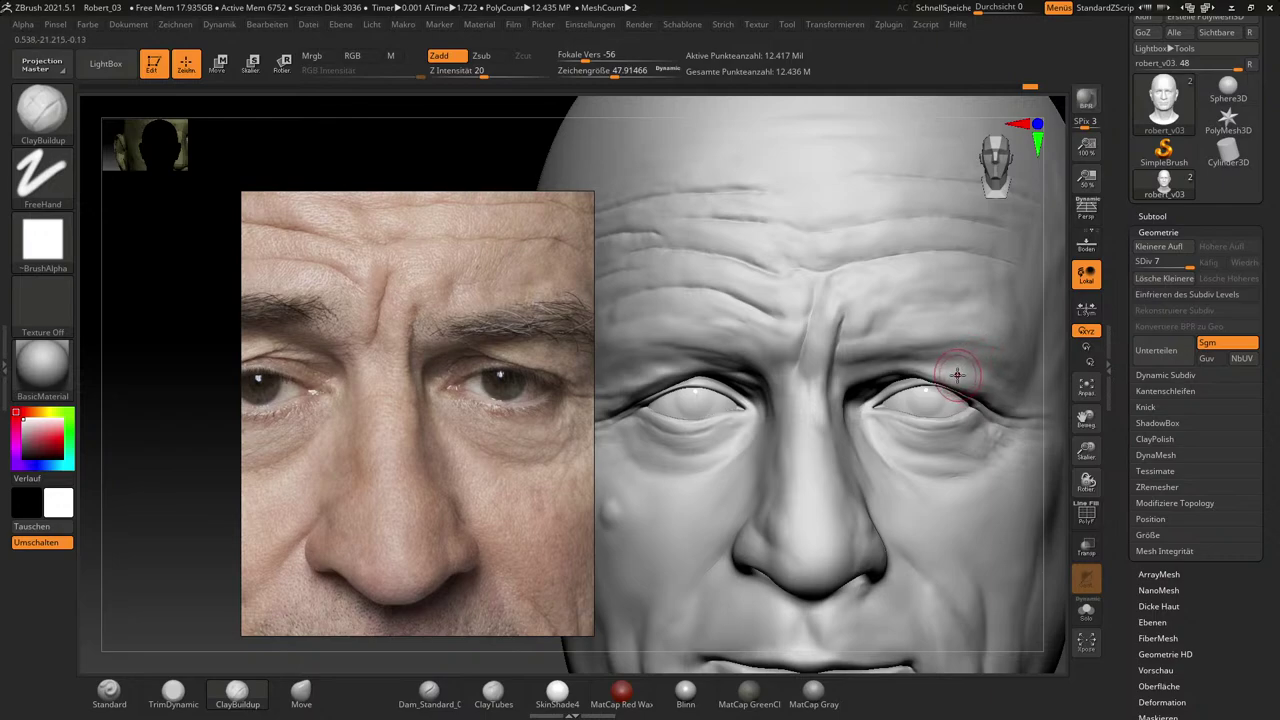
Adjust the lower edge of the nose beside the sculpture's right nostril with the Move brush at draw size about 106.
{"action": "key", "text": "s"}
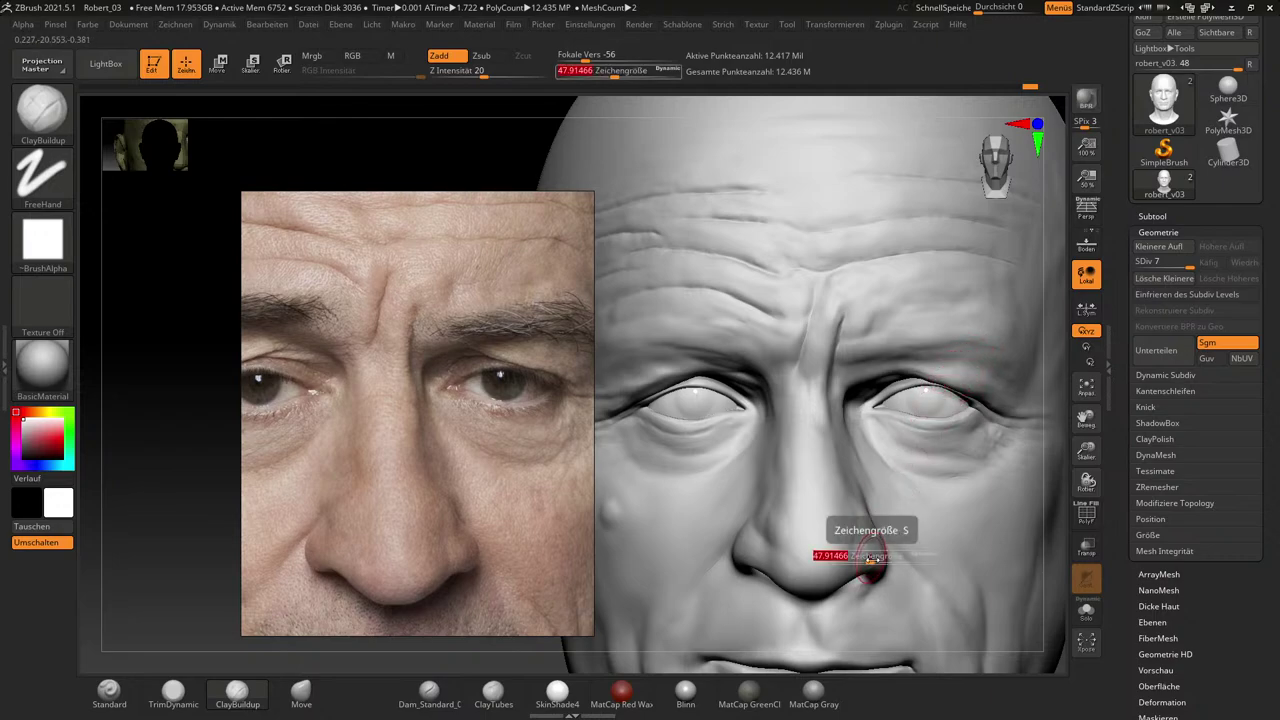
{"action": "left_click_drag", "start_coordinate": [872, 560], "coordinate": [884, 560]}
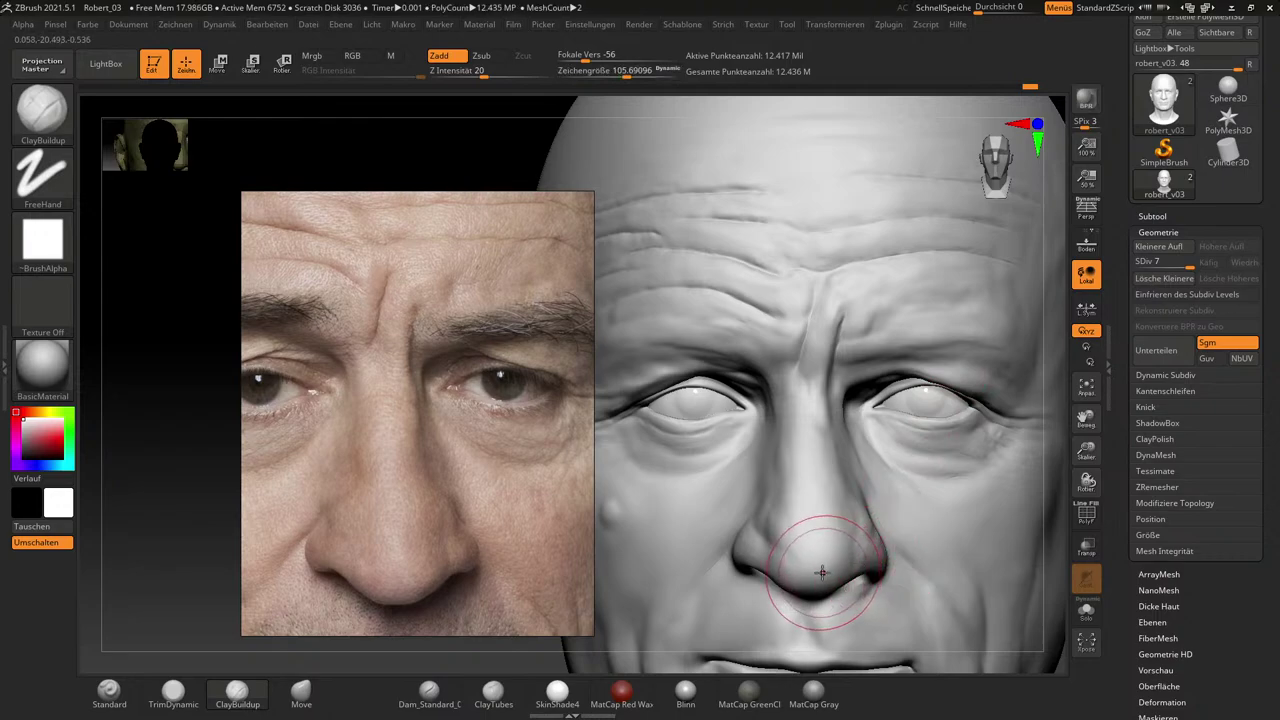
{"action": "left_click", "coordinate": [301, 690]}
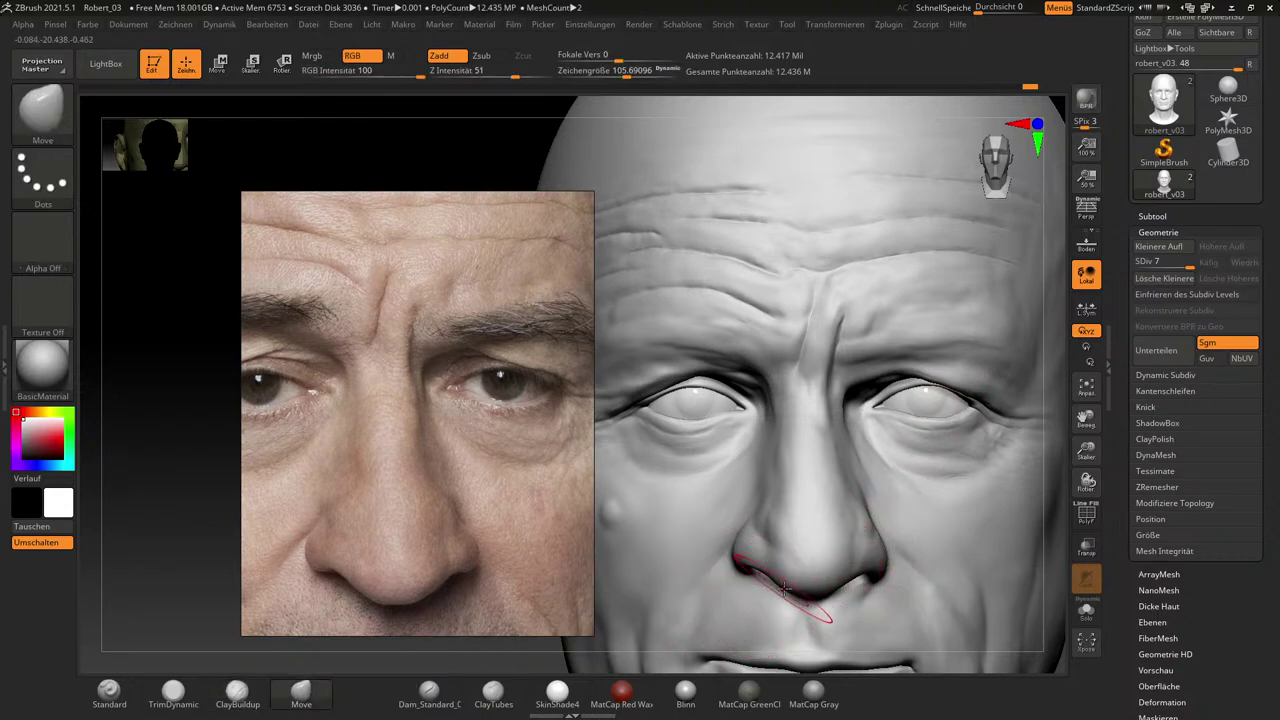
{"action": "left_click_drag", "start_coordinate": [784, 588], "coordinate": [784, 590]}
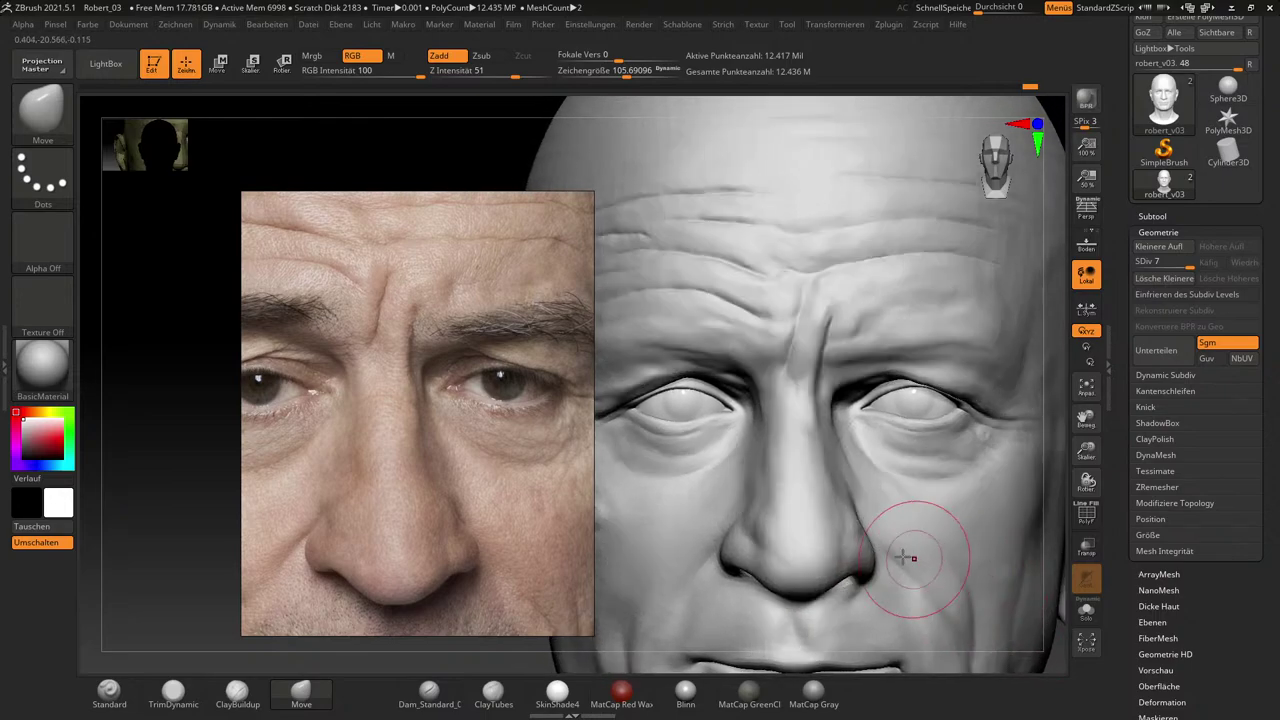
Refine the wing and lower edge of the sculpture's left nostril with the Move brush at draw sizes of about 124 and 90.
{"action": "key", "text": "s"}
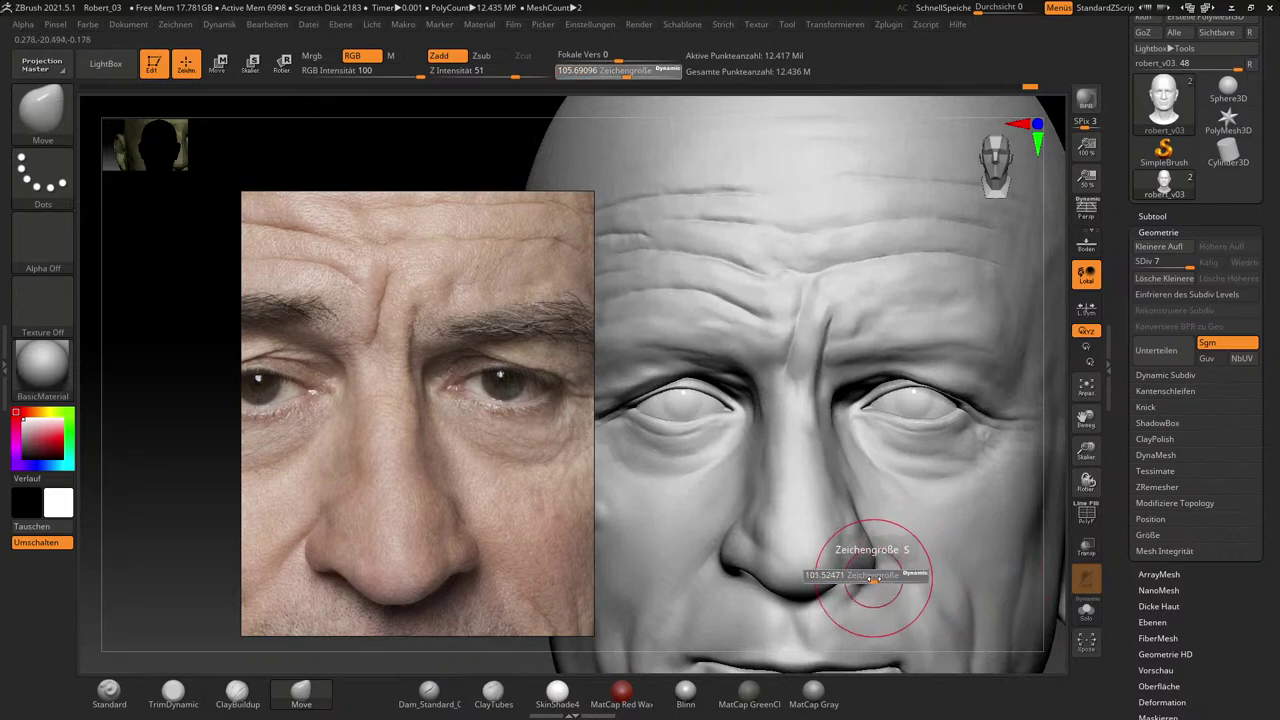
{"action": "left_click_drag", "start_coordinate": [878, 577], "coordinate": [874, 580]}
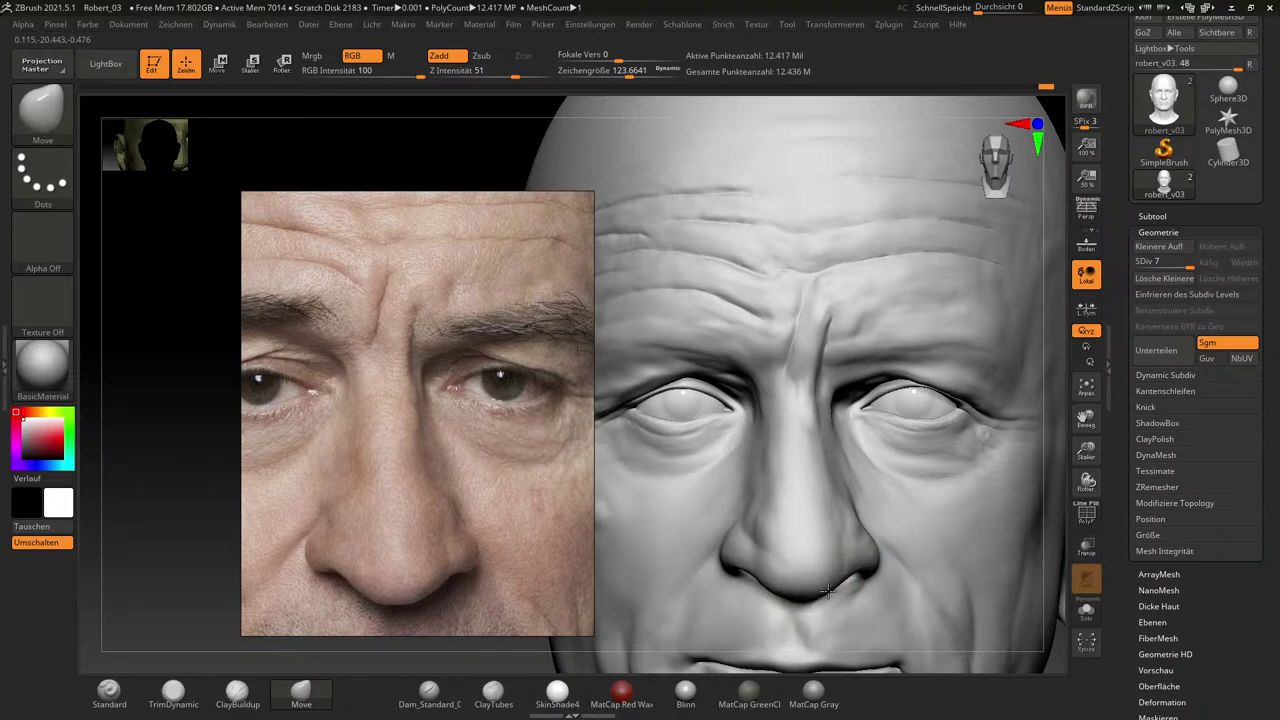
{"action": "key", "text": "s"}
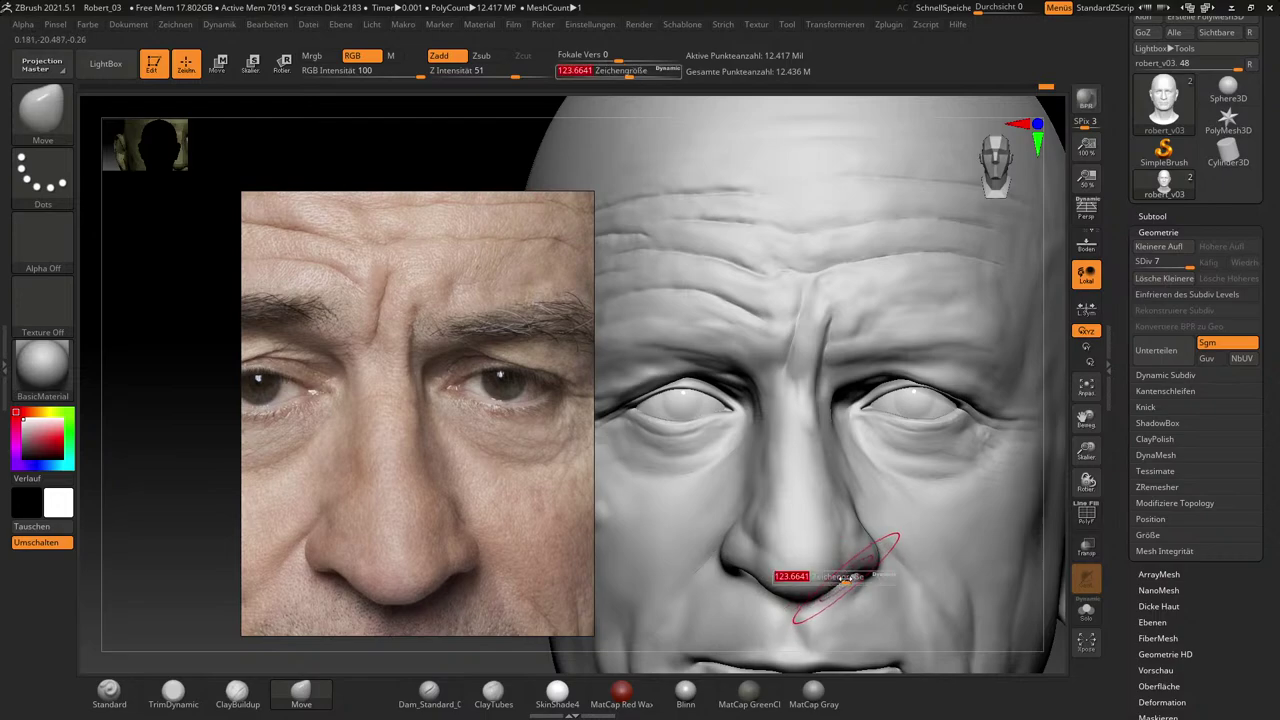
{"action": "left_click_drag", "start_coordinate": [847, 579], "coordinate": [842, 578]}
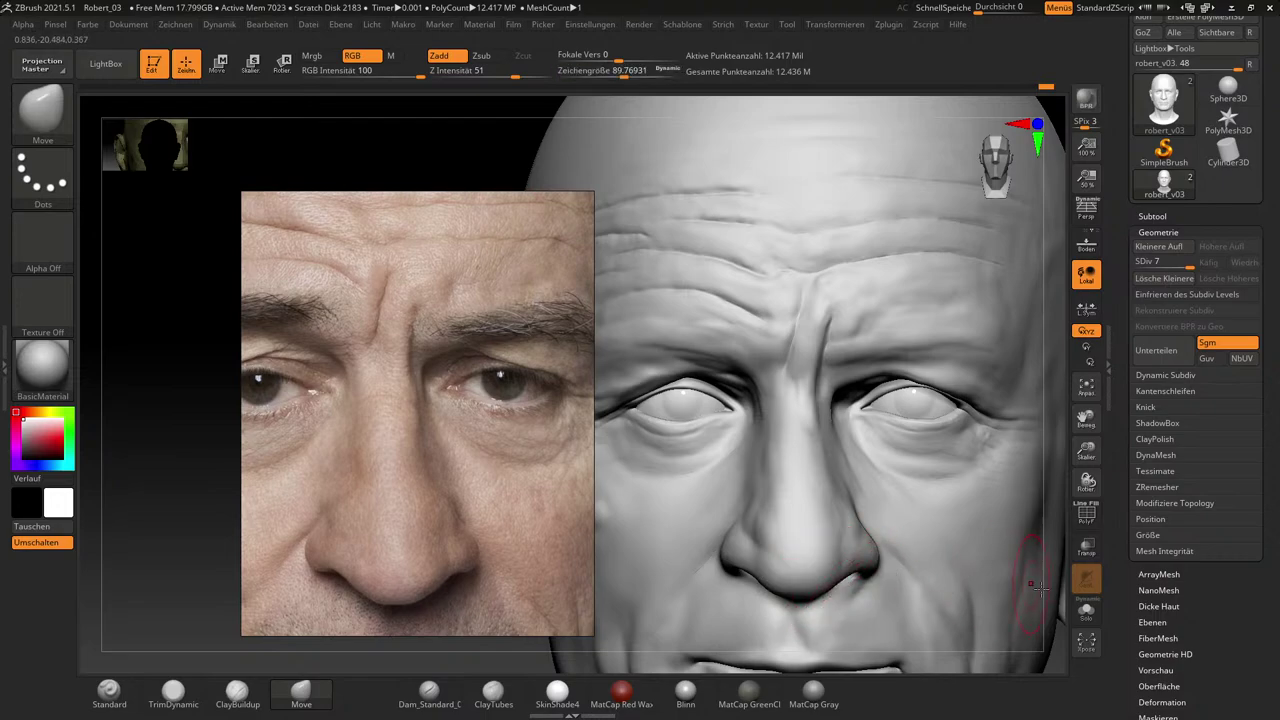
Smooth the upper forehead above the wrinkles with the Smooth brush at draw size about 90.
{"action": "mouse_move", "coordinate": [1040, 588]}
{"action": "left_mouse_down"}
{"action": "mouse_move", "coordinate": [968, 583]}
{"action": "mouse_move", "coordinate": [986, 569]}
{"action": "mouse_move", "coordinate": [1017, 588]}
{"action": "mouse_move", "coordinate": [957, 543]}
{"action": "mouse_move", "coordinate": [994, 574]}
{"action": "mouse_move", "coordinate": [970, 517]}
{"action": "mouse_move", "coordinate": [1023, 543]}
{"action": "mouse_move", "coordinate": [979, 551]}
{"action": "mouse_move", "coordinate": [975, 567]}
{"action": "mouse_move", "coordinate": [1009, 582]}
{"action": "mouse_move", "coordinate": [1037, 574]}
{"action": "mouse_move", "coordinate": [1007, 586]}
{"action": "mouse_move", "coordinate": [1003, 560]}
{"action": "mouse_move", "coordinate": [1008, 604]}
{"action": "mouse_move", "coordinate": [980, 537]}
{"action": "left_mouse_up"}
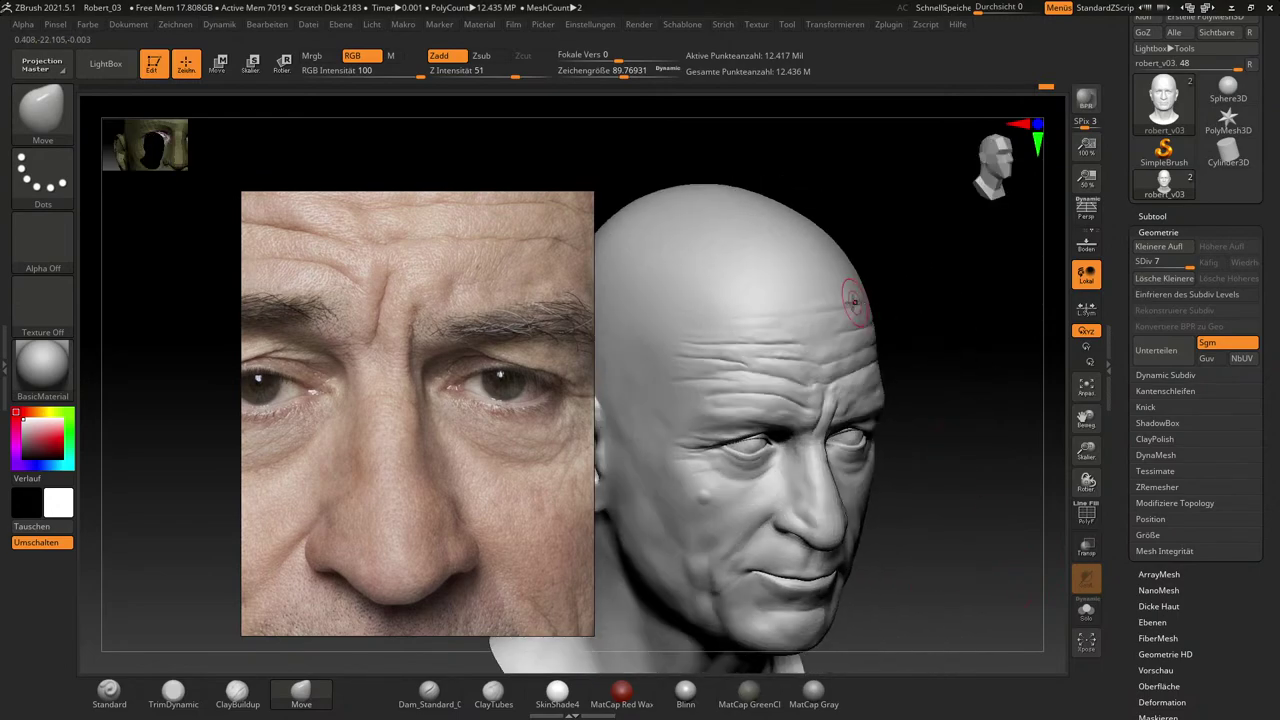
{"action": "key", "text": "shift"}
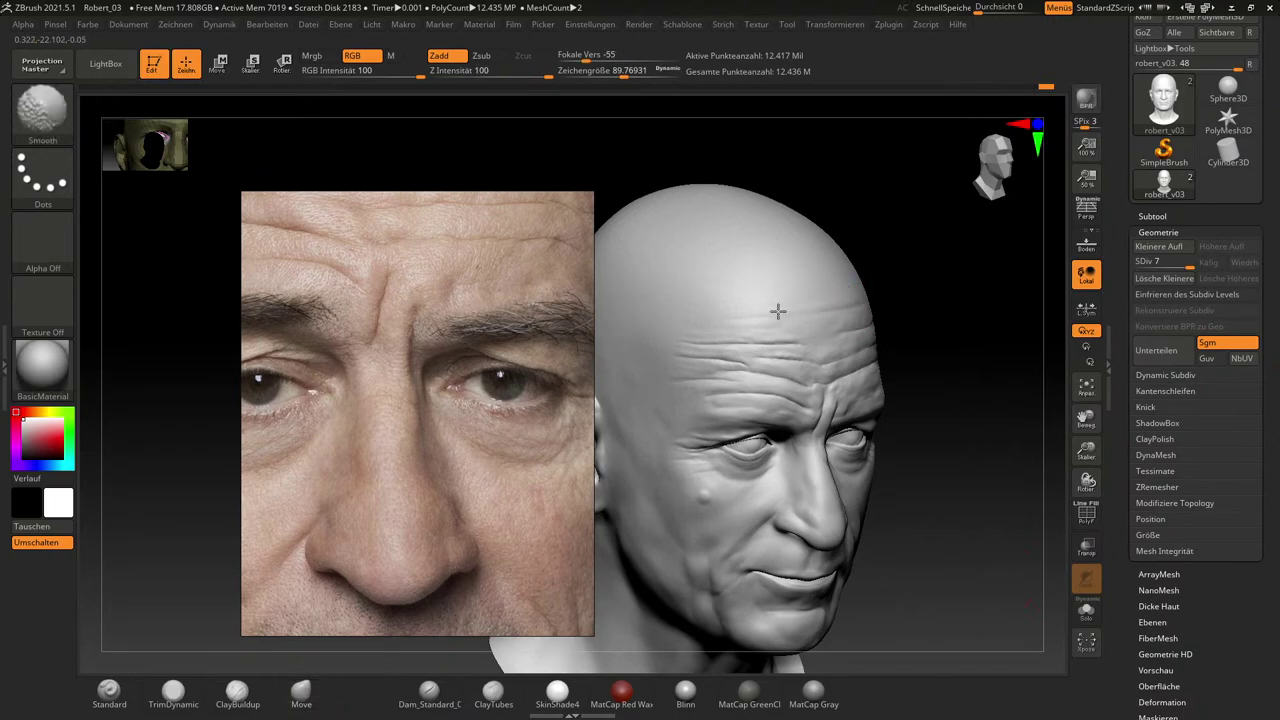
{"action": "mouse_move", "coordinate": [1011, 447]}
{"action": "left_mouse_down"}
{"action": "mouse_move", "coordinate": [1000, 434]}
{"action": "mouse_move", "coordinate": [1012, 428]}
{"action": "left_mouse_up"}
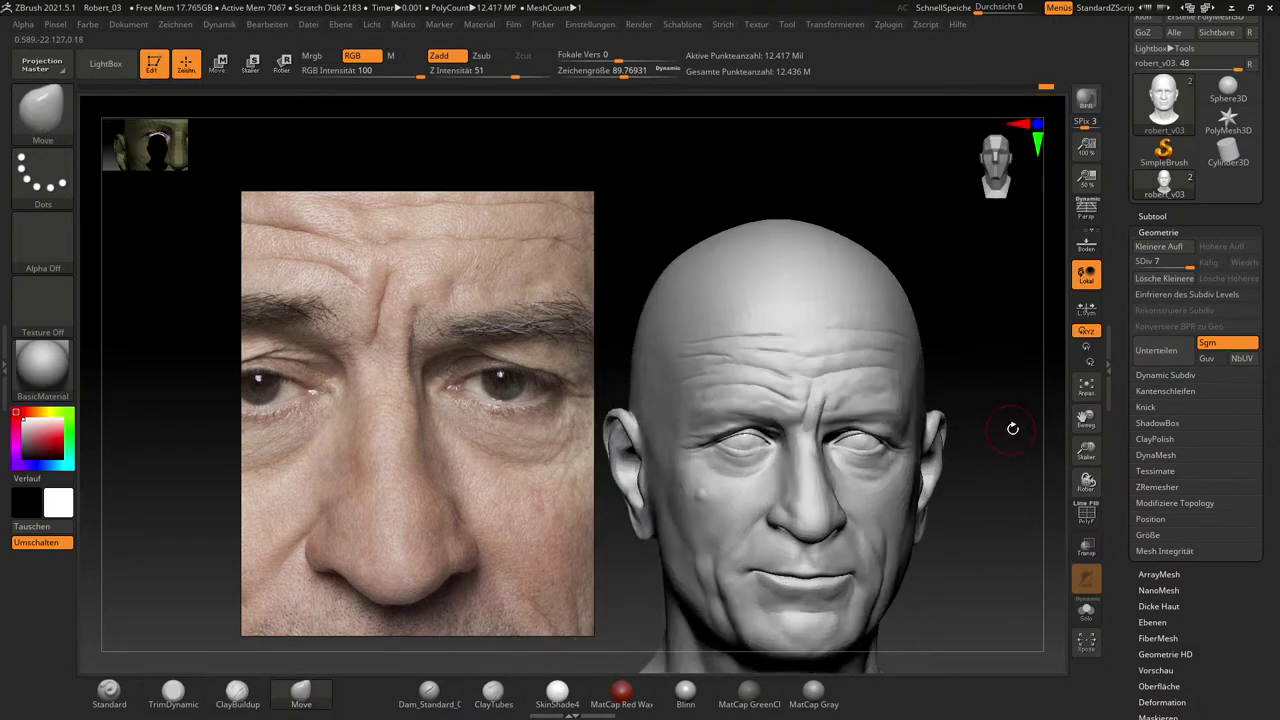
{"action": "left_click_drag", "start_coordinate": [1028, 492], "coordinate": [1036, 558]}
{"action": "mouse_move", "coordinate": [1029, 435]}
{"action": "left_mouse_down"}
{"action": "mouse_move", "coordinate": [1023, 449]}
{"action": "mouse_move", "coordinate": [943, 449]}
{"action": "left_mouse_up"}
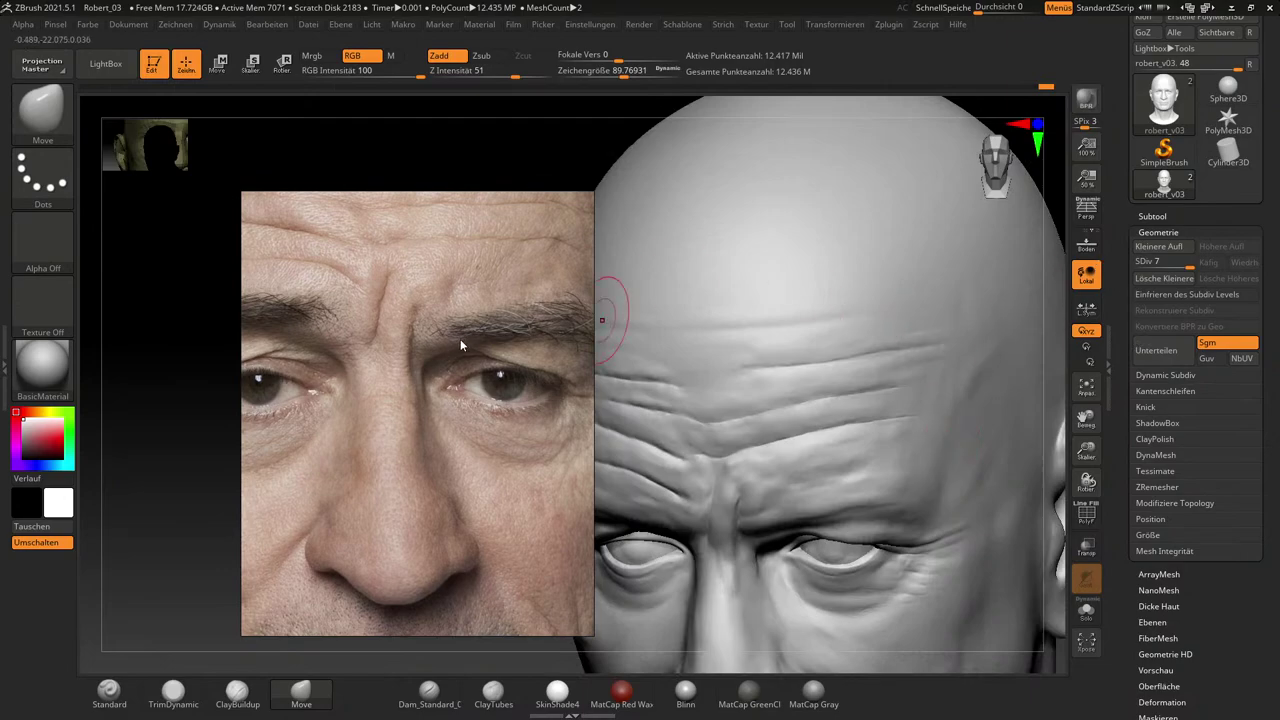
Reframe the reference photo on the eye, brow and cheek with the mole, and compare it with the same side of the sculpture.
{"action": "scroll", "coordinate": [508, 378], "scroll_direction": "down", "scroll_amount": 2}
{"action": "middle_click_drag", "start_coordinate": [508, 378], "coordinate": [467, 529]}
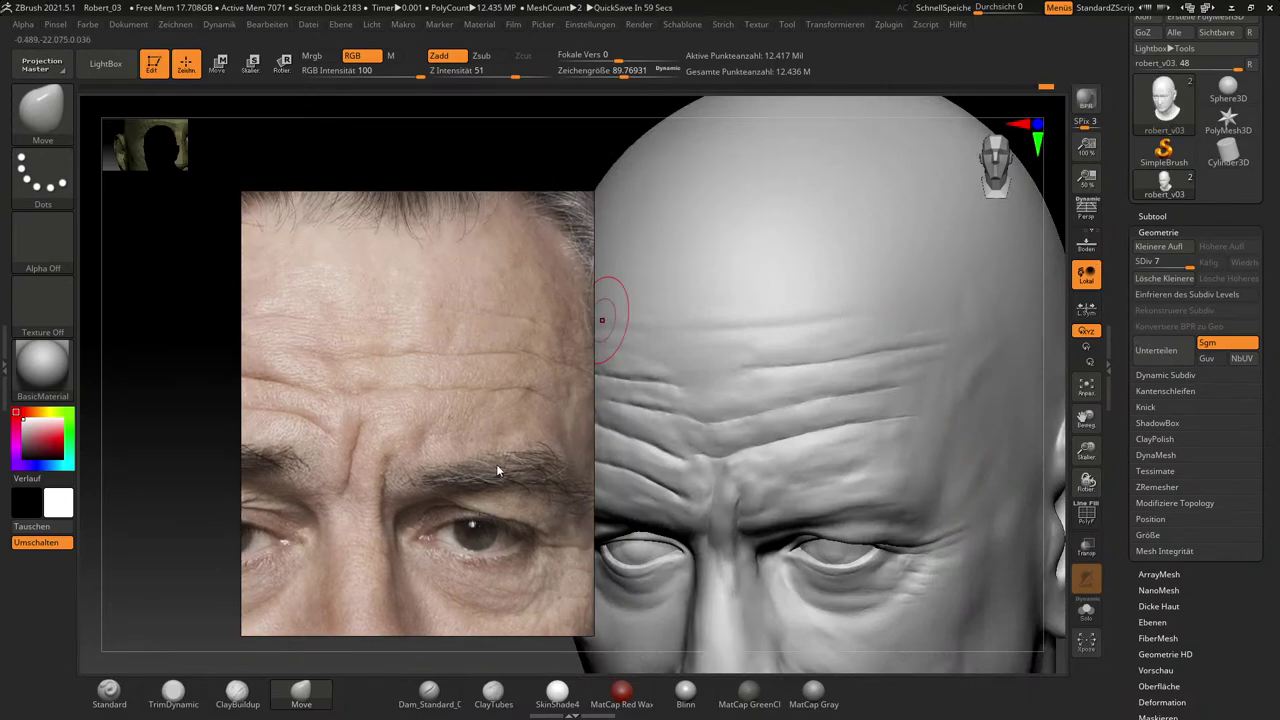
{"action": "scroll", "coordinate": [497, 465], "scroll_direction": "up", "scroll_amount": 2}
{"action": "middle_click_drag", "start_coordinate": [497, 465], "coordinate": [530, 471]}
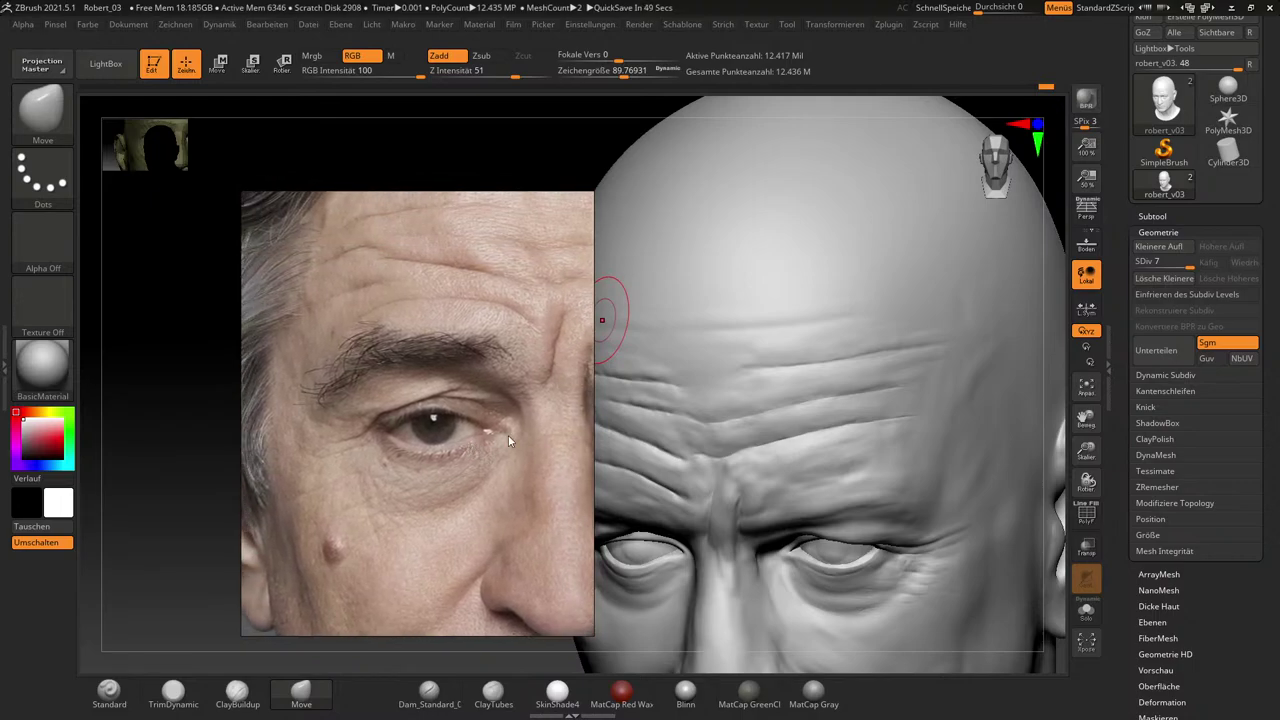
{"action": "mouse_move", "coordinate": [1047, 538]}
{"action": "left_mouse_down"}
{"action": "mouse_move", "coordinate": [1074, 497]}
{"action": "mouse_move", "coordinate": [1062, 345]}
{"action": "mouse_move", "coordinate": [1118, 313]}
{"action": "mouse_move", "coordinate": [1172, 333]}
{"action": "left_mouse_up"}
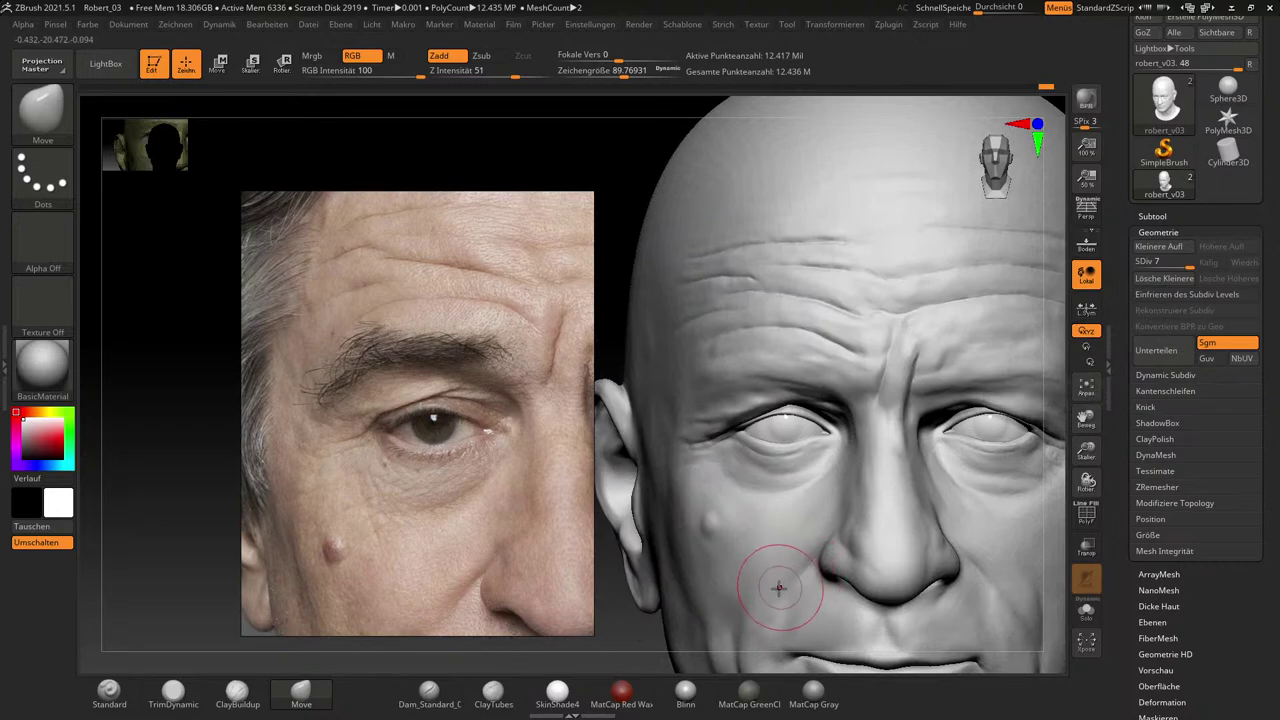
{"action": "mouse_move", "coordinate": [641, 627]}
{"action": "left_mouse_down"}
{"action": "mouse_move", "coordinate": [500, 649]}
{"action": "mouse_move", "coordinate": [629, 620]}
{"action": "left_mouse_up"}
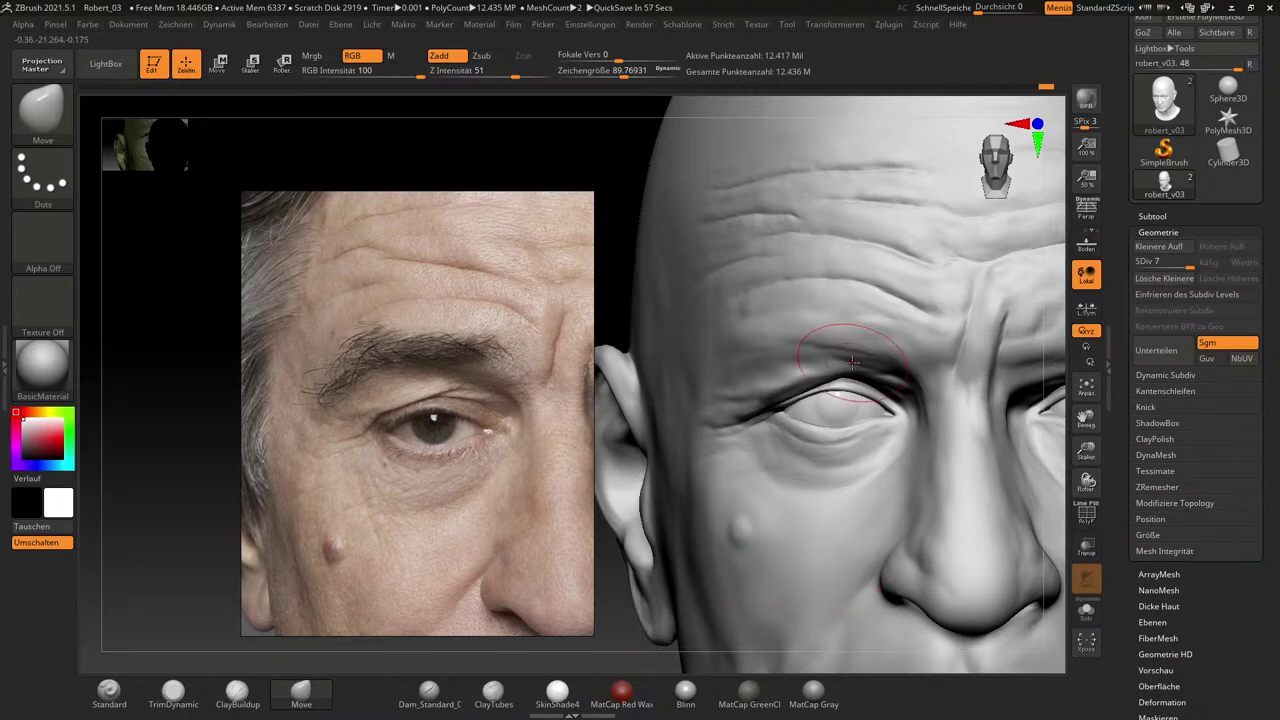
Lower the head to subdivision level 4 and build up the fold above the sculpture's right upper eyelid with ClayBuildup at draw size about 29.
{"action": "left_click_drag", "start_coordinate": [1174, 261], "coordinate": [1162, 262]}
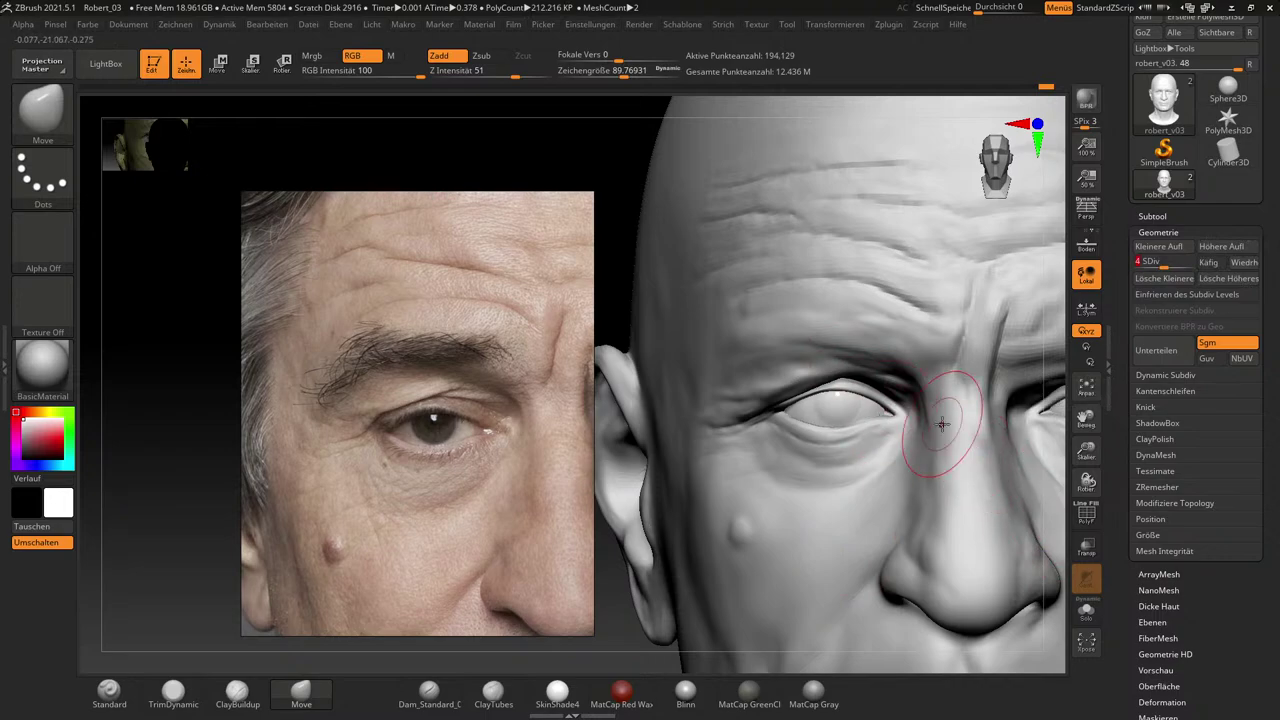
{"action": "right_click_drag", "start_coordinate": [1015, 500], "coordinate": [1042, 422]}
{"action": "key", "text": "s"}
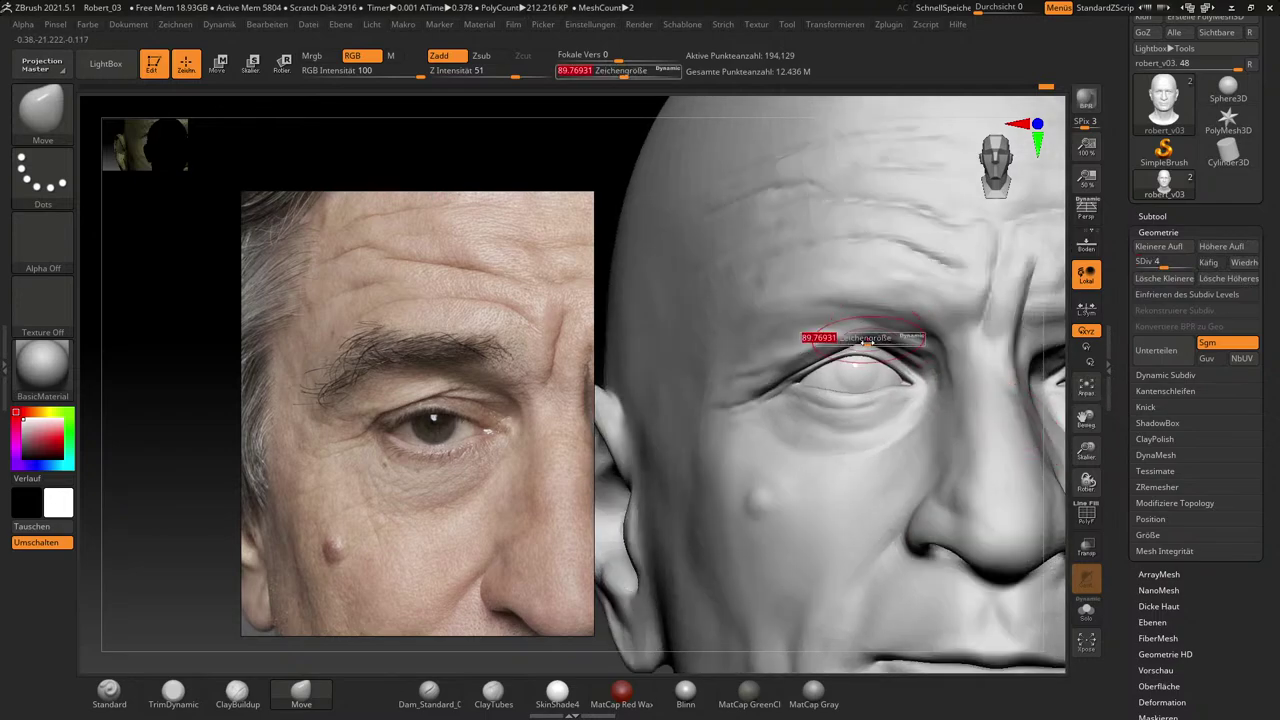
{"action": "left_click", "coordinate": [237, 690]}
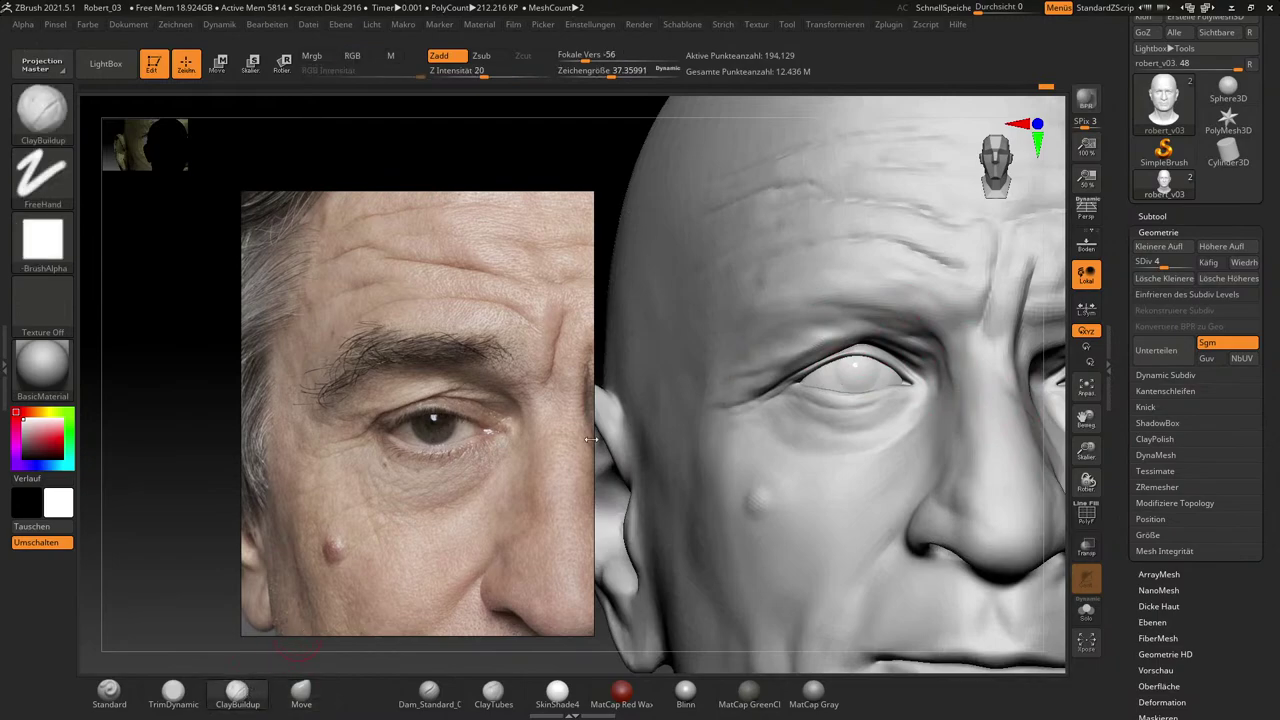
{"action": "key", "text": "s"}
{"action": "left_click_drag", "start_coordinate": [880, 343], "coordinate": [875, 343]}
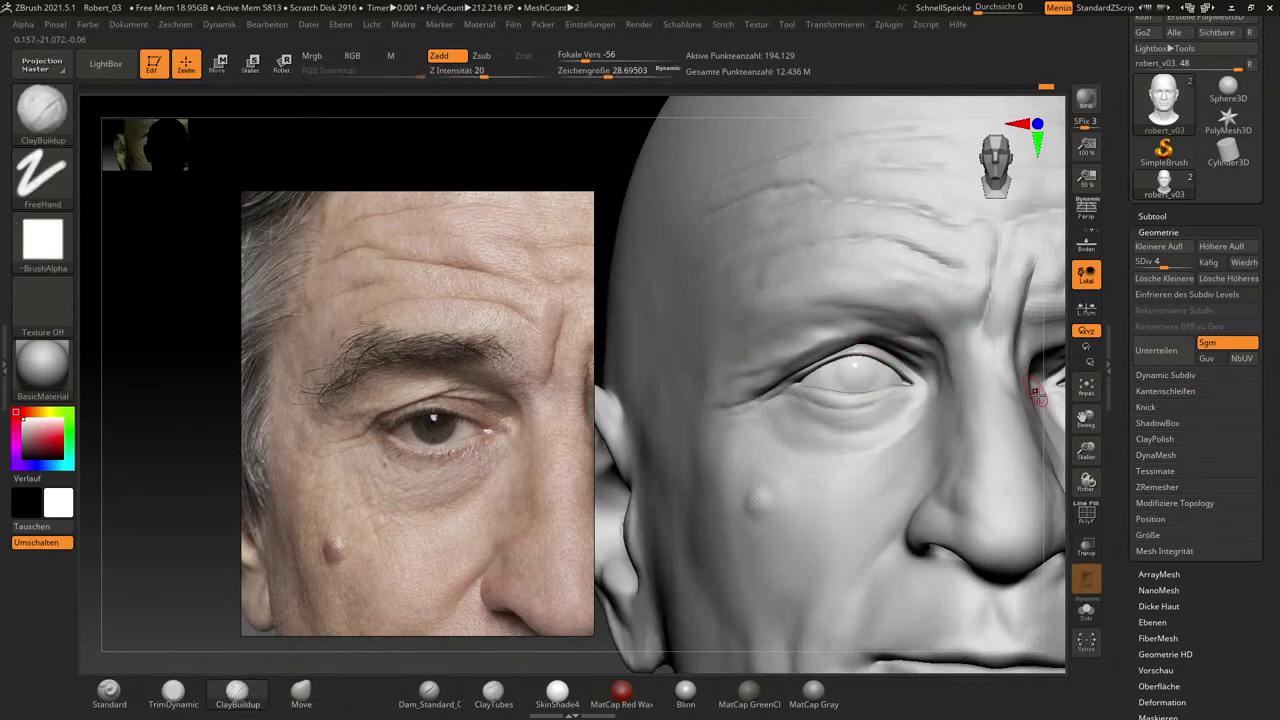
{"action": "left_click_drag", "start_coordinate": [886, 334], "coordinate": [839, 340]}
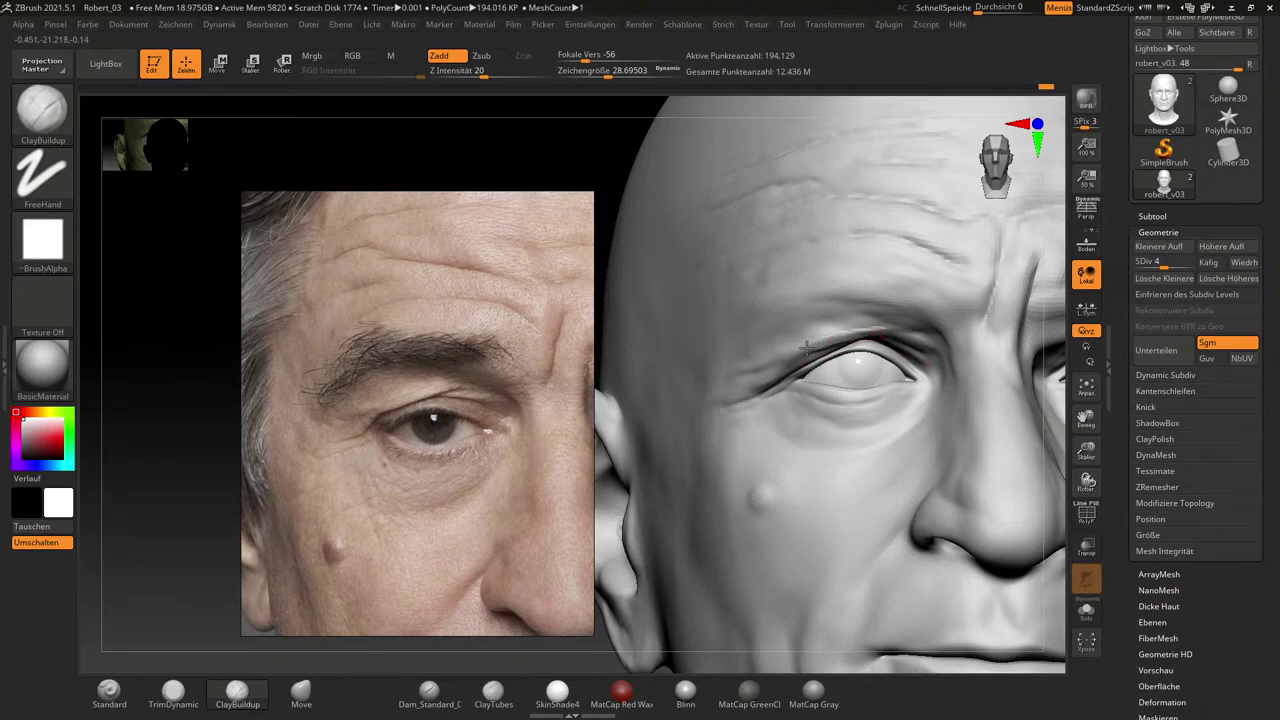
{"action": "key", "text": "shift"}
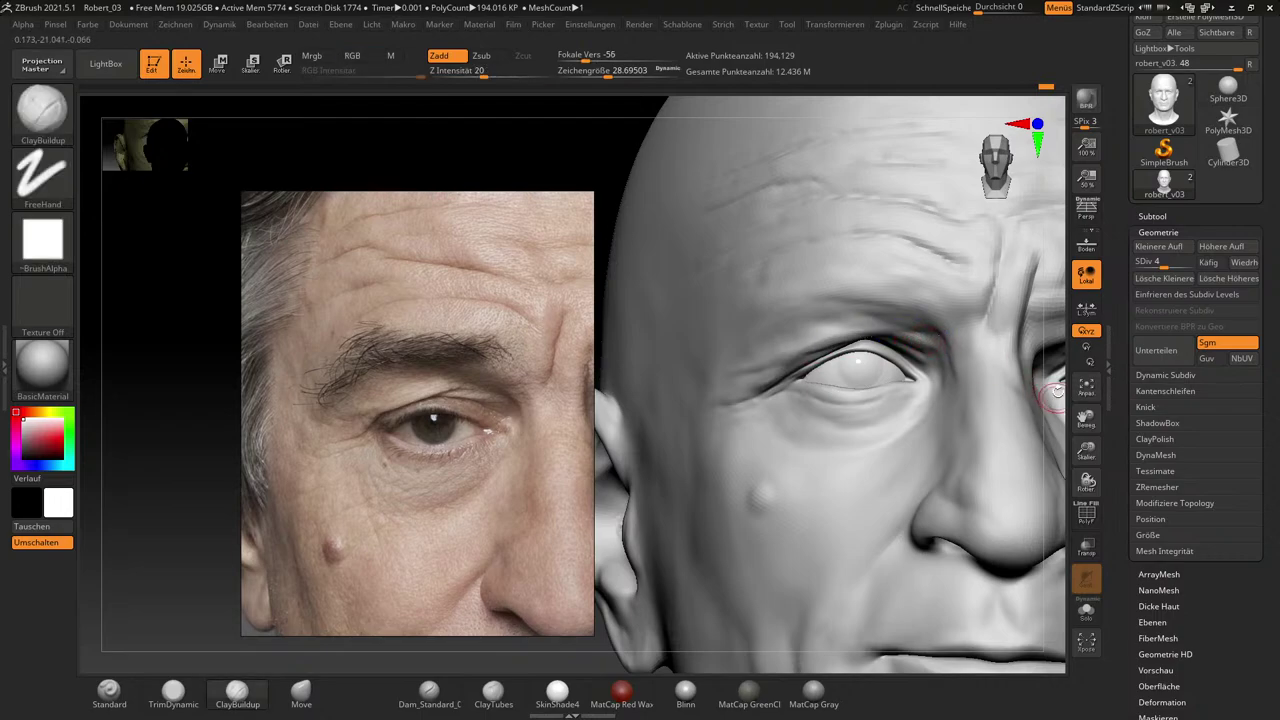
Refine the crease and fold above the right upper eyelid with ClayBuildup at draw size about 19 and smooth it toward the inner corner.
{"action": "left_click_drag", "start_coordinate": [1052, 400], "coordinate": [1056, 326]}
{"action": "key", "text": "s"}
{"action": "left_click_drag", "start_coordinate": [889, 343], "coordinate": [877, 342]}
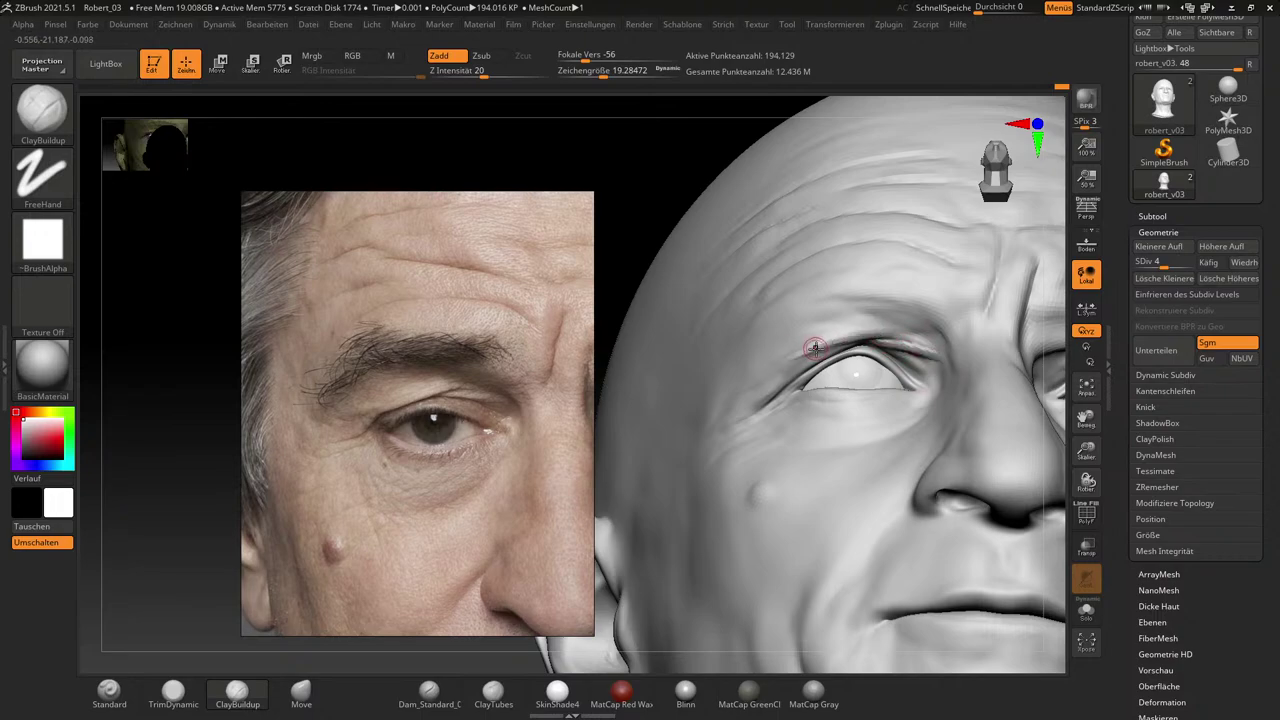
{"action": "key", "text": "shift"}
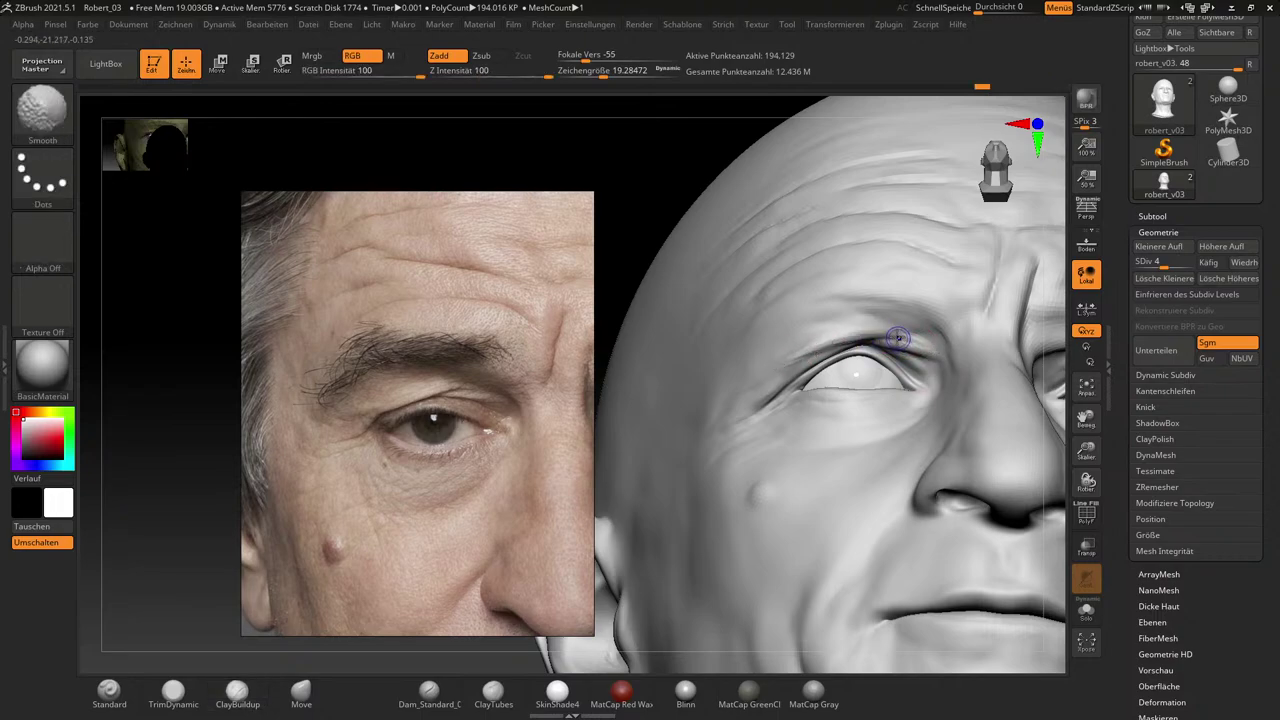
{"action": "mouse_move", "coordinate": [898, 338]}
{"action": "left_mouse_down", "text": "shift"}
{"action": "mouse_move", "coordinate": [830, 344]}
{"action": "mouse_move", "coordinate": [765, 372]}
{"action": "mouse_move", "coordinate": [932, 331]}
{"action": "left_mouse_up", "text": "shift"}
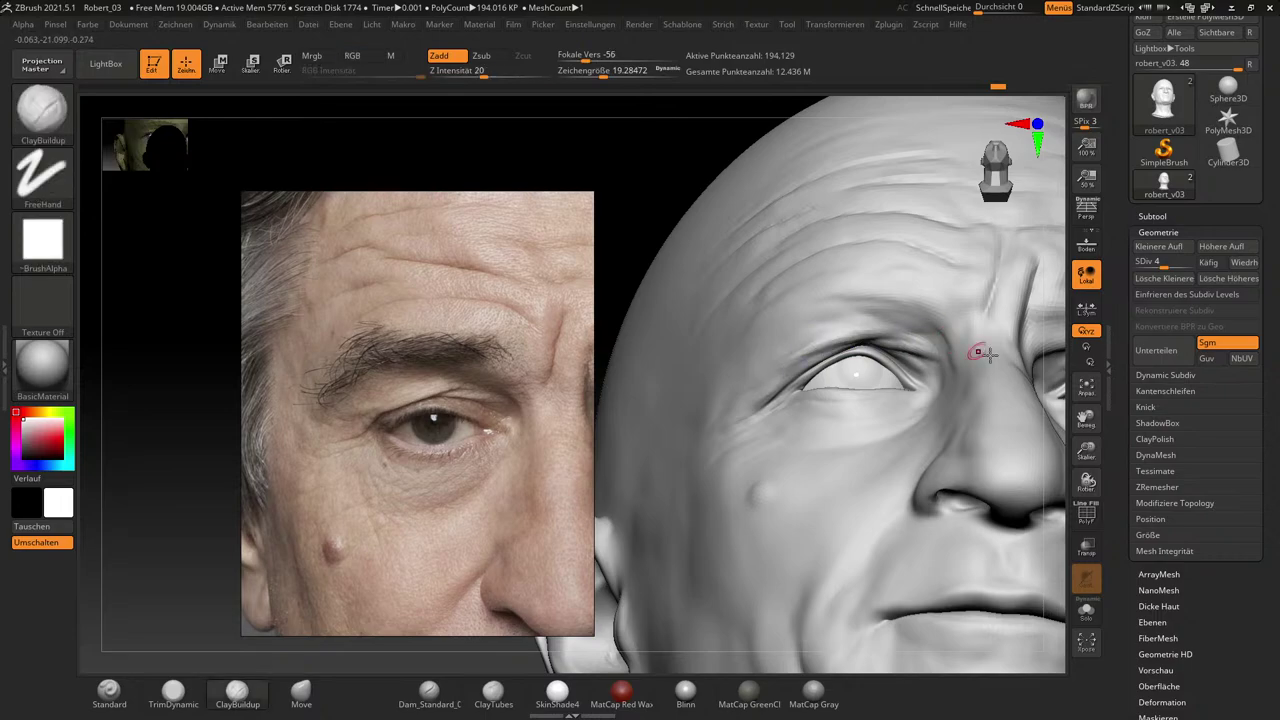
{"action": "left_click_drag", "start_coordinate": [1063, 445], "coordinate": [1051, 512]}
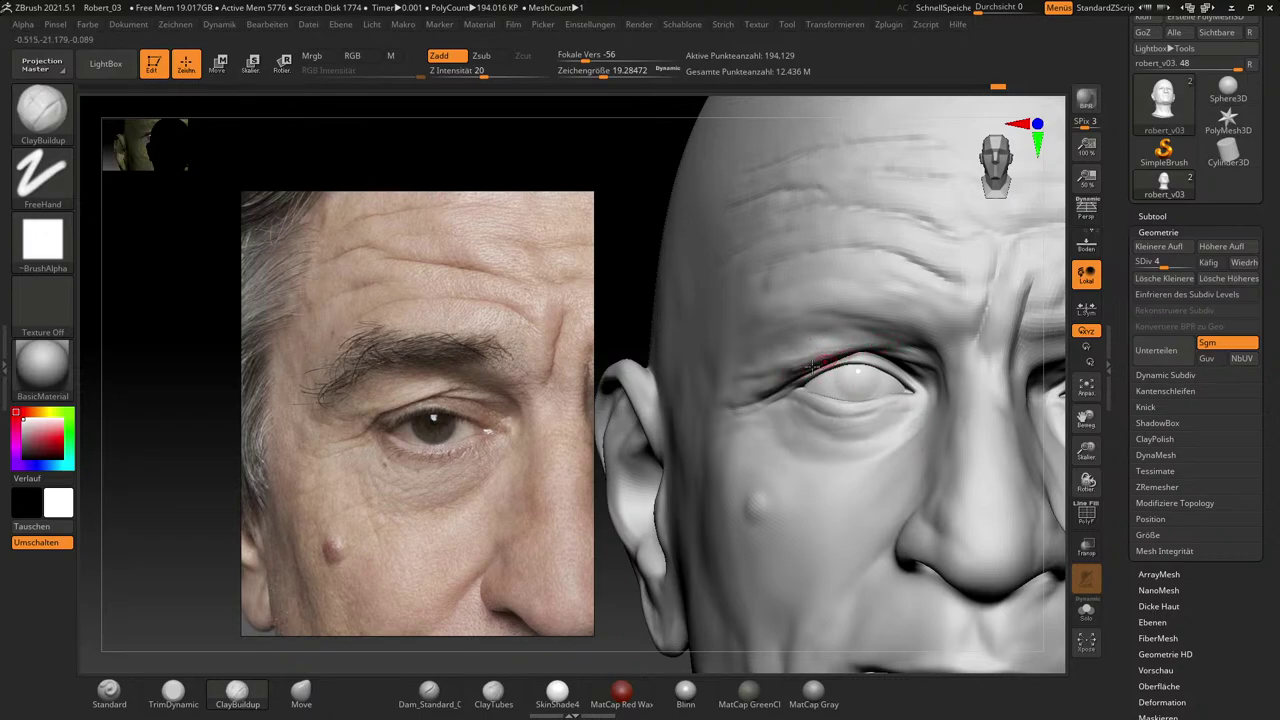
{"action": "key", "text": "shift"}
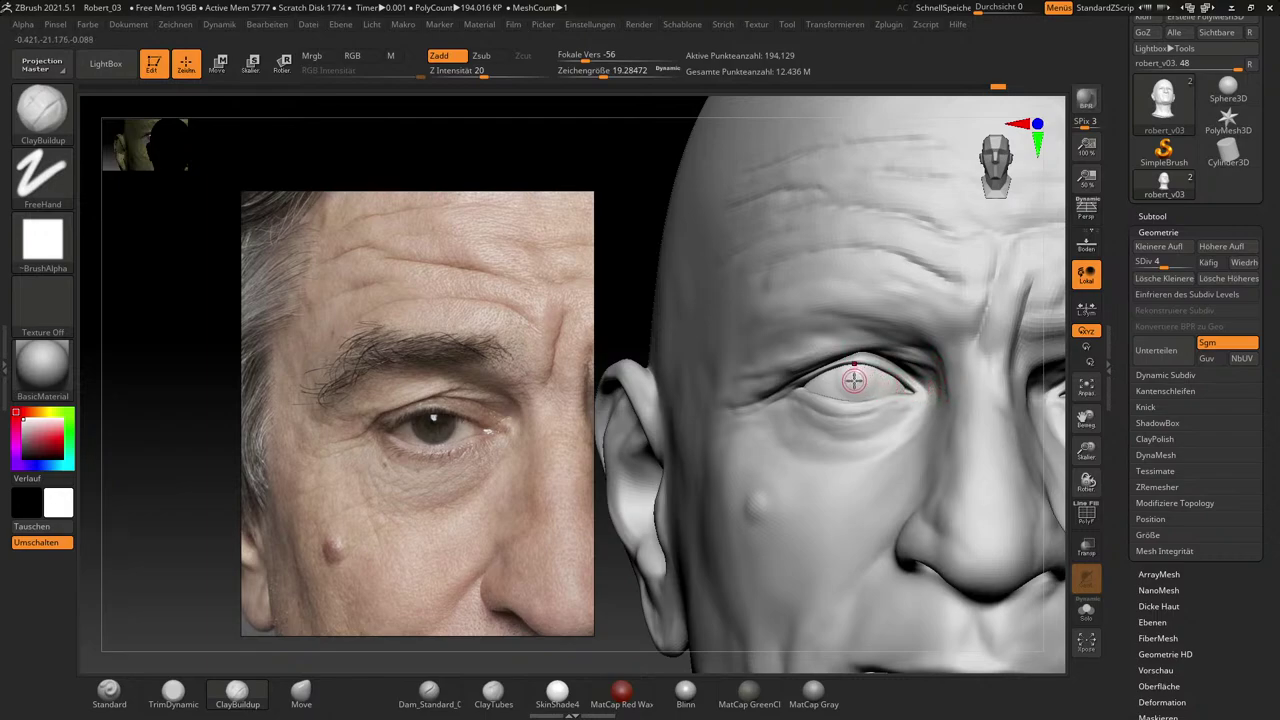
Reshape the hooded fold above the sculpture's right eye with the Move brush at draw sizes of about 83 and 66.
{"action": "key", "text": "bracketright"}
{"action": "key", "text": "bracketright"}
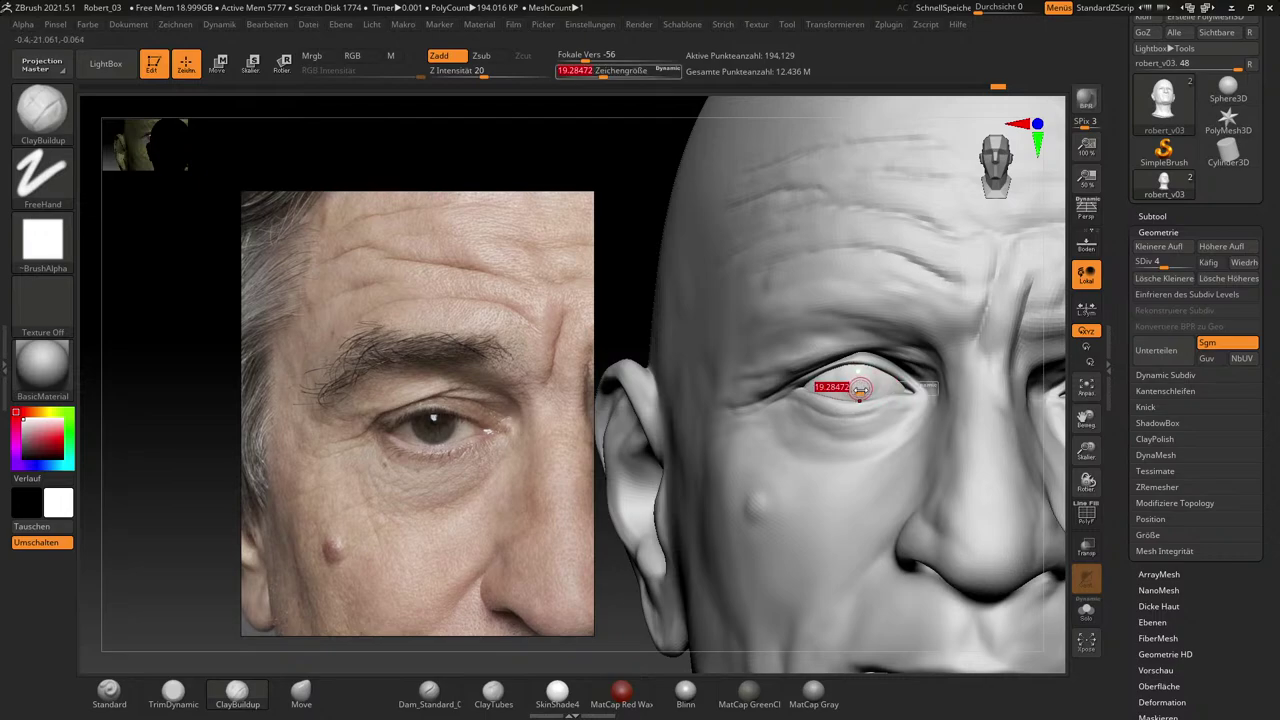
{"action": "left_click", "coordinate": [304, 690]}
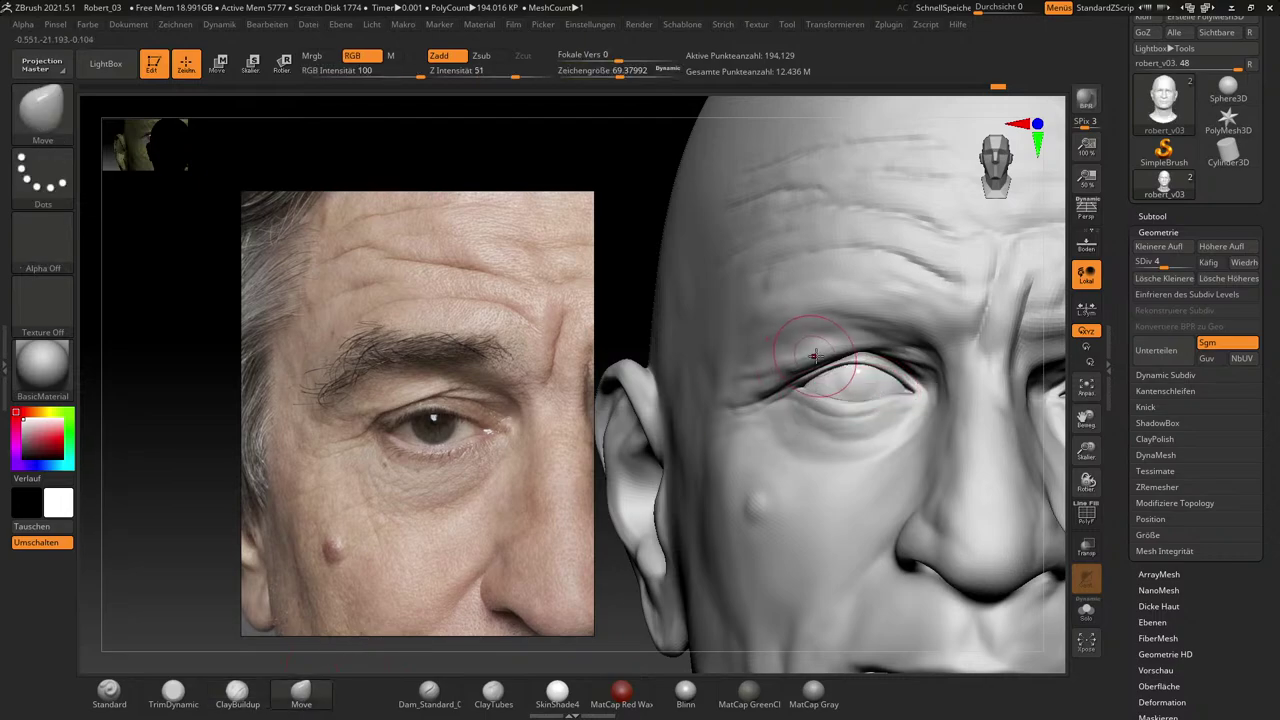
{"action": "key", "text": "s"}
{"action": "left_click_drag", "start_coordinate": [811, 358], "coordinate": [814, 357]}
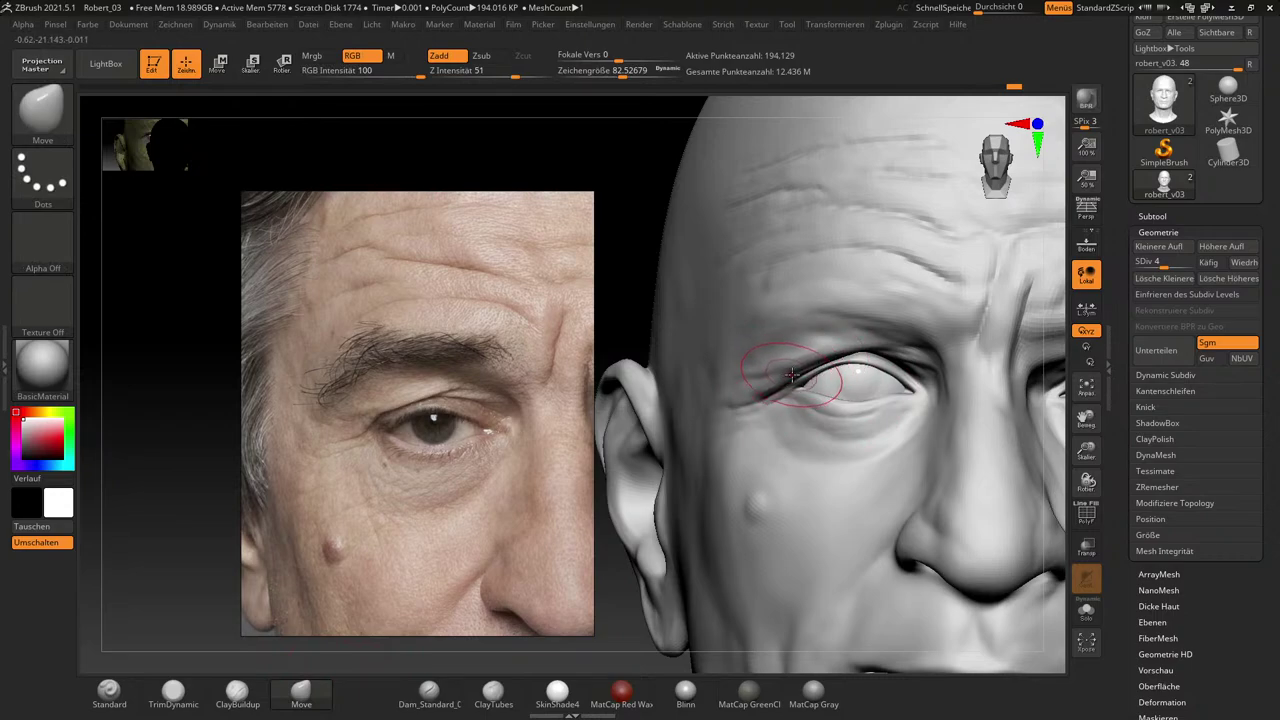
{"action": "key", "text": "bracketleft"}
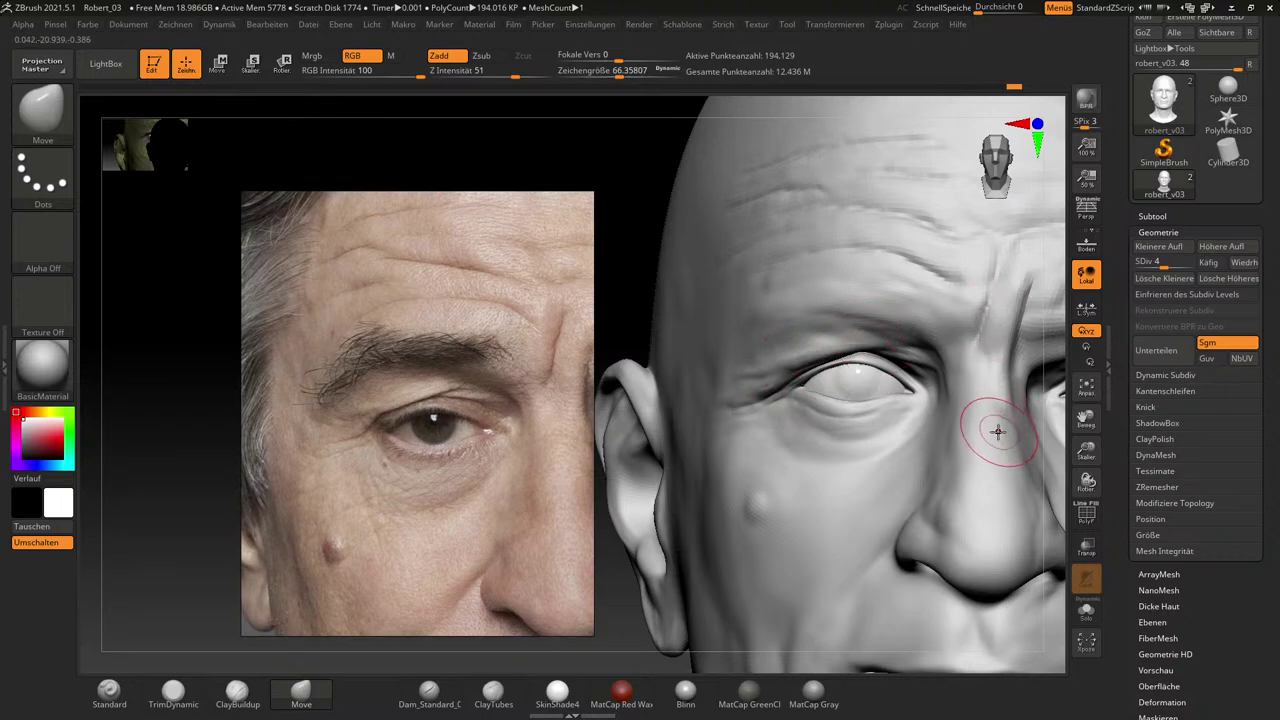
Adjust the rim of the right upper eyelid toward its outer corner with the Move brush at draw size about 48.
{"action": "key", "text": "s"}
{"action": "left_click_drag", "start_coordinate": [878, 408], "coordinate": [880, 405]}
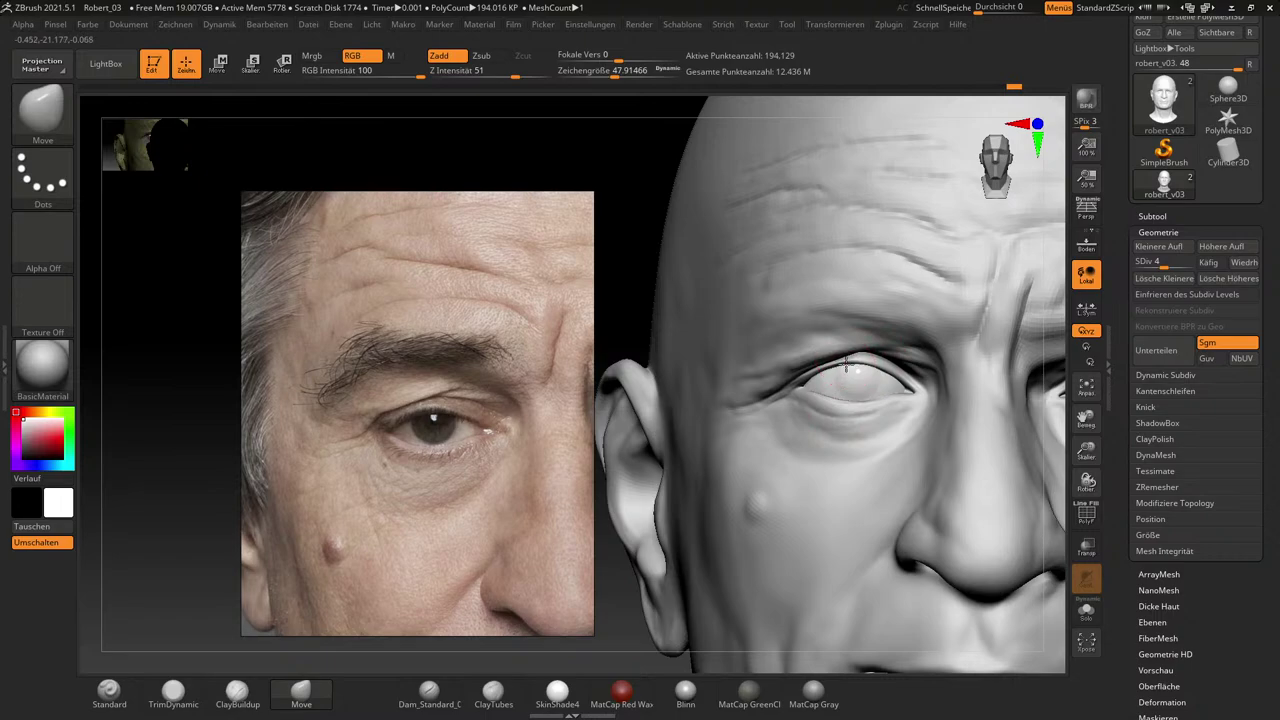
{"action": "left_click_drag", "start_coordinate": [843, 370], "coordinate": [796, 388]}
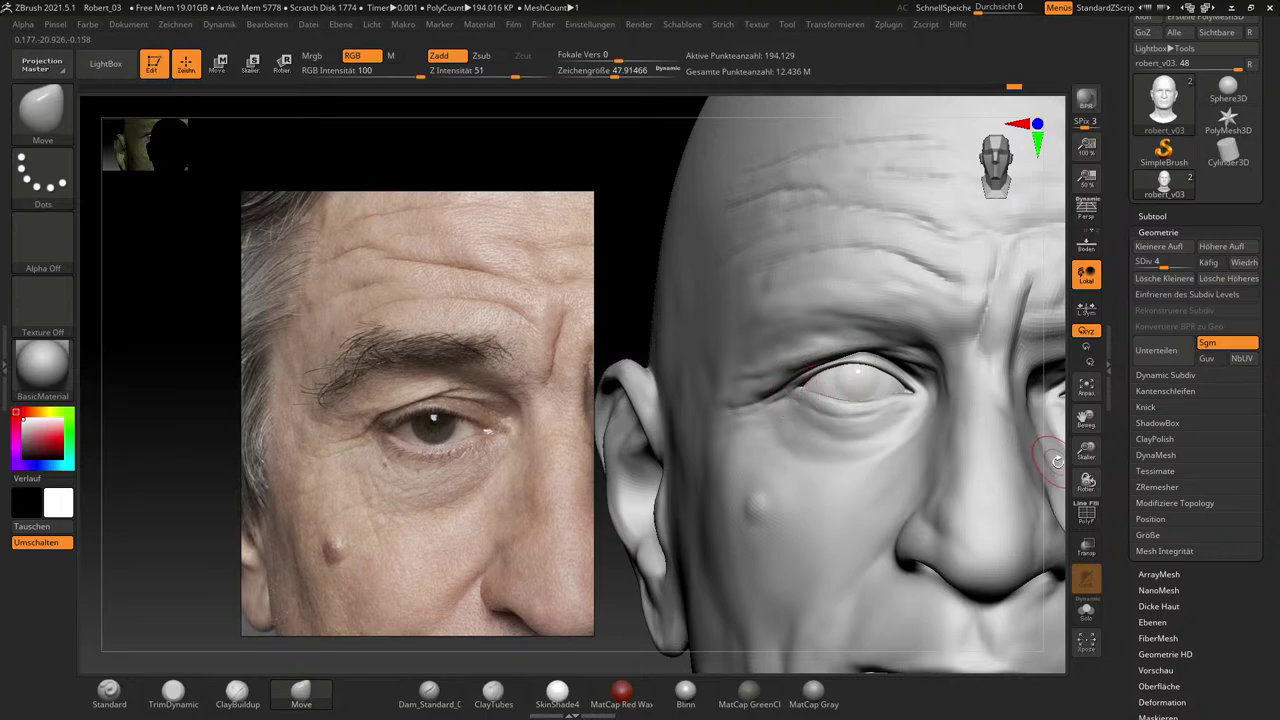
Build up the underside of the right upper eyelid fold with ClayBuildup at draw sizes of about 19 and 14, and smooth its inner part.
{"action": "mouse_move", "coordinate": [1062, 462]}
{"action": "left_mouse_down"}
{"action": "mouse_move", "coordinate": [1071, 404]}
{"action": "mouse_move", "coordinate": [1053, 510]}
{"action": "mouse_move", "coordinate": [1066, 451]}
{"action": "mouse_move", "coordinate": [1052, 488]}
{"action": "mouse_move", "coordinate": [971, 343]}
{"action": "left_mouse_up"}
{"action": "left_click_drag", "start_coordinate": [1054, 438], "coordinate": [1078, 500], "text": "alt"}
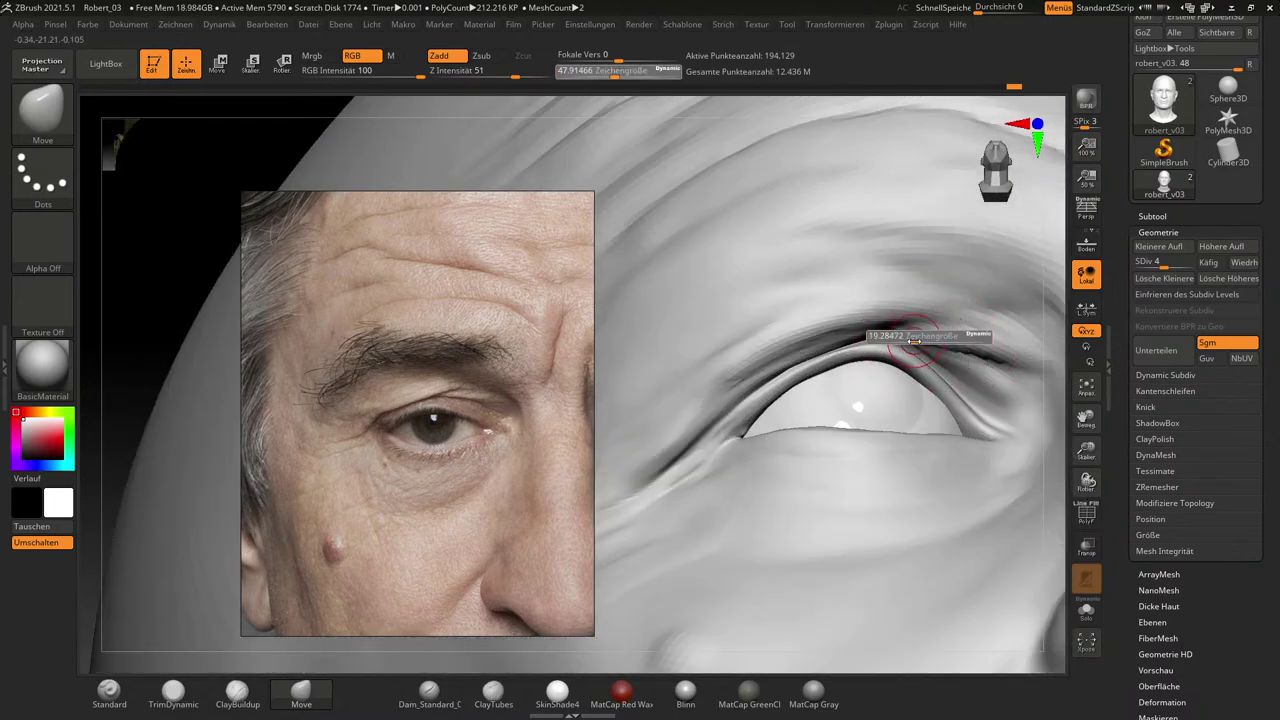
{"action": "left_click", "coordinate": [237, 690]}
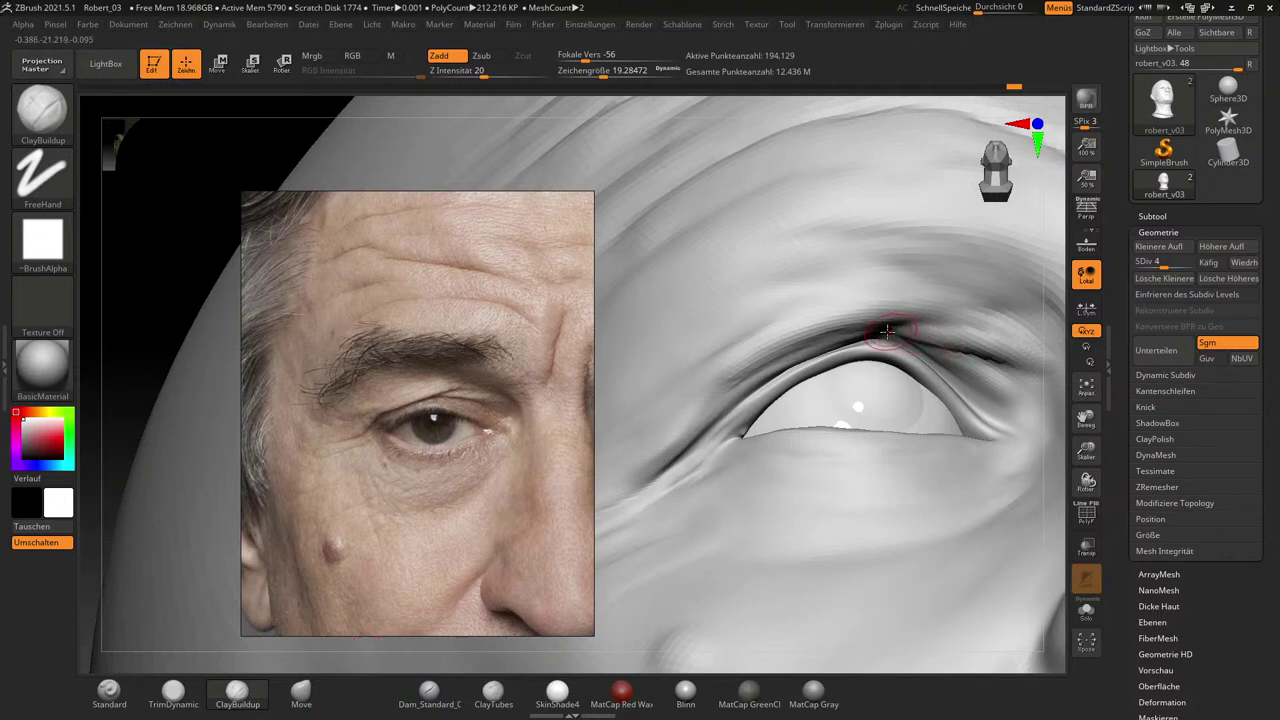
{"action": "left_click_drag", "start_coordinate": [881, 328], "coordinate": [884, 329]}
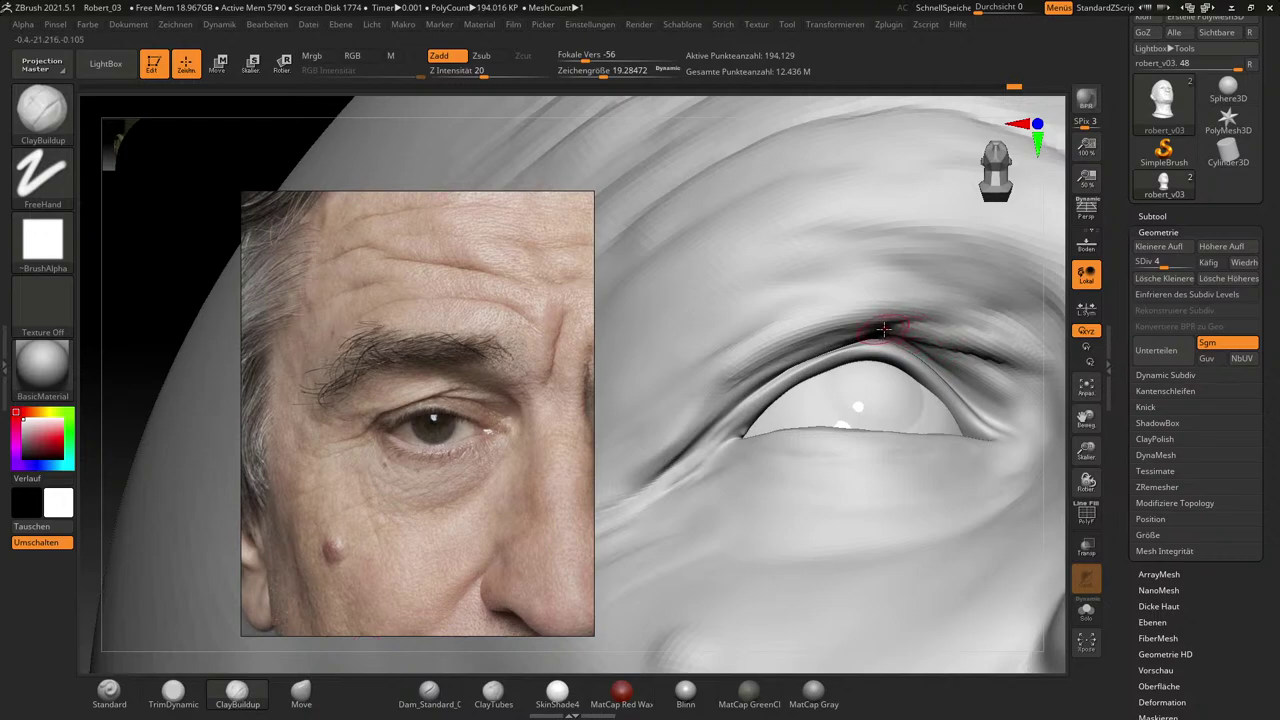
{"action": "key", "text": "bracketleft"}
{"action": "mouse_move", "coordinate": [884, 328]}
{"action": "left_mouse_down"}
{"action": "mouse_move", "coordinate": [1020, 356]}
{"action": "mouse_move", "coordinate": [1002, 374]}
{"action": "mouse_move", "coordinate": [1020, 386]}
{"action": "mouse_move", "coordinate": [976, 378]}
{"action": "left_mouse_up"}
{"action": "mouse_move", "coordinate": [1062, 505]}
{"action": "left_mouse_down"}
{"action": "mouse_move", "coordinate": [1058, 532]}
{"action": "mouse_move", "coordinate": [1052, 520]}
{"action": "left_mouse_up"}
{"action": "mouse_move", "coordinate": [966, 350]}
{"action": "left_mouse_down", "text": "shift"}
{"action": "mouse_move", "coordinate": [927, 331]}
{"action": "mouse_move", "coordinate": [995, 345]}
{"action": "mouse_move", "coordinate": [915, 329]}
{"action": "left_mouse_up", "text": "shift"}
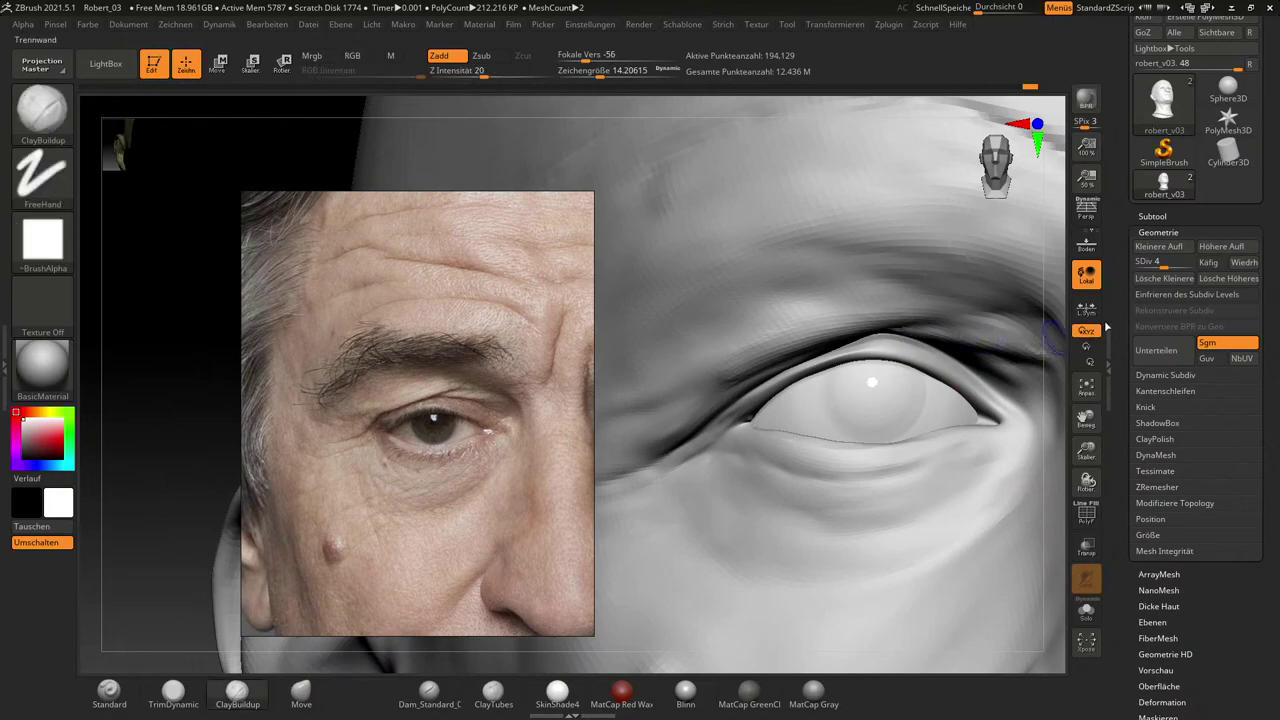
Raise the head to subdivision level 5 and compare the whole right eye area with the reference photo.
{"action": "left_click", "coordinate": [1176, 266]}
{"action": "left_click", "coordinate": [1177, 265]}
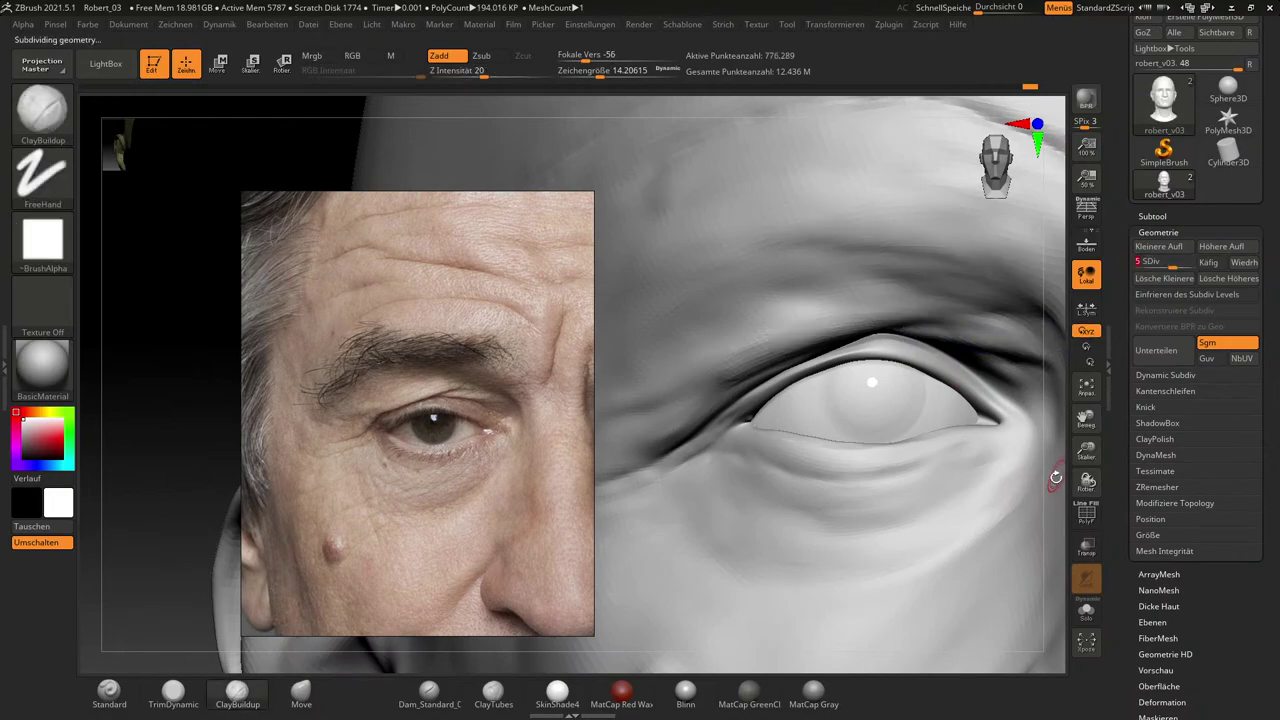
{"action": "left_click_drag", "start_coordinate": [1054, 506], "coordinate": [985, 425], "text": "alt"}
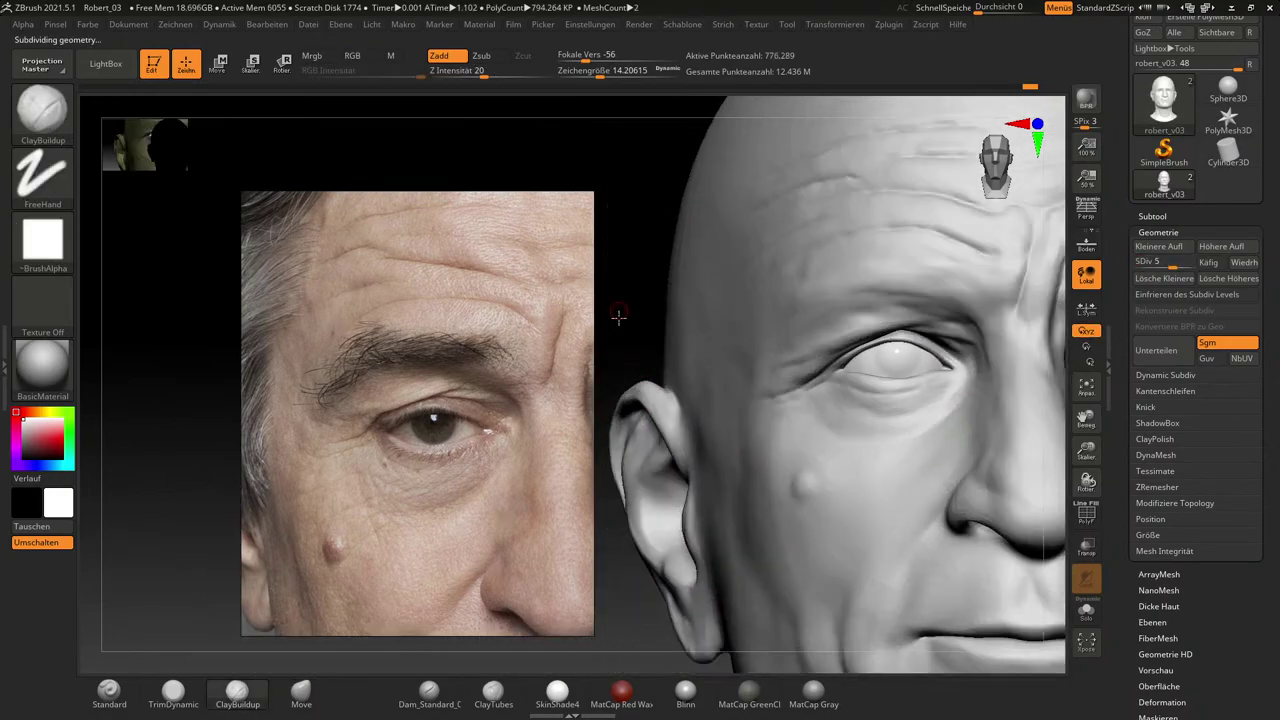
Lower the head to subdivision level 4 and build up the crease beside the left mouth corner with ClayBuildup at draw sizes of about 14 and 30.
{"action": "left_click_drag", "start_coordinate": [618, 316], "coordinate": [640, 513]}
{"action": "mouse_move", "coordinate": [655, 580]}
{"action": "left_mouse_down"}
{"action": "mouse_move", "coordinate": [651, 611]}
{"action": "mouse_move", "coordinate": [651, 595]}
{"action": "left_mouse_up"}
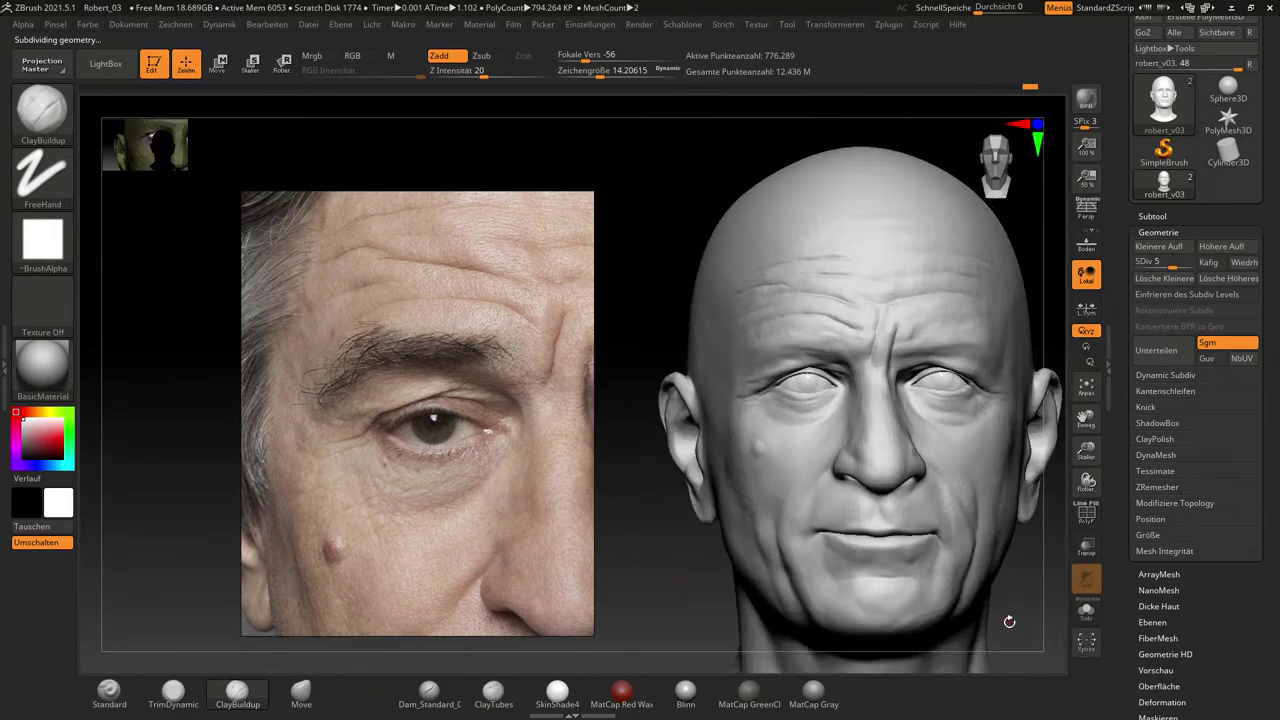
{"action": "left_click_drag", "start_coordinate": [1009, 621], "coordinate": [1018, 615]}
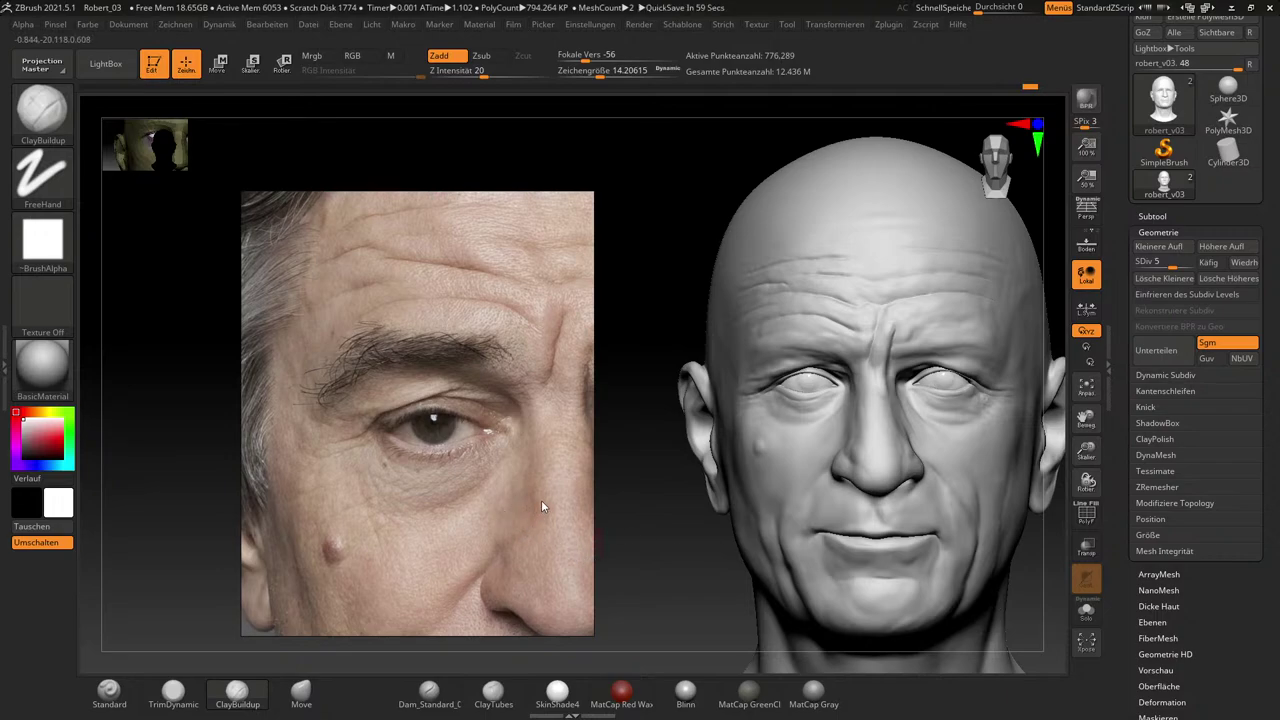
{"action": "middle_click_drag", "start_coordinate": [549, 510], "coordinate": [382, 401]}
{"action": "middle_click_drag", "start_coordinate": [489, 491], "coordinate": [475, 448]}
{"action": "left_click_drag", "start_coordinate": [475, 446], "coordinate": [475, 387]}
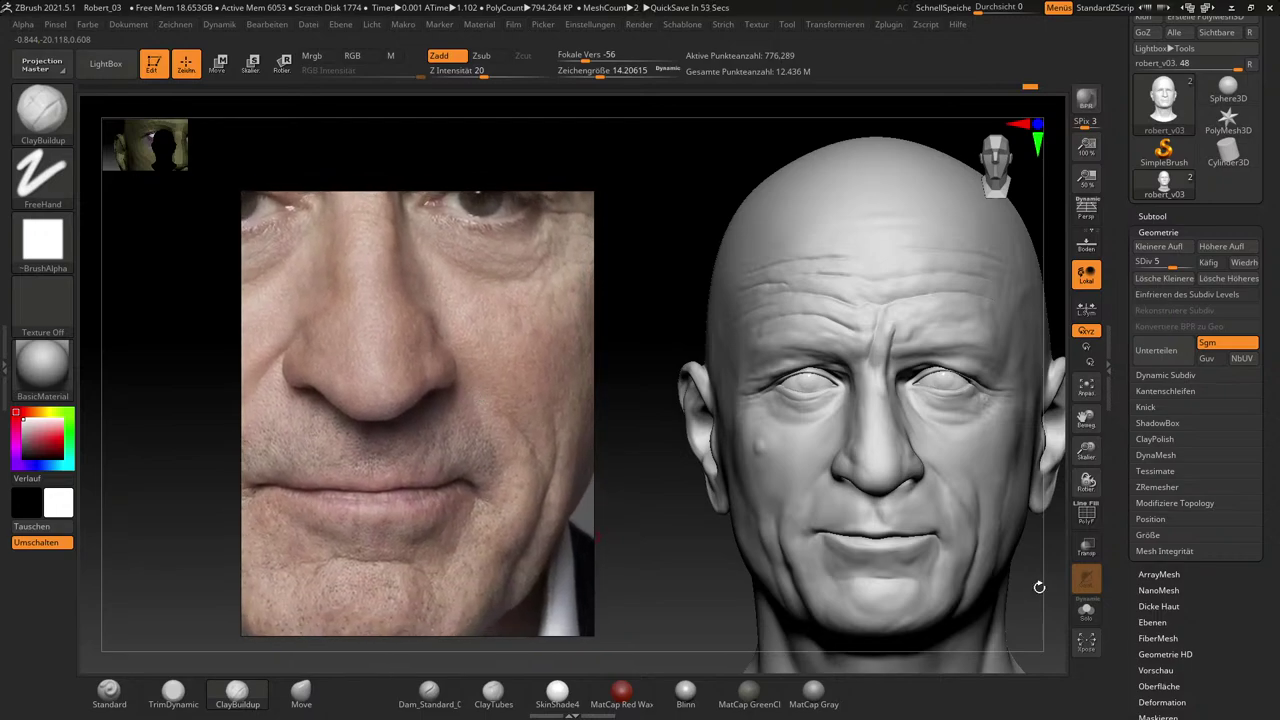
{"action": "left_click_drag", "start_coordinate": [1039, 587], "coordinate": [963, 518]}
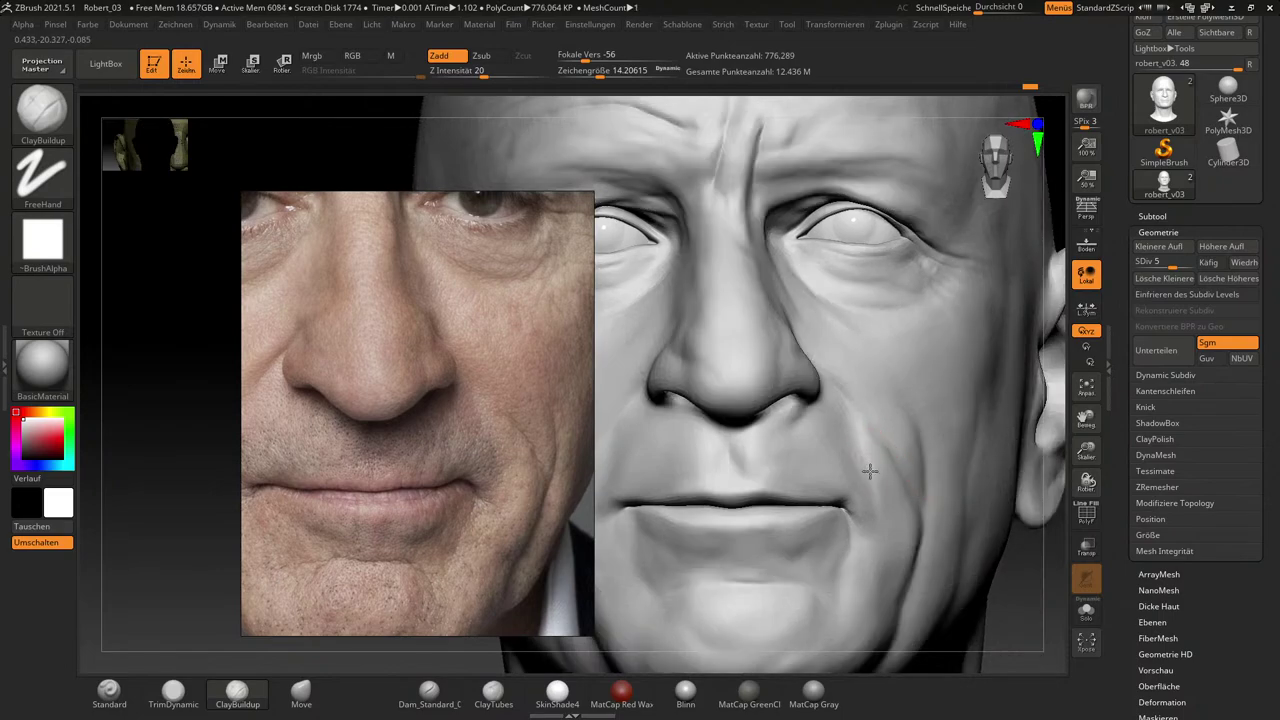
{"action": "key", "text": "ctrl"}
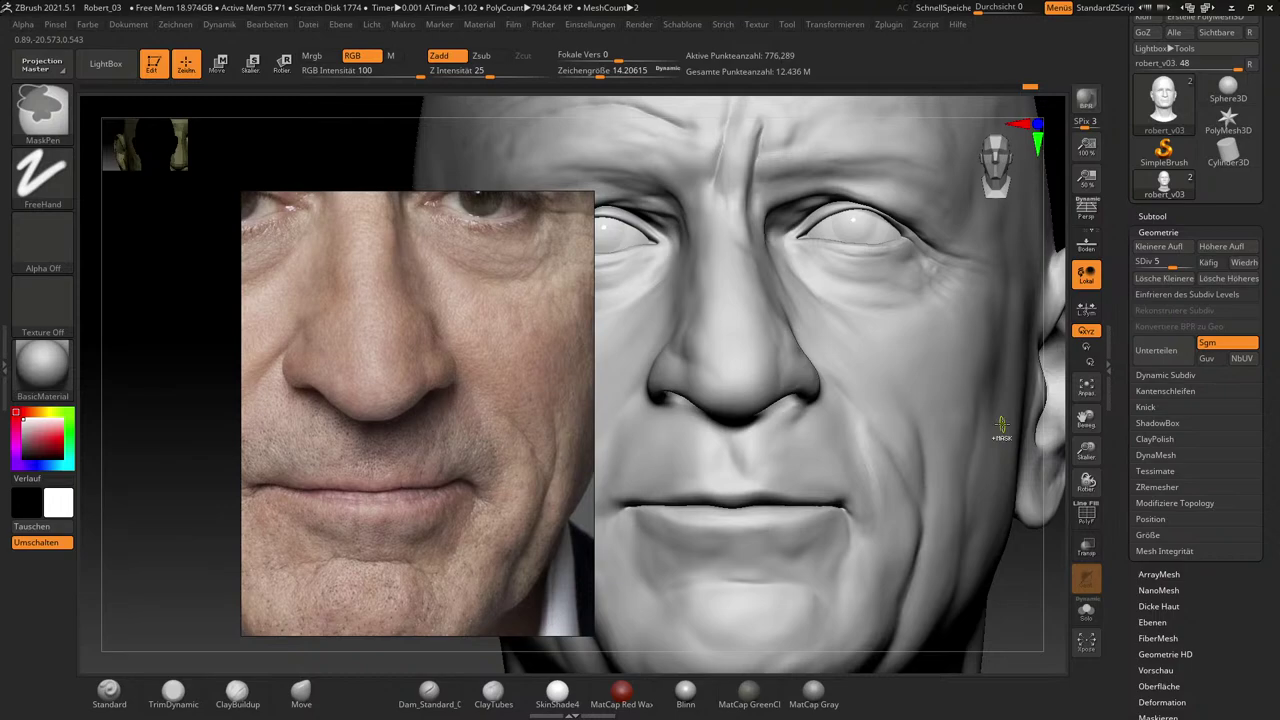
{"action": "left_click_drag", "start_coordinate": [1172, 264], "coordinate": [1163, 265]}
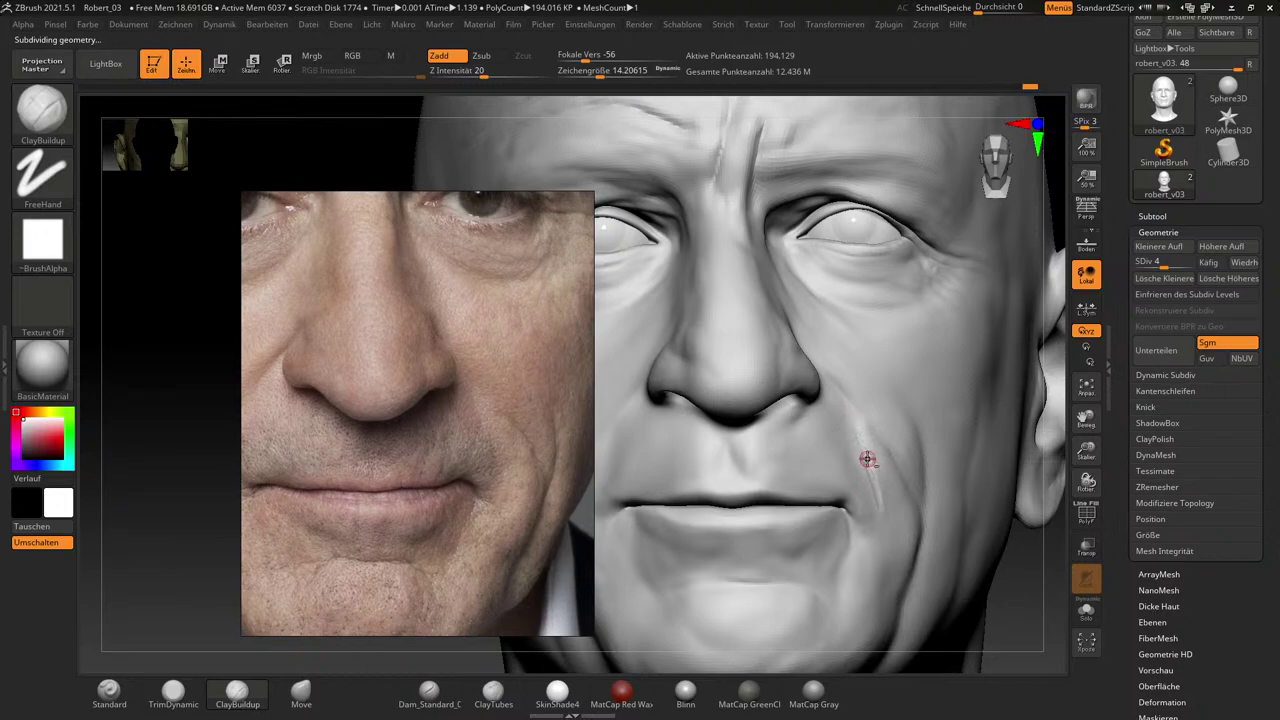
{"action": "key", "text": "shift"}
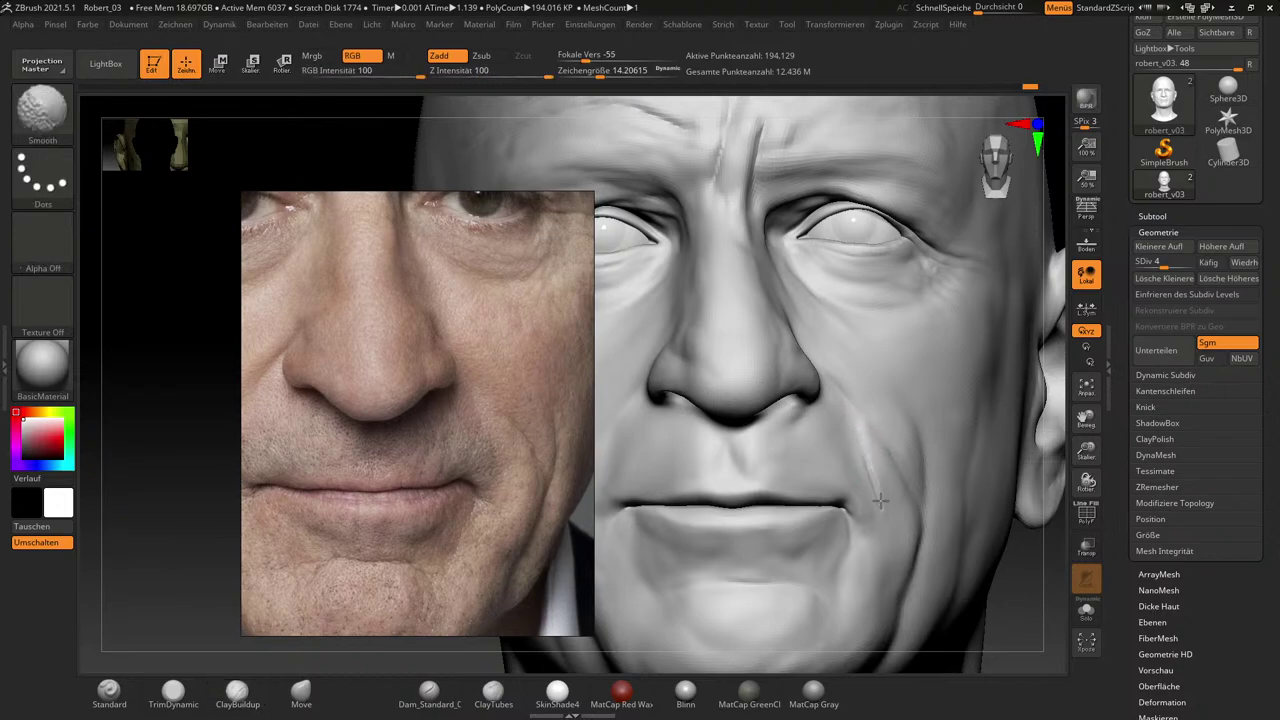
{"action": "key", "text": "s"}
{"action": "left_click_drag", "start_coordinate": [882, 464], "coordinate": [889, 467]}
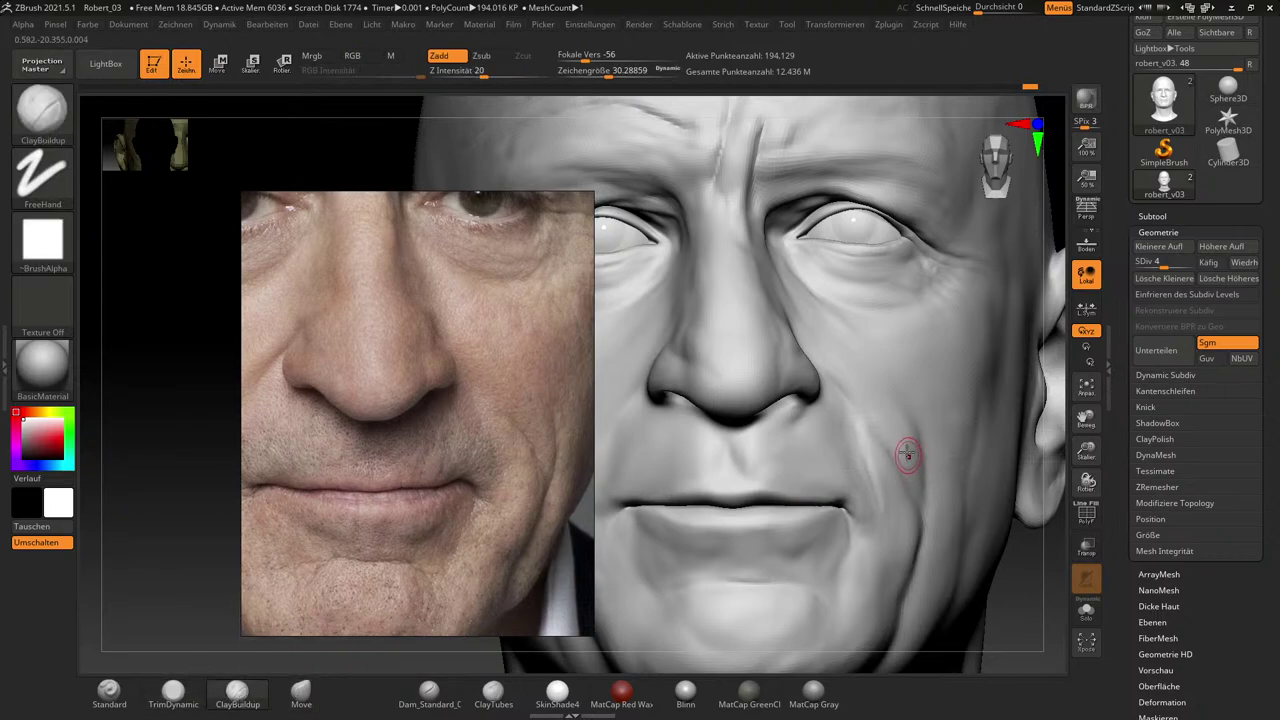
Build up the cheek side of the left nasolabial fold with ClayBuildup at draw size about 43, and smooth its upper part.
{"action": "key", "text": "s"}
{"action": "left_click_drag", "start_coordinate": [915, 471], "coordinate": [912, 462]}
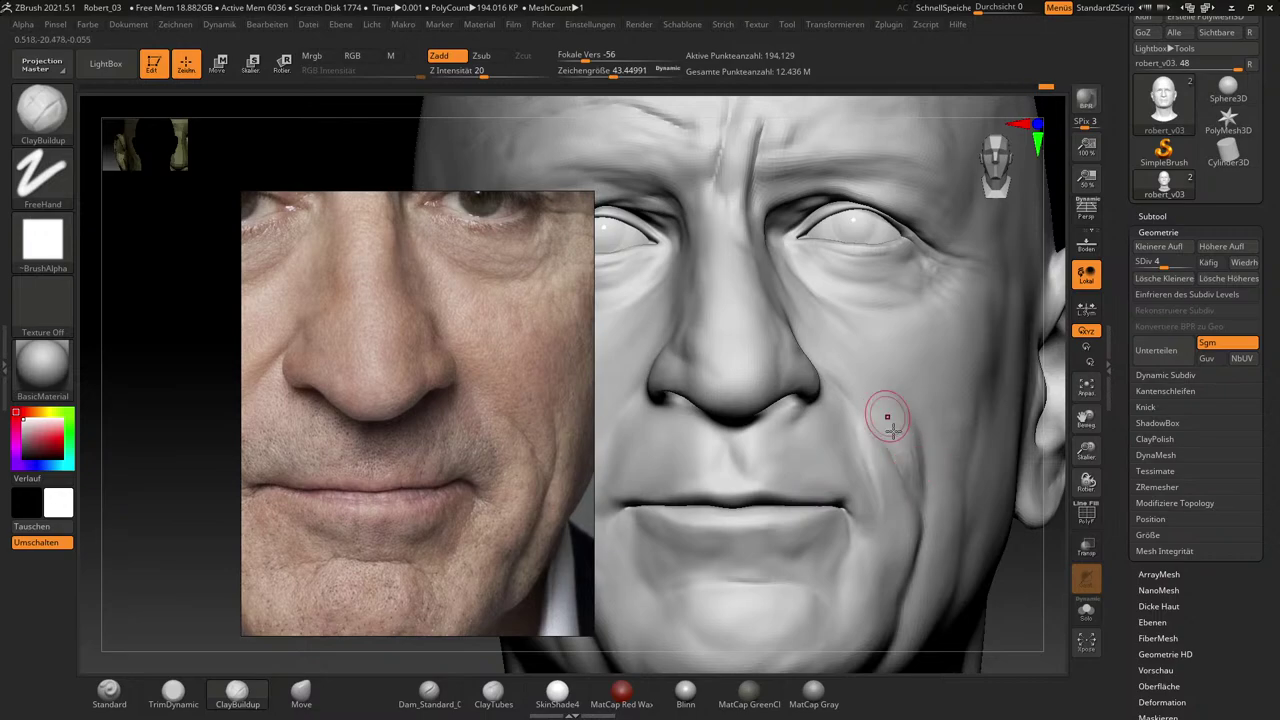
{"action": "left_click_drag", "start_coordinate": [908, 450], "coordinate": [899, 440], "text": "shift"}
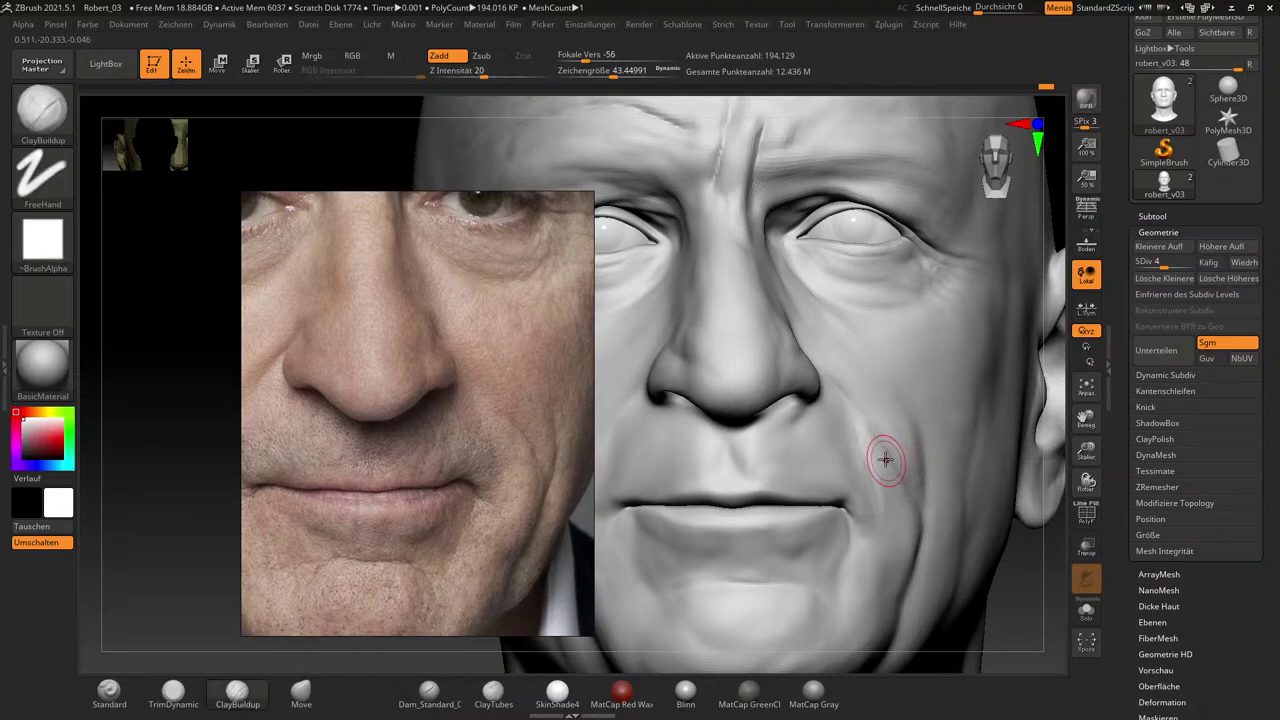
Thicken the left mouth fold down toward the chin with ClayBuildup at draw sizes of about 43 and 69, and smooth it at about 30.
{"action": "mouse_move", "coordinate": [879, 452]}
{"action": "left_mouse_down"}
{"action": "mouse_move", "coordinate": [890, 499]}
{"action": "mouse_move", "coordinate": [887, 480]}
{"action": "left_mouse_up"}
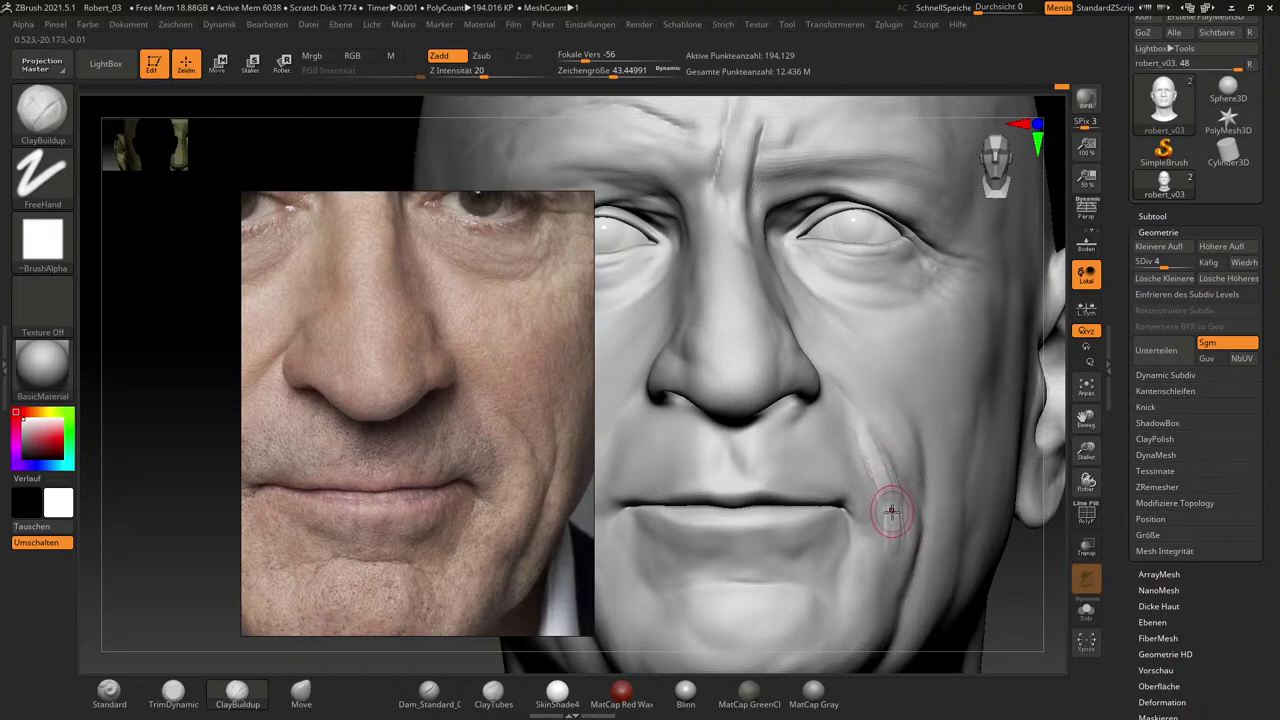
{"action": "mouse_move", "coordinate": [890, 512]}
{"action": "left_mouse_down"}
{"action": "mouse_move", "coordinate": [885, 554]}
{"action": "mouse_move", "coordinate": [903, 542]}
{"action": "left_mouse_up"}
{"action": "key", "text": "s"}
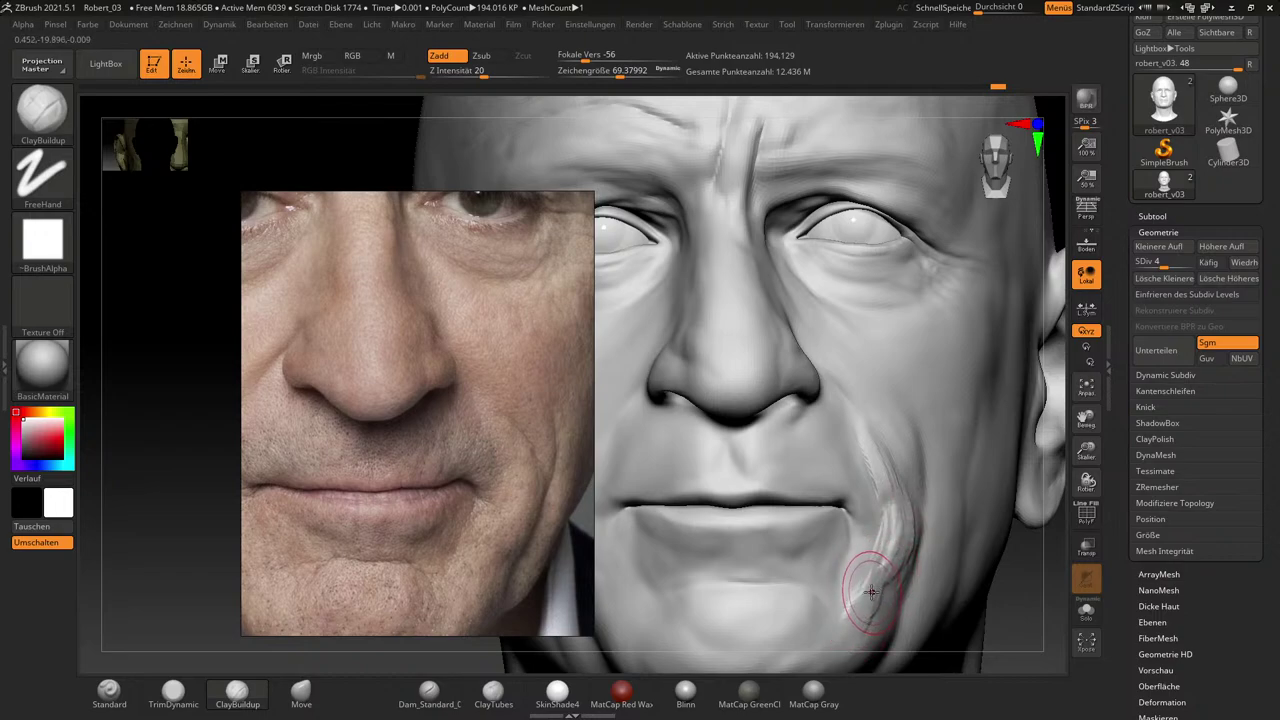
{"action": "mouse_move", "coordinate": [872, 592]}
{"action": "left_mouse_down"}
{"action": "mouse_move", "coordinate": [884, 470]}
{"action": "mouse_move", "coordinate": [857, 449]}
{"action": "mouse_move", "coordinate": [887, 471]}
{"action": "mouse_move", "coordinate": [905, 516]}
{"action": "mouse_move", "coordinate": [882, 528]}
{"action": "left_mouse_up"}
{"action": "key", "text": "s"}
{"action": "key", "text": "shift"}
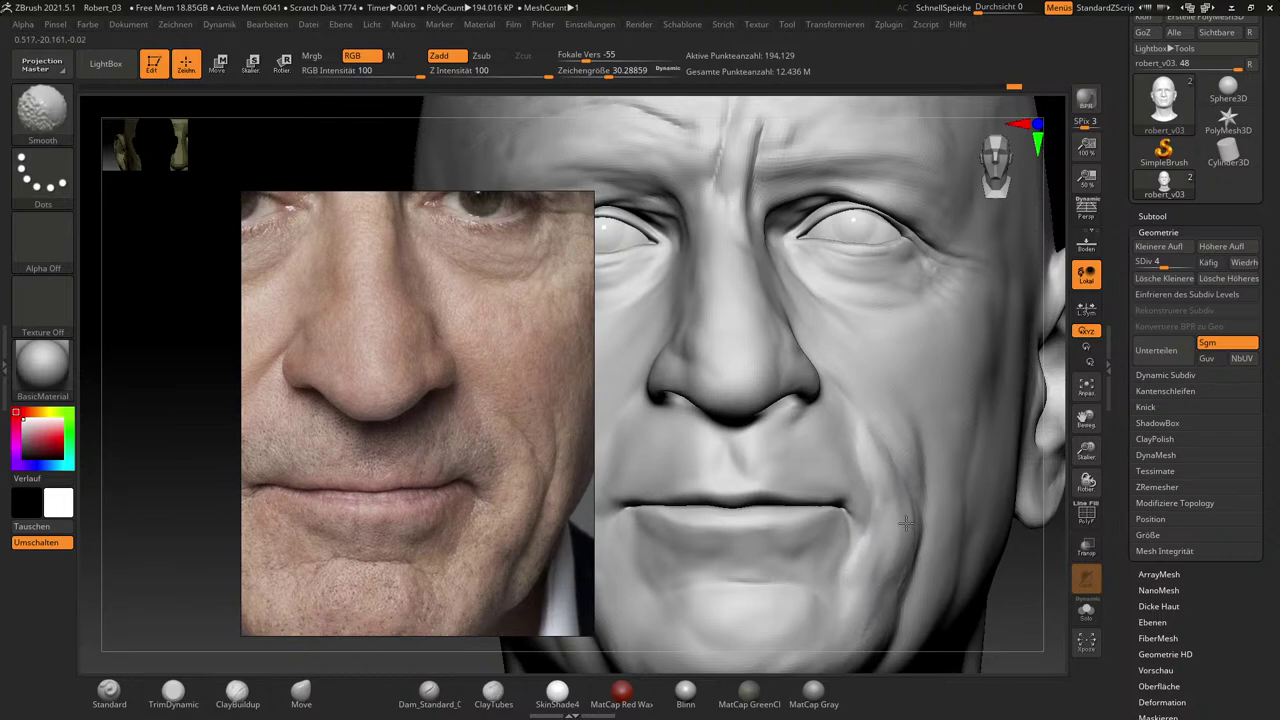
{"action": "left_click_drag", "start_coordinate": [905, 518], "coordinate": [905, 509], "text": "shift"}
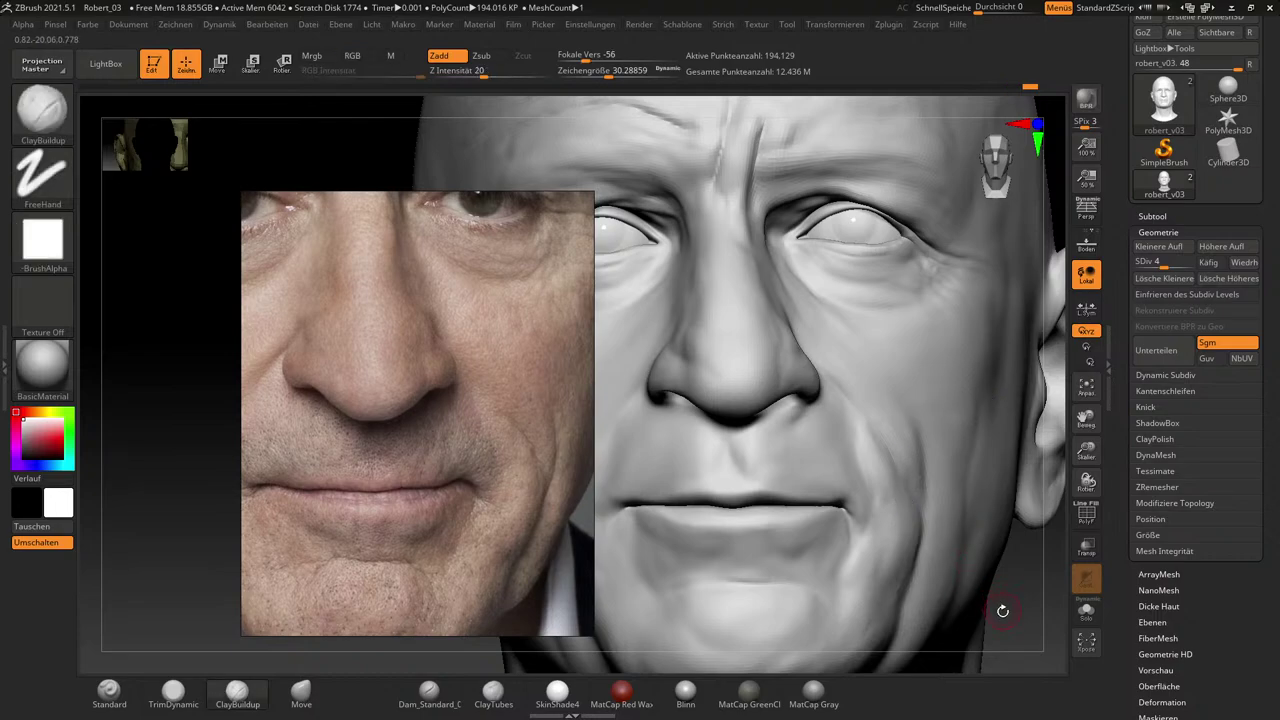
Soften the upper part of the left mouth fold with the Smooth brush and check the whole head from both sides.
{"action": "key", "text": "shift"}
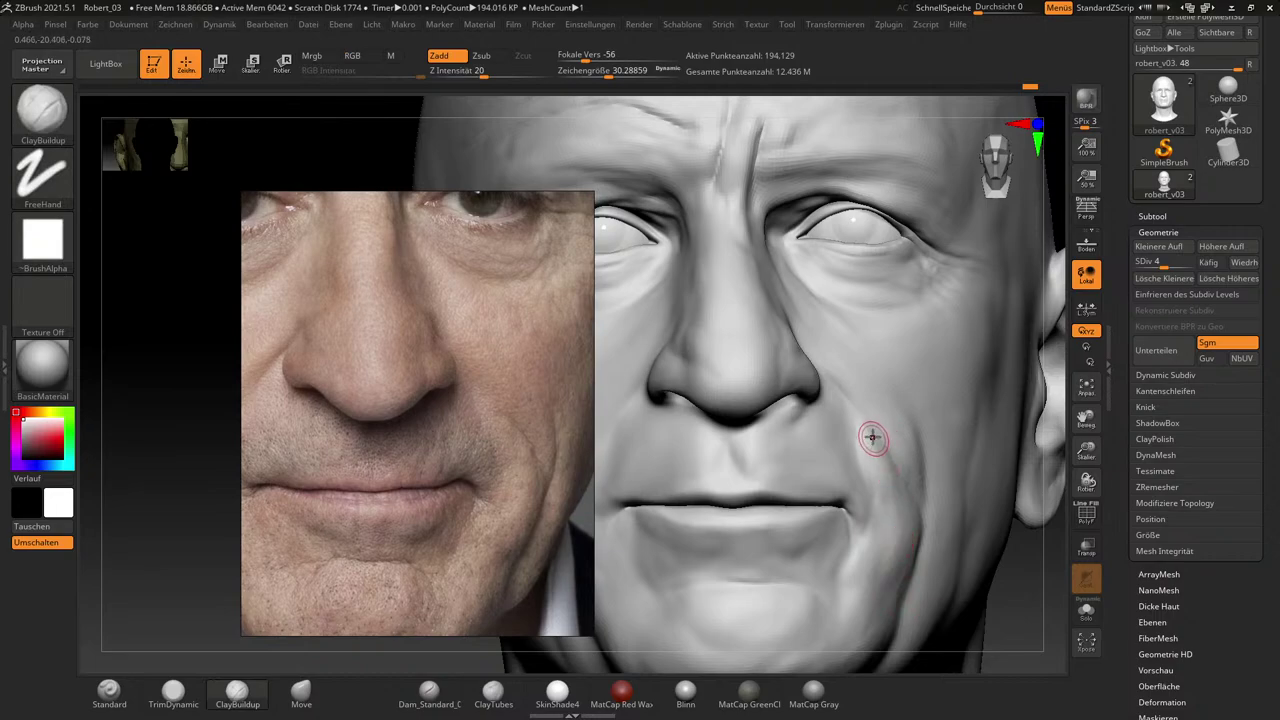
{"action": "mouse_move", "coordinate": [877, 447]}
{"action": "left_mouse_down", "text": "shift"}
{"action": "mouse_move", "coordinate": [866, 434]}
{"action": "mouse_move", "coordinate": [920, 479]}
{"action": "left_mouse_up", "text": "shift"}
{"action": "left_click_drag", "start_coordinate": [1052, 581], "coordinate": [1030, 601]}
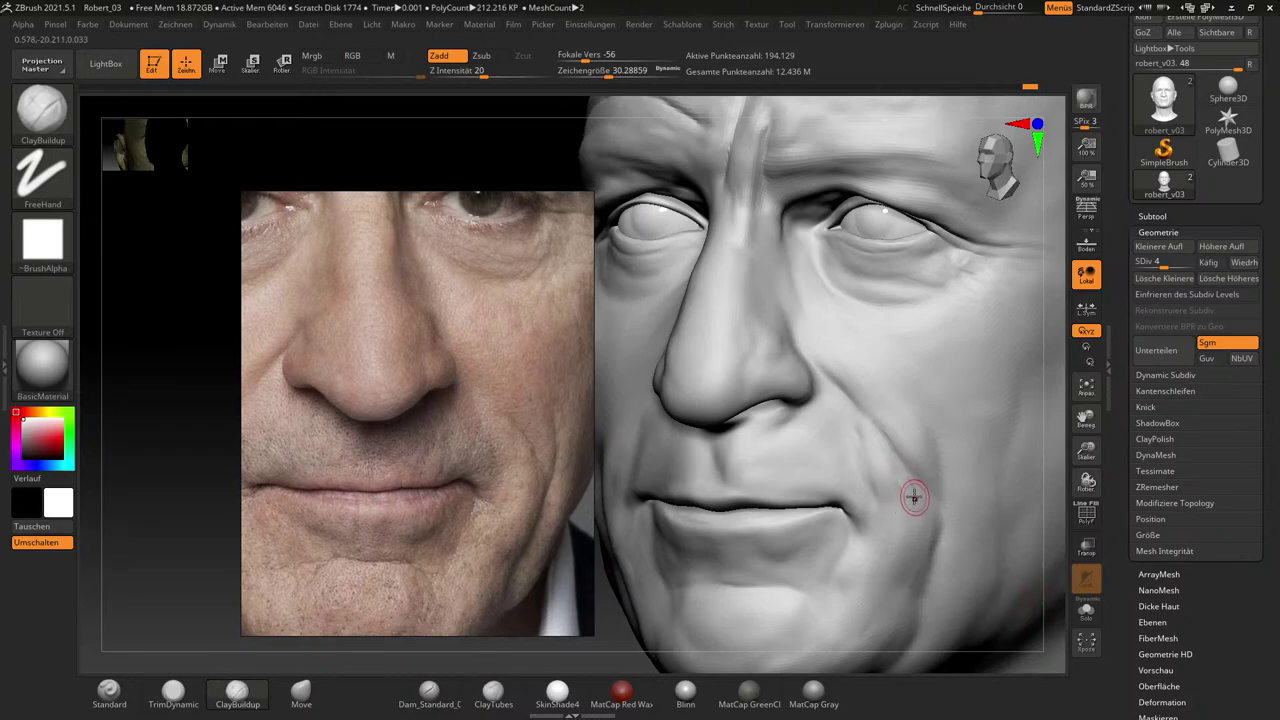
{"action": "left_click_drag", "start_coordinate": [1058, 596], "coordinate": [1056, 601]}
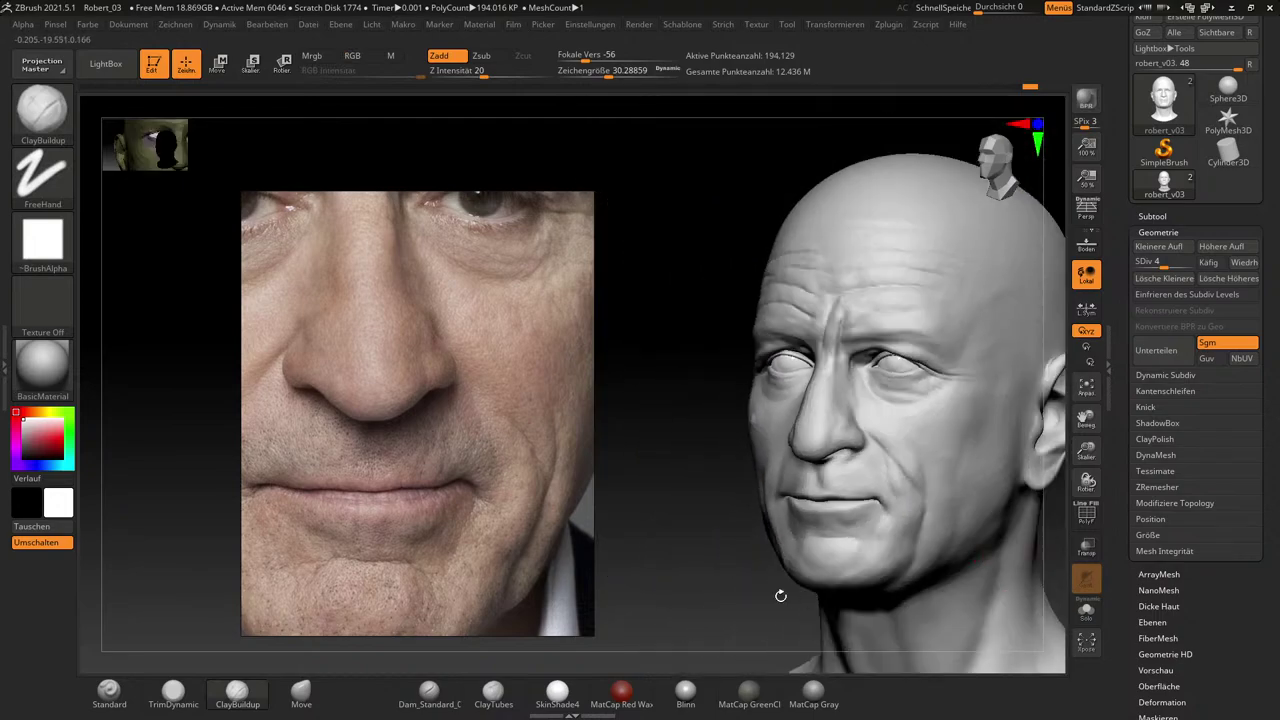
{"action": "left_click_drag", "start_coordinate": [780, 594], "coordinate": [957, 584]}
{"action": "mouse_move", "coordinate": [831, 603]}
{"action": "left_mouse_down"}
{"action": "mouse_move", "coordinate": [804, 613]}
{"action": "mouse_move", "coordinate": [1095, 565]}
{"action": "left_mouse_up"}
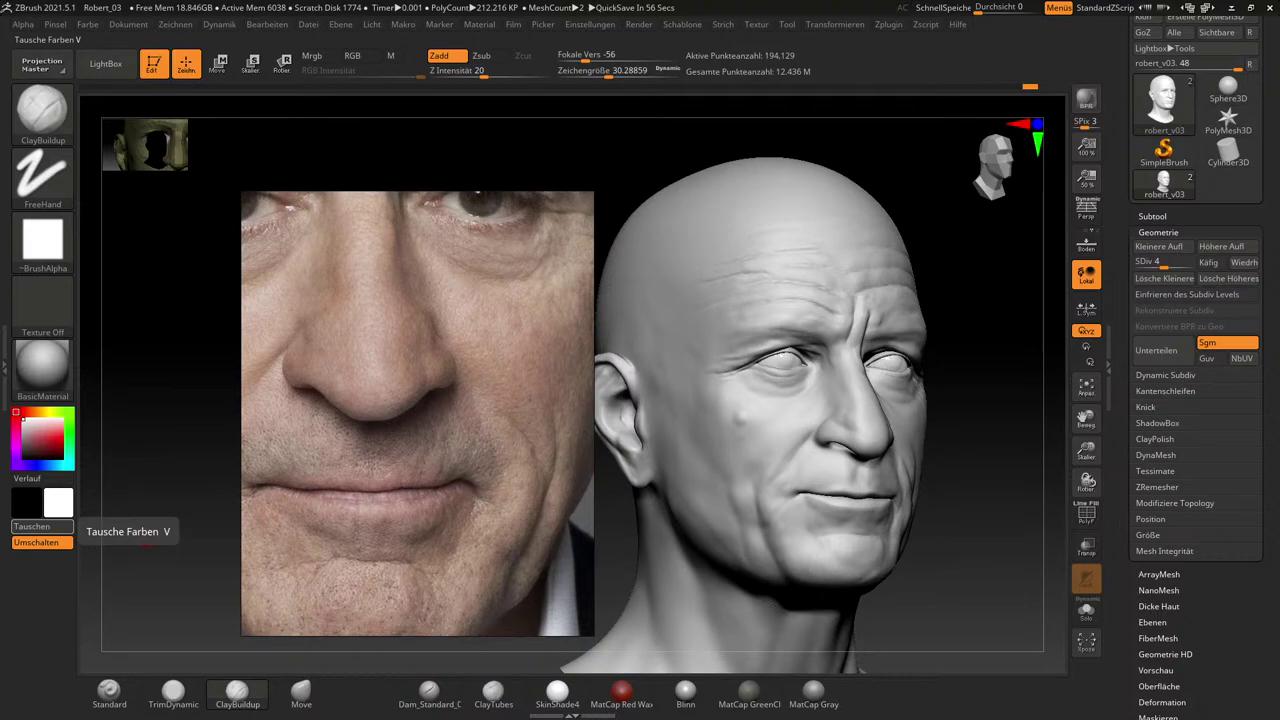
Switch to Firefox and search Google Images for "robert de niro side".
{"action": "left_click_drag", "start_coordinate": [0, 74], "coordinate": [1036, 114]}
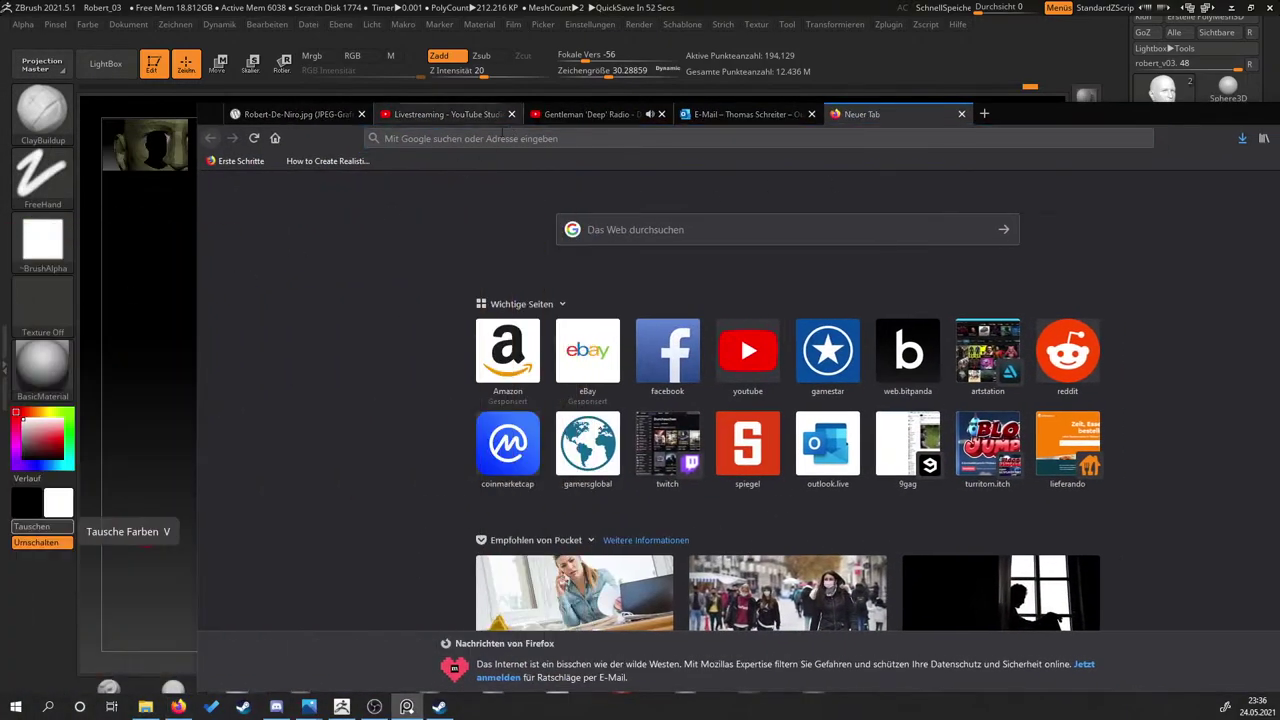
{"action": "left_click", "coordinate": [500, 138]}
{"action": "type", "text": "rober"}
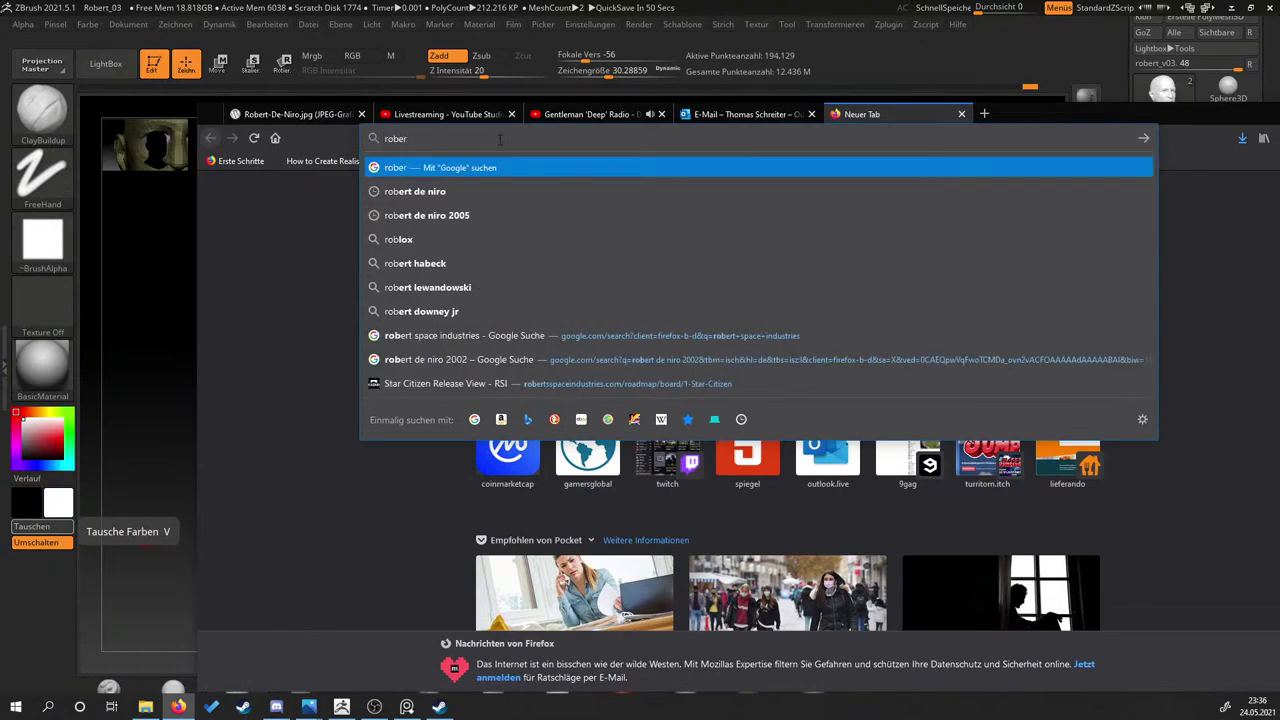
{"action": "type", "text": "t de niro aside"}
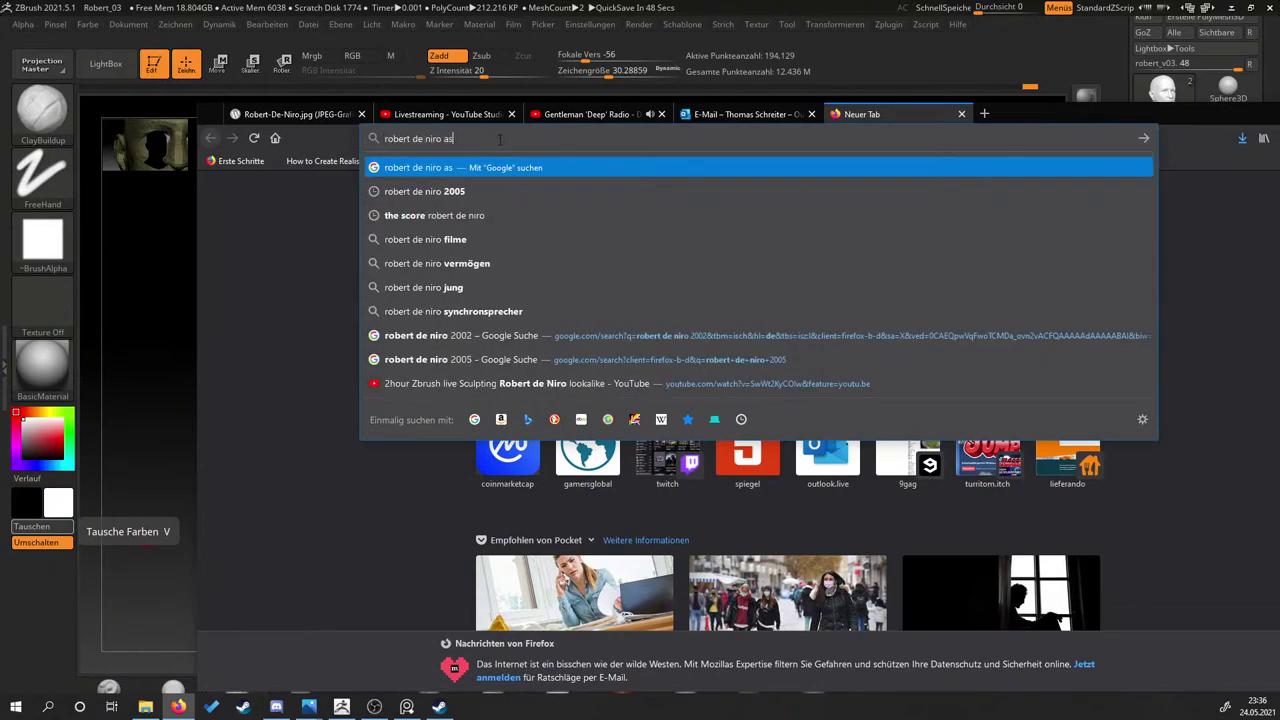
{"action": "key", "text": "BackSpace"}
{"action": "key", "text": "BackSpace"}
{"action": "key", "text": "BackSpace"}
{"action": "key", "text": "BackSpace"}
{"action": "key", "text": "BackSpace"}
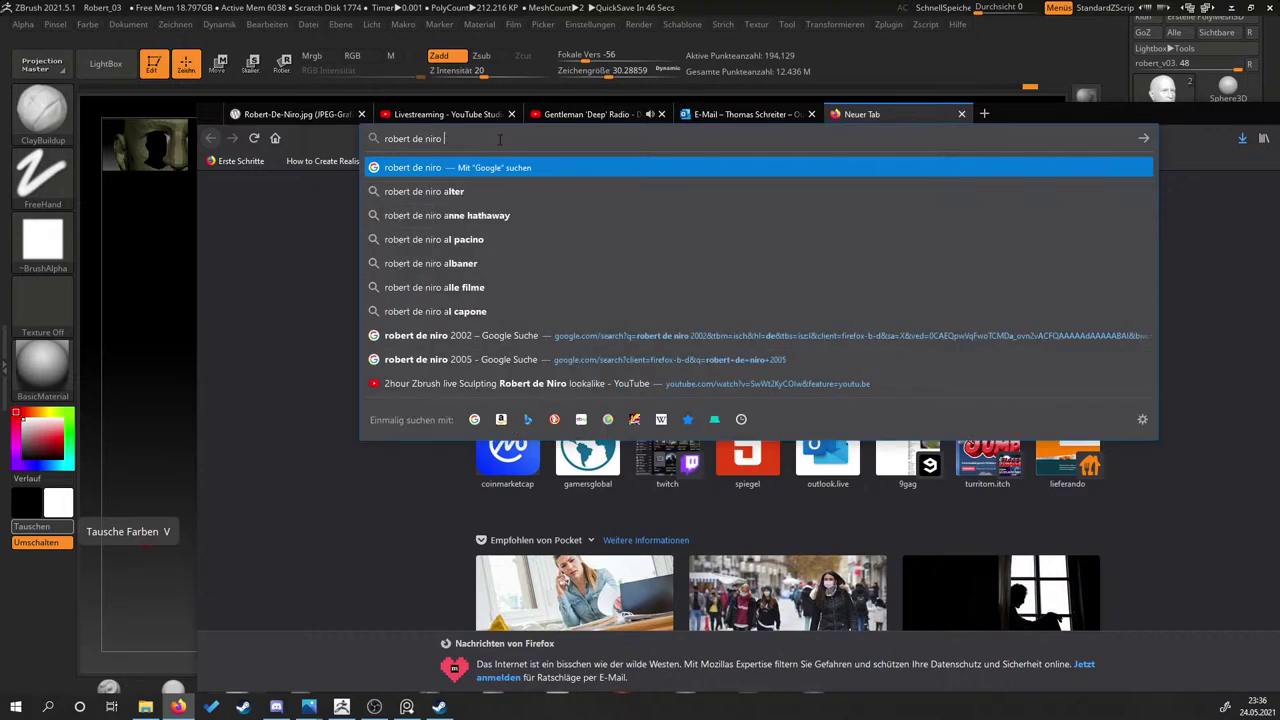
{"action": "type", "text": "side"}
{"action": "key", "text": "Return"}
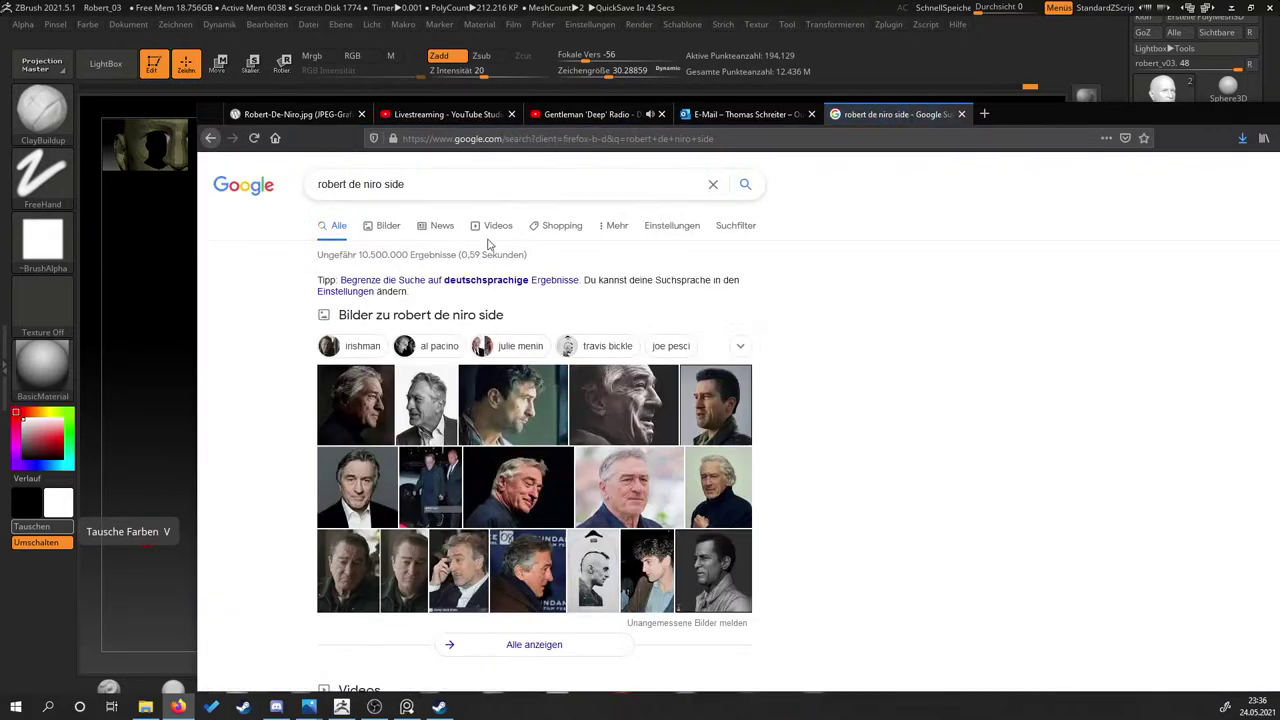
{"action": "left_click", "coordinate": [390, 226]}
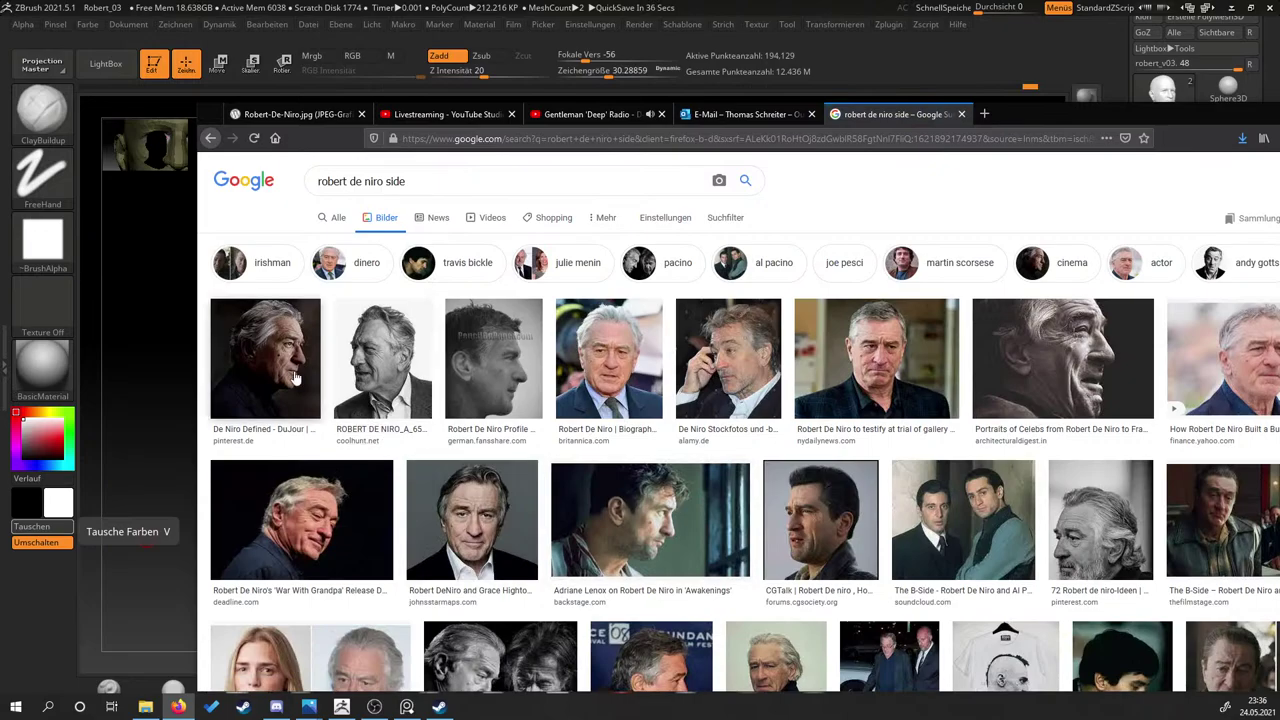
Open the dark right-facing profile portrait from Pinterest at full size in a new tab and save it to the recources folder.
{"action": "left_click", "coordinate": [265, 358]}
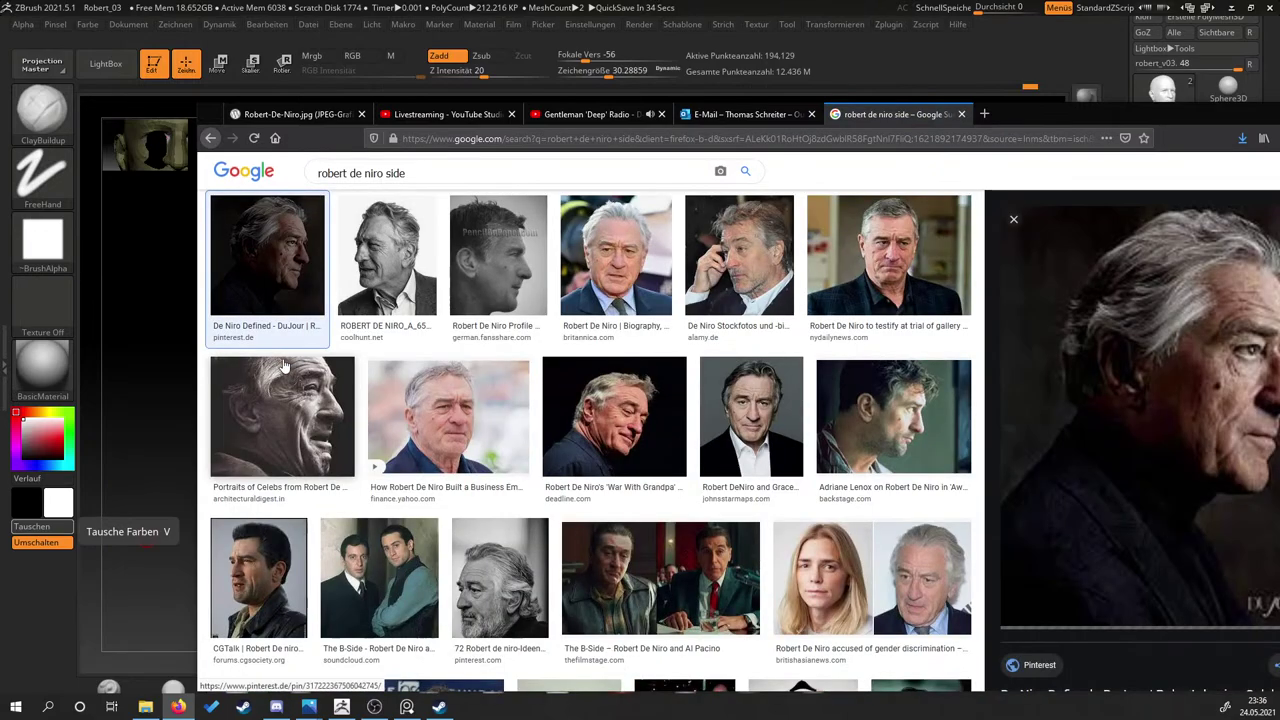
{"action": "right_click", "coordinate": [1100, 410]}
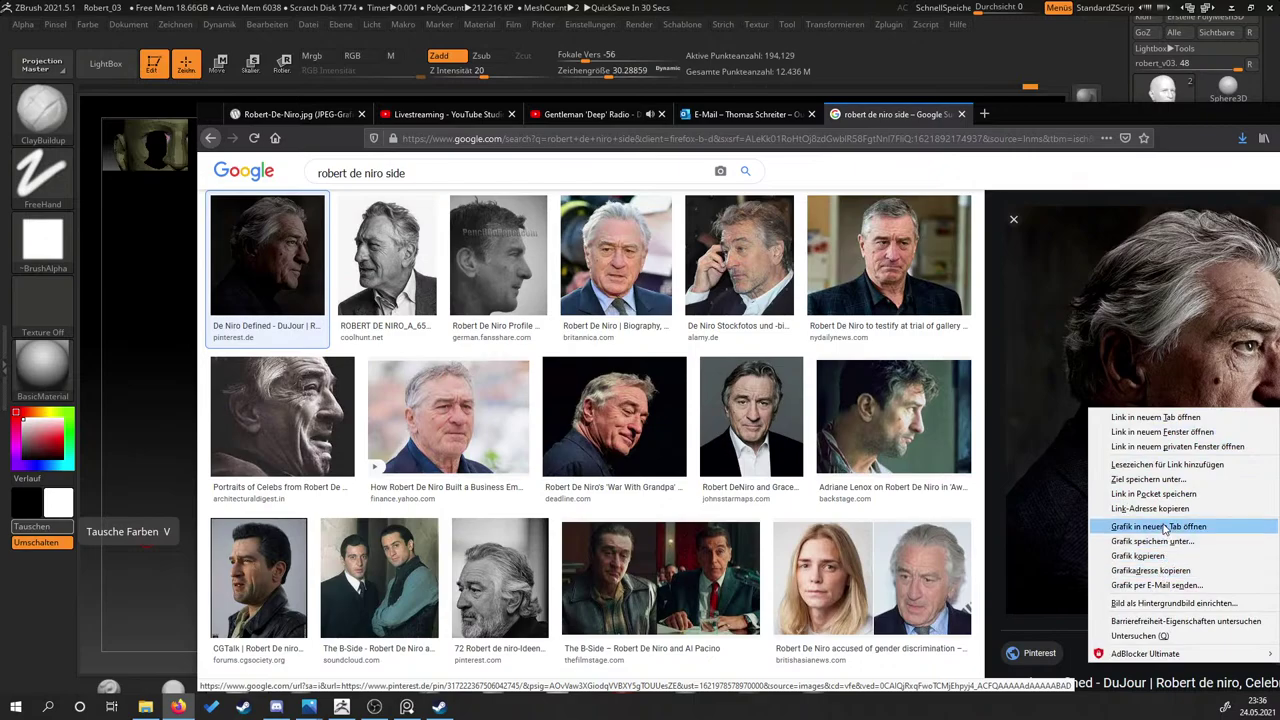
{"action": "left_click", "coordinate": [1158, 526]}
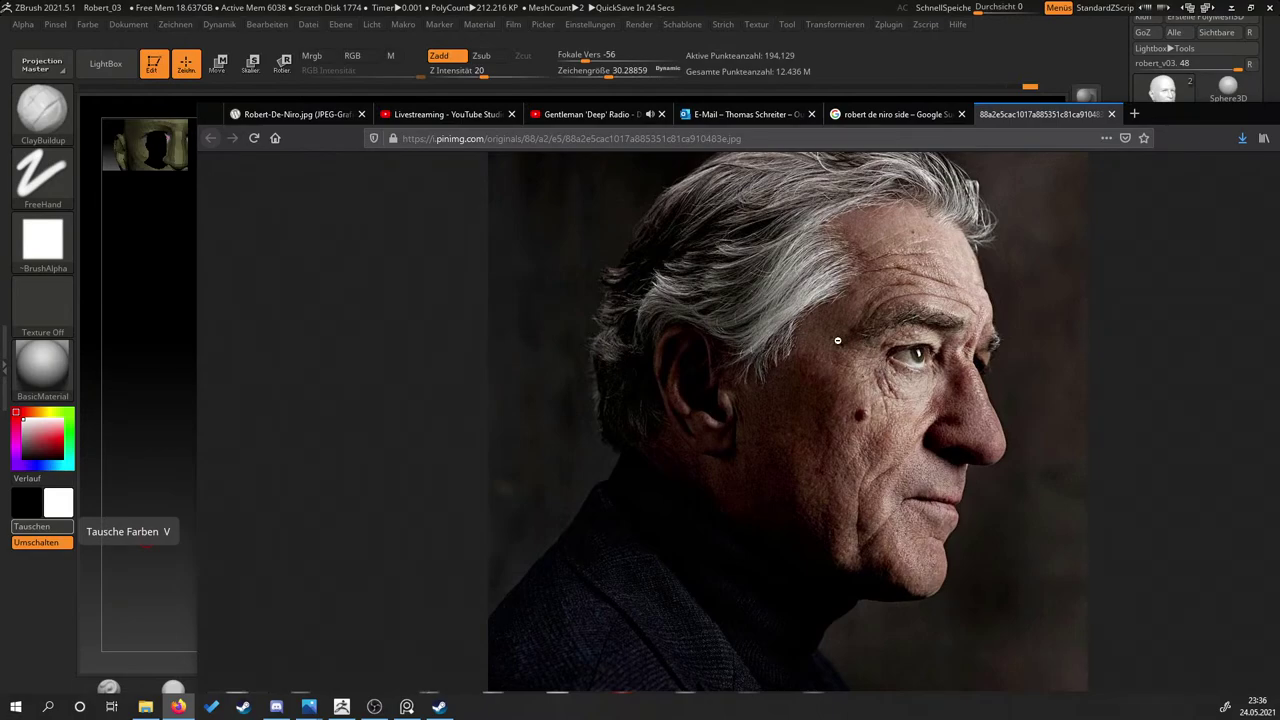
{"action": "right_click", "coordinate": [838, 341]}
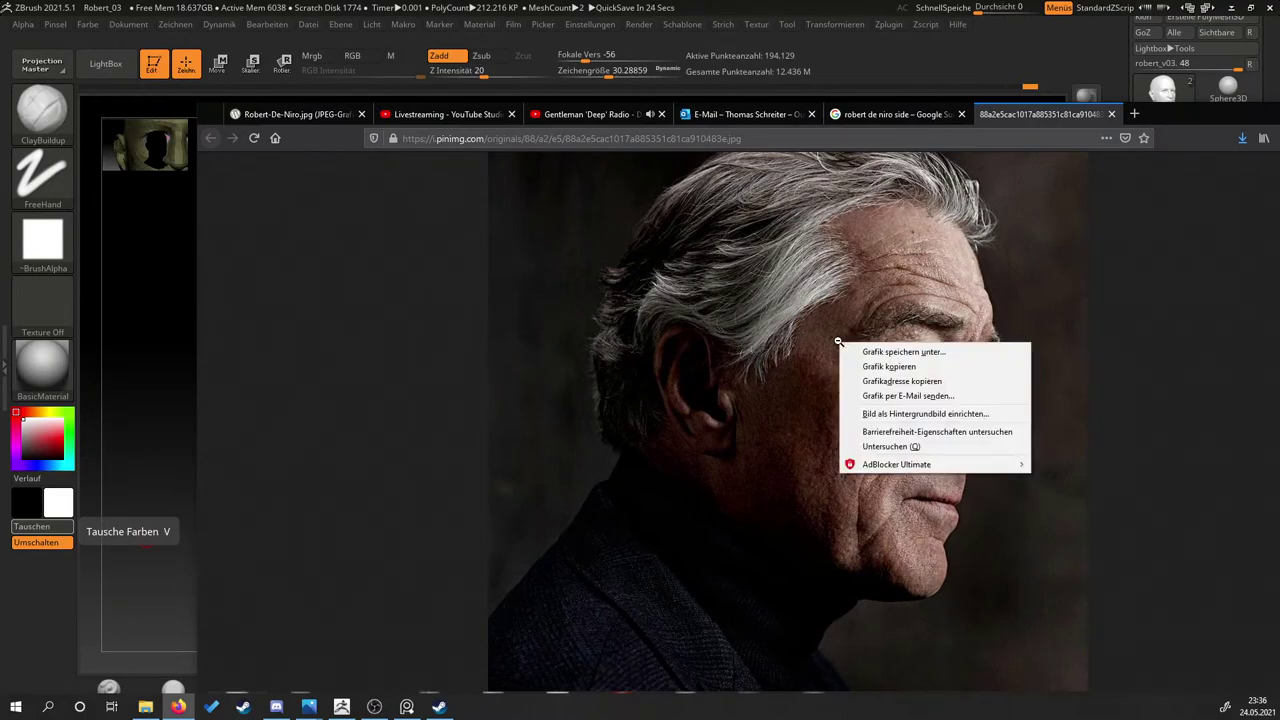
{"action": "left_click", "coordinate": [900, 352]}
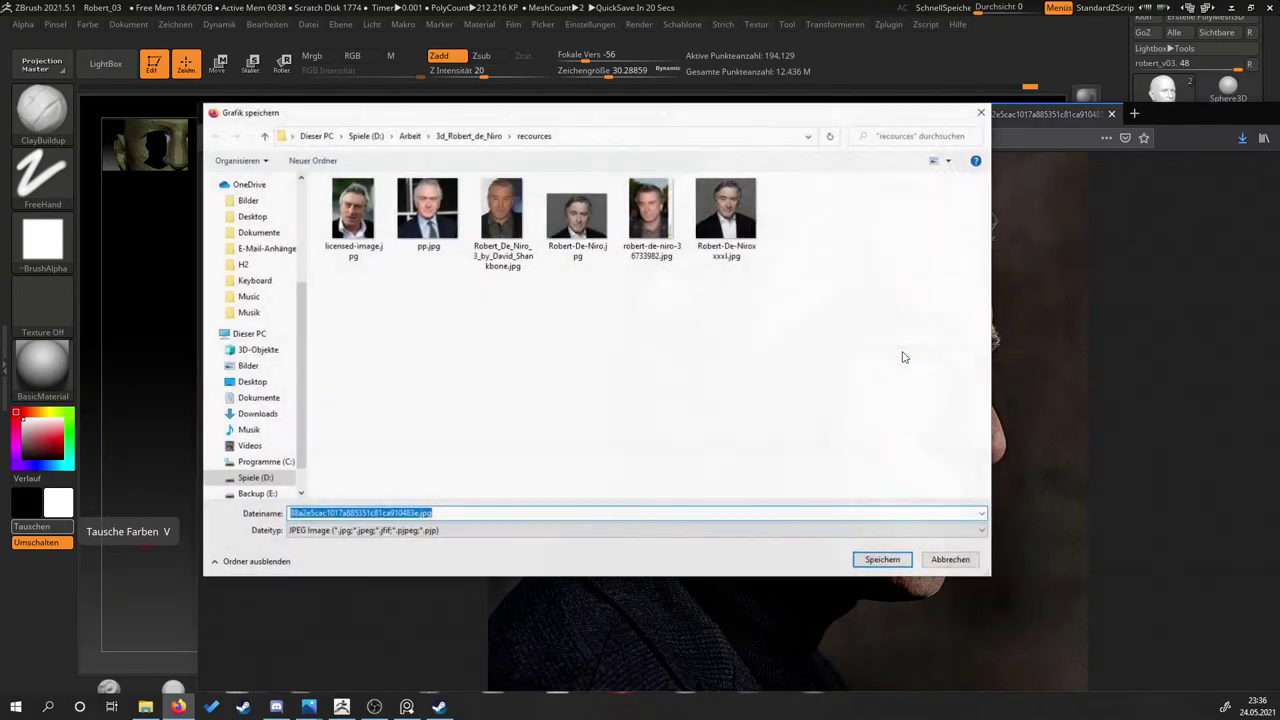
{"action": "left_click", "coordinate": [880, 559]}
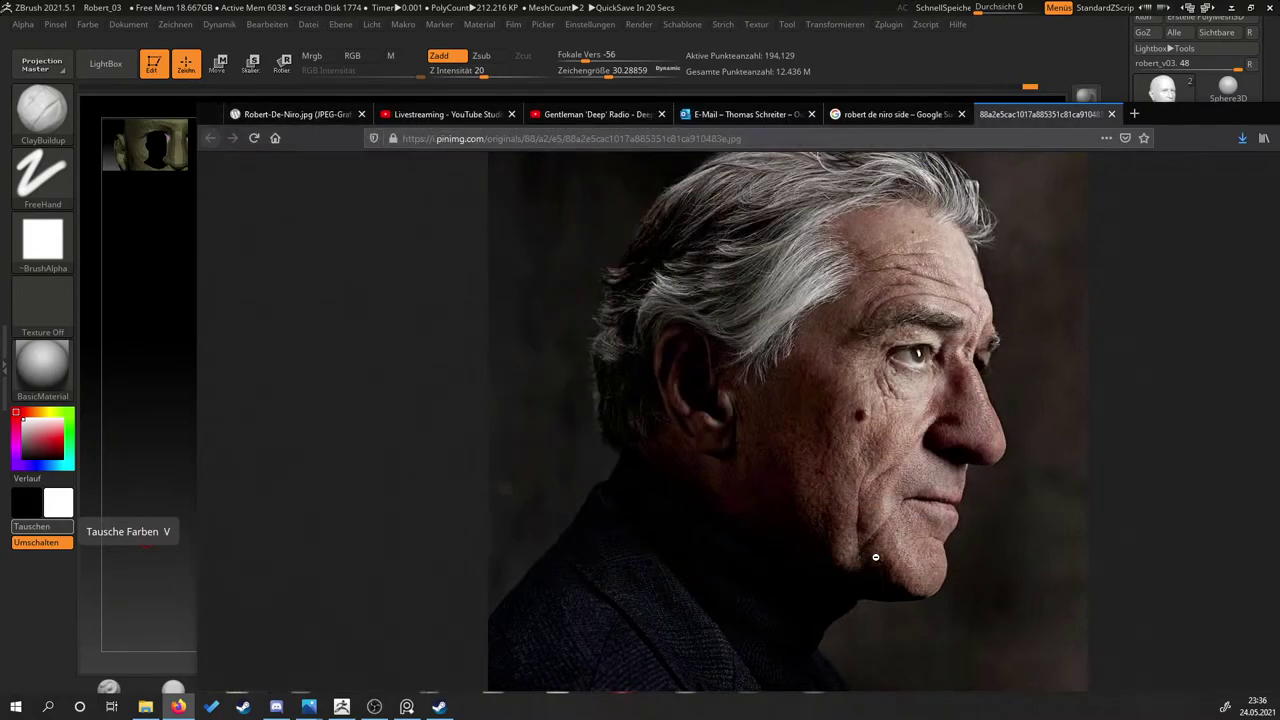
View the NY Daily News portrait from the image results at full size in its own tab, and close that tab again.
{"action": "left_click", "coordinate": [904, 113]}
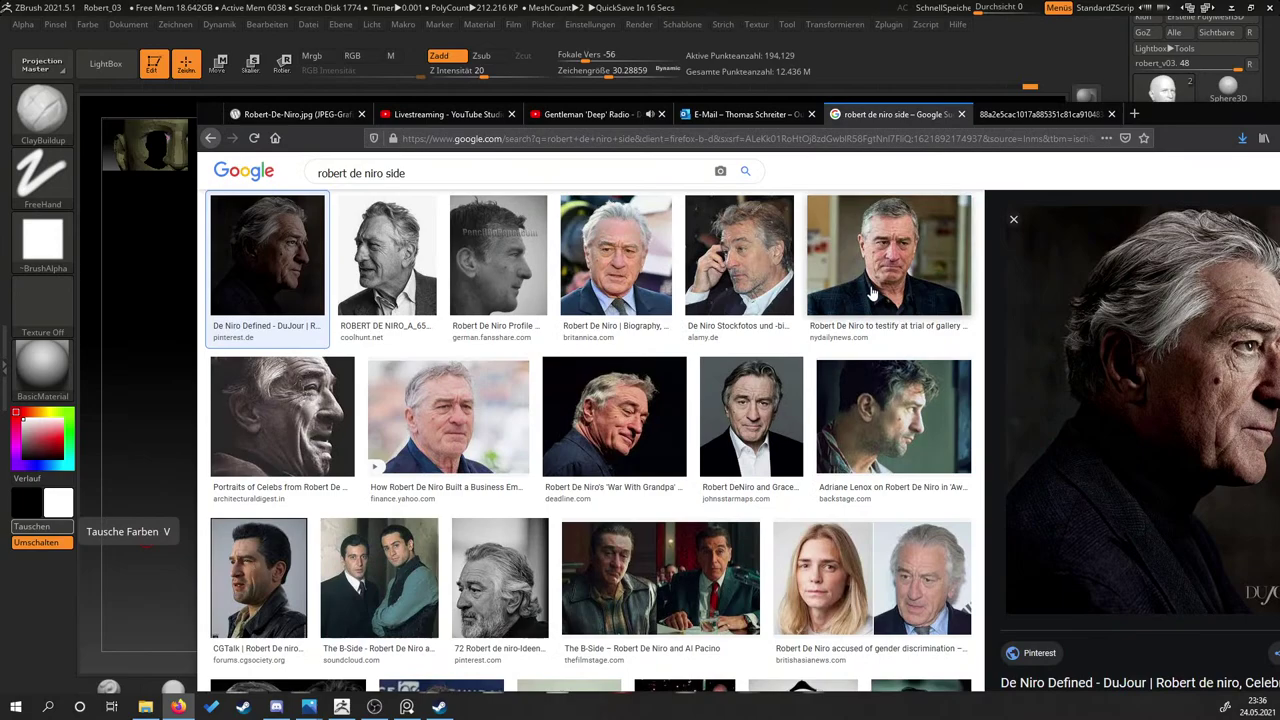
{"action": "left_click", "coordinate": [886, 259]}
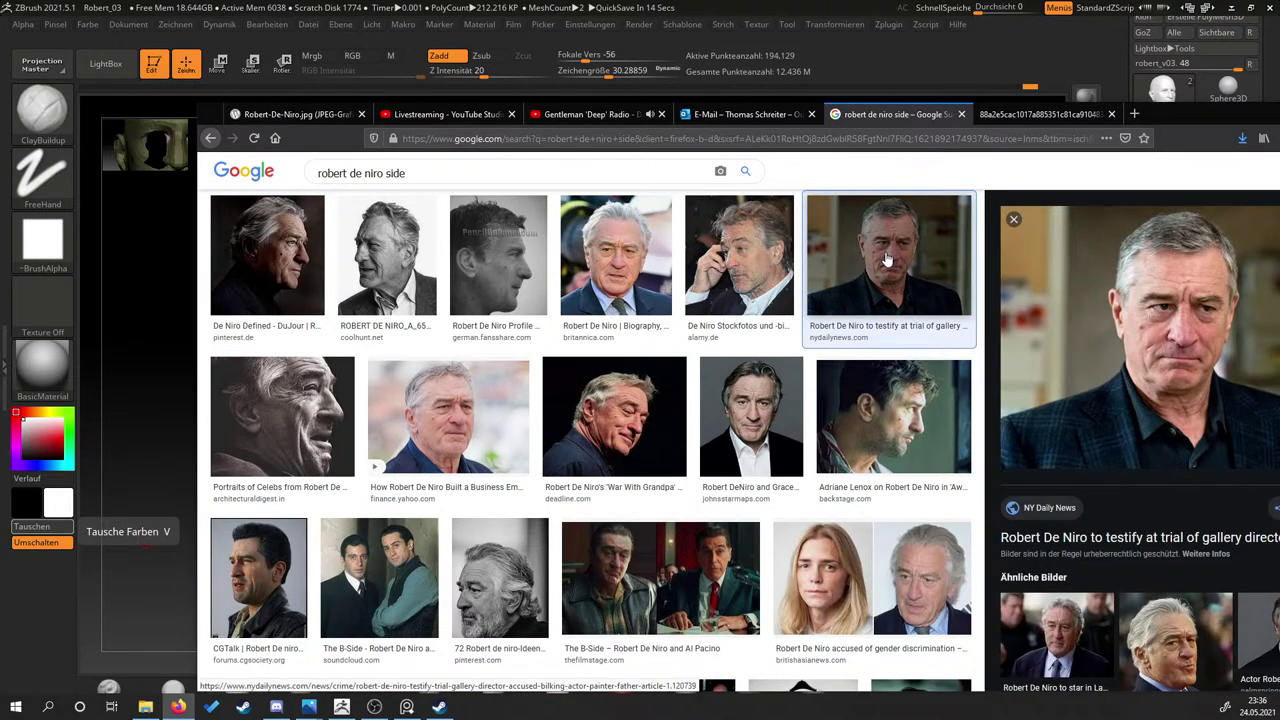
{"action": "right_click", "coordinate": [1090, 312]}
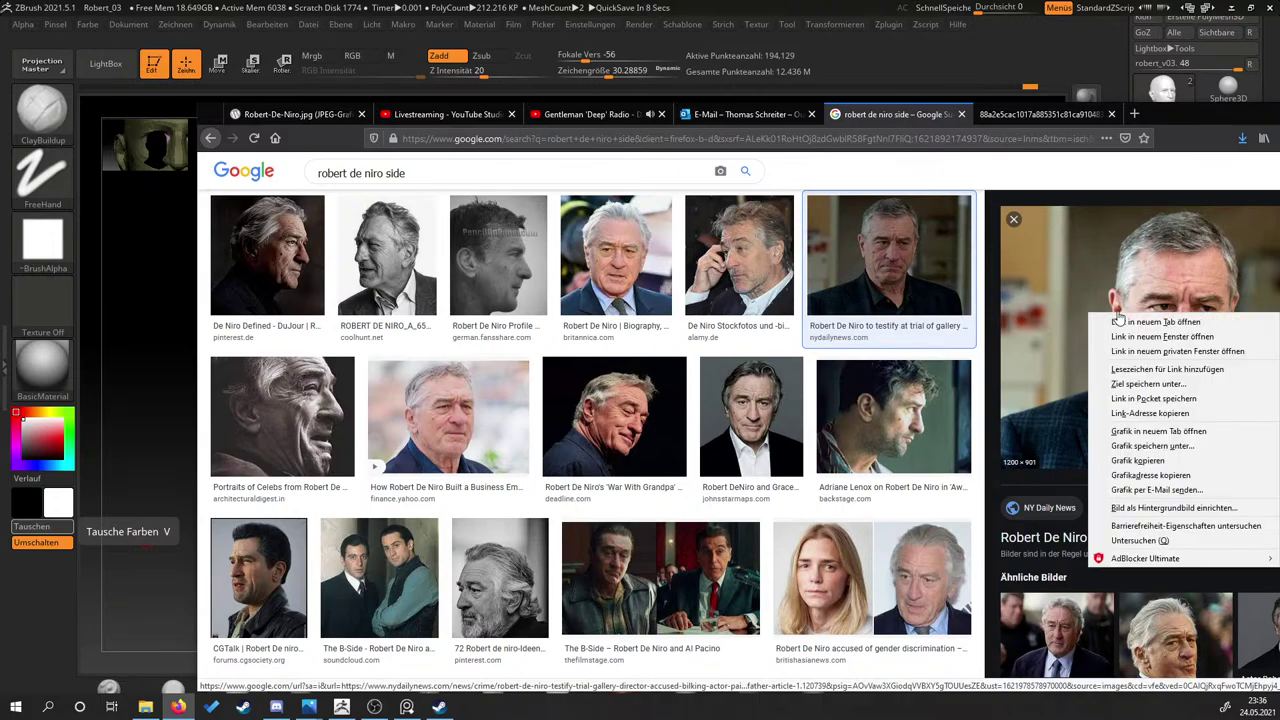
{"action": "left_click", "coordinate": [1140, 416]}
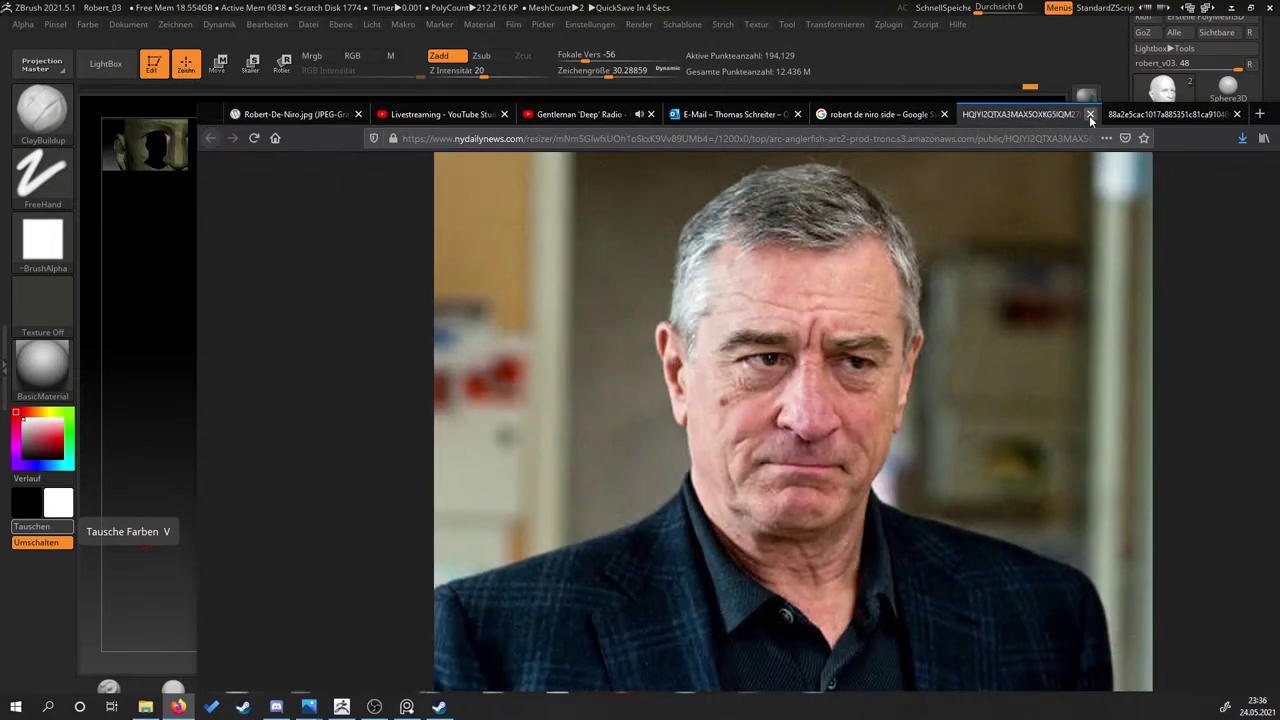
{"action": "left_click", "coordinate": [1090, 114]}
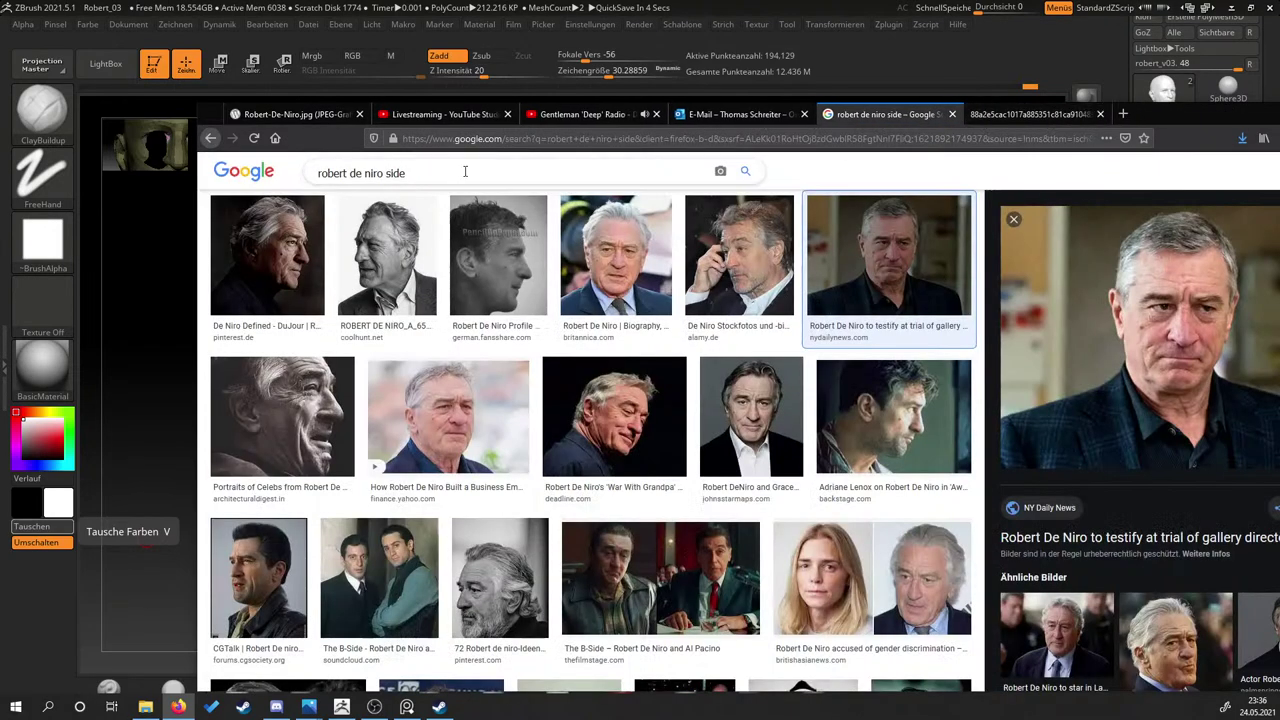
Switch to the Gentleman 'Deep' Radio livestream on YouTube and sample the music at several points of its timeline.
{"action": "left_click", "coordinate": [608, 115]}
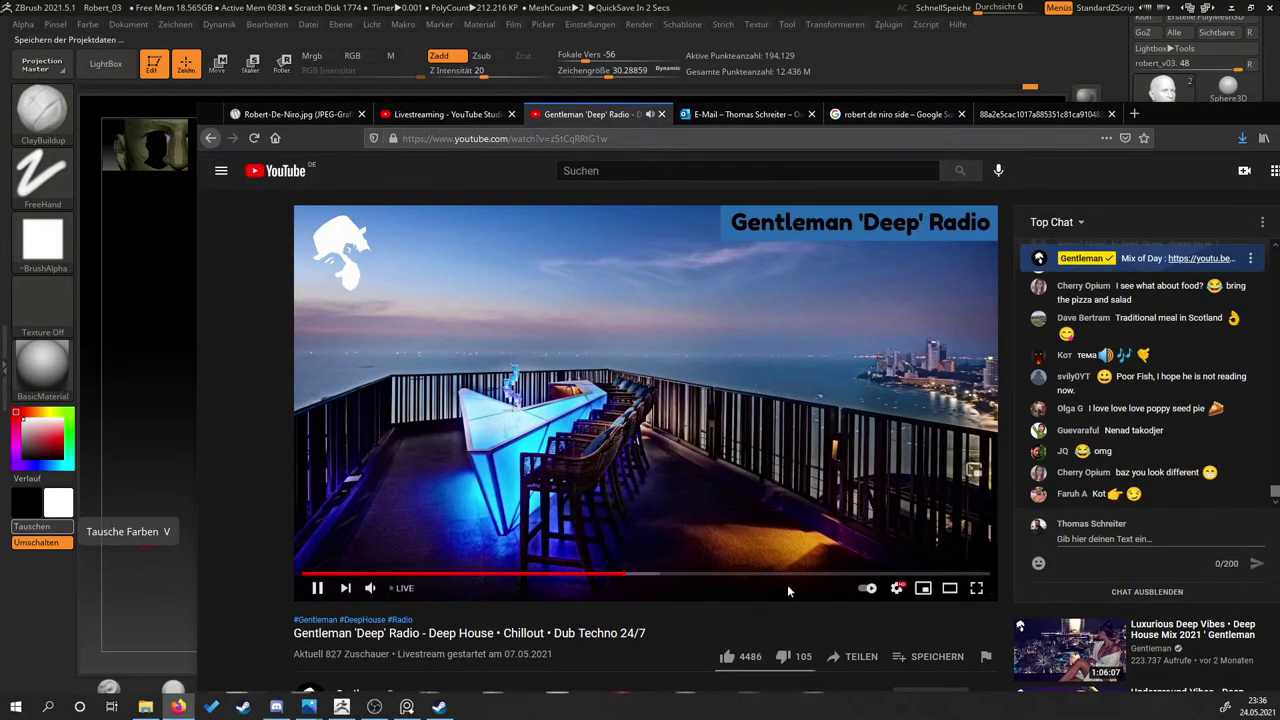
{"action": "left_click", "coordinate": [825, 573]}
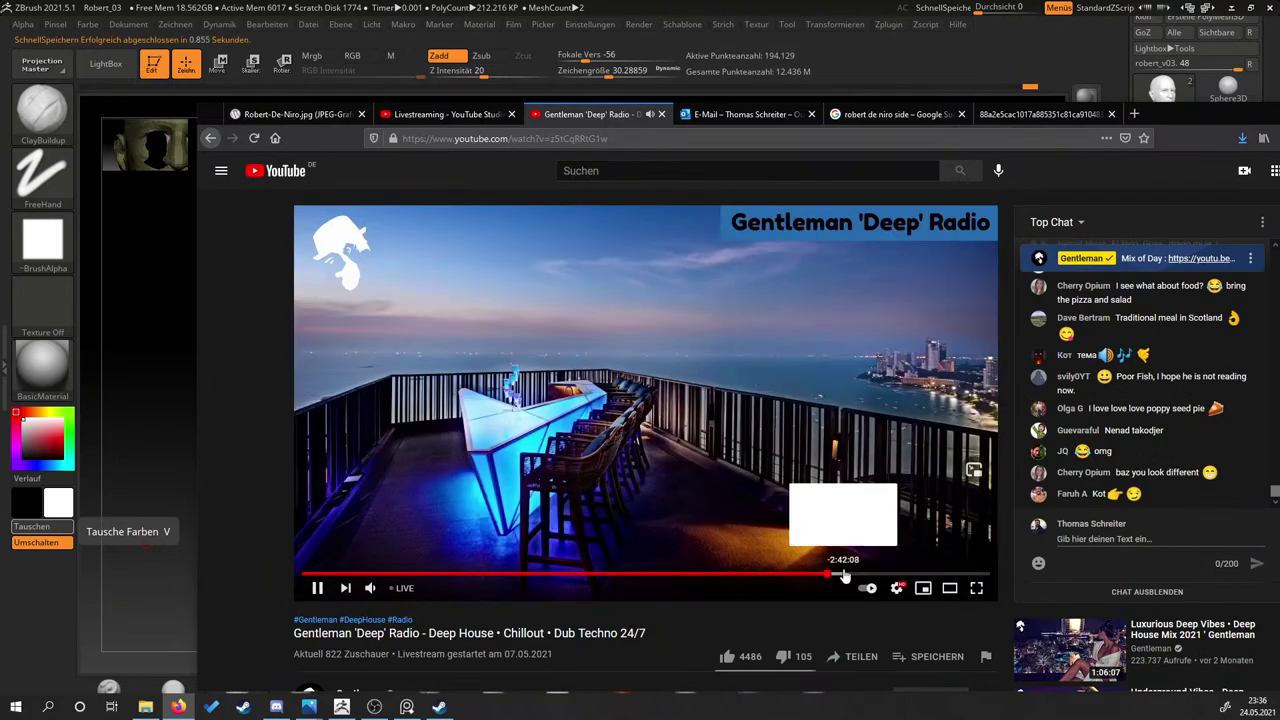
{"action": "left_click", "coordinate": [846, 575]}
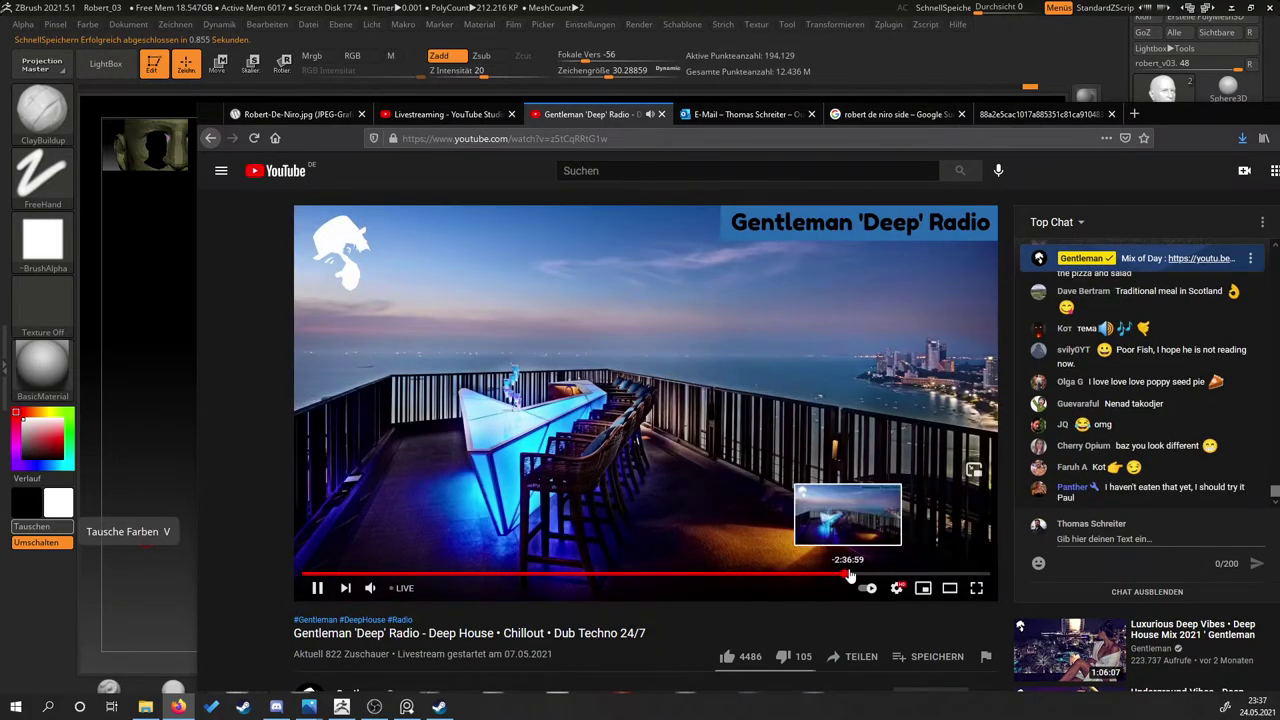
{"action": "left_click", "coordinate": [860, 575]}
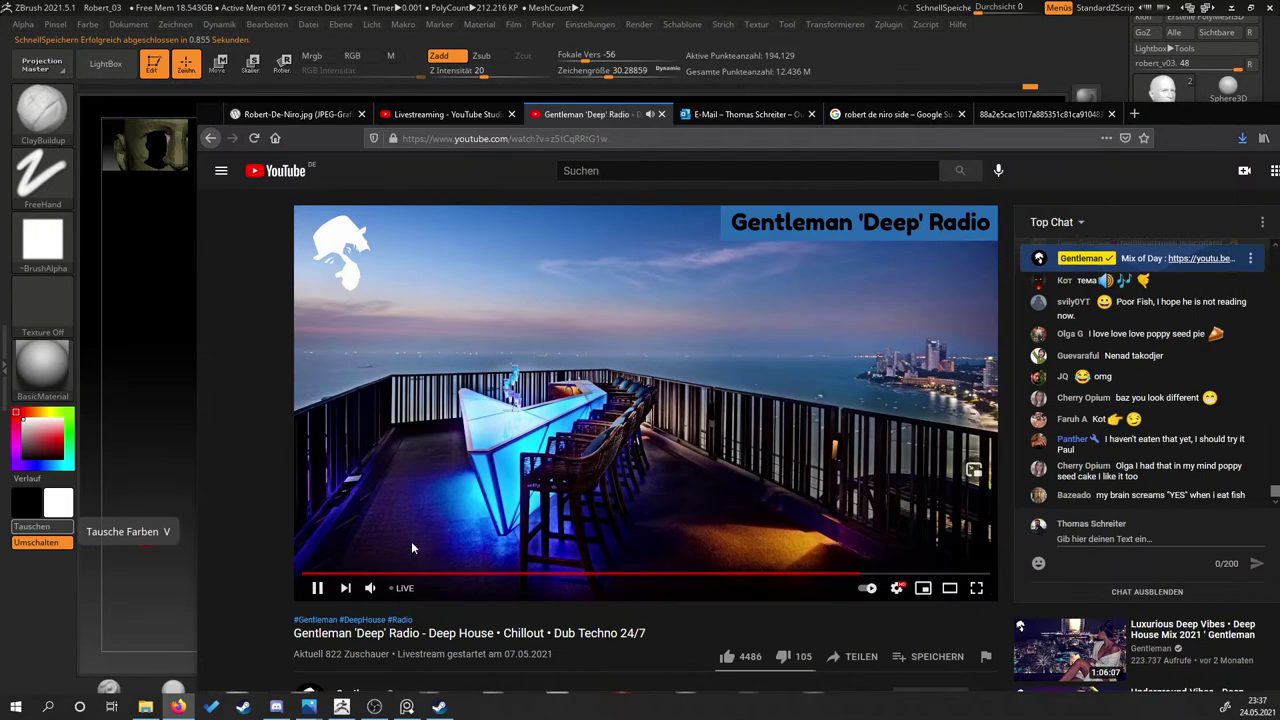
{"action": "left_click", "coordinate": [378, 574]}
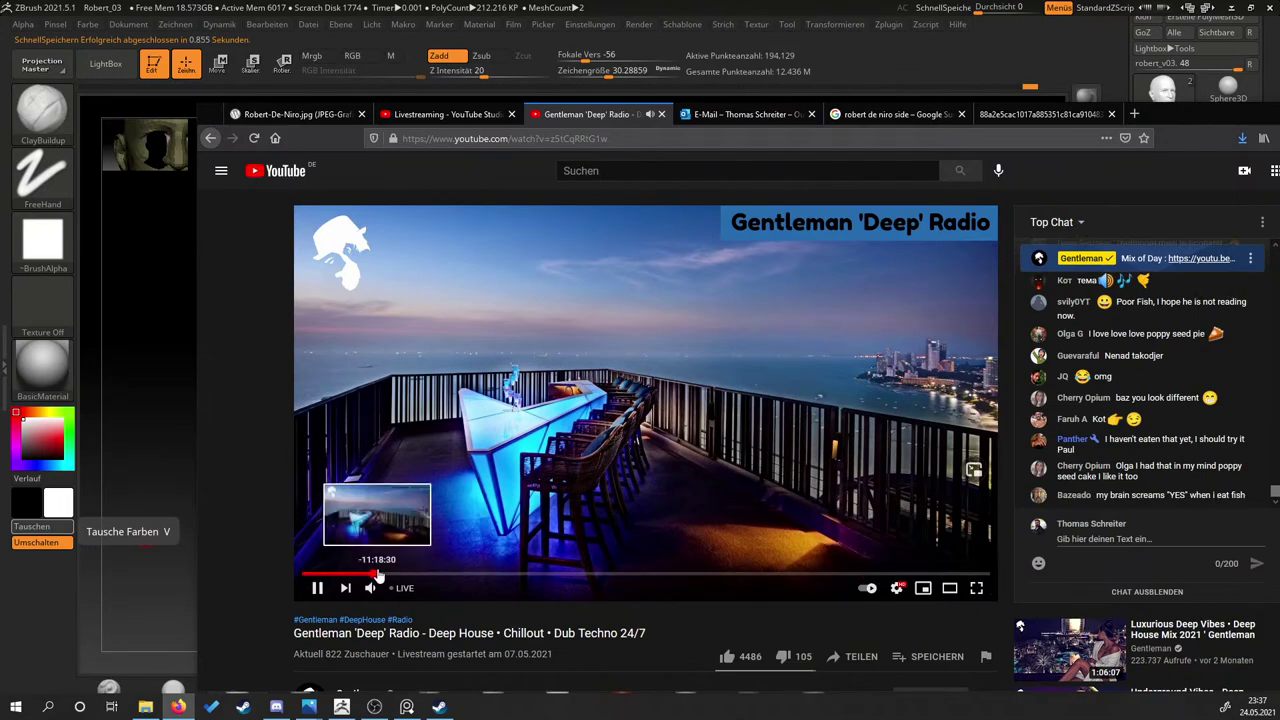
{"action": "left_click", "coordinate": [408, 577]}
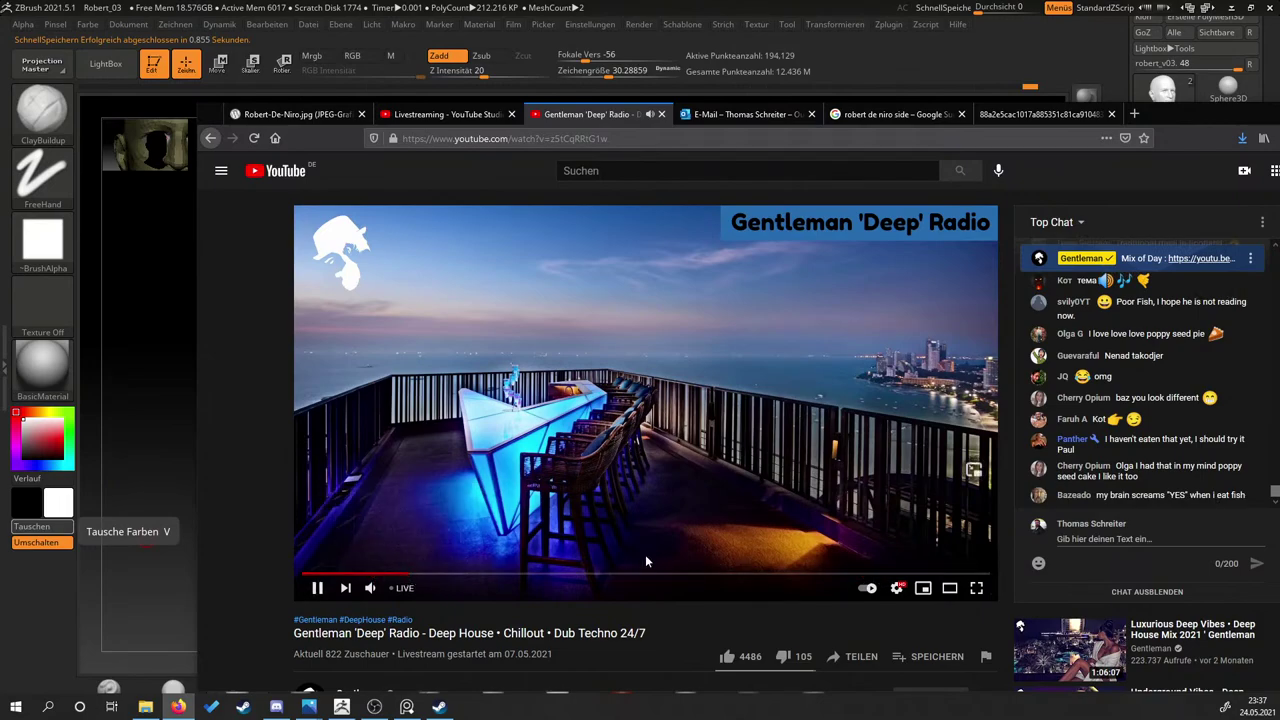
Try the suggested Luxurious Deep Vibes mix, and play Best Progressive House Mix 2021 Vol. #4 from 6:14.
{"action": "scroll", "coordinate": [645, 554], "scroll_direction": "down", "scroll_amount": 4}
{"action": "left_click", "coordinate": [1207, 220]}
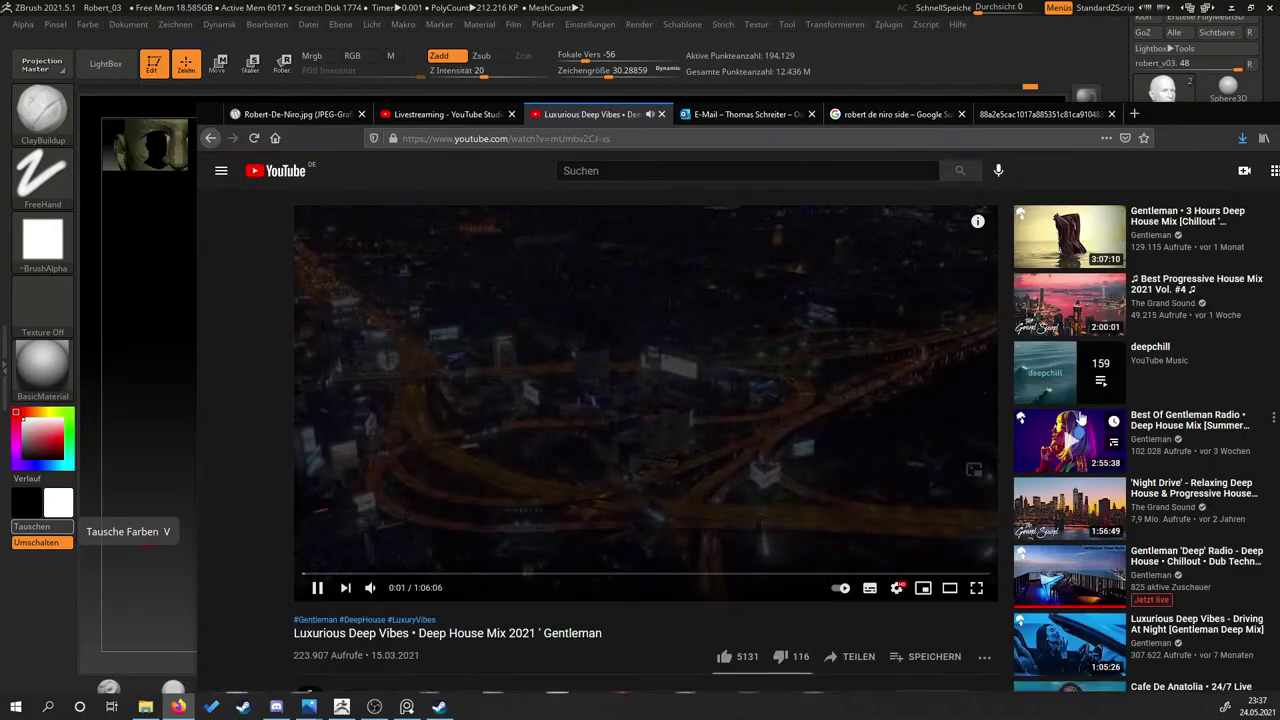
{"action": "left_click", "coordinate": [1210, 285]}
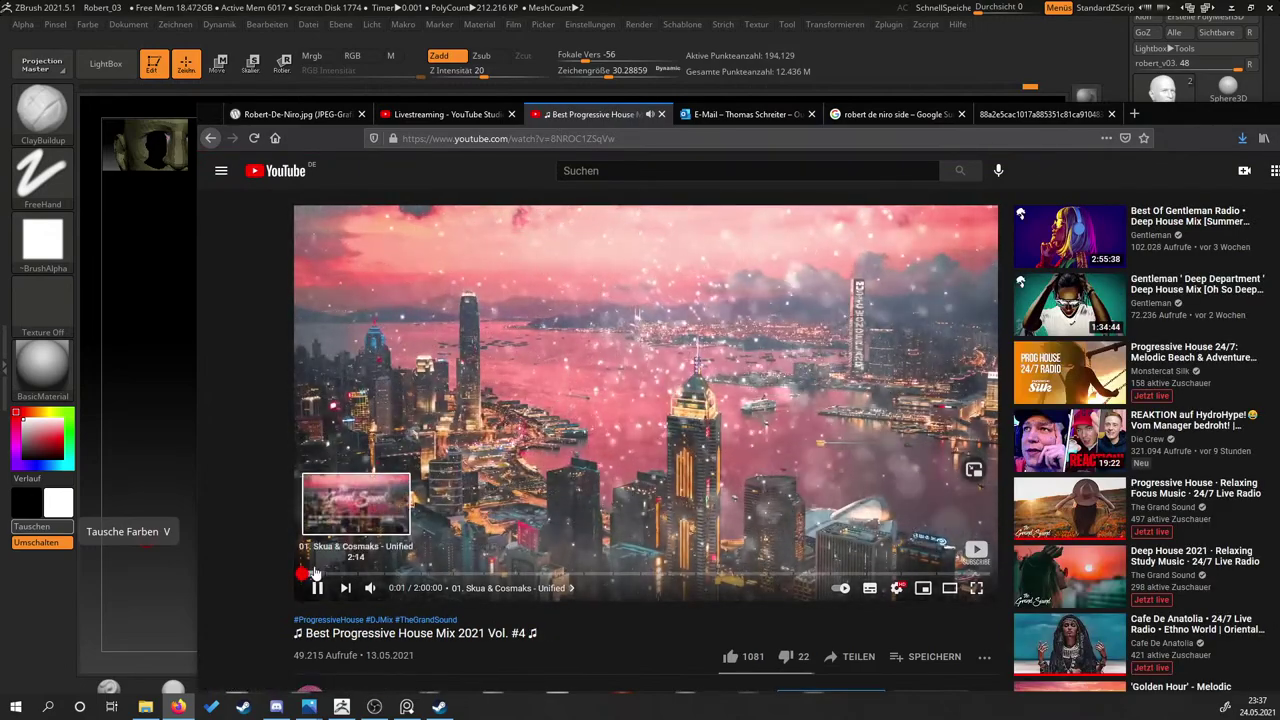
{"action": "left_click", "coordinate": [313, 572]}
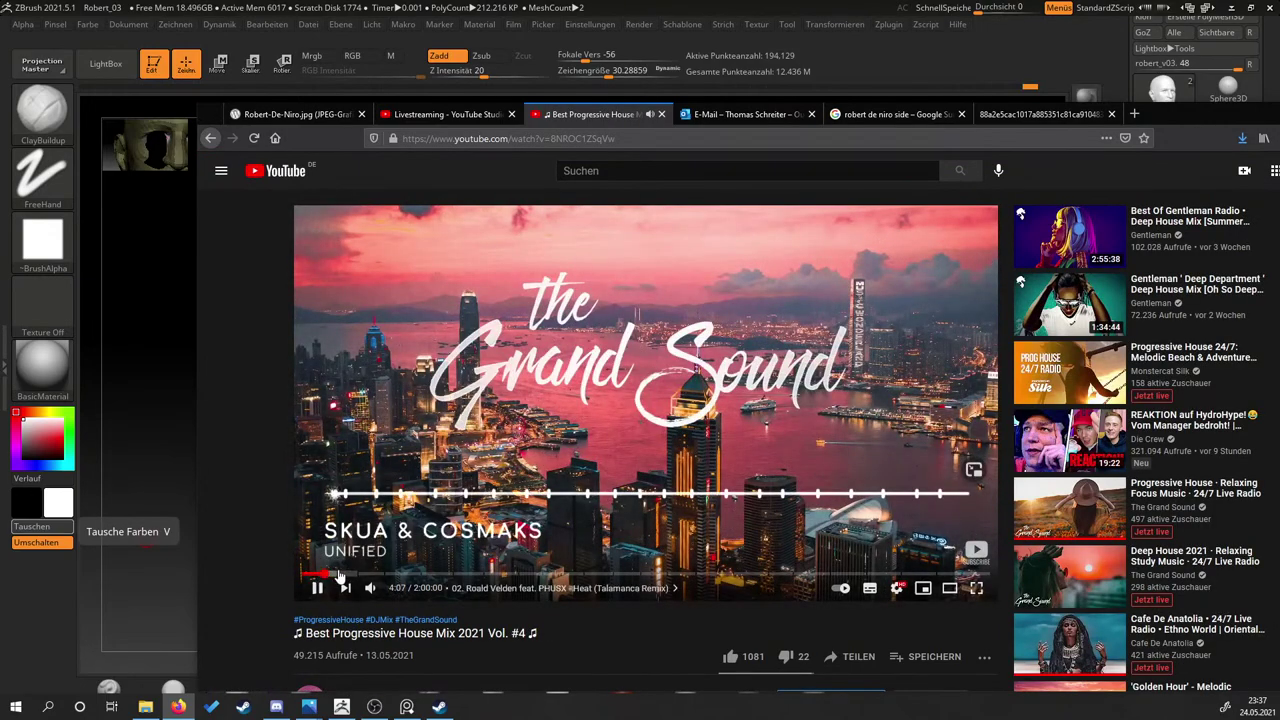
{"action": "left_click", "coordinate": [338, 574]}
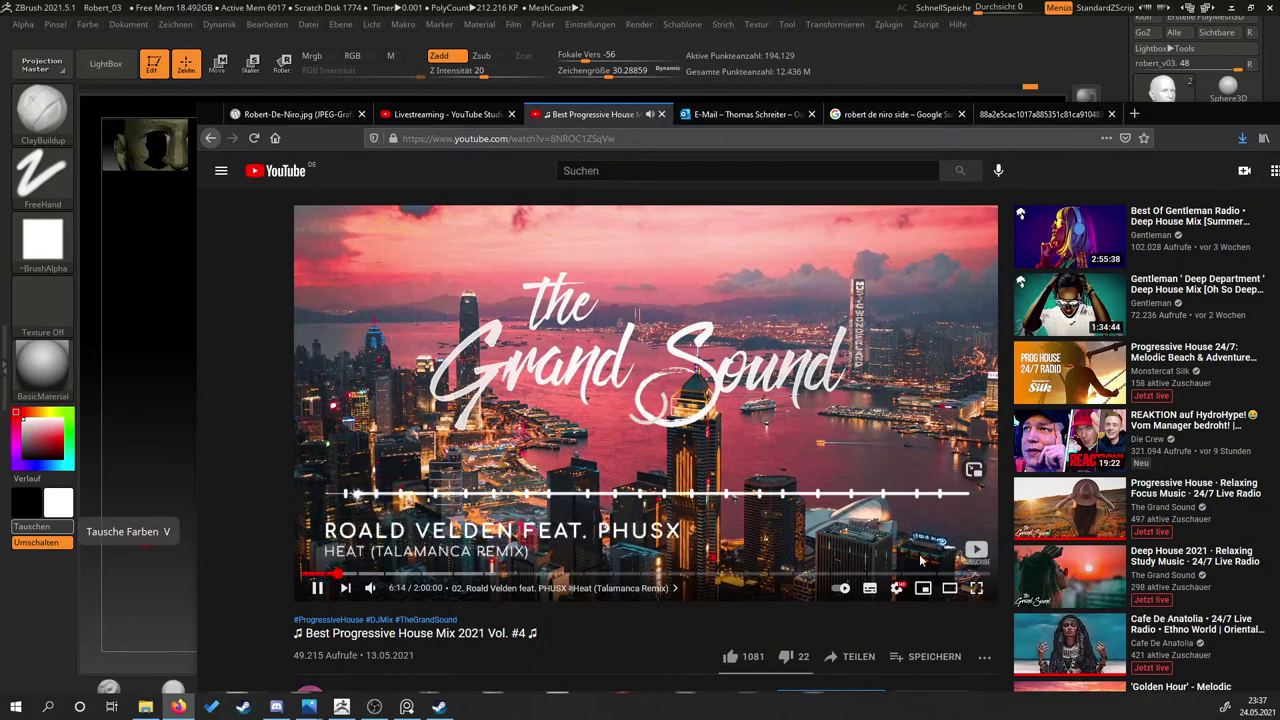
Try the Cafe De Anatolia 24/7 live radio and return to the Luxurious Deep Vibes mix.
{"action": "scroll", "coordinate": [1200, 365], "scroll_direction": "down", "scroll_amount": 3}
{"action": "left_click", "coordinate": [1198, 369]}
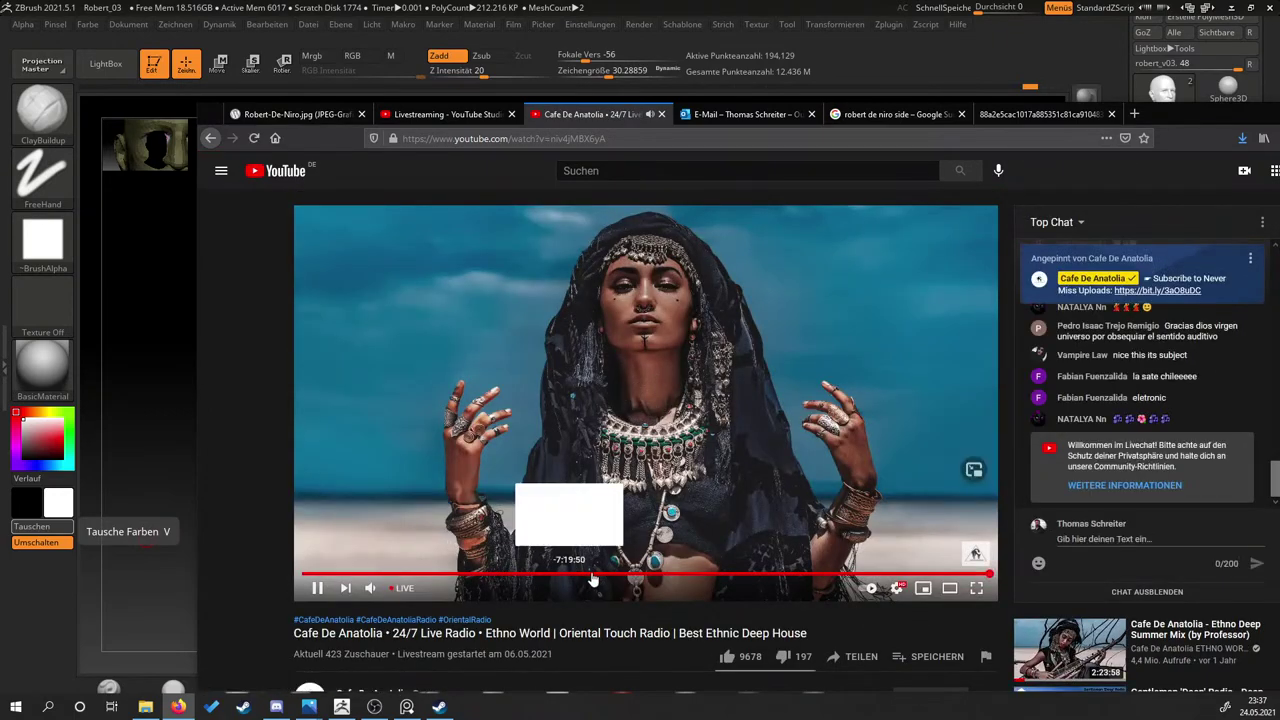
{"action": "left_click", "coordinate": [597, 576]}
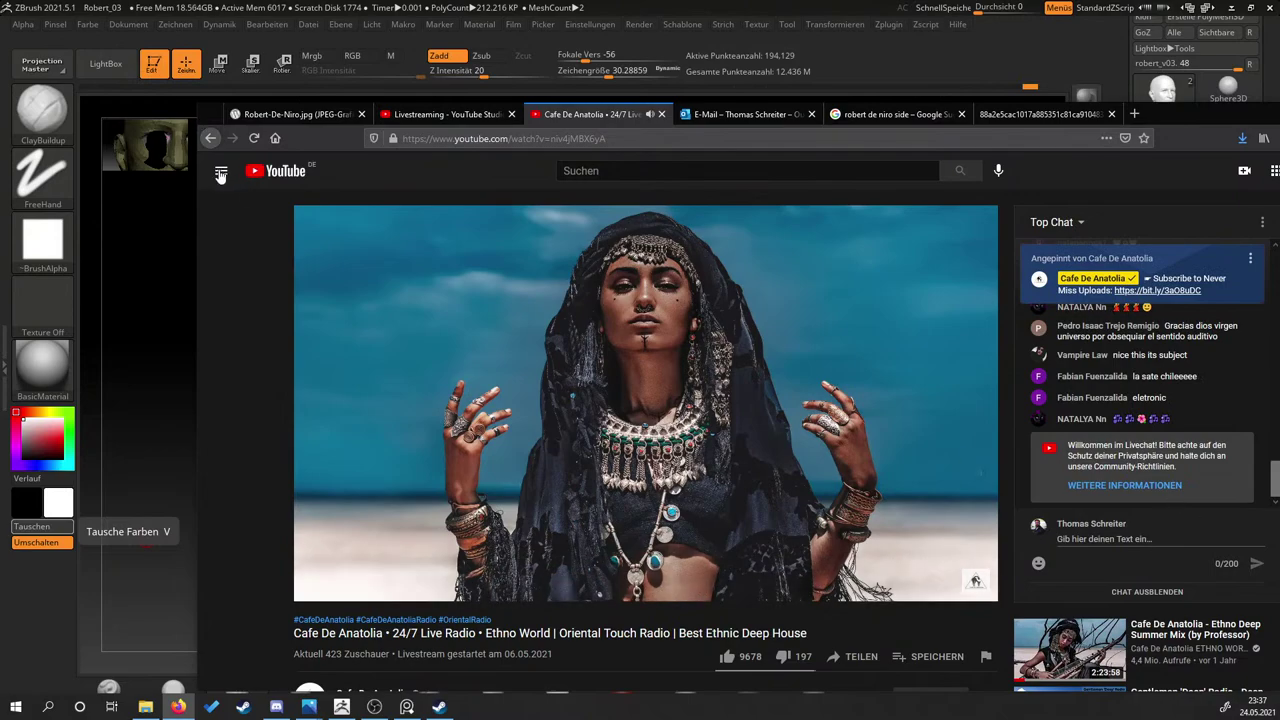
{"action": "left_click", "coordinate": [210, 138]}
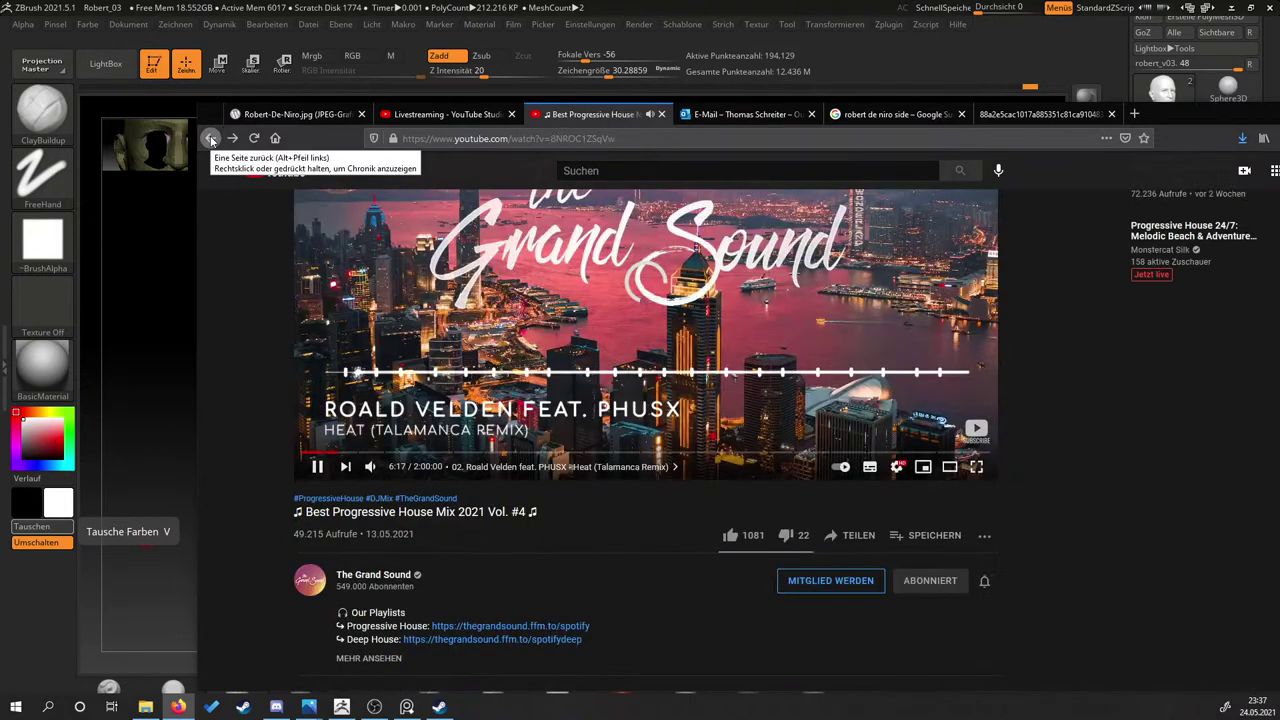
{"action": "left_click", "coordinate": [211, 139]}
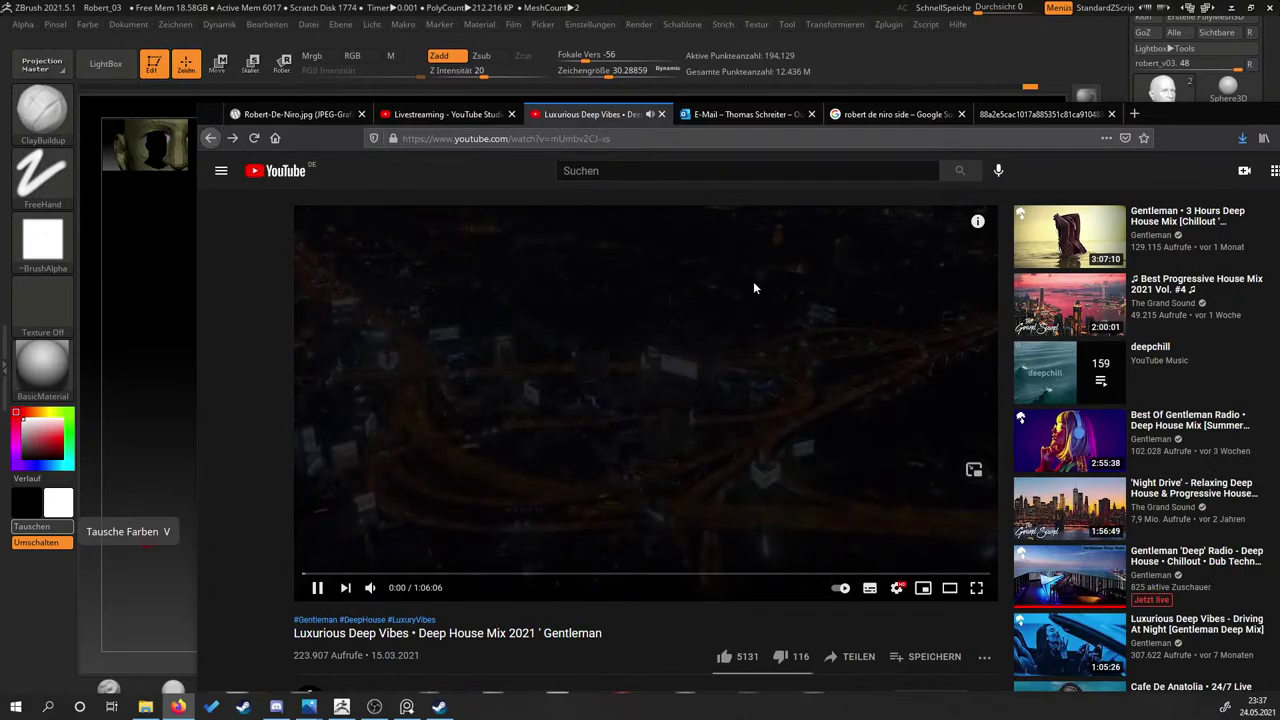
Play Best of Gentleman Radio • Deep House Mix [3 Hours] from the suggestions and skip ahead through it in several jumps.
{"action": "scroll", "coordinate": [982, 370], "scroll_direction": "down", "scroll_amount": 5}
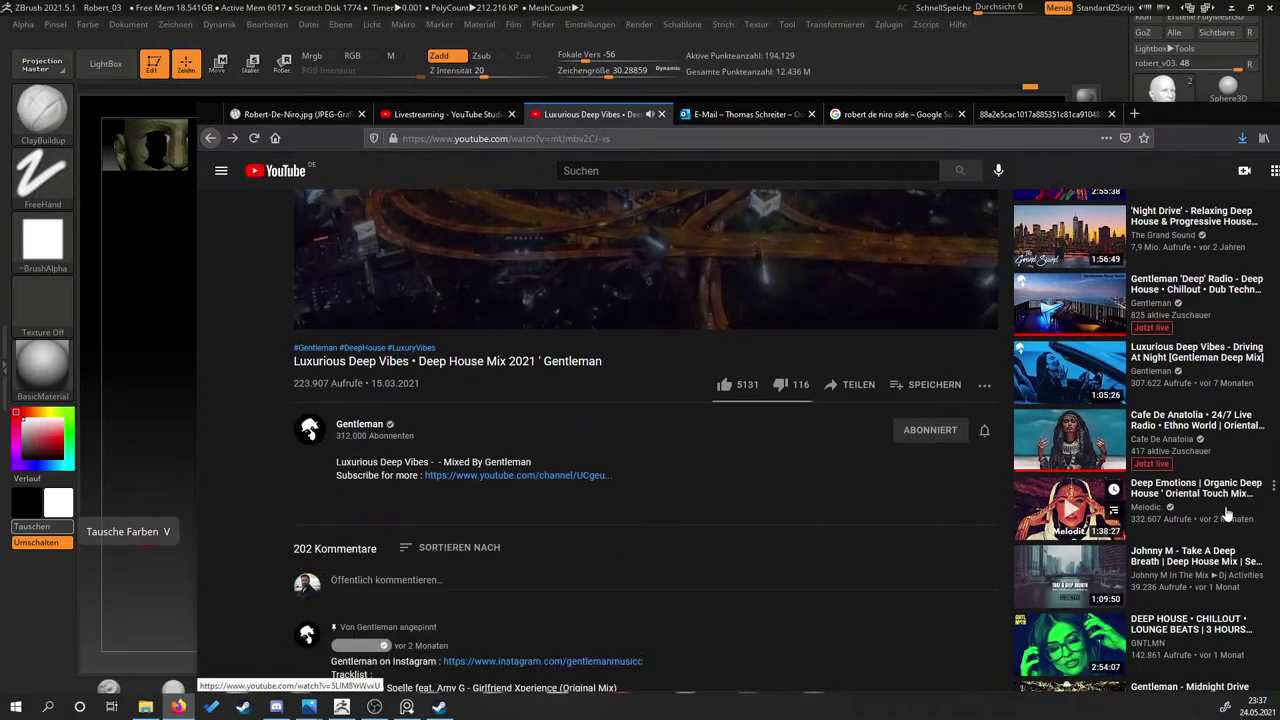
{"action": "scroll", "coordinate": [1225, 513], "scroll_direction": "down", "scroll_amount": 3}
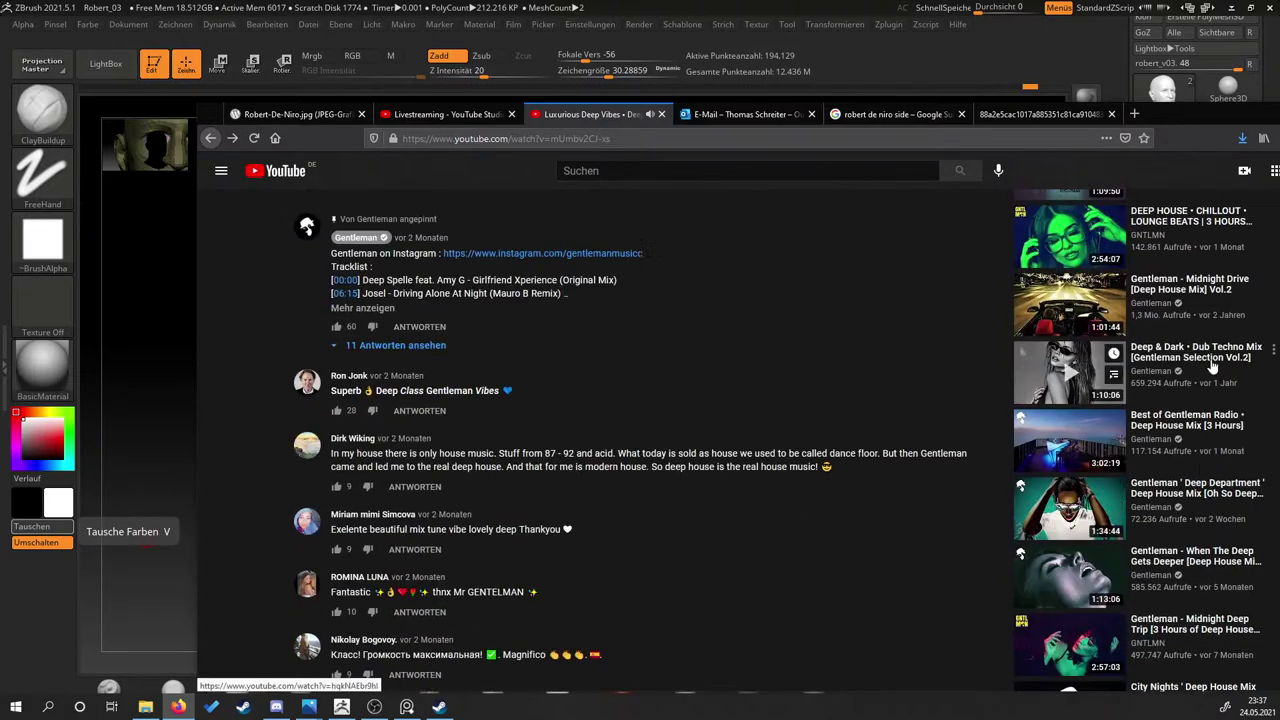
{"action": "left_click", "coordinate": [1210, 430]}
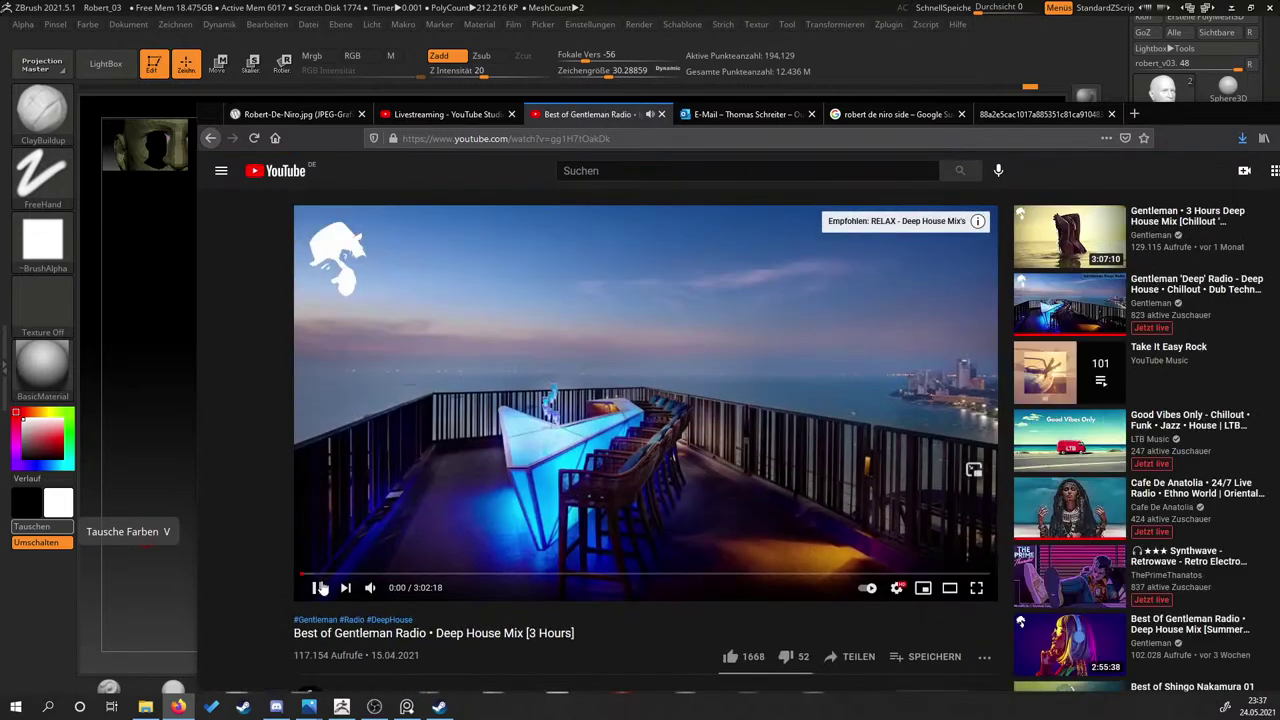
{"action": "left_click", "coordinate": [316, 575]}
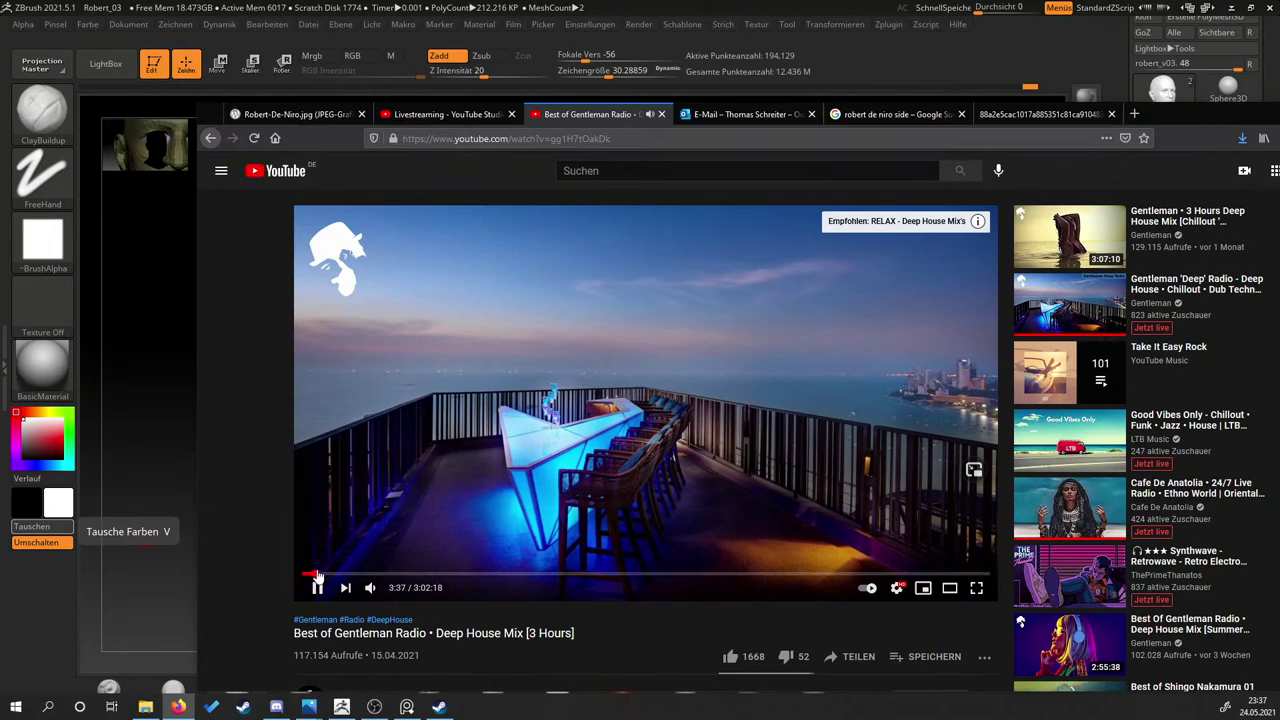
{"action": "left_click", "coordinate": [333, 575]}
{"action": "left_click", "coordinate": [392, 575]}
{"action": "left_click", "coordinate": [428, 576]}
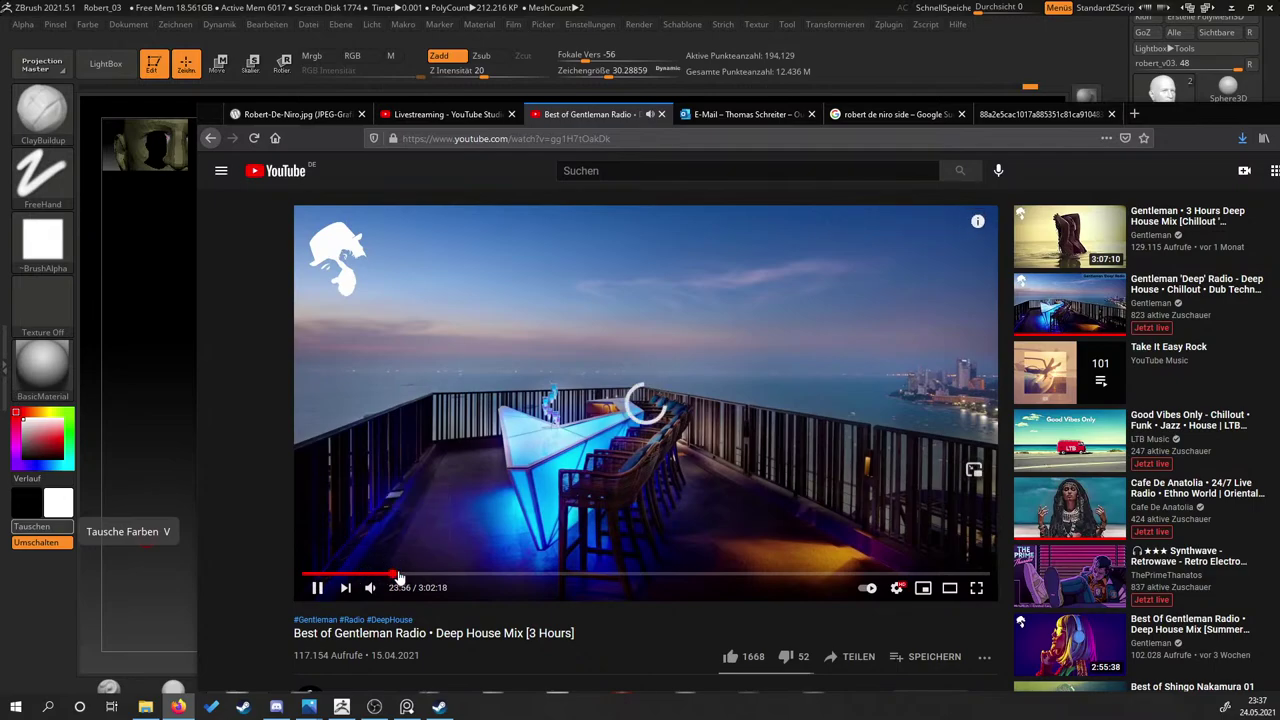
{"action": "left_click", "coordinate": [464, 576]}
Play the suggested Gentleman • 3 Hours Deep House Mix [Chillout] and skip forward to about 16:58.
{"action": "left_click", "coordinate": [1198, 220]}
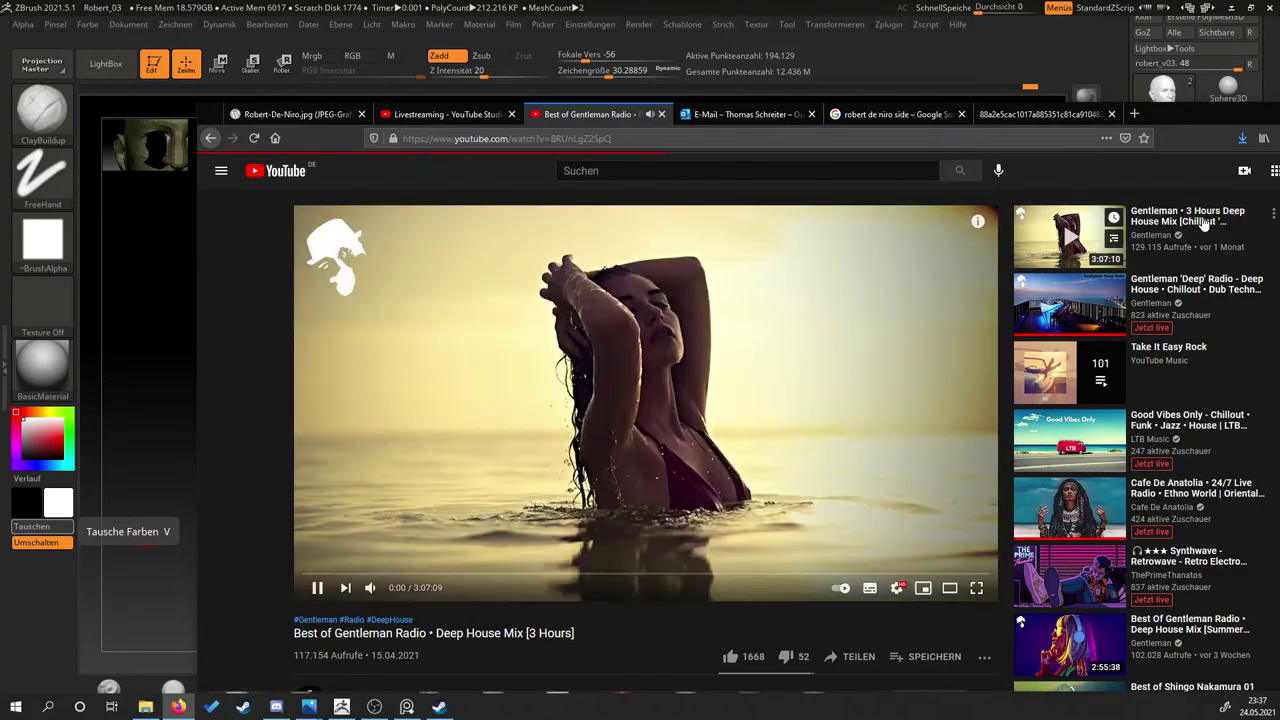
{"action": "left_click", "coordinate": [320, 574]}
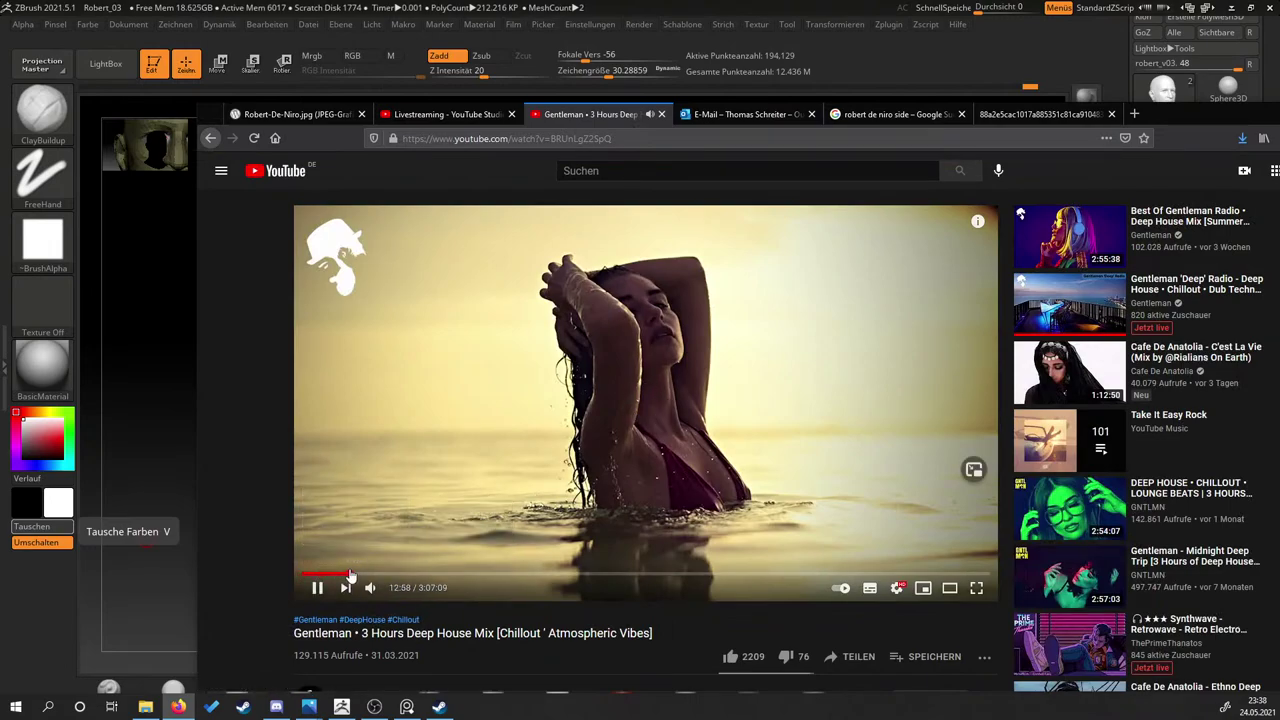
{"action": "mouse_move", "coordinate": [1134, 373]}
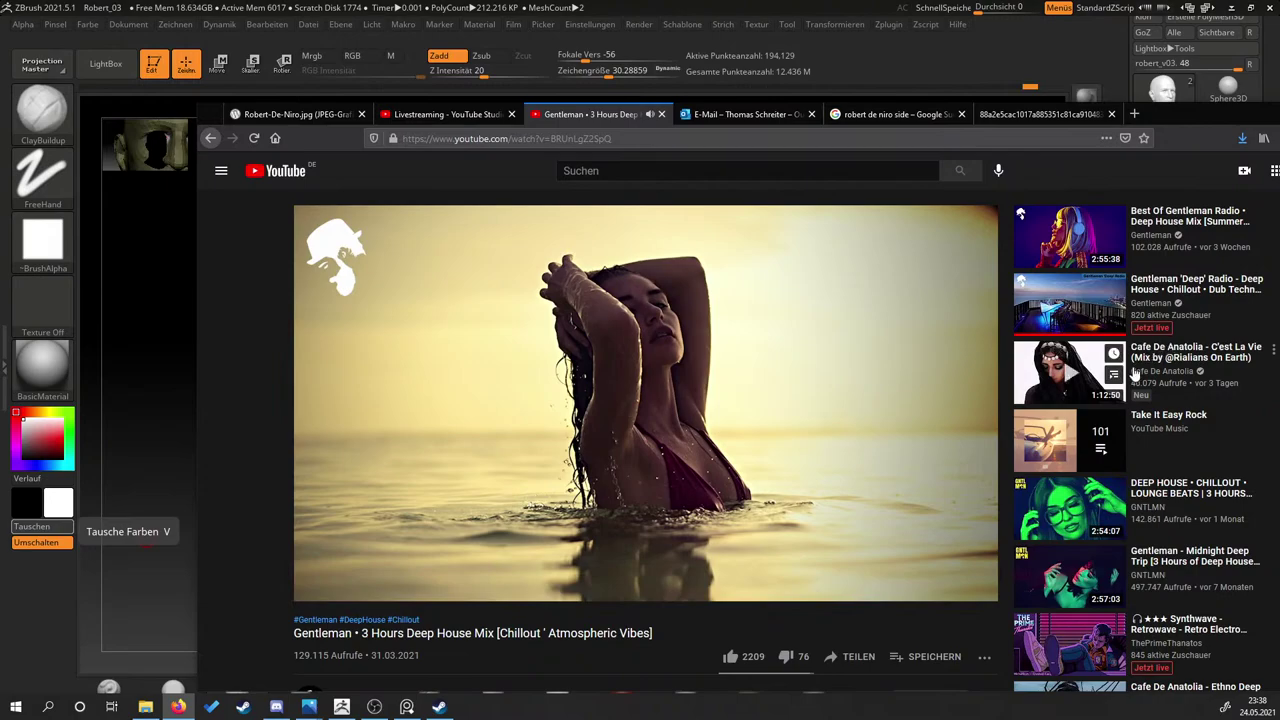
{"action": "left_click", "coordinate": [369, 575]}
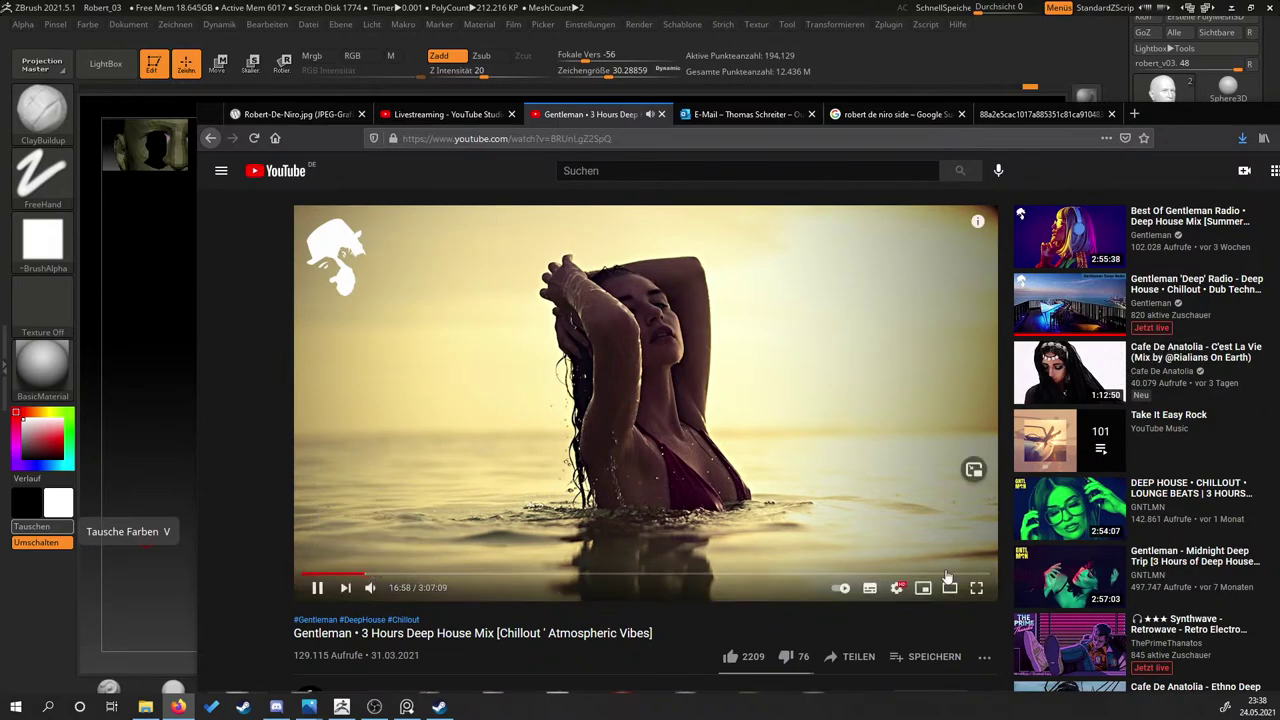
Play Gentleman - Midnight Deep Trip from about 3:21 and move the browser window off the ZBrush screen.
{"action": "left_click", "coordinate": [1109, 564]}
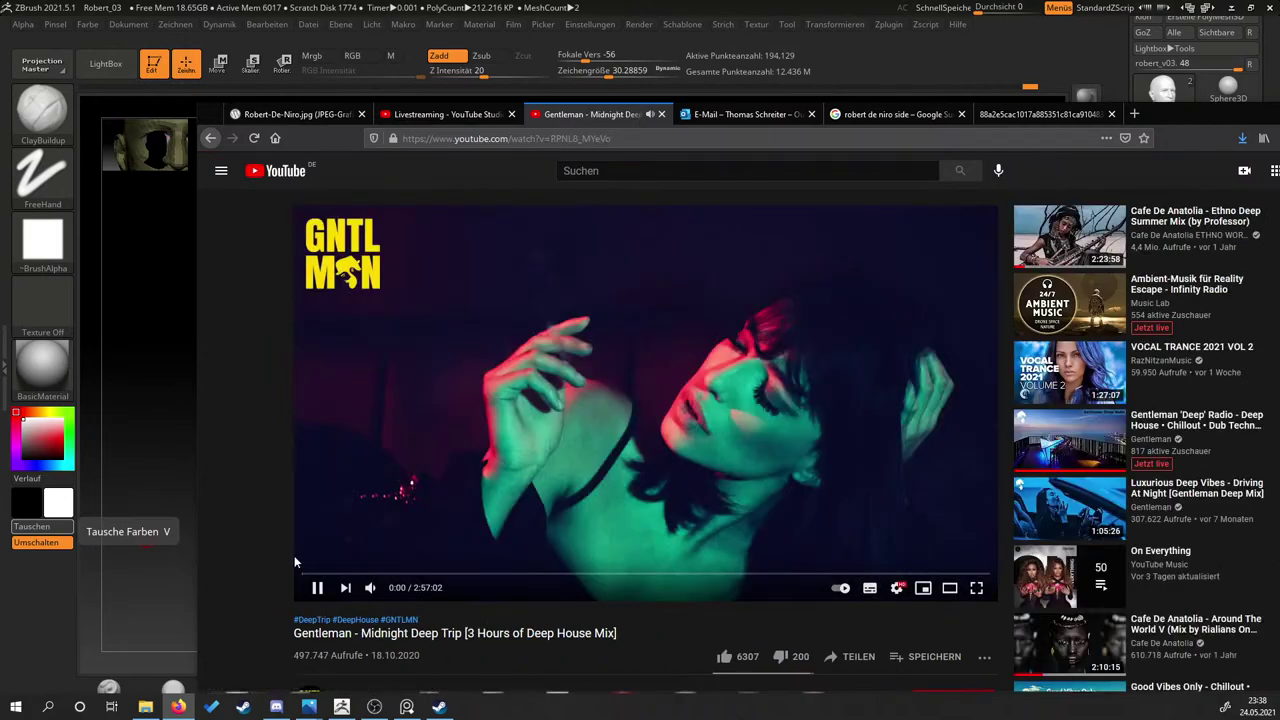
{"action": "left_click", "coordinate": [315, 575]}
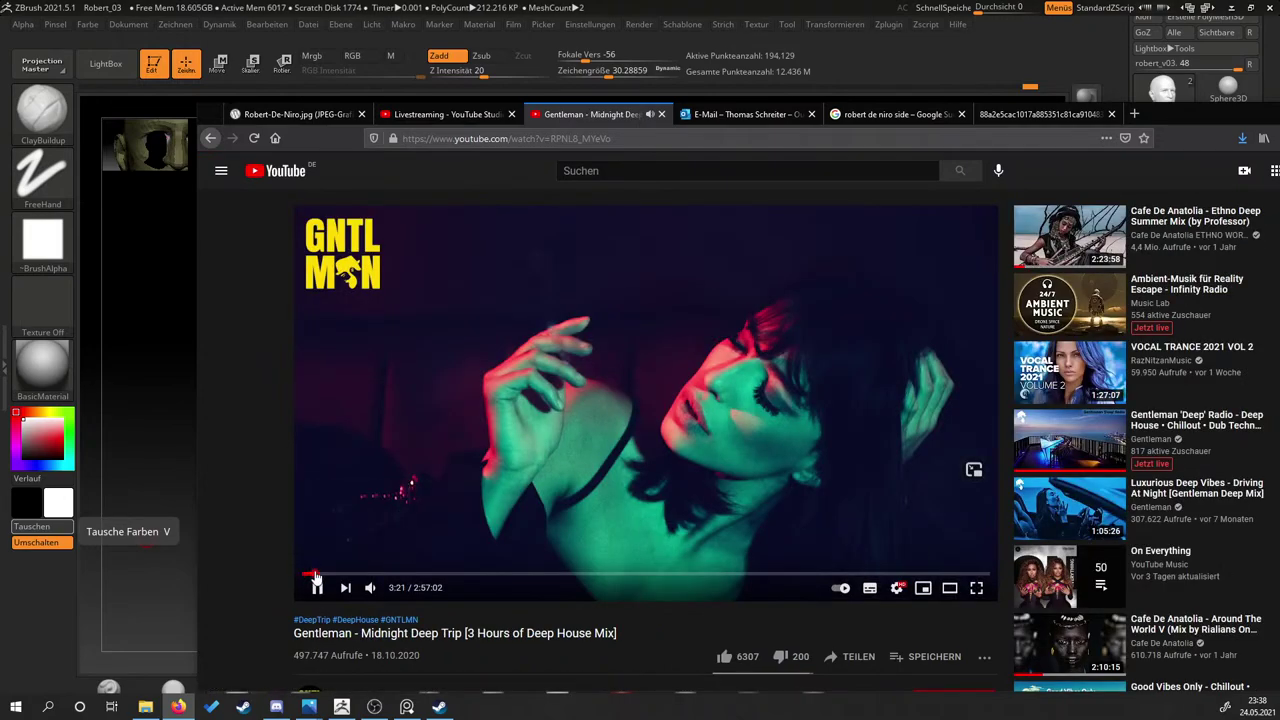
{"action": "left_click_drag", "start_coordinate": [1251, 111], "coordinate": [986, 114]}
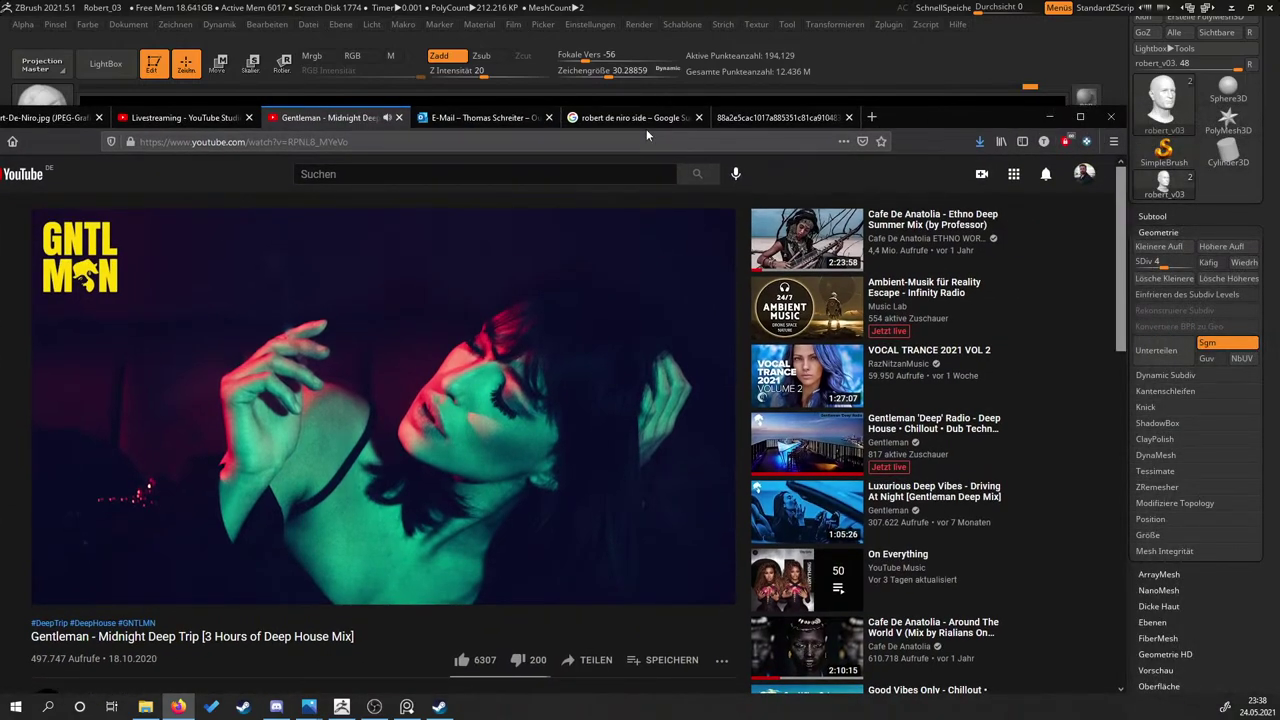
{"action": "mouse_move", "coordinate": [979, 118]}
{"action": "left_mouse_down"}
{"action": "mouse_move", "coordinate": [1040, 128]}
{"action": "mouse_move", "coordinate": [0, 157]}
{"action": "left_mouse_up"}
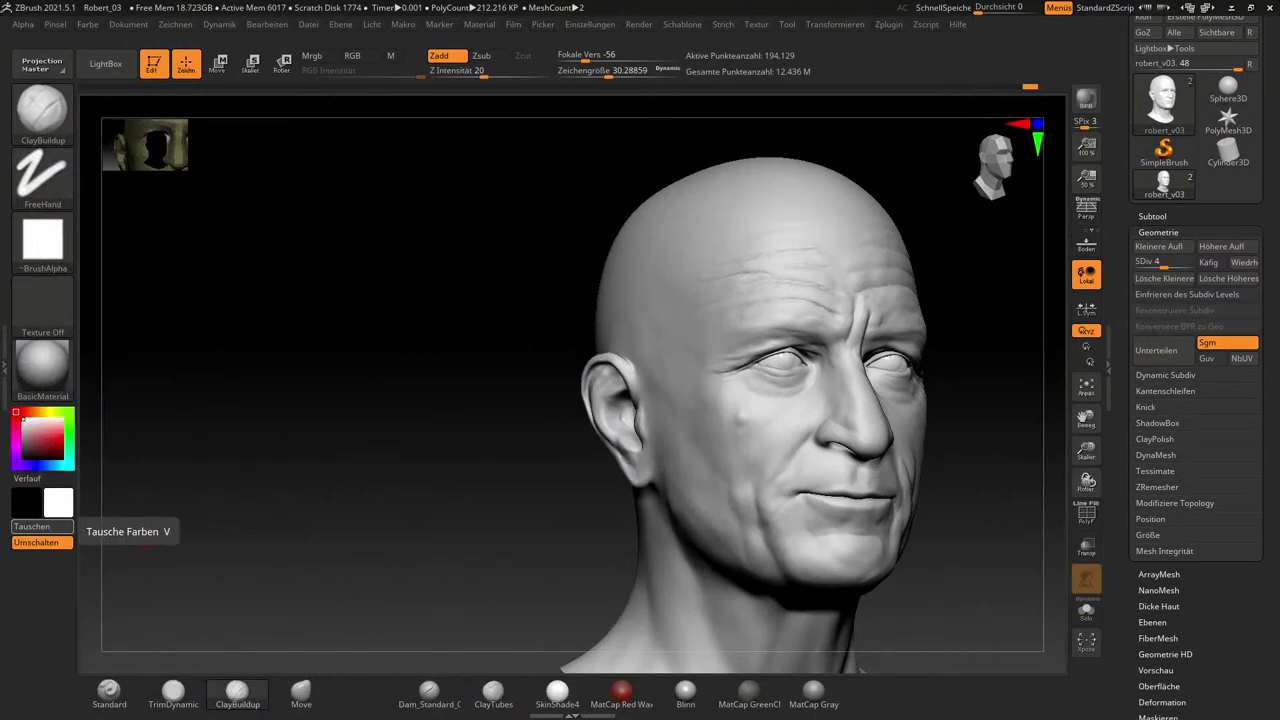
Add the saved dark side-profile portrait to the PureRef board above the large suit portrait and rotate it slightly counterclockwise.
{"action": "left_click_drag", "start_coordinate": [198, 383], "coordinate": [362, 297]}
{"action": "scroll", "coordinate": [366, 332], "scroll_direction": "down", "scroll_amount": 6}
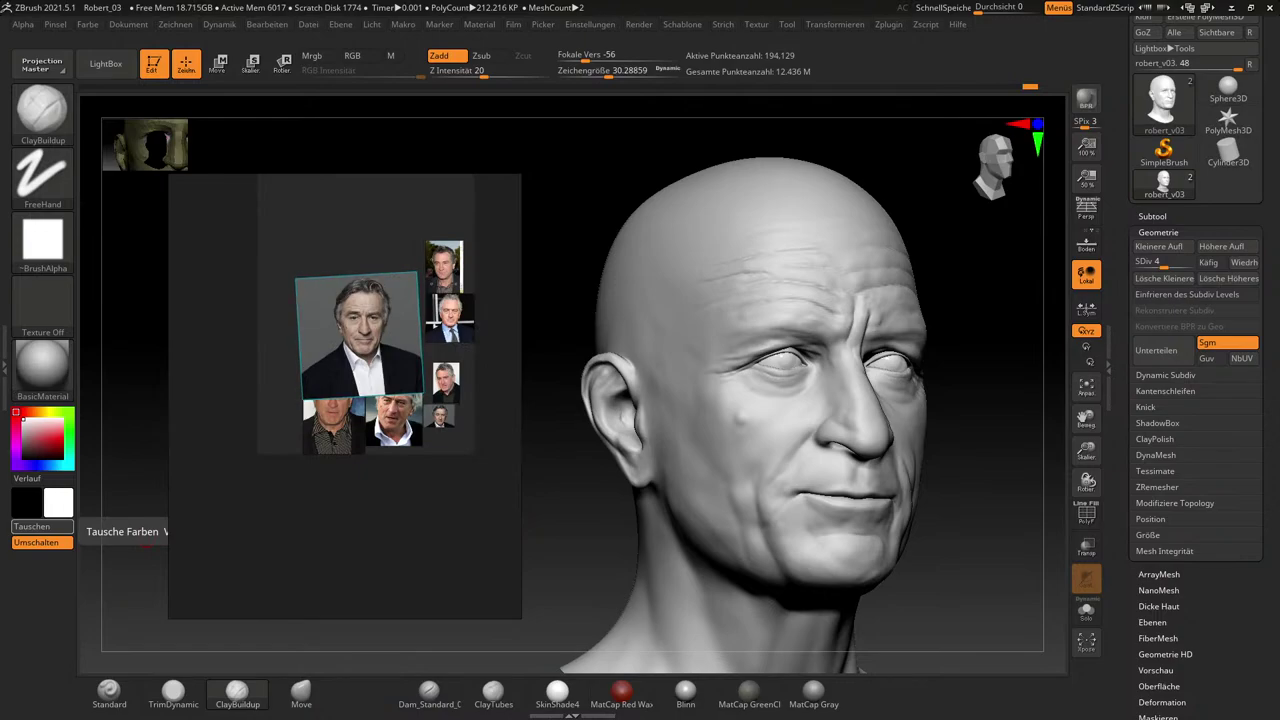
{"action": "left_click_drag", "start_coordinate": [170, 520], "coordinate": [351, 242]}
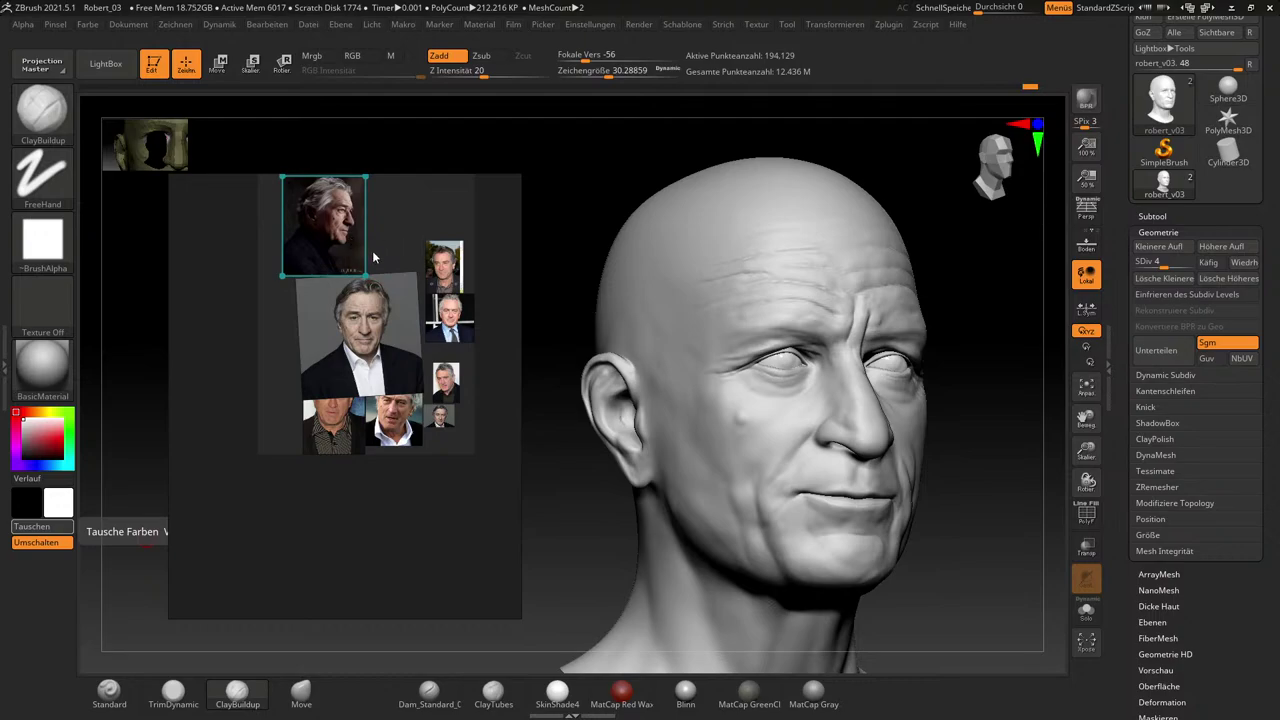
{"action": "left_click_drag", "start_coordinate": [369, 276], "coordinate": [380, 267]}
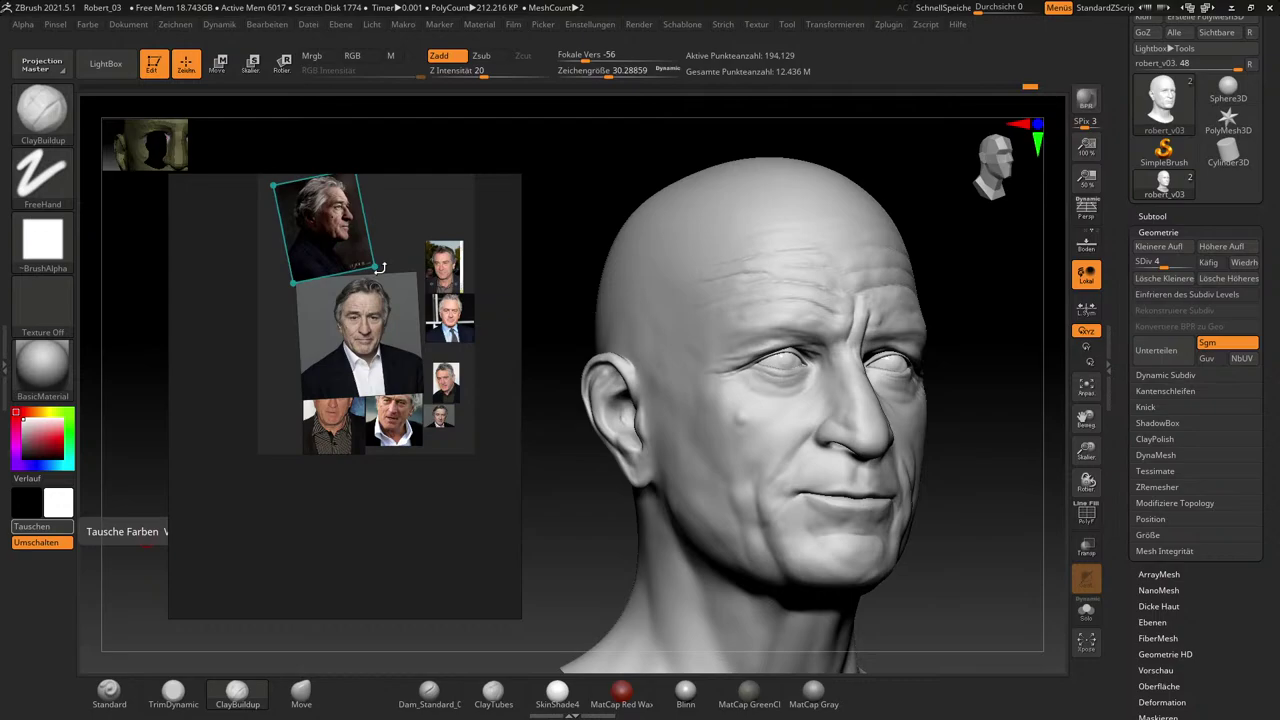
{"action": "scroll", "coordinate": [326, 206], "scroll_direction": "up", "scroll_amount": 10}
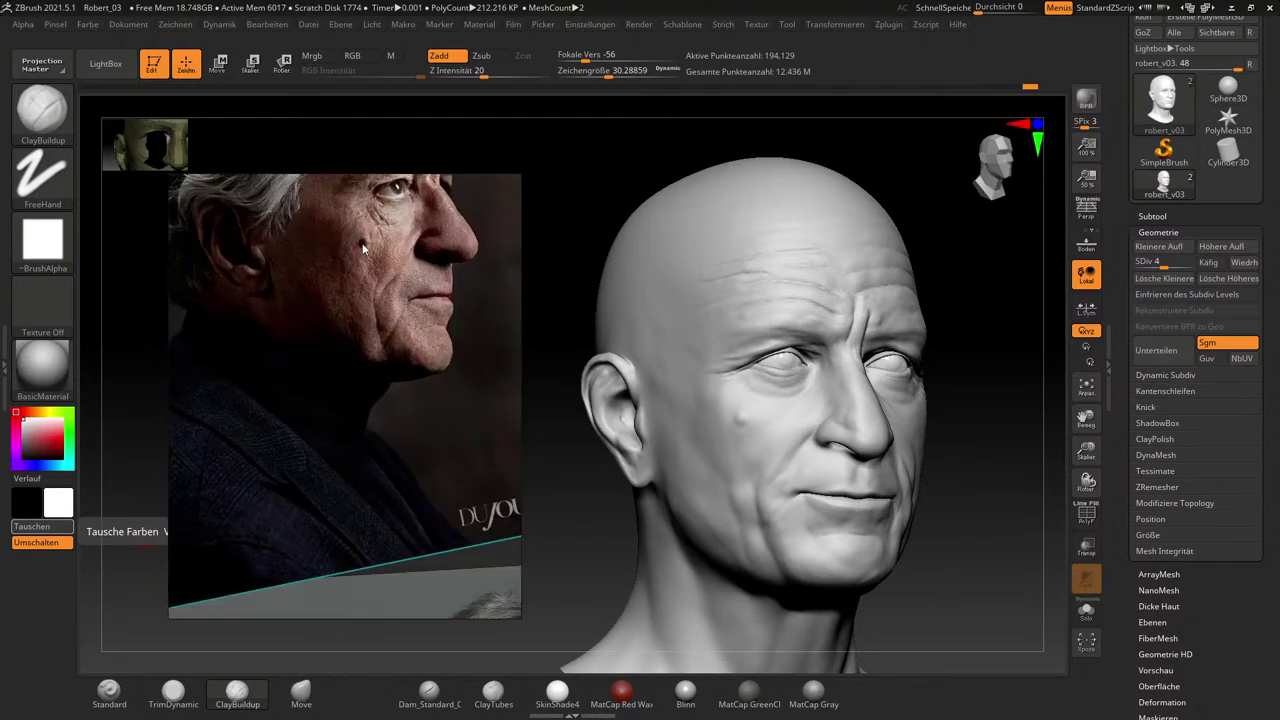
Save the PureRef board as "robert" in the 3d_Robert_de_Niro folder under Arbeit.
{"action": "right_click", "coordinate": [336, 280]}
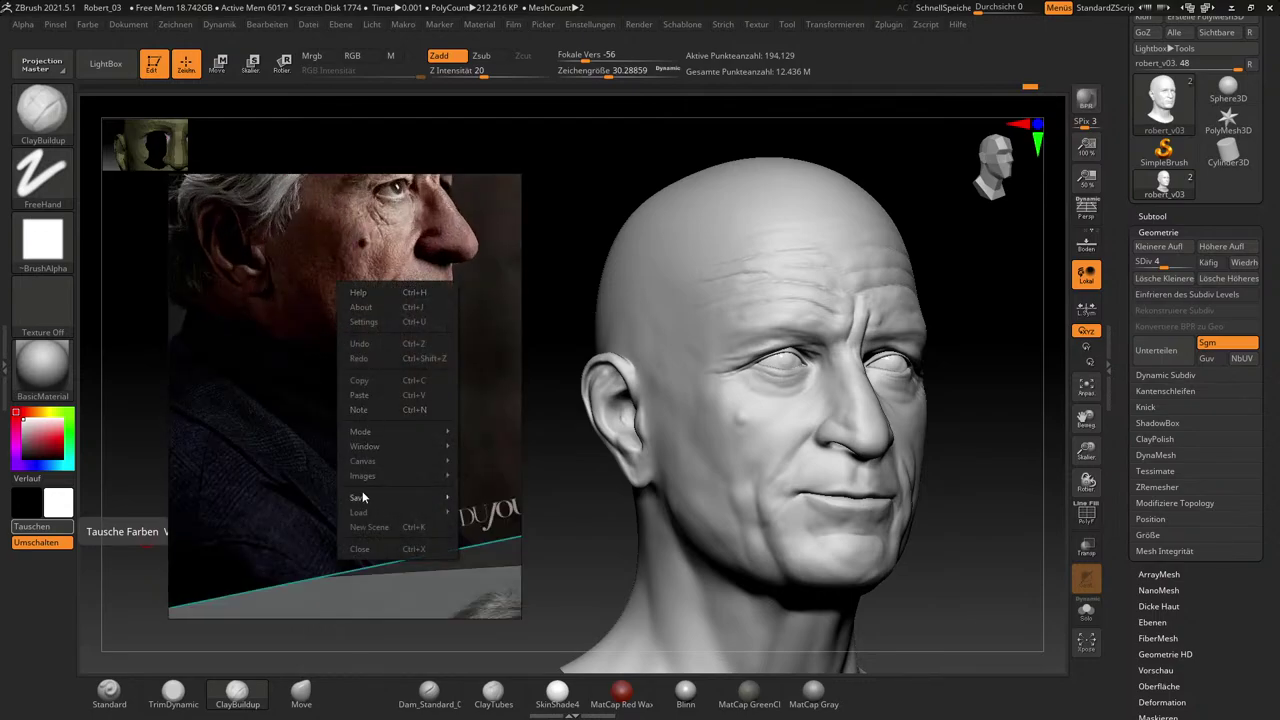
{"action": "mouse_move", "coordinate": [363, 497]}
{"action": "left_click", "coordinate": [481, 512]}
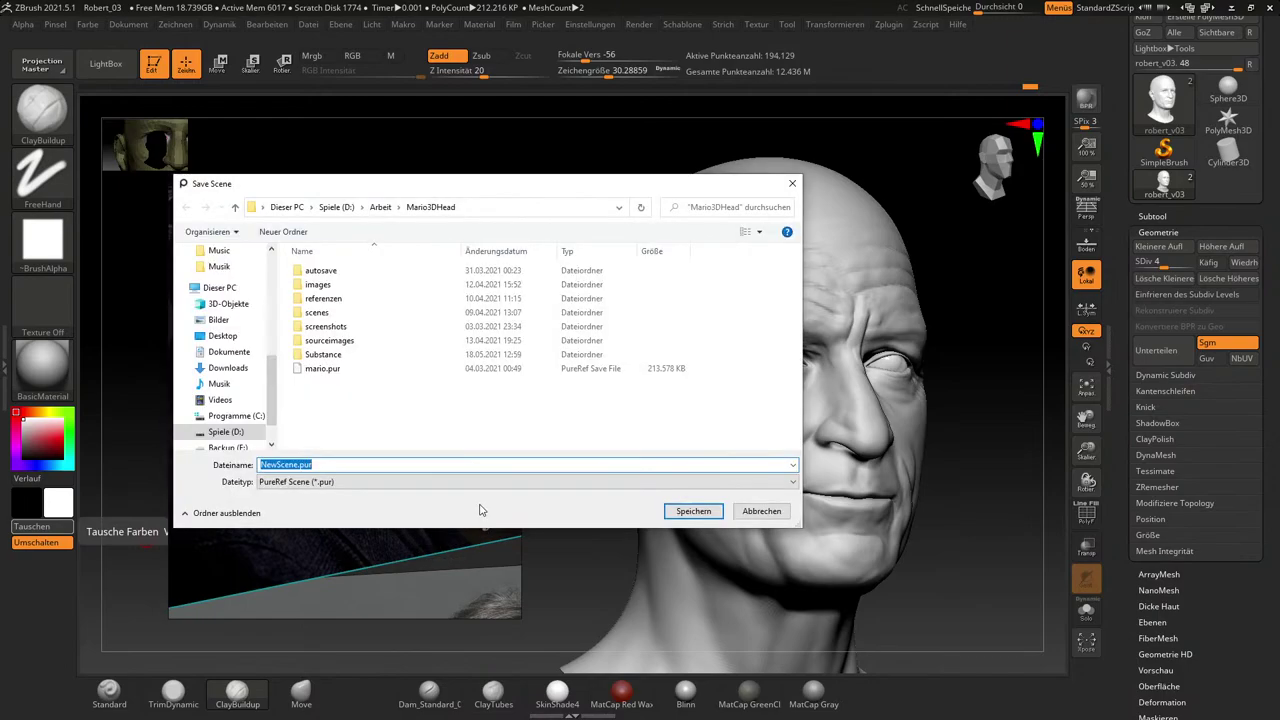
{"action": "left_click", "coordinate": [380, 207]}
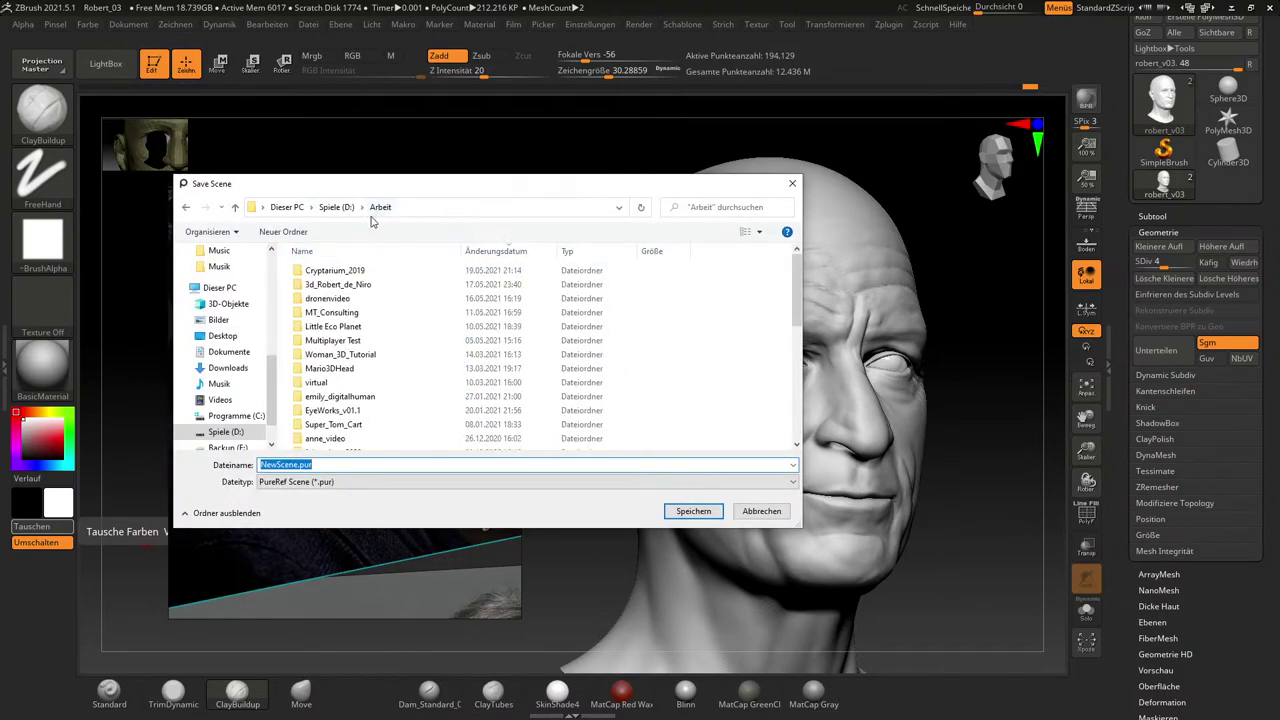
{"action": "double_click", "coordinate": [355, 285]}
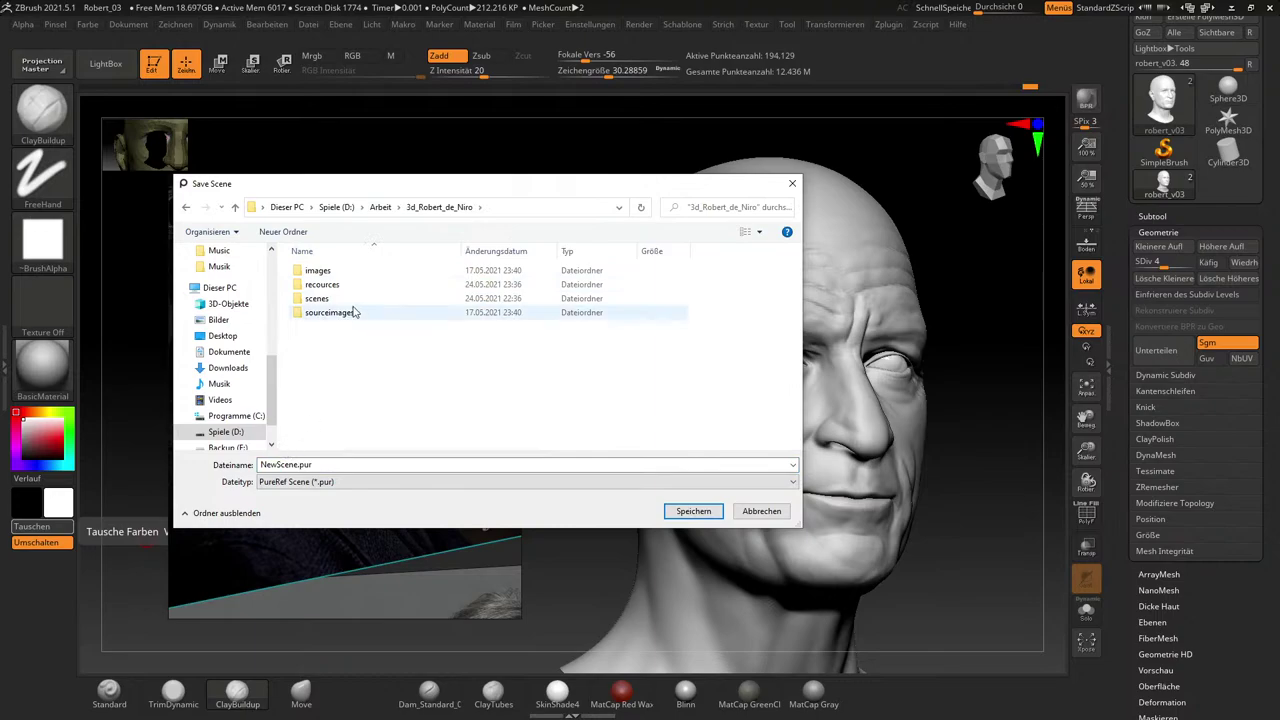
{"action": "left_click", "coordinate": [294, 463]}
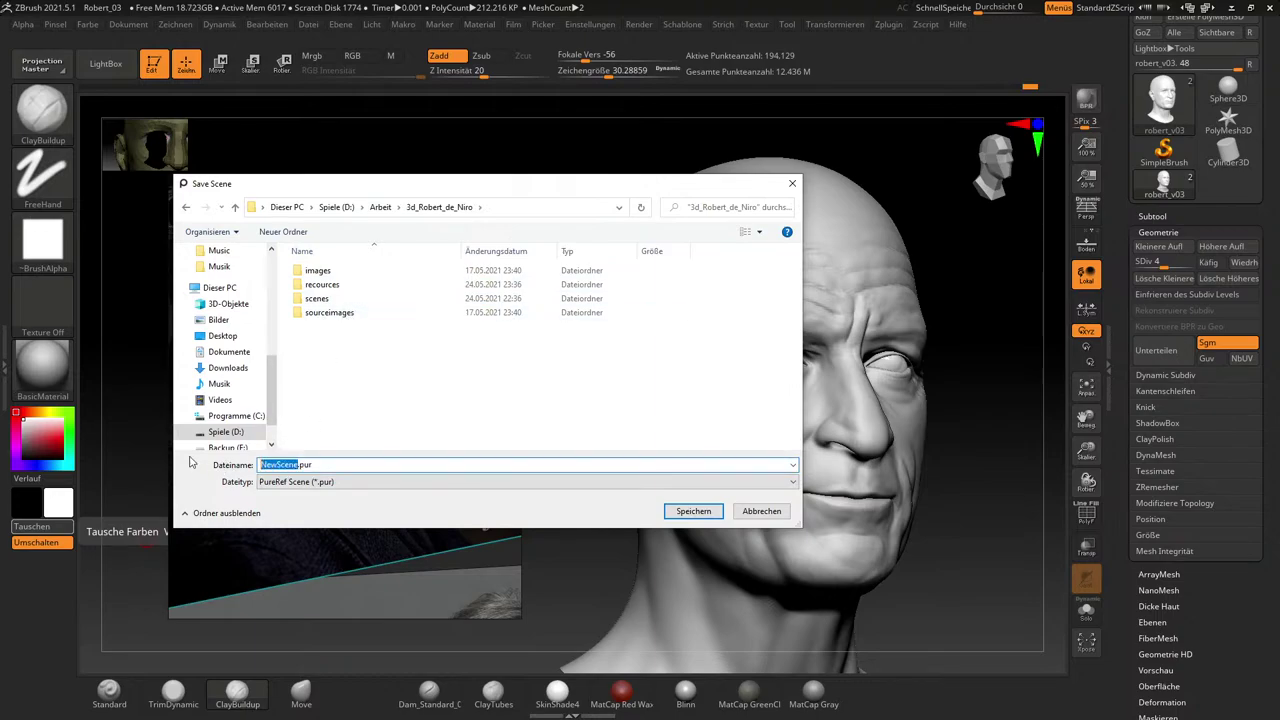
{"action": "type", "text": "robert"}
{"action": "key", "text": "Return"}
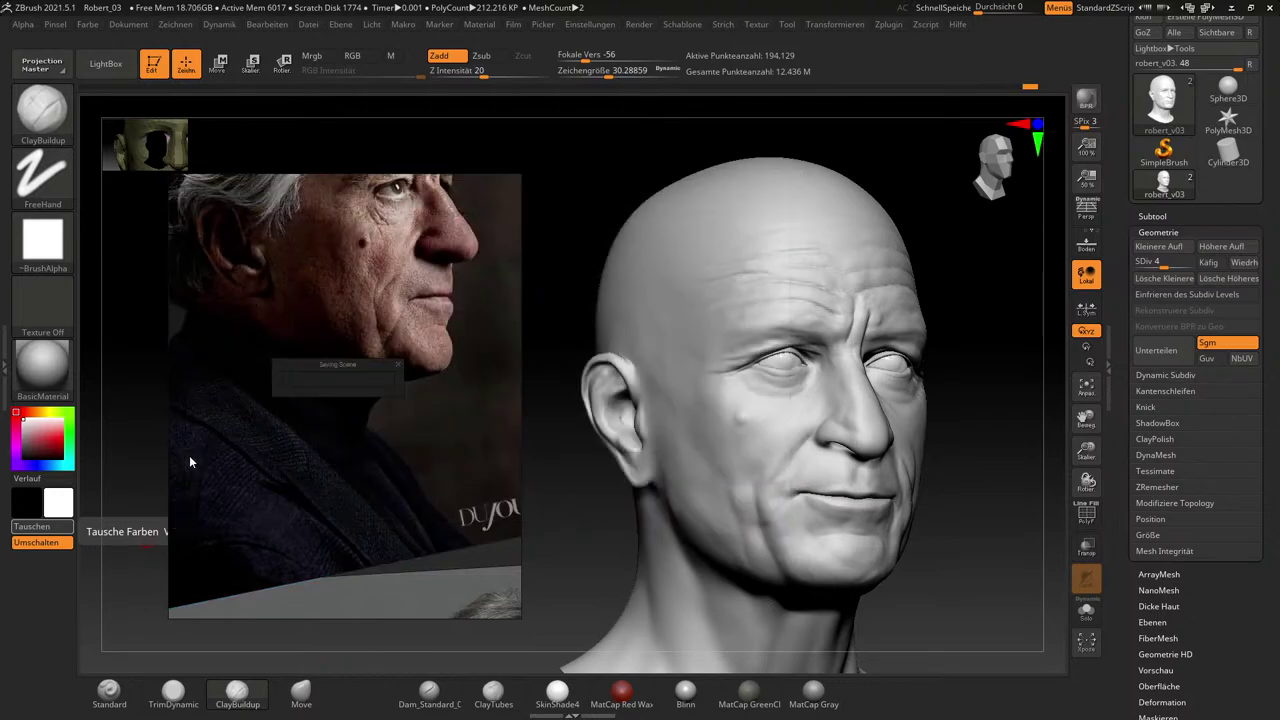
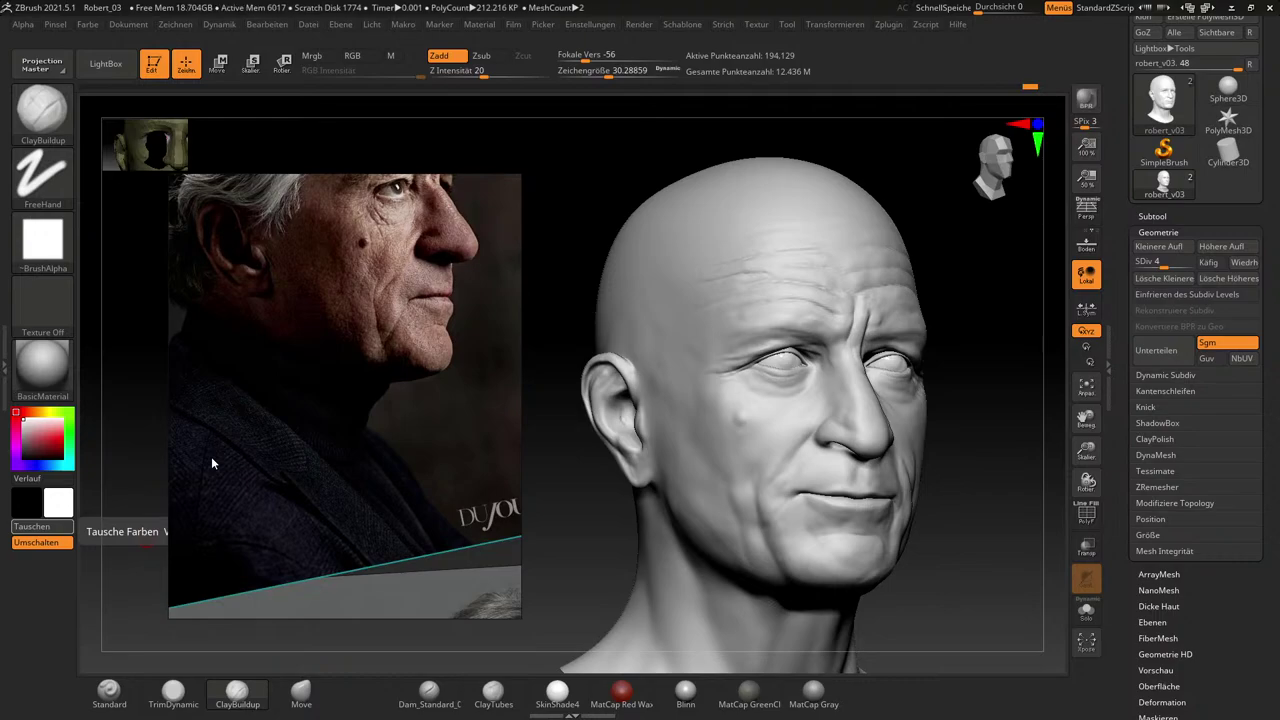
Reshape the tip of the nose in side view with the Move brush at a draw size of about 227, matching the profile photo.
{"action": "left_click_drag", "start_coordinate": [540, 474], "coordinate": [624, 484]}
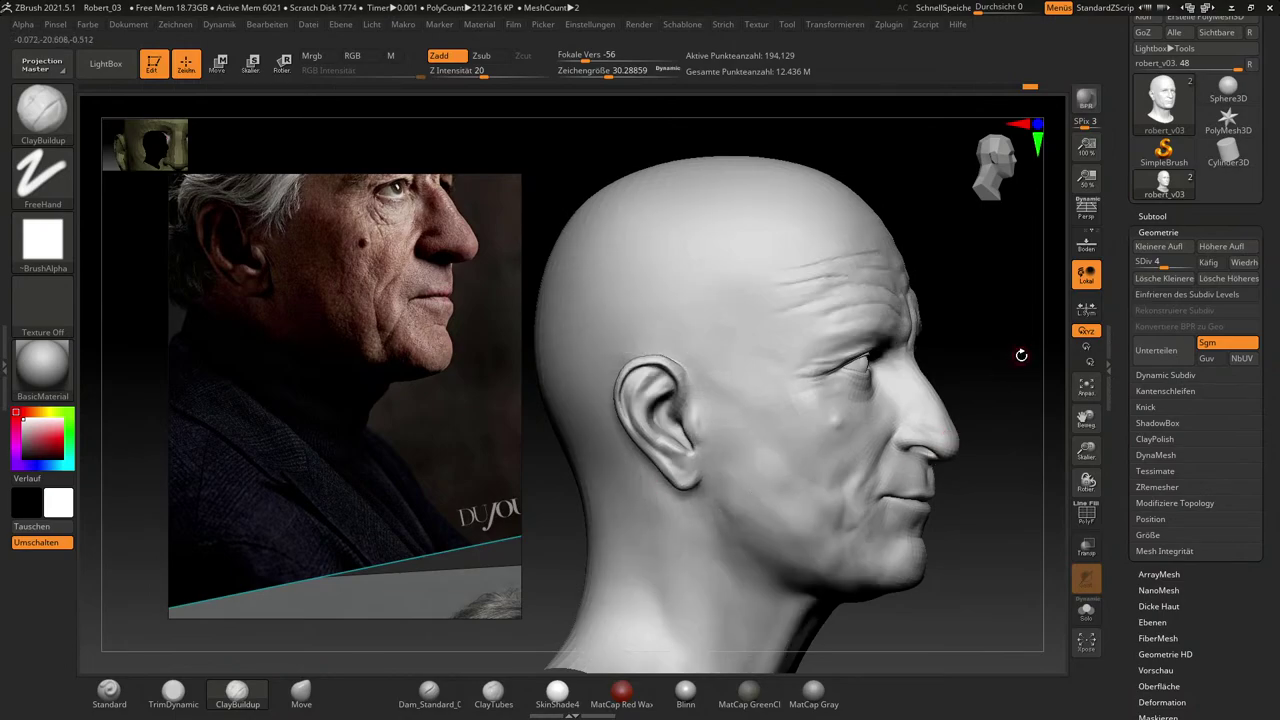
{"action": "left_click_drag", "start_coordinate": [503, 352], "coordinate": [444, 406]}
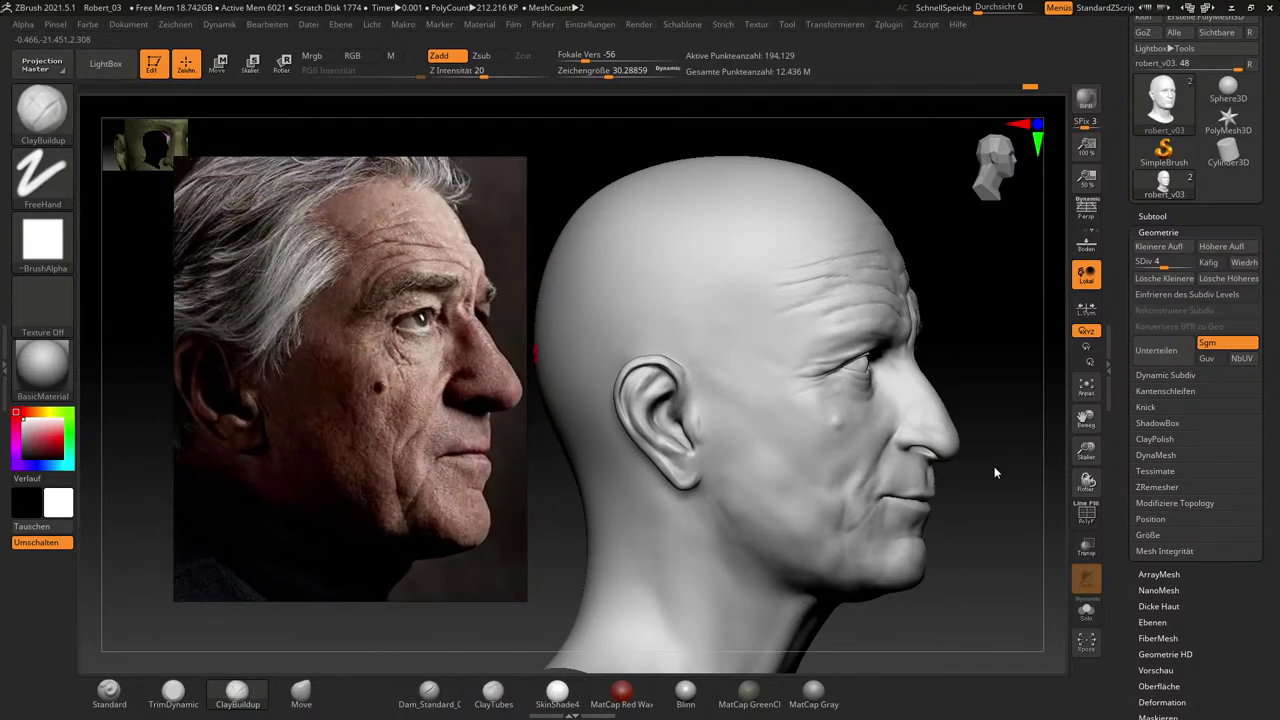
{"action": "mouse_move", "coordinate": [1016, 483]}
{"action": "left_mouse_down"}
{"action": "mouse_move", "coordinate": [969, 430]}
{"action": "mouse_move", "coordinate": [978, 439]}
{"action": "left_mouse_up"}
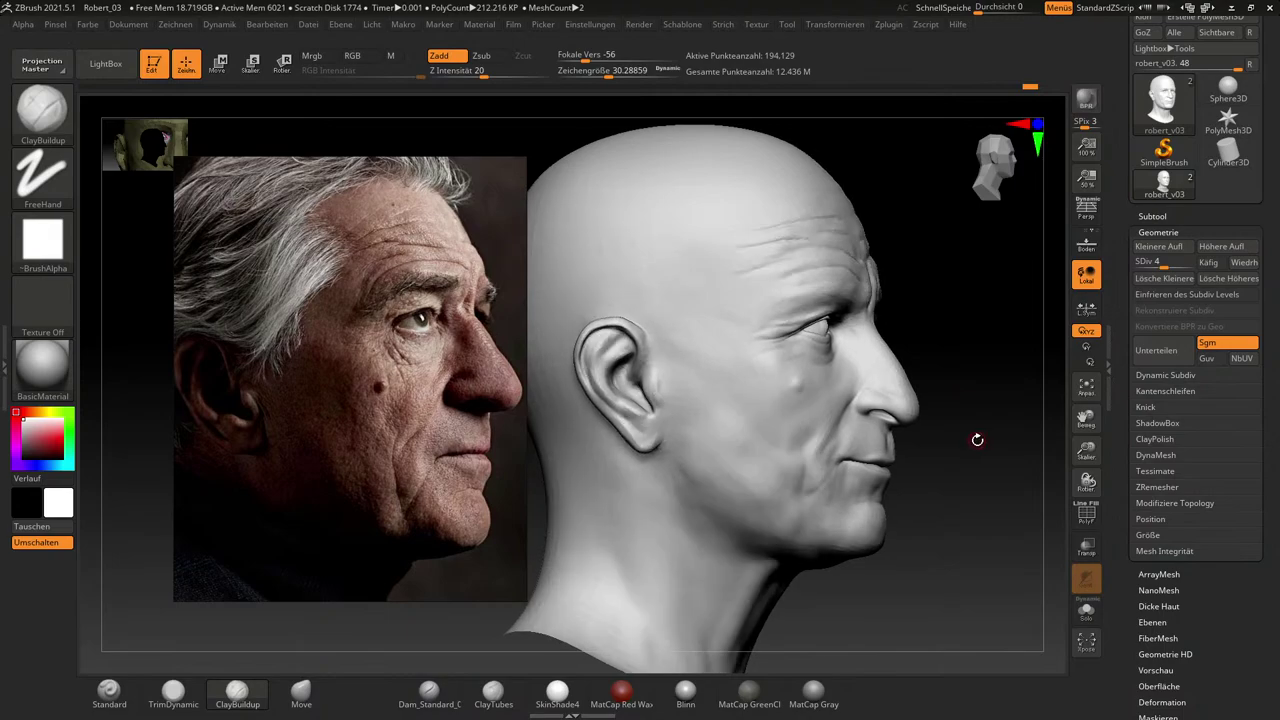
{"action": "key", "text": "s"}
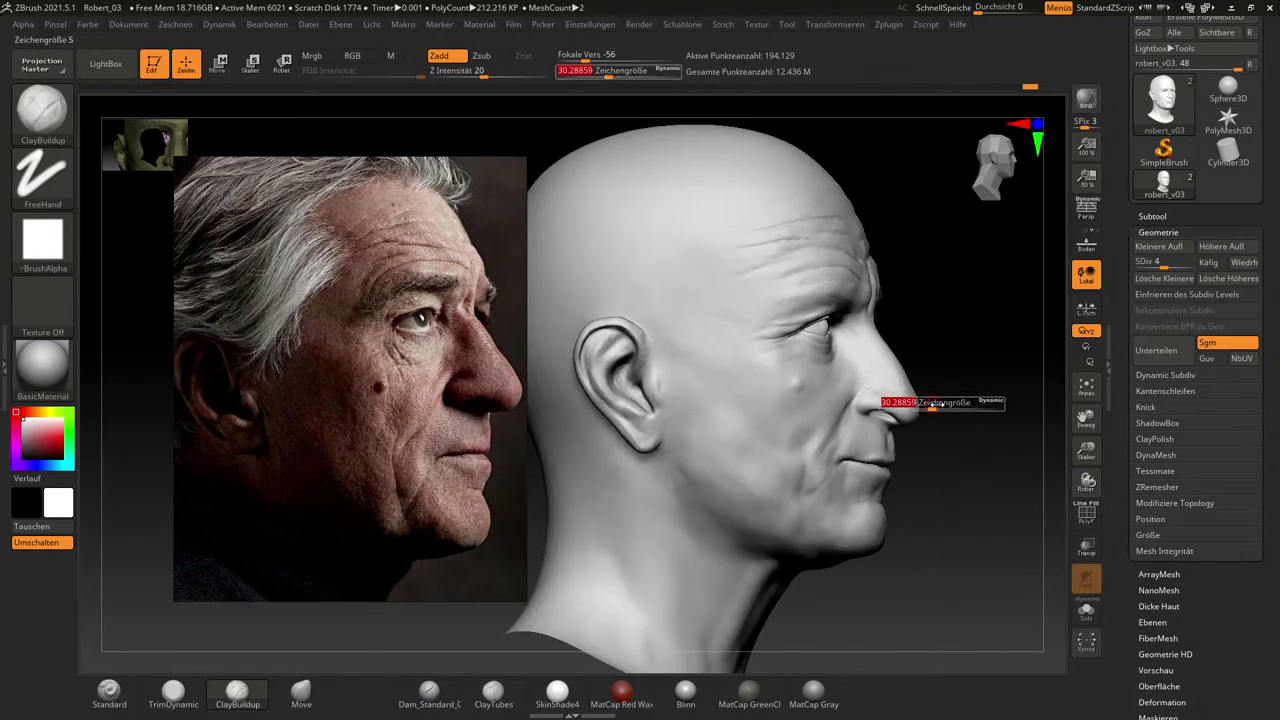
{"action": "left_click_drag", "start_coordinate": [936, 401], "coordinate": [958, 408]}
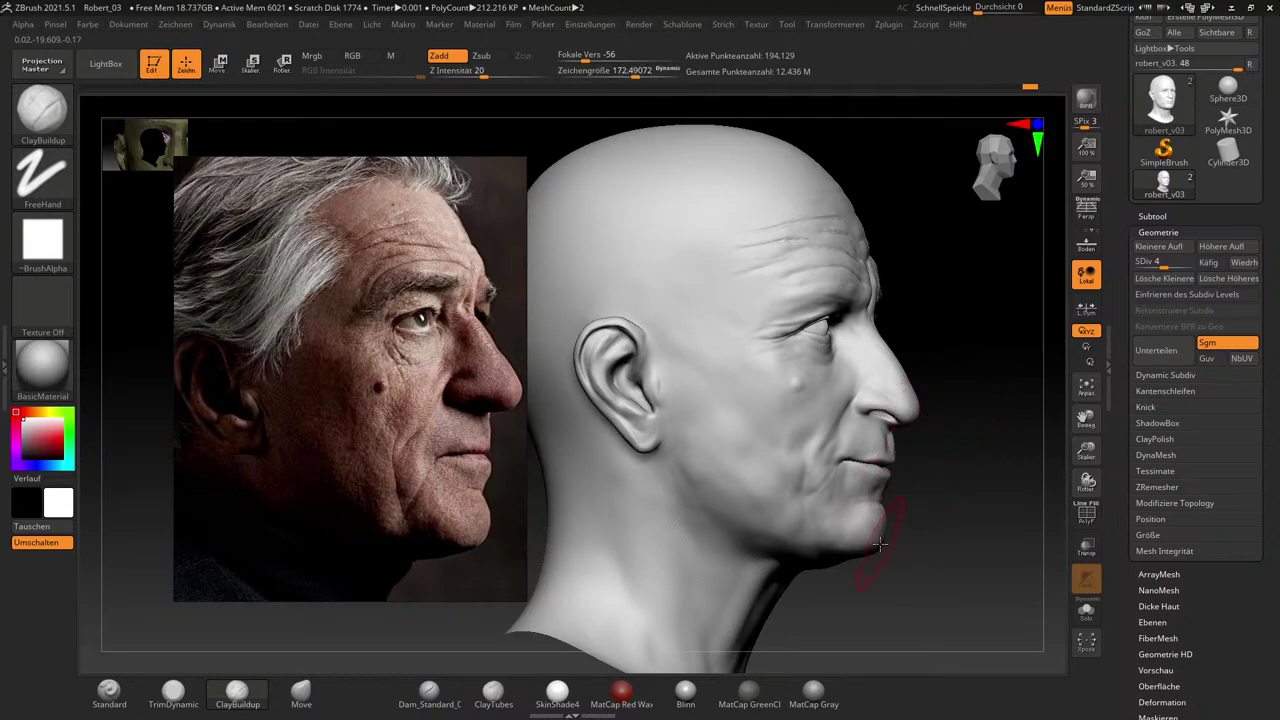
{"action": "mouse_move", "coordinate": [969, 491]}
{"action": "left_mouse_down"}
{"action": "mouse_move", "coordinate": [957, 485]}
{"action": "mouse_move", "coordinate": [980, 503]}
{"action": "mouse_move", "coordinate": [991, 478]}
{"action": "mouse_move", "coordinate": [976, 479]}
{"action": "left_mouse_up"}
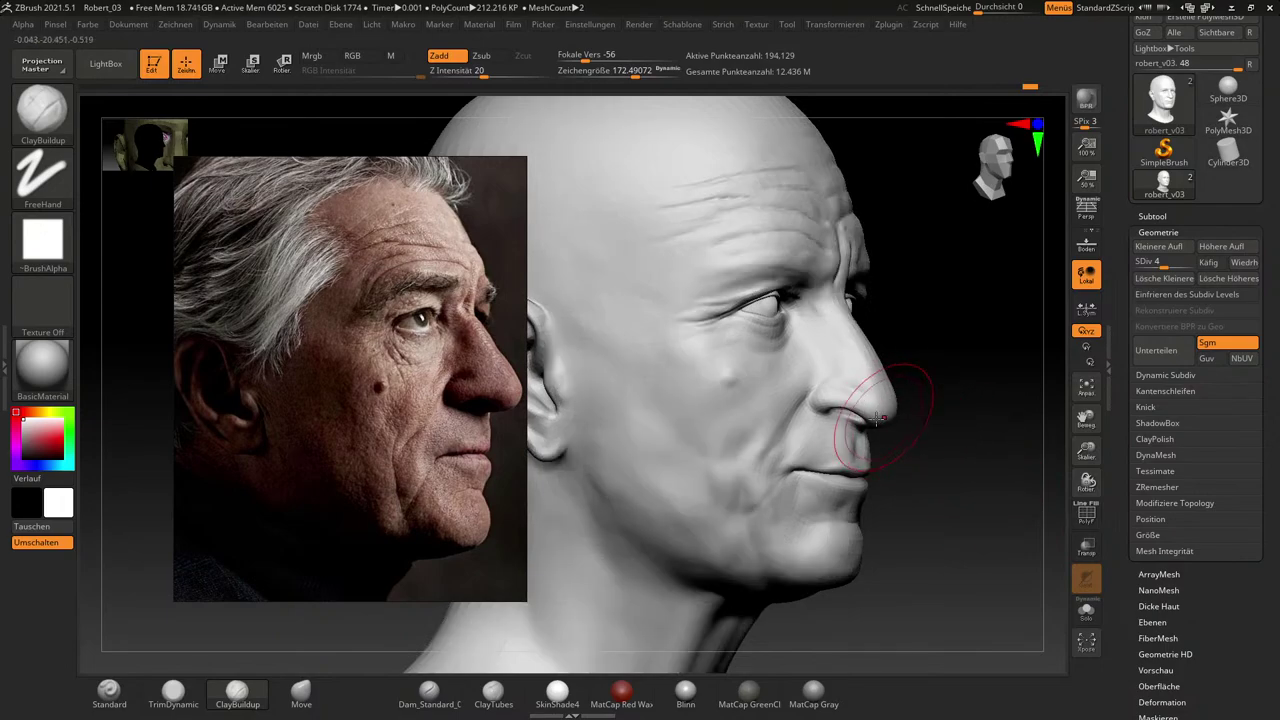
{"action": "key", "text": "s"}
{"action": "left_click_drag", "start_coordinate": [812, 411], "coordinate": [808, 411]}
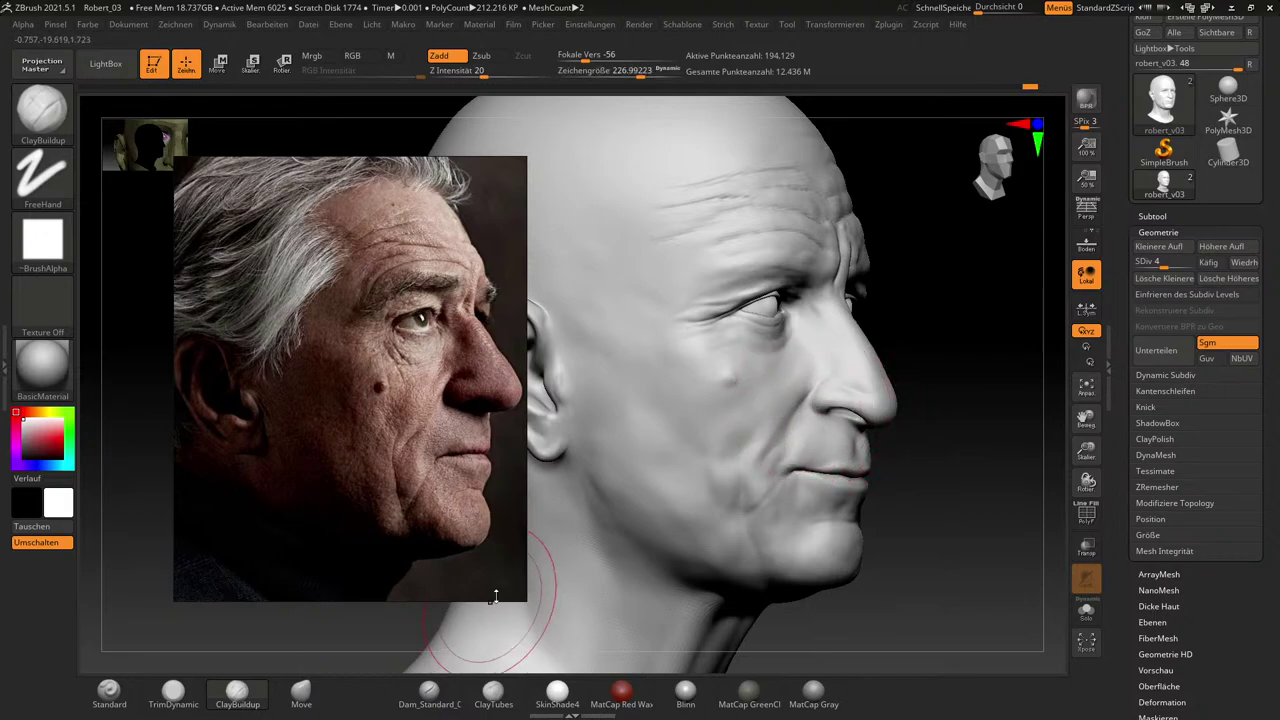
{"action": "left_click", "coordinate": [272, 699]}
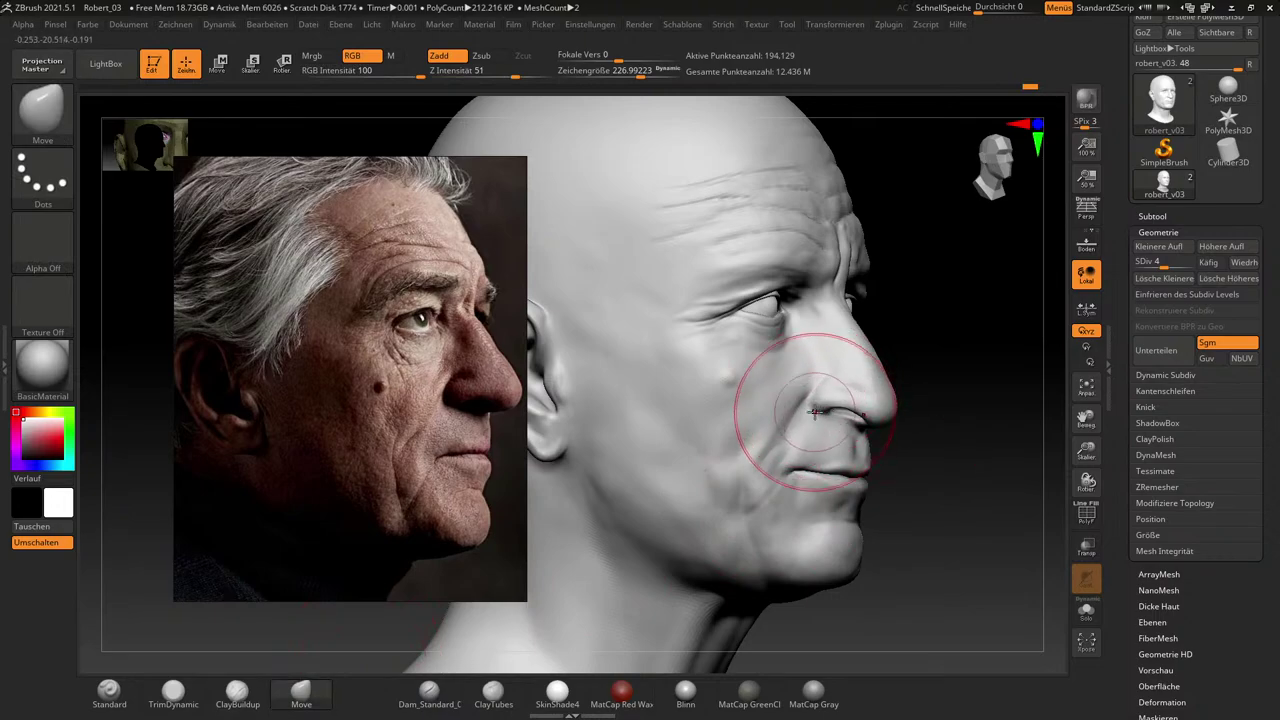
{"action": "left_click_drag", "start_coordinate": [990, 487], "coordinate": [922, 481]}
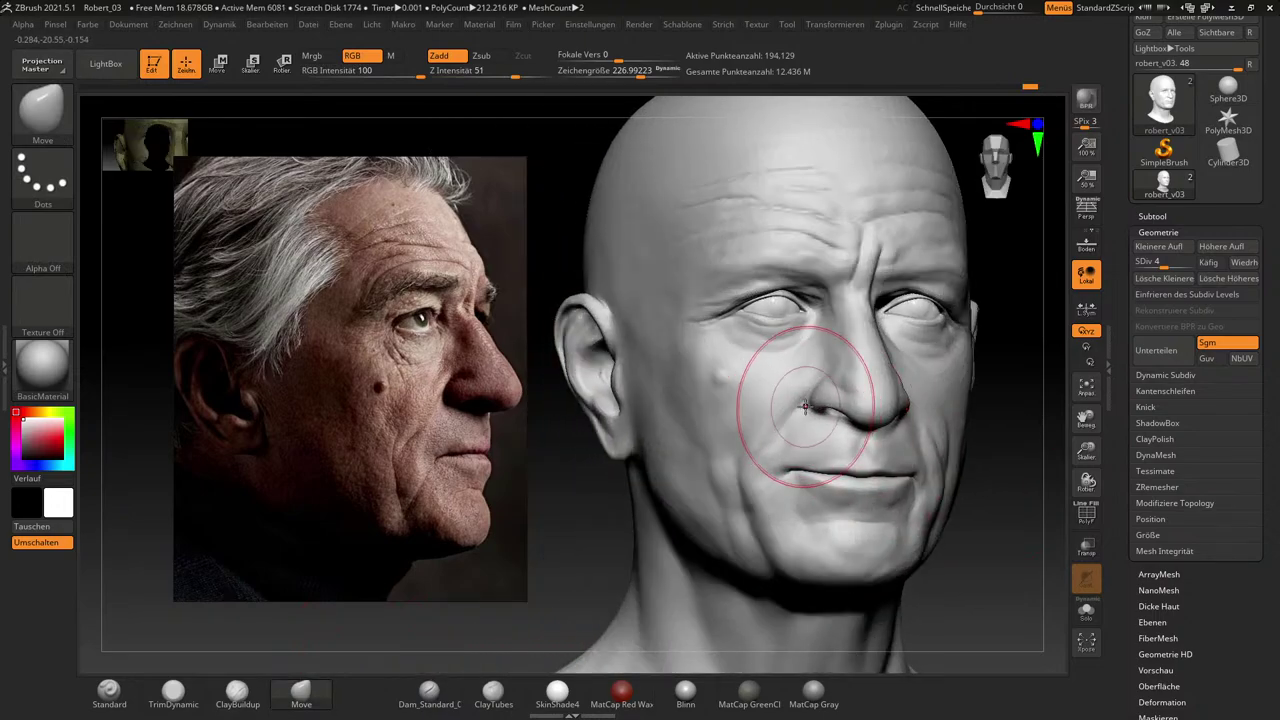
{"action": "mouse_move", "coordinate": [979, 516]}
{"action": "left_mouse_down"}
{"action": "mouse_move", "coordinate": [1014, 523]}
{"action": "mouse_move", "coordinate": [943, 477]}
{"action": "left_mouse_up"}
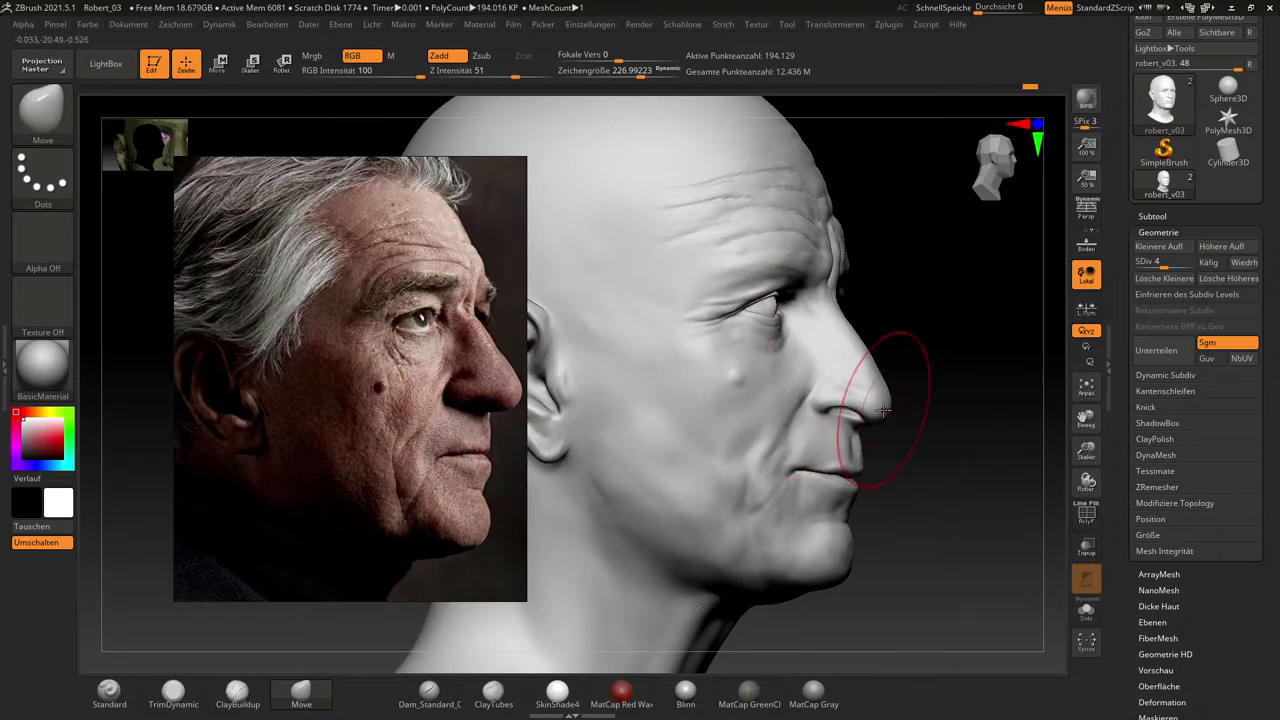
{"action": "left_click_drag", "start_coordinate": [883, 410], "coordinate": [887, 410]}
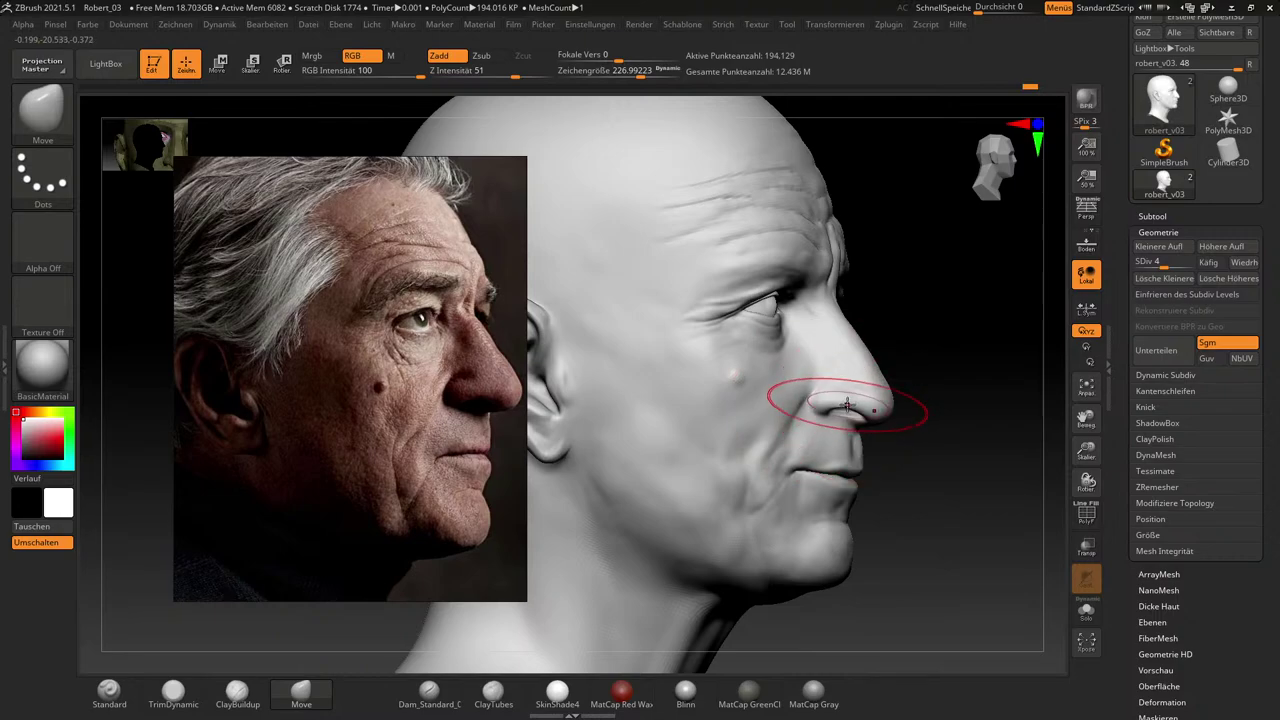
Compare the nose with the enlarged reference and adjust its nostril wing using the Move brush at a draw size of about 69.
{"action": "scroll", "coordinate": [484, 421], "scroll_direction": "up", "scroll_amount": 5}
{"action": "middle_click_drag", "start_coordinate": [474, 391], "coordinate": [420, 413]}
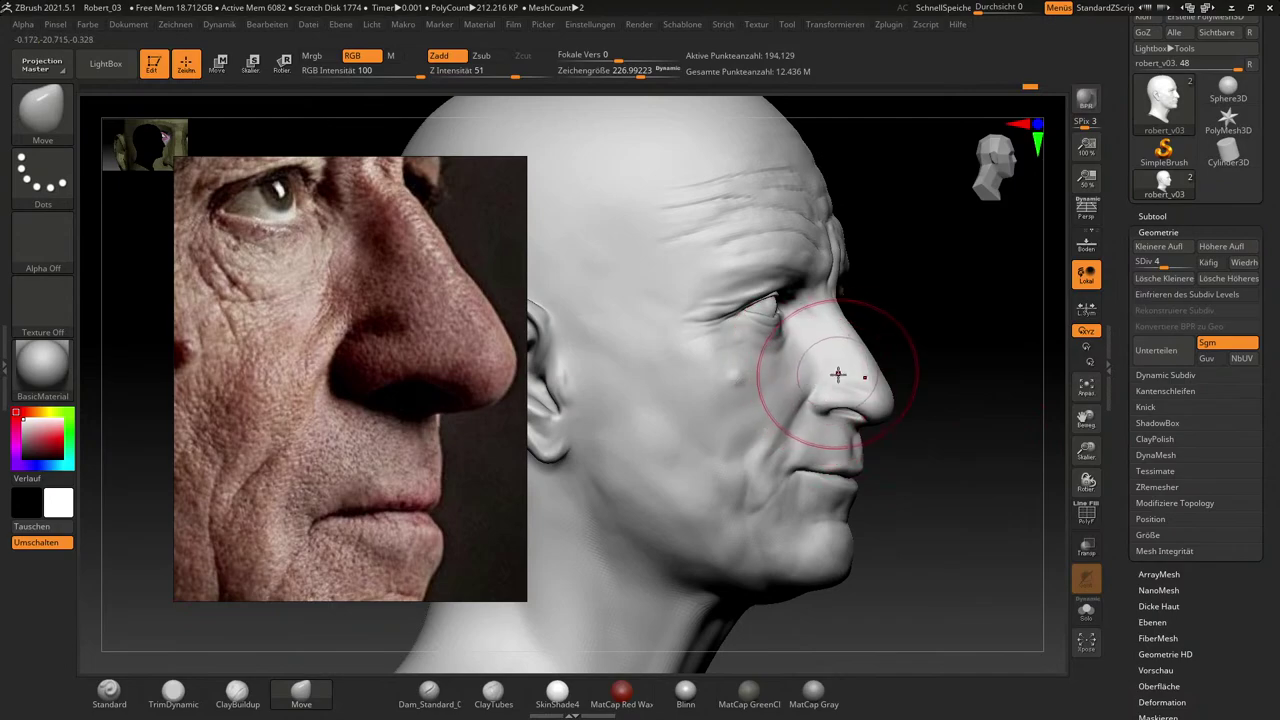
{"action": "left_click_drag", "start_coordinate": [971, 419], "coordinate": [1014, 501]}
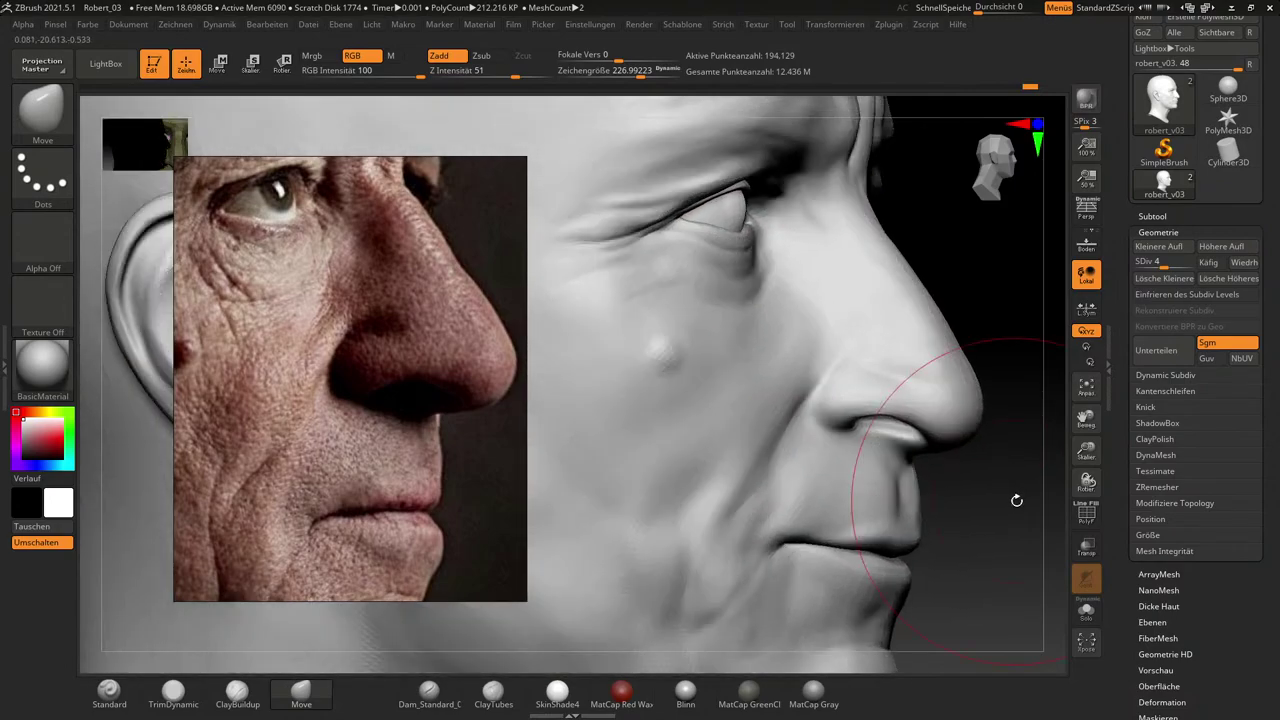
{"action": "mouse_move", "coordinate": [871, 375]}
{"action": "left_mouse_down"}
{"action": "mouse_move", "coordinate": [858, 374]}
{"action": "mouse_move", "coordinate": [880, 366]}
{"action": "left_mouse_up"}
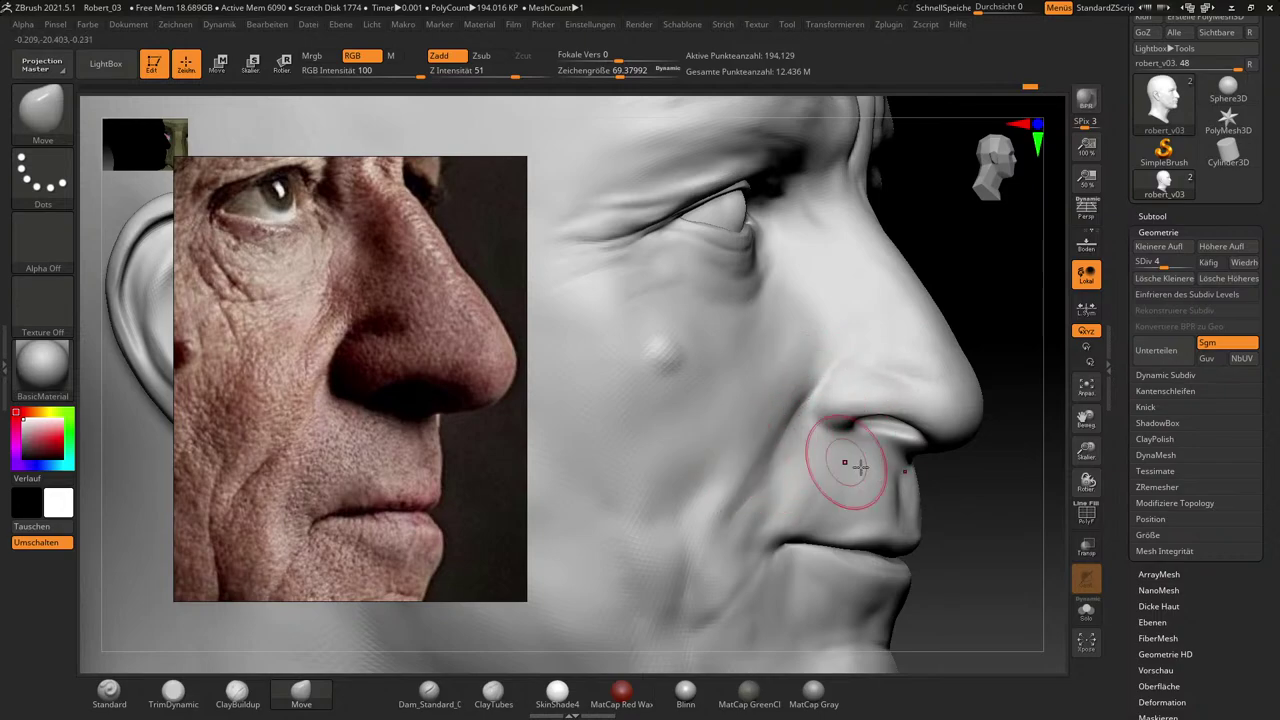
Adjust the overall nose shape with the Move brush at draw sizes of about 235 and 212, checking against the reference's nose and brow.
{"action": "mouse_move", "coordinate": [1016, 537]}
{"action": "left_mouse_down"}
{"action": "mouse_move", "coordinate": [982, 521]}
{"action": "mouse_move", "coordinate": [1006, 514]}
{"action": "mouse_move", "coordinate": [1010, 491]}
{"action": "mouse_move", "coordinate": [966, 451]}
{"action": "mouse_move", "coordinate": [980, 471]}
{"action": "mouse_move", "coordinate": [969, 438]}
{"action": "mouse_move", "coordinate": [983, 444]}
{"action": "left_mouse_up"}
{"action": "key", "text": "s"}
{"action": "key", "text": "s"}
{"action": "left_click_drag", "start_coordinate": [849, 382], "coordinate": [857, 386]}
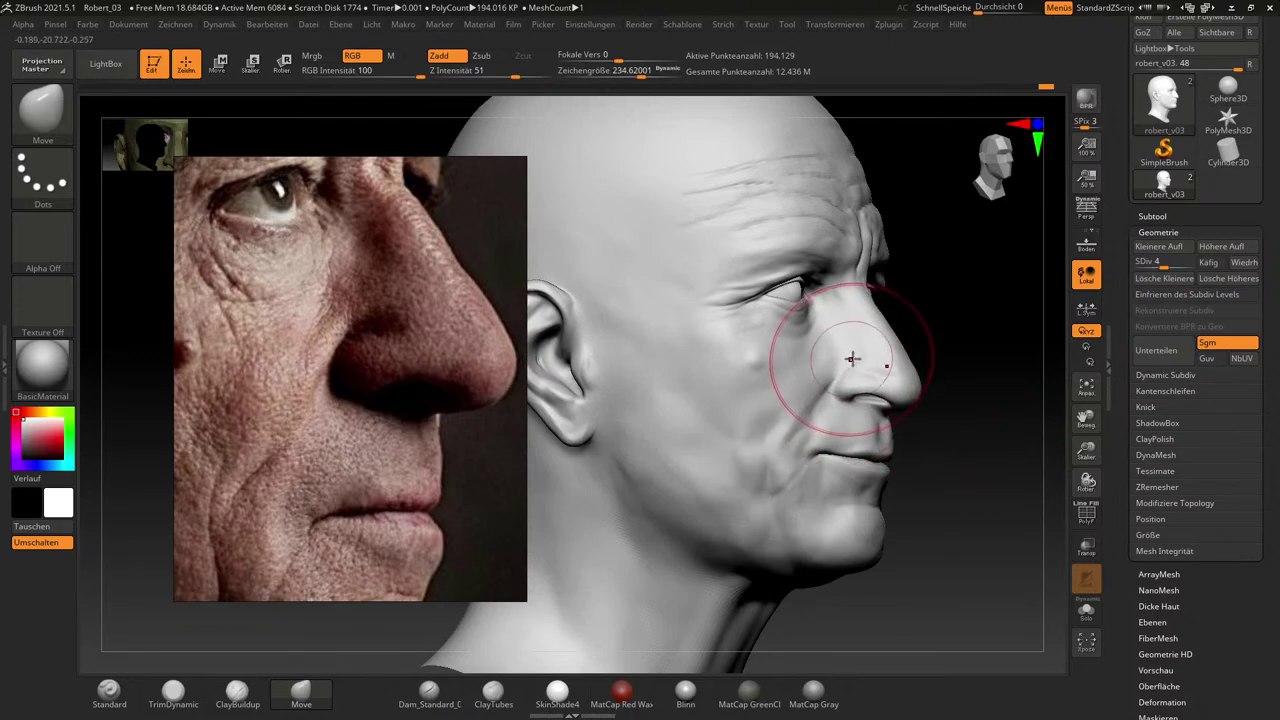
{"action": "key", "text": "s"}
{"action": "left_click_drag", "start_coordinate": [875, 332], "coordinate": [872, 332]}
{"action": "middle_click_drag", "start_coordinate": [404, 302], "coordinate": [413, 435]}
{"action": "left_click_drag", "start_coordinate": [932, 340], "coordinate": [956, 336]}
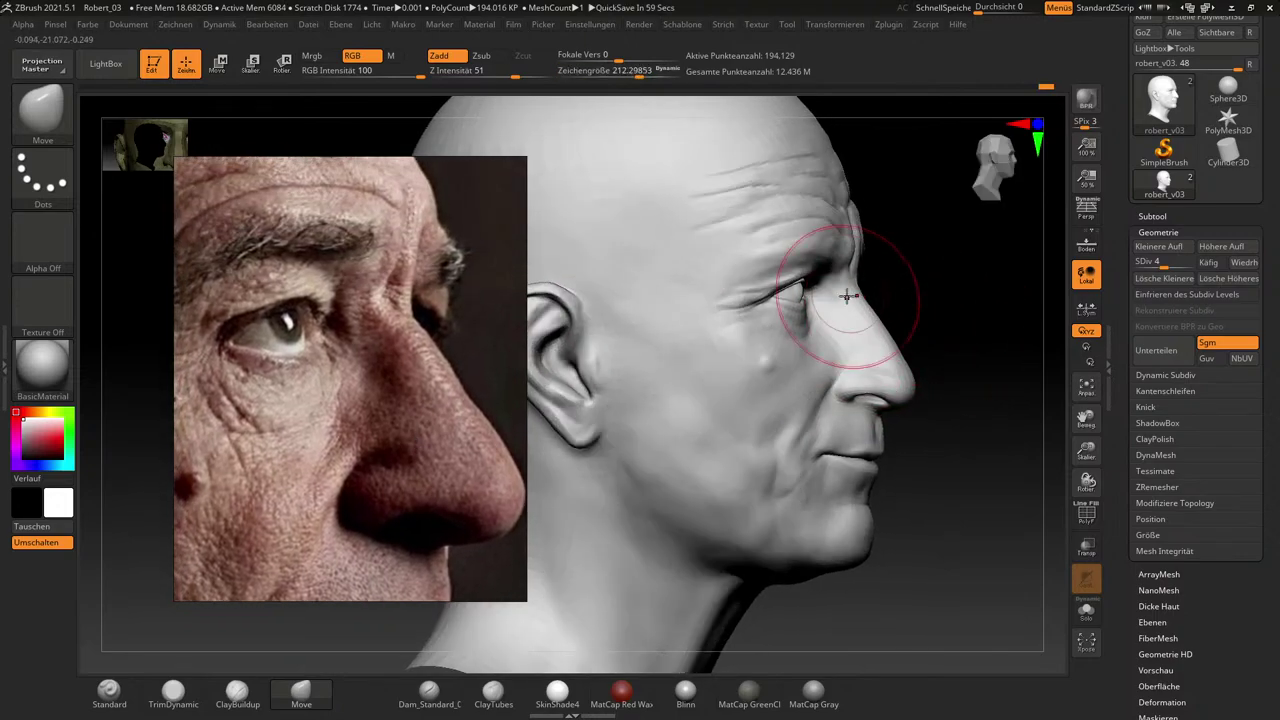
Refine the profile of the nose bridge with the Move brush, reducing the draw size to about 128 and 90.
{"action": "key", "text": "s"}
{"action": "mouse_move", "coordinate": [851, 287]}
{"action": "left_mouse_down"}
{"action": "mouse_move", "coordinate": [822, 291]}
{"action": "mouse_move", "coordinate": [840, 292]}
{"action": "left_mouse_up"}
{"action": "key", "text": "s"}
{"action": "key", "text": "s"}
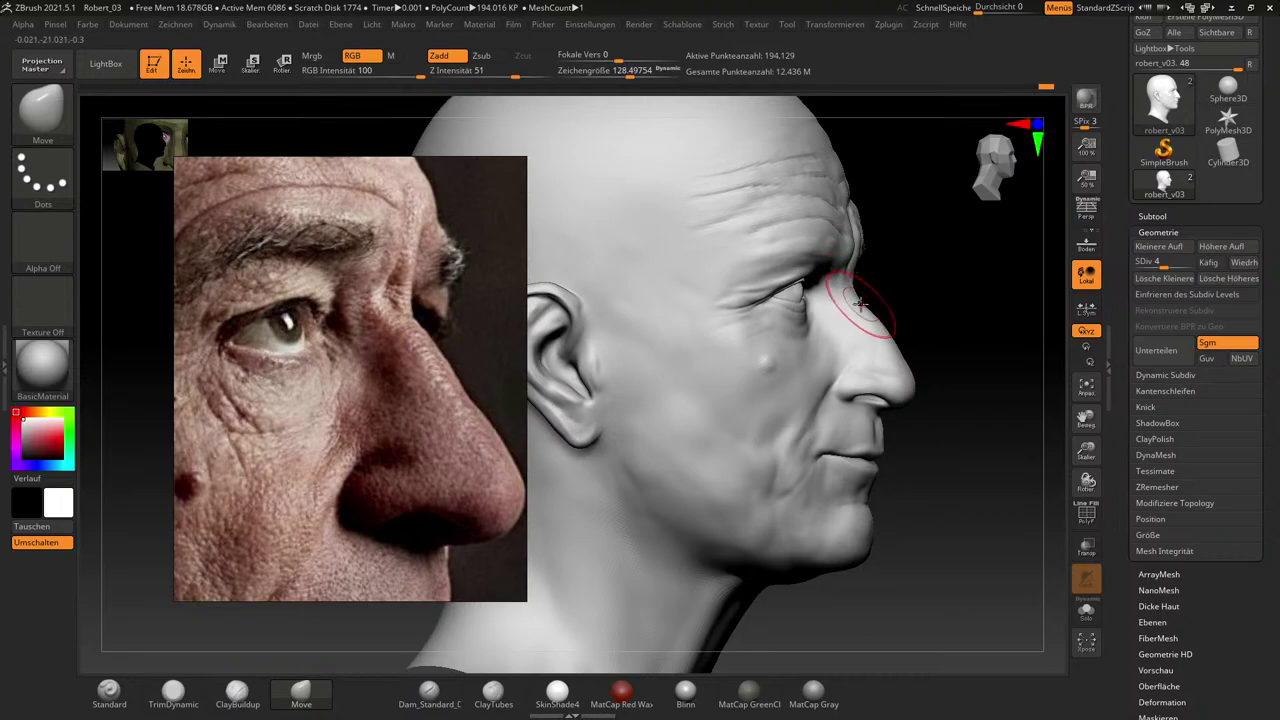
{"action": "key", "text": "s"}
{"action": "left_click_drag", "start_coordinate": [852, 292], "coordinate": [858, 302]}
{"action": "key", "text": "s"}
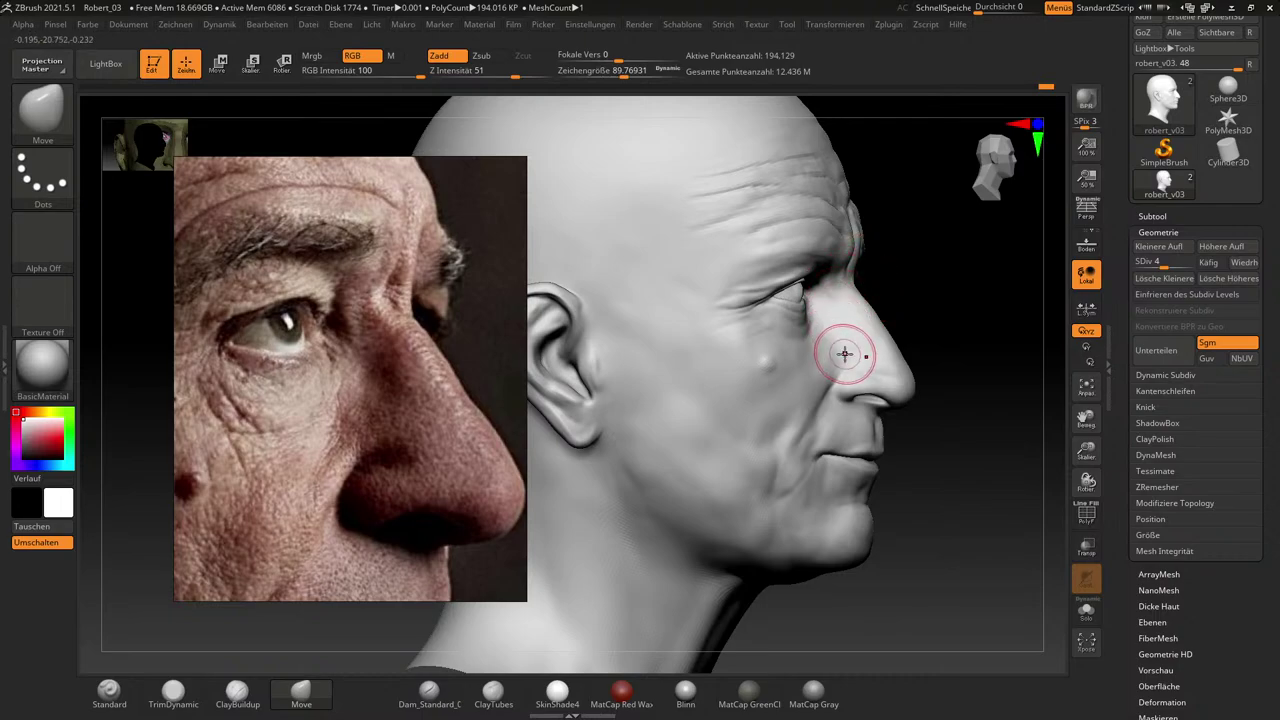
Lower the head to subdivision level 3 and reshape the nose root between the eyes with the Move brush at a draw size of about 41.
{"action": "left_click_drag", "start_coordinate": [957, 314], "coordinate": [931, 331]}
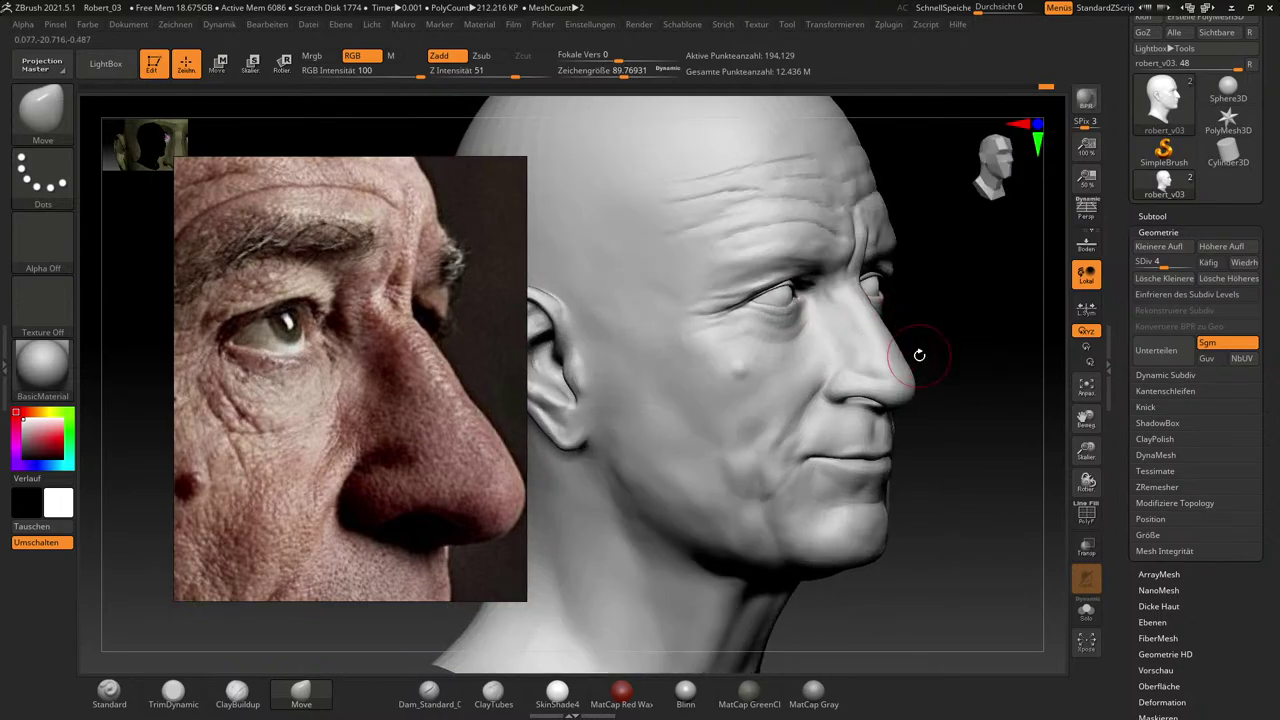
{"action": "left_click", "coordinate": [1157, 265]}
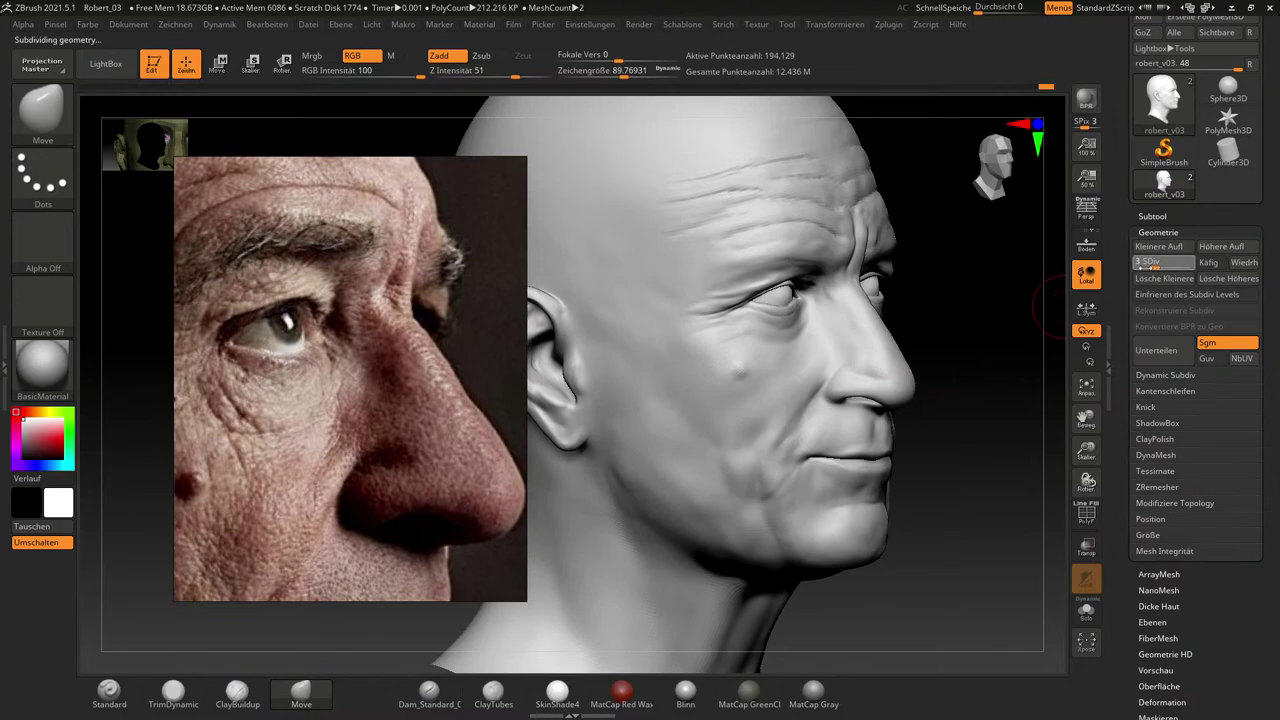
{"action": "left_click_drag", "start_coordinate": [988, 408], "coordinate": [999, 408]}
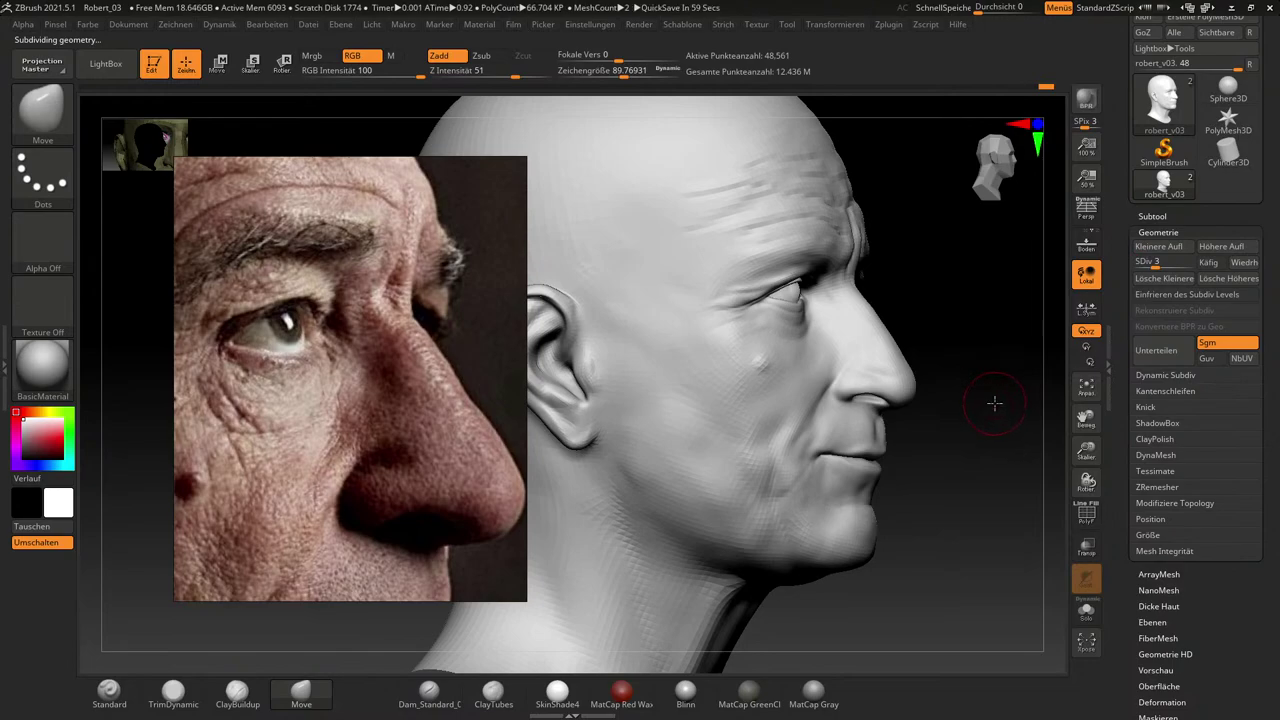
{"action": "left_click_drag", "start_coordinate": [998, 397], "coordinate": [994, 391]}
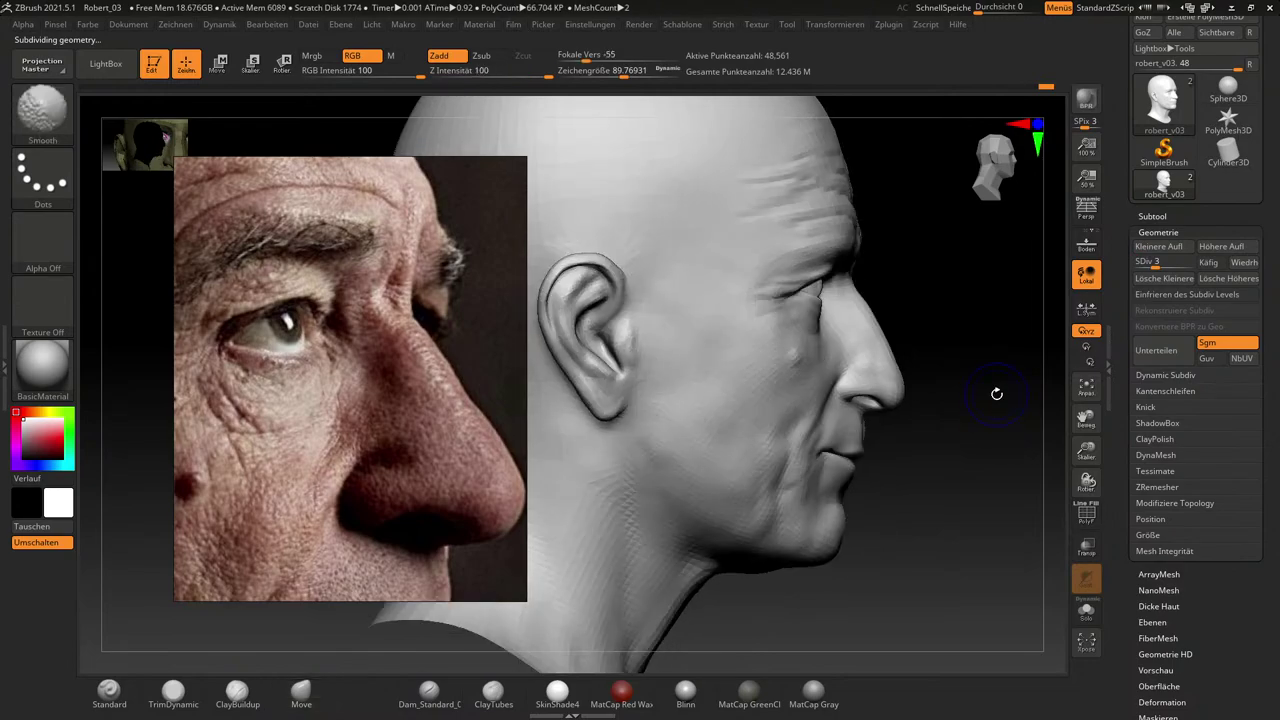
{"action": "left_click_drag", "start_coordinate": [1008, 461], "coordinate": [1004, 495]}
{"action": "mouse_move", "coordinate": [1046, 544]}
{"action": "left_mouse_down", "text": "alt"}
{"action": "mouse_move", "coordinate": [1006, 543]}
{"action": "mouse_move", "coordinate": [1054, 529]}
{"action": "left_mouse_up", "text": "alt"}
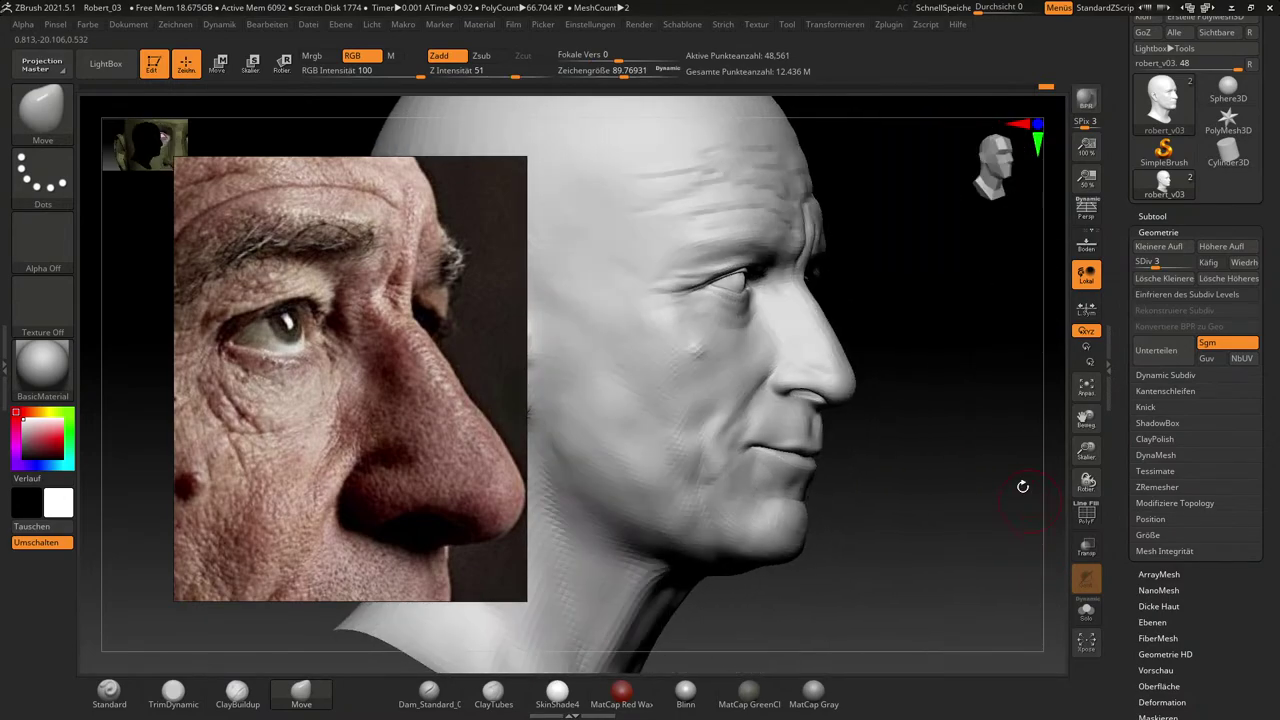
{"action": "left_click_drag", "start_coordinate": [1010, 423], "coordinate": [1033, 460], "text": "alt"}
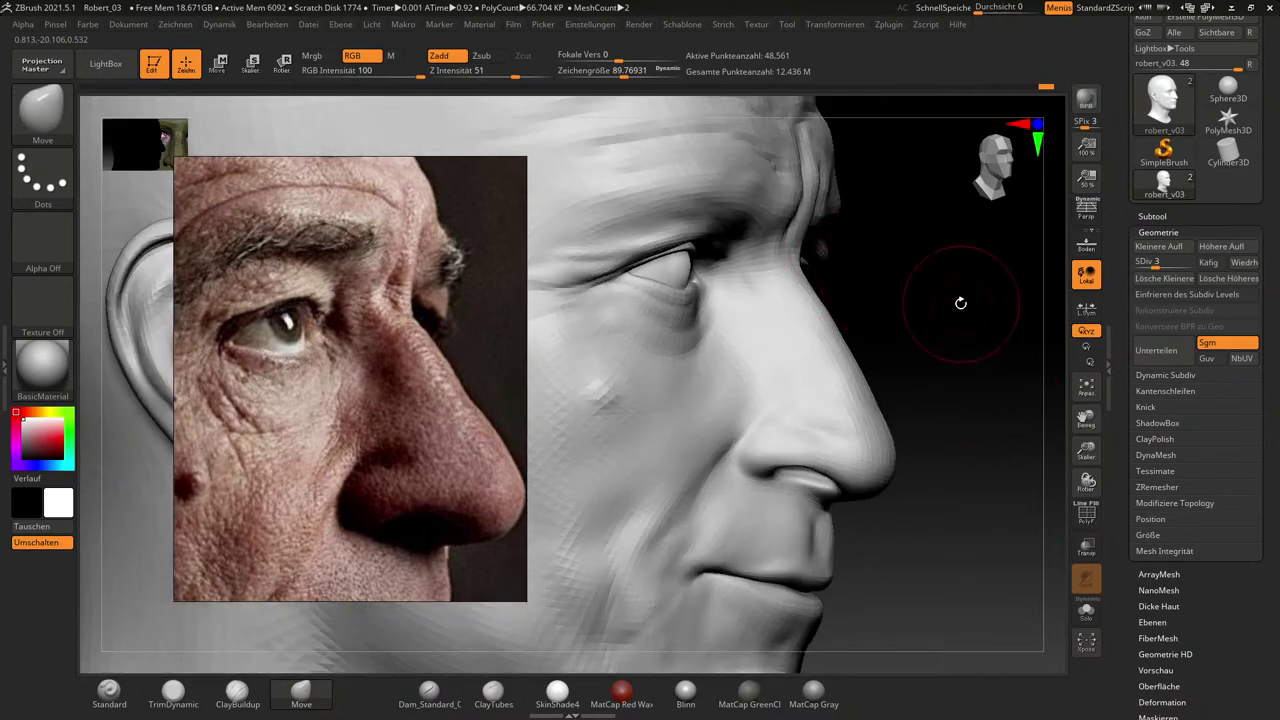
{"action": "mouse_move", "coordinate": [960, 297]}
{"action": "left_mouse_down", "text": "alt"}
{"action": "mouse_move", "coordinate": [980, 346]}
{"action": "mouse_move", "coordinate": [860, 280]}
{"action": "left_mouse_up", "text": "alt"}
{"action": "key", "text": "s"}
{"action": "left_click_drag", "start_coordinate": [781, 241], "coordinate": [775, 239]}
{"action": "key", "text": "["}
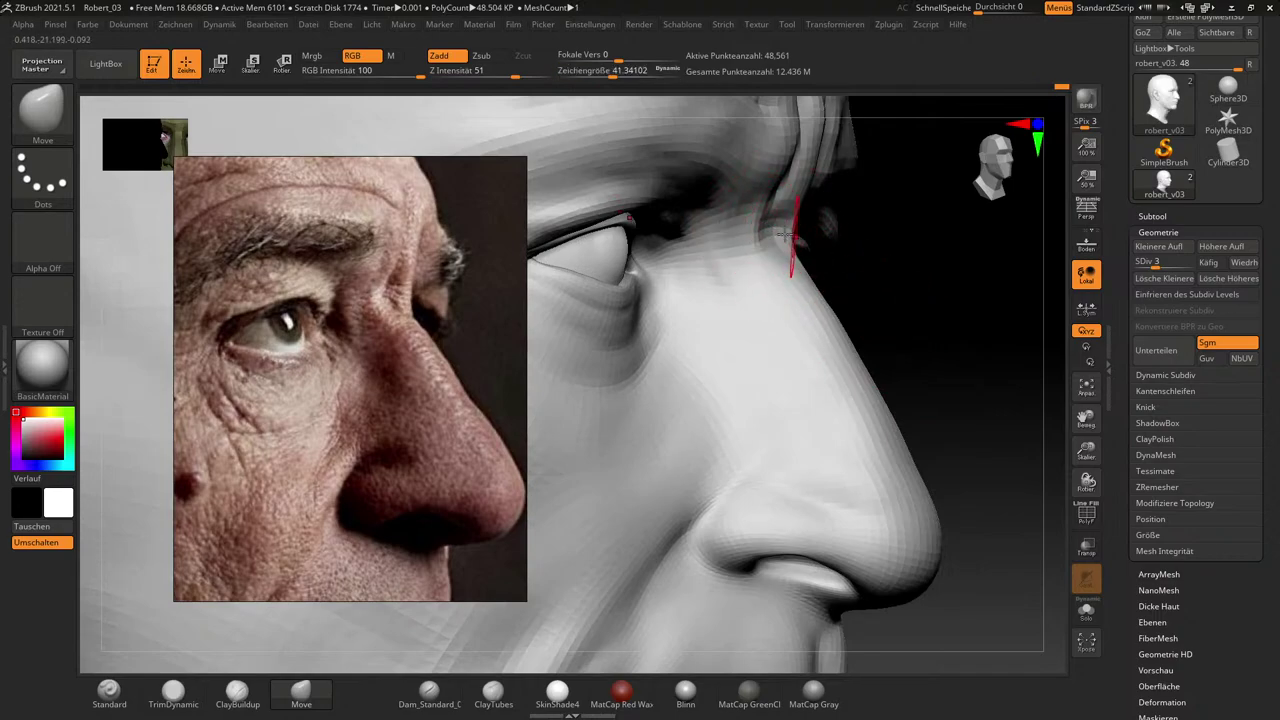
{"action": "left_click_drag", "start_coordinate": [771, 227], "coordinate": [774, 211]}
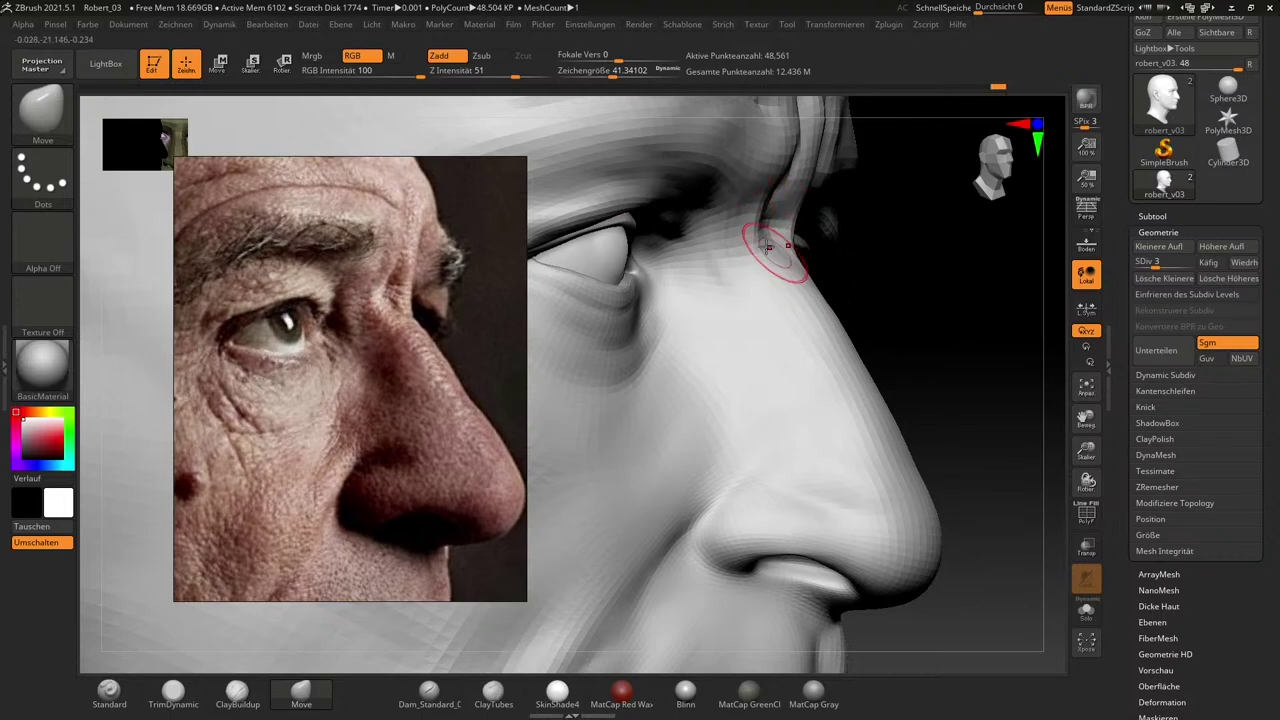
Zoom the reference out to the full portrait and adjust the nostril wing using the Move brush at a draw size of about 63.
{"action": "mouse_move", "coordinate": [971, 349]}
{"action": "left_mouse_down"}
{"action": "mouse_move", "coordinate": [930, 320]}
{"action": "mouse_move", "coordinate": [973, 337]}
{"action": "left_mouse_up"}
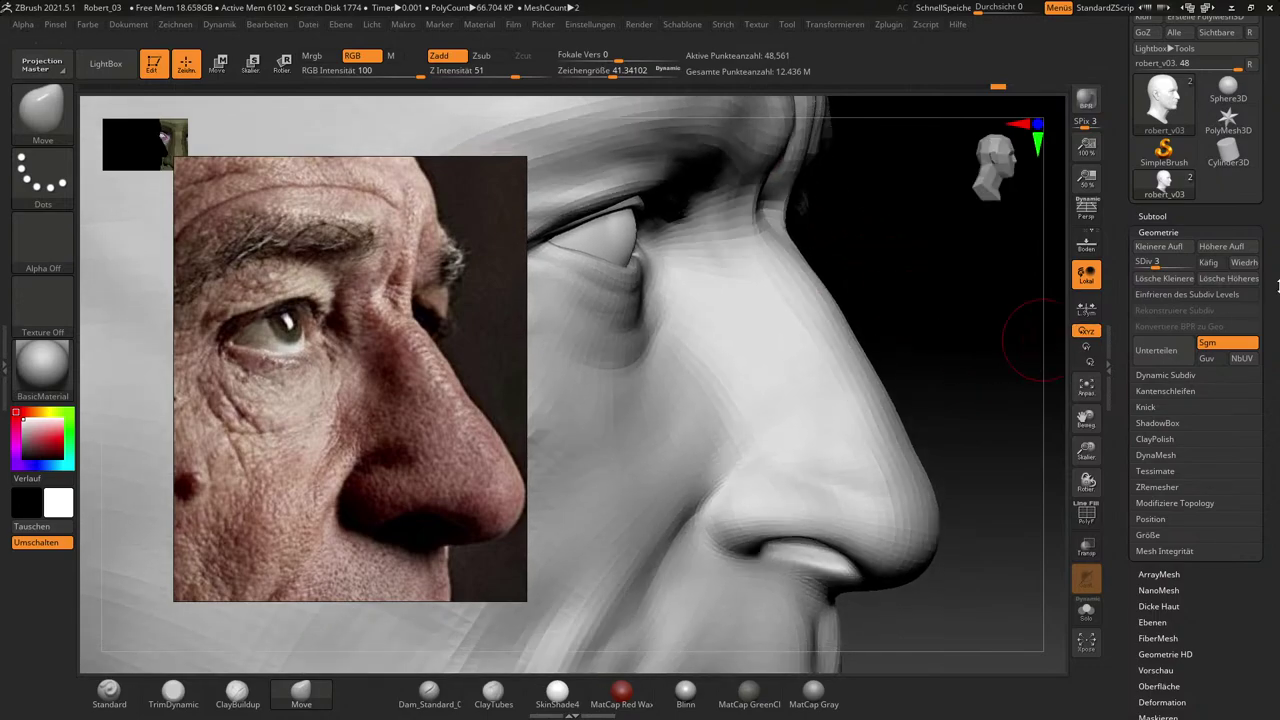
{"action": "left_click", "coordinate": [237, 692]}
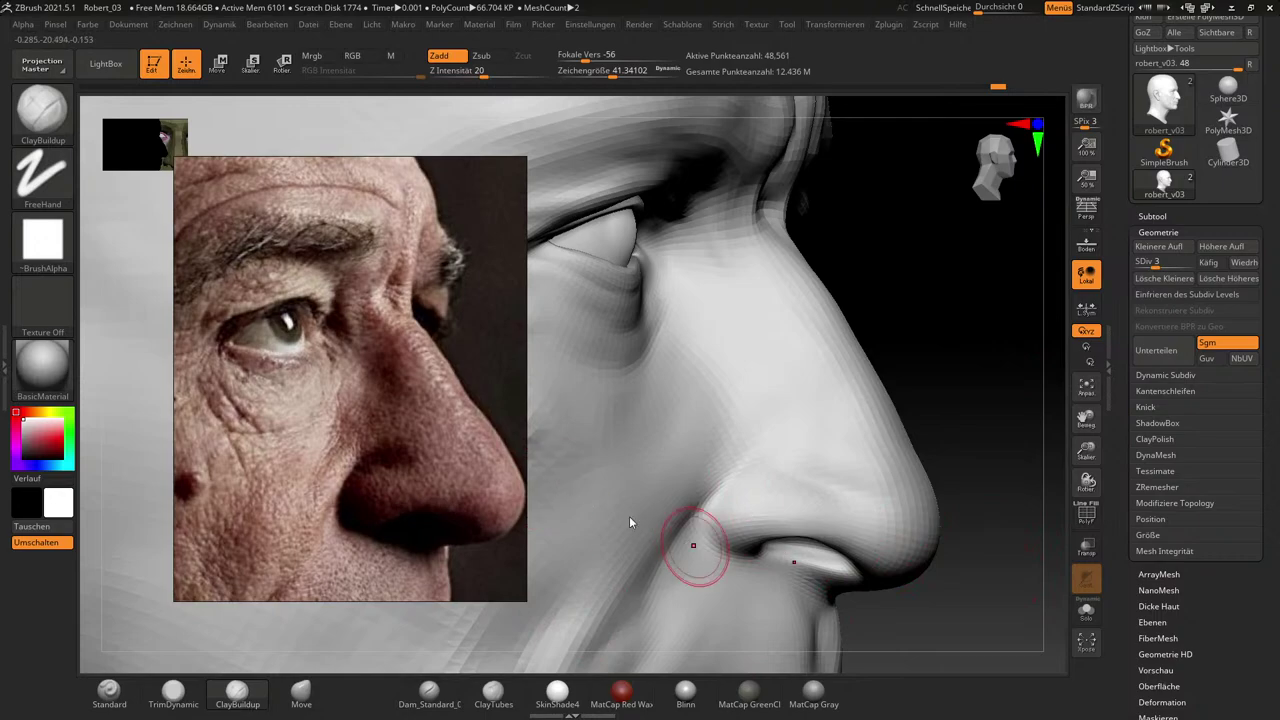
{"action": "scroll", "coordinate": [335, 436], "scroll_direction": "down", "scroll_amount": 5}
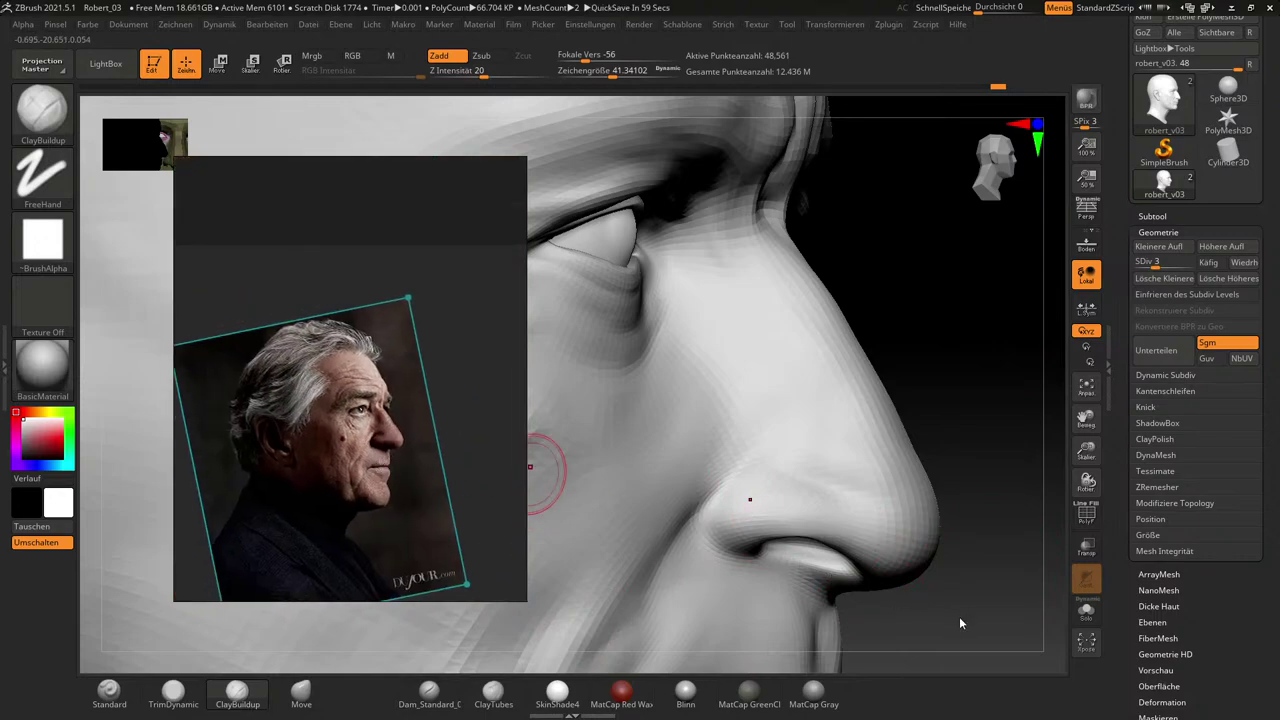
{"action": "mouse_move", "coordinate": [956, 600]}
{"action": "left_mouse_down"}
{"action": "mouse_move", "coordinate": [964, 613]}
{"action": "mouse_move", "coordinate": [962, 589]}
{"action": "mouse_move", "coordinate": [919, 555]}
{"action": "left_mouse_up"}
{"action": "left_click_drag", "start_coordinate": [873, 601], "coordinate": [913, 609]}
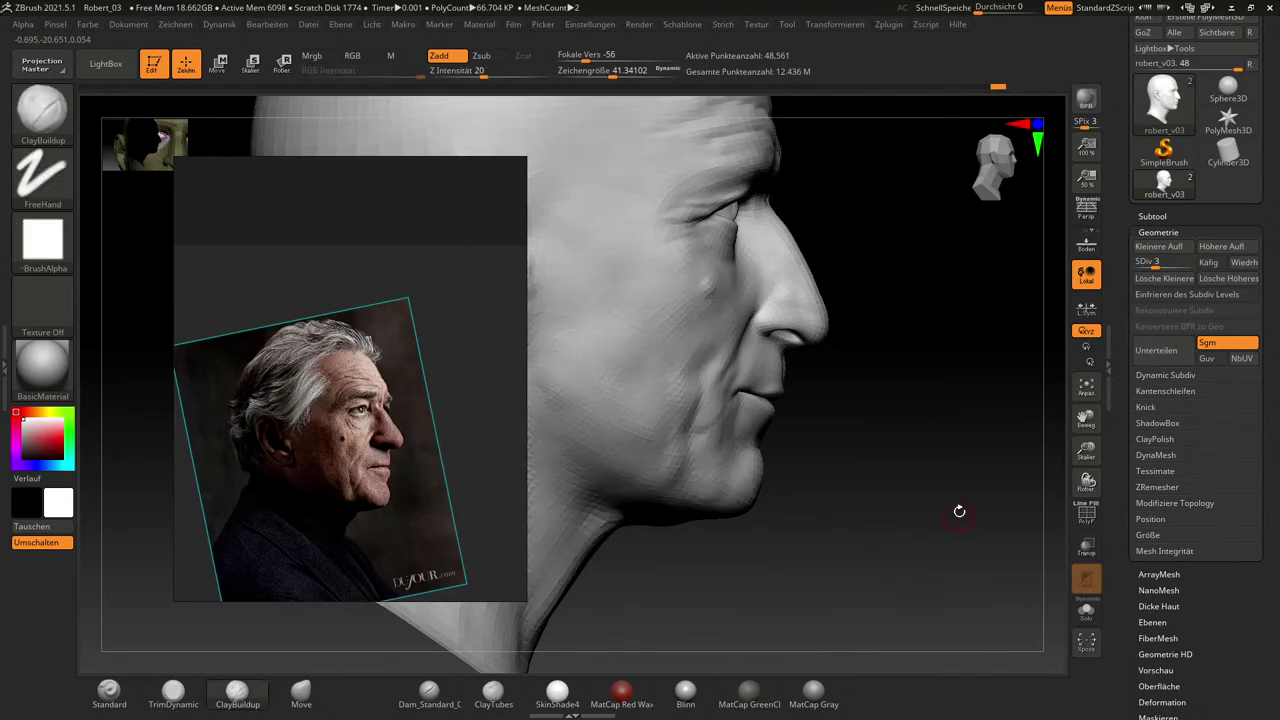
{"action": "mouse_move", "coordinate": [959, 511]}
{"action": "left_mouse_down"}
{"action": "mouse_move", "coordinate": [920, 486]}
{"action": "mouse_move", "coordinate": [926, 453]}
{"action": "mouse_move", "coordinate": [971, 543]}
{"action": "mouse_move", "coordinate": [957, 557]}
{"action": "mouse_move", "coordinate": [965, 571]}
{"action": "mouse_move", "coordinate": [942, 479]}
{"action": "mouse_move", "coordinate": [978, 572]}
{"action": "left_mouse_up"}
{"action": "key", "text": "s"}
{"action": "left_click_drag", "start_coordinate": [824, 503], "coordinate": [831, 503]}
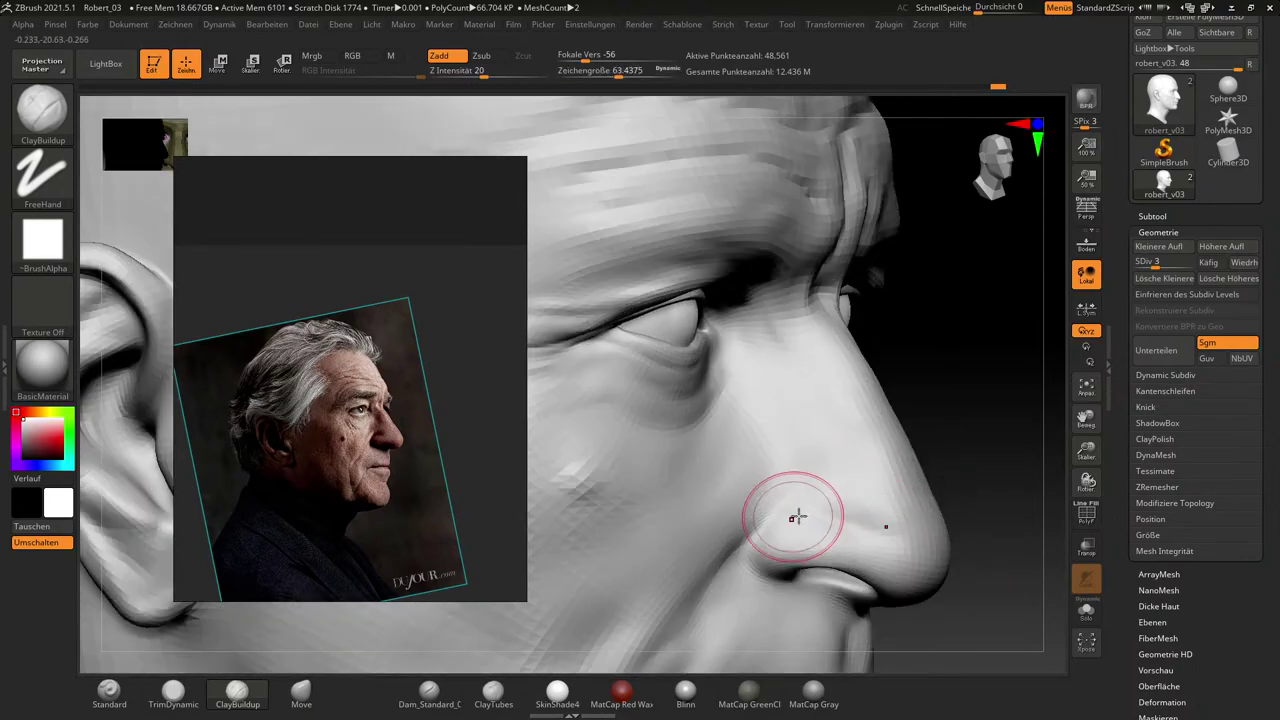
{"action": "left_click", "coordinate": [299, 690]}
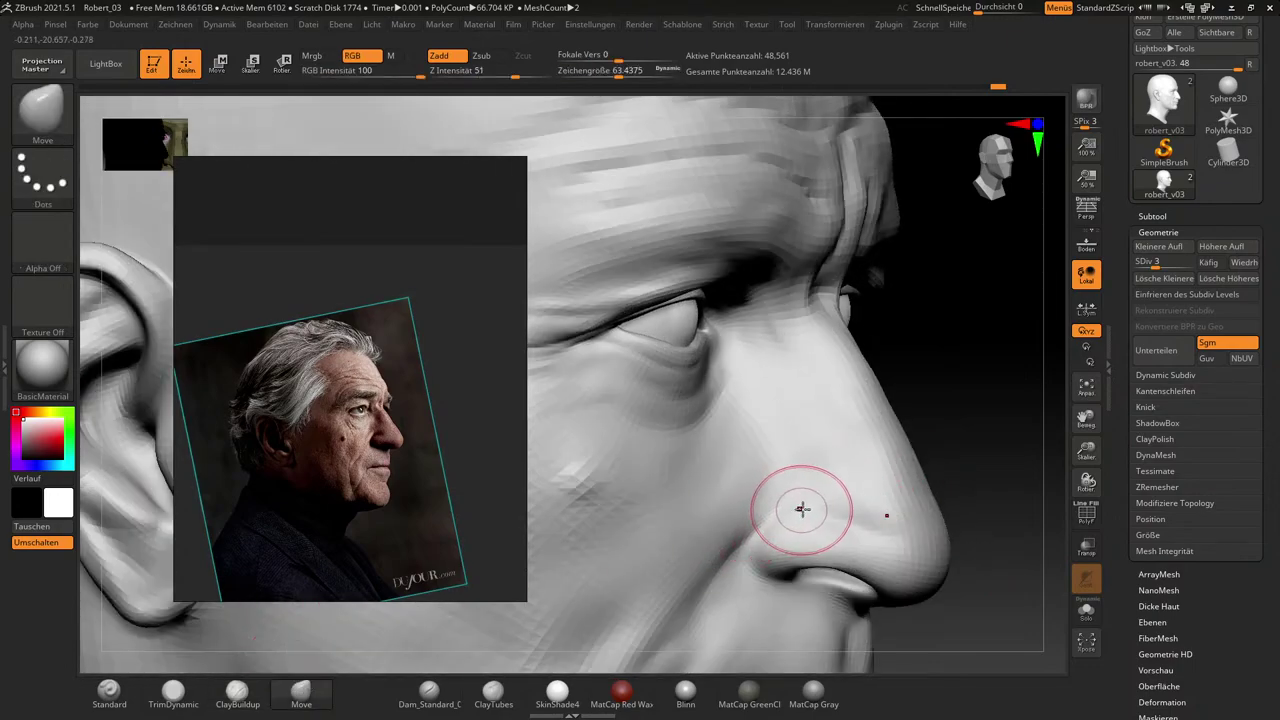
{"action": "left_click_drag", "start_coordinate": [823, 506], "coordinate": [823, 505]}
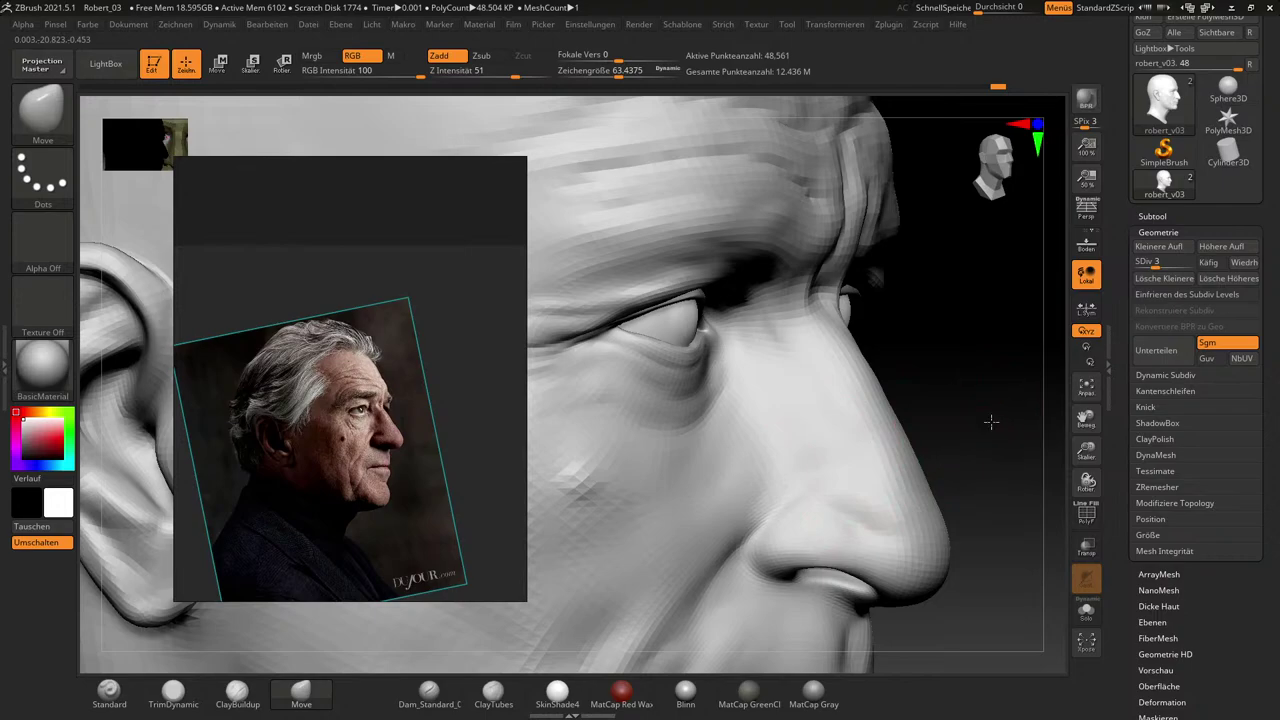
Sculpt the side of the nose bridge with ClayBuildup at a draw size of about 63 and adjust it with the Move brush.
{"action": "left_click_drag", "start_coordinate": [991, 421], "coordinate": [960, 420]}
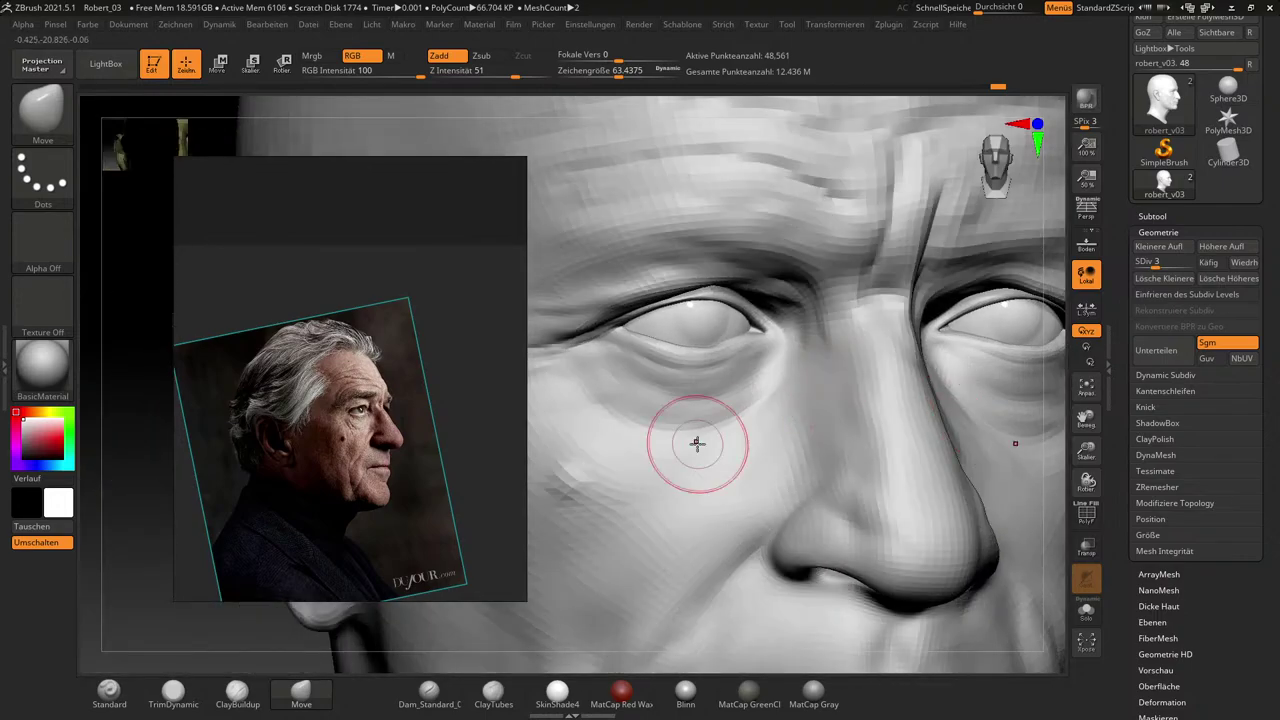
{"action": "left_click", "coordinate": [237, 690]}
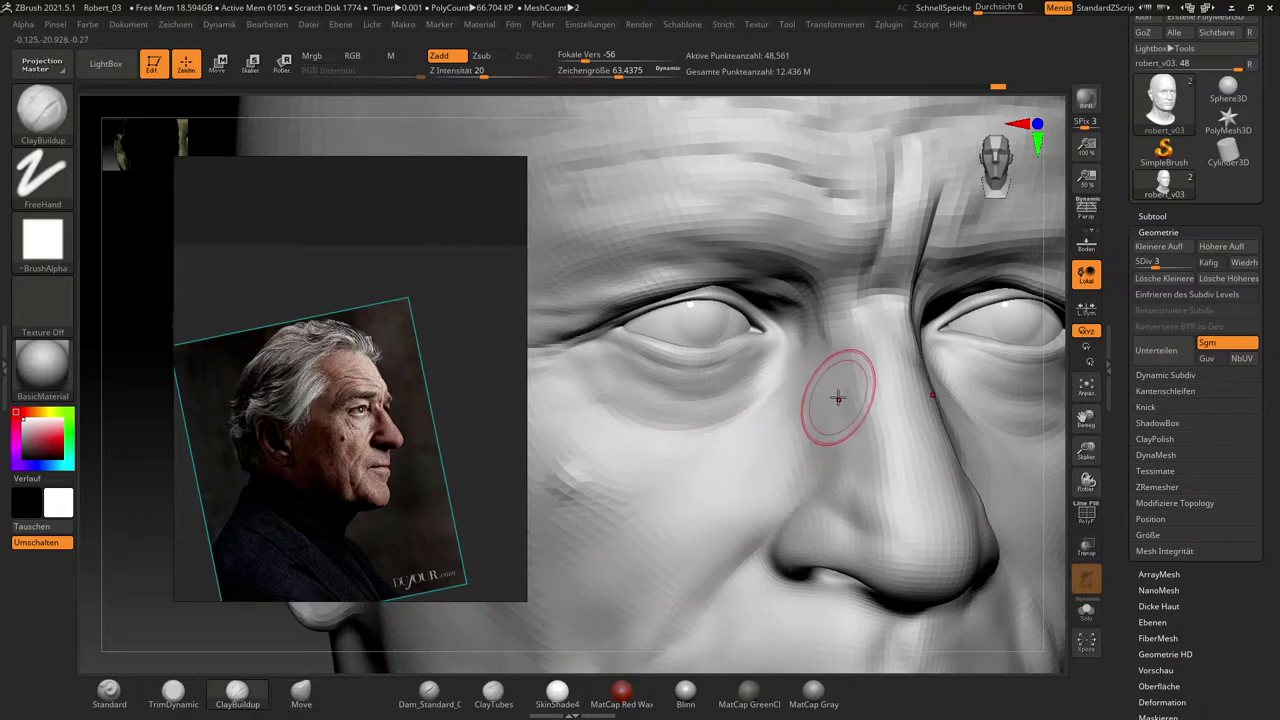
{"action": "left_click", "coordinate": [301, 692]}
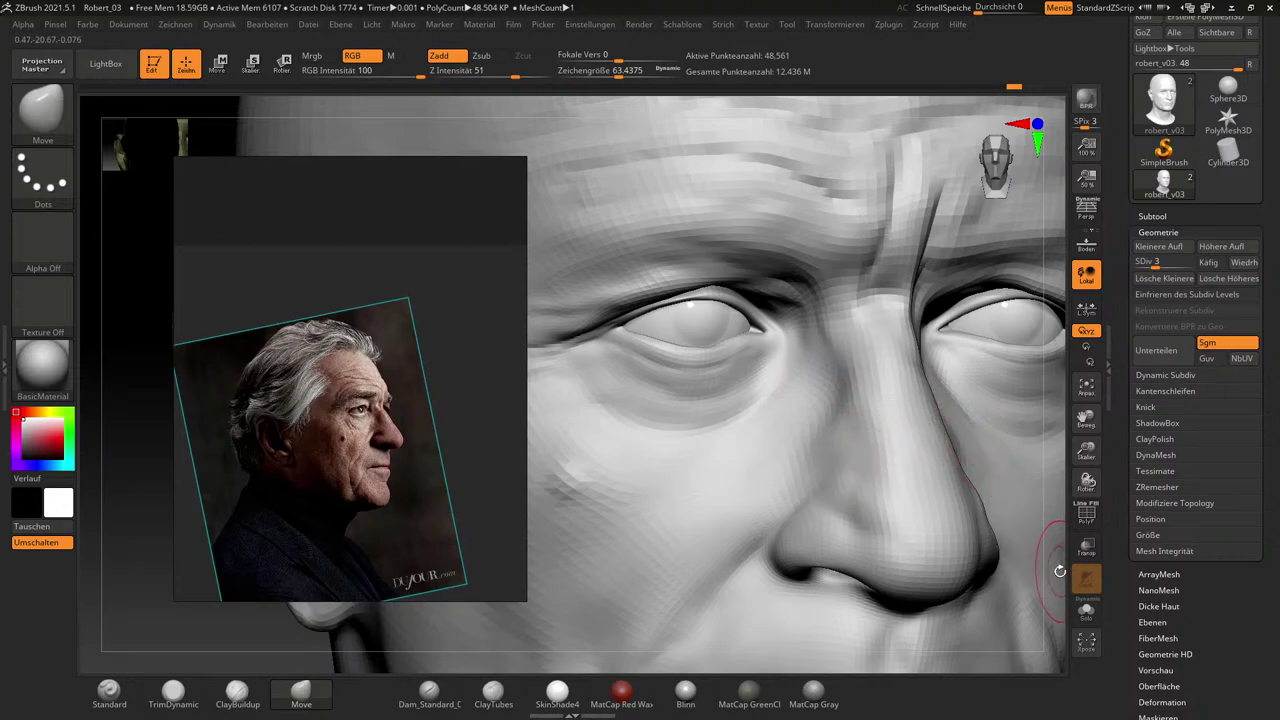
Build up the nose root between the brows with ClayBuildup at a draw size of about 37.
{"action": "key", "text": "f"}
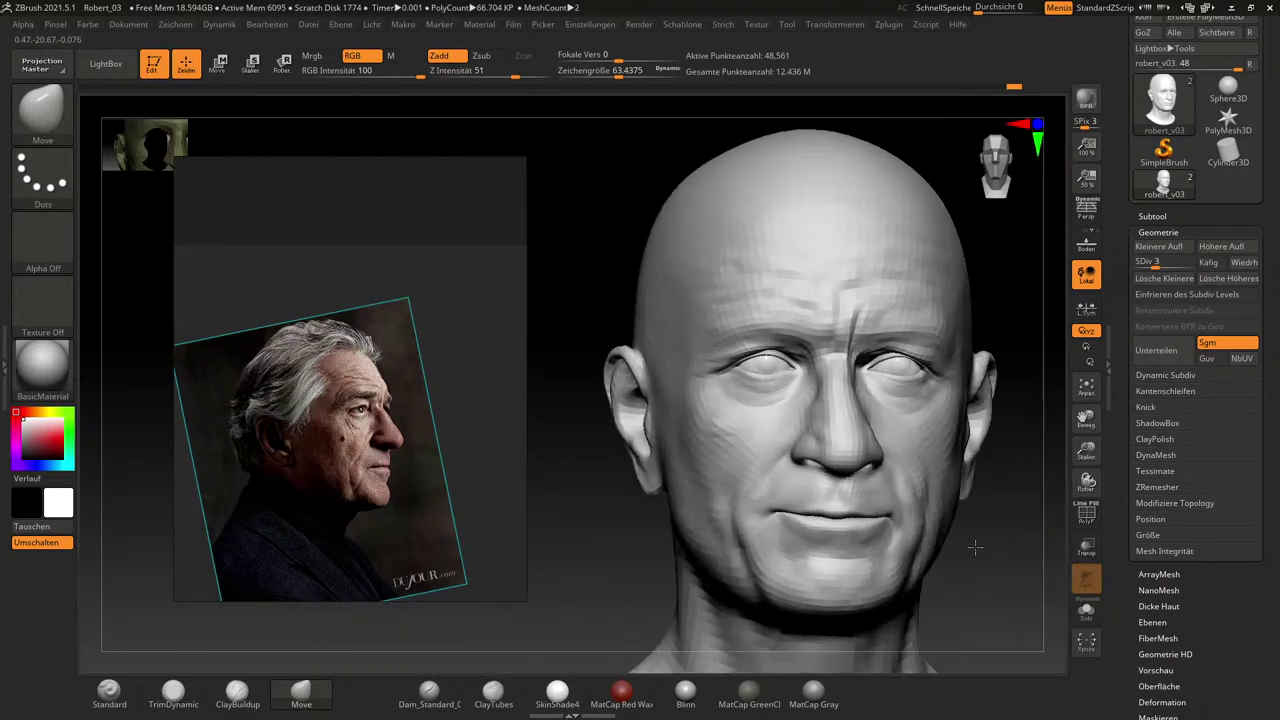
{"action": "left_click_drag", "start_coordinate": [975, 546], "coordinate": [1017, 631]}
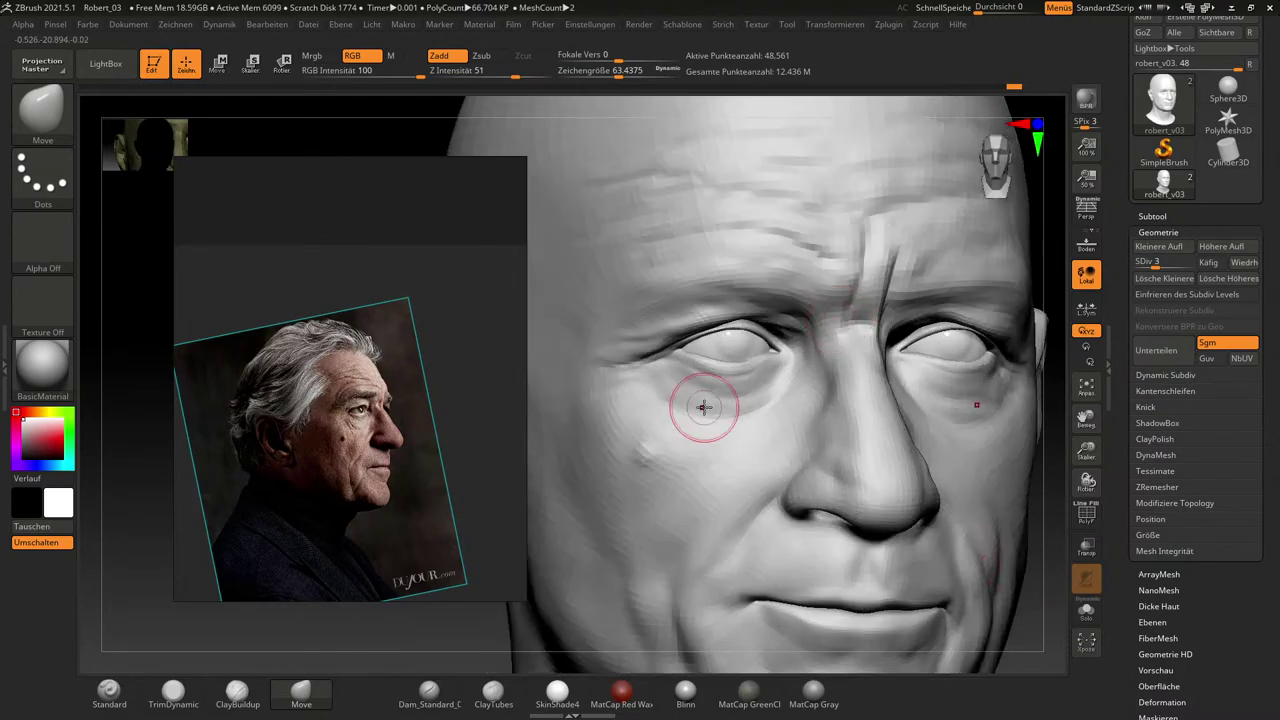
{"action": "left_click", "coordinate": [237, 690]}
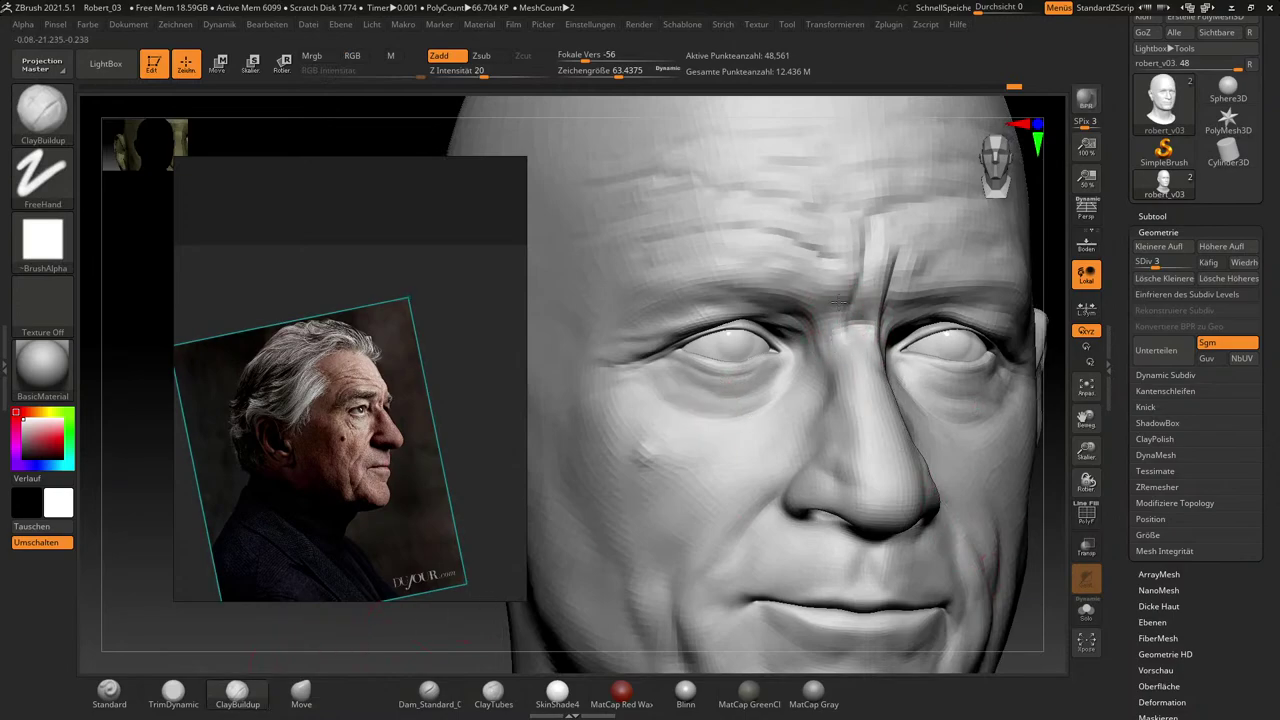
{"action": "key", "text": "s"}
{"action": "mouse_move", "coordinate": [872, 325]}
{"action": "left_mouse_down"}
{"action": "mouse_move", "coordinate": [870, 303]}
{"action": "mouse_move", "coordinate": [867, 325]}
{"action": "left_mouse_up"}
{"action": "key", "text": "ctrl"}
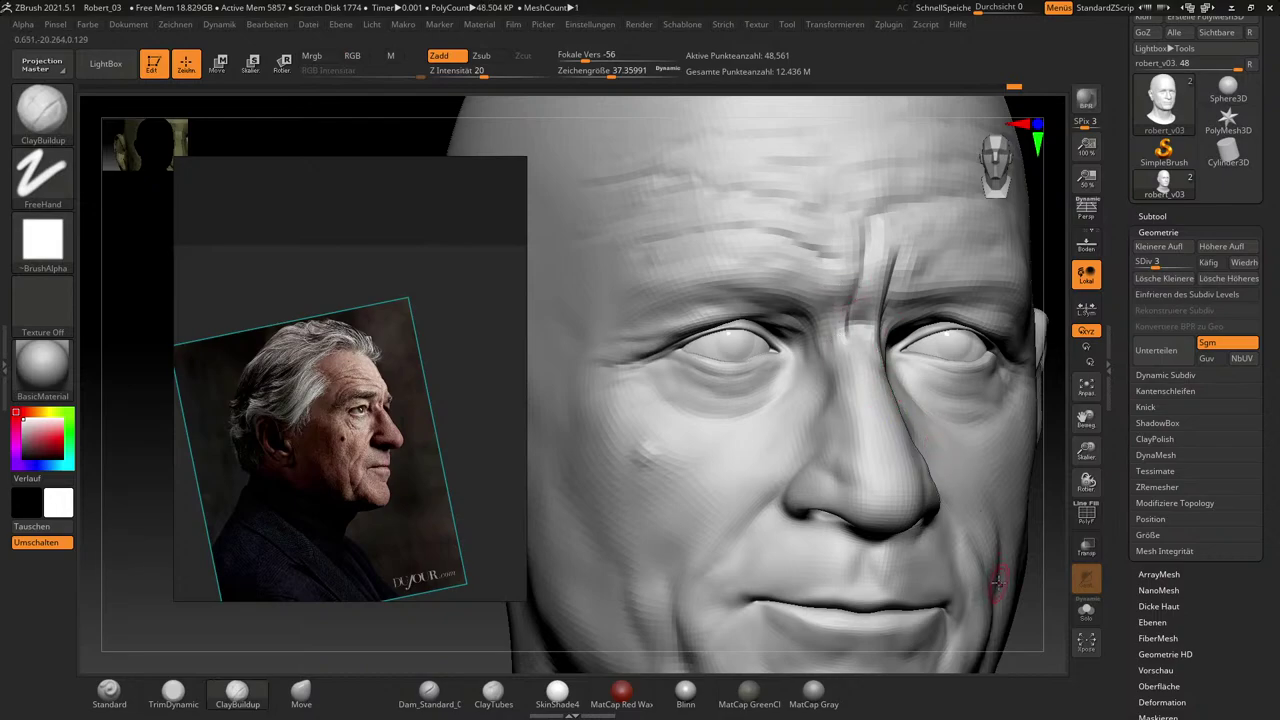
{"action": "left_click_drag", "start_coordinate": [1037, 615], "coordinate": [1037, 608]}
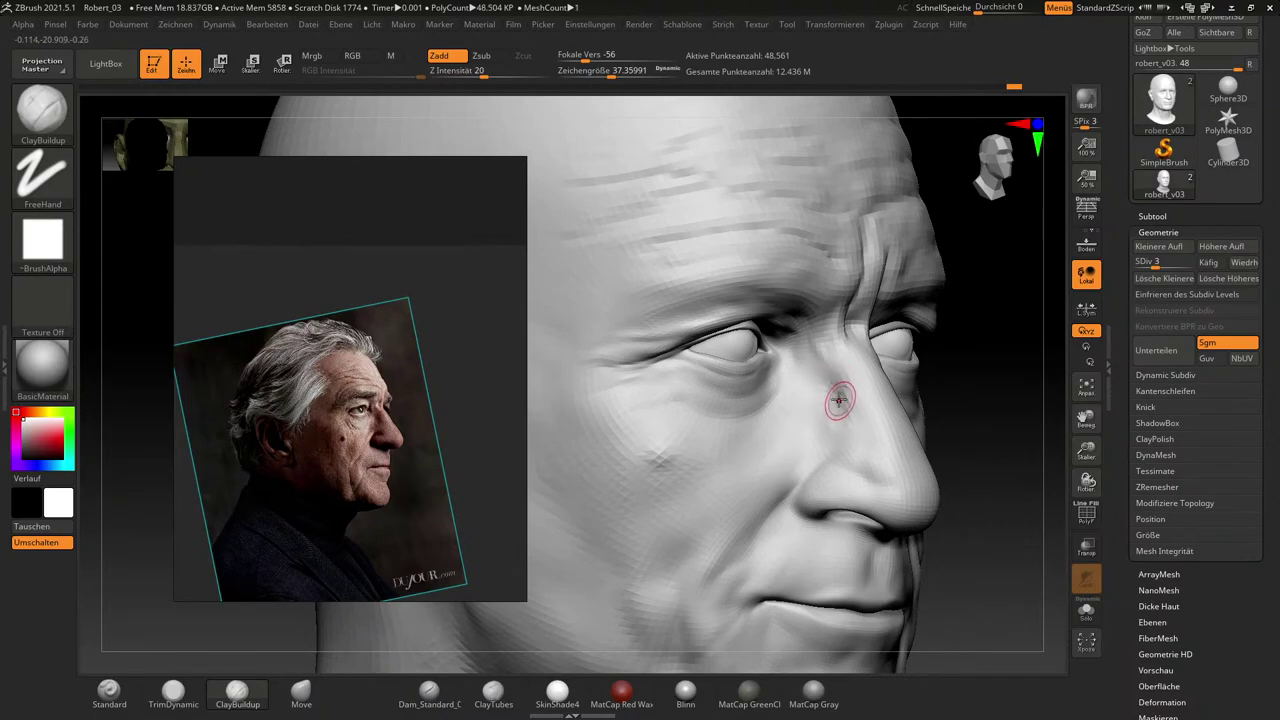
Smooth the nose root and upper bridge and check the transition from the front and three-quarter views.
{"action": "key", "text": "shift"}
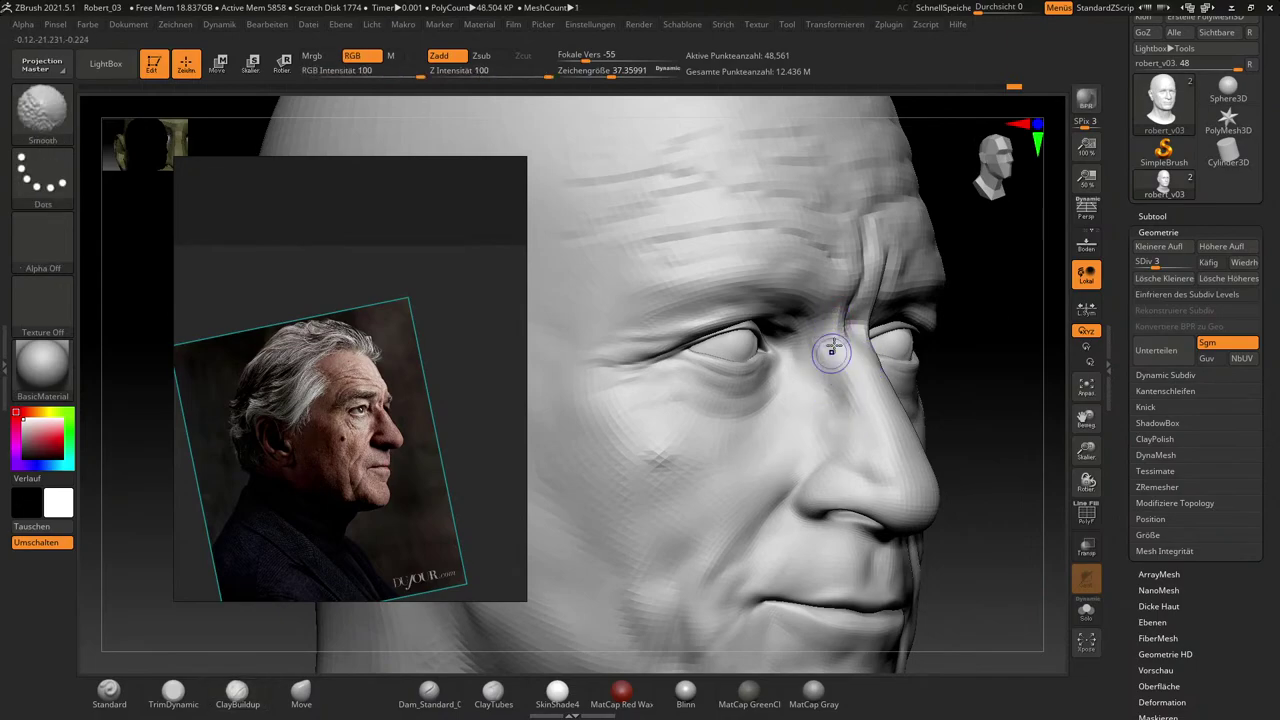
{"action": "mouse_move", "coordinate": [957, 410]}
{"action": "left_mouse_down"}
{"action": "mouse_move", "coordinate": [1000, 415]}
{"action": "mouse_move", "coordinate": [943, 429]}
{"action": "left_mouse_up"}
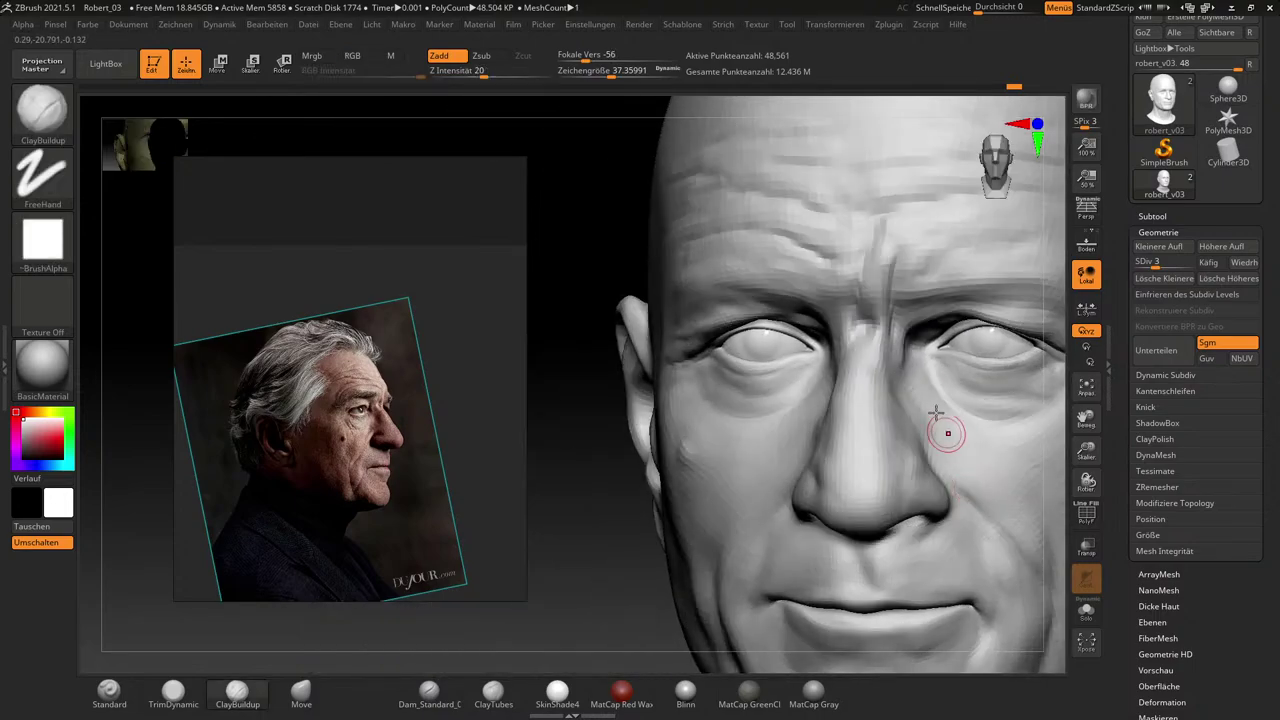
{"action": "key", "text": "shift"}
{"action": "left_click_drag", "start_coordinate": [879, 313], "coordinate": [875, 308], "text": "shift"}
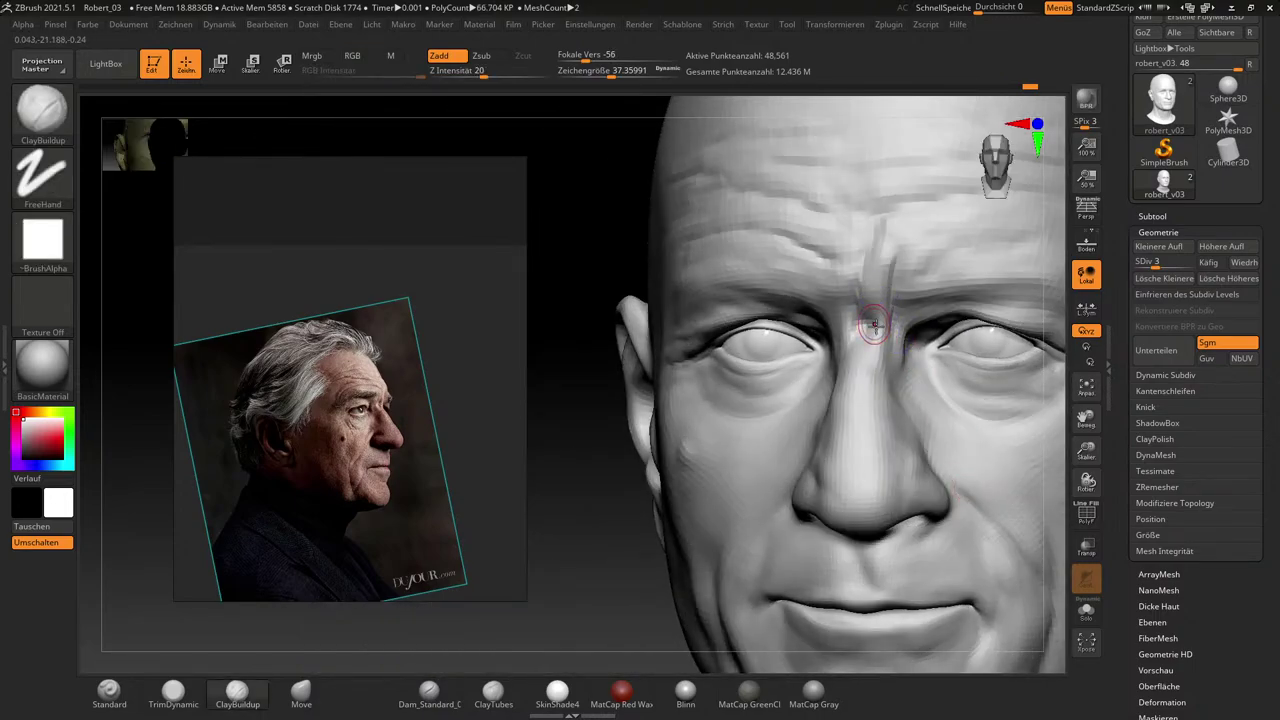
{"action": "left_click_drag", "start_coordinate": [601, 577], "coordinate": [1046, 612]}
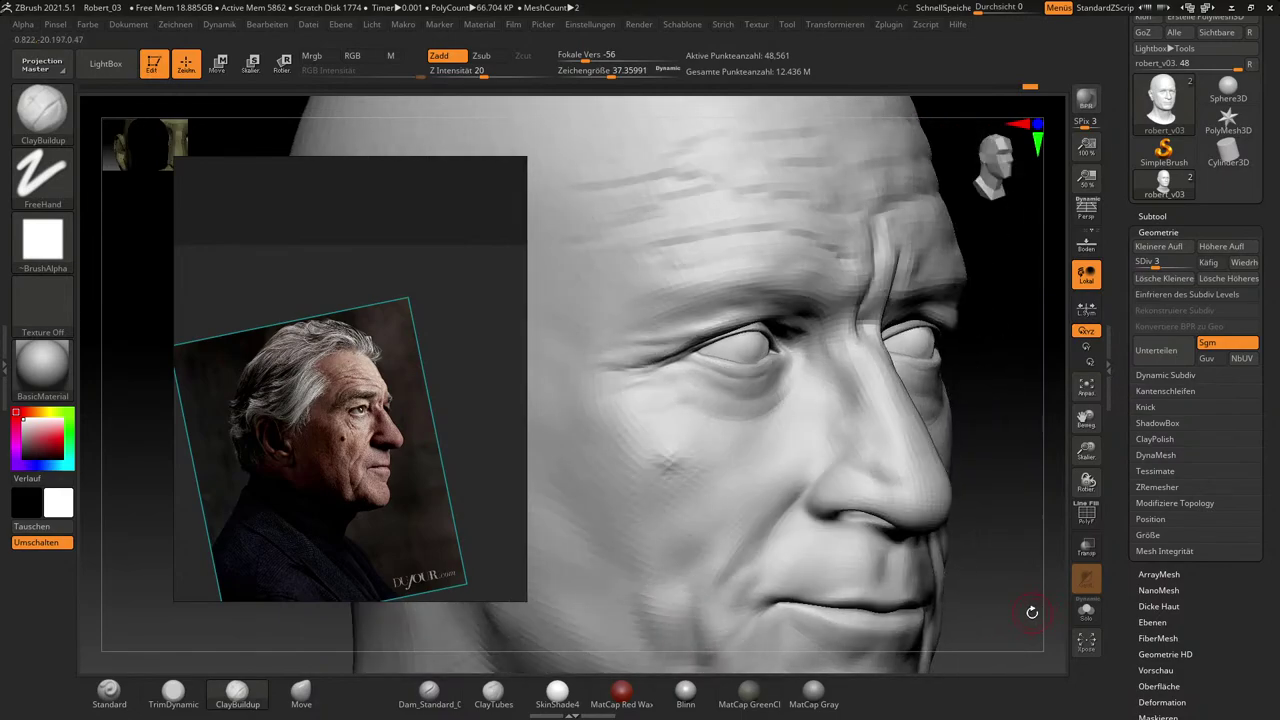
Raise the head to subdivision level 5 and check the face from the front and three-quarter views.
{"action": "left_click", "coordinate": [1165, 261]}
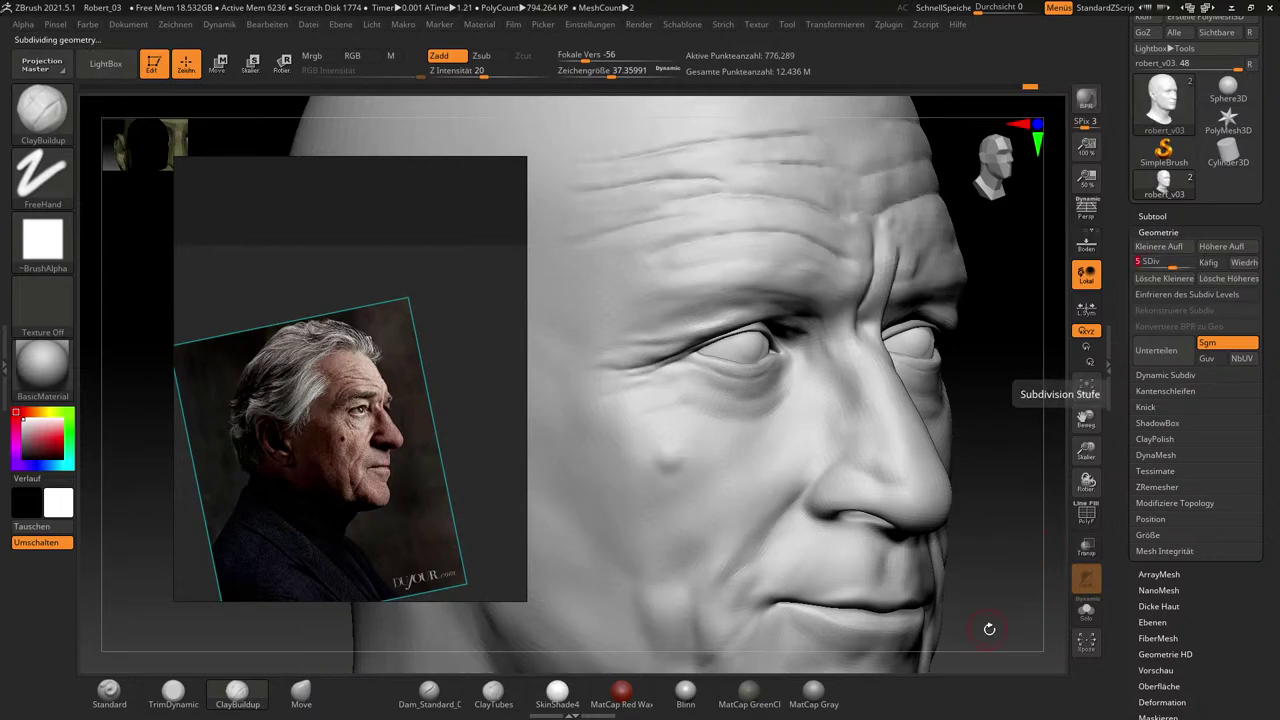
{"action": "left_click_drag", "start_coordinate": [986, 626], "coordinate": [993, 637]}
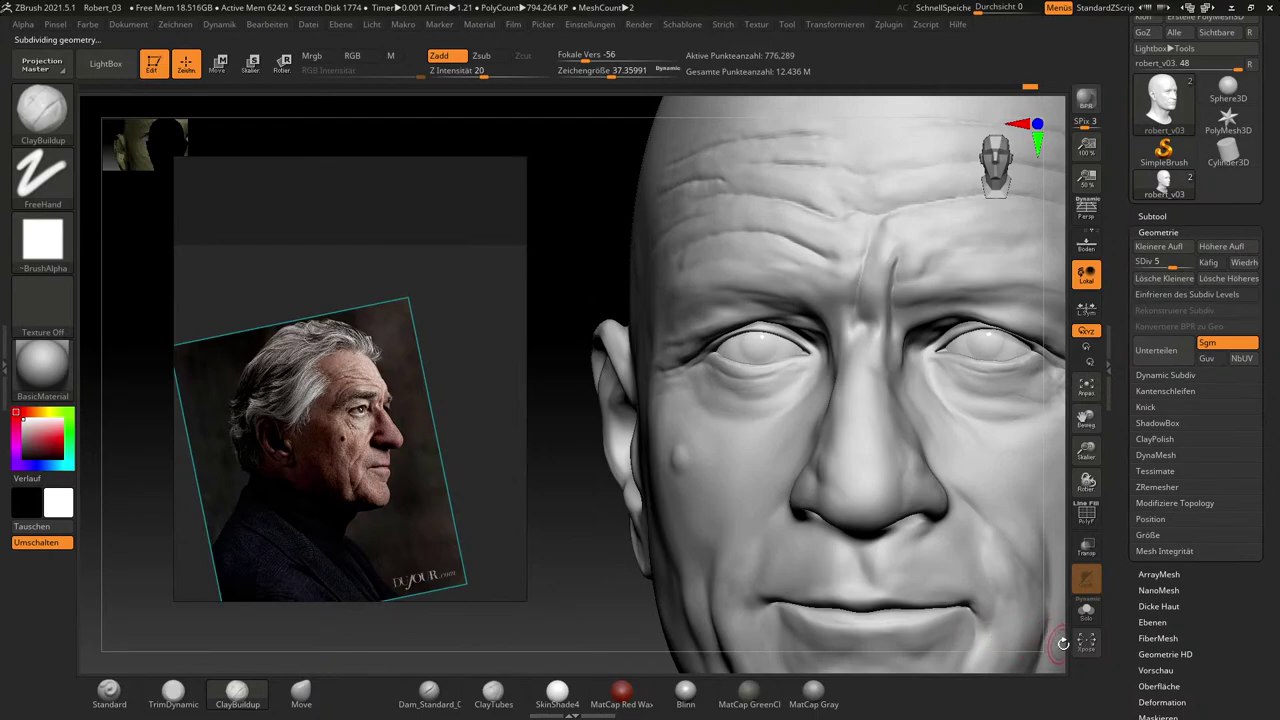
{"action": "left_click_drag", "start_coordinate": [1059, 649], "coordinate": [993, 579]}
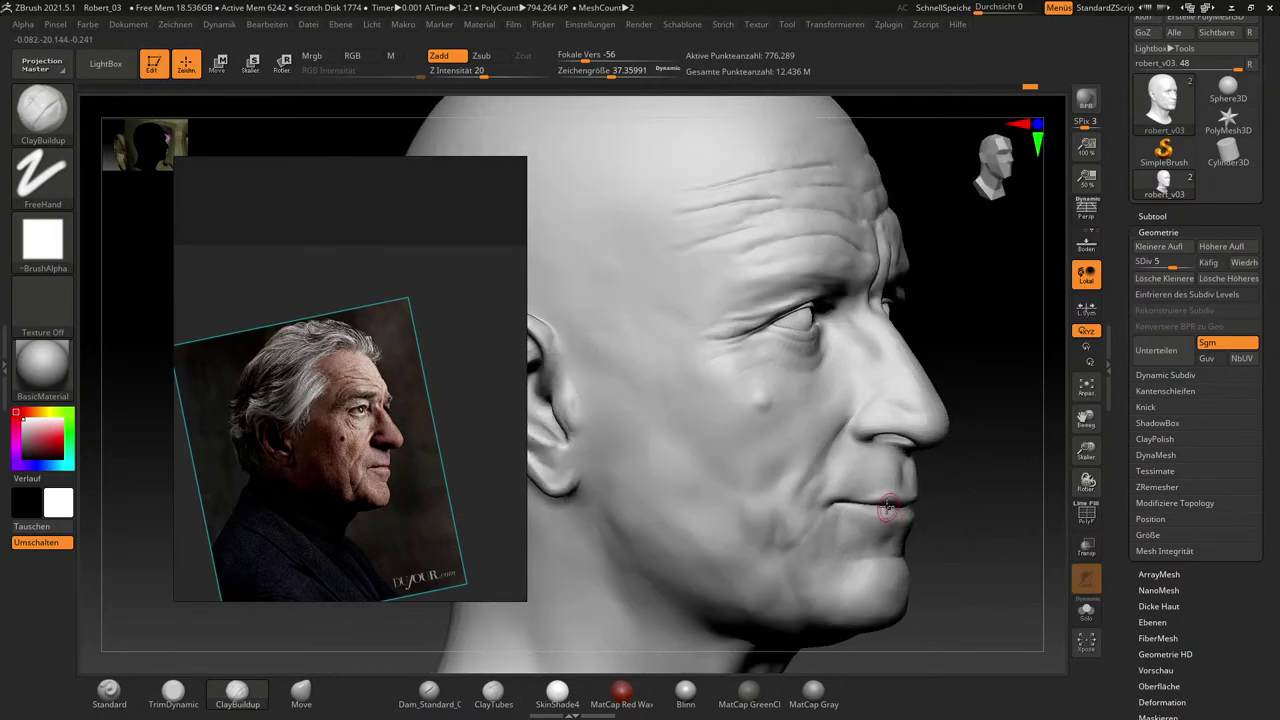
Reshape the mouth and chin area with the Move brush at draw sizes of about 192 and 235.
{"action": "key", "text": "s"}
{"action": "left_click_drag", "start_coordinate": [888, 507], "coordinate": [901, 508]}
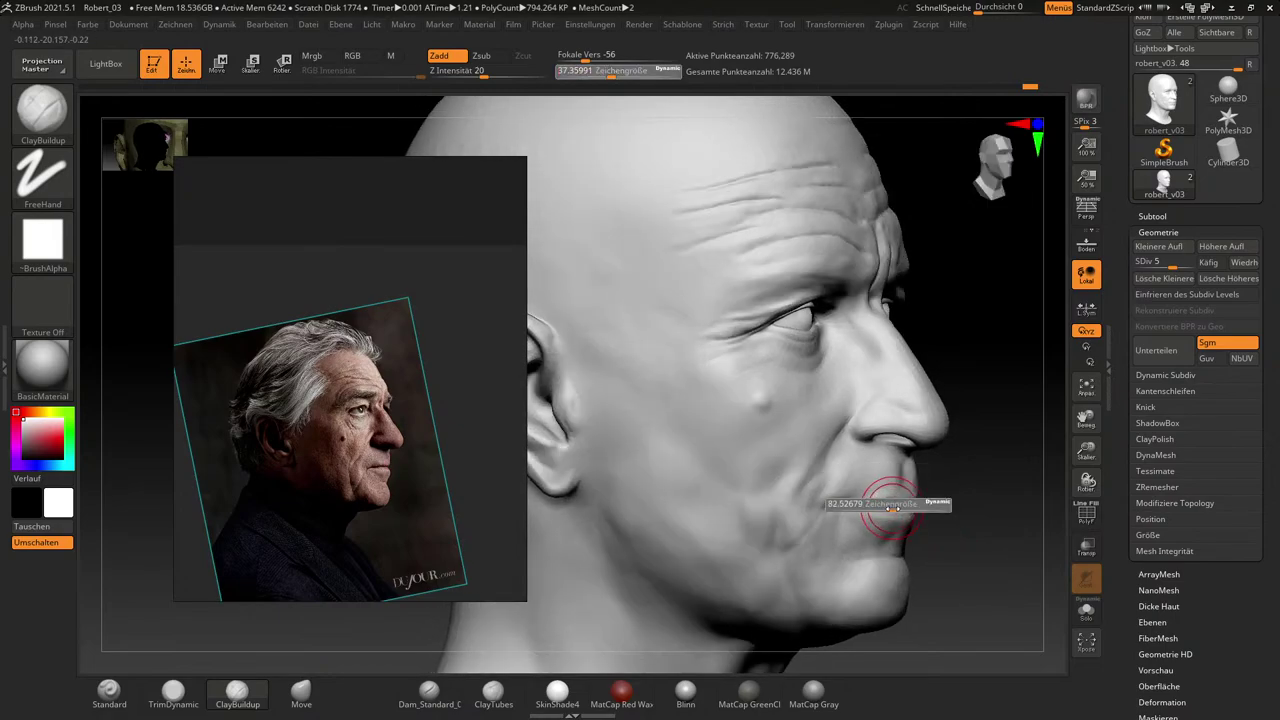
{"action": "left_click", "coordinate": [310, 699]}
{"action": "key", "text": "s"}
{"action": "left_click_drag", "start_coordinate": [823, 507], "coordinate": [860, 507]}
{"action": "key", "text": "s"}
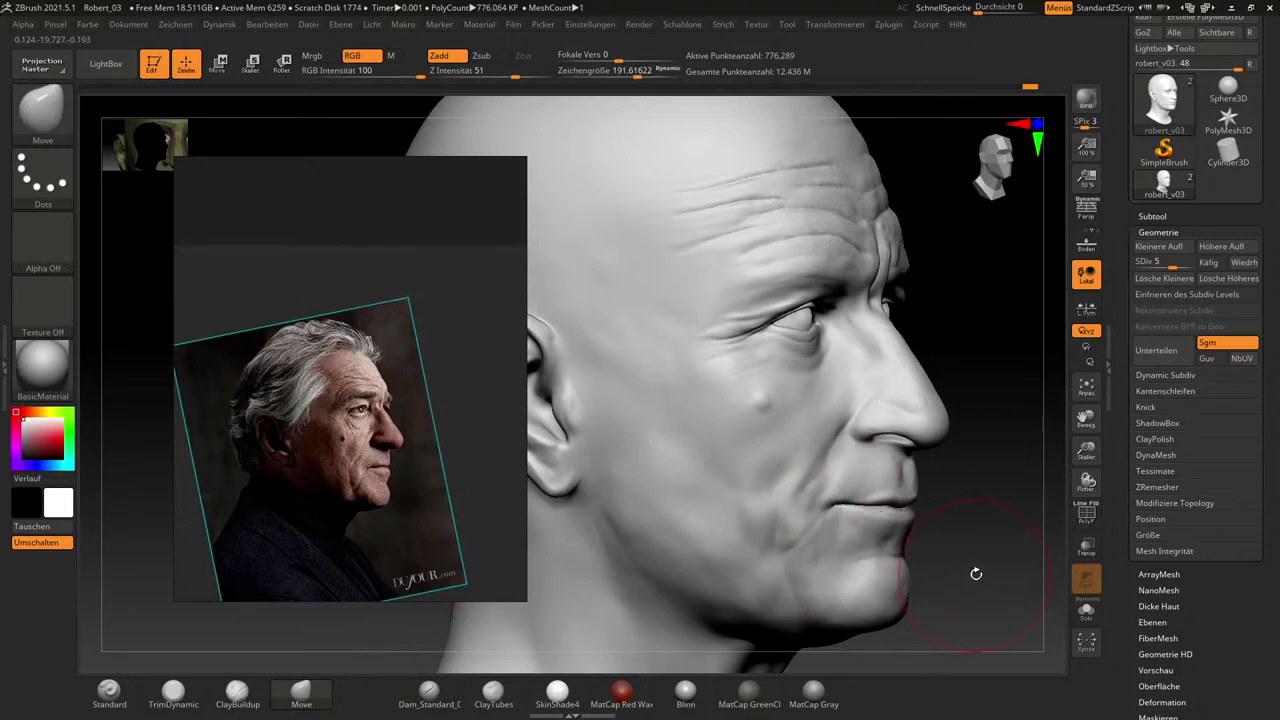
{"action": "key", "text": "s"}
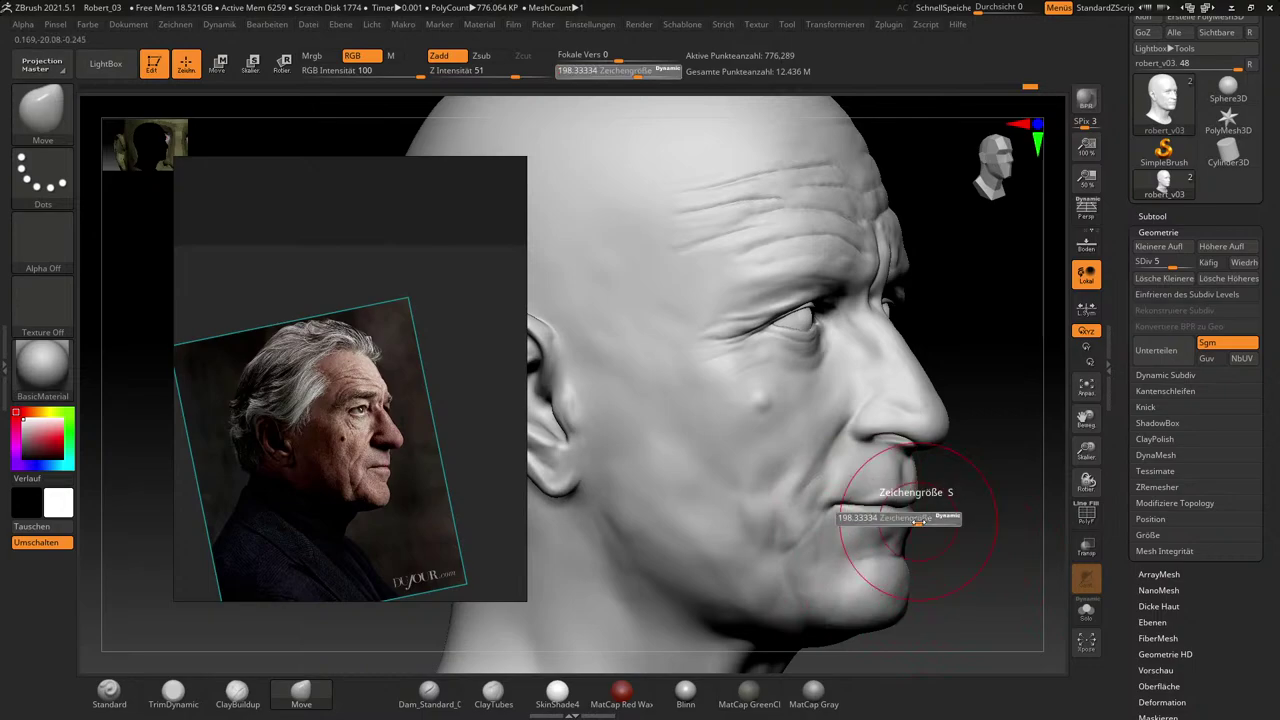
{"action": "left_click_drag", "start_coordinate": [860, 505], "coordinate": [885, 507]}
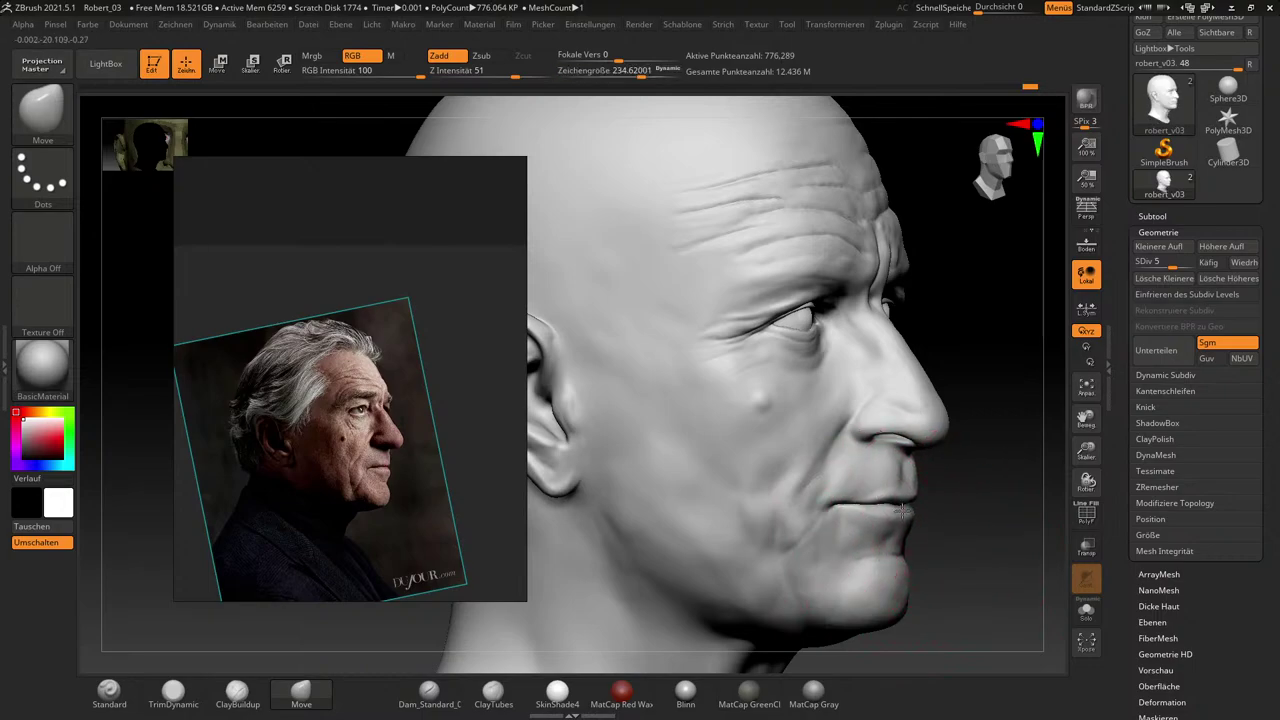
{"action": "left_click_drag", "start_coordinate": [991, 560], "coordinate": [946, 535]}
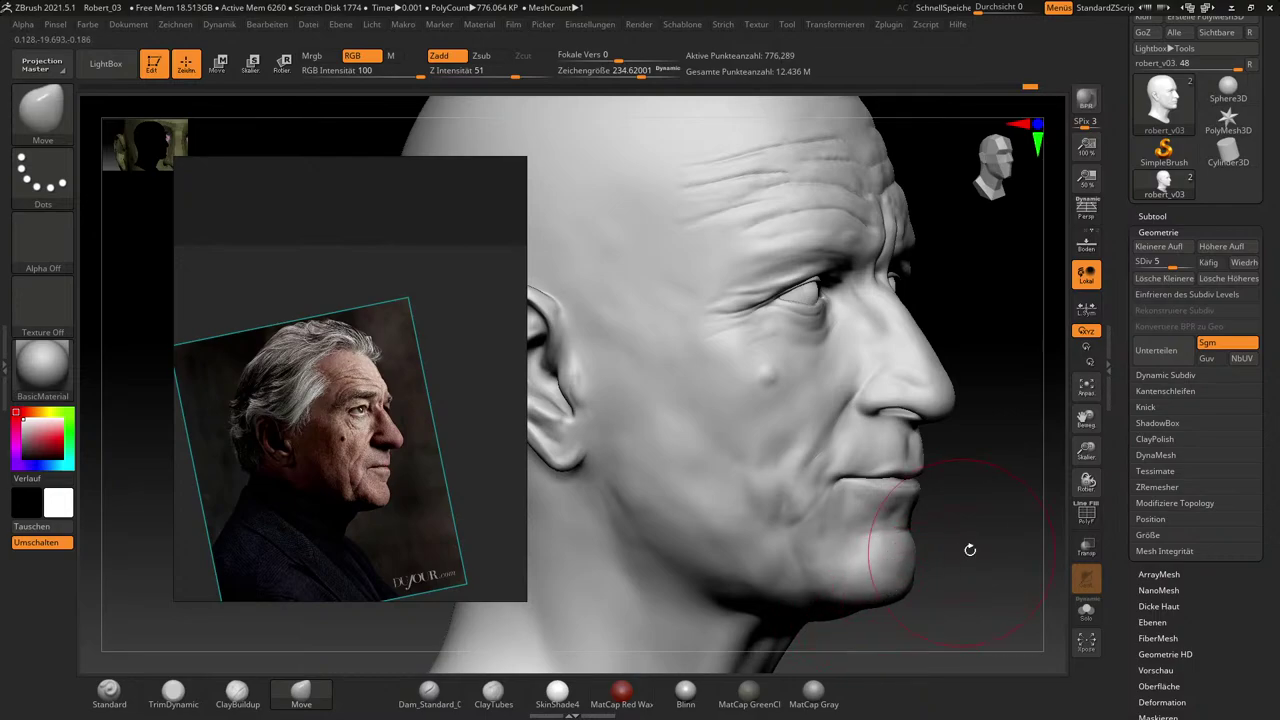
{"action": "mouse_move", "coordinate": [984, 562]}
{"action": "left_mouse_down"}
{"action": "mouse_move", "coordinate": [986, 544]}
{"action": "mouse_move", "coordinate": [1000, 586]}
{"action": "mouse_move", "coordinate": [980, 590]}
{"action": "mouse_move", "coordinate": [990, 598]}
{"action": "left_mouse_up"}
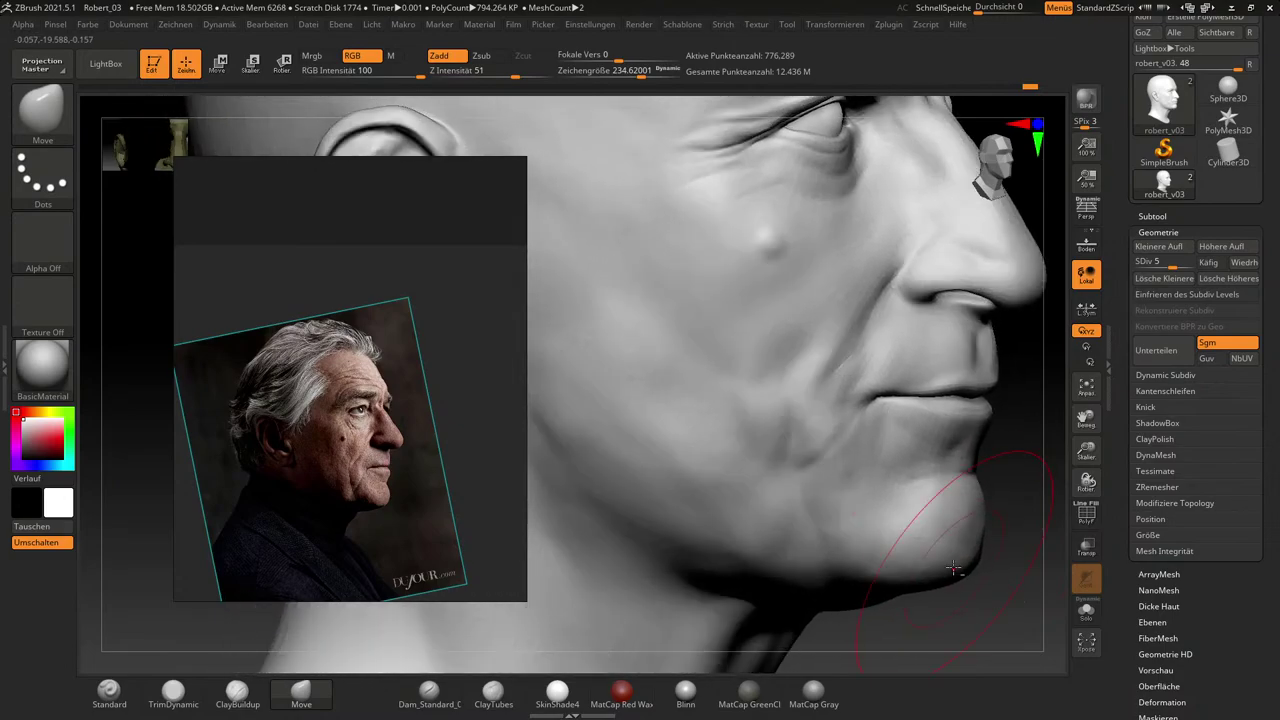
Reduce the draw size to about 73 and enlarge the reference portrait to compare its mouth, chin and cheek folds with the sculpt.
{"action": "key", "text": "s"}
{"action": "left_click_drag", "start_coordinate": [846, 416], "coordinate": [815, 420]}
{"action": "scroll", "coordinate": [331, 465], "scroll_direction": "up", "scroll_amount": 3}
{"action": "scroll", "coordinate": [331, 465], "scroll_direction": "up", "scroll_amount": 5}
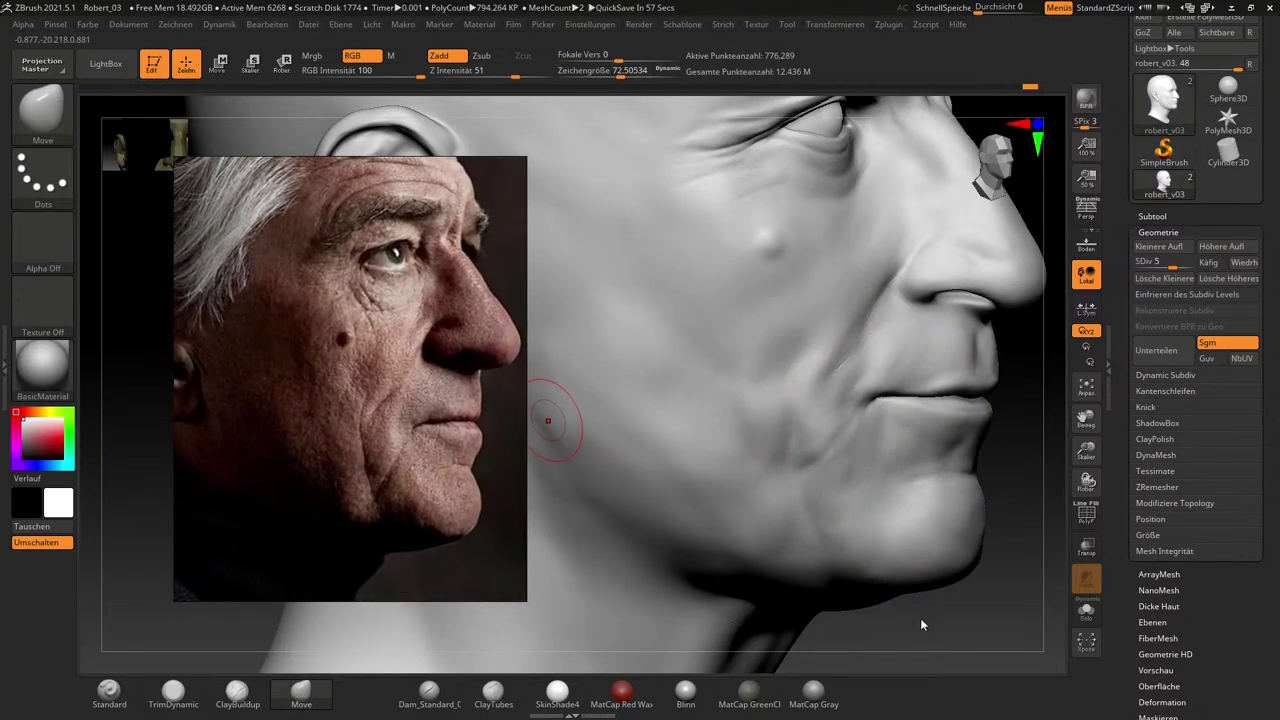
{"action": "left_click_drag", "start_coordinate": [920, 618], "coordinate": [922, 608]}
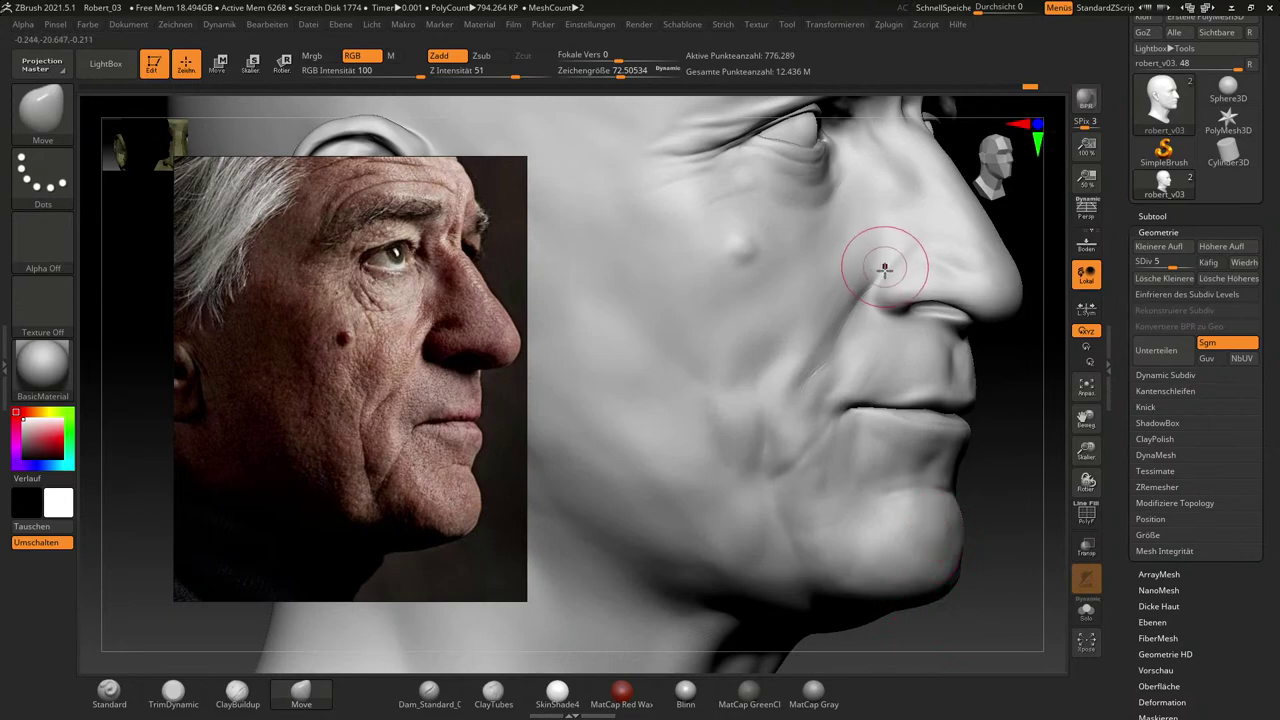
Build up and smooth the top of the nasolabial fold beside the nostril with ClayBuildup, reducing the draw size to about 43.
{"action": "left_click", "coordinate": [243, 688]}
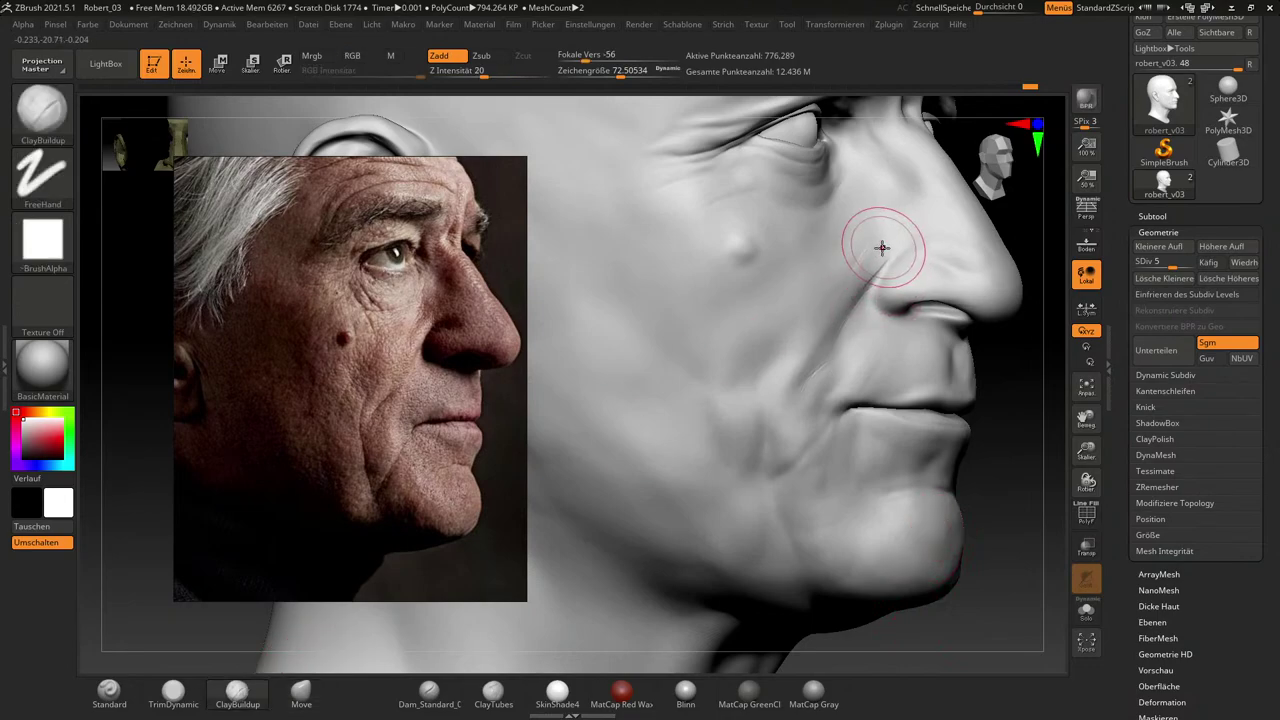
{"action": "key", "text": "shift"}
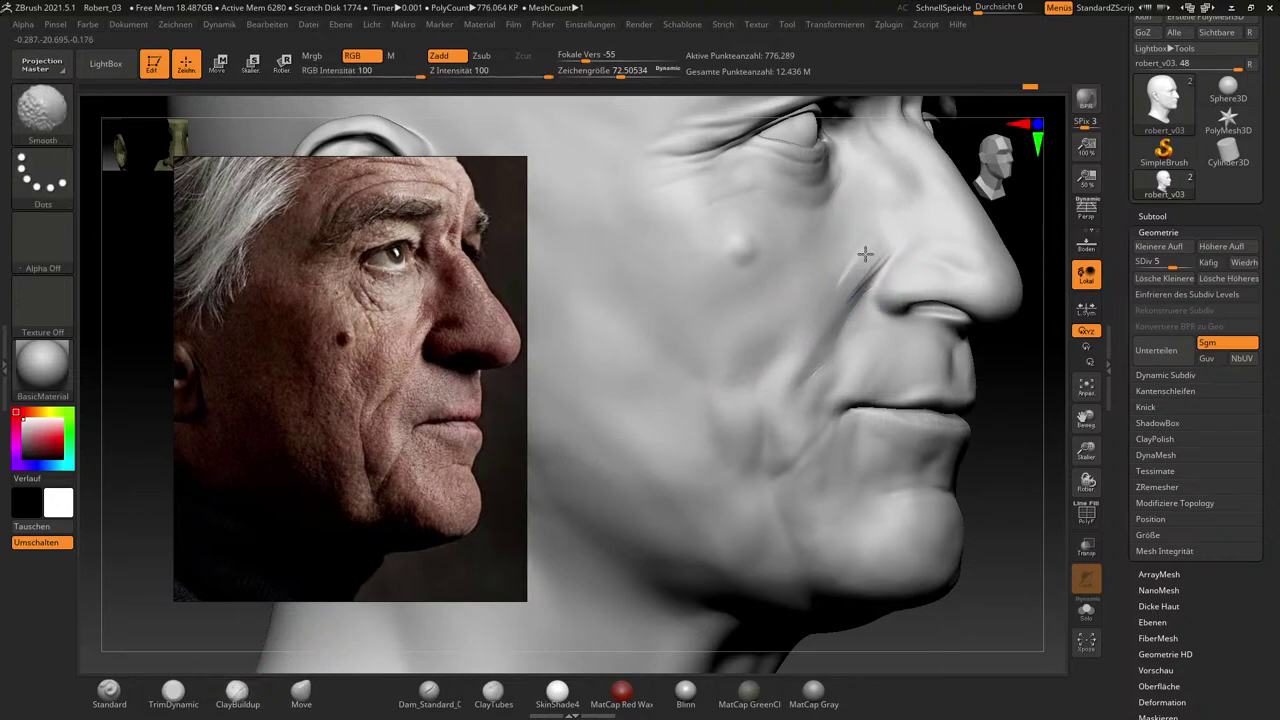
{"action": "mouse_move", "coordinate": [880, 249]}
{"action": "left_mouse_down", "text": "shift"}
{"action": "mouse_move", "coordinate": [851, 253]}
{"action": "mouse_move", "coordinate": [841, 275]}
{"action": "mouse_move", "coordinate": [862, 243]}
{"action": "mouse_move", "coordinate": [860, 257]}
{"action": "mouse_move", "coordinate": [880, 247]}
{"action": "left_mouse_up", "text": "shift"}
{"action": "key", "text": "shift"}
{"action": "key", "text": "s"}
{"action": "key", "text": "shift"}
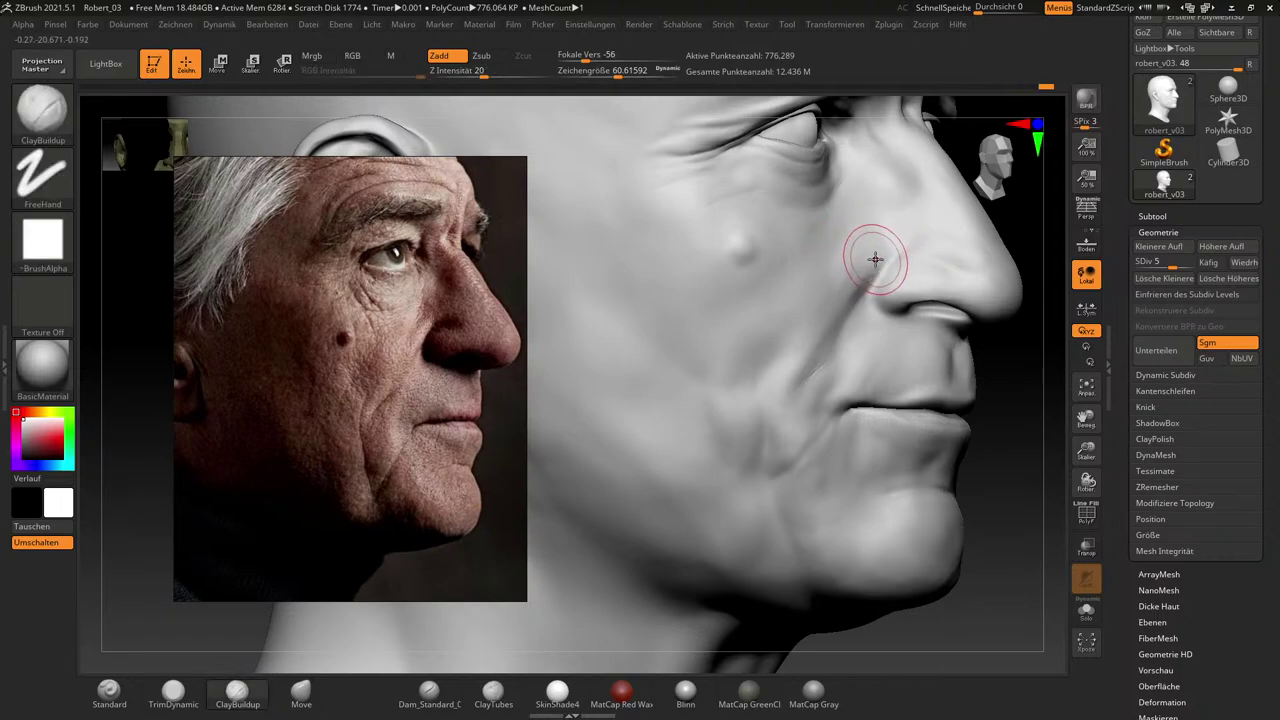
{"action": "right_click_drag", "start_coordinate": [866, 254], "coordinate": [849, 251]}
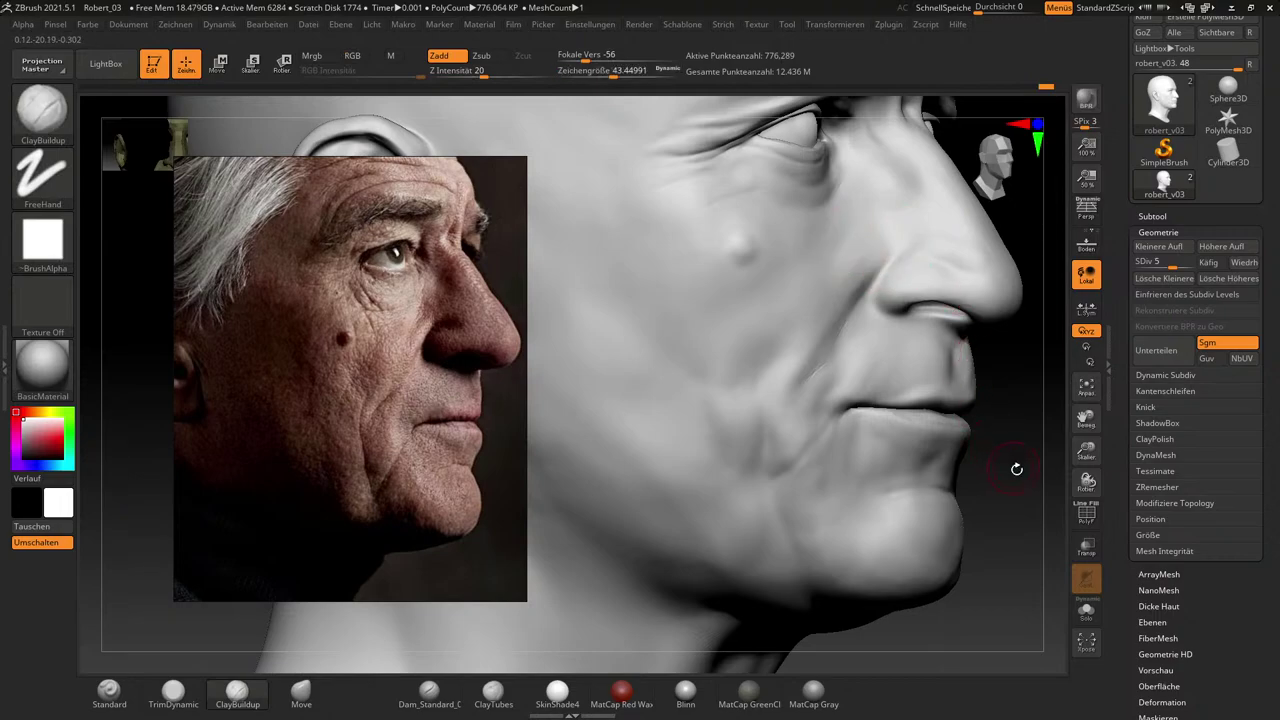
Refine the cheek surface beside the nose wing with ClayBuildup at draw size about 43 and smooth its transition into the fold.
{"action": "left_click_drag", "start_coordinate": [1014, 466], "coordinate": [1028, 480]}
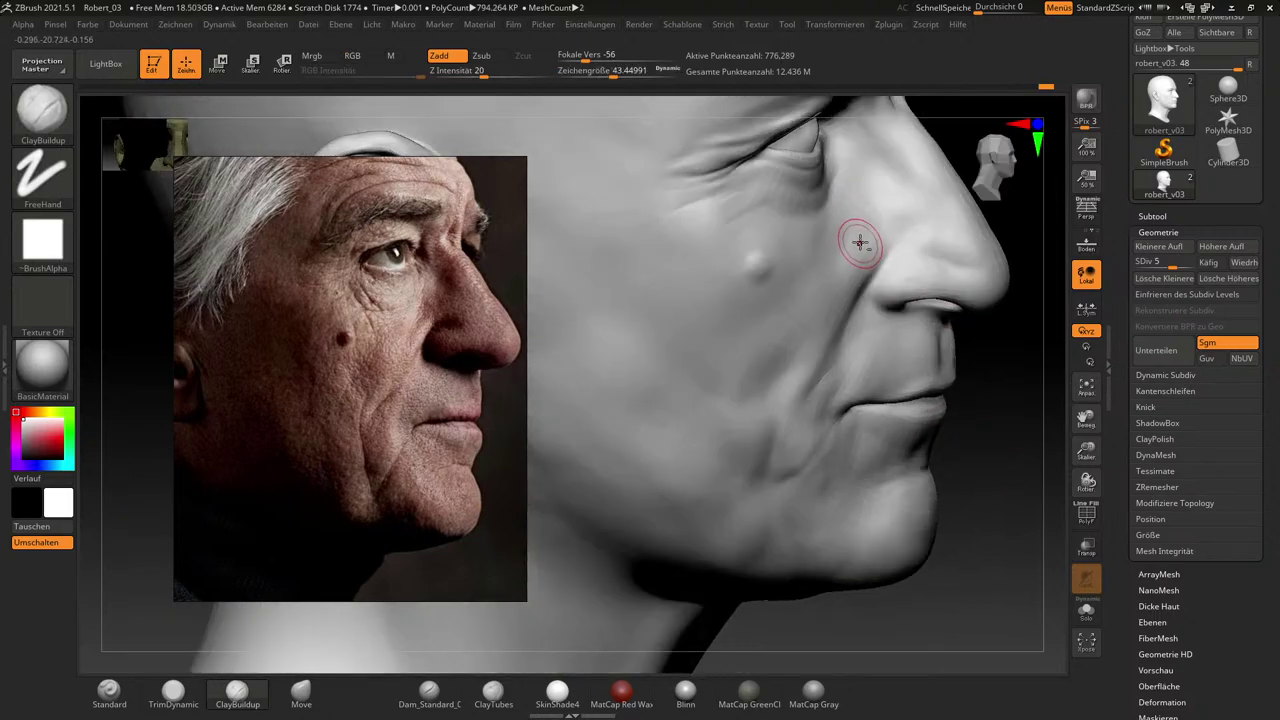
{"action": "key", "text": "shift"}
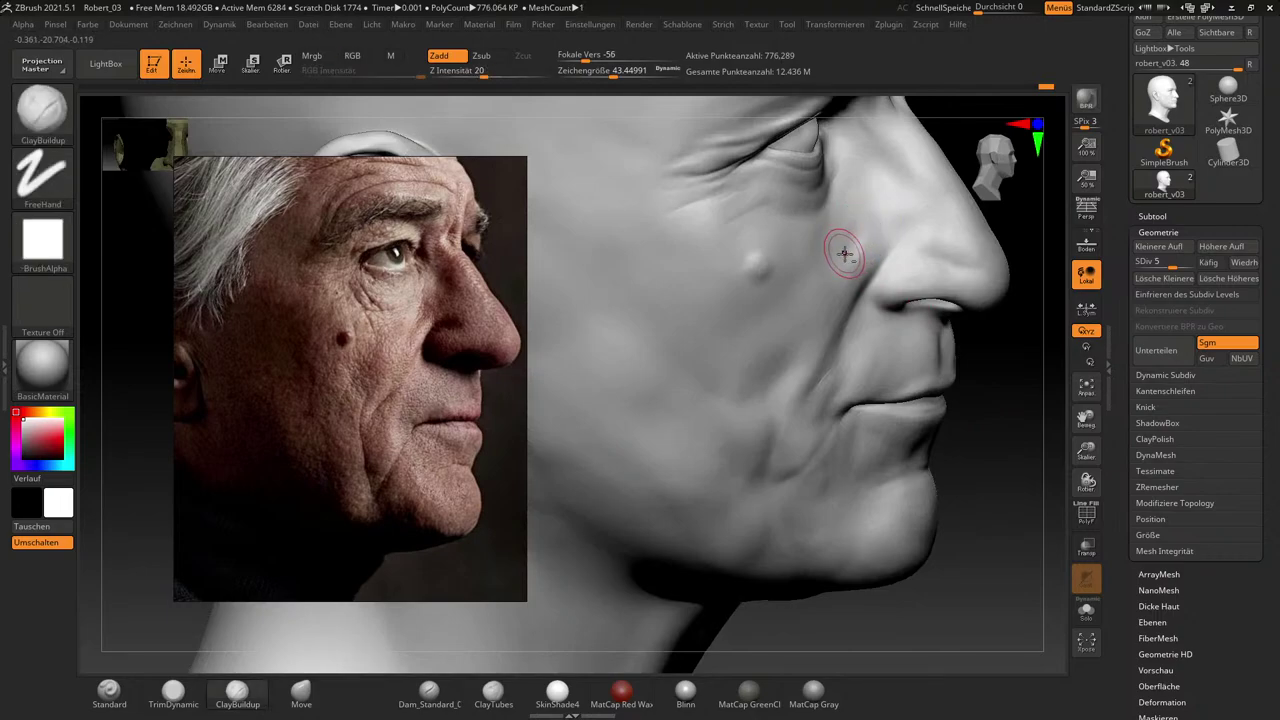
{"action": "key", "text": "shift"}
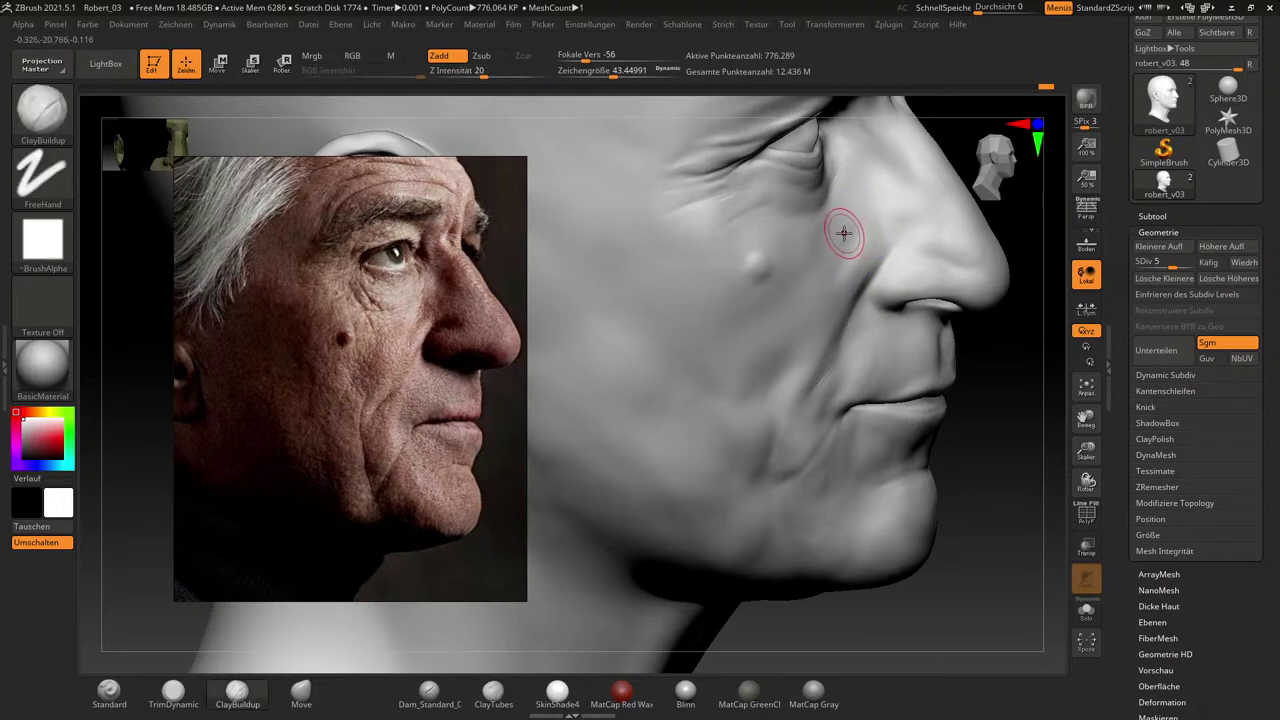
{"action": "key", "text": "shift"}
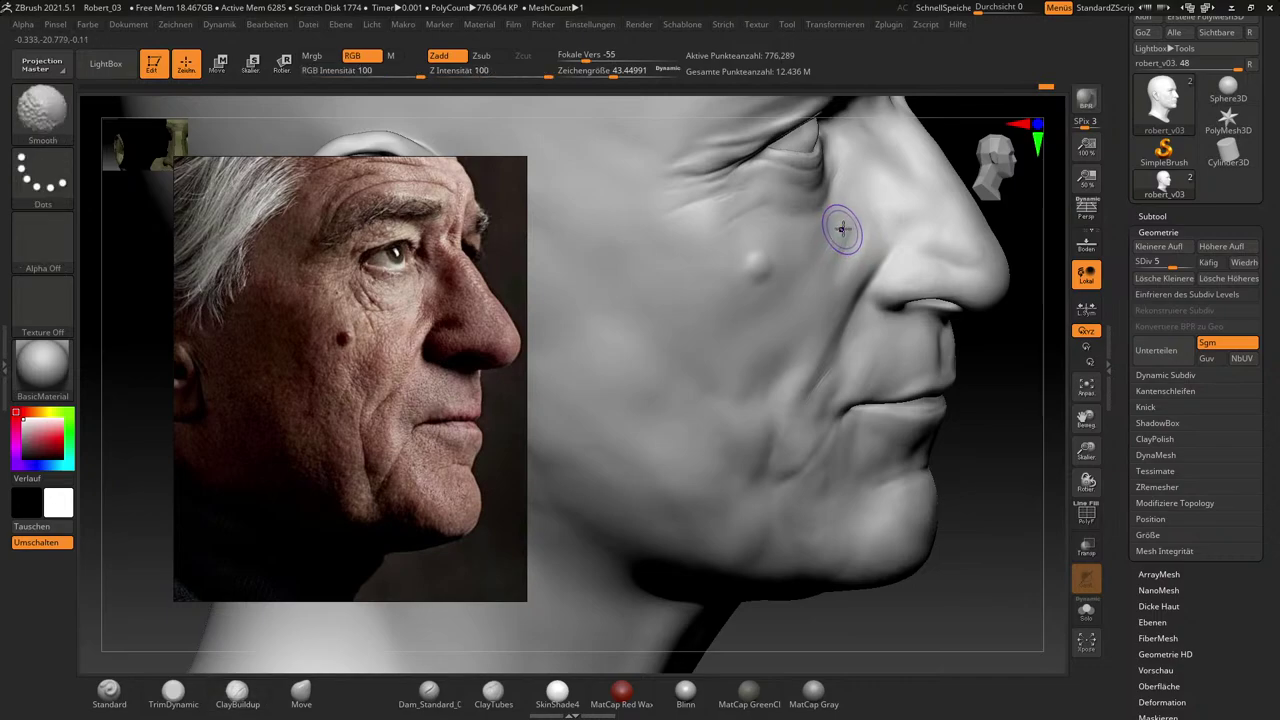
{"action": "left_click_drag", "start_coordinate": [819, 263], "coordinate": [842, 233], "text": "shift"}
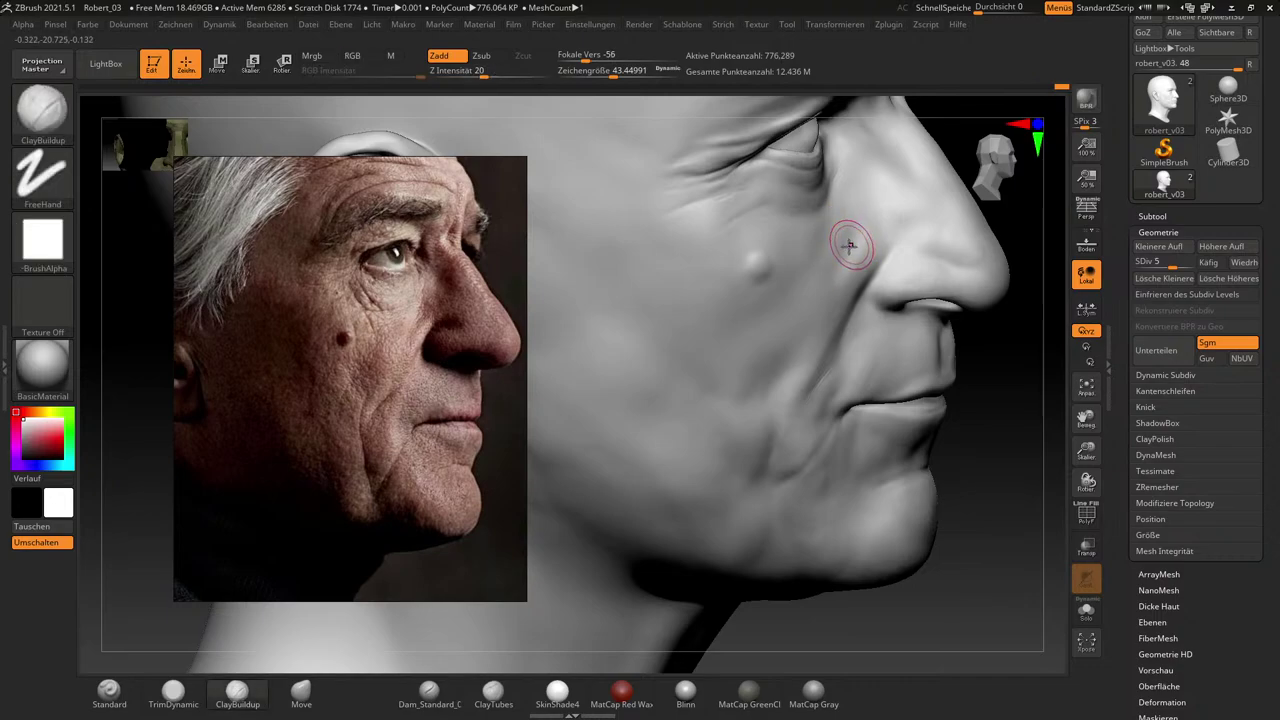
{"action": "left_click_drag", "start_coordinate": [955, 537], "coordinate": [967, 535]}
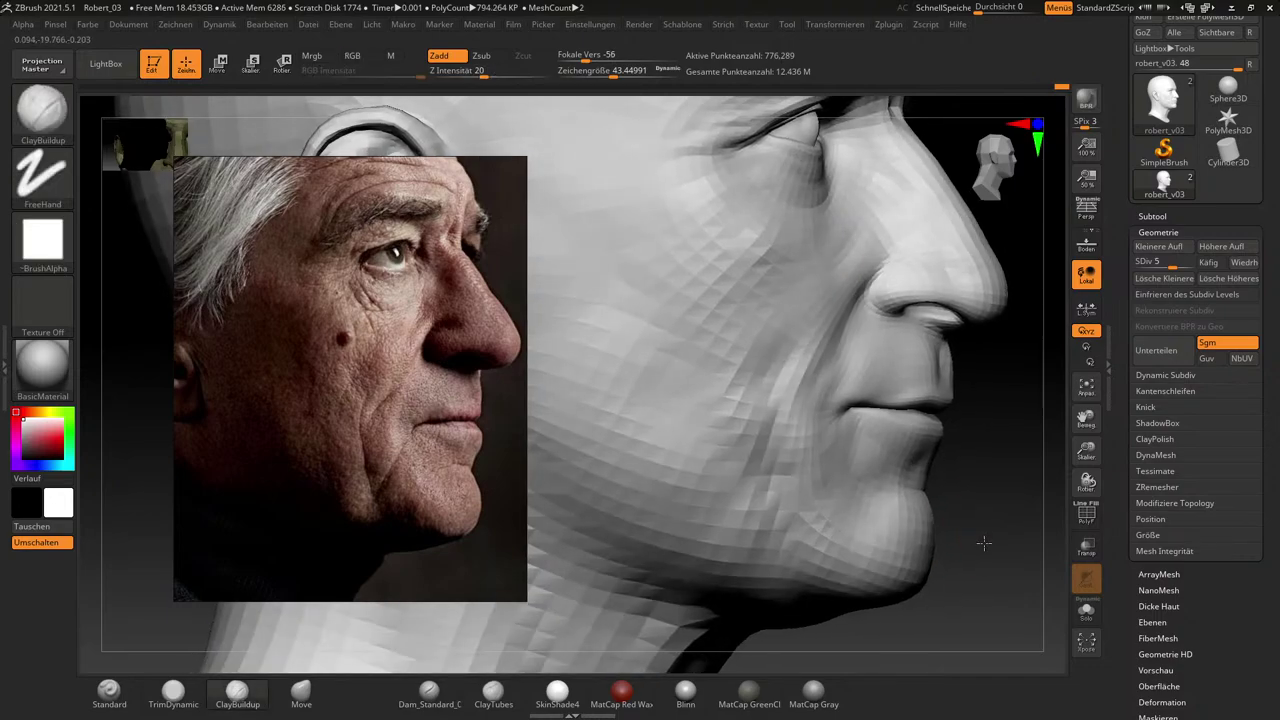
{"action": "key", "text": "shift"}
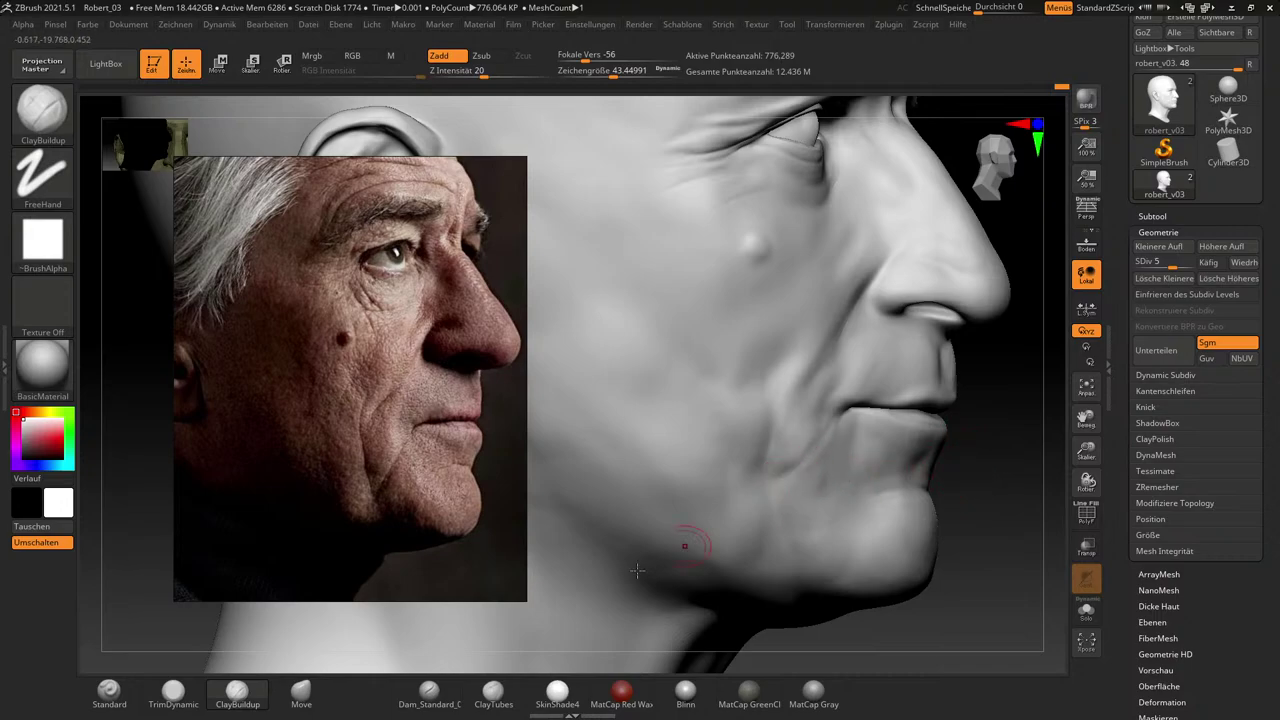
Adjust the cheek fold near the mouth corner with the Move brush at a draw size of about 106.
{"action": "key", "text": "b"}
{"action": "key", "text": "m"}
{"action": "key", "text": "v"}
{"action": "key", "text": "s"}
{"action": "left_click_drag", "start_coordinate": [798, 484], "coordinate": [779, 469]}
{"action": "key", "text": "s"}
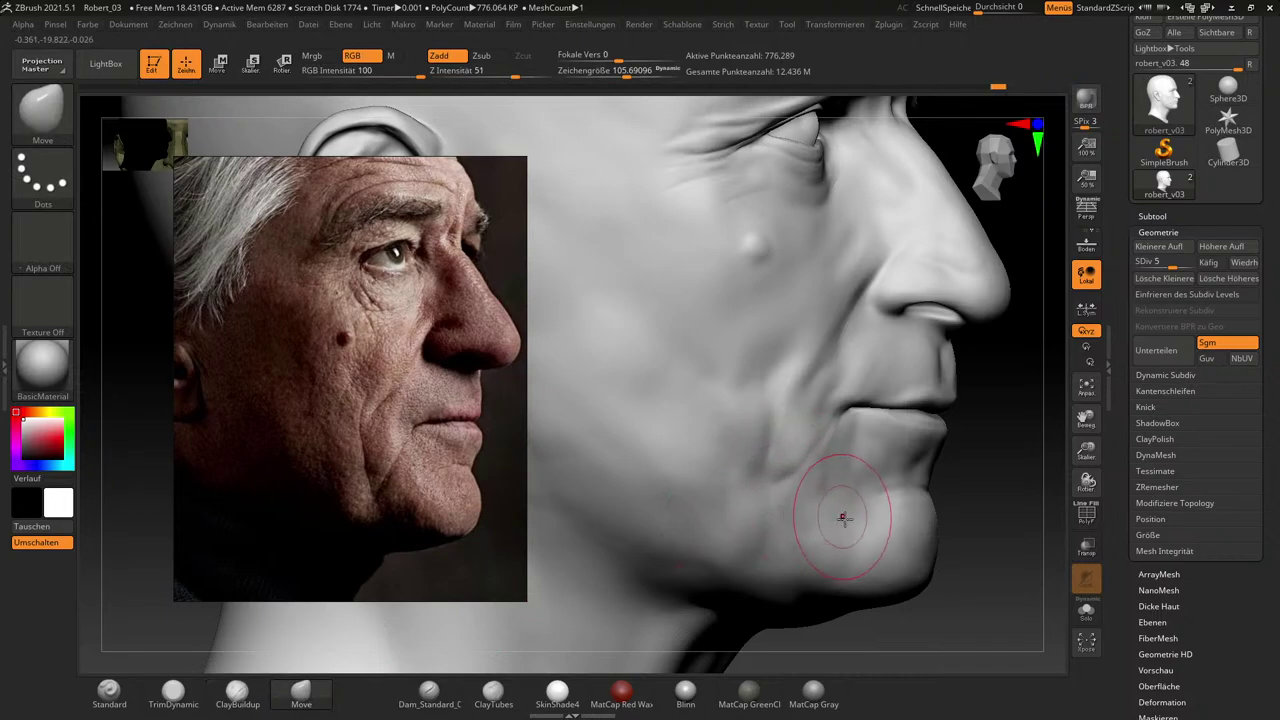
{"action": "left_click_drag", "start_coordinate": [957, 567], "coordinate": [960, 583]}
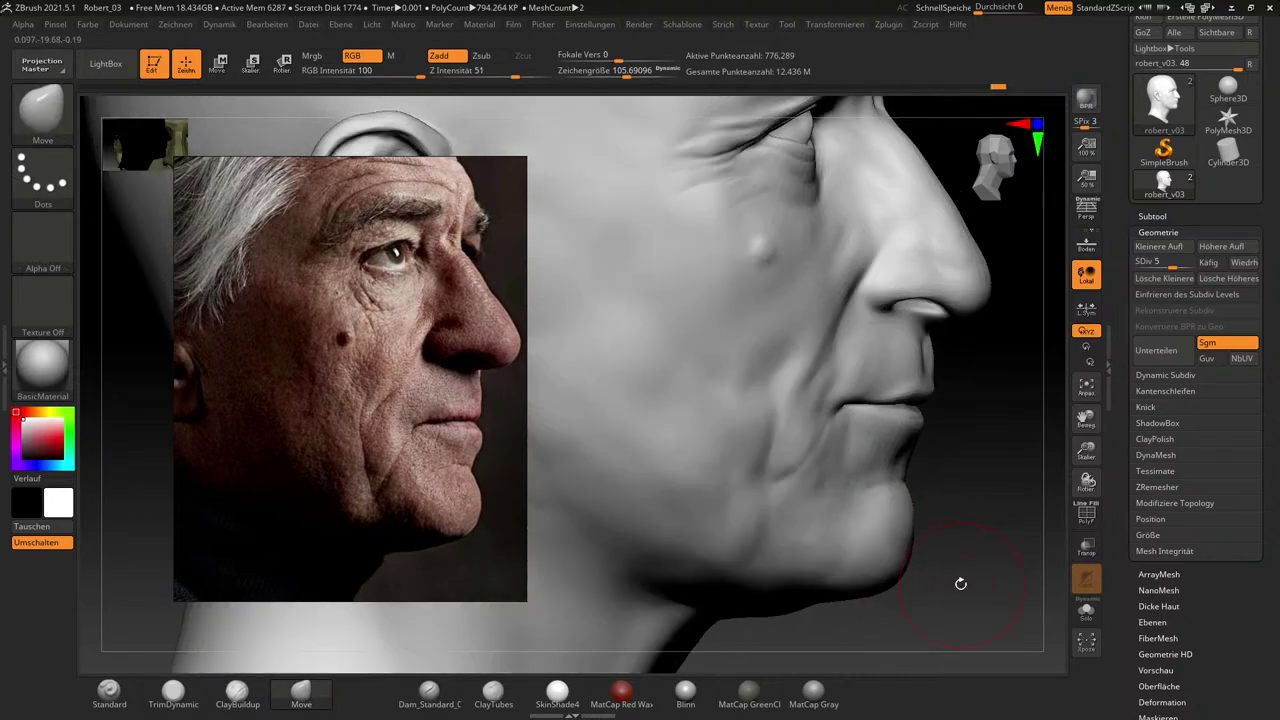
Sculpt the vertical cheek crease outside the mouth corner with ClayBuildup at a draw size of about 61.
{"action": "key", "text": "s"}
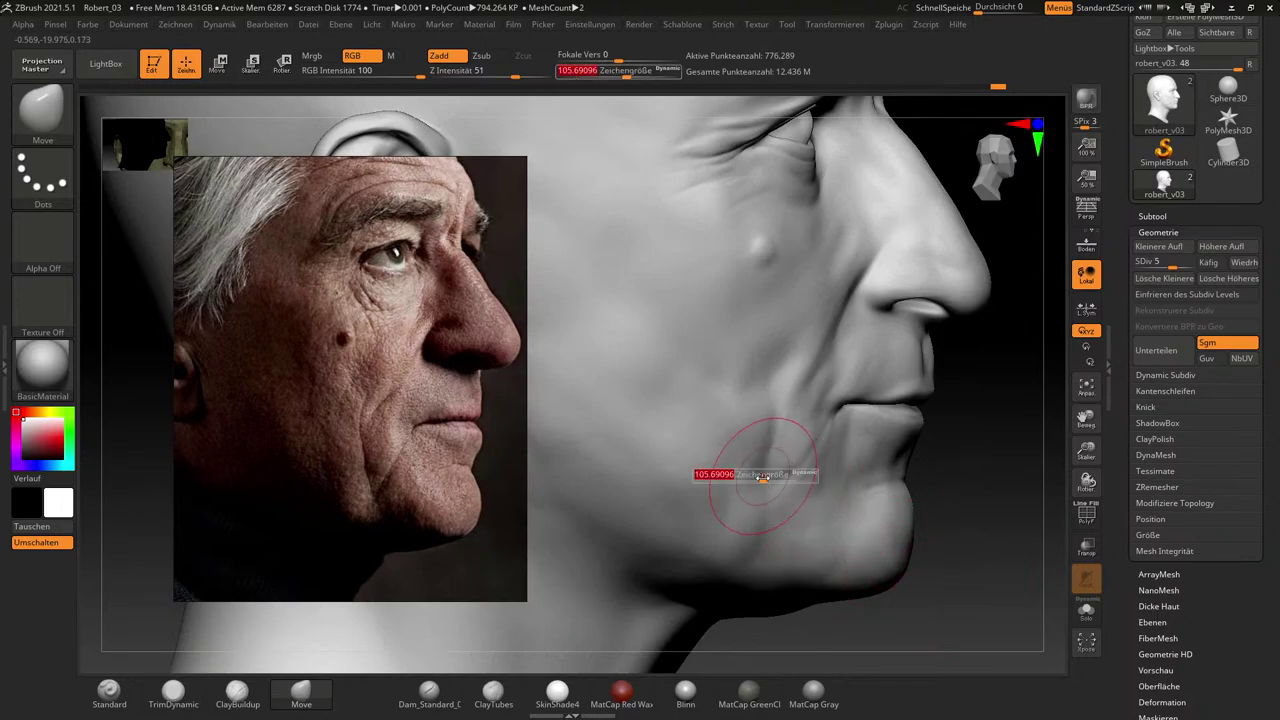
{"action": "left_click_drag", "start_coordinate": [765, 479], "coordinate": [755, 479]}
{"action": "left_click", "coordinate": [237, 690]}
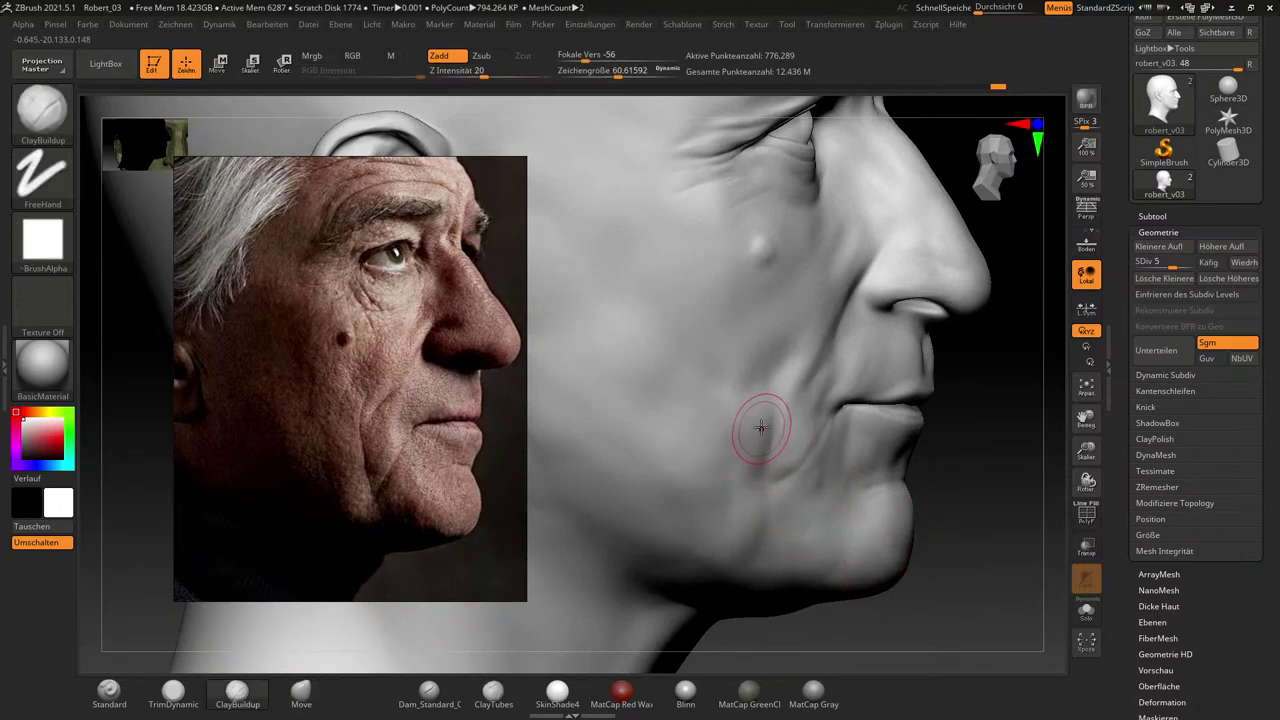
{"action": "mouse_move", "coordinate": [758, 463]}
{"action": "left_mouse_down"}
{"action": "mouse_move", "coordinate": [757, 443]}
{"action": "mouse_move", "coordinate": [757, 515]}
{"action": "mouse_move", "coordinate": [751, 425]}
{"action": "left_mouse_up"}
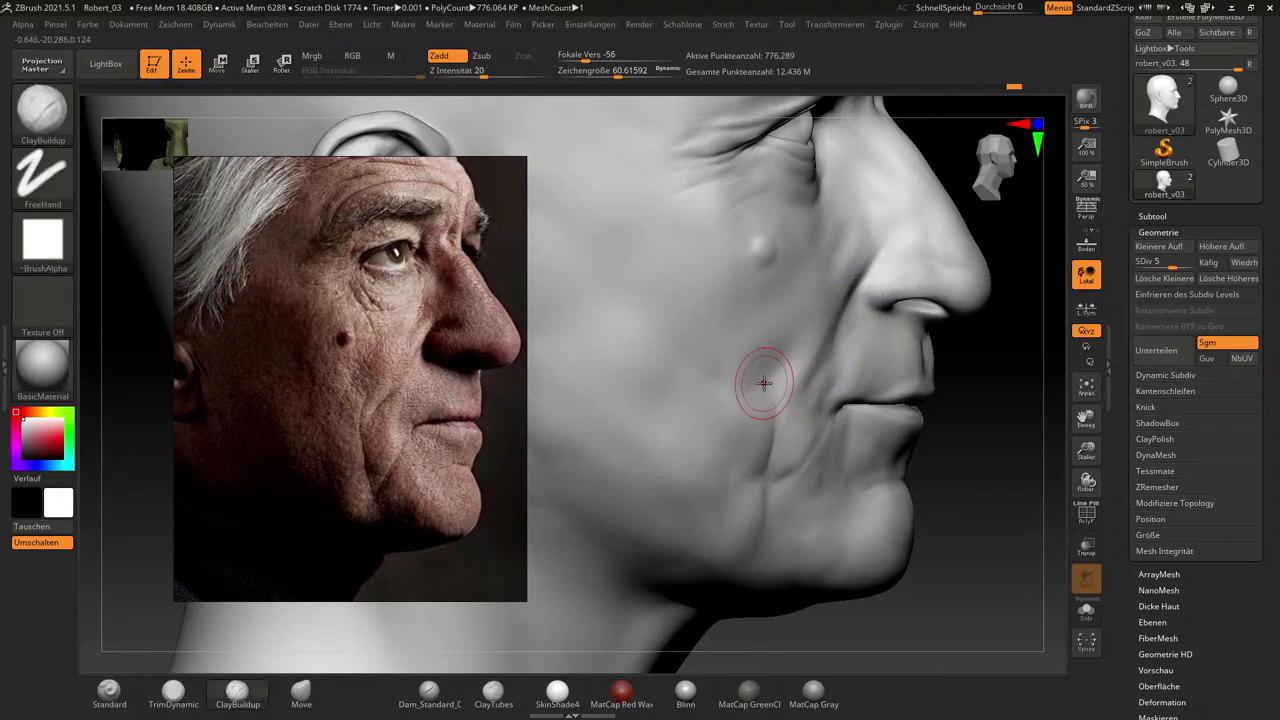
{"action": "mouse_move", "coordinate": [764, 396]}
{"action": "left_mouse_down"}
{"action": "mouse_move", "coordinate": [775, 357]}
{"action": "mouse_move", "coordinate": [756, 407]}
{"action": "left_mouse_up"}
{"action": "key", "text": "shift"}
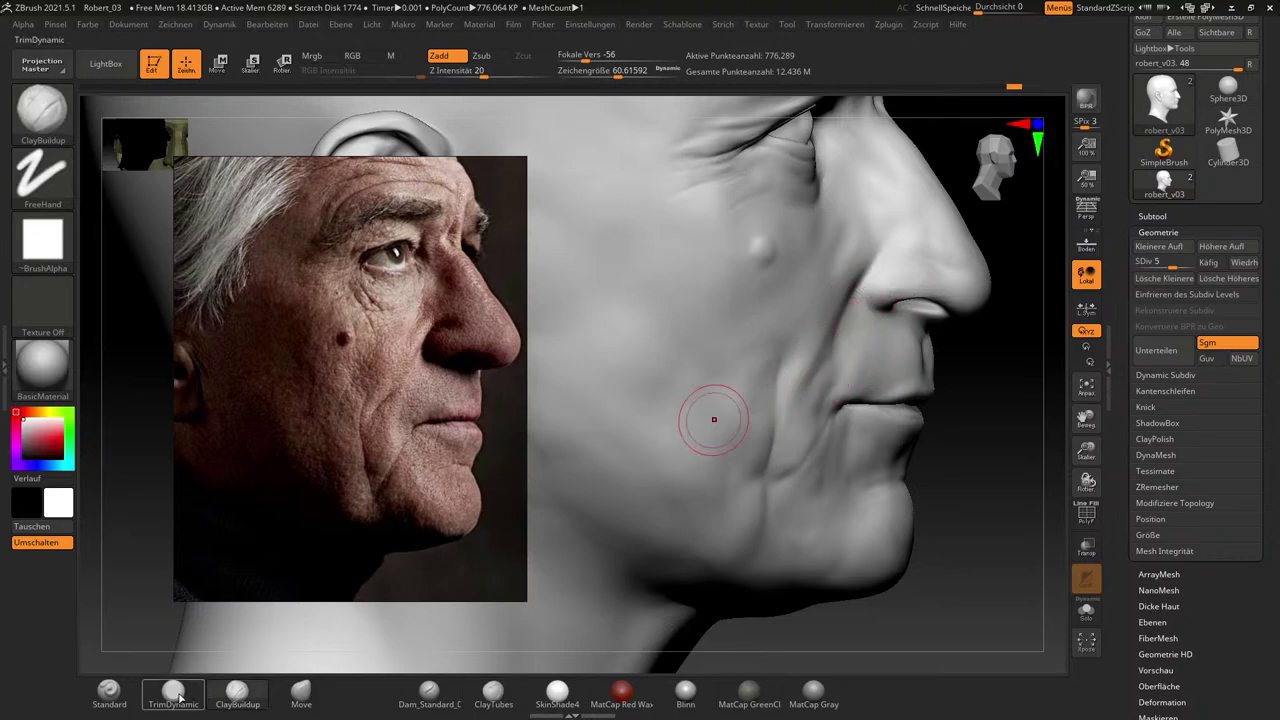
Rework the upper nasolabial fold beside the nose wing with ClayBuildup at draw size about 30 and smooth it into the cheek.
{"action": "left_click", "coordinate": [301, 691]}
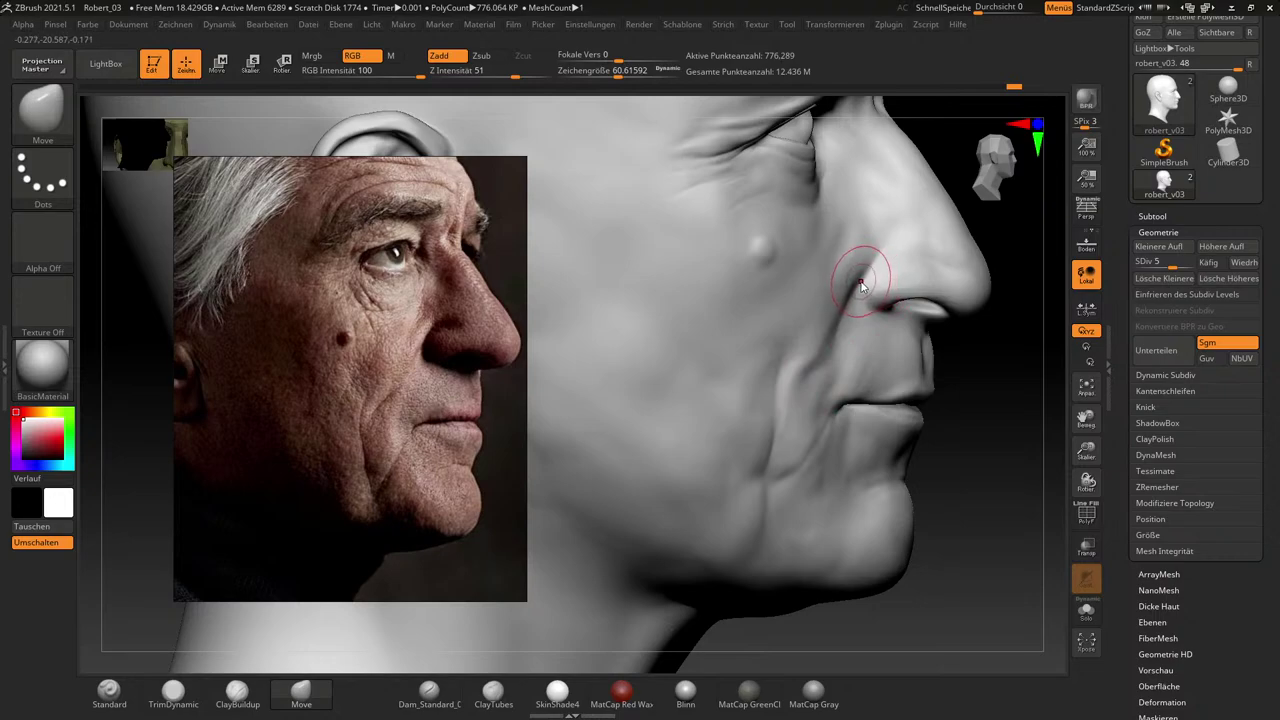
{"action": "left_click", "coordinate": [237, 690]}
{"action": "key", "text": "s"}
{"action": "mouse_move", "coordinate": [845, 272]}
{"action": "left_mouse_down"}
{"action": "mouse_move", "coordinate": [829, 277]}
{"action": "mouse_move", "coordinate": [866, 270]}
{"action": "mouse_move", "coordinate": [857, 251]}
{"action": "mouse_move", "coordinate": [841, 289]}
{"action": "left_mouse_up"}
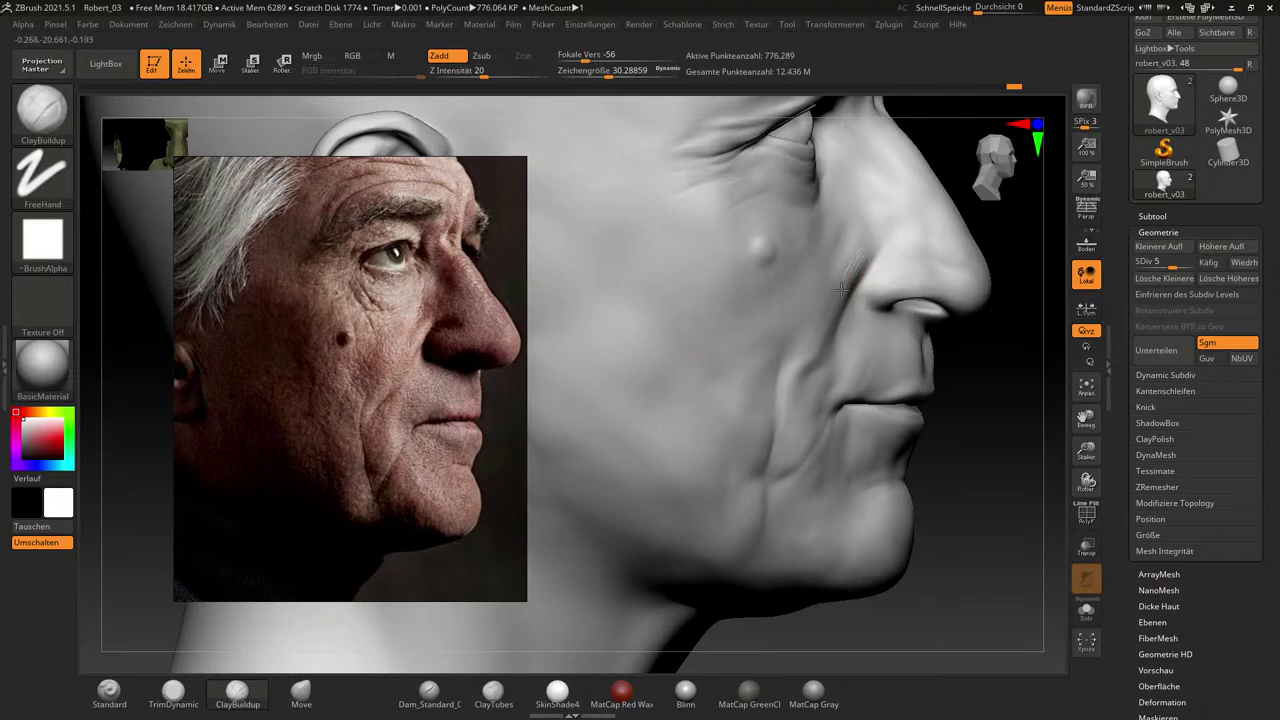
{"action": "key", "text": "shift"}
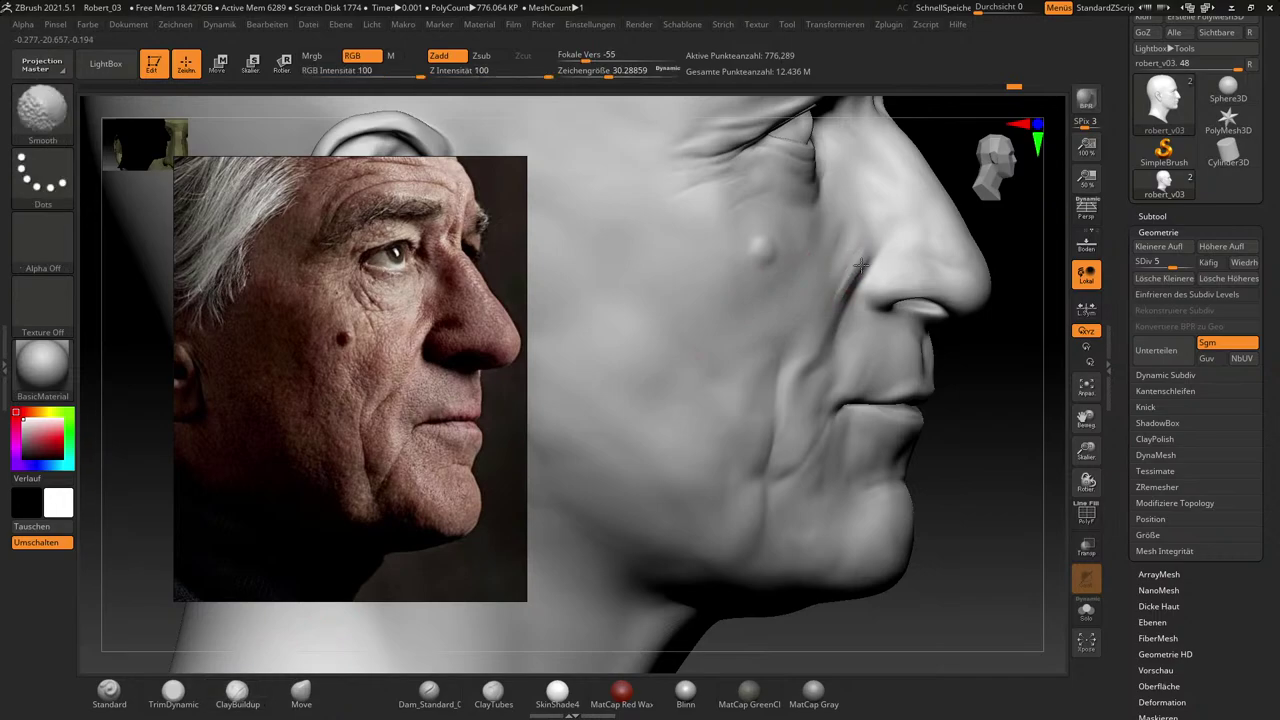
{"action": "key", "text": "shift"}
{"action": "left_click_drag", "start_coordinate": [859, 272], "coordinate": [852, 261], "text": "shift"}
{"action": "key", "text": "shift"}
{"action": "key", "text": "shift"}
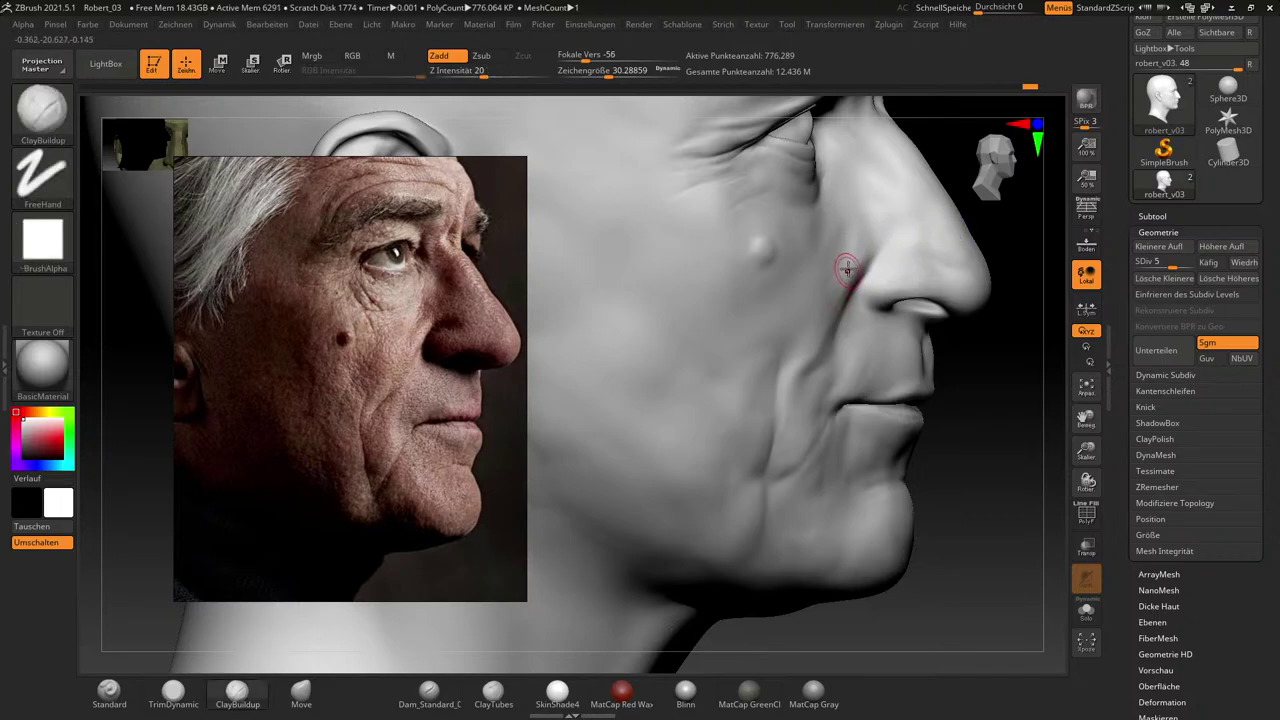
{"action": "key", "text": "shift"}
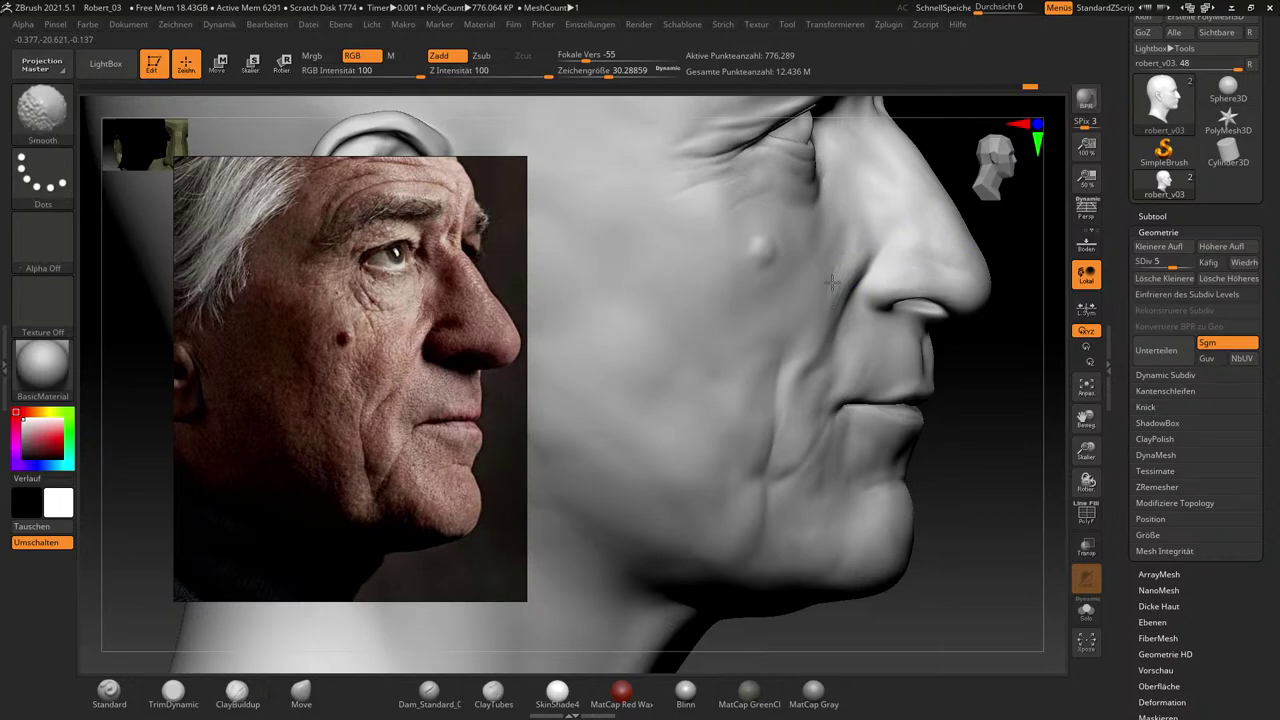
{"action": "key", "text": "shift"}
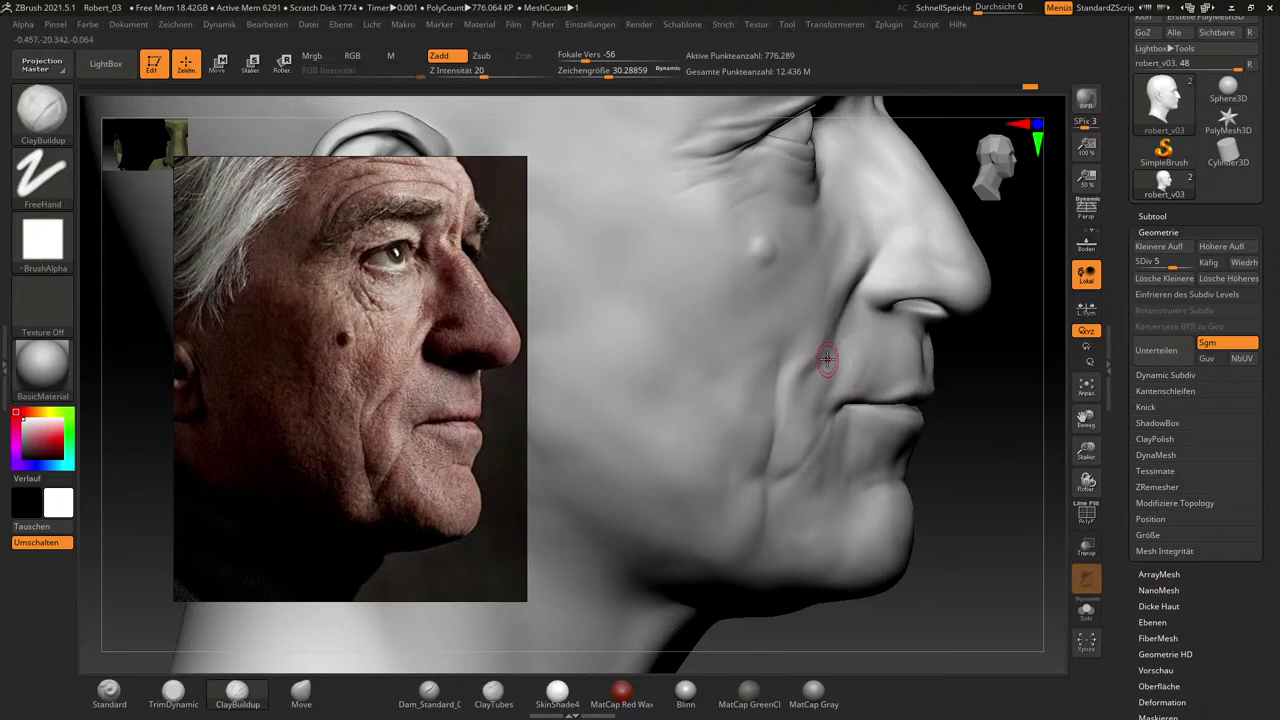
Sharpen the nasolabial crease above the mouth corner with the Dam_Standard brush at draw size about 43, and return to ClayBuildup.
{"action": "left_click", "coordinate": [429, 690]}
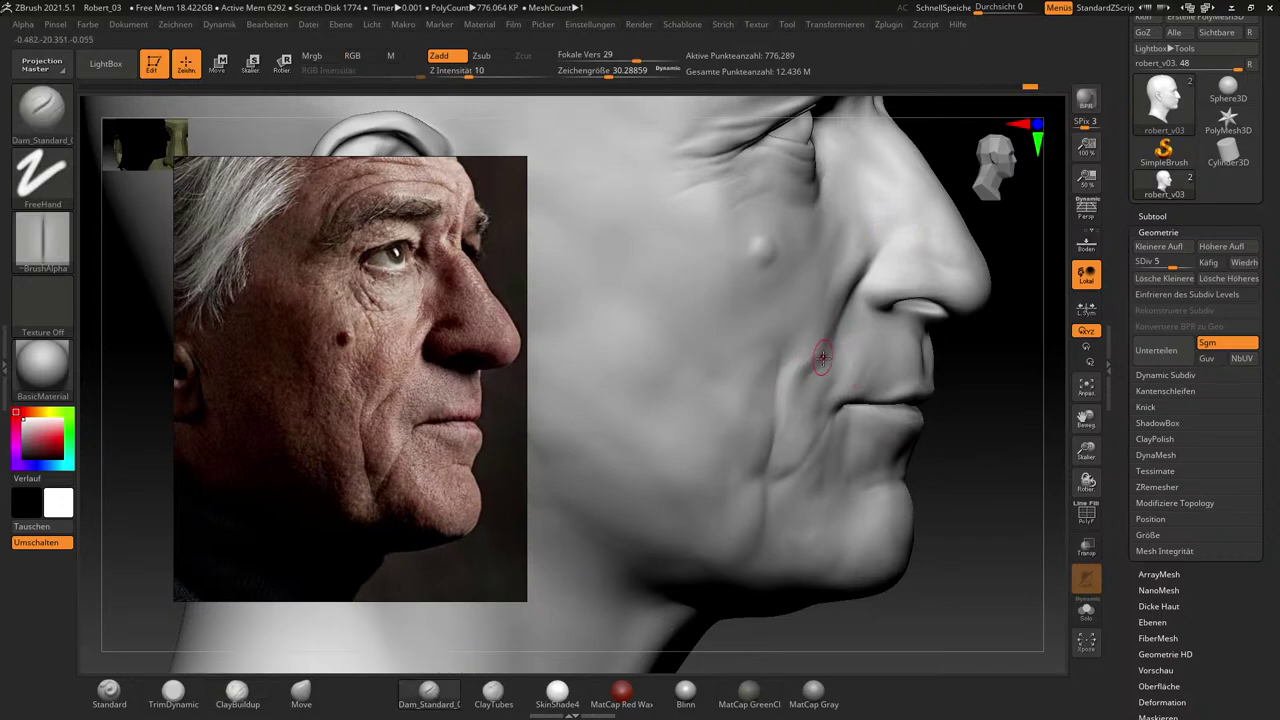
{"action": "key", "text": "s"}
{"action": "left_click_drag", "start_coordinate": [822, 363], "coordinate": [826, 360]}
{"action": "left_click", "coordinate": [249, 699]}
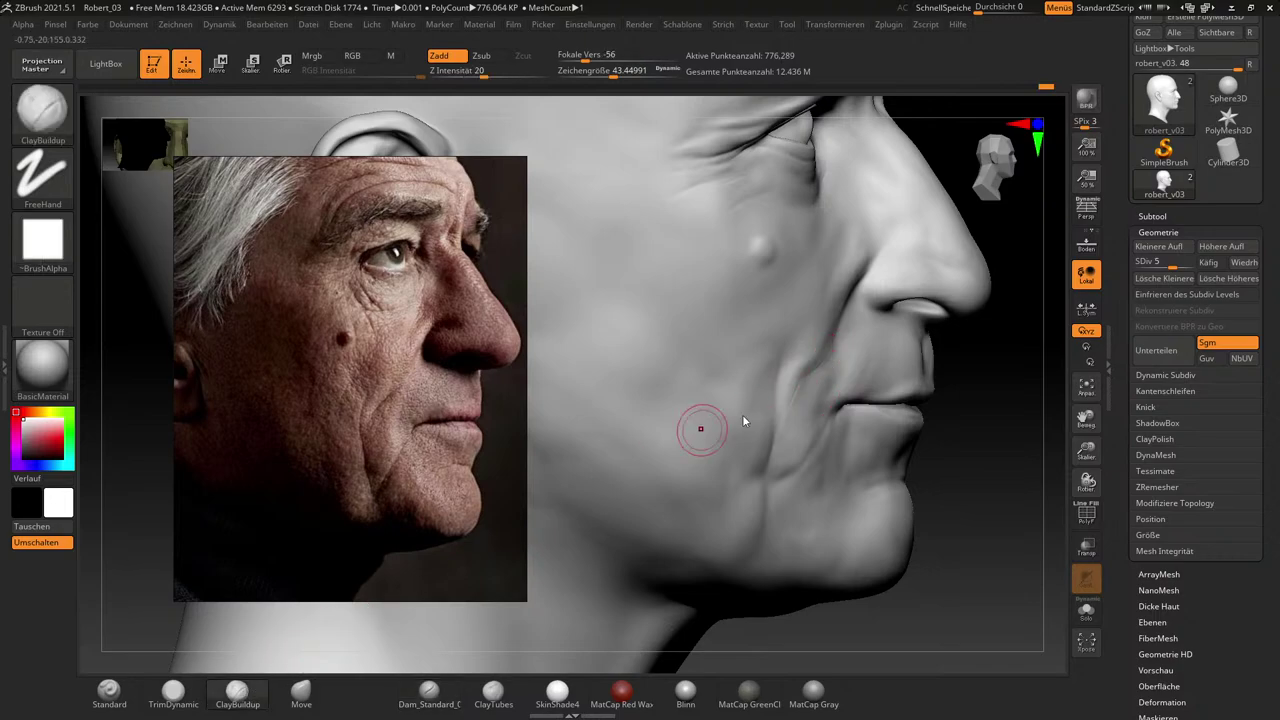
Drop the head to subdivision level 4 and set the ClayBuildup draw size to about 34.
{"action": "key", "text": "s"}
{"action": "left_click_drag", "start_coordinate": [752, 397], "coordinate": [775, 400]}
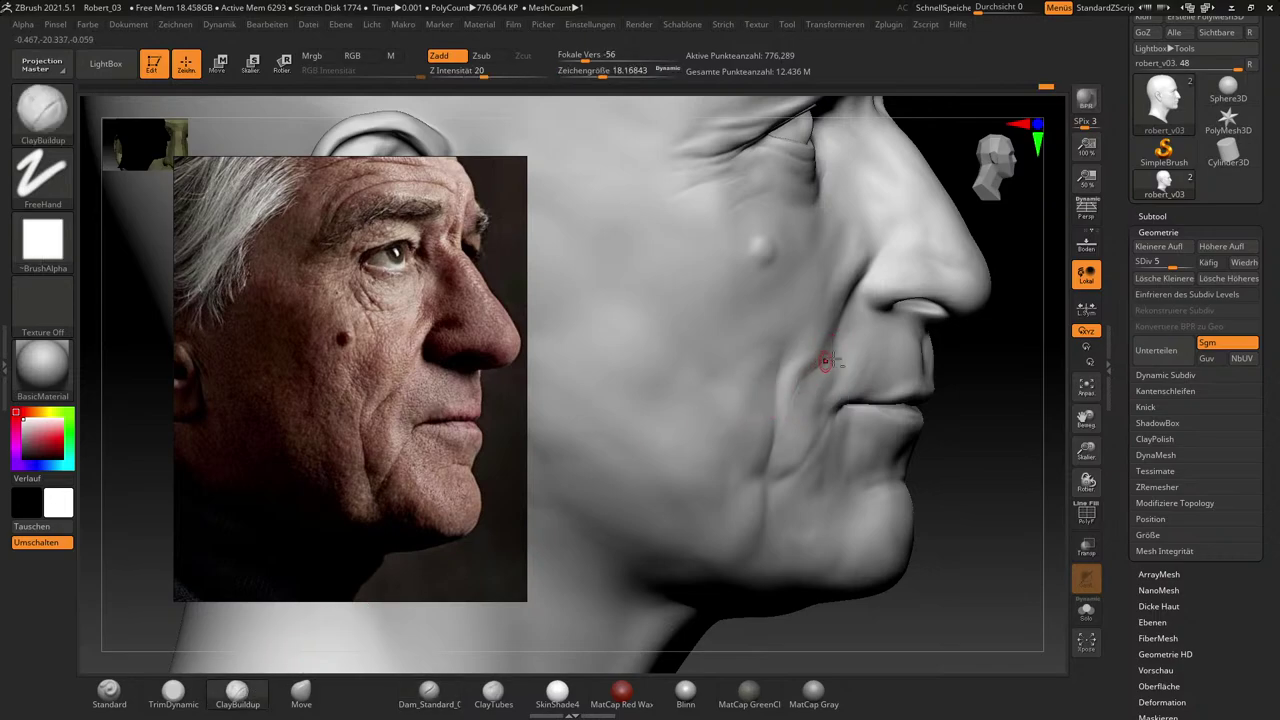
{"action": "left_click_drag", "start_coordinate": [1188, 268], "coordinate": [1165, 263]}
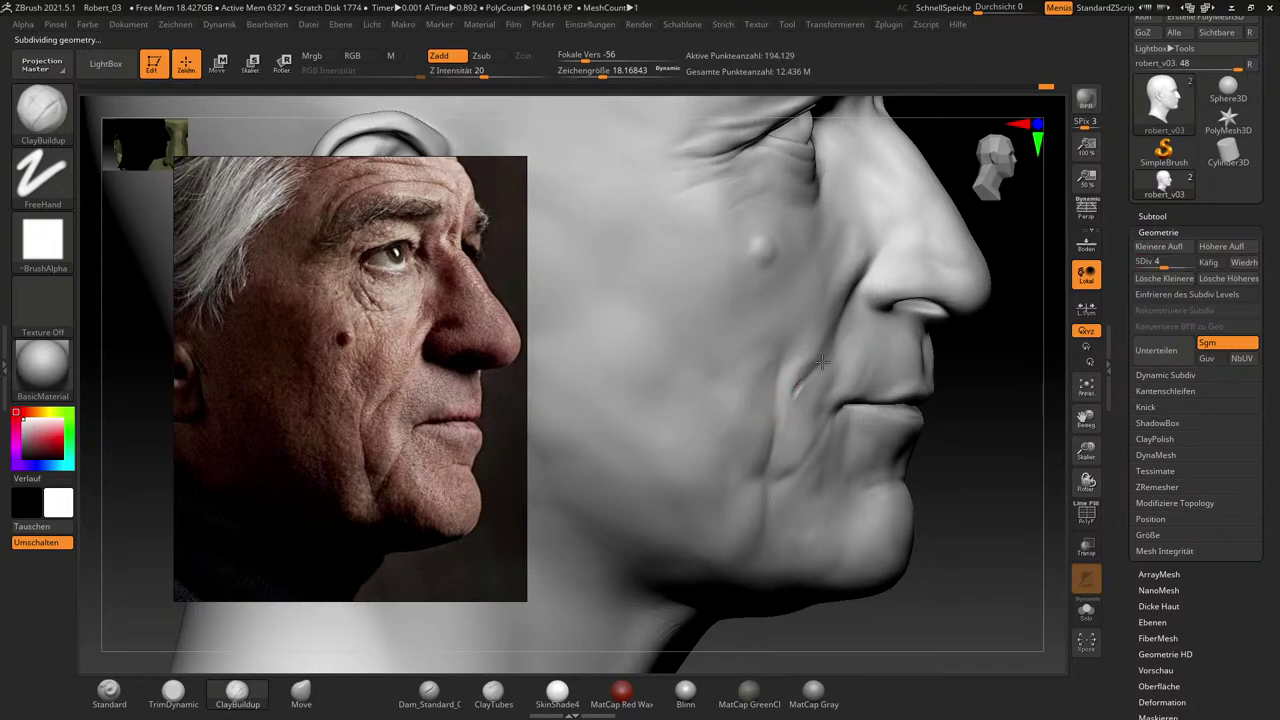
{"action": "key", "text": "s"}
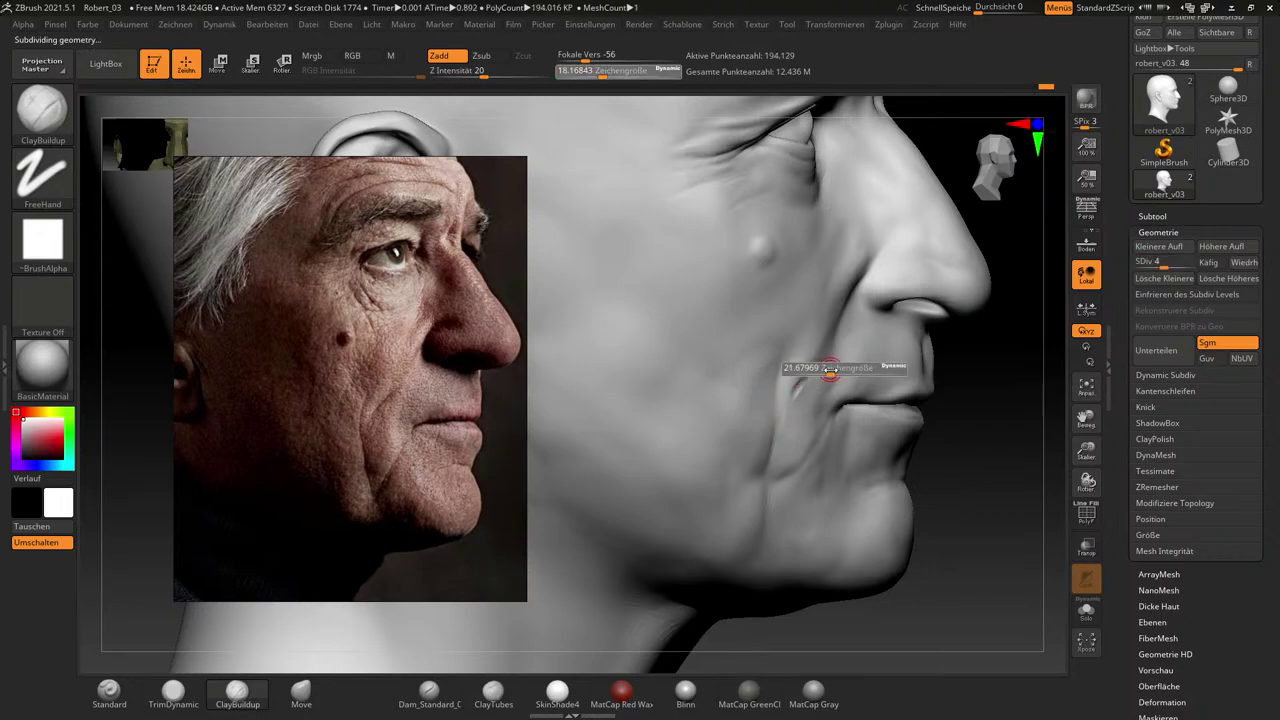
{"action": "left_click_drag", "start_coordinate": [828, 370], "coordinate": [870, 362]}
{"action": "key", "text": "s"}
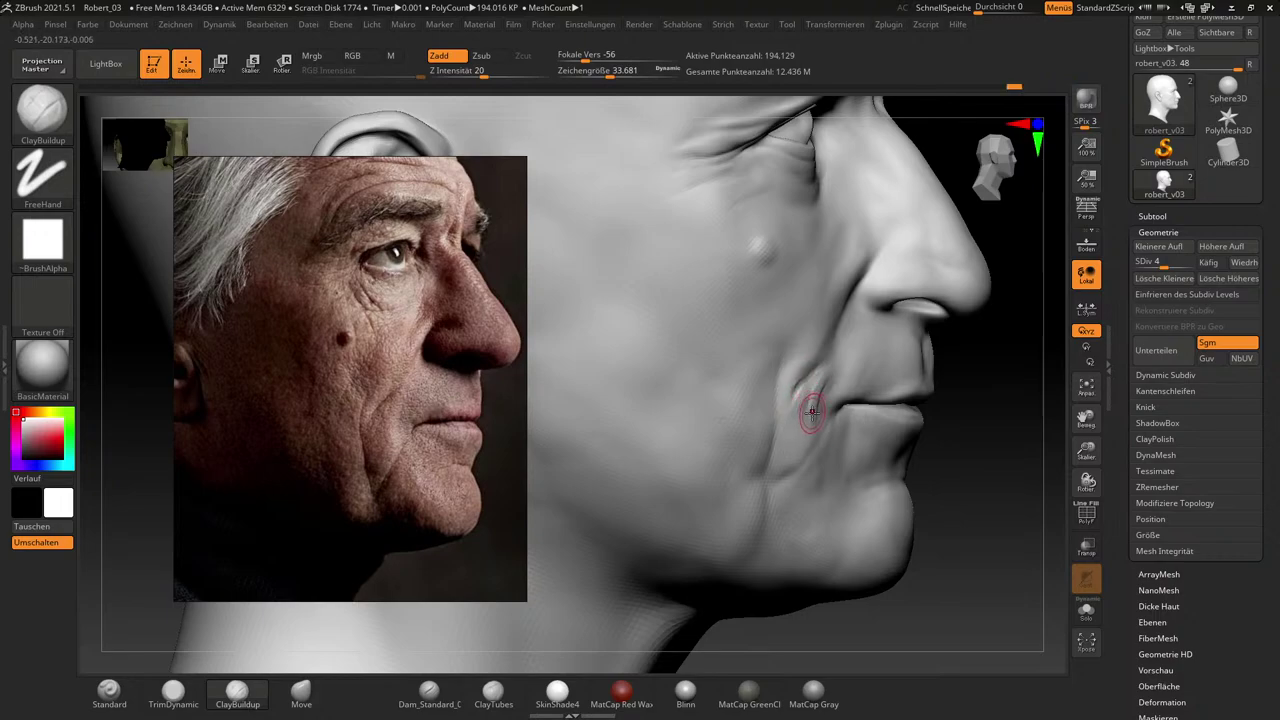
Build up and smooth the skin fold beside the mouth corner with ClayBuildup.
{"action": "key", "text": "s"}
{"action": "left_click_drag", "start_coordinate": [812, 412], "coordinate": [802, 425]}
{"action": "key", "text": "s"}
{"action": "key", "text": "shift"}
Enlarge the draw size to about 53, then add volume to the lower cheek outside the mouth fold and smooth it.
{"action": "key", "text": "s"}
{"action": "mouse_move", "coordinate": [835, 400]}
{"action": "left_mouse_down"}
{"action": "mouse_move", "coordinate": [812, 398]}
{"action": "mouse_move", "coordinate": [786, 362]}
{"action": "left_mouse_up"}
{"action": "key", "text": "shift"}
{"action": "key", "text": "s"}
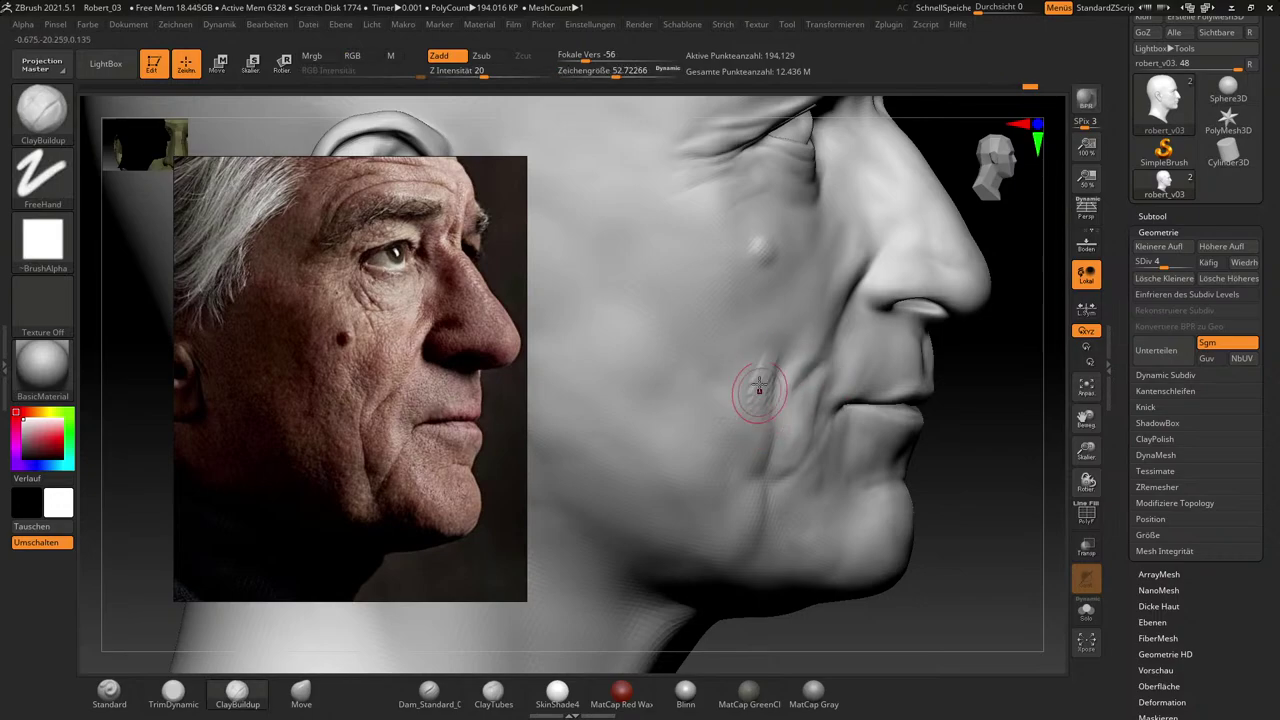
{"action": "key", "text": "shift"}
{"action": "key", "text": "shift"}
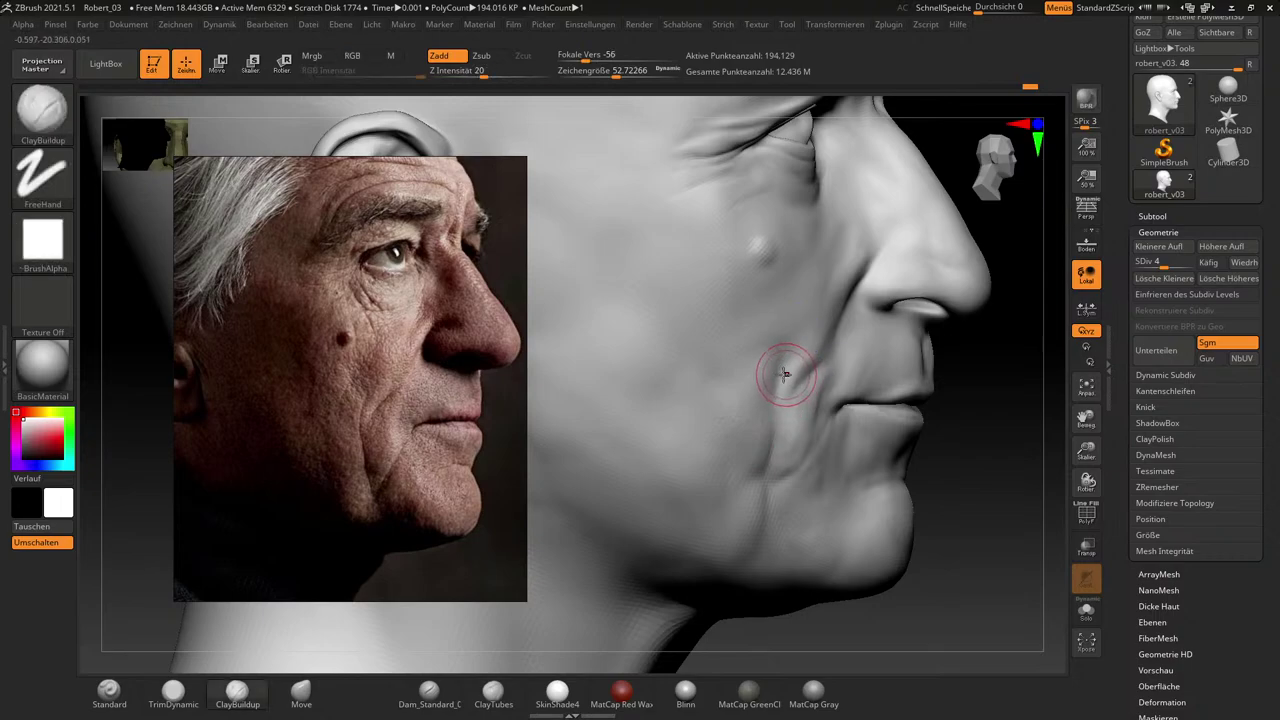
{"action": "key", "text": "shift"}
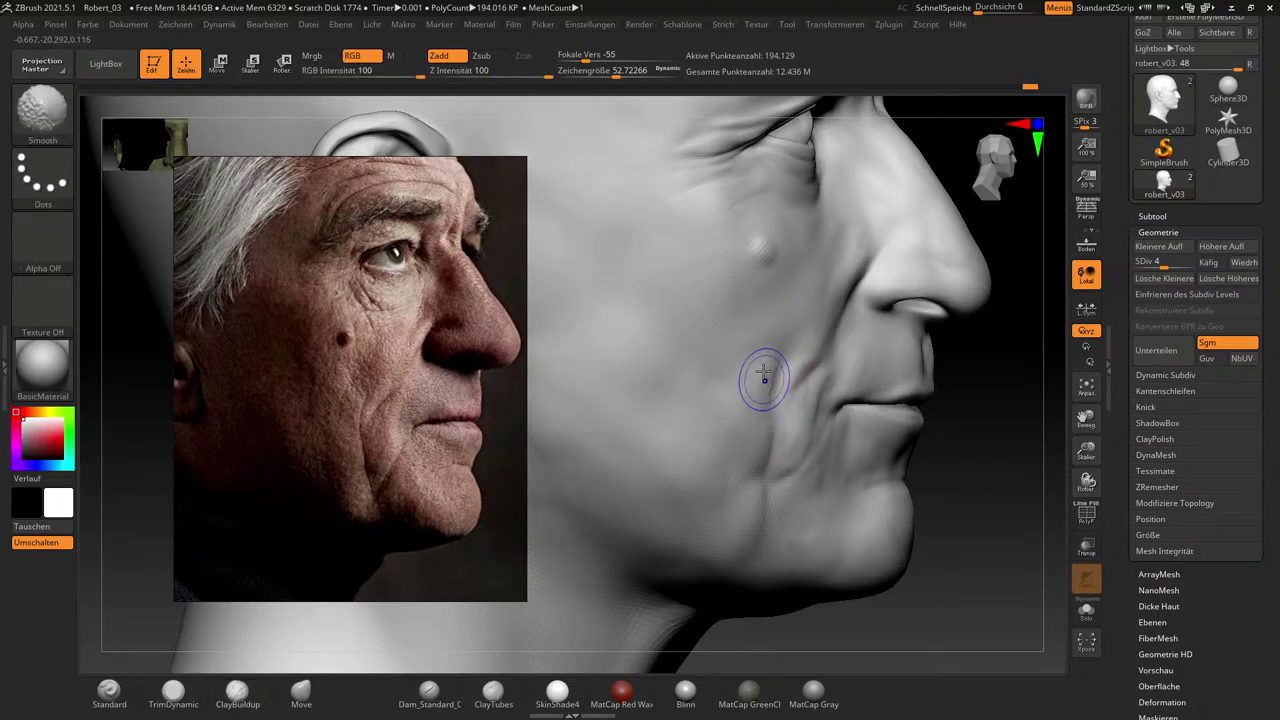
{"action": "key", "text": "shift"}
Return to subdivision level 5 and sharpen the cheek fold beside the mouth with ClayBuildup at draw size about 32.
{"action": "left_click", "coordinate": [1176, 257]}
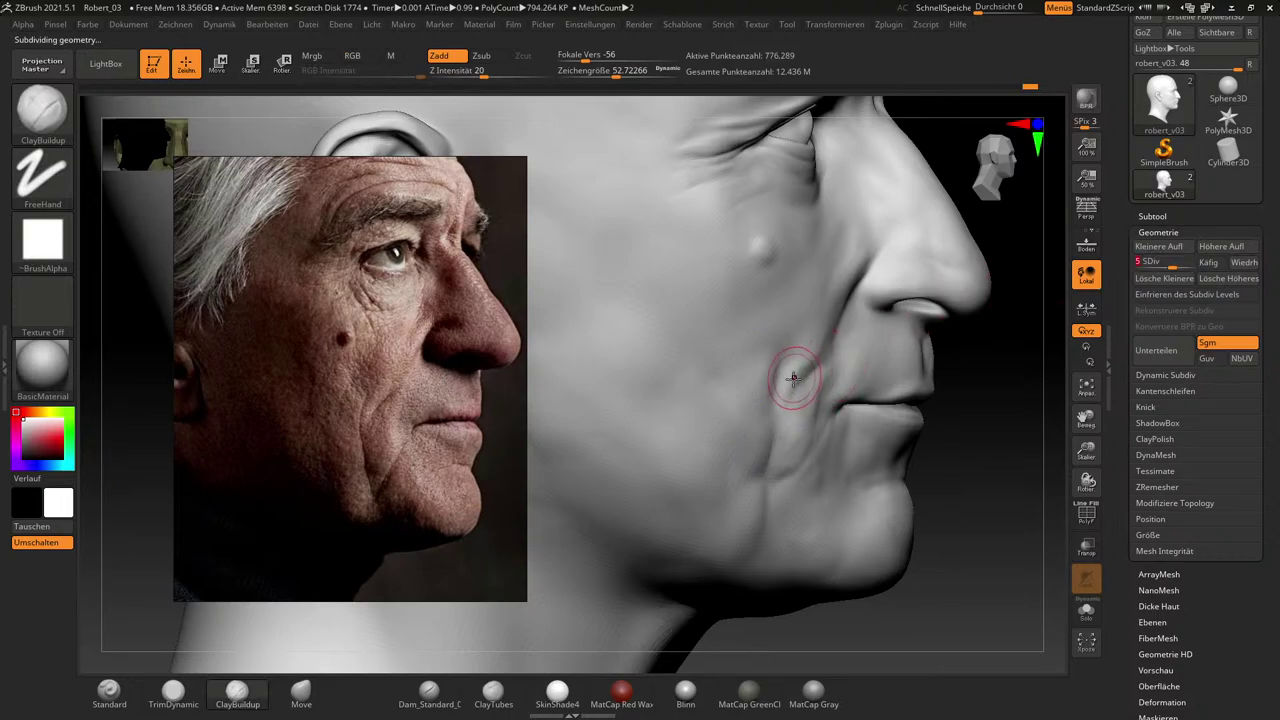
{"action": "key", "text": "s"}
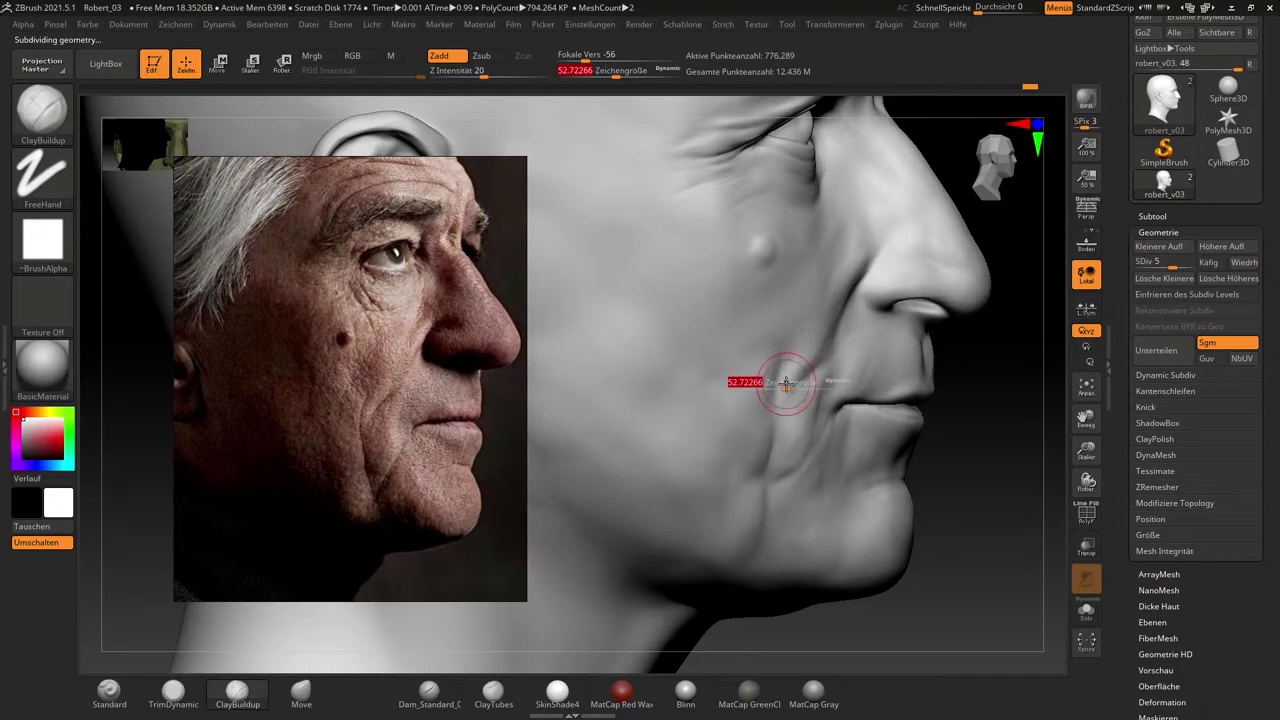
{"action": "left_click_drag", "start_coordinate": [792, 380], "coordinate": [785, 379]}
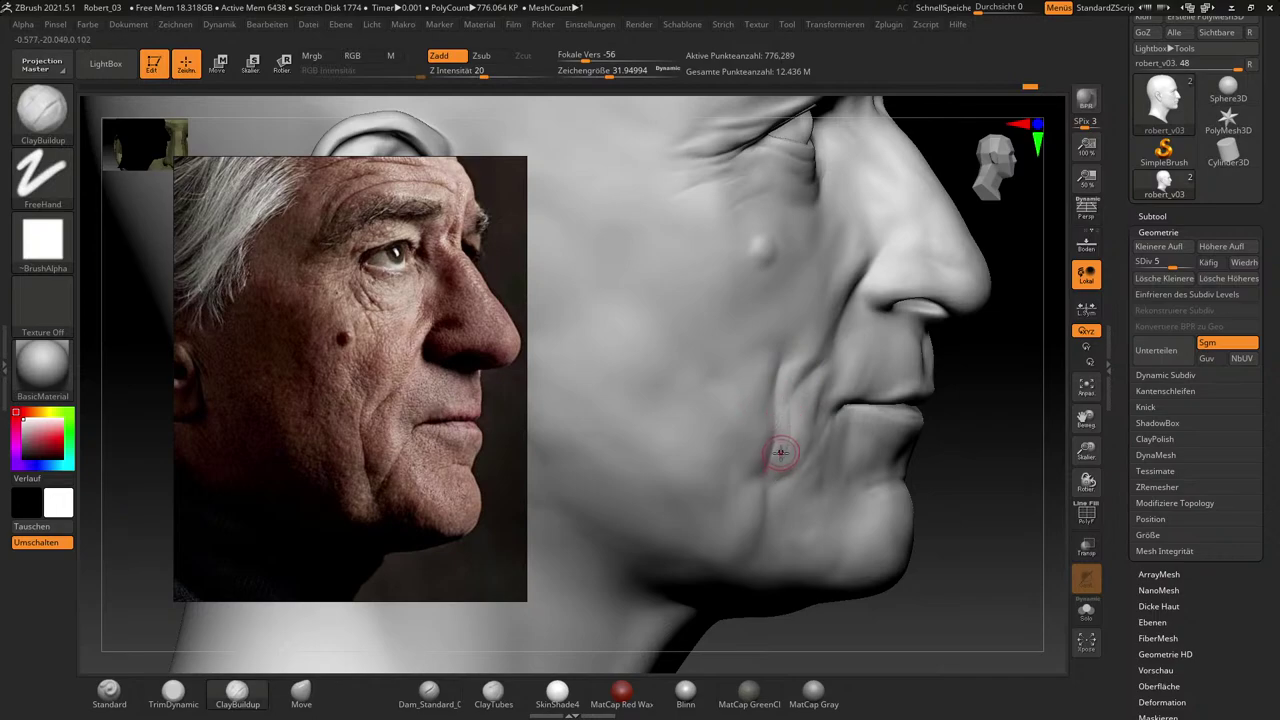
{"action": "key", "text": "shift"}
Build up the lower end of the mouth fold toward the chin and blend it with smoothing.
{"action": "left_click_drag", "start_coordinate": [779, 488], "coordinate": [778, 519]}
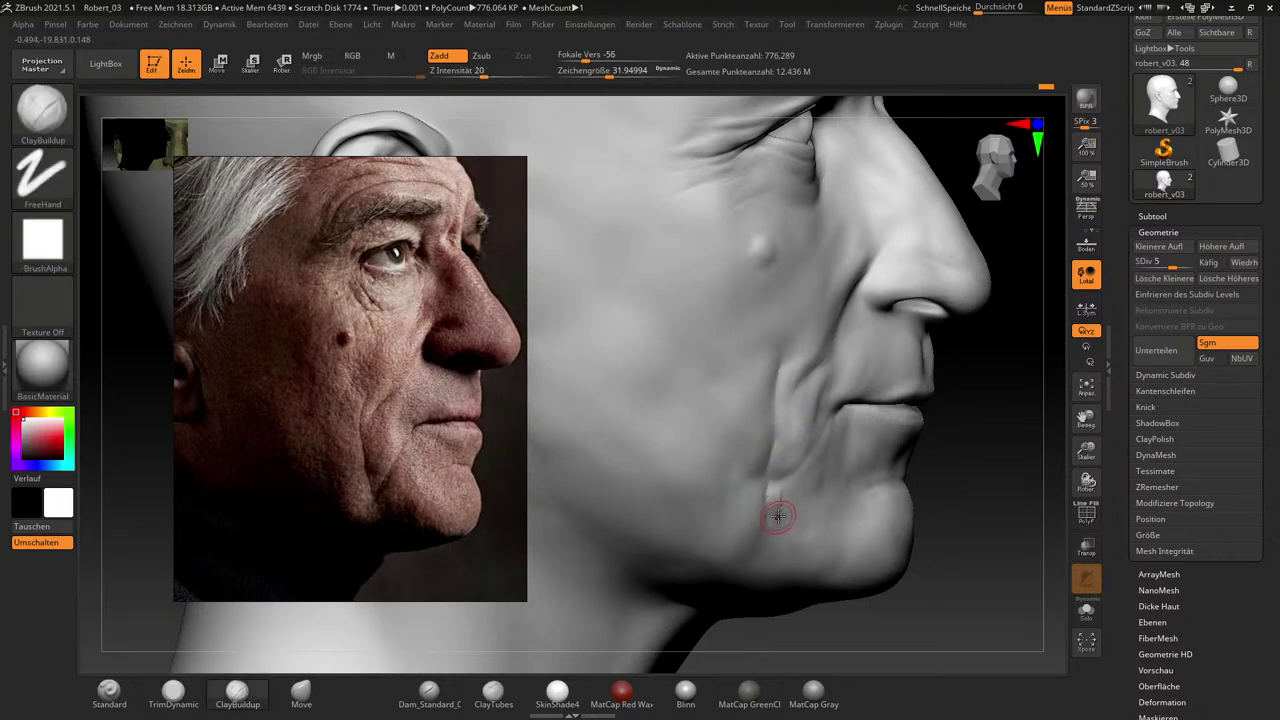
{"action": "left_click_drag", "start_coordinate": [796, 477], "coordinate": [773, 485]}
{"action": "key", "text": "shift"}
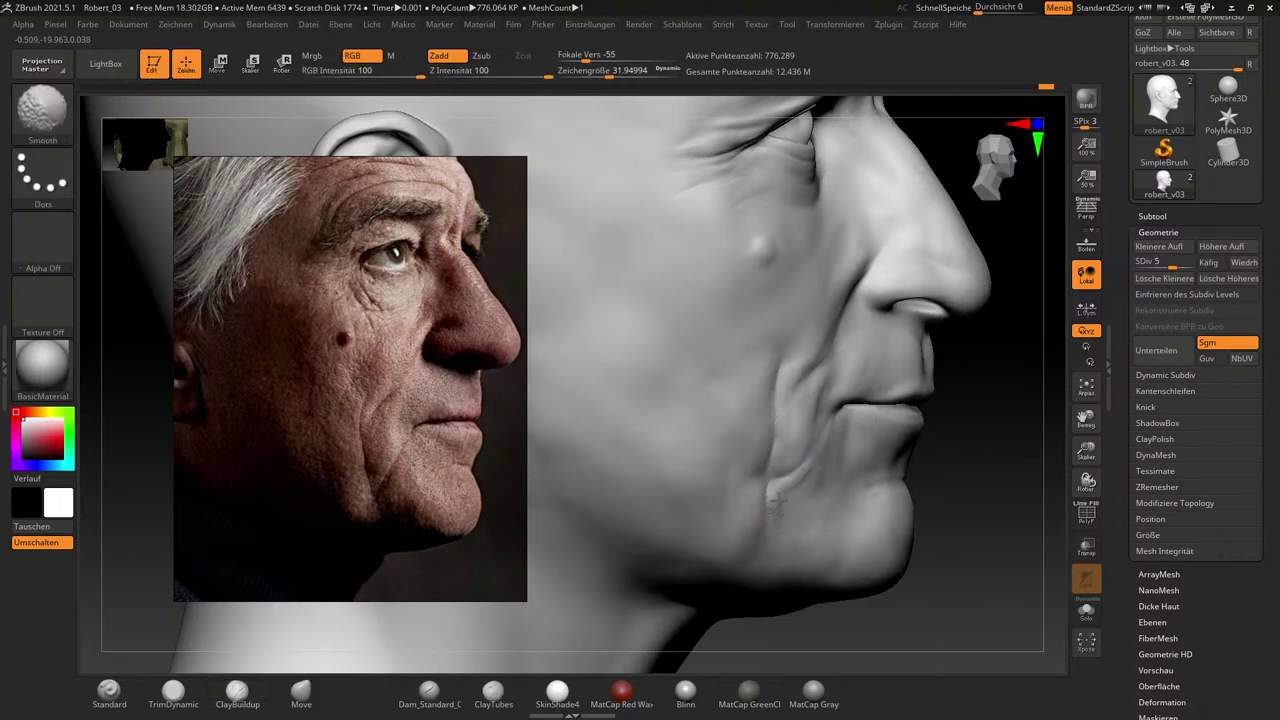
{"action": "key", "text": "shift"}
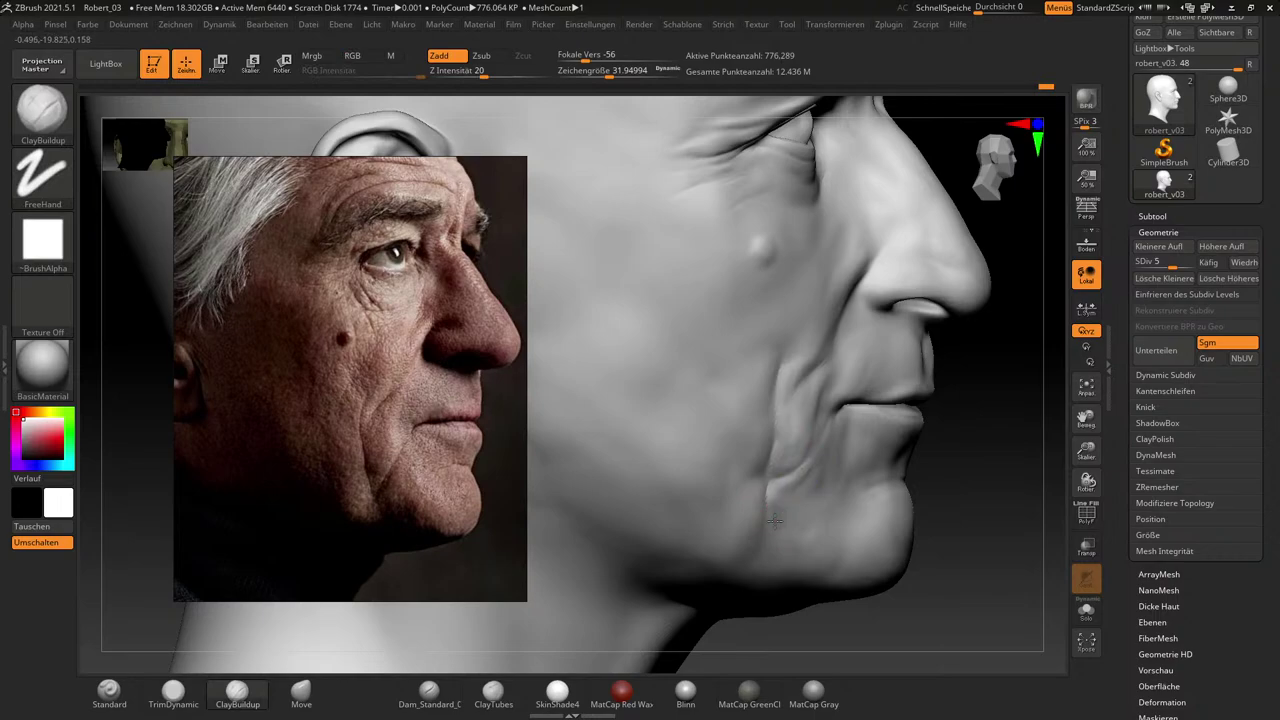
Add volume to the jowl above the jawline and smooth it, then refine the crease below the mouth corner.
{"action": "mouse_move", "coordinate": [744, 517]}
{"action": "left_mouse_down"}
{"action": "mouse_move", "coordinate": [734, 491]}
{"action": "mouse_move", "coordinate": [723, 500]}
{"action": "mouse_move", "coordinate": [729, 514]}
{"action": "mouse_move", "coordinate": [738, 470]}
{"action": "mouse_move", "coordinate": [730, 528]}
{"action": "left_mouse_up"}
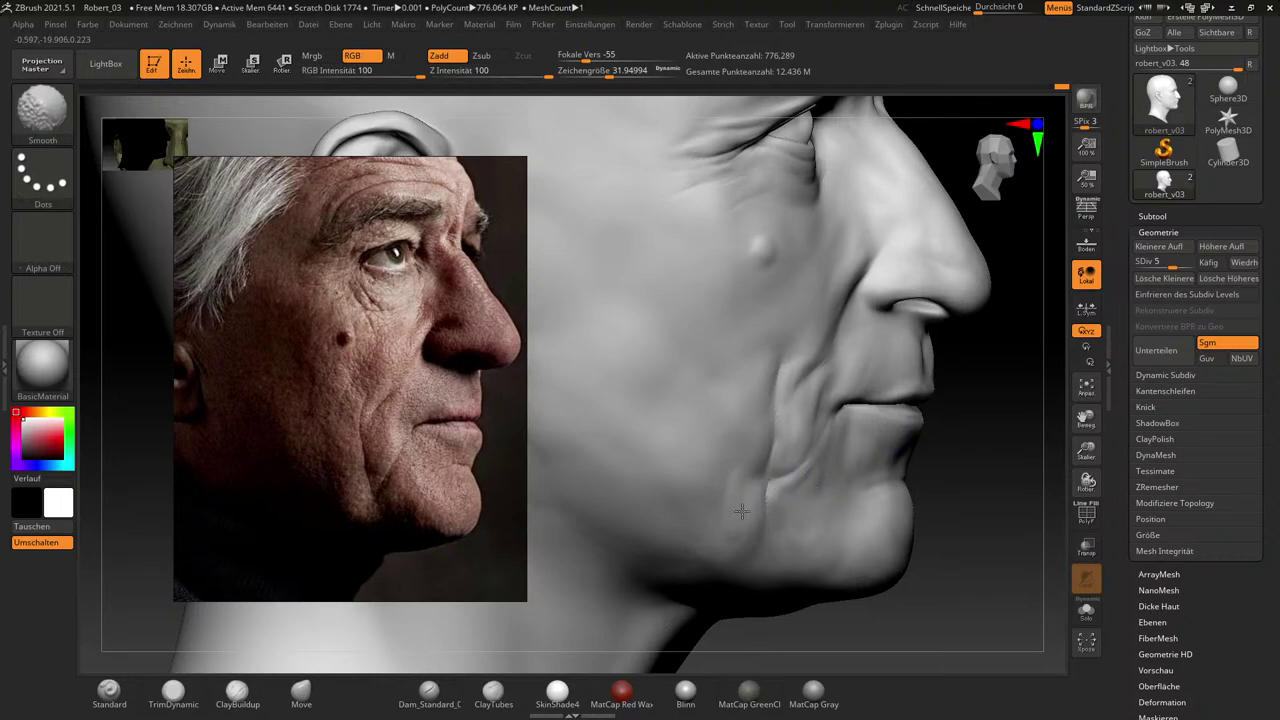
{"action": "key", "text": "shift"}
{"action": "left_click_drag", "start_coordinate": [744, 502], "coordinate": [736, 540], "text": "shift"}
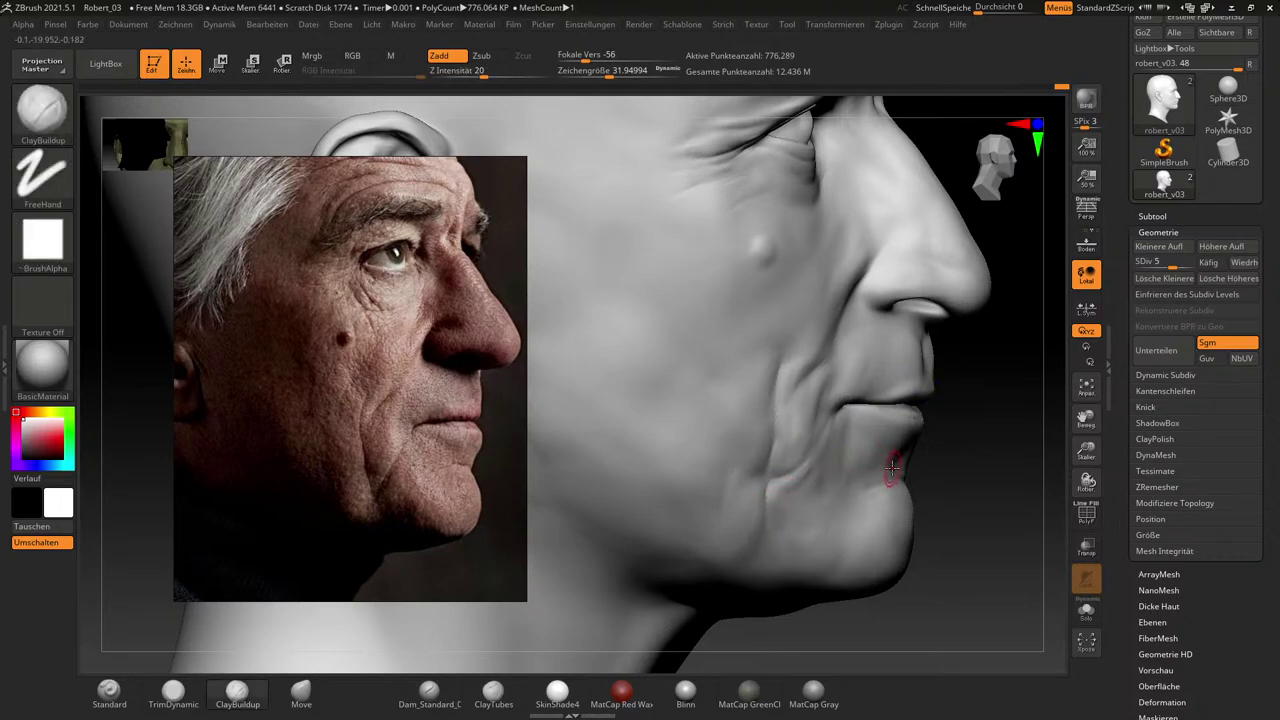
{"action": "left_click_drag", "start_coordinate": [1000, 520], "coordinate": [1002, 520]}
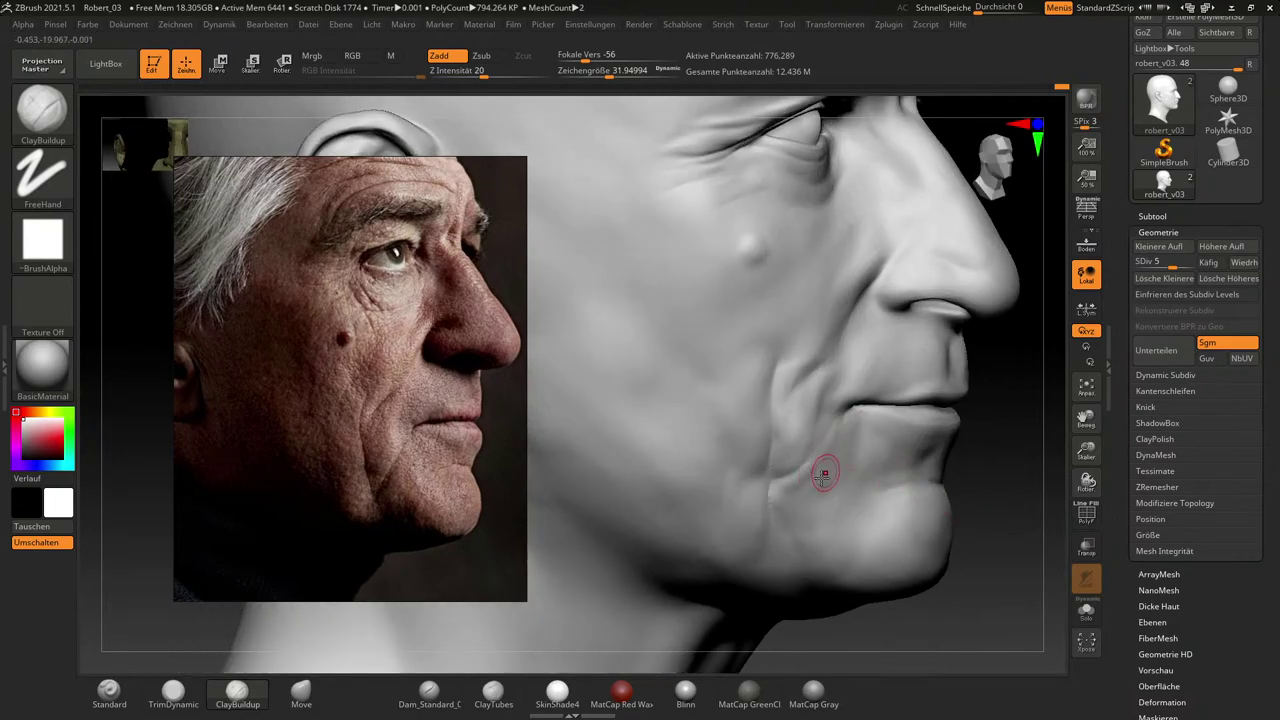
{"action": "key", "text": "shift"}
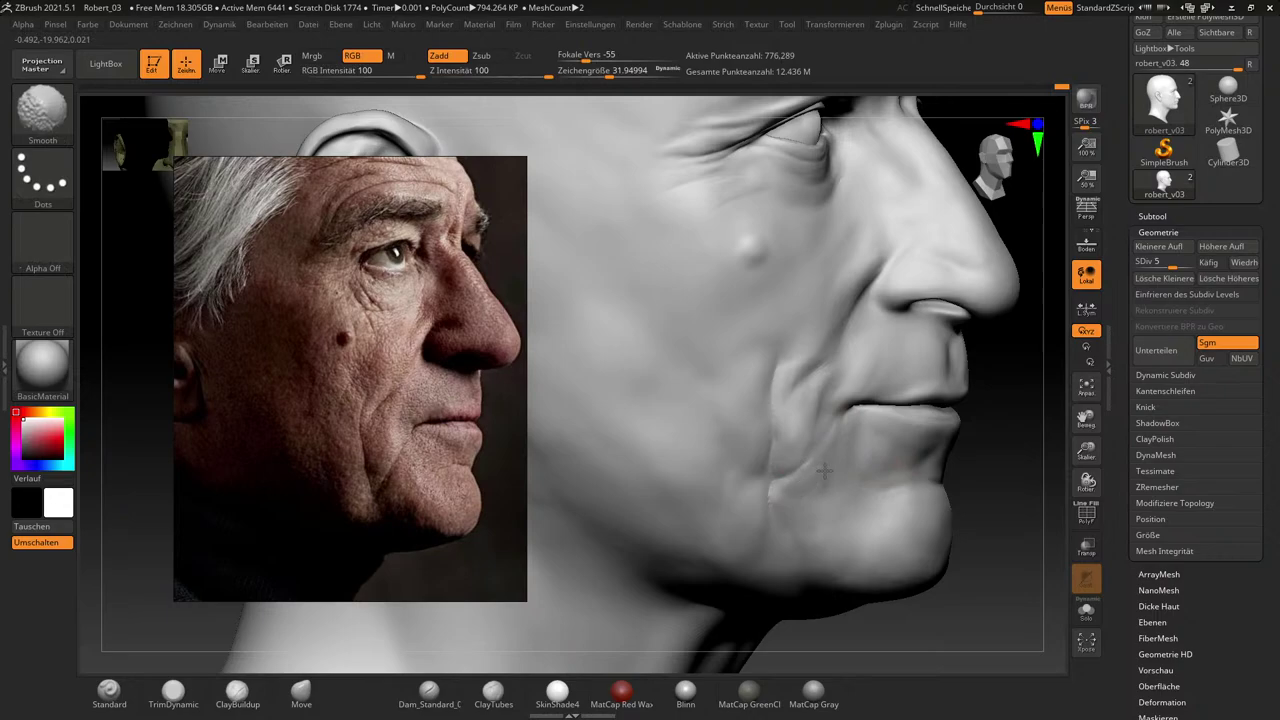
{"action": "left_click_drag", "start_coordinate": [828, 474], "coordinate": [813, 489]}
Review the whole head from the front and examine the nose bridge and inner eye corner on the reference photo.
{"action": "mouse_move", "coordinate": [1033, 547]}
{"action": "left_mouse_down"}
{"action": "mouse_move", "coordinate": [975, 580]}
{"action": "mouse_move", "coordinate": [1035, 572]}
{"action": "mouse_move", "coordinate": [1025, 537]}
{"action": "mouse_move", "coordinate": [980, 539]}
{"action": "left_mouse_up"}
{"action": "key", "text": "f"}
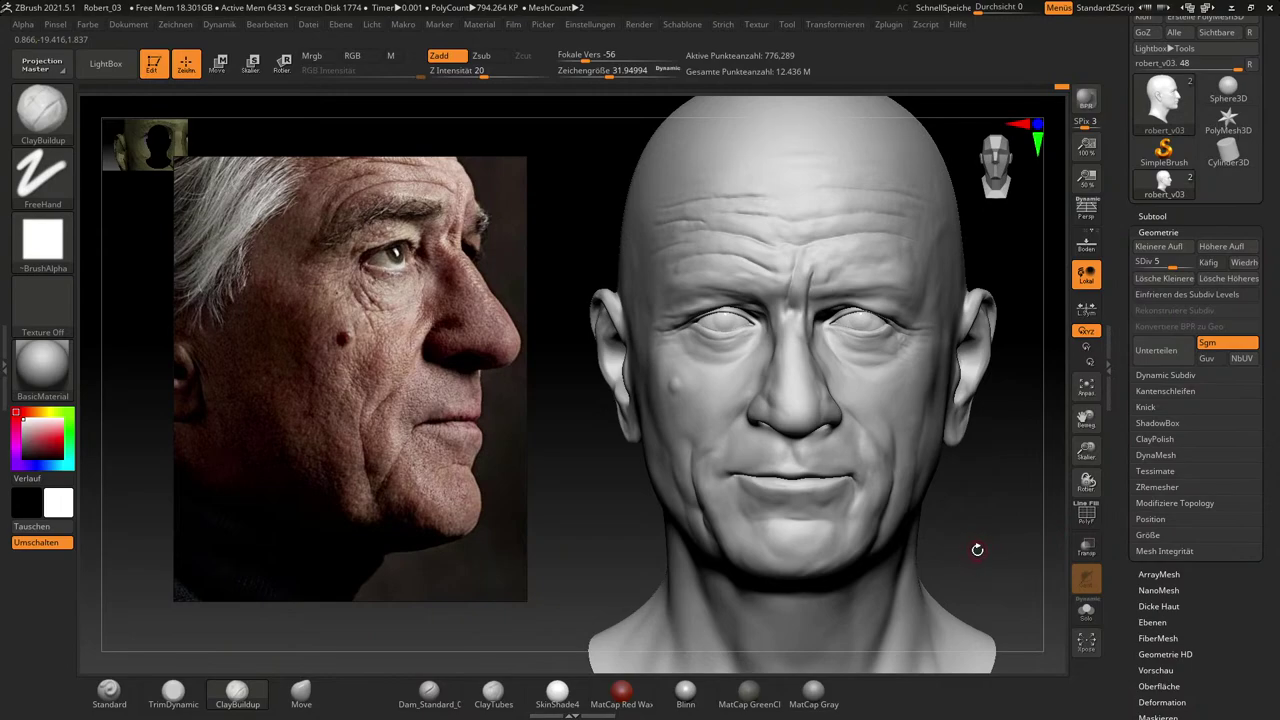
{"action": "mouse_move", "coordinate": [977, 549]}
{"action": "left_mouse_down"}
{"action": "mouse_move", "coordinate": [1006, 543]}
{"action": "mouse_move", "coordinate": [986, 541]}
{"action": "left_mouse_up"}
{"action": "scroll", "coordinate": [424, 244], "scroll_direction": "up", "scroll_amount": 5}
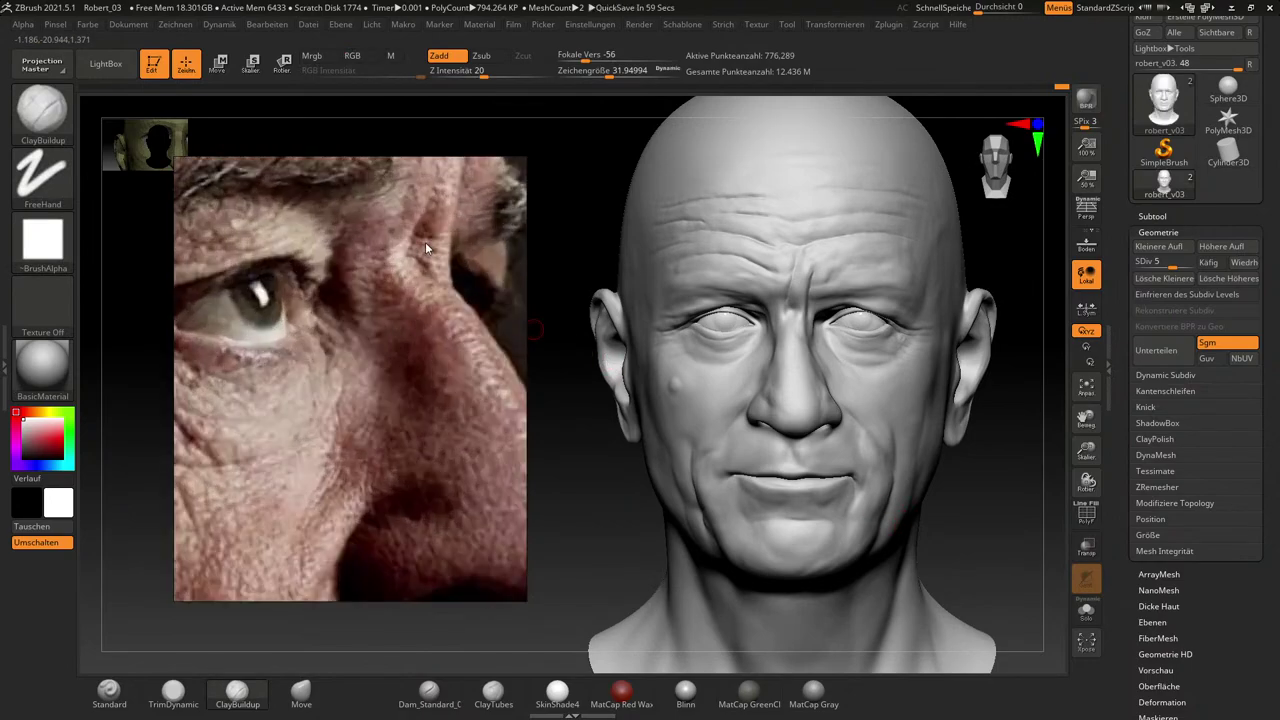
{"action": "middle_click_drag", "start_coordinate": [452, 244], "coordinate": [435, 310]}
{"action": "scroll", "coordinate": [448, 330], "scroll_direction": "up", "scroll_amount": 2}
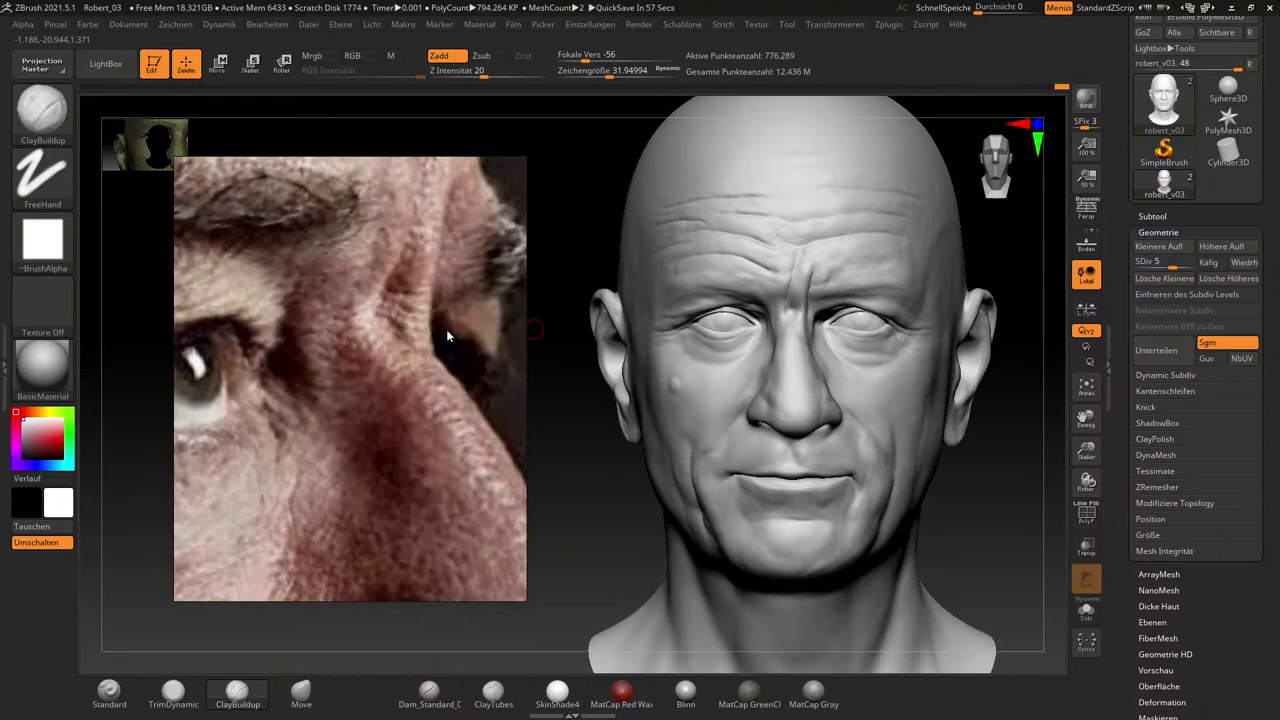
{"action": "scroll", "coordinate": [446, 333], "scroll_direction": "down", "scroll_amount": 7}
{"action": "scroll", "coordinate": [447, 337], "scroll_direction": "up", "scroll_amount": 6}
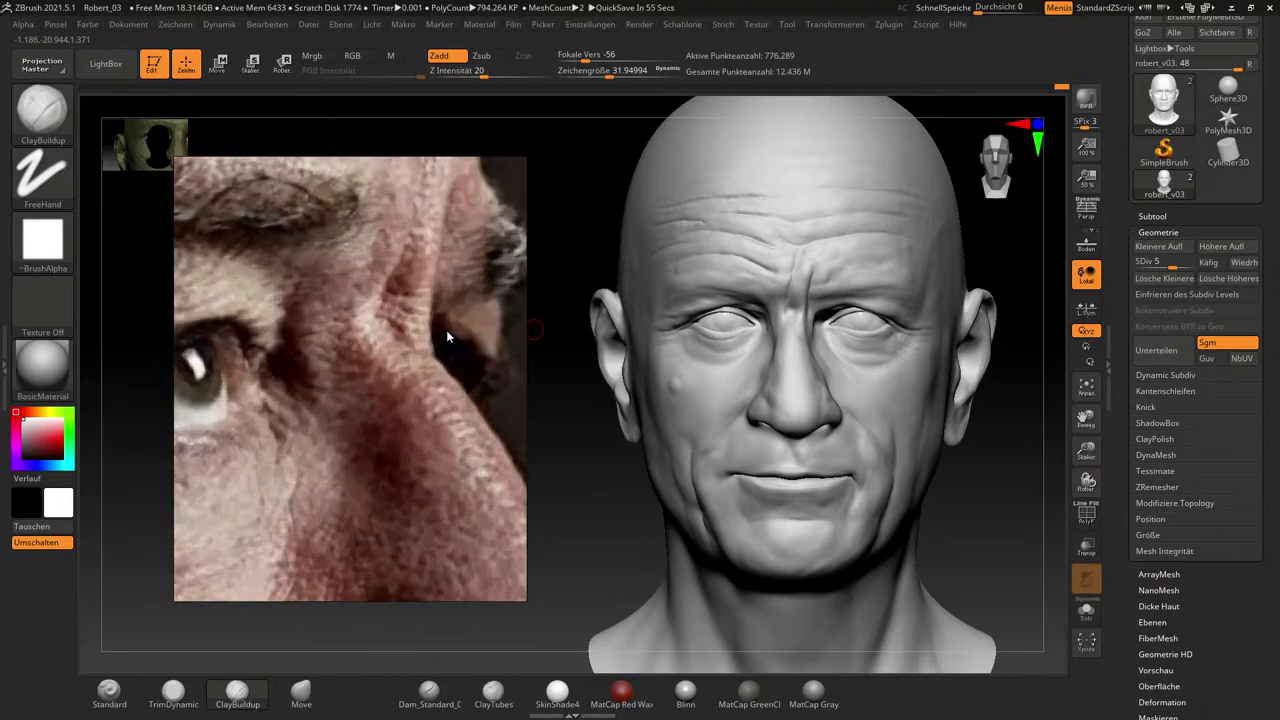
Build up the side of the nose bridge near the inner eye corner with ClayBuildup at draw size about 39.
{"action": "left_click_drag", "start_coordinate": [995, 523], "coordinate": [1025, 521]}
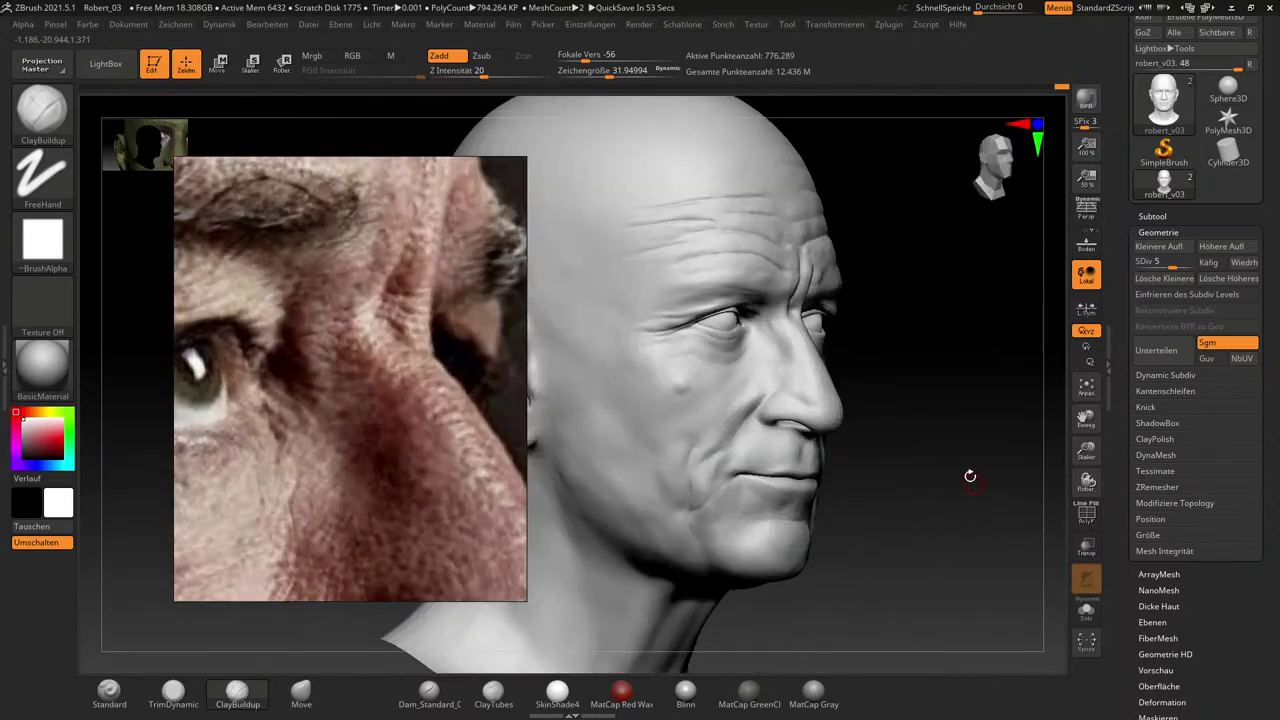
{"action": "left_click_drag", "start_coordinate": [949, 455], "coordinate": [973, 531]}
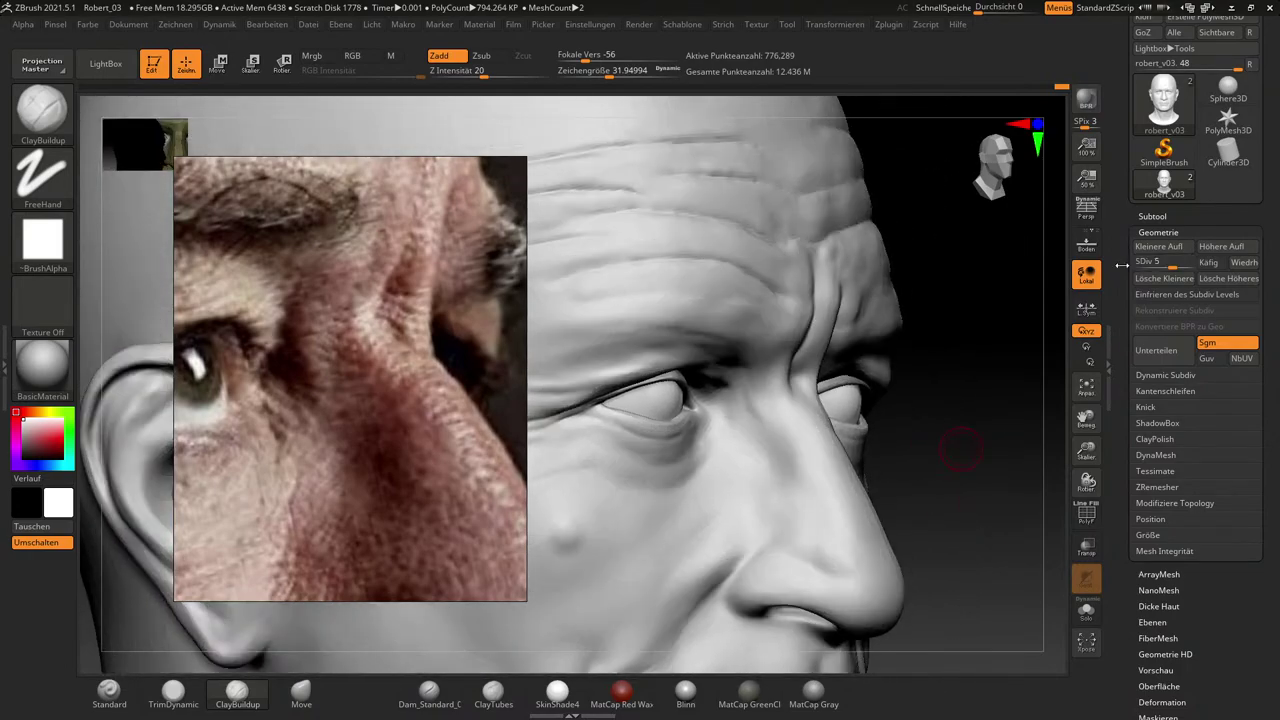
{"action": "key", "text": "s"}
{"action": "left_click", "coordinate": [778, 352]}
{"action": "key", "text": "s"}
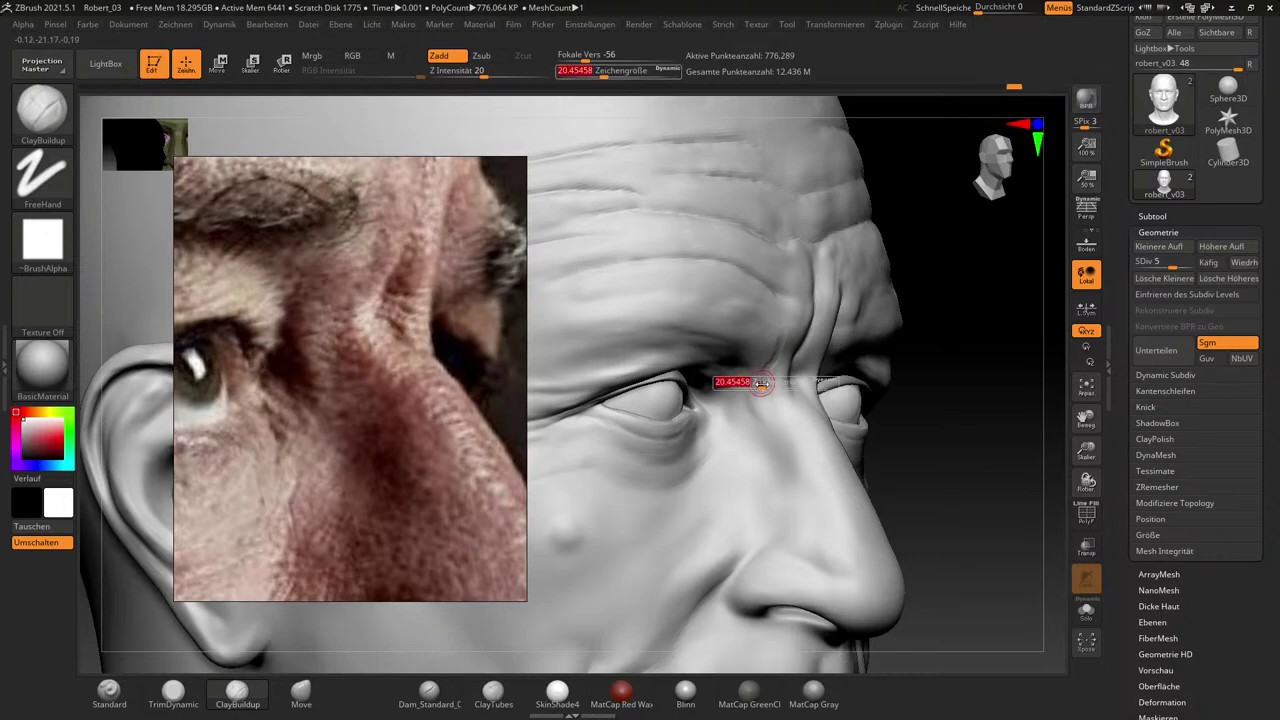
{"action": "left_click", "coordinate": [770, 383]}
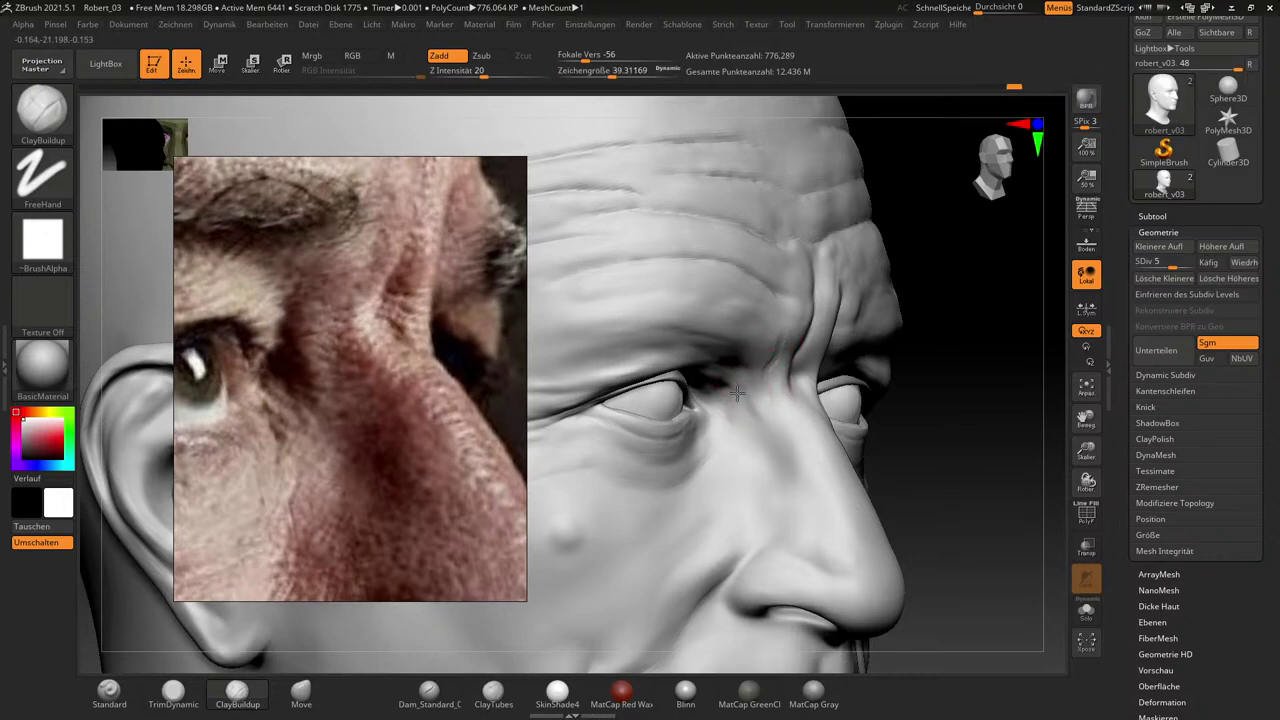
{"action": "left_click_drag", "start_coordinate": [744, 384], "coordinate": [743, 413]}
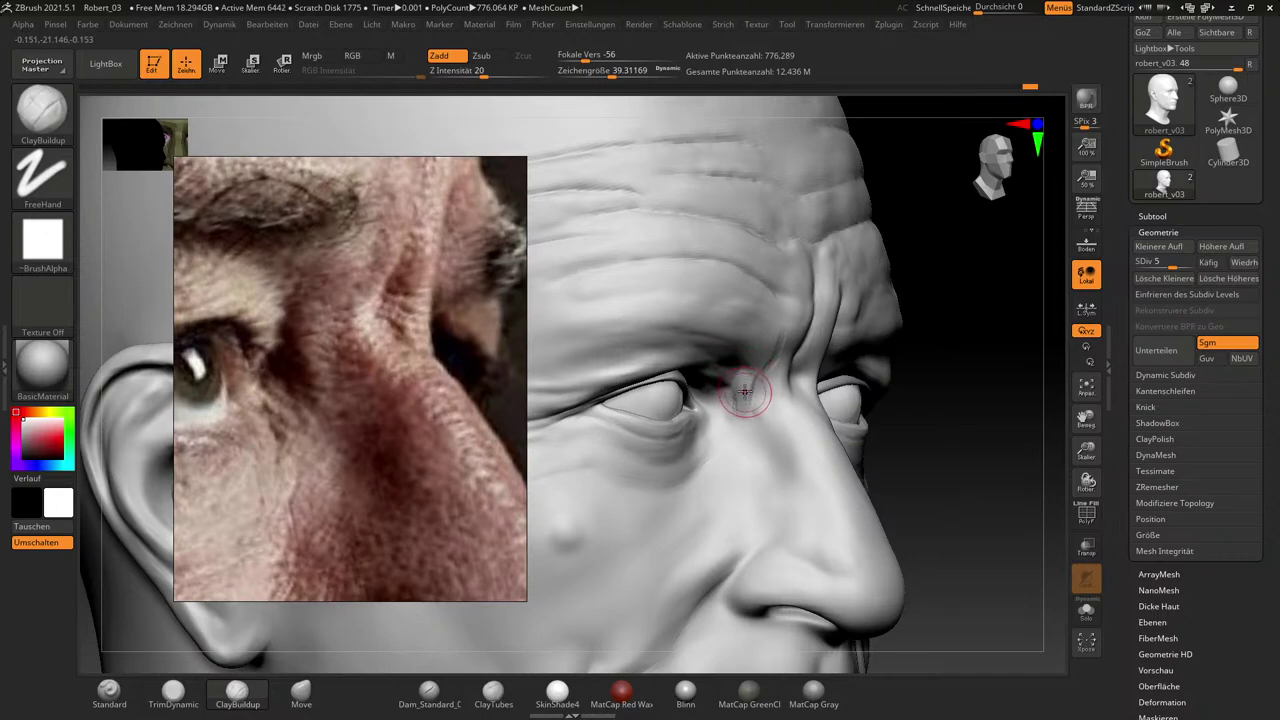
Smooth the new clay strokes from the inner eye corner up to the frown crease.
{"action": "key", "text": "shift"}
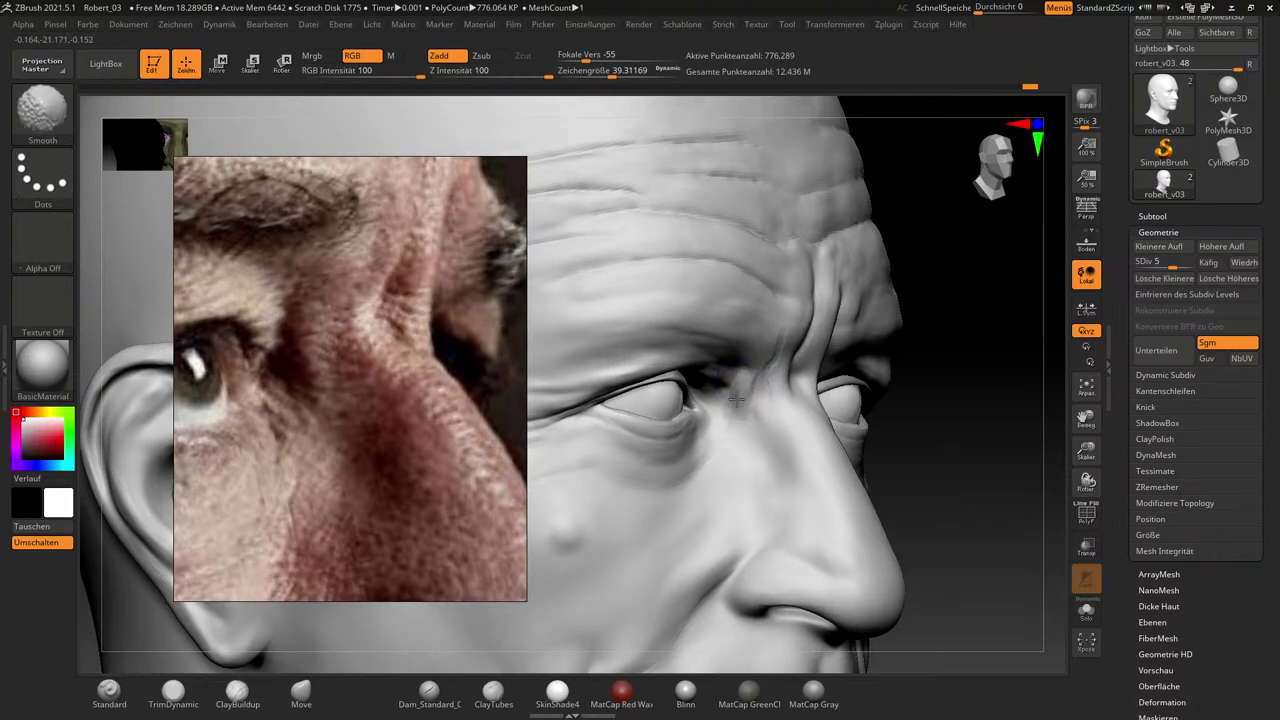
{"action": "mouse_move", "coordinate": [736, 399]}
{"action": "left_mouse_down", "text": "shift"}
{"action": "mouse_move", "coordinate": [778, 362]}
{"action": "mouse_move", "coordinate": [767, 394]}
{"action": "mouse_move", "coordinate": [815, 331]}
{"action": "left_mouse_up", "text": "shift"}
{"action": "key", "text": "shift"}
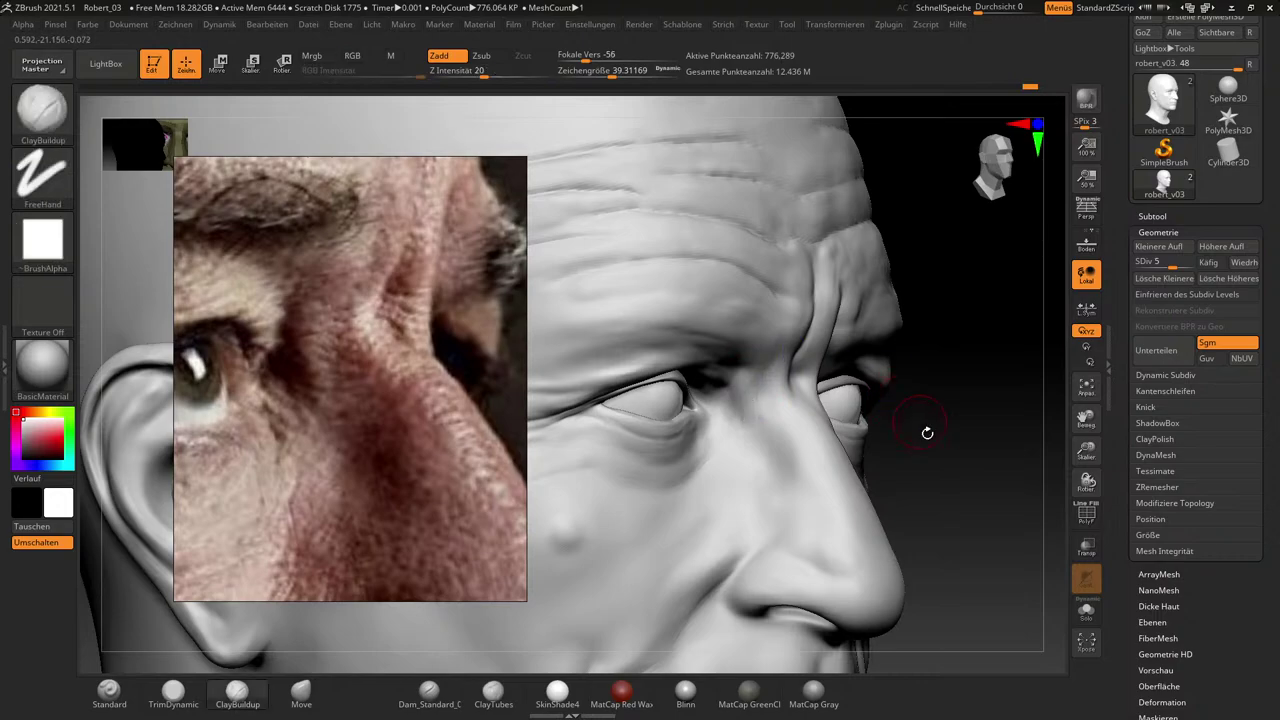
Smooth the area around the frown lines, add clay along the crease between the brows, and set the draw size to about 32.
{"action": "left_click_drag", "start_coordinate": [985, 503], "coordinate": [949, 507]}
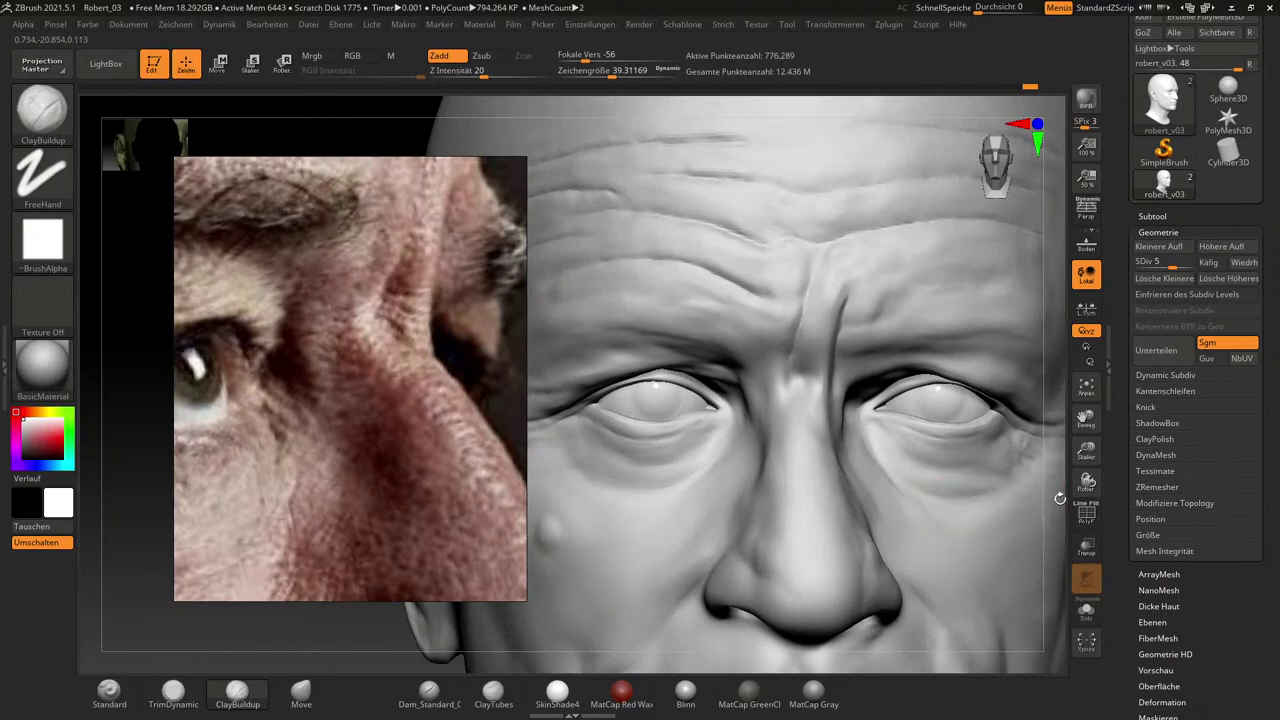
{"action": "right_click_drag", "start_coordinate": [1057, 500], "coordinate": [1062, 484]}
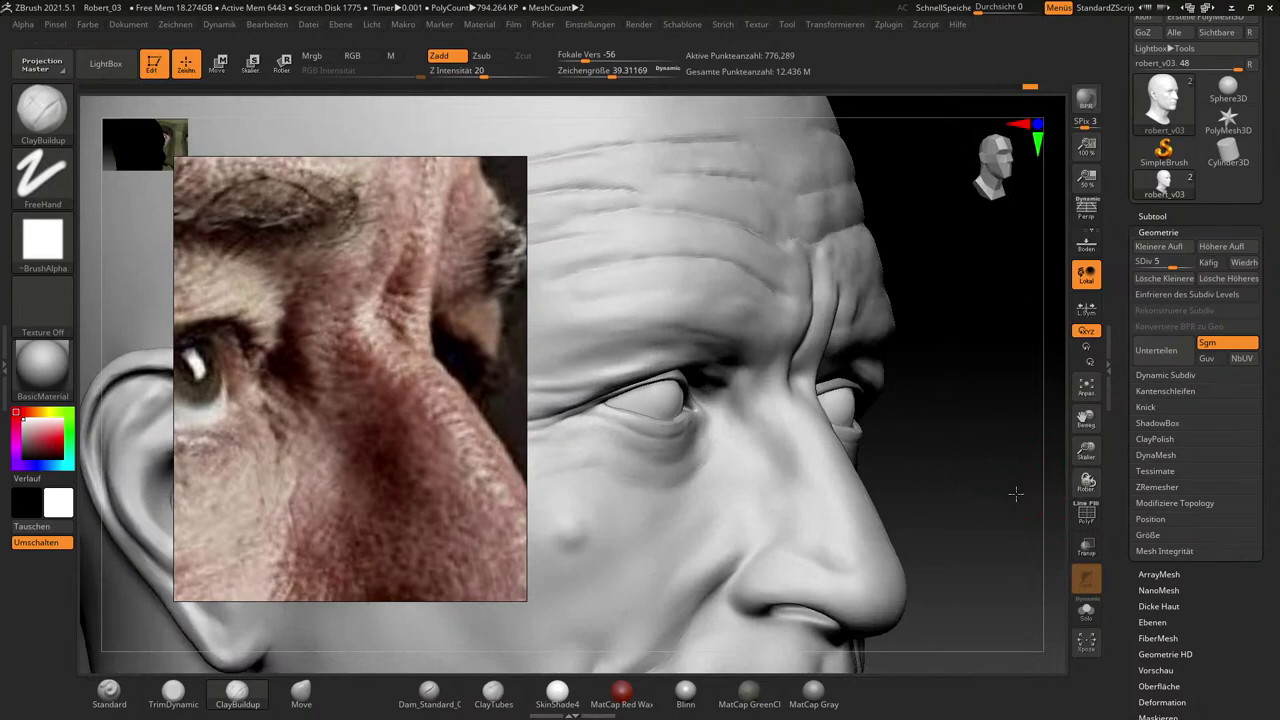
{"action": "right_click_drag", "start_coordinate": [1015, 493], "coordinate": [1021, 490]}
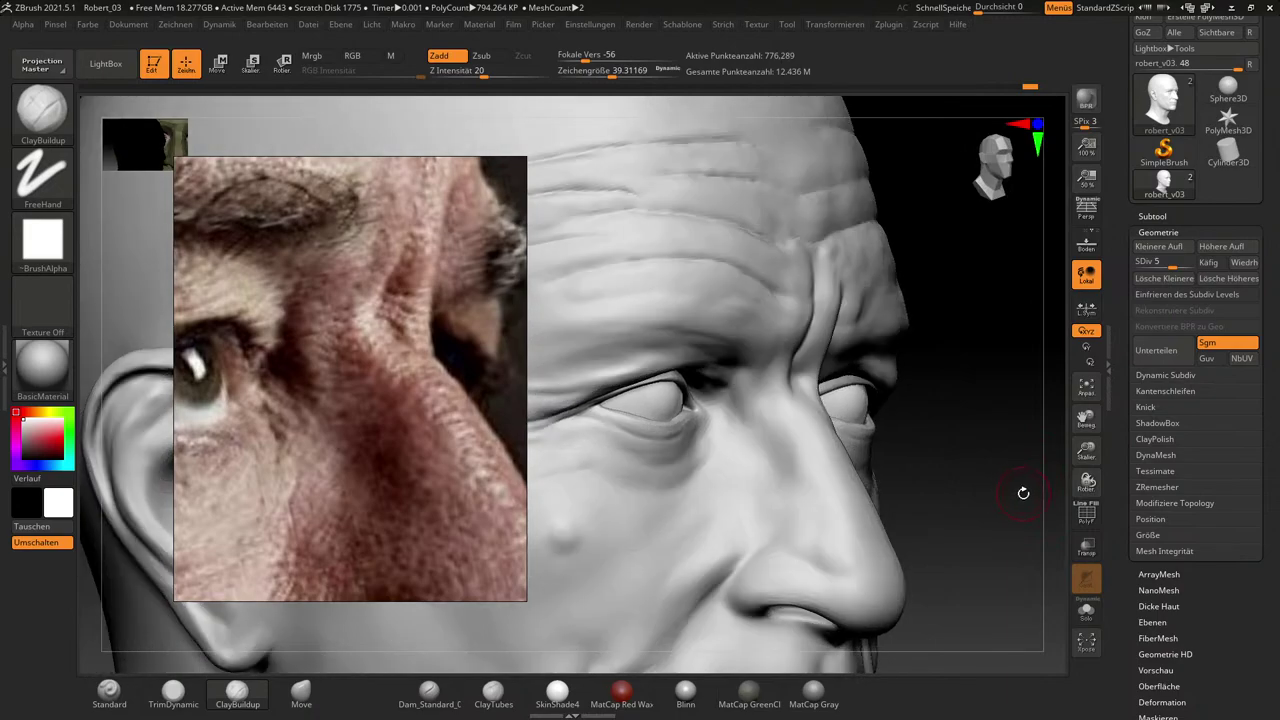
{"action": "right_click_drag", "start_coordinate": [1020, 494], "coordinate": [843, 394]}
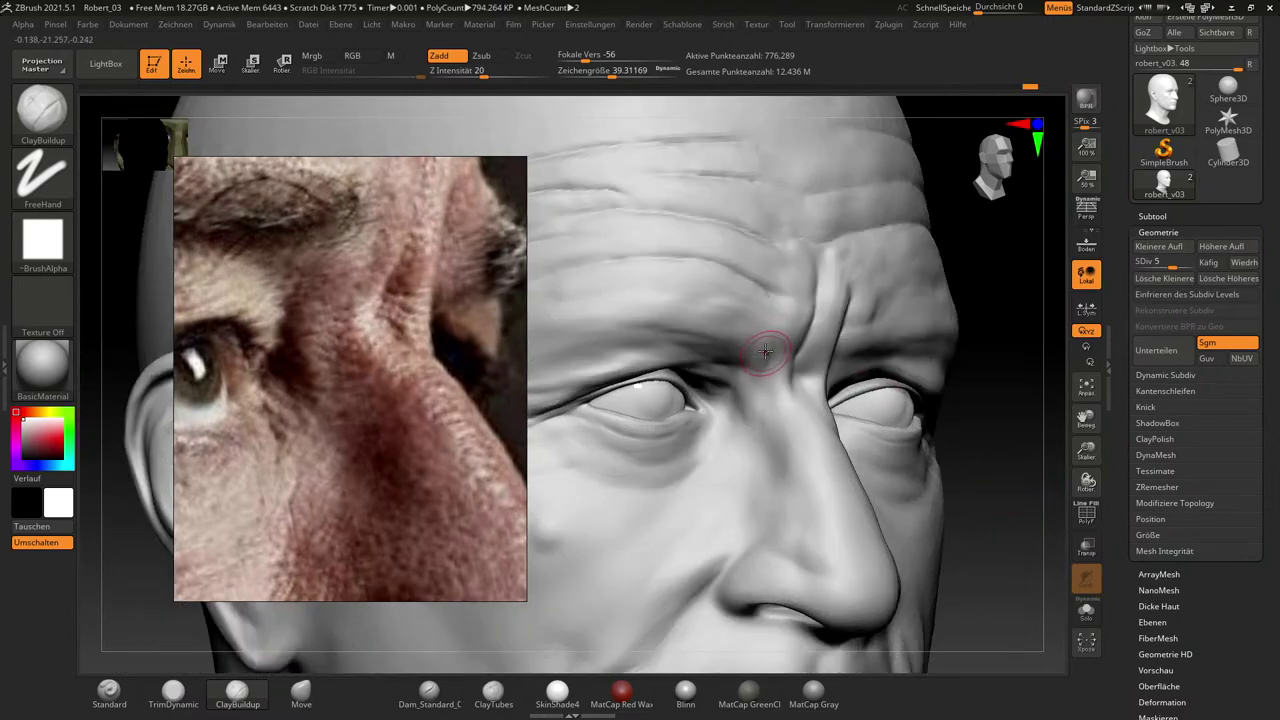
{"action": "key", "text": "shift"}
{"action": "left_click_drag", "start_coordinate": [842, 273], "coordinate": [868, 308], "text": "shift"}
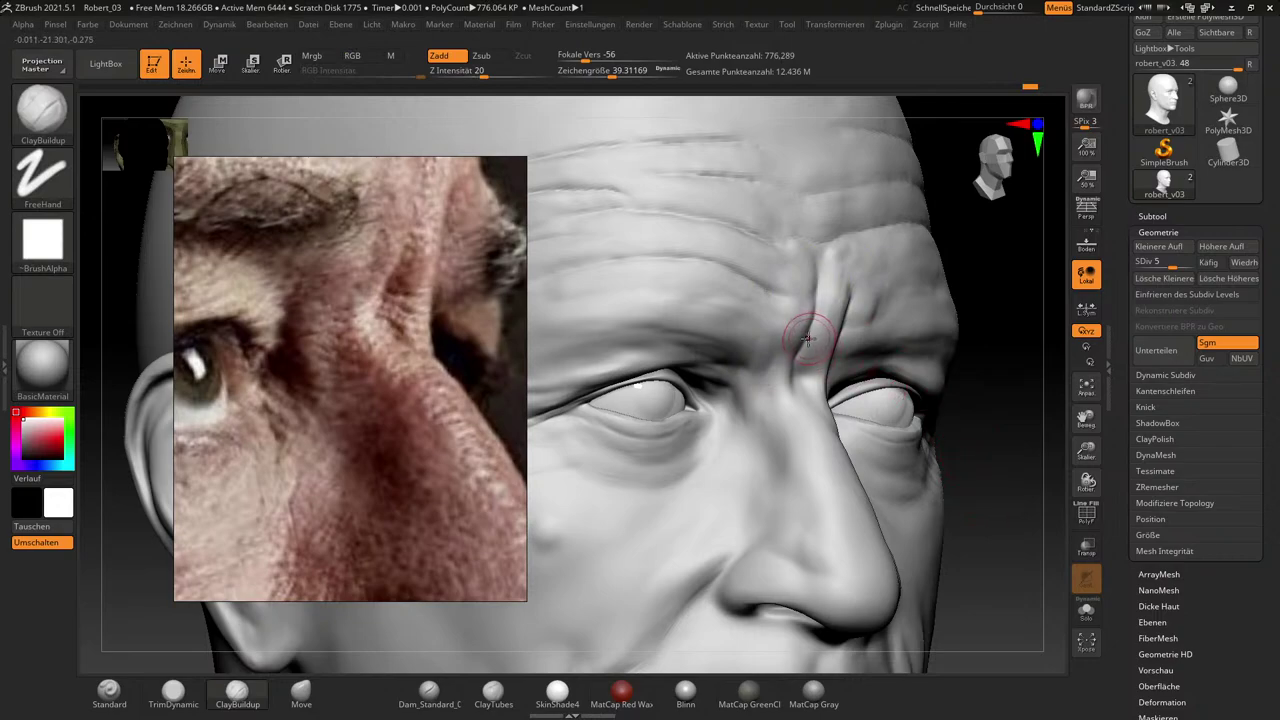
{"action": "mouse_move", "coordinate": [816, 368]}
{"action": "left_mouse_down"}
{"action": "mouse_move", "coordinate": [816, 384]}
{"action": "mouse_move", "coordinate": [831, 326]}
{"action": "left_mouse_up"}
{"action": "key", "text": "s"}
Compare the frown area with the front reference photo and smooth the root of the nose just below the frown crease.
{"action": "left_click_drag", "start_coordinate": [979, 487], "coordinate": [1014, 543]}
{"action": "mouse_move", "coordinate": [1047, 592]}
{"action": "left_mouse_down"}
{"action": "mouse_move", "coordinate": [1009, 554]}
{"action": "mouse_move", "coordinate": [1017, 563]}
{"action": "left_mouse_up"}
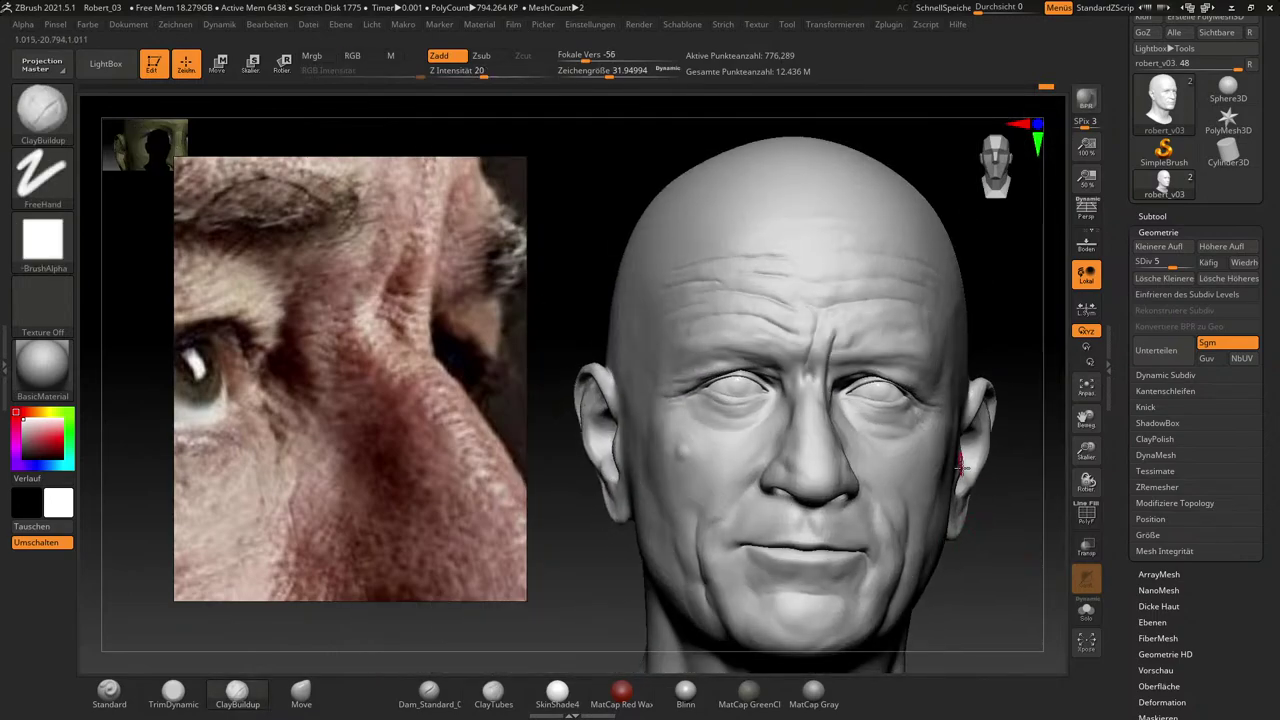
{"action": "scroll", "coordinate": [422, 430], "scroll_direction": "down", "scroll_amount": 5}
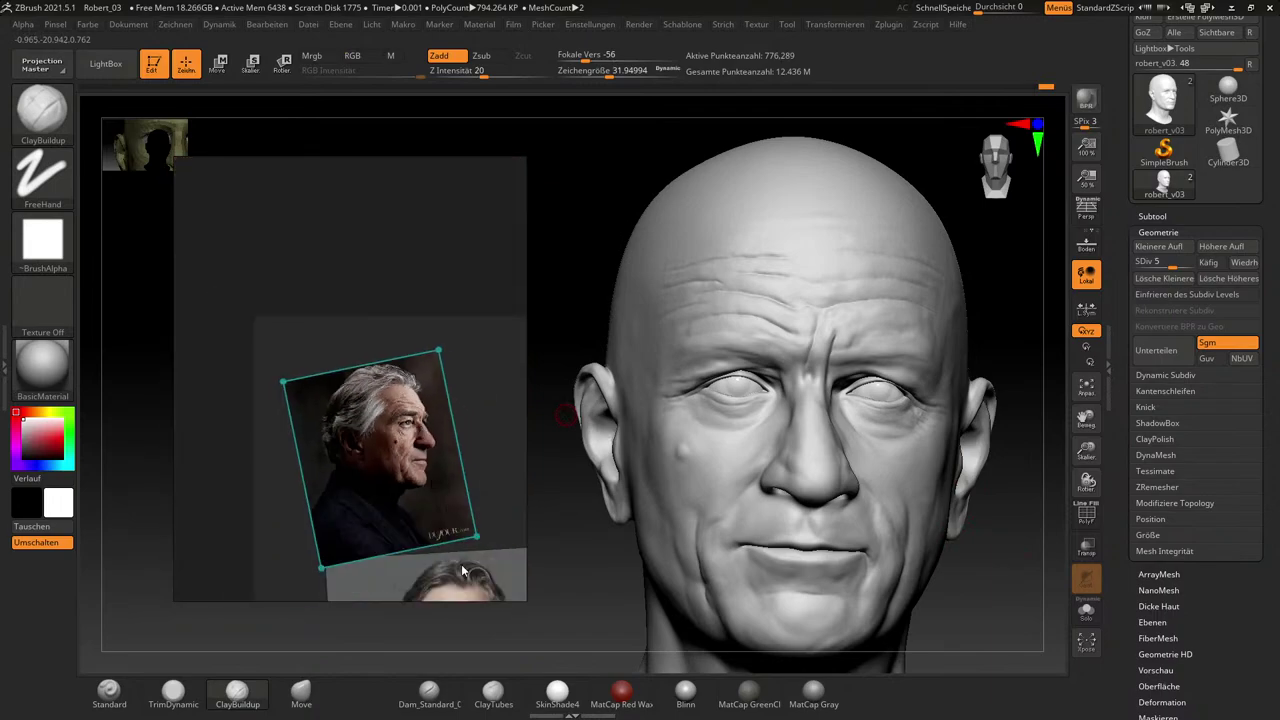
{"action": "scroll", "coordinate": [462, 570], "scroll_direction": "up", "scroll_amount": 10}
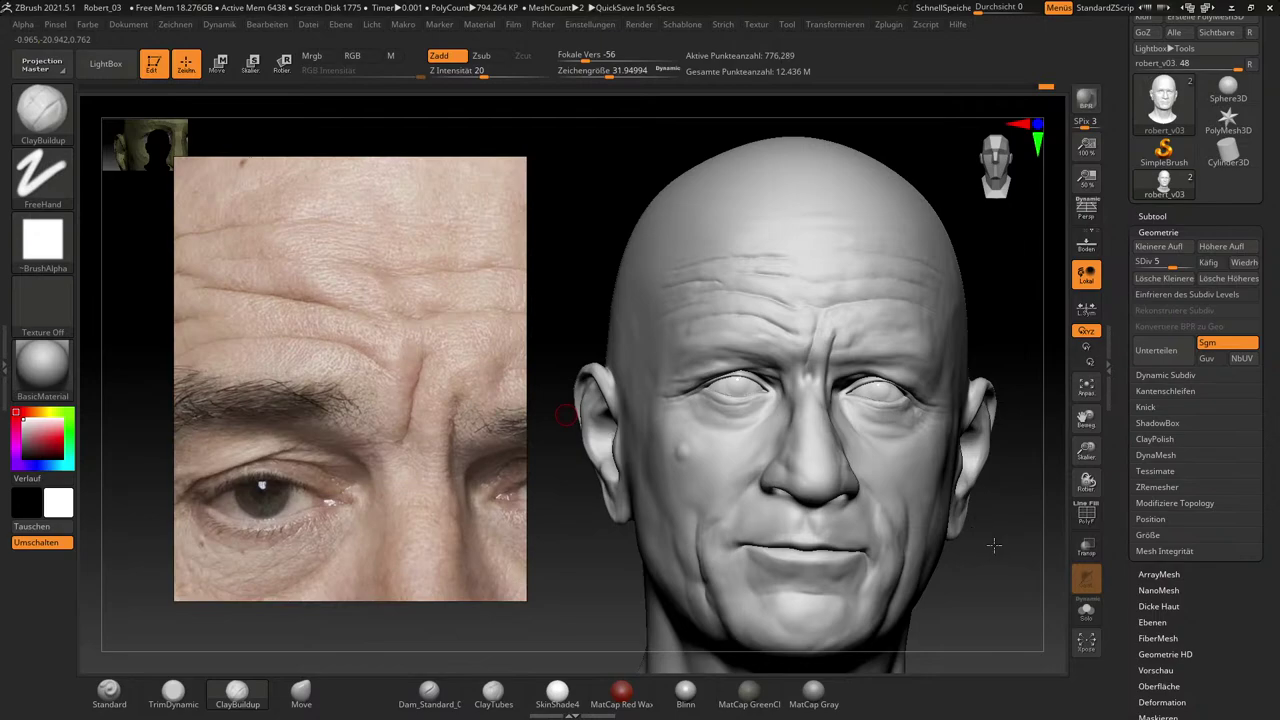
{"action": "left_click_drag", "start_coordinate": [993, 545], "coordinate": [1024, 612]}
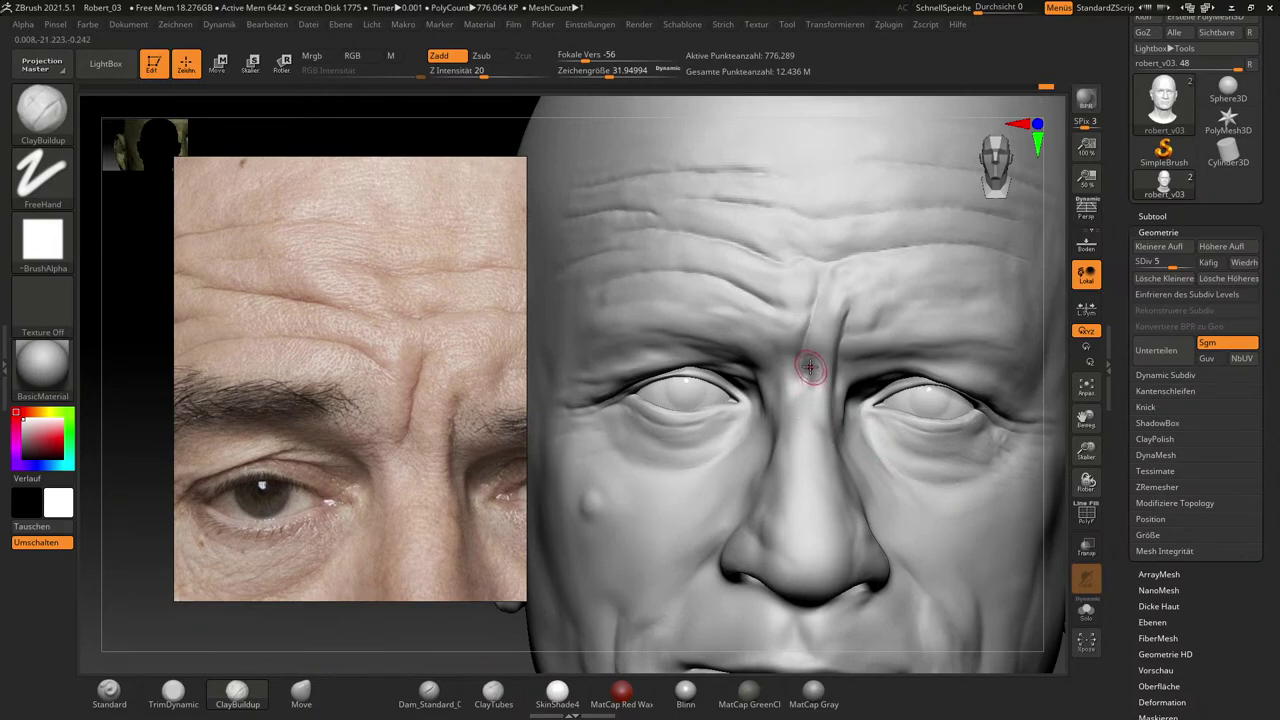
{"action": "key", "text": "shift"}
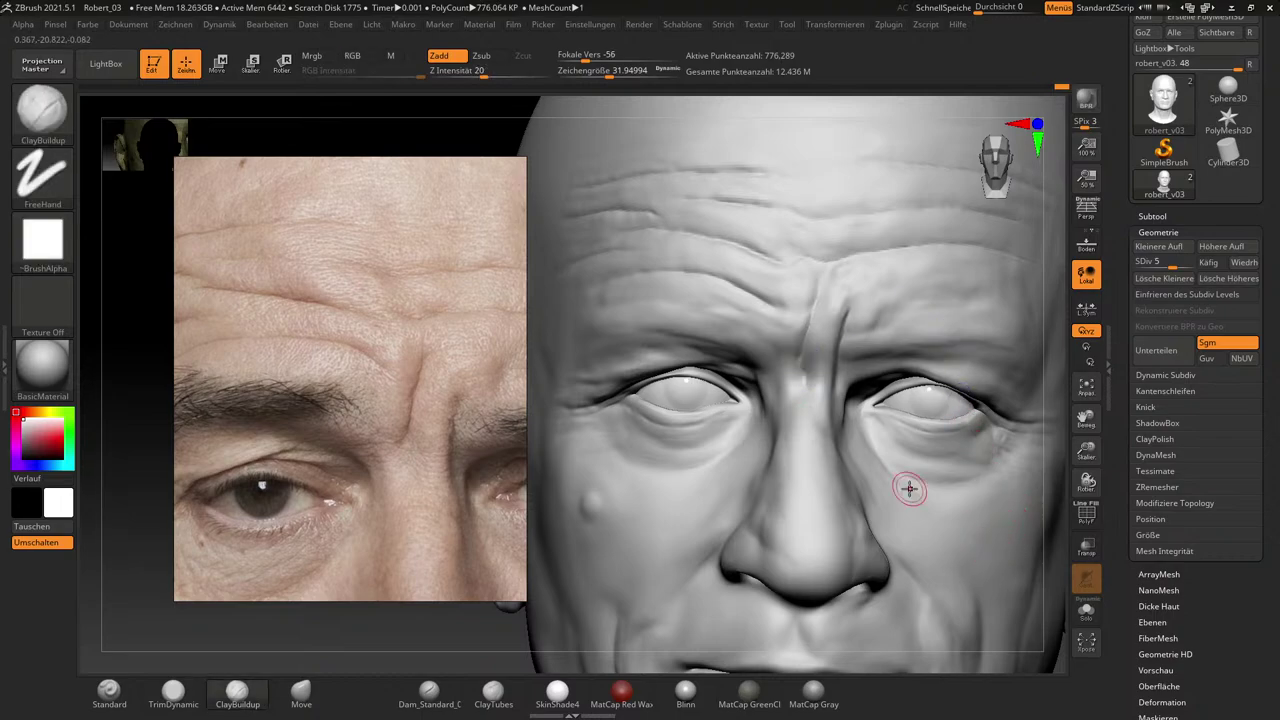
{"action": "key", "text": "shift"}
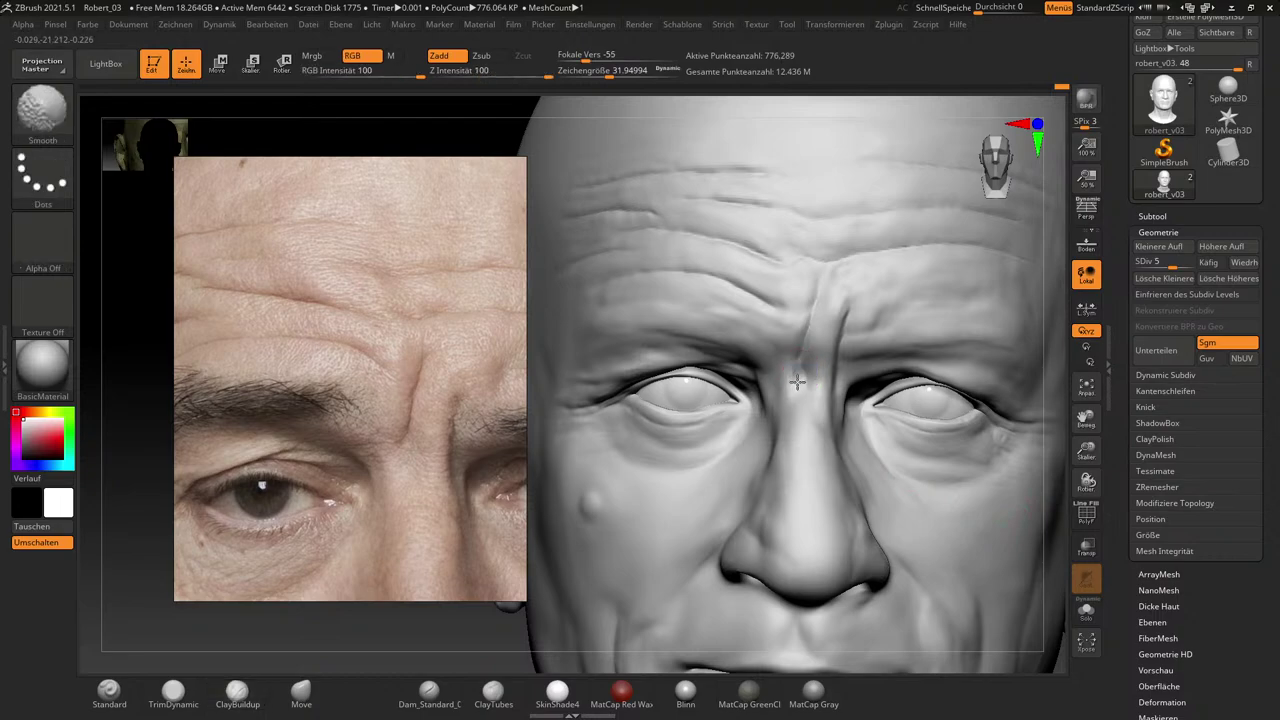
{"action": "left_click_drag", "start_coordinate": [797, 382], "coordinate": [806, 362], "text": "shift"}
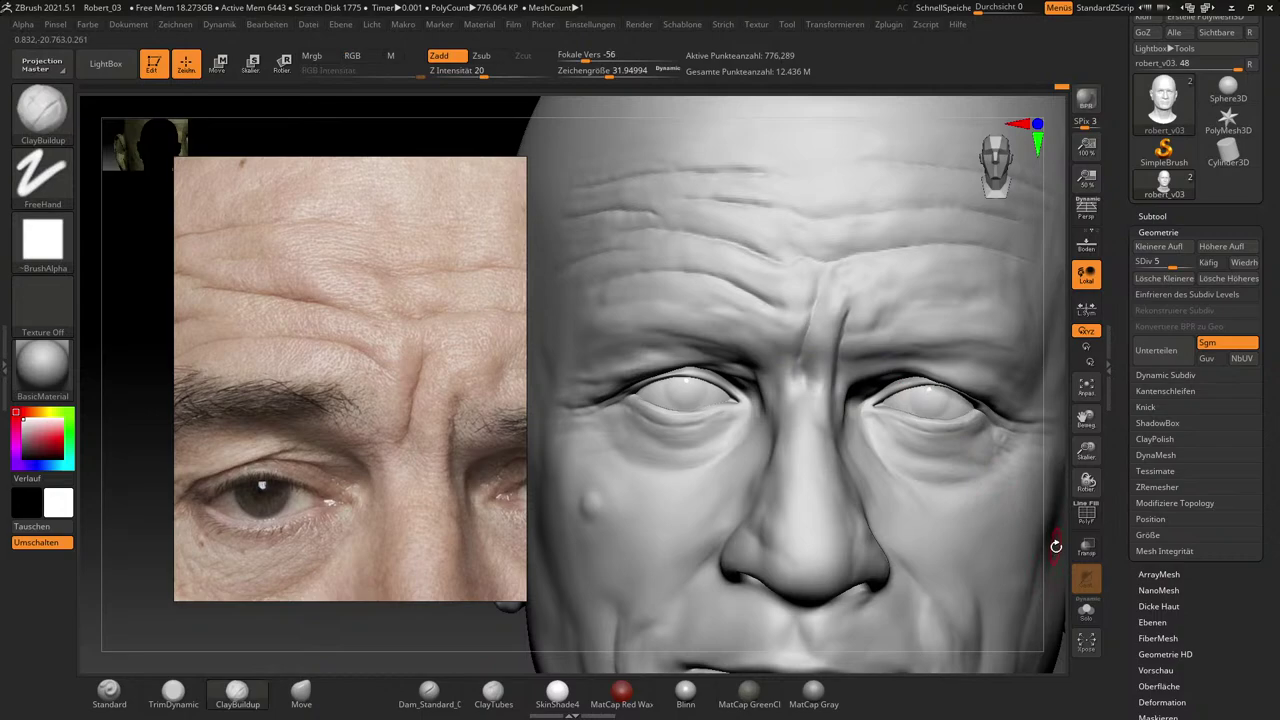
{"action": "left_click_drag", "start_coordinate": [1055, 546], "coordinate": [934, 449]}
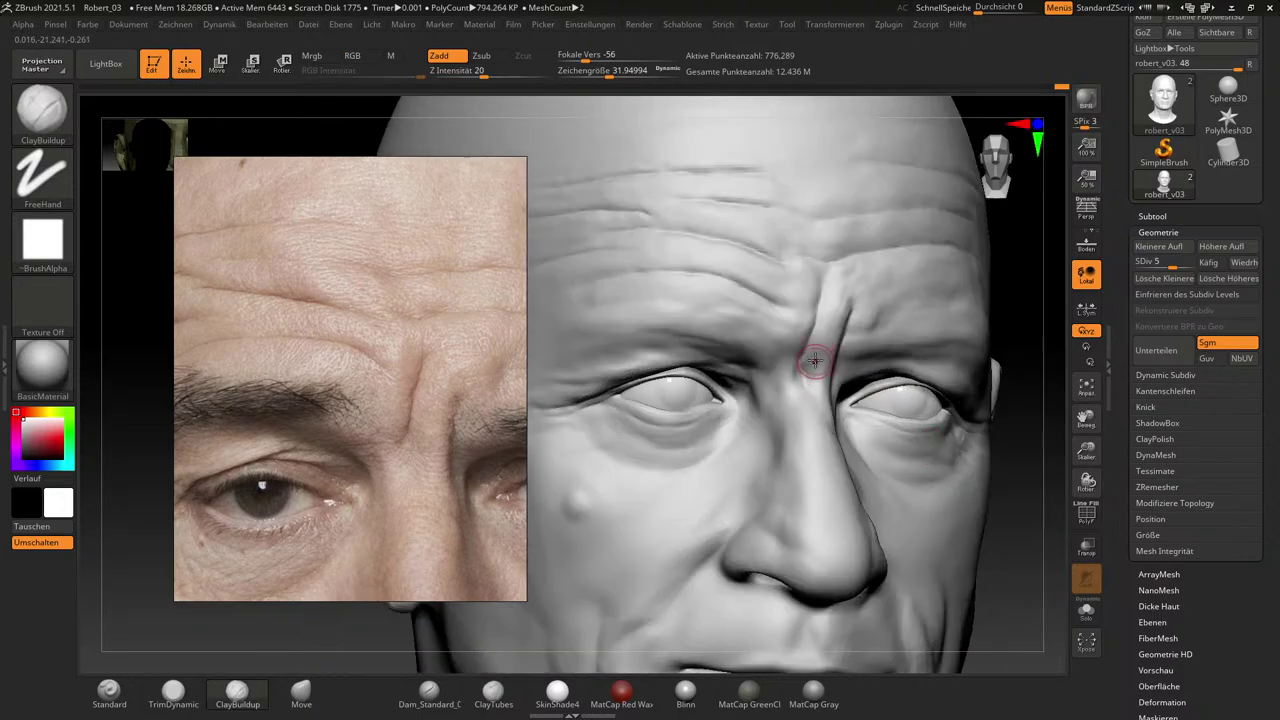
{"action": "left_click_drag", "start_coordinate": [815, 364], "coordinate": [819, 347], "text": "shift"}
Smooth the upper side of the nose bridge beside the inner corner of the model's left eye.
{"action": "mouse_move", "coordinate": [1029, 538]}
{"action": "left_mouse_down"}
{"action": "mouse_move", "coordinate": [1058, 541]}
{"action": "mouse_move", "coordinate": [1040, 537]}
{"action": "left_mouse_up"}
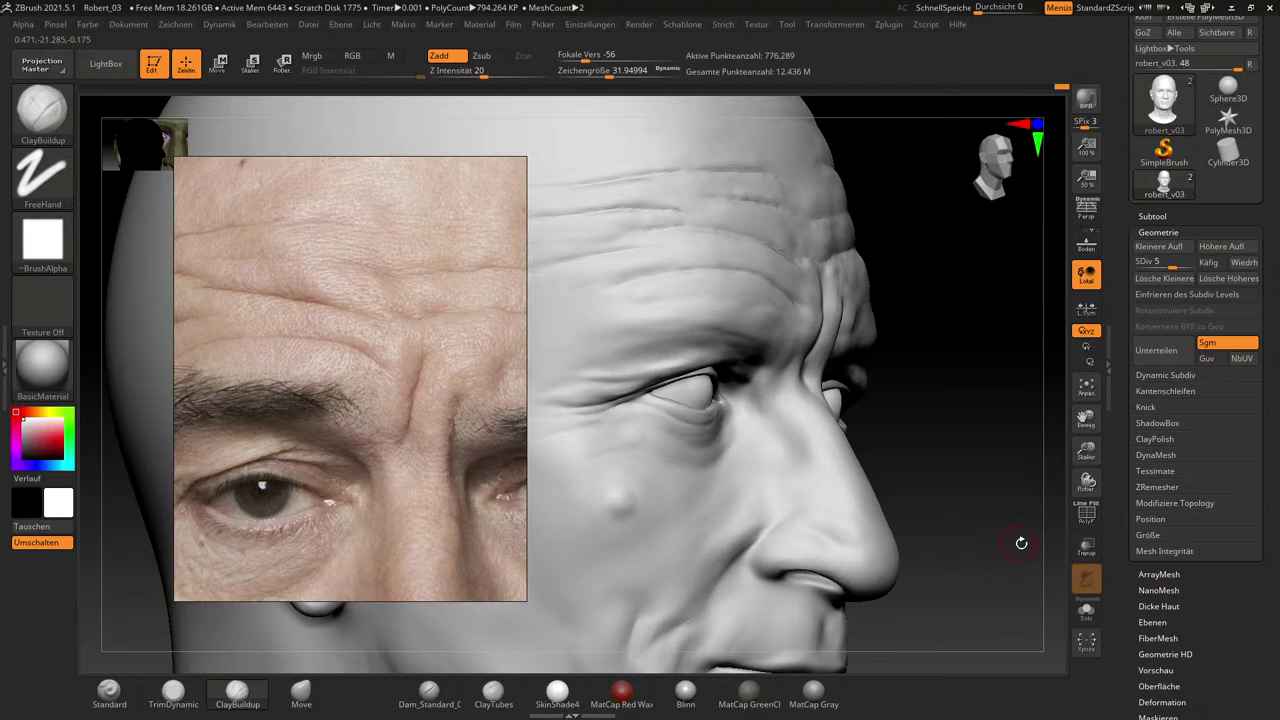
{"action": "left_click_drag", "start_coordinate": [1023, 543], "coordinate": [994, 536]}
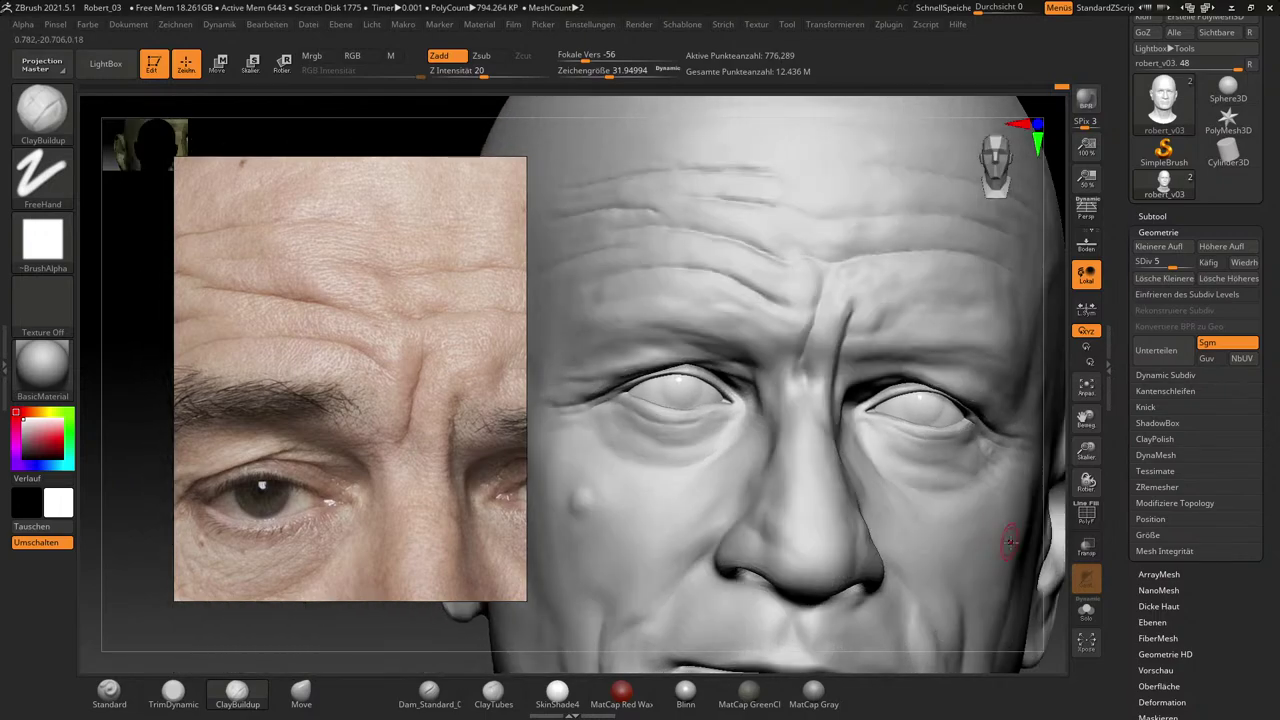
{"action": "left_click_drag", "start_coordinate": [1056, 575], "coordinate": [1034, 558]}
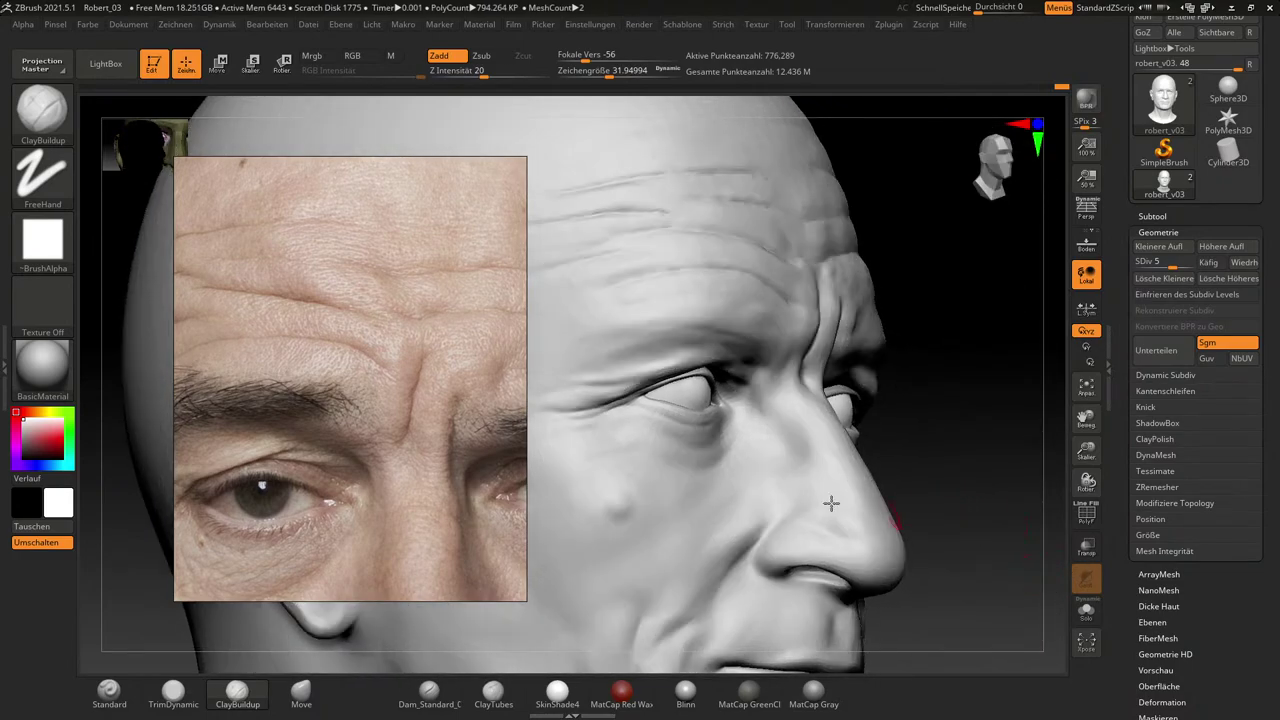
{"action": "scroll", "coordinate": [388, 462], "scroll_direction": "down", "scroll_amount": 5}
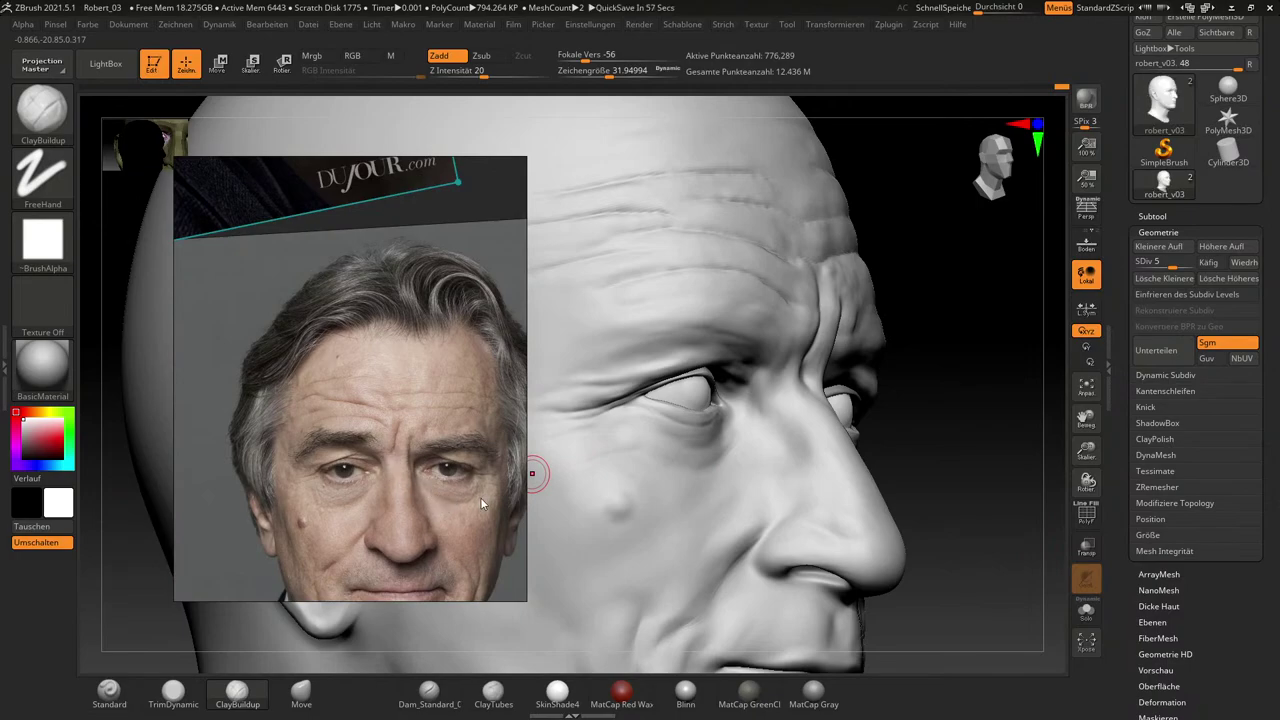
{"action": "left_click_drag", "start_coordinate": [1016, 567], "coordinate": [943, 569]}
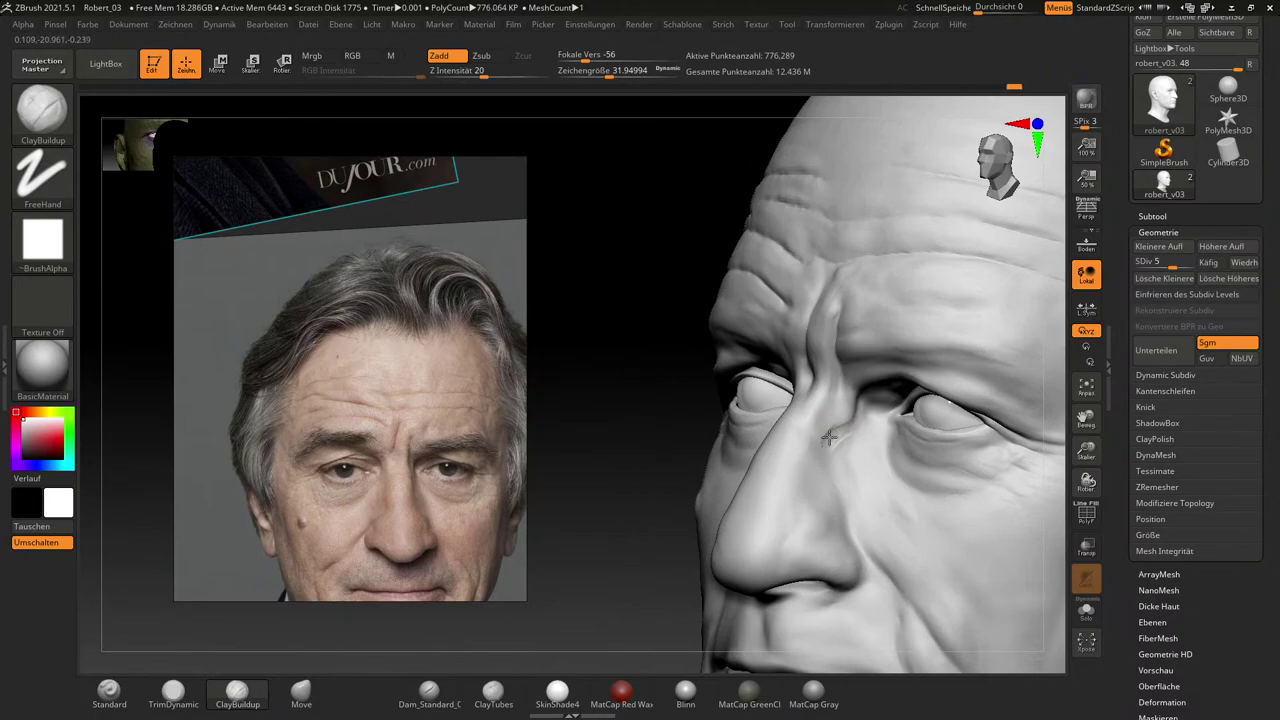
{"action": "key", "text": "shift"}
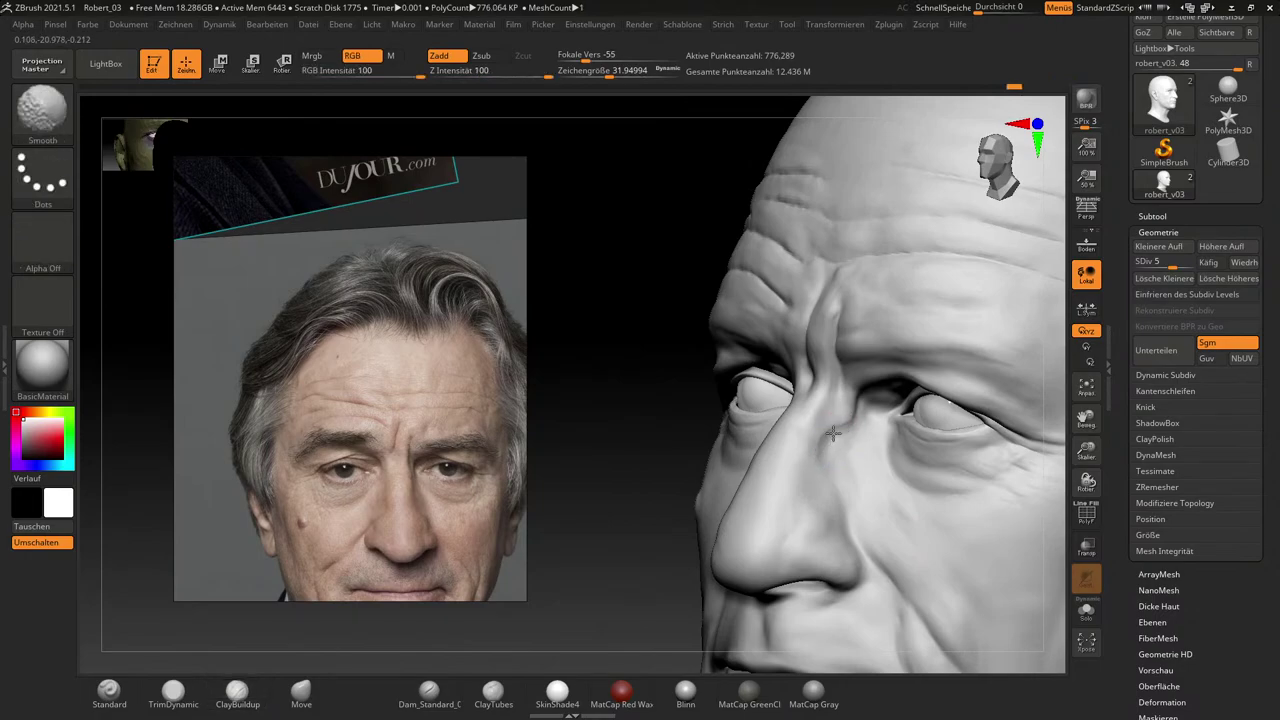
{"action": "left_click_drag", "start_coordinate": [833, 433], "coordinate": [839, 439], "text": "shift"}
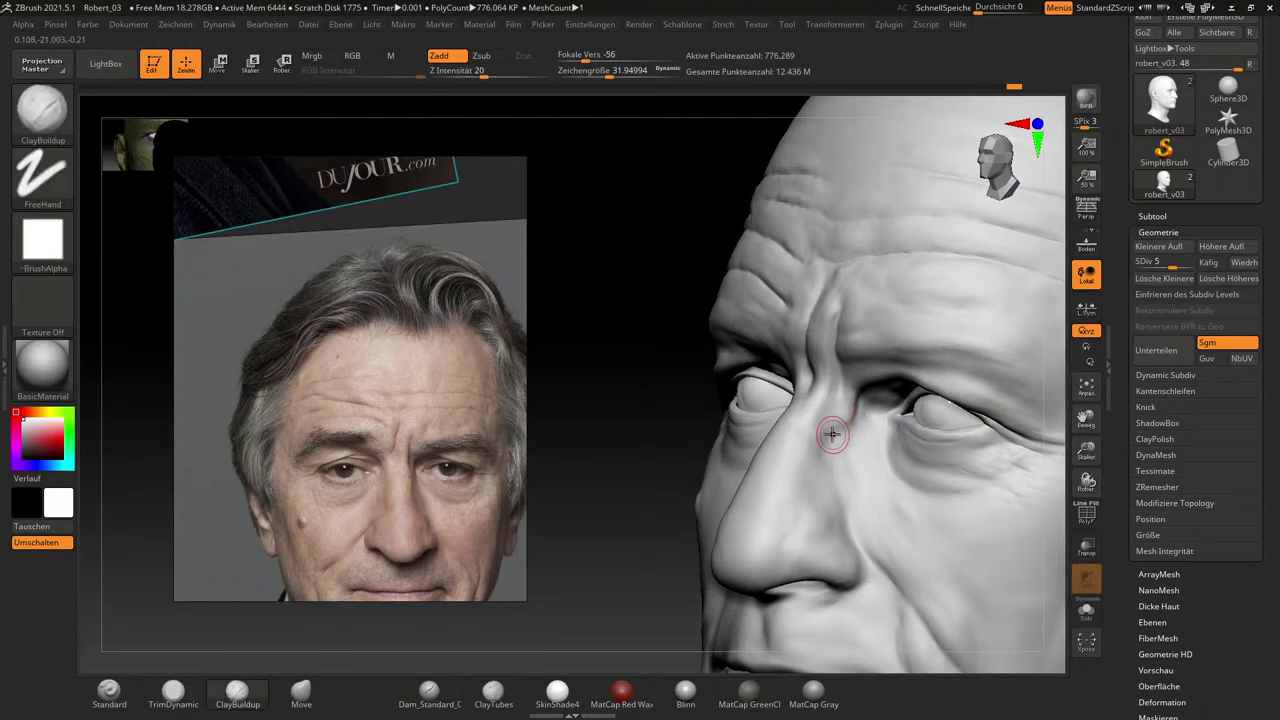
{"action": "key", "text": "shift"}
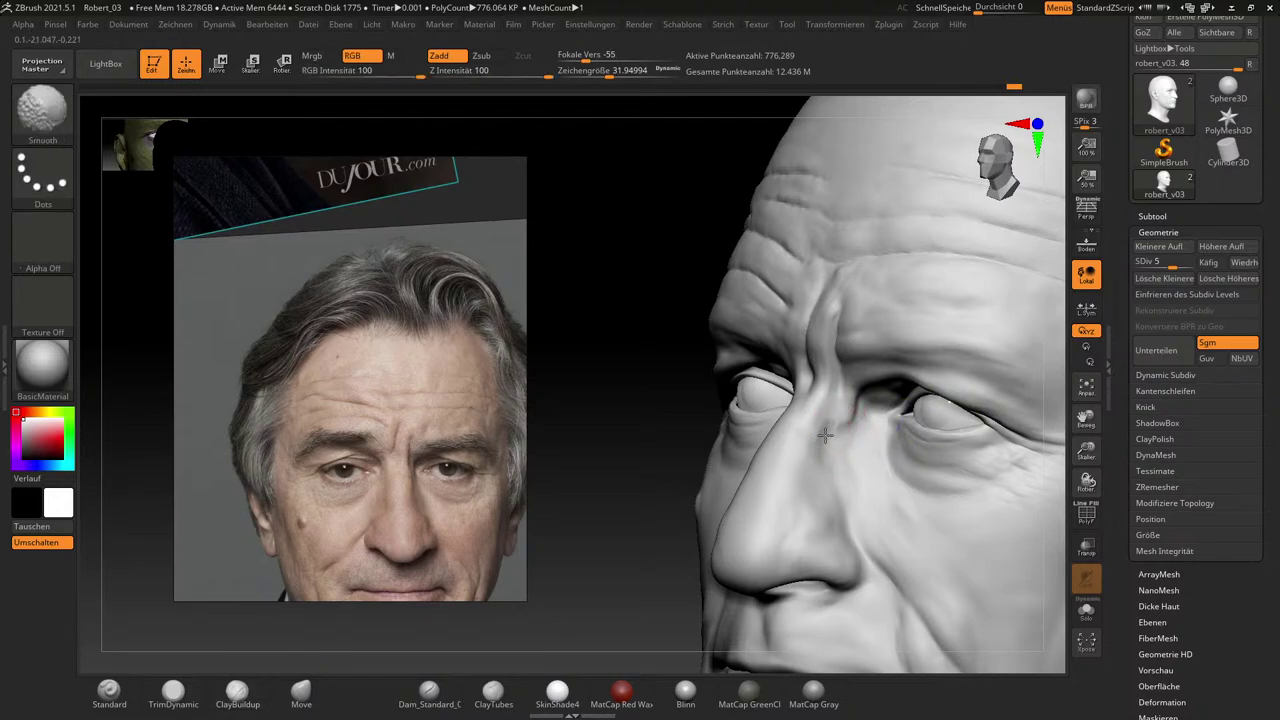
{"action": "left_click_drag", "start_coordinate": [825, 435], "coordinate": [828, 424], "text": "shift"}
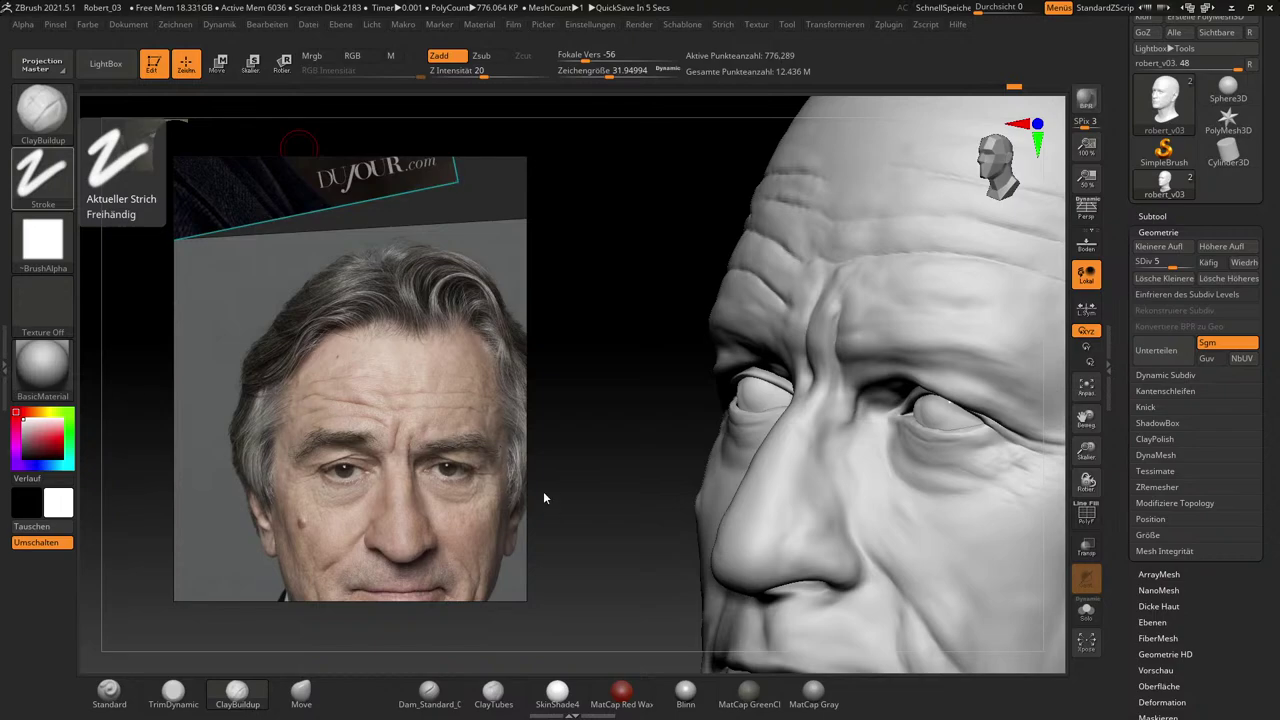
Compare with the close-up eye reference and refine the transition from the left inner eye corner up to the brow with clay and smoothing.
{"action": "scroll", "coordinate": [437, 478], "scroll_direction": "up", "scroll_amount": 6}
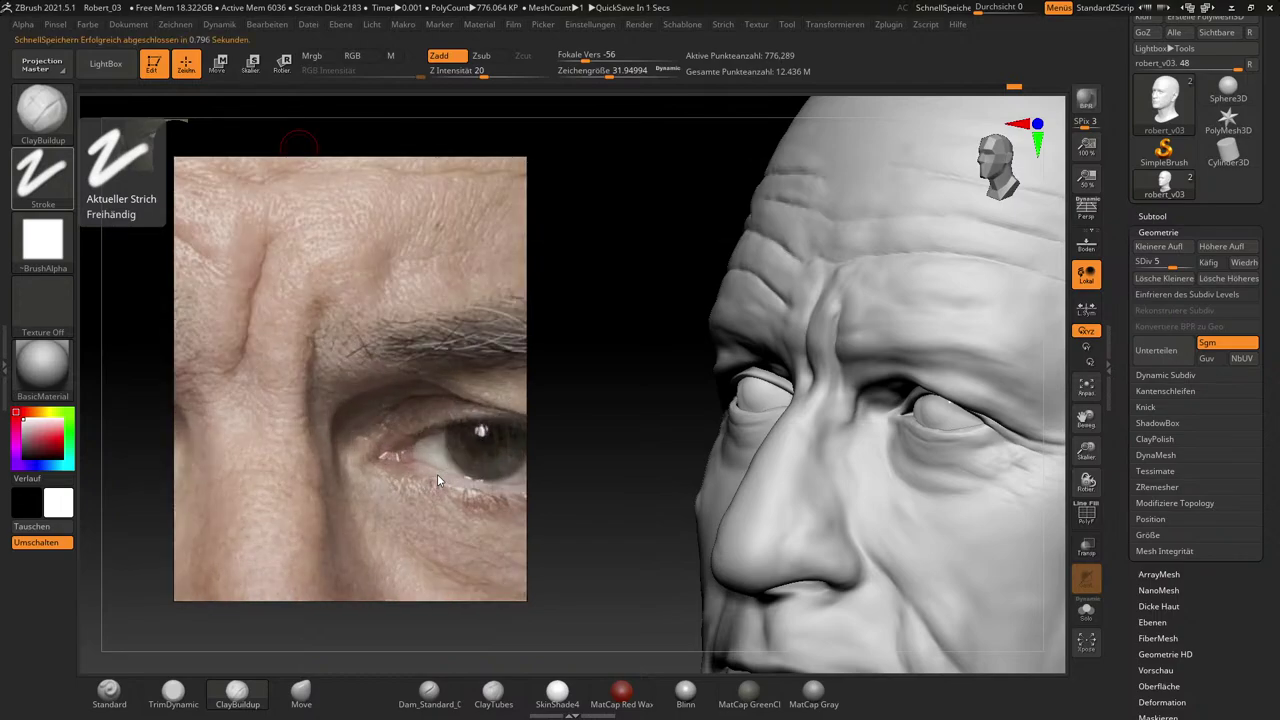
{"action": "mouse_move", "coordinate": [560, 495]}
{"action": "left_mouse_down"}
{"action": "mouse_move", "coordinate": [623, 503]}
{"action": "mouse_move", "coordinate": [660, 466]}
{"action": "left_mouse_up"}
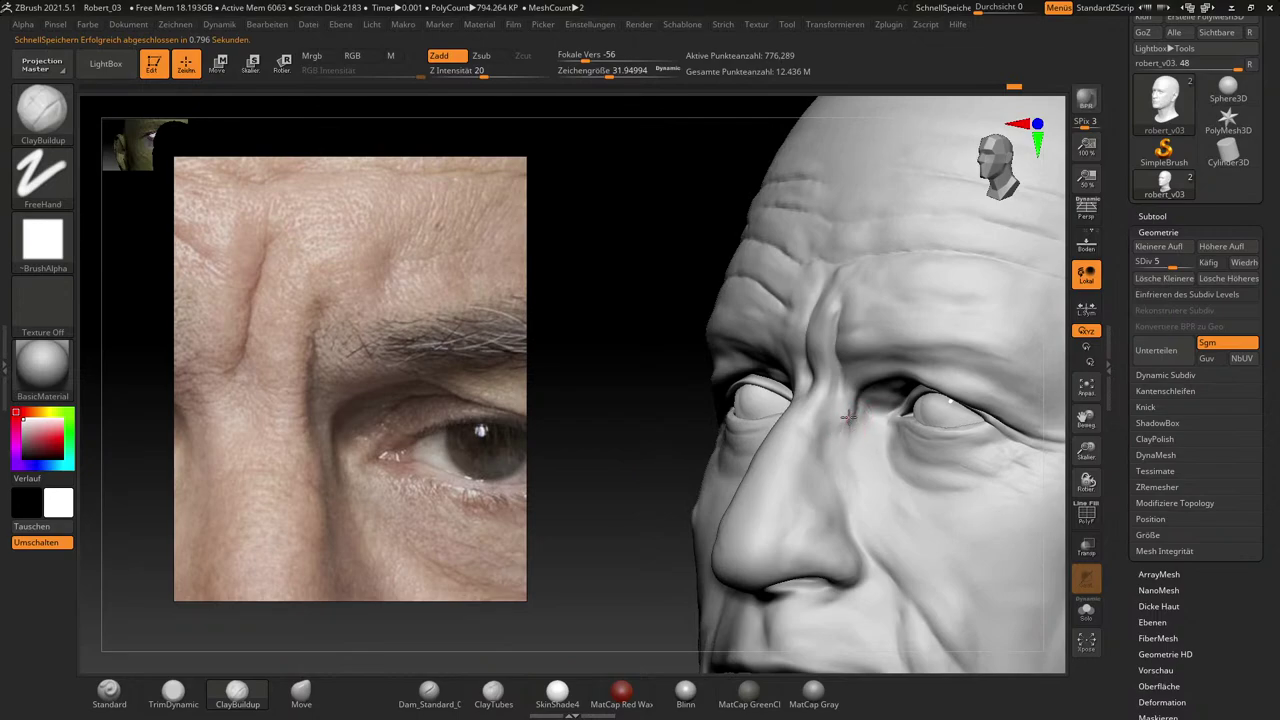
{"action": "key", "text": "shift"}
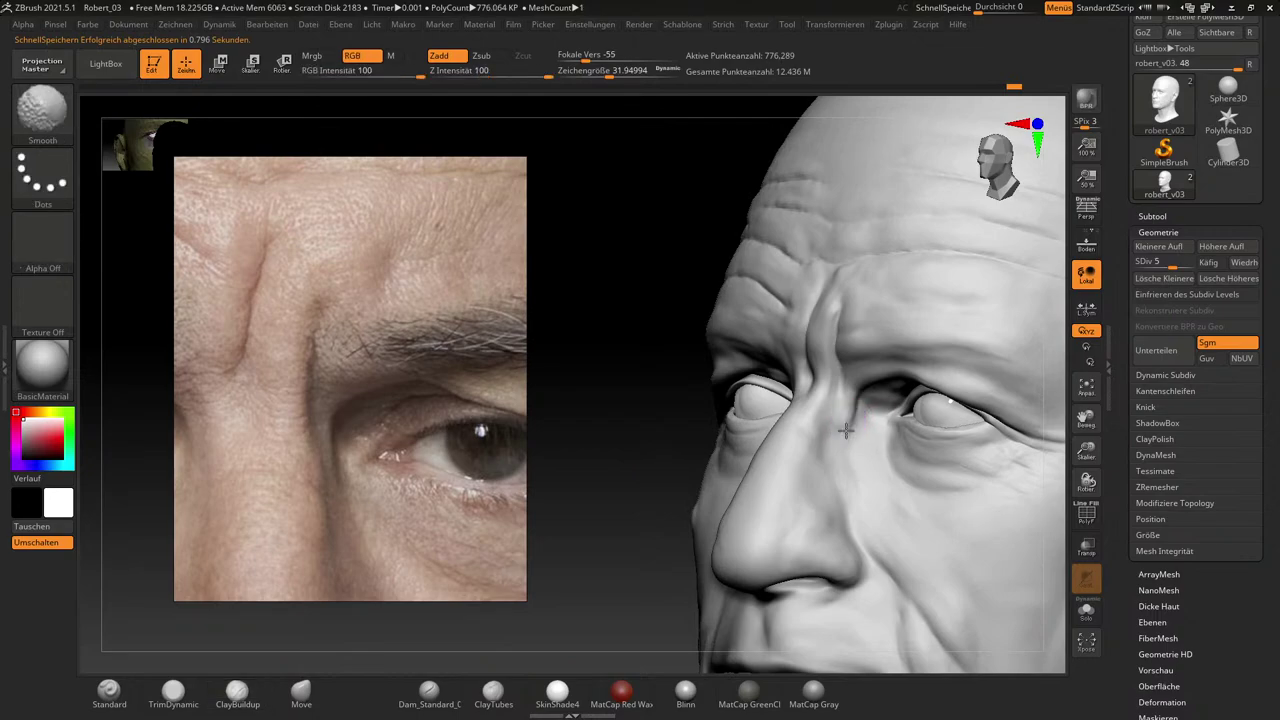
{"action": "left_click_drag", "start_coordinate": [847, 422], "coordinate": [857, 396], "text": "shift"}
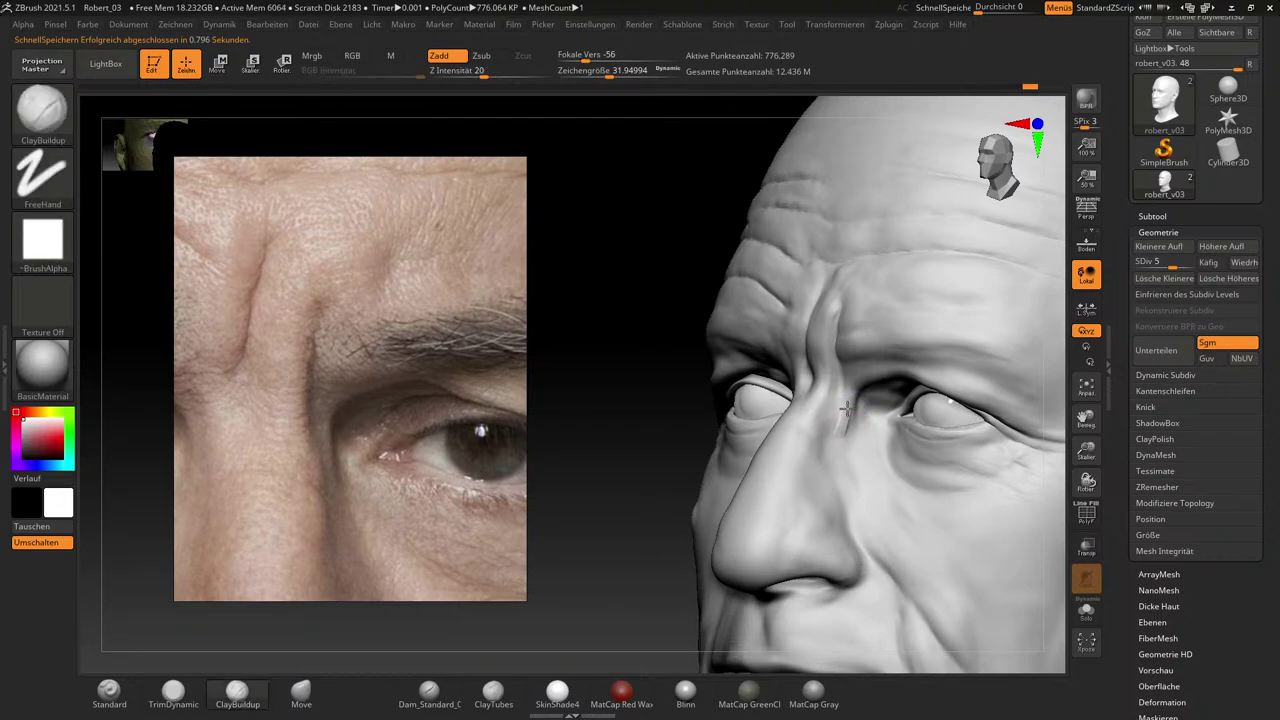
{"action": "key", "text": "shift"}
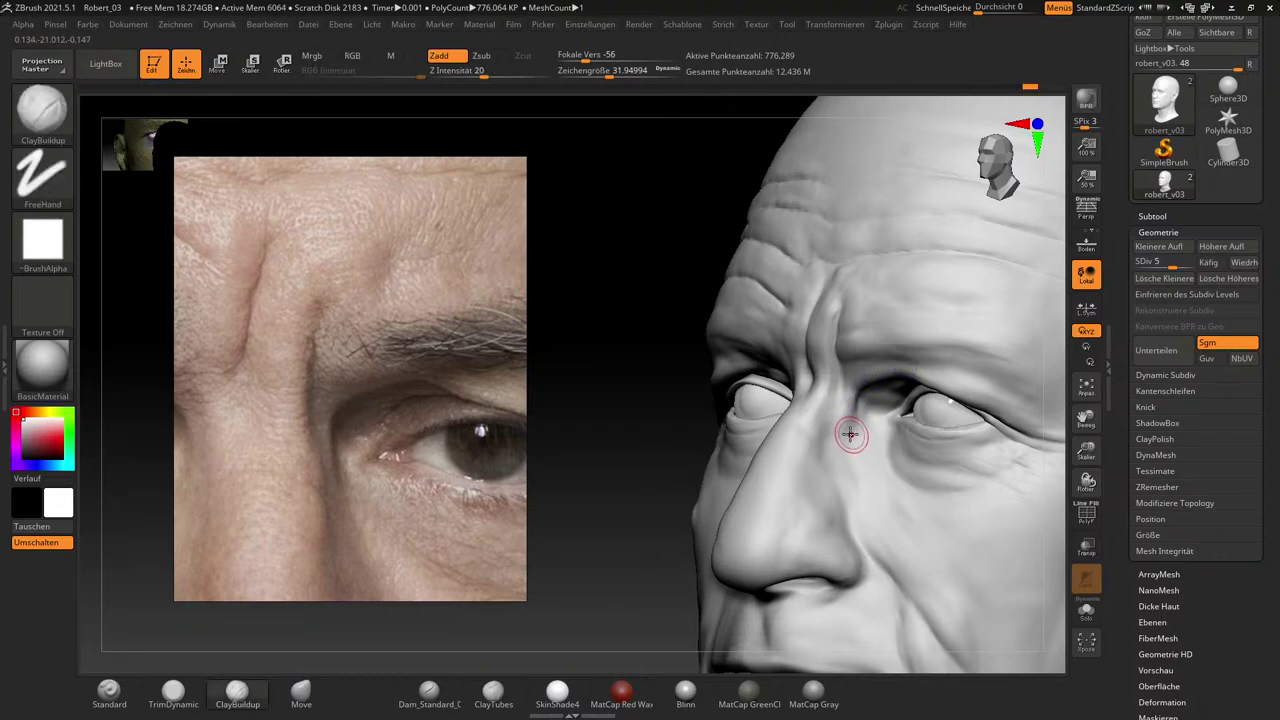
{"action": "key", "text": "shift"}
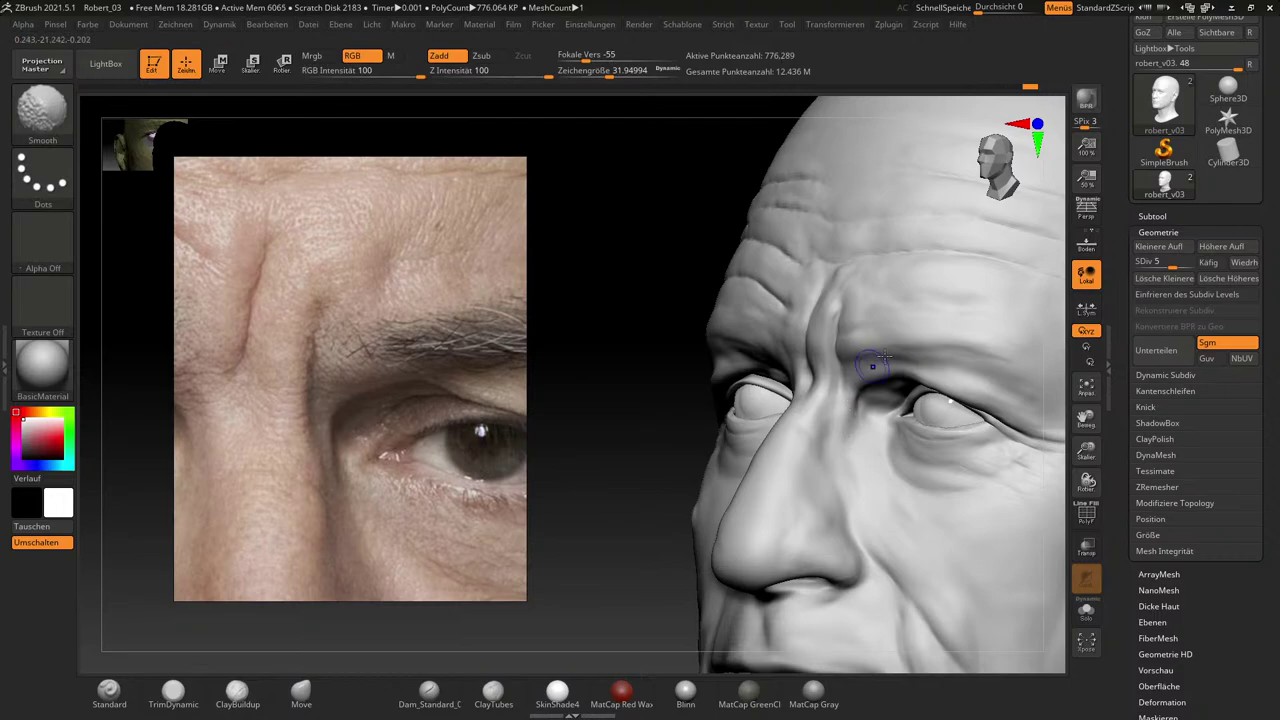
Enlarge the ClayBuildup draw size to about 86 and lay the first clay strokes down the model's left cheek beside the mouth fold.
{"action": "left_click_drag", "start_coordinate": [611, 579], "coordinate": [688, 596]}
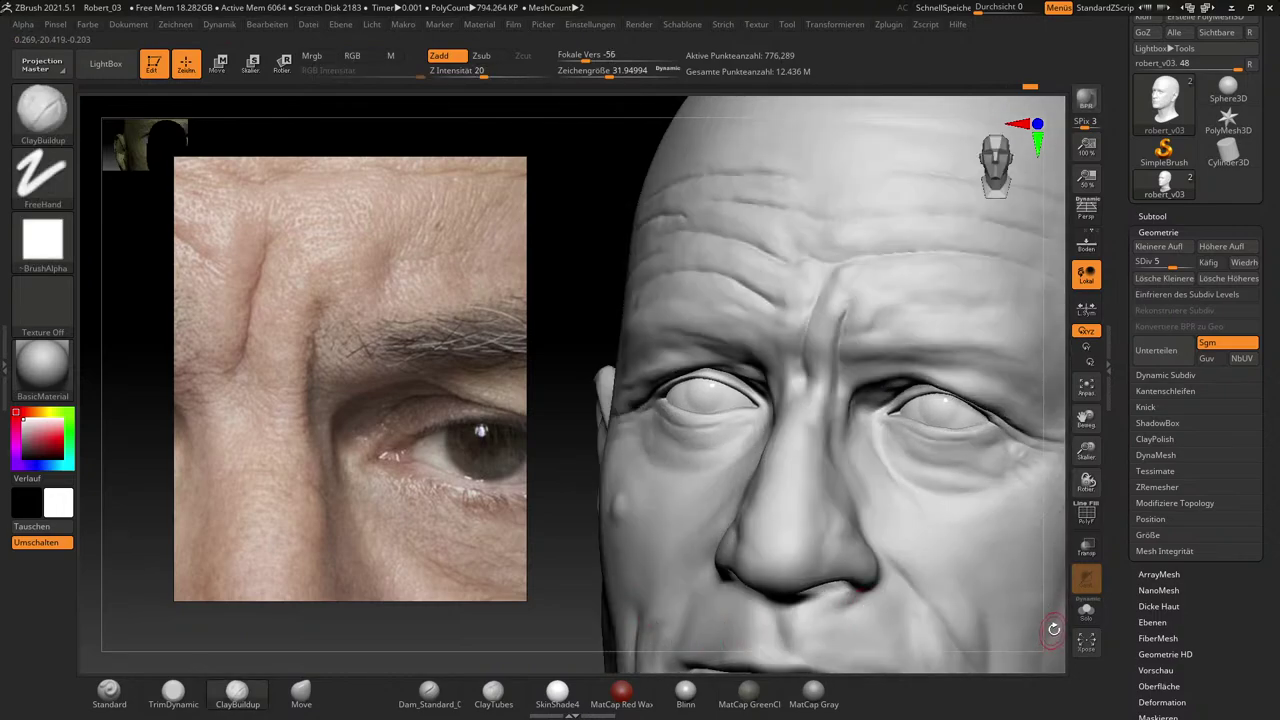
{"action": "left_click_drag", "start_coordinate": [1054, 628], "coordinate": [1069, 628]}
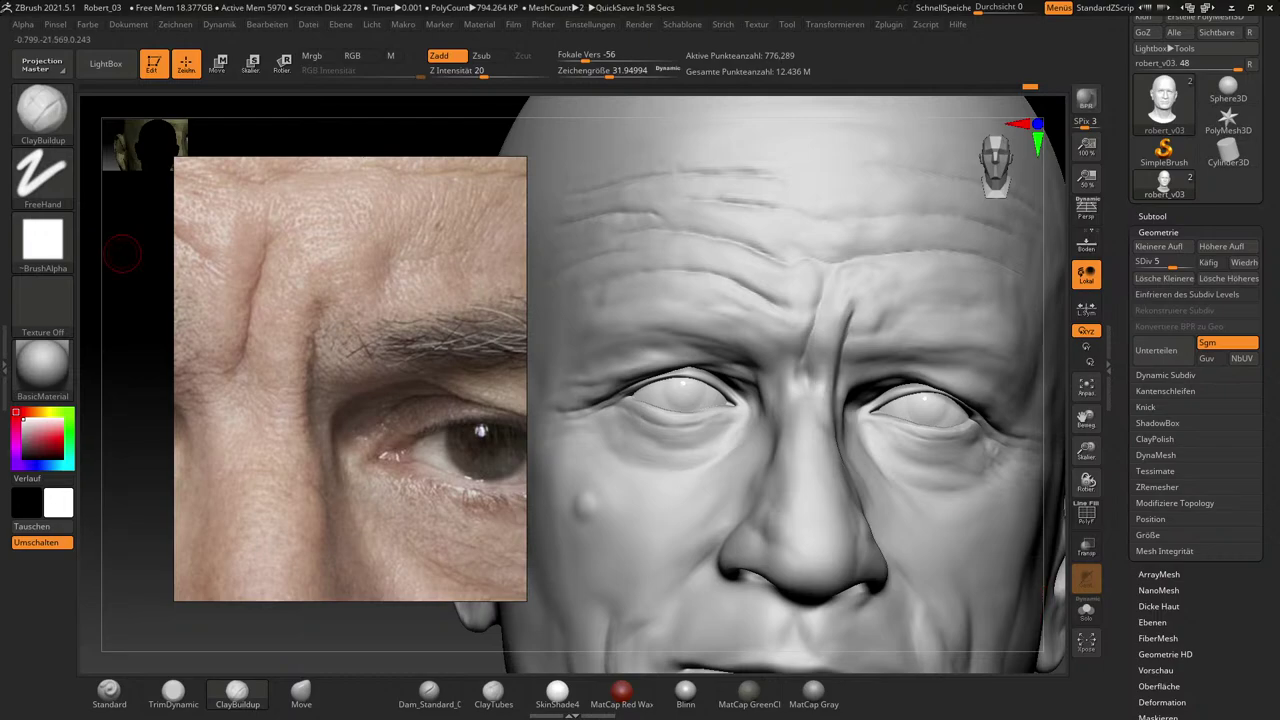
{"action": "left_click_drag", "start_coordinate": [1055, 588], "coordinate": [994, 559]}
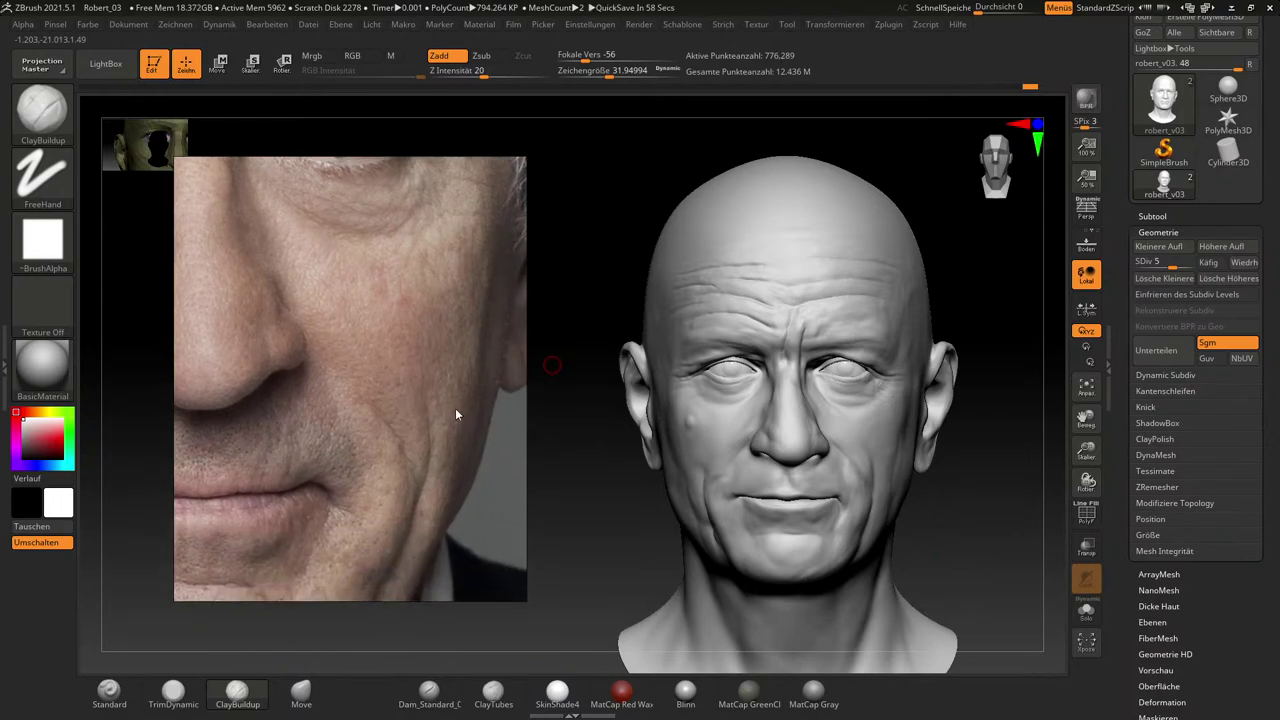
{"action": "left_click_drag", "start_coordinate": [987, 575], "coordinate": [939, 569]}
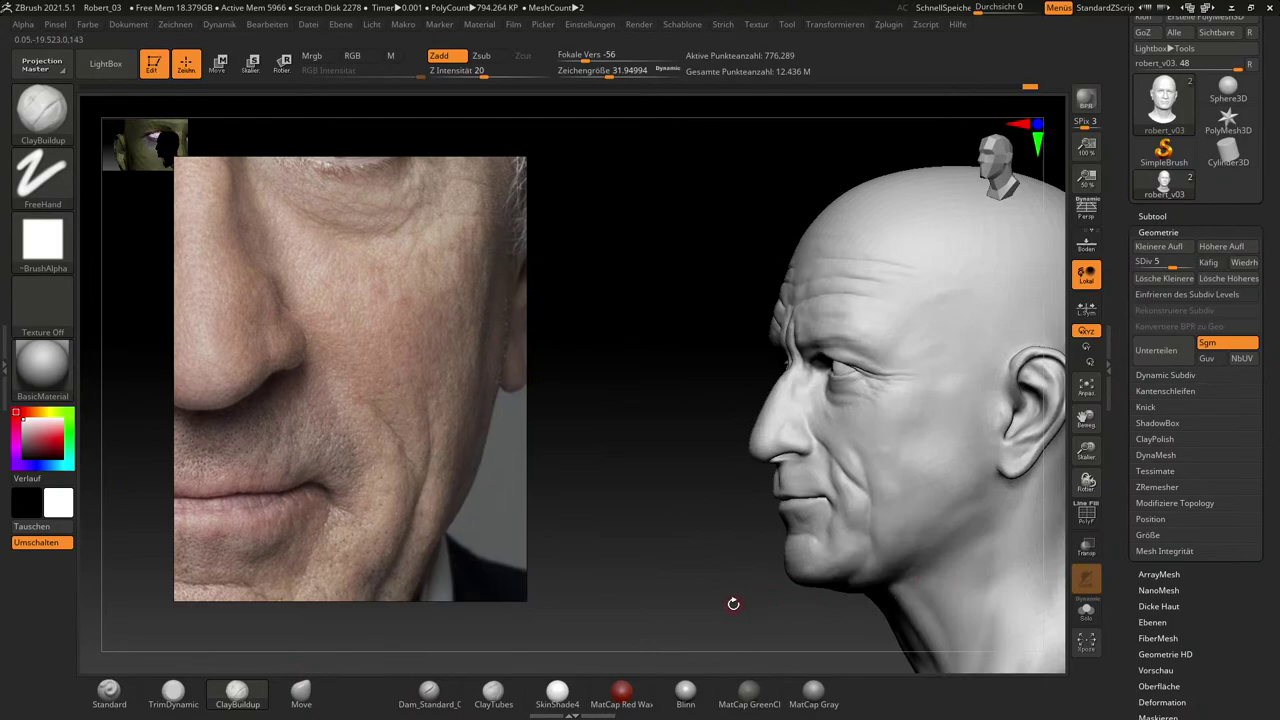
{"action": "mouse_move", "coordinate": [739, 604]}
{"action": "left_mouse_down"}
{"action": "mouse_move", "coordinate": [777, 600]}
{"action": "mouse_move", "coordinate": [769, 611]}
{"action": "left_mouse_up"}
{"action": "mouse_move", "coordinate": [1020, 543]}
{"action": "left_mouse_down", "text": "alt"}
{"action": "mouse_move", "coordinate": [1014, 580]}
{"action": "mouse_move", "coordinate": [1023, 524]}
{"action": "left_mouse_up", "text": "alt"}
{"action": "key", "text": "s"}
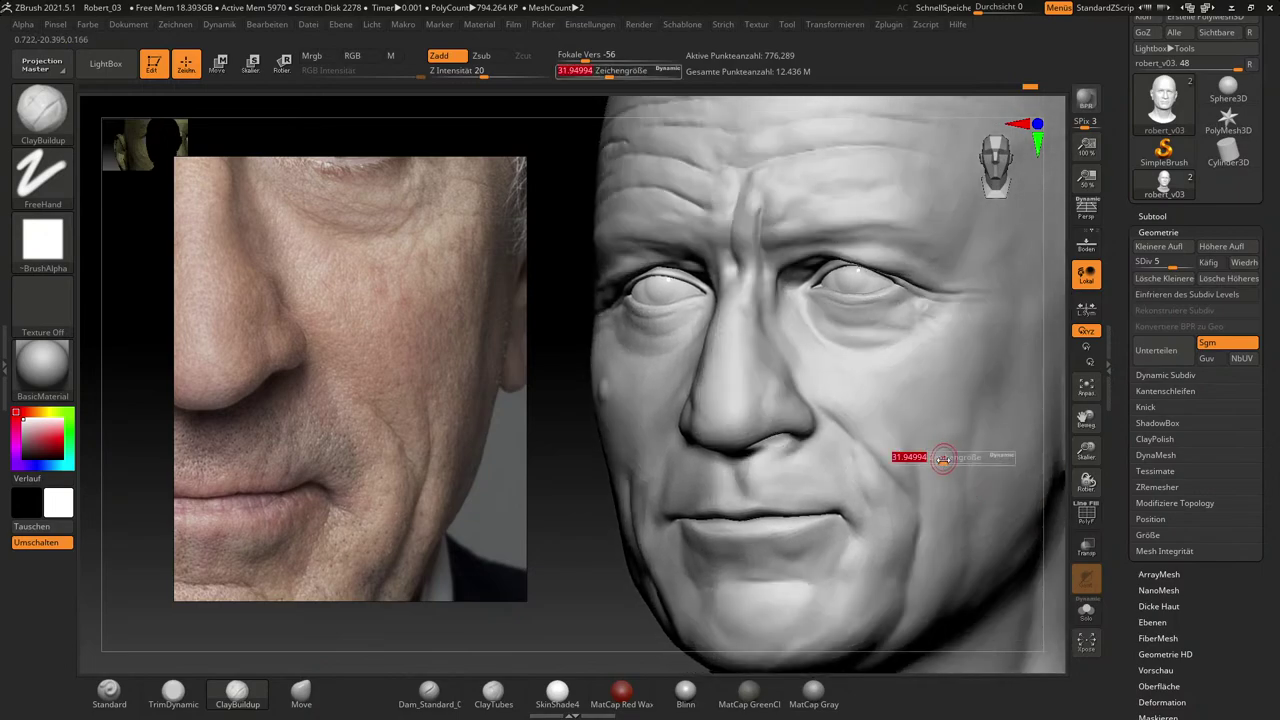
{"action": "left_click_drag", "start_coordinate": [947, 461], "coordinate": [956, 463]}
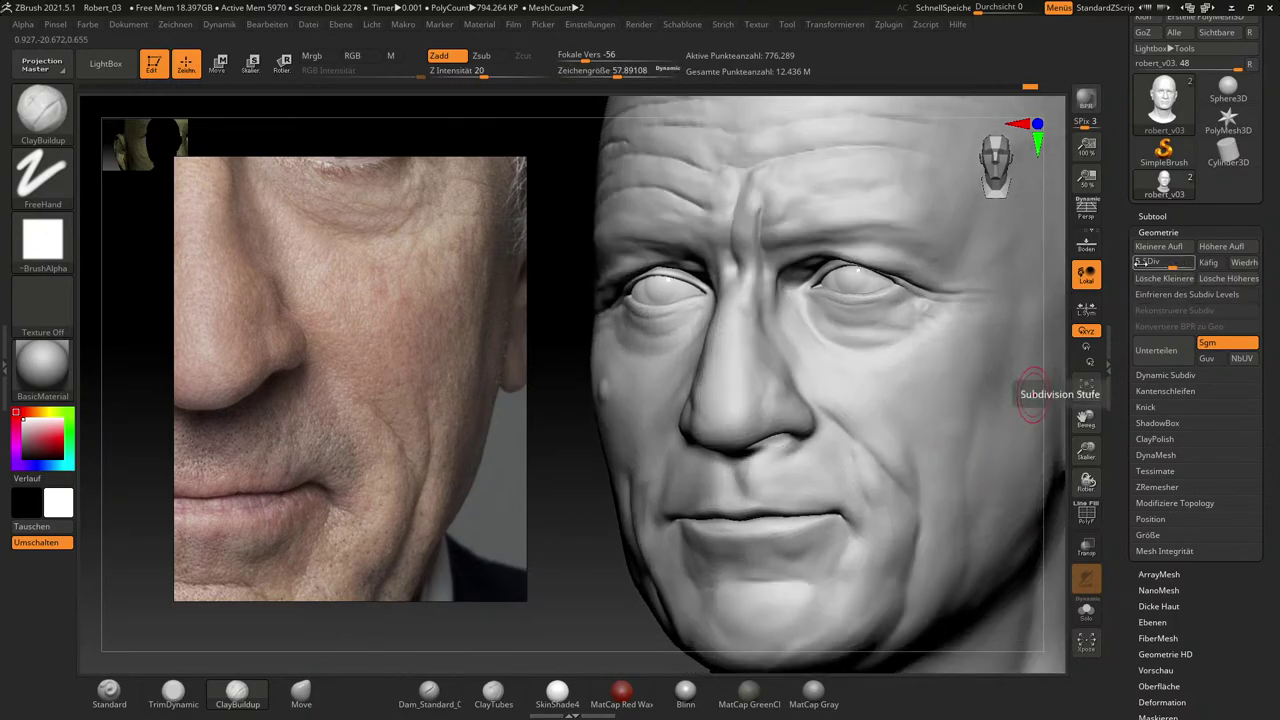
{"action": "mouse_move", "coordinate": [926, 455]}
{"action": "left_mouse_down"}
{"action": "mouse_move", "coordinate": [940, 518]}
{"action": "mouse_move", "coordinate": [951, 484]}
{"action": "mouse_move", "coordinate": [945, 550]}
{"action": "left_mouse_up"}
{"action": "key", "text": "s"}
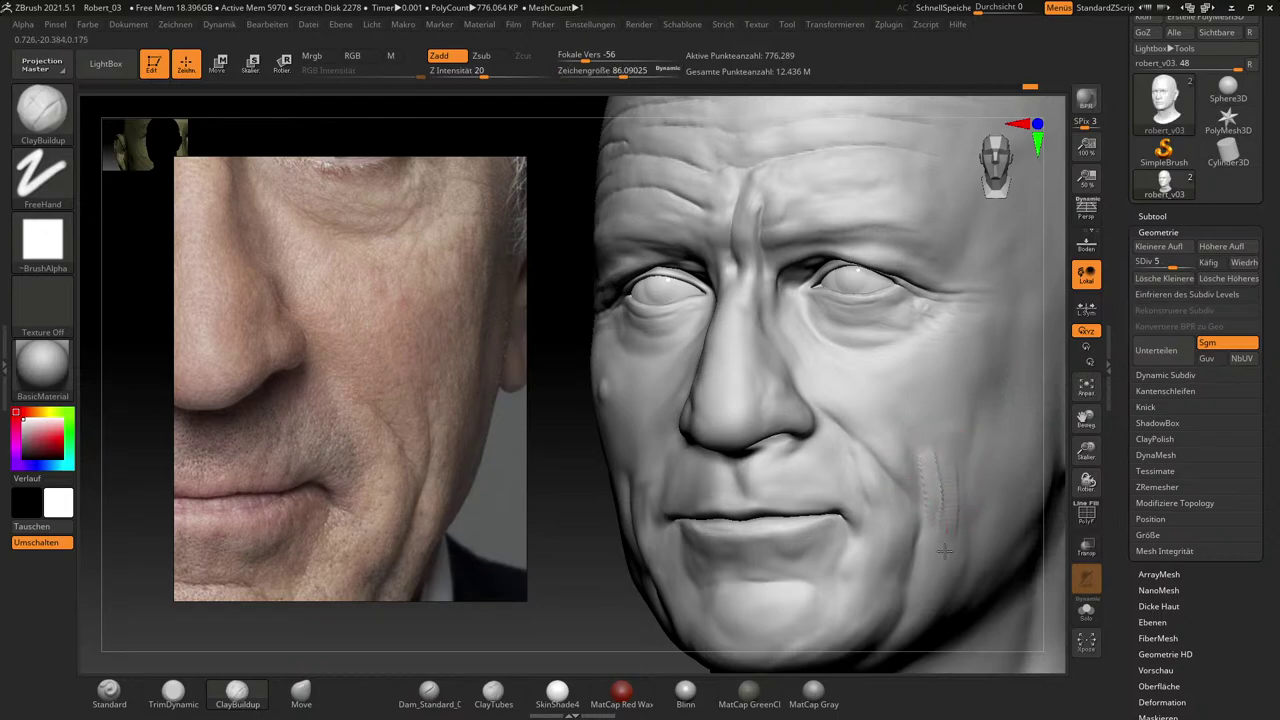
Build up more clay down the left cheek towards the jaw, reduce the draw size to about 39 and smooth the strokes.
{"action": "left_click_drag", "start_coordinate": [941, 477], "coordinate": [931, 560]}
{"action": "left_click_drag", "start_coordinate": [940, 515], "coordinate": [932, 570]}
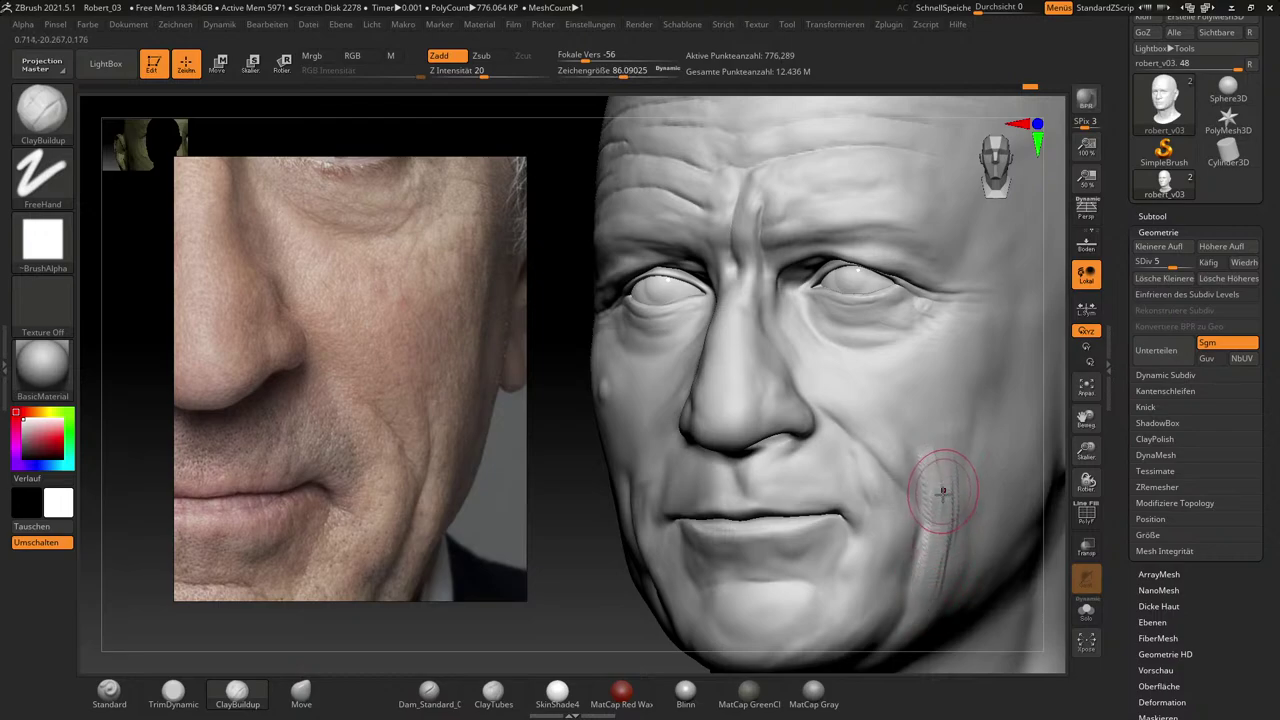
{"action": "left_click_drag", "start_coordinate": [945, 492], "coordinate": [934, 590]}
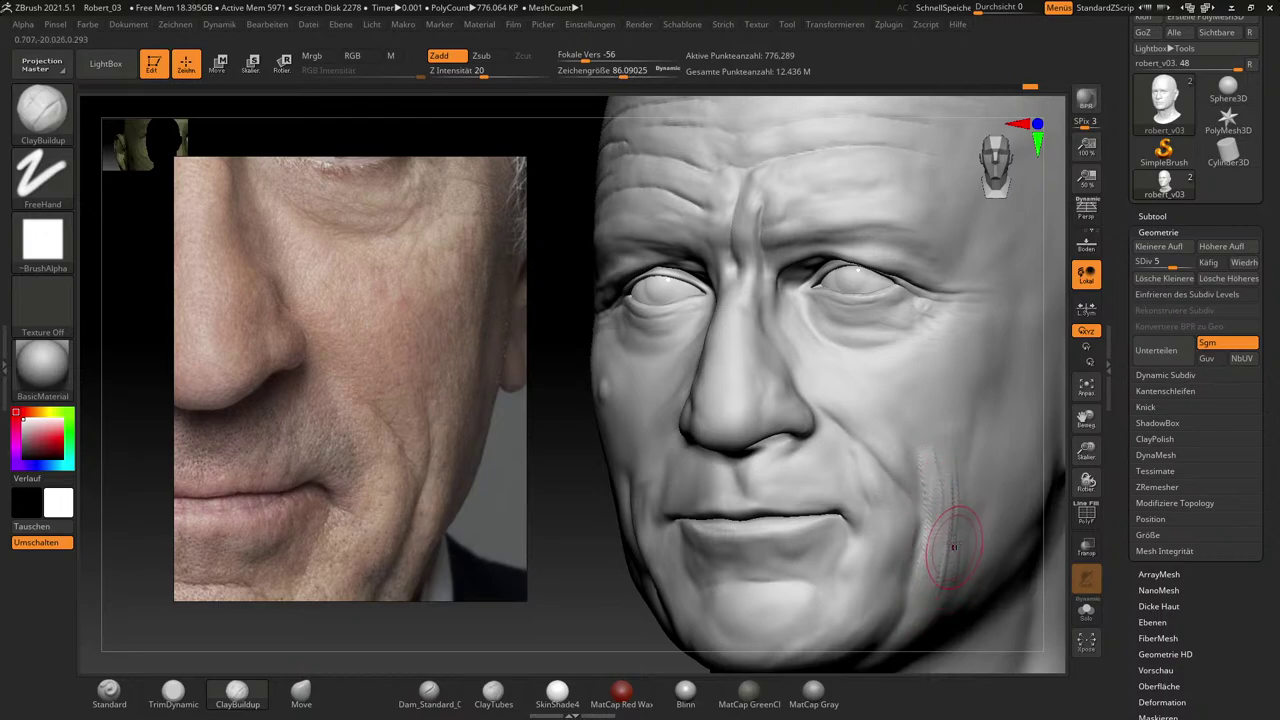
{"action": "mouse_move", "coordinate": [946, 525]}
{"action": "left_mouse_down"}
{"action": "mouse_move", "coordinate": [937, 588]}
{"action": "mouse_move", "coordinate": [929, 454]}
{"action": "mouse_move", "coordinate": [937, 493]}
{"action": "mouse_move", "coordinate": [953, 477]}
{"action": "mouse_move", "coordinate": [929, 559]}
{"action": "mouse_move", "coordinate": [931, 544]}
{"action": "left_mouse_up"}
{"action": "key", "text": "s"}
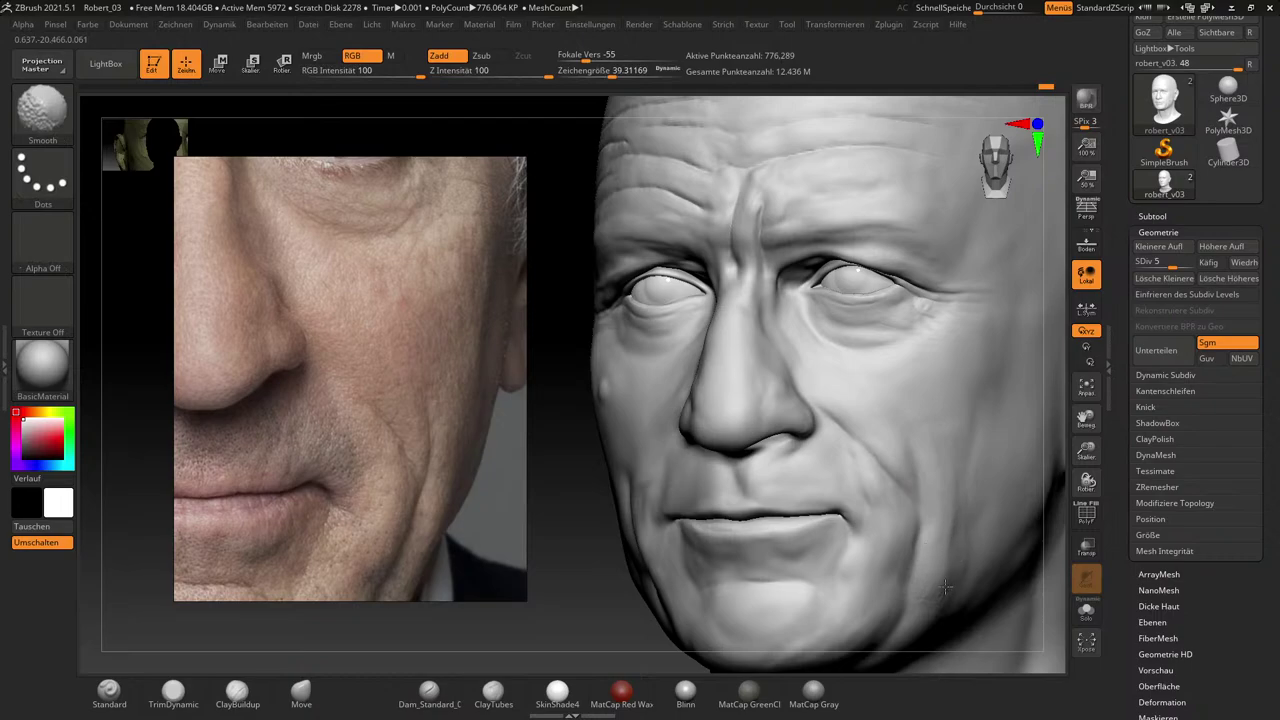
{"action": "mouse_move", "coordinate": [1043, 623]}
{"action": "left_mouse_down"}
{"action": "mouse_move", "coordinate": [1060, 625]}
{"action": "mouse_move", "coordinate": [1053, 603]}
{"action": "mouse_move", "coordinate": [994, 551]}
{"action": "mouse_move", "coordinate": [1031, 546]}
{"action": "left_mouse_up"}
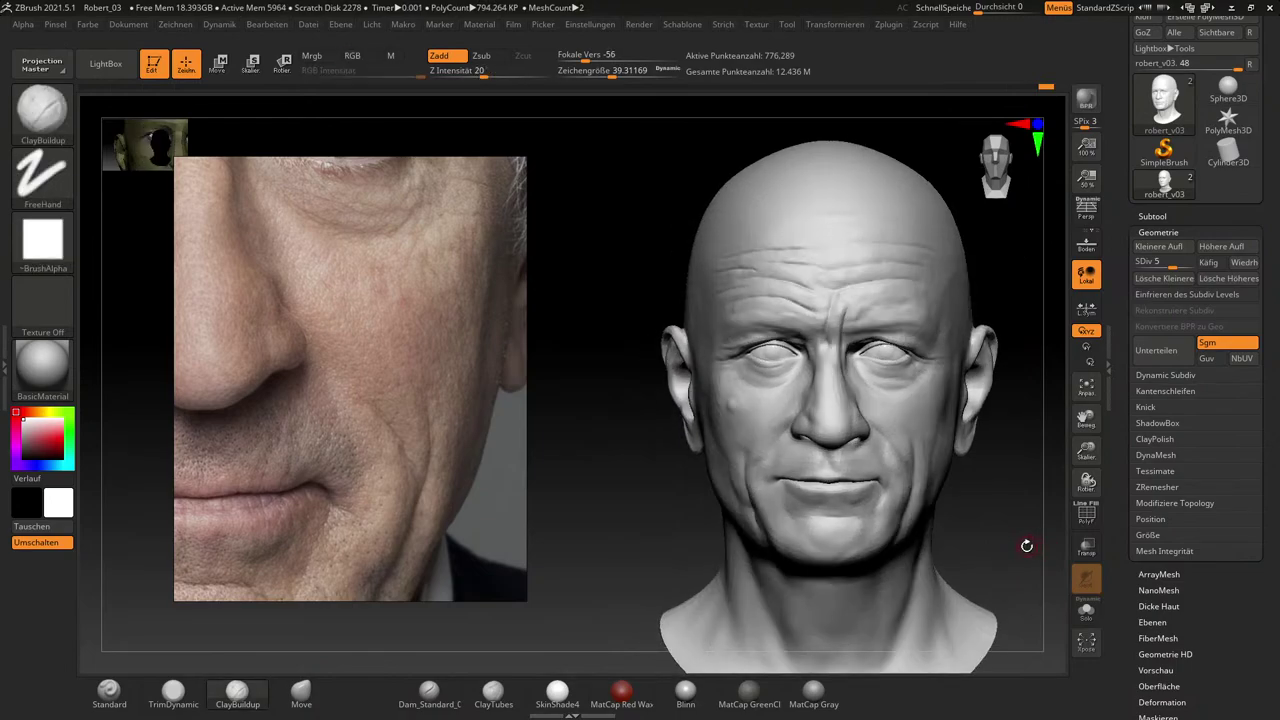
{"action": "scroll", "coordinate": [440, 493], "scroll_direction": "down", "scroll_amount": 5}
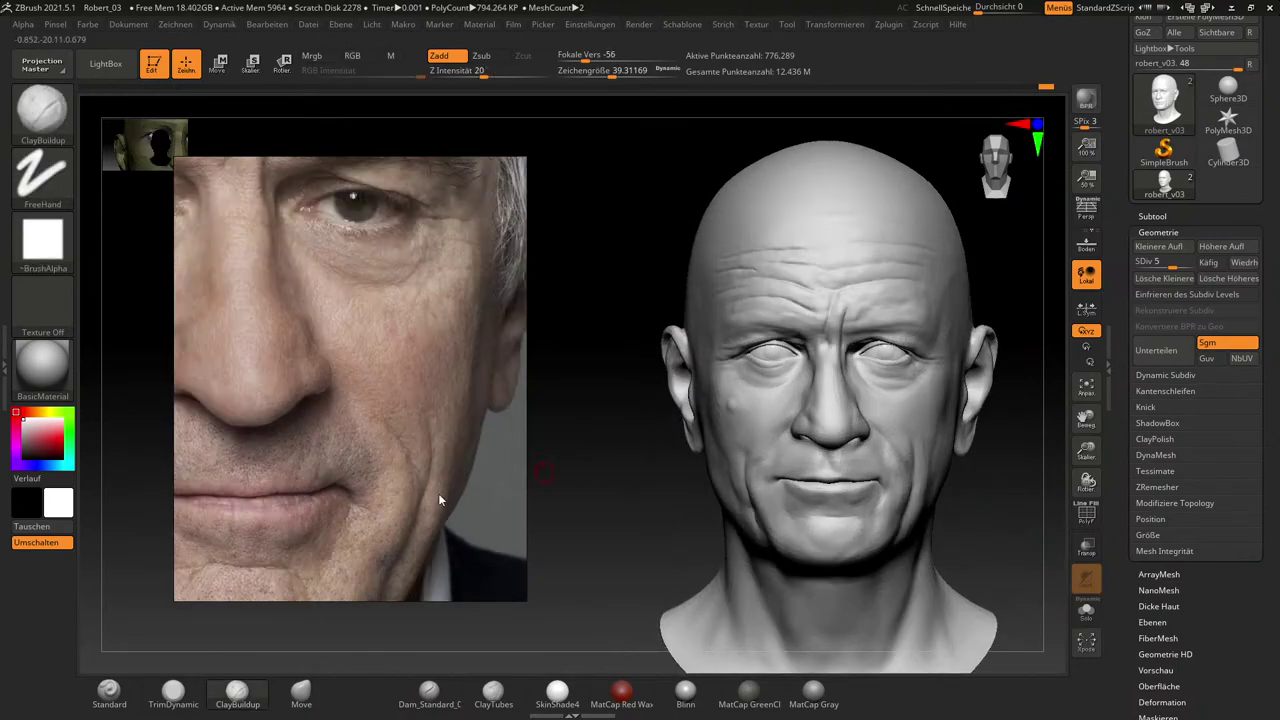
Compare with the full-face reference and adjust the jaw contour on the model's left side with the Move brush, reducing its draw size to about 86.
{"action": "left_click_drag", "start_coordinate": [478, 509], "coordinate": [482, 495]}
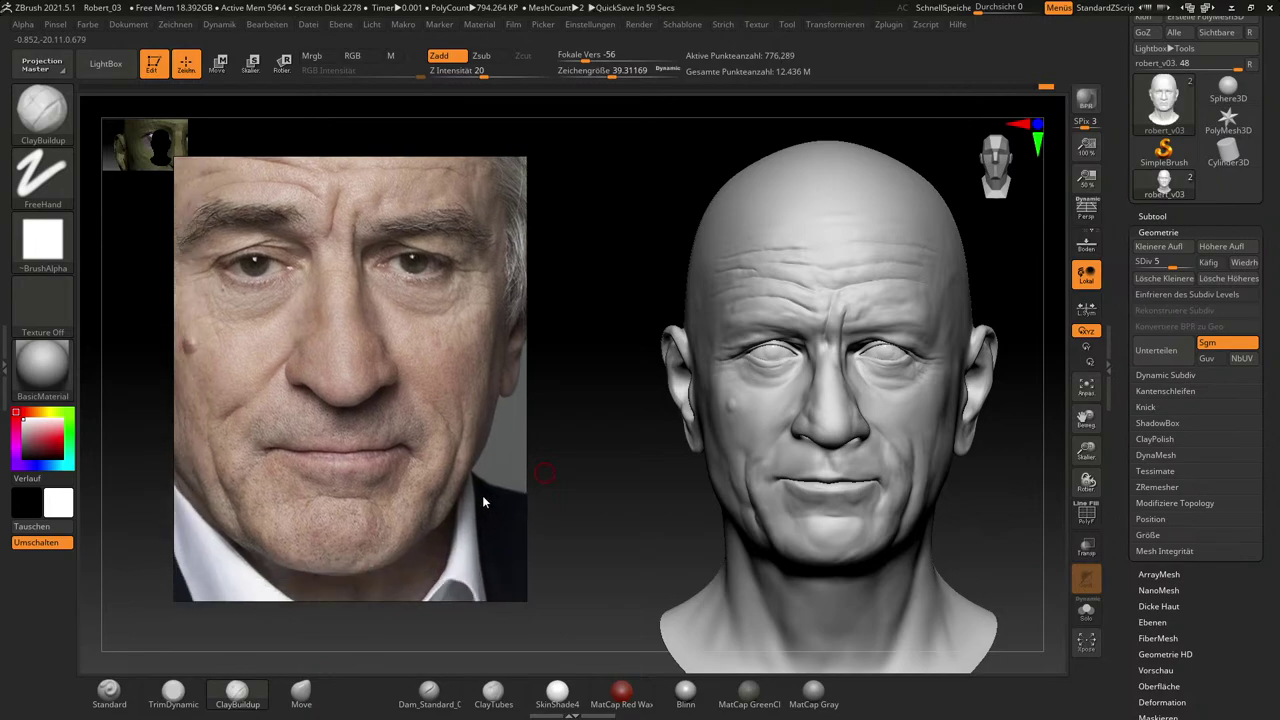
{"action": "key", "text": "s"}
{"action": "mouse_move", "coordinate": [956, 516]}
{"action": "left_mouse_down"}
{"action": "mouse_move", "coordinate": [1011, 527]}
{"action": "mouse_move", "coordinate": [998, 544]}
{"action": "left_mouse_up"}
{"action": "key", "text": "shift"}
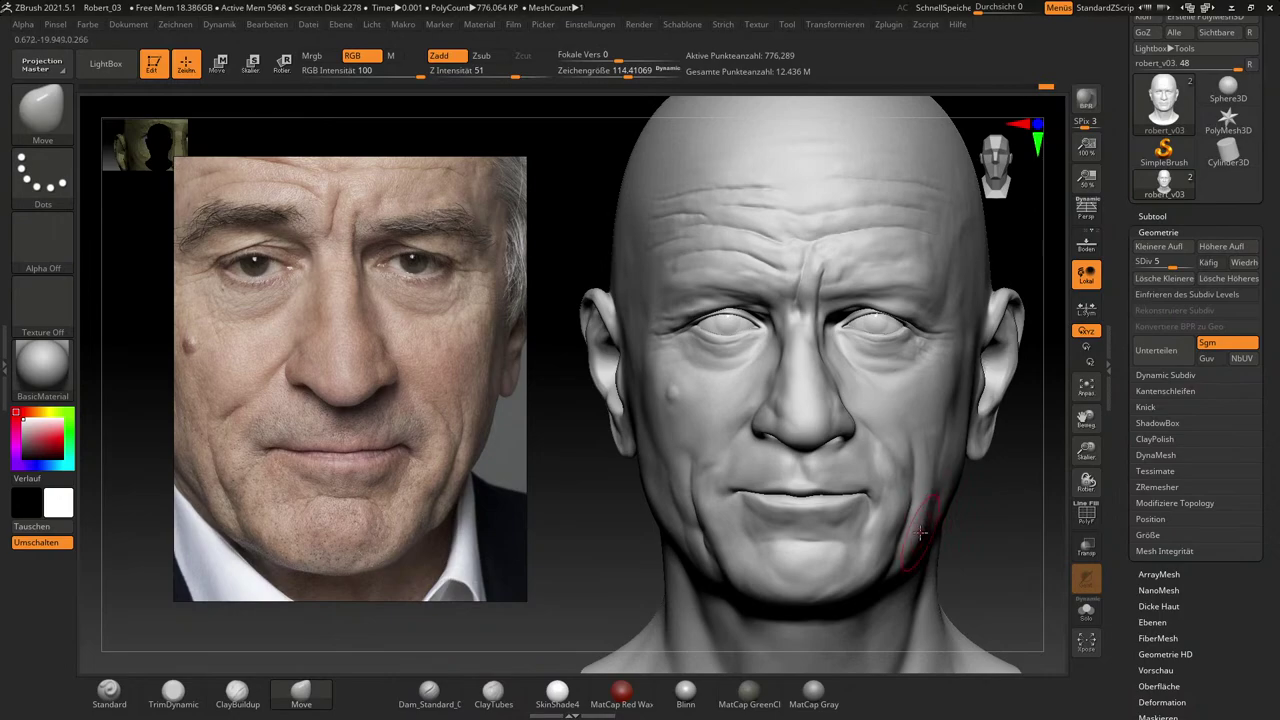
{"action": "key", "text": "s"}
{"action": "left_click_drag", "start_coordinate": [917, 534], "coordinate": [915, 535]}
{"action": "key", "text": "s"}
{"action": "left_click", "coordinate": [918, 535]}
{"action": "mouse_move", "coordinate": [1014, 546]}
{"action": "left_mouse_down"}
{"action": "mouse_move", "coordinate": [1026, 549]}
{"action": "mouse_move", "coordinate": [1018, 538]}
{"action": "left_mouse_up"}
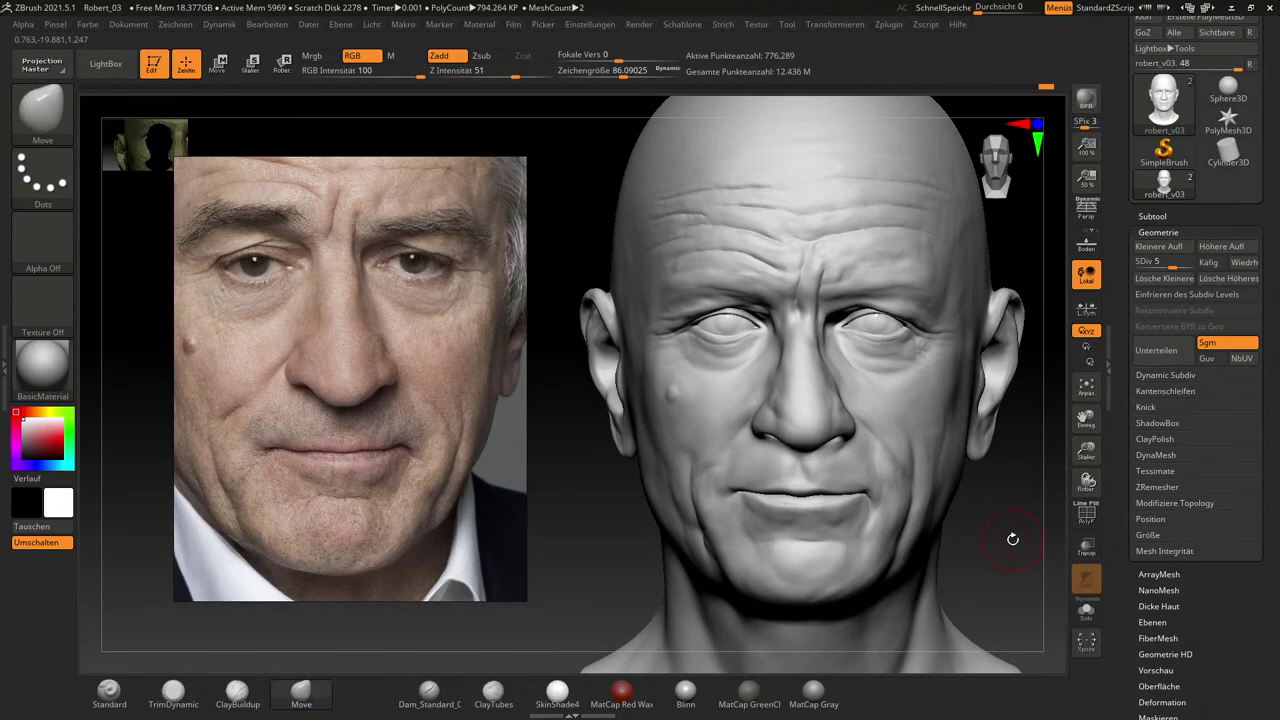
{"action": "mouse_move", "coordinate": [1014, 537]}
{"action": "left_mouse_down"}
{"action": "mouse_move", "coordinate": [1027, 570]}
{"action": "mouse_move", "coordinate": [985, 578]}
{"action": "left_mouse_up"}
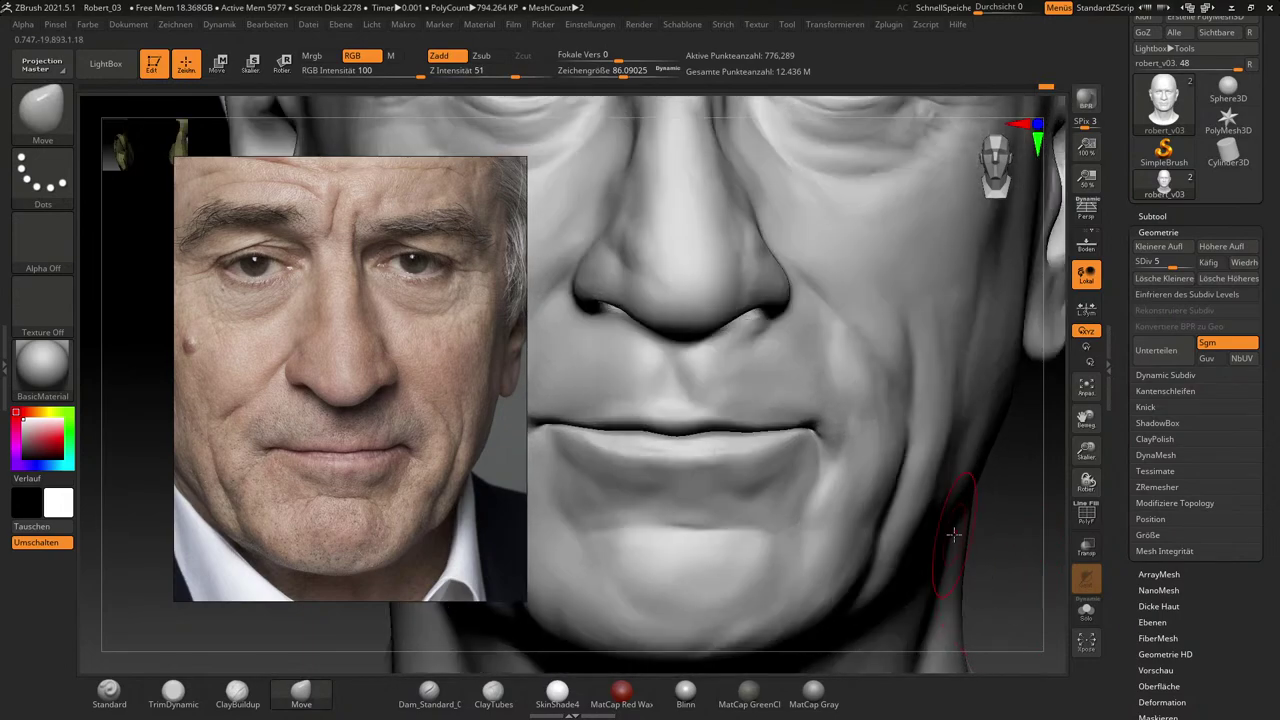
Reduce the draw size to about 22 and lay ClayBuildup strokes between the upper lip and the model's left nasolabial fold.
{"action": "key", "text": "s"}
{"action": "left_click_drag", "start_coordinate": [855, 340], "coordinate": [836, 339]}
{"action": "left_click_drag", "start_coordinate": [1014, 531], "coordinate": [1022, 474]}
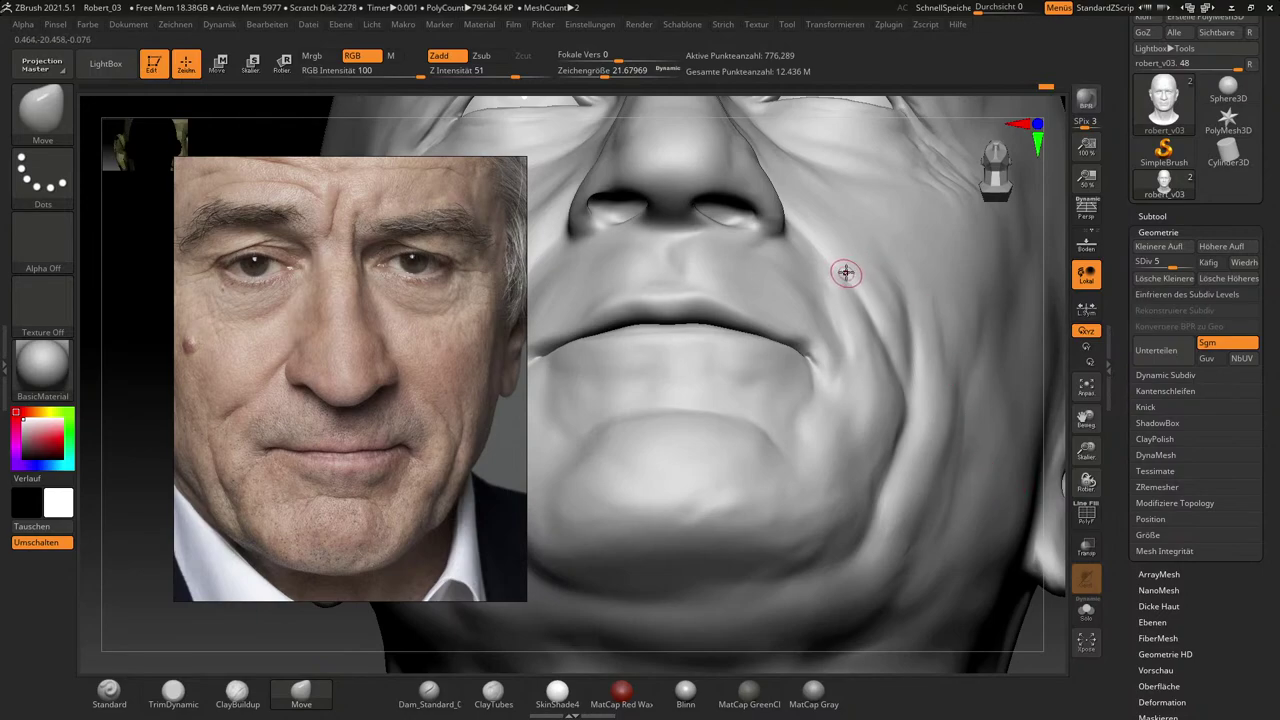
{"action": "key", "text": "b"}
{"action": "key", "text": "c"}
{"action": "key", "text": "b"}
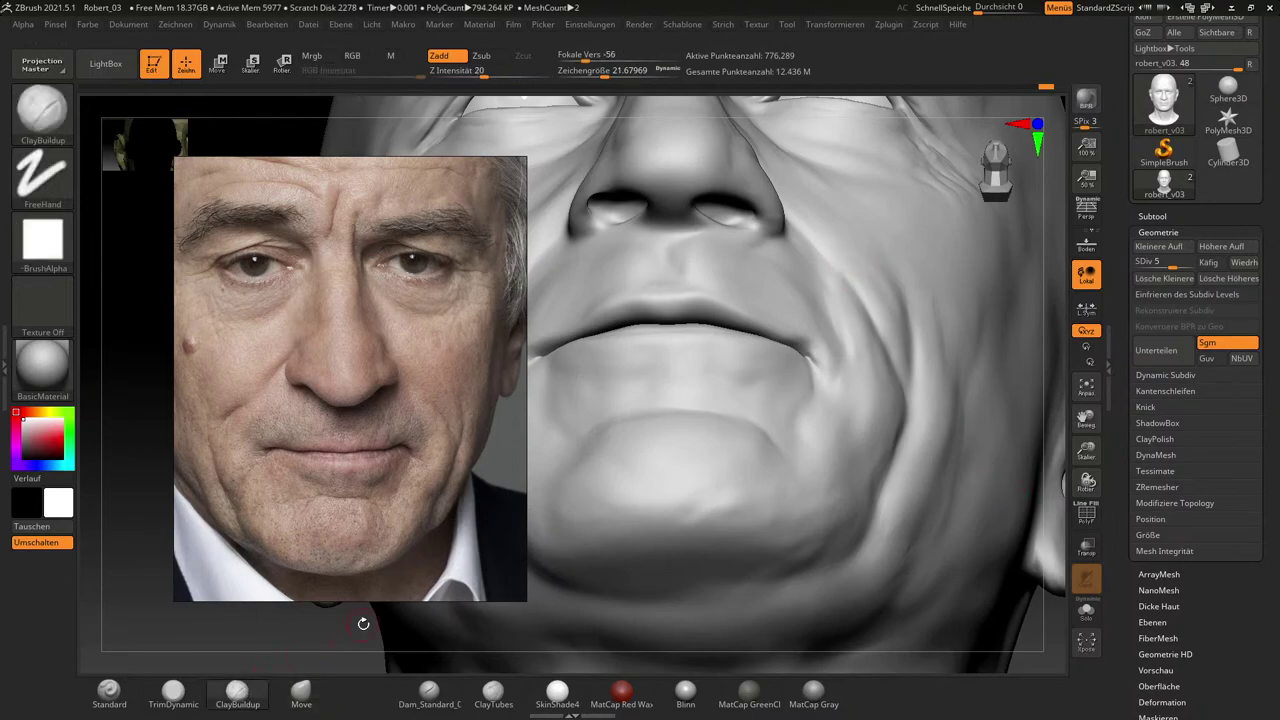
{"action": "left_click_drag", "start_coordinate": [812, 280], "coordinate": [809, 278]}
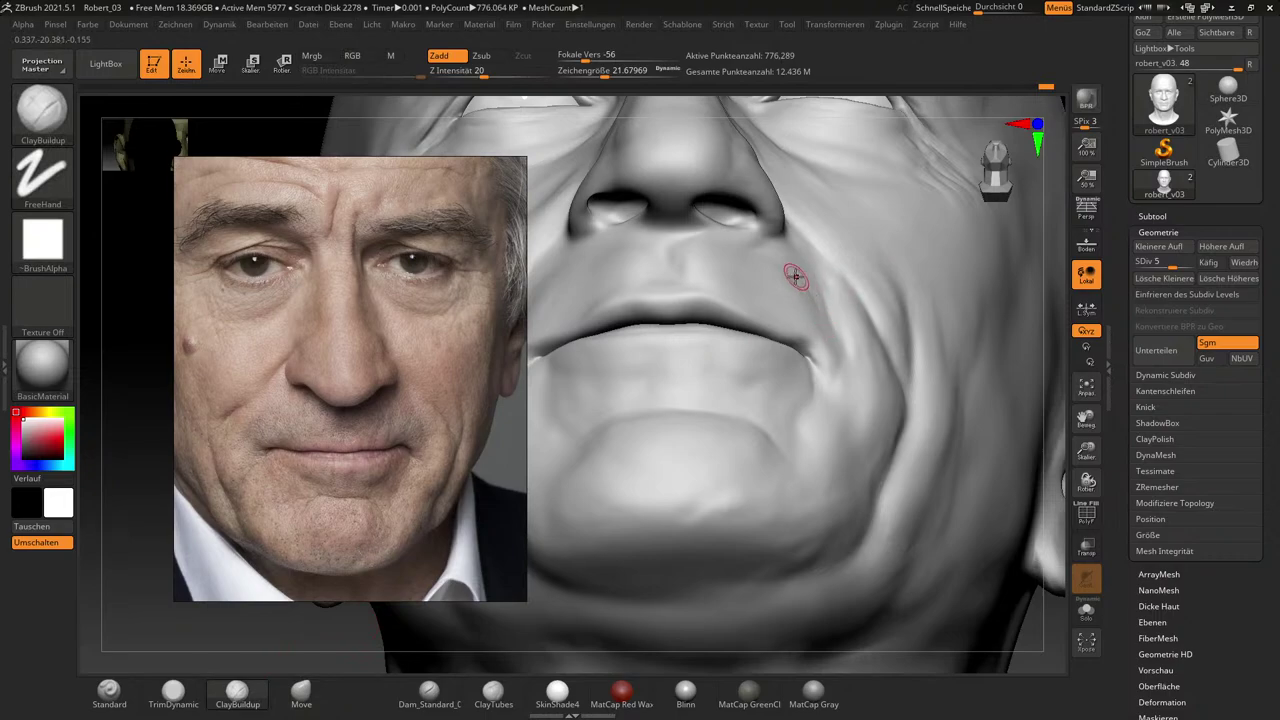
Enlarge the draw size to about 34 and smooth the transition from the upper lip into the model's left nasolabial fold.
{"action": "key", "text": "shift"}
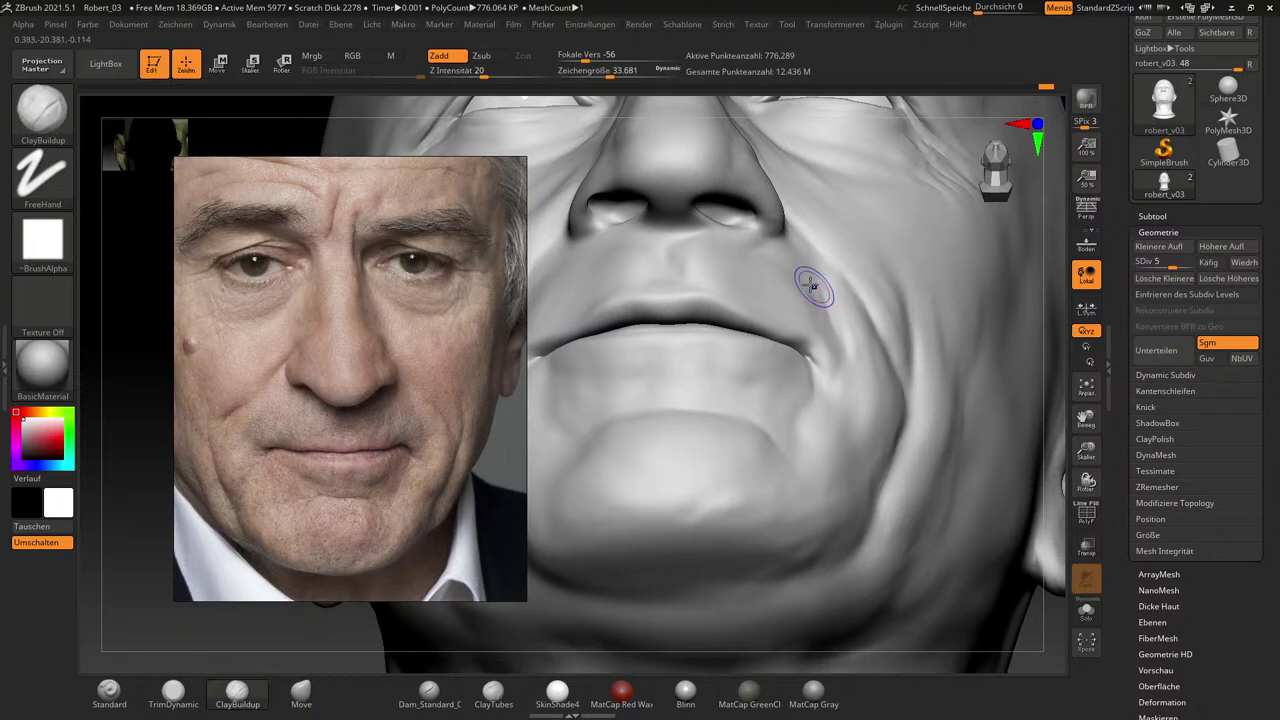
{"action": "key", "text": "shift"}
{"action": "key", "text": "shift"}
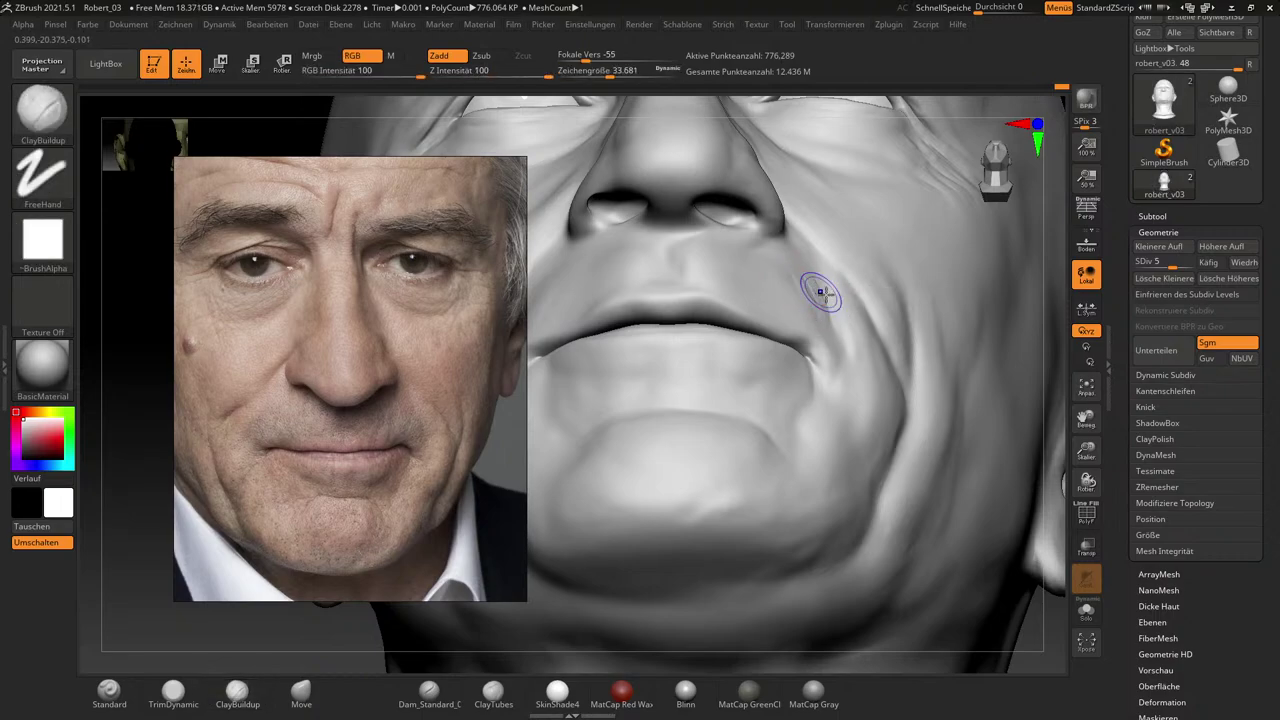
{"action": "key", "text": "shift"}
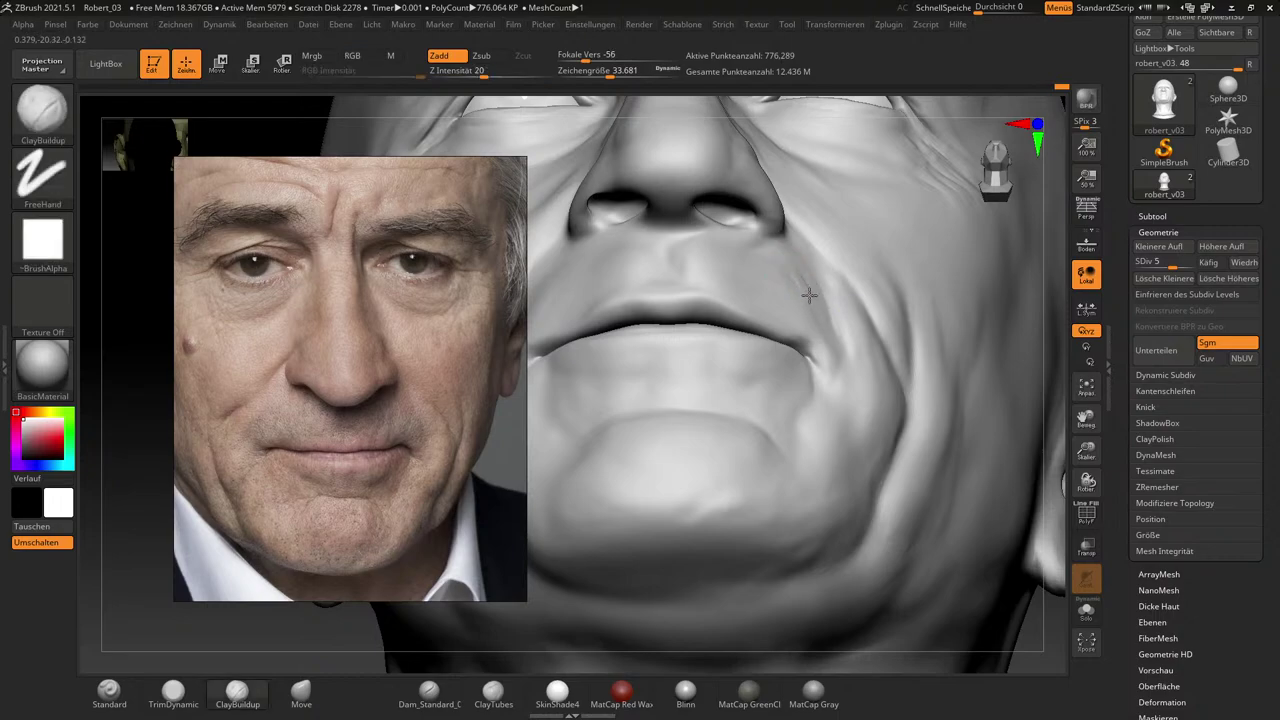
{"action": "key", "text": "shift"}
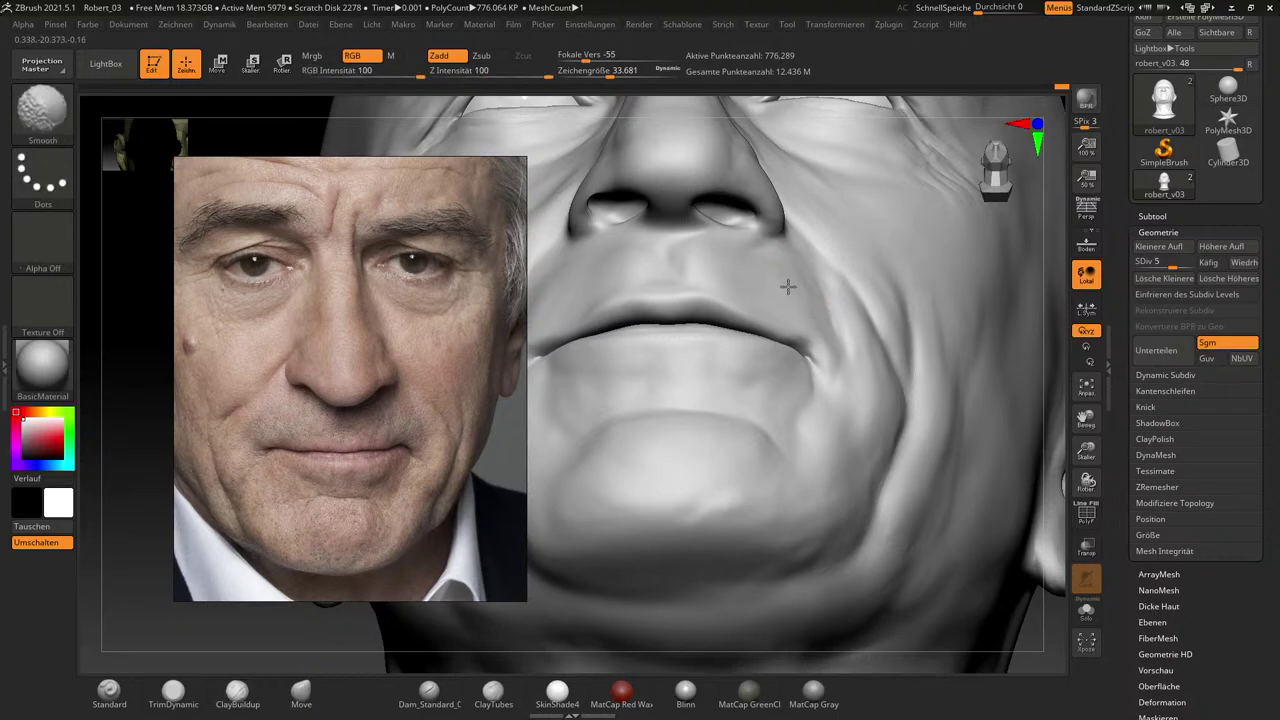
{"action": "key", "text": "shift"}
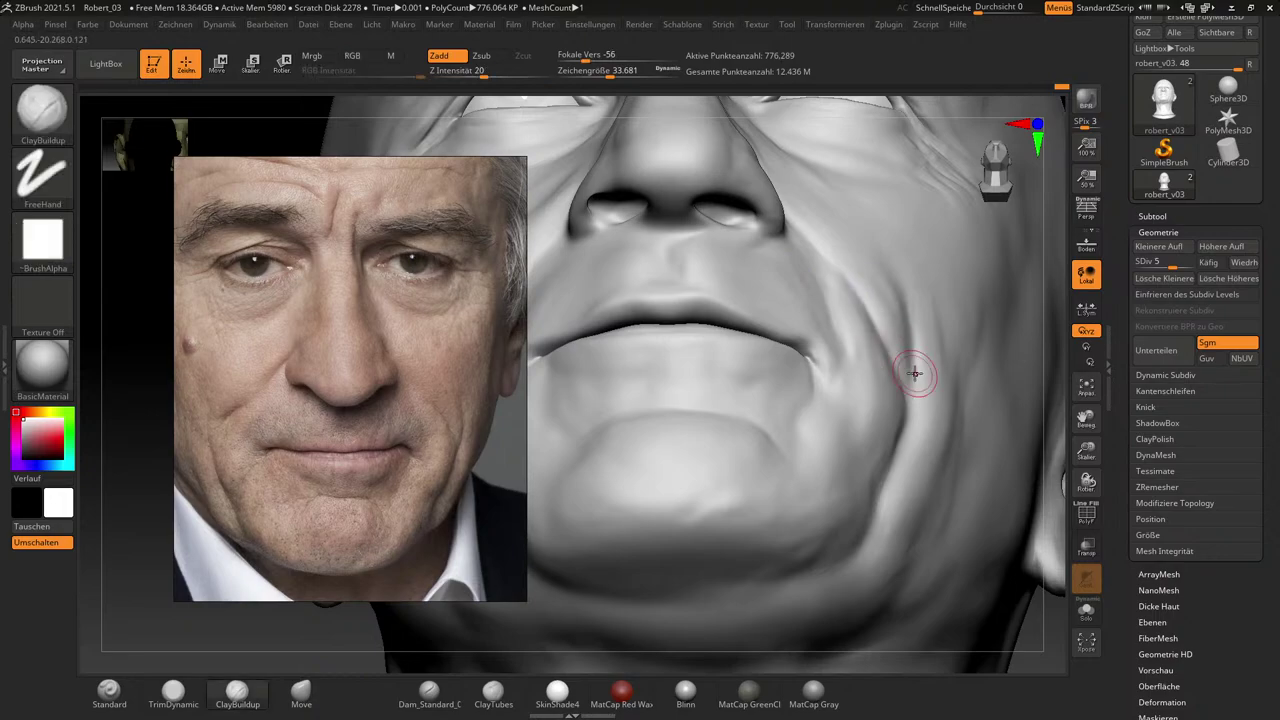
Reduce the ClayBuildup draw size to about 19 for the nostrils and turn on the brush's backface masking.
{"action": "right_click_drag", "start_coordinate": [915, 373], "coordinate": [965, 252]}
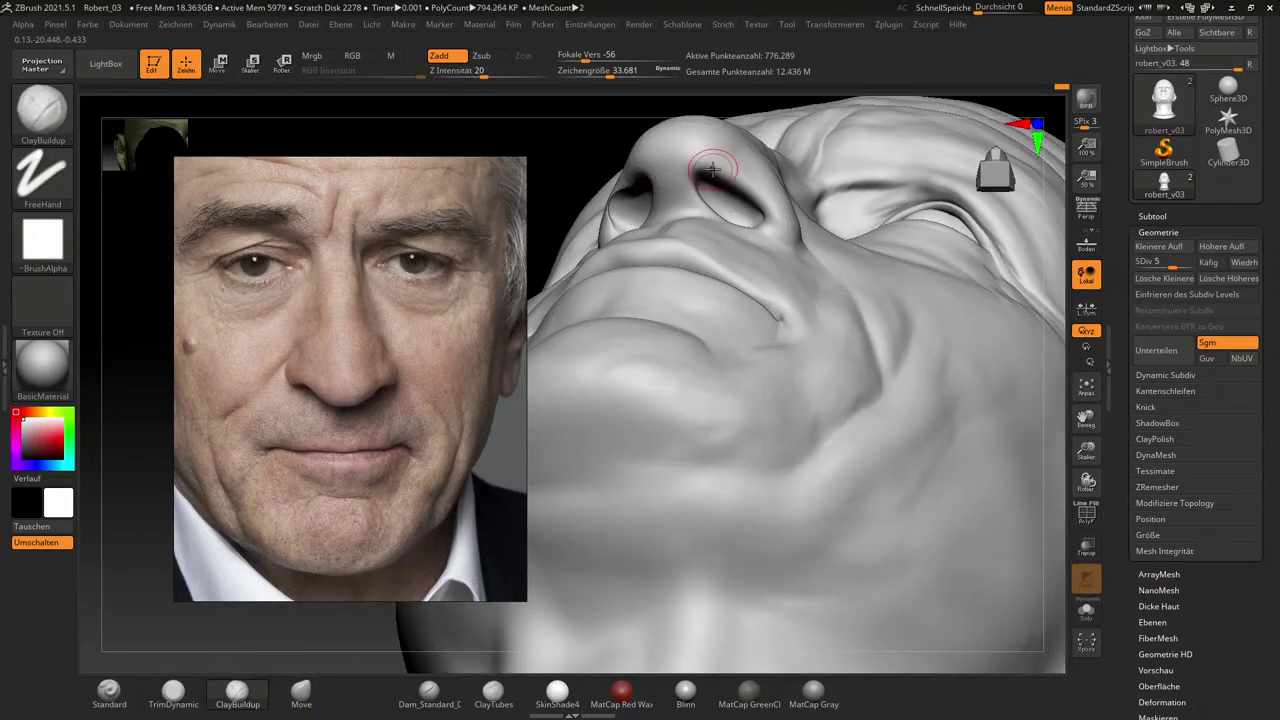
{"action": "mouse_move", "coordinate": [591, 157]}
{"action": "right_mouse_down"}
{"action": "mouse_move", "coordinate": [646, 143]}
{"action": "mouse_move", "coordinate": [620, 175]}
{"action": "mouse_move", "coordinate": [586, 177]}
{"action": "right_mouse_up"}
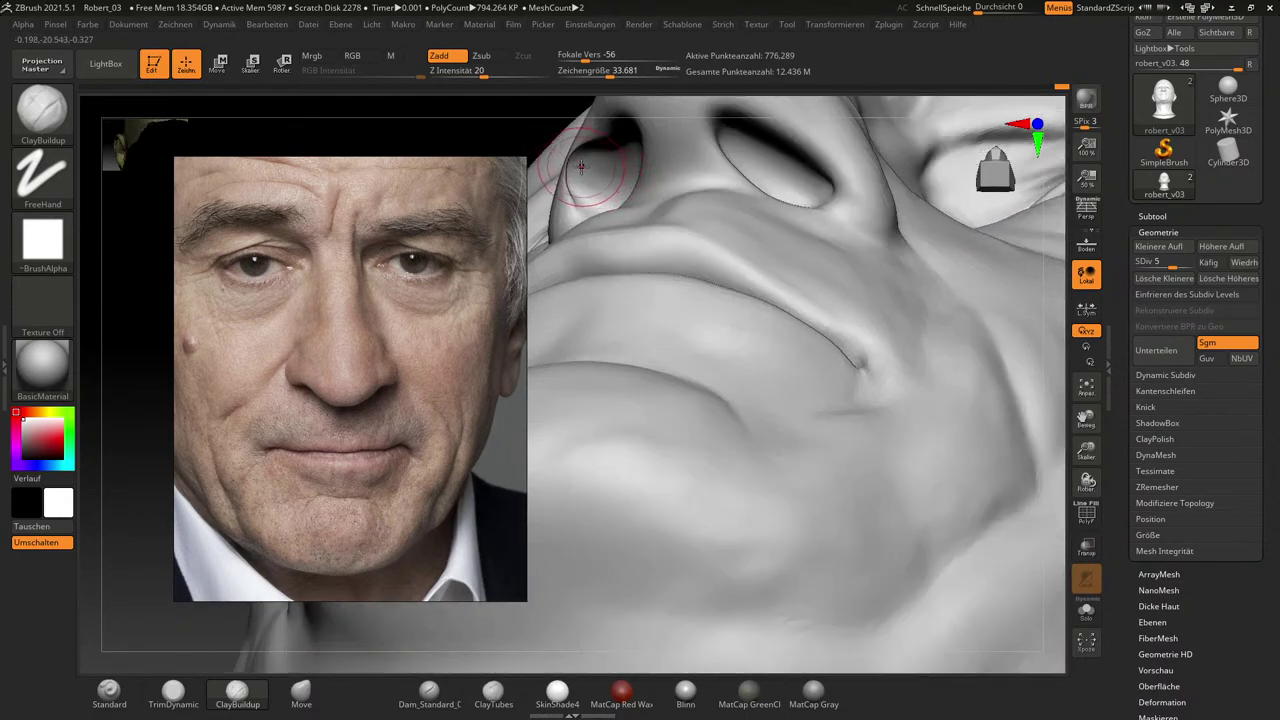
{"action": "key", "text": "s"}
{"action": "left_click_drag", "start_coordinate": [590, 171], "coordinate": [575, 168]}
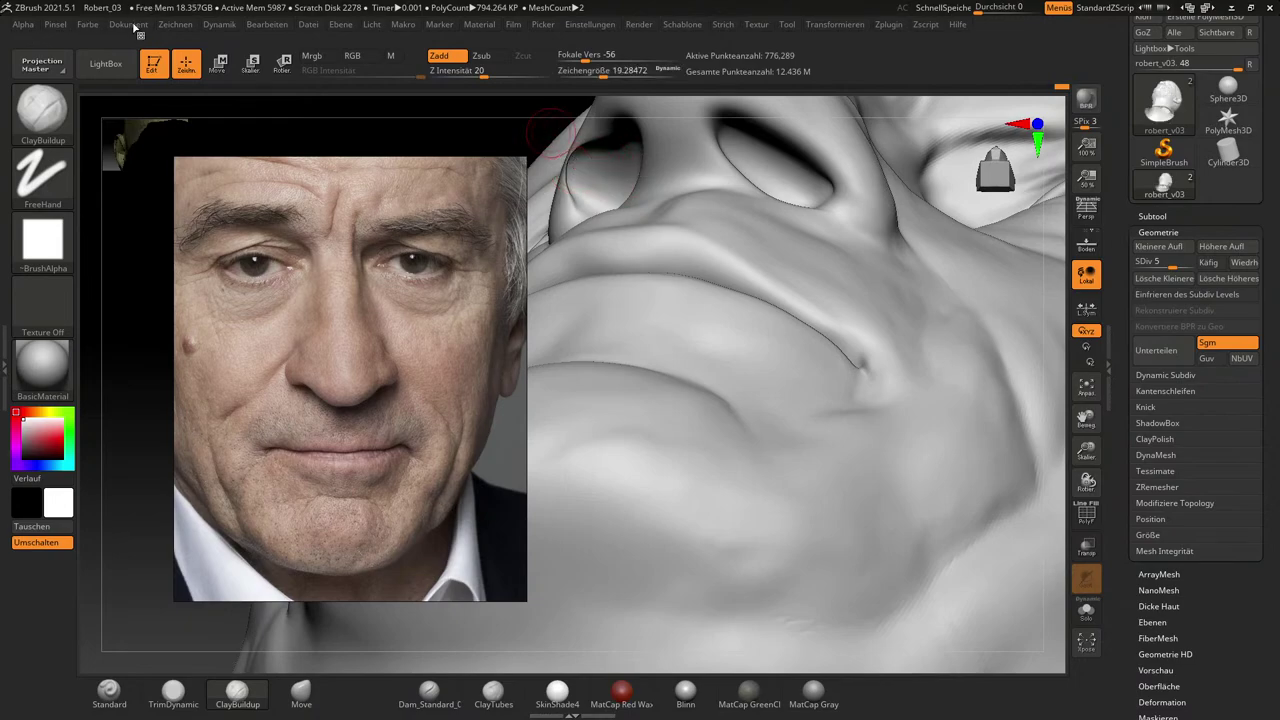
{"action": "left_click", "coordinate": [88, 24]}
{"action": "mouse_move", "coordinate": [56, 24]}
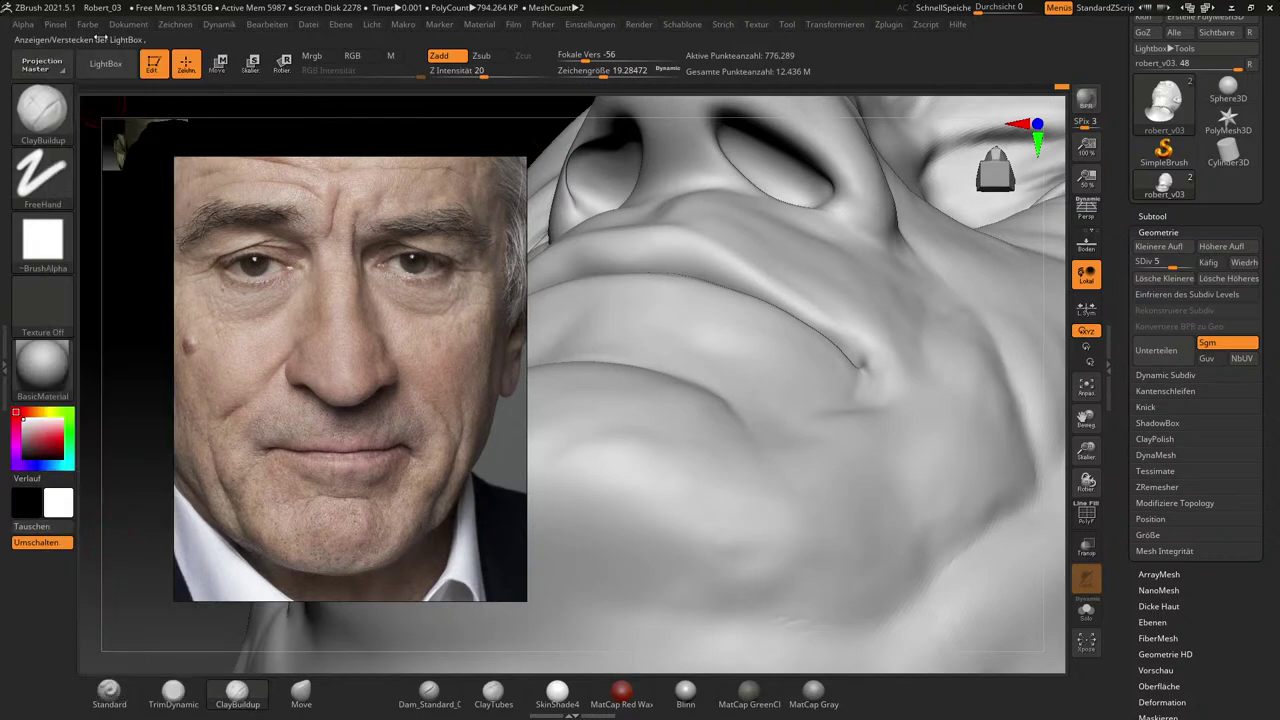
{"action": "left_click", "coordinate": [65, 27]}
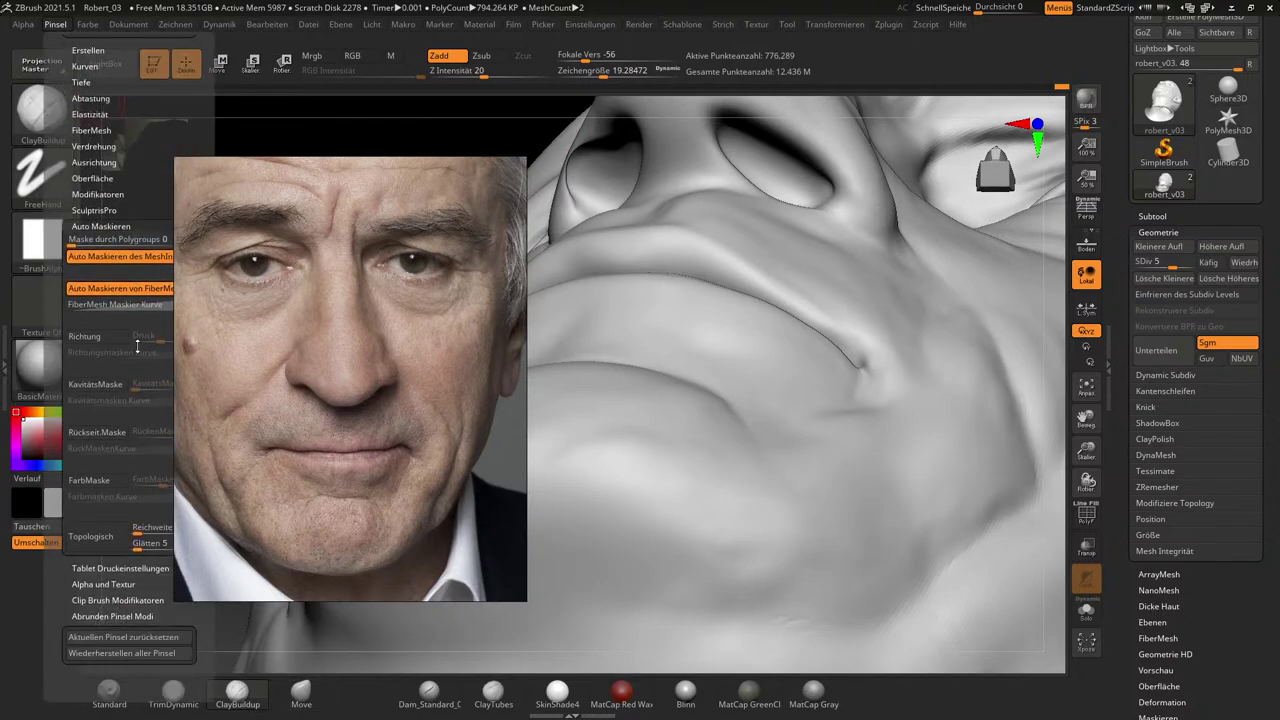
{"action": "left_click", "coordinate": [100, 433]}
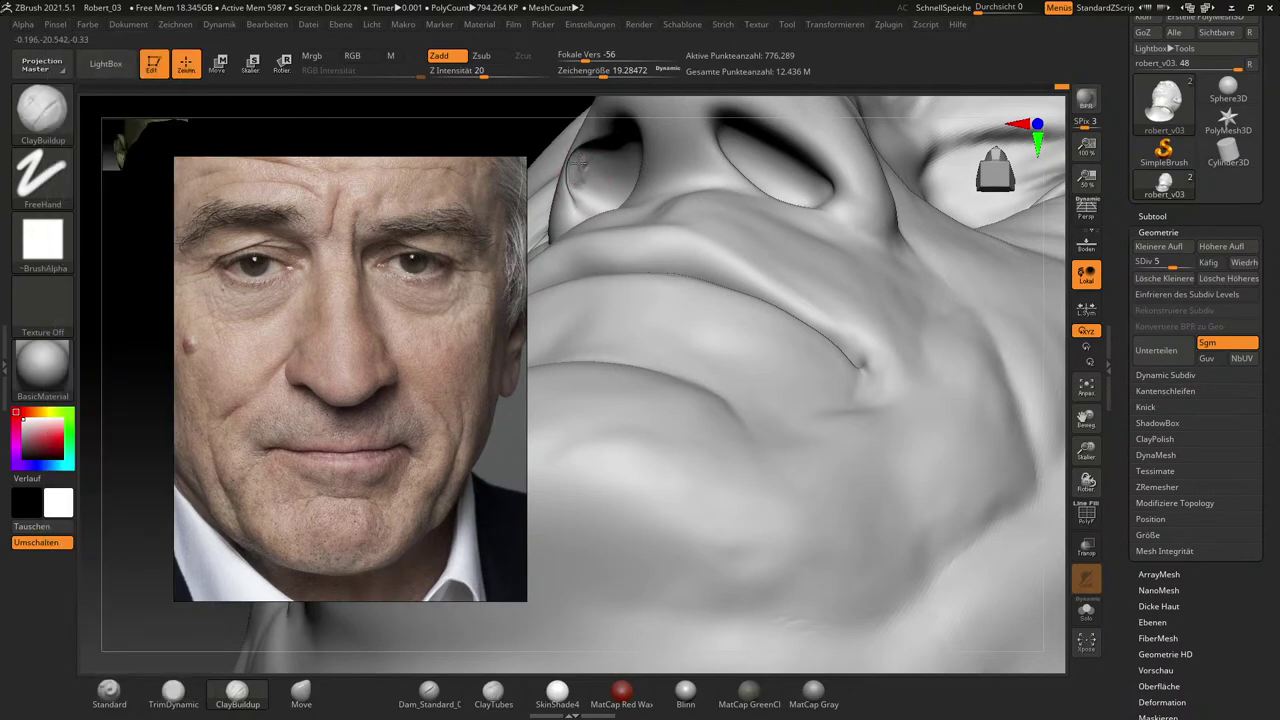
Work on the inner wall of the model's right nostril with smoothing and ClayBuildup.
{"action": "key", "text": "shift"}
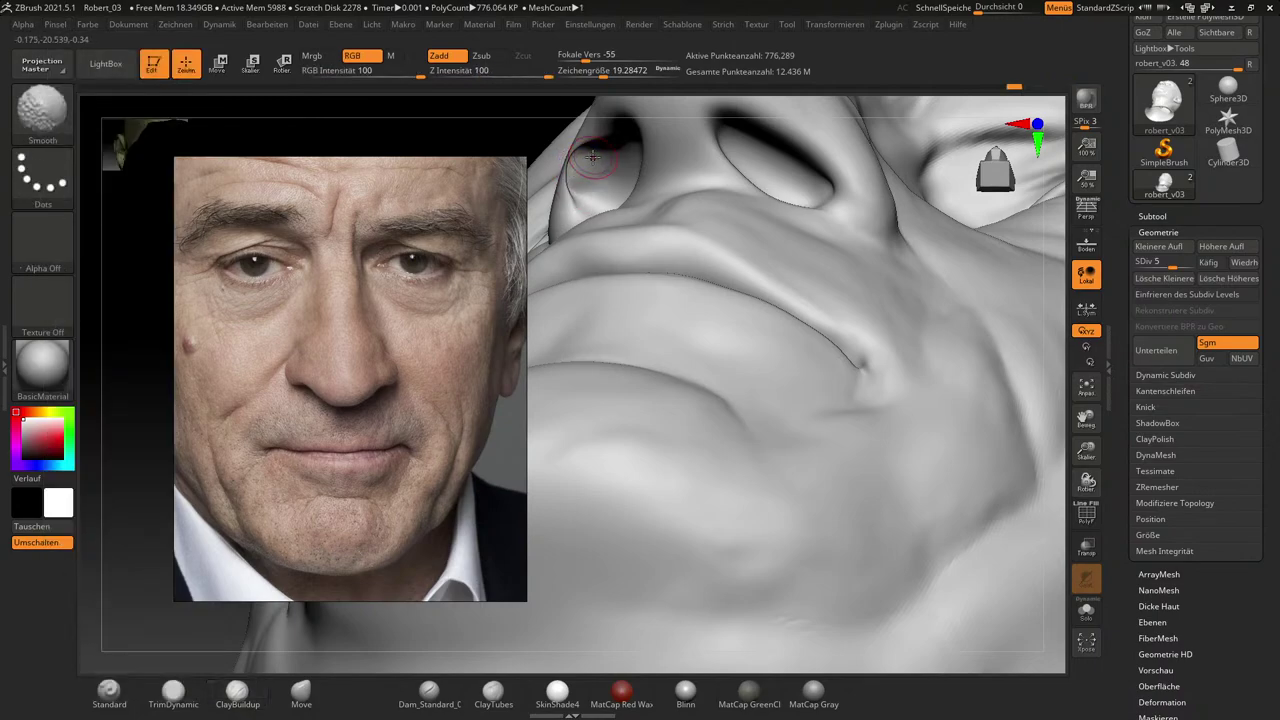
{"action": "mouse_move", "coordinate": [480, 134]}
{"action": "left_mouse_down"}
{"action": "mouse_move", "coordinate": [418, 134]}
{"action": "mouse_move", "coordinate": [528, 142]}
{"action": "mouse_move", "coordinate": [586, 126]}
{"action": "left_mouse_up"}
{"action": "left_click_drag", "start_coordinate": [857, 163], "coordinate": [617, 165]}
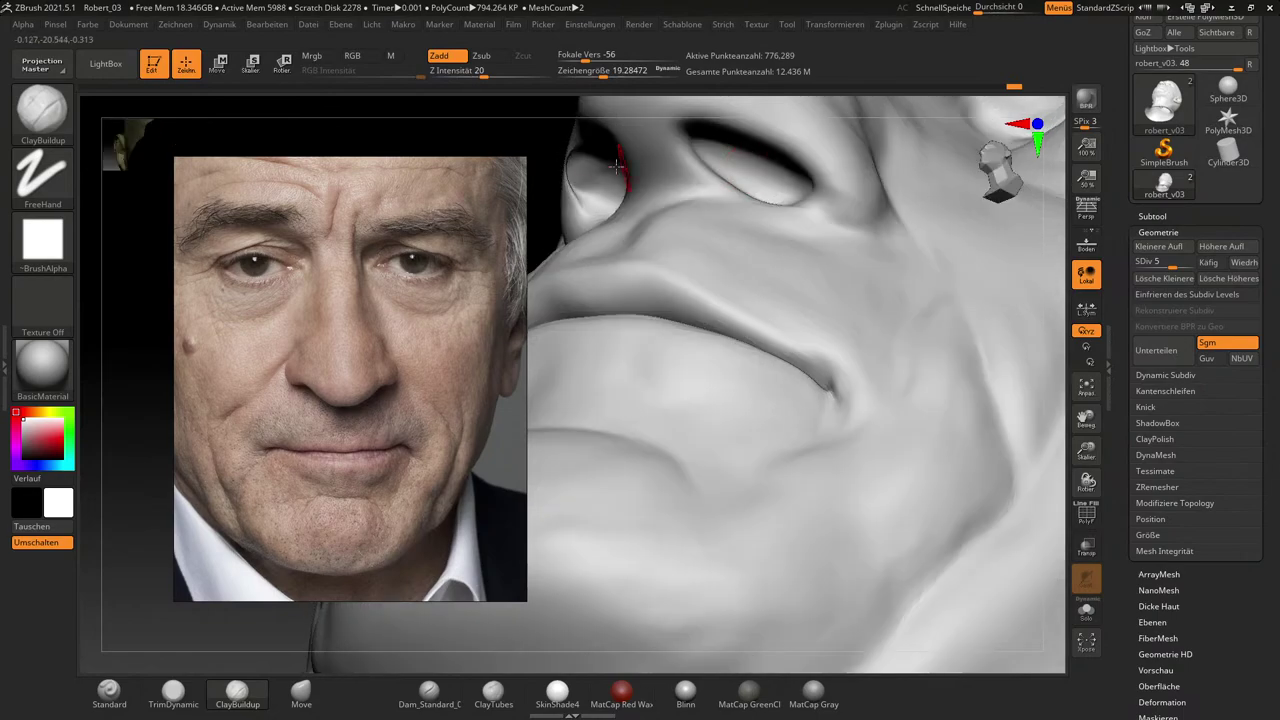
Lower the head to subdivision level 1 and reshape the inside of the model's right nostril with the Move brush and smoothing.
{"action": "key", "text": "shift+d"}
{"action": "key", "text": "shift+d"}
{"action": "key", "text": "shift+d"}
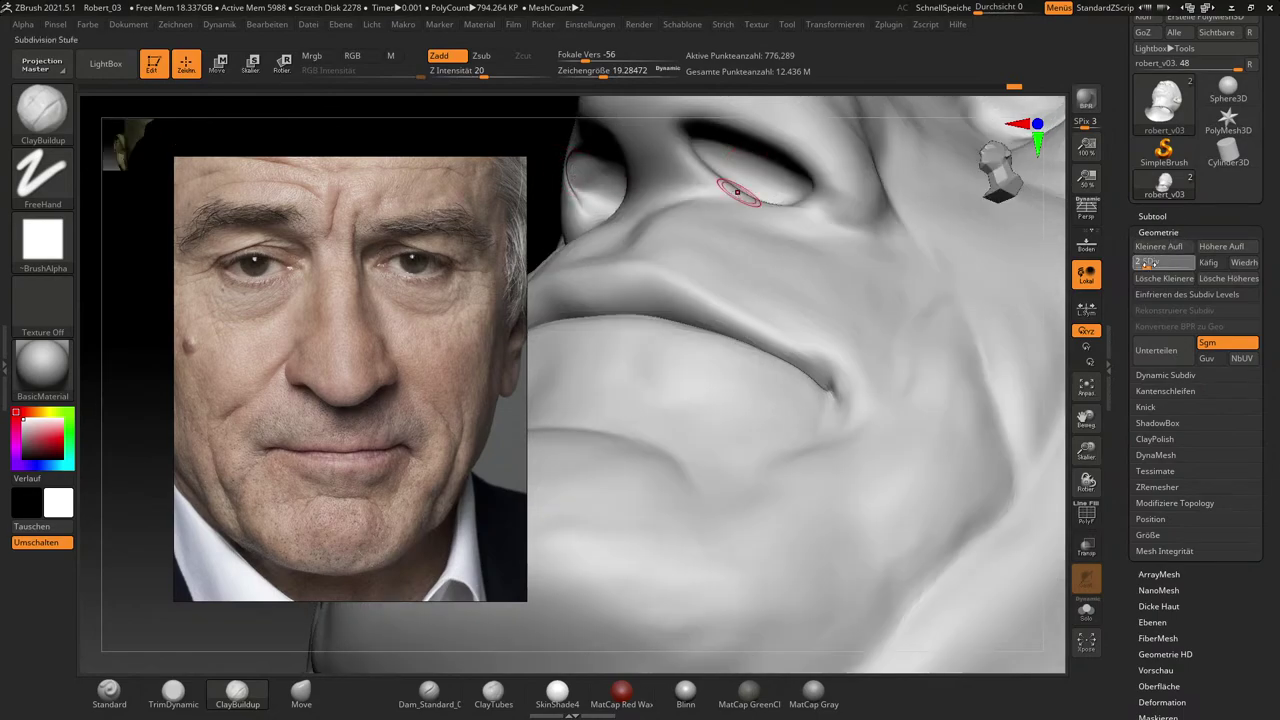
{"action": "key", "text": "shift+d"}
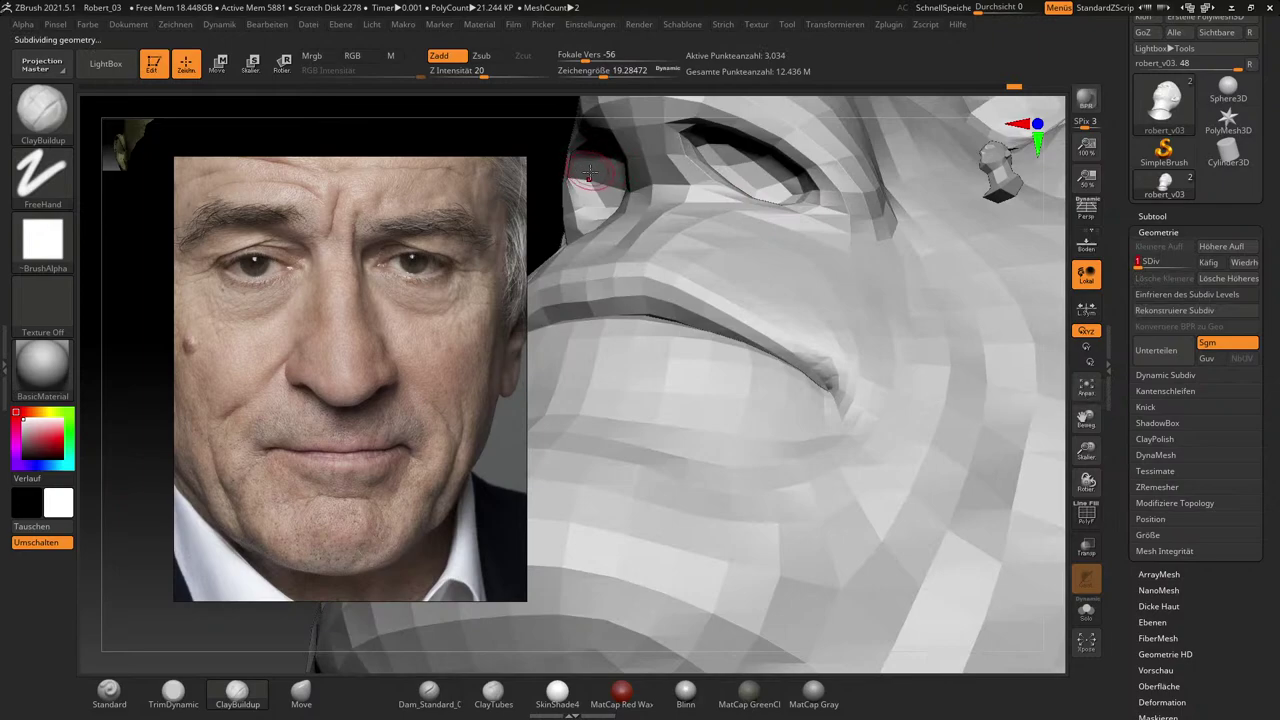
{"action": "left_click", "coordinate": [301, 690]}
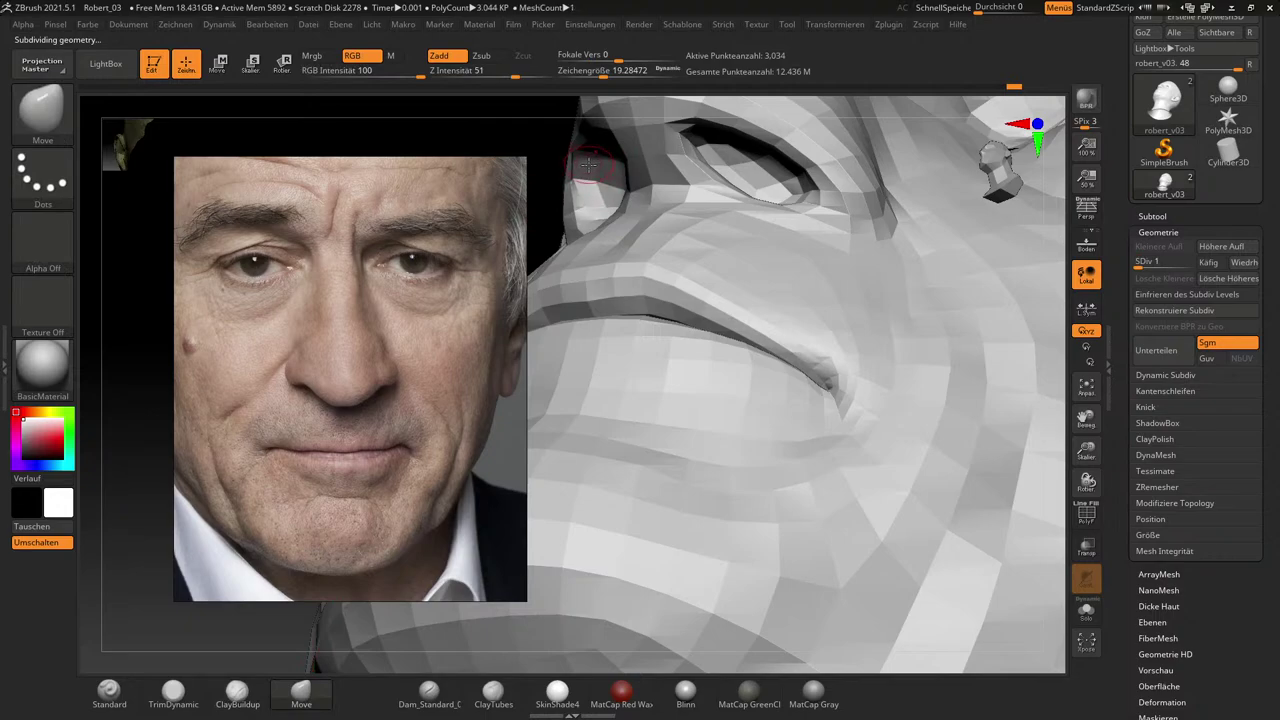
{"action": "left_click_drag", "start_coordinate": [588, 165], "coordinate": [596, 186], "text": "shift"}
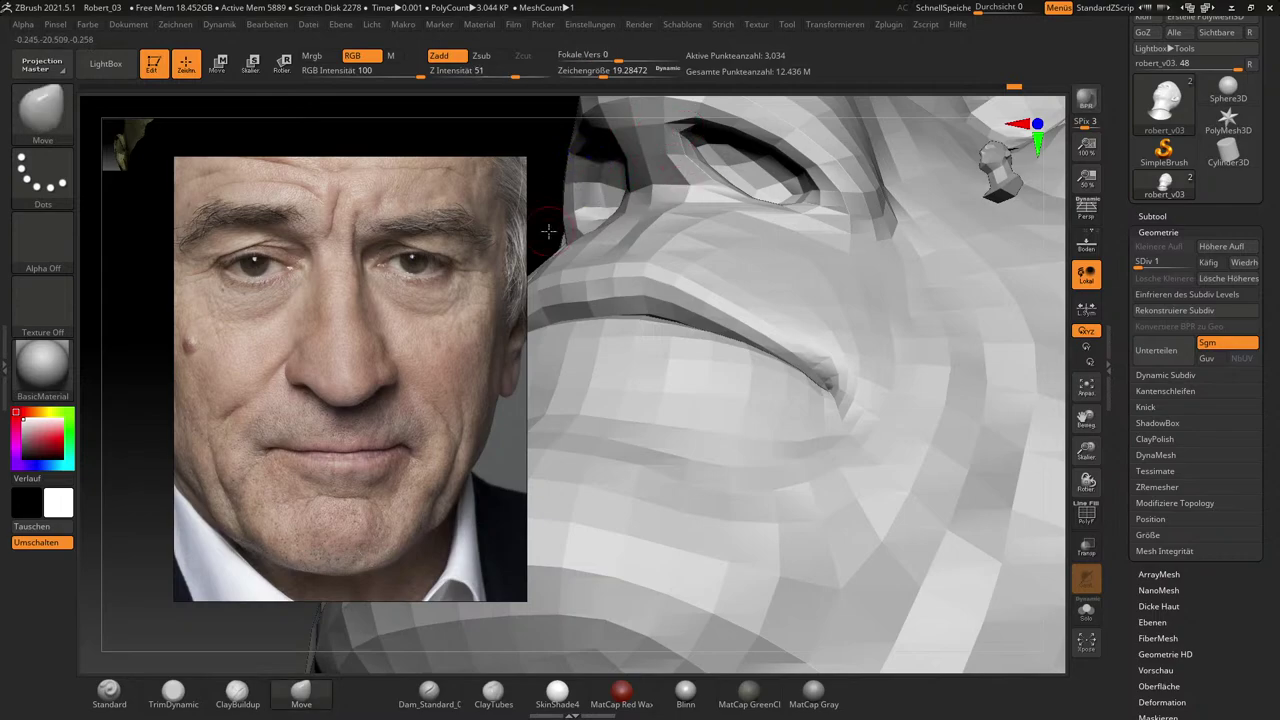
Raise the head to subdivision level 3 and refine the inside of the model's right nostril with ClayBuildup and smoothing.
{"action": "left_click_drag", "start_coordinate": [1142, 262], "coordinate": [1165, 262]}
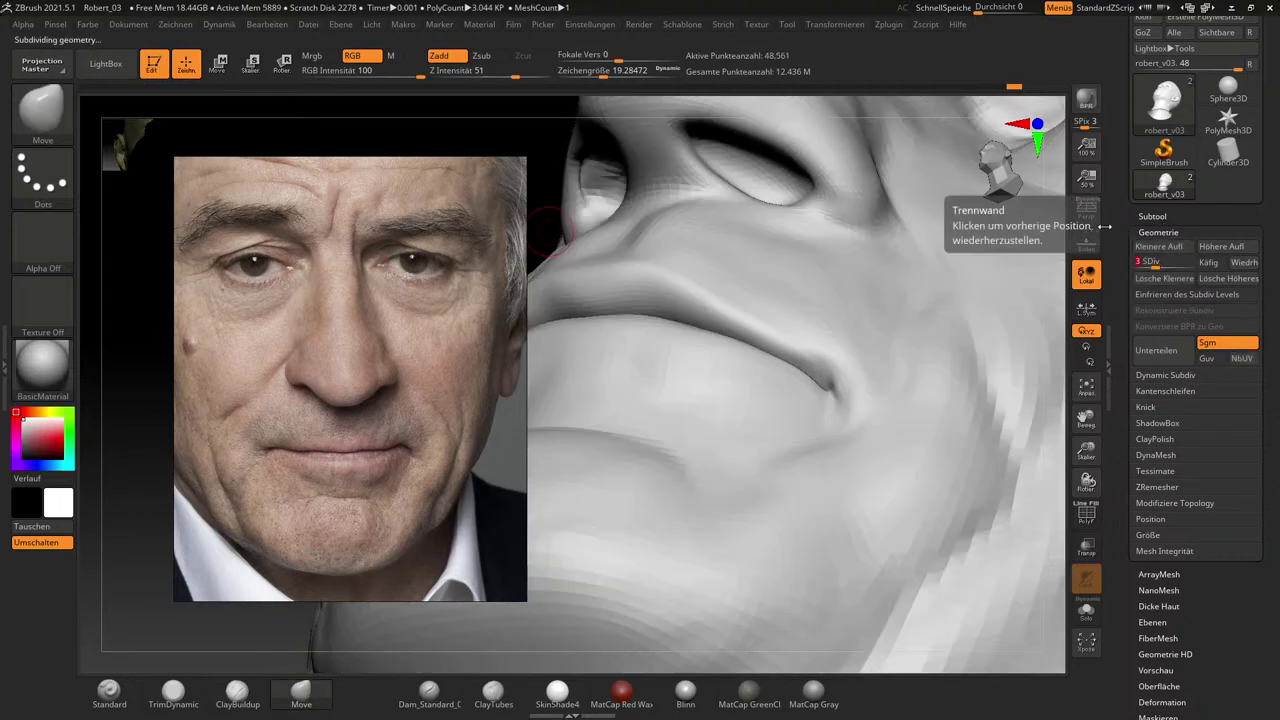
{"action": "left_click_drag", "start_coordinate": [492, 140], "coordinate": [566, 77]}
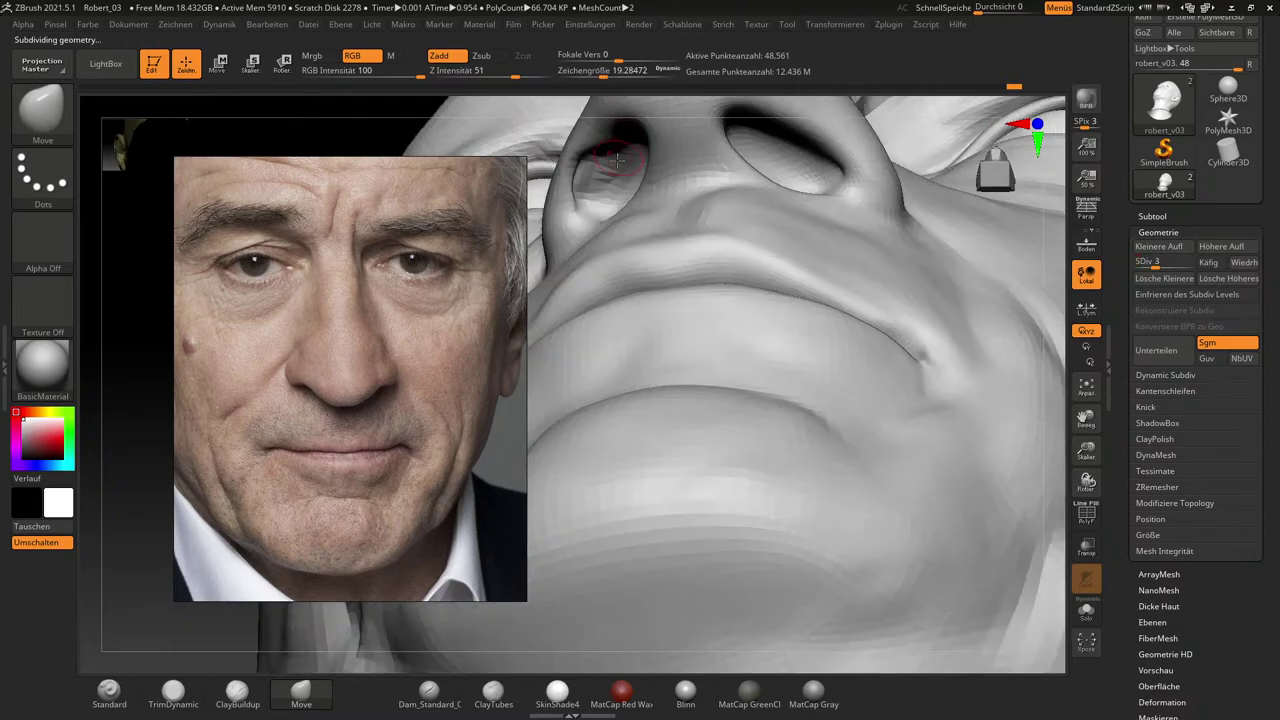
{"action": "key", "text": "shift"}
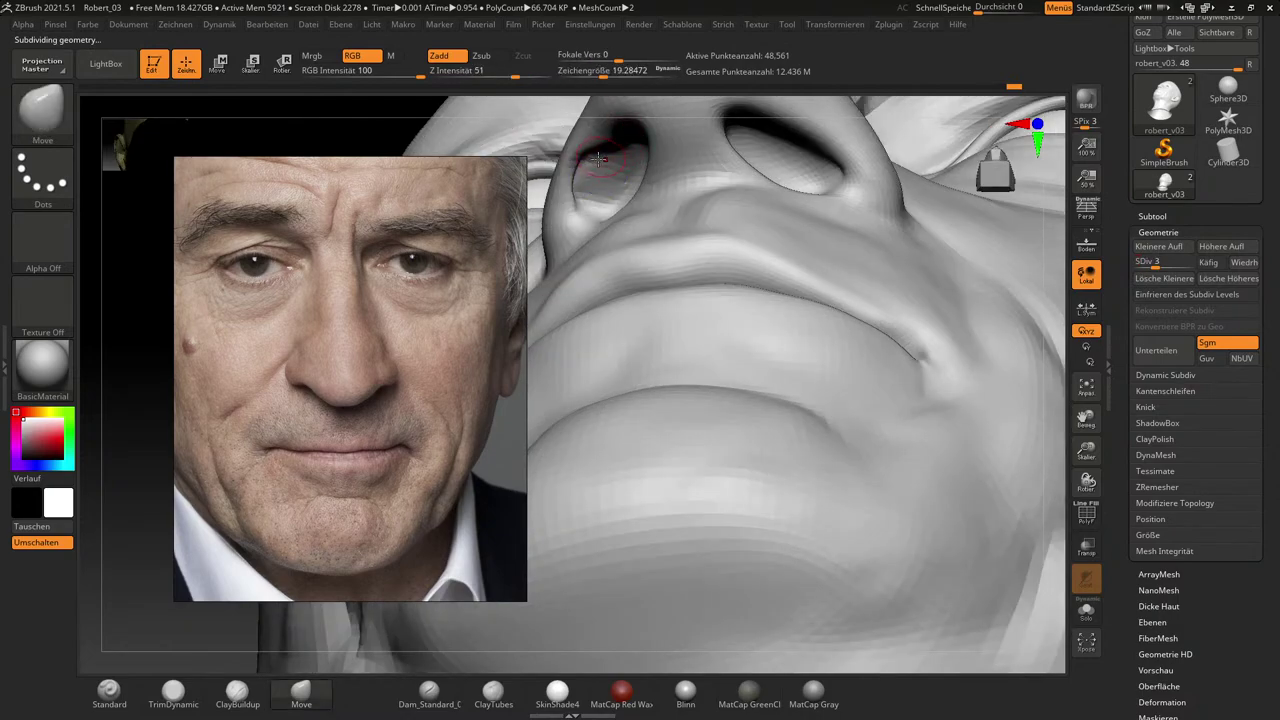
{"action": "left_click", "coordinate": [237, 690]}
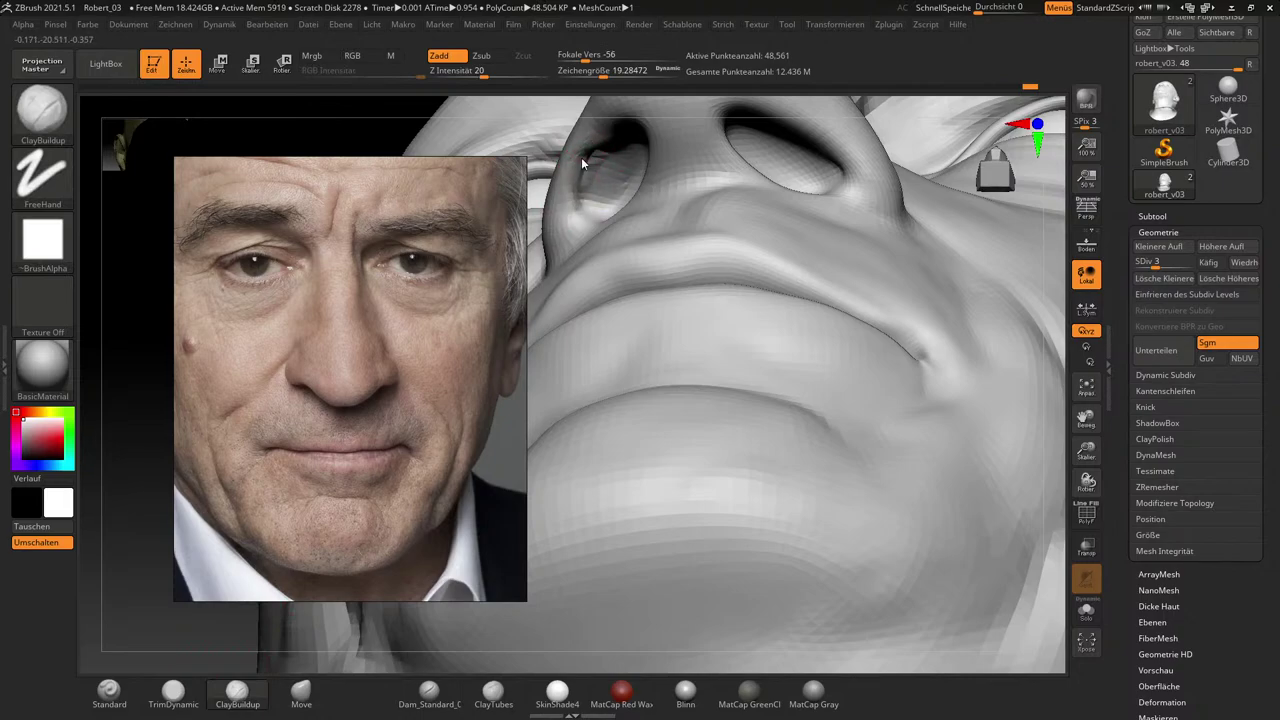
{"action": "key", "text": "shift"}
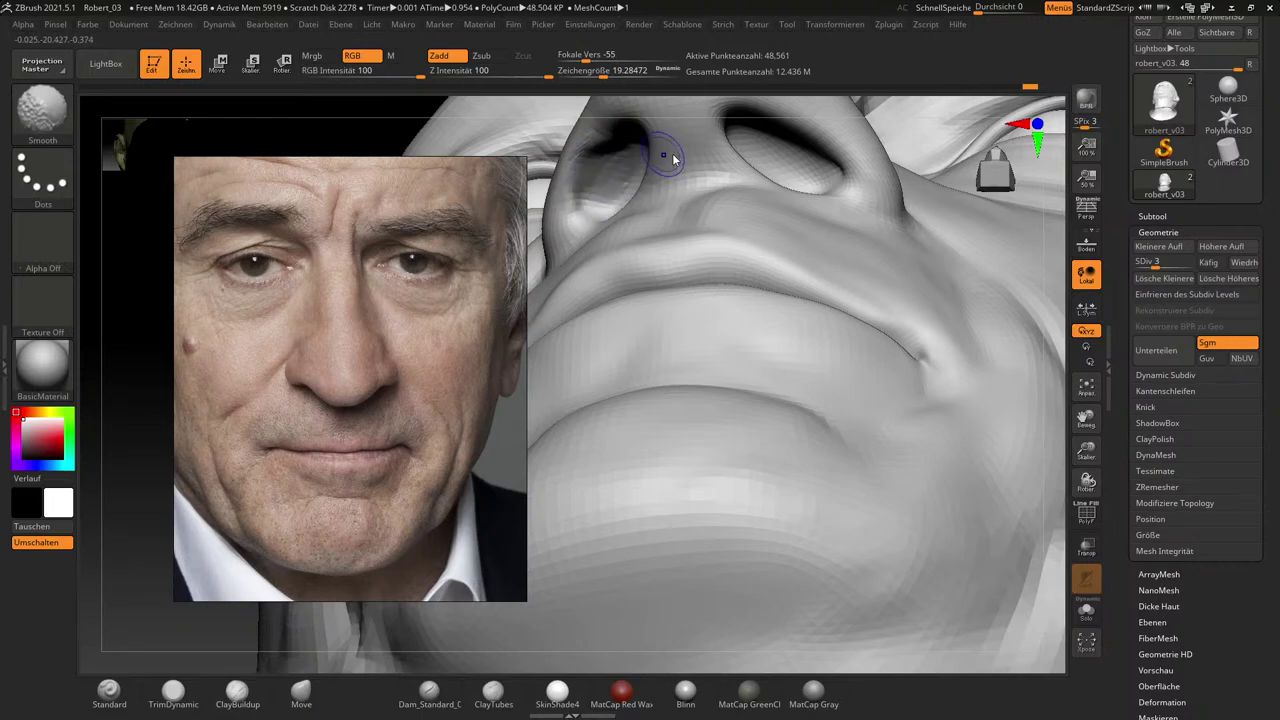
Return to subdivision level 5, set the draw size to about 22 and sculpt the inner surfaces of both nostrils.
{"action": "left_click", "coordinate": [1173, 262]}
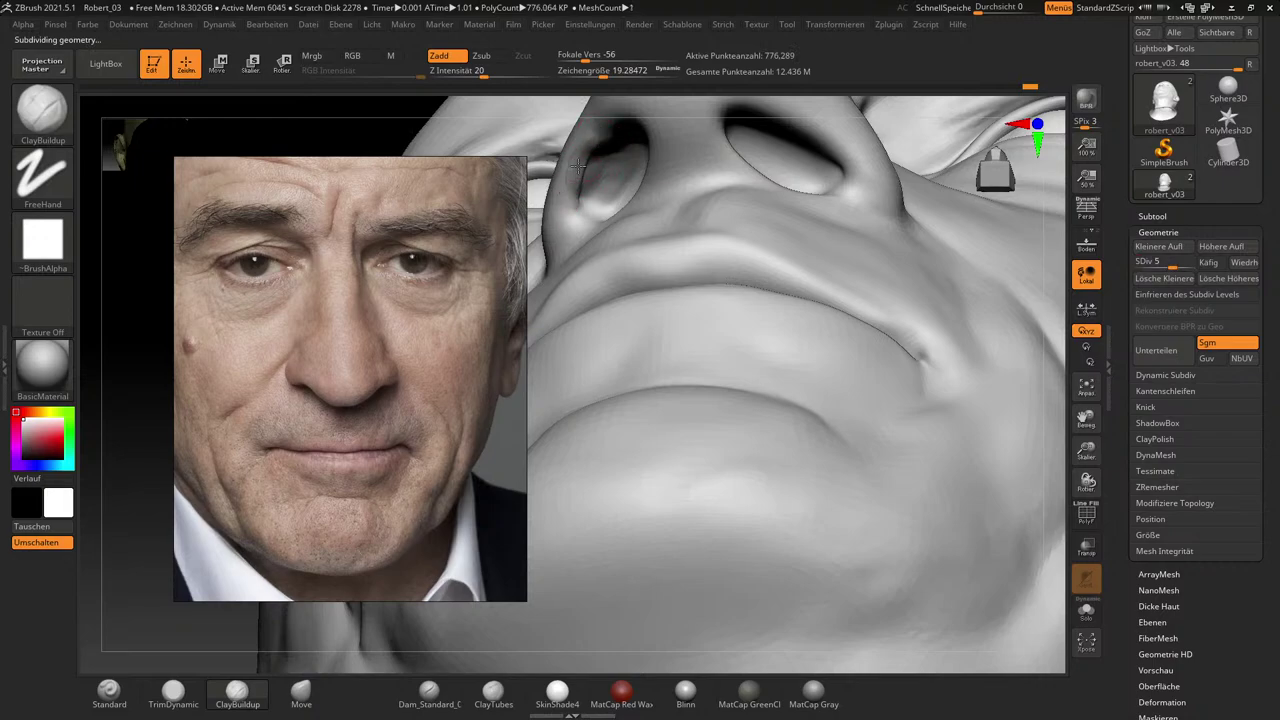
{"action": "key", "text": "shift"}
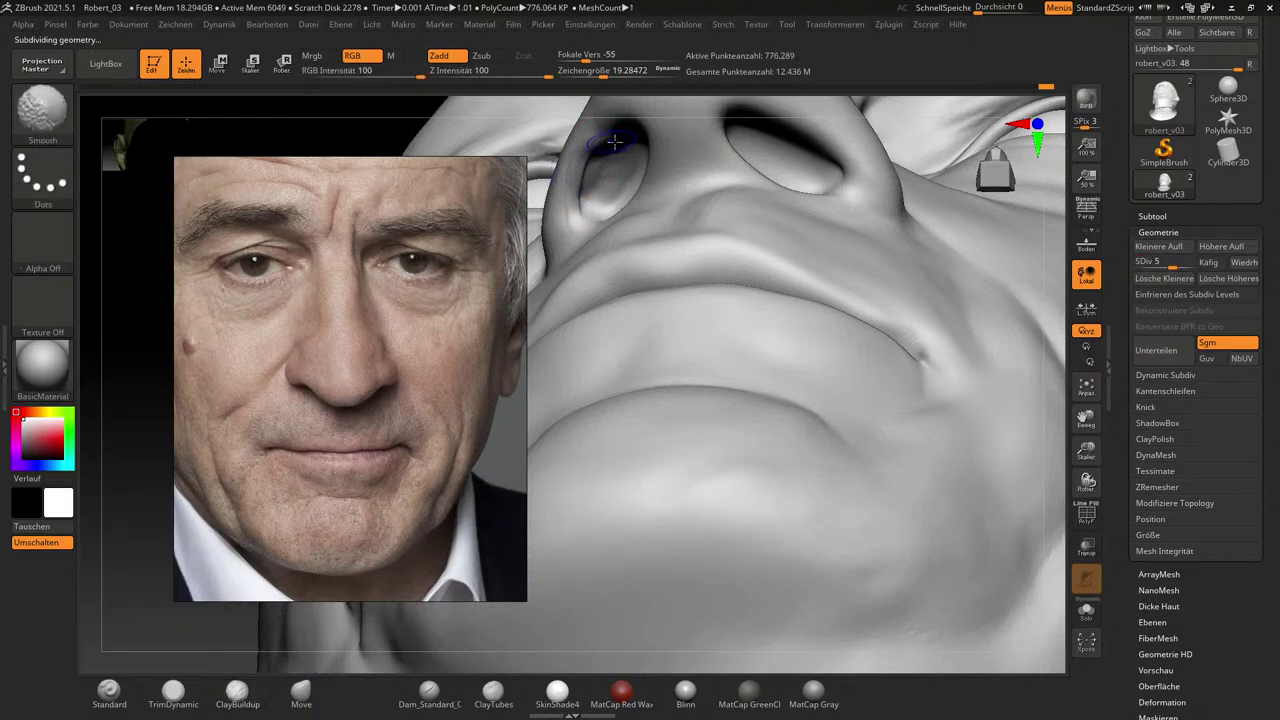
{"action": "key", "text": "s"}
{"action": "mouse_move", "coordinate": [616, 160]}
{"action": "left_mouse_down"}
{"action": "mouse_move", "coordinate": [610, 186]}
{"action": "mouse_move", "coordinate": [632, 151]}
{"action": "mouse_move", "coordinate": [606, 157]}
{"action": "left_mouse_up"}
{"action": "mouse_move", "coordinate": [770, 185]}
{"action": "left_mouse_down"}
{"action": "mouse_move", "coordinate": [790, 152]}
{"action": "mouse_move", "coordinate": [772, 160]}
{"action": "left_mouse_up"}
Smooth the inner walls of both nostrils from below.
{"action": "left_click_drag", "start_coordinate": [1050, 370], "coordinate": [857, 229]}
{"action": "mouse_move", "coordinate": [1050, 275]}
{"action": "left_mouse_down"}
{"action": "mouse_move", "coordinate": [1005, 285]}
{"action": "mouse_move", "coordinate": [971, 266]}
{"action": "left_mouse_up"}
{"action": "mouse_move", "coordinate": [1053, 292]}
{"action": "left_mouse_down"}
{"action": "mouse_move", "coordinate": [1067, 298]}
{"action": "mouse_move", "coordinate": [1058, 198]}
{"action": "left_mouse_up"}
{"action": "mouse_move", "coordinate": [605, 165]}
{"action": "left_mouse_down", "text": "shift"}
{"action": "mouse_move", "coordinate": [584, 192]}
{"action": "mouse_move", "coordinate": [612, 166]}
{"action": "left_mouse_up", "text": "shift"}
{"action": "left_click_drag", "start_coordinate": [790, 158], "coordinate": [772, 136], "text": "shift"}
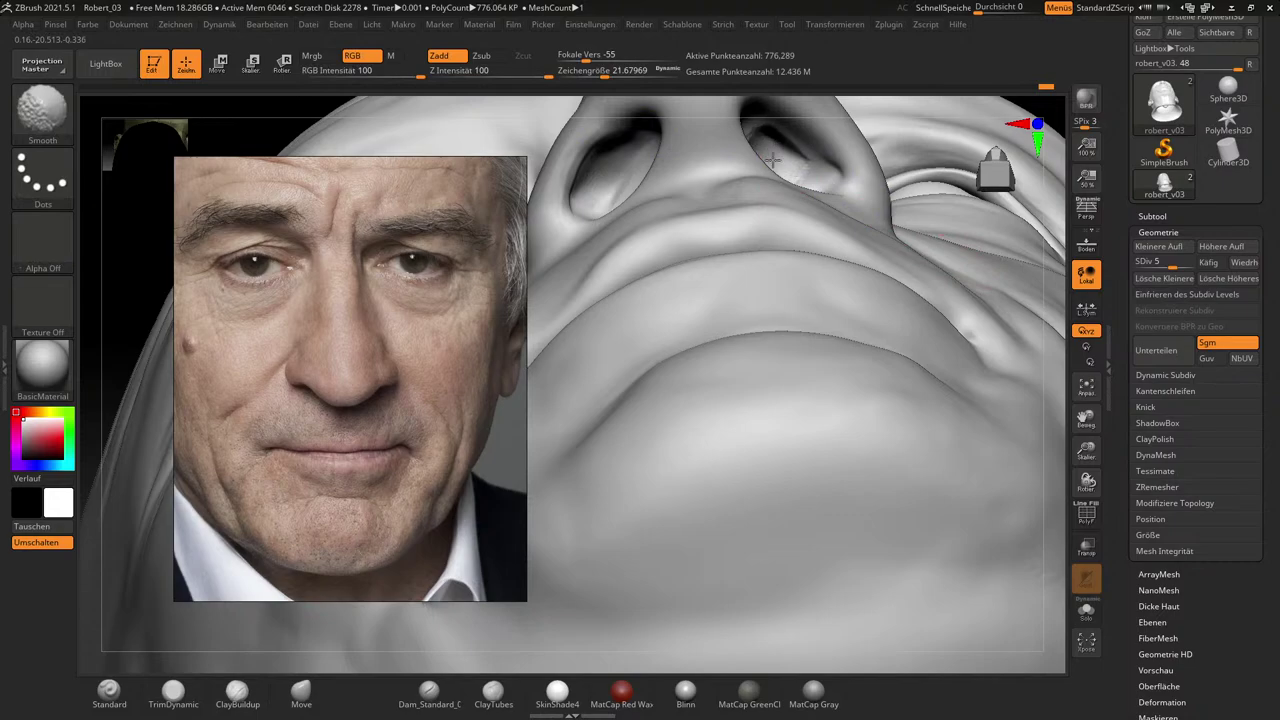
{"action": "left_click_drag", "start_coordinate": [1054, 280], "coordinate": [1038, 312]}
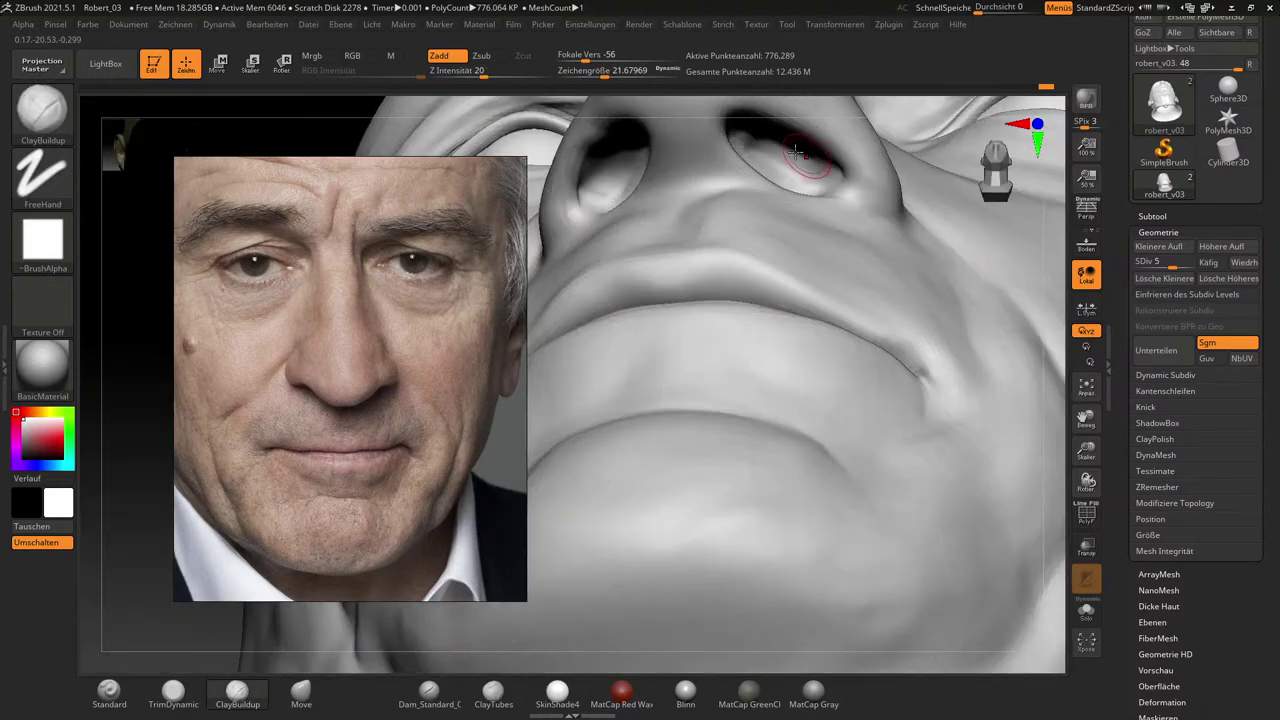
{"action": "mouse_move", "coordinate": [772, 142]}
{"action": "left_mouse_down", "text": "shift"}
{"action": "mouse_move", "coordinate": [750, 151]}
{"action": "mouse_move", "coordinate": [775, 165]}
{"action": "left_mouse_up", "text": "shift"}
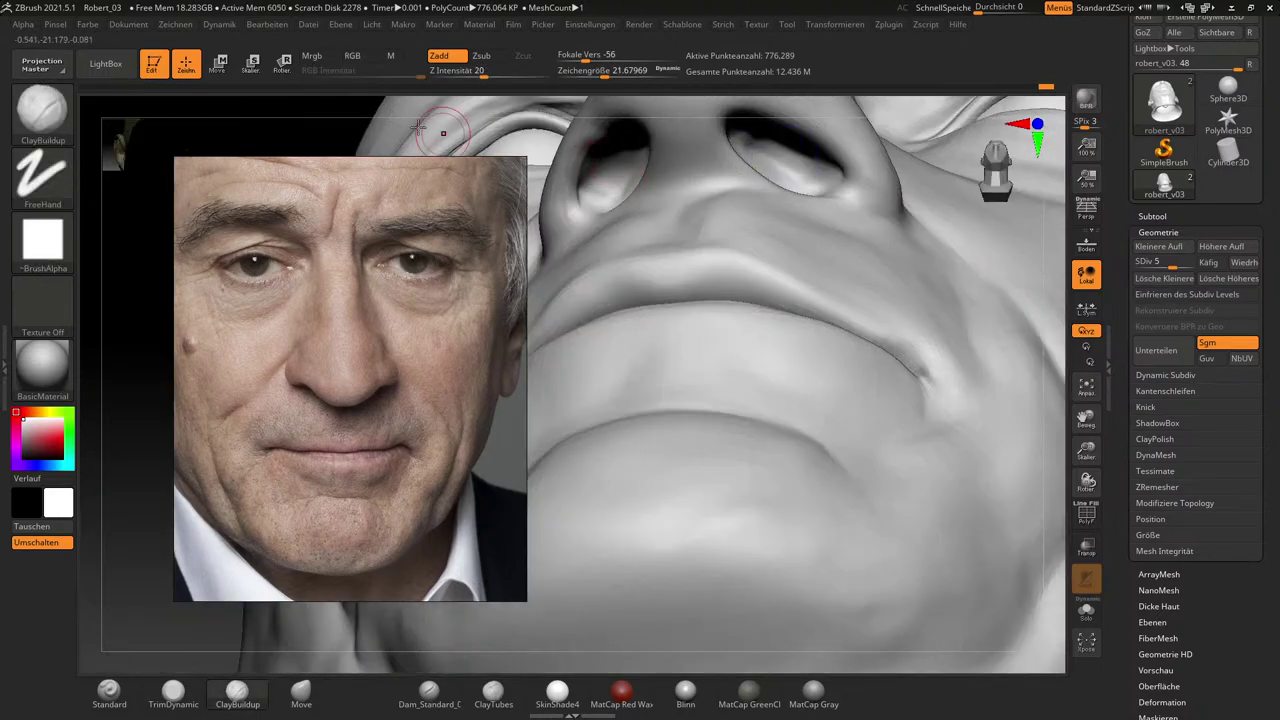
Refine the inner wall of the model's right nostril with ClayBuildup and smoothing from a steeper underside view.
{"action": "left_click_drag", "start_coordinate": [352, 130], "coordinate": [298, 125]}
{"action": "mouse_move", "coordinate": [571, 157]}
{"action": "left_mouse_down"}
{"action": "mouse_move", "coordinate": [614, 138]}
{"action": "mouse_move", "coordinate": [577, 191]}
{"action": "mouse_move", "coordinate": [615, 142]}
{"action": "left_mouse_up"}
{"action": "key", "text": "s"}
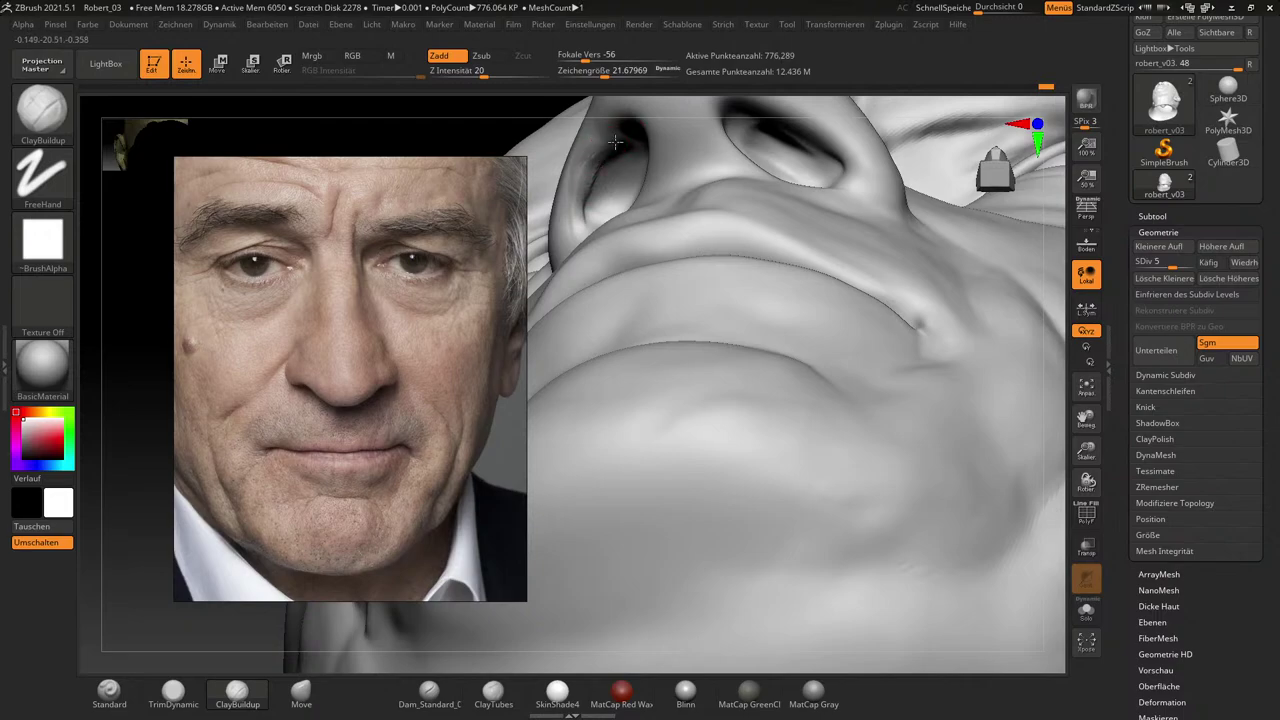
{"action": "key", "text": "shift"}
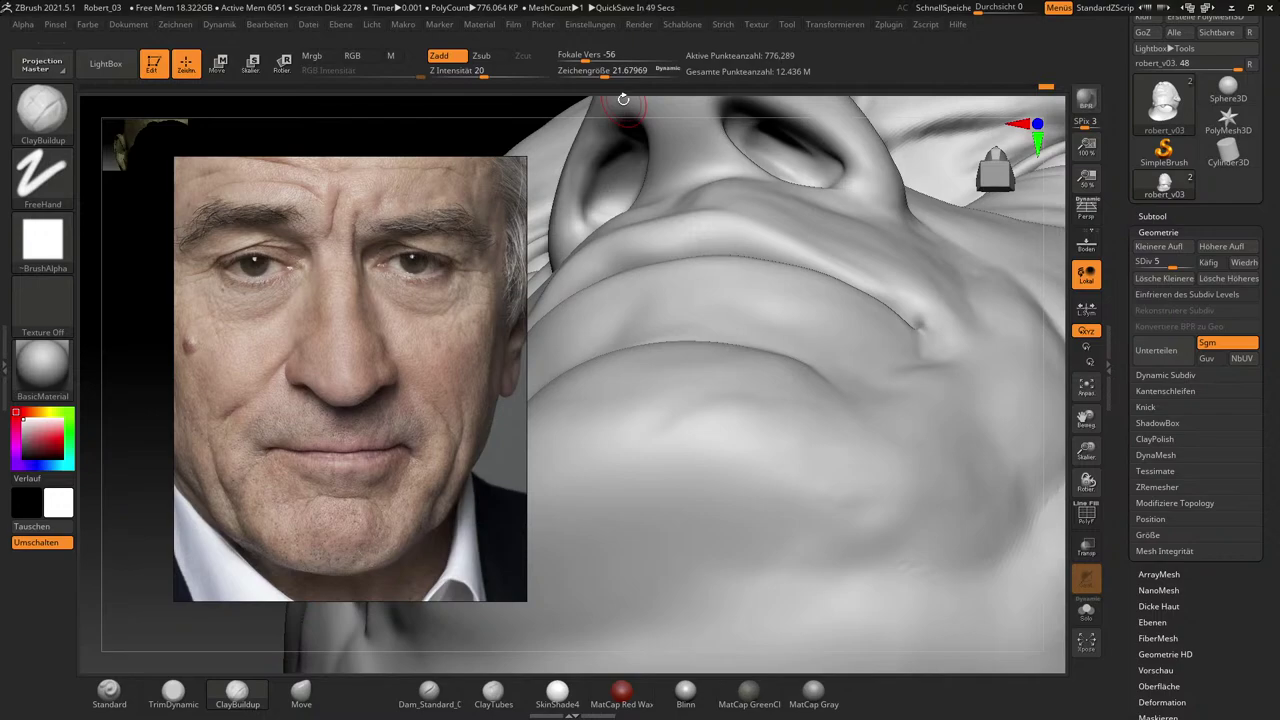
Set the draw size to about 79 and adjust the lips from the front with the Move brush.
{"action": "left_click_drag", "start_coordinate": [1051, 563], "coordinate": [1055, 555]}
{"action": "key", "text": "f"}
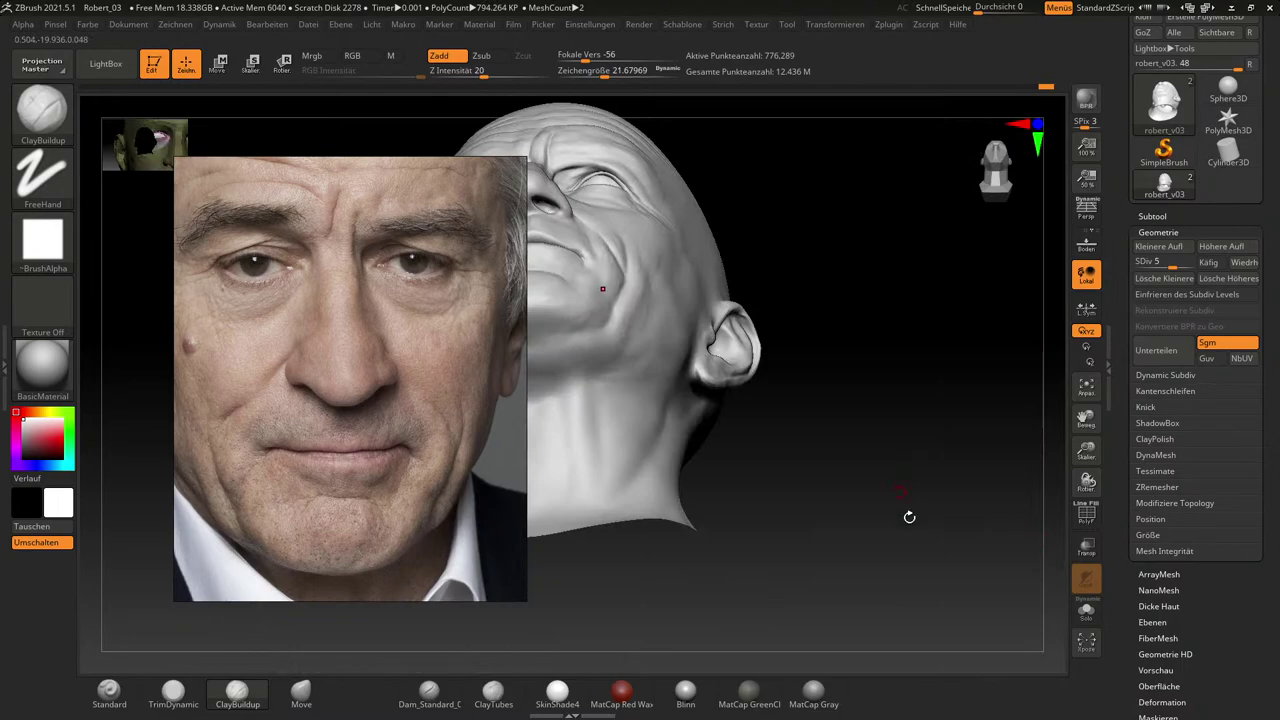
{"action": "mouse_move", "coordinate": [909, 517]}
{"action": "left_mouse_down"}
{"action": "mouse_move", "coordinate": [874, 457]}
{"action": "mouse_move", "coordinate": [996, 456]}
{"action": "mouse_move", "coordinate": [960, 451]}
{"action": "mouse_move", "coordinate": [951, 412]}
{"action": "mouse_move", "coordinate": [955, 521]}
{"action": "left_mouse_up"}
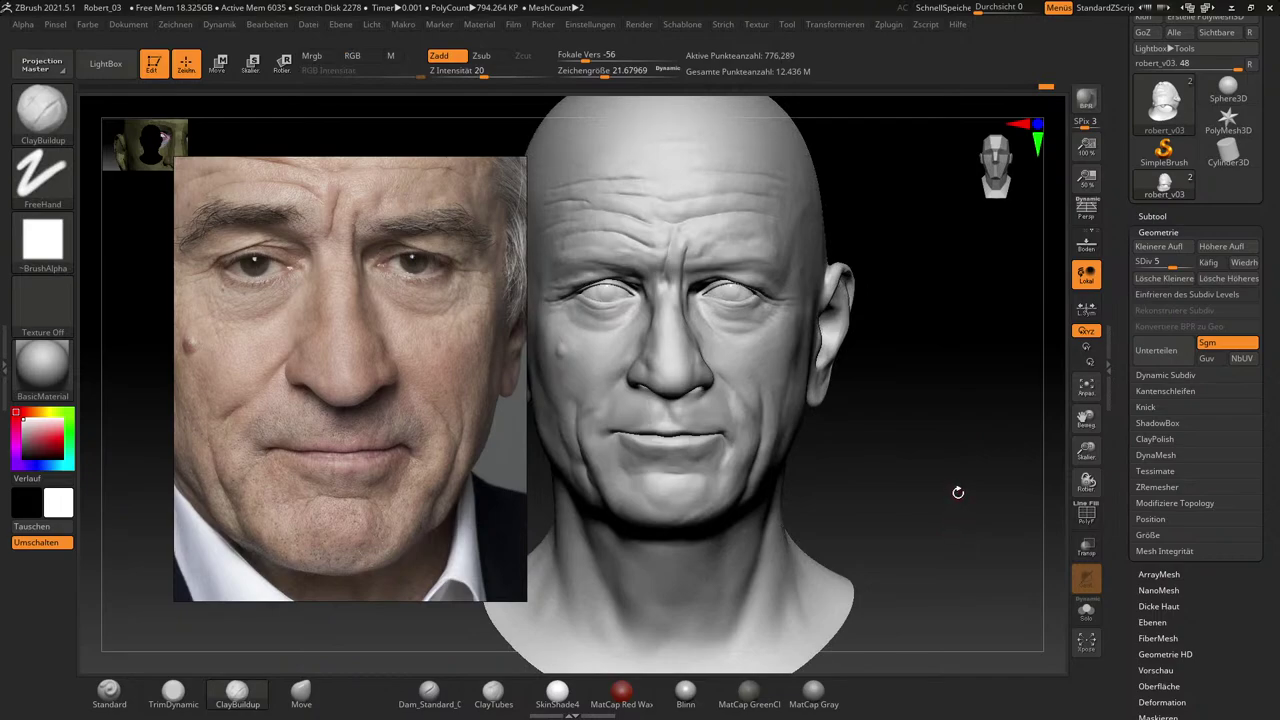
{"action": "mouse_move", "coordinate": [957, 492]}
{"action": "left_mouse_down"}
{"action": "mouse_move", "coordinate": [977, 523]}
{"action": "mouse_move", "coordinate": [1024, 478]}
{"action": "left_mouse_up"}
{"action": "key", "text": "s"}
{"action": "left_click_drag", "start_coordinate": [762, 406], "coordinate": [779, 409]}
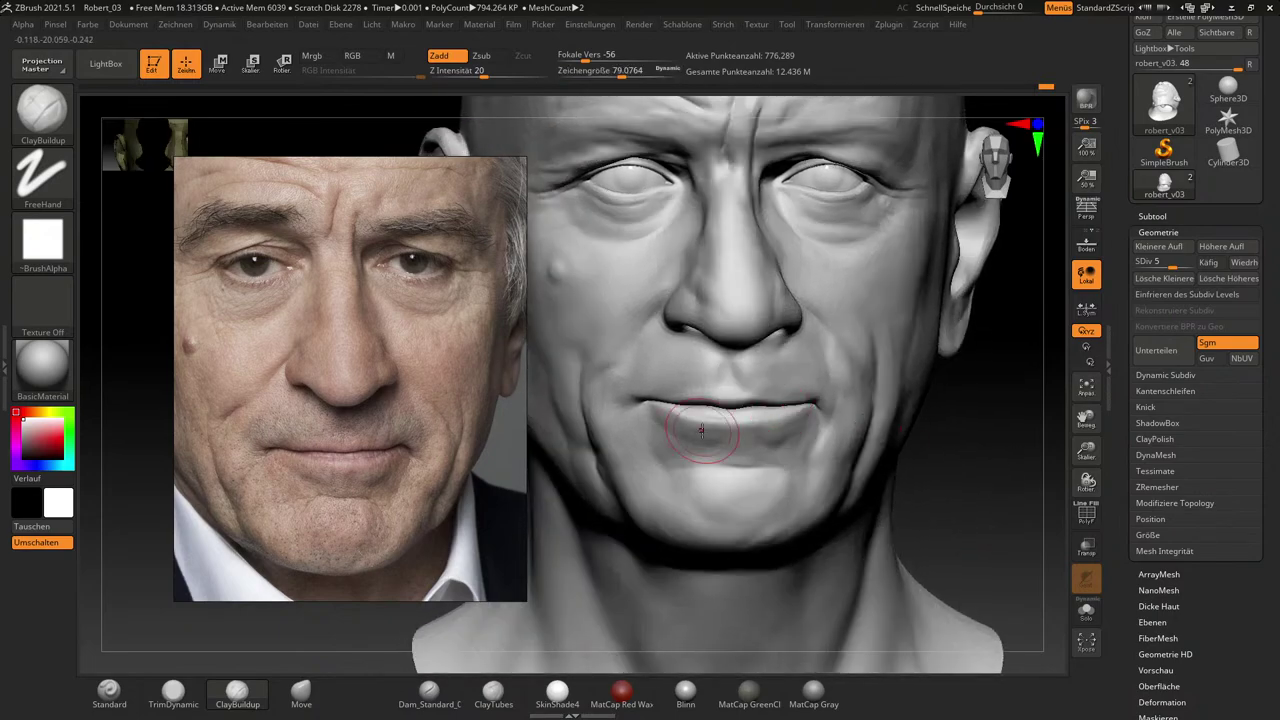
{"action": "left_click", "coordinate": [301, 690]}
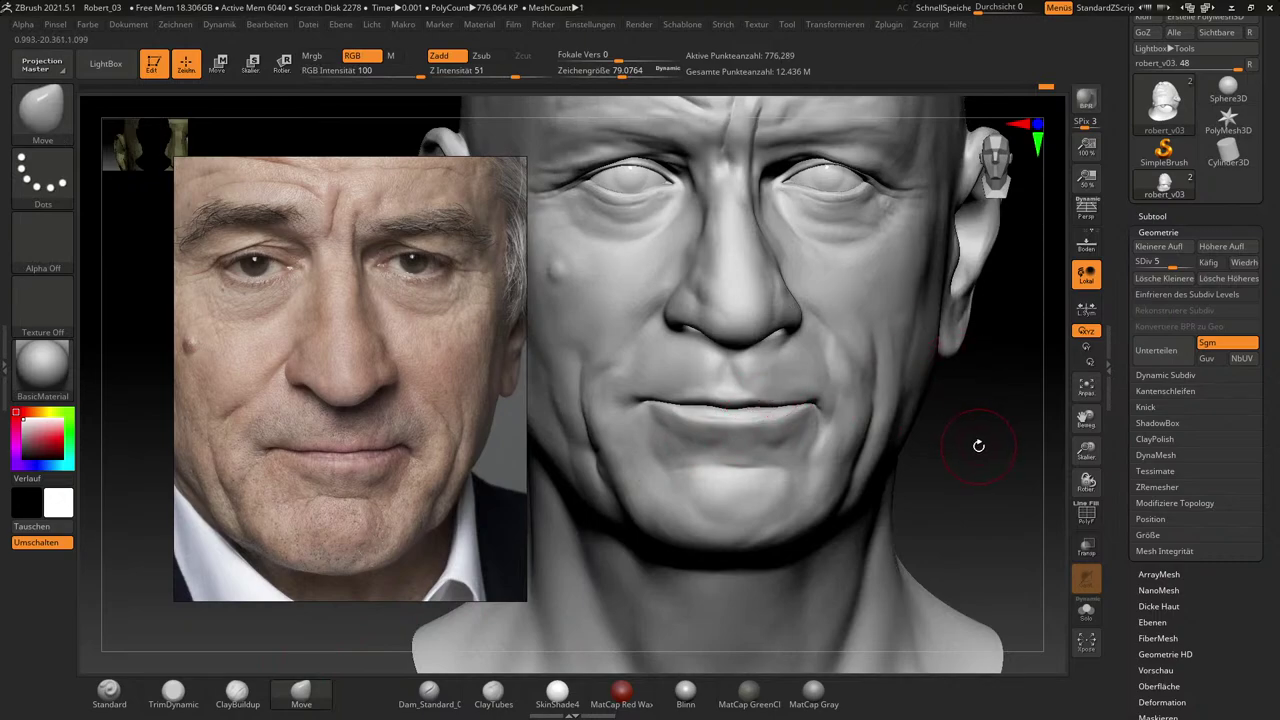
{"action": "mouse_move", "coordinate": [980, 449]}
{"action": "left_mouse_down"}
{"action": "mouse_move", "coordinate": [1020, 463]}
{"action": "mouse_move", "coordinate": [914, 443]}
{"action": "left_mouse_up"}
Reduce the draw size to about 35 and sculpt the area just below the lower lip with ClayBuildup and smoothing.
{"action": "key", "text": "s"}
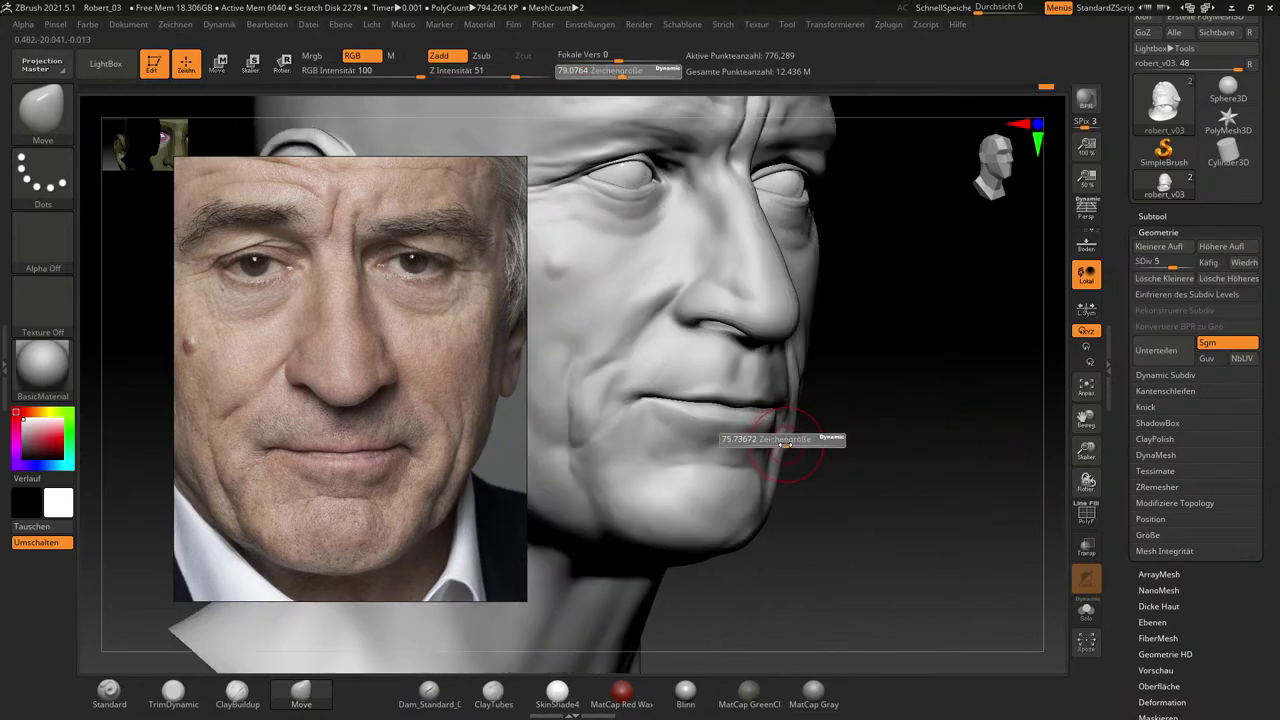
{"action": "left_click", "coordinate": [237, 690]}
{"action": "key", "text": "s"}
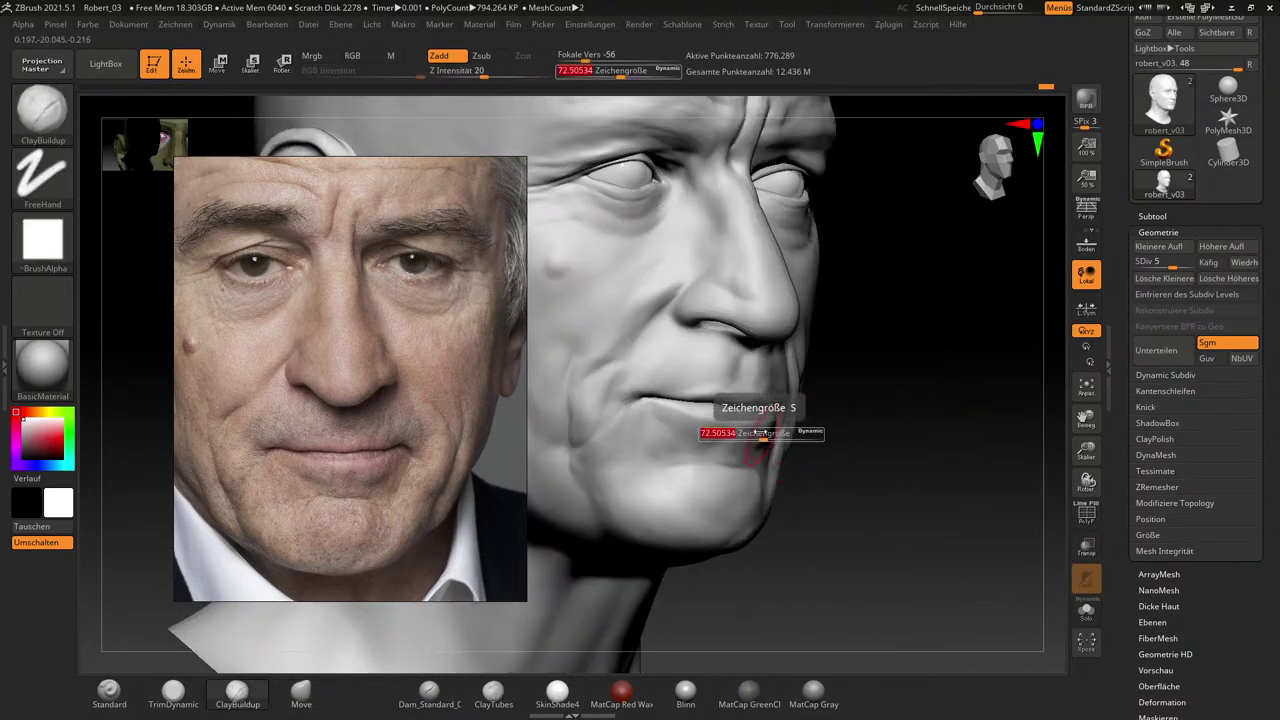
{"action": "left_click_drag", "start_coordinate": [767, 436], "coordinate": [763, 436]}
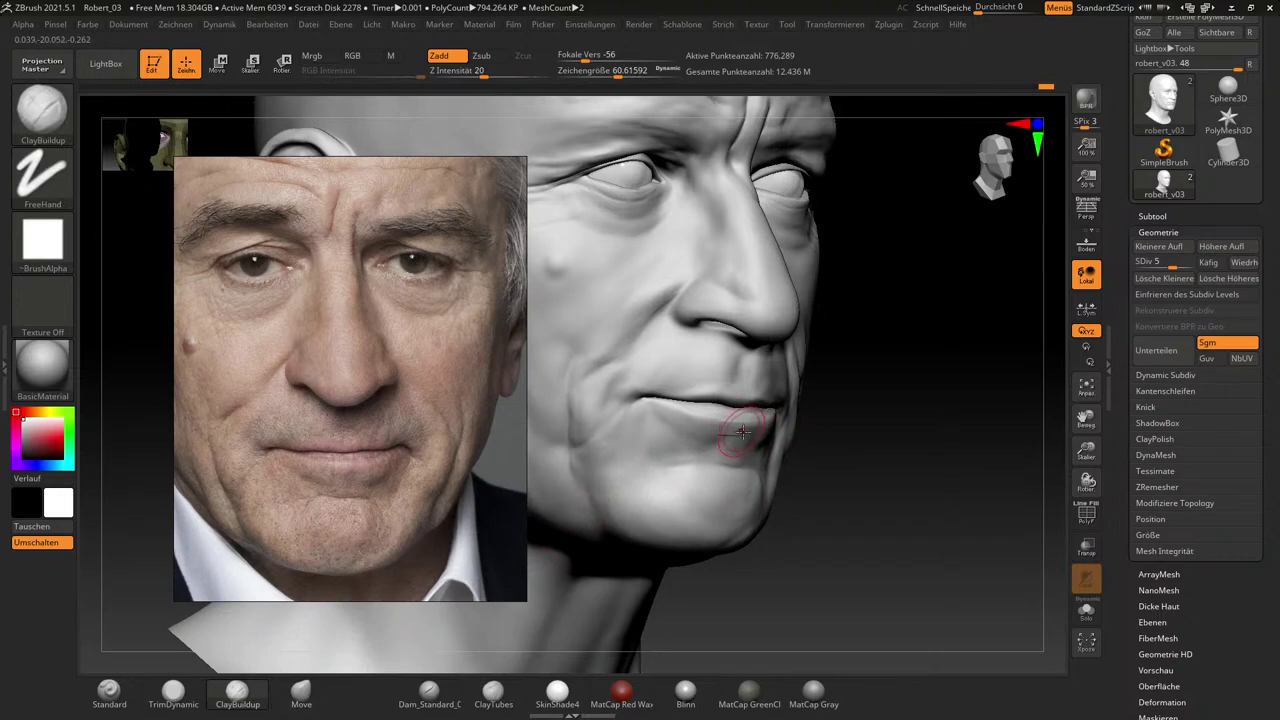
{"action": "key", "text": "s"}
{"action": "left_click_drag", "start_coordinate": [749, 433], "coordinate": [736, 436]}
{"action": "key", "text": "shift"}
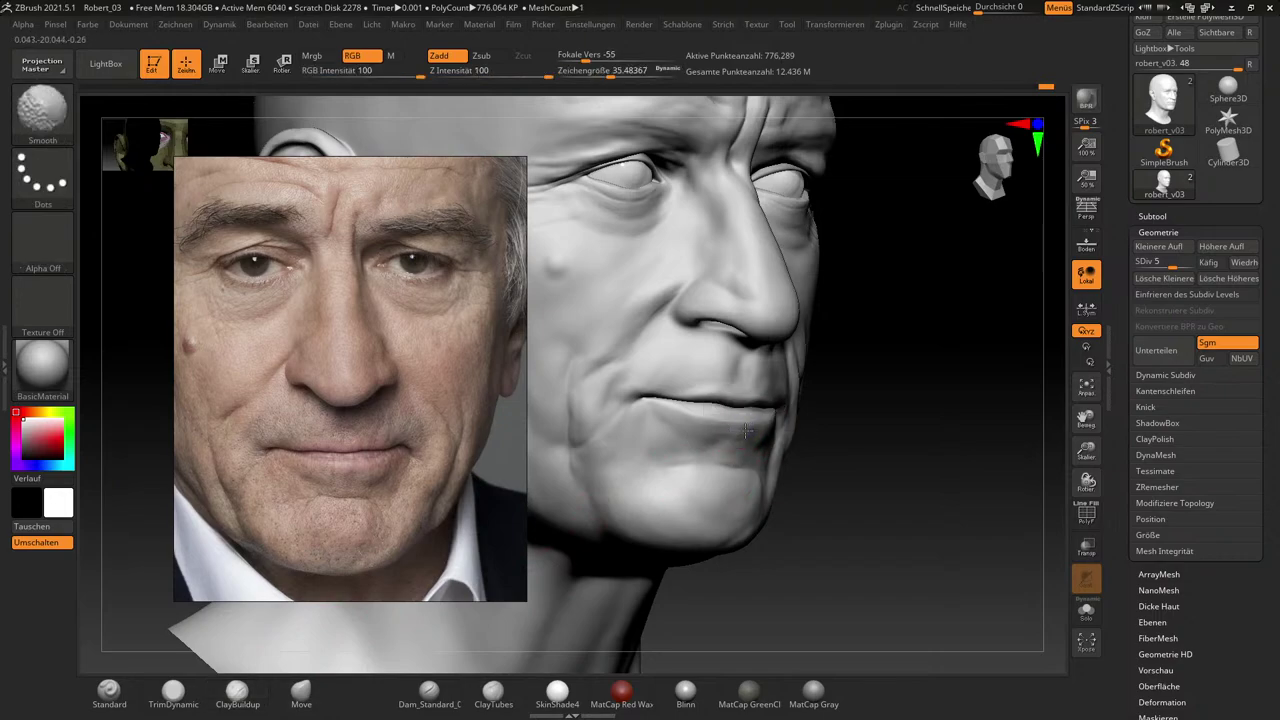
{"action": "key", "text": "shift"}
{"action": "mouse_move", "coordinate": [711, 432]}
{"action": "left_mouse_down", "text": "shift"}
{"action": "mouse_move", "coordinate": [748, 436]}
{"action": "mouse_move", "coordinate": [690, 426]}
{"action": "left_mouse_up", "text": "shift"}
{"action": "key", "text": "shift"}
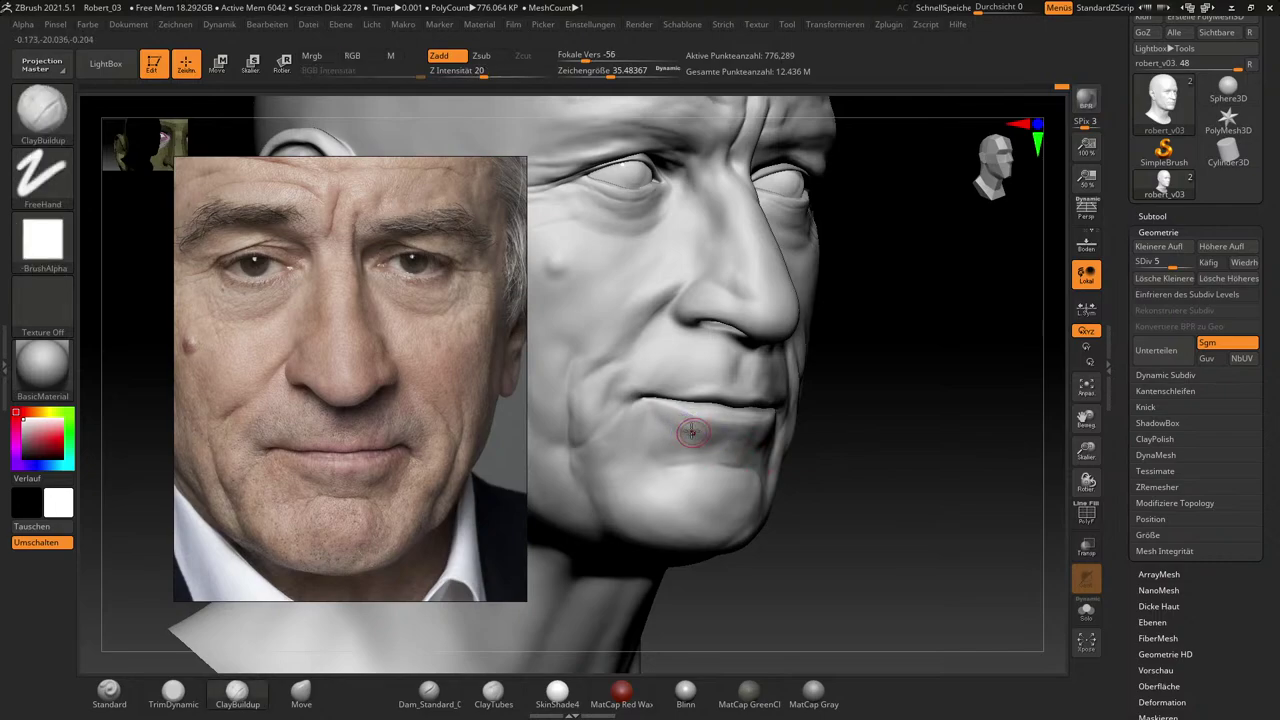
Lower the head to subdivision level 4 and soften the transition from the lower lip to the chin.
{"action": "left_click_drag", "start_coordinate": [1191, 261], "coordinate": [1183, 260]}
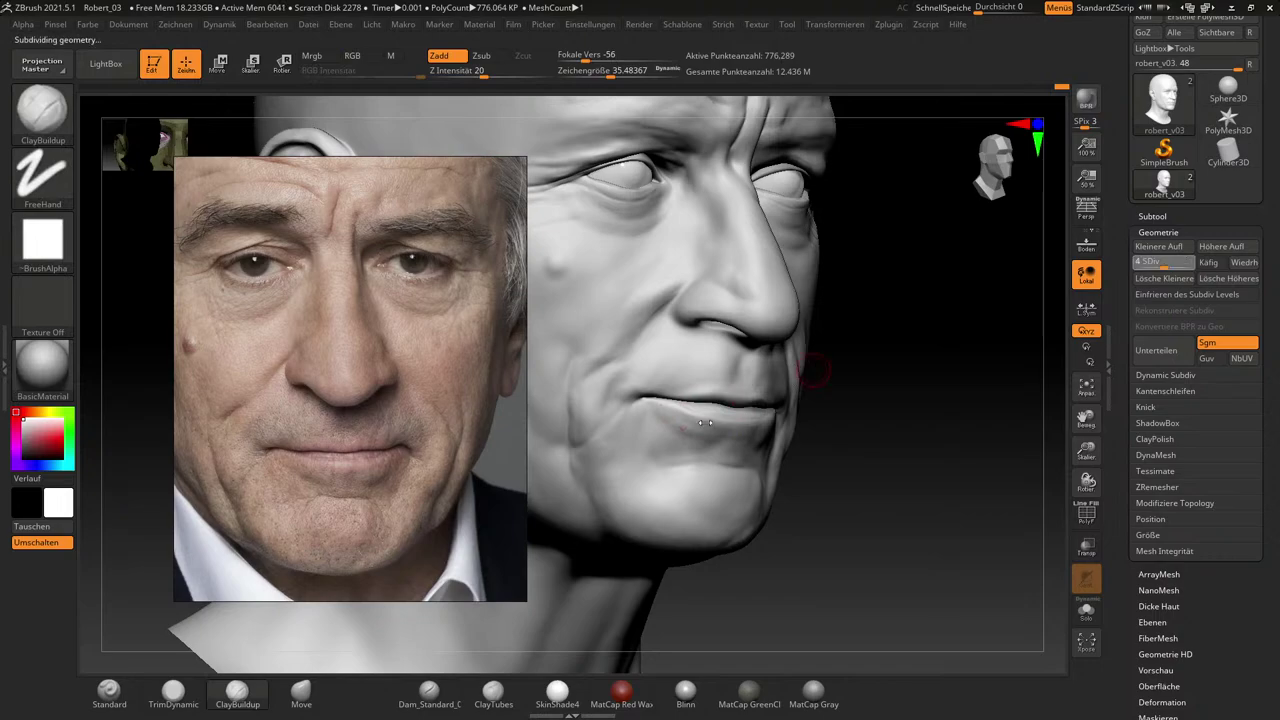
{"action": "key", "text": "shift"}
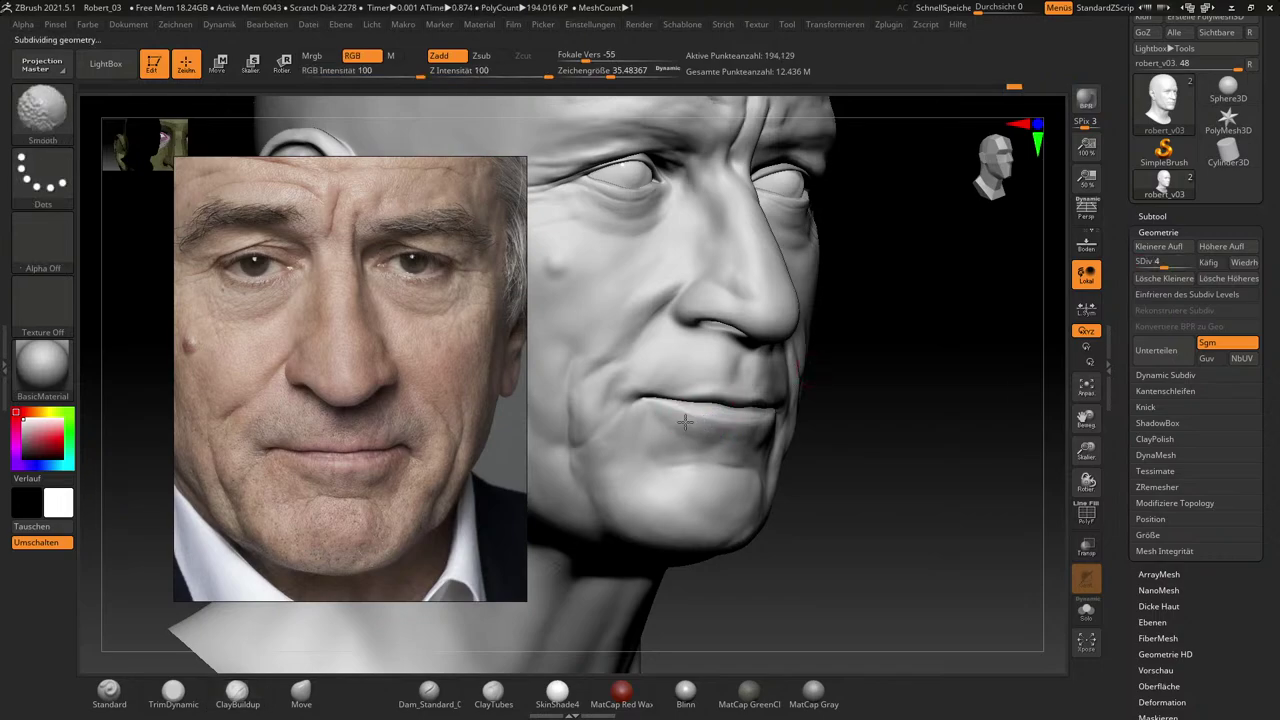
{"action": "key", "text": "shift"}
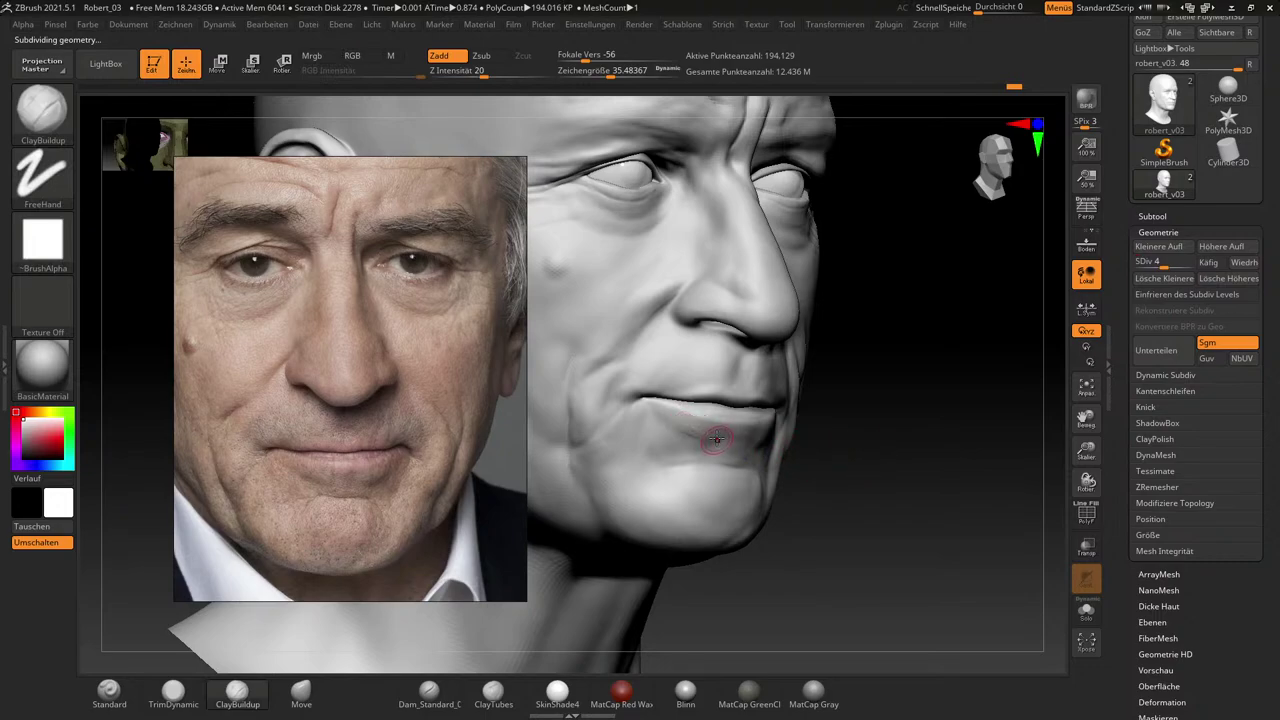
{"action": "key", "text": "shift"}
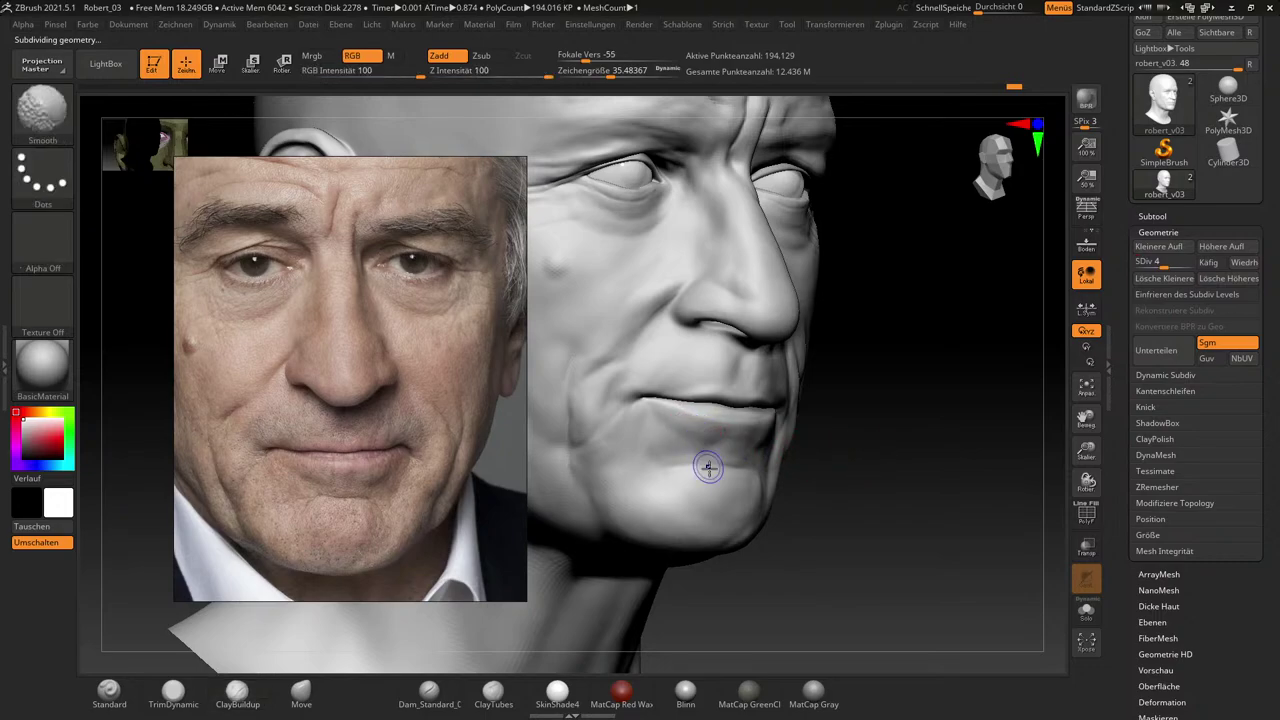
{"action": "key", "text": "shift"}
{"action": "left_click_drag", "start_coordinate": [900, 463], "coordinate": [857, 466]}
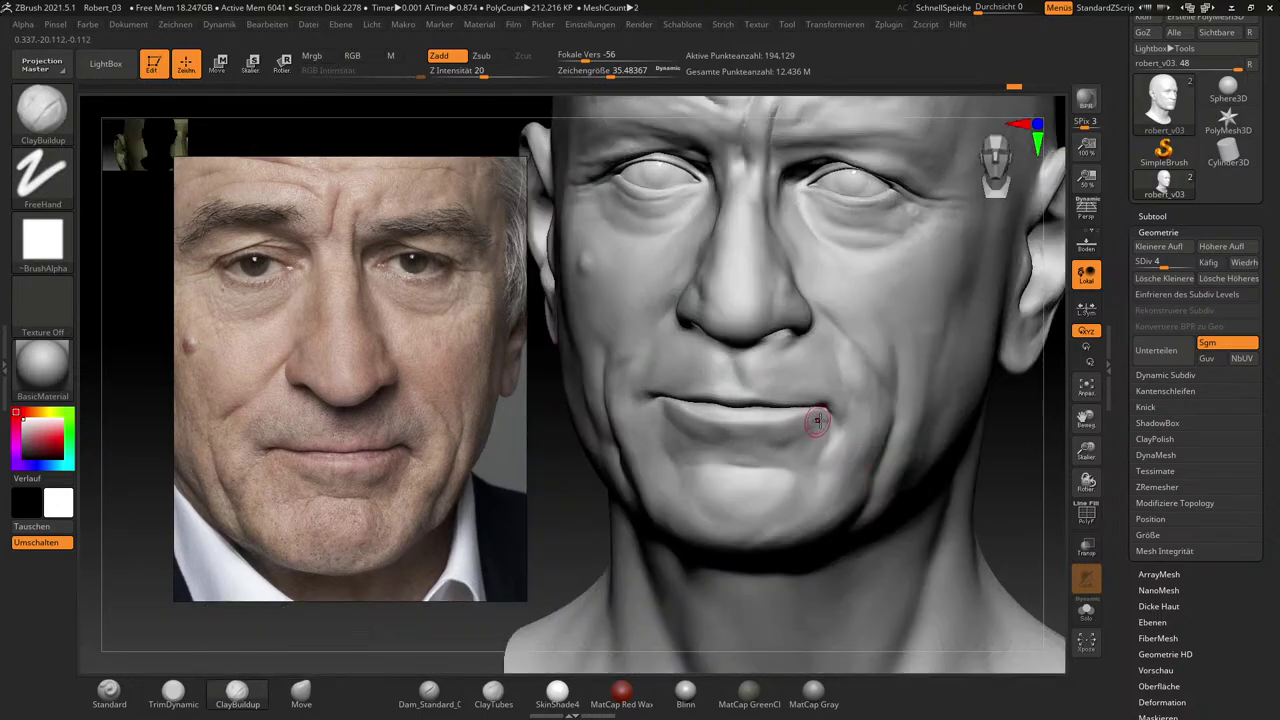
{"action": "key", "text": "shift"}
Refine the lower lip and mouth line up close with the Dam_Standard brush and smoothing.
{"action": "mouse_move", "coordinate": [1040, 503]}
{"action": "left_mouse_down"}
{"action": "mouse_move", "coordinate": [1019, 501]}
{"action": "mouse_move", "coordinate": [1014, 534]}
{"action": "left_mouse_up"}
{"action": "left_click", "coordinate": [313, 703]}
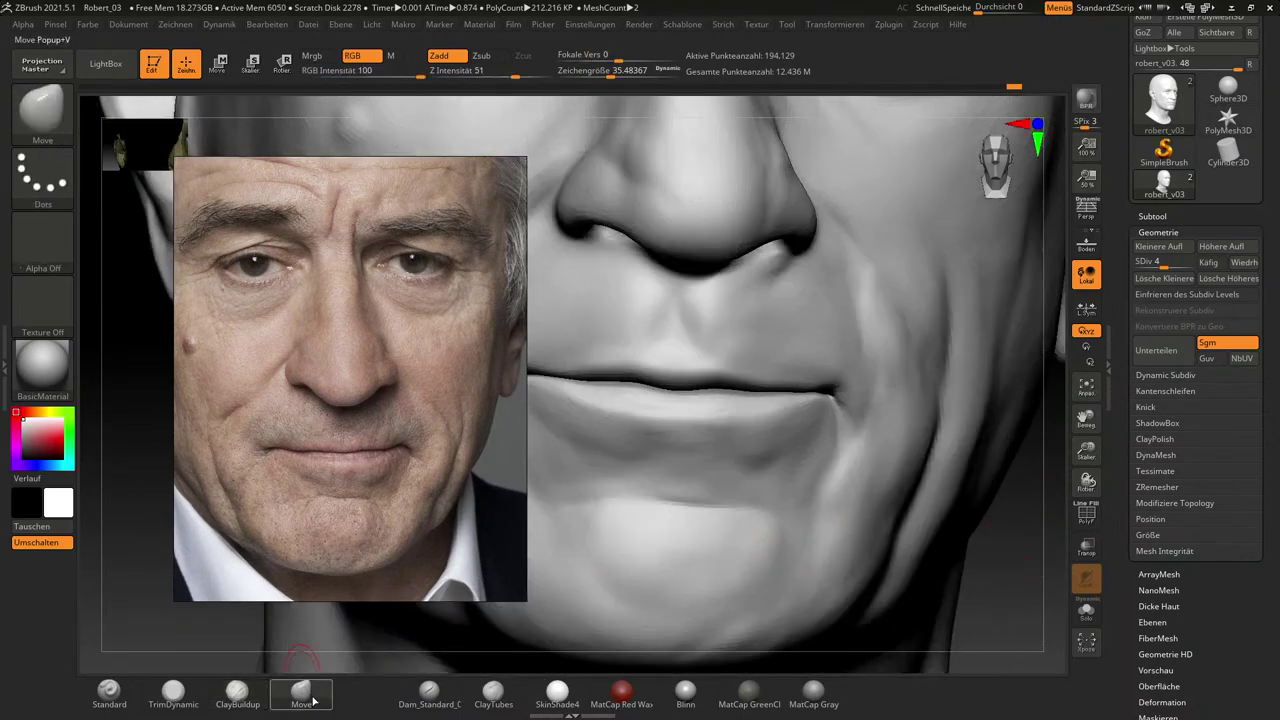
{"action": "left_click", "coordinate": [429, 697]}
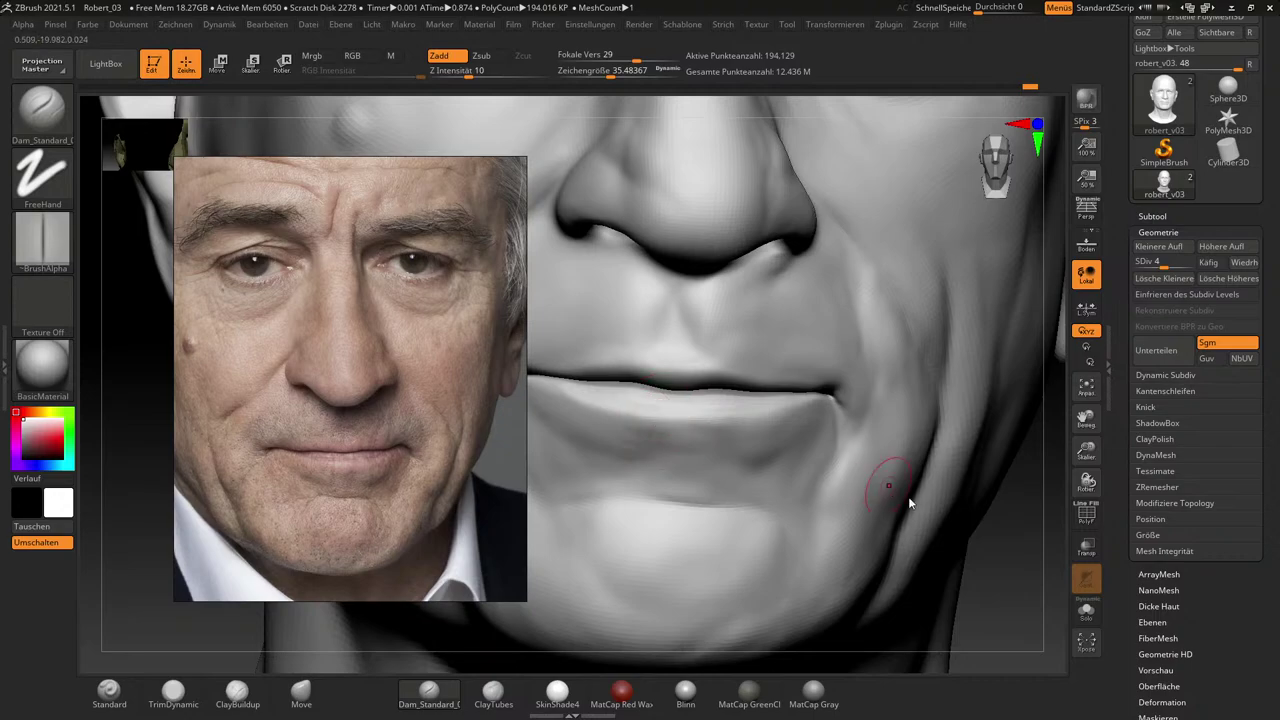
{"action": "left_click_drag", "start_coordinate": [1006, 523], "coordinate": [895, 466]}
{"action": "key", "text": "shift"}
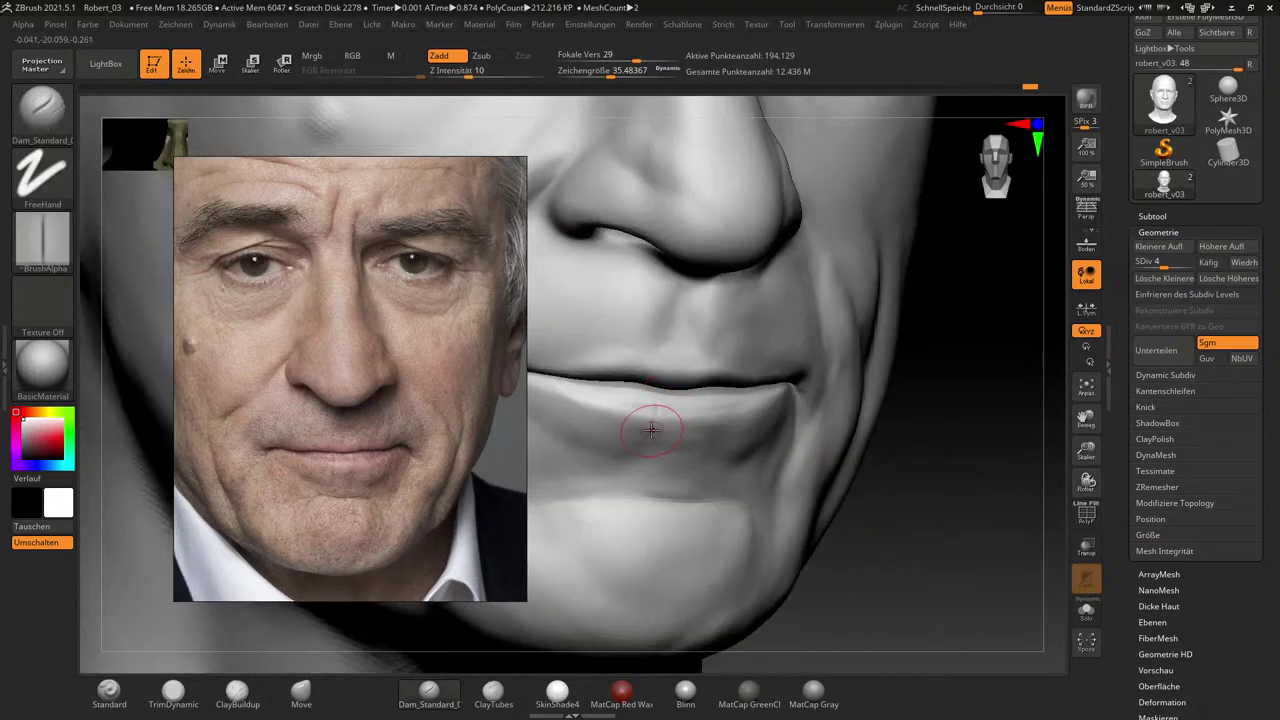
{"action": "key", "text": "shift"}
{"action": "left_click_drag", "start_coordinate": [963, 519], "coordinate": [757, 457]}
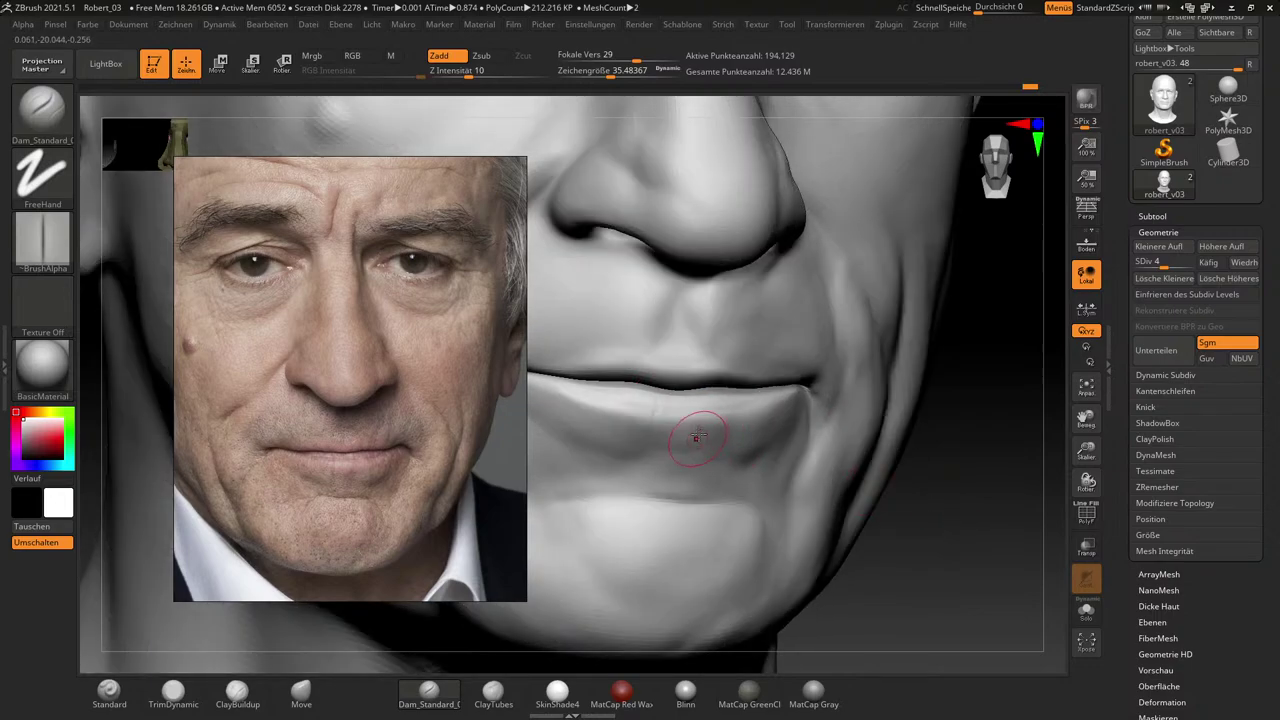
Build up the lower lip with ClayBuildup at a draw size of about 22 and smooth its lower edge.
{"action": "left_click", "coordinate": [237, 692]}
{"action": "key", "text": "s"}
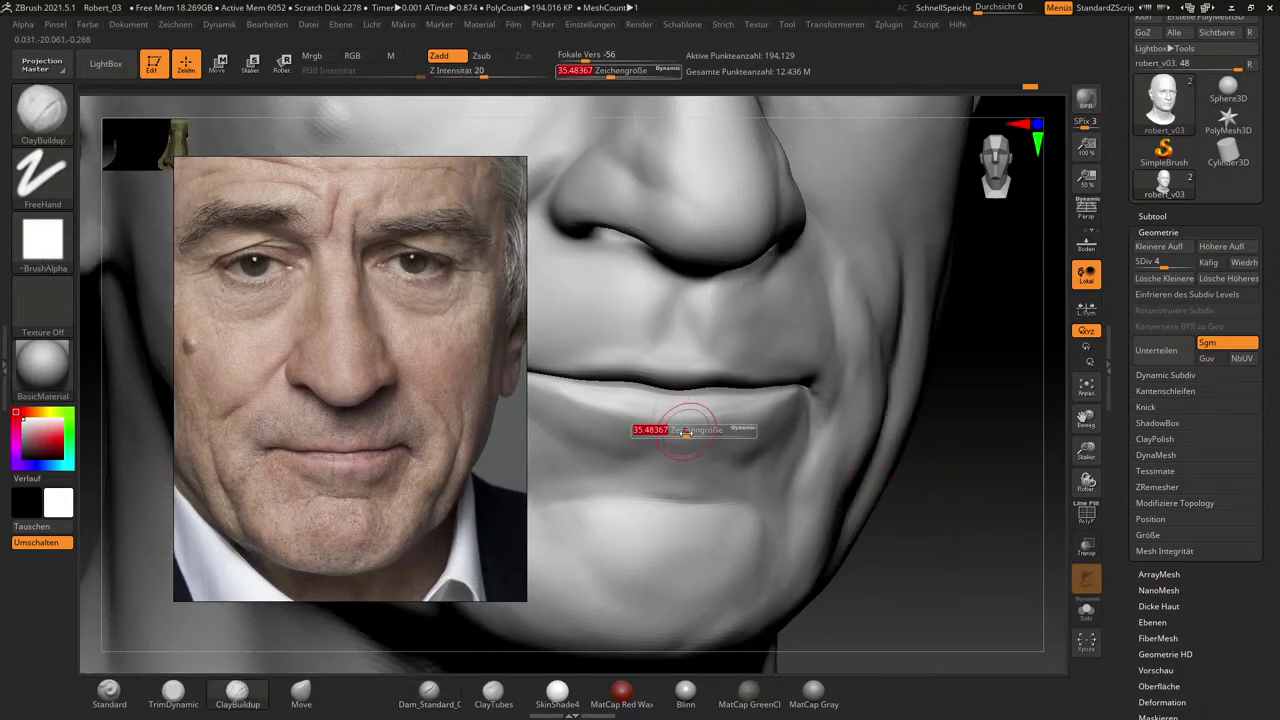
{"action": "left_click_drag", "start_coordinate": [695, 433], "coordinate": [689, 433]}
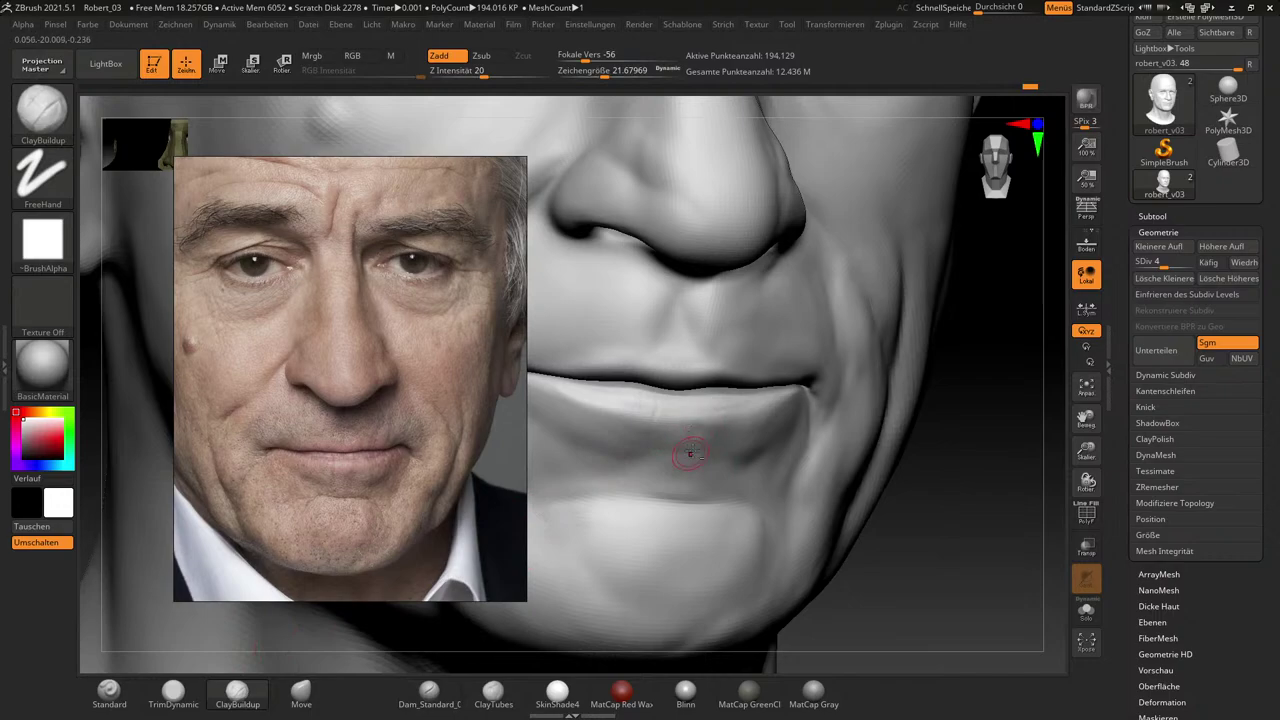
{"action": "key", "text": "shift"}
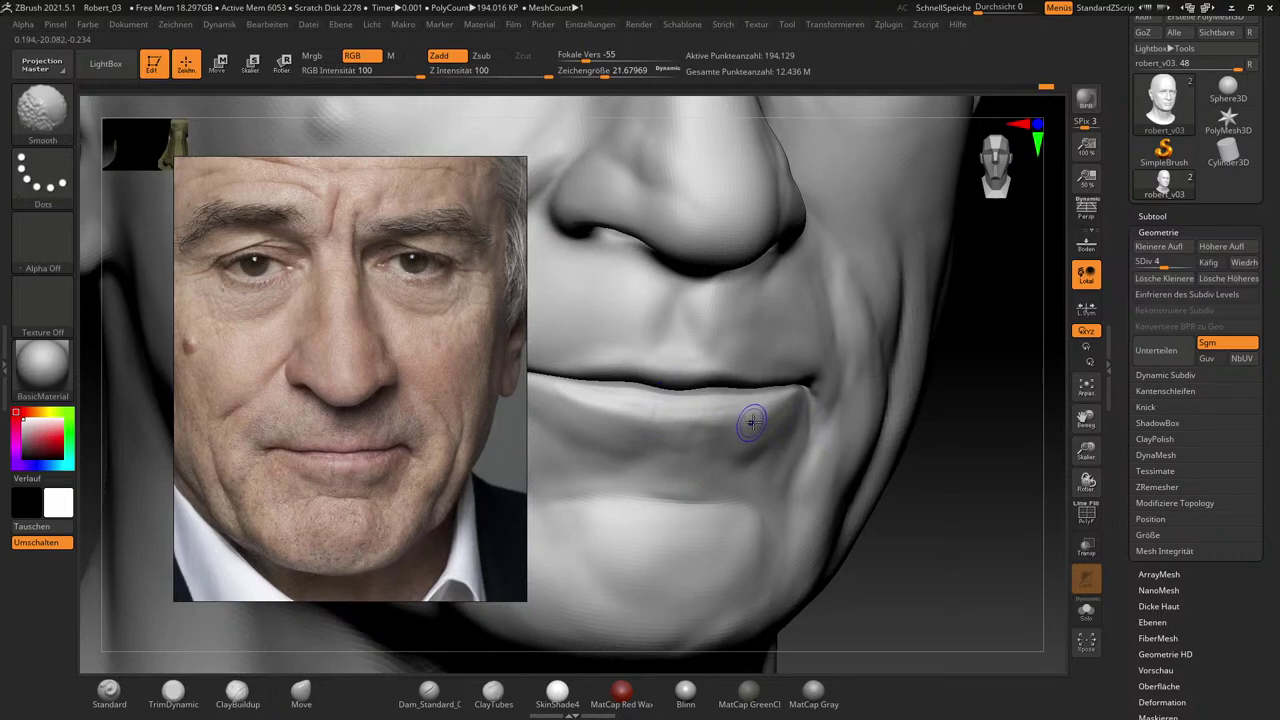
{"action": "mouse_move", "coordinate": [951, 546]}
{"action": "left_mouse_down"}
{"action": "mouse_move", "coordinate": [925, 530]}
{"action": "mouse_move", "coordinate": [974, 513]}
{"action": "mouse_move", "coordinate": [983, 498]}
{"action": "mouse_move", "coordinate": [968, 480]}
{"action": "mouse_move", "coordinate": [980, 511]}
{"action": "mouse_move", "coordinate": [1001, 518]}
{"action": "left_mouse_up"}
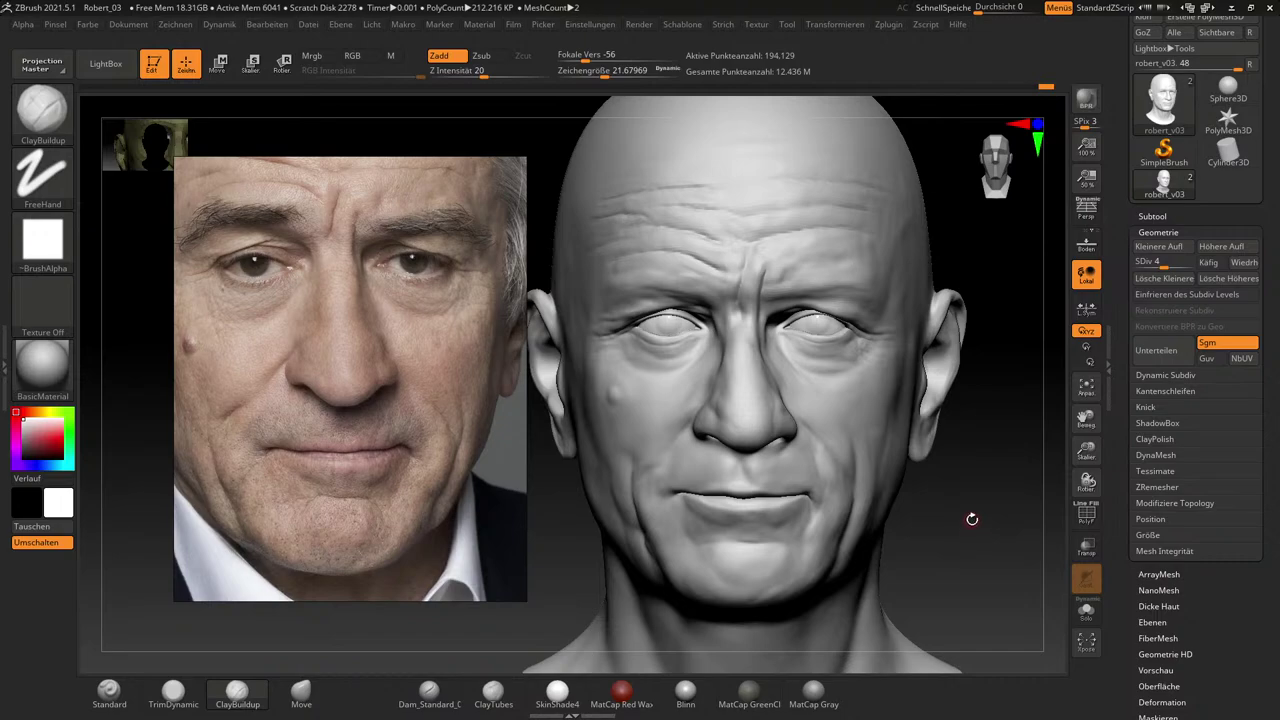
Set the draw size to about 63 and reshape the brows and upper eyelids with the Move brush.
{"action": "key", "text": "s"}
{"action": "left_click_drag", "start_coordinate": [731, 330], "coordinate": [743, 330]}
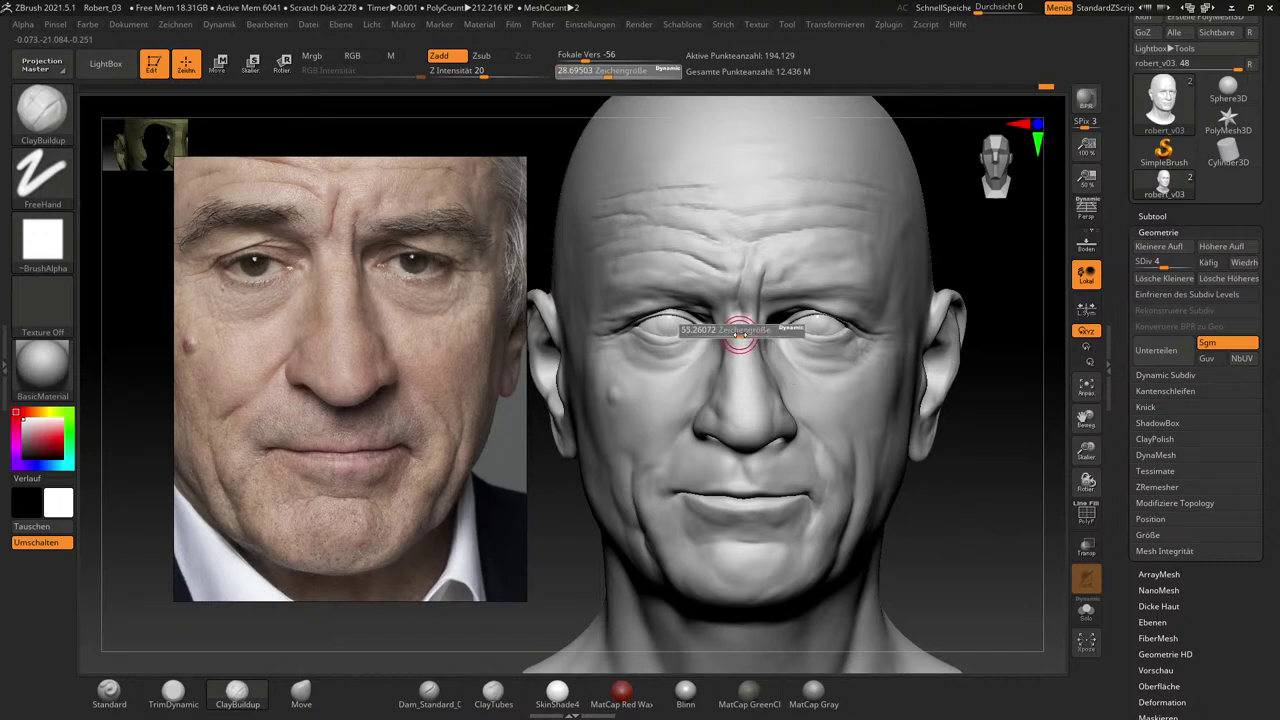
{"action": "left_click", "coordinate": [301, 690]}
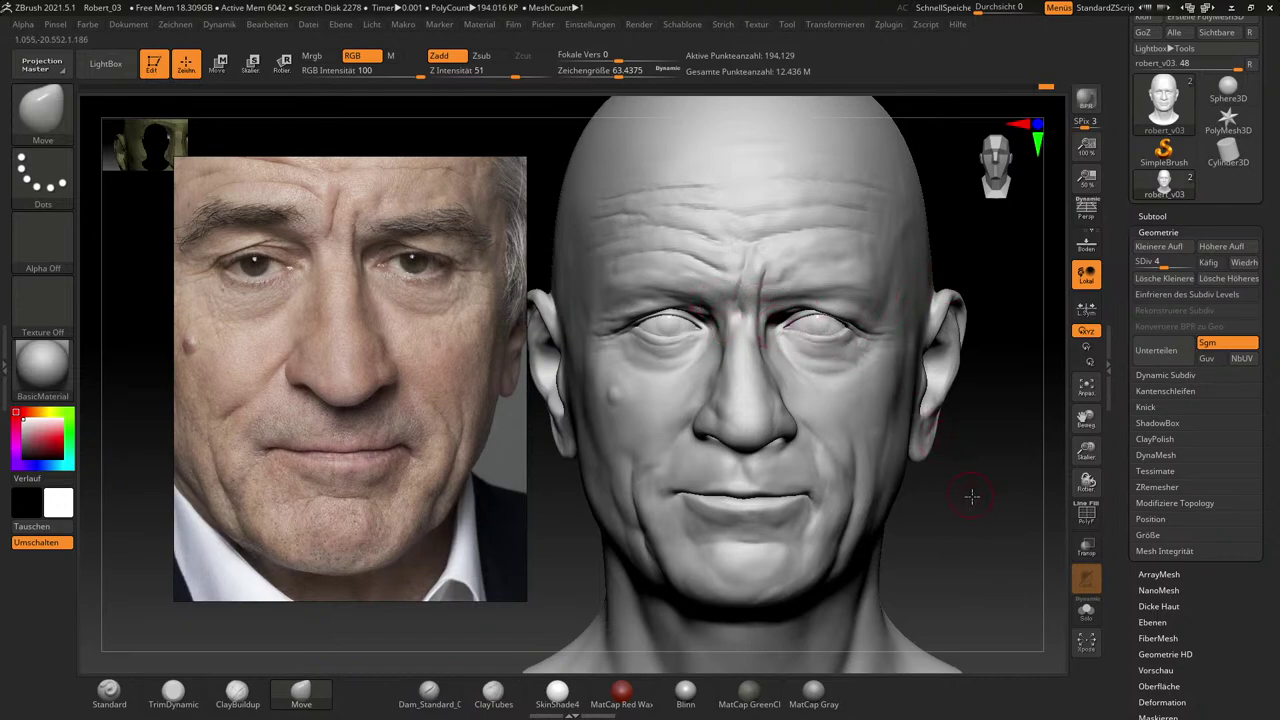
{"action": "left_click_drag", "start_coordinate": [972, 490], "coordinate": [709, 333]}
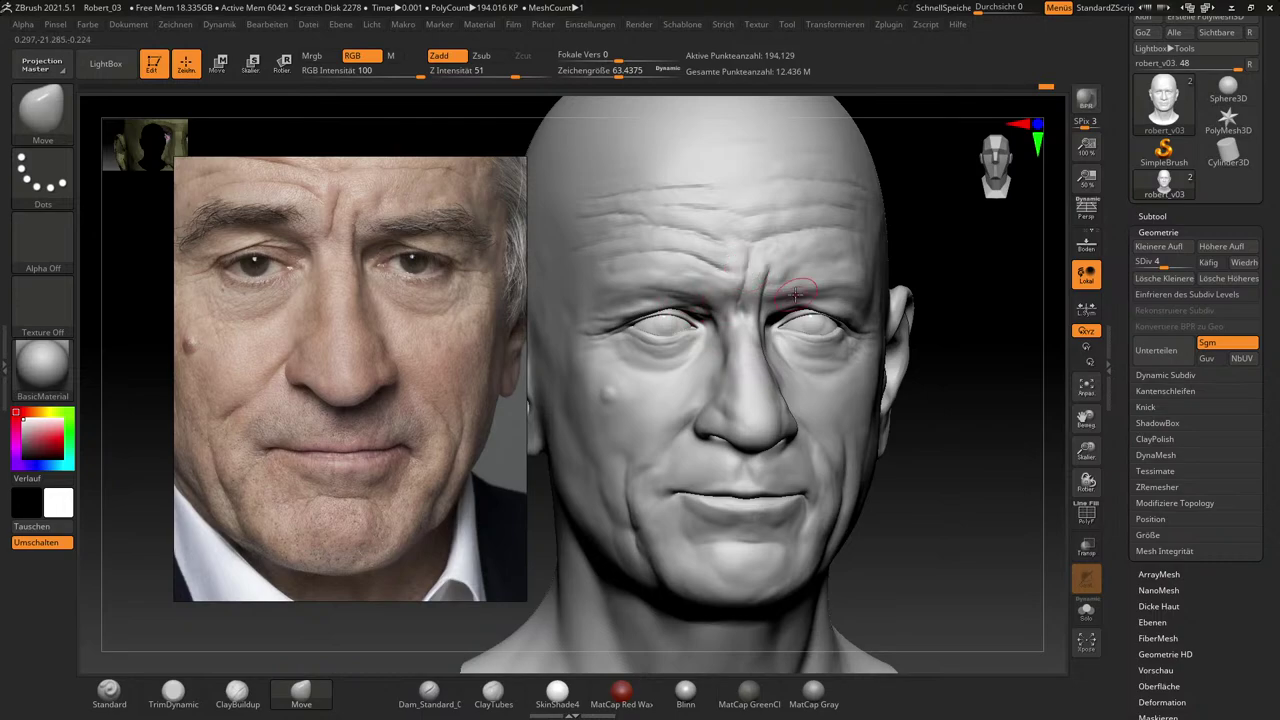
{"action": "mouse_move", "coordinate": [1028, 496]}
{"action": "left_mouse_down"}
{"action": "mouse_move", "coordinate": [1014, 500]}
{"action": "mouse_move", "coordinate": [1013, 485]}
{"action": "left_mouse_up"}
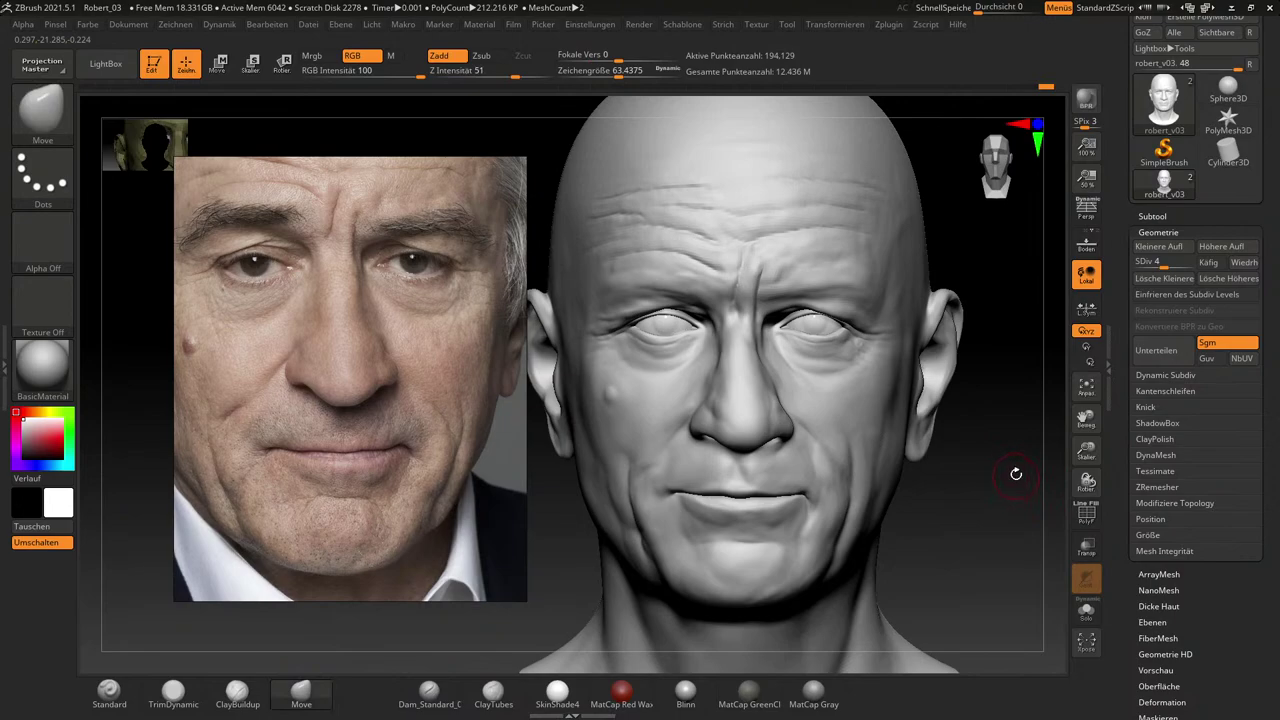
Lower the head to subdivision level 1 and display its polygroups and wireframe around the eyes.
{"action": "left_click_drag", "start_coordinate": [1024, 478], "coordinate": [1029, 516], "text": "alt"}
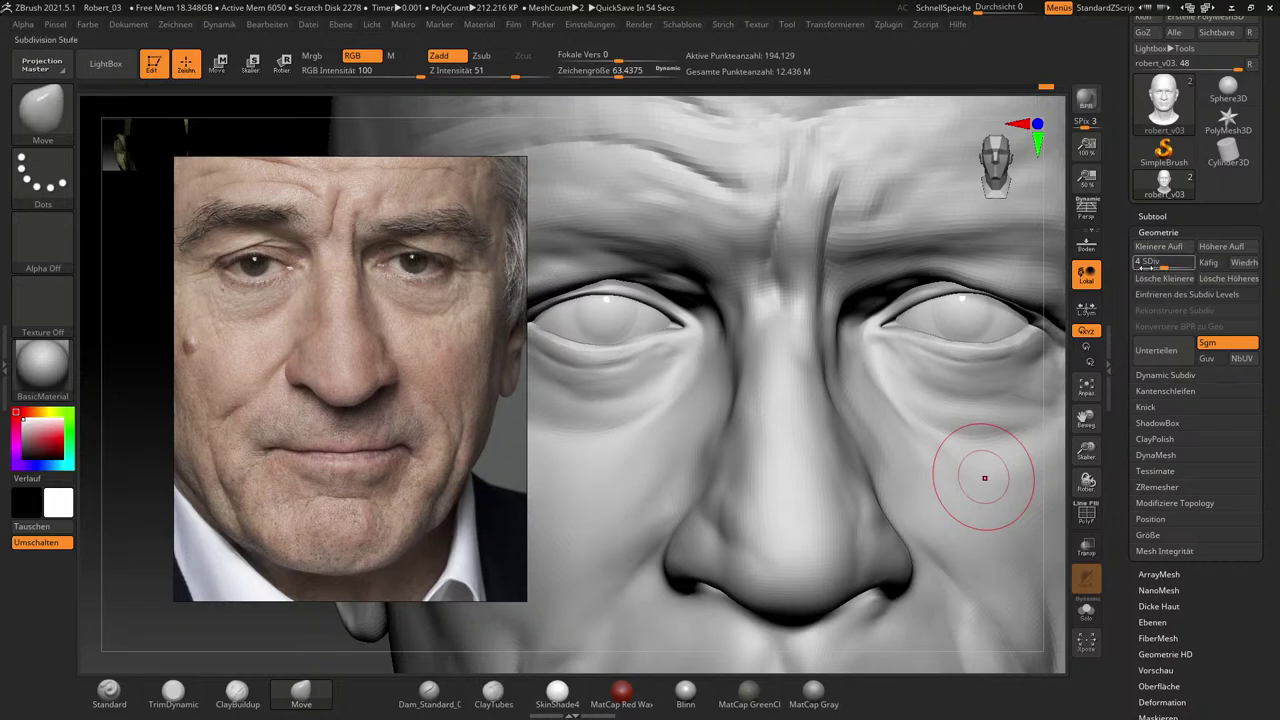
{"action": "left_click_drag", "start_coordinate": [1163, 265], "coordinate": [1128, 267]}
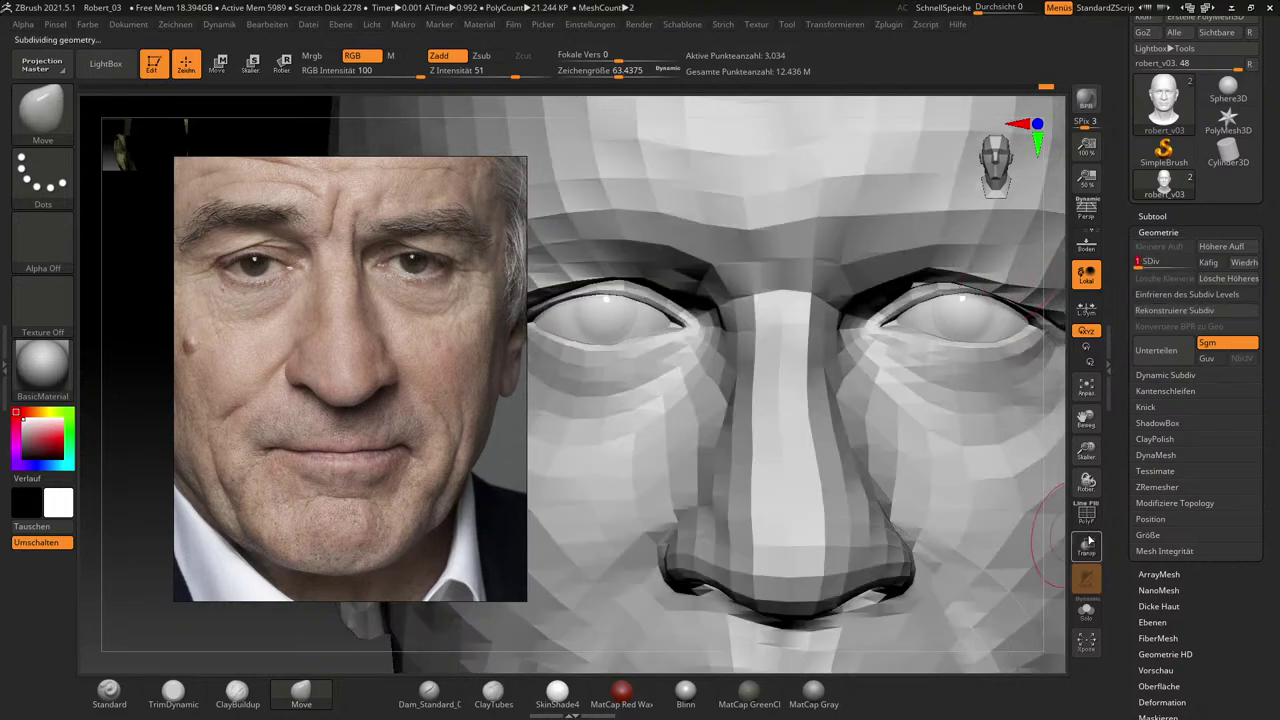
{"action": "left_click", "coordinate": [1086, 513]}
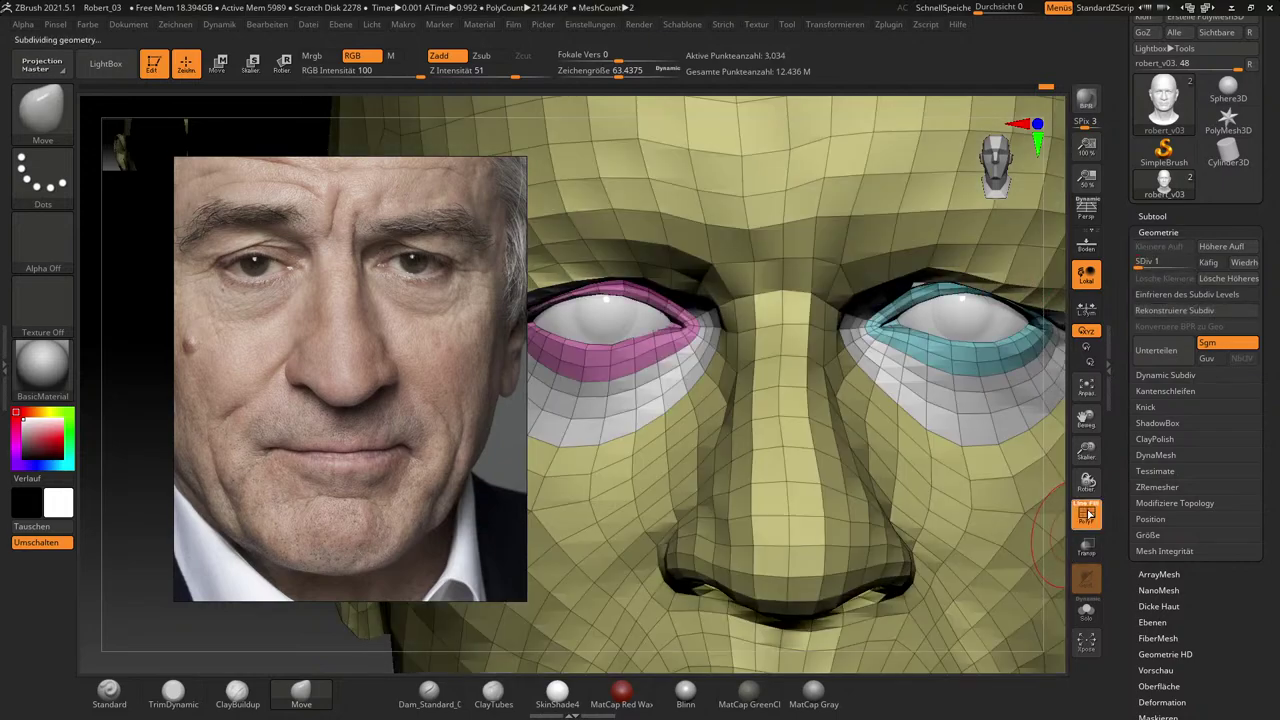
Hide the eyelid polygroup of the model's left eye, checking it in isolation against the eyeball.
{"action": "left_click", "coordinate": [905, 305], "text": "ctrl+shift"}
{"action": "left_click", "coordinate": [906, 302], "text": "ctrl+shift"}
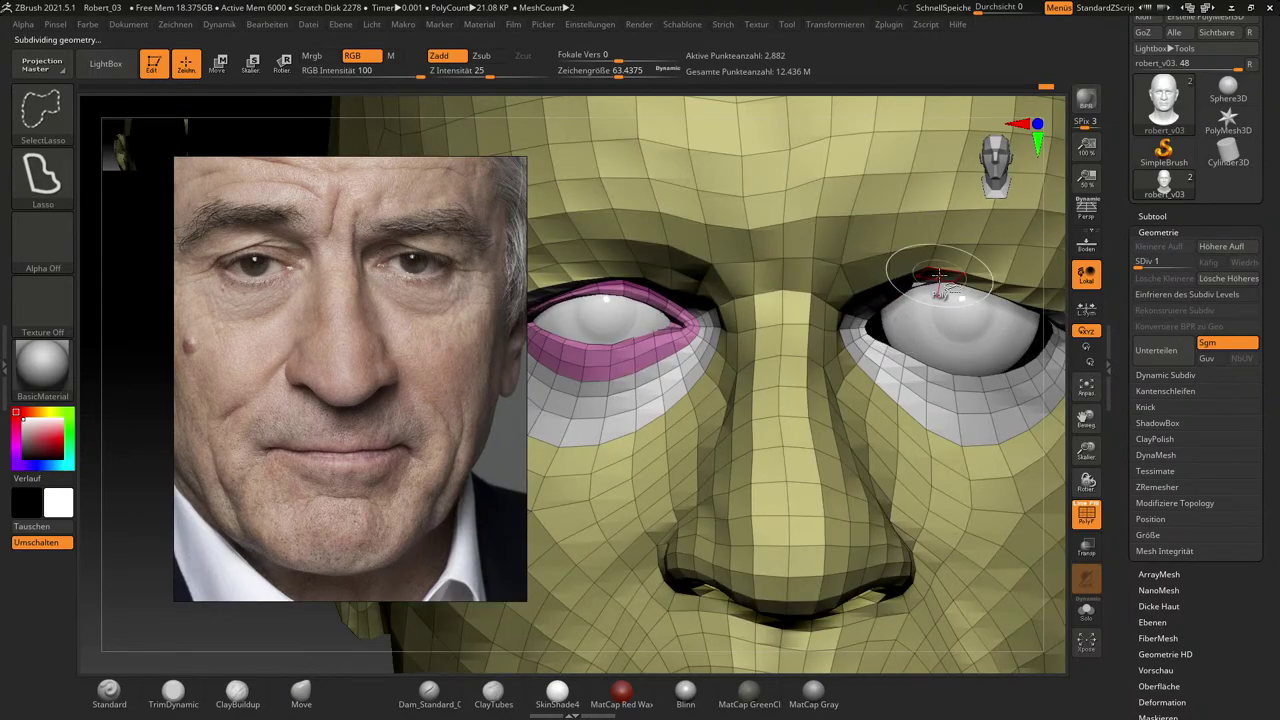
{"action": "key", "text": "ctrl"}
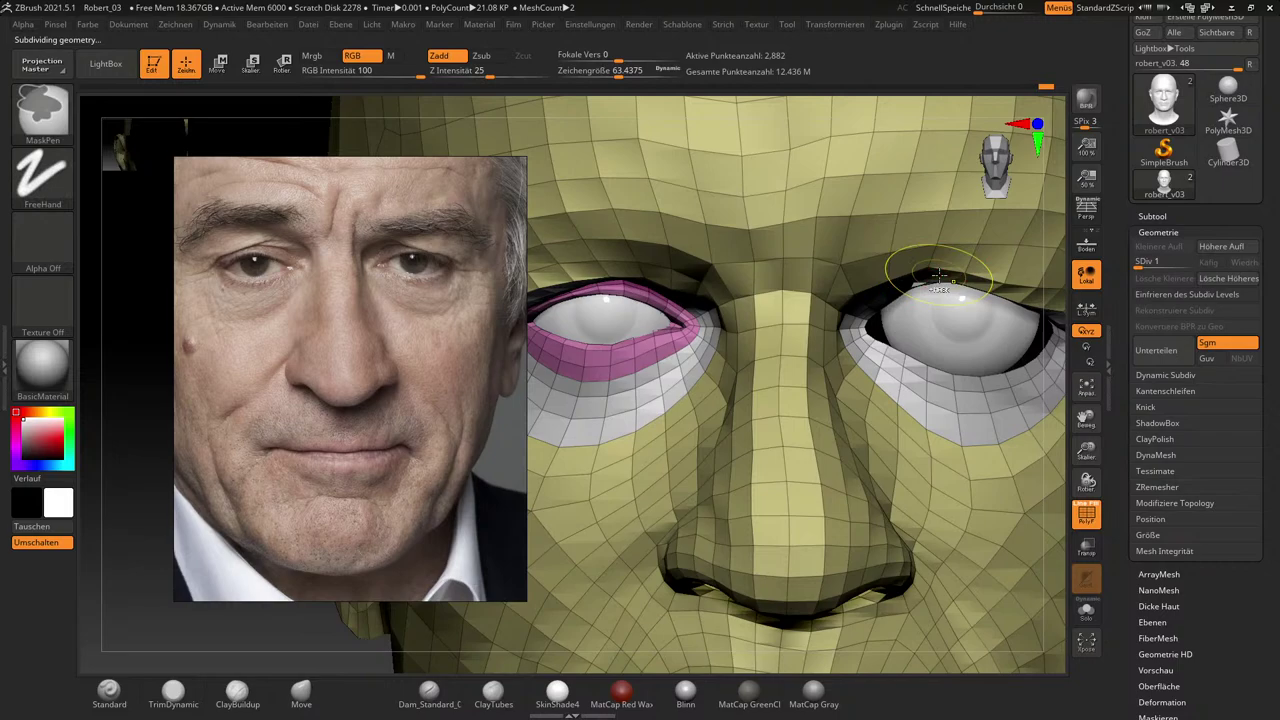
{"action": "left_click", "coordinate": [938, 277], "text": "ctrl+shift"}
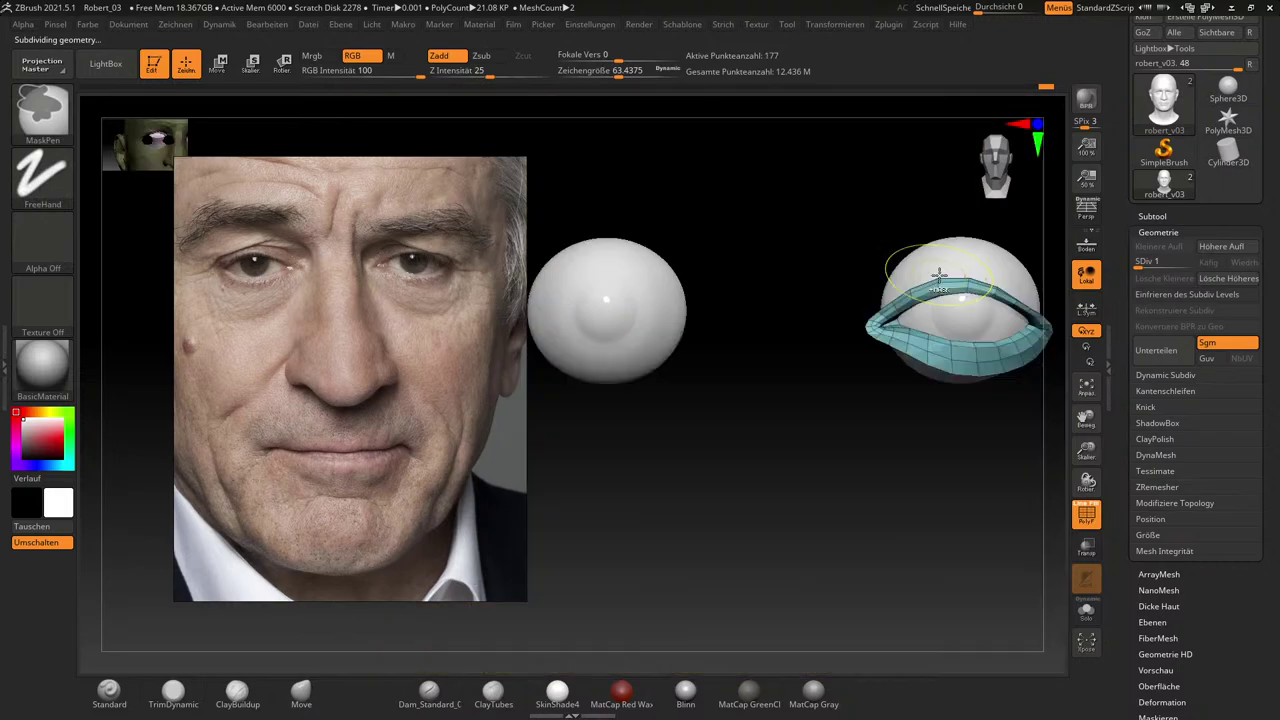
{"action": "left_click", "coordinate": [918, 360], "text": "ctrl+shift"}
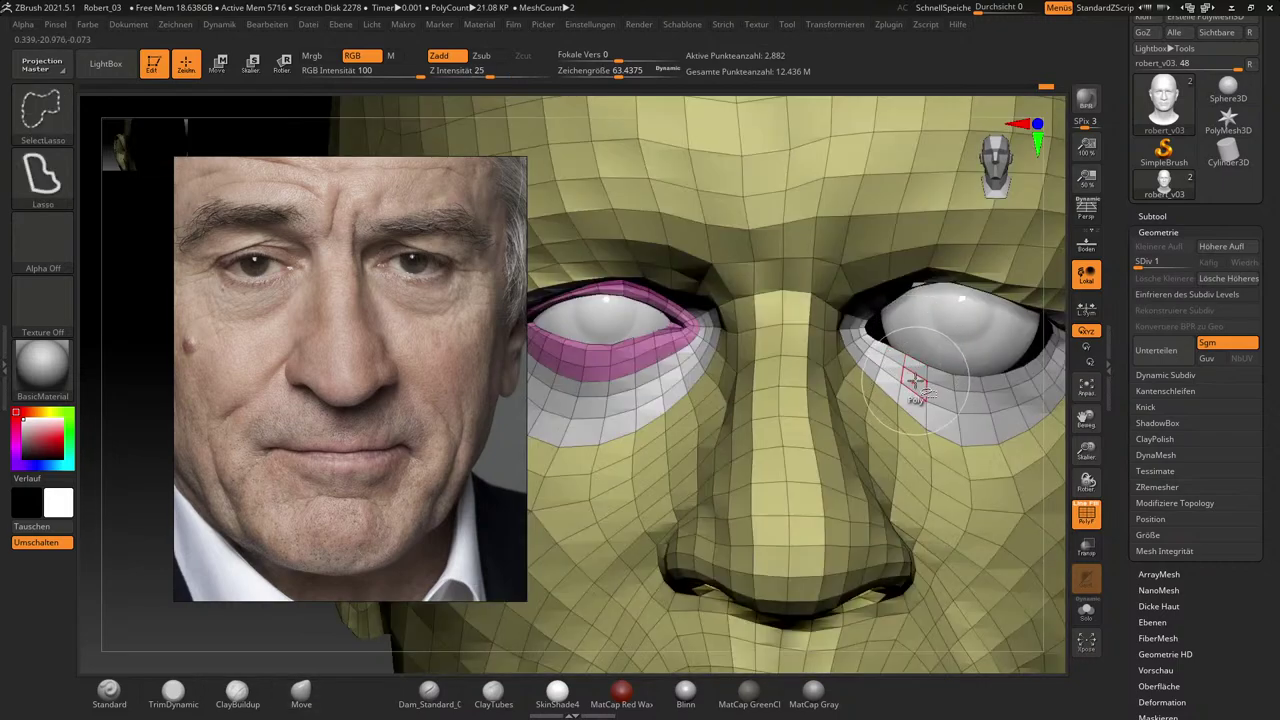
Hide the magenta eyelid polygroup of the model's right eye and mask the remaining visible head.
{"action": "left_click", "coordinate": [652, 354]}
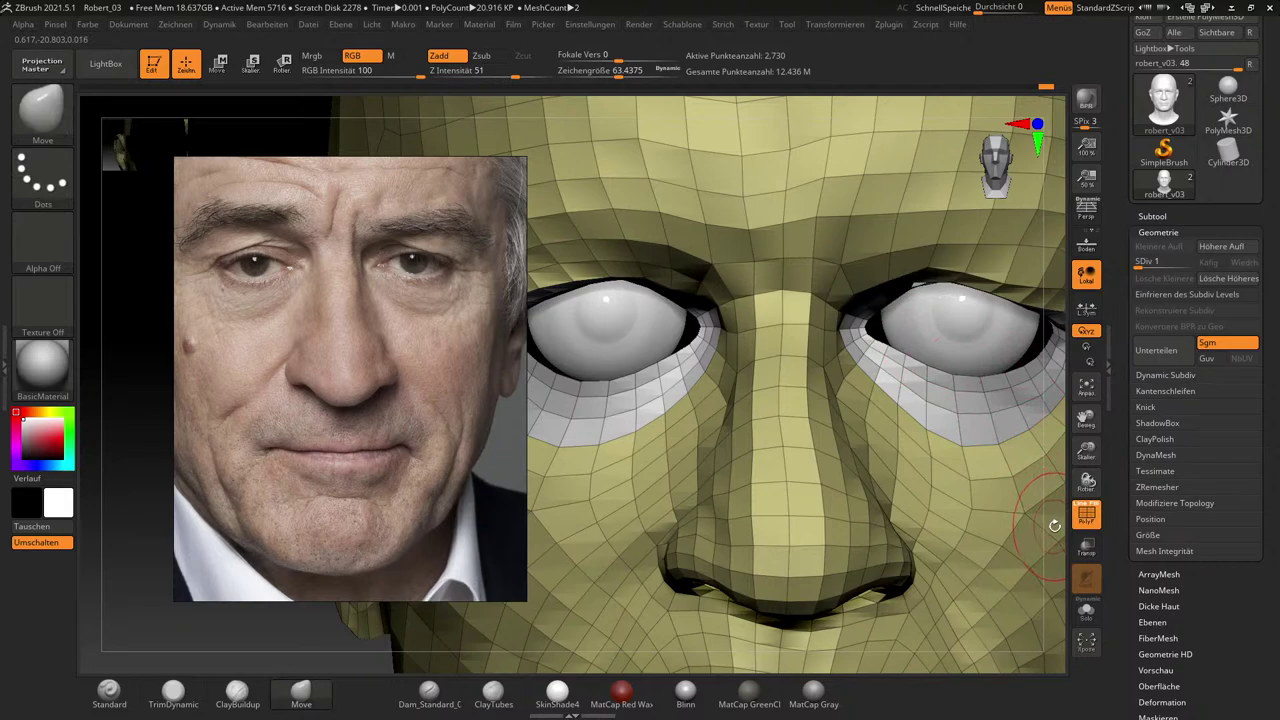
{"action": "left_click_drag", "start_coordinate": [1054, 527], "coordinate": [960, 455], "text": "alt"}
{"action": "right_click_drag", "start_coordinate": [960, 455], "coordinate": [911, 374], "text": "alt"}
{"action": "right_click_drag", "start_coordinate": [892, 425], "coordinate": [977, 429], "text": "alt"}
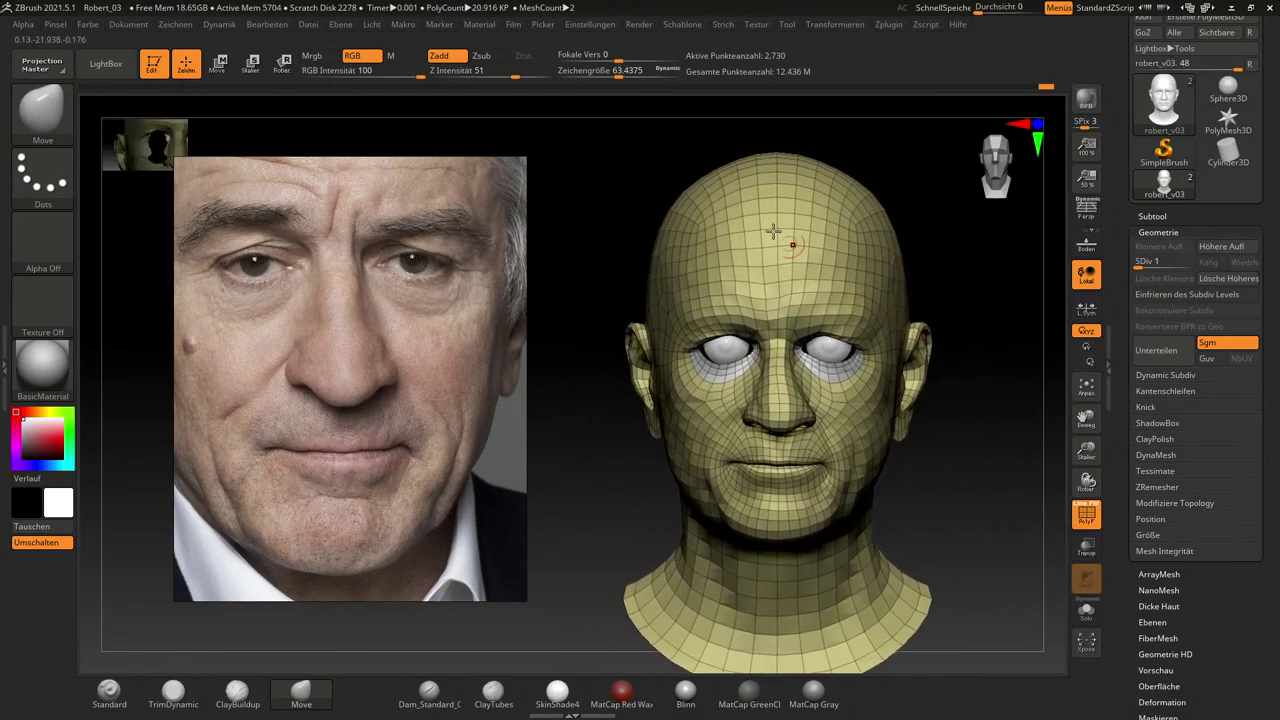
{"action": "key", "text": "ctrl"}
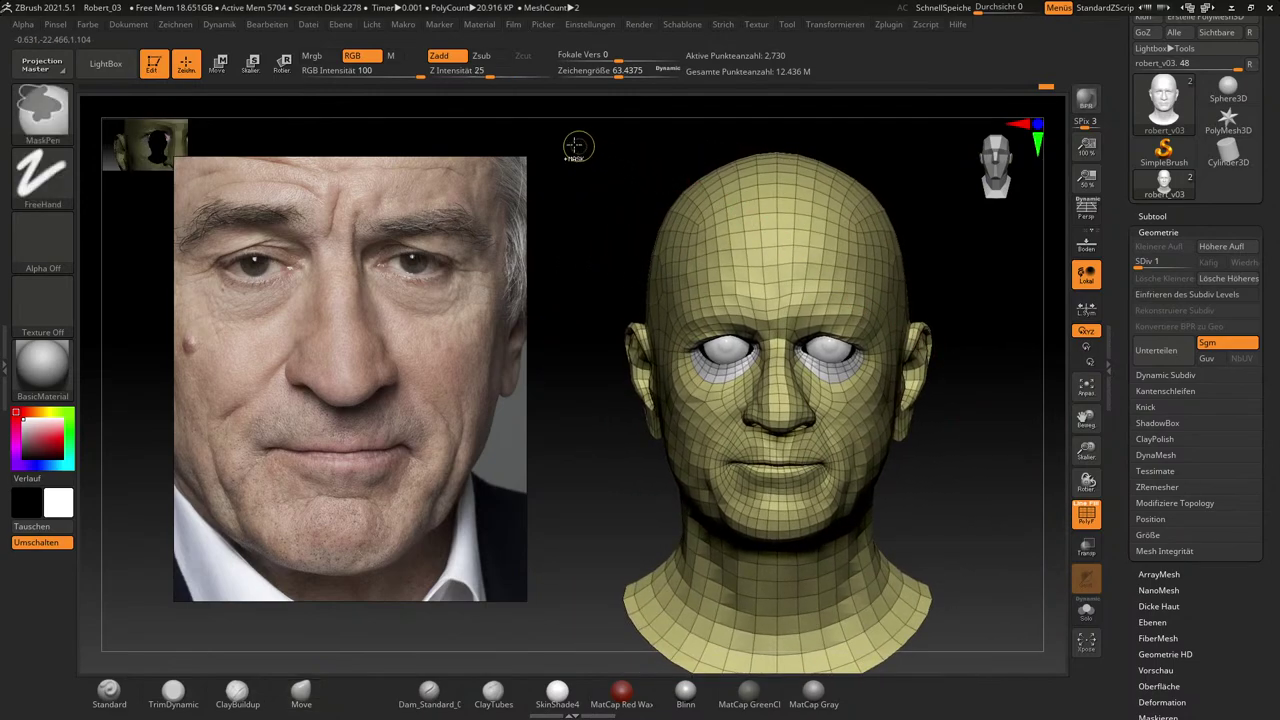
{"action": "left_click_drag", "start_coordinate": [558, 137], "coordinate": [1008, 350], "text": "ctrl"}
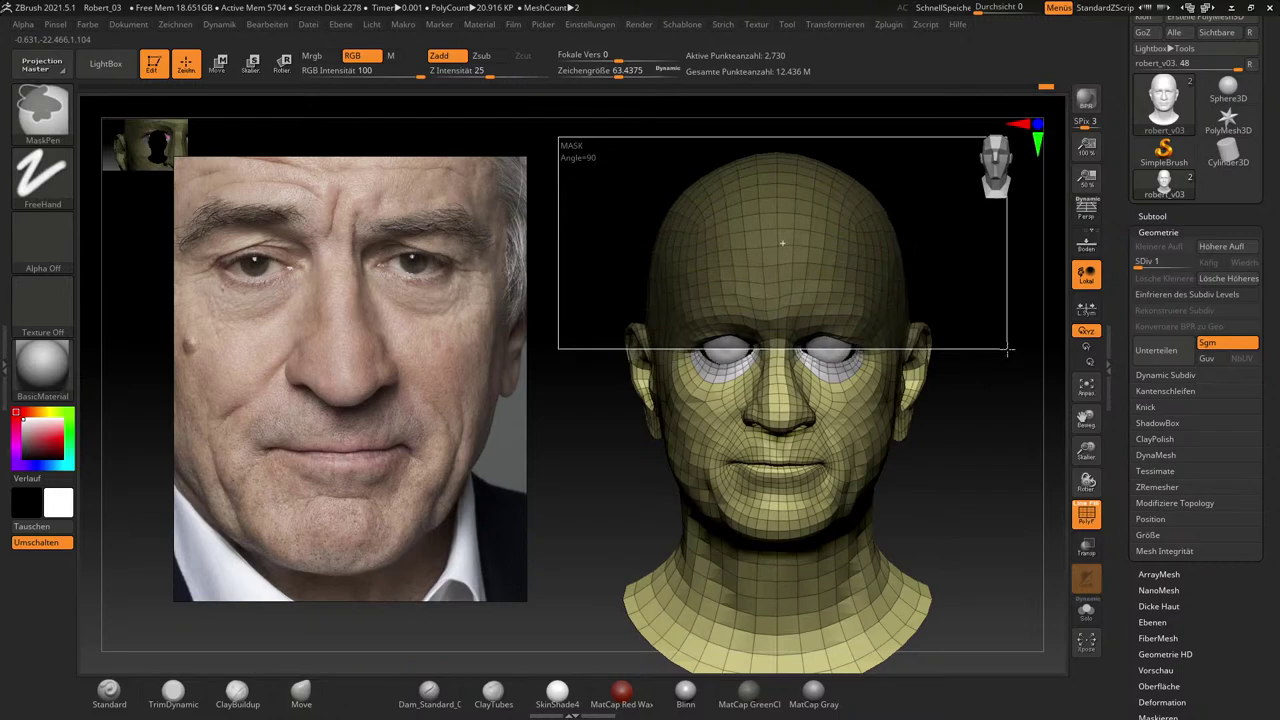
{"action": "left_click_drag", "start_coordinate": [1008, 350], "coordinate": [1008, 348], "text": "ctrl"}
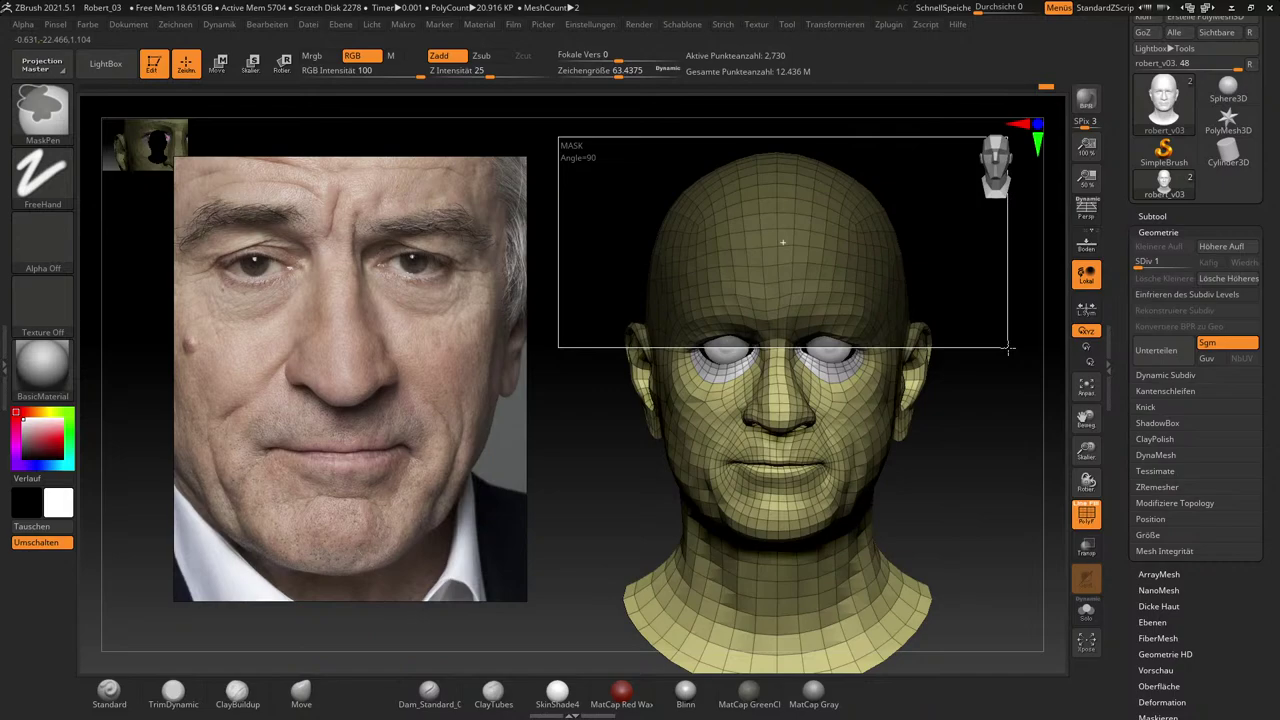
{"action": "left_click_drag", "start_coordinate": [1008, 348], "coordinate": [1008, 672], "text": "ctrl"}
Bring both hidden eyelid polygroups back so only they stay unmasked, and soften the mask edge.
{"action": "left_click_drag", "start_coordinate": [977, 441], "coordinate": [996, 466]}
{"action": "key", "text": "ctrl+z"}
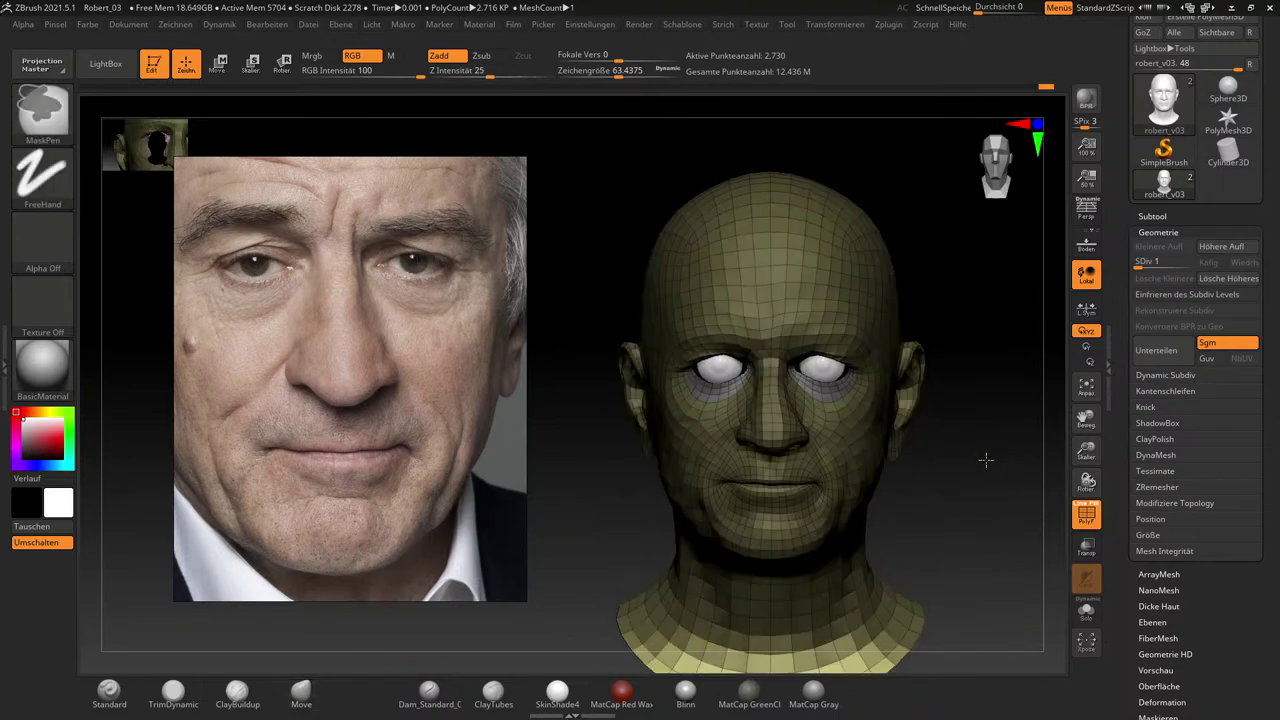
{"action": "mouse_move", "coordinate": [988, 463]}
{"action": "left_mouse_down", "text": "ctrl"}
{"action": "mouse_move", "coordinate": [991, 451]}
{"action": "mouse_move", "coordinate": [968, 505]}
{"action": "left_mouse_up", "text": "ctrl"}
{"action": "key", "text": "ctrl+z"}
{"action": "left_click", "coordinate": [987, 466], "text": "ctrl+shift"}
{"action": "left_click", "coordinate": [968, 504], "text": "ctrl"}
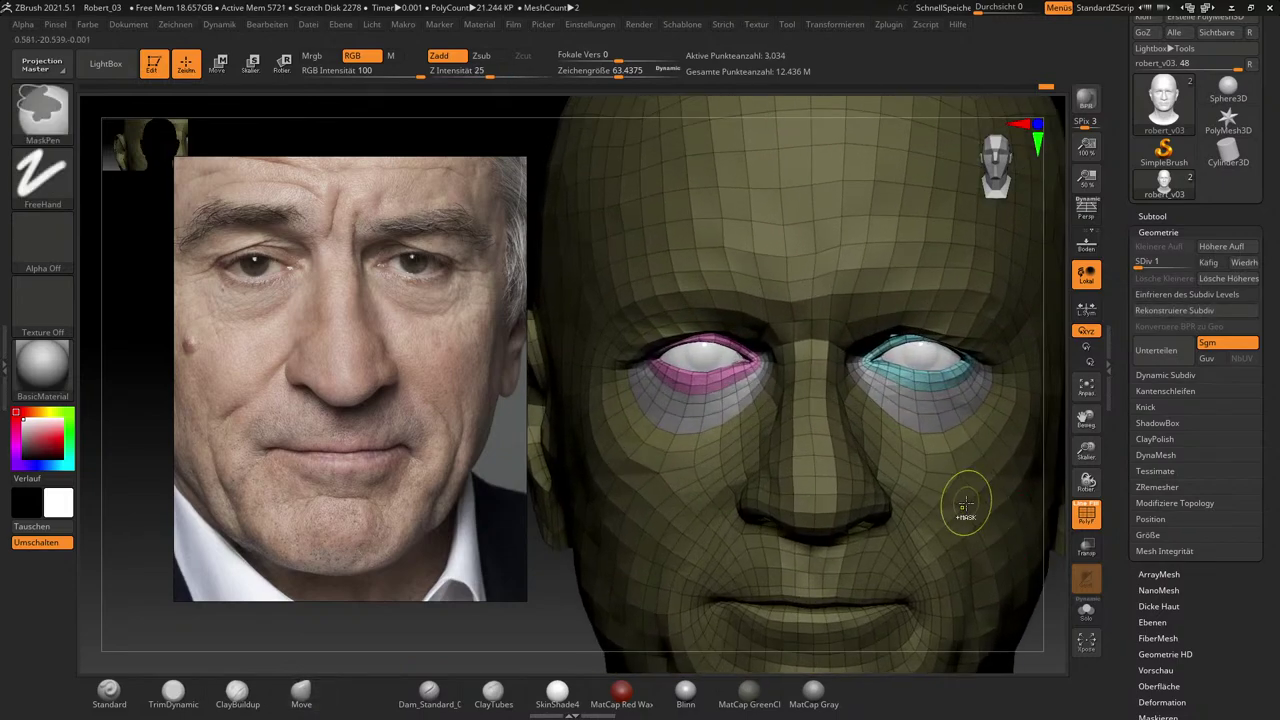
{"action": "key", "text": "ctrl"}
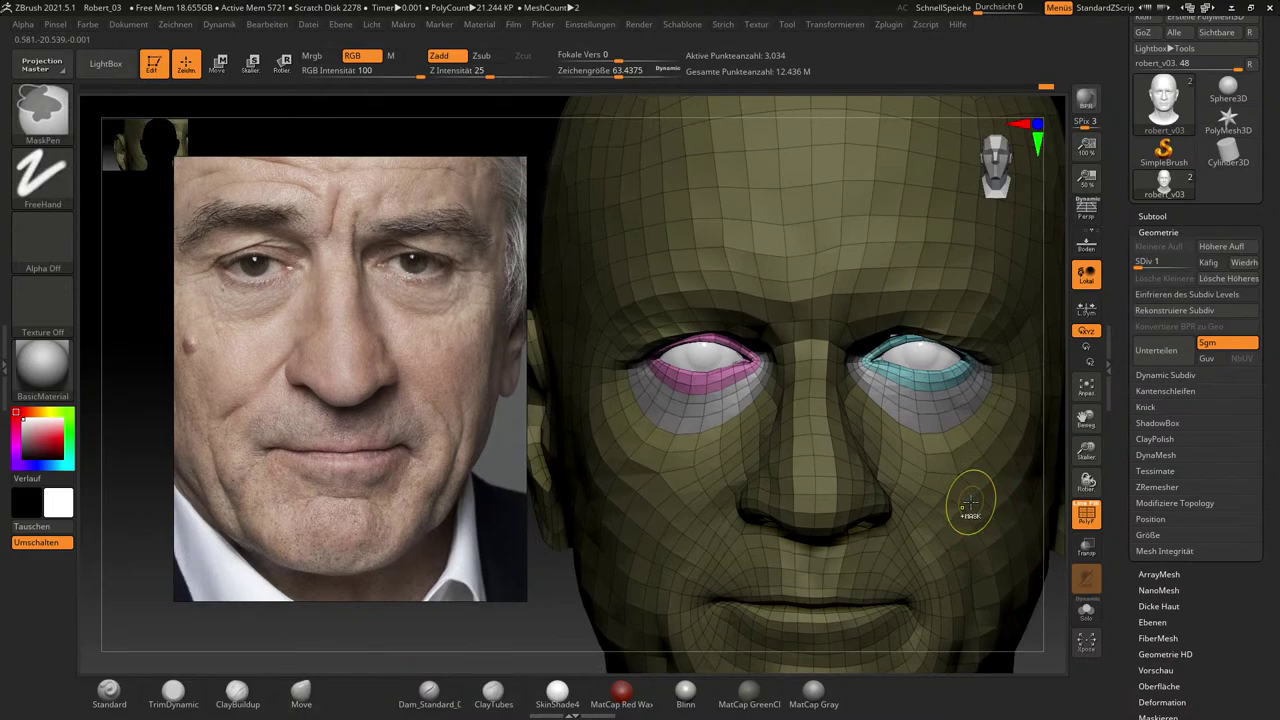
{"action": "left_click", "coordinate": [969, 504], "text": "ctrl"}
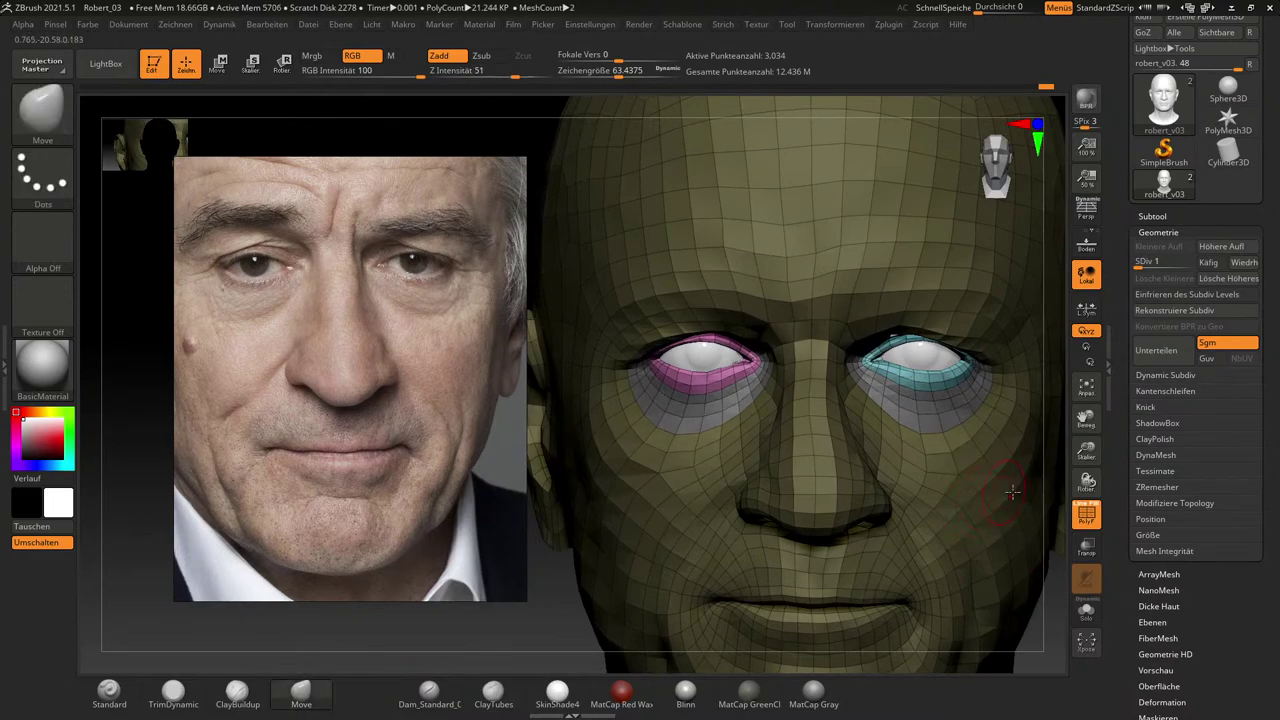
Invert the mask to protect the eyelids and set the Move brush's draw size to about 172.
{"action": "left_click_drag", "start_coordinate": [1060, 496], "coordinate": [1004, 517]}
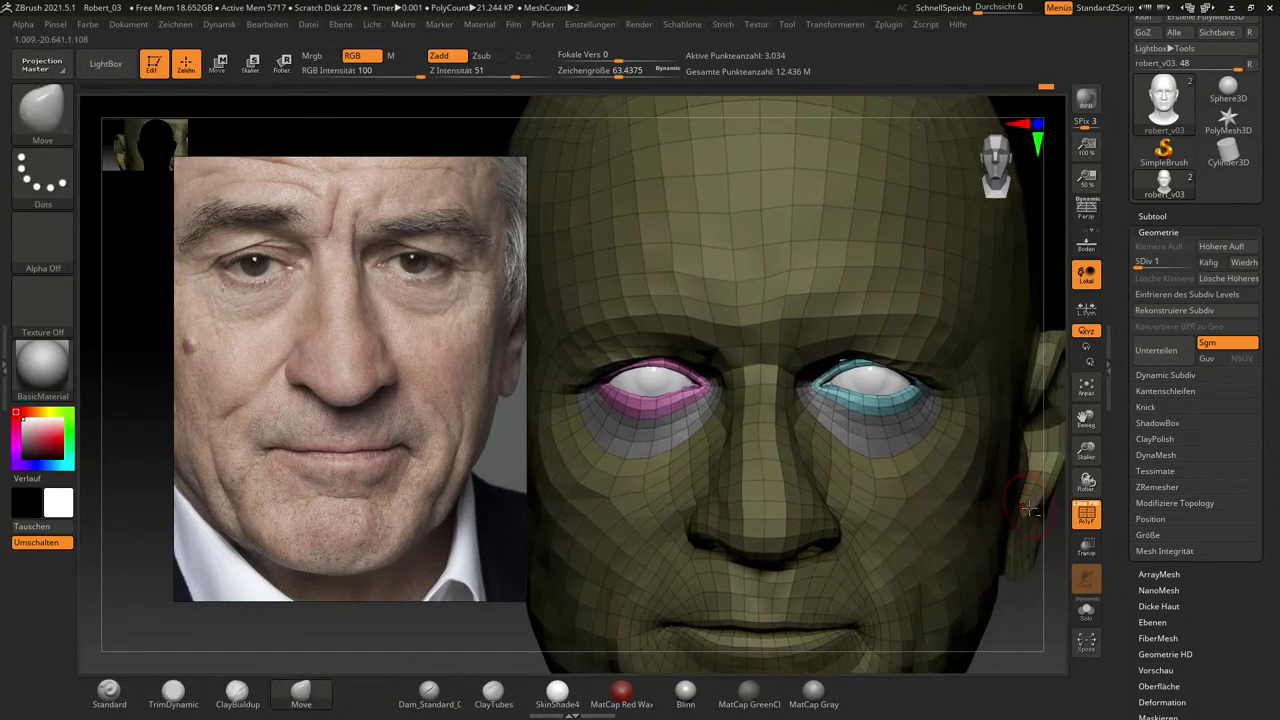
{"action": "left_click_drag", "start_coordinate": [1043, 573], "coordinate": [1030, 465]}
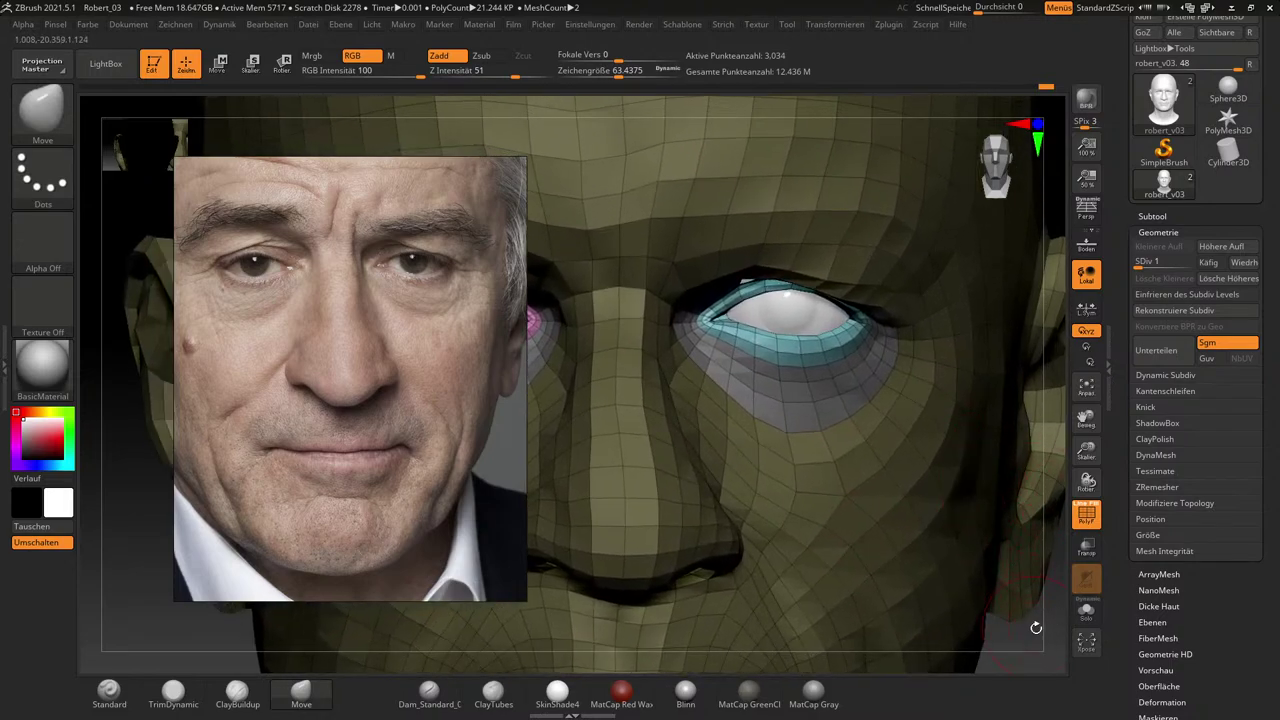
{"action": "left_click_drag", "start_coordinate": [1036, 627], "coordinate": [995, 585], "text": "ctrl"}
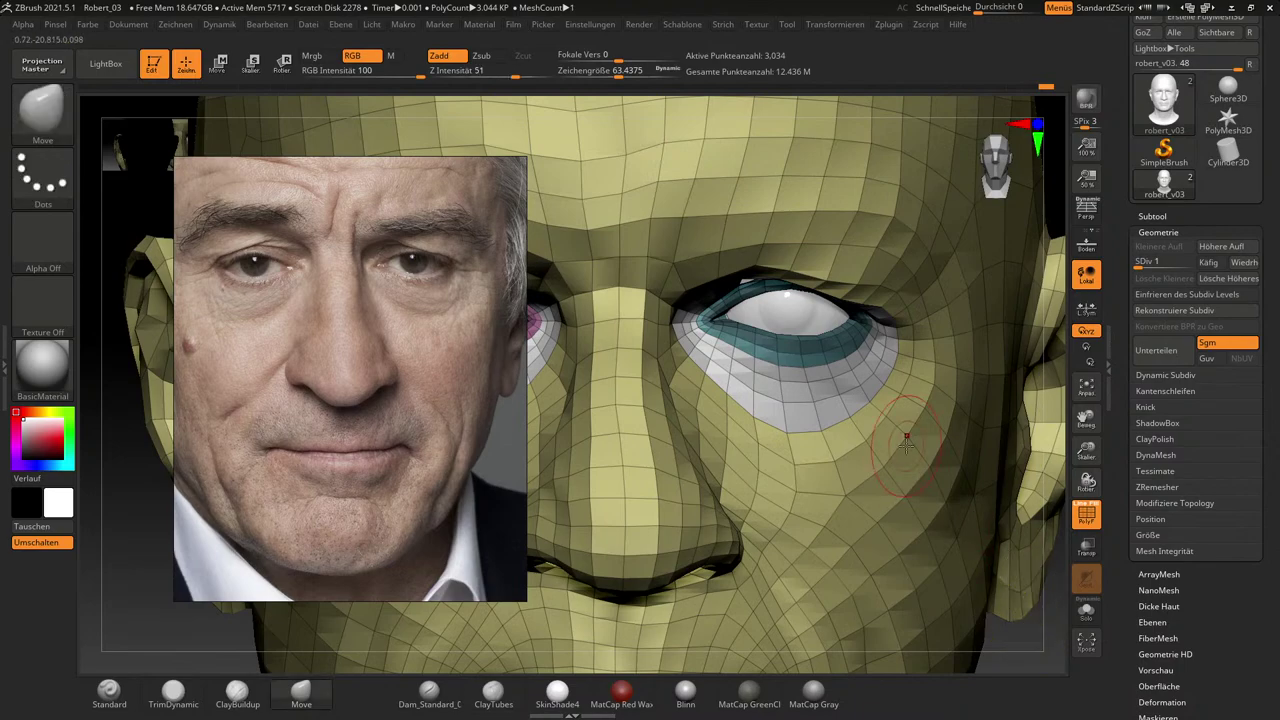
{"action": "key", "text": "s"}
{"action": "mouse_move", "coordinate": [780, 273]}
{"action": "left_mouse_down"}
{"action": "mouse_move", "coordinate": [745, 268]}
{"action": "mouse_move", "coordinate": [750, 258]}
{"action": "left_mouse_up"}
{"action": "key", "text": "s"}
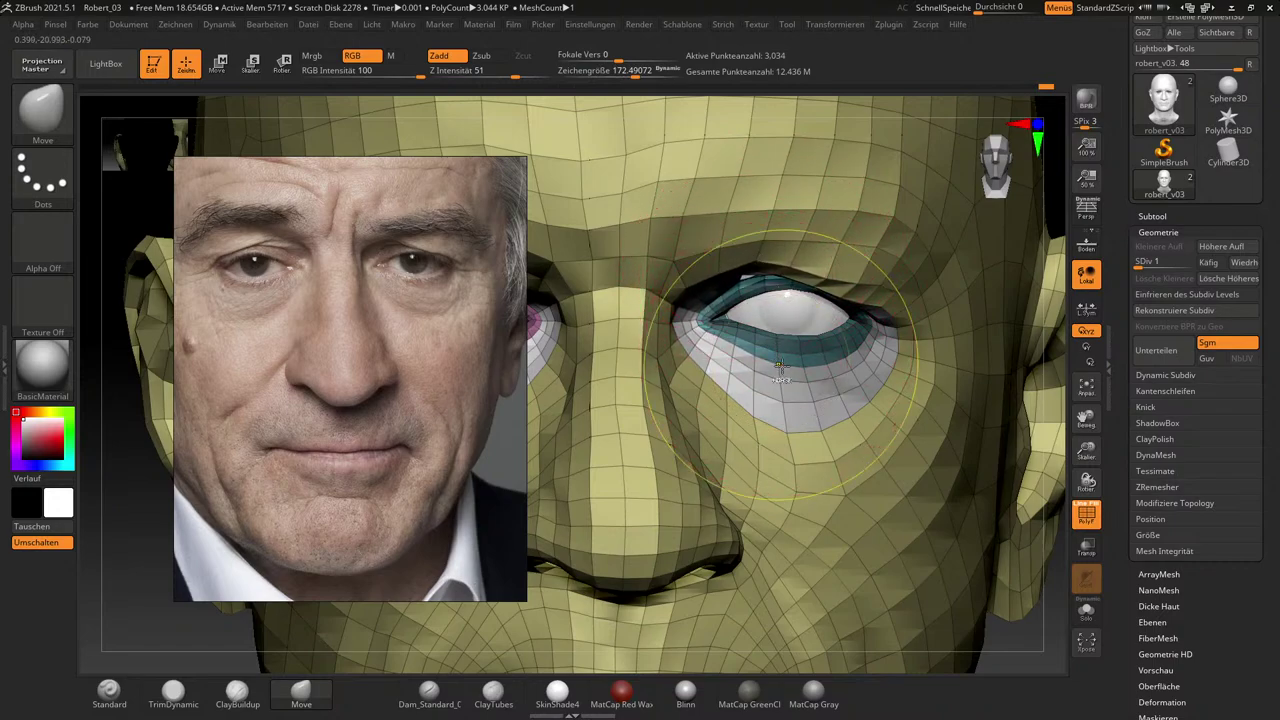
{"action": "key", "text": "ctrl+z"}
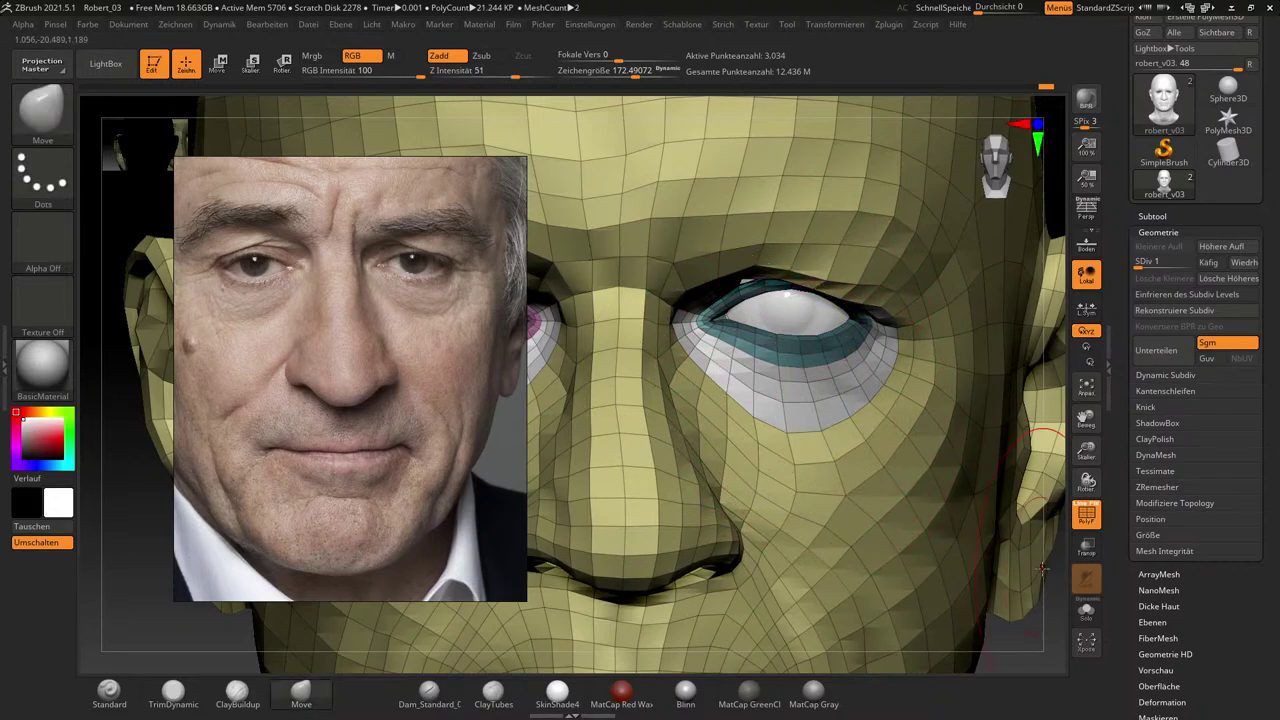
Add the face below the brows and the neck to the mask, leaving the forehead free.
{"action": "key", "text": "f"}
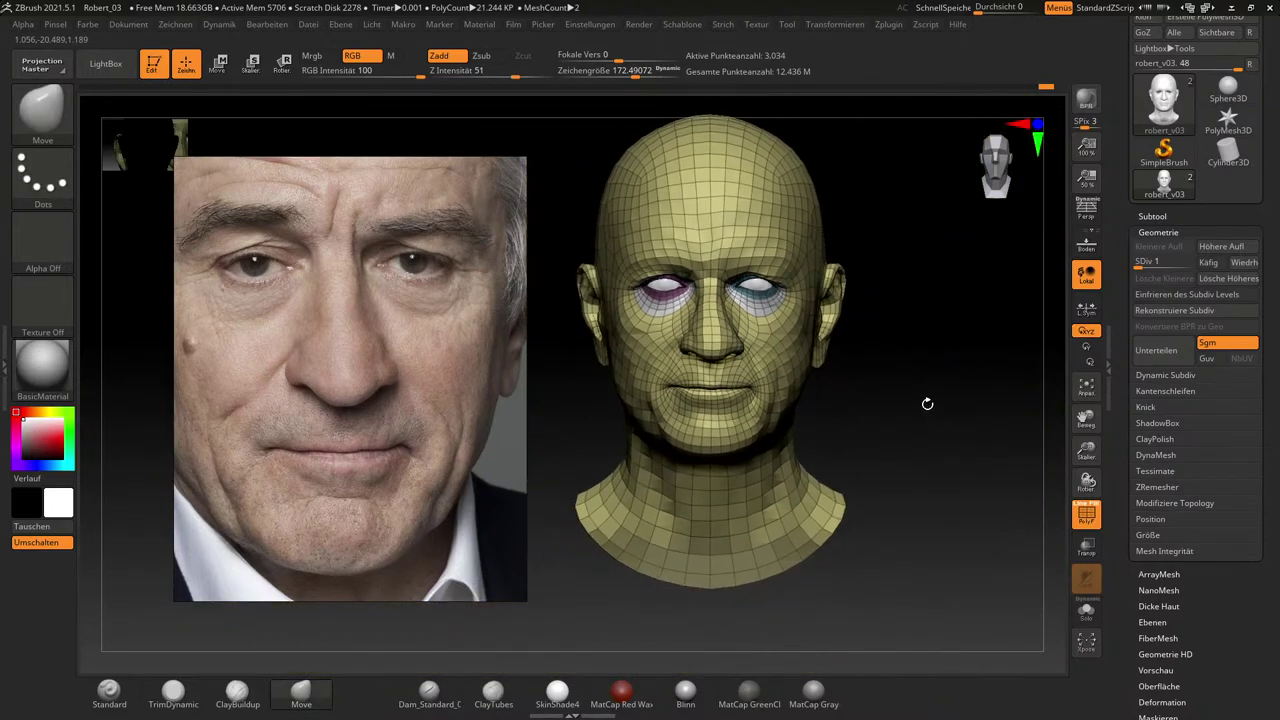
{"action": "mouse_move", "coordinate": [977, 613]}
{"action": "left_mouse_down", "text": "ctrl"}
{"action": "mouse_move", "coordinate": [903, 597]}
{"action": "mouse_move", "coordinate": [558, 444]}
{"action": "mouse_move", "coordinate": [439, 288]}
{"action": "left_mouse_up", "text": "ctrl"}
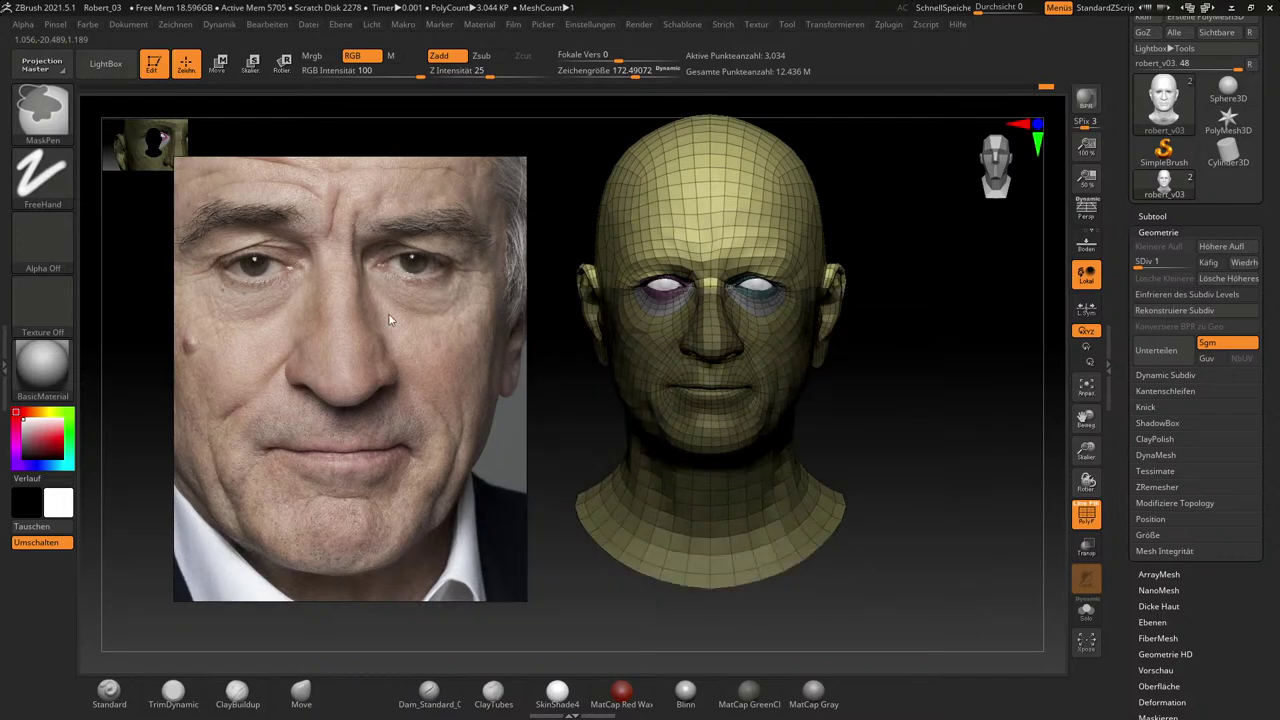
Move the skin fold above the model's left upper eyelid, reducing the draw size to about 94 for its outer end.
{"action": "left_click_drag", "start_coordinate": [952, 398], "coordinate": [1000, 650], "text": "alt"}
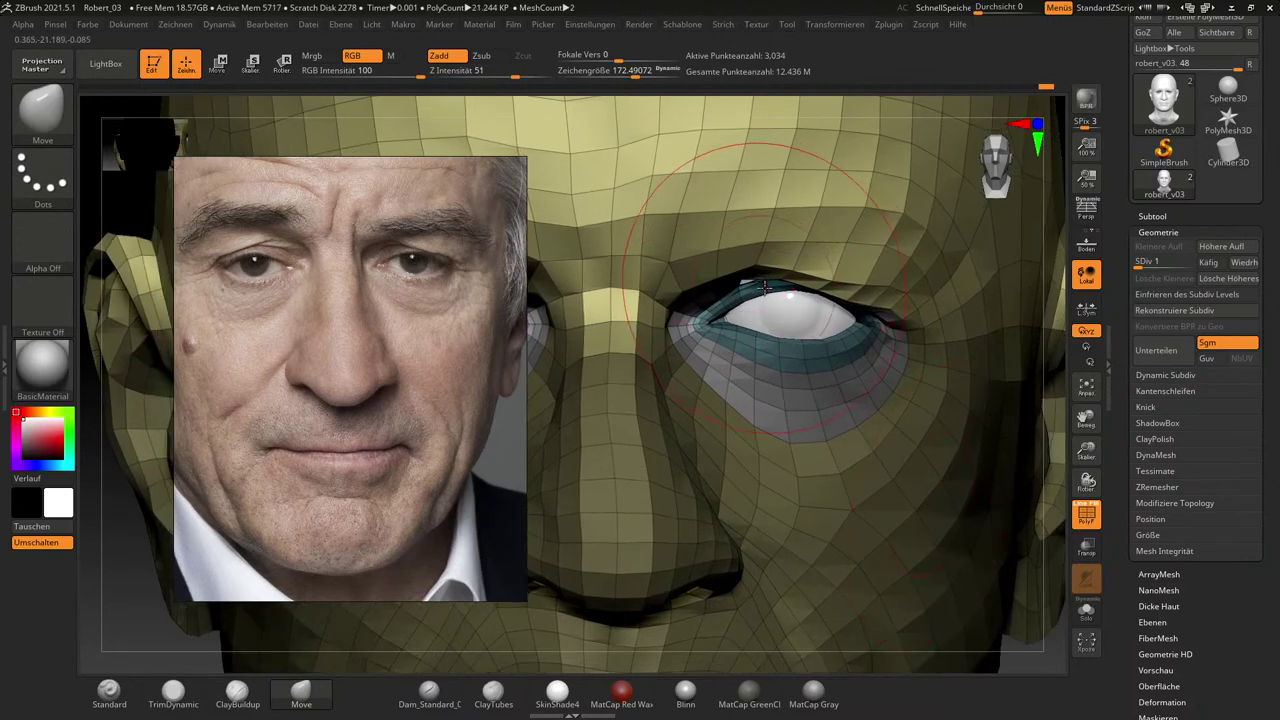
{"action": "mouse_move", "coordinate": [765, 257]}
{"action": "left_mouse_down"}
{"action": "mouse_move", "coordinate": [764, 245]}
{"action": "mouse_move", "coordinate": [721, 267]}
{"action": "left_mouse_up"}
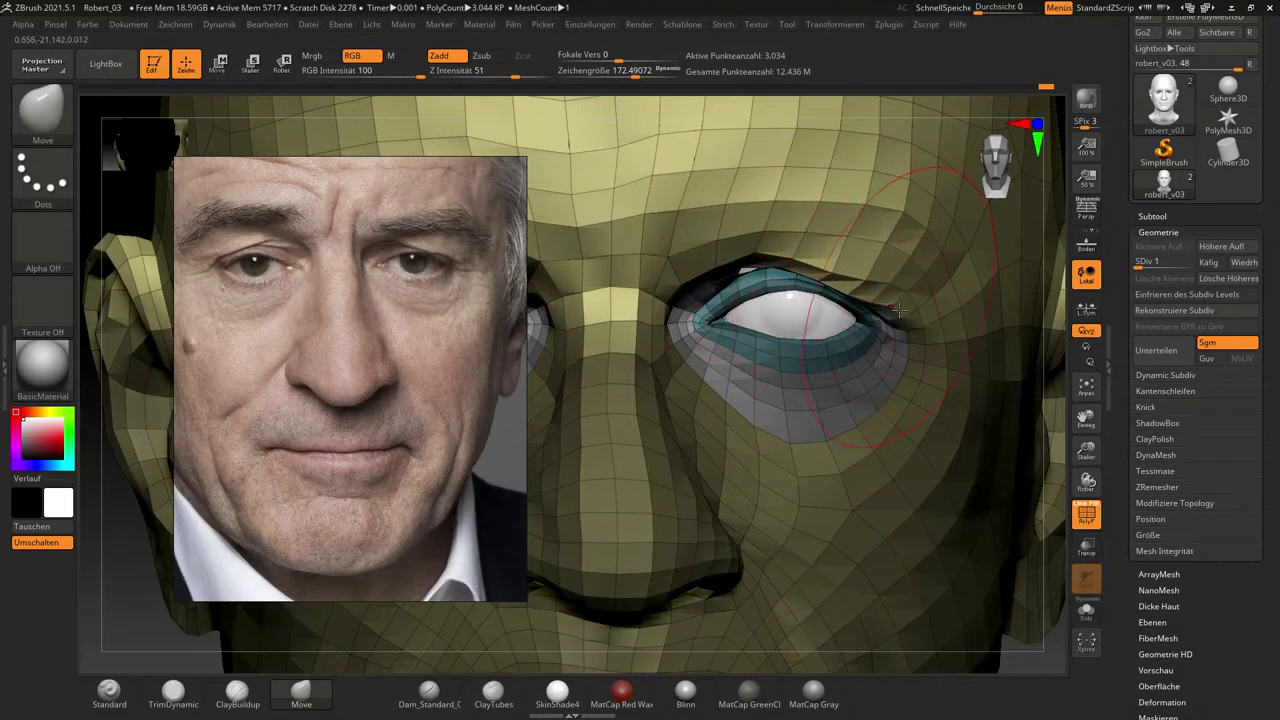
{"action": "key", "text": "s"}
{"action": "left_click_drag", "start_coordinate": [901, 314], "coordinate": [876, 291]}
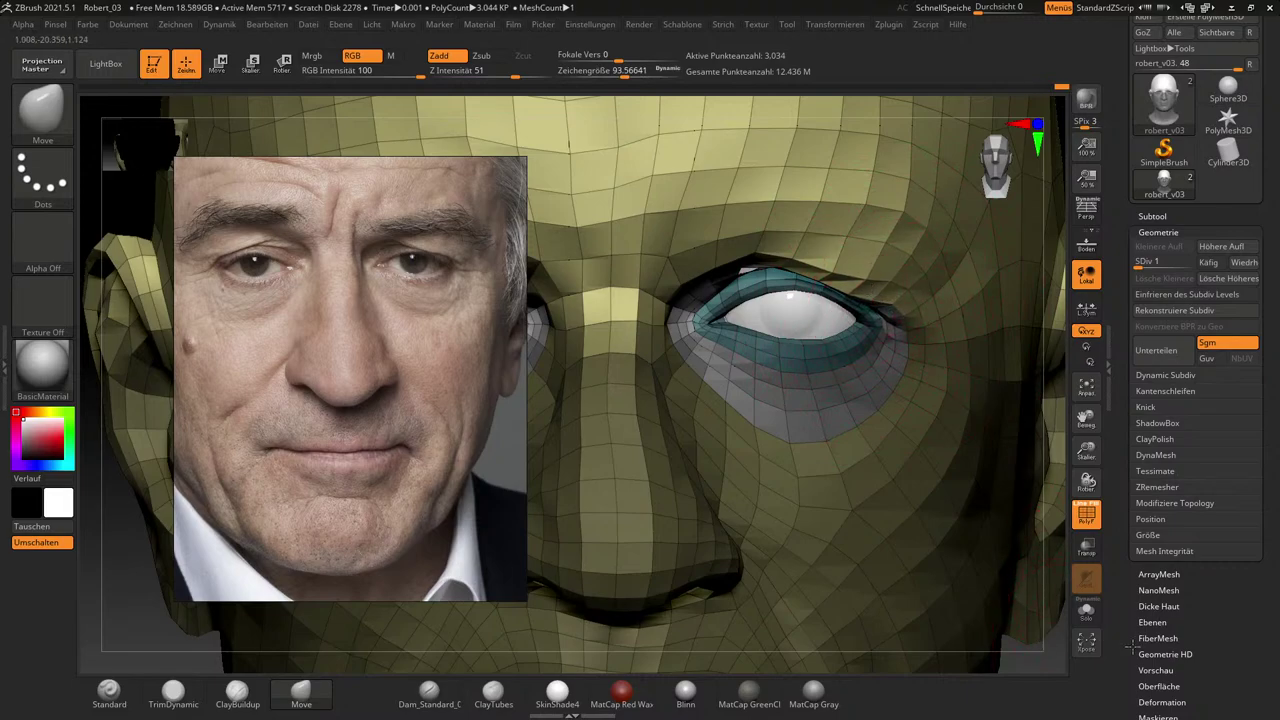
Set the draw size to about 155 and move the skin fold above the model's right upper eyelid.
{"action": "left_click_drag", "start_coordinate": [1061, 641], "coordinate": [1262, 650], "text": "alt"}
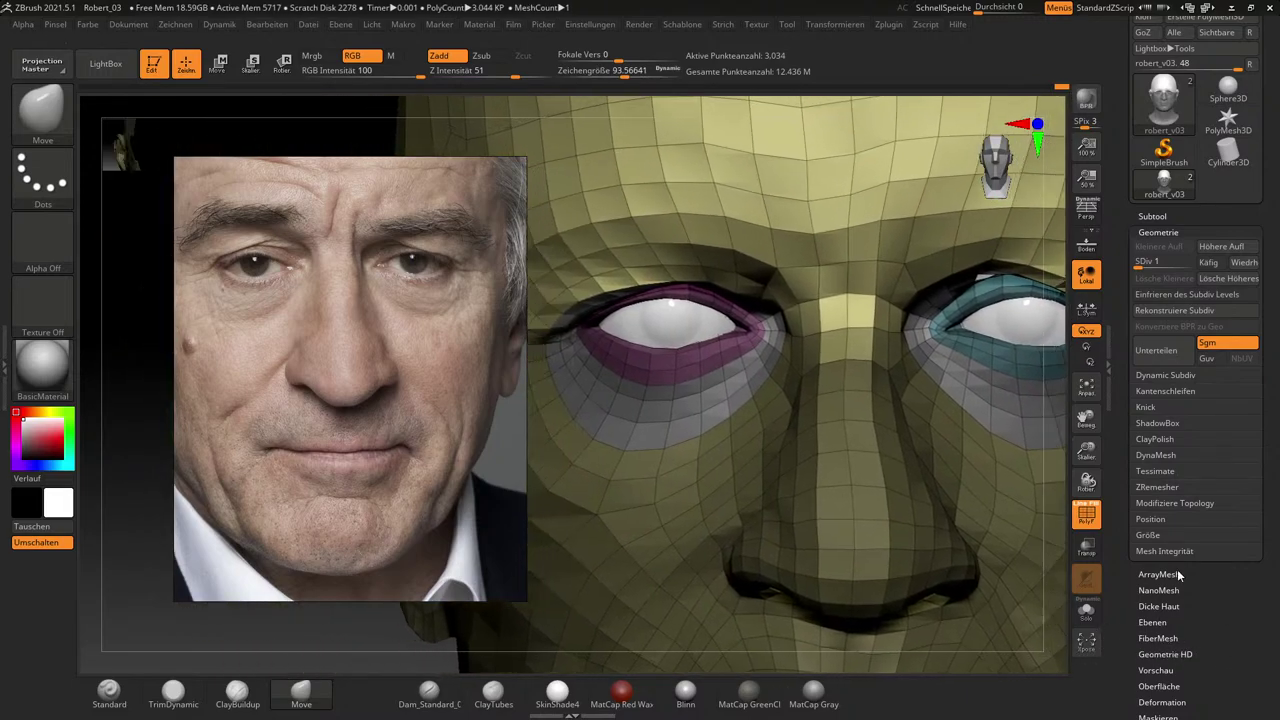
{"action": "key", "text": "s"}
{"action": "mouse_move", "coordinate": [722, 284]}
{"action": "left_mouse_down"}
{"action": "mouse_move", "coordinate": [733, 284]}
{"action": "mouse_move", "coordinate": [720, 286]}
{"action": "mouse_move", "coordinate": [719, 271]}
{"action": "left_mouse_up"}
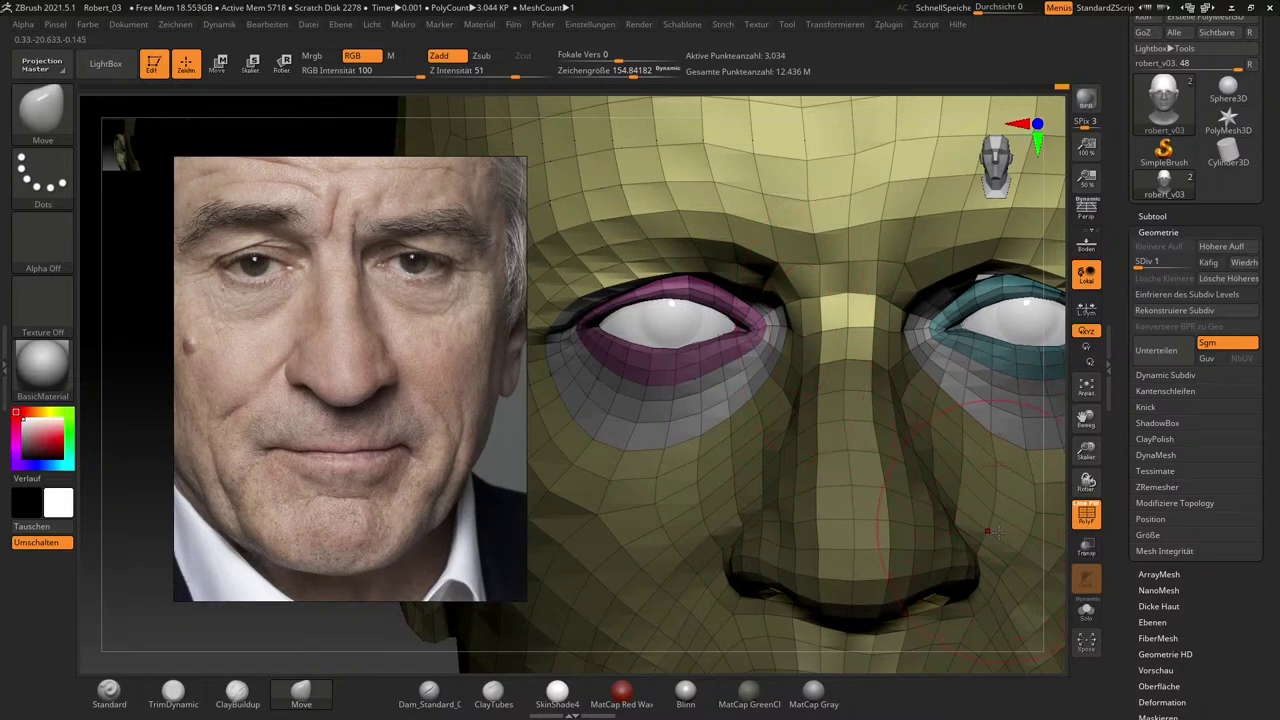
Clear the mask, turn off the polygroup wireframe and return the head to subdivision level 7.
{"action": "left_click_drag", "start_coordinate": [1062, 566], "coordinate": [890, 474], "text": "alt"}
{"action": "left_click_drag", "start_coordinate": [1005, 501], "coordinate": [981, 523], "text": "alt"}
{"action": "left_click", "coordinate": [1095, 515]}
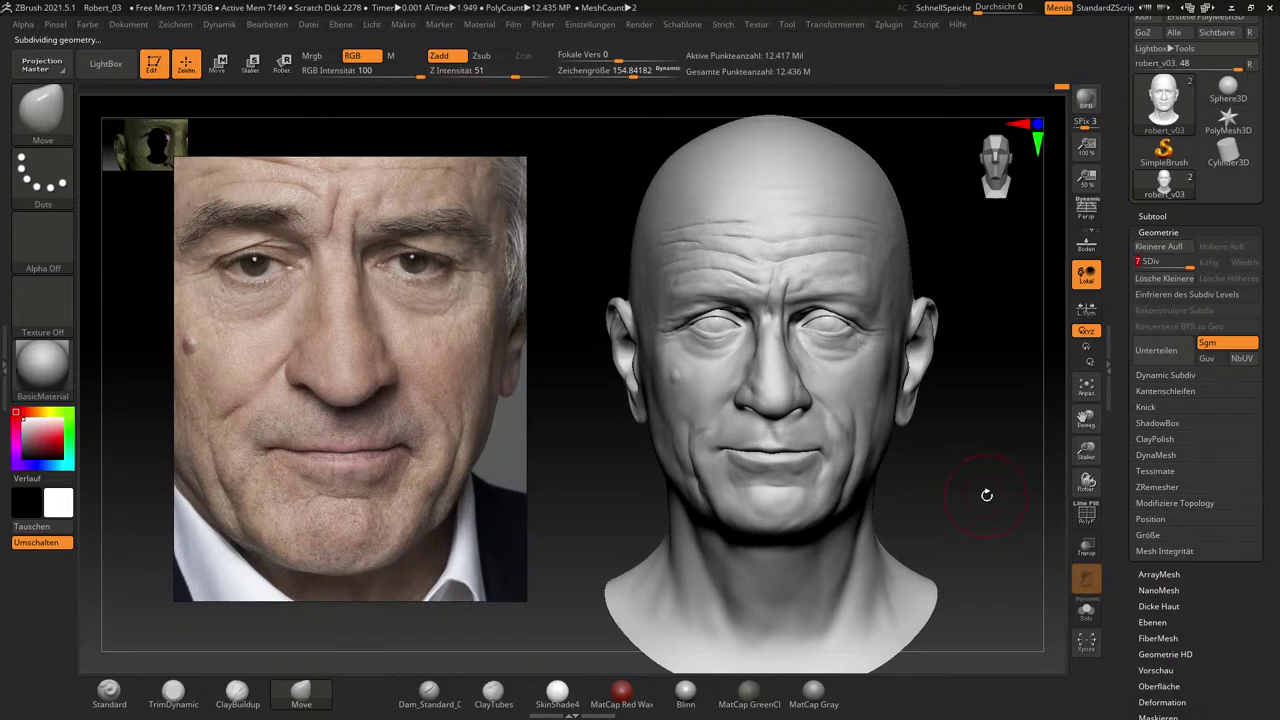
Set the draw size to about 86 and adjust the upper eyelid folds, checking them from below.
{"action": "left_click_drag", "start_coordinate": [993, 500], "coordinate": [1012, 595], "text": "alt"}
{"action": "key", "text": "s"}
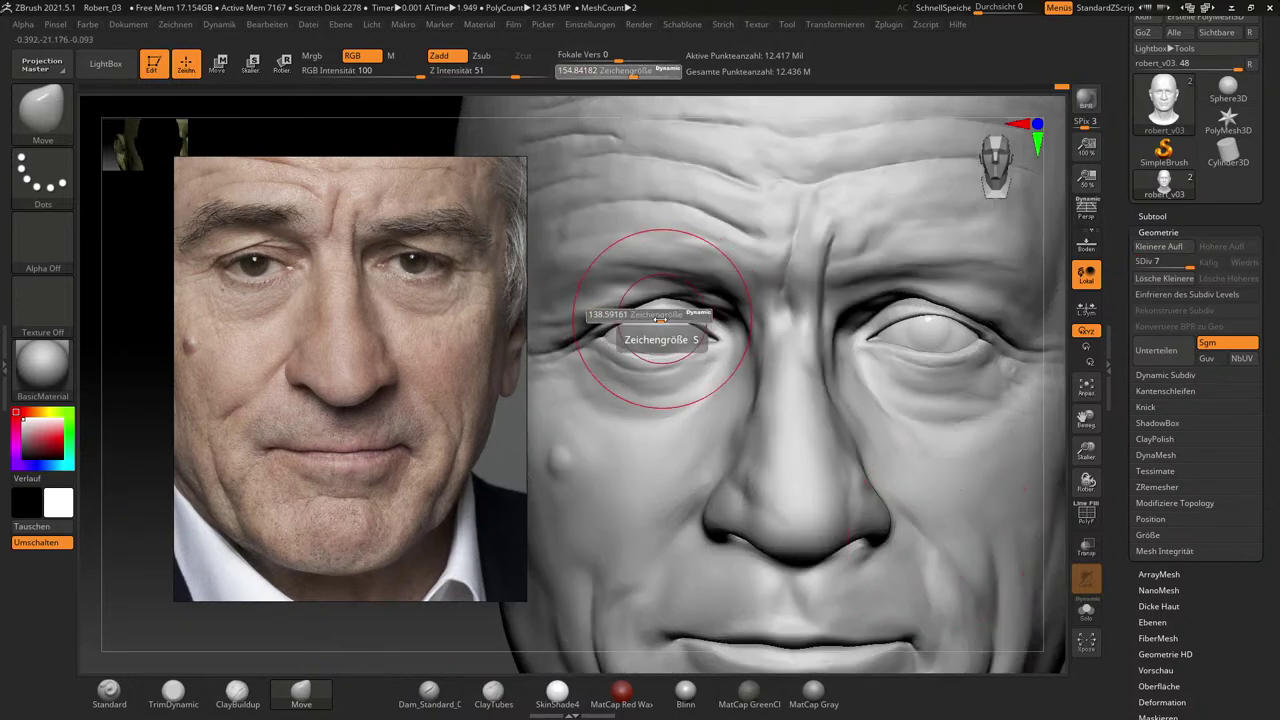
{"action": "left_click_drag", "start_coordinate": [655, 319], "coordinate": [654, 319]}
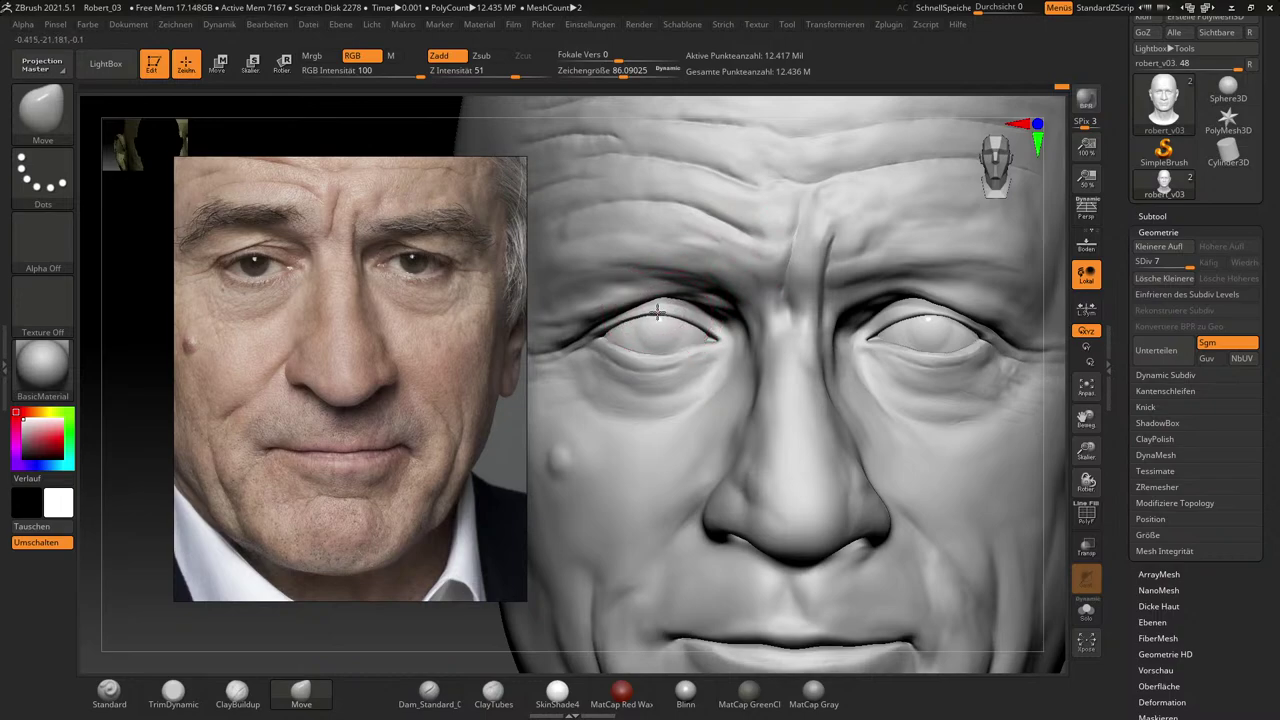
{"action": "key", "text": "ctrl+z"}
{"action": "right_click_drag", "start_coordinate": [518, 238], "coordinate": [590, 143]}
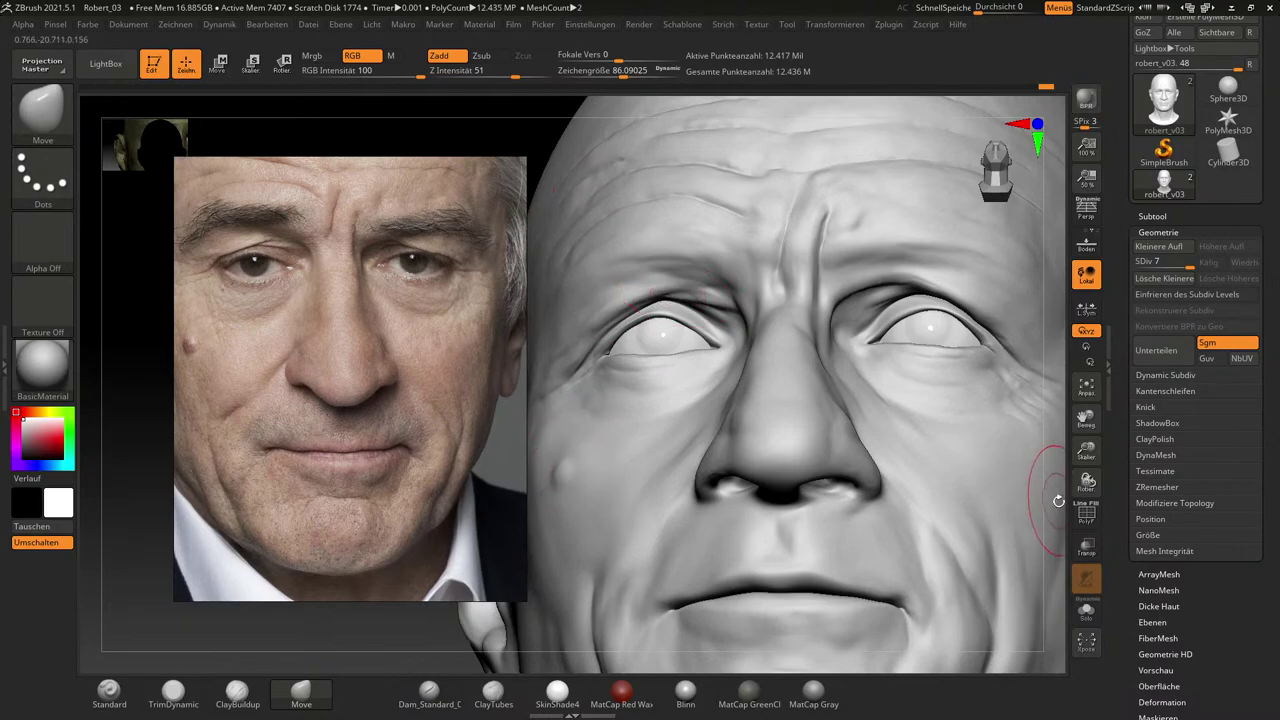
{"action": "left_click_drag", "start_coordinate": [1057, 503], "coordinate": [1060, 548]}
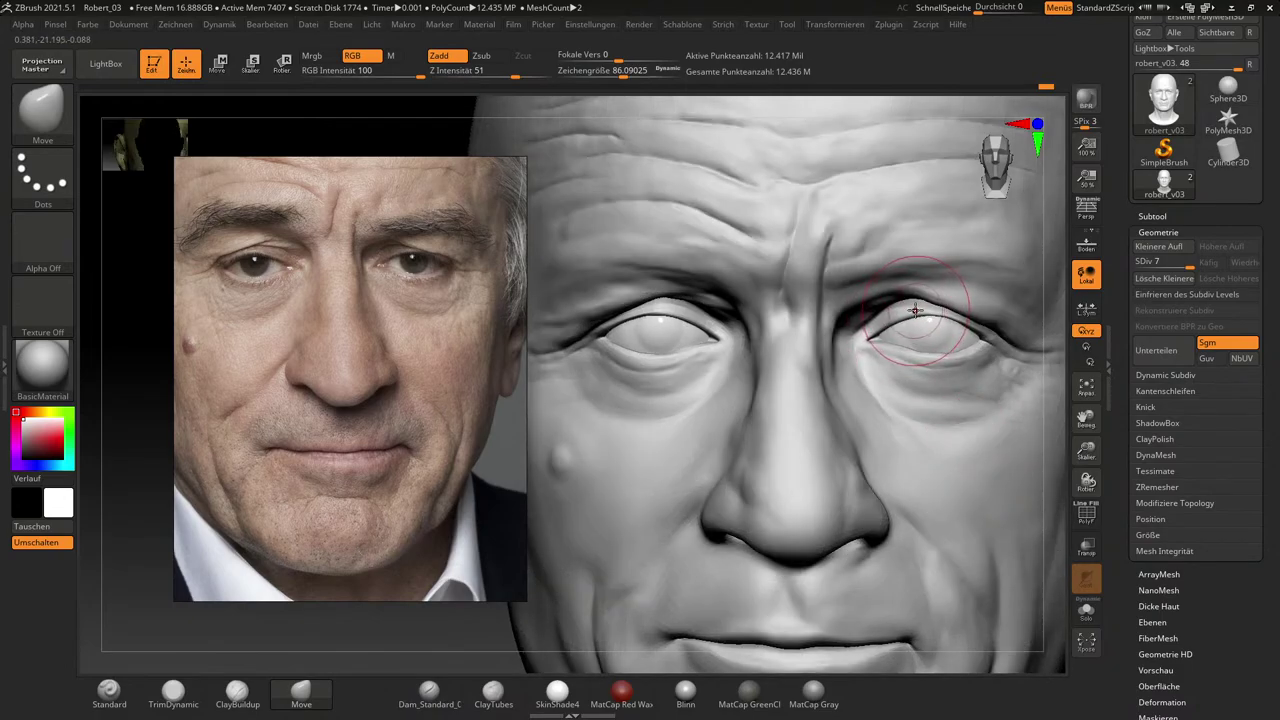
{"action": "mouse_move", "coordinate": [1057, 435]}
{"action": "left_mouse_down"}
{"action": "mouse_move", "coordinate": [1050, 376]}
{"action": "mouse_move", "coordinate": [1053, 445]}
{"action": "left_mouse_up"}
Set the draw size to about 69 and refine the upper eyelid folds of both eyes with the Move brush.
{"action": "key", "text": "f"}
{"action": "left_click_drag", "start_coordinate": [905, 441], "coordinate": [1066, 488], "text": "alt"}
{"action": "left_click_drag", "start_coordinate": [969, 457], "coordinate": [989, 508], "text": "alt"}
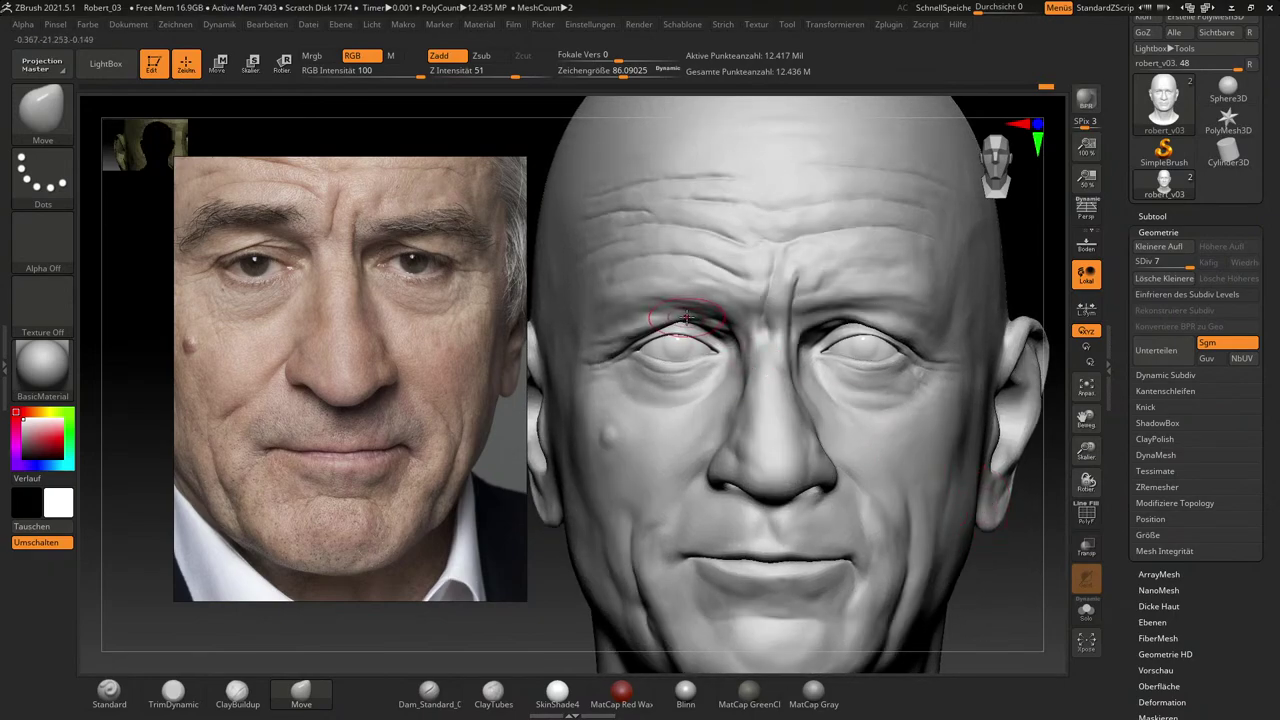
{"action": "key", "text": "s"}
{"action": "left_click_drag", "start_coordinate": [687, 318], "coordinate": [684, 318]}
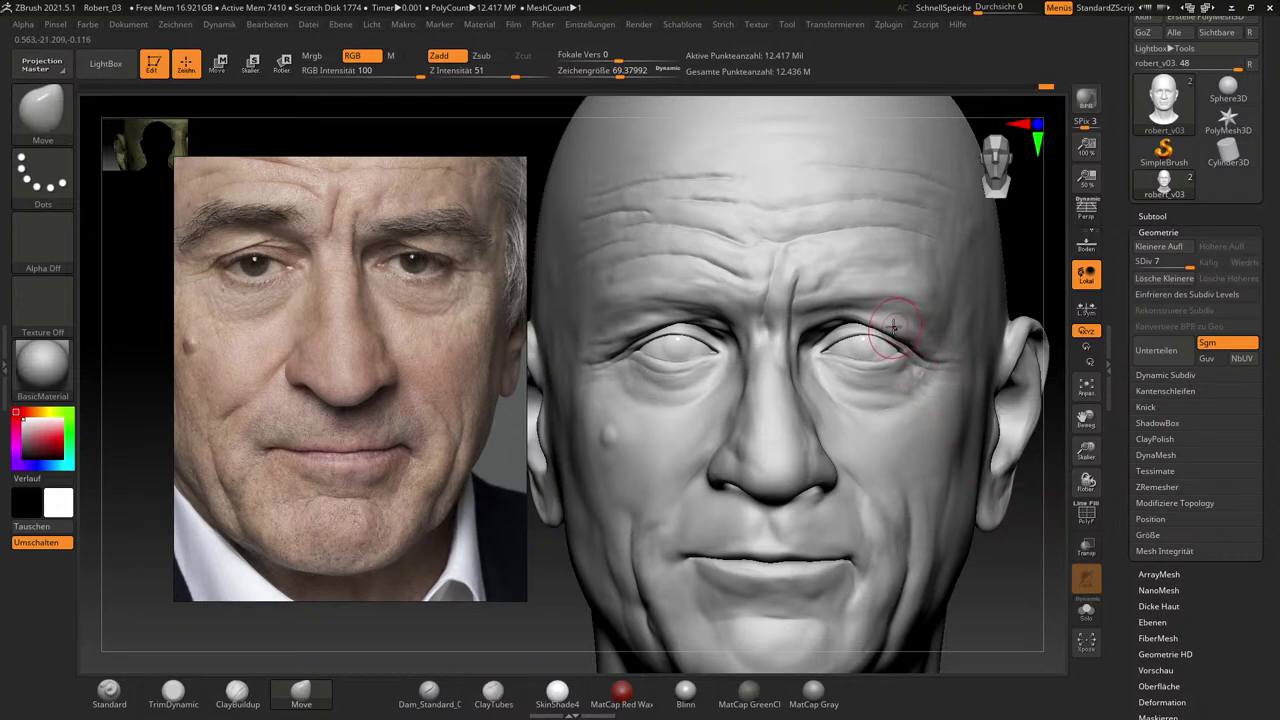
Lower the head to subdivision level 1 and adjust the outer upper eyelid fold of the model's left eye.
{"action": "key", "text": "shift+d"}
{"action": "left_click_drag", "start_coordinate": [1019, 565], "coordinate": [1042, 610], "text": "alt"}
{"action": "left_click_drag", "start_coordinate": [1186, 267], "coordinate": [1117, 267]}
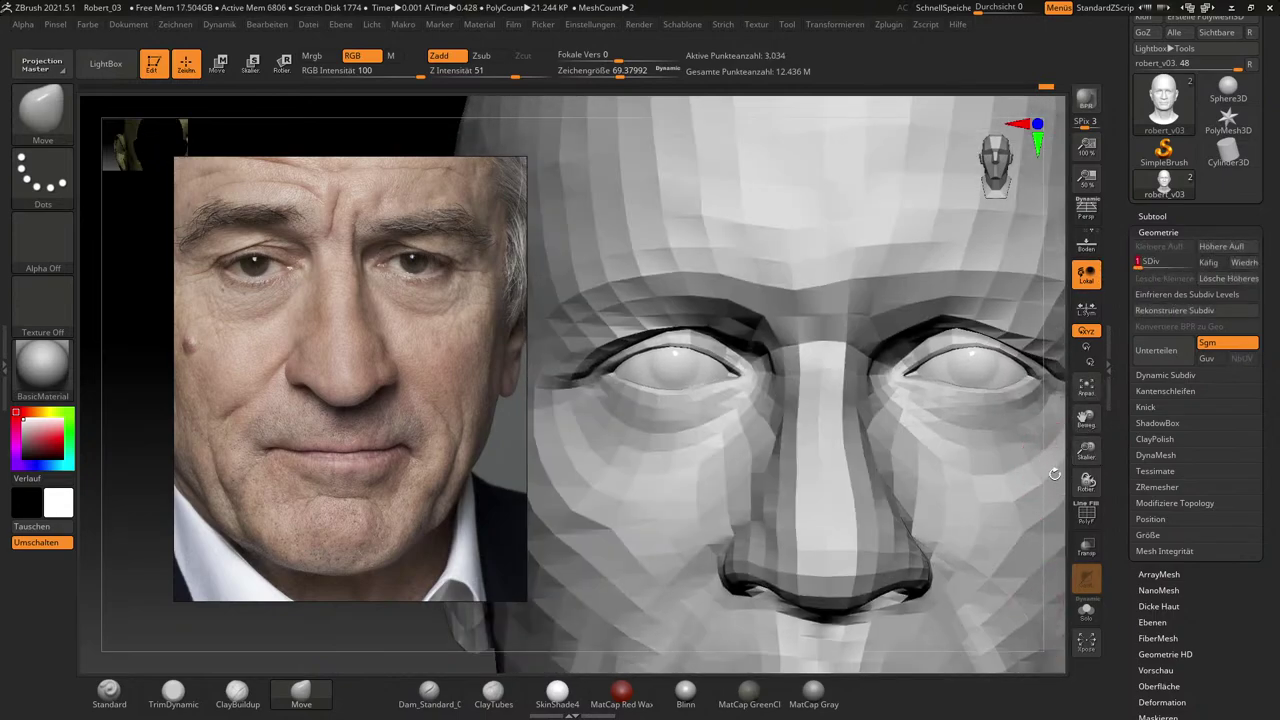
{"action": "left_click_drag", "start_coordinate": [1051, 474], "coordinate": [985, 472], "text": "alt"}
{"action": "key", "text": "f"}
{"action": "key", "text": "ctrl"}
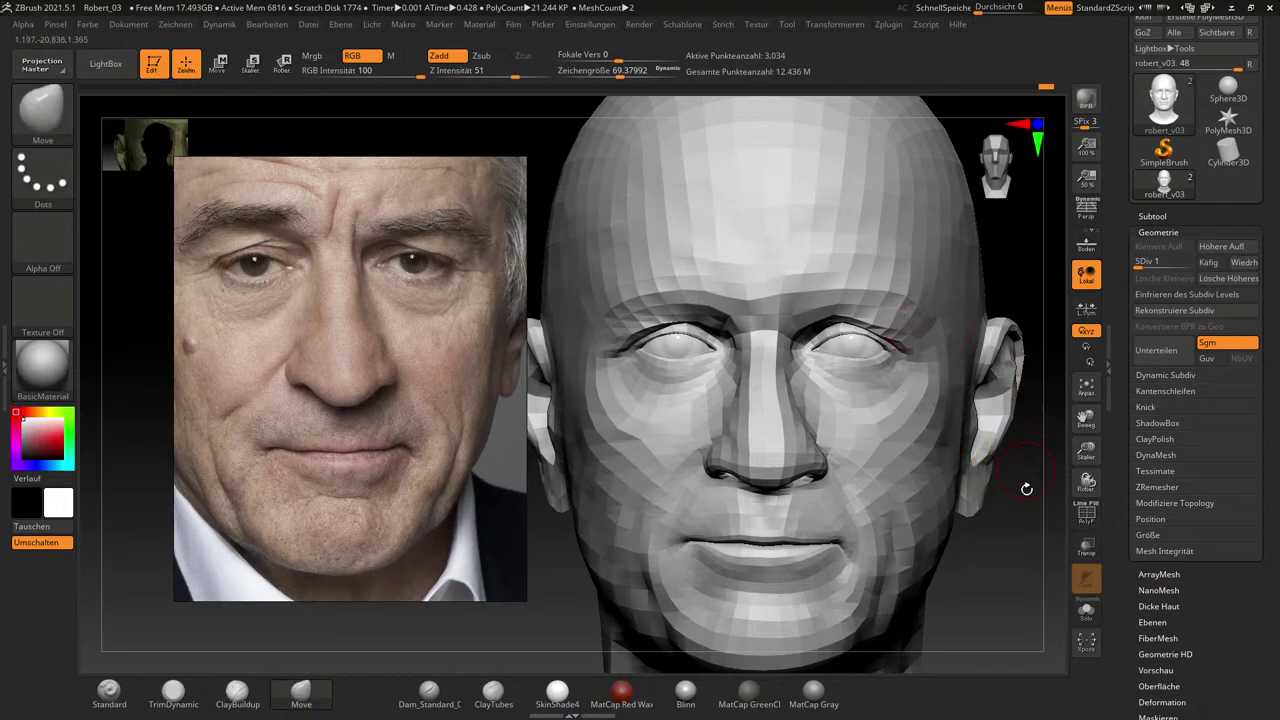
{"action": "left_click_drag", "start_coordinate": [1026, 489], "coordinate": [1037, 568], "text": "alt"}
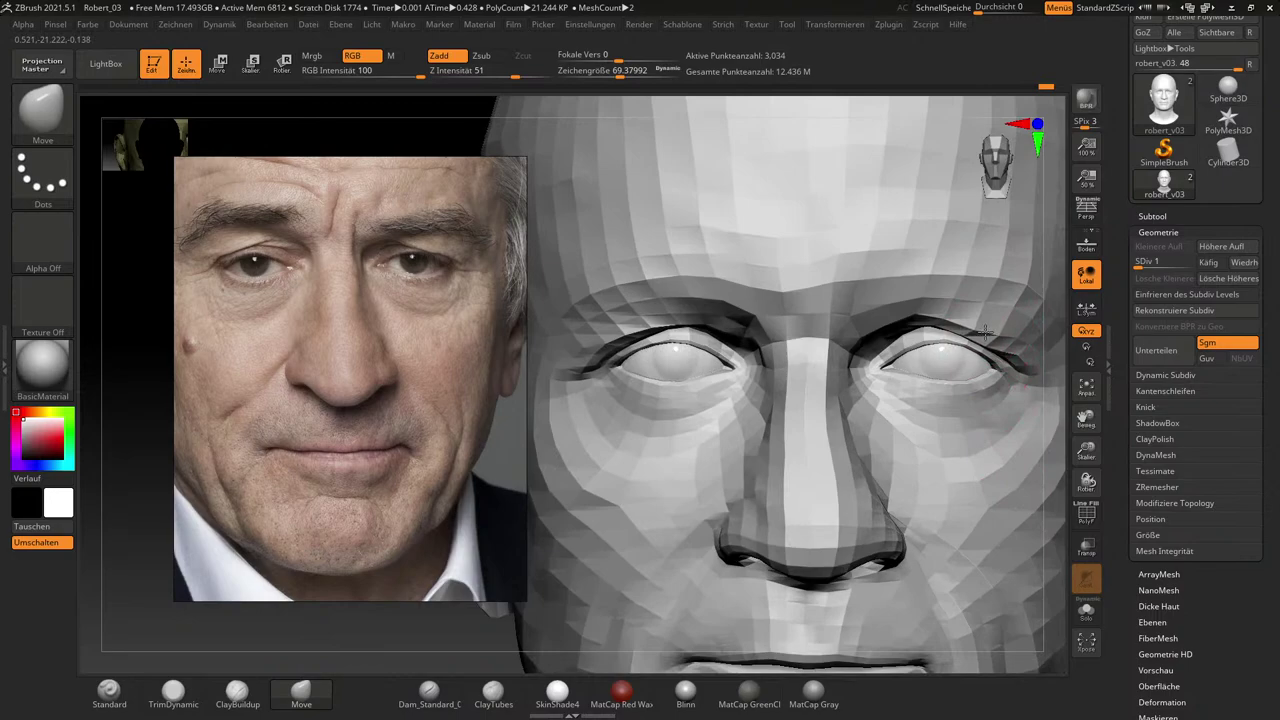
{"action": "left_click_drag", "start_coordinate": [1054, 480], "coordinate": [990, 422]}
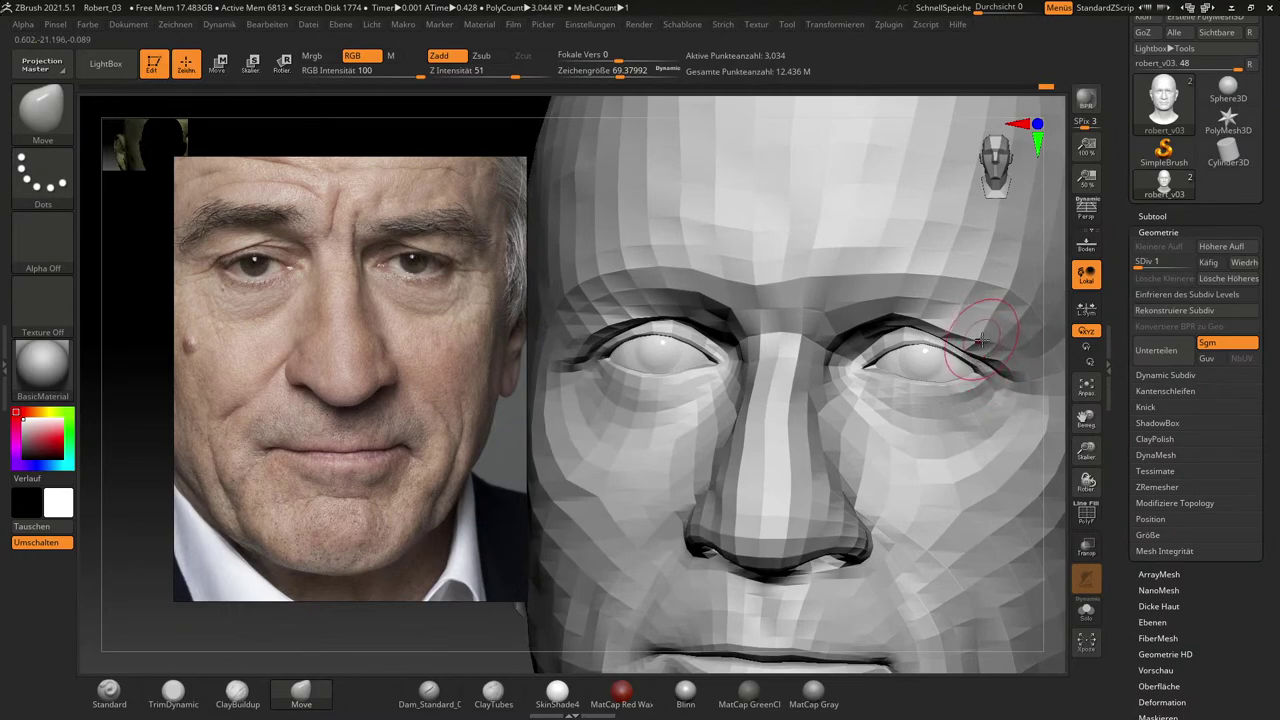
{"action": "key", "text": "ctrl"}
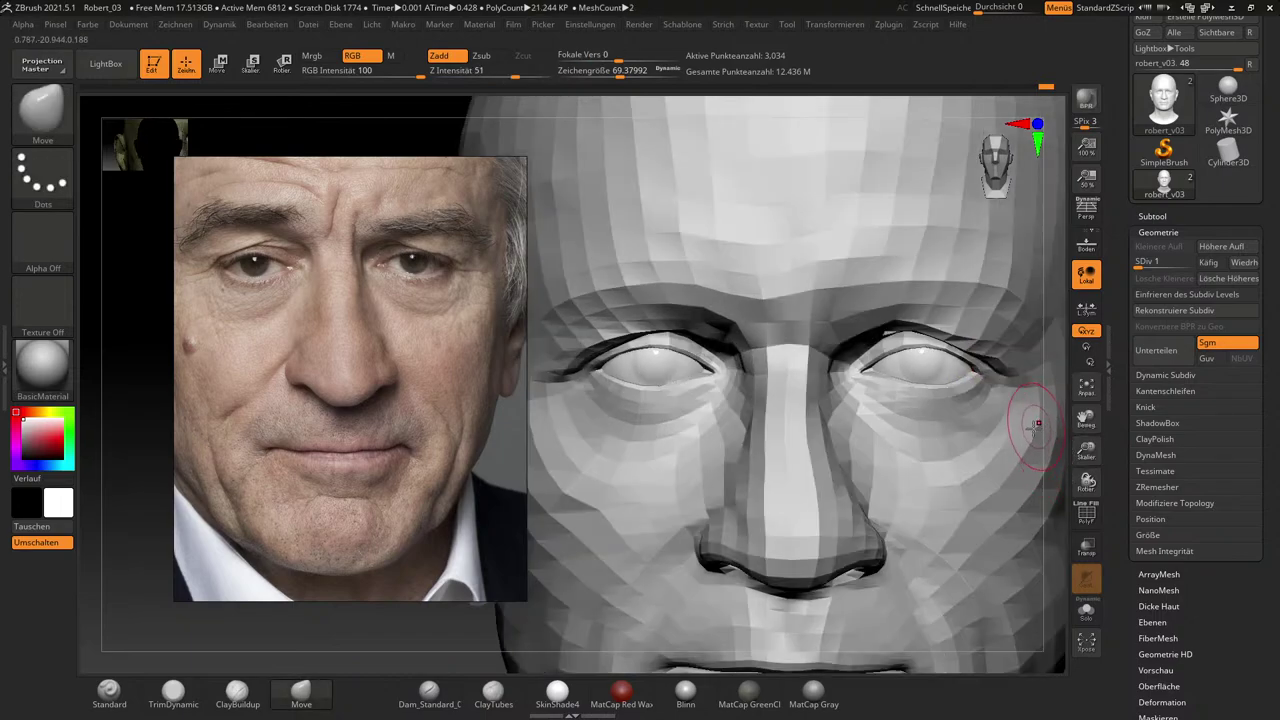
Display the polygroup wireframe and hide the cyan eyelid polygroup of the model's left eye.
{"action": "left_click", "coordinate": [1086, 513]}
{"action": "key", "text": "ctrl+shift"}
{"action": "left_click", "coordinate": [944, 398], "text": "ctrl+shift"}
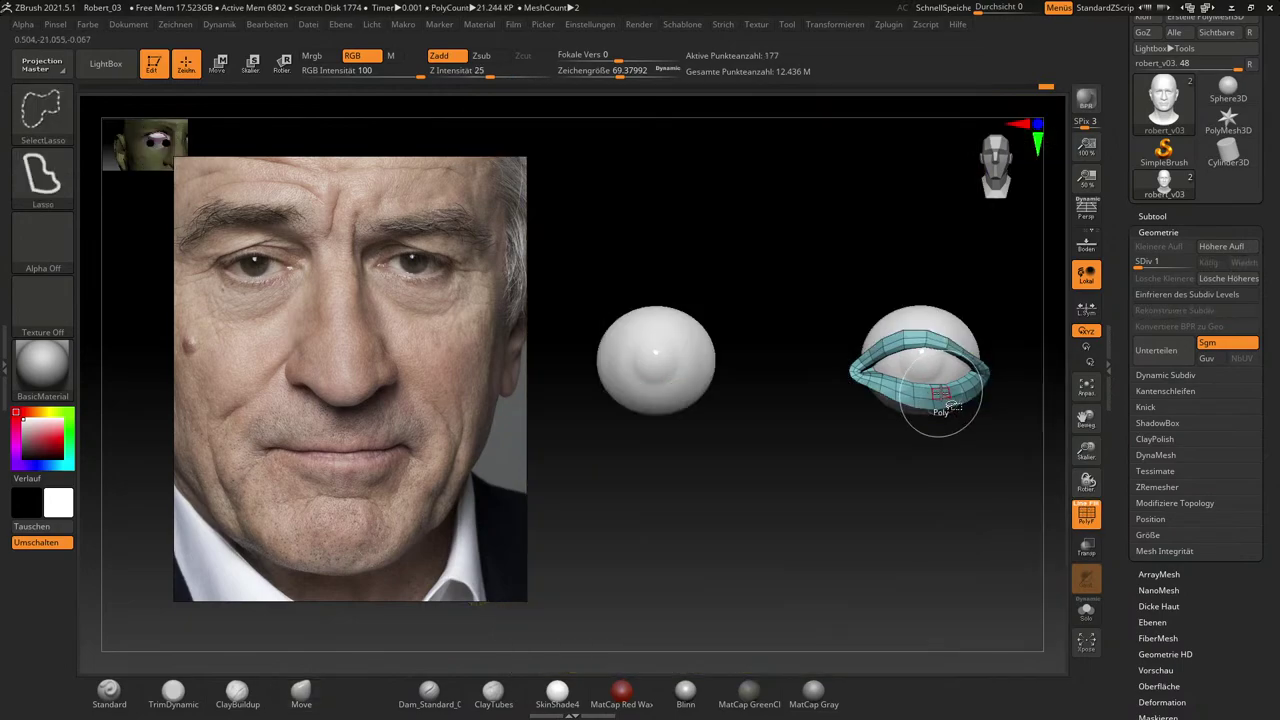
{"action": "left_click", "coordinate": [943, 395], "text": "ctrl+shift"}
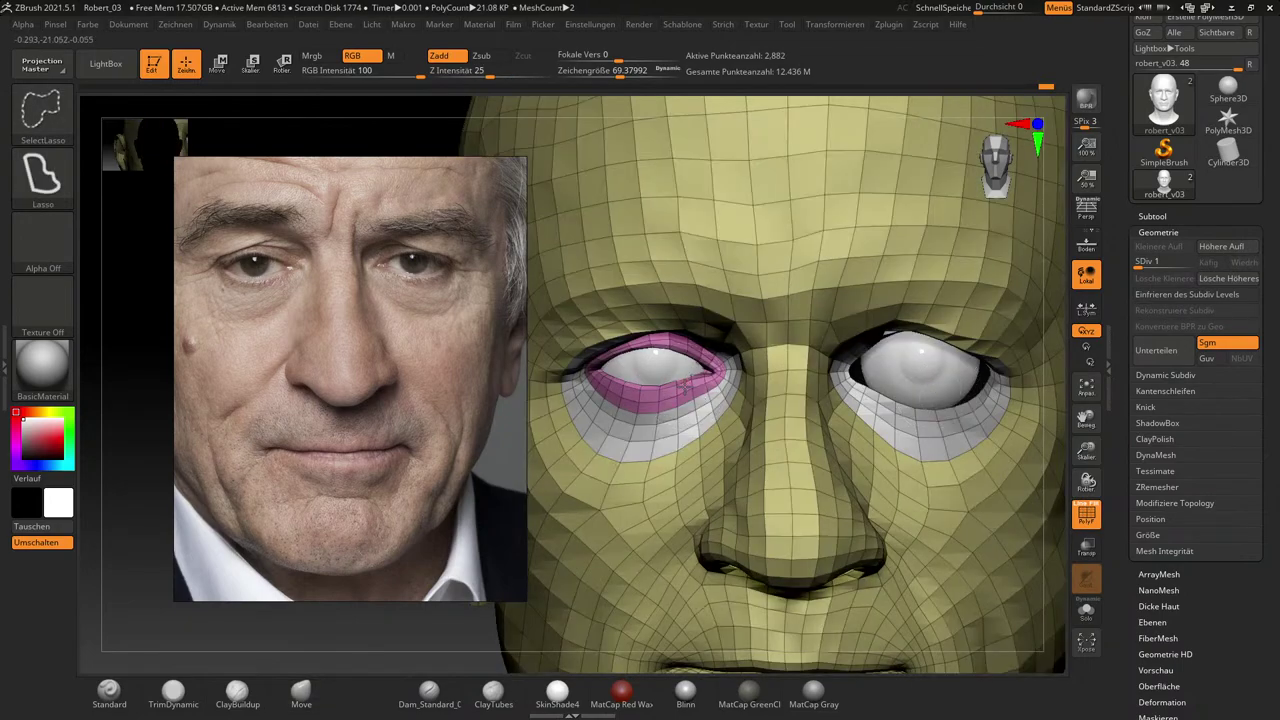
Hide the magenta eyelid polygroup, mask the remaining visible head mesh, and bring the complete head back into view.
{"action": "left_click", "coordinate": [687, 385], "text": "ctrl+shift"}
{"action": "left_click_drag", "start_coordinate": [1059, 537], "coordinate": [872, 395], "text": "alt"}
{"action": "left_click_drag", "start_coordinate": [888, 461], "coordinate": [1010, 438], "text": "alt"}
{"action": "left_click_drag", "start_coordinate": [634, 192], "coordinate": [1006, 623], "text": "ctrl"}
{"action": "key", "text": "ctrl"}
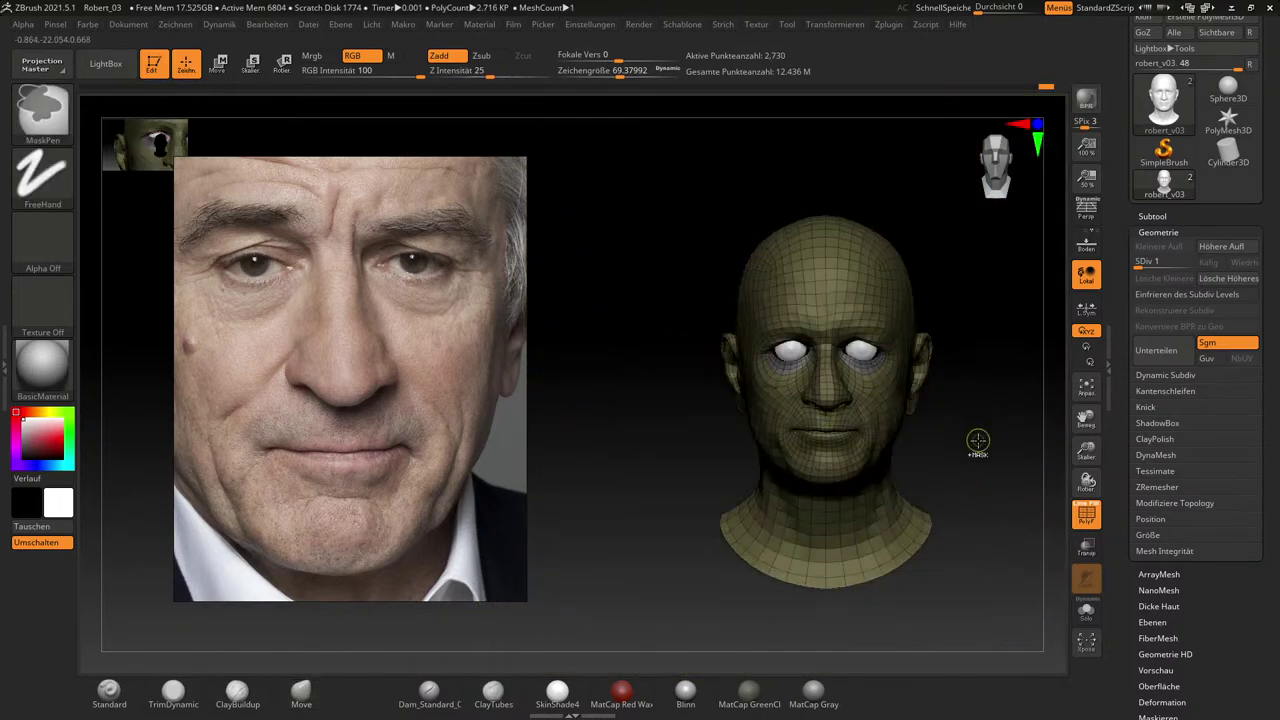
{"action": "key", "text": "ctrl+shift"}
{"action": "left_click", "coordinate": [985, 452], "text": "ctrl+shift"}
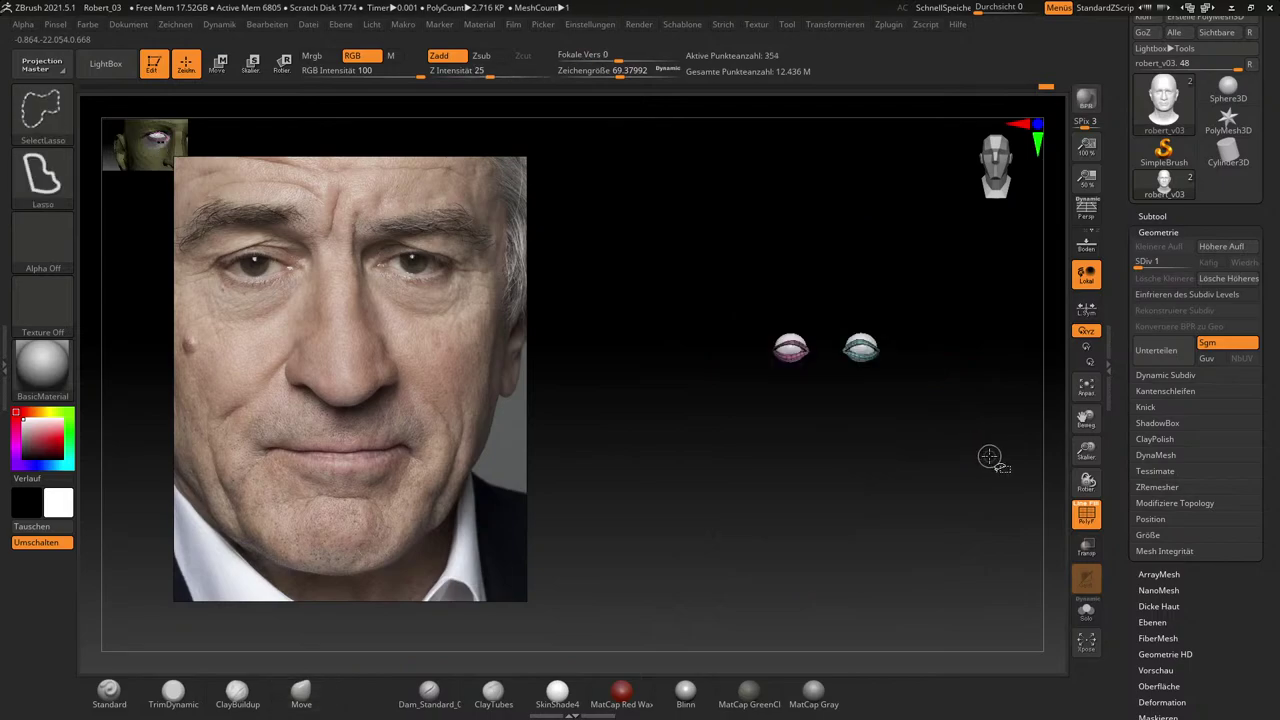
{"action": "left_click", "coordinate": [985, 452], "text": "ctrl+shift"}
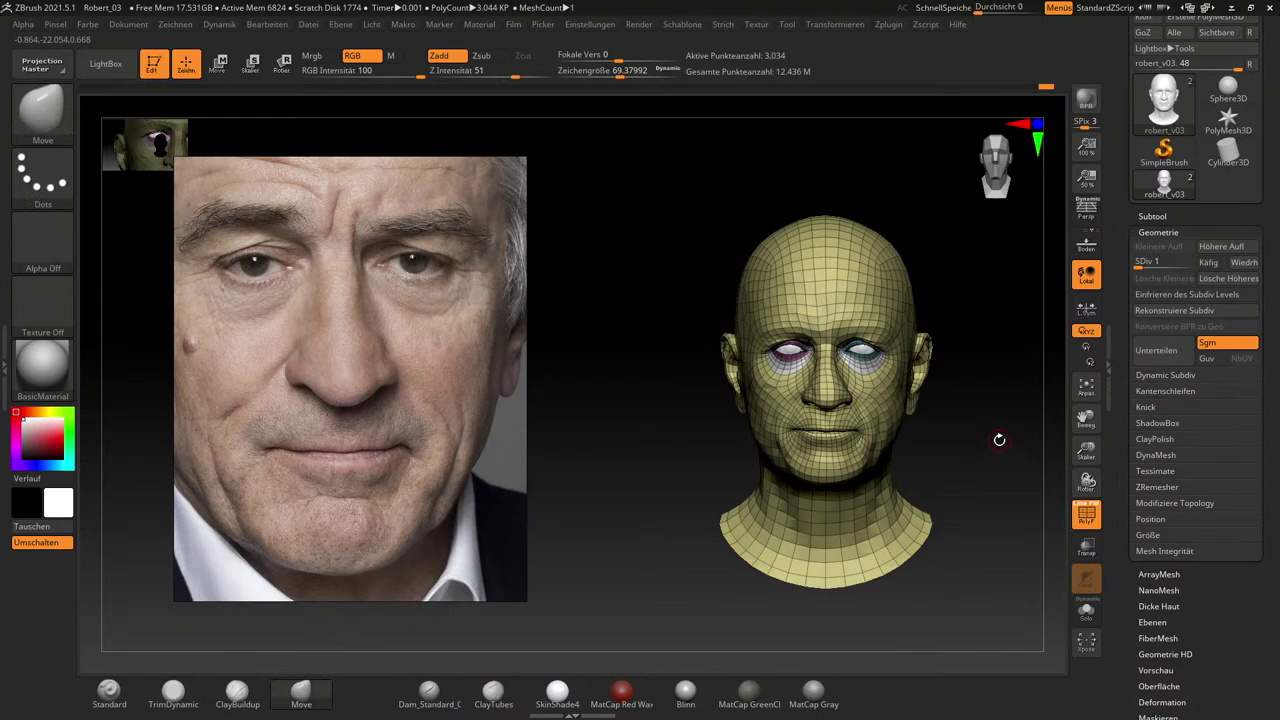
{"action": "left_click_drag", "start_coordinate": [999, 440], "coordinate": [998, 448], "text": "alt"}
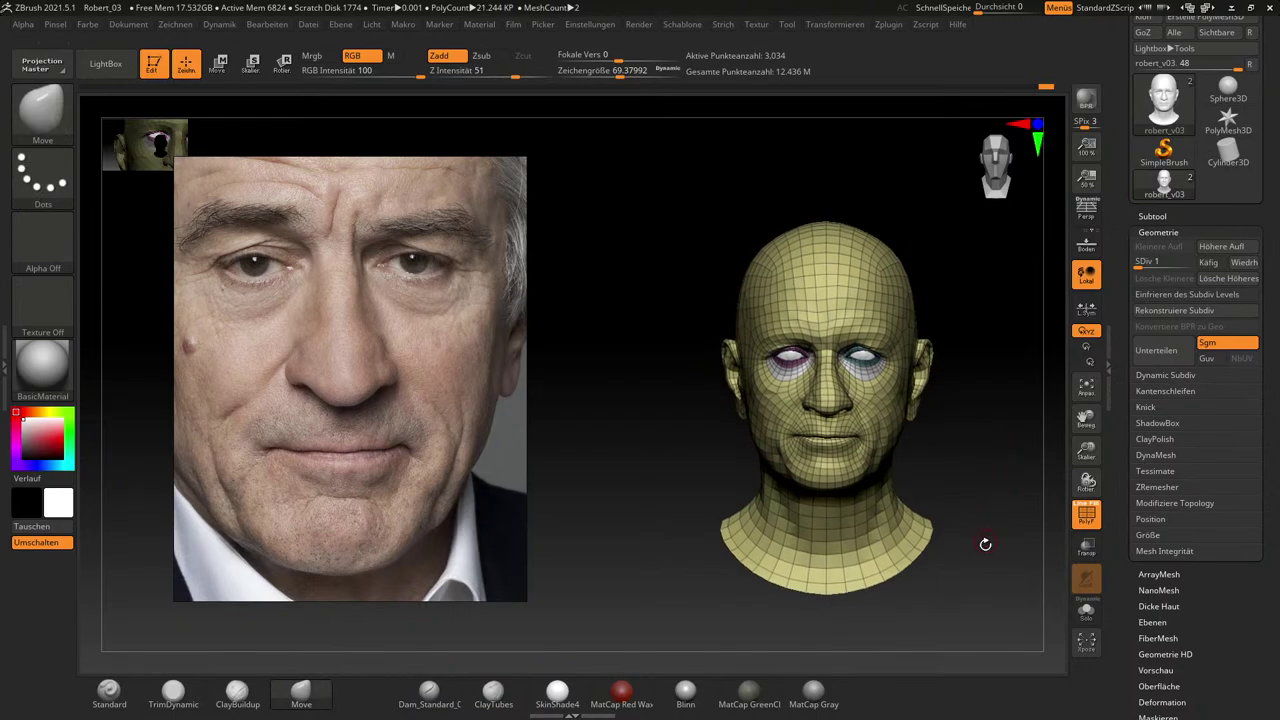
Mask the lower part of the head from the eye area down to the neck.
{"action": "mouse_move", "coordinate": [1018, 612]}
{"action": "left_mouse_down", "text": "ctrl"}
{"action": "mouse_move", "coordinate": [928, 580]}
{"action": "mouse_move", "coordinate": [686, 438]}
{"action": "mouse_move", "coordinate": [612, 360]}
{"action": "left_mouse_up", "text": "ctrl"}
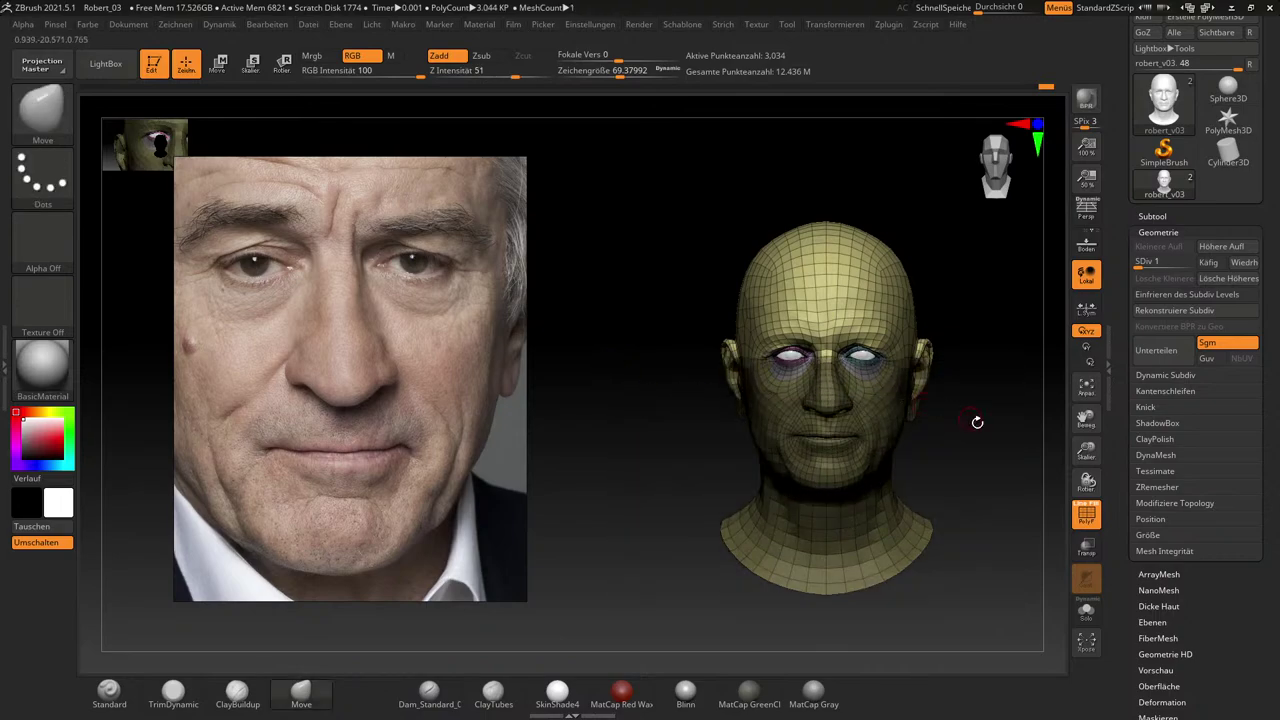
{"action": "mouse_move", "coordinate": [991, 433]}
{"action": "left_mouse_down", "text": "alt"}
{"action": "mouse_move", "coordinate": [1063, 556]}
{"action": "mouse_move", "coordinate": [924, 549]}
{"action": "left_mouse_up", "text": "alt"}
{"action": "right_click_drag", "start_coordinate": [924, 549], "coordinate": [911, 370]}
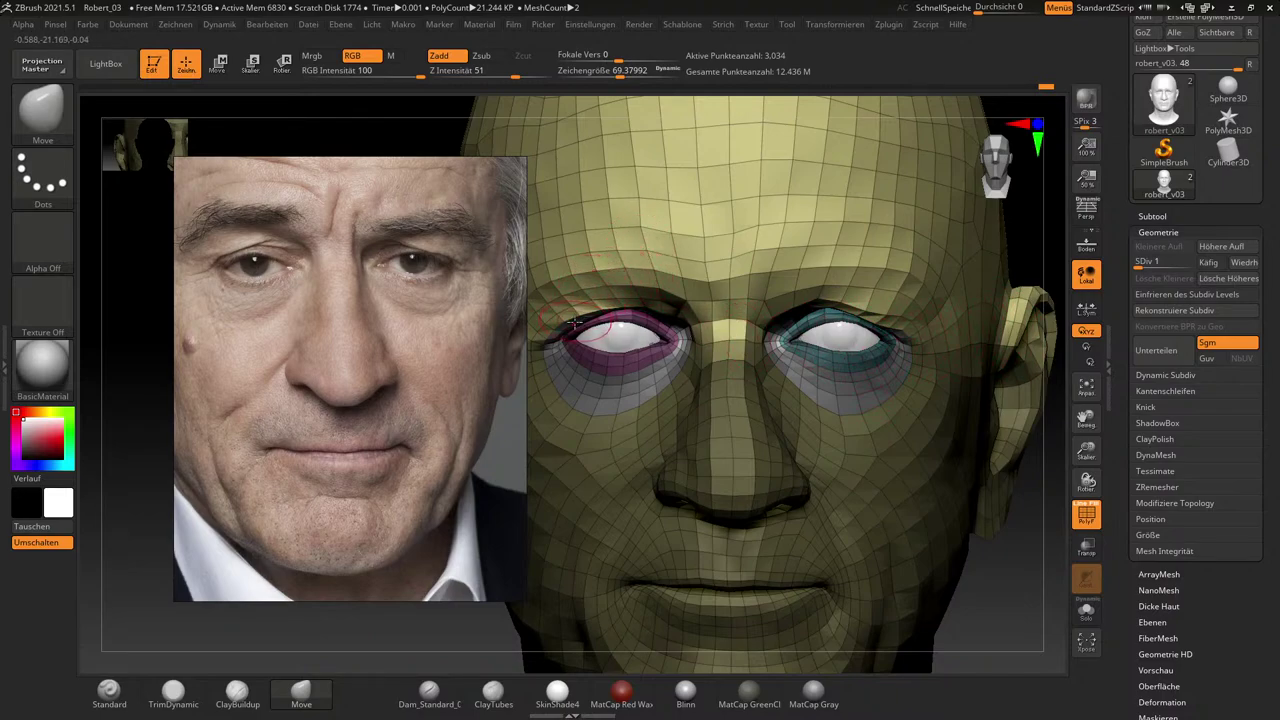
Set the draw size to about 128 and adjust the brow folds above the eyes with the Move brush.
{"action": "key", "text": "s"}
{"action": "left_click_drag", "start_coordinate": [580, 319], "coordinate": [590, 319]}
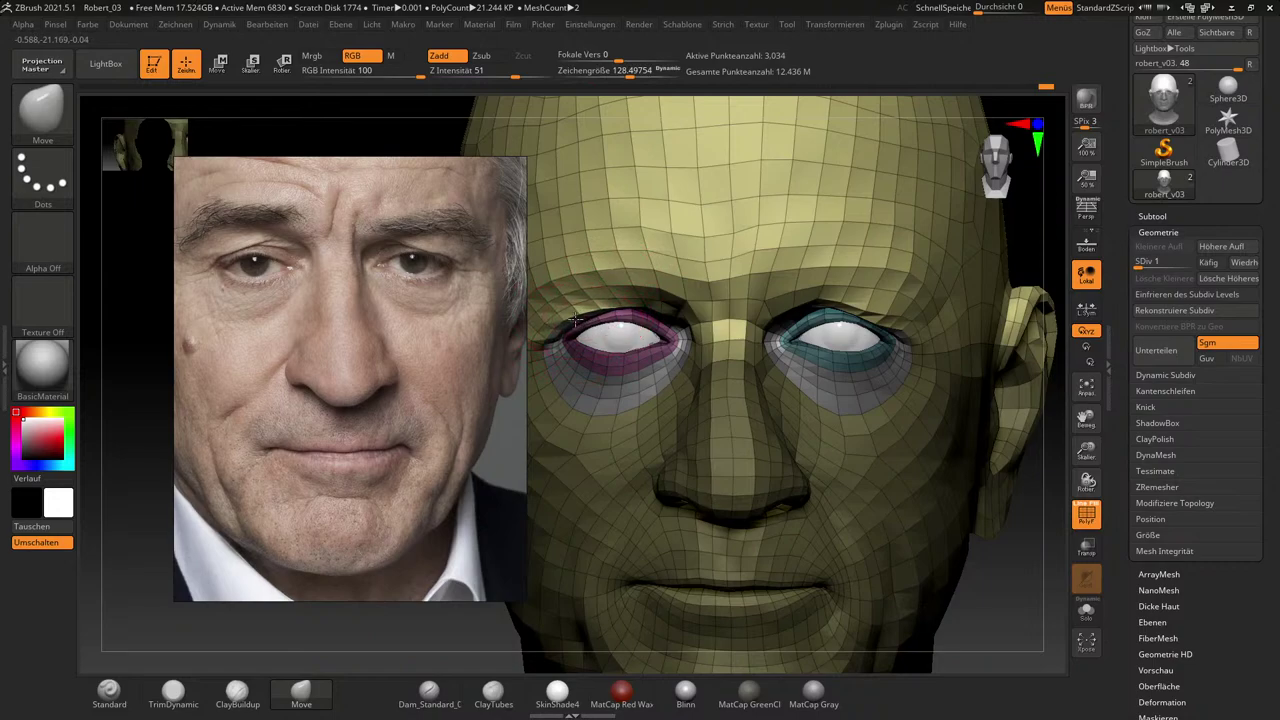
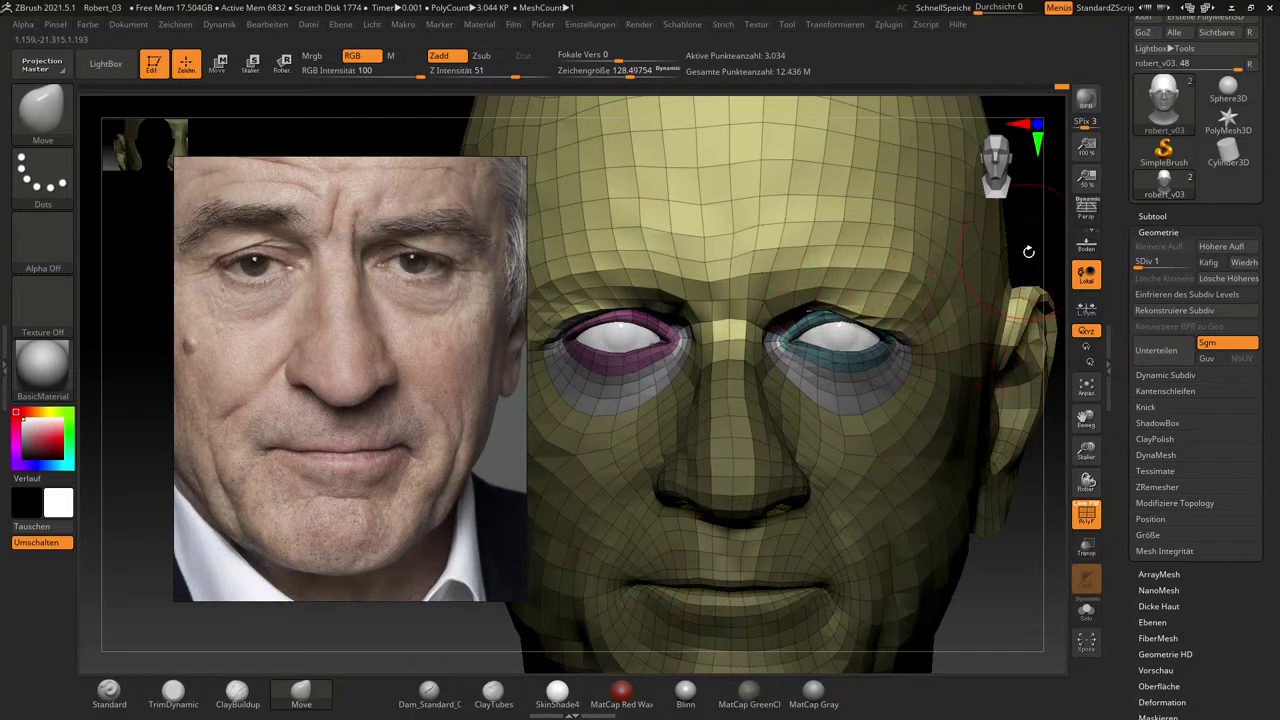
{"action": "mouse_move", "coordinate": [1028, 252]}
{"action": "left_mouse_down"}
{"action": "mouse_move", "coordinate": [995, 262]}
{"action": "mouse_move", "coordinate": [1022, 250]}
{"action": "left_mouse_up"}
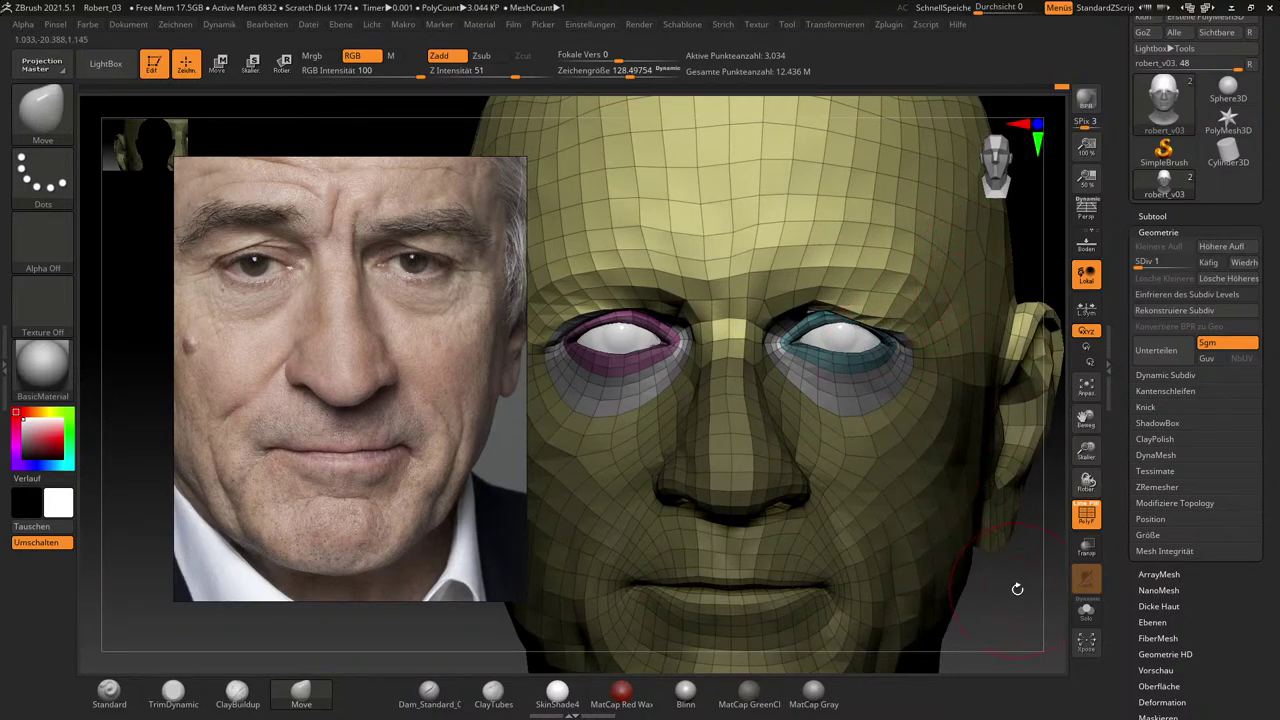
{"action": "left_click_drag", "start_coordinate": [1018, 589], "coordinate": [1027, 593]}
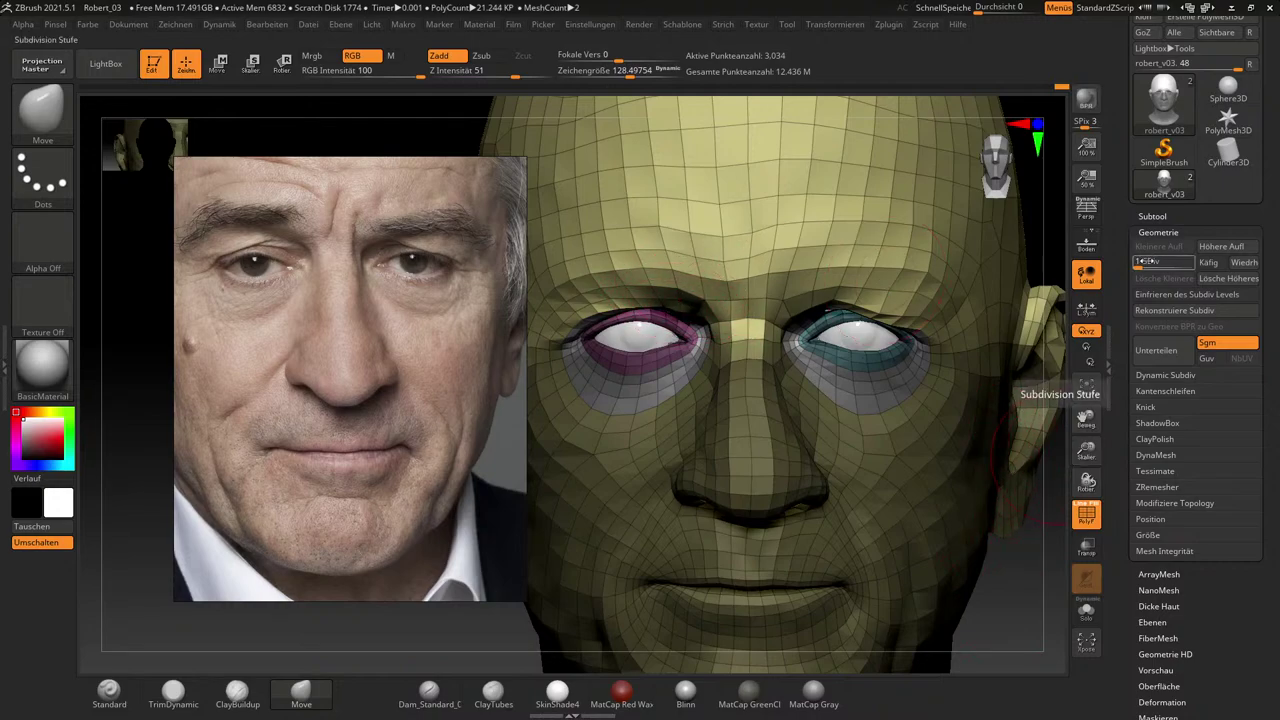
Raise the head to subdivision level 7 and turn off the polygroup wireframe display.
{"action": "left_click_drag", "start_coordinate": [1197, 268], "coordinate": [1030, 580]}
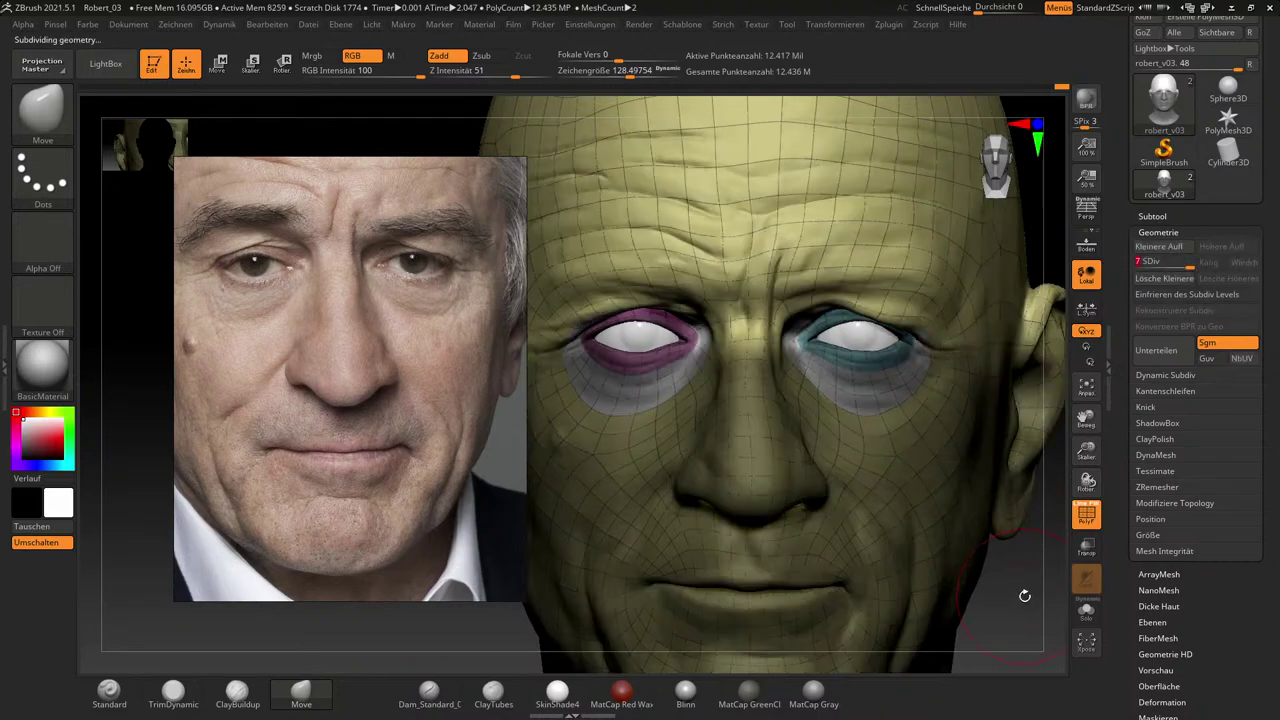
{"action": "key", "text": "ctrl"}
{"action": "key", "text": "shift+f"}
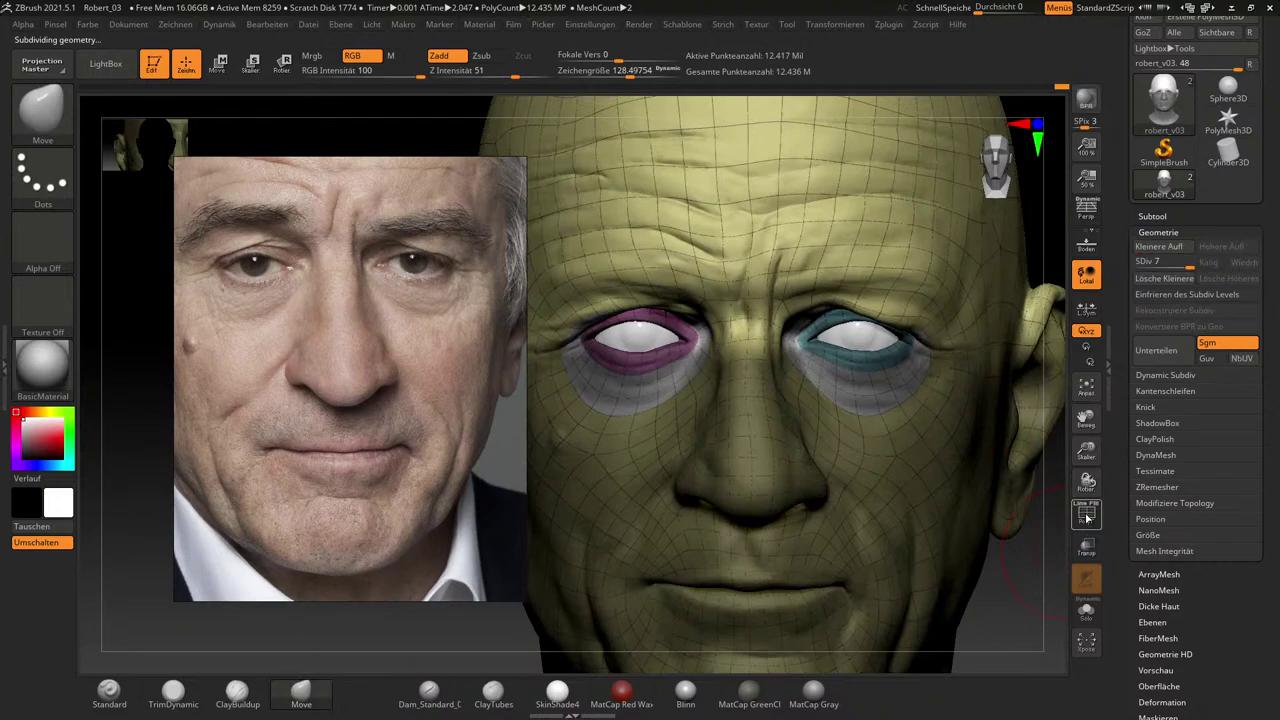
Clear the mask from the head and lower it to subdivision level 5.
{"action": "left_click", "coordinate": [1029, 594], "text": "ctrl"}
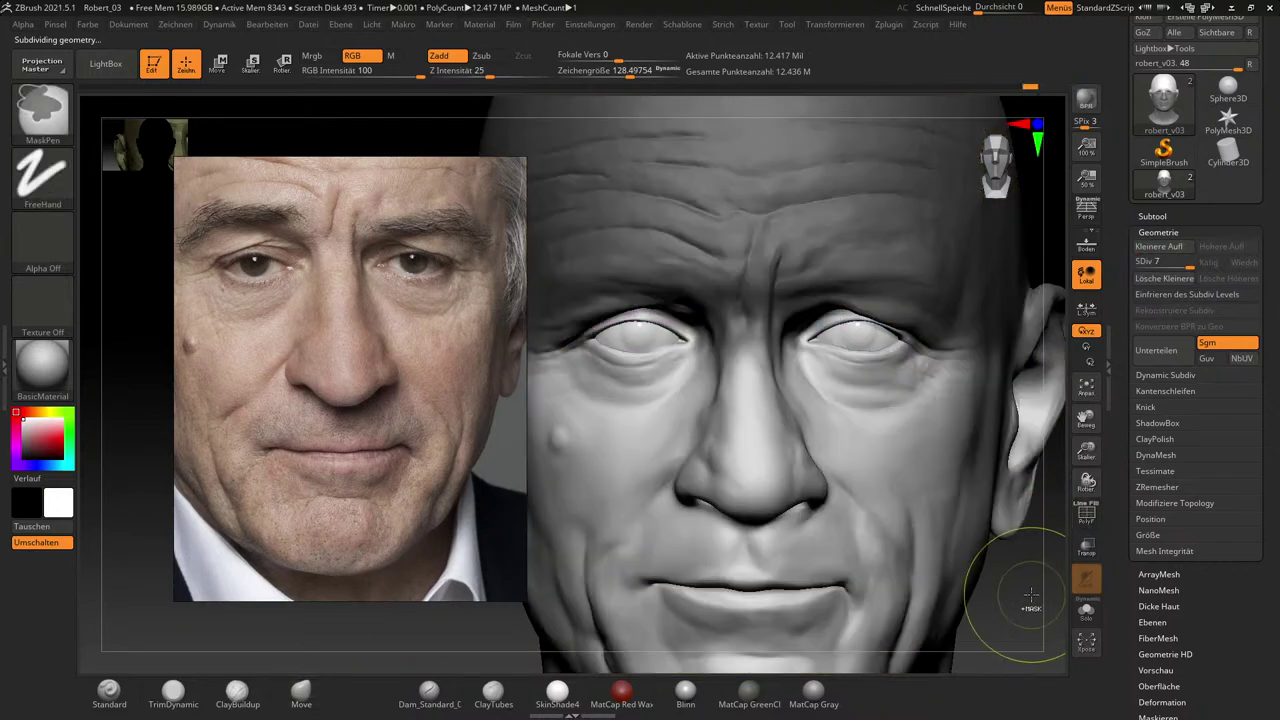
{"action": "left_click", "coordinate": [1029, 594], "text": "ctrl"}
{"action": "left_click_drag", "start_coordinate": [1027, 597], "coordinate": [1035, 606], "text": "ctrl"}
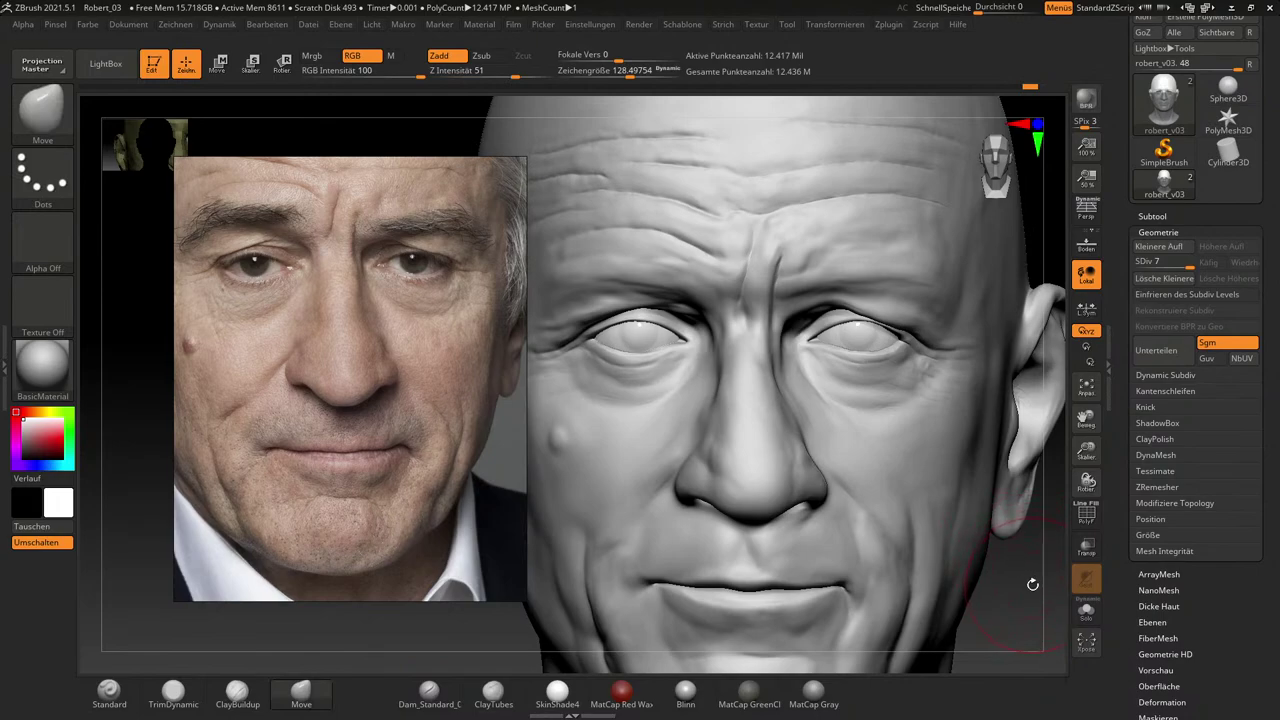
{"action": "left_click", "coordinate": [1167, 266]}
{"action": "mouse_move", "coordinate": [1172, 263]}
{"action": "left_mouse_down"}
{"action": "mouse_move", "coordinate": [1190, 267]}
{"action": "mouse_move", "coordinate": [1176, 265]}
{"action": "left_mouse_up"}
{"action": "left_click", "coordinate": [1135, 294]}
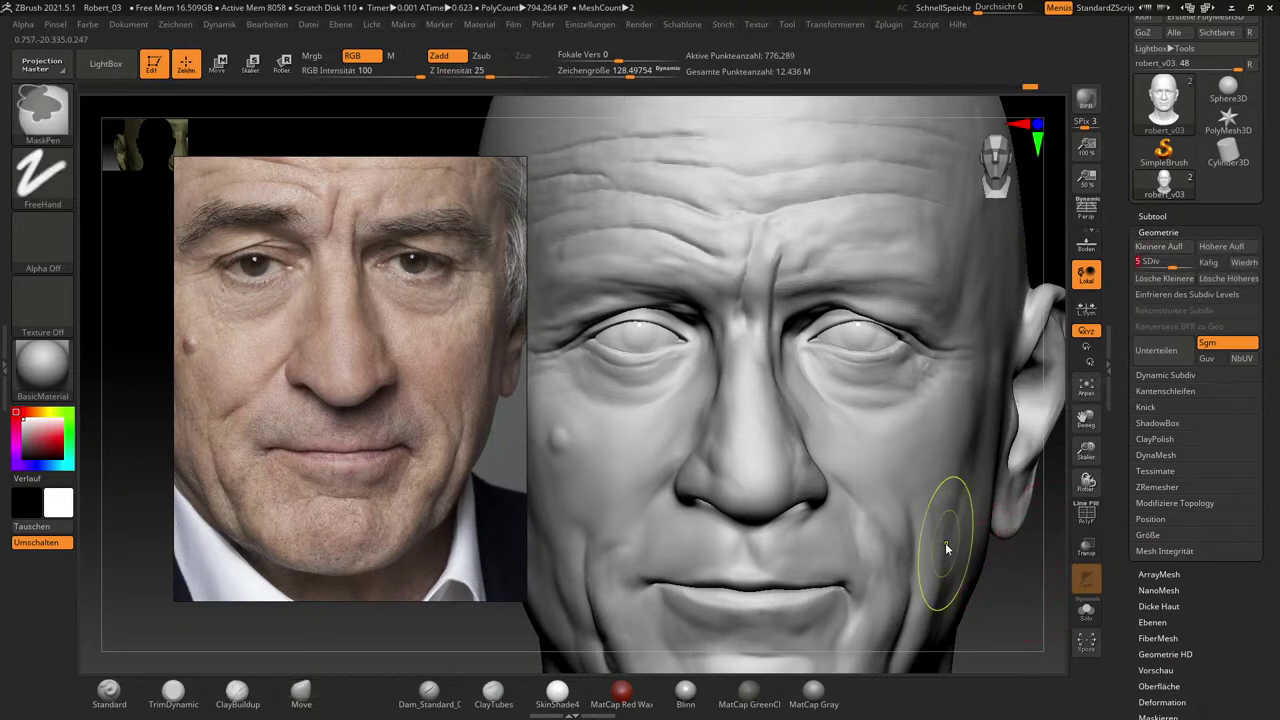
Save the project, overwriting the existing Robert_03.zpr file.
{"action": "key", "text": "ctrl+s"}
{"action": "left_click", "coordinate": [1038, 620]}
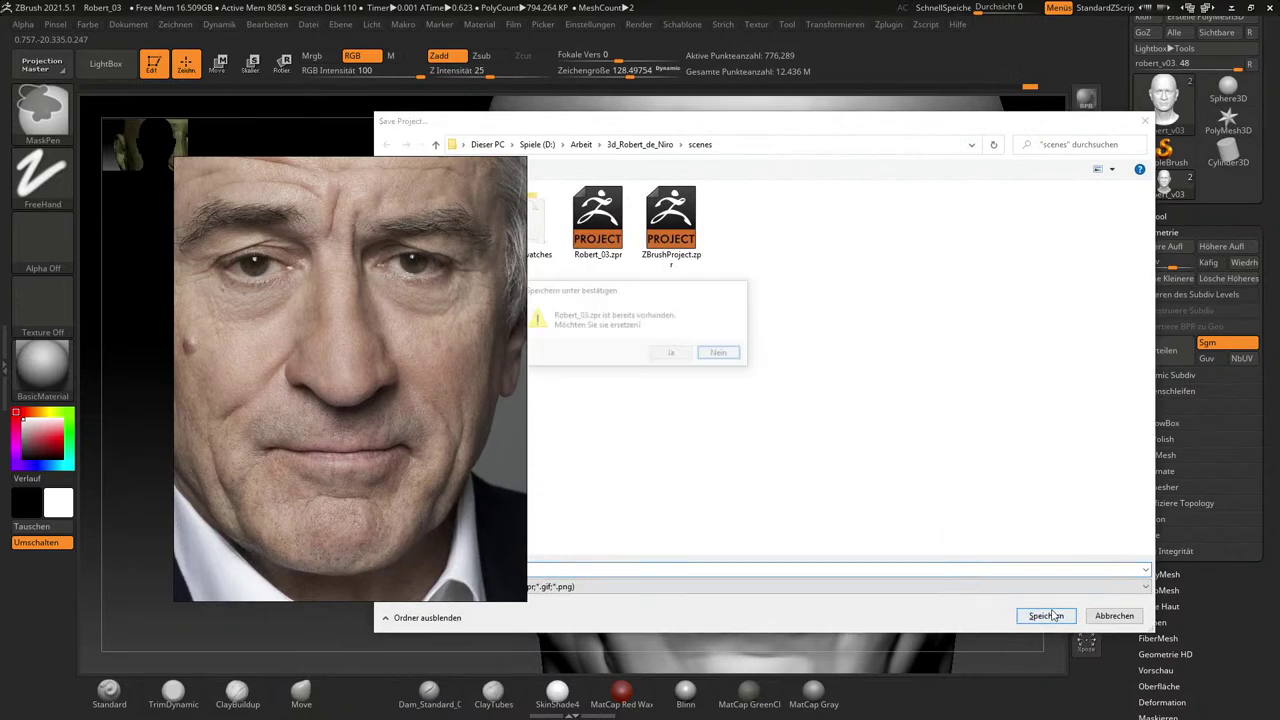
{"action": "left_click", "coordinate": [671, 355]}
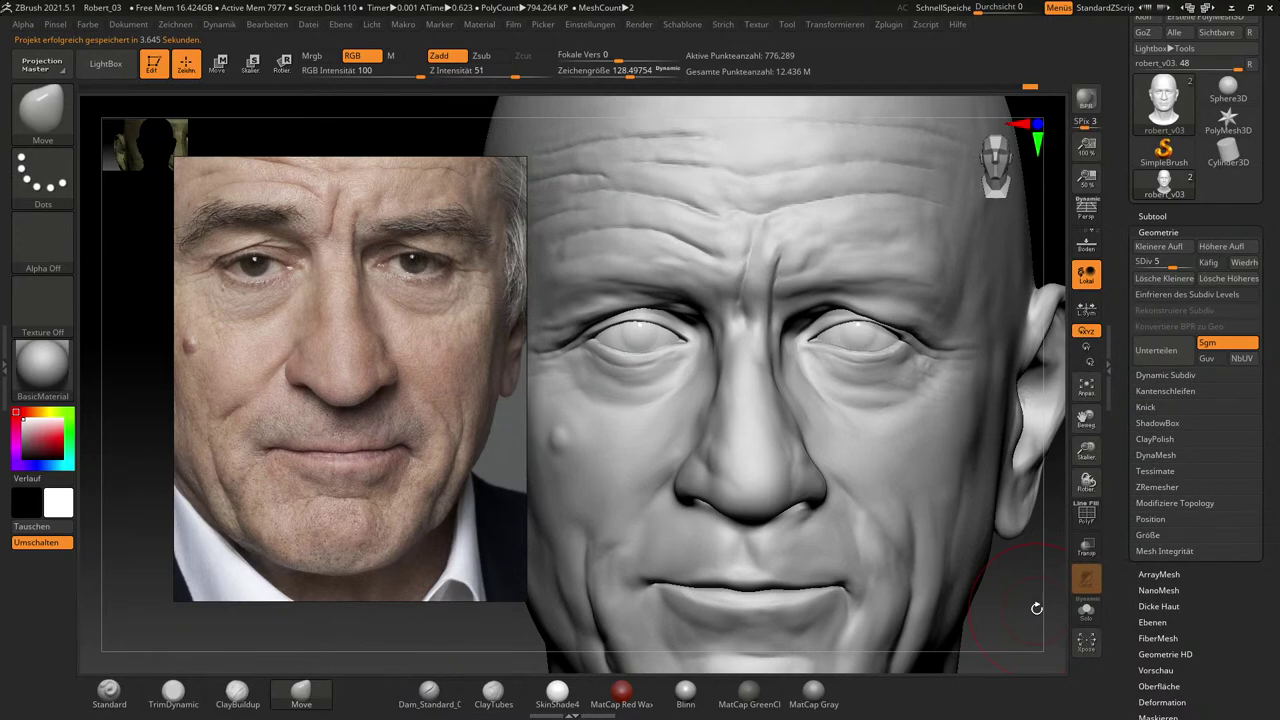
Build up the outer upper eyelid fold of the model's left eye with ClayBuildup at a draw size of about 34.
{"action": "left_click_drag", "start_coordinate": [1037, 608], "coordinate": [990, 655], "text": "alt"}
{"action": "key", "text": "s"}
{"action": "left_click_drag", "start_coordinate": [897, 289], "coordinate": [872, 289]}
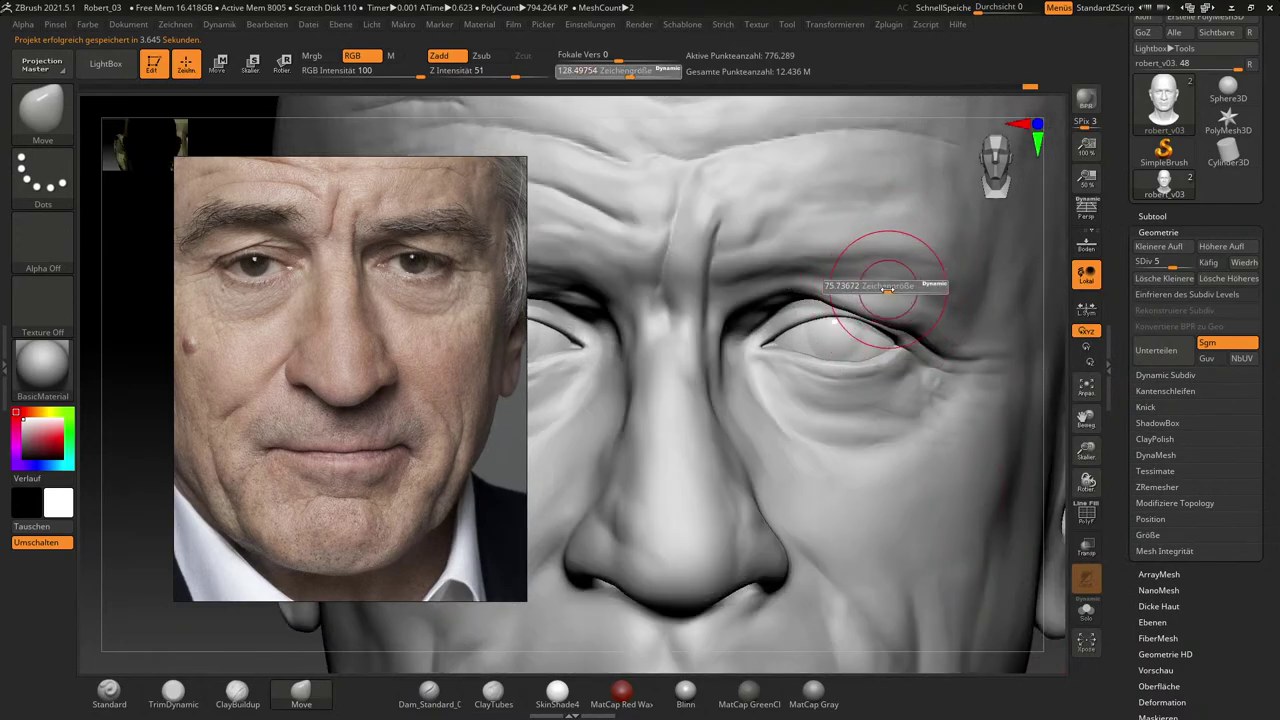
{"action": "left_click", "coordinate": [237, 690]}
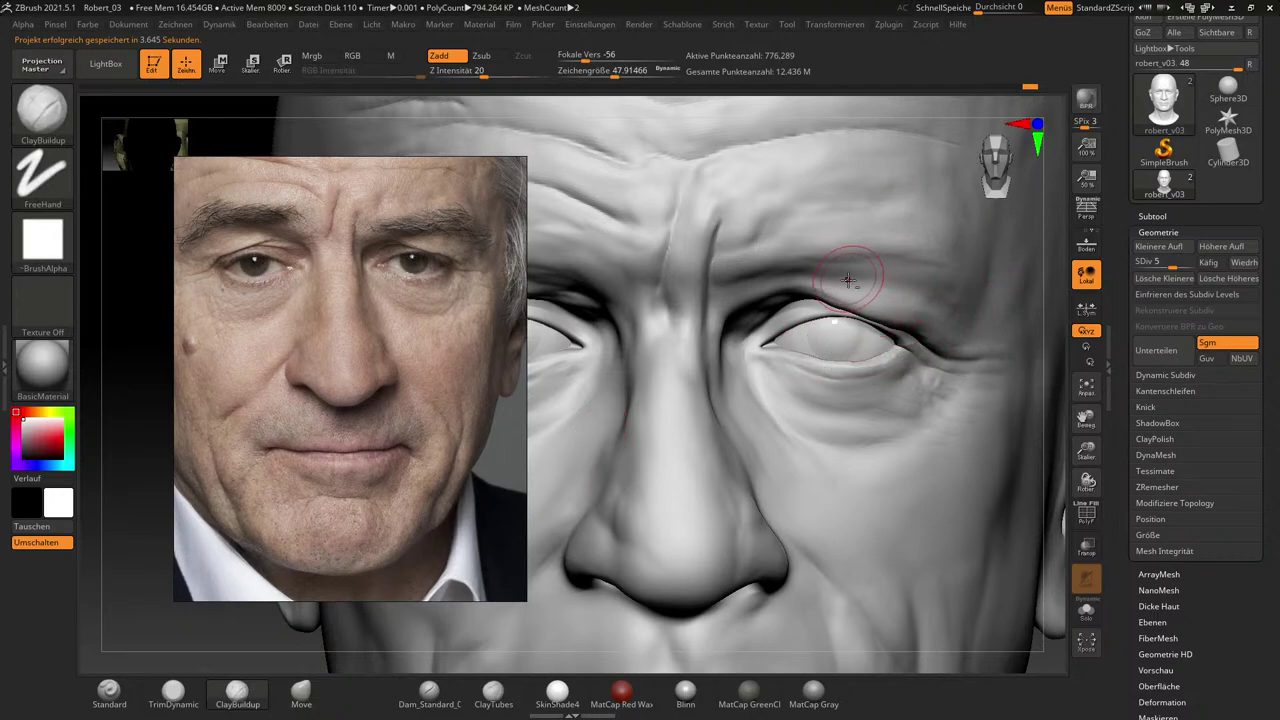
{"action": "key", "text": "s"}
{"action": "left_click_drag", "start_coordinate": [857, 285], "coordinate": [851, 285]}
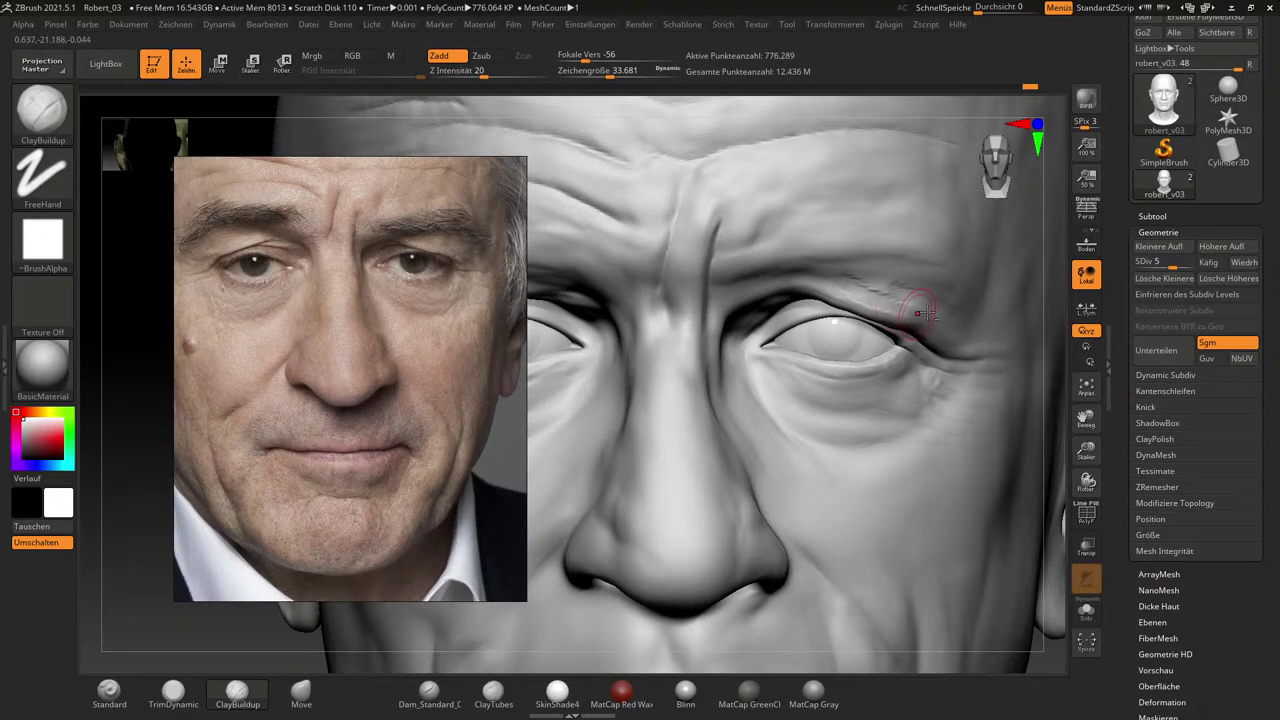
{"action": "mouse_move", "coordinate": [945, 321]}
{"action": "left_mouse_down"}
{"action": "mouse_move", "coordinate": [960, 345]}
{"action": "mouse_move", "coordinate": [951, 320]}
{"action": "left_mouse_up"}
Smooth the clay strokes along the outer upper eyelid fold of the model's left eye.
{"action": "key", "text": "shift"}
{"action": "left_click_drag", "start_coordinate": [844, 285], "coordinate": [939, 322], "text": "shift"}
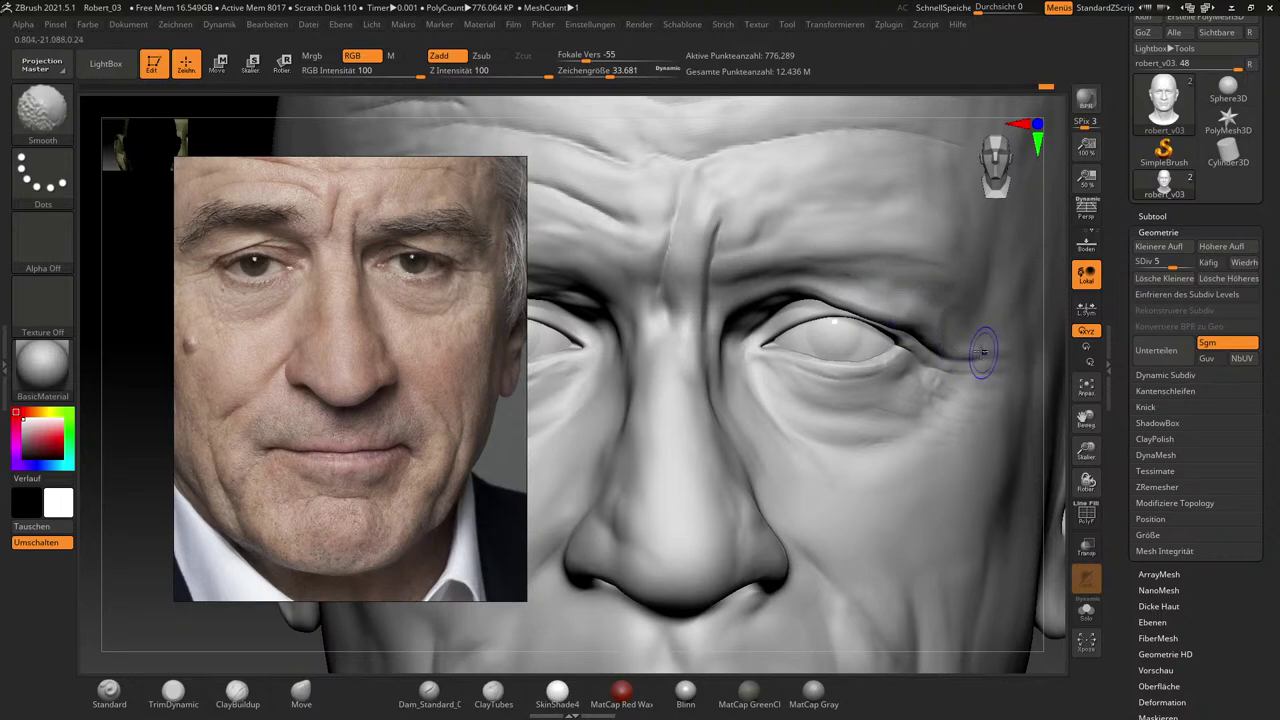
{"action": "key", "text": "shift"}
{"action": "left_click_drag", "start_coordinate": [963, 346], "coordinate": [942, 321], "text": "shift"}
{"action": "key", "text": "shift"}
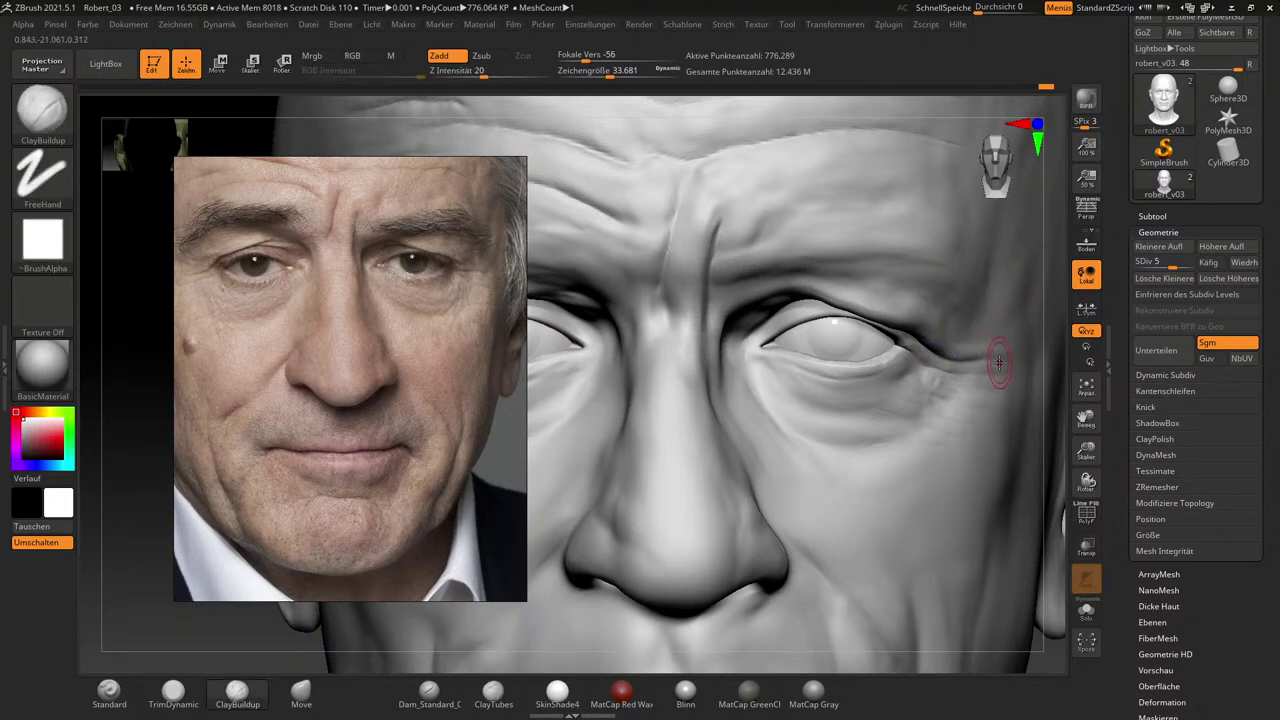
Refine the wrinkle at the outer corner and the upper lid crease of the model's left eye with ClayBuildup.
{"action": "left_click_drag", "start_coordinate": [996, 362], "coordinate": [985, 361]}
{"action": "key", "text": "shift"}
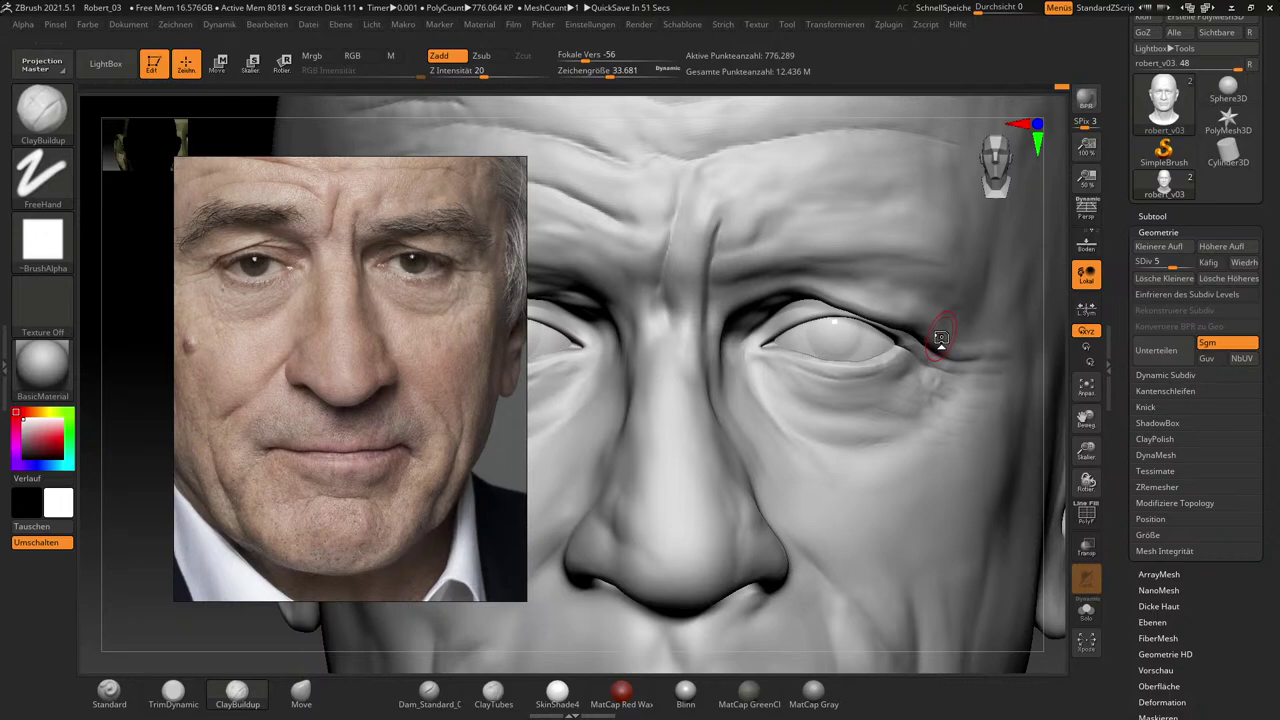
{"action": "mouse_move", "coordinate": [941, 338]}
{"action": "left_mouse_down"}
{"action": "mouse_move", "coordinate": [862, 318]}
{"action": "mouse_move", "coordinate": [826, 291]}
{"action": "mouse_move", "coordinate": [783, 293]}
{"action": "left_mouse_up"}
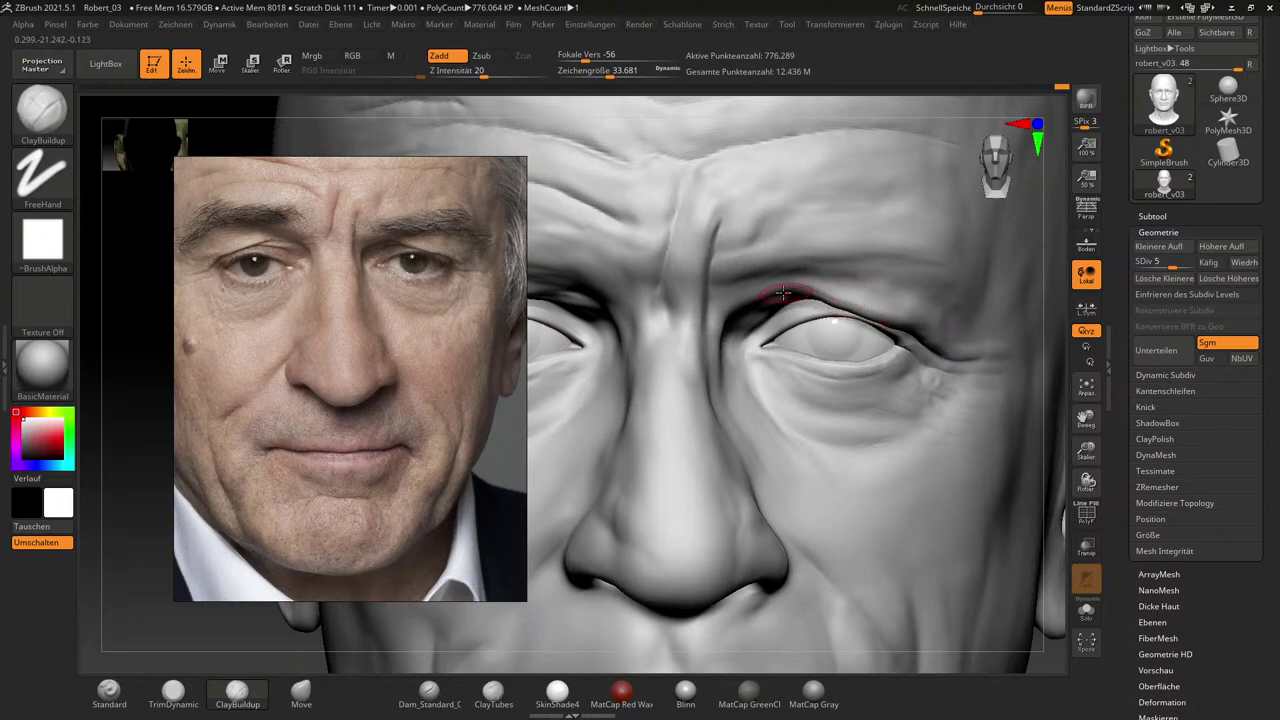
Add clay beneath the brow of the model's left eye and smooth the strokes into the surrounding skin.
{"action": "mouse_move", "coordinate": [889, 271]}
{"action": "left_mouse_down"}
{"action": "mouse_move", "coordinate": [814, 292]}
{"action": "mouse_move", "coordinate": [769, 272]}
{"action": "left_mouse_up"}
{"action": "key", "text": "shift"}
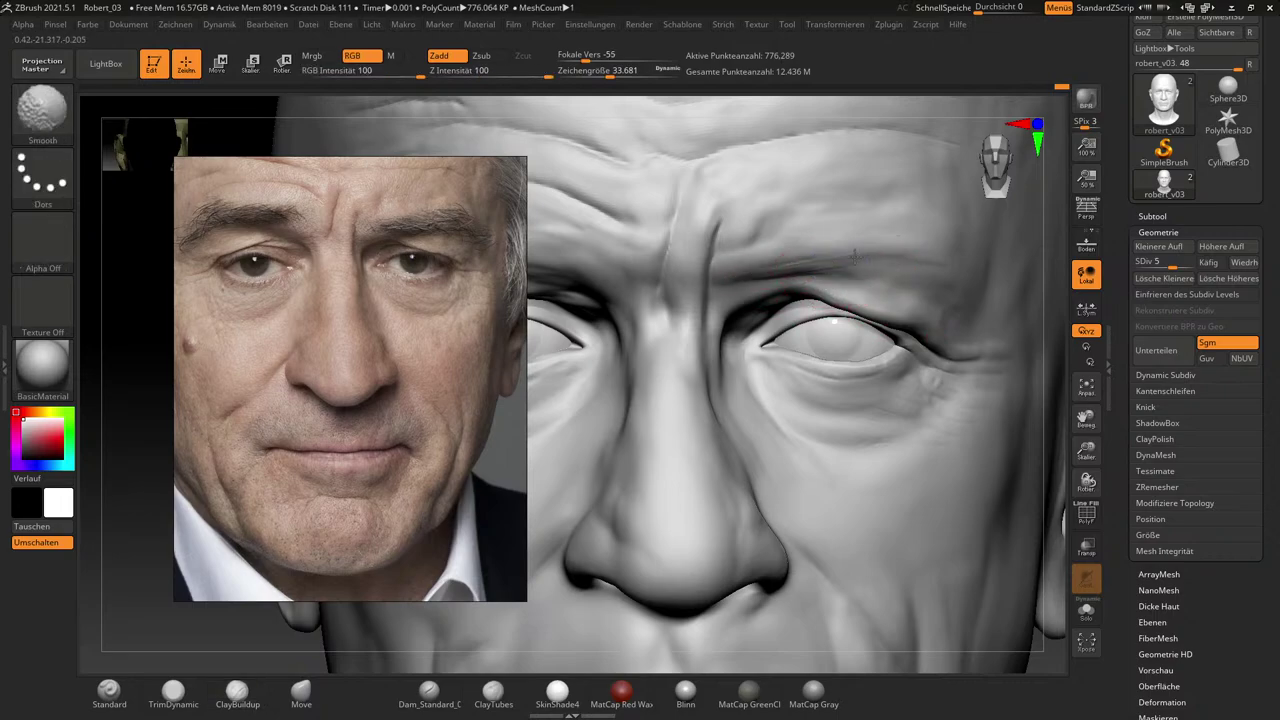
{"action": "left_click_drag", "start_coordinate": [802, 263], "coordinate": [892, 254], "text": "shift"}
{"action": "key", "text": "shift"}
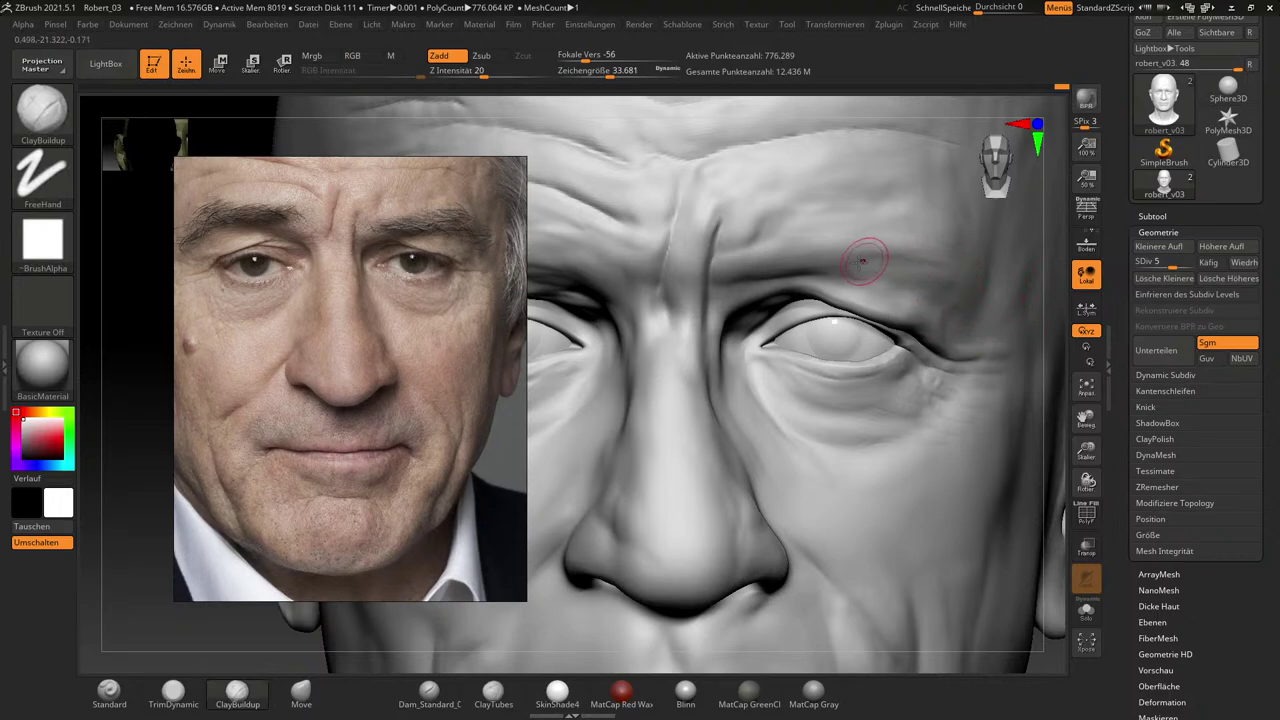
{"action": "key", "text": "shift"}
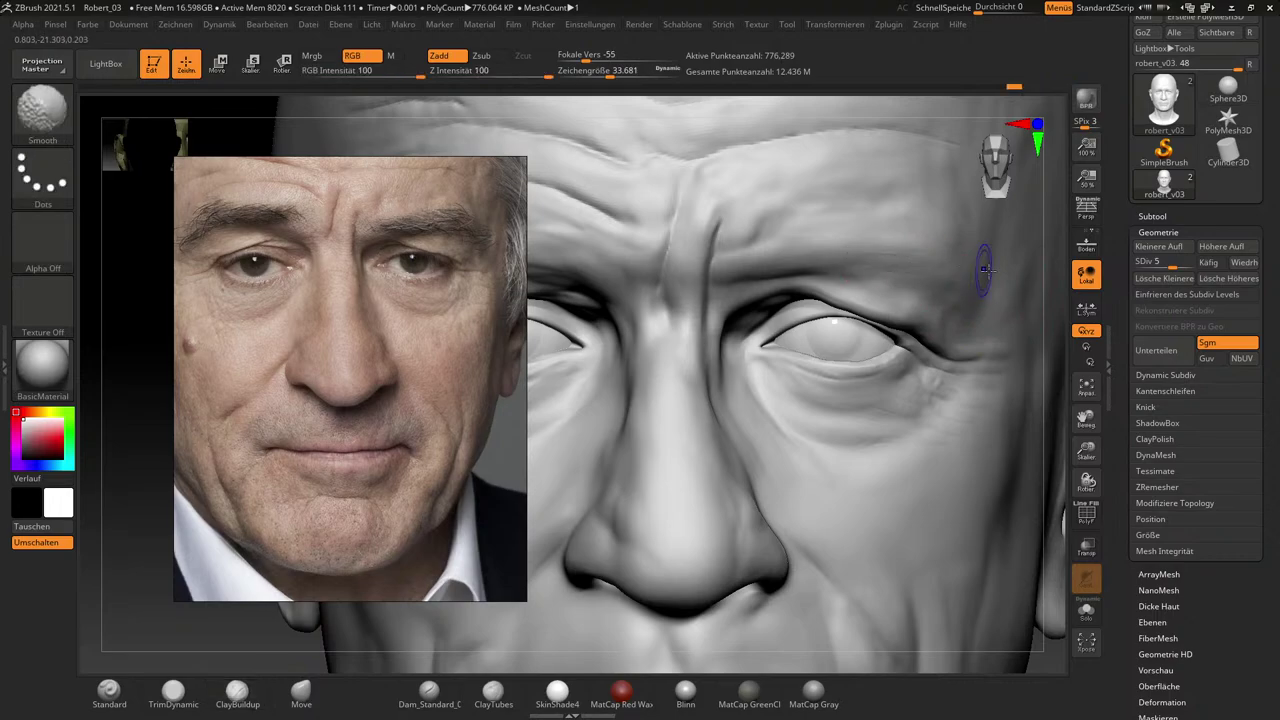
Set the draw size to about 20 and build up the outer upper eyelid fold of the model's right eye from below.
{"action": "left_click_drag", "start_coordinate": [1063, 473], "coordinate": [1258, 451]}
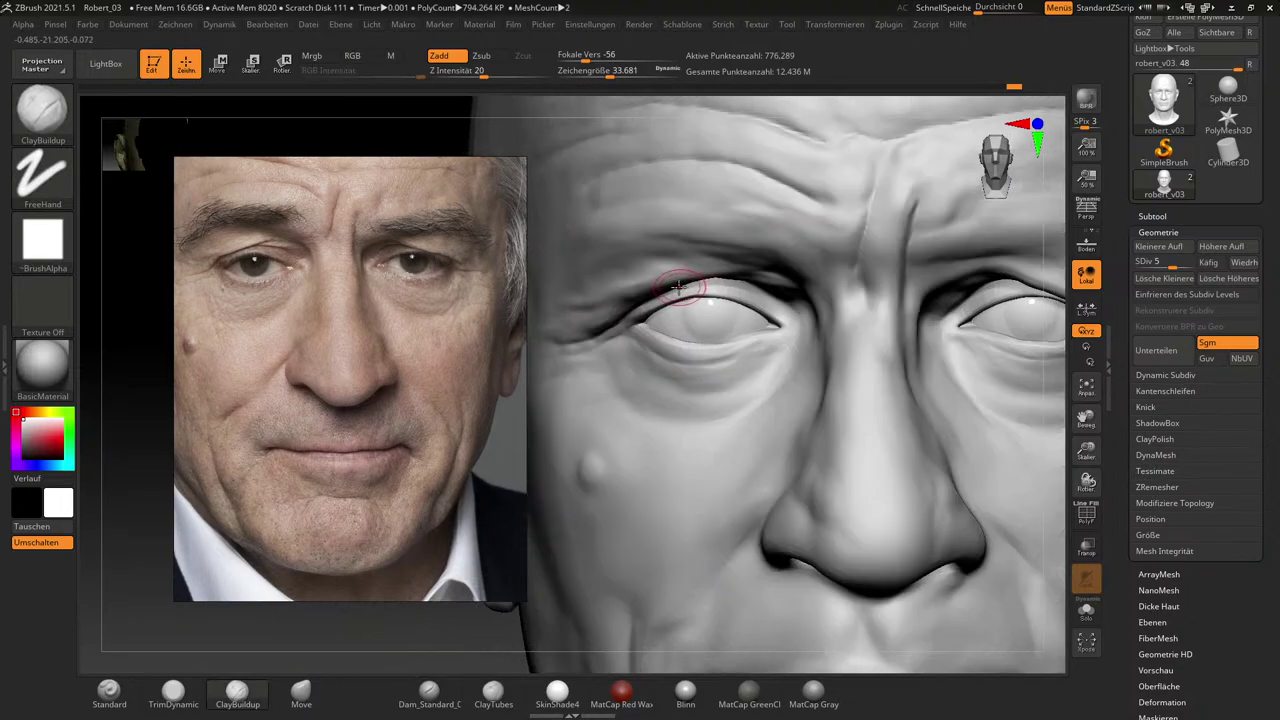
{"action": "left_click_drag", "start_coordinate": [1052, 429], "coordinate": [1050, 340]}
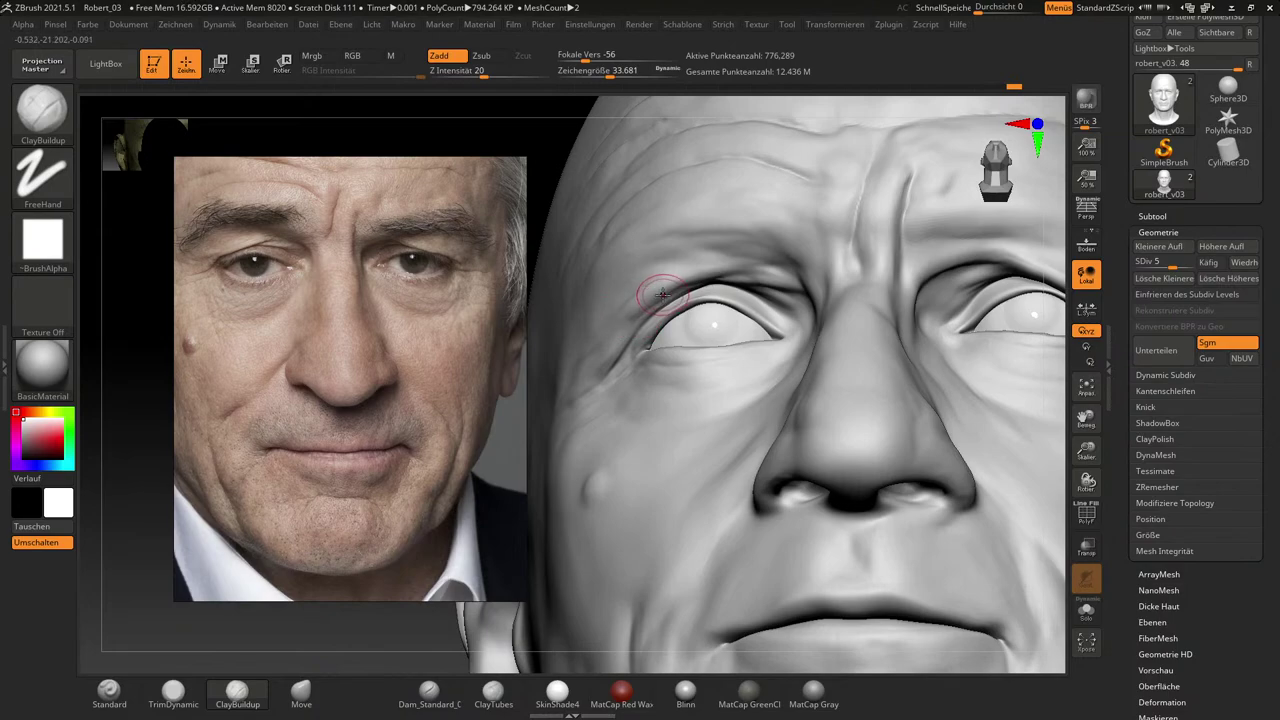
{"action": "key", "text": "s"}
{"action": "left_click_drag", "start_coordinate": [671, 295], "coordinate": [683, 281]}
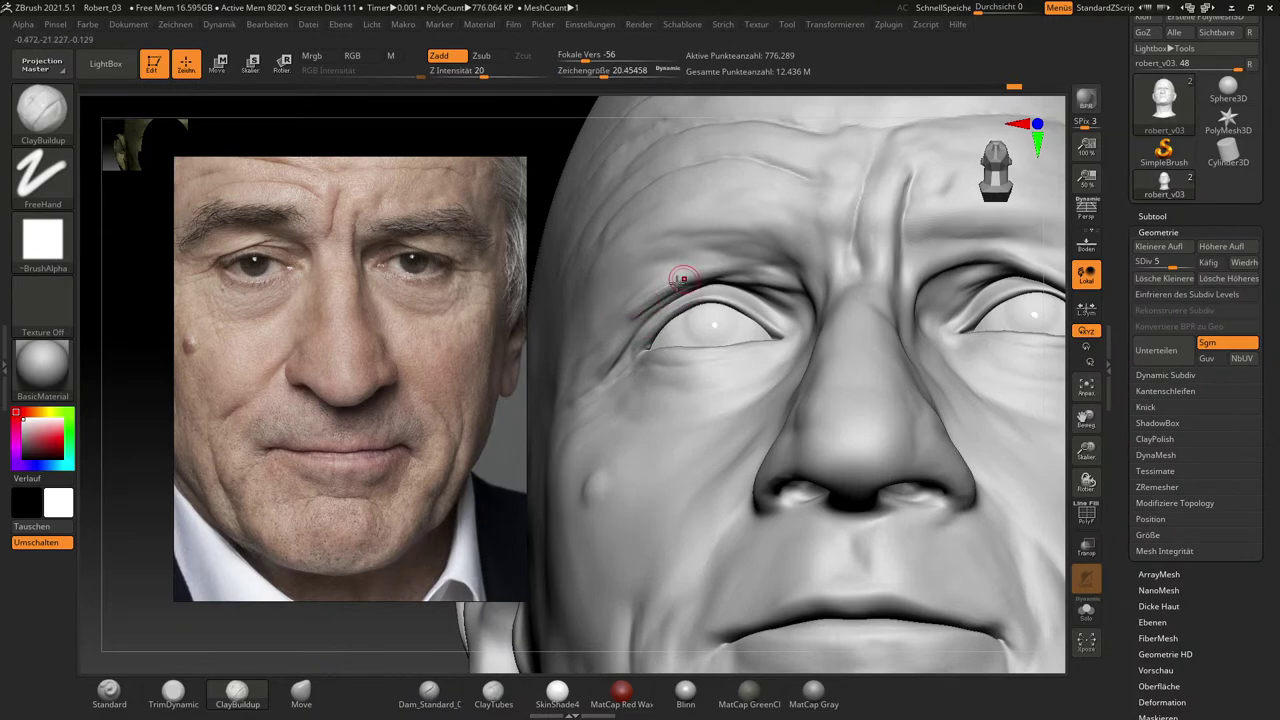
{"action": "key", "text": "shift"}
Add clay to the outer end of the model's right upper eyelid fold and smooth it.
{"action": "left_click_drag", "start_coordinate": [1056, 437], "coordinate": [1070, 478]}
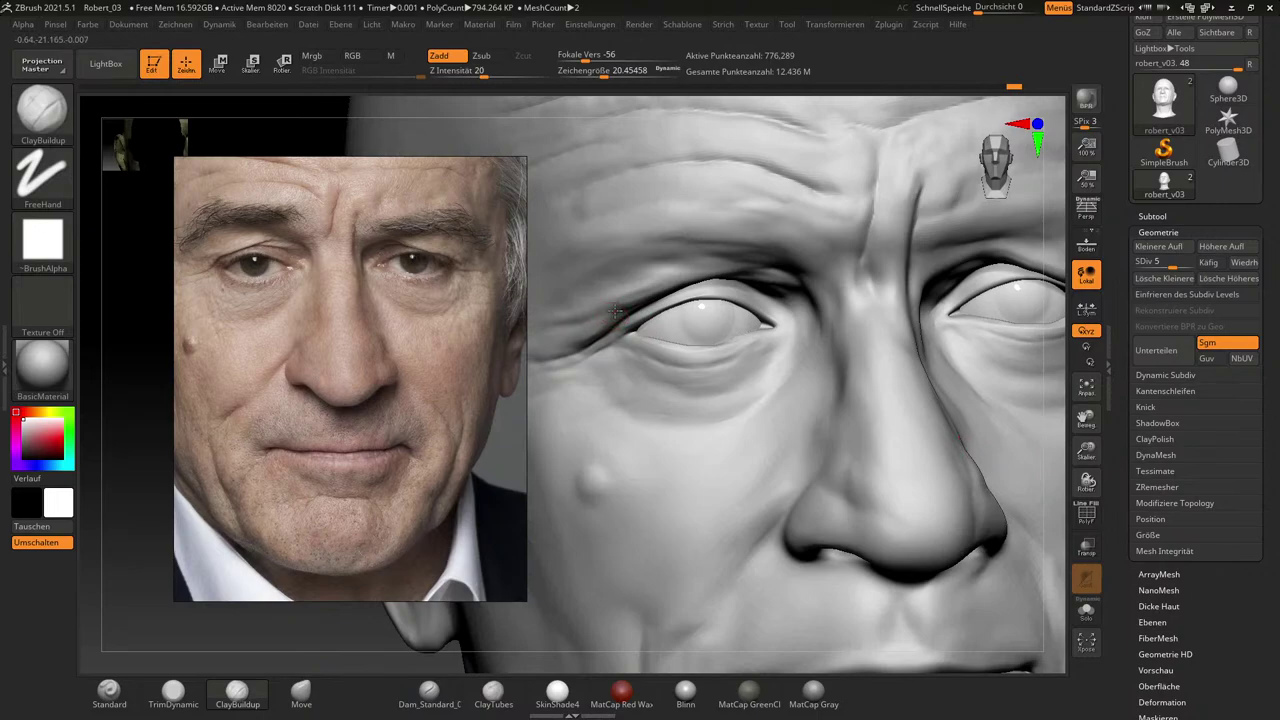
{"action": "left_click_drag", "start_coordinate": [599, 325], "coordinate": [613, 308]}
{"action": "key", "text": "shift"}
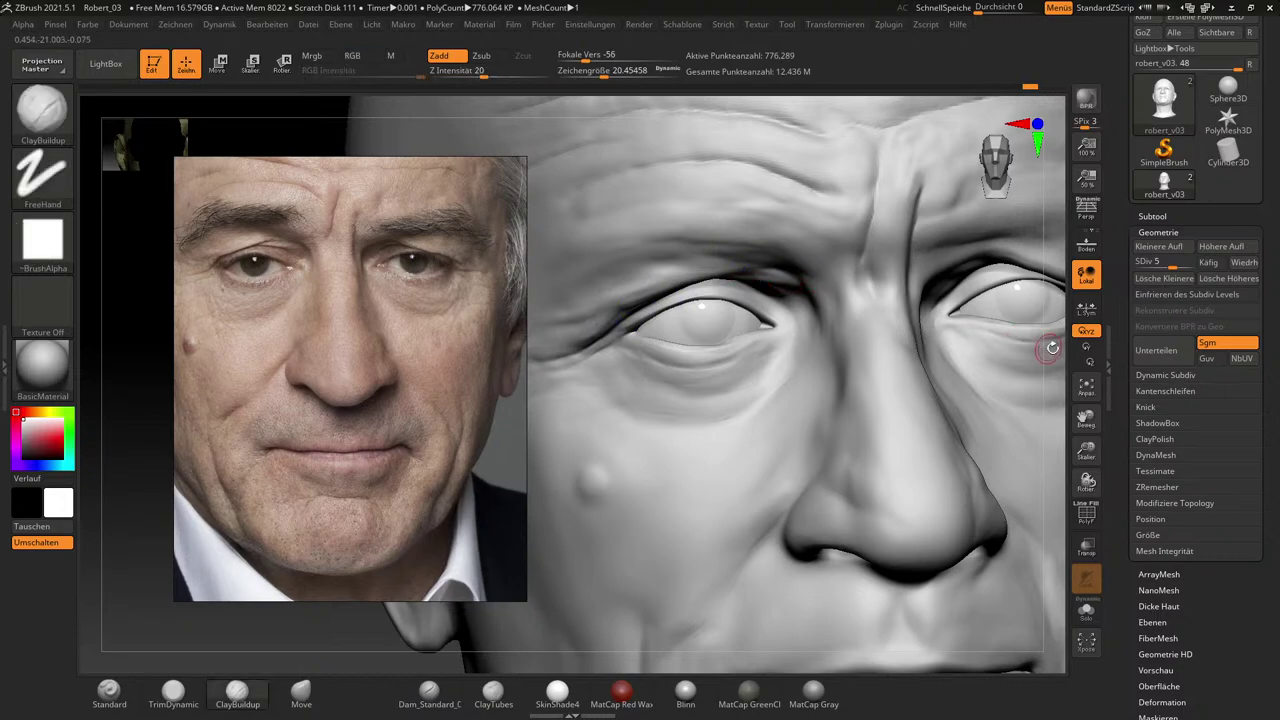
Build up and smooth the inner upper eyelid fold of the model's right eye, working from below.
{"action": "left_click_drag", "start_coordinate": [1059, 337], "coordinate": [740, 275]}
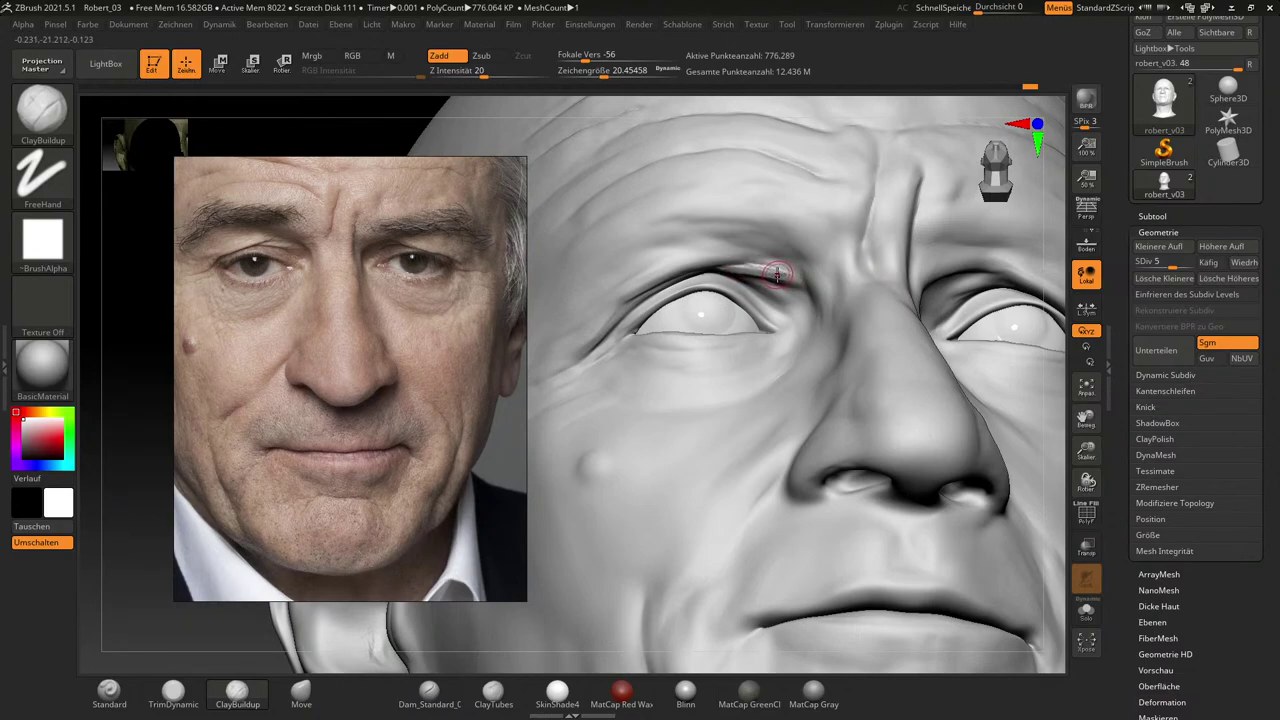
{"action": "key", "text": "shift"}
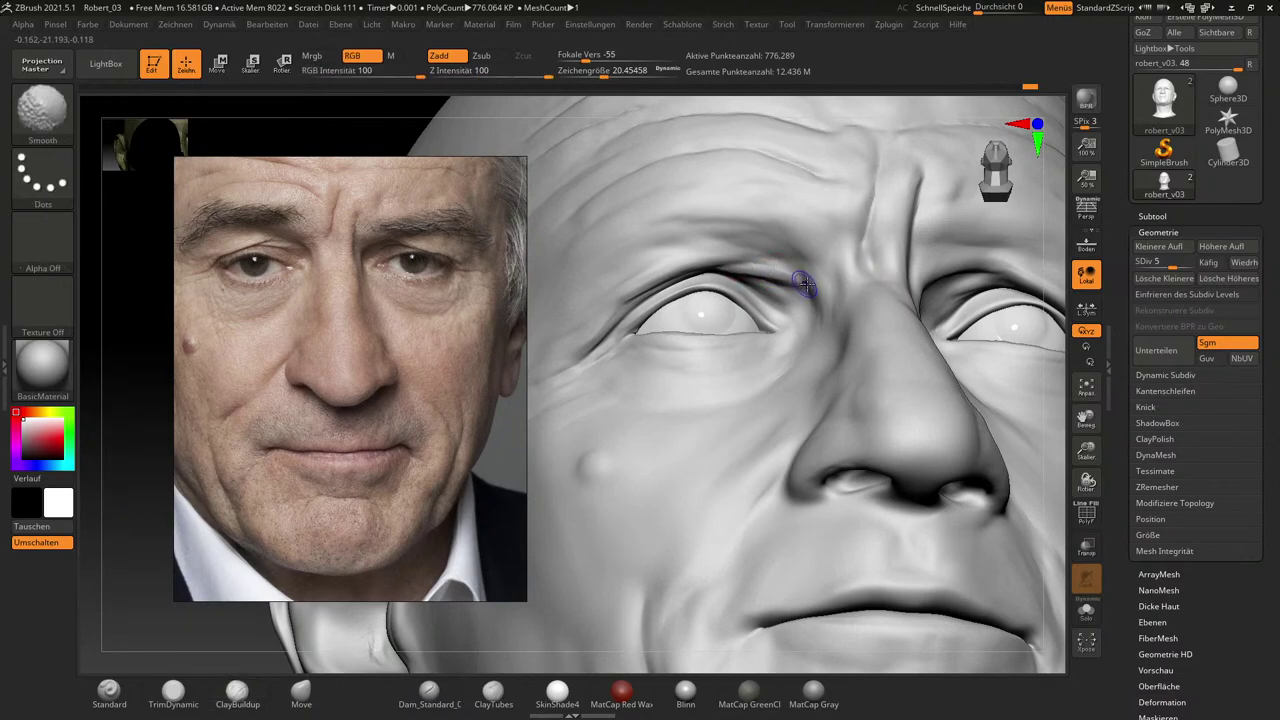
{"action": "key", "text": "shift"}
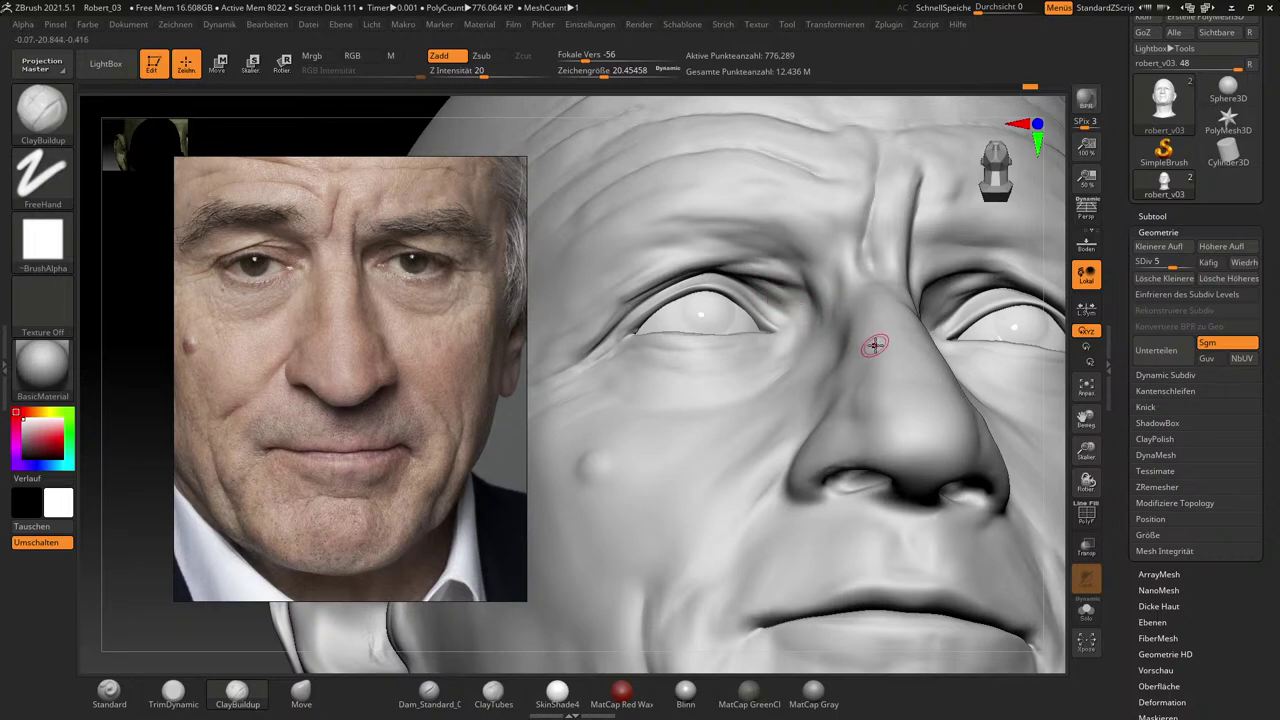
Smooth the inner upper eyelid corner of the model's right eye and touch up the inner upper eyelid of the left eye.
{"action": "left_click_drag", "start_coordinate": [1054, 450], "coordinate": [1050, 492]}
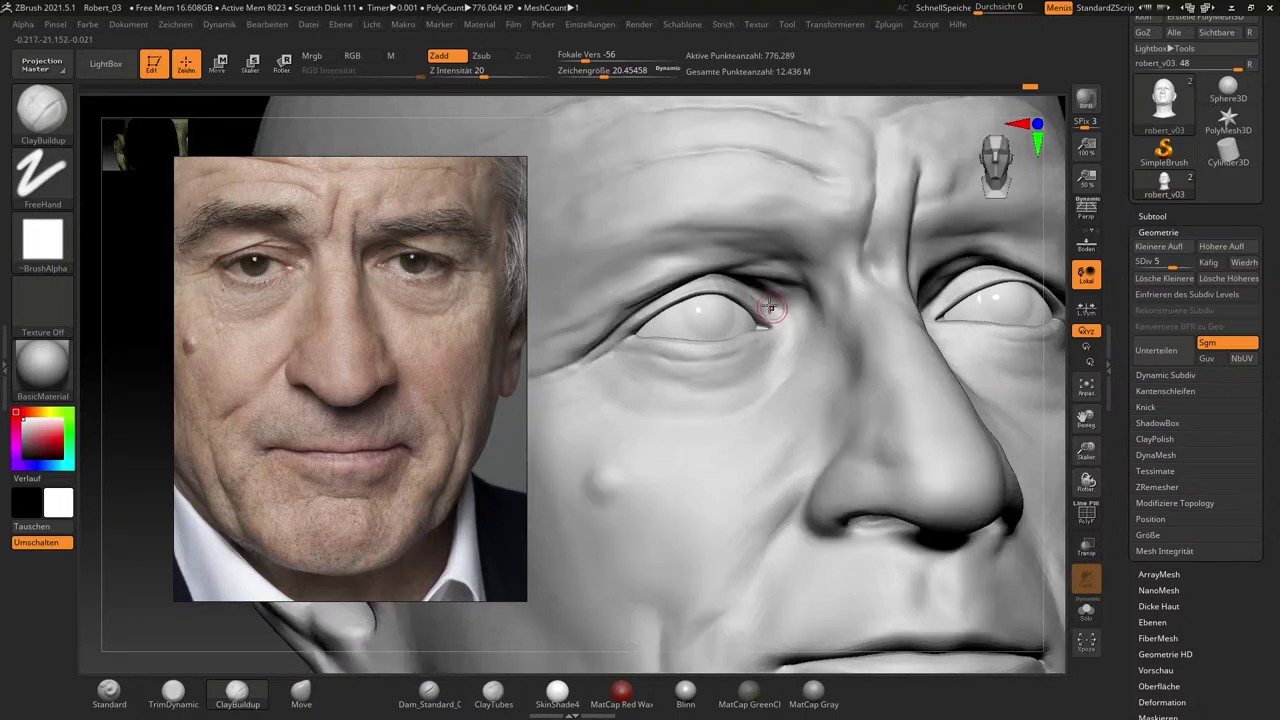
{"action": "key", "text": "shift"}
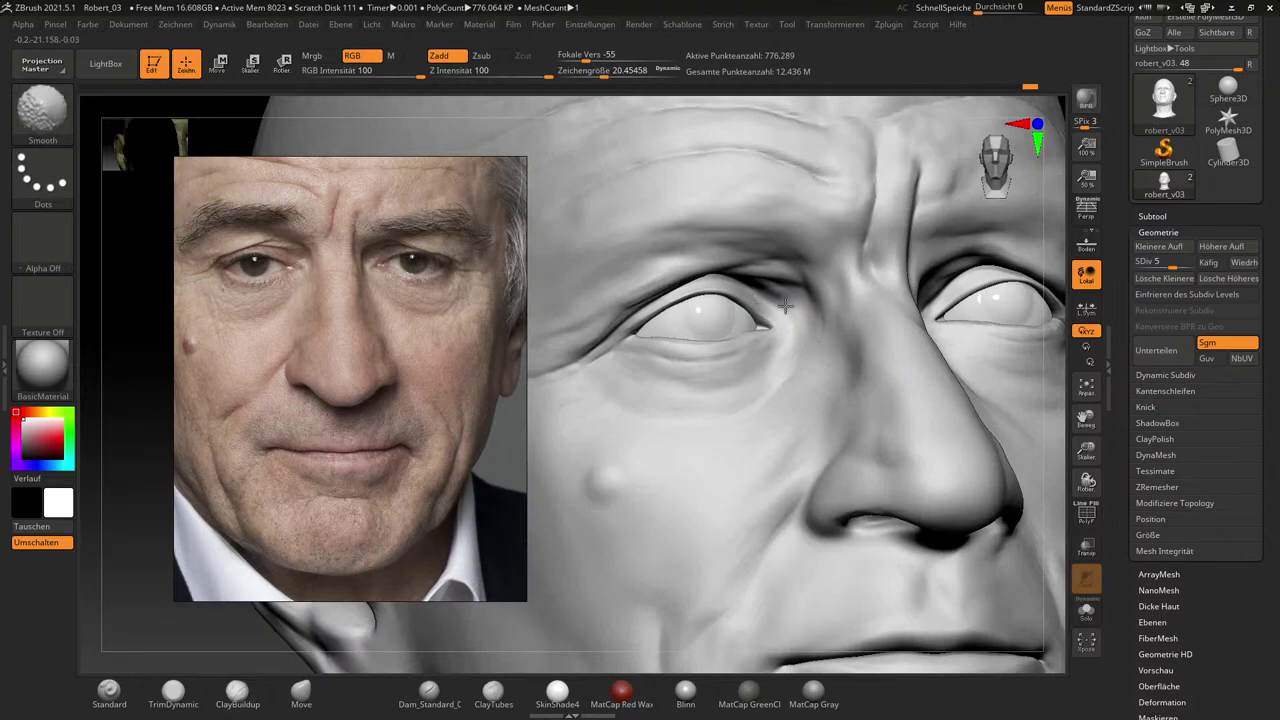
{"action": "key", "text": "shift"}
{"action": "key", "text": "shift"}
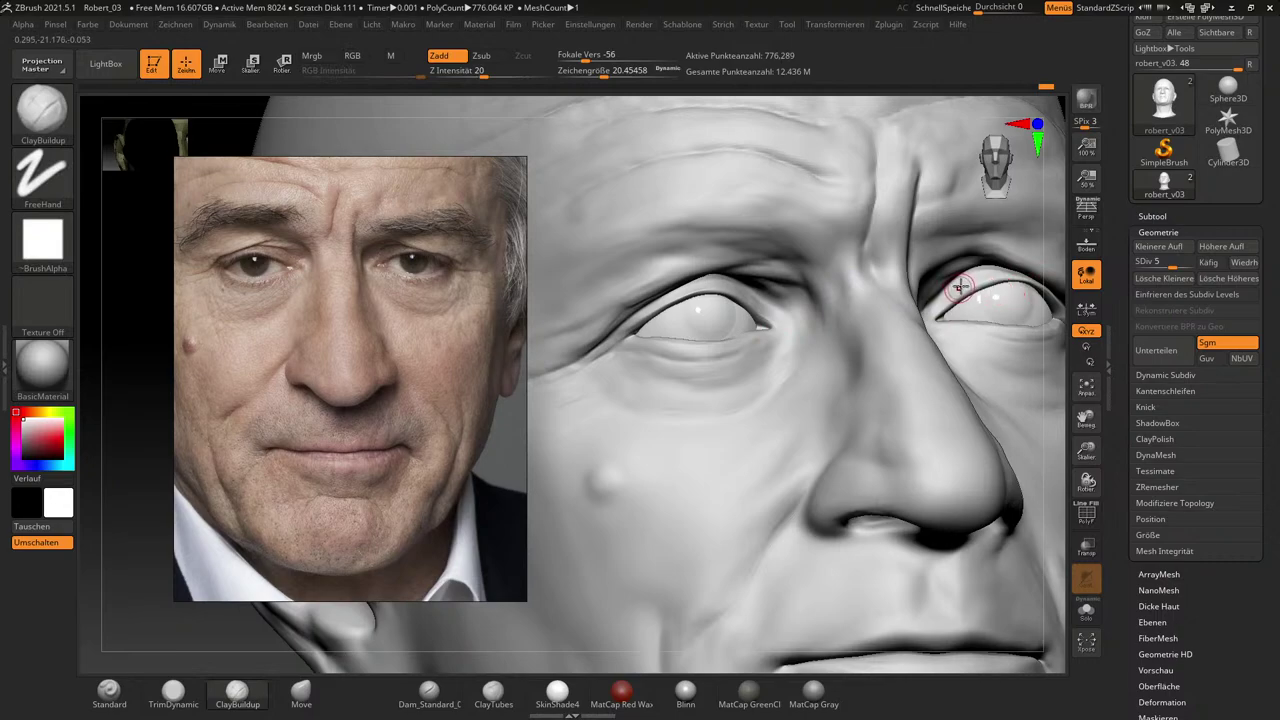
{"action": "key", "text": "shift"}
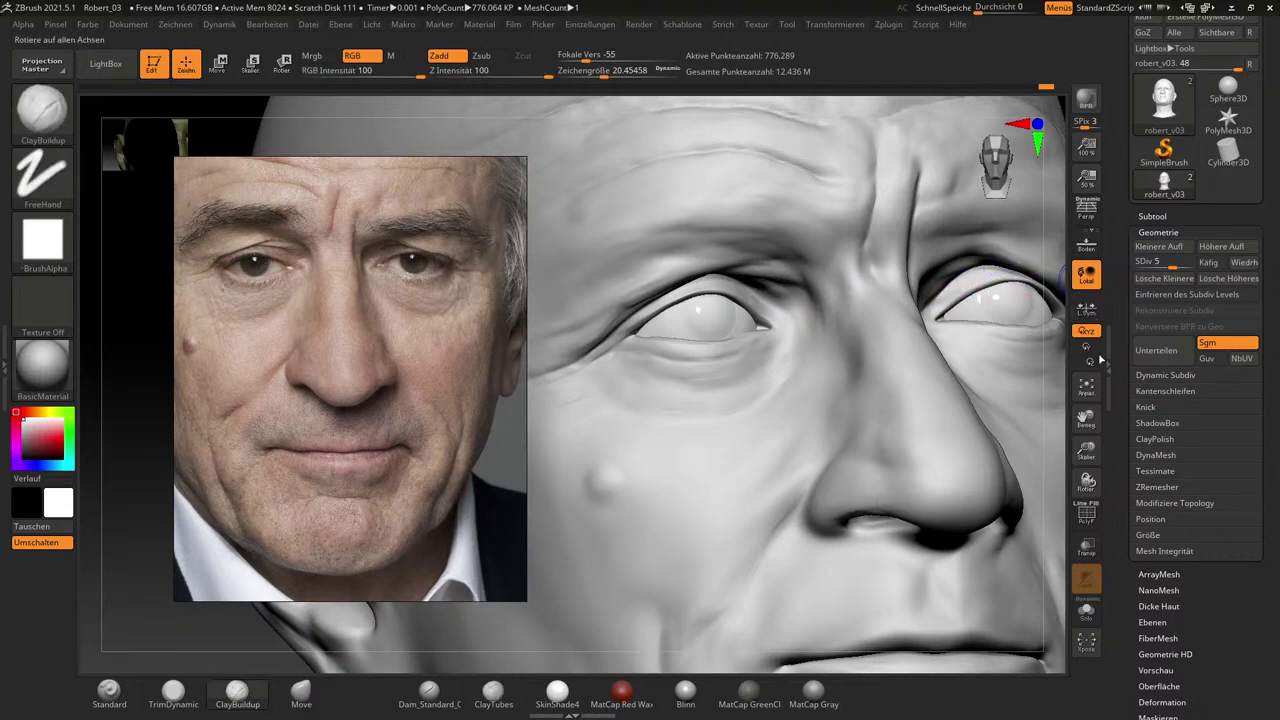
Examine the whole face from the front and in three-quarter view against the frontal reference photo.
{"action": "mouse_move", "coordinate": [1062, 388]}
{"action": "left_mouse_down"}
{"action": "mouse_move", "coordinate": [1057, 403]}
{"action": "mouse_move", "coordinate": [1035, 404]}
{"action": "mouse_move", "coordinate": [1063, 403]}
{"action": "left_mouse_up"}
{"action": "key", "text": "f"}
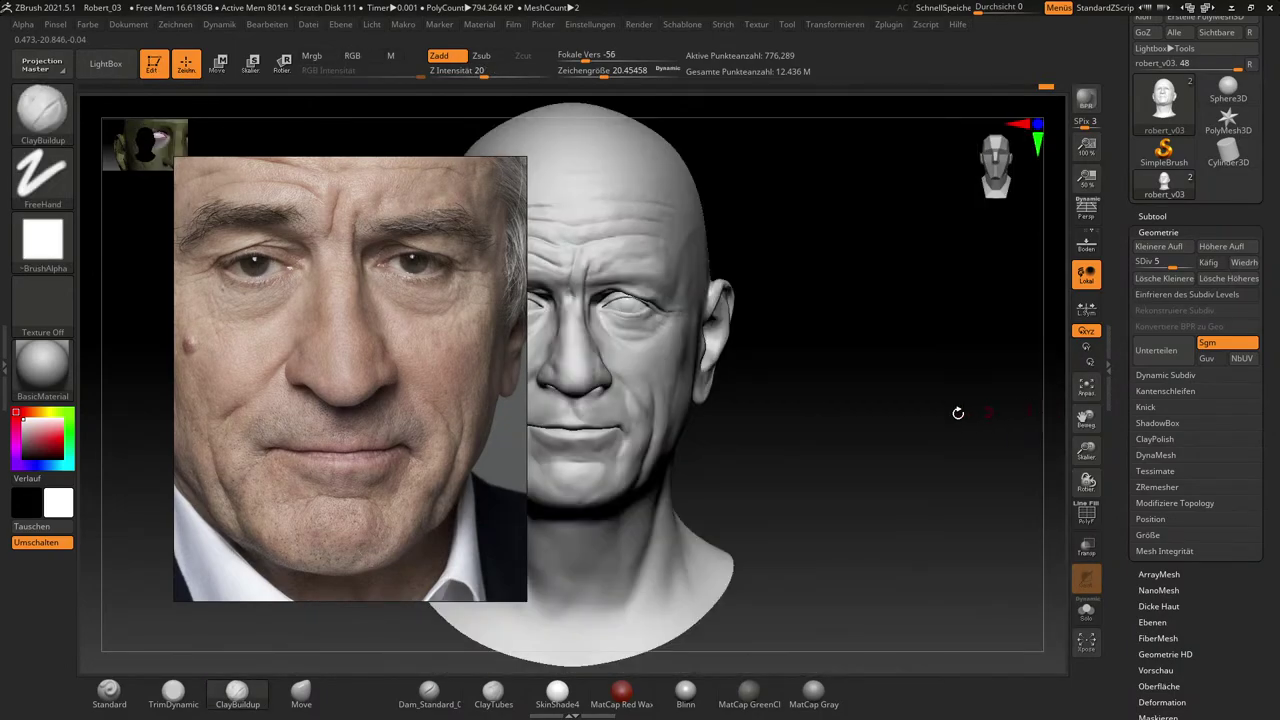
{"action": "mouse_move", "coordinate": [869, 426]}
{"action": "left_mouse_down", "text": "alt"}
{"action": "mouse_move", "coordinate": [1005, 447]}
{"action": "mouse_move", "coordinate": [963, 424]}
{"action": "left_mouse_up", "text": "alt"}
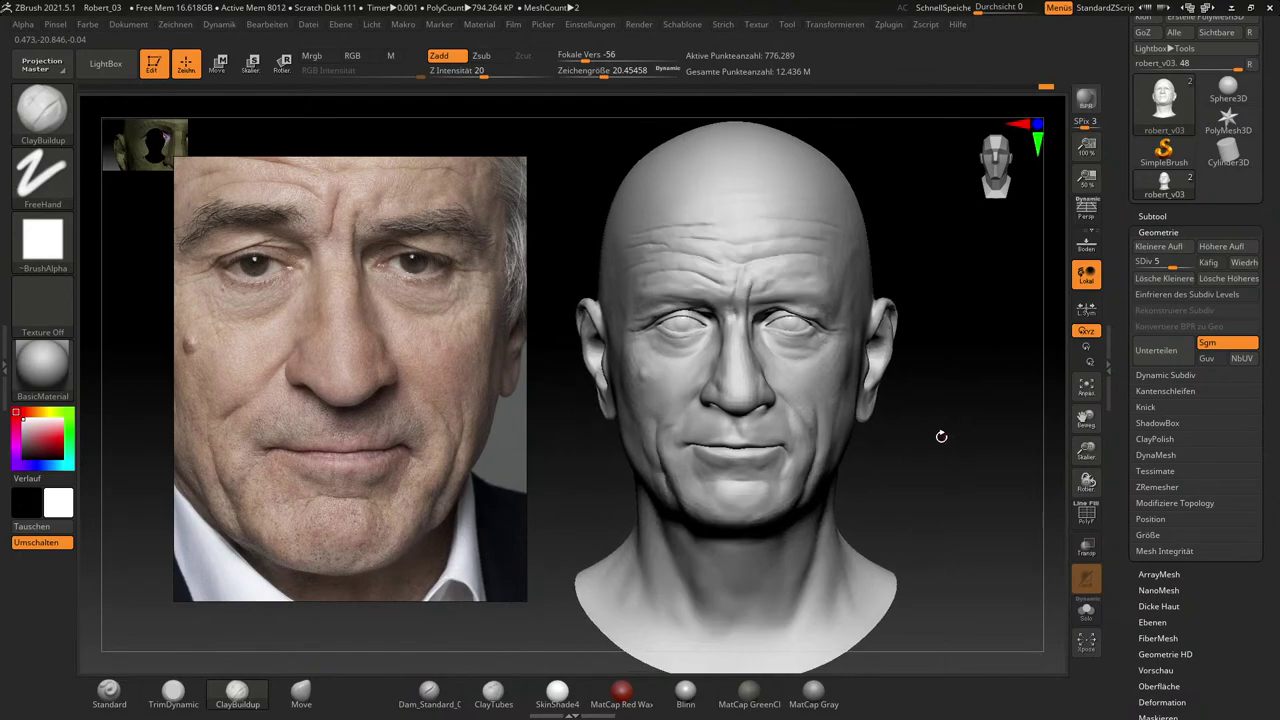
{"action": "left_click_drag", "start_coordinate": [947, 433], "coordinate": [985, 484]}
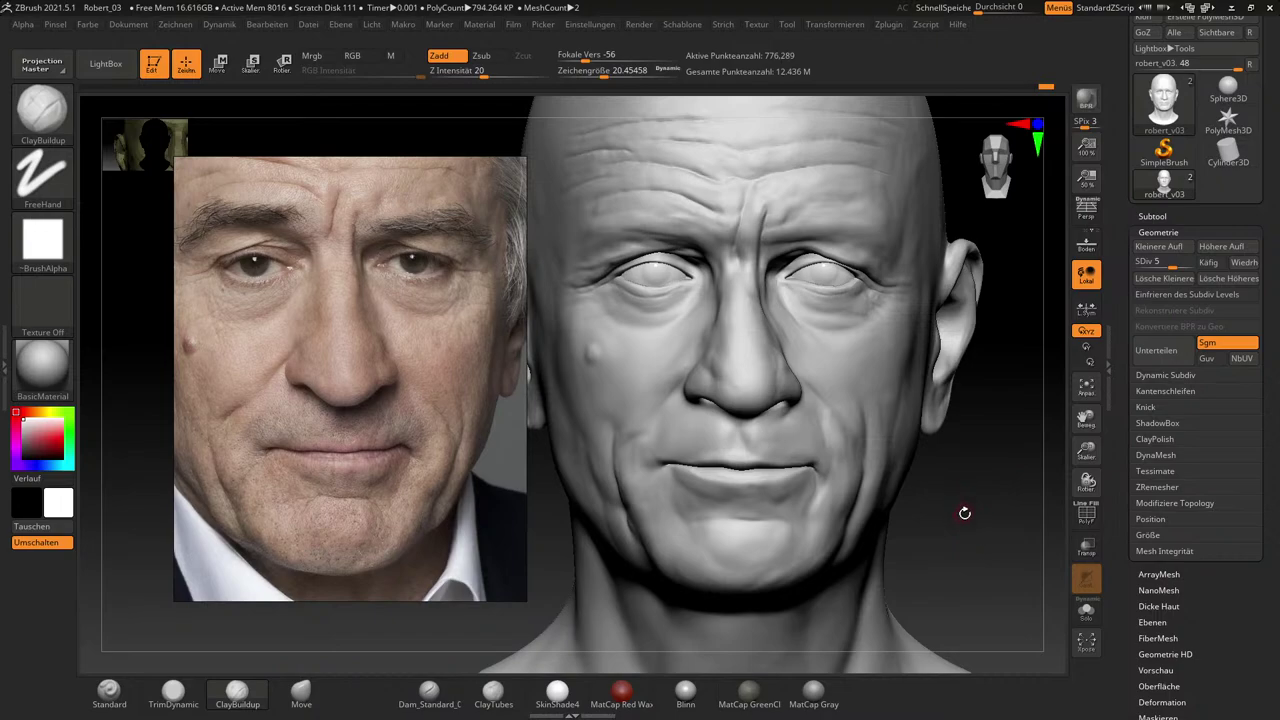
{"action": "left_click_drag", "start_coordinate": [972, 526], "coordinate": [985, 537]}
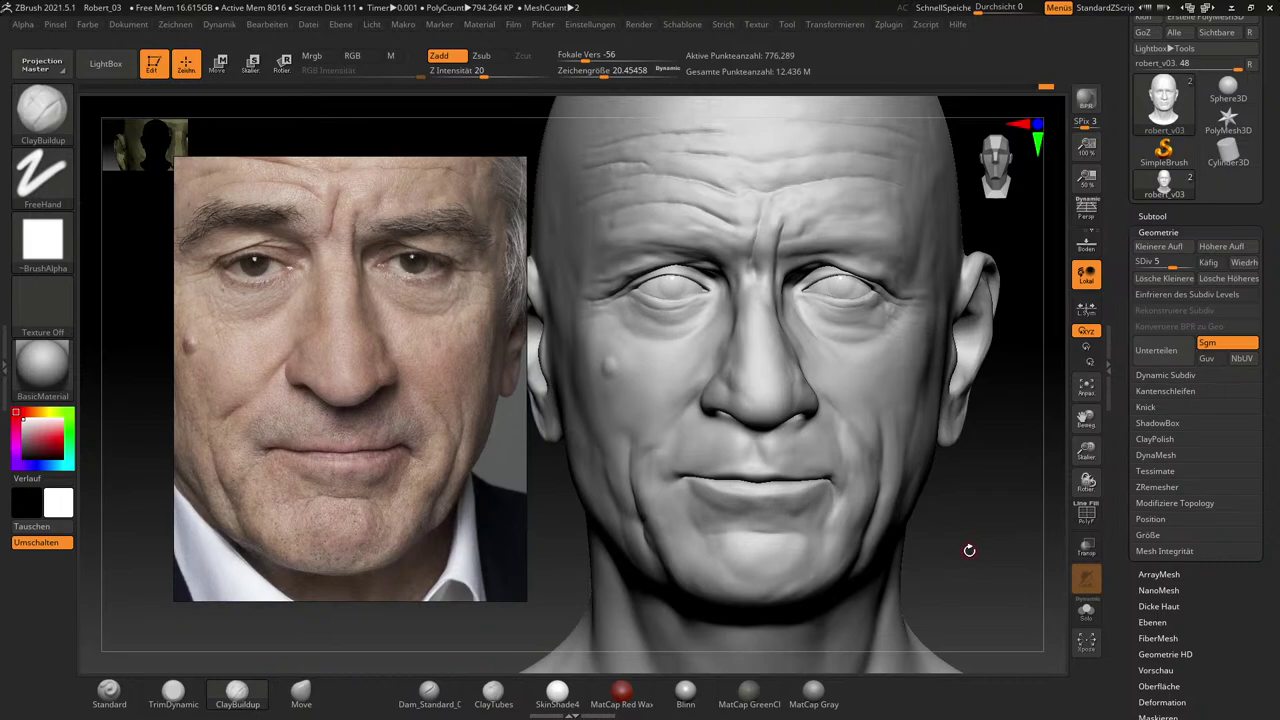
{"action": "left_click_drag", "start_coordinate": [972, 552], "coordinate": [1006, 543]}
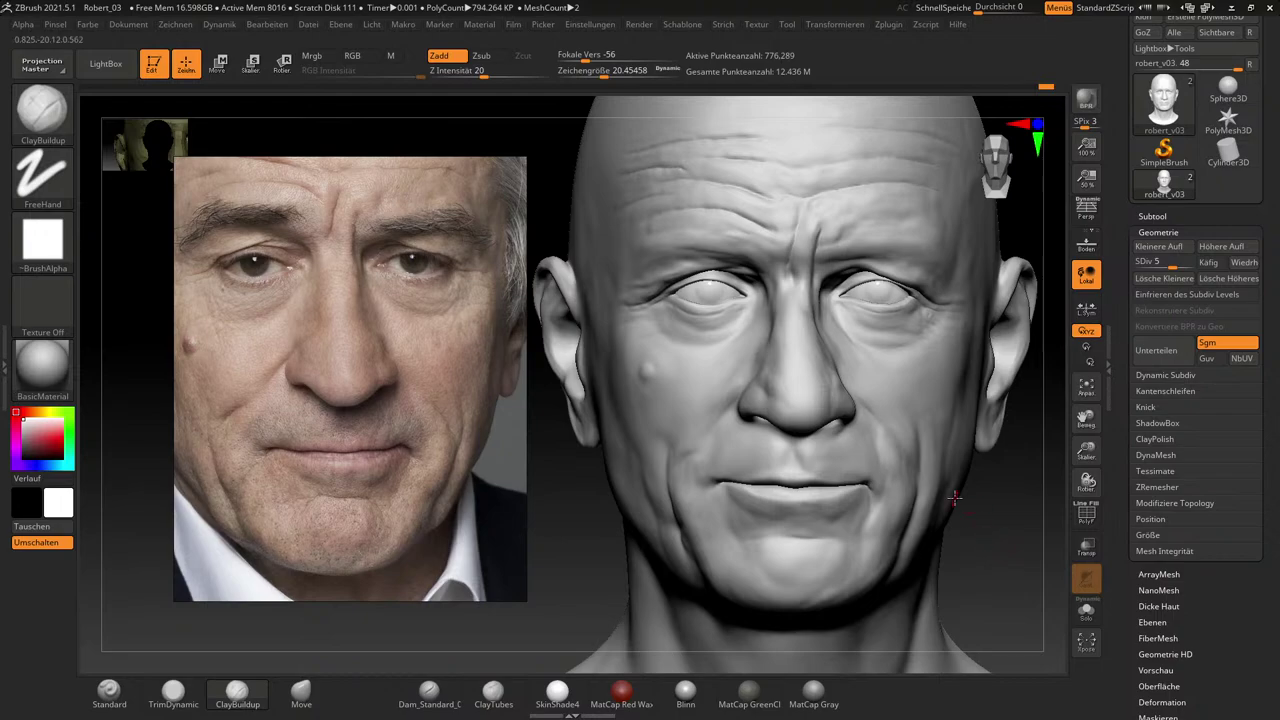
{"action": "left_click_drag", "start_coordinate": [1008, 582], "coordinate": [992, 586]}
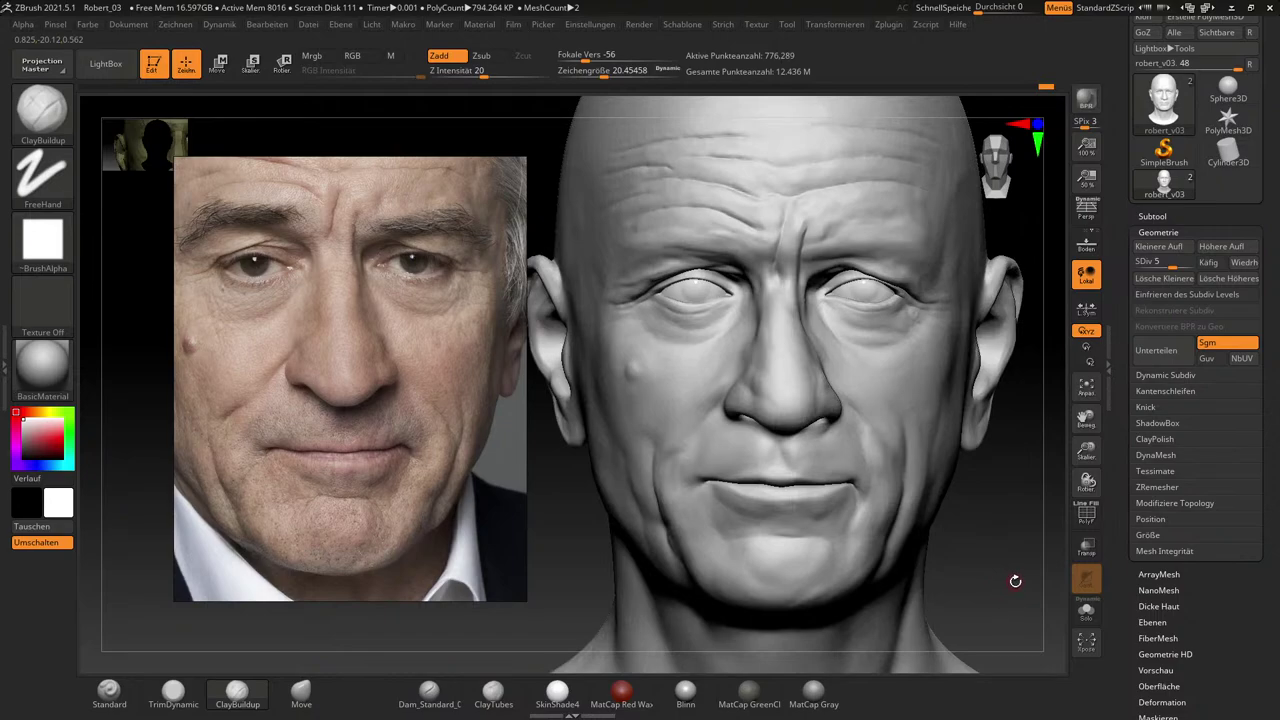
{"action": "mouse_move", "coordinate": [1012, 581]}
{"action": "left_mouse_down"}
{"action": "mouse_move", "coordinate": [1048, 580]}
{"action": "mouse_move", "coordinate": [1000, 590]}
{"action": "left_mouse_up"}
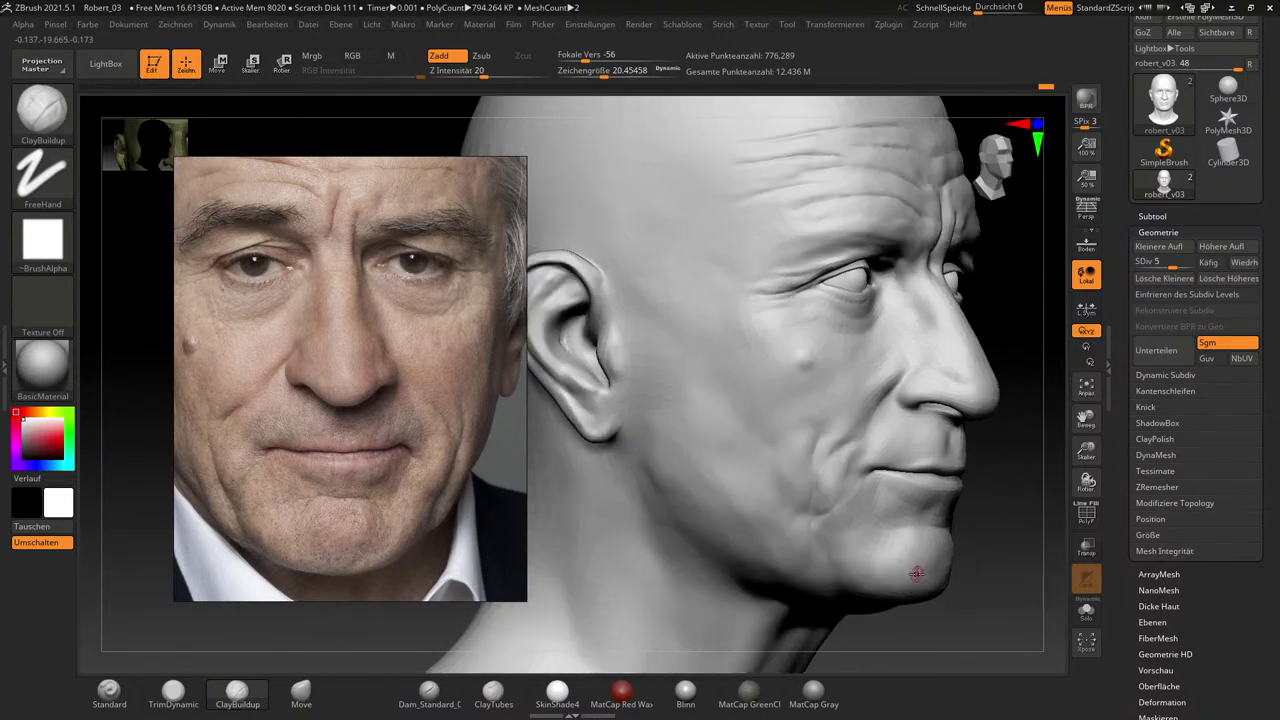
Switch the reference view to the dark three-quarter portrait and frame its face in close-up.
{"action": "scroll", "coordinate": [343, 342], "scroll_direction": "down", "scroll_amount": 5}
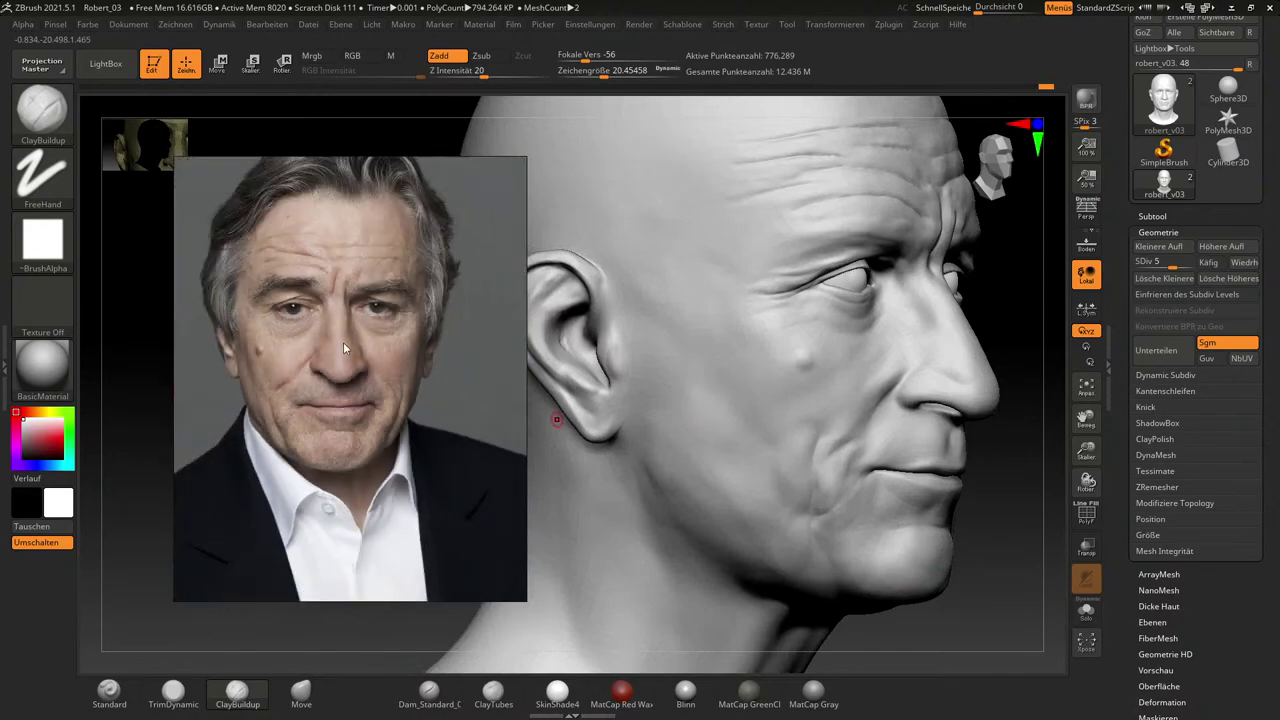
{"action": "scroll", "coordinate": [345, 342], "scroll_direction": "down", "scroll_amount": 1}
{"action": "middle_click_drag", "start_coordinate": [366, 323], "coordinate": [390, 428]}
{"action": "scroll", "coordinate": [367, 325], "scroll_direction": "up", "scroll_amount": 1}
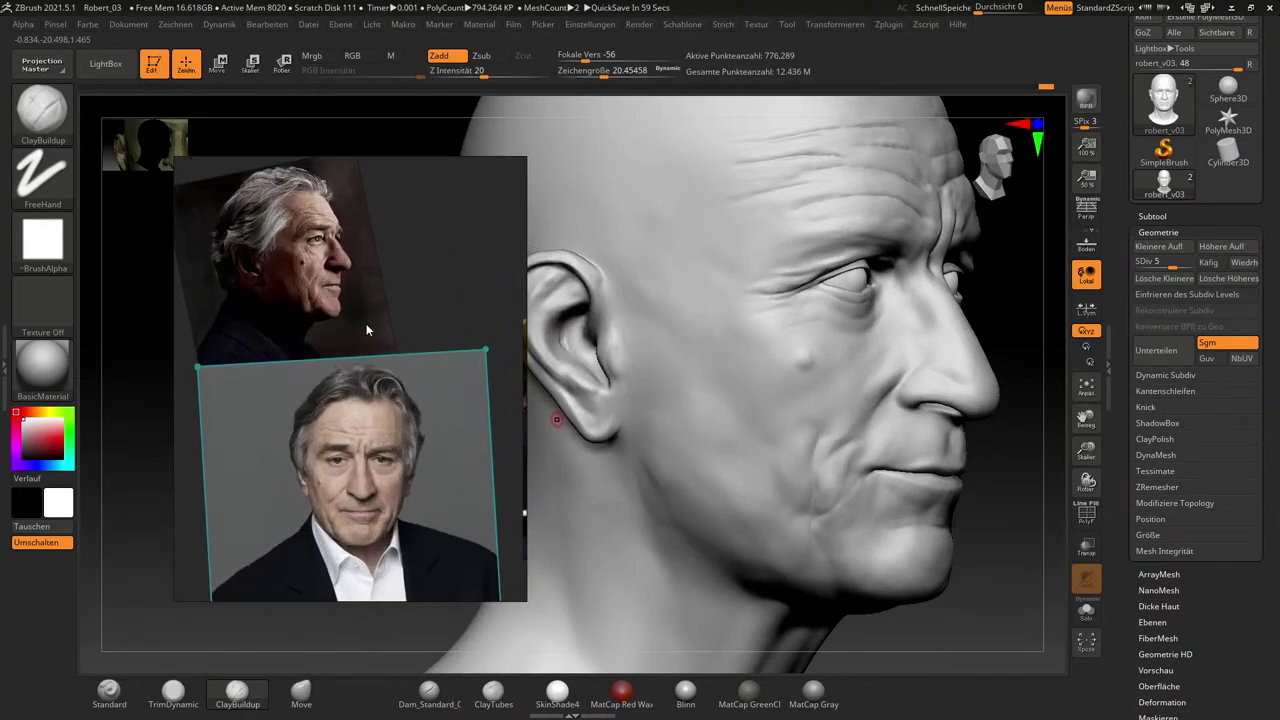
{"action": "middle_click_drag", "start_coordinate": [334, 250], "coordinate": [385, 347]}
{"action": "scroll", "coordinate": [385, 352], "scroll_direction": "up", "scroll_amount": 5}
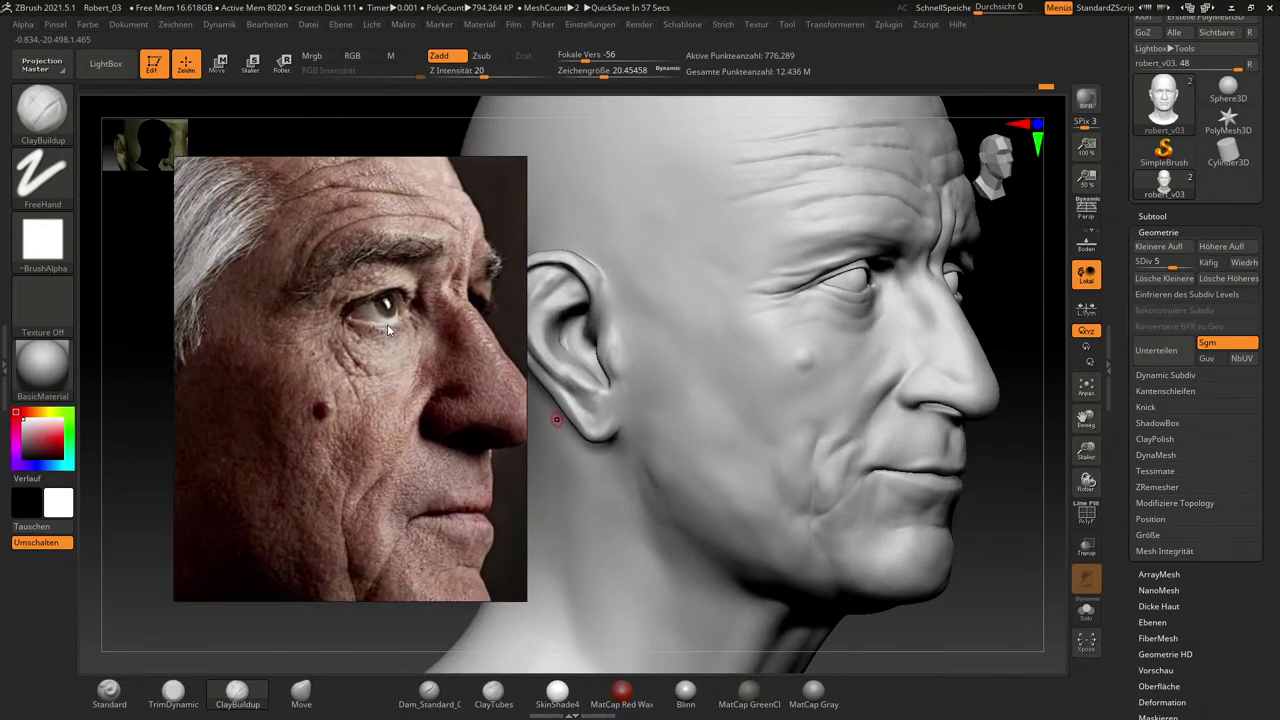
{"action": "scroll", "coordinate": [392, 328], "scroll_direction": "up", "scroll_amount": 4}
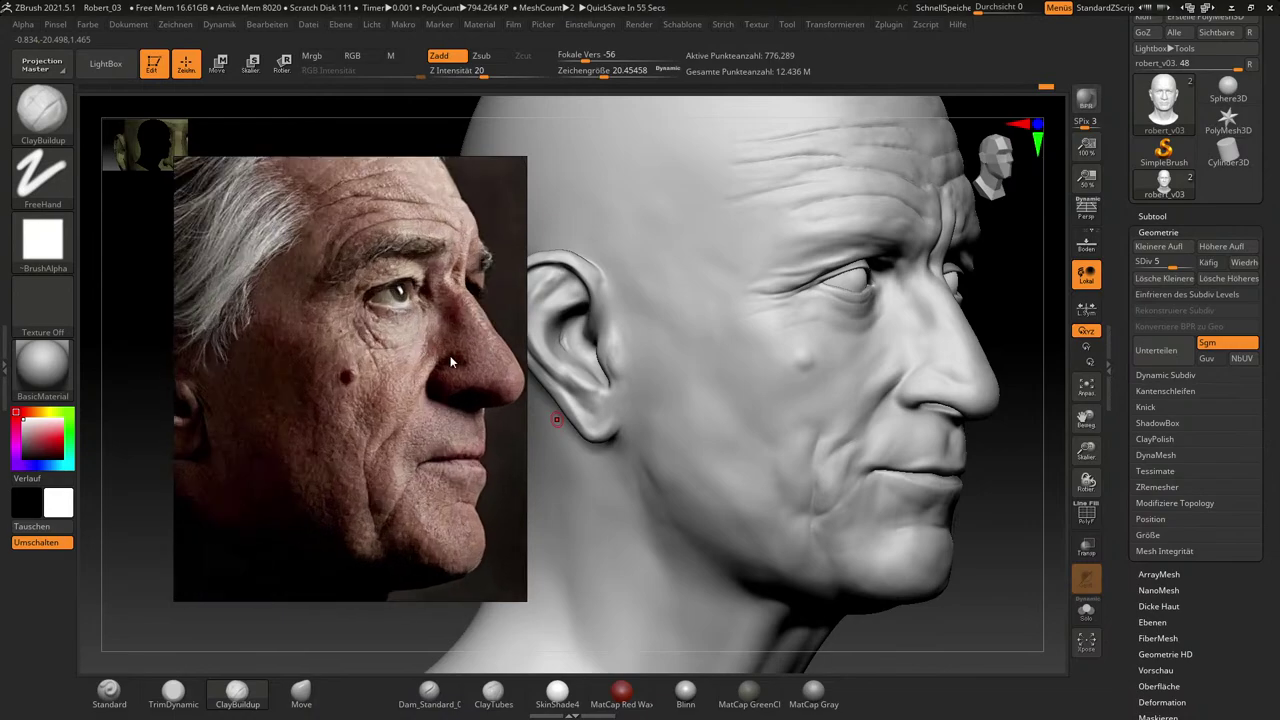
{"action": "middle_click_drag", "start_coordinate": [426, 348], "coordinate": [420, 352]}
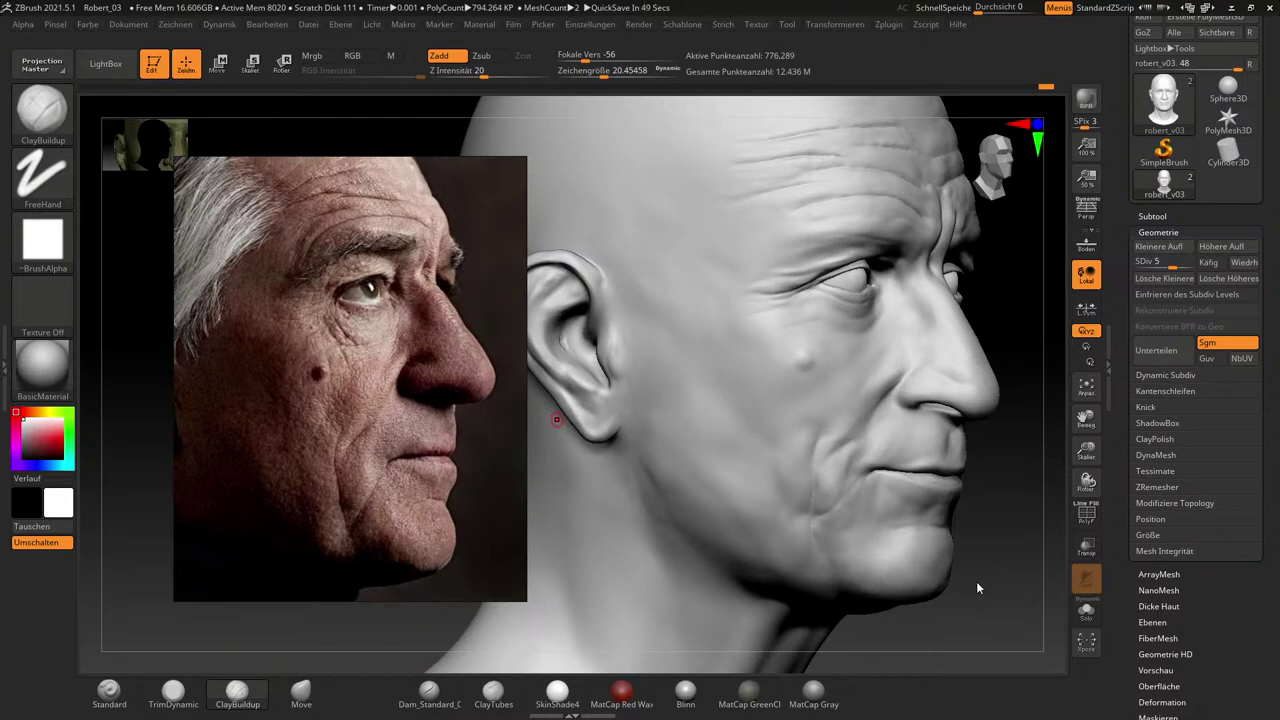
Set the draw size to about 48, build up clay along the nasolabial fold on the model's left cheek and smooth it.
{"action": "left_click_drag", "start_coordinate": [976, 586], "coordinate": [878, 590]}
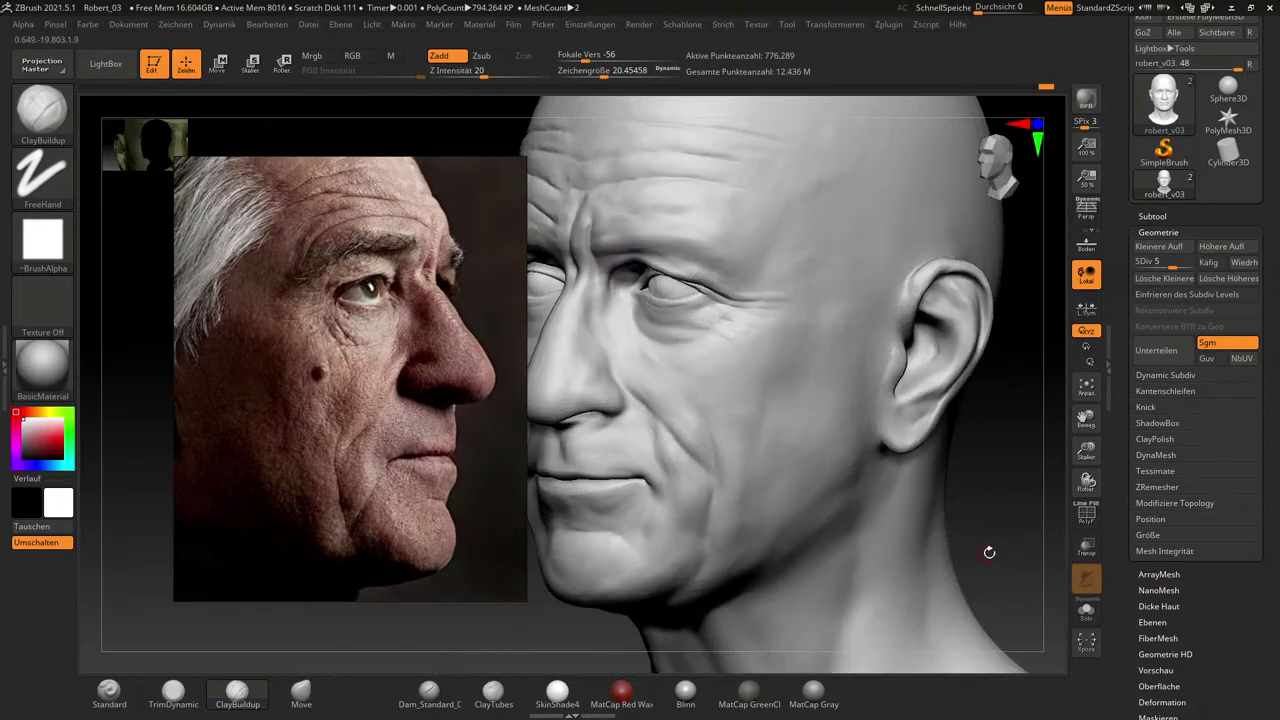
{"action": "left_click_drag", "start_coordinate": [1000, 552], "coordinate": [985, 549]}
{"action": "mouse_move", "coordinate": [627, 634]}
{"action": "left_mouse_down"}
{"action": "mouse_move", "coordinate": [597, 639]}
{"action": "mouse_move", "coordinate": [697, 623]}
{"action": "left_mouse_up"}
{"action": "key", "text": "s"}
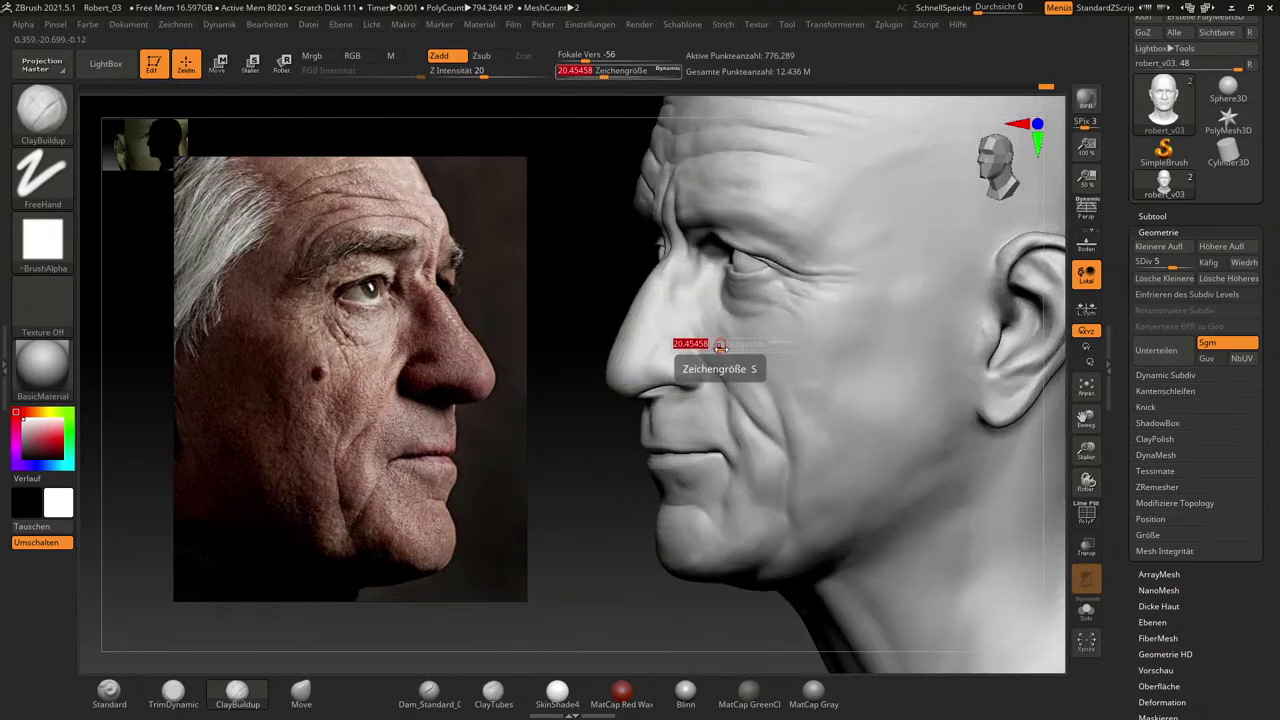
{"action": "left_click_drag", "start_coordinate": [720, 345], "coordinate": [745, 351]}
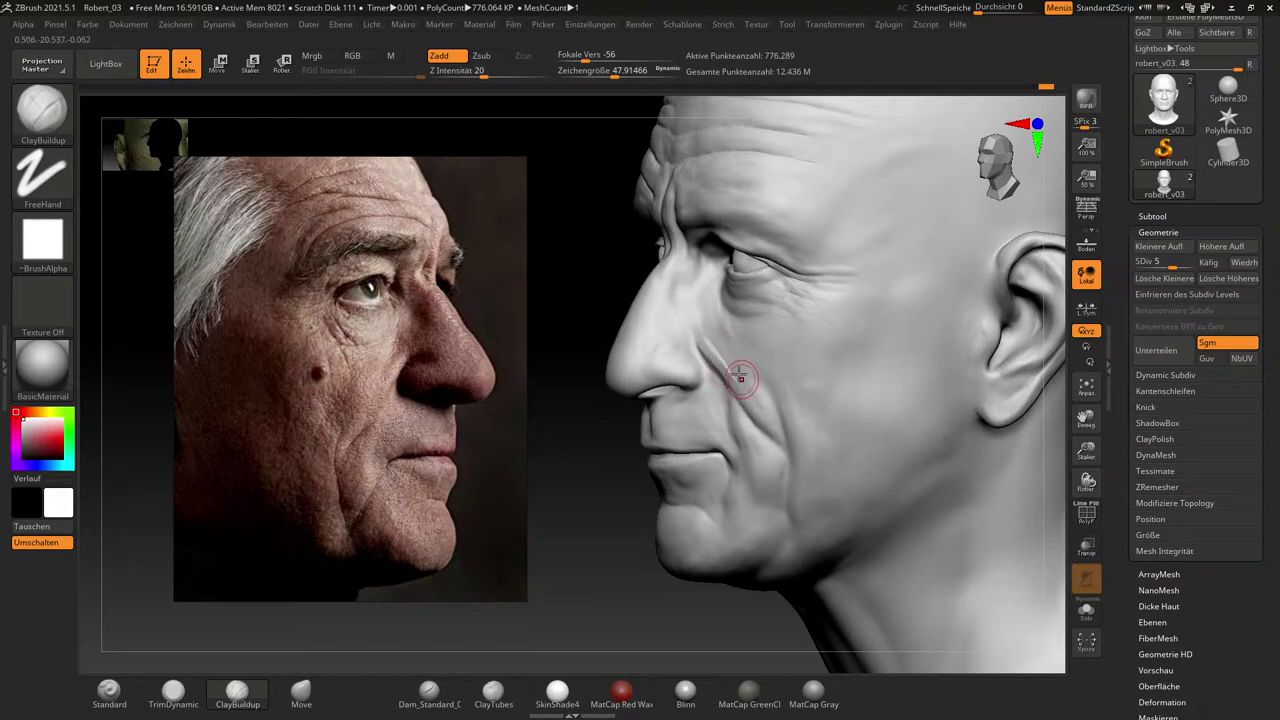
{"action": "key", "text": "shift"}
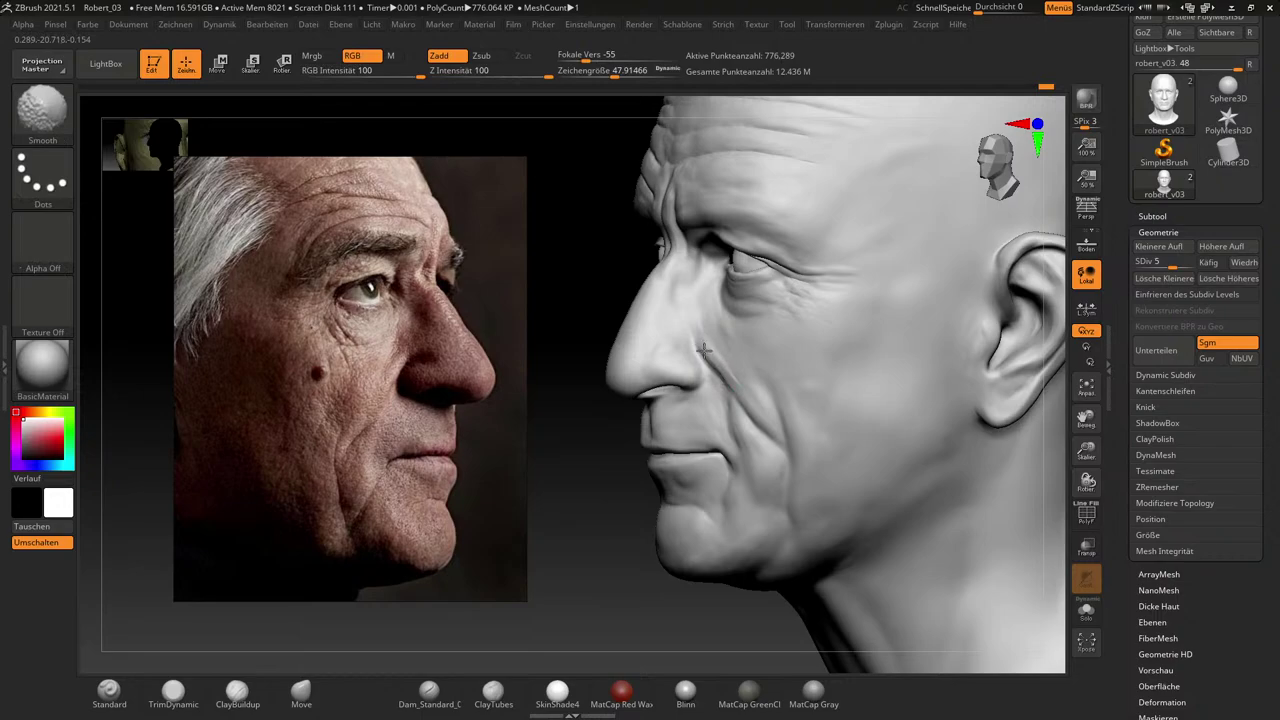
{"action": "key", "text": "shift"}
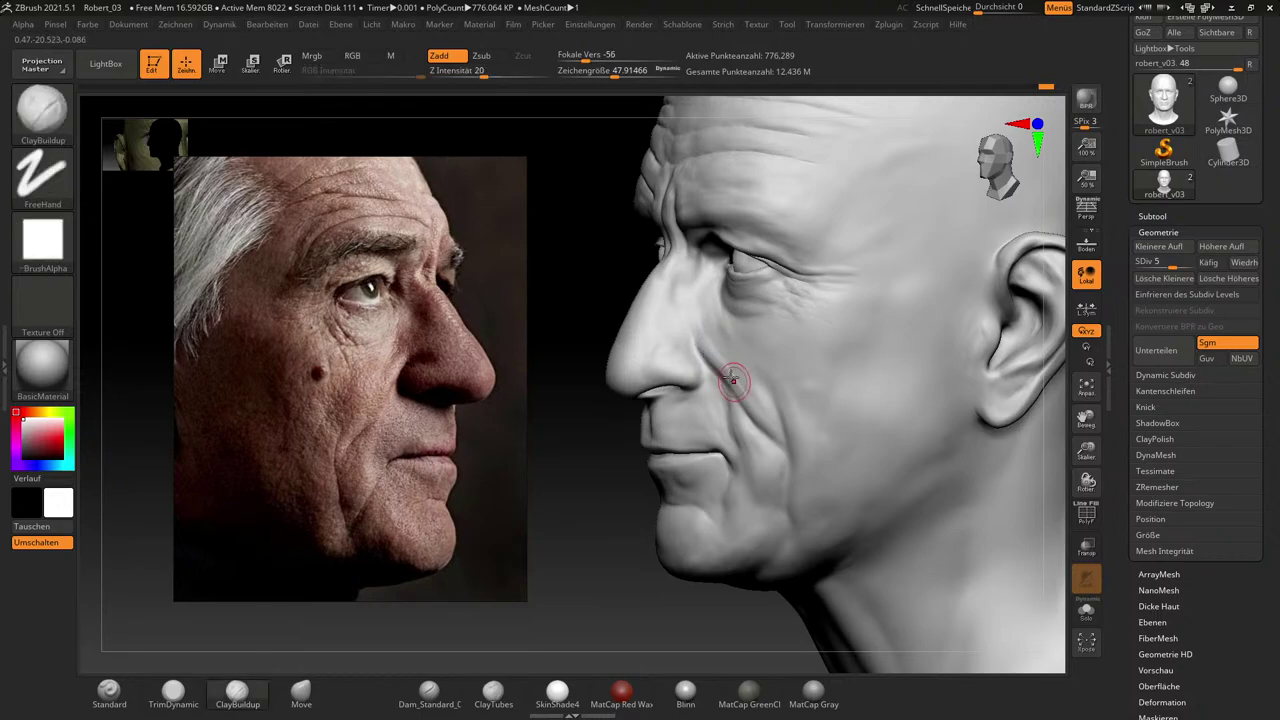
{"action": "key", "text": "shift"}
Set the draw size to about 37 and refine the upper nasolabial fold beside the nose on the model's left side, smoothing the strokes.
{"action": "key", "text": "s"}
{"action": "mouse_move", "coordinate": [738, 376]}
{"action": "left_mouse_down"}
{"action": "mouse_move", "coordinate": [728, 362]}
{"action": "mouse_move", "coordinate": [742, 387]}
{"action": "left_mouse_up"}
{"action": "key", "text": "shift"}
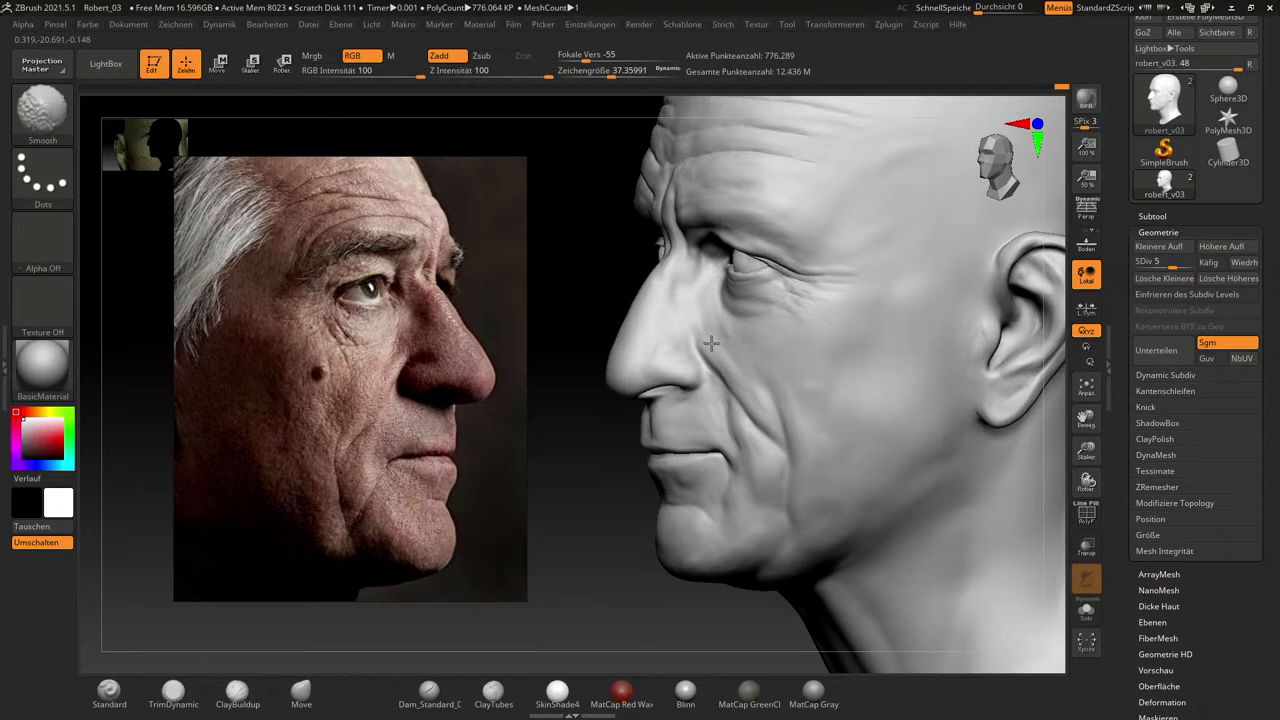
{"action": "key", "text": "shift"}
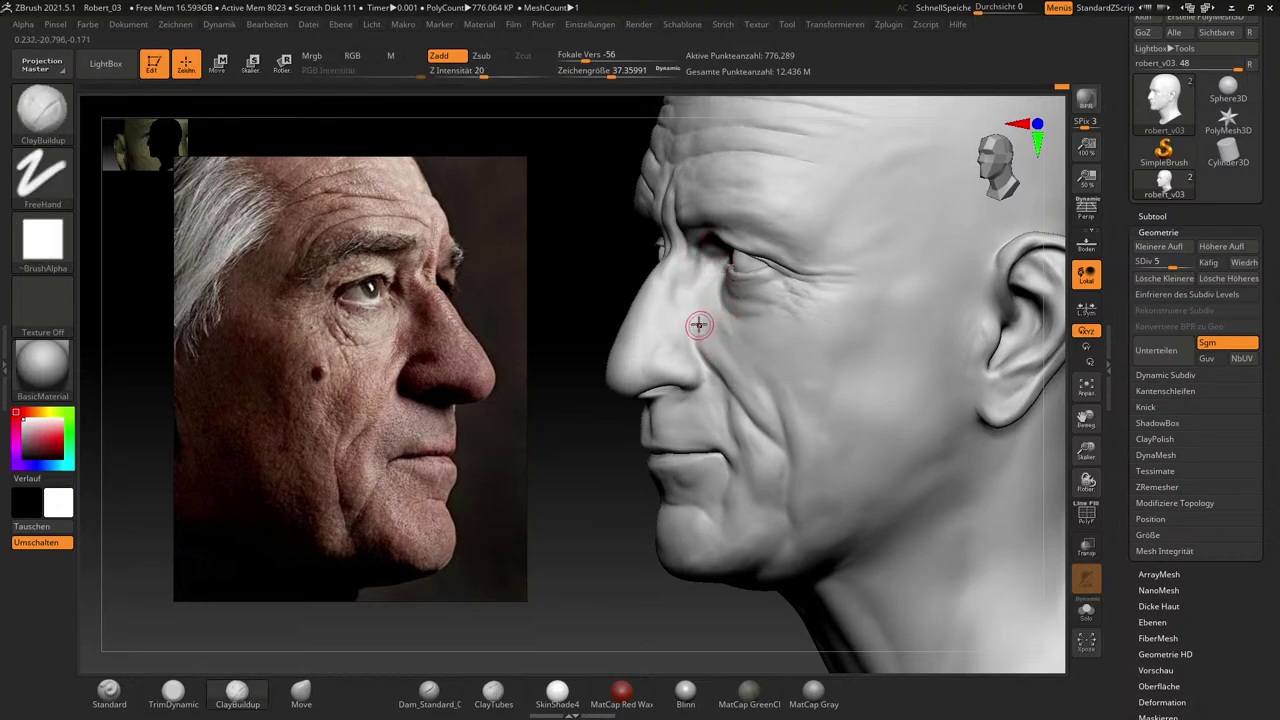
{"action": "key", "text": "shift"}
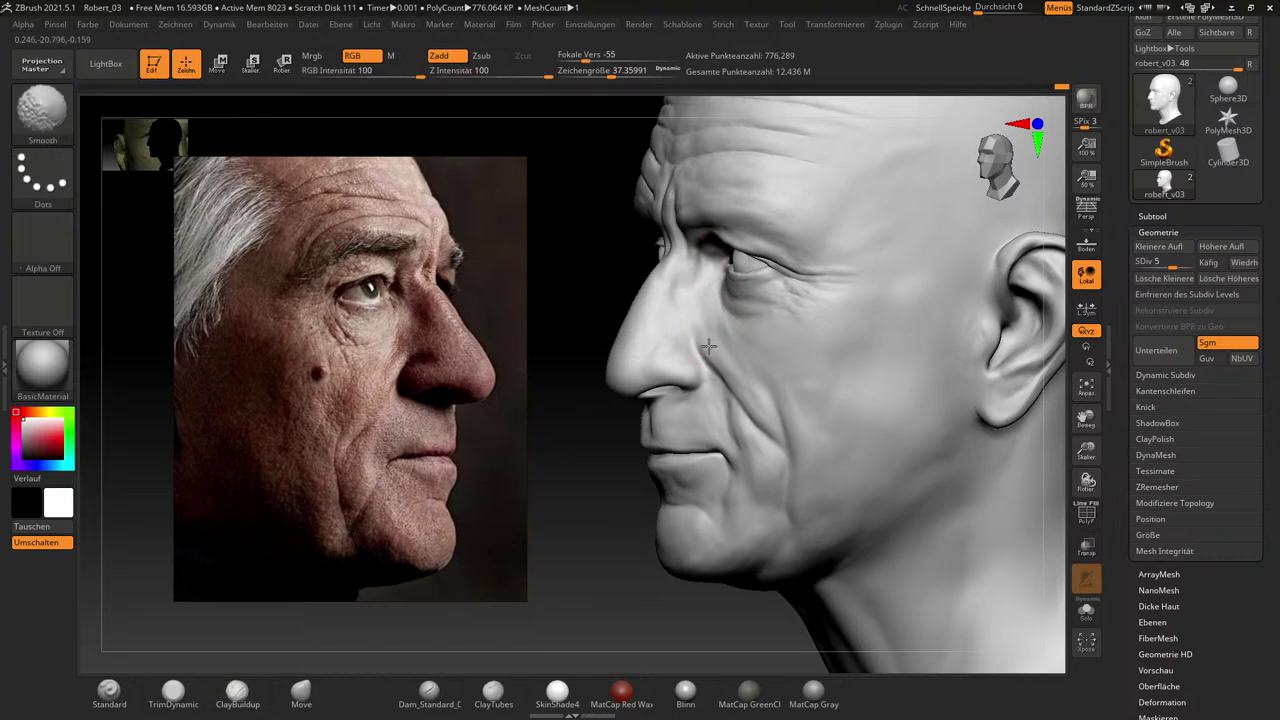
{"action": "key", "text": "shift"}
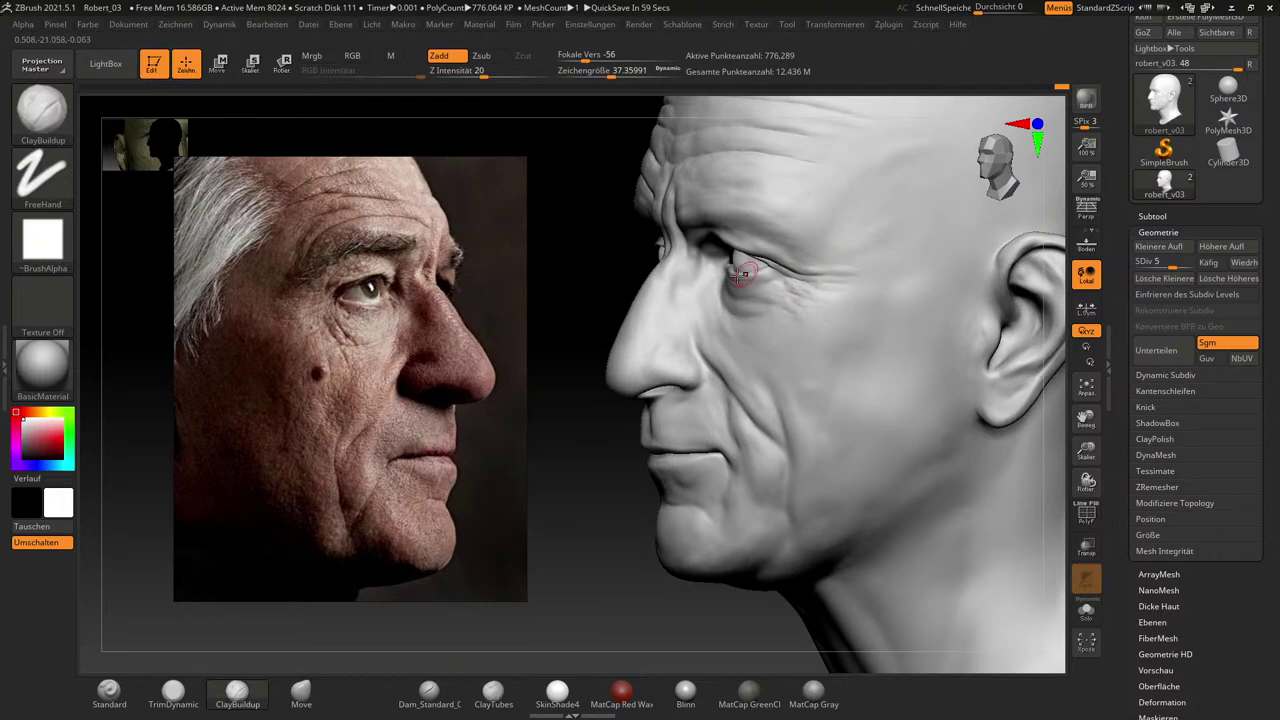
Add clay where the left nasolabial fold meets the nostril wing and smooth it into the cheek.
{"action": "left_click_drag", "start_coordinate": [605, 508], "coordinate": [617, 509]}
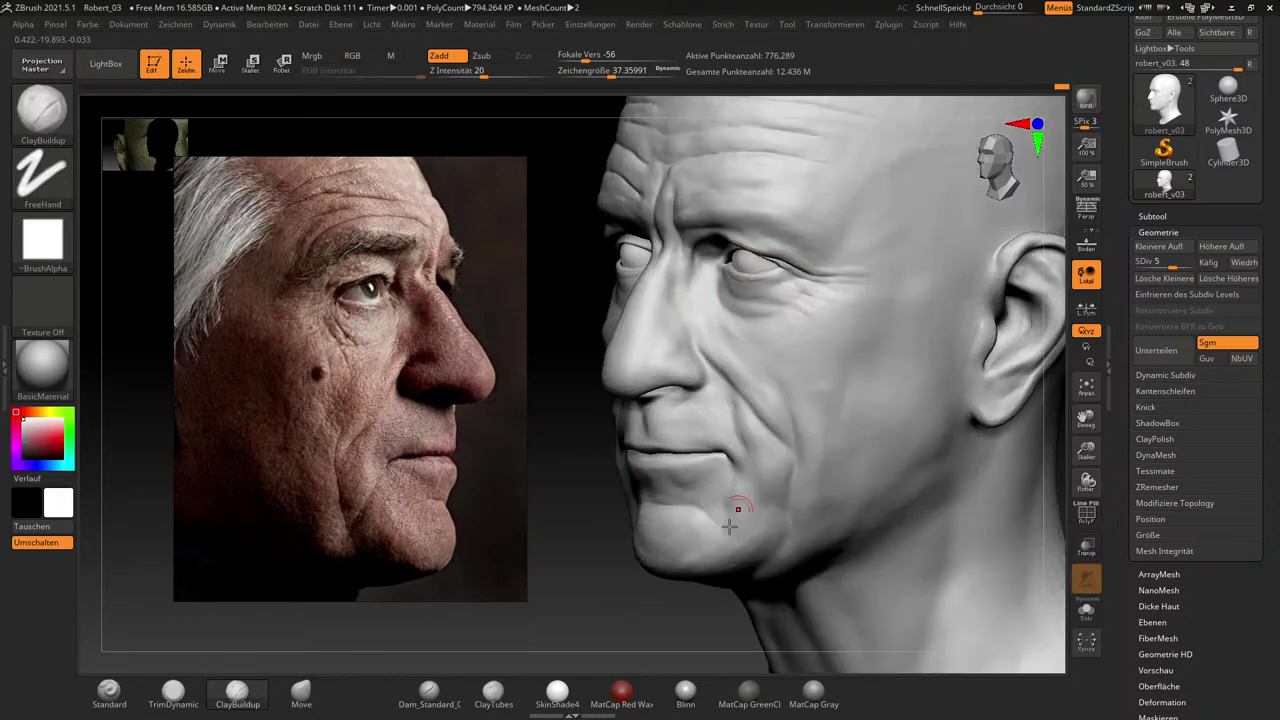
{"action": "left_click_drag", "start_coordinate": [655, 616], "coordinate": [682, 608]}
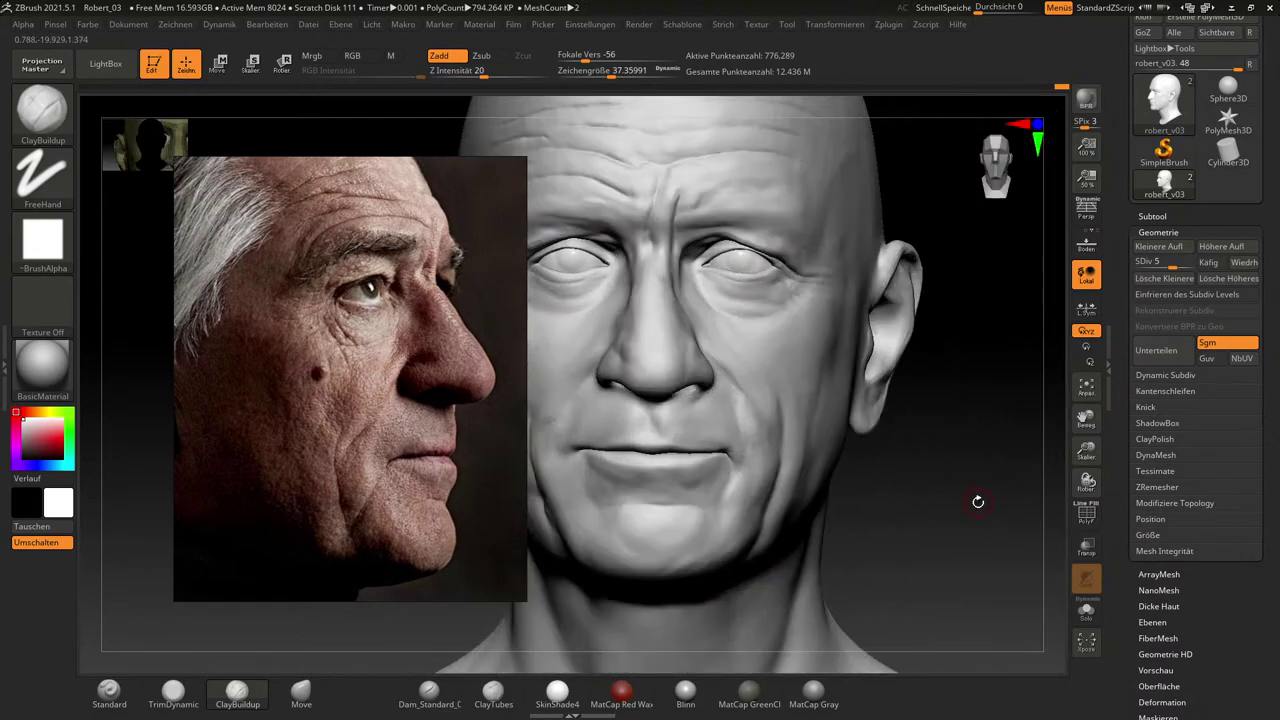
{"action": "mouse_move", "coordinate": [977, 501]}
{"action": "left_mouse_down"}
{"action": "mouse_move", "coordinate": [960, 476]}
{"action": "mouse_move", "coordinate": [992, 500]}
{"action": "mouse_move", "coordinate": [970, 508]}
{"action": "left_mouse_up"}
{"action": "left_click_drag", "start_coordinate": [734, 386], "coordinate": [750, 410]}
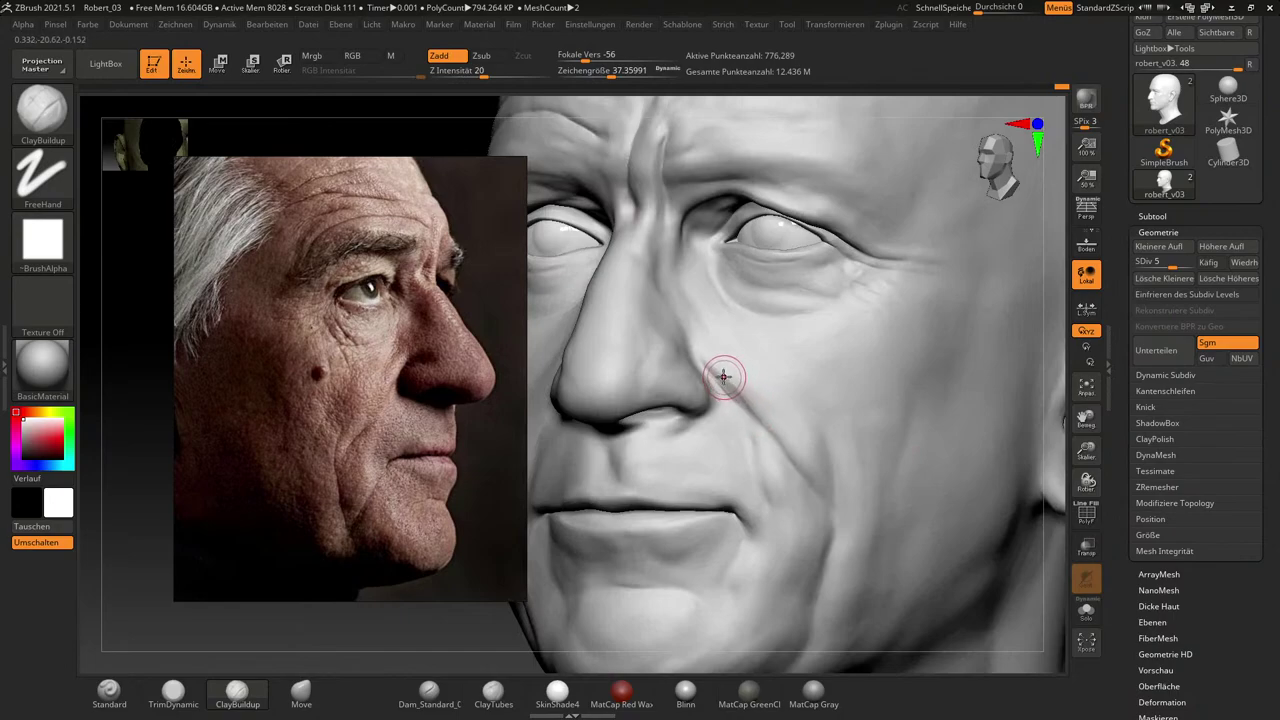
{"action": "key", "text": "shift"}
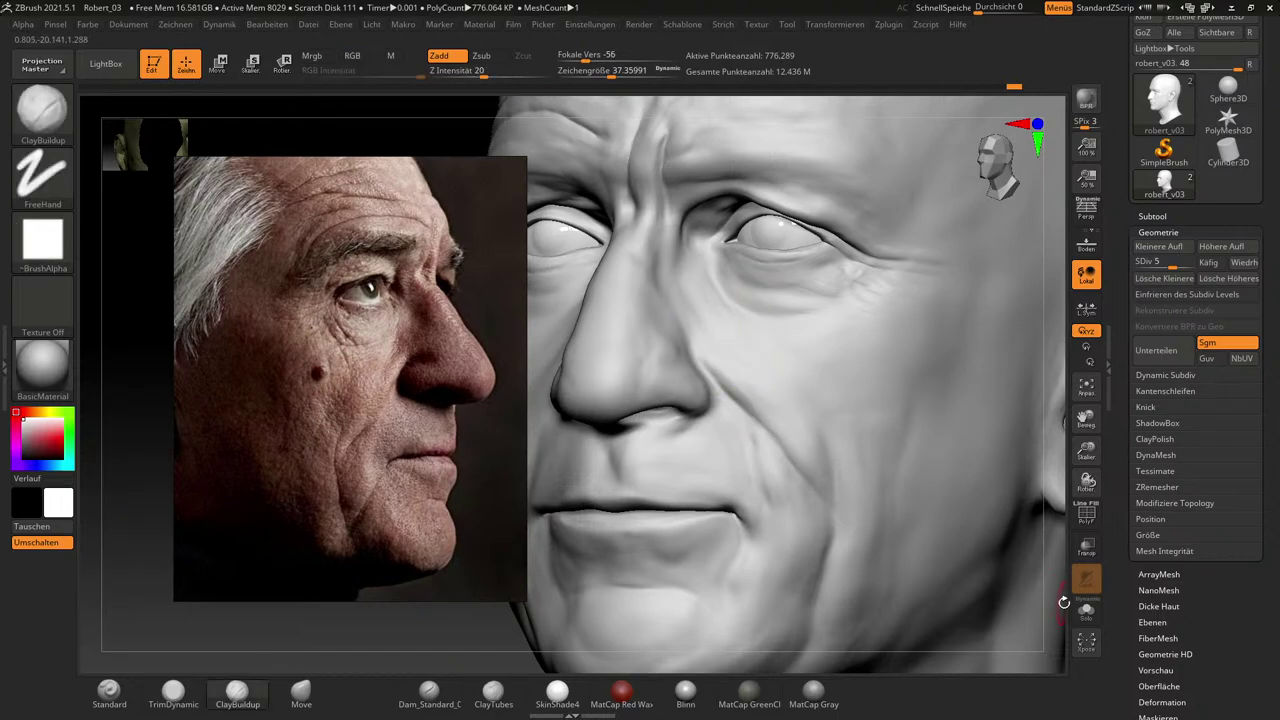
Build up the outer brow and the forehead wrinkle above the model's right eye, smoothing the strokes into the surrounding skin.
{"action": "mouse_move", "coordinate": [1064, 604]}
{"action": "left_mouse_down"}
{"action": "mouse_move", "coordinate": [955, 568]}
{"action": "mouse_move", "coordinate": [1022, 564]}
{"action": "mouse_move", "coordinate": [1040, 581]}
{"action": "left_mouse_up"}
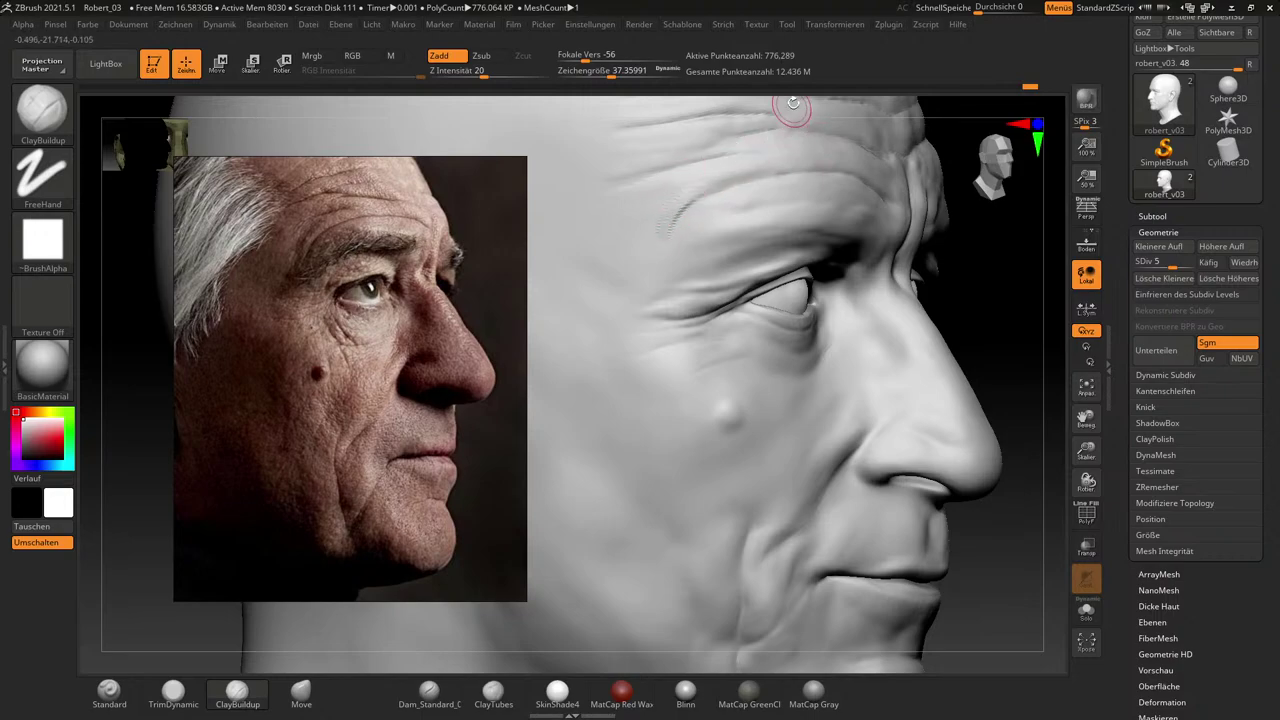
{"action": "key", "text": "shift"}
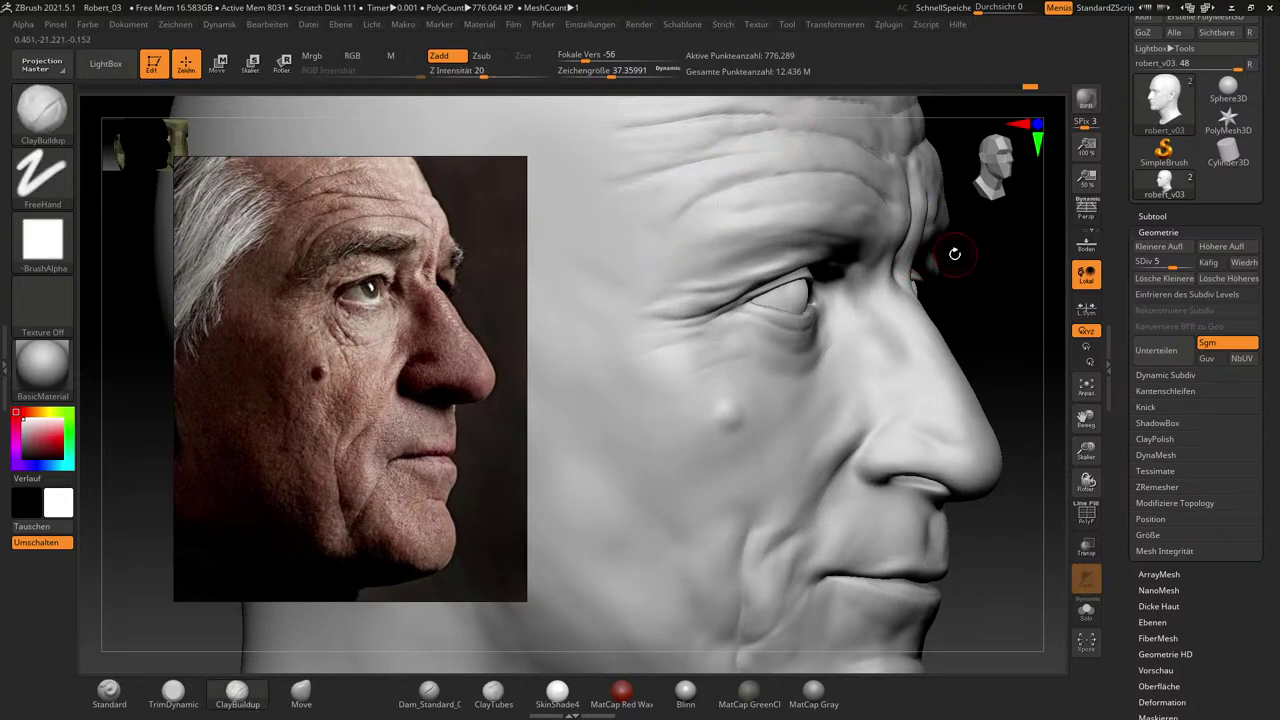
{"action": "left_click_drag", "start_coordinate": [1003, 319], "coordinate": [1000, 316]}
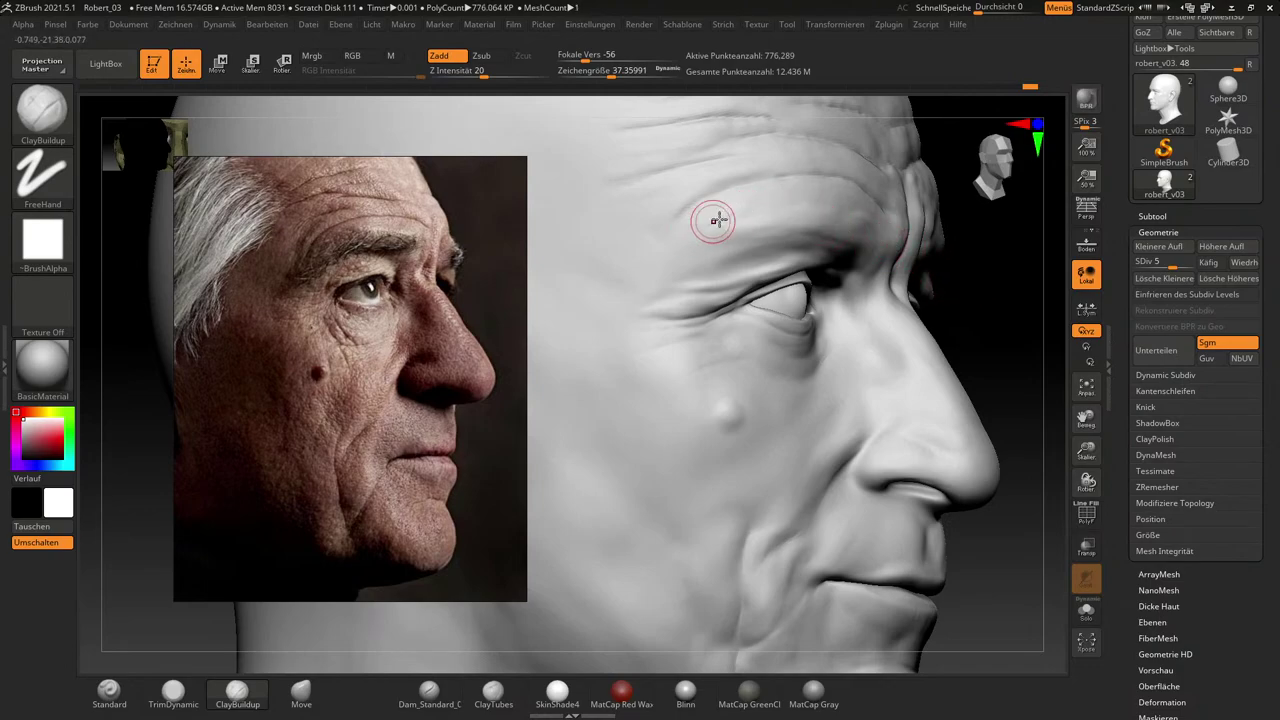
{"action": "key", "text": "shift"}
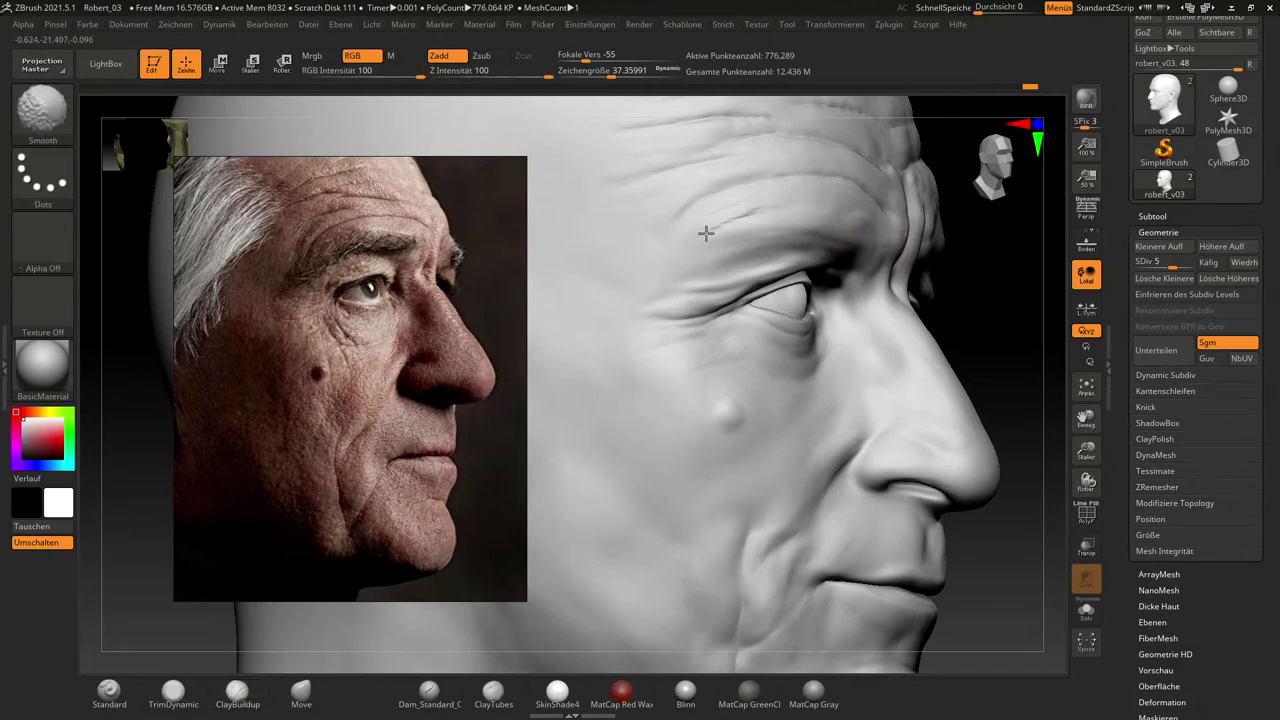
{"action": "left_click_drag", "start_coordinate": [755, 211], "coordinate": [806, 199], "text": "shift"}
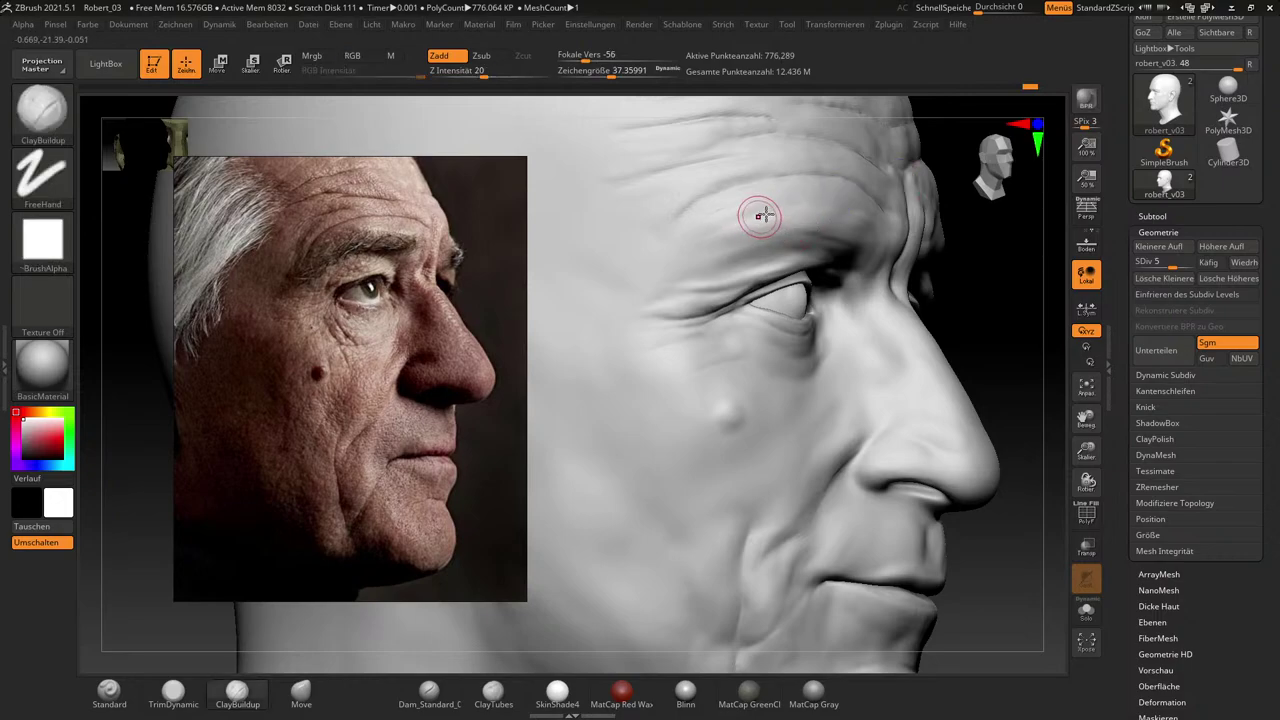
{"action": "left_click_drag", "start_coordinate": [729, 221], "coordinate": [702, 237]}
{"action": "key", "text": "shift"}
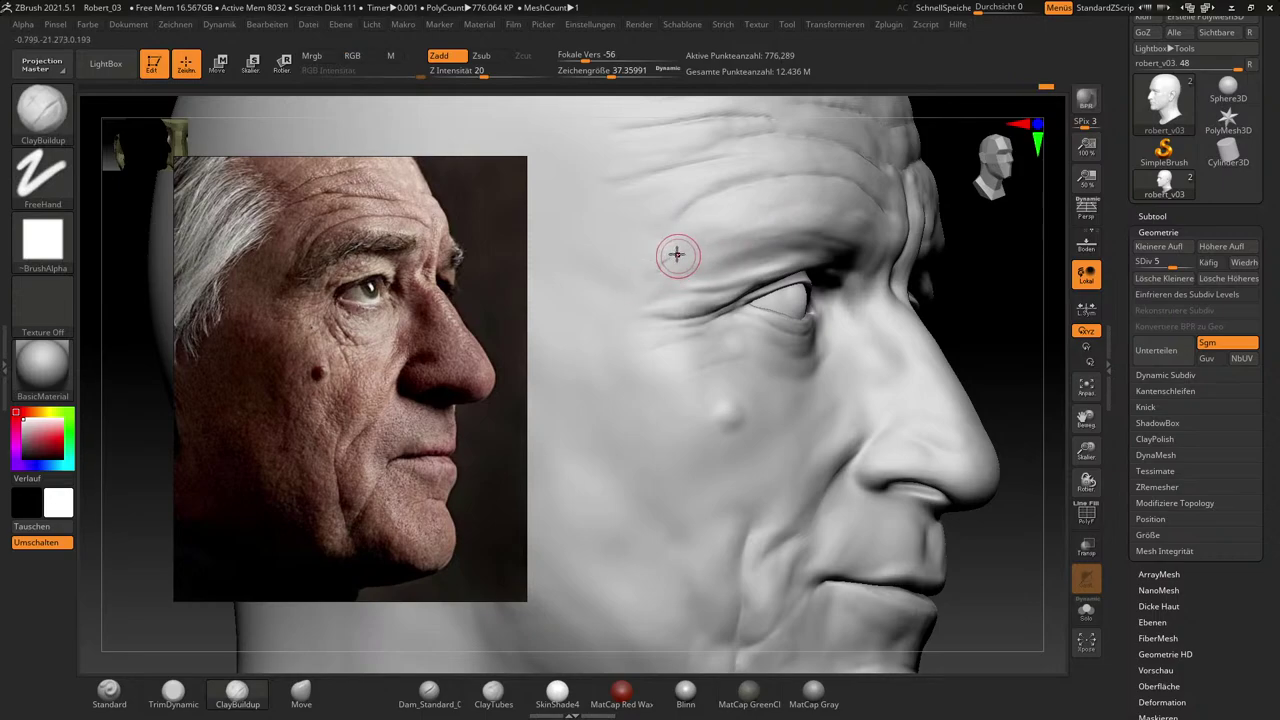
Set the draw size to about 69, build up clay beyond the outer brow of the model's right eye and smooth it into the temple.
{"action": "key", "text": "shift"}
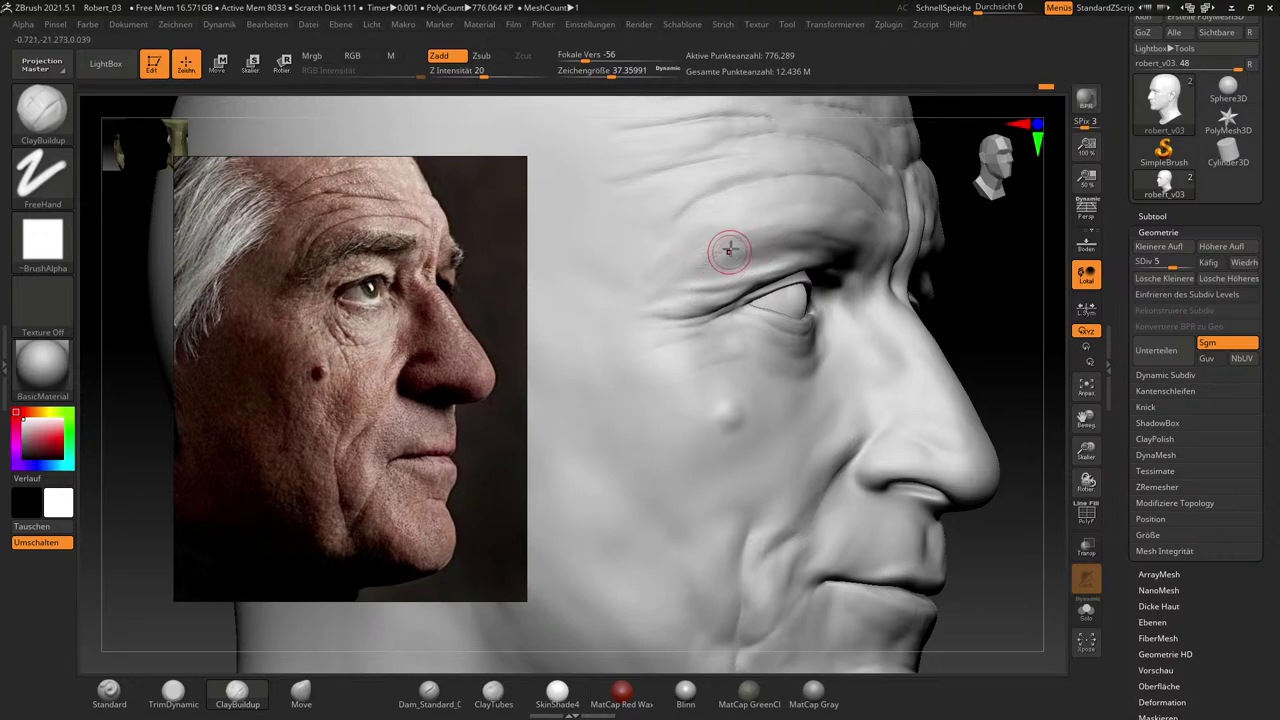
{"action": "key", "text": "shift"}
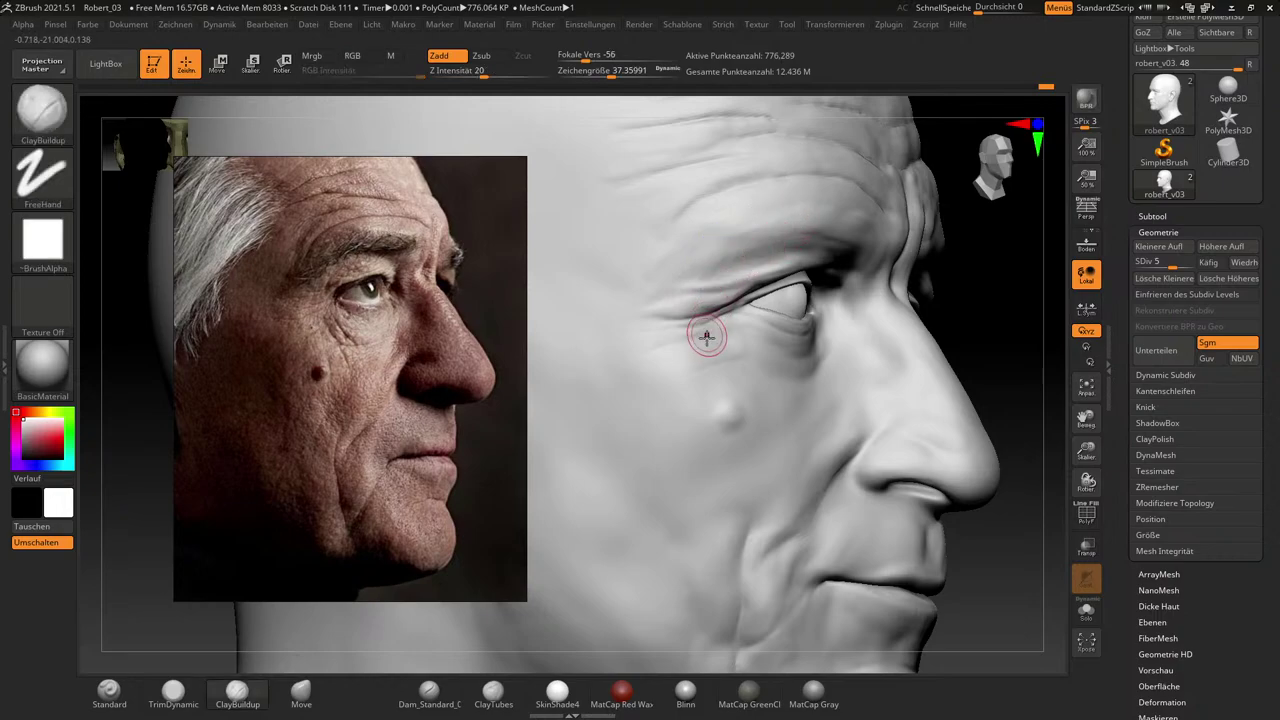
{"action": "key", "text": "s"}
{"action": "left_click_drag", "start_coordinate": [689, 316], "coordinate": [672, 308]}
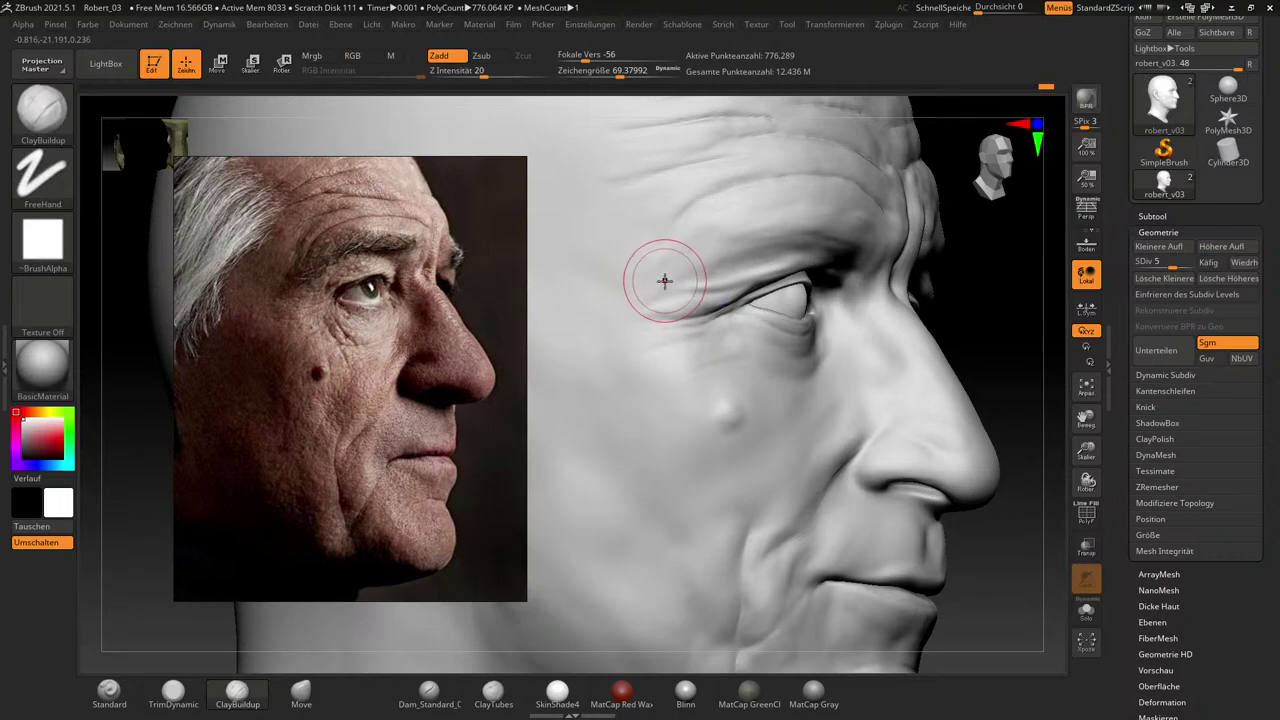
{"action": "mouse_move", "coordinate": [1006, 417]}
{"action": "left_mouse_down"}
{"action": "mouse_move", "coordinate": [1040, 559]}
{"action": "mouse_move", "coordinate": [1020, 549]}
{"action": "mouse_move", "coordinate": [1052, 575]}
{"action": "left_mouse_up"}
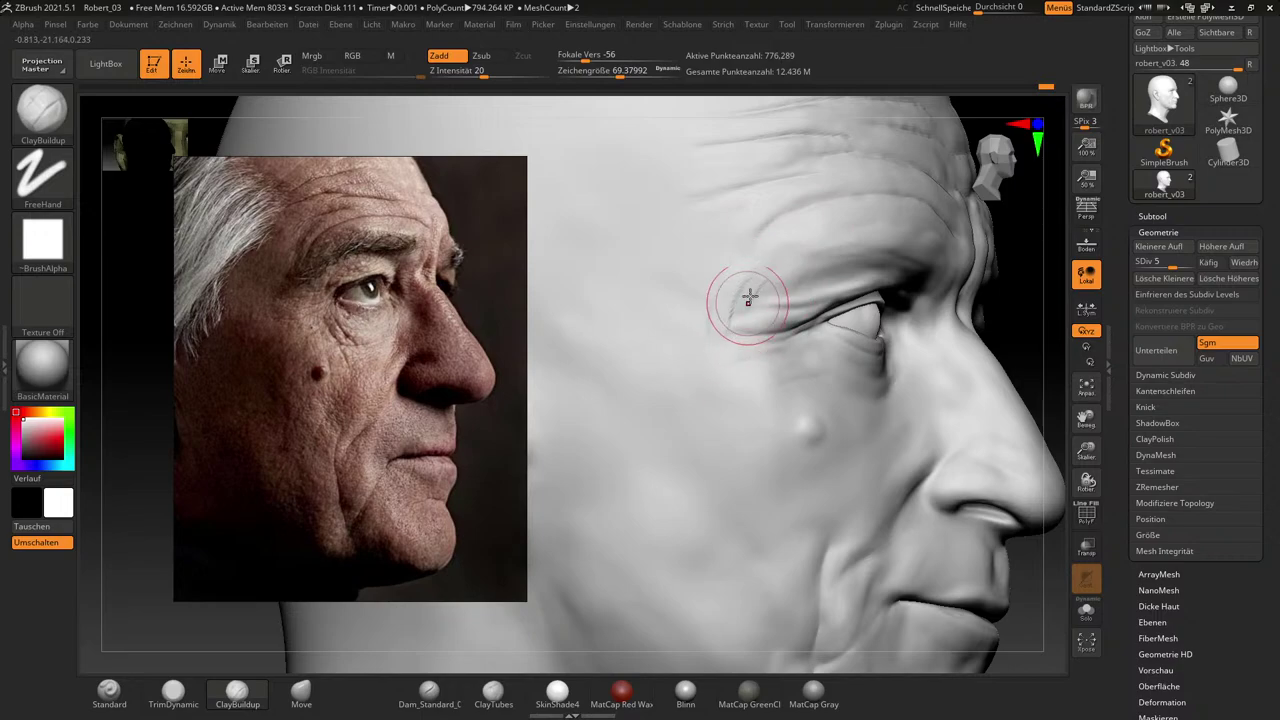
{"action": "key", "text": "shift"}
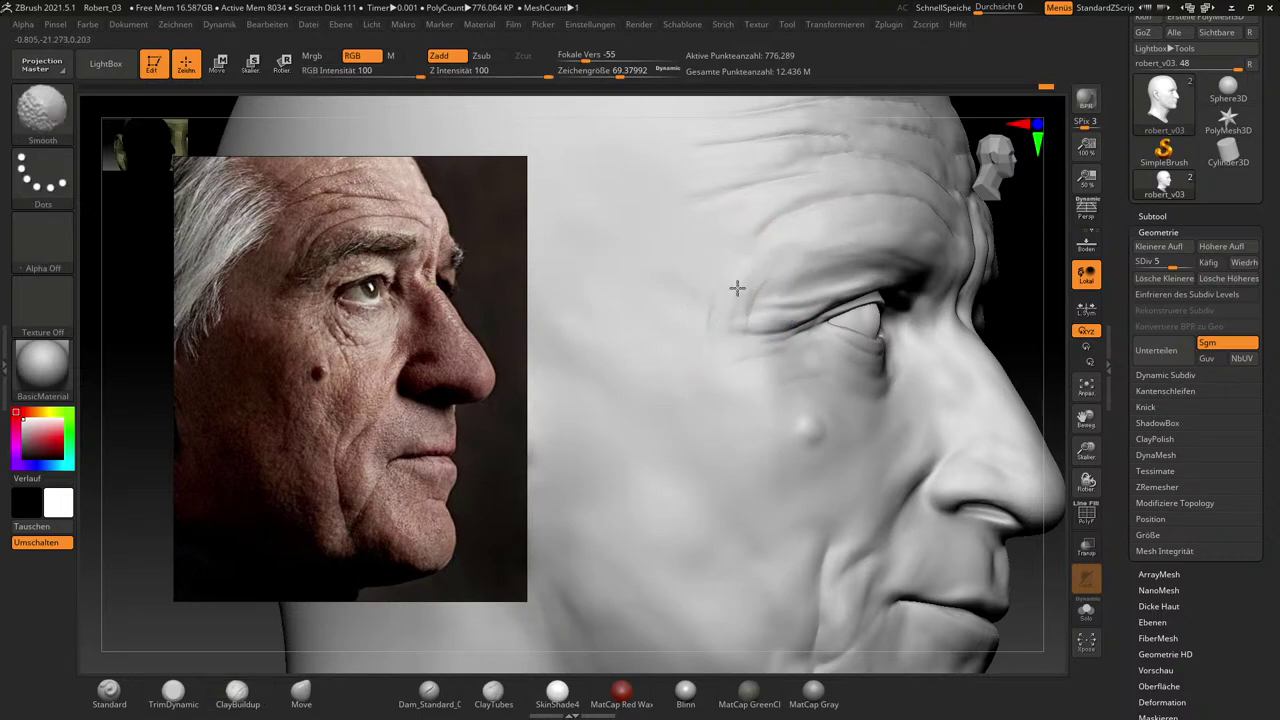
{"action": "left_click_drag", "start_coordinate": [779, 230], "coordinate": [755, 291], "text": "shift"}
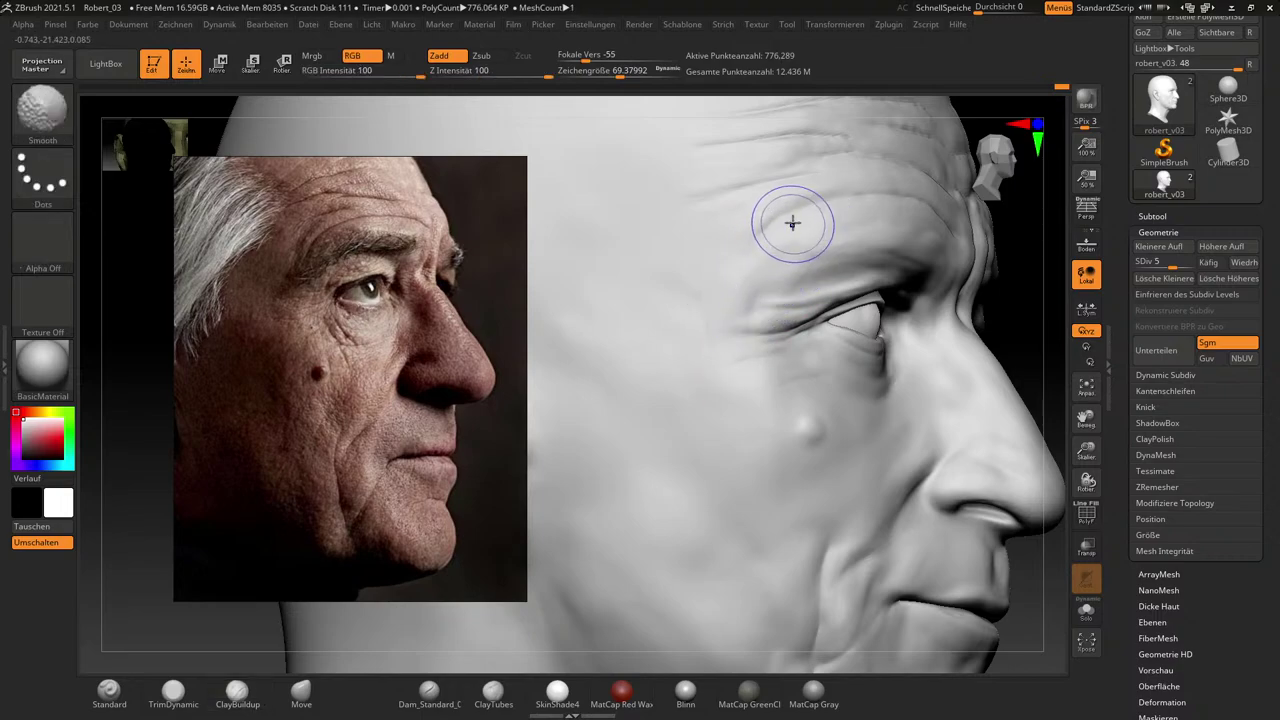
Smooth the crow's-feet area at the outer corner of the model's right eye.
{"action": "key", "text": "shift"}
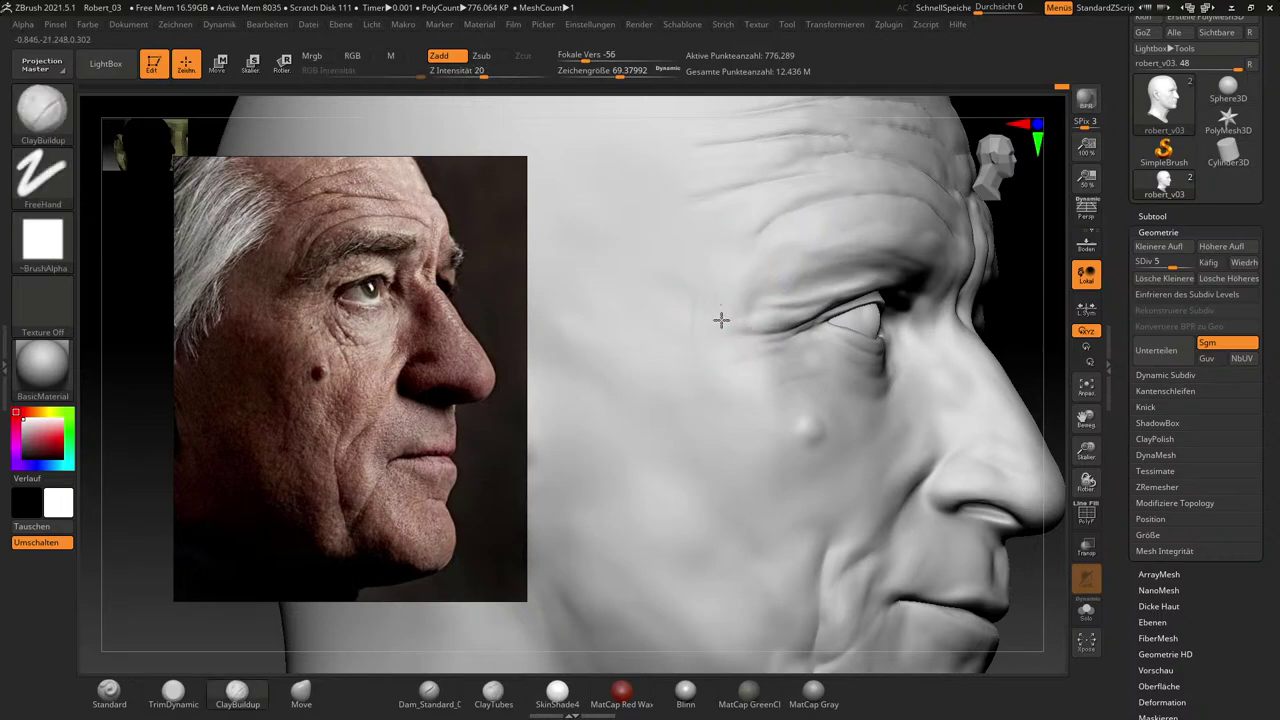
{"action": "key", "text": "shift"}
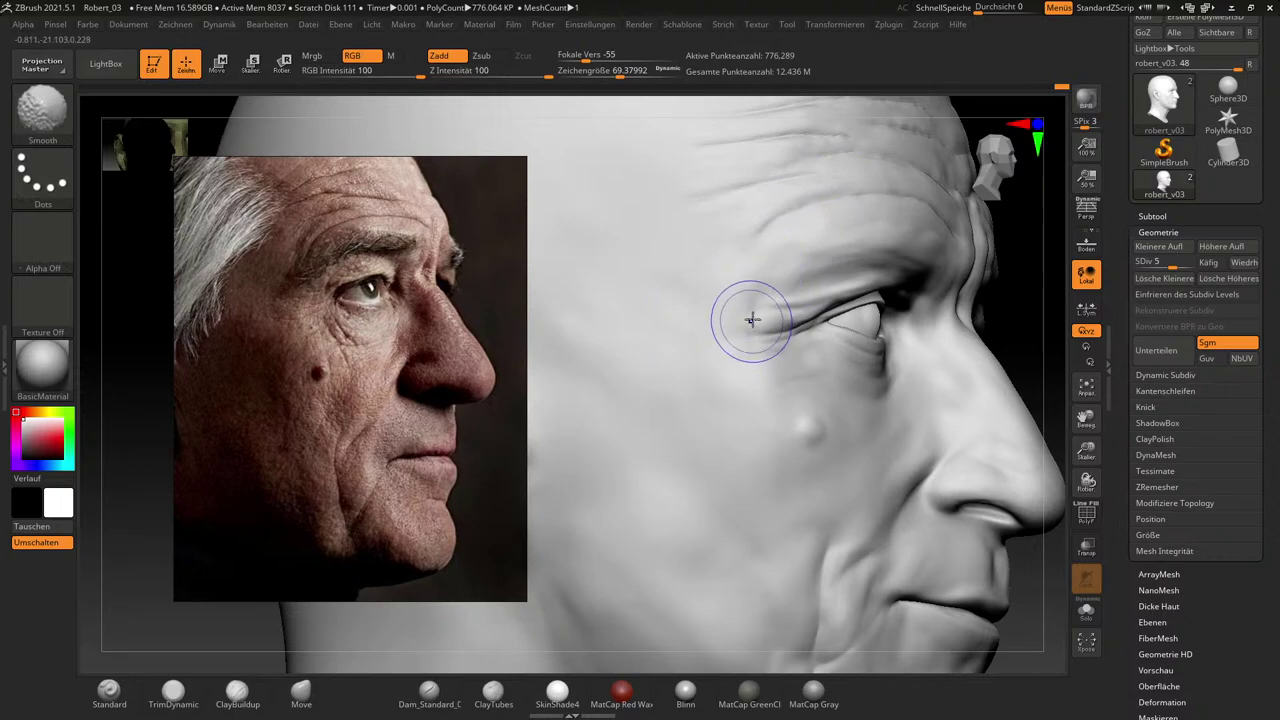
{"action": "mouse_move", "coordinate": [709, 339]}
{"action": "left_mouse_down", "text": "shift"}
{"action": "mouse_move", "coordinate": [758, 344]}
{"action": "mouse_move", "coordinate": [738, 366]}
{"action": "mouse_move", "coordinate": [800, 318]}
{"action": "left_mouse_up", "text": "shift"}
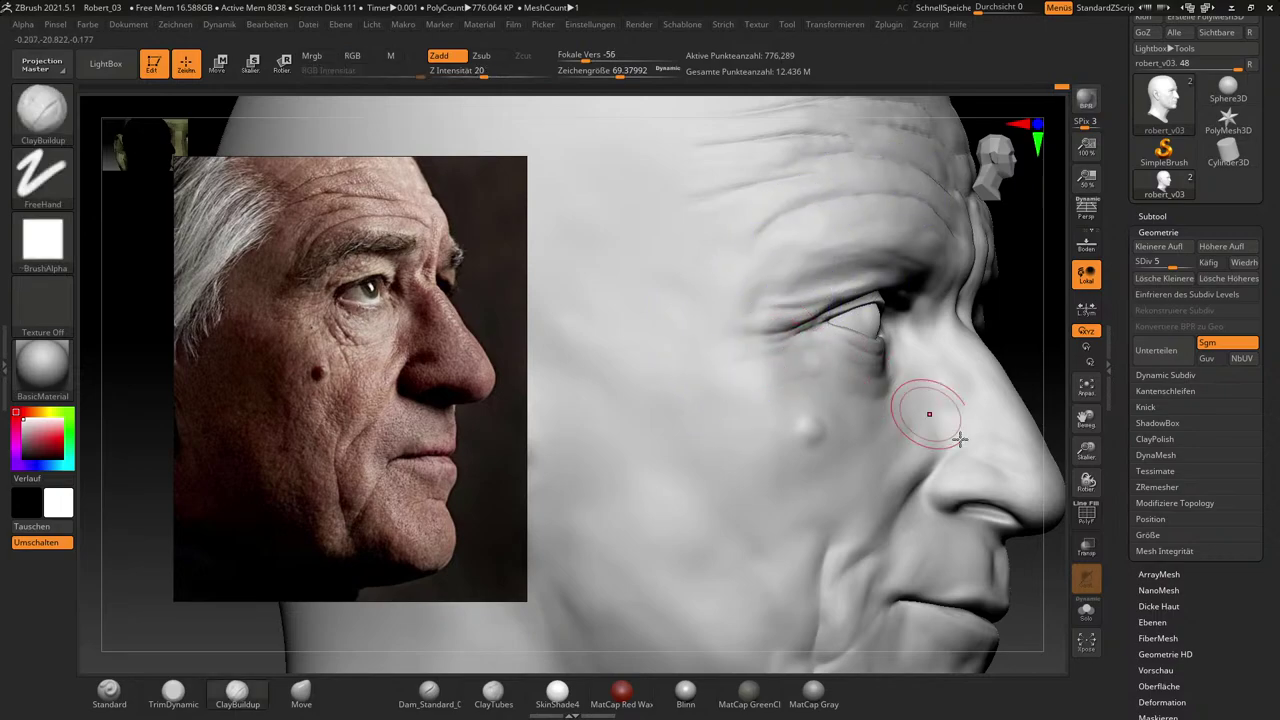
Add clay on the model's right cheekbone, set the draw size to about 106 and smooth the cheekbone and temple.
{"action": "mouse_move", "coordinate": [1010, 568]}
{"action": "left_mouse_down"}
{"action": "mouse_move", "coordinate": [1024, 512]}
{"action": "mouse_move", "coordinate": [1010, 600]}
{"action": "mouse_move", "coordinate": [1024, 541]}
{"action": "left_mouse_up"}
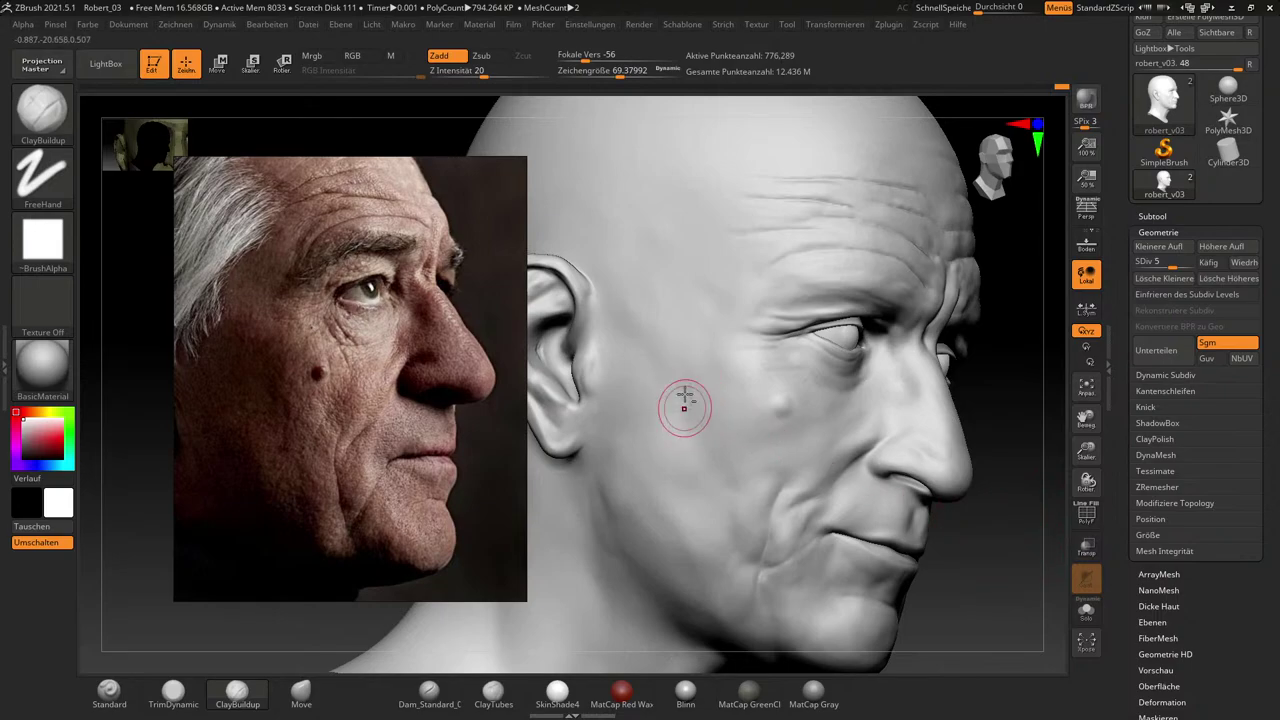
{"action": "left_click_drag", "start_coordinate": [683, 389], "coordinate": [686, 381]}
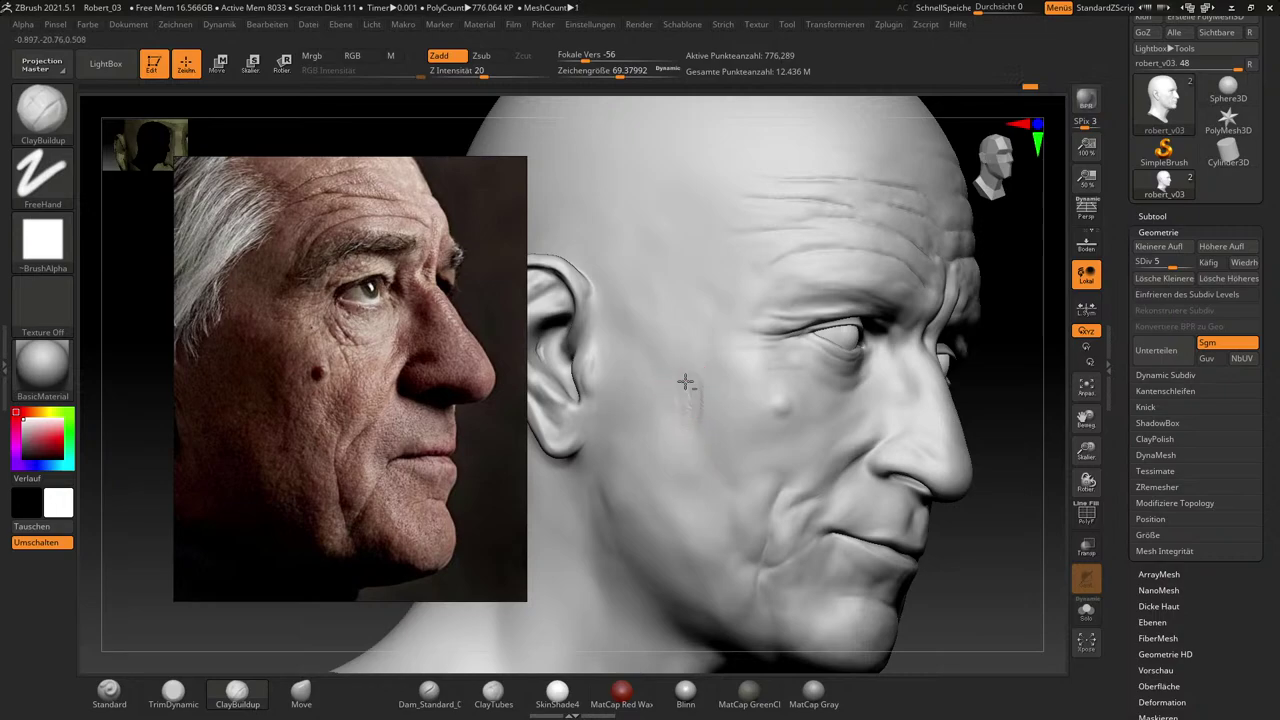
{"action": "key", "text": "bracketright"}
{"action": "key", "text": "bracketright"}
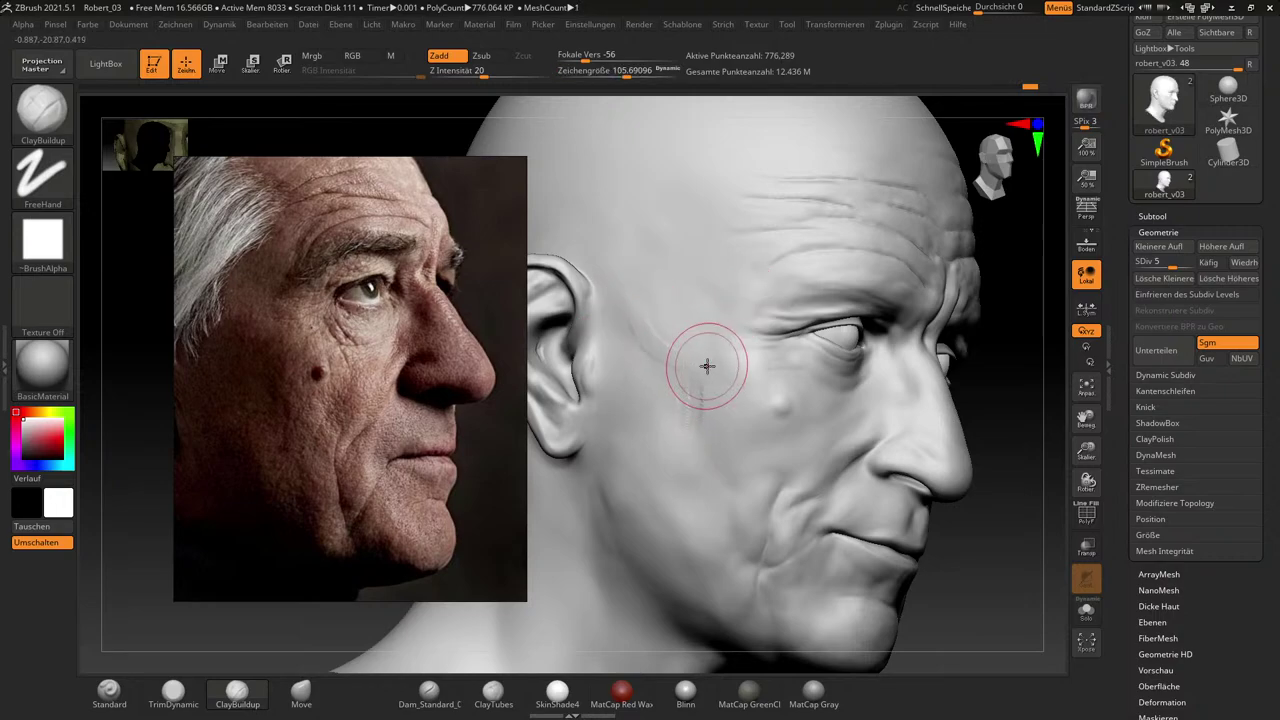
{"action": "key", "text": "shift"}
{"action": "left_click_drag", "start_coordinate": [634, 323], "coordinate": [648, 332], "text": "shift"}
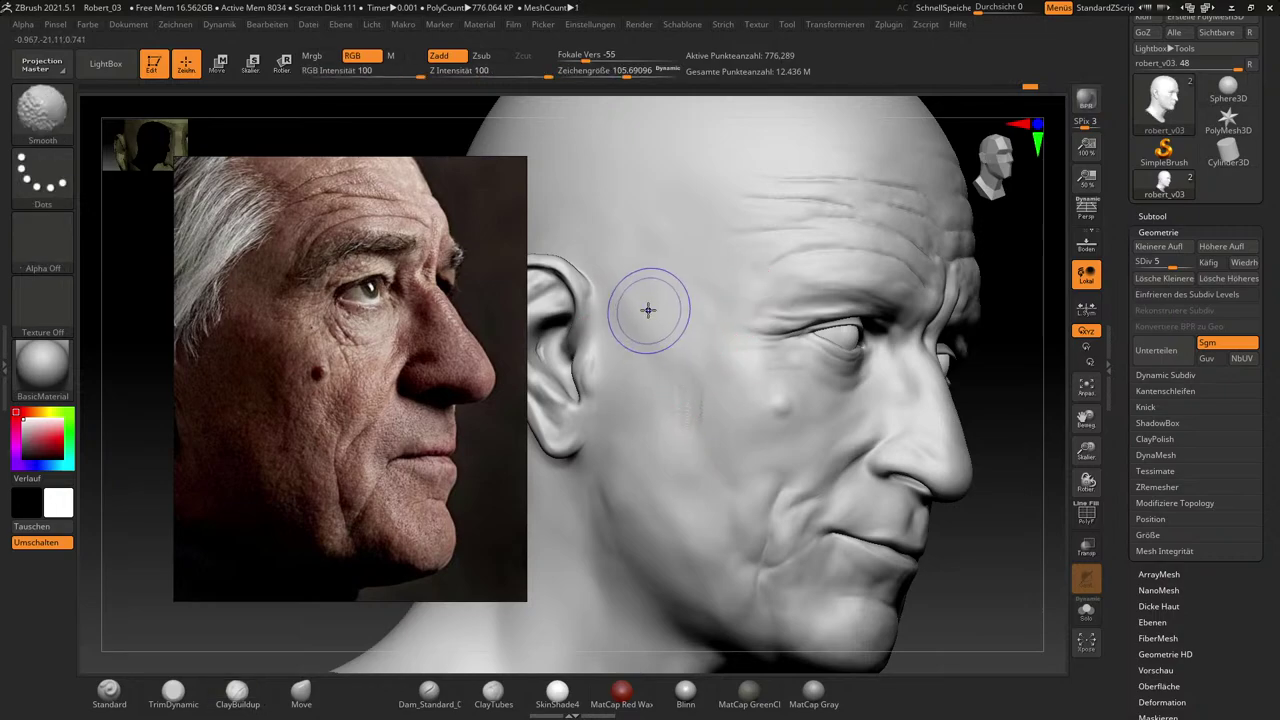
{"action": "left_click_drag", "start_coordinate": [684, 378], "coordinate": [688, 428], "text": "shift"}
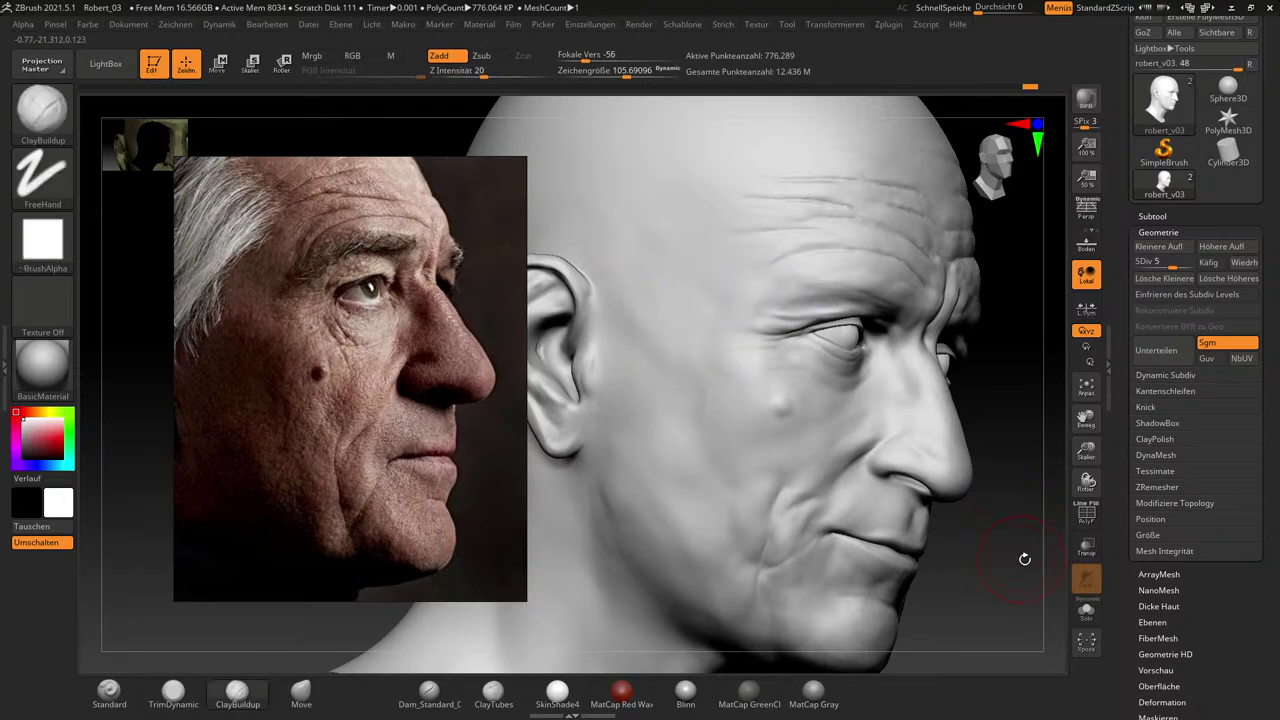
Raise the head's subdivision level to 7.
{"action": "mouse_move", "coordinate": [1023, 557]}
{"action": "left_mouse_down"}
{"action": "mouse_move", "coordinate": [1012, 579]}
{"action": "mouse_move", "coordinate": [1049, 567]}
{"action": "mouse_move", "coordinate": [1017, 594]}
{"action": "mouse_move", "coordinate": [1030, 587]}
{"action": "left_mouse_up"}
{"action": "key", "text": "f"}
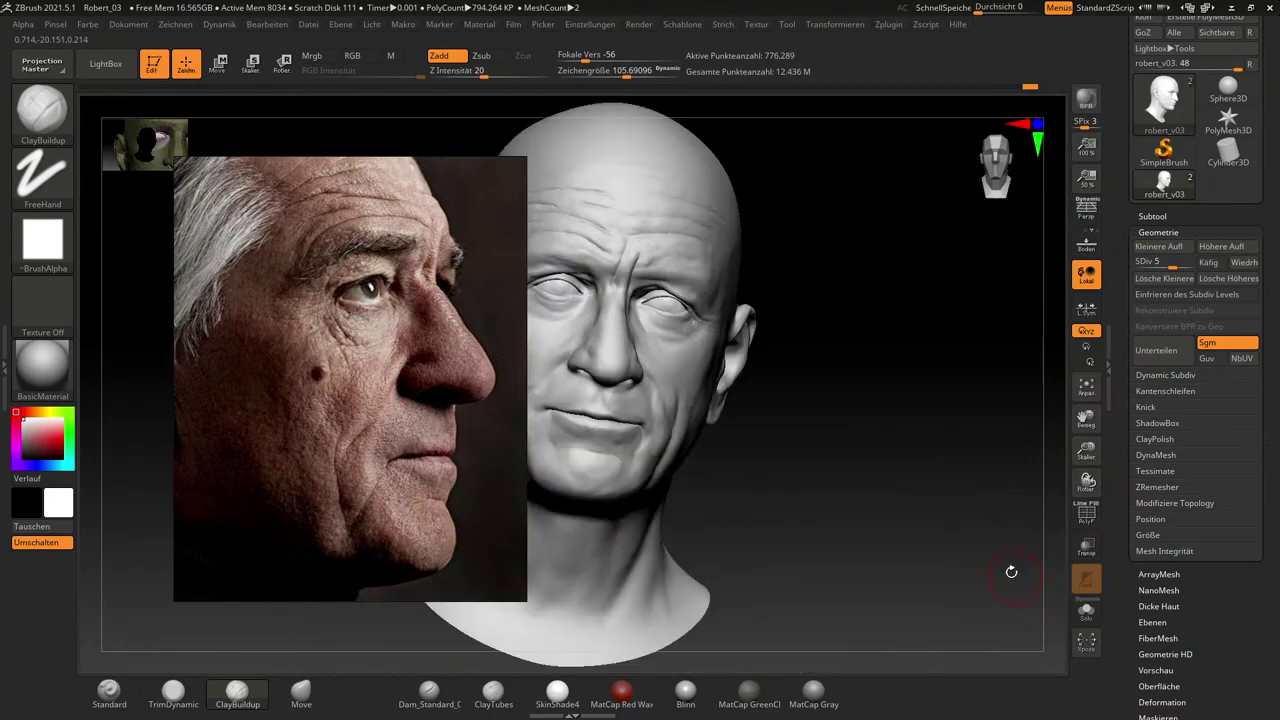
{"action": "left_click_drag", "start_coordinate": [976, 553], "coordinate": [986, 564], "text": "shift"}
{"action": "mouse_move", "coordinate": [903, 505]}
{"action": "left_mouse_down", "text": "alt"}
{"action": "mouse_move", "coordinate": [1010, 558]}
{"action": "mouse_move", "coordinate": [983, 531]}
{"action": "mouse_move", "coordinate": [962, 527]}
{"action": "mouse_move", "coordinate": [1038, 604]}
{"action": "mouse_move", "coordinate": [994, 606]}
{"action": "mouse_move", "coordinate": [1006, 579]}
{"action": "left_mouse_up", "text": "alt"}
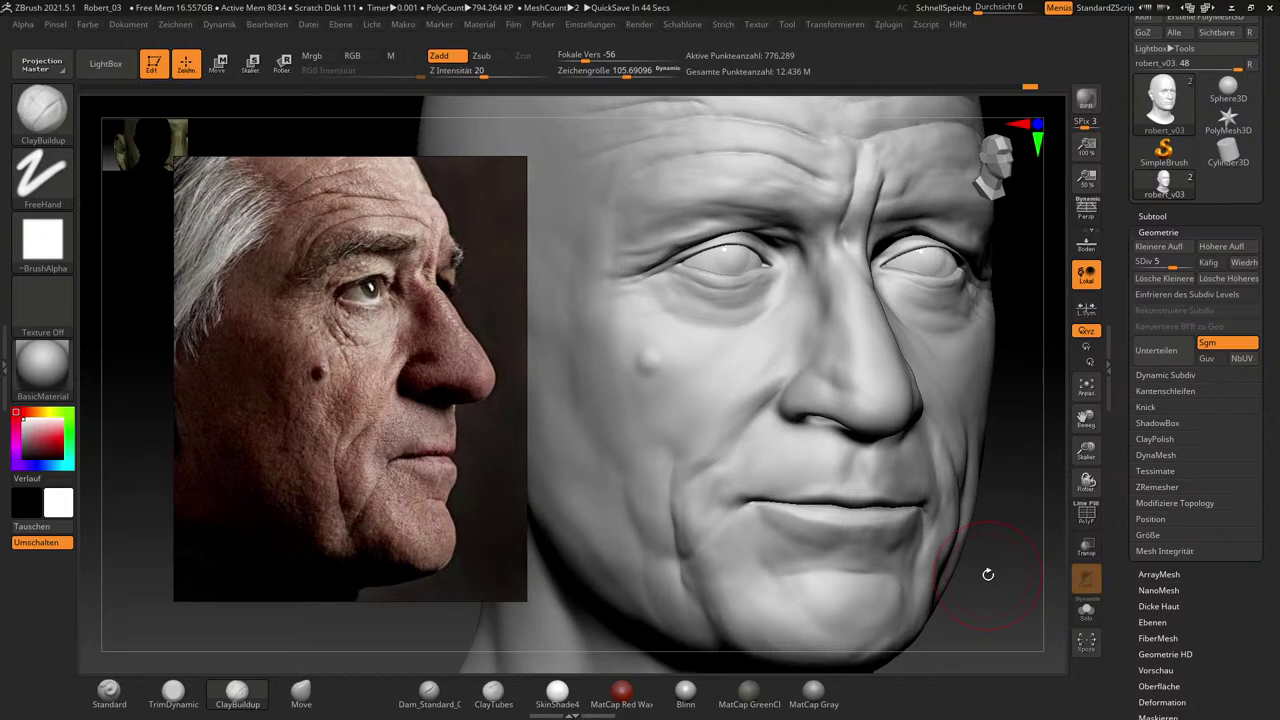
{"action": "mouse_move", "coordinate": [1023, 584]}
{"action": "left_mouse_down"}
{"action": "mouse_move", "coordinate": [1026, 603]}
{"action": "mouse_move", "coordinate": [985, 583]}
{"action": "mouse_move", "coordinate": [1028, 583]}
{"action": "left_mouse_up"}
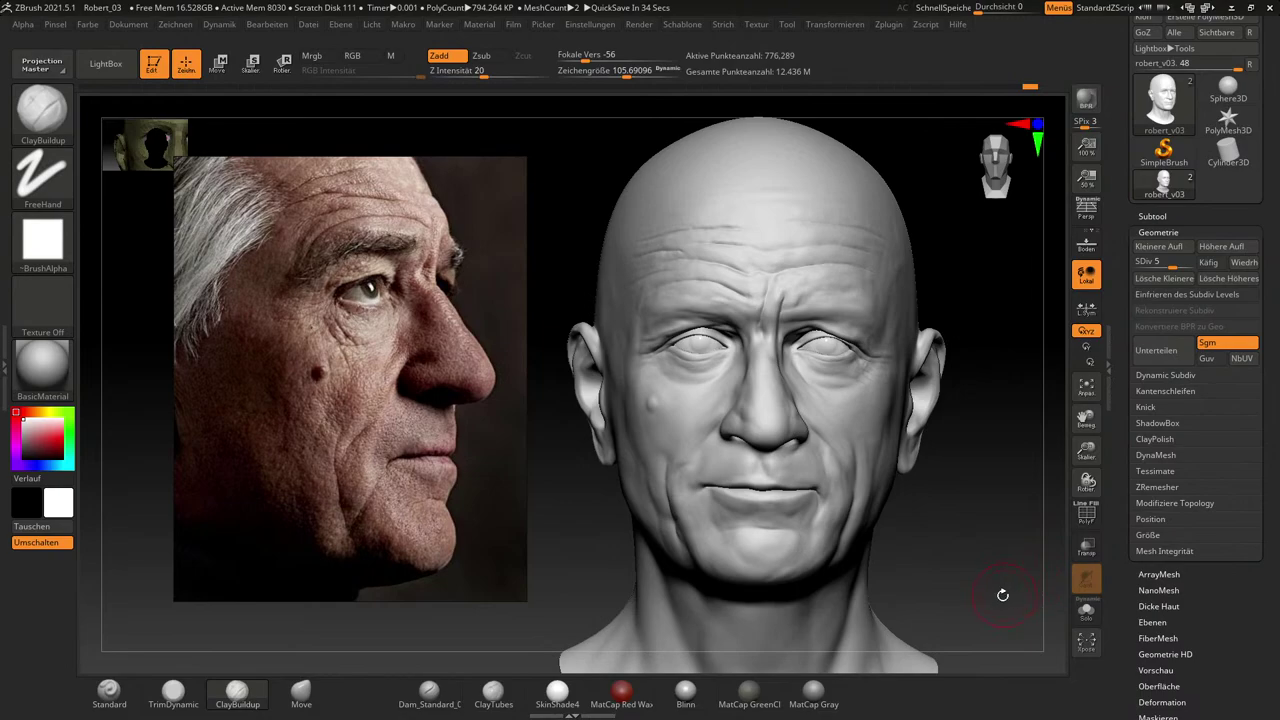
{"action": "left_click_drag", "start_coordinate": [1172, 262], "coordinate": [1192, 261]}
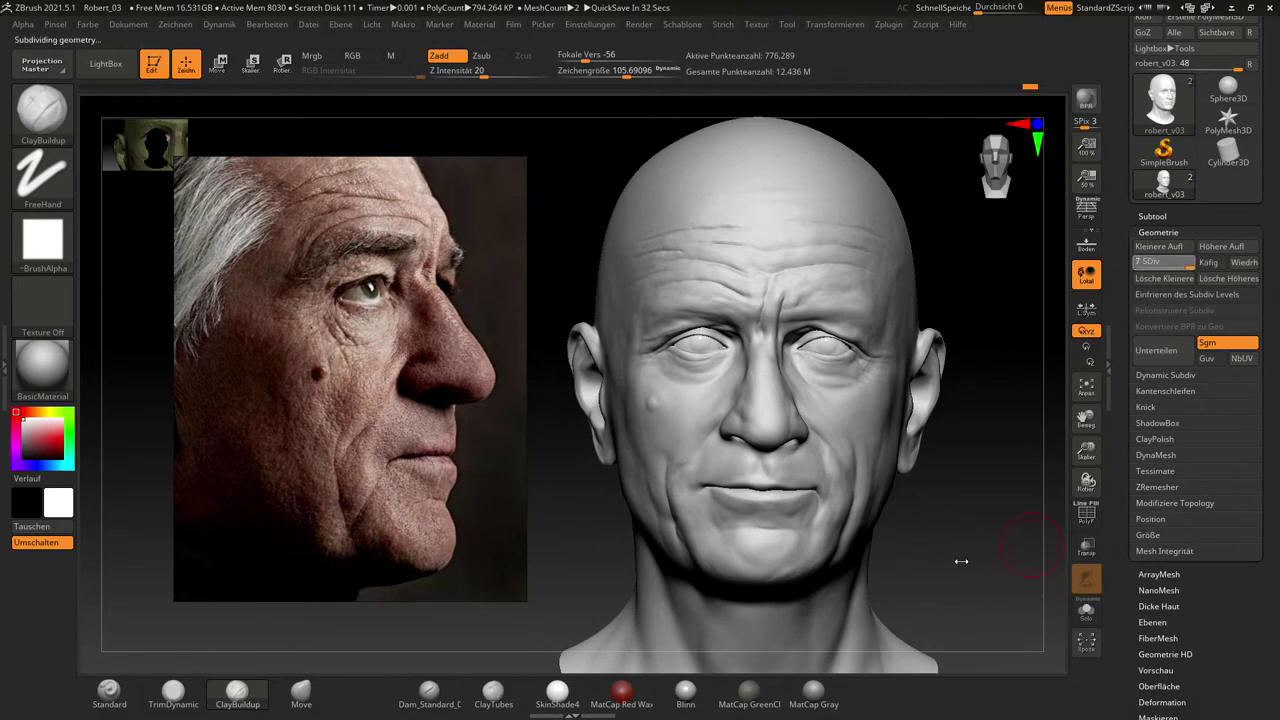
Set the draw size to about 26 and refine the skin below the outer corner of the model's right lower eyelid, smoothing the strokes.
{"action": "mouse_move", "coordinate": [975, 575]}
{"action": "left_mouse_down"}
{"action": "mouse_move", "coordinate": [971, 563]}
{"action": "mouse_move", "coordinate": [986, 563]}
{"action": "mouse_move", "coordinate": [966, 563]}
{"action": "mouse_move", "coordinate": [969, 574]}
{"action": "mouse_move", "coordinate": [980, 562]}
{"action": "left_mouse_up"}
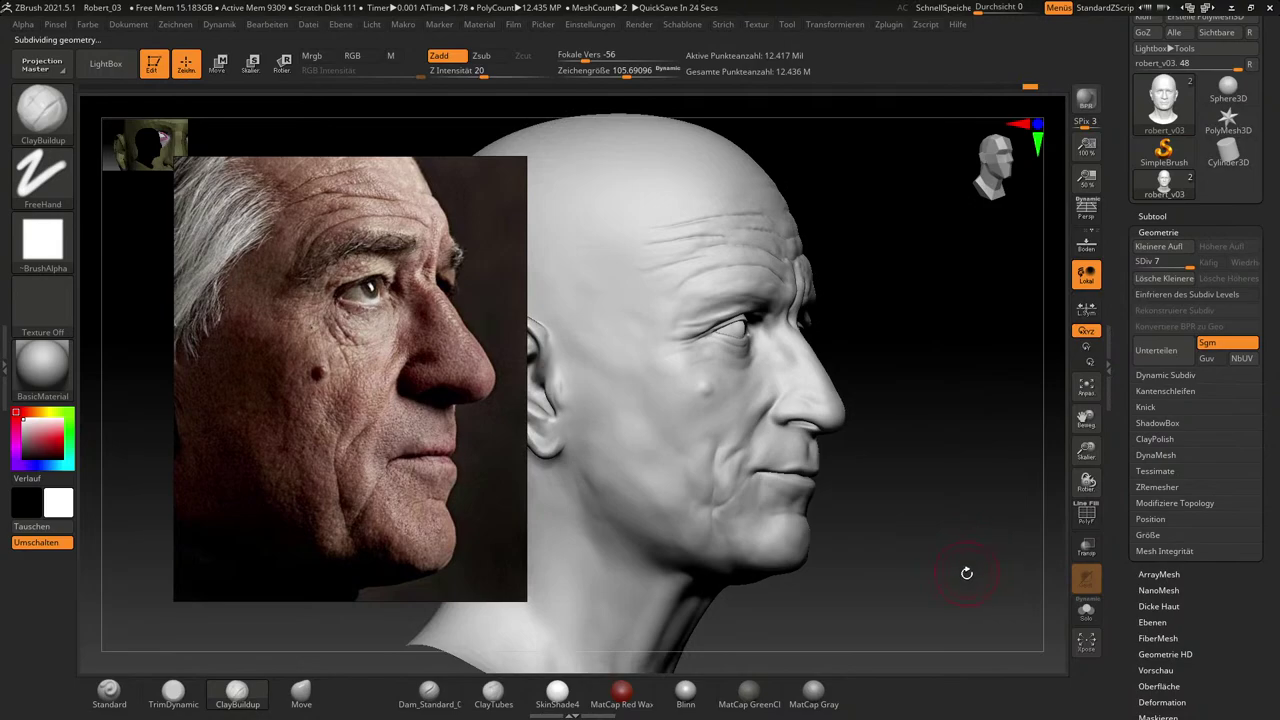
{"action": "left_click_drag", "start_coordinate": [969, 566], "coordinate": [1010, 656], "text": "alt"}
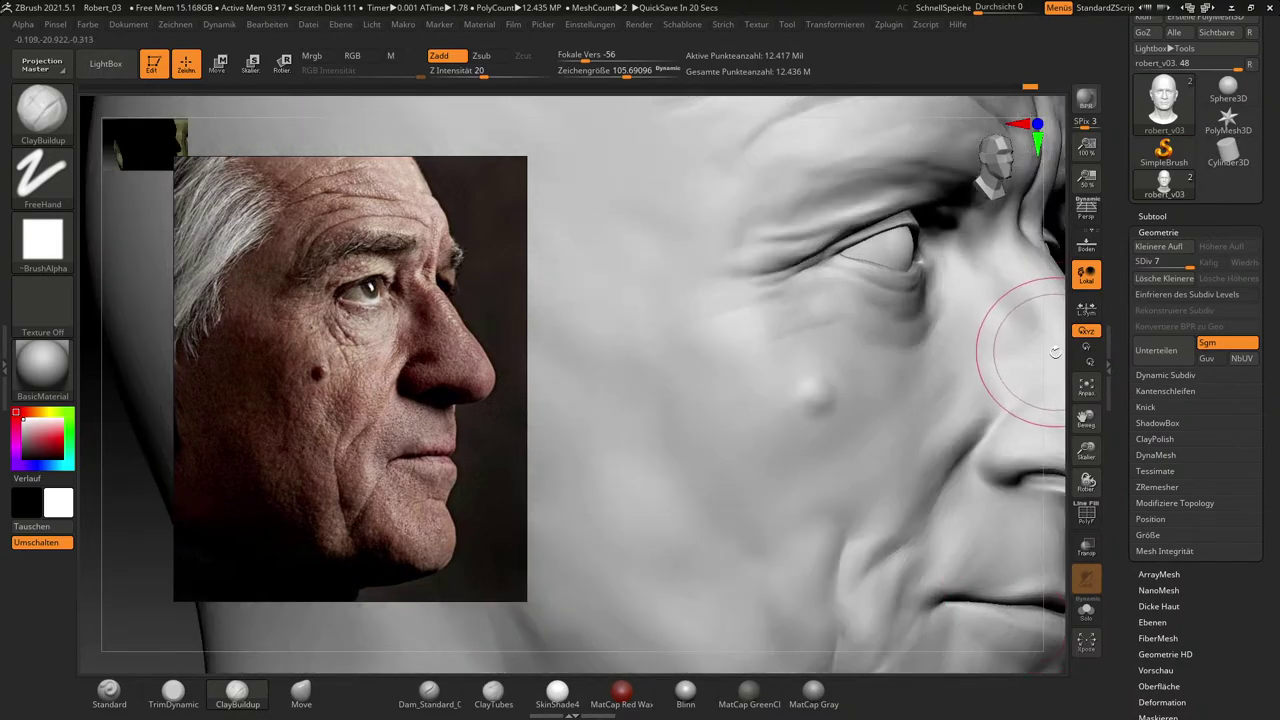
{"action": "left_click_drag", "start_coordinate": [1052, 350], "coordinate": [865, 318], "text": "alt"}
{"action": "right_click_drag", "start_coordinate": [865, 318], "coordinate": [860, 312]}
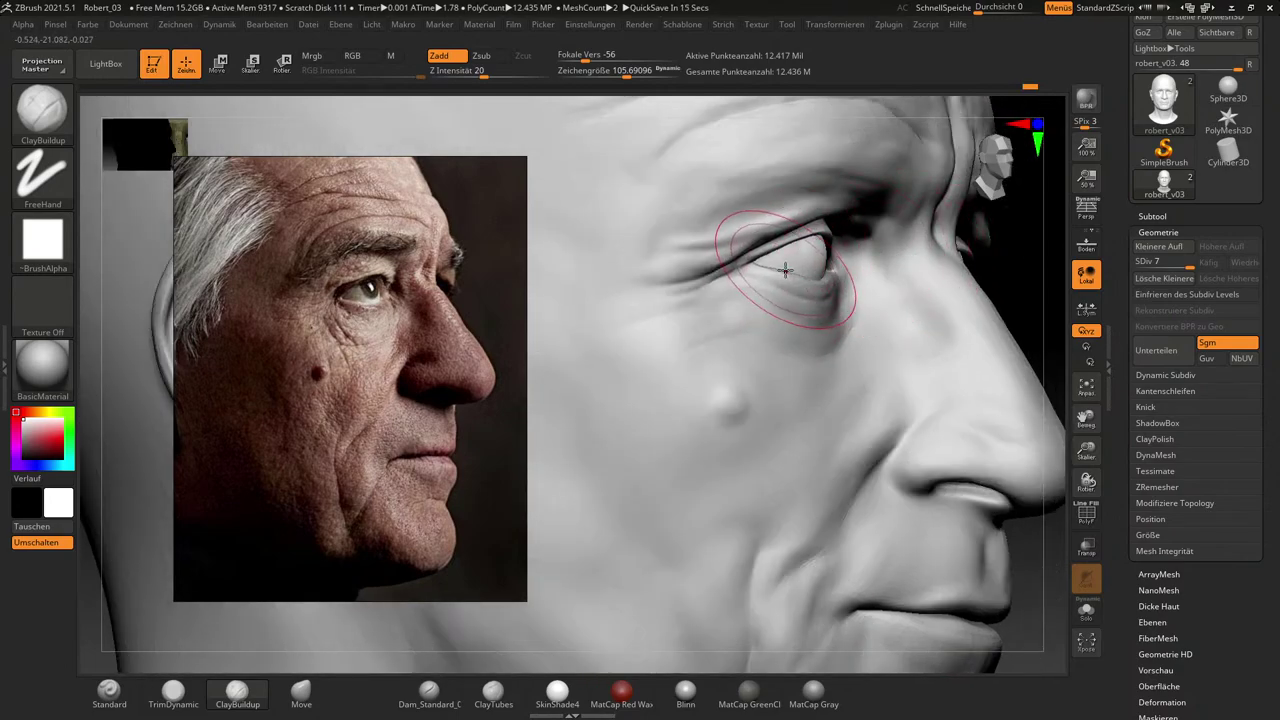
{"action": "left_click_drag", "start_coordinate": [1058, 324], "coordinate": [1064, 376], "text": "alt"}
{"action": "key", "text": "s"}
{"action": "mouse_move", "coordinate": [867, 250]}
{"action": "left_mouse_down"}
{"action": "mouse_move", "coordinate": [853, 251]}
{"action": "mouse_move", "coordinate": [860, 229]}
{"action": "left_mouse_up"}
{"action": "key", "text": "shift"}
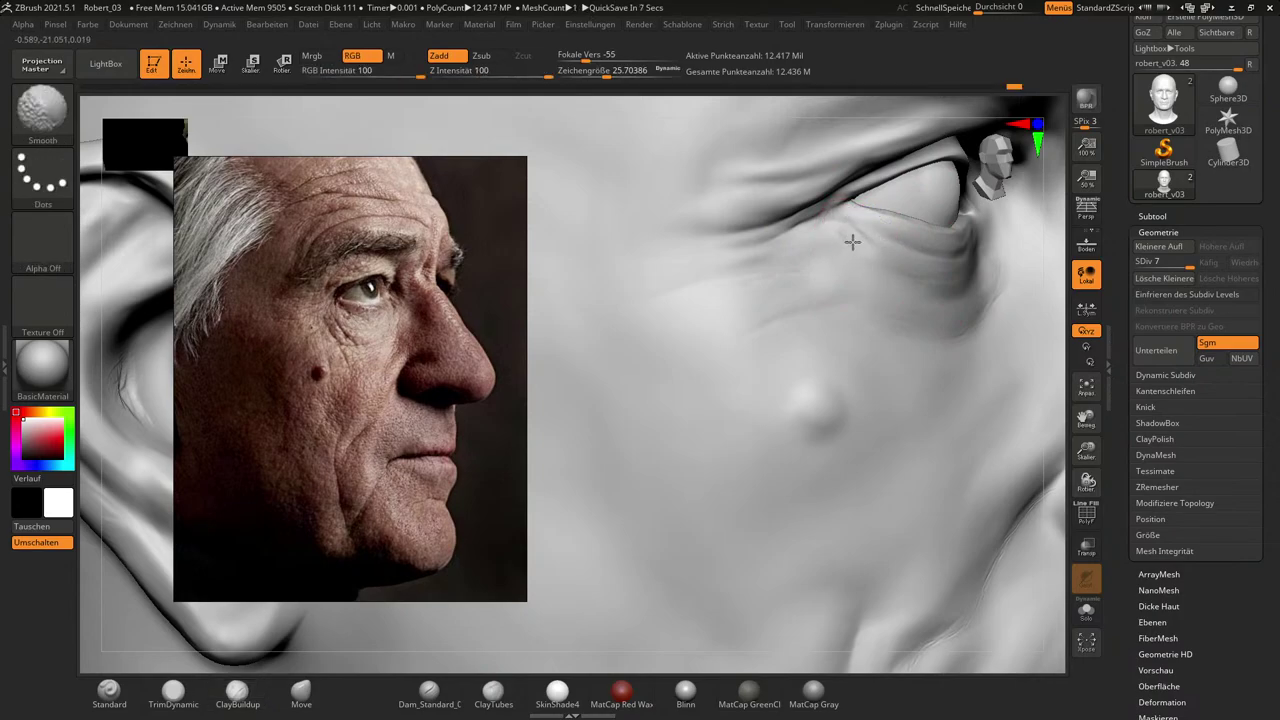
{"action": "mouse_move", "coordinate": [852, 242]}
{"action": "left_mouse_down", "text": "shift"}
{"action": "mouse_move", "coordinate": [907, 243]}
{"action": "mouse_move", "coordinate": [860, 248]}
{"action": "mouse_move", "coordinate": [837, 229]}
{"action": "left_mouse_up", "text": "shift"}
{"action": "key", "text": "shift"}
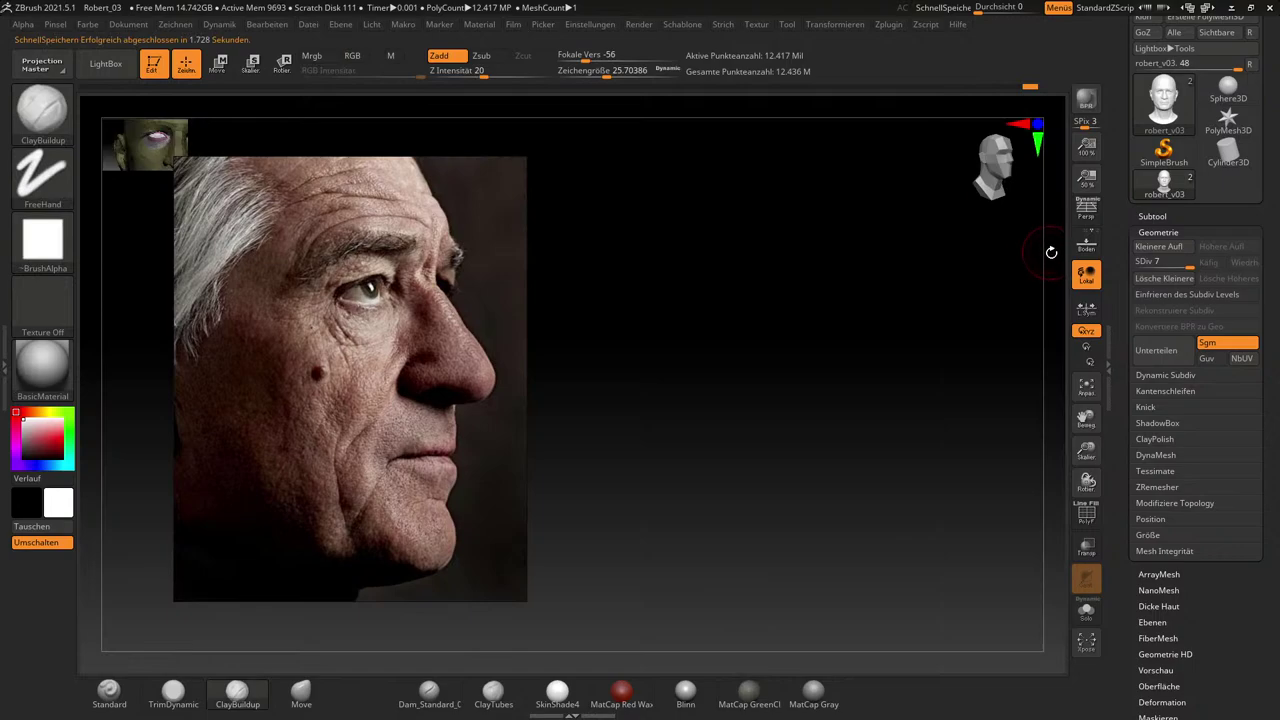
Shape the fine folds at the outer end of the bag under the model's right eye and smooth them into the cheek.
{"action": "left_click_drag", "start_coordinate": [1051, 252], "coordinate": [1033, 243]}
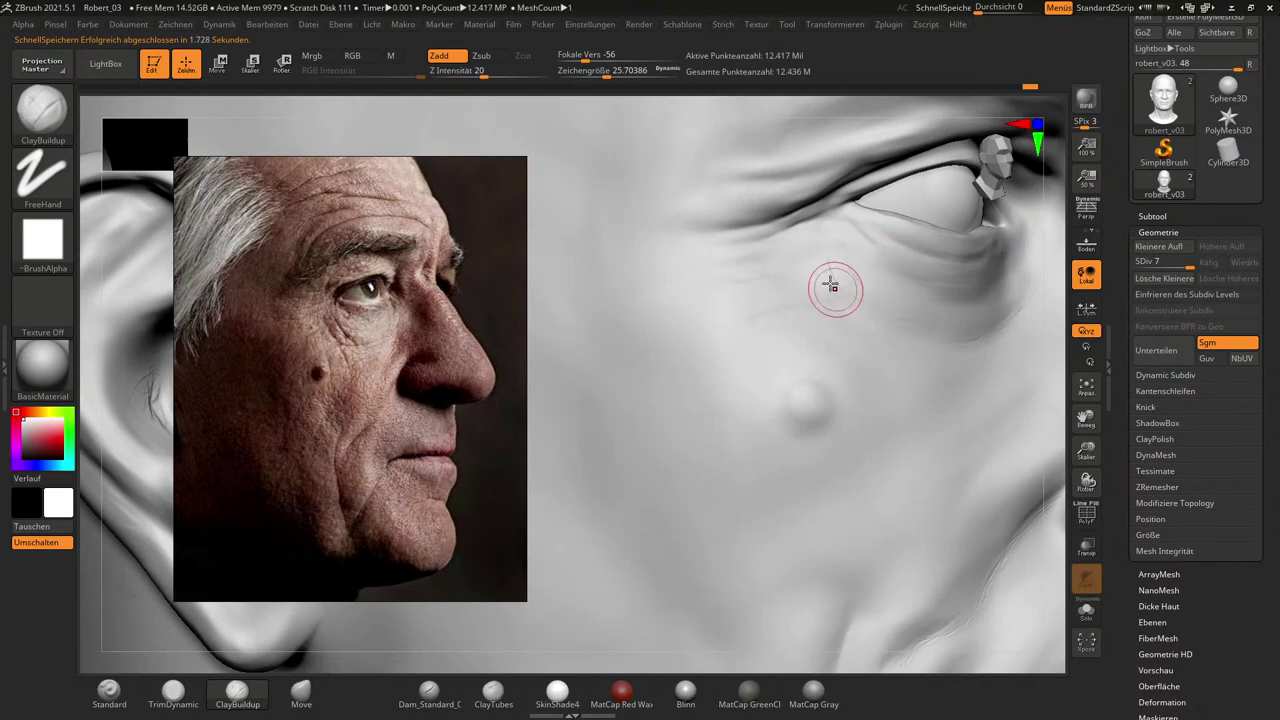
{"action": "key", "text": "shift"}
{"action": "mouse_move", "coordinate": [822, 276]}
{"action": "left_mouse_down", "text": "shift"}
{"action": "mouse_move", "coordinate": [880, 312]}
{"action": "mouse_move", "coordinate": [833, 247]}
{"action": "mouse_move", "coordinate": [884, 246]}
{"action": "left_mouse_up", "text": "shift"}
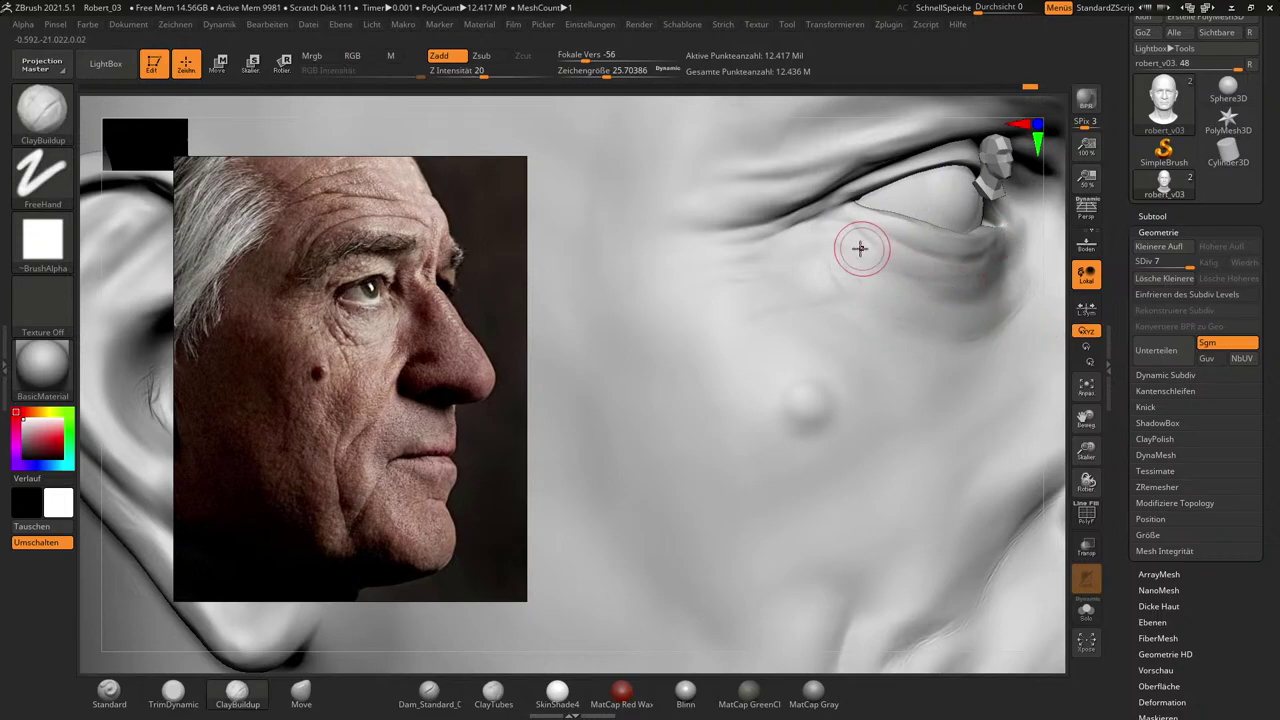
{"action": "key", "text": "shift"}
{"action": "mouse_move", "coordinate": [848, 253]}
{"action": "left_mouse_down", "text": "shift"}
{"action": "mouse_move", "coordinate": [874, 288]}
{"action": "mouse_move", "coordinate": [831, 280]}
{"action": "mouse_move", "coordinate": [833, 268]}
{"action": "left_mouse_up", "text": "shift"}
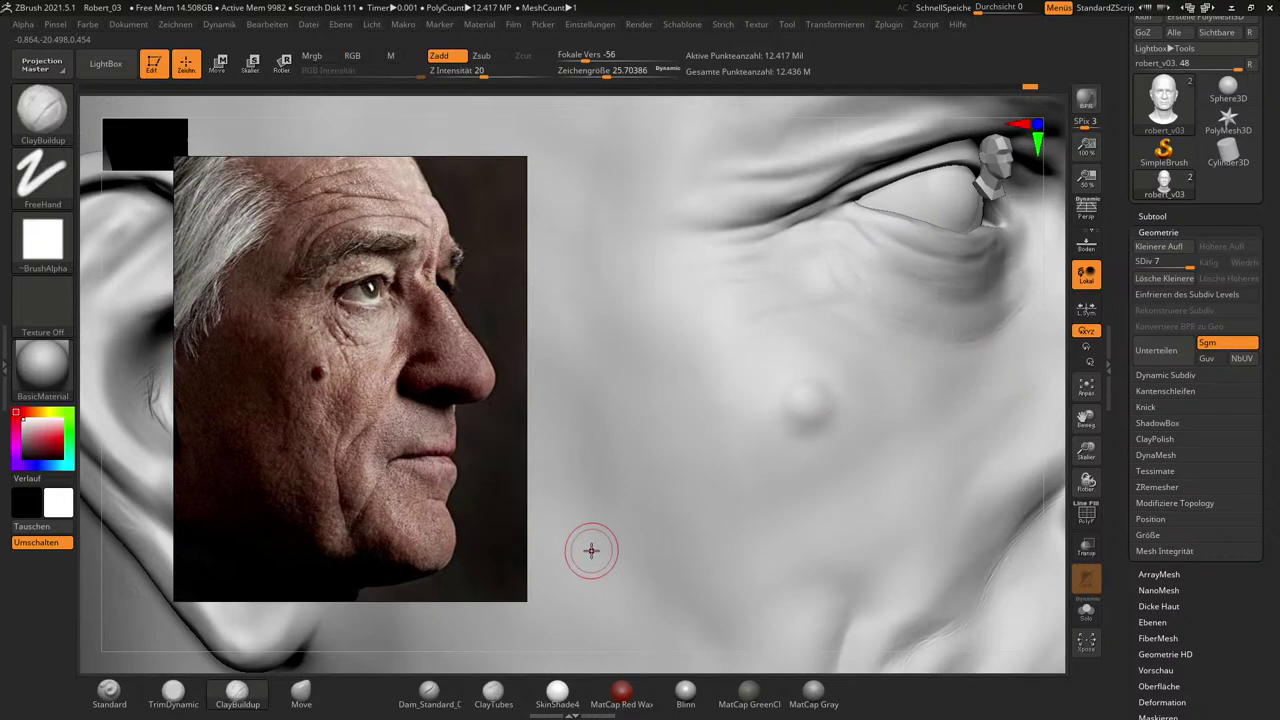
Carve fine creases between the right eye bag and the cheek mole with the Dam_Standard brush at a draw size of about 24.
{"action": "left_click", "coordinate": [429, 690]}
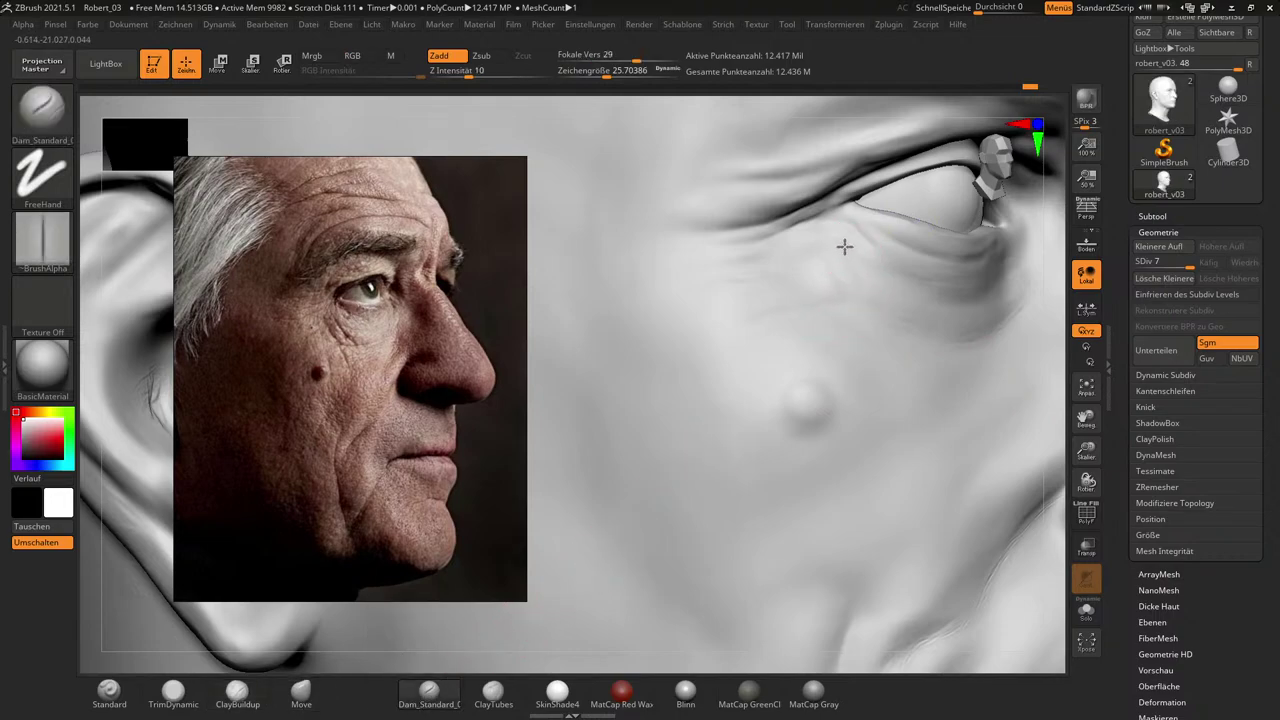
{"action": "key", "text": "s"}
{"action": "left_click_drag", "start_coordinate": [856, 272], "coordinate": [850, 272]}
{"action": "left_click_drag", "start_coordinate": [1052, 378], "coordinate": [1040, 410]}
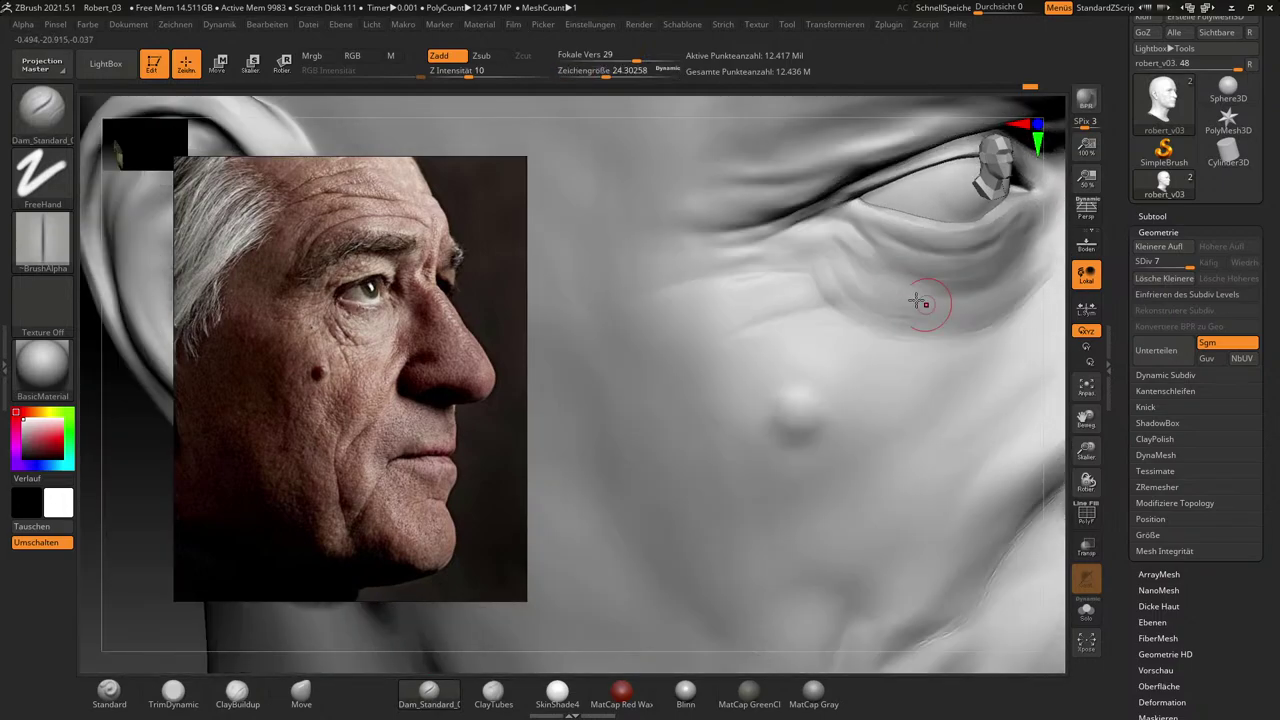
{"action": "mouse_move", "coordinate": [856, 262]}
{"action": "left_mouse_down"}
{"action": "mouse_move", "coordinate": [831, 263]}
{"action": "mouse_move", "coordinate": [854, 318]}
{"action": "left_mouse_up"}
{"action": "left_click", "coordinate": [865, 352]}
{"action": "left_click_drag", "start_coordinate": [850, 299], "coordinate": [854, 305]}
Reduce the draw size to about 12.5 and smooth the carved creases on the cheek beside the mole.
{"action": "left_click_drag", "start_coordinate": [1047, 422], "coordinate": [1070, 413]}
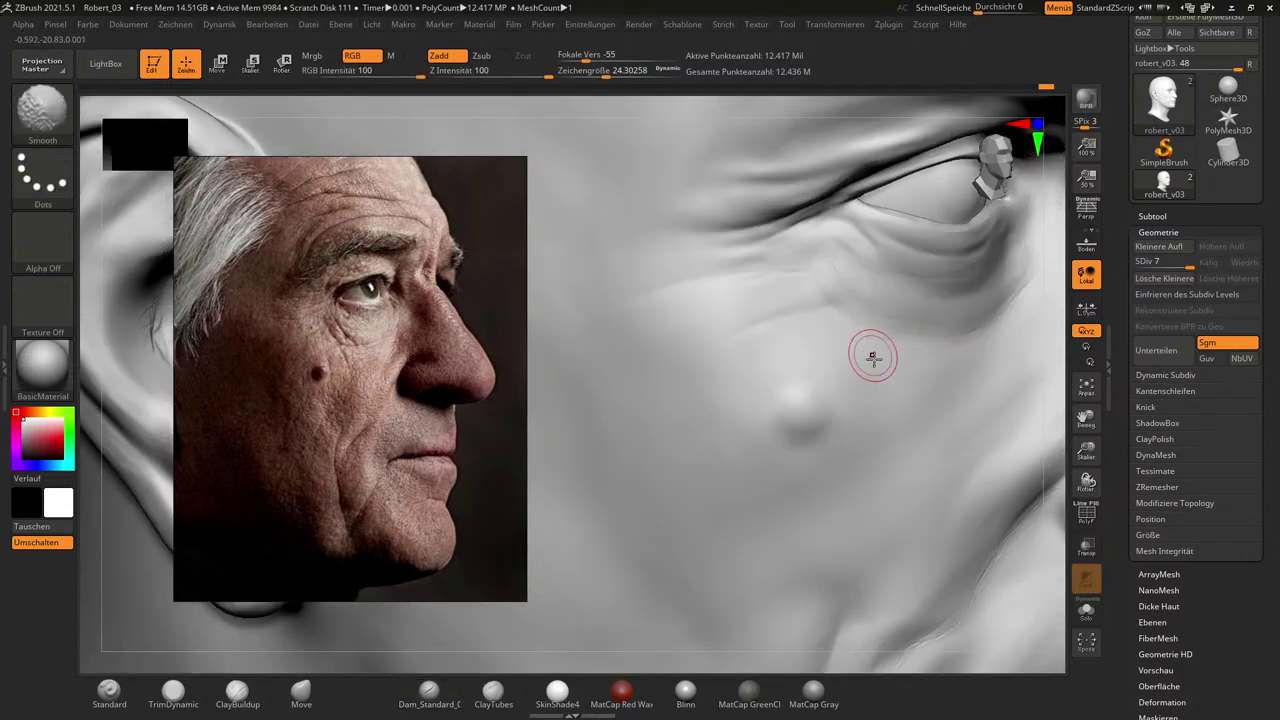
{"action": "key", "text": "bracketleft"}
{"action": "mouse_move", "coordinate": [869, 357]}
{"action": "left_mouse_down", "text": "shift"}
{"action": "mouse_move", "coordinate": [861, 325]}
{"action": "mouse_move", "coordinate": [870, 369]}
{"action": "left_mouse_up", "text": "shift"}
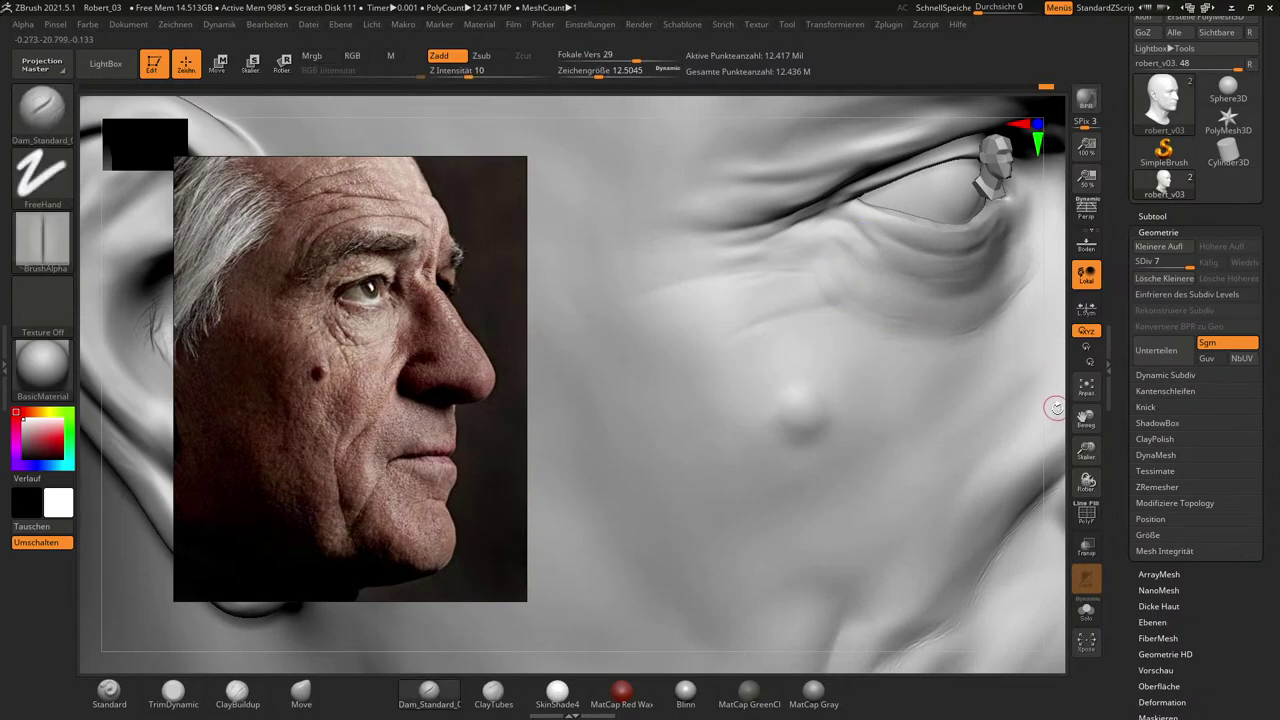
Set the draw size to about 139 and lower the head's subdivision level to 5.
{"action": "left_click_drag", "start_coordinate": [1056, 407], "coordinate": [991, 371]}
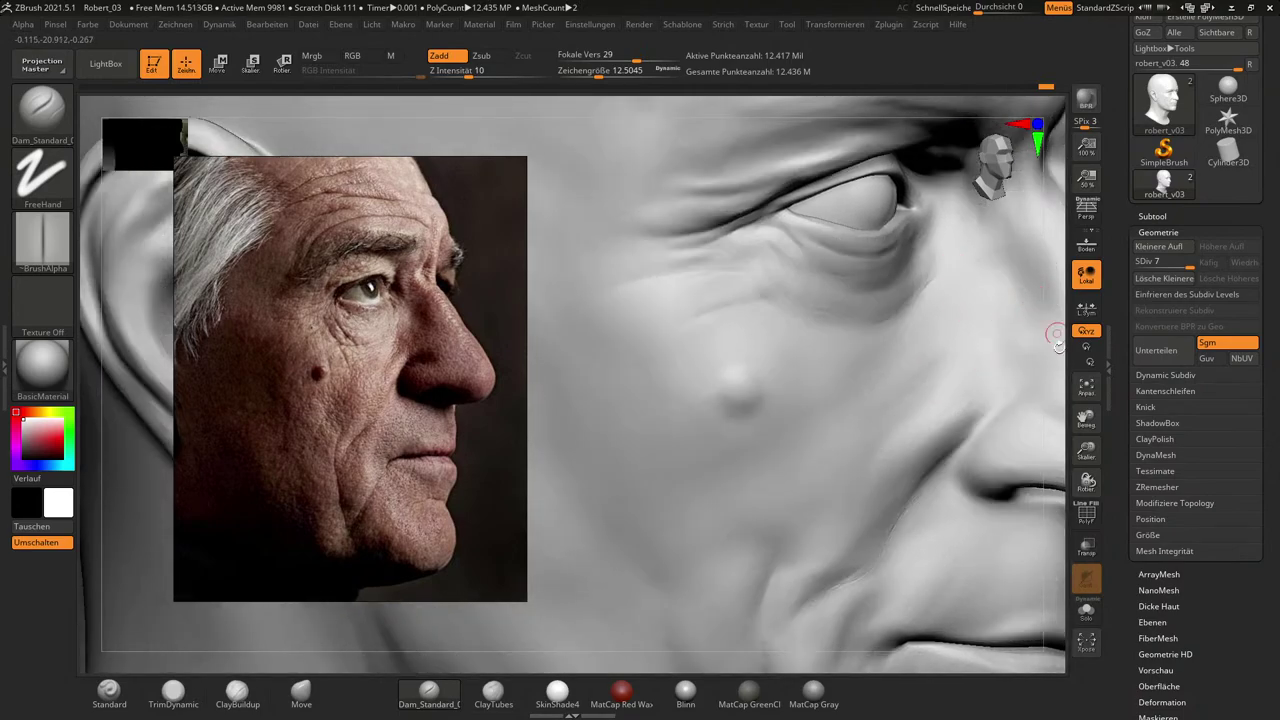
{"action": "mouse_move", "coordinate": [1057, 403]}
{"action": "left_mouse_down", "text": "alt"}
{"action": "mouse_move", "coordinate": [1006, 437]}
{"action": "mouse_move", "coordinate": [1010, 459]}
{"action": "left_mouse_up", "text": "alt"}
{"action": "key", "text": "s"}
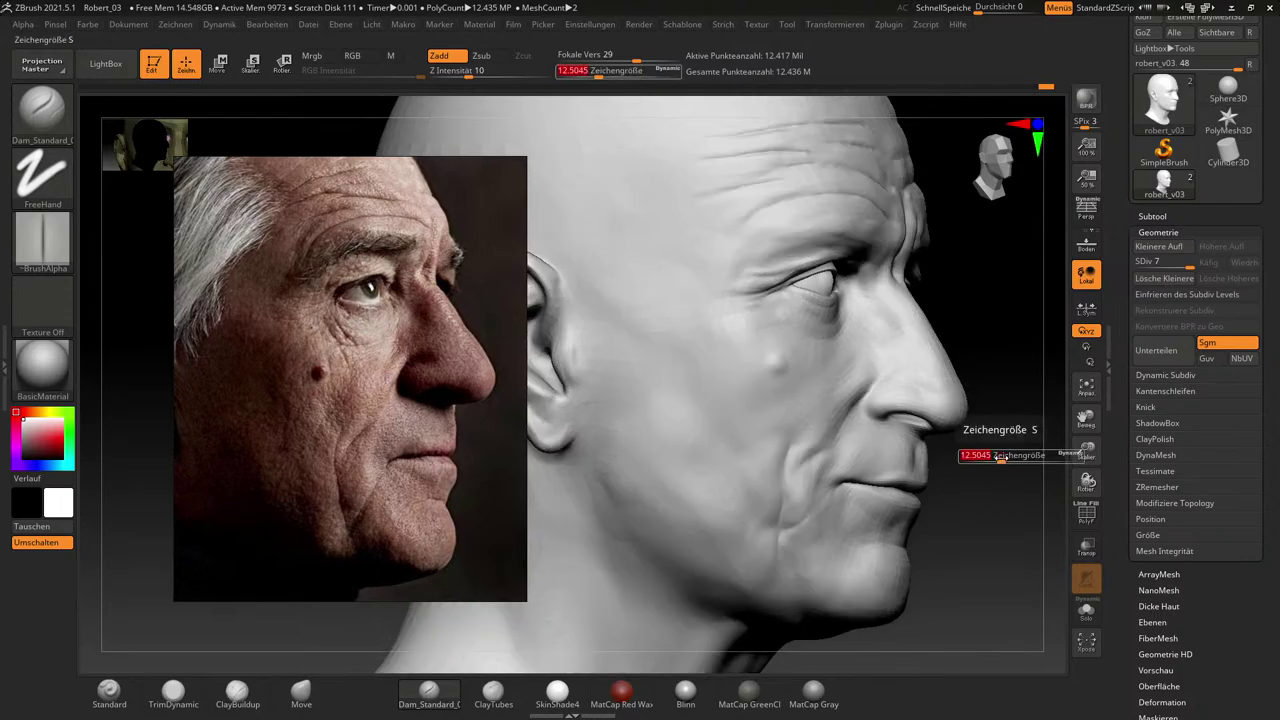
{"action": "left_click", "coordinate": [1022, 460]}
{"action": "mouse_move", "coordinate": [1009, 457]}
{"action": "left_mouse_down"}
{"action": "mouse_move", "coordinate": [991, 443]}
{"action": "mouse_move", "coordinate": [929, 457]}
{"action": "mouse_move", "coordinate": [976, 440]}
{"action": "left_mouse_up"}
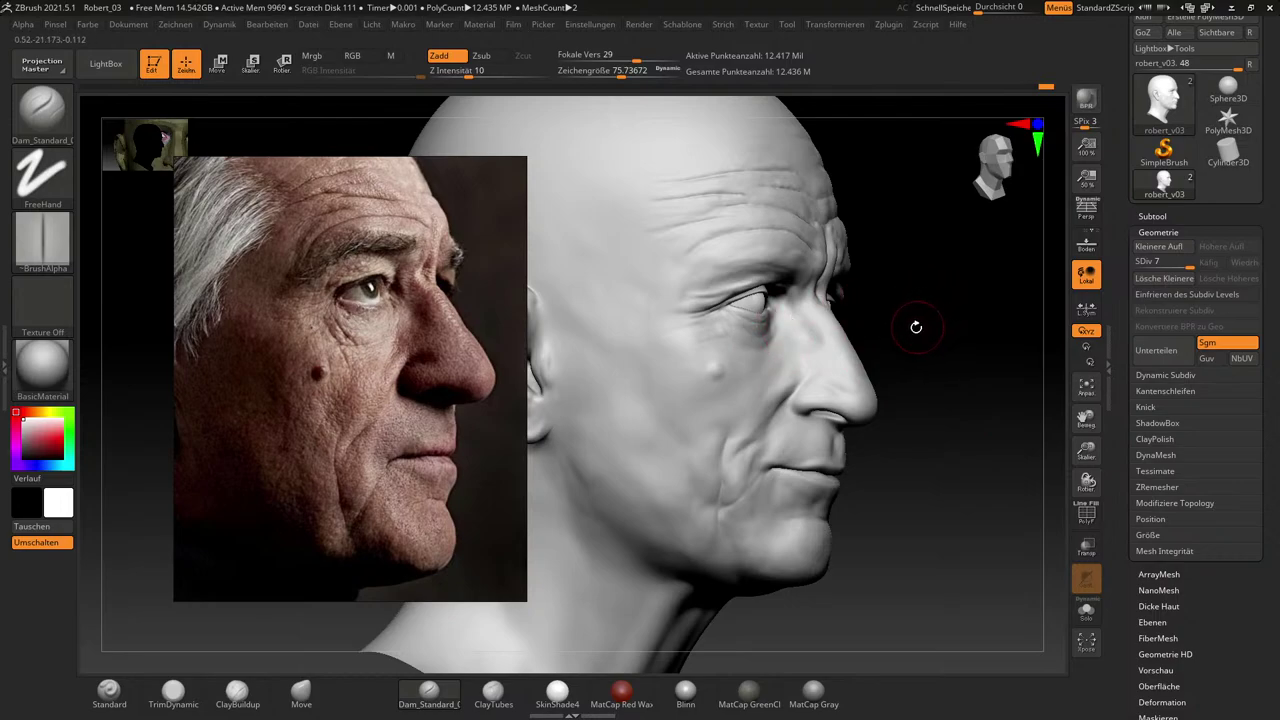
{"action": "key", "text": "s"}
{"action": "left_click_drag", "start_coordinate": [789, 357], "coordinate": [800, 360]}
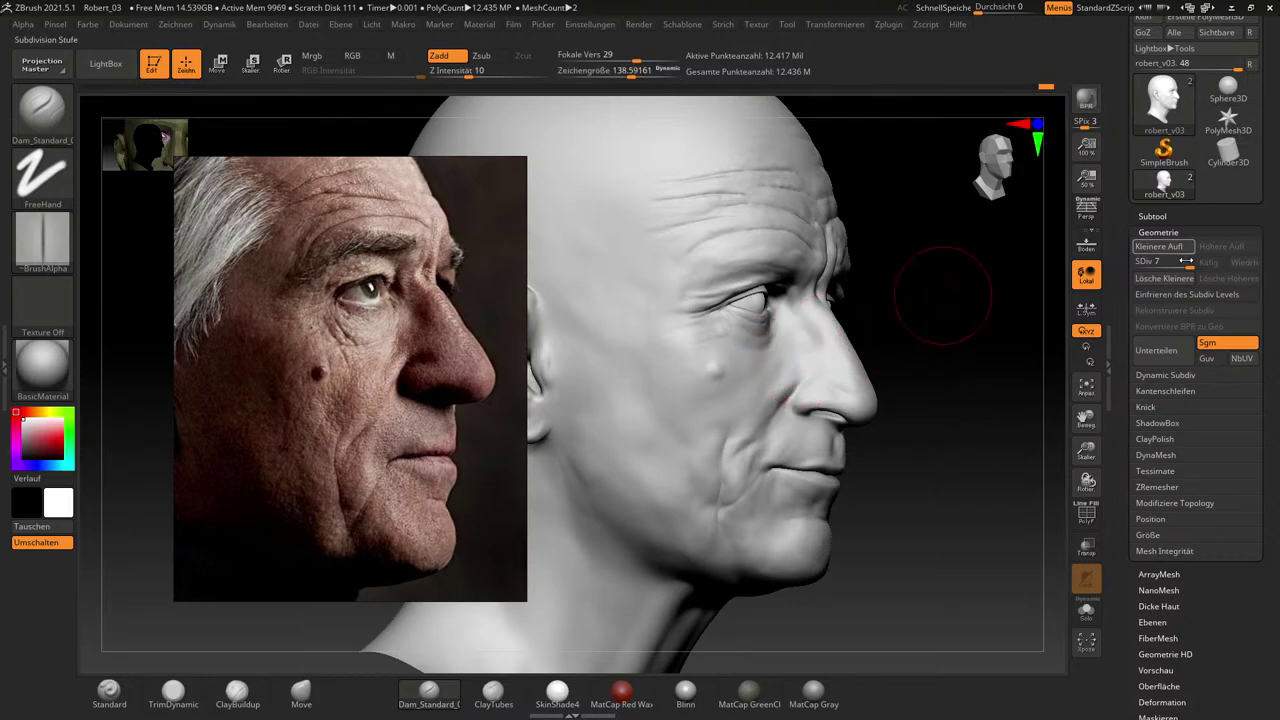
{"action": "left_click_drag", "start_coordinate": [1186, 261], "coordinate": [1168, 264]}
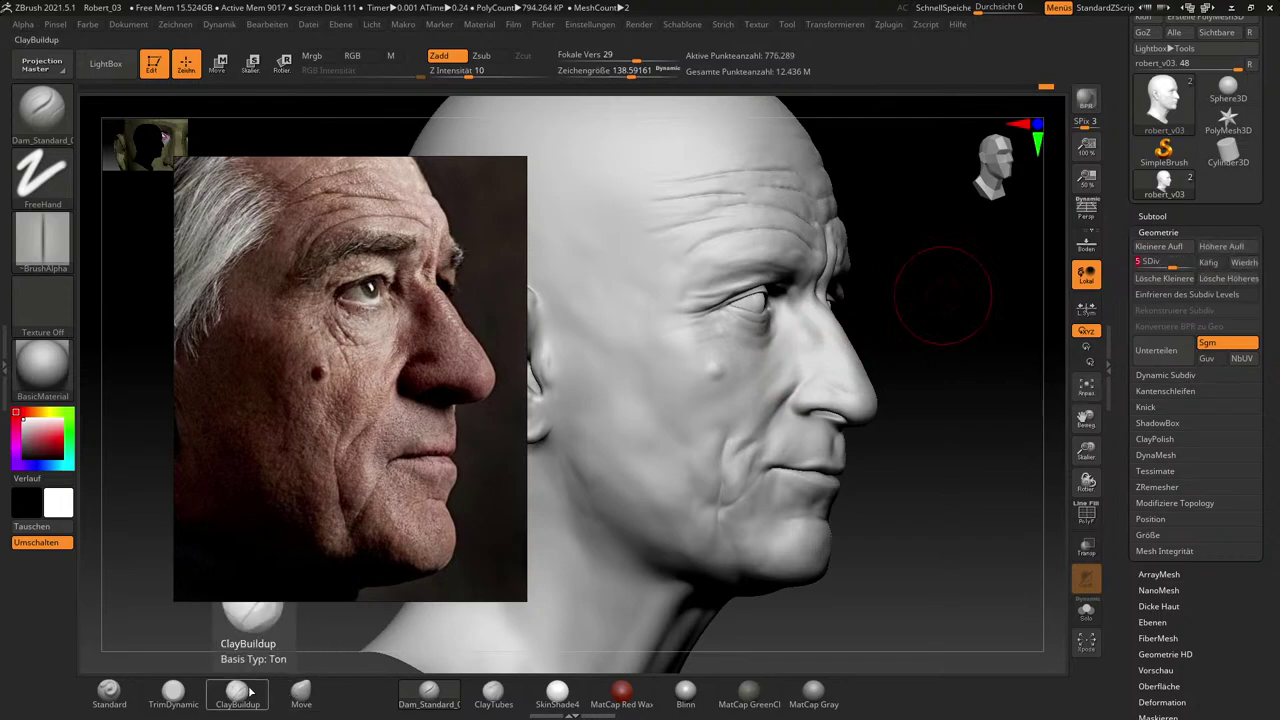
Lower the head to subdivision level 4 and shape the model's right cheek below the eye with the Move brush at a draw size of about 172.
{"action": "left_click", "coordinate": [301, 690]}
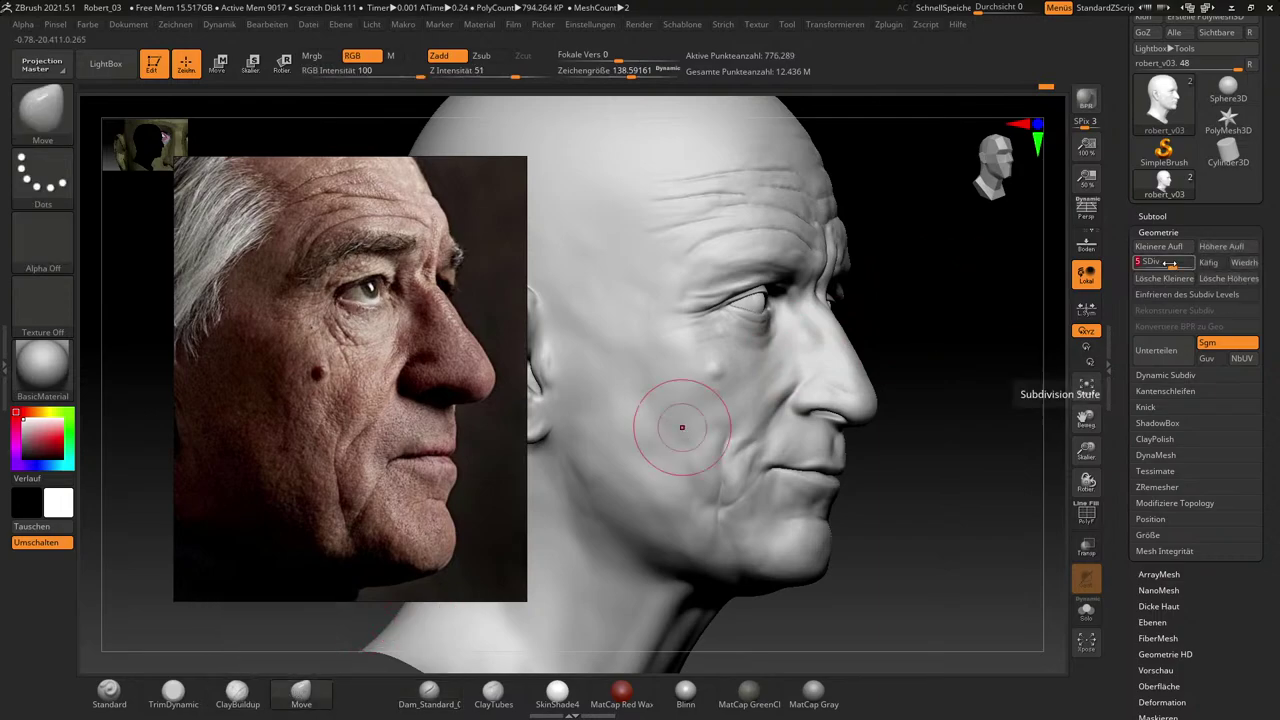
{"action": "key", "text": "shift+d"}
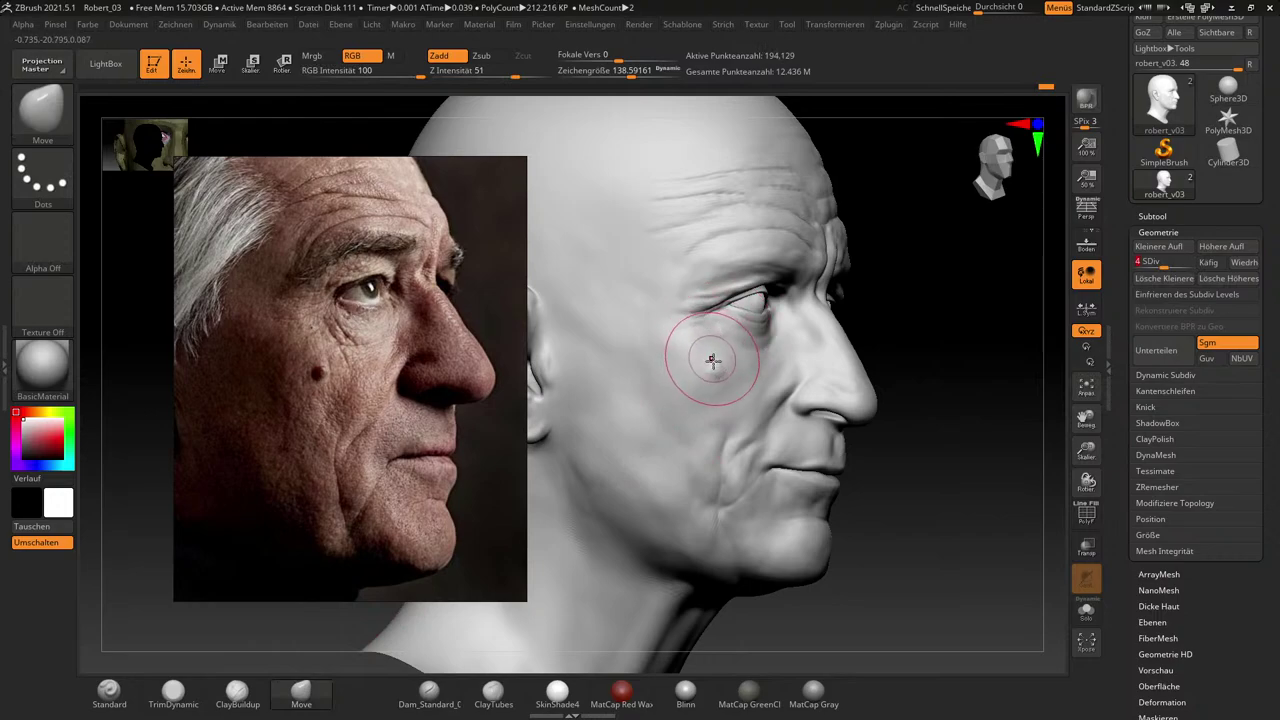
{"action": "key", "text": "s"}
{"action": "left_click_drag", "start_coordinate": [734, 364], "coordinate": [739, 368]}
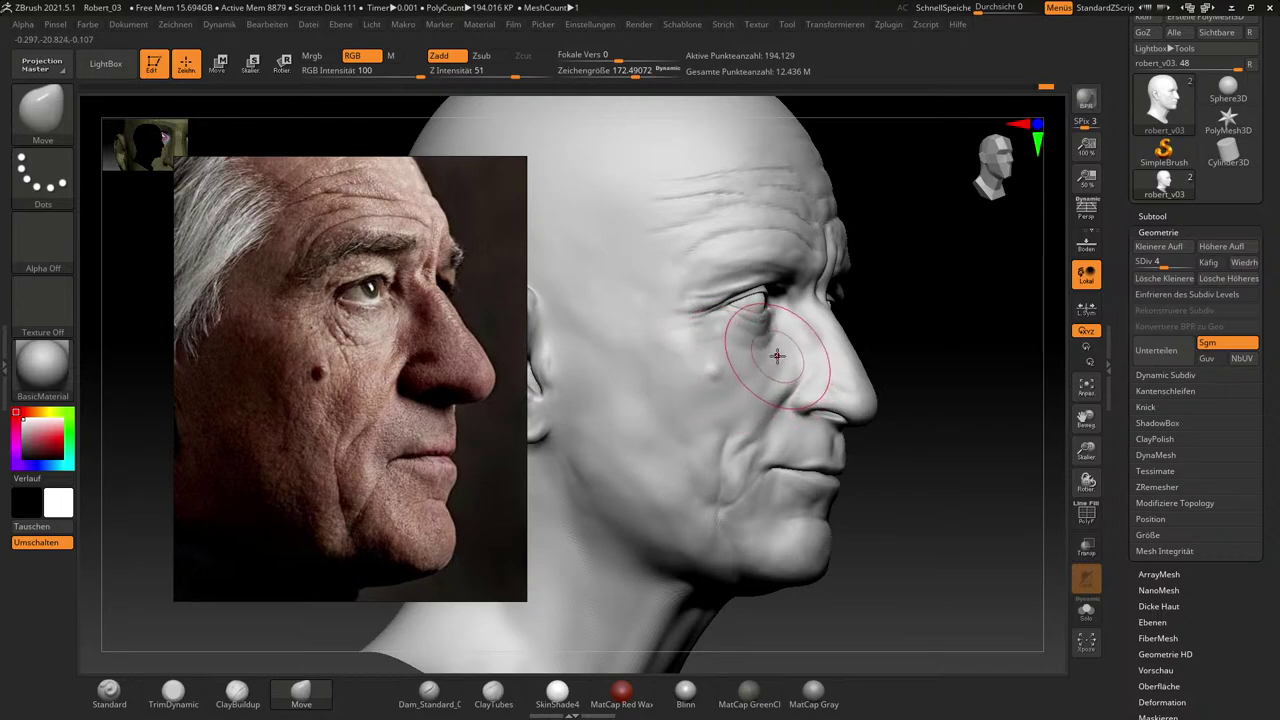
Nudge the right cheek volume around the mole with the Move brush at a draw size of about 149, checking the face's frontal silhouette.
{"action": "left_click_drag", "start_coordinate": [940, 312], "coordinate": [794, 357]}
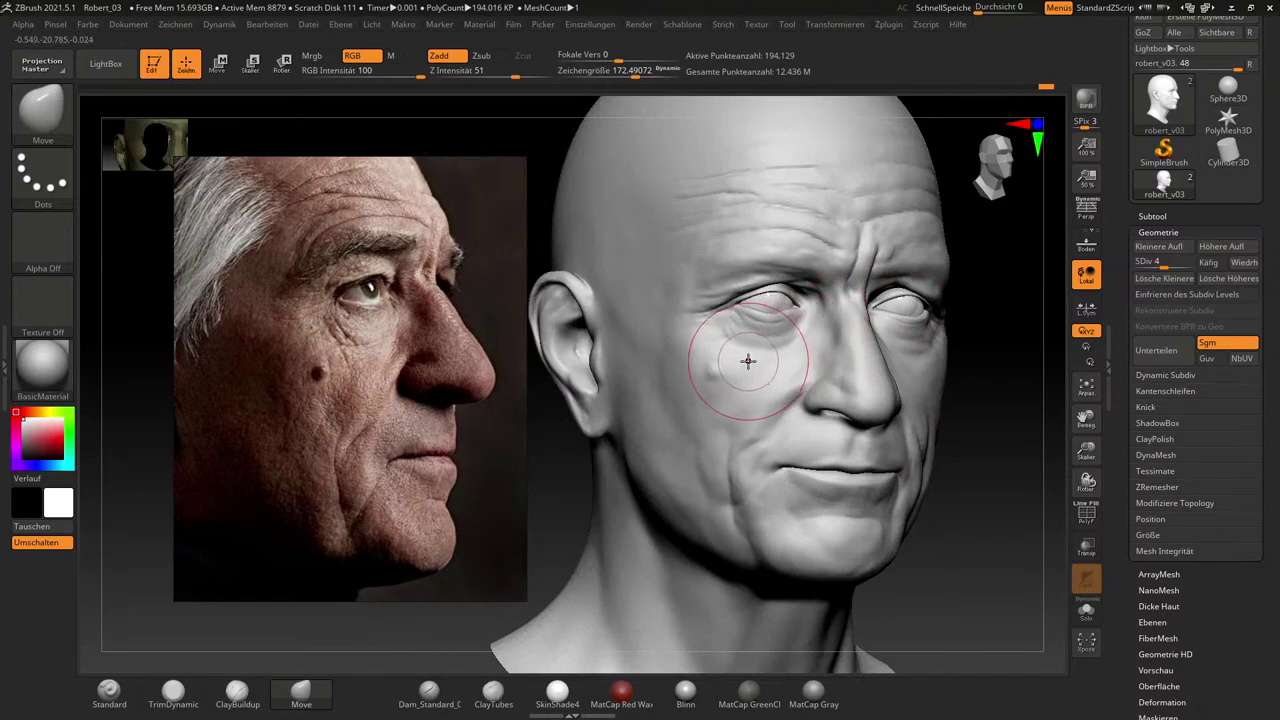
{"action": "key", "text": "["}
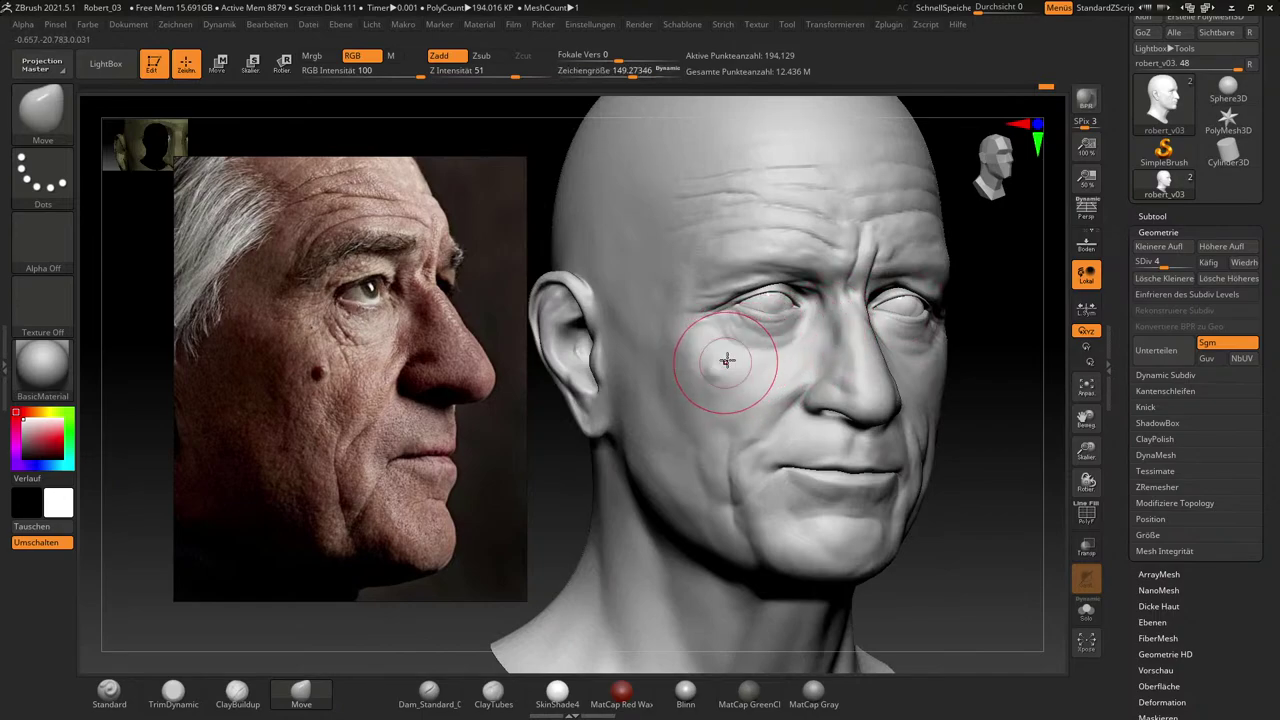
{"action": "left_click_drag", "start_coordinate": [726, 361], "coordinate": [729, 357]}
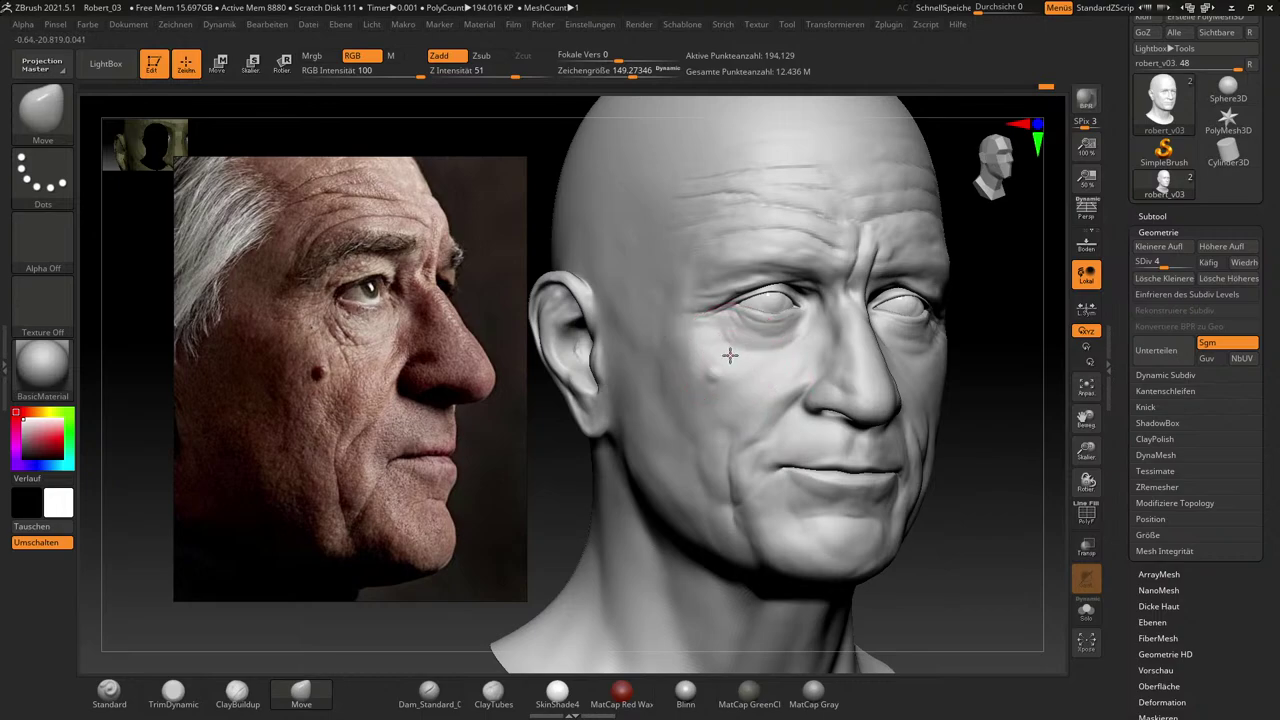
{"action": "left_click_drag", "start_coordinate": [1020, 440], "coordinate": [985, 432]}
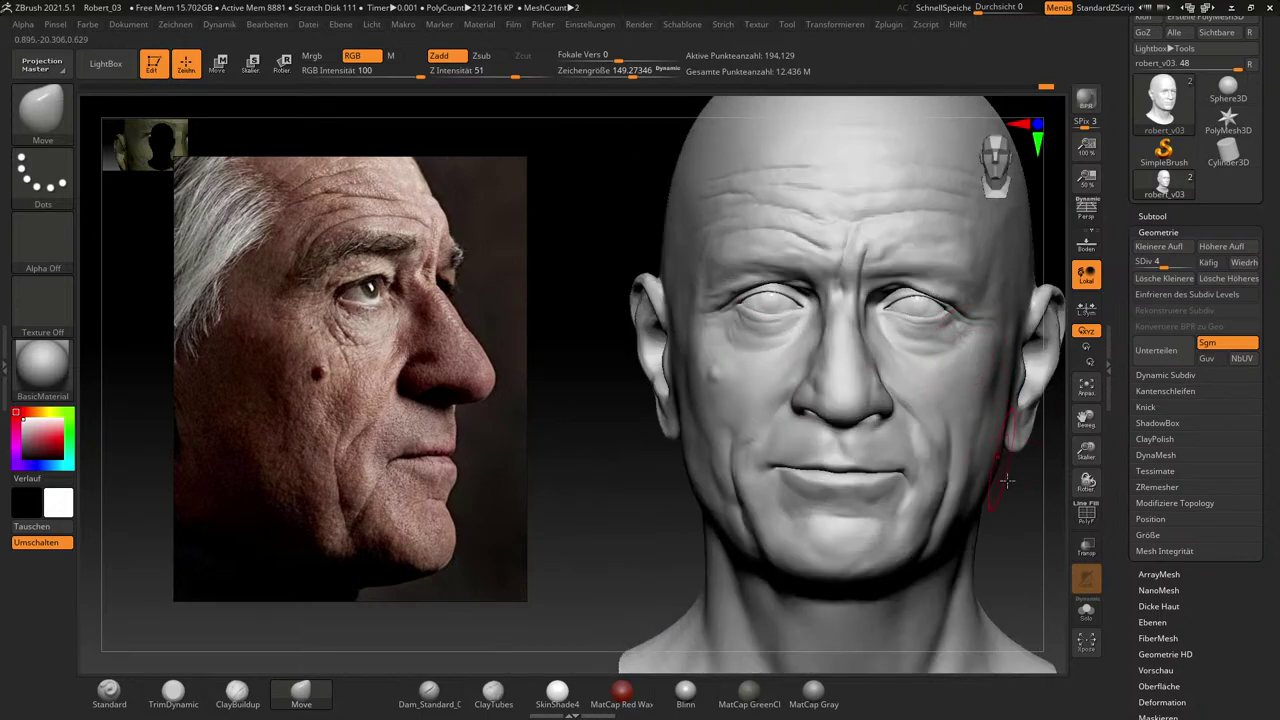
{"action": "mouse_move", "coordinate": [1032, 531]}
{"action": "left_mouse_down", "text": "shift"}
{"action": "mouse_move", "coordinate": [986, 509]}
{"action": "mouse_move", "coordinate": [1011, 491]}
{"action": "left_mouse_up", "text": "shift"}
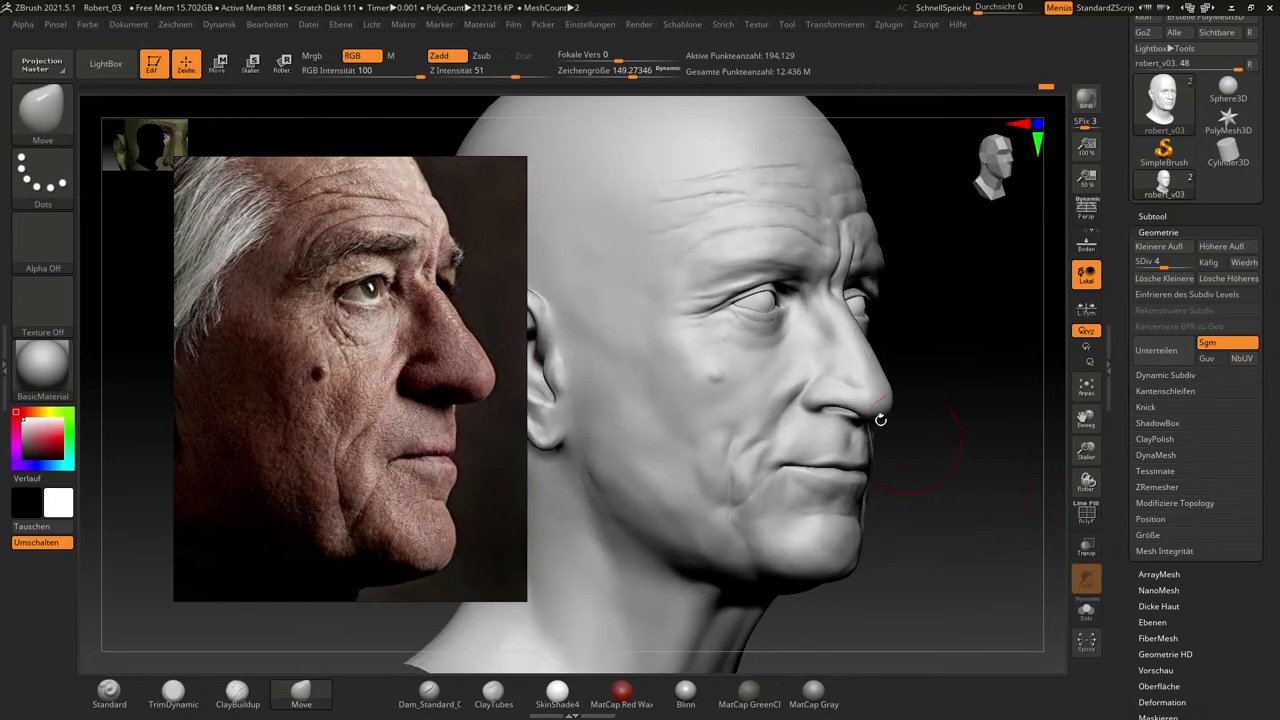
Set the draw size to about 86, then build up the right cheek around and below the mole with ClayBuildup and smooth it.
{"action": "key", "text": "s"}
{"action": "left_click_drag", "start_coordinate": [791, 363], "coordinate": [782, 360]}
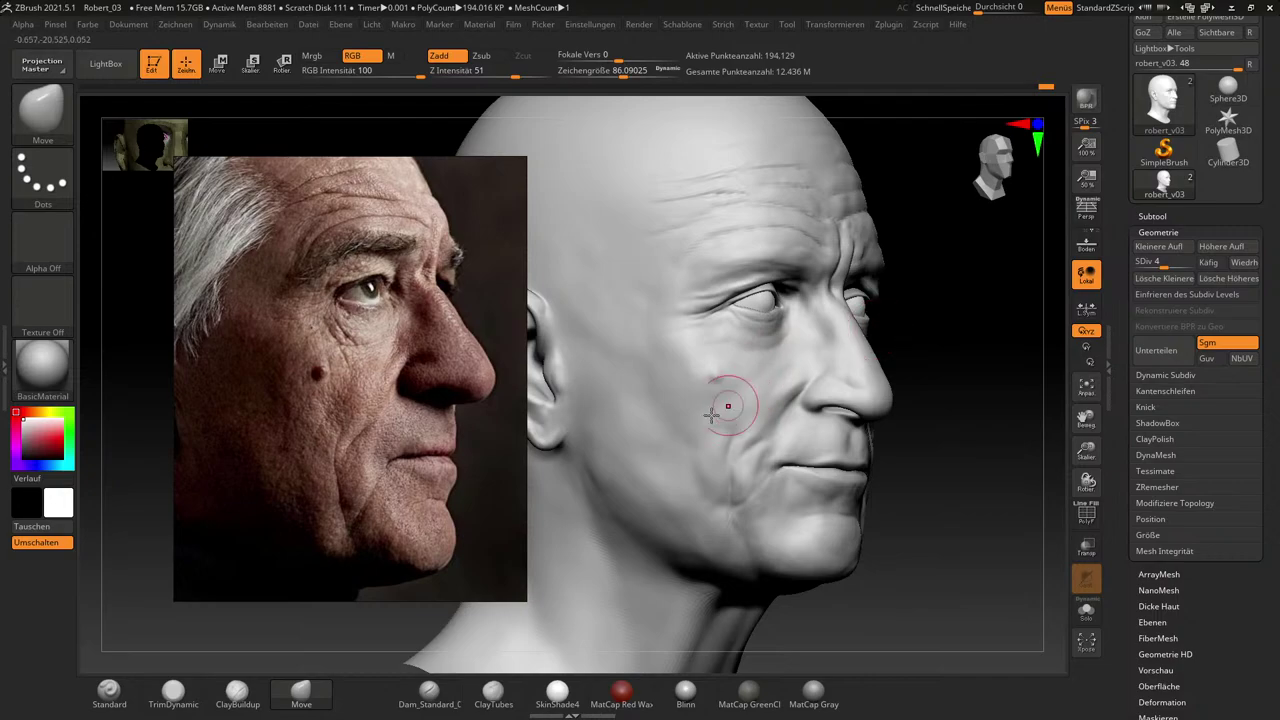
{"action": "left_click", "coordinate": [250, 690]}
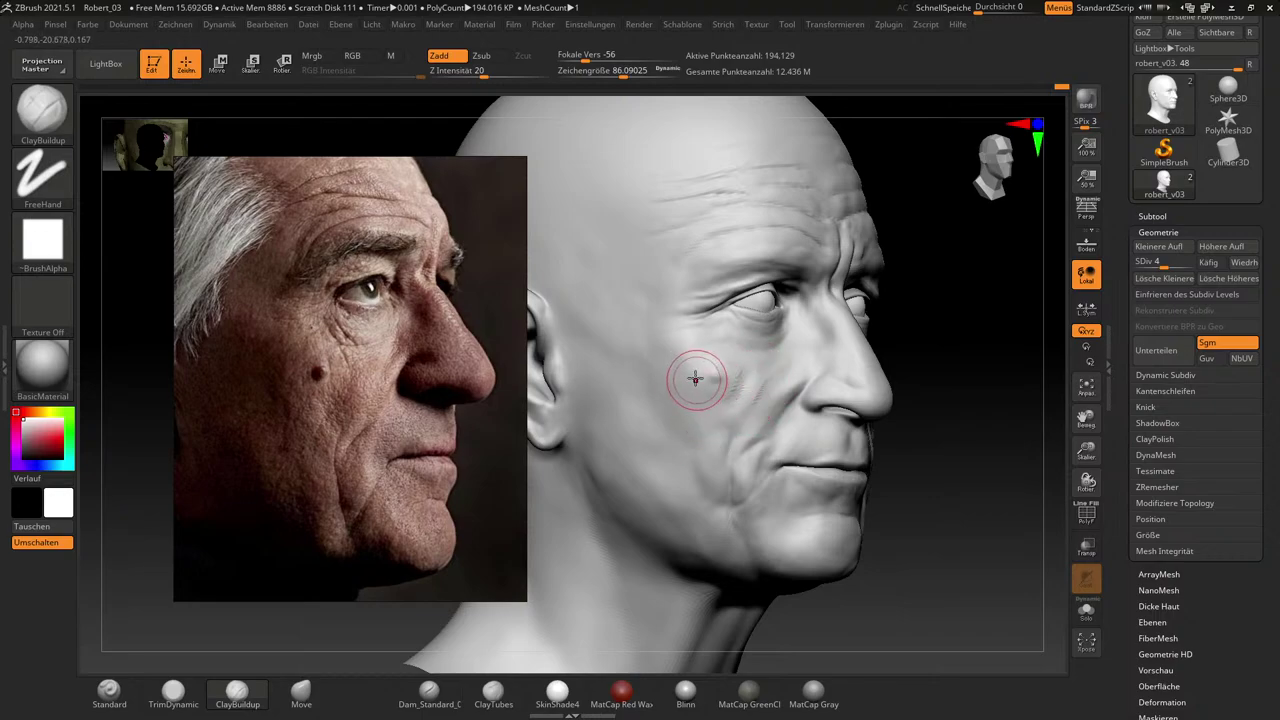
{"action": "key", "text": "shift"}
{"action": "left_click_drag", "start_coordinate": [734, 384], "coordinate": [724, 412], "text": "shift"}
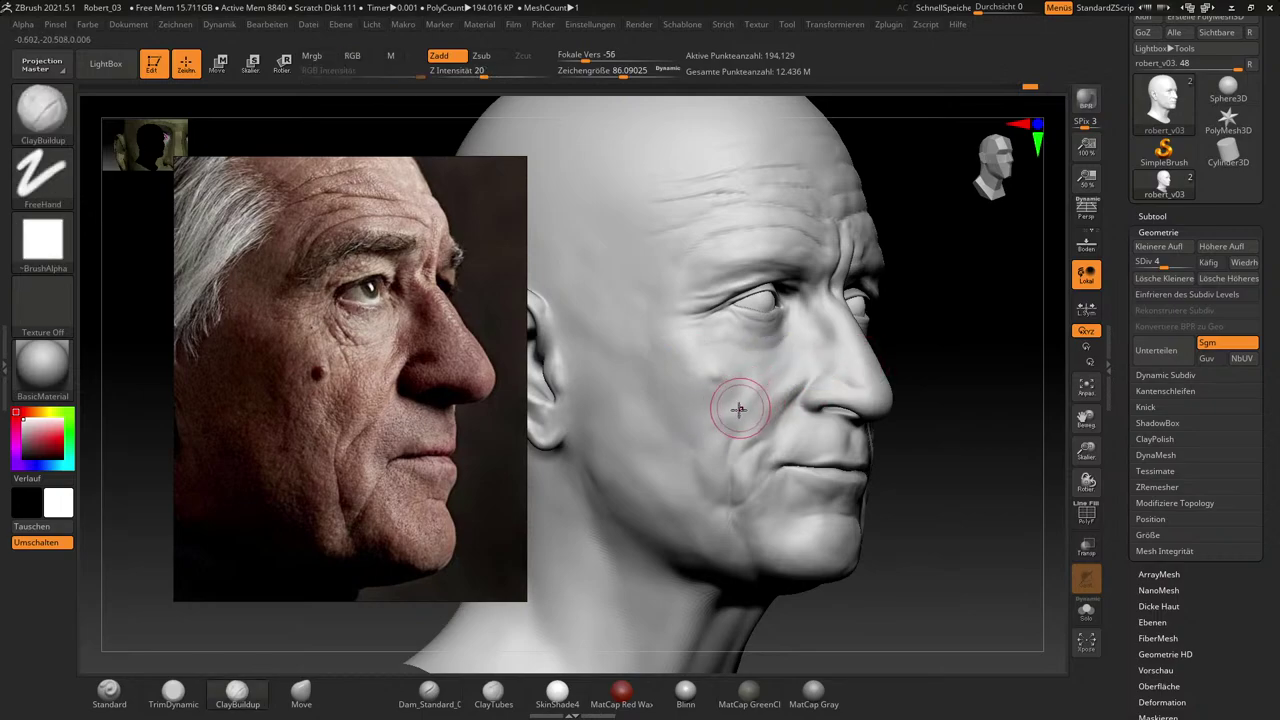
{"action": "left_click_drag", "start_coordinate": [774, 368], "coordinate": [746, 403]}
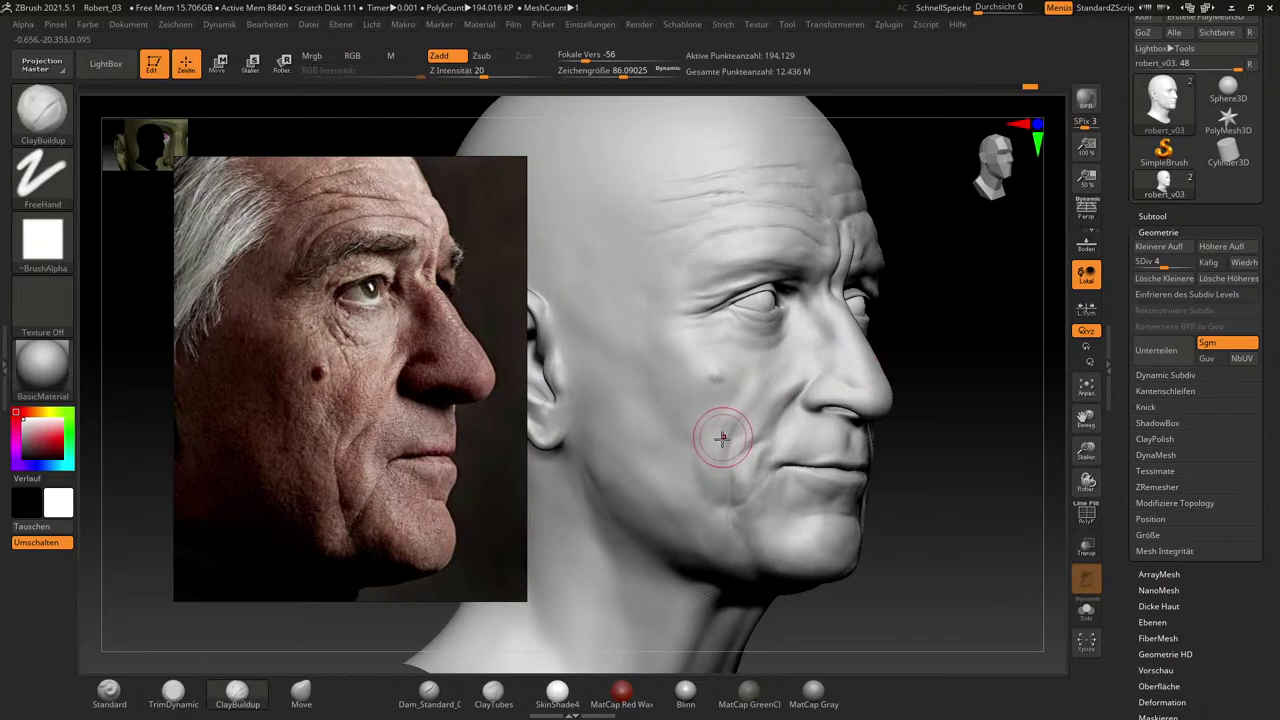
{"action": "key", "text": "shift"}
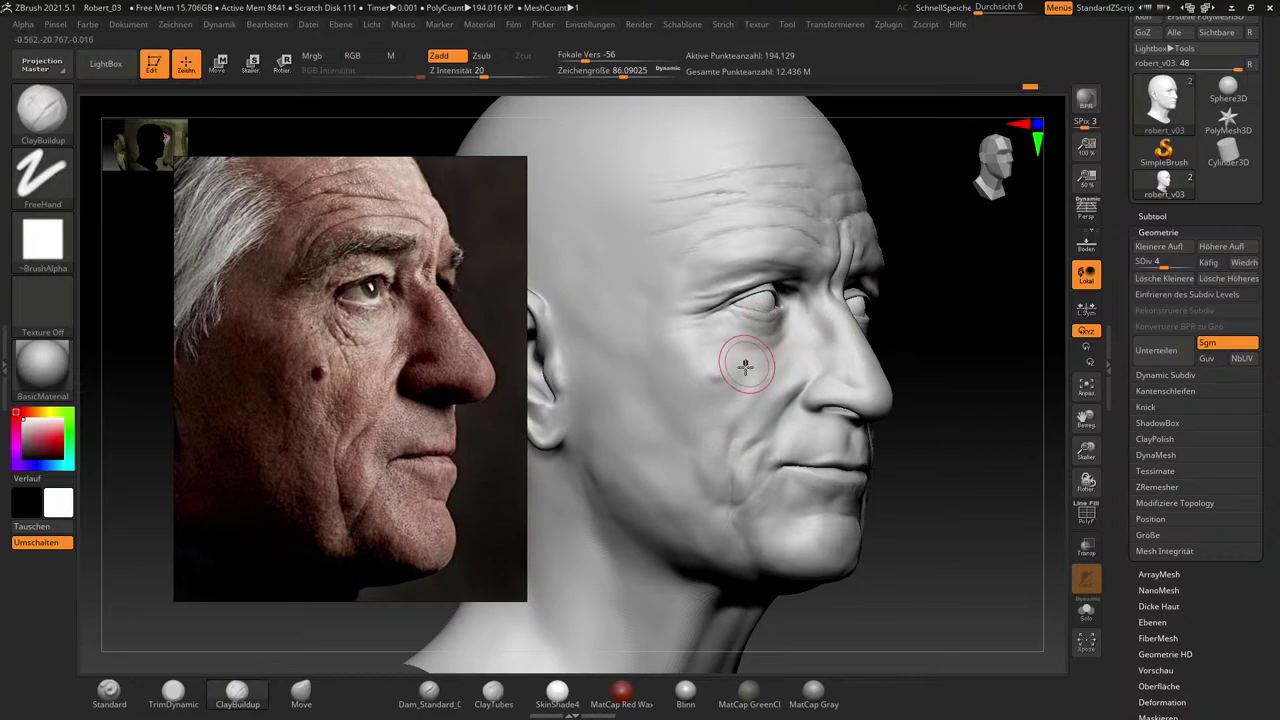
Reduce the draw size to about 50 and refine the cheek surface between the mole and the right eye bag, smoothing the strokes.
{"action": "key", "text": "s"}
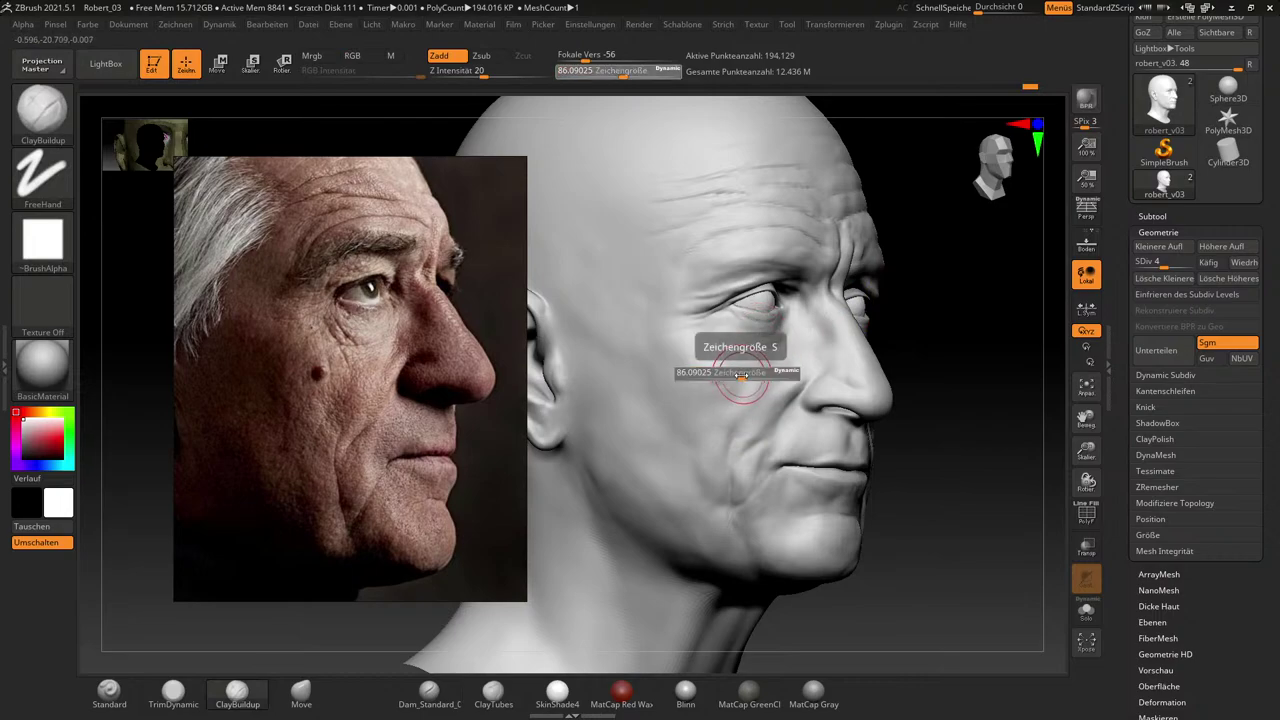
{"action": "left_click", "coordinate": [736, 371]}
{"action": "mouse_move", "coordinate": [738, 378]}
{"action": "left_mouse_down", "text": "shift"}
{"action": "mouse_move", "coordinate": [743, 364]}
{"action": "mouse_move", "coordinate": [738, 403]}
{"action": "left_mouse_up", "text": "shift"}
{"action": "key", "text": "shift"}
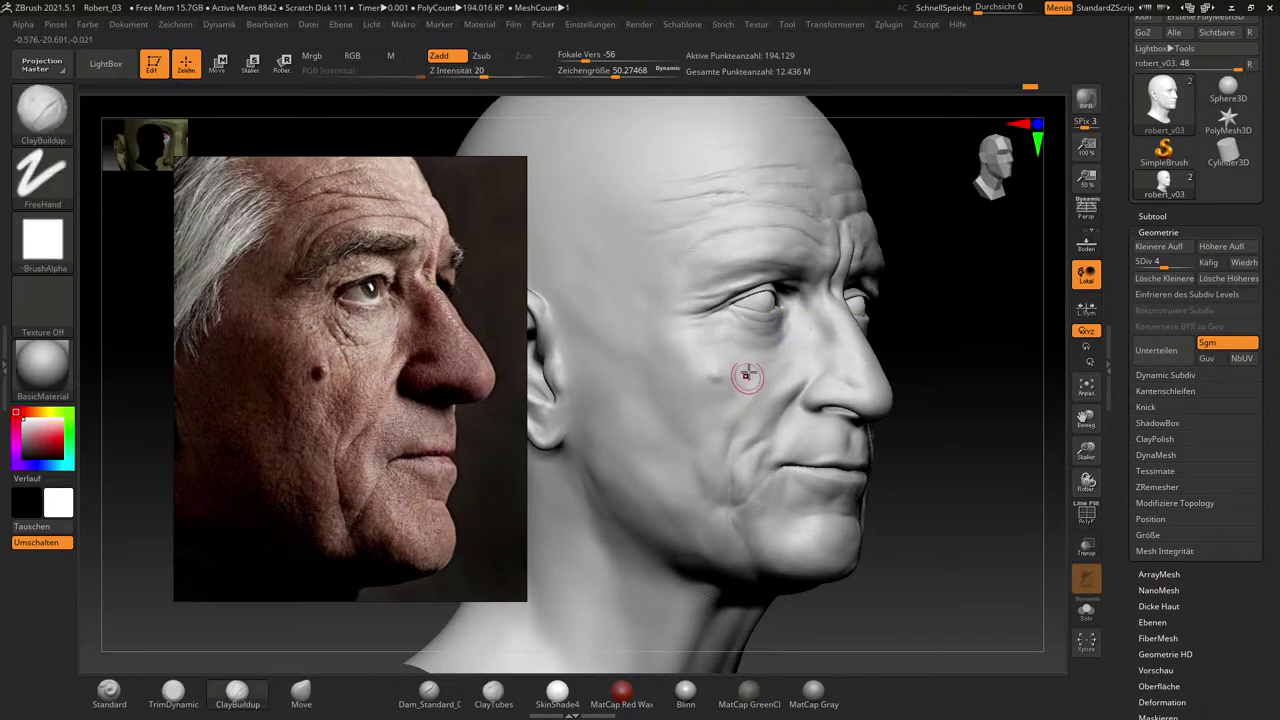
{"action": "key", "text": "shift"}
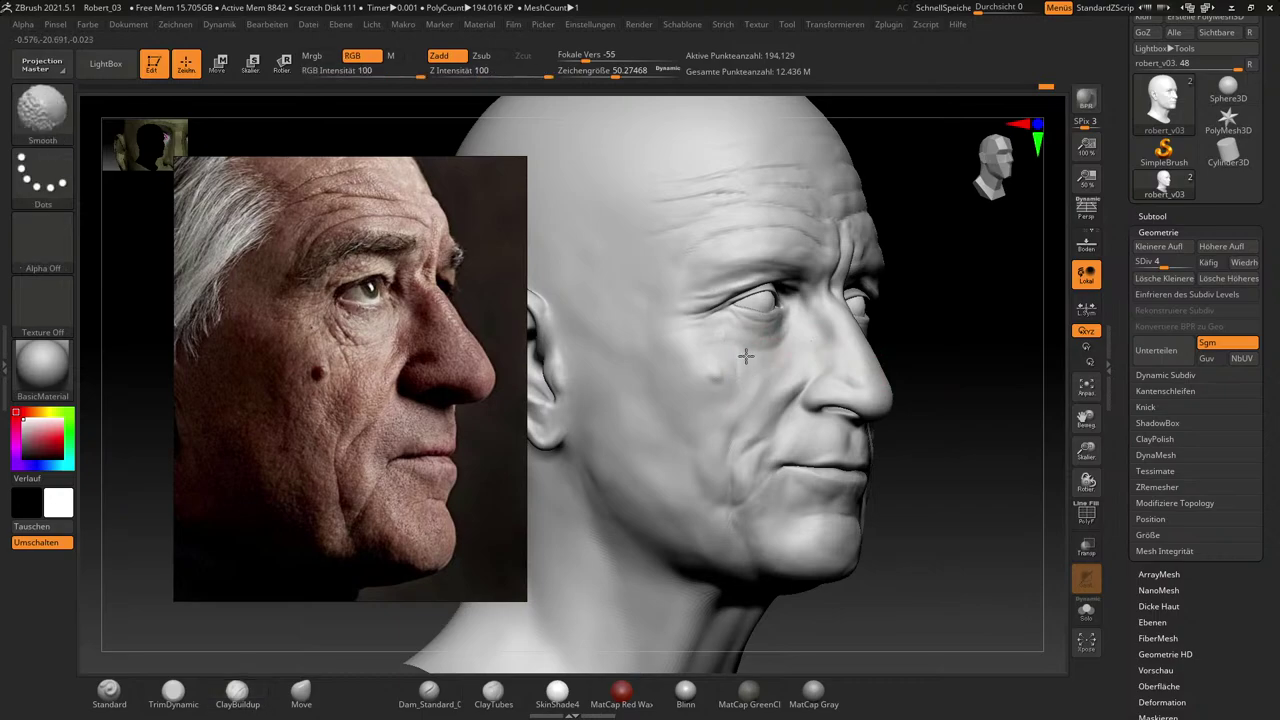
{"action": "key", "text": "shift"}
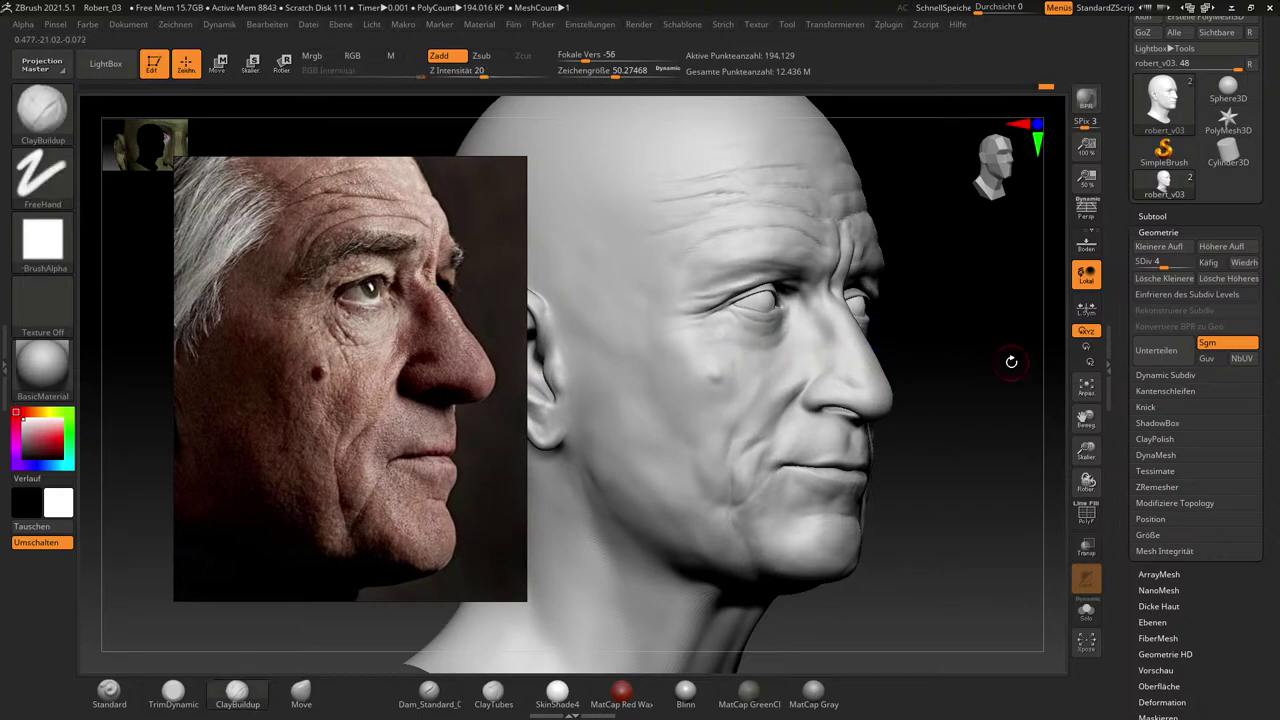
Check the head at subdivision level 7, return to level 5, and refine the right cheek towards the nose with ClayBuildup at about 55, smoothing it.
{"action": "left_click", "coordinate": [1187, 263]}
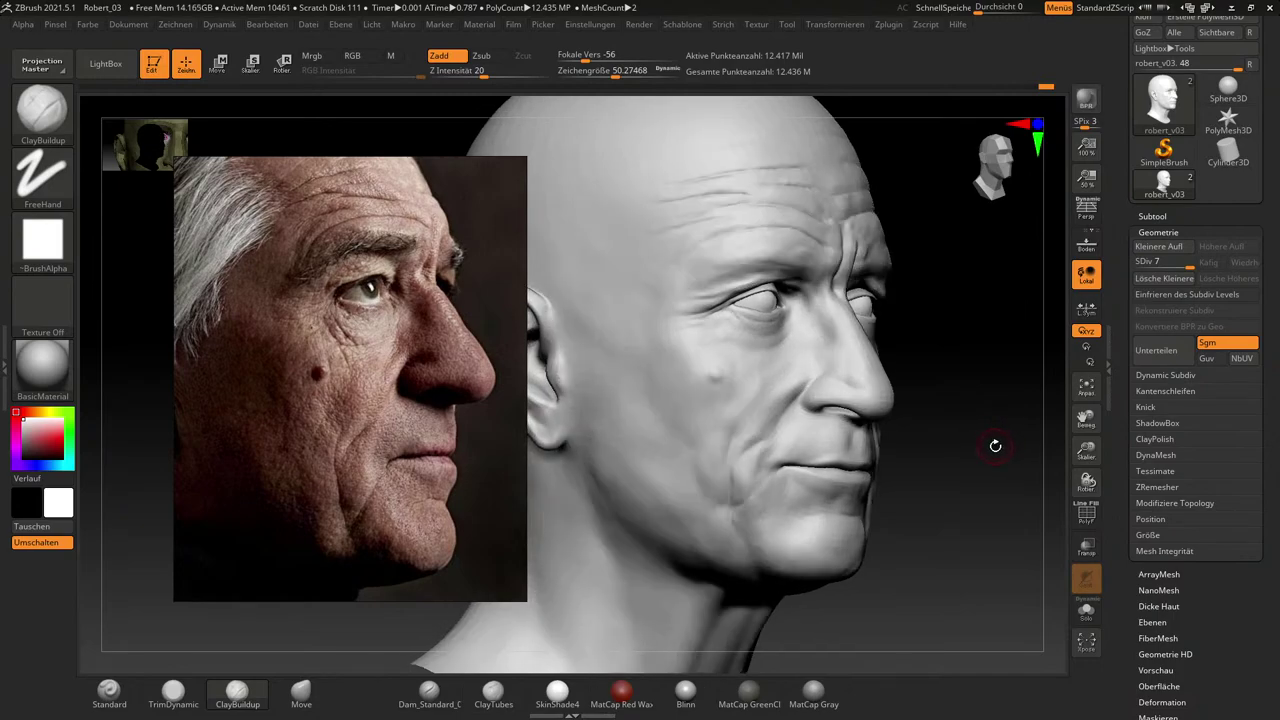
{"action": "mouse_move", "coordinate": [997, 446]}
{"action": "left_mouse_down", "text": "alt"}
{"action": "mouse_move", "coordinate": [1006, 480]}
{"action": "mouse_move", "coordinate": [1008, 454]}
{"action": "left_mouse_up", "text": "alt"}
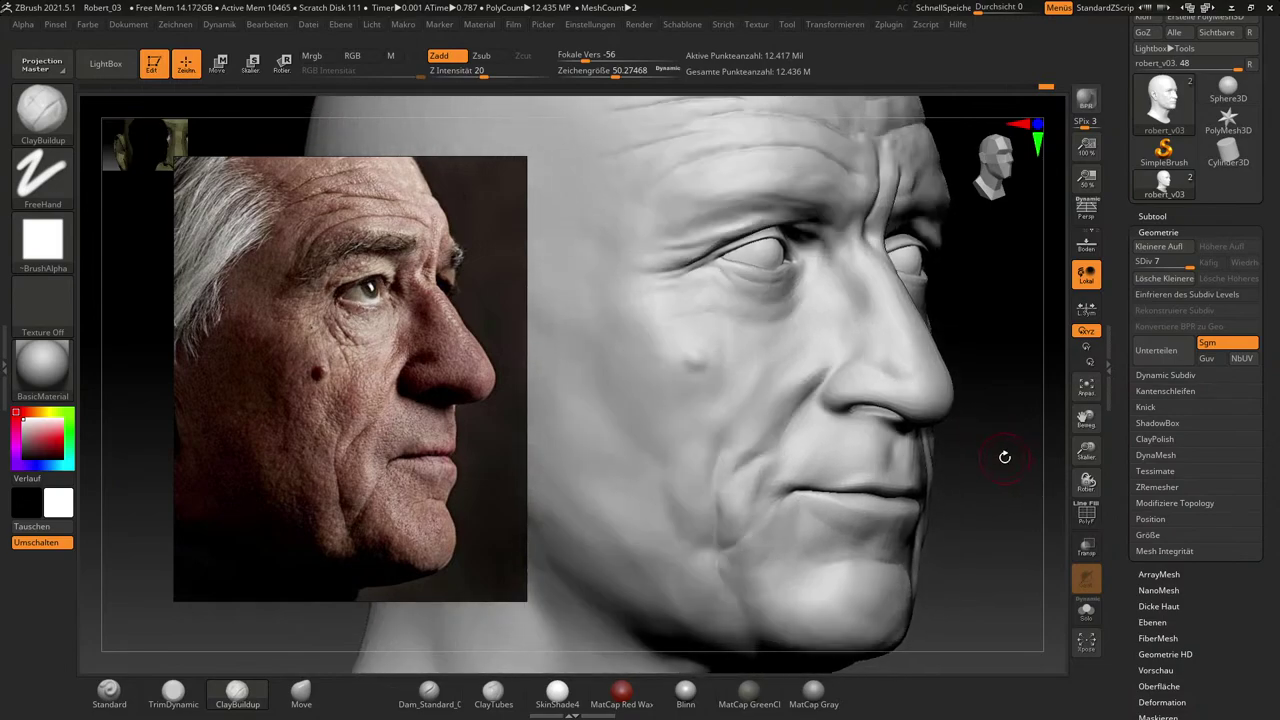
{"action": "left_click_drag", "start_coordinate": [1145, 261], "coordinate": [1144, 261]}
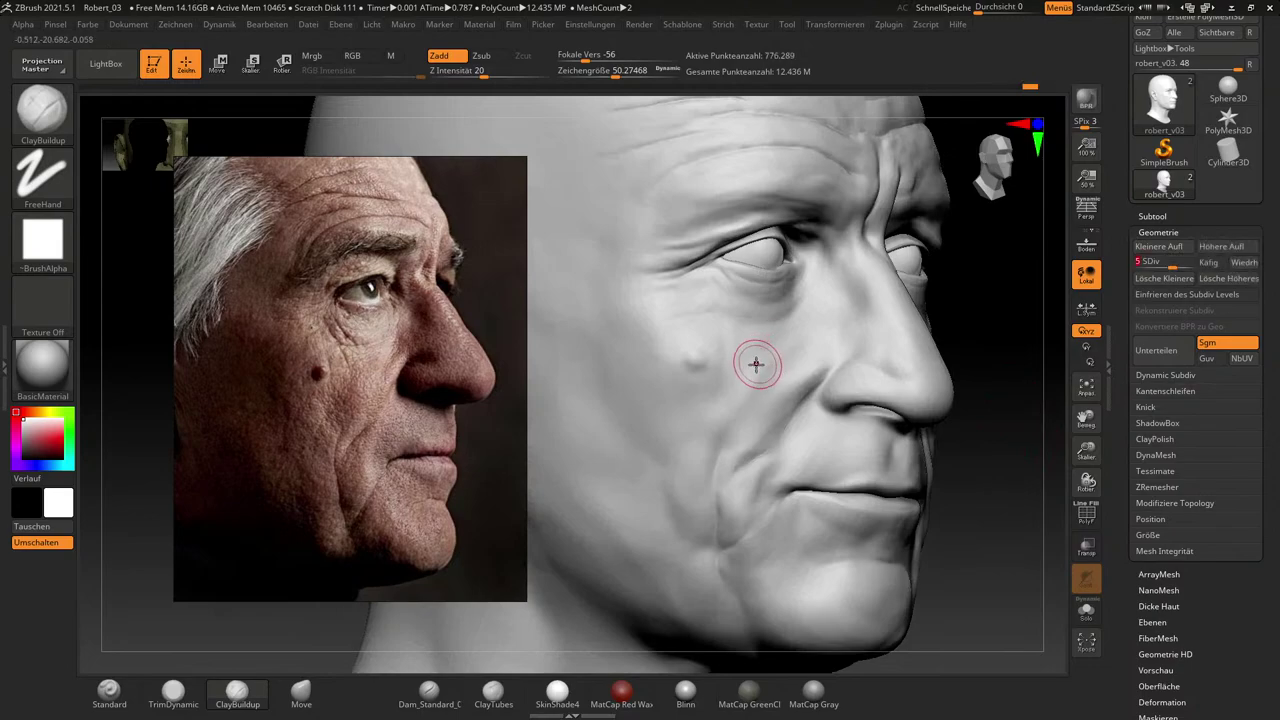
{"action": "key", "text": "s"}
{"action": "left_click", "coordinate": [754, 365]}
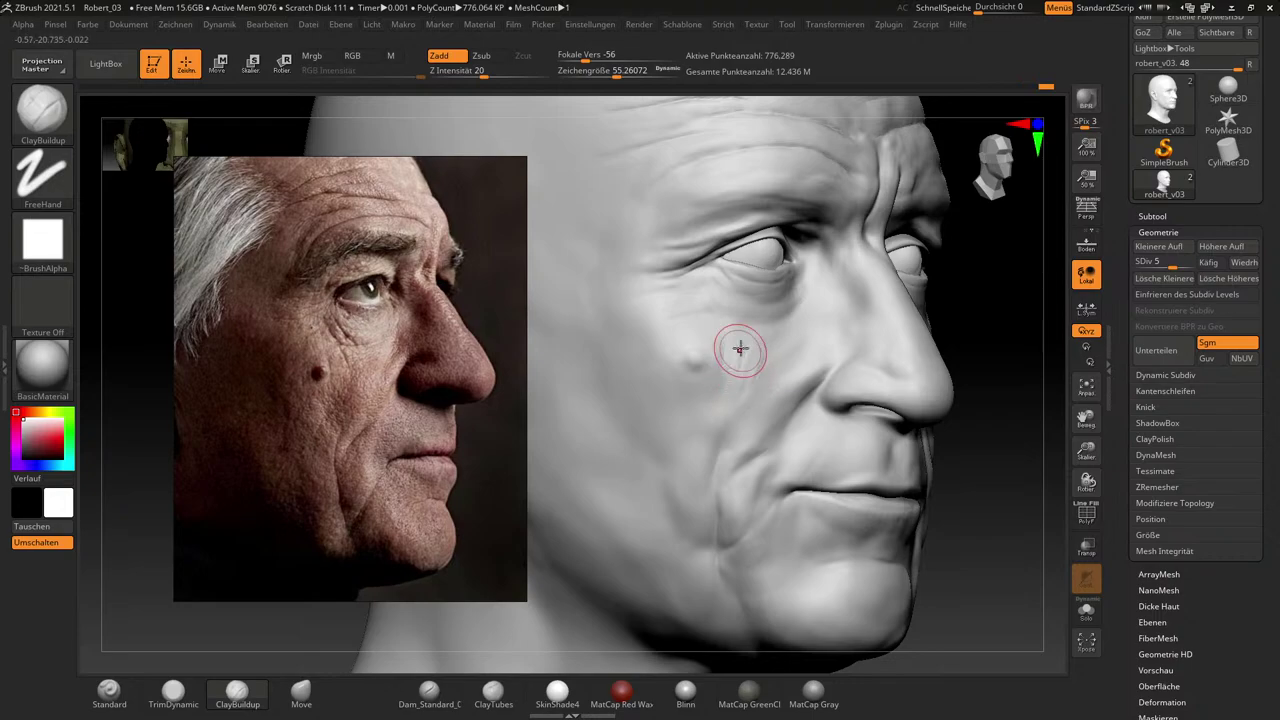
{"action": "key", "text": "shift"}
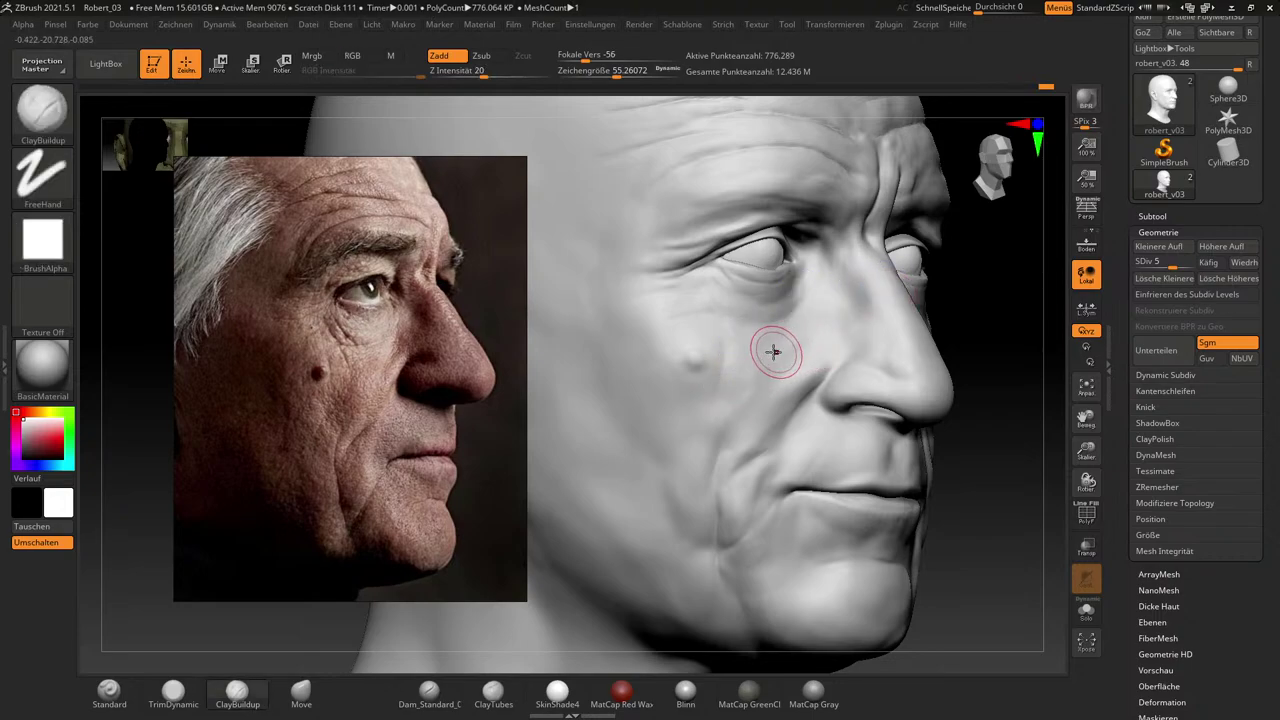
{"action": "key", "text": "shift"}
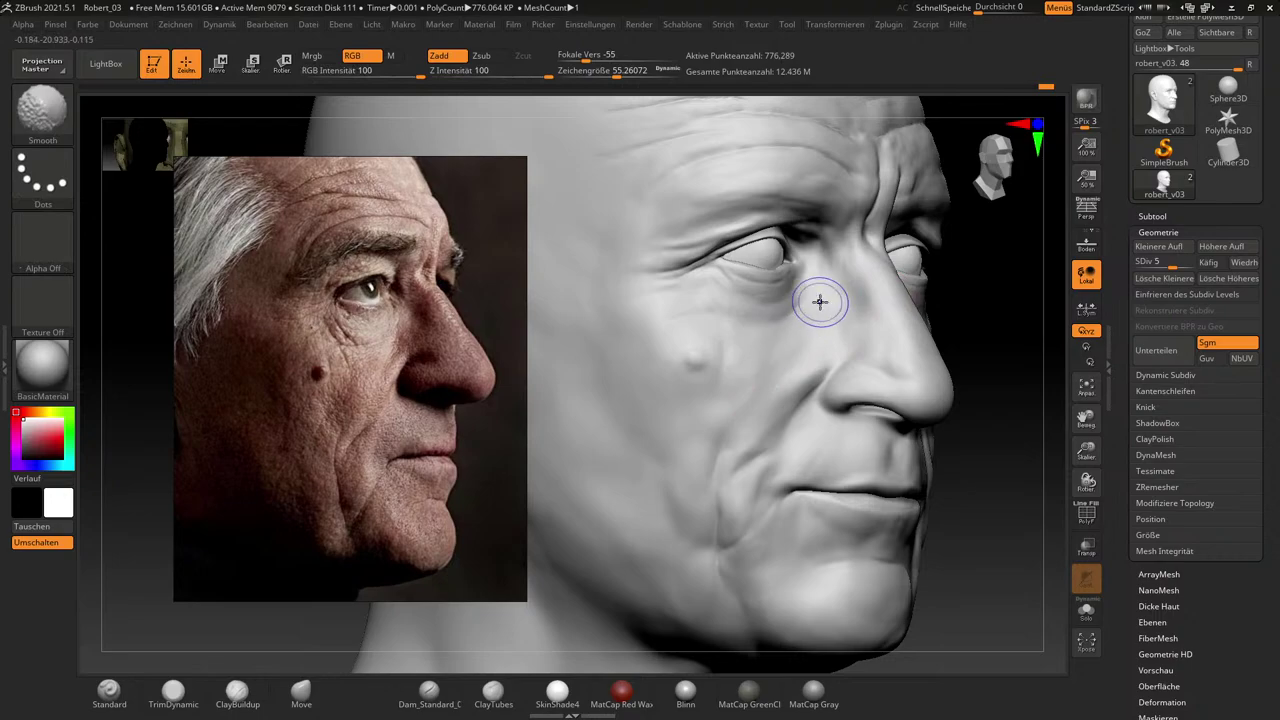
{"action": "key", "text": "shift"}
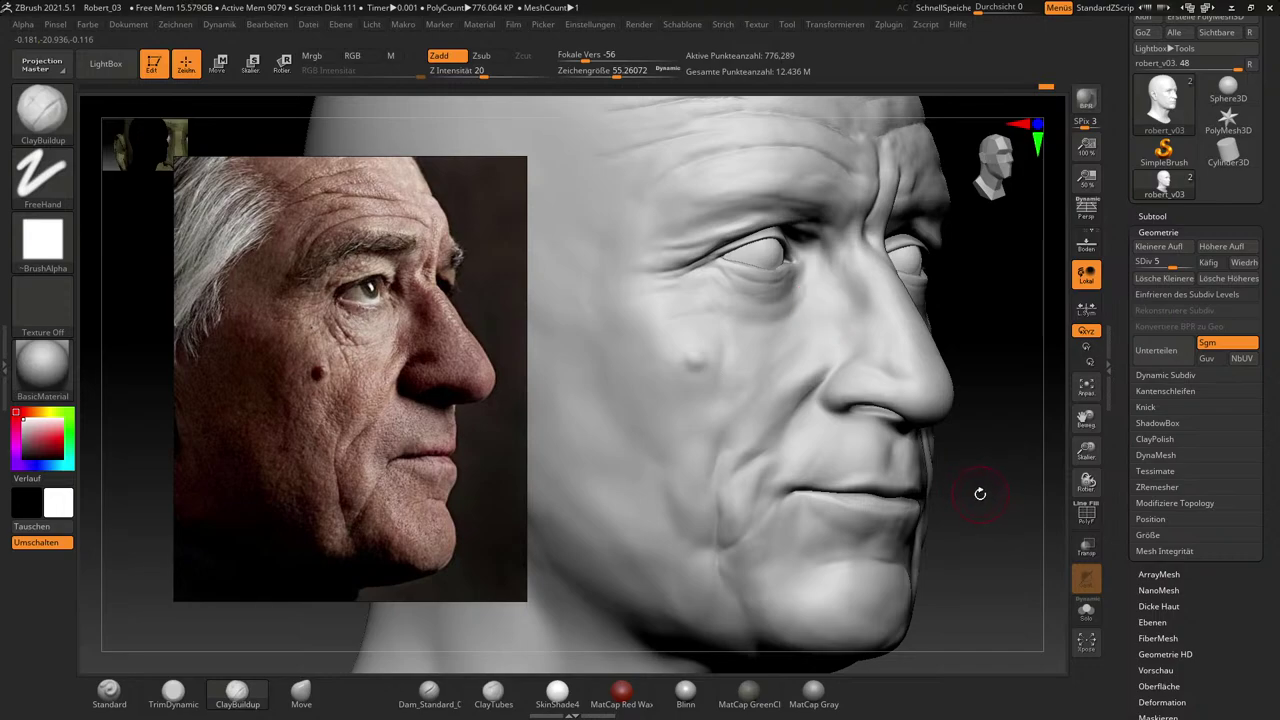
Touch up and smooth the folds beside the right corner of the mouth with the ClayBuildup brush.
{"action": "left_click_drag", "start_coordinate": [980, 493], "coordinate": [934, 457]}
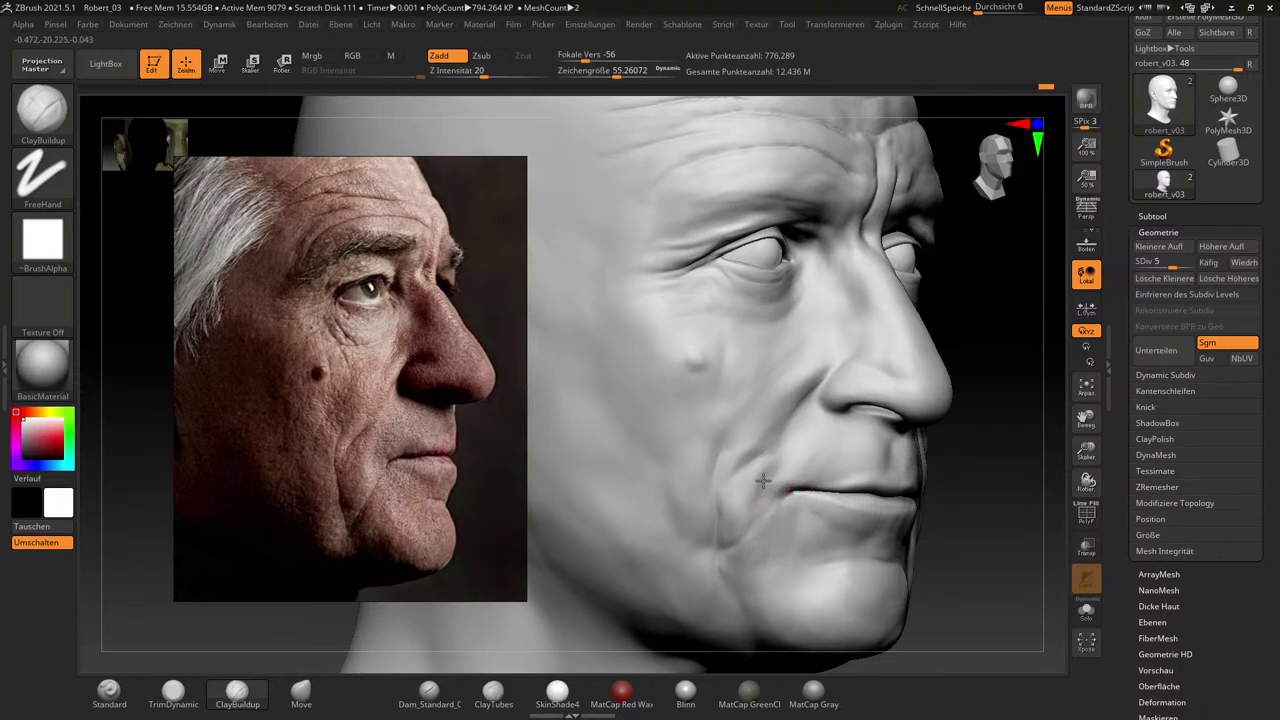
{"action": "key", "text": "shift"}
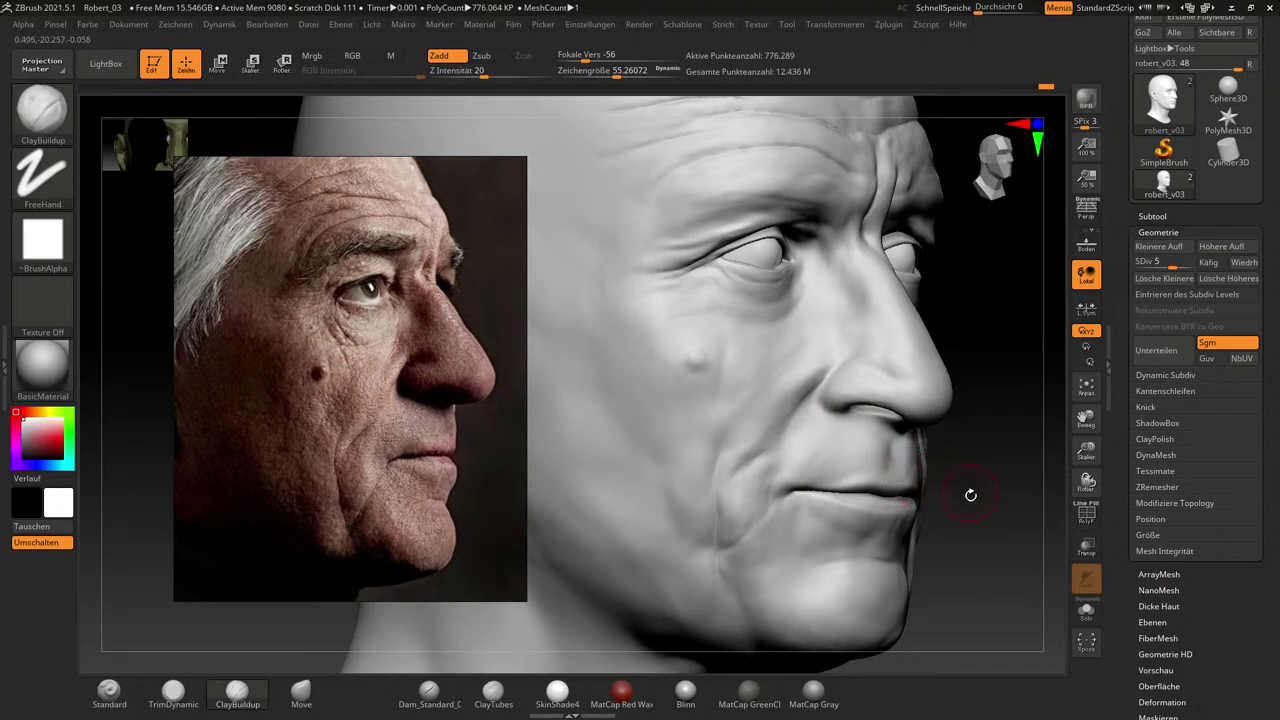
{"action": "mouse_move", "coordinate": [970, 495]}
{"action": "left_mouse_down"}
{"action": "mouse_move", "coordinate": [994, 528]}
{"action": "mouse_move", "coordinate": [1016, 525]}
{"action": "mouse_move", "coordinate": [986, 531]}
{"action": "mouse_move", "coordinate": [994, 517]}
{"action": "left_mouse_up"}
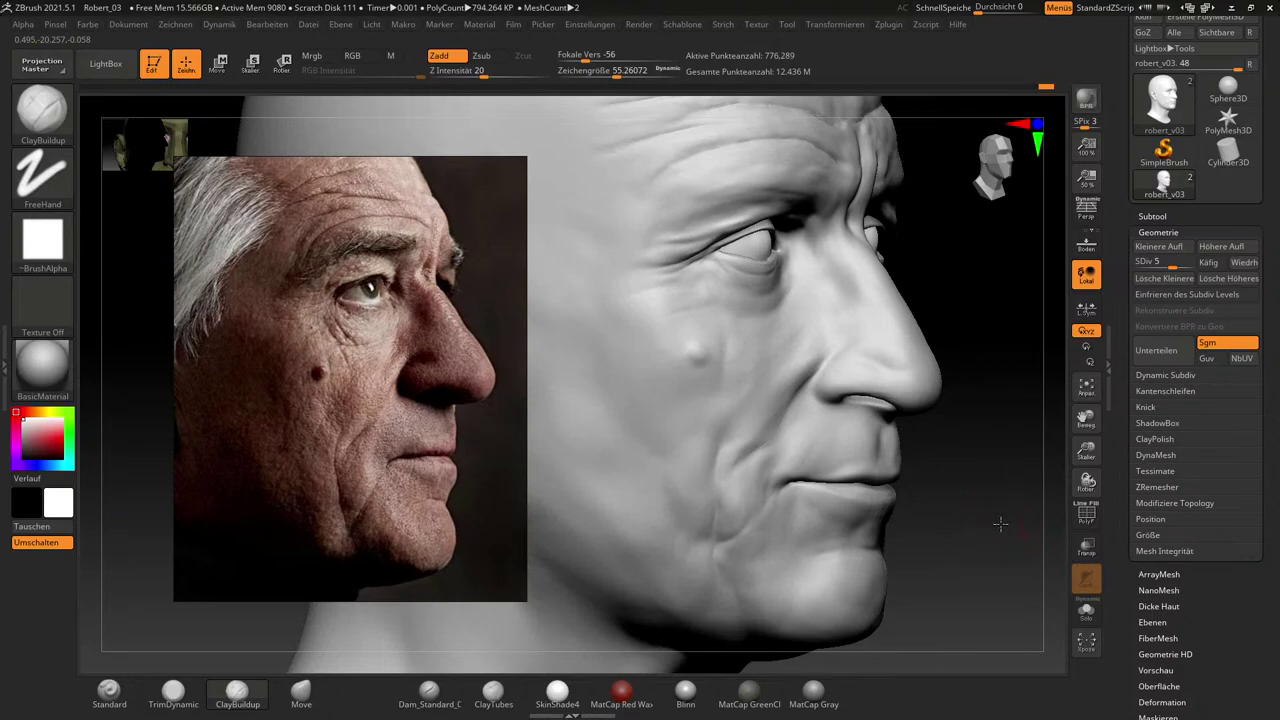
Bring up the frontal reference photo and compare its proportions with the front view of the whole head.
{"action": "mouse_move", "coordinate": [1000, 524]}
{"action": "left_mouse_down", "text": "alt"}
{"action": "mouse_move", "coordinate": [935, 471]}
{"action": "mouse_move", "coordinate": [949, 506]}
{"action": "mouse_move", "coordinate": [999, 528]}
{"action": "mouse_move", "coordinate": [983, 517]}
{"action": "mouse_move", "coordinate": [1003, 517]}
{"action": "mouse_move", "coordinate": [977, 511]}
{"action": "left_mouse_up", "text": "alt"}
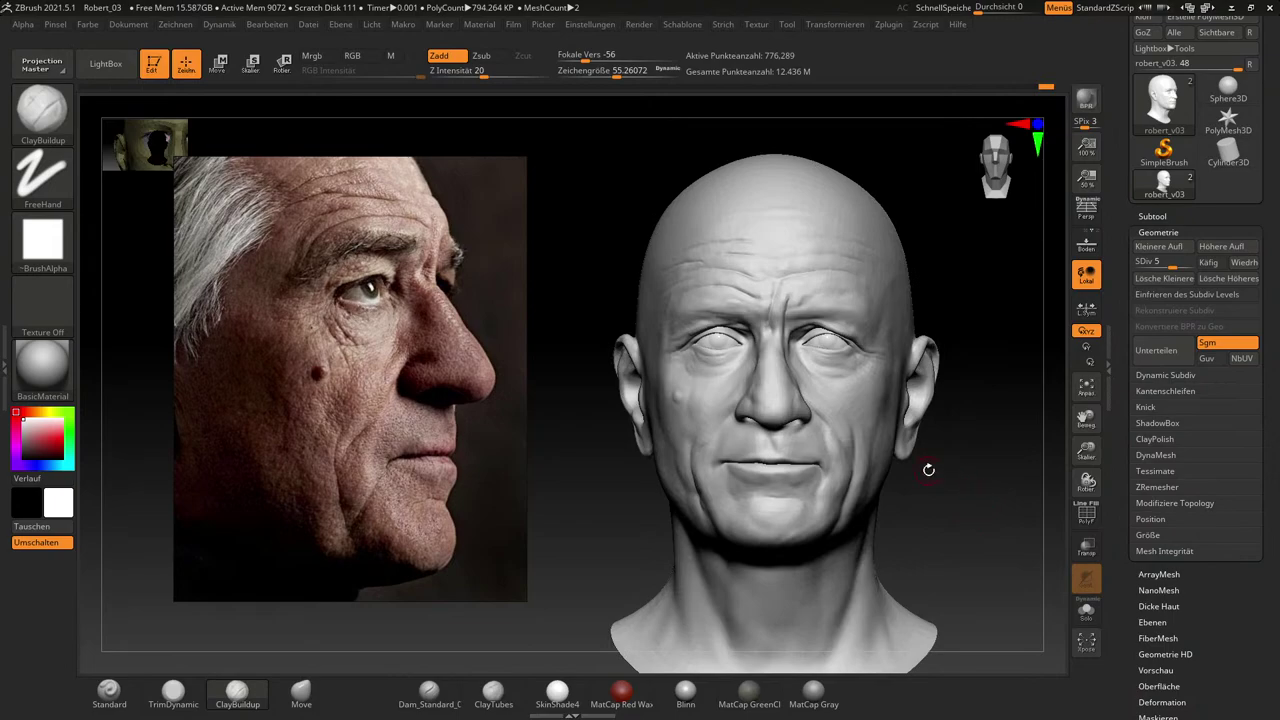
{"action": "scroll", "coordinate": [392, 361], "scroll_direction": "down", "scroll_amount": 5}
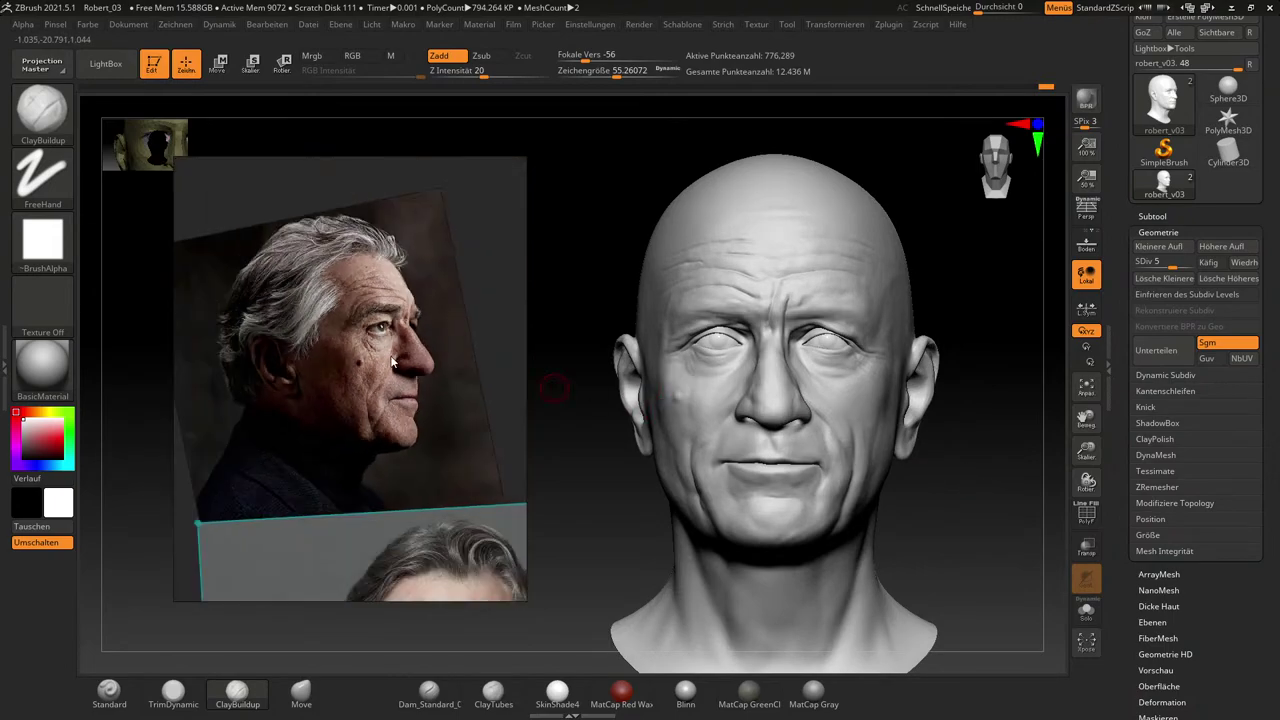
{"action": "scroll", "coordinate": [392, 358], "scroll_direction": "down", "scroll_amount": 4}
{"action": "middle_click_drag", "start_coordinate": [438, 429], "coordinate": [412, 316]}
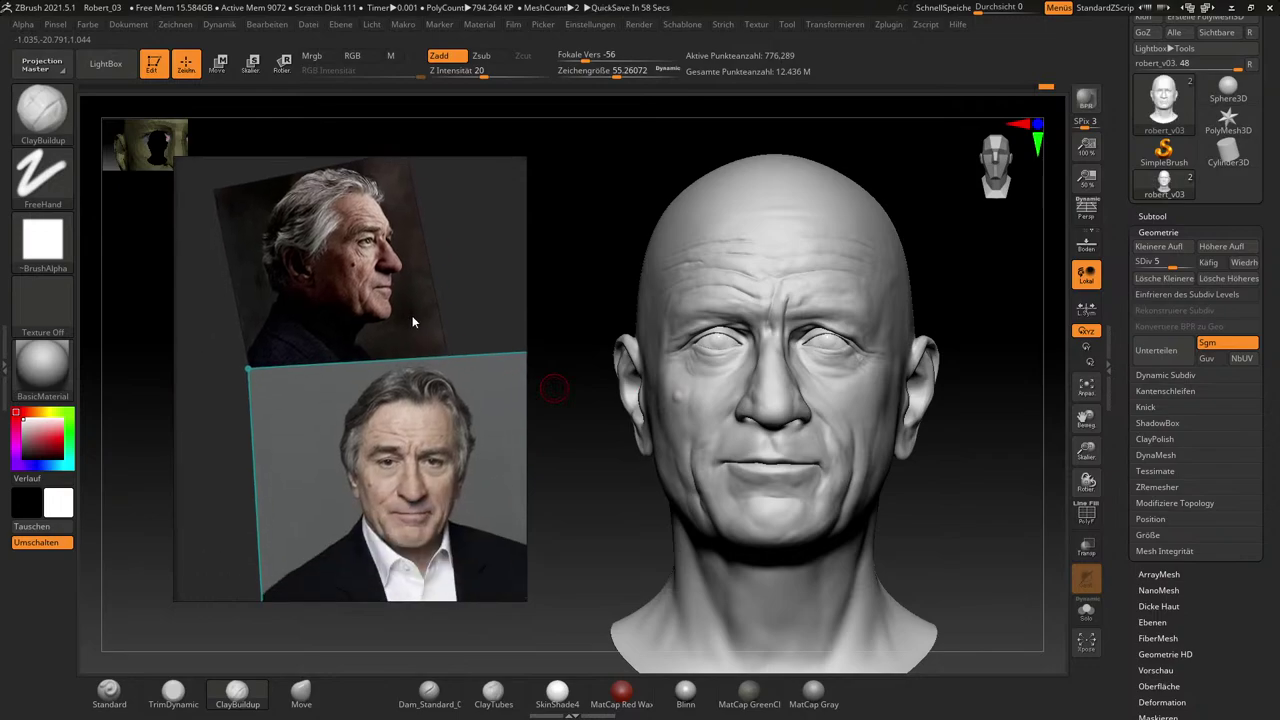
{"action": "scroll", "coordinate": [424, 425], "scroll_direction": "up", "scroll_amount": 5}
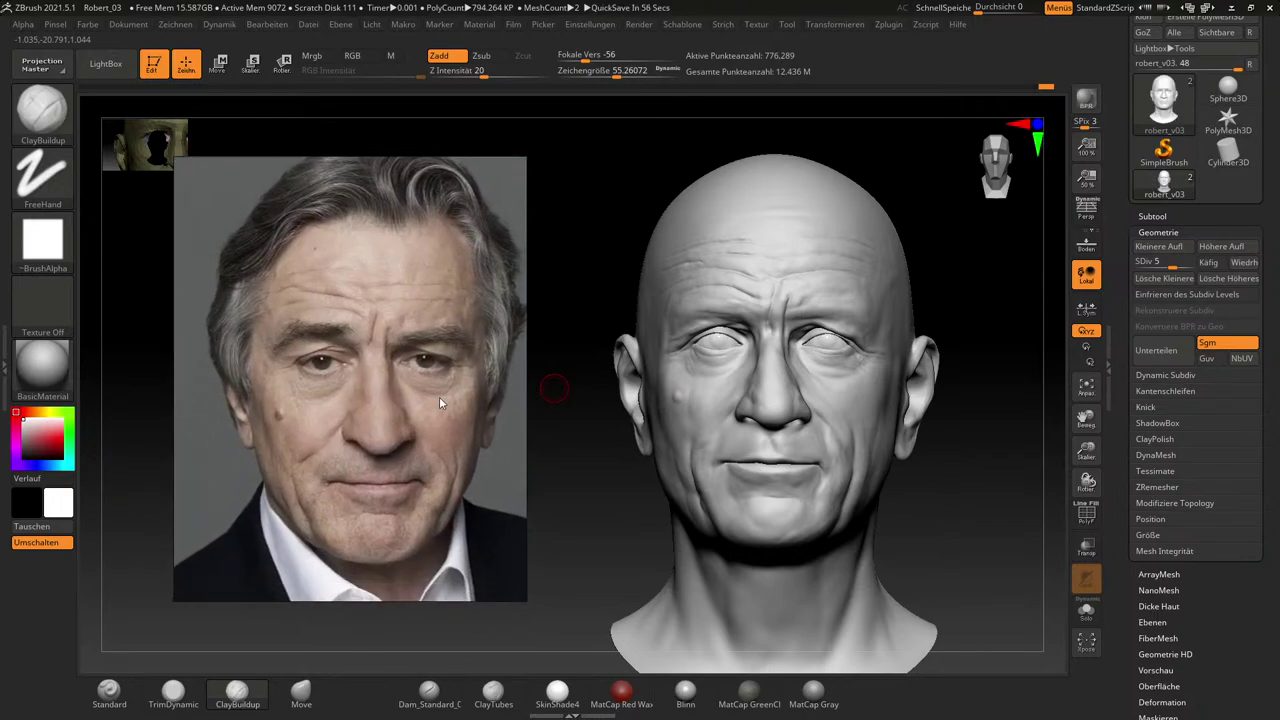
{"action": "middle_click_drag", "start_coordinate": [439, 397], "coordinate": [435, 400]}
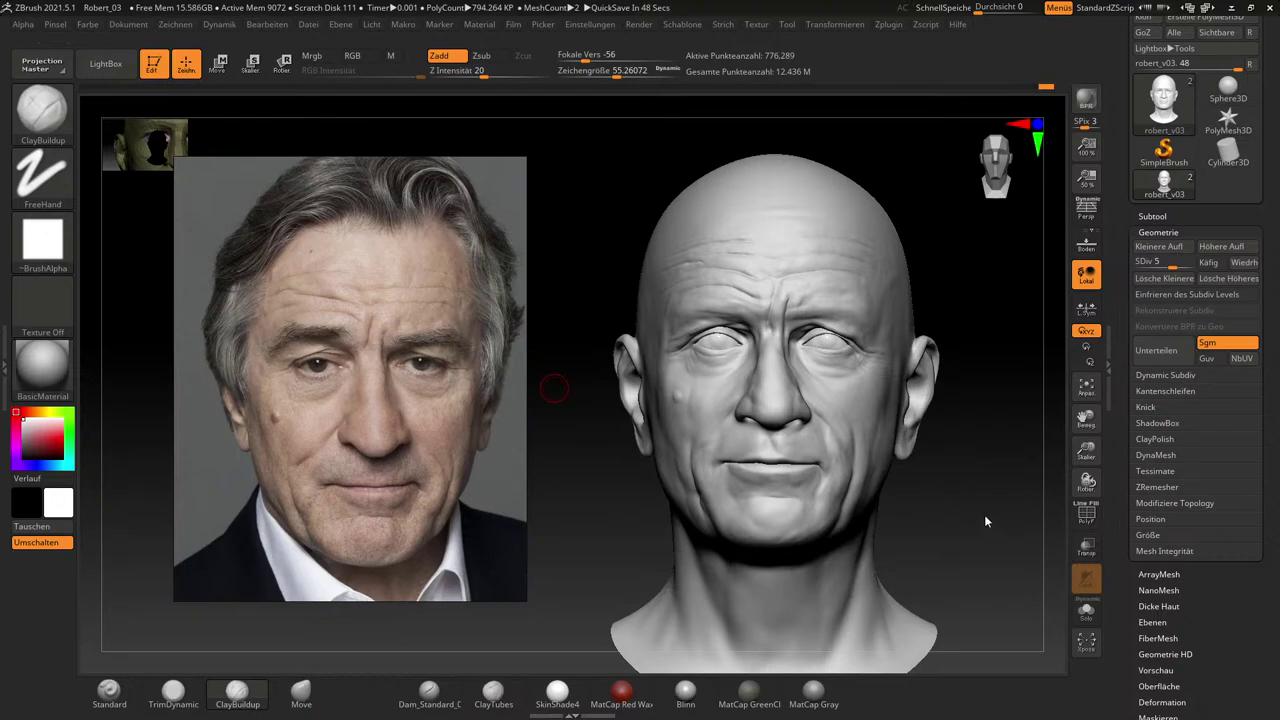
{"action": "left_click_drag", "start_coordinate": [985, 516], "coordinate": [987, 520]}
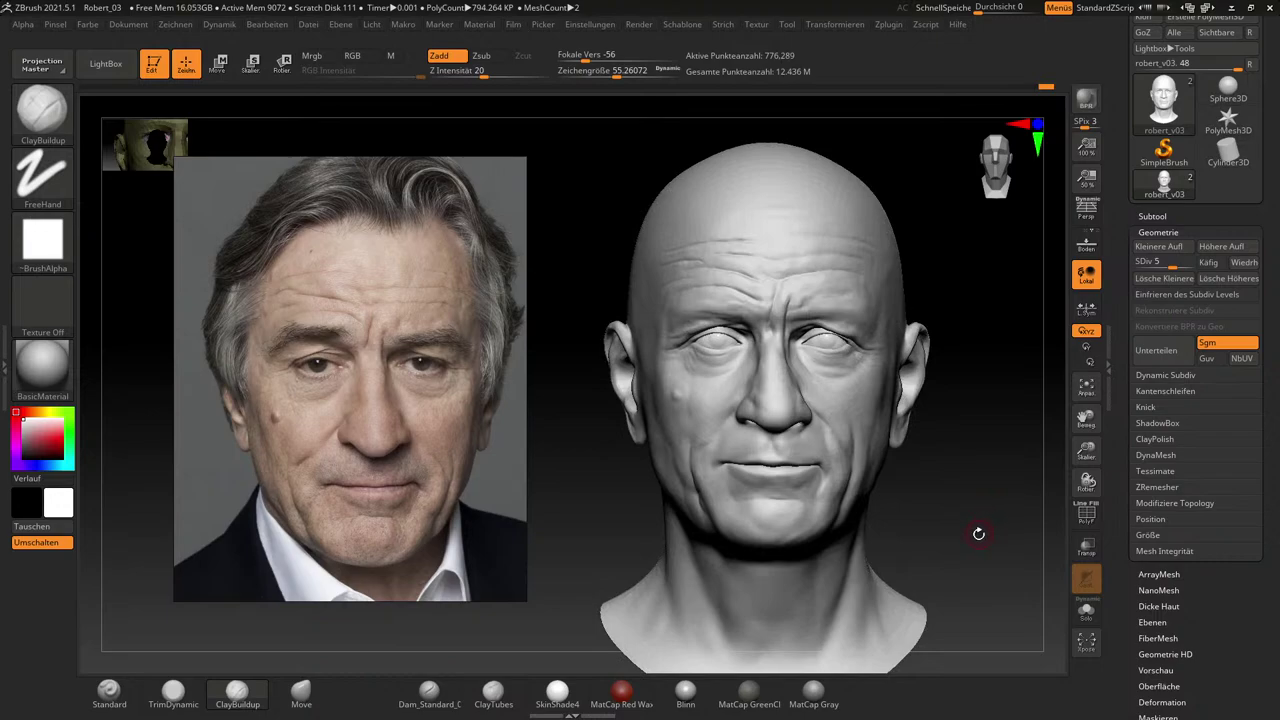
{"action": "left_click_drag", "start_coordinate": [980, 535], "coordinate": [979, 542]}
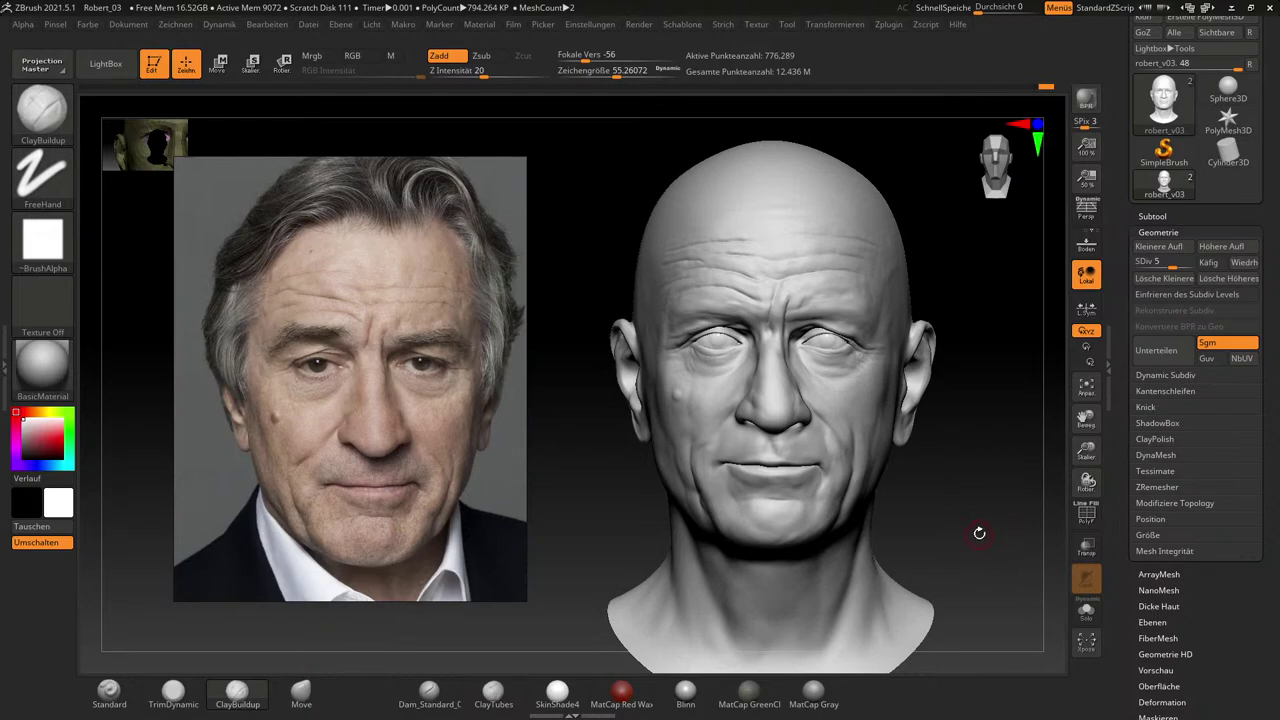
{"action": "left_click_drag", "start_coordinate": [978, 532], "coordinate": [982, 534]}
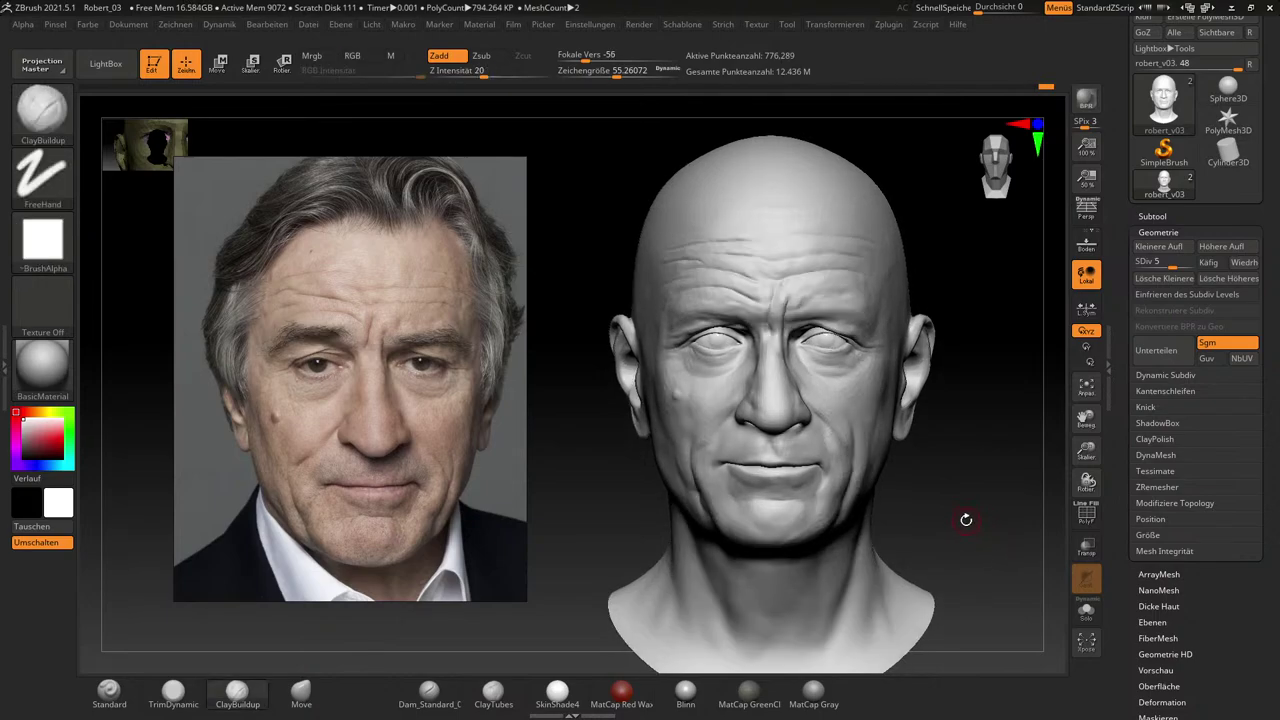
Set the draw size to about 79 and smooth the fold beside the left corner of the mouth.
{"action": "left_click_drag", "start_coordinate": [966, 519], "coordinate": [962, 530]}
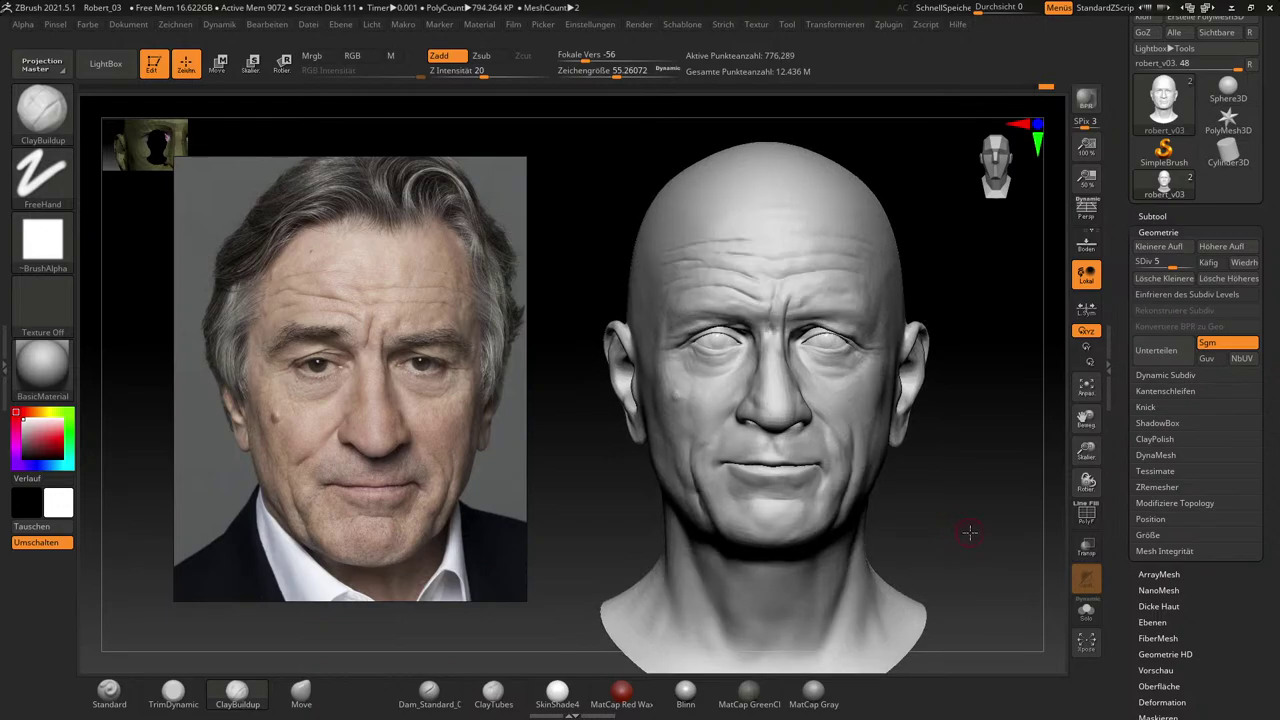
{"action": "left_click_drag", "start_coordinate": [969, 533], "coordinate": [940, 550]}
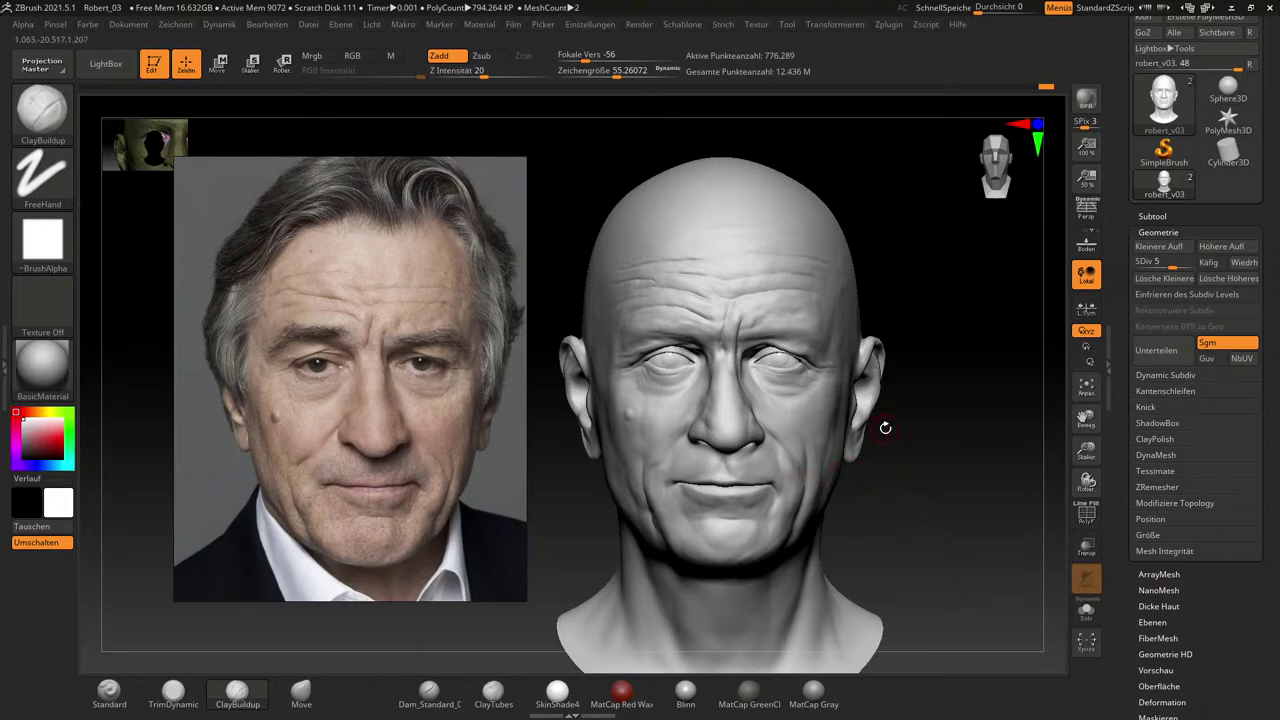
{"action": "key", "text": "d"}
{"action": "key", "text": "s"}
{"action": "key", "text": "s"}
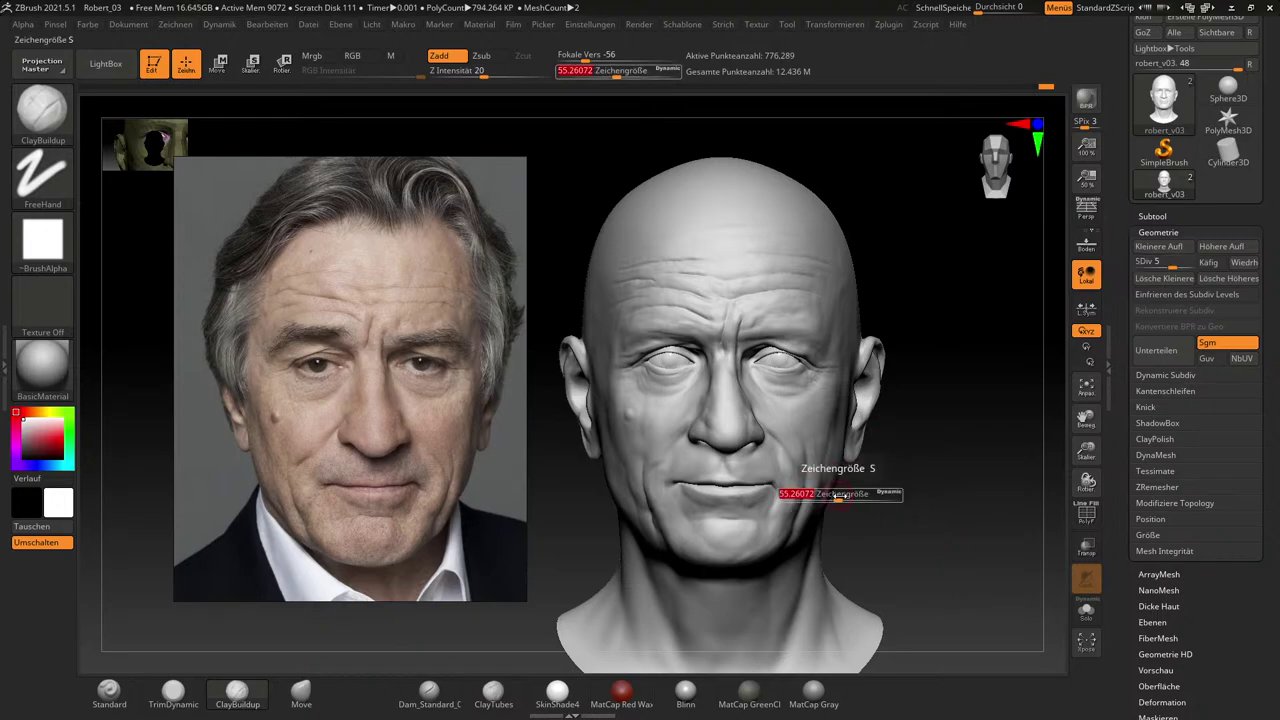
{"action": "left_click_drag", "start_coordinate": [837, 496], "coordinate": [840, 495]}
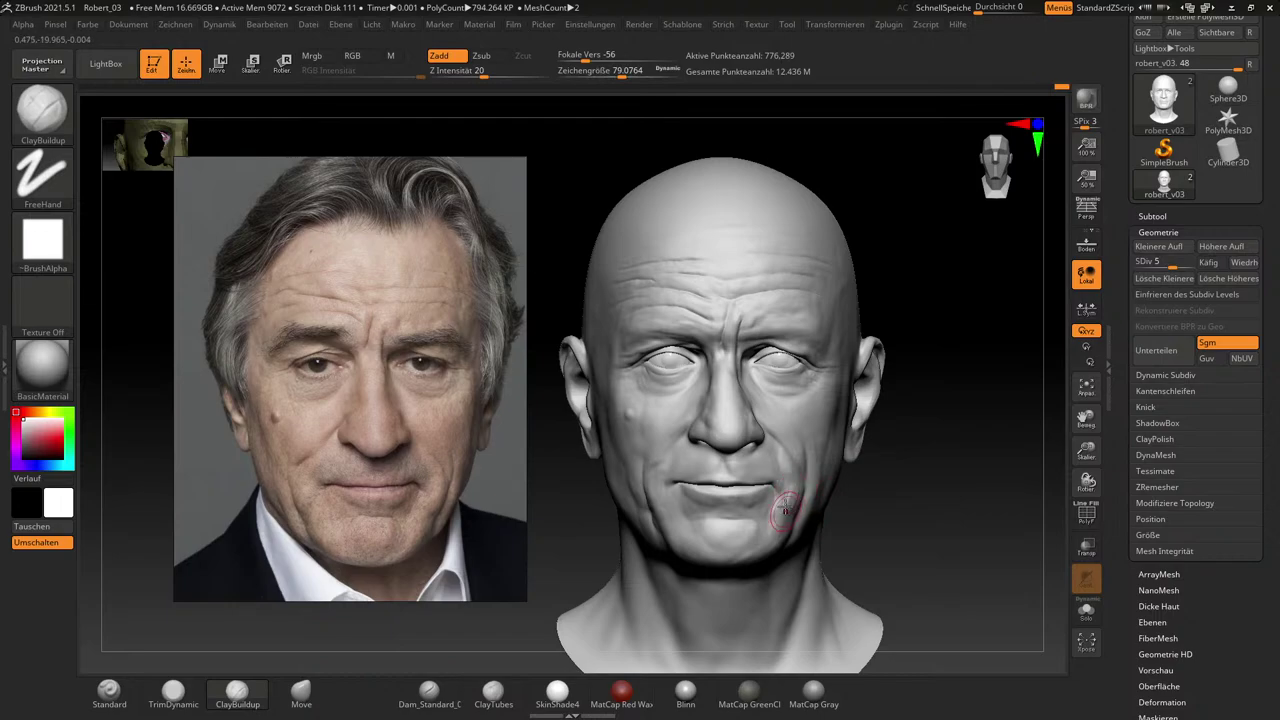
{"action": "key", "text": "shift"}
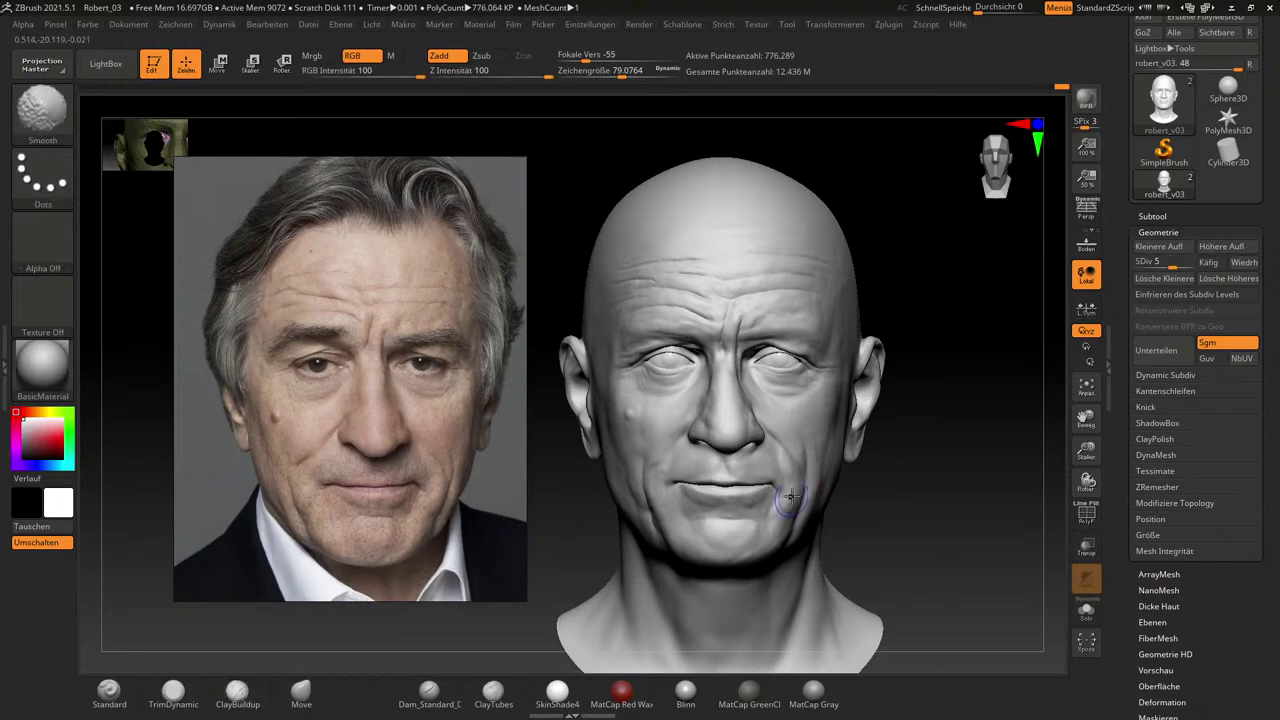
{"action": "left_click_drag", "start_coordinate": [795, 493], "coordinate": [786, 458]}
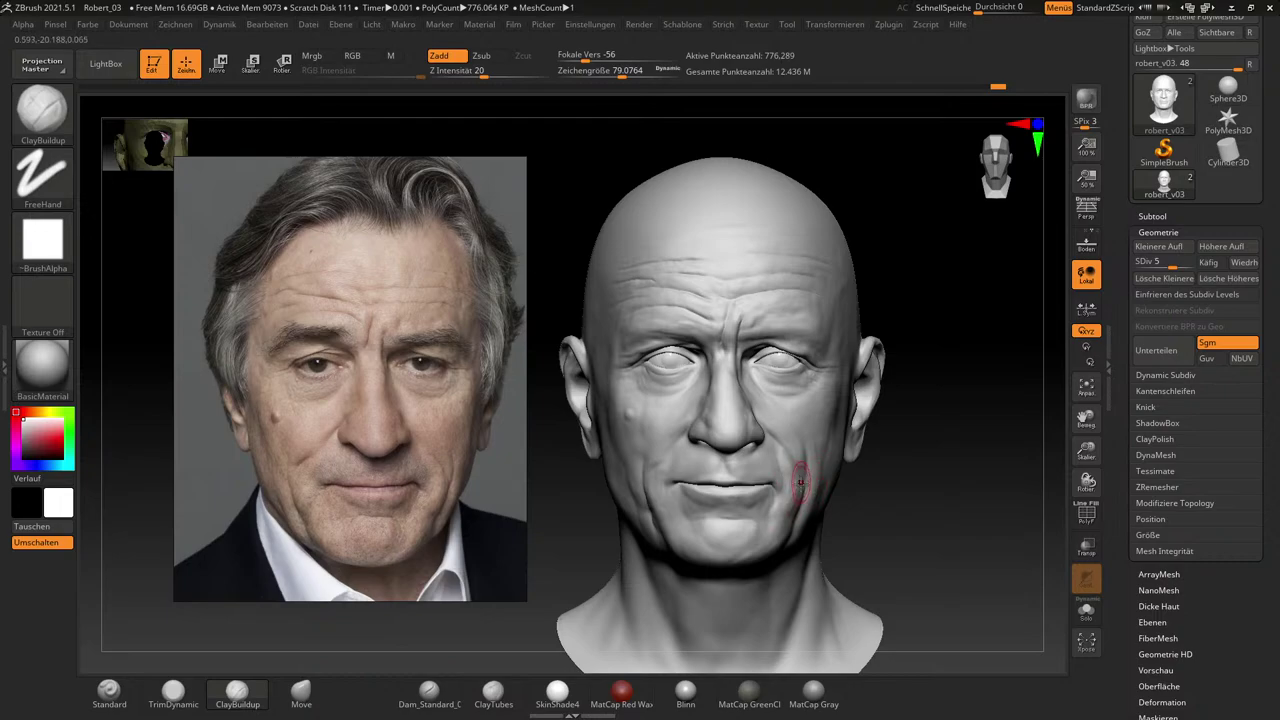
{"action": "key", "text": "shift"}
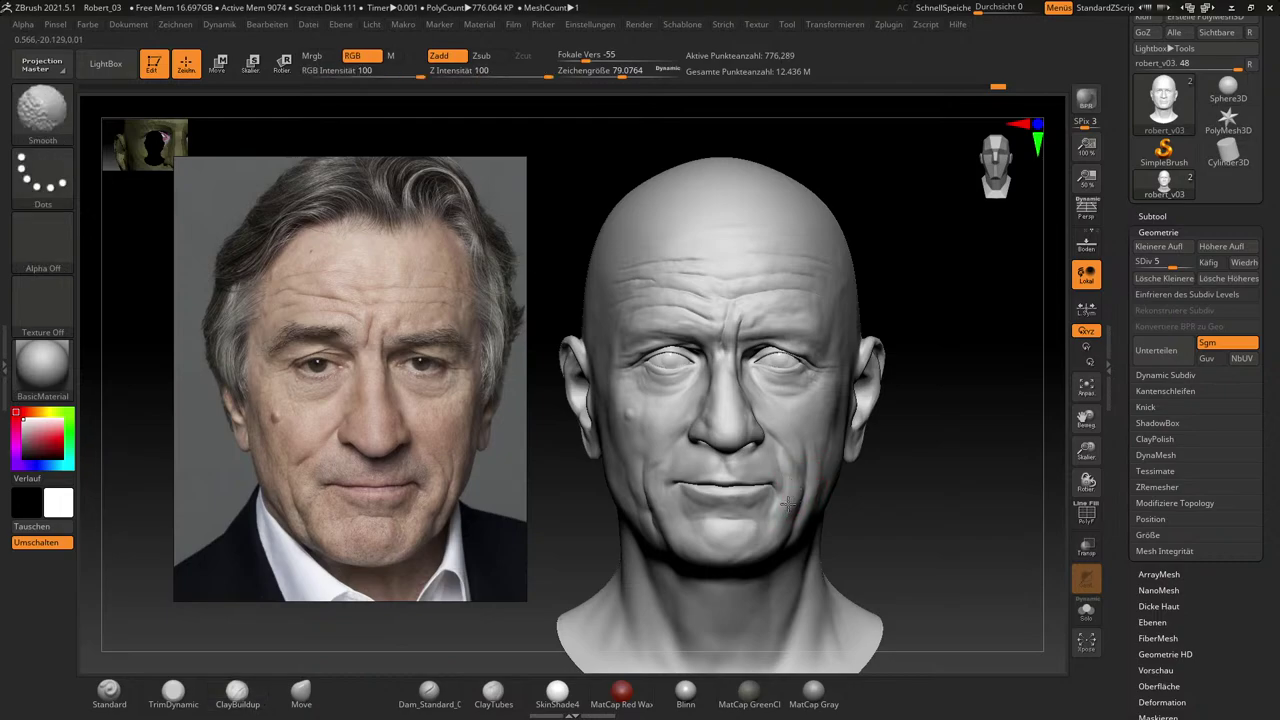
{"action": "left_click_drag", "start_coordinate": [788, 504], "coordinate": [791, 497], "text": "shift"}
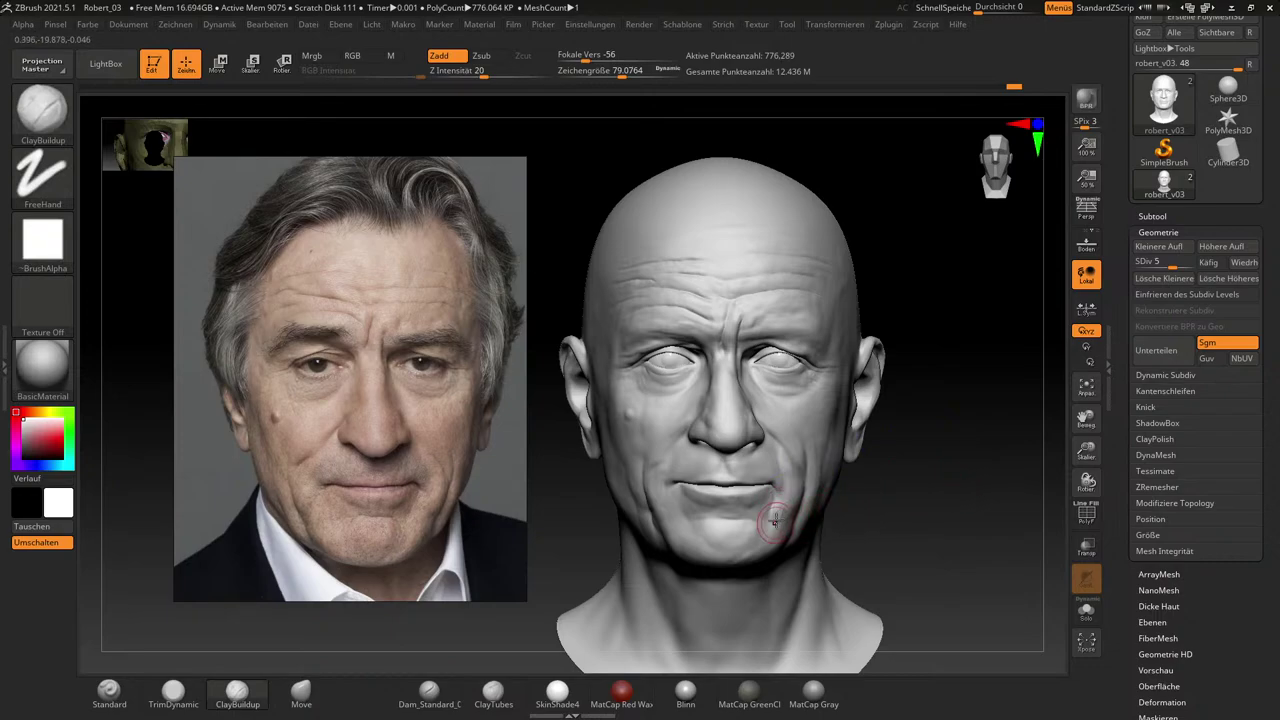
Smooth the transition between the left side of the chin and the jowl.
{"action": "key", "text": "shift"}
{"action": "left_click_drag", "start_coordinate": [776, 536], "coordinate": [778, 530], "text": "shift"}
{"action": "left_click_drag", "start_coordinate": [785, 507], "coordinate": [777, 532], "text": "shift"}
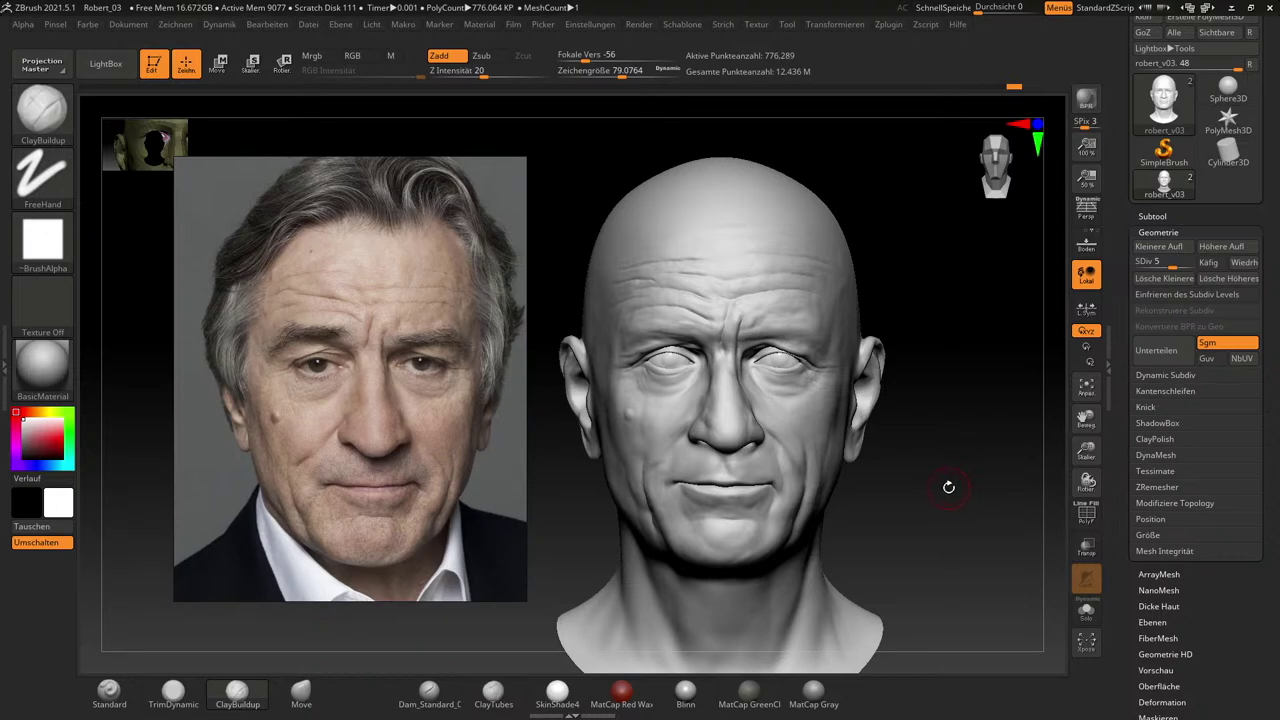
Examine the head's facial forms from the front, both three-quarter sides and in profile.
{"action": "mouse_move", "coordinate": [955, 487]}
{"action": "left_mouse_down", "text": "alt"}
{"action": "mouse_move", "coordinate": [997, 534]}
{"action": "mouse_move", "coordinate": [1005, 517]}
{"action": "mouse_move", "coordinate": [991, 523]}
{"action": "mouse_move", "coordinate": [967, 503]}
{"action": "left_mouse_up", "text": "alt"}
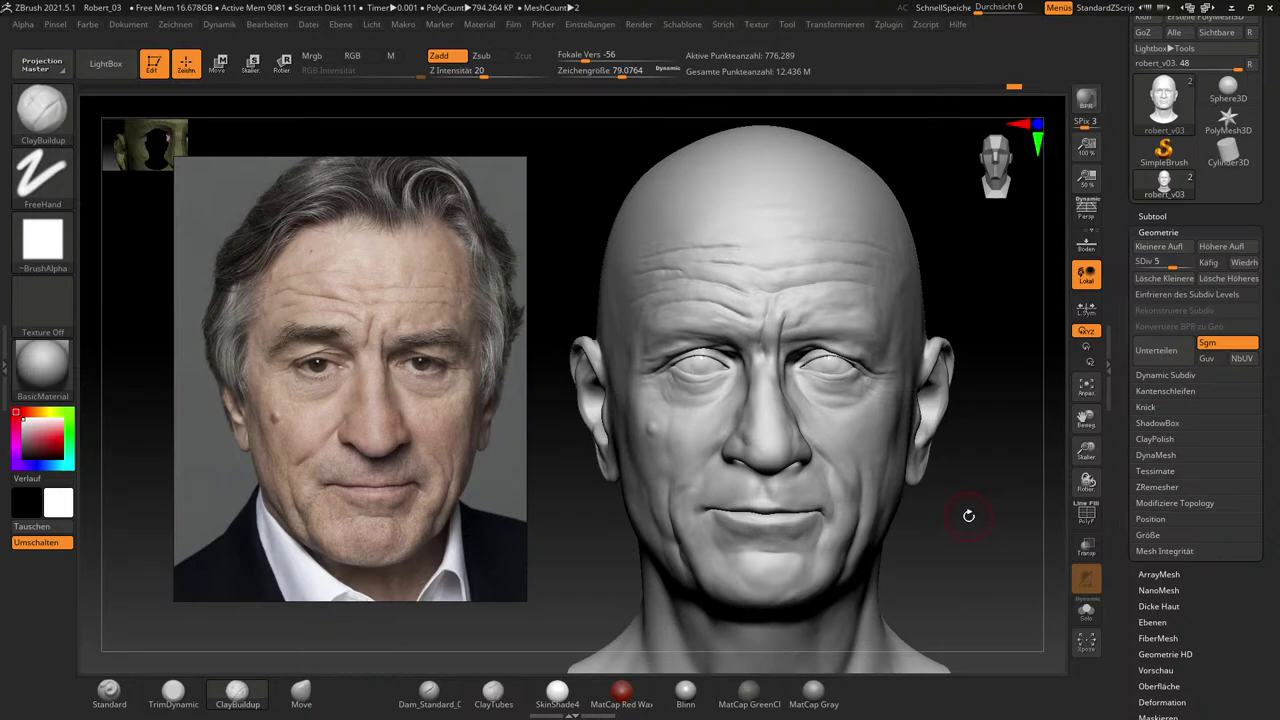
{"action": "left_click_drag", "start_coordinate": [968, 516], "coordinate": [914, 509]}
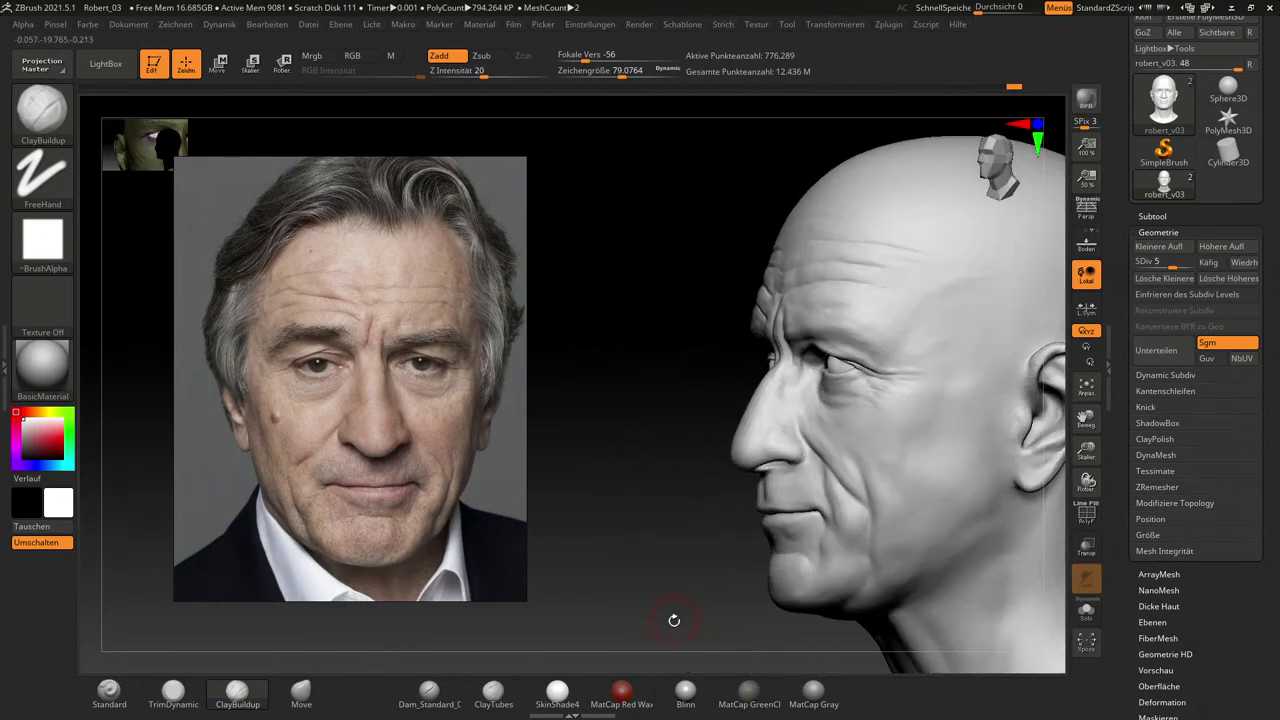
{"action": "left_click_drag", "start_coordinate": [671, 614], "coordinate": [770, 598]}
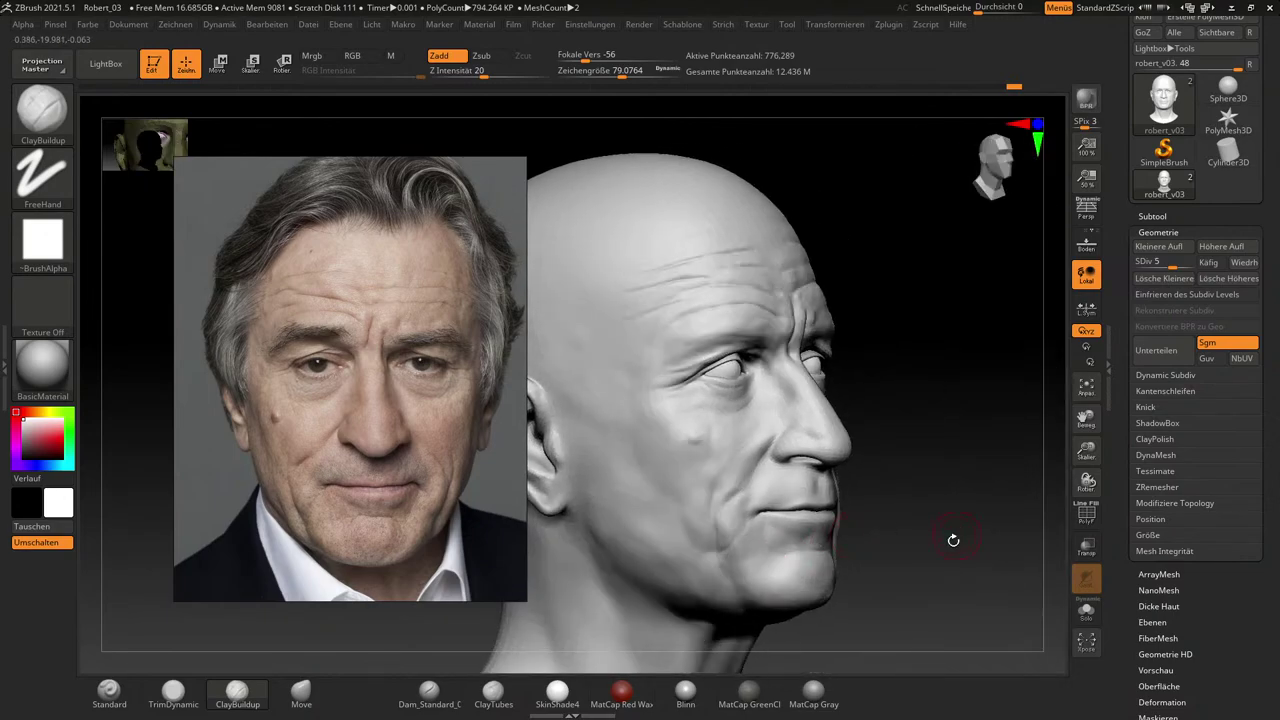
{"action": "left_click_drag", "start_coordinate": [951, 537], "coordinate": [986, 517]}
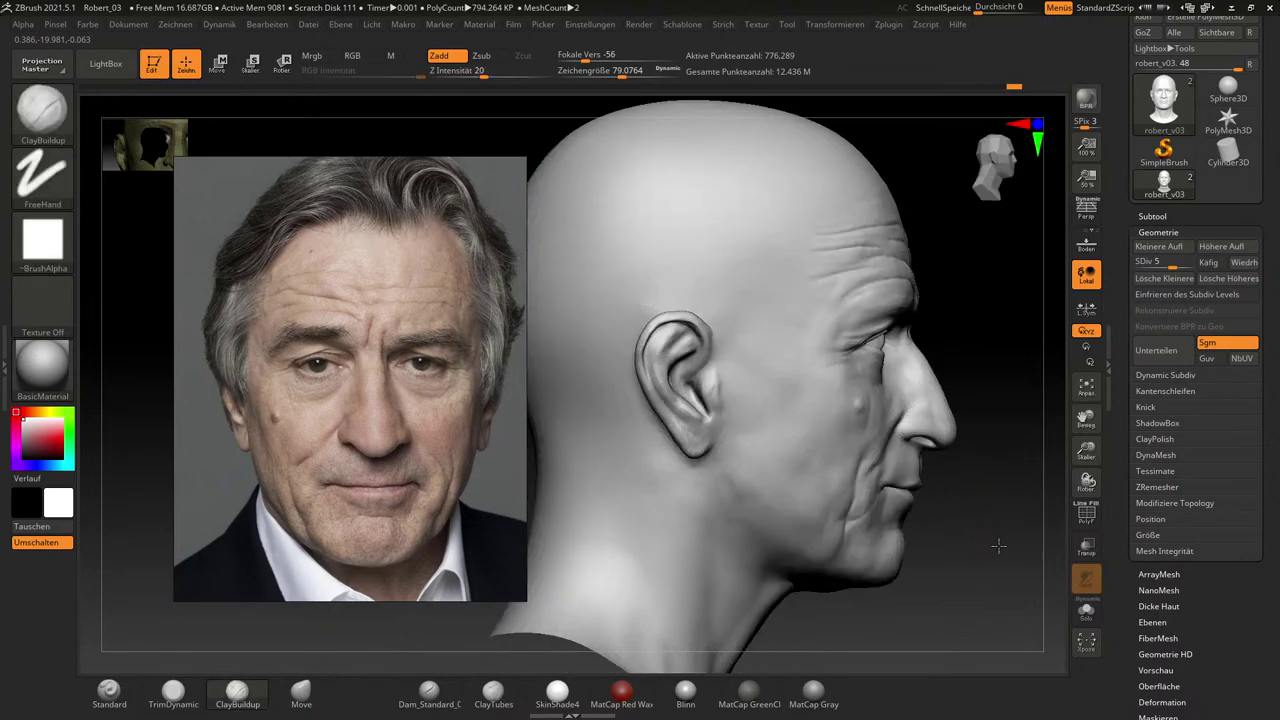
{"action": "left_click_drag", "start_coordinate": [998, 545], "coordinate": [963, 542]}
{"action": "mouse_move", "coordinate": [989, 534]}
{"action": "left_mouse_down"}
{"action": "mouse_move", "coordinate": [1012, 510]}
{"action": "mouse_move", "coordinate": [989, 523]}
{"action": "mouse_move", "coordinate": [989, 488]}
{"action": "left_mouse_up"}
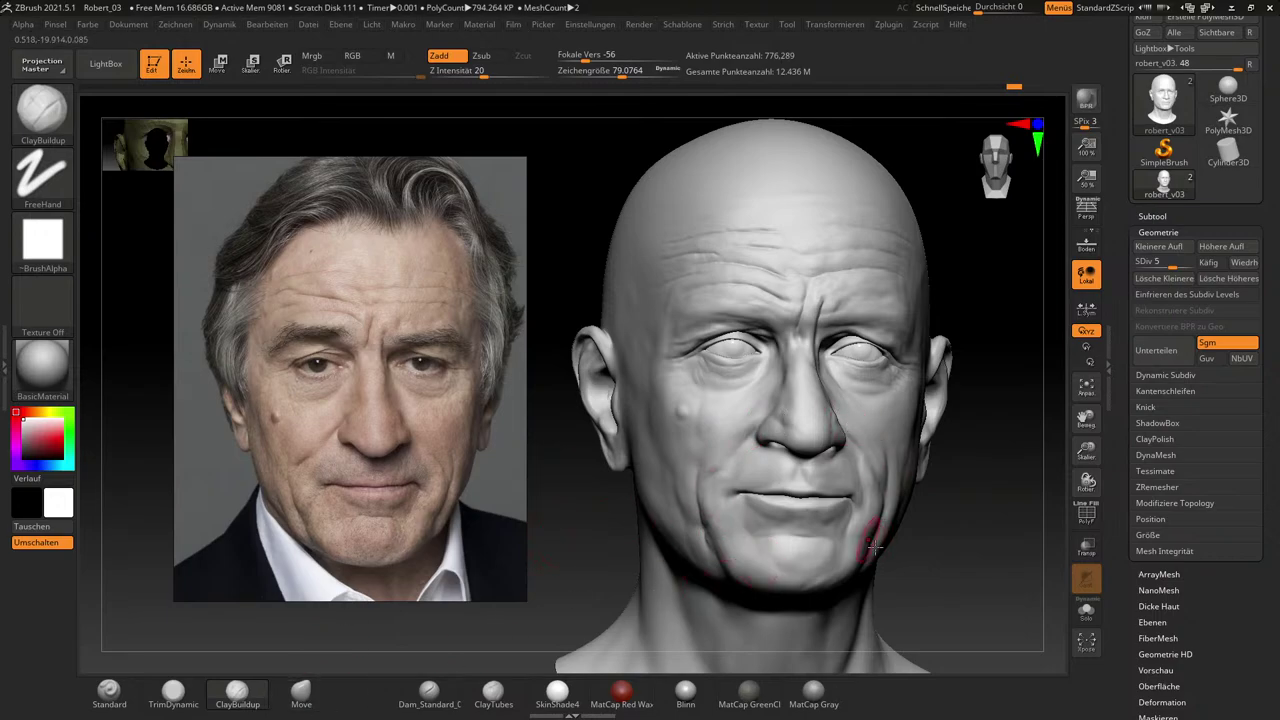
{"action": "mouse_move", "coordinate": [988, 546]}
{"action": "left_mouse_down", "text": "alt"}
{"action": "mouse_move", "coordinate": [988, 569]}
{"action": "mouse_move", "coordinate": [994, 555]}
{"action": "mouse_move", "coordinate": [1030, 584]}
{"action": "mouse_move", "coordinate": [1033, 548]}
{"action": "left_mouse_up", "text": "alt"}
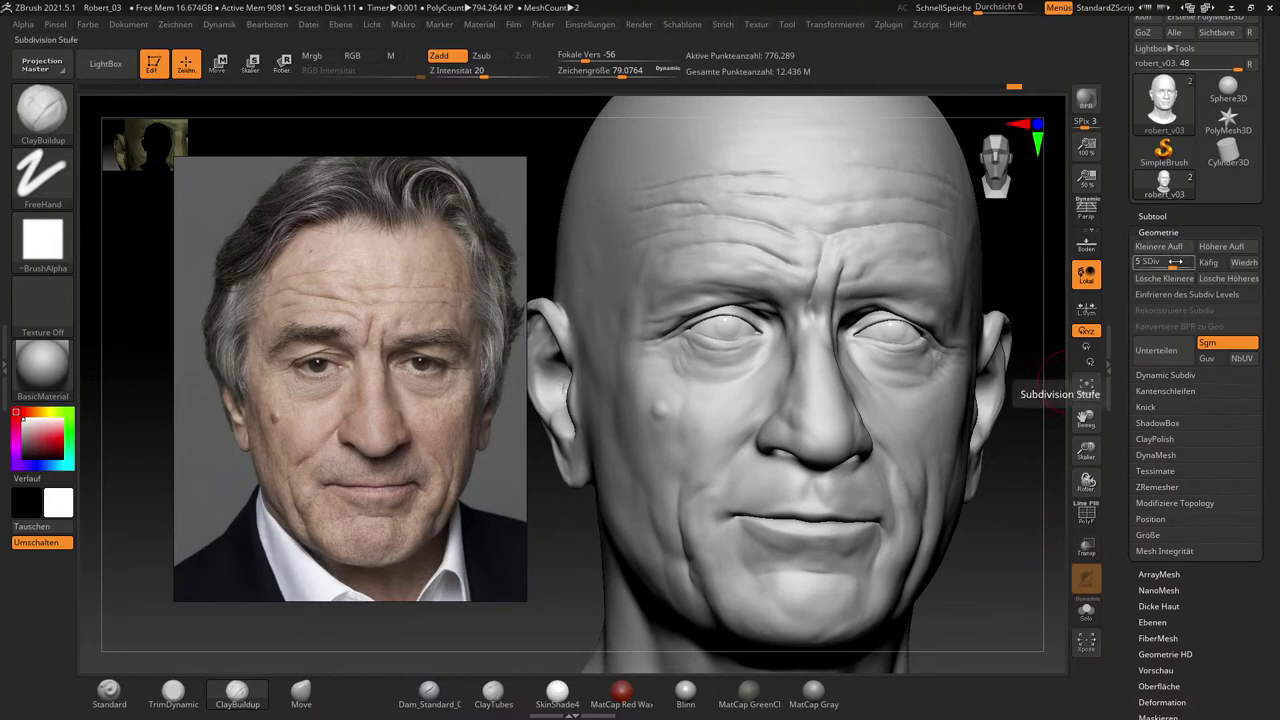
Raise the head to subdivision level 7 and compare it with a close-up of the nose and cheek in the reference photo.
{"action": "left_click_drag", "start_coordinate": [1175, 262], "coordinate": [1185, 268]}
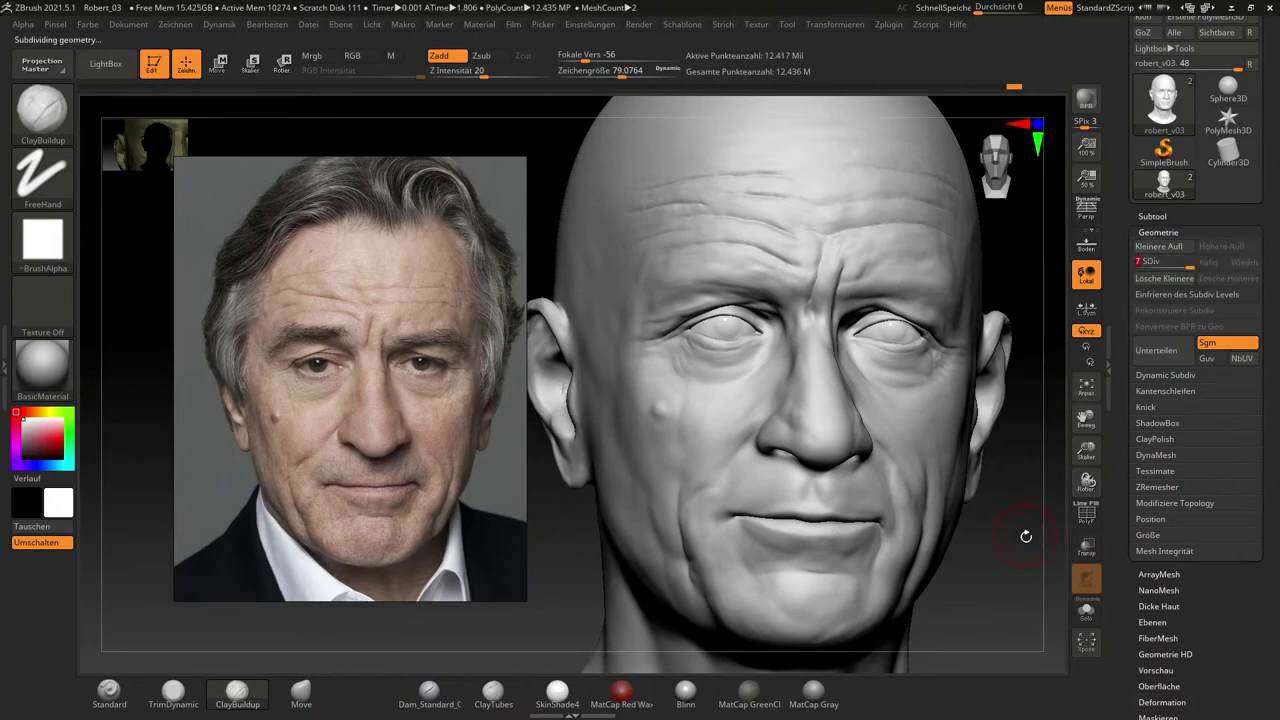
{"action": "mouse_move", "coordinate": [1032, 552]}
{"action": "left_mouse_down"}
{"action": "mouse_move", "coordinate": [1016, 525]}
{"action": "mouse_move", "coordinate": [990, 519]}
{"action": "left_mouse_up"}
{"action": "scroll", "coordinate": [377, 428], "scroll_direction": "up", "scroll_amount": 3}
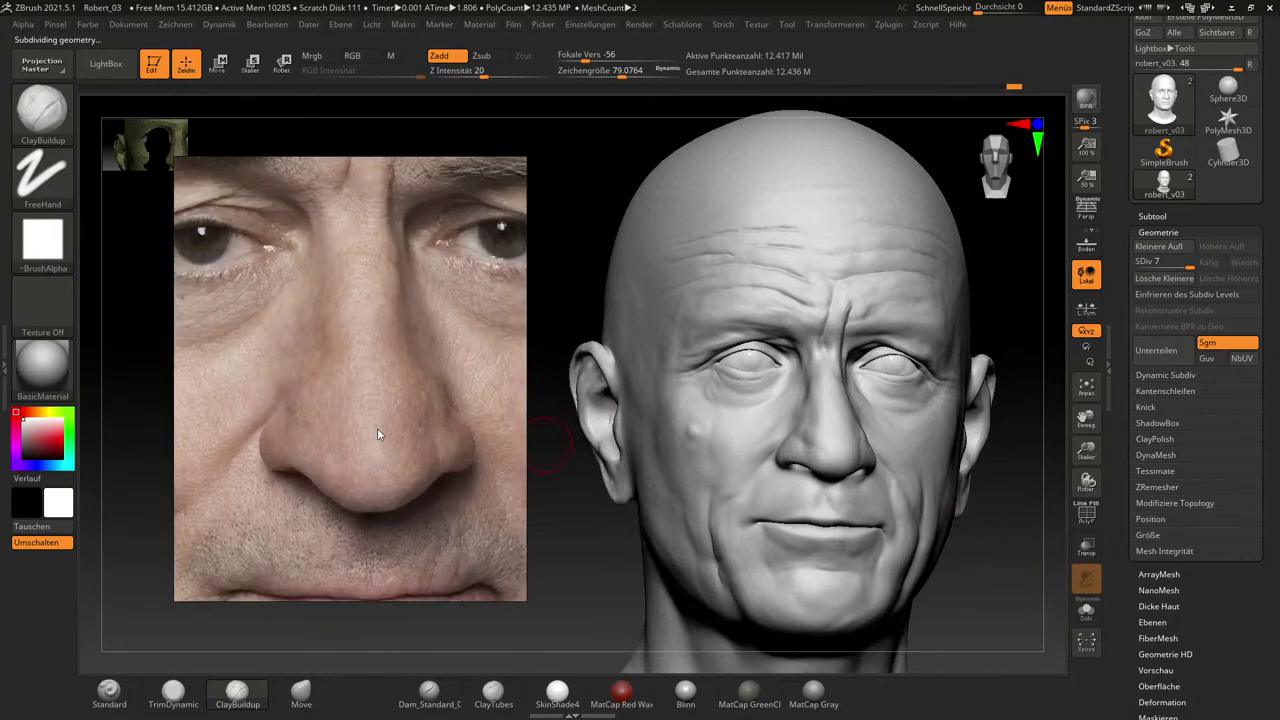
{"action": "scroll", "coordinate": [377, 428], "scroll_direction": "down", "scroll_amount": 1}
{"action": "scroll", "coordinate": [273, 418], "scroll_direction": "up", "scroll_amount": 3}
{"action": "scroll", "coordinate": [273, 418], "scroll_direction": "down", "scroll_amount": 2}
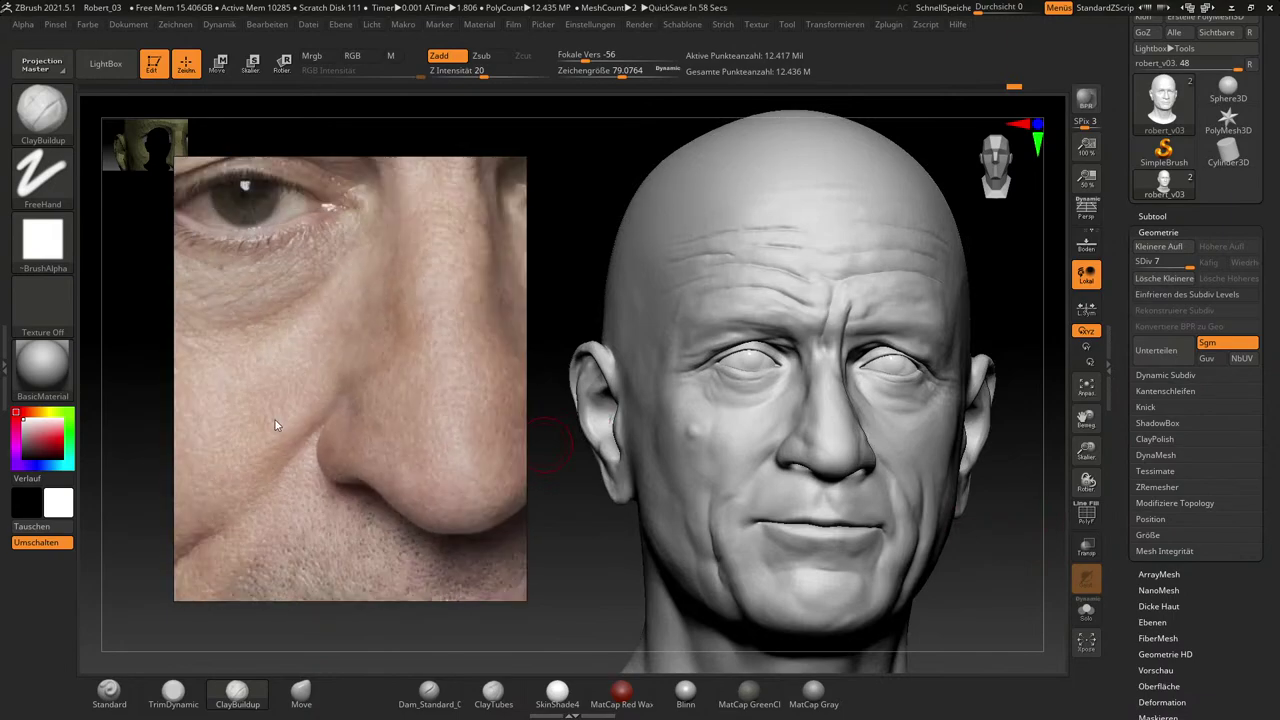
{"action": "scroll", "coordinate": [291, 418], "scroll_direction": "up", "scroll_amount": 1}
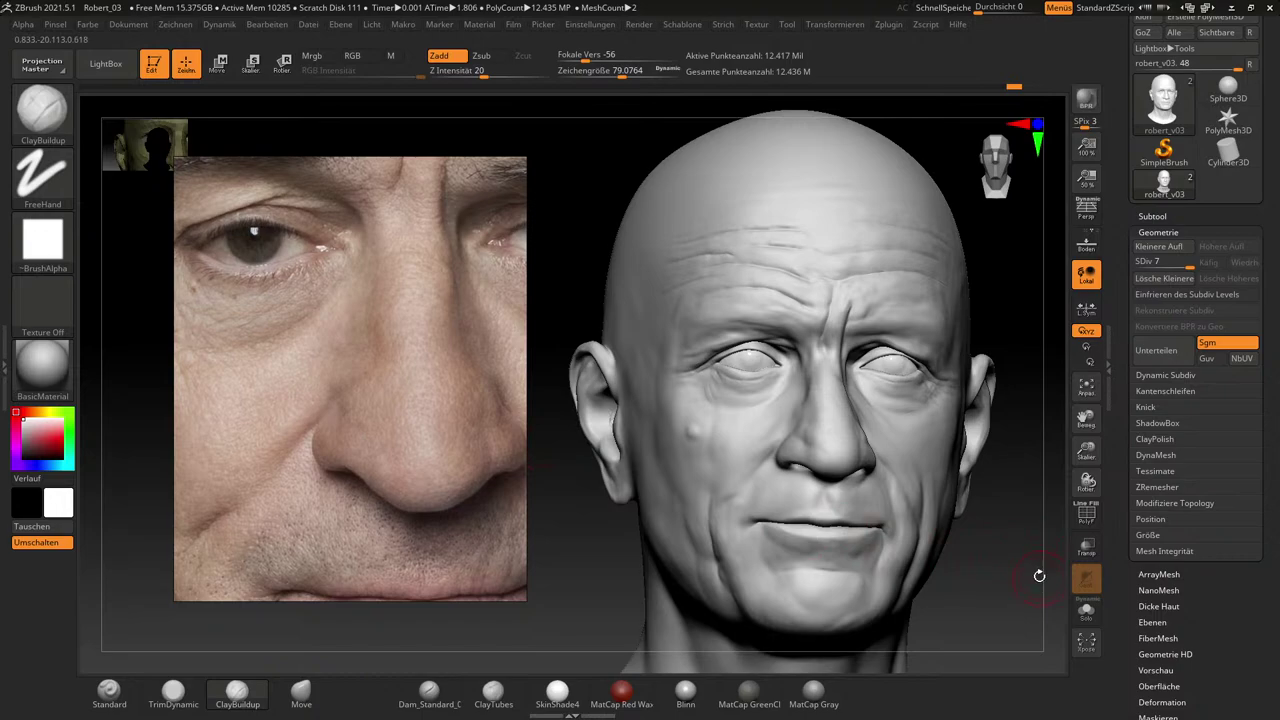
{"action": "mouse_move", "coordinate": [1037, 574]}
{"action": "left_mouse_down"}
{"action": "mouse_move", "coordinate": [1016, 551]}
{"action": "mouse_move", "coordinate": [1031, 557]}
{"action": "mouse_move", "coordinate": [614, 508]}
{"action": "mouse_move", "coordinate": [634, 491]}
{"action": "mouse_move", "coordinate": [600, 463]}
{"action": "mouse_move", "coordinate": [614, 520]}
{"action": "mouse_move", "coordinate": [571, 523]}
{"action": "mouse_move", "coordinate": [577, 537]}
{"action": "mouse_move", "coordinate": [897, 580]}
{"action": "mouse_move", "coordinate": [1024, 569]}
{"action": "mouse_move", "coordinate": [1018, 505]}
{"action": "left_mouse_up"}
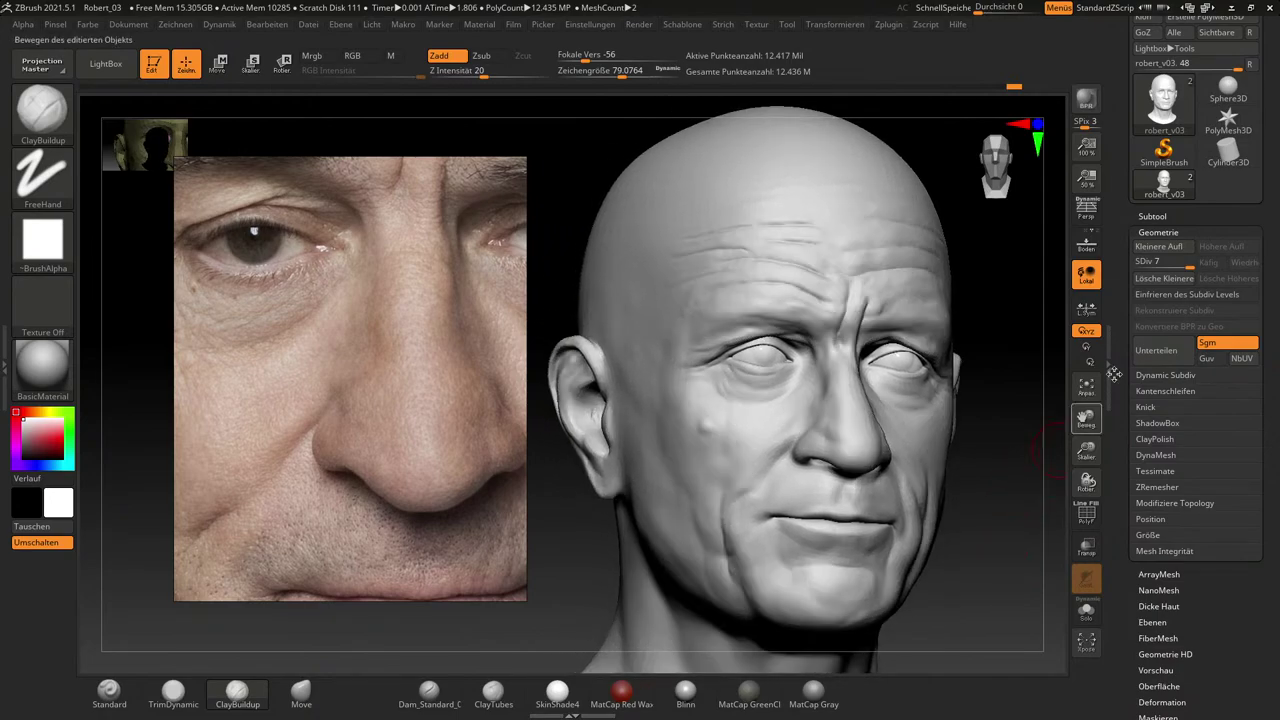
Collapse the geometry settings and compare the head with the reference photo, both around the eye and nose and across the whole face.
{"action": "left_click", "coordinate": [1168, 230]}
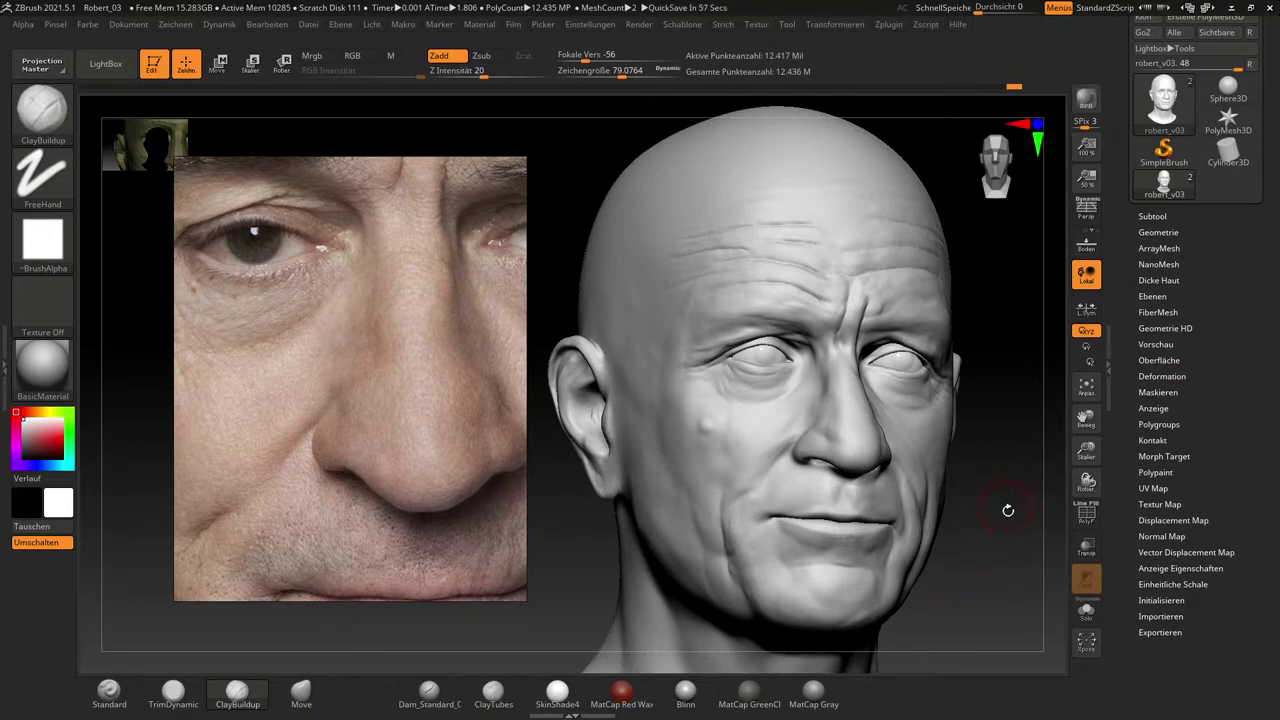
{"action": "left_click_drag", "start_coordinate": [1006, 514], "coordinate": [1014, 523]}
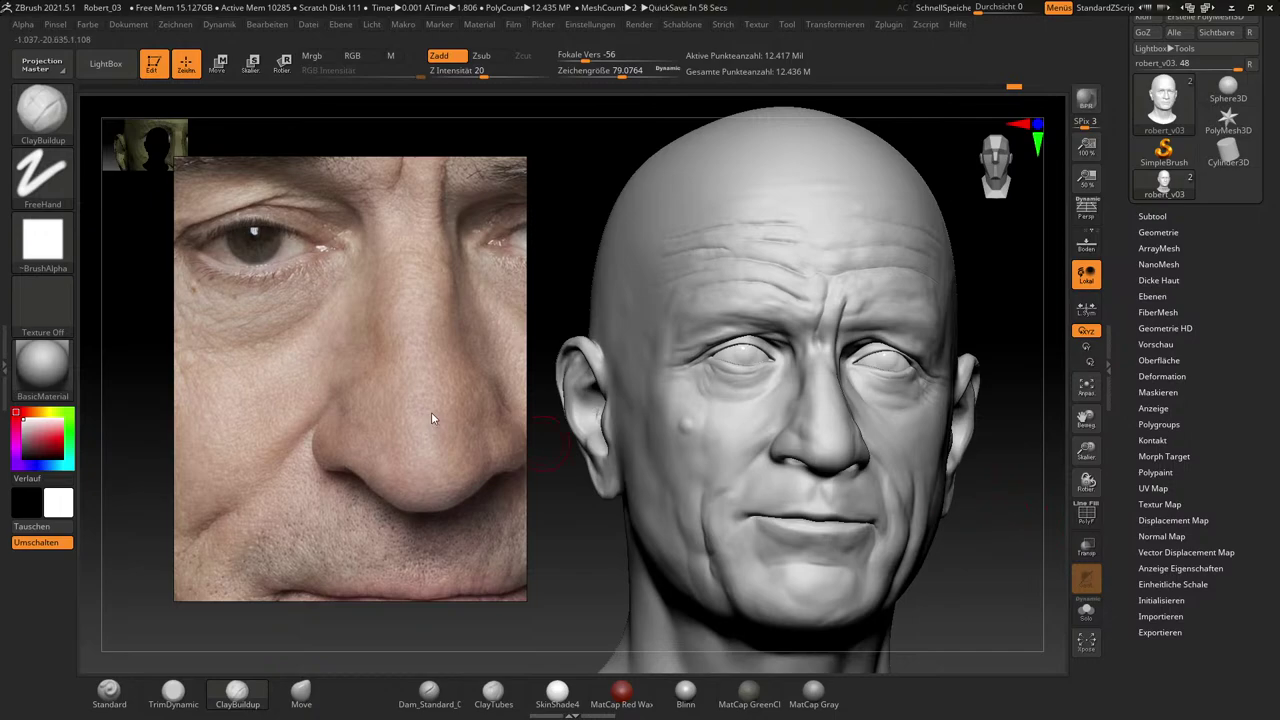
{"action": "left_click_drag", "start_coordinate": [431, 412], "coordinate": [447, 477]}
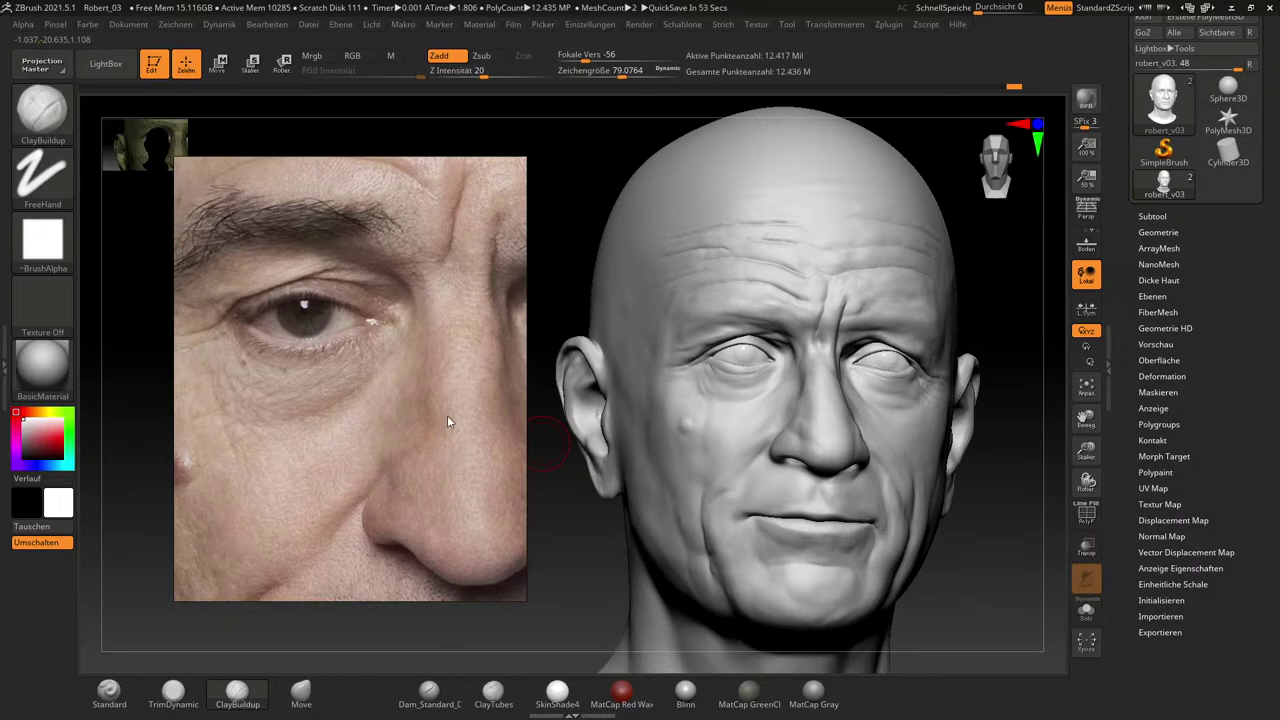
{"action": "left_click_drag", "start_coordinate": [1044, 576], "coordinate": [1024, 563]}
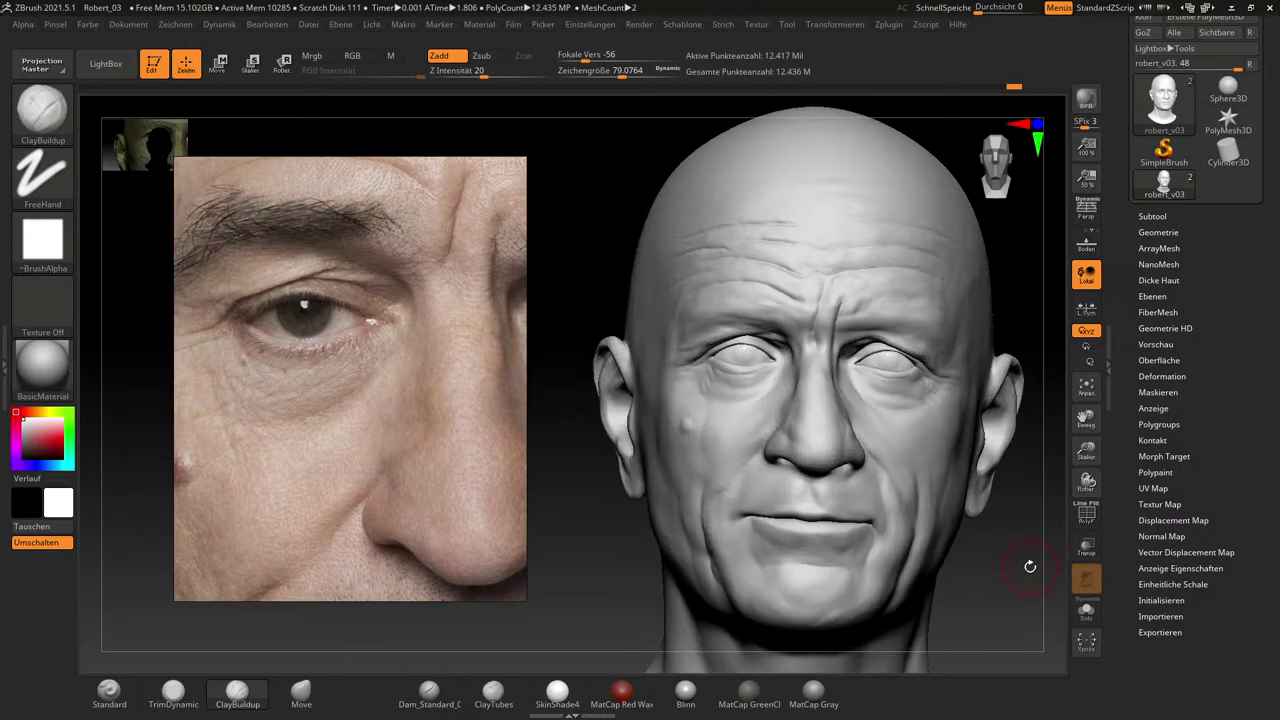
{"action": "left_click_drag", "start_coordinate": [1026, 565], "coordinate": [986, 535]}
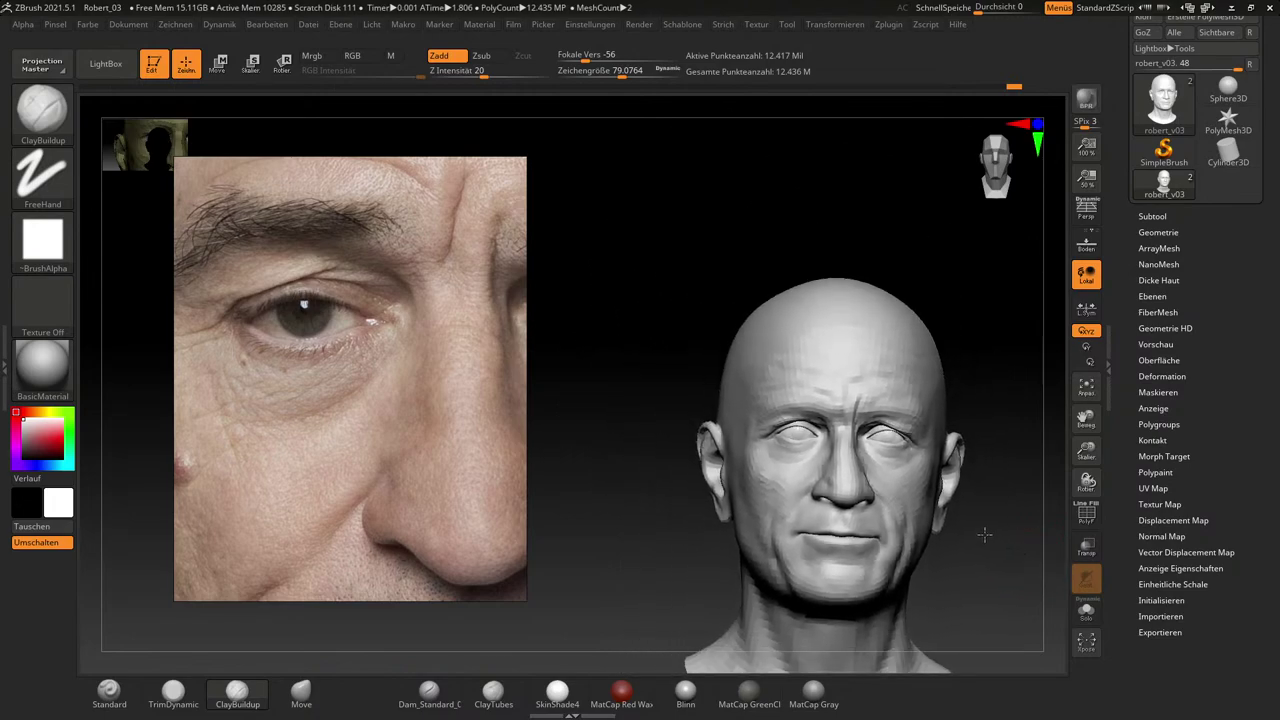
{"action": "mouse_move", "coordinate": [1046, 576]}
{"action": "left_mouse_down", "text": "alt"}
{"action": "mouse_move", "coordinate": [995, 537]}
{"action": "mouse_move", "coordinate": [1014, 566]}
{"action": "mouse_move", "coordinate": [1035, 564]}
{"action": "left_mouse_up", "text": "alt"}
{"action": "scroll", "coordinate": [309, 374], "scroll_direction": "down", "scroll_amount": 2}
{"action": "scroll", "coordinate": [312, 373], "scroll_direction": "down", "scroll_amount": 3}
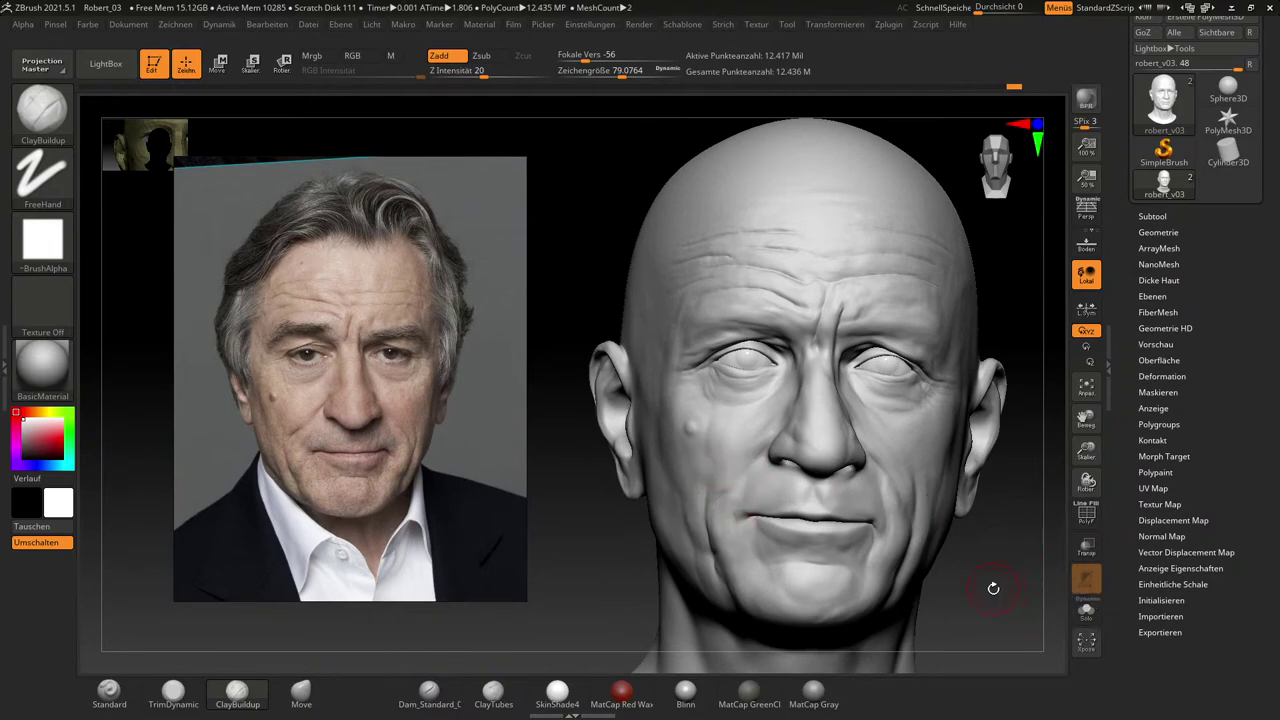
{"action": "left_click_drag", "start_coordinate": [1005, 586], "coordinate": [1020, 585]}
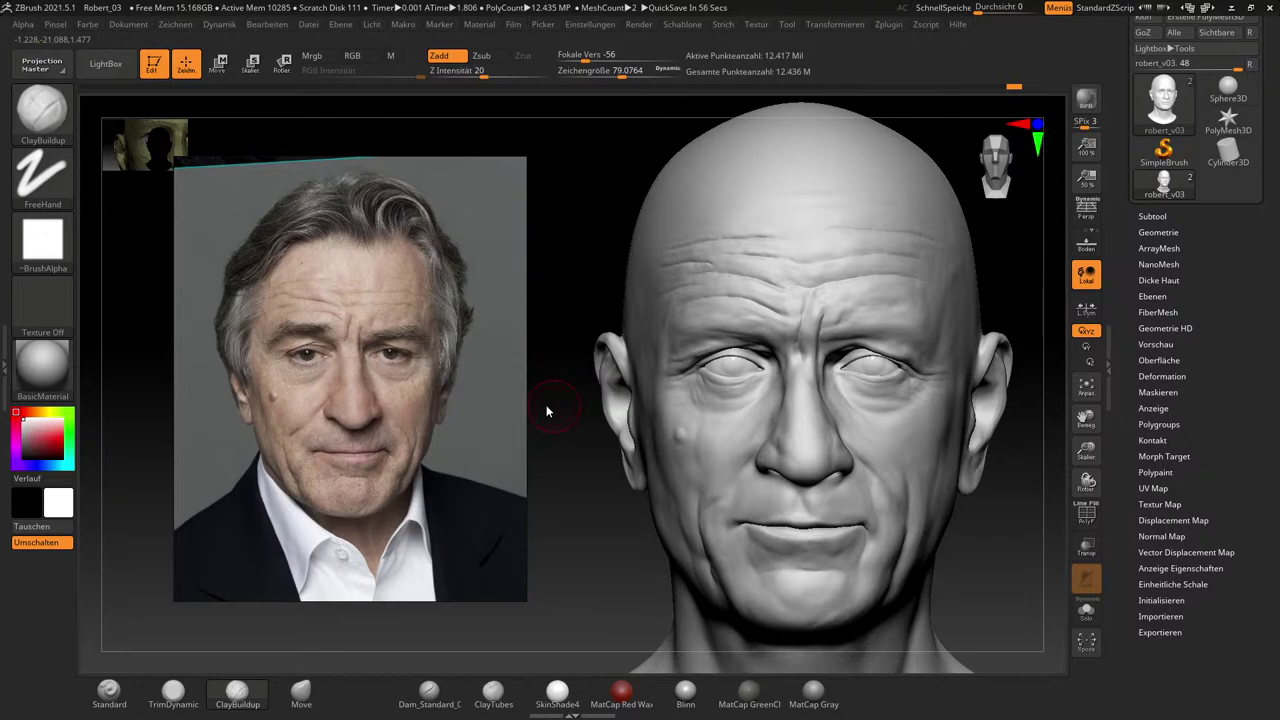
{"action": "left_click_drag", "start_coordinate": [1041, 562], "coordinate": [908, 503], "text": "alt"}
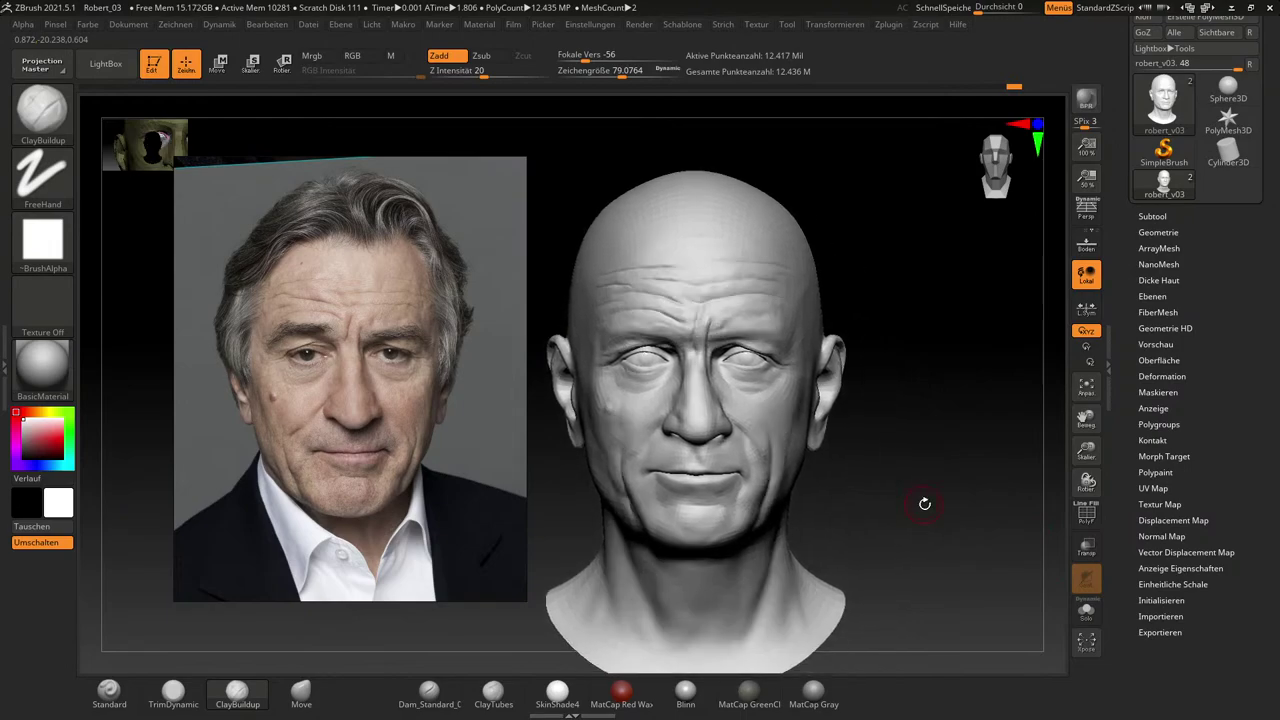
{"action": "scroll", "coordinate": [355, 323], "scroll_direction": "up", "scroll_amount": 3}
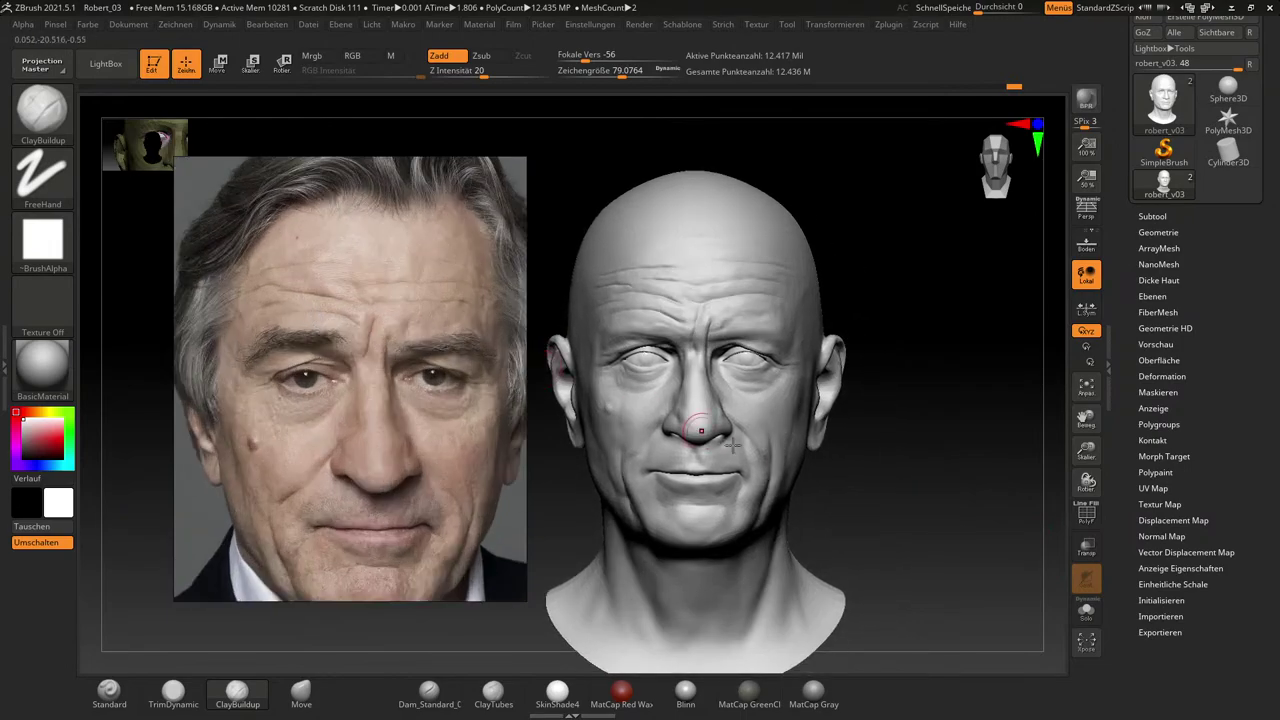
{"action": "left_click_drag", "start_coordinate": [957, 505], "coordinate": [1027, 539], "text": "alt"}
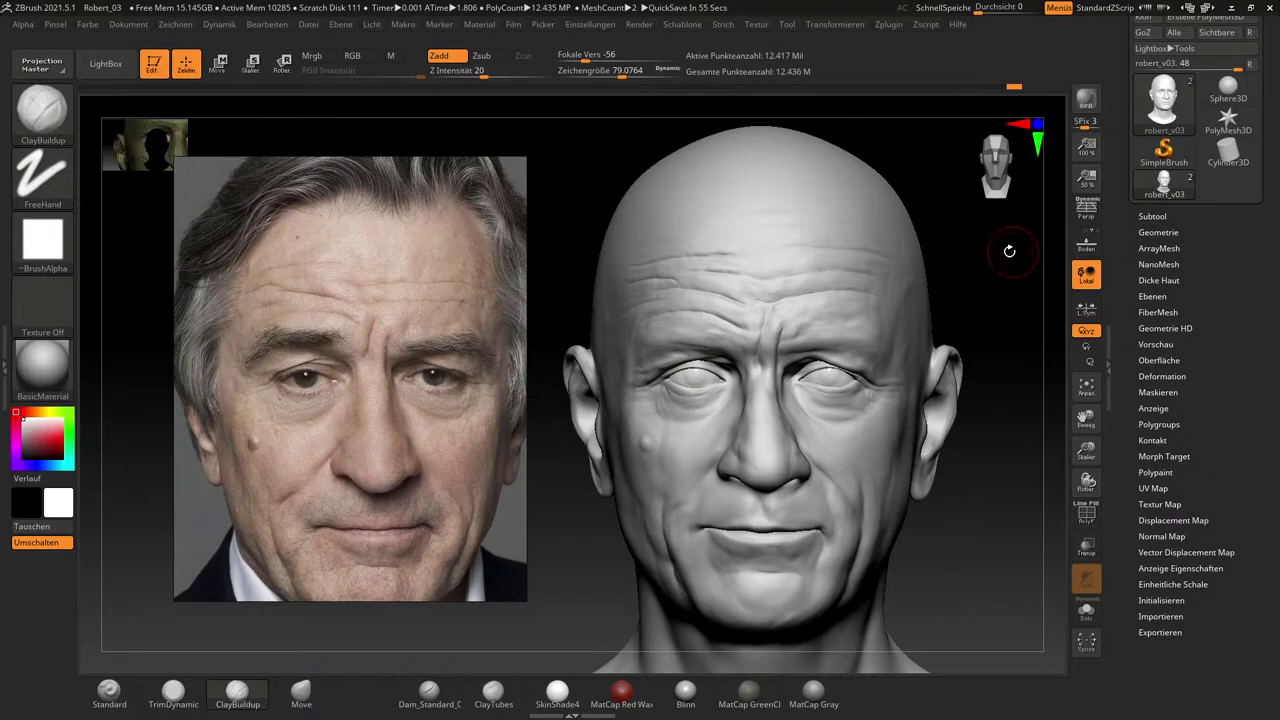
Save the tool as robert_v03.ZTL in the scenes folder, overwriting the existing file.
{"action": "left_click_drag", "start_coordinate": [1008, 252], "coordinate": [999, 253]}
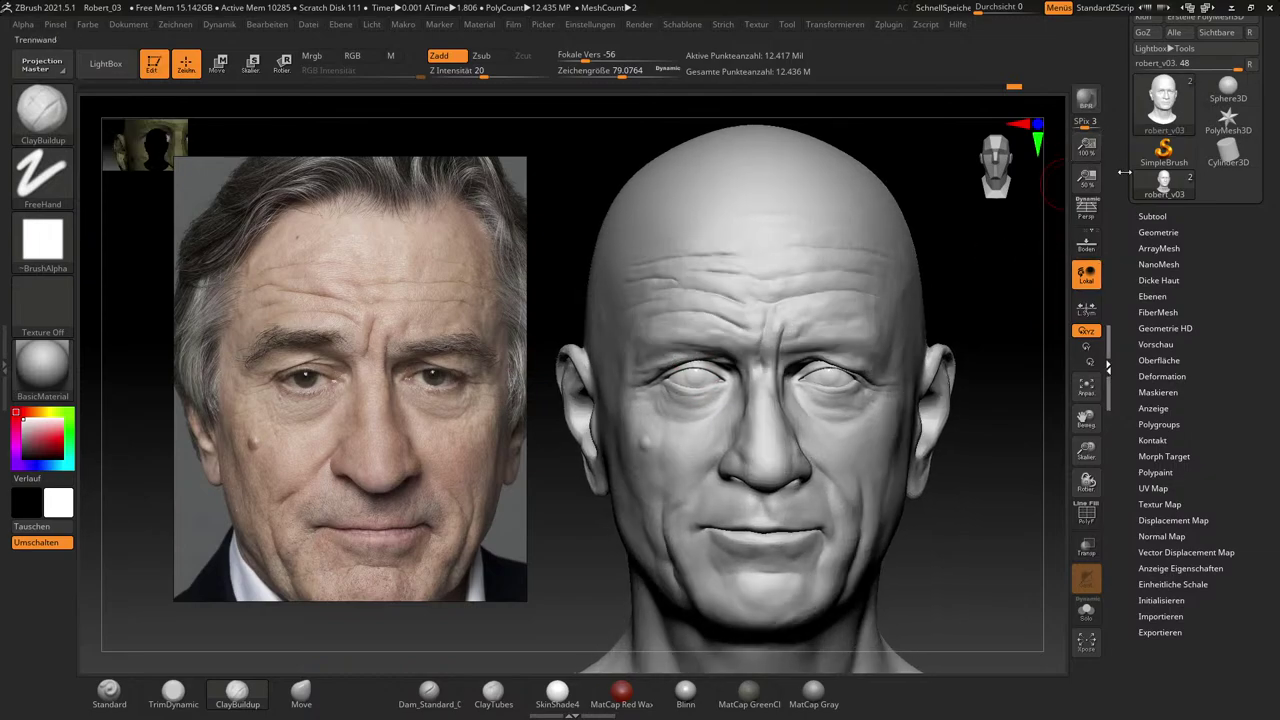
{"action": "left_click", "coordinate": [1112, 105]}
{"action": "scroll", "coordinate": [1200, 200], "scroll_direction": "up", "scroll_amount": 4}
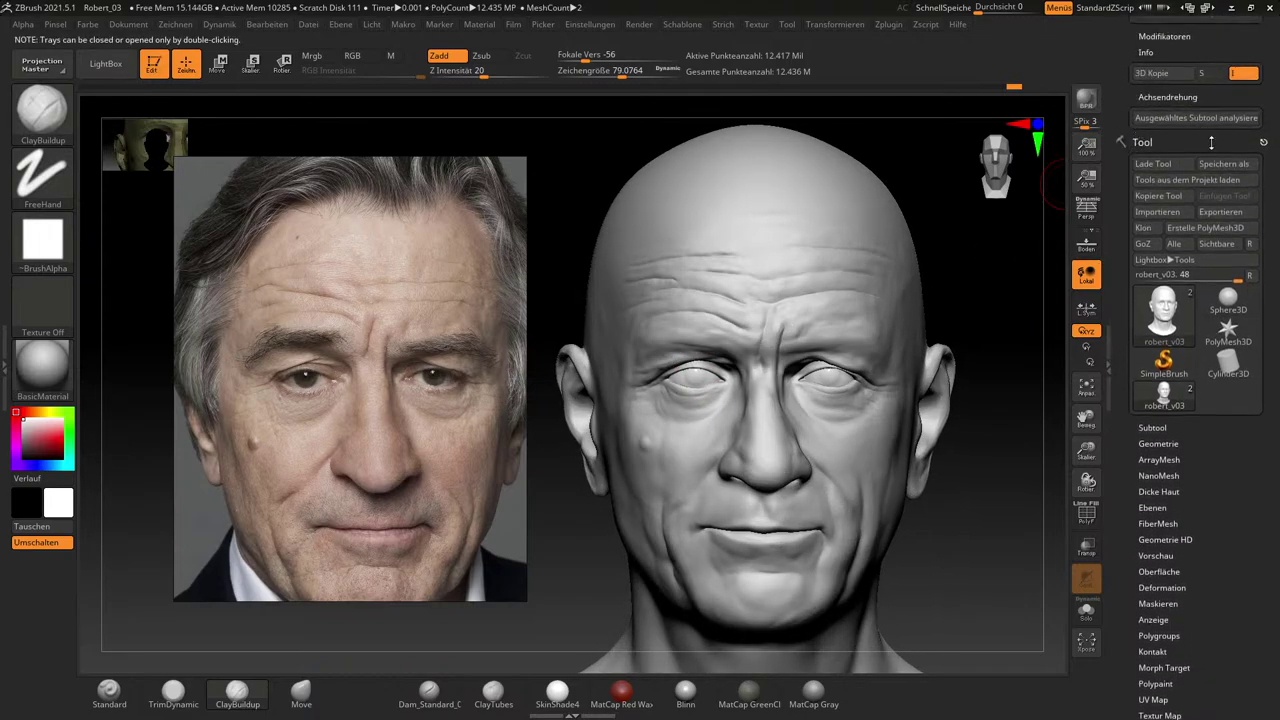
{"action": "left_click", "coordinate": [1229, 165]}
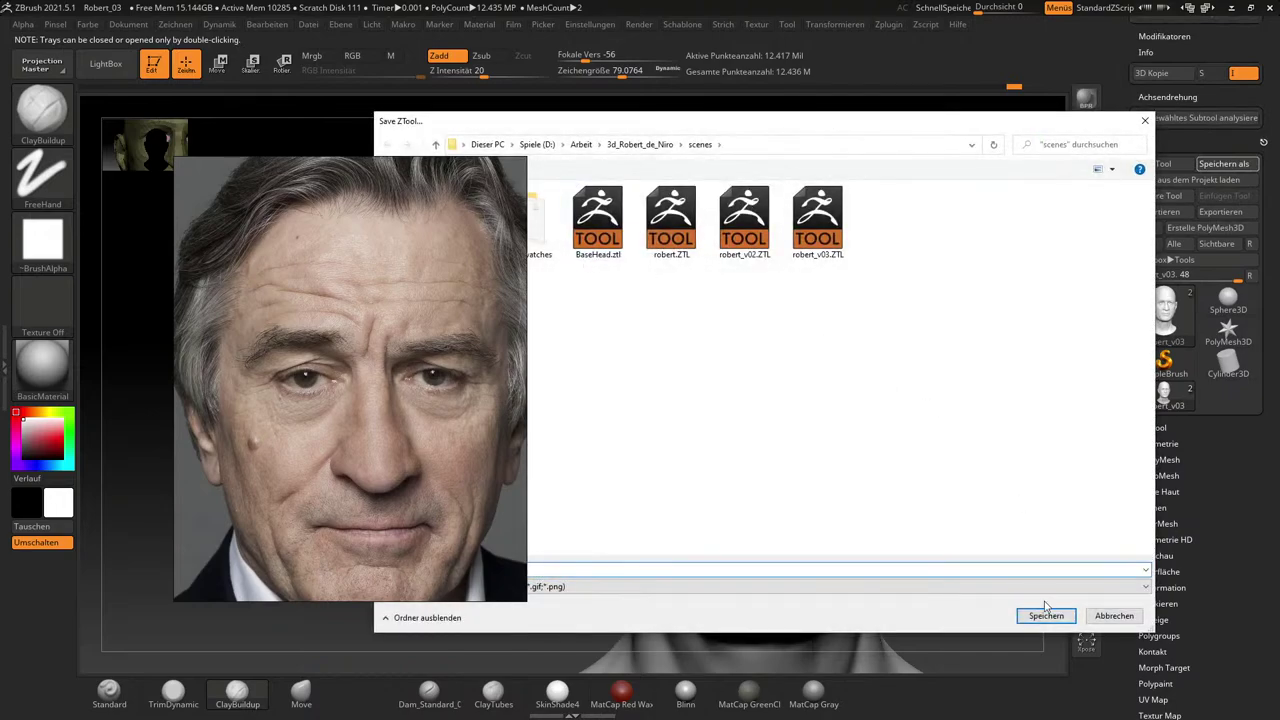
{"action": "mouse_move", "coordinate": [836, 127]}
{"action": "left_mouse_down"}
{"action": "mouse_move", "coordinate": [1021, 136]}
{"action": "mouse_move", "coordinate": [1000, 120]}
{"action": "mouse_move", "coordinate": [957, 122]}
{"action": "left_mouse_up"}
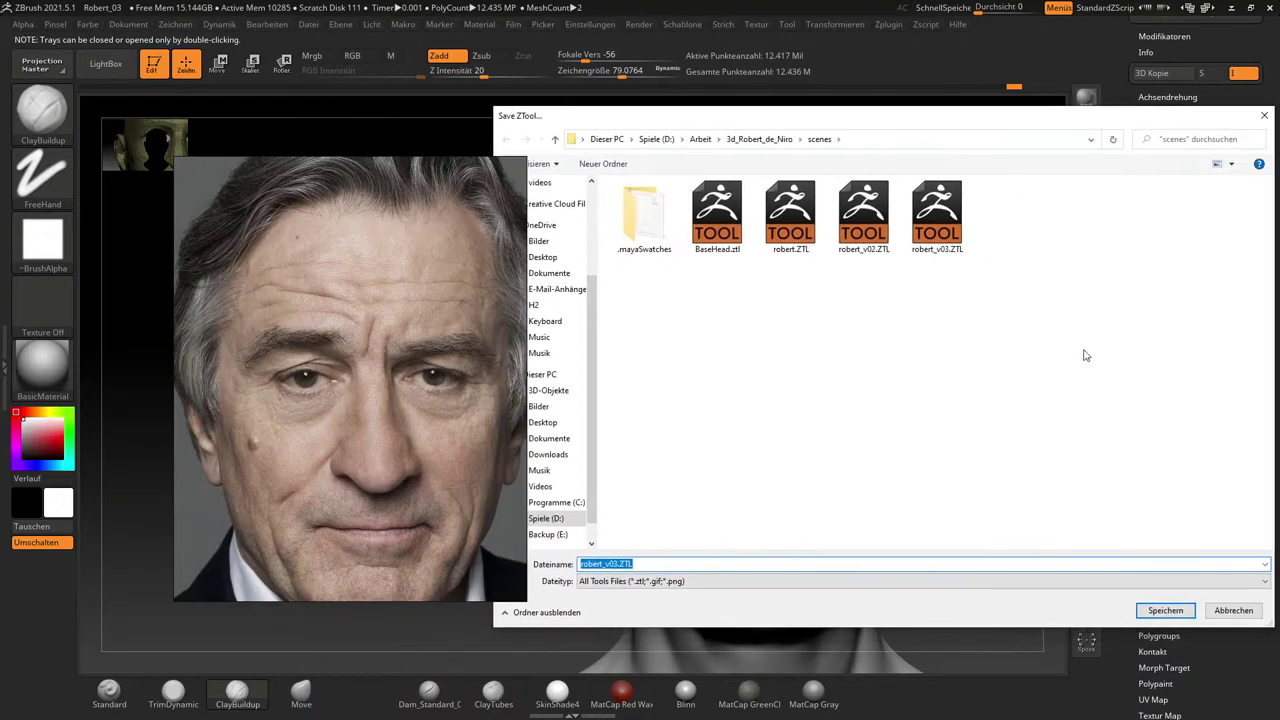
{"action": "left_click", "coordinate": [1163, 611]}
{"action": "left_click", "coordinate": [731, 351]}
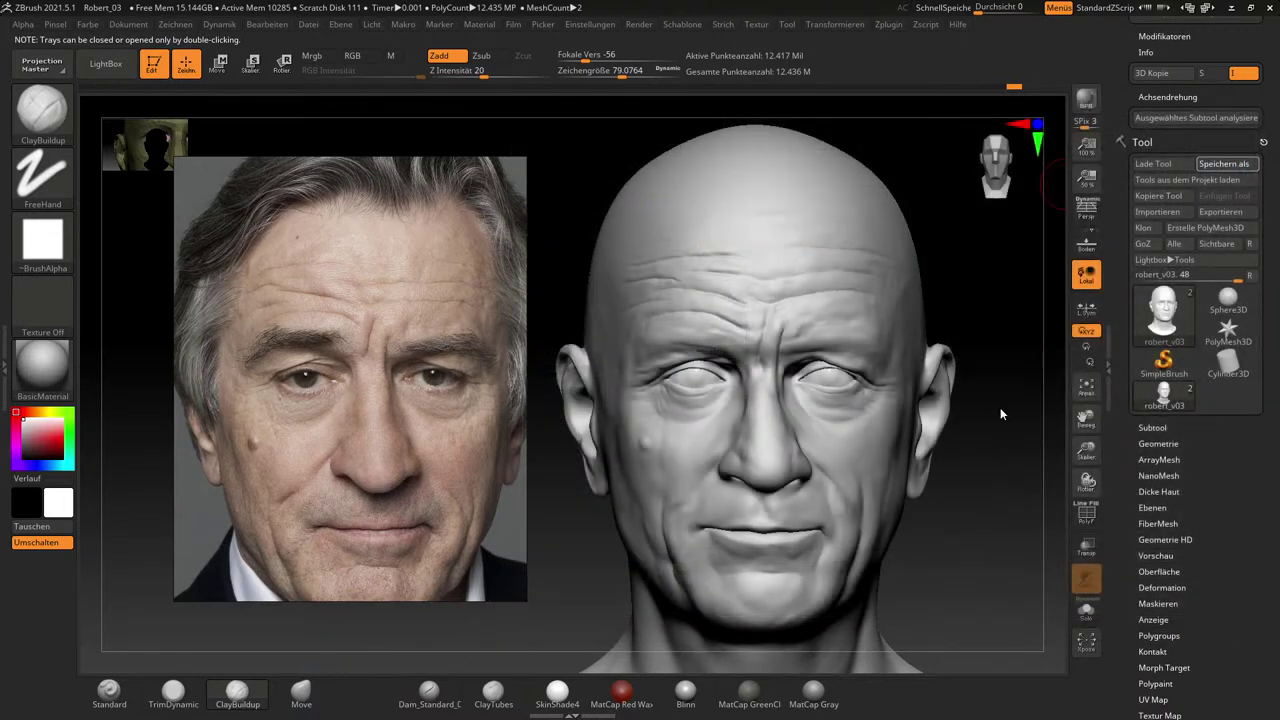
Save the head tool again over robert_v03.ZTL in the scenes folder, replacing the existing version.
{"action": "left_click_drag", "start_coordinate": [997, 480], "coordinate": [1117, 193]}
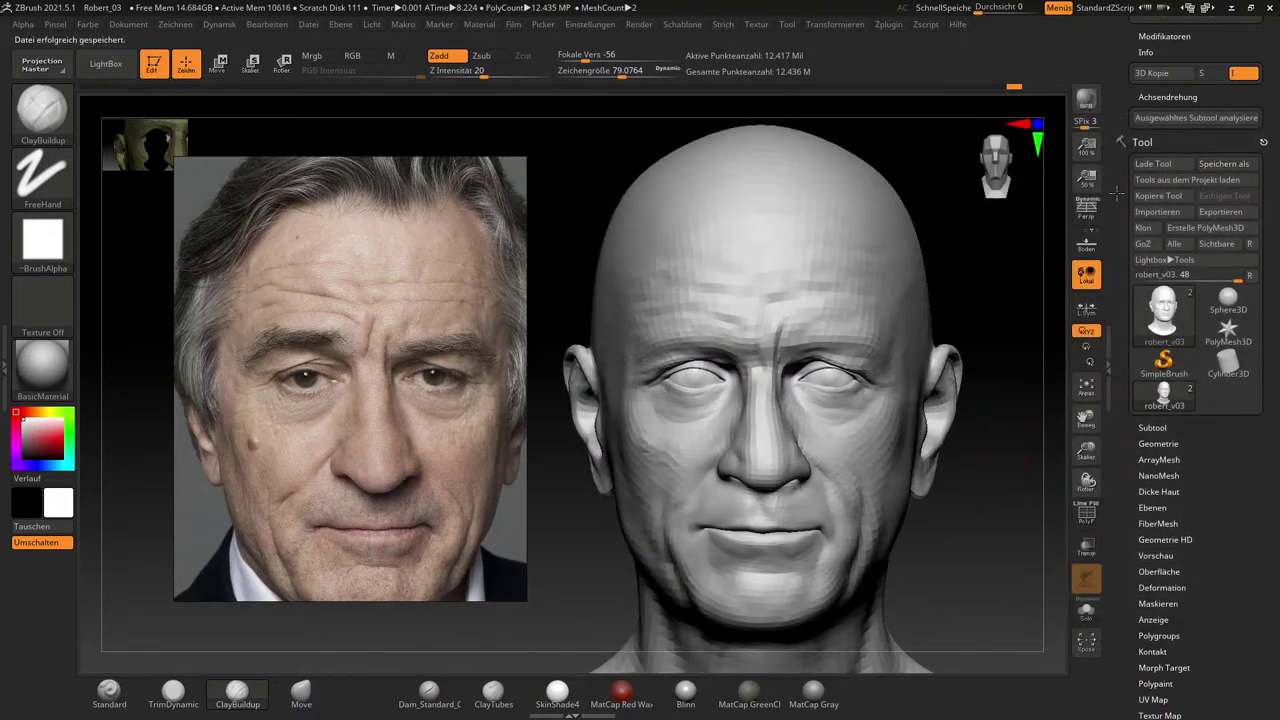
{"action": "left_click_drag", "start_coordinate": [1120, 97], "coordinate": [1126, 354]}
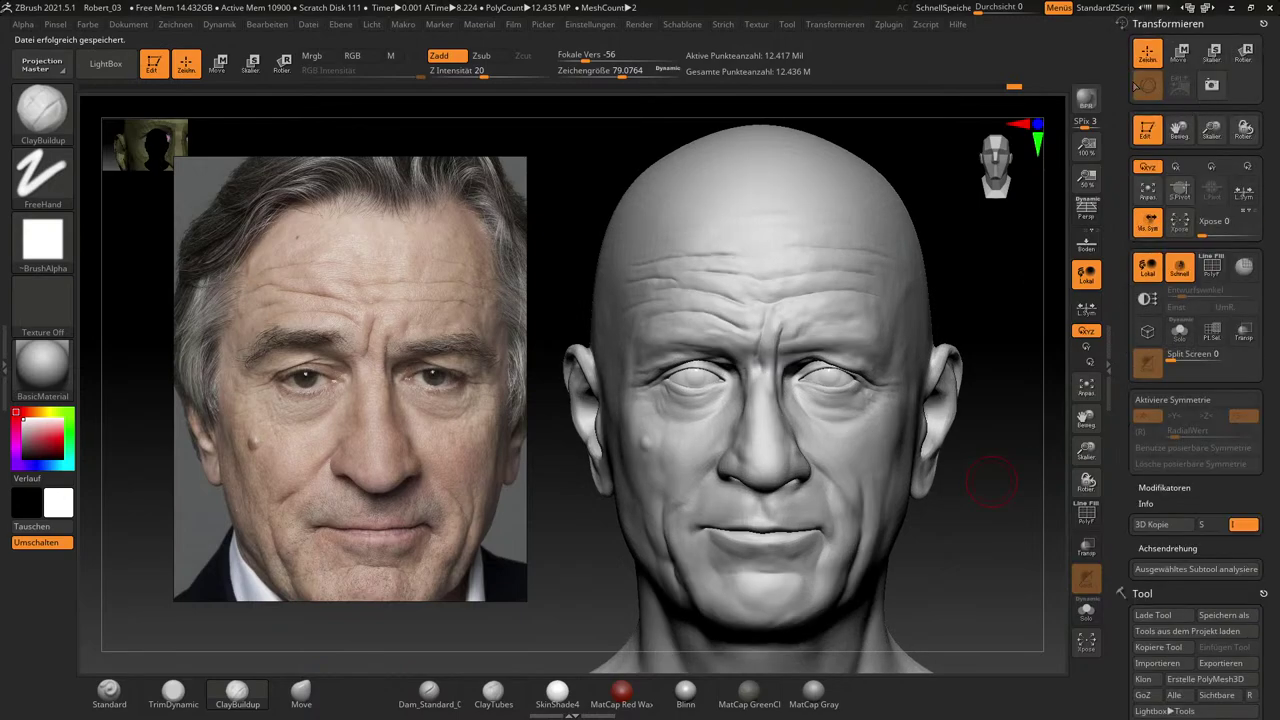
{"action": "mouse_move", "coordinate": [1122, 84]}
{"action": "left_mouse_down"}
{"action": "mouse_move", "coordinate": [1120, 62]}
{"action": "mouse_move", "coordinate": [1123, 73]}
{"action": "left_mouse_up"}
{"action": "left_click", "coordinate": [1264, 22]}
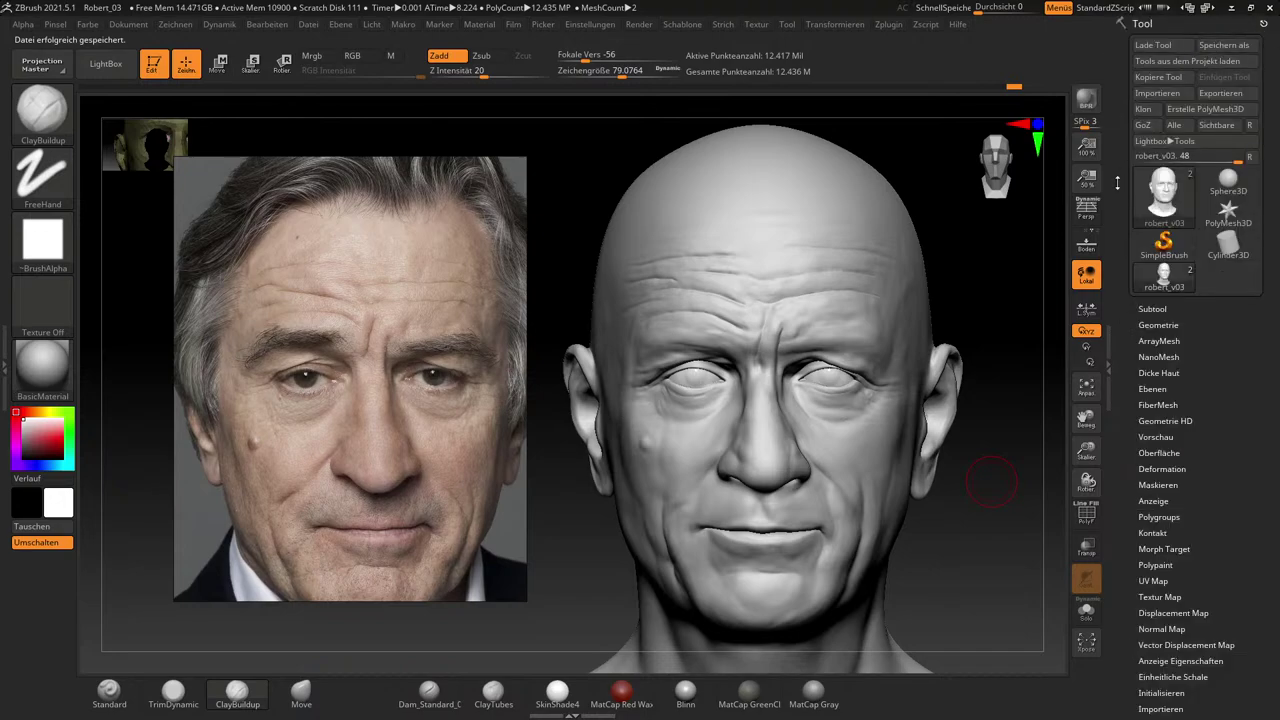
{"action": "mouse_move", "coordinate": [1122, 182]}
{"action": "left_mouse_down"}
{"action": "mouse_move", "coordinate": [1117, 148]}
{"action": "mouse_move", "coordinate": [1117, 184]}
{"action": "left_mouse_up"}
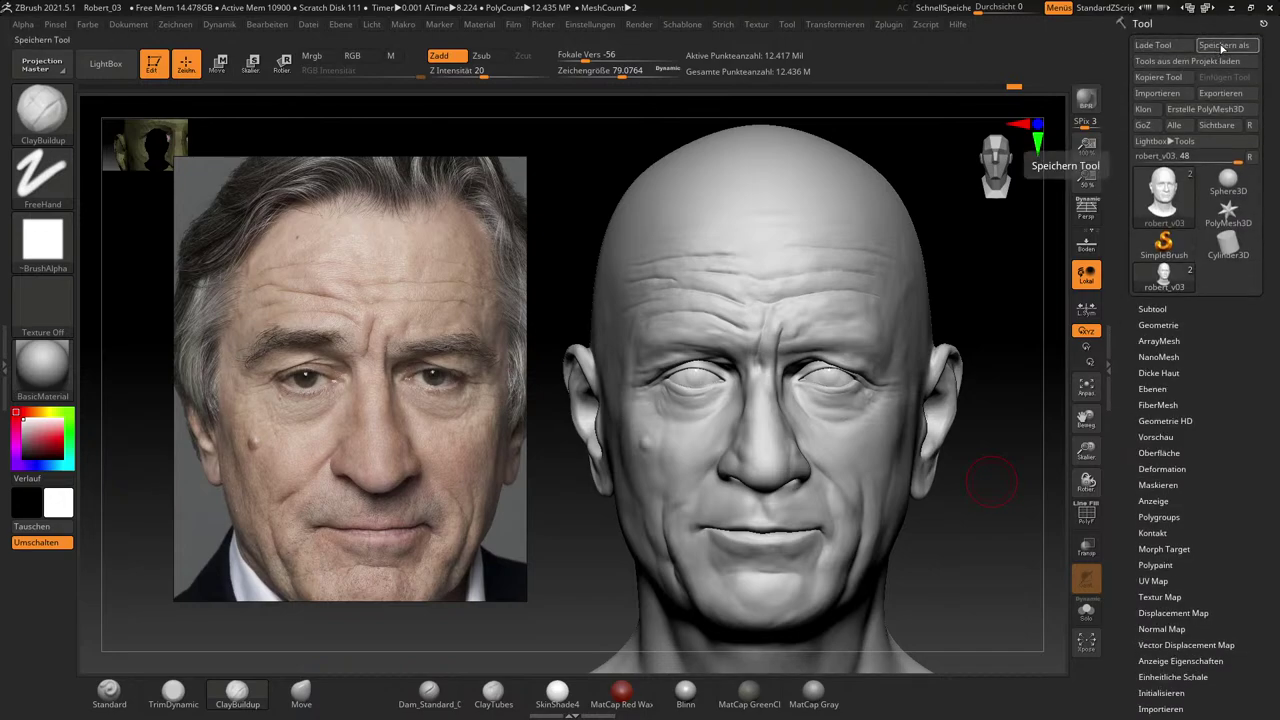
{"action": "left_click", "coordinate": [1224, 45]}
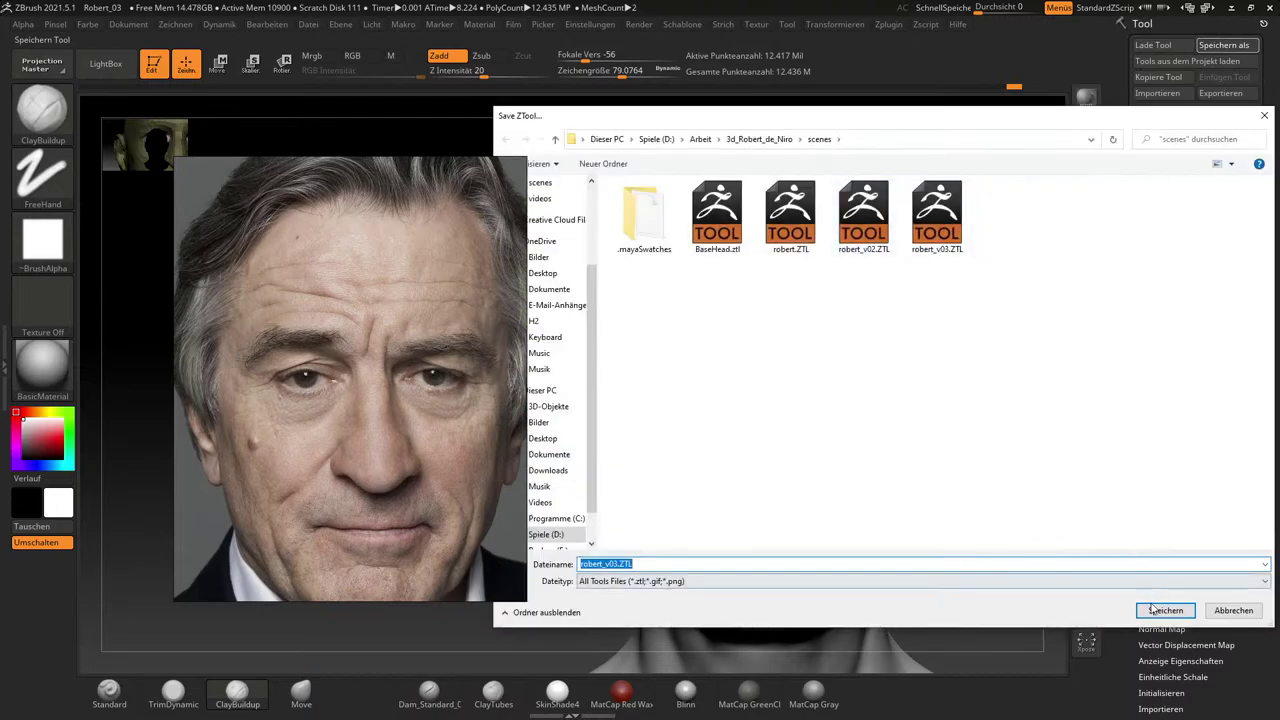
{"action": "left_click", "coordinate": [1160, 610]}
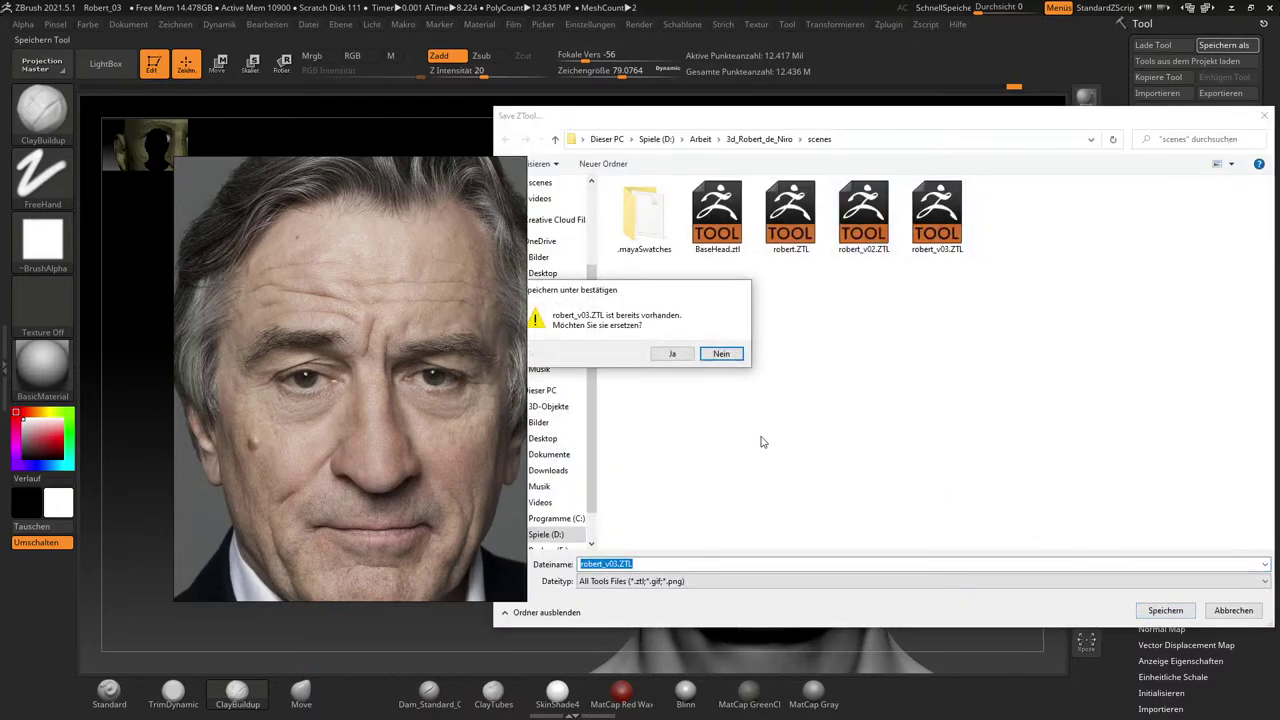
{"action": "left_click", "coordinate": [672, 356]}
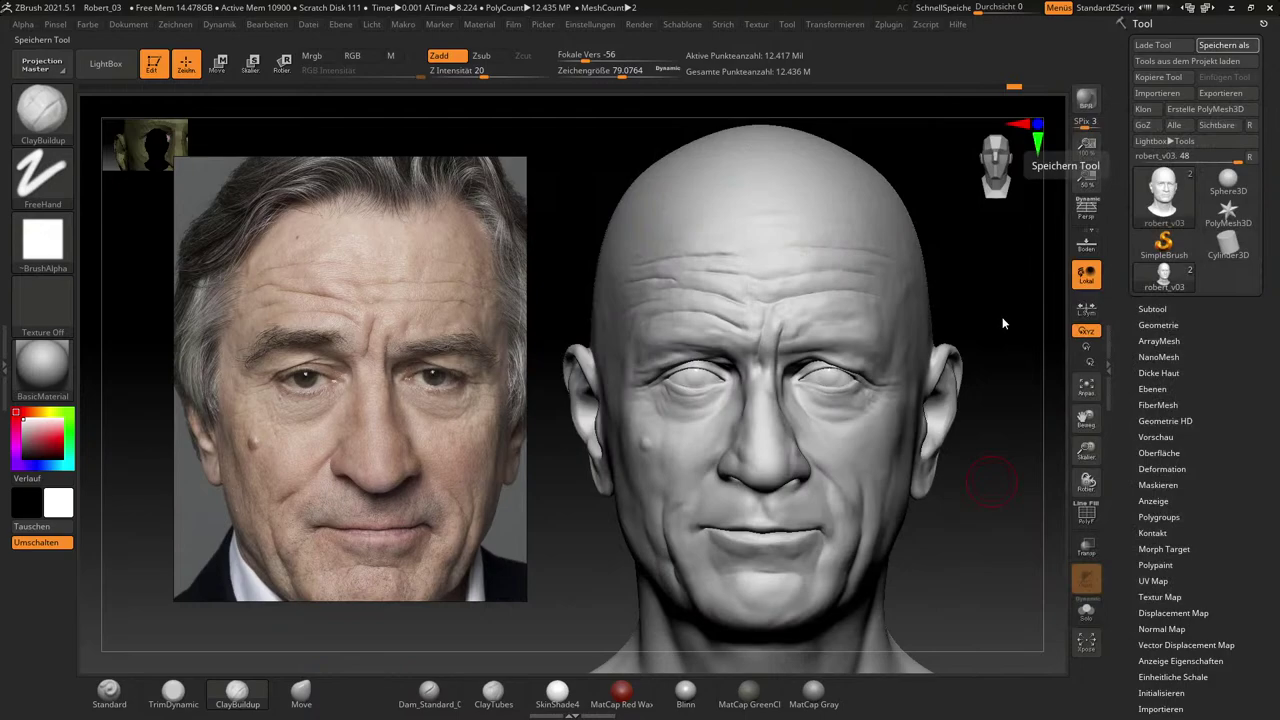
Save the reference board scene that holds the portrait photo under its existing file.
{"action": "left_click_drag", "start_coordinate": [1006, 306], "coordinate": [997, 305]}
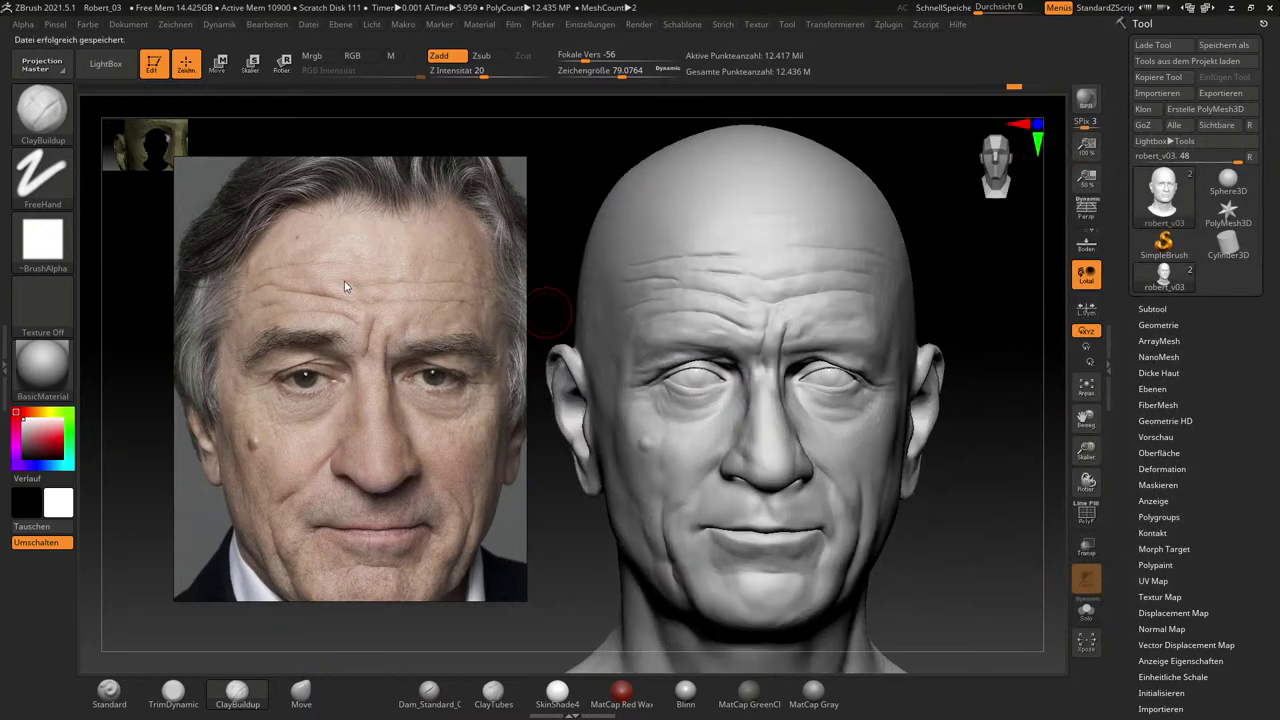
{"action": "right_click", "coordinate": [344, 287]}
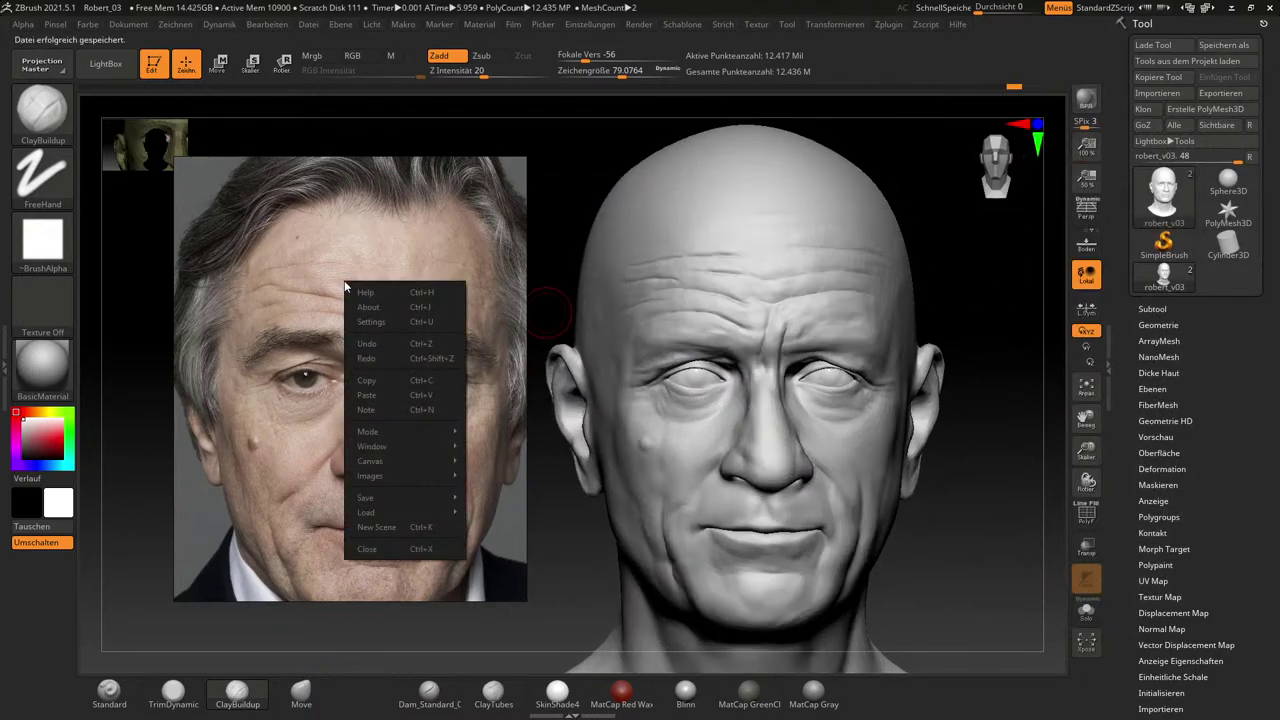
{"action": "mouse_move", "coordinate": [380, 498]}
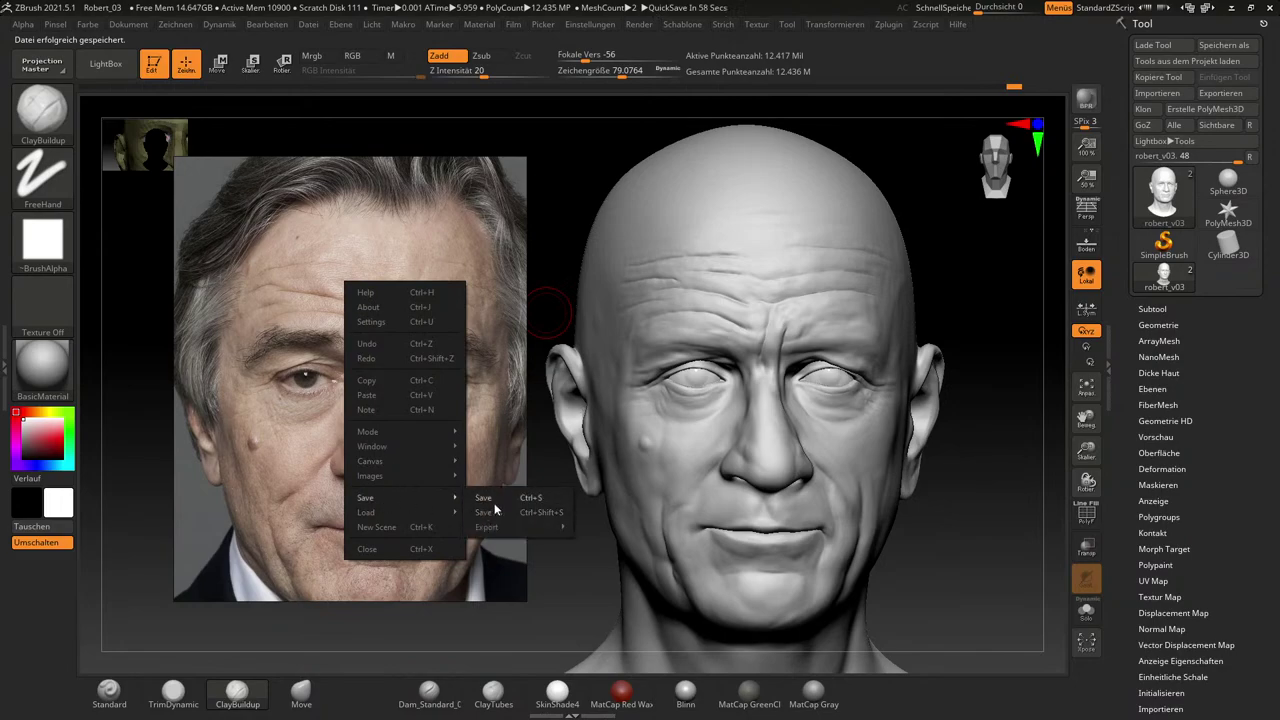
{"action": "left_click", "coordinate": [497, 498]}
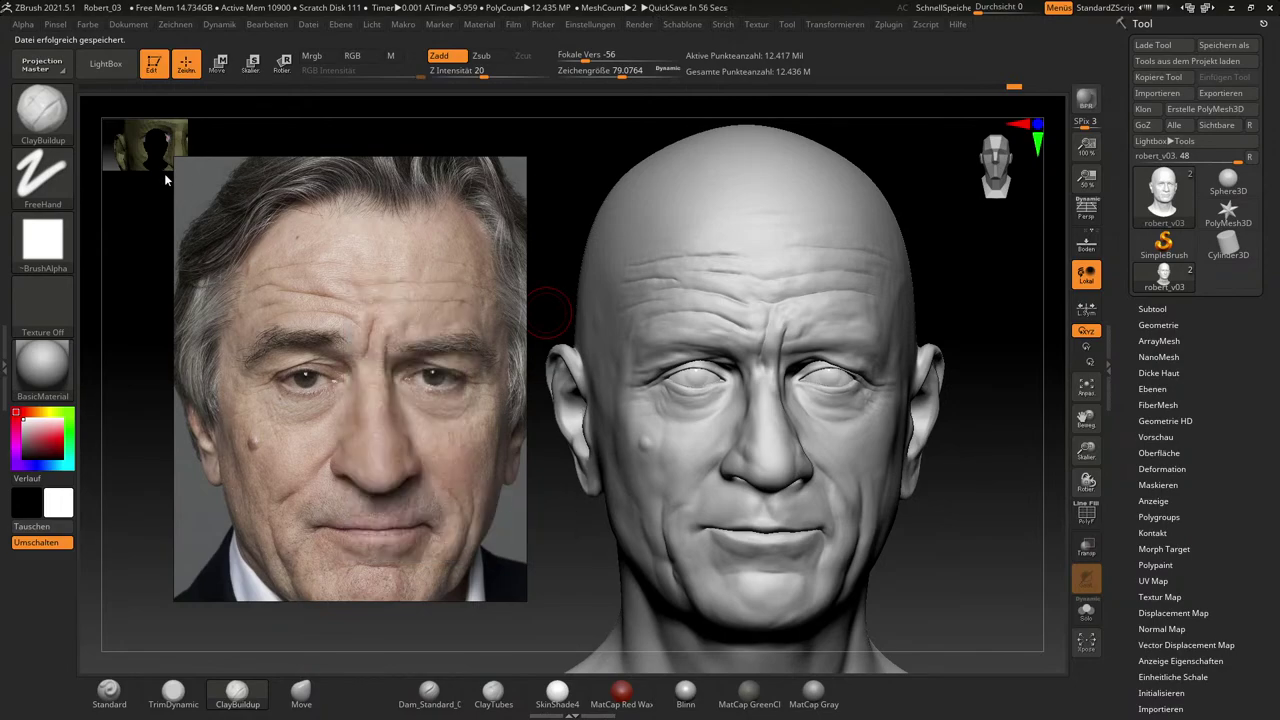